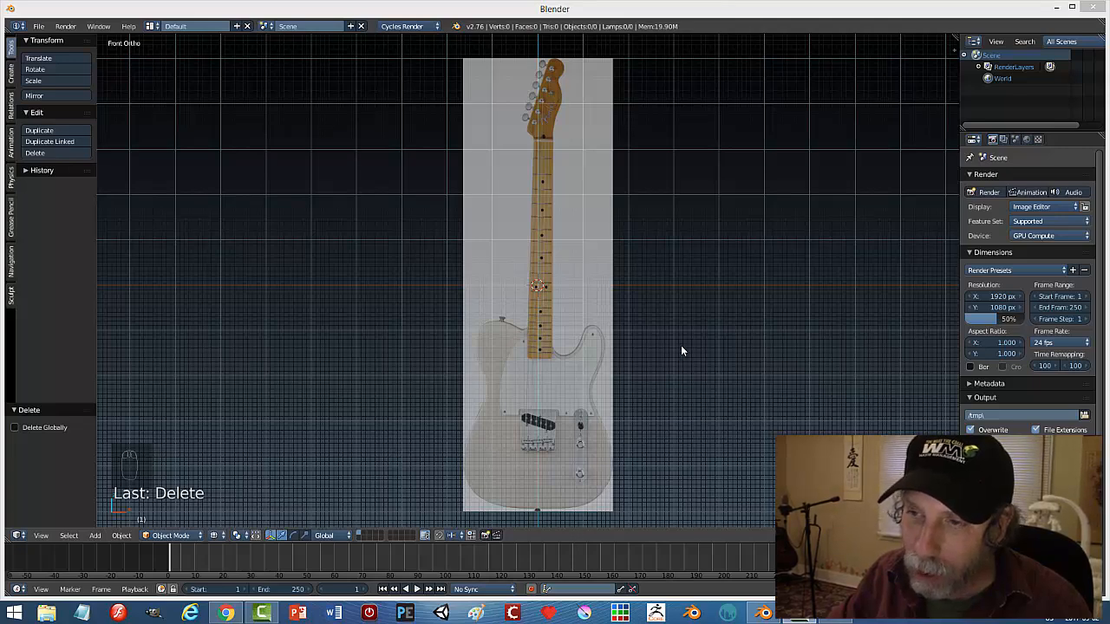
Frame the guitar body in the reference image and add a Path curve at the 3D cursor.
scroll(714, 346, up, 1)
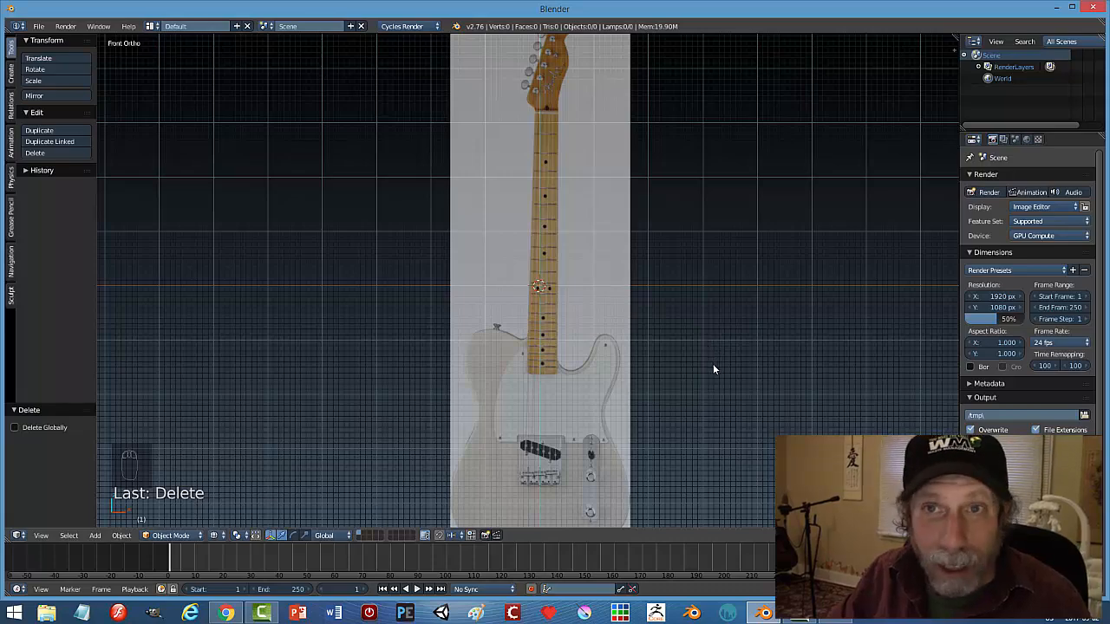
shift+middle_drag(719, 382, 716, 293)
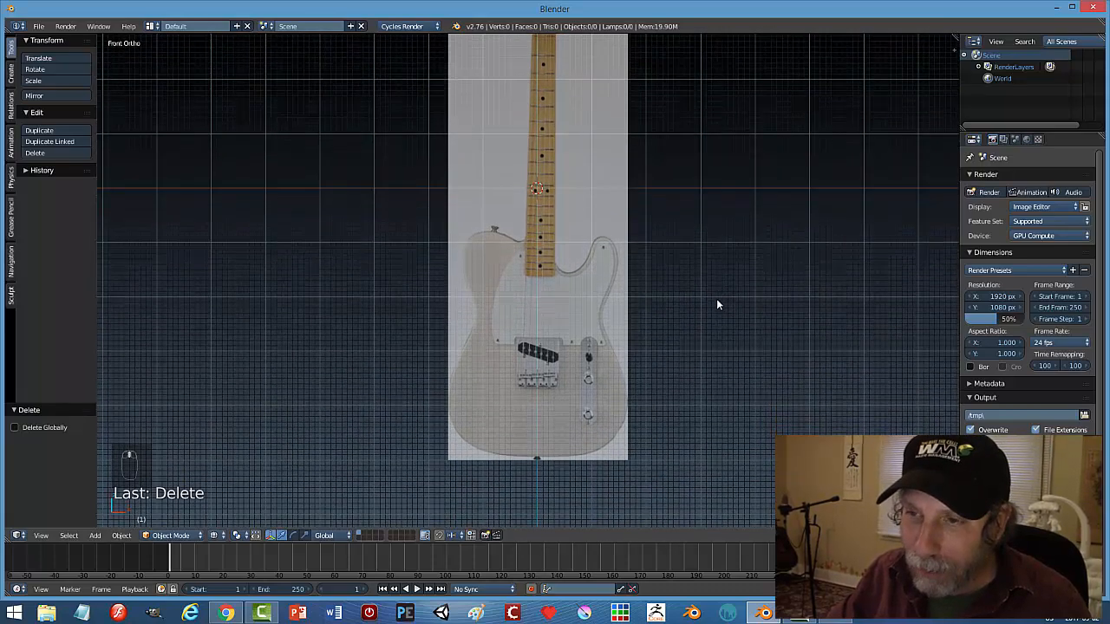
scroll(718, 306, up, 1)
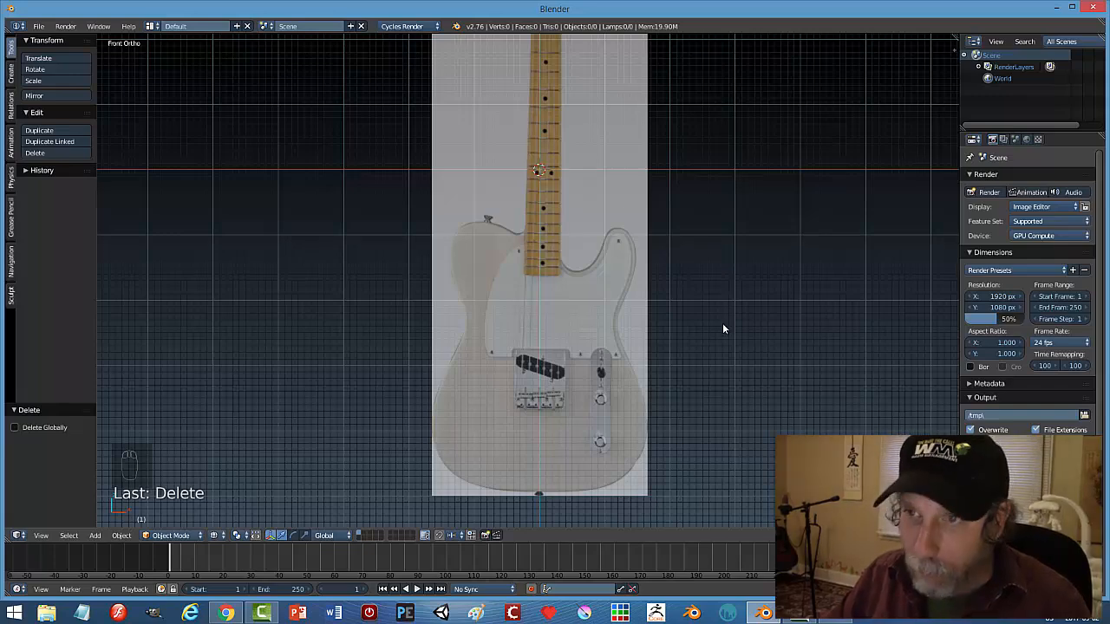
shift+middle_drag(718, 326, 721, 304)
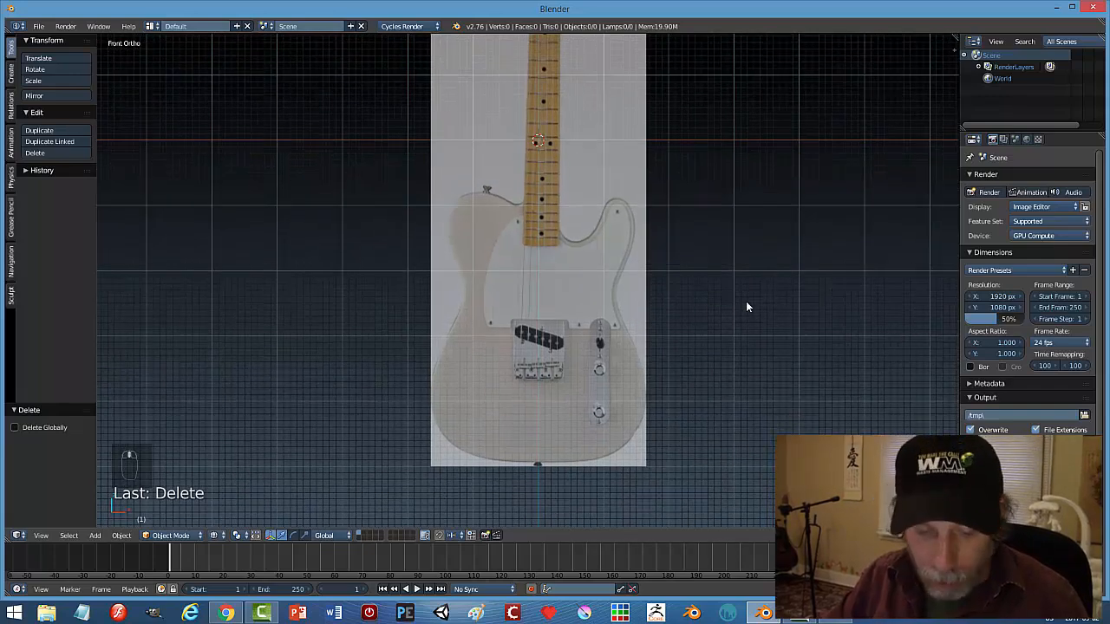
key(shift+a)
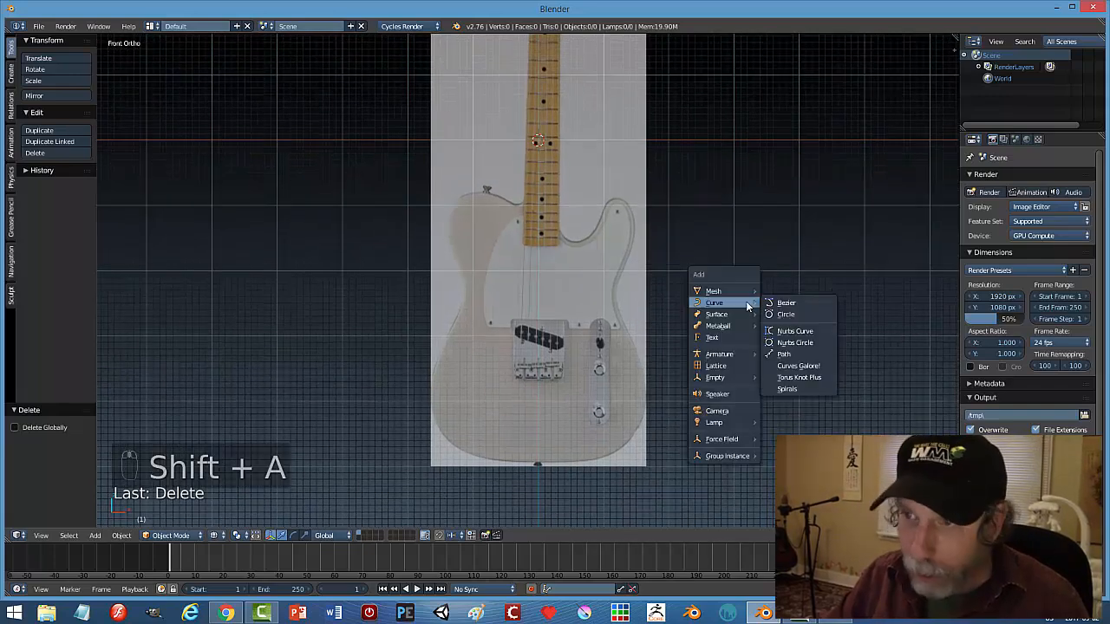
click(787, 355)
Rotate the path 90° about the Y axis and move it down along Z until its lower end reaches the guitar body's bottom.
key(r)
key(y)
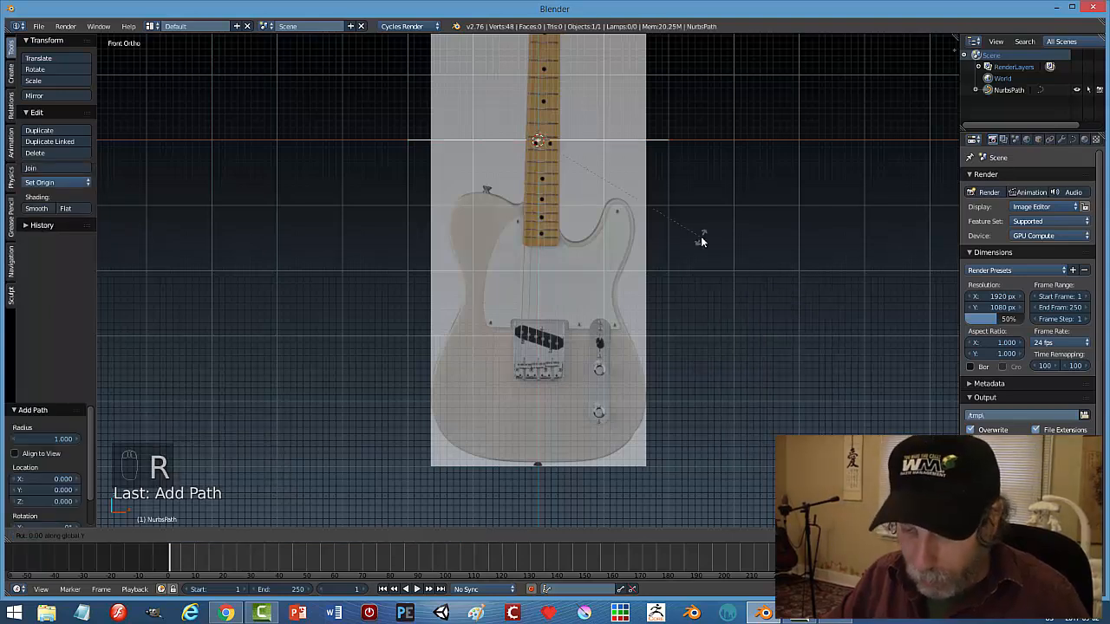
key(9)
key(0)
key(Return)
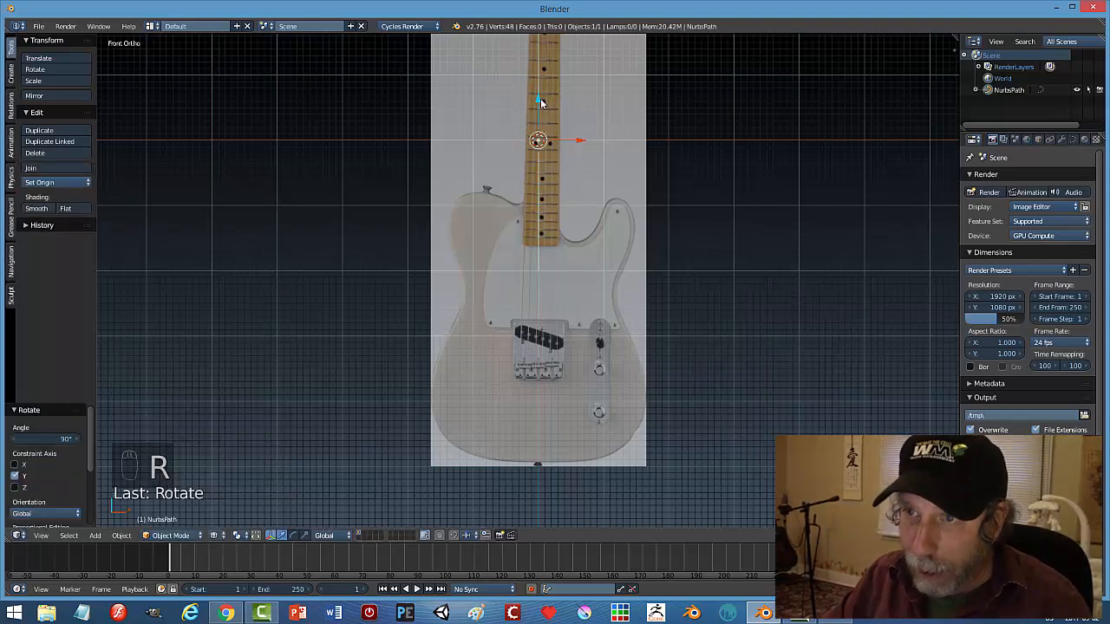
drag(540, 98, 558, 276)
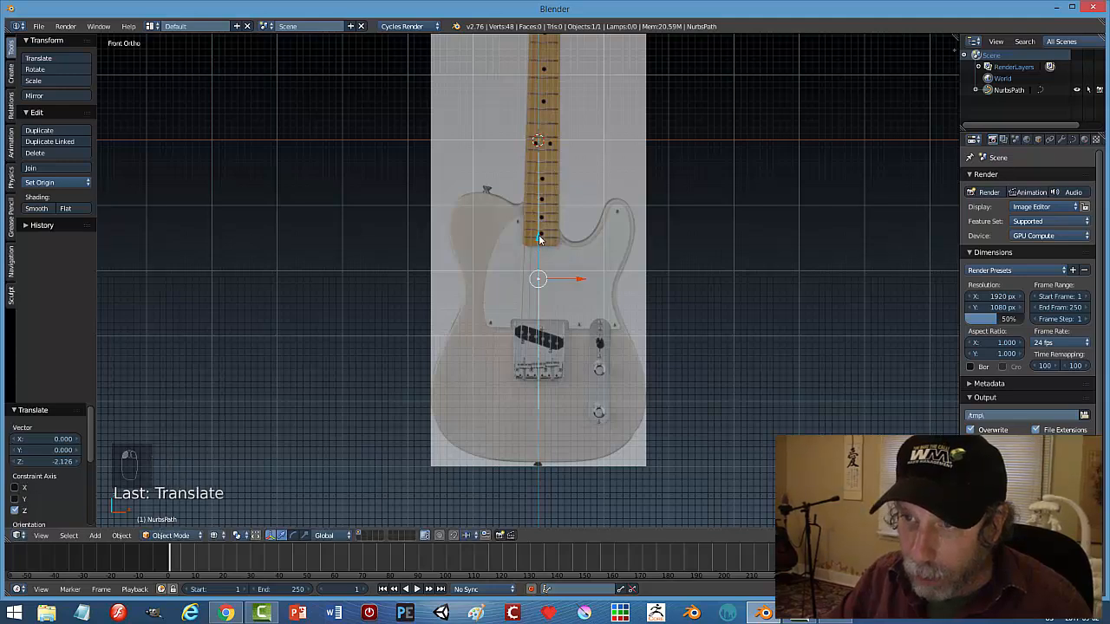
drag(538, 235, 538, 287)
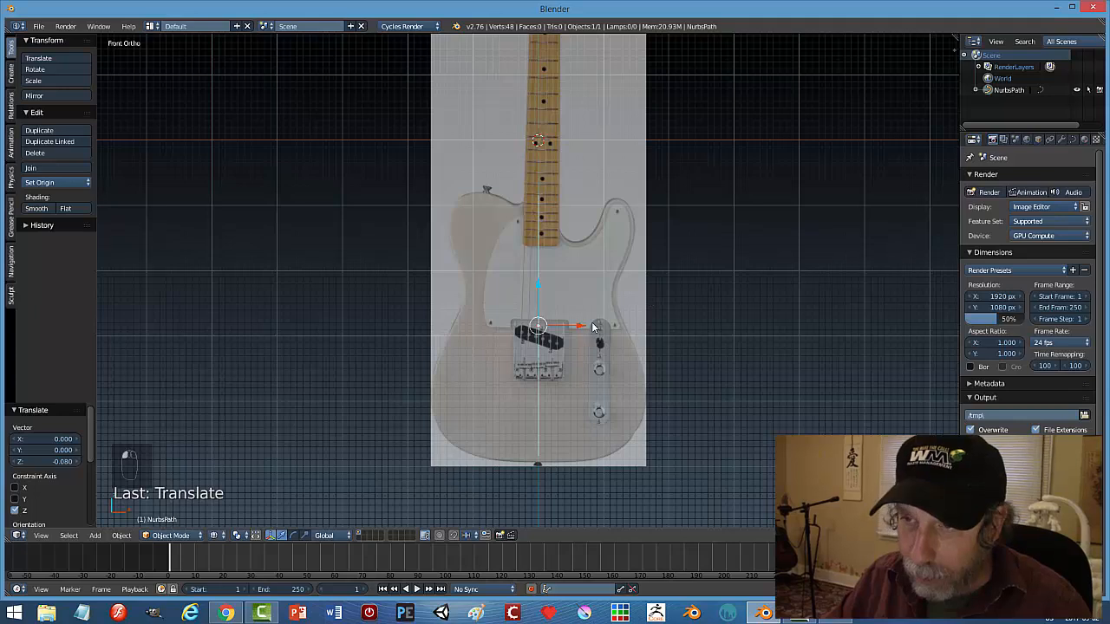
In Edit Mode, move the path's three middle control points about -1.49 units along X toward the body's left edge.
key(Tab)
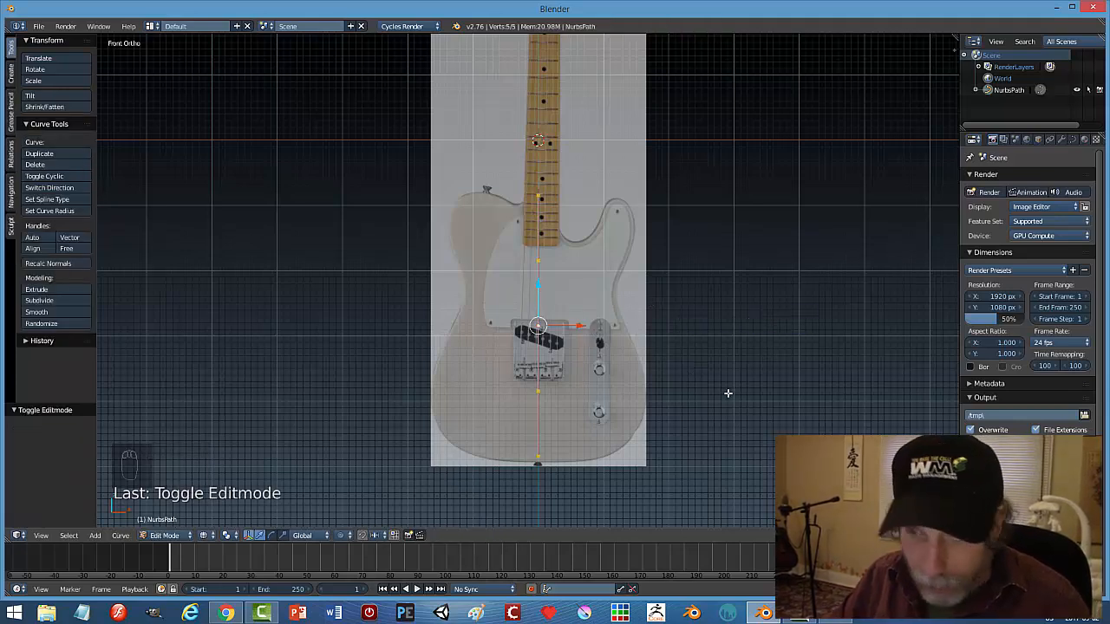
key(a)
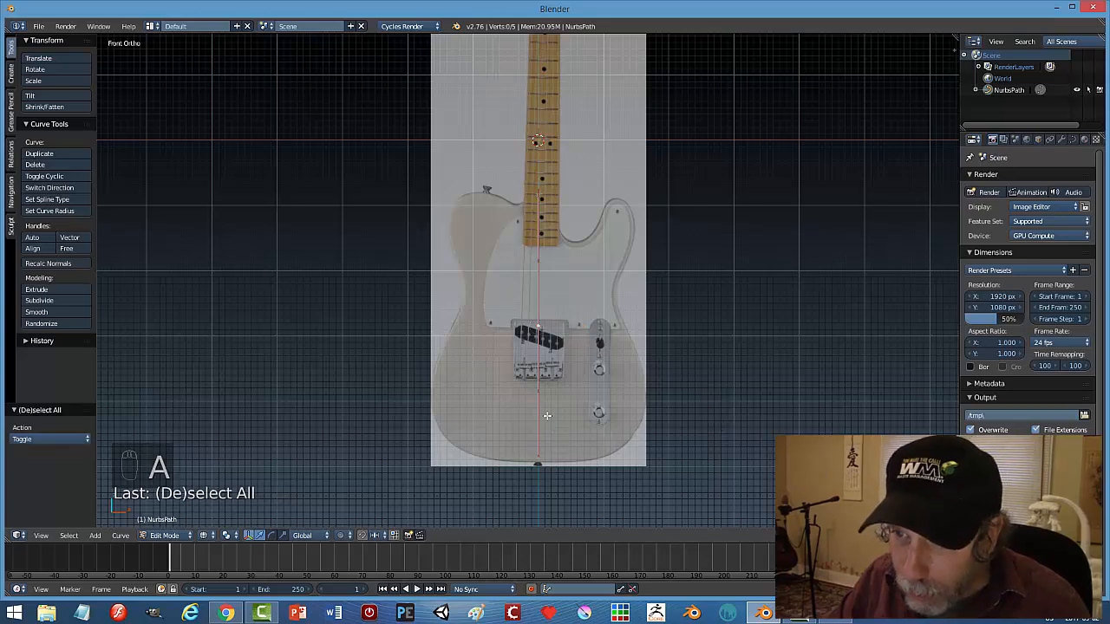
right_click(537, 327)
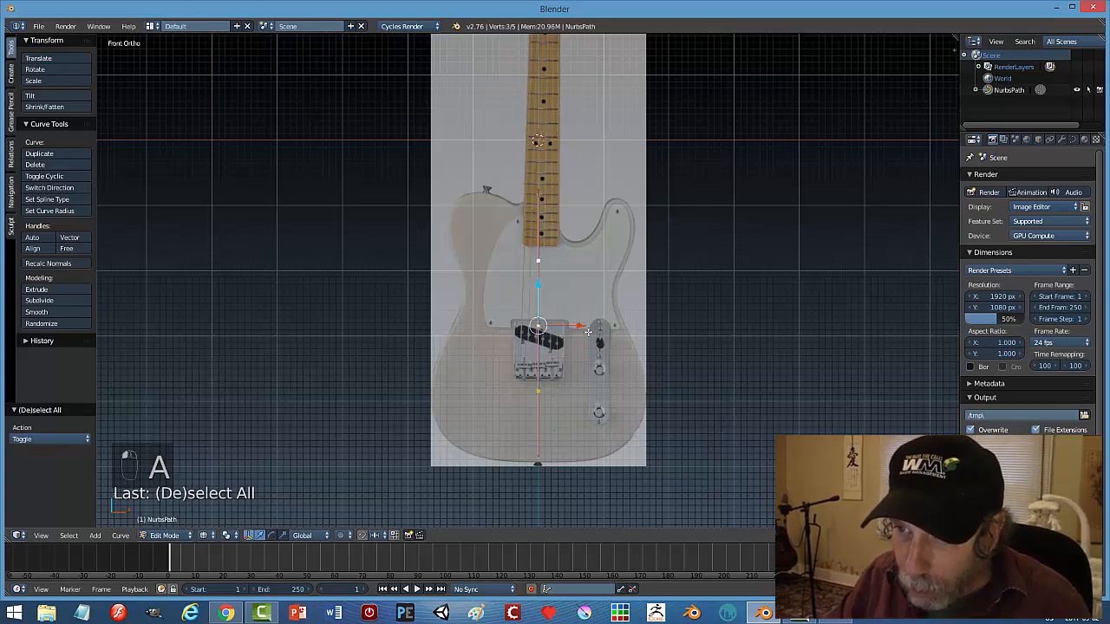
drag(586, 330, 490, 341)
click(488, 341)
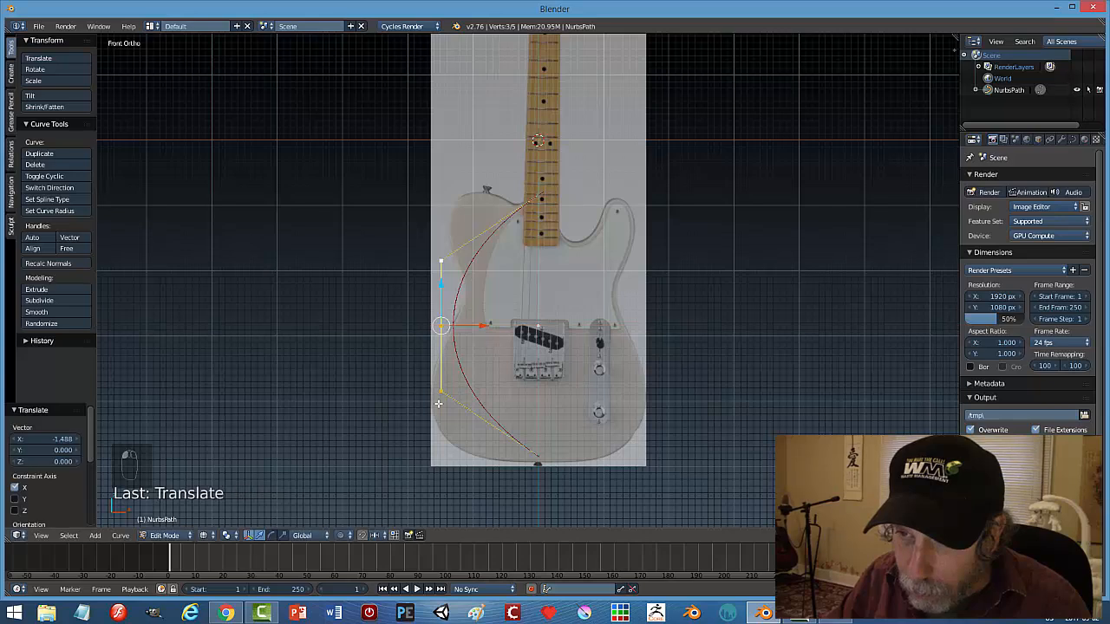
Move the lowest of the three offset control points about 1.11 units down along Z to the body's bottom-left corner.
right_click(441, 391)
key(g)
key(z)
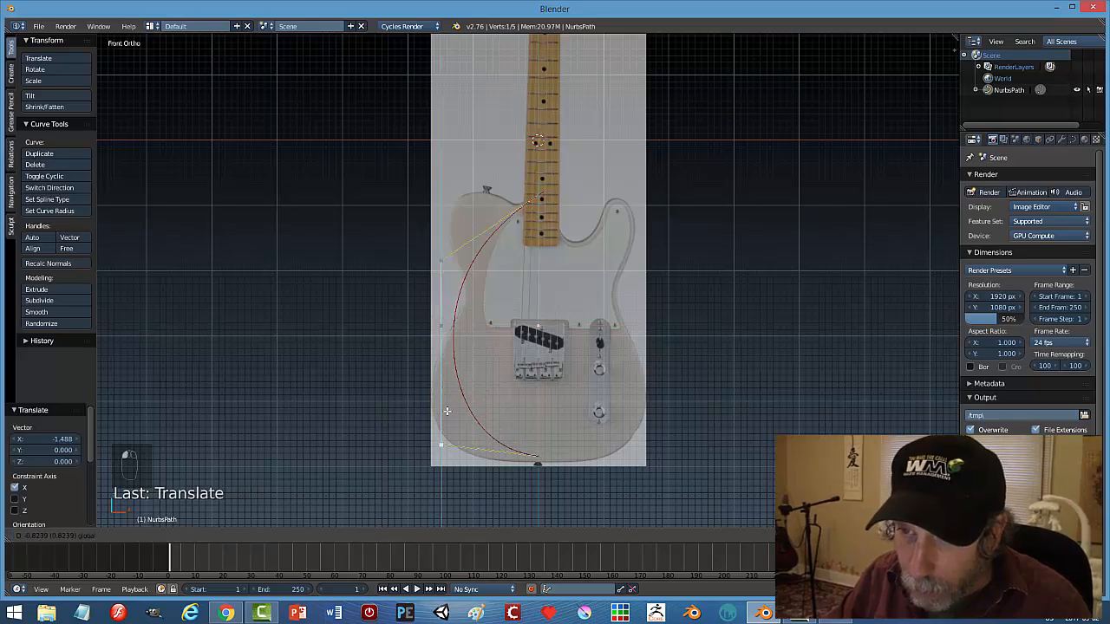
click(480, 425)
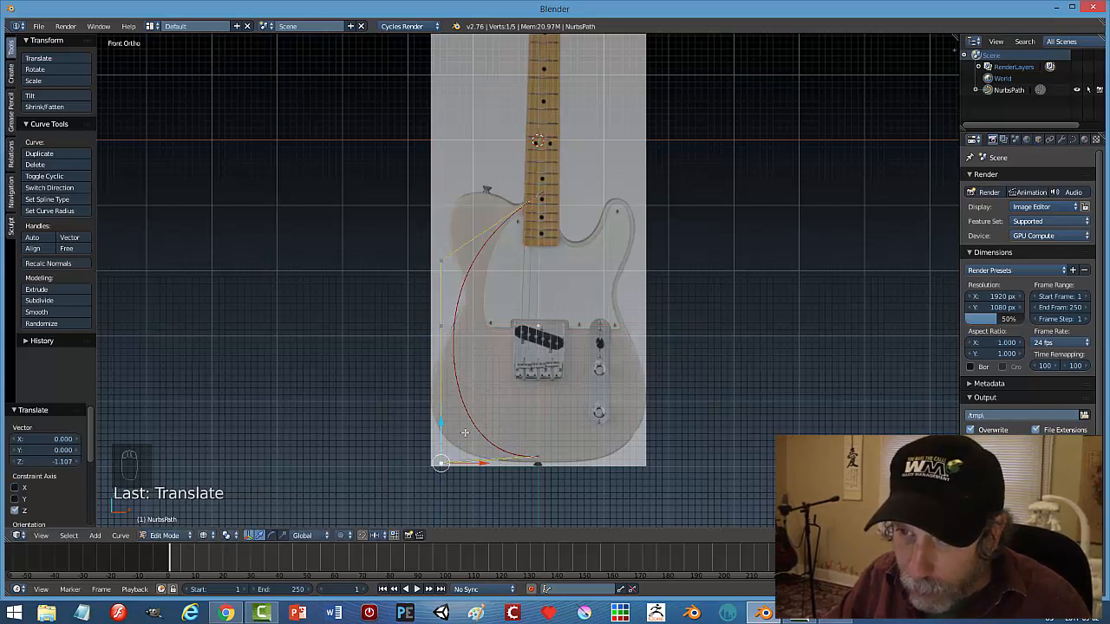
Move the bottom-left corner point and the control point above it together about -0.62 units along X.
shift+right_click(442, 328)
key(g)
key(x)
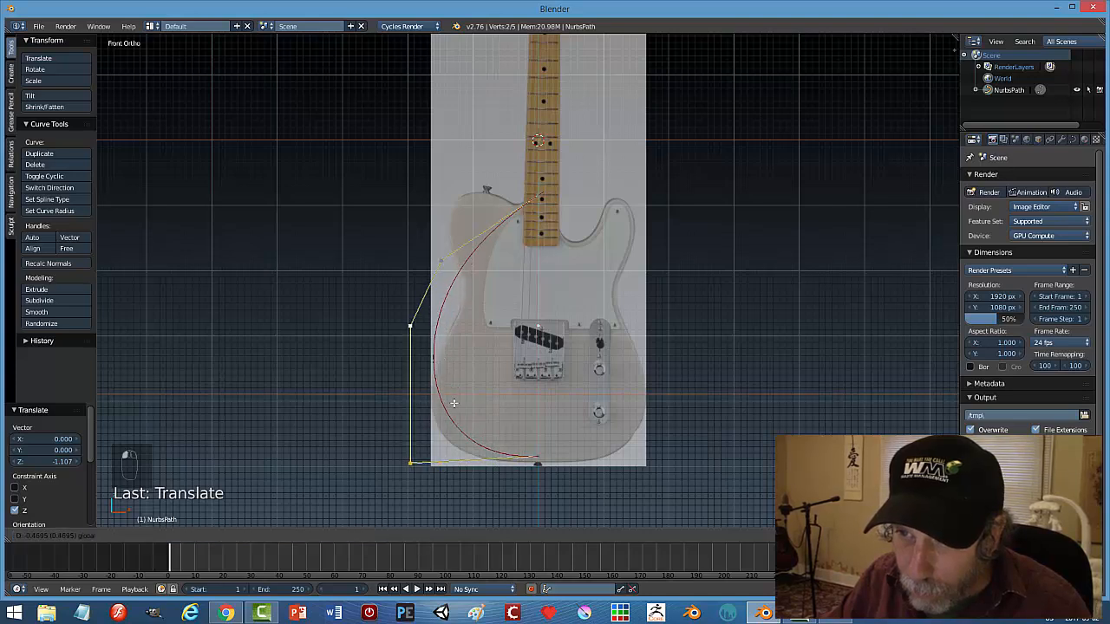
click(436, 382)
Lower the left side control point about 0.89 units along Z to fit the curve to the lower body.
right_click(400, 326)
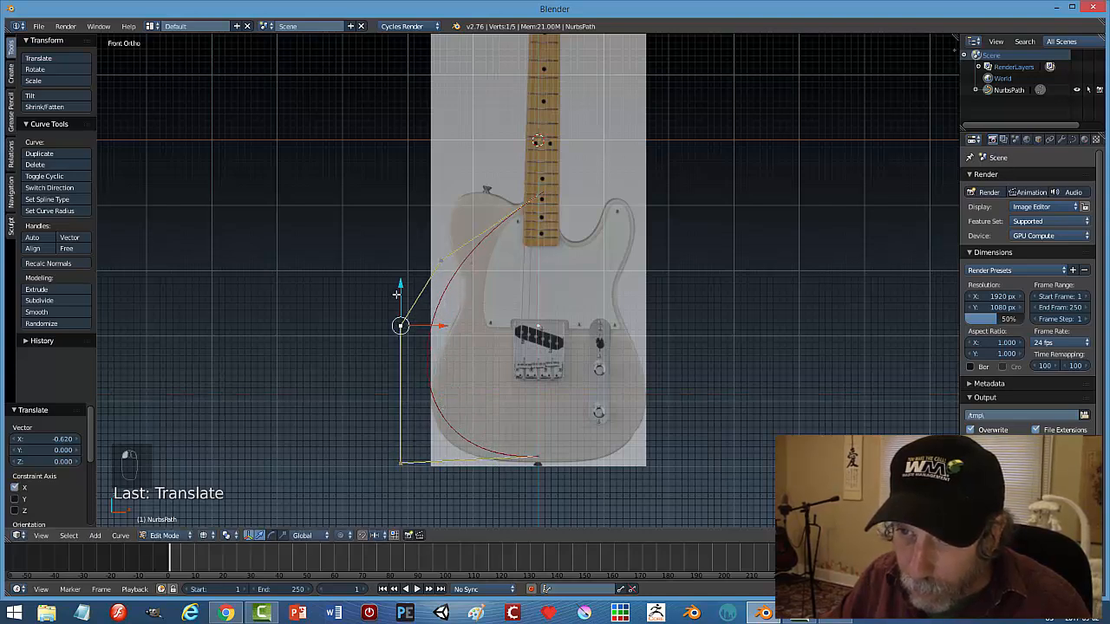
drag(393, 288, 526, 448)
key(Escape)
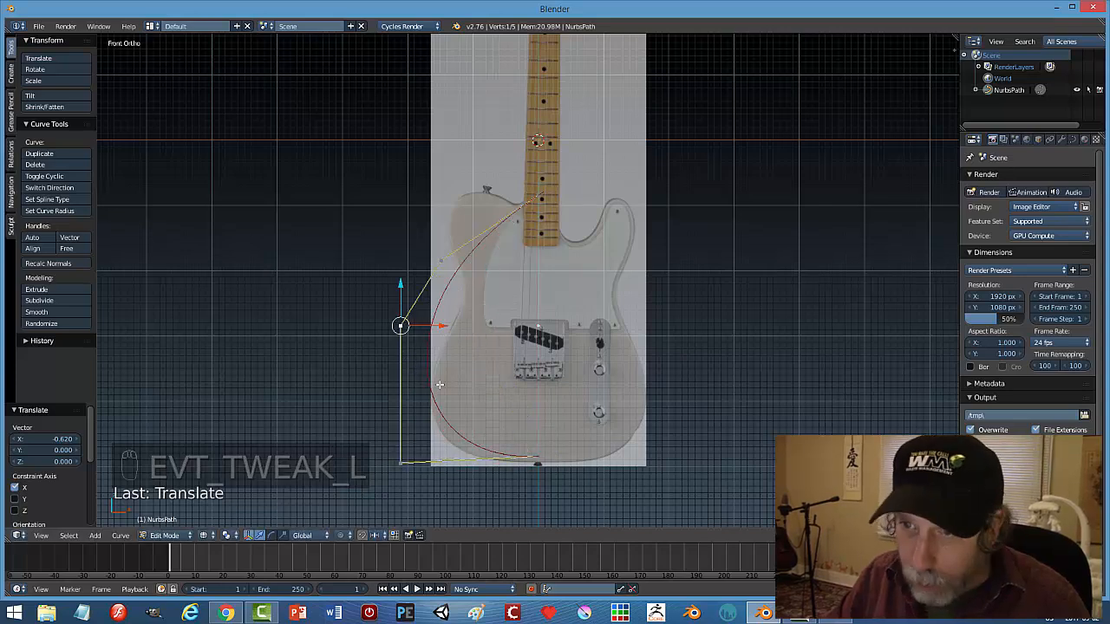
drag(401, 296, 400, 350)
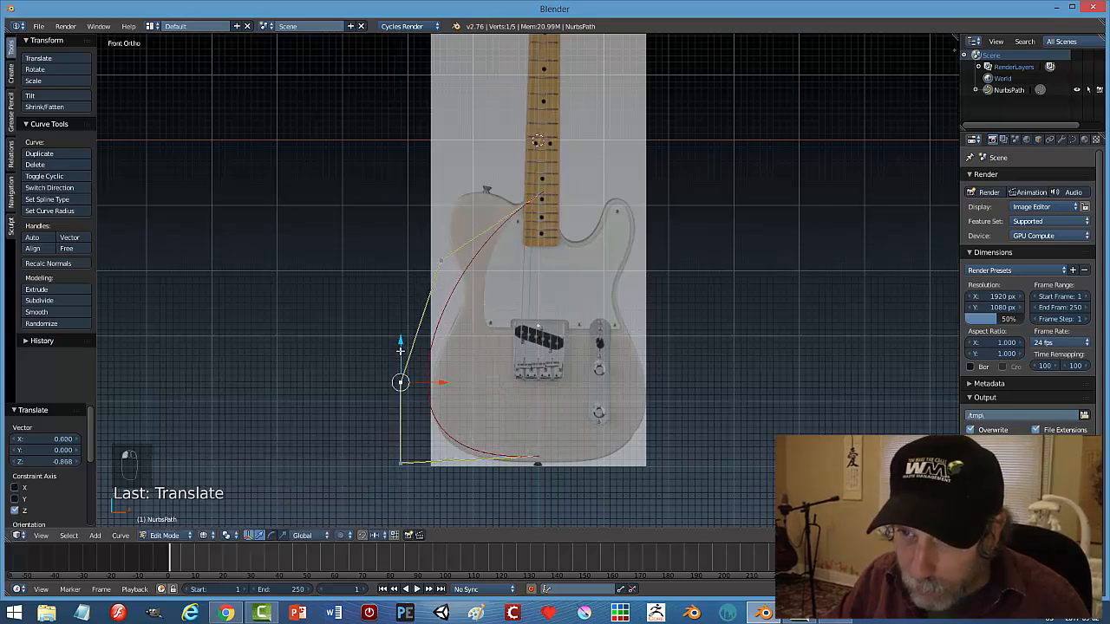
Move the path's bottom end point and bottom-left corner point together about 0.1 units down to the body's lower edge.
right_click(538, 457)
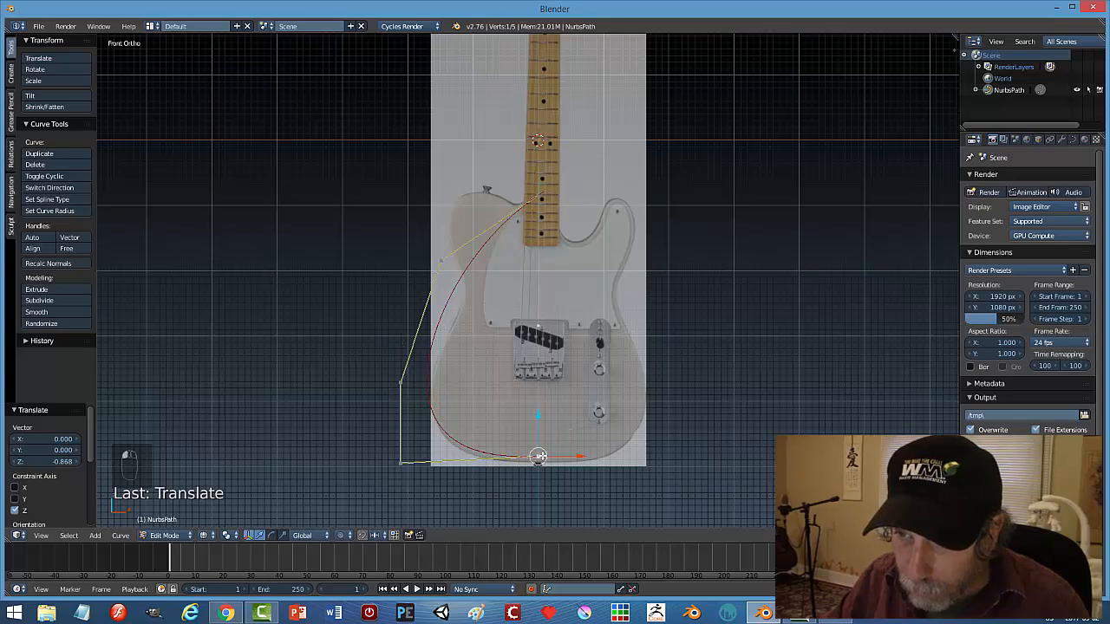
shift+right_click(400, 464)
drag(468, 418, 469, 424)
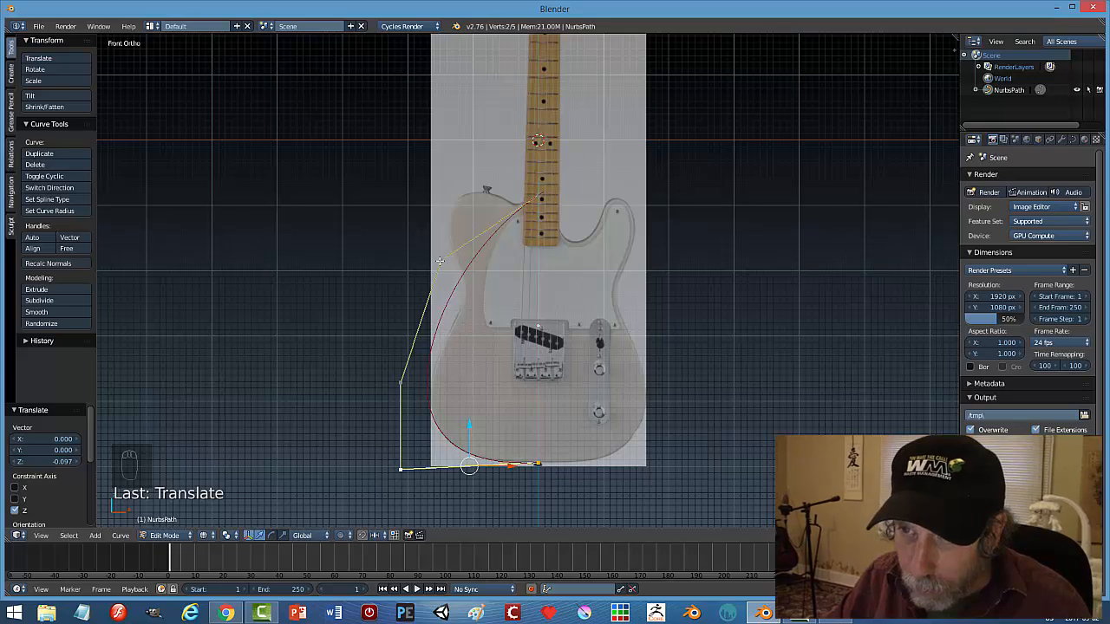
Subdivide the segment between the left side and upper-left control points and move the new point about 1.05 units along X toward the waist.
right_click(401, 381)
shift+right_click(442, 260)
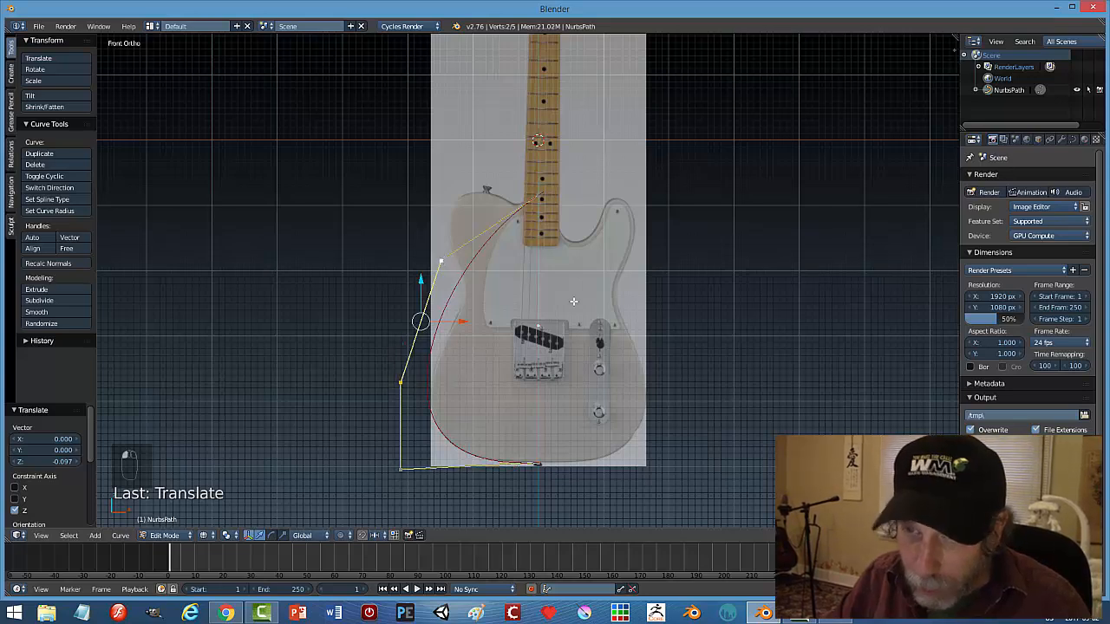
key(w)
click(573, 301)
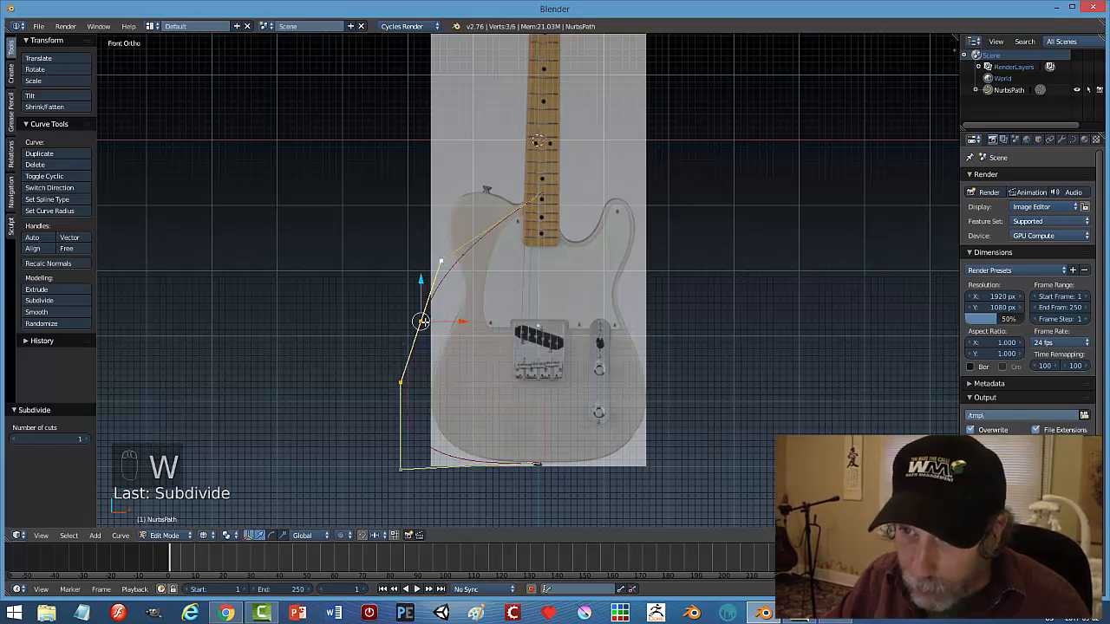
right_click(421, 321)
drag(462, 321, 520, 351)
Reposition the left side control point slightly inward and about 0.56 units up to follow the lower body curve.
right_click(402, 382)
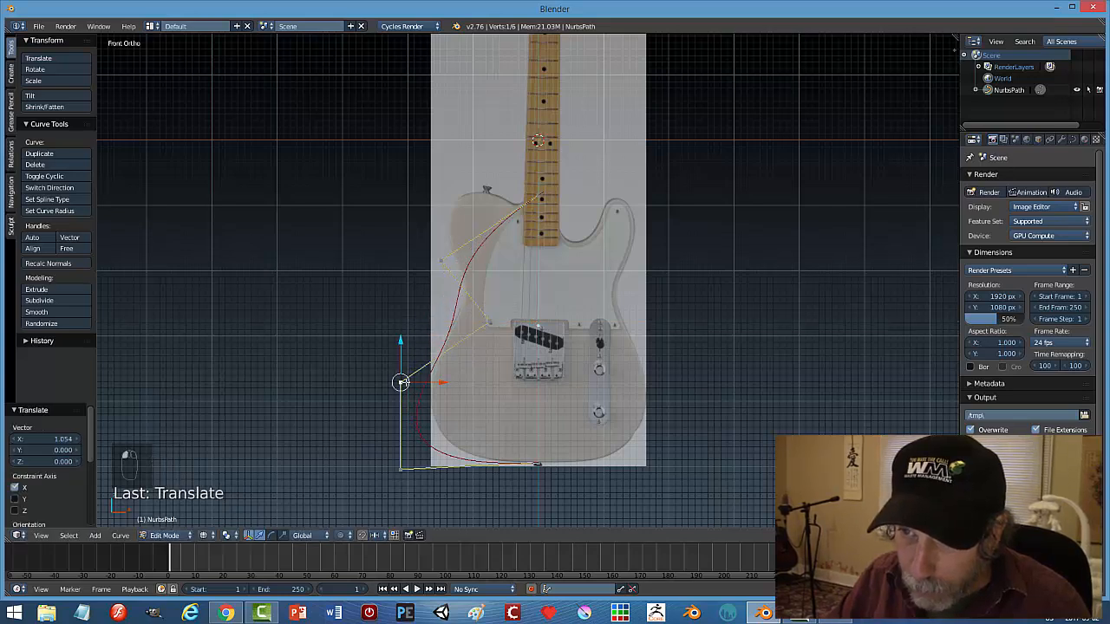
drag(441, 385, 455, 384)
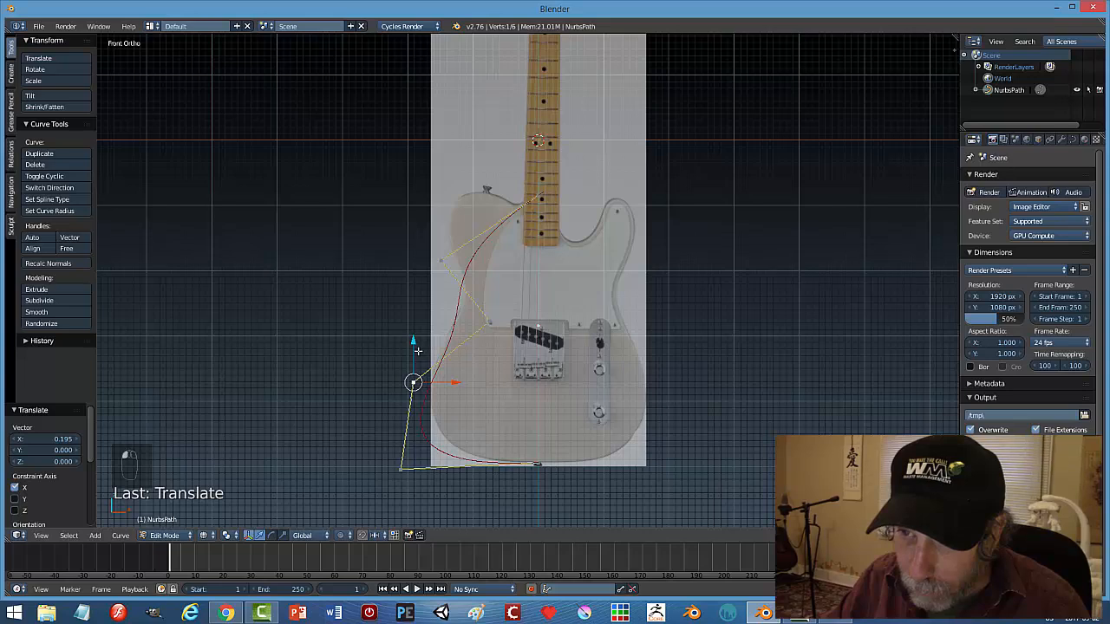
drag(417, 351, 407, 315)
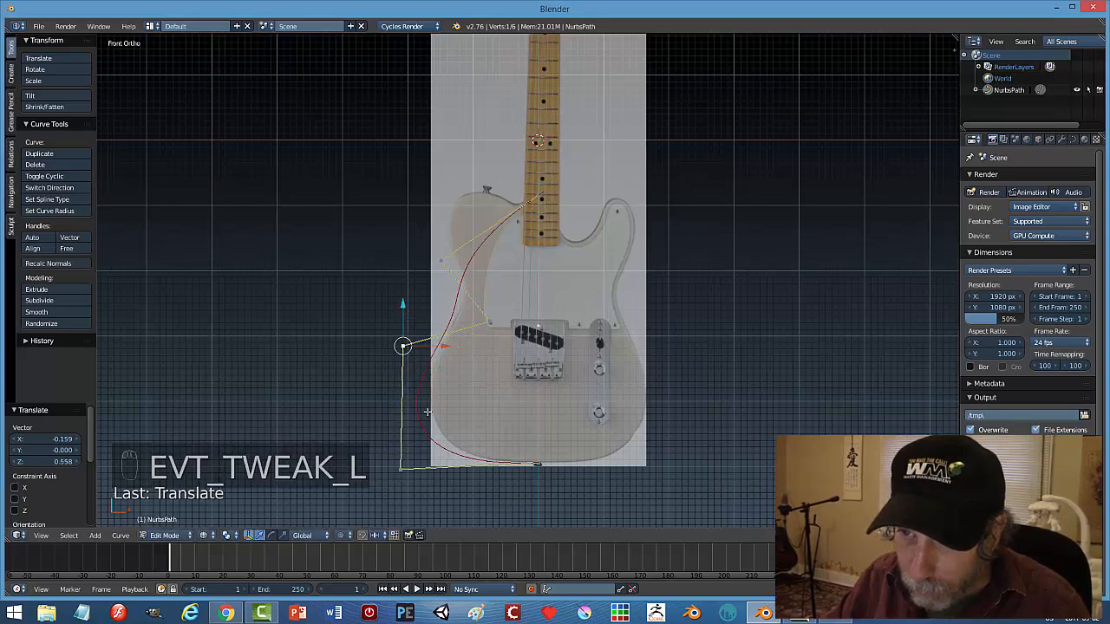
Move the bottom-left corner point about 0.31 units and the left side point about 0.15 units inward along X to match the outline.
right_click(399, 465)
key(g)
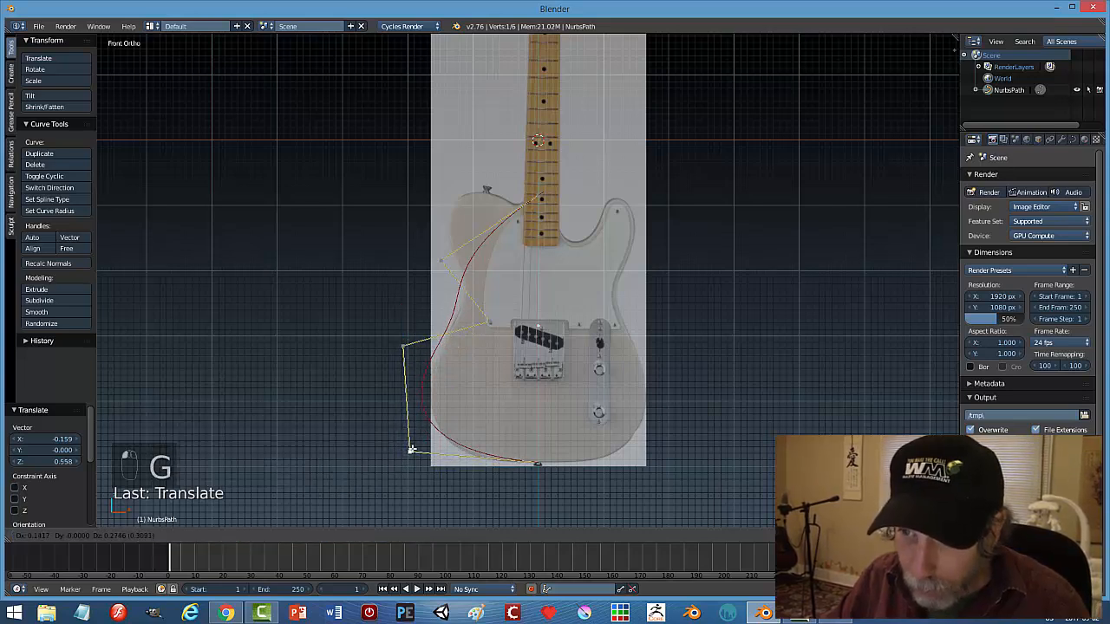
click(420, 462)
right_click(405, 349)
key(g)
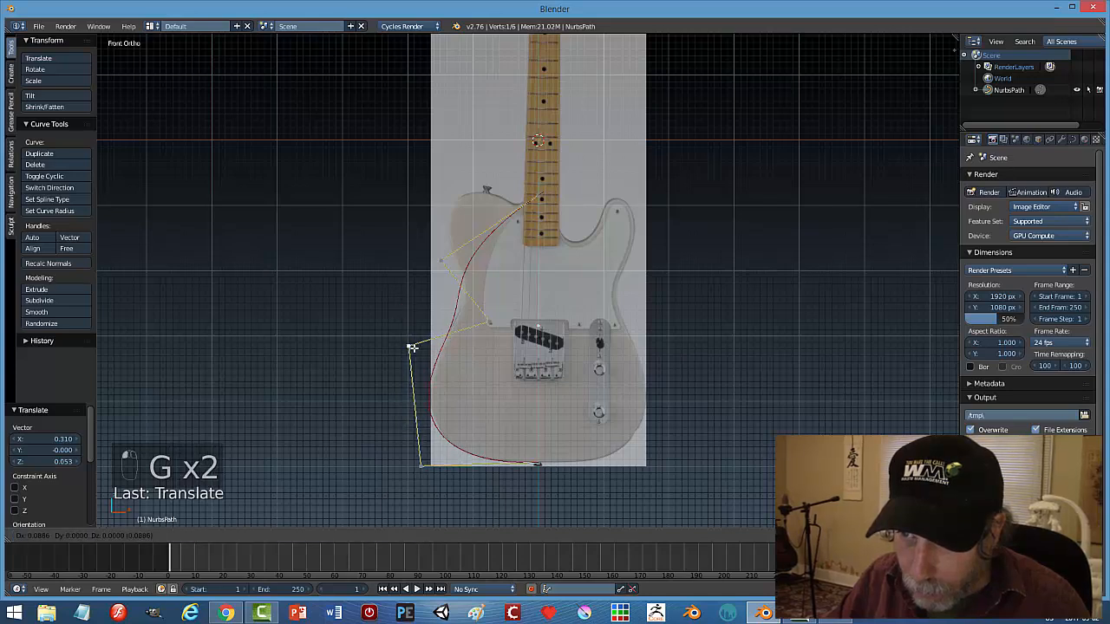
click(414, 347)
Shift the waist point about 0.18 units inward, and move the upper-left point about 0.44 units outward and 1.36 units up around the upper bout.
right_click(488, 324)
key(g)
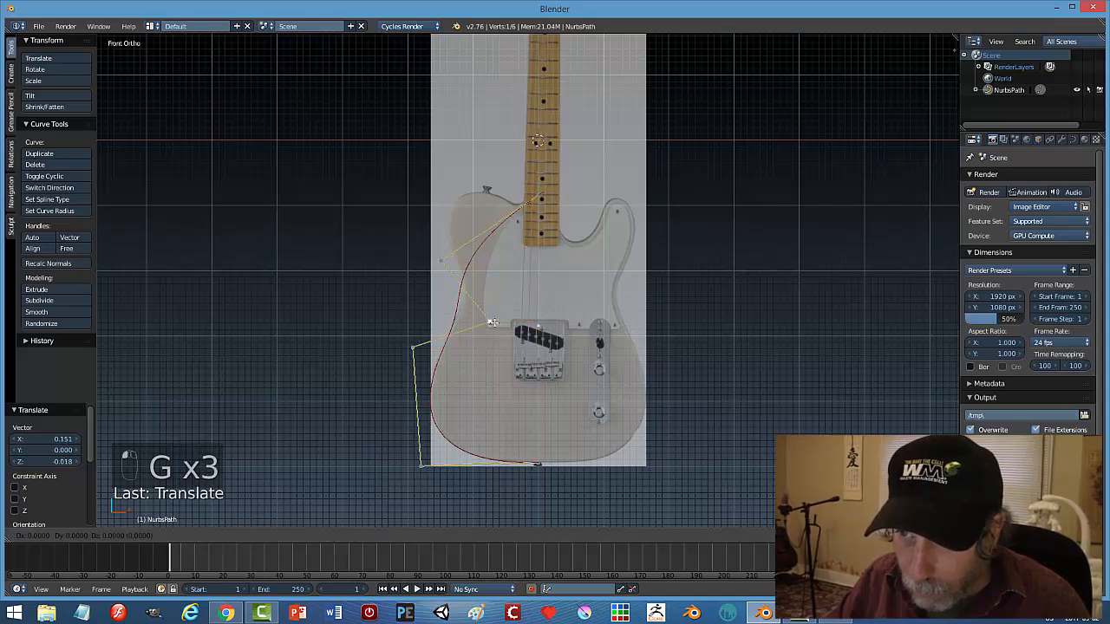
click(500, 323)
right_click(441, 261)
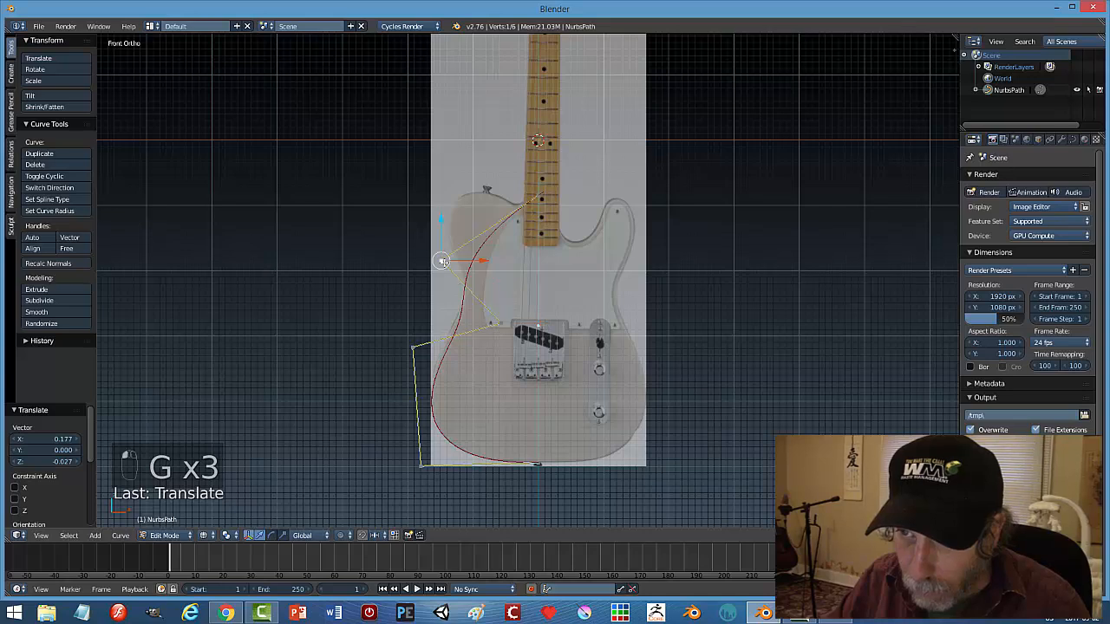
key(g)
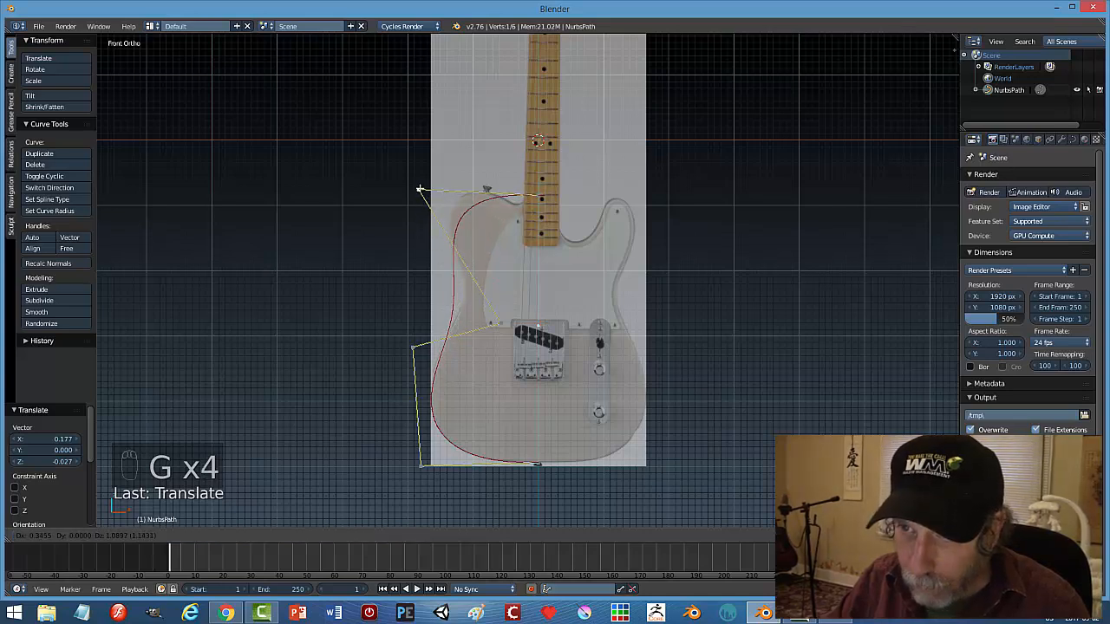
click(413, 174)
Move the waist control point about 0.14 units inward along X and 0.14 units up along Z.
right_click(501, 324)
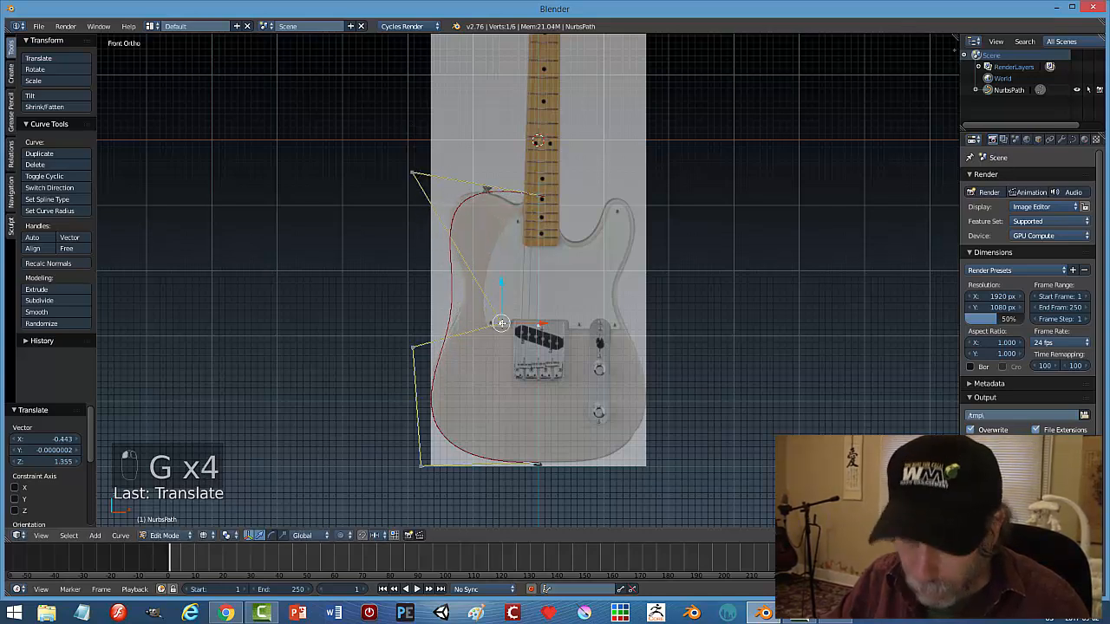
key(g)
click(510, 313)
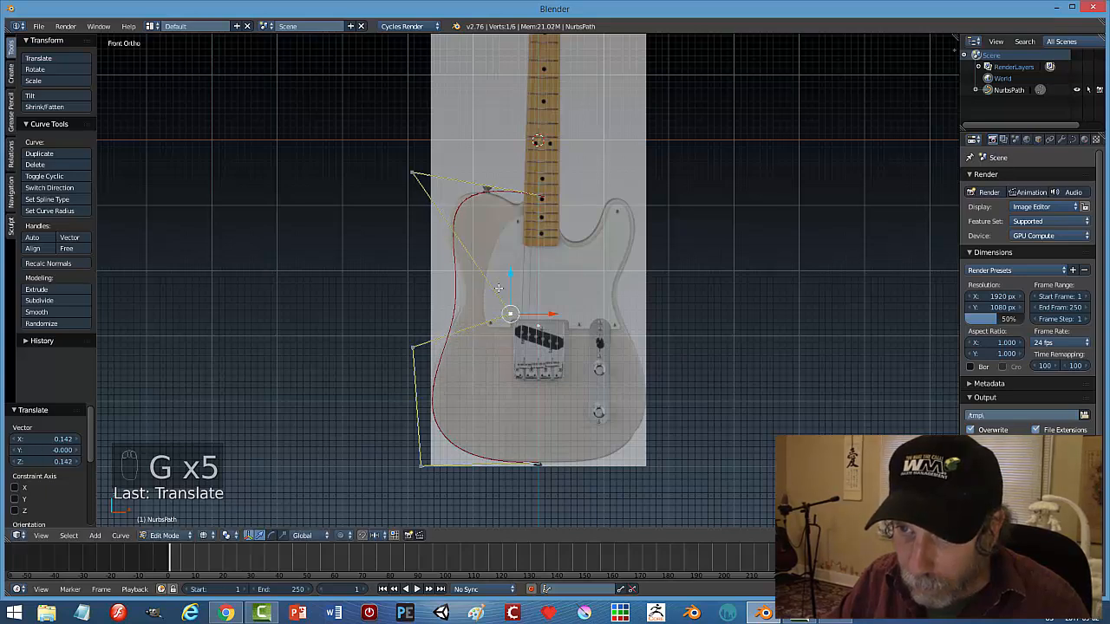
Subdivide the segment between the waist point and the upper-left control point with one cut.
shift+right_click(413, 173)
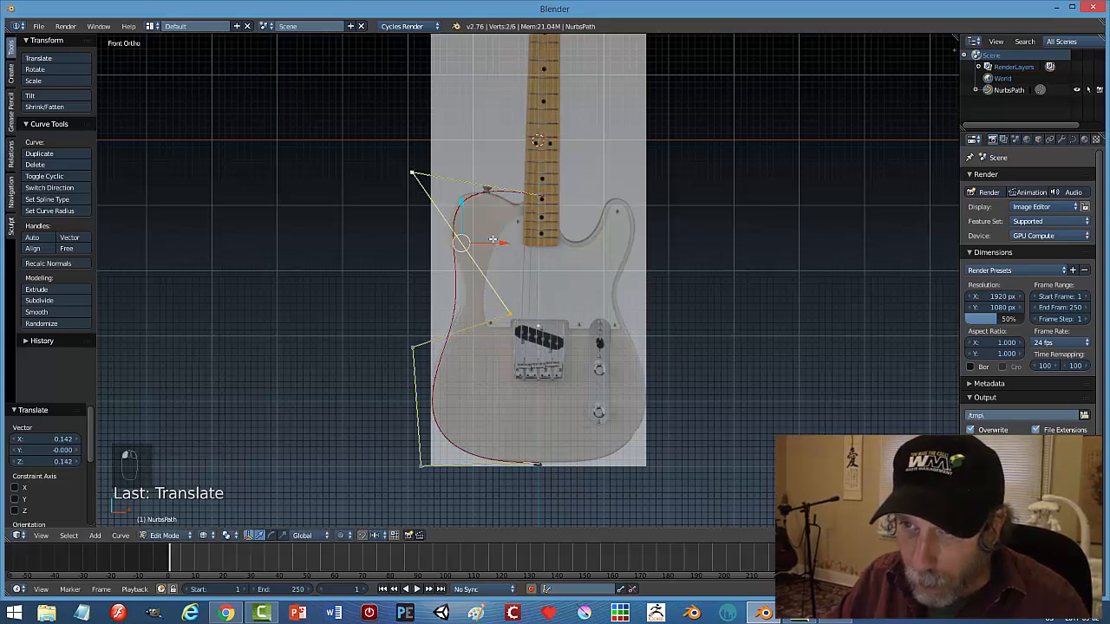
key(w)
click(493, 241)
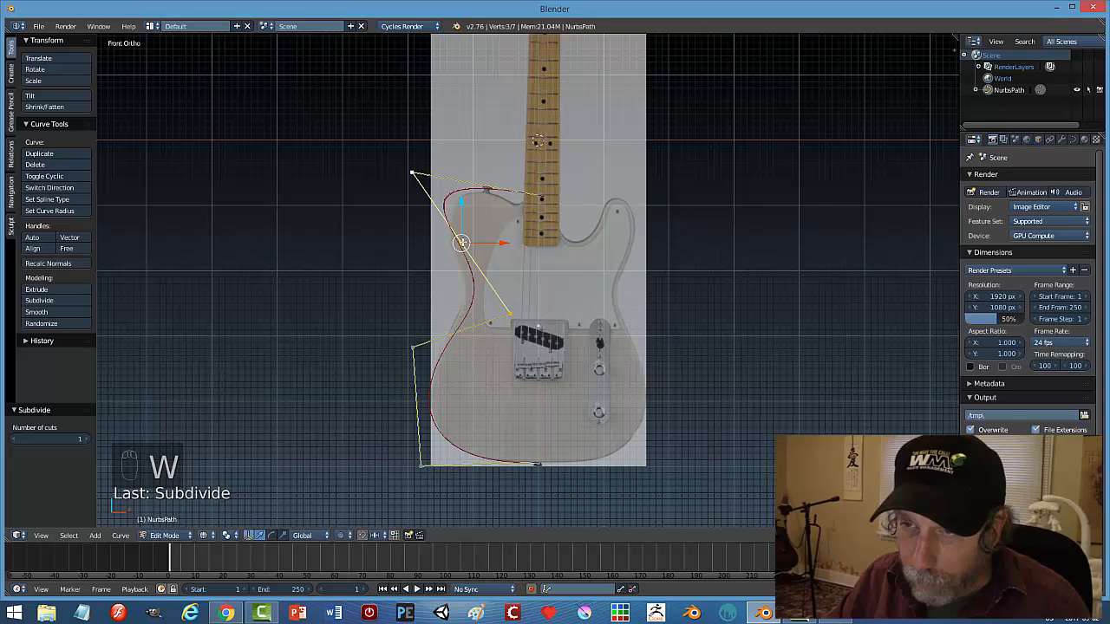
Move the new midpoint about 0.22 units outward along X, and the waist point about 0.10 units outward and 0.06 units up.
key(g)
key(x)
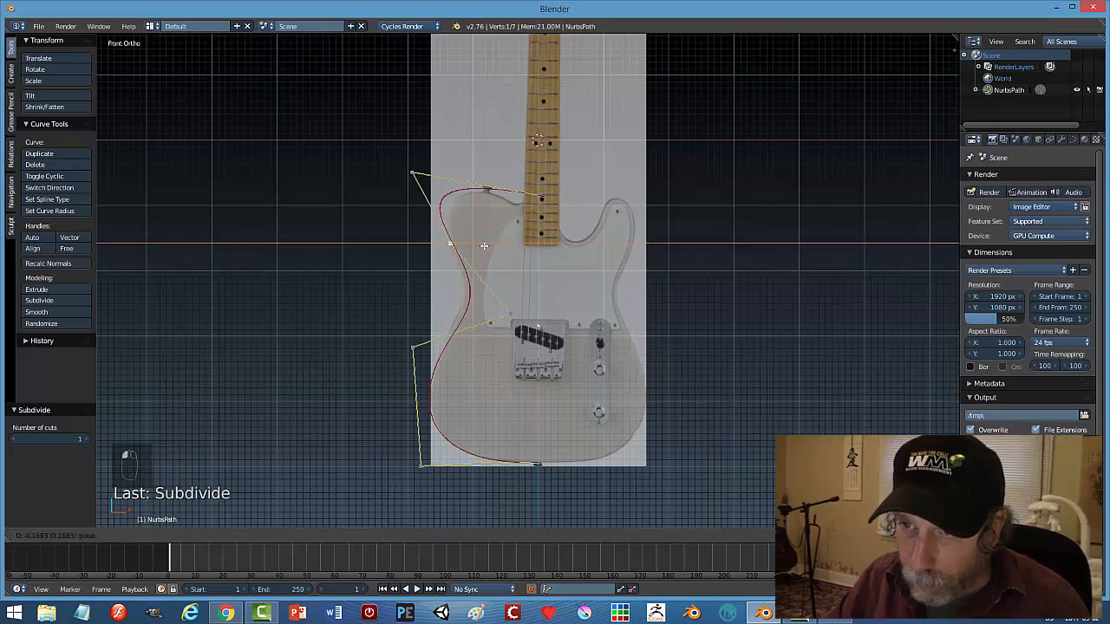
click(485, 248)
key(g)
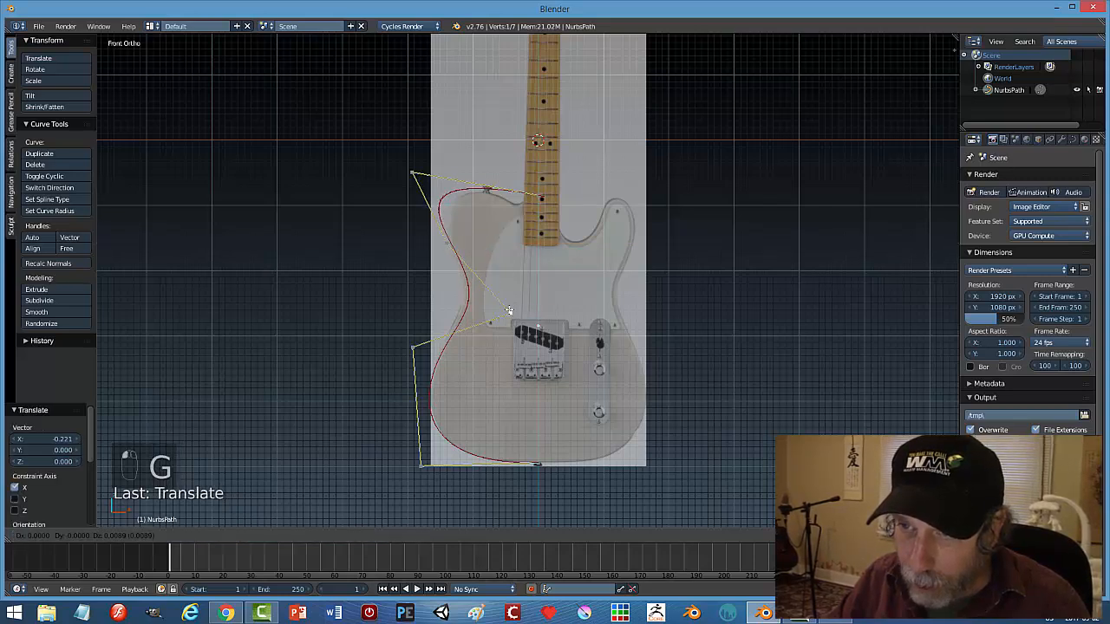
click(502, 308)
Shift the left side point about 0.04 units inward and 0.08 up, and the upper-left point about 0.32 units inward and 0.18 down.
right_click(413, 345)
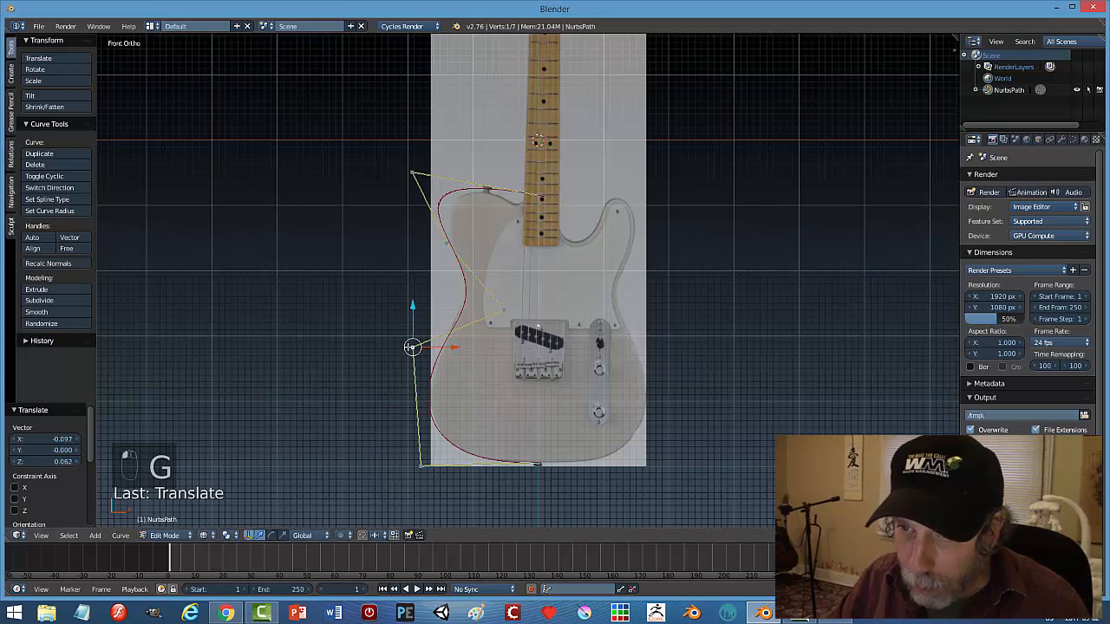
key(g)
click(413, 344)
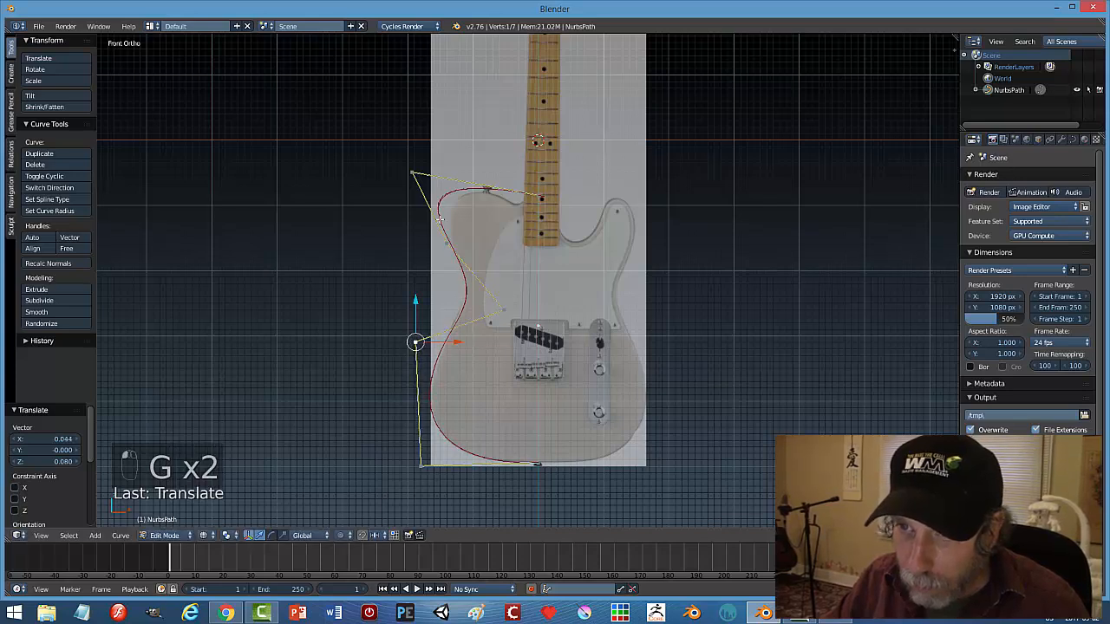
right_click(420, 175)
key(g)
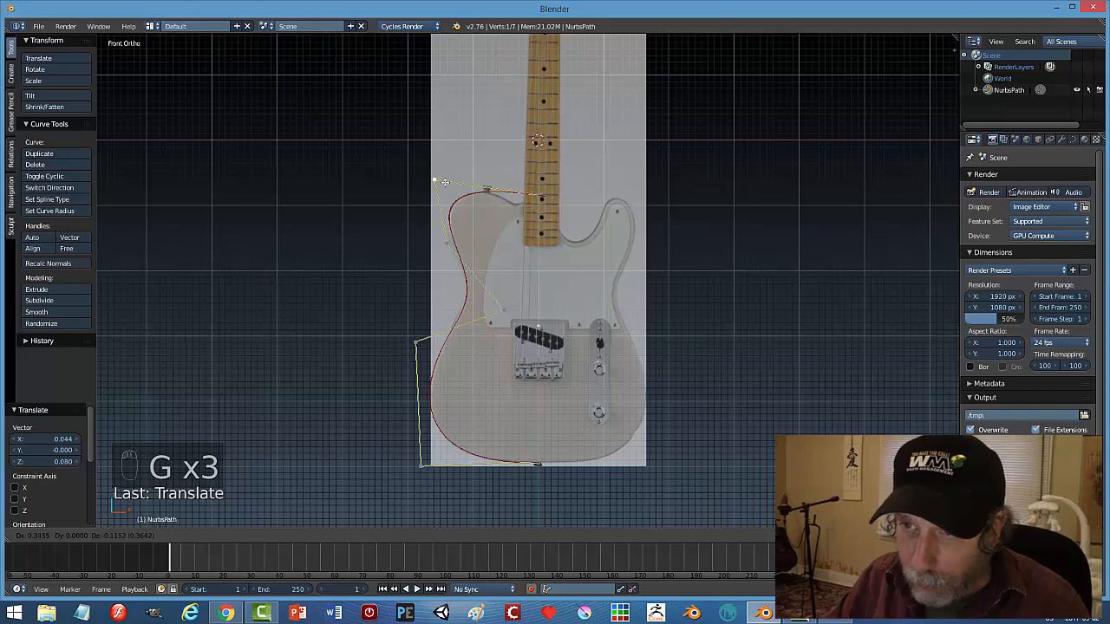
click(441, 184)
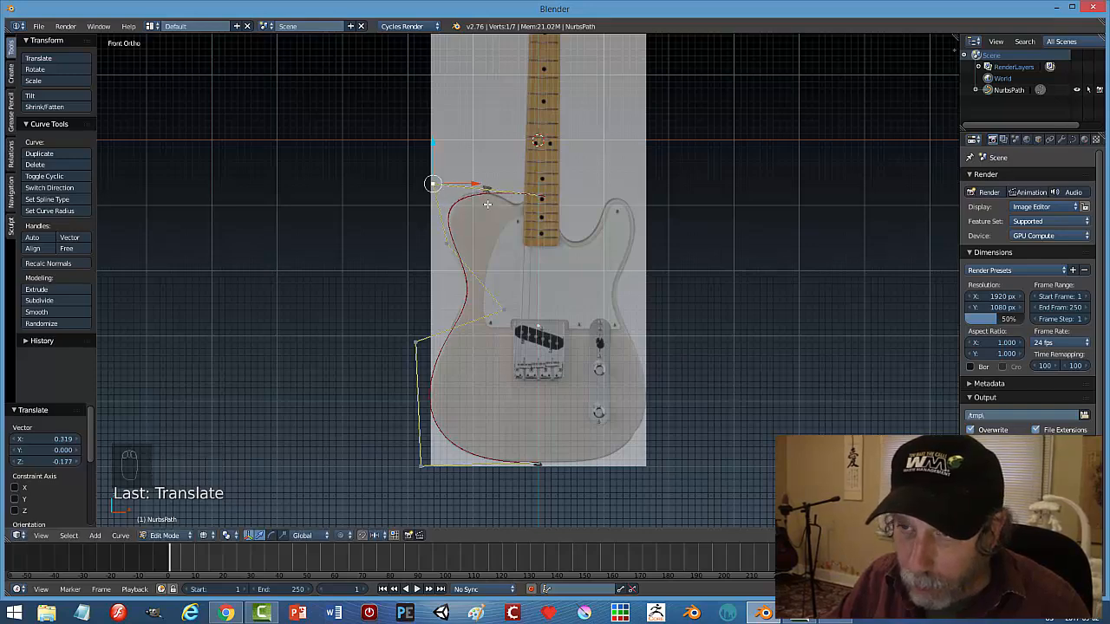
Subdivide the segment between the upper-left control point and the path's end point at the neck with one cut.
scroll(530, 263, up, 2)
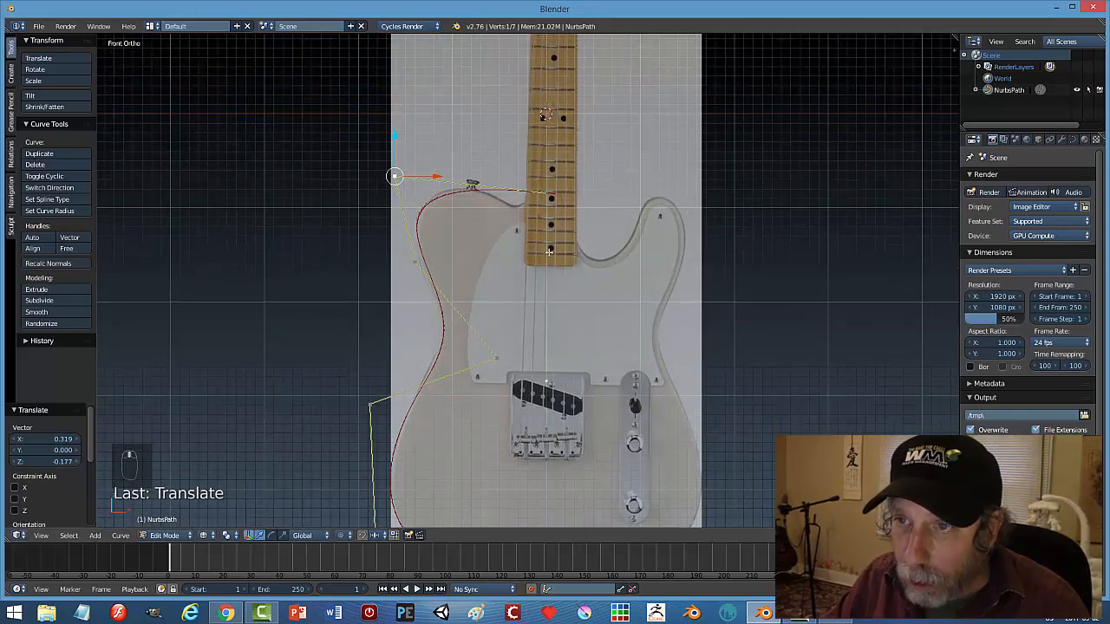
right_click(541, 191)
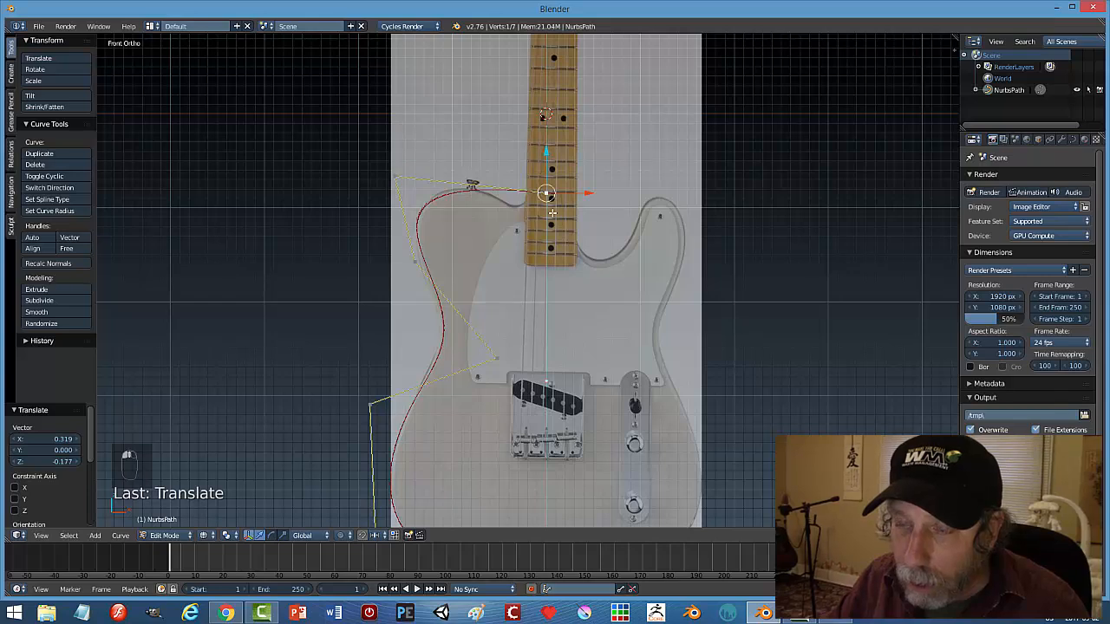
shift+right_click(392, 178)
key(w)
click(502, 242)
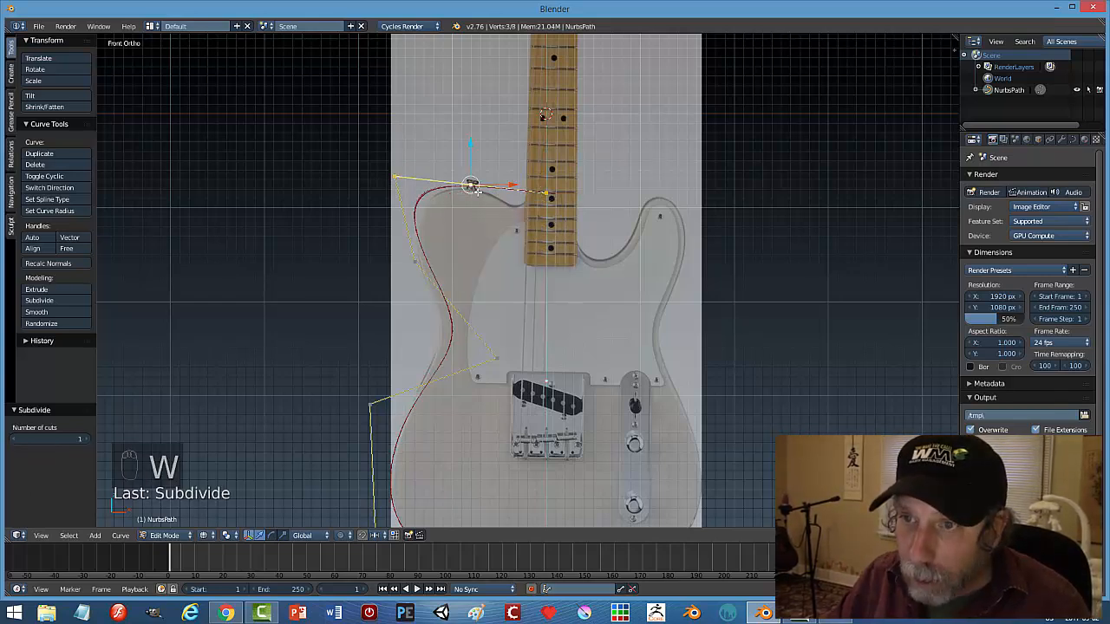
Move the new point about 0.50 units toward the neck, and the end point about 0.20 units outward and 0.42 units down.
right_click(478, 189)
key(g)
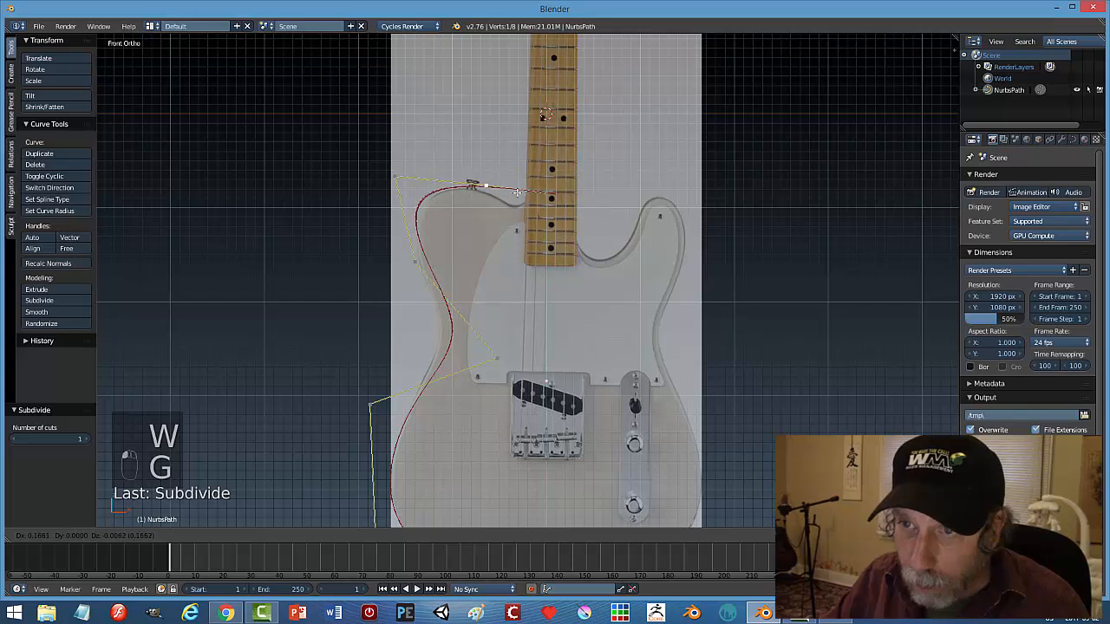
click(555, 197)
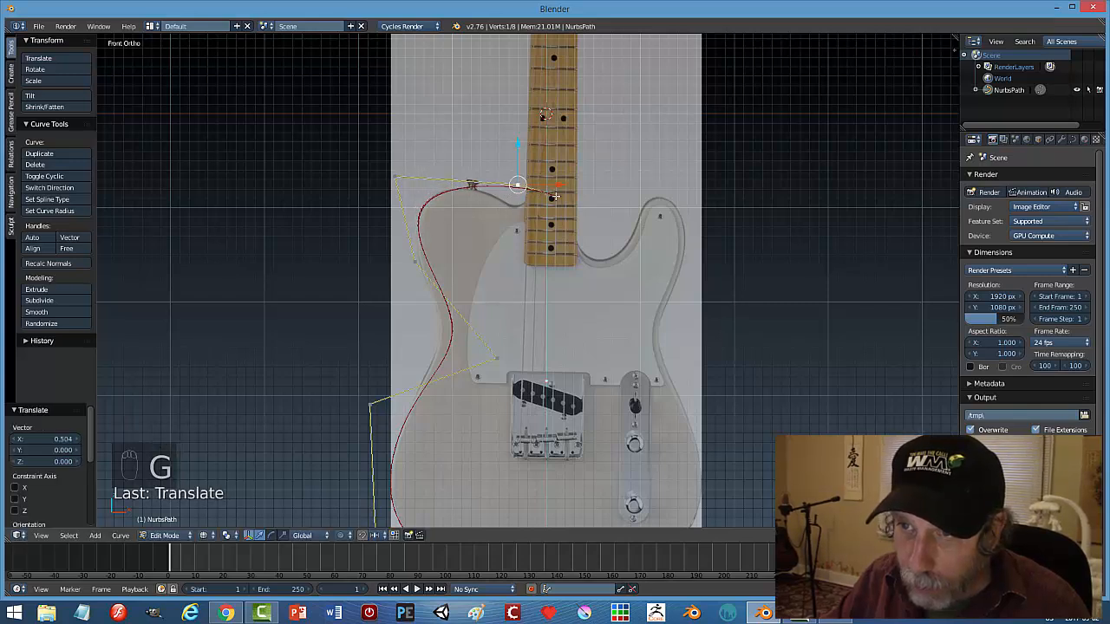
right_click(553, 197)
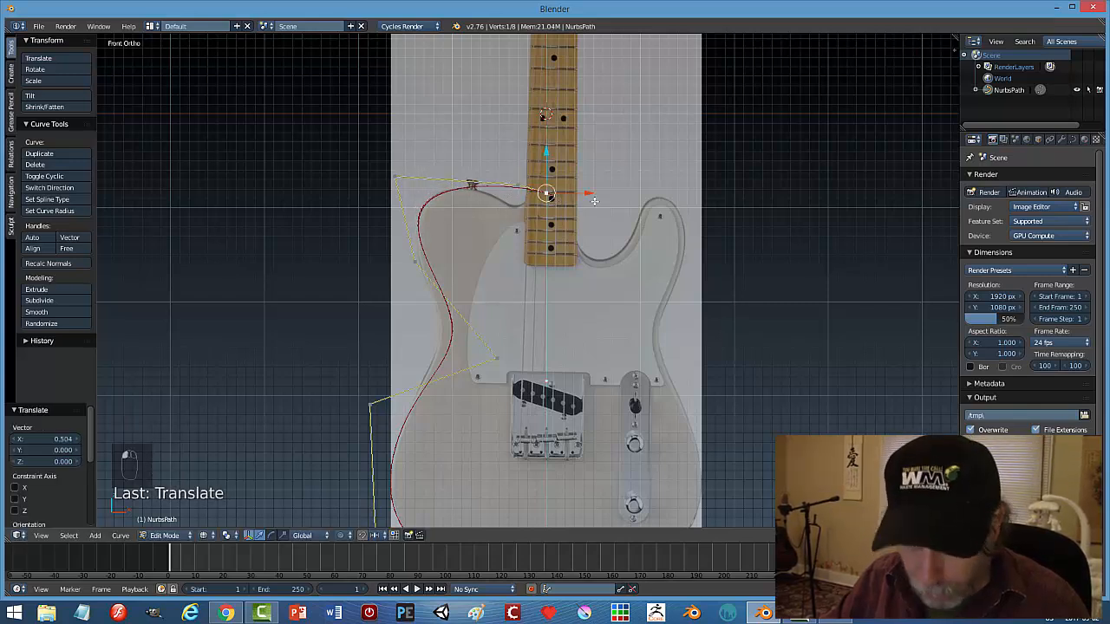
key(g)
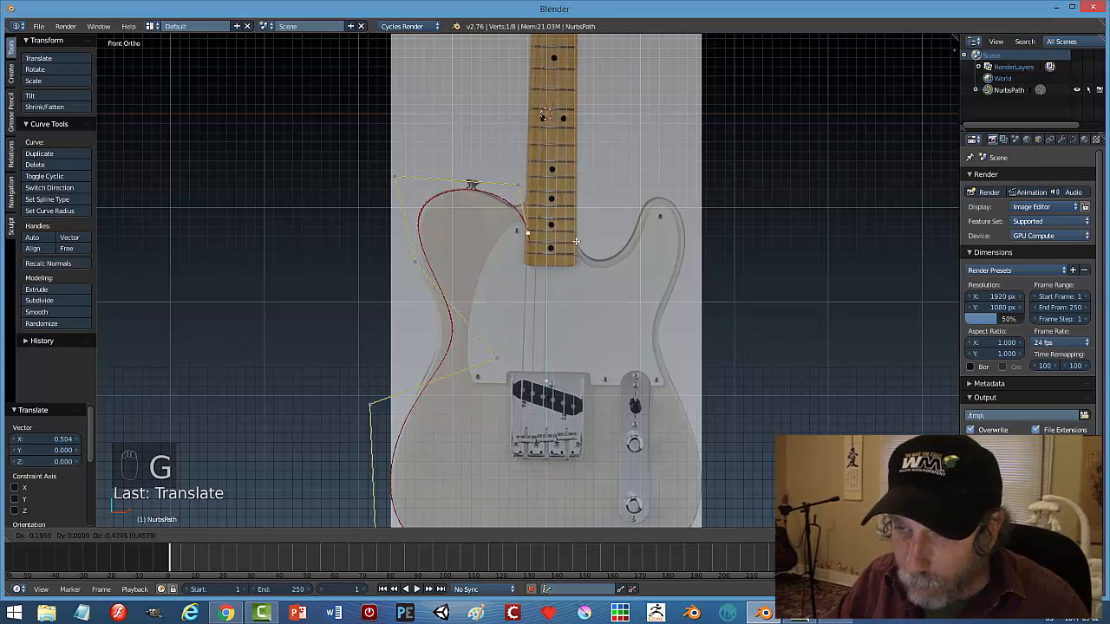
click(576, 241)
Shift the point beside the neck about 0.05 units outward, and move the end point about 0.52 units across the neck and 0.63 units up.
key(g)
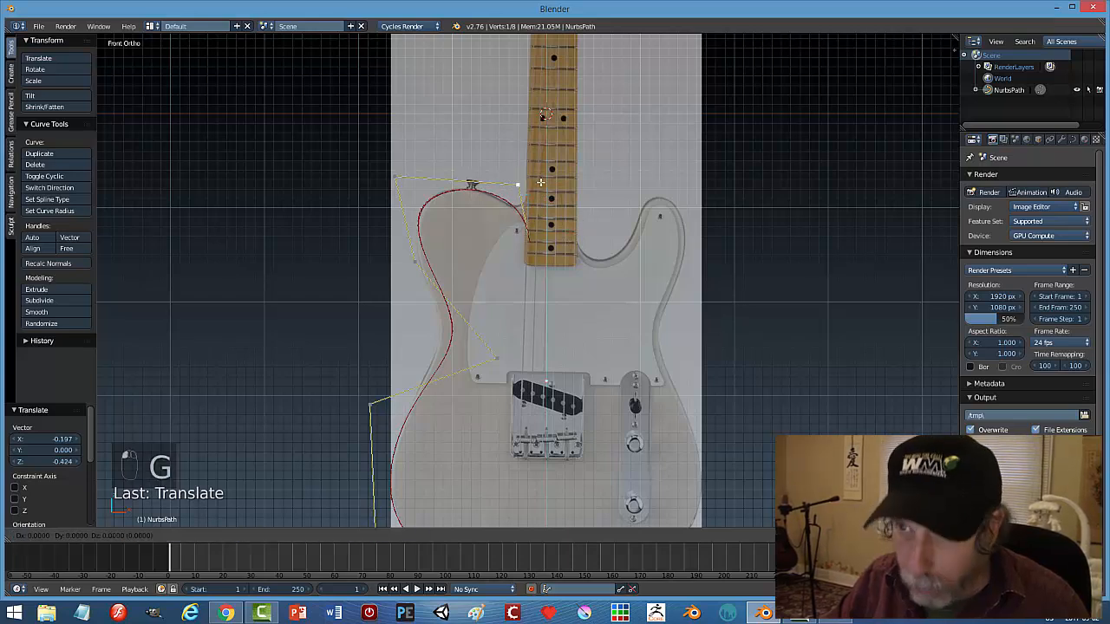
click(538, 184)
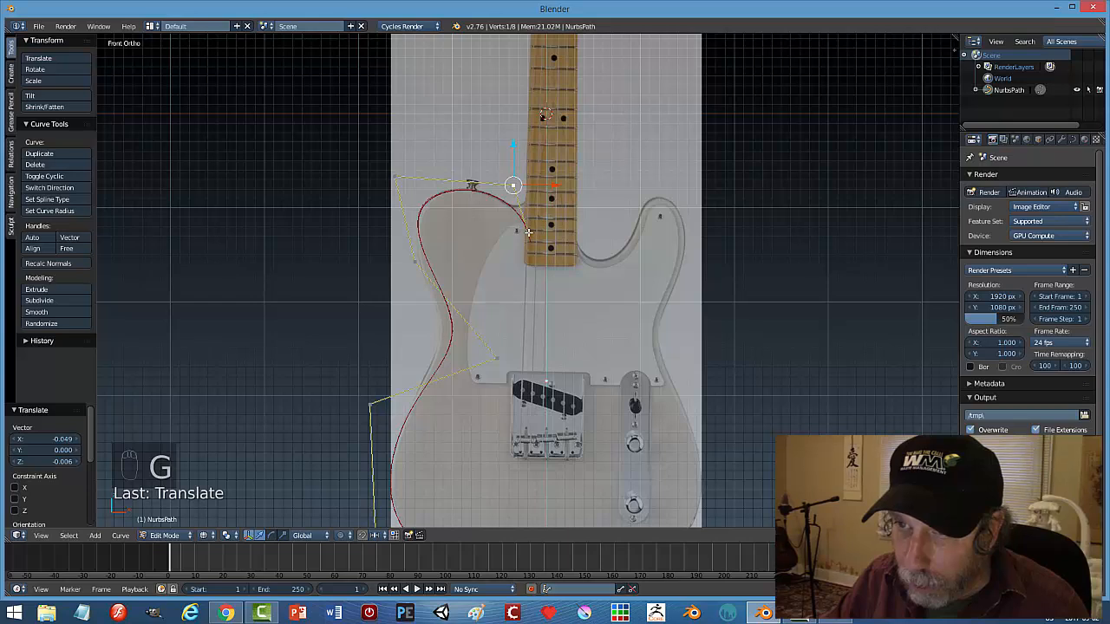
right_click(528, 232)
key(g)
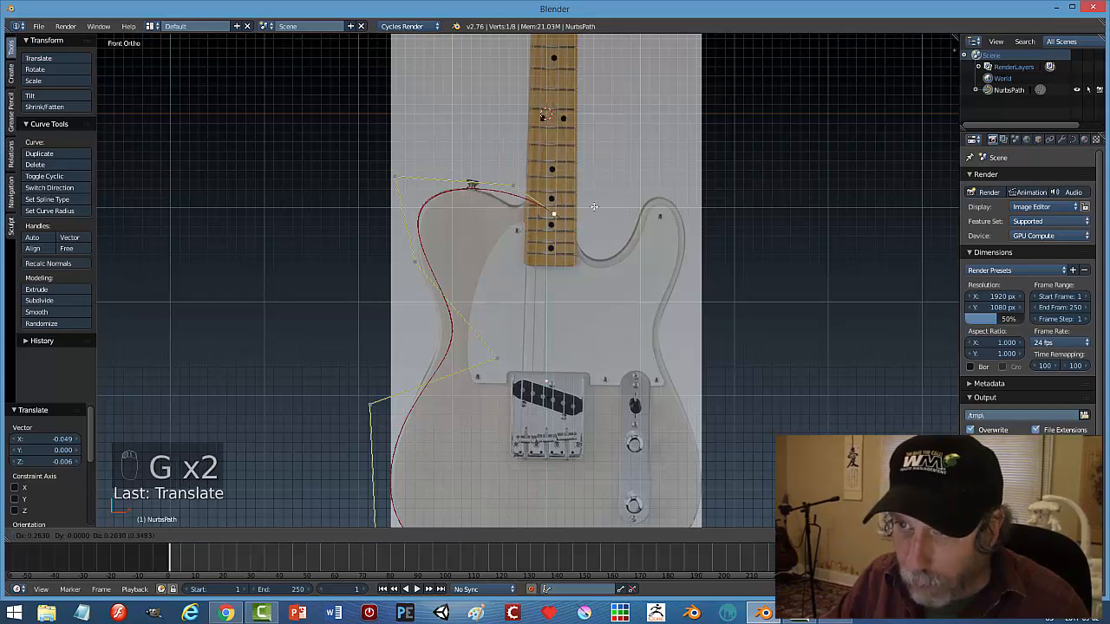
click(609, 172)
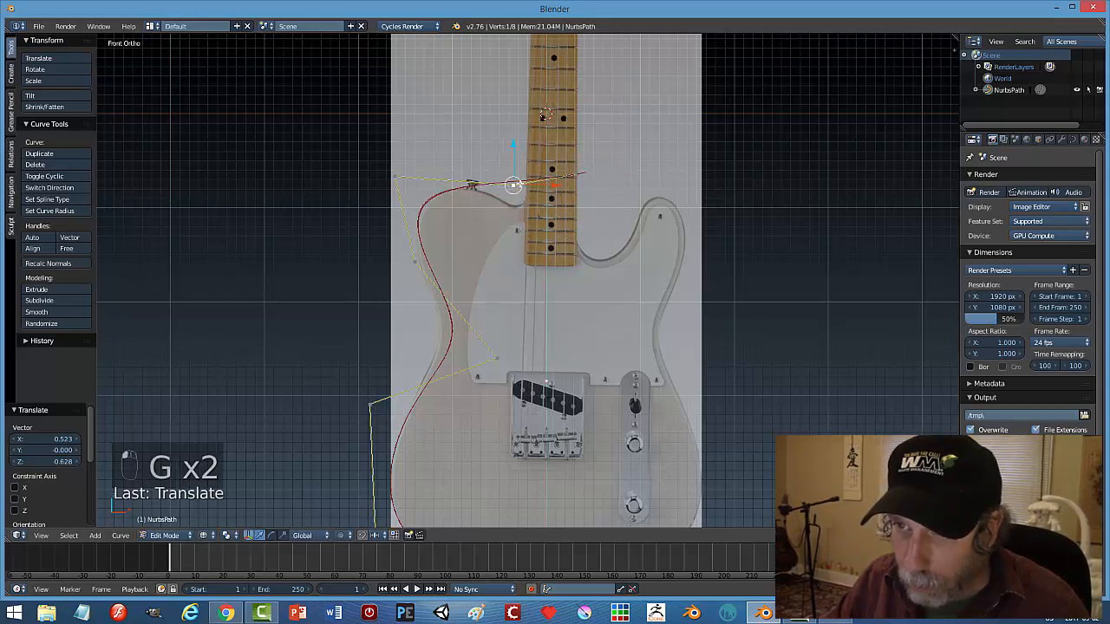
Lower the point beside the neck about 0.03 units, and shift it together with the end point about 0.09 units toward the upper bout.
key(g)
click(515, 188)
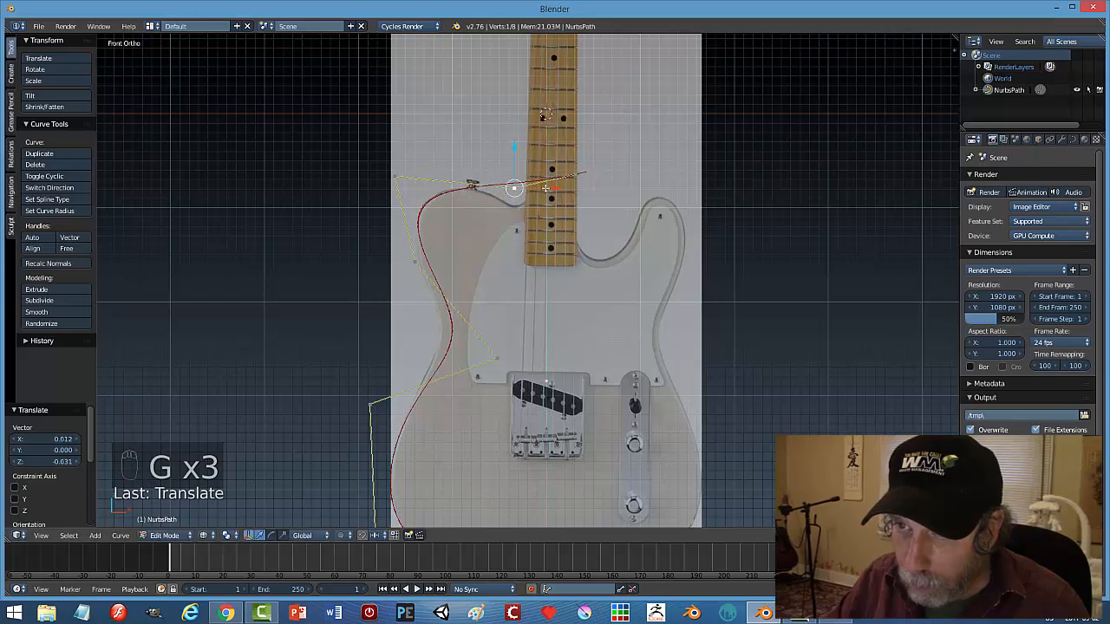
key(g)
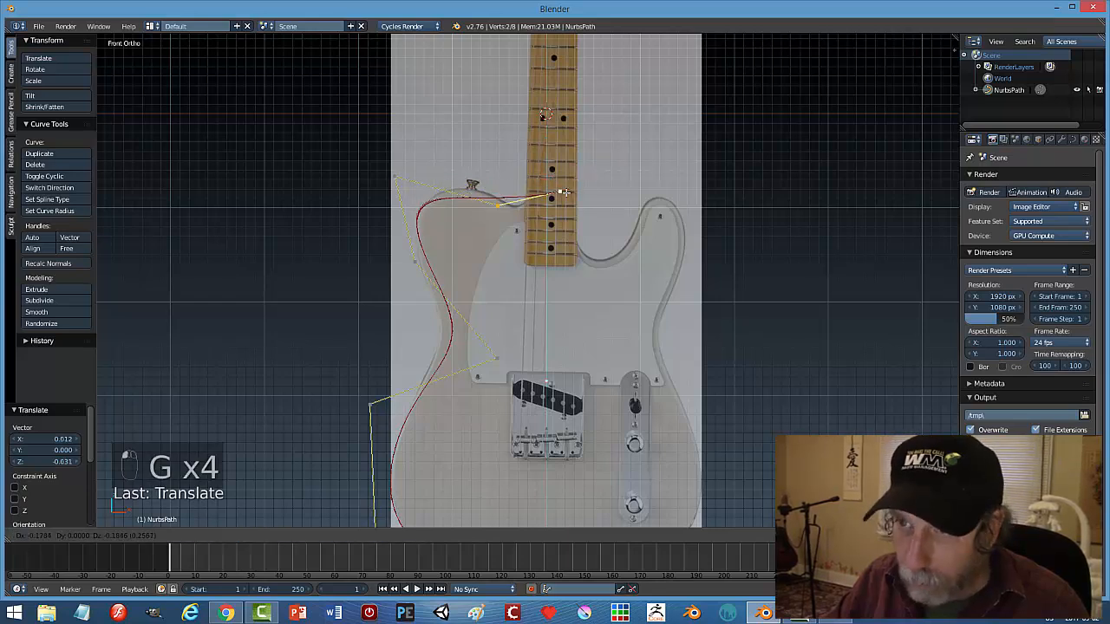
click(573, 177)
Subdivide the segment between the last two control points with one cut, and move the new point about 0.46 units down along Z.
click(507, 188)
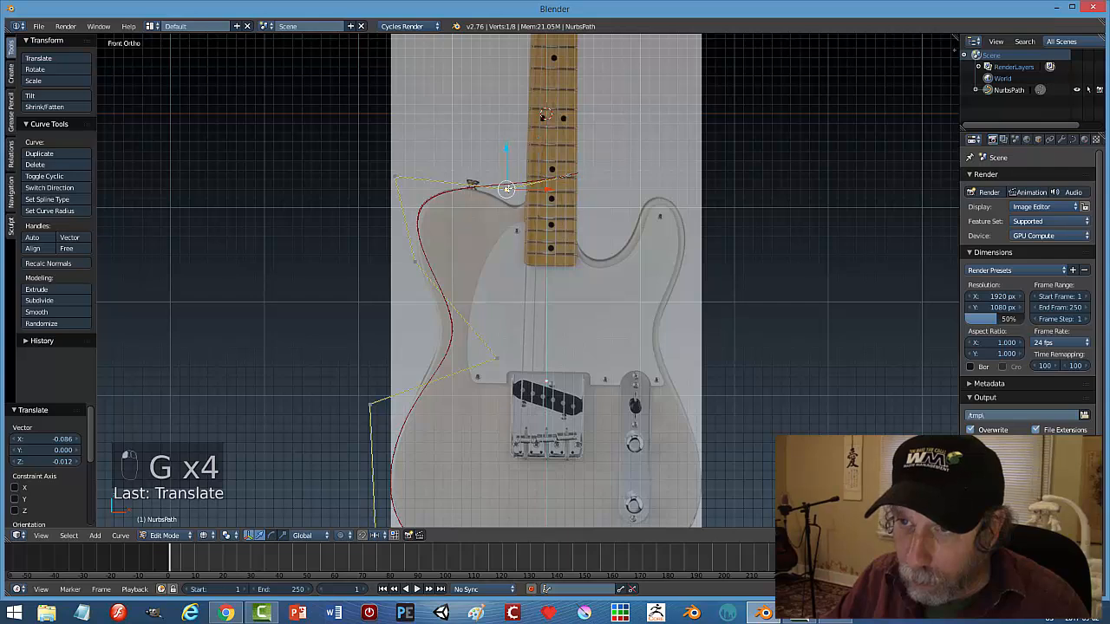
shift+right_click(568, 176)
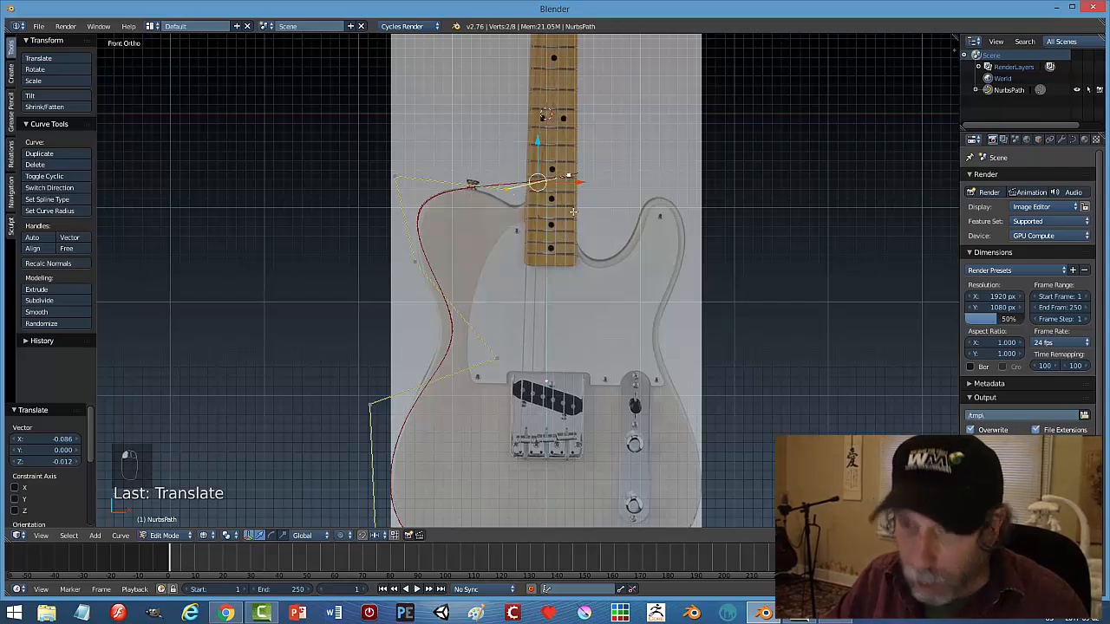
key(w)
click(562, 213)
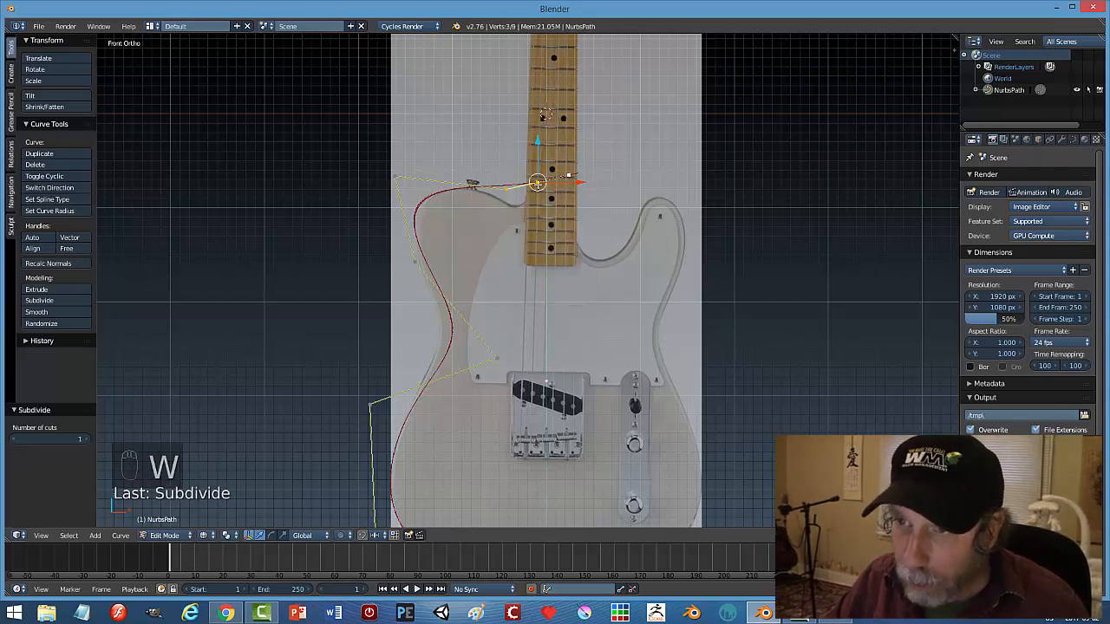
mouse_move(537, 183)
mouse_down()
mouse_move(543, 166)
mouse_move(536, 199)
mouse_up()
Move the upper-left control point about 0.17 units inward and 0.09 units up to fit the upper bout.
right_click(396, 177)
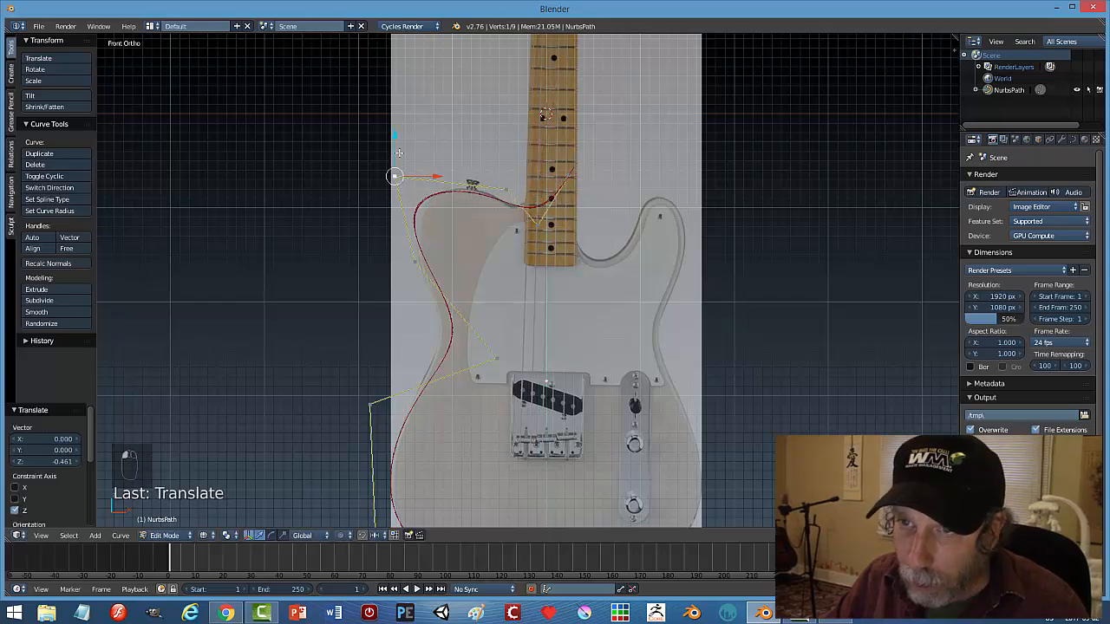
key(g)
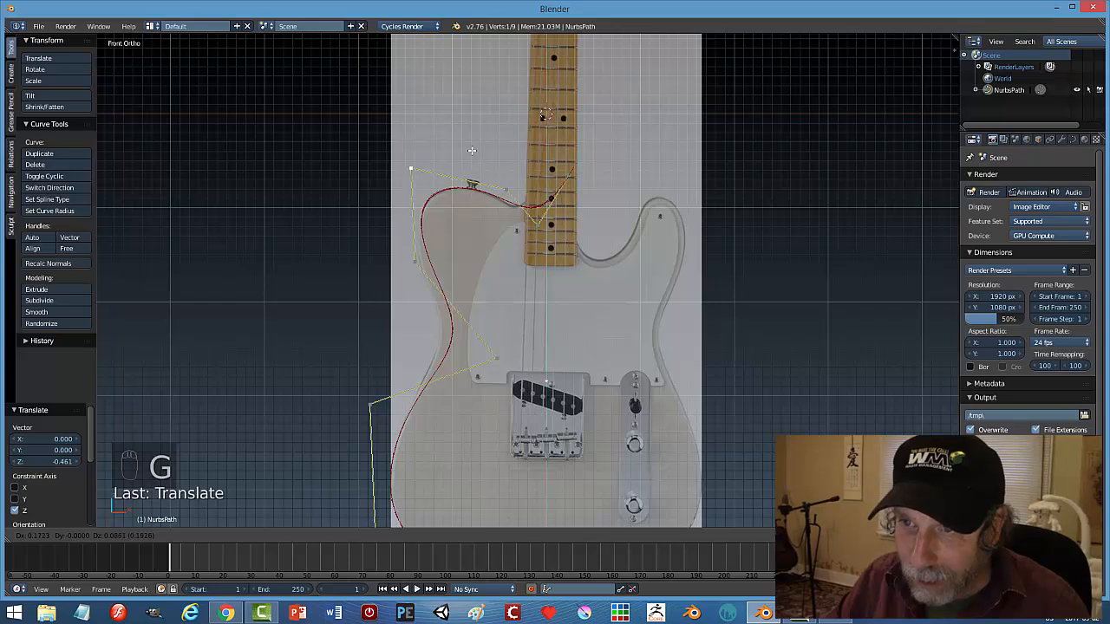
click(471, 151)
Move the waist point about 0.19 units outward and 0.05 down, and the point above it about 0.06 units outward and 0.09 down.
right_click(495, 358)
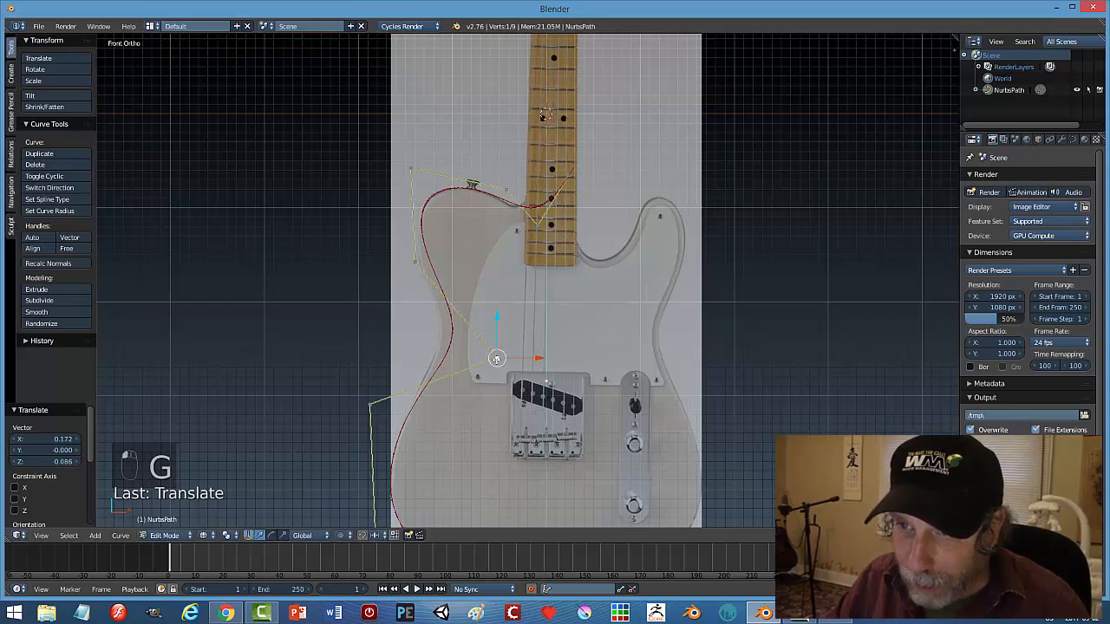
key(g)
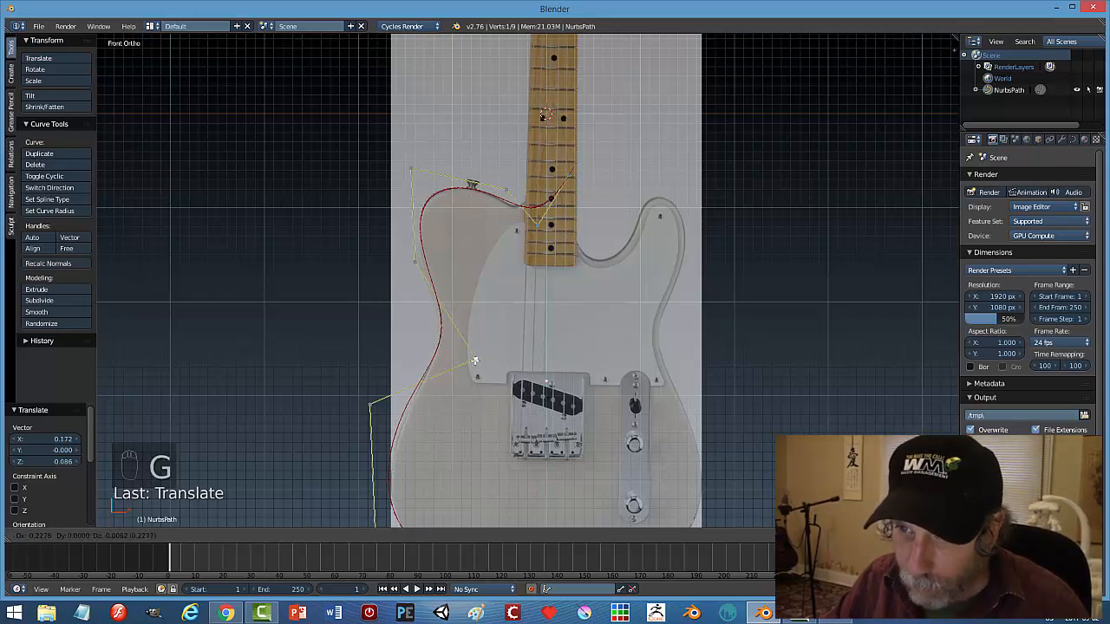
click(476, 361)
right_click(413, 261)
key(g)
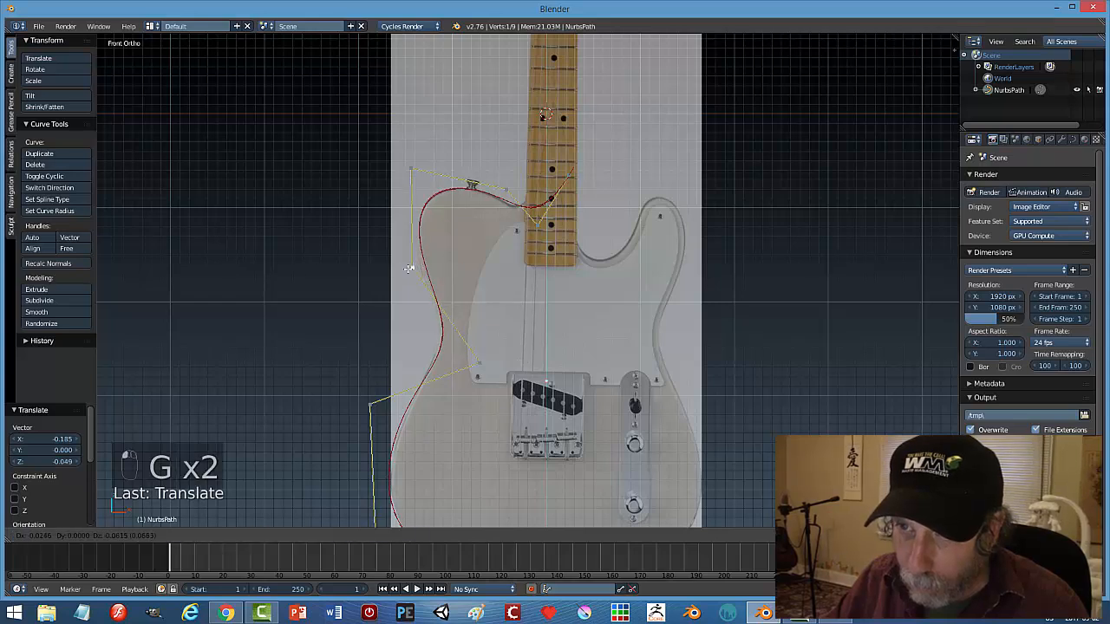
click(408, 269)
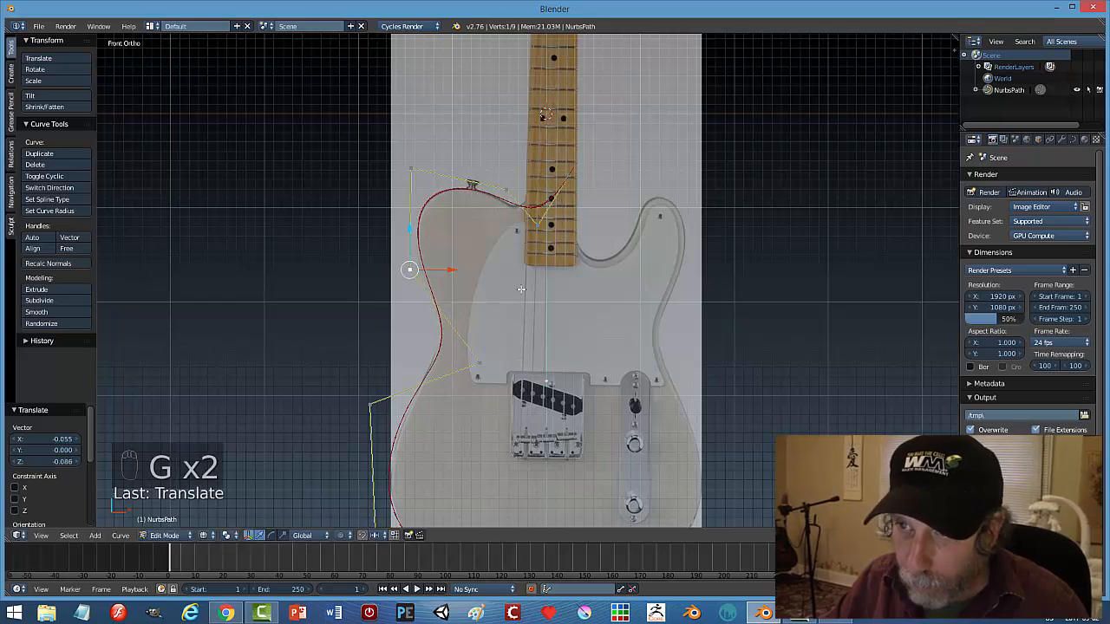
Try deleting the path's end point on the neck, and undo the deletion.
right_click(554, 201)
right_click(569, 176)
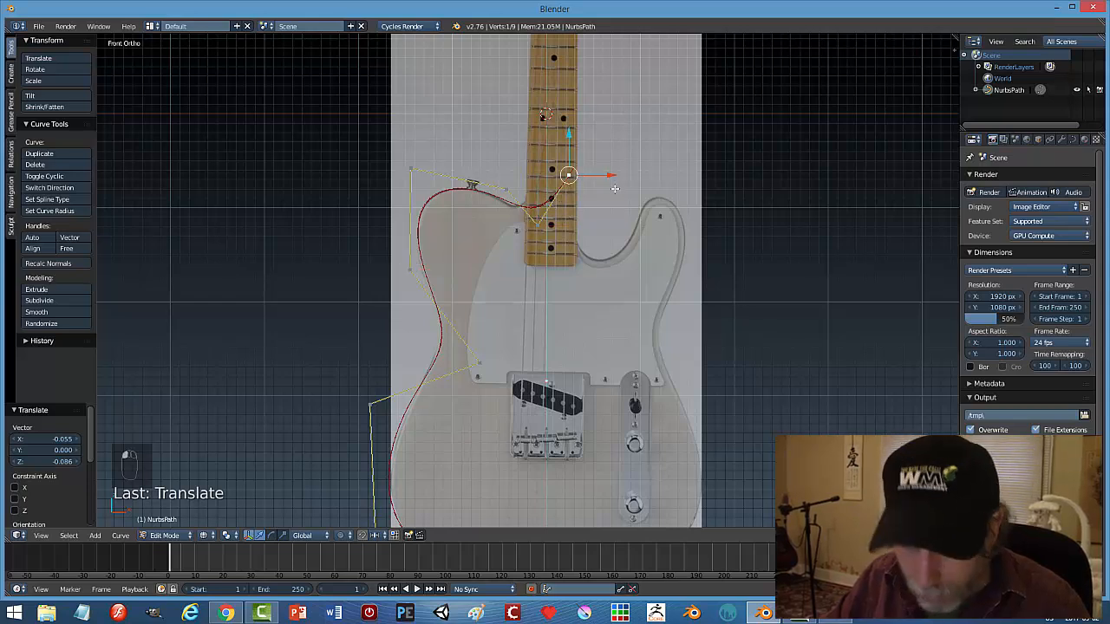
key(x)
click(615, 190)
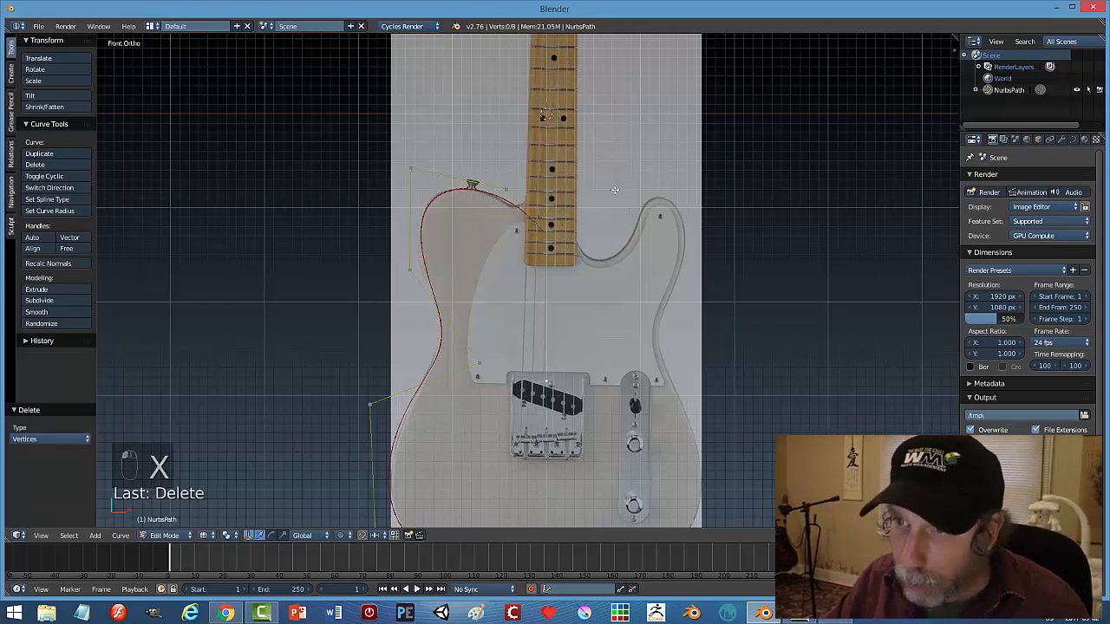
right_click(539, 226)
key(ctrl+z)
key(ctrl+z)
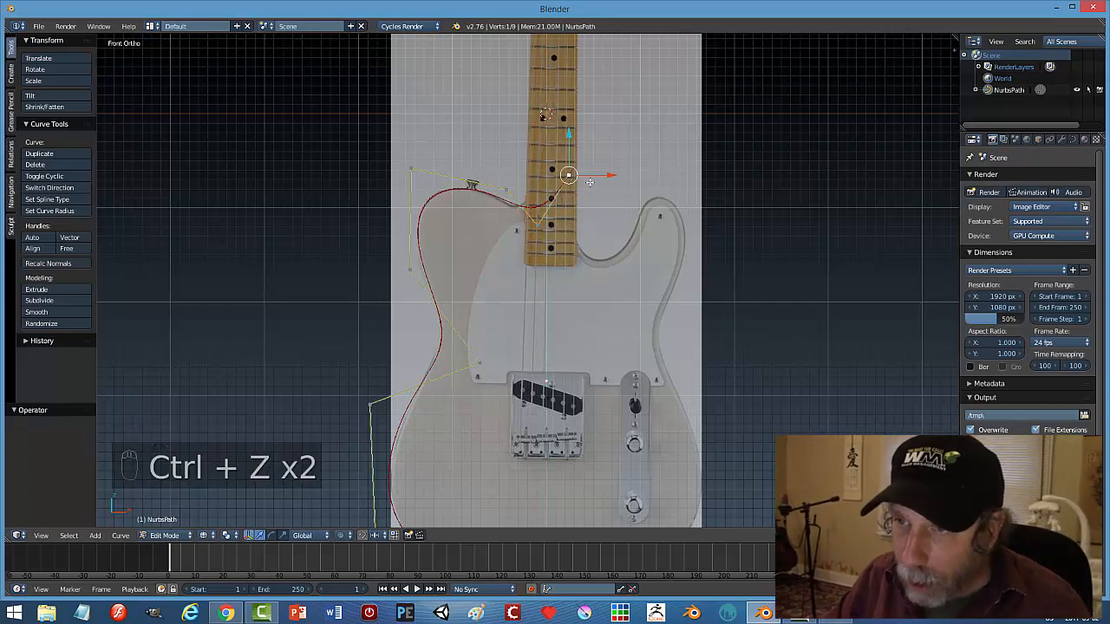
Move the end point about 0.36 units farther across the neck, and the preceding point about 0.04 units outward and 0.03 units down.
key(g)
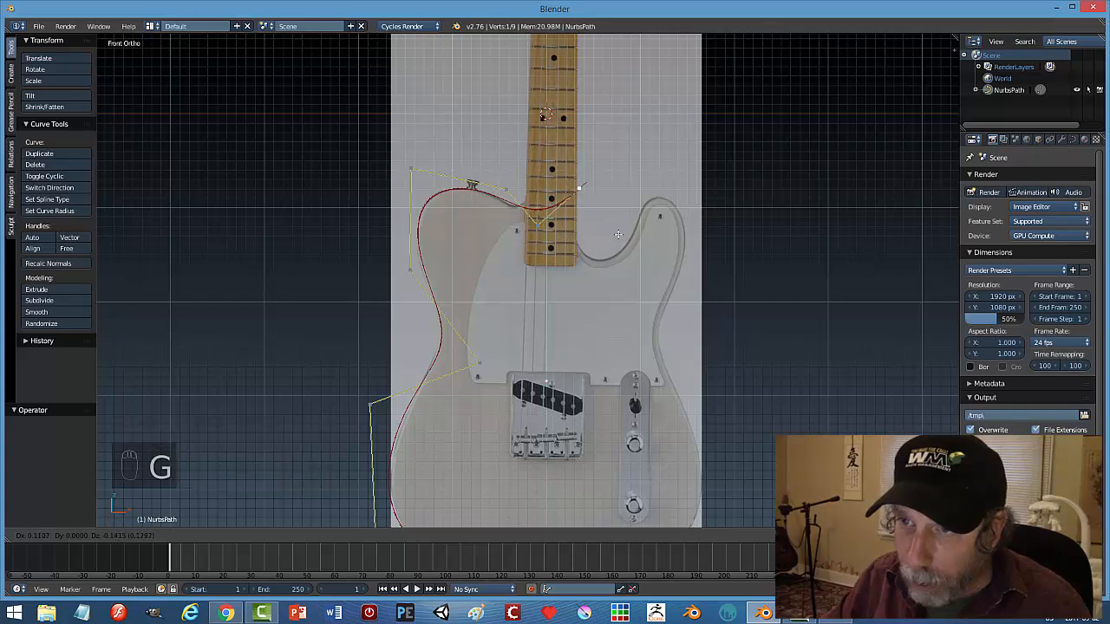
click(637, 220)
right_click(537, 227)
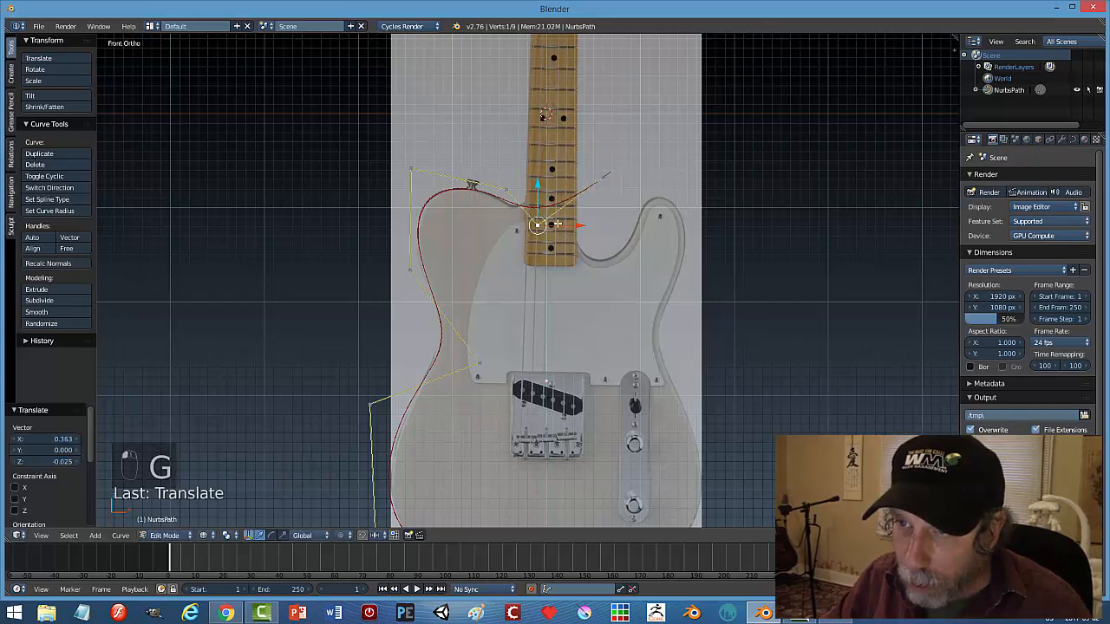
key(g)
click(560, 233)
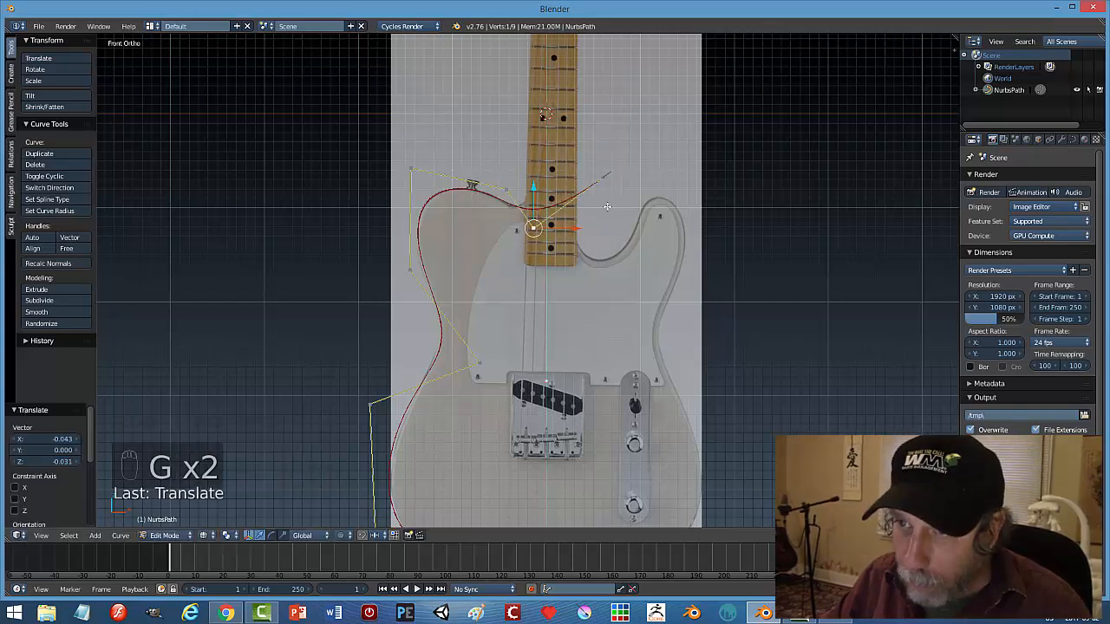
Extrude the path's end point about 0.23 units right and 0.62 down, and move the preceding point about 0.05 left and 0.04 down.
right_click(604, 180)
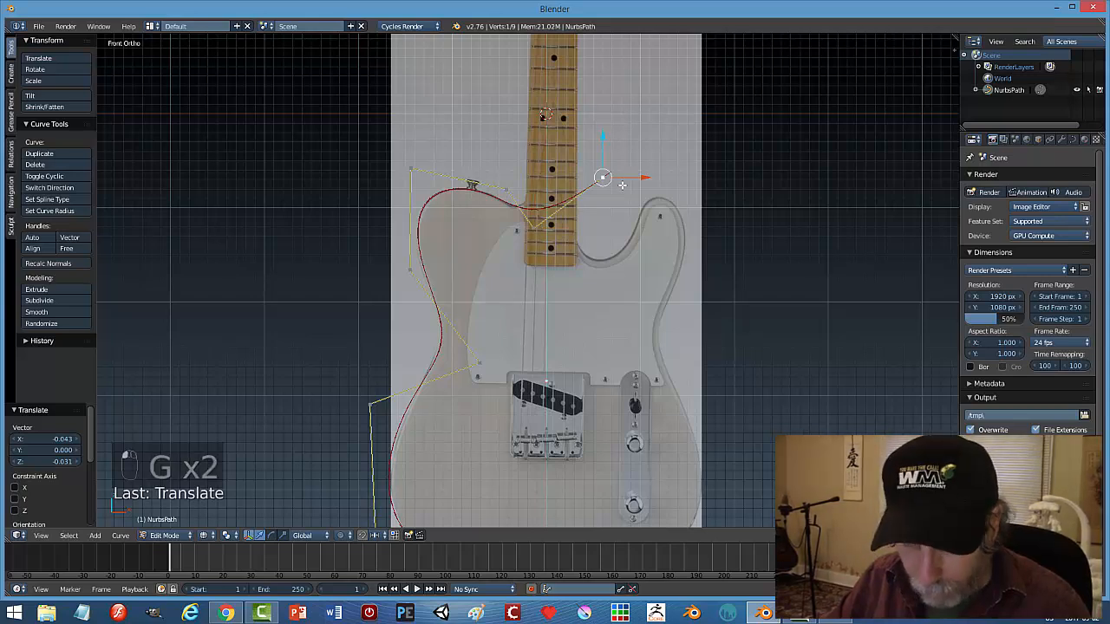
key(e)
key(g)
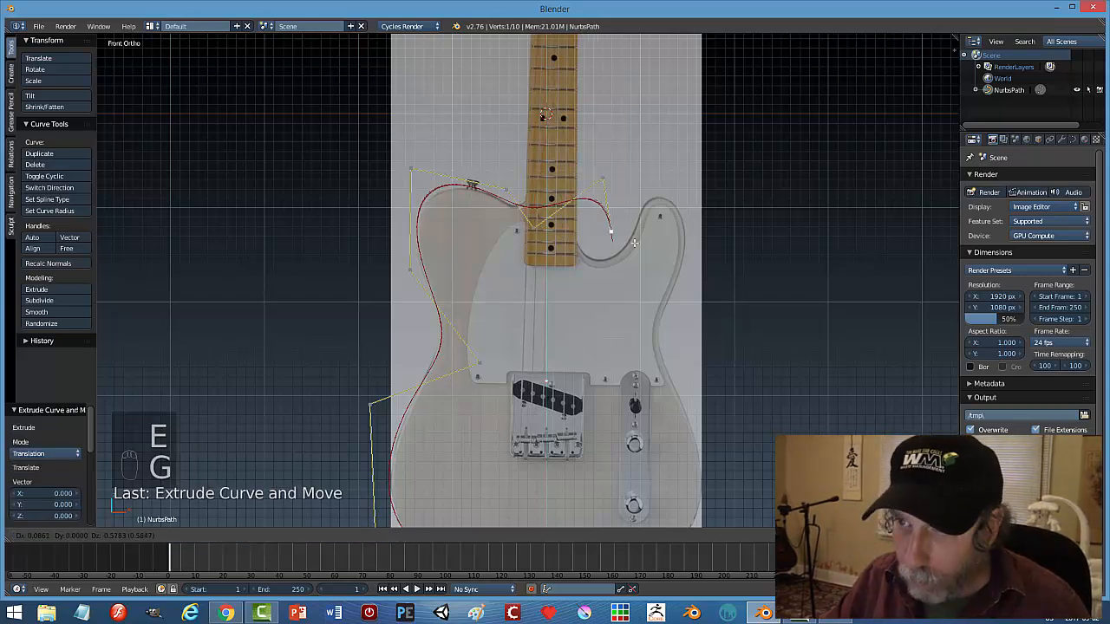
click(643, 244)
key(g)
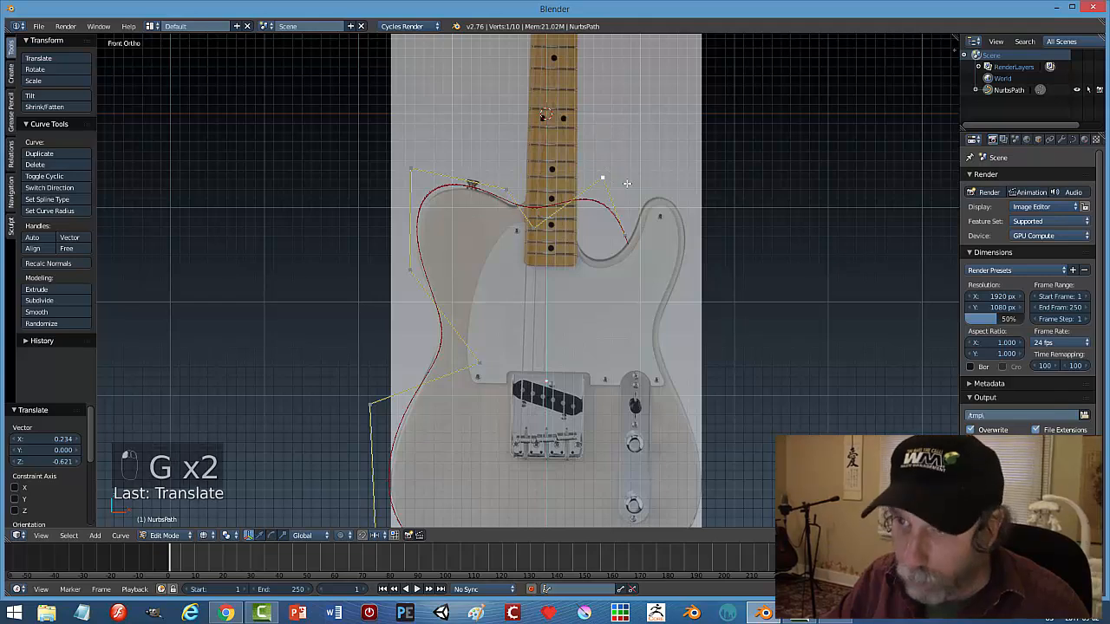
click(622, 186)
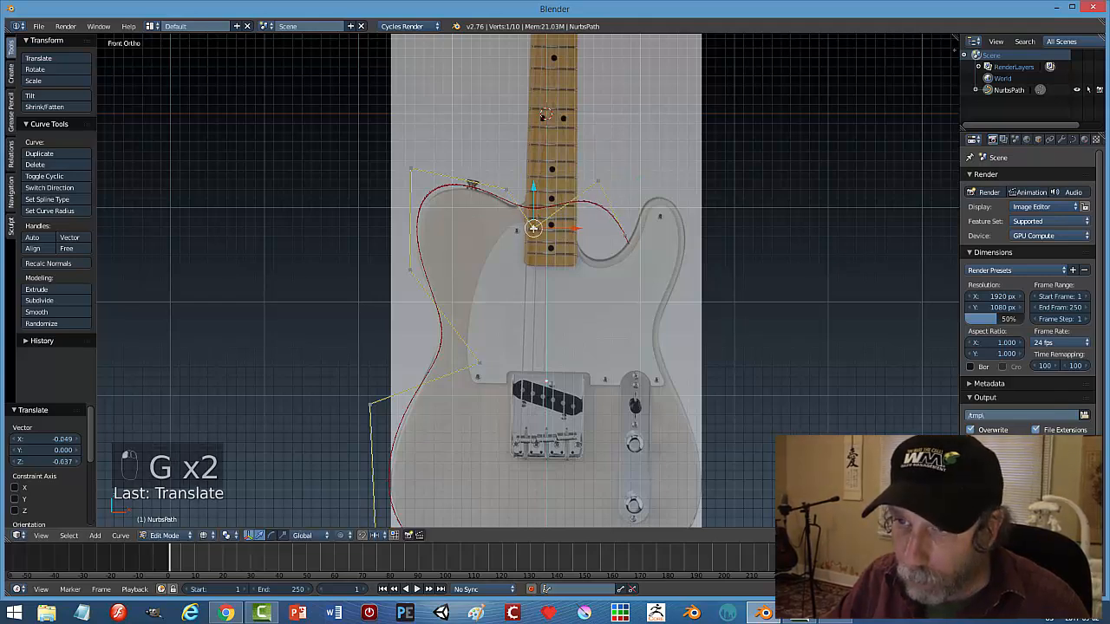
Move the second-to-last control point about 0.58 units left along X onto the neck, and then about 0.19 left and 0.22 up.
mouse_move(530, 189)
mouse_down()
mouse_move(550, 205)
mouse_move(524, 203)
mouse_move(543, 195)
mouse_up()
right_click(598, 180)
drag(639, 180, 560, 178)
key(g)
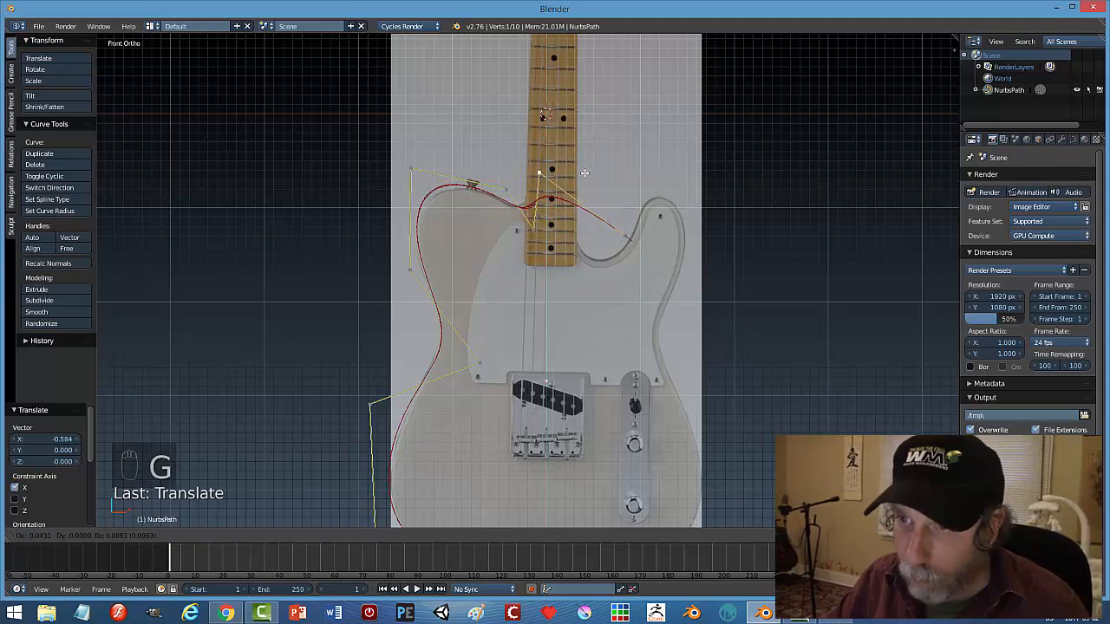
click(609, 178)
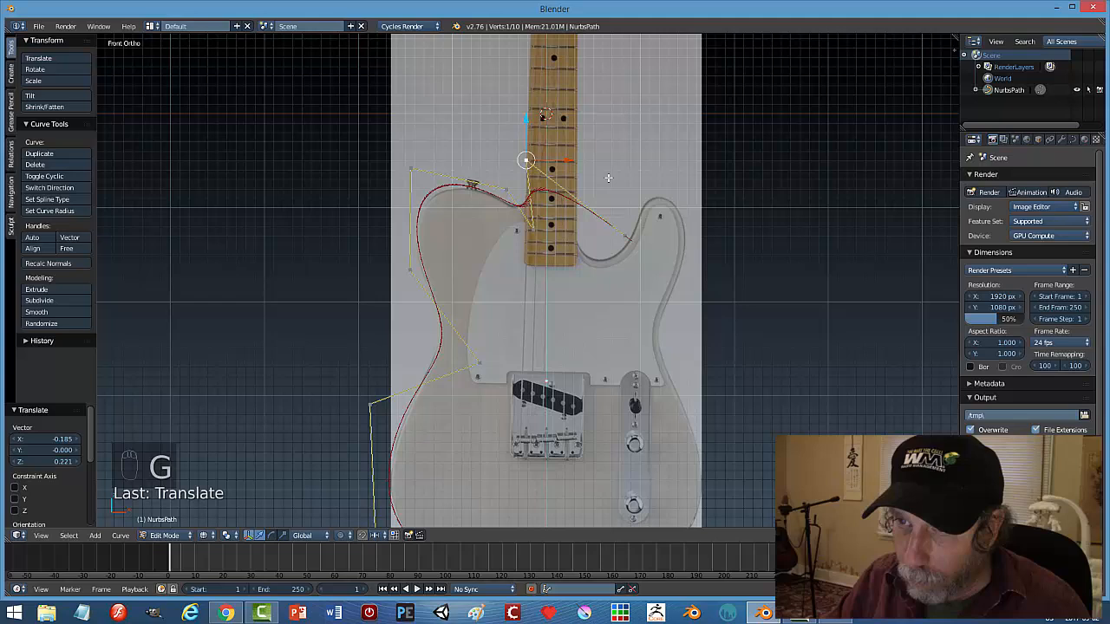
Raise the path's end point about 0.30 units along Z, and move it about 0.39 left and 0.40 up beside the neck.
right_click(624, 234)
key(g)
key(z)
click(645, 194)
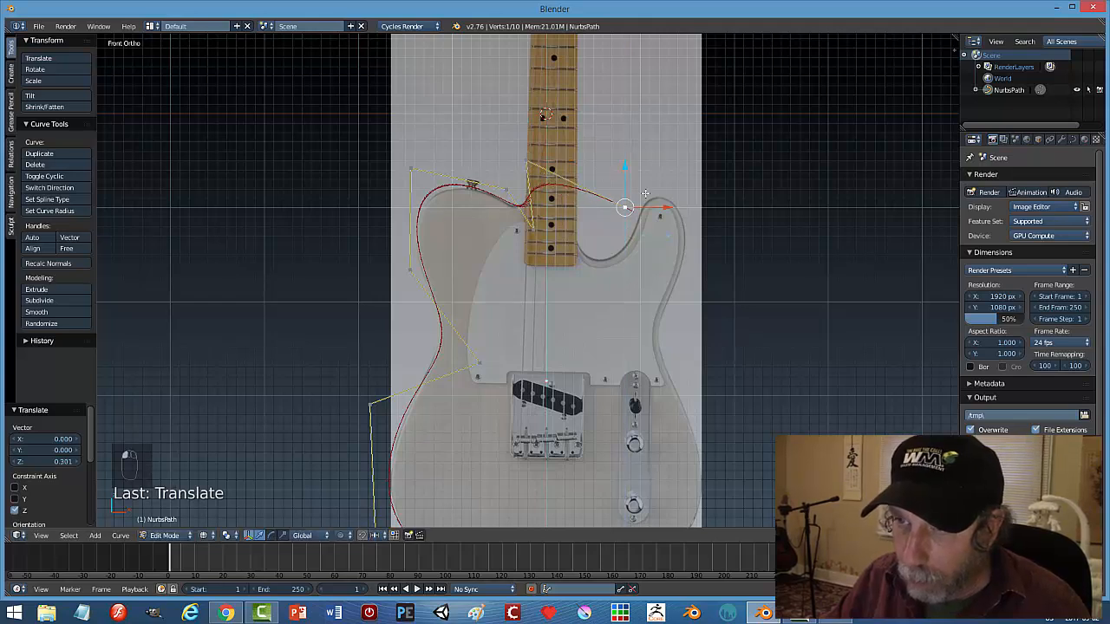
key(g)
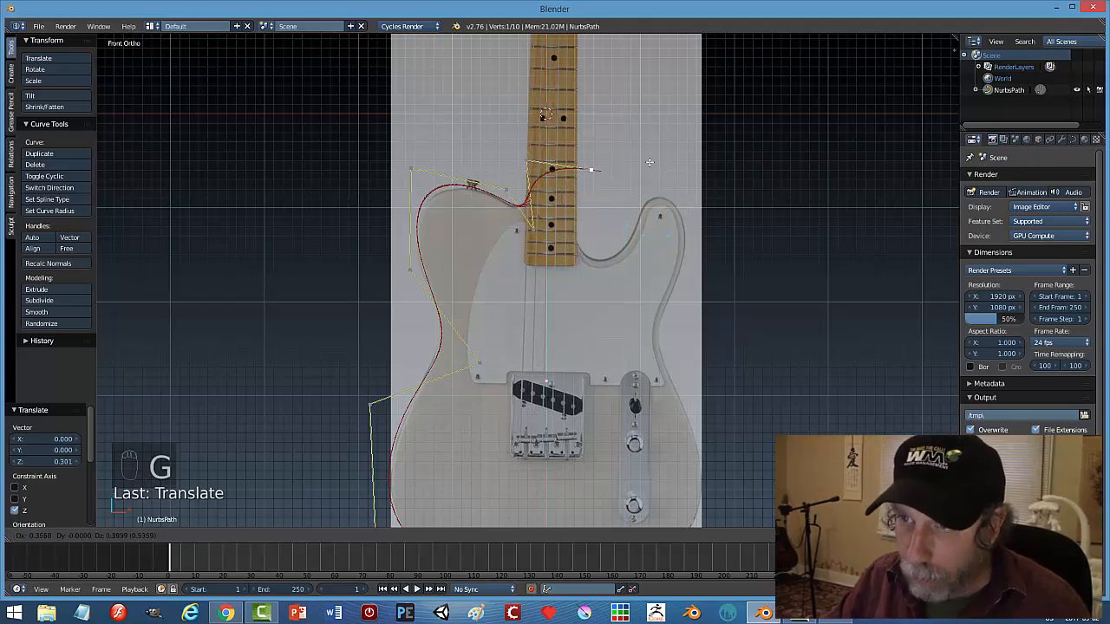
click(649, 162)
Move the last two control points about 0.08 units left and 0.15 down, and level them by scaling to 0 along Z.
shift+right_click(528, 162)
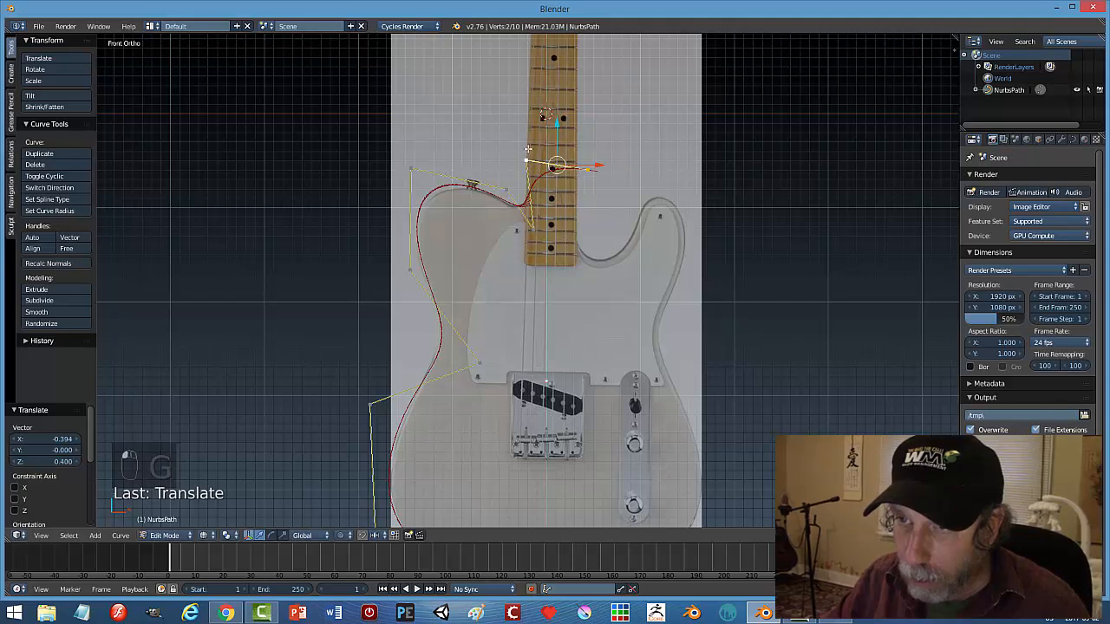
drag(553, 135, 547, 148)
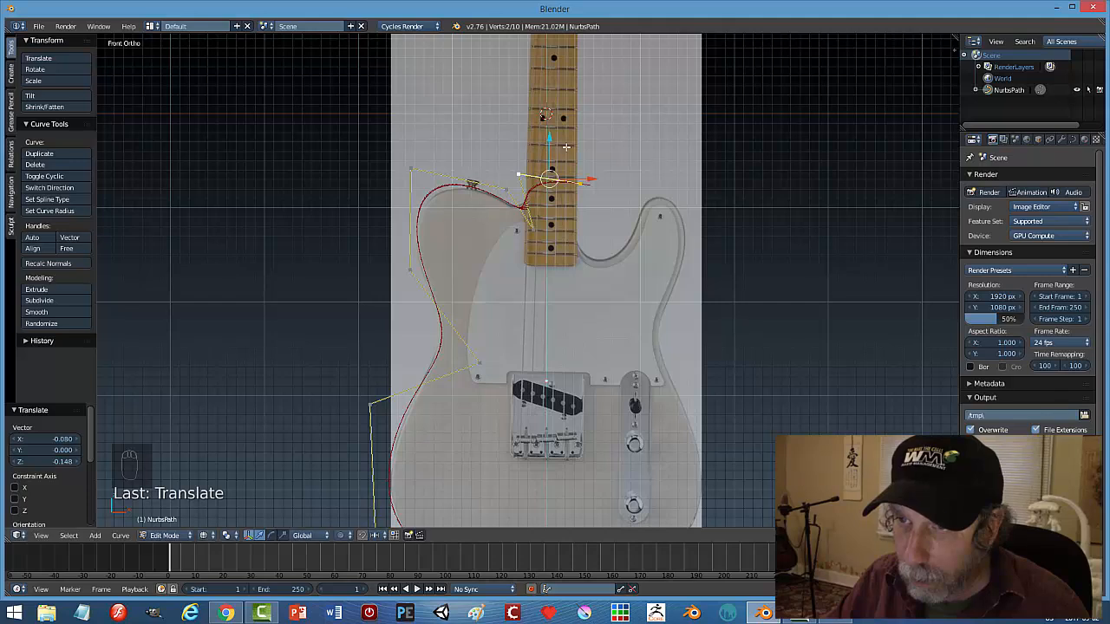
right_click(579, 184)
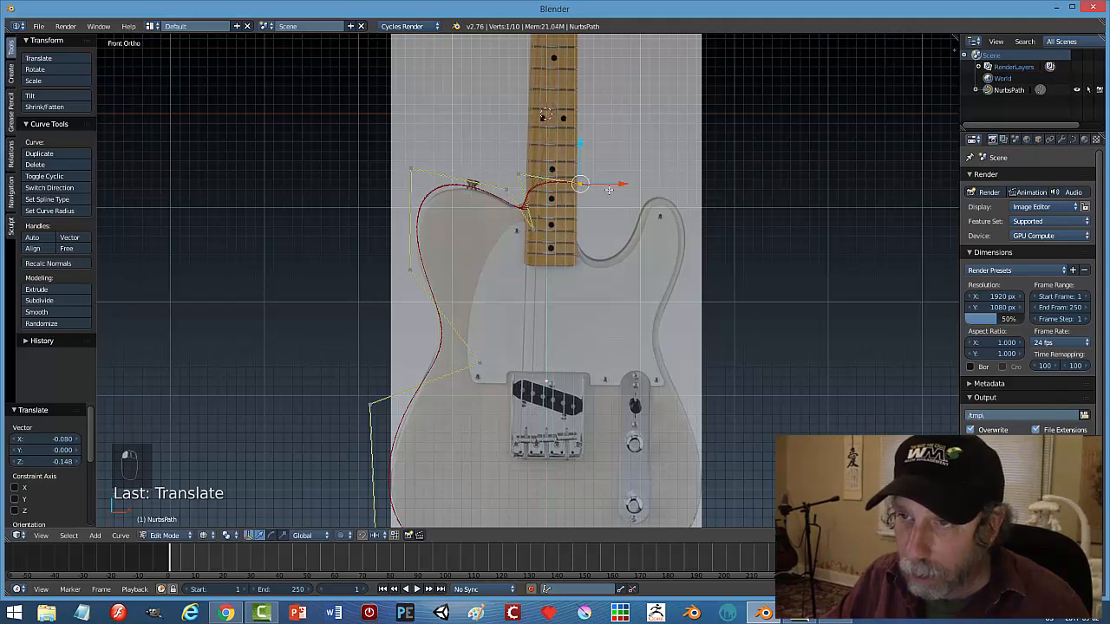
key(a)
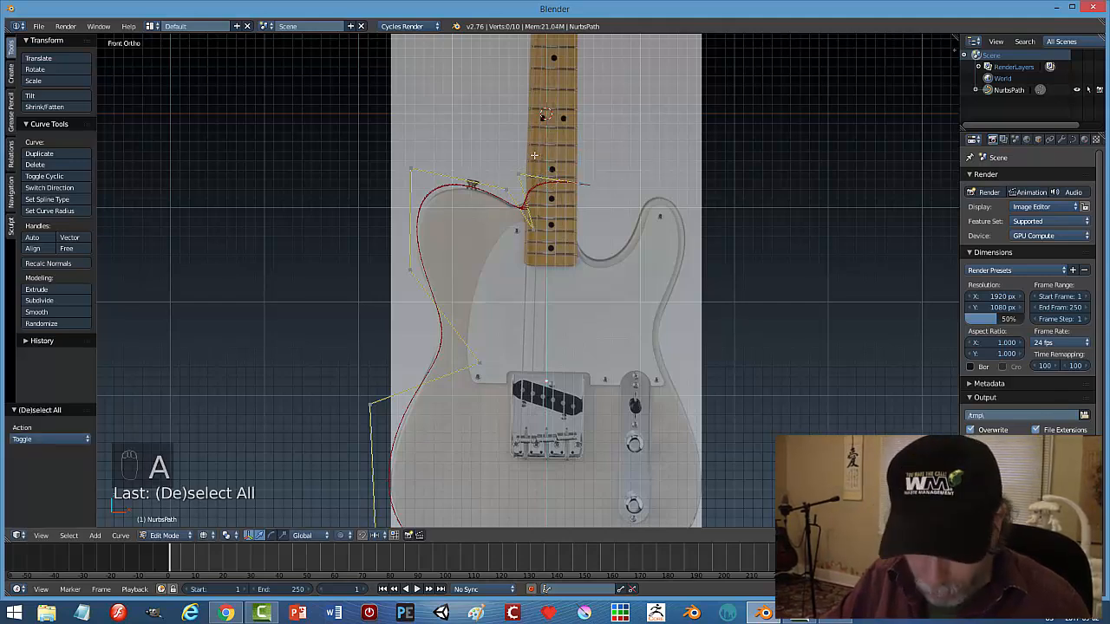
key(b)
drag(510, 149, 621, 184)
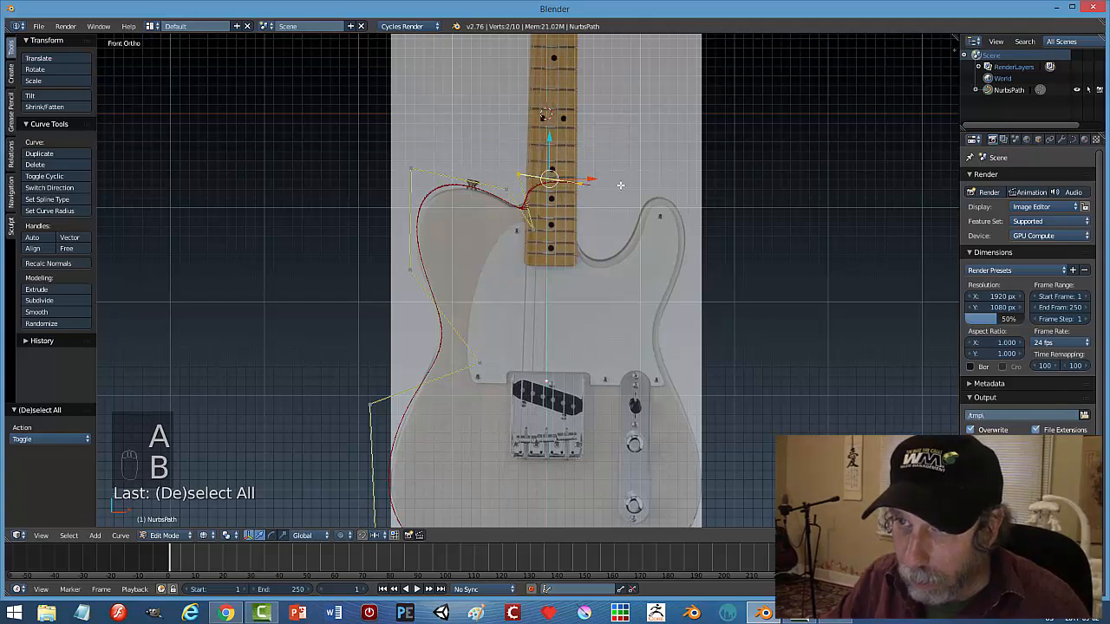
key(s)
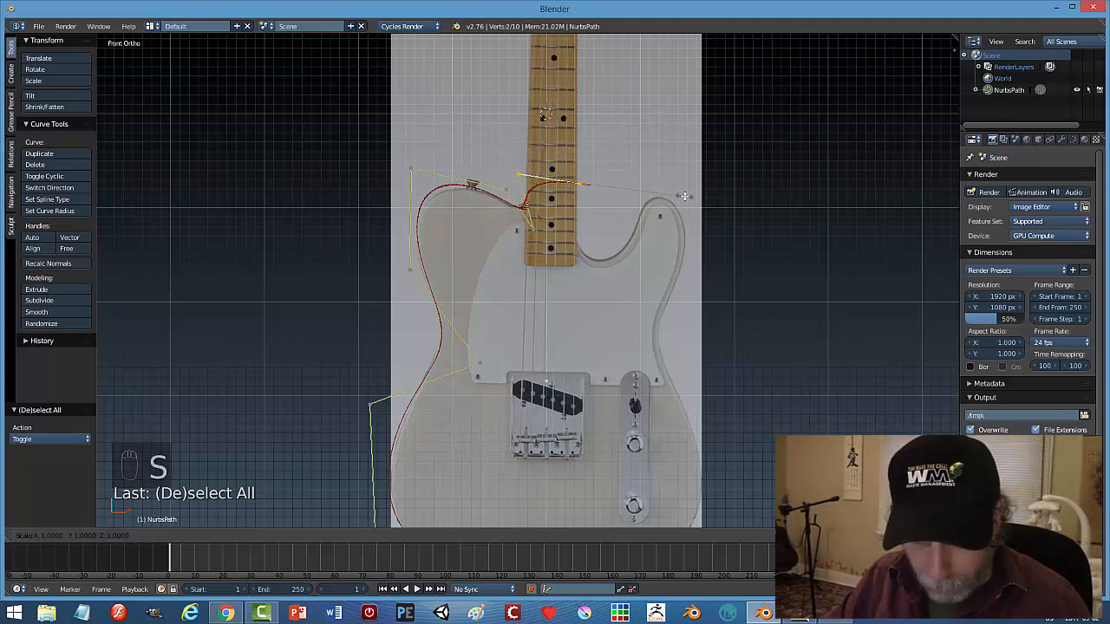
key(z)
key(0)
key(Return)
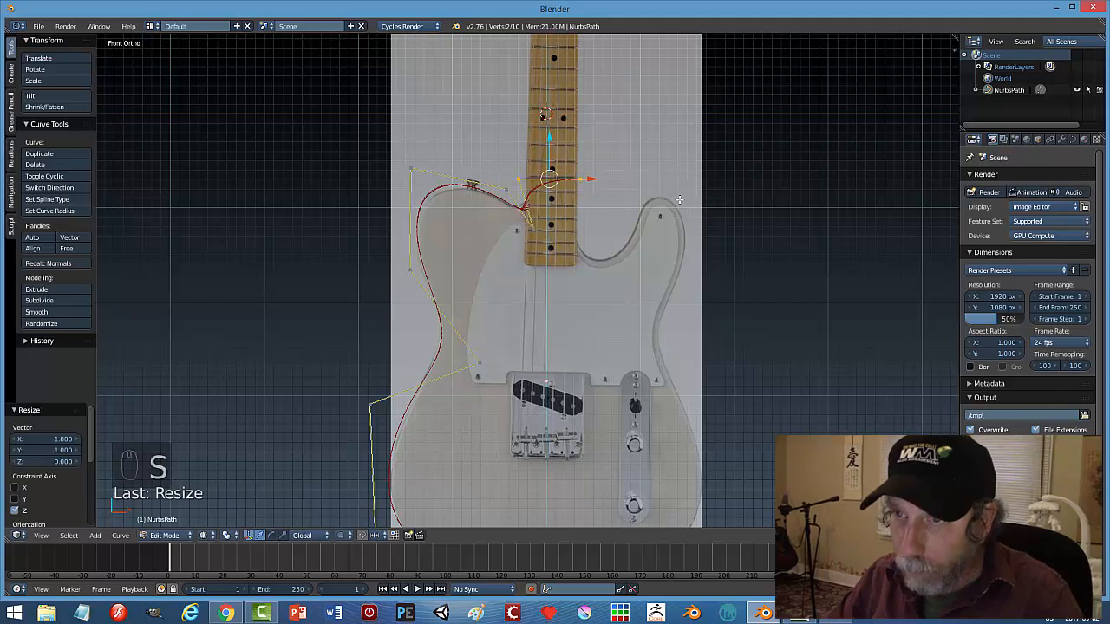
Try extruding both leveled control points on the neck together, and undo the extrusion.
key(a)
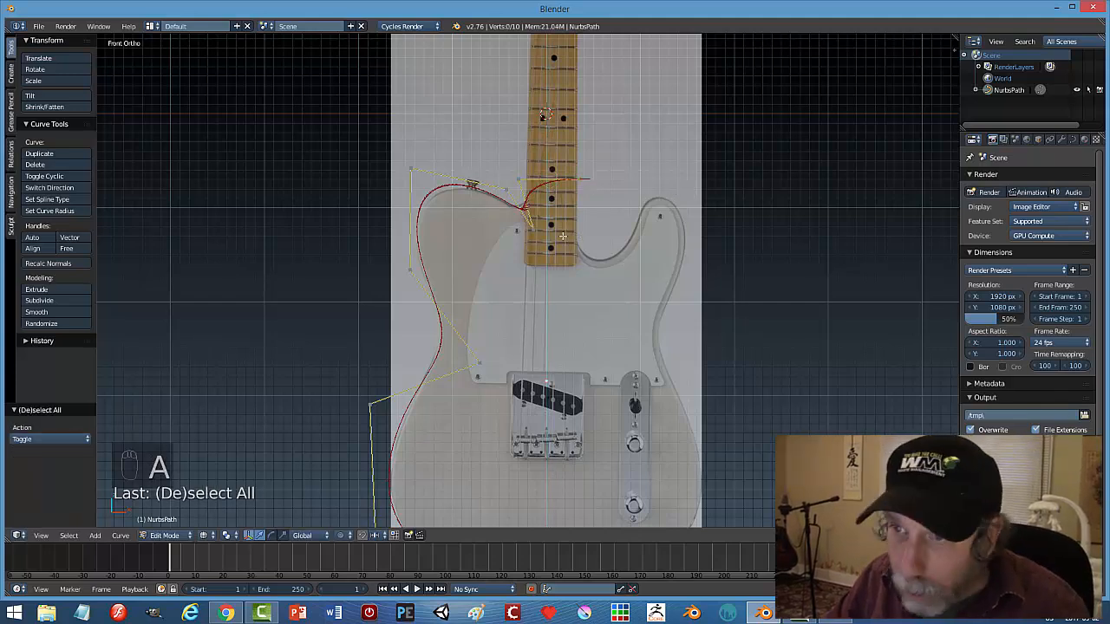
right_click(518, 180)
shift+right_click(579, 177)
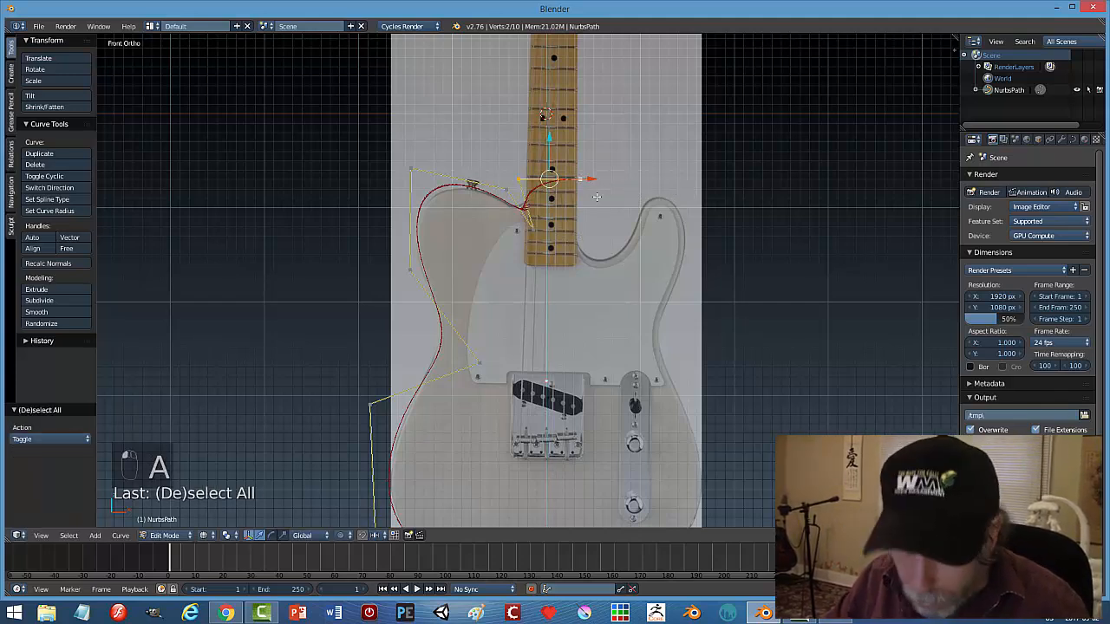
click(576, 179)
key(e)
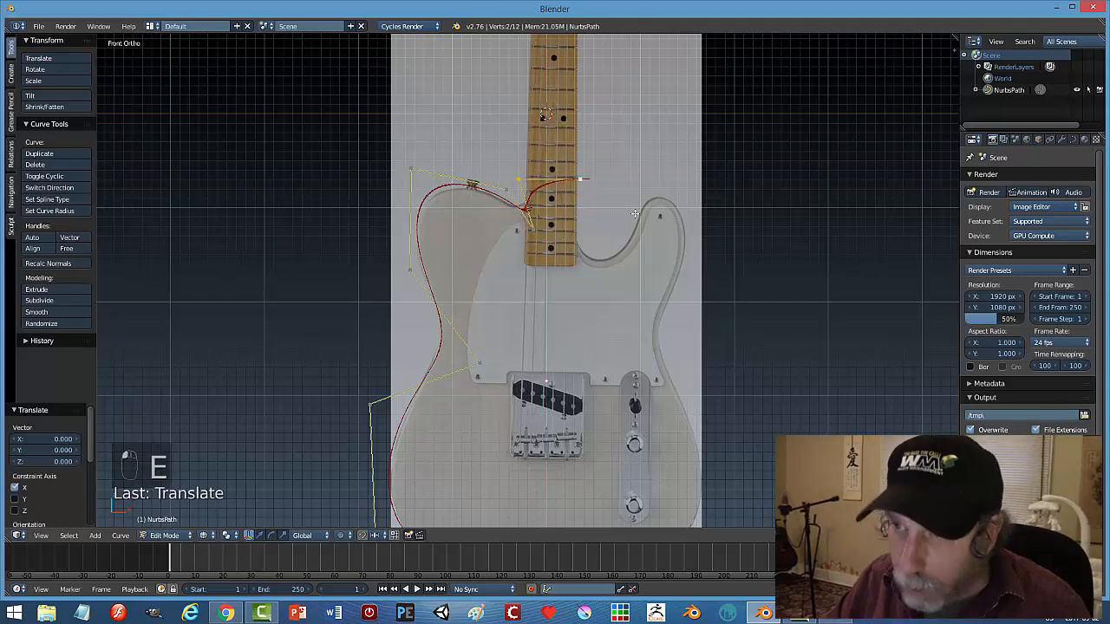
right_click(601, 201)
key(g)
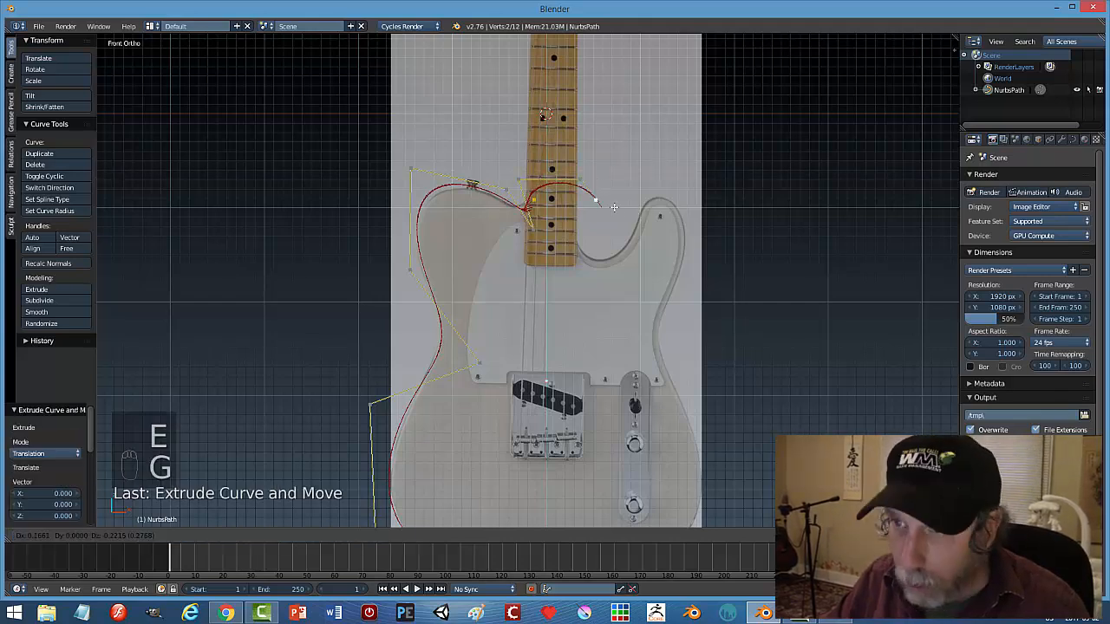
right_click(614, 219)
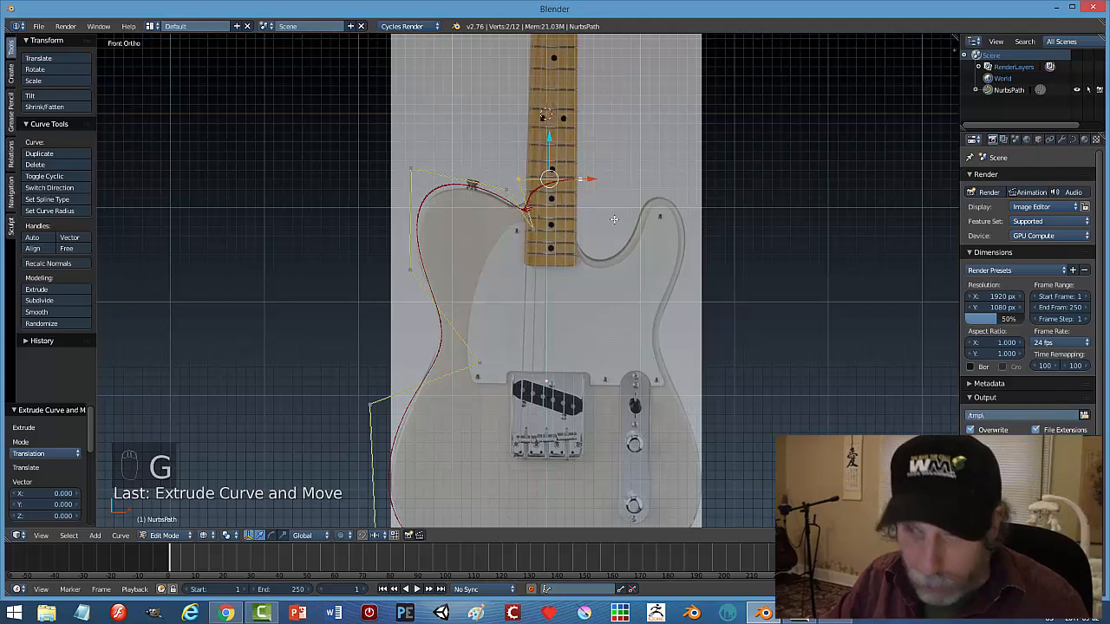
key(ctrl+z)
key(ctrl+z)
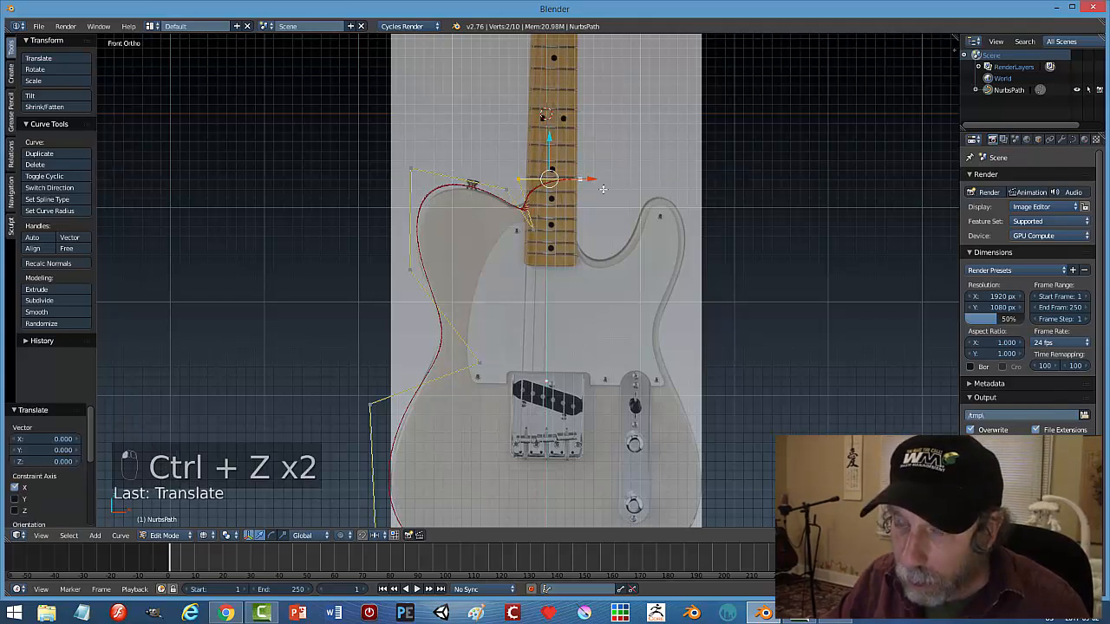
Nudge the end point about 0.03 units right, and extrude a new point about 0.66 units down along the neck's right edge.
key(a)
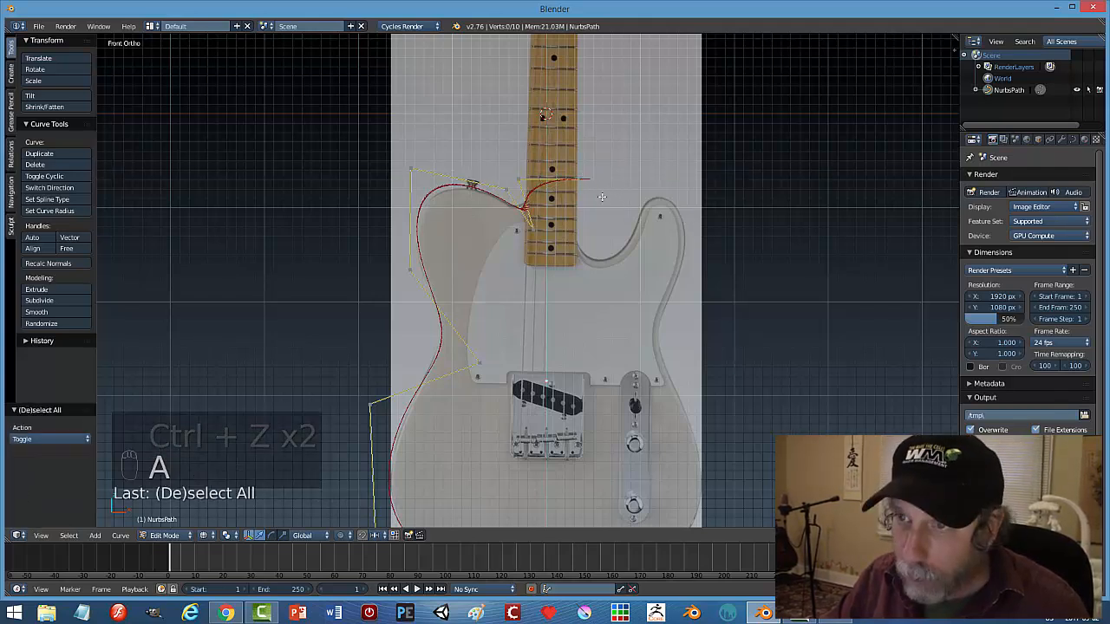
right_click(580, 178)
key(g)
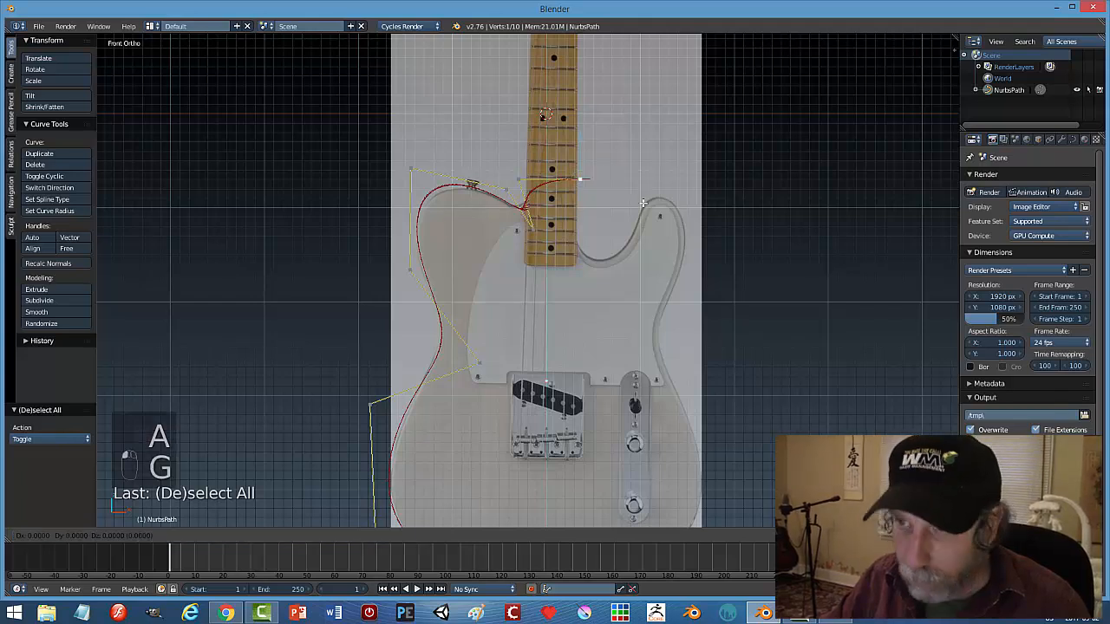
click(645, 202)
key(e)
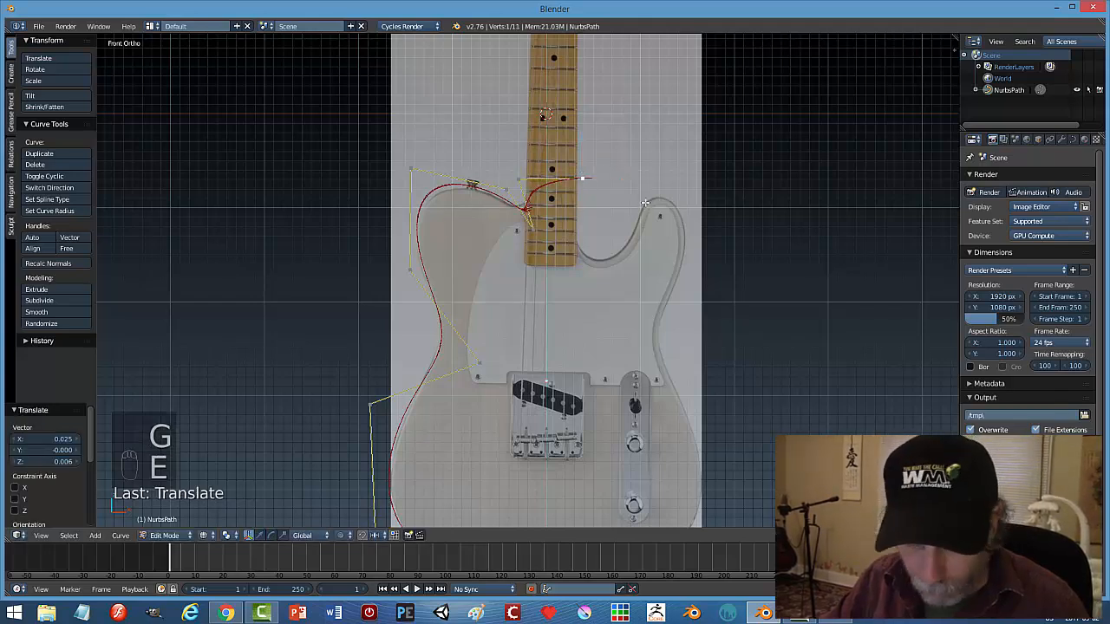
click(645, 202)
key(g)
click(642, 265)
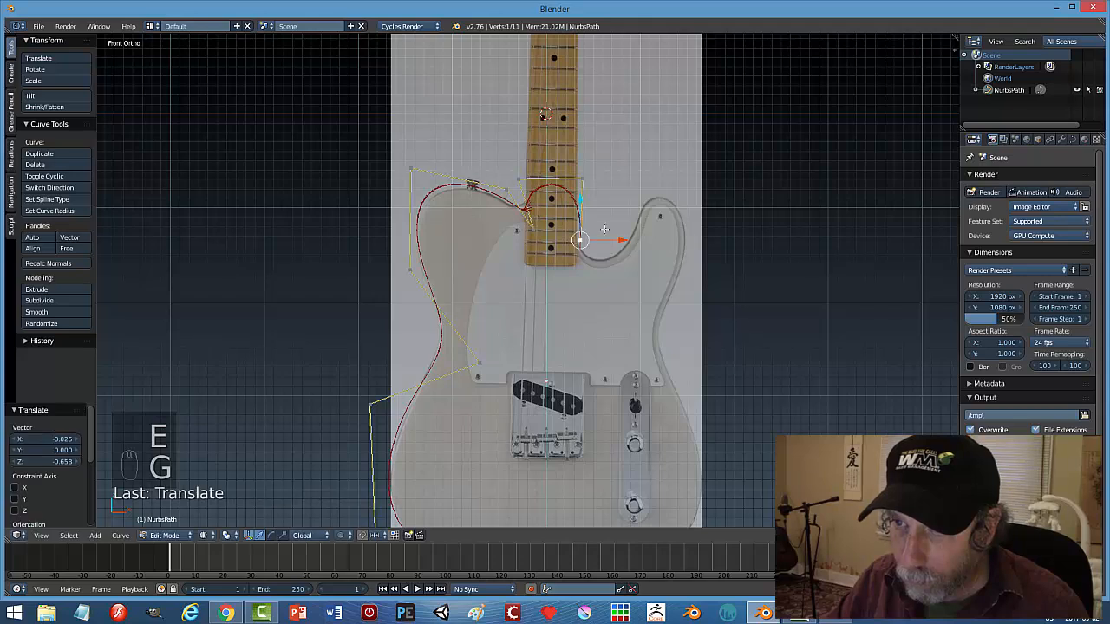
Subdivide the level segment across the neck with one cut, and move the new point about 0.22 units left along X.
shift+right_click(524, 180)
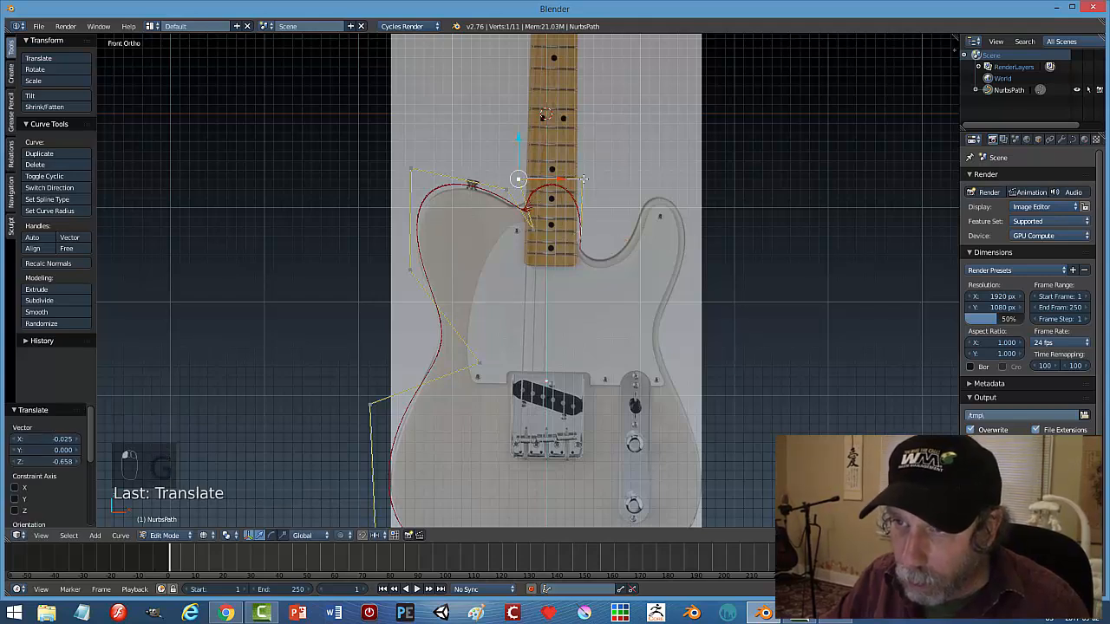
key(w)
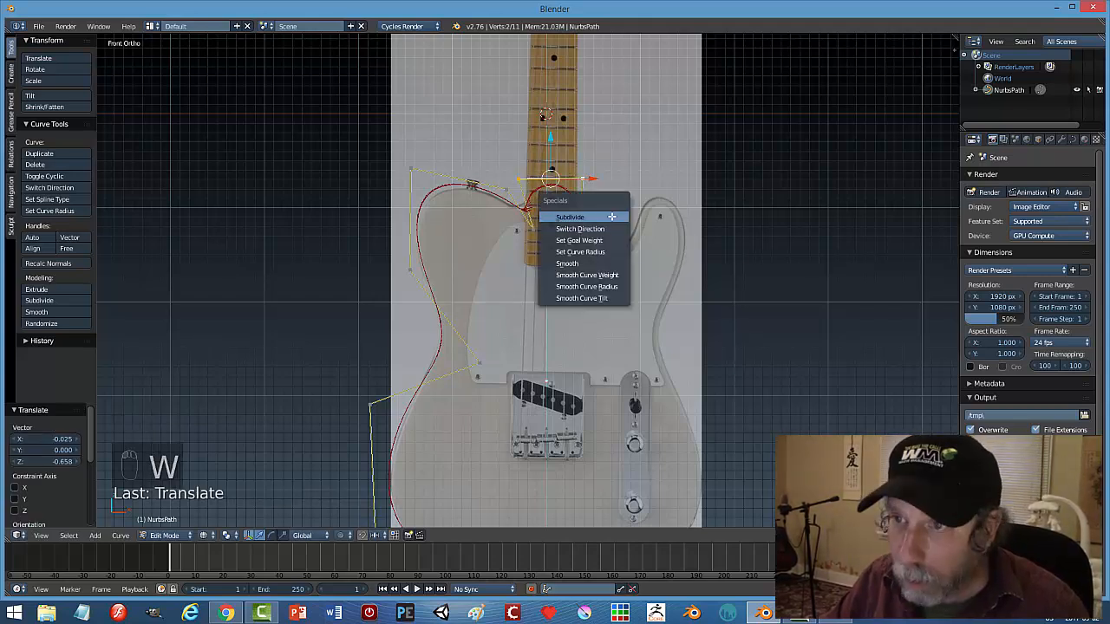
click(561, 210)
right_click(551, 180)
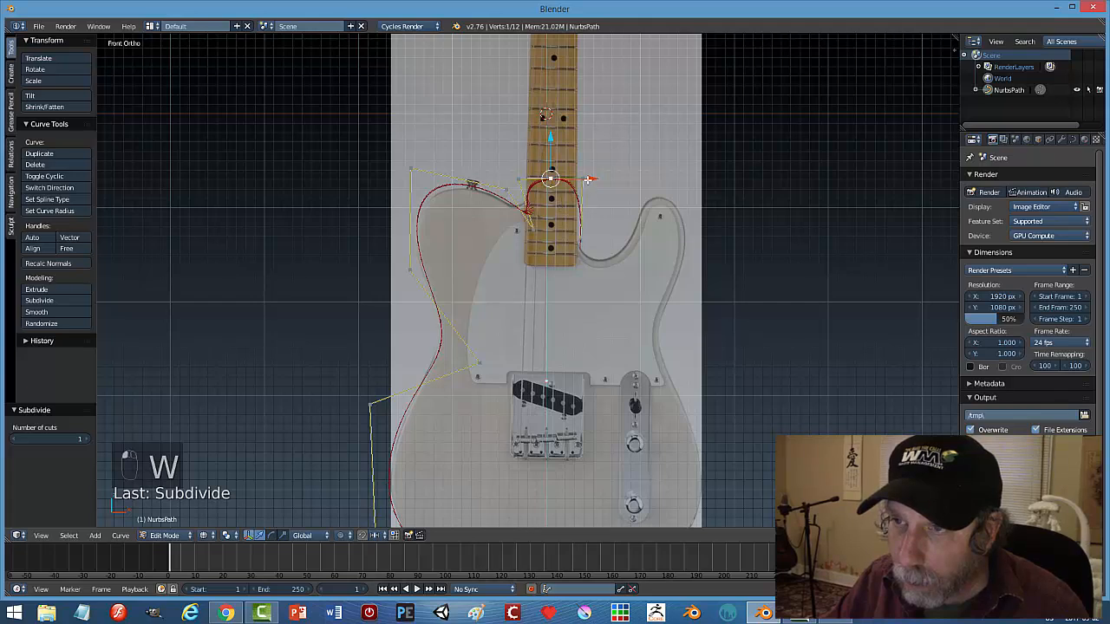
key(g)
key(x)
click(576, 183)
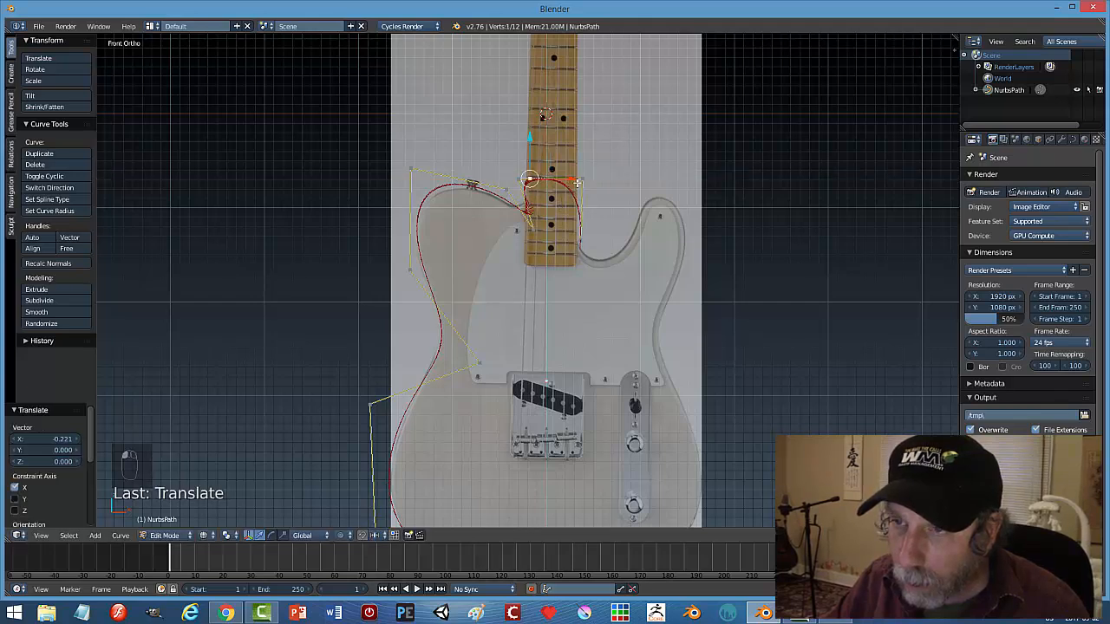
Raise the control point at the left neck joint about 0.06 units, and move it about 0.03 left and 0.05 up.
right_click(535, 227)
key(g)
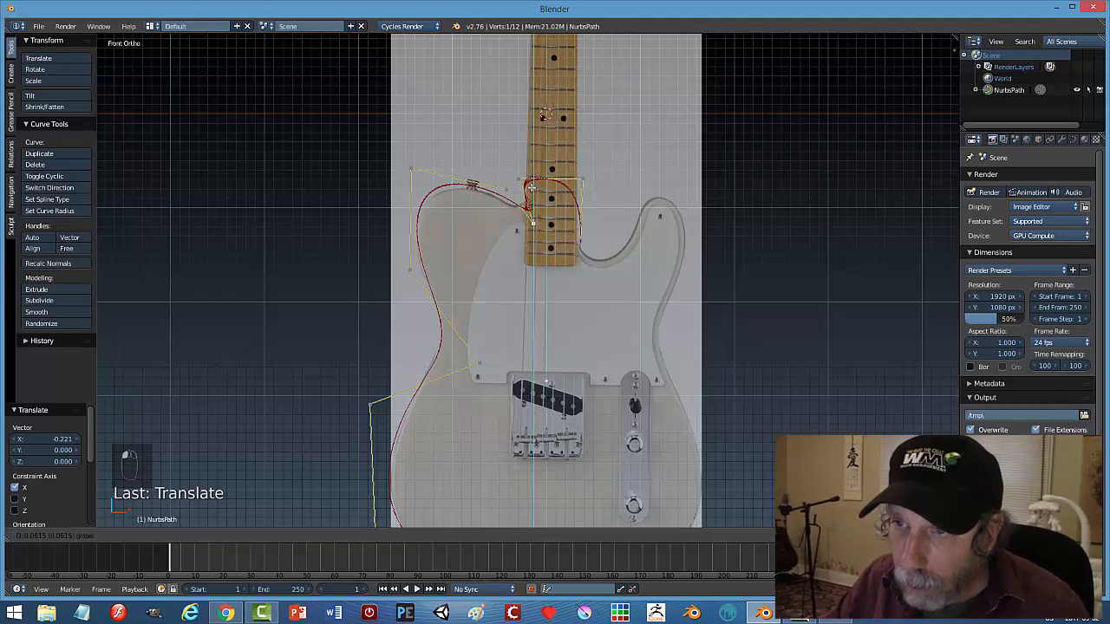
click(528, 186)
key(g)
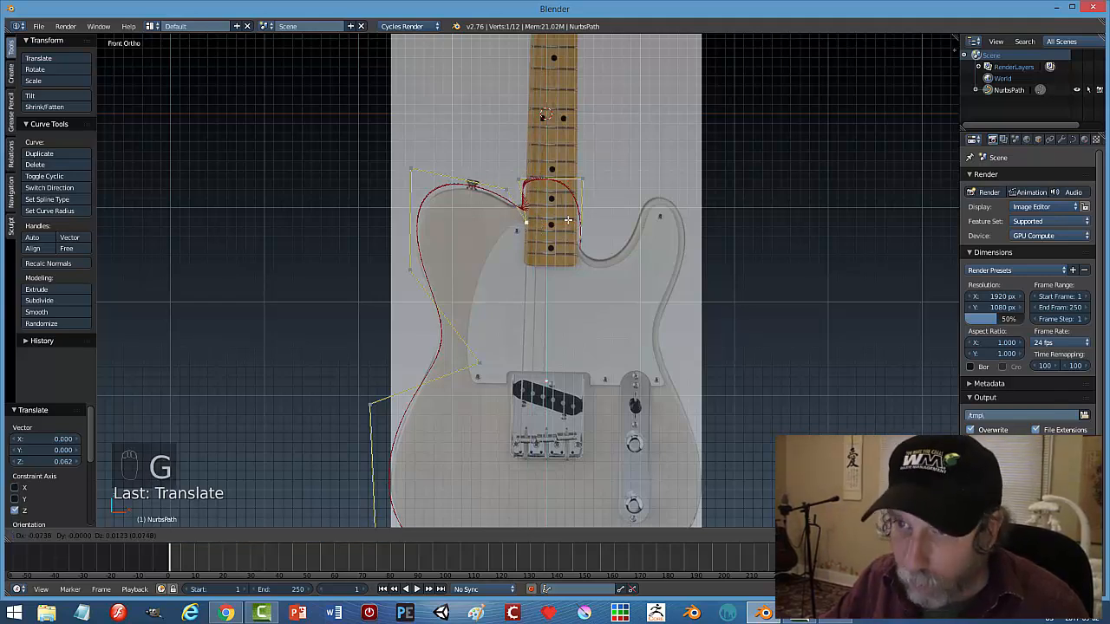
click(577, 221)
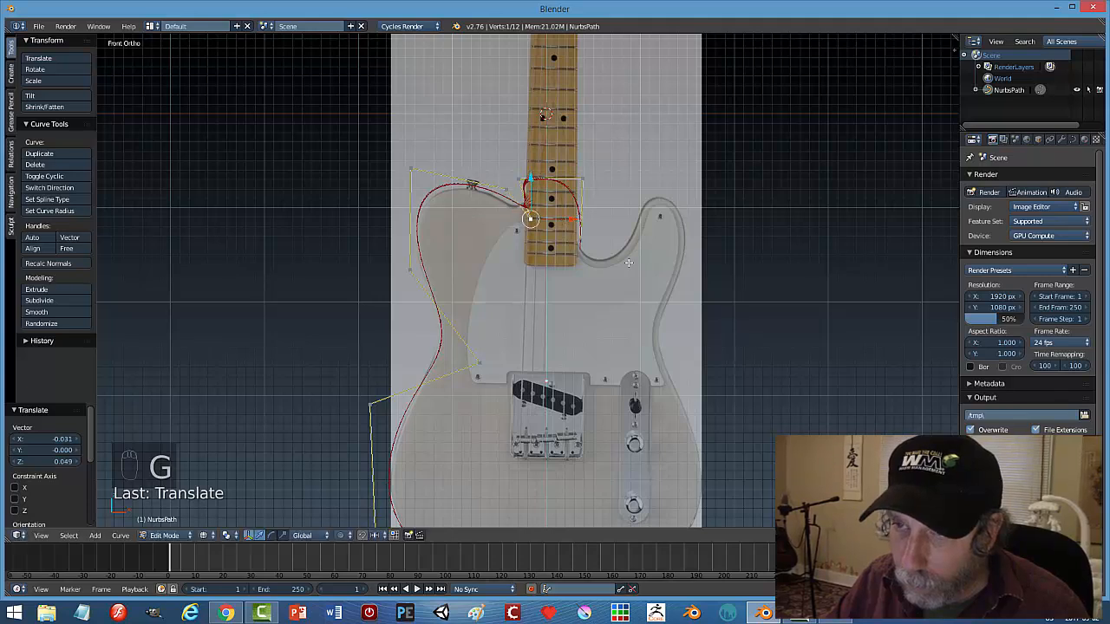
Check the outline in Object Mode, and return to Edit Mode with the control point at the neck's upper-right corner selected.
key(Tab)
click(583, 265)
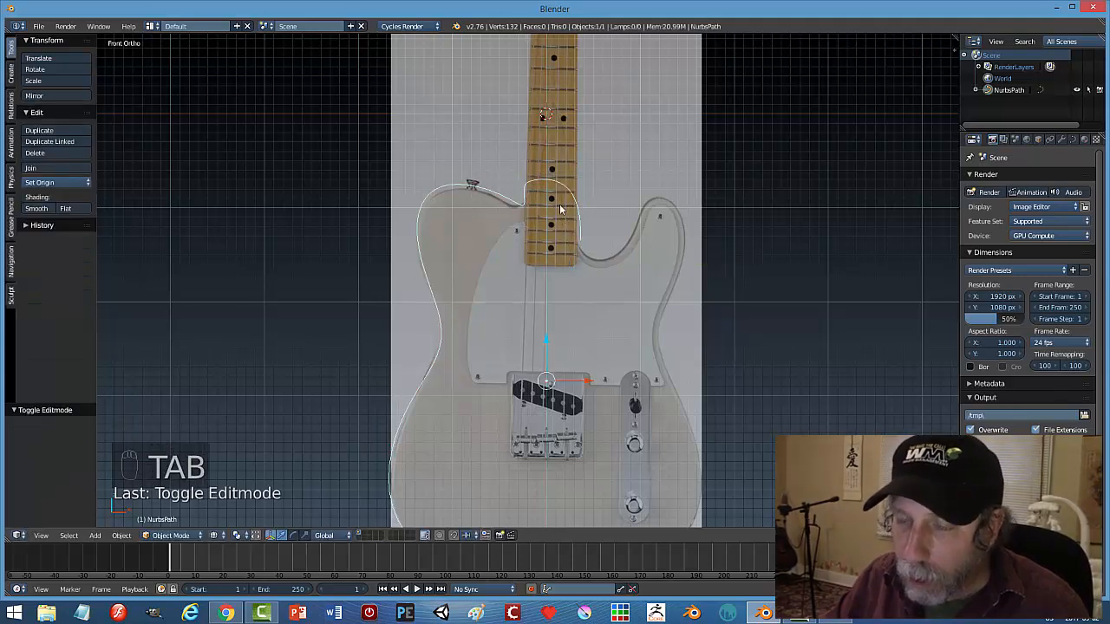
key(Tab)
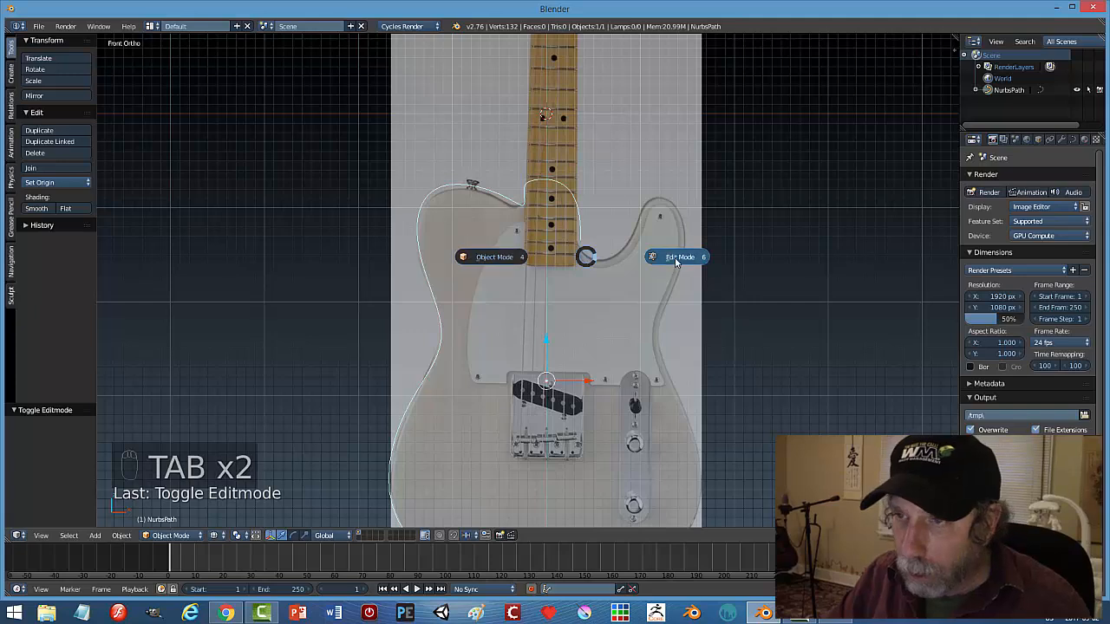
right_click(582, 179)
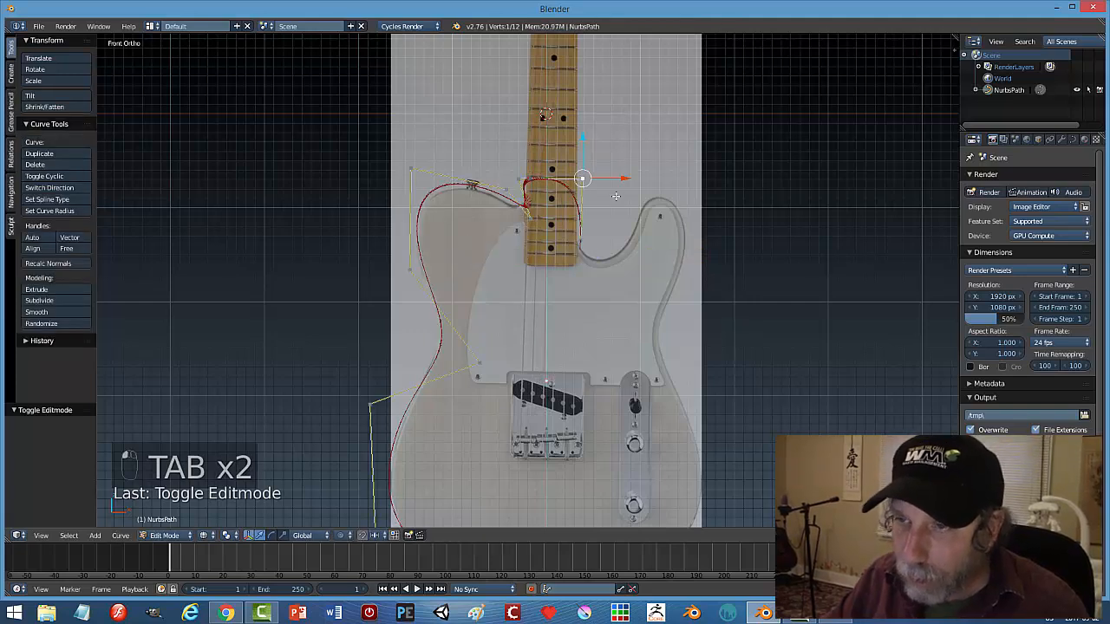
Try to subdivide between the control points at the neck's two upper corners, and clear the selection.
shift+right_click(524, 184)
key(w)
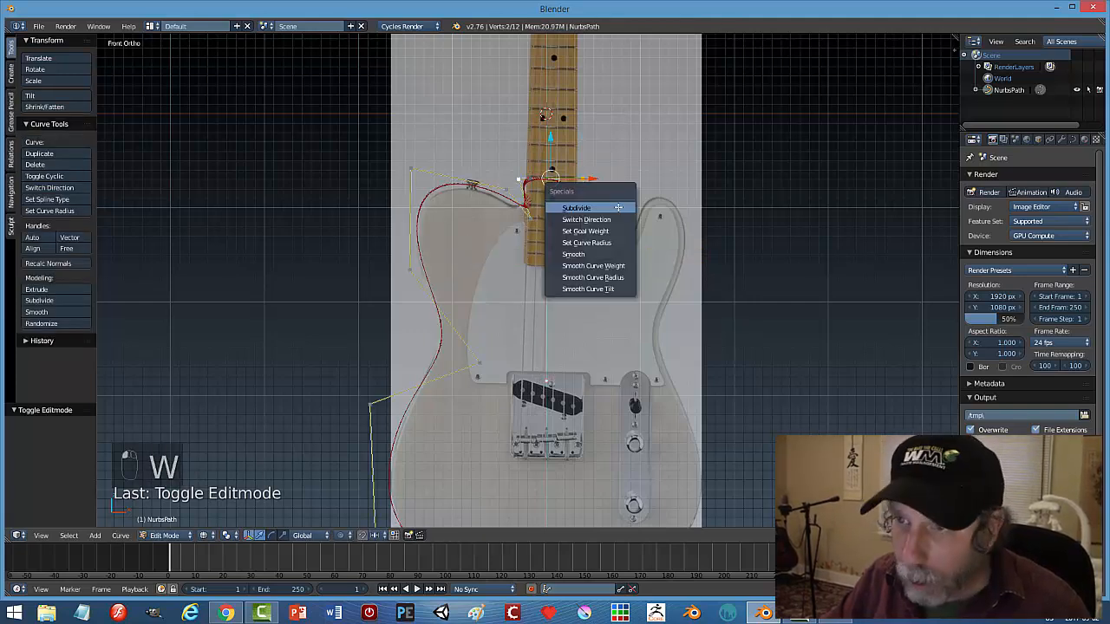
click(587, 193)
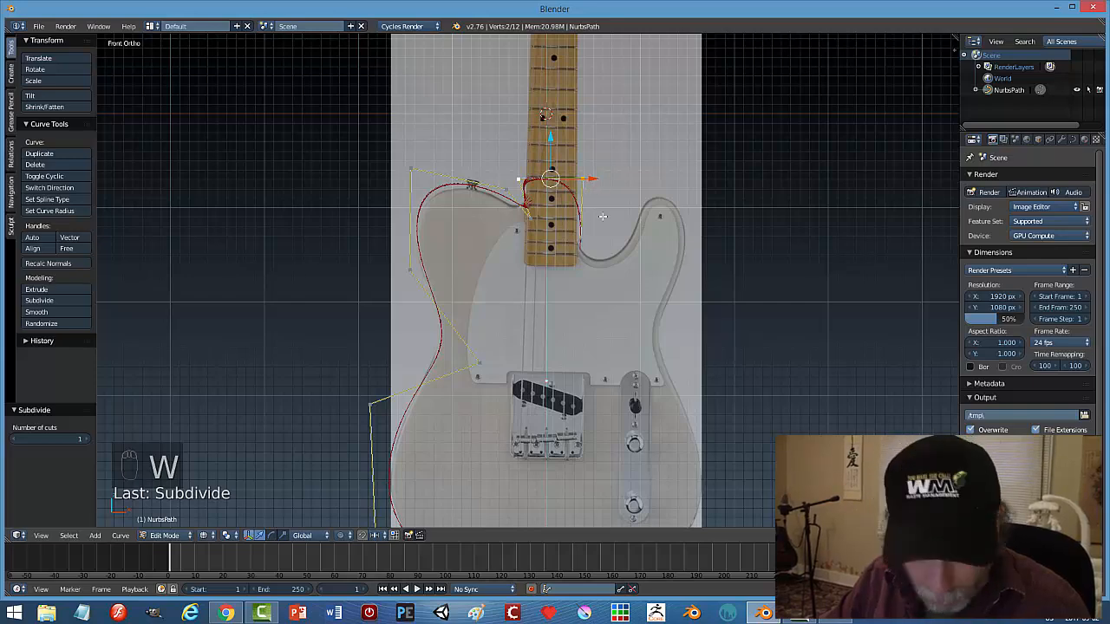
key(a)
Move the control point at the neck's upper-right corner about 0.19 units right along X.
scroll(629, 234, up, 2)
right_click(606, 133)
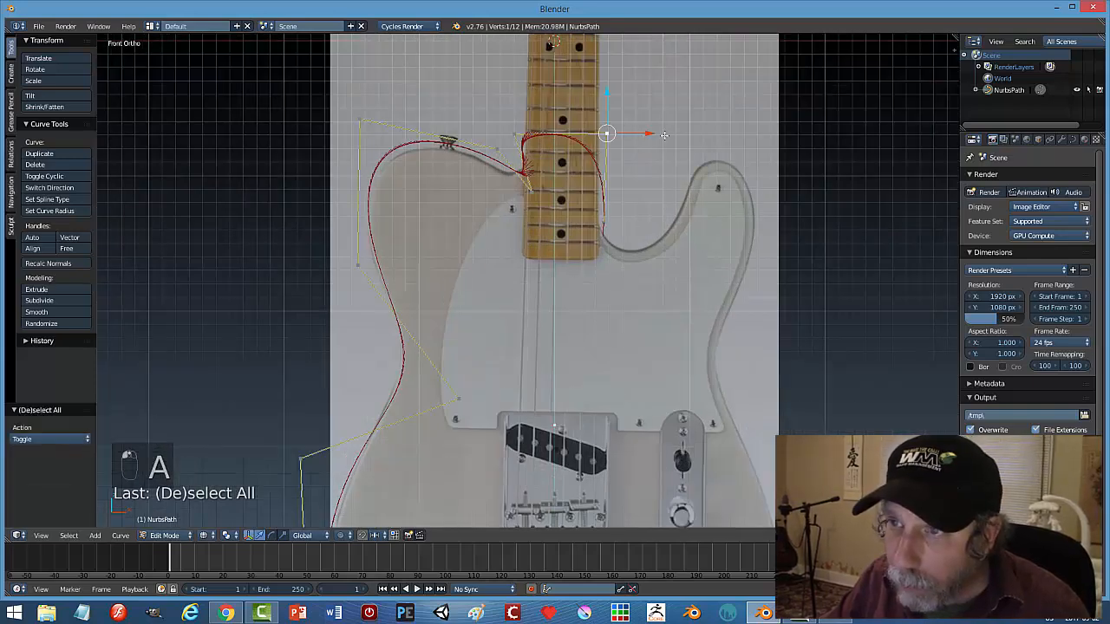
drag(663, 135, 690, 134)
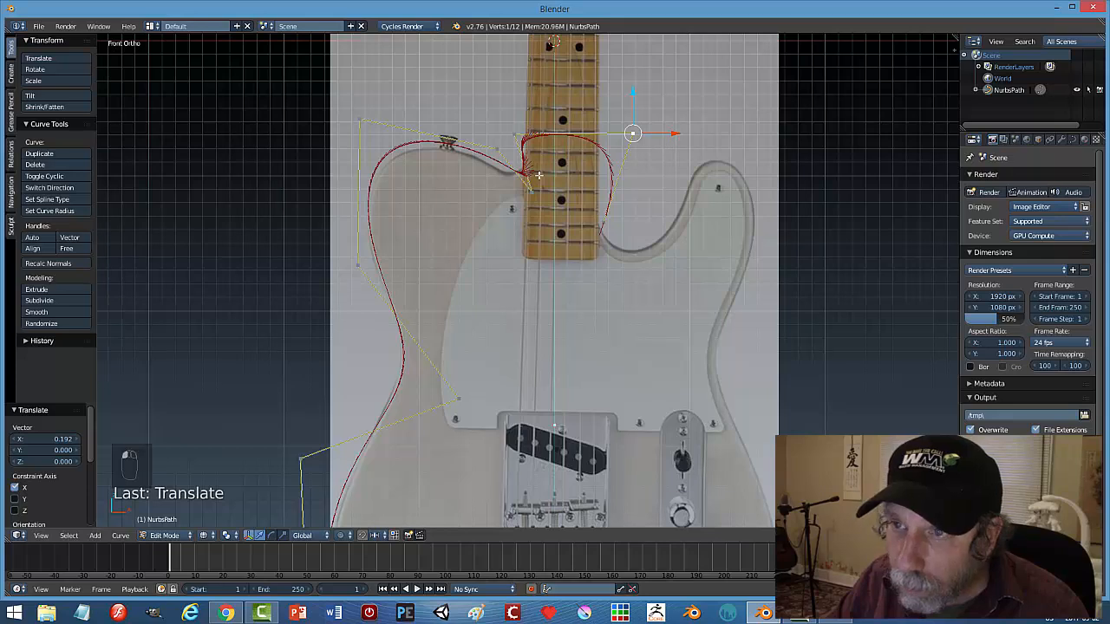
Move the upper-left bout's outer control point about 0.06 units right and down, and its neck-side point about 0.09 left and 0.03 down.
right_click(365, 124)
key(g)
click(500, 138)
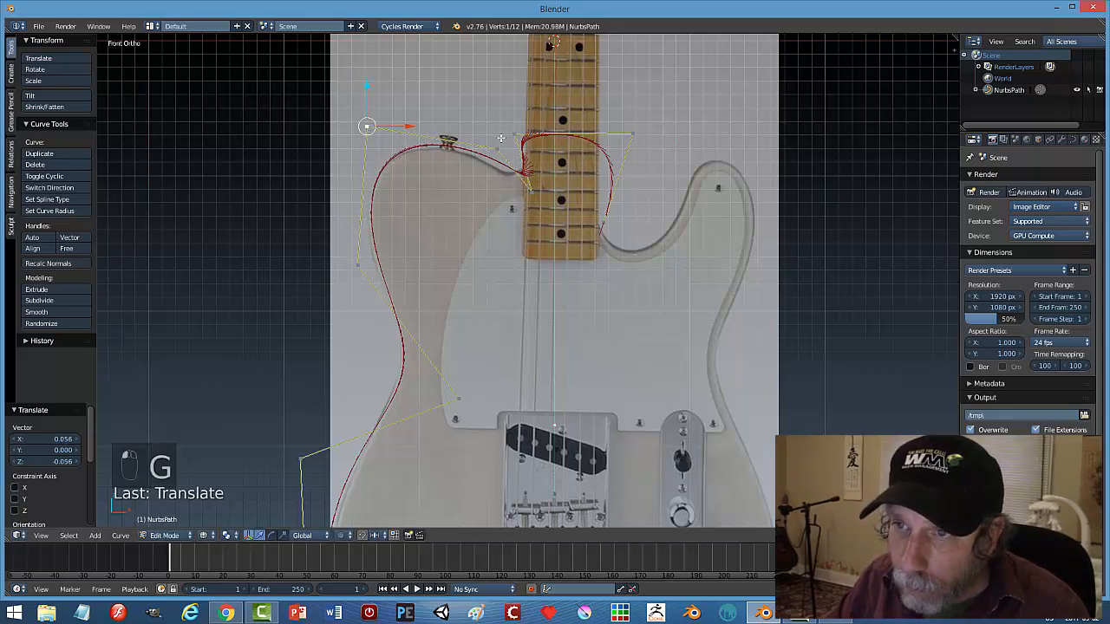
right_click(499, 144)
key(g)
click(487, 152)
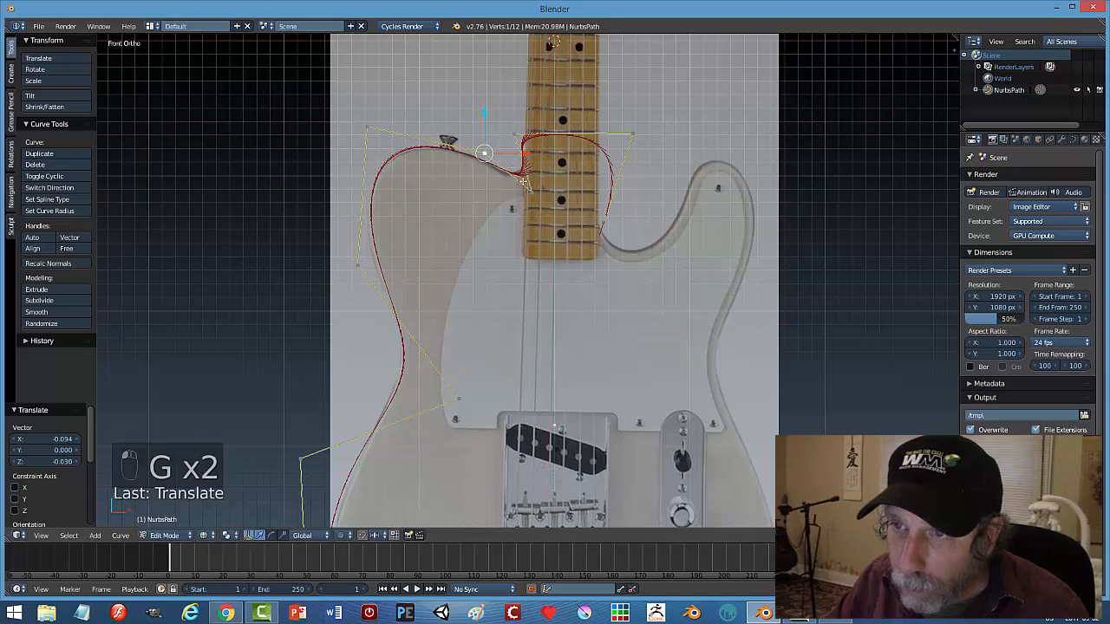
Adjust the left neck joint's control point slightly, and move the neck's upper-left corner point about 0.03 units right and 0.03 up.
right_click(525, 180)
key(g)
click(526, 180)
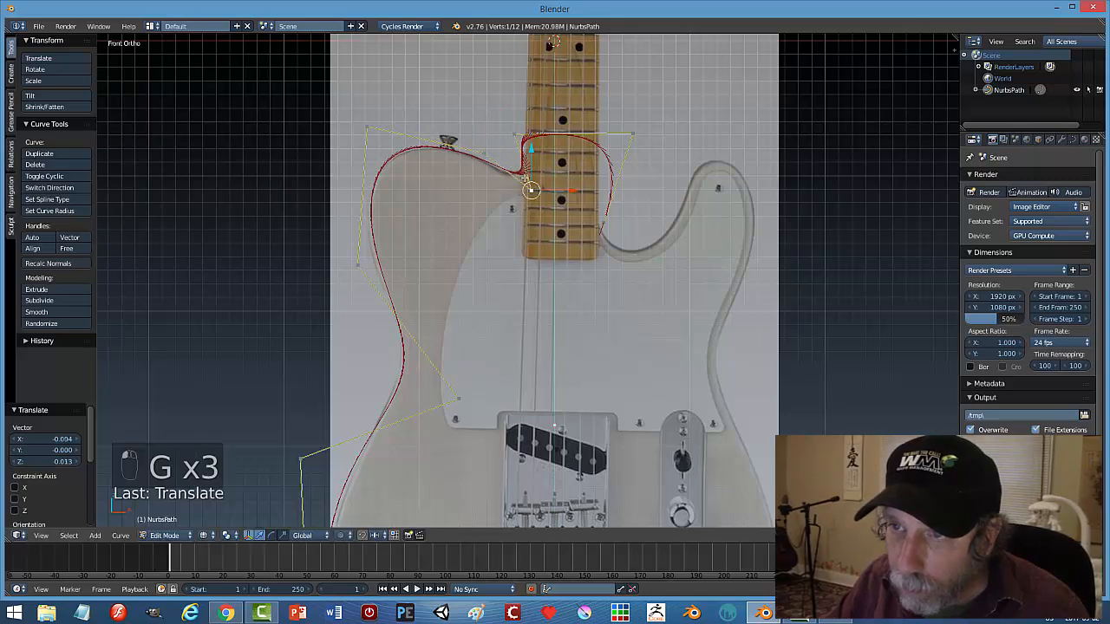
right_click(518, 135)
key(g)
click(523, 132)
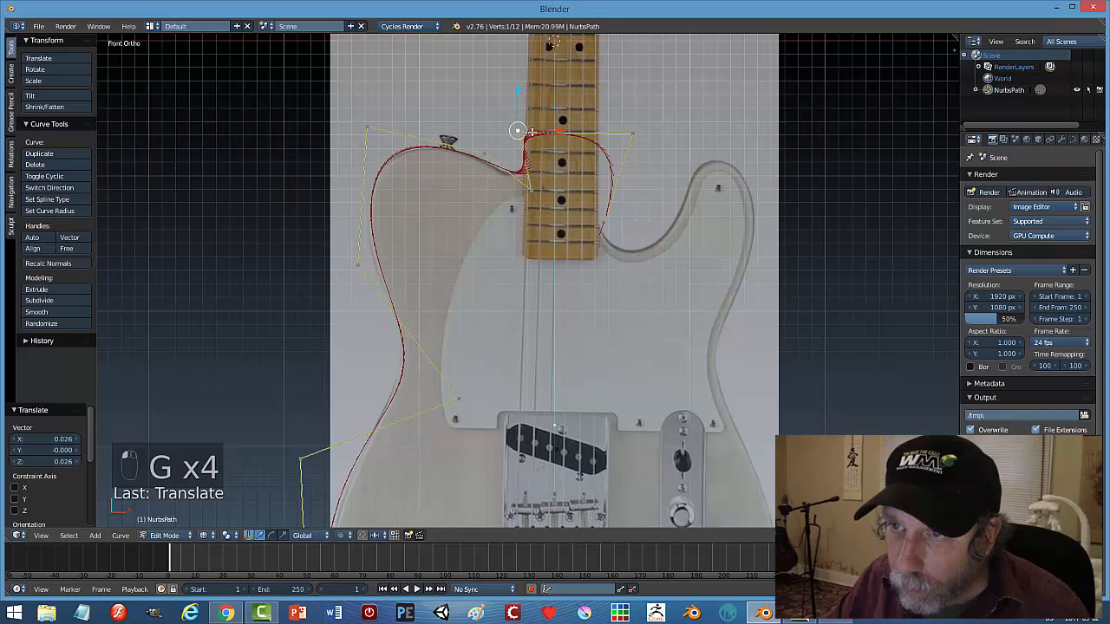
Move the middle point across the neck about 0.15 units right and 0.02 up, and the upper-right corner point about 0.13 left and 0.02 up.
key(a)
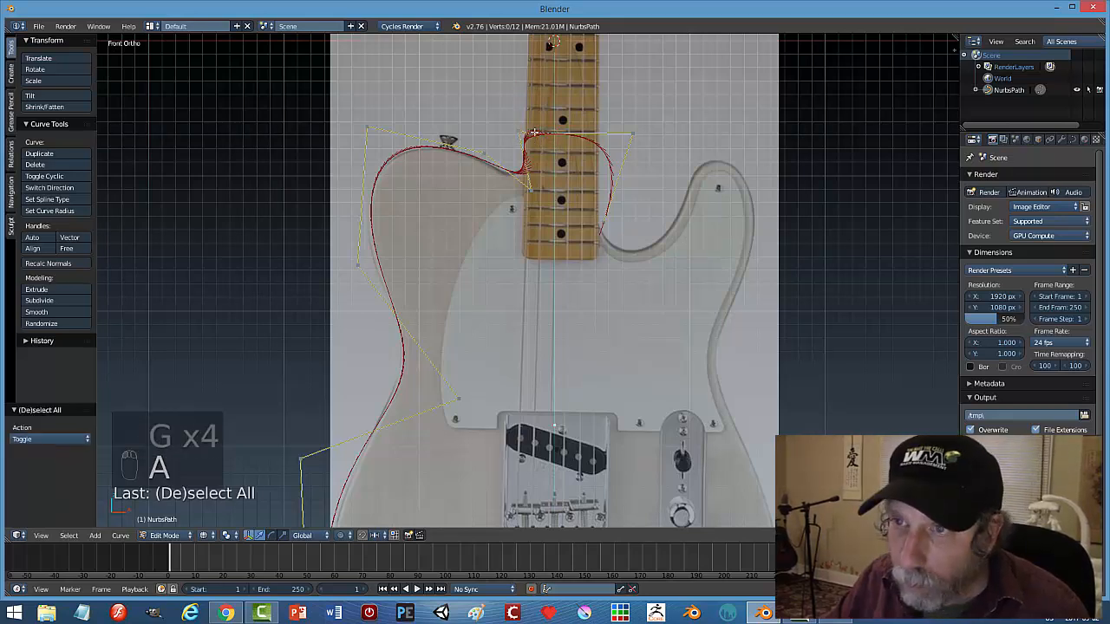
right_click(531, 134)
key(g)
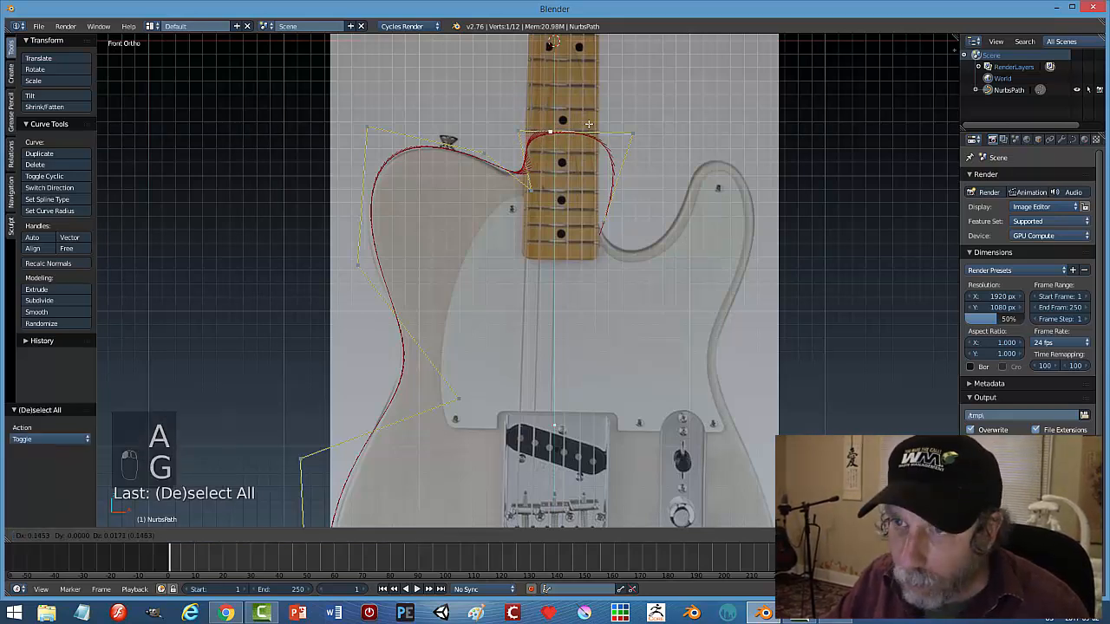
click(563, 145)
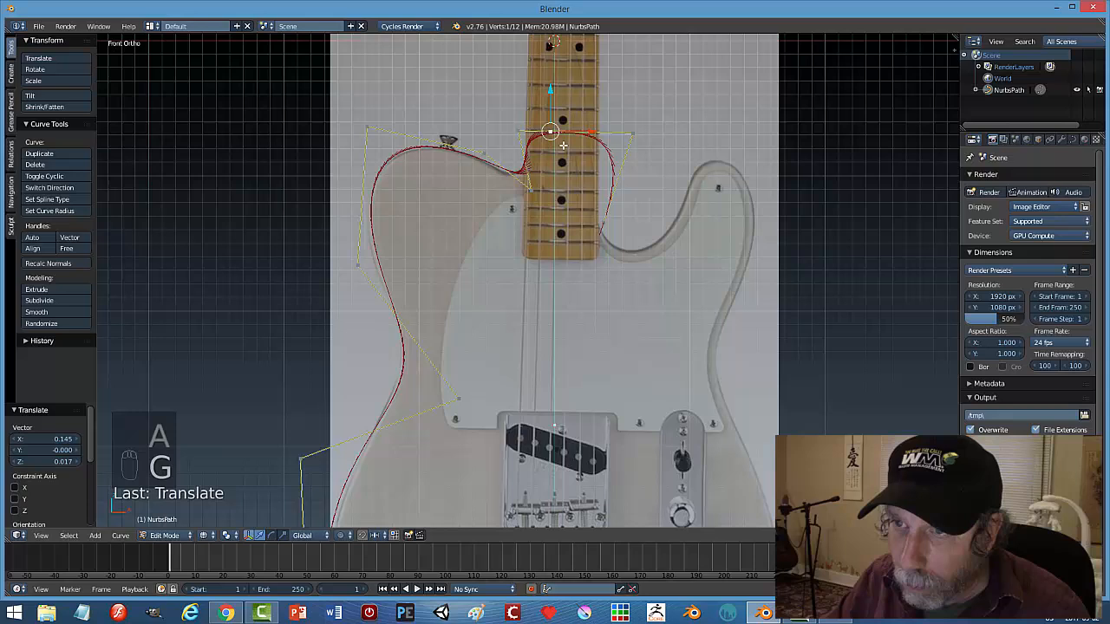
right_click(632, 134)
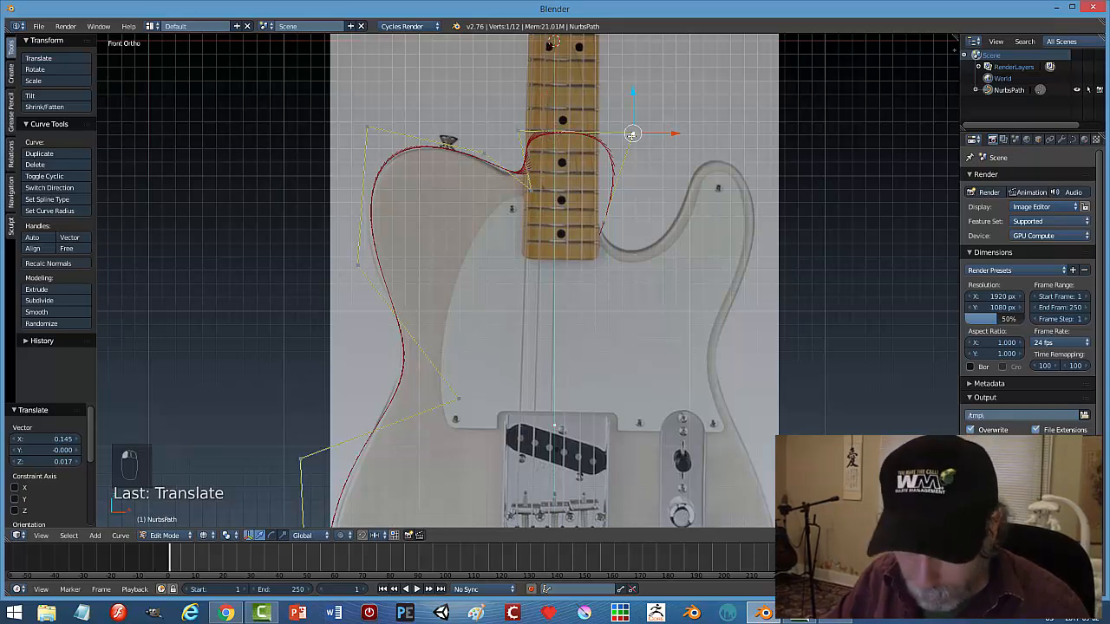
key(g)
click(614, 132)
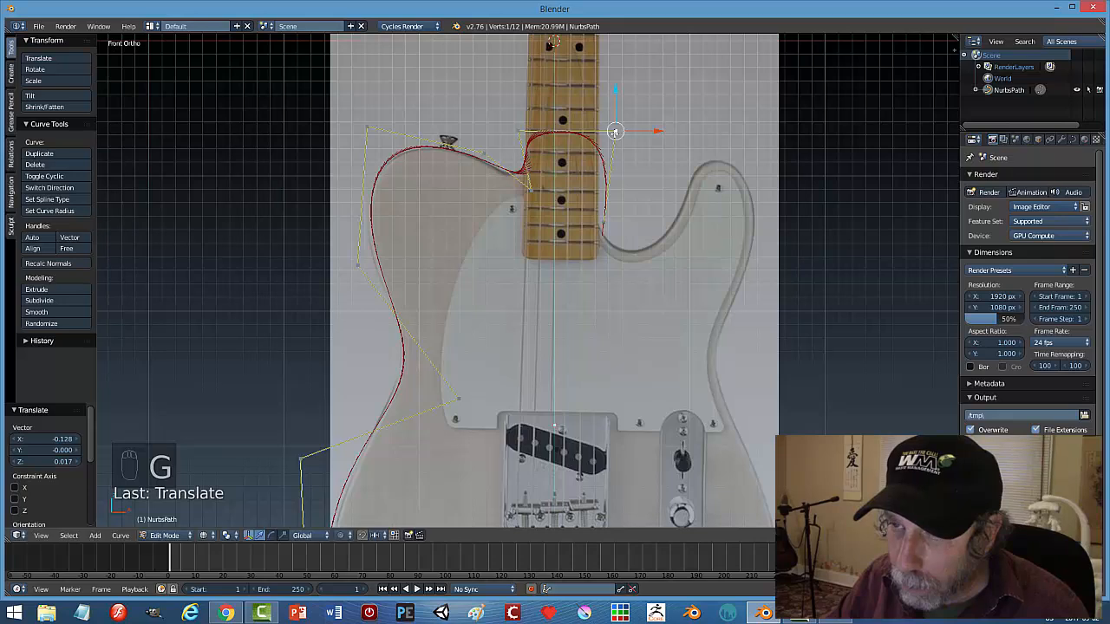
Subdivide the segment between the middle and upper-right neck points with one cut, and move the new point about 0.09 units right and 0.16 down.
shift+right_click(564, 137)
key(w)
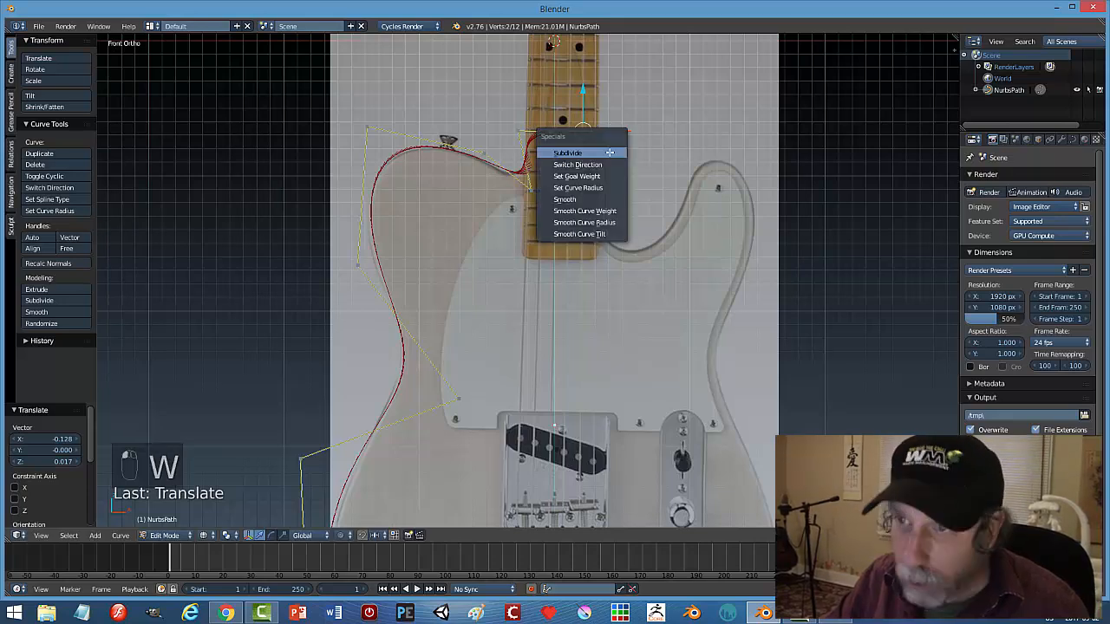
click(610, 153)
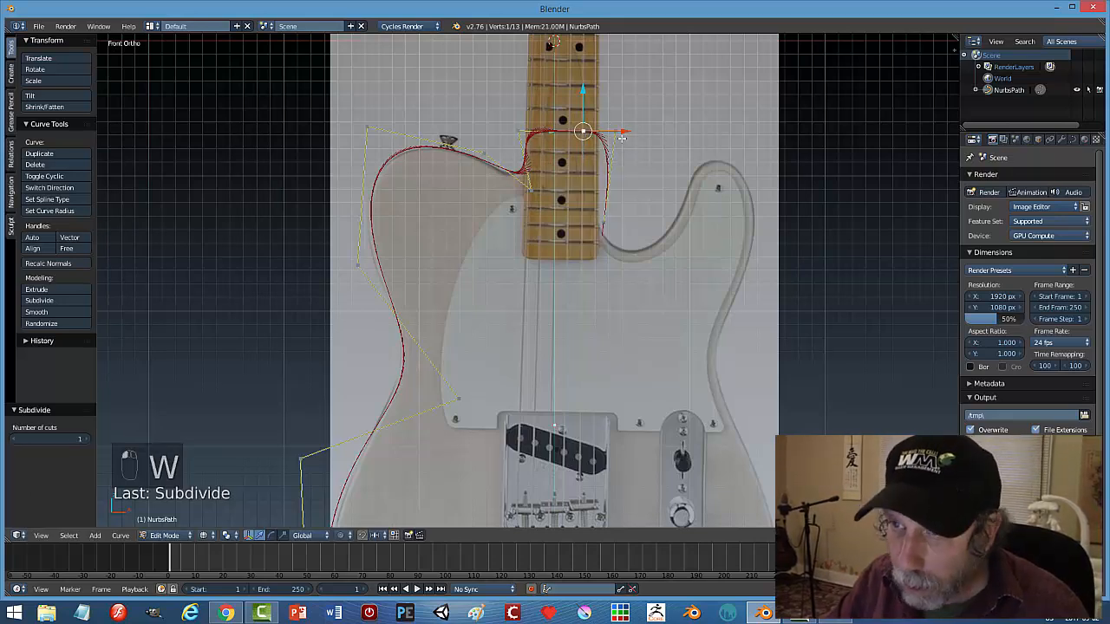
key(g)
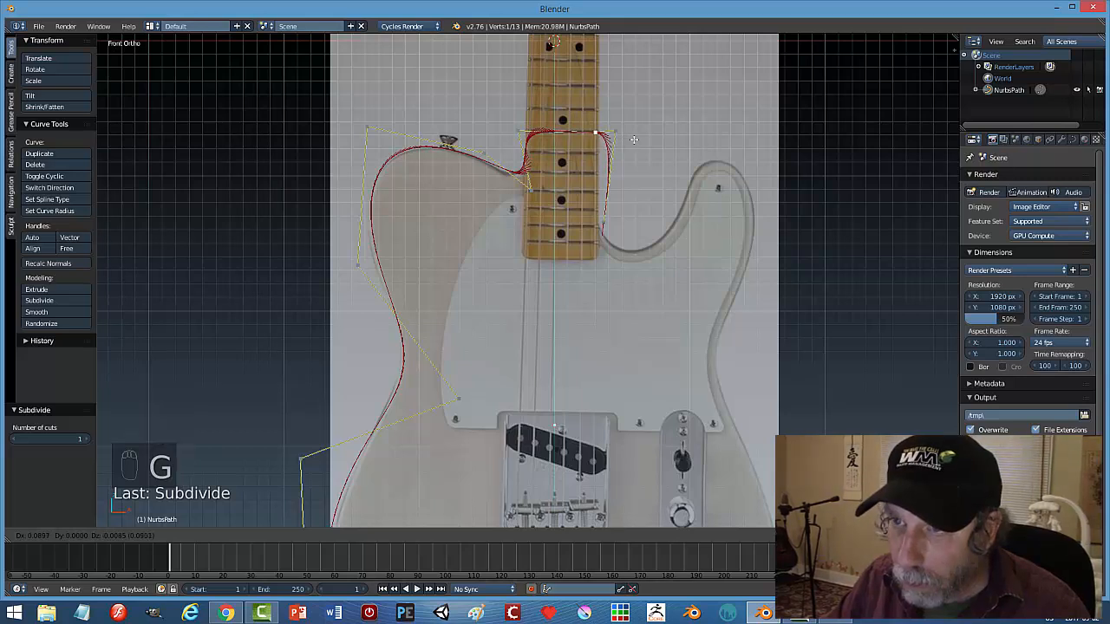
click(633, 160)
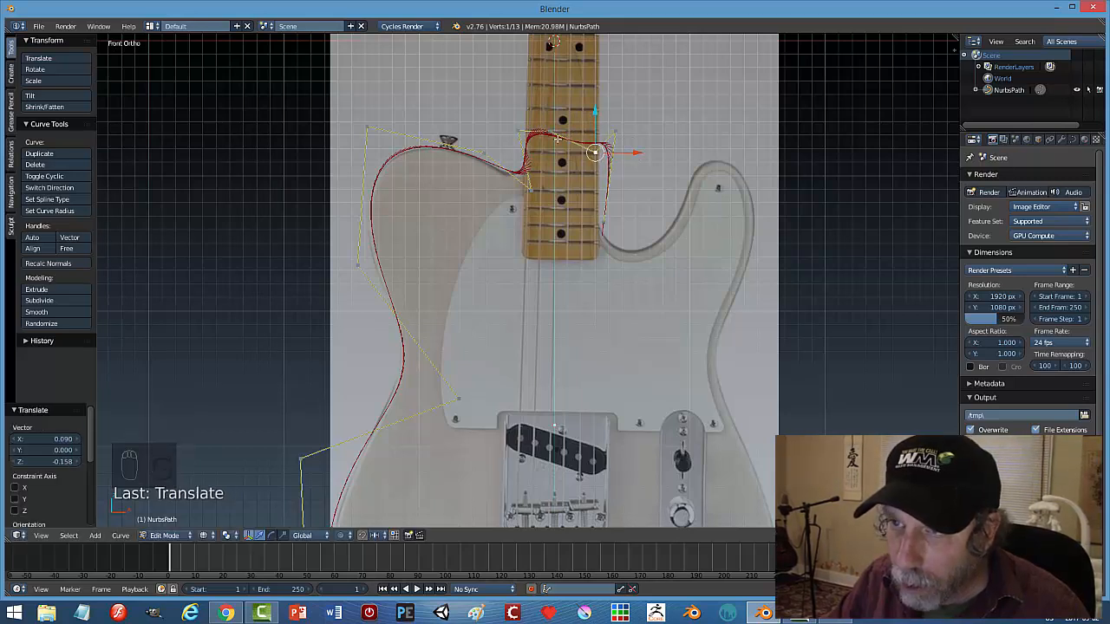
Lower the middle neck point about 0.15 units and both upper corner points about 0.13 units to level the line across the neck.
right_click(553, 135)
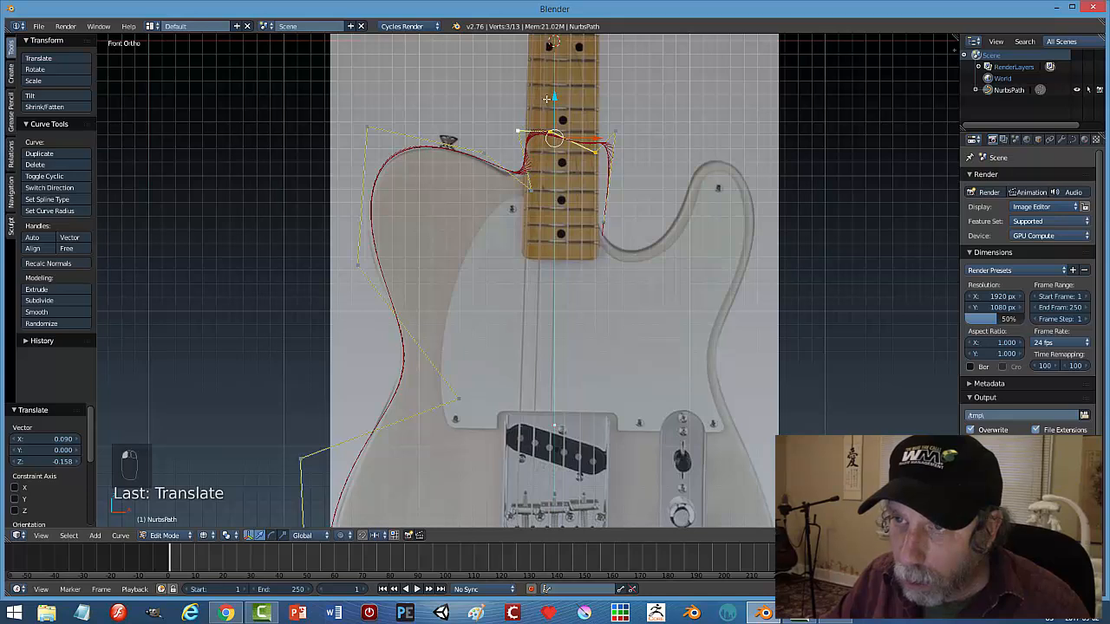
right_click(546, 98)
key(g)
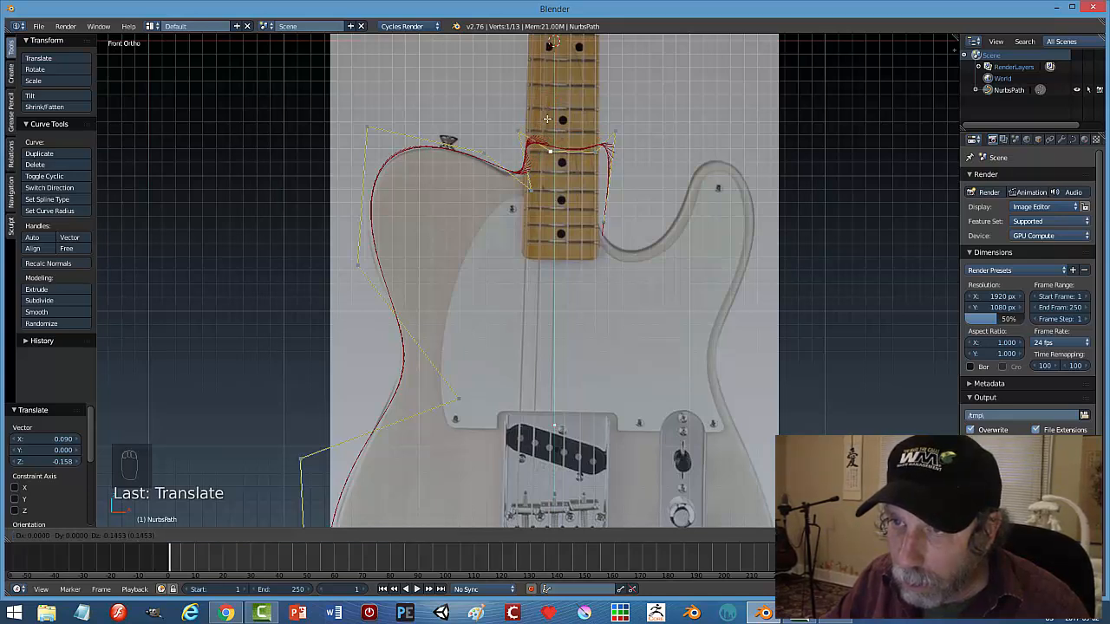
click(545, 118)
key(g)
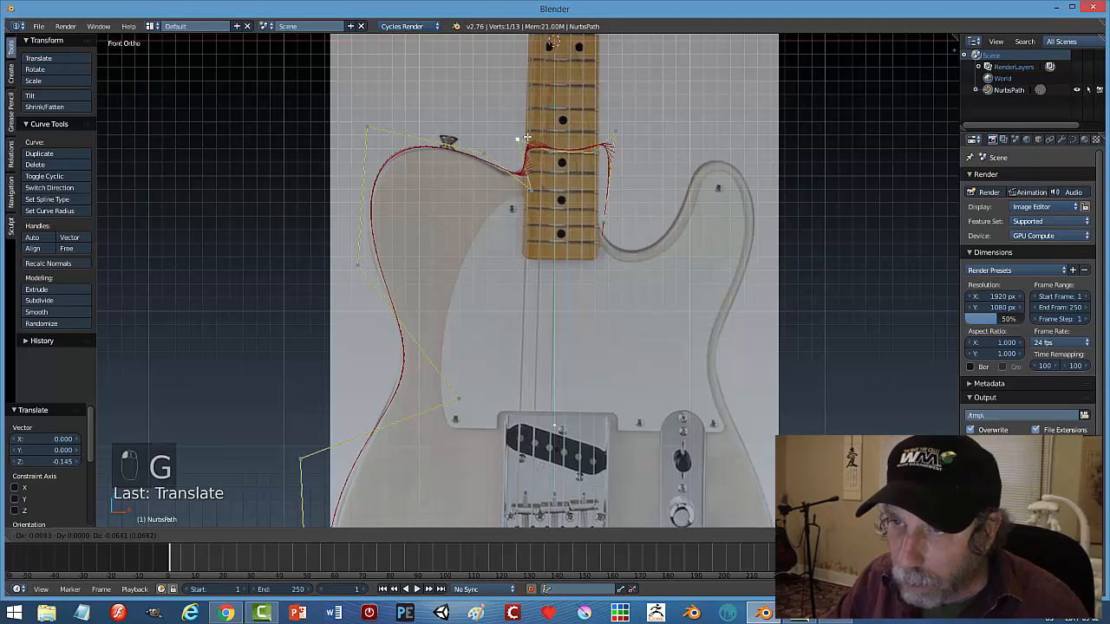
click(524, 146)
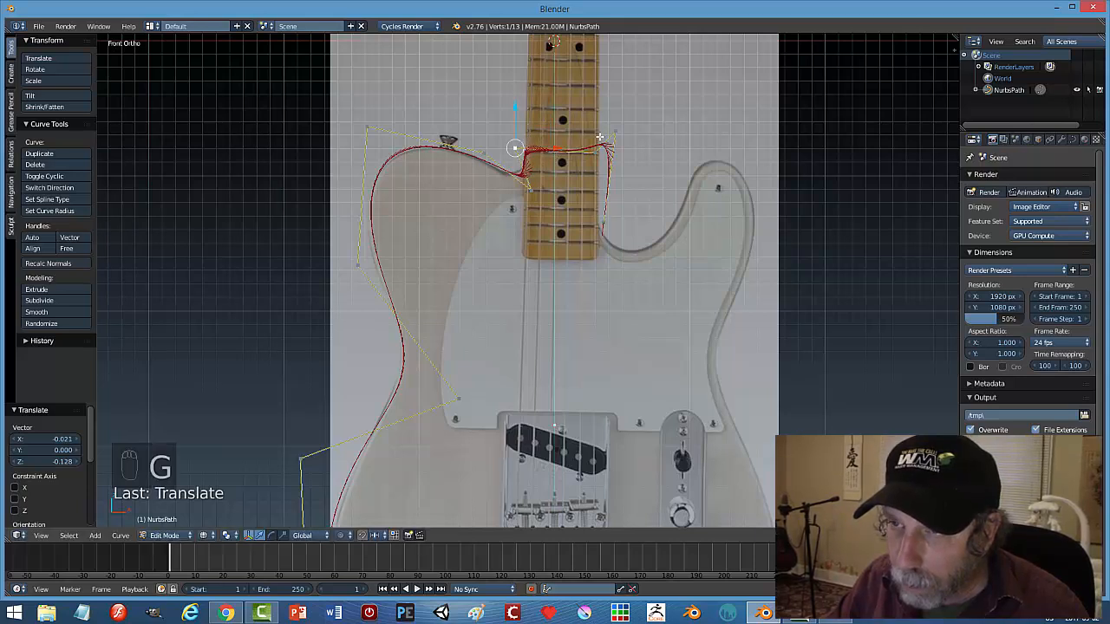
key(g)
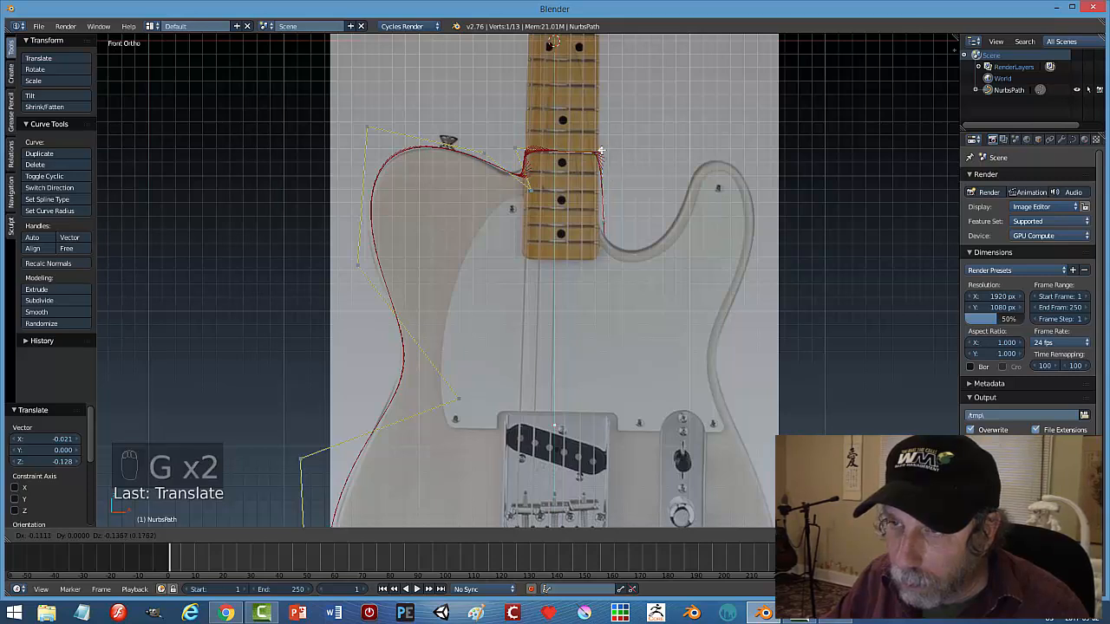
click(613, 149)
Move the two points at the neck's upper-right corner about 0.15 units left along X, and the end point about 0.10 left and 0.06 up.
shift+click(596, 153)
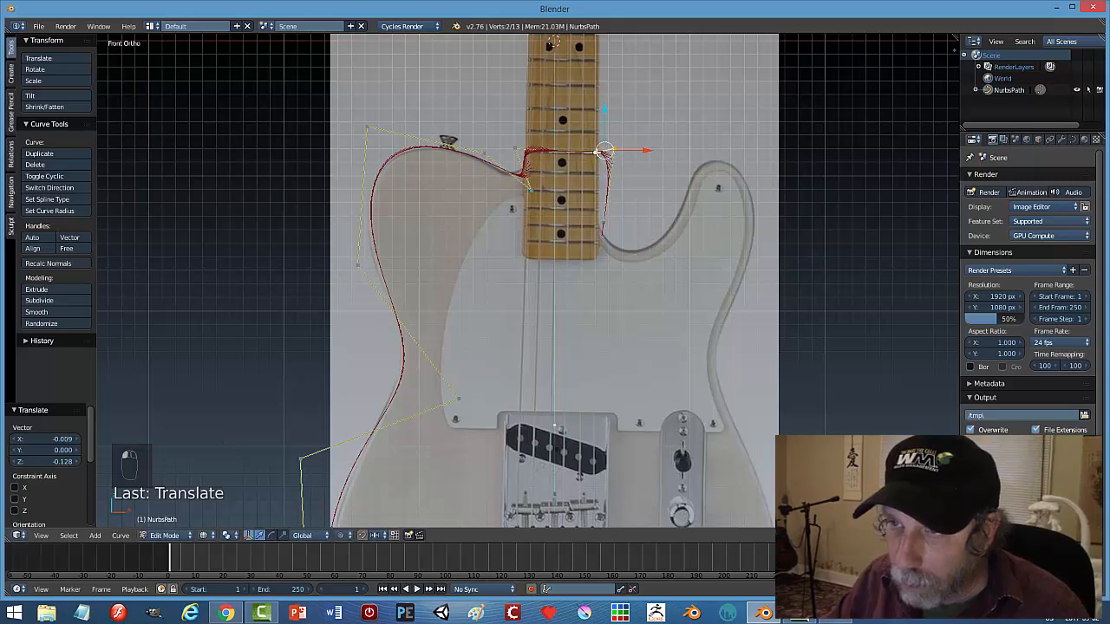
drag(647, 151, 625, 152)
right_click(602, 221)
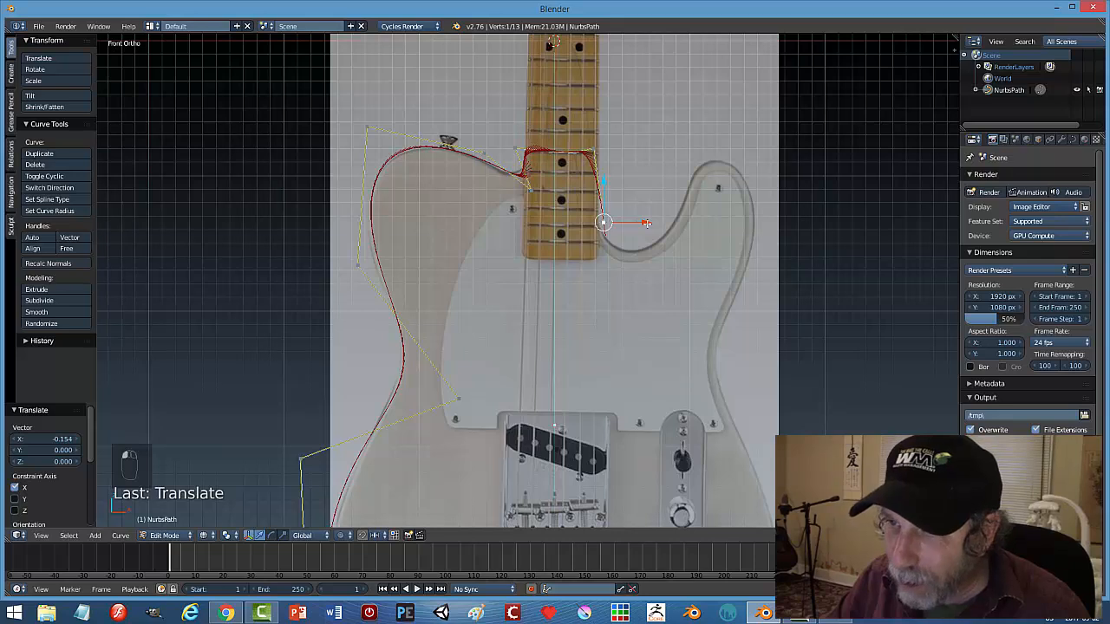
drag(646, 223, 630, 223)
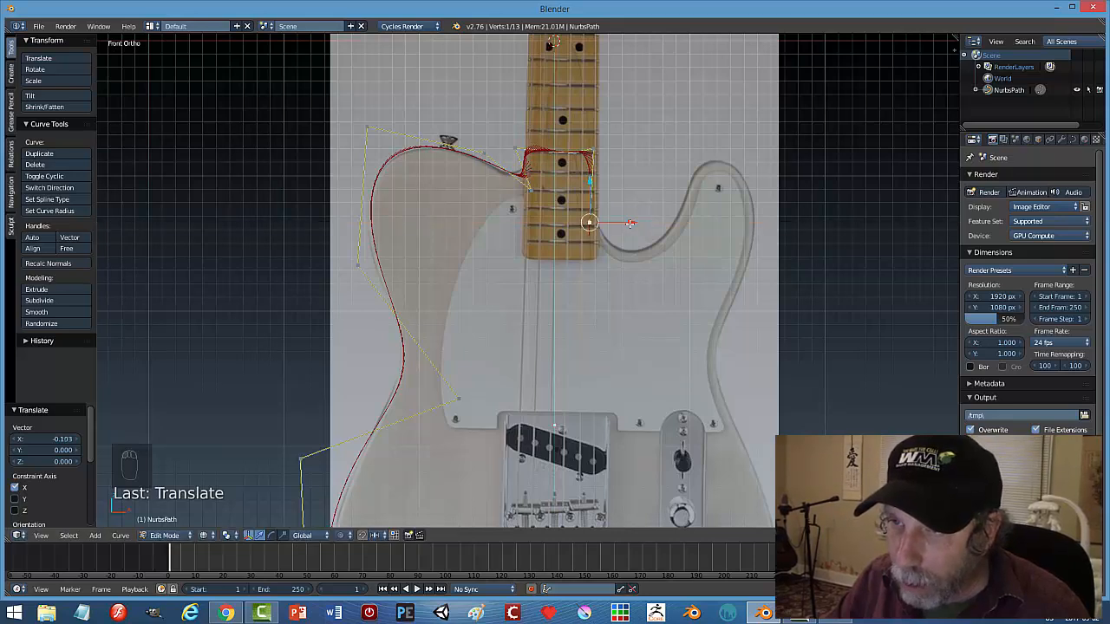
drag(591, 185, 592, 175)
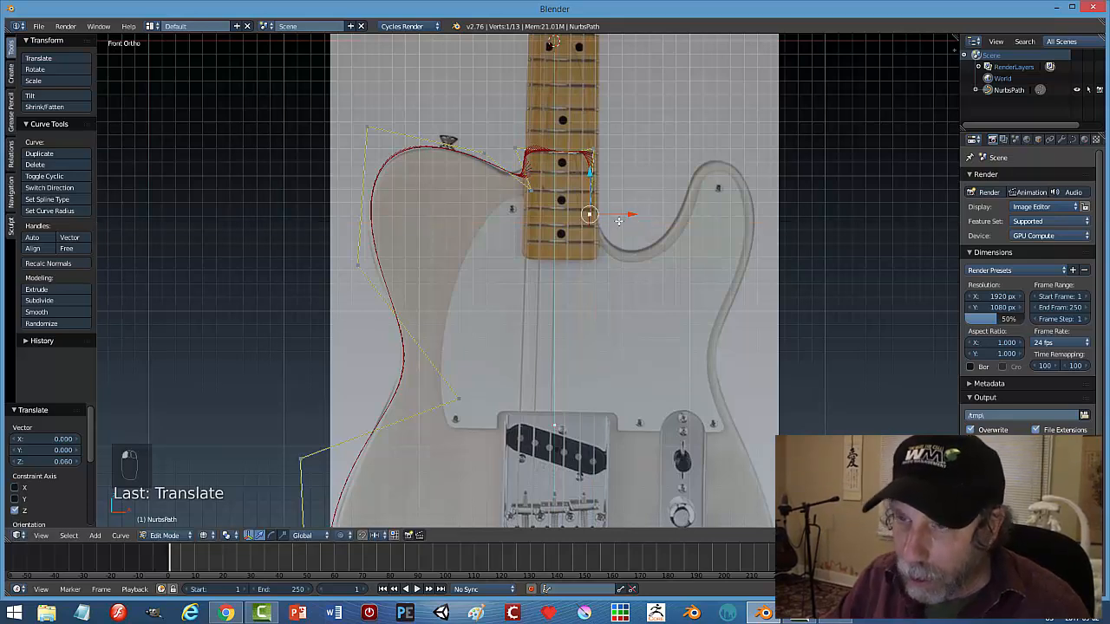
Reposition the path's end point on the neck's right edge, just above where the right cutaway begins.
key(g)
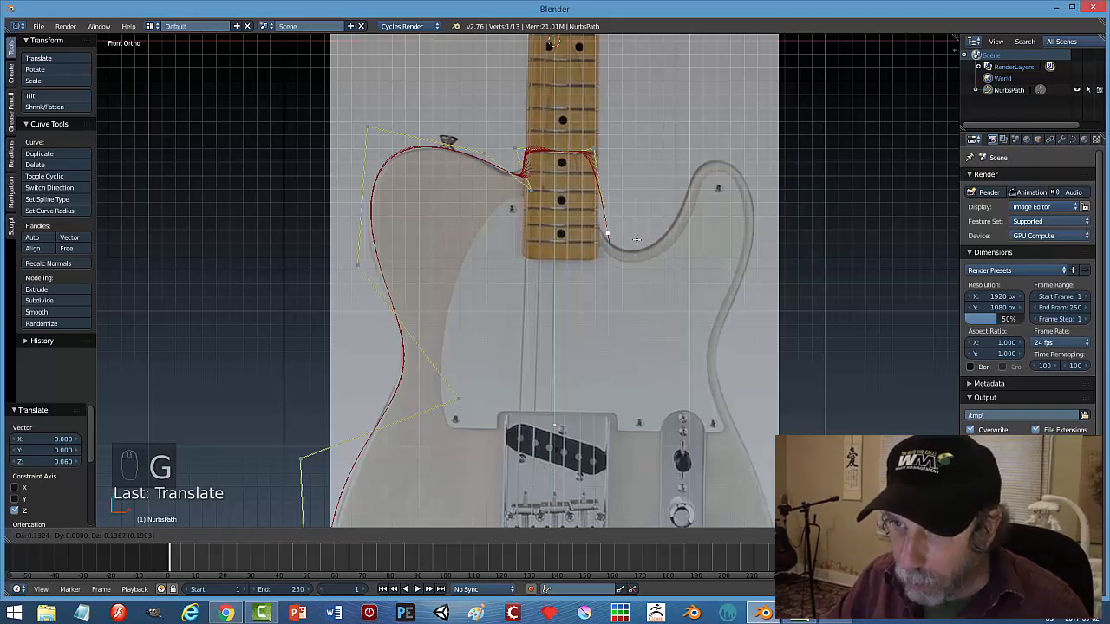
click(636, 240)
scroll(628, 217, up, 2)
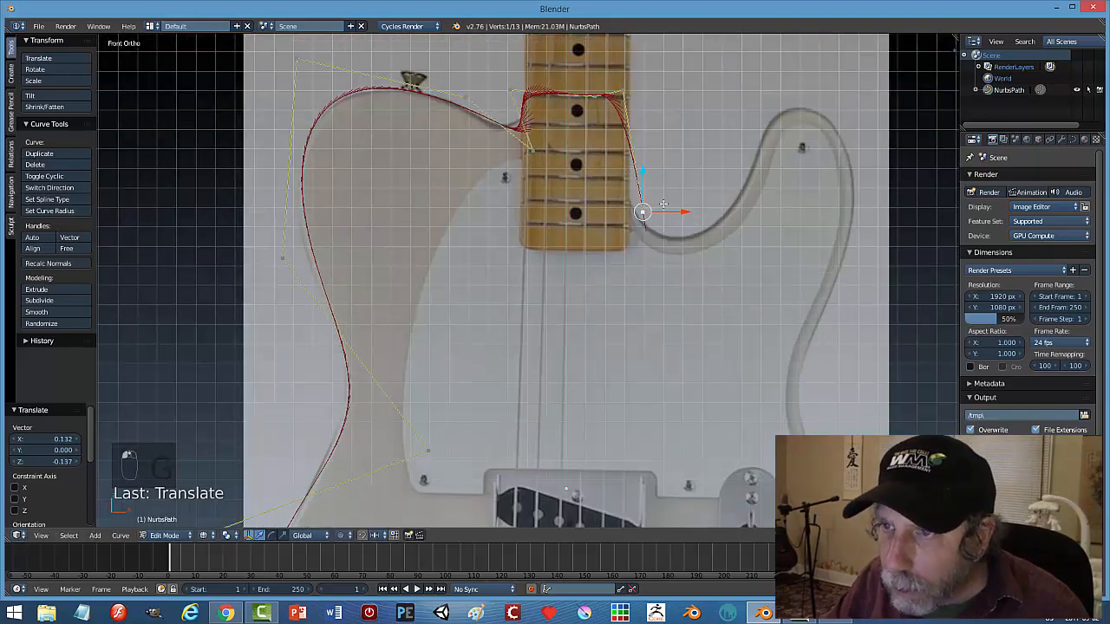
drag(672, 210, 622, 153)
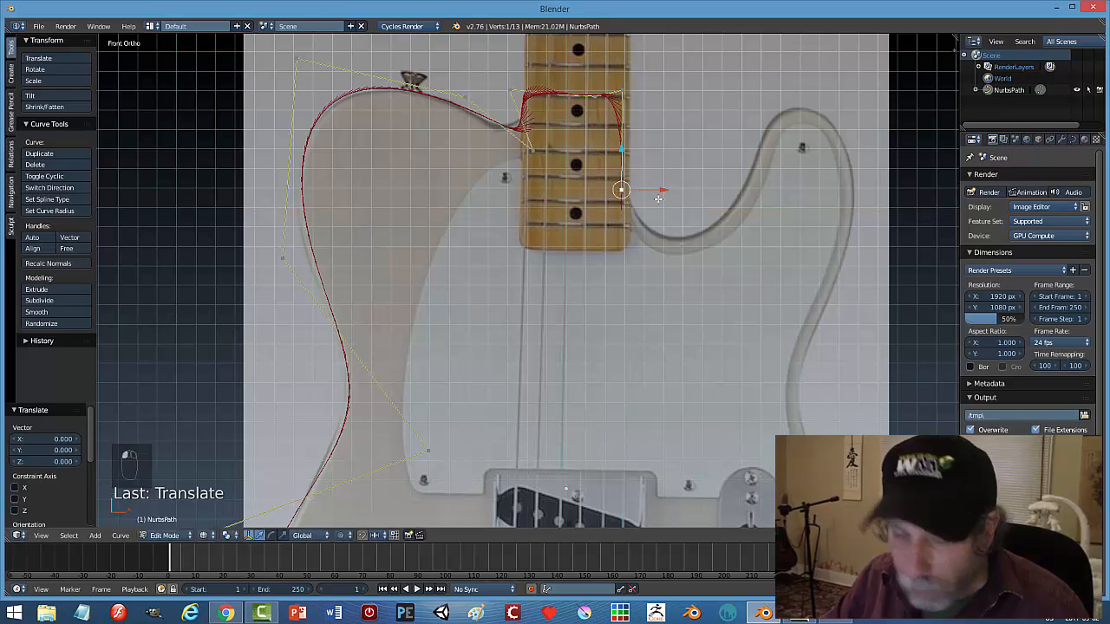
Extrude a point about 0.14 units right and 0.18 down into the right cutaway, and another about 0.33 units right.
key(e)
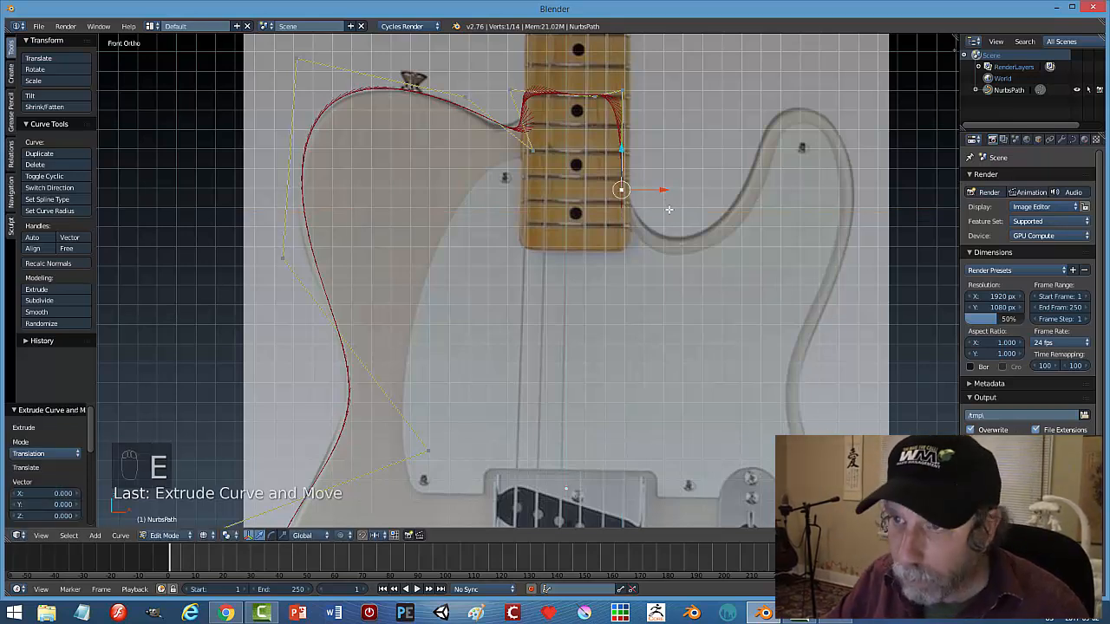
key(g)
click(694, 240)
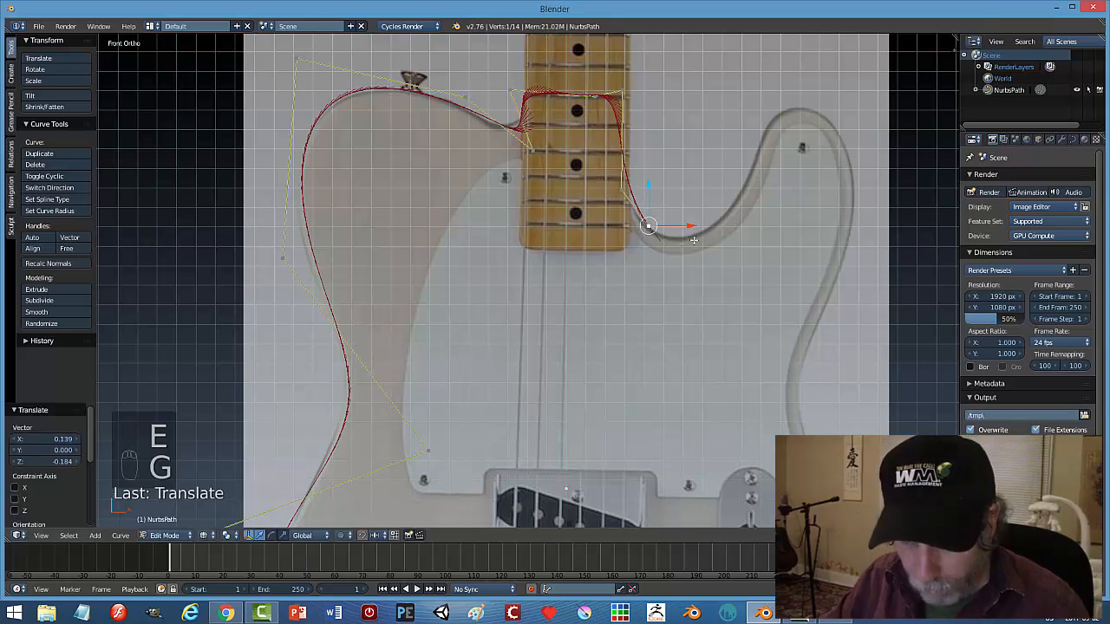
key(e)
key(g)
click(756, 240)
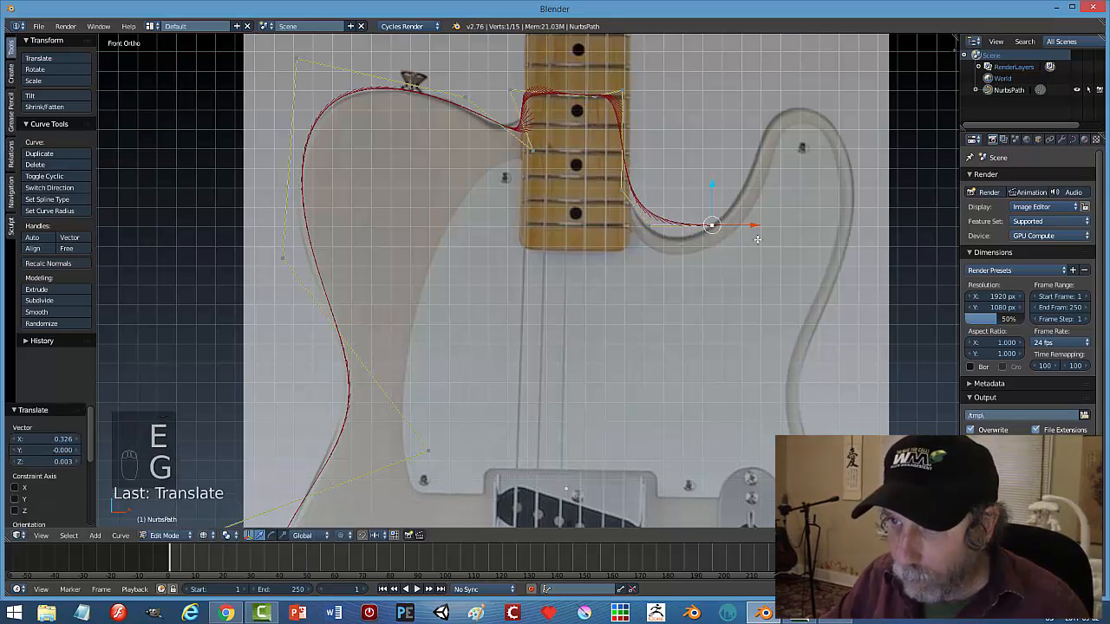
Lower the control point at the bottom of the right cutaway, and move the point on the neck's edge about 0.05 units left along X.
right_click(652, 228)
mouse_move(648, 187)
mouse_down()
mouse_move(647, 210)
mouse_move(651, 188)
mouse_up()
right_click(648, 196)
Move the control point at the neck's upper-right corner about 0.09 units right along X and leave Edit Mode.
right_click(623, 90)
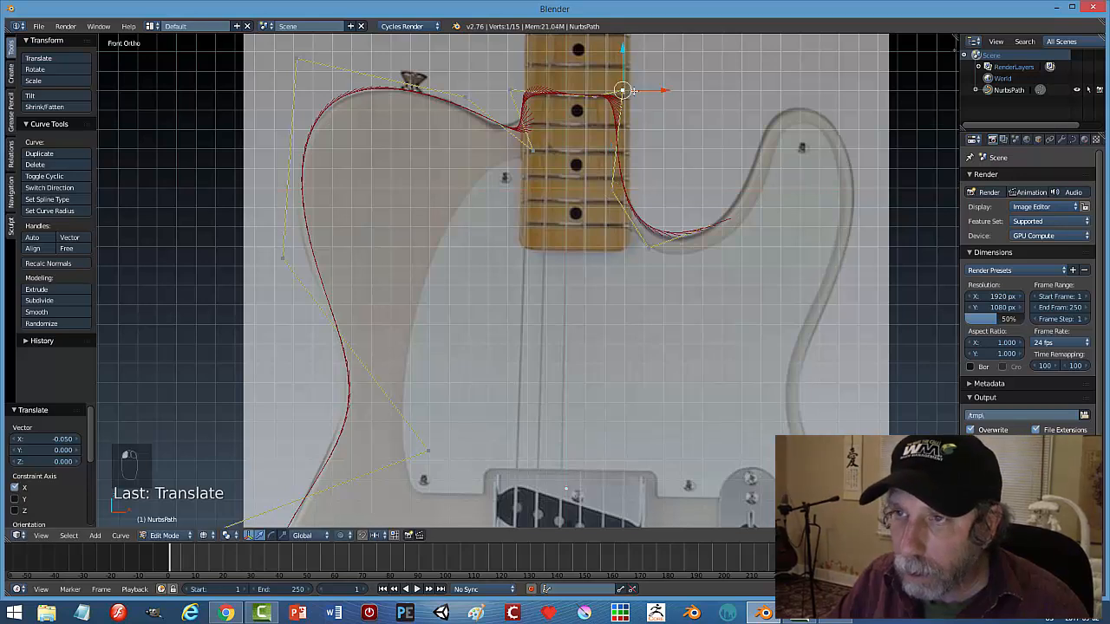
drag(659, 90, 678, 92)
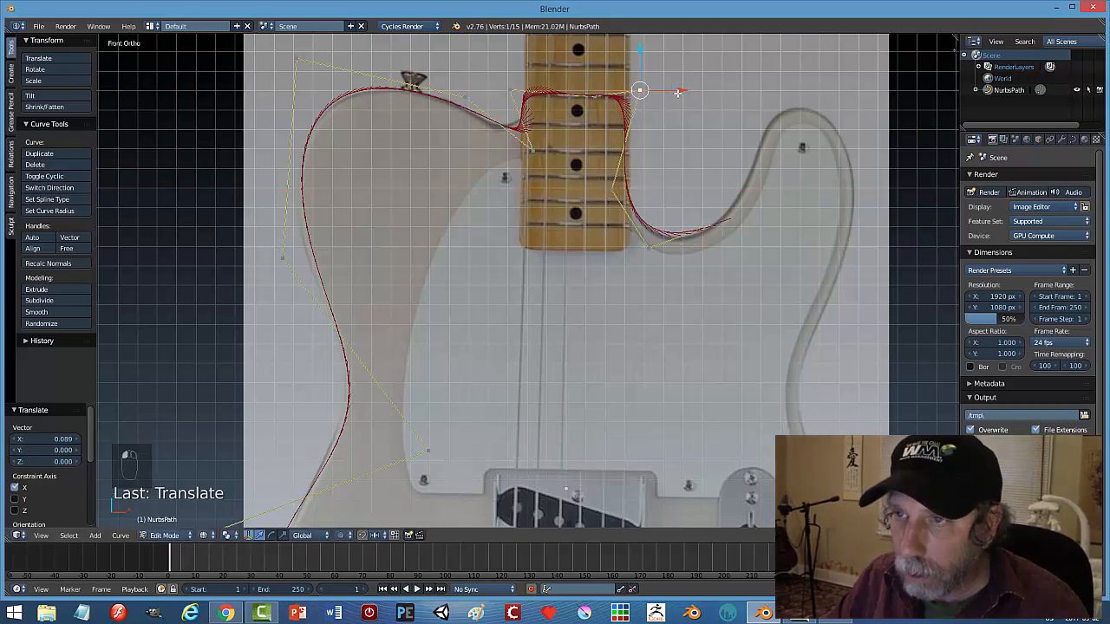
key(Tab)
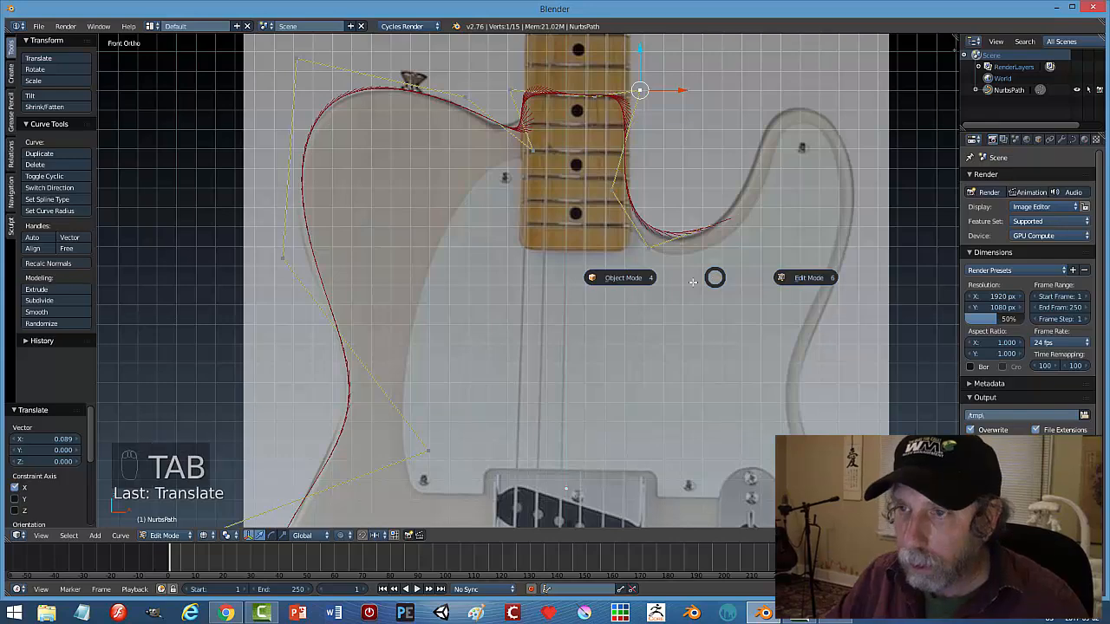
Examine the traced outline in Object Mode against the guitar reference, from an orbited view and the front view.
scroll(695, 281, down, 5)
scroll(659, 290, down, 4)
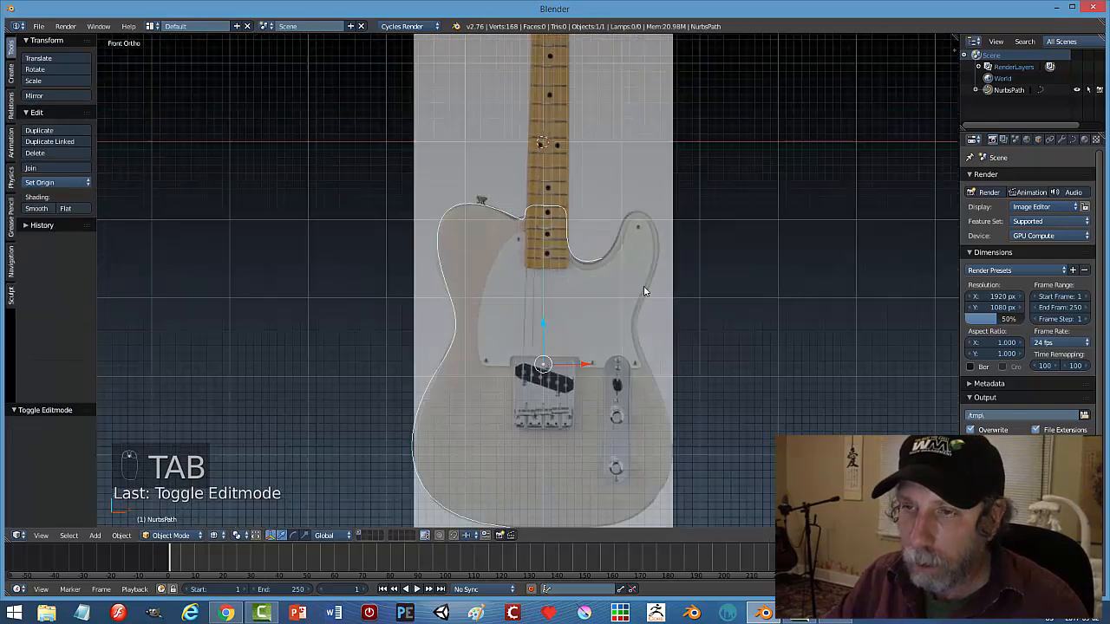
middle_drag(612, 292, 592, 307)
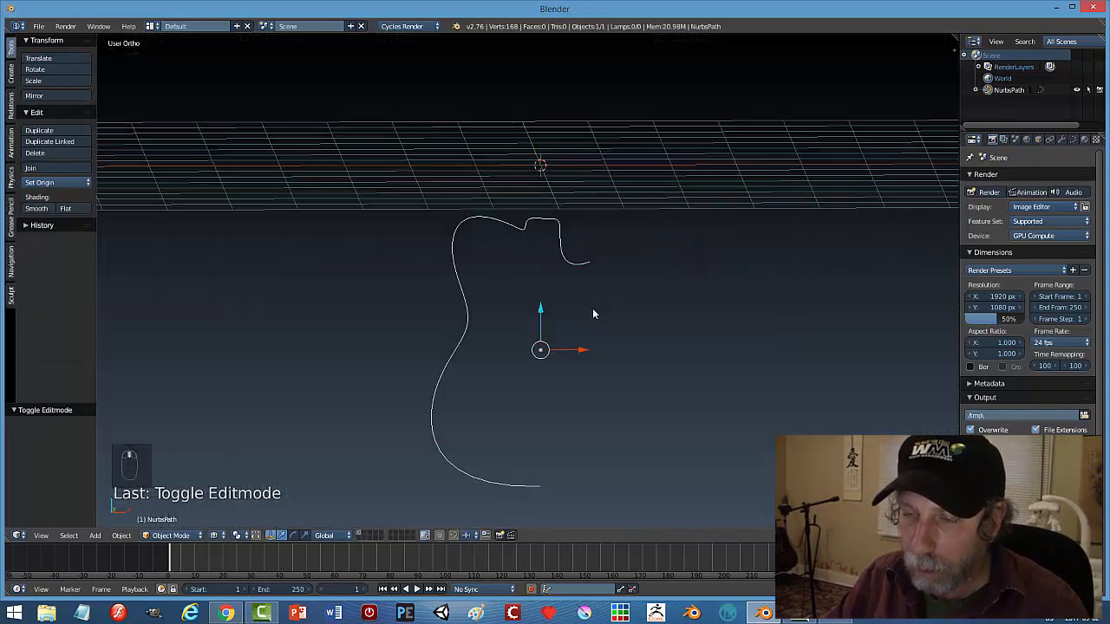
key(KP_1)
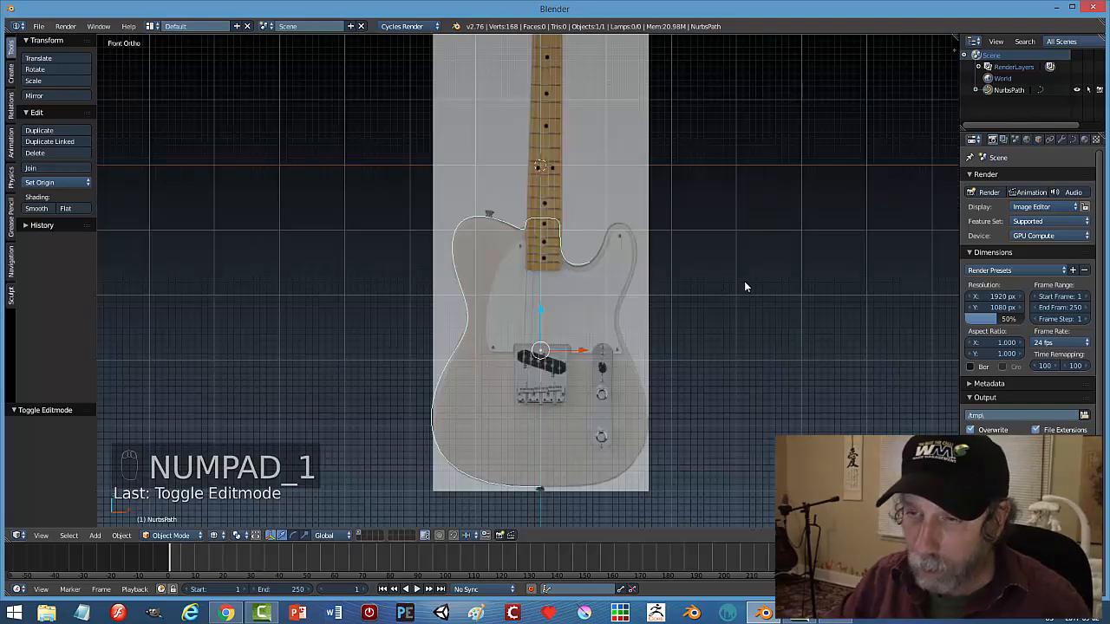
scroll(659, 338, up, 2)
scroll(581, 316, up, 2)
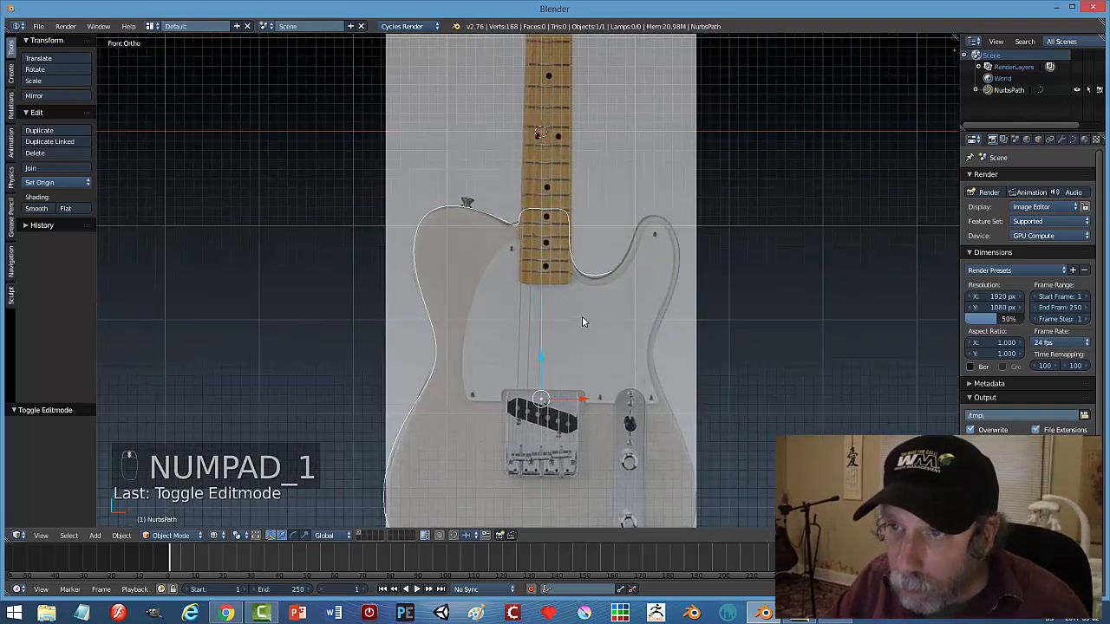
scroll(582, 315, up, 2)
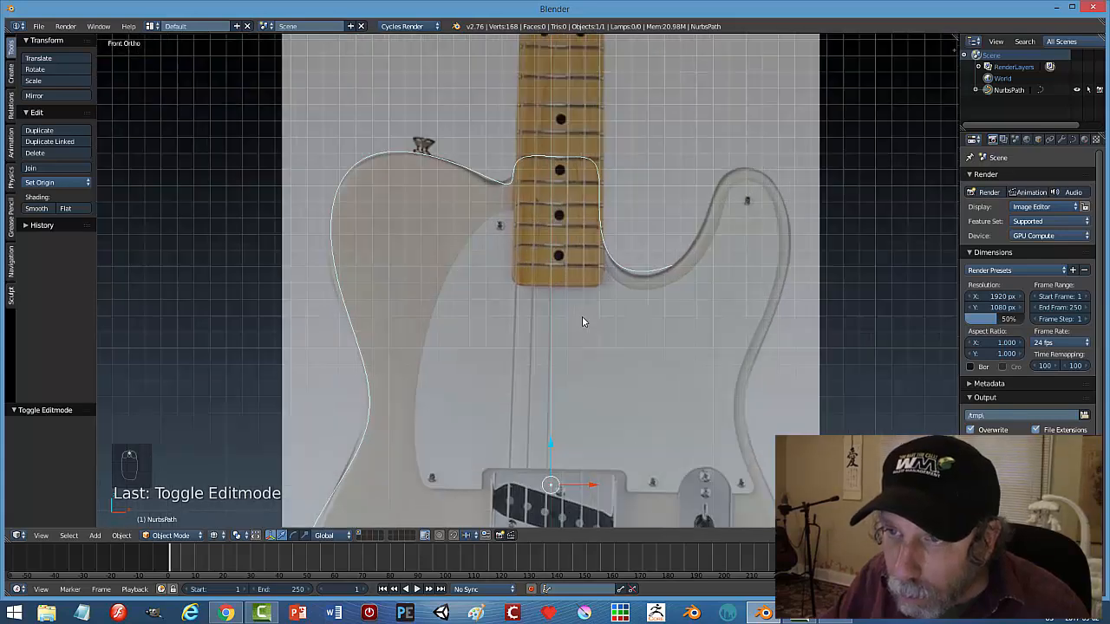
key(Tab)
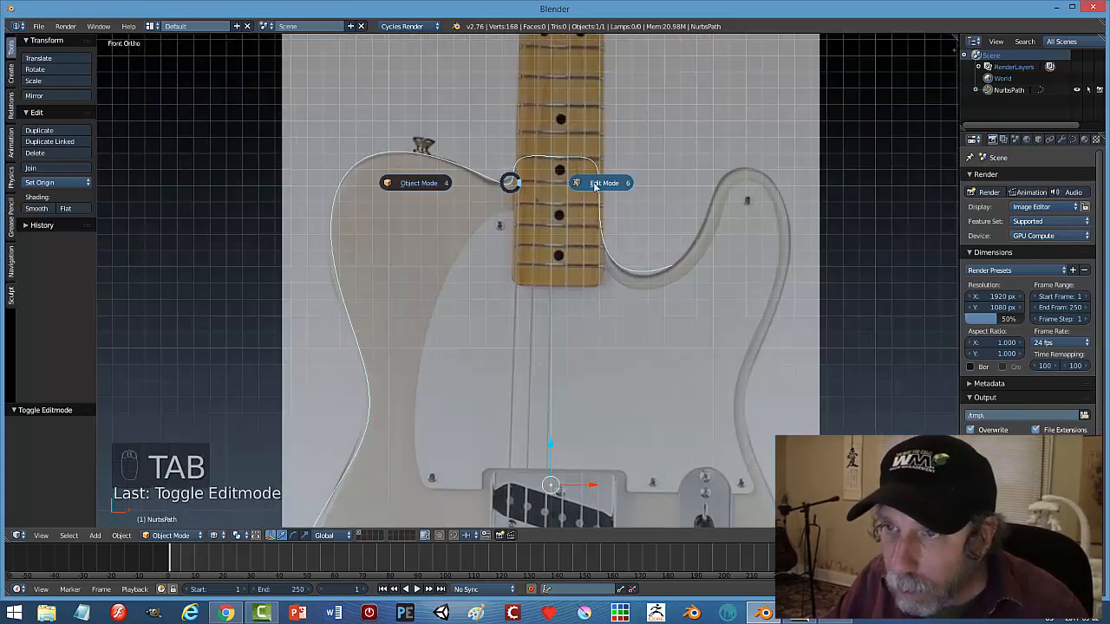
drag(555, 202, 553, 206)
key(Tab)
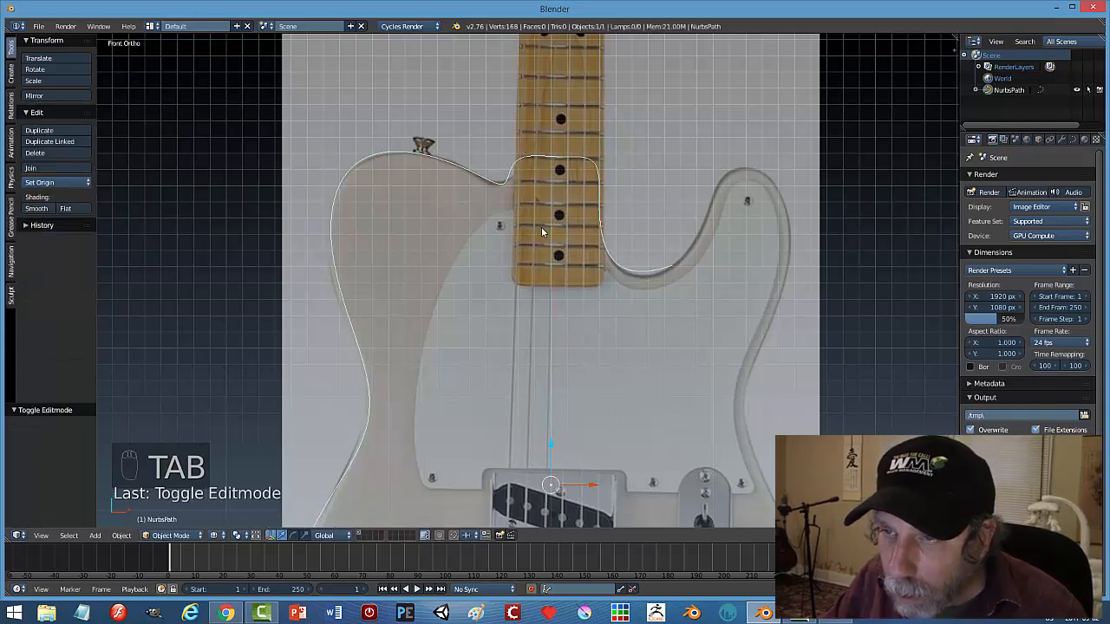
Move the control point at the neck's upper-left corner about 0.14 units right along X in Edit Mode.
key(Tab)
click(503, 153)
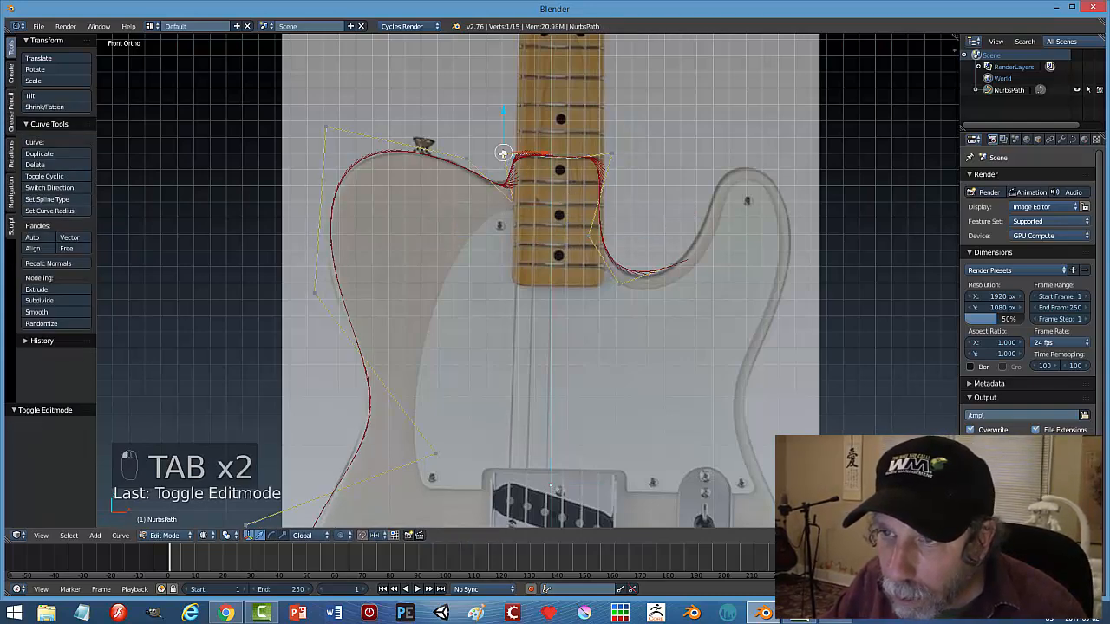
drag(542, 153, 565, 154)
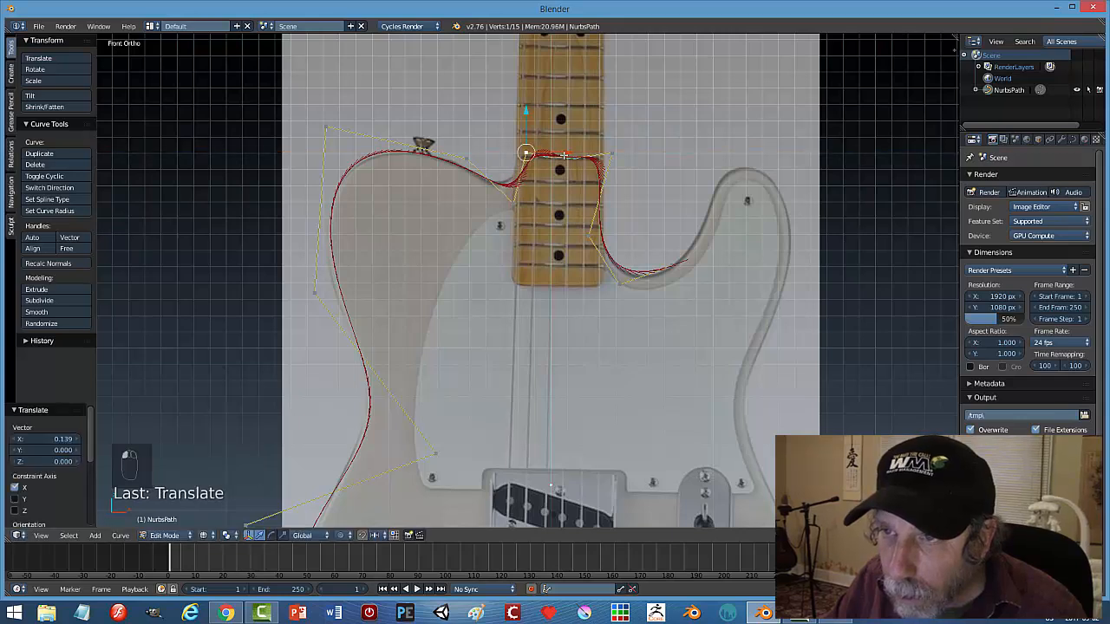
Raise the control point at the notch beside the neck's left edge about 0.01 units, and move it about 0.09 left along X.
right_click(511, 204)
key(g)
key(z)
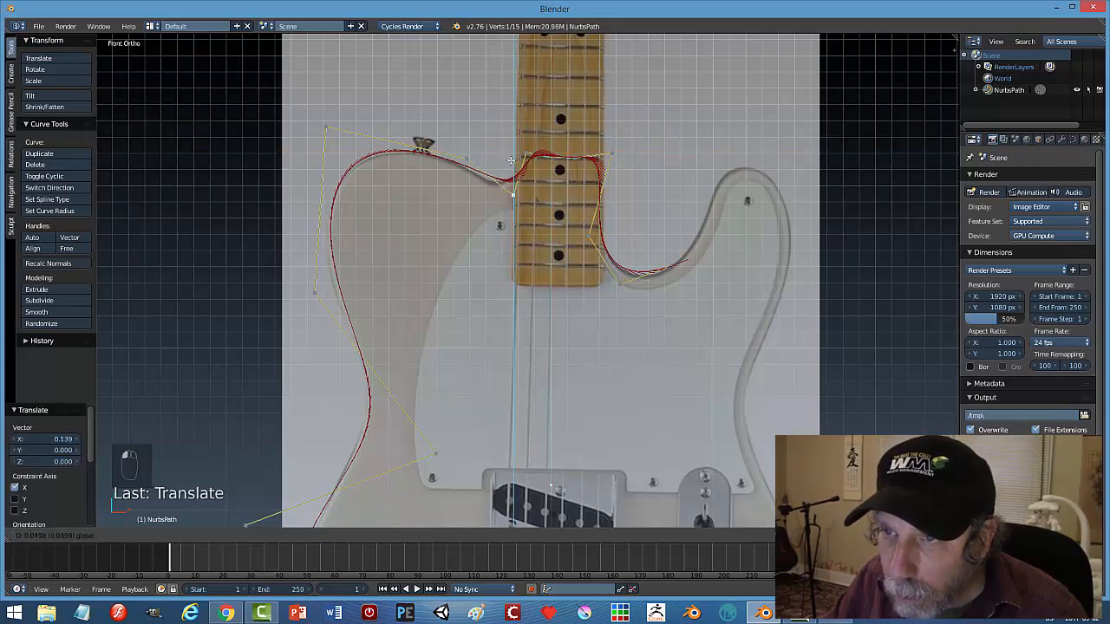
click(519, 193)
key(g)
key(x)
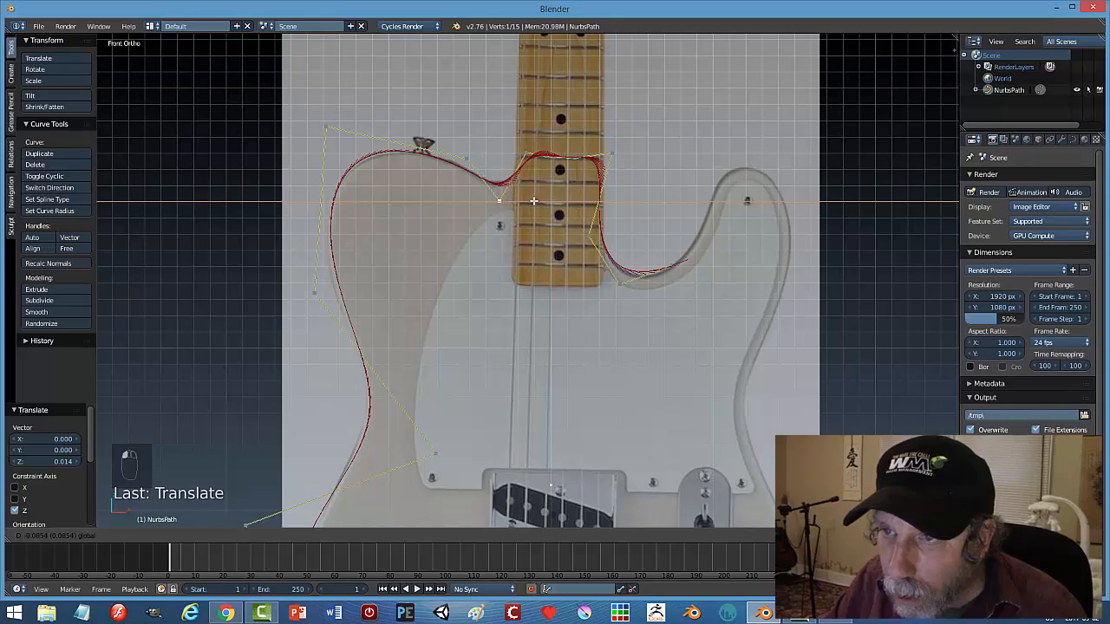
click(532, 200)
key(Tab)
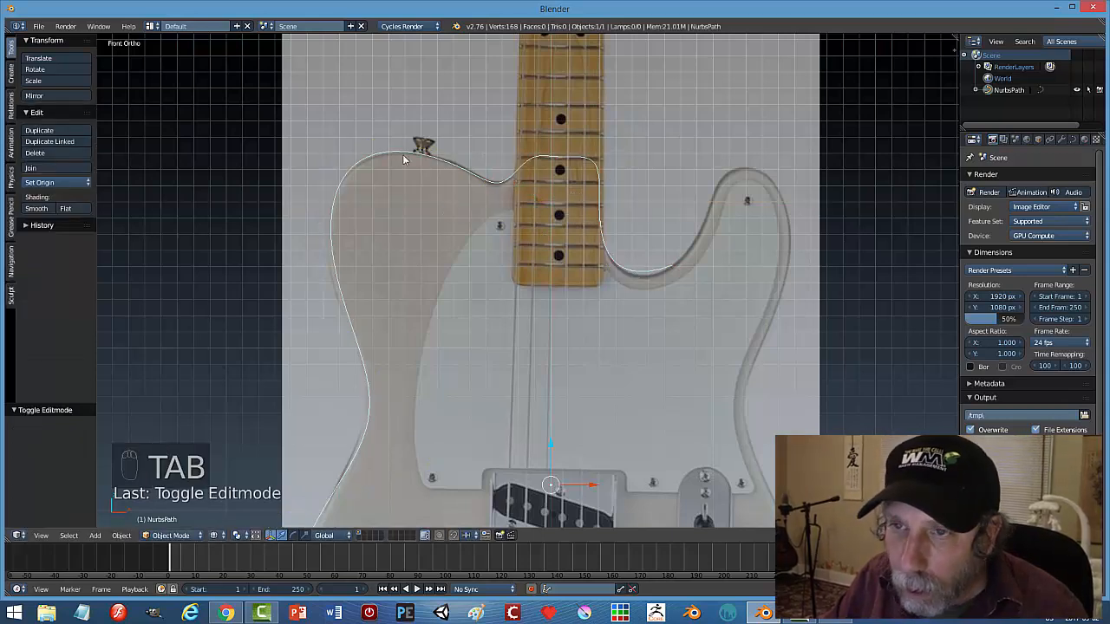
Move the control point outside the body's upper-left corner about 0.04 units left along X in Edit Mode.
key(Tab)
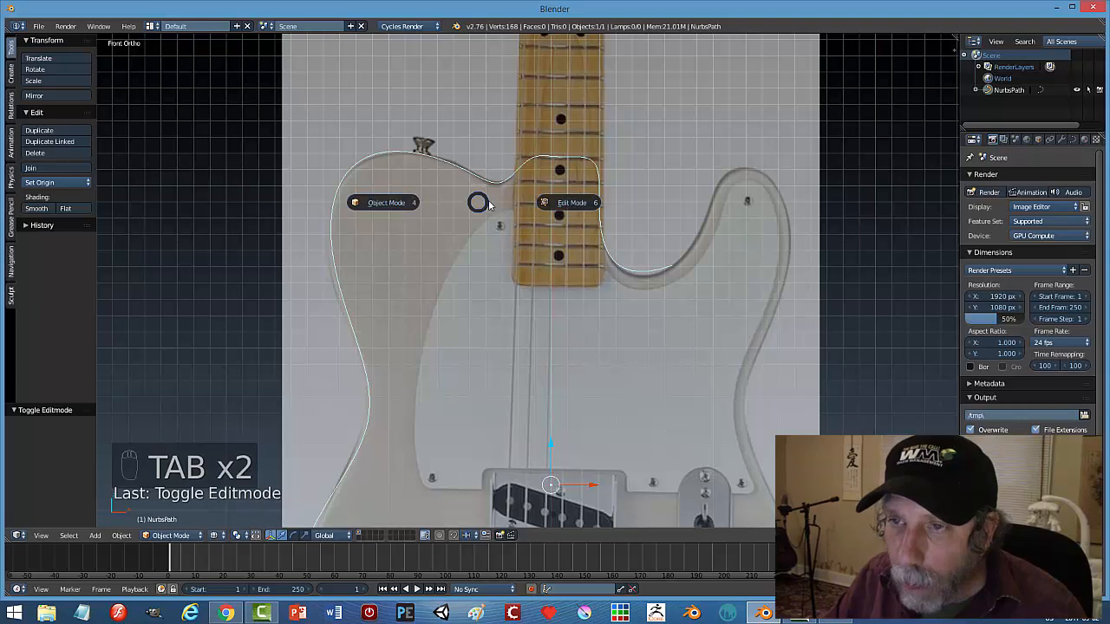
click(565, 207)
right_click(327, 129)
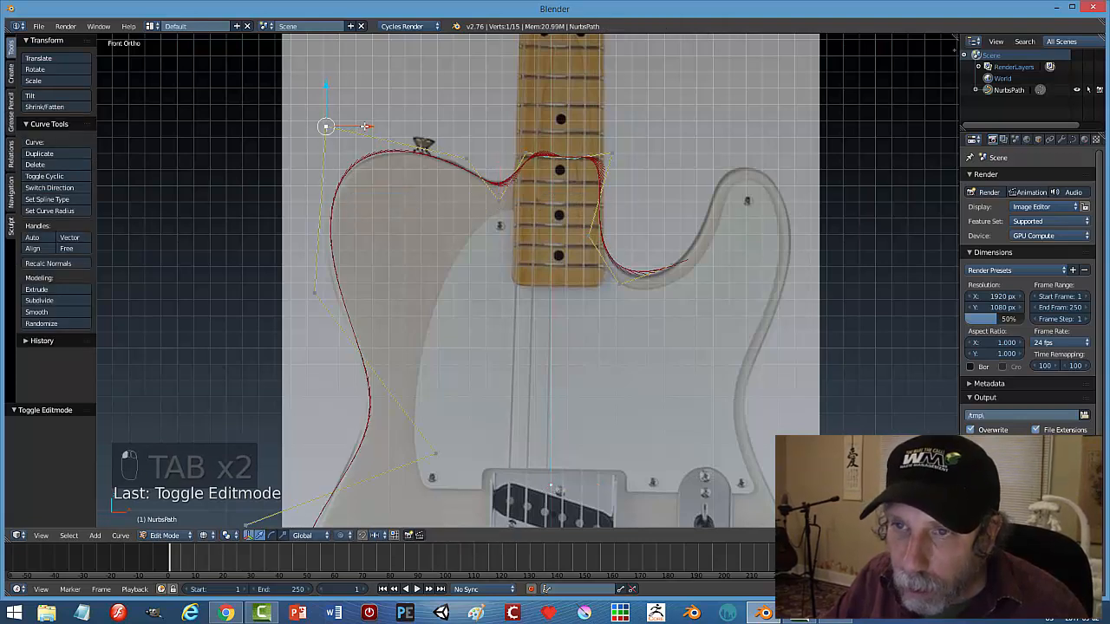
drag(364, 128, 355, 130)
right_click(468, 160)
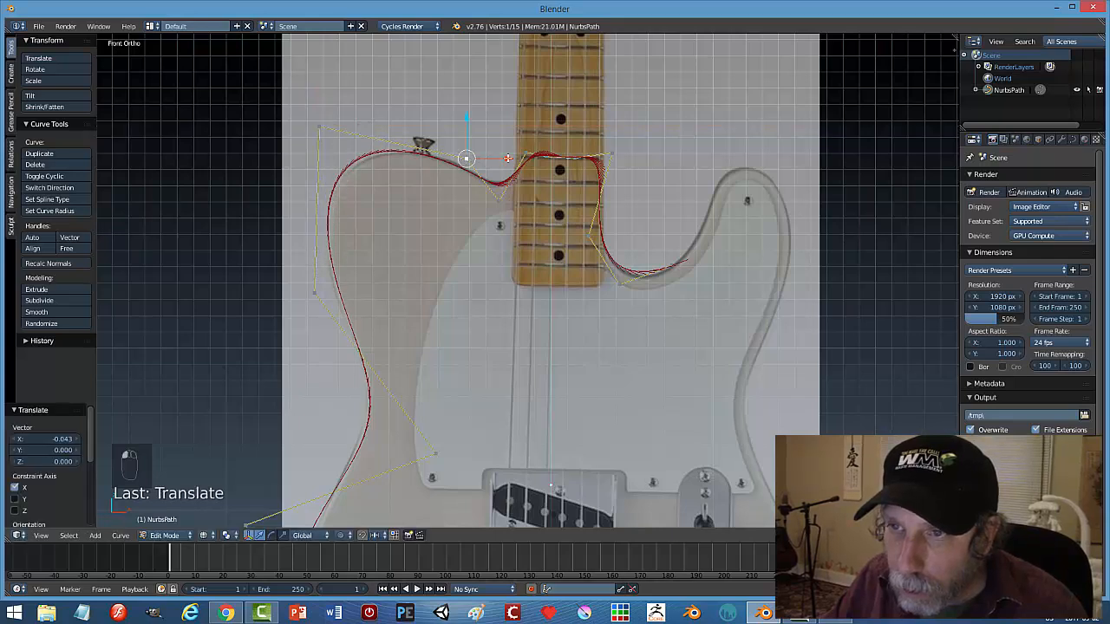
drag(508, 159, 508, 158)
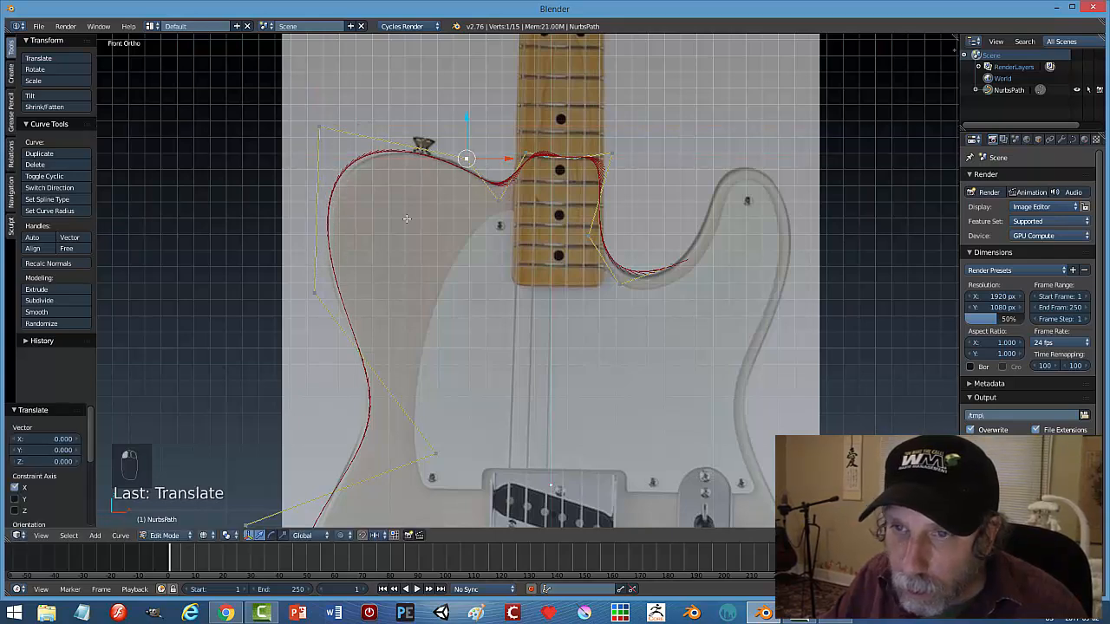
Move the control point above the left waist about 0.03 units left along X, and the upper-left corner point about 0.04 right and 0.05 down.
right_click(320, 294)
drag(362, 294, 353, 293)
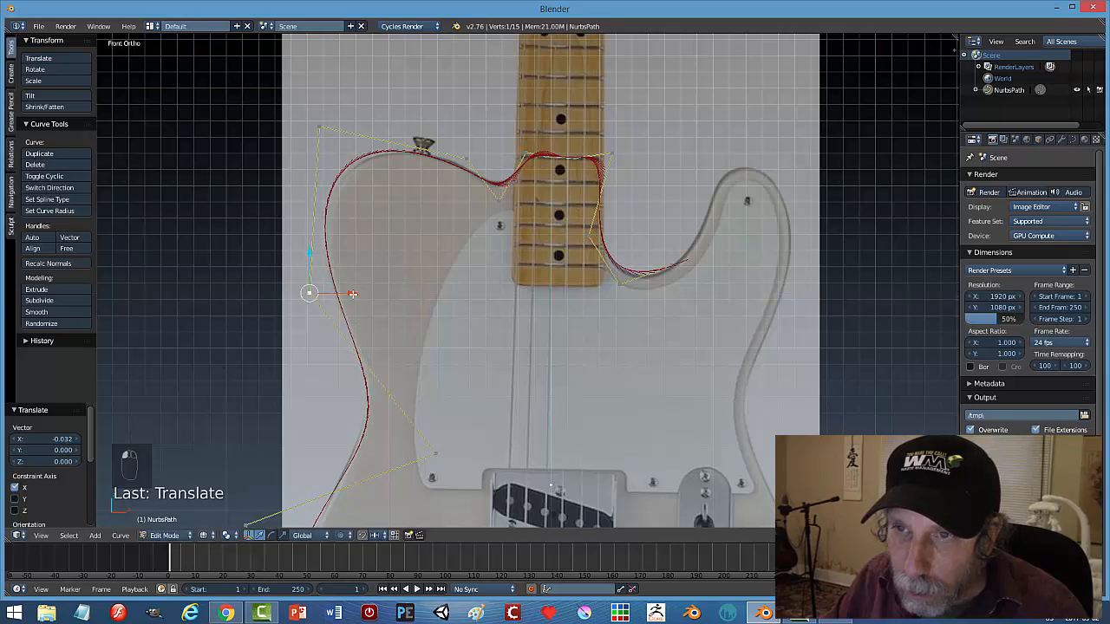
right_click(319, 130)
key(g)
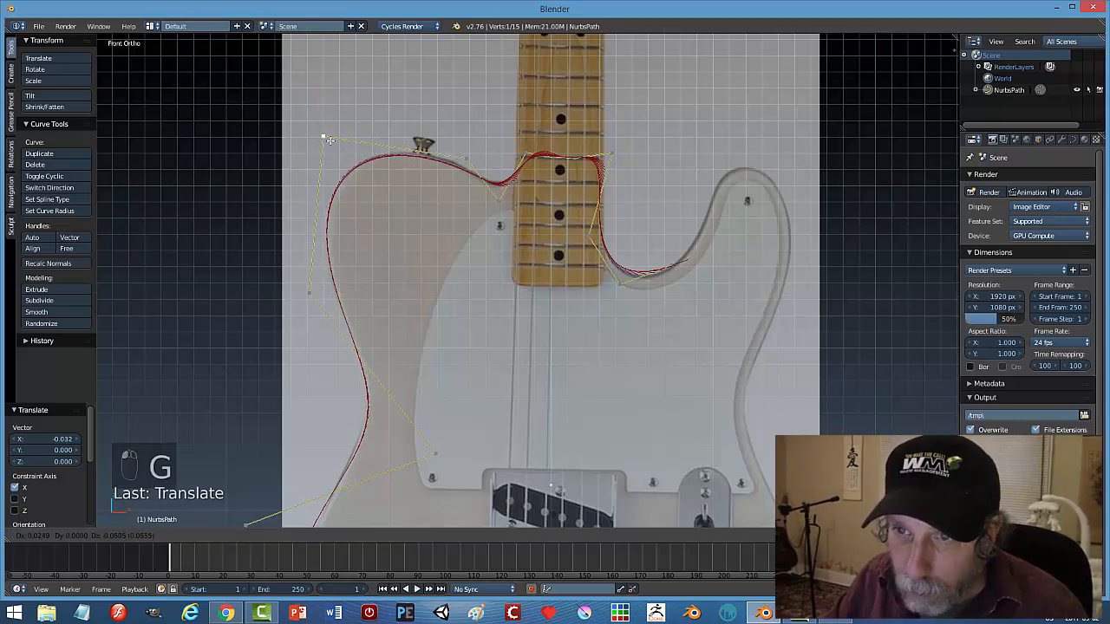
click(325, 137)
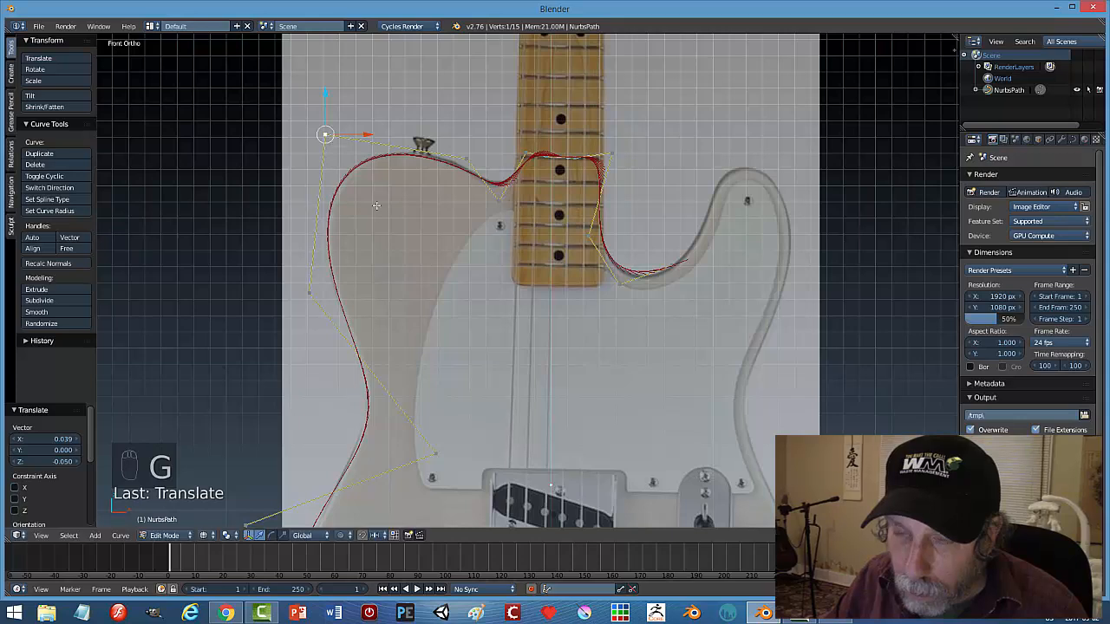
Extrude the end point about 0.29 units right and 0.45 up along the right horn, and move the preceding point about 0.10 right and 0.09 down.
right_click(677, 269)
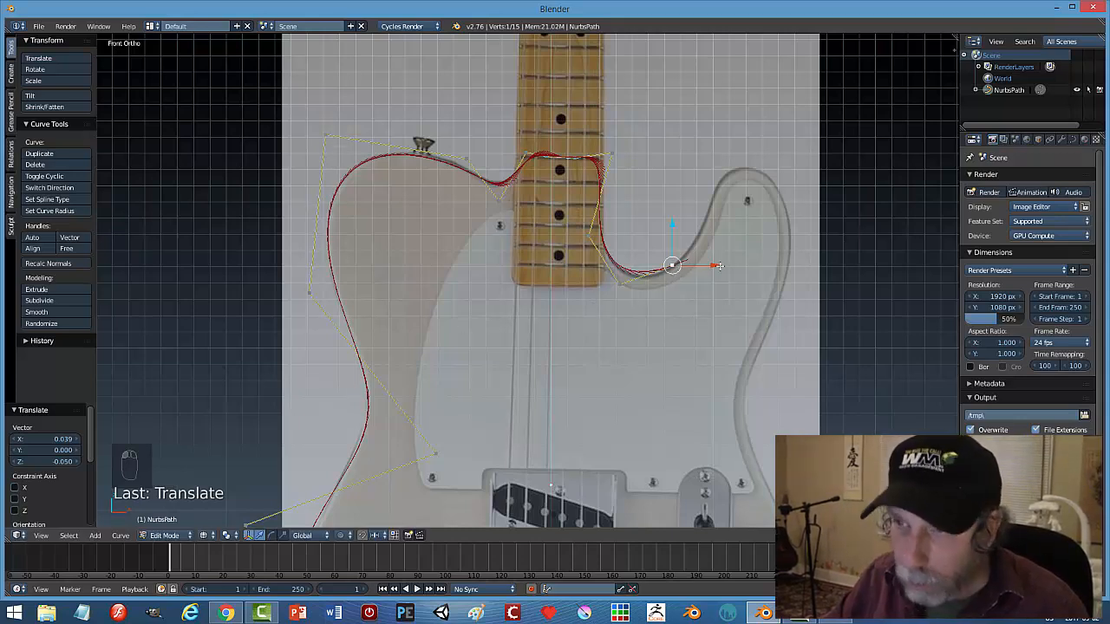
key(e)
key(g)
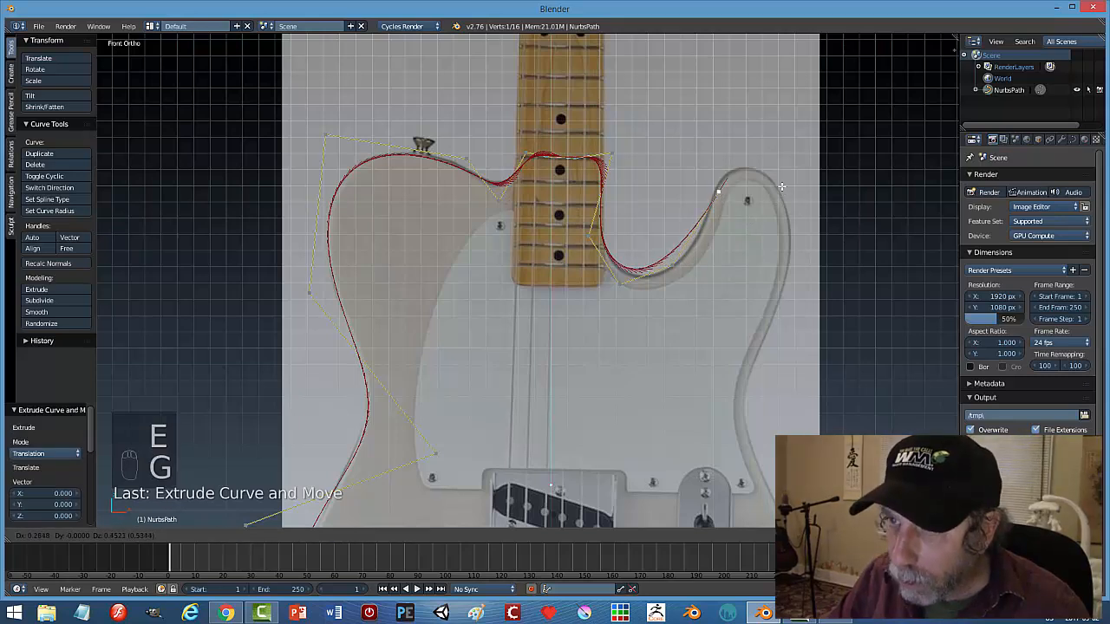
click(781, 186)
right_click(676, 266)
key(g)
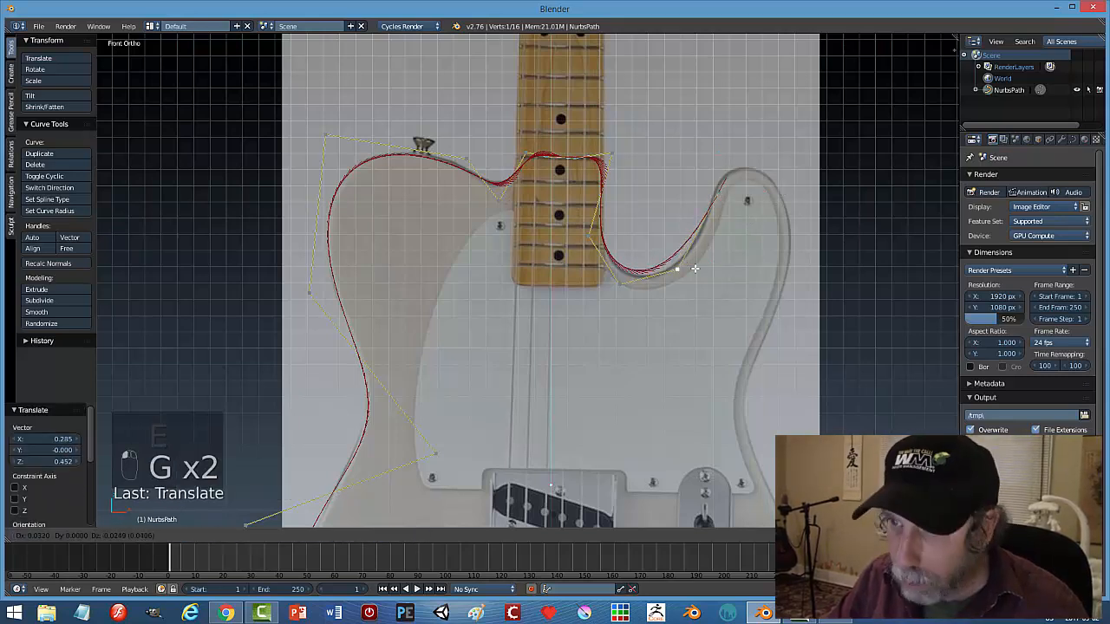
click(705, 277)
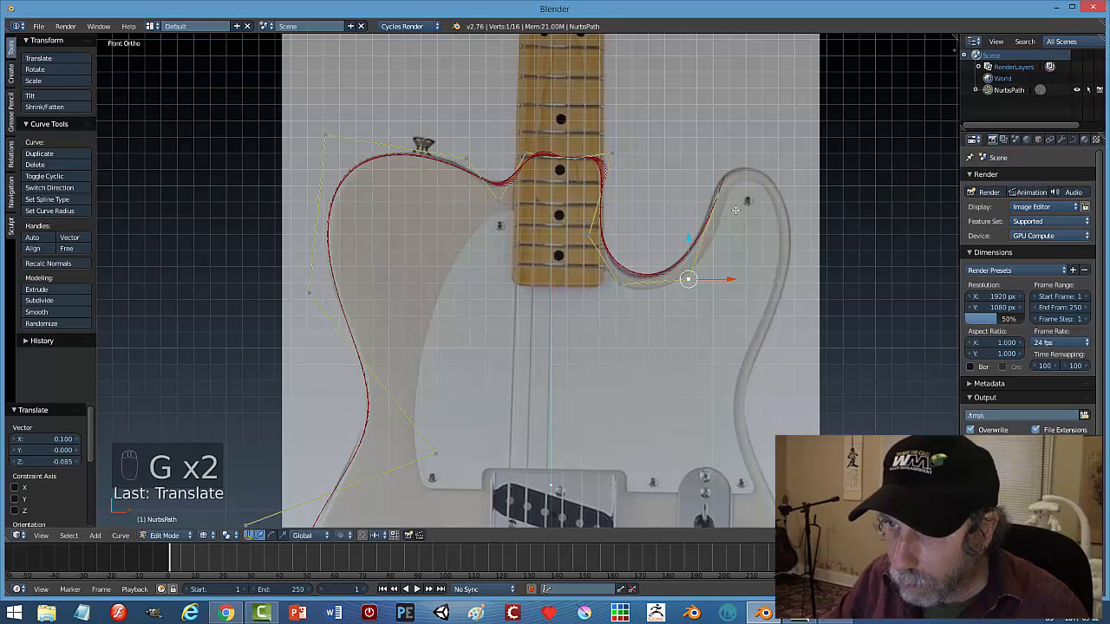
Extrude two points over the right horn's tip, the second about 0.22 units right and 0.07 down, and raise the first about 0.07 along Z.
right_click(721, 193)
key(e)
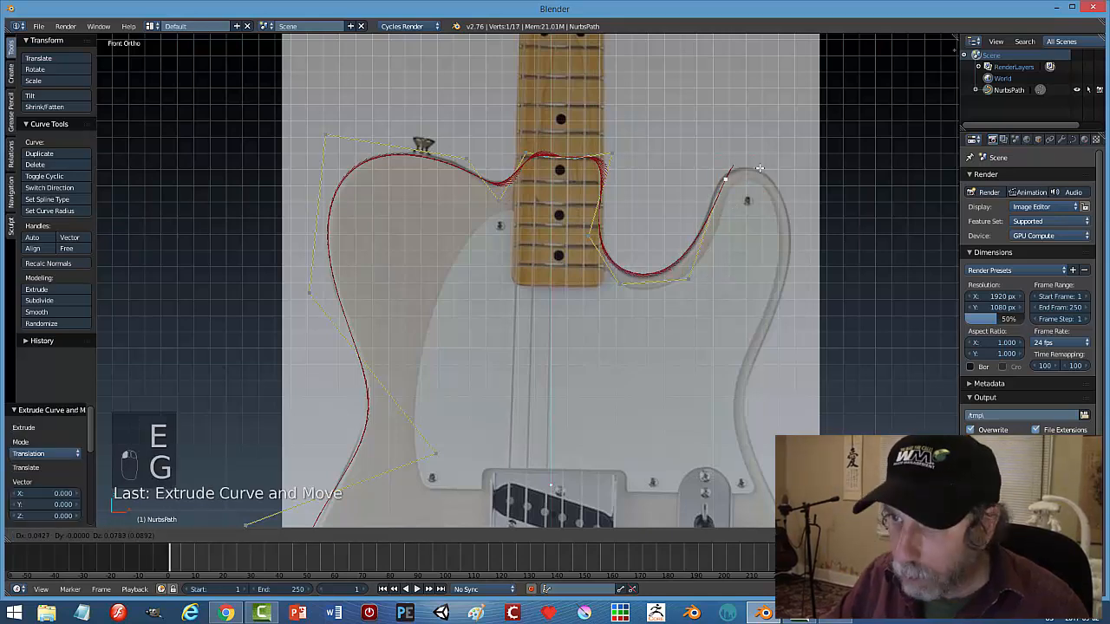
click(768, 159)
key(e)
click(768, 159)
key(g)
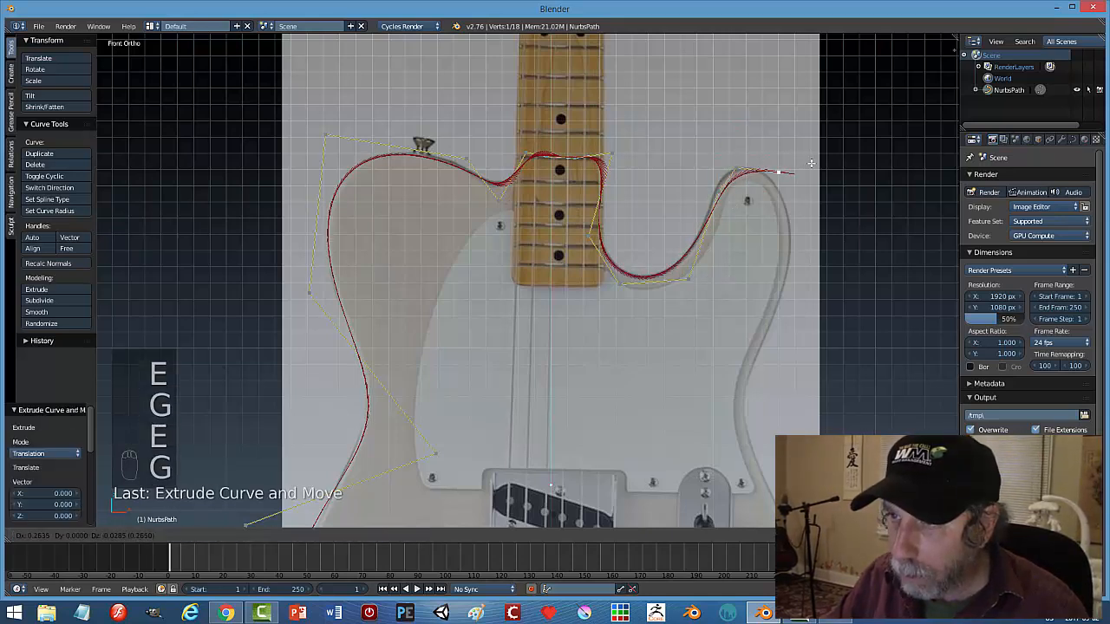
click(805, 170)
click(740, 169)
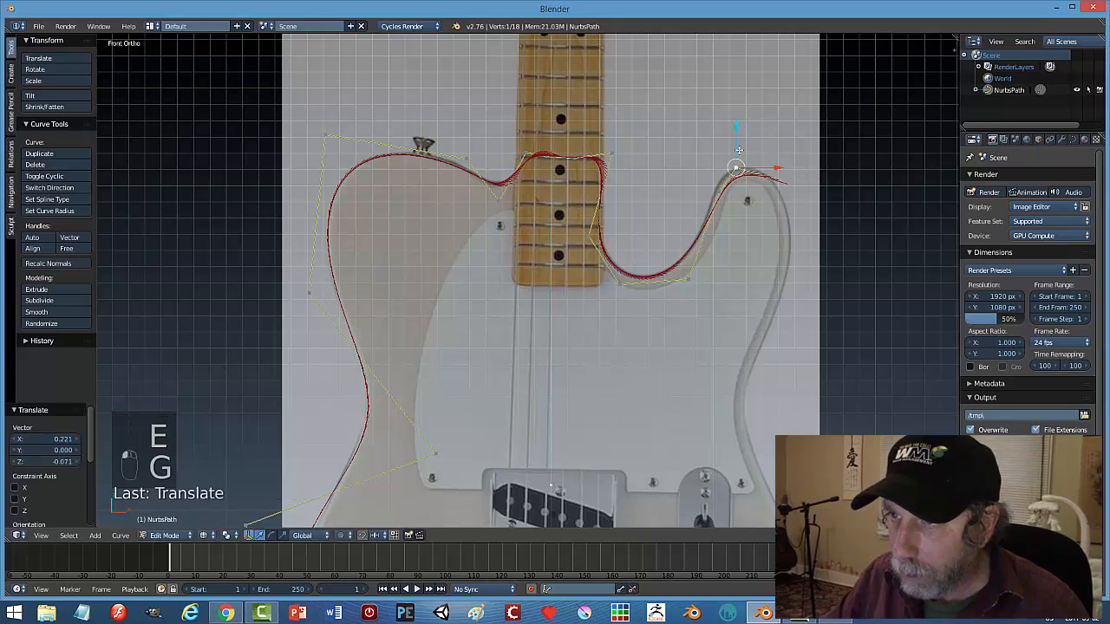
drag(737, 144, 737, 131)
Extrude three points down the horn's outer side, dropping about 0.21, 0.36 and 0.38 units, with the last one about 0.14 left.
click(771, 180)
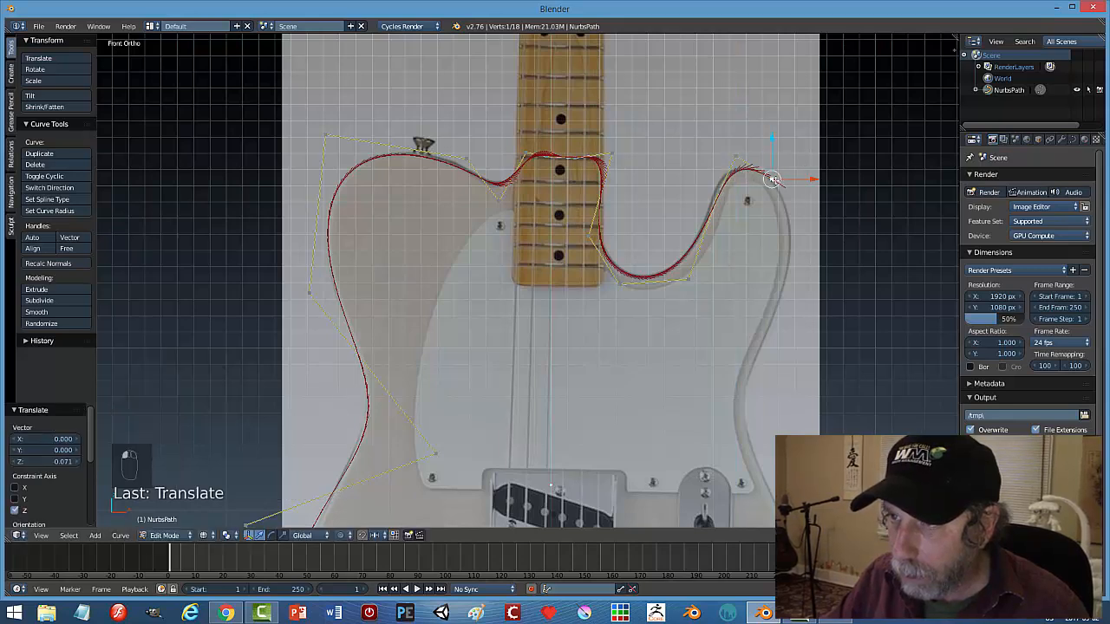
key(e)
key(g)
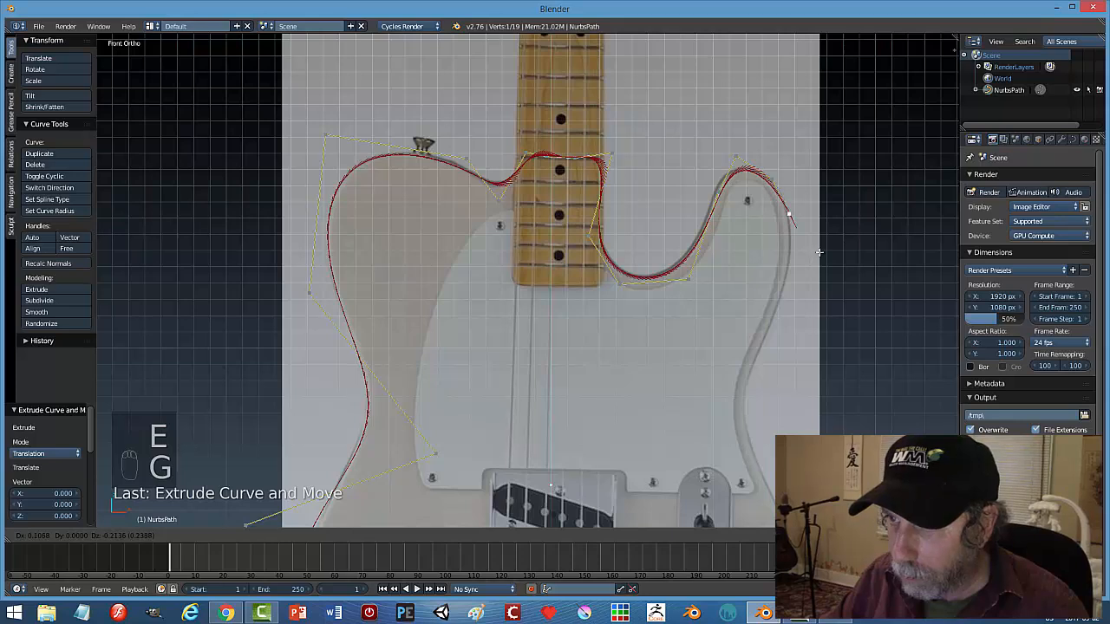
click(818, 251)
key(e)
key(g)
click(818, 310)
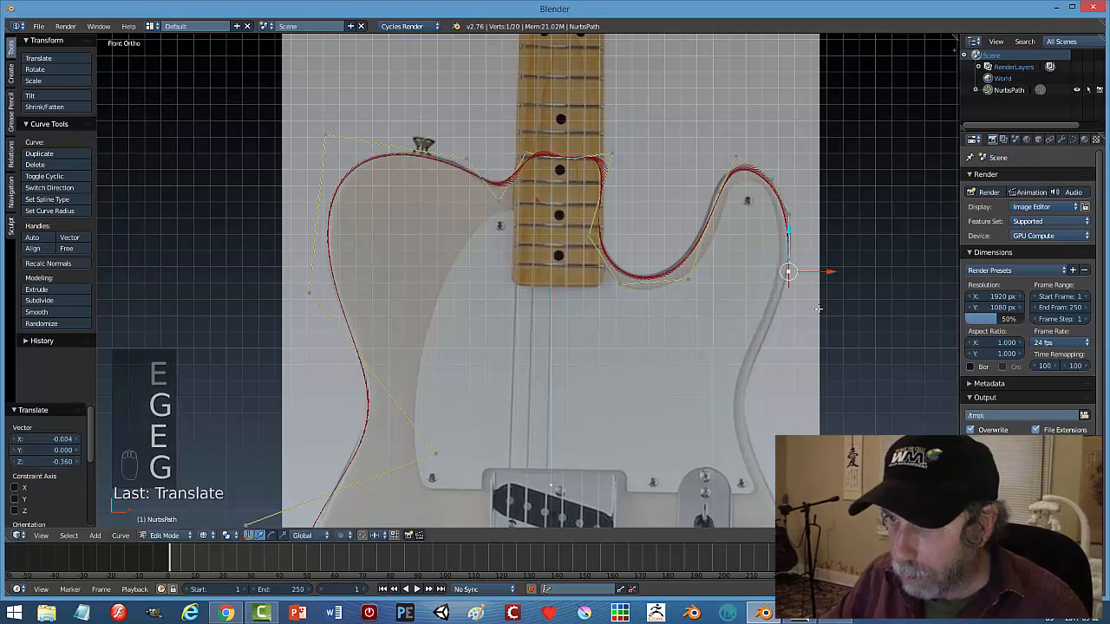
key(e)
key(g)
click(793, 379)
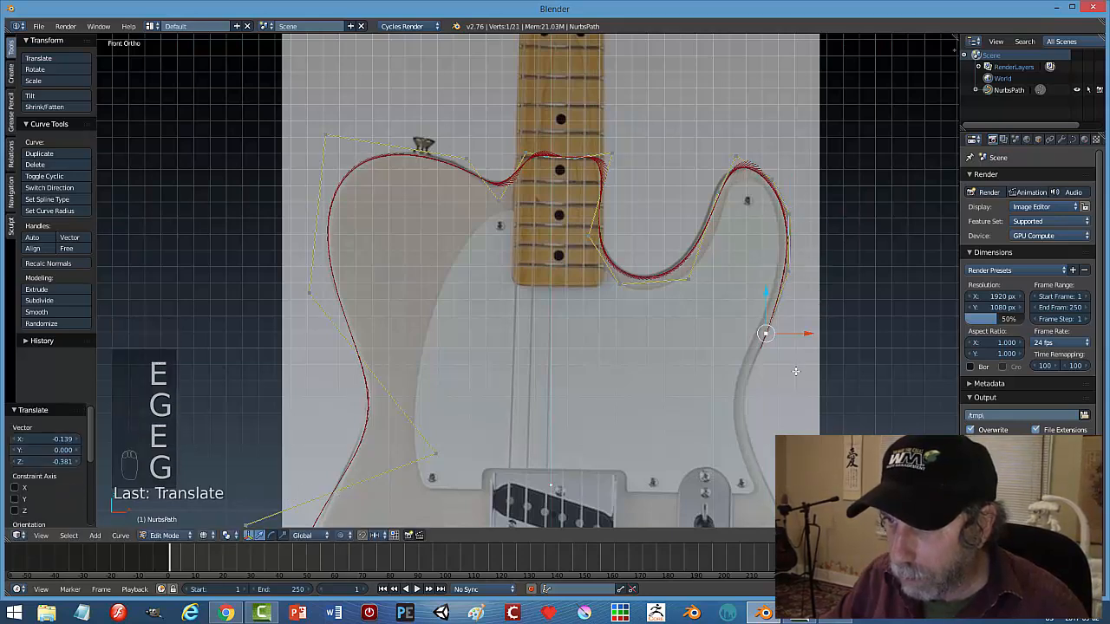
Move the lower control point on the horn's outer side about 0.02 units right along X, and the one above it about 0.01.
click(788, 272)
drag(830, 275, 834, 274)
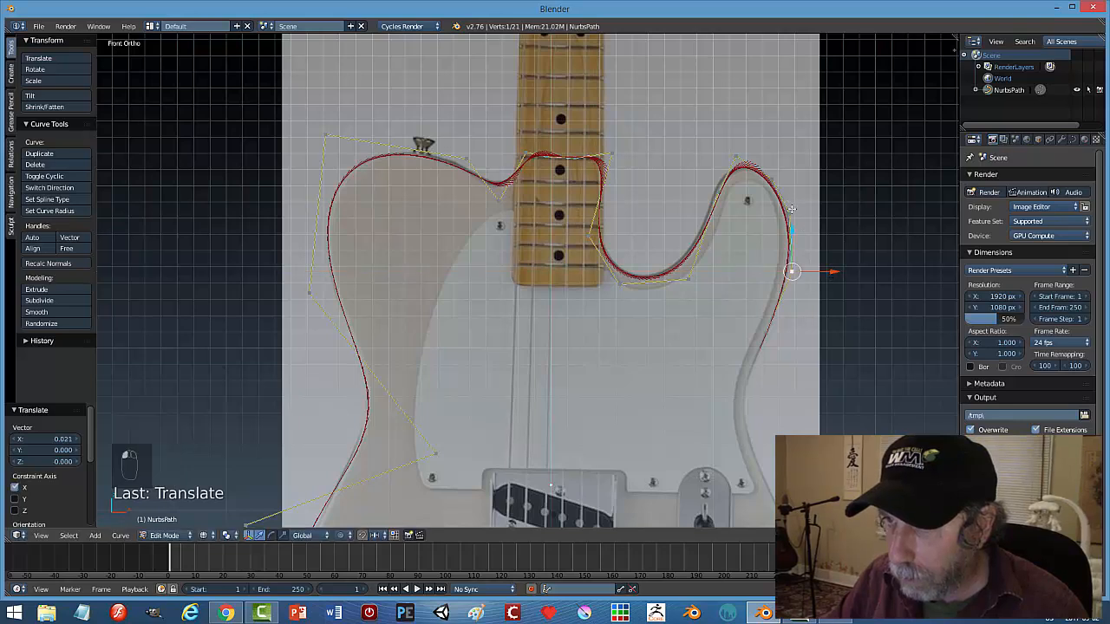
click(792, 210)
drag(822, 214, 824, 214)
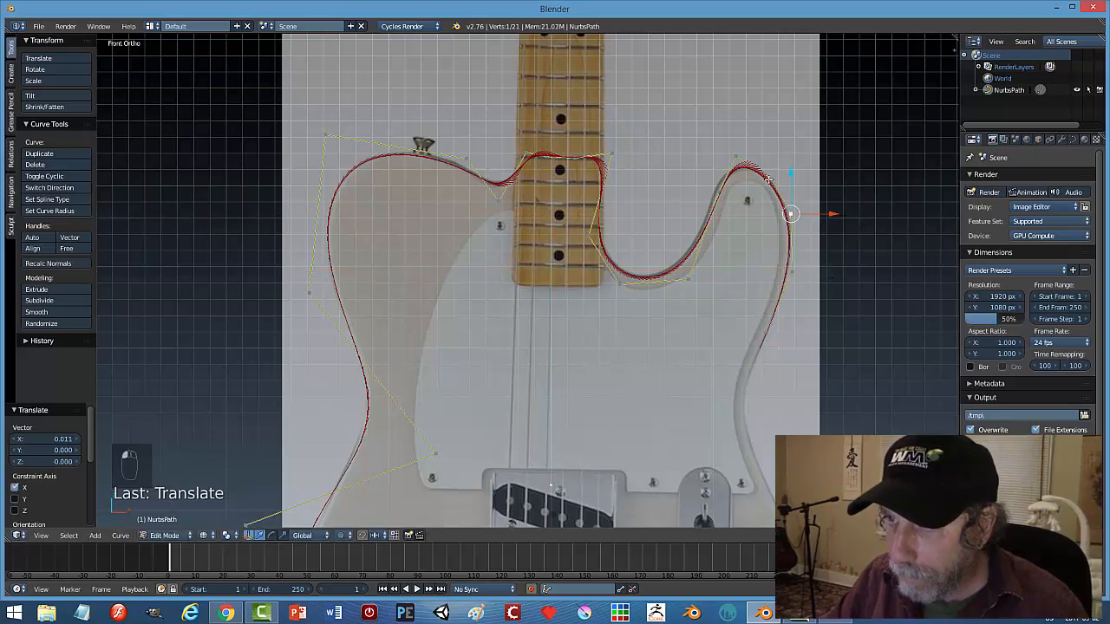
Move the control point on the upper outer curve of the right horn about 0.025 units right along X.
click(770, 179)
drag(775, 140, 780, 140)
drag(812, 176, 815, 186)
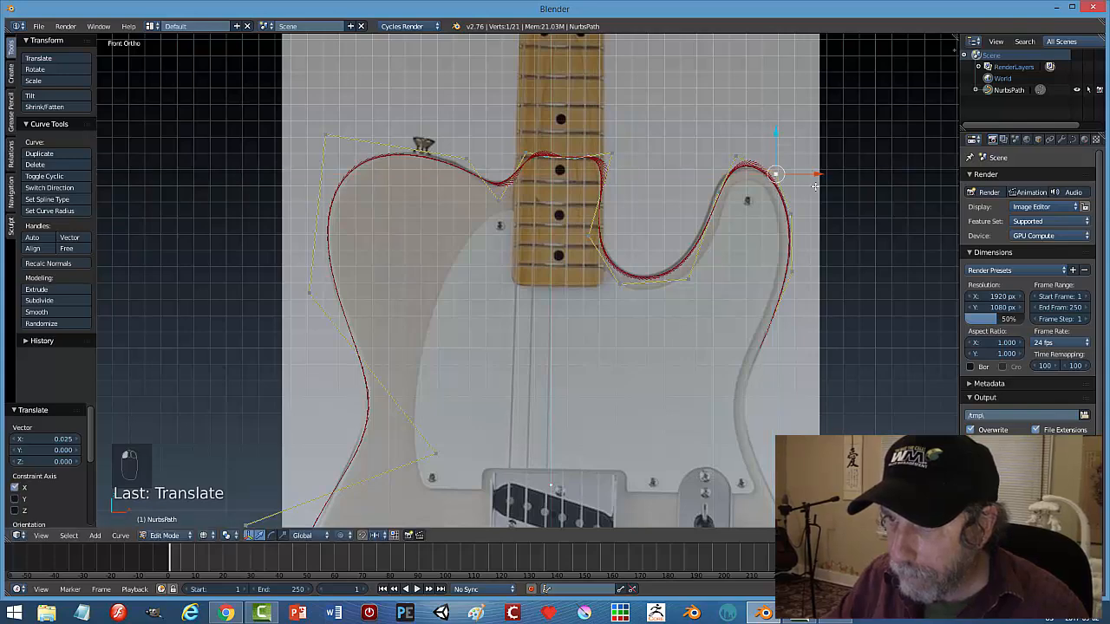
Extrude three points through the right waist, the second about 0.42 units down and the third about 0.14 right and 0.31 down.
shift+middle_drag(805, 349, 791, 205)
right_click(745, 196)
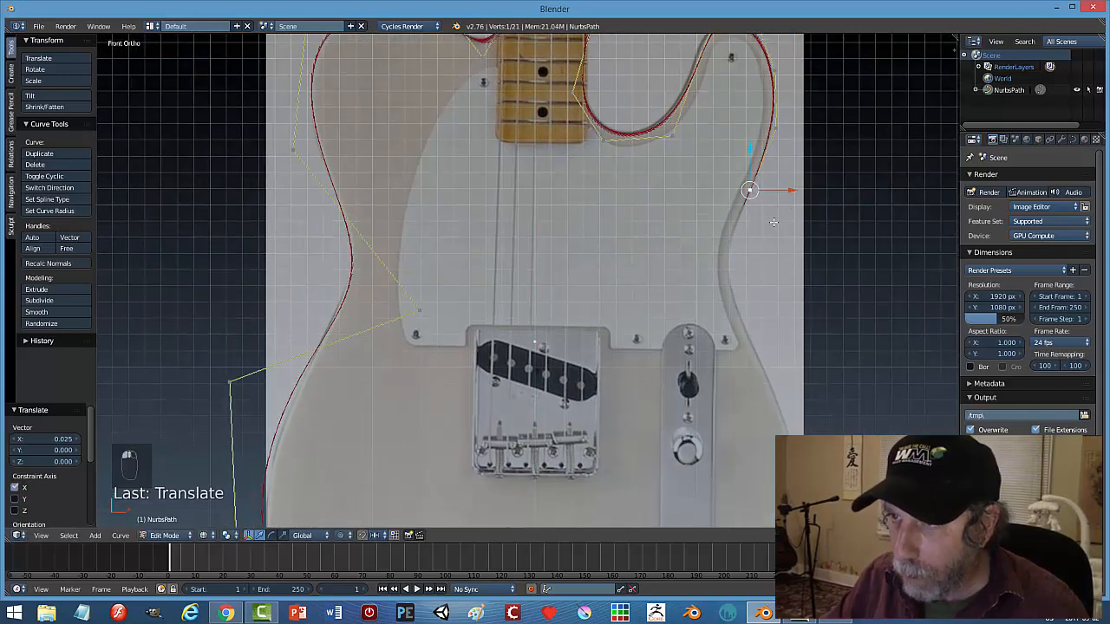
key(e)
key(g)
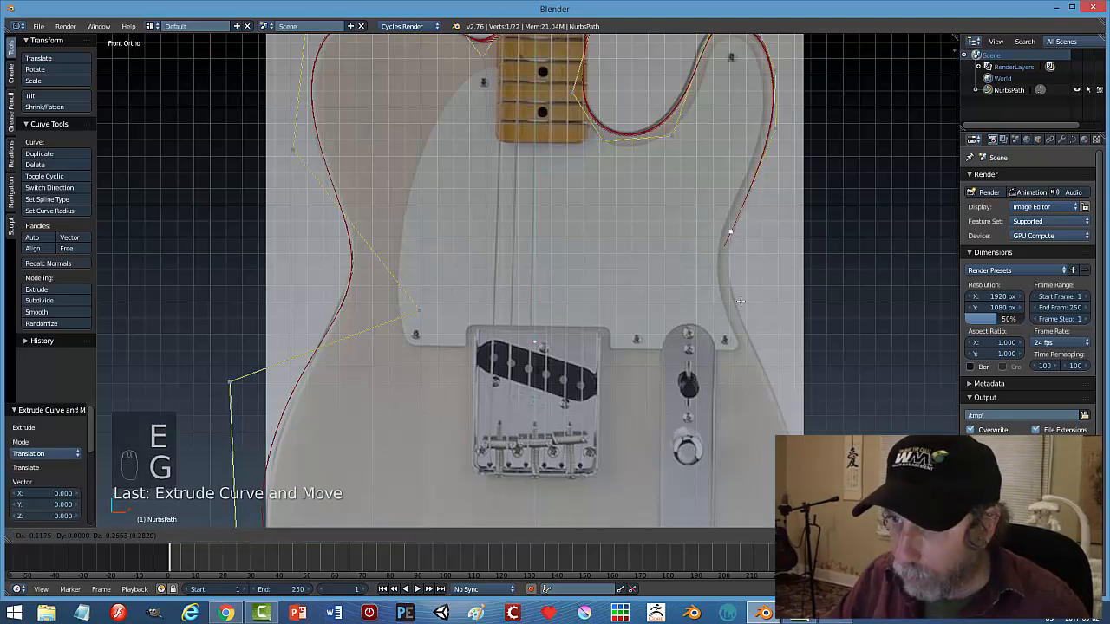
key(e)
key(g)
click(743, 364)
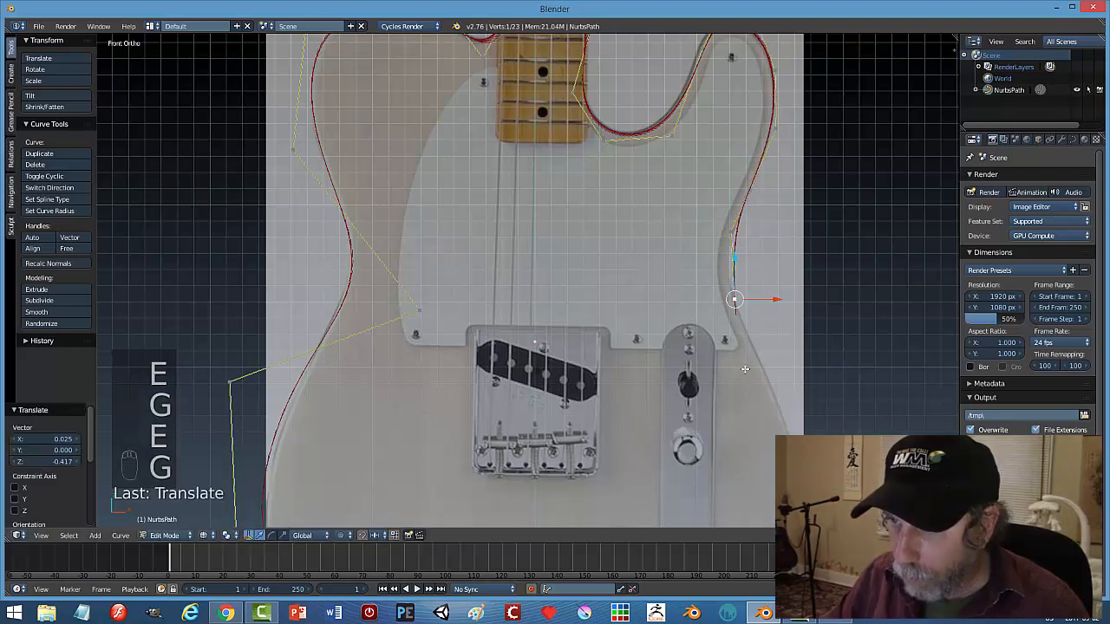
key(e)
click(763, 407)
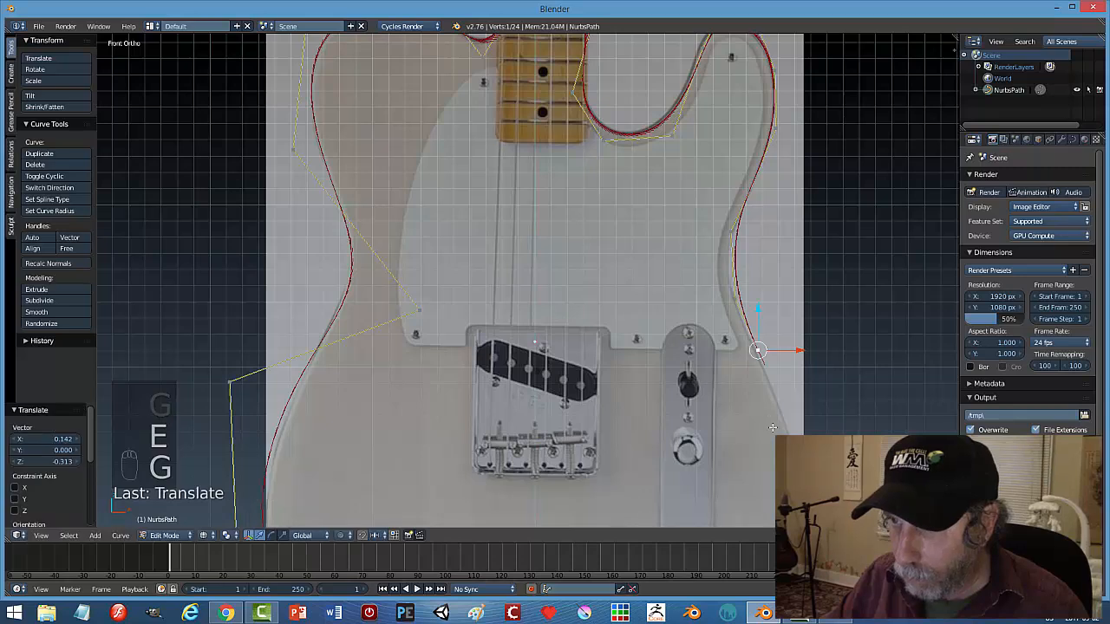
Move the right waist's control point about 0.08 units left and 0.10 down, and nudge the two points above it by about 0.01.
right_click(731, 231)
key(g)
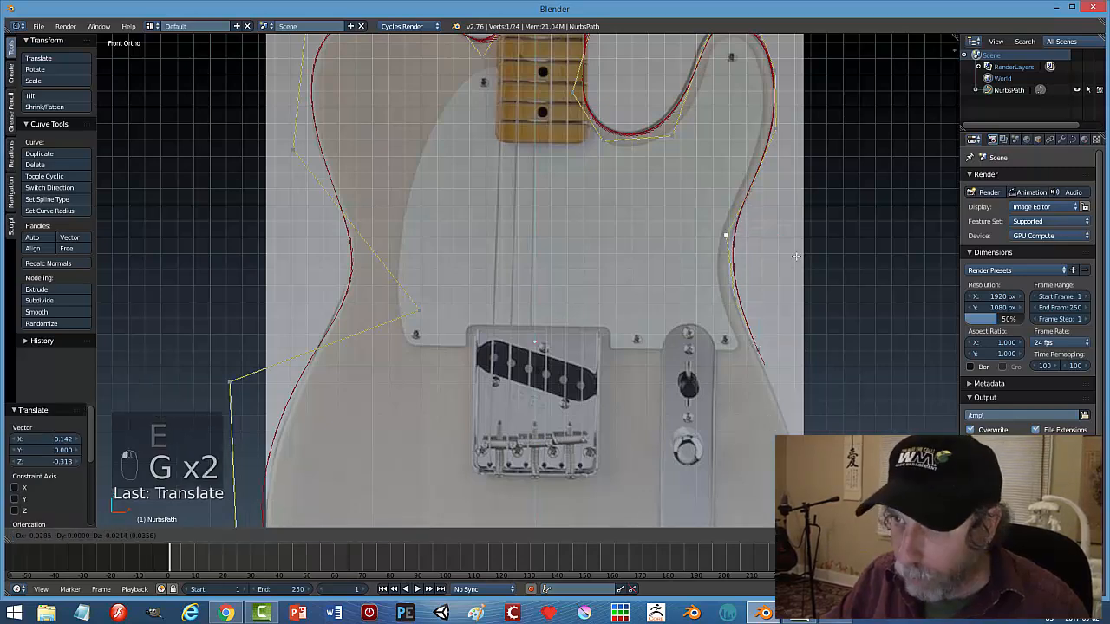
click(788, 269)
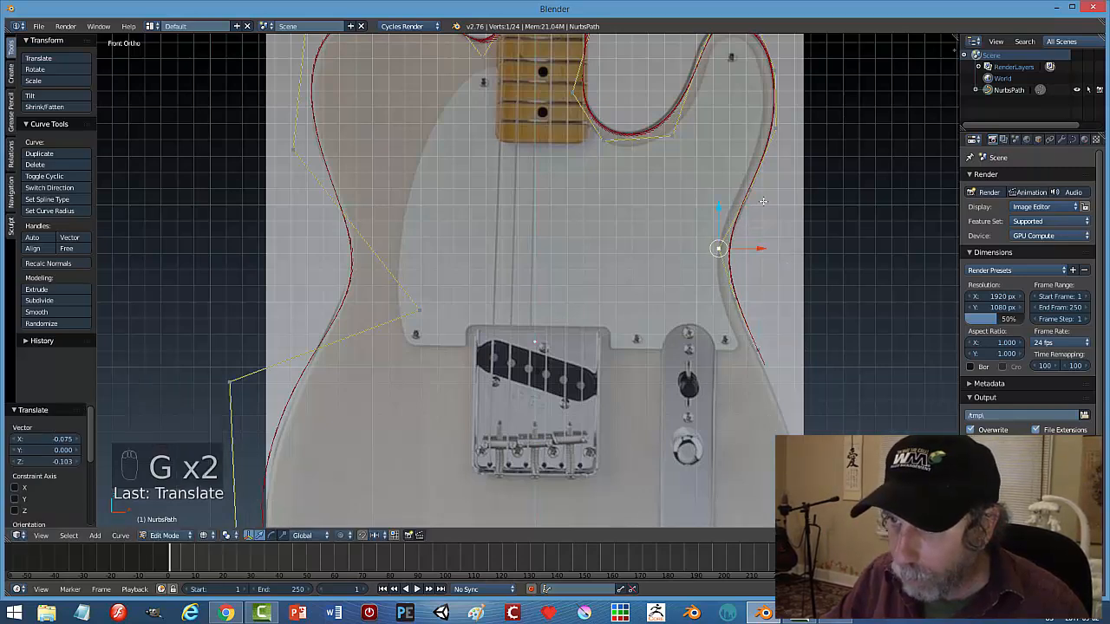
right_click(751, 190)
key(g)
click(758, 189)
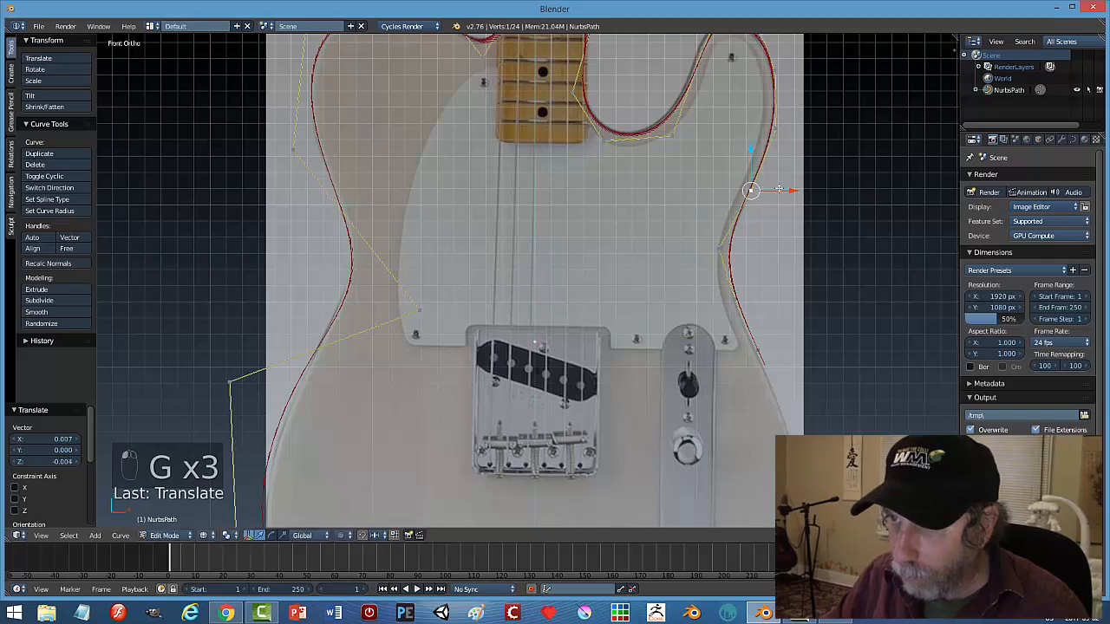
key(g)
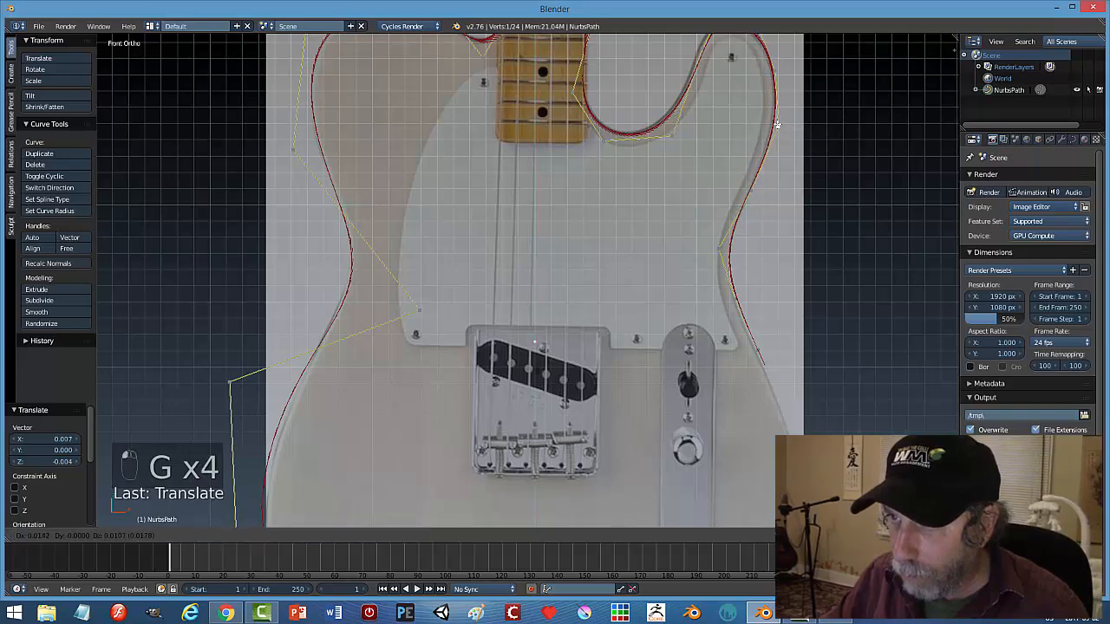
click(778, 125)
Extrude two points from the path's end down the lower right side, the second about 0.10 units right and 0.38 down.
shift+middle_drag(790, 347, 744, 182)
right_click(705, 185)
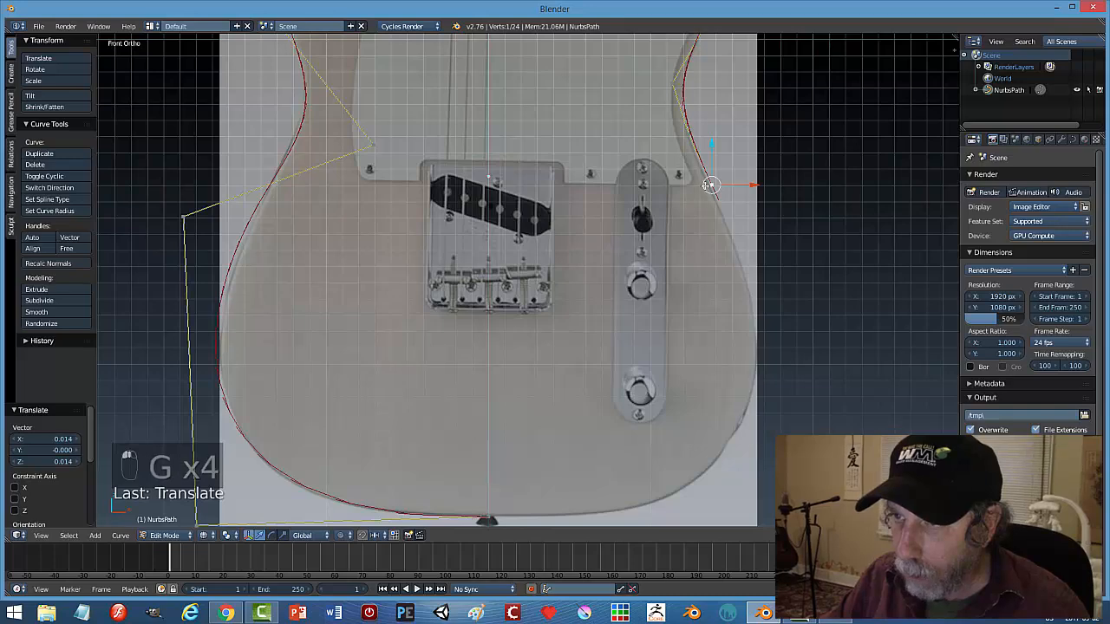
shift+middle_drag(776, 273, 744, 163)
key(e)
key(g)
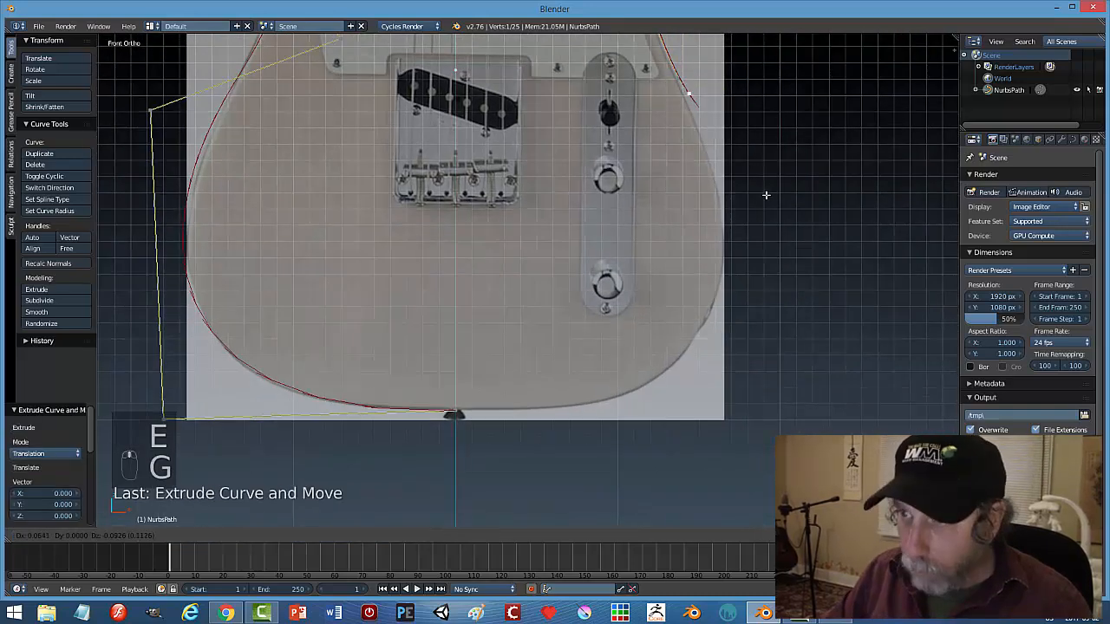
click(774, 229)
key(e)
key(g)
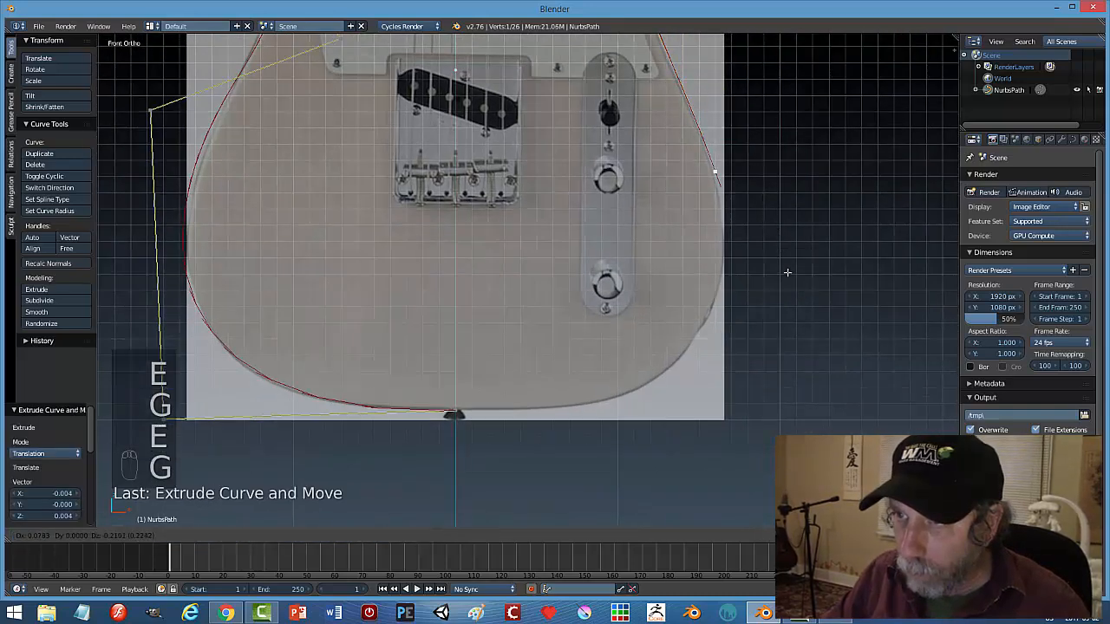
click(789, 296)
Nudge the point below the right waist about 0.004 units left and down, and the one above it about 0.014 left.
shift+middle_drag(820, 290, 820, 362)
right_click(675, 185)
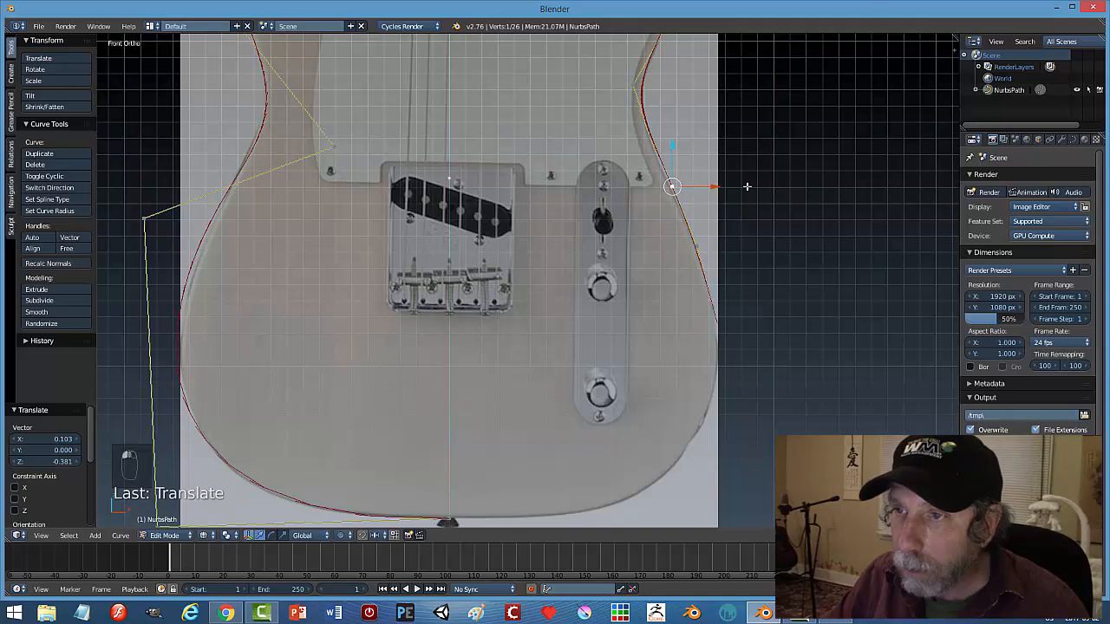
key(g)
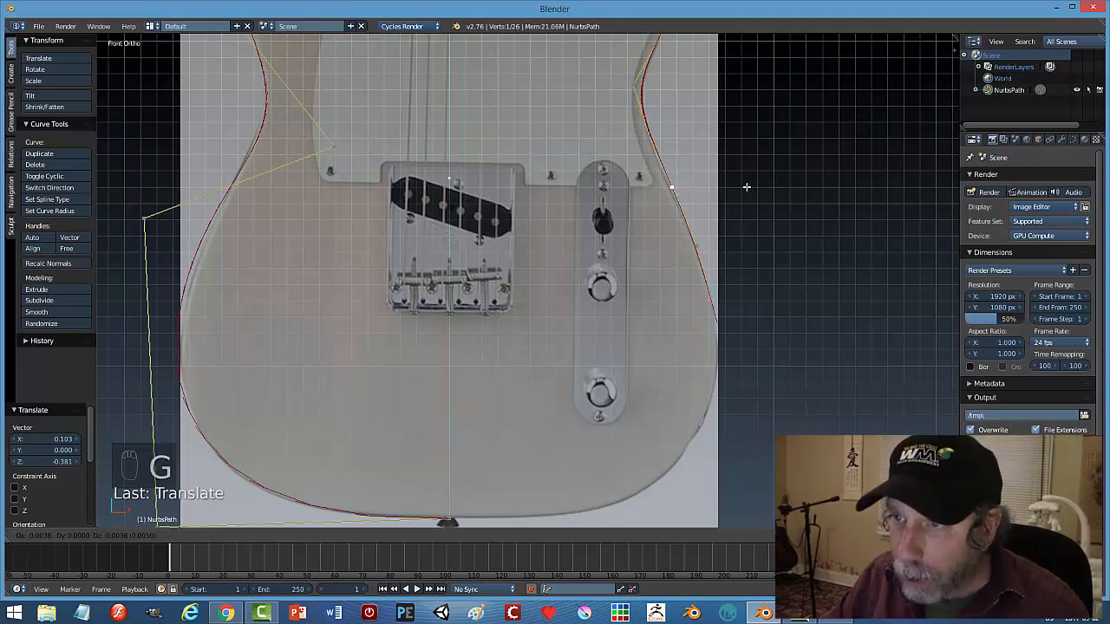
click(746, 186)
right_click(649, 137)
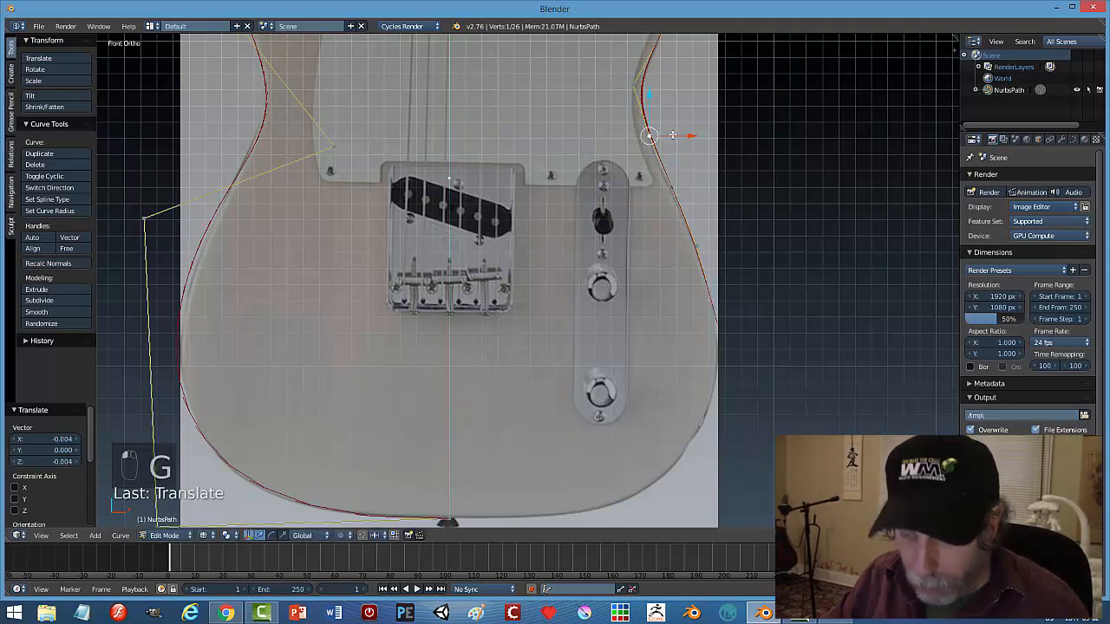
key(g)
click(669, 133)
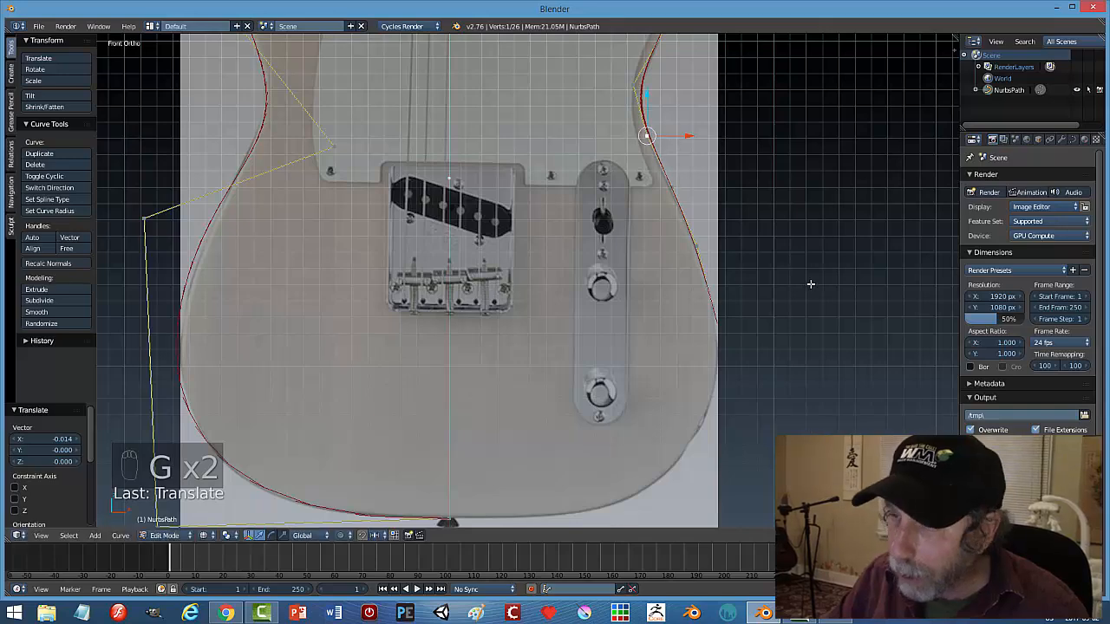
Extrude three points around the lower right curve, the second about 0.05 units left and 0.28 down, the third 0.17 left and 0.29 down.
shift+middle_drag(810, 284, 796, 173)
right_click(699, 200)
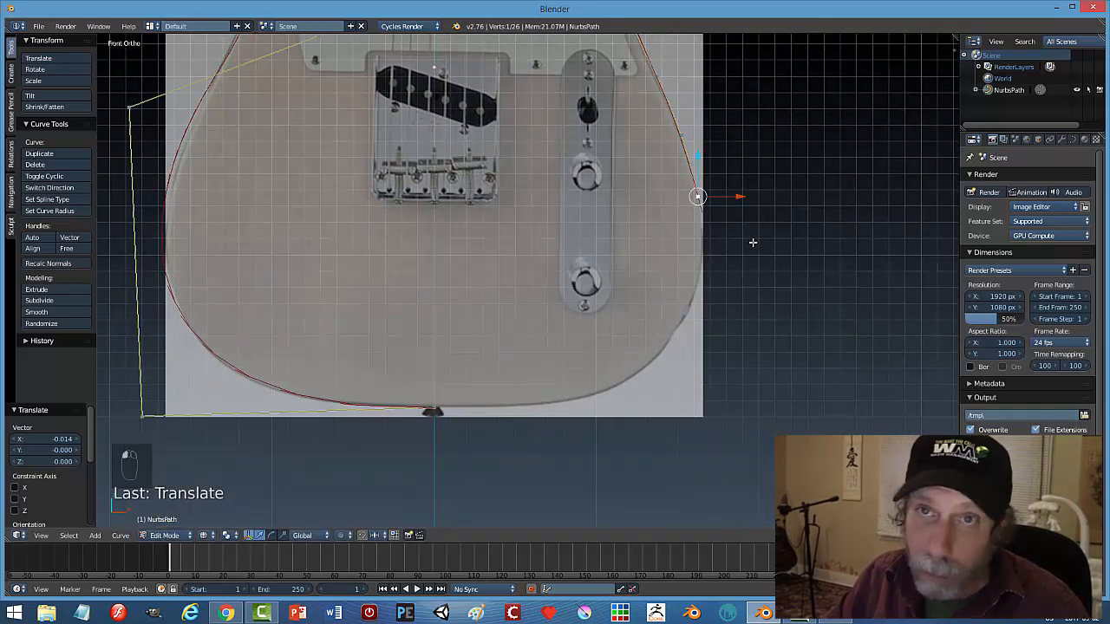
key(e)
key(g)
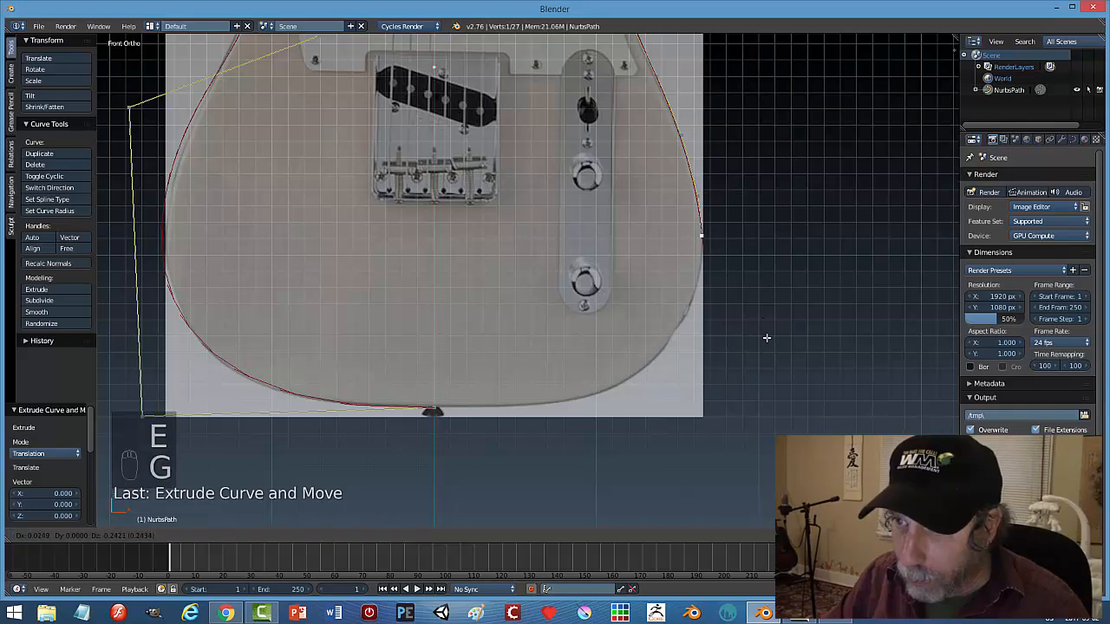
click(769, 348)
shift+middle_drag(784, 341, 784, 256)
key(e)
click(783, 256)
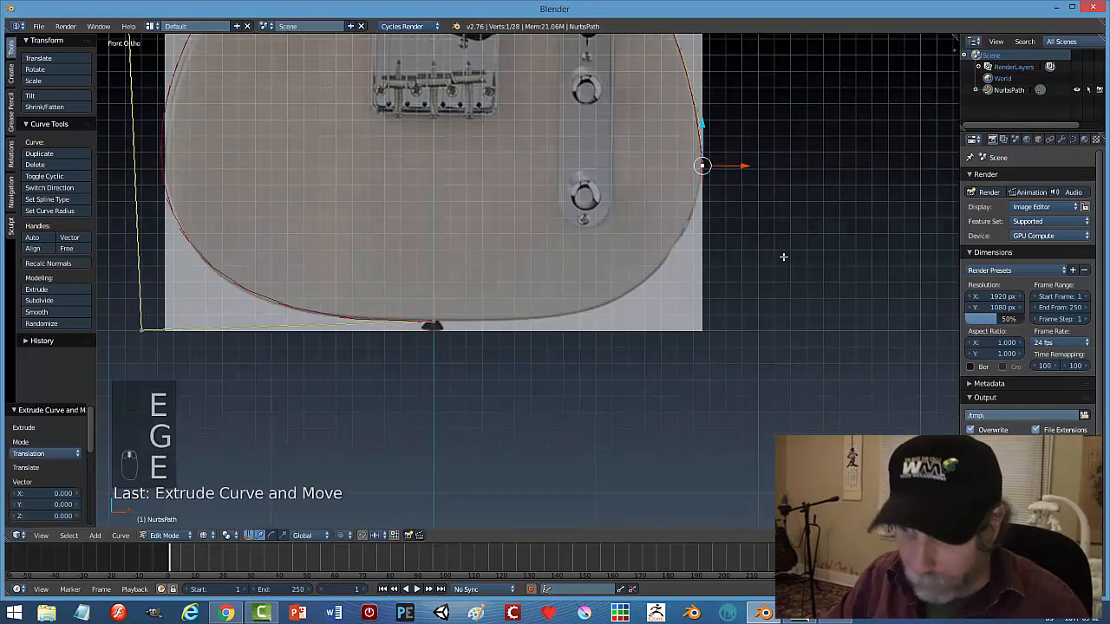
key(g)
click(771, 319)
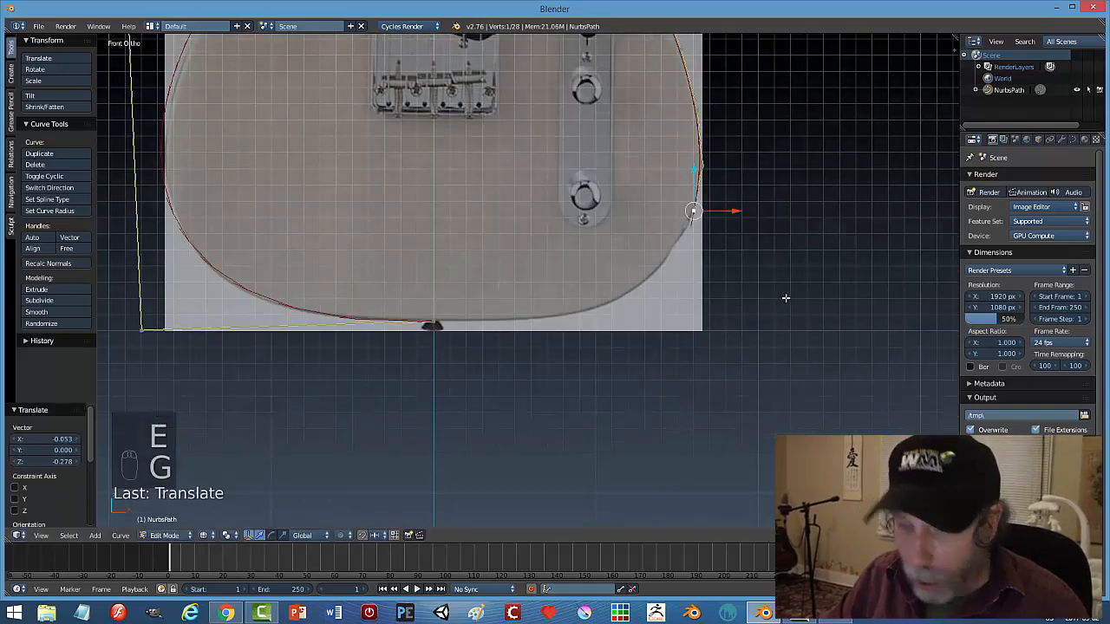
key(e)
key(g)
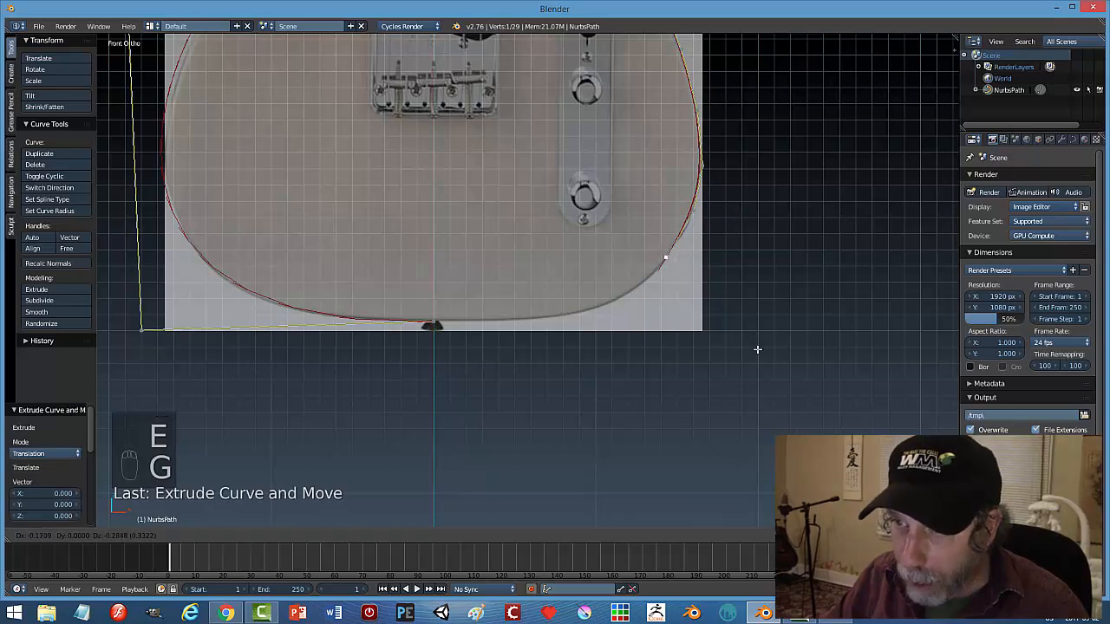
click(757, 350)
Move the second-to-last point about 0.025 units right and 0.01 down, and the point above it about 0.004 right.
right_click(697, 211)
key(g)
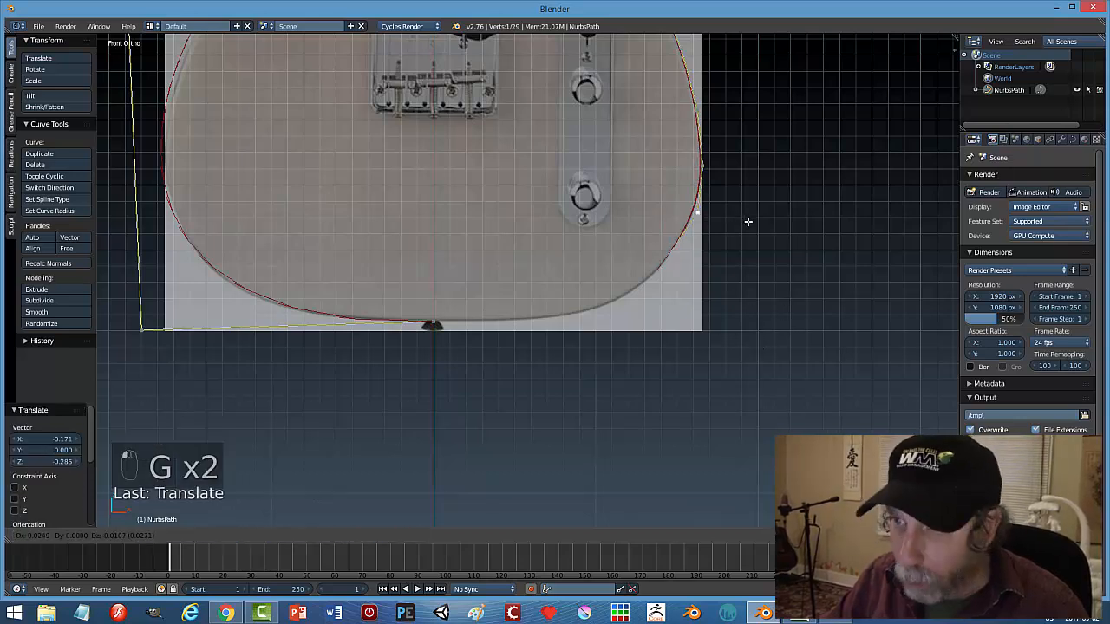
click(748, 222)
right_click(703, 167)
key(g)
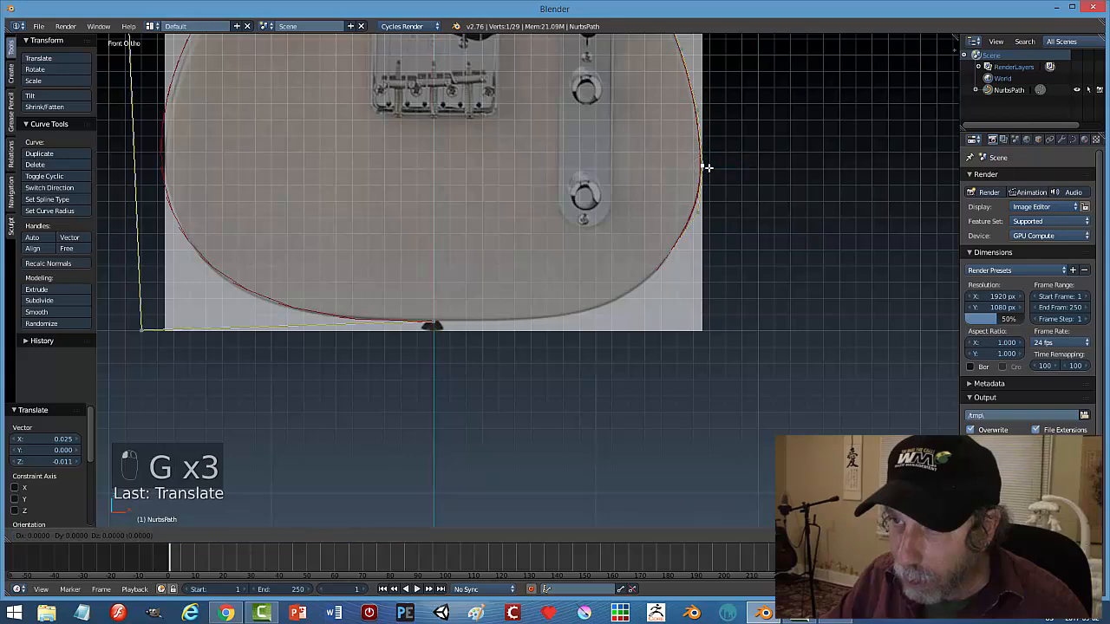
click(704, 165)
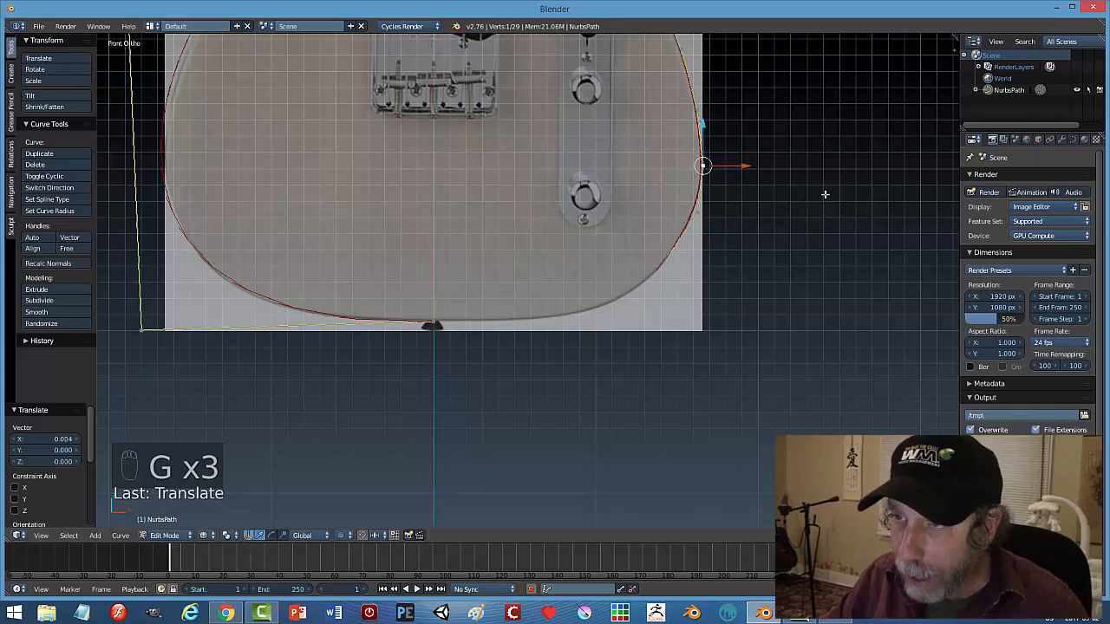
Check the outline in Object Mode, and move the control point on the right horn's inner edge about 0.04 units left in Edit Mode.
scroll(824, 194, down, 5)
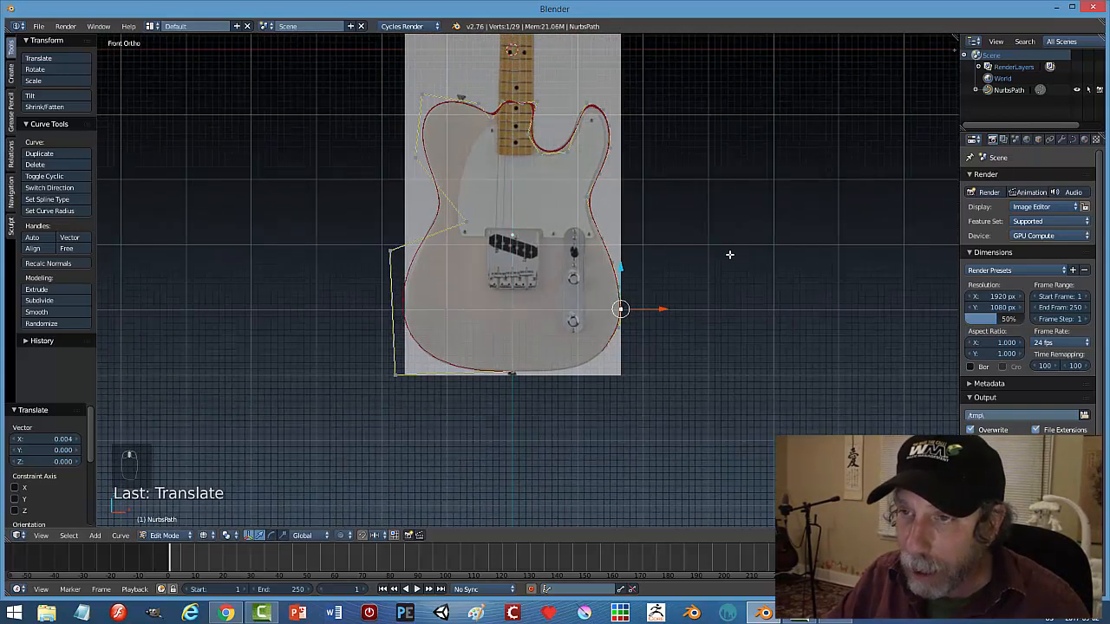
key(Tab)
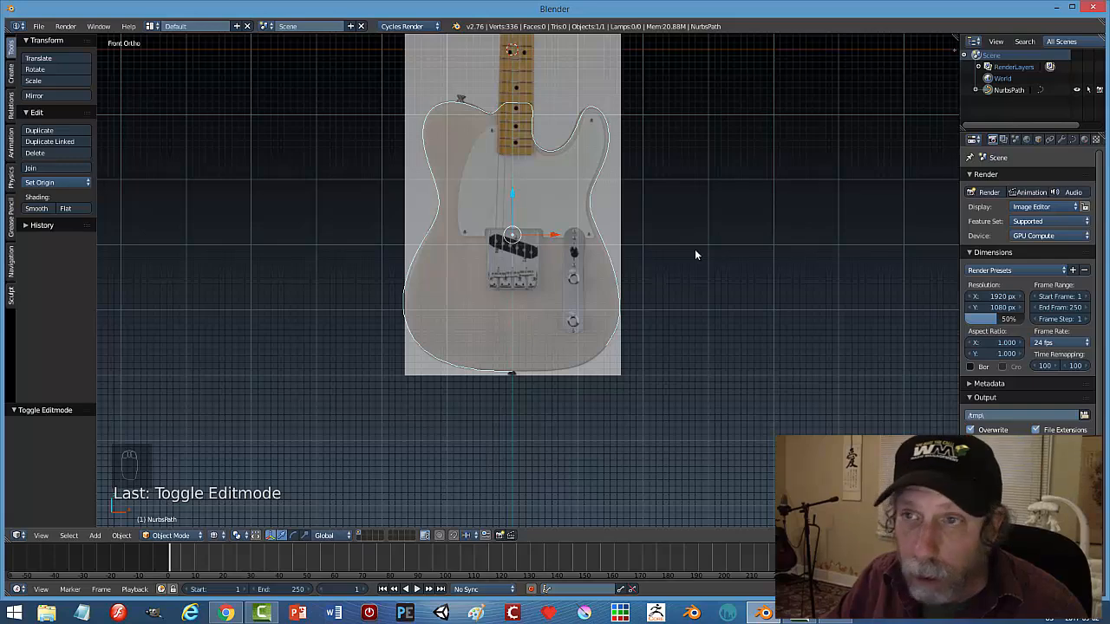
key(Tab)
scroll(685, 144, up, 3)
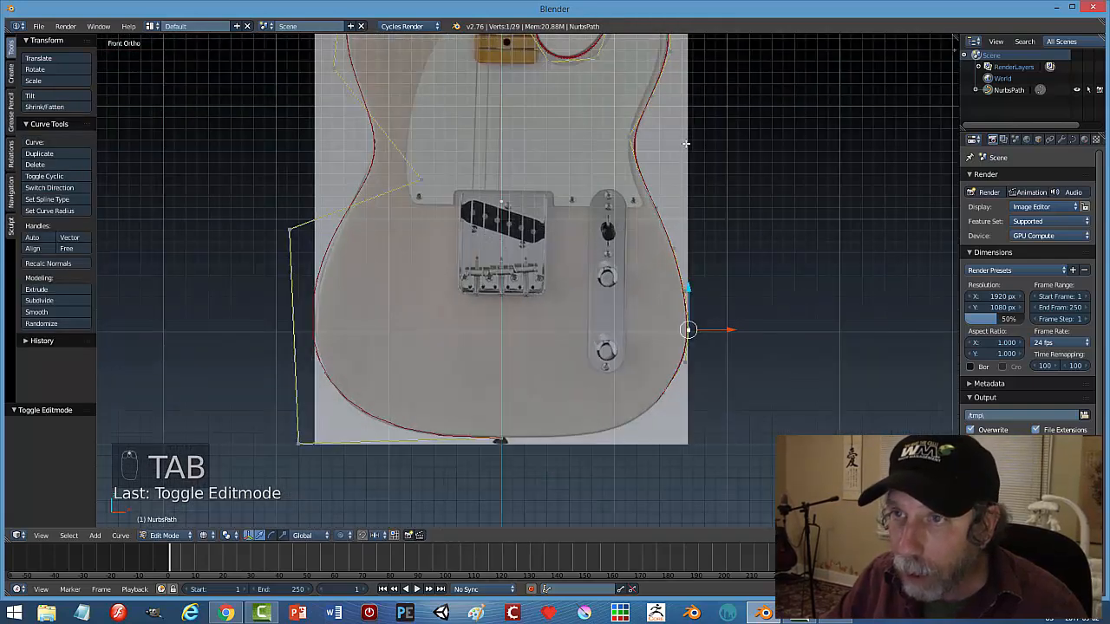
shift+middle_drag(686, 144, 736, 352)
click(644, 252)
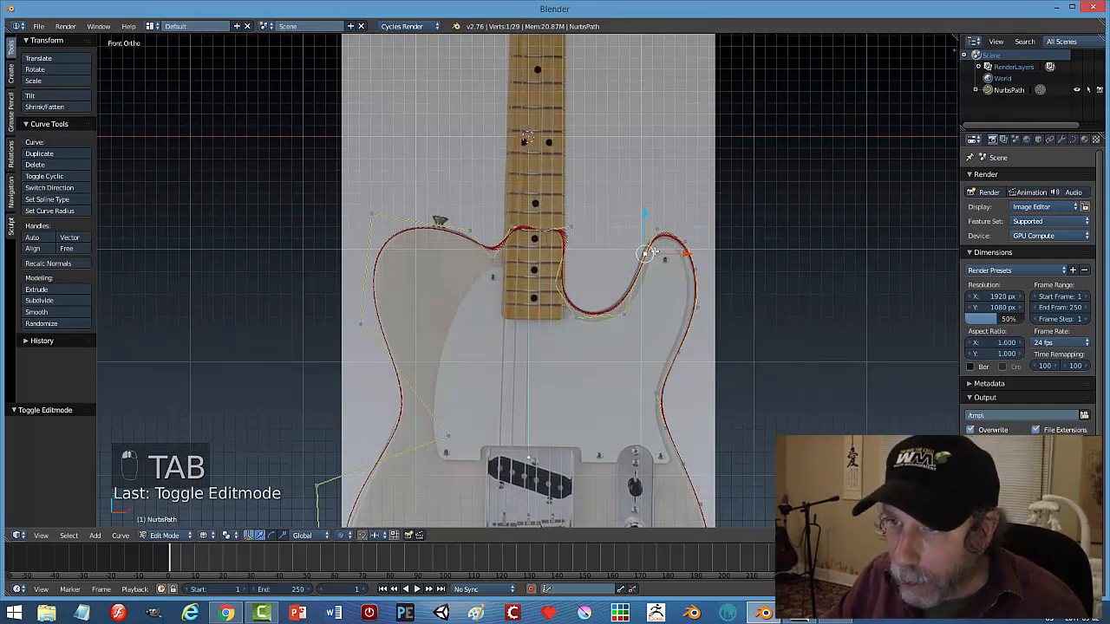
key(g)
click(736, 264)
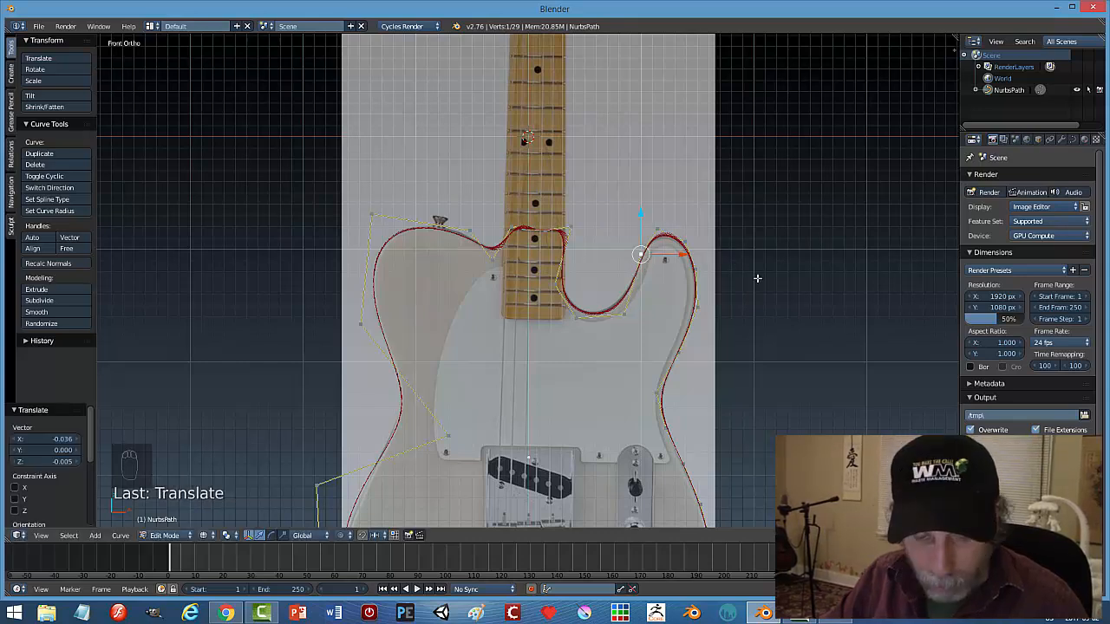
Switch to Object Mode and examine the whole body outline against the reference image.
key(Tab)
scroll(771, 297, down, 3)
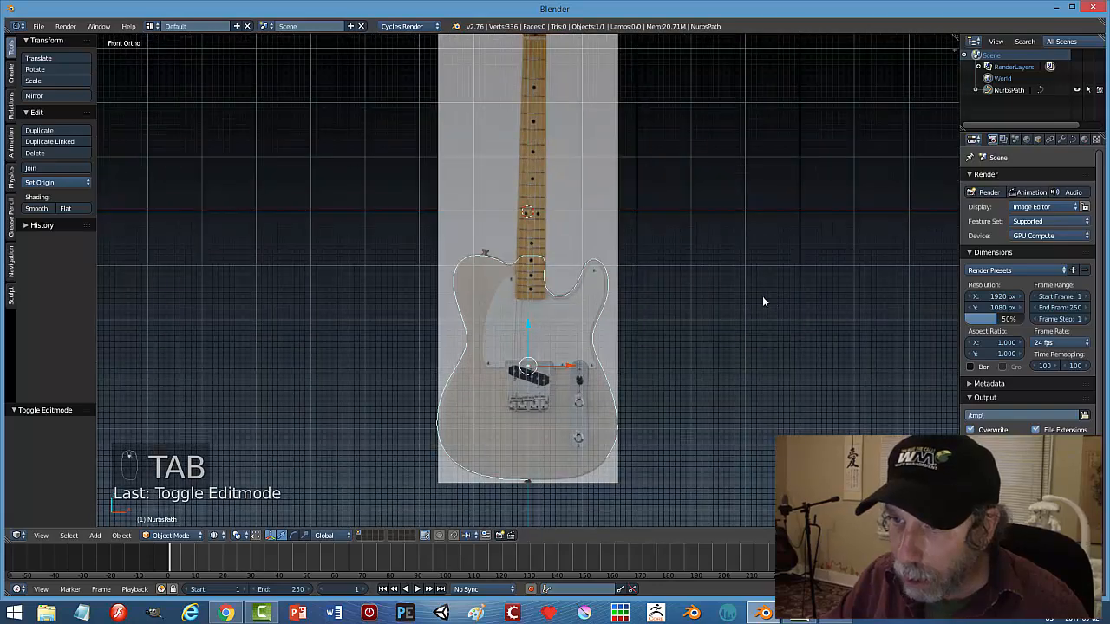
shift+middle_drag(726, 320, 724, 215)
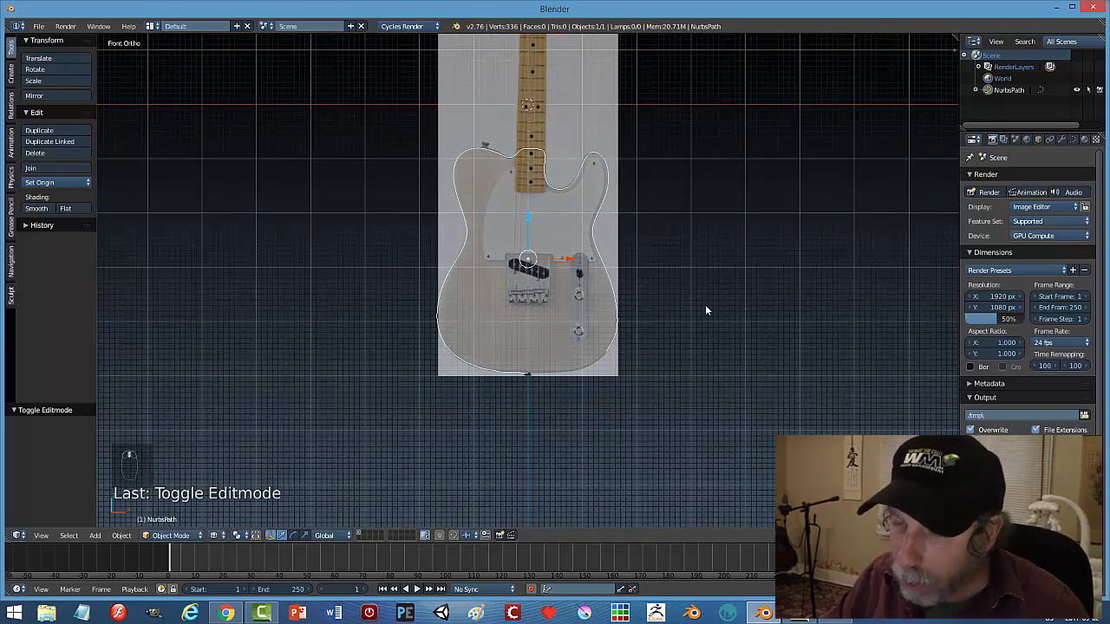
shift+middle_drag(727, 279, 774, 335)
scroll(740, 271, up, 2)
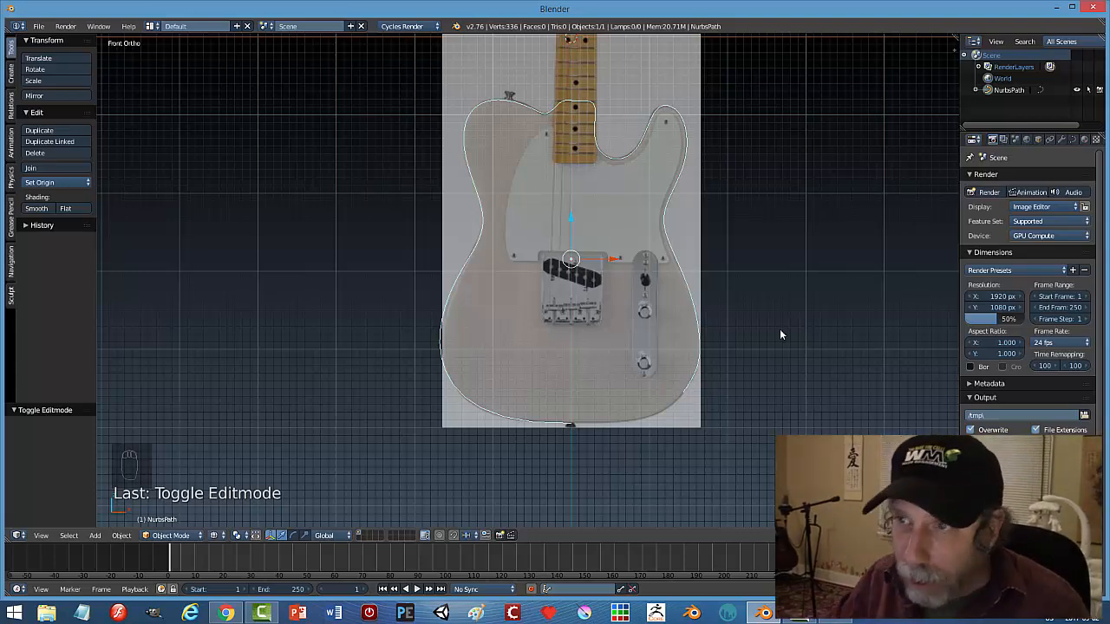
Move the left control point on the neck joint's top edge slightly left, and the middle one about 0.009 units up and slightly left.
key(Tab)
click(870, 330)
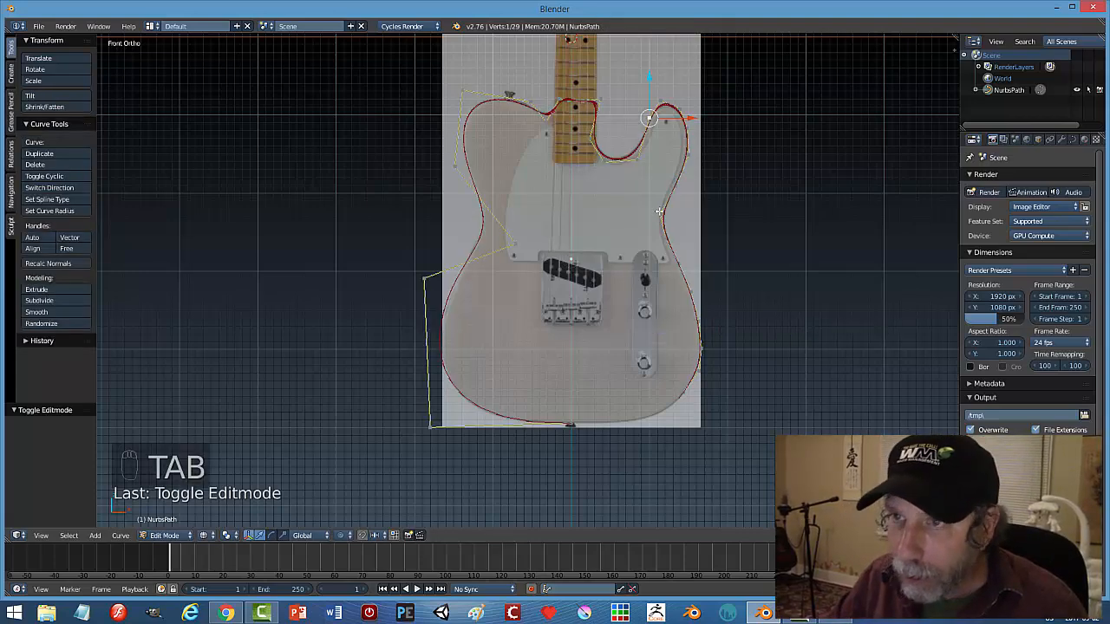
scroll(662, 363, up, 5)
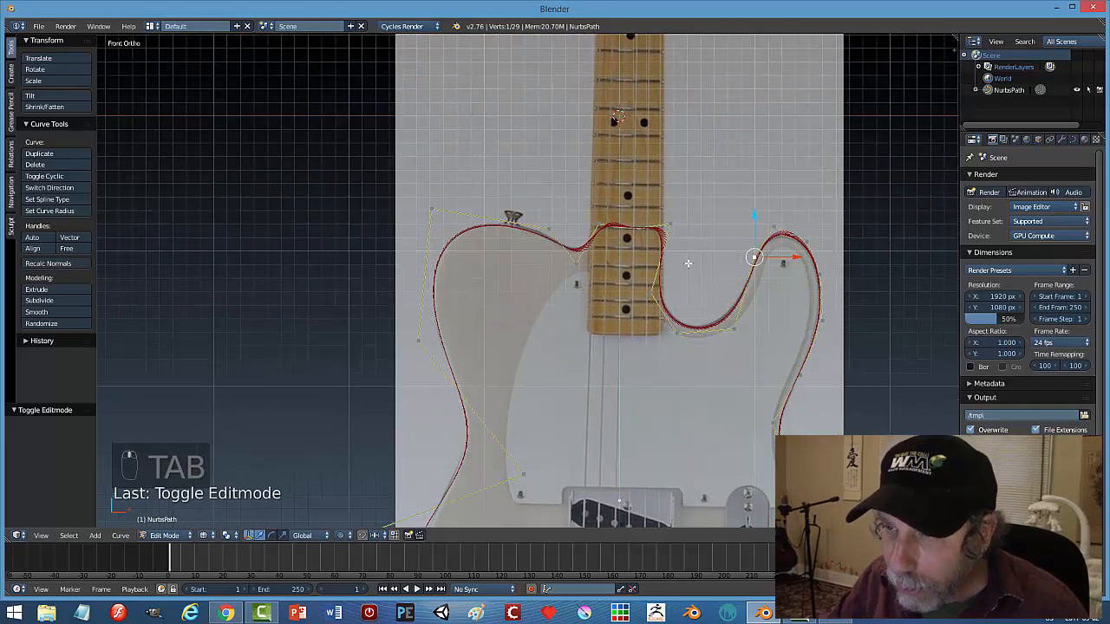
right_click(598, 224)
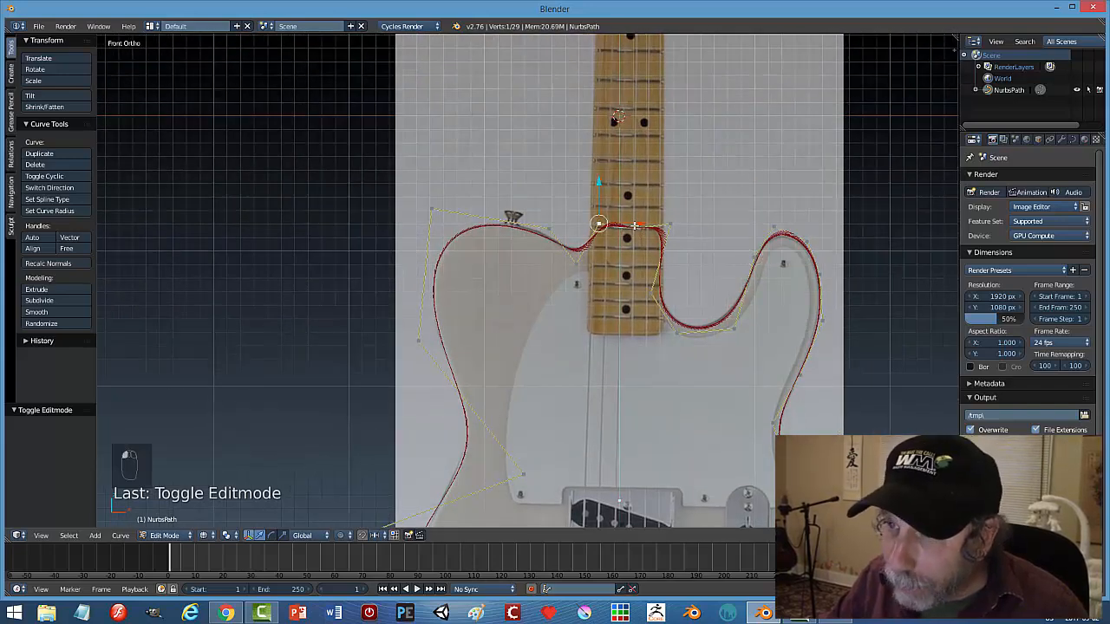
drag(636, 224, 638, 192)
right_click(638, 228)
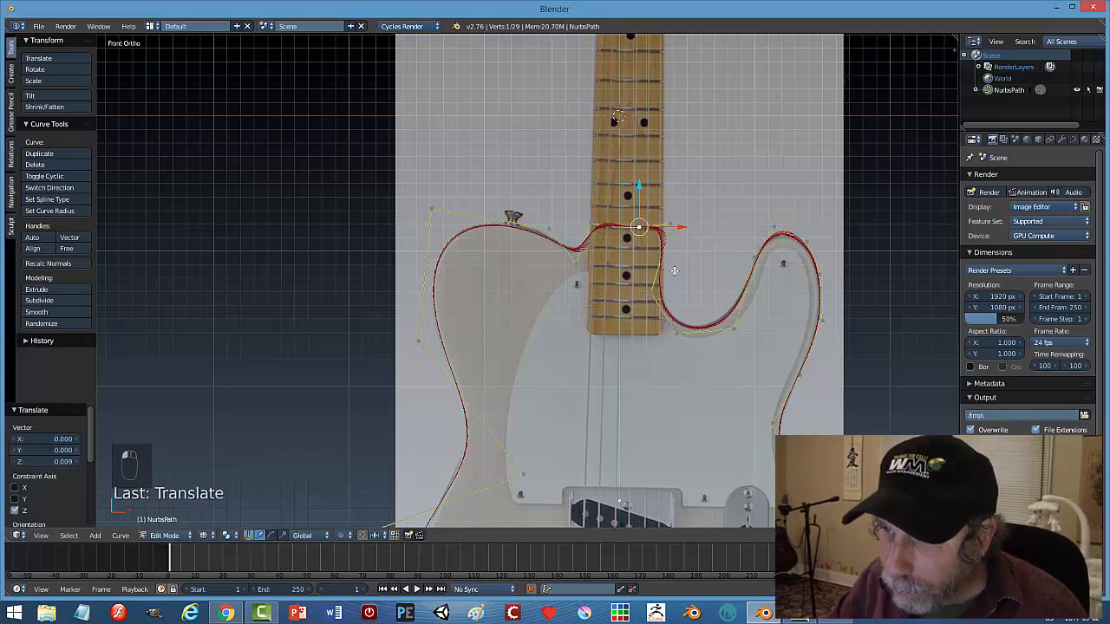
click(690, 229)
drag(681, 227, 679, 227)
key(Tab)
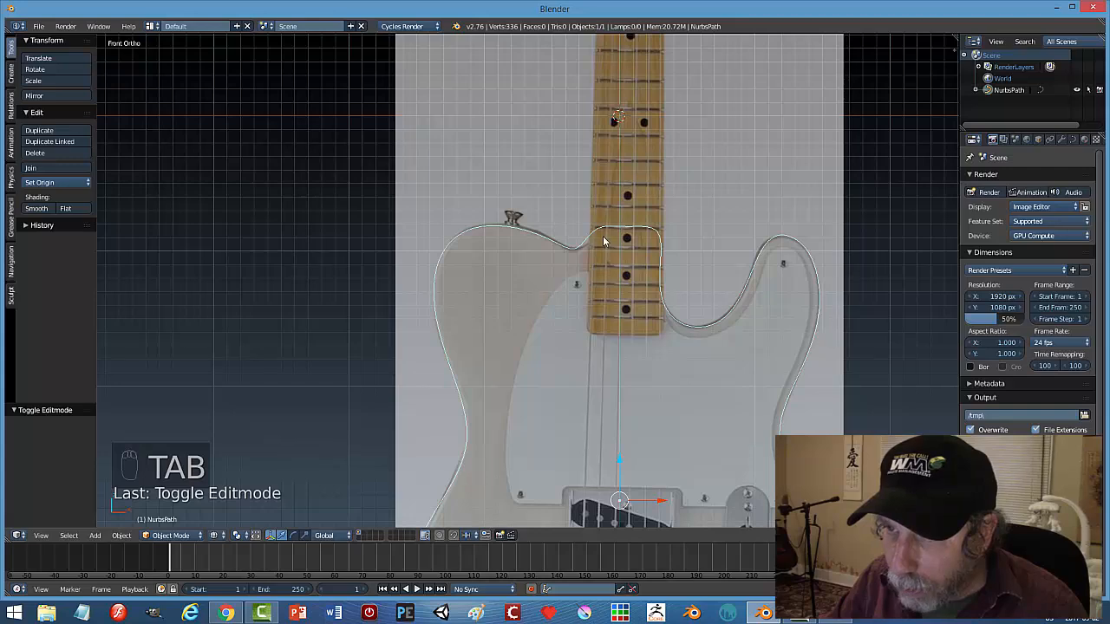
In Edit Mode, move the control point at the notch left of the neck about 0.039 units right, and return to Object Mode.
key(Tab)
scroll(624, 272, up, 2)
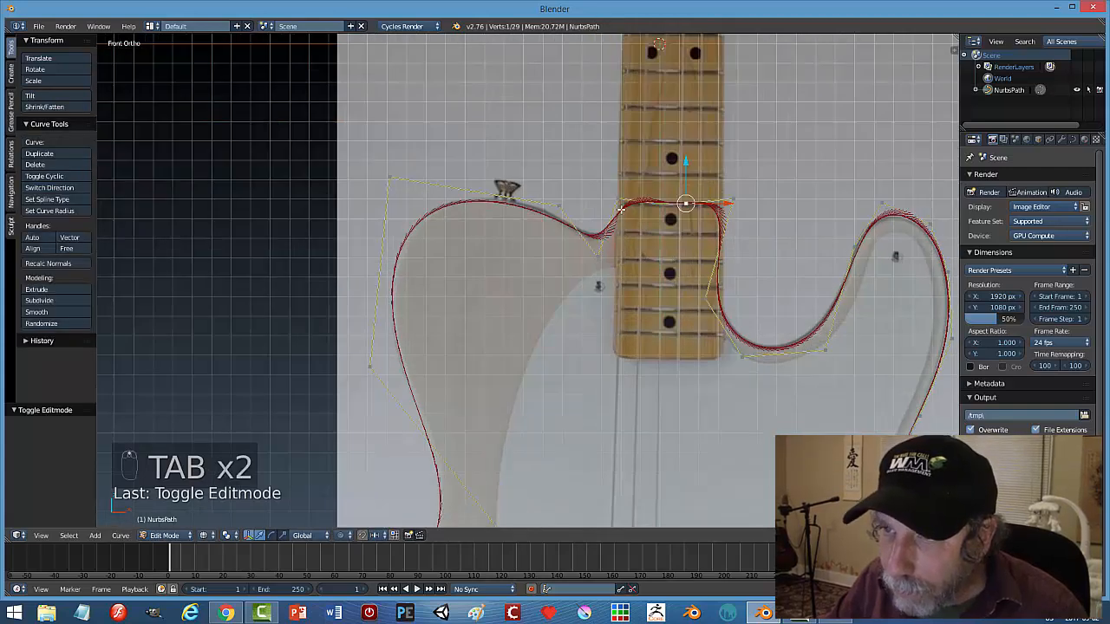
right_click(620, 209)
right_click(601, 258)
drag(637, 256, 646, 257)
key(Tab)
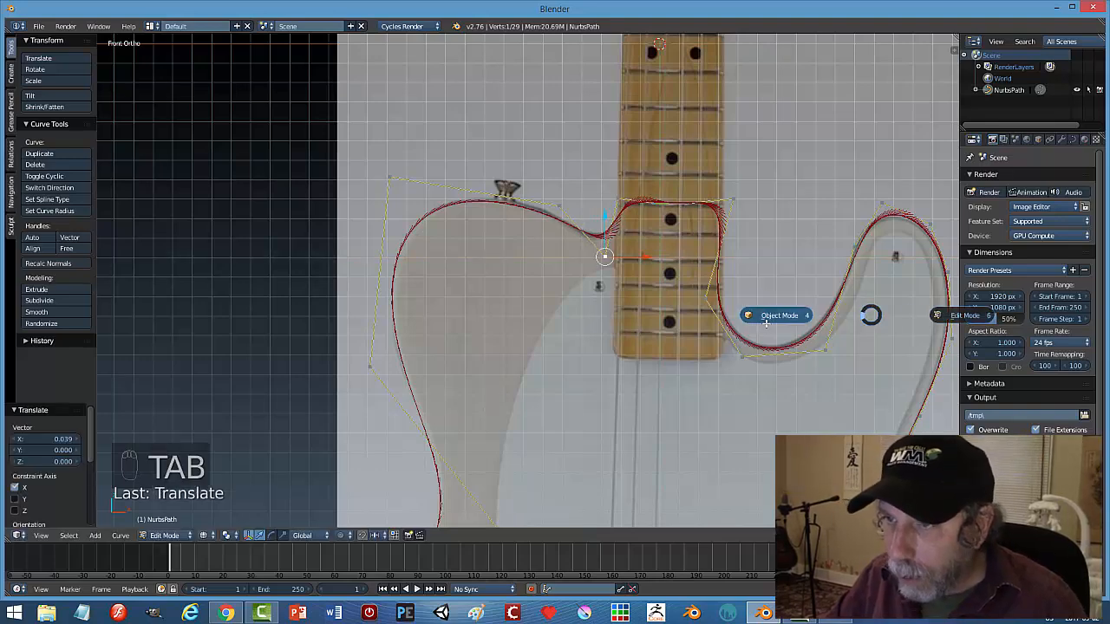
In Edit Mode, extrude the path's end point on the lower right curve about 0.27 units left and 0.27 down.
scroll(779, 309, down, 3)
scroll(763, 336, down, 2)
shift+middle_drag(761, 371, 730, 206)
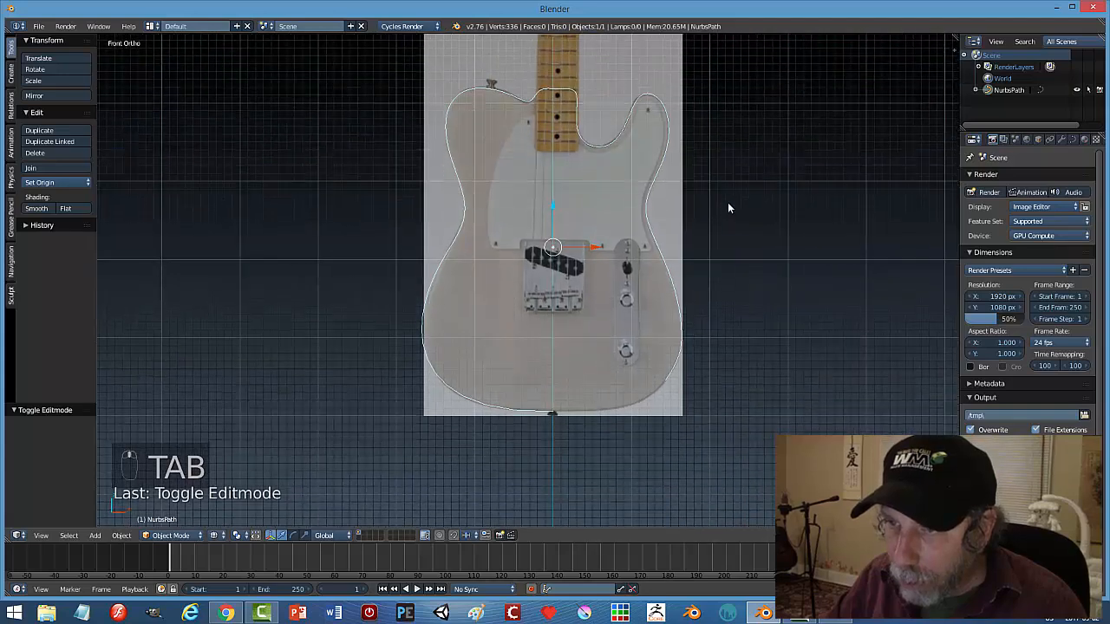
shift+middle_drag(744, 345, 755, 263)
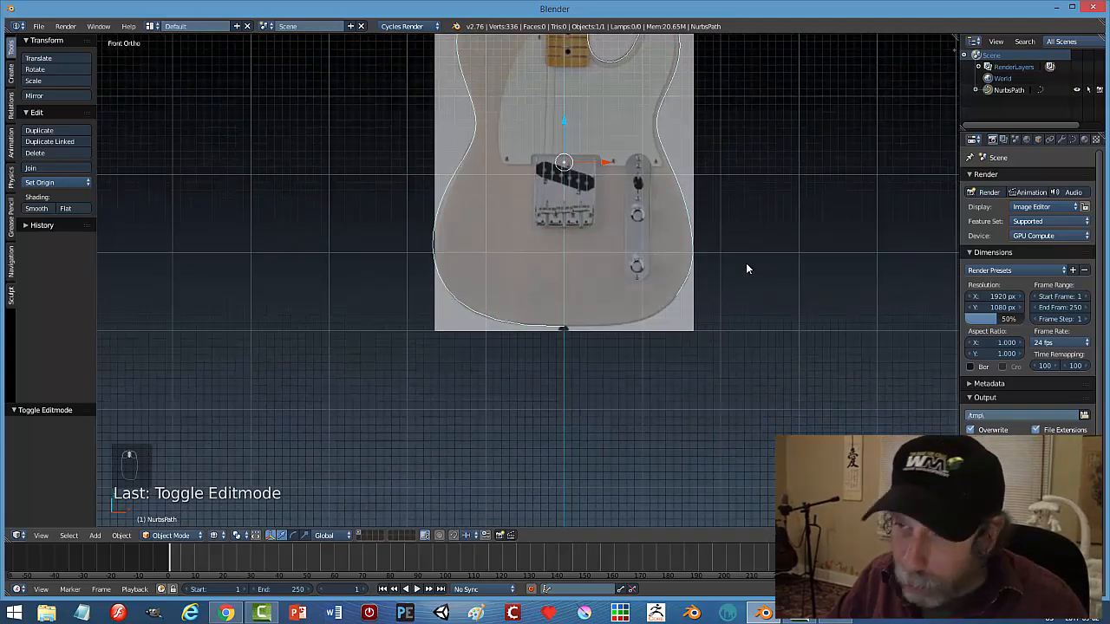
key(Tab)
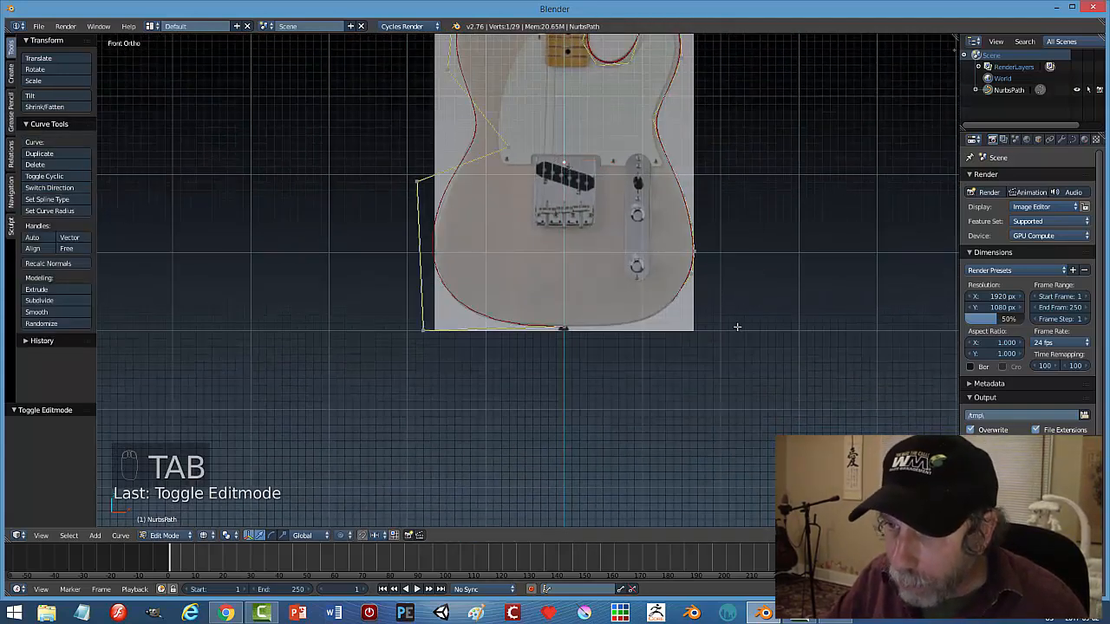
shift+middle_drag(736, 325, 721, 248)
right_click(671, 216)
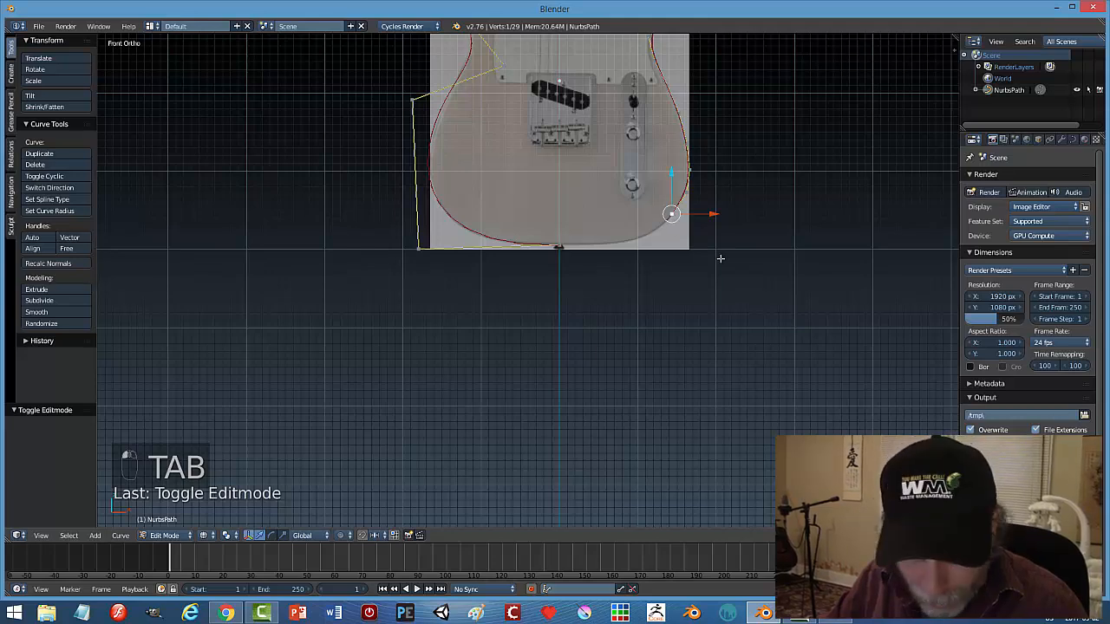
key(e)
right_click(718, 260)
key(g)
click(695, 282)
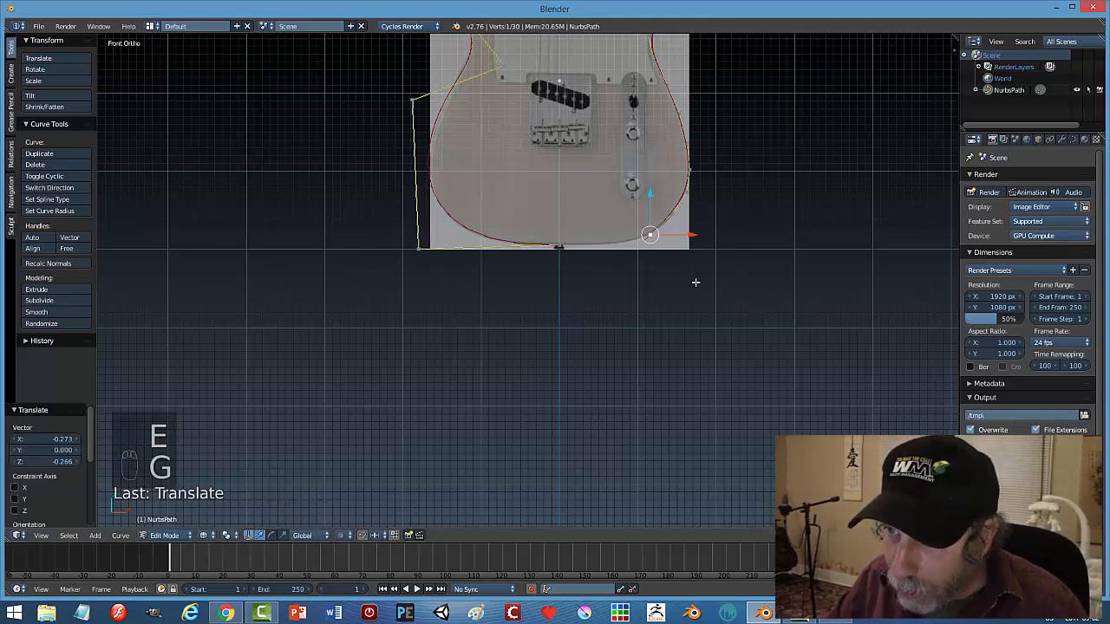
Extrude two more points along the body's bottom edge toward the center, the last about 0.54 units left and 0.015 down.
key(e)
right_click(695, 282)
key(g)
click(652, 290)
key(e)
right_click(652, 290)
key(g)
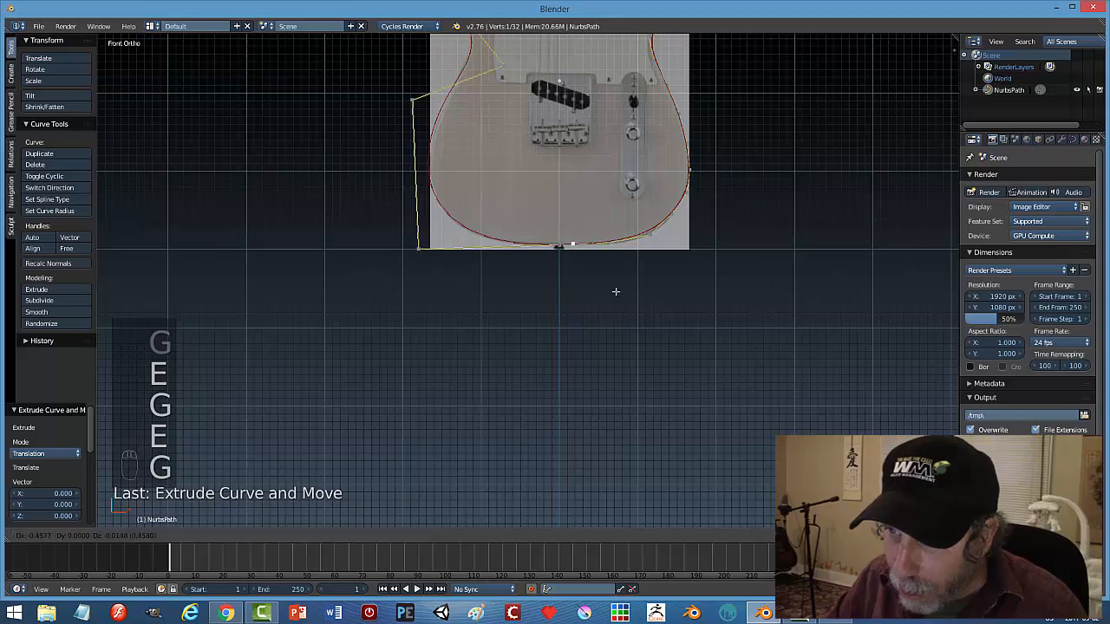
click(609, 292)
Move the first extruded point on the lower right curve about 0.03 units left and 0.09 down, and return to Object Mode.
right_click(657, 238)
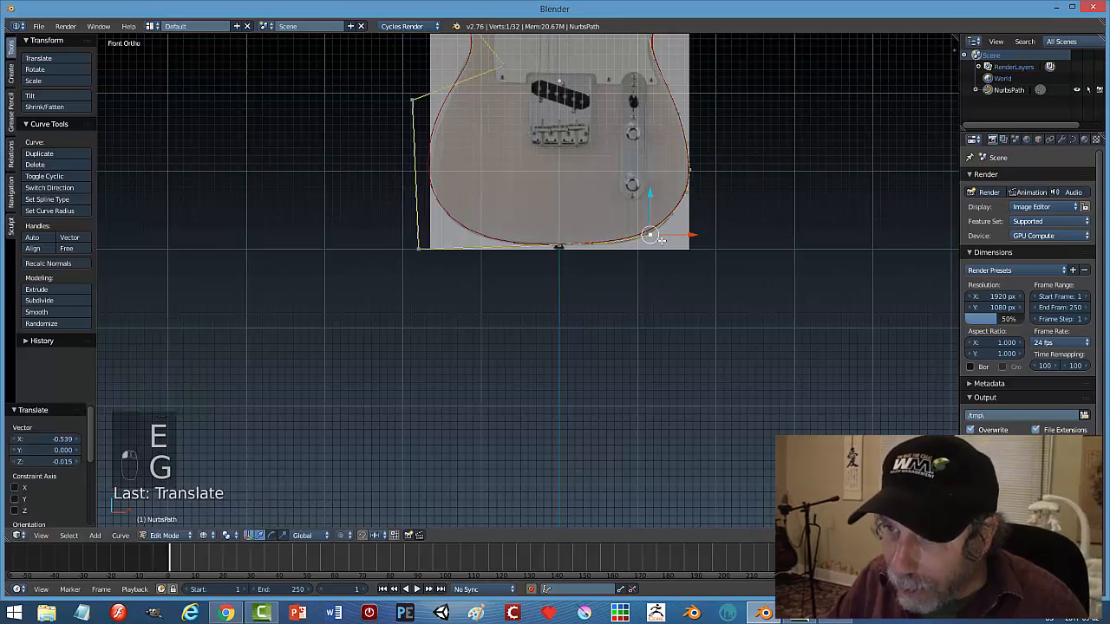
key(g)
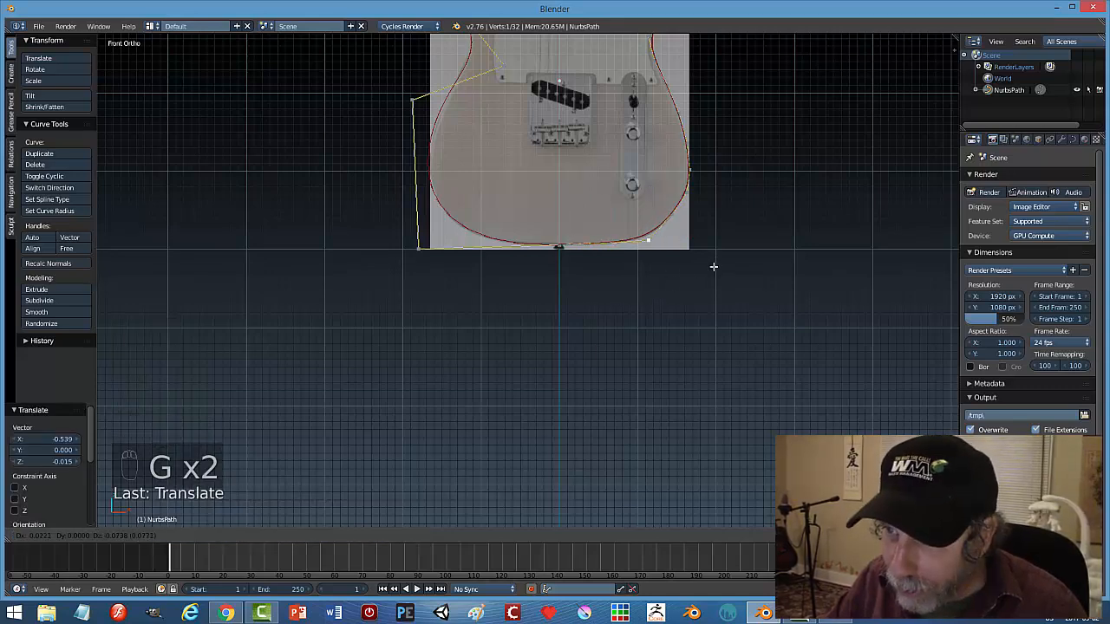
click(712, 267)
key(Tab)
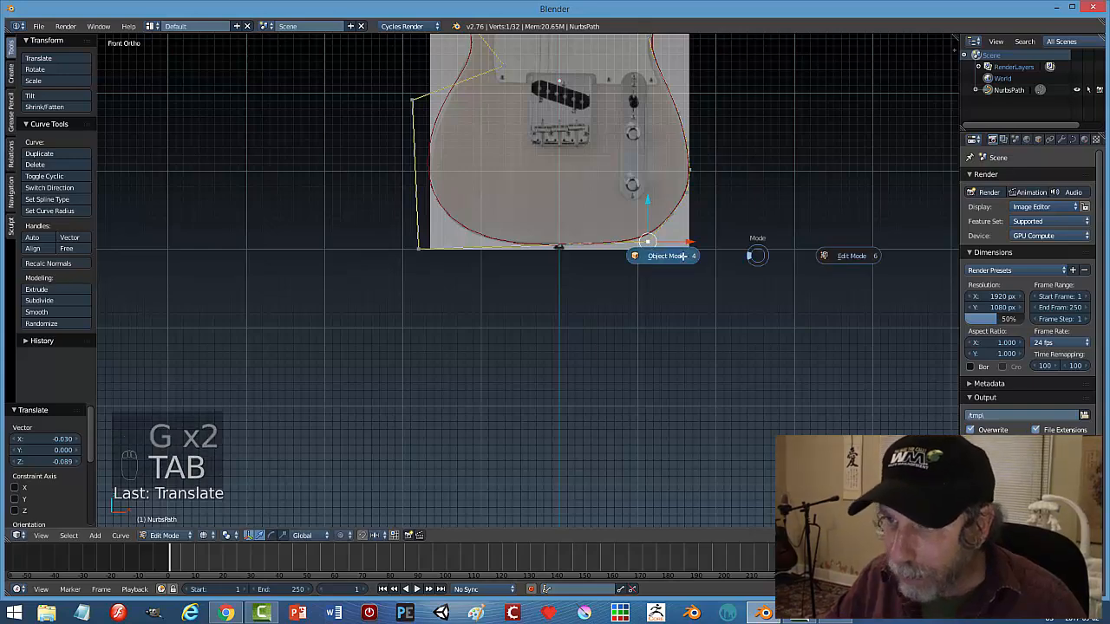
In Edit Mode, move the outer control point on the body's left side about 0.03 units right and 0.015 down, and return to Object Mode.
scroll(687, 285, up, 2)
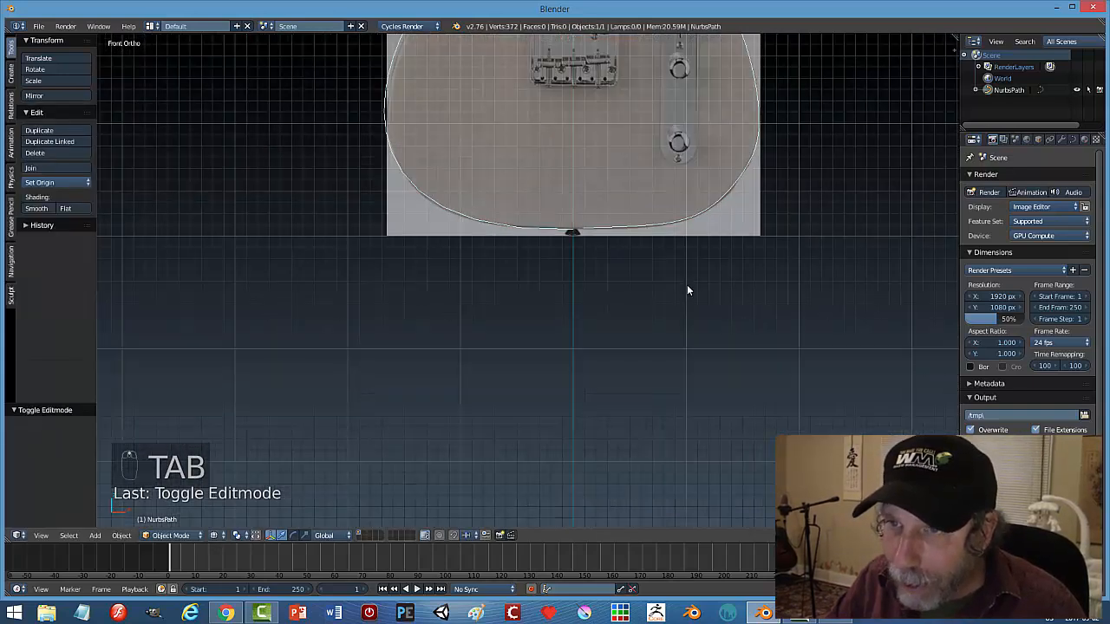
scroll(685, 285, down, 3)
scroll(578, 213, down, 3)
scroll(667, 260, up, 4)
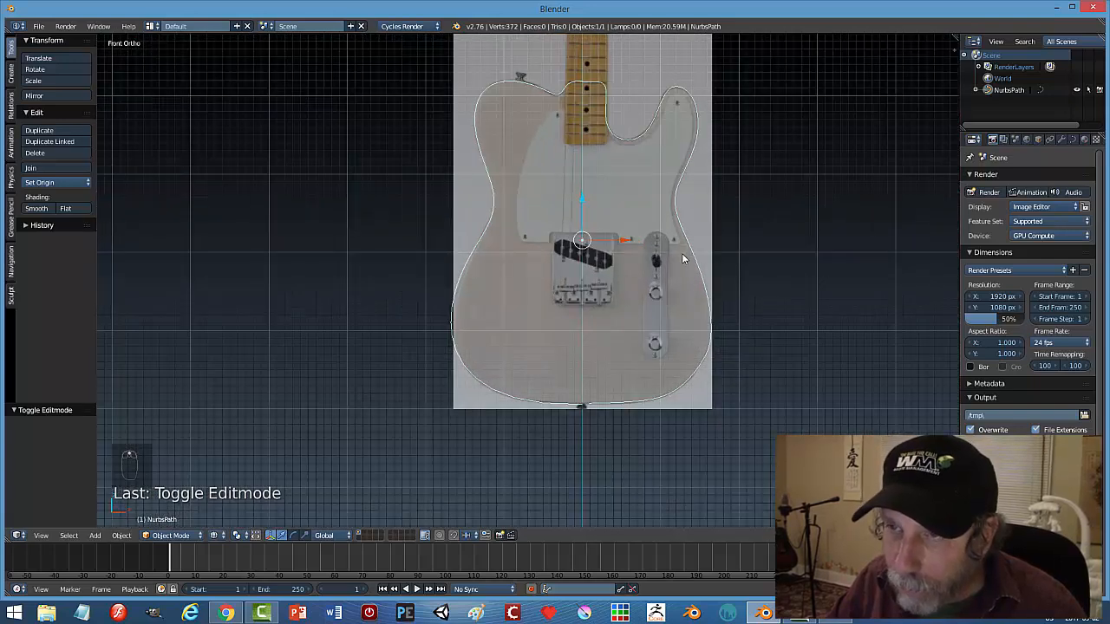
key(Tab)
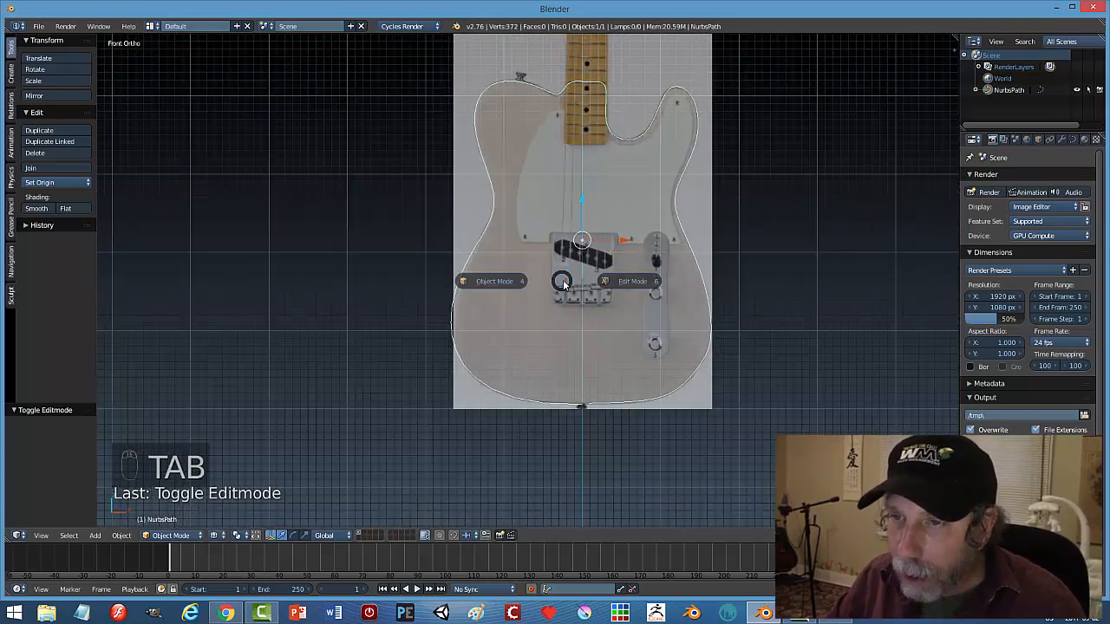
click(639, 281)
right_click(432, 262)
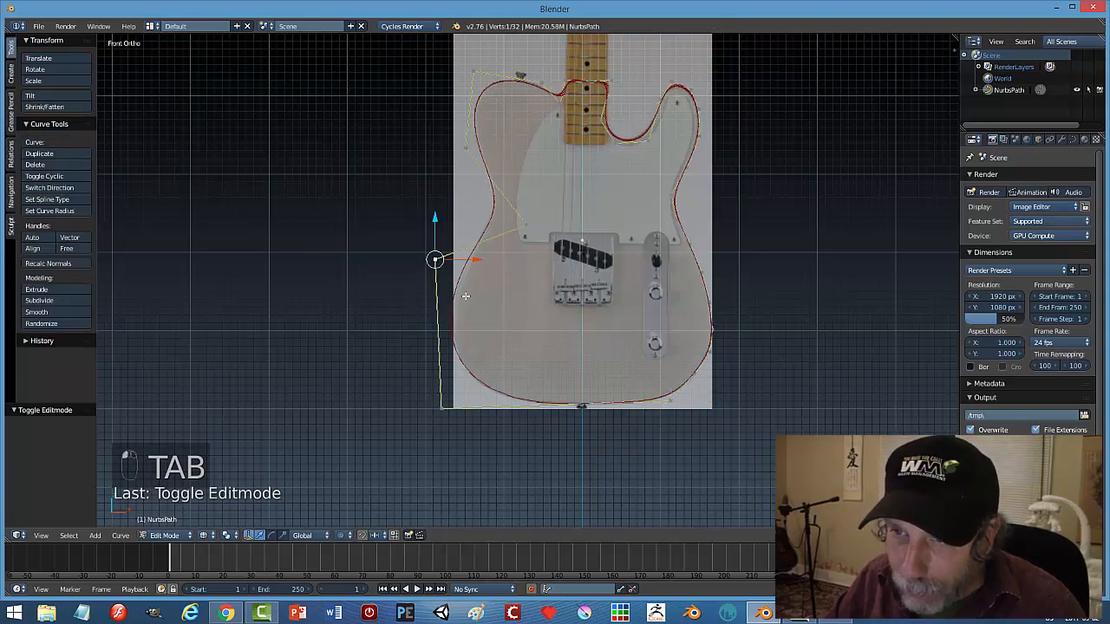
key(g)
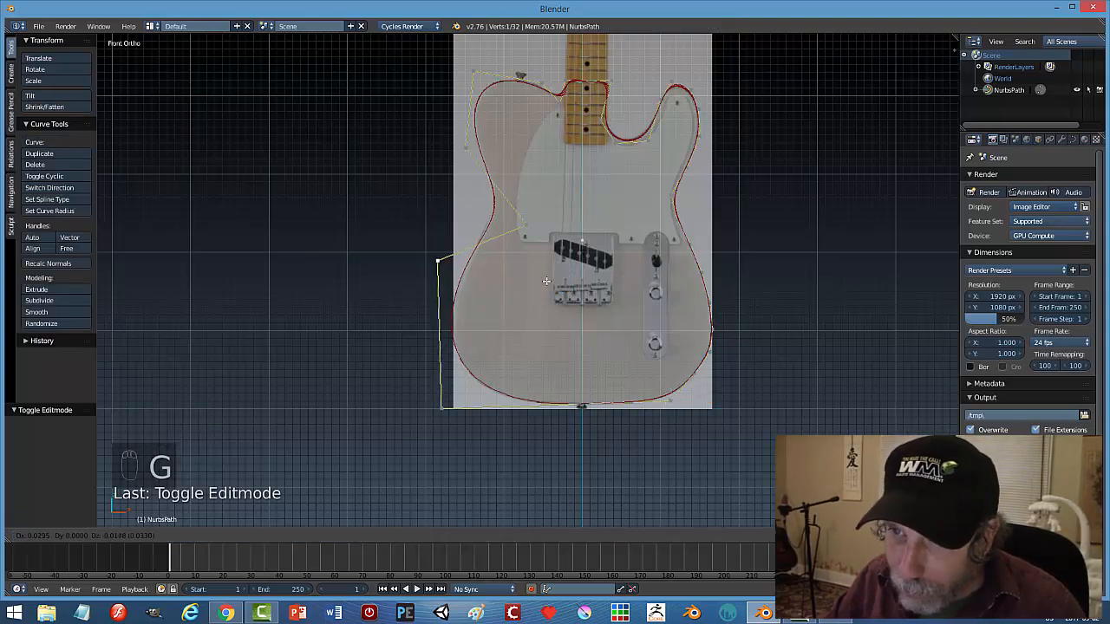
click(546, 280)
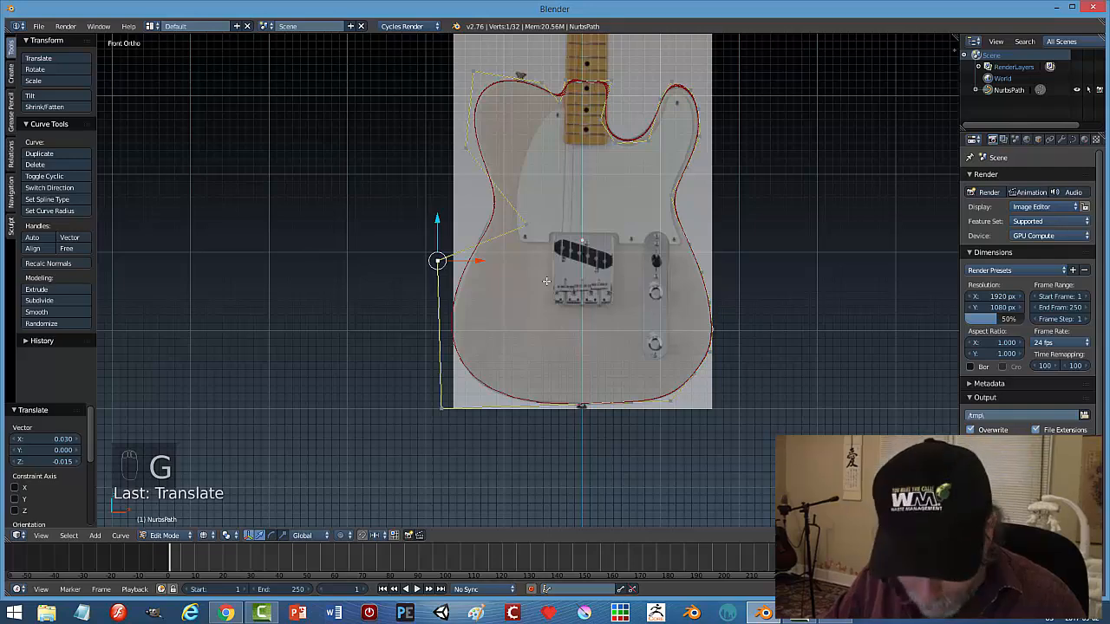
key(Tab)
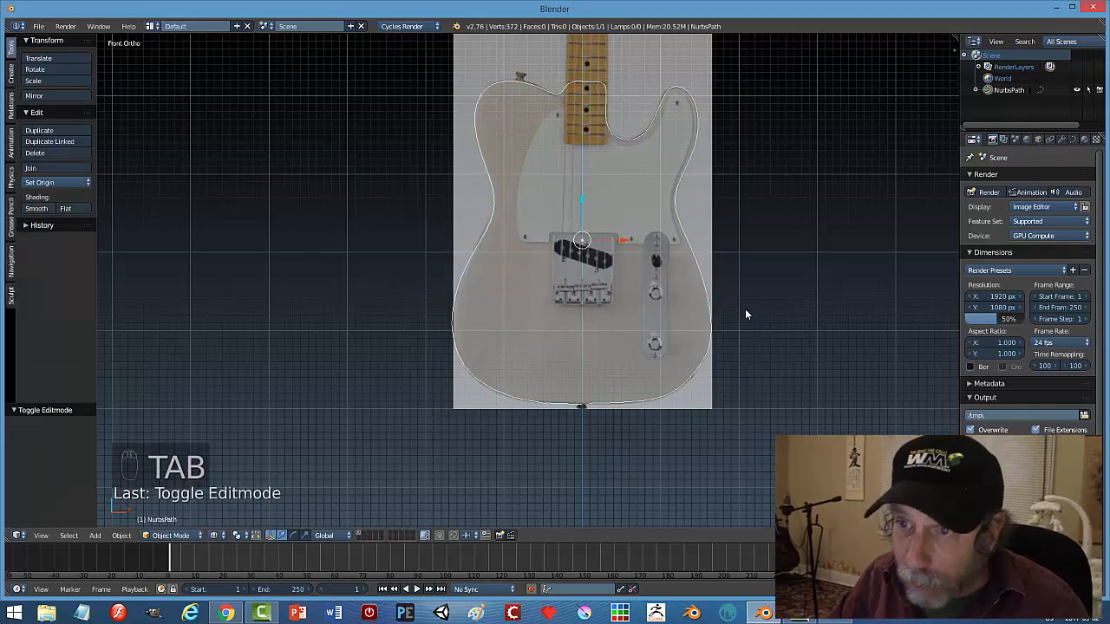
Examine the complete body outline against the reference image, including the neck joint, horn and bottom edge.
scroll(745, 314, down, 1)
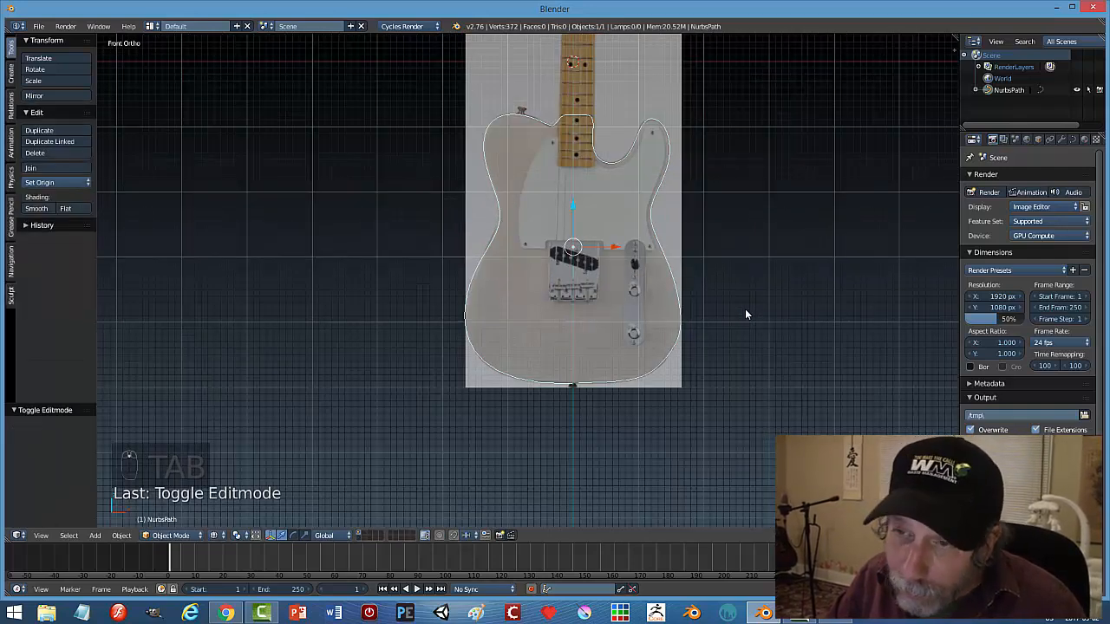
scroll(744, 314, up, 2)
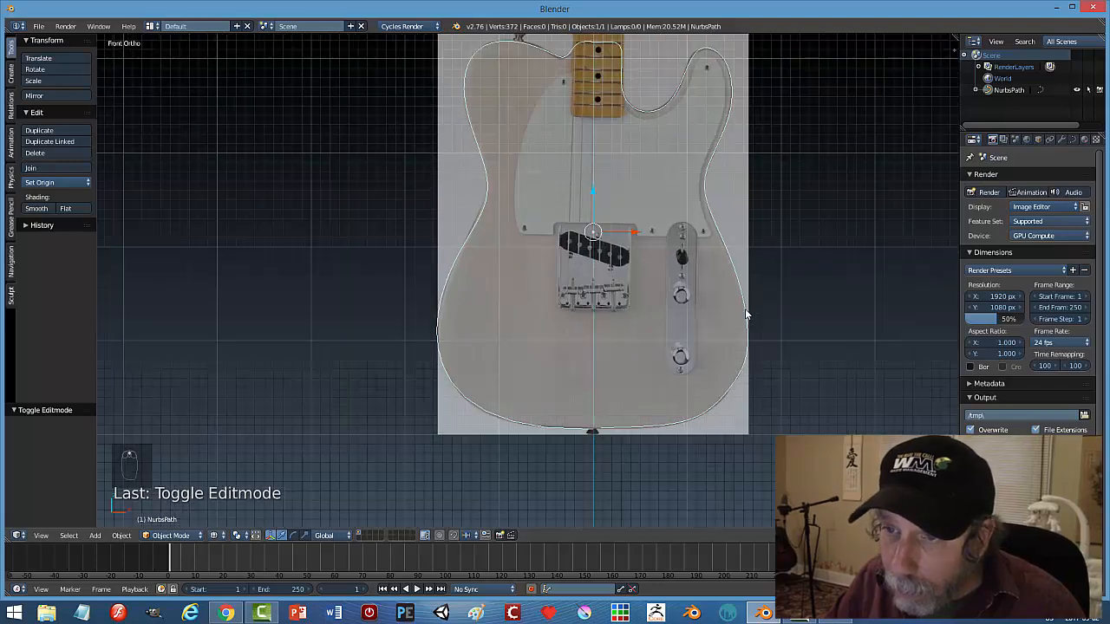
scroll(744, 315, down, 1)
scroll(768, 281, down, 1)
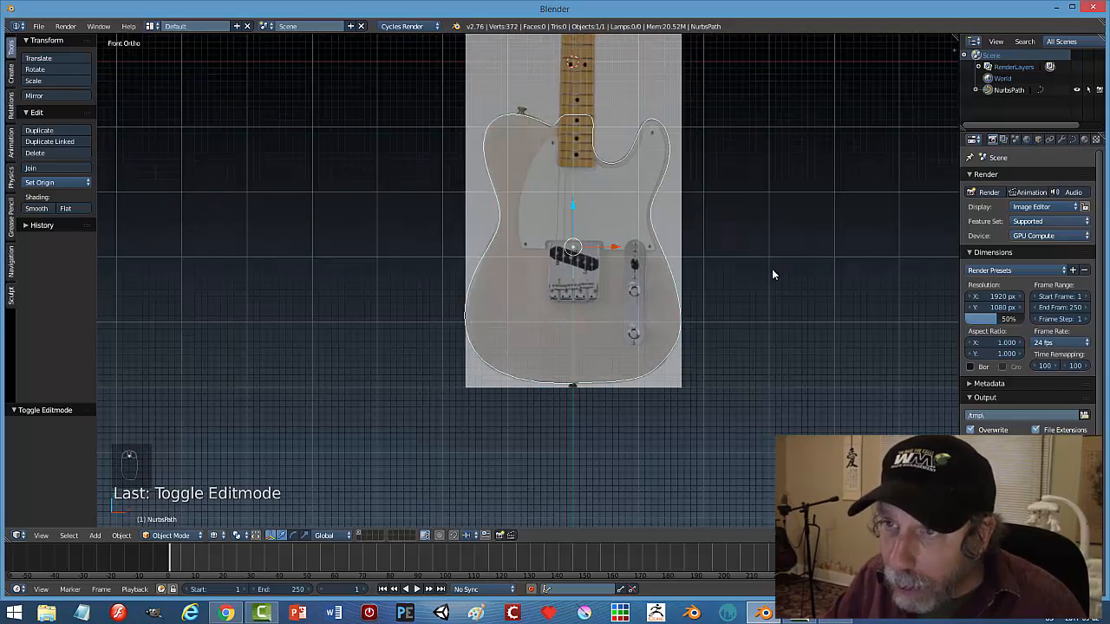
scroll(771, 273, up, 2)
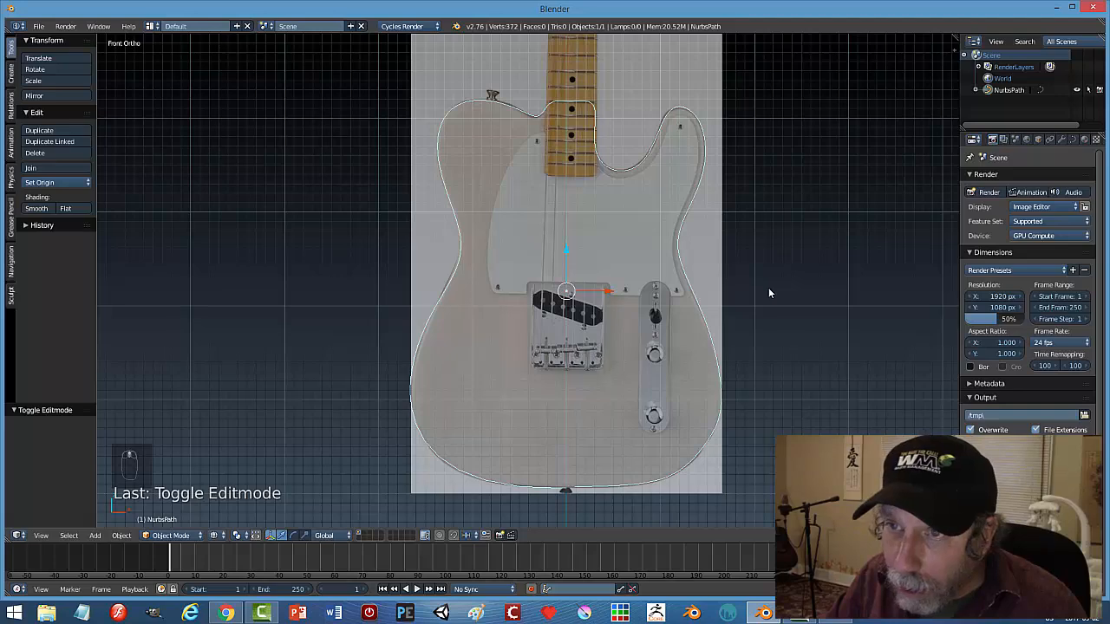
scroll(768, 293, down, 1)
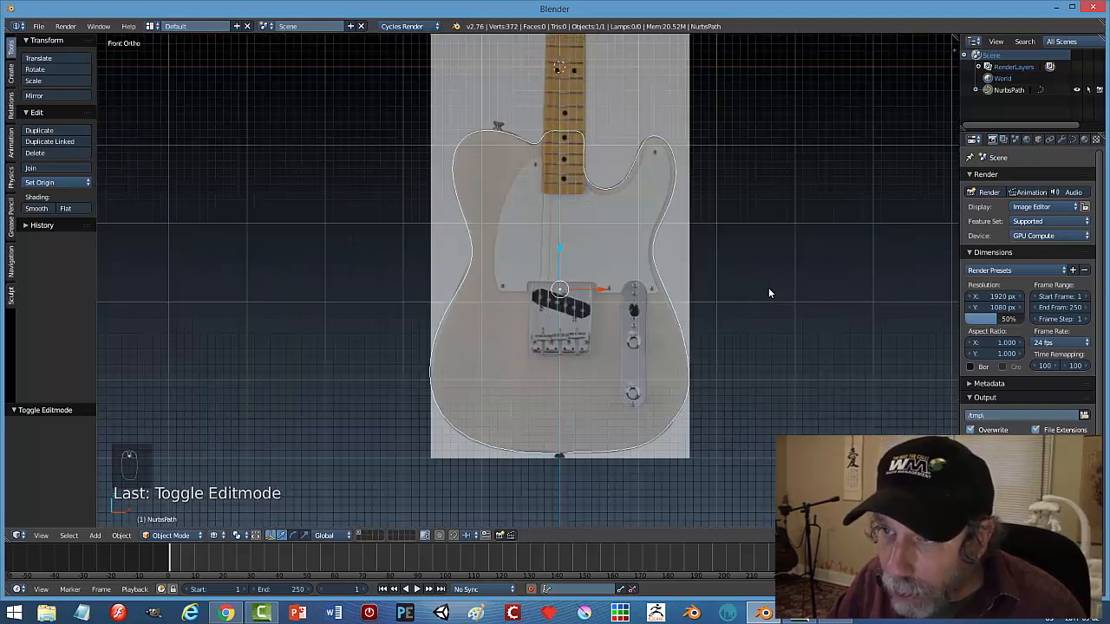
scroll(768, 293, down, 1)
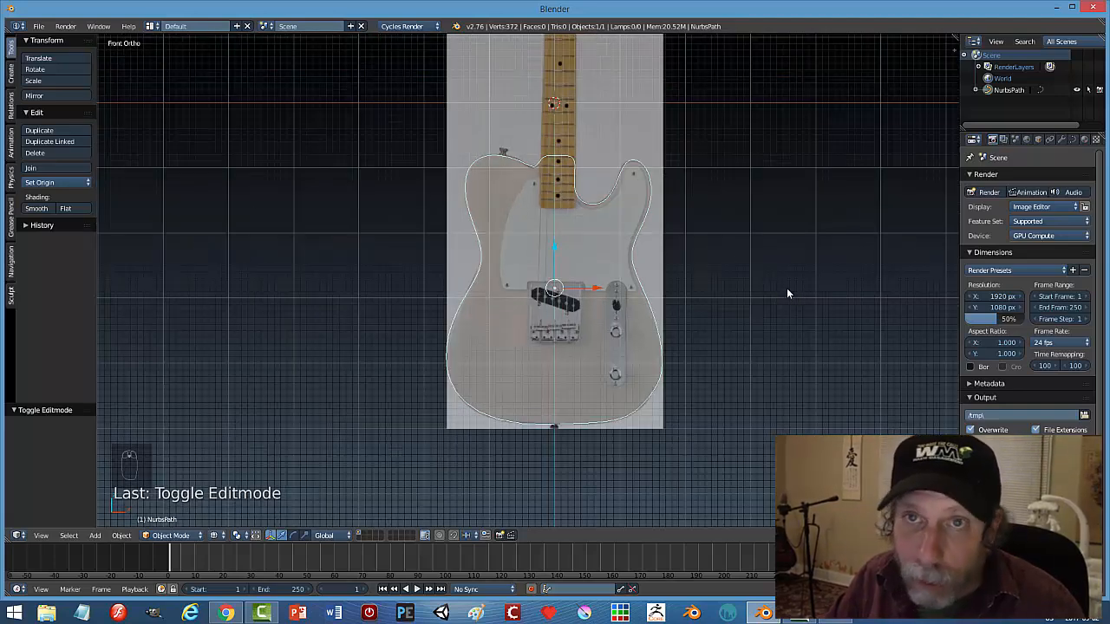
scroll(761, 321, up, 1)
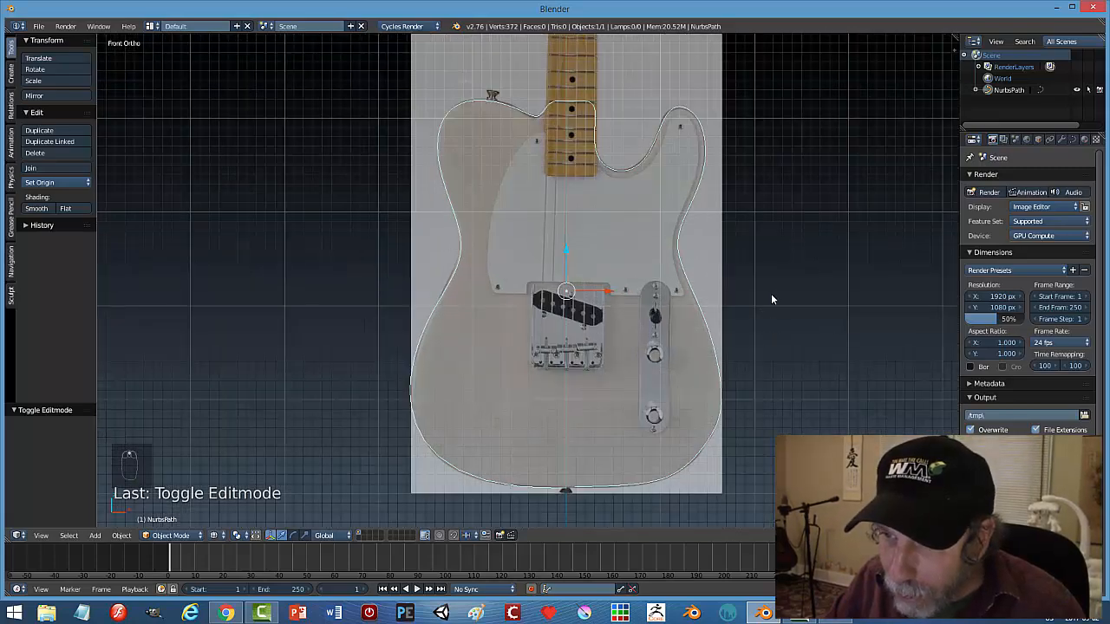
shift+scroll(785, 260, down, 2)
scroll(785, 261, down, 2)
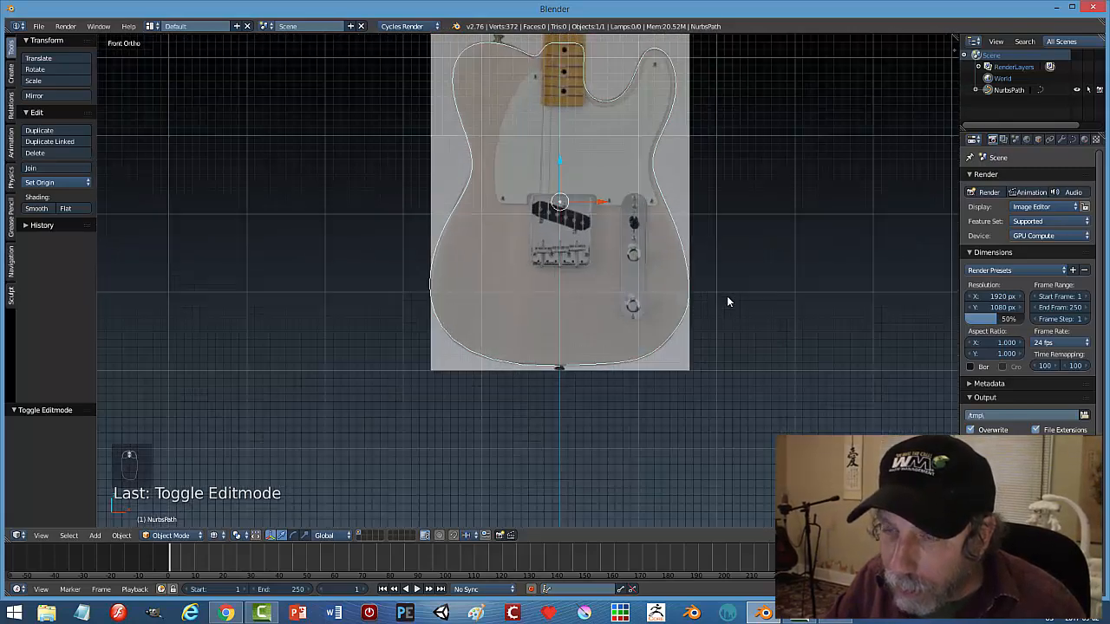
scroll(726, 296, up, 1)
scroll(747, 303, down, 2)
shift+middle_drag(741, 341, 728, 360)
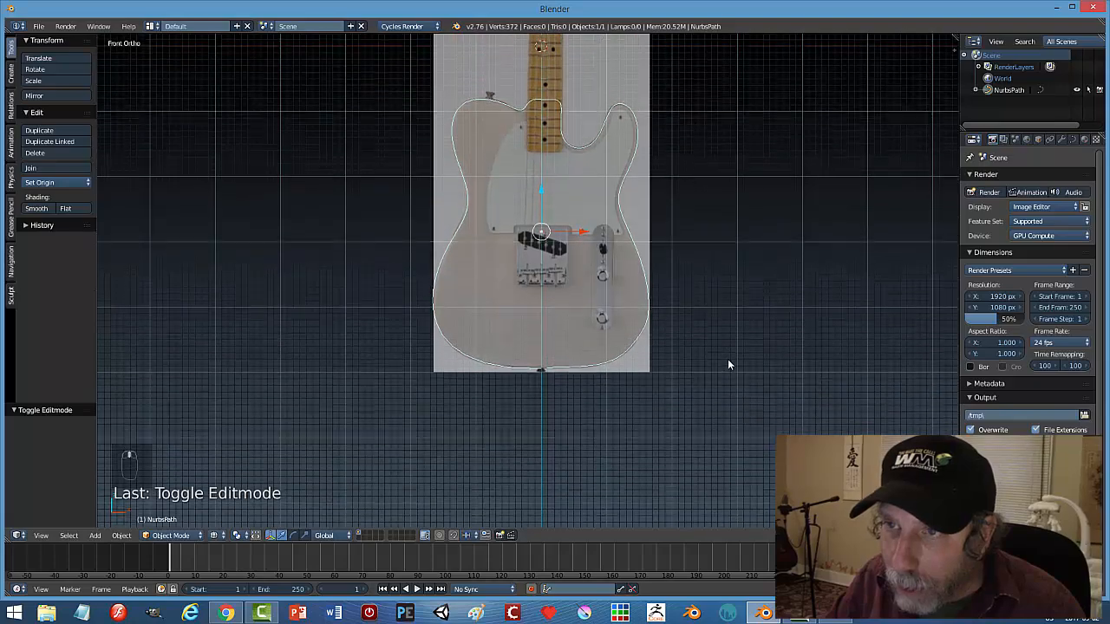
scroll(733, 342, up, 1)
scroll(720, 294, down, 1)
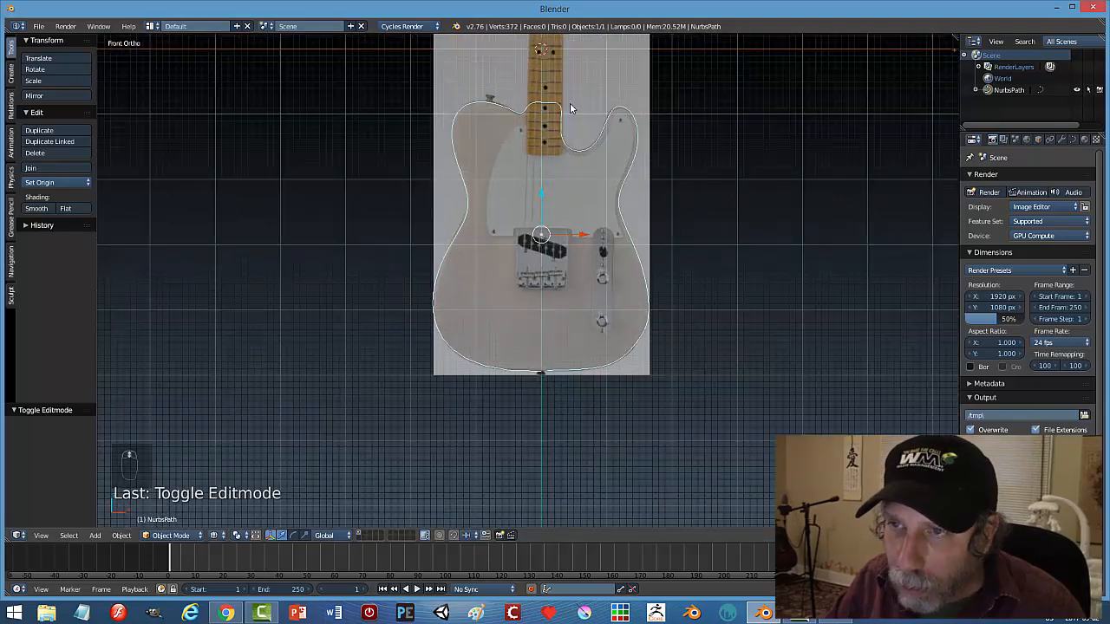
scroll(559, 118, up, 3)
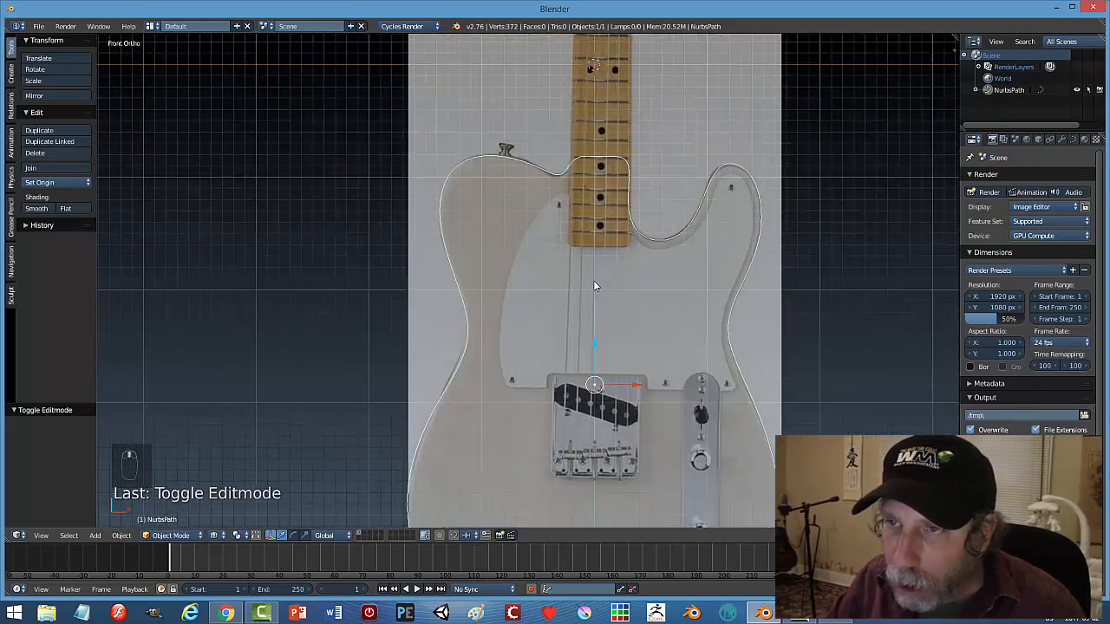
scroll(664, 304, down, 2)
shift+middle_drag(664, 303, 615, 164)
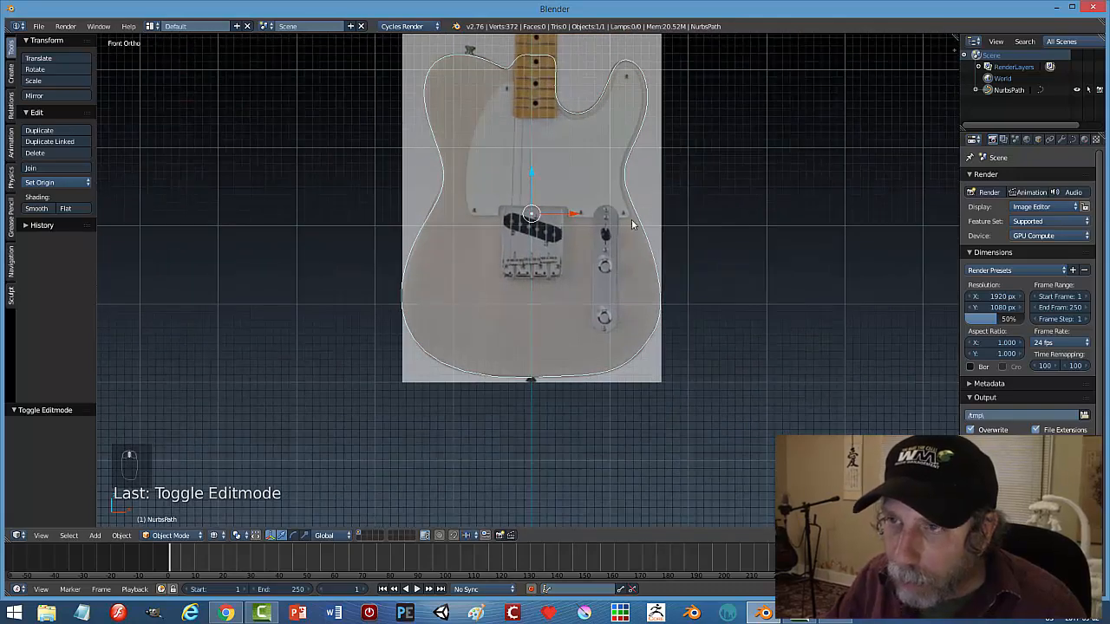
Convert the body's NURBS path to a mesh and switch it to Edit Mode.
shift+middle_drag(609, 260, 621, 183)
scroll(626, 260, up, 2)
shift+middle_drag(604, 334, 578, 232)
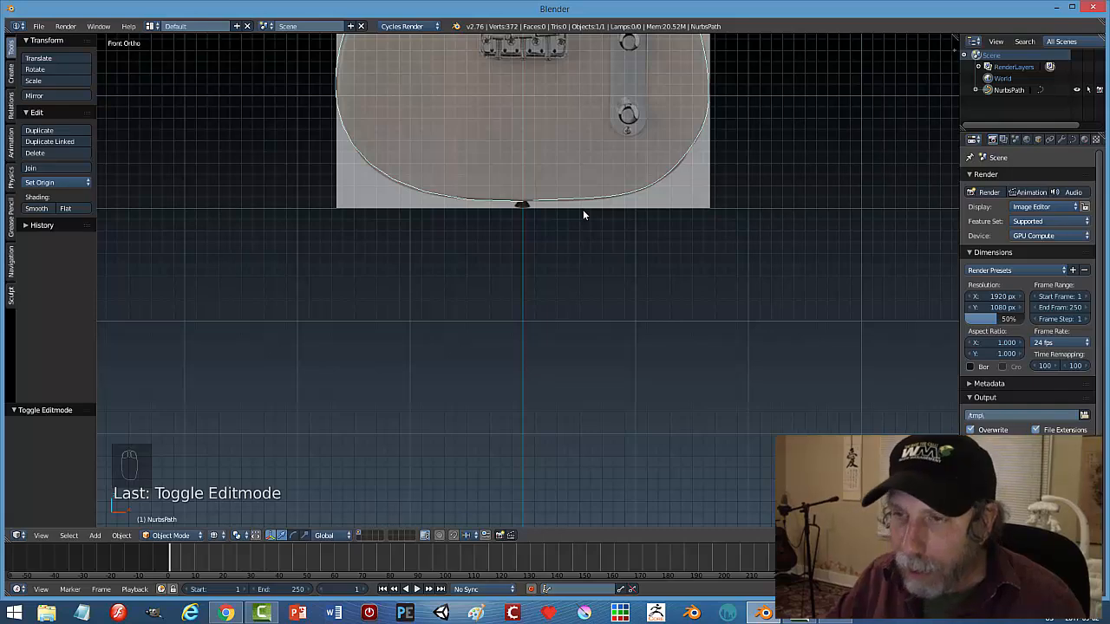
key(alt+c)
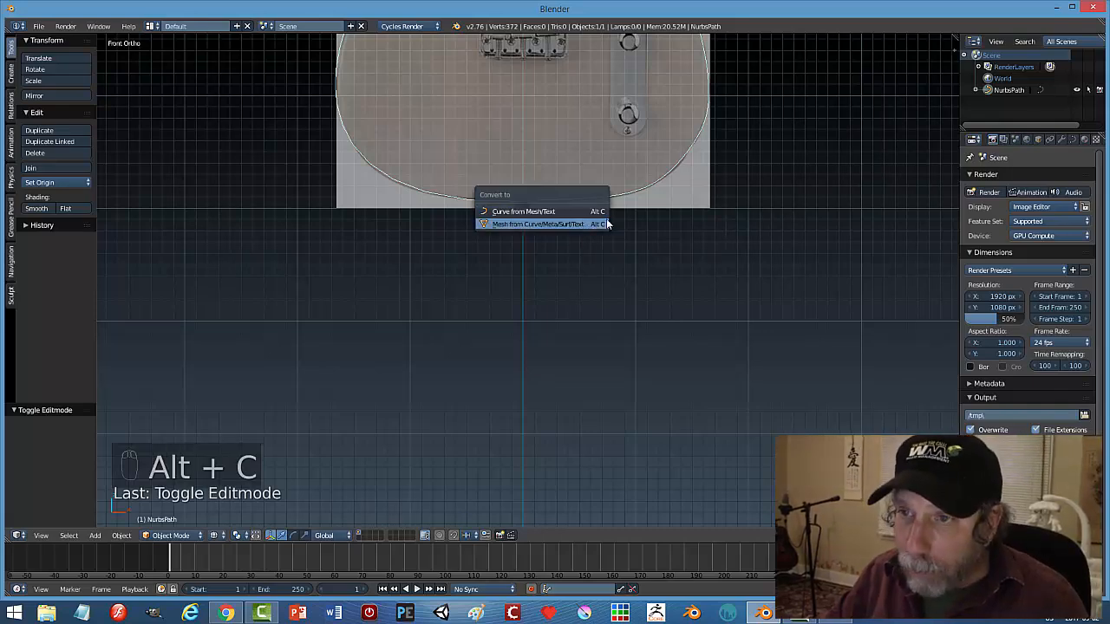
click(606, 223)
scroll(685, 240, down, 7)
key(Tab)
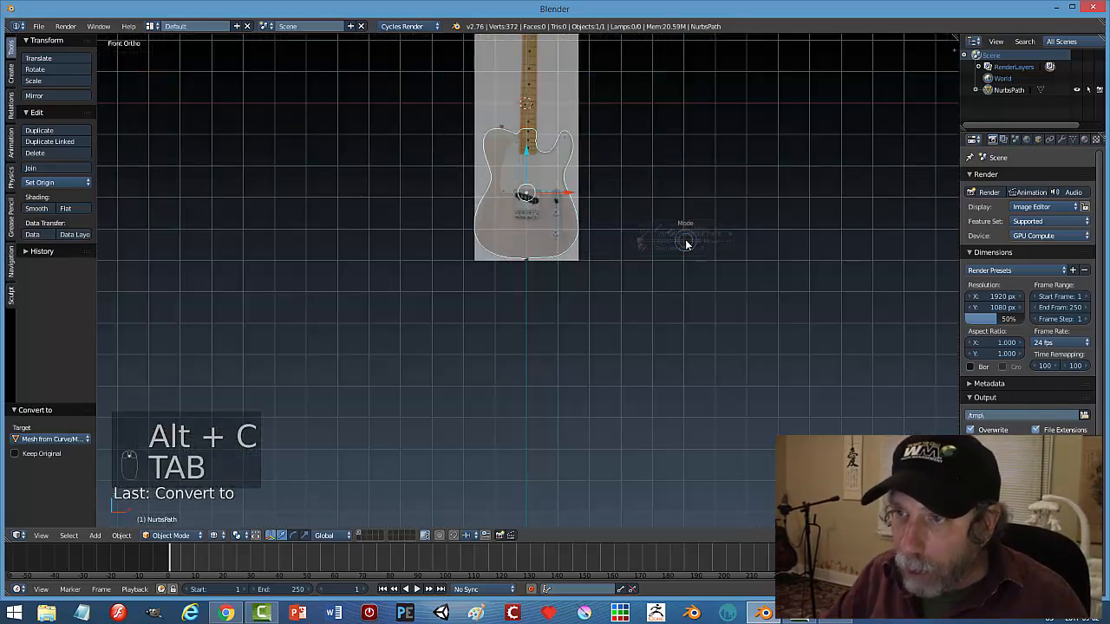
click(763, 243)
scroll(654, 258, up, 3)
key(ctrl+Tab)
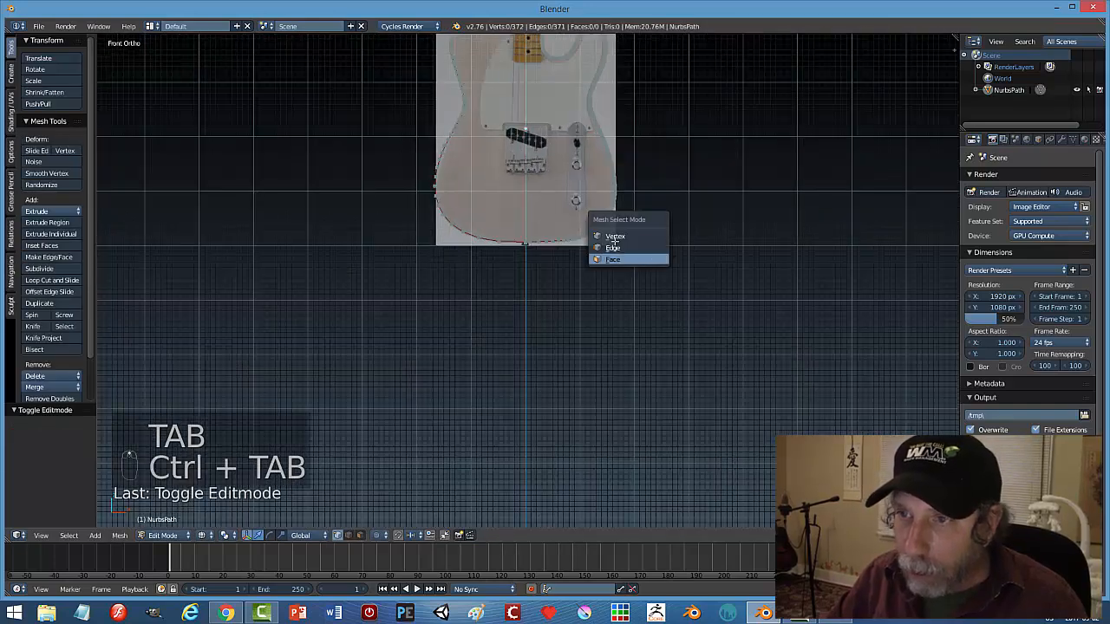
click(615, 243)
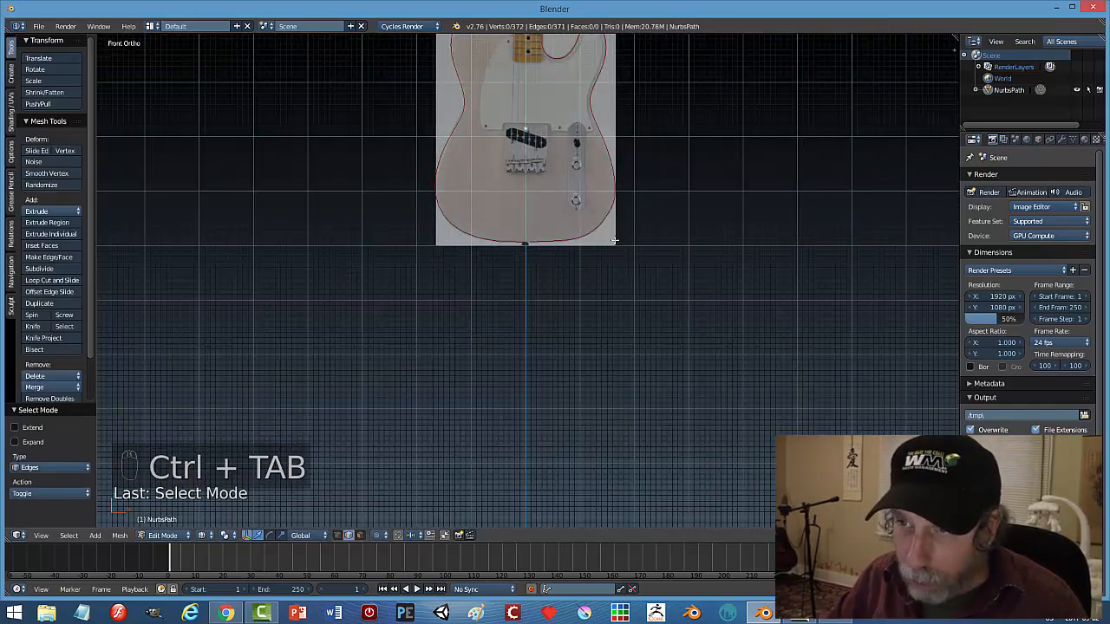
key(ctrl+z)
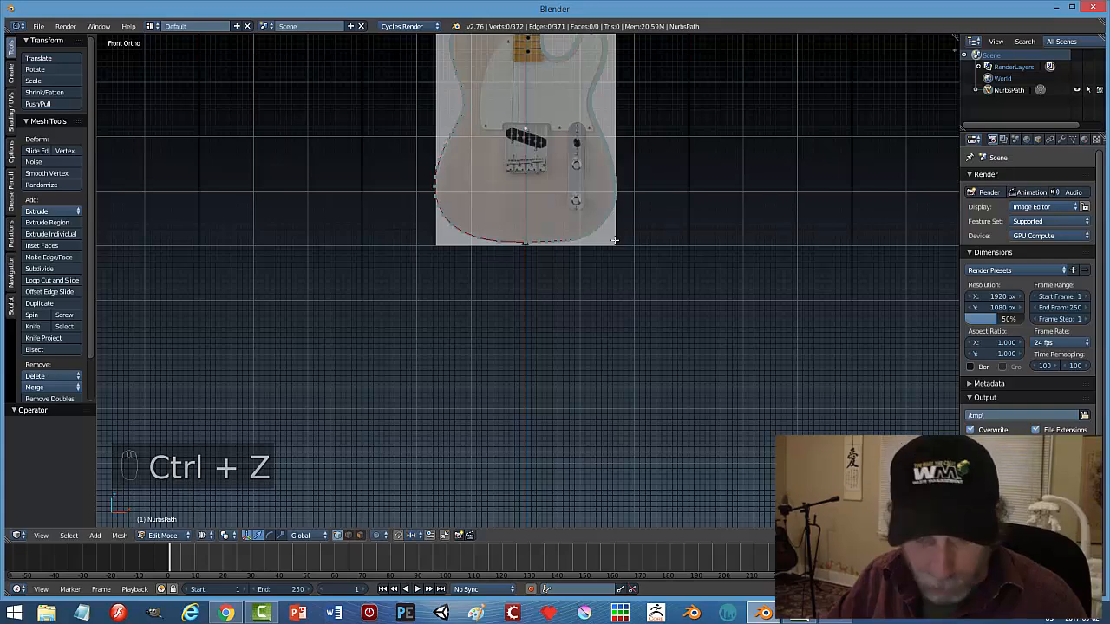
Set the selection mode to Vertex and raise the open end vertex at the body's bottom center about 0.008 units.
key(ctrl+Tab)
click(612, 231)
scroll(656, 228, up, 3)
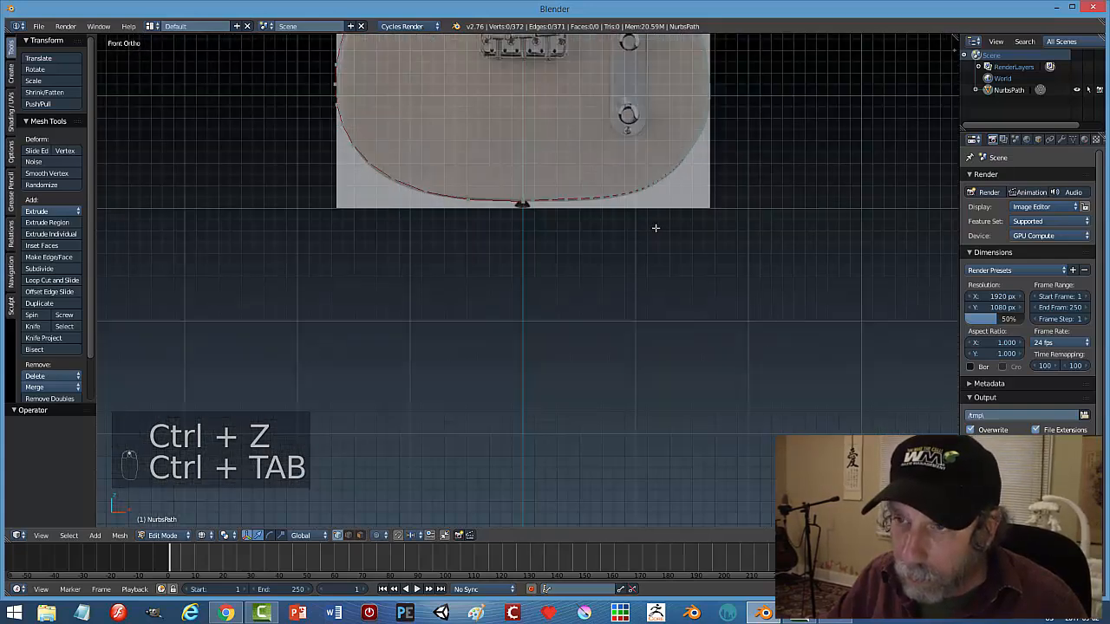
scroll(646, 220, up, 3)
scroll(639, 211, down, 2)
shift+middle_drag(640, 210, 639, 278)
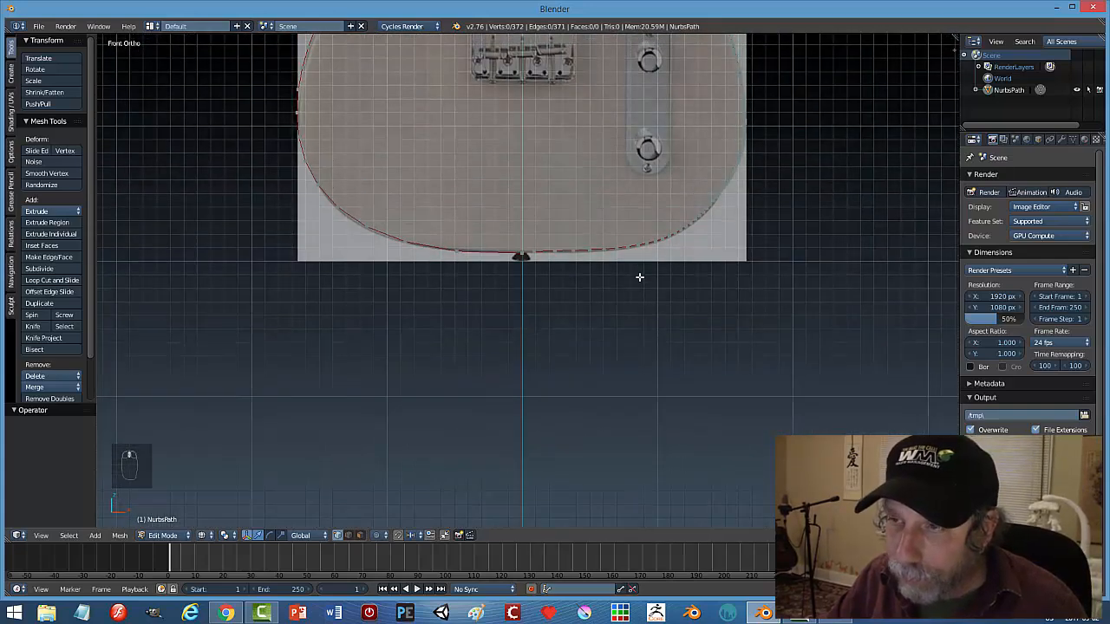
scroll(639, 277, up, 4)
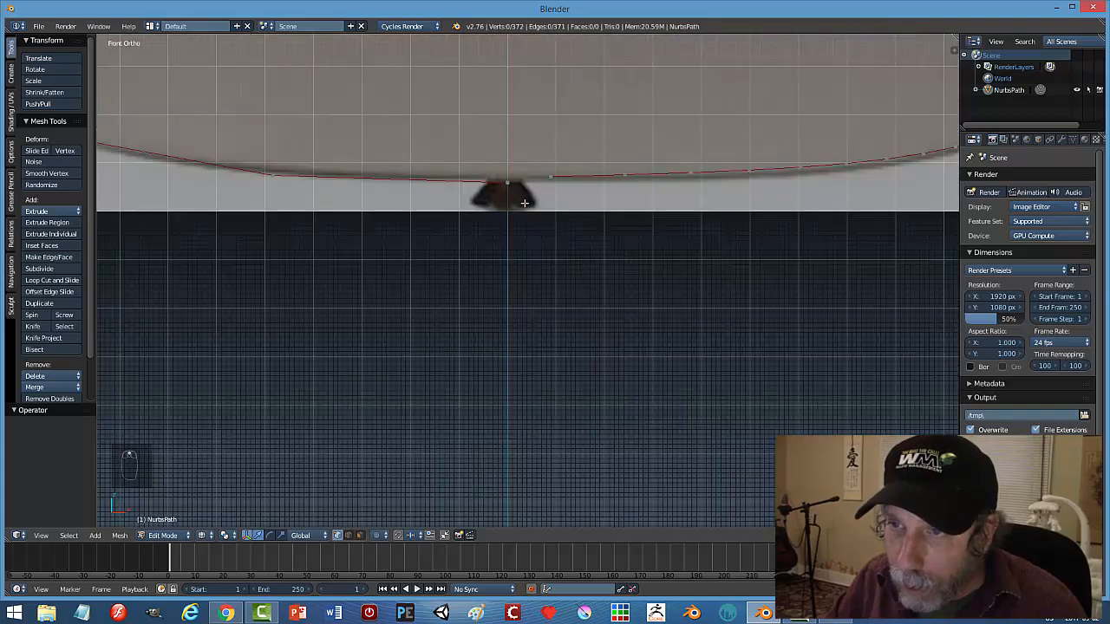
right_click(507, 182)
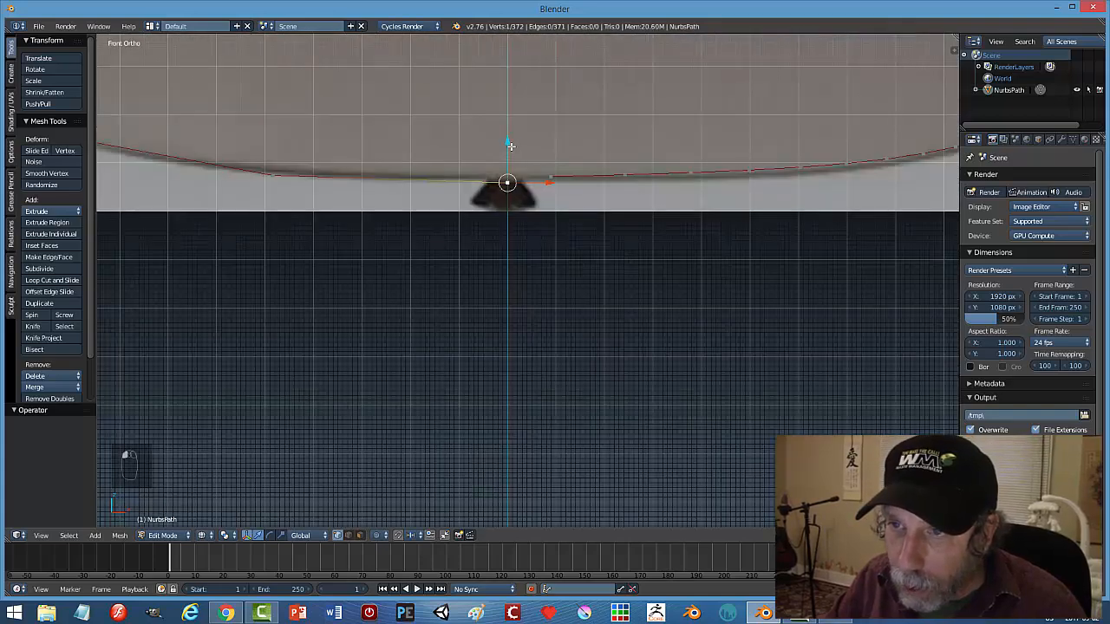
drag(510, 145, 511, 143)
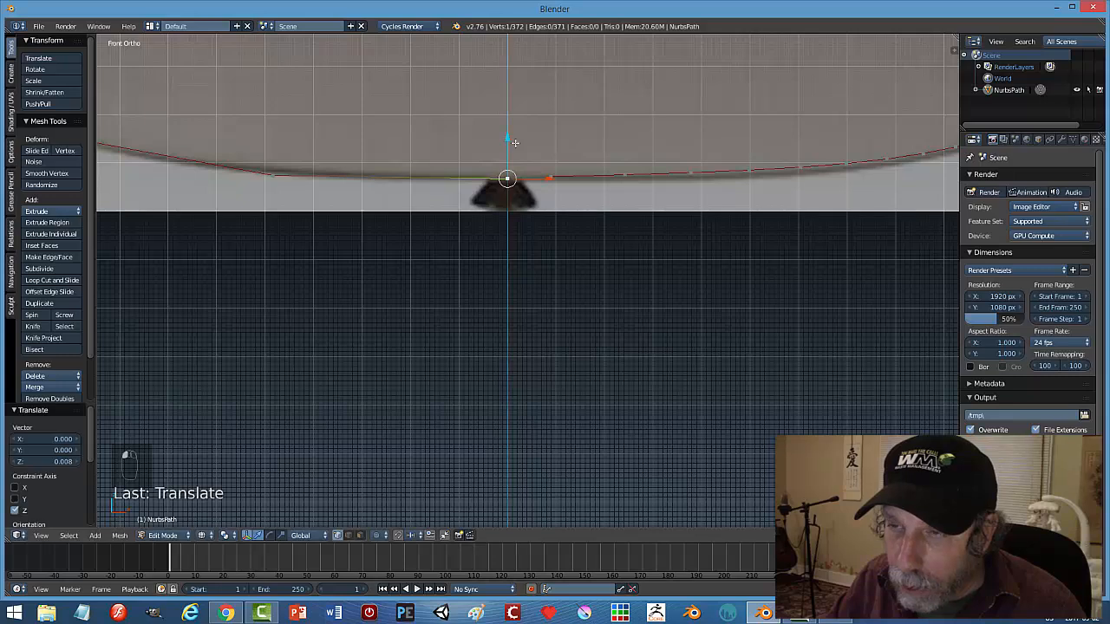
Connect the two open end vertices at the bottom center with an edge to close the outline.
key(a)
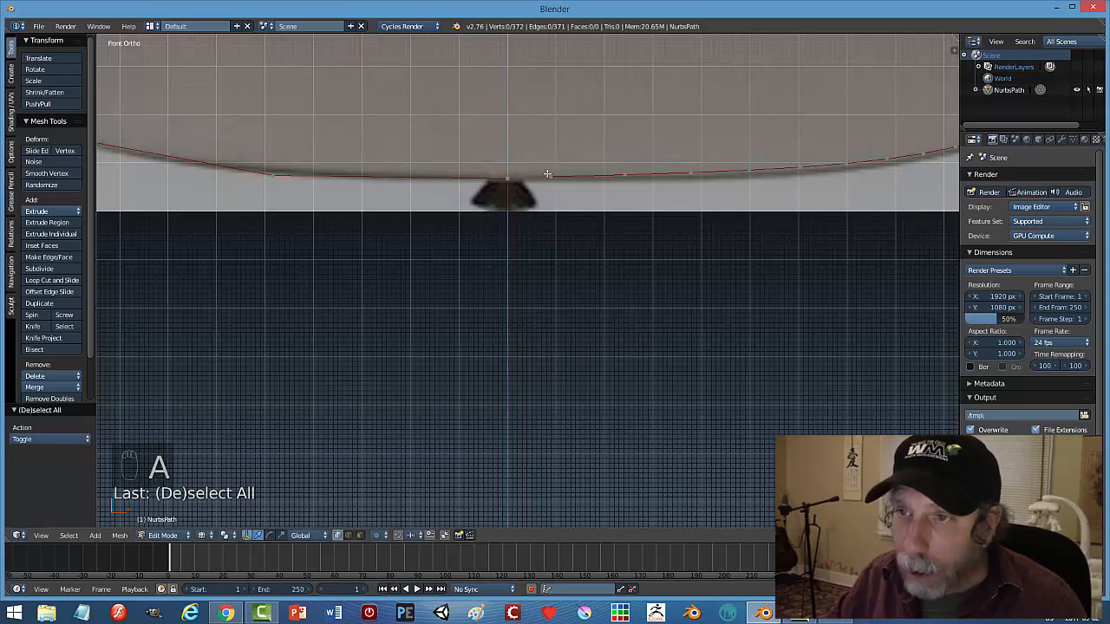
right_click(550, 176)
shift+right_click(507, 178)
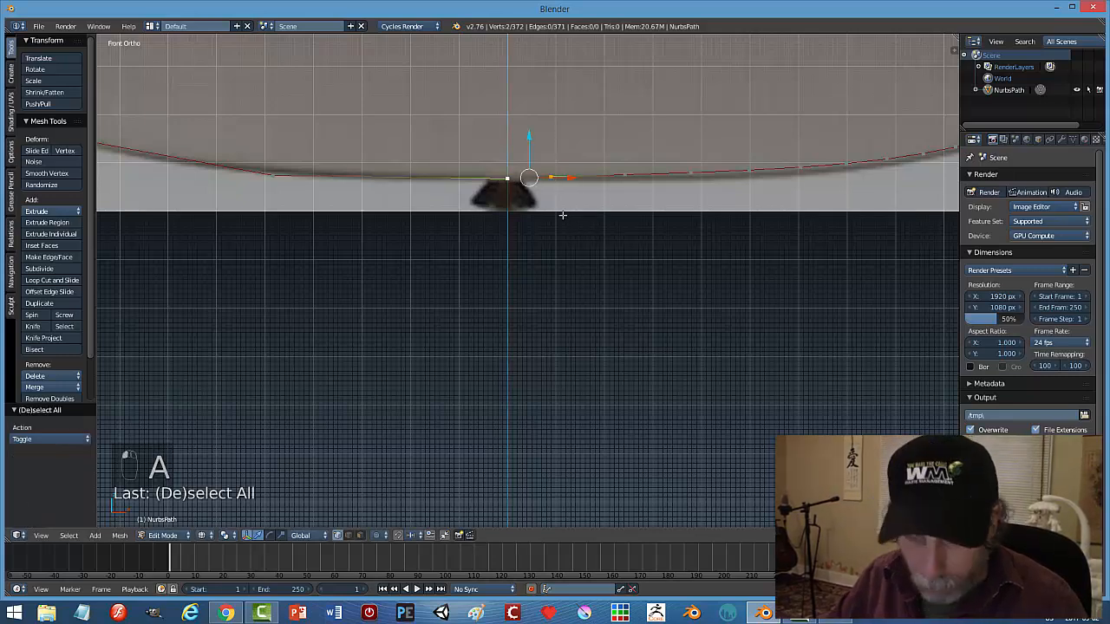
key(f)
key(a)
Lower the vertex just right of the bottom center about 0.004 units and fine-tune the center vertex's height along Z.
right_click(550, 176)
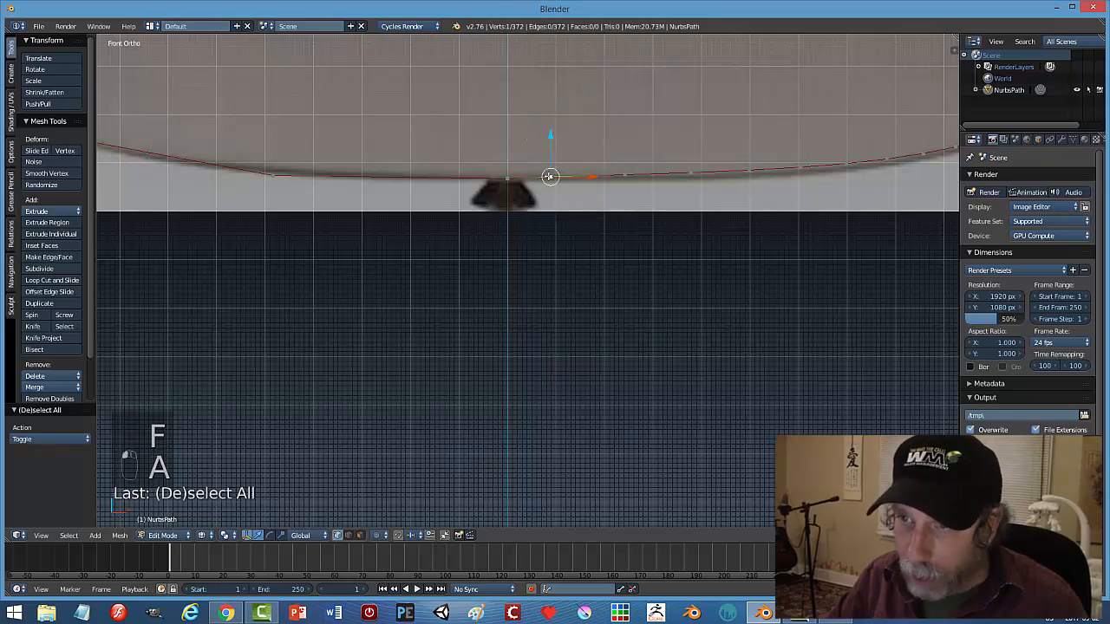
key(g)
key(z)
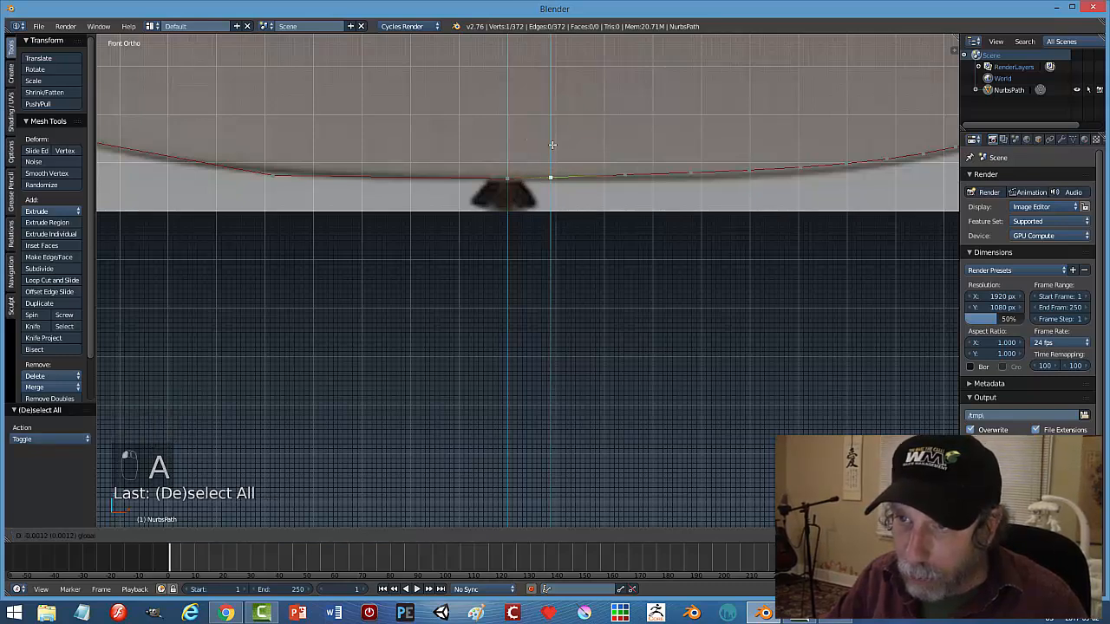
click(550, 143)
right_click(507, 178)
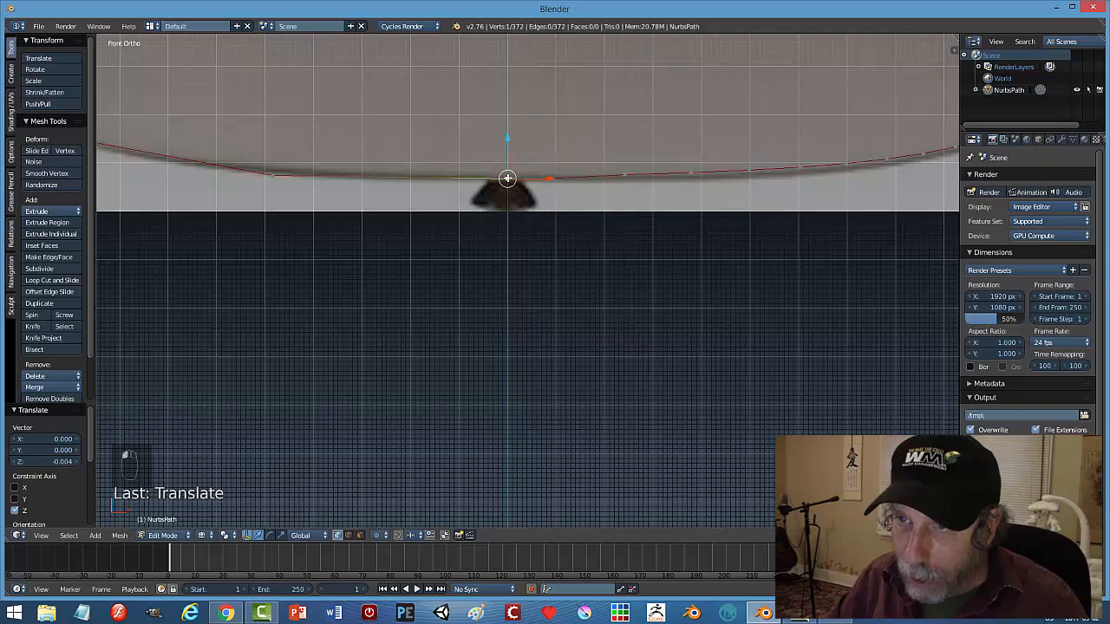
key(g)
key(z)
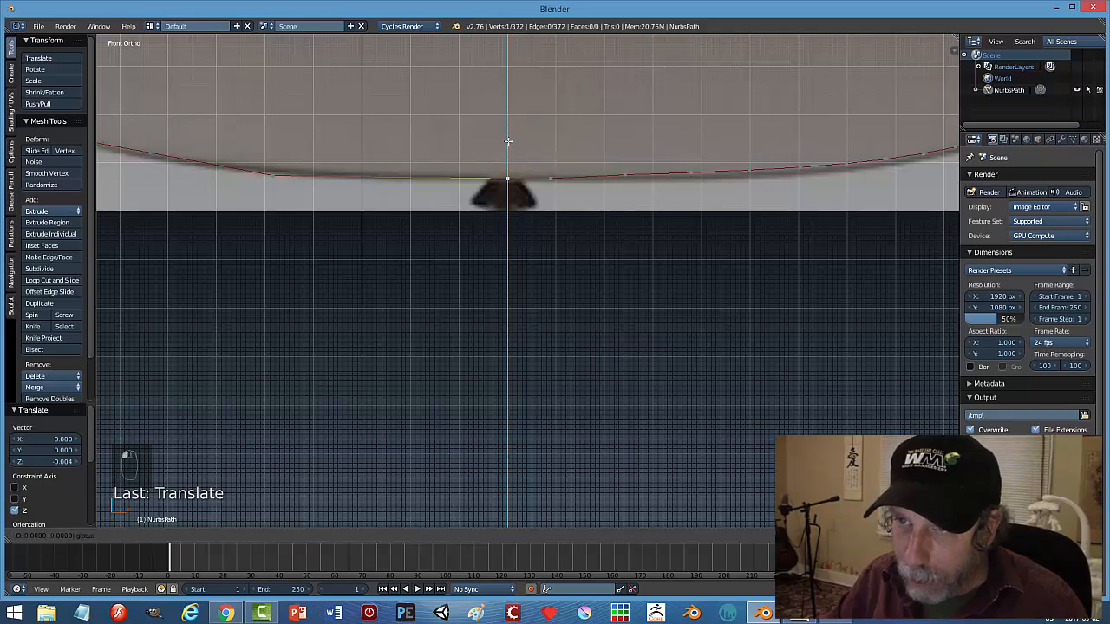
click(508, 141)
key(a)
scroll(621, 249, down, 5)
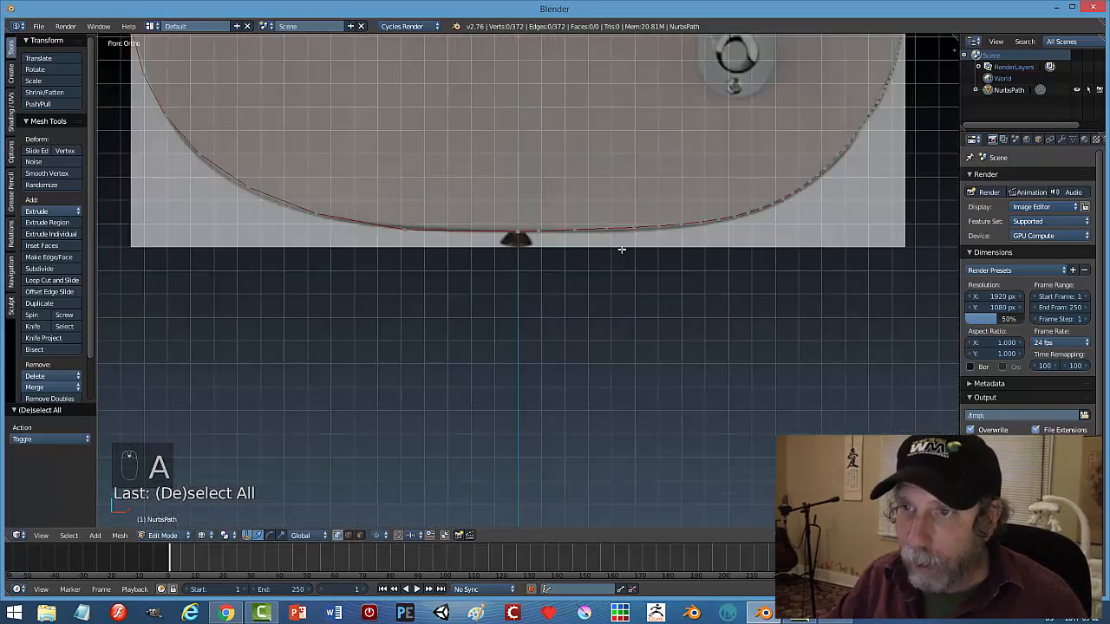
scroll(698, 262, down, 4)
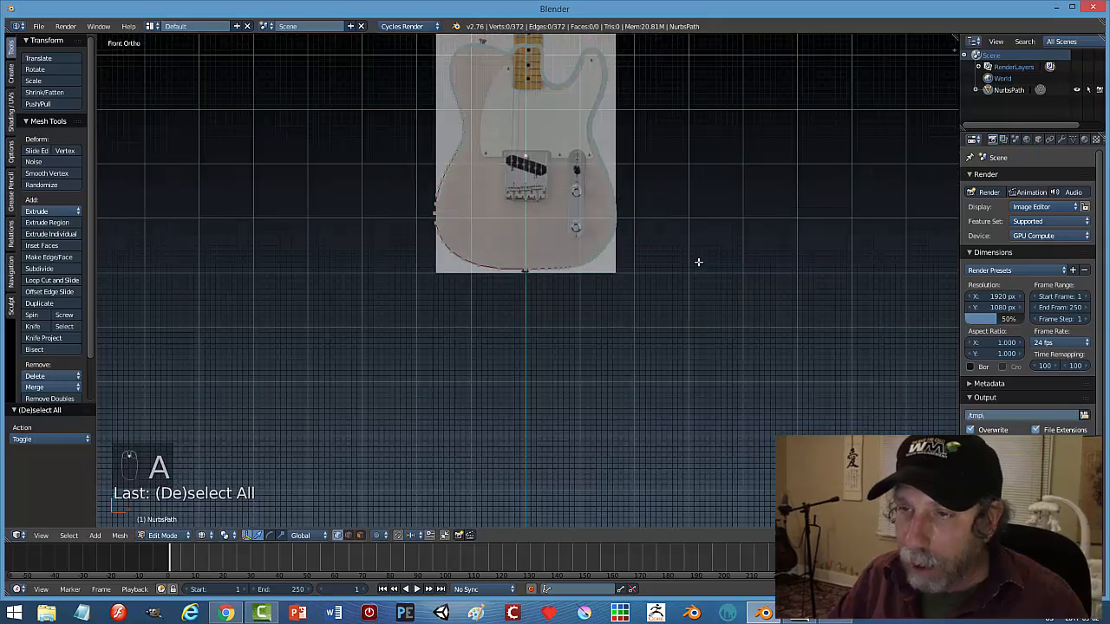
Return to Object Mode and lower the background image's opacity to 0.270.
key(Tab)
key(Tab)
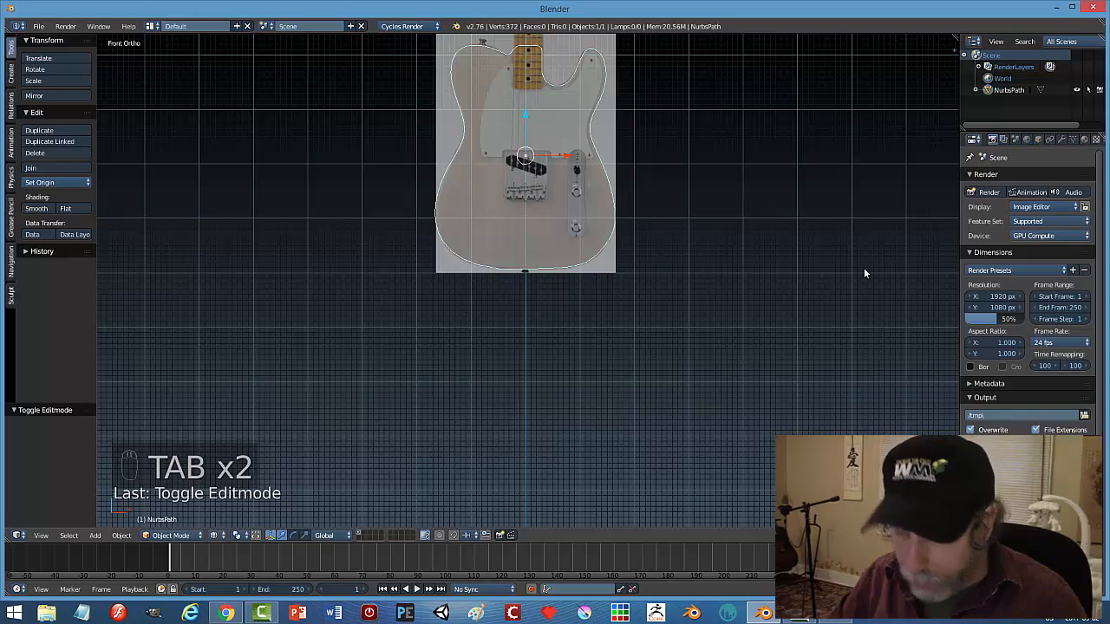
key(n)
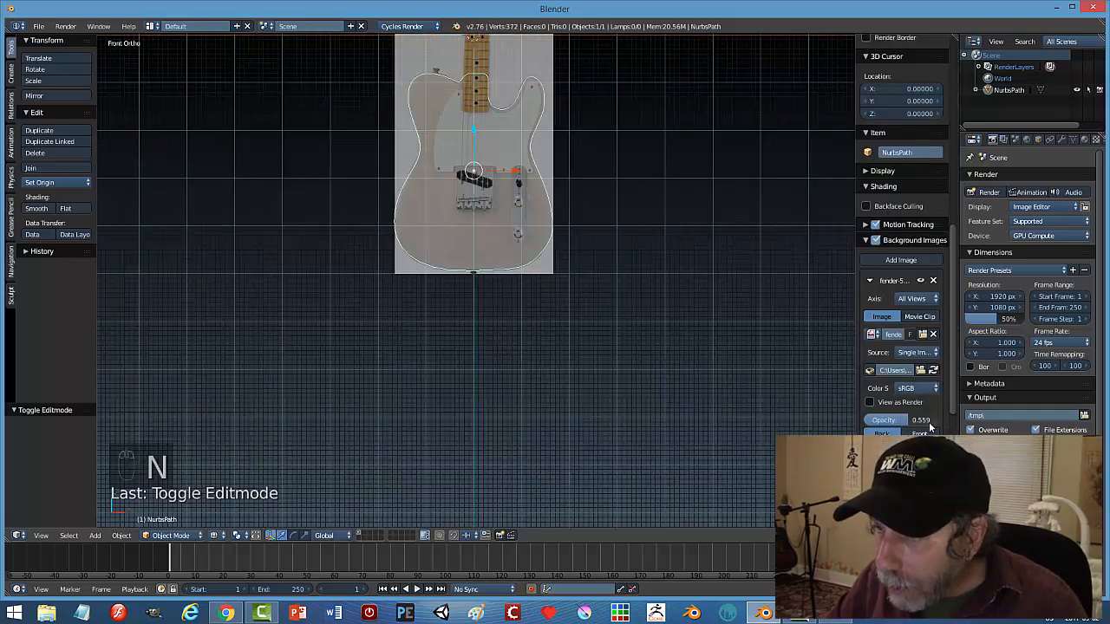
drag(908, 422, 887, 423)
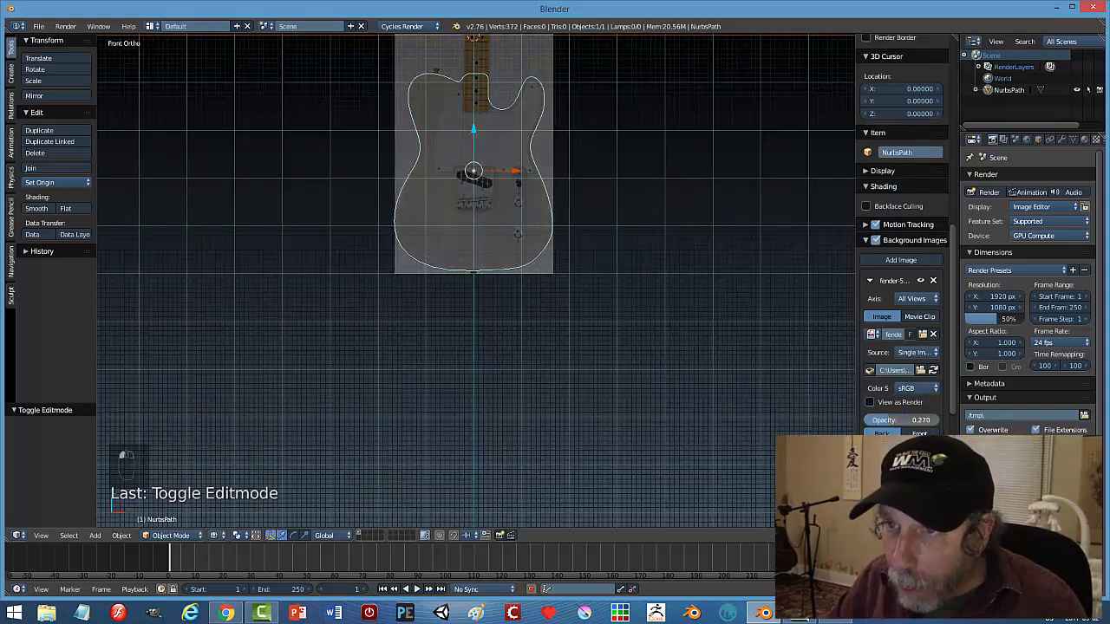
Put the body outline mesh back into Edit Mode over the dimmed reference image.
scroll(547, 342, up, 4)
shift+middle_drag(579, 312, 611, 435)
scroll(623, 430, up, 2)
key(Tab)
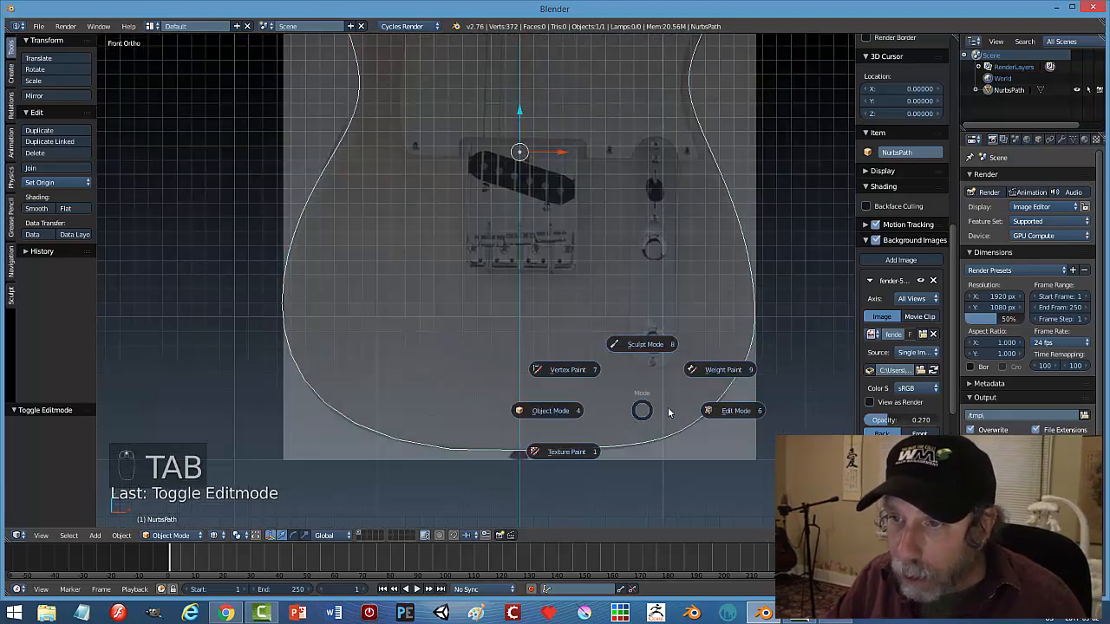
click(739, 386)
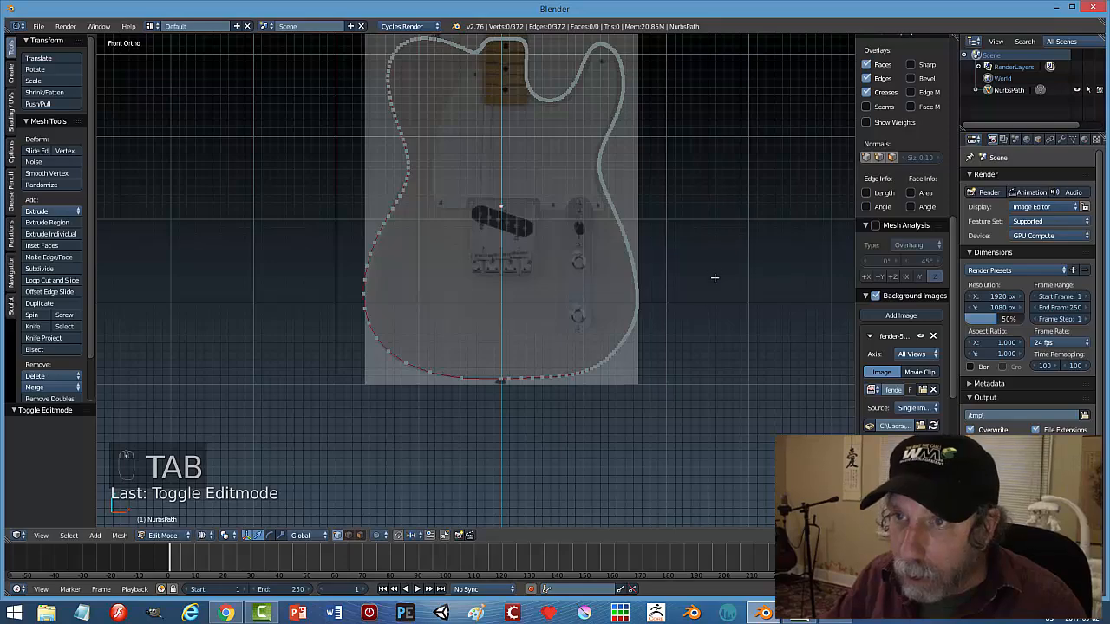
Examine the outline's vertices against the reference image around the upper left shoulder, strap button and neck joint.
scroll(718, 385, up, 5)
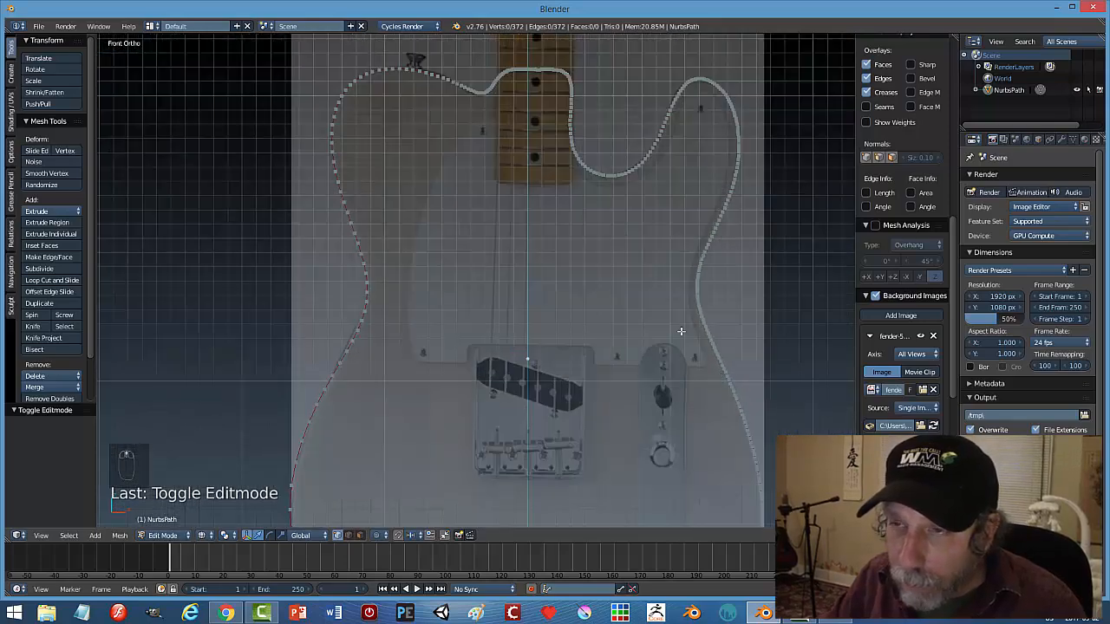
scroll(680, 332, up, 2)
shift+middle_drag(543, 232, 614, 495)
scroll(616, 378, up, 3)
shift+middle_drag(642, 342, 578, 401)
scroll(599, 393, up, 3)
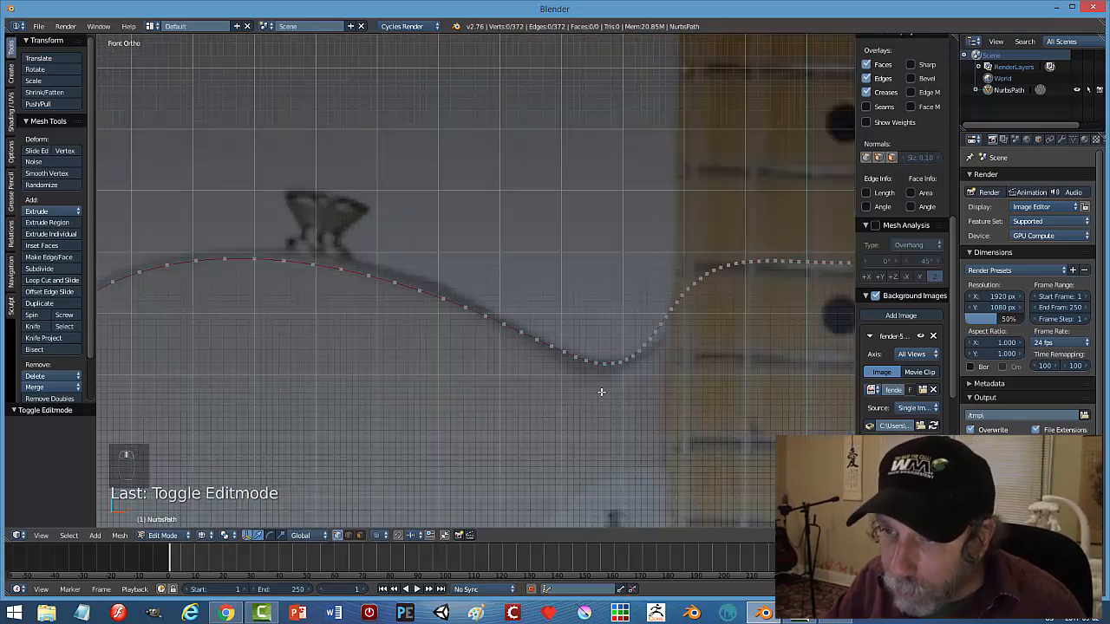
shift+middle_drag(681, 388, 583, 326)
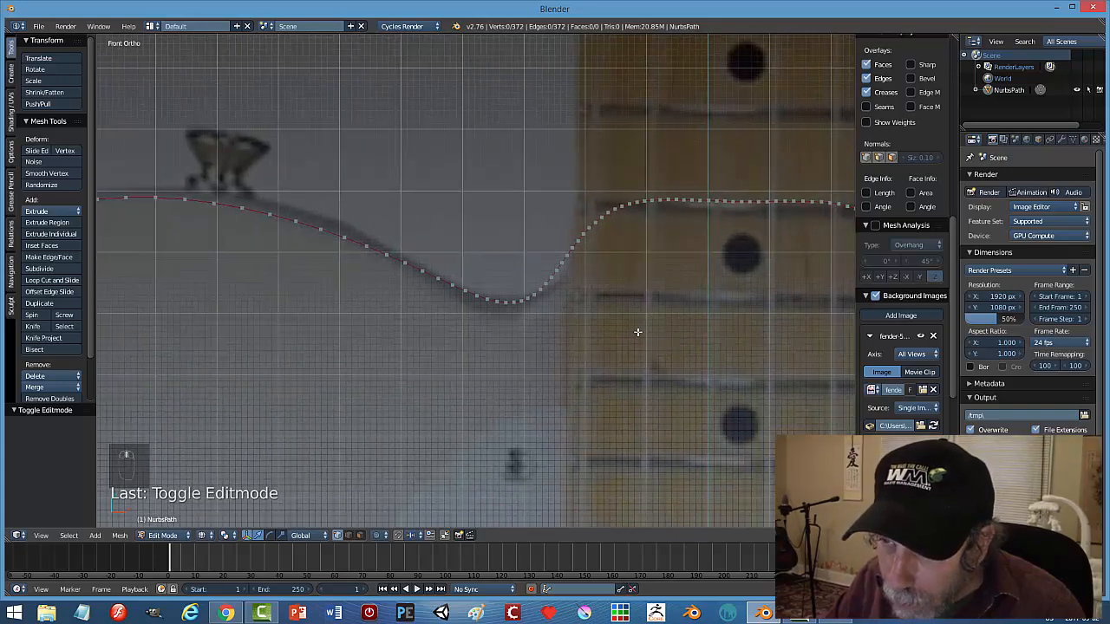
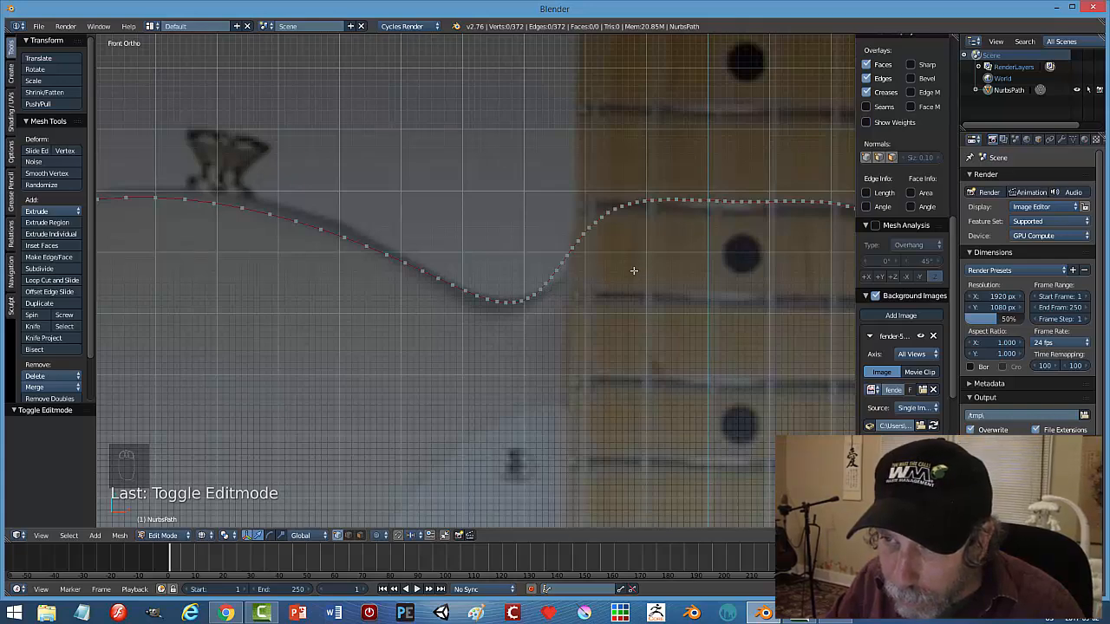
scroll(634, 271, down, 5)
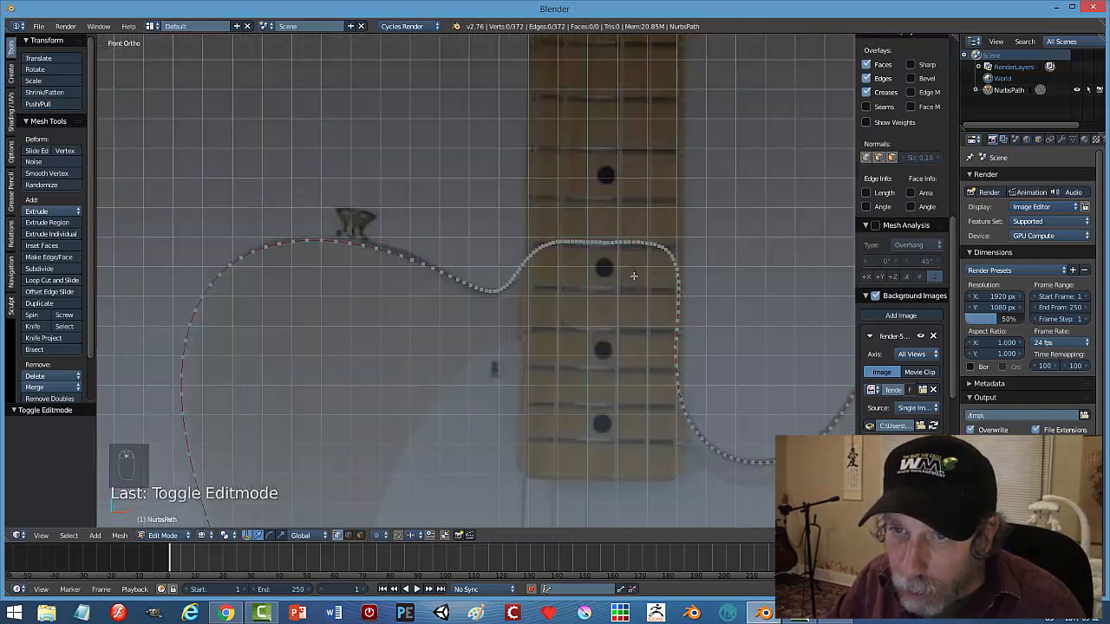
scroll(635, 287, up, 2)
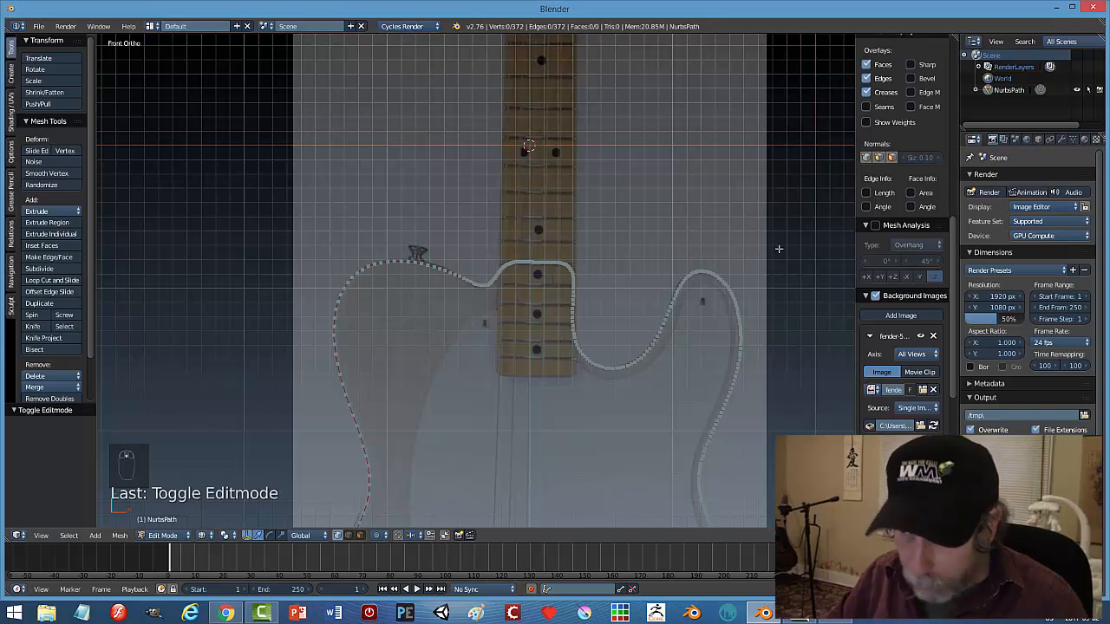
Hide the properties sidebar and select all outline vertices to inspect the whole contour.
key(n)
shift+middle_drag(828, 336, 786, 179)
key(a)
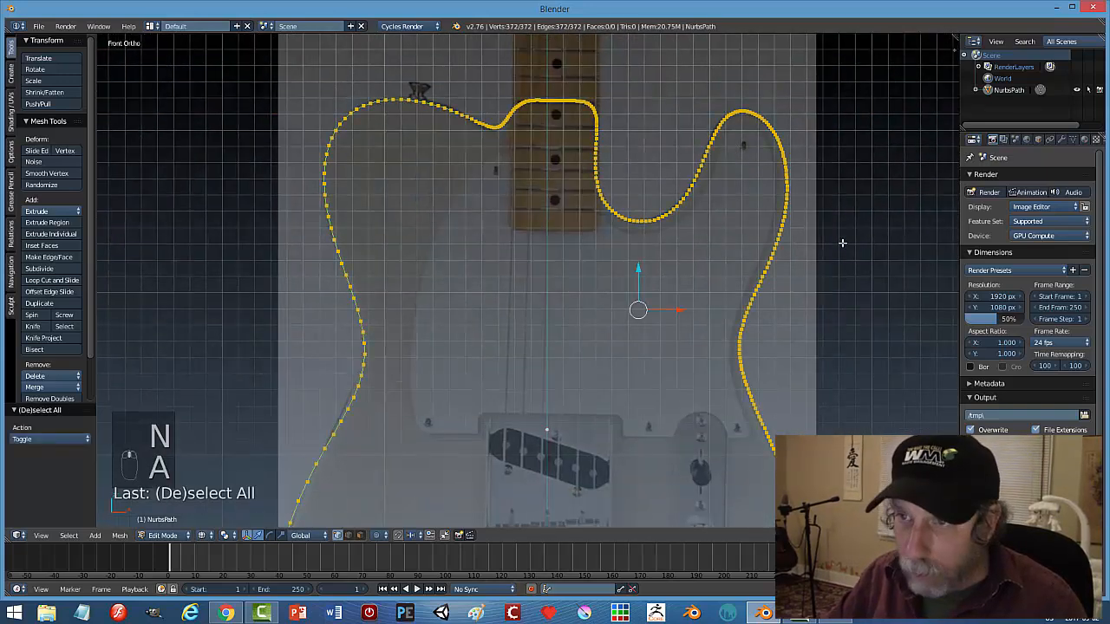
scroll(808, 329, down, 4)
shift+middle_drag(742, 366, 723, 241)
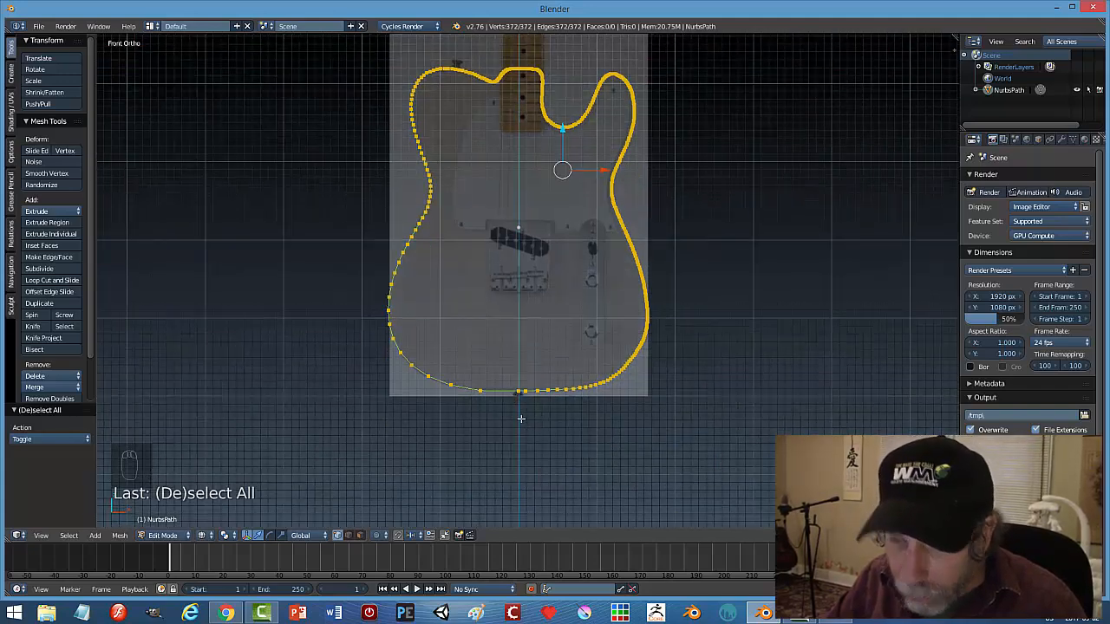
Deselect everything and move only the bottom-center vertex about 0.130 units left and 0.001 up along the bottom edge.
key(a)
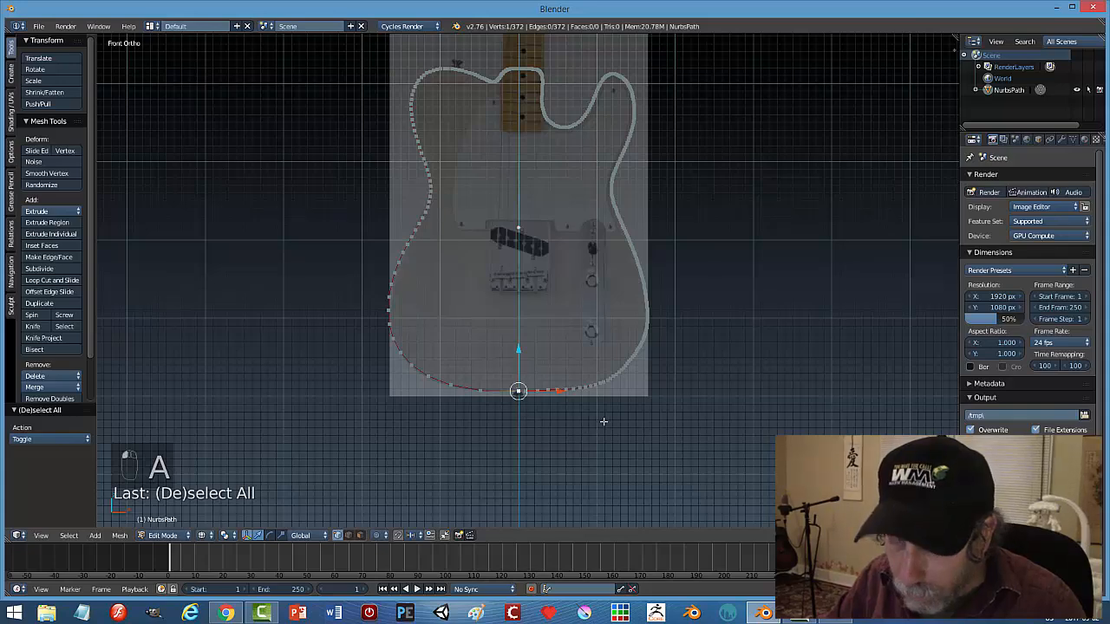
key(KP_Decimal)
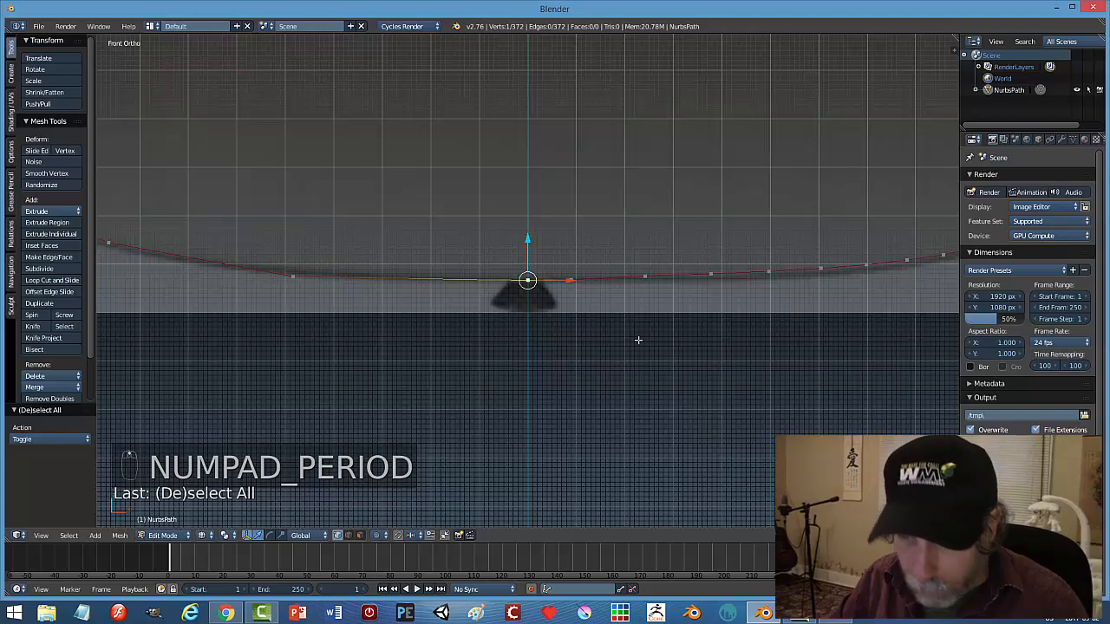
key(g)
click(575, 339)
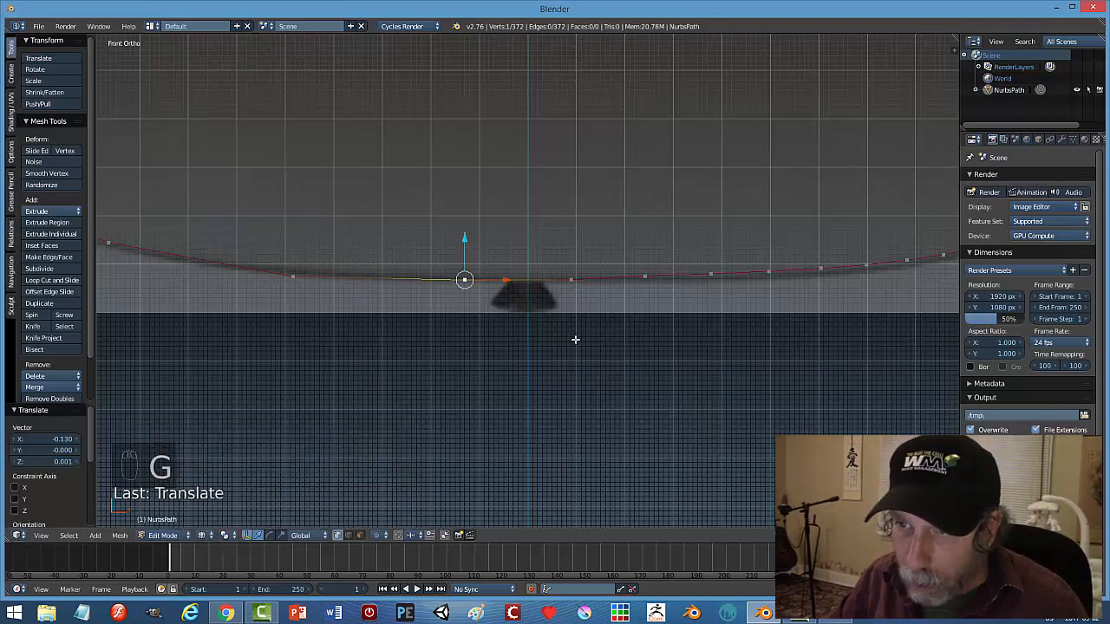
Select every vertex of the body outline and fill the closed contour with a single face.
scroll(599, 343, down, 3)
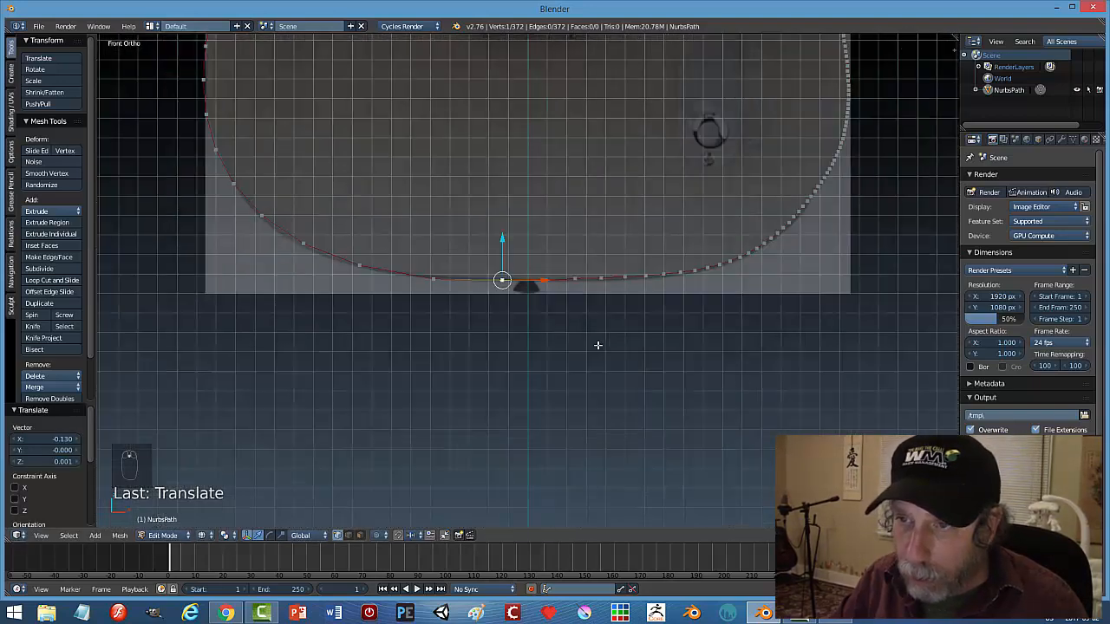
key(a)
key(a)
key(a)
scroll(621, 367, down, 6)
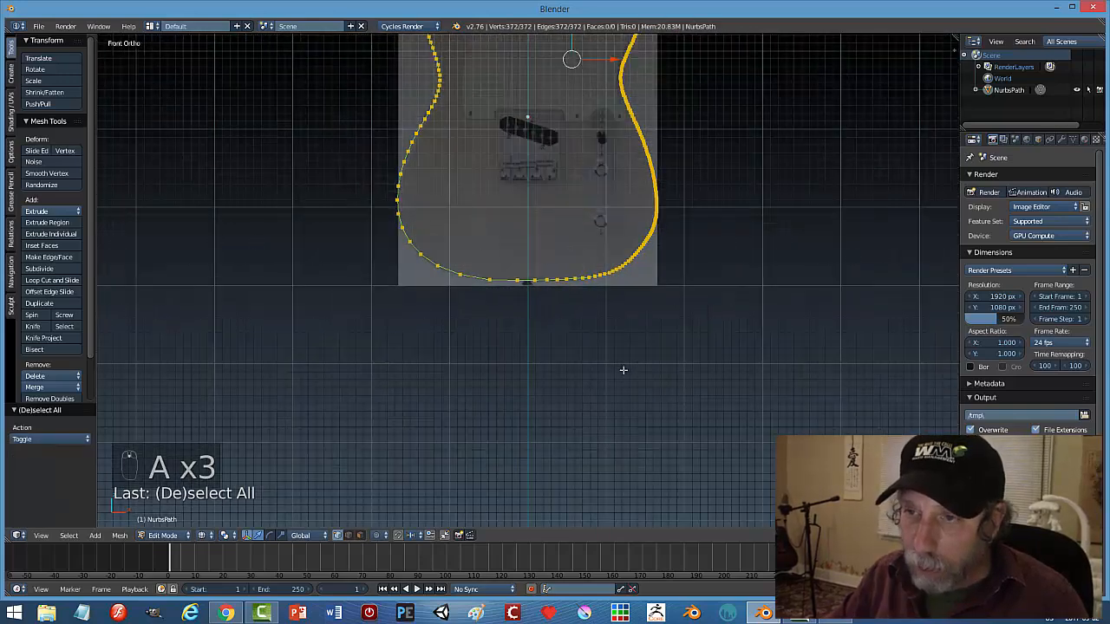
key(f)
Extrude the filled body face about 0.377 units in the negative Y direction to give the guitar body thickness.
middle_drag(754, 384, 681, 322)
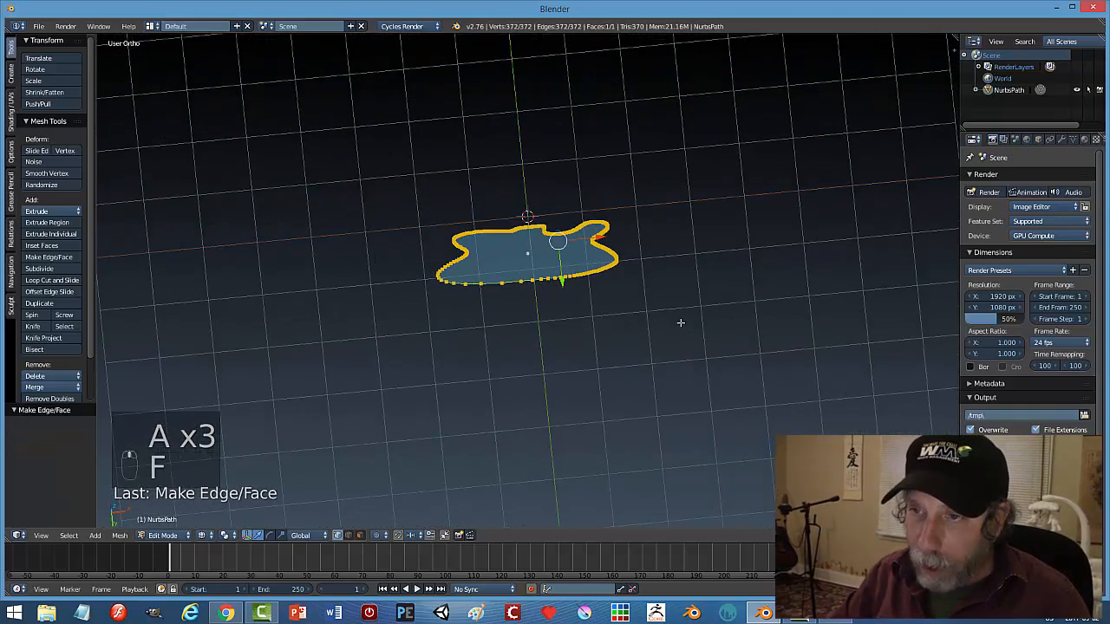
key(e)
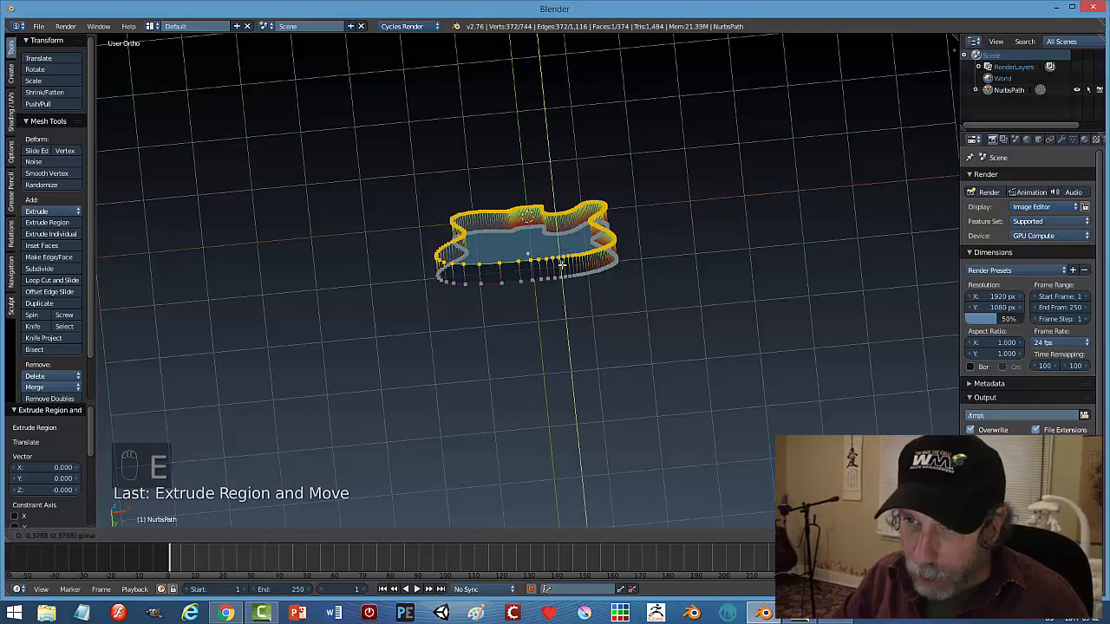
click(562, 266)
mouse_move(765, 280)
middle_down()
mouse_move(639, 334)
mouse_move(762, 321)
mouse_move(767, 297)
middle_up()
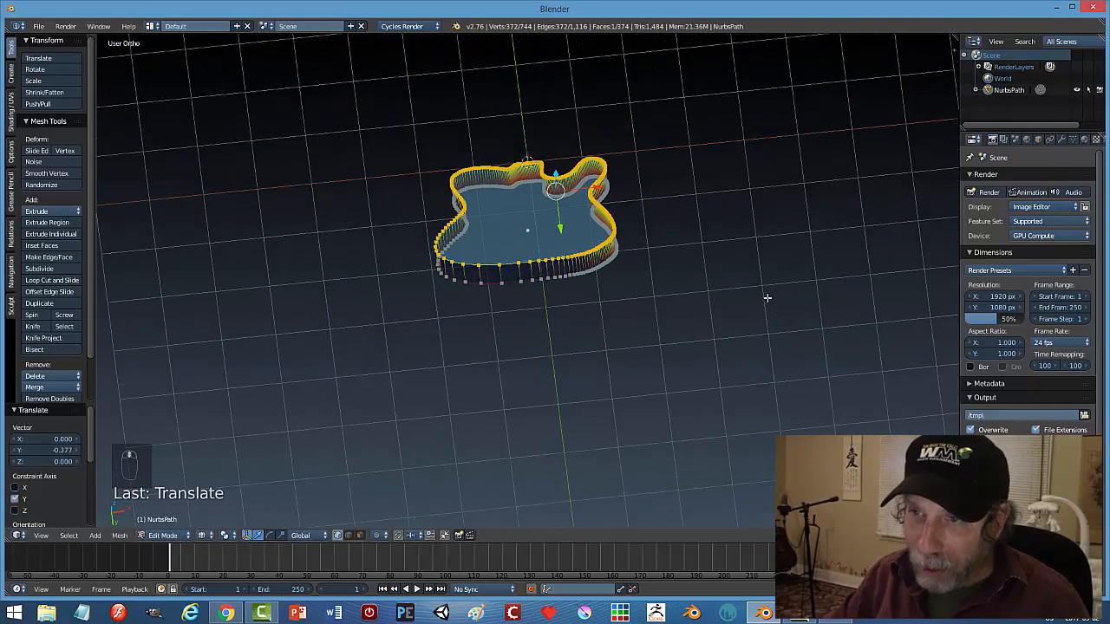
Select the whole extruded body mesh, recalculate its normals, and deselect everything.
key(a)
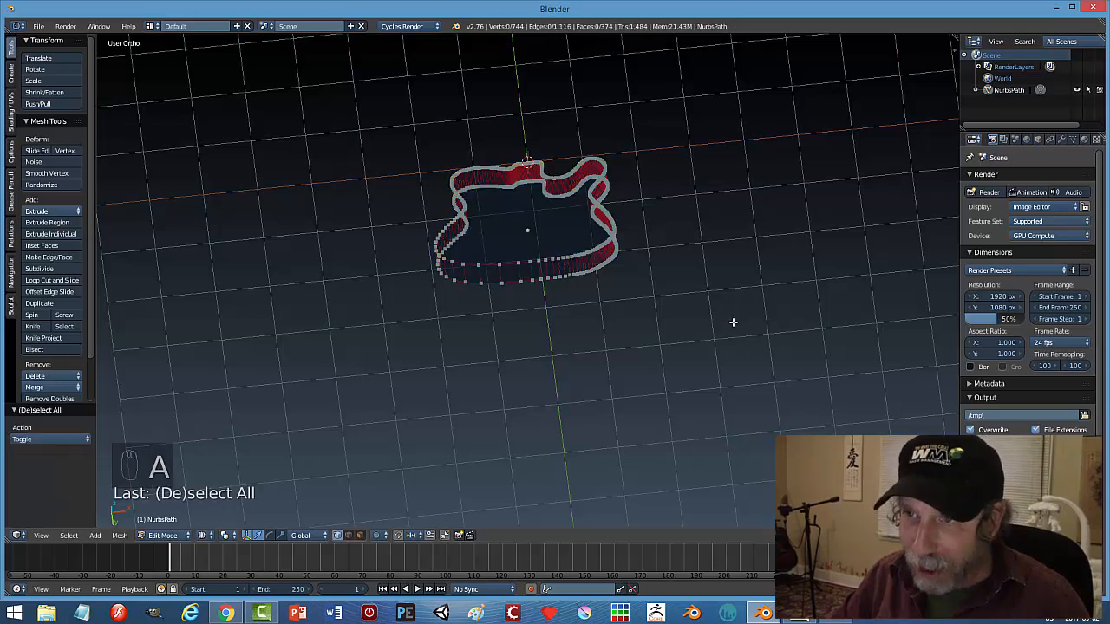
key(a)
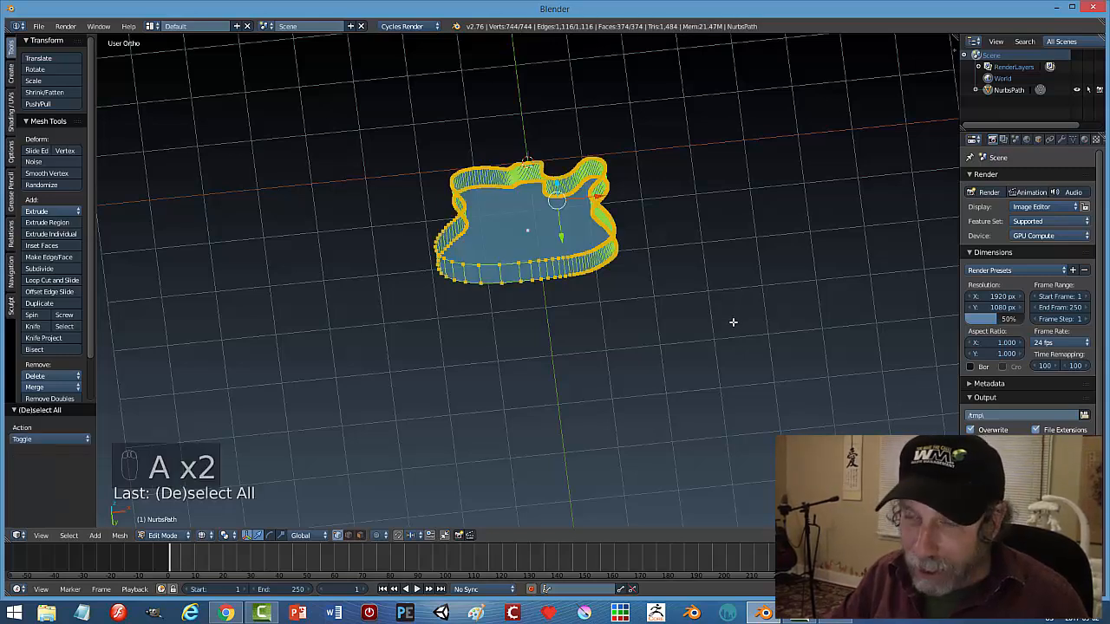
click(123, 538)
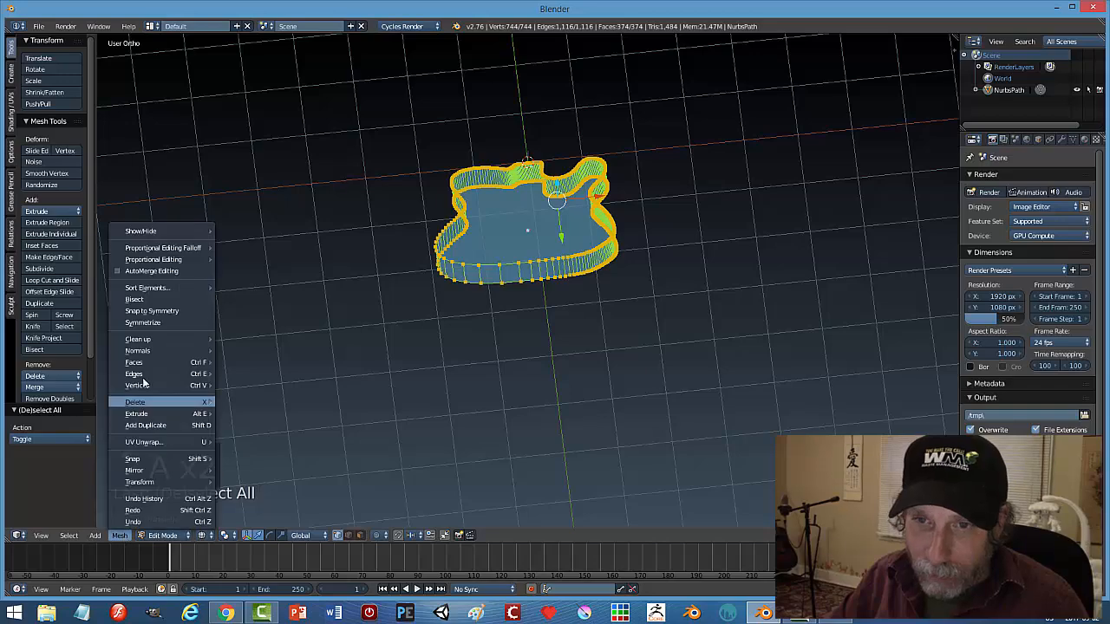
mouse_move(143, 353)
click(258, 353)
key(a)
Return to Object Mode and display the extruded body with solid shading.
key(Tab)
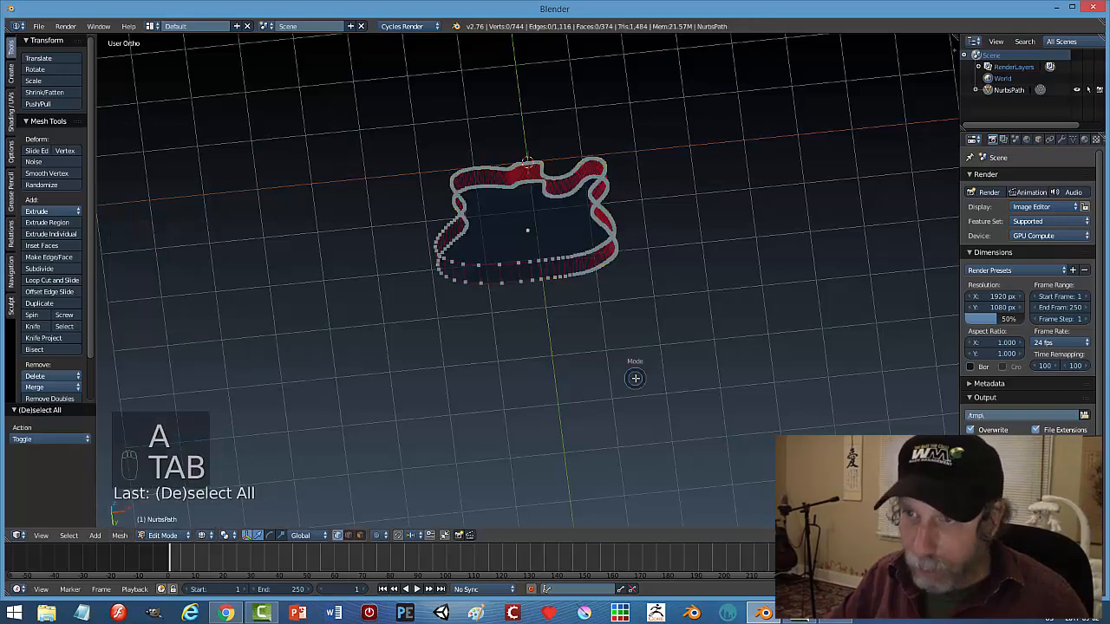
middle_drag(627, 375, 623, 361)
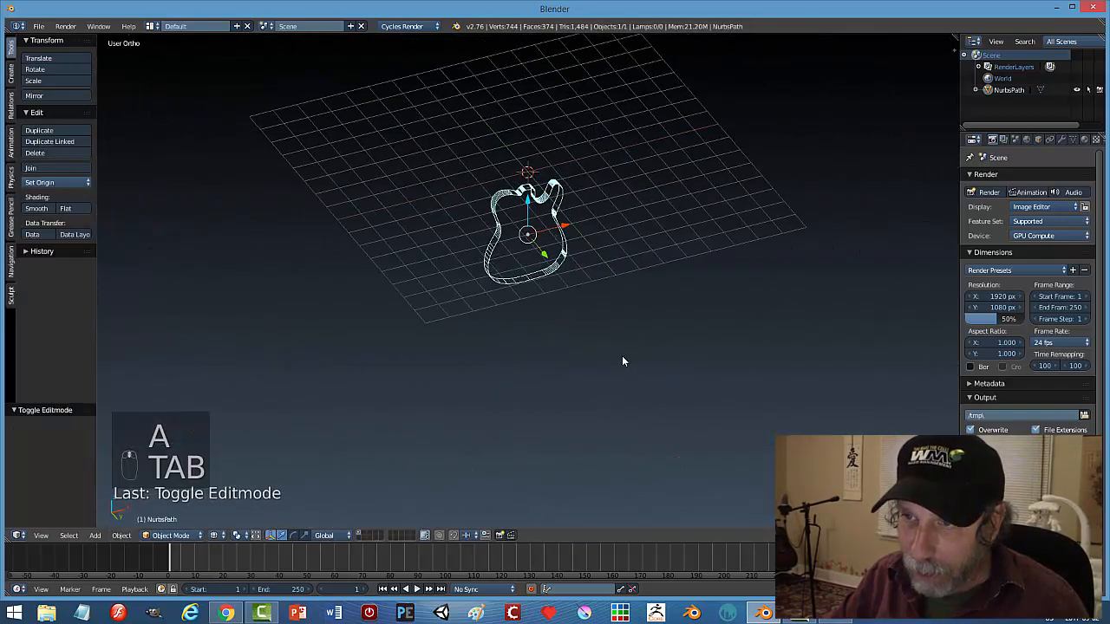
key(KP_1)
scroll(627, 356, up, 5)
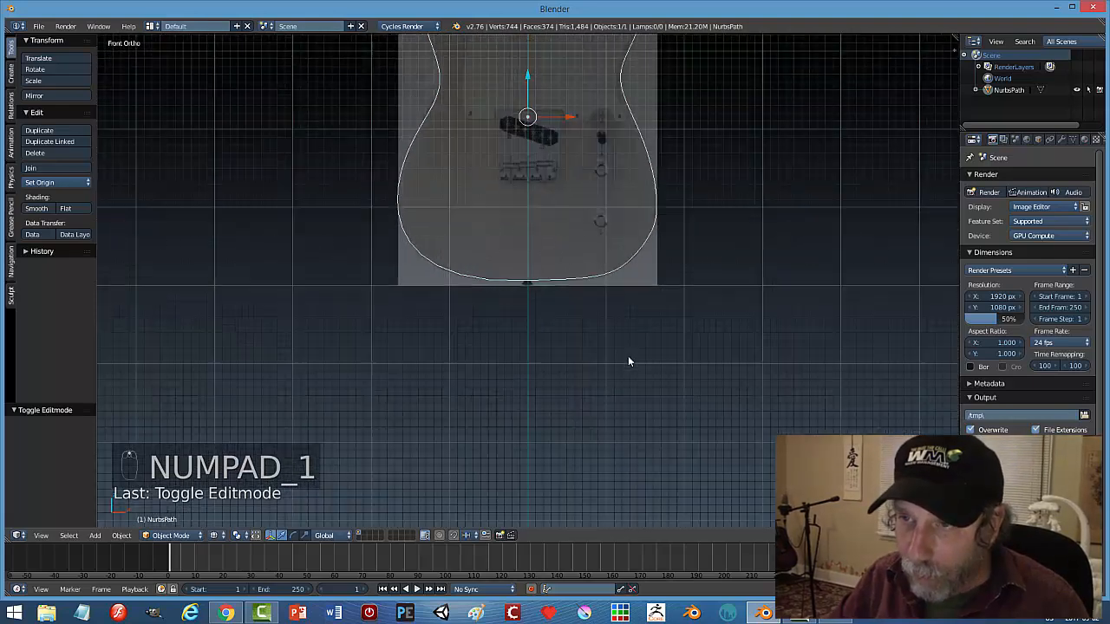
middle_drag(596, 345, 602, 269)
key(z)
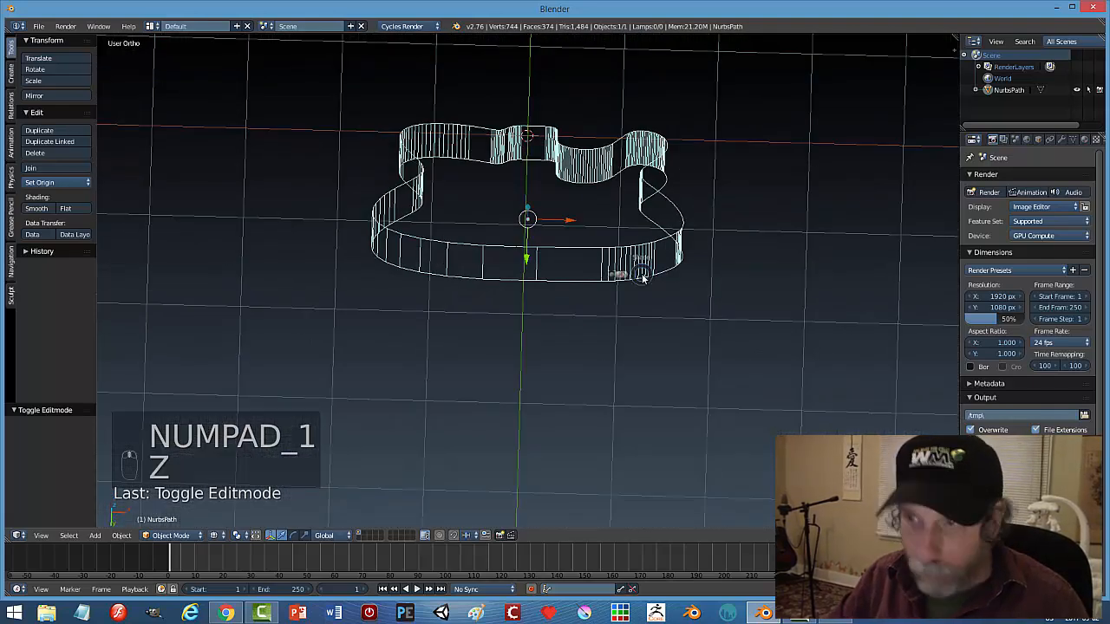
click(642, 341)
scroll(683, 272, down, 3)
mouse_move(683, 272)
middle_down()
mouse_move(609, 352)
mouse_move(532, 324)
mouse_move(502, 339)
mouse_move(715, 323)
middle_up()
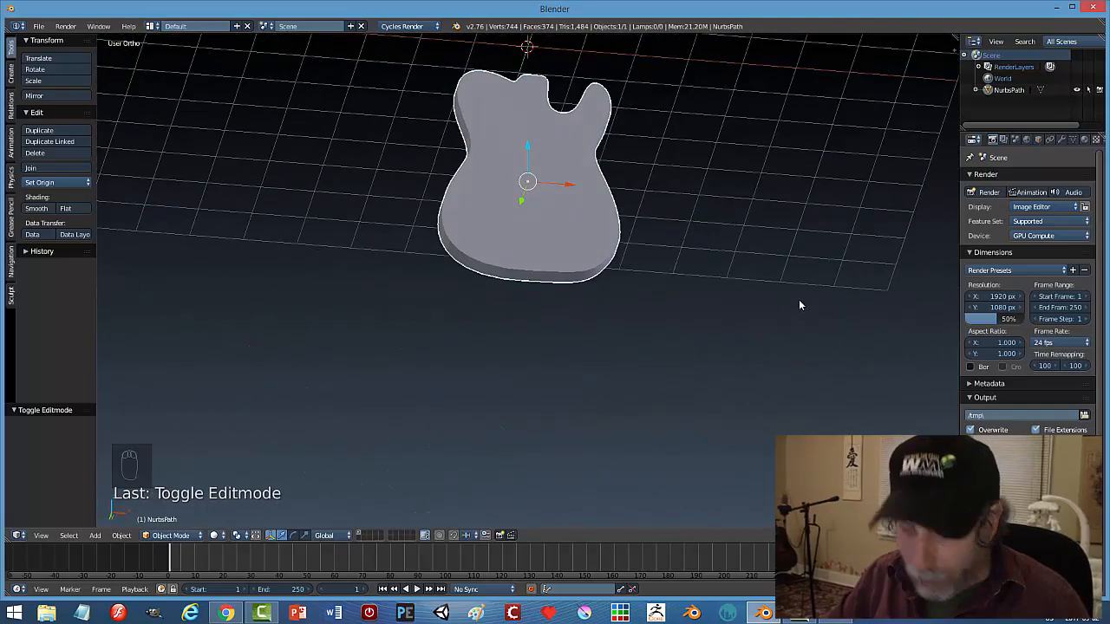
Enable Matcap shading with the beige, brown-edged material and Ambient Occlusion, and hide the properties sidebar again.
key(n)
click(866, 220)
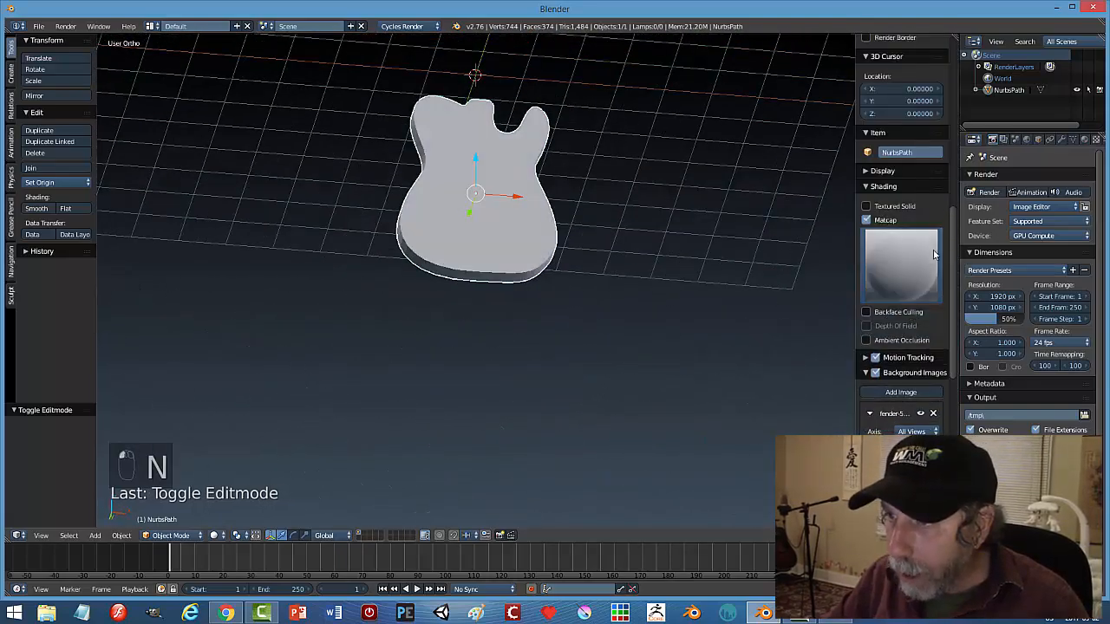
click(899, 263)
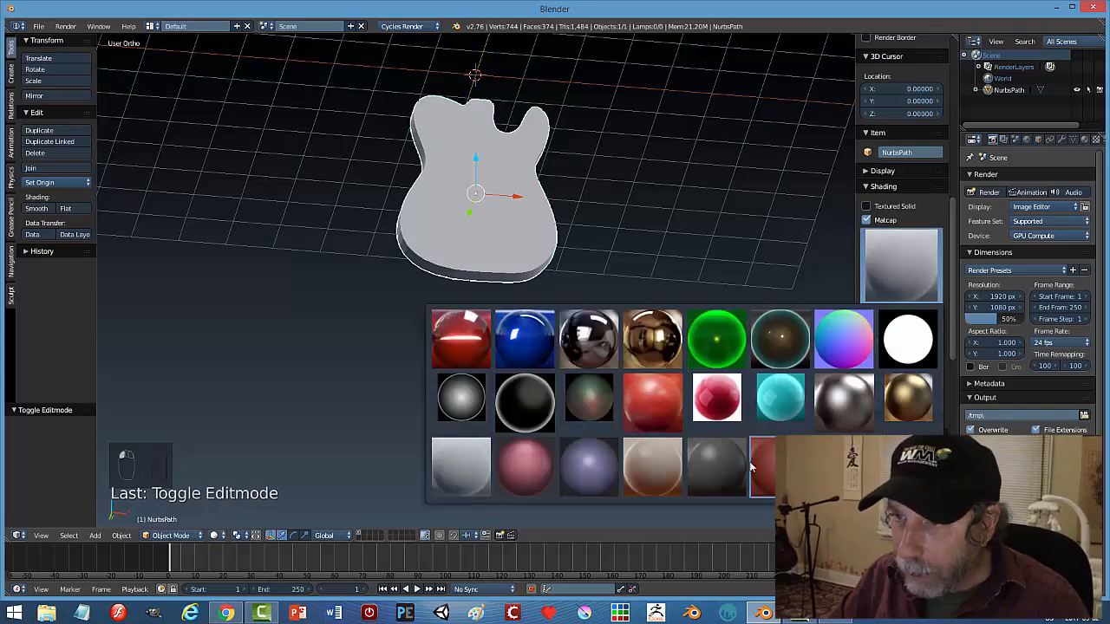
click(751, 466)
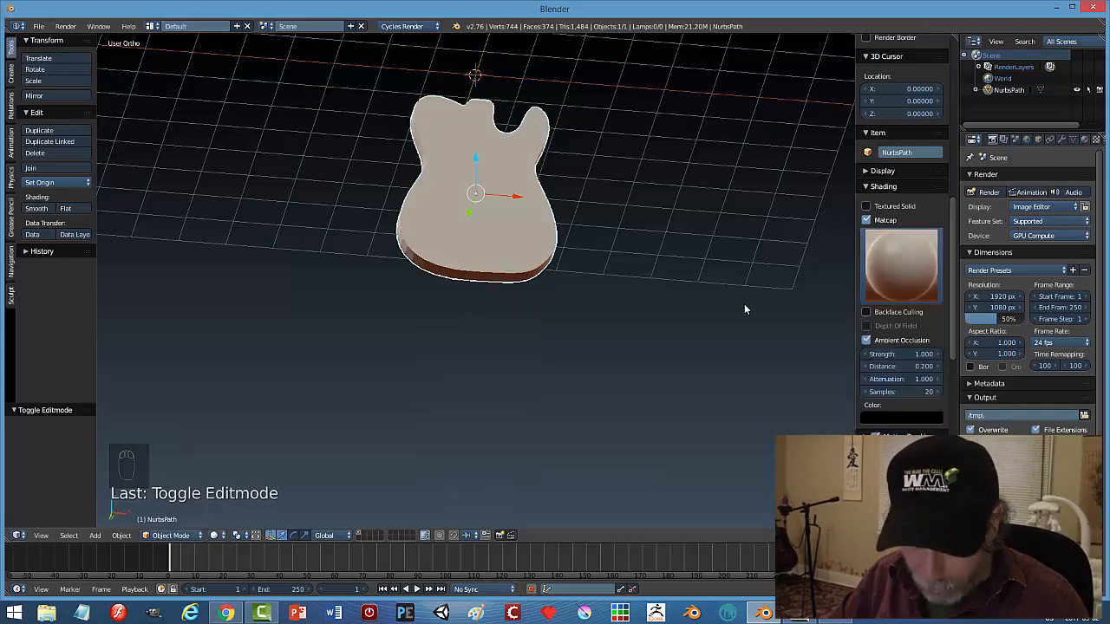
key(n)
middle_drag(676, 290, 629, 329)
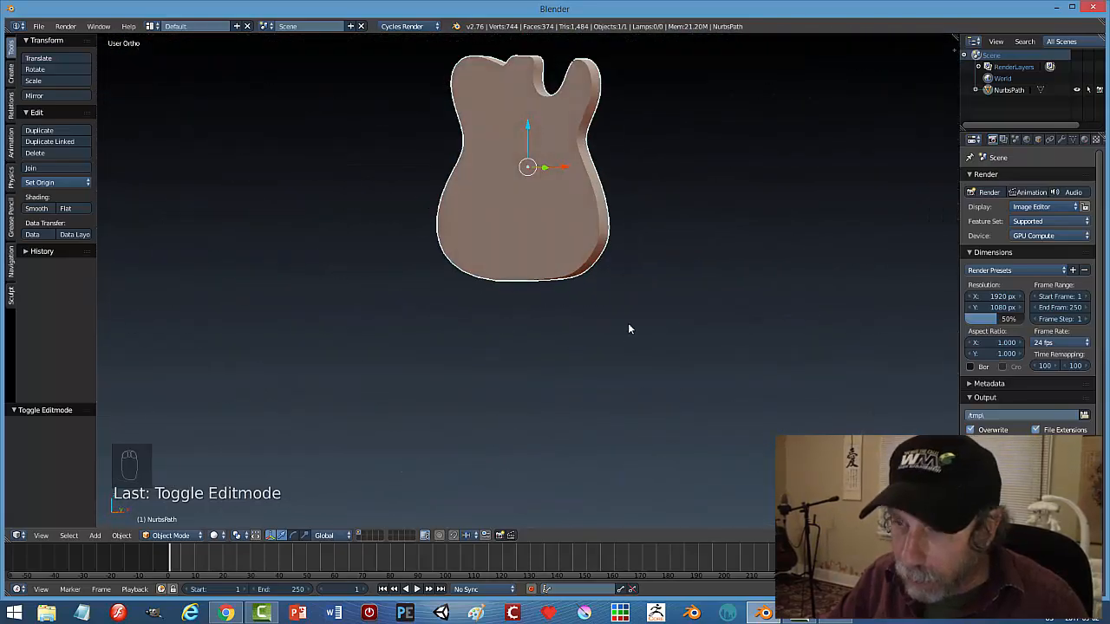
key(KP_1)
scroll(628, 327, up, 4)
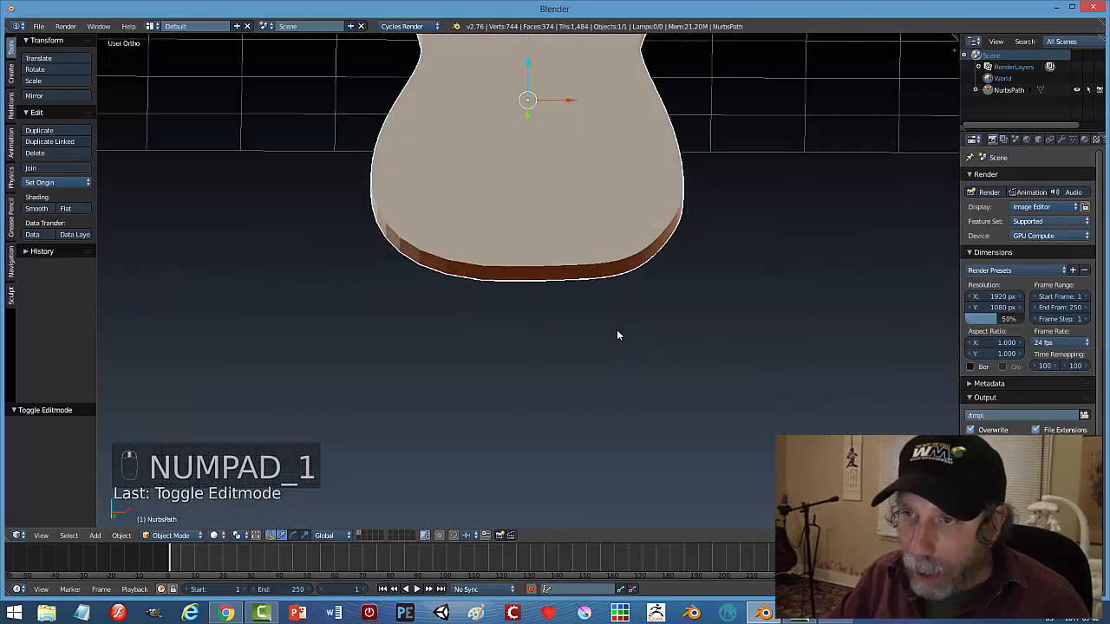
scroll(617, 335, down, 3)
middle_drag(616, 315, 561, 113)
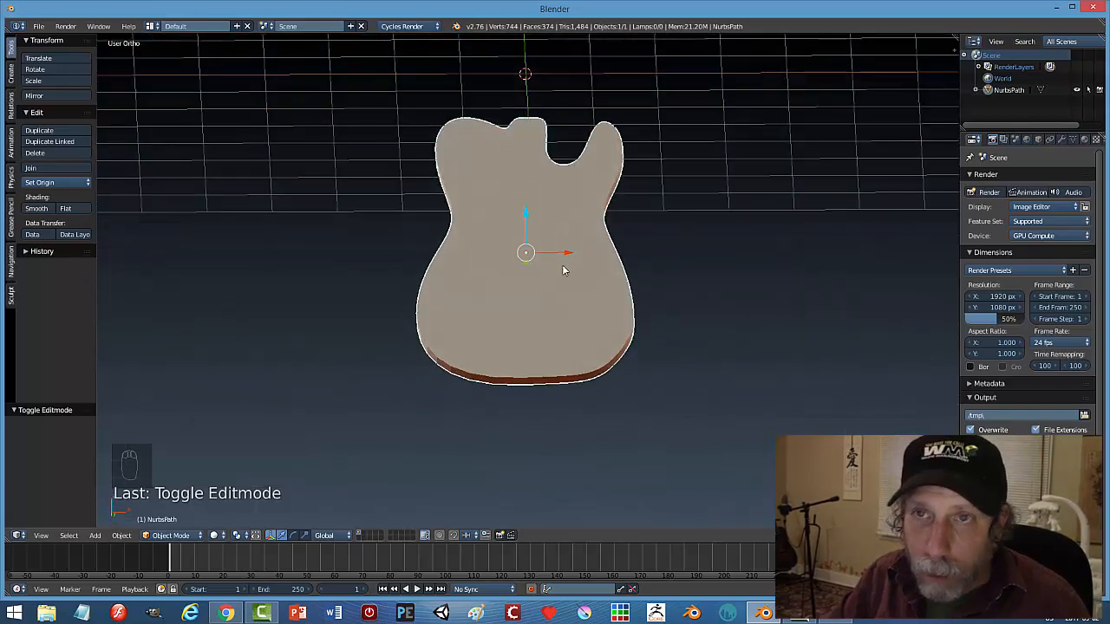
key(Tab)
click(674, 317)
middle_drag(676, 349, 670, 315)
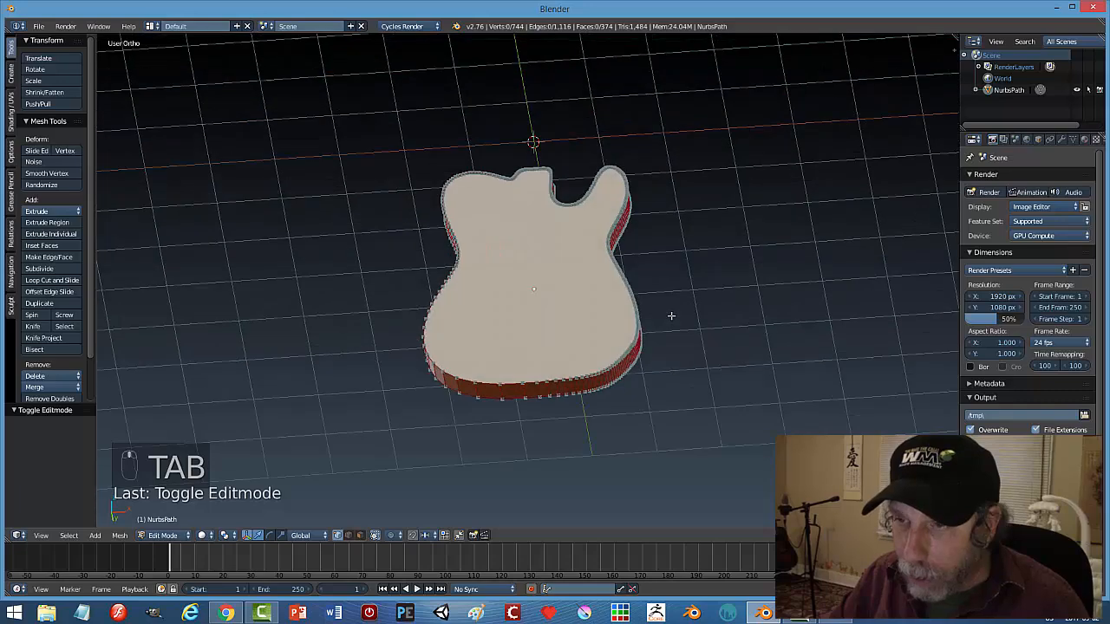
key(ctrl+Tab)
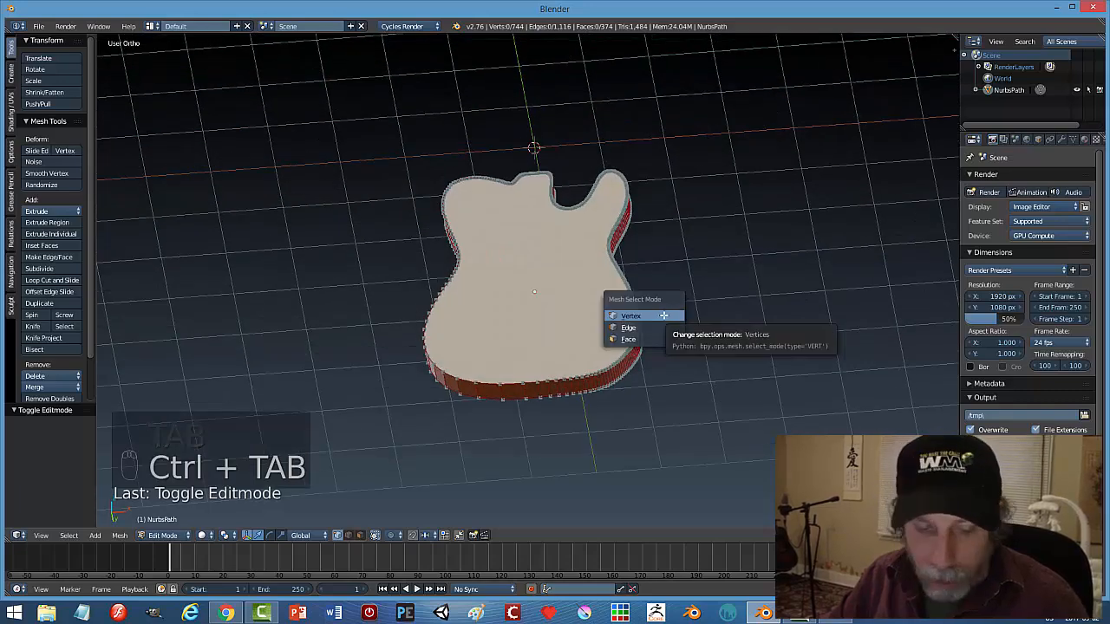
key(Tab)
click(572, 316)
Apply the guitar body's rotation and scale.
scroll(656, 321, down, 2)
middle_drag(656, 321, 345, 492)
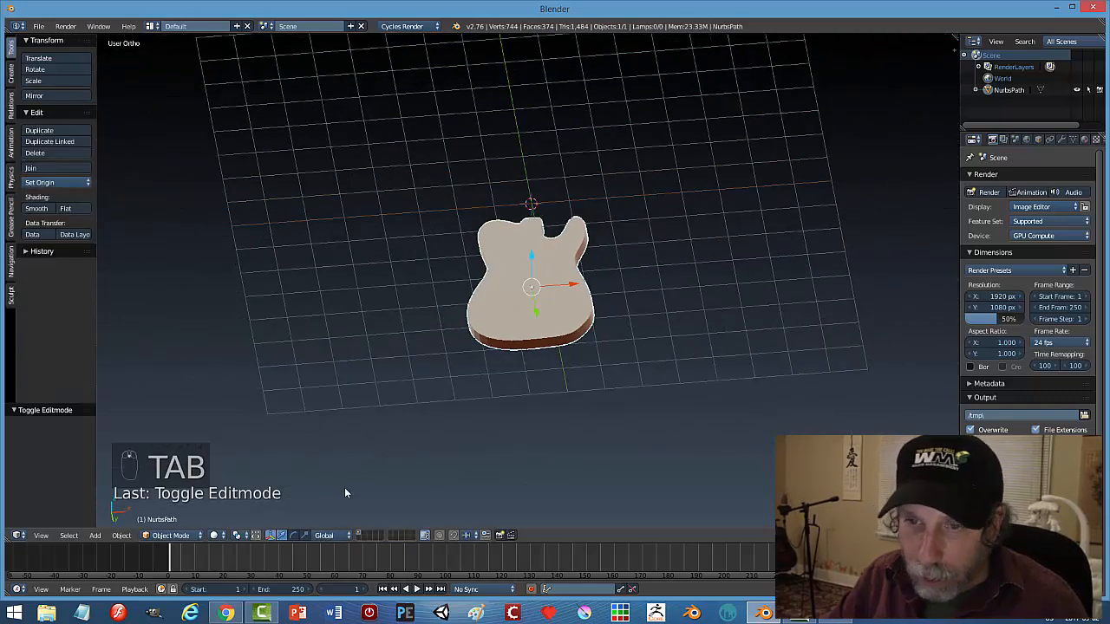
click(121, 535)
mouse_move(139, 447)
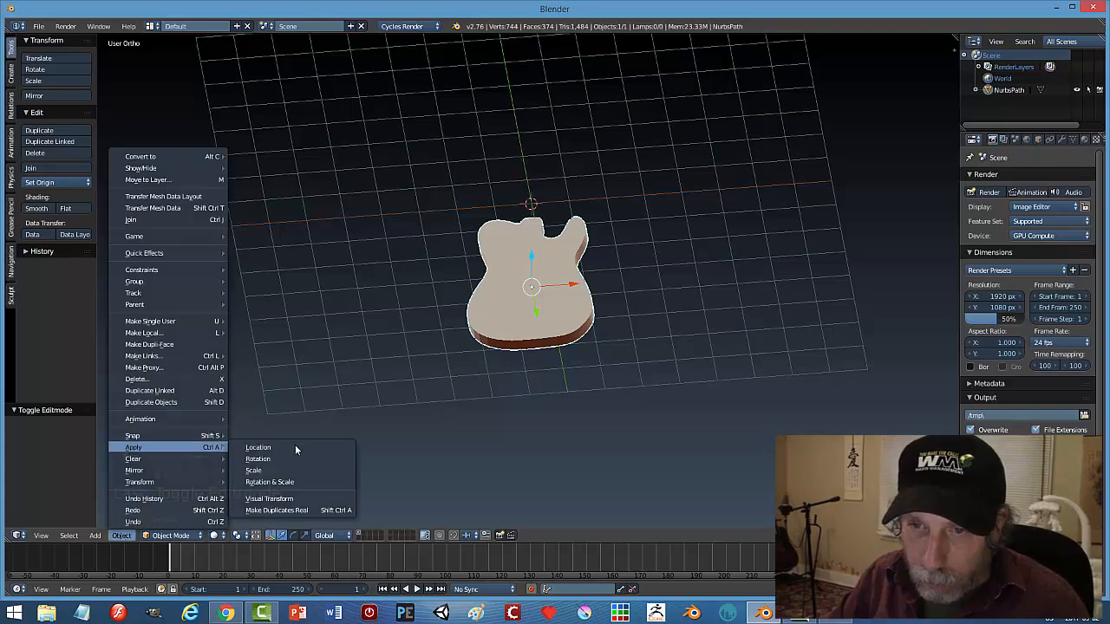
click(297, 482)
Enter Edit Mode with edge selection and select the complete front and back rim edge loops of the body.
key(Tab)
click(785, 335)
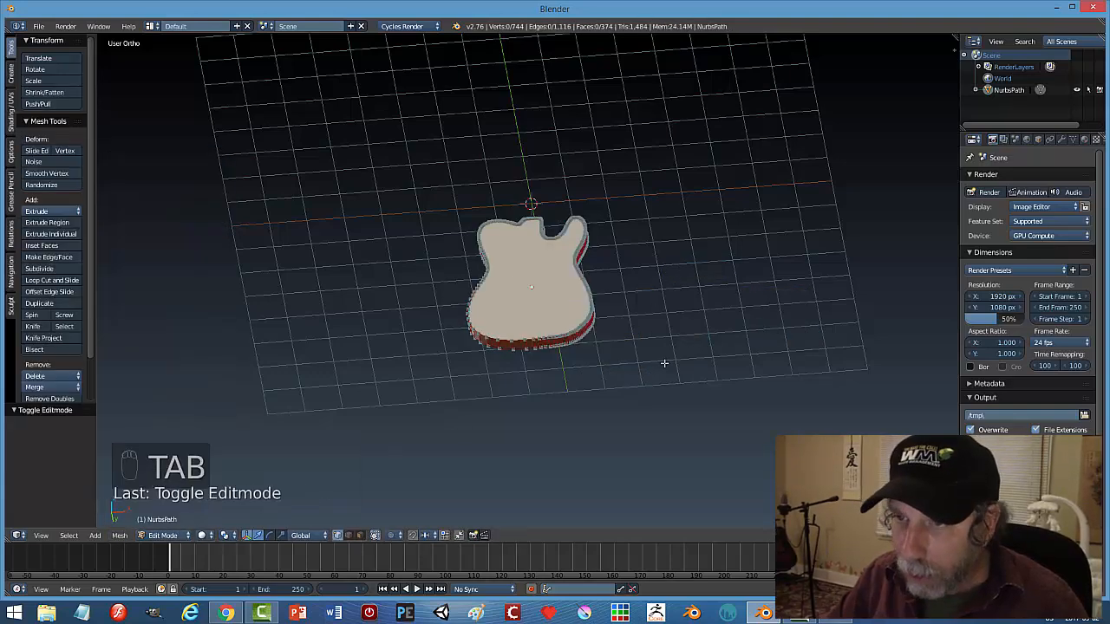
key(ctrl+Tab)
click(626, 376)
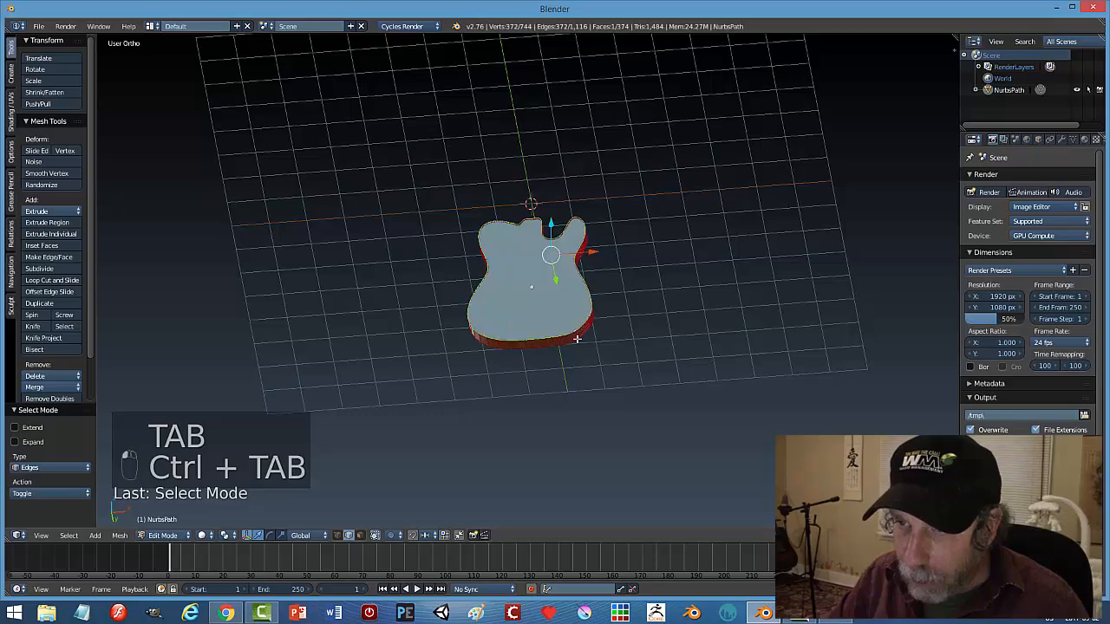
scroll(706, 377, up, 5)
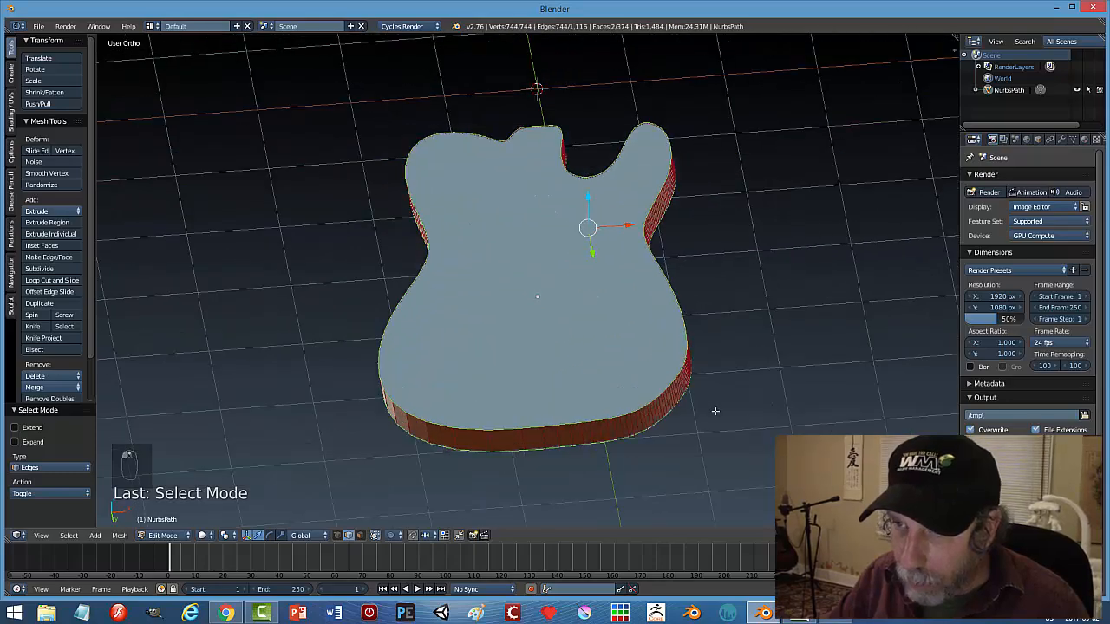
mouse_move(716, 404)
middle_down()
mouse_move(703, 401)
mouse_move(716, 359)
mouse_move(751, 376)
mouse_move(727, 392)
middle_up()
Bevel both rim edge loops with 4 segments and an offset of about 0.026, deselect everything, and return to Object Mode.
key(ctrl+b)
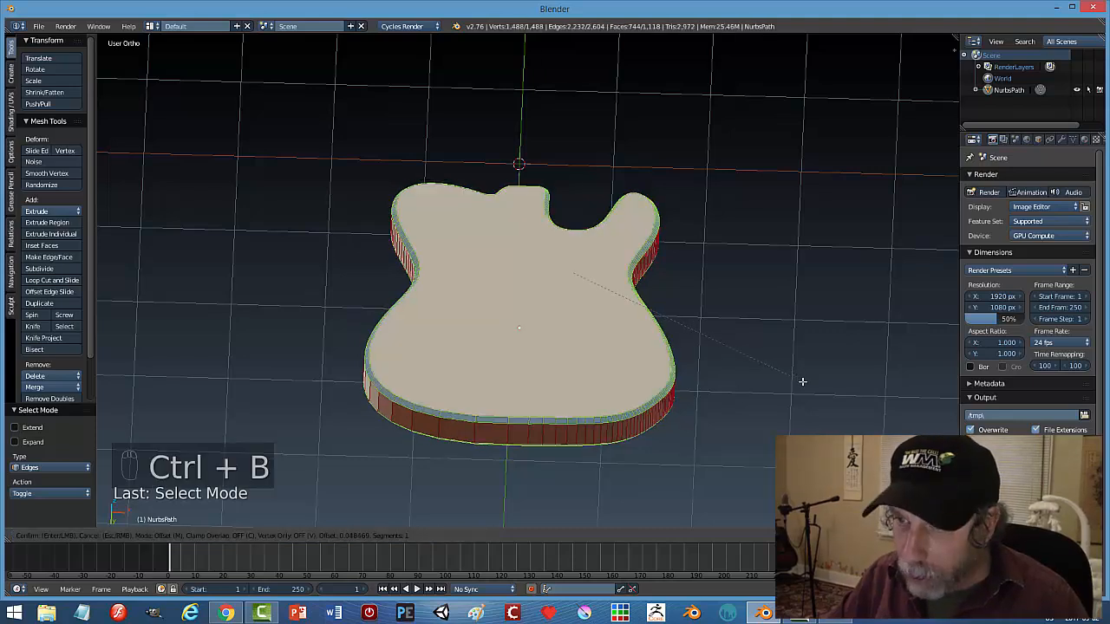
scroll(801, 383, up, 3)
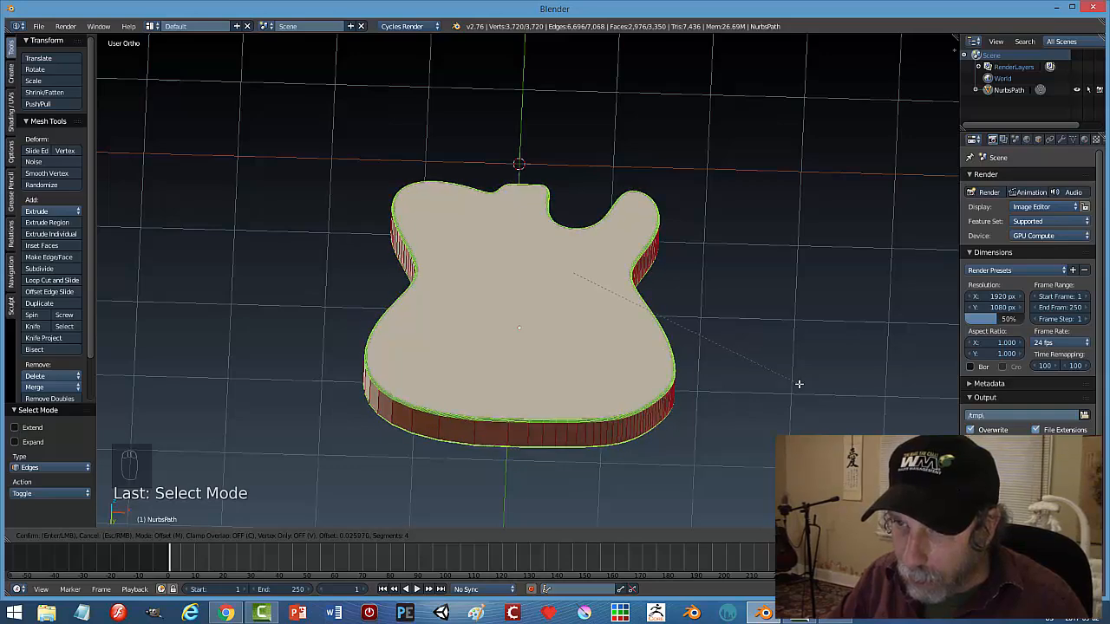
click(798, 383)
key(a)
key(Tab)
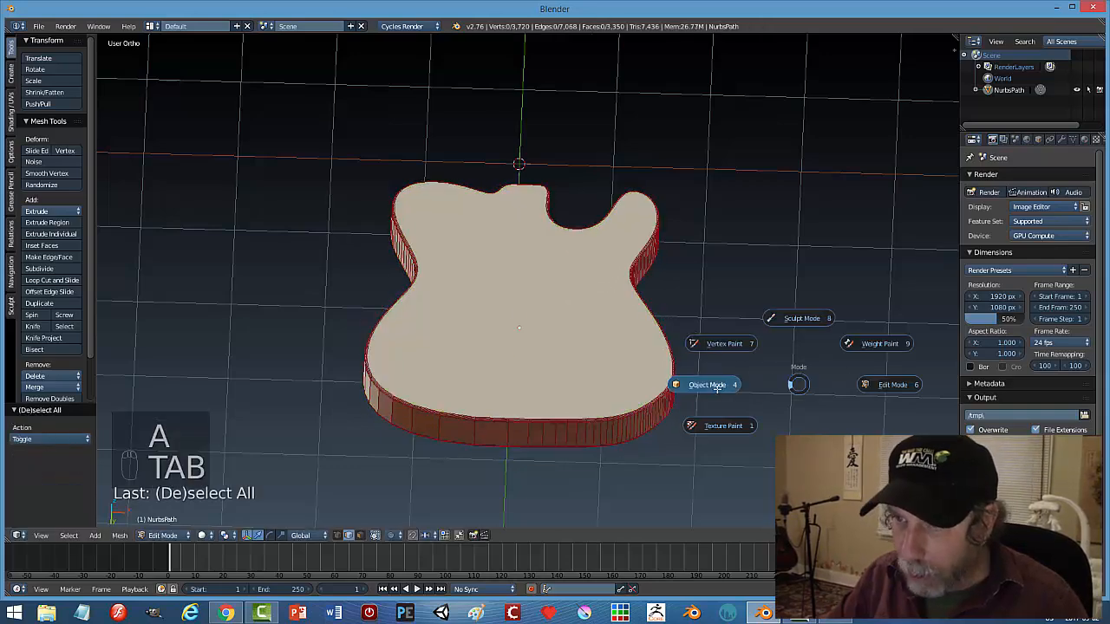
click(718, 386)
Apply smooth shading to the guitar body and inspect its faces and rounded rims up close.
scroll(779, 359, down, 2)
mouse_move(781, 360)
middle_down()
mouse_move(666, 385)
mouse_move(698, 470)
mouse_move(824, 378)
mouse_move(867, 368)
mouse_move(797, 372)
middle_up()
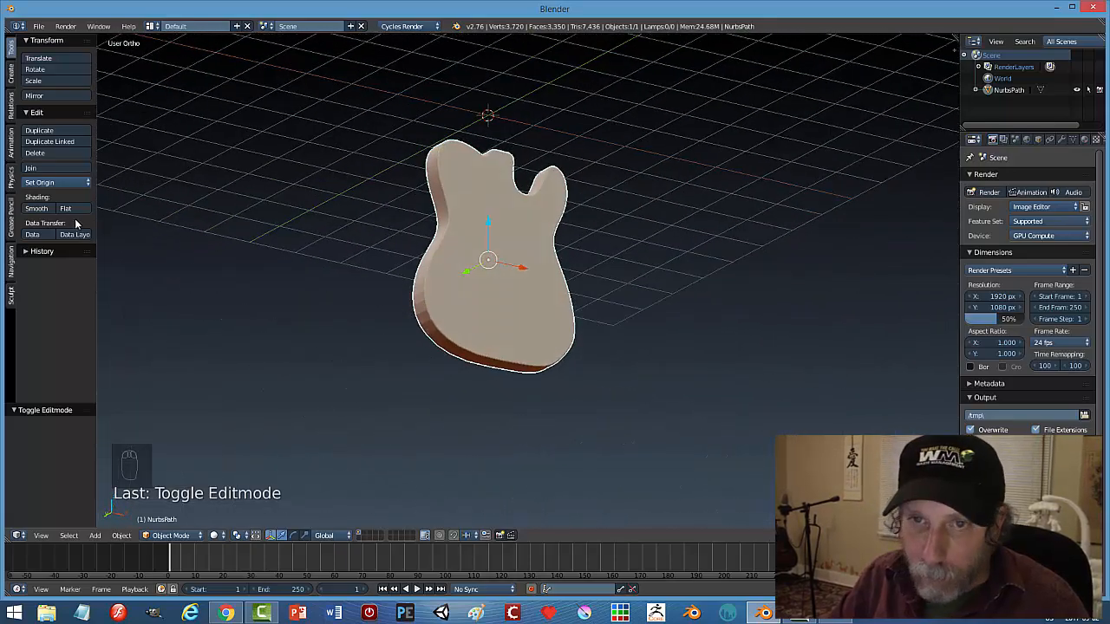
click(39, 209)
middle_drag(634, 300, 615, 247)
scroll(579, 314, up, 5)
scroll(579, 314, down, 3)
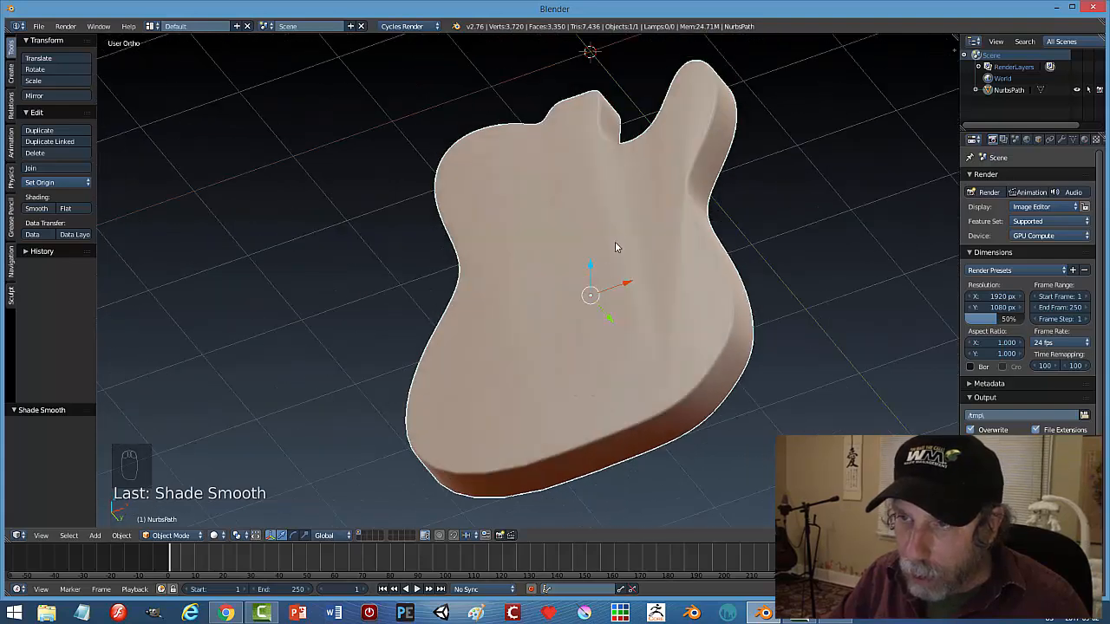
Turn on Auto Smooth for the body mesh's normals and set its angle to 12°.
click(1073, 140)
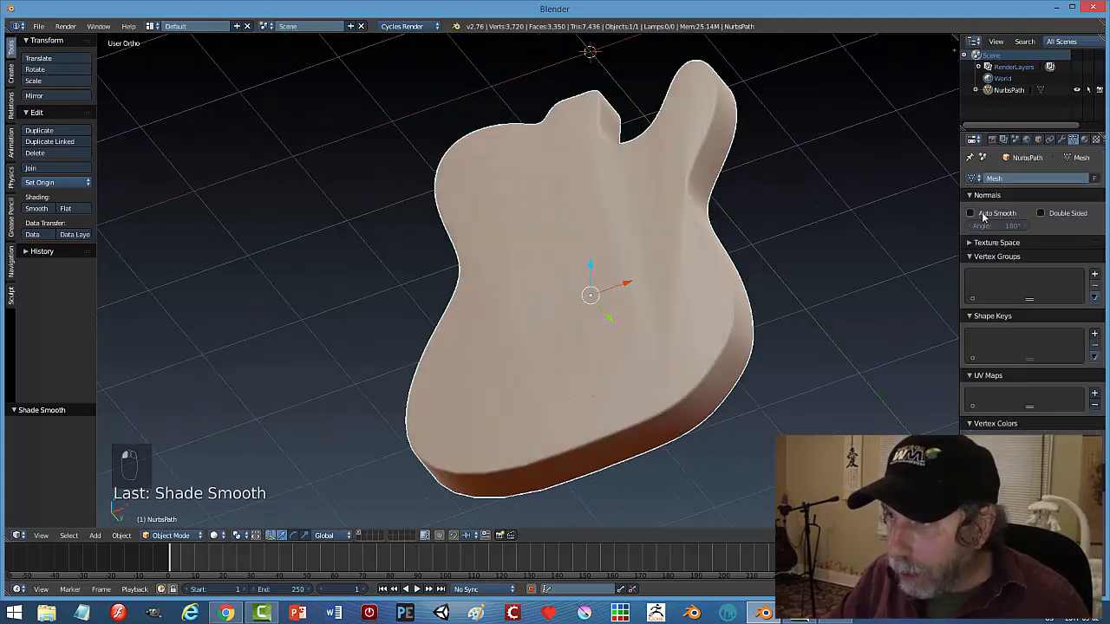
click(971, 214)
text(3)
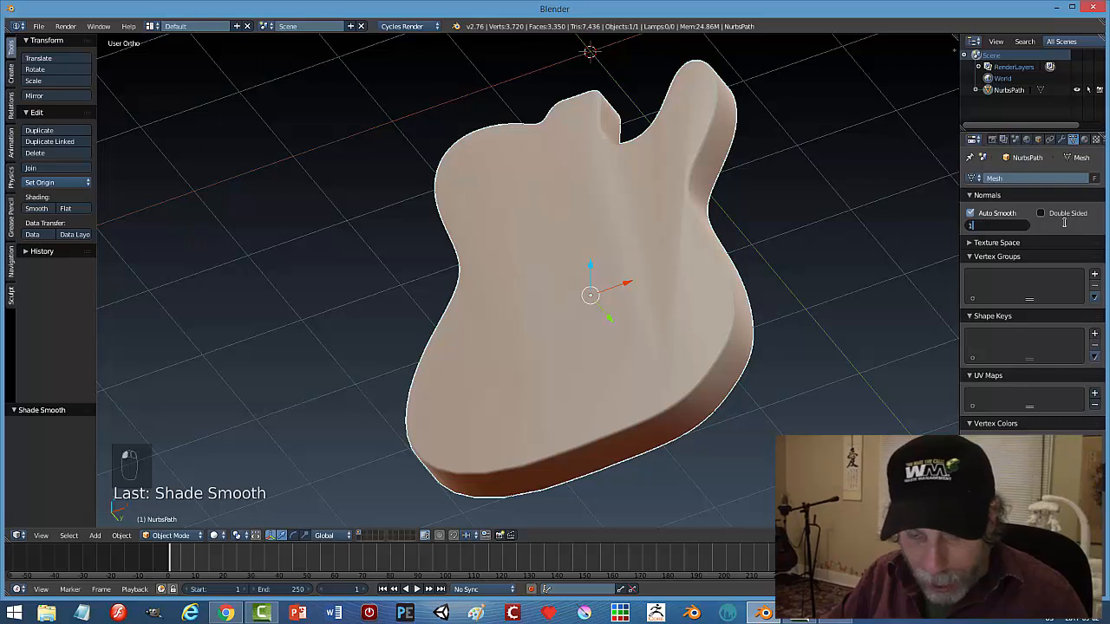
key(Return)
click(995, 227)
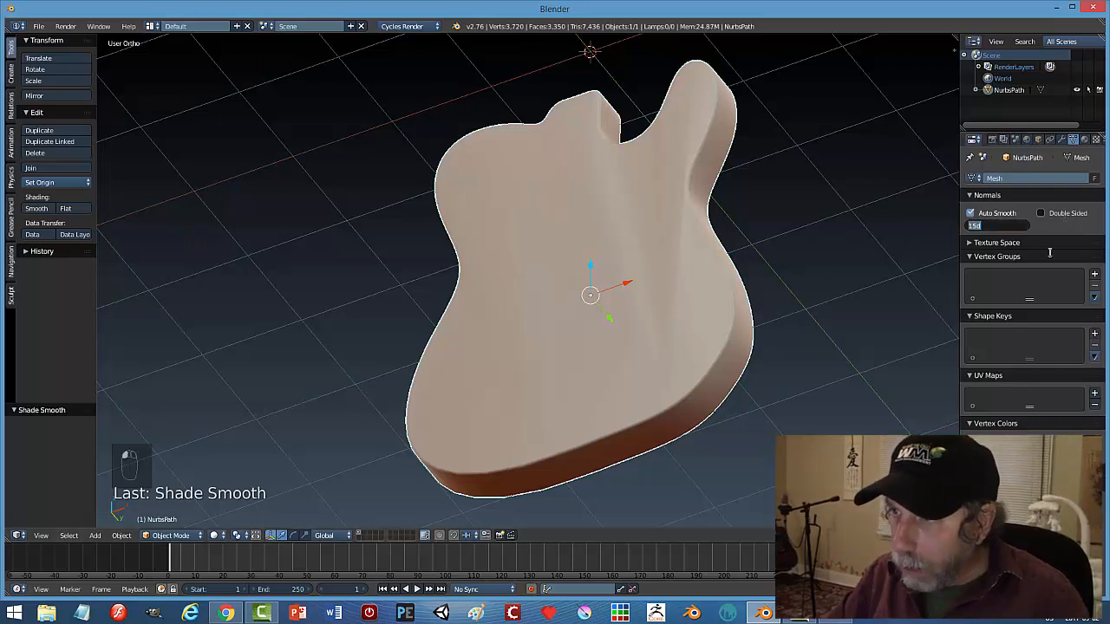
key(Return)
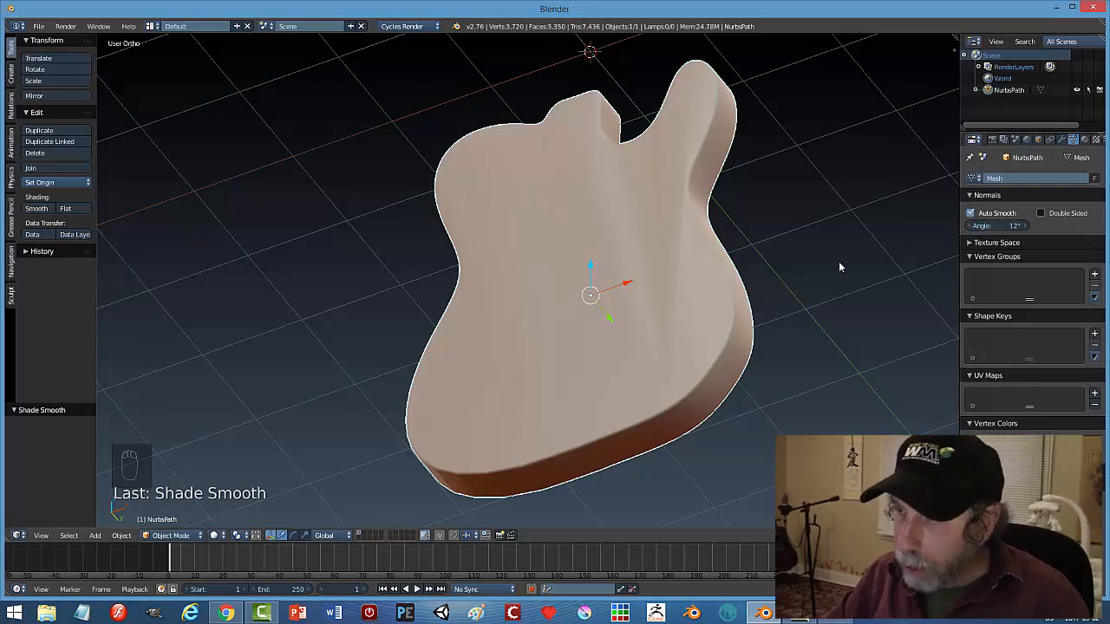
Set the Auto Smooth angle to 10° and check the shading on the body's face and sides.
click(997, 227)
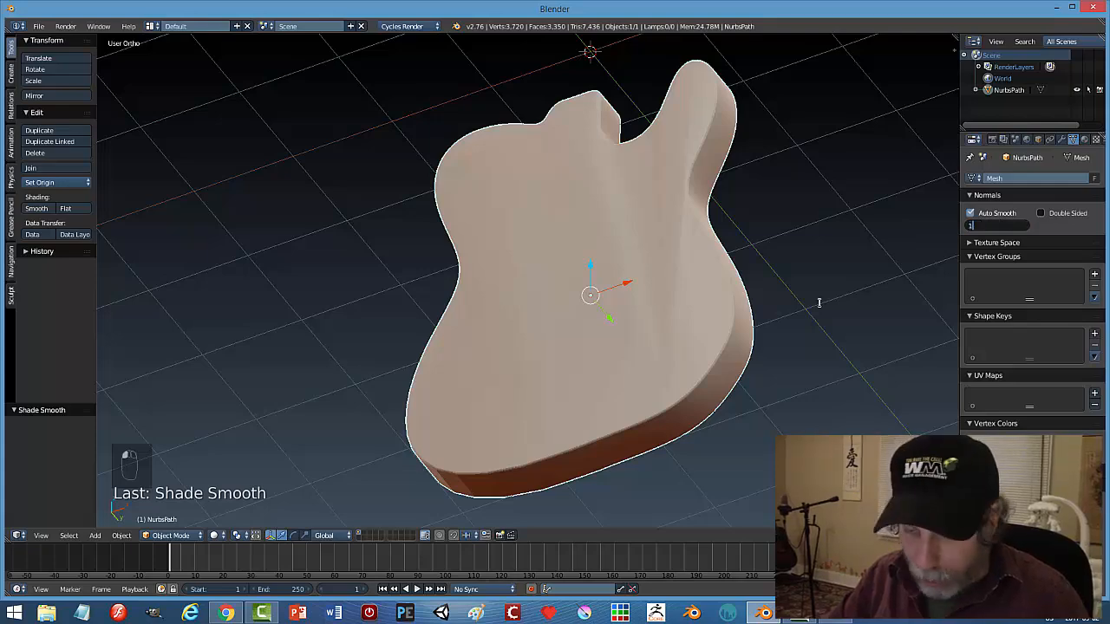
text(10)
key(Return)
scroll(655, 303, down, 3)
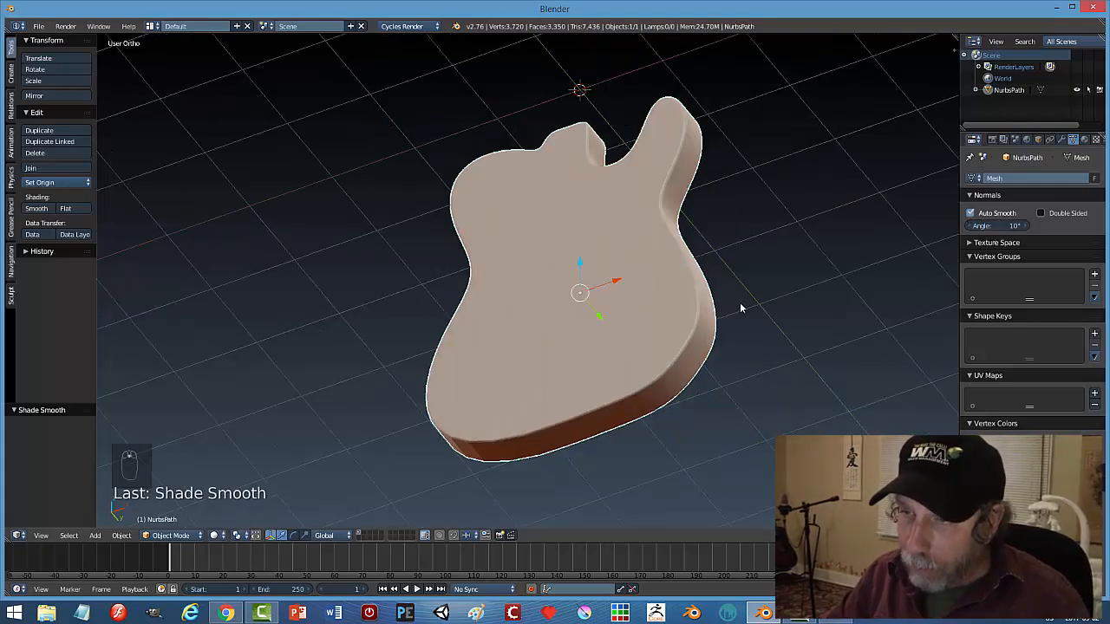
middle_drag(759, 311, 724, 354)
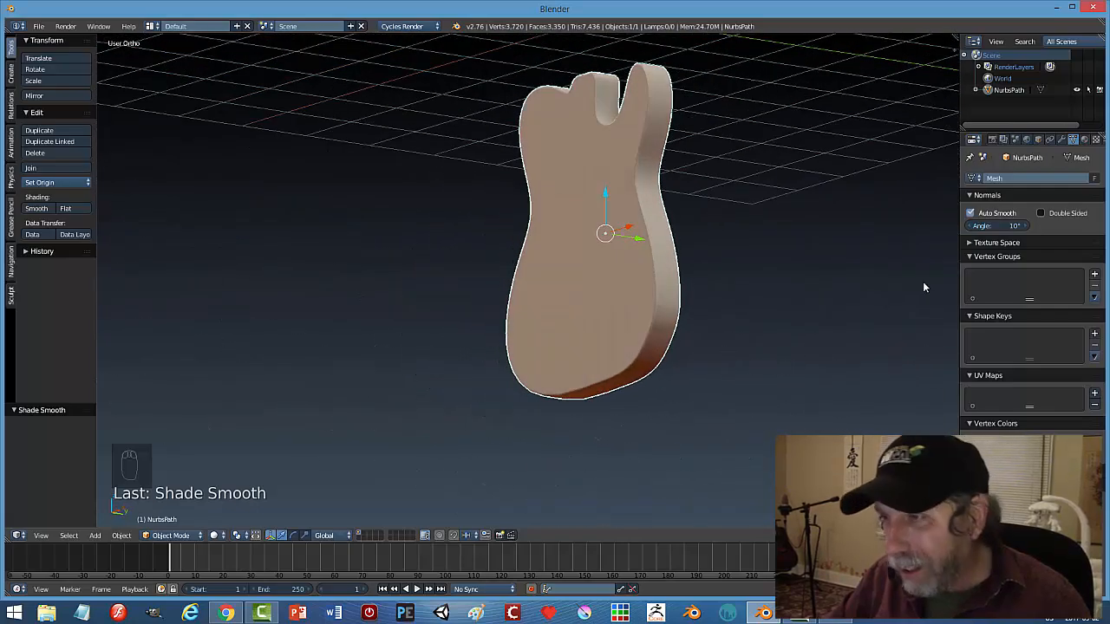
Turn off Auto Smooth for the body mesh and return it to flat shading.
click(970, 212)
click(66, 208)
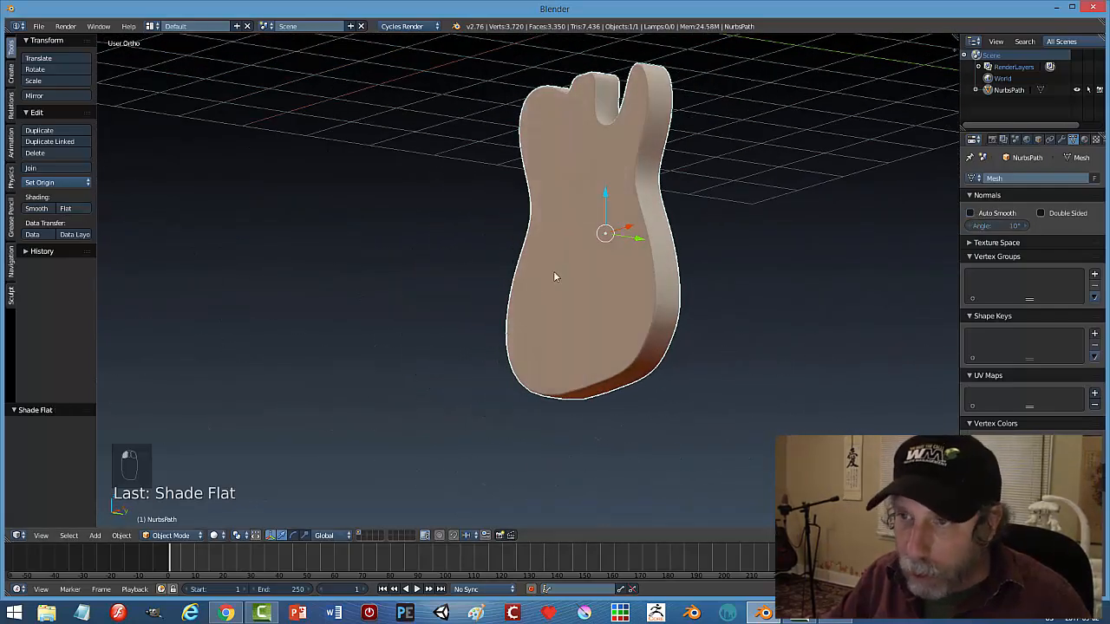
middle_drag(720, 335, 749, 314)
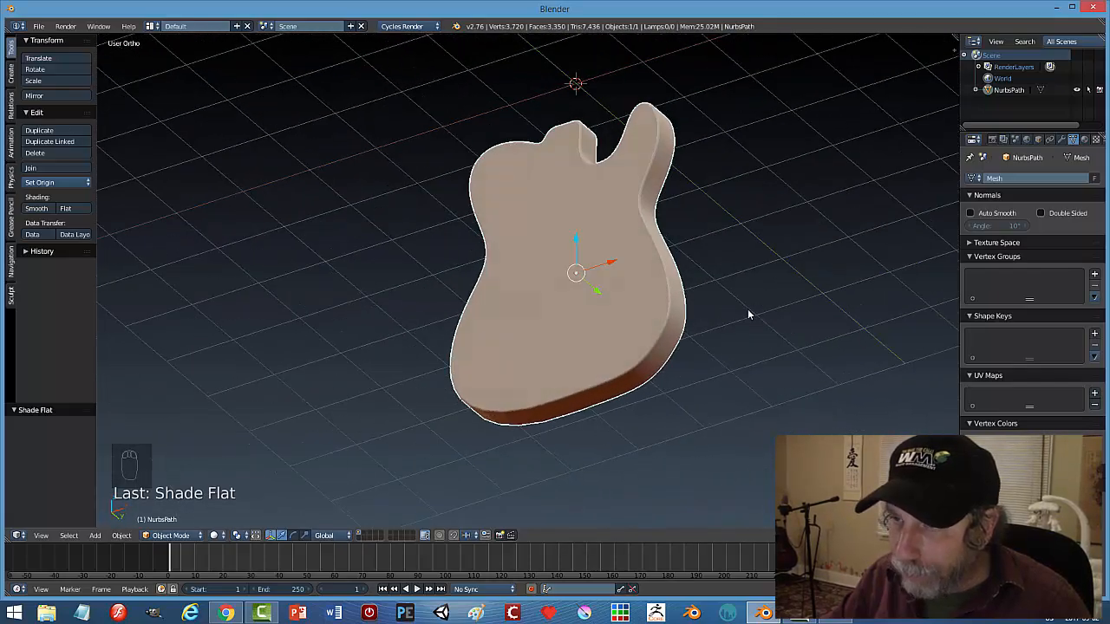
Save the project in the MODELS folder as Telecaster.blend.
key(ctrl+s)
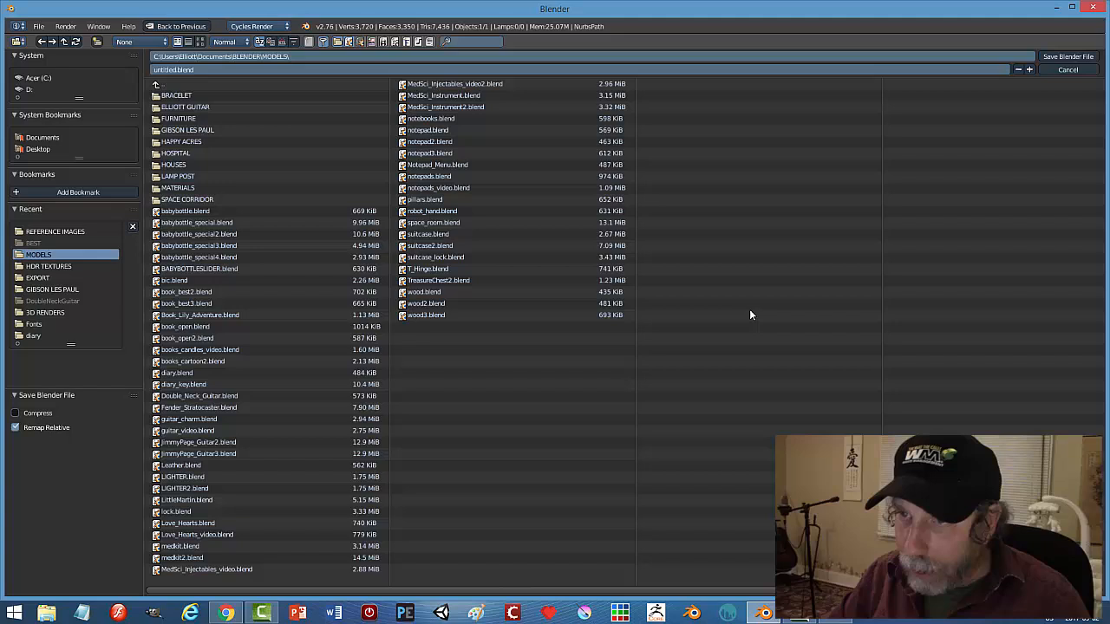
click(208, 70)
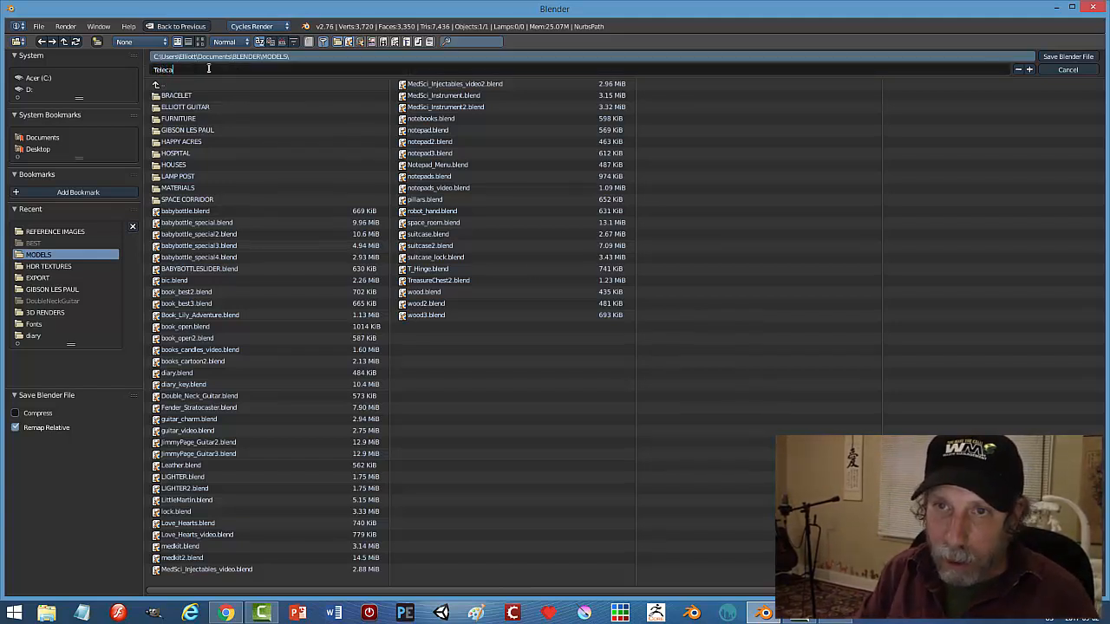
text(Telecaster)
key(Return)
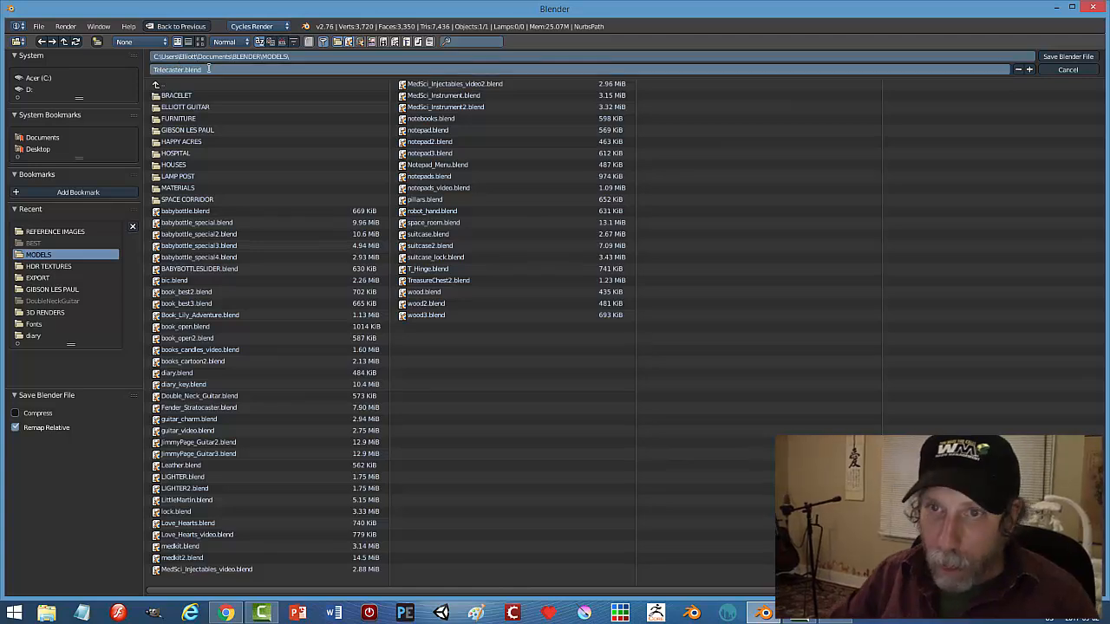
click(1065, 58)
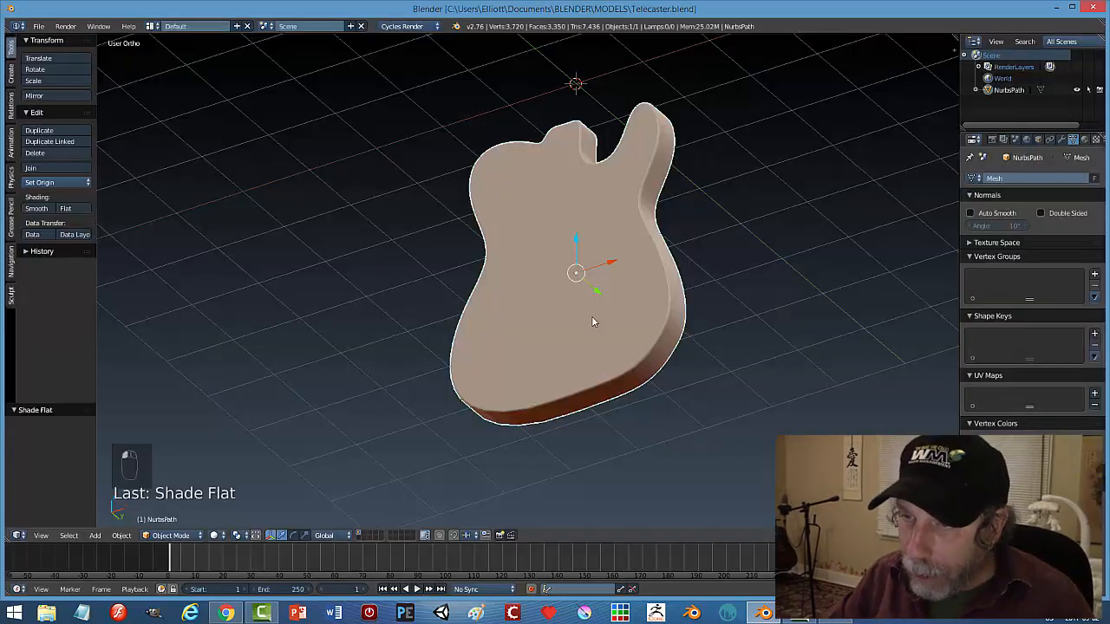
Duplicate the guitar body in place, move the copy to layer 10, and show only that layer.
key(shift+d)
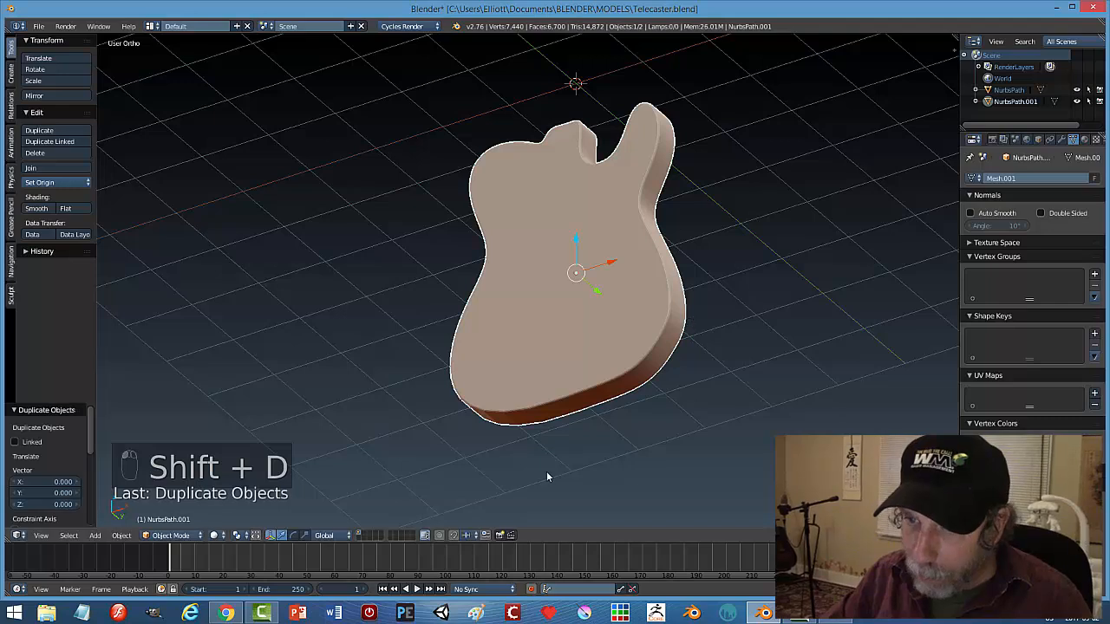
key(m)
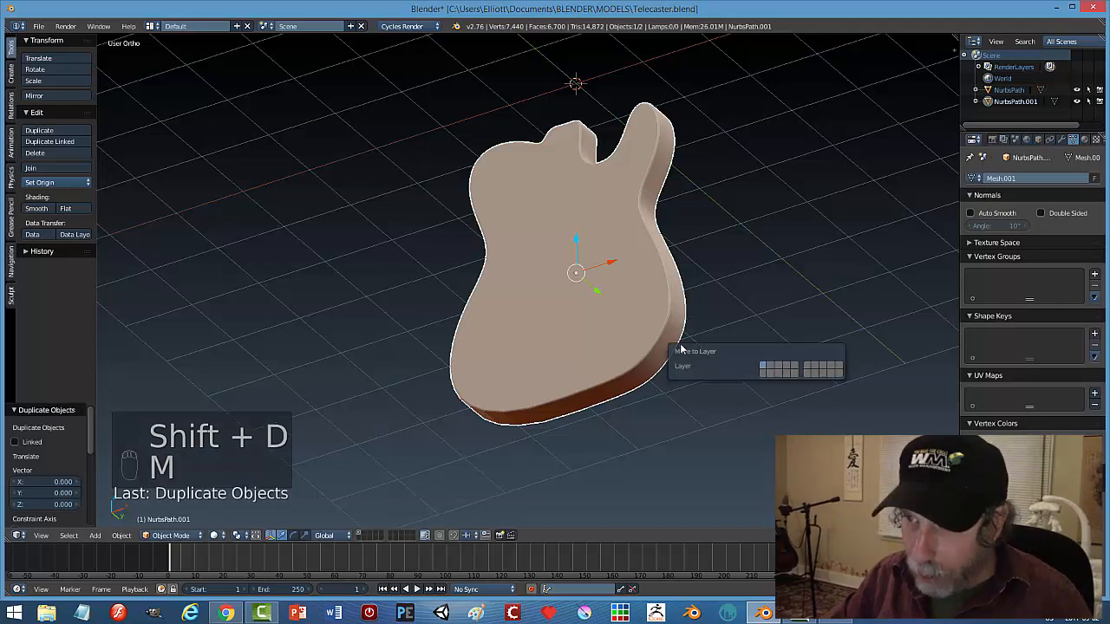
click(839, 370)
click(414, 533)
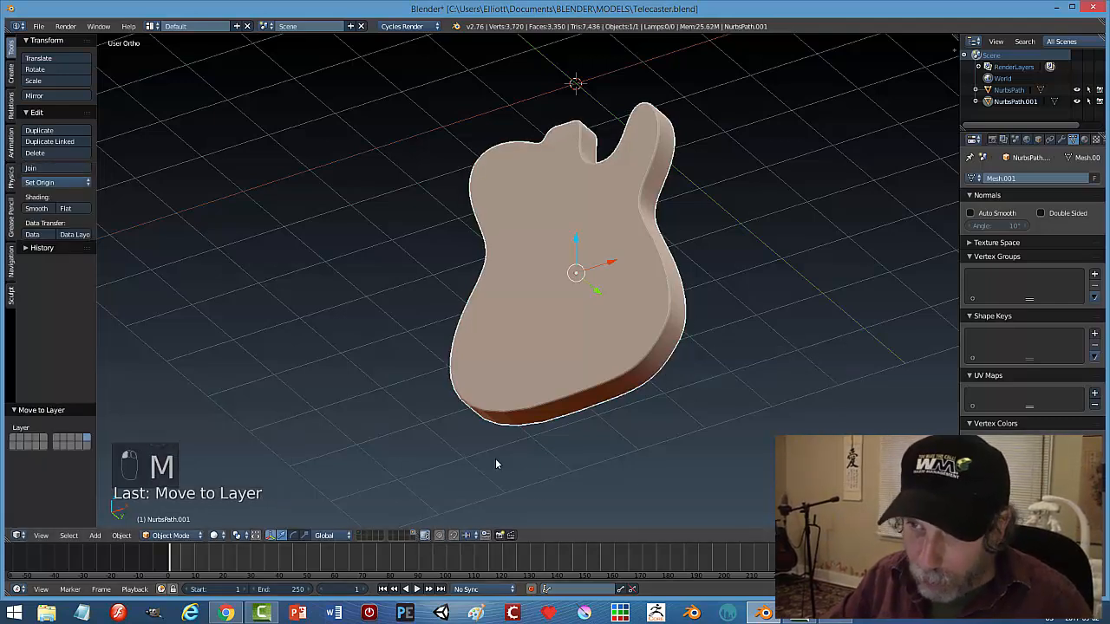
middle_drag(749, 390, 757, 364)
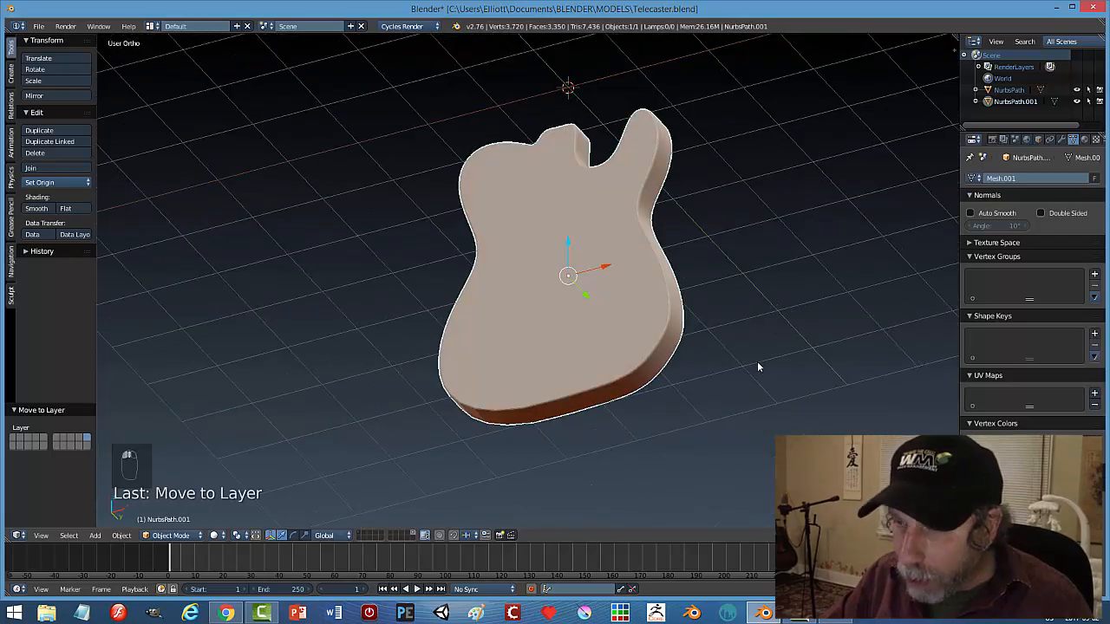
In Edit Mode with face selection, separate the body's large flat front face into its own object and return to Object Mode.
key(KP_1)
scroll(653, 391, up, 2)
middle_drag(651, 390, 629, 320)
key(Tab)
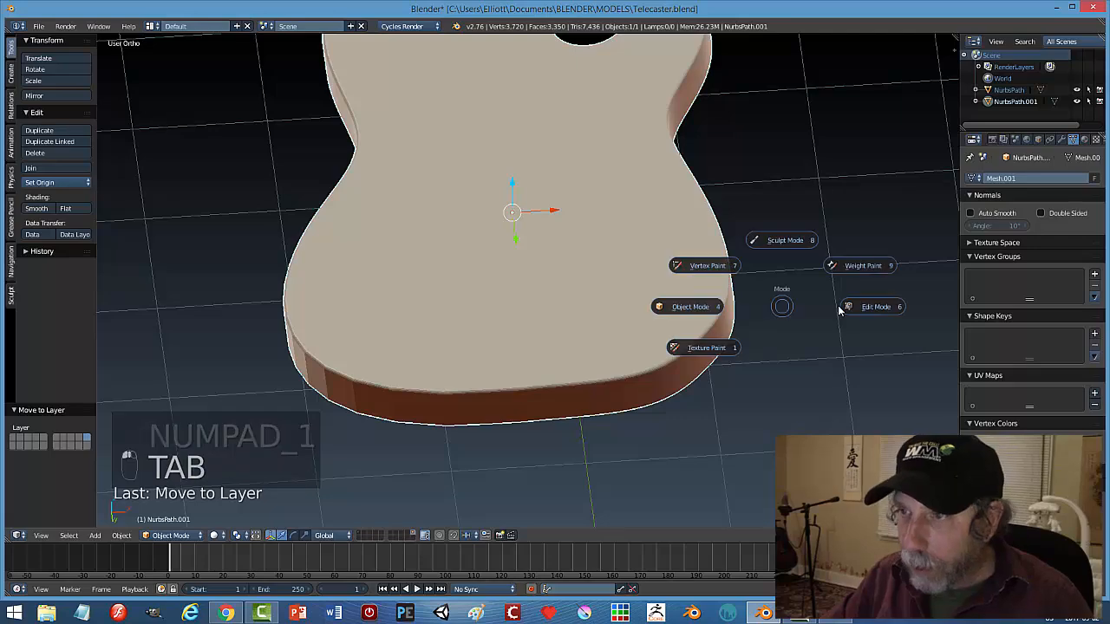
key(ctrl+Tab)
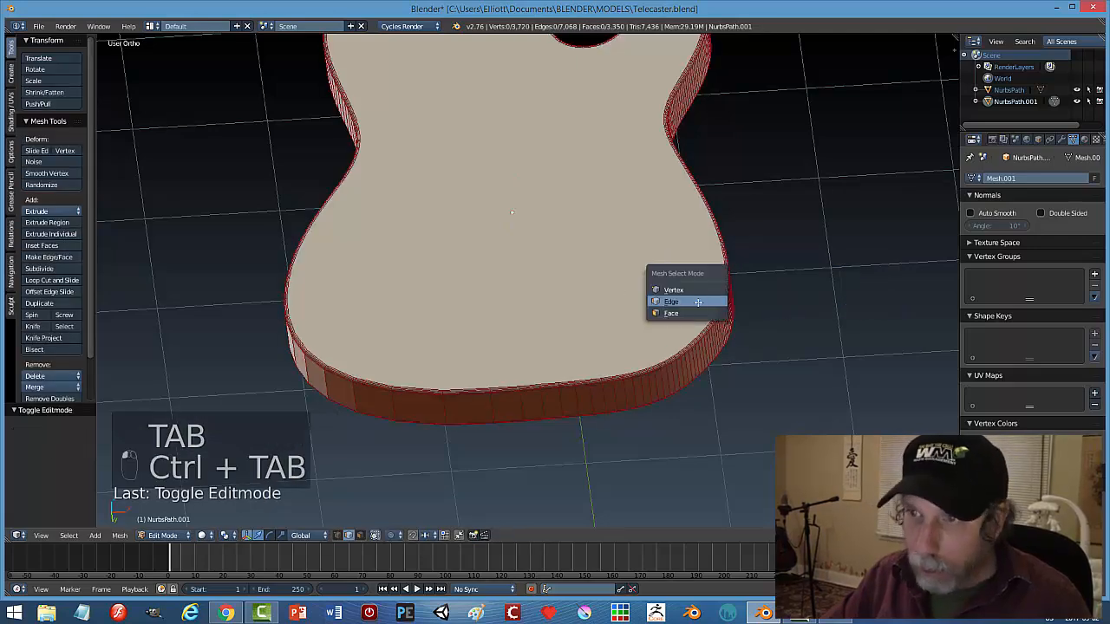
click(667, 313)
right_click(685, 315)
scroll(761, 334, down, 5)
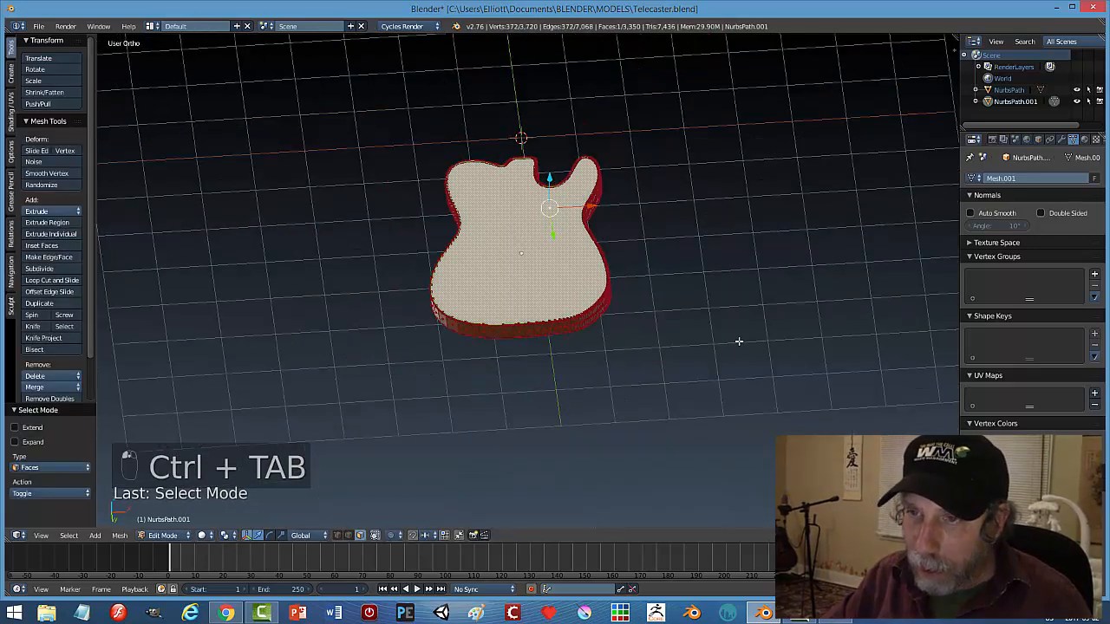
middle_drag(689, 340, 662, 354)
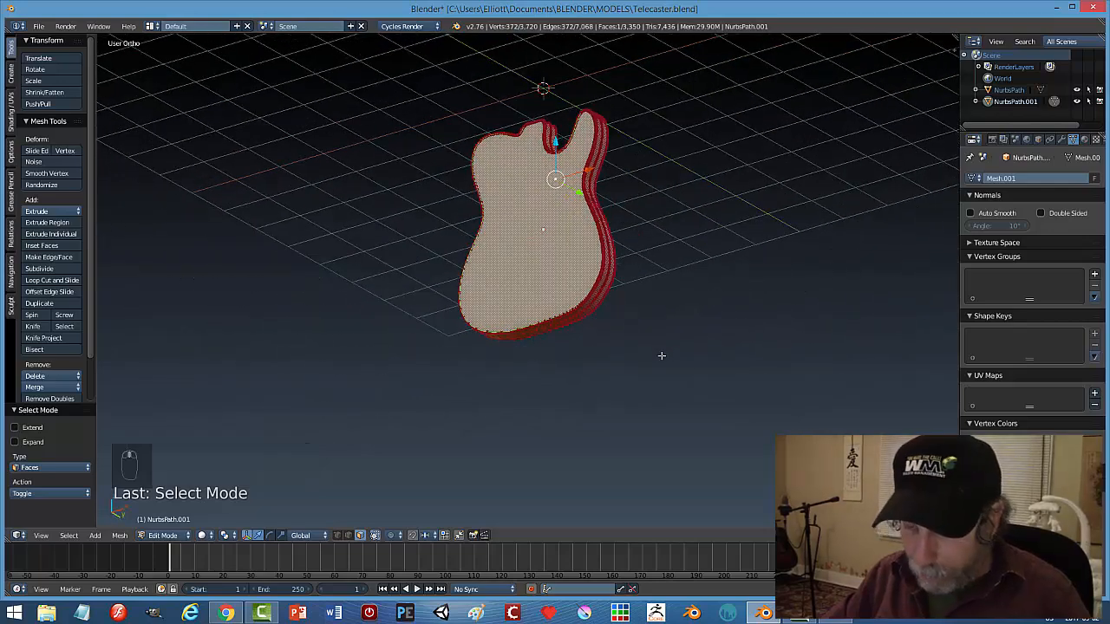
key(p)
click(661, 355)
key(Tab)
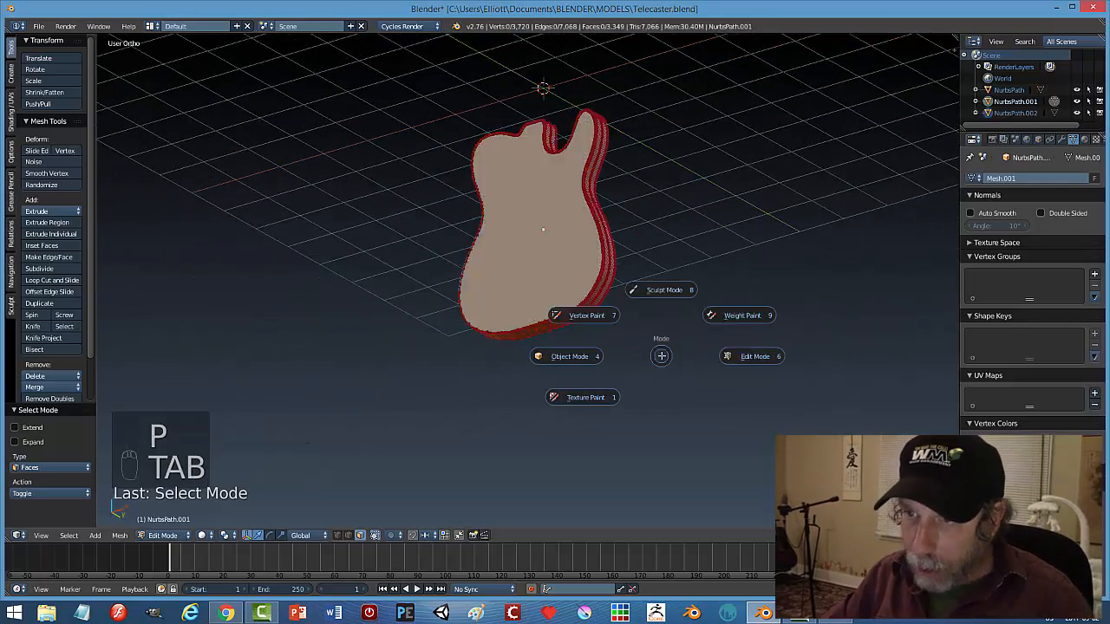
click(572, 356)
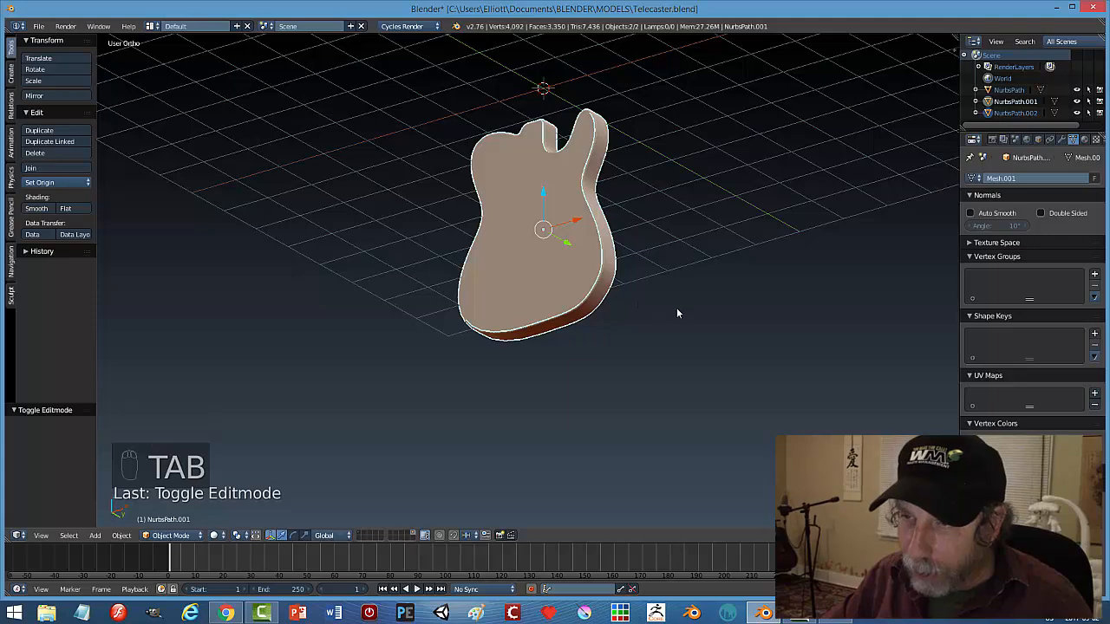
Separate the large flat face on the opposite side of the body into its own object and leave Edit Mode.
key(a)
key(a)
right_click(565, 257)
middle_drag(720, 293, 595, 322)
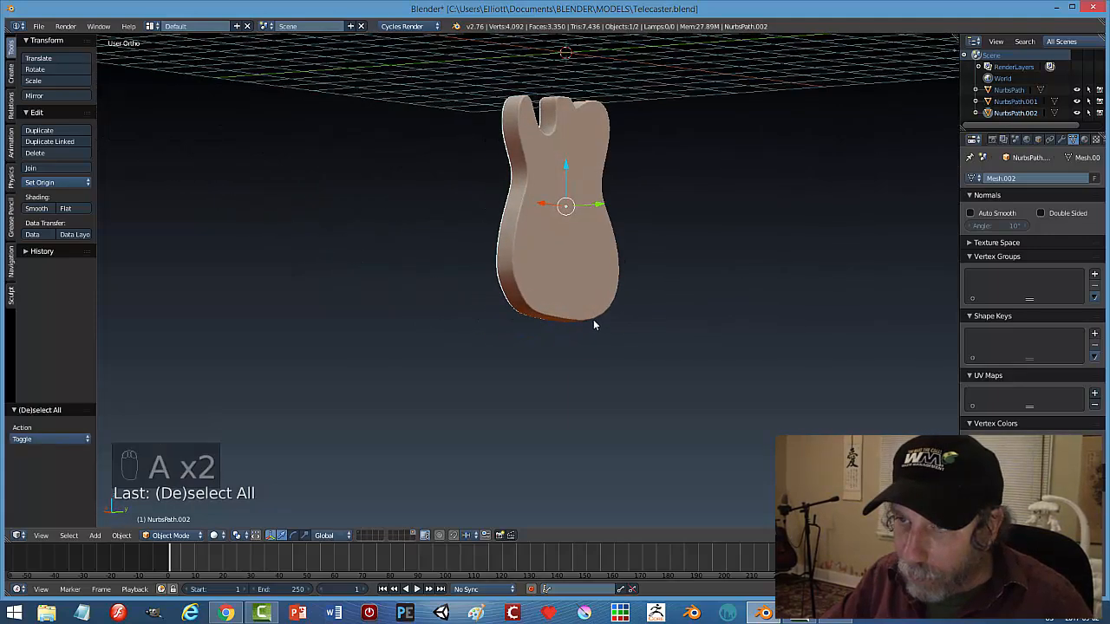
right_click(582, 282)
key(Tab)
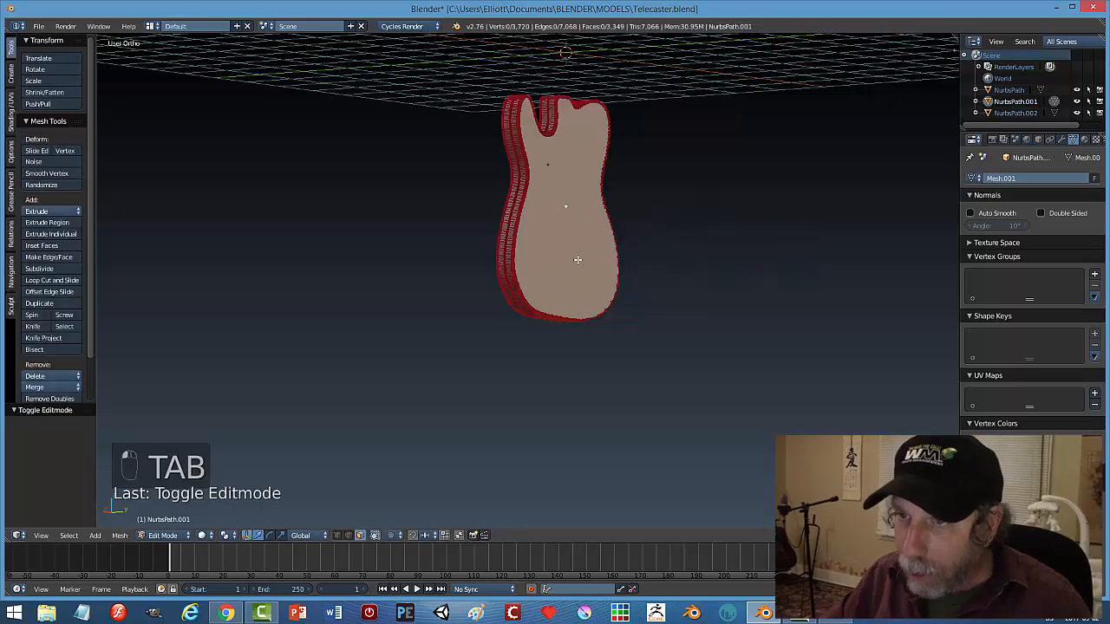
key(p)
click(724, 270)
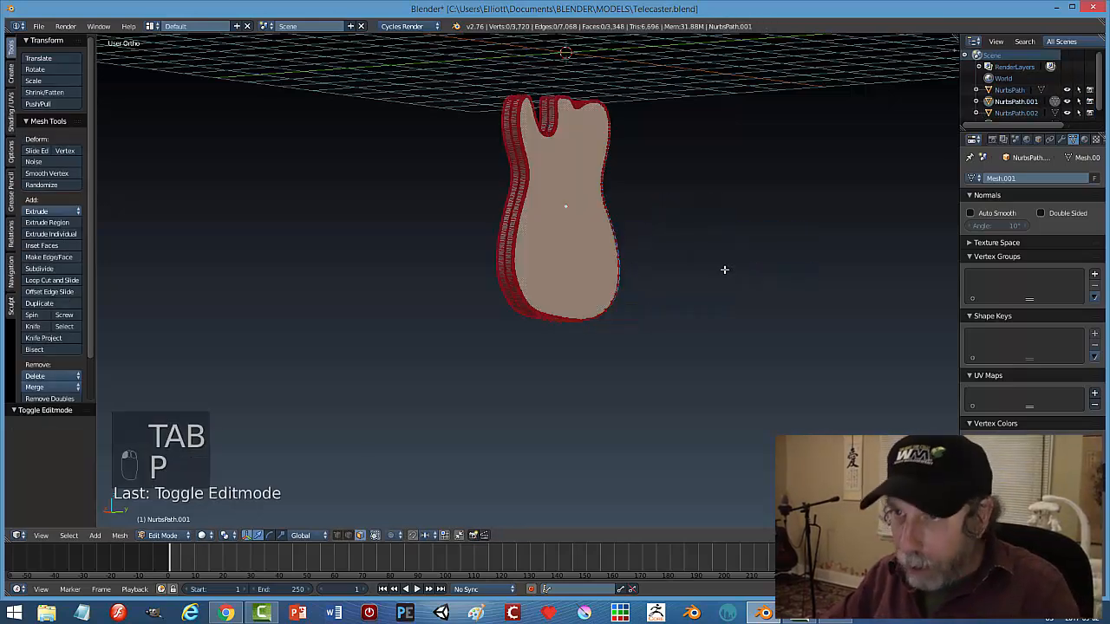
key(Tab)
Select both separated flat face objects and hide them so only the side rim remains in view.
middle_drag(703, 303, 624, 289)
right_click(566, 251)
middle_drag(565, 250, 539, 241)
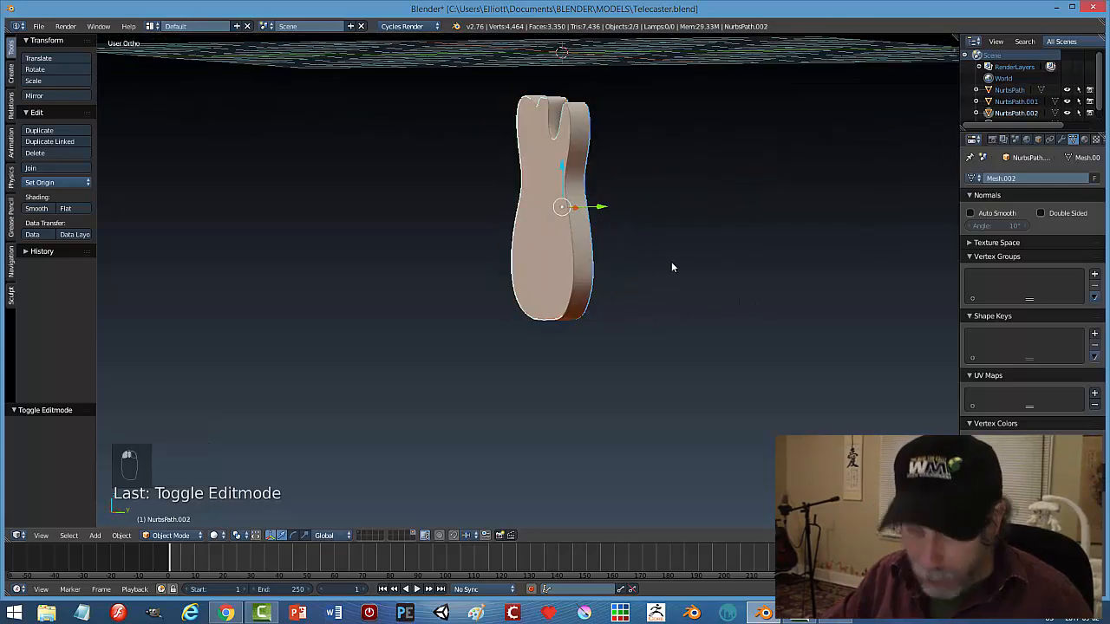
key(h)
middle_drag(694, 282, 1029, 208)
Add a Subdivision Surface modifier to the side rim with 2 view subdivisions.
right_click(567, 249)
scroll(711, 287, up, 3)
click(1061, 140)
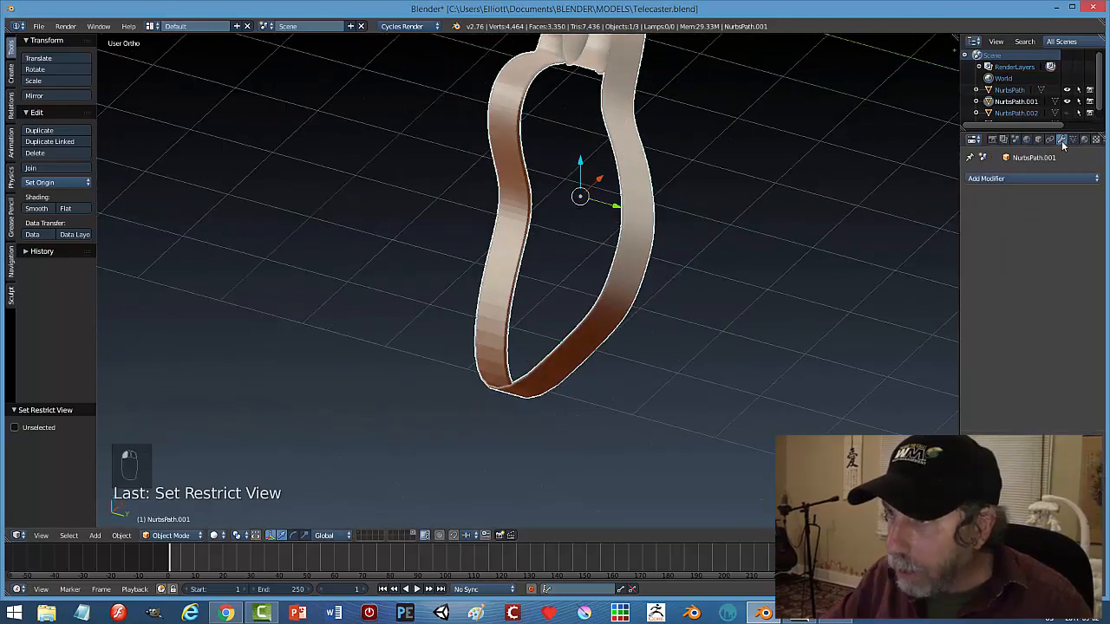
click(1009, 177)
click(895, 370)
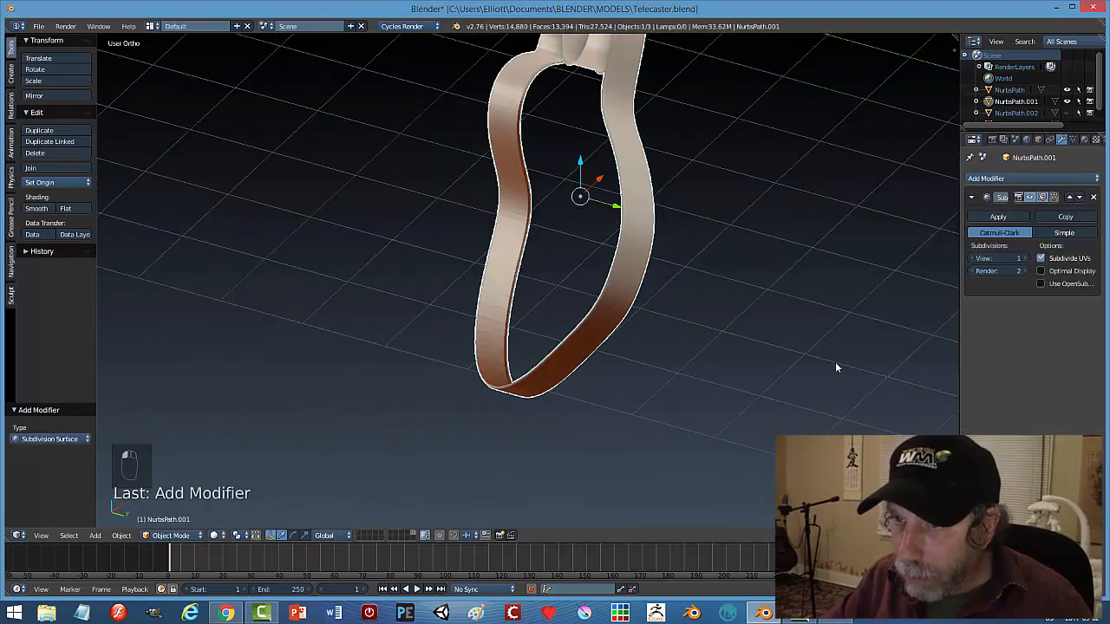
middle_drag(859, 300, 835, 316)
middle_drag(846, 312, 839, 319)
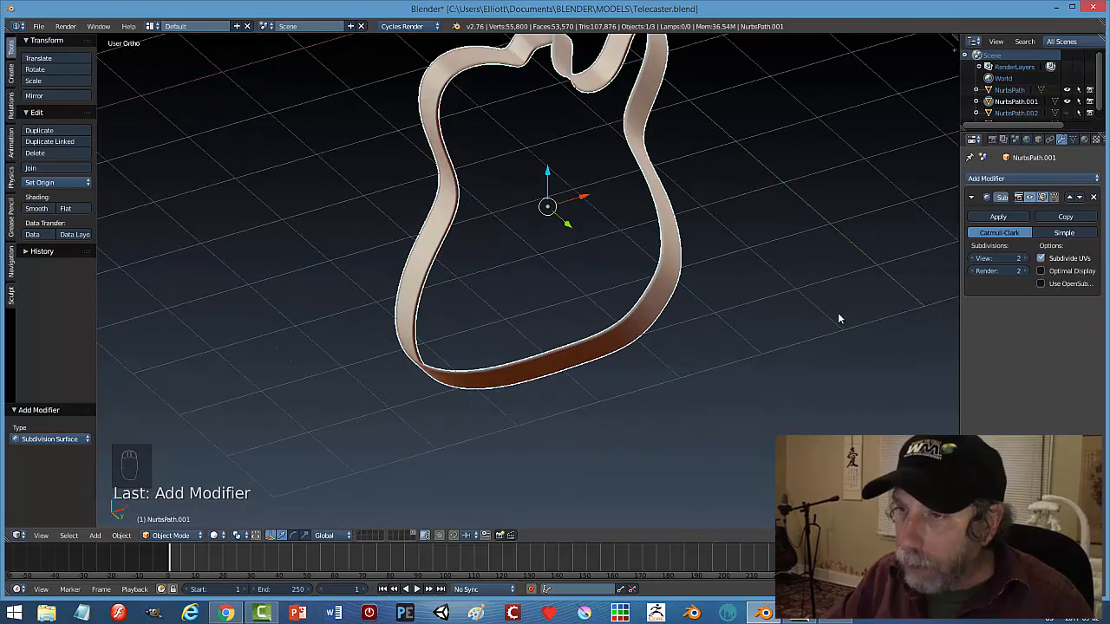
Unhide the flat faces, apply smooth shading to the side rim only, and deselect everything.
key(alt+h)
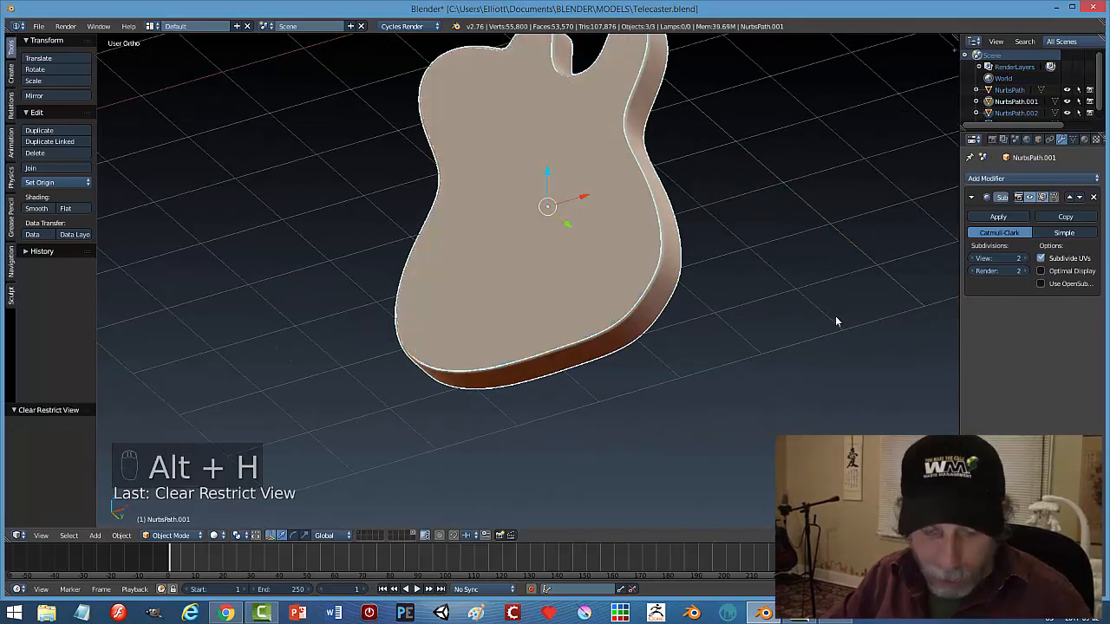
key(a)
middle_drag(786, 317, 329, 257)
right_click(351, 241)
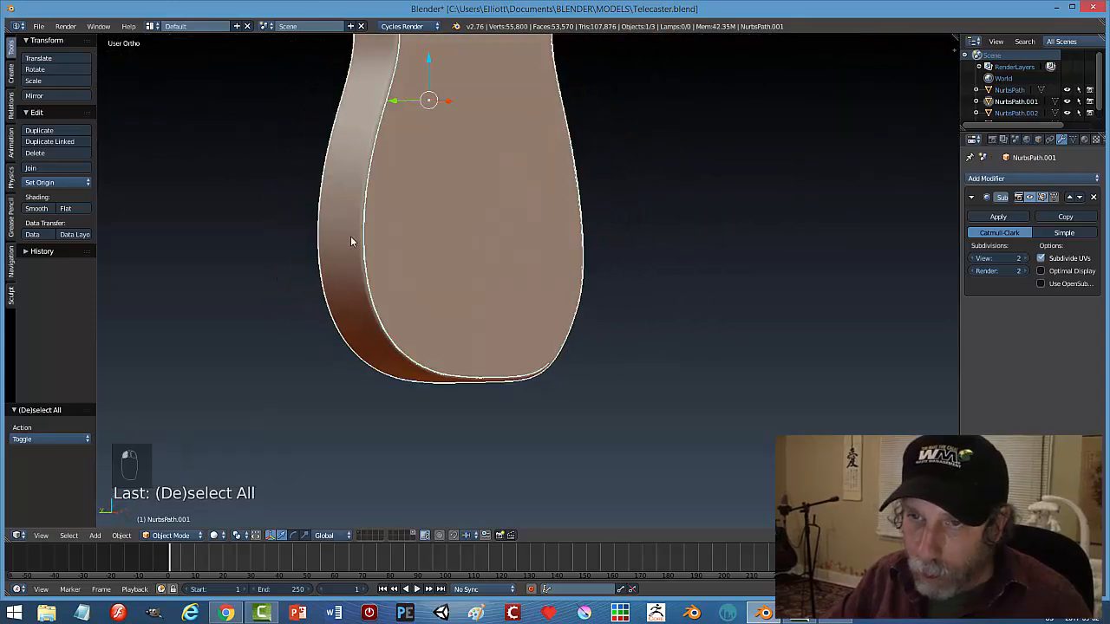
click(37, 208)
key(a)
mouse_move(611, 268)
middle_down()
mouse_move(641, 248)
mouse_move(475, 306)
mouse_move(456, 332)
mouse_move(393, 332)
mouse_move(571, 254)
mouse_move(587, 203)
middle_up()
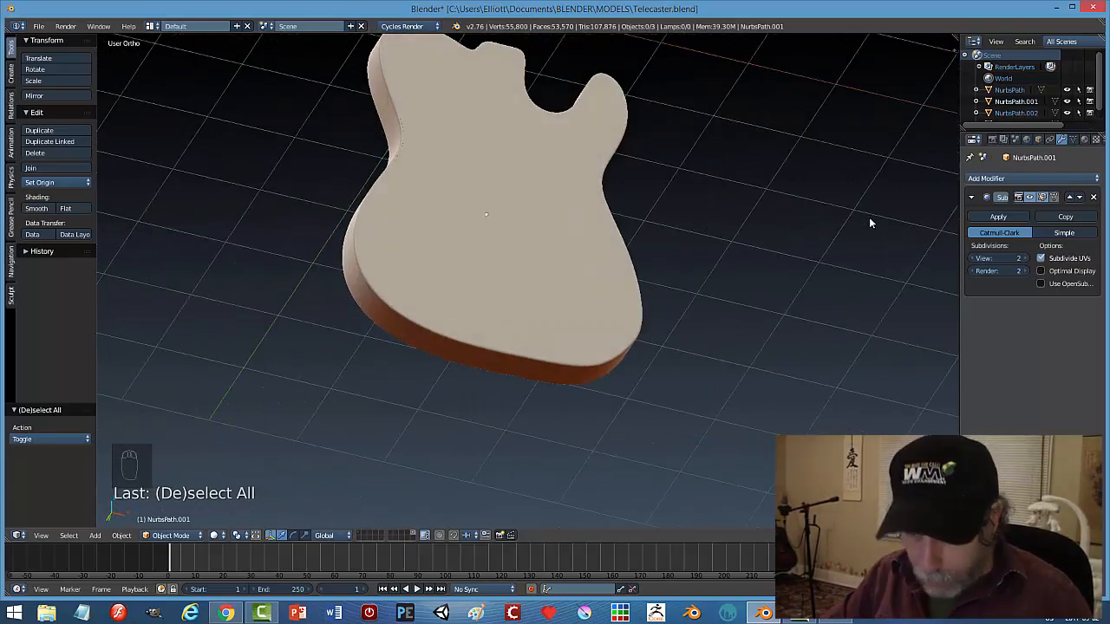
Switch the viewport matcap to the grey sphere with a bright centre and inspect the body's shading.
middle_drag(869, 217, 902, 260)
key(n)
click(901, 264)
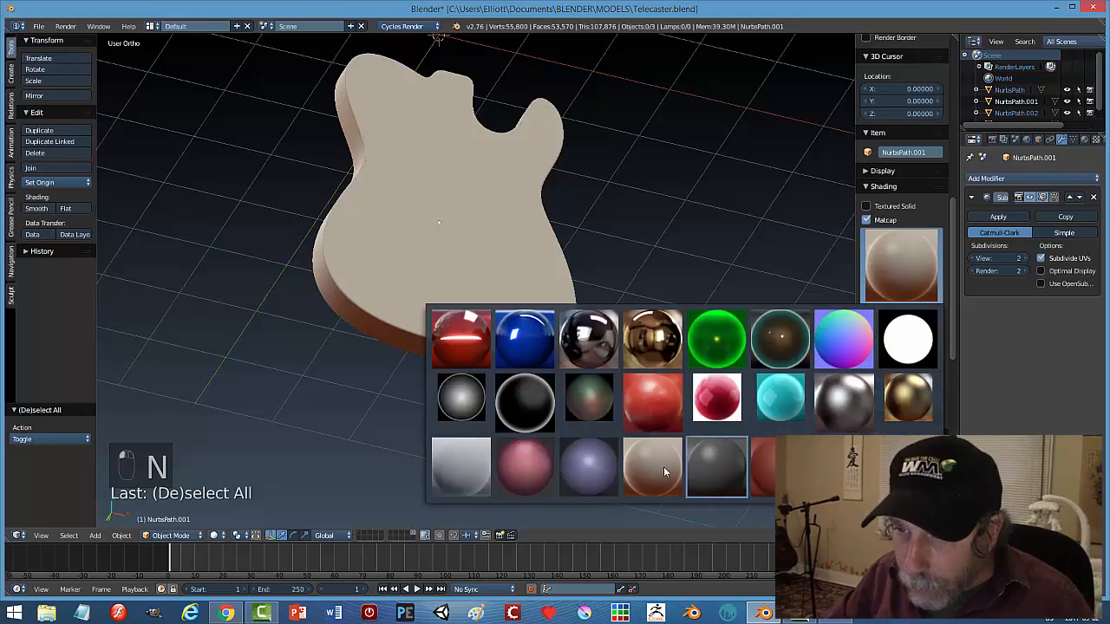
click(462, 406)
middle_drag(676, 322, 584, 388)
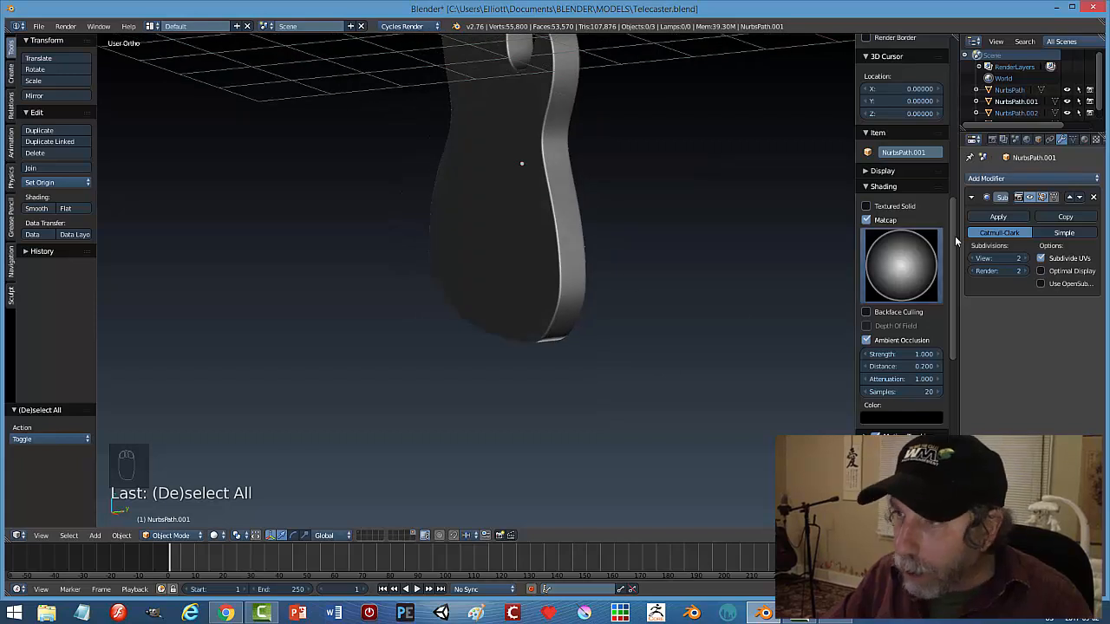
key(n)
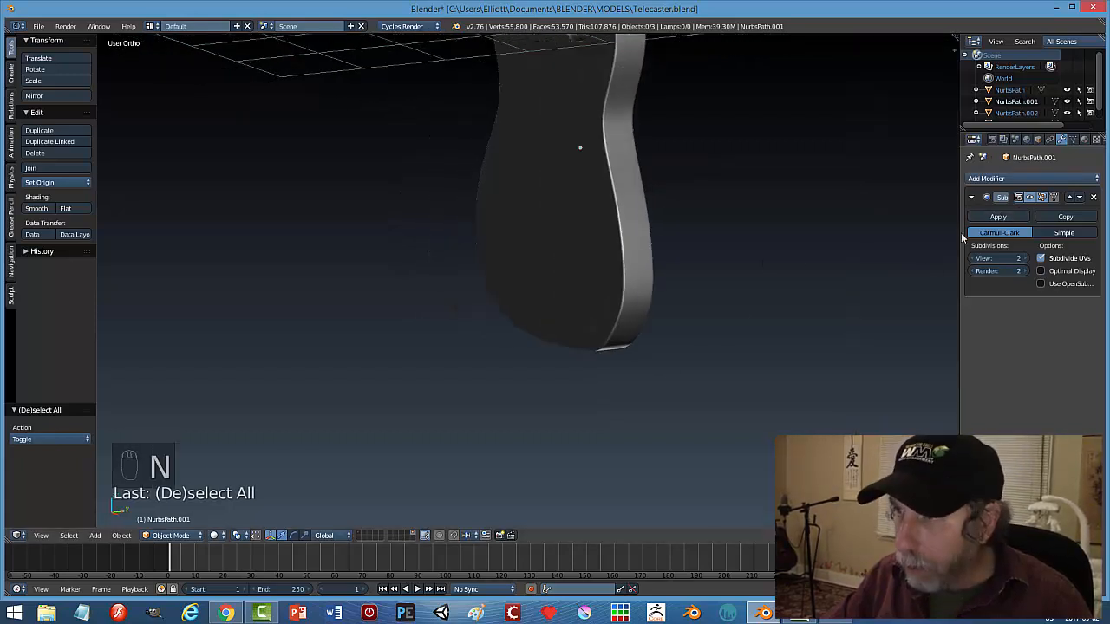
Apply the rim's Subdivision Surface modifier and join both flat faces with the rim into a single object.
click(997, 217)
right_click(618, 257)
middle_drag(618, 257, 757, 273)
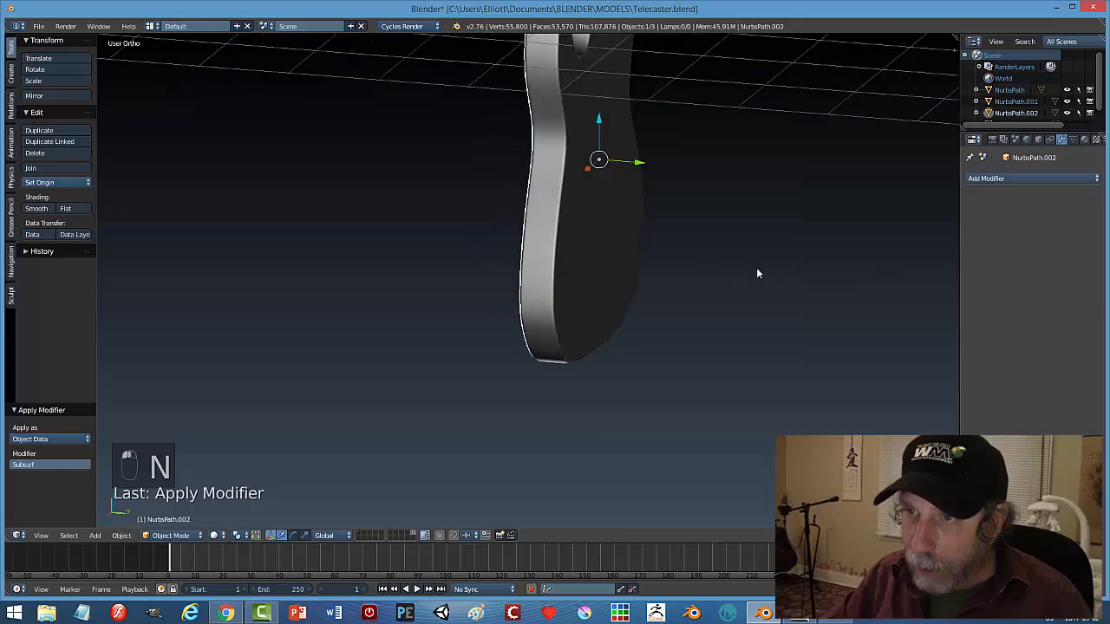
shift+right_click(610, 203)
shift+right_click(550, 222)
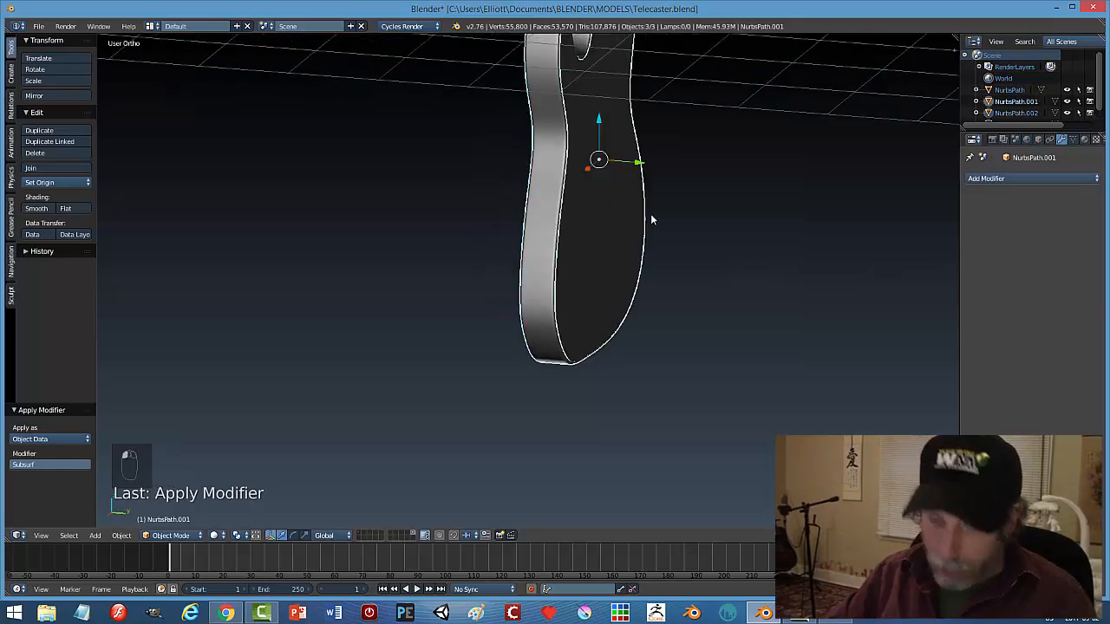
key(ctrl+j)
middle_drag(683, 255, 760, 268)
key(a)
scroll(659, 290, down, 3)
middle_drag(632, 293, 657, 246)
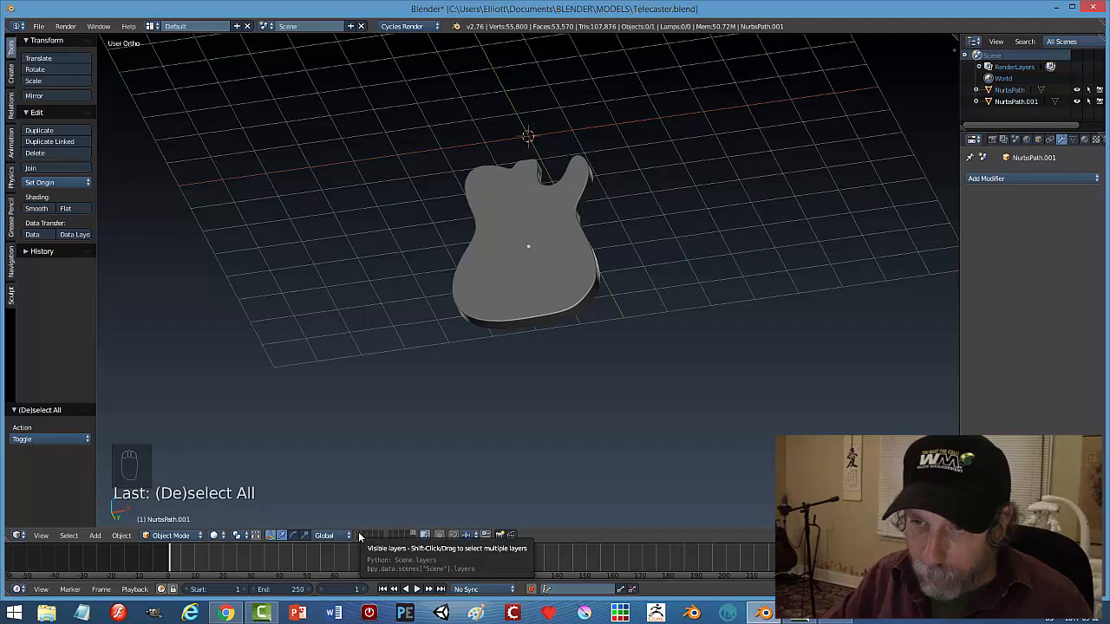
Move the original low-poly guitar body from layer 1 to layer 20.
right_click(567, 275)
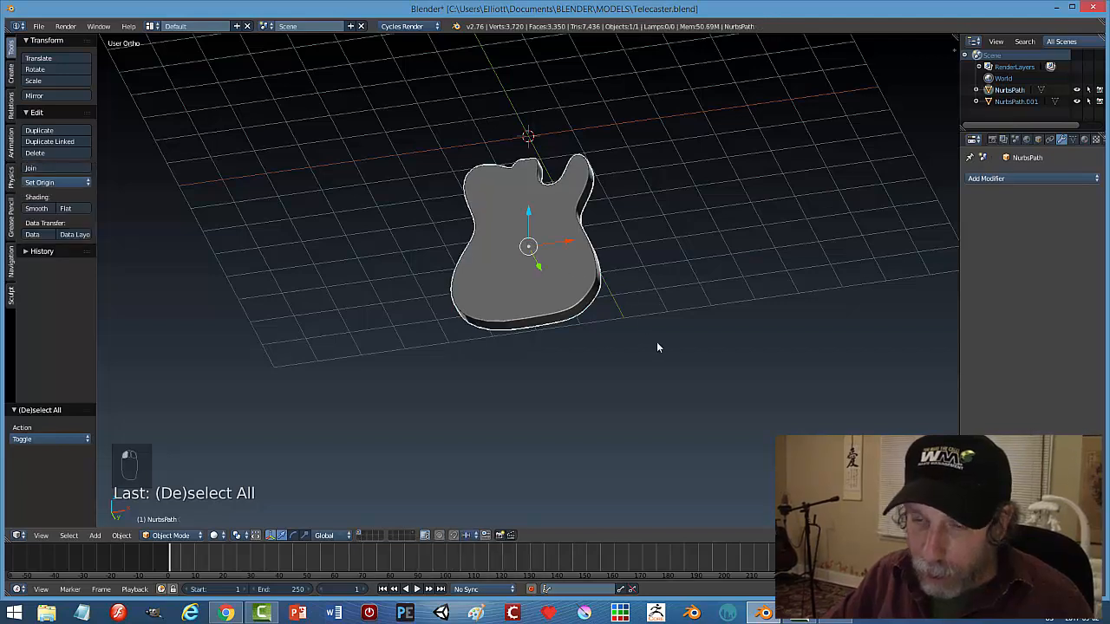
key(a)
key(a)
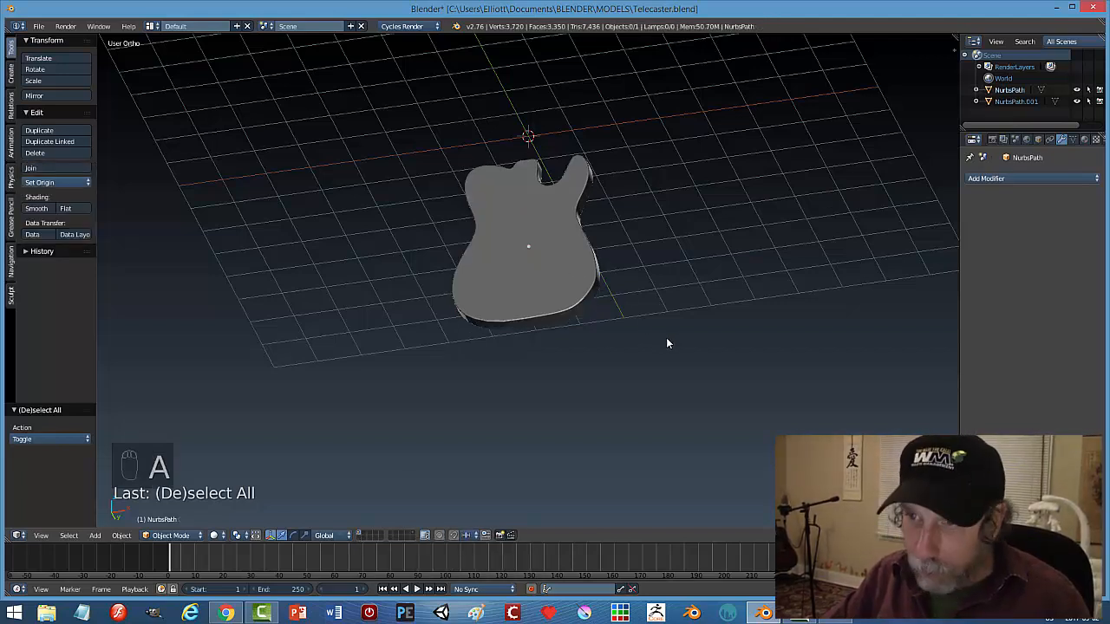
key(m)
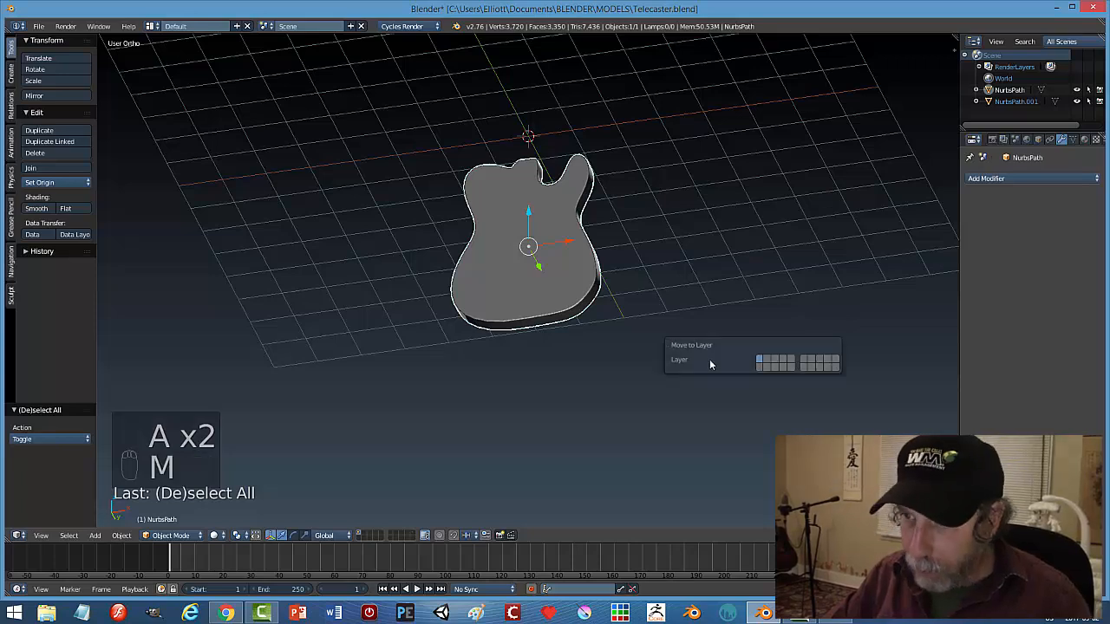
click(834, 366)
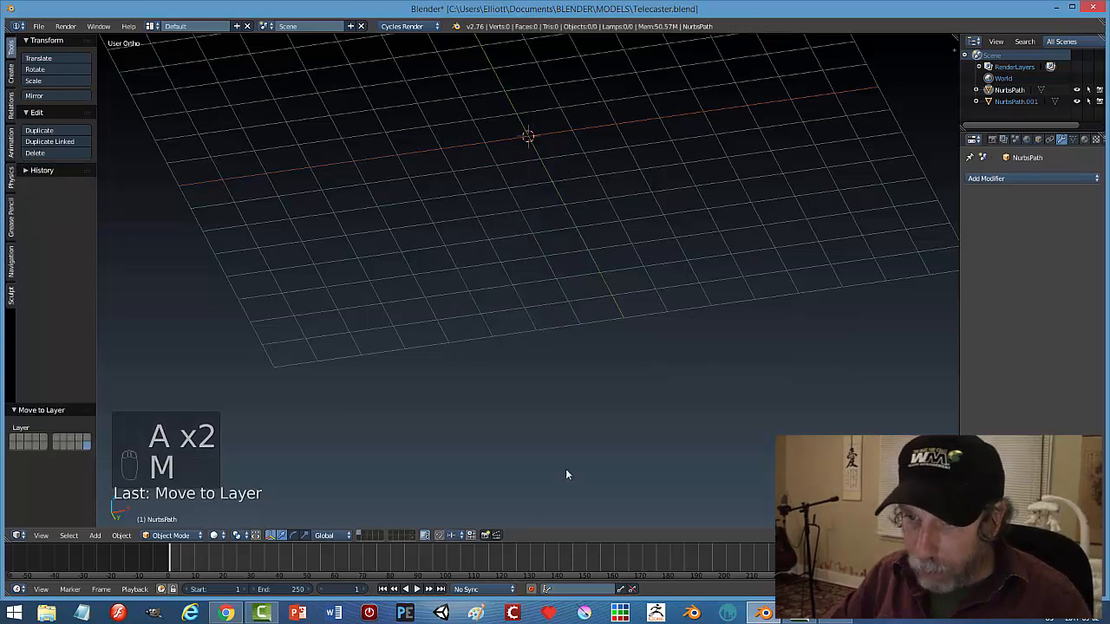
Move the smoothed guitar body from layer 10 to layer 1 and make layer 1 the visible one.
click(408, 538)
right_click(562, 248)
key(m)
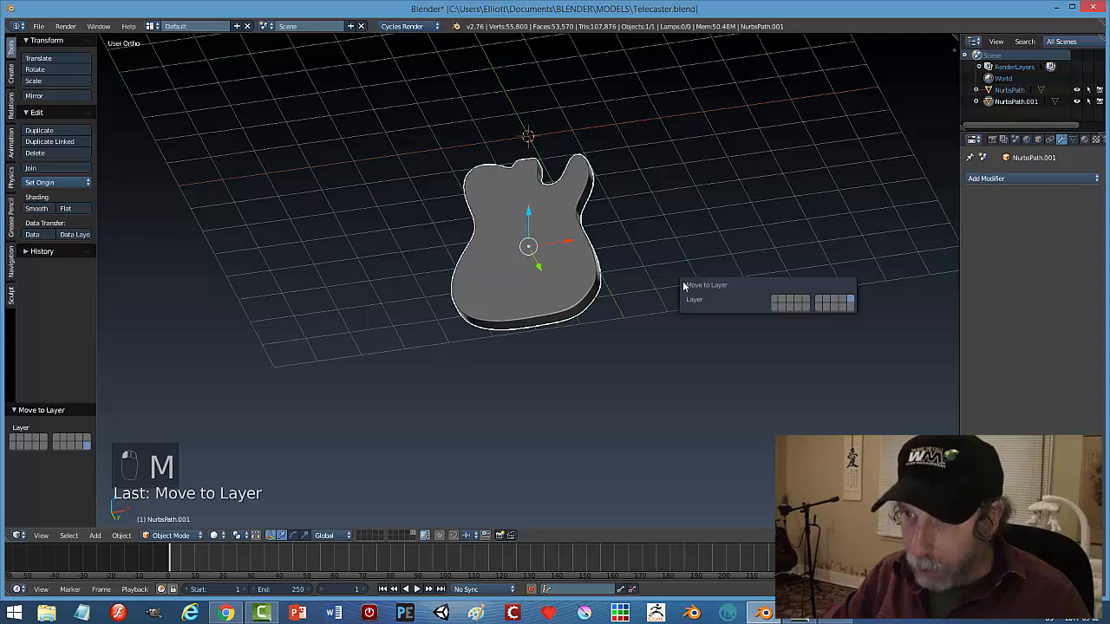
click(772, 300)
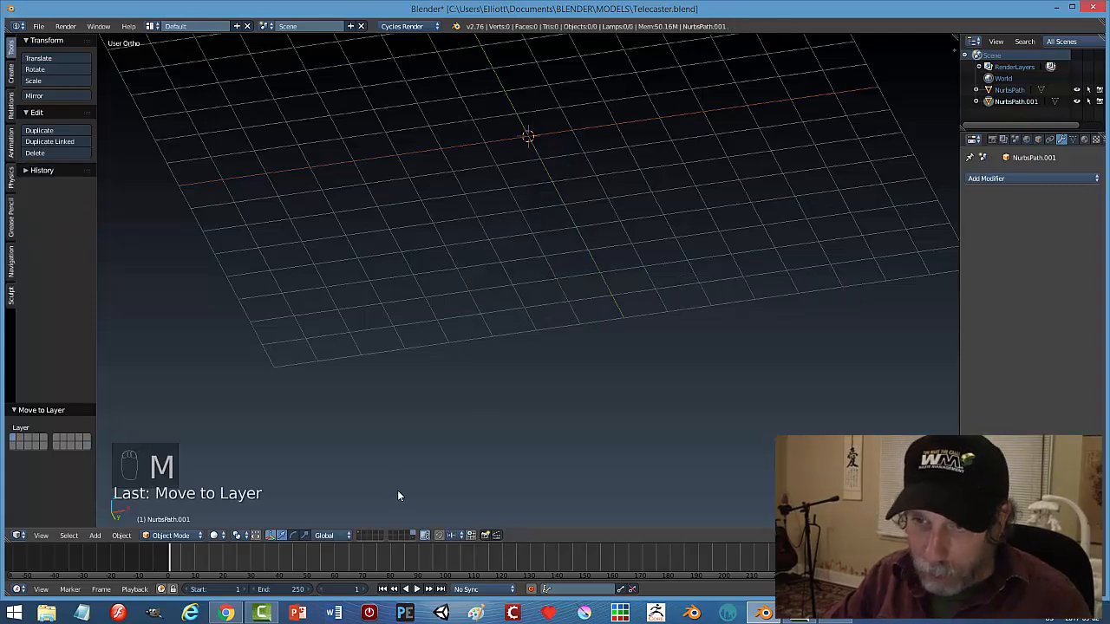
click(360, 531)
Turn off the grid floor in the viewport display settings.
middle_drag(559, 376, 586, 321)
key(n)
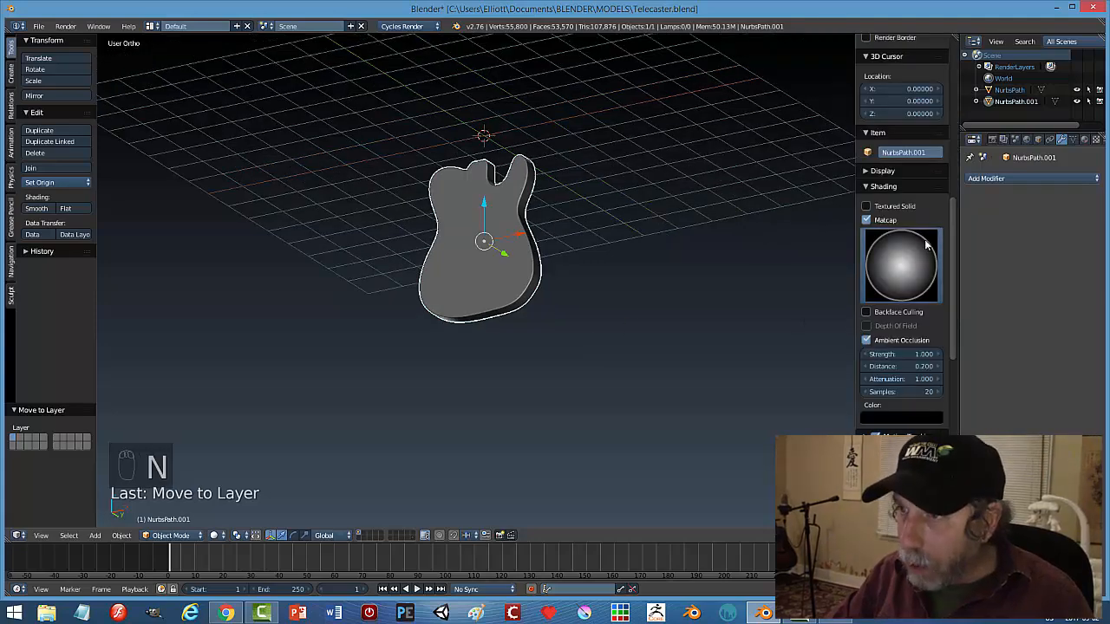
scroll(954, 282, up, 2)
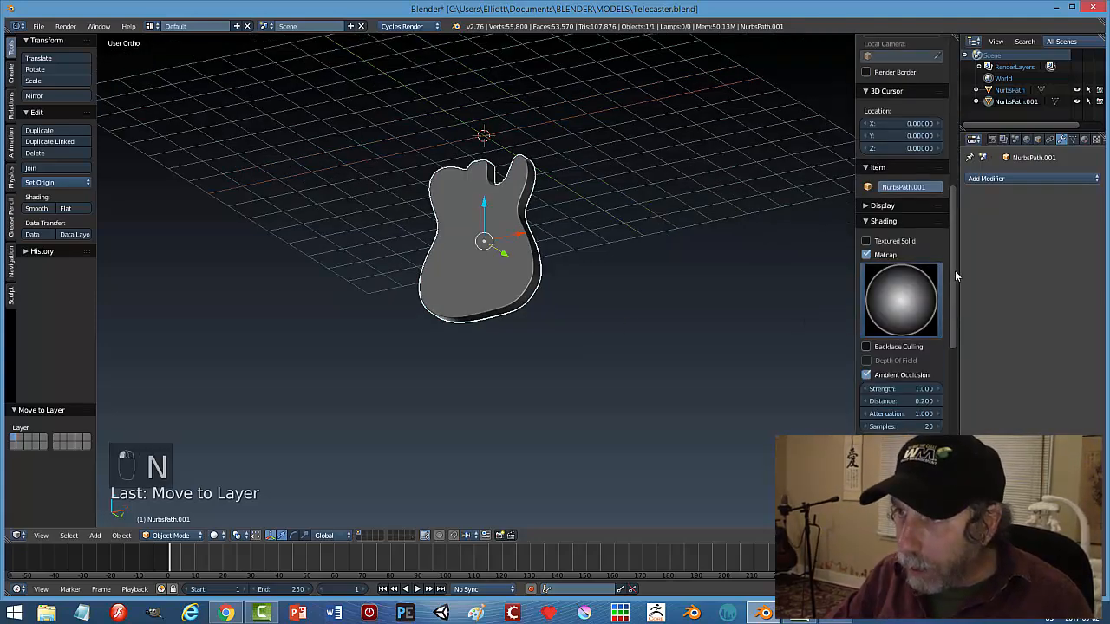
click(874, 206)
click(866, 299)
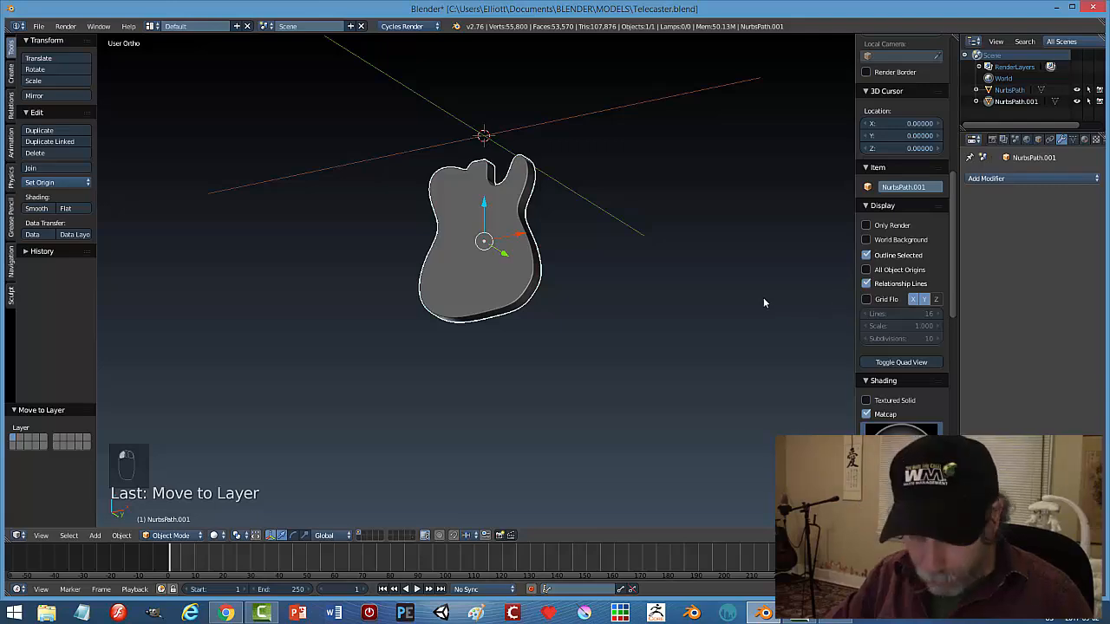
key(n)
middle_drag(745, 305, 654, 338)
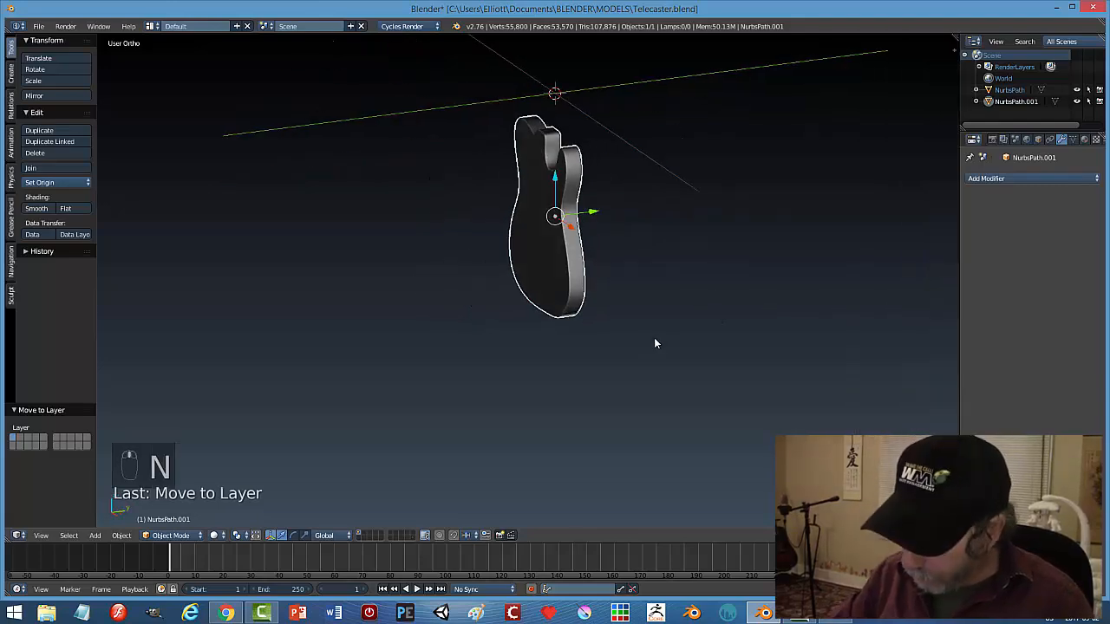
View the guitar body from the front against the reference image and deselect everything.
key(KP_1)
scroll(659, 314, up, 3)
scroll(698, 302, down, 3)
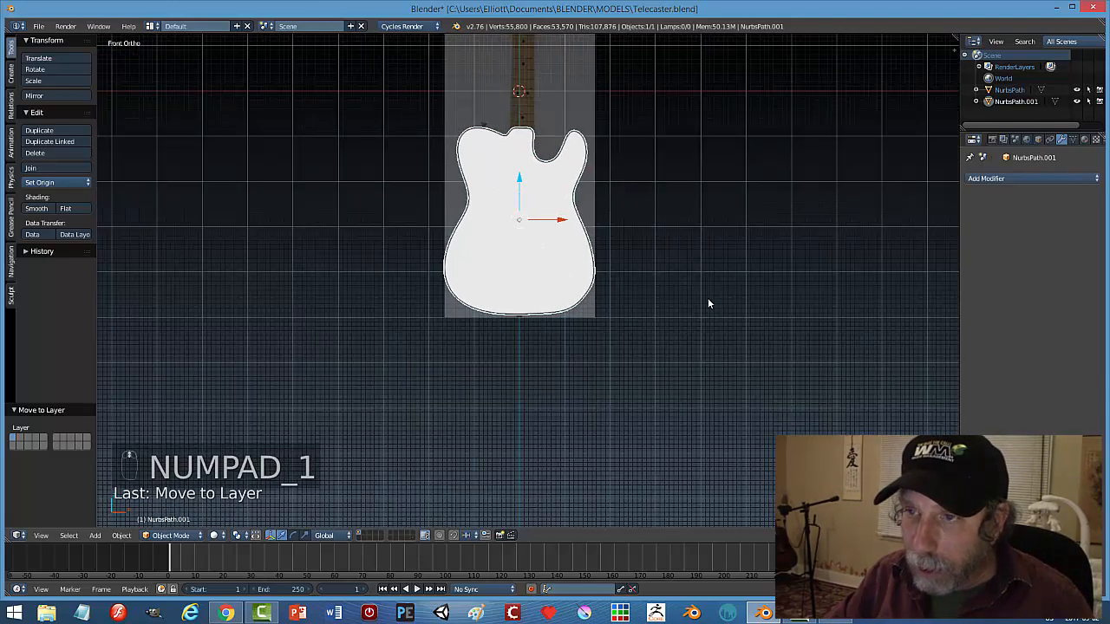
key(n)
key(n)
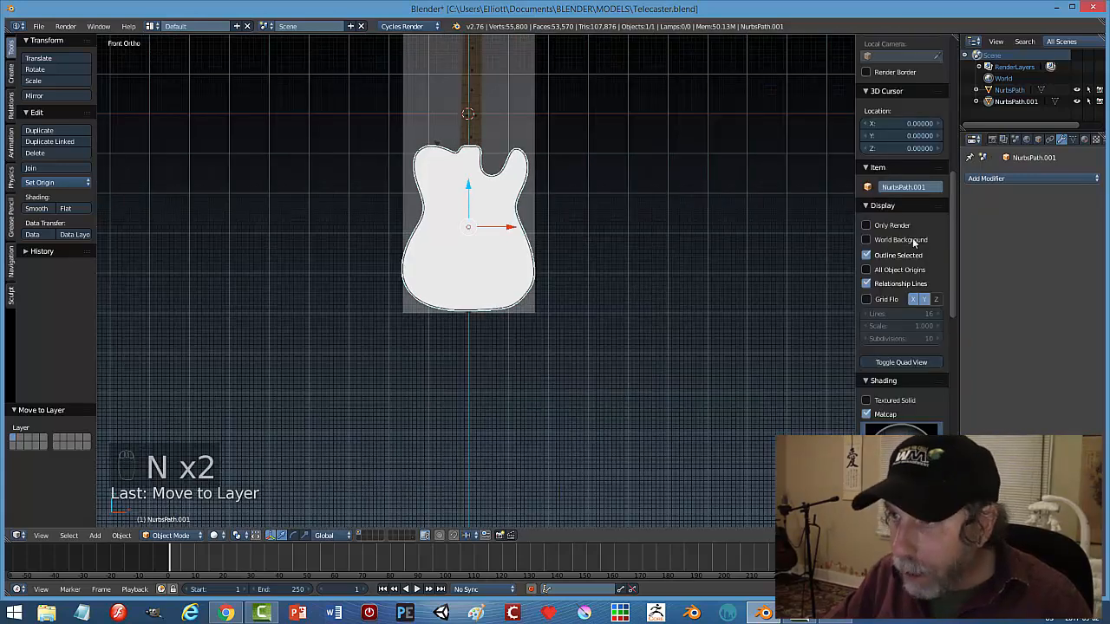
click(940, 353)
click(909, 260)
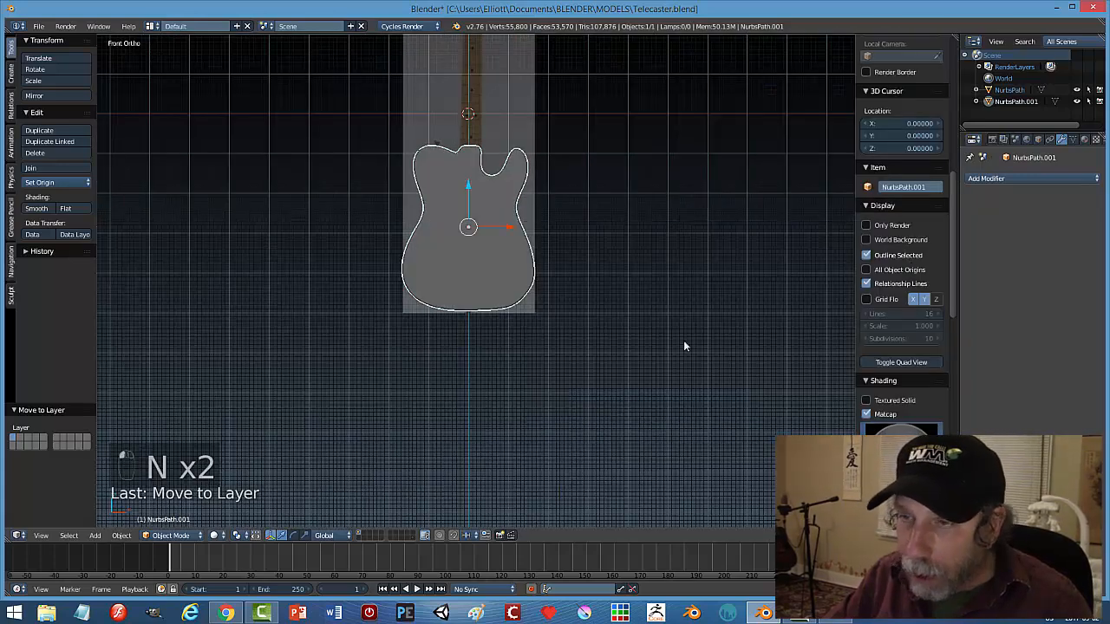
key(n)
key(a)
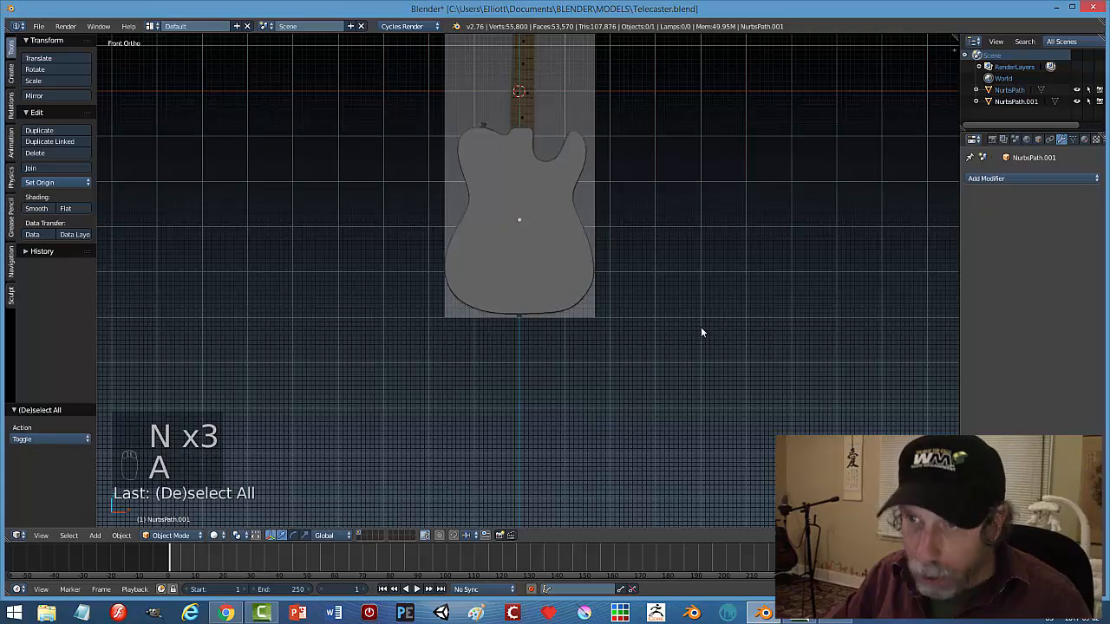
Switch the viewport to wireframe shading to compare the body outline with the reference, and save the file.
scroll(659, 341, up, 1)
scroll(659, 341, up, 2)
shift+middle_drag(701, 254, 674, 402)
scroll(673, 402, up, 1)
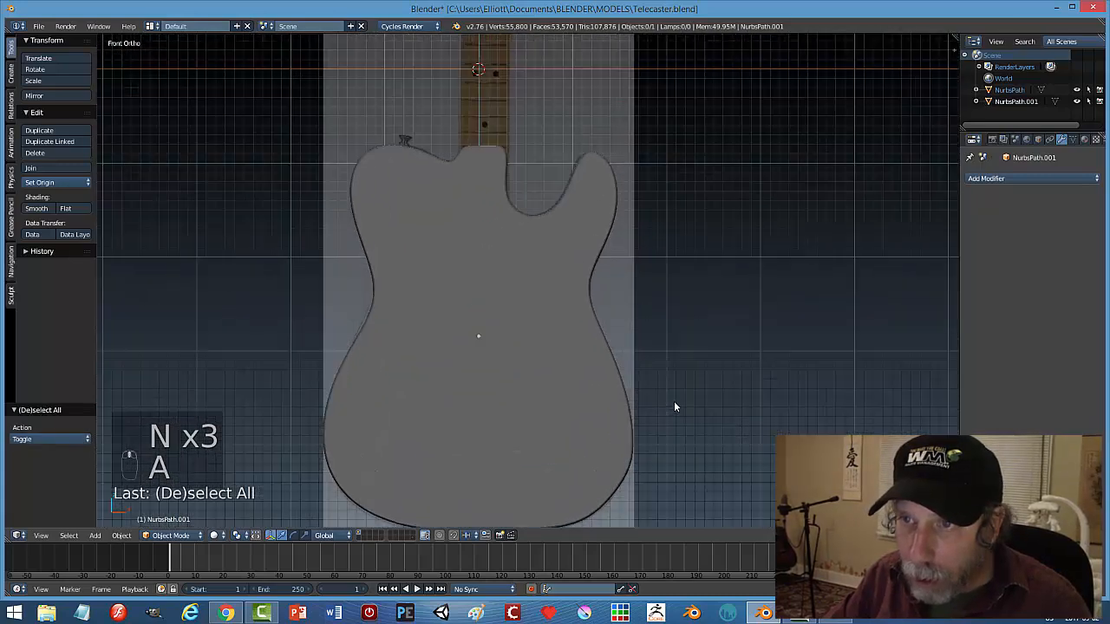
key(z)
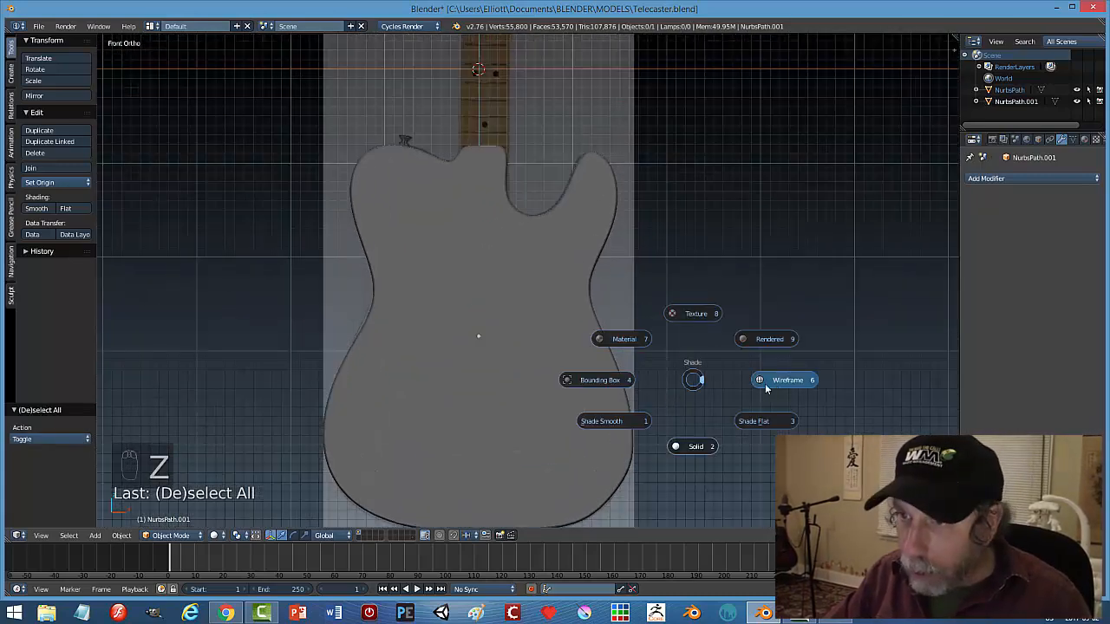
click(777, 385)
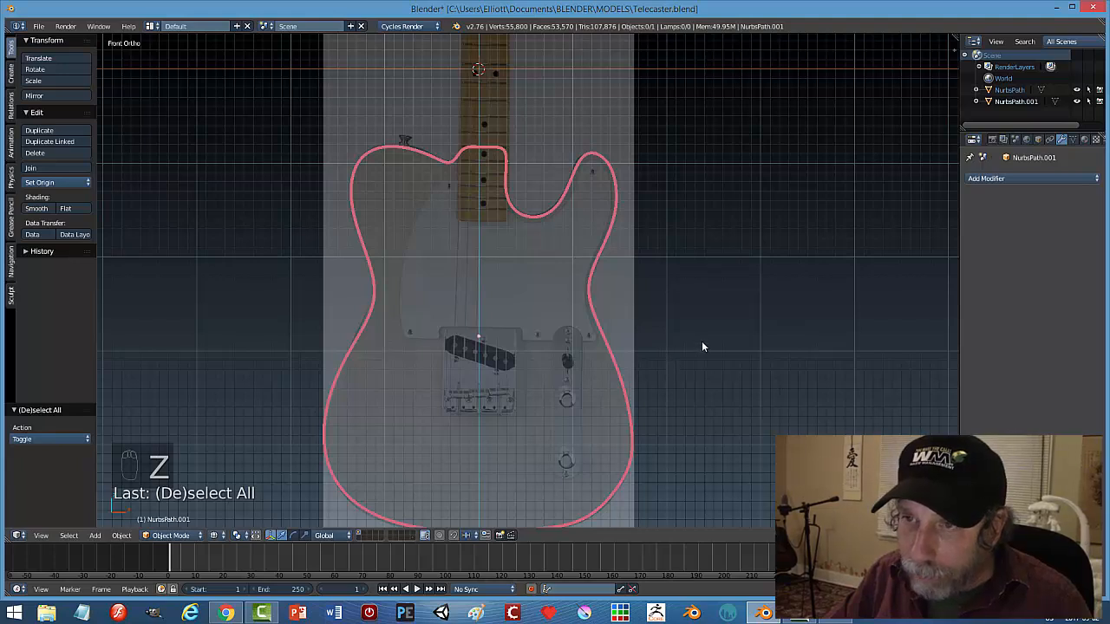
key(ctrl+s)
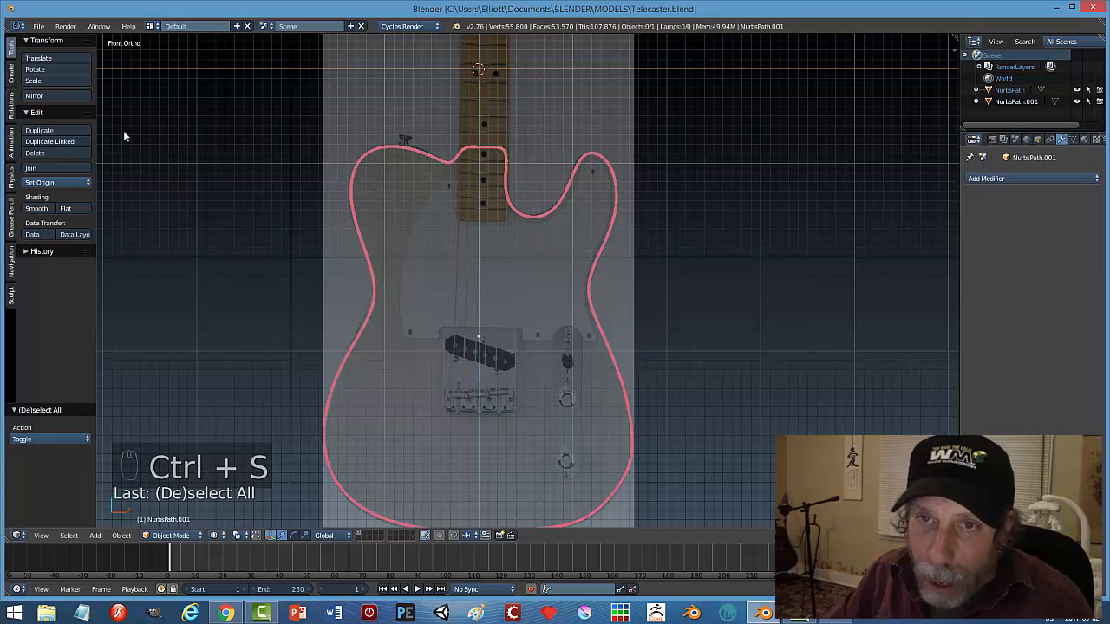
Return the viewport to solid shading.
key(Tab)
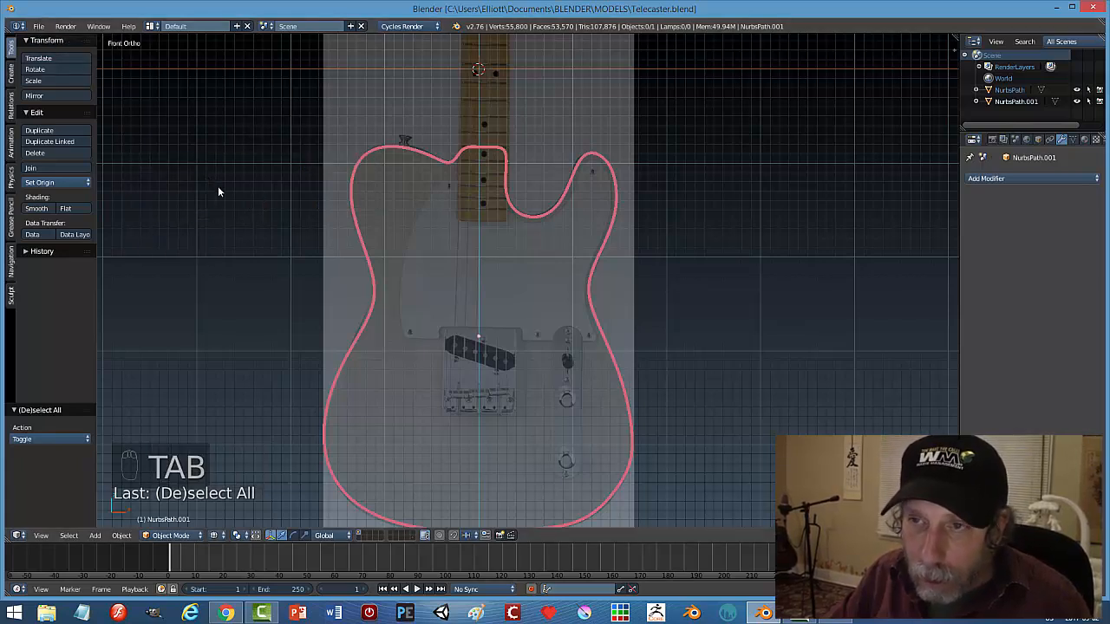
key(z)
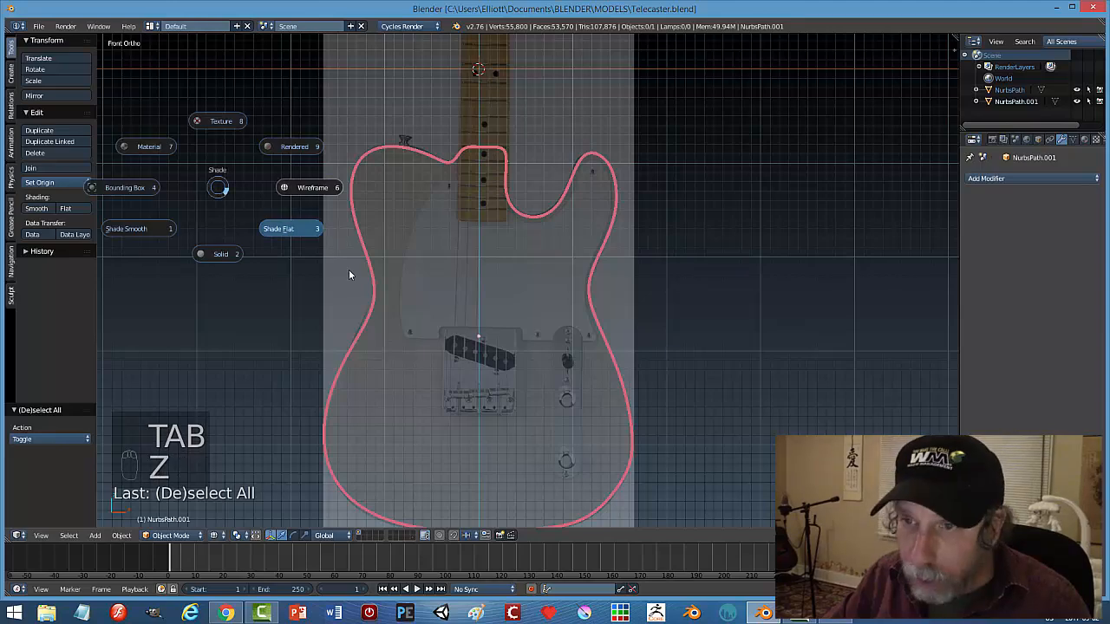
click(208, 255)
Open the 3D View theme colours in the user preferences.
click(38, 26)
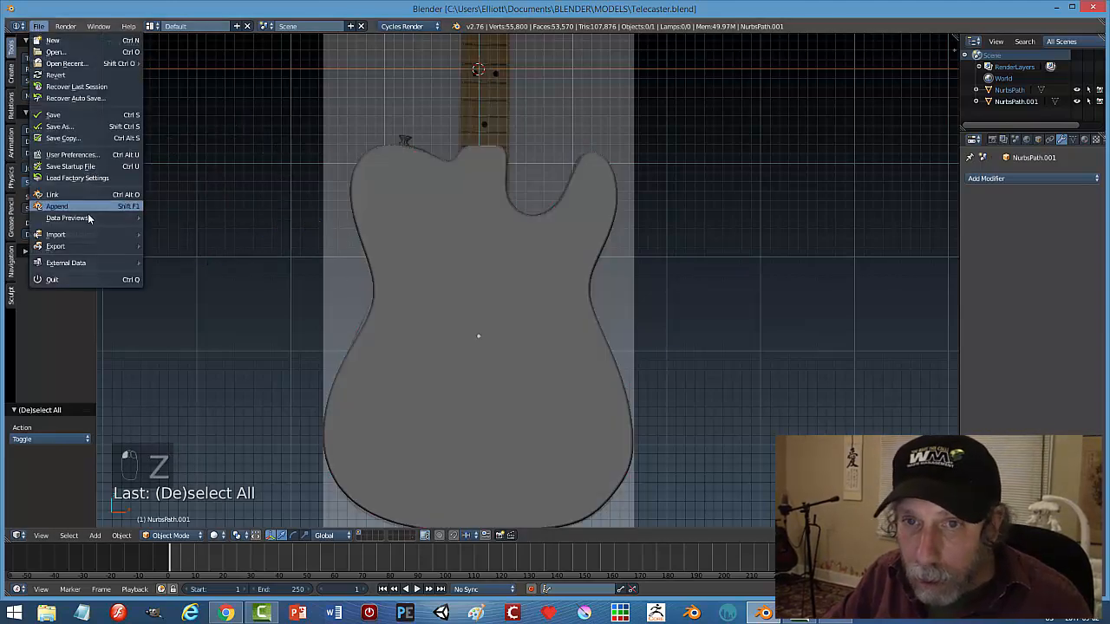
click(87, 154)
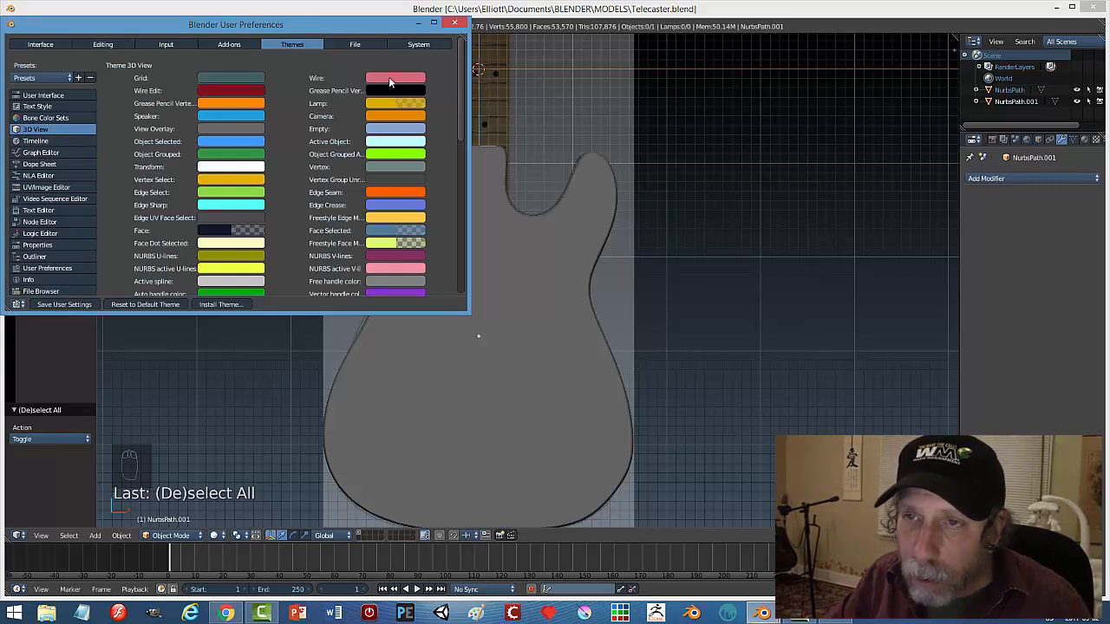
Reset the theme to its defaults, apply the Science Lab theme preset and close the preferences.
click(143, 305)
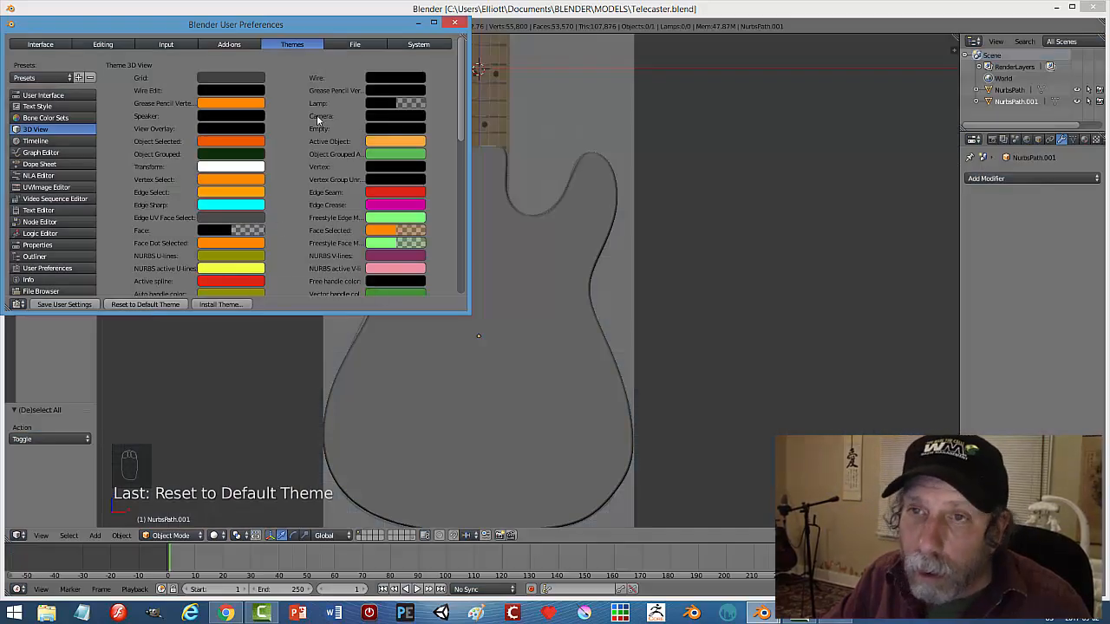
click(70, 79)
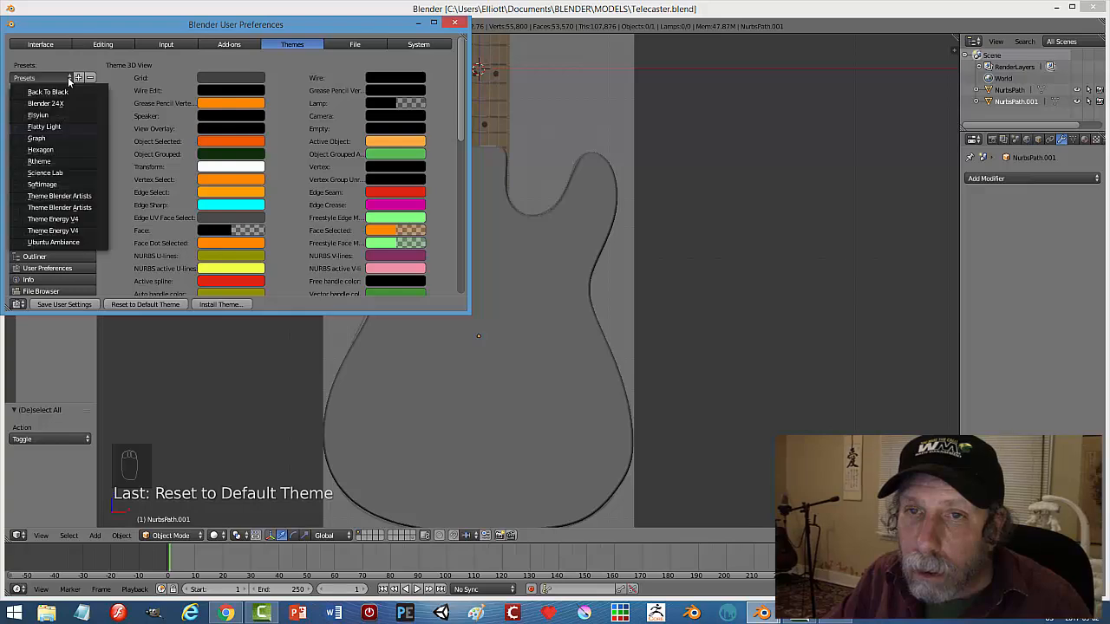
click(69, 172)
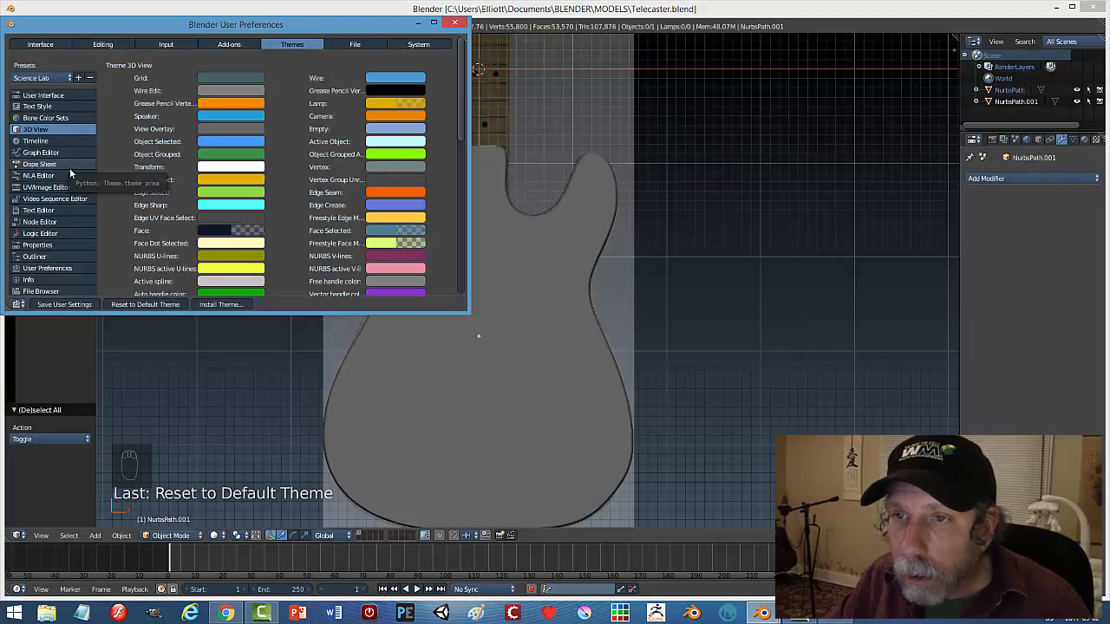
click(452, 24)
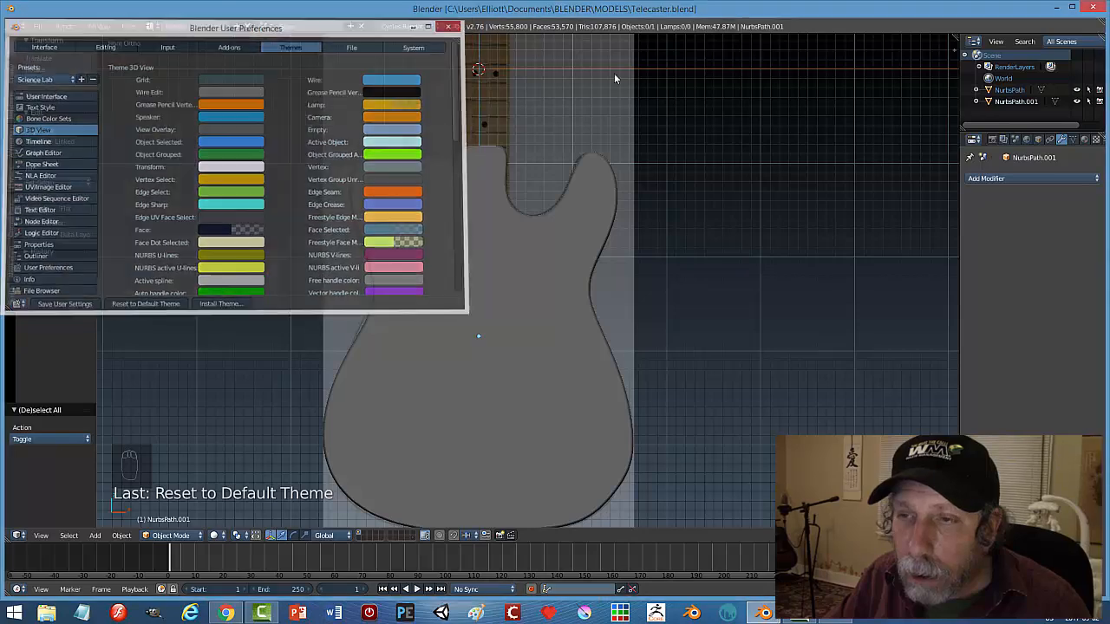
Show the guitar body in wireframe over the reference photo and save the file.
key(Tab)
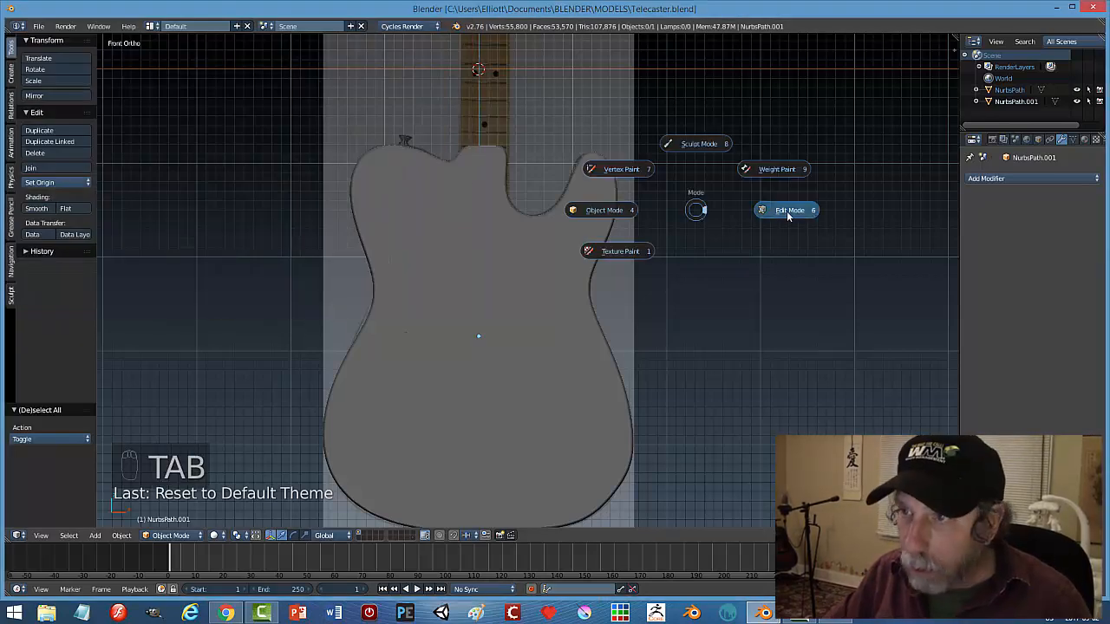
key(Tab)
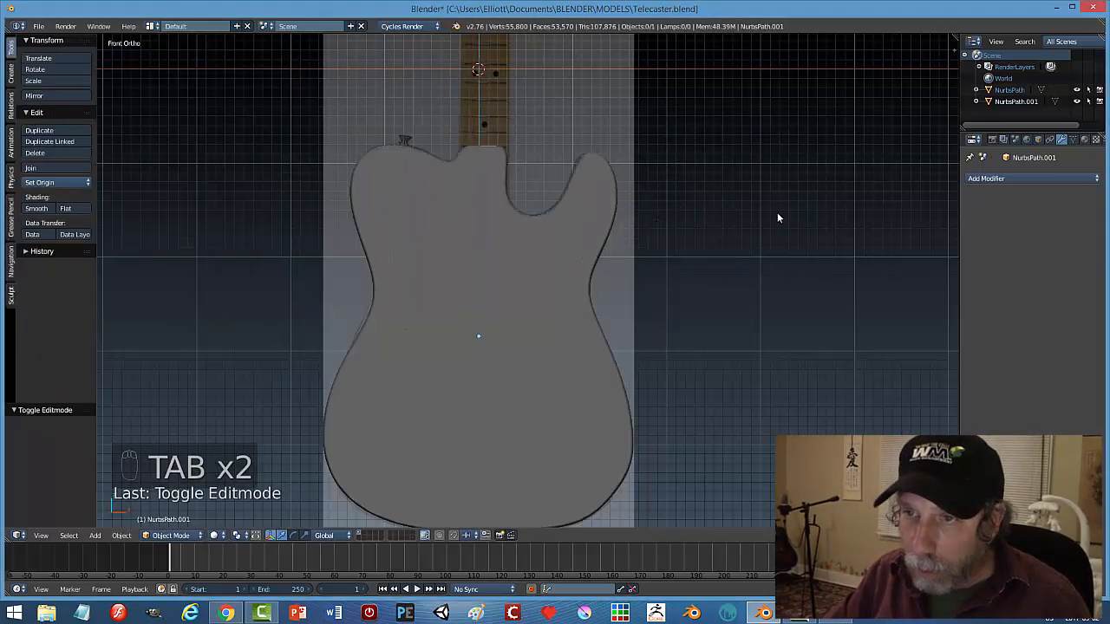
key(z)
click(866, 222)
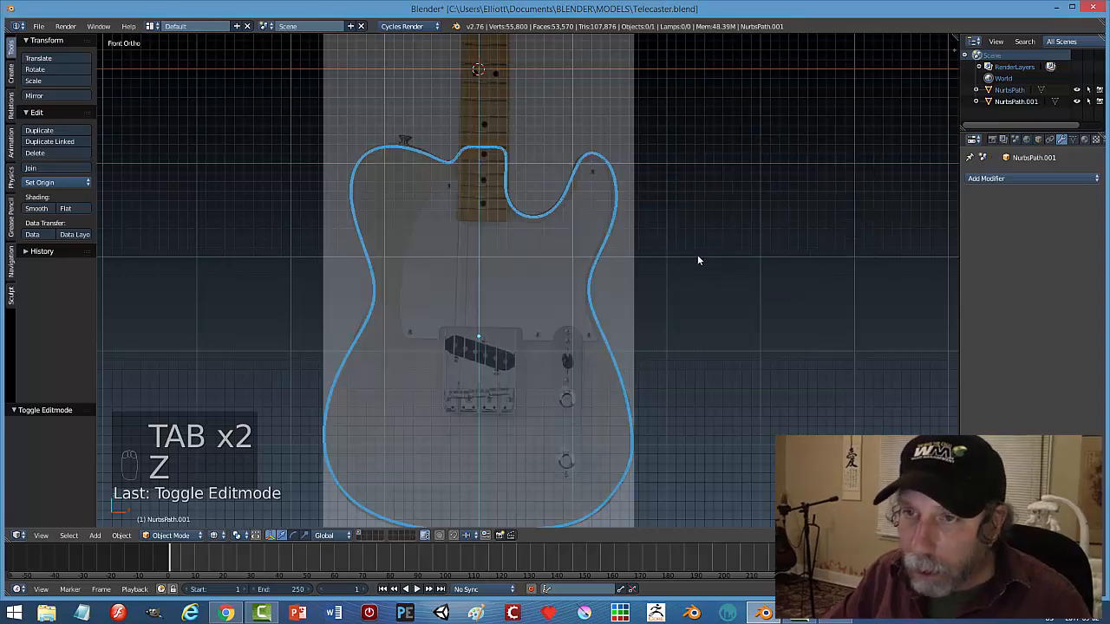
scroll(671, 257, up, 3)
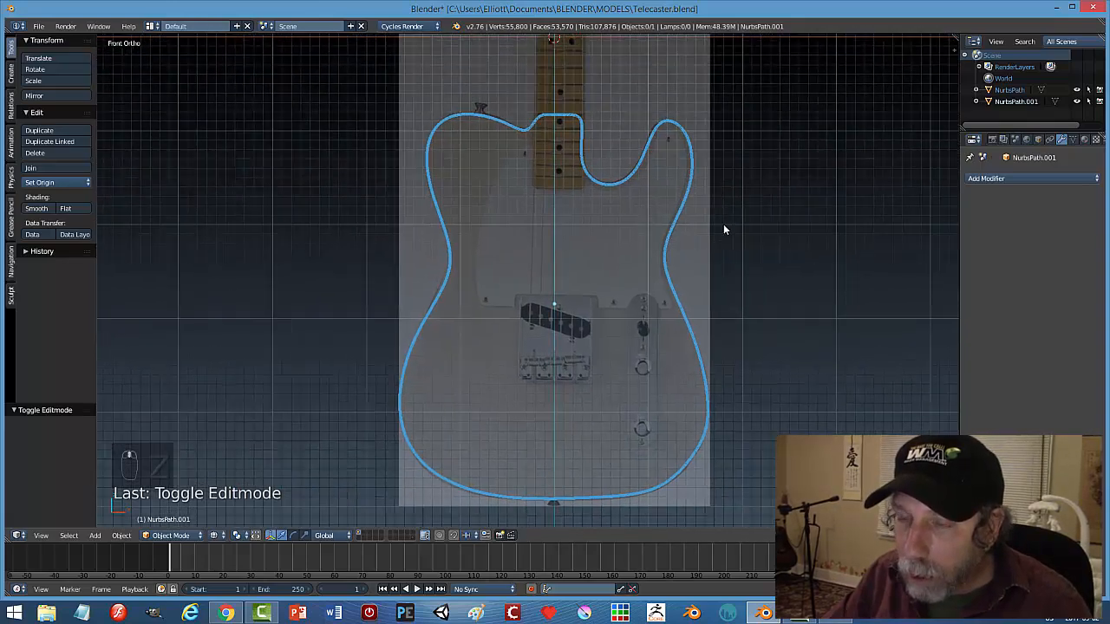
shift+middle_drag(744, 243, 722, 241)
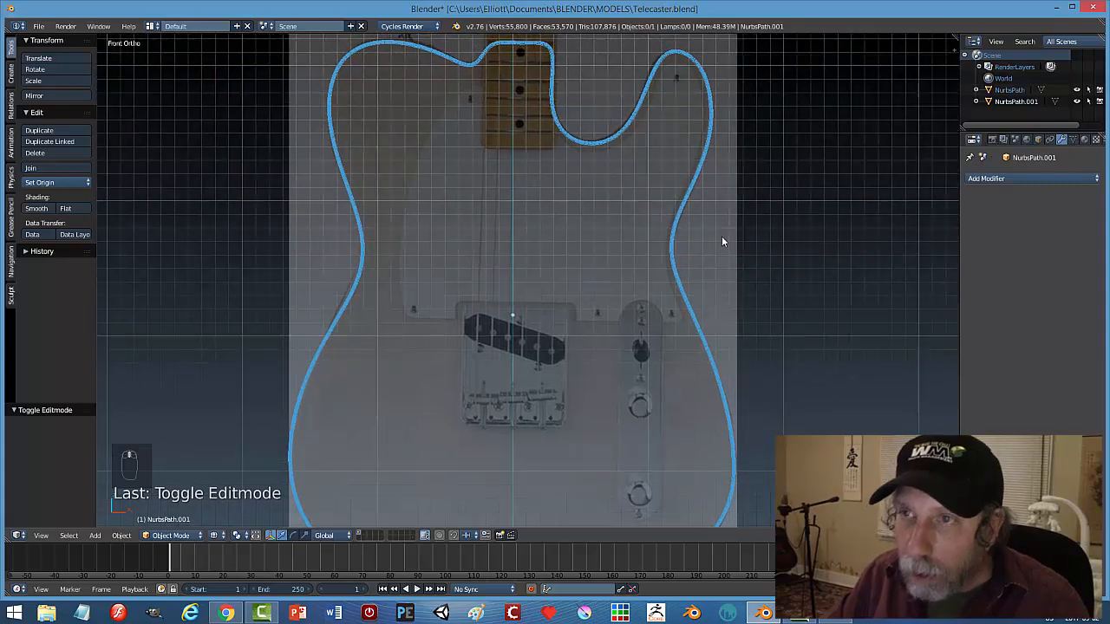
key(ctrl+s)
click(721, 238)
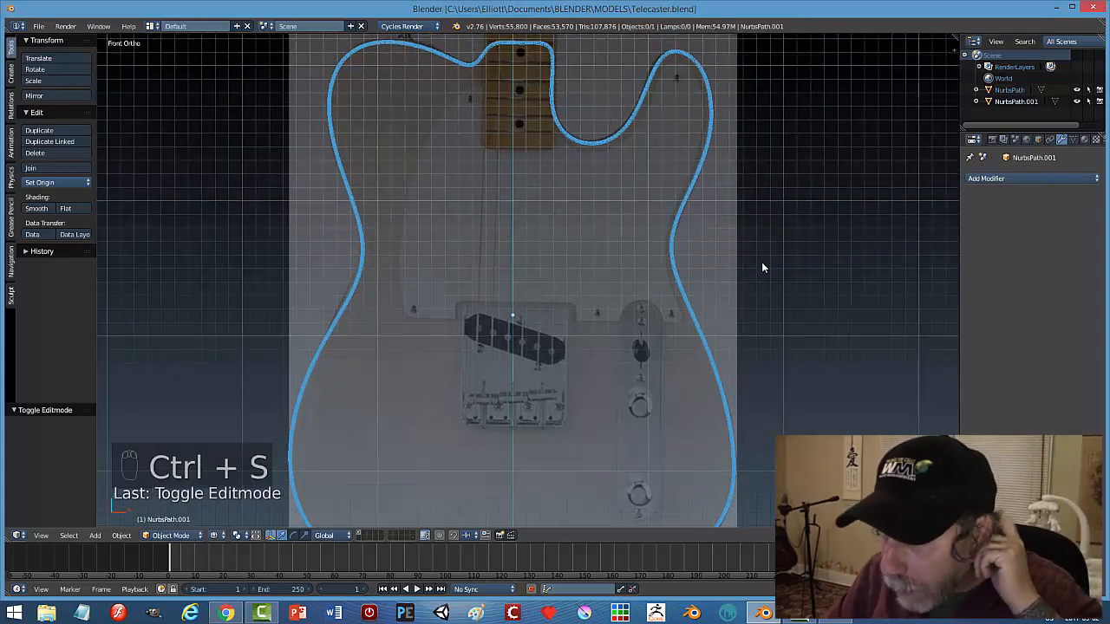
Open the background image settings and raise the reference photo's opacity to 0.459.
scroll(582, 224, up, 1)
scroll(572, 217, down, 1)
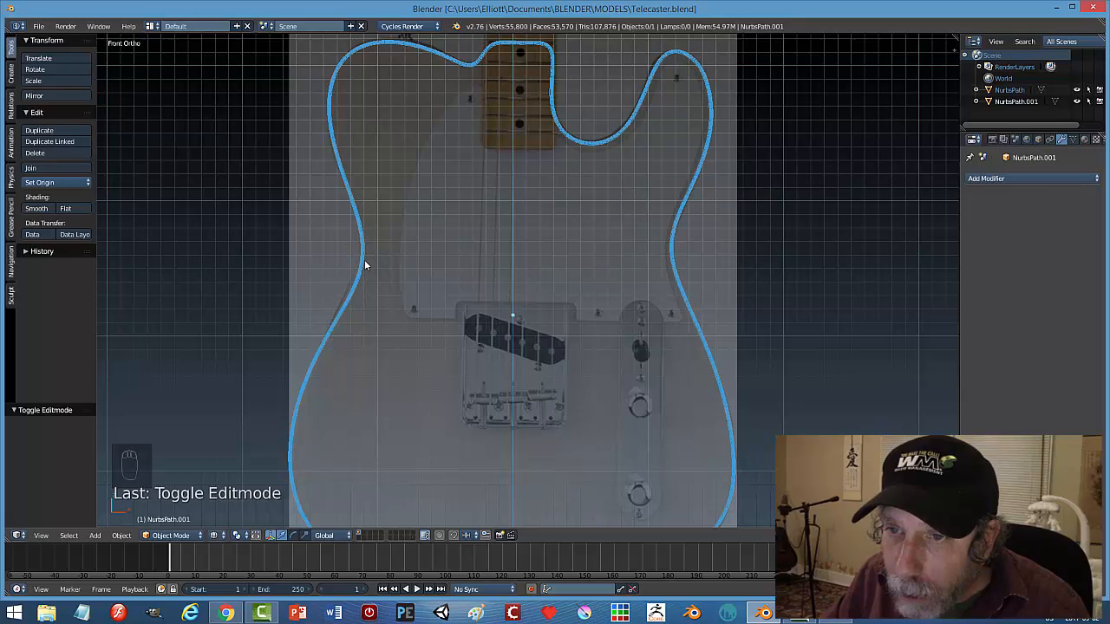
key(n)
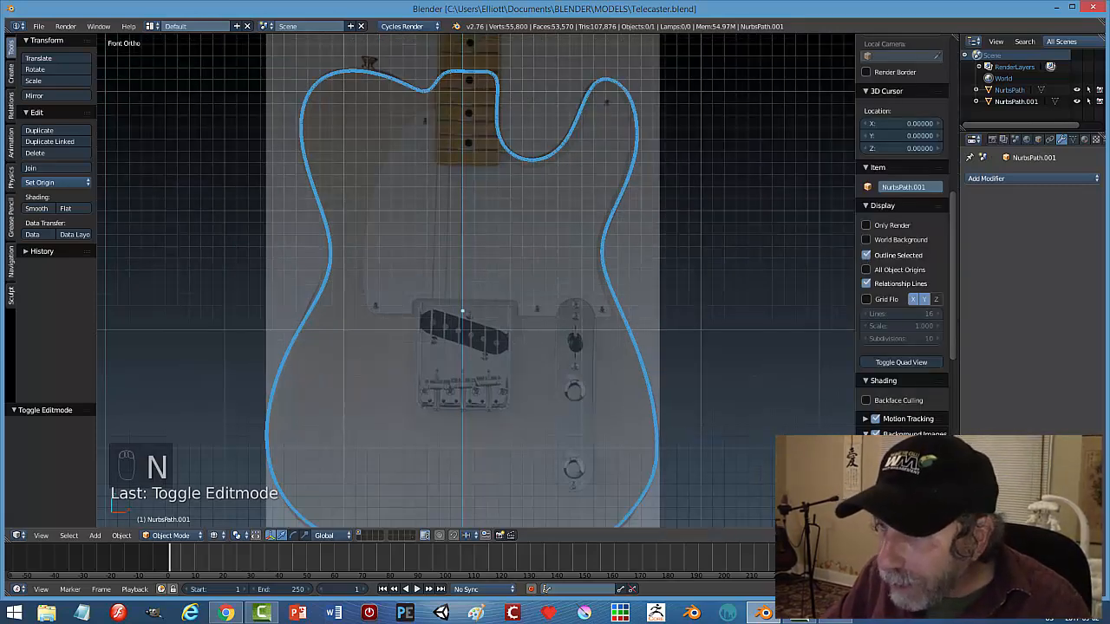
drag(953, 345, 906, 423)
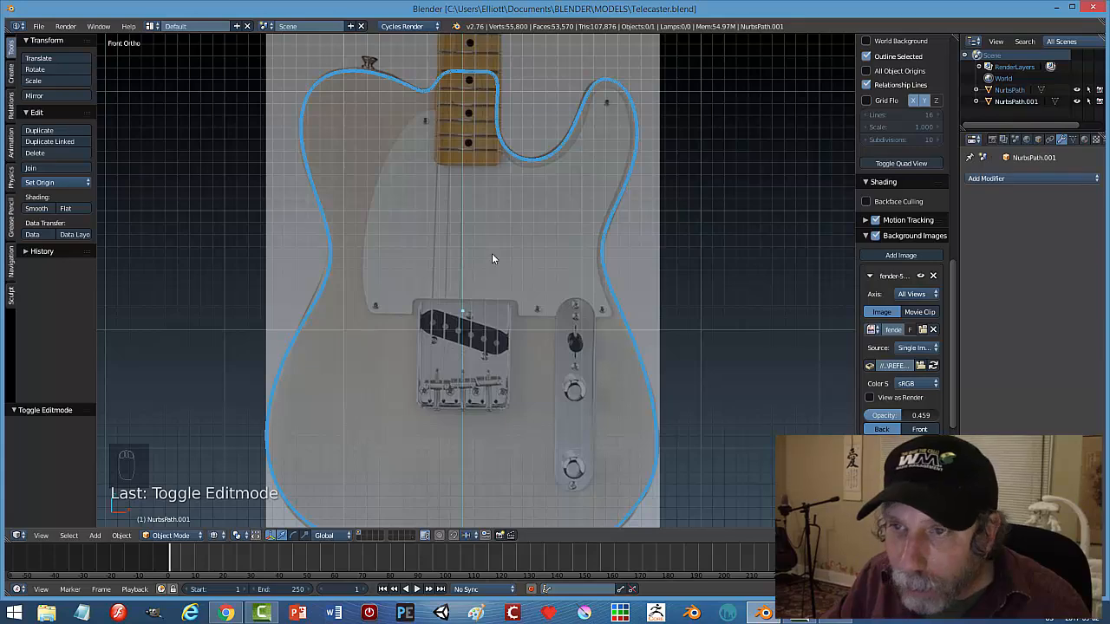
Add a path curve at the 3D cursor in the front view.
scroll(471, 261, down, 3)
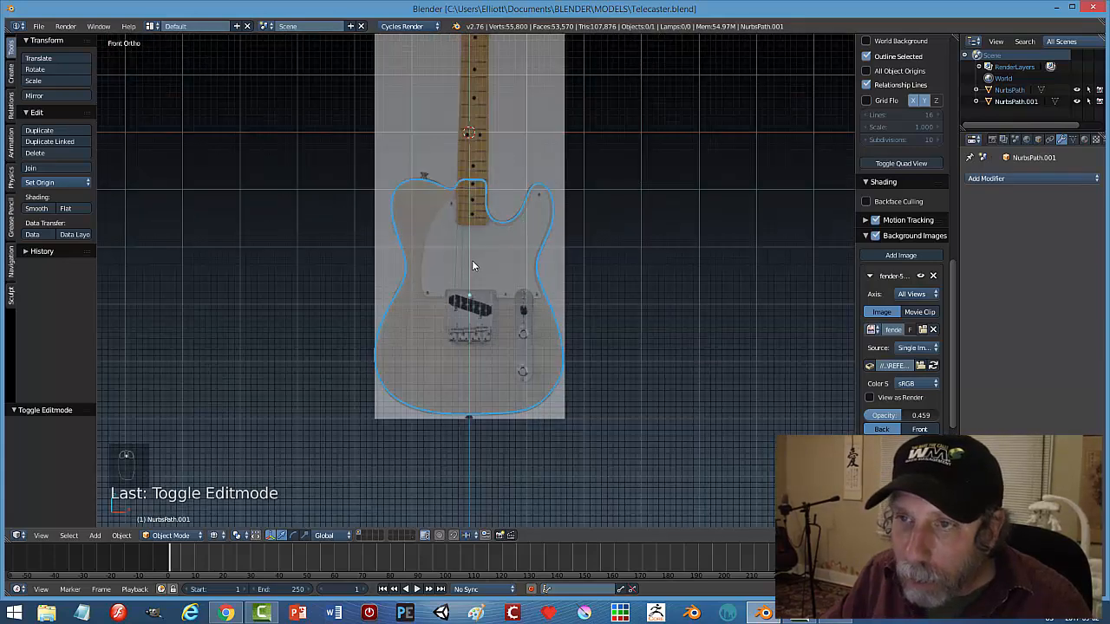
scroll(471, 260, up, 1)
scroll(495, 259, down, 1)
key(shift+a)
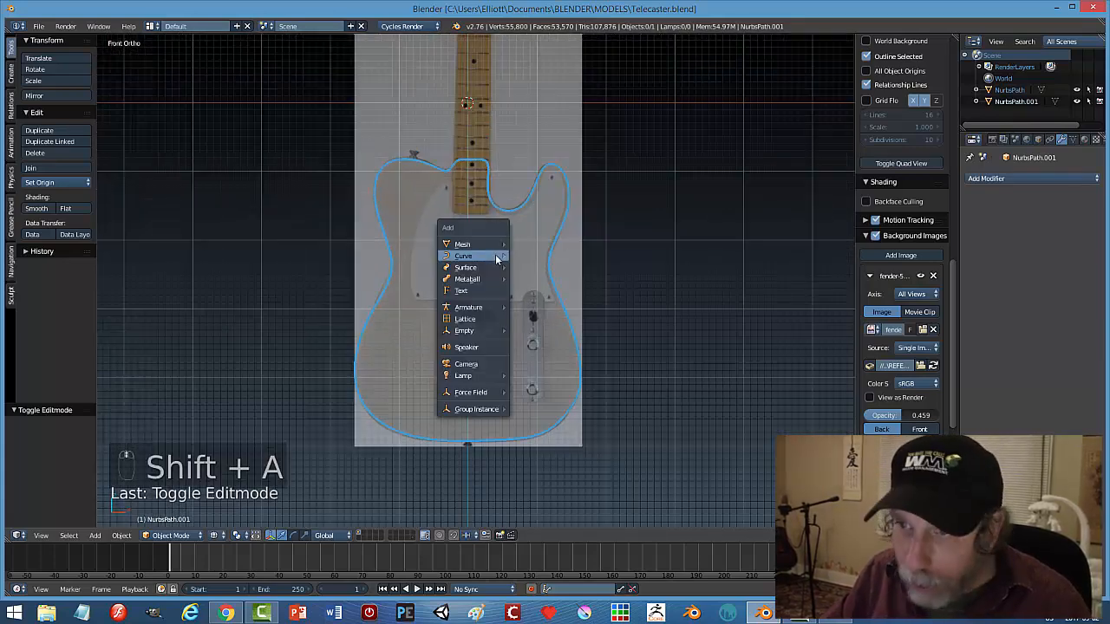
mouse_move(495, 256)
click(533, 307)
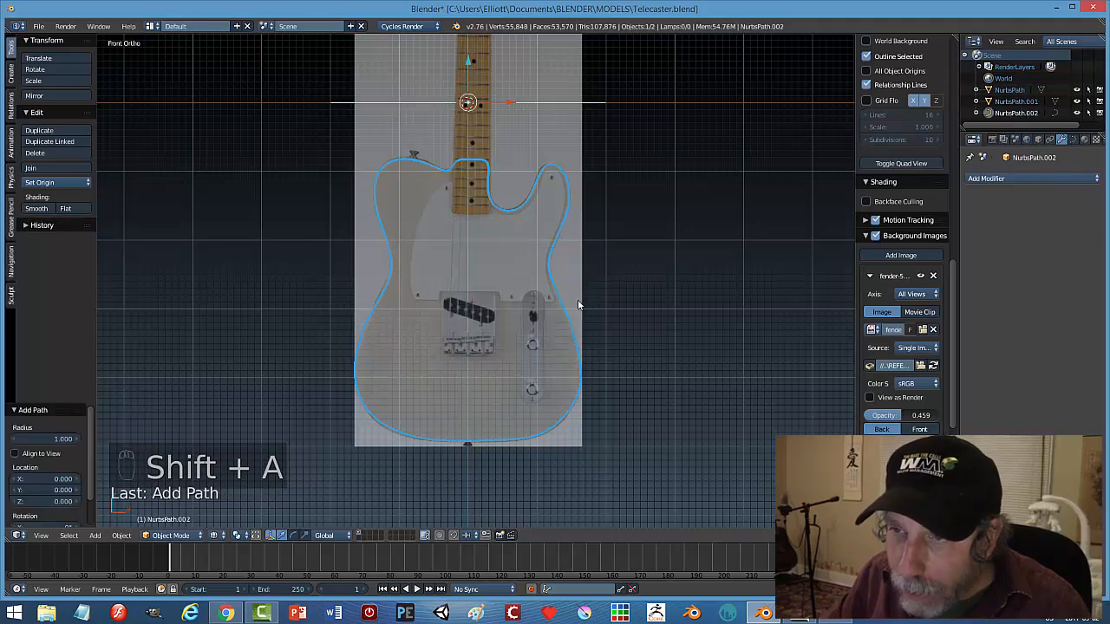
Rotate the new path 90 degrees about the Y axis and move it about -0.772 along Z.
key(r)
key(y)
key(9)
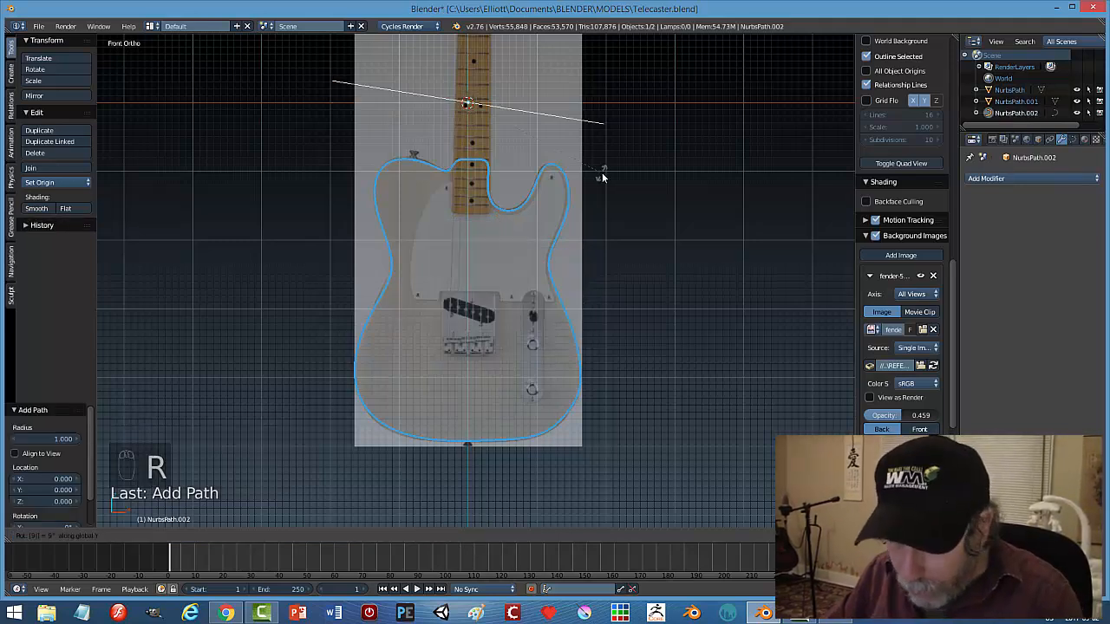
key(0)
key(Return)
drag(466, 63, 463, 114)
Delete the two uppermost control points of the path in Edit Mode.
key(Tab)
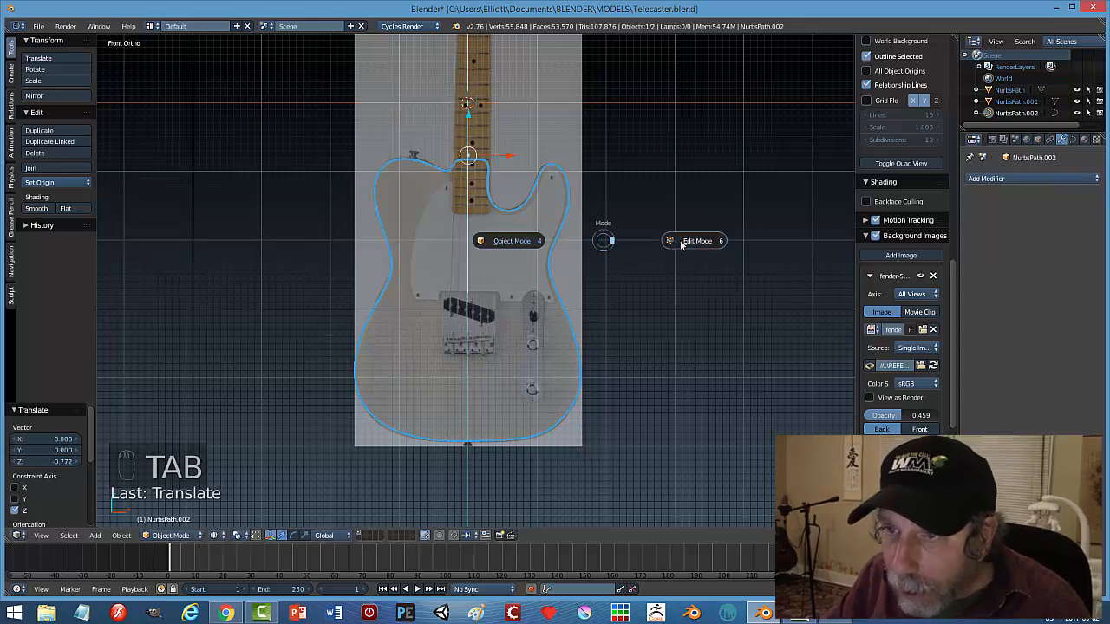
scroll(502, 151, down, 1)
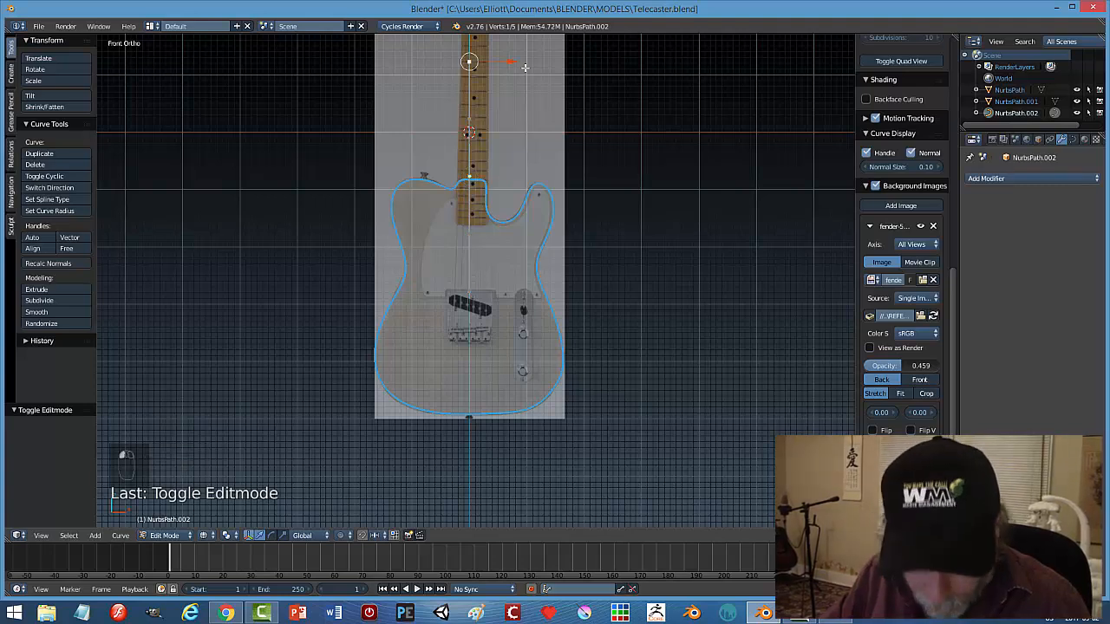
key(x)
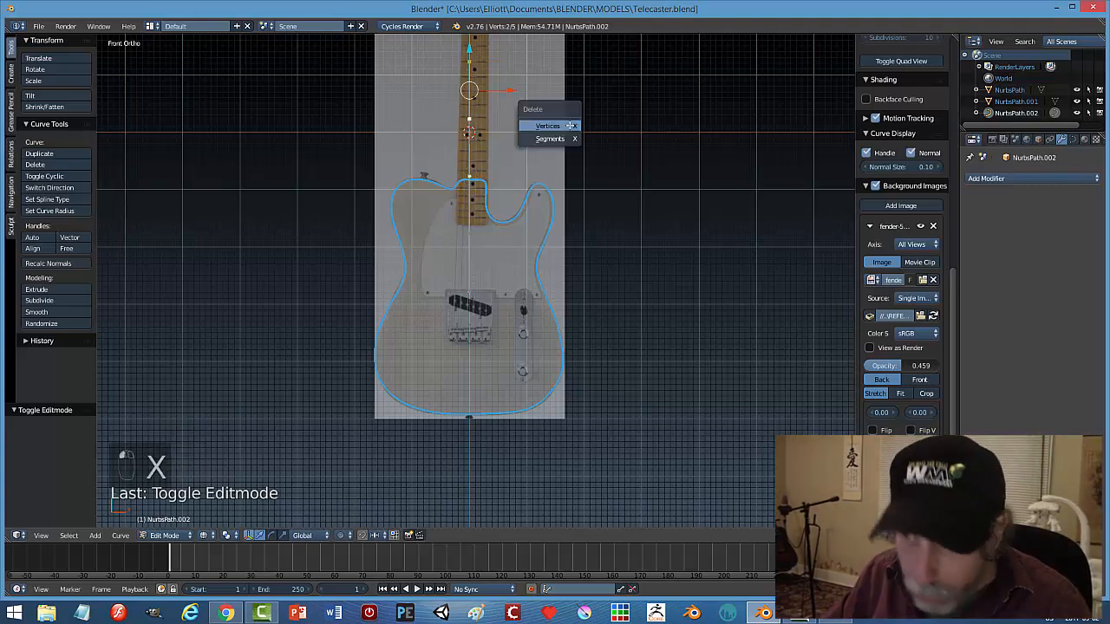
click(572, 126)
Move the path's middle control point about -1.105 along X, bowing the curve toward the pickguard's curved edge.
scroll(503, 268, up, 2)
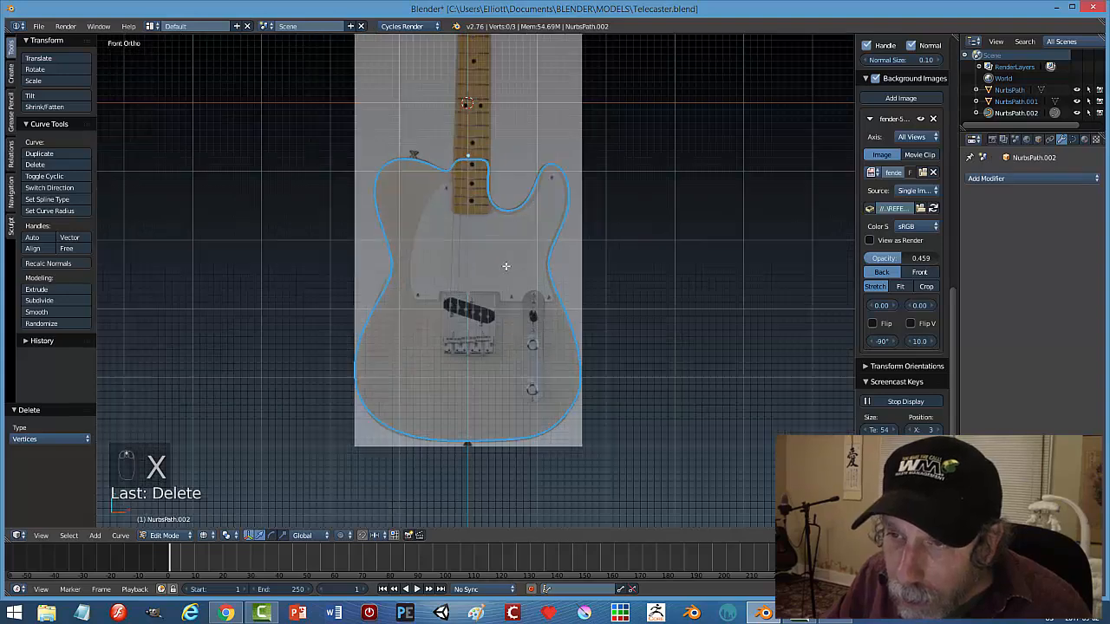
right_click(467, 298)
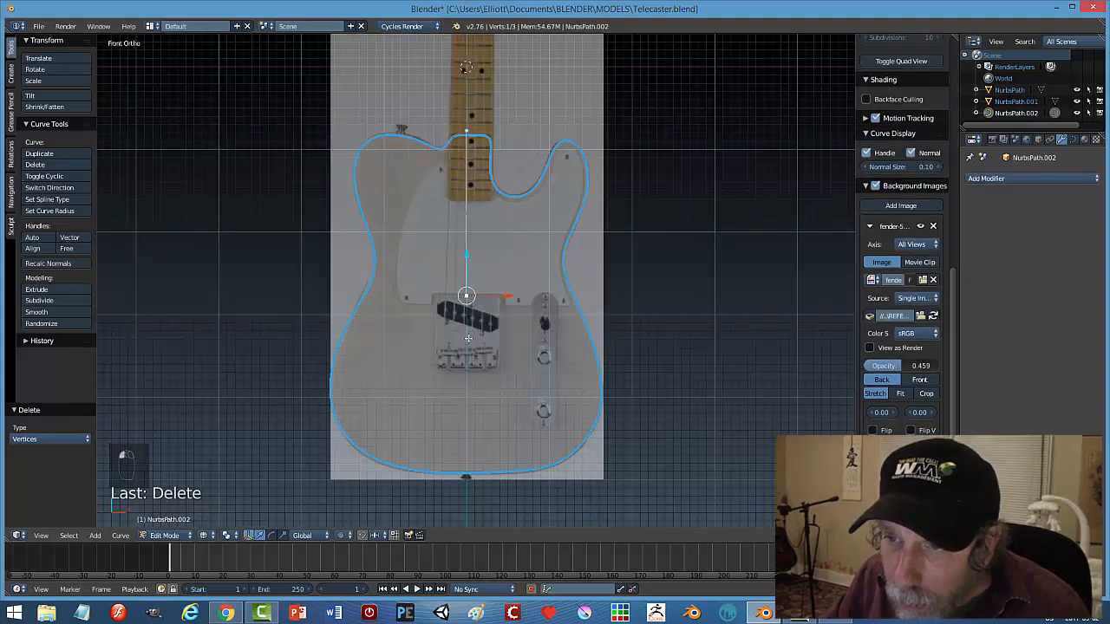
click(464, 213)
key(g)
key(x)
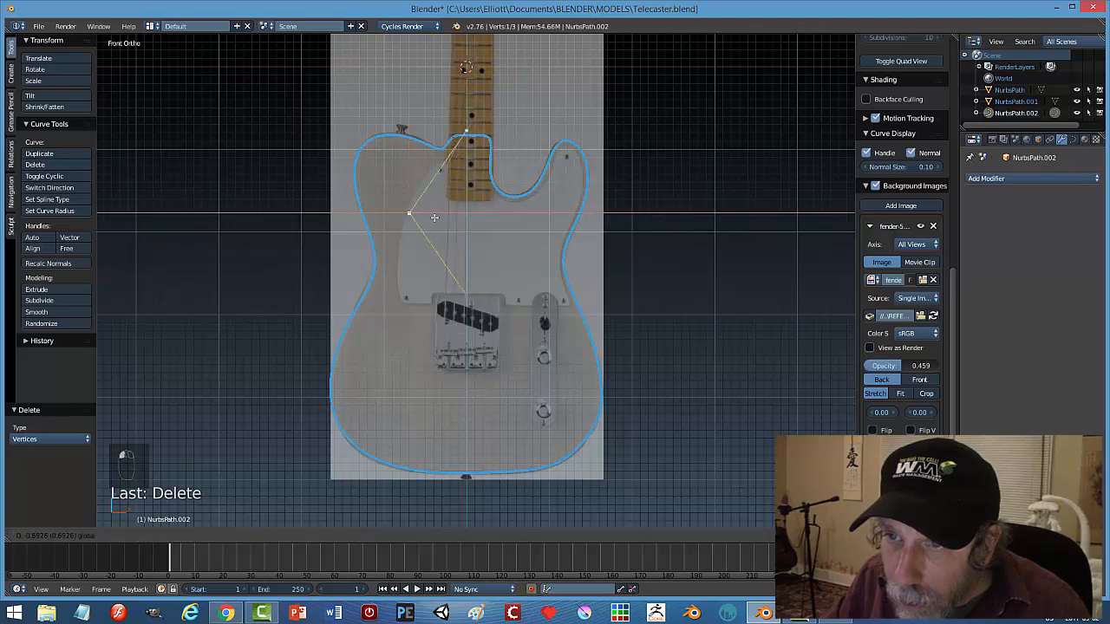
click(411, 219)
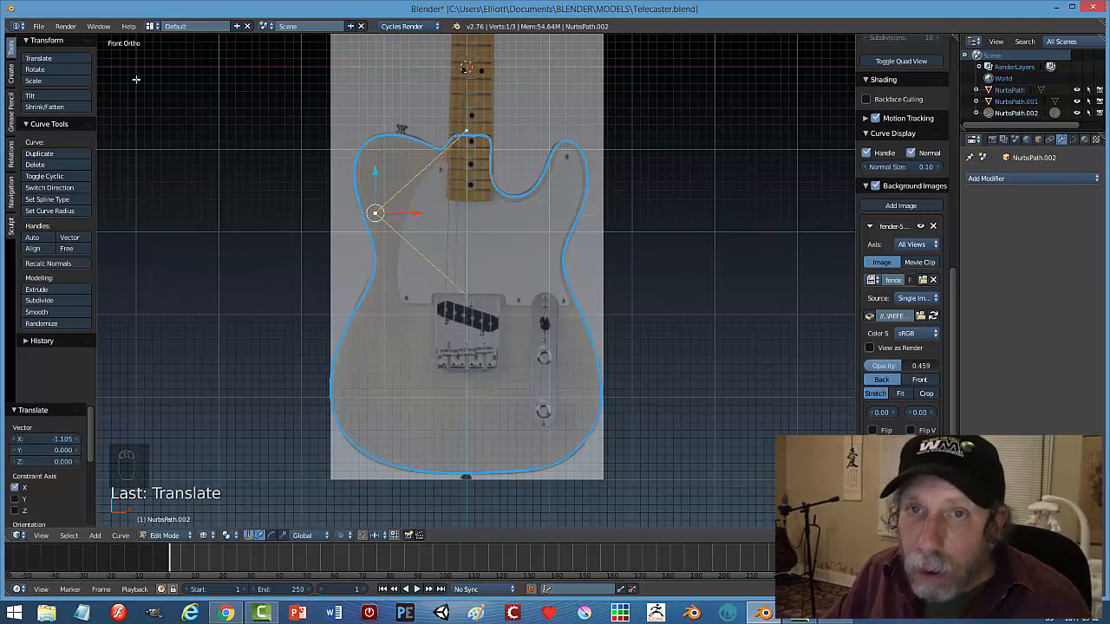
Set the theme's 3D View Wire Edit colour to dark red and Wire colour to orange-red, then close the preferences.
click(38, 26)
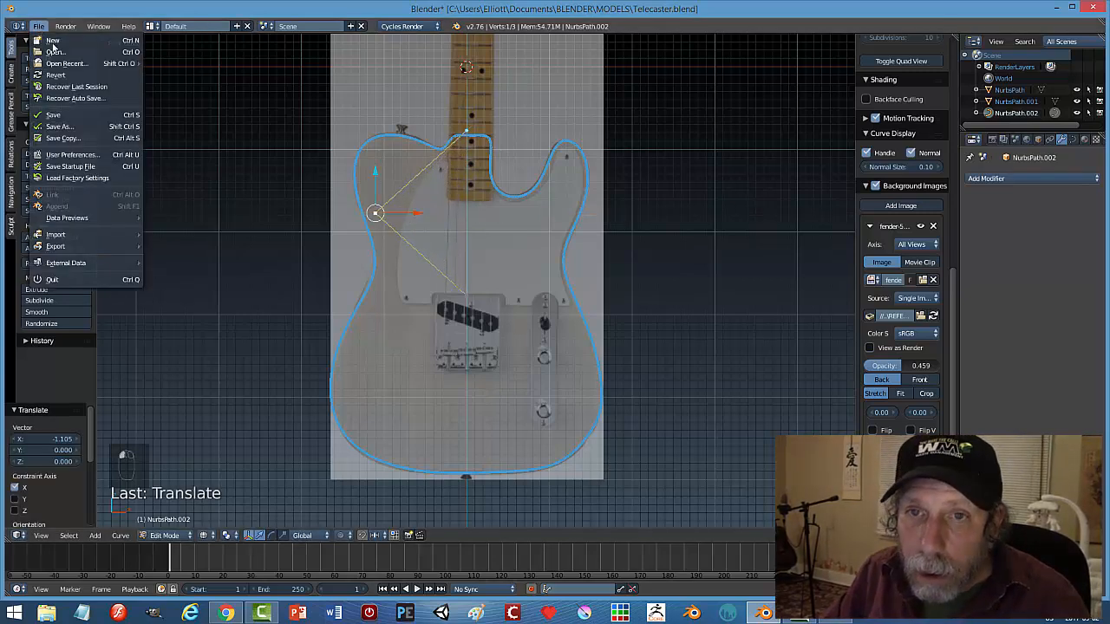
click(77, 155)
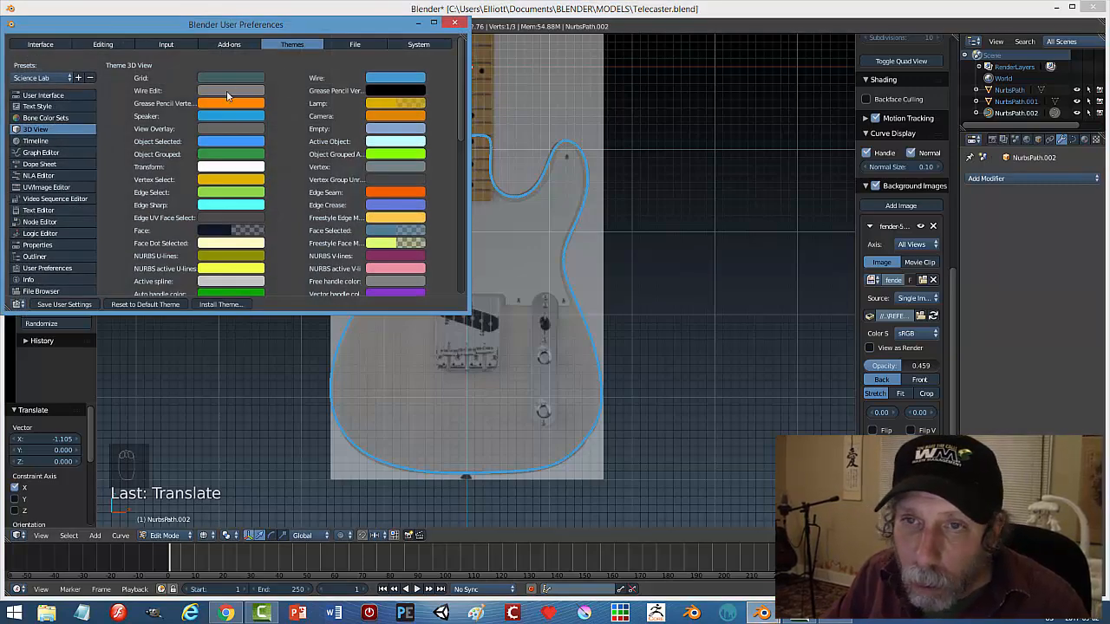
click(235, 91)
drag(250, 152, 246, 181)
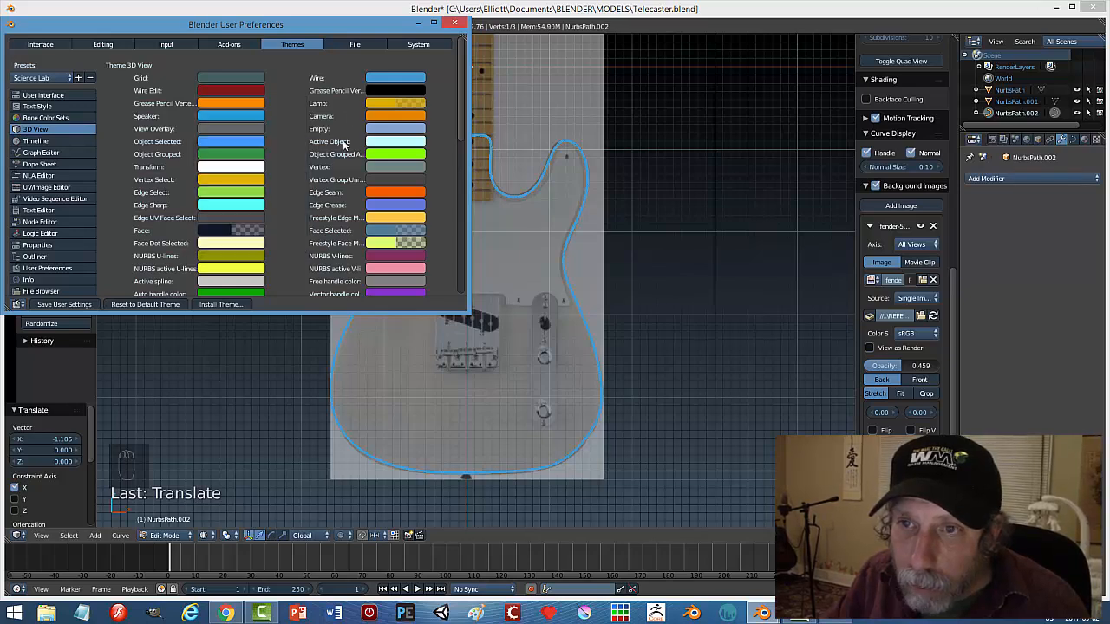
click(378, 78)
drag(367, 114, 358, 162)
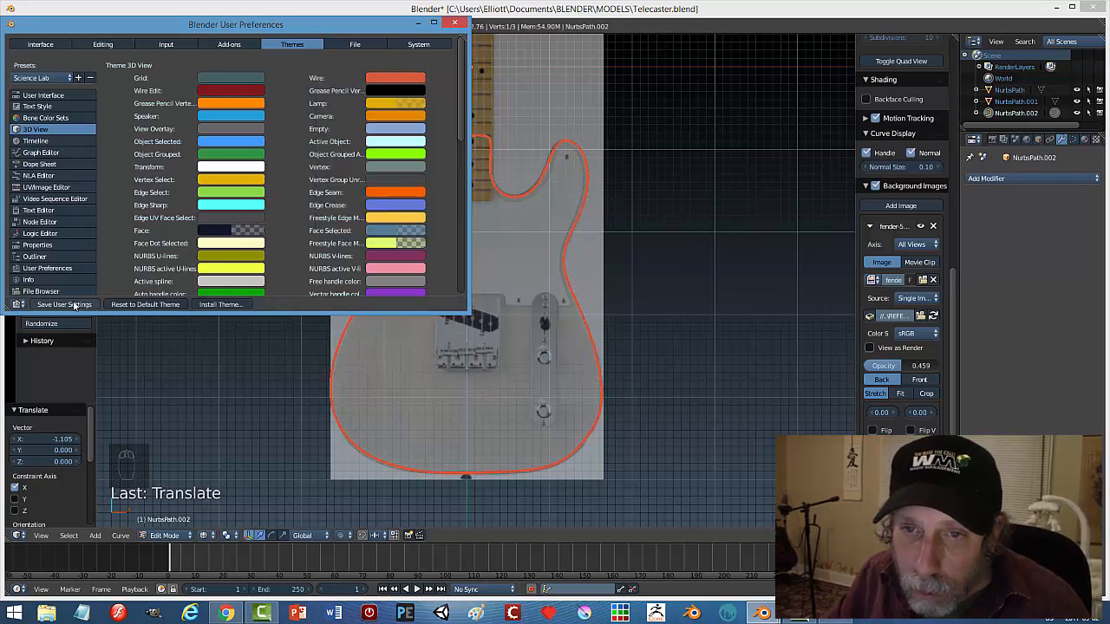
click(466, 33)
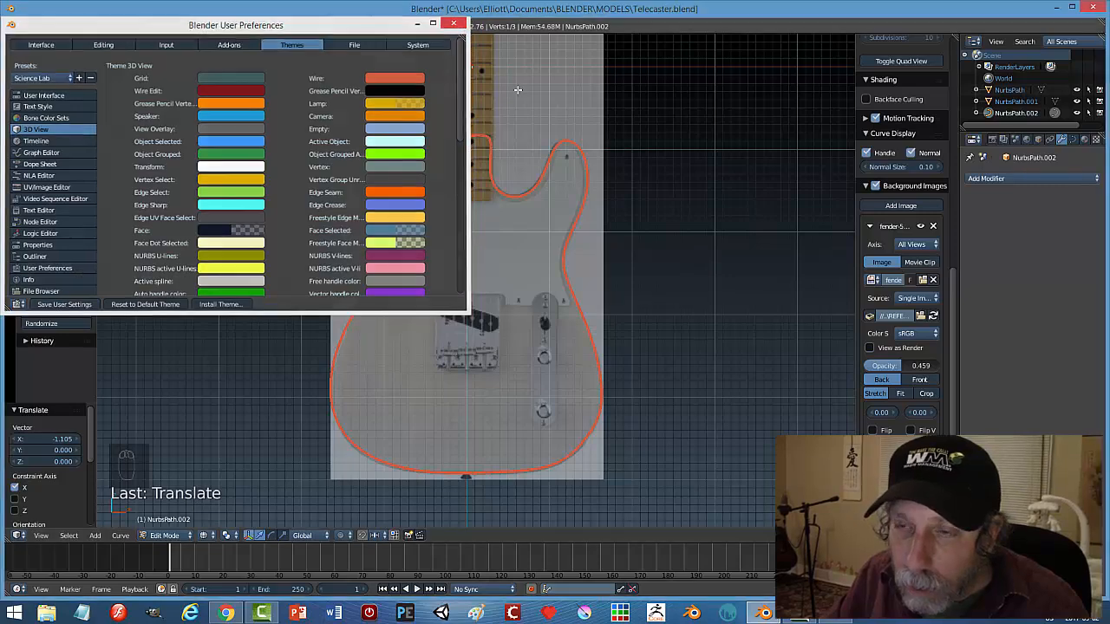
Move the path's lowest control point about -0.806 along X, then 0.034 in X and -0.083 in Z onto the pickguard's lower-left corner.
scroll(434, 276, up, 3)
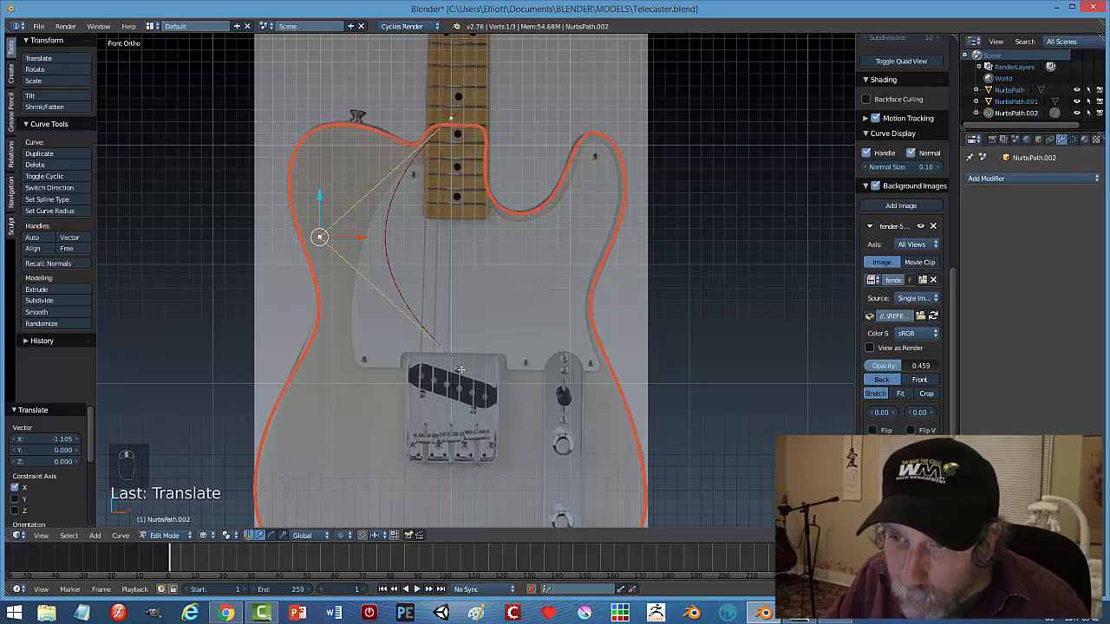
key(g)
key(x)
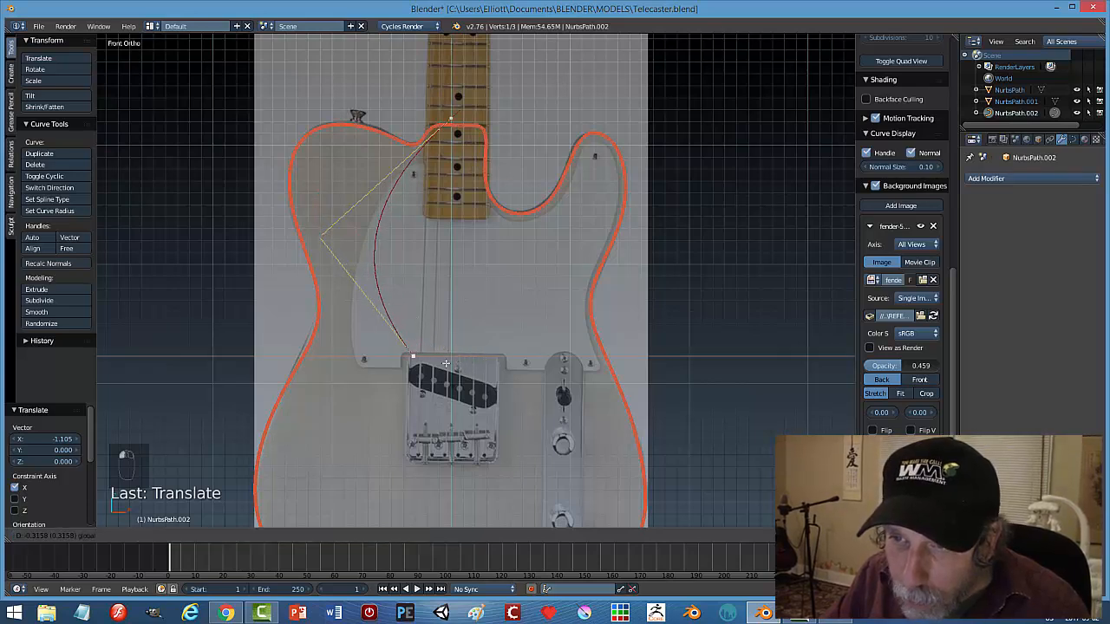
click(393, 372)
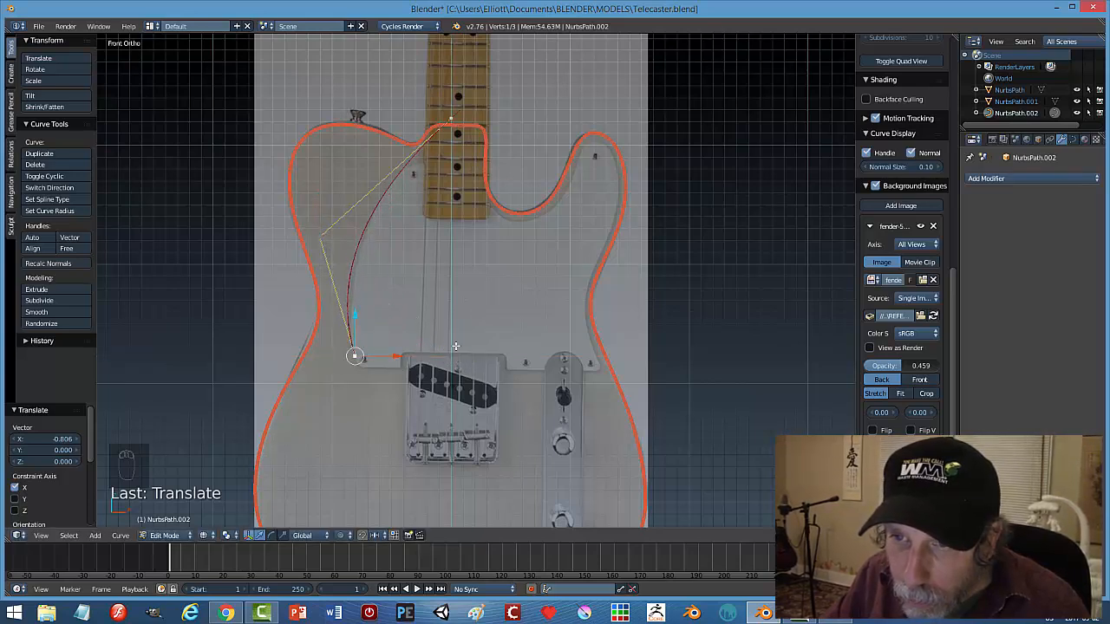
key(g)
click(464, 338)
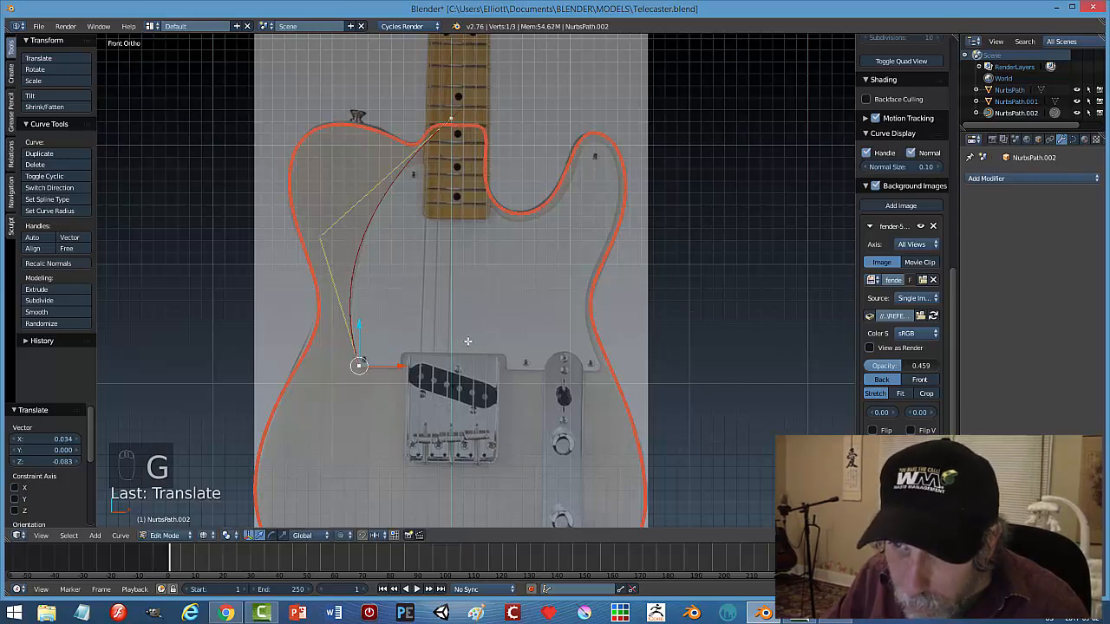
Move the path's uppermost control point about -0.26 in X and -0.37 in Z, toward the pickguard's upper tip beside the neck.
scroll(468, 330, up, 2)
scroll(467, 330, down, 2)
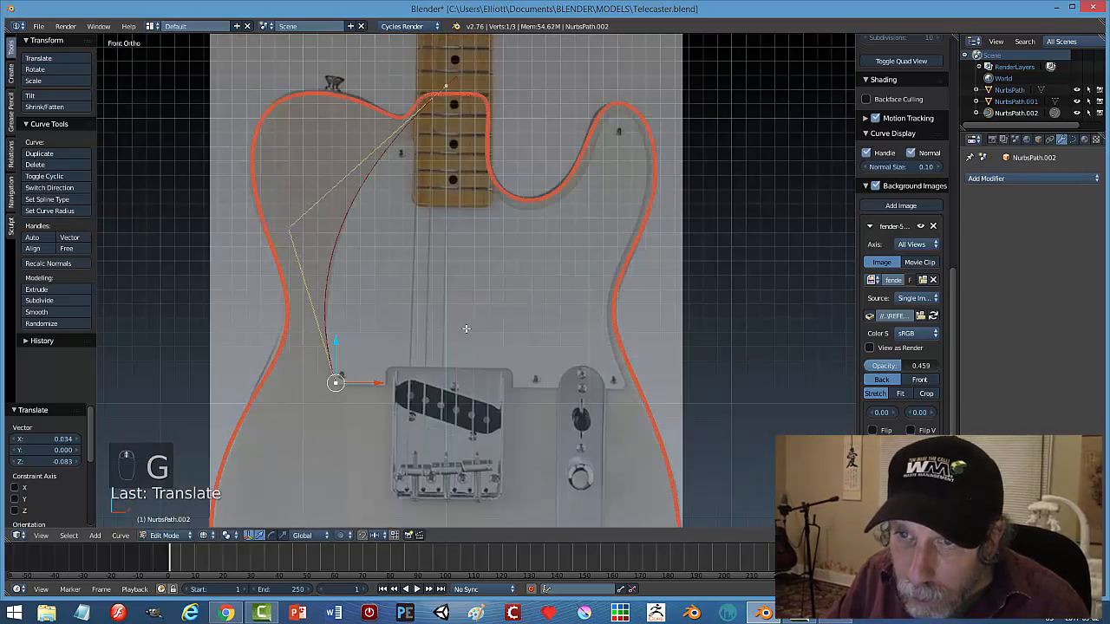
right_click(447, 86)
key(g)
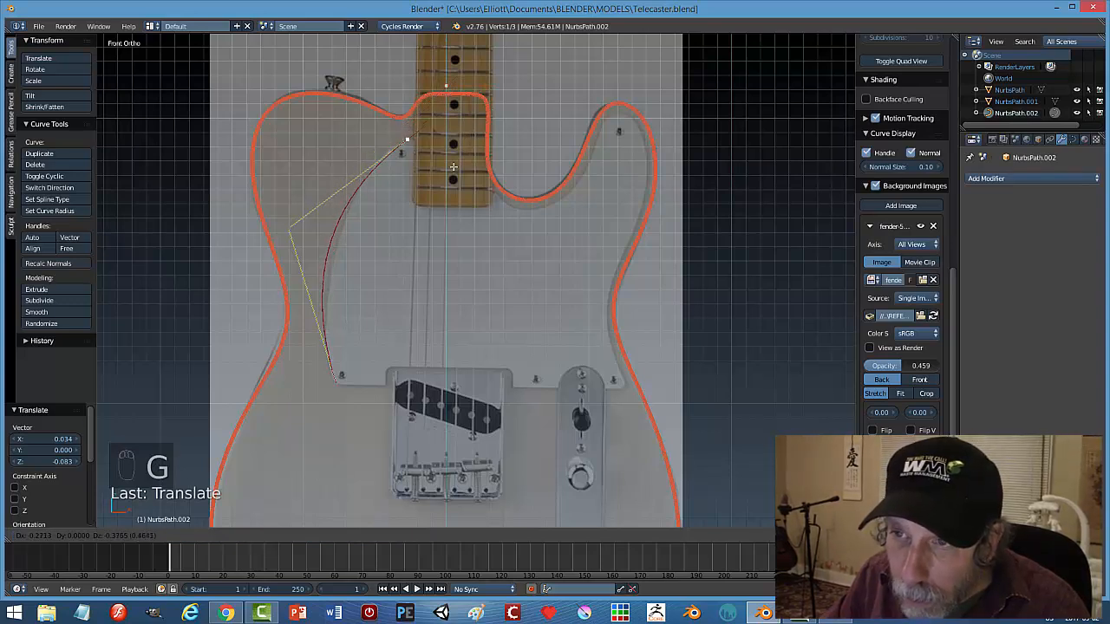
click(456, 164)
Move the path's middle control point 0.057 in X and -0.024 in Z.
right_click(292, 228)
key(g)
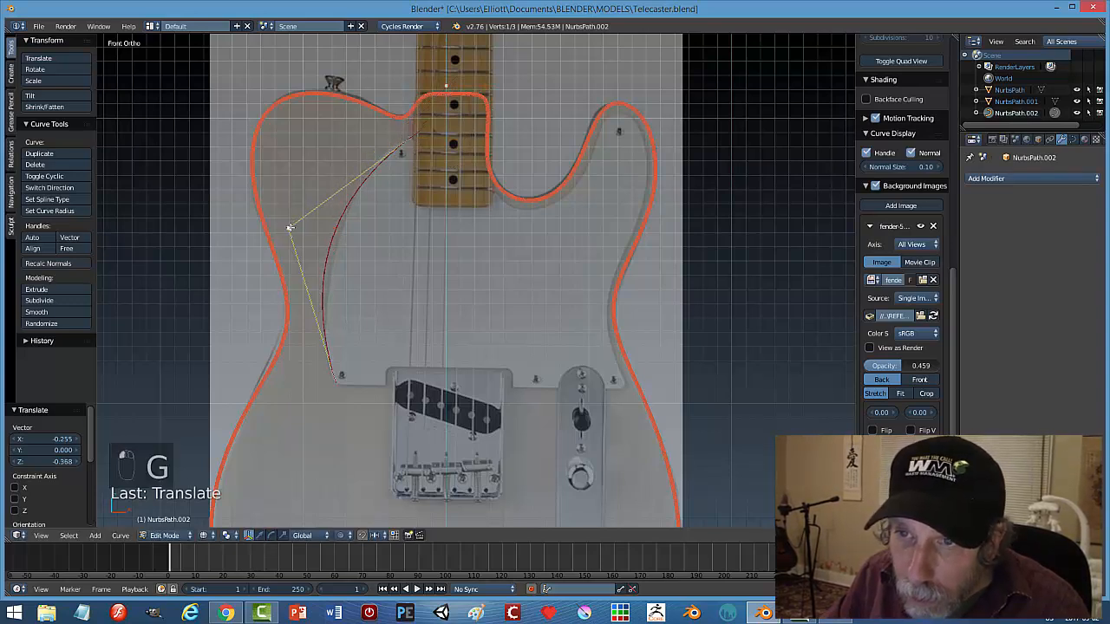
click(294, 230)
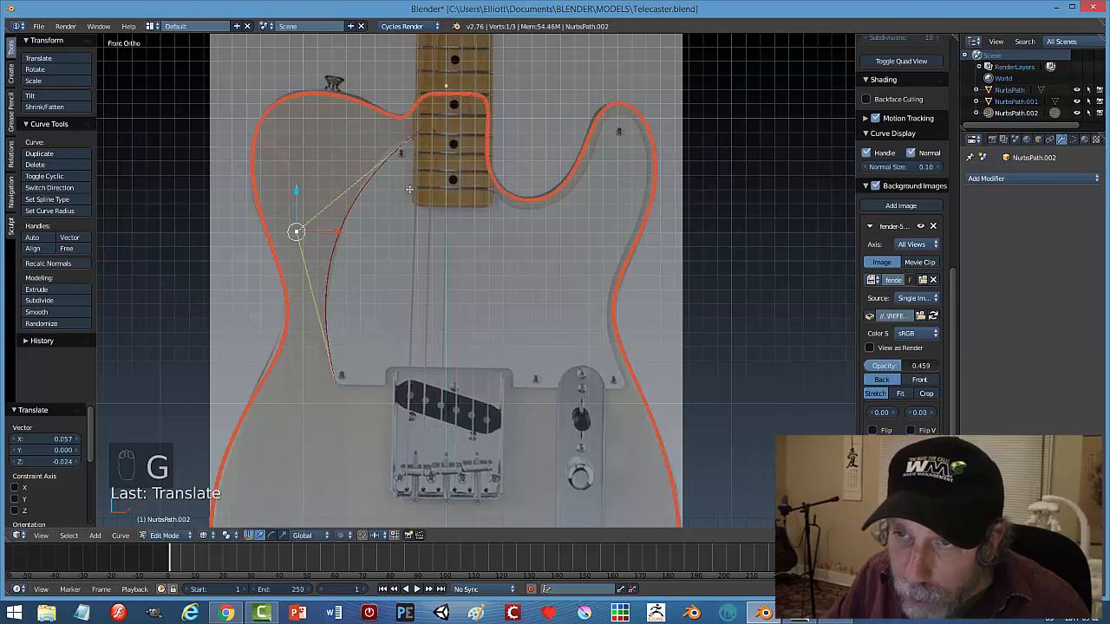
Move the path's upper end control point -0.101 in X and -0.040 in Z, toward the pickguard's upper screw.
right_click(411, 142)
key(g)
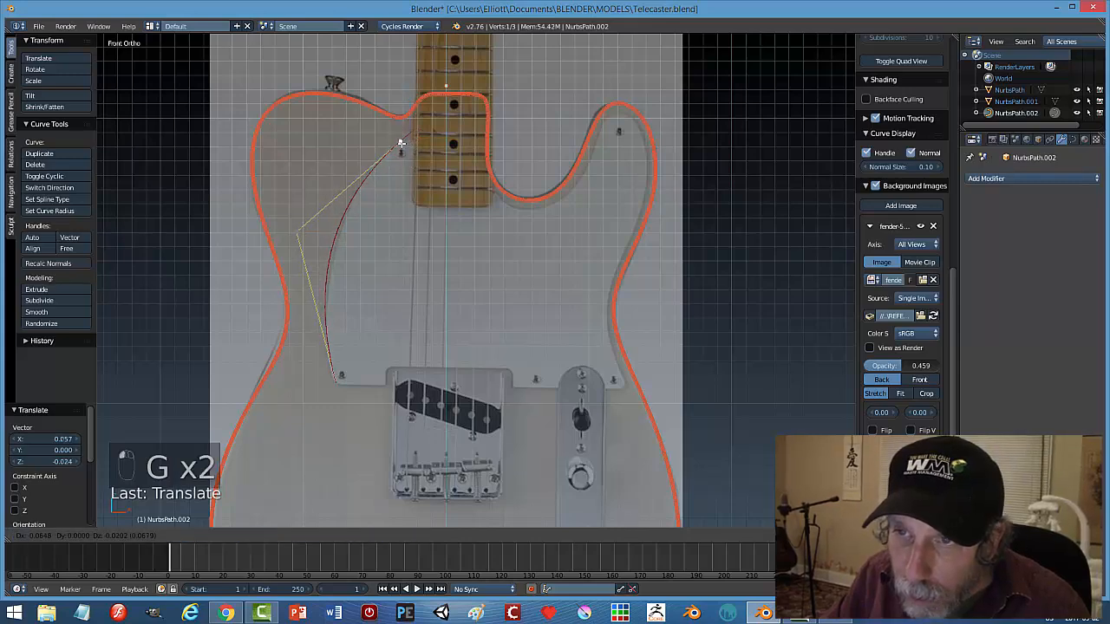
click(395, 144)
Move the upper end control point 0.047 along X, then 0.070 in X and 0.034 in Z, to the fretboard's edge.
scroll(466, 285, up, 3)
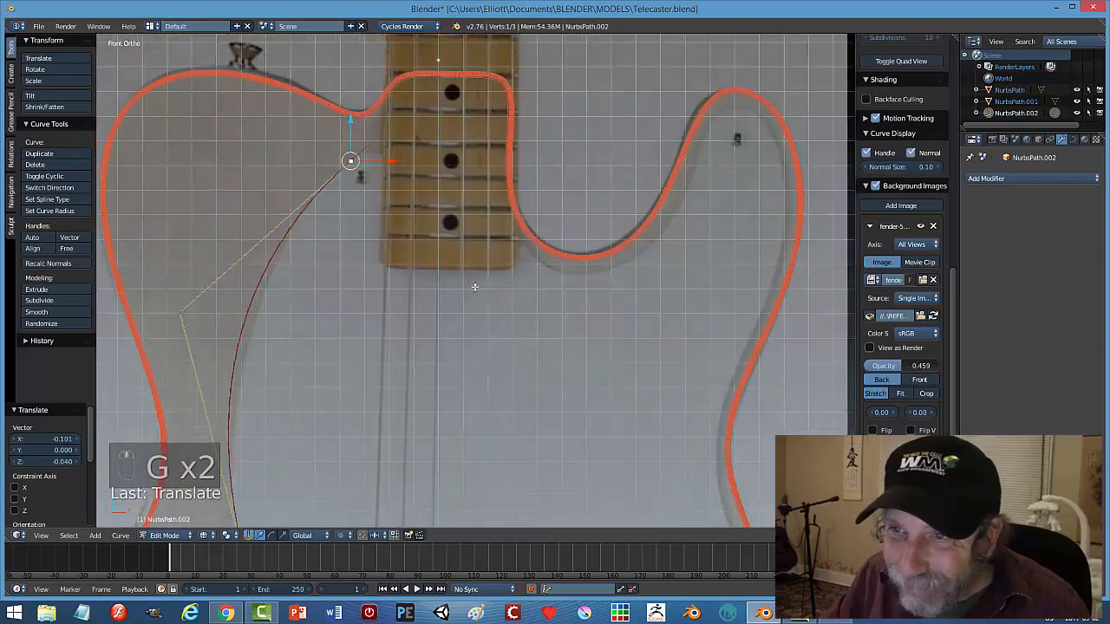
scroll(466, 285, up, 2)
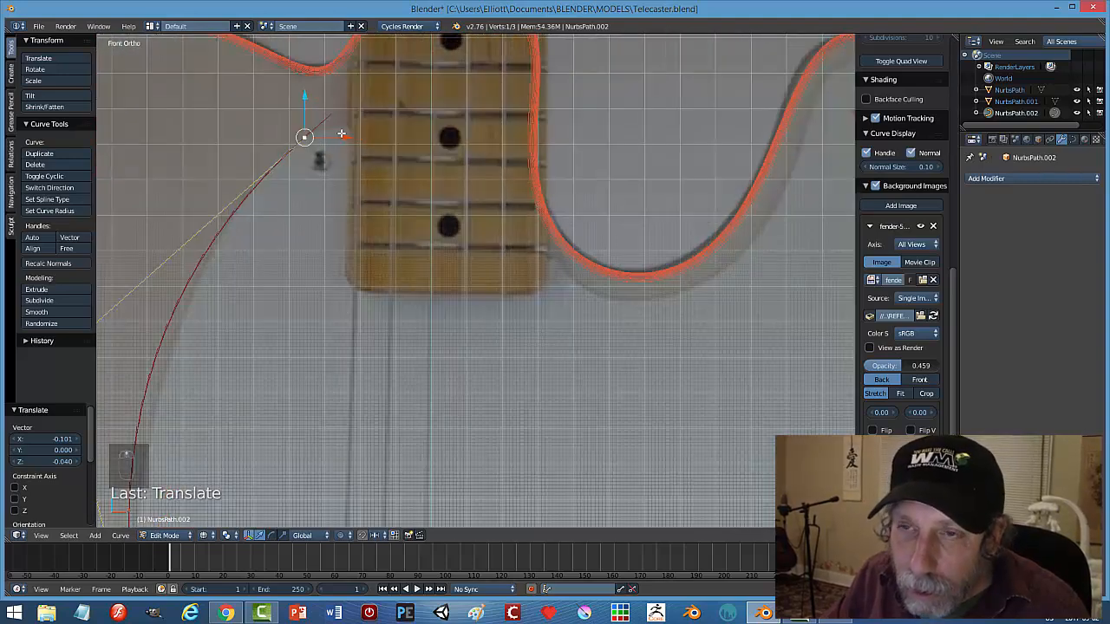
key(g)
key(x)
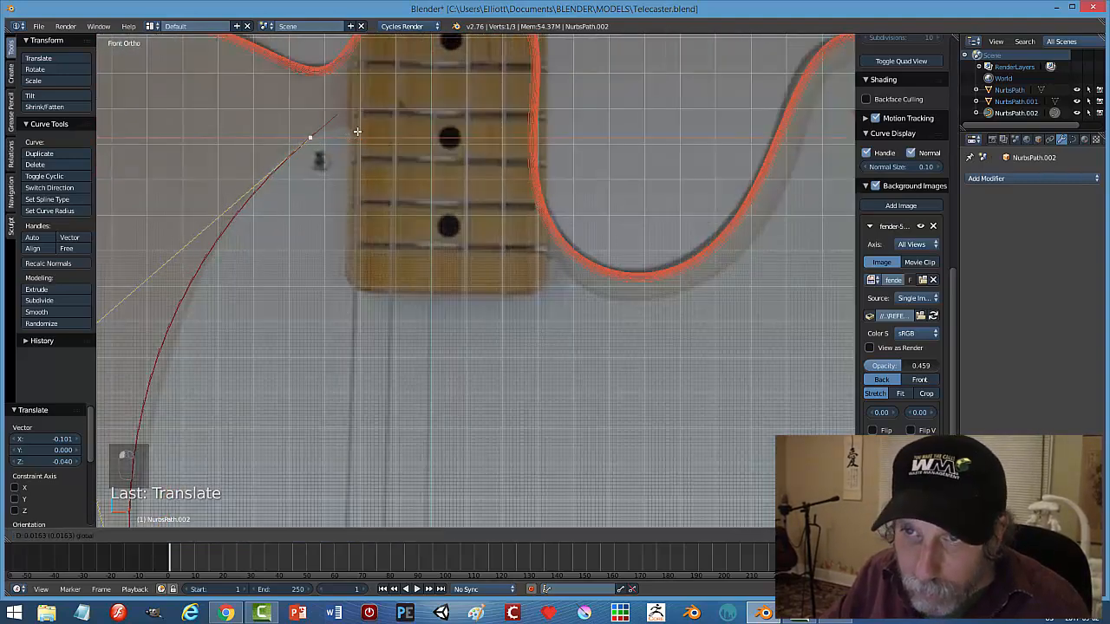
click(370, 124)
key(g)
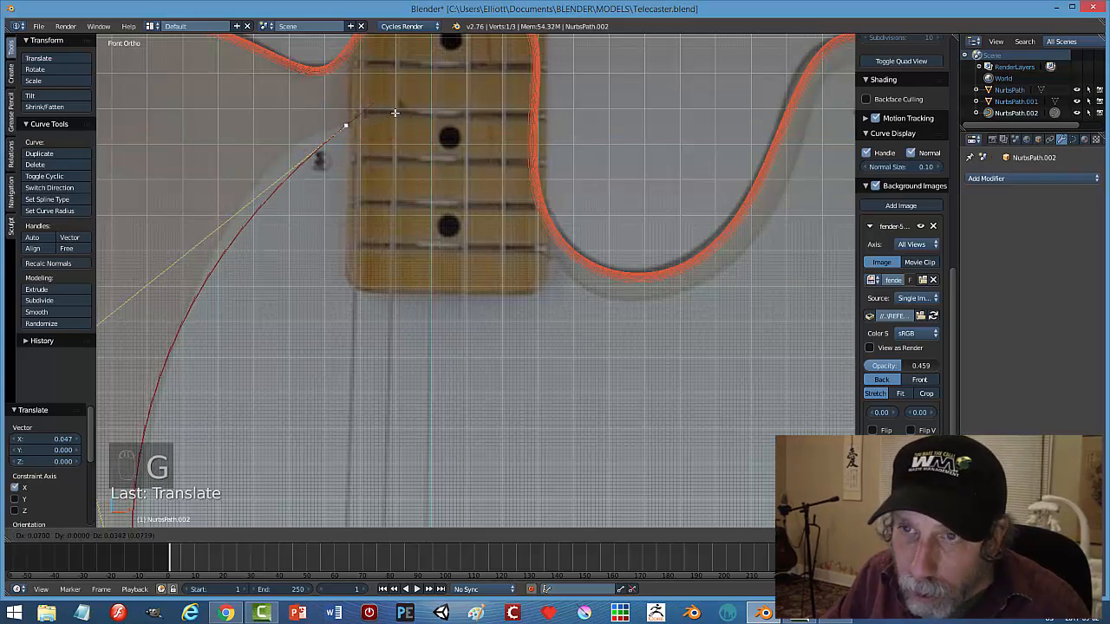
click(395, 113)
Move the path's middle control point 0.065 in X and 0.177 in Z to fit the pickguard's curved edge.
scroll(226, 332, down, 3)
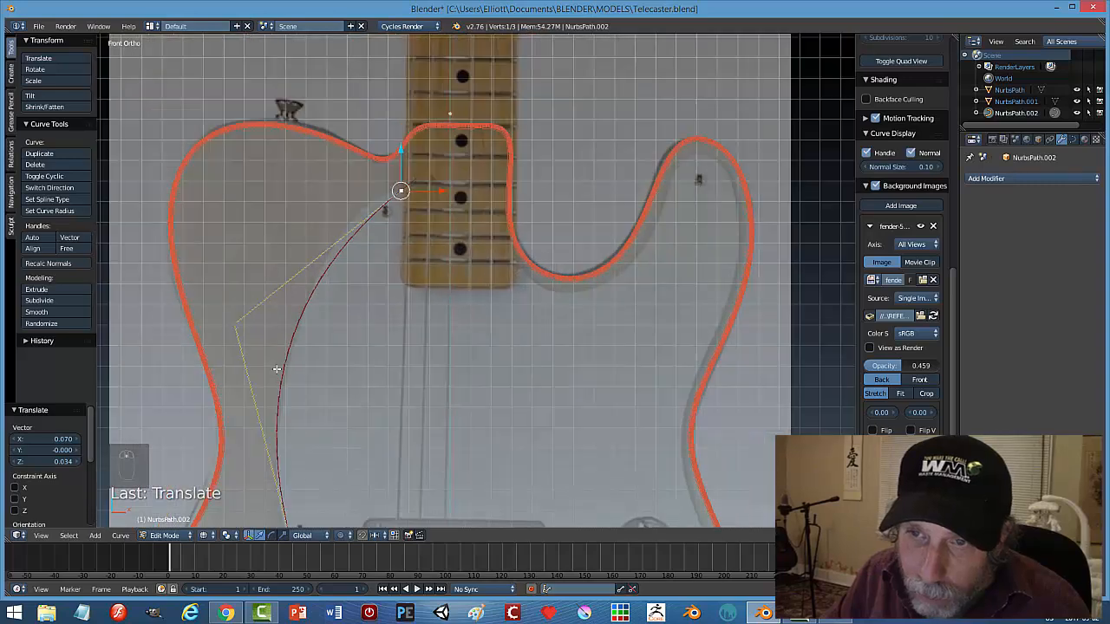
right_click(233, 326)
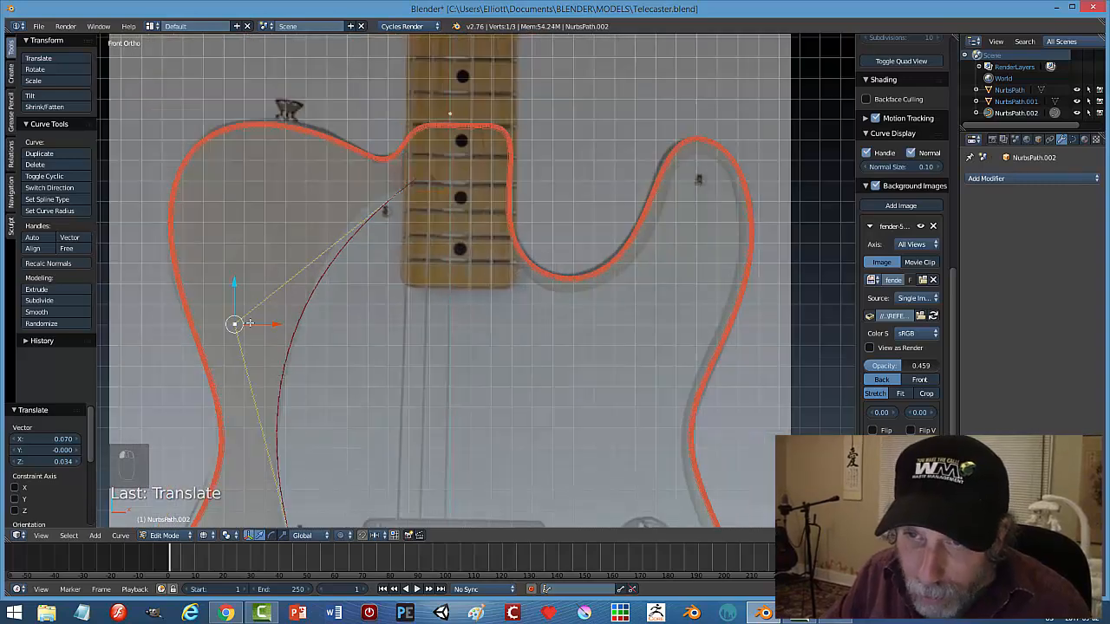
key(g)
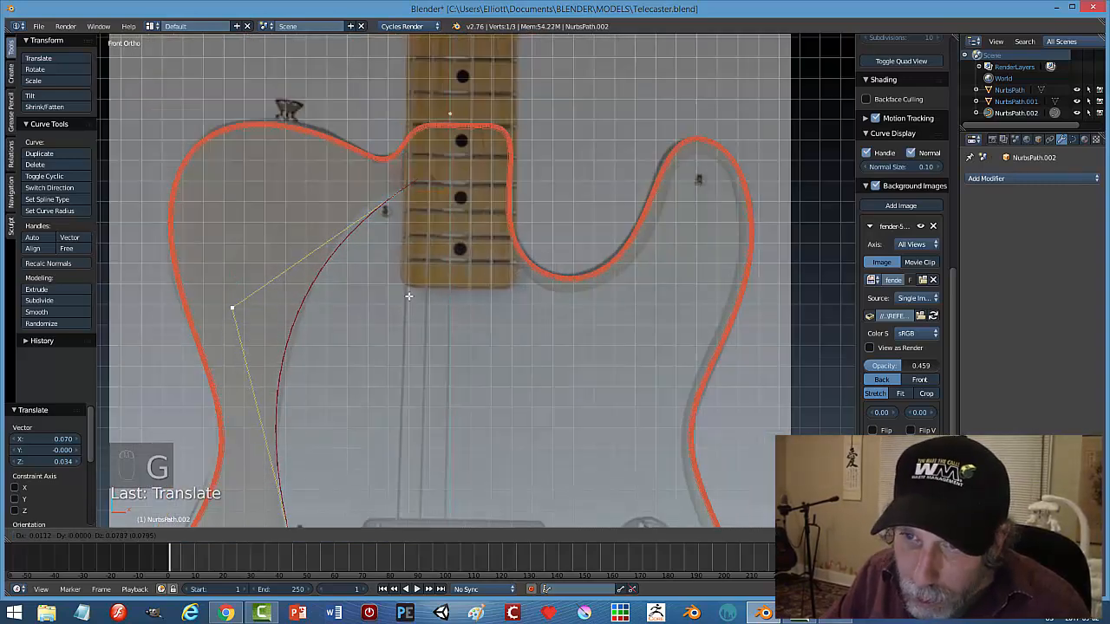
click(420, 279)
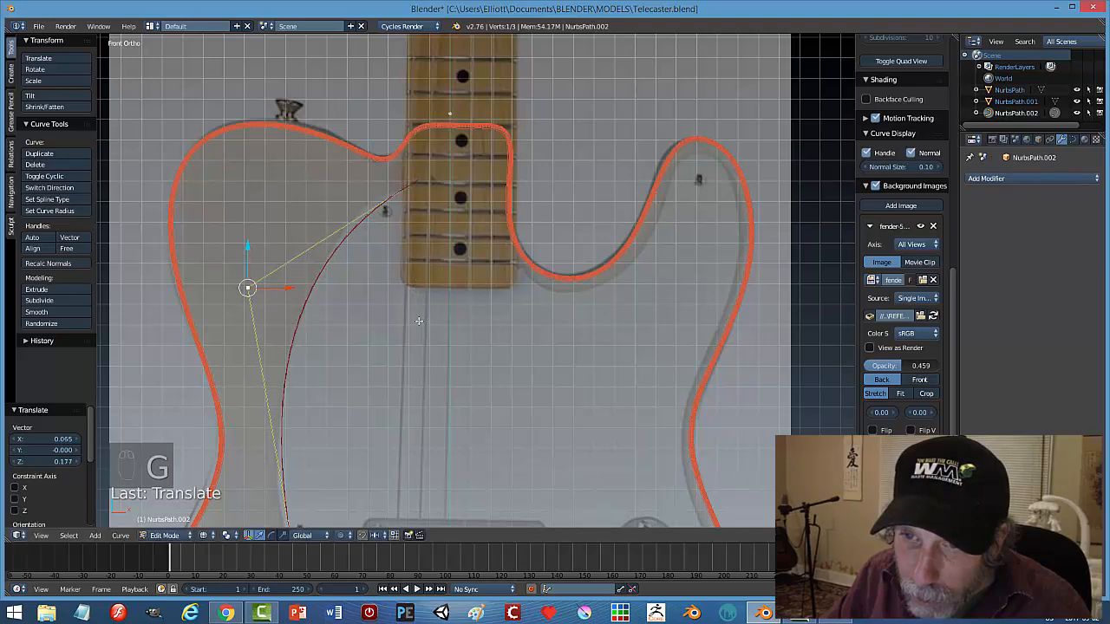
scroll(421, 321, down, 3)
scroll(414, 282, up, 3)
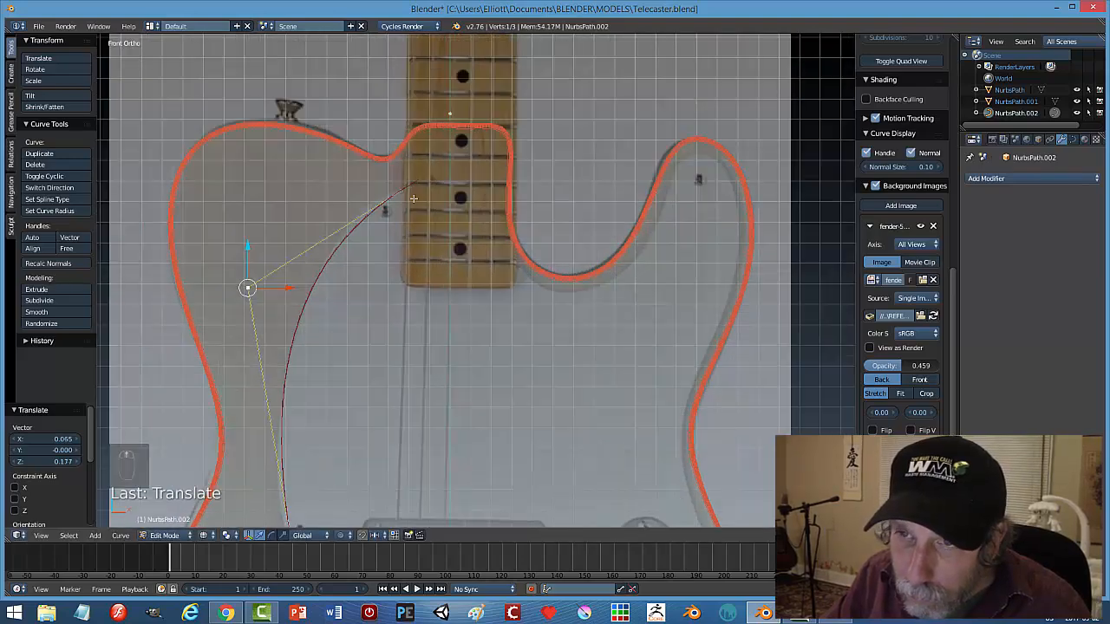
Try to subdivide the path's upper segment and move the new control point 0.104 in X and 0.073 in Z.
shift+right_click(403, 191)
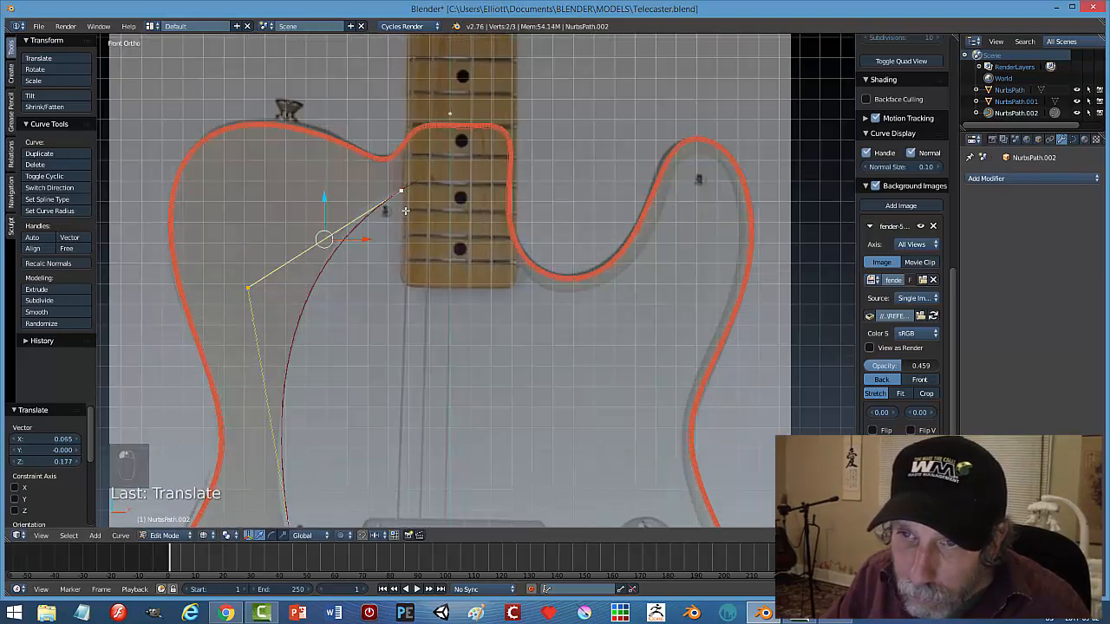
key(w)
click(431, 293)
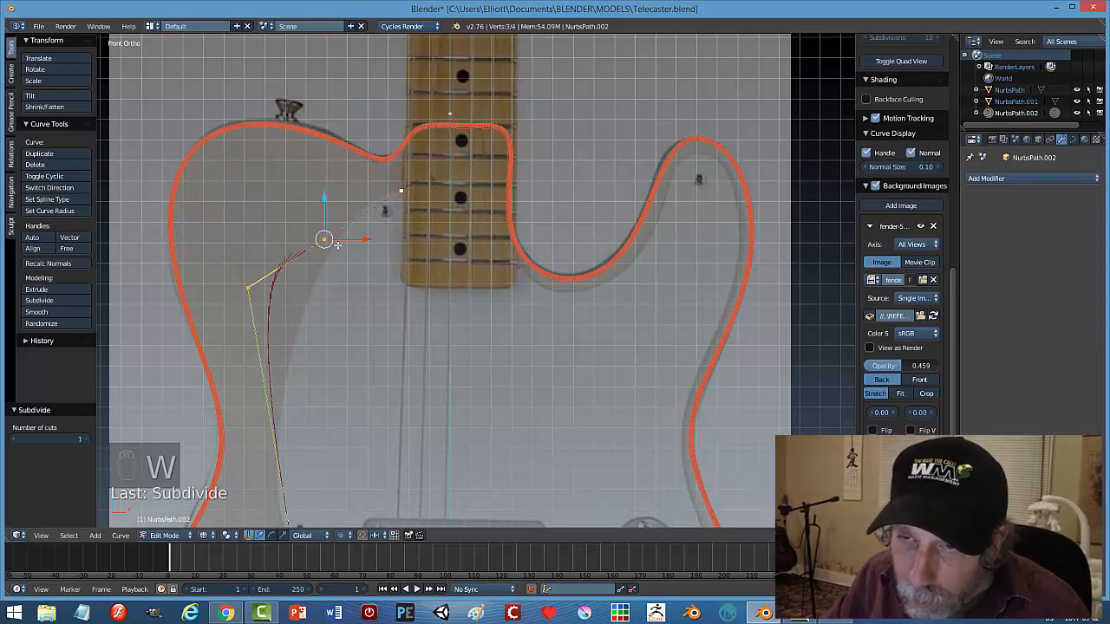
key(a)
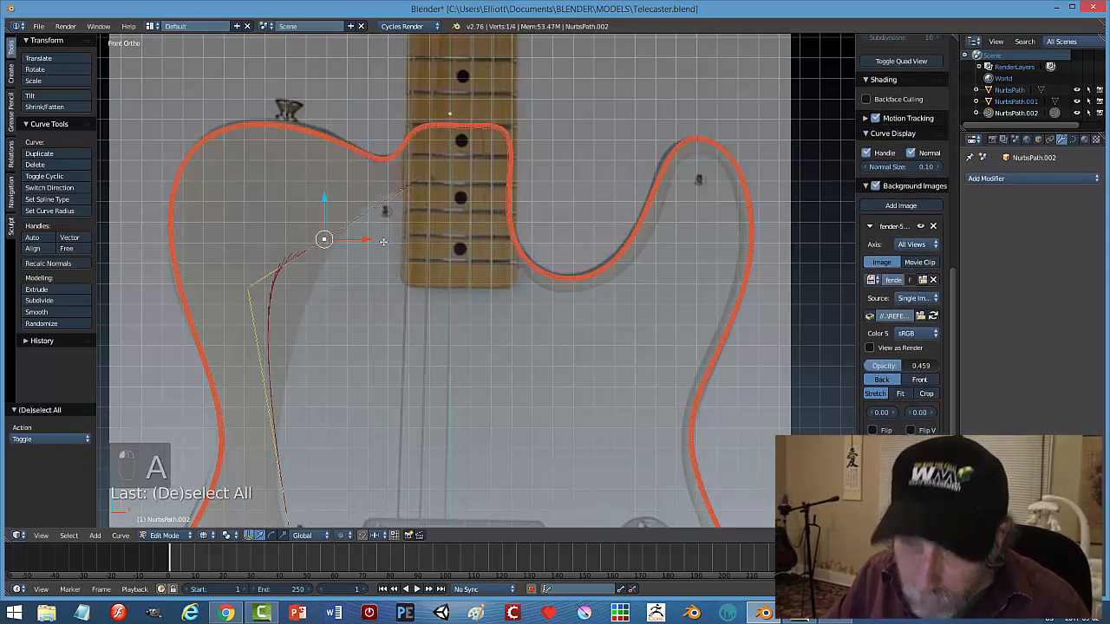
key(g)
click(308, 290)
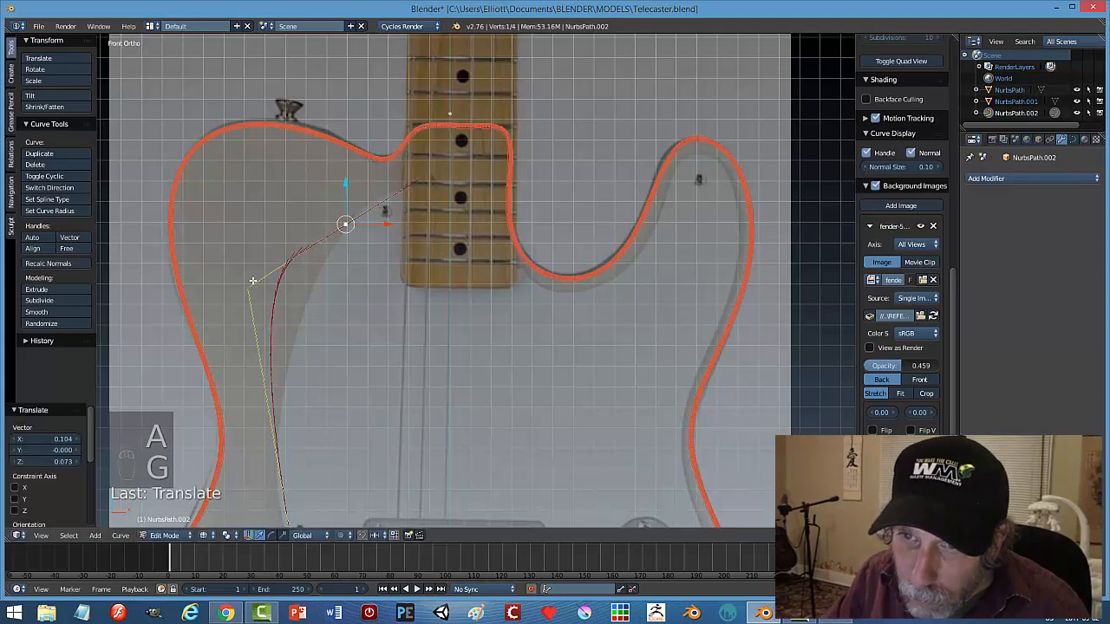
key(g)
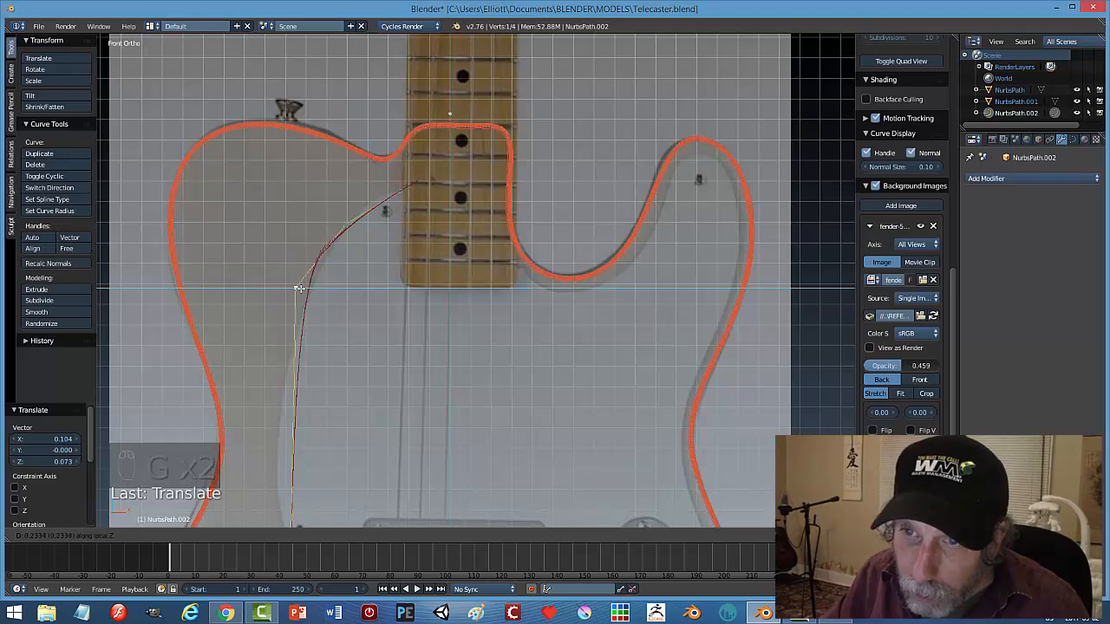
right_click(300, 288)
Undo the upper segment's subdivision and the control point moves made after it.
key(ctrl+z)
key(ctrl+z)
key(ctrl+z)
key(ctrl+z)
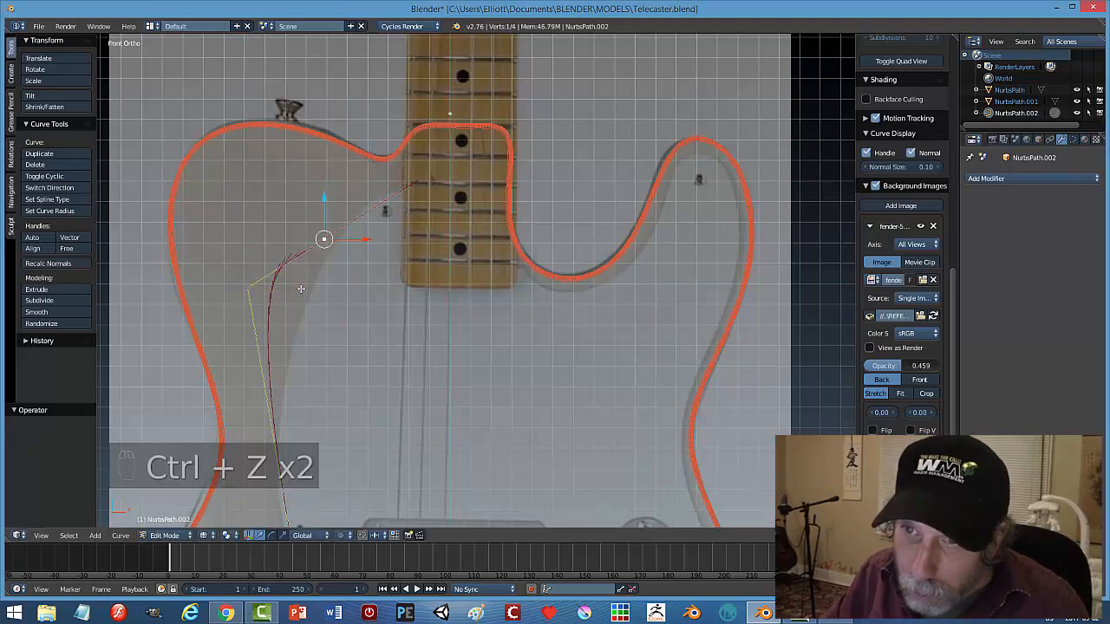
key(ctrl+z)
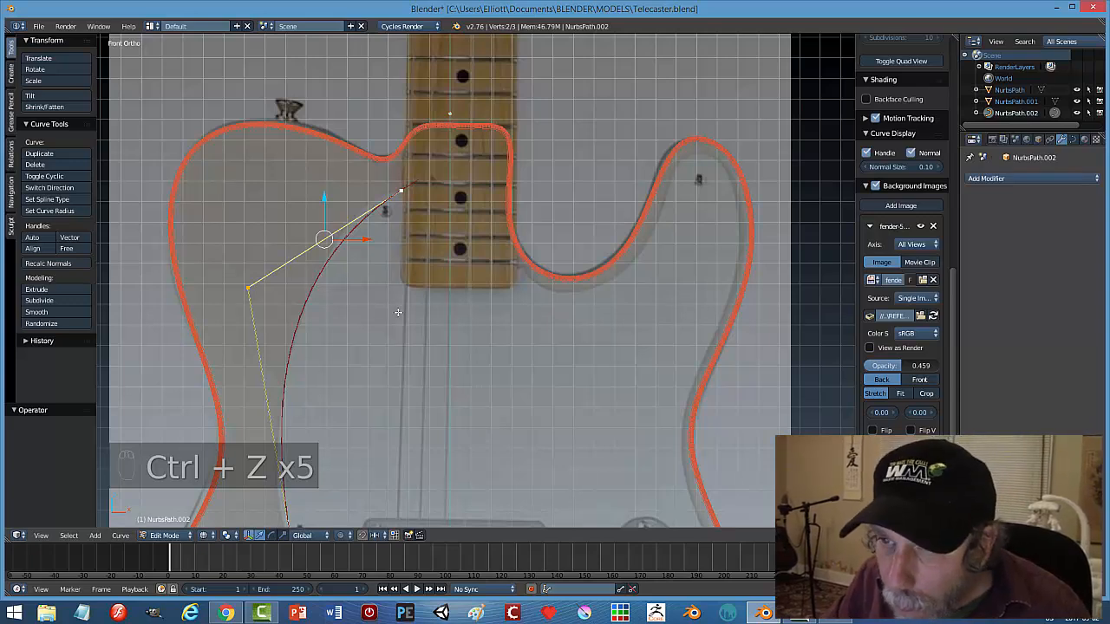
Move the path's upper end point -0.110 in X and -0.067 in Z, and its middle point 0.039 in X and -0.020 in Z.
right_click(415, 191)
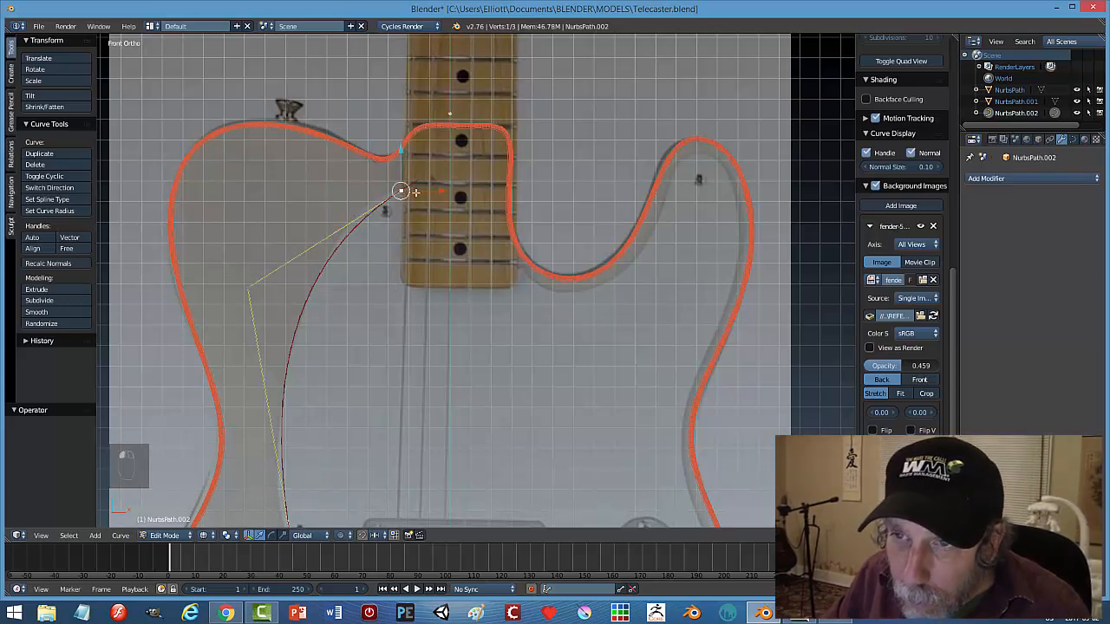
key(g)
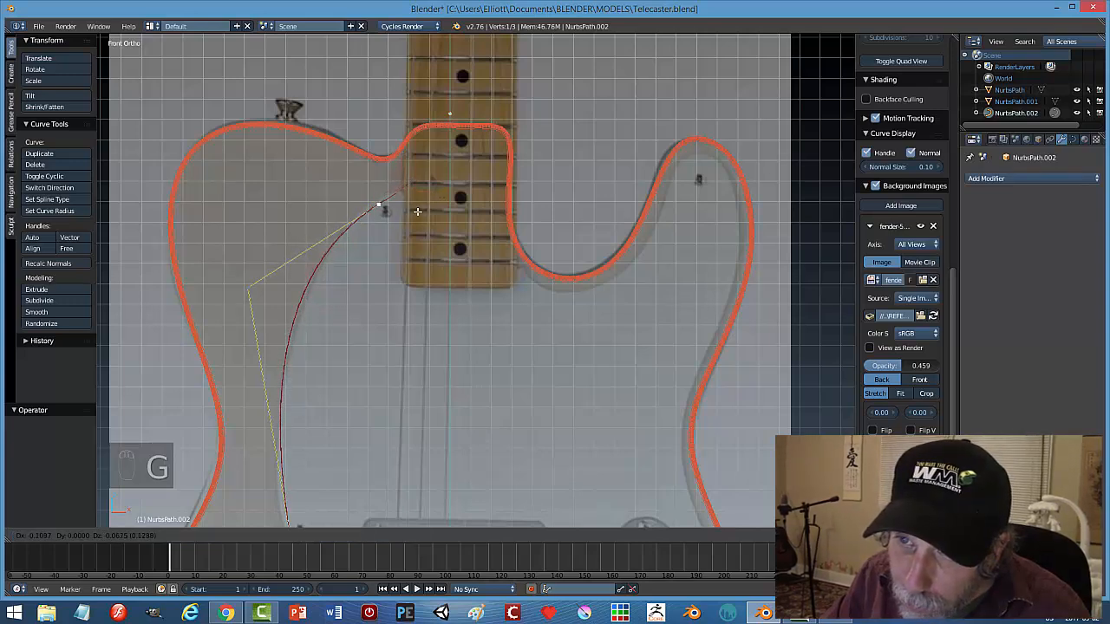
click(378, 205)
right_click(249, 287)
key(g)
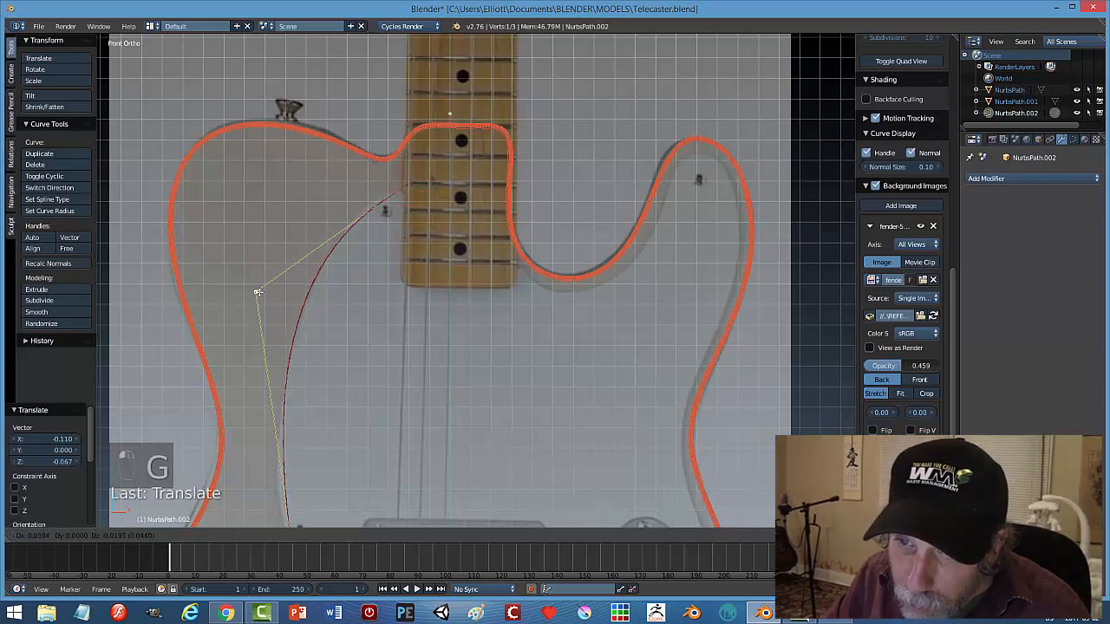
click(255, 292)
Subdivide the path's lower segment between the middle and lowest control points with one cut.
scroll(403, 349, down, 2)
shift+middle_drag(403, 349, 402, 328)
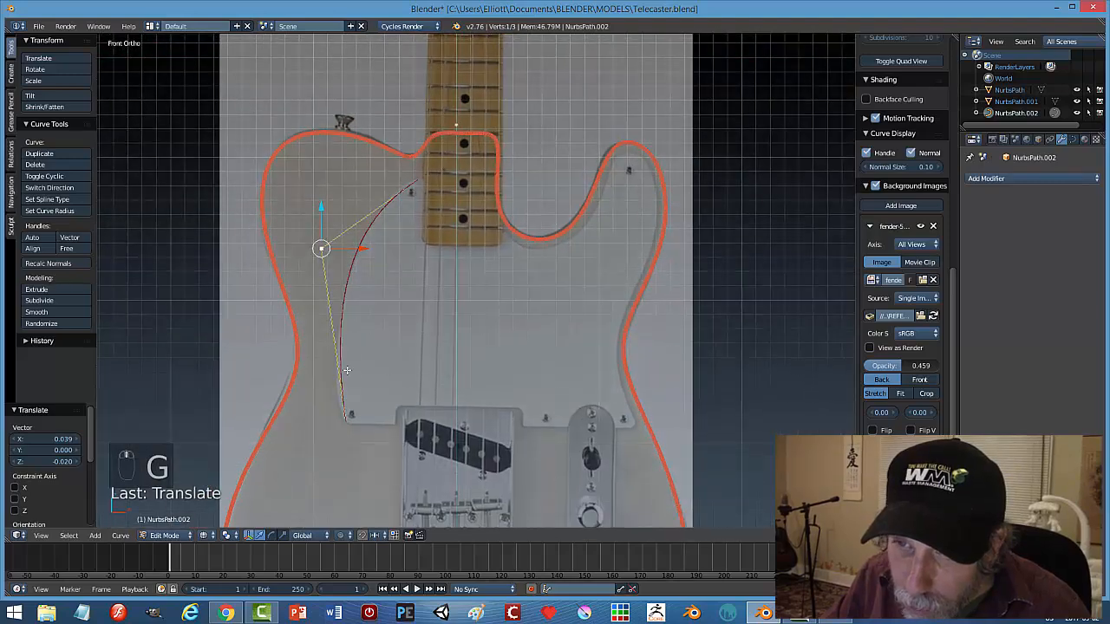
shift+right_click(346, 415)
key(w)
click(417, 386)
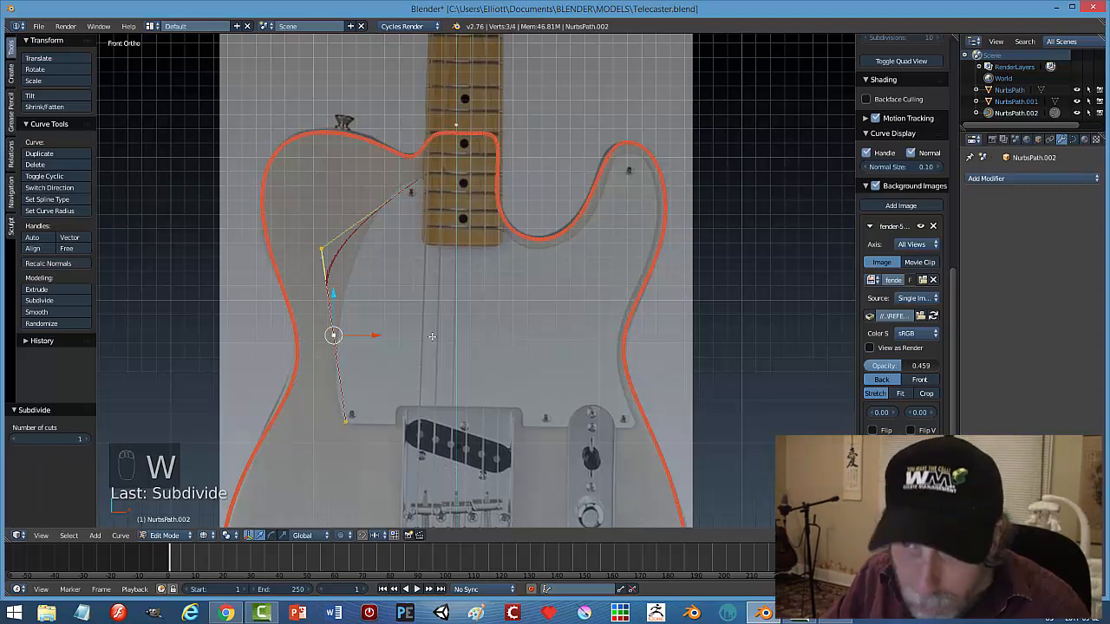
Move only the control point above the new subdivision point 0.283 in X and 0.154 in Z, close to the pickguard's edge.
key(a)
right_click(323, 250)
key(g)
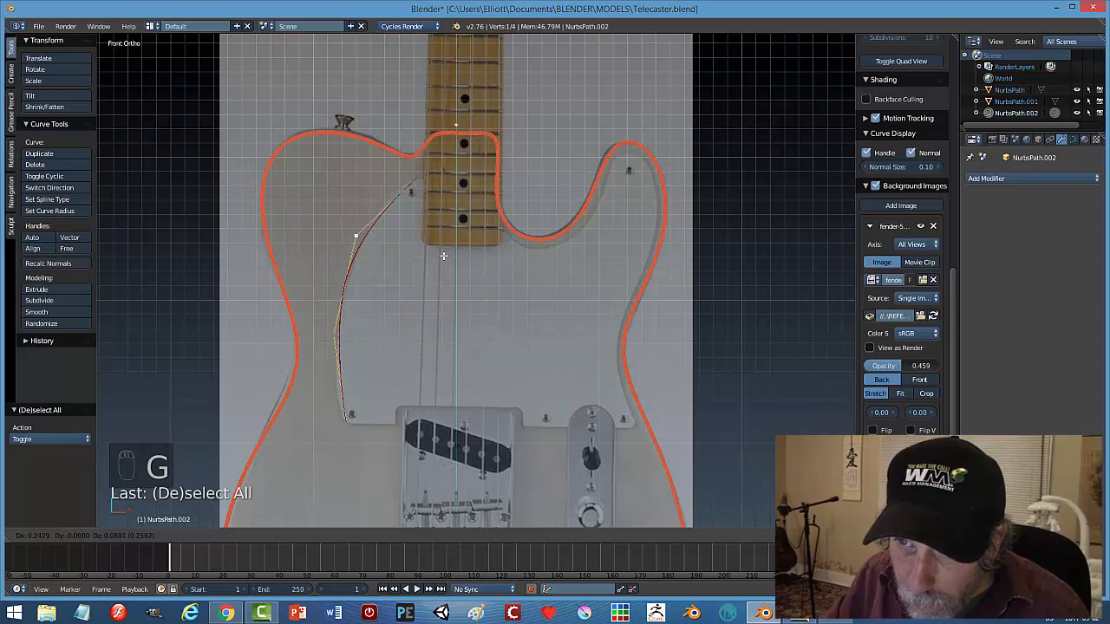
click(359, 223)
Move the new subdivision point -0.016 in X and -0.057 in Z, and the path's lowest point -0.020 in X and -0.008 in Z.
right_click(340, 336)
key(g)
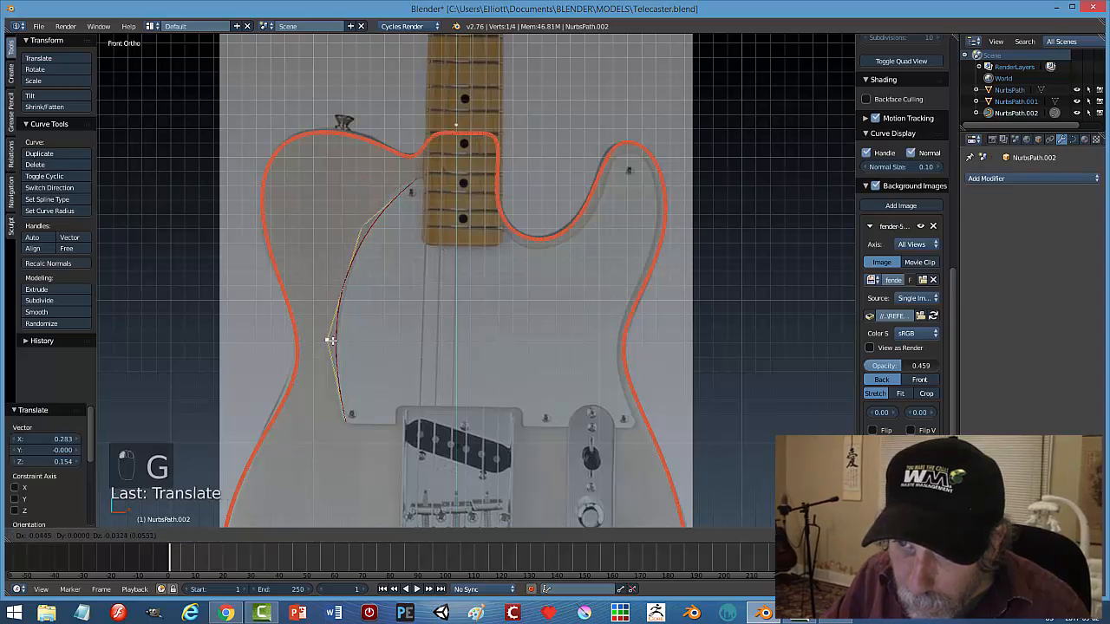
click(329, 409)
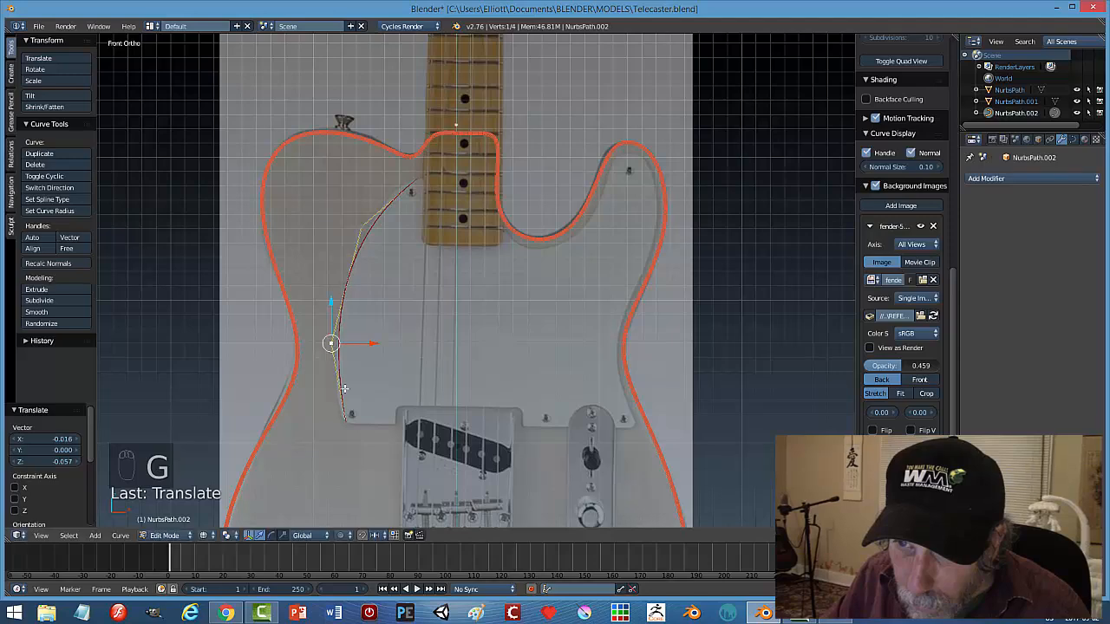
key(g)
click(343, 422)
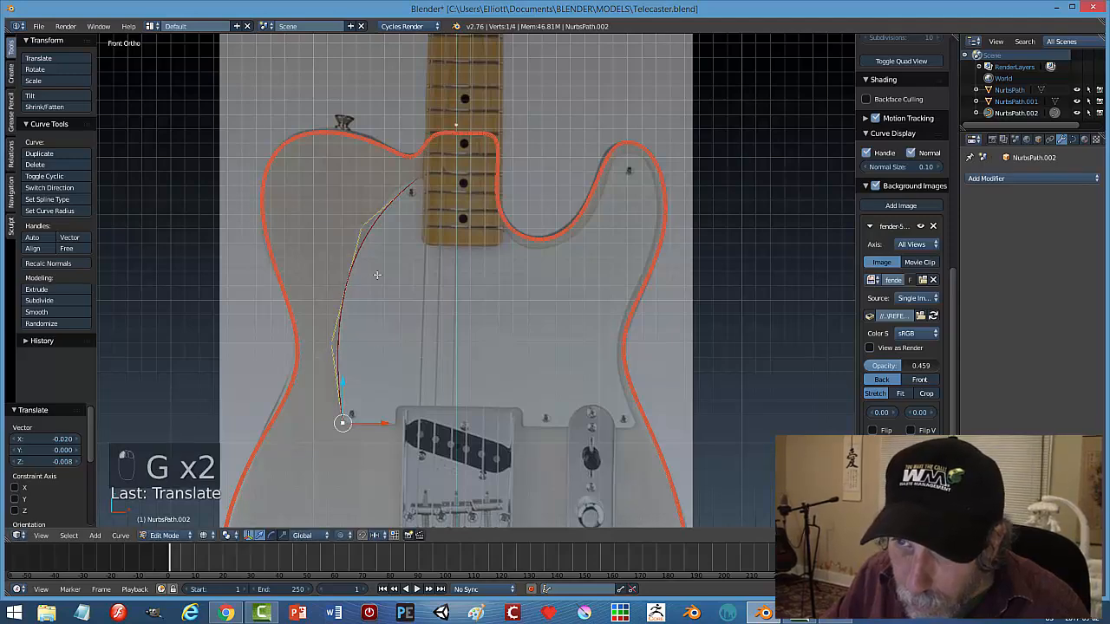
Move the path's second control point from the top 0.014 in X and 0.068 in Z.
scroll(326, 226, up, 3)
right_click(279, 180)
key(g)
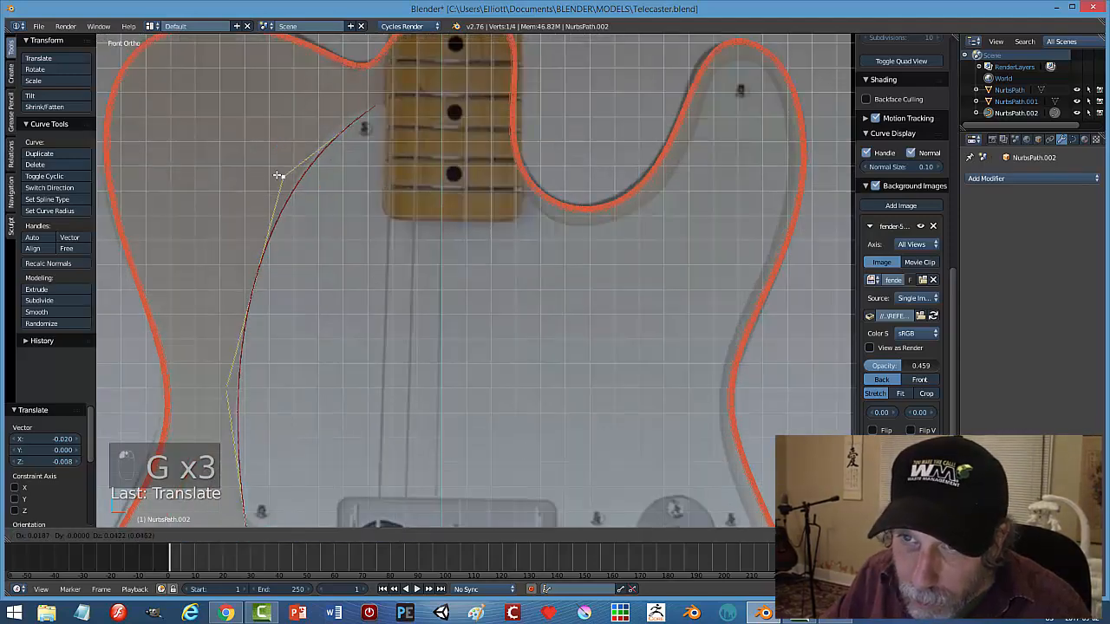
click(279, 170)
Move the path's upper end point 0.094 in X and 0.063 in Z, and the point below it about 0.06 in X and 0.14 in Z.
right_click(357, 127)
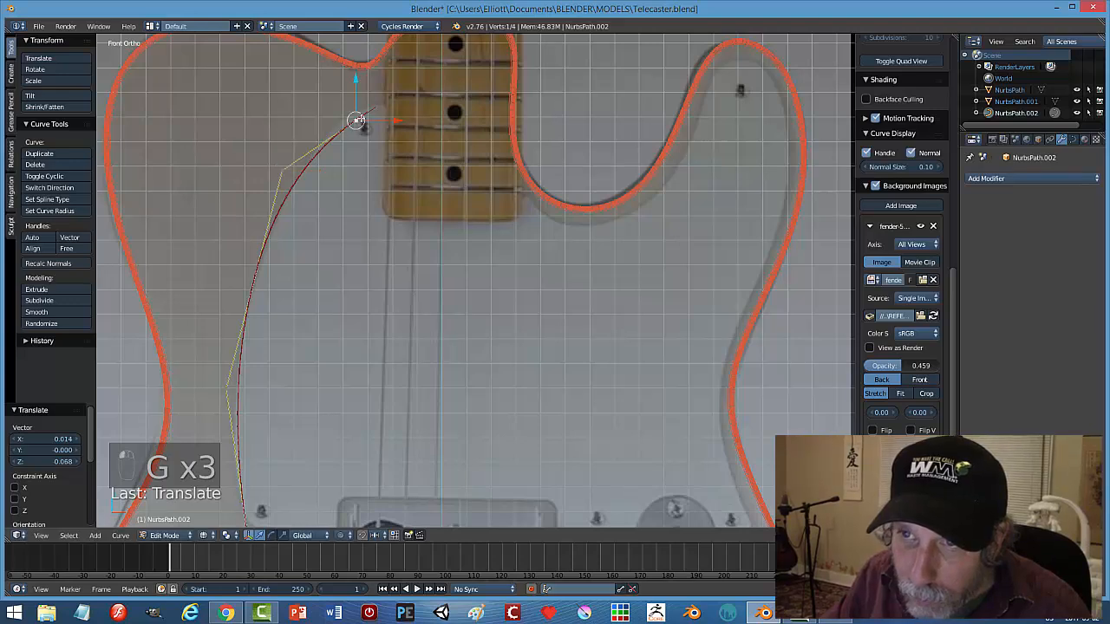
key(g)
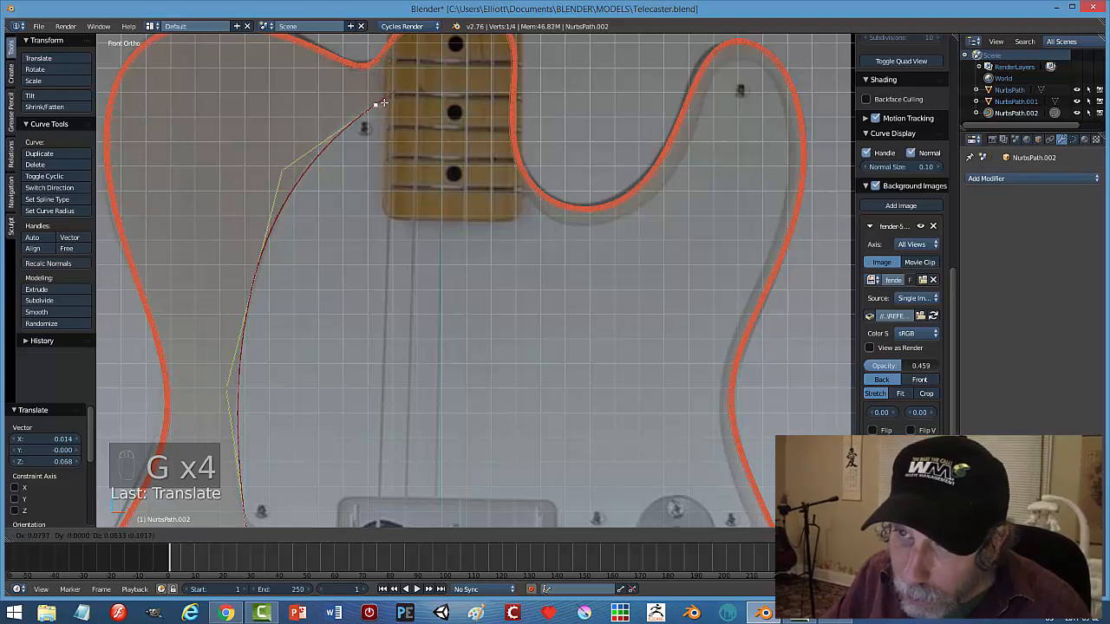
click(373, 108)
right_click(283, 170)
key(g)
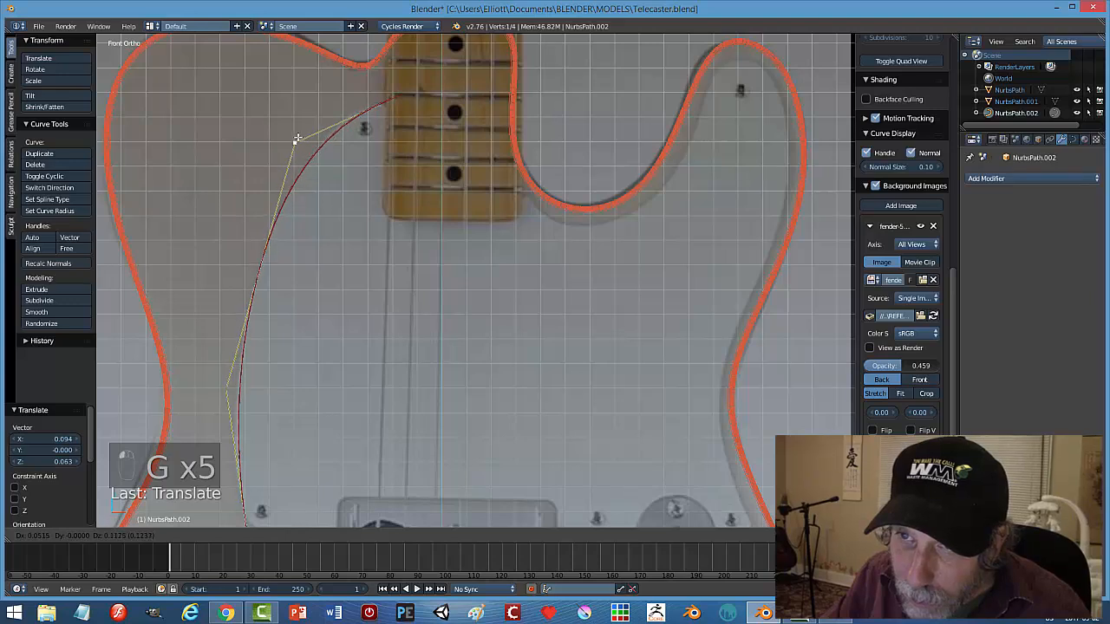
click(301, 132)
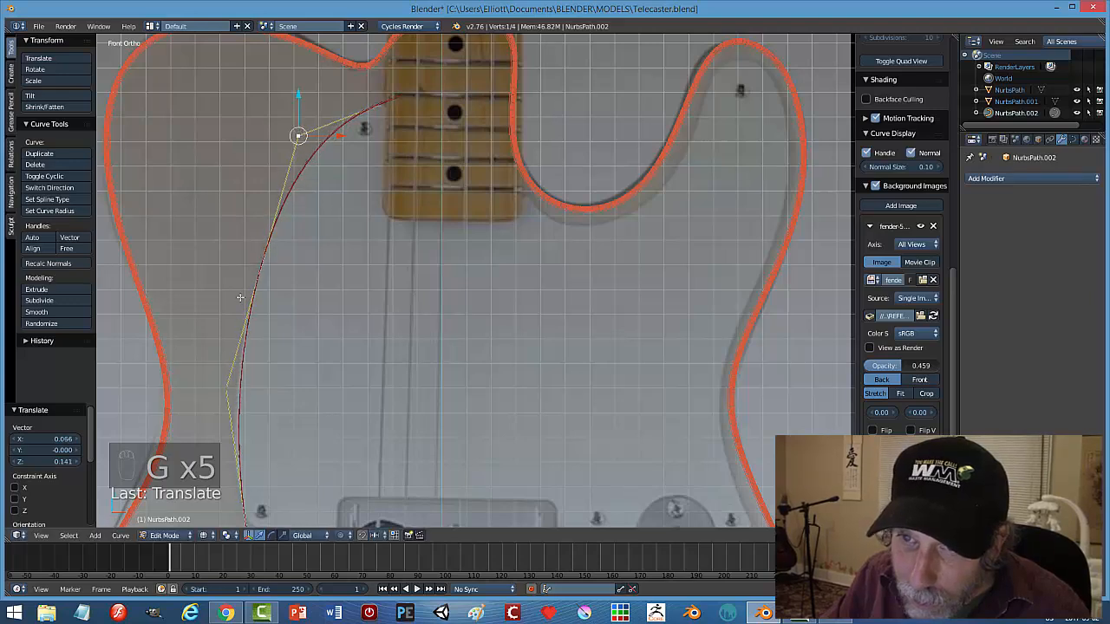
Move the path's lower control point beside the pickguard's outer edge -0.014 in X and -0.002 in Z, and switch to Object Mode.
right_click(227, 388)
key(g)
click(224, 389)
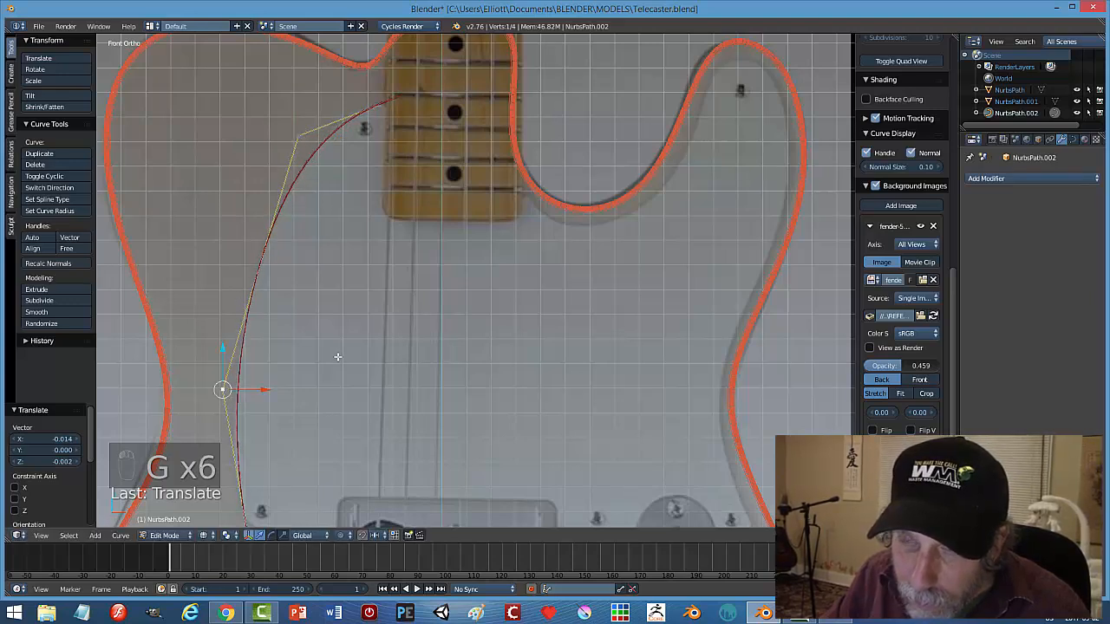
key(Tab)
key(Tab)
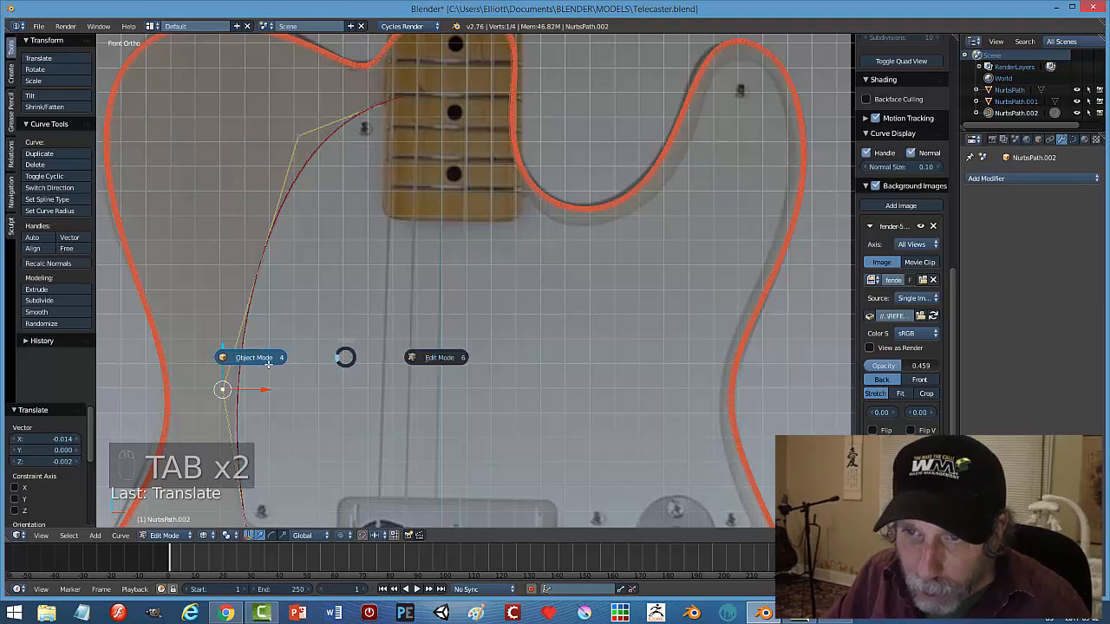
click(265, 360)
scroll(386, 337, down, 4)
scroll(387, 335, up, 6)
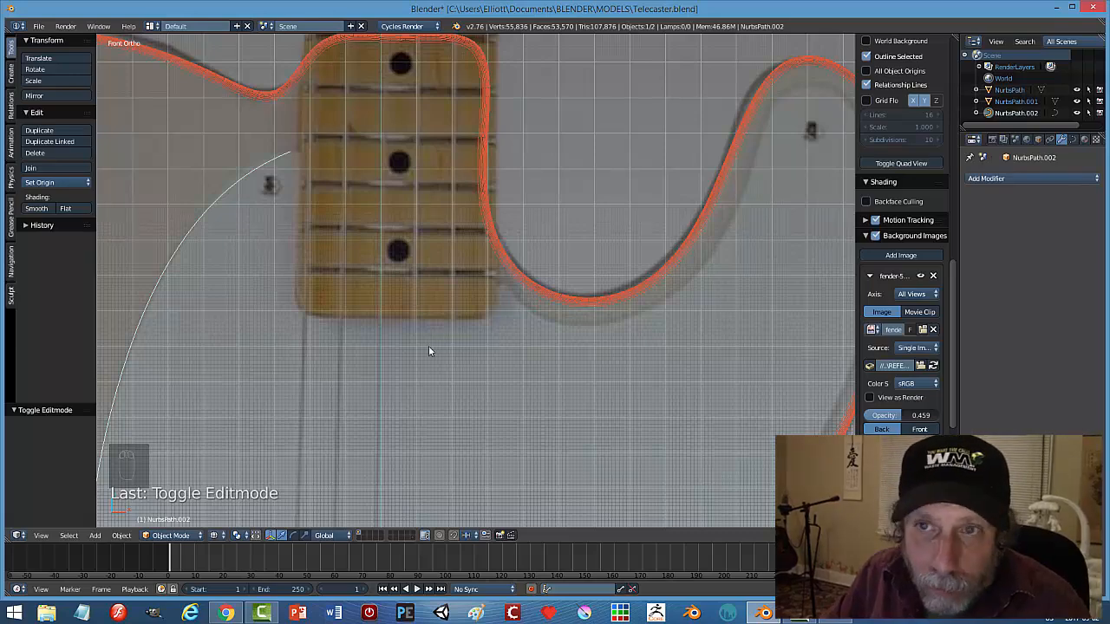
In Edit Mode, extrude two control points from the path's upper end across the neck towards the cutaway, the second offset 0.129 in X and -0.142 in Z.
key(Tab)
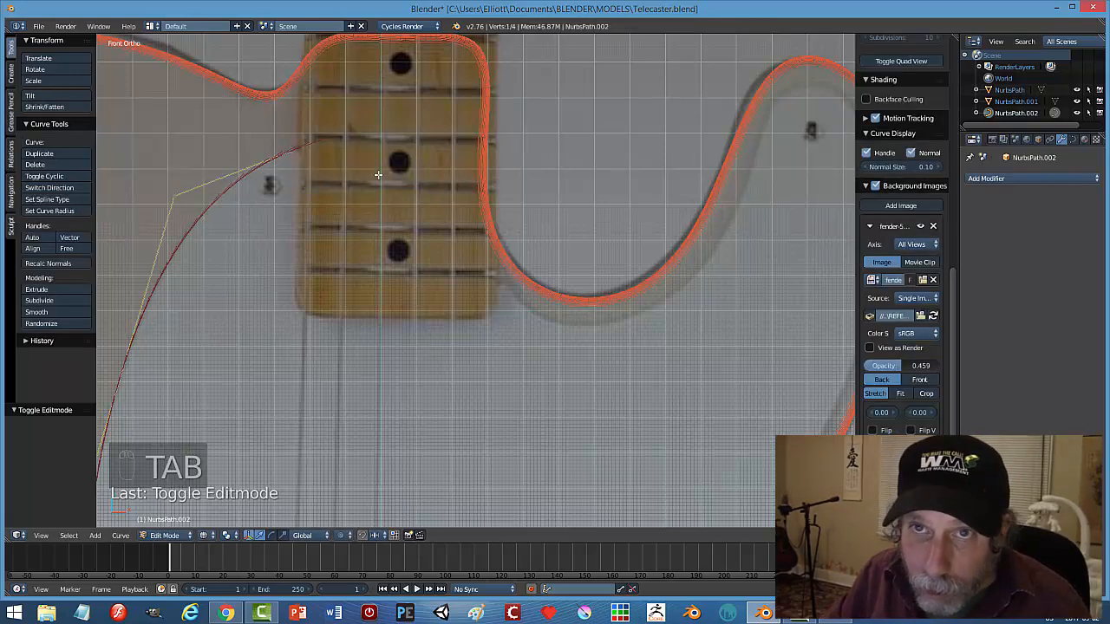
click(293, 151)
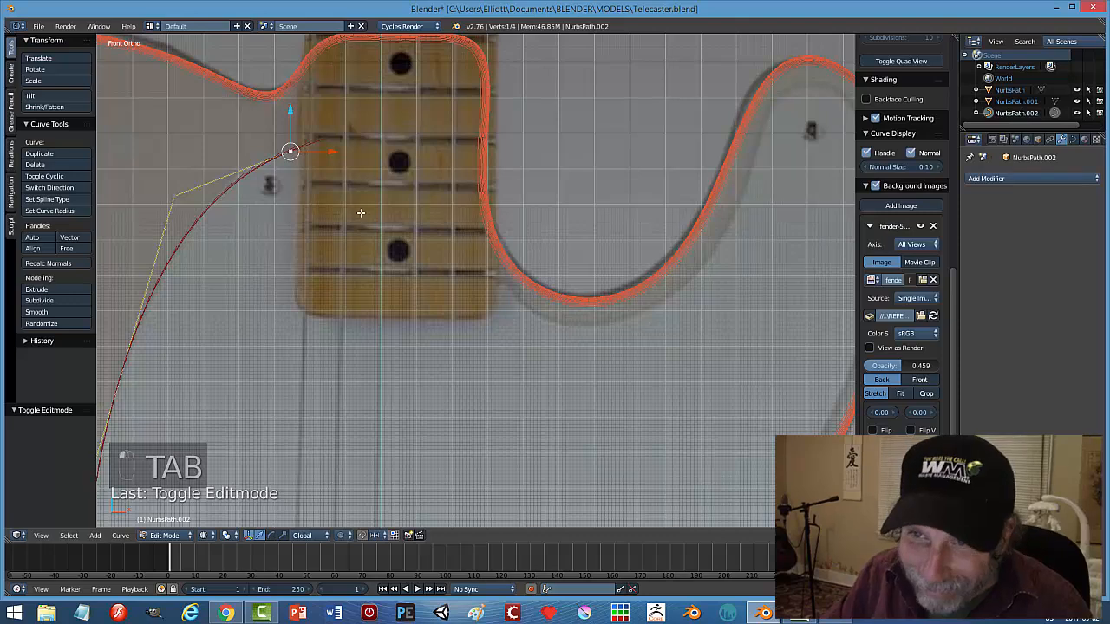
key(e)
key(g)
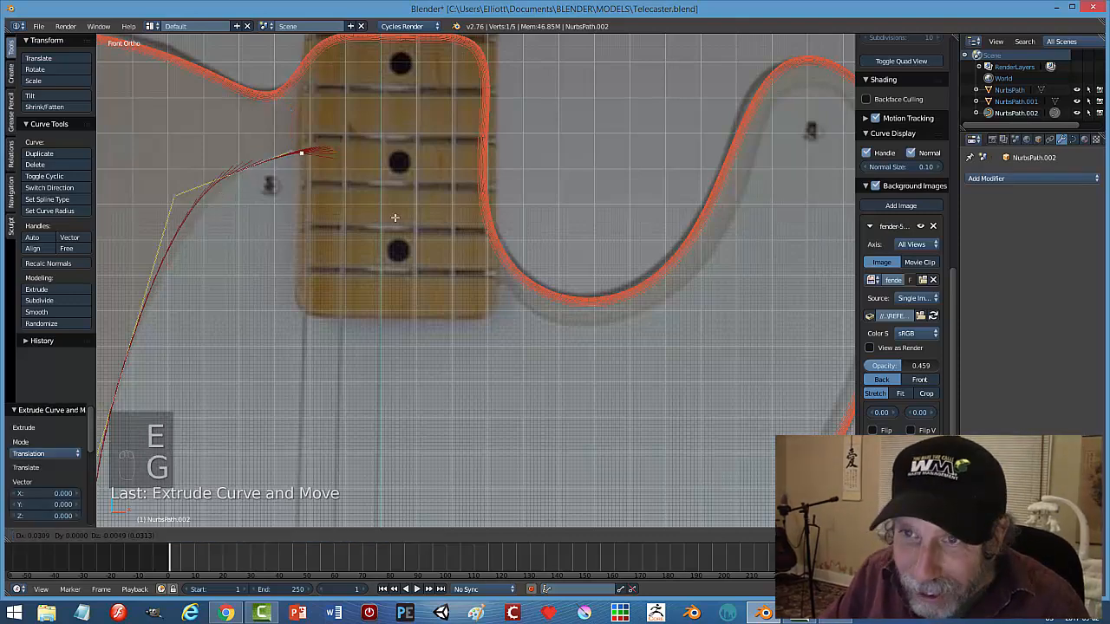
click(545, 303)
key(e)
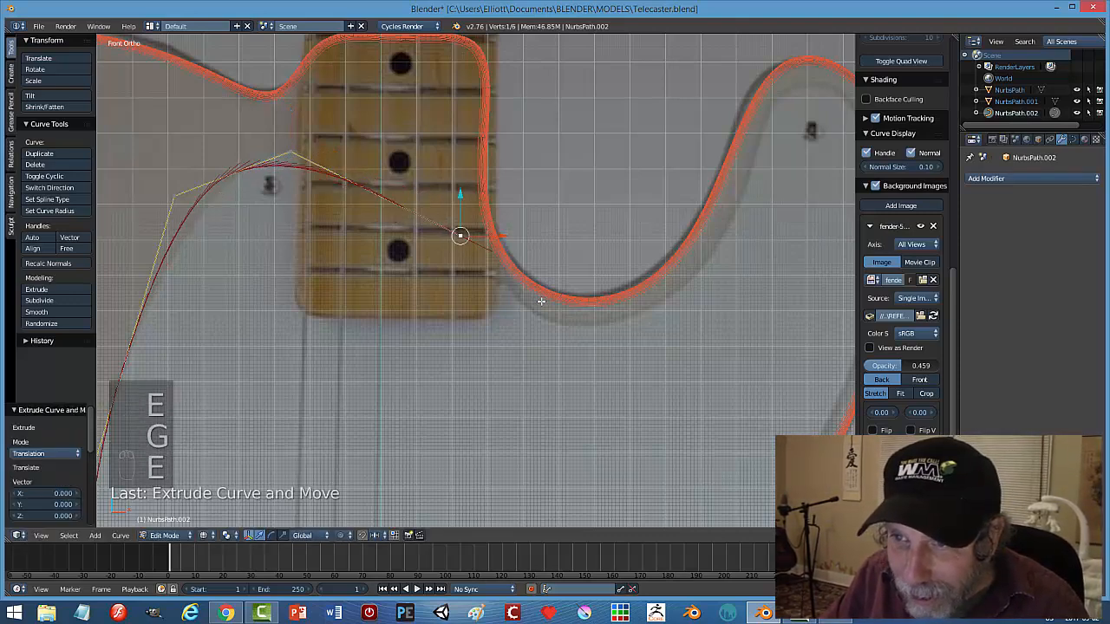
key(g)
click(595, 360)
Move the path's top control point 0.109 in X and 0.060 in Z, and the shoulder point below it 0.029 in X and -0.013 in Z.
click(291, 149)
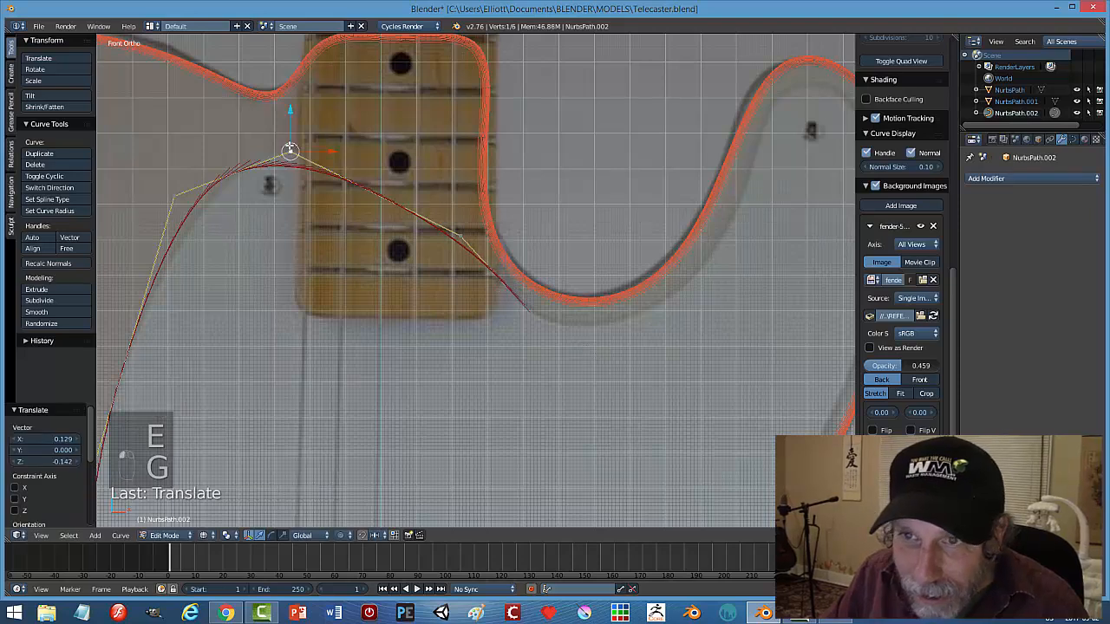
key(g)
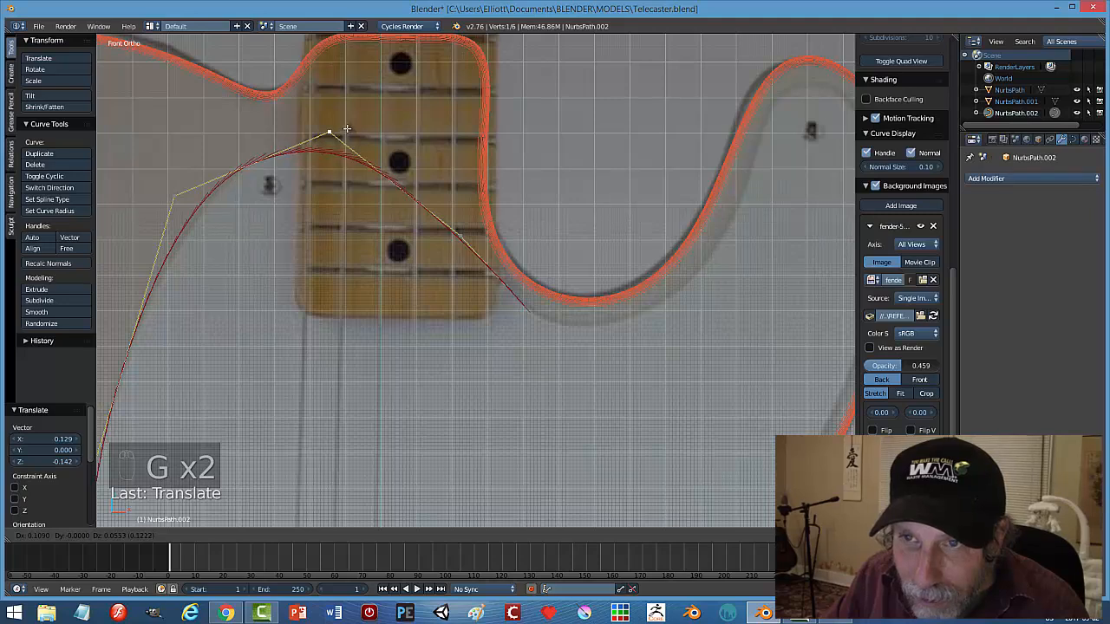
click(349, 129)
click(180, 193)
key(g)
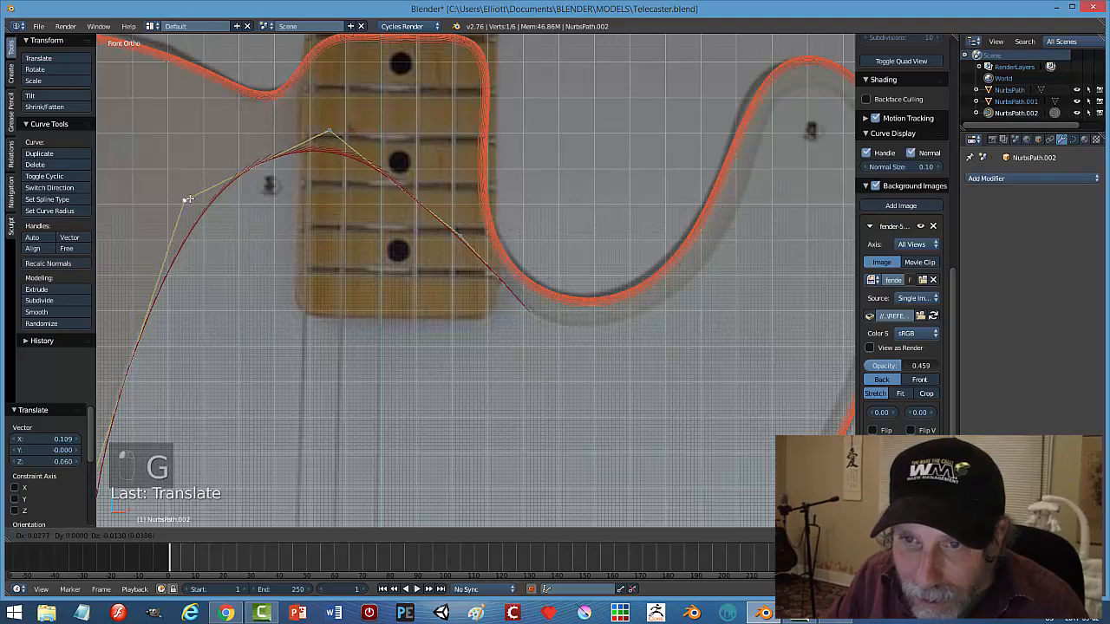
click(187, 200)
key(Tab)
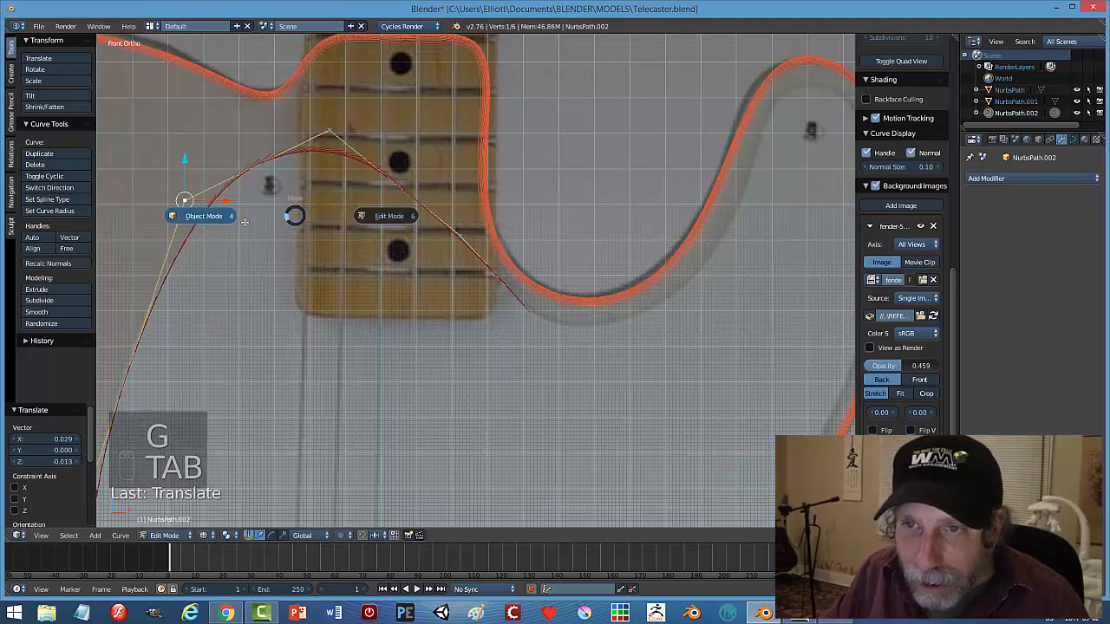
scroll(348, 230, down, 3)
scroll(350, 262, down, 1)
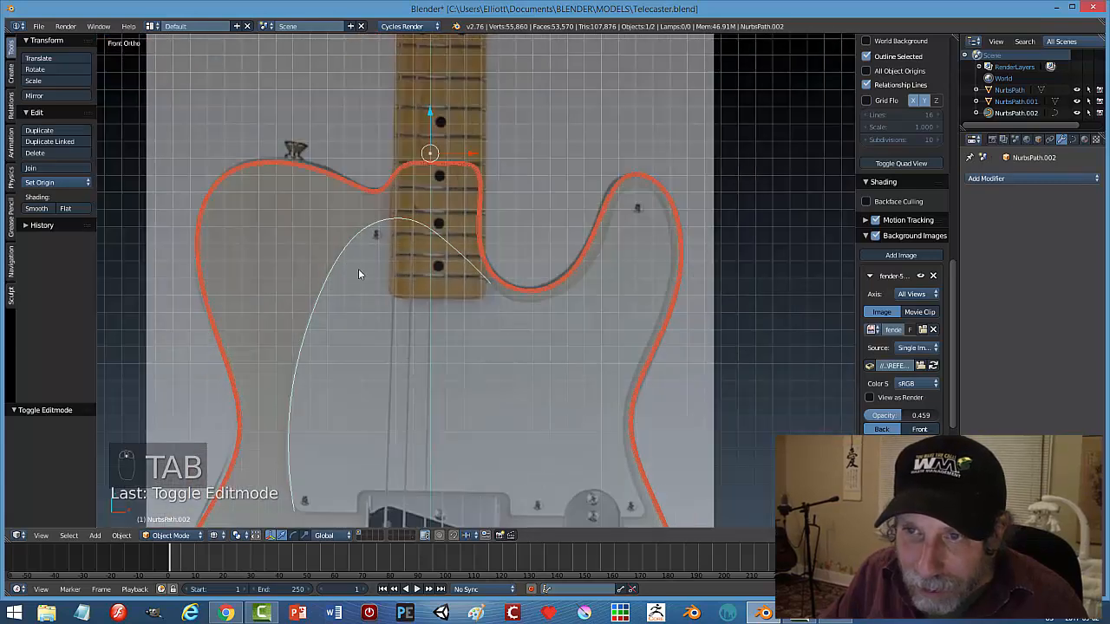
scroll(361, 274, up, 3)
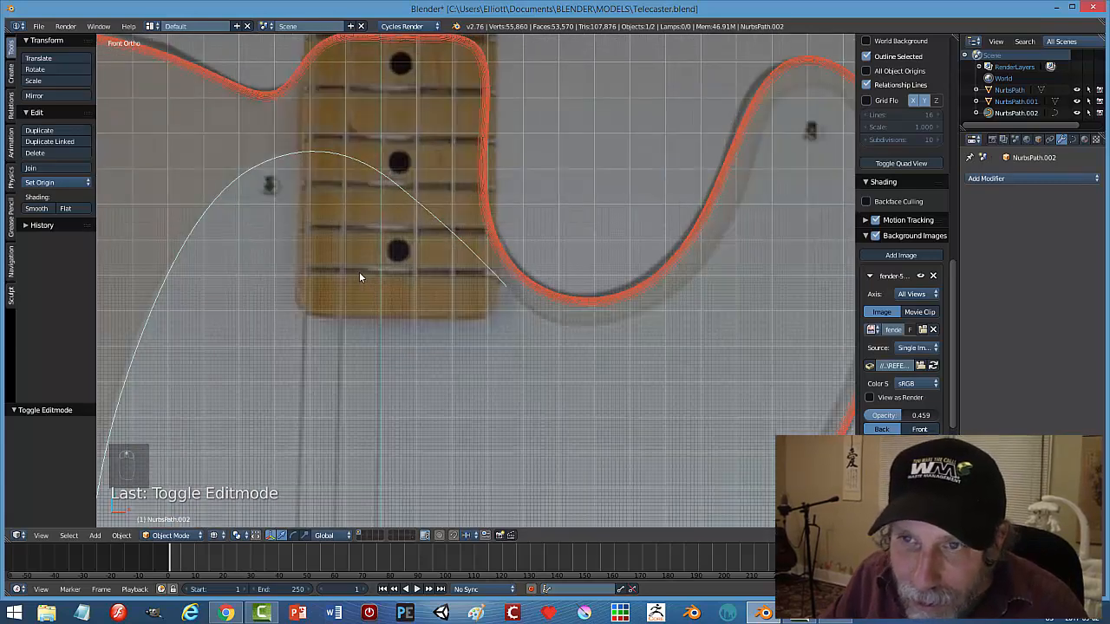
scroll(359, 271, down, 3)
scroll(360, 276, down, 2)
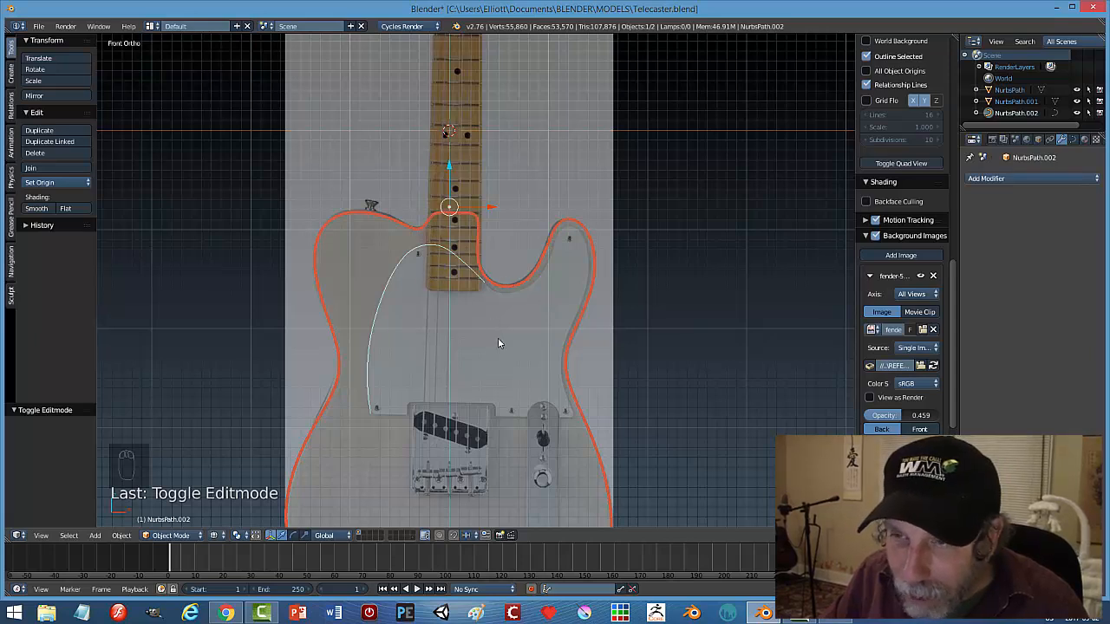
Return the path to Edit Mode and raise the shoulder control point 0.011 in Z.
key(Tab)
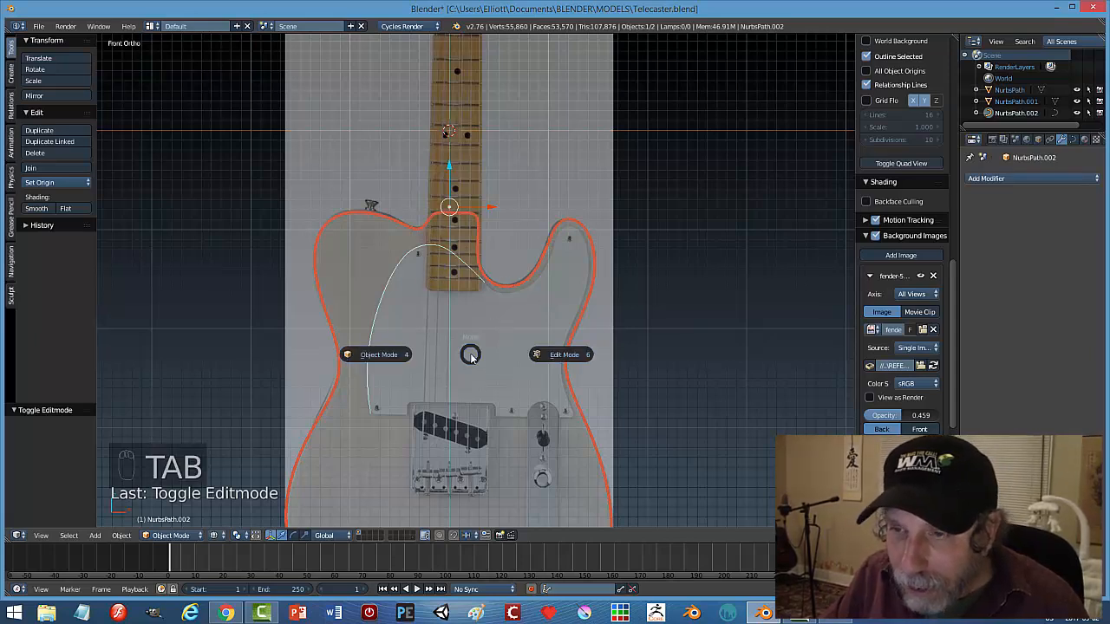
click(555, 356)
scroll(508, 322, up, 4)
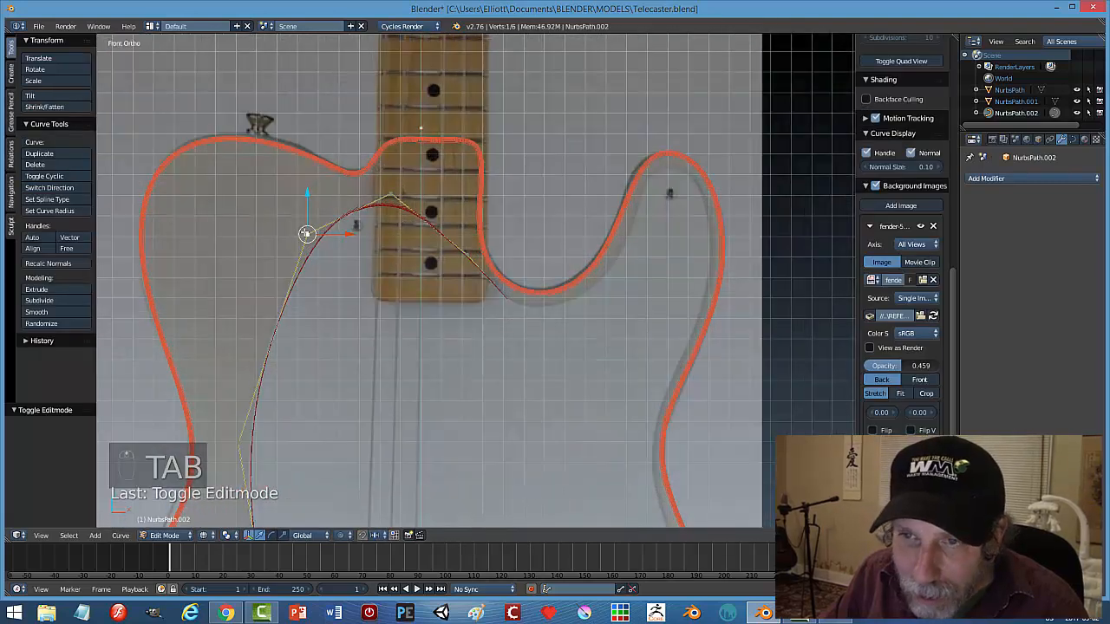
key(g)
click(340, 253)
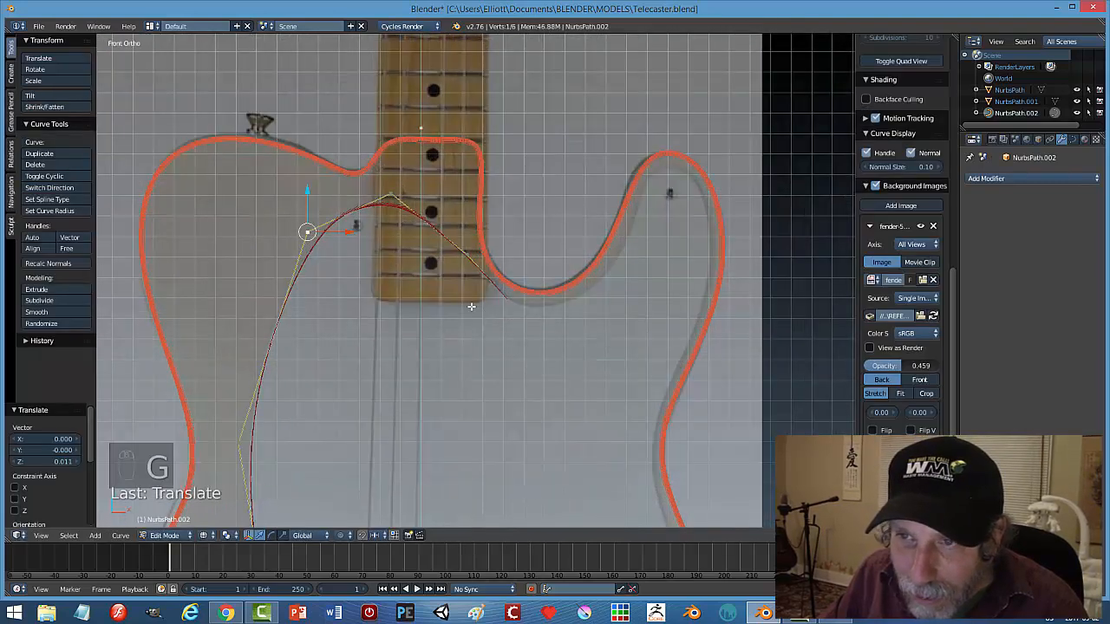
Move the path's end point beside the neck onto the pickguard's edge, and extrude a control point from it to the cutaway's lowest part.
right_click(493, 286)
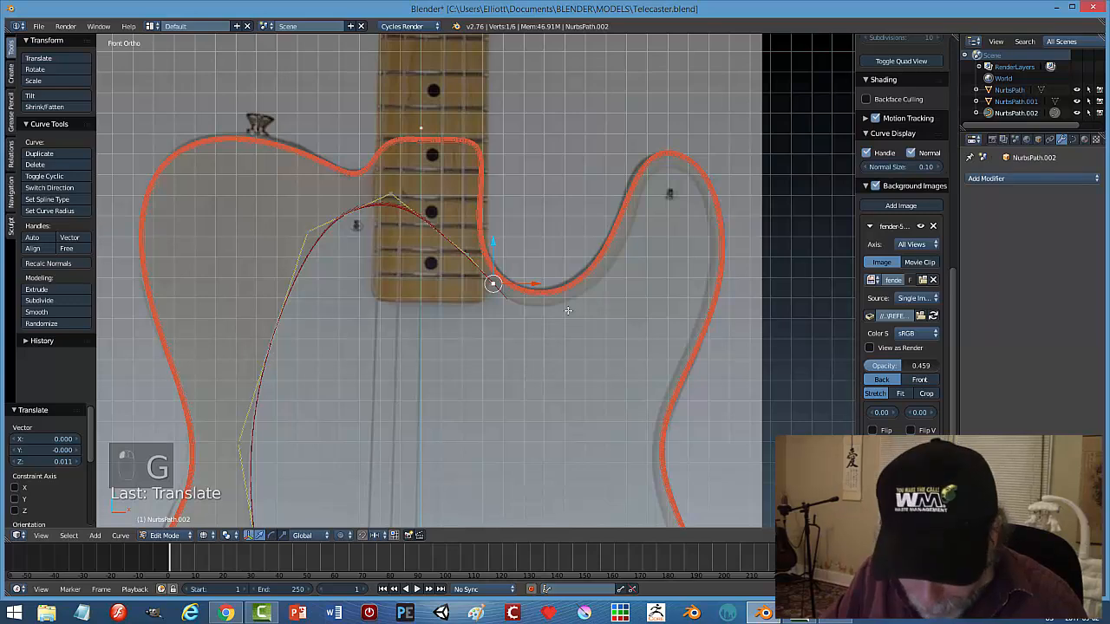
key(g)
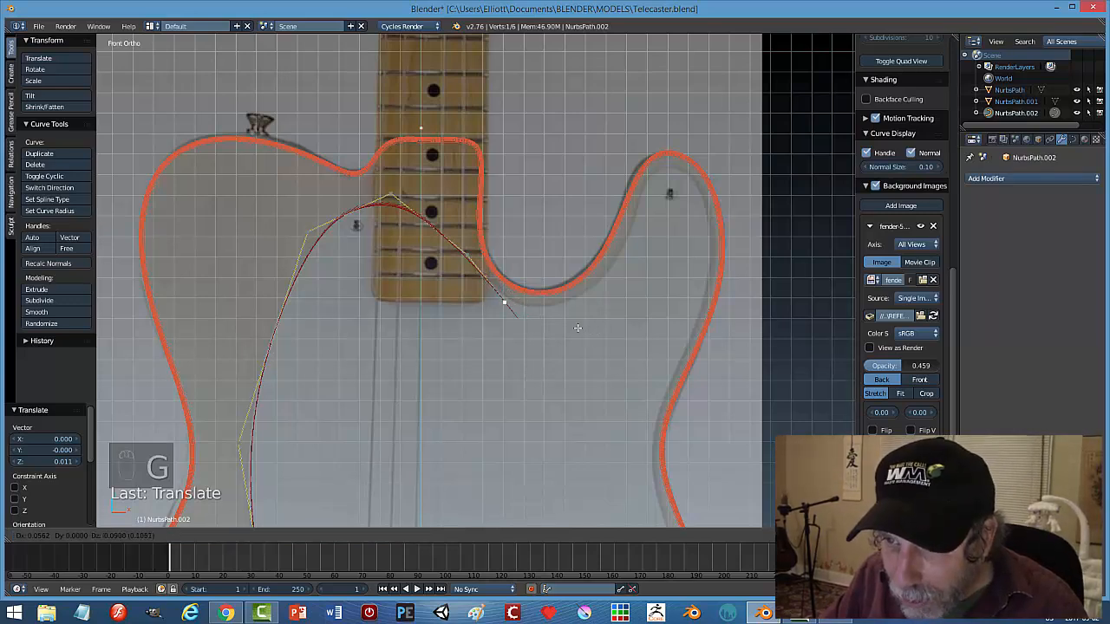
click(578, 322)
key(e)
click(579, 321)
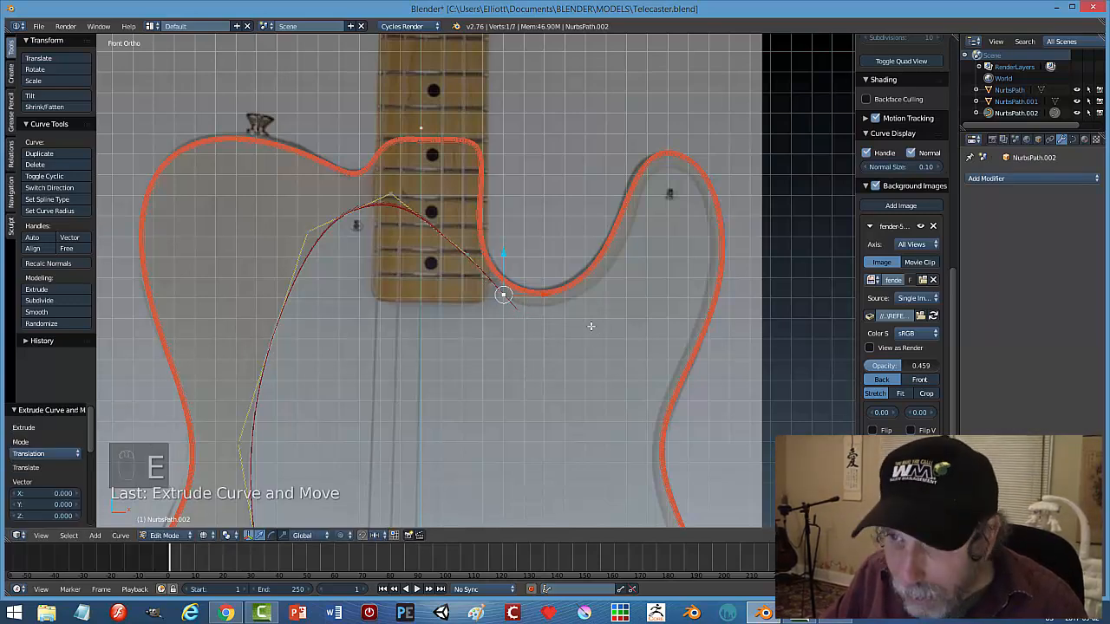
key(g)
click(630, 333)
Extrude three more control points along the pickguard's edge up the cutaway towards the horn, the last offset 0.084 in X and 0.183 in Z.
key(e)
click(630, 333)
key(g)
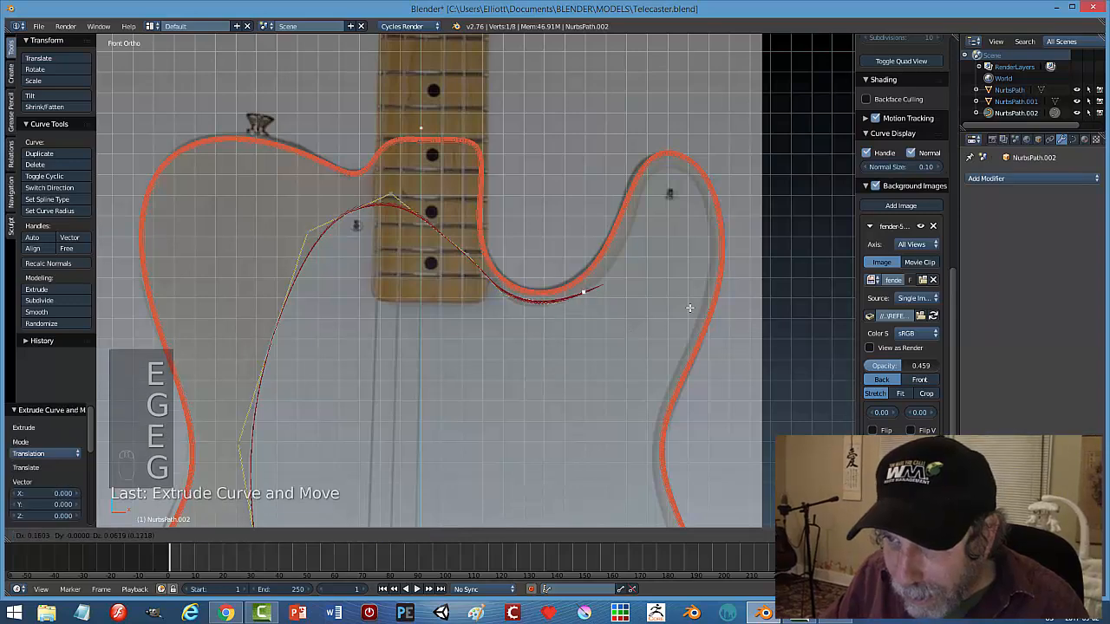
click(698, 302)
key(e)
click(700, 300)
key(g)
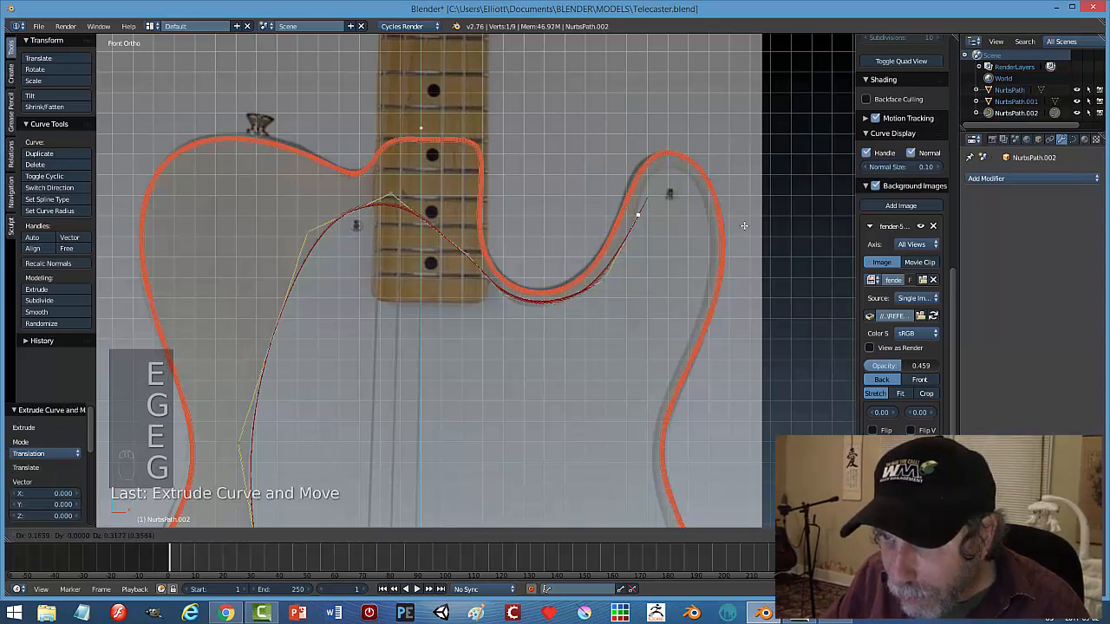
click(744, 227)
key(e)
click(745, 225)
key(g)
click(766, 180)
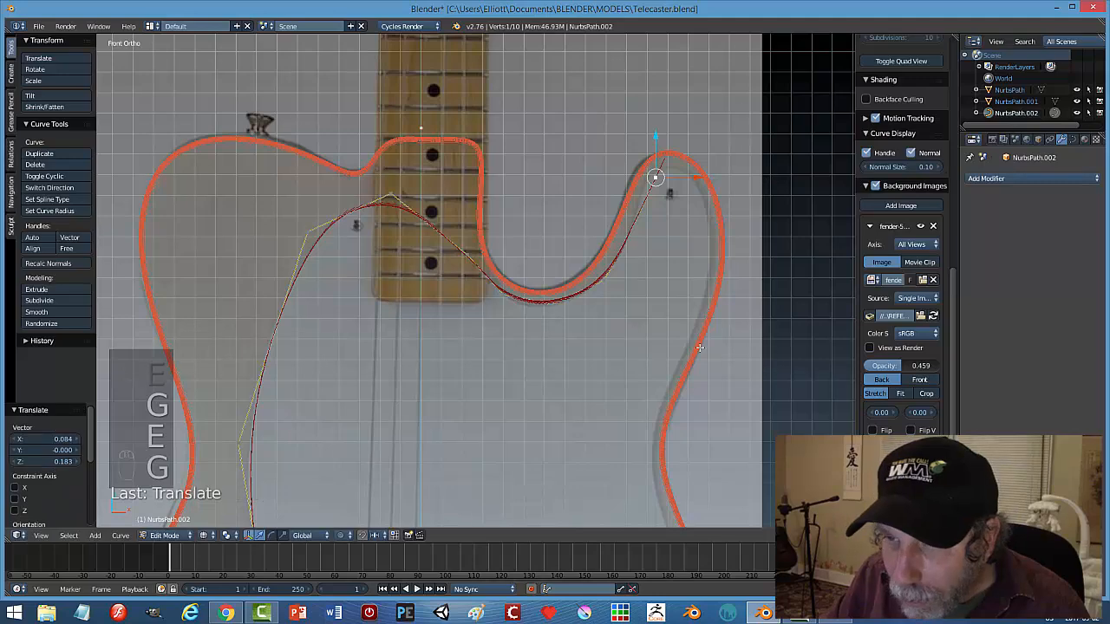
Move the control point beside the neck's lower corner 0.006 in X and -0.037 in Z, and fine-tune the point at the cutaway's bottom.
scroll(754, 156, up, 2)
right_click(515, 301)
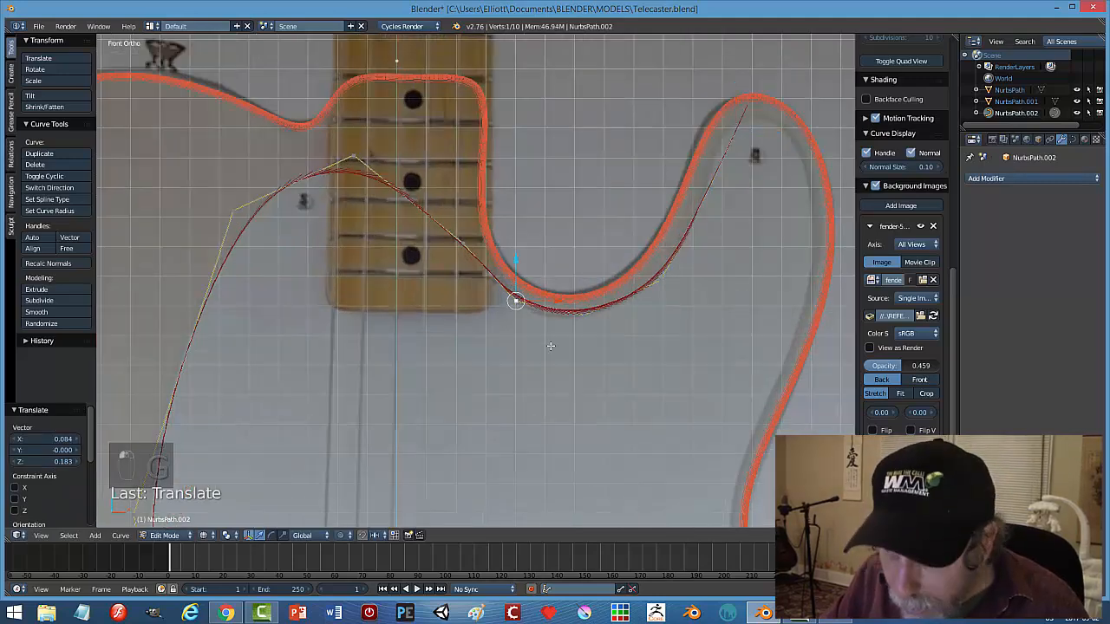
key(g)
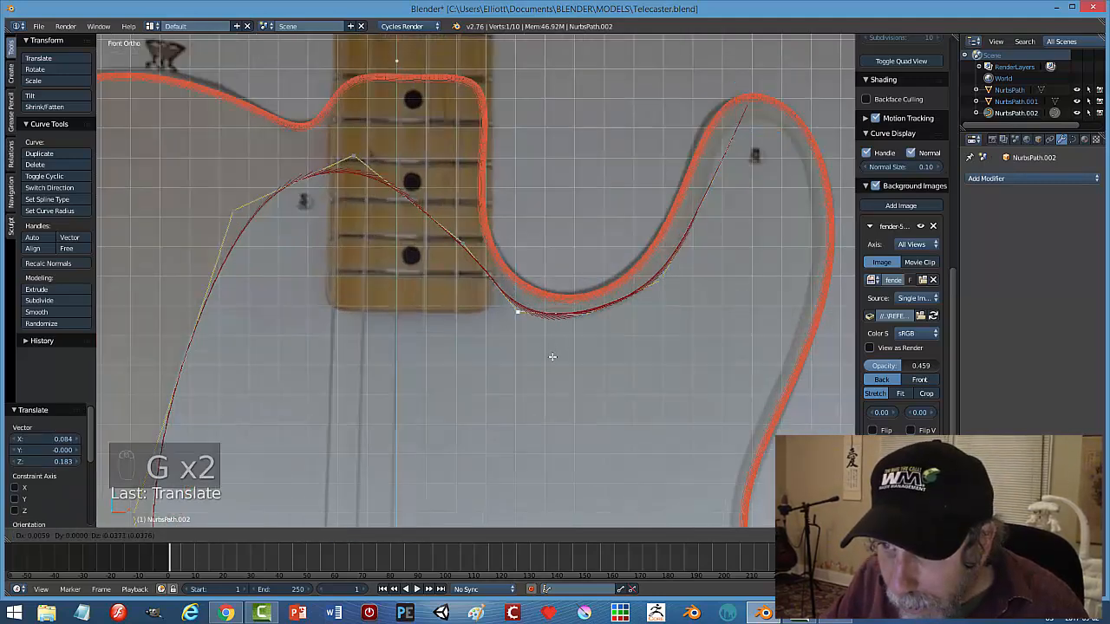
click(553, 356)
right_click(585, 318)
key(g)
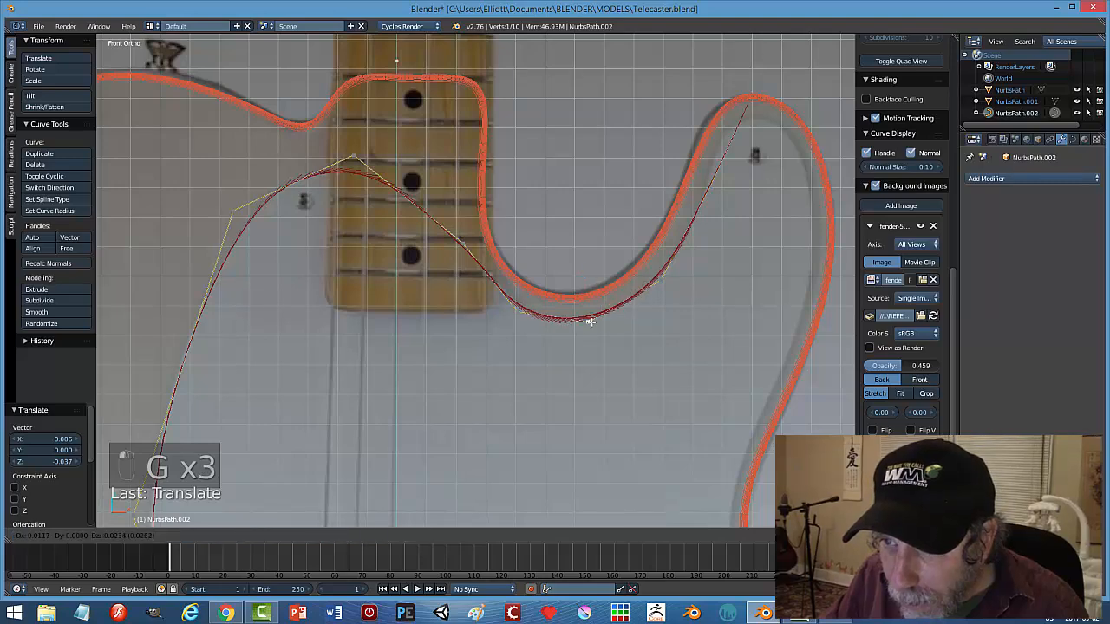
click(587, 317)
Move the cutaway's lower rising control point 0.008 in X and 0.006 in Z, and the one above it -0.004 in X and 0.021 in Z.
right_click(661, 277)
key(g)
click(664, 273)
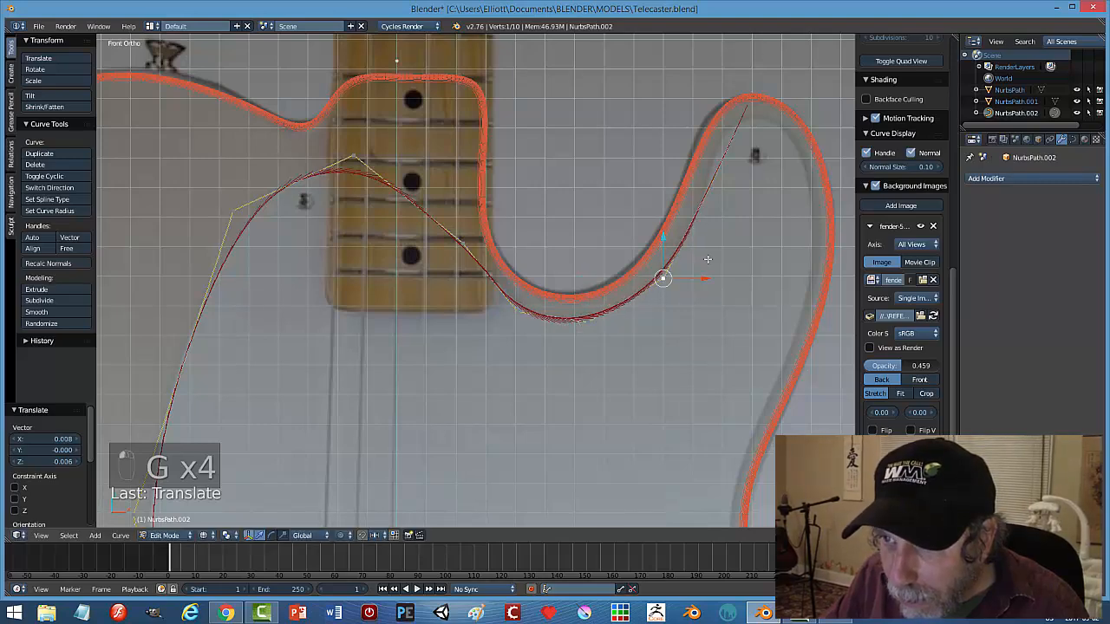
shift+middle_drag(729, 232, 676, 267)
right_click(655, 224)
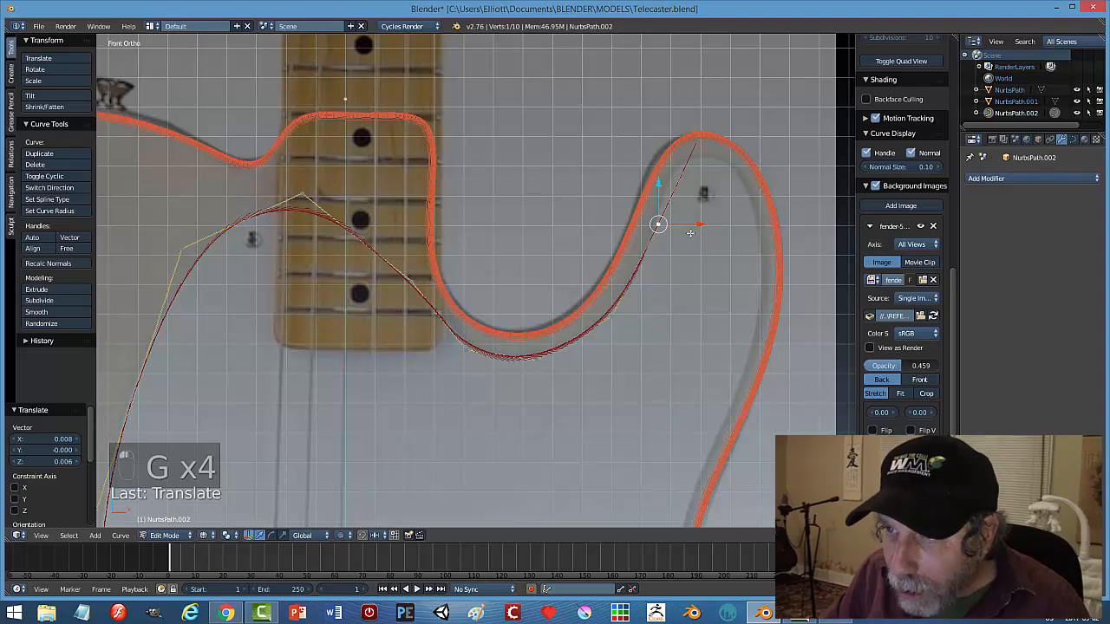
key(g)
click(692, 213)
Move the path's end point near the horn -0.037 in X and -0.004 in Z.
right_click(684, 167)
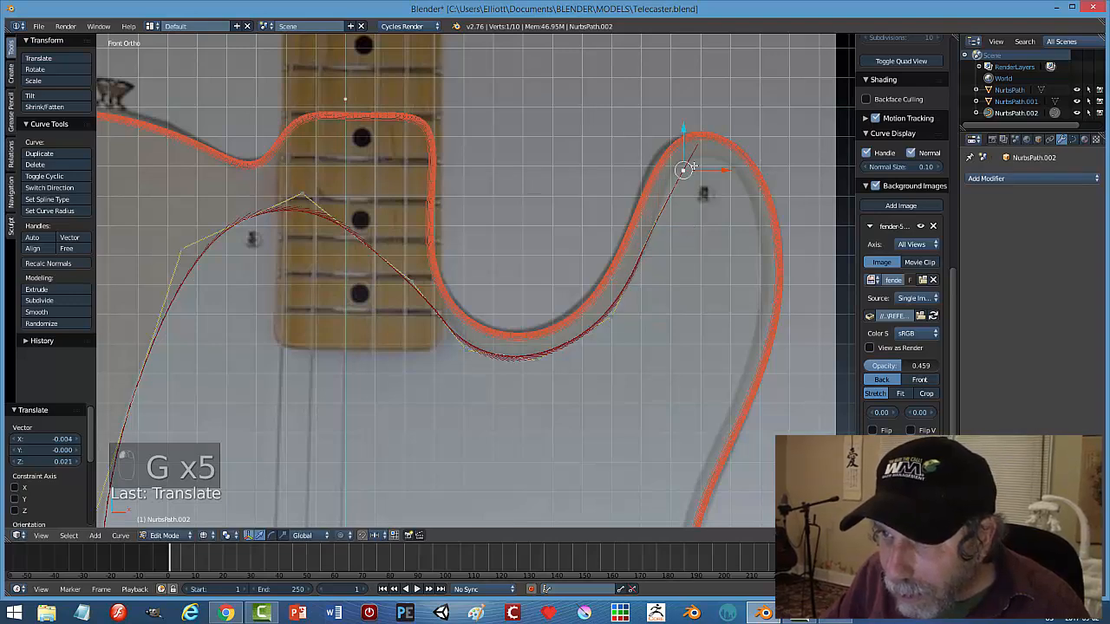
key(g)
click(697, 164)
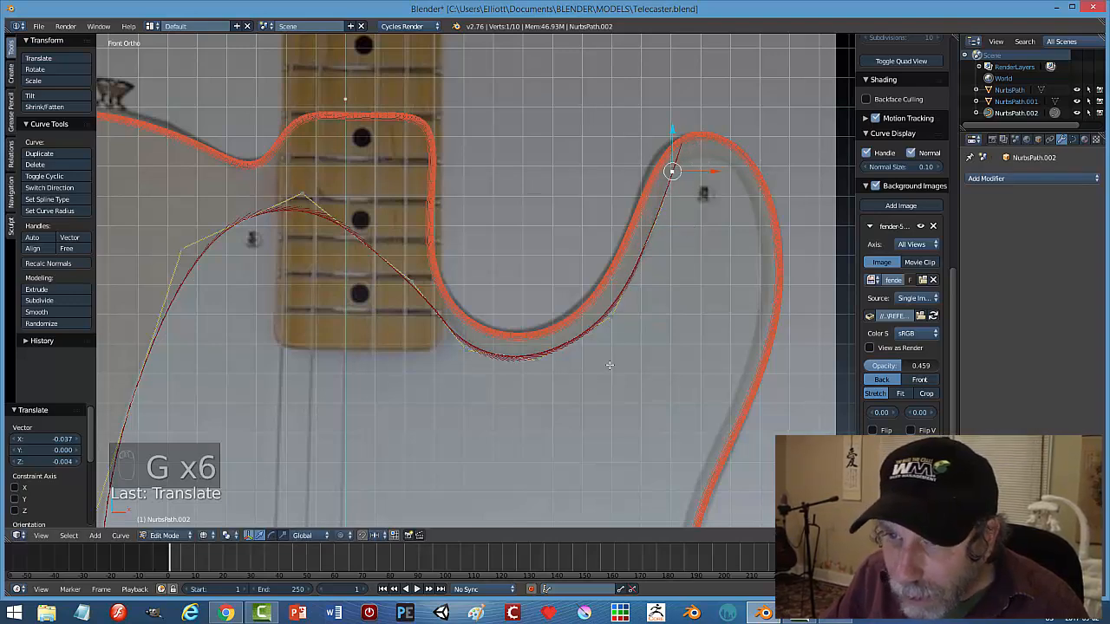
Move the control point beside the neck's lower corner -0.008 in X and 0.006 in Z, and the fretboard point above it 0.012 in X and 0.014 in Z.
right_click(465, 347)
key(g)
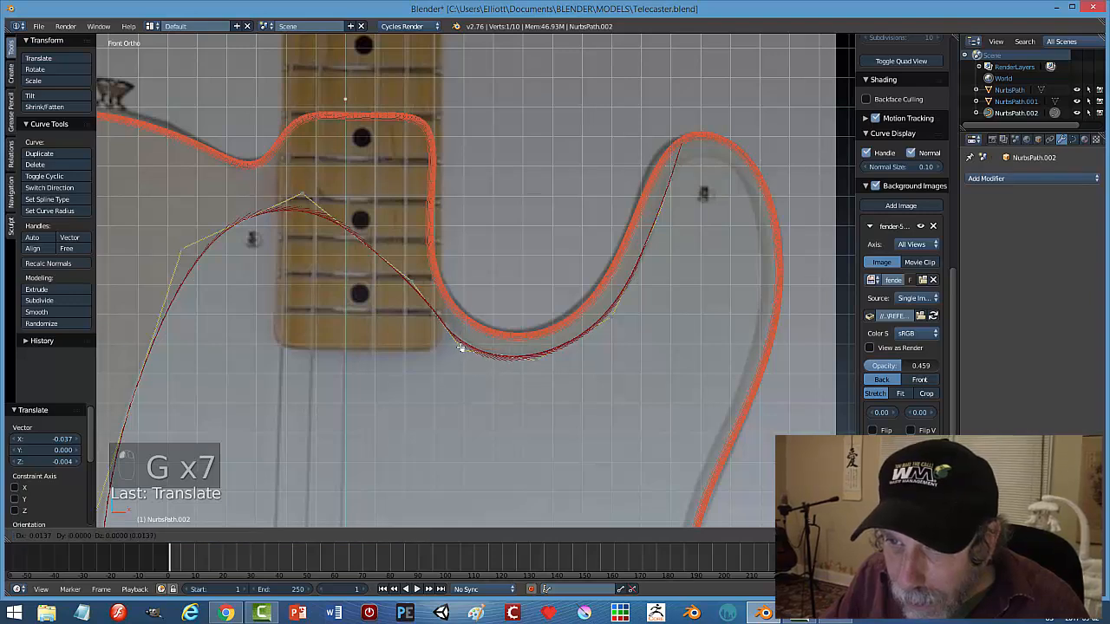
click(462, 346)
key(g)
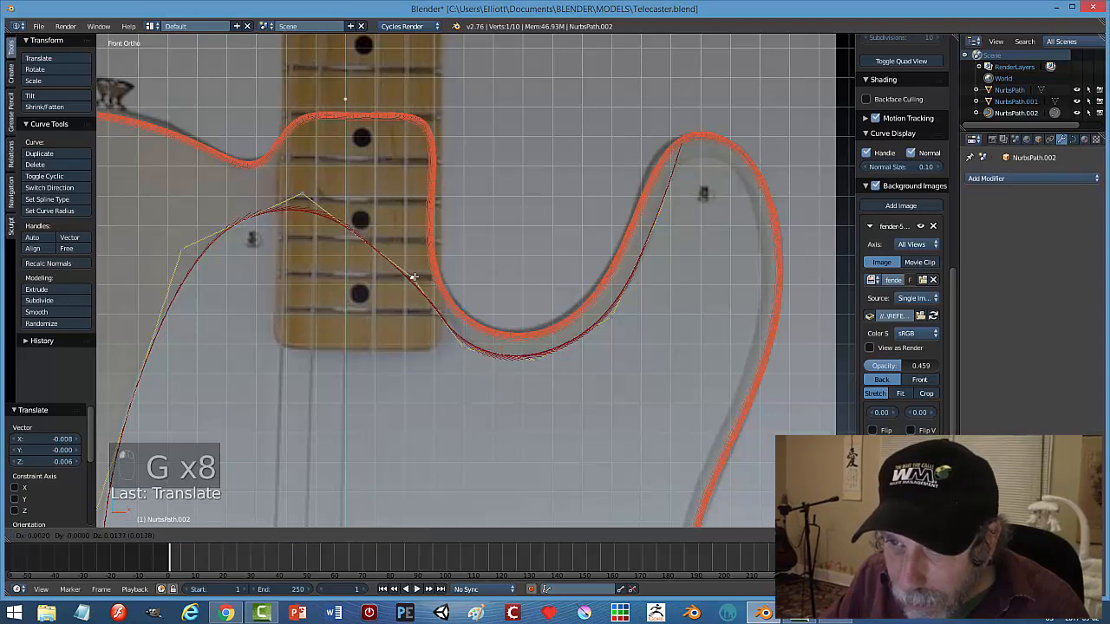
click(415, 278)
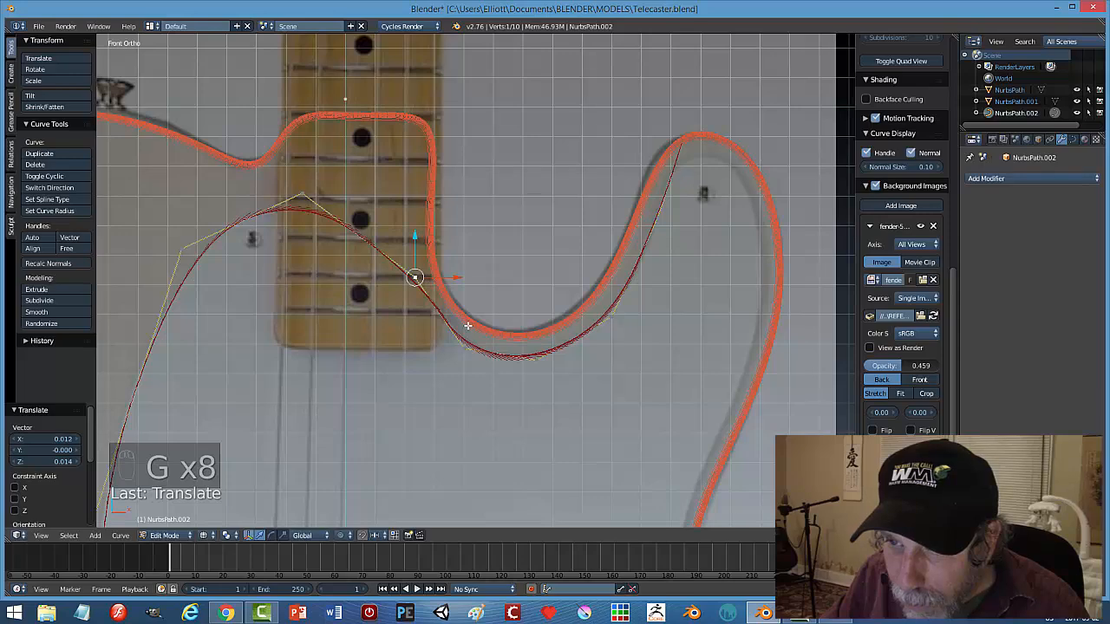
Extrude a new control point from the path's end near the horn and place it close to the horn's tip.
key(Tab)
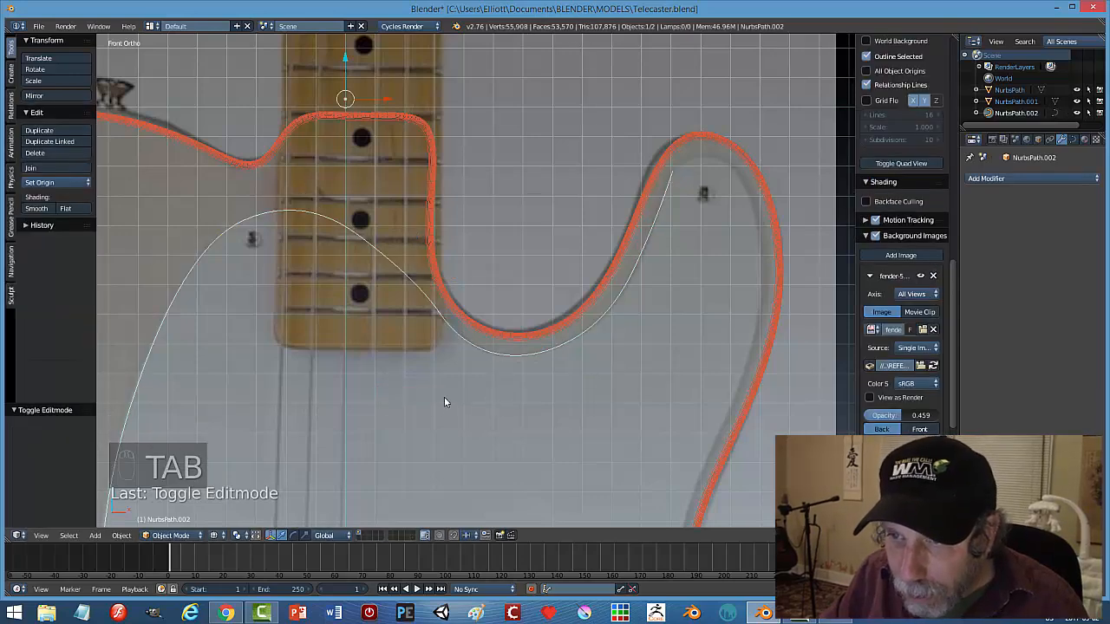
shift+middle_drag(666, 370, 598, 398)
key(Tab)
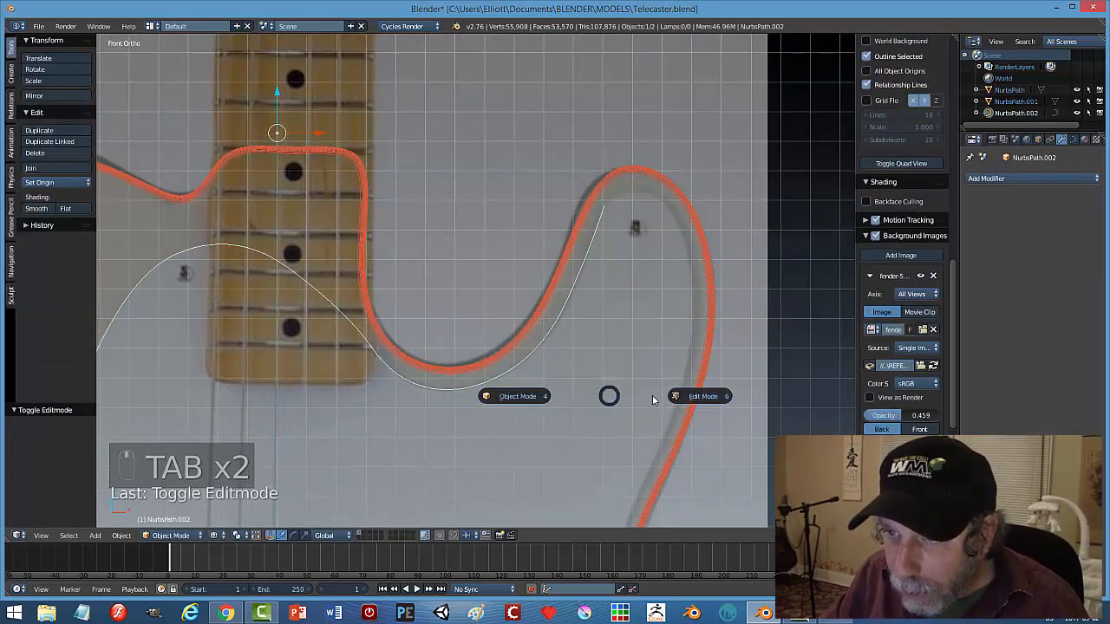
right_click(611, 182)
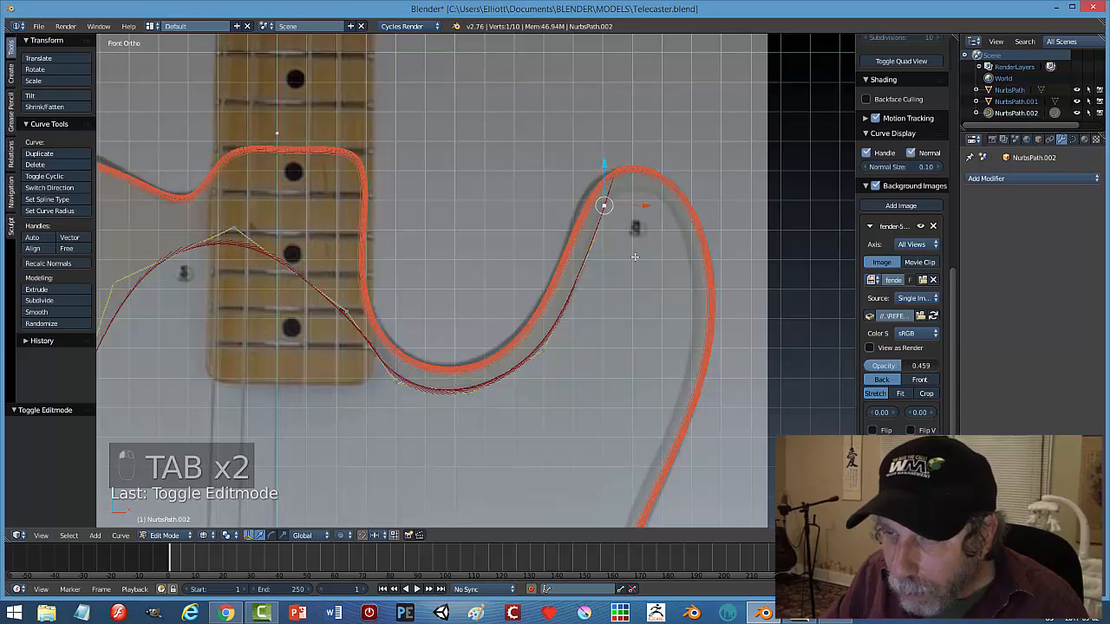
shift+middle_drag(662, 277, 615, 323)
key(e)
click(638, 312)
key(g)
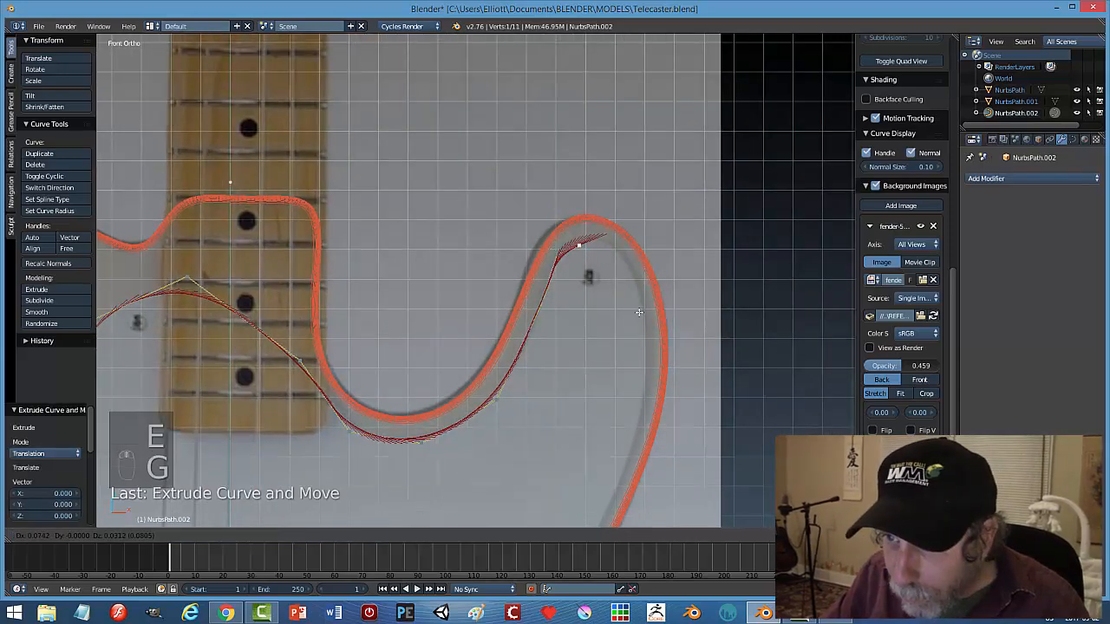
click(633, 312)
Extrude two more control points over the horn's rounded tip, placing the second about 0.072 in X and -0.049 in Z.
key(e)
click(633, 311)
key(g)
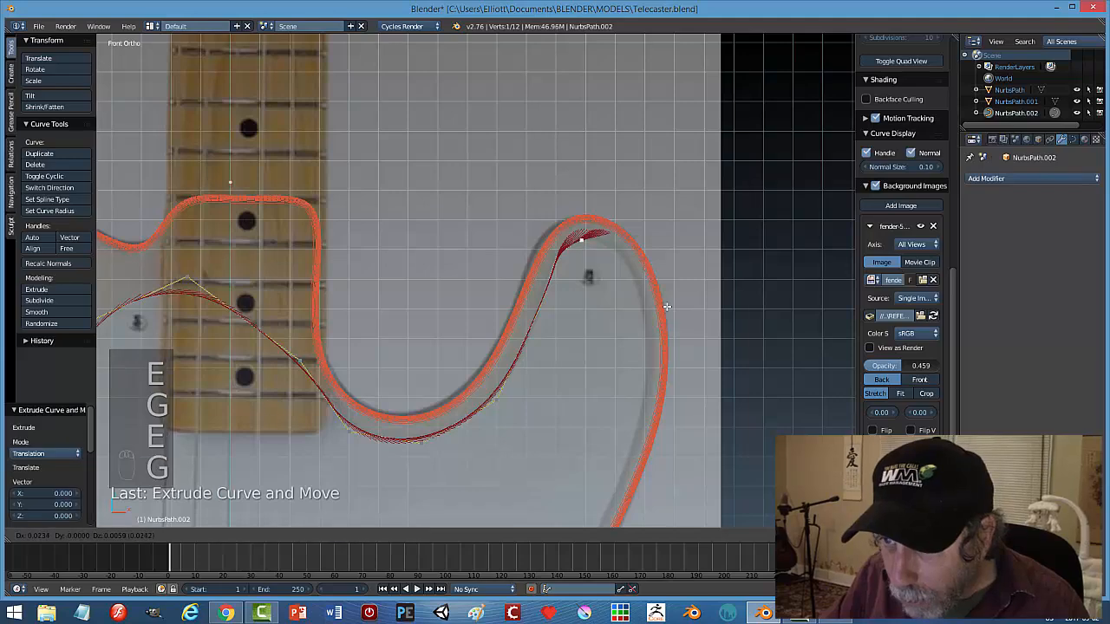
click(682, 309)
key(e)
click(683, 308)
key(g)
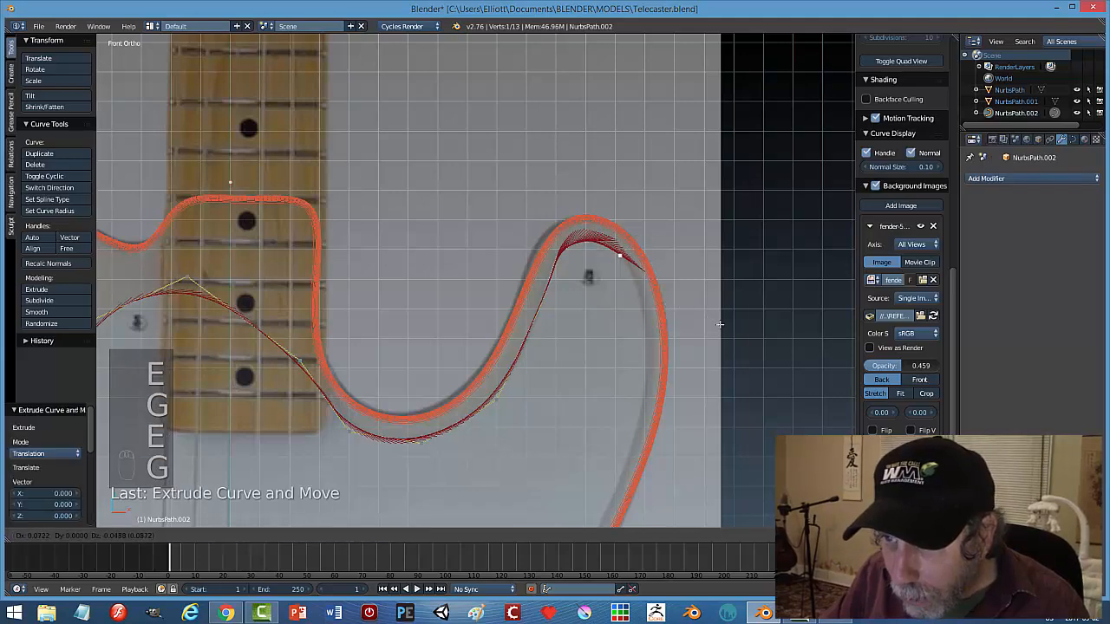
click(718, 322)
Extrude two control points down the horn's outer side, offset 0.061 in X and -0.141 in Z, and 0.023 in X and -0.168 in Z.
shift+middle_drag(690, 370, 620, 251)
key(e)
click(646, 312)
key(g)
click(657, 344)
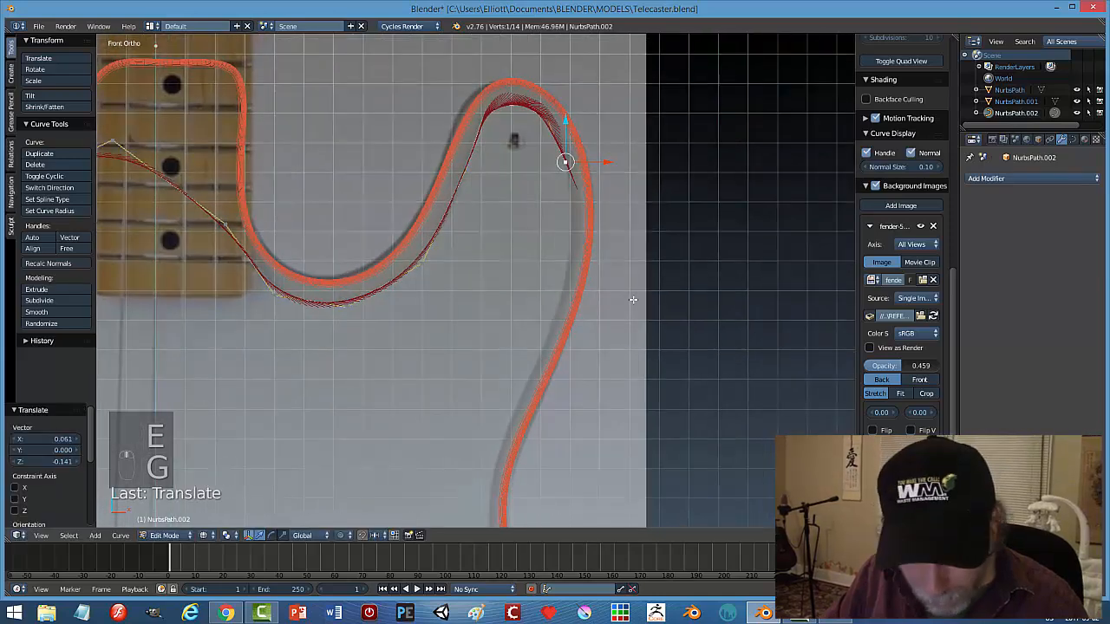
key(e)
click(629, 300)
key(g)
click(645, 355)
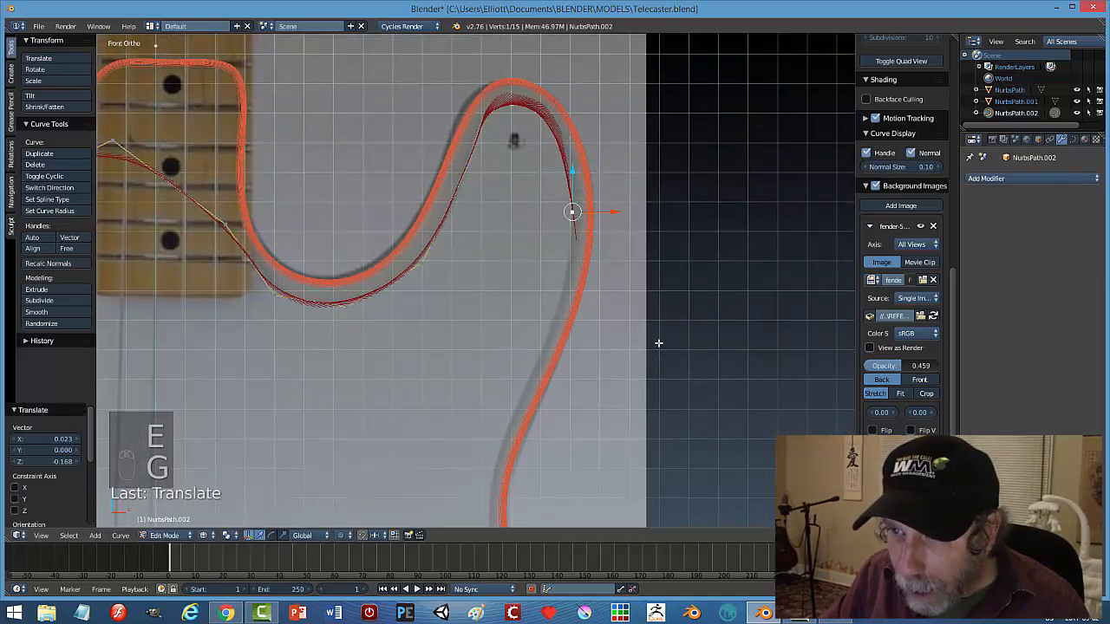
Extend the path down below the horn with a control point offset -0.014 in X and -0.184 in Z.
key(e)
click(599, 270)
key(g)
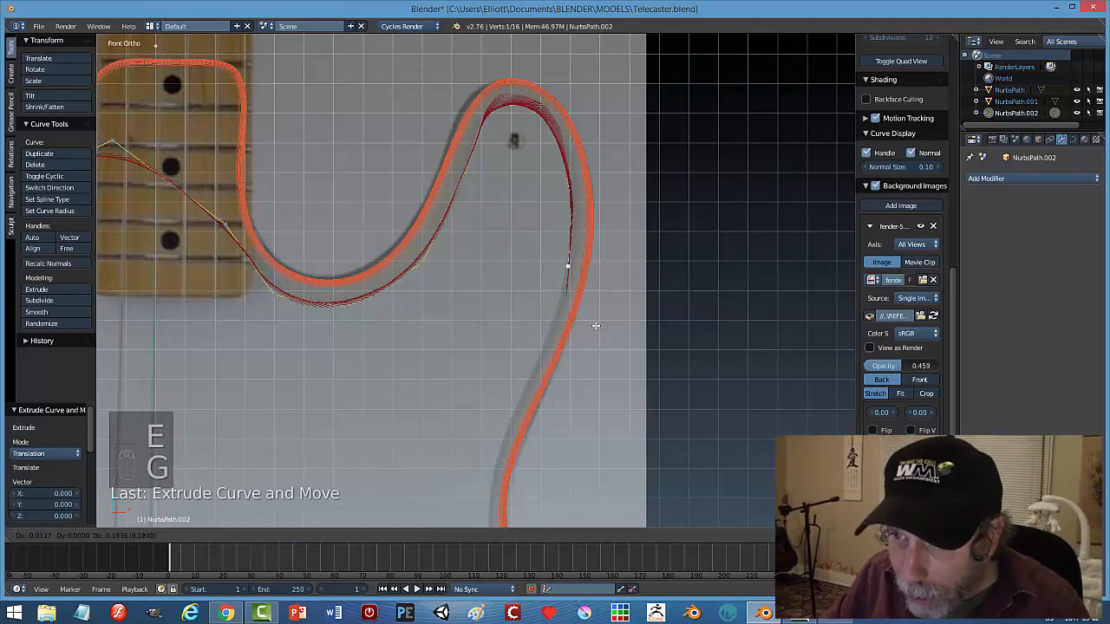
click(595, 326)
shift+middle_drag(637, 323, 632, 366)
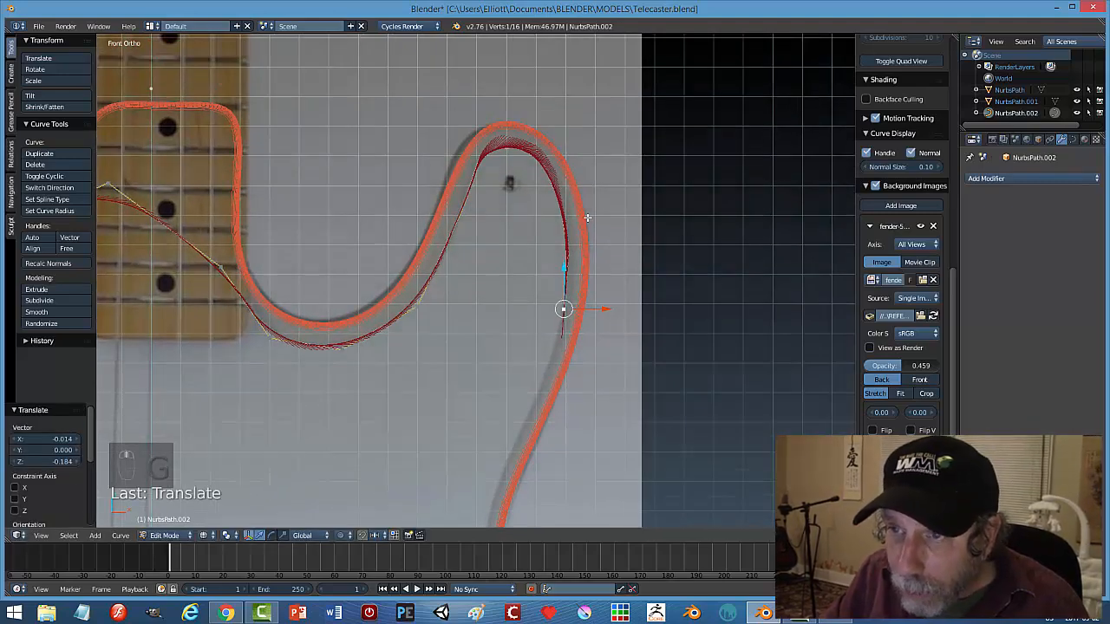
Move the control point at the horn's tip 0.008 in X and 0.018 in Z, and fine-tune the point on its outer shoulder.
right_click(501, 147)
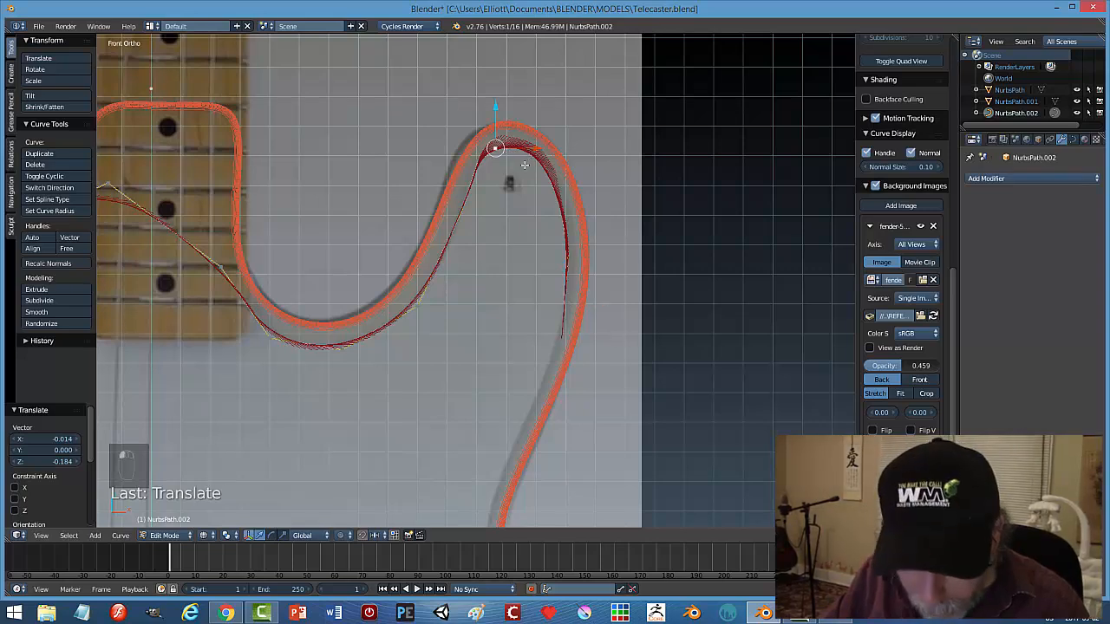
key(g)
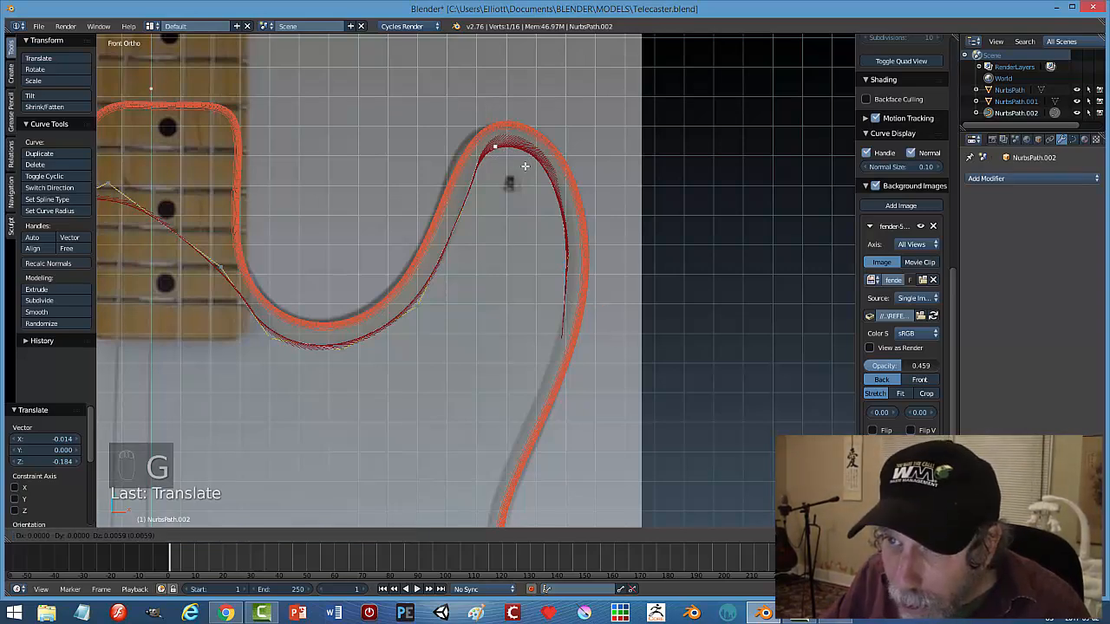
click(526, 162)
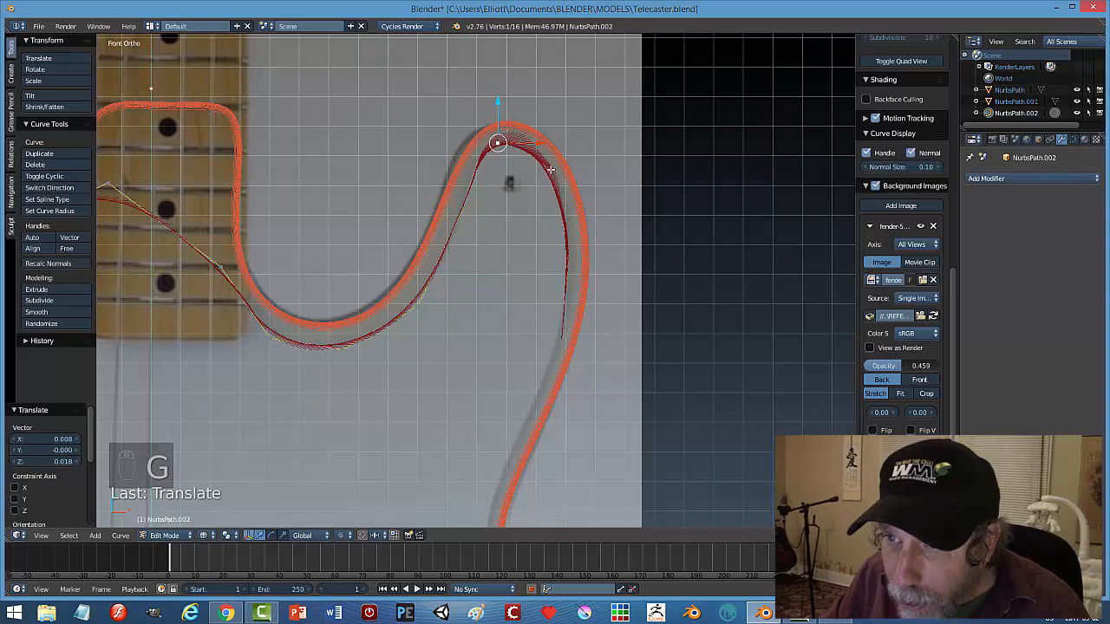
key(g)
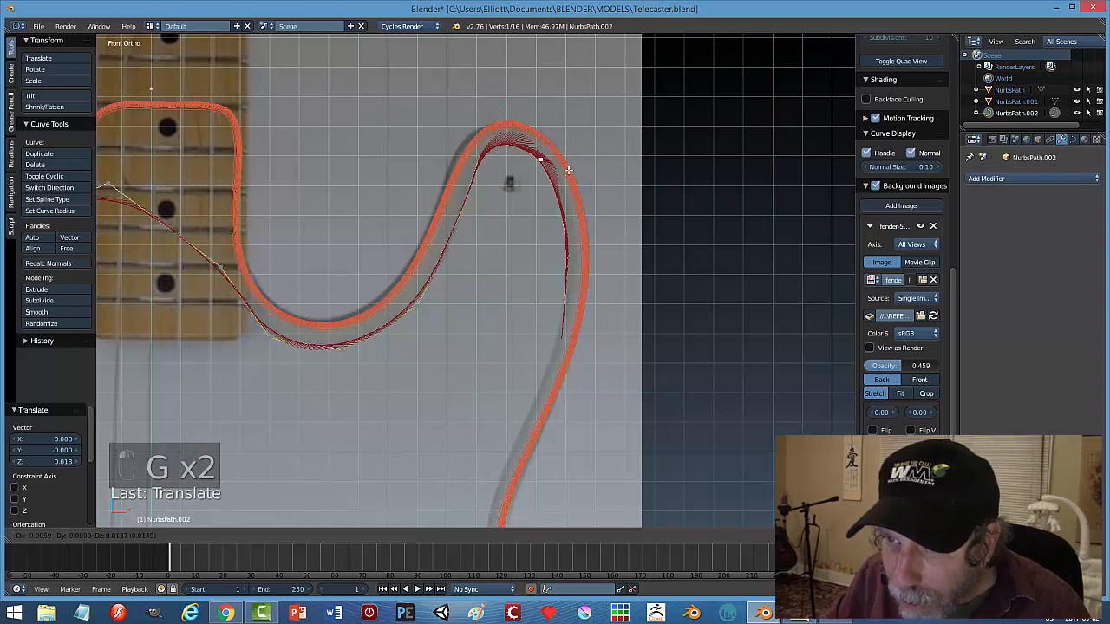
click(568, 172)
right_click(566, 228)
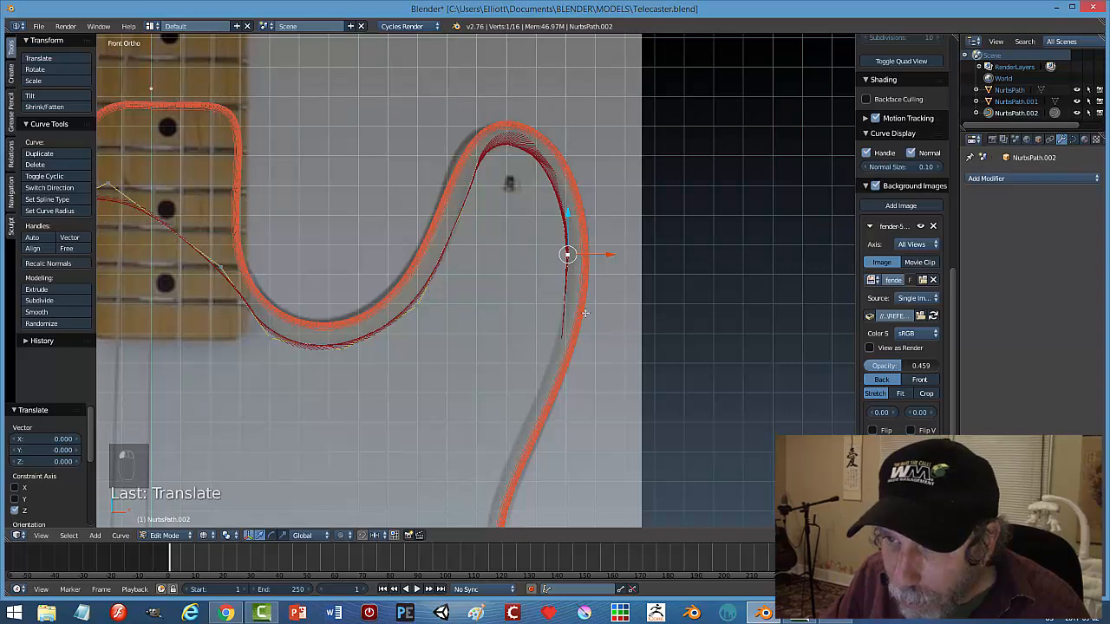
key(Tab)
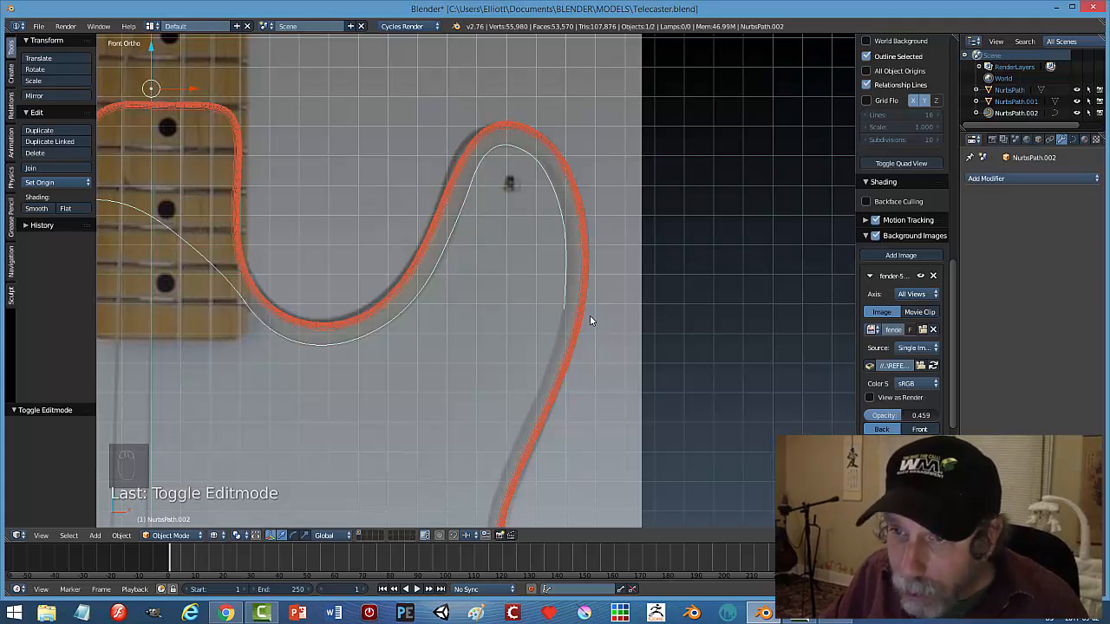
key(Tab)
Move the path's end point below the horn about -0.05 in X and -0.15 in Z to follow the pickguard edge.
right_click(565, 335)
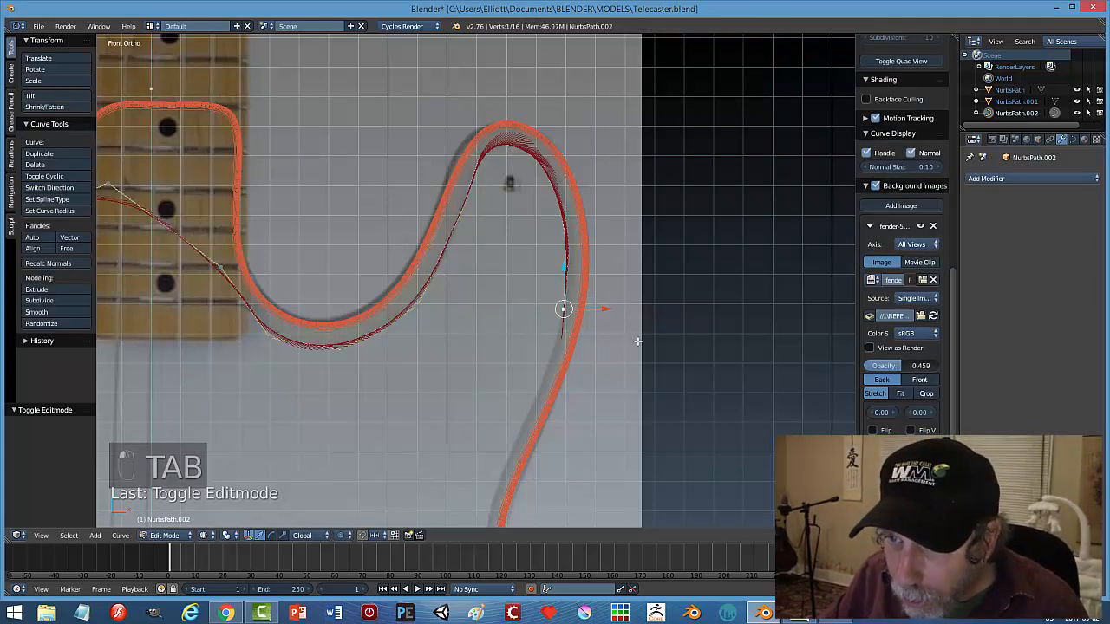
shift+middle_drag(638, 340, 643, 249)
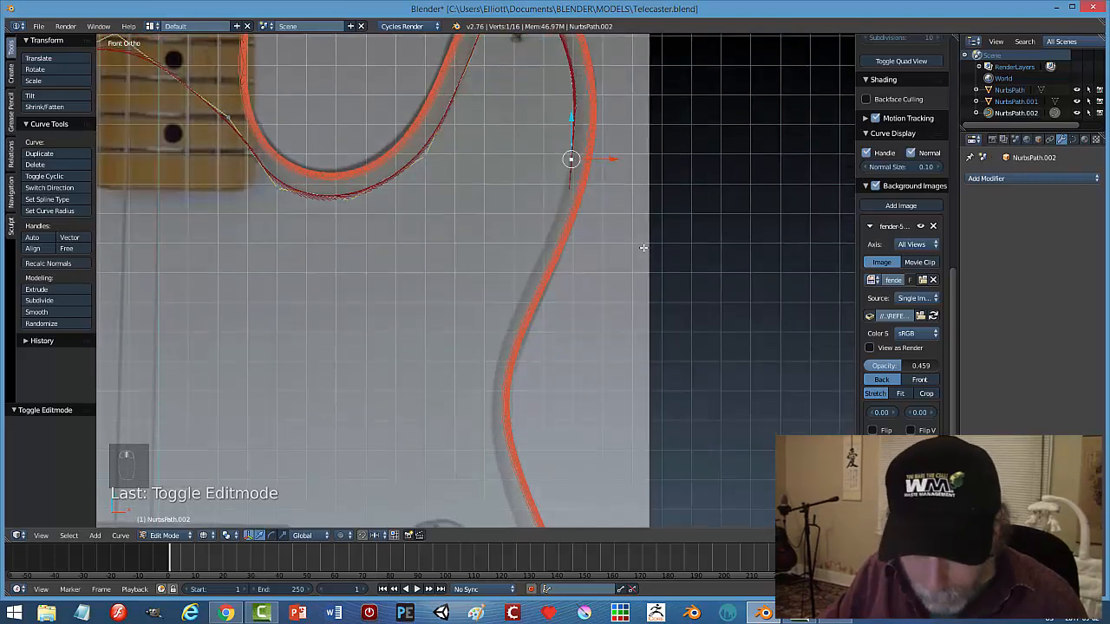
key(w)
click(643, 245)
key(g)
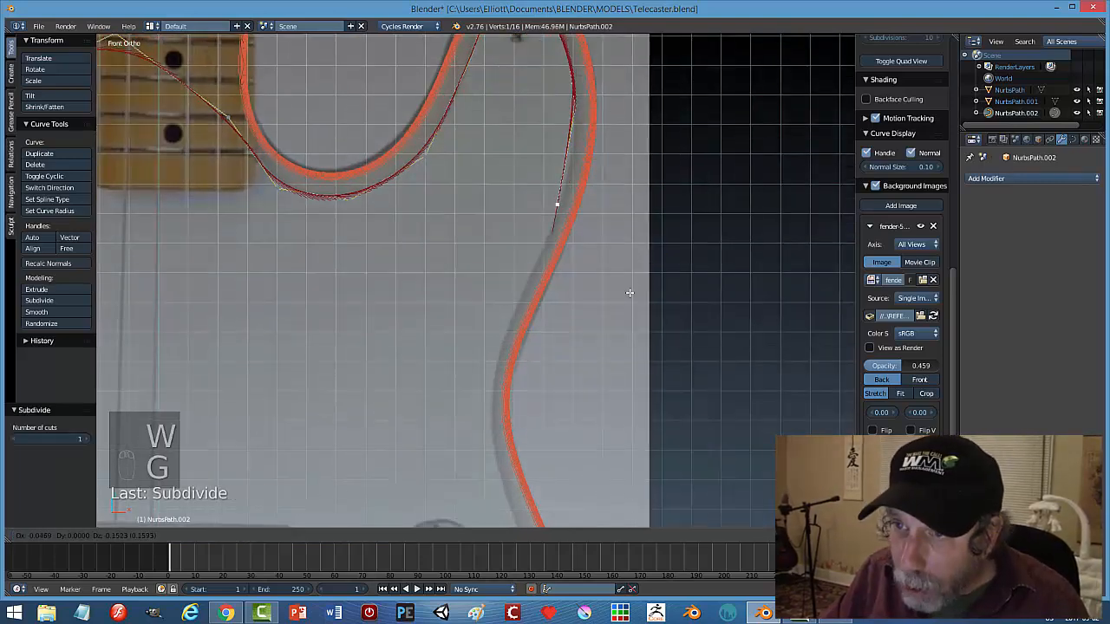
click(629, 293)
Extrude a control point toward the body's waist, offset -0.098 in X and -0.217 in Z.
key(e)
key(g)
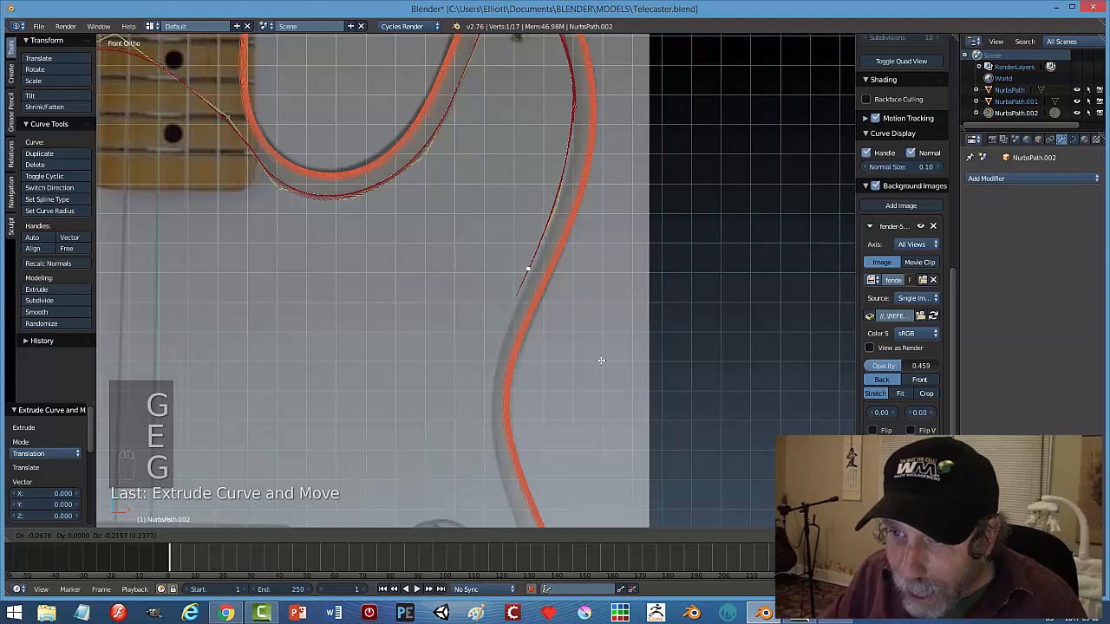
click(601, 360)
Move the control point on the horn's outer side 0.002 in X and -0.025 in Z, and the one below it 0.012 in X and -0.002 in Z.
right_click(572, 108)
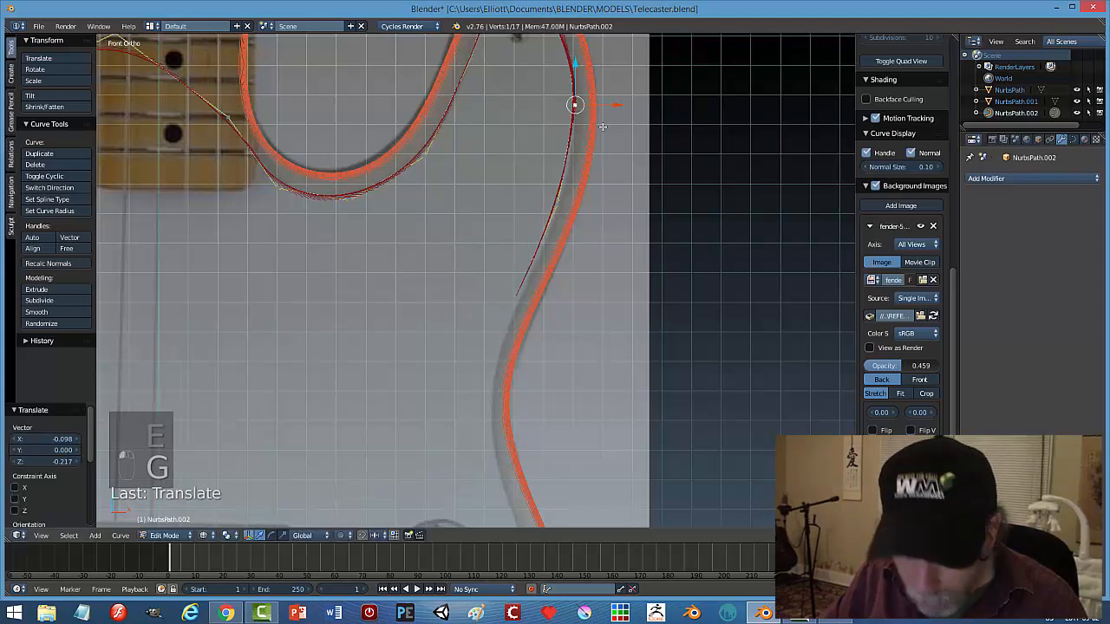
key(g)
click(603, 134)
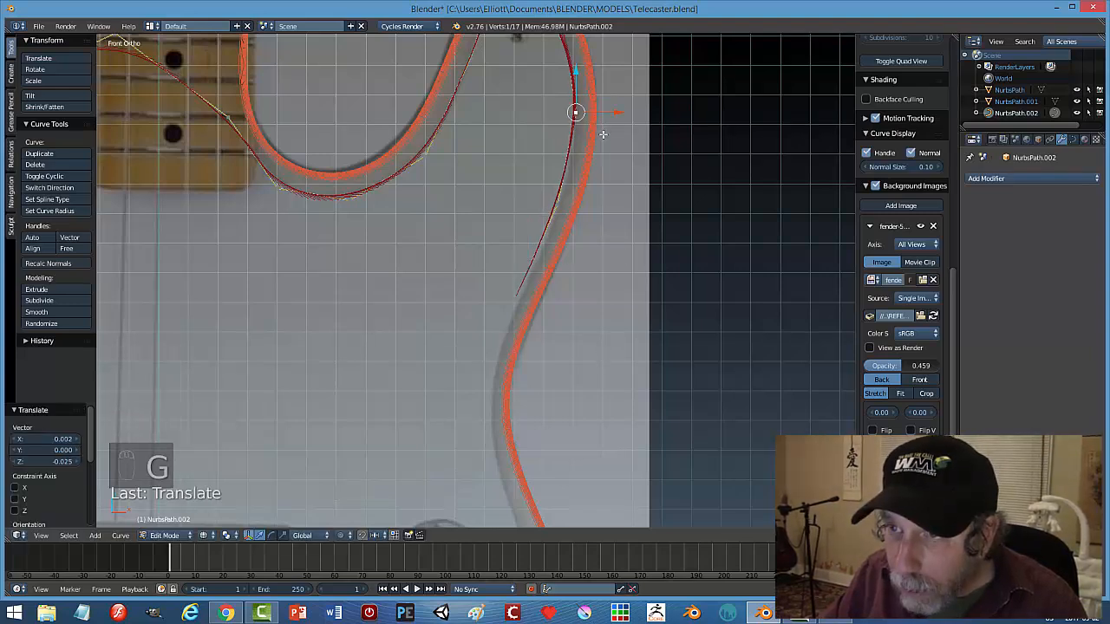
key(g)
click(559, 205)
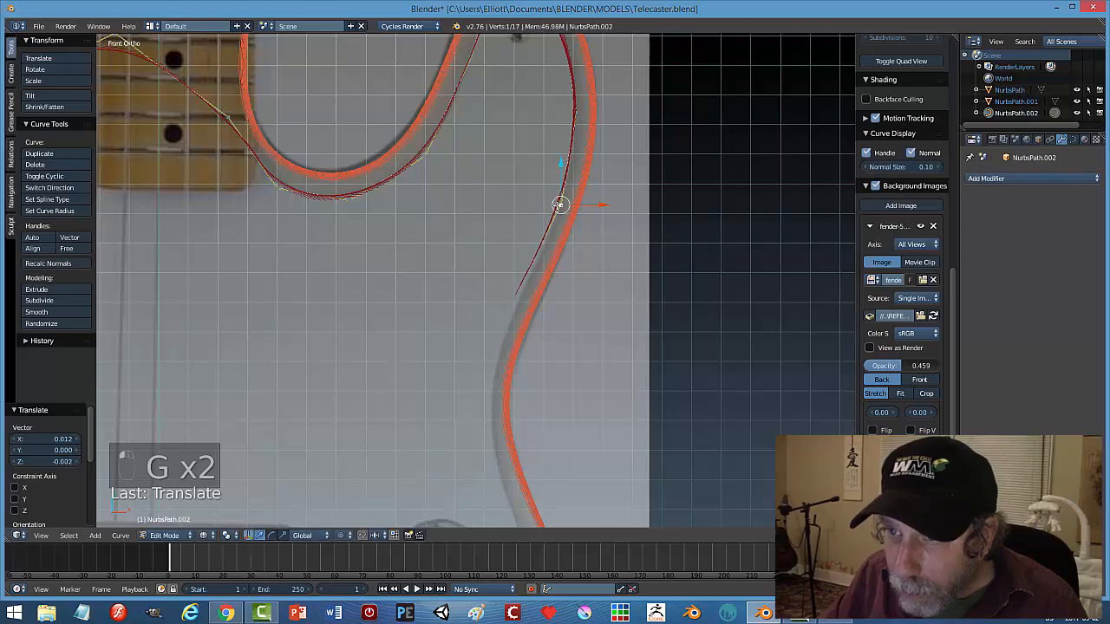
Extrude the path's end point further toward the waist by -0.070 in X and -0.170 in Z.
right_click(529, 267)
shift+middle_drag(602, 346, 627, 221)
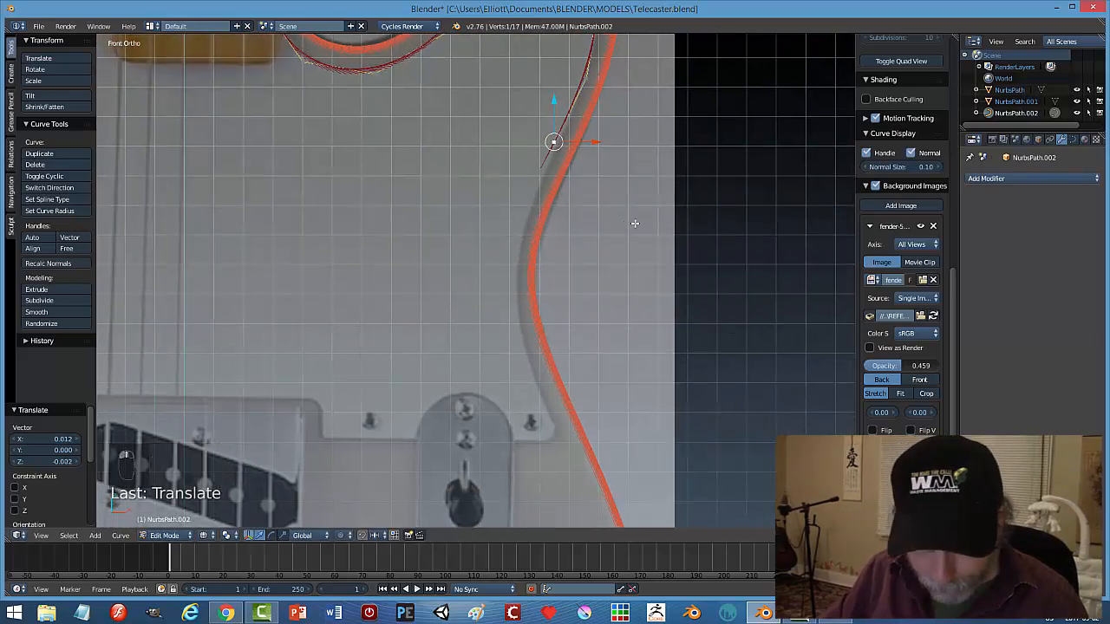
key(e)
key(g)
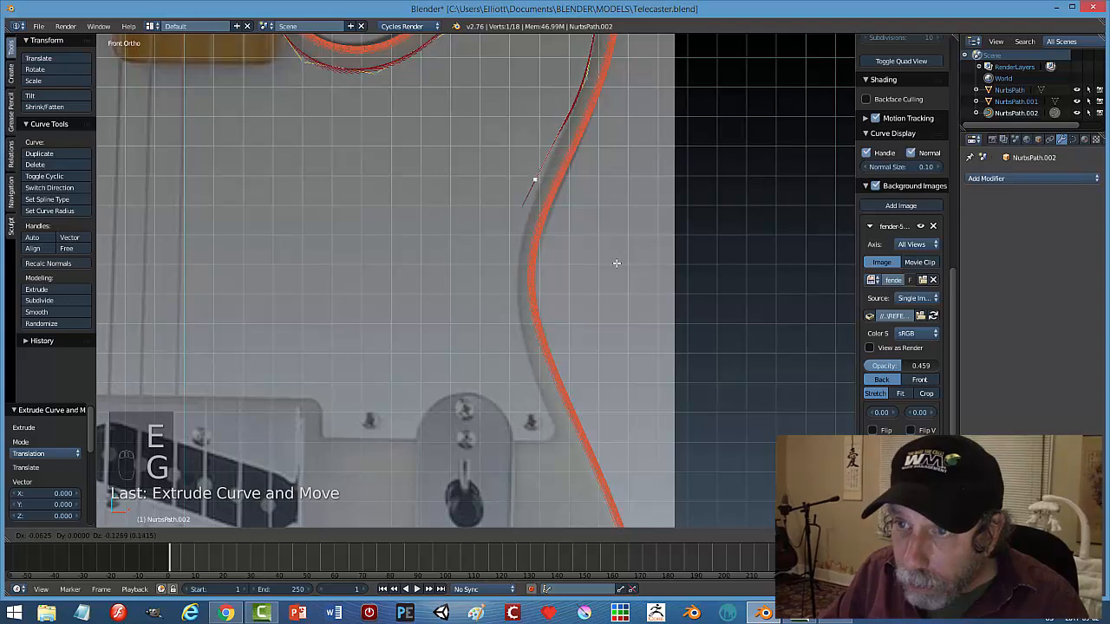
click(591, 186)
right_click(557, 137)
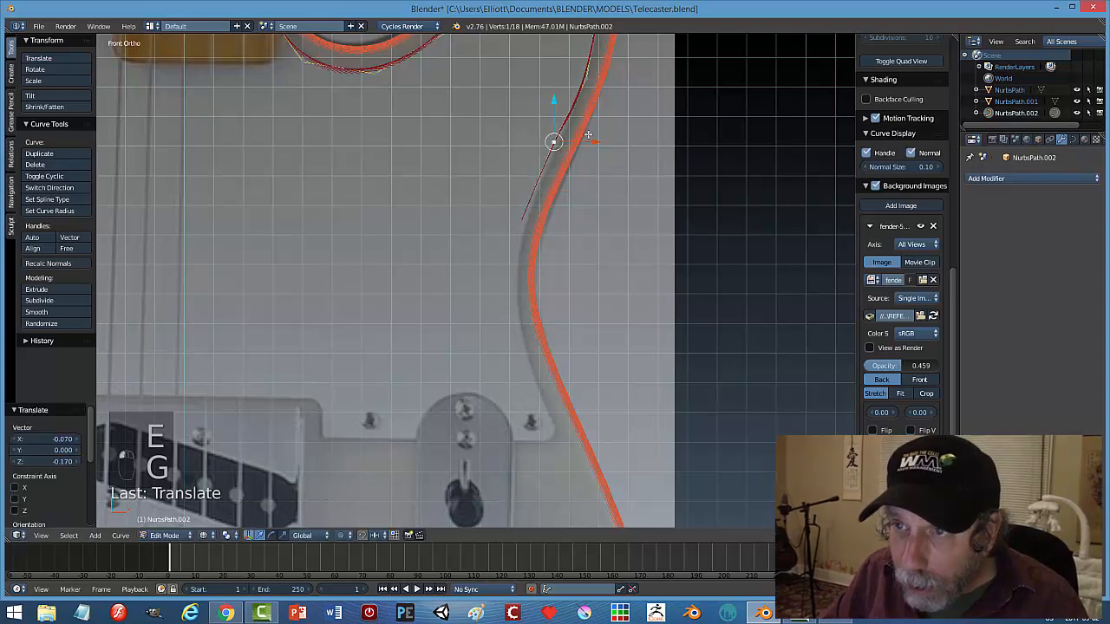
key(e)
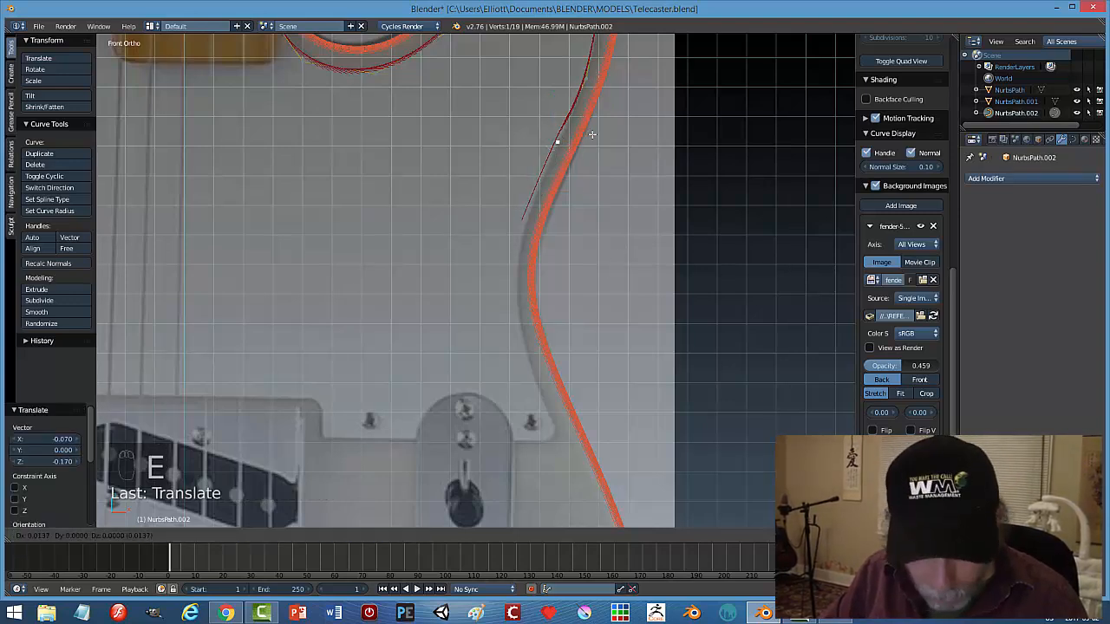
right_click(551, 142)
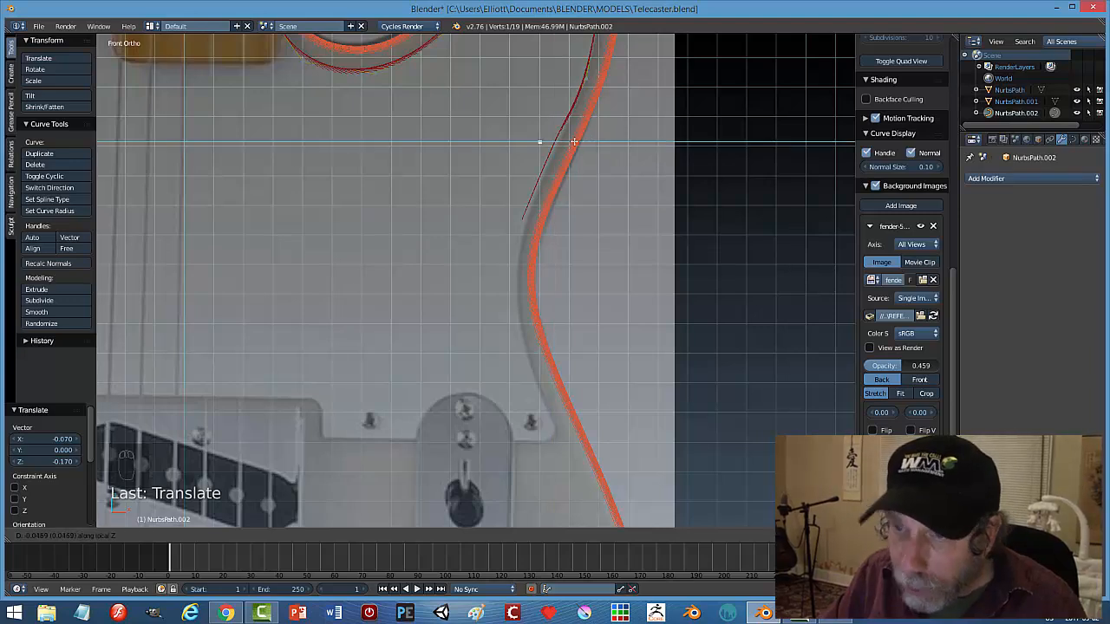
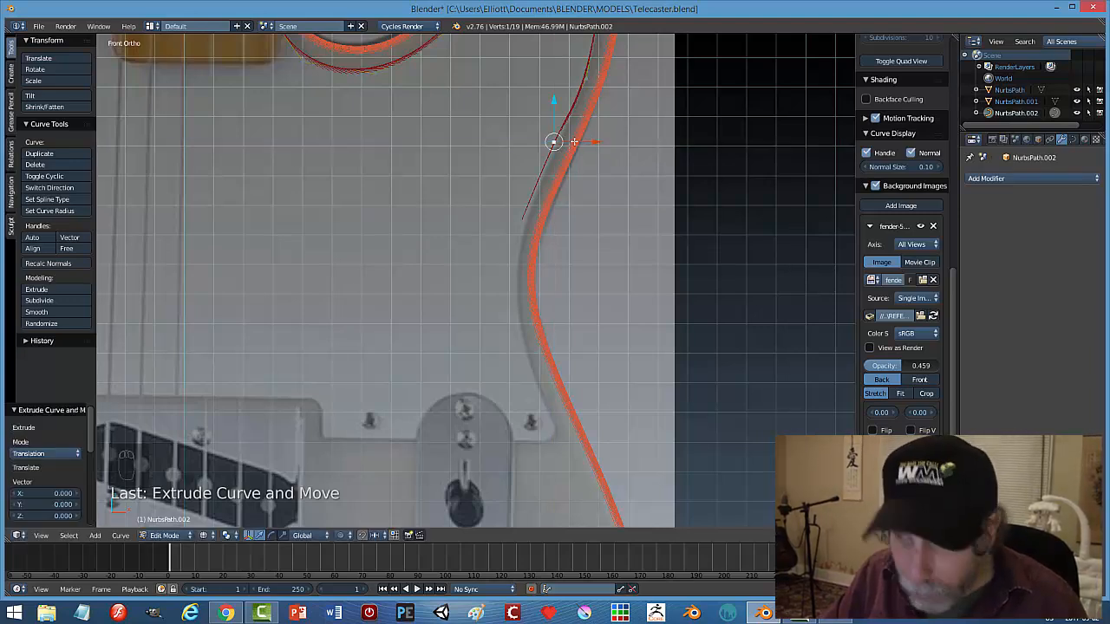
key(x)
click(586, 144)
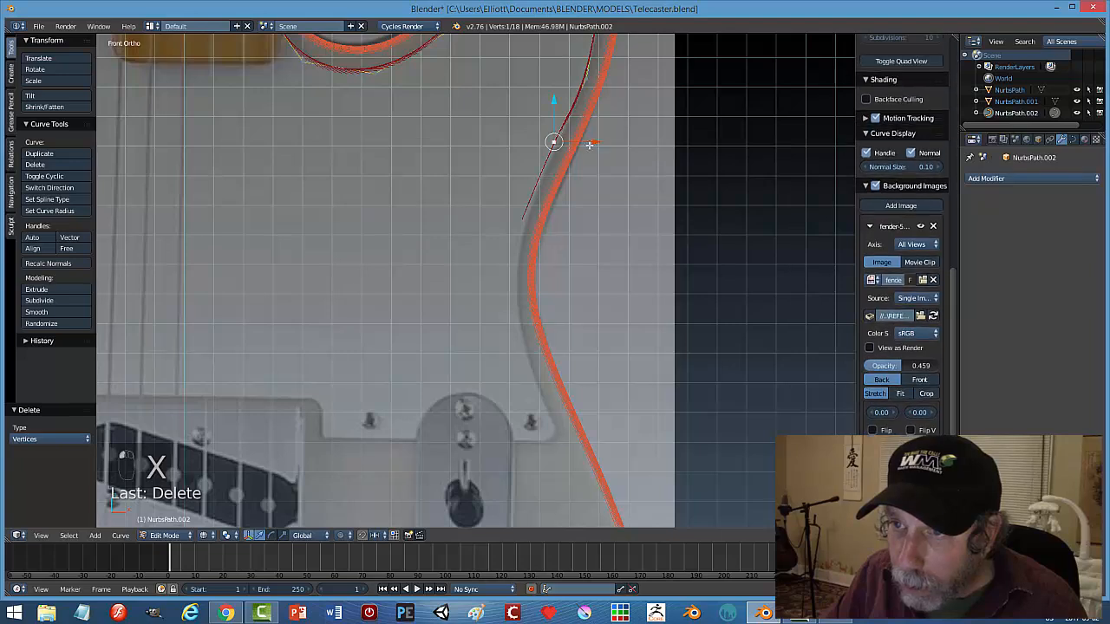
Move the second-to-last control point 0.004 in X and -0.018 in Z, and the one above it 0.006 in X, and check the curve.
key(g)
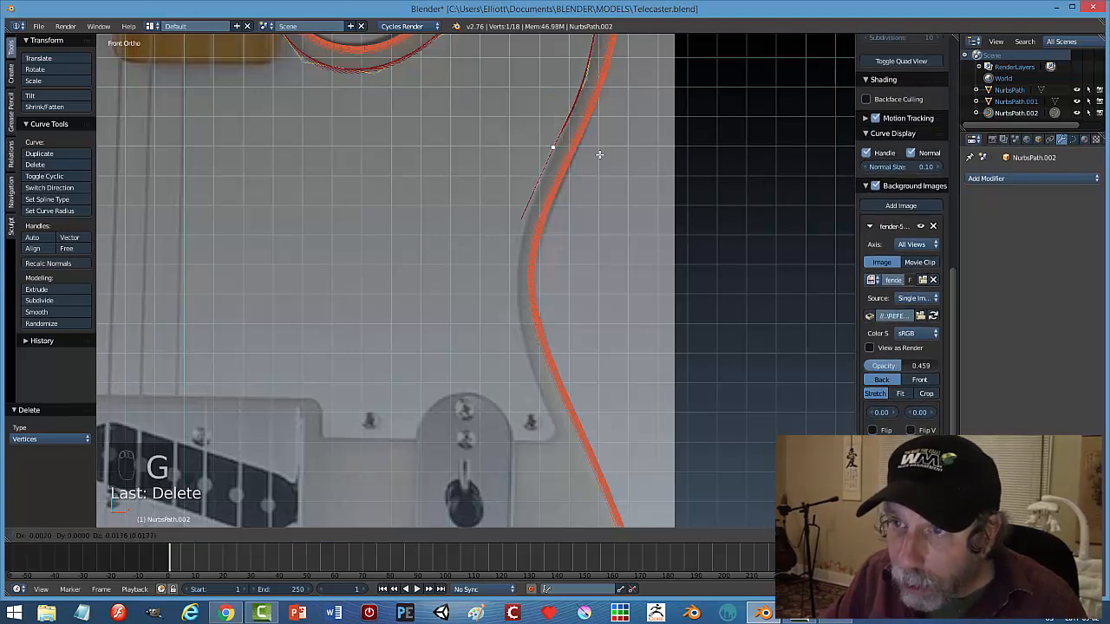
click(601, 153)
right_click(586, 80)
key(g)
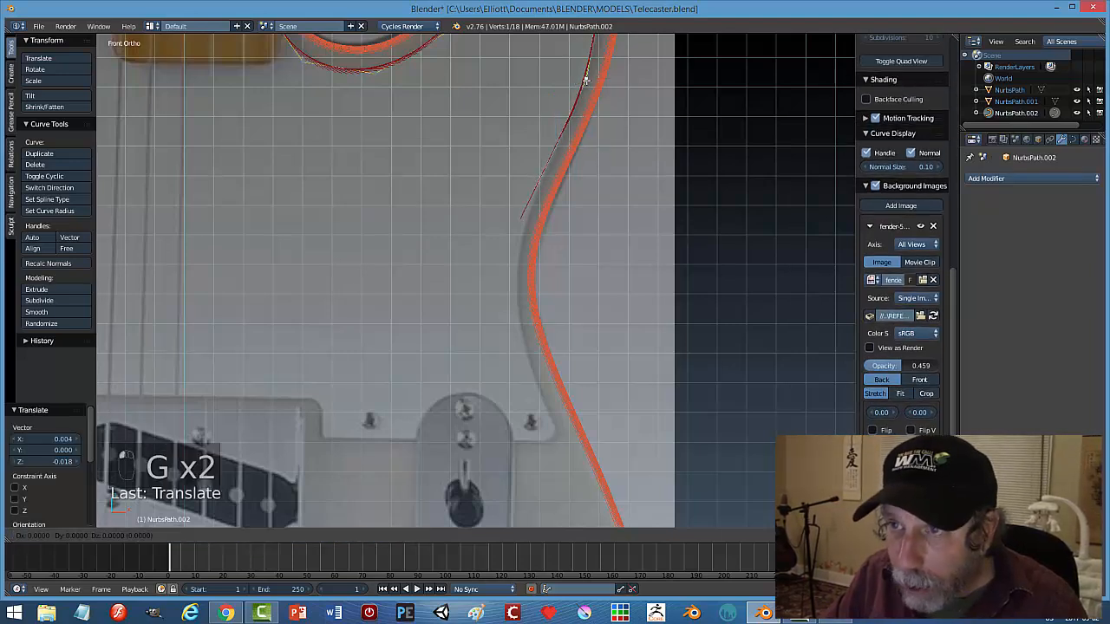
click(589, 80)
key(Tab)
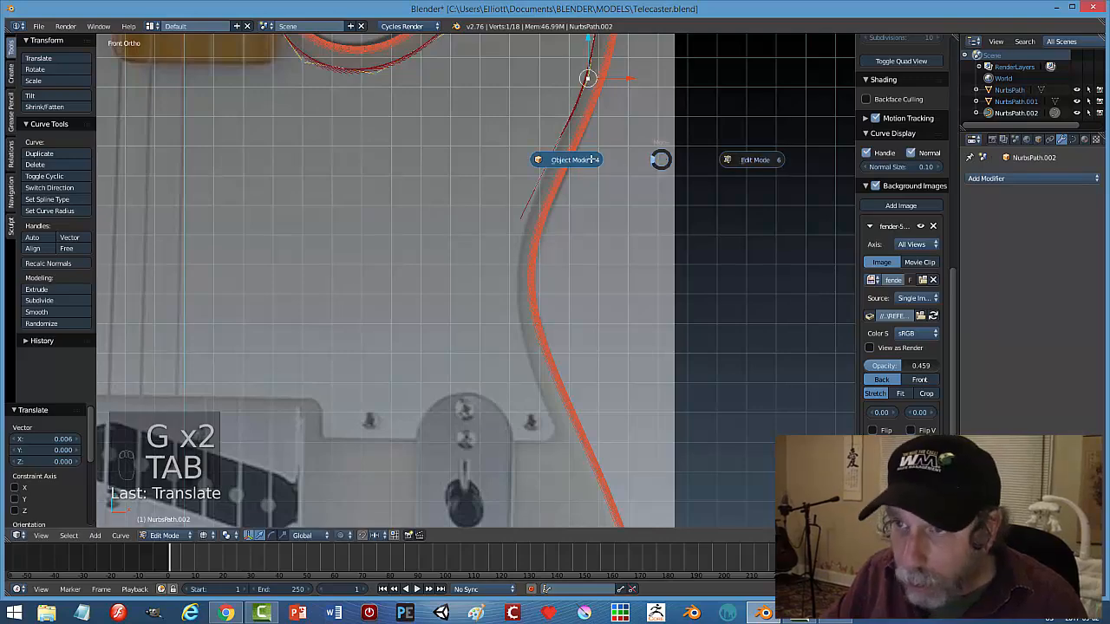
scroll(676, 159, down, 3)
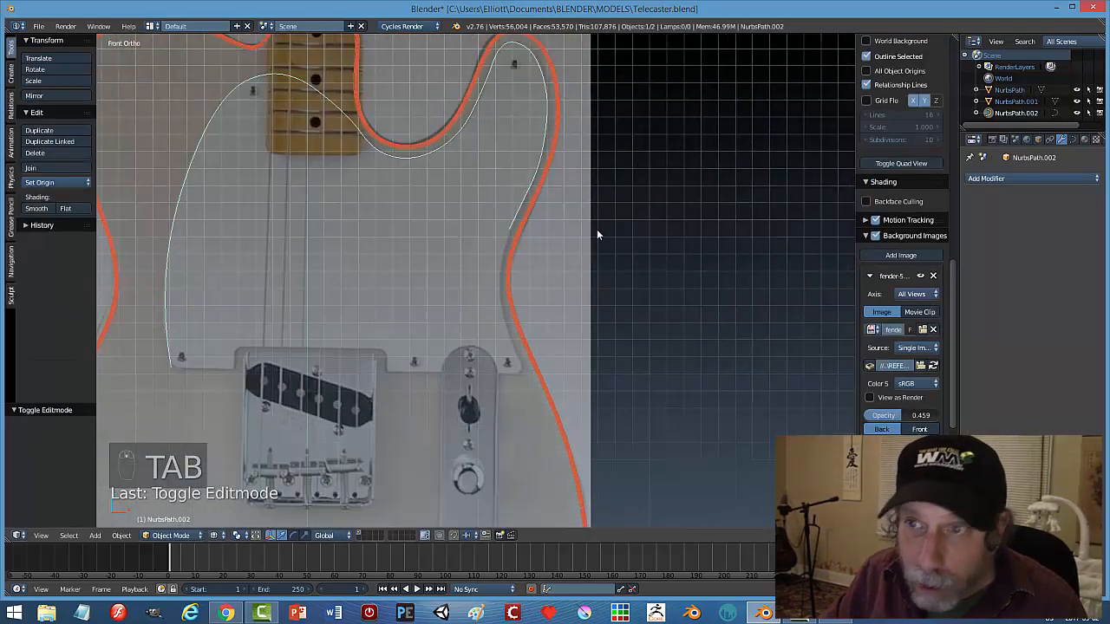
shift+middle_drag(597, 234, 597, 151)
key(Tab)
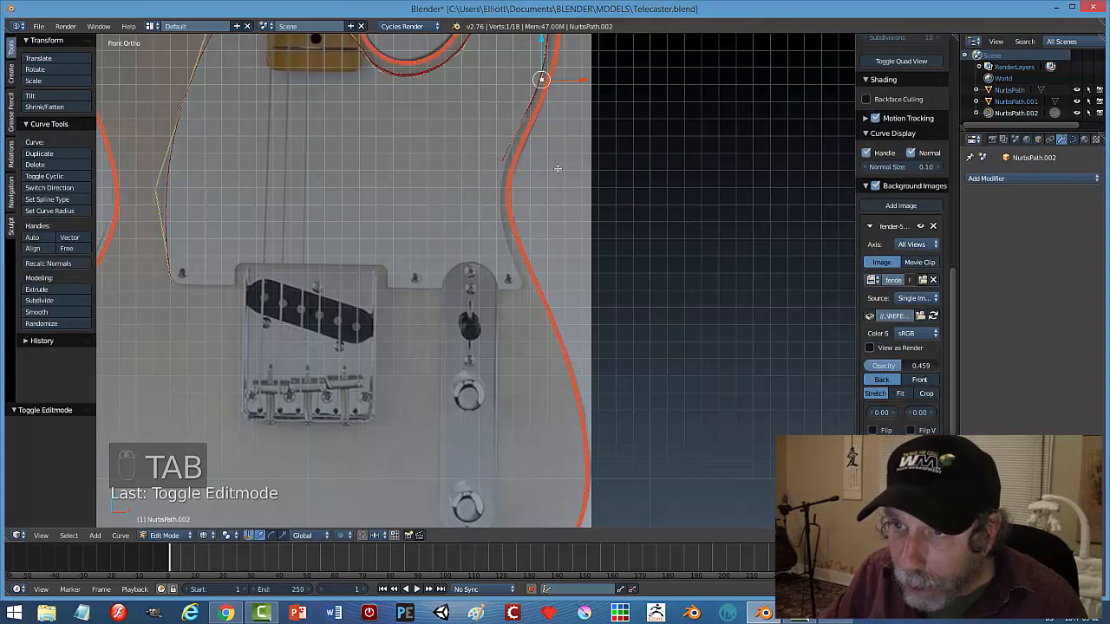
Extrude two control points from the path's end down along the pickguard's waist, each offset about -0.2 in Z.
ctrl+click(509, 146)
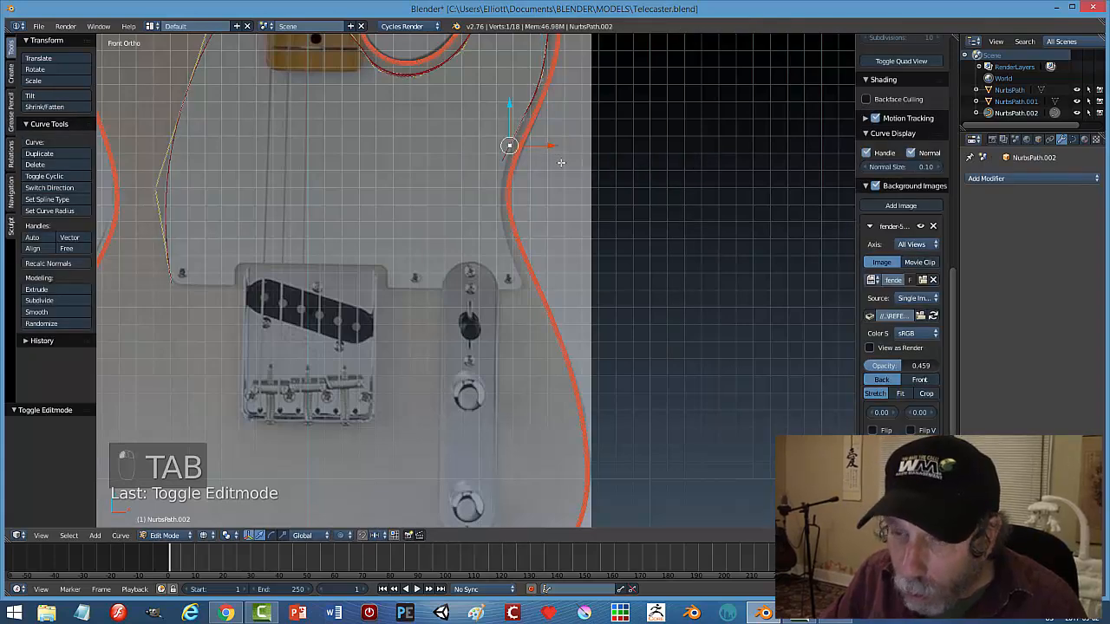
key(e)
key(g)
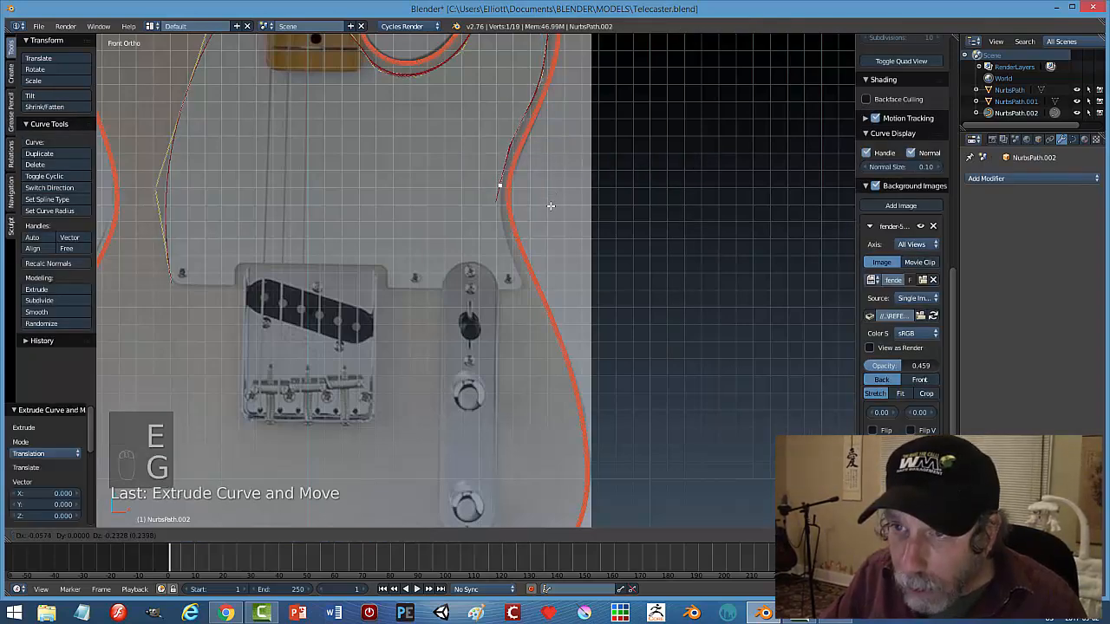
click(552, 201)
key(e)
key(g)
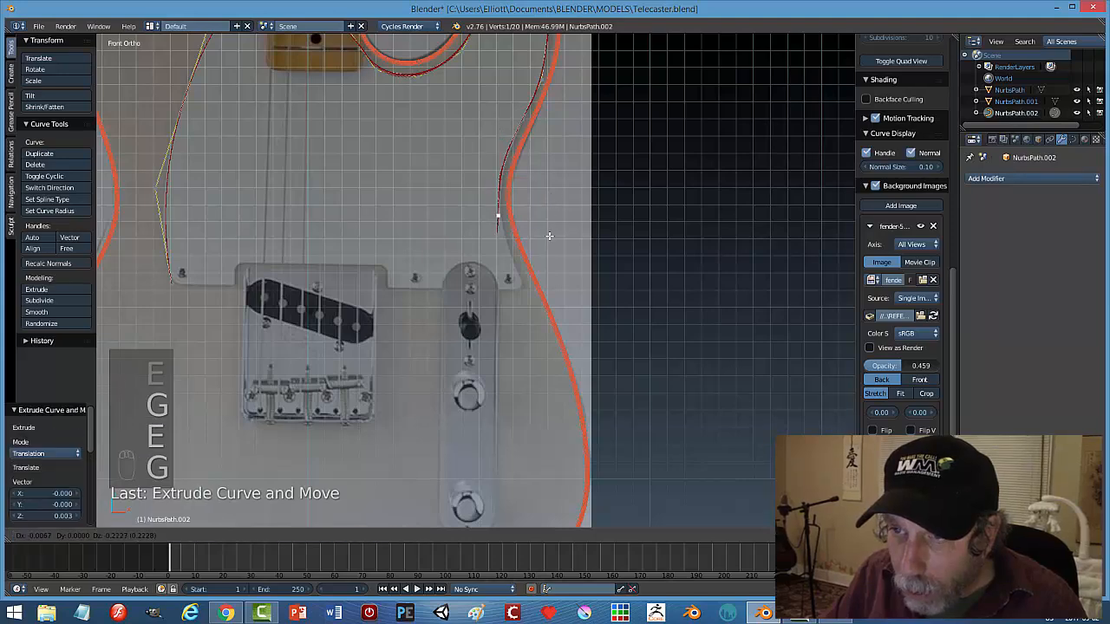
click(549, 236)
Extrude another control point toward the pickguard's lower outer corner by 0.071 in X and -0.243 in Z, and move the previous one -0.027 in Z.
shift+middle_drag(601, 208, 564, 129)
key(e)
key(g)
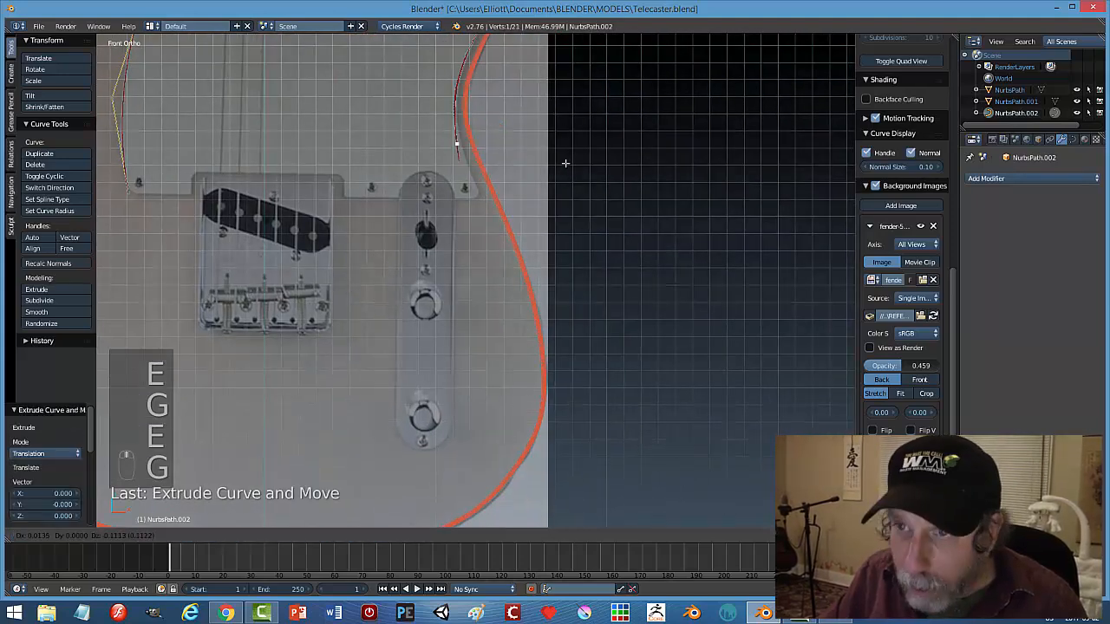
click(579, 163)
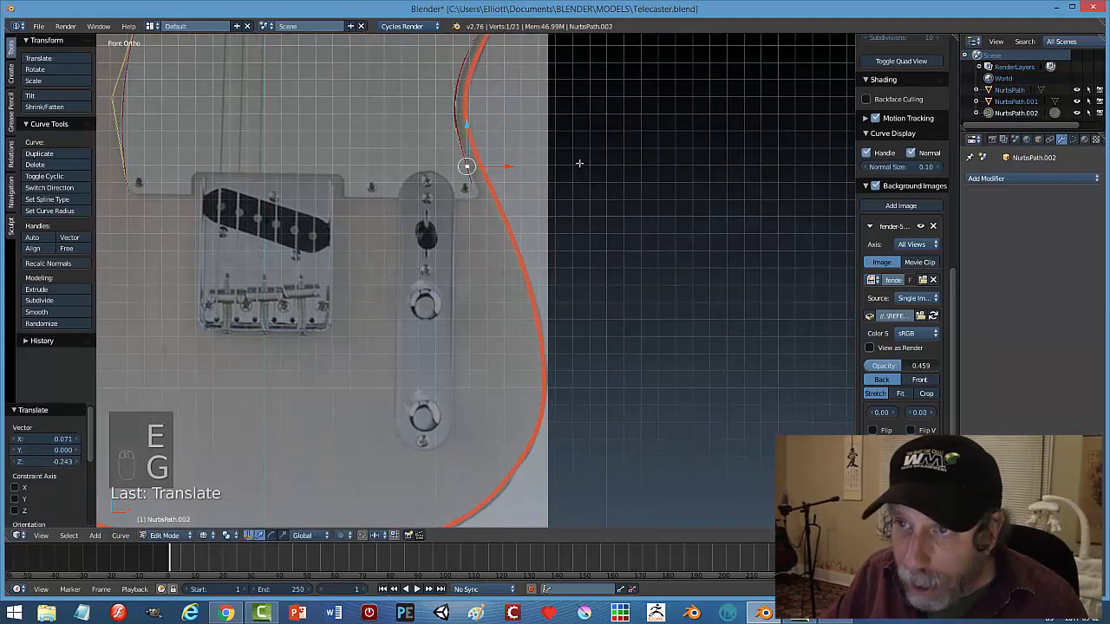
right_click(450, 122)
key(g)
key(g)
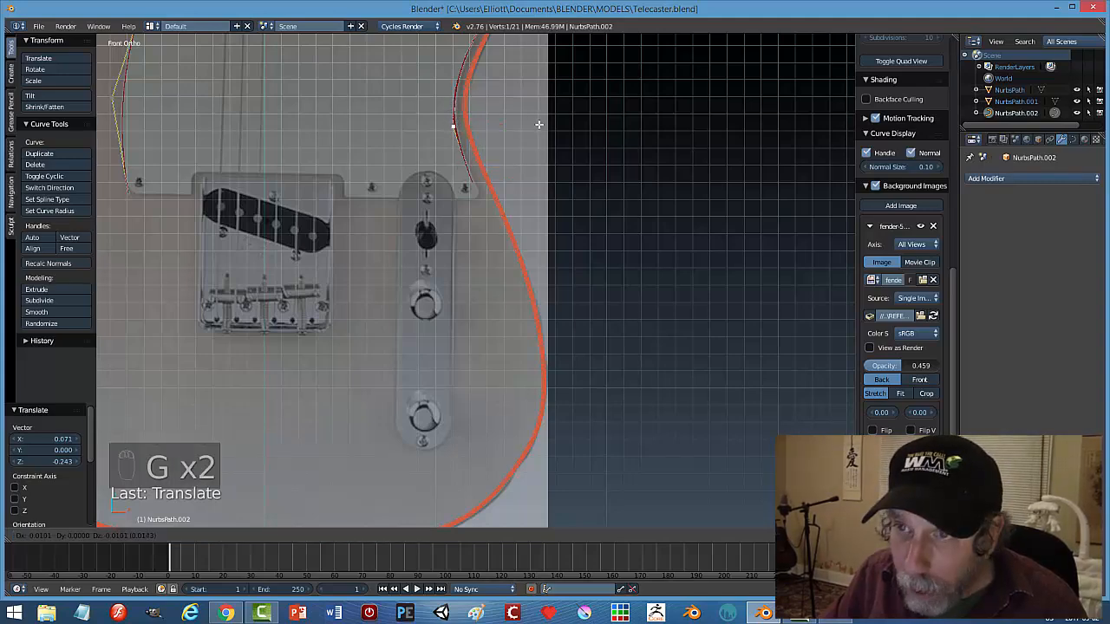
click(540, 127)
Move the control point above the waist -0.005 in X, and the one below it 0.002 in X and -0.035 in Z.
shift+middle_drag(553, 118, 580, 211)
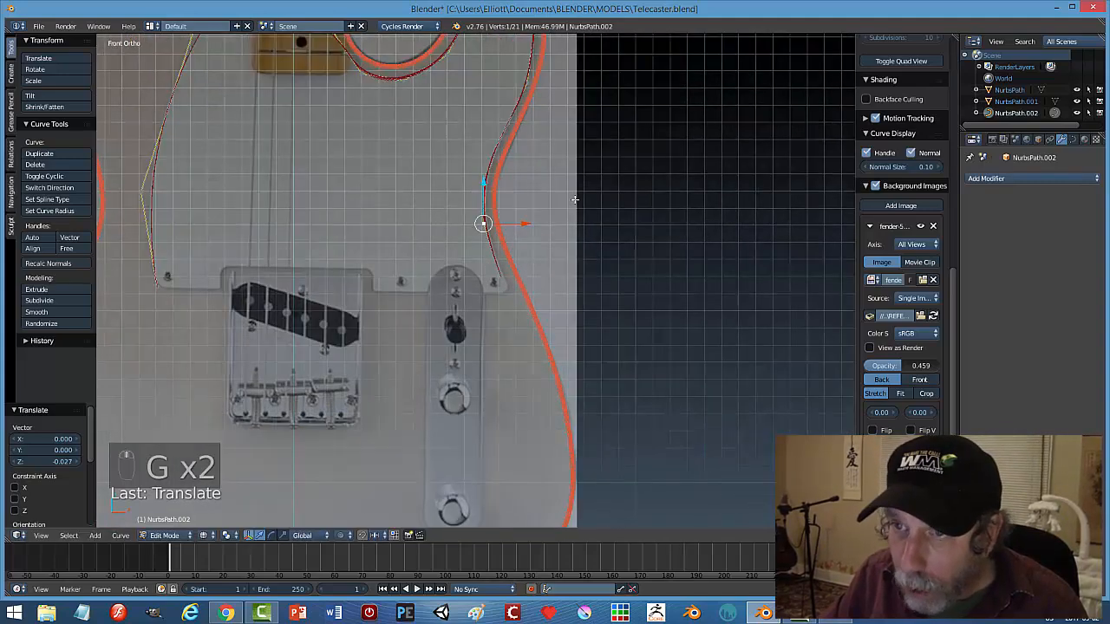
scroll(554, 177, up, 2)
right_click(511, 69)
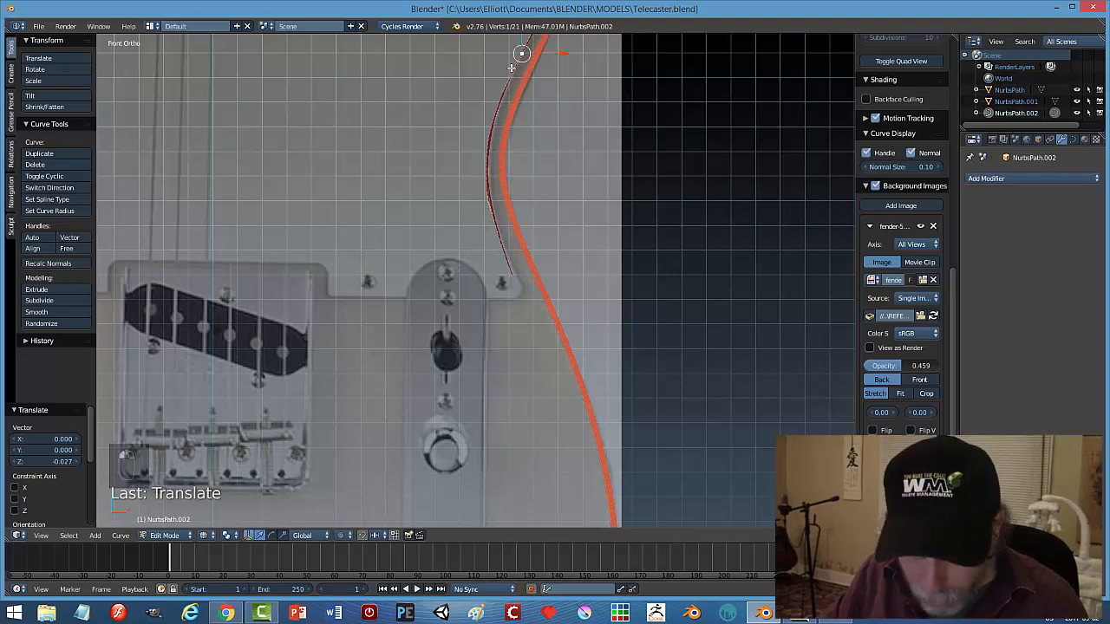
key(g)
click(510, 67)
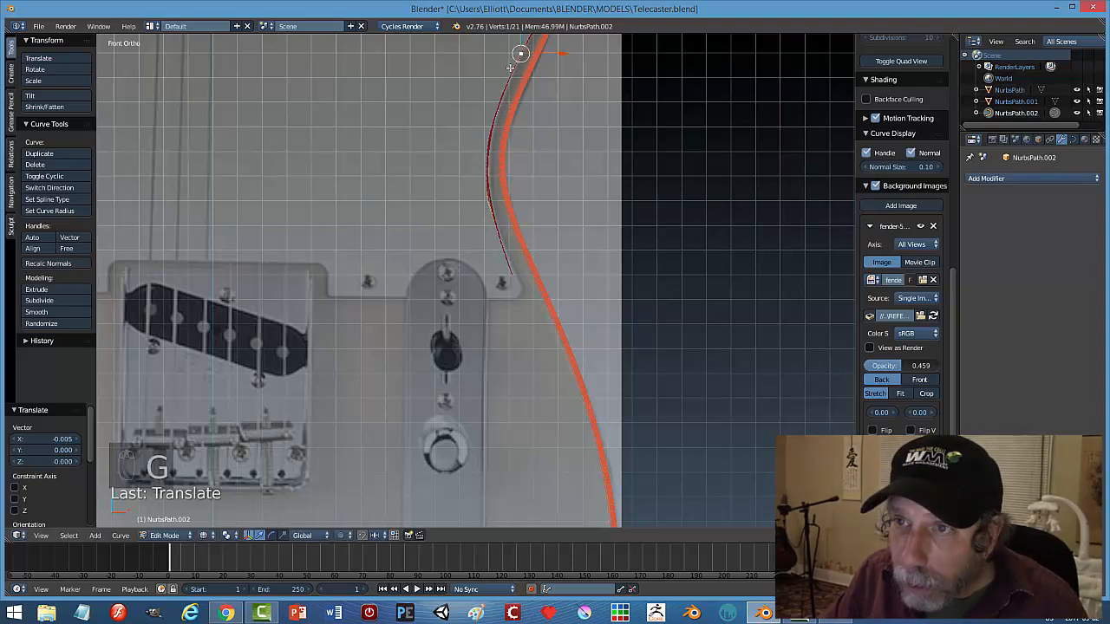
right_click(490, 135)
key(g)
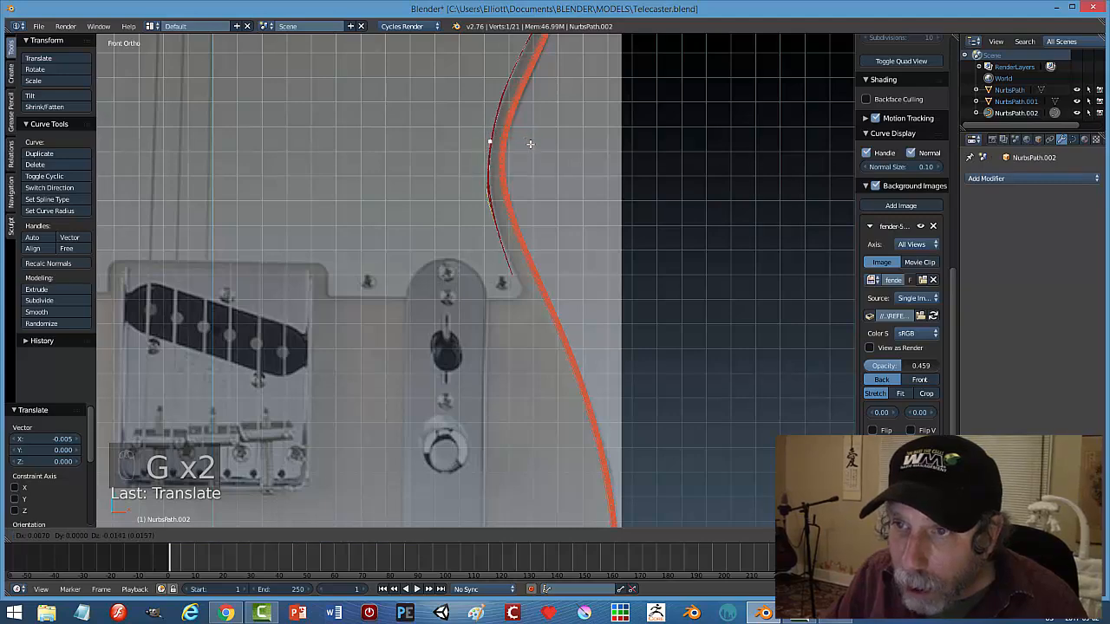
click(528, 147)
Check the curve in Object Mode, and move the control point just below the narrowest part of the waist 0.007 in X and -0.012 in Z.
key(Tab)
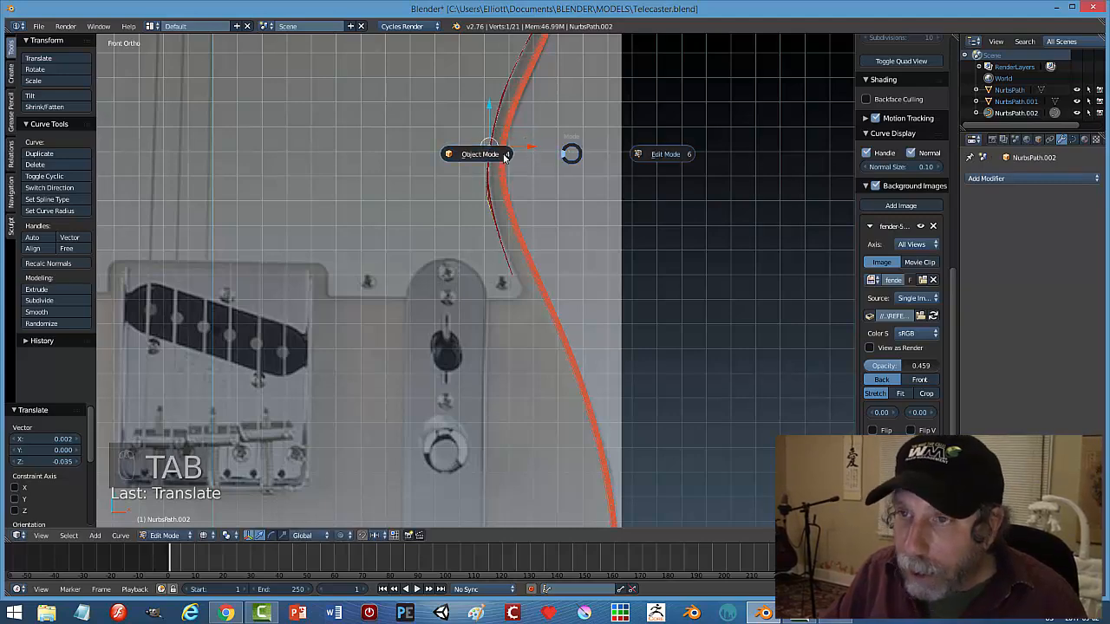
click(503, 158)
scroll(595, 158, down, 5)
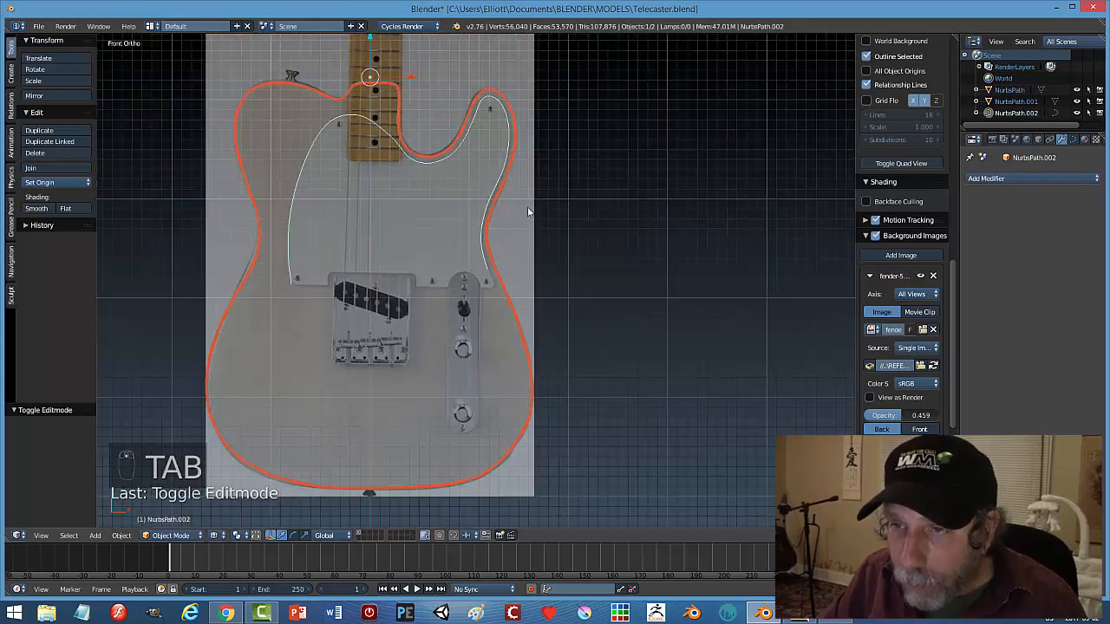
key(Tab)
click(597, 209)
scroll(568, 234, up, 5)
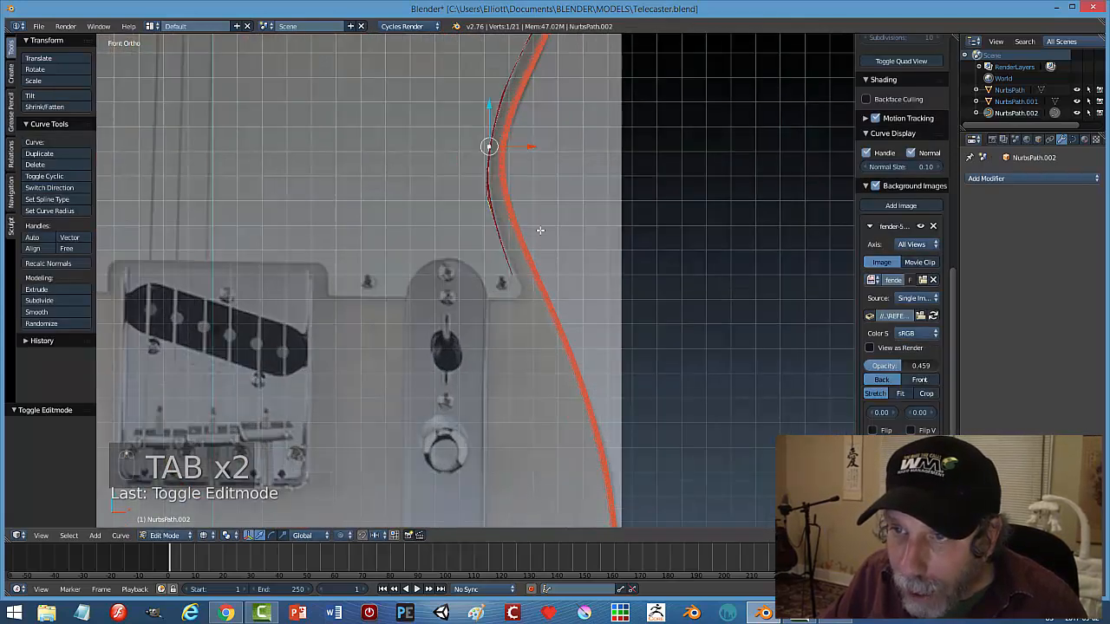
right_click(488, 196)
key(g)
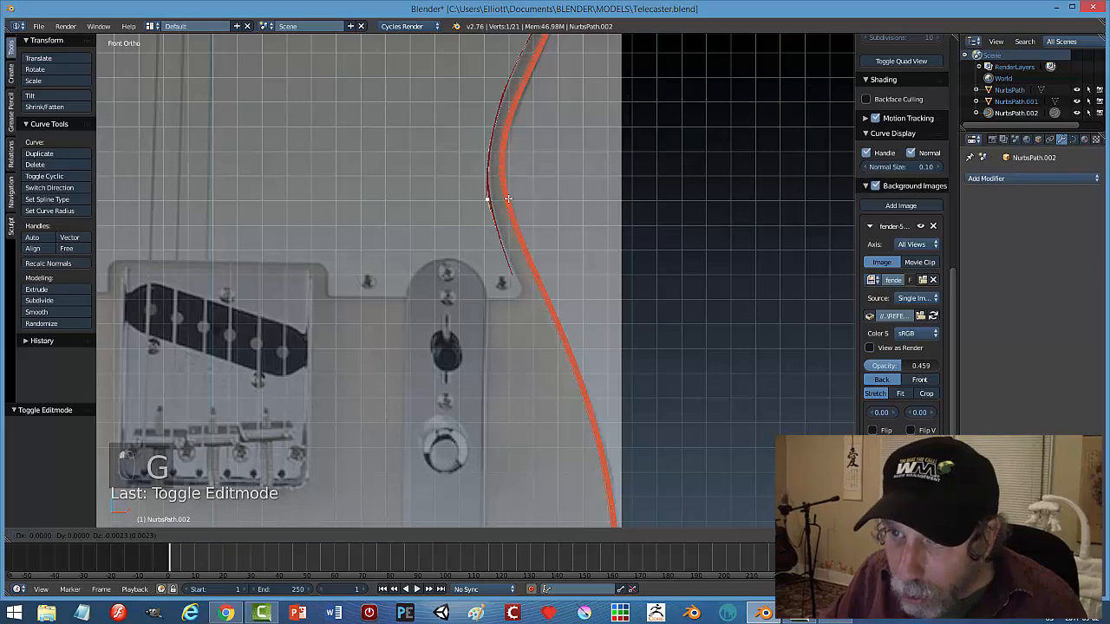
click(510, 200)
Extrude two closely spaced control points from the path's end around the pickguard's lower outer corner.
shift+middle_drag(547, 271, 537, 195)
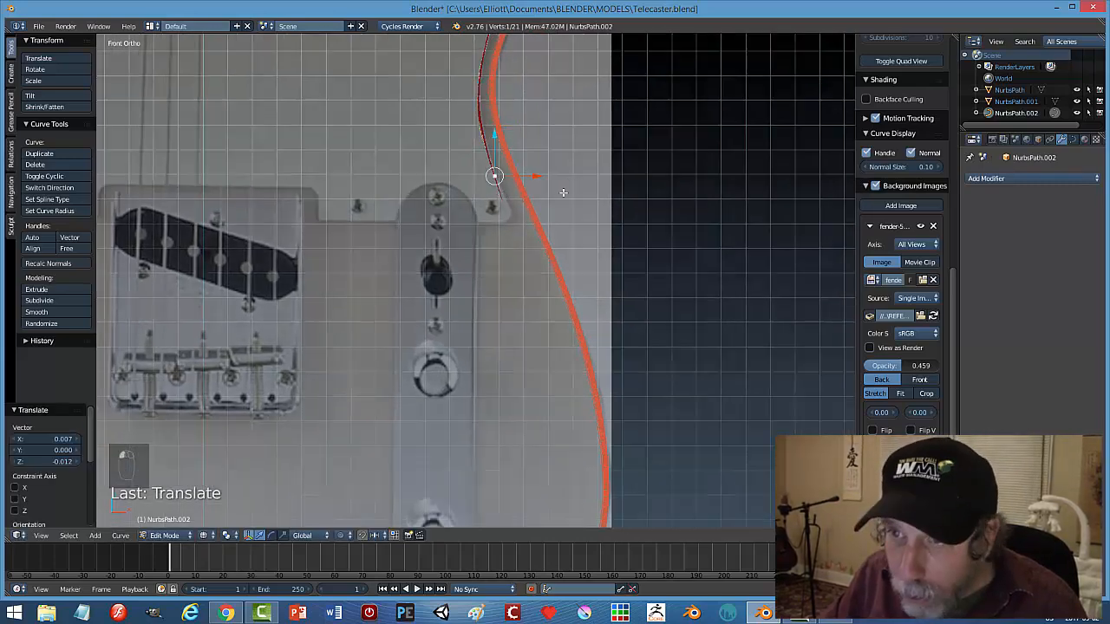
key(g)
key(e)
key(g)
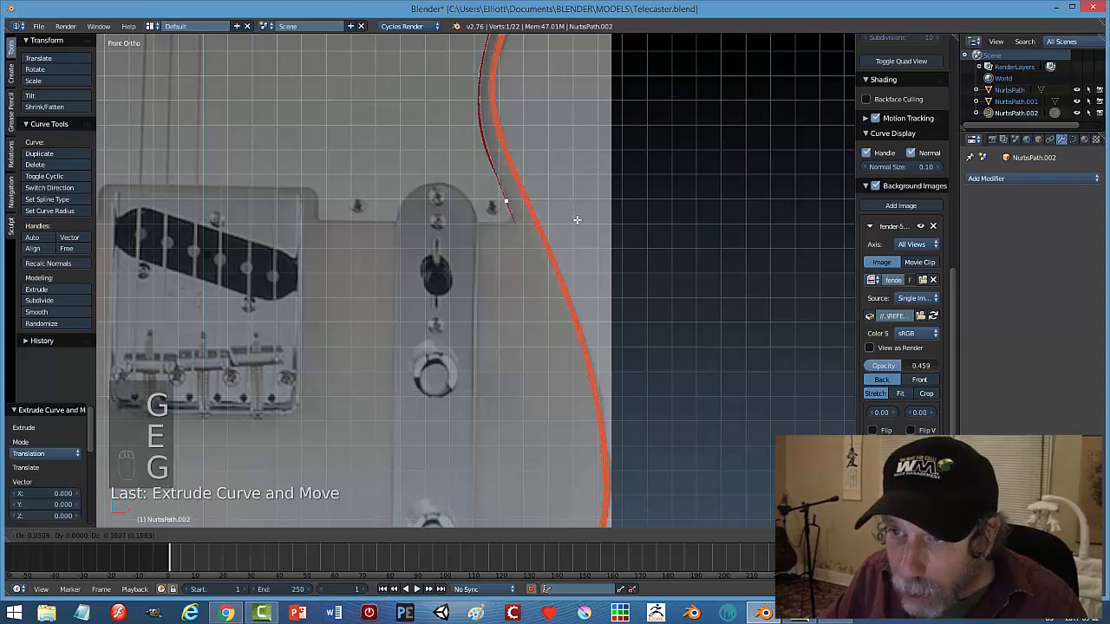
click(579, 228)
key(e)
key(g)
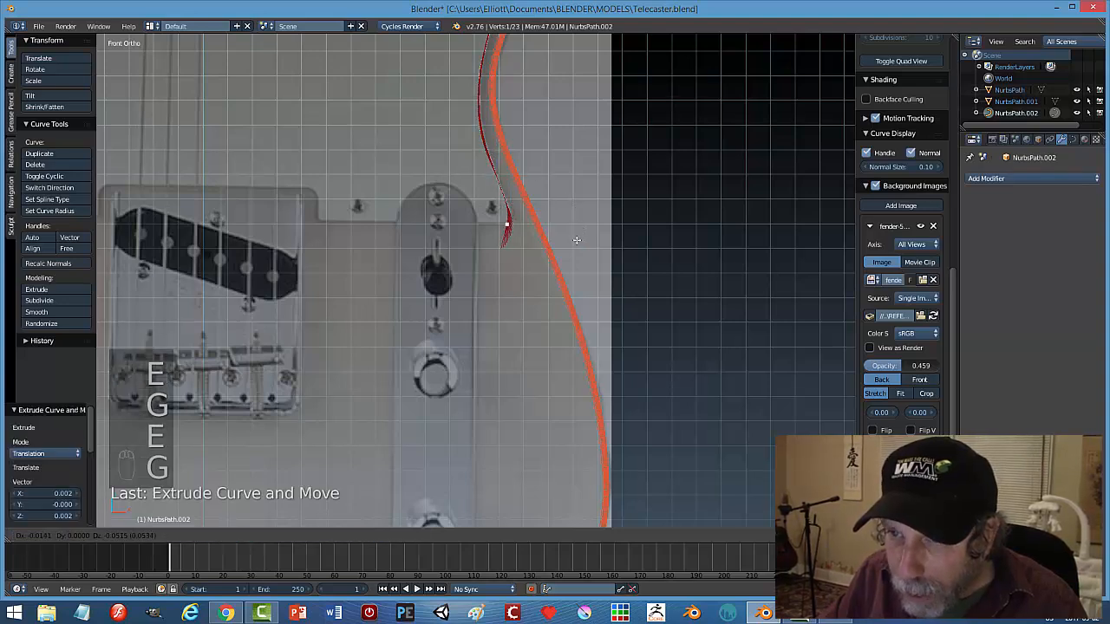
click(575, 237)
Extrude a control point along the pickguard's lower edge by -0.103 in X and -0.002 in Z, and move it a further -0.433 in X and 0.012 in Z.
key(e)
key(g)
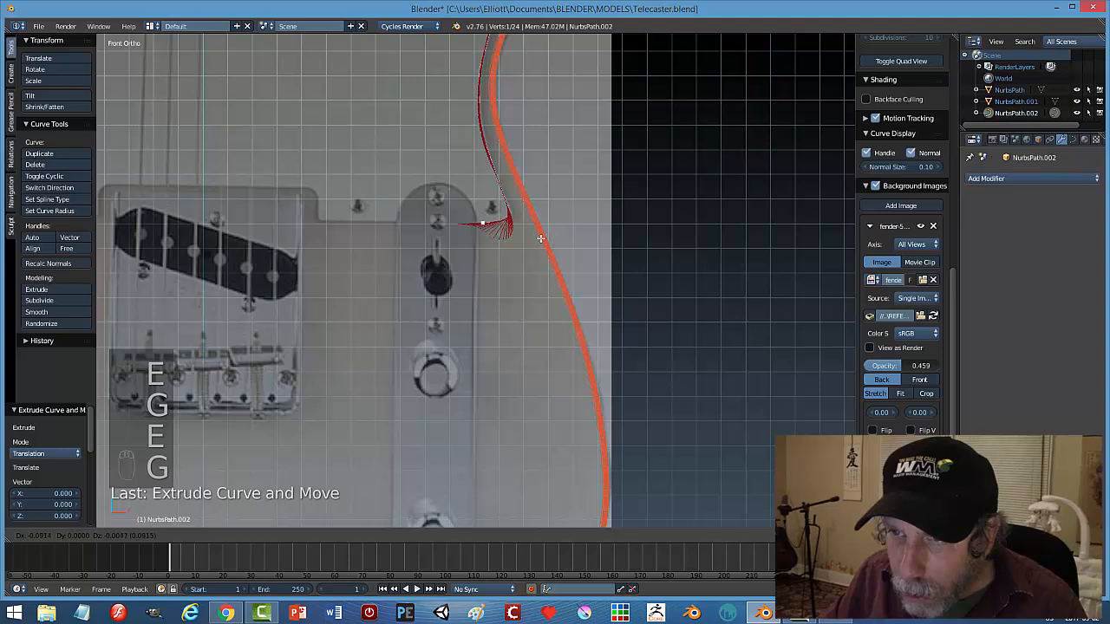
click(540, 237)
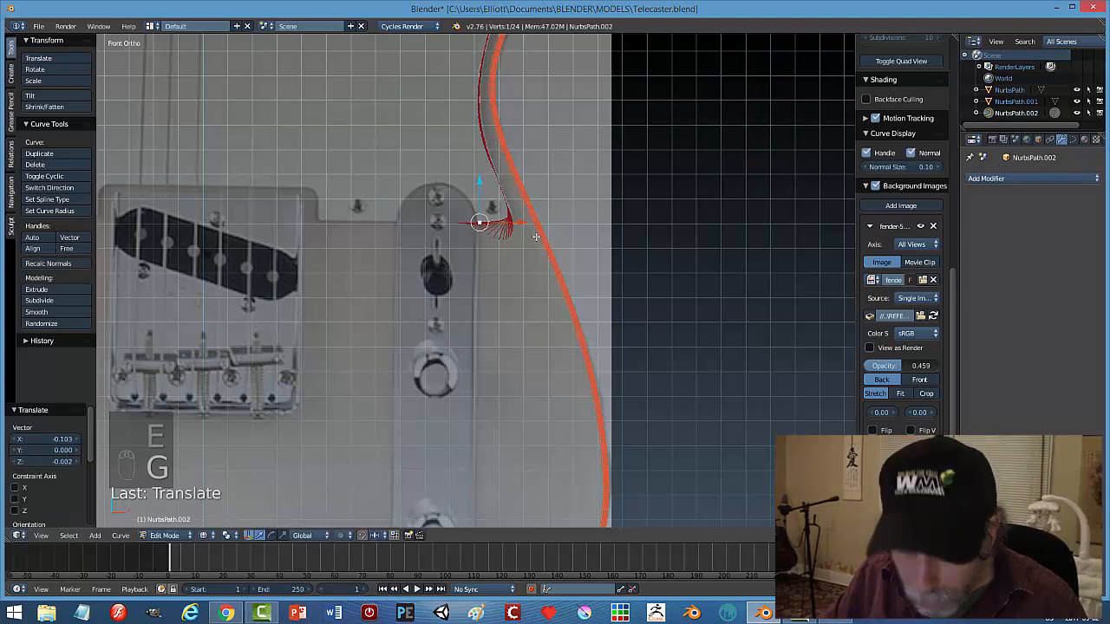
key(g)
key(g)
click(438, 232)
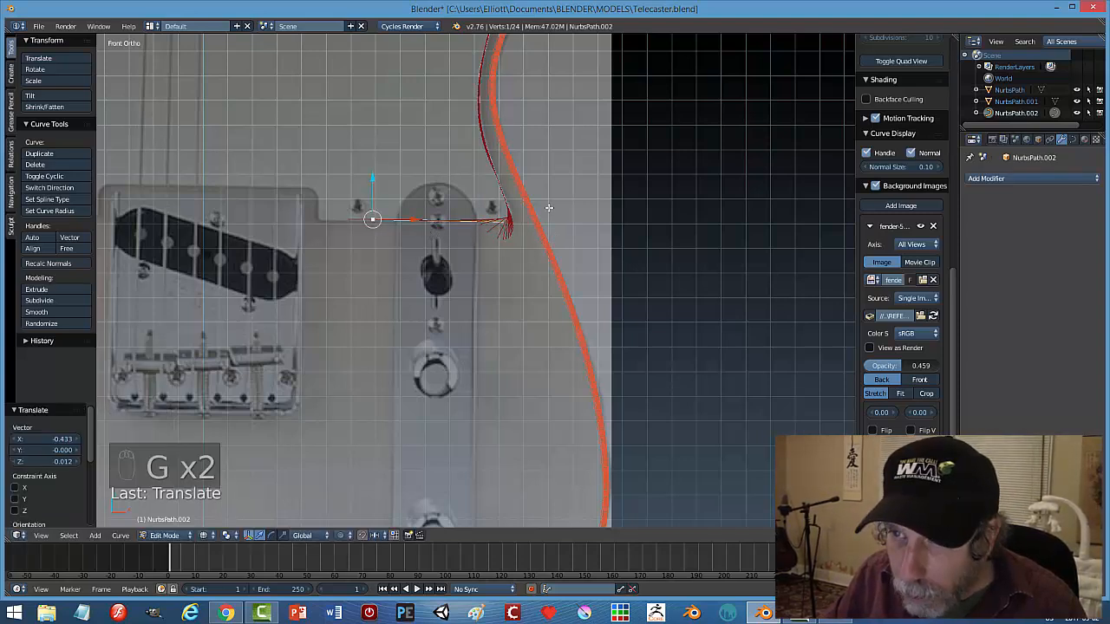
Move the control point at the pickguard's lower outer corner about 0.014 in X and -0.016 in Z, and inspect the curve in Object Mode.
right_click(510, 213)
key(g)
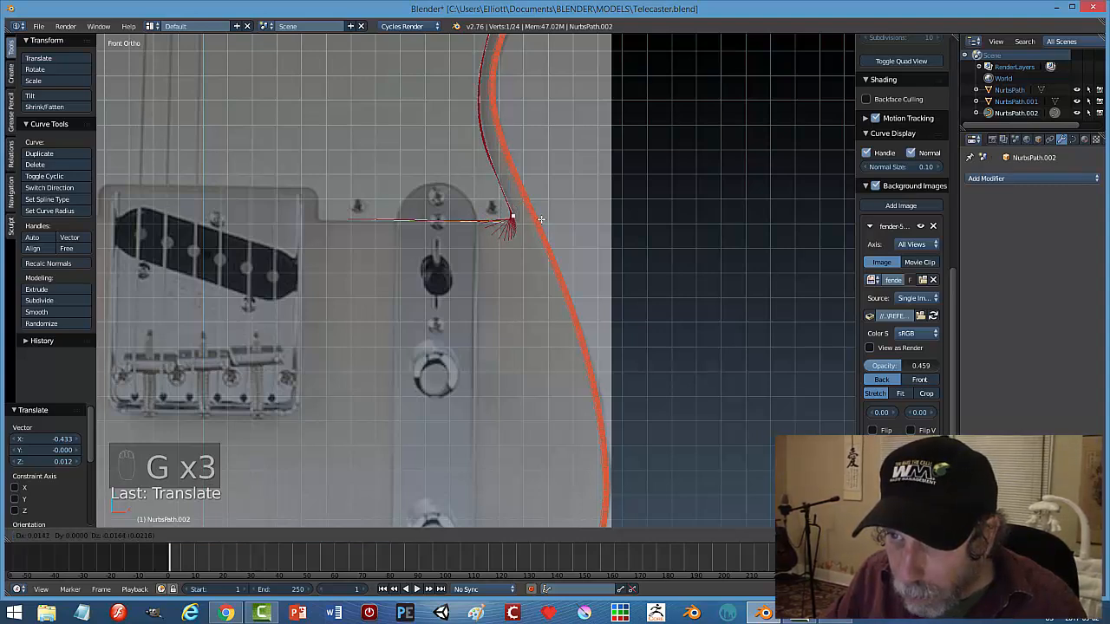
click(540, 219)
key(Tab)
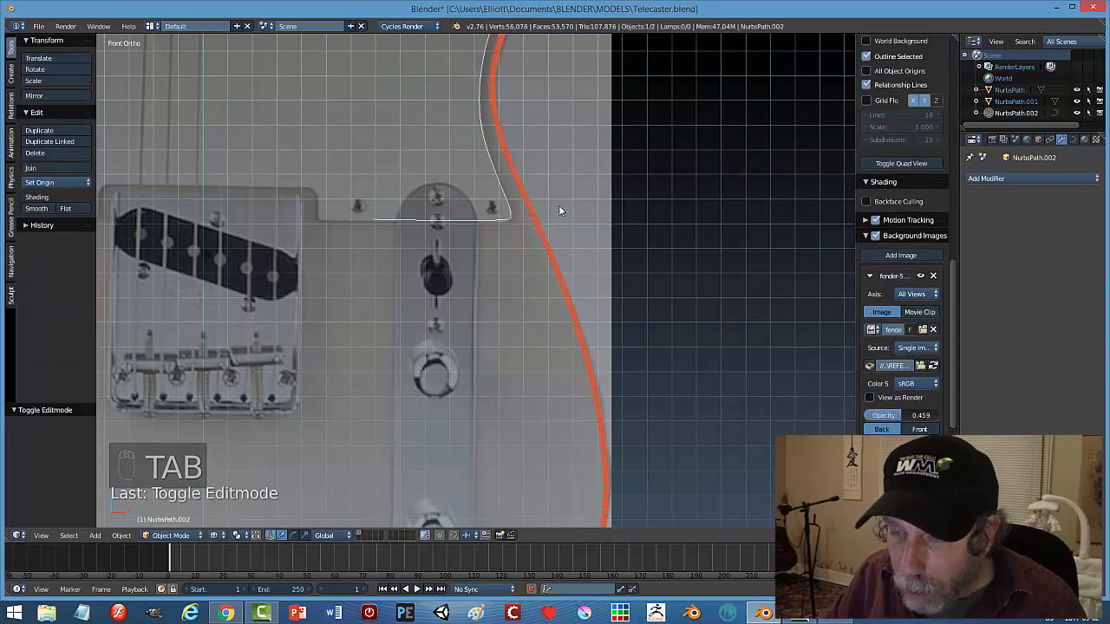
scroll(558, 205, up, 3)
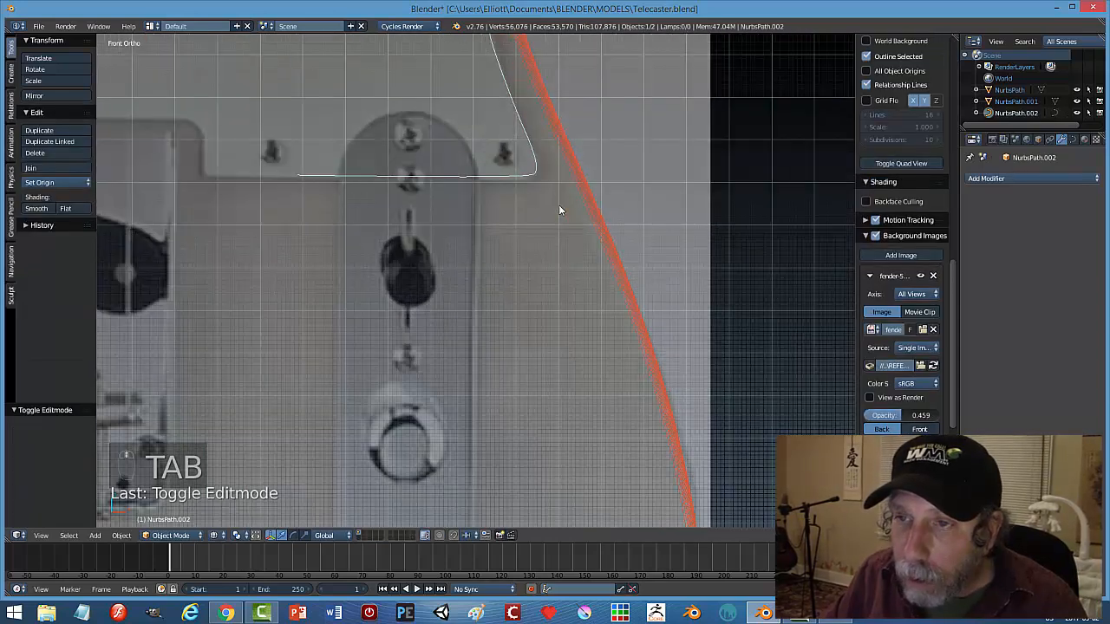
scroll(561, 196, down, 5)
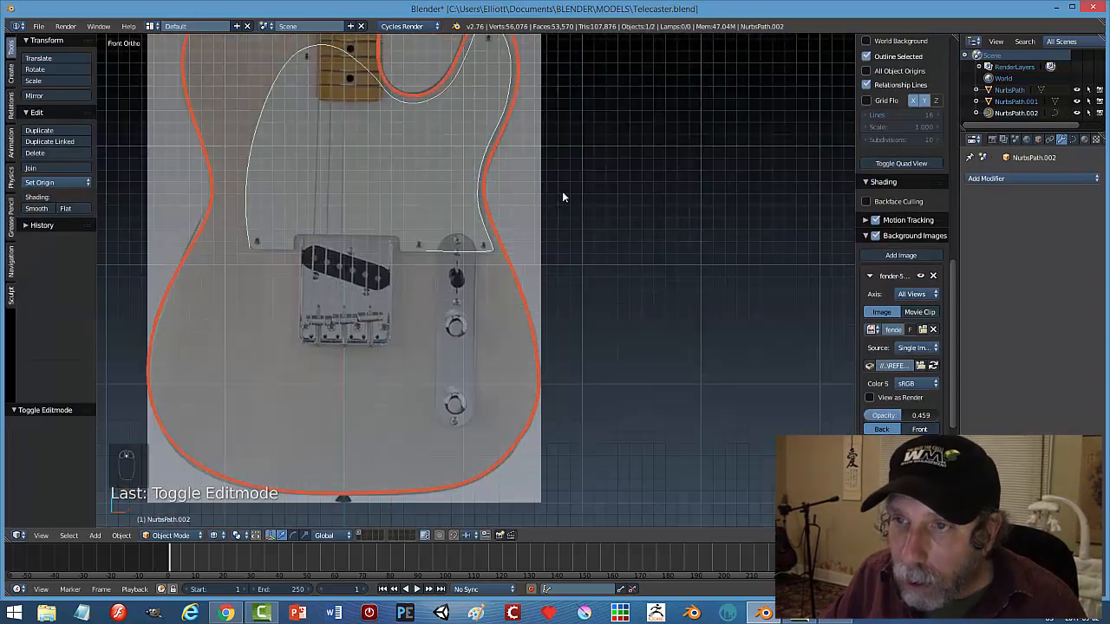
scroll(560, 212, up, 4)
scroll(560, 225, up, 2)
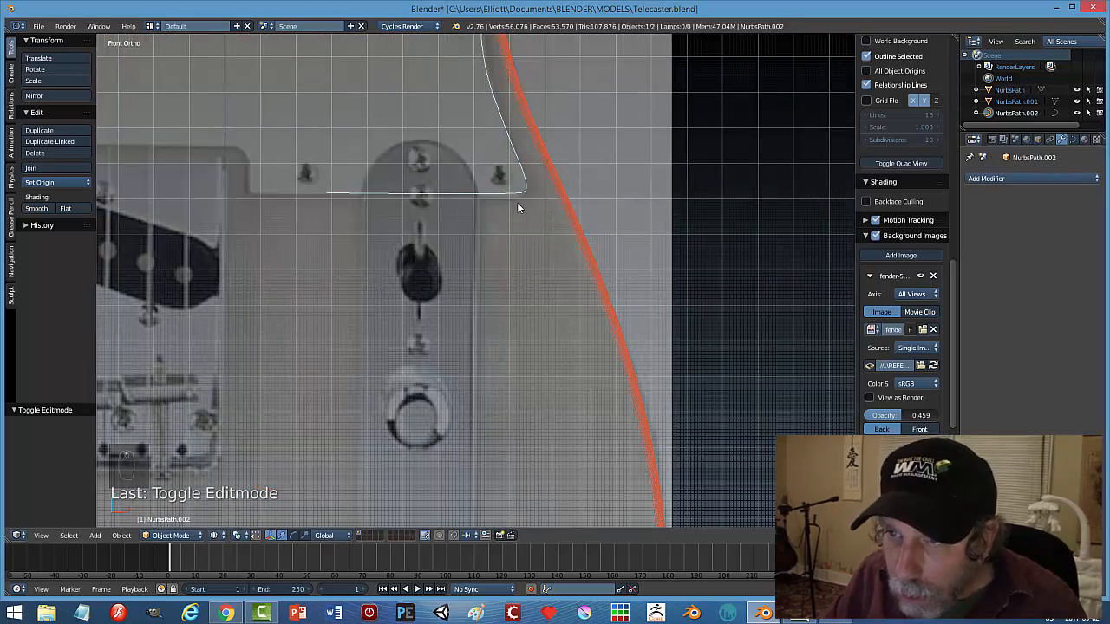
Move the corner control point -0.015 in Z and the end point on the lower edge -0.010 in X and Z, and check the curve.
key(Tab)
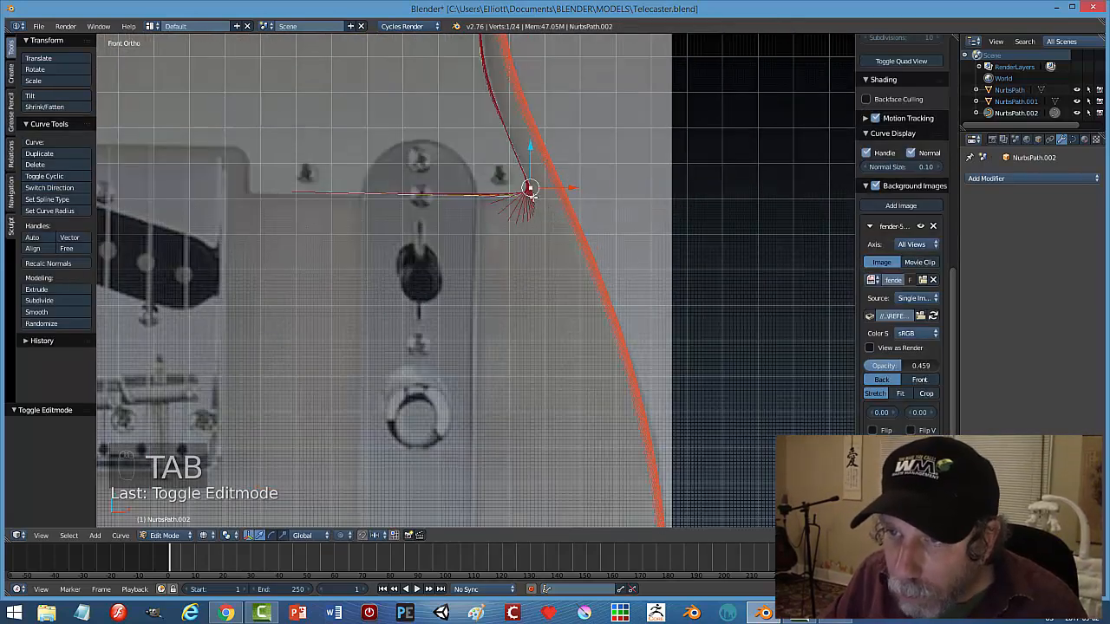
drag(535, 166, 459, 201)
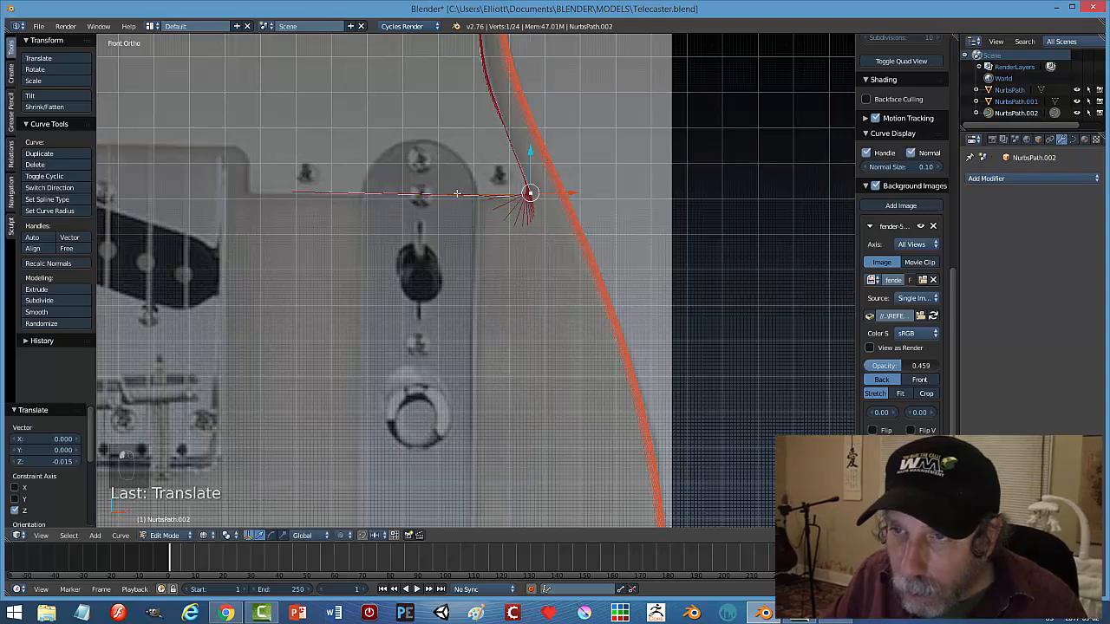
right_click(328, 192)
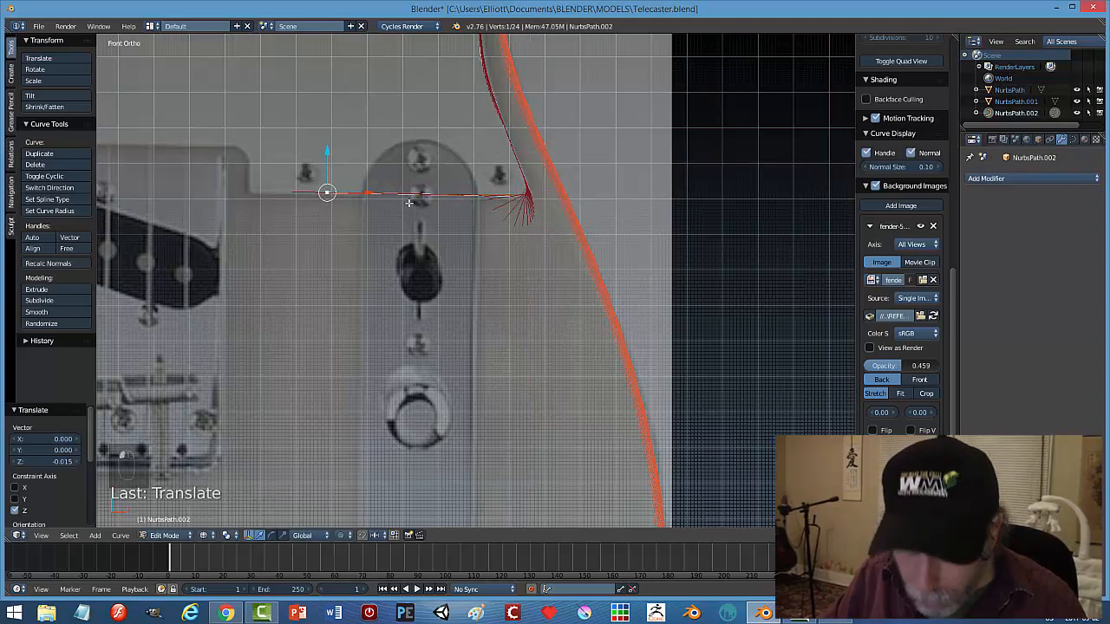
key(g)
click(466, 212)
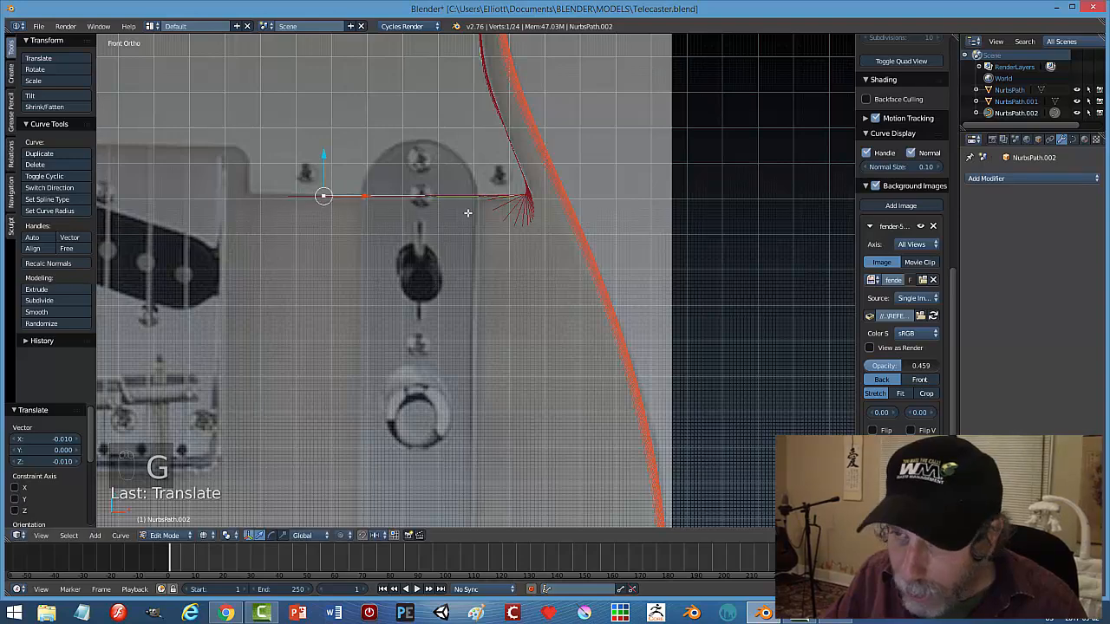
key(Tab)
click(462, 238)
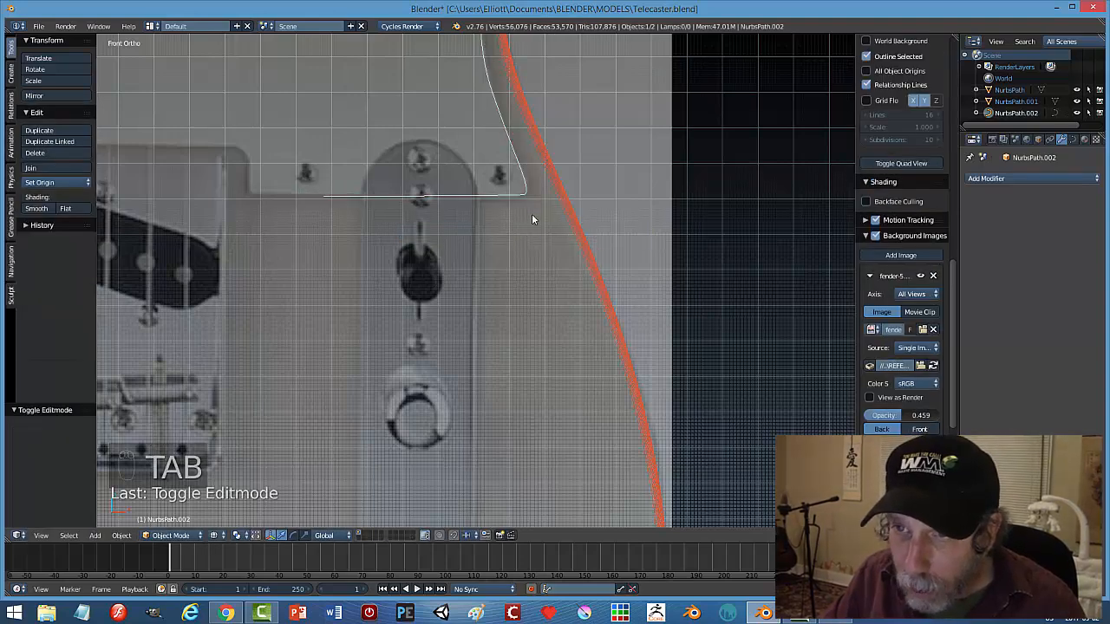
Subdivide the segment between the lower outer corner's control point and the one above it with 1 cut.
key(Tab)
click(563, 212)
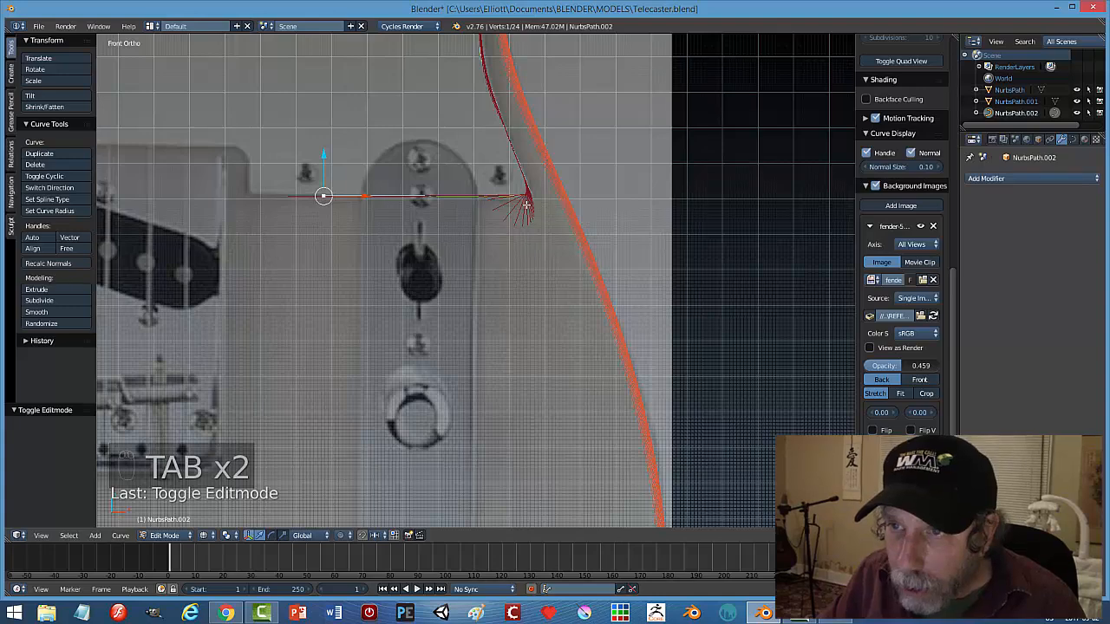
scroll(526, 205, up, 1)
right_click(541, 176)
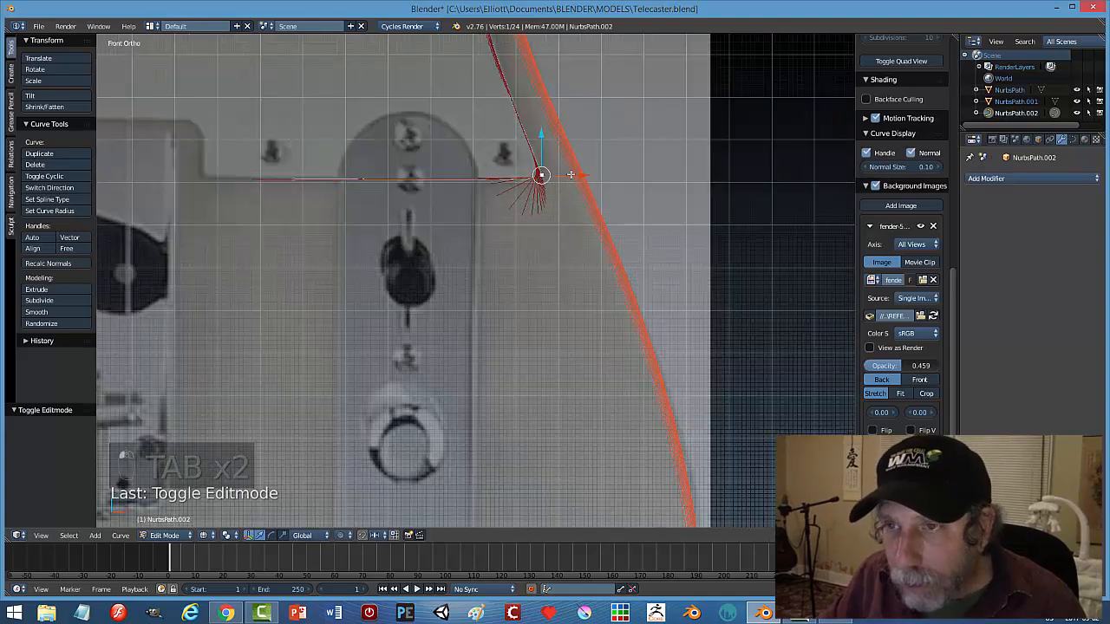
right_click(512, 99)
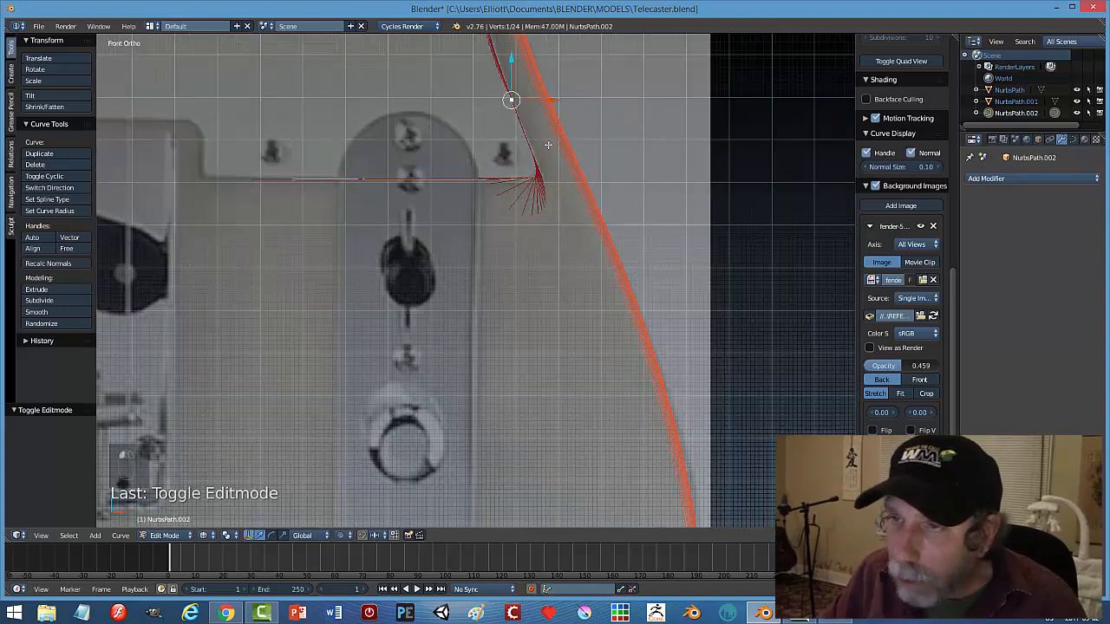
shift+right_click(539, 174)
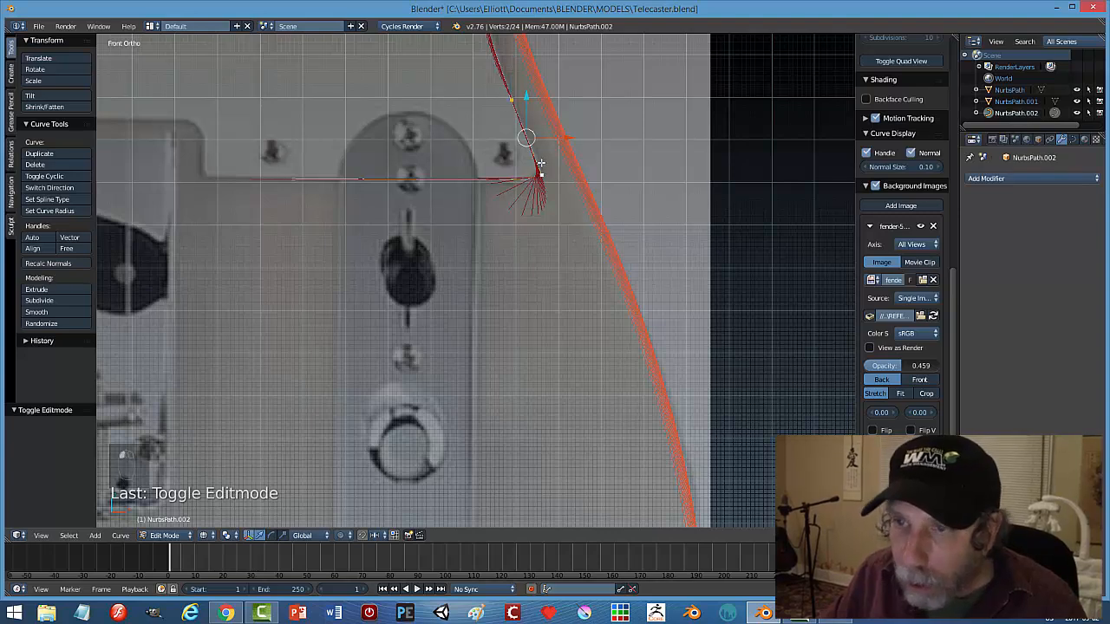
key(w)
click(555, 165)
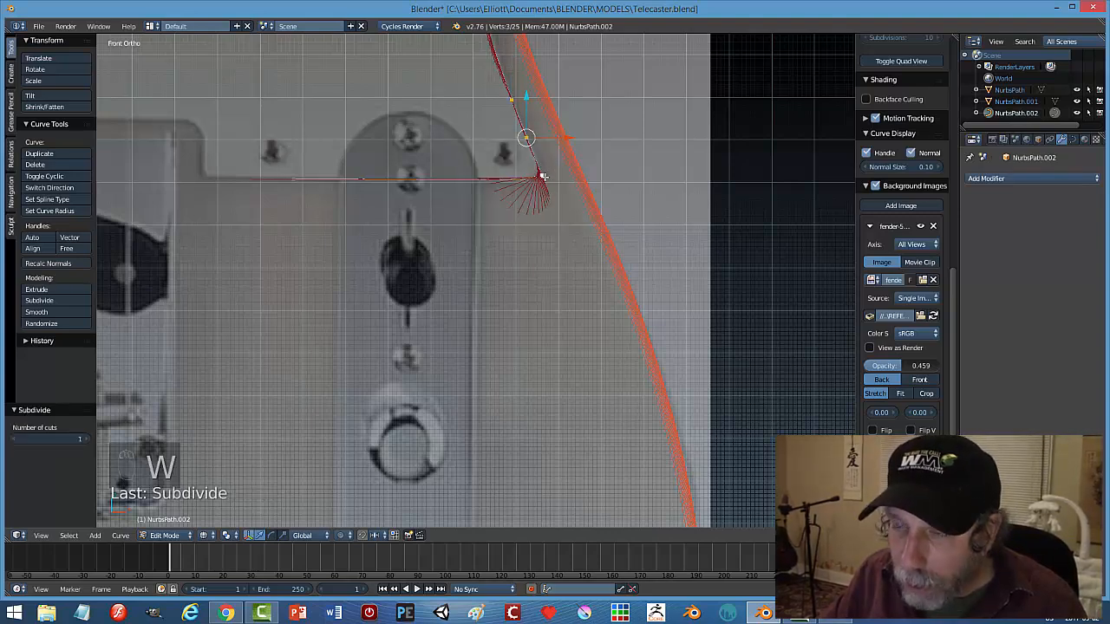
Move the control point at the pickguard's lower outer corner -0.026 in X and -0.007 in Z.
key(a)
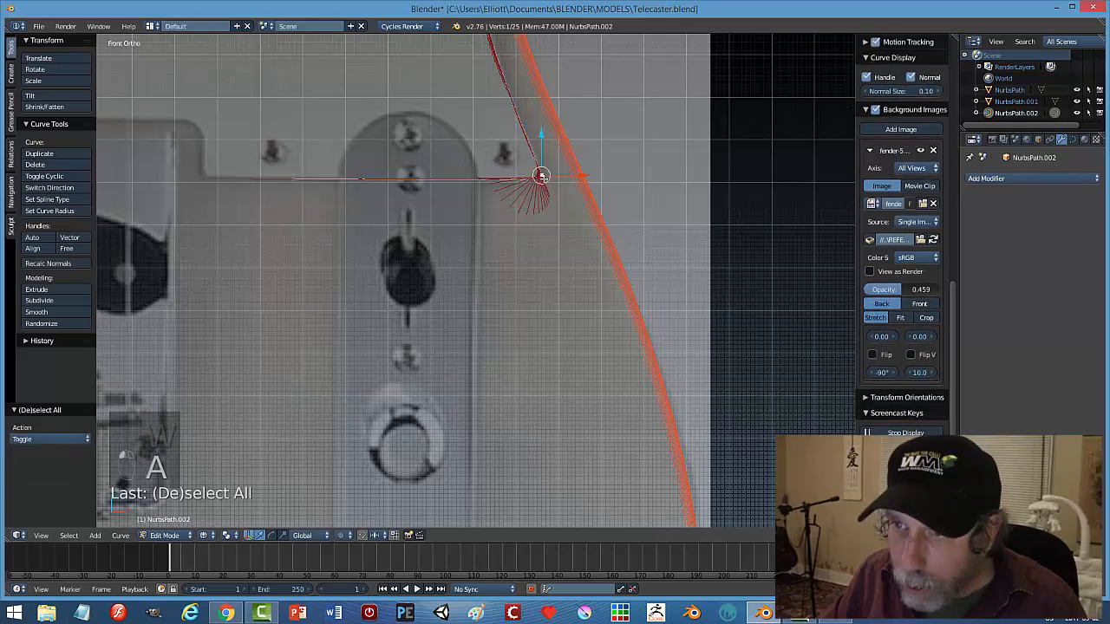
right_click(541, 176)
key(g)
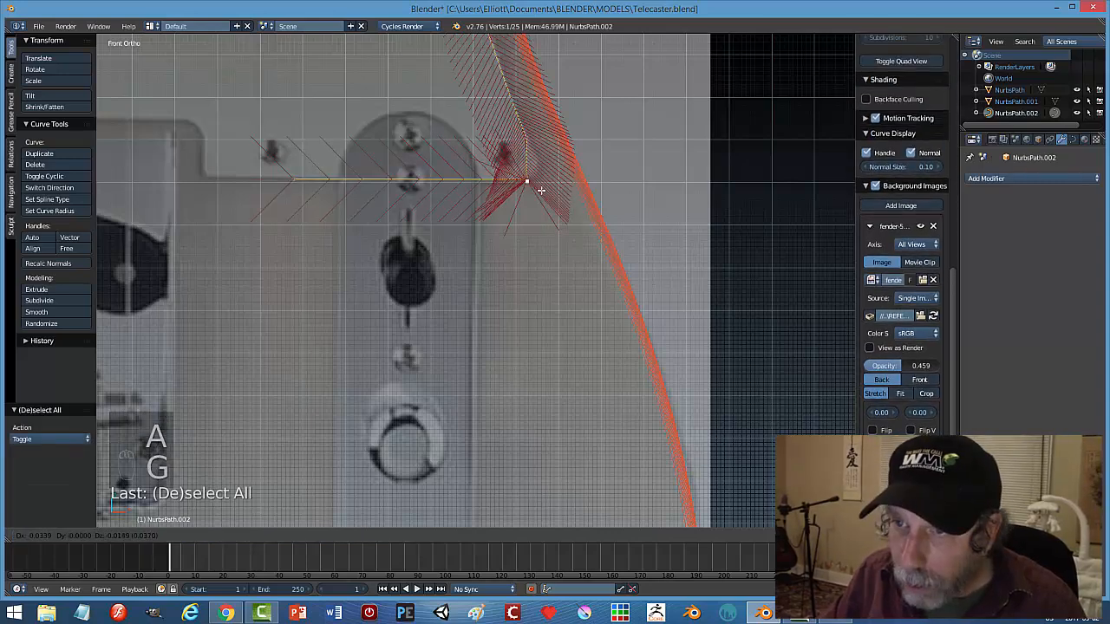
click(542, 188)
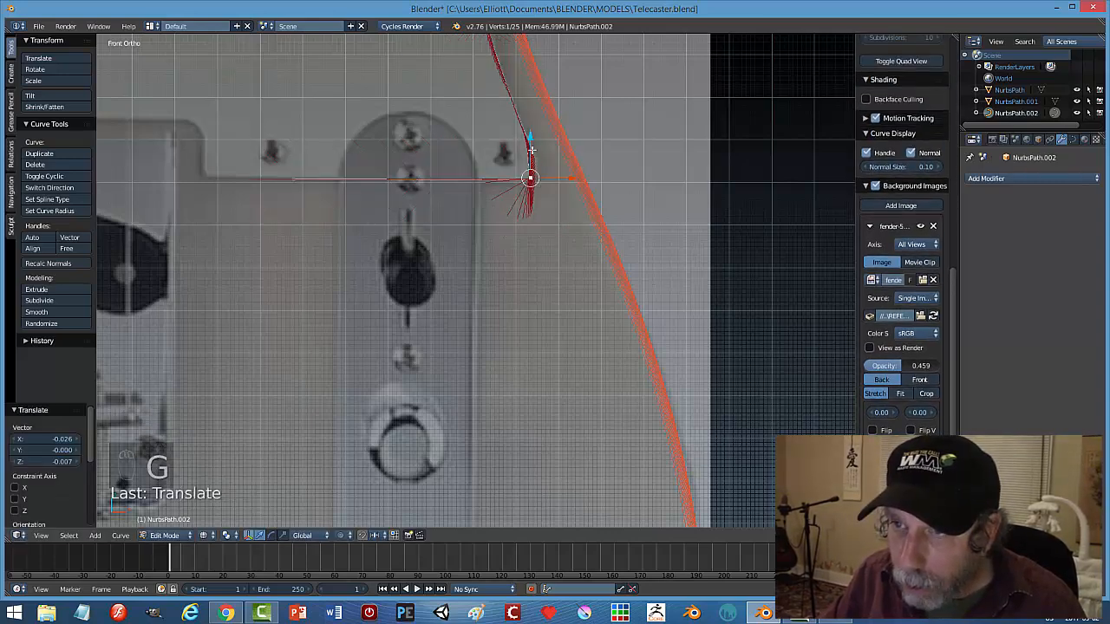
Move the control point just above the lower outer corner 0.033 in X and -0.056 in Z, and check the curve in Object Mode.
right_click(524, 136)
key(g)
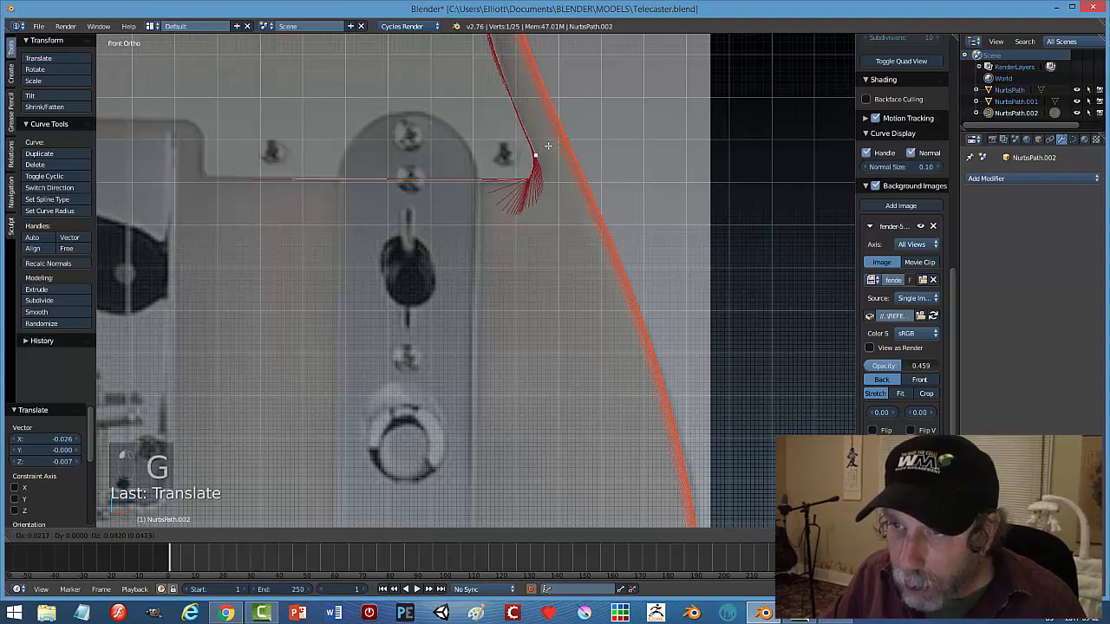
click(552, 153)
key(Tab)
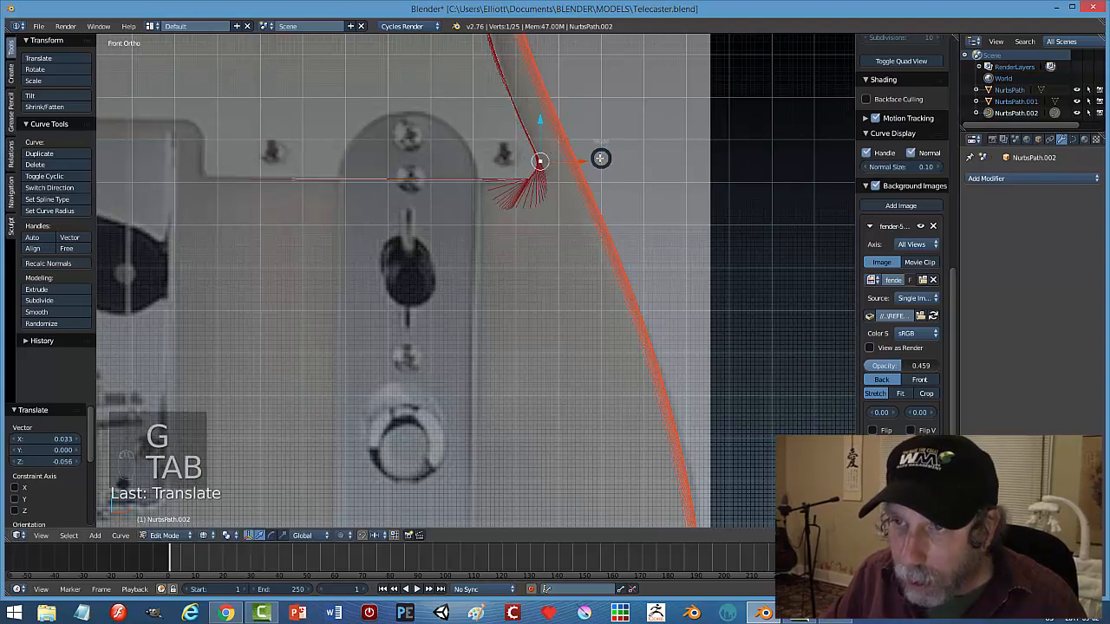
key(Tab)
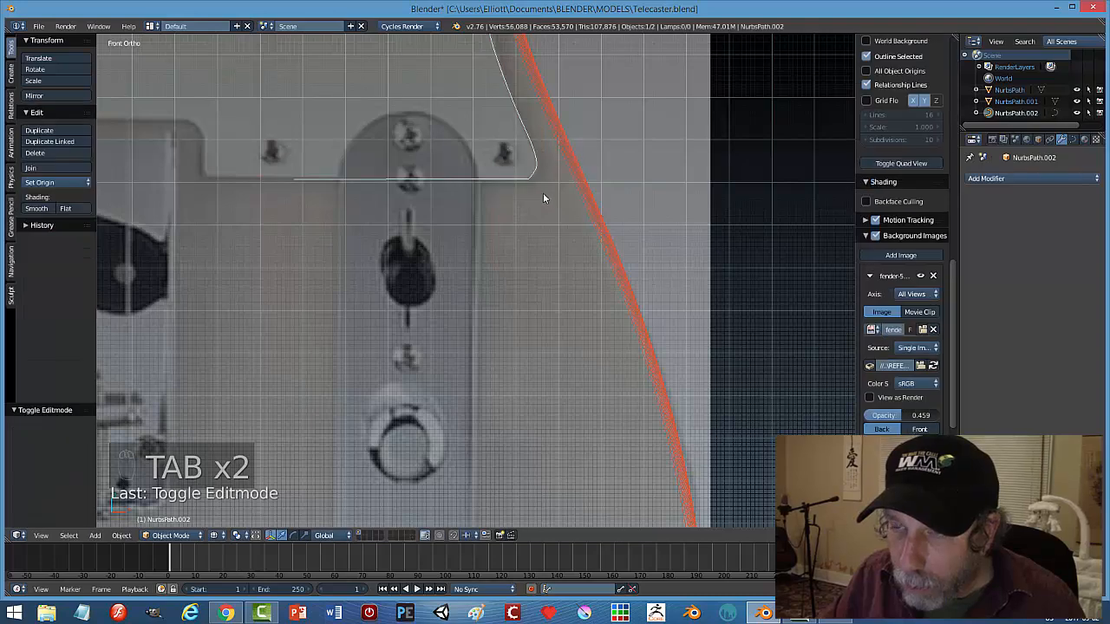
key(Tab)
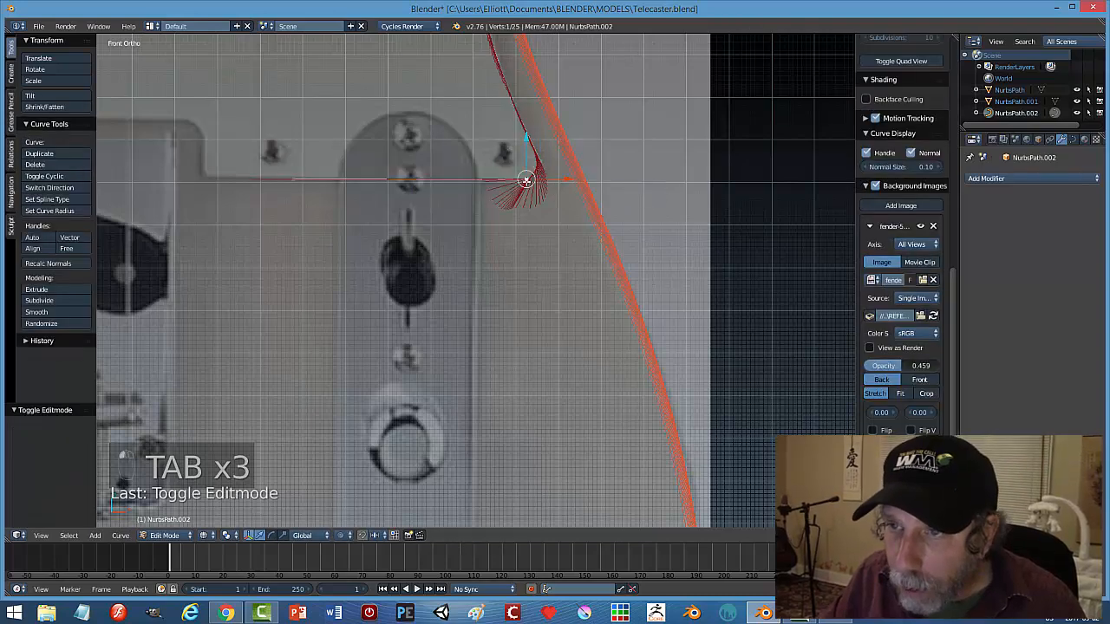
Move the lower corner point -0.041 in X and -0.004 in Z, and the point above it 0.003 in X and -0.009 in Z.
key(g)
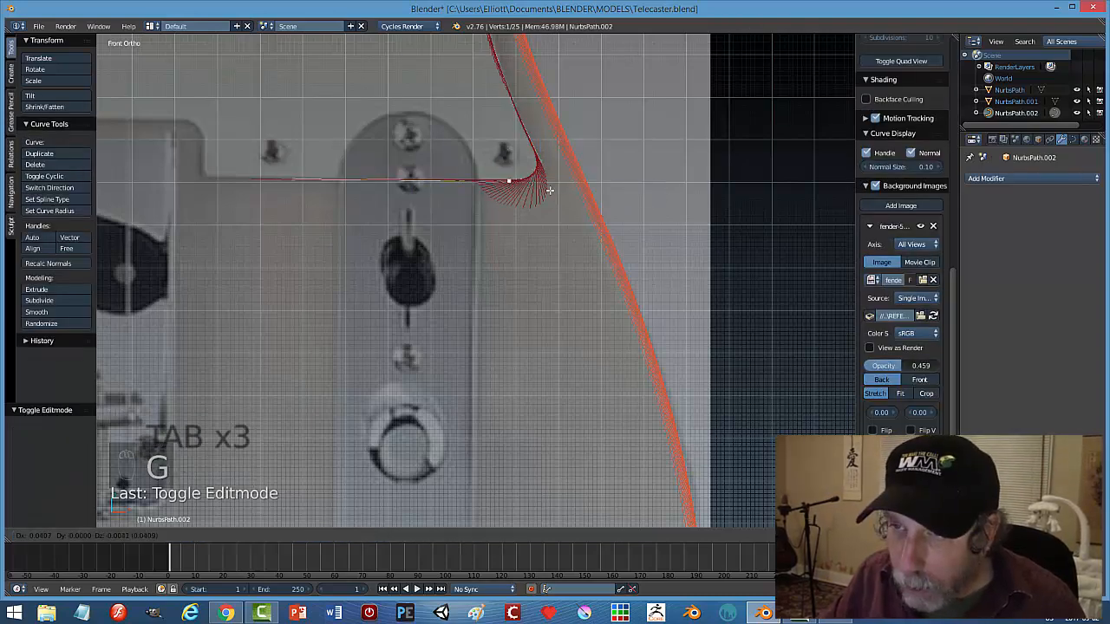
click(550, 190)
key(g)
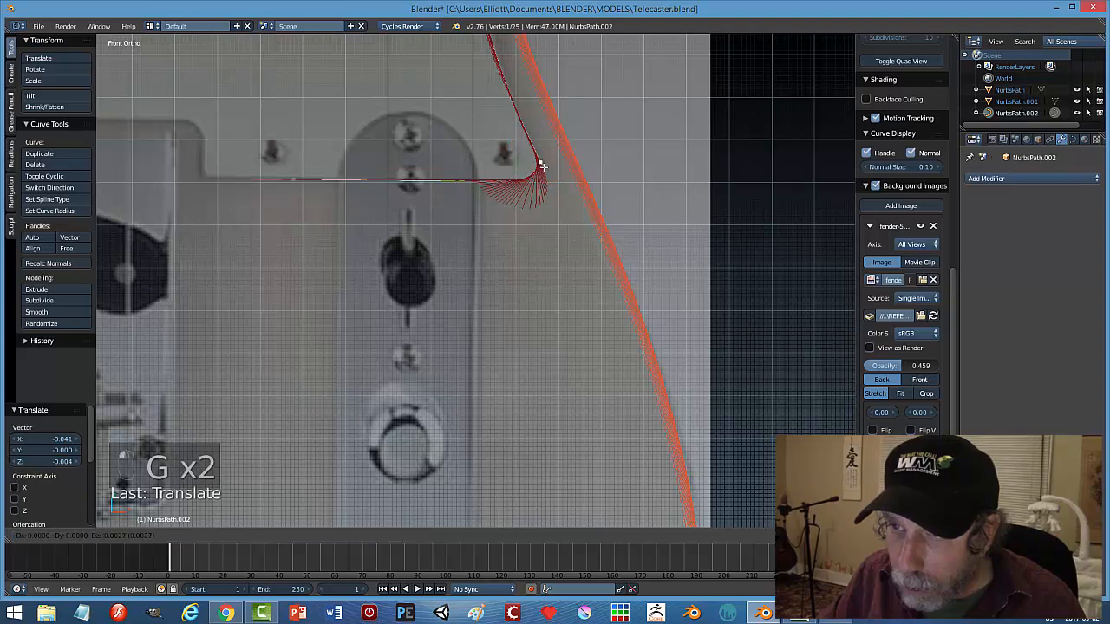
click(539, 165)
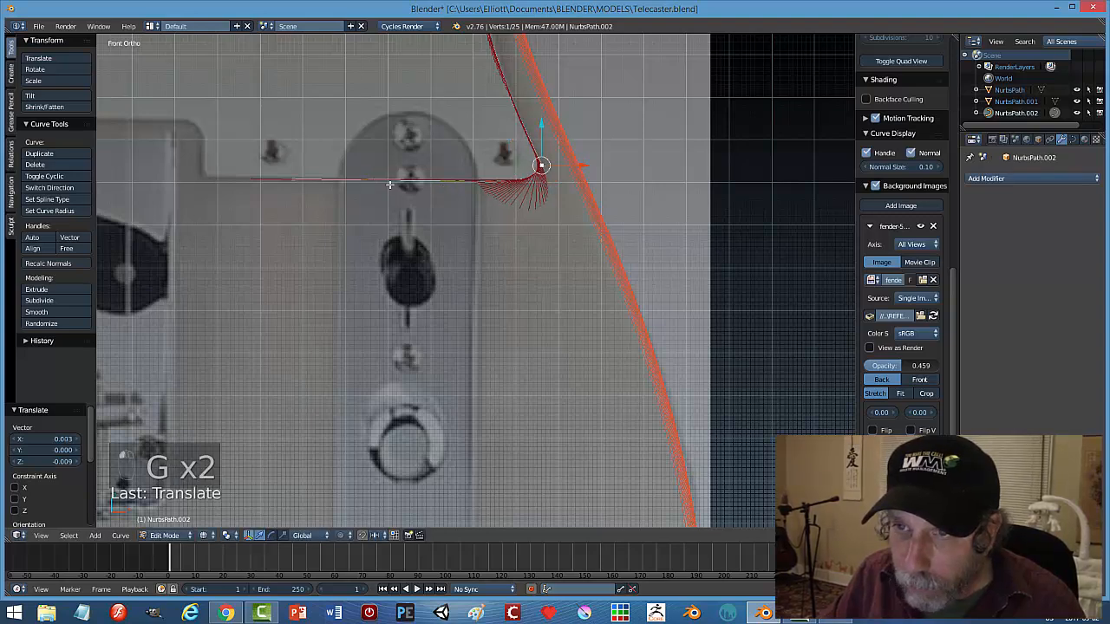
Extrude the lower edge's end point to the near corner of the bridge pickup cutout, finishing with a -0.205 move in X.
right_click(295, 176)
scroll(340, 215, down, 1)
shift+middle_drag(357, 226, 495, 229)
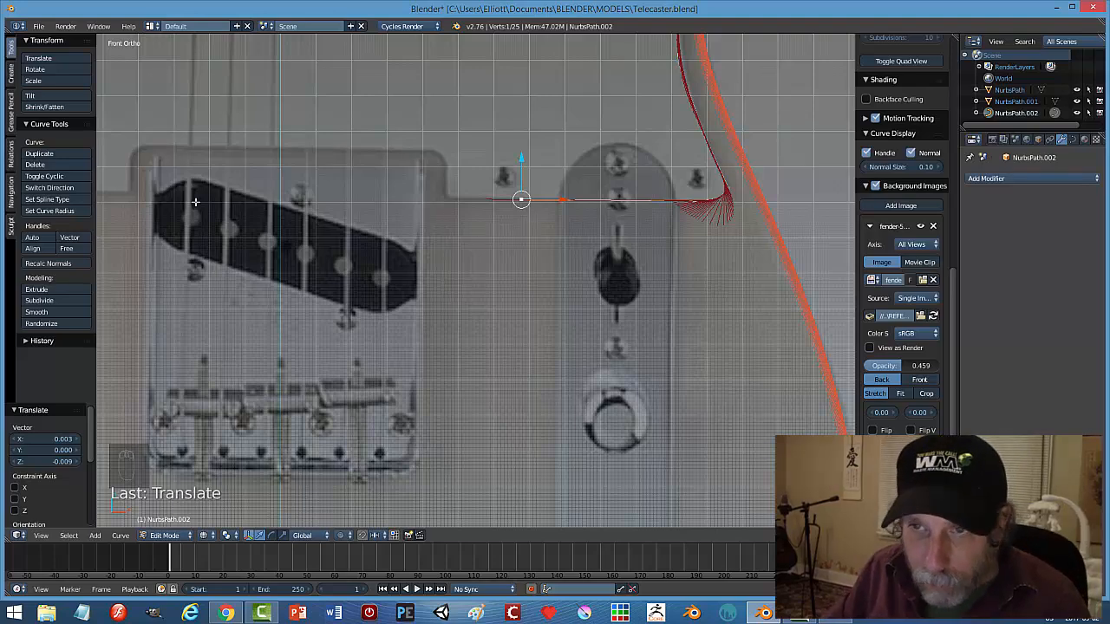
scroll(360, 216, down, 3)
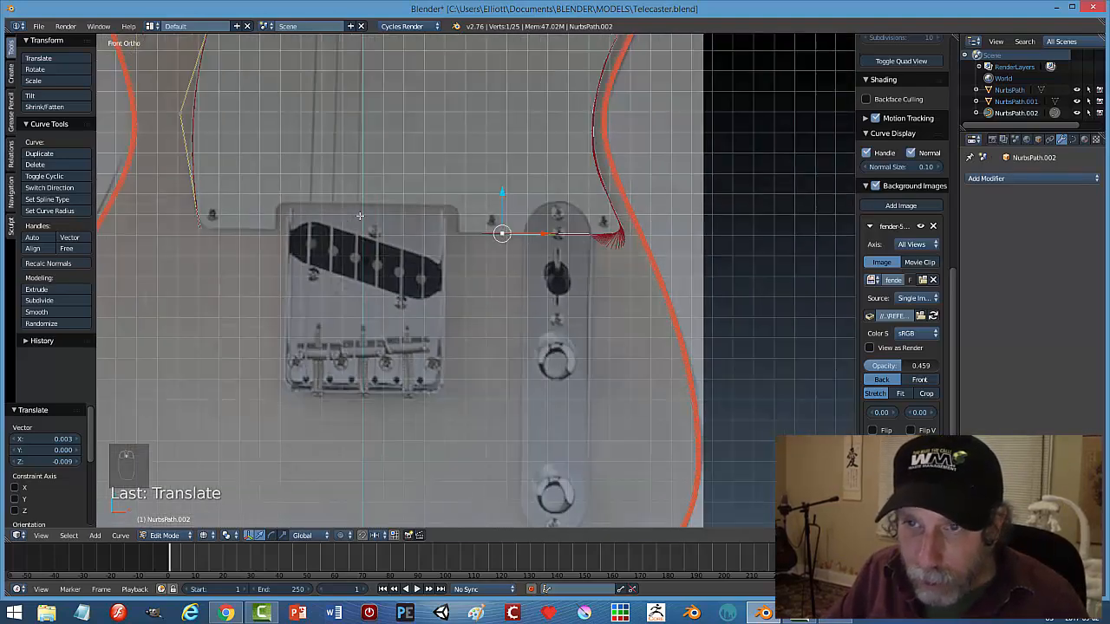
key(e)
click(456, 253)
key(g)
click(415, 256)
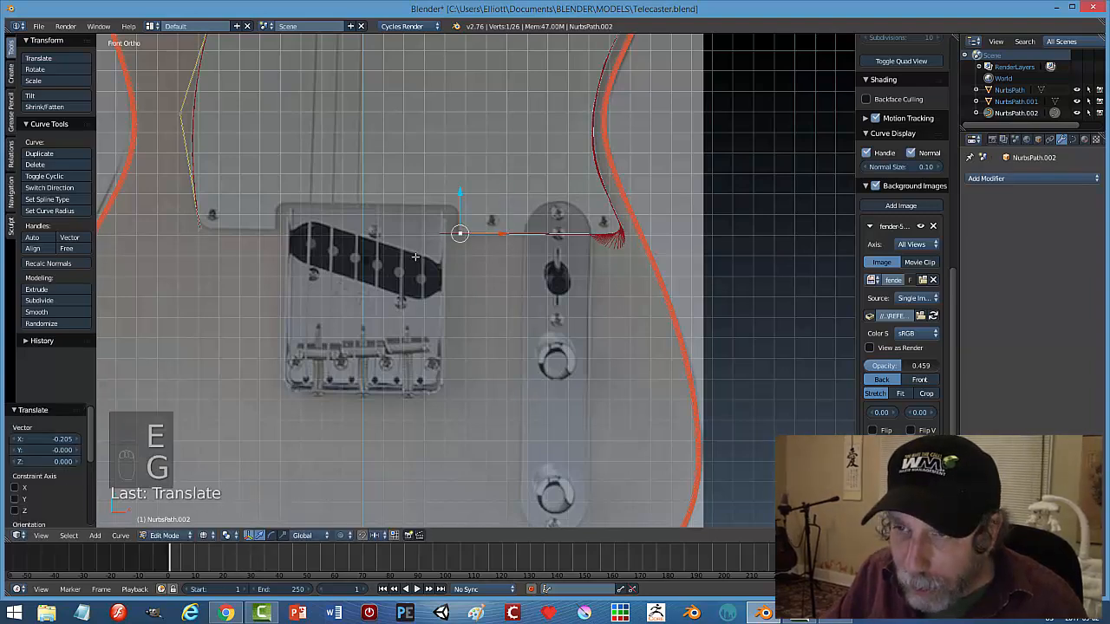
Extrude two control points up the control-plate side of the bridge cutout, moving the second -0.028 in X and 0.042 in Z.
key(e)
click(410, 239)
key(g)
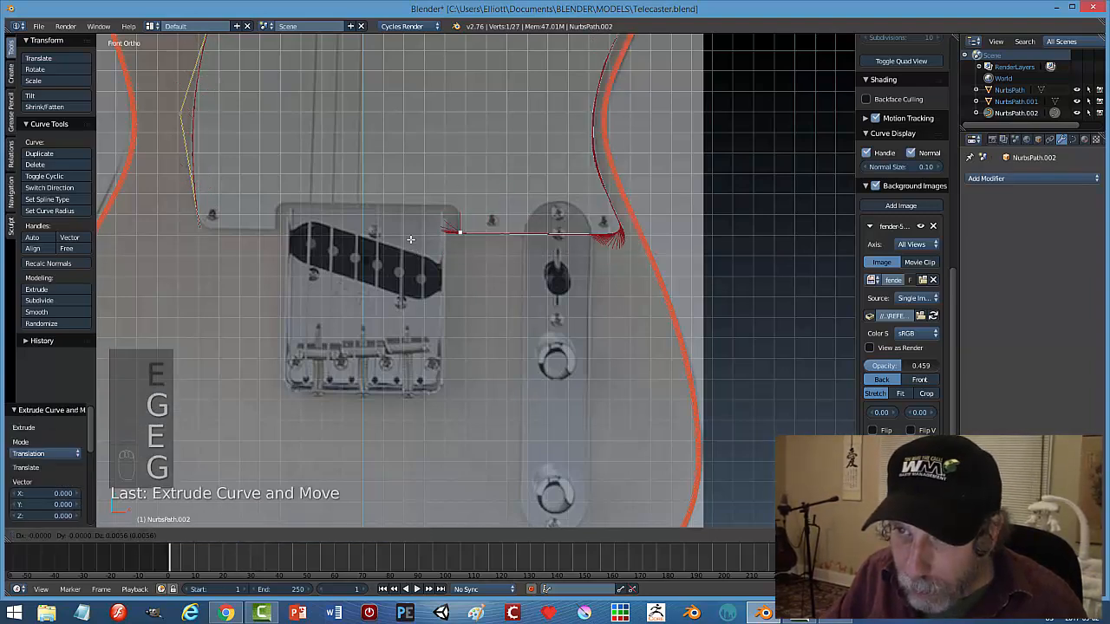
click(407, 222)
key(e)
click(406, 222)
key(g)
click(451, 199)
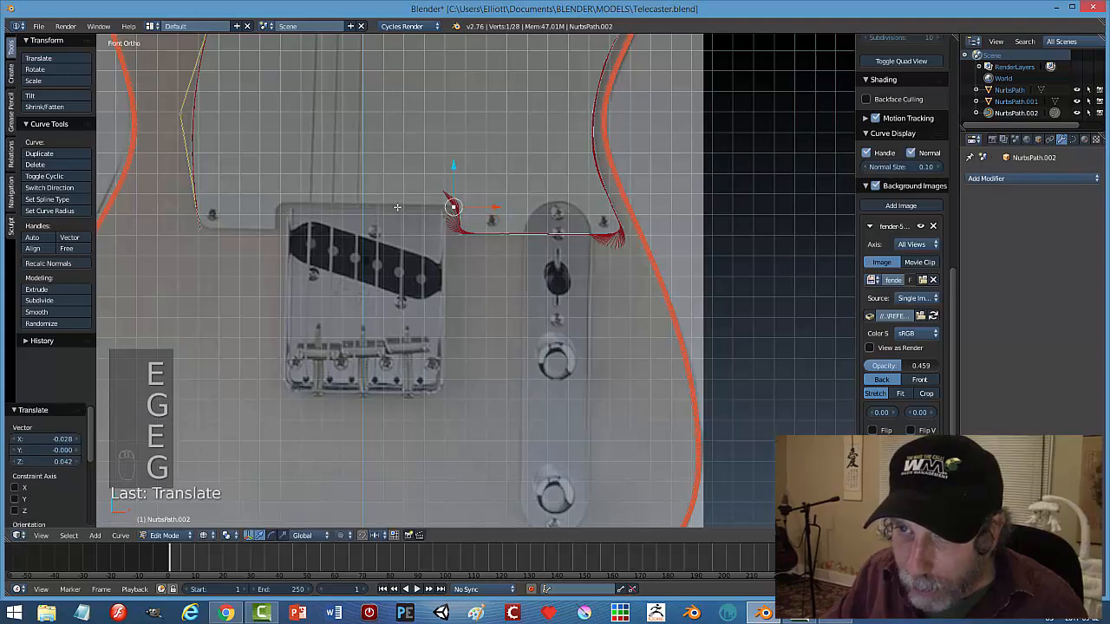
Extrude two control points along the cutout's top edge, moving the first -0.172 in X and the second about -0.627 in X to the far corner.
key(e)
click(434, 203)
key(g)
click(356, 204)
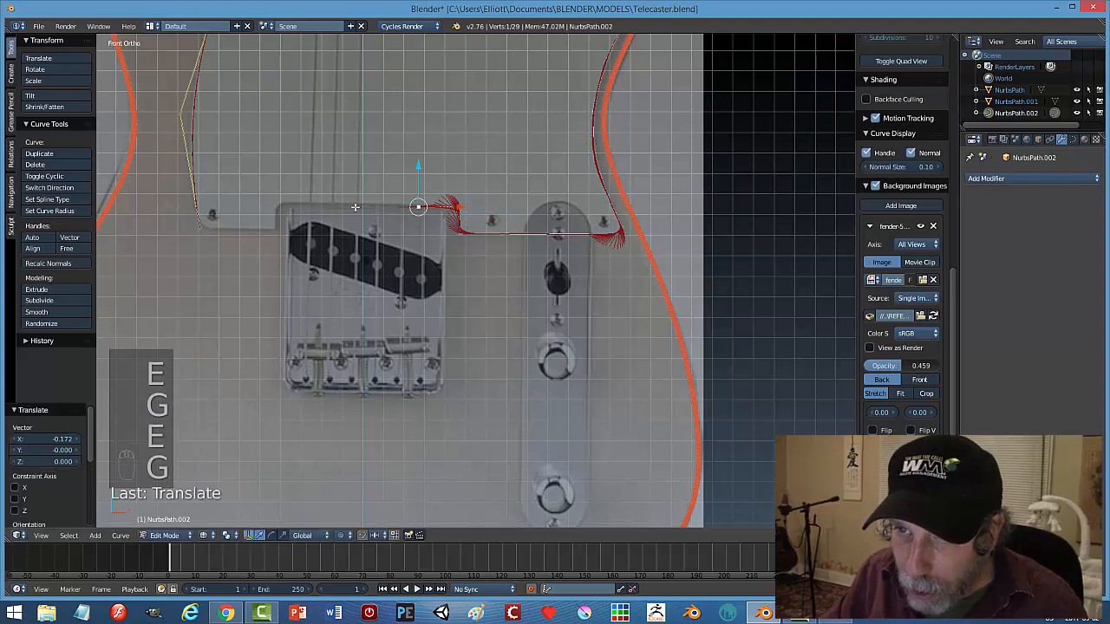
key(e)
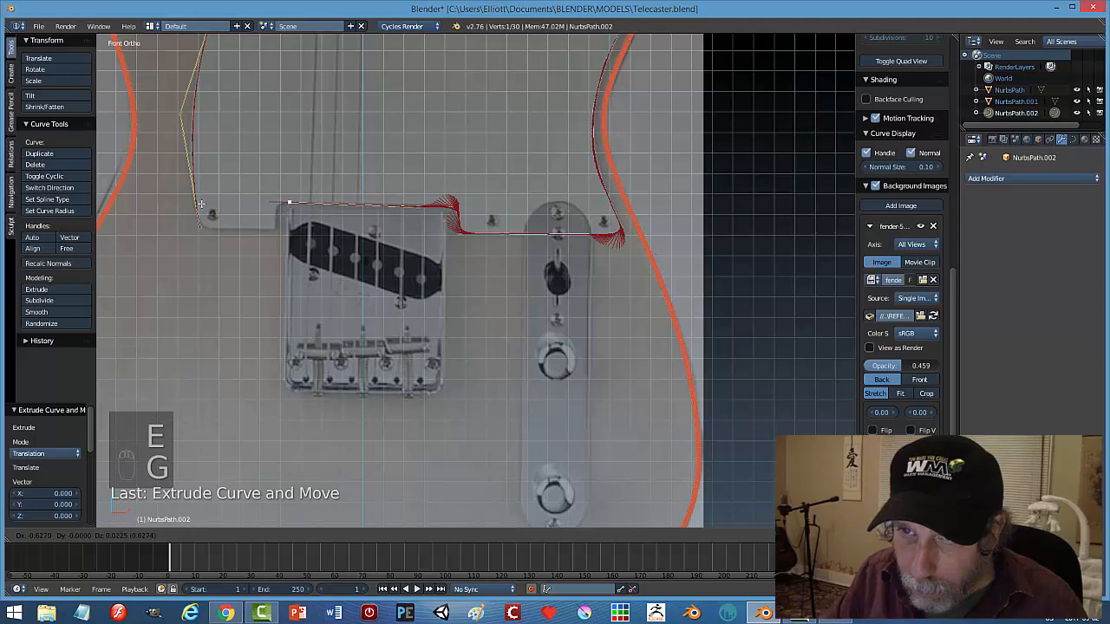
click(200, 204)
Extrude two control points around the cutout's far upper corner and down its side, moving the second about -0.056 in Z.
key(e)
click(199, 204)
key(g)
click(190, 210)
key(e)
click(188, 213)
key(g)
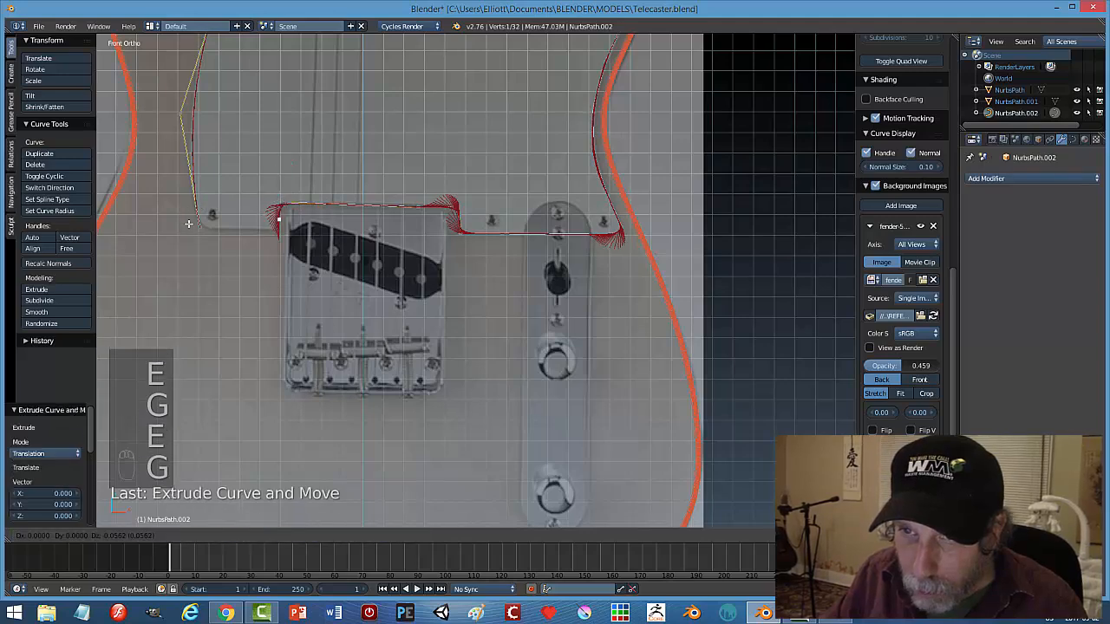
click(189, 223)
Extrude three control points from the cutout's far lower corner along the pickguard's bottom edge toward the path's start, and check the curve in Object Mode.
key(e)
key(g)
click(185, 235)
key(e)
click(184, 235)
key(g)
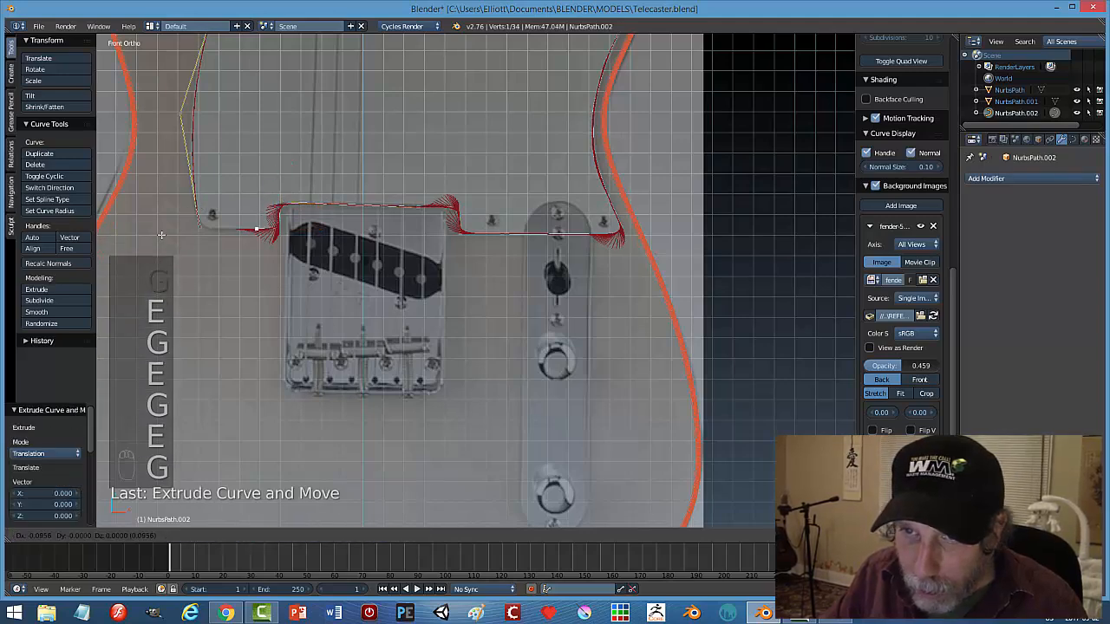
click(161, 235)
key(e)
click(161, 235)
key(g)
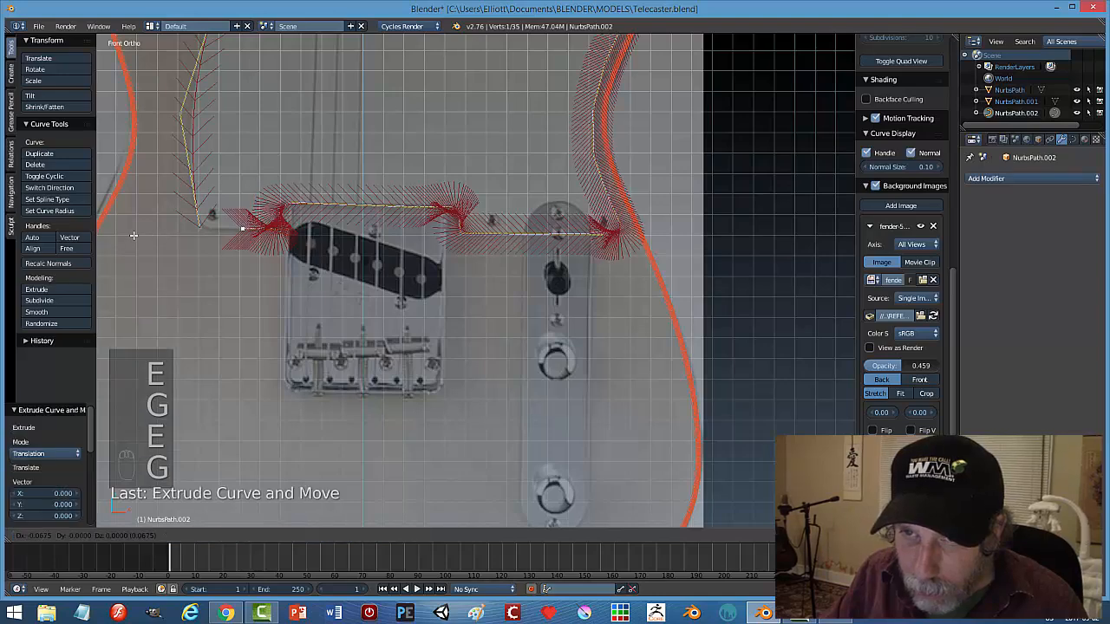
click(110, 234)
key(Tab)
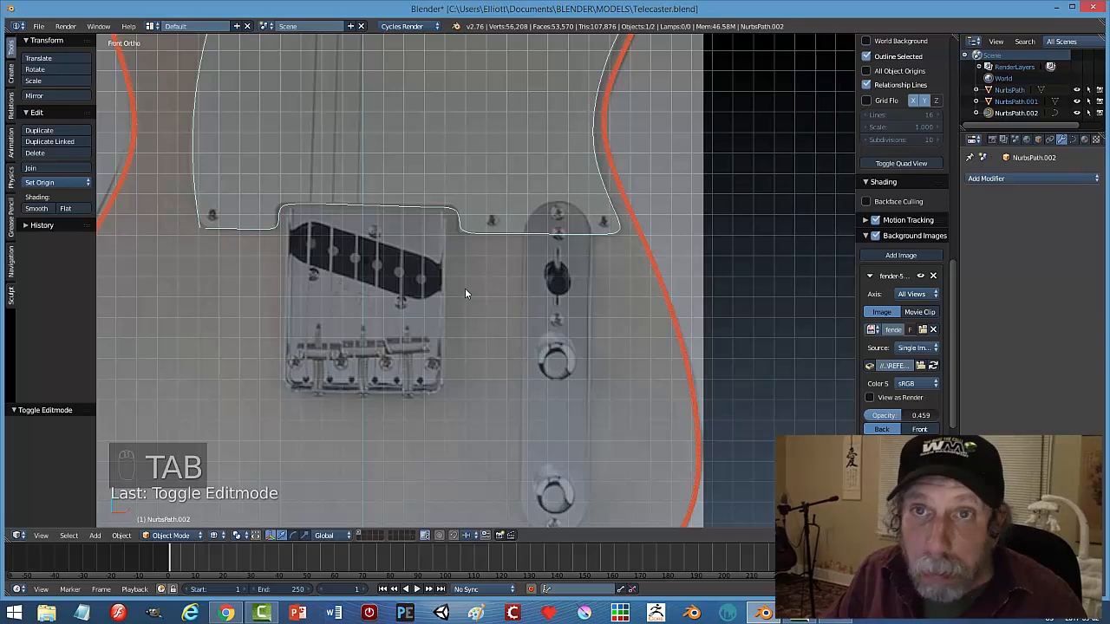
On the cutout's control-plate side, move the upper corner point 0.018 in X and 0.003 in Z, and the lower corner point -0.003 in X.
scroll(464, 293, up, 1)
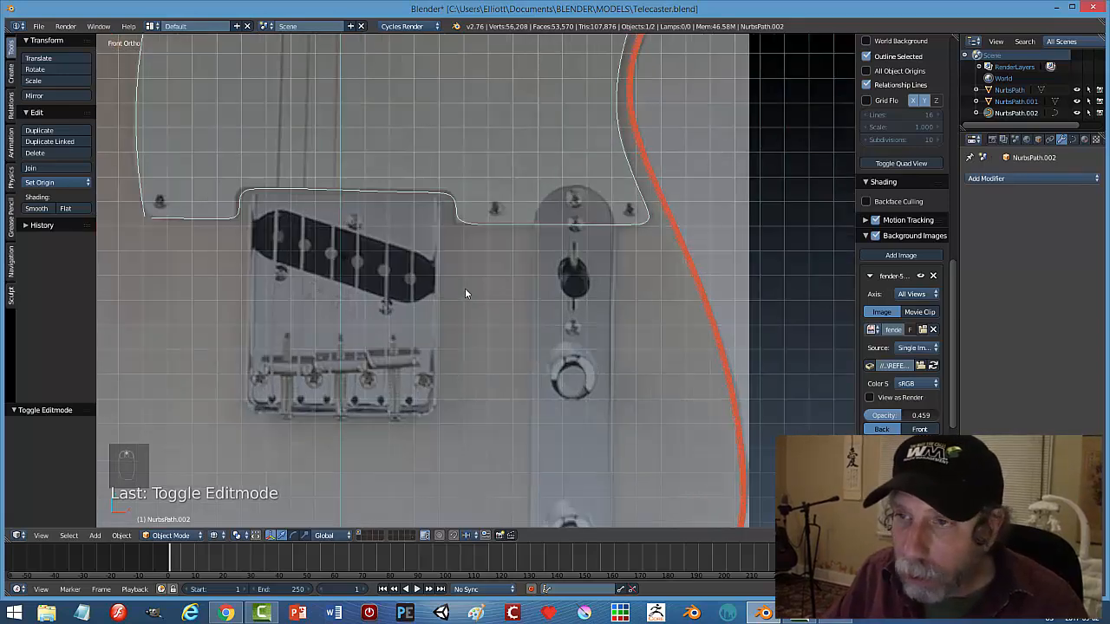
key(Tab)
scroll(488, 226, up, 3)
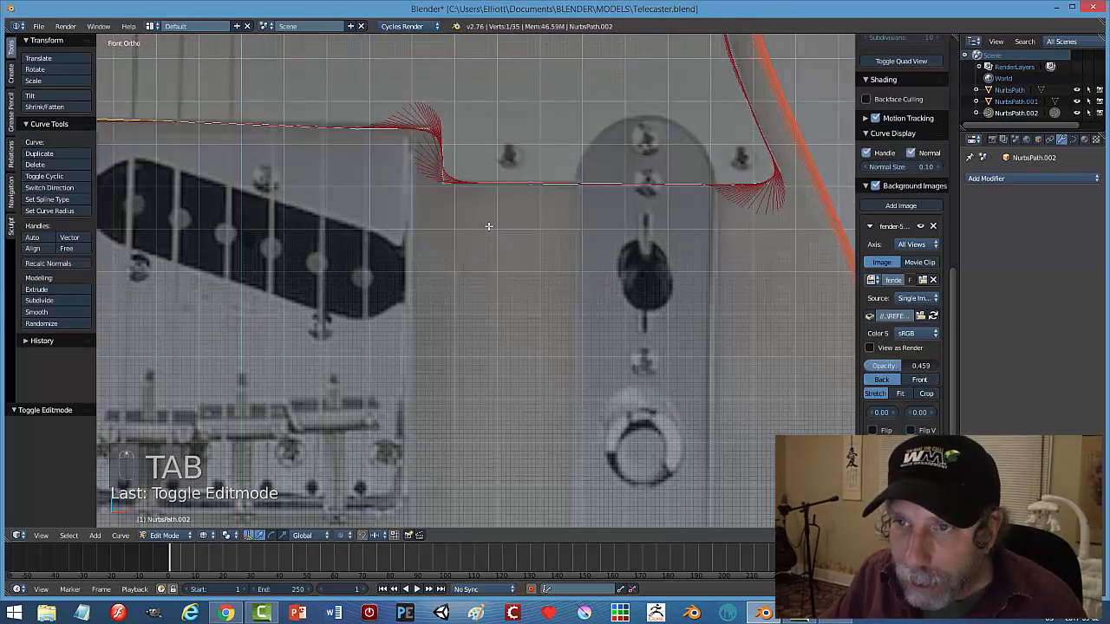
right_click(428, 128)
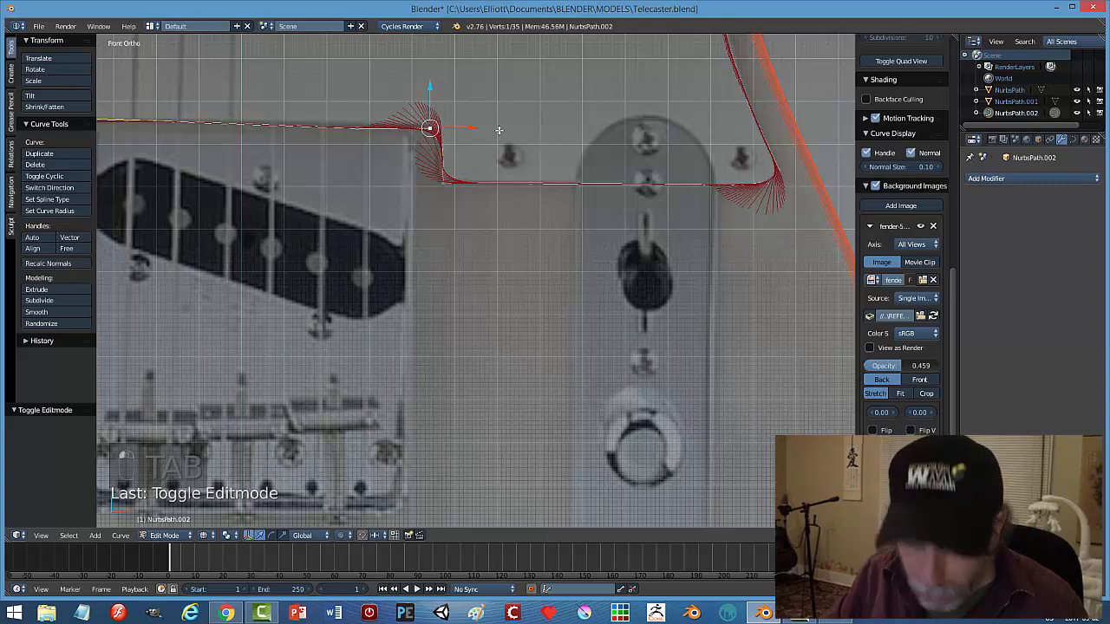
key(g)
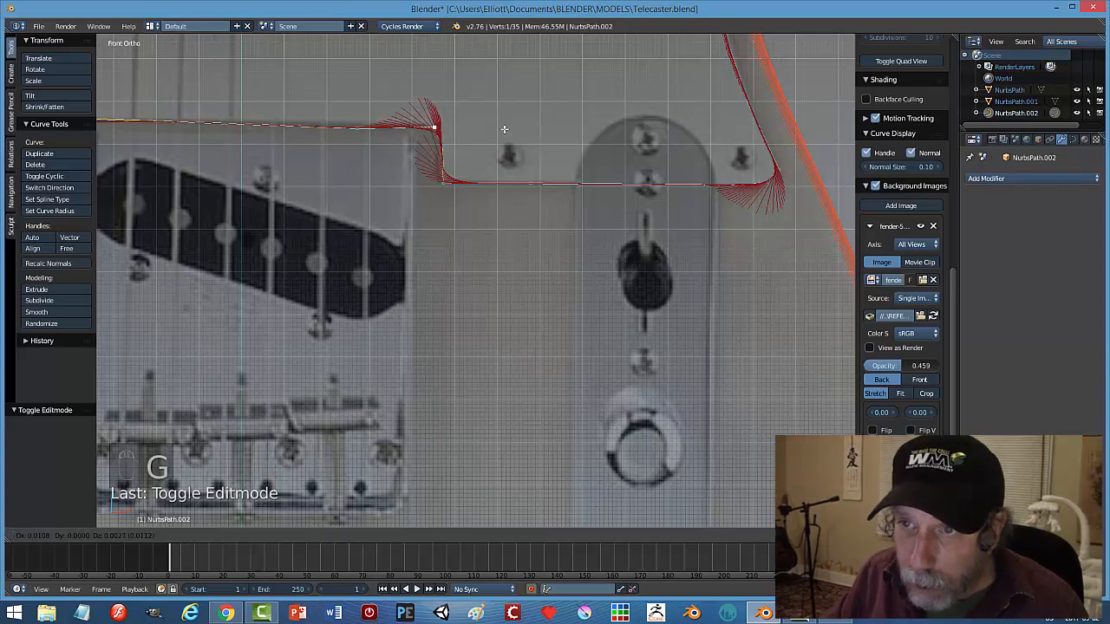
click(507, 128)
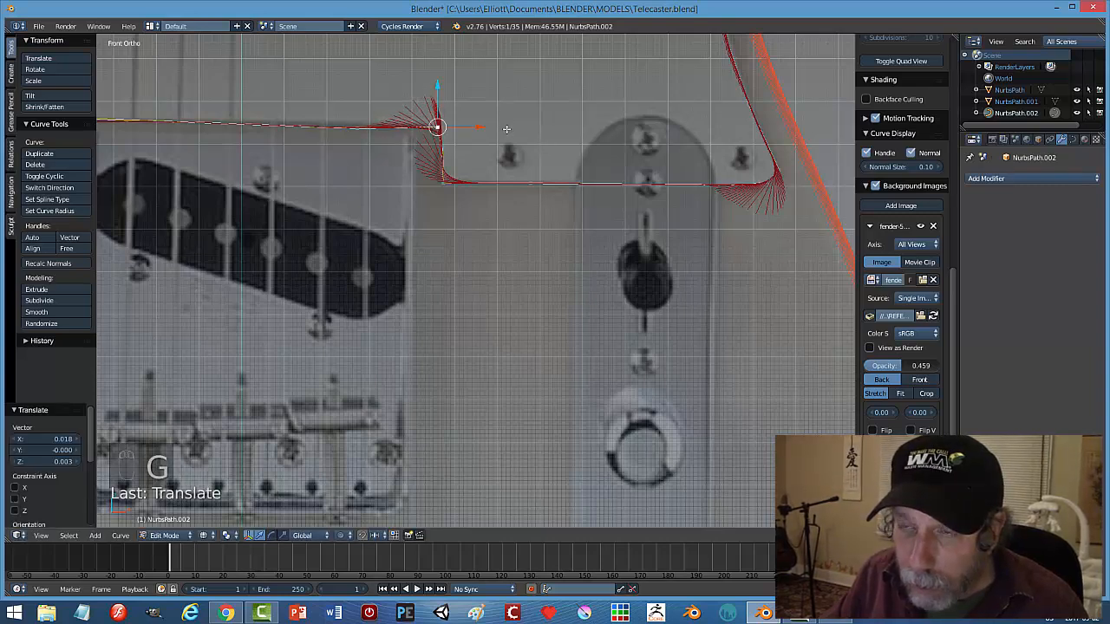
right_click(443, 183)
key(g)
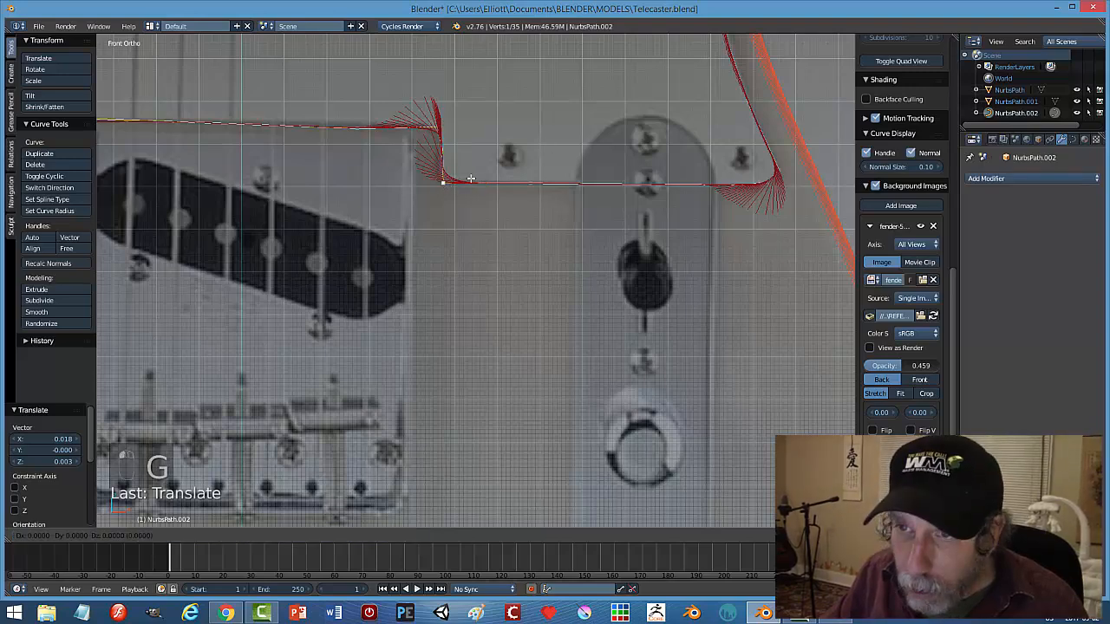
click(469, 179)
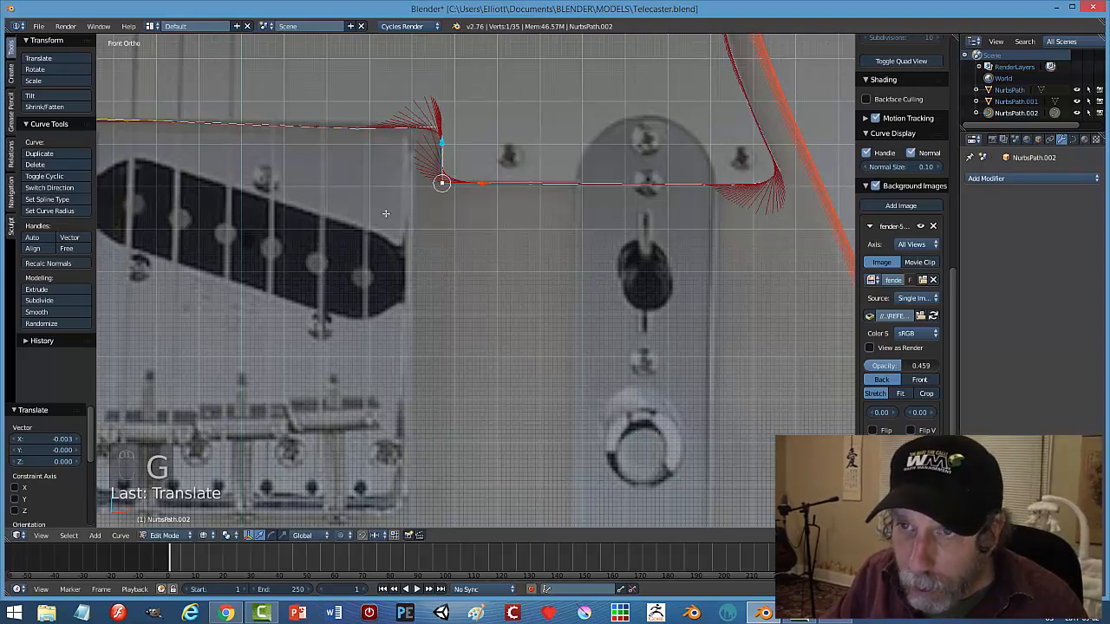
Move the control point at the cutout's far upper corner -0.028 in X, and inspect the curve in Object Mode.
shift+middle_drag(379, 223, 614, 269)
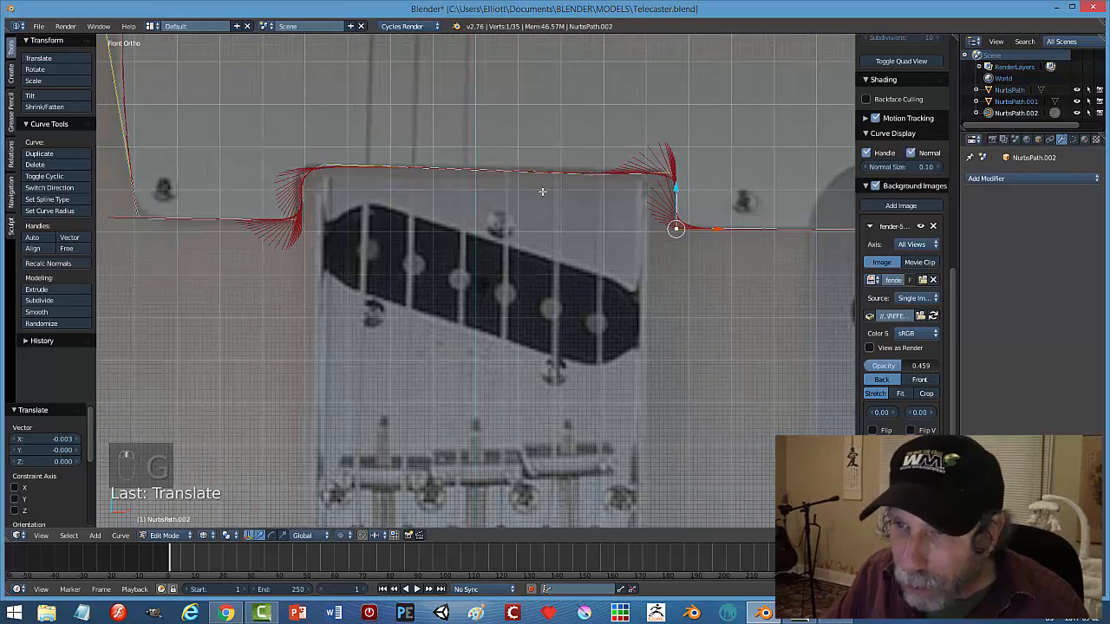
right_click(320, 167)
key(g)
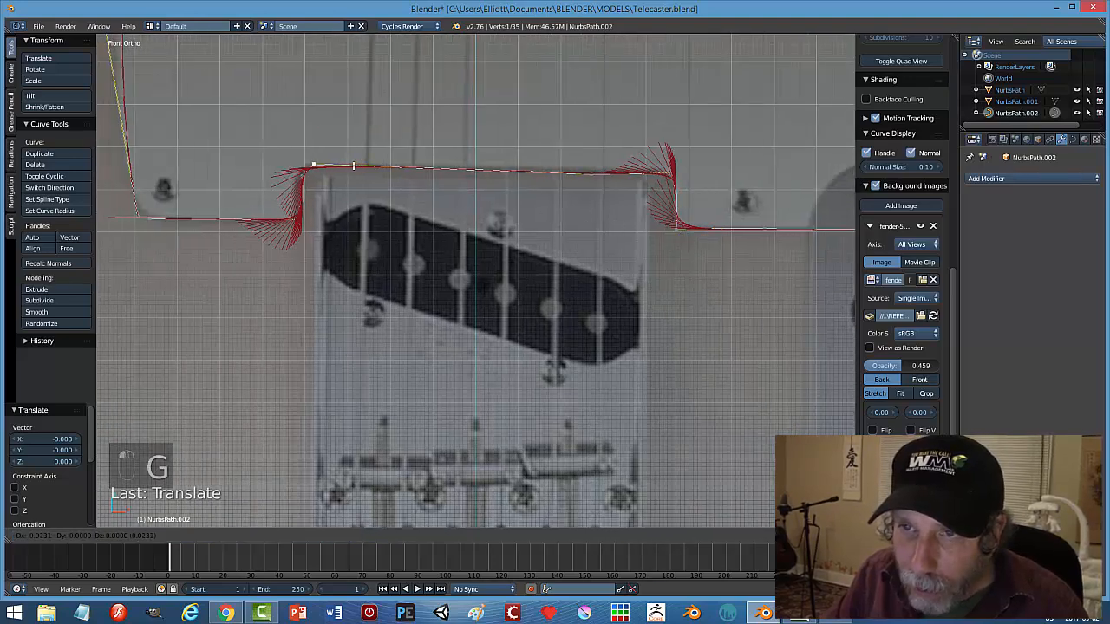
click(332, 171)
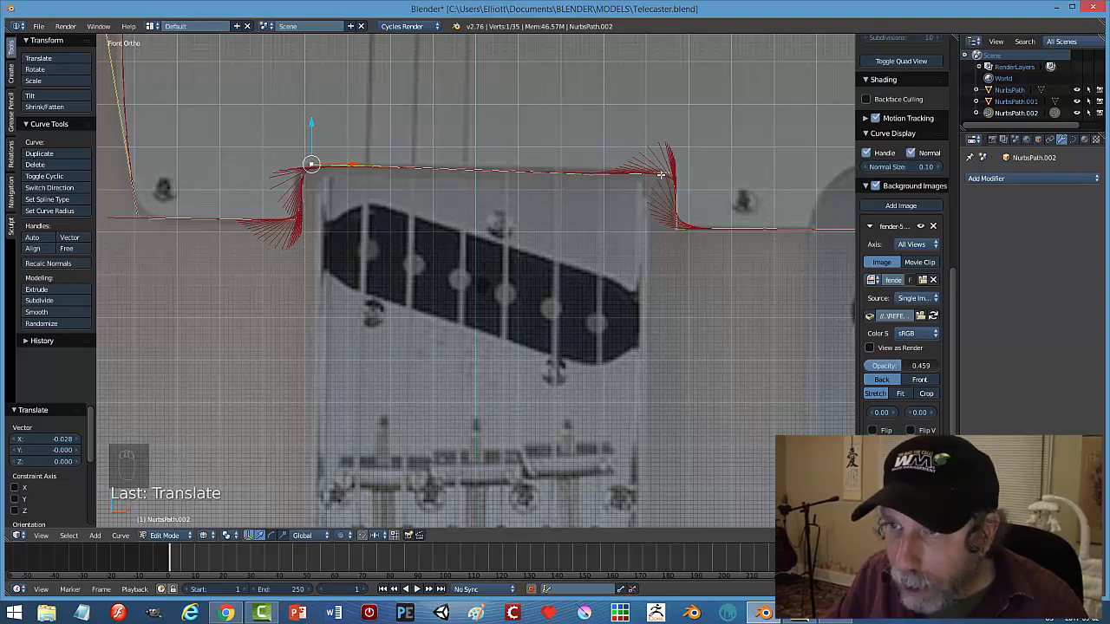
key(Tab)
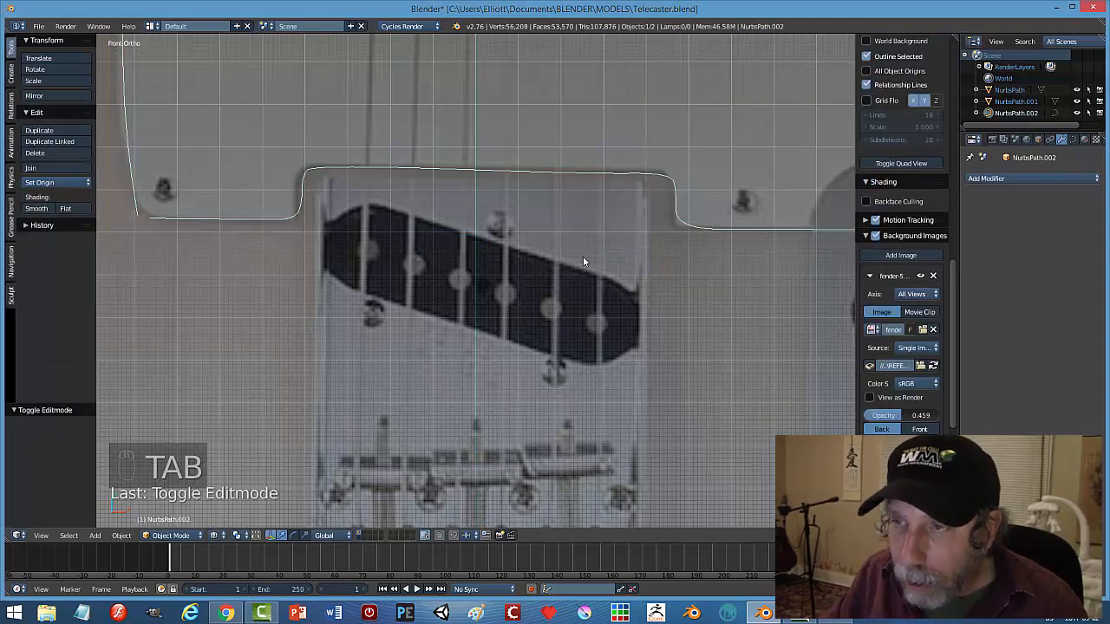
key(Tab)
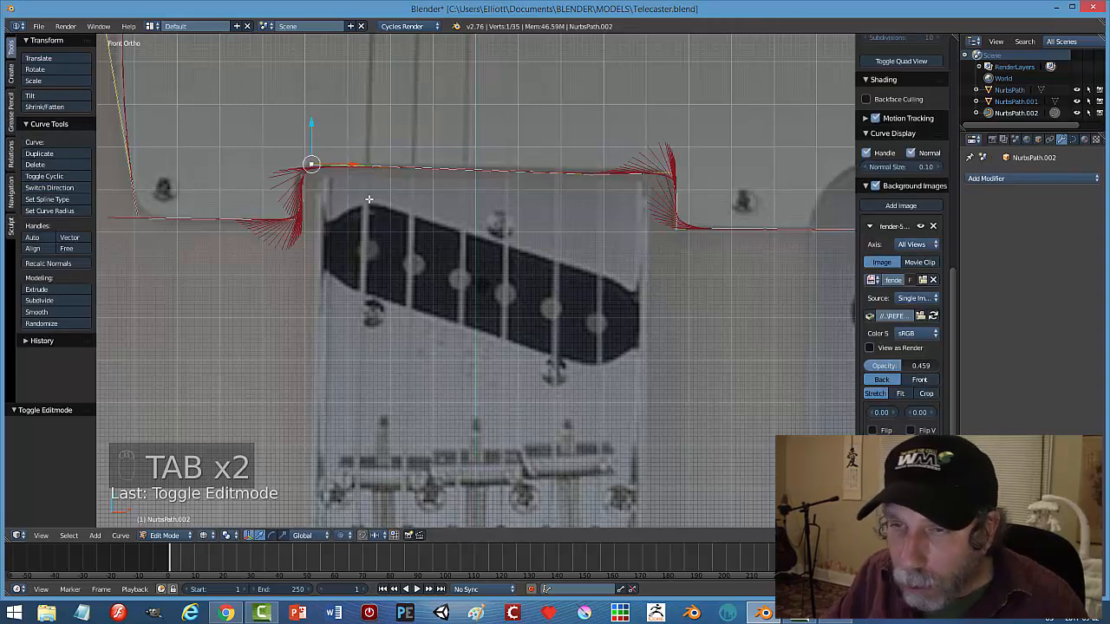
Flatten the four control points along the cutout's upper edge by scaling them to 0 in Z, and check the curve in Object Mode.
key(a)
key(a)
key(a)
key(b)
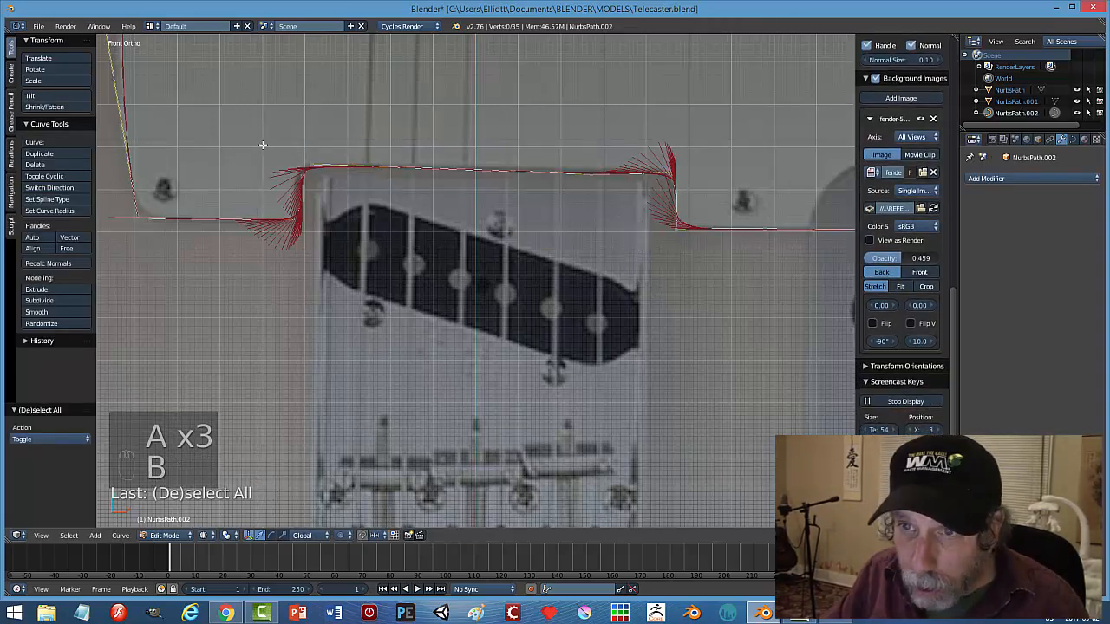
drag(256, 139, 707, 187)
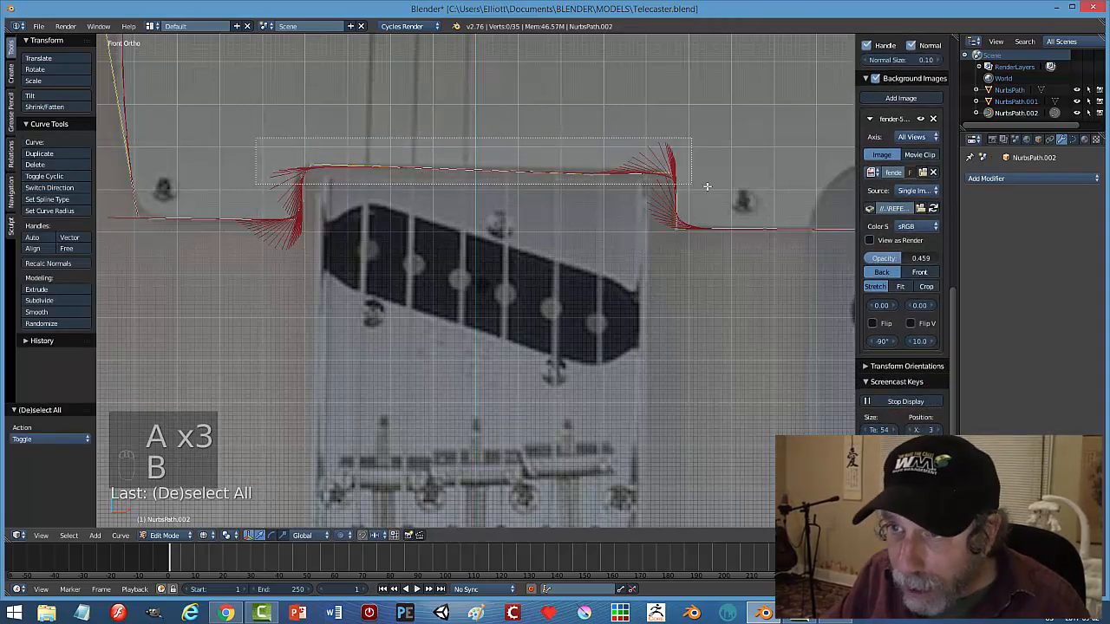
key(s)
key(z)
key(0)
click(504, 243)
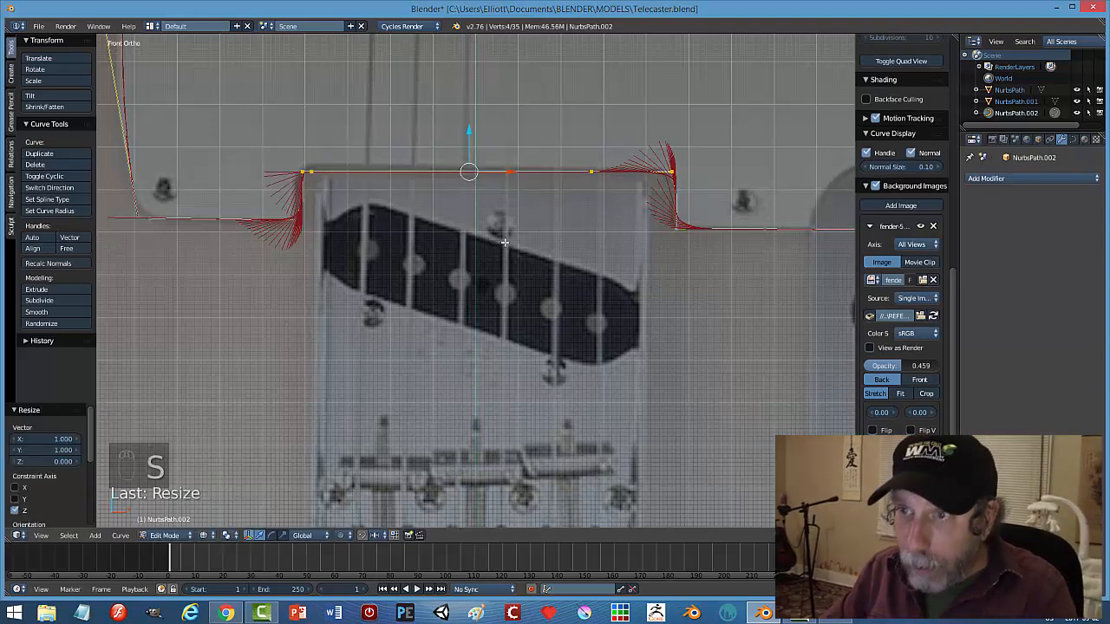
key(Tab)
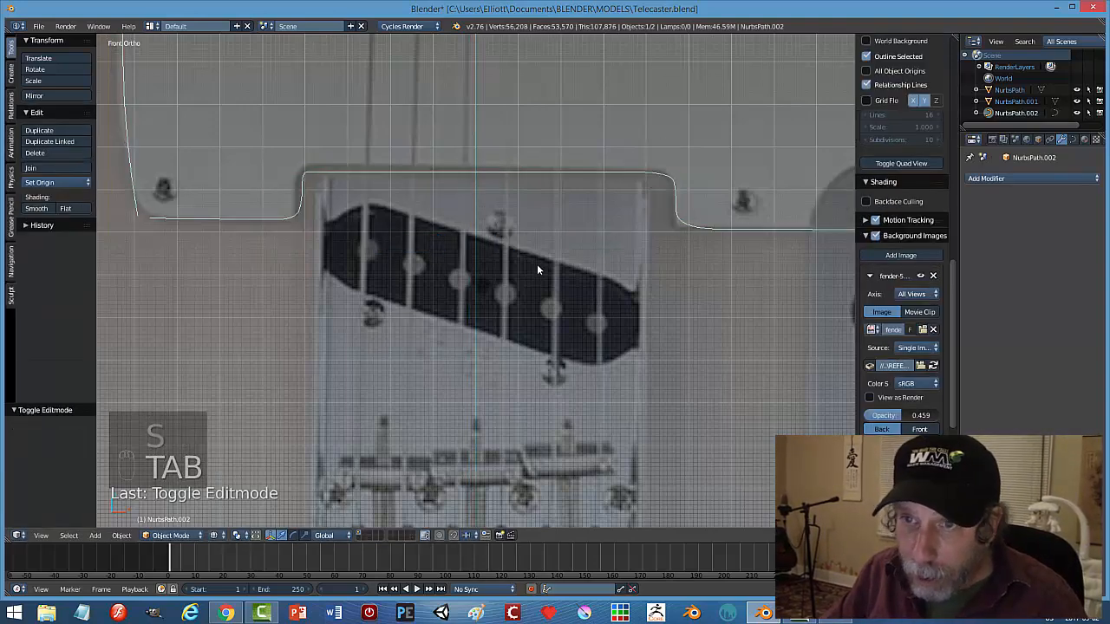
On the cutout's control-plate side, move the side's middle point -0.021 in Z and the lower corner point 0.005 in X and 0.001 in Z.
key(Tab)
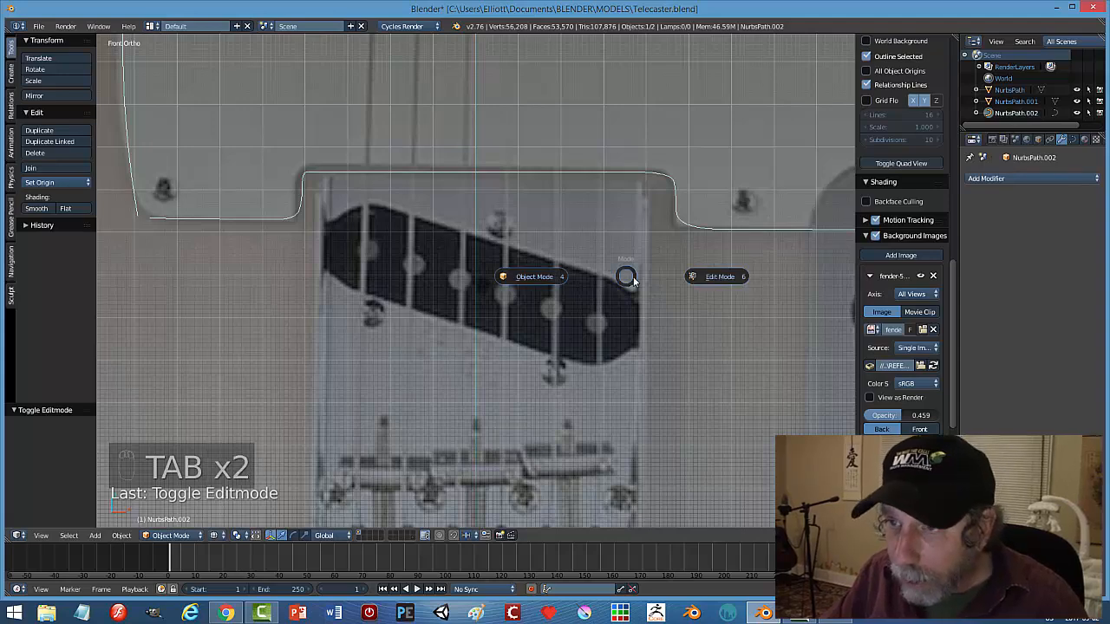
right_click(677, 229)
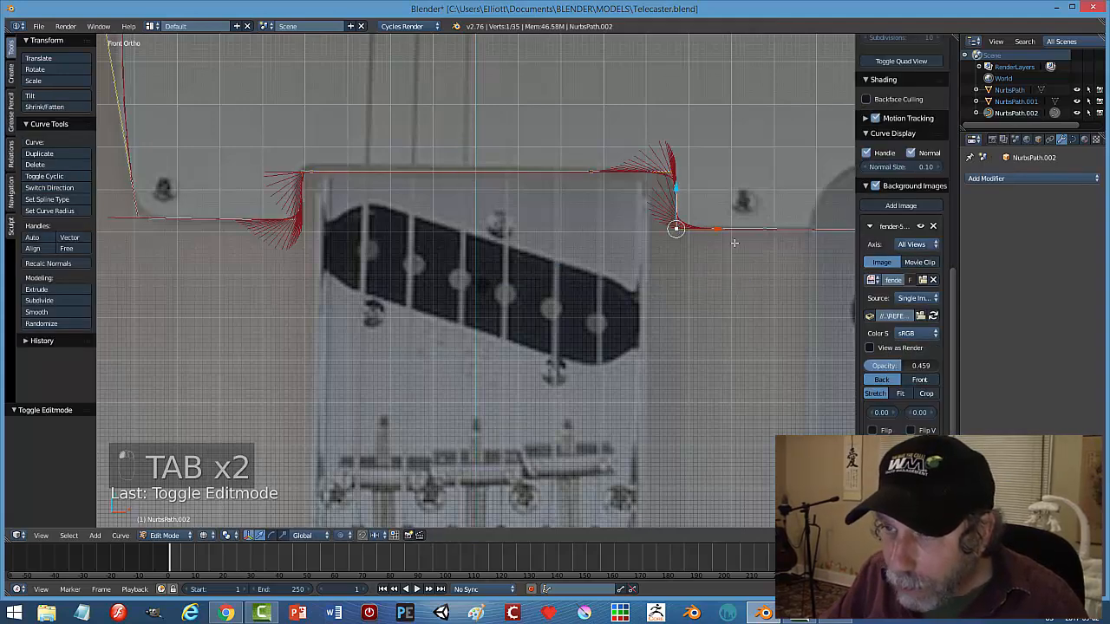
scroll(724, 260, up, 1)
shift+middle_drag(754, 247, 612, 268)
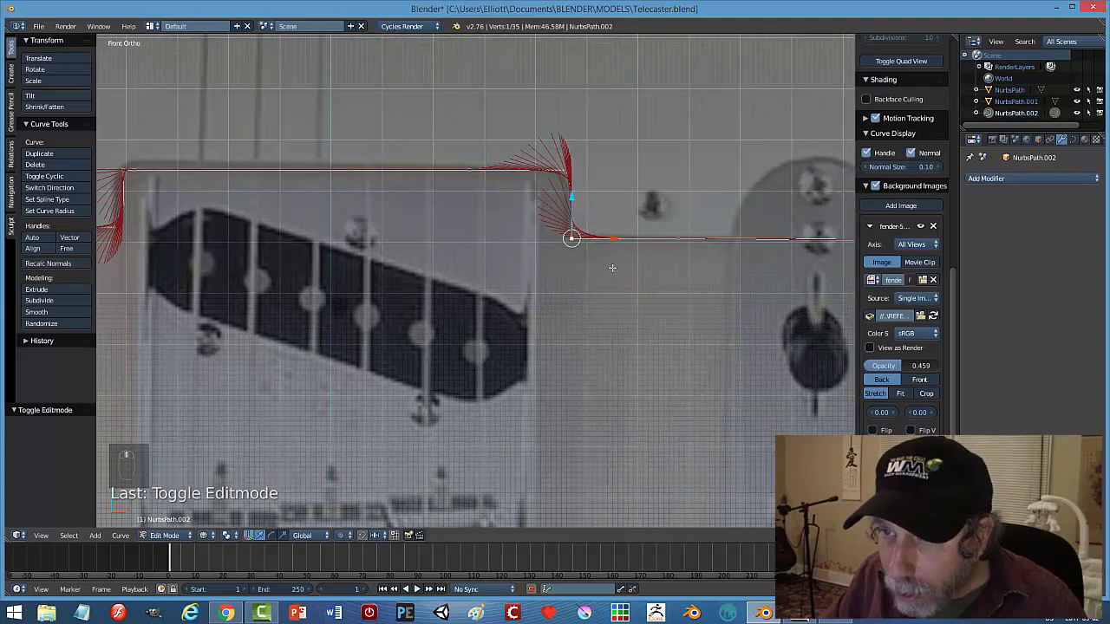
key(a)
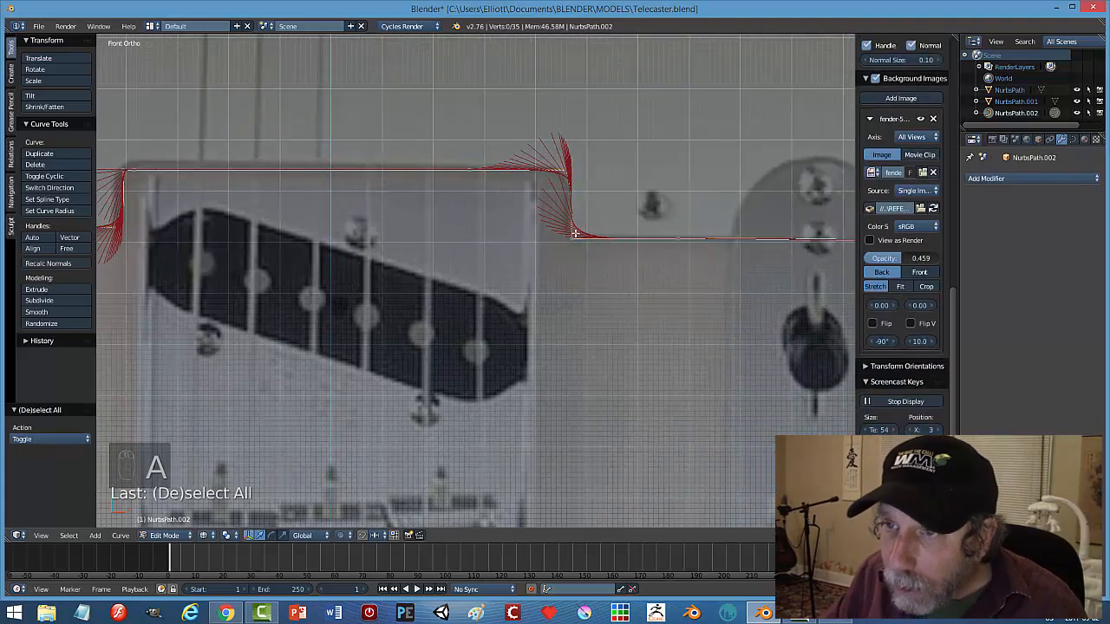
right_click(571, 195)
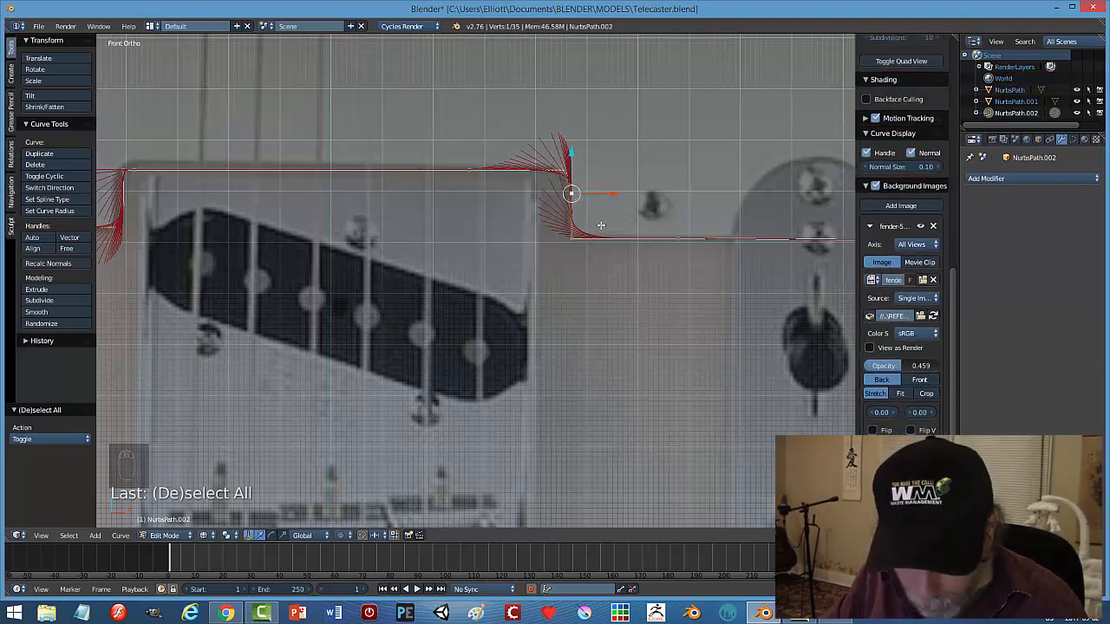
key(g)
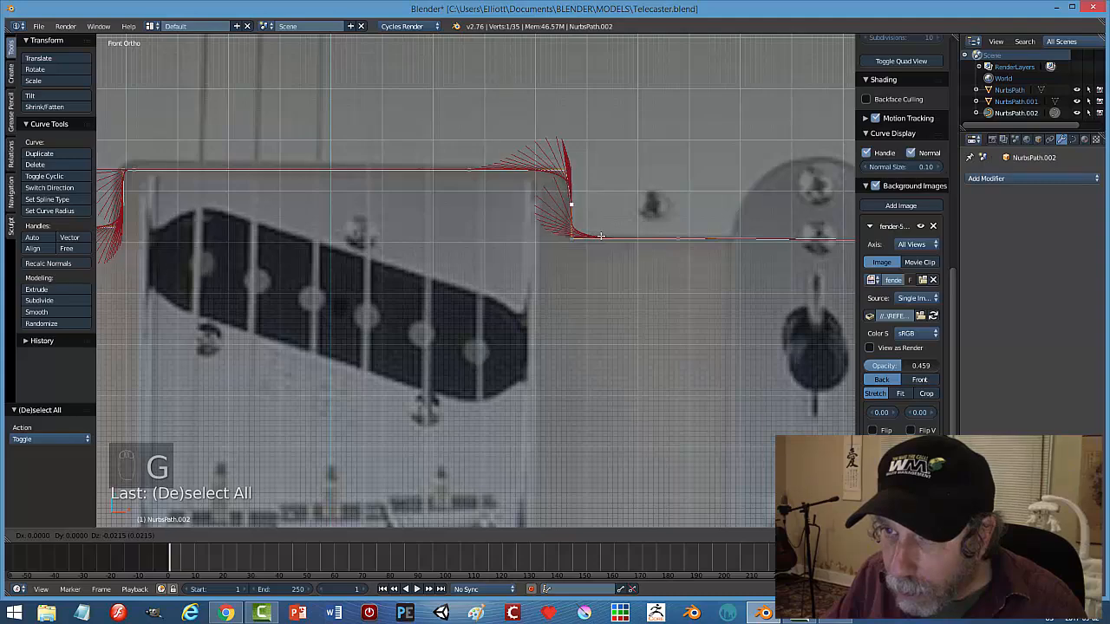
click(586, 237)
key(g)
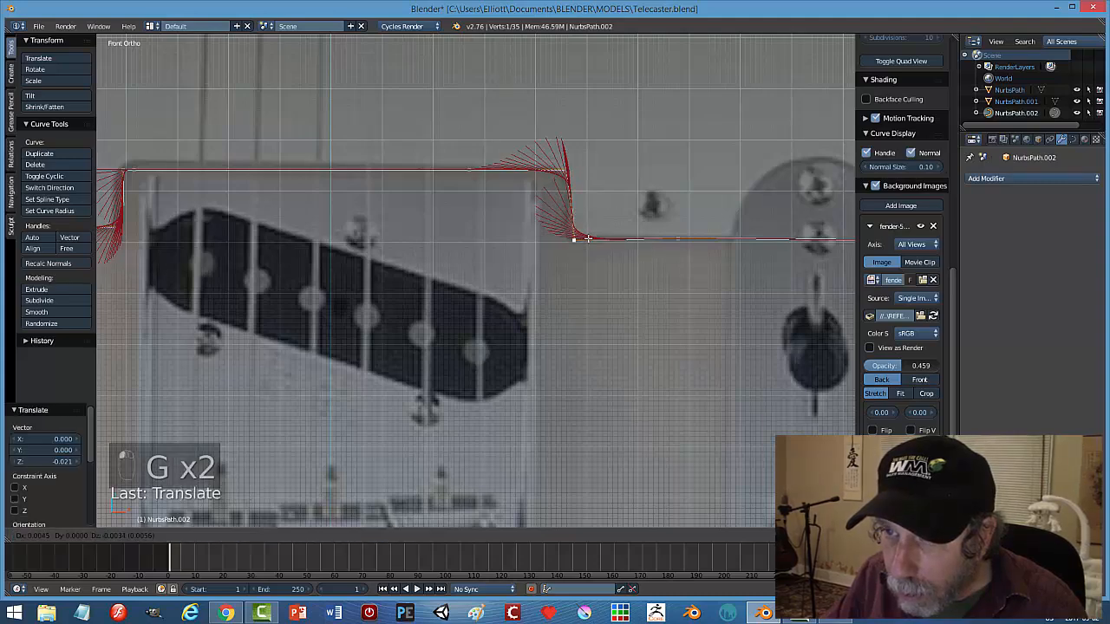
click(580, 238)
key(Tab)
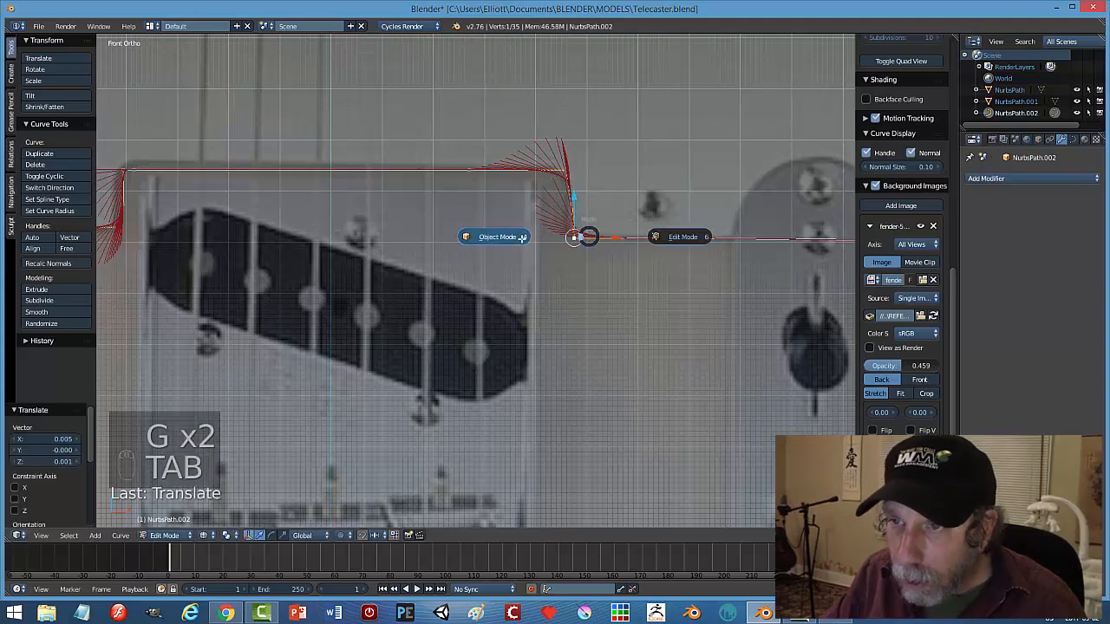
scroll(518, 271, down, 4)
scroll(509, 276, down, 1)
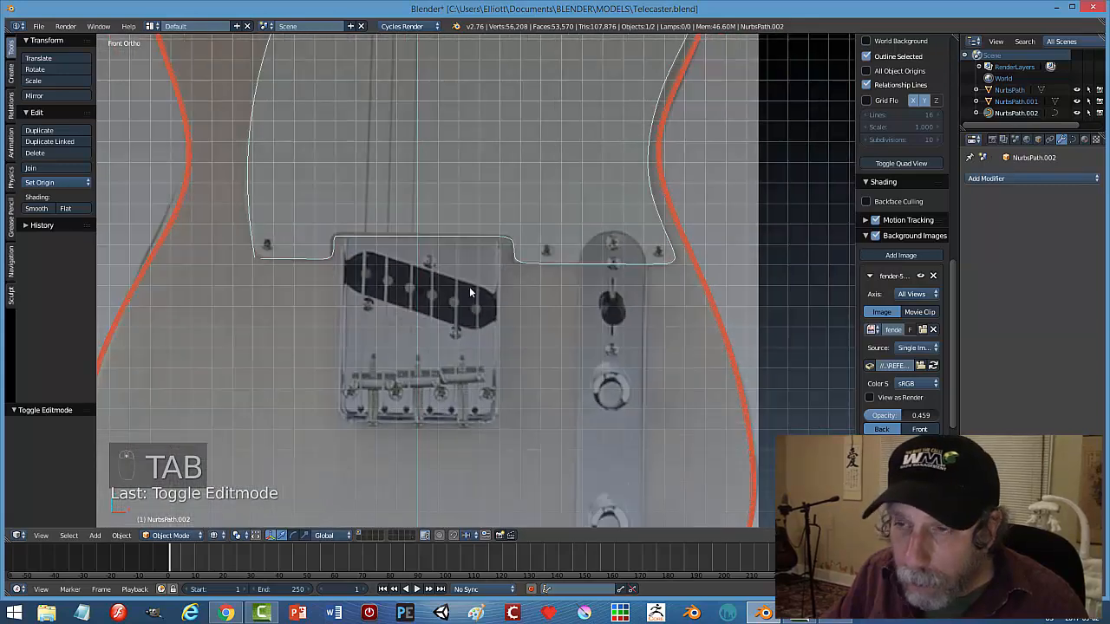
scroll(616, 283, down, 1)
scroll(571, 283, down, 1)
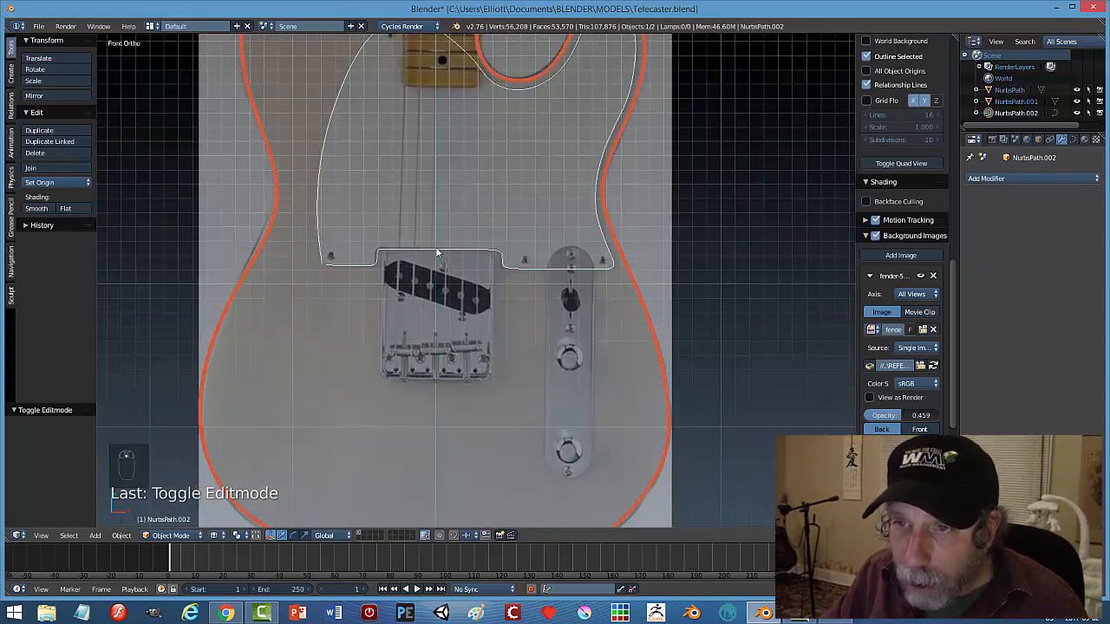
scroll(435, 264, up, 1)
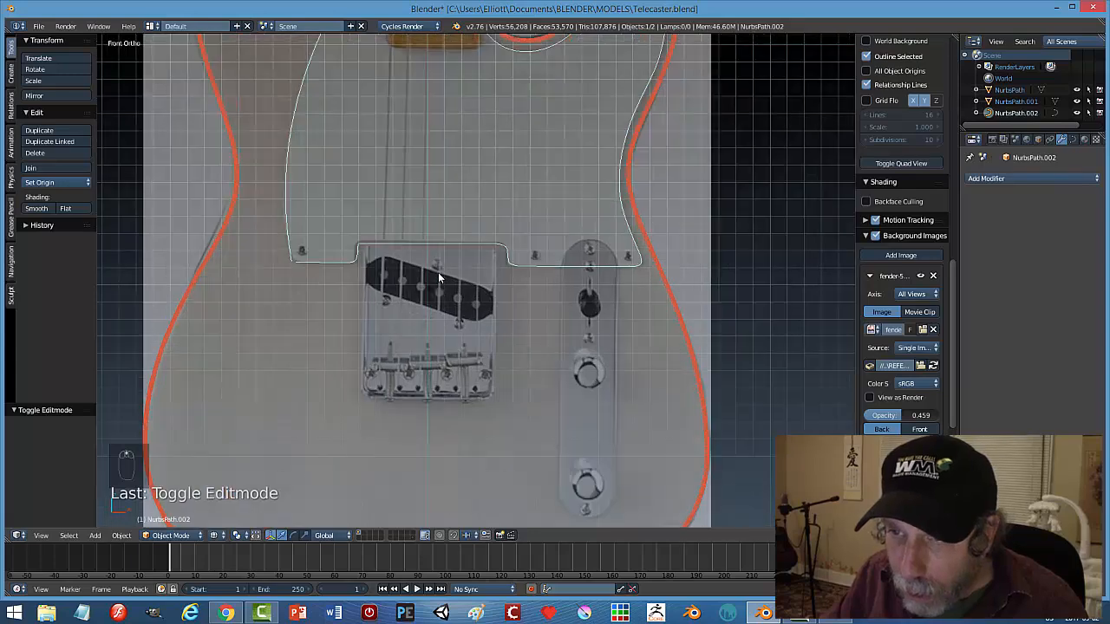
Move the control point on the upper edge near the cutout's far corner 0.057 in X and 0.002 in Z.
key(Tab)
scroll(473, 267, up, 3)
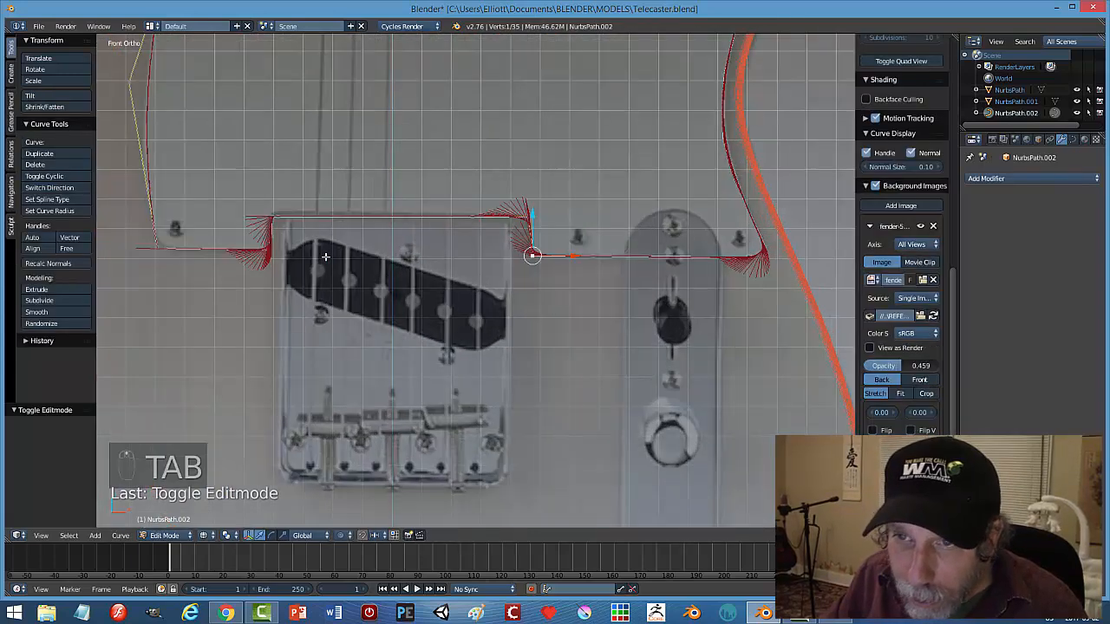
click(276, 216)
key(g)
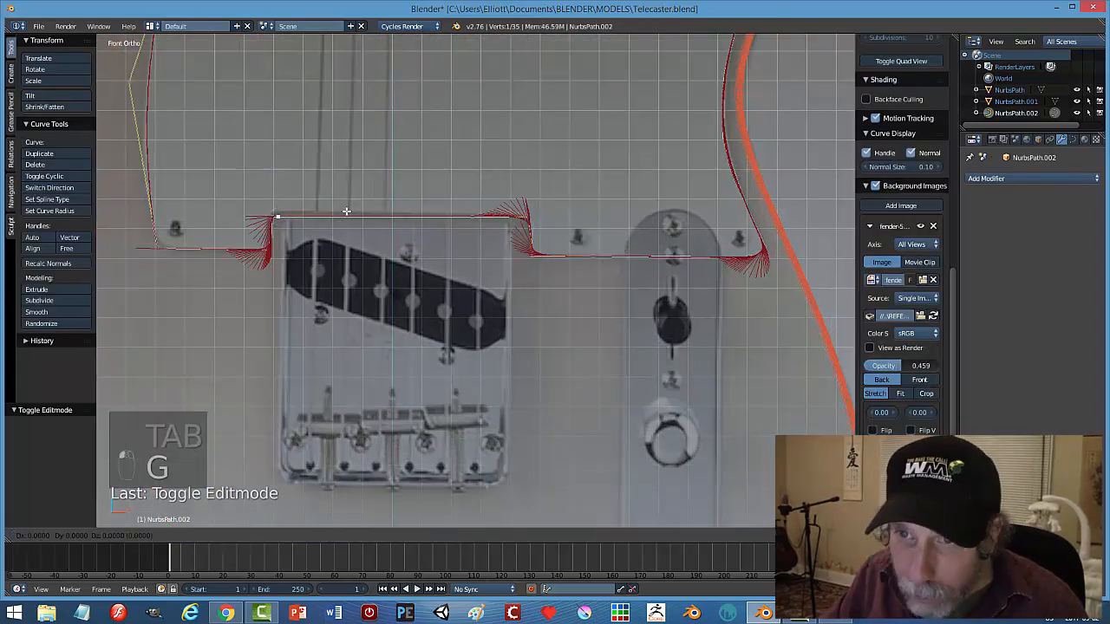
click(363, 211)
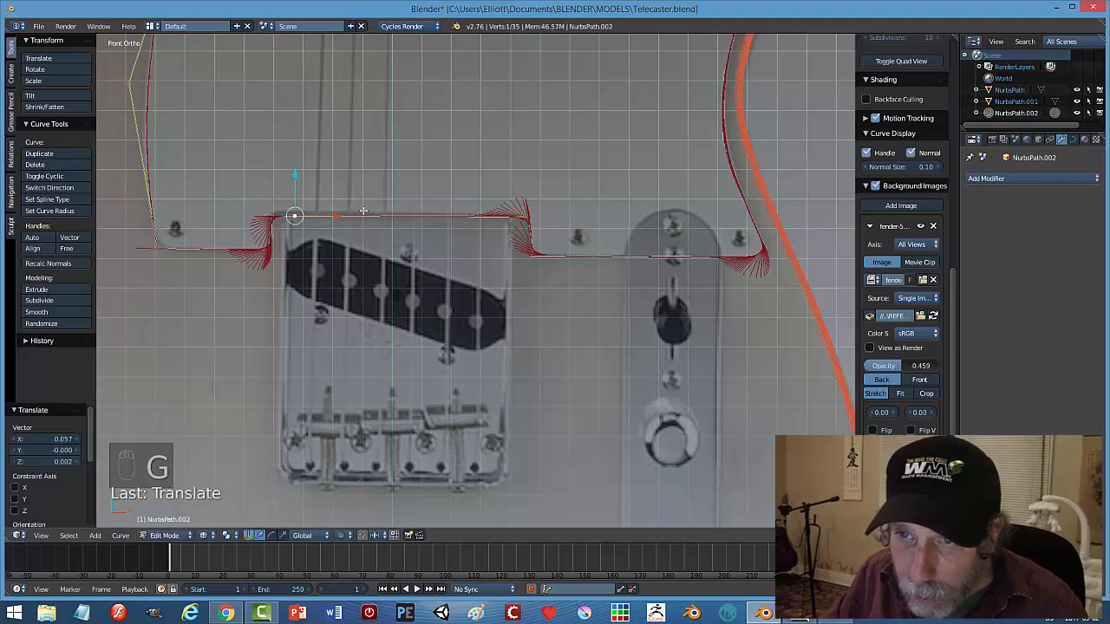
Shift the bottom-edge control point beside the cutout's far lower corner slightly away from the cutout, and inspect the outline in Object Mode.
click(531, 236)
click(272, 232)
click(239, 250)
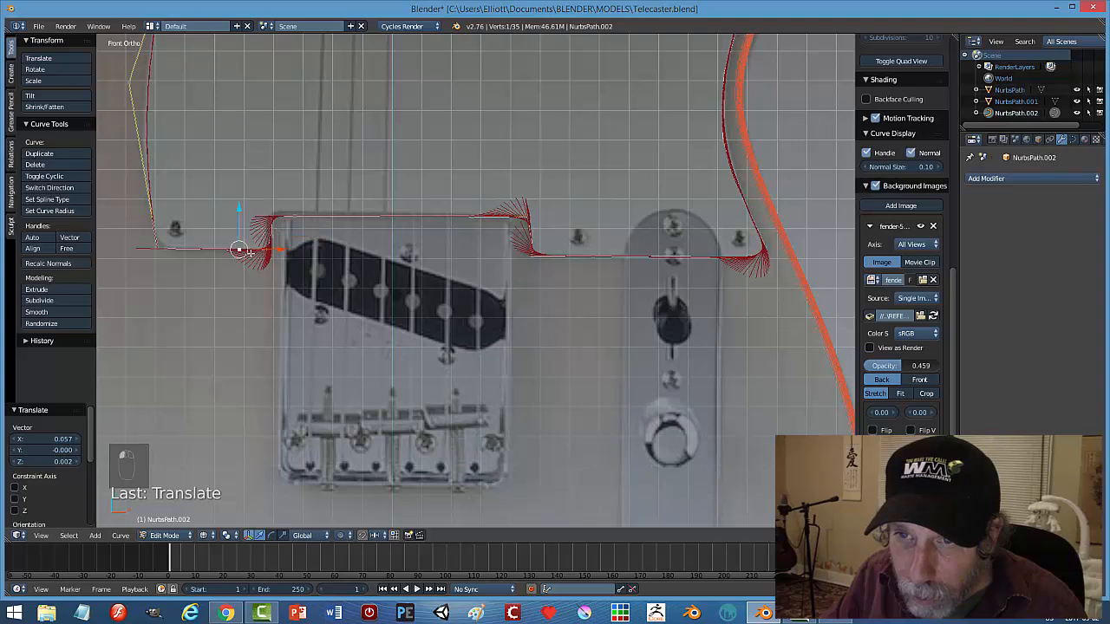
key(g)
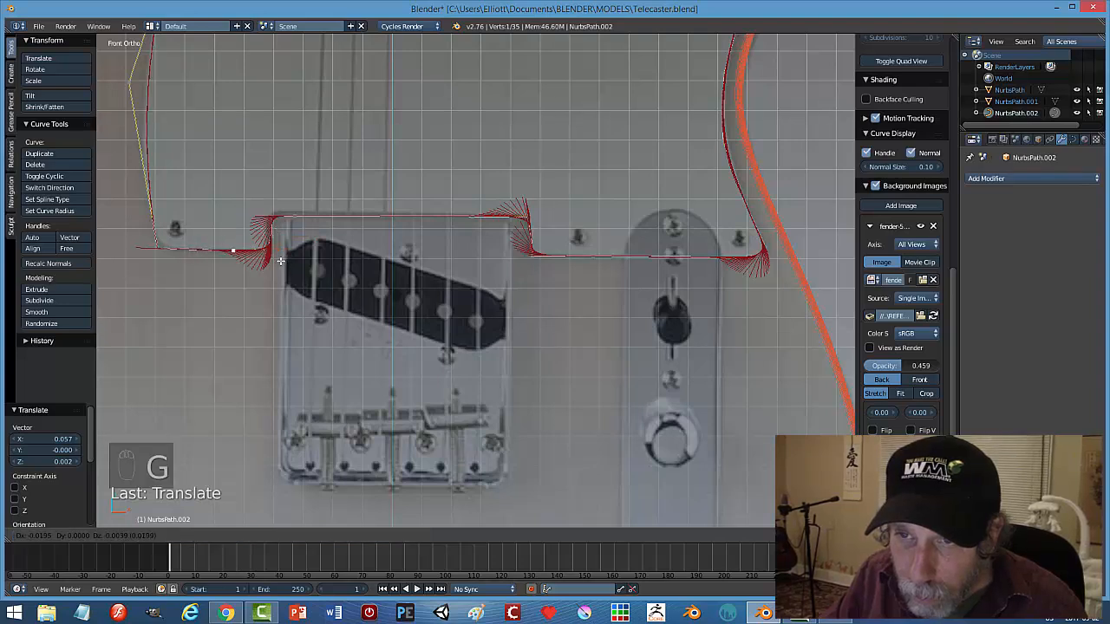
click(282, 259)
key(Tab)
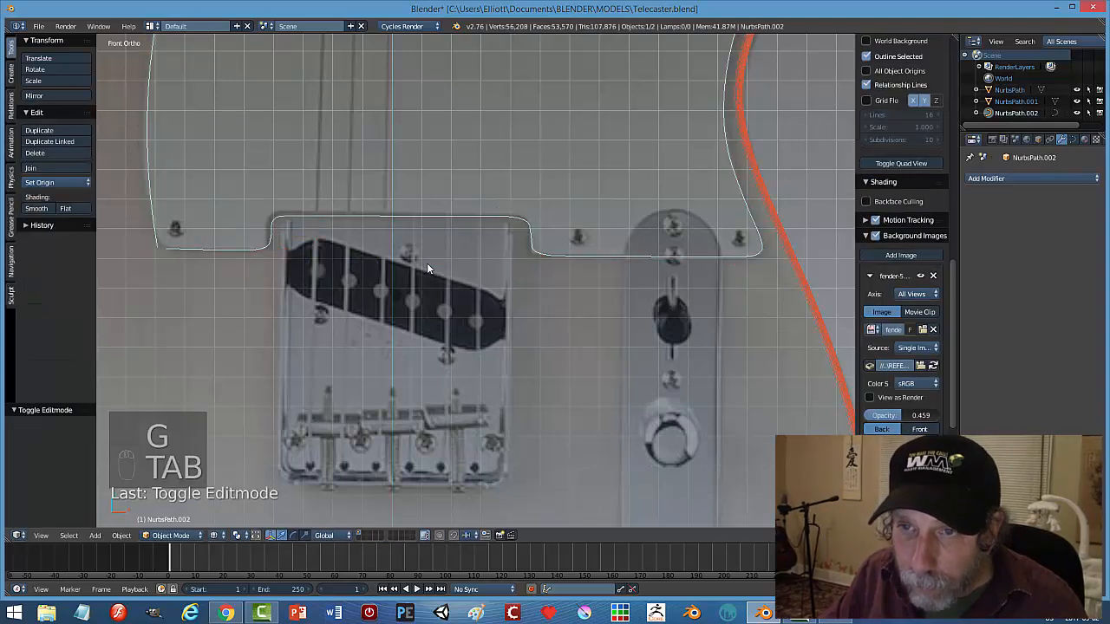
scroll(427, 263, down, 1)
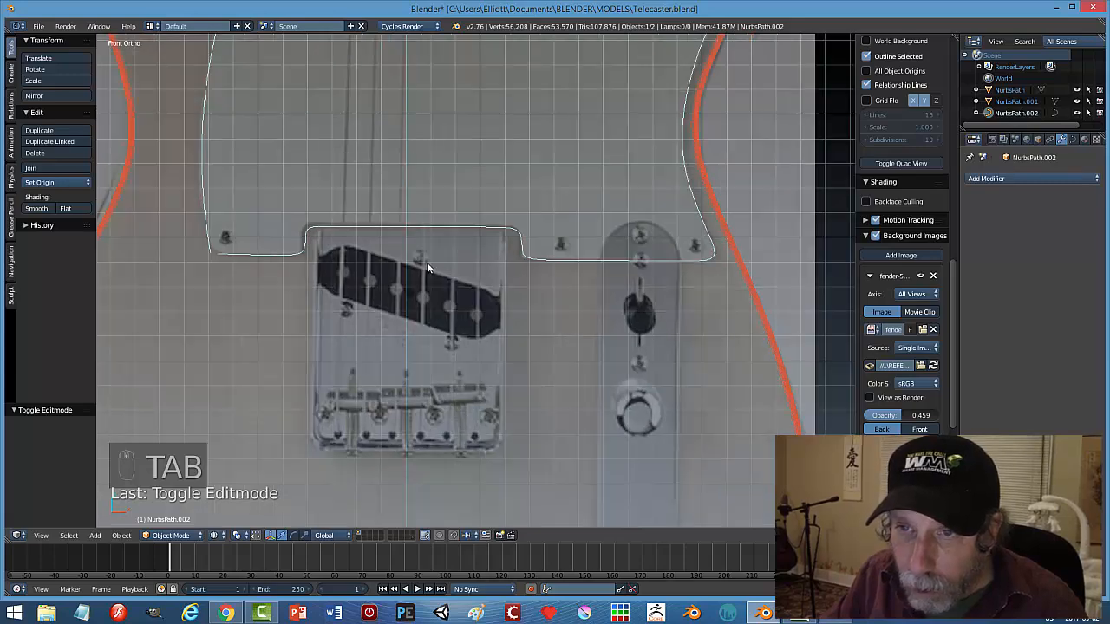
scroll(389, 293, down, 5)
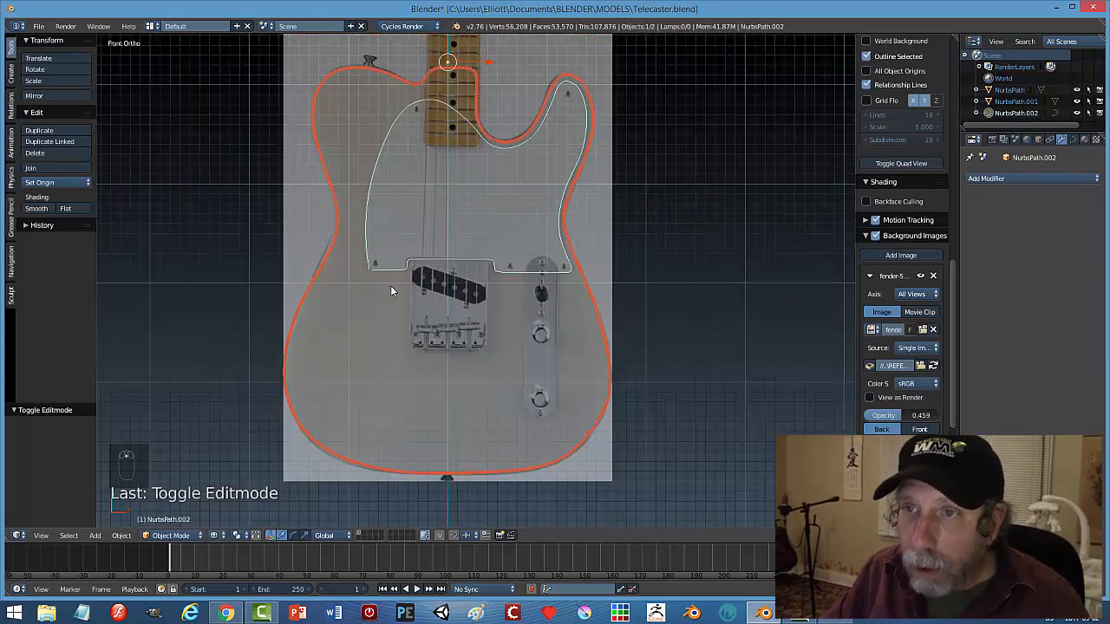
Beside the neck heel, move the upper control point -0.016 in Z and the lower one -0.045 in X and 0.016 in Z.
key(Tab)
click(503, 152)
scroll(499, 160, up, 2)
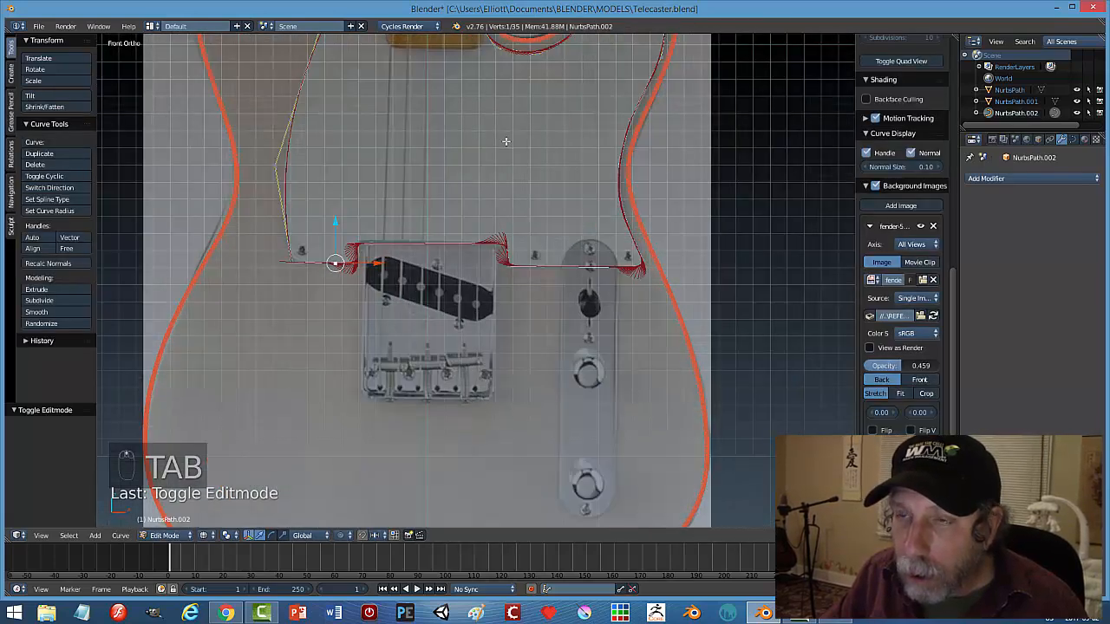
shift+middle_drag(505, 141, 507, 222)
click(493, 167)
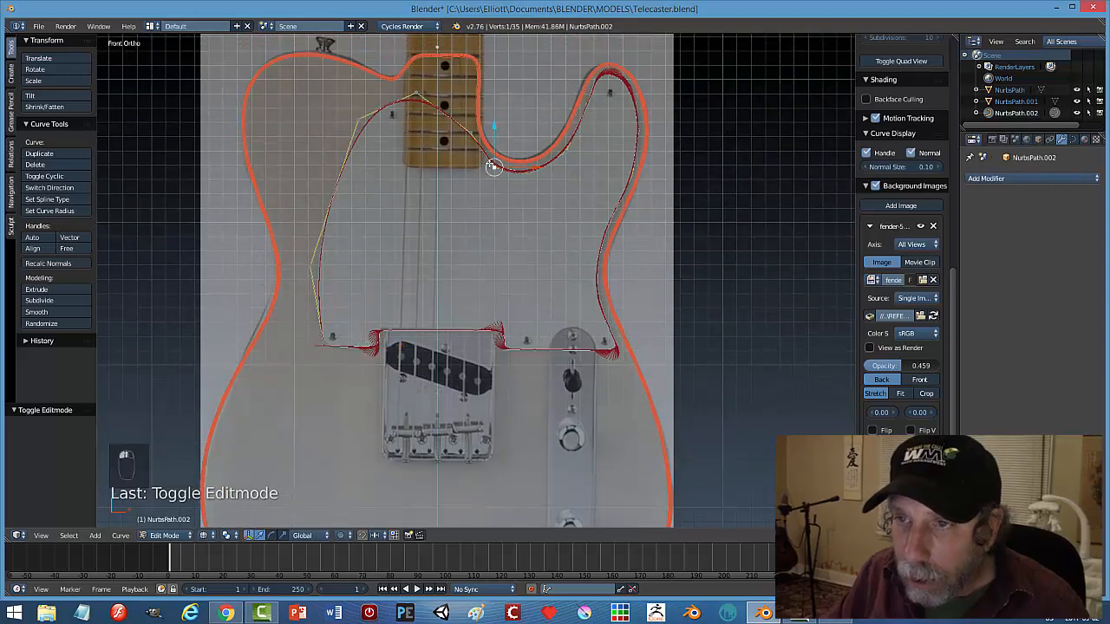
click(468, 131)
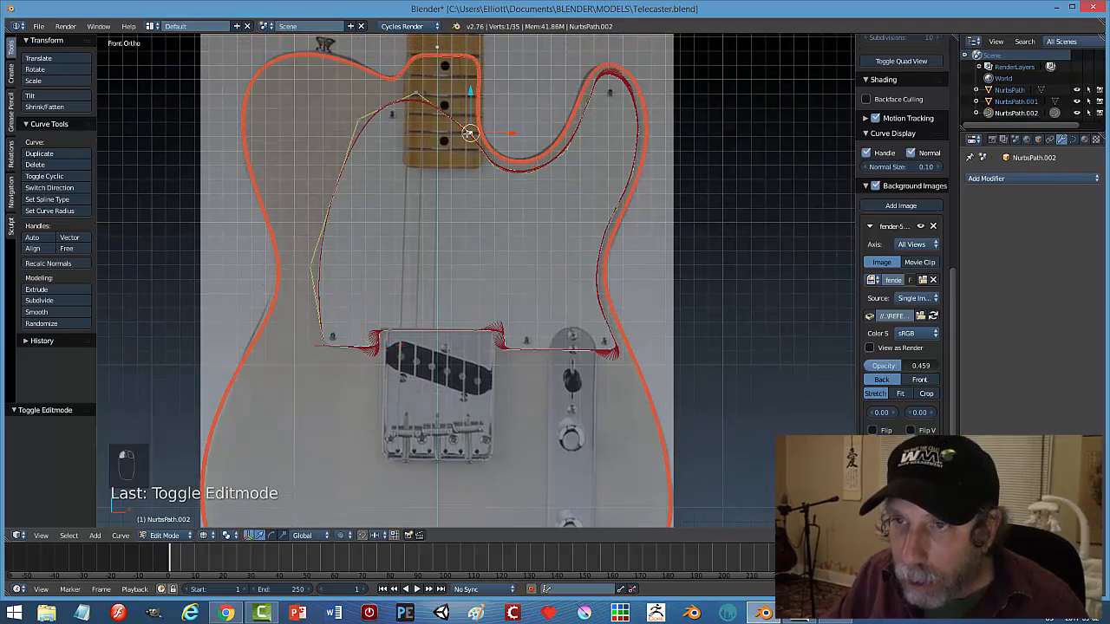
key(g)
click(493, 188)
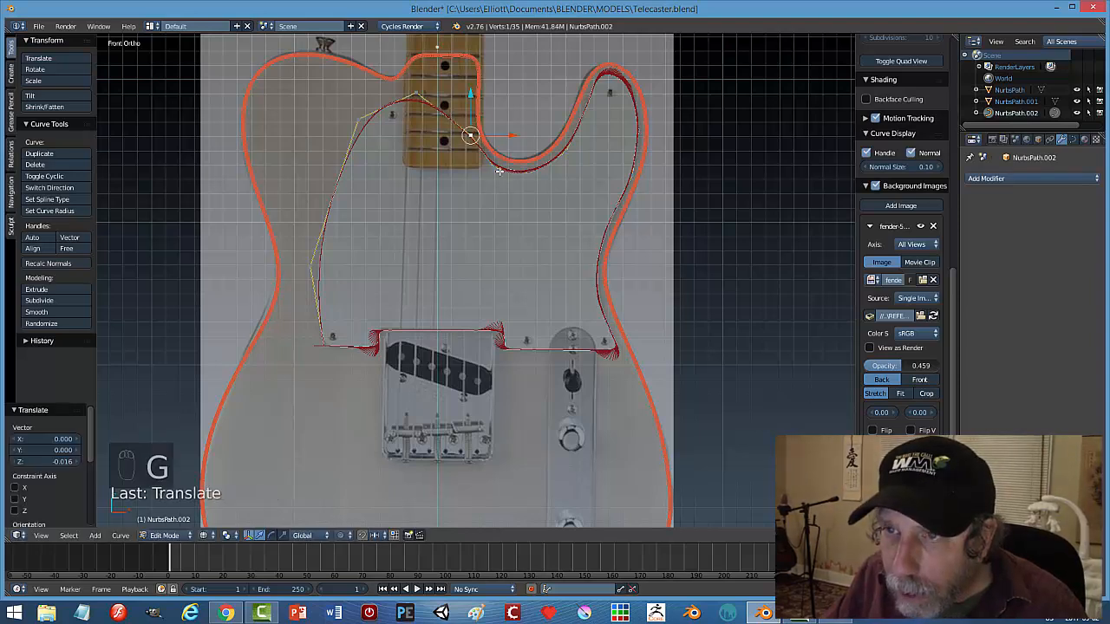
click(494, 167)
key(g)
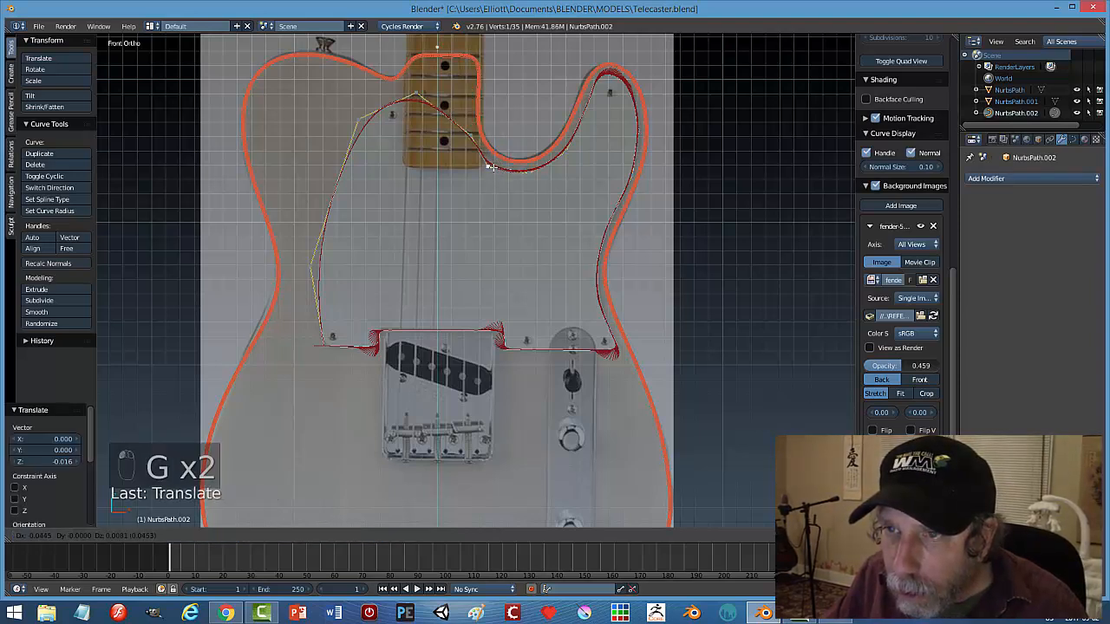
click(491, 166)
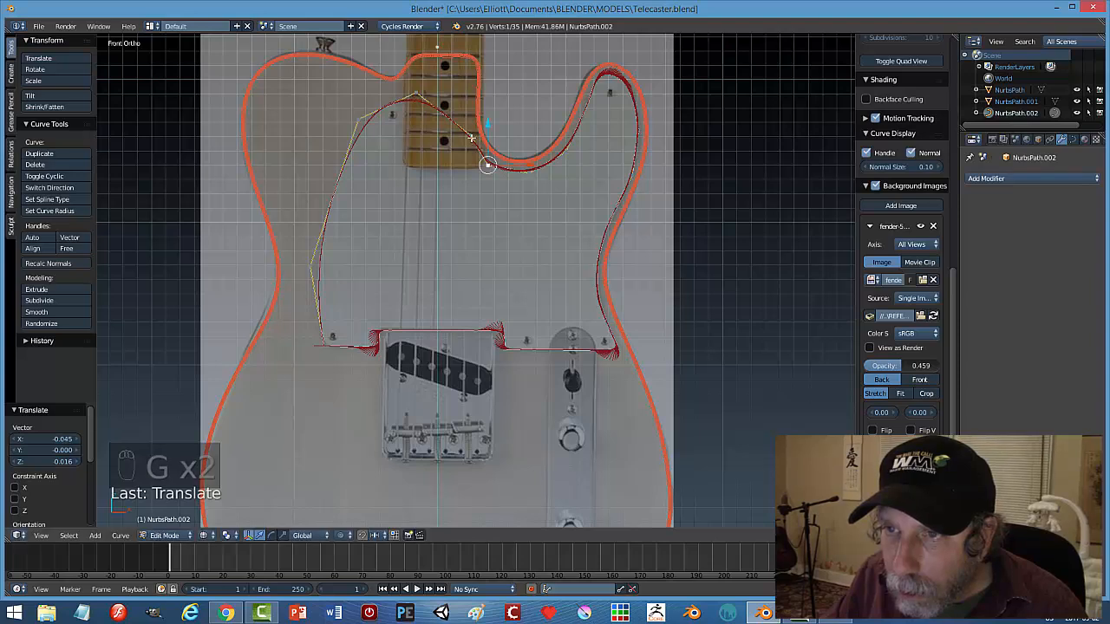
Move the upper point beside the neck heel 0.012 in X and -0.049 in Z, nudge the lower point, and inspect the outline in Object Mode.
key(g)
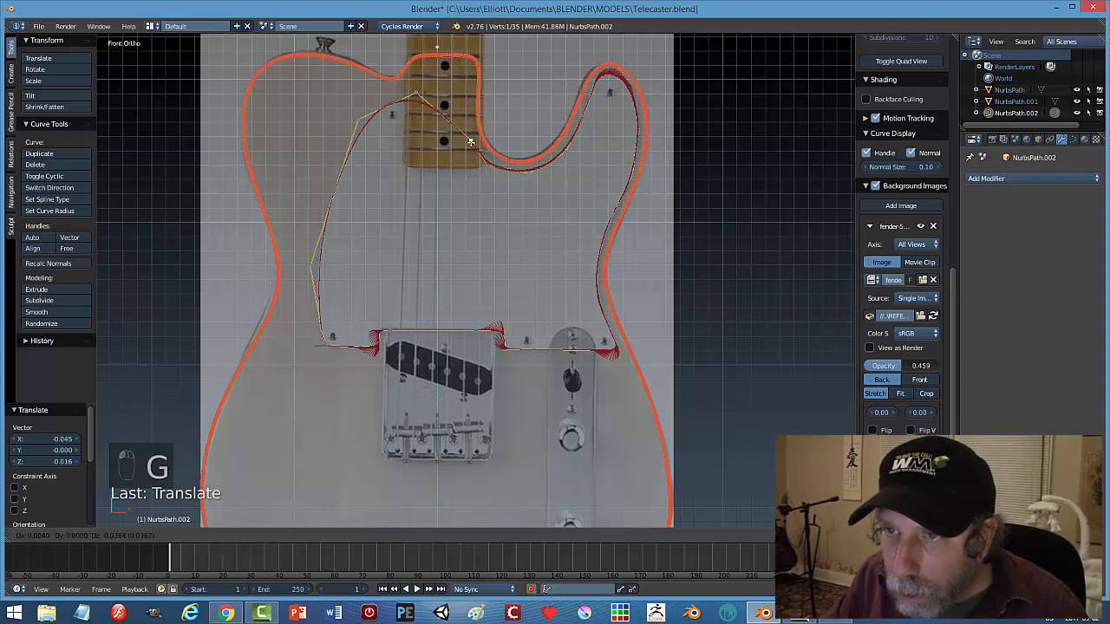
click(470, 143)
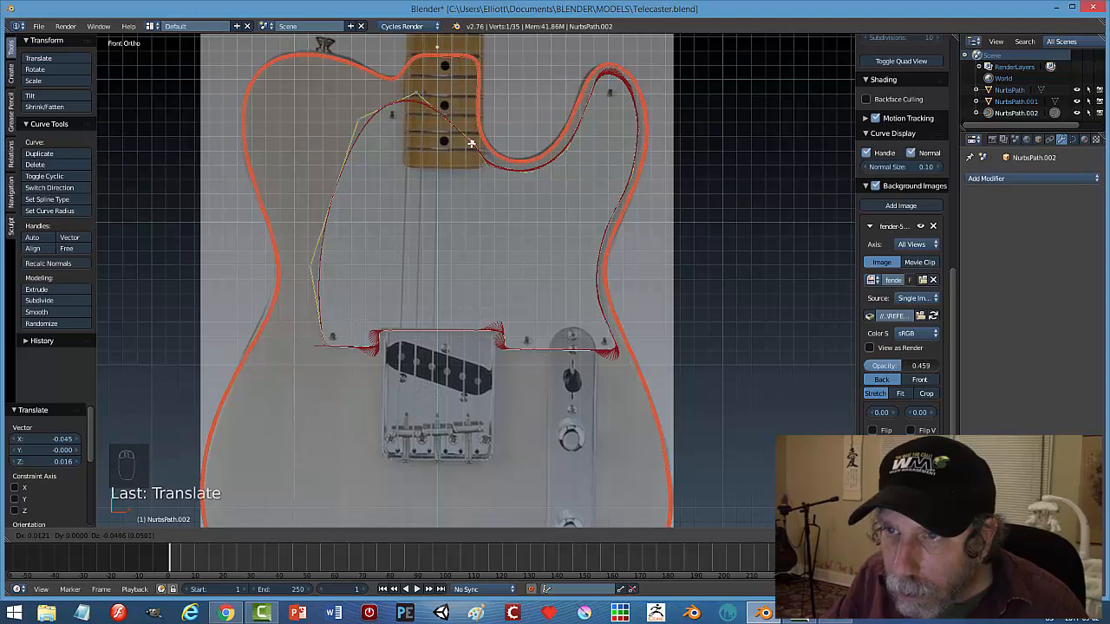
key(g)
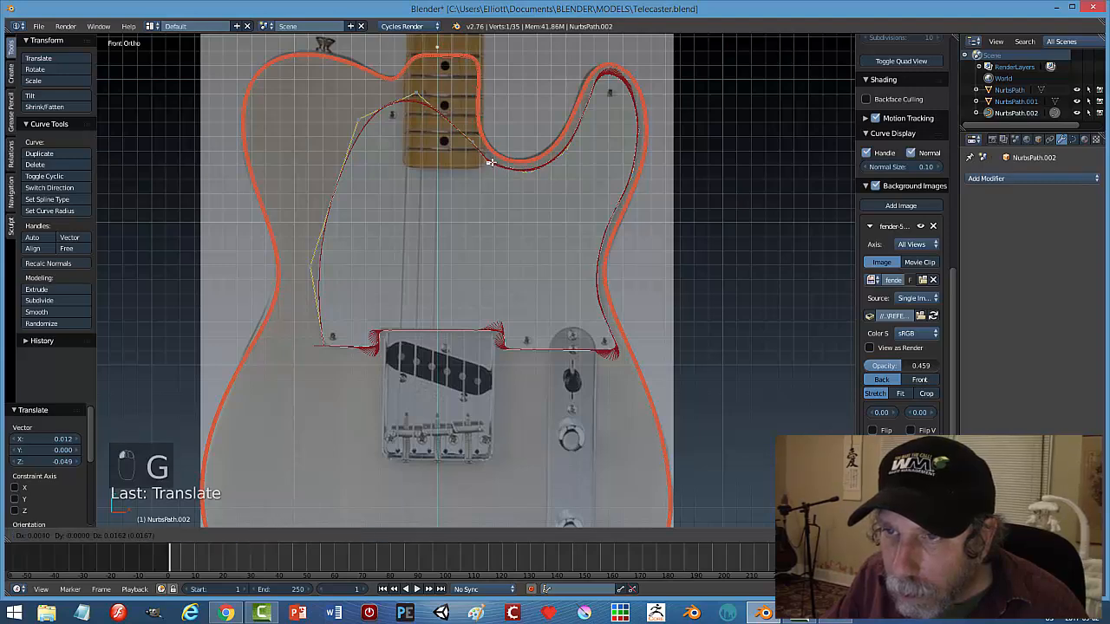
click(528, 169)
key(Tab)
click(481, 201)
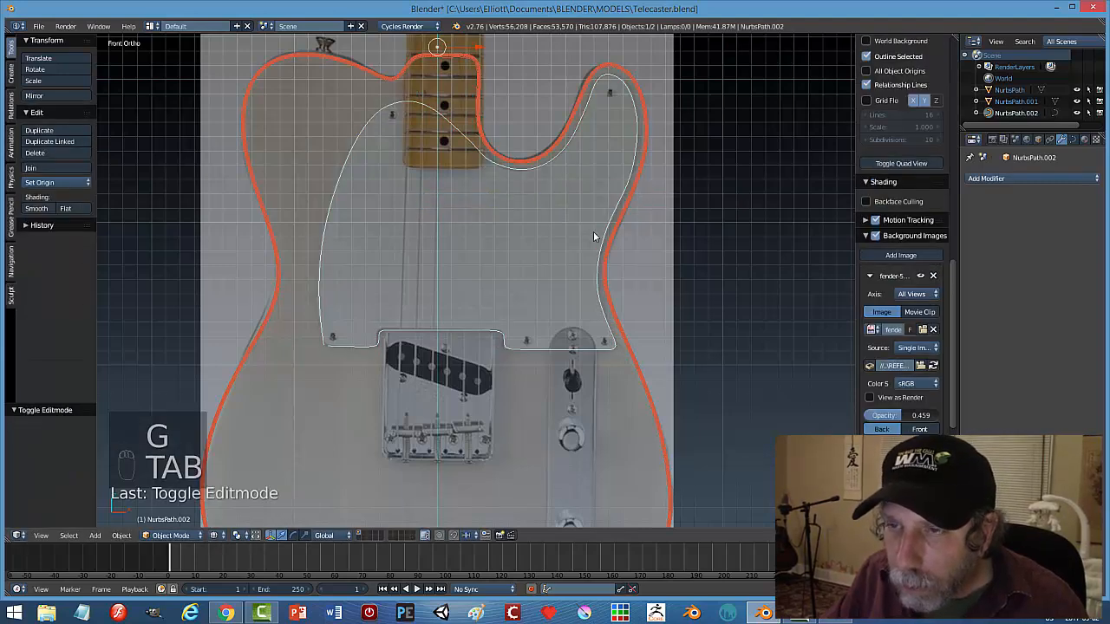
scroll(593, 232, down, 3)
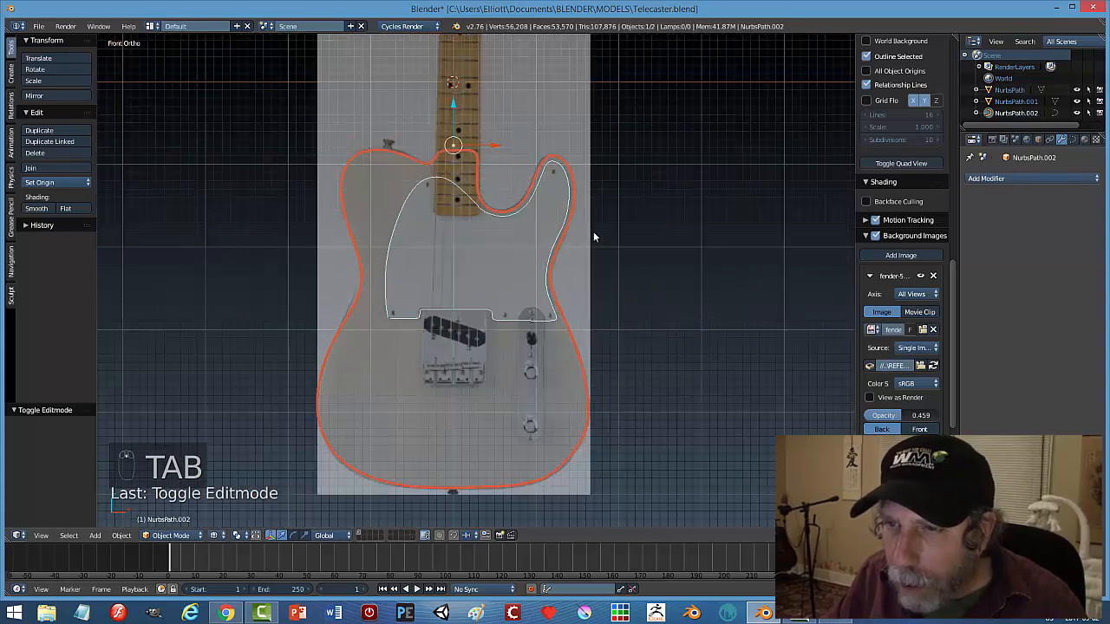
key(Tab)
click(637, 229)
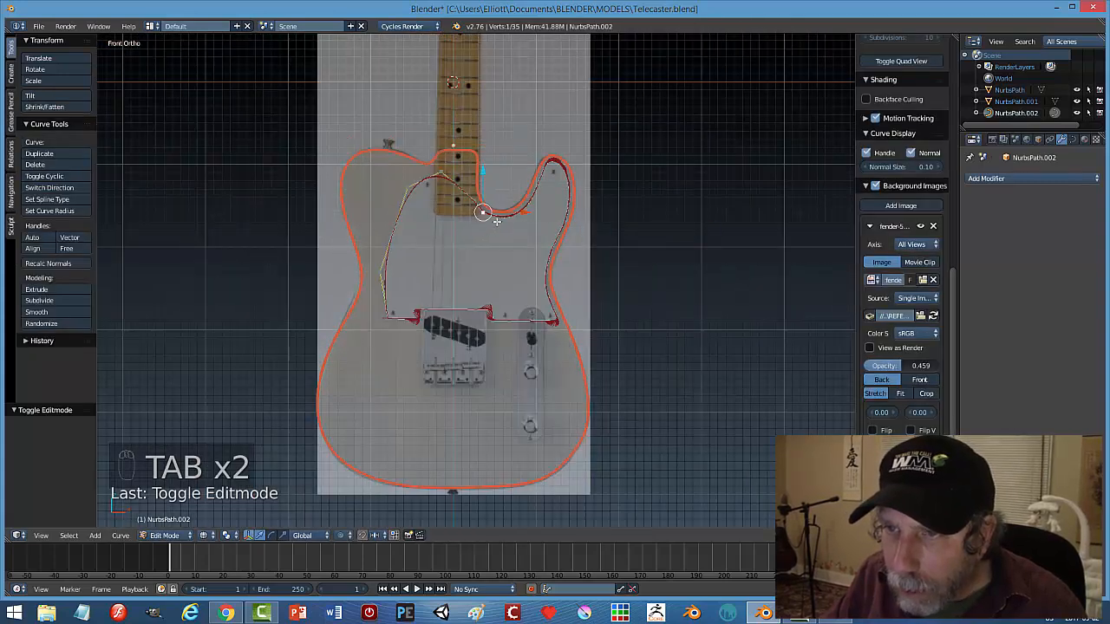
Move the control point at the base of the lower-horn cutaway -0.040 in X and -0.007 in Z, and inspect the outline in Object Mode.
click(514, 215)
right_click(504, 218)
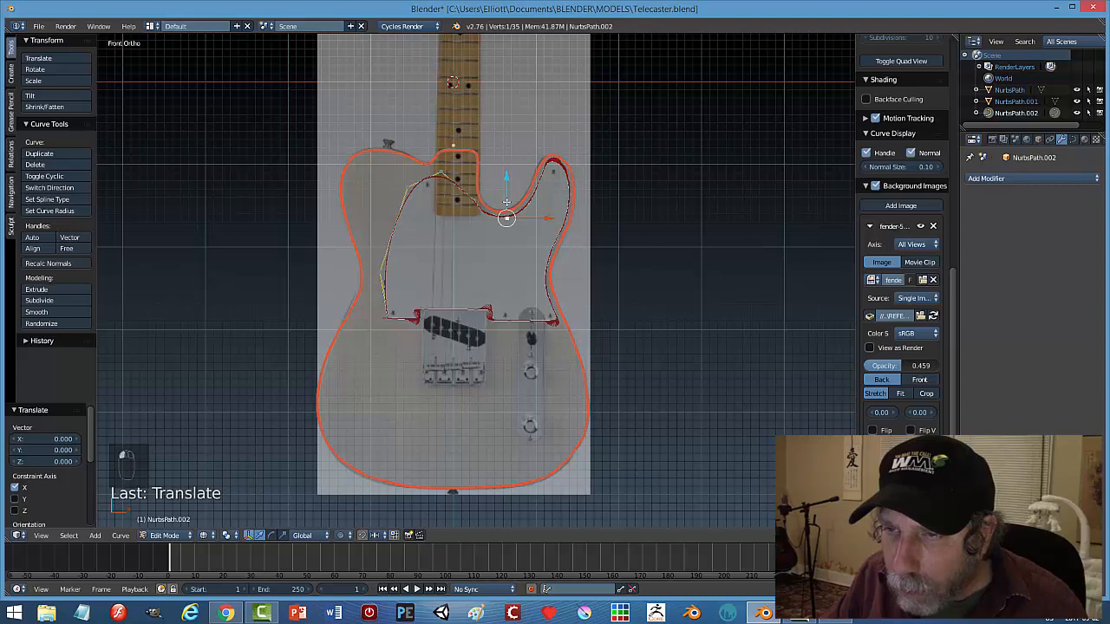
scroll(531, 236, up, 4)
key(g)
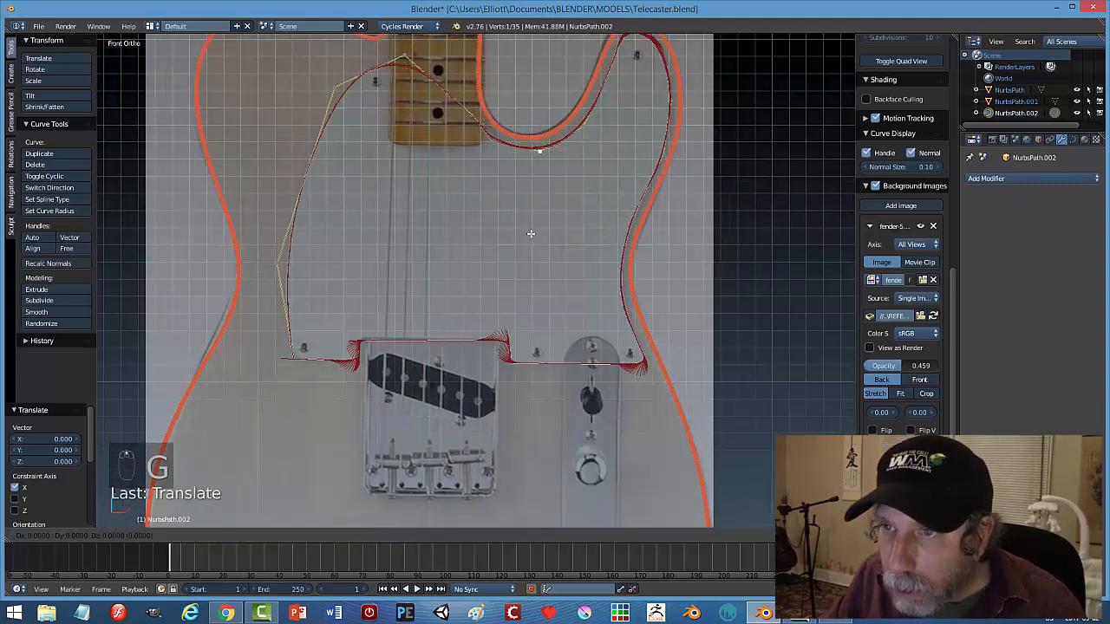
click(527, 234)
key(Tab)
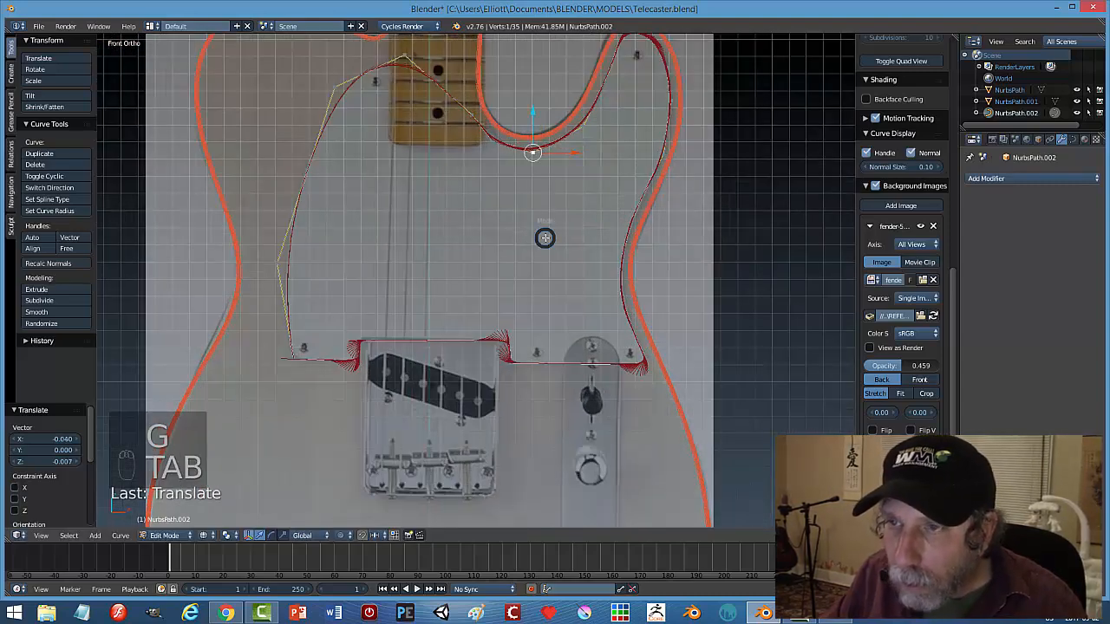
click(522, 247)
scroll(522, 247, down, 4)
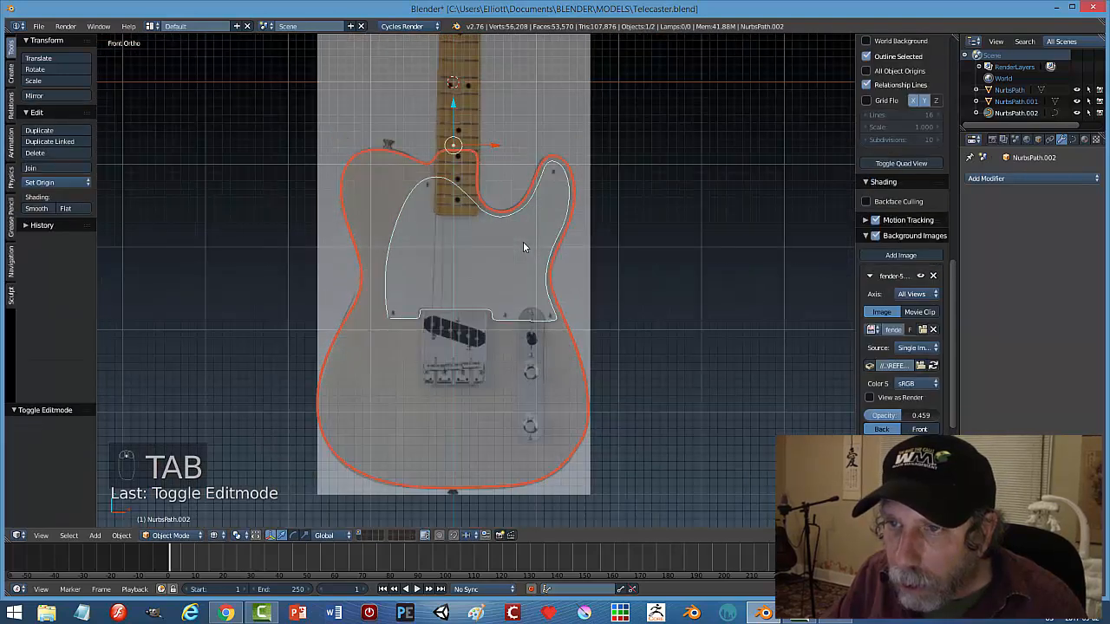
scroll(522, 247, up, 2)
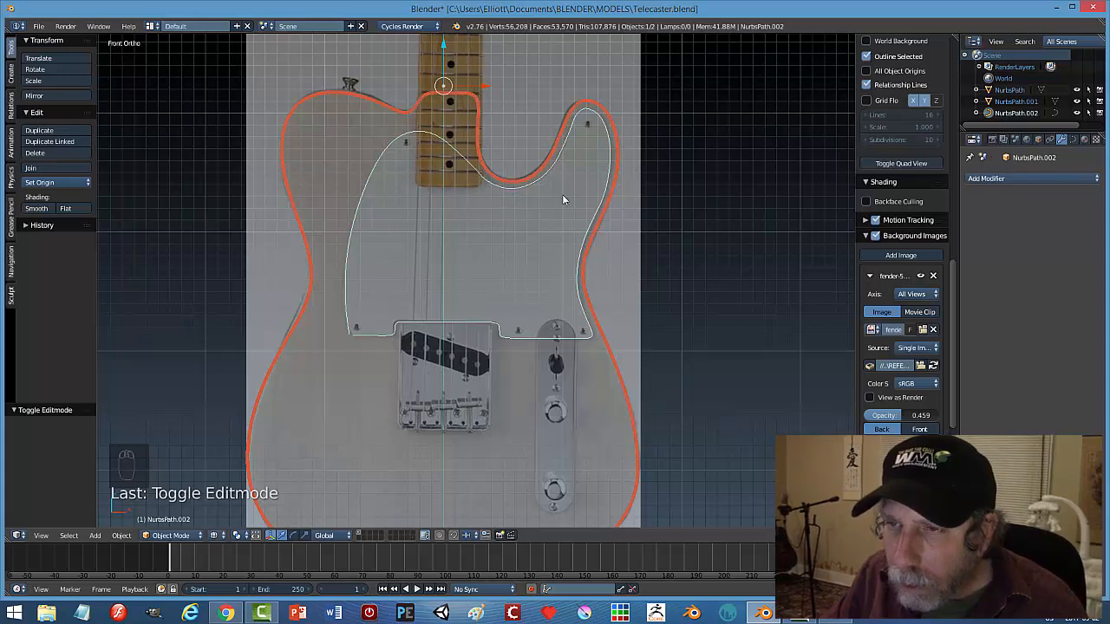
Move the control point on the horn side of the cutaway about -0.010 in X and -0.024 in Z, and check the outline in Object Mode.
key(Tab)
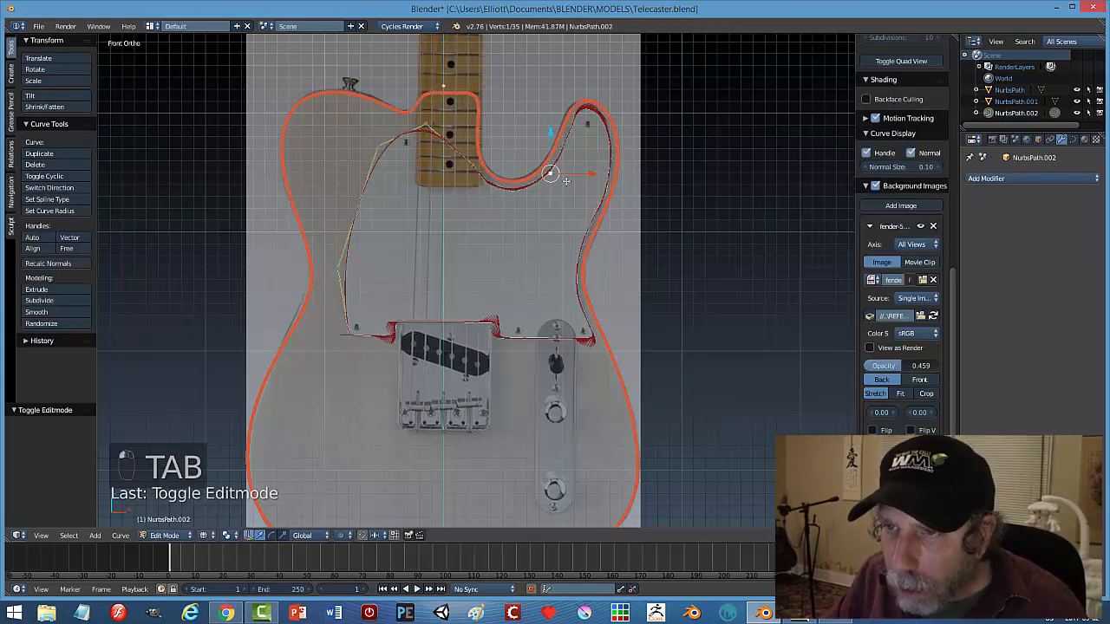
key(g)
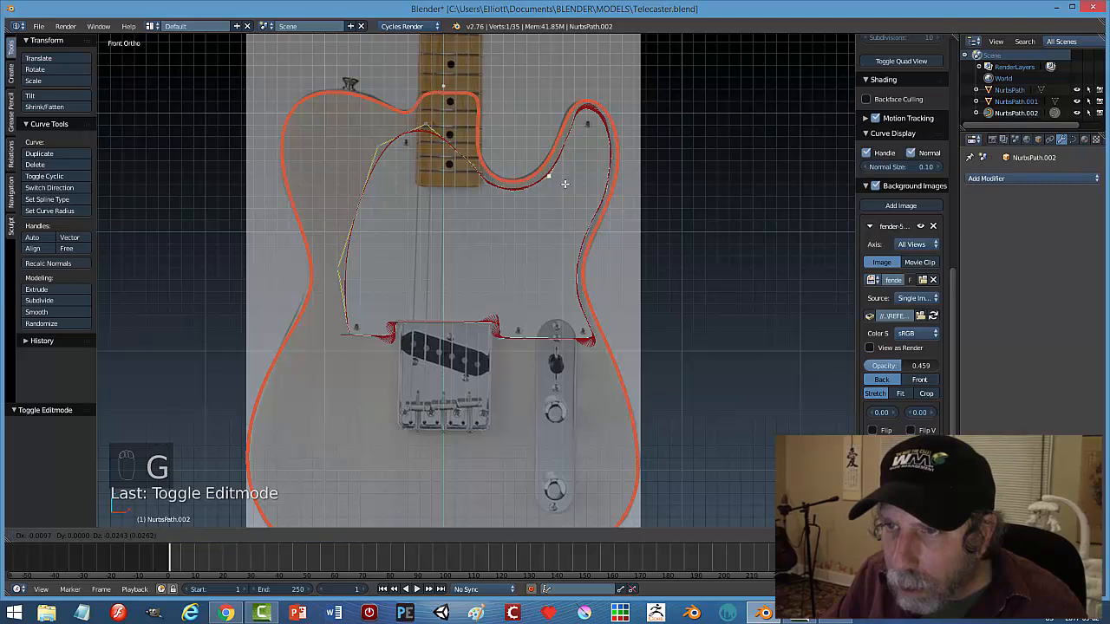
click(565, 183)
key(Tab)
key(Tab)
scroll(643, 243, down, 3)
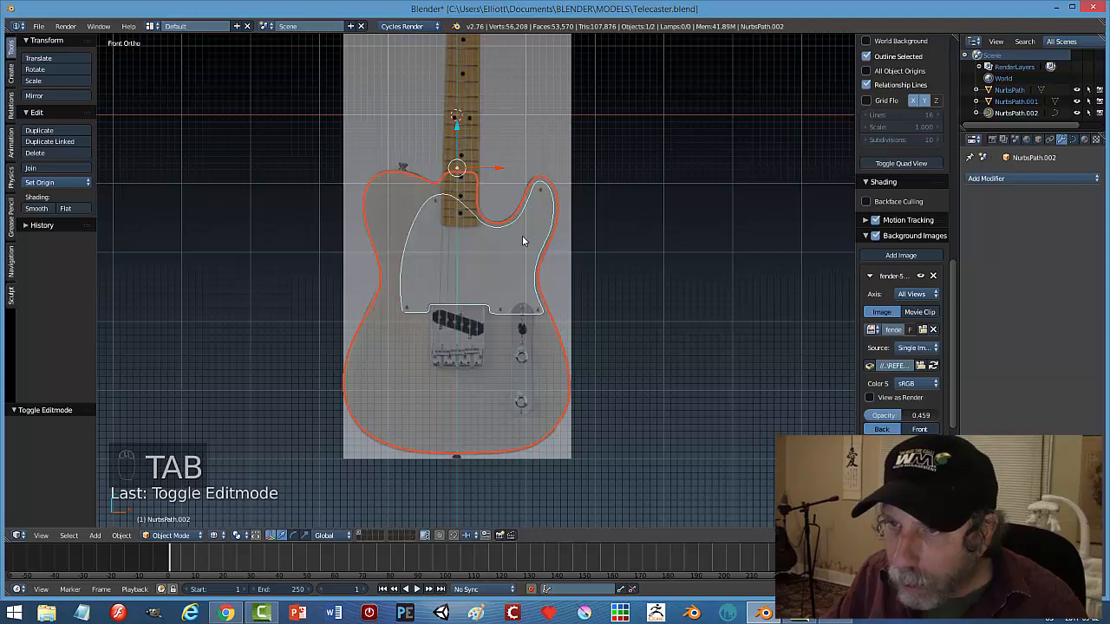
Move the cutaway's lowest control point about -0.029 in X and -0.015 in Z, and inspect the result in Object Mode.
key(Tab)
click(611, 242)
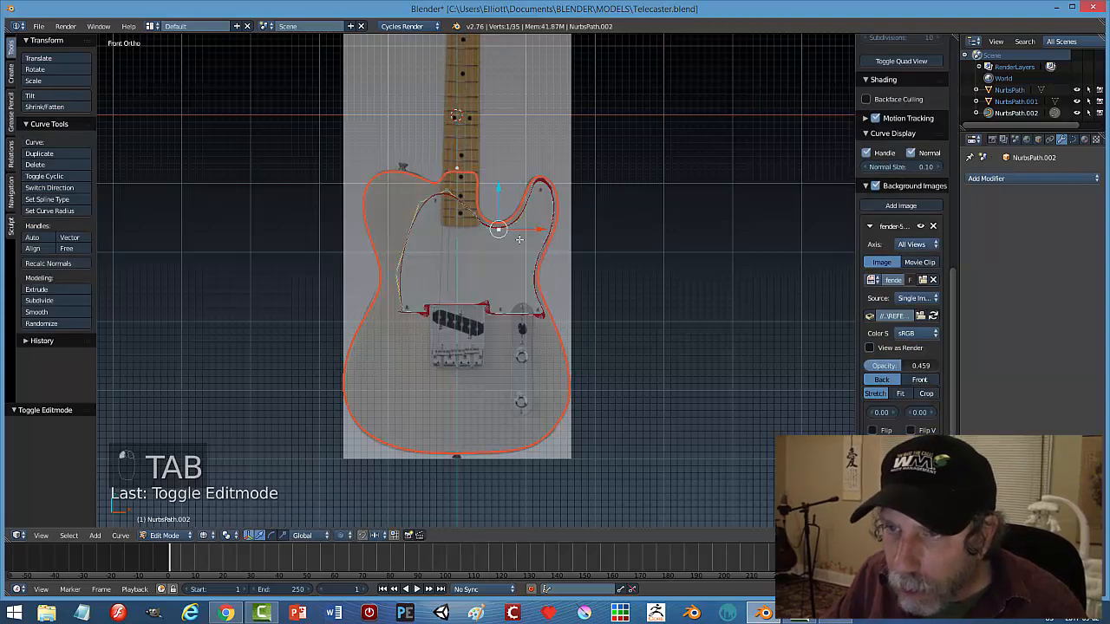
scroll(518, 238, up, 3)
key(g)
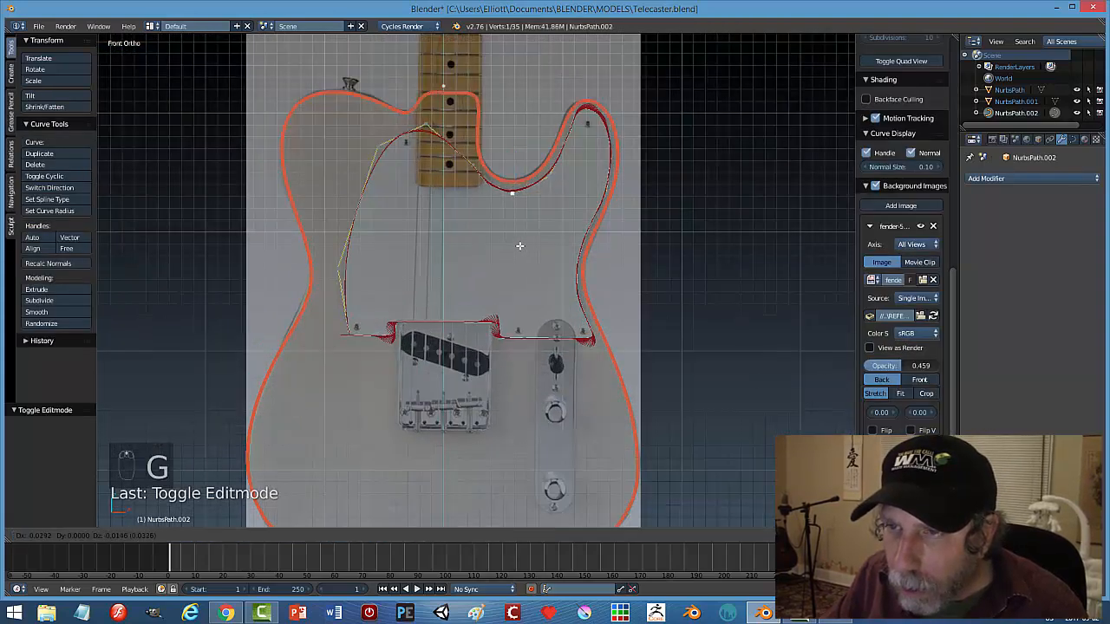
click(520, 247)
key(Tab)
click(553, 255)
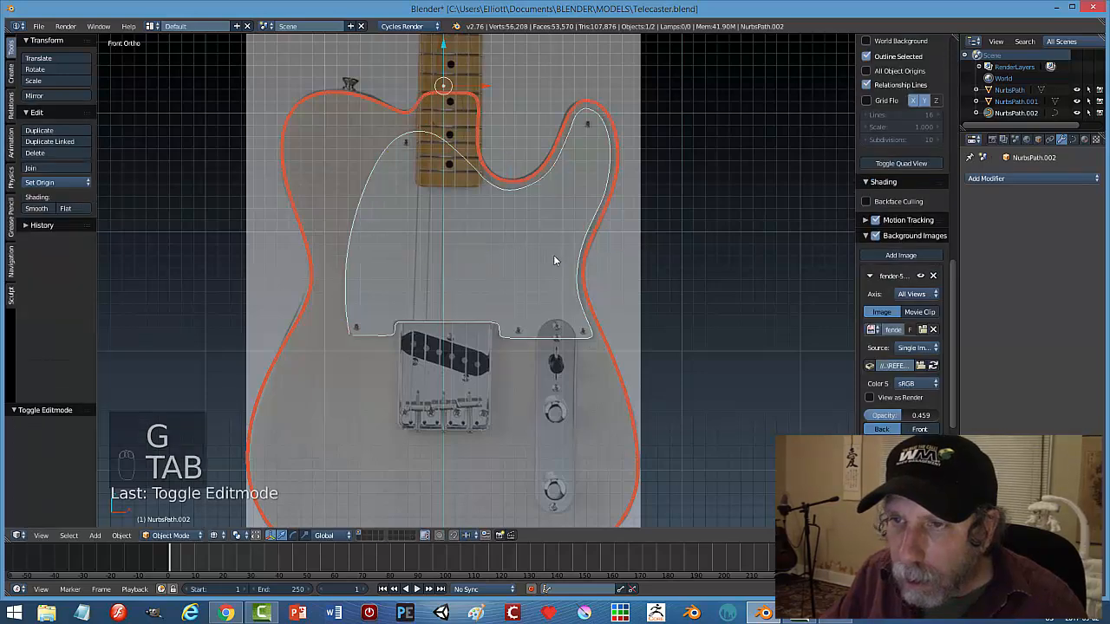
scroll(554, 255, down, 3)
scroll(555, 255, up, 4)
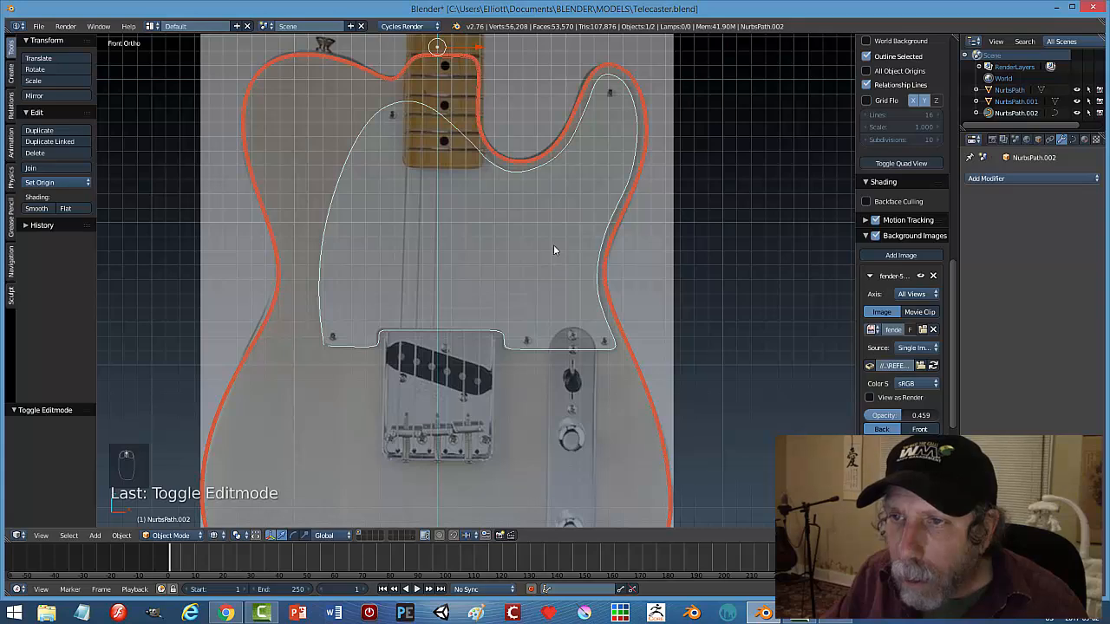
Shift the cutaway's lowest control point 0.012 in X and return to Object Mode.
key(Tab)
click(562, 242)
key(g)
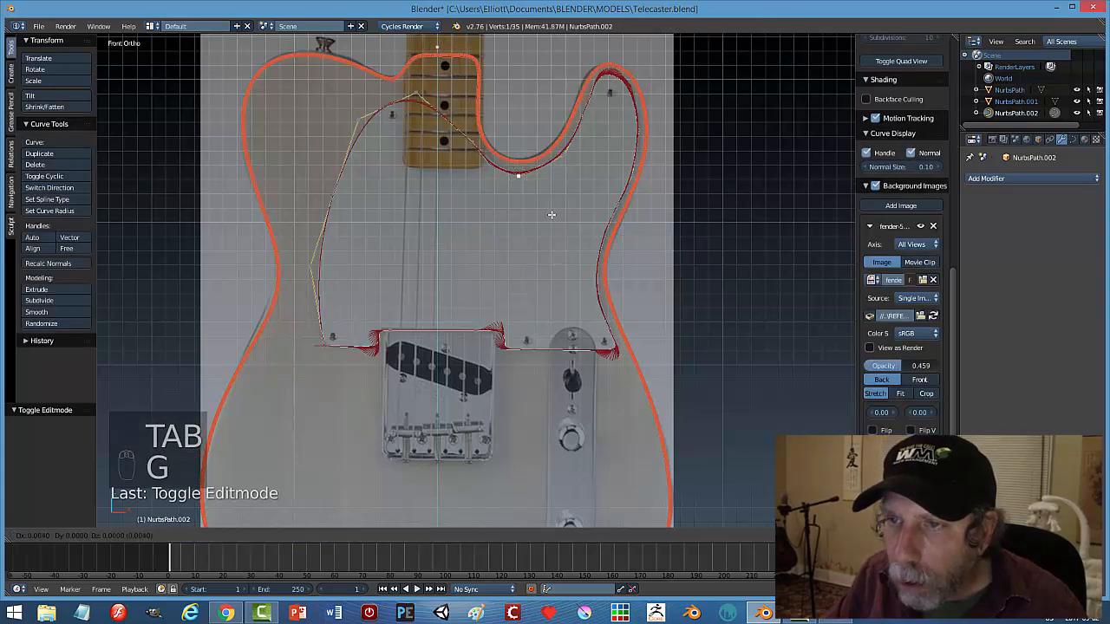
click(553, 214)
key(Tab)
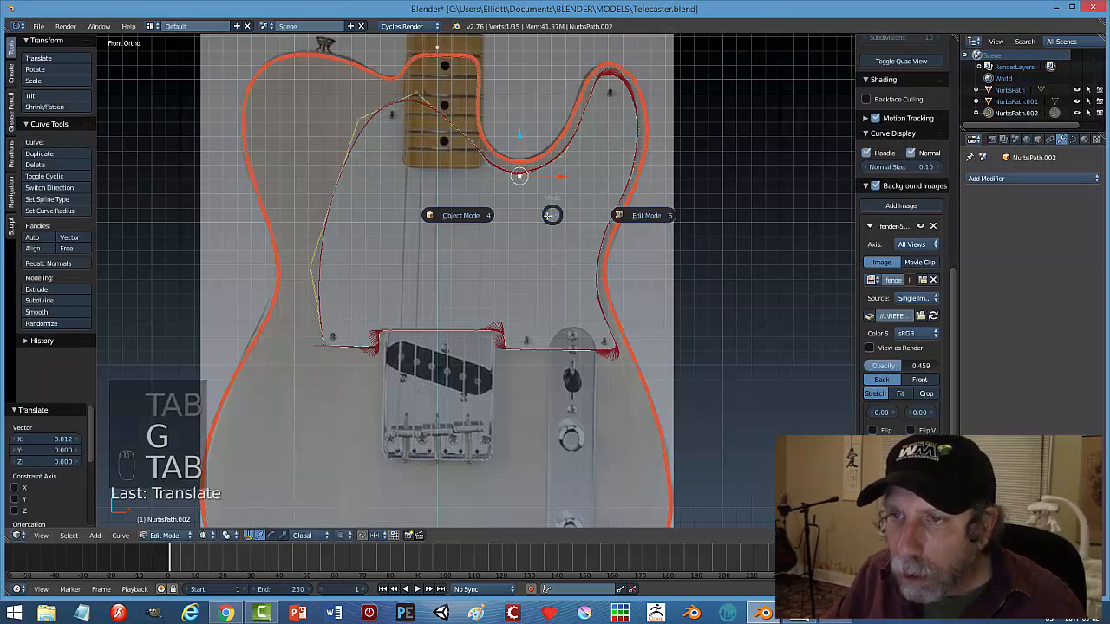
click(517, 220)
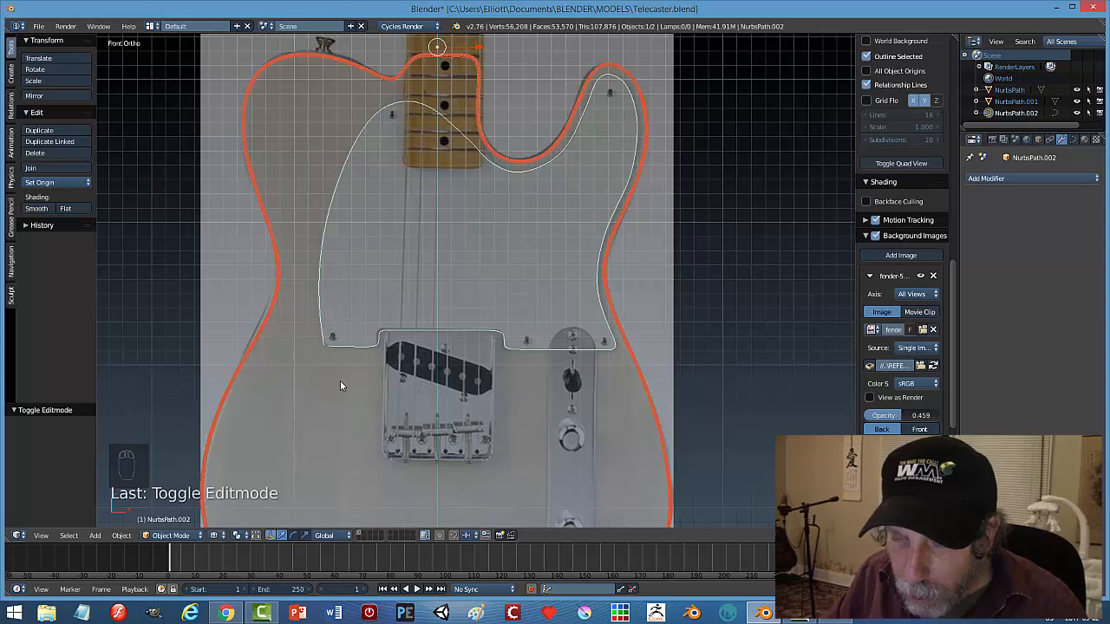
Move the outermost control point on the pickguard's bass-side edge -0.005 along X only, and inspect the outline in Object Mode.
key(Tab)
click(418, 380)
scroll(335, 386, up, 3)
shift+middle_drag(337, 350, 545, 293)
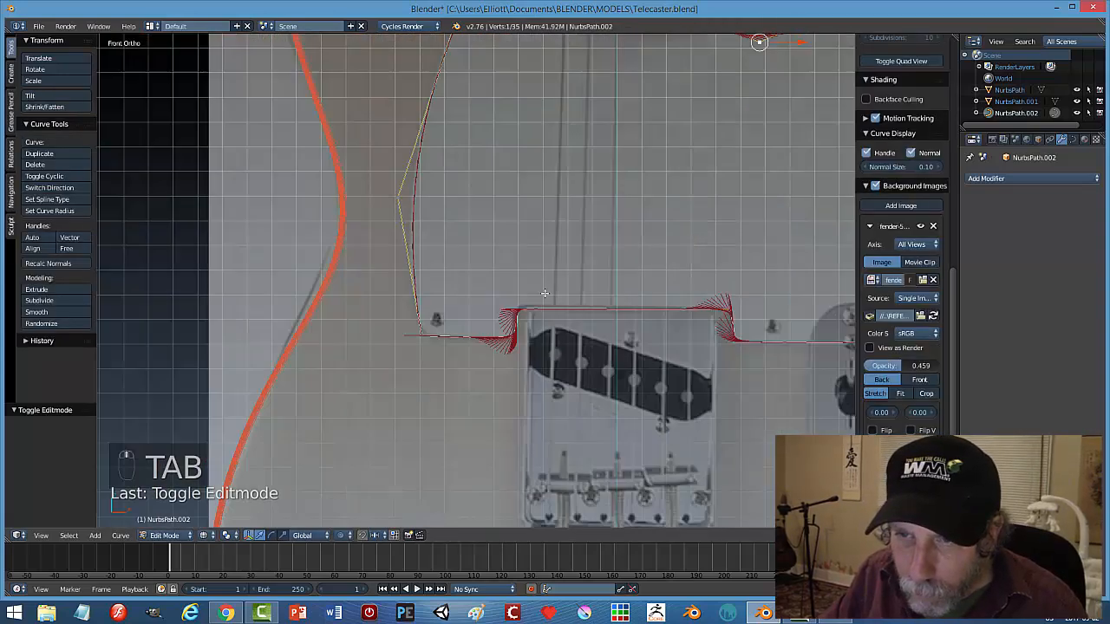
scroll(493, 339, up, 5)
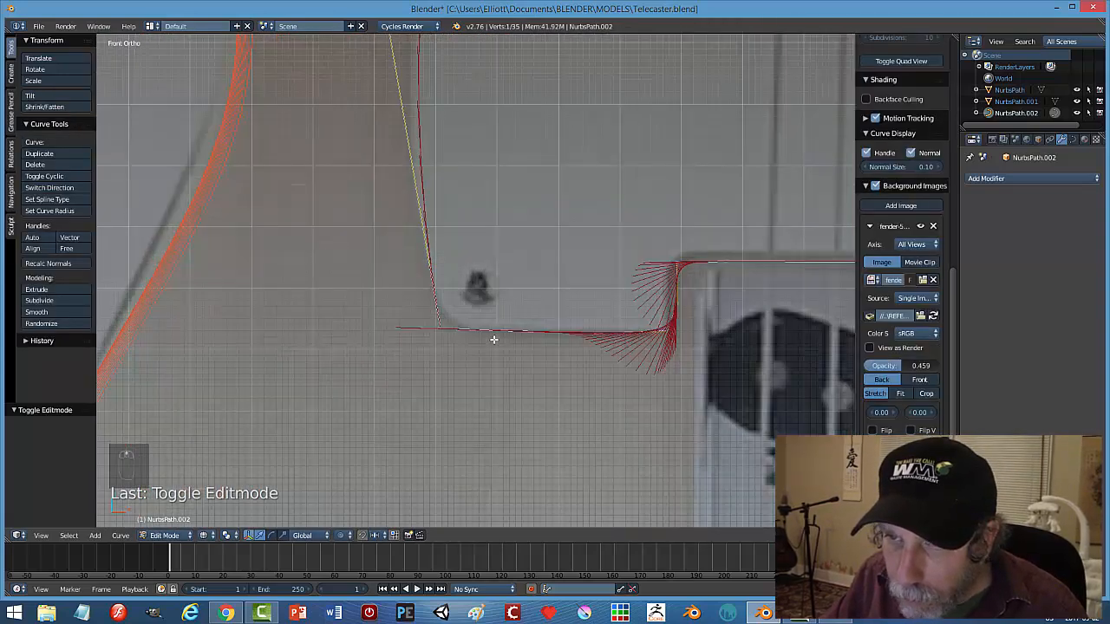
scroll(493, 339, down, 5)
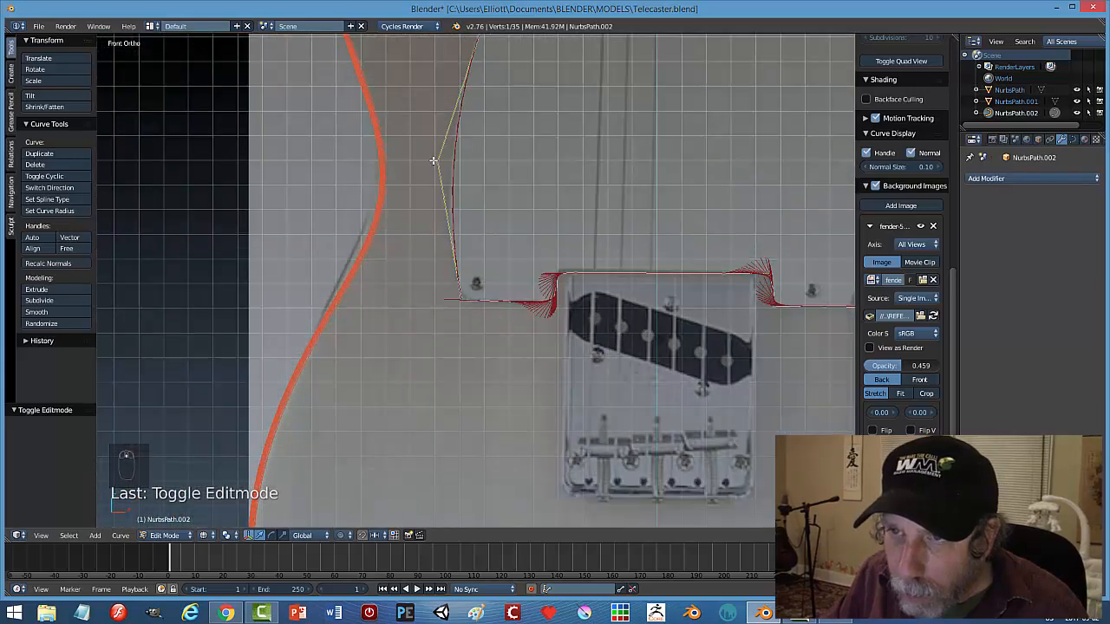
right_click(433, 161)
key(g)
key(x)
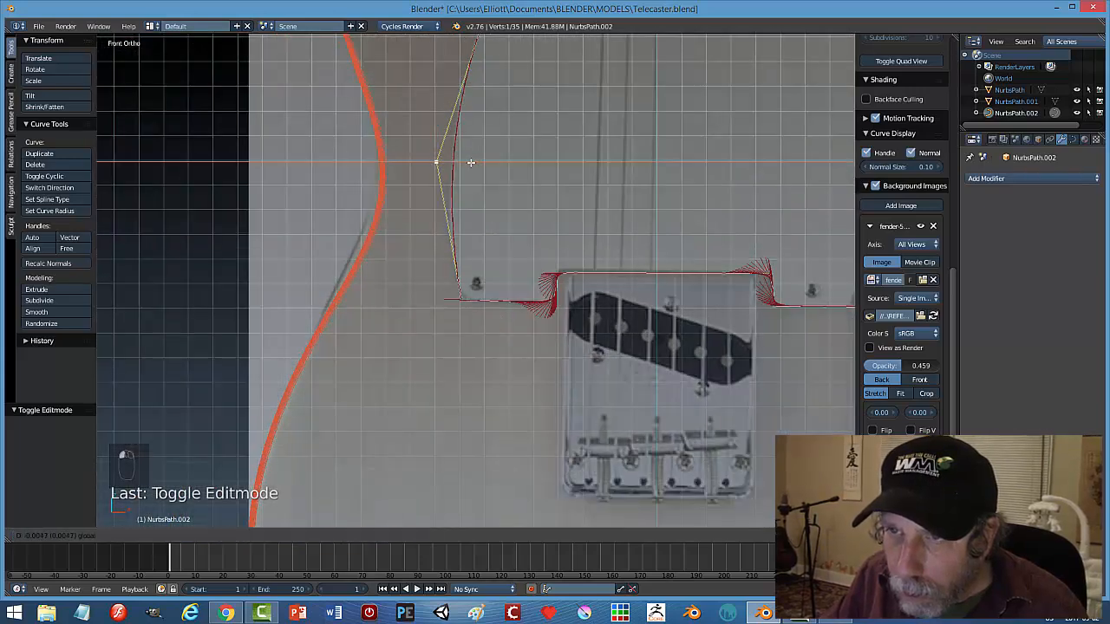
click(471, 163)
scroll(563, 277, up, 3)
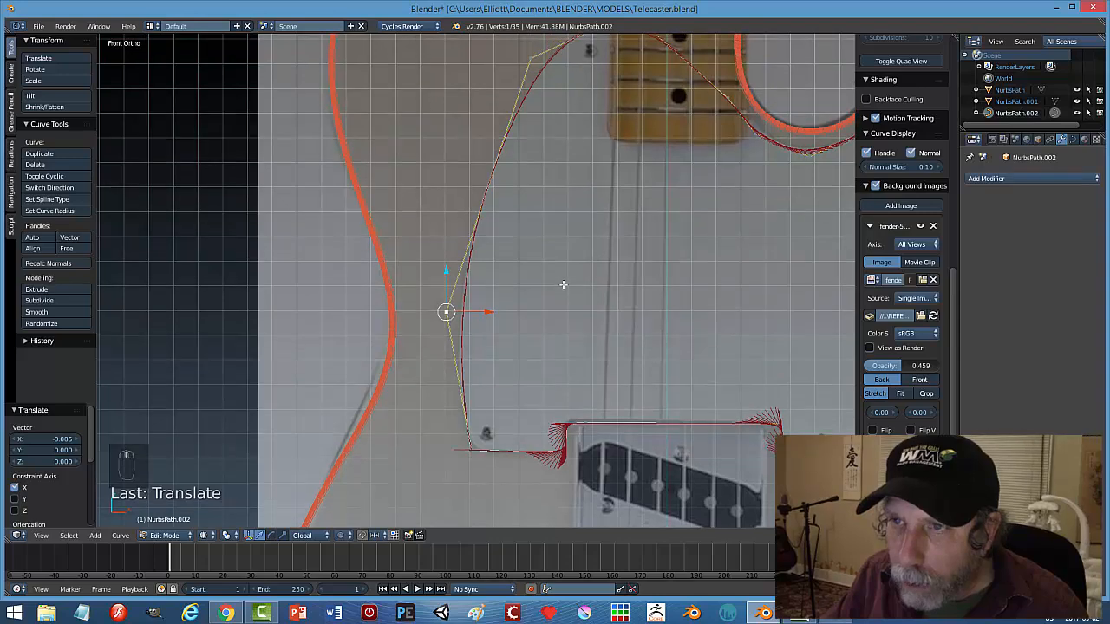
scroll(563, 283, down, 5)
key(Tab)
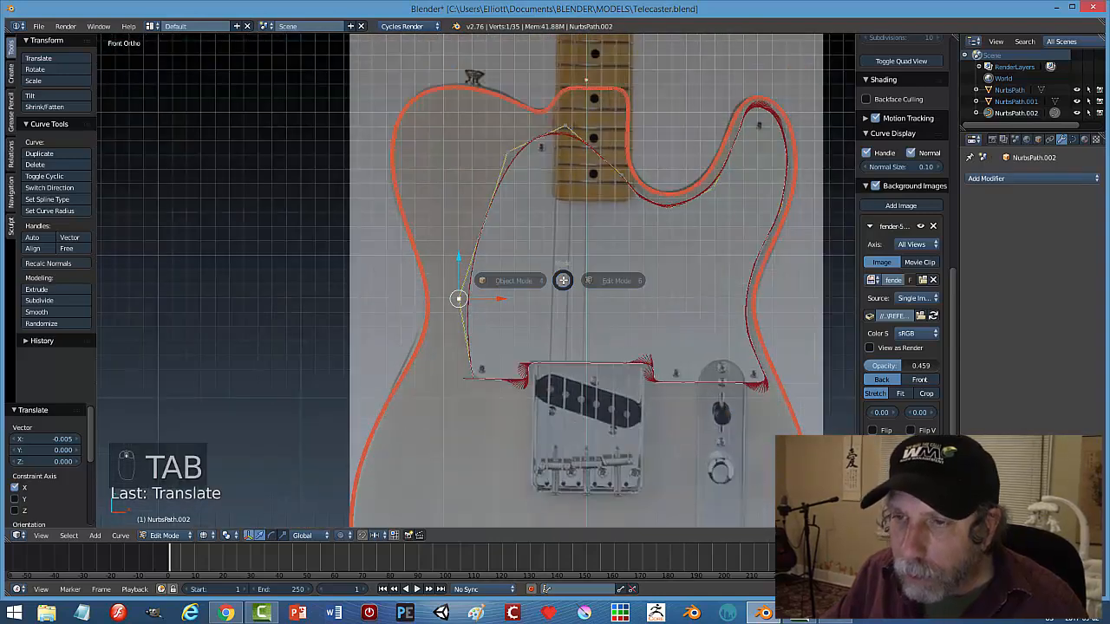
scroll(595, 280, down, 1)
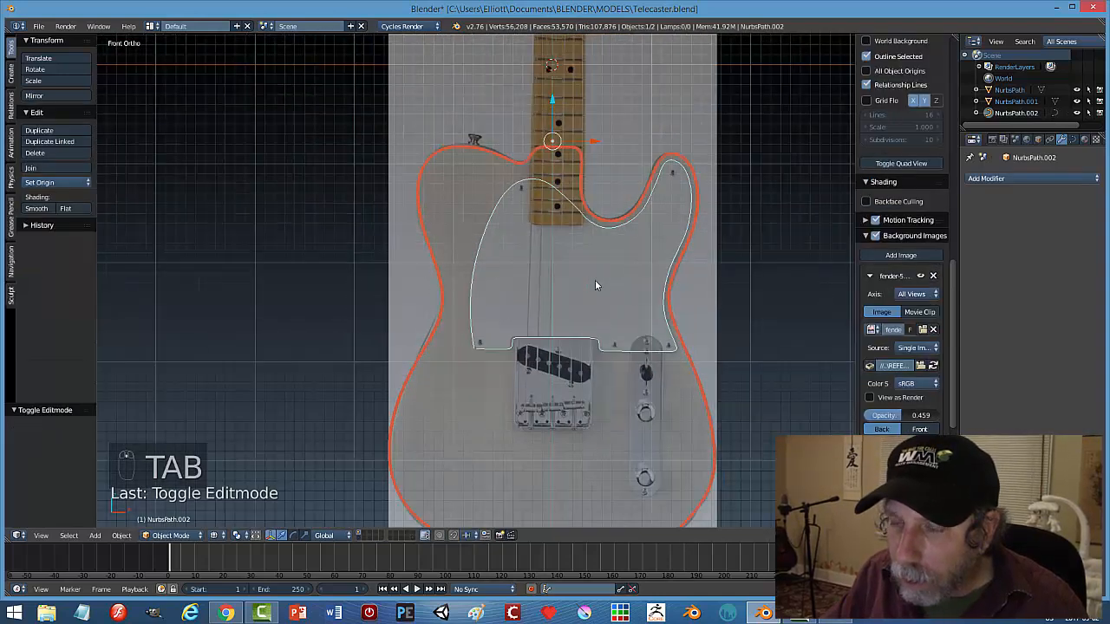
Convert the pickguard path to a mesh and set Edit Mode to vertex selection.
key(alt+c)
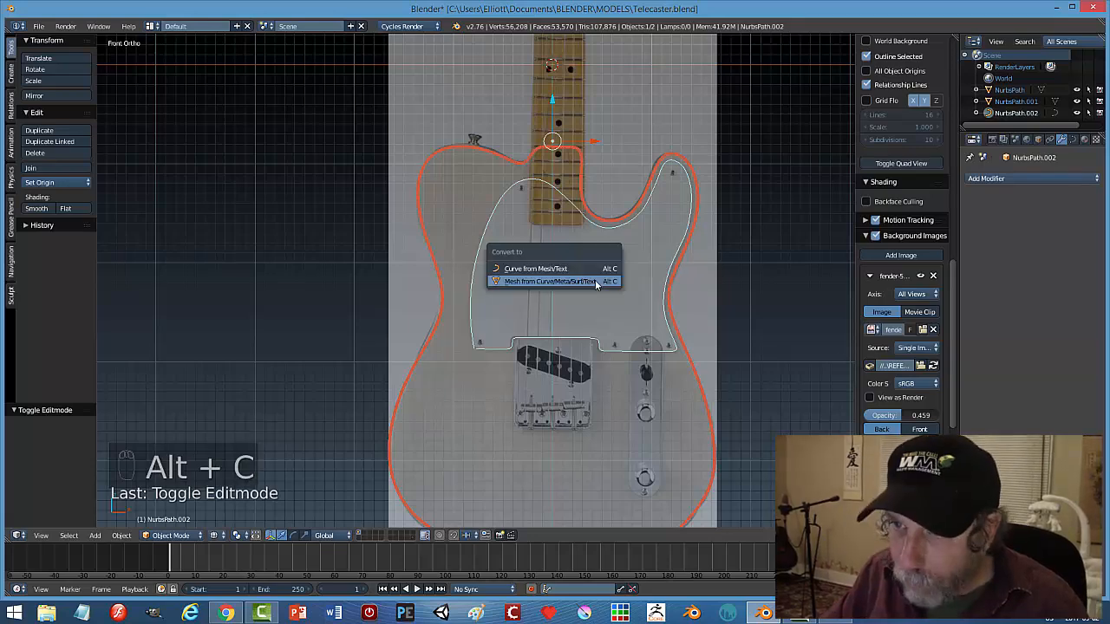
click(594, 280)
key(Tab)
click(607, 359)
scroll(536, 313, up, 6)
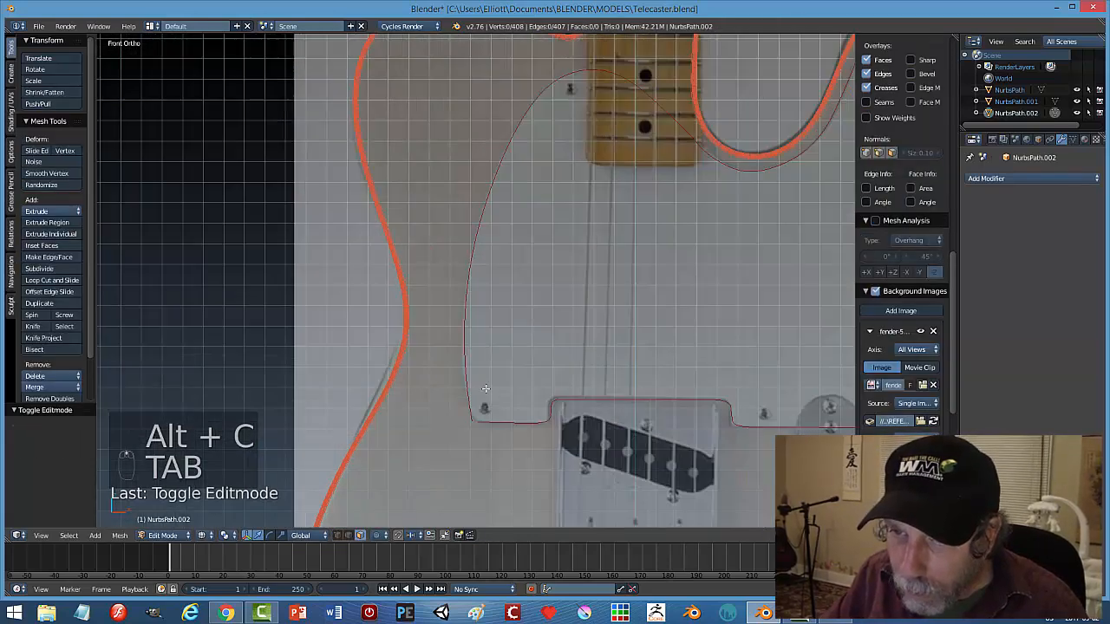
scroll(555, 310, up, 2)
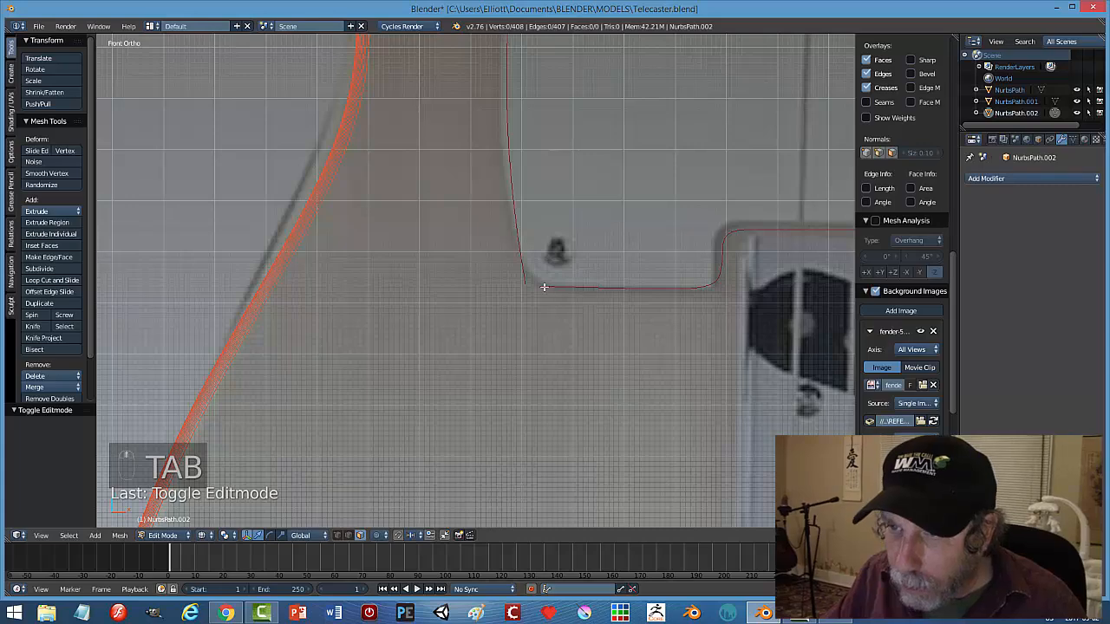
key(ctrl+Tab)
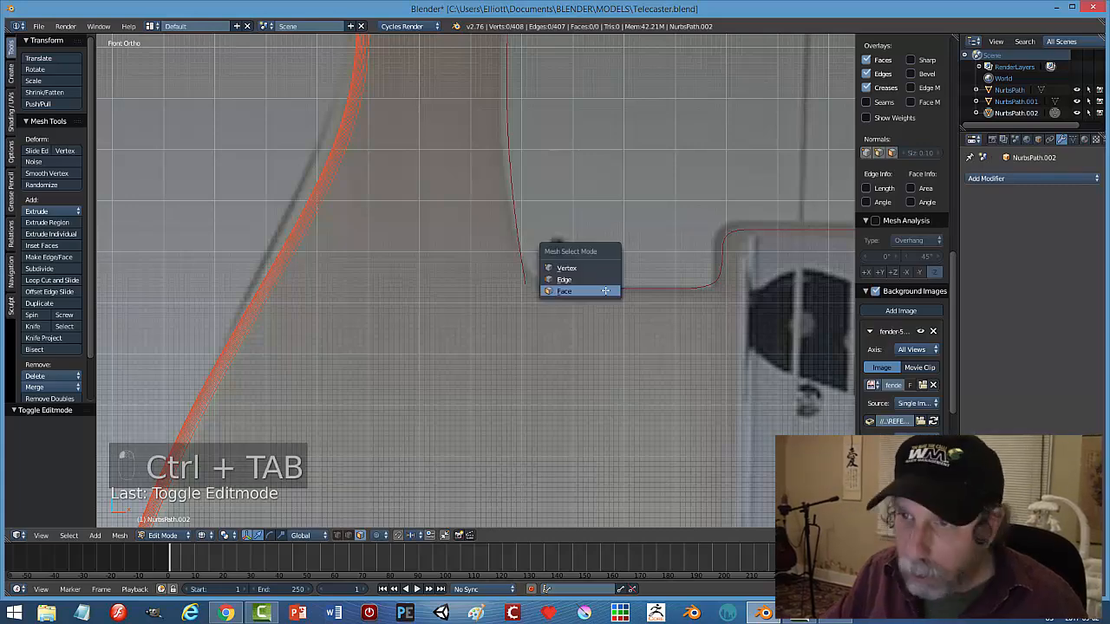
click(568, 265)
Raise the open end vertex of the bass-side edge, near the lower corner screw, 0.022 in Z.
scroll(557, 322, up, 2)
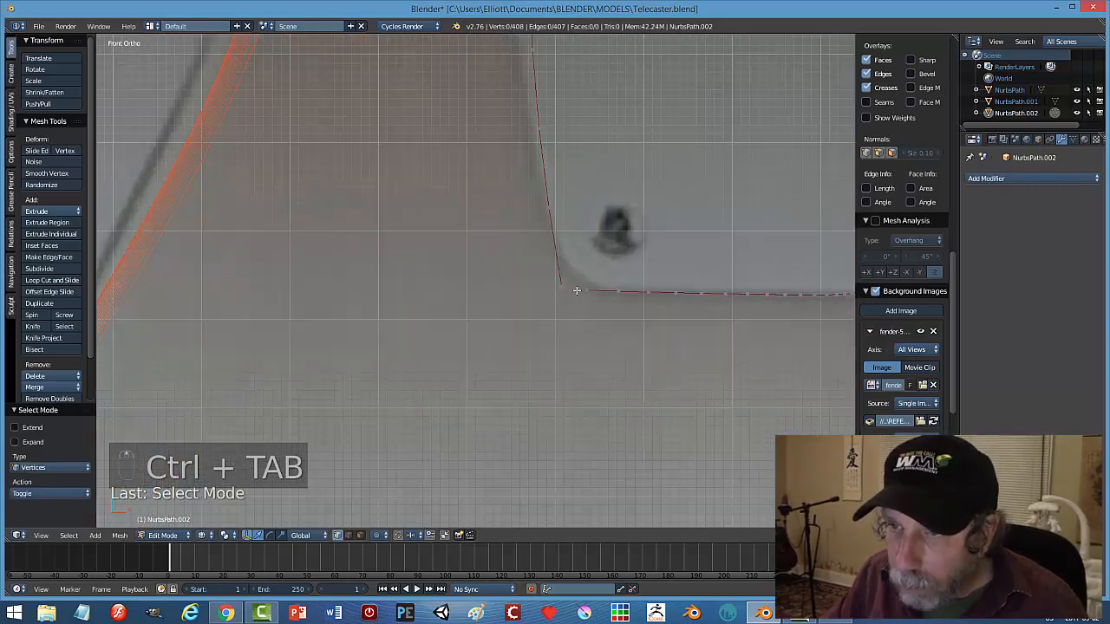
right_click(564, 287)
key(g)
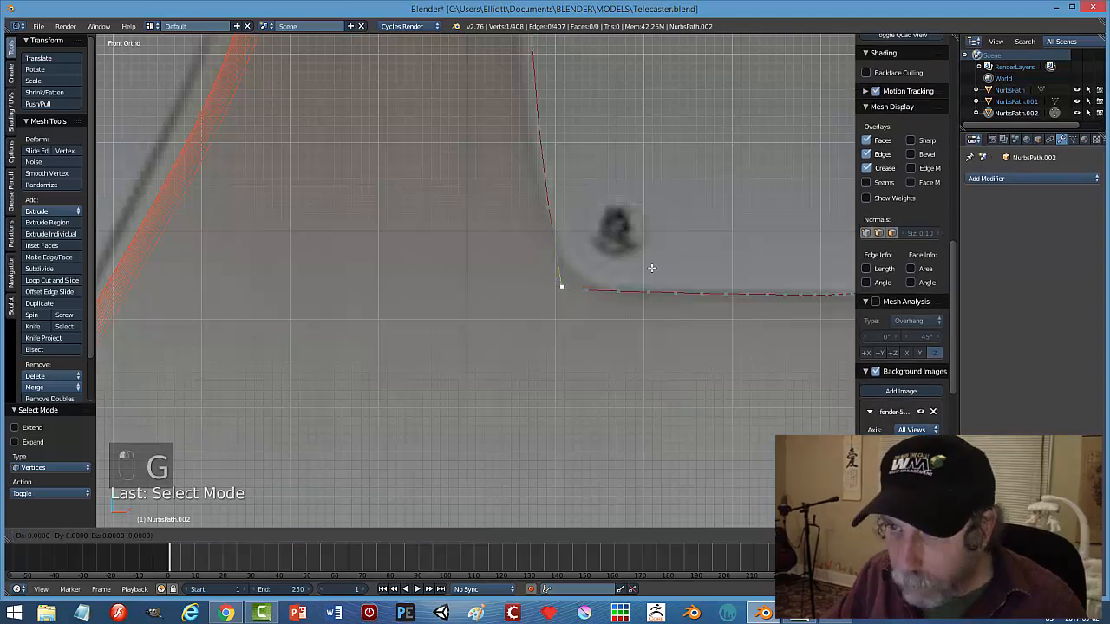
click(651, 250)
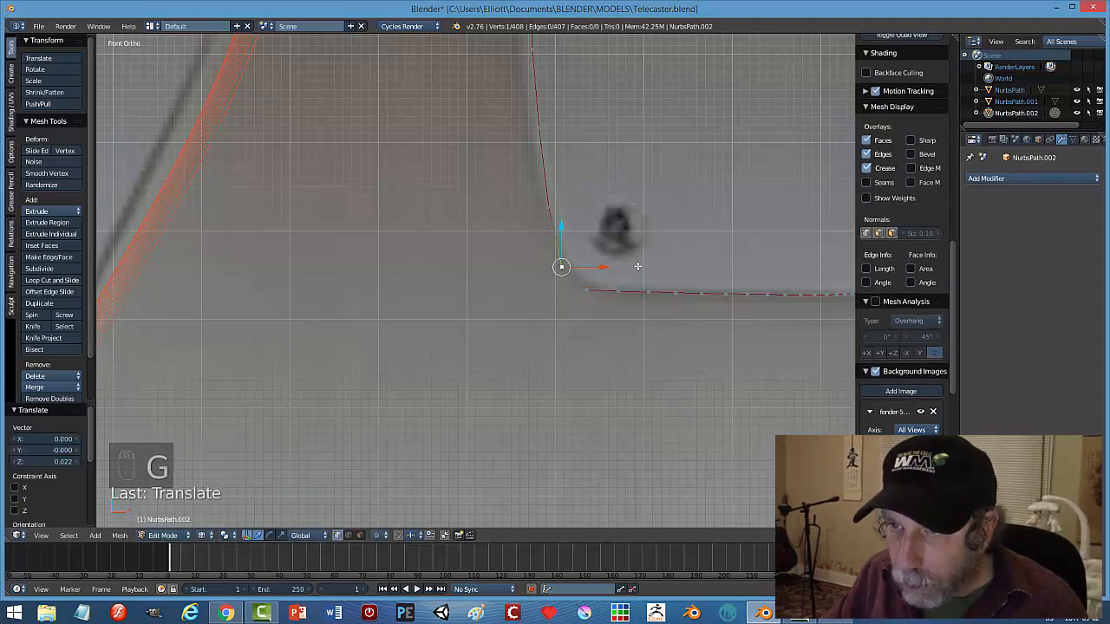
Extrude a vertex from that open end and place it 0.014 in X and -0.016 in Z along the rounded corner.
key(e)
right_click(637, 267)
key(g)
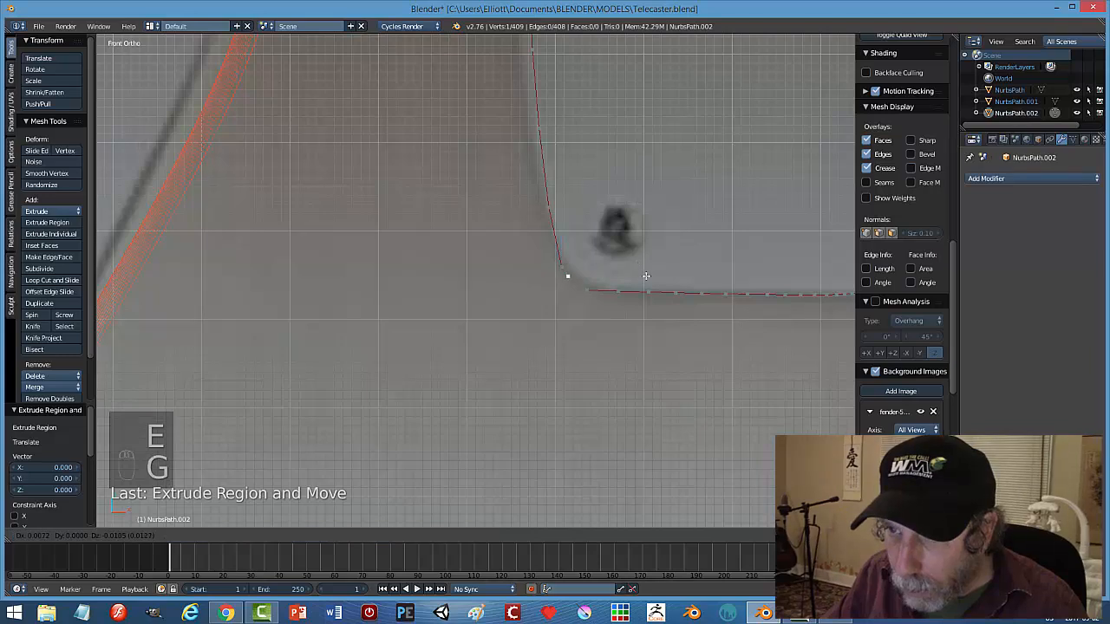
click(650, 280)
key(e)
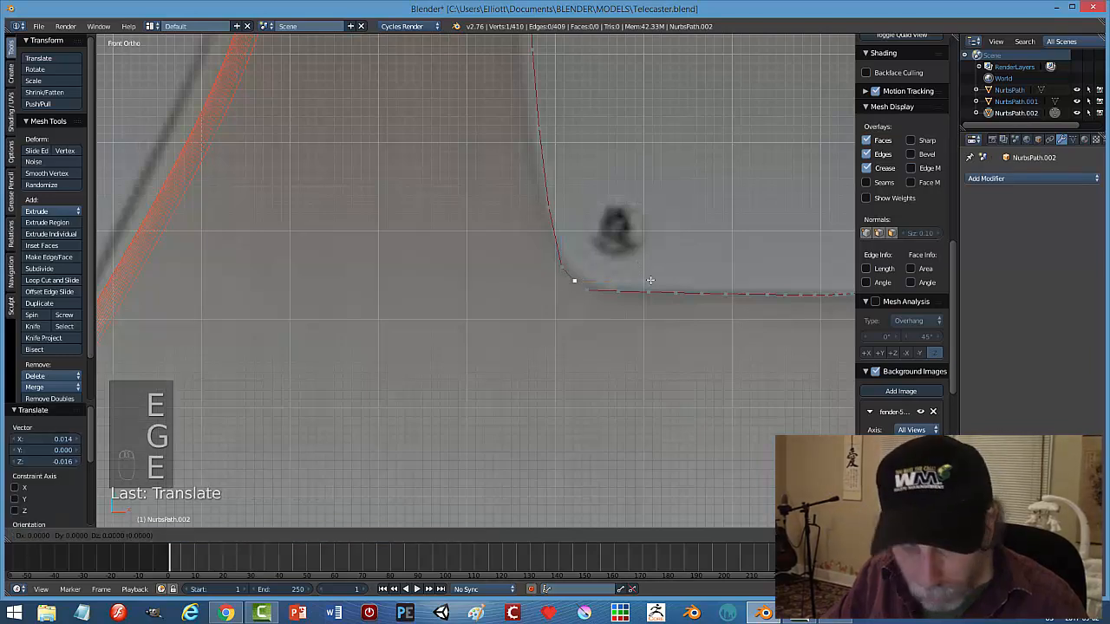
right_click(651, 280)
key(ctrl+z)
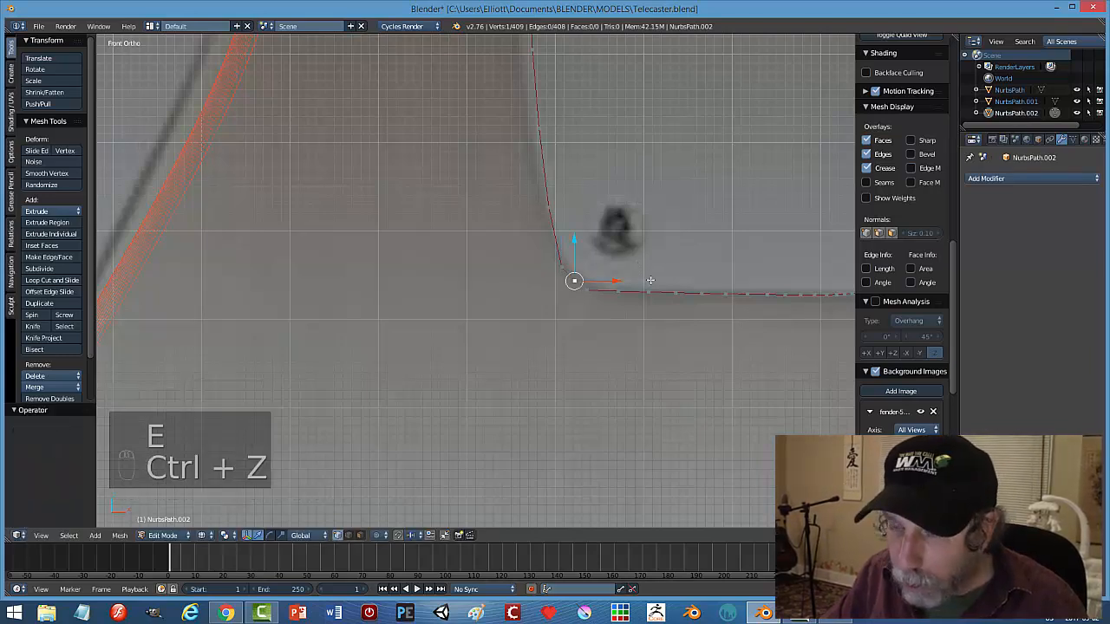
Join the extruded vertex to the bottom edge's open end with an edge, and inspect the closed outline in Object Mode.
shift+right_click(609, 291)
key(f)
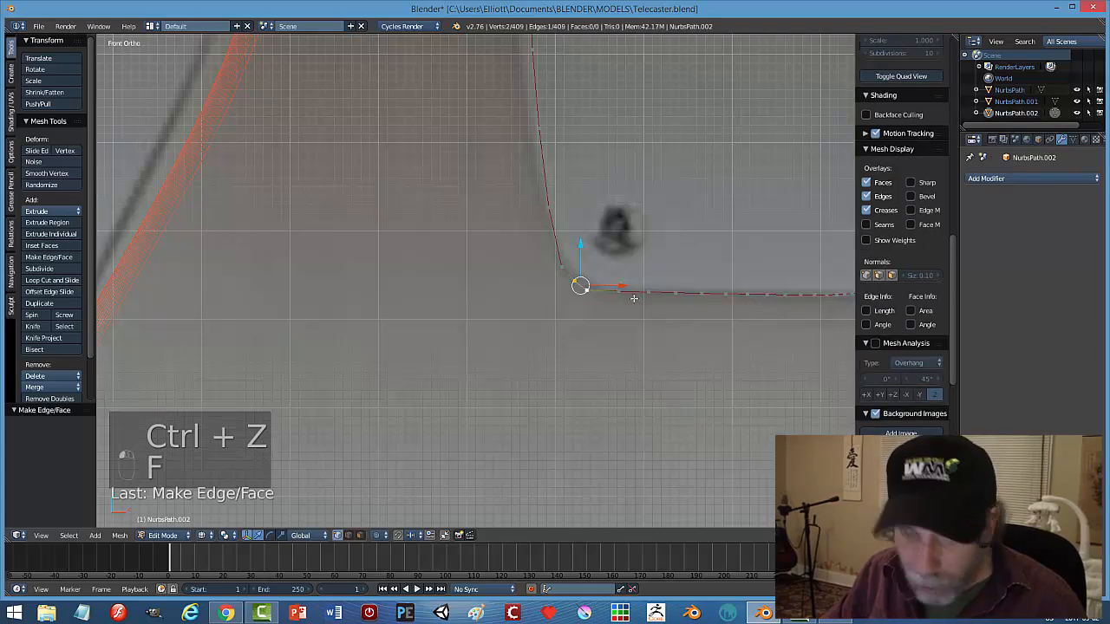
key(a)
key(Tab)
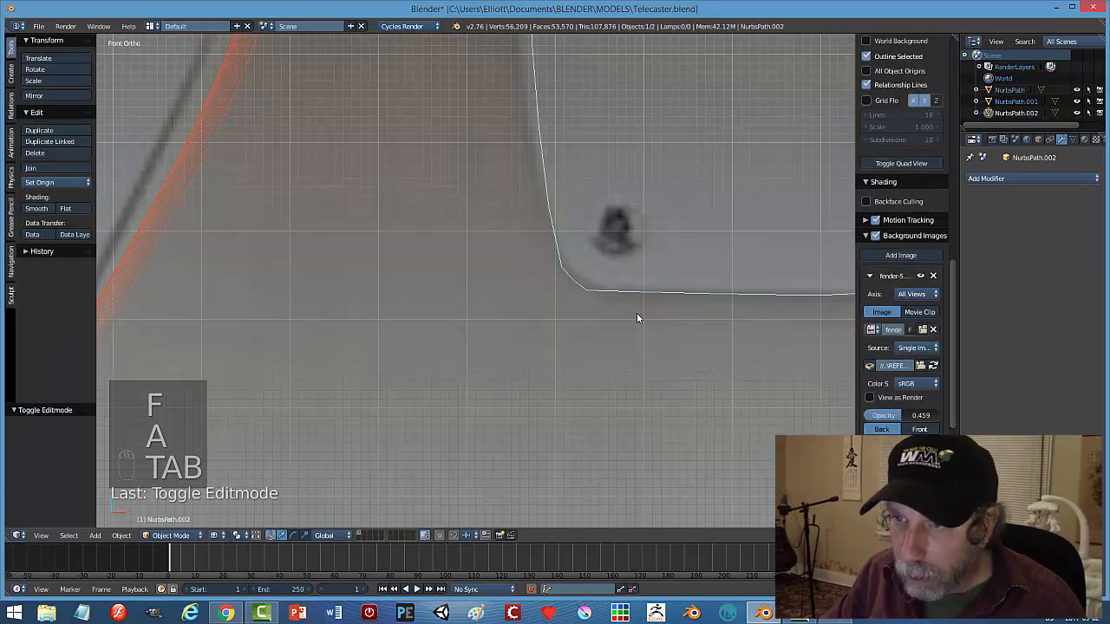
scroll(636, 313, down, 11)
mouse_move(633, 319)
middle_down()
mouse_move(621, 322)
mouse_move(638, 308)
middle_up()
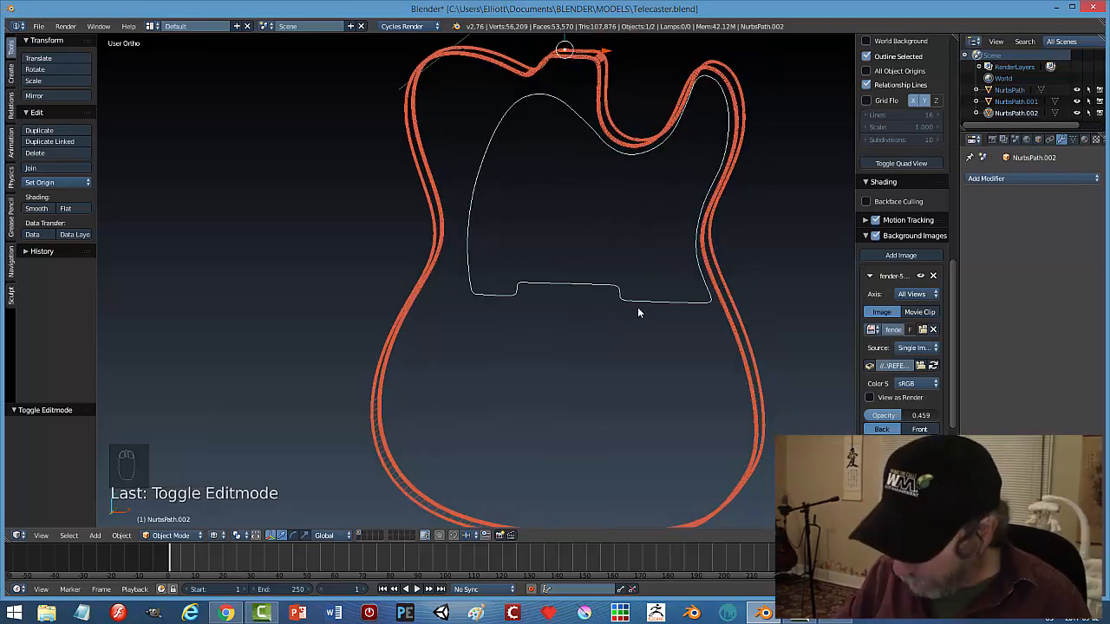
Select all vertices of the closed pickguard outline and fill it with a single face.
key(KP_1)
key(Tab)
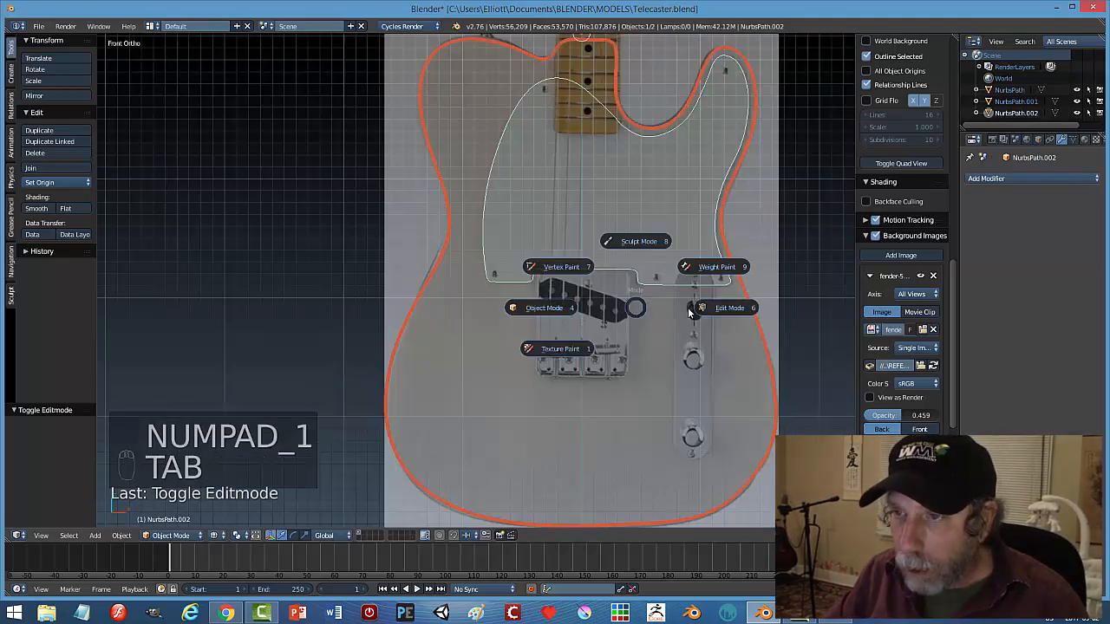
key(a)
key(a)
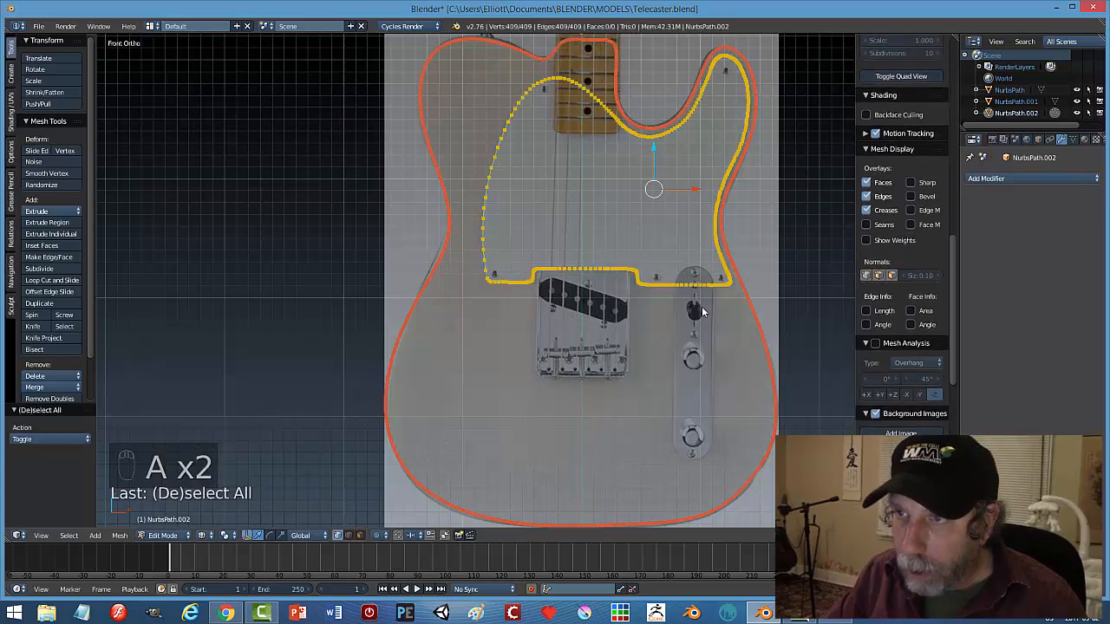
key(f)
middle_drag(701, 306, 686, 251)
key(Tab)
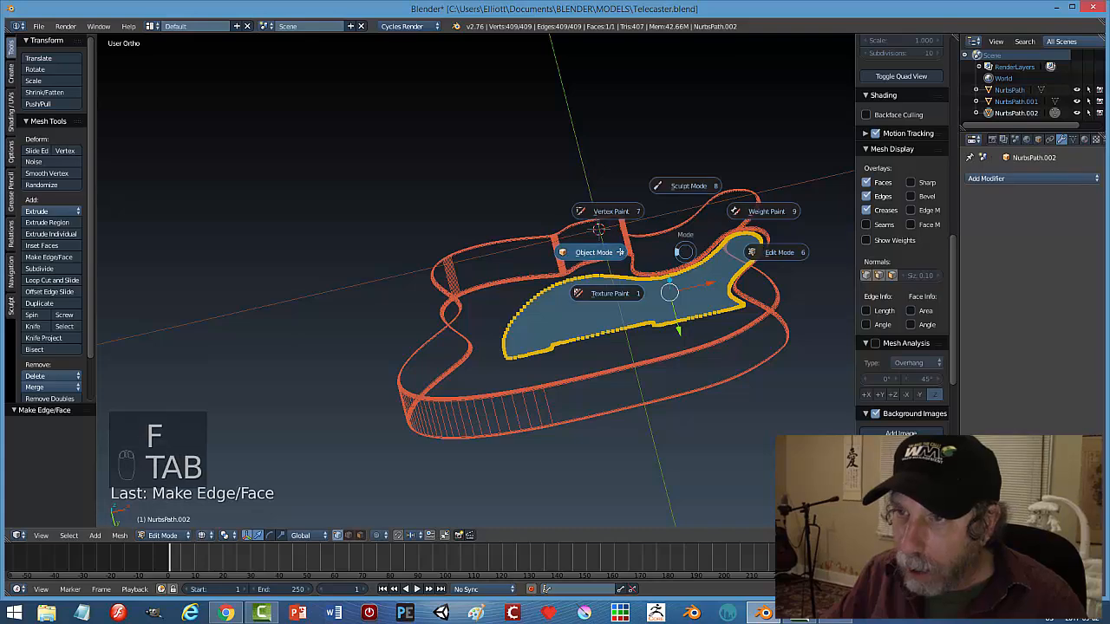
Set the pickguard's origin to its geometry.
middle_drag(637, 295, 594, 317)
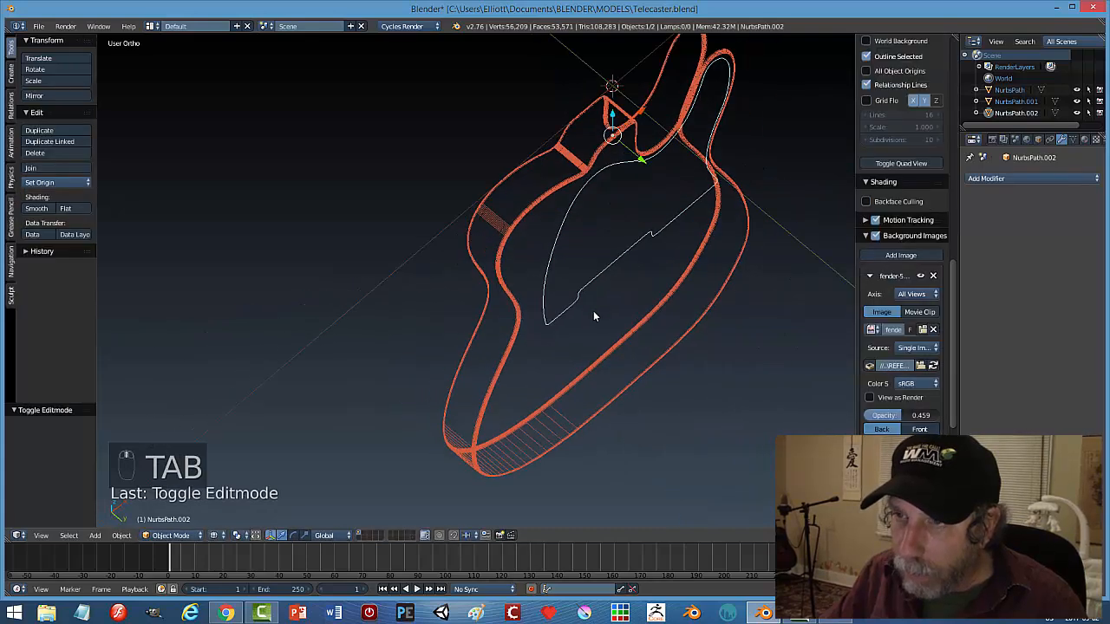
click(60, 183)
click(61, 203)
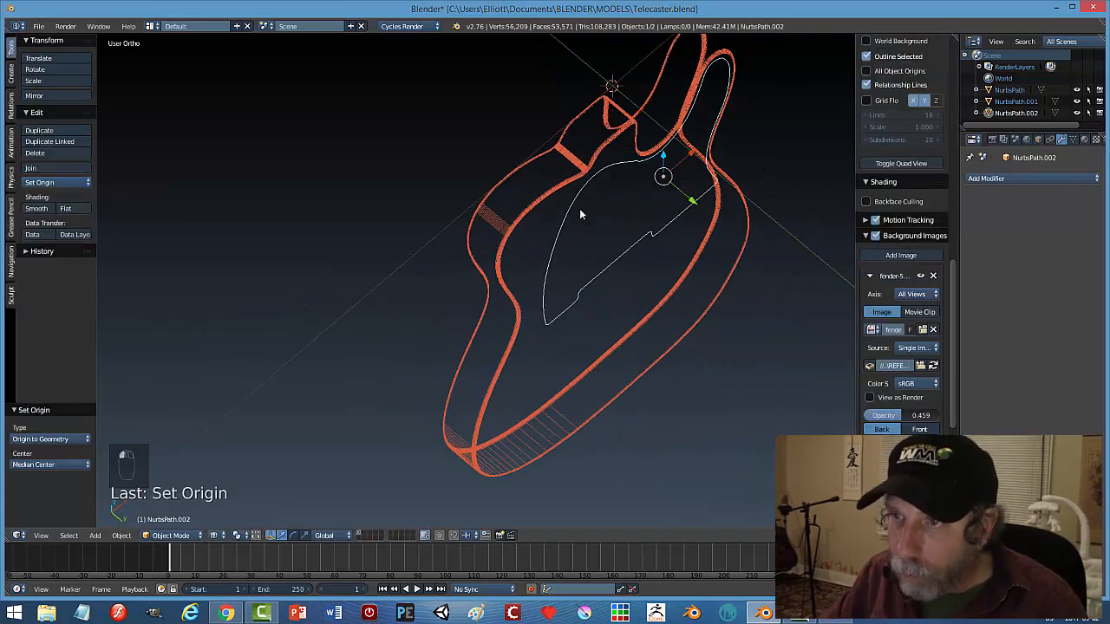
Move the pickguard -0.395 along the Y axis, out to the front face of the guitar body.
middle_drag(701, 226, 627, 235)
key(KP_1)
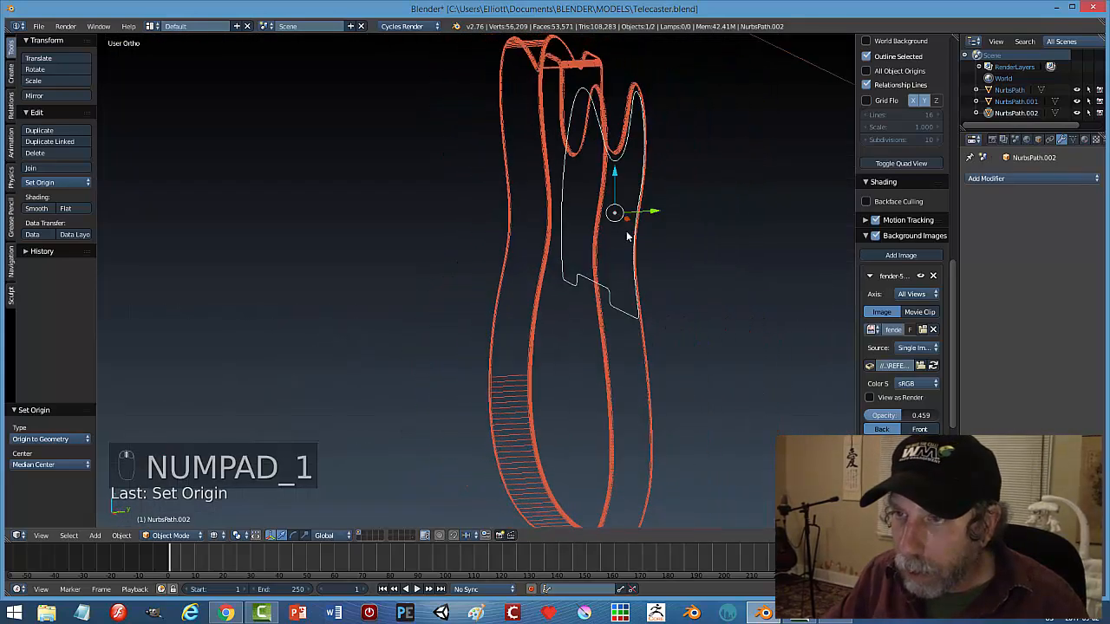
key(g)
key(y)
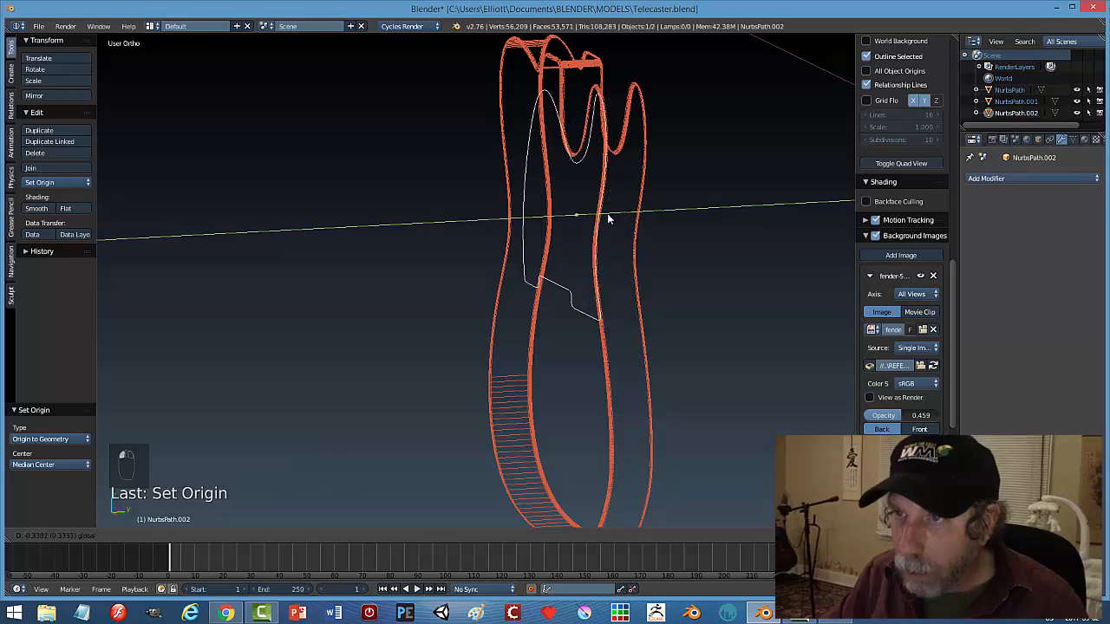
click(608, 218)
key(KP_1)
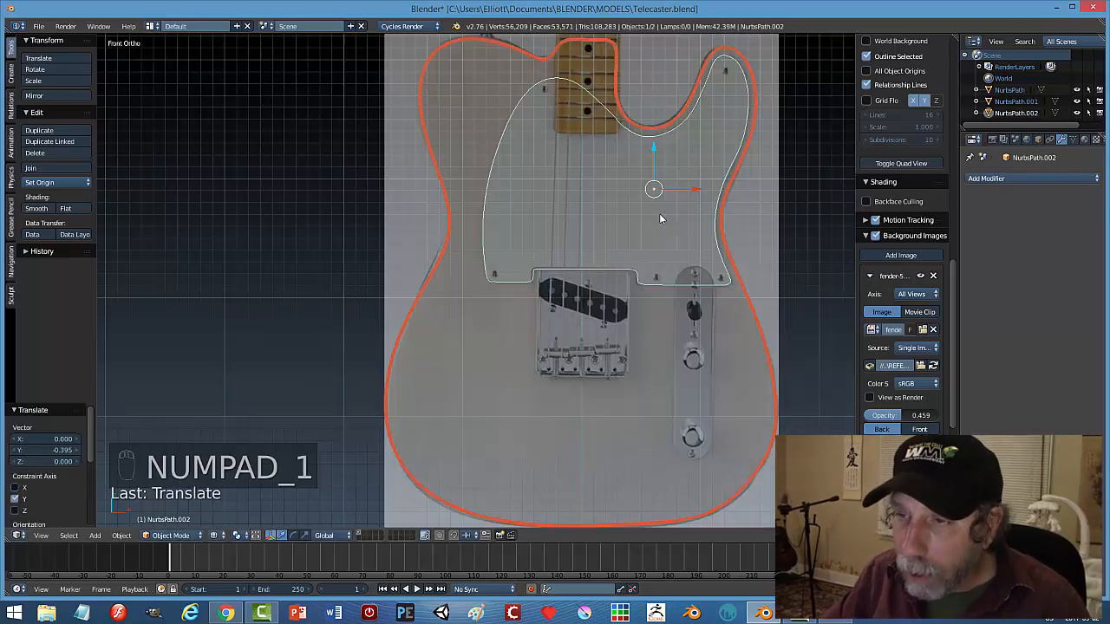
Show the model in solid shading and extrude the pickguard's face -0.025 along Y to give it thickness.
middle_drag(634, 292, 680, 215)
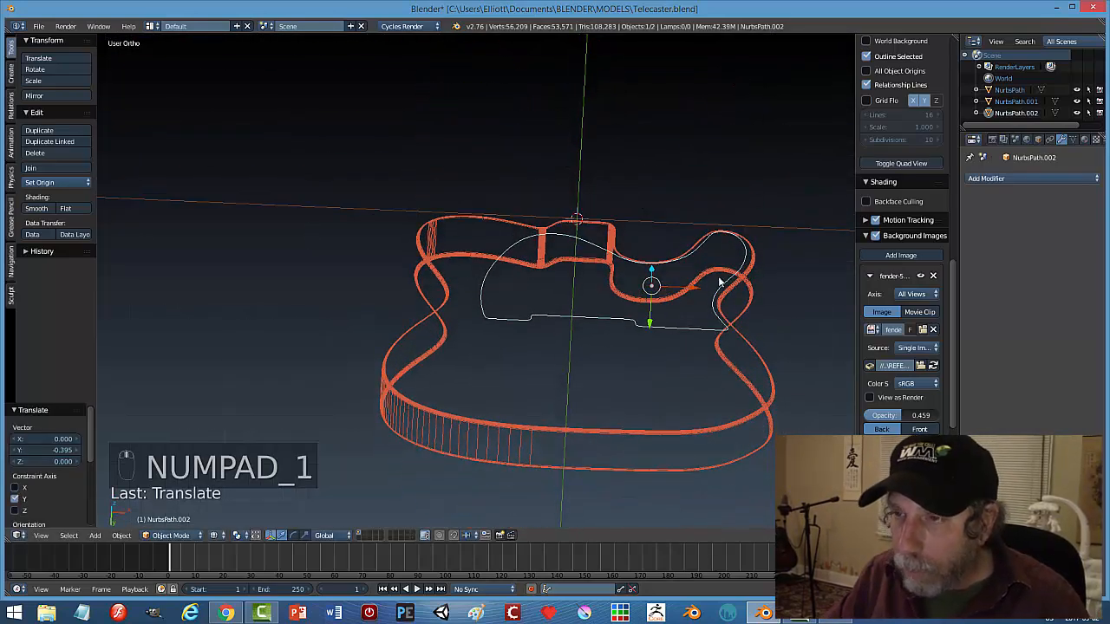
key(Tab)
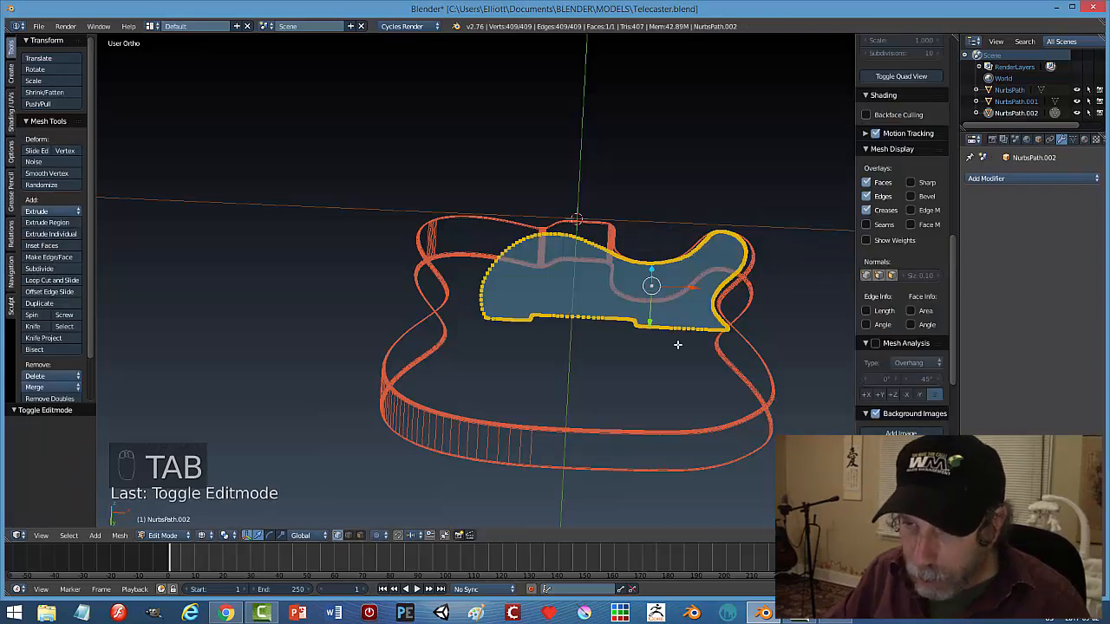
key(z)
click(641, 435)
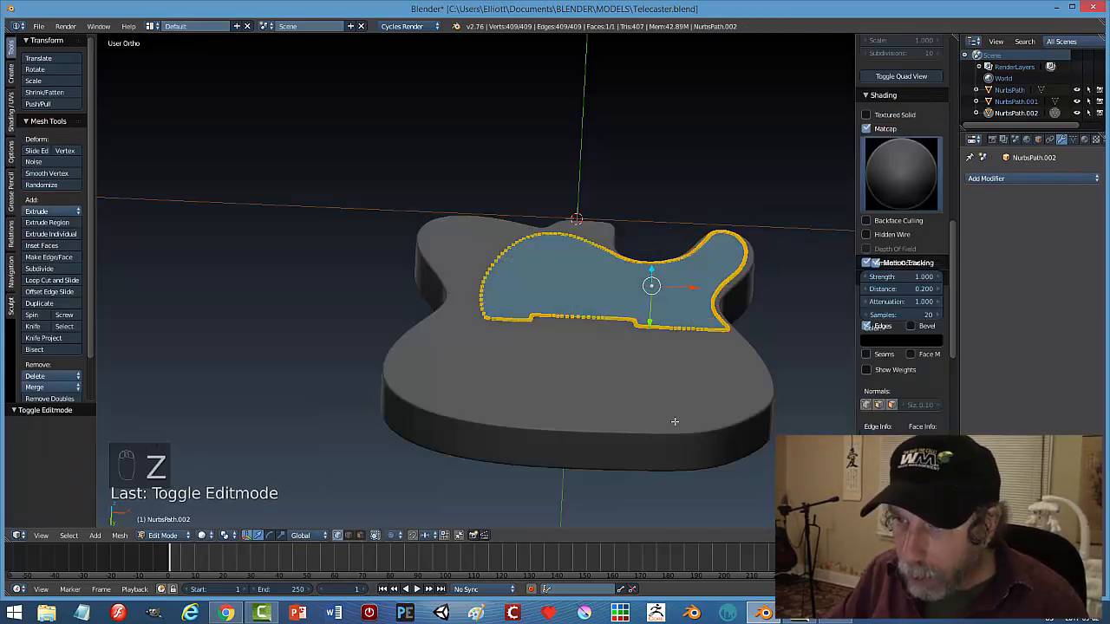
middle_drag(706, 379, 699, 358)
key(e)
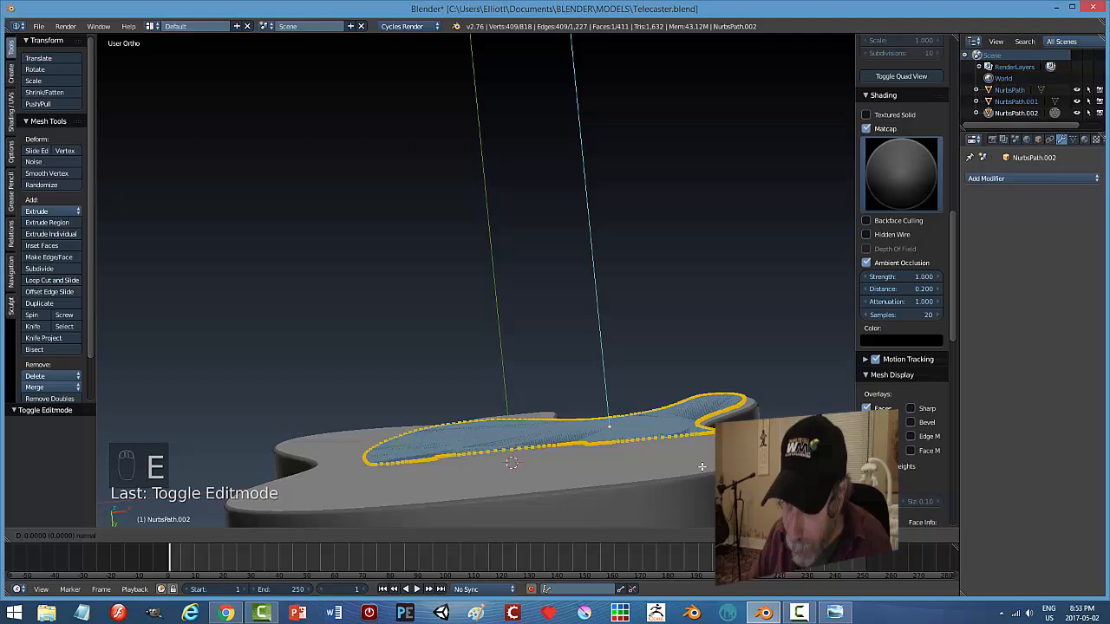
click(702, 465)
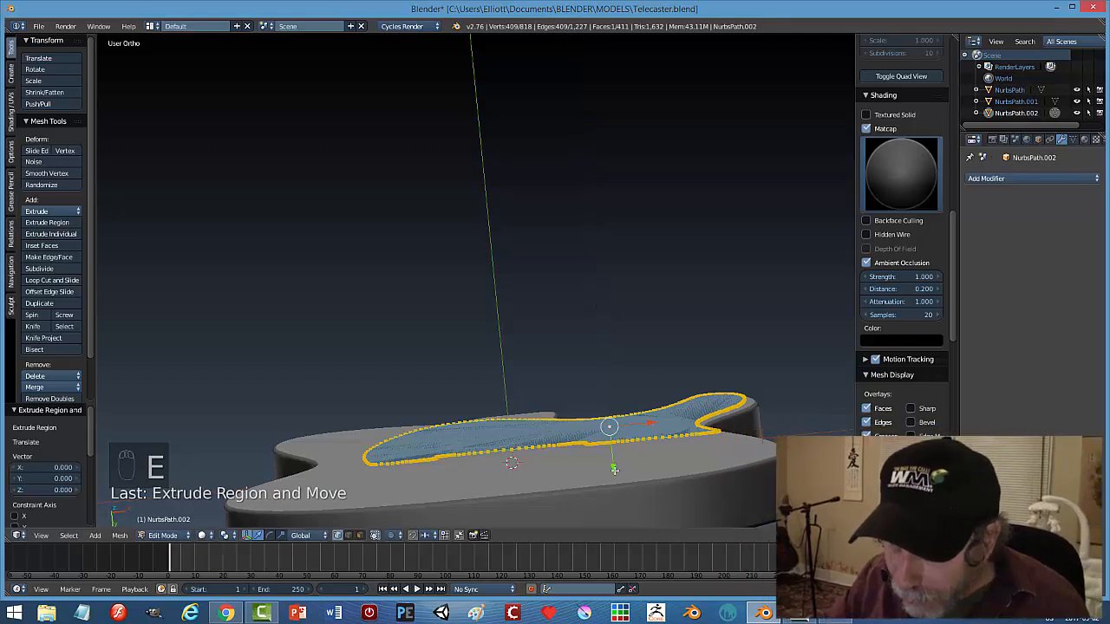
drag(615, 471, 617, 465)
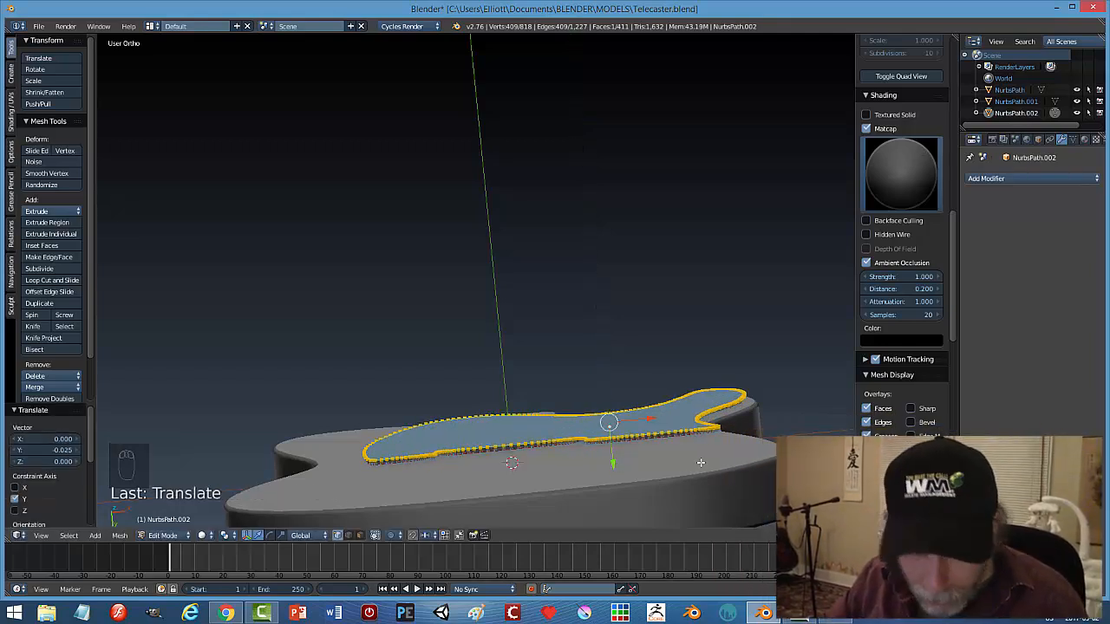
Switch to face selection, select all of the pickguard's faces, and inspect the extruded shape in Object Mode.
key(a)
key(ctrl+Tab)
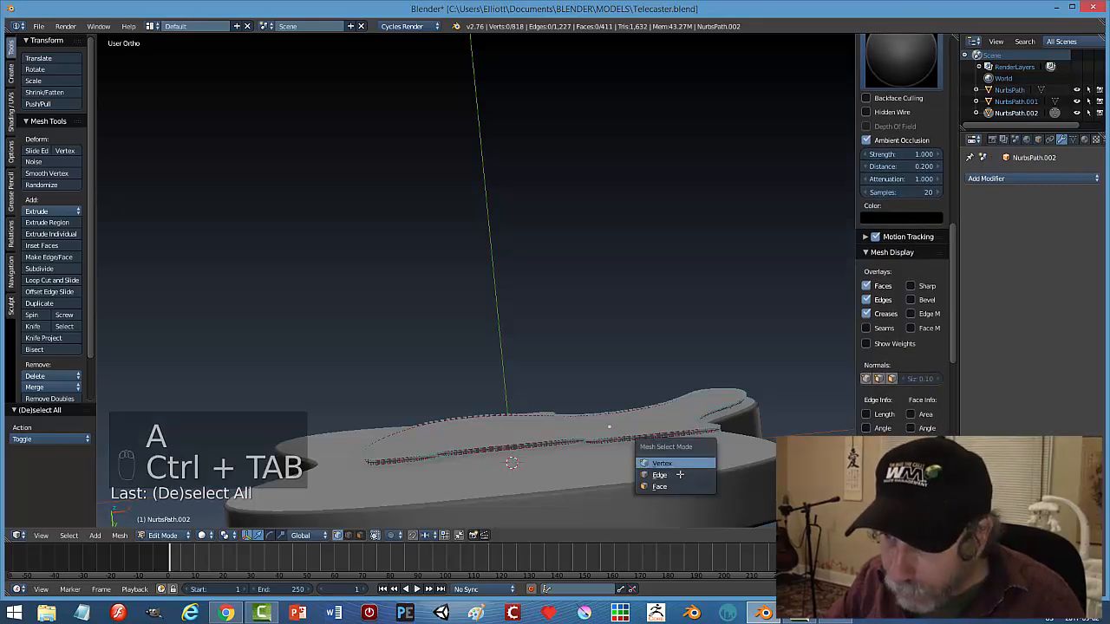
click(678, 486)
key(a)
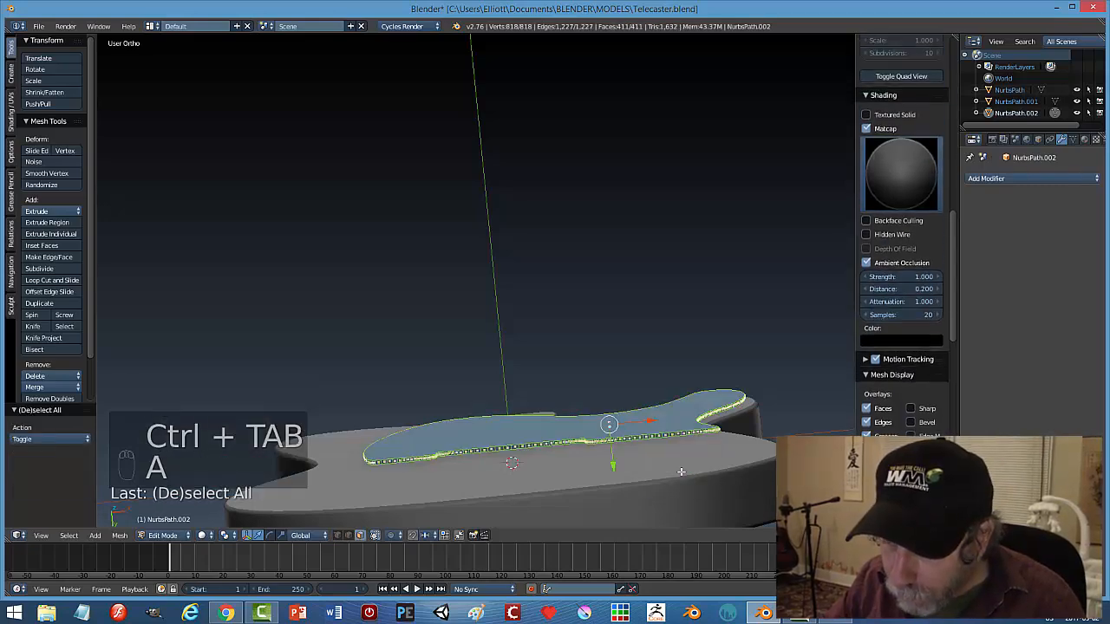
middle_drag(680, 472, 667, 498)
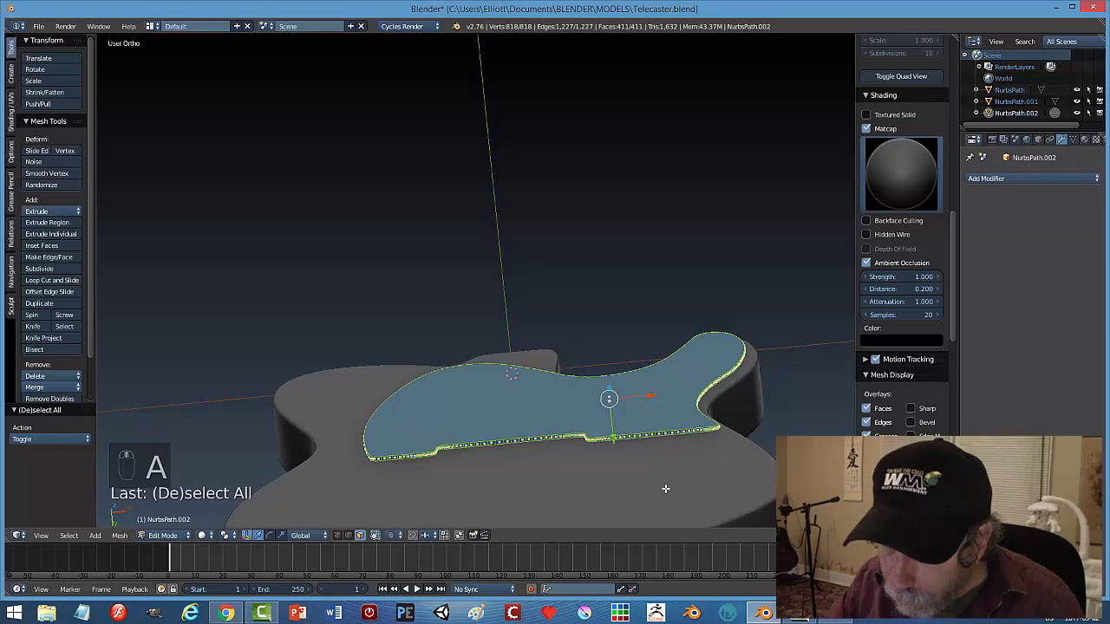
key(Tab)
middle_drag(693, 475, 731, 19)
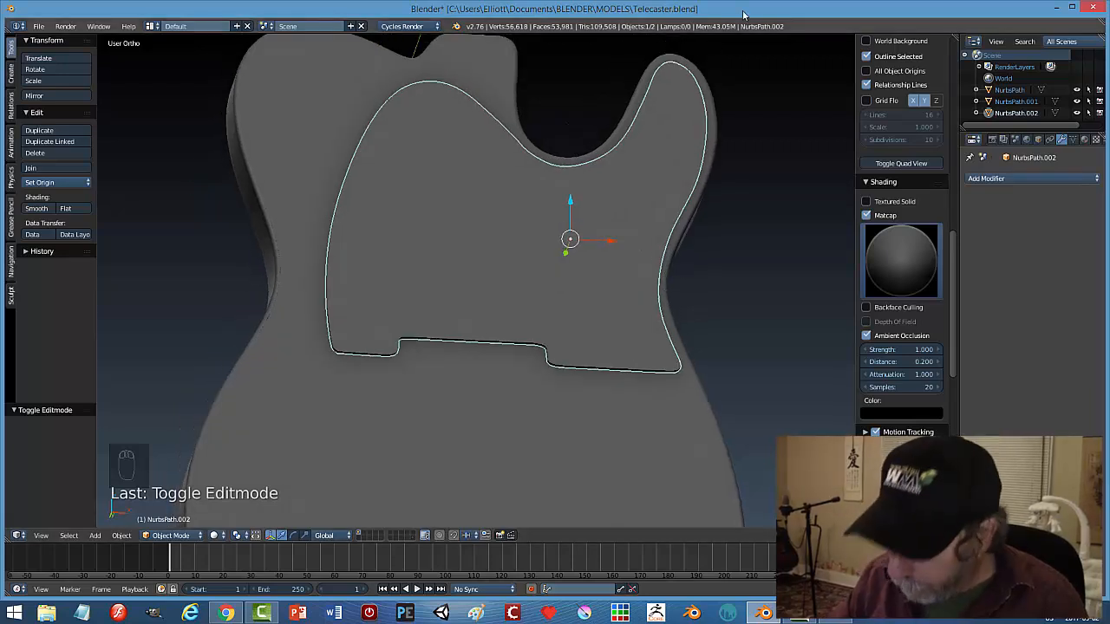
Hide the viewport's properties region and save the model over Telecaster.blend.
key(KP_1)
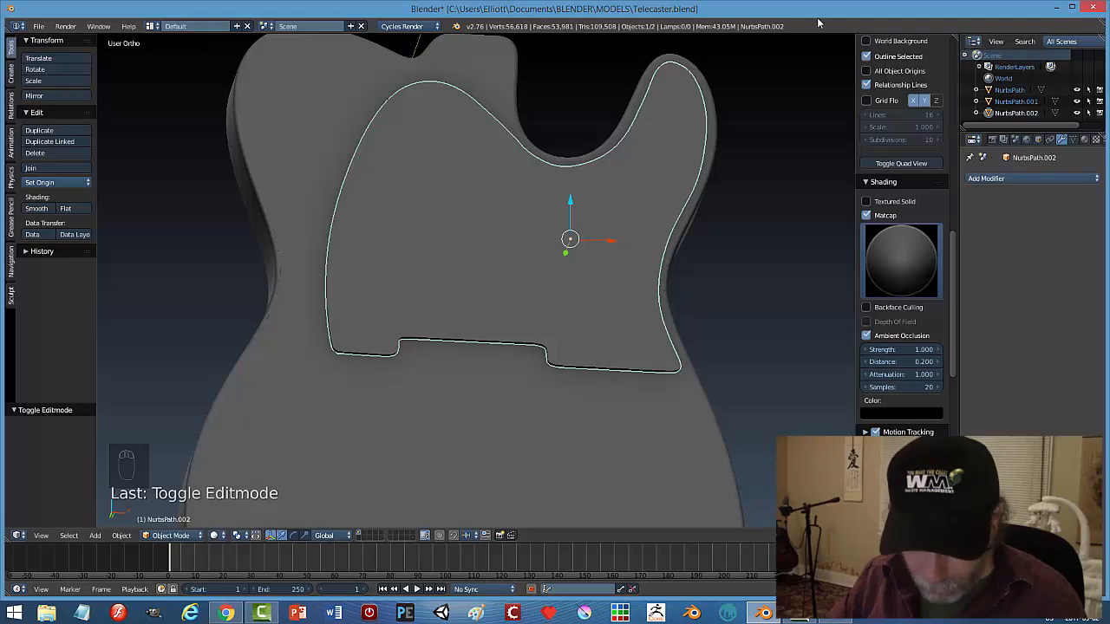
key(n)
key(ctrl+s)
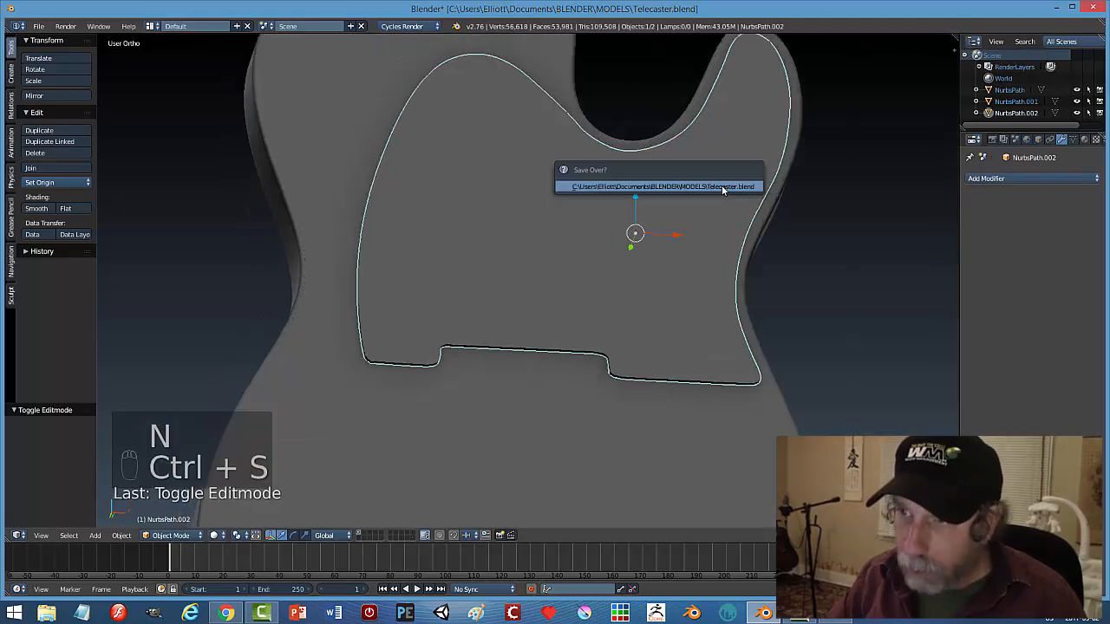
Apply the pickguard's rotation and scale.
middle_drag(641, 234, 612, 242)
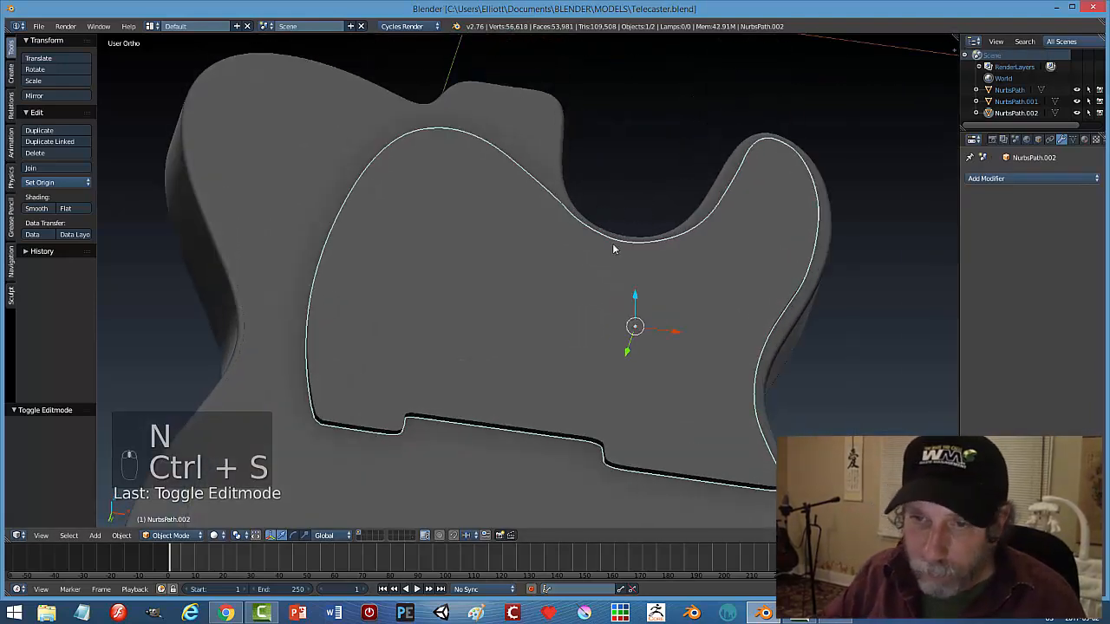
click(121, 534)
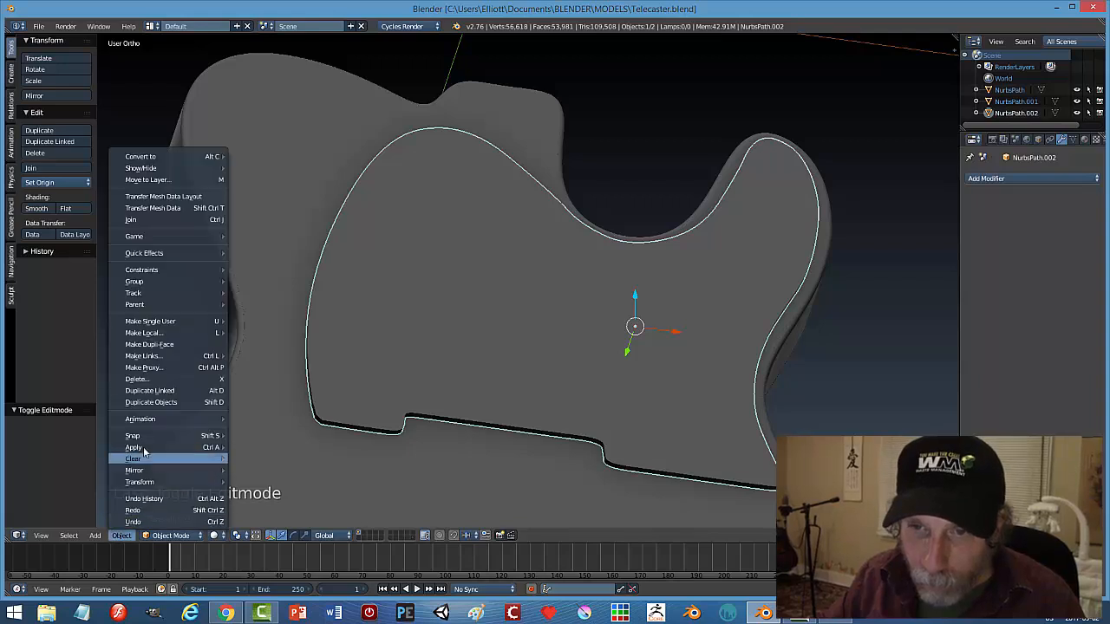
mouse_move(146, 448)
click(265, 482)
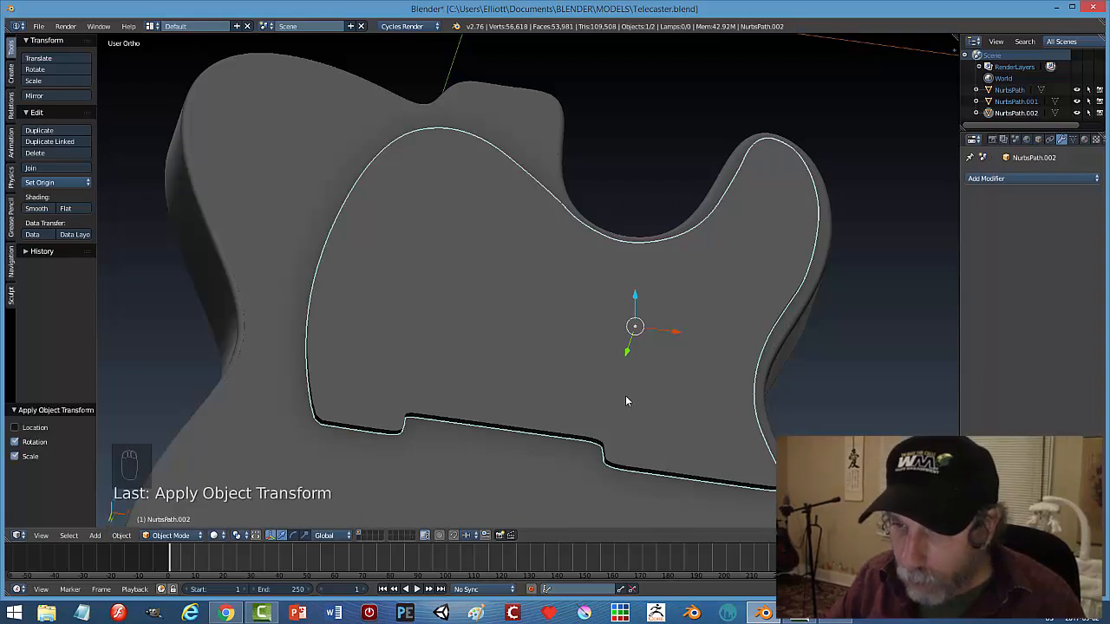
Select the edge loop around the pickguard's front face and bevel it with 2 segments at an offset of about 0.0076.
key(Tab)
click(703, 395)
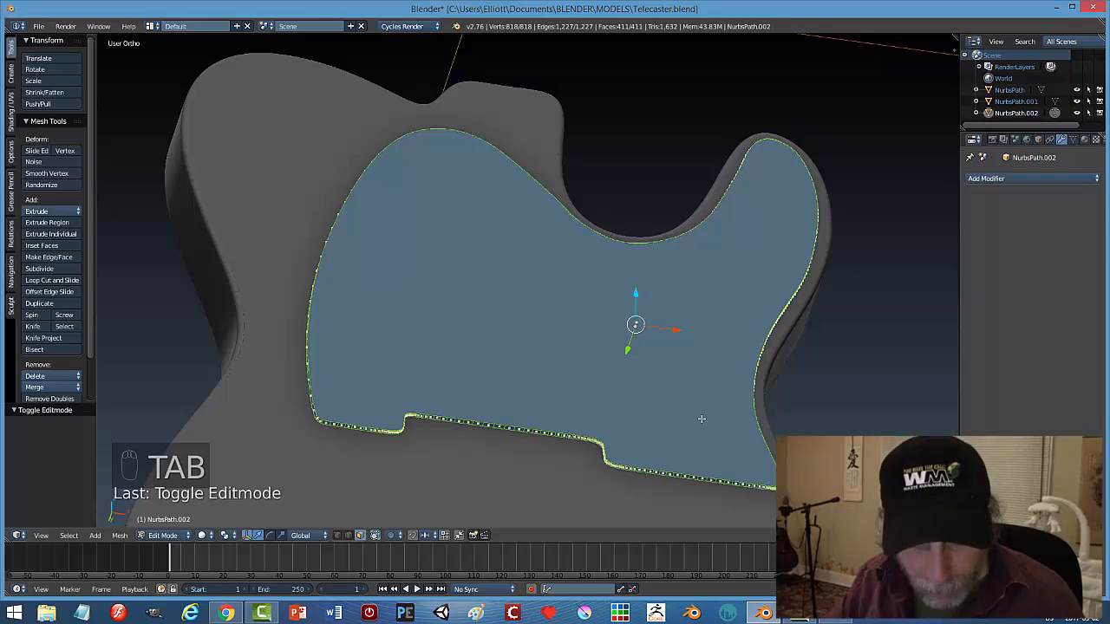
key(a)
key(a)
key(ctrl+Tab)
click(664, 407)
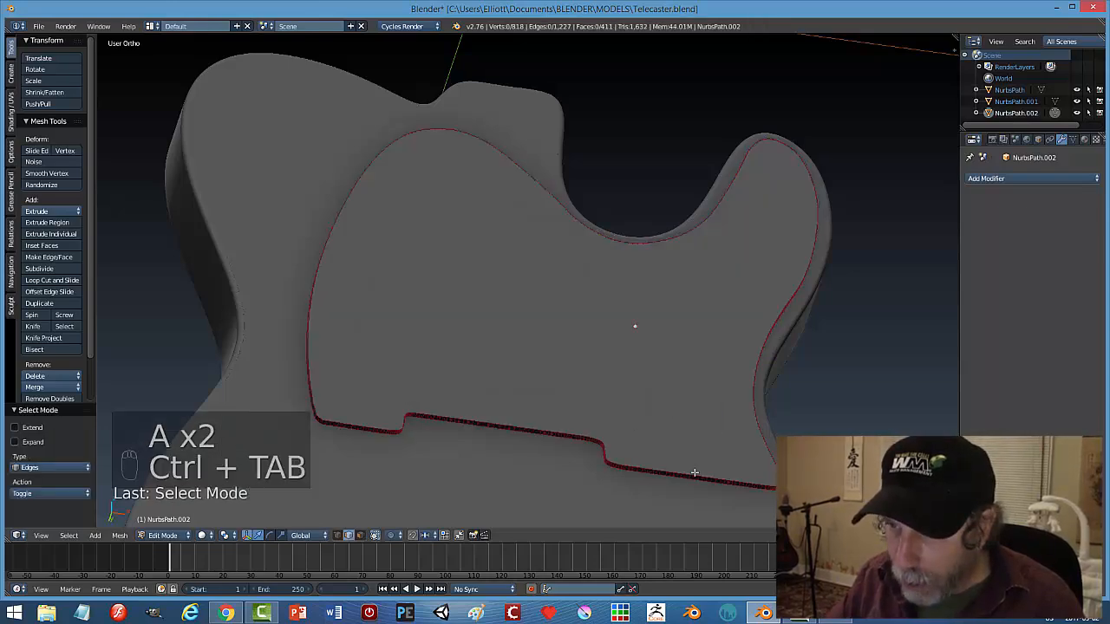
alt+click(692, 474)
middle_drag(772, 473, 618, 324)
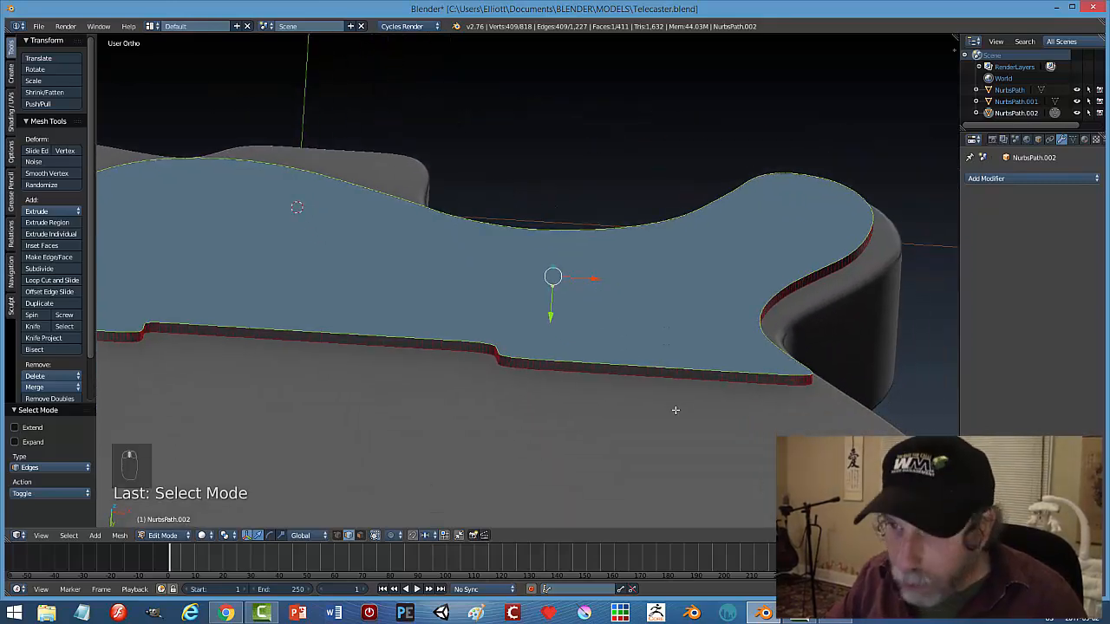
key(ctrl+b)
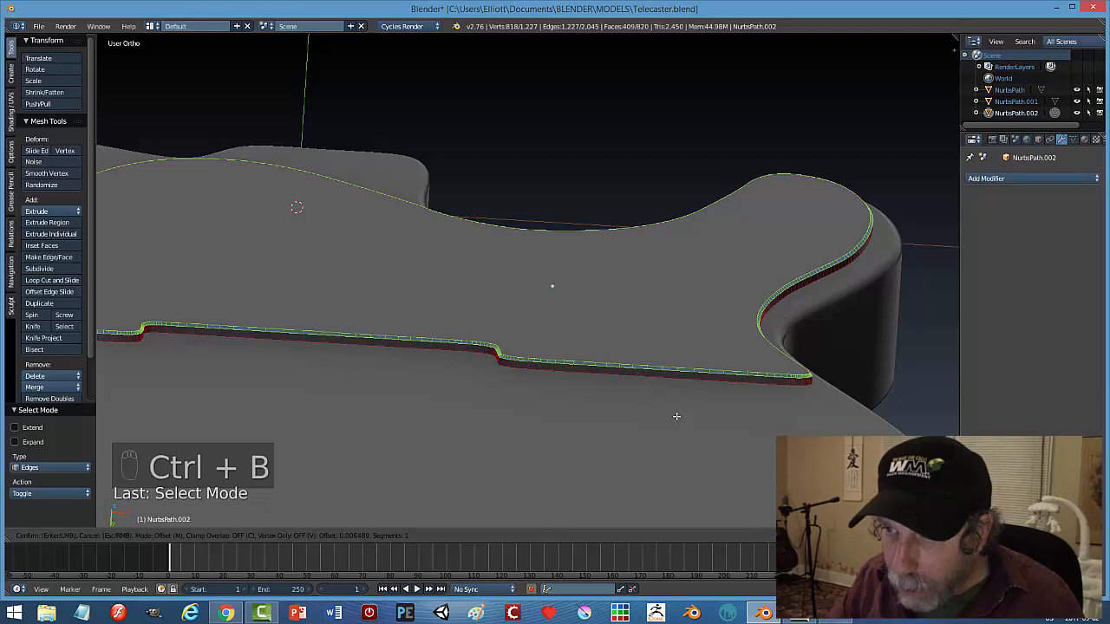
scroll(676, 416, up, 1)
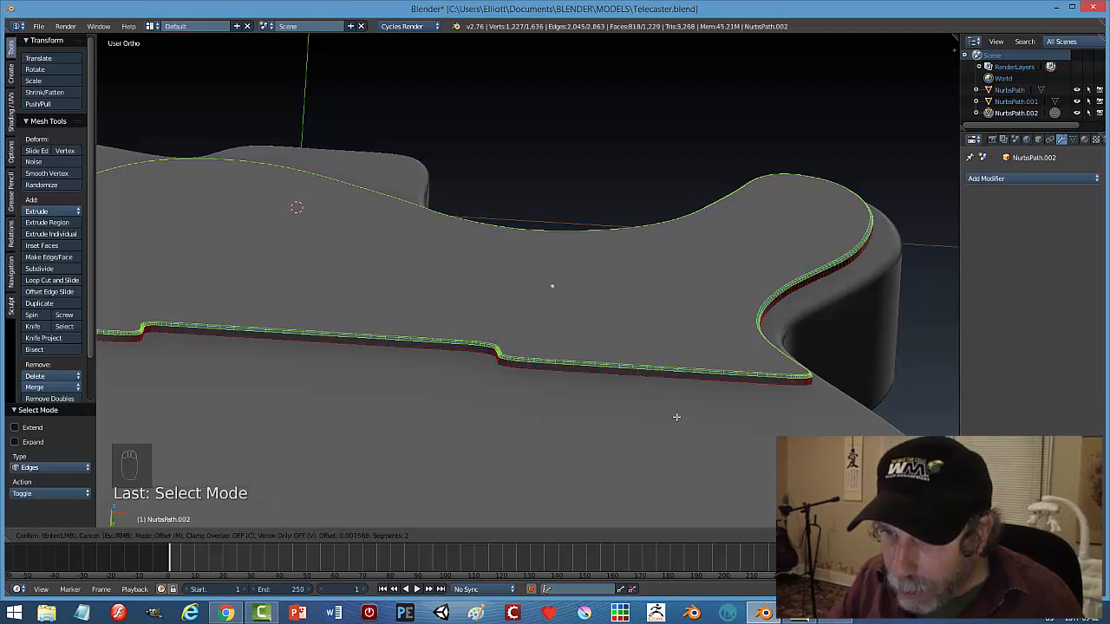
click(676, 417)
key(a)
key(Tab)
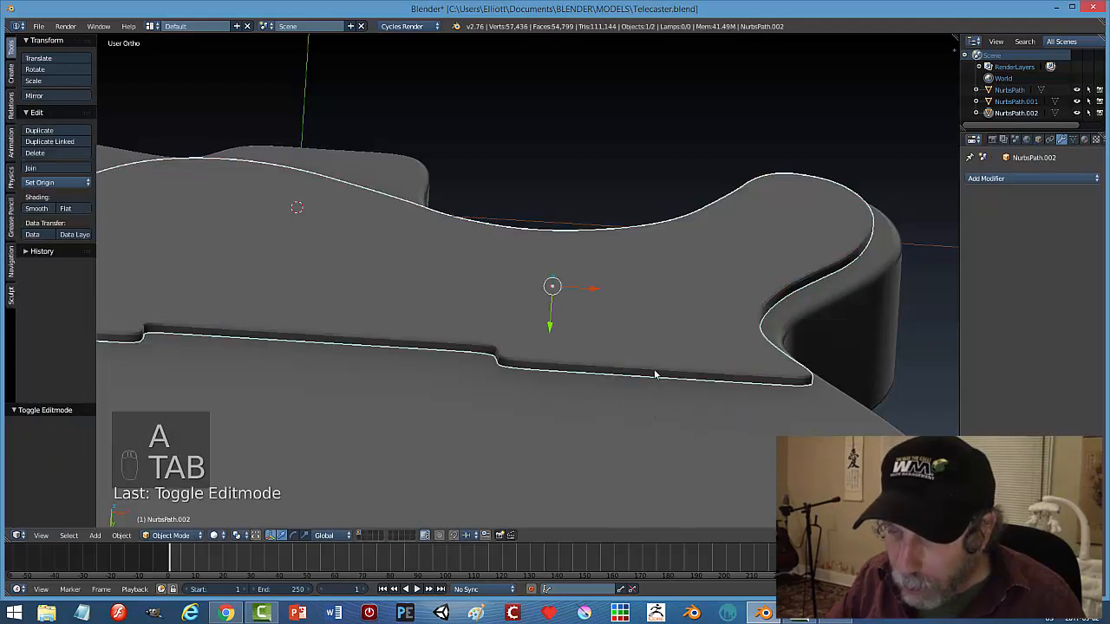
Scale the pickguard's thickness along Y to about 0.59 and shift it slightly along Y against the body's face.
key(s)
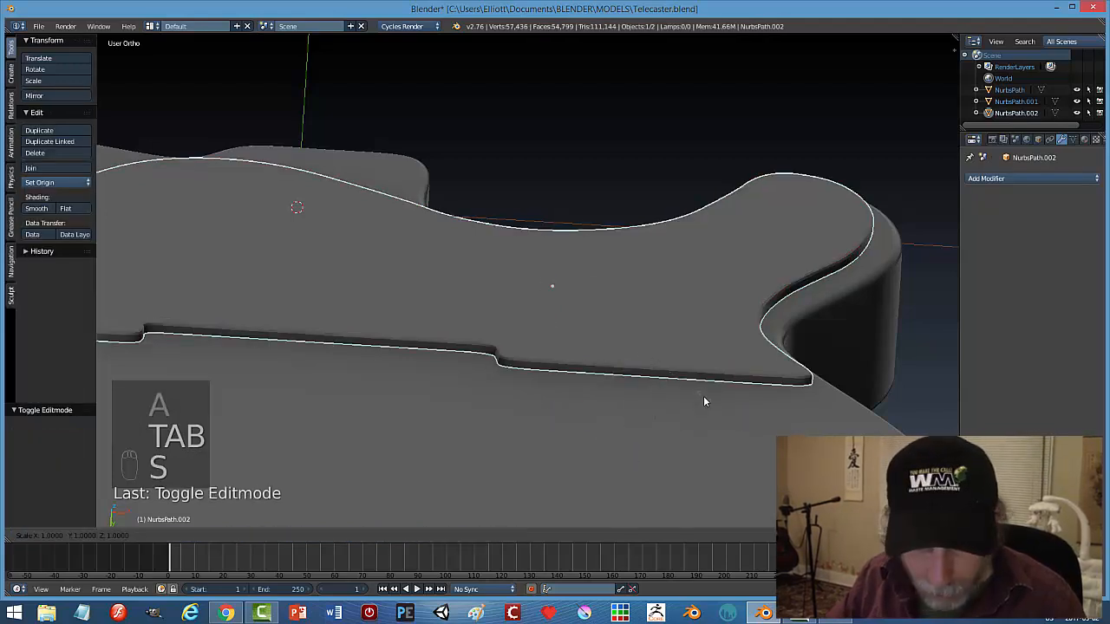
key(y)
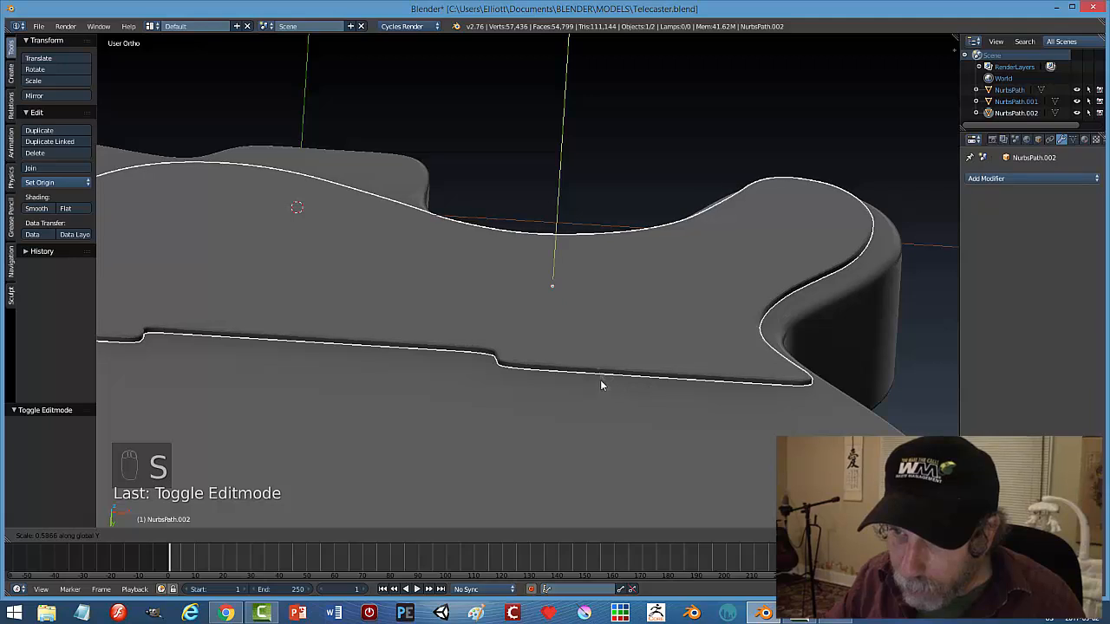
click(596, 379)
middle_drag(621, 340, 596, 332)
mouse_move(553, 414)
mouse_down()
mouse_move(552, 398)
mouse_move(553, 419)
mouse_up()
key(a)
Save the model with the thinned pickguard over Telecaster.blend.
scroll(633, 358, down, 2)
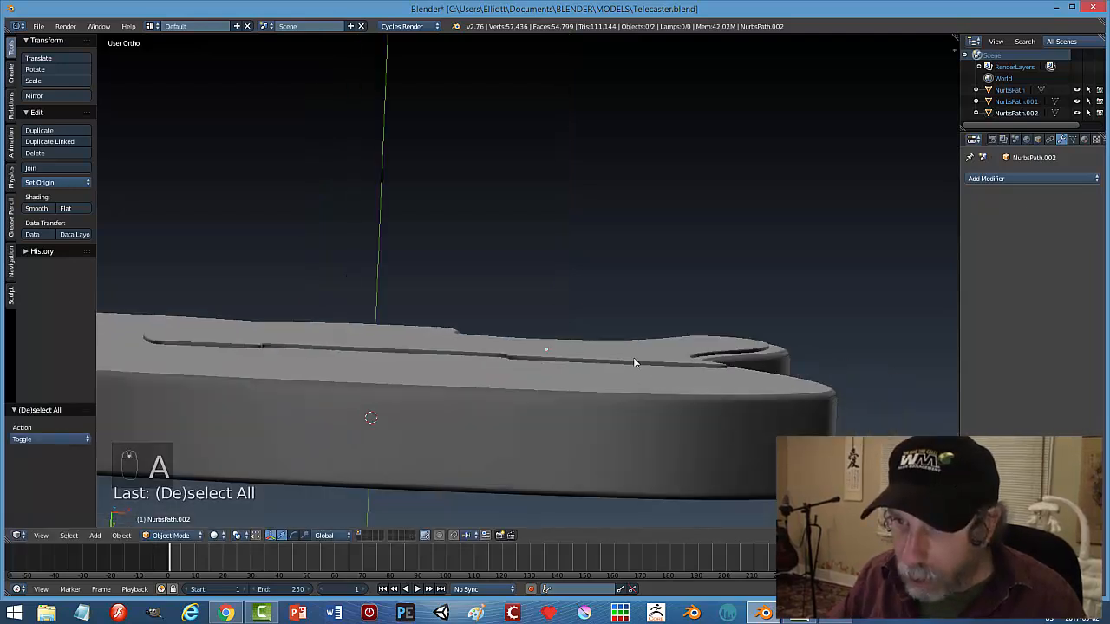
middle_drag(633, 357, 585, 319)
scroll(651, 403, down, 3)
key(ctrl+s)
Examine the strap button on the upper bout of the reference photo in front view.
scroll(621, 369, down, 2)
scroll(585, 319, up, 1)
key(KP_1)
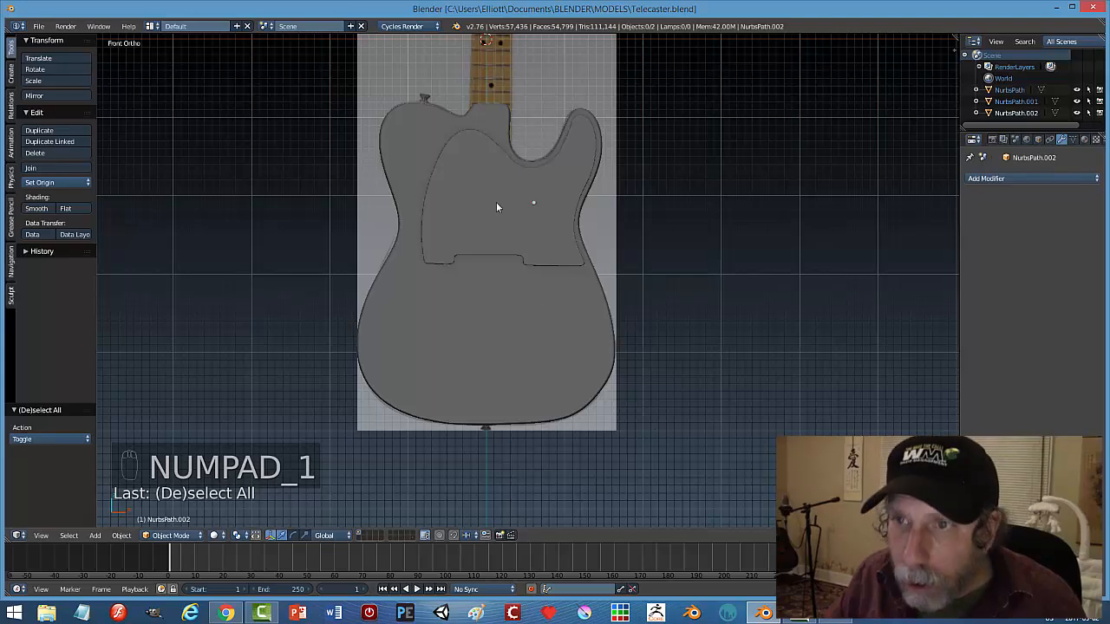
scroll(451, 140, up, 3)
shift+middle_drag(451, 131, 527, 385)
scroll(484, 325, up, 3)
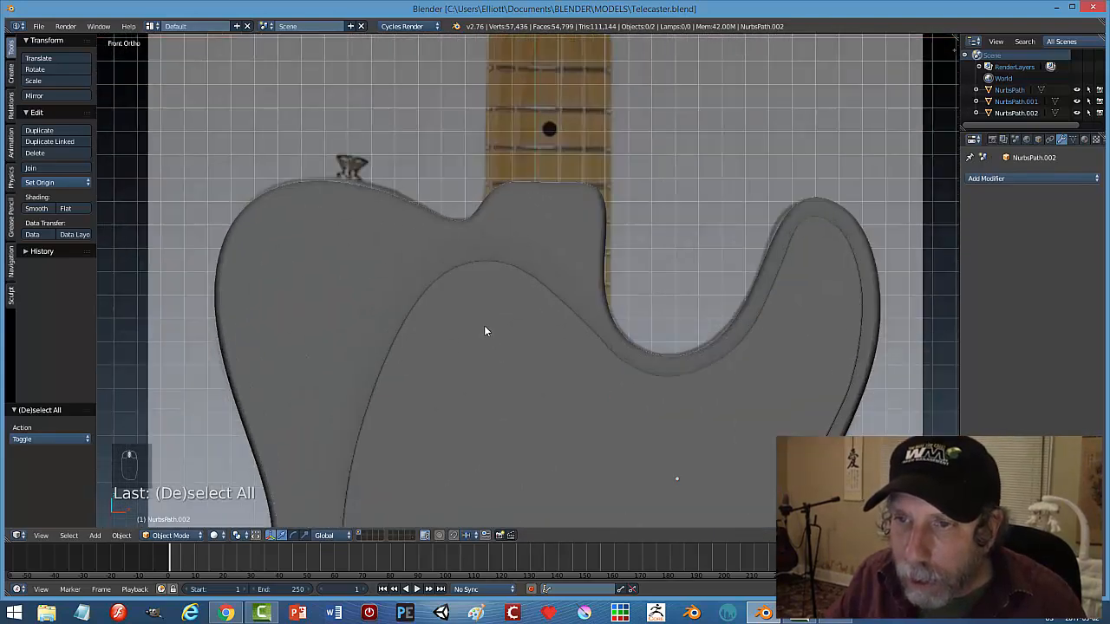
scroll(483, 325, up, 3)
shift+middle_drag(370, 258, 674, 413)
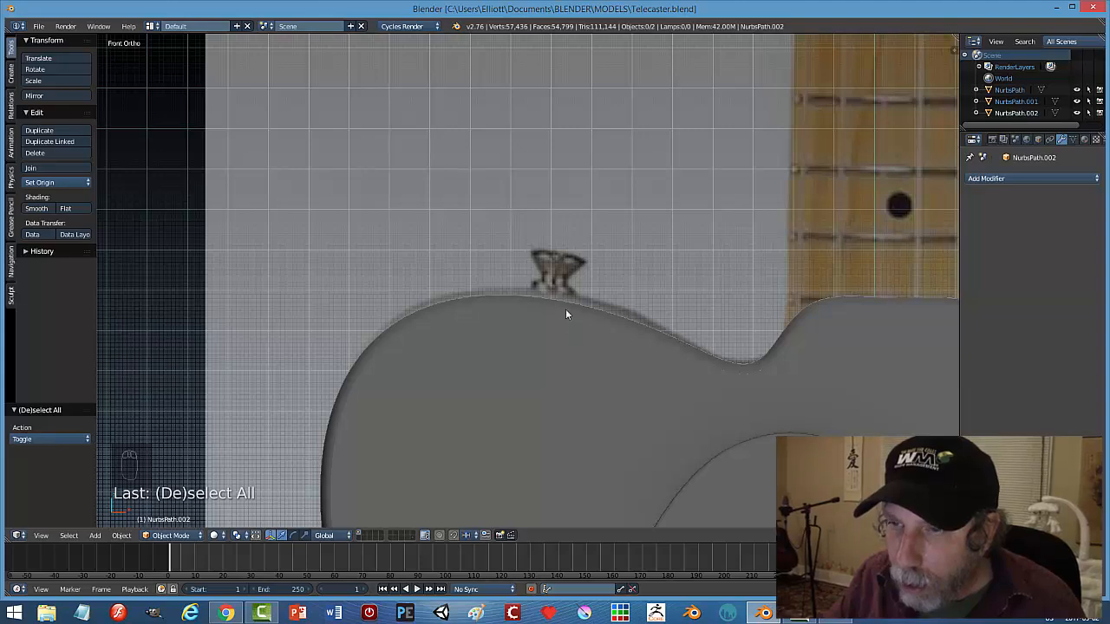
Examine the strap button at the bottom end of the body in the reference photo in front view.
scroll(567, 312, down, 6)
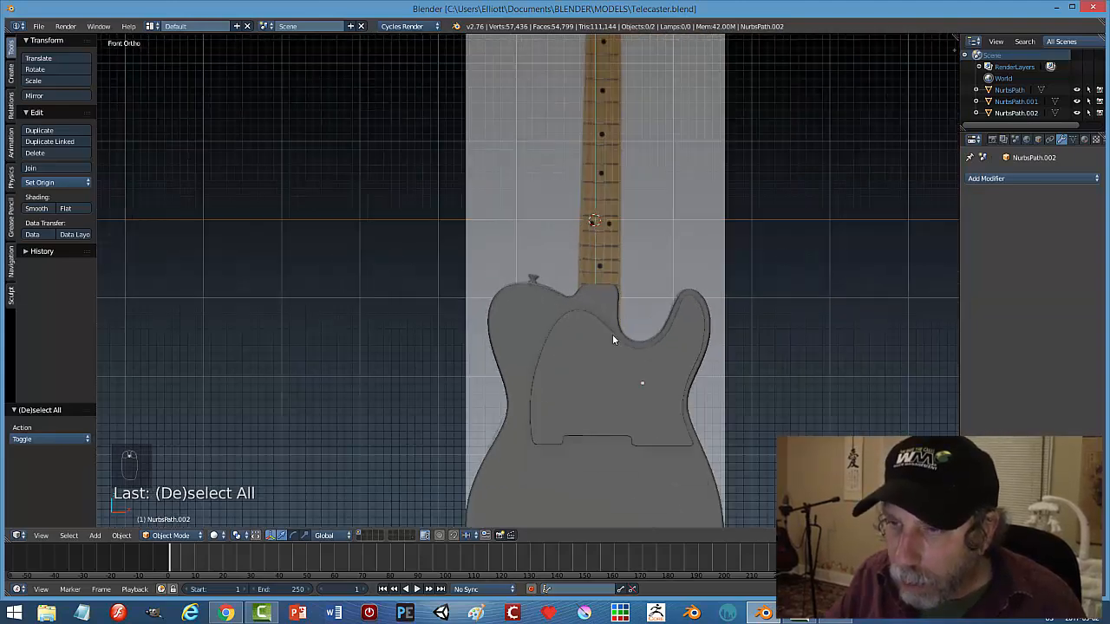
scroll(615, 340, down, 3)
scroll(566, 312, up, 4)
scroll(565, 312, up, 3)
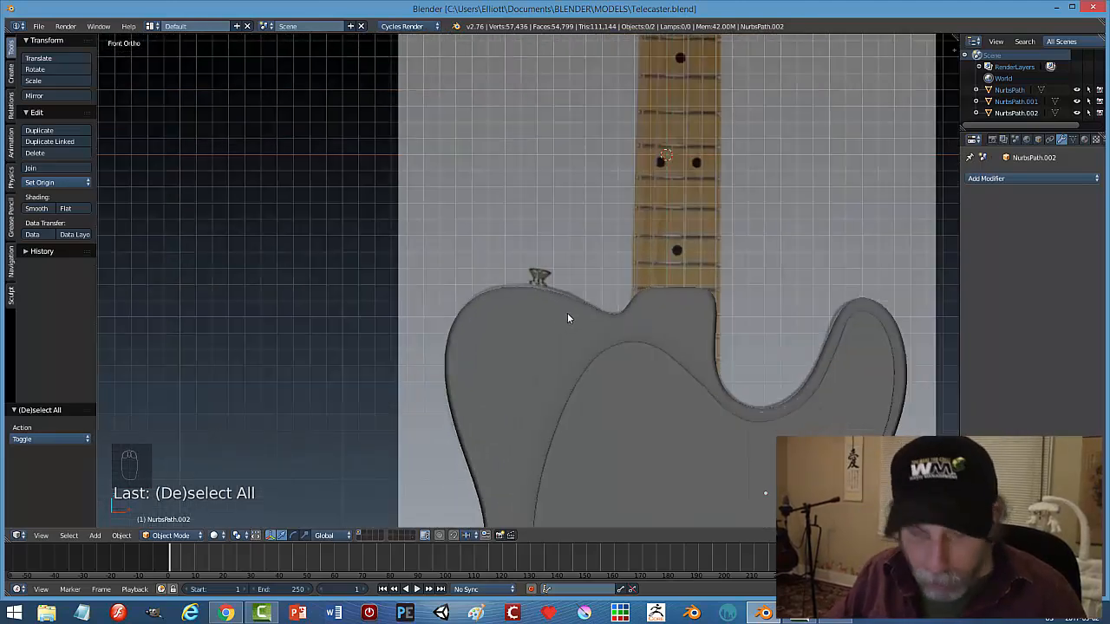
key(shift+a)
mouse_move(567, 315)
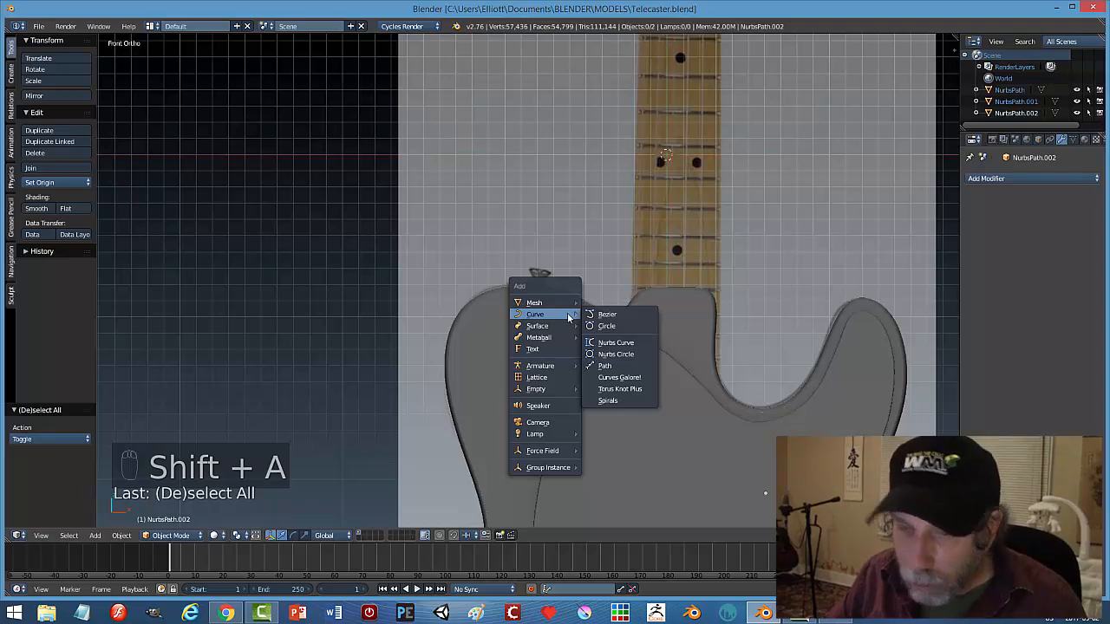
key(Escape)
shift+middle_drag(699, 518, 619, 205)
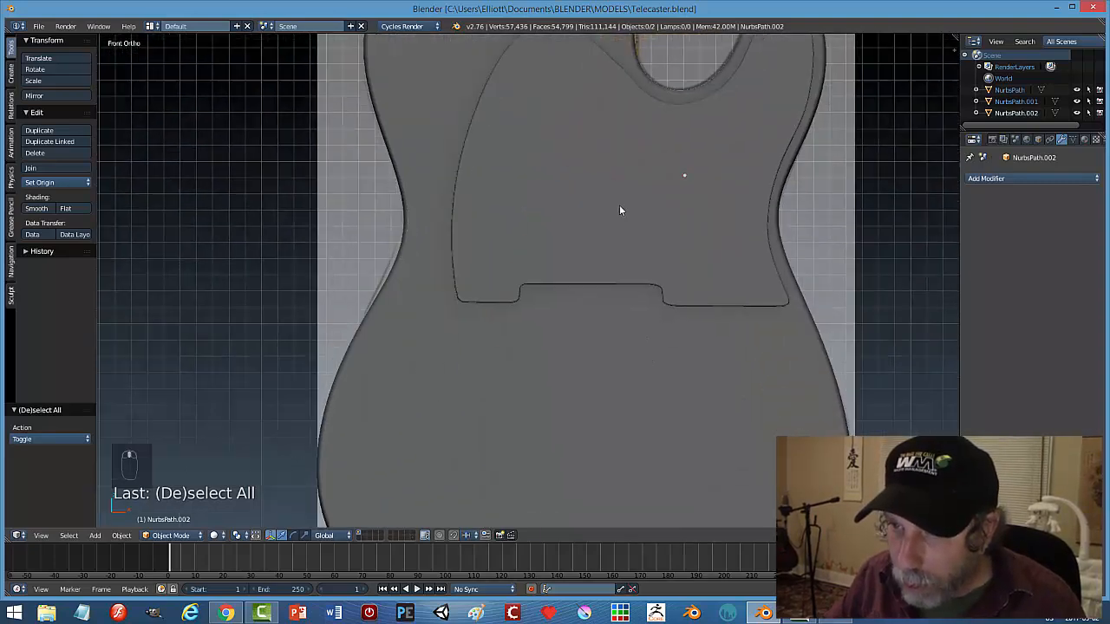
shift+middle_drag(639, 523, 603, 316)
shift+middle_drag(604, 368, 604, 272)
scroll(605, 272, up, 3)
shift+middle_drag(628, 336, 628, 299)
scroll(605, 235, up, 3)
key(shift+a)
mouse_move(682, 188)
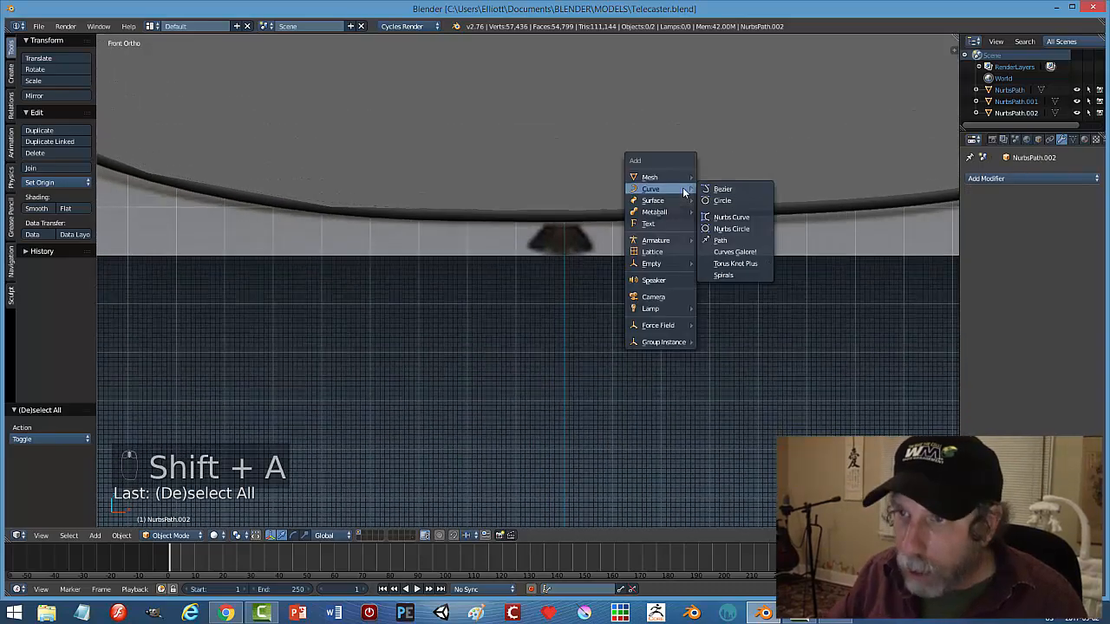
key(Escape)
Add a 32-vertex mesh circle of radius 1 and move it about 5.006 down along Z to the body's bottom end.
scroll(682, 187, down, 8)
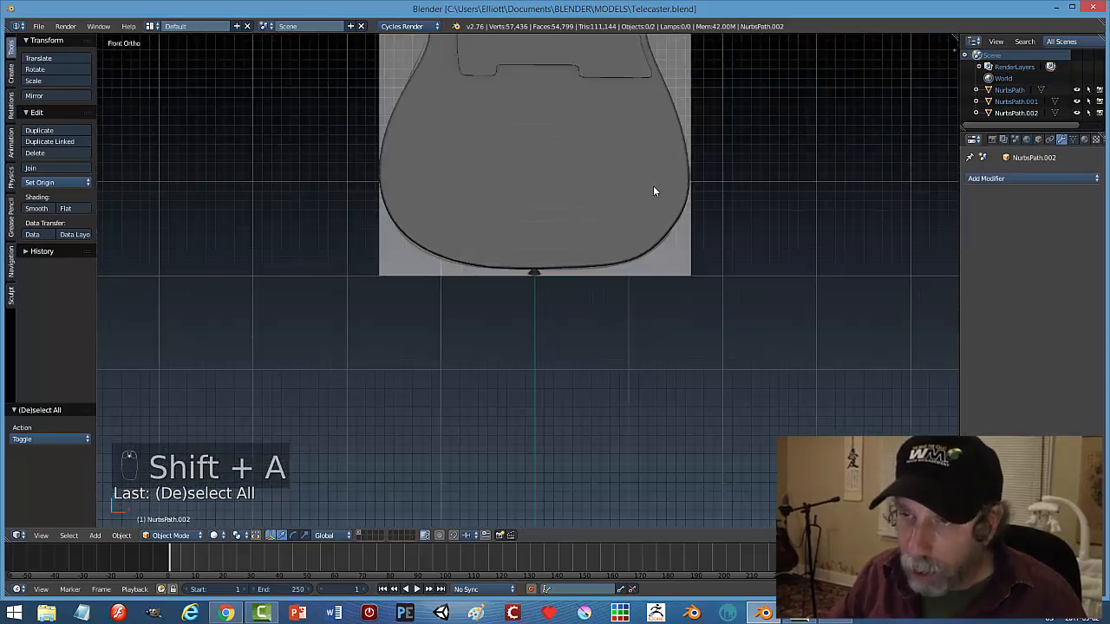
shift+middle_drag(613, 187, 618, 231)
key(shift+a)
mouse_move(677, 213)
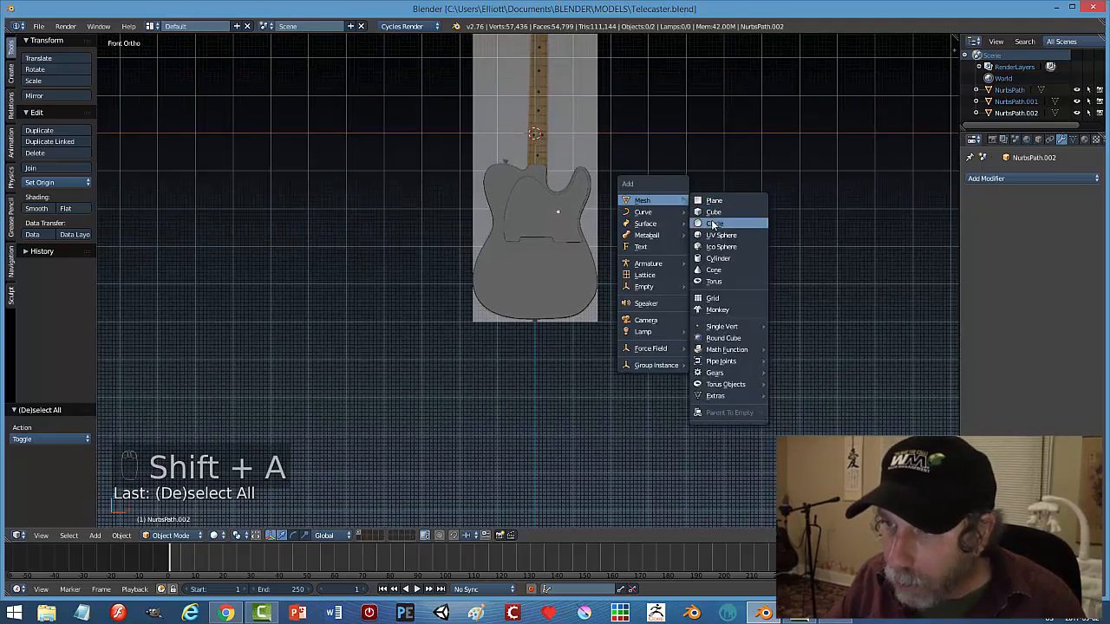
click(712, 225)
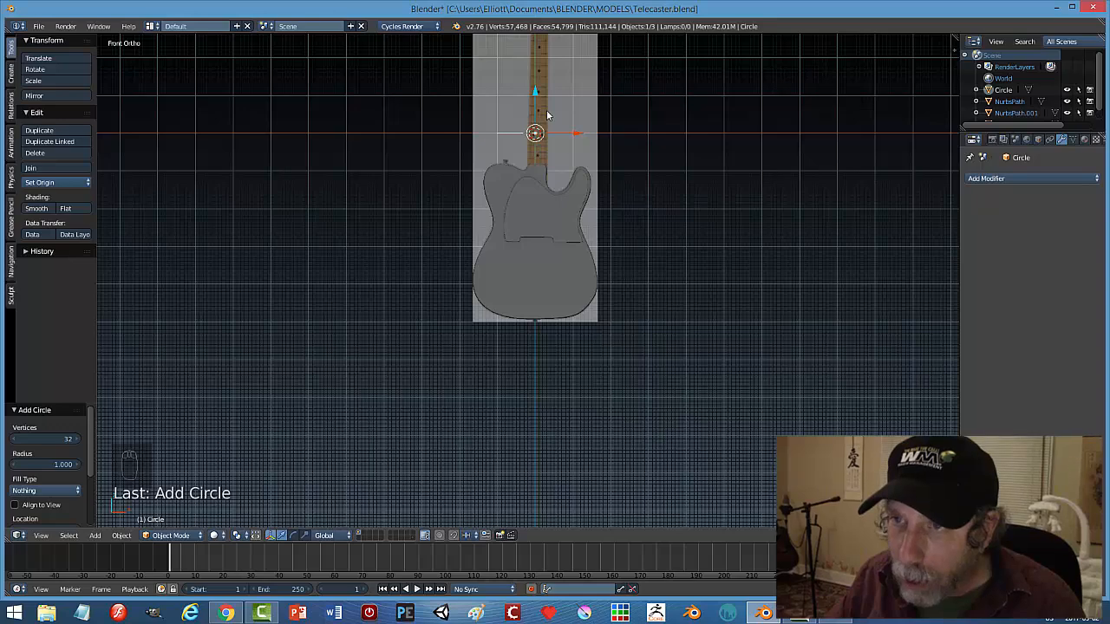
drag(534, 92, 538, 282)
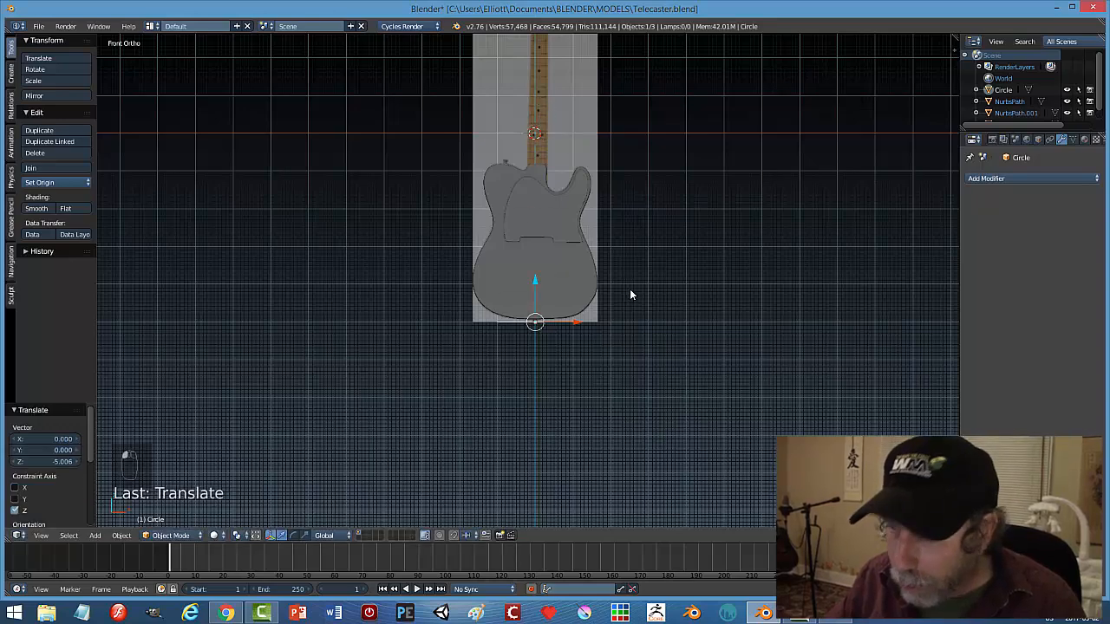
Scale the circle to about 0.106 to approximate the width of the bottom strap button in the reference.
key(KP_Decimal)
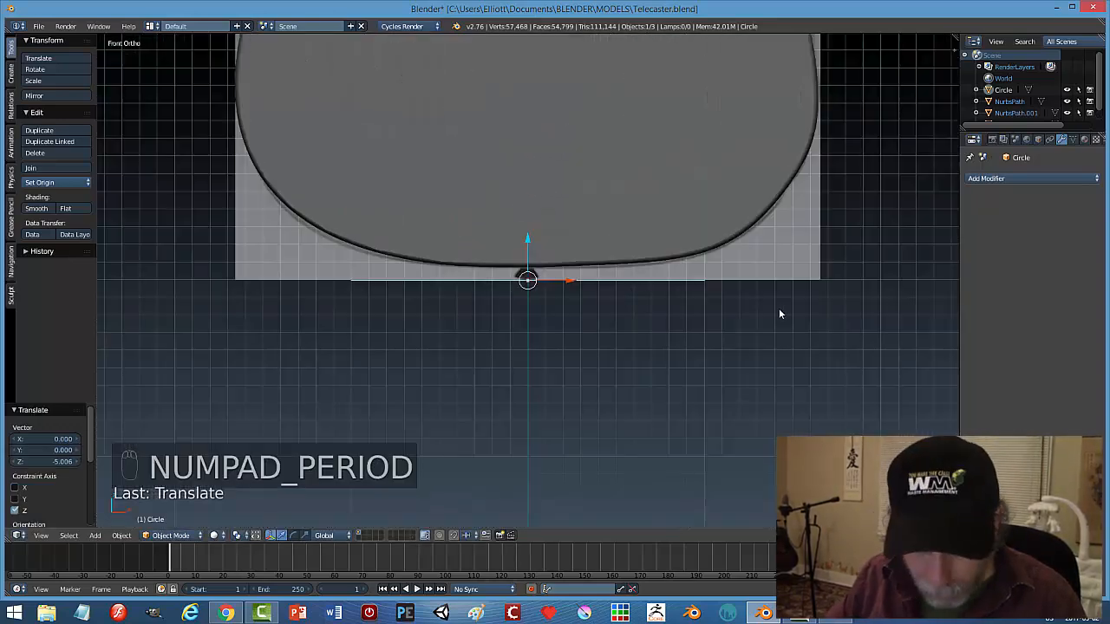
key(s)
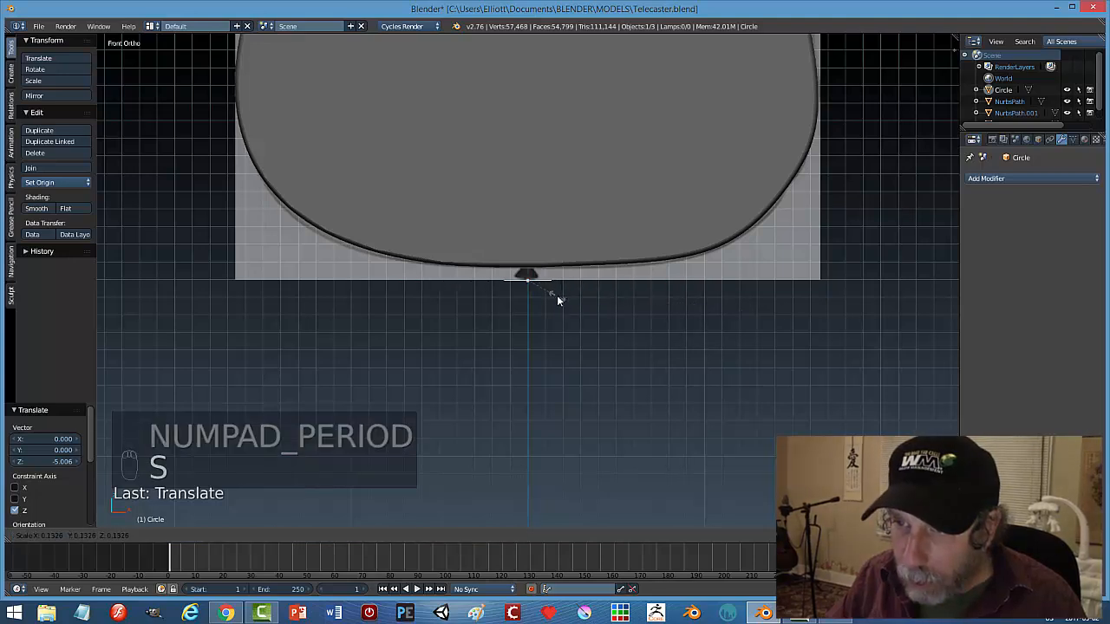
click(549, 294)
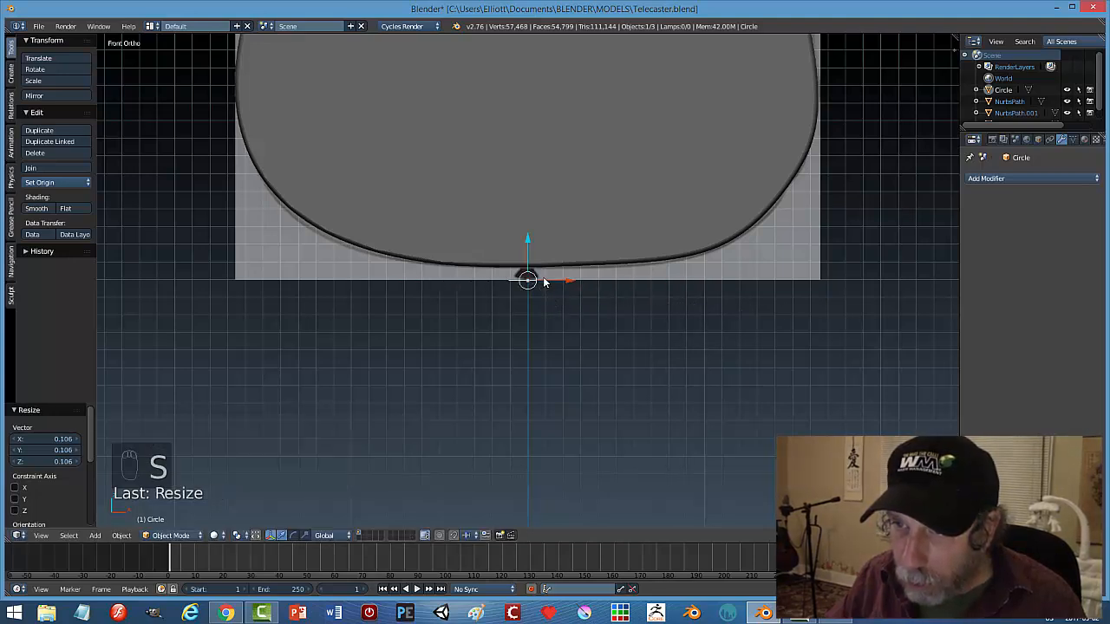
Raise the circle about 0.036 along Z and move it about -0.227 along Y to the middle of the body's thickness.
click(529, 235)
middle_drag(648, 247, 563, 278)
key(g)
key(y)
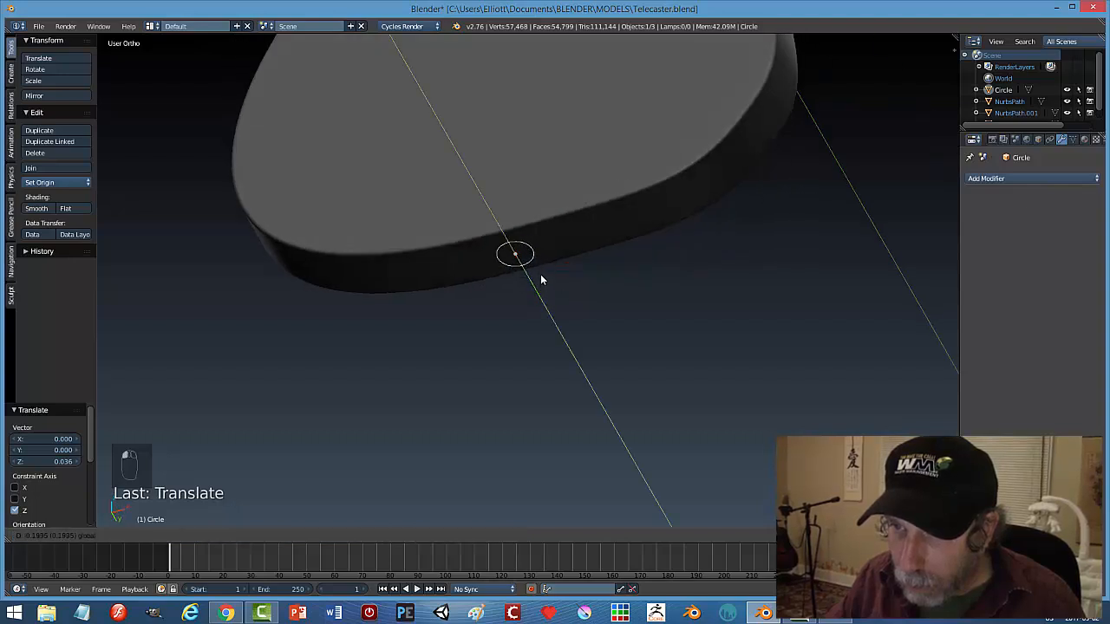
click(540, 270)
middle_drag(602, 250, 596, 301)
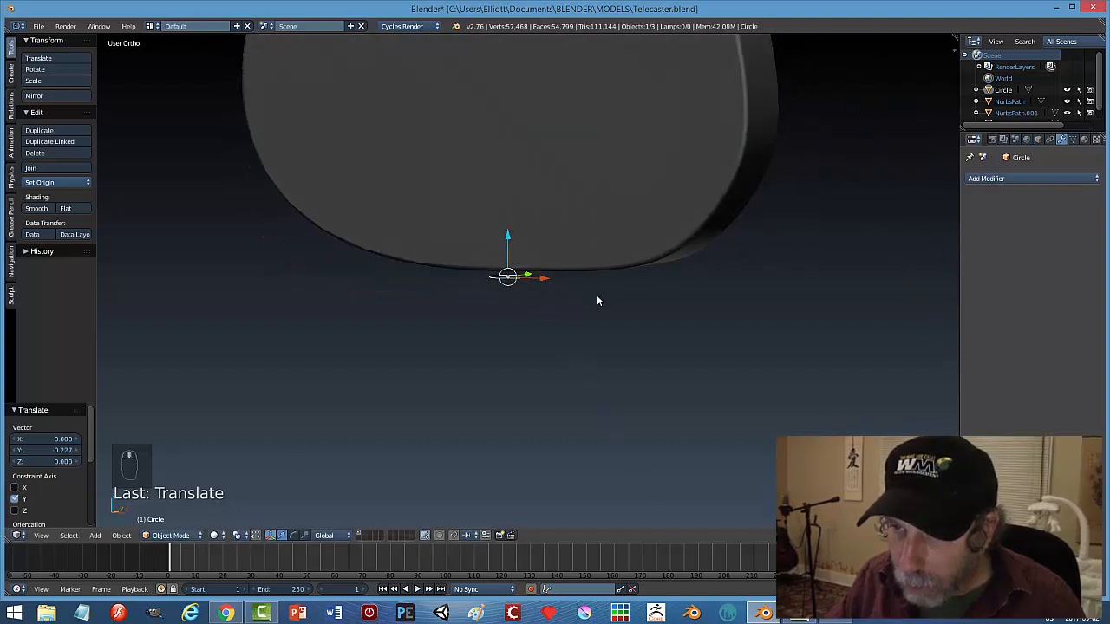
Fill the circle with a face and extrude it along Z into a thin disc.
key(Tab)
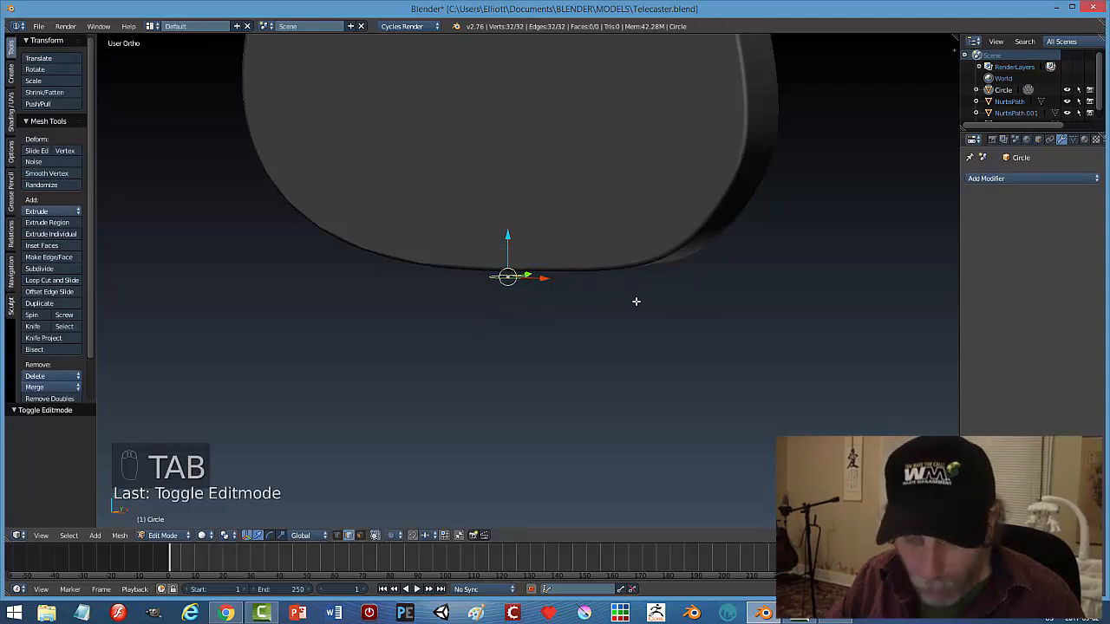
key(f)
middle_drag(604, 335, 567, 329)
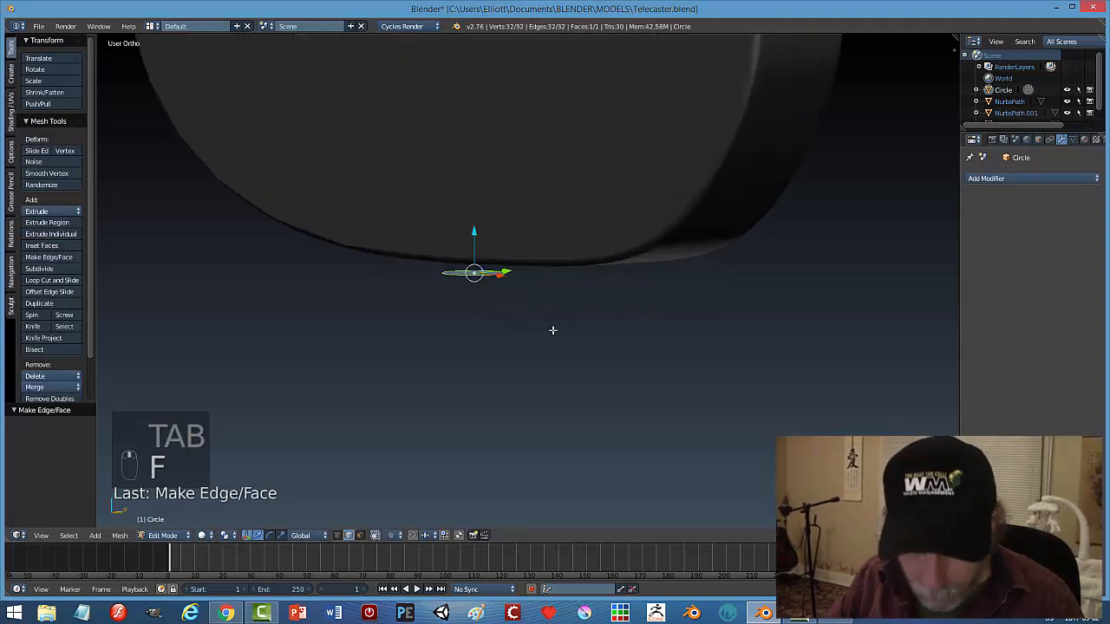
key(e)
drag(479, 236, 479, 248)
key(a)
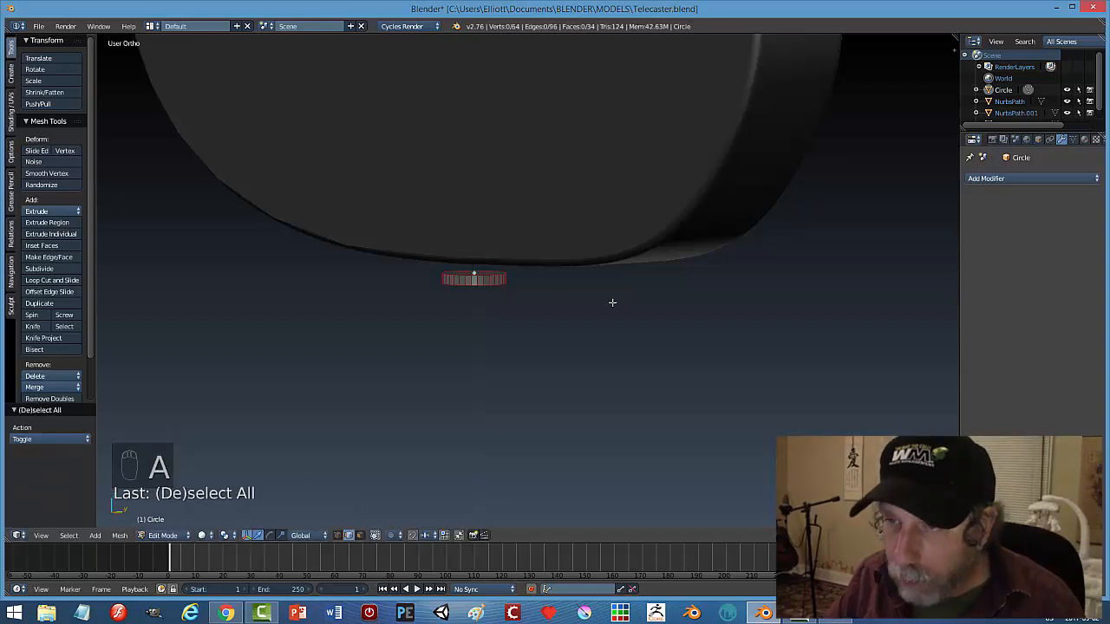
Select the whole disc mesh and recalculate its normals to face outside.
key(Tab)
mouse_move(605, 331)
middle_down()
mouse_move(592, 321)
mouse_move(649, 282)
mouse_move(619, 322)
middle_up()
key(Tab)
click(680, 321)
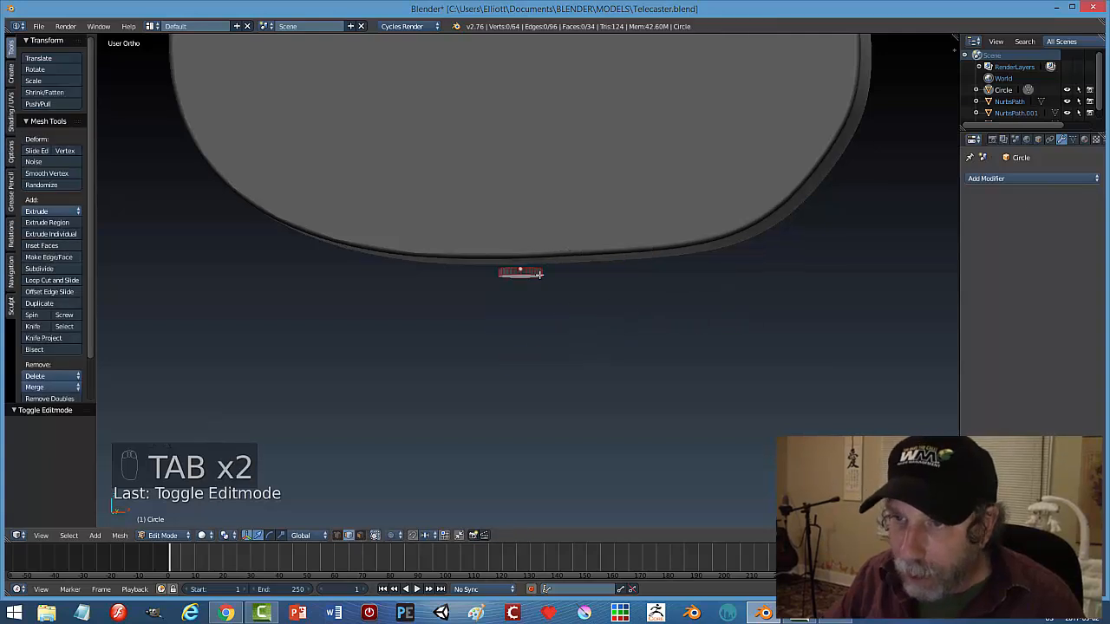
key(a)
key(a)
key(a)
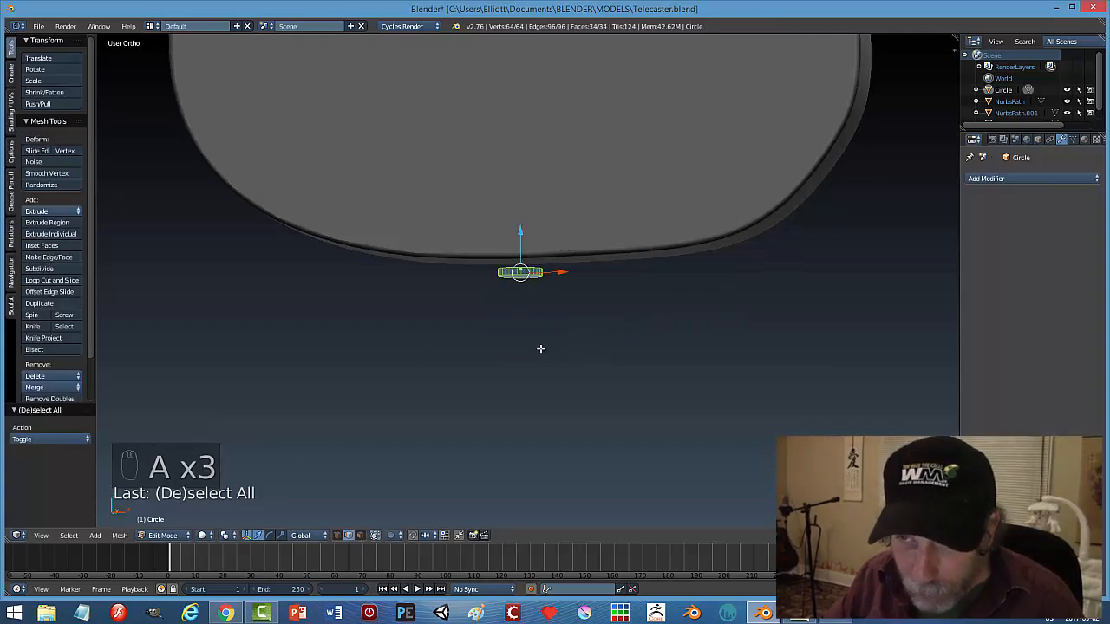
click(120, 535)
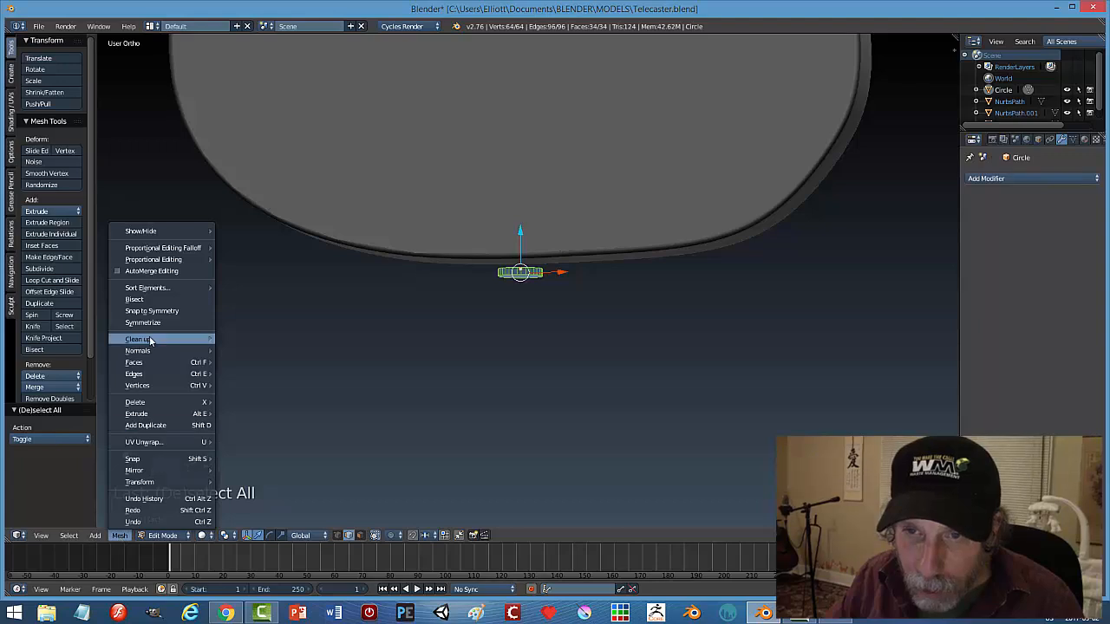
mouse_move(212, 350)
click(251, 350)
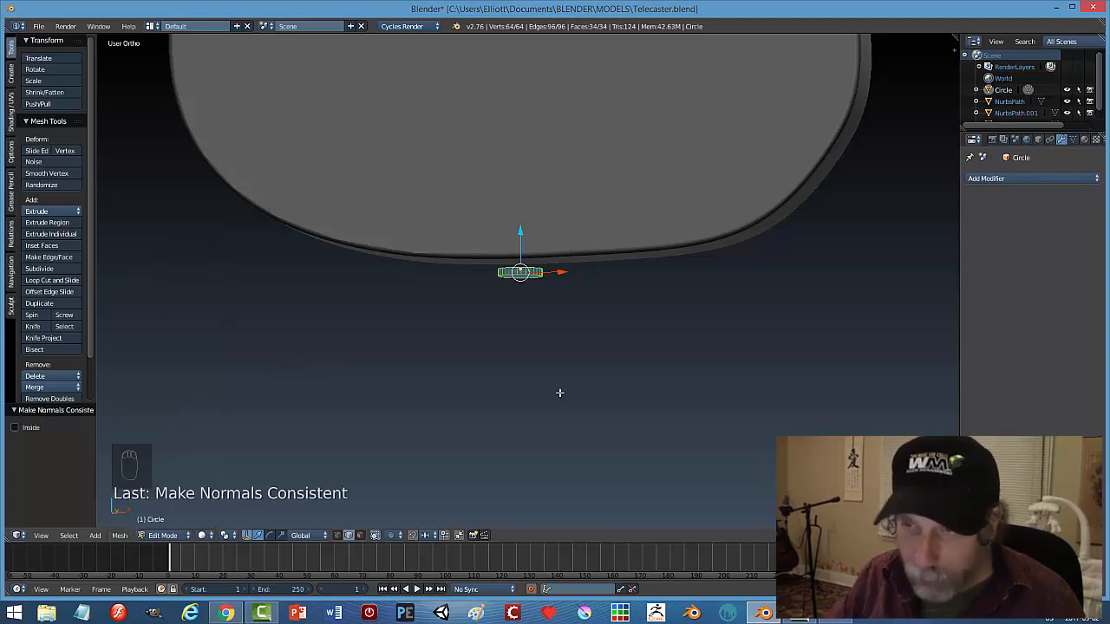
key(a)
key(Tab)
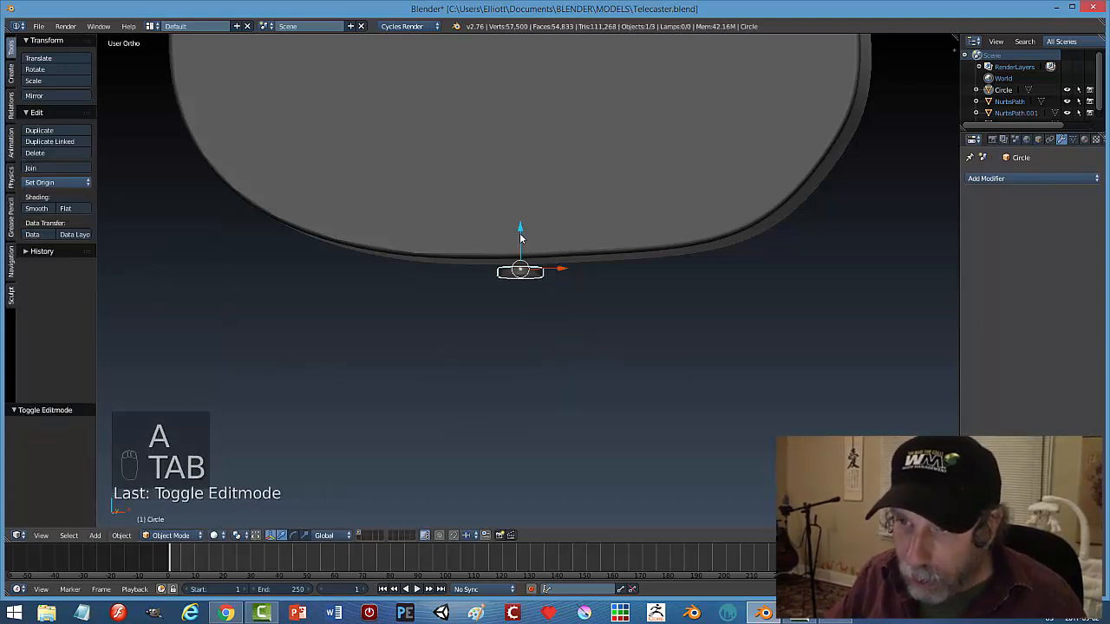
Move the disc about 0.041 up along Z against the body's end and about 0.041 along Y using the bottom view.
drag(520, 237, 518, 223)
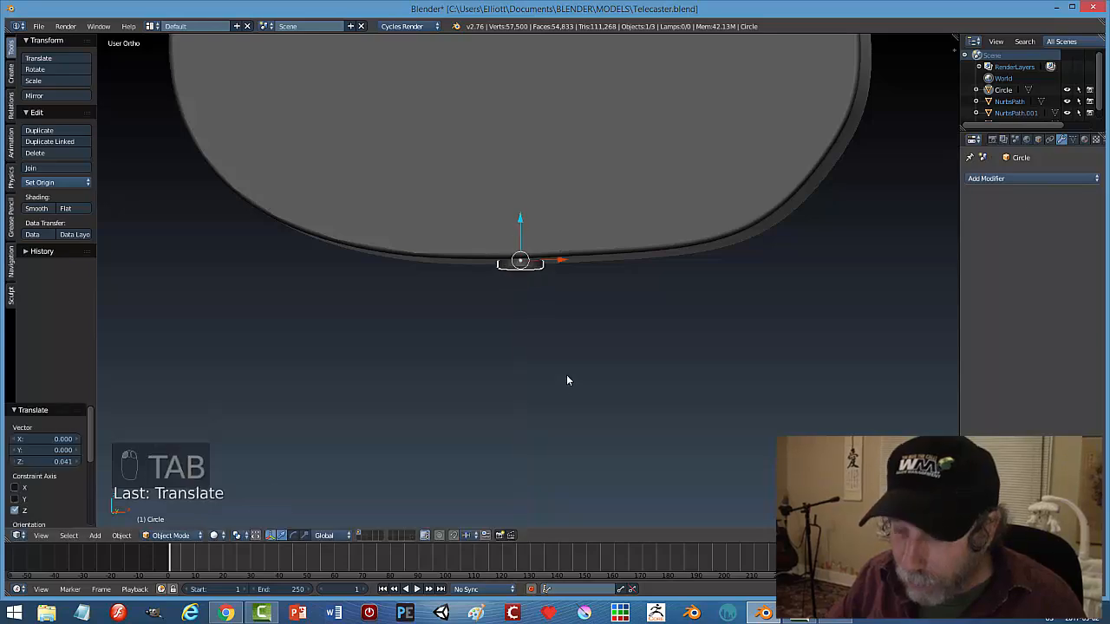
key(ctrl+KP_7)
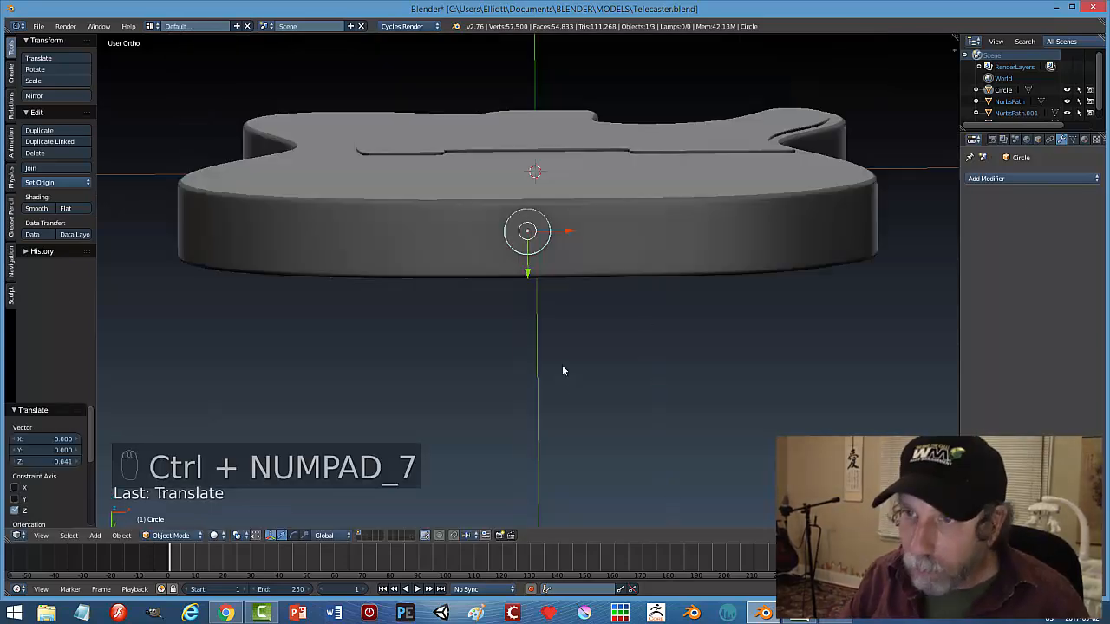
key(KP_7)
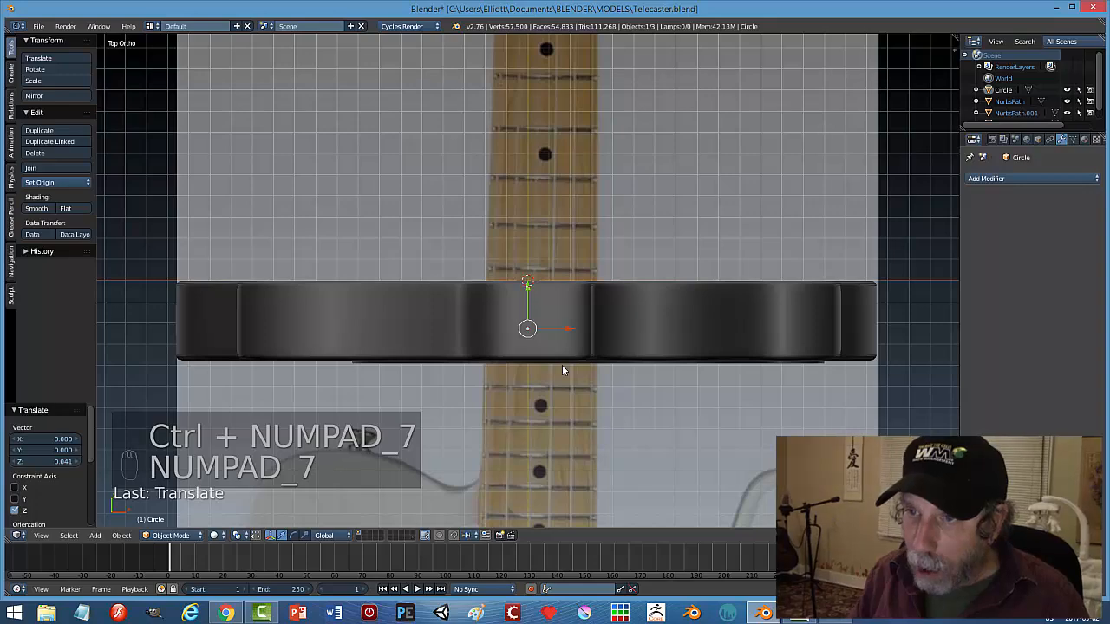
key(ctrl+KP_7)
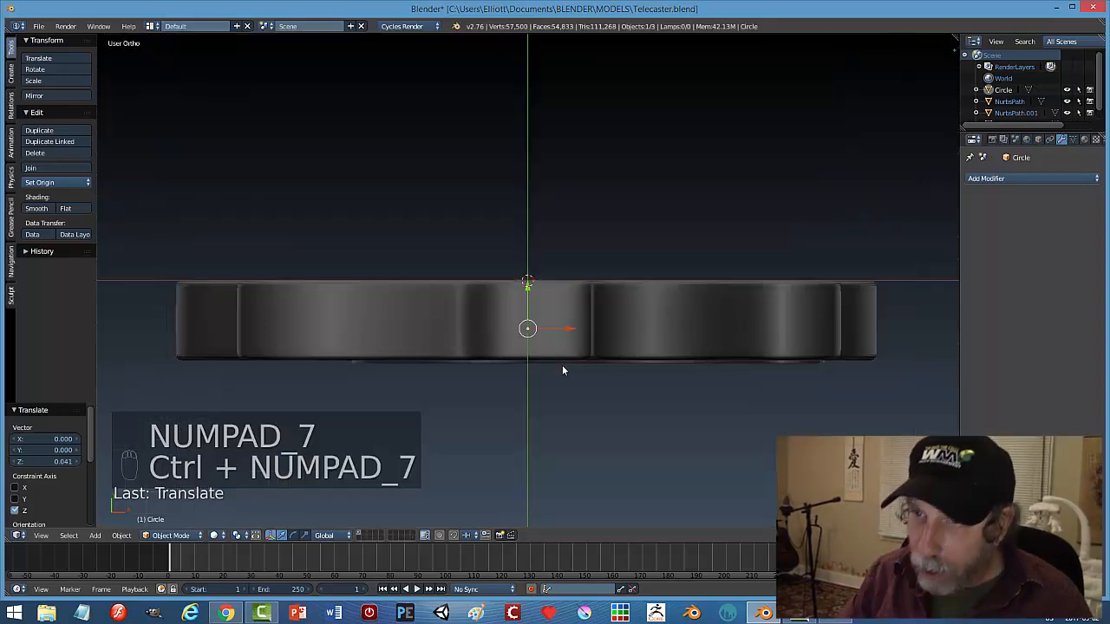
drag(523, 279, 535, 290)
Scale the strap button disc to about 0.717 of its size, keeping it seated against the body's end.
key(s)
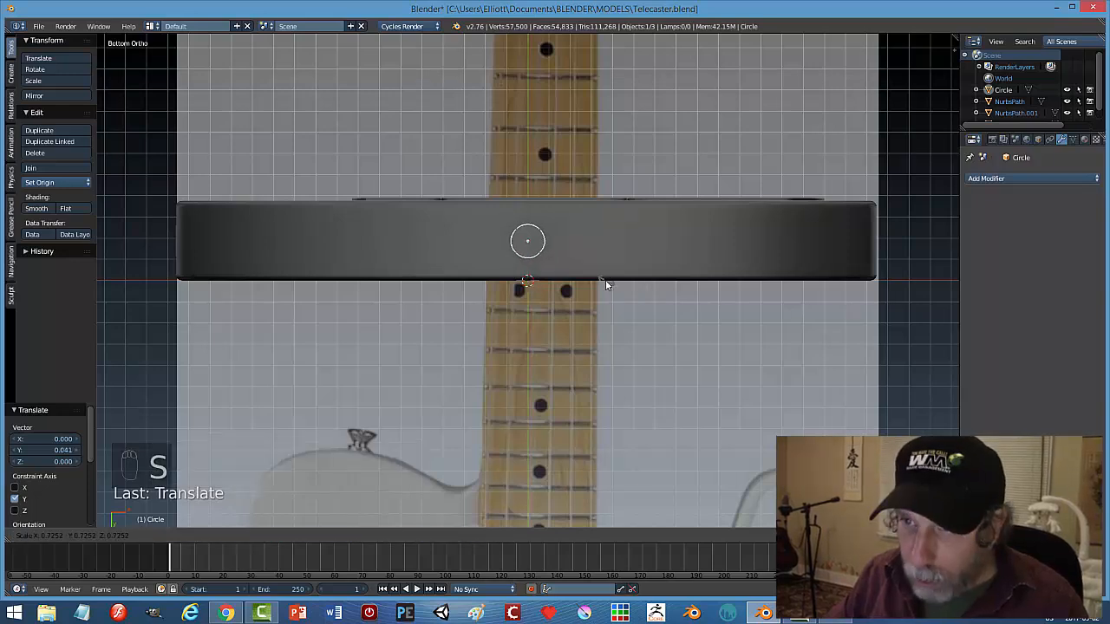
click(607, 284)
middle_drag(606, 284, 623, 319)
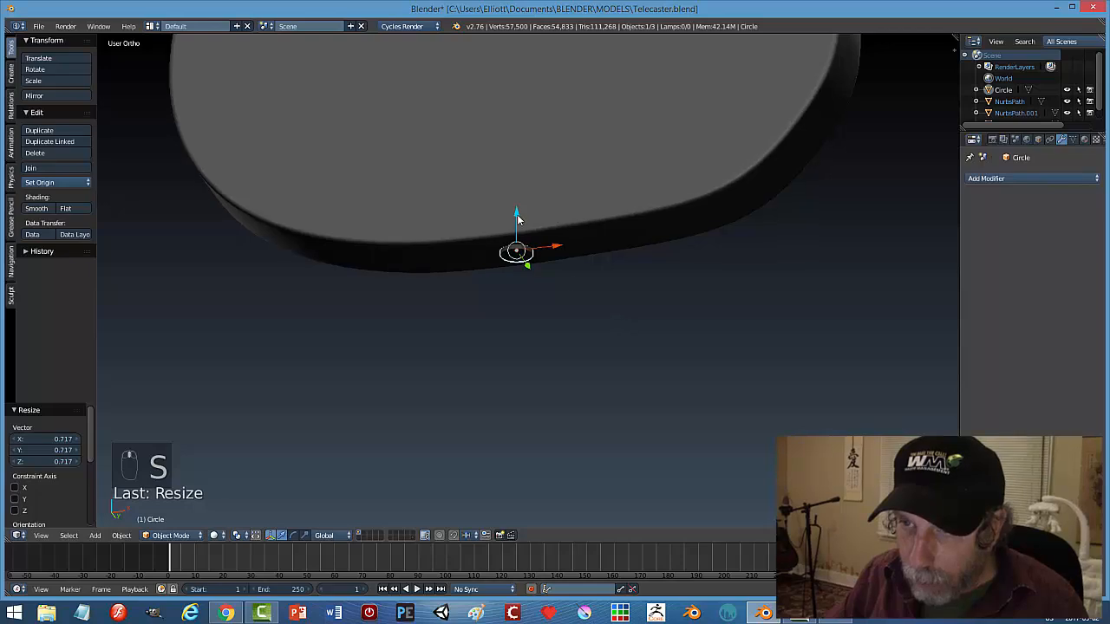
drag(519, 219, 515, 214)
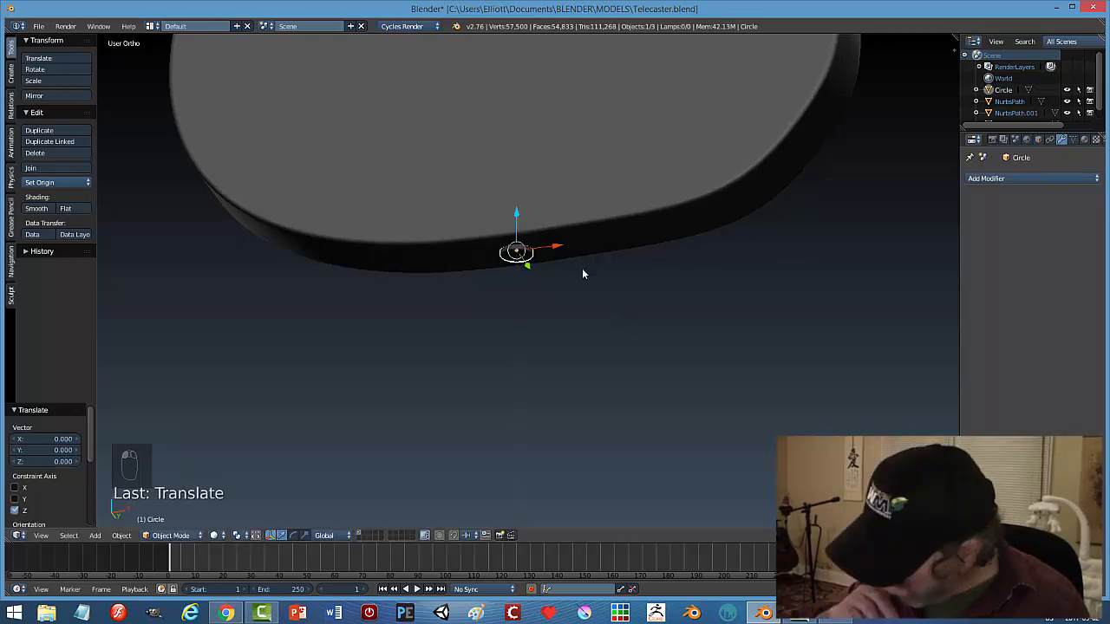
In front view, scale the disc to about 0.49 to match the strap button's narrow base and shift it slightly along X.
key(KP_1)
scroll(581, 274, up, 2)
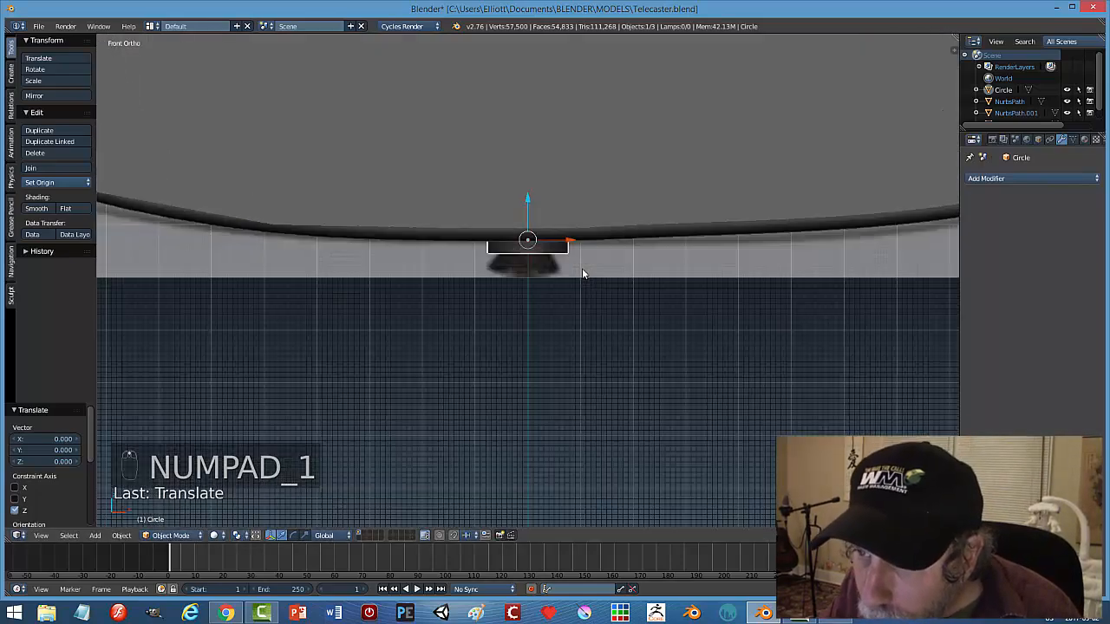
scroll(582, 274, up, 1)
key(s)
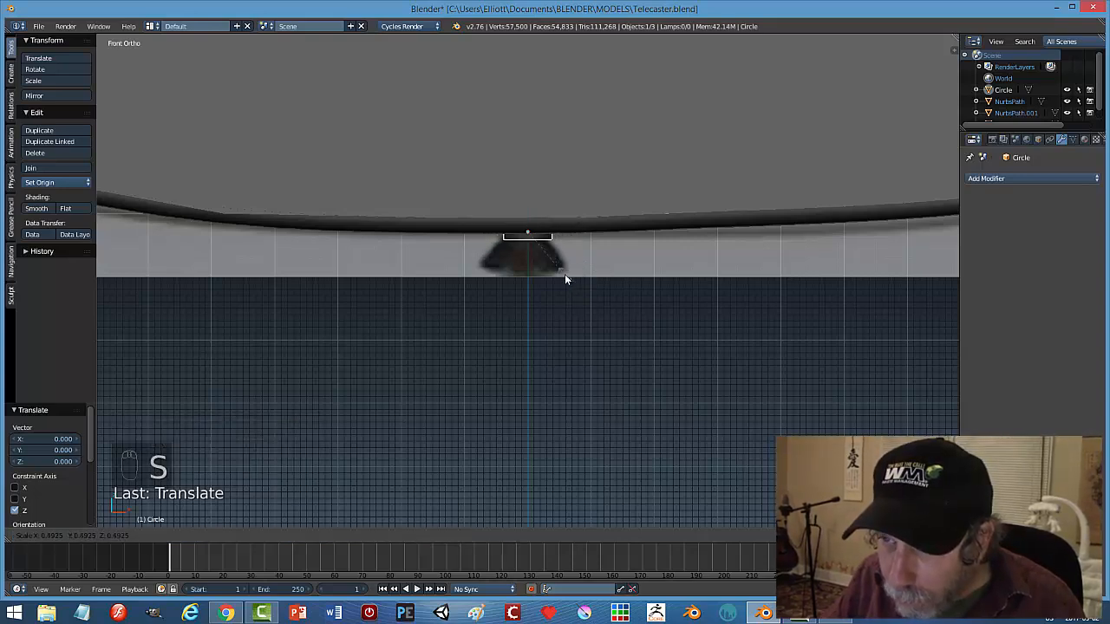
click(565, 278)
drag(567, 238, 571, 233)
In face select mode, extrude the disc's outer end face about 0.05 down along Z over the strap button in the photo.
mouse_move(572, 284)
middle_down()
mouse_move(567, 249)
mouse_move(556, 270)
mouse_move(564, 260)
mouse_move(567, 303)
mouse_move(566, 269)
middle_up()
key(Tab)
click(657, 264)
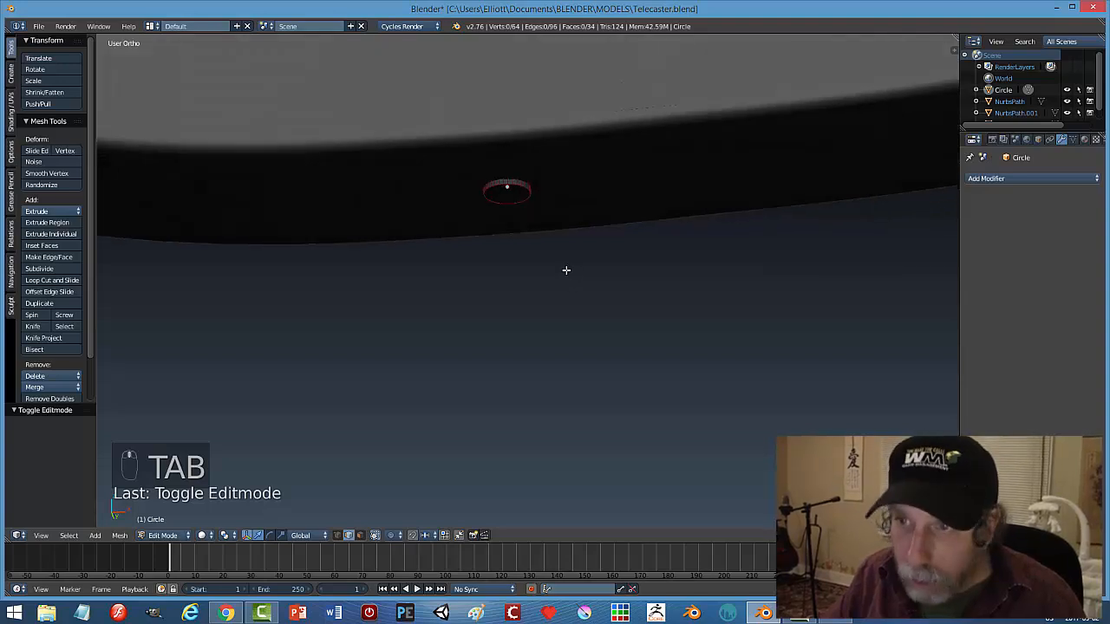
key(ctrl+Tab)
click(562, 281)
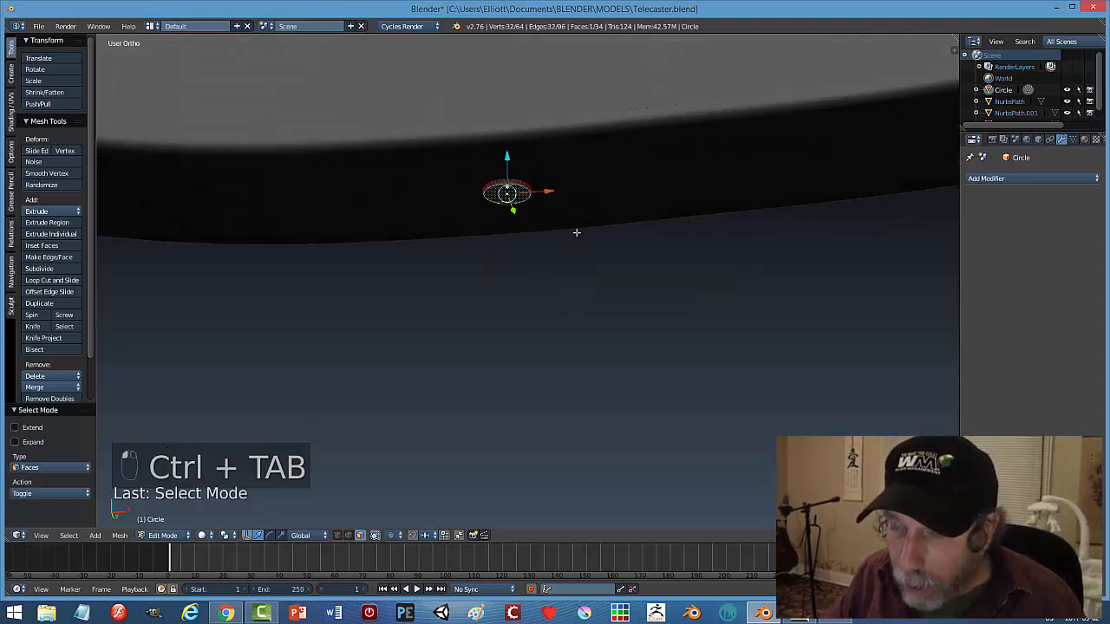
middle_drag(576, 232, 589, 267)
key(KP_1)
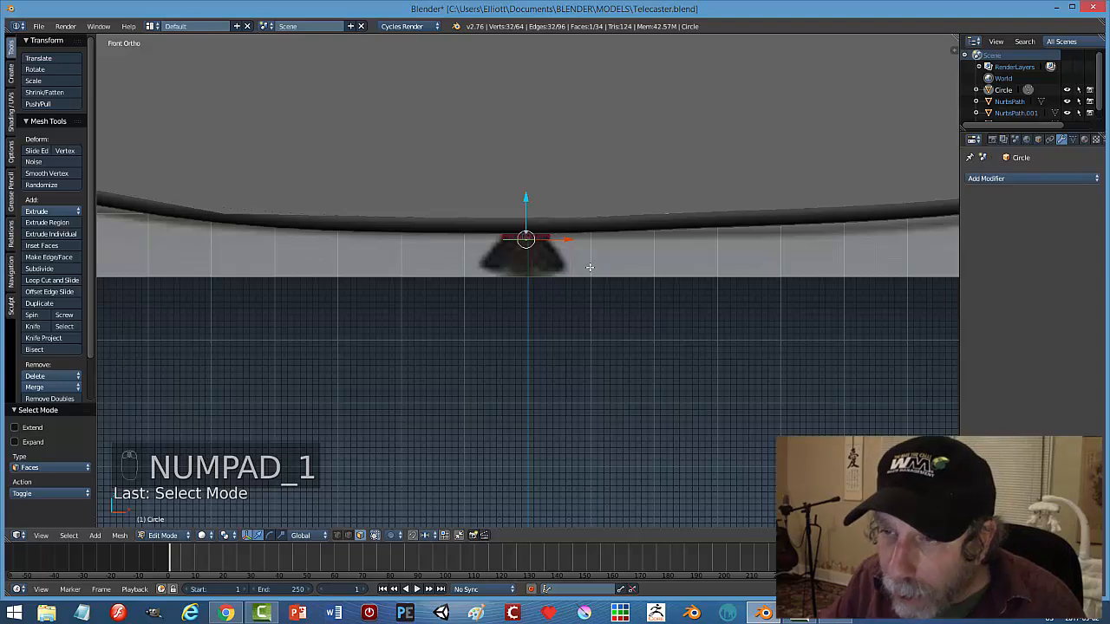
key(e)
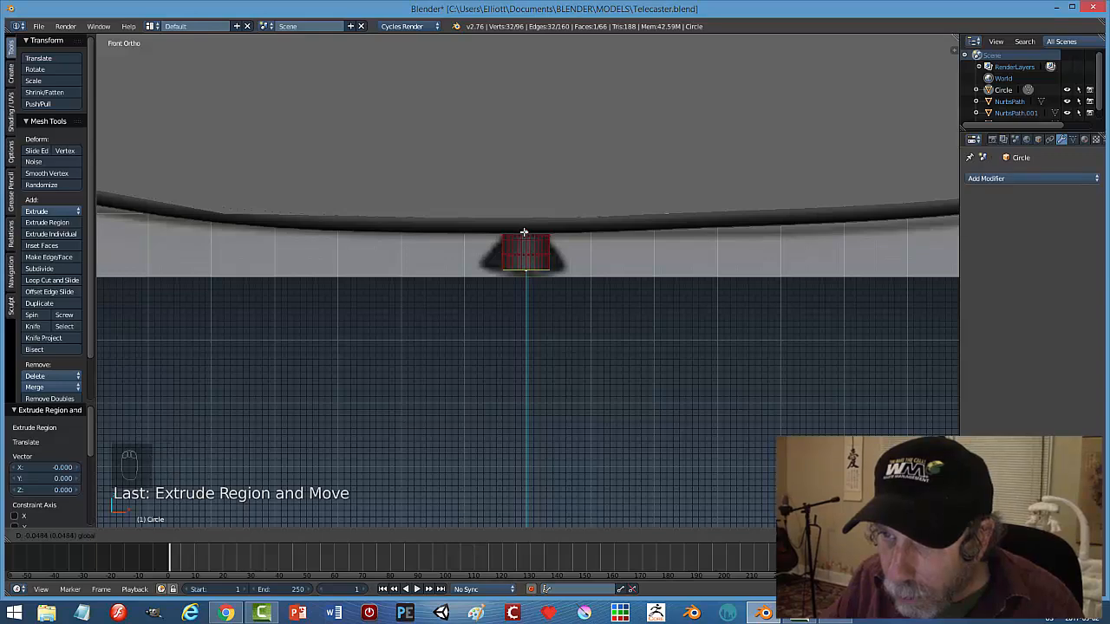
click(535, 240)
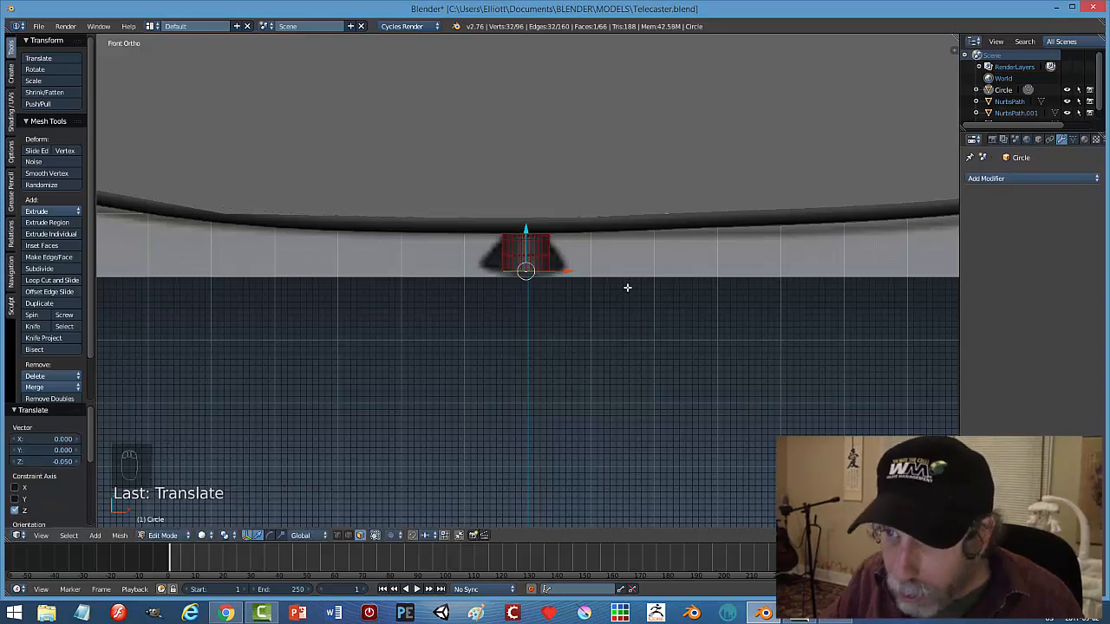
Flare the extruded end face to about 2.337 times its size and raise it about 0.004 along Z.
key(s)
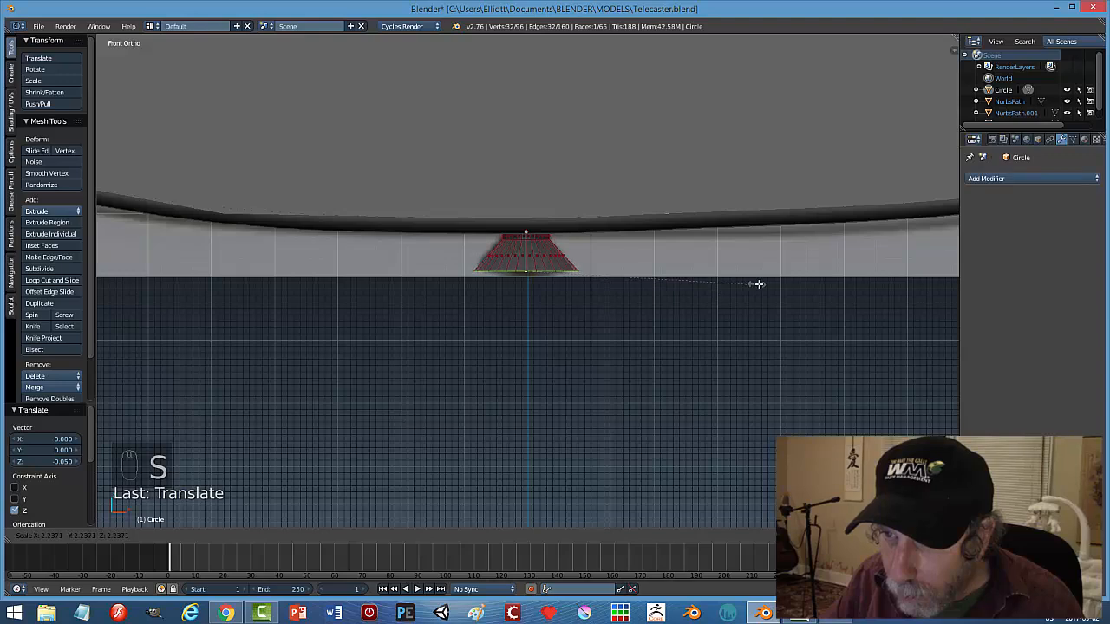
click(766, 281)
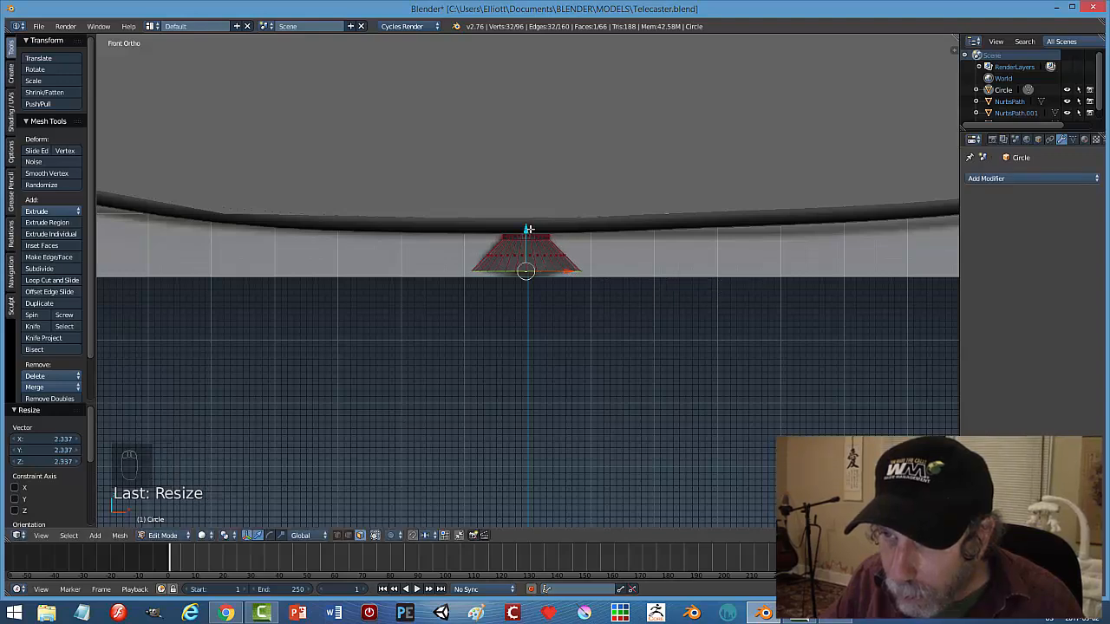
drag(527, 228, 531, 228)
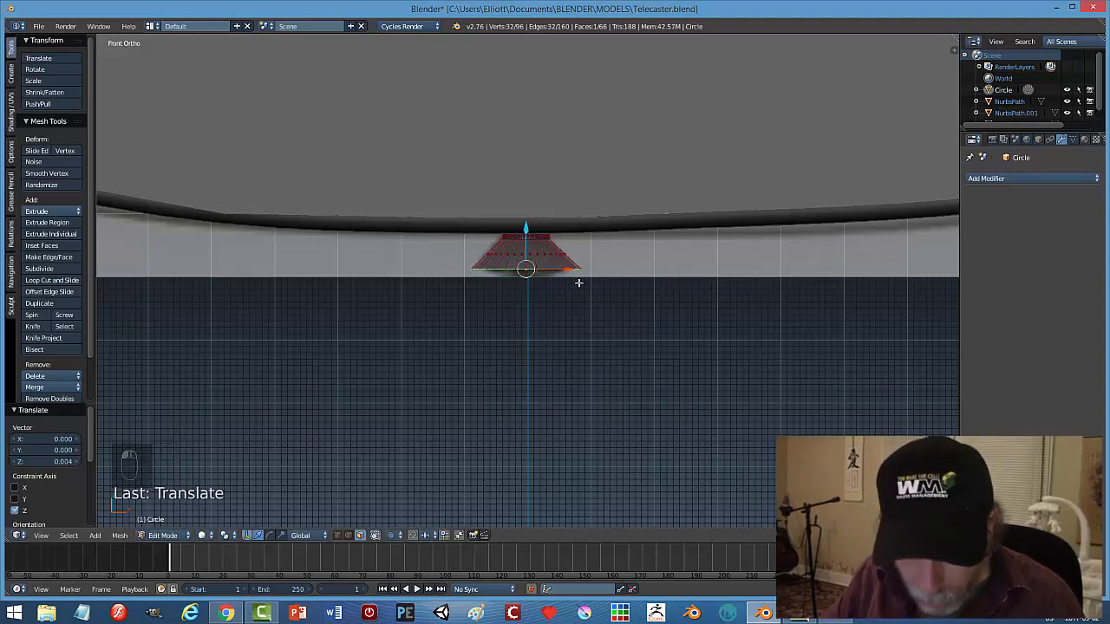
Extrude the flared end face about 0.015 further down along Z and bevel its rim by about 0.287 with 6 segments.
key(e)
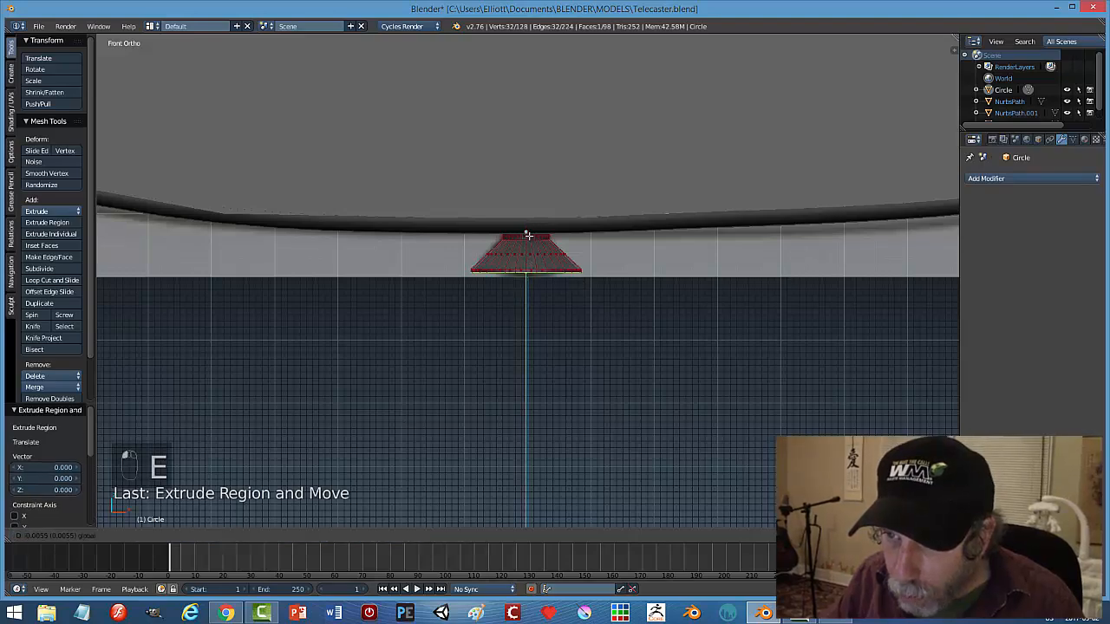
click(530, 237)
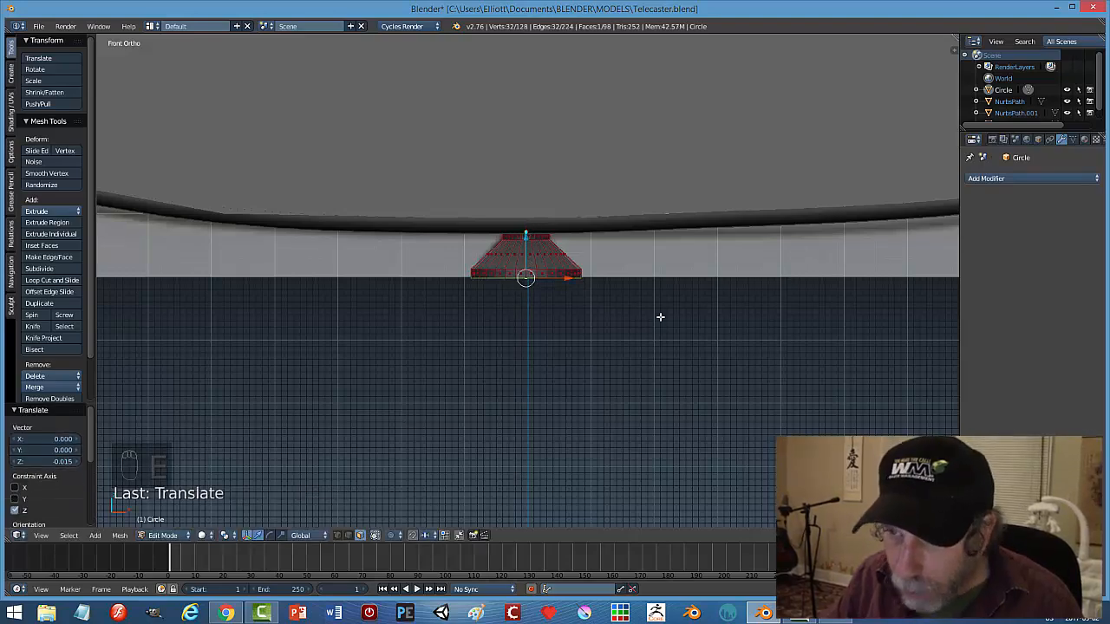
scroll(659, 317, up, 3)
key(ctrl+b)
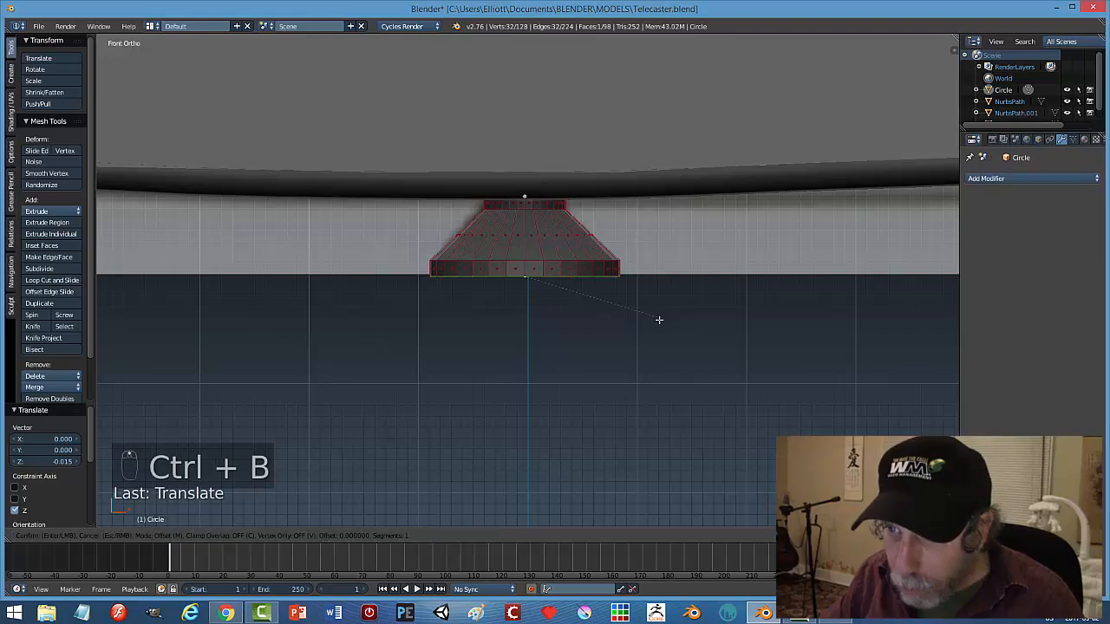
scroll(911, 404, up, 5)
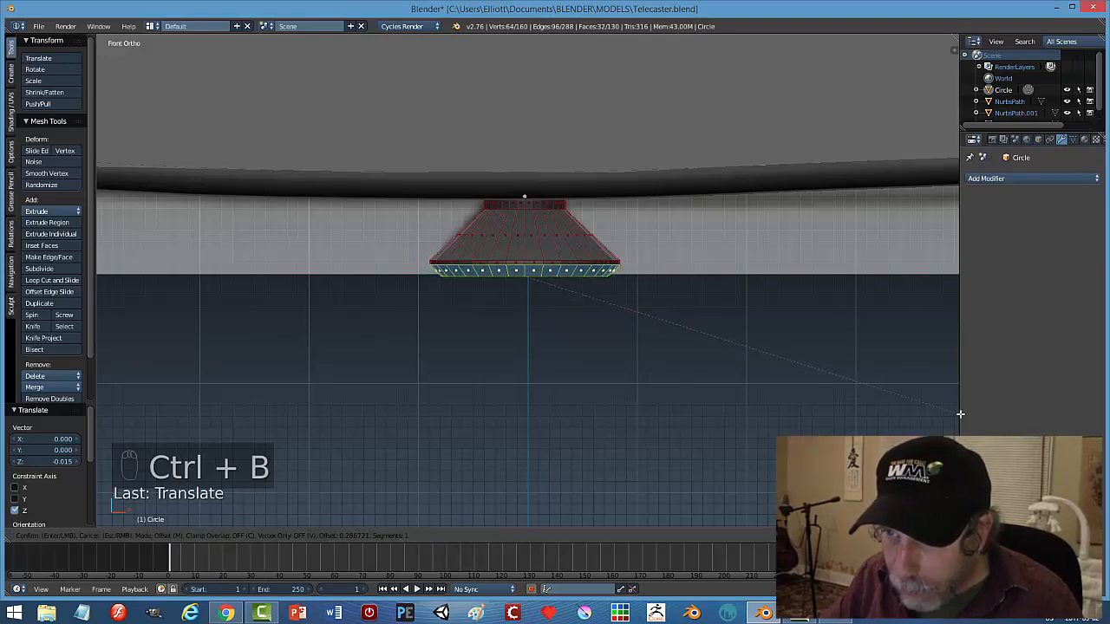
click(100, 414)
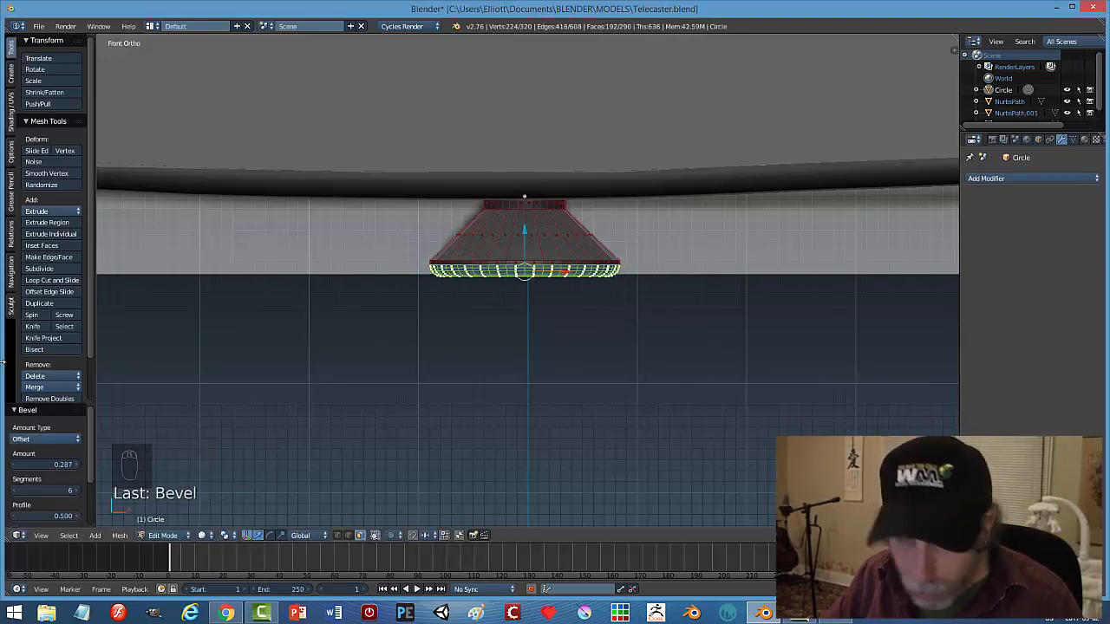
Return to Object Mode, apply smooth shading to the strap button and deselect it.
key(a)
key(Tab)
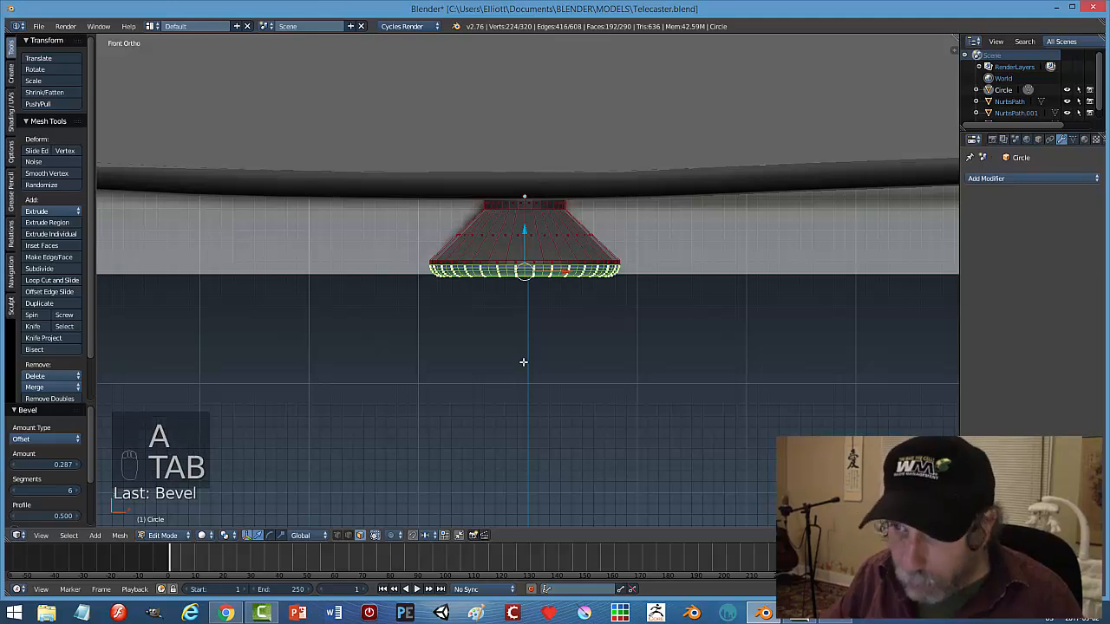
key(a)
key(Tab)
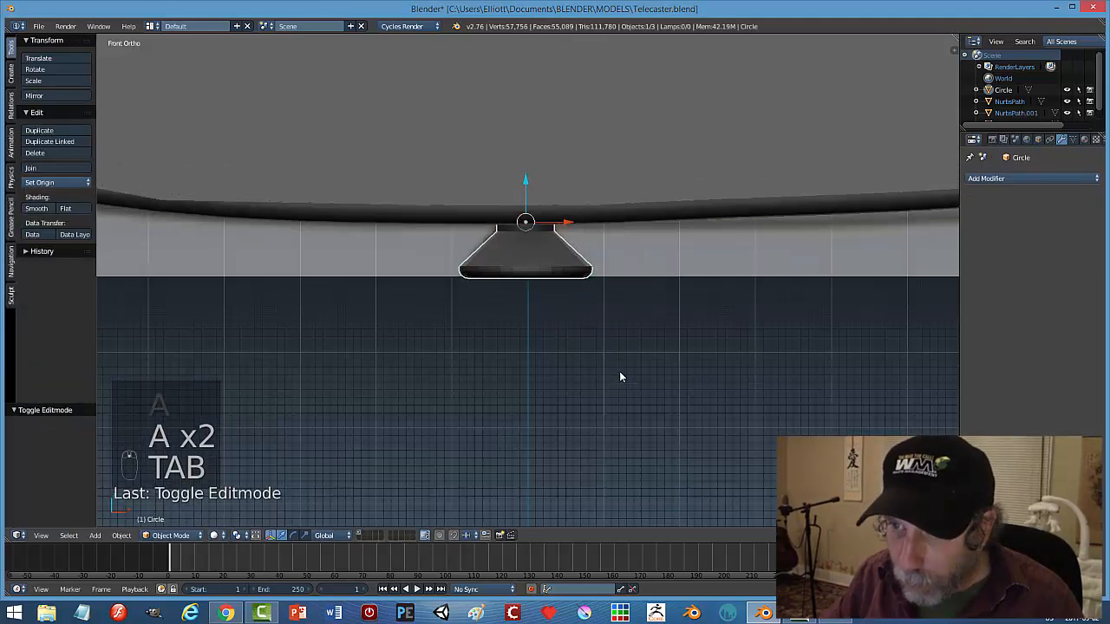
middle_drag(613, 360, 603, 314)
mouse_move(595, 257)
middle_down()
mouse_move(592, 203)
mouse_move(497, 298)
mouse_move(530, 374)
mouse_move(574, 336)
mouse_move(593, 360)
mouse_move(552, 280)
mouse_move(576, 287)
mouse_move(564, 313)
mouse_move(593, 330)
mouse_move(632, 283)
mouse_move(639, 229)
mouse_move(537, 255)
mouse_move(547, 324)
mouse_move(578, 337)
mouse_move(580, 258)
mouse_move(592, 299)
middle_up()
click(39, 208)
key(a)
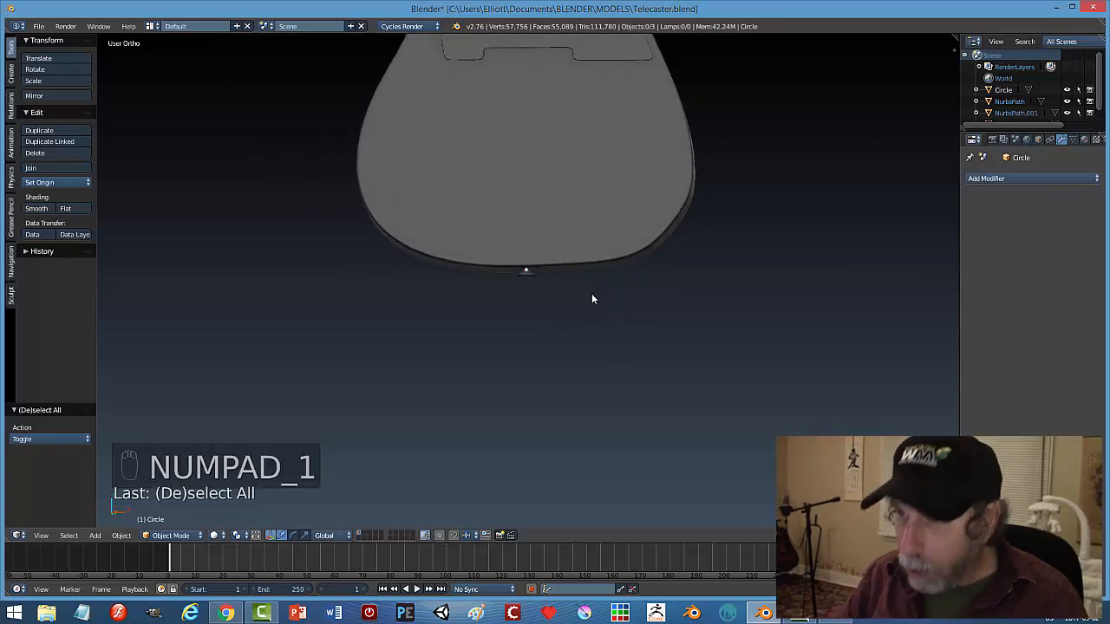
Select the strap button and move it about 0.007 down along Z, then adjust its Z position again to clear the body's edge.
key(KP_1)
scroll(587, 297, down, 5)
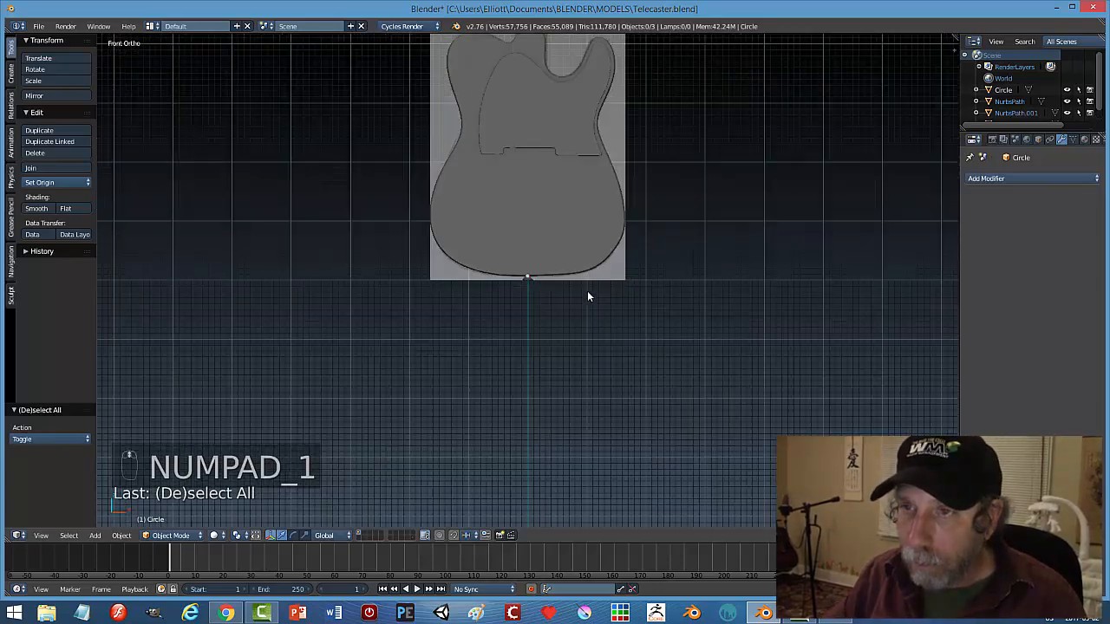
scroll(587, 291, up, 9)
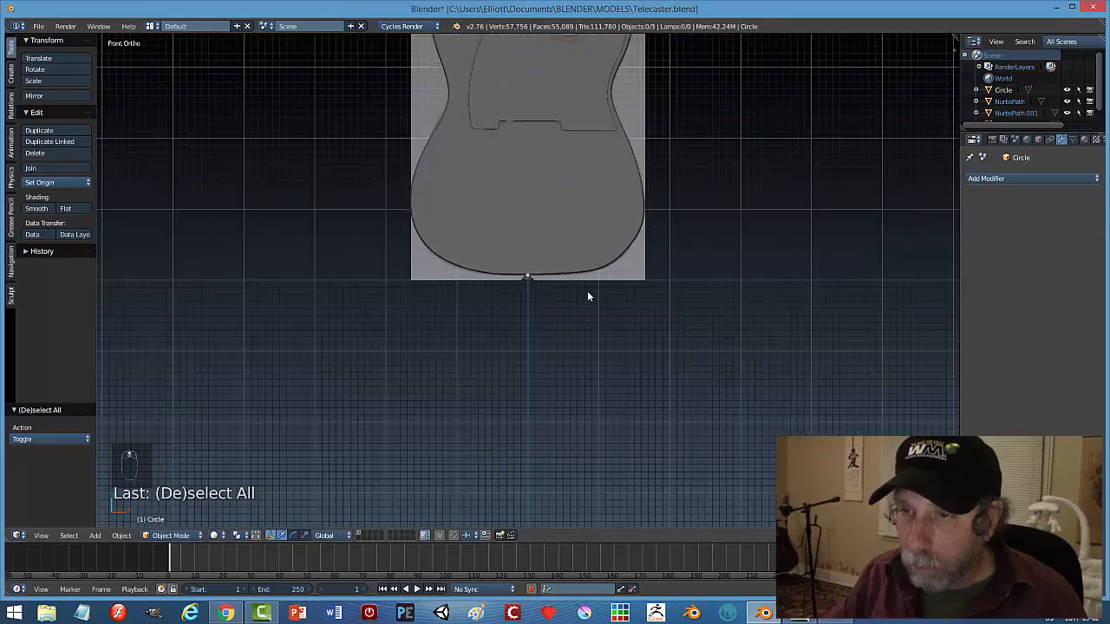
right_click(527, 270)
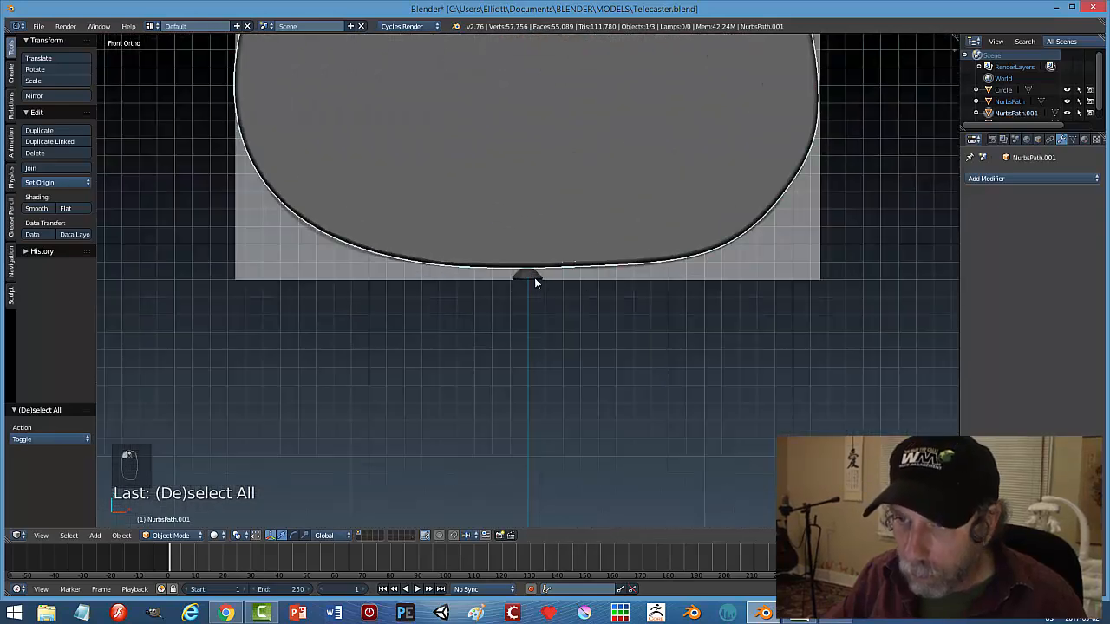
right_click(532, 274)
key(g)
key(z)
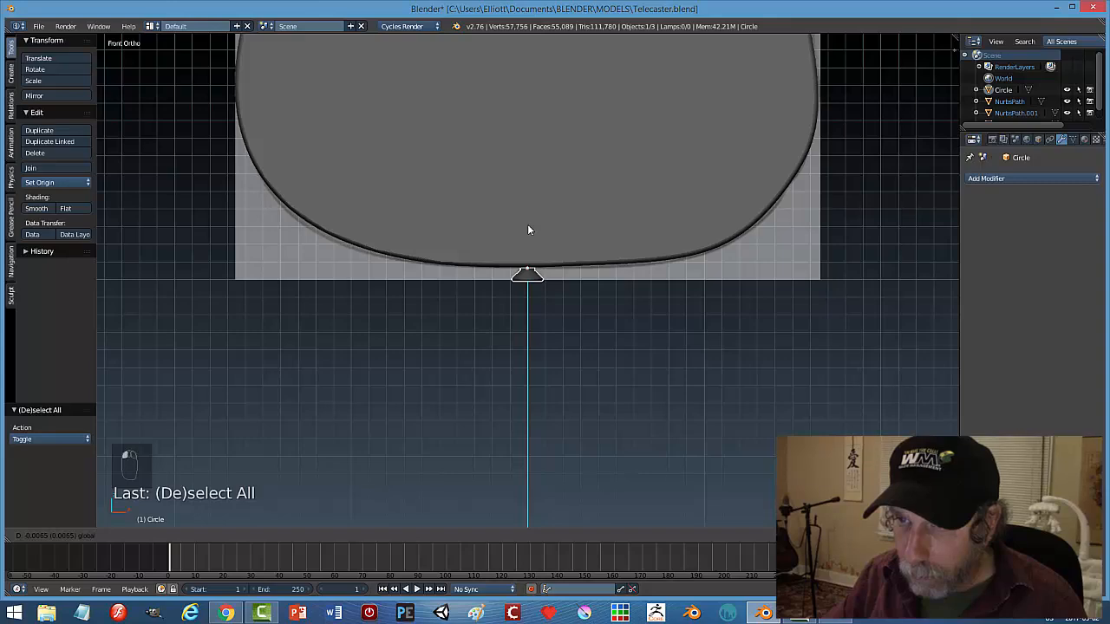
click(527, 223)
scroll(592, 320, up, 8)
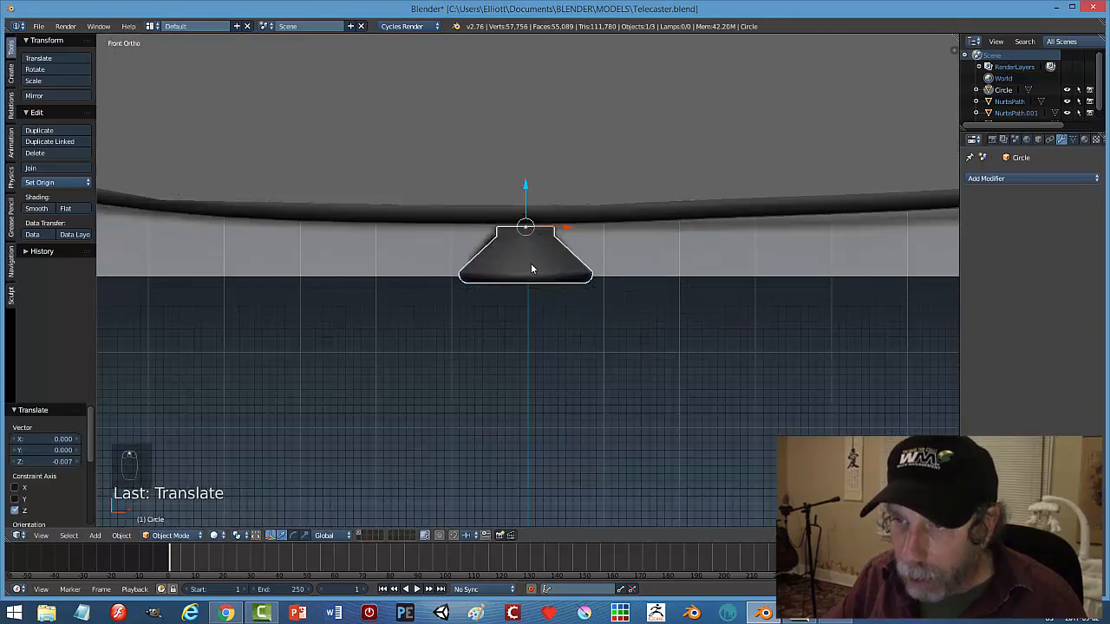
key(g)
key(z)
click(526, 234)
Lengthen the strap button's neck by moving its top face about 0.007 up along Z, then return to Object Mode.
middle_drag(546, 278, 593, 313)
key(Tab)
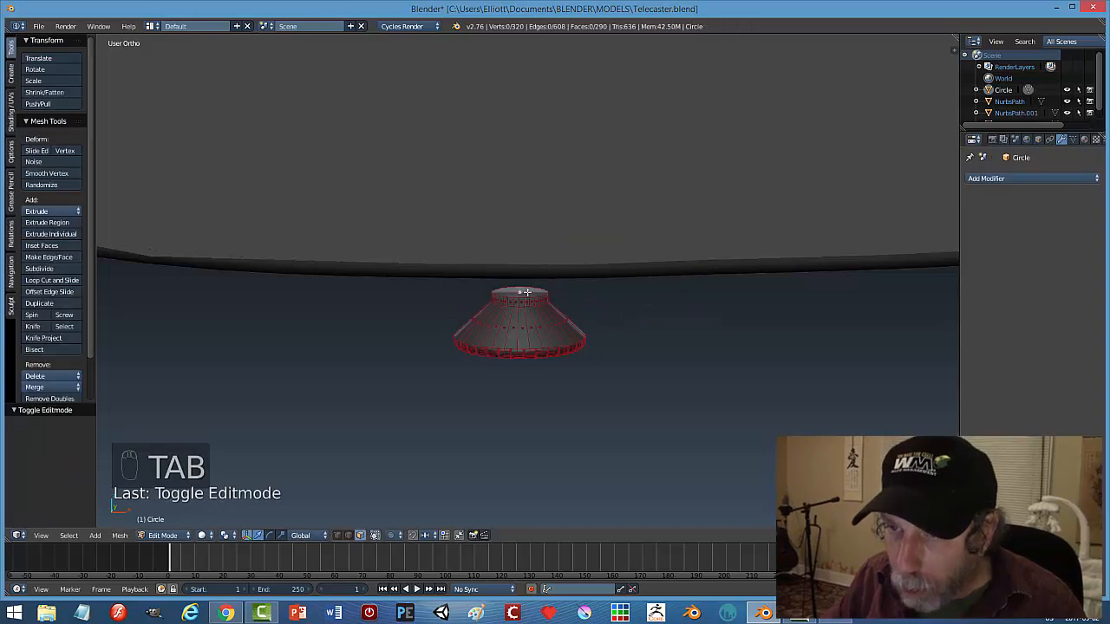
alt+right_click(526, 292)
key(g)
key(z)
click(517, 248)
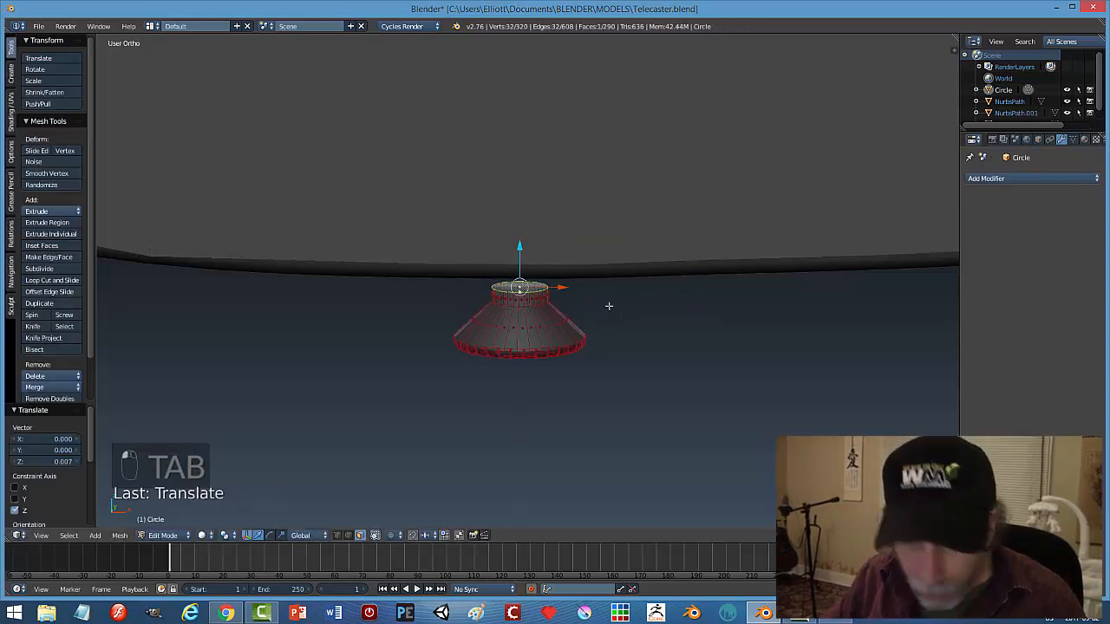
key(a)
key(Tab)
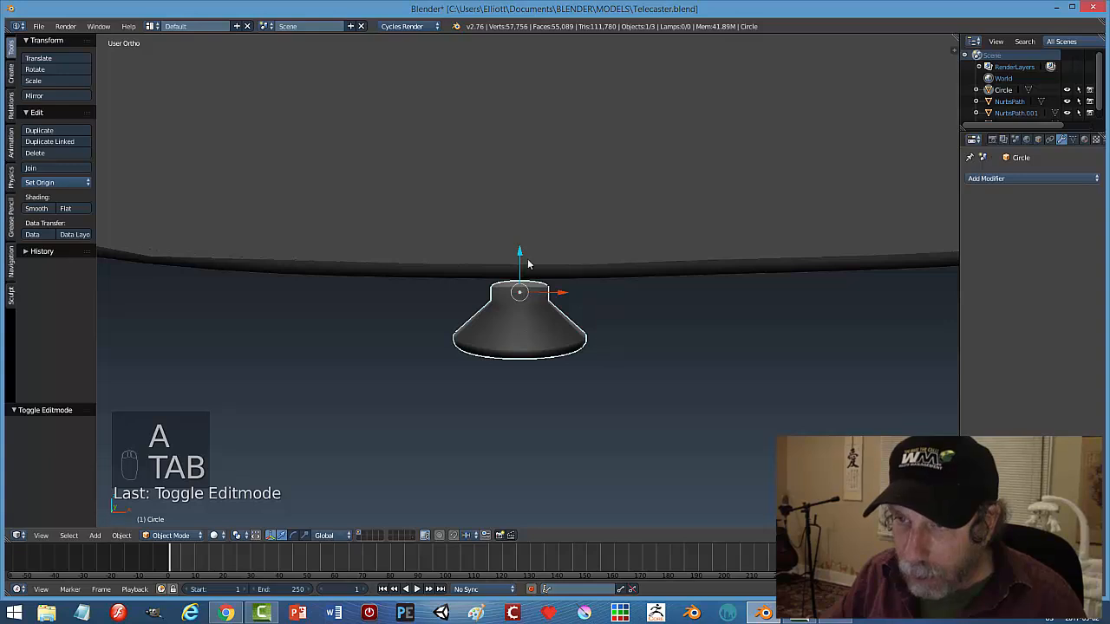
Move the strap button up along Z to seat it against the body's end, and start saving over Telecaster.blend.
scroll(574, 318, down, 2)
middle_drag(567, 332, 567, 319)
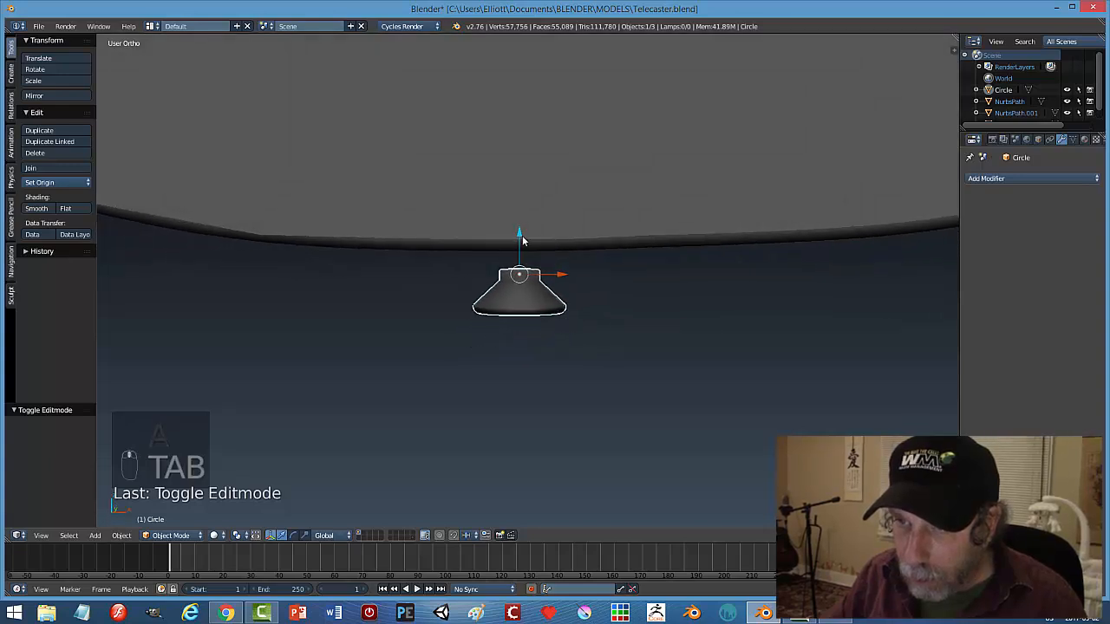
drag(521, 235, 519, 220)
key(a)
middle_drag(627, 301, 571, 305)
key(ctrl+s)
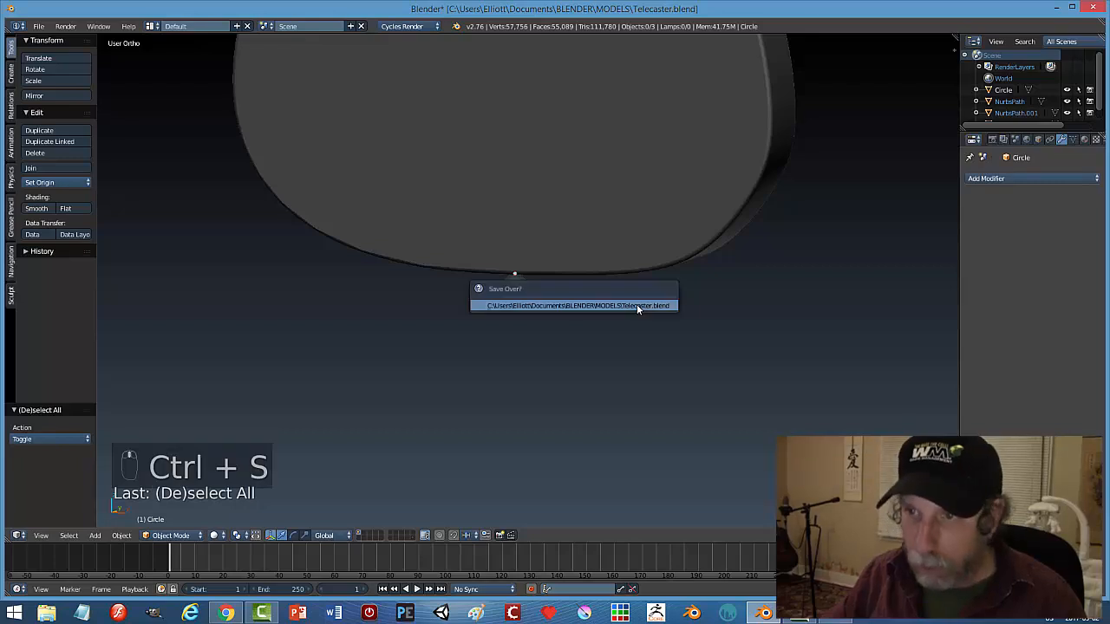
Save over Telecaster.blend and duplicate the strap button at the body's bottom edge, moving the copy about 2.8 units along negative X.
click(636, 305)
middle_drag(587, 354, 531, 248)
right_click(531, 244)
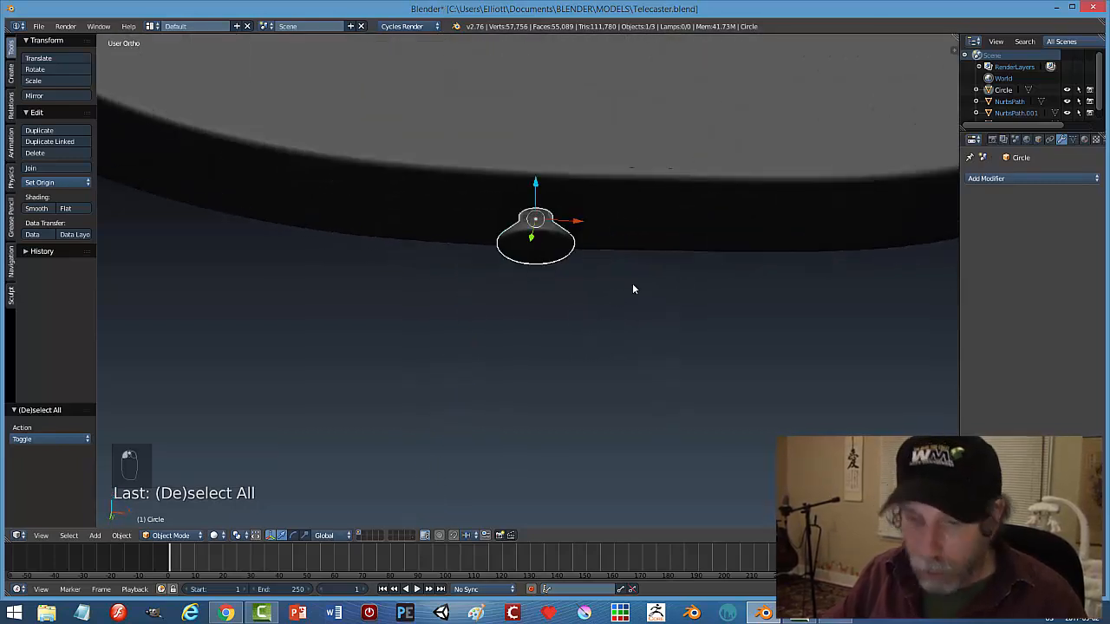
key(shift+d)
right_click(632, 282)
middle_drag(632, 283, 604, 325)
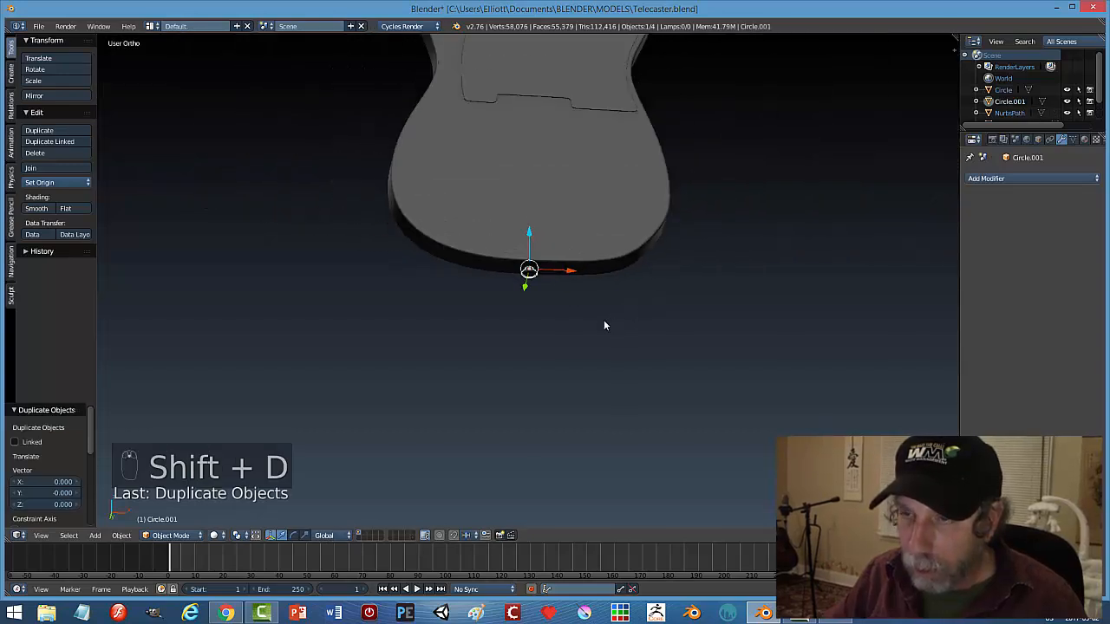
drag(569, 274, 374, 279)
Join the original bottom strap button to the guitar body.
middle_drag(374, 279, 568, 304)
right_click(531, 284)
scroll(564, 321, up, 4)
click(523, 277)
shift+click(581, 232)
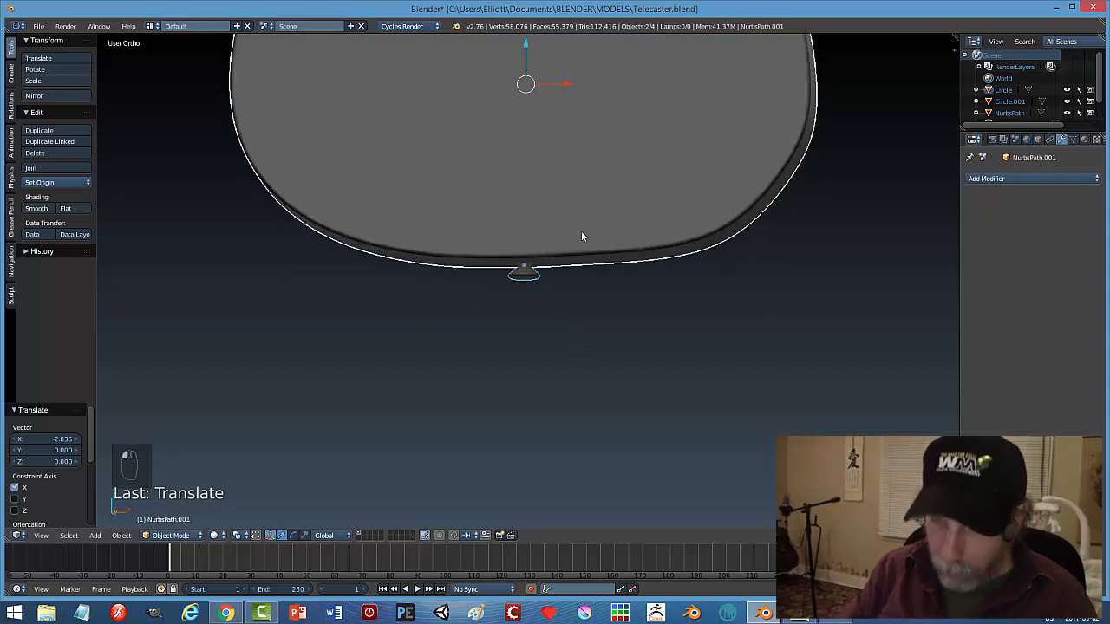
key(ctrl+j)
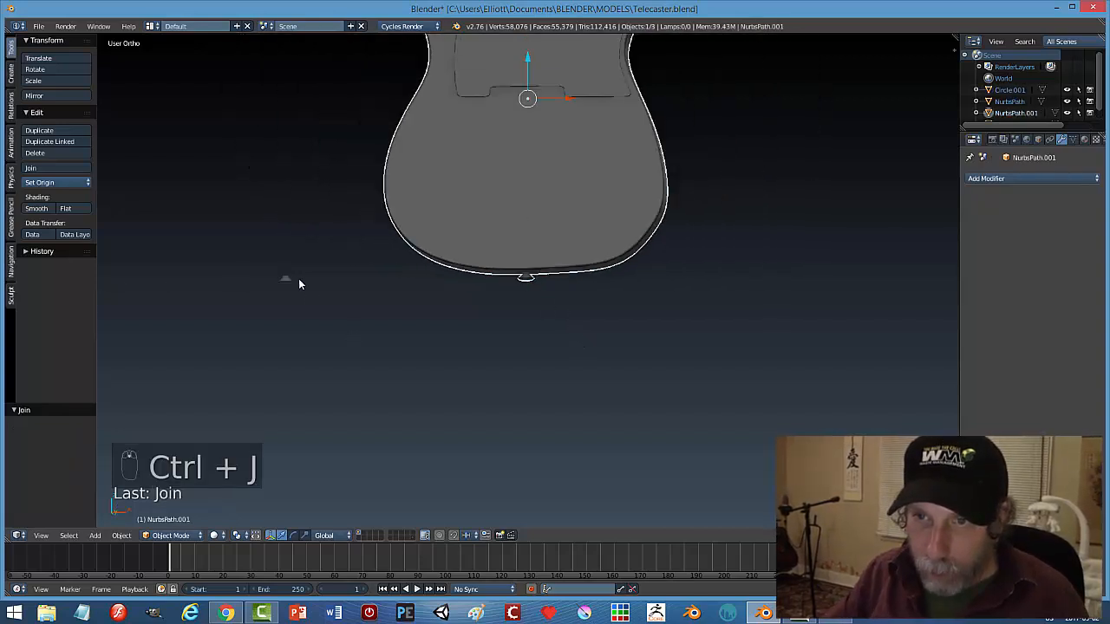
Move the duplicated strap button up along Z and about 2.09 units along X to just above the body's upper horn.
right_click(299, 282)
drag(289, 236, 603, 139)
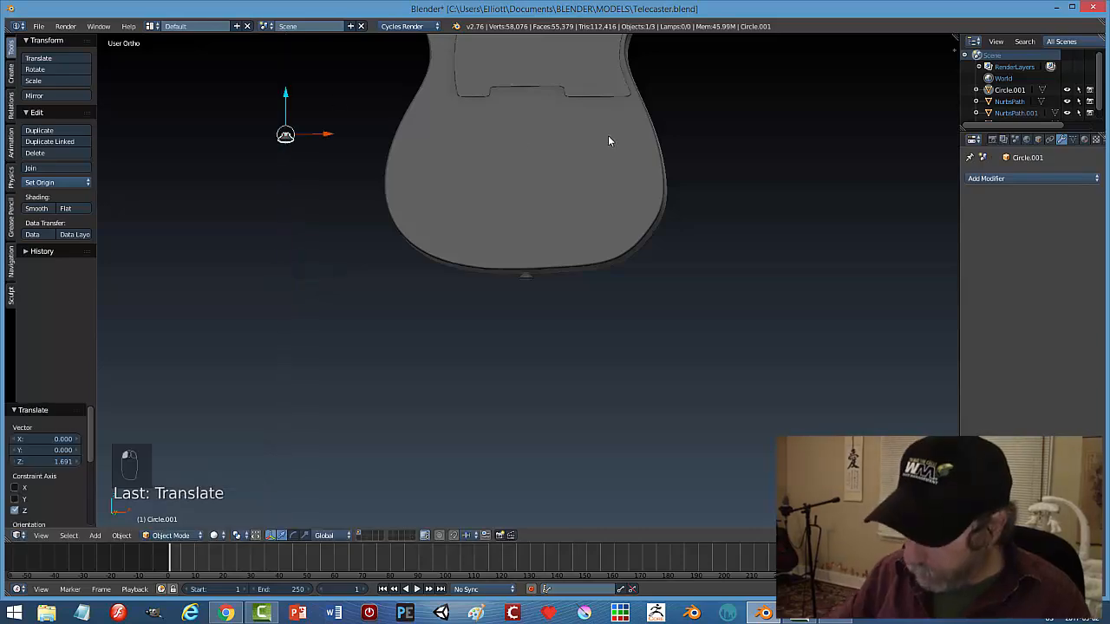
key(KP_1)
shift+middle_drag(443, 186, 475, 420)
drag(325, 305, 330, 246)
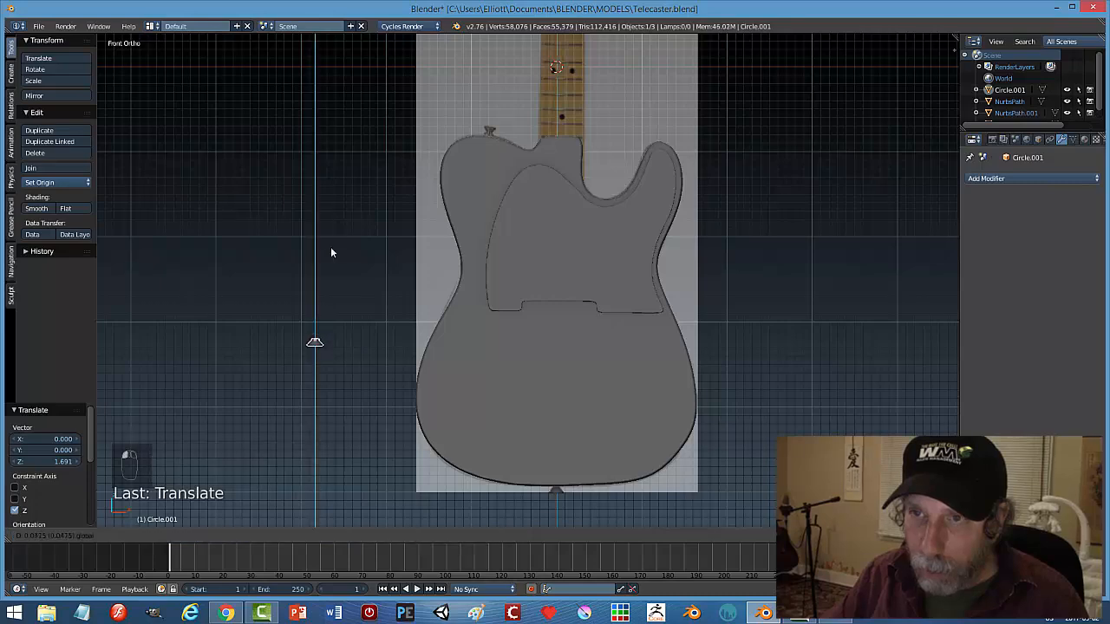
drag(363, 75, 534, 118)
Rotate the duplicated strap button about 191° around Y to match the tilt of the reference button.
scroll(523, 151, up, 3)
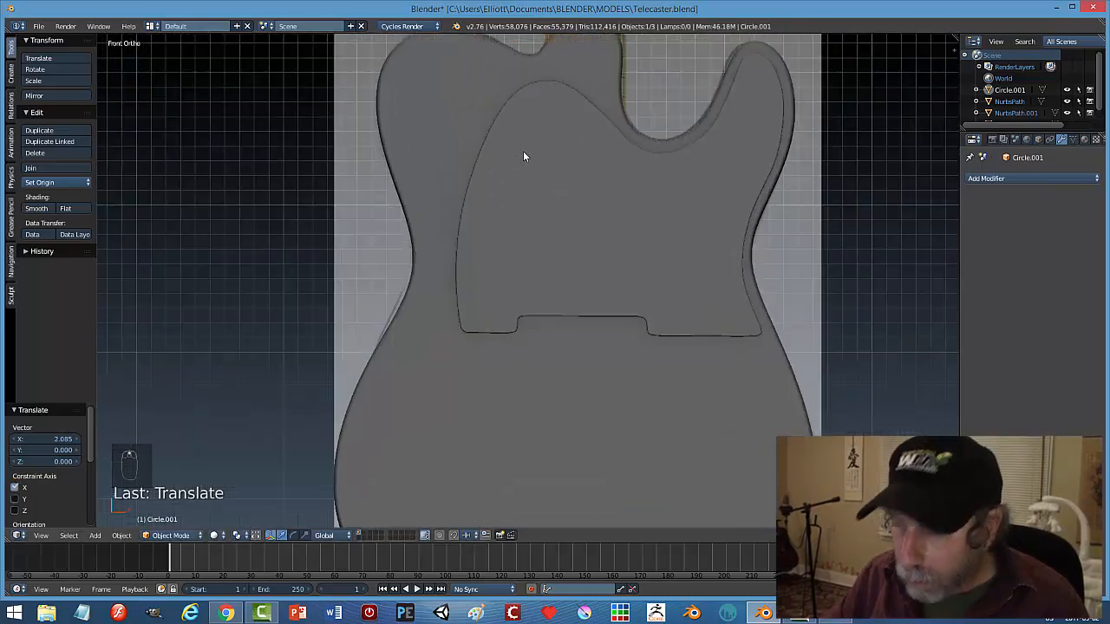
key(KP_Decimal)
scroll(488, 347, down, 5)
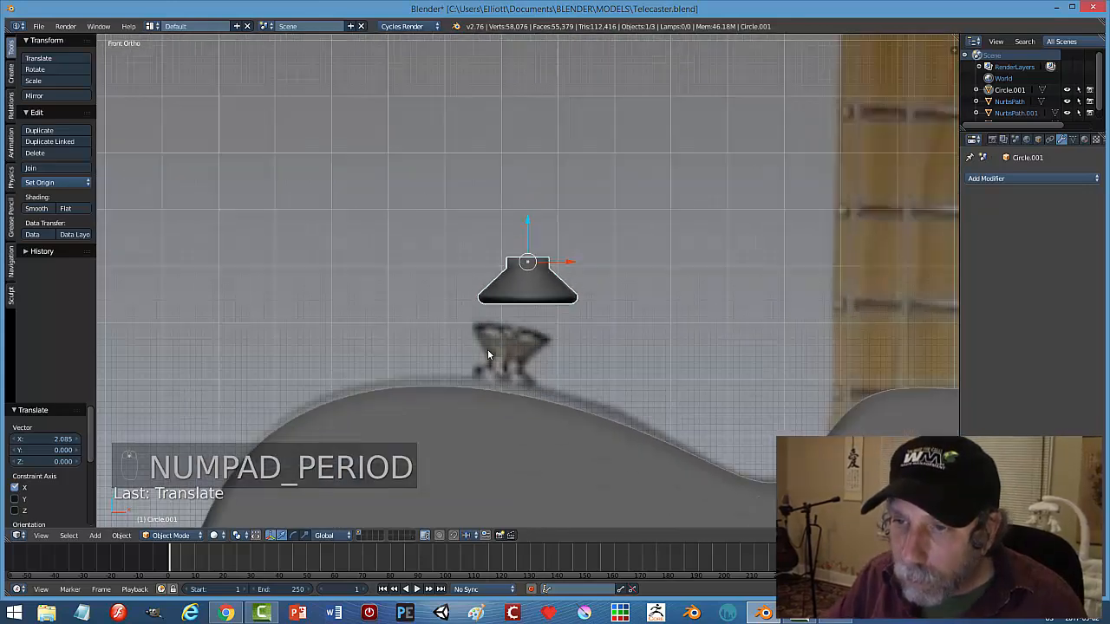
scroll(487, 349, down, 1)
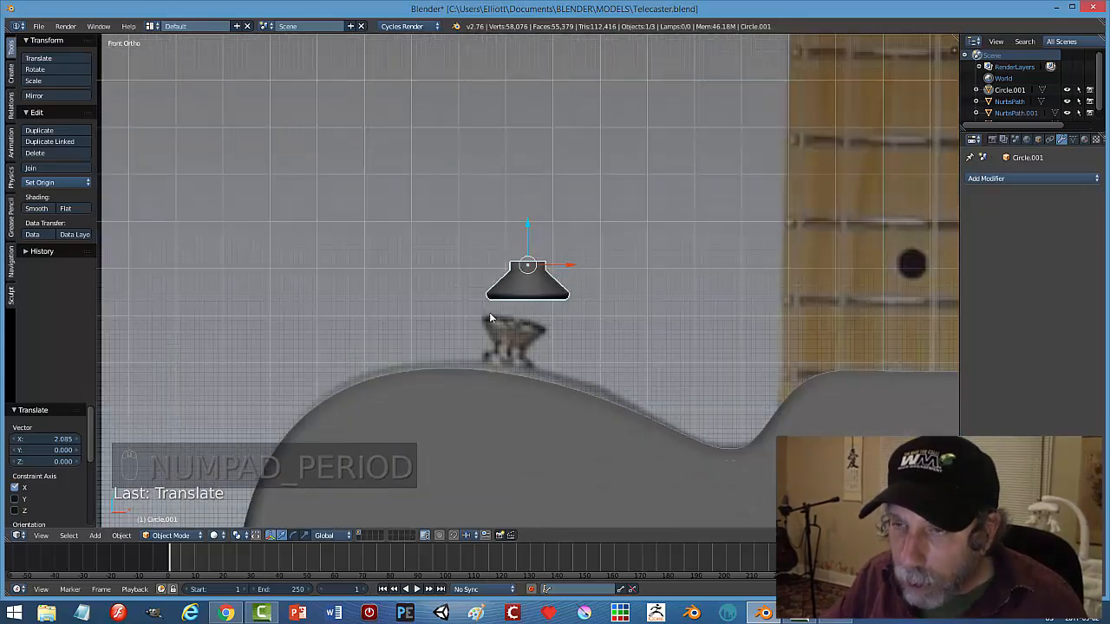
key(r)
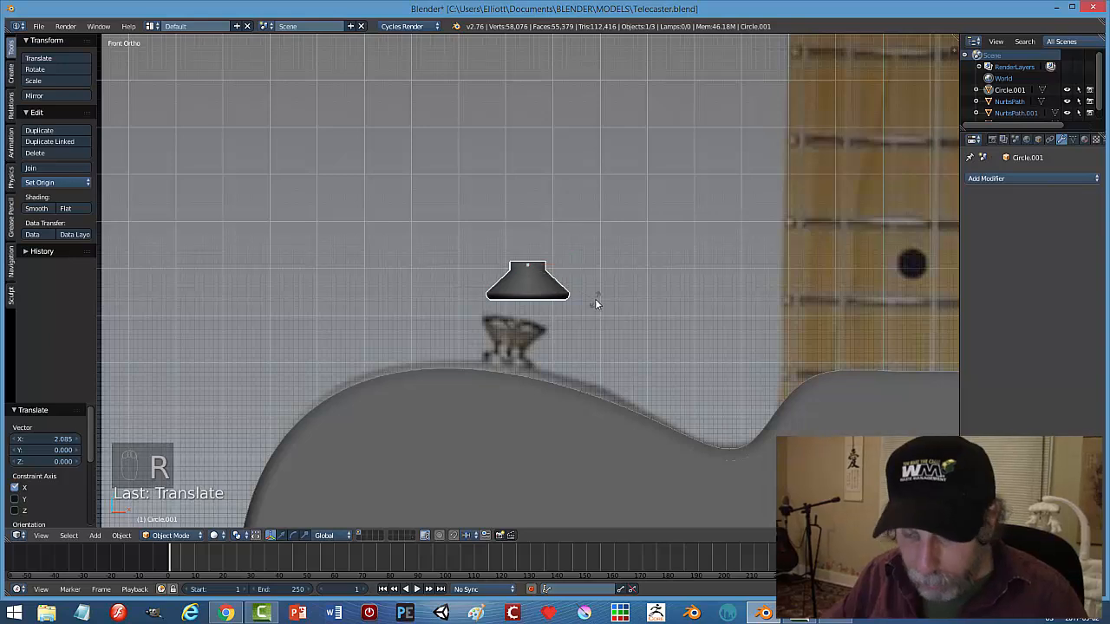
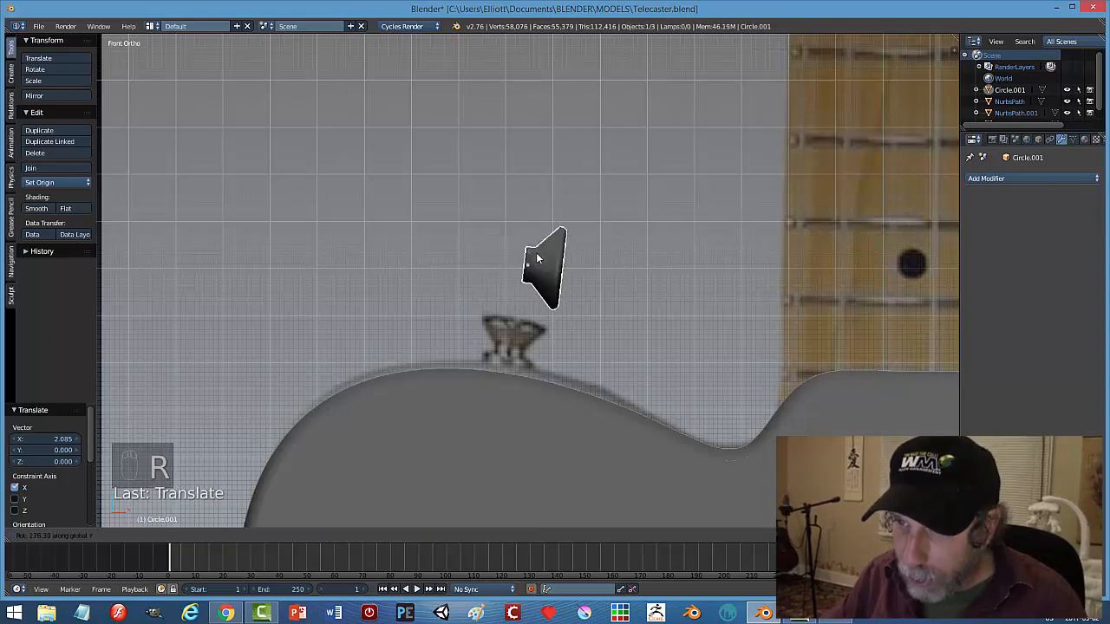
click(511, 254)
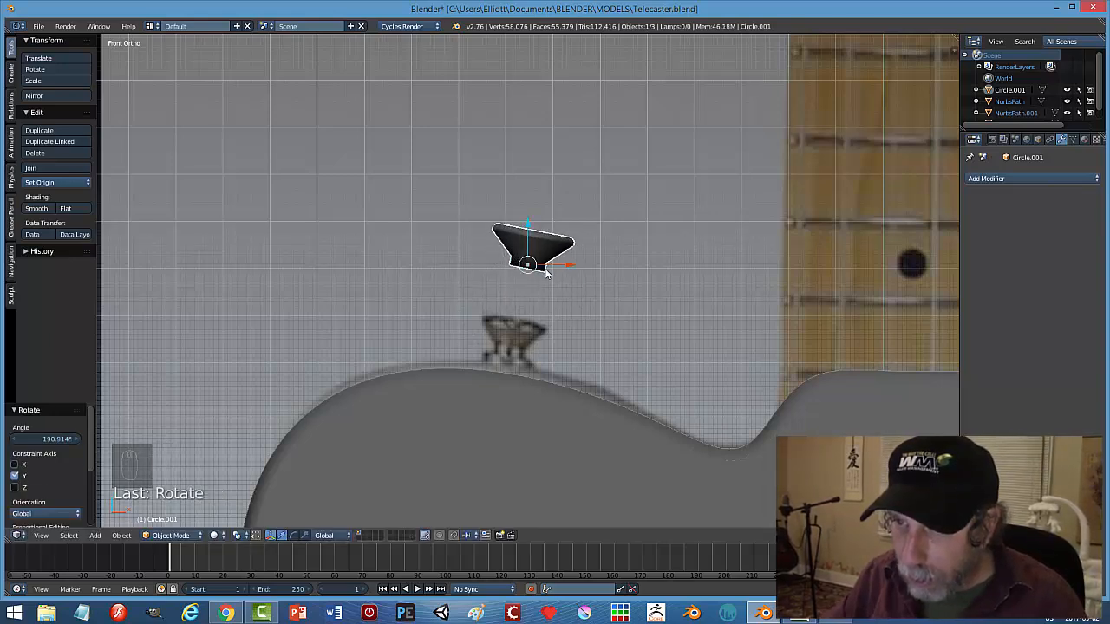
Set the transform orientation to Normal and move the strap button down along its own axis onto the upper horn's edge.
click(328, 535)
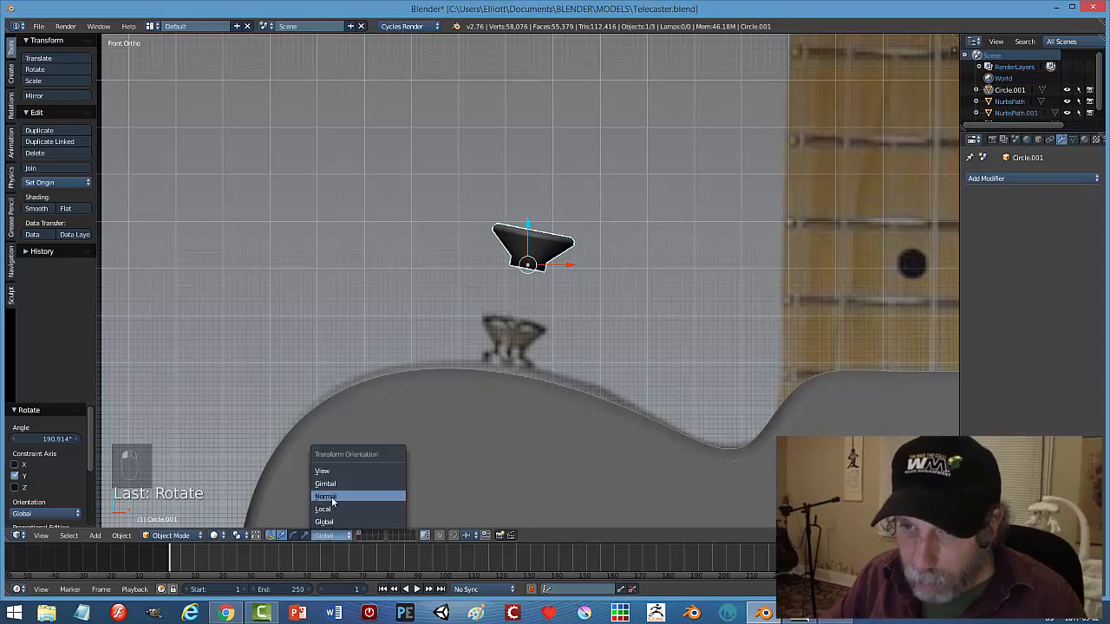
click(333, 500)
drag(522, 304, 491, 410)
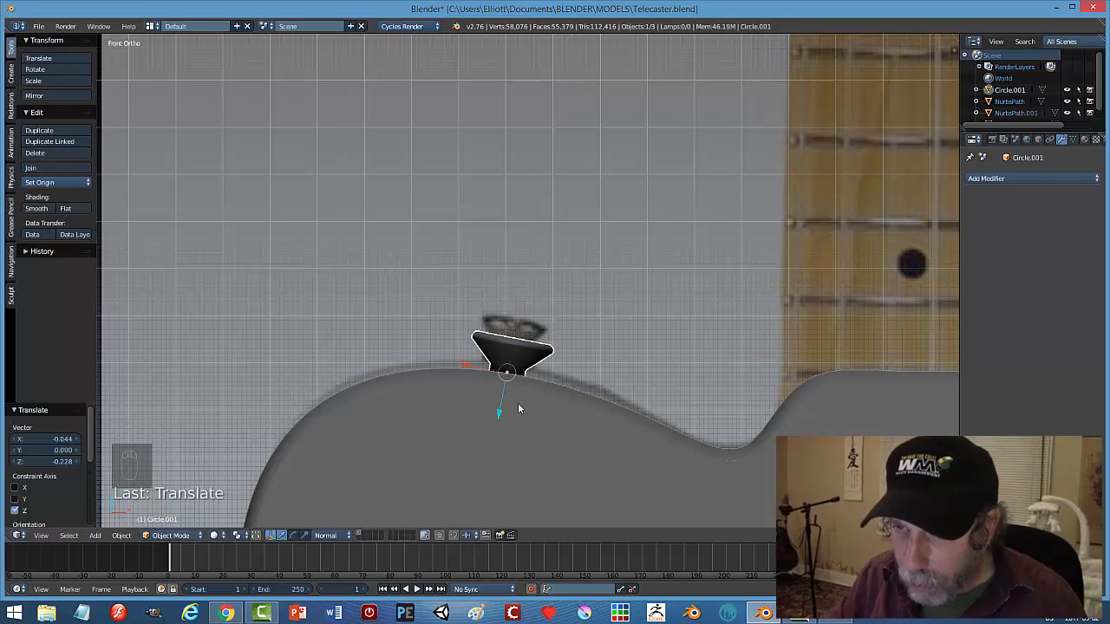
Fine-tune the strap button's tilt around Y by about -0.6° and 0.9° so its base follows the upper horn's edge.
scroll(576, 386, up, 2)
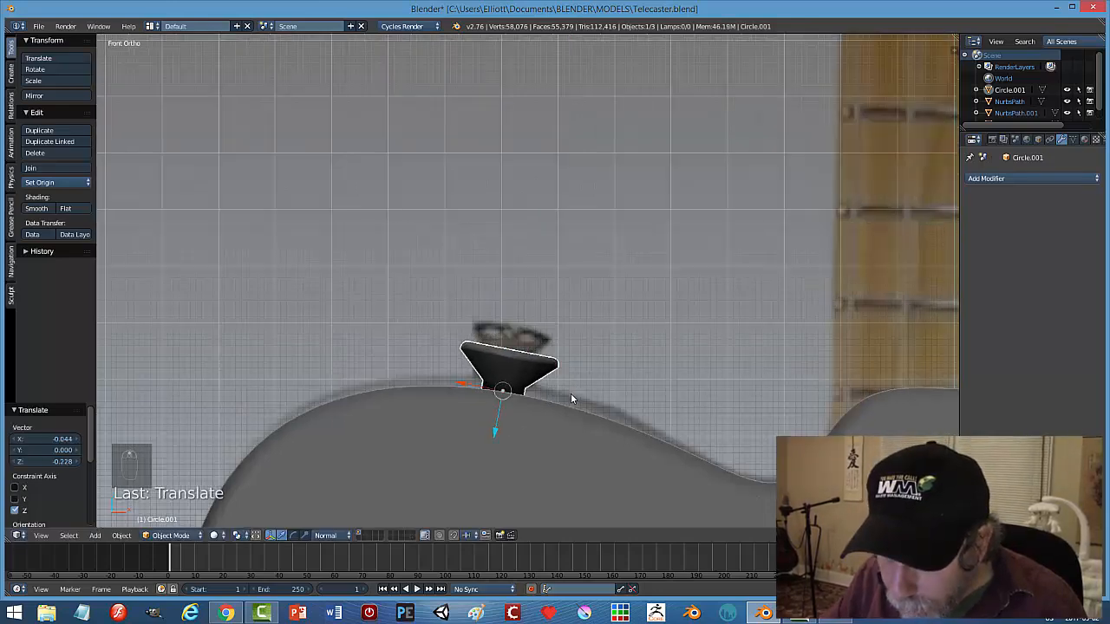
shift+middle_drag(570, 393, 567, 286)
scroll(565, 340, up, 2)
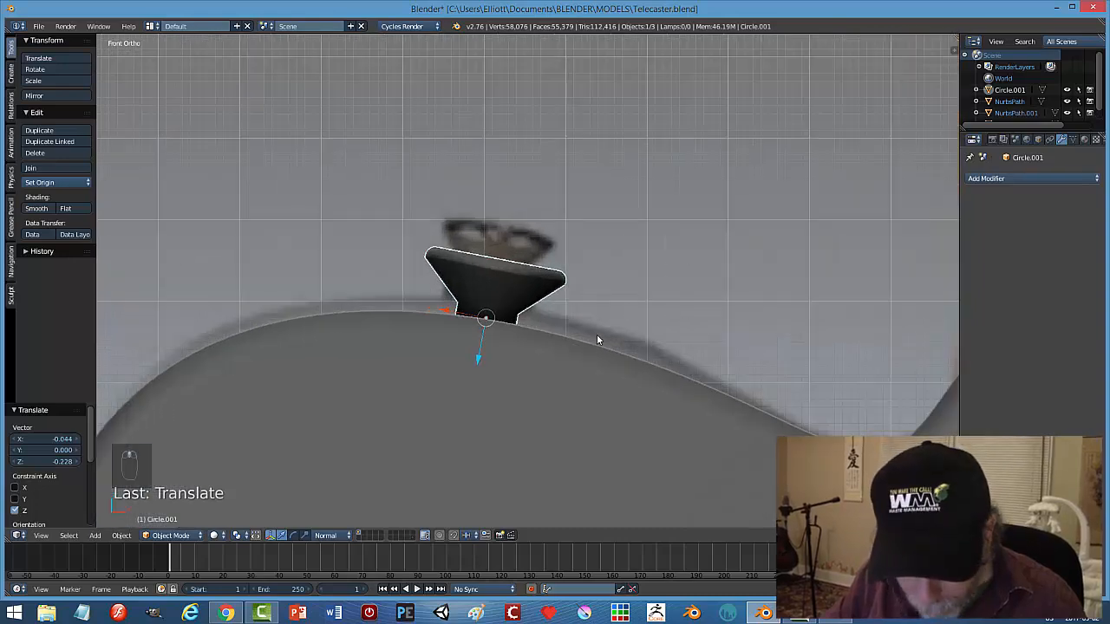
key(r)
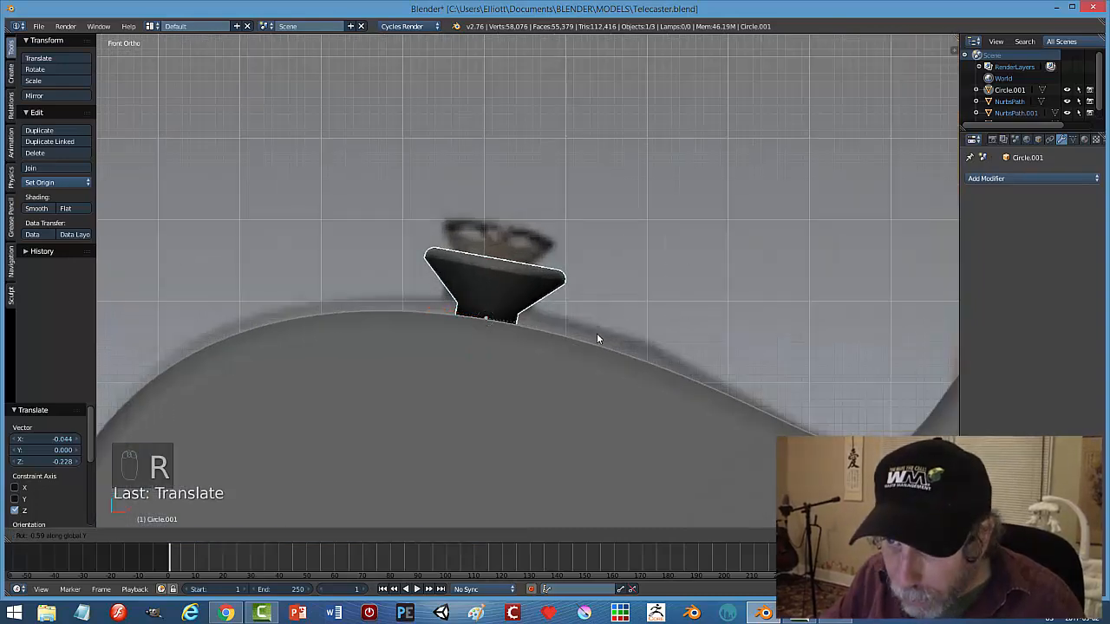
click(597, 333)
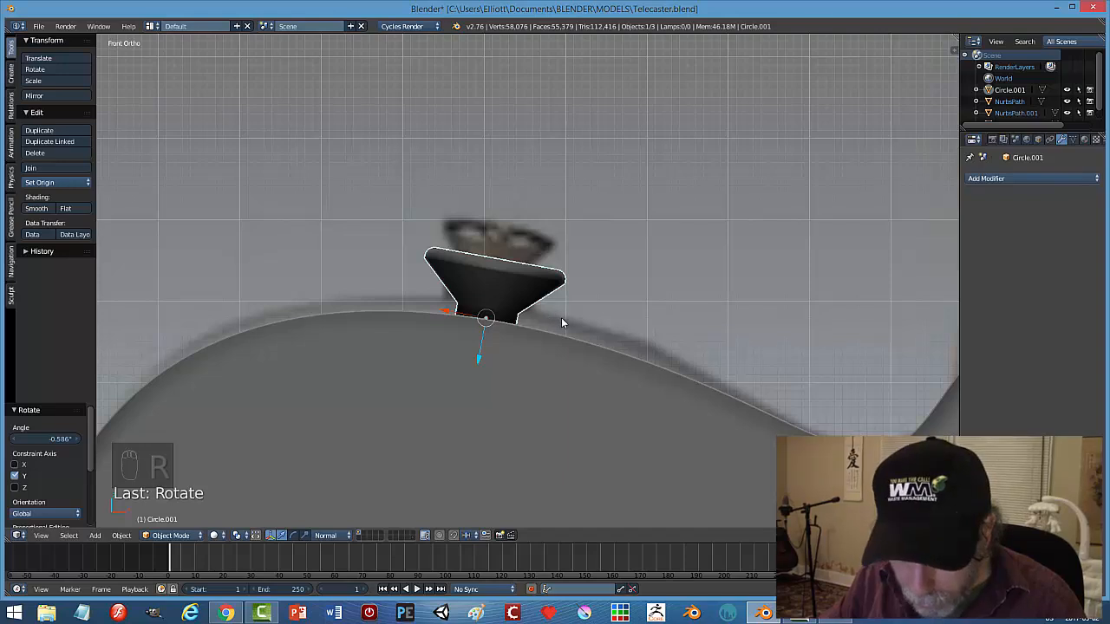
key(r)
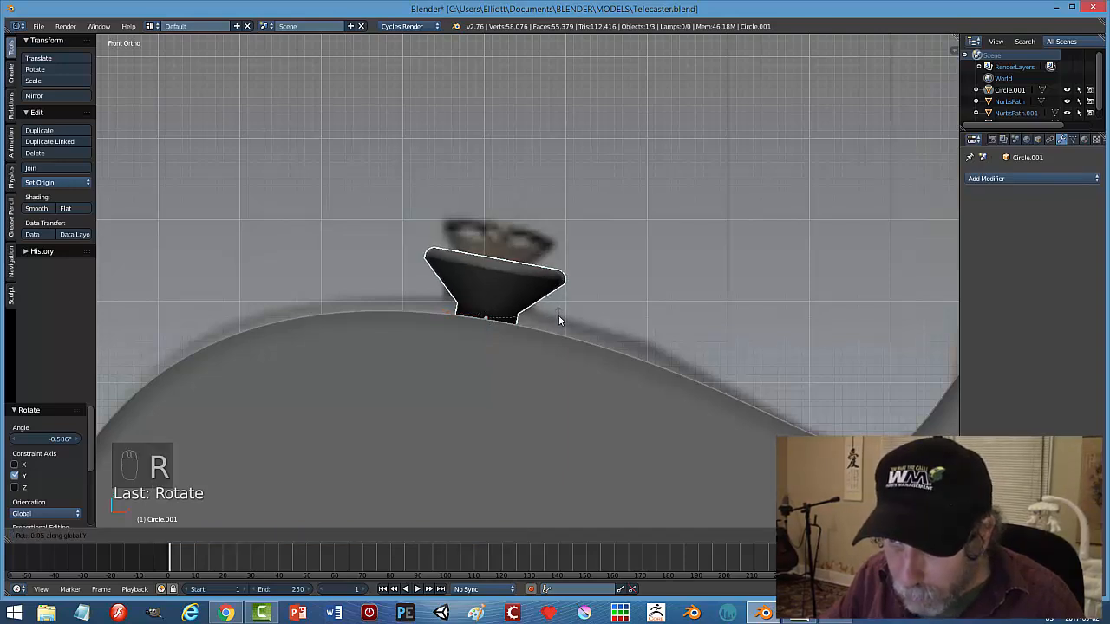
click(557, 317)
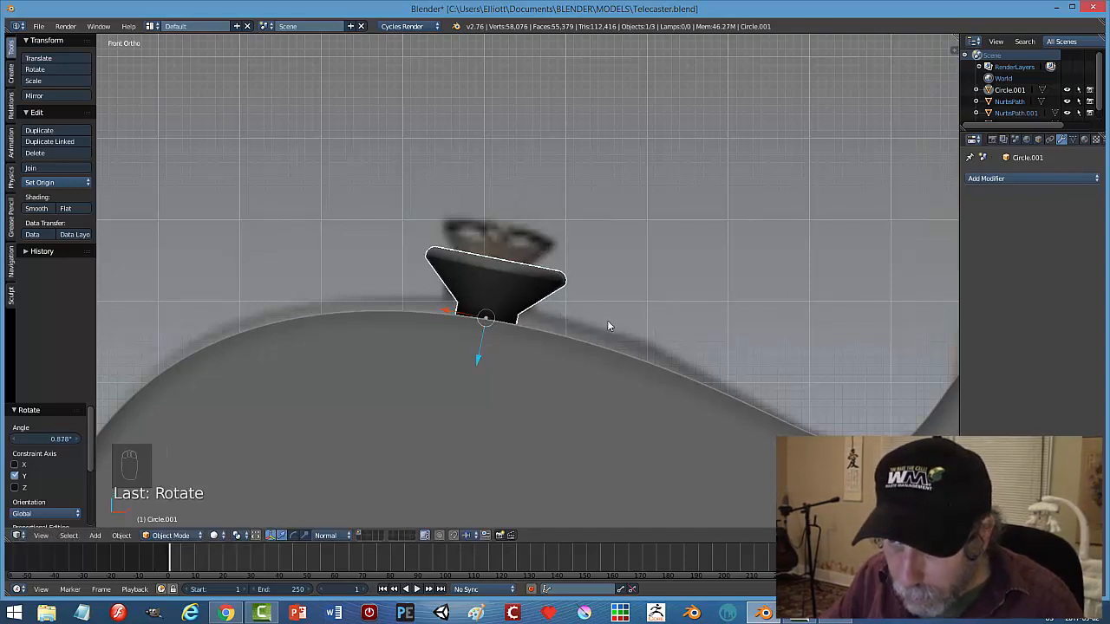
Join the upper strap button to the guitar body.
middle_drag(597, 324, 525, 379)
key(a)
scroll(525, 375, up, 3)
scroll(525, 373, up, 1)
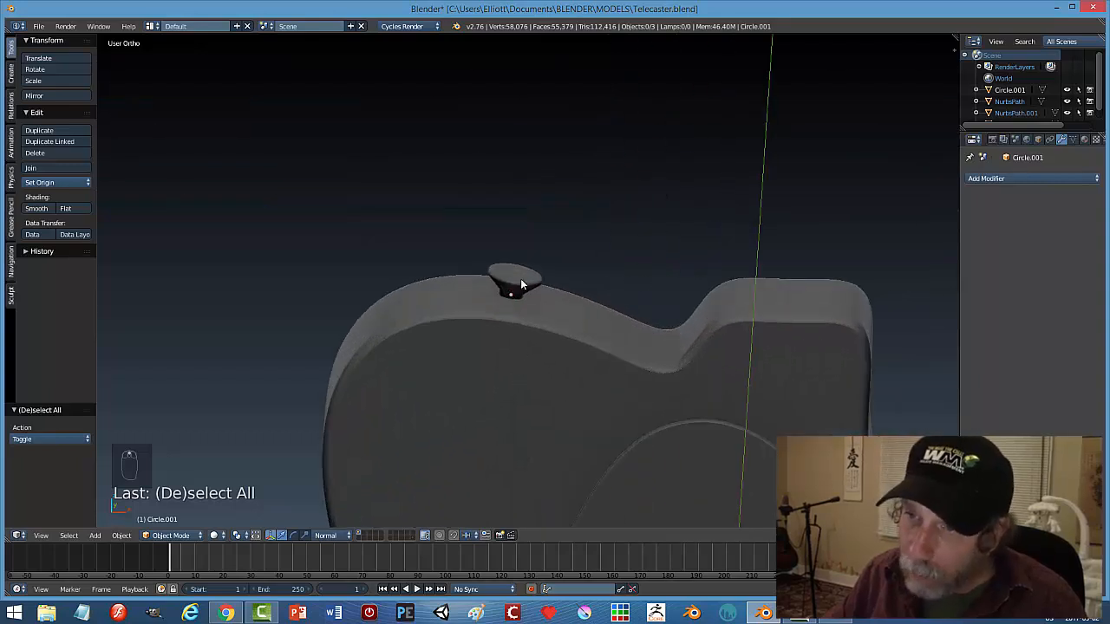
shift+right_click(521, 358)
key(ctrl+j)
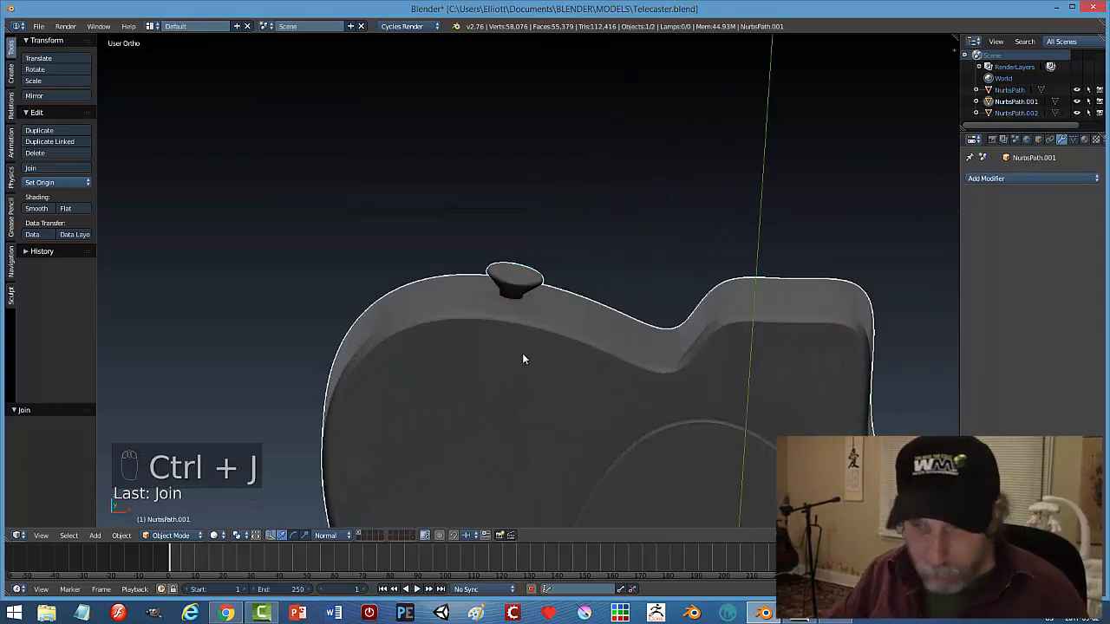
Save over Telecaster.blend and deselect everything in the front view.
key(ctrl+s)
click(562, 373)
middle_drag(563, 374, 585, 388)
key(KP_1)
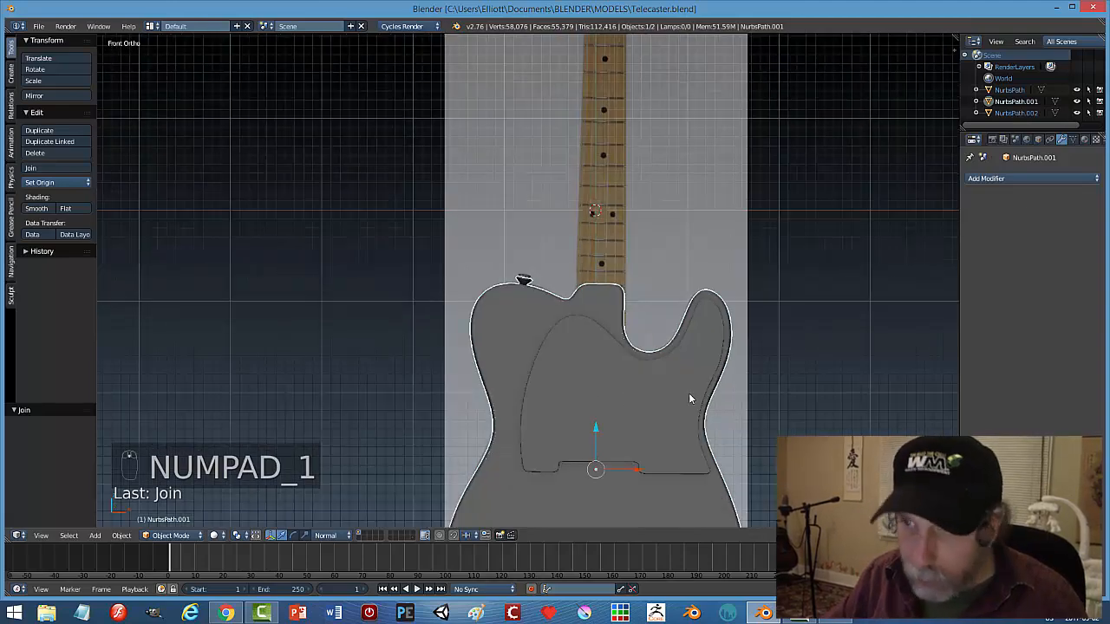
key(a)
key(a)
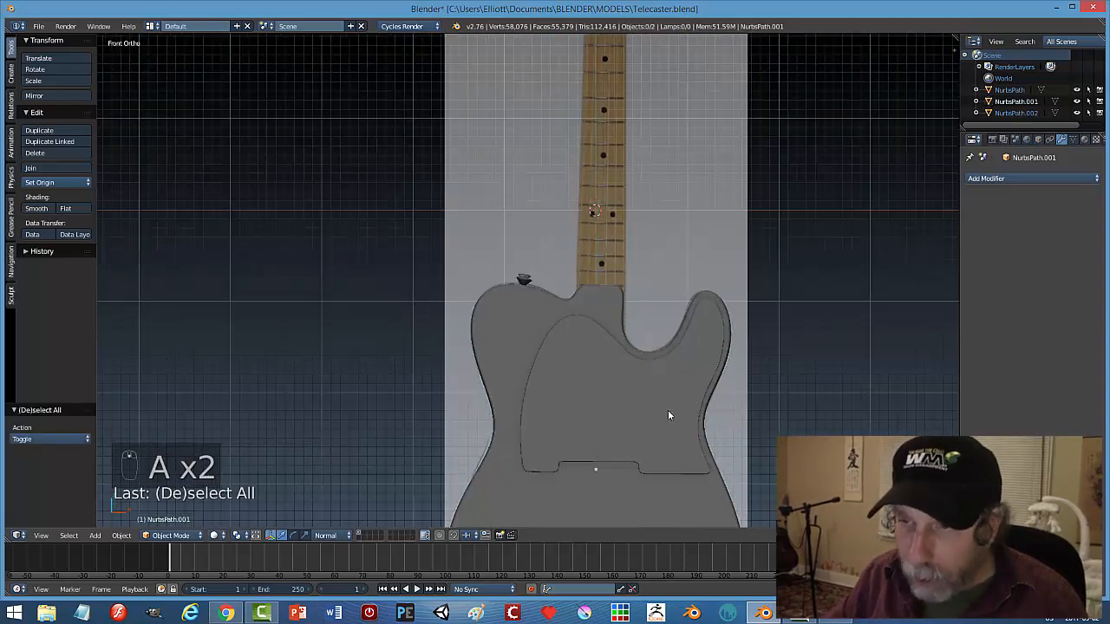
Reset the interface theme to the default in the User Preferences.
click(40, 27)
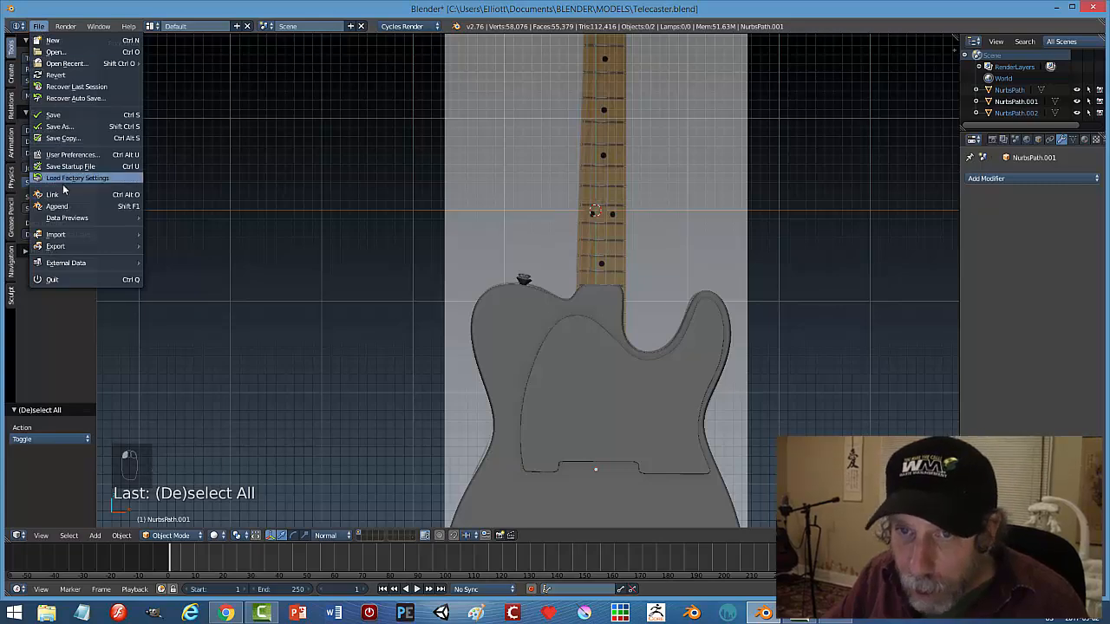
click(71, 154)
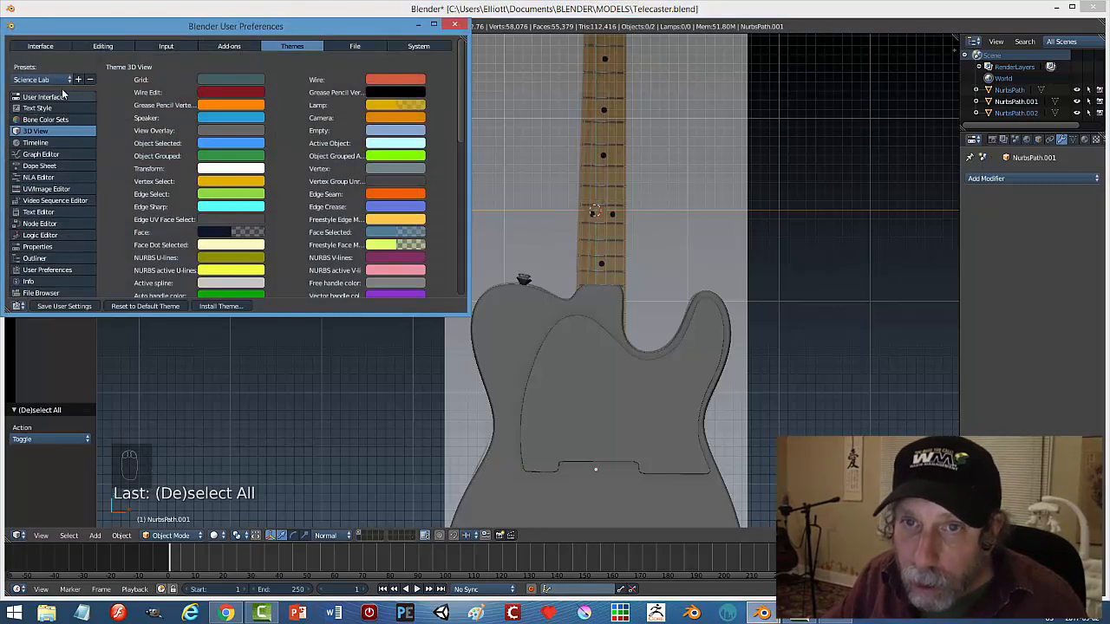
click(145, 306)
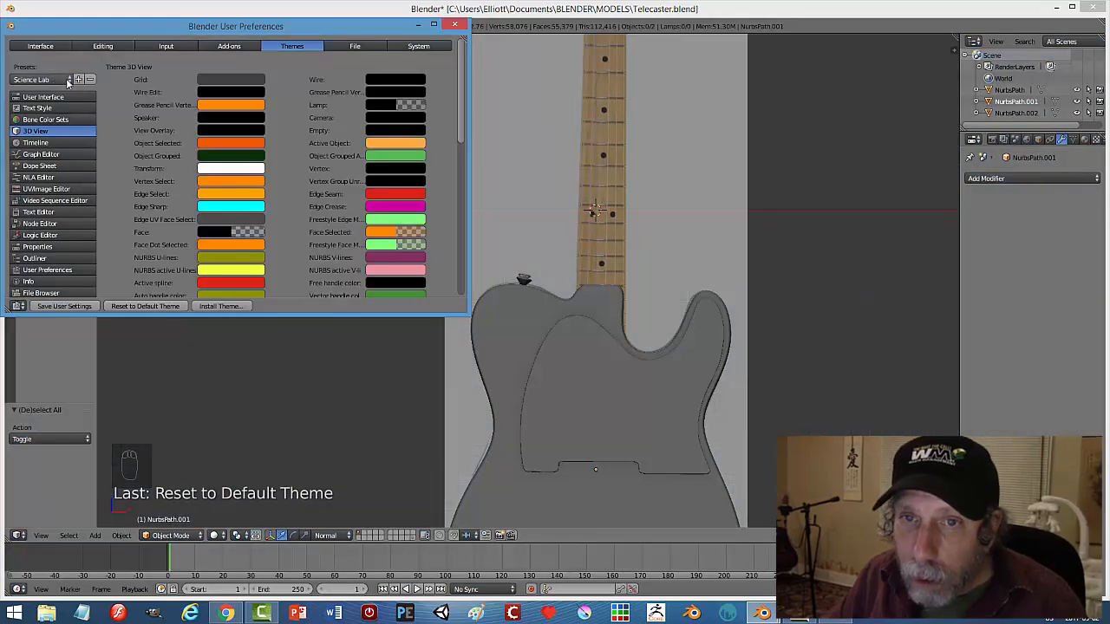
Try the Elsyiun and Flatty Light theme presets.
click(70, 83)
click(61, 117)
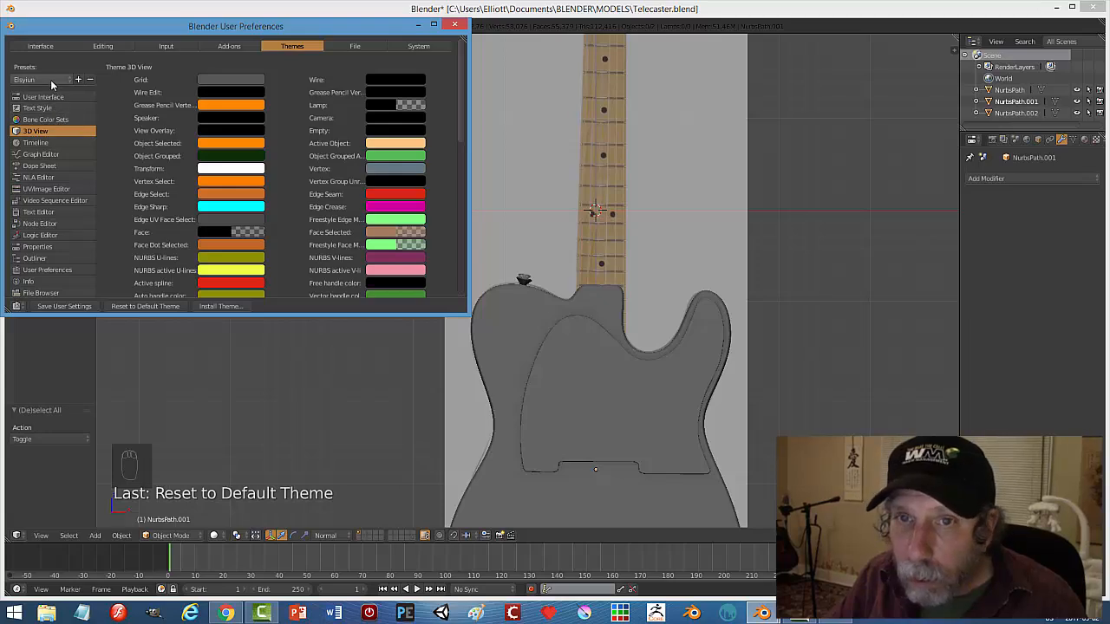
click(50, 80)
click(57, 127)
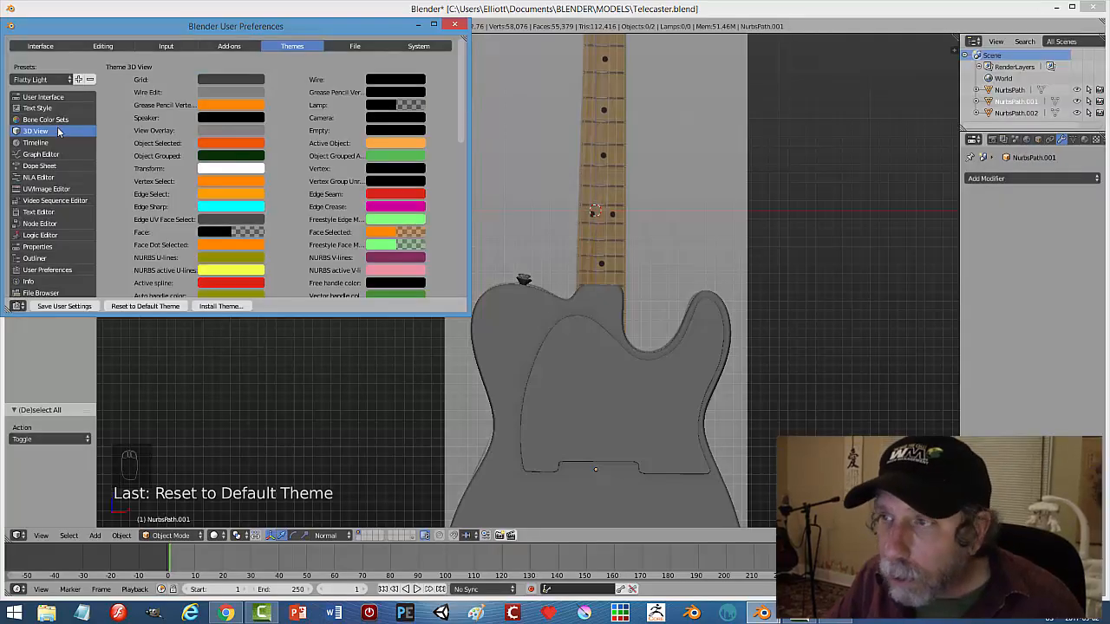
Apply the Science Lab theme preset, save the user settings and close the preferences.
click(39, 79)
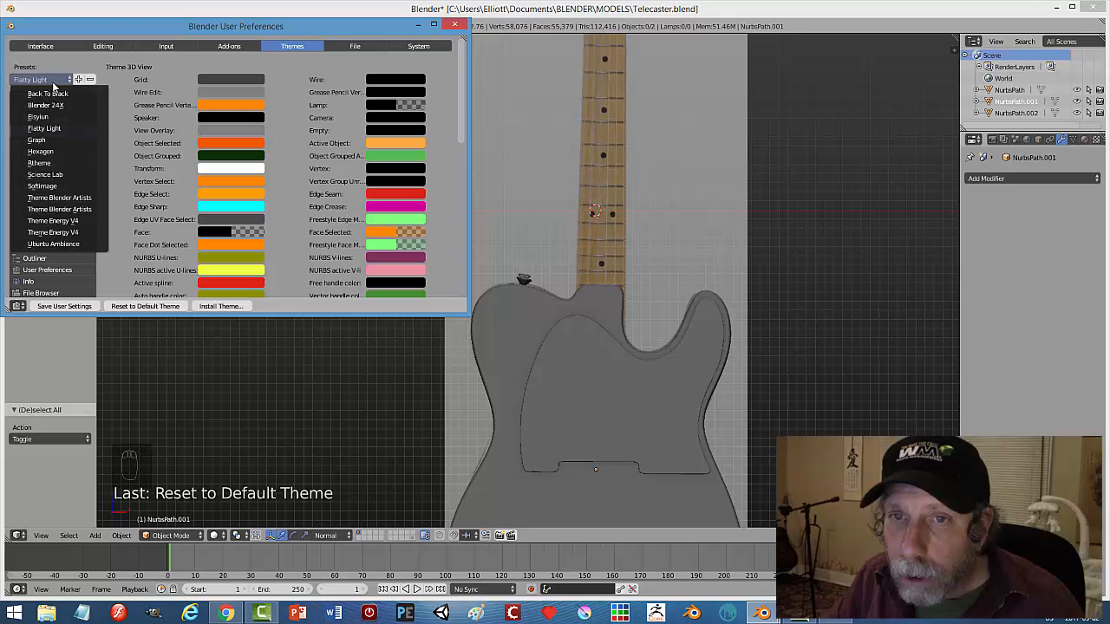
click(53, 174)
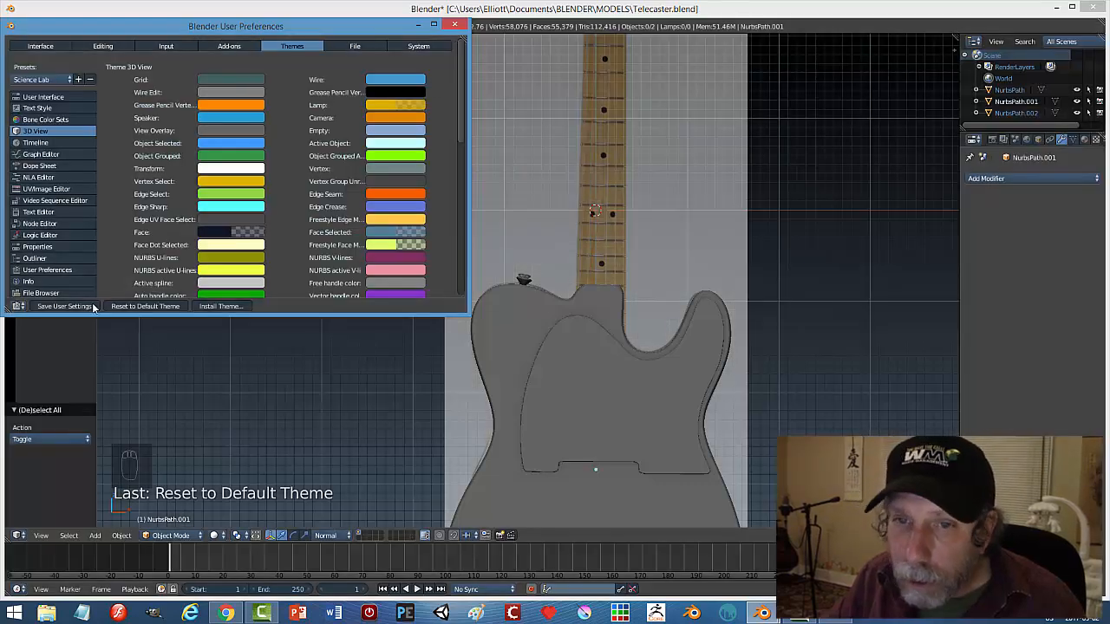
click(59, 307)
click(455, 23)
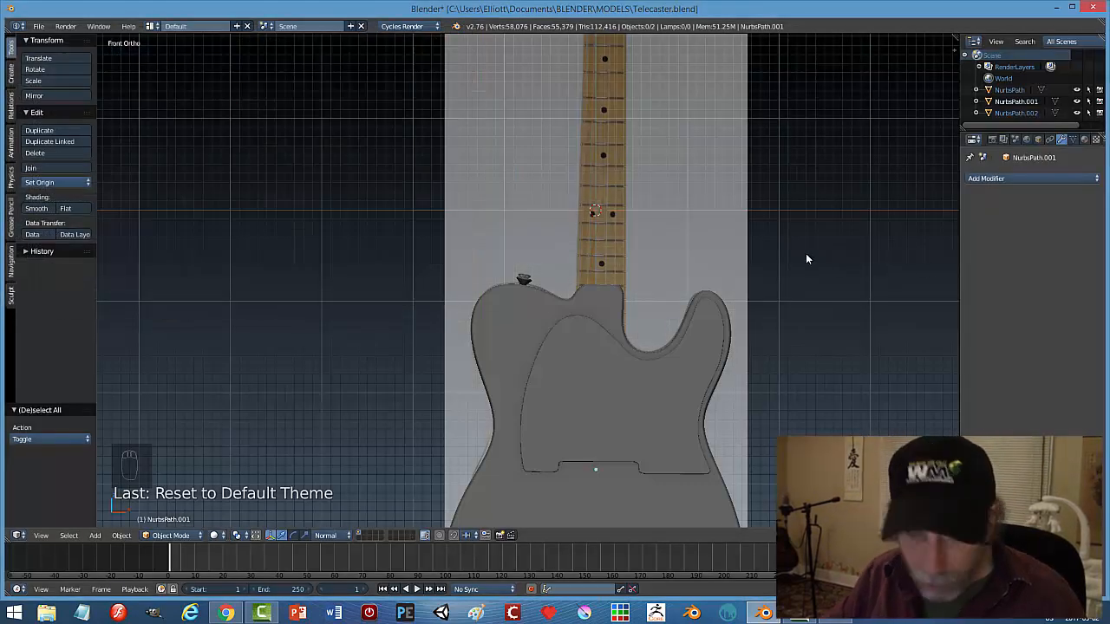
Save over Telecaster.blend and frame the whole body and neck reference in the front view.
key(ctrl+s)
click(806, 257)
scroll(808, 331, down, 4)
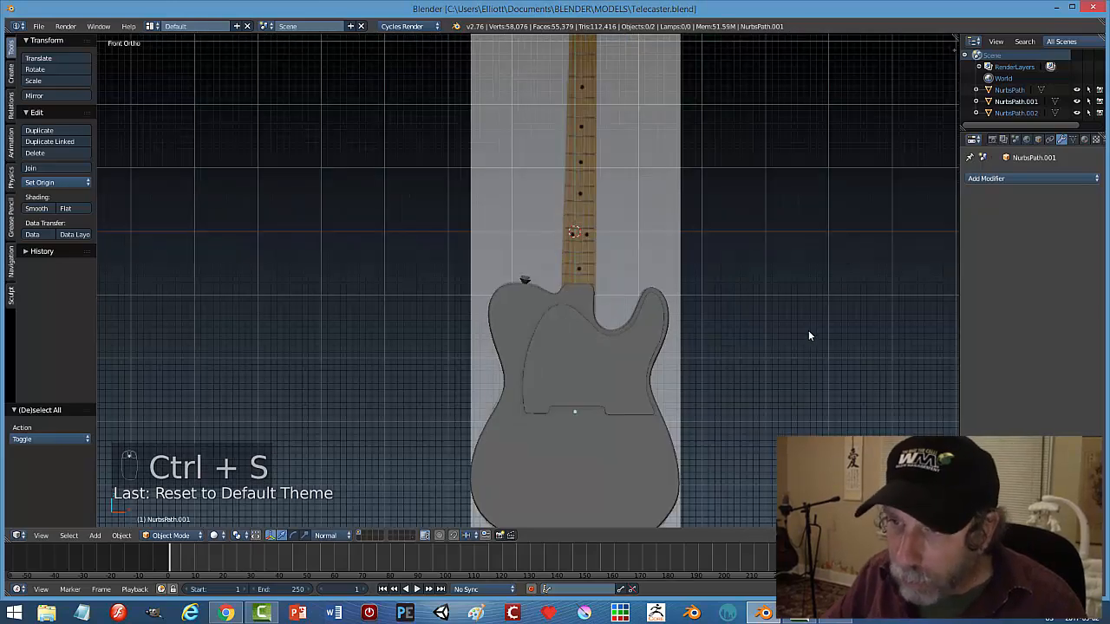
mouse_move(752, 342)
middle_down()
mouse_move(737, 325)
mouse_move(732, 345)
middle_up()
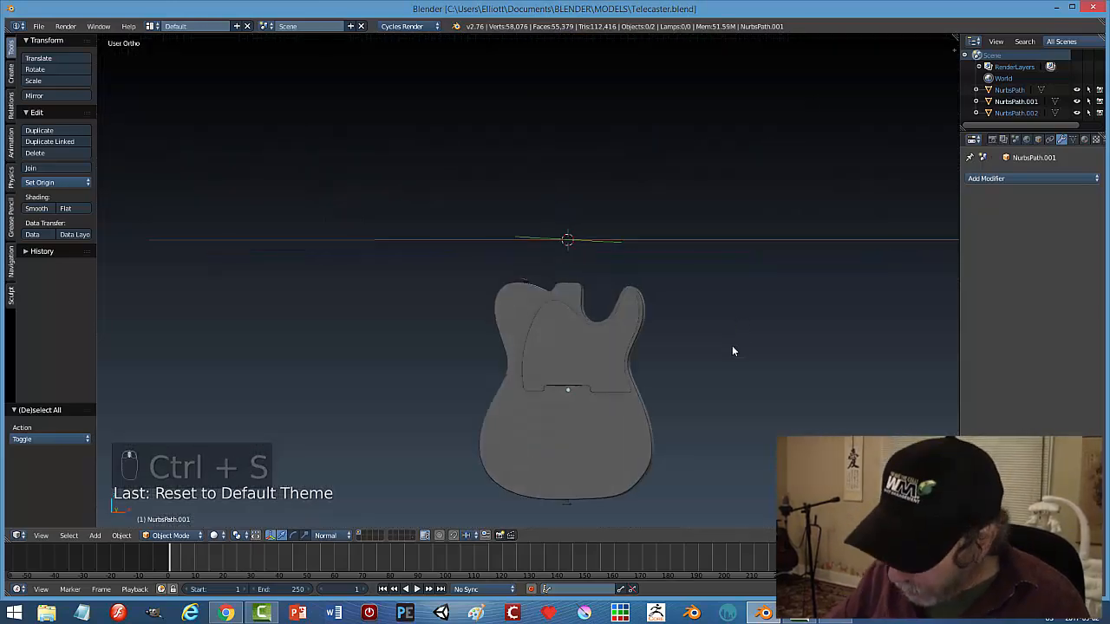
key(KP_1)
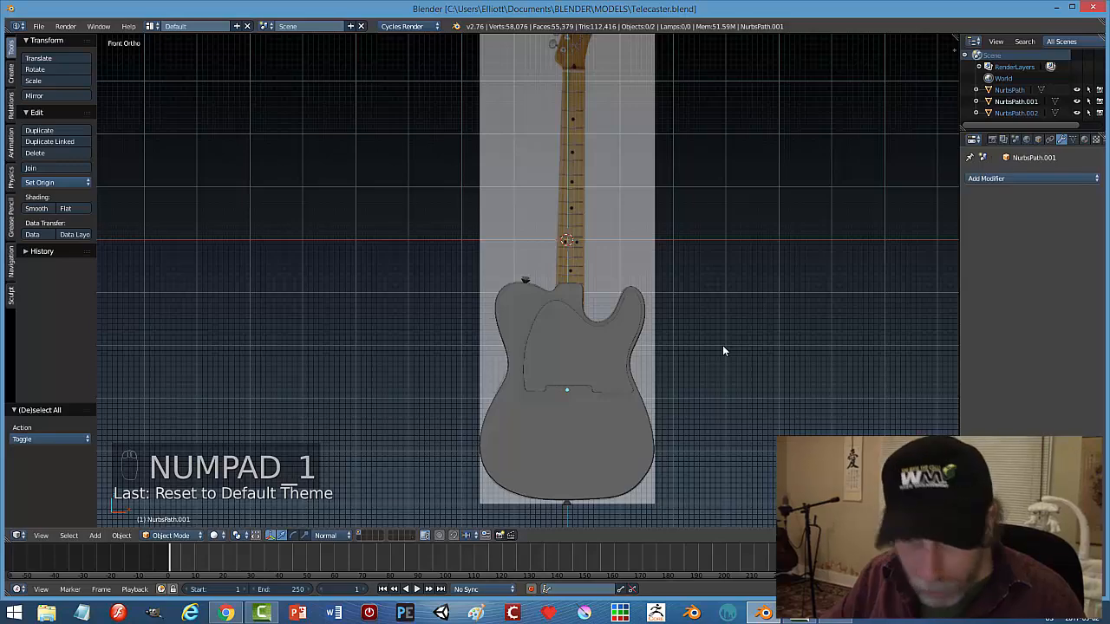
Examine the pickguard screws, bridge and control plate on the reference image through the body in wireframe.
key(z)
click(796, 347)
scroll(754, 382, up, 4)
scroll(753, 389, up, 3)
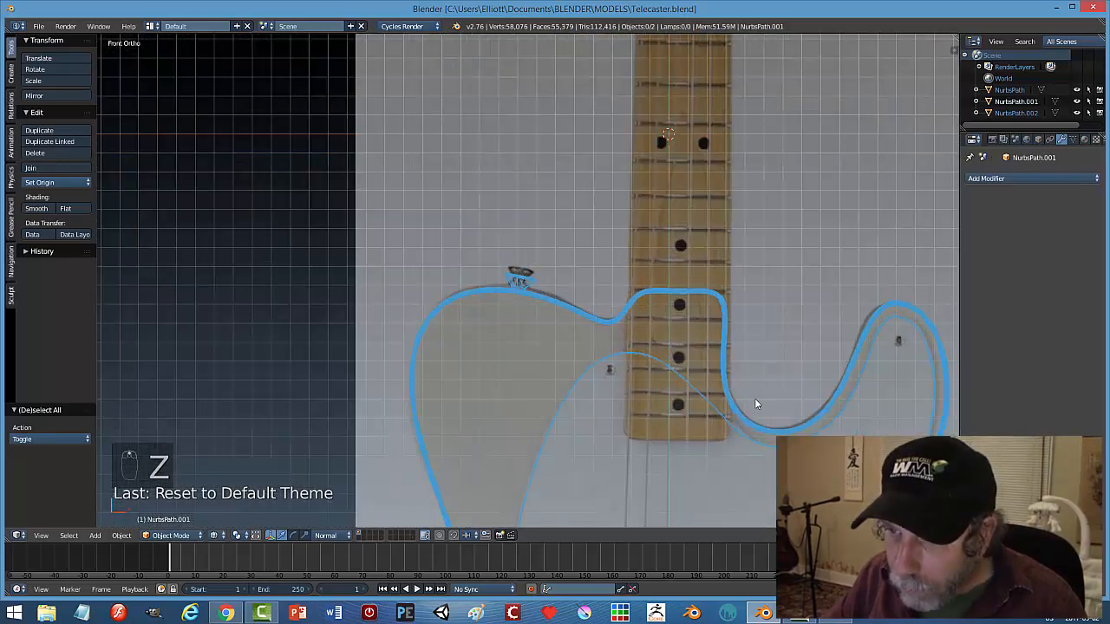
shift+middle_drag(754, 397, 562, 196)
scroll(626, 311, down, 1)
shift+middle_drag(508, 252, 502, 221)
shift+middle_drag(578, 417, 515, 262)
scroll(547, 264, up, 3)
scroll(493, 189, down, 2)
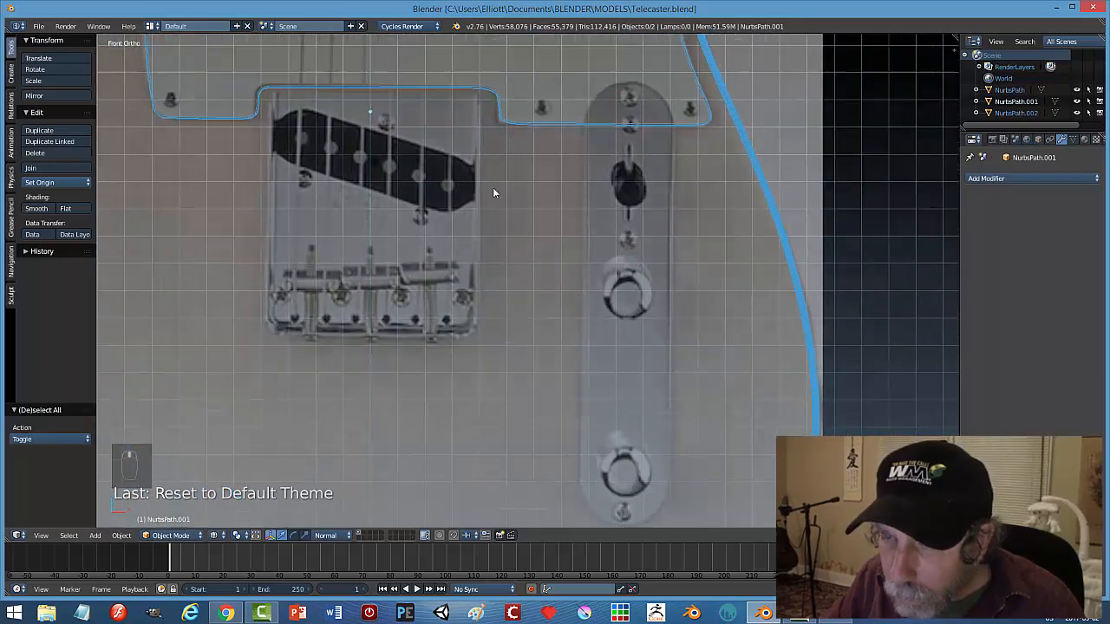
scroll(492, 188, down, 1)
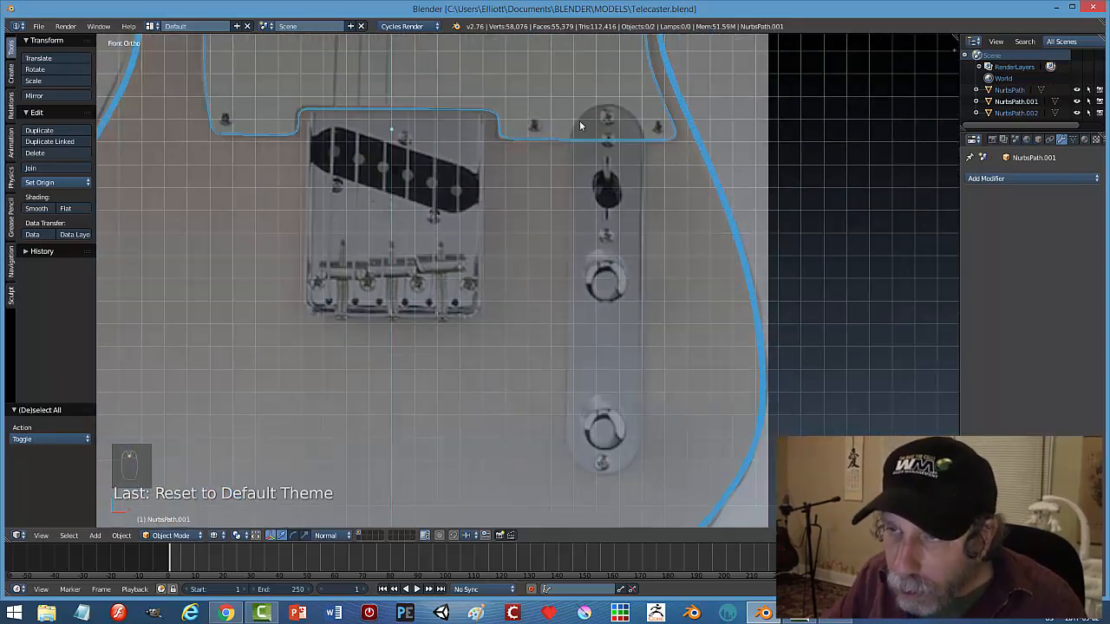
scroll(540, 93, up, 2)
shift+middle_drag(540, 93, 522, 250)
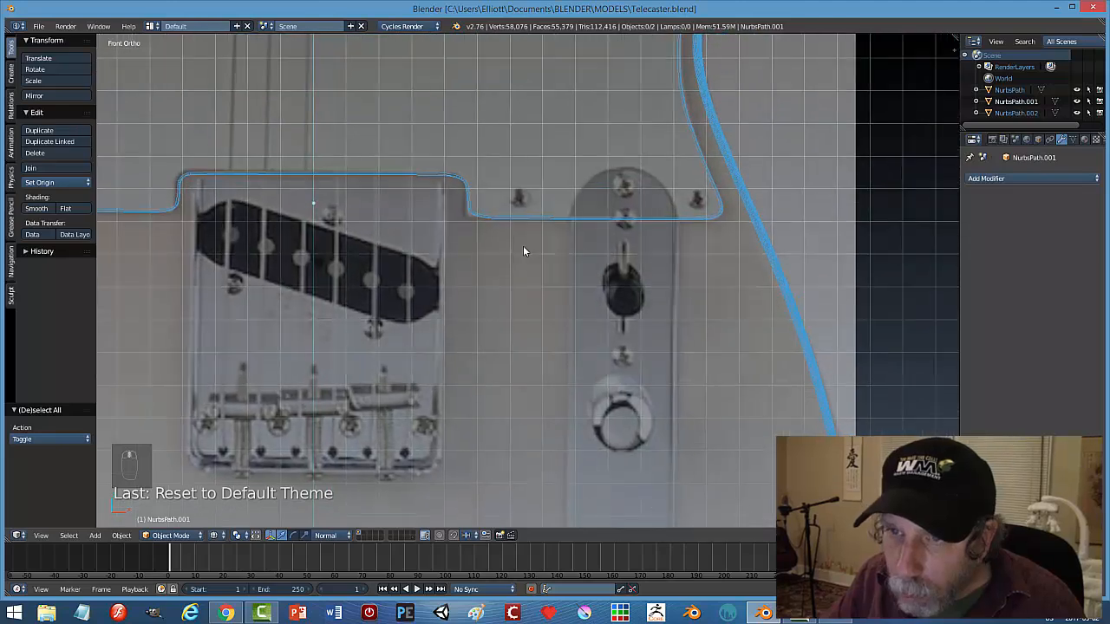
scroll(524, 245, up, 2)
scroll(525, 243, down, 4)
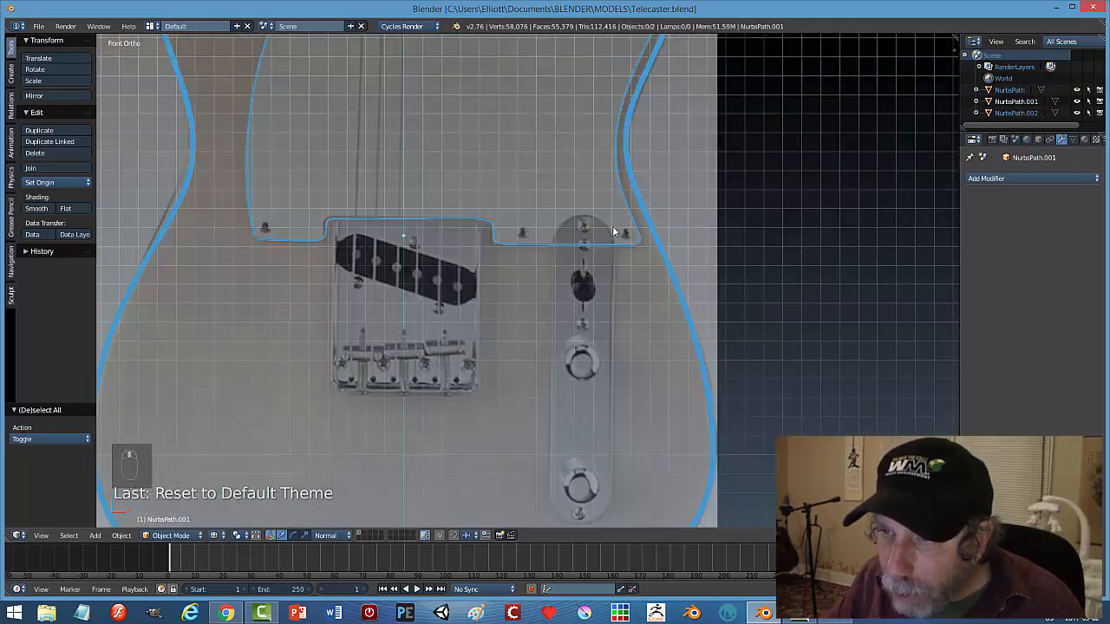
scroll(621, 251, down, 3)
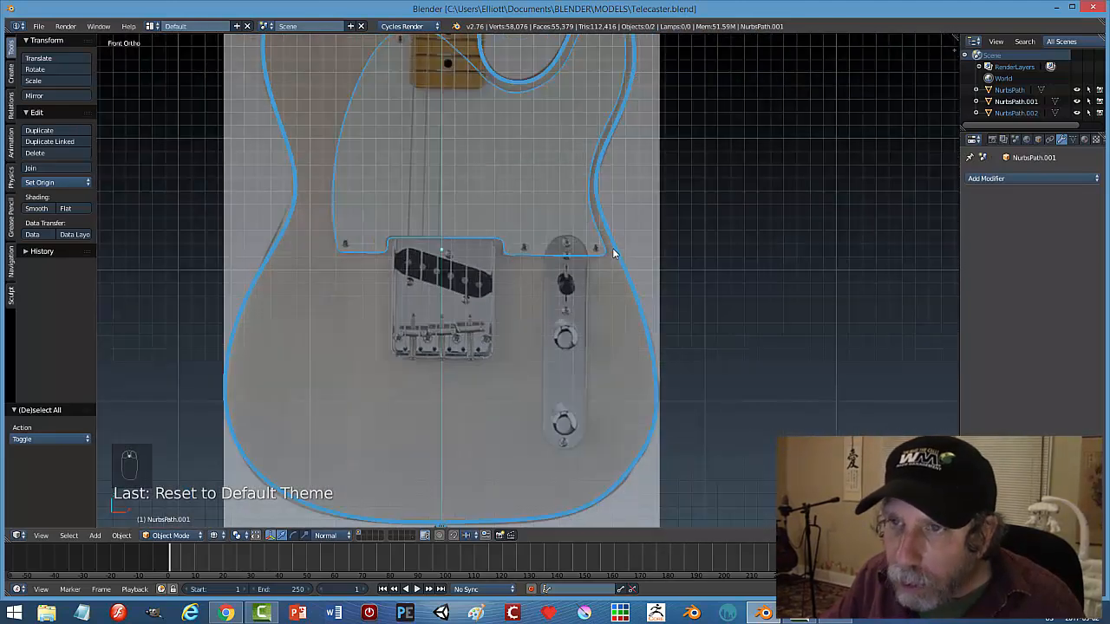
shift+middle_drag(459, 152, 527, 344)
scroll(503, 319, up, 3)
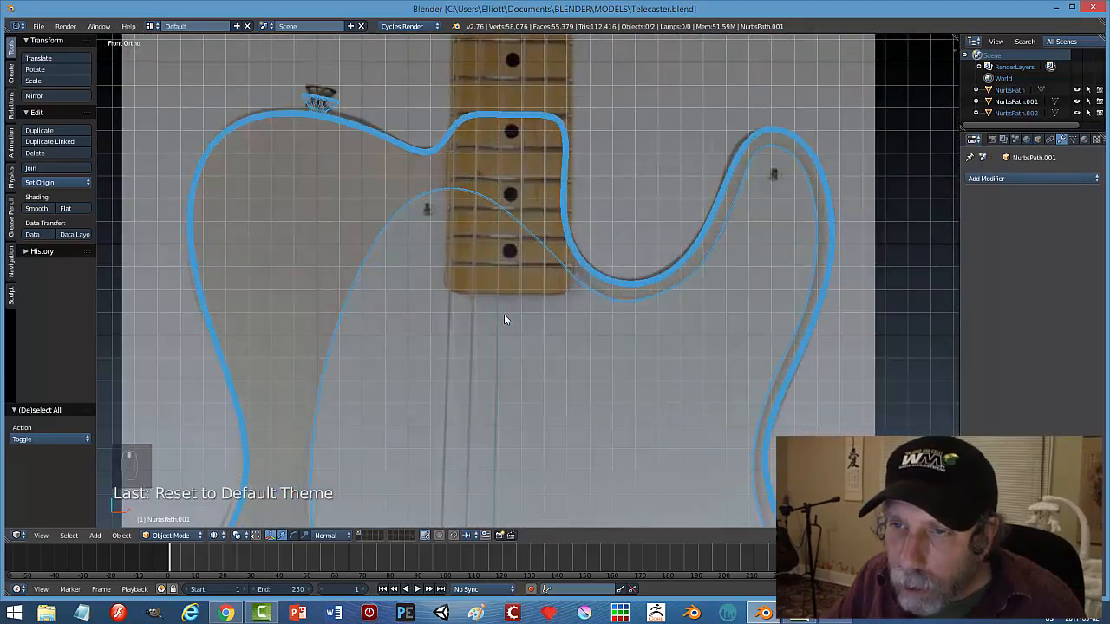
scroll(504, 319, down, 3)
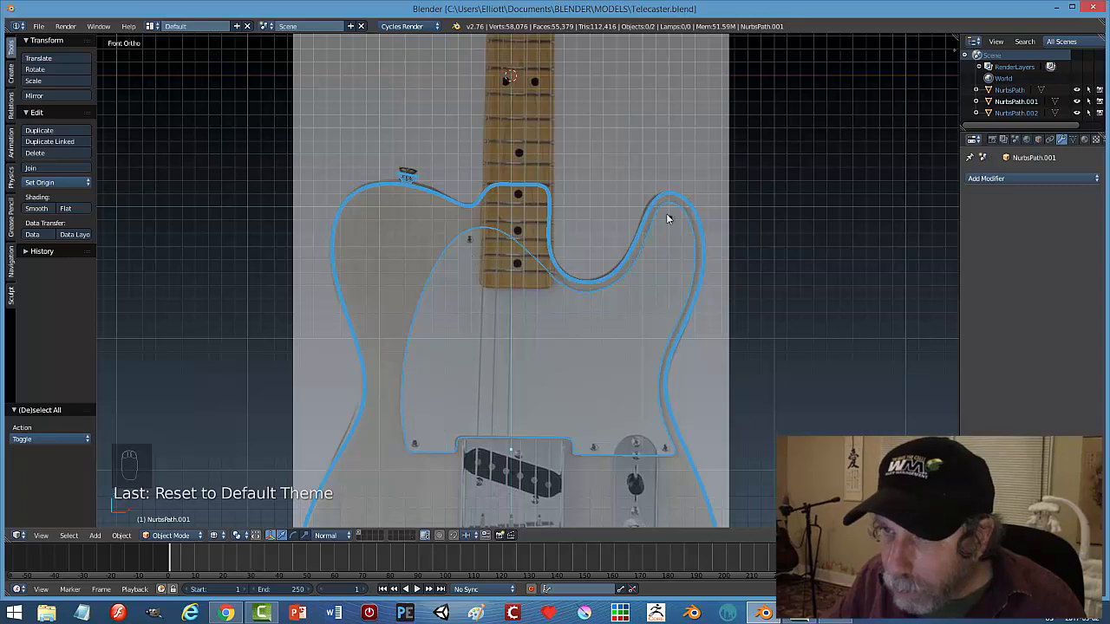
Add a 32-vertex mesh circle with radius 1 and rotate it 90° about the X axis.
key(shift+a)
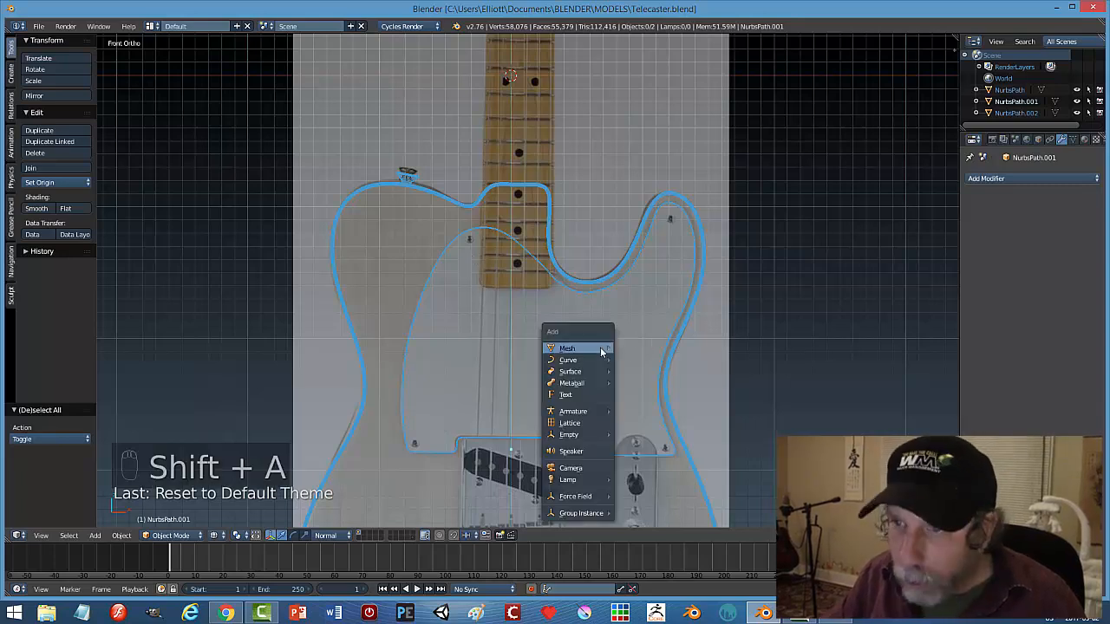
mouse_move(607, 348)
click(655, 369)
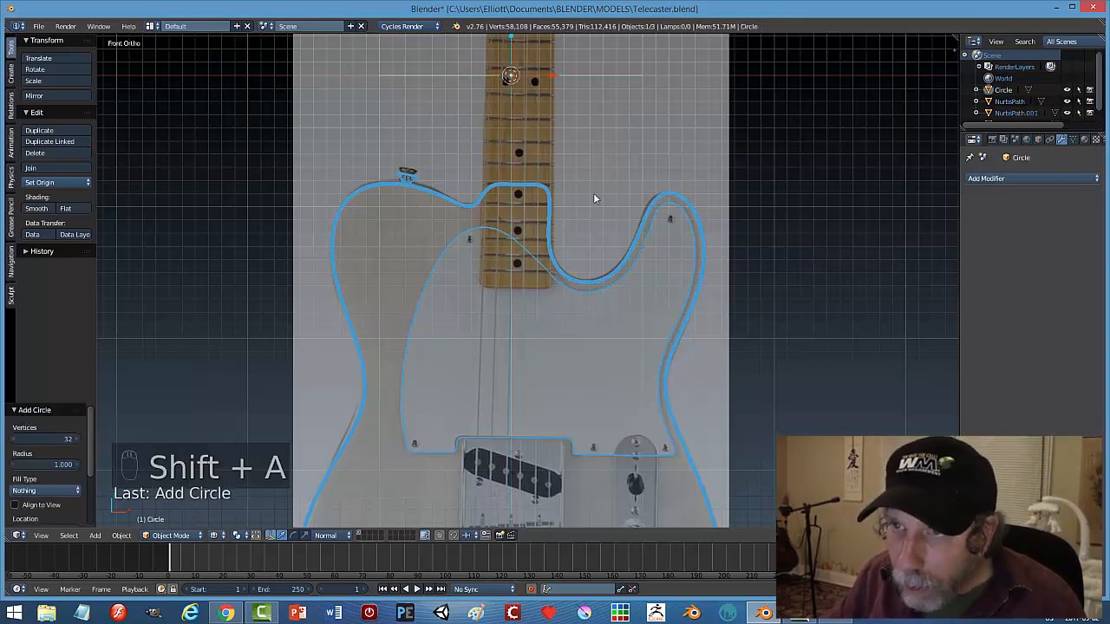
key(r)
key(x)
key(9)
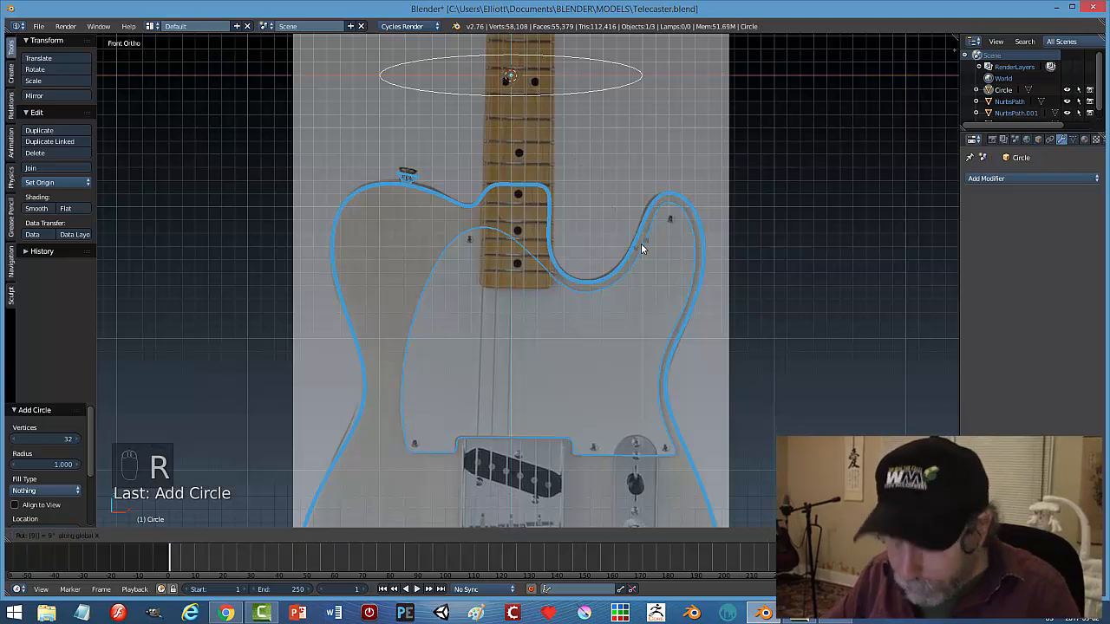
key(0)
key(Return)
Move the circle about -1.248 along Z and -0.303 along X onto the pickguard screw beside the neck.
key(g)
key(y)
key(y)
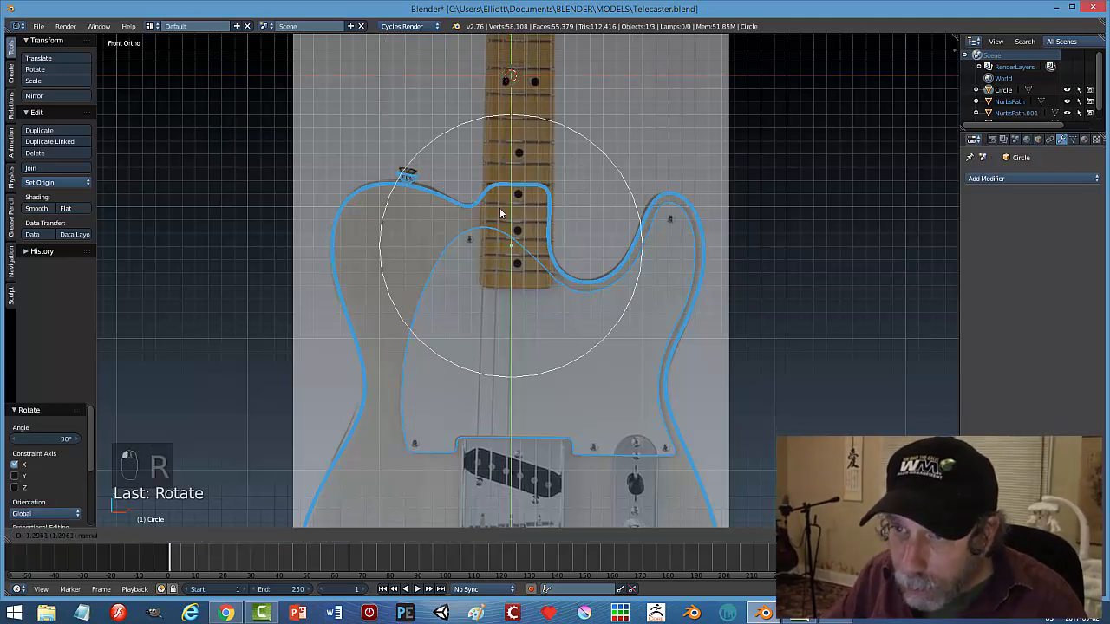
click(559, 243)
key(g)
key(x)
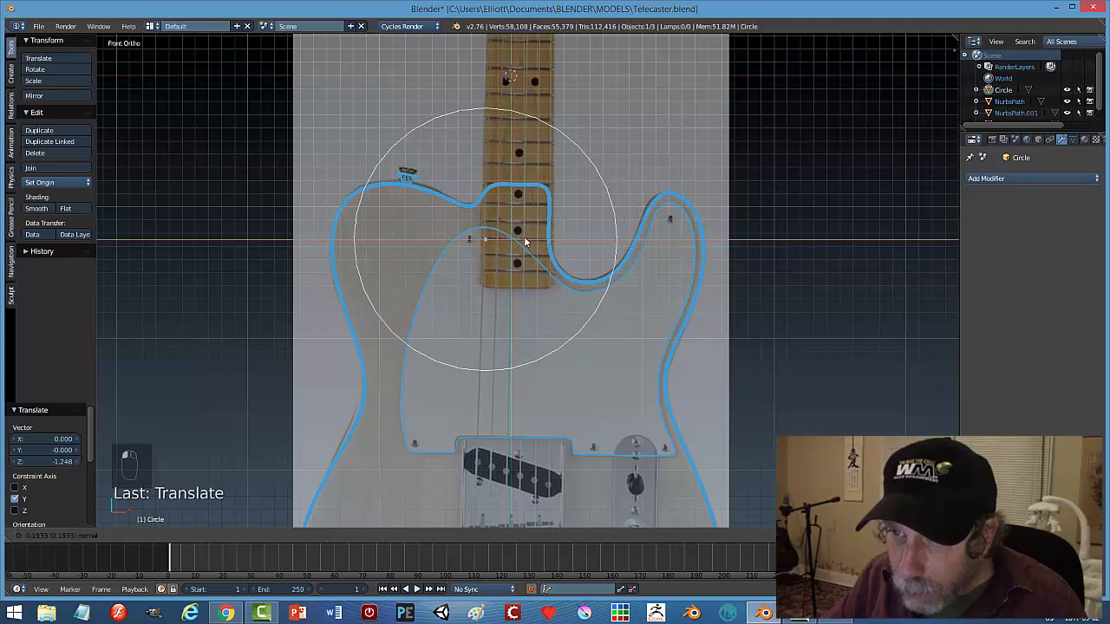
click(517, 238)
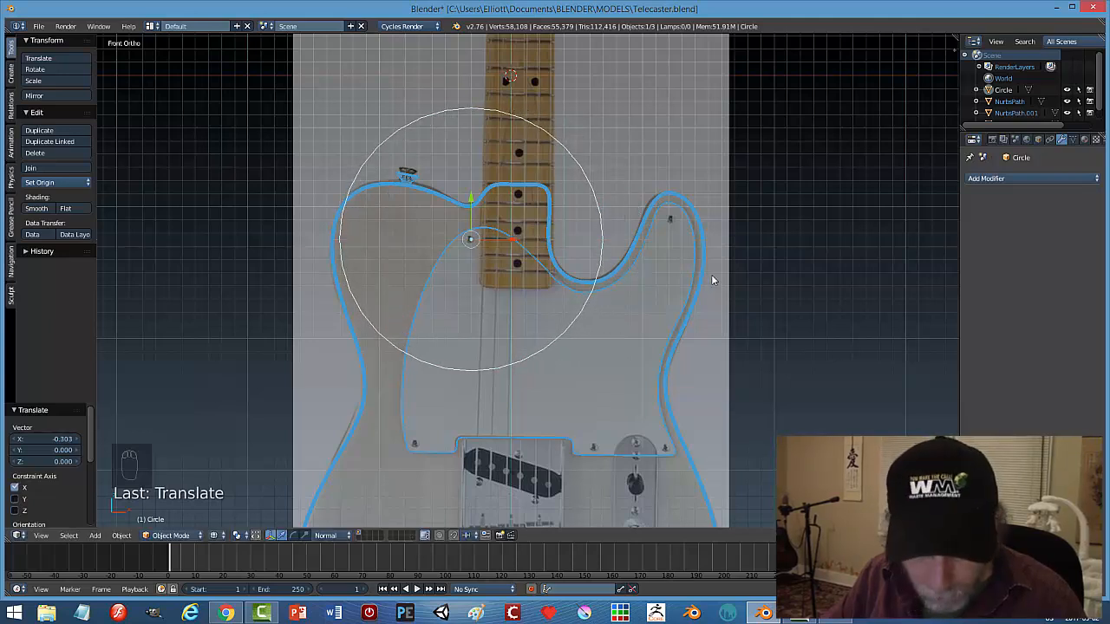
Scale the circle to about 0.030 and shift it about -0.012 along X to centre it on the screw.
key(s)
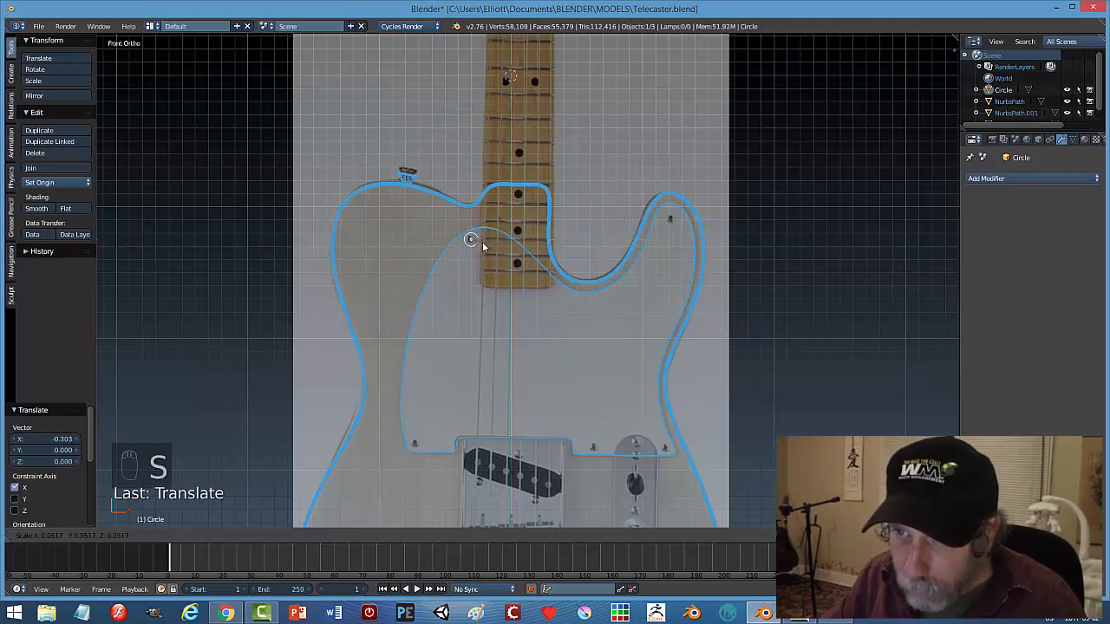
click(478, 240)
key(KP_Decimal)
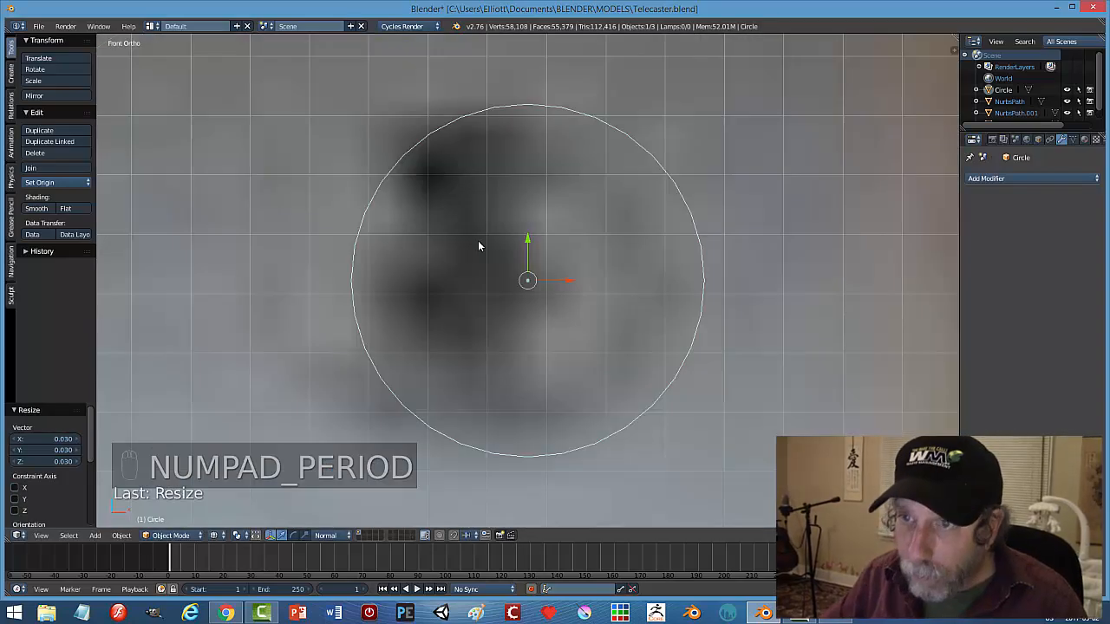
scroll(488, 264, down, 12)
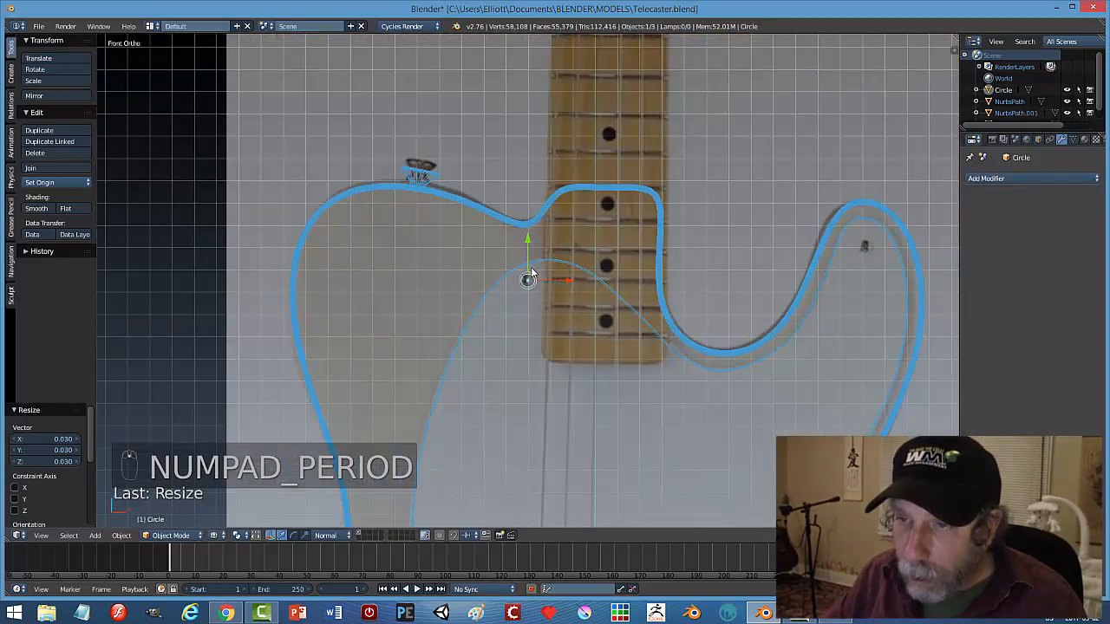
scroll(565, 289, up, 6)
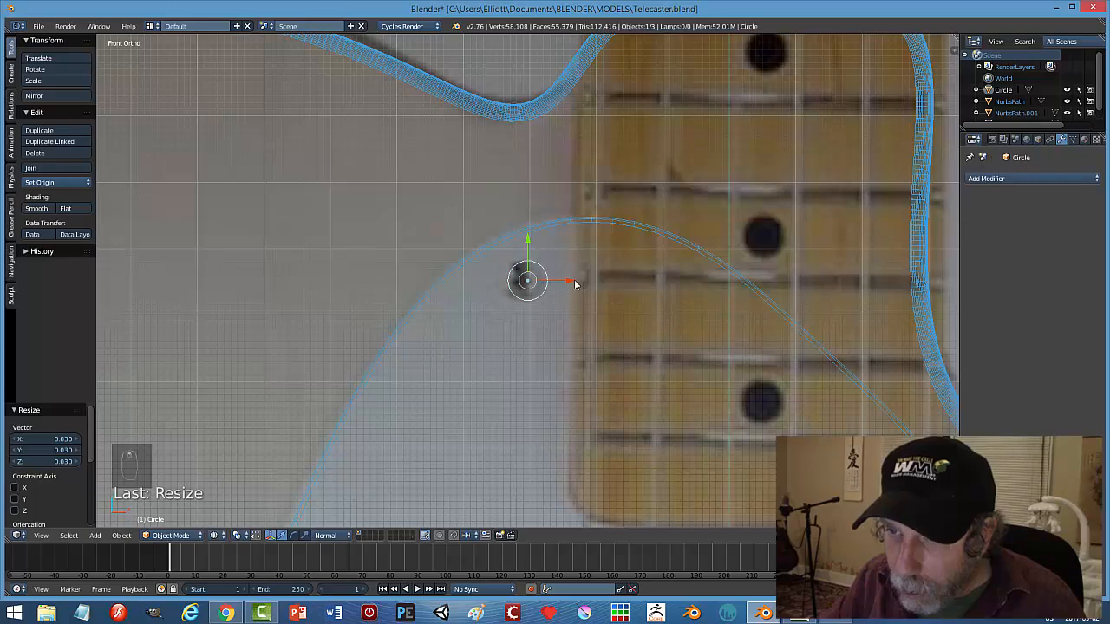
drag(574, 280, 561, 279)
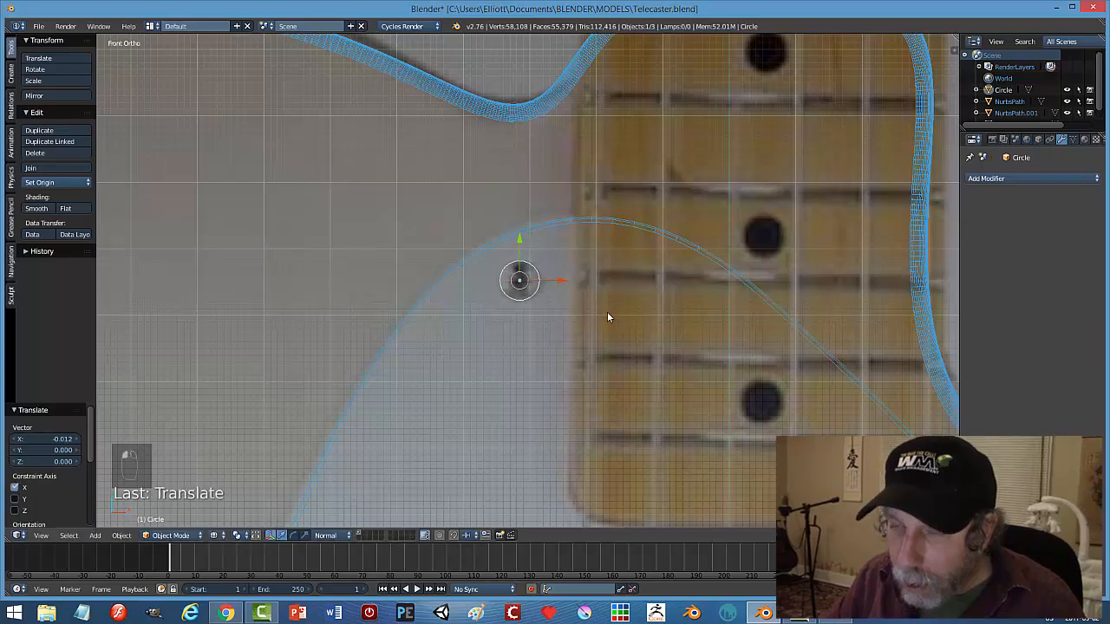
Bring the circle out to the pickguard's front surface in solid shading, moving it about -0.346 and another -0.060 along Y.
scroll(599, 314, down, 6)
scroll(724, 319, up, 3)
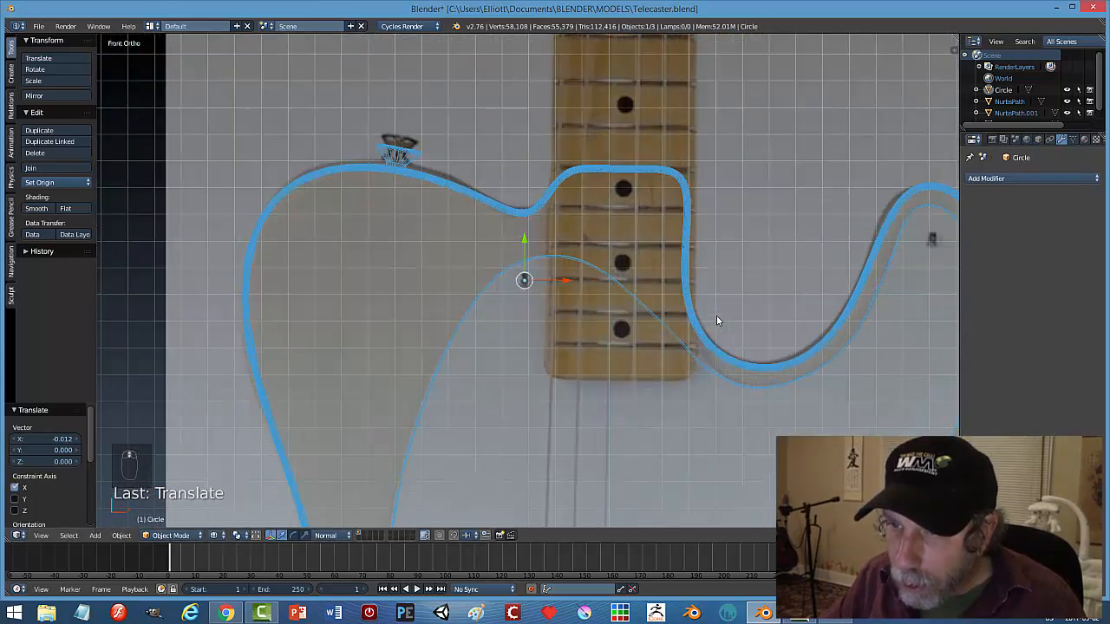
scroll(716, 320, up, 4)
middle_drag(547, 350, 558, 244)
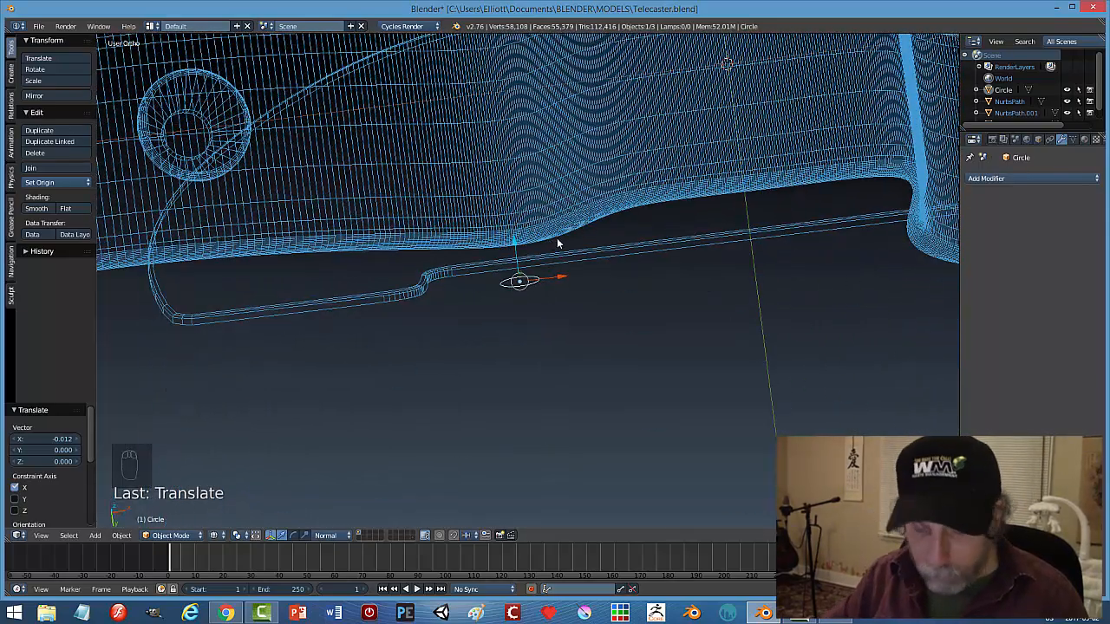
key(z)
click(559, 303)
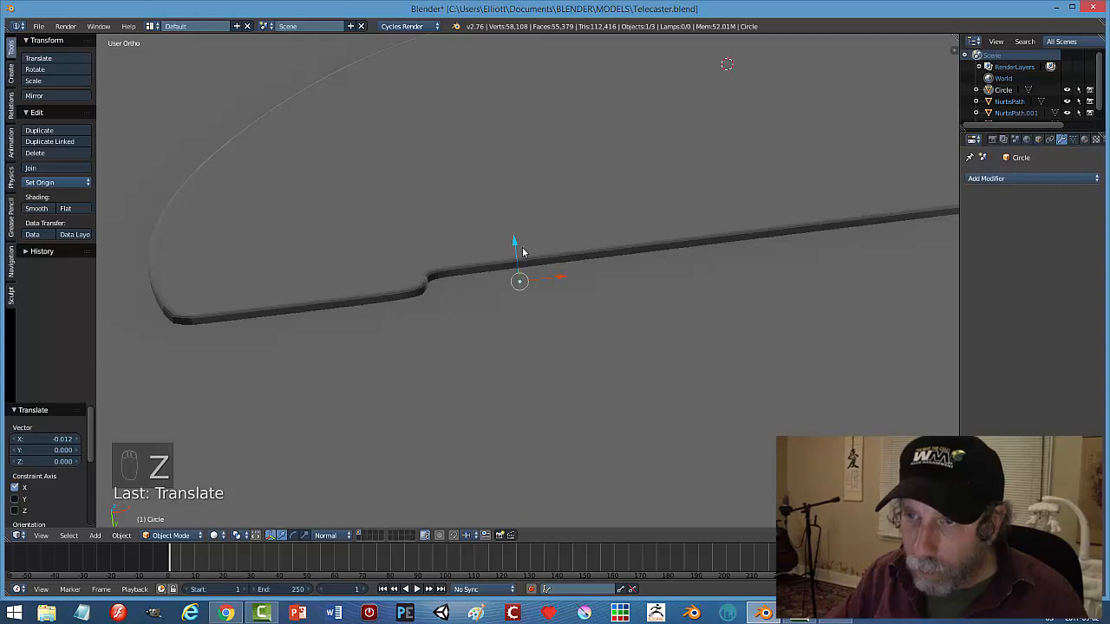
drag(520, 244, 513, 217)
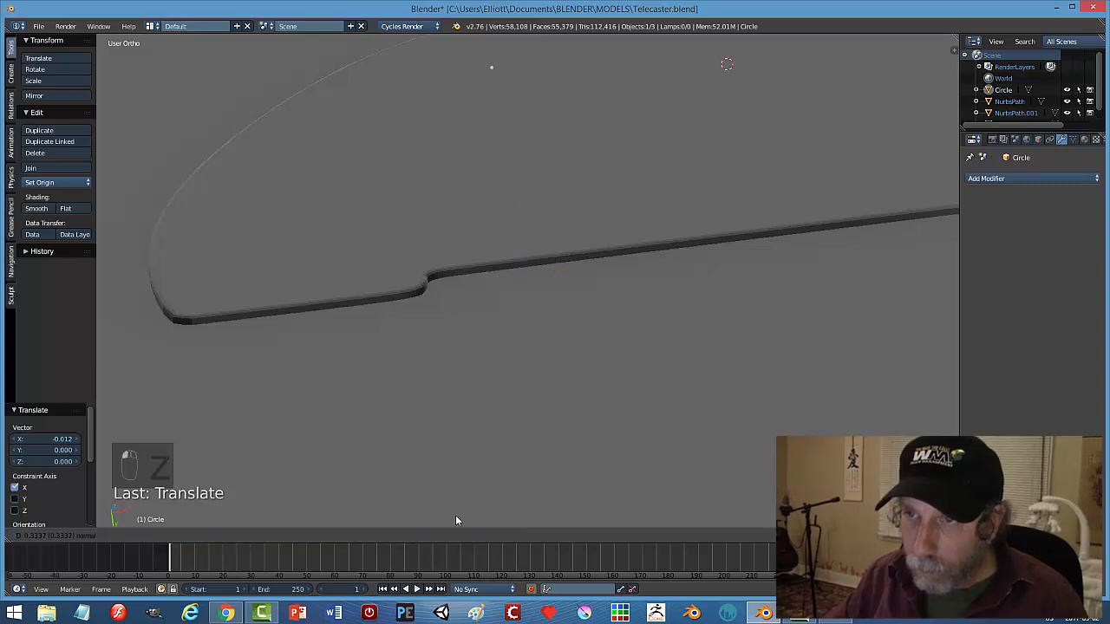
drag(456, 516, 456, 514)
scroll(482, 557, down, 4)
scroll(573, 397, down, 6)
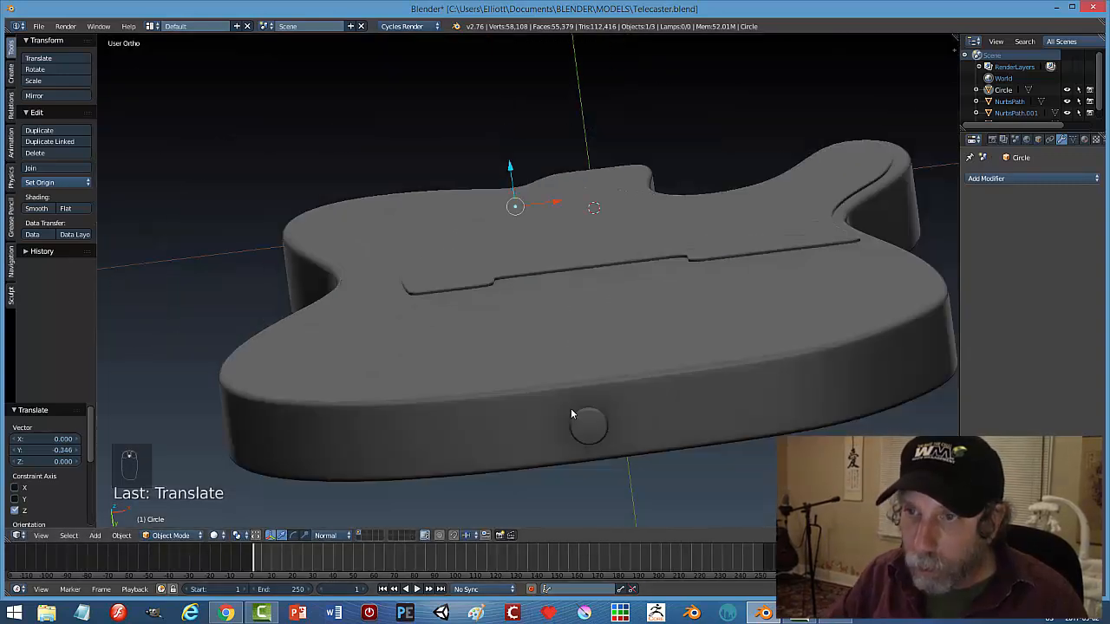
mouse_move(508, 169)
mouse_down()
mouse_move(507, 150)
mouse_move(507, 160)
mouse_up()
key(KP_Decimal)
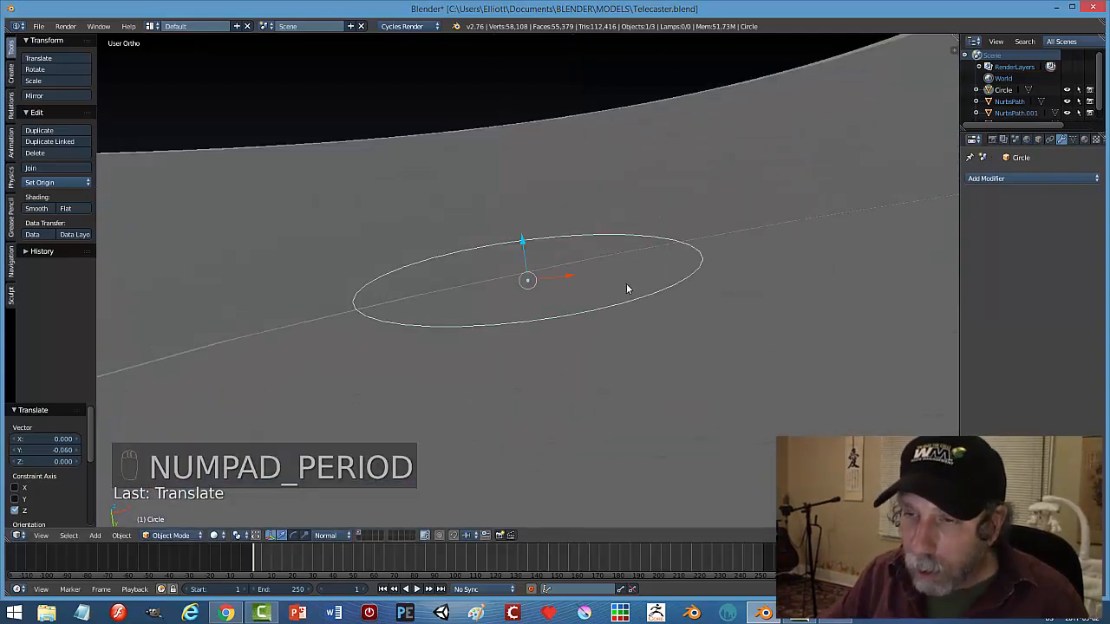
Fill the circle with a face in Edit Mode and set the transform orientation to Global.
scroll(620, 280, down, 8)
middle_drag(612, 276, 593, 358)
middle_drag(585, 375, 520, 373)
key(Tab)
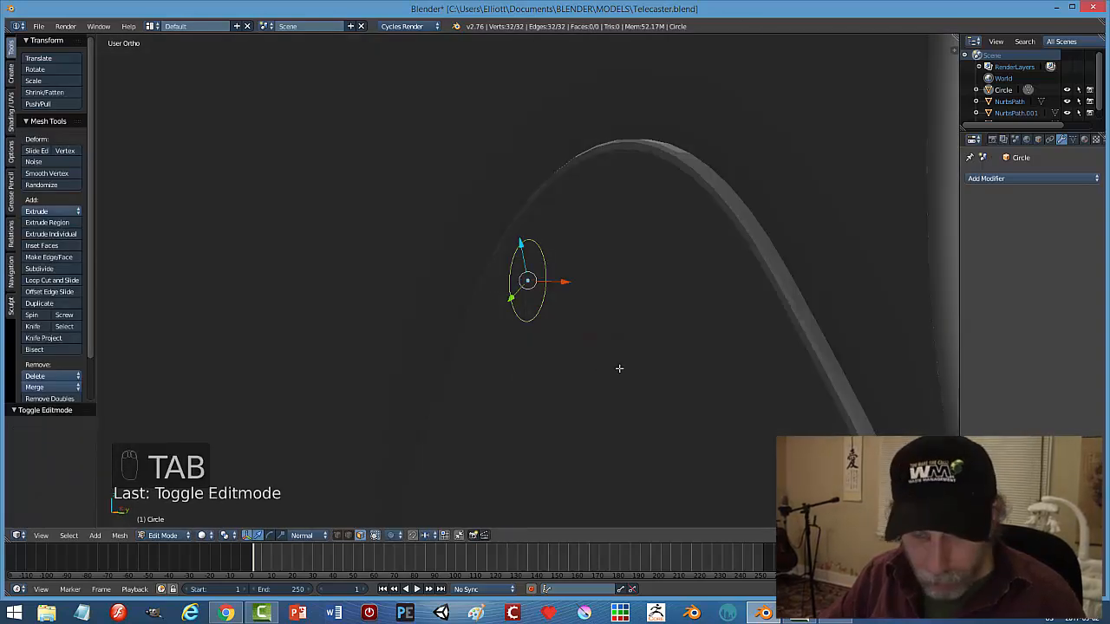
key(f)
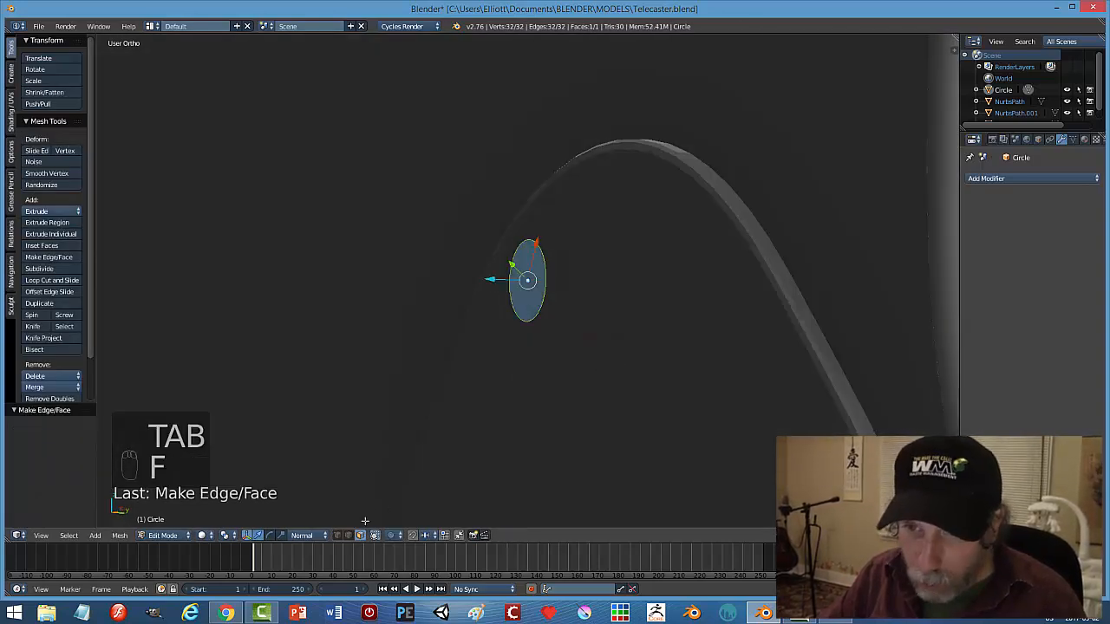
click(303, 535)
click(312, 468)
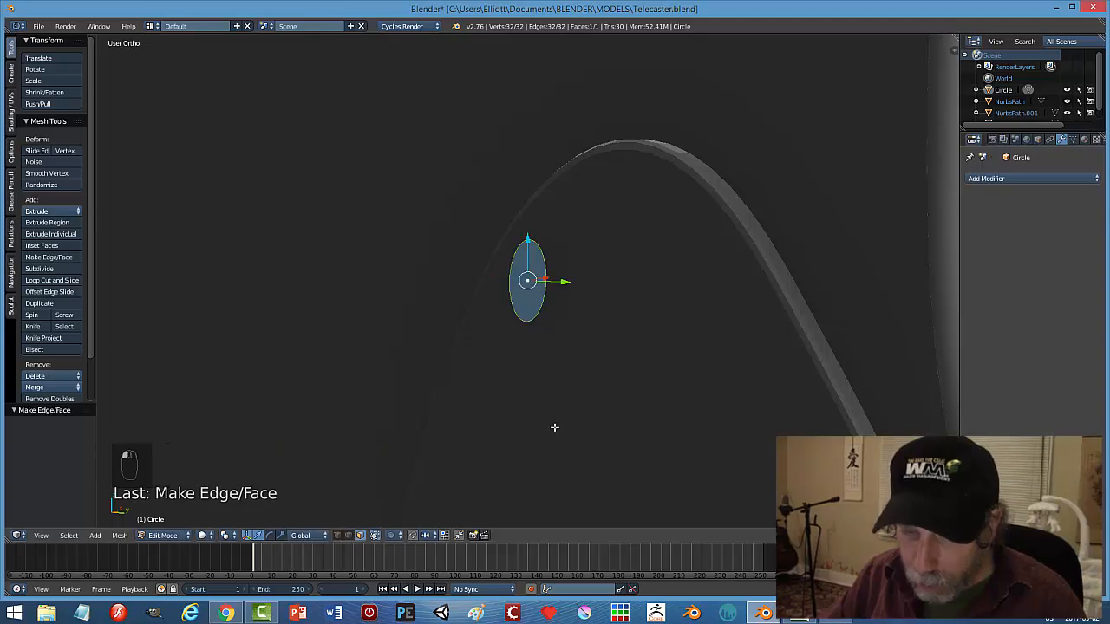
Extrude the screw face outward from the pickguard by about 0.007 along negative Y.
key(e)
right_click(633, 355)
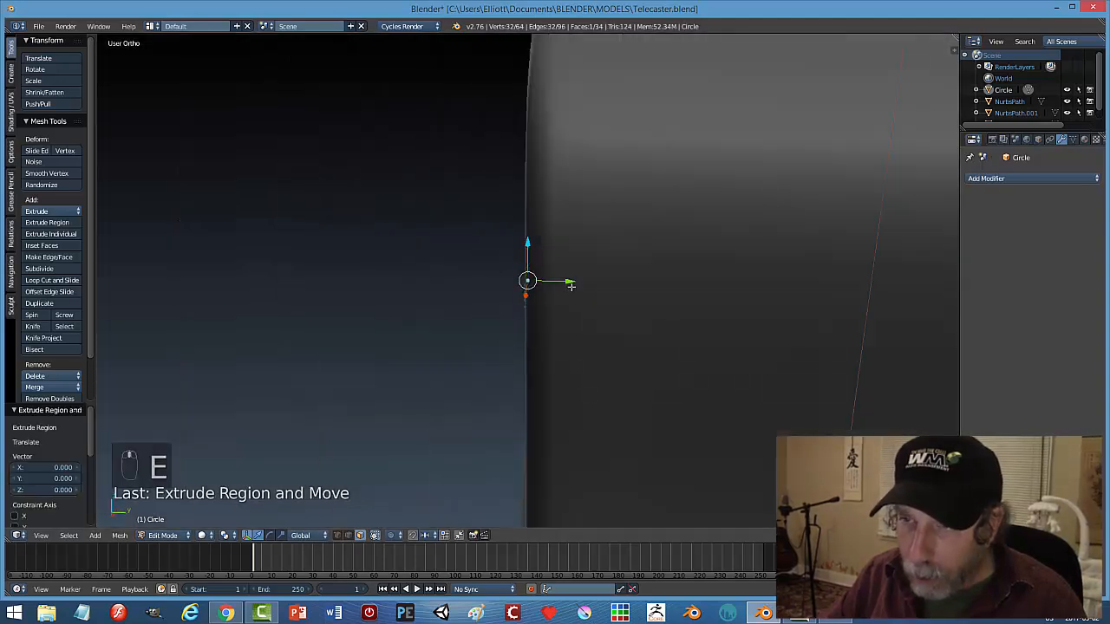
drag(570, 286, 563, 283)
middle_drag(545, 329, 550, 341)
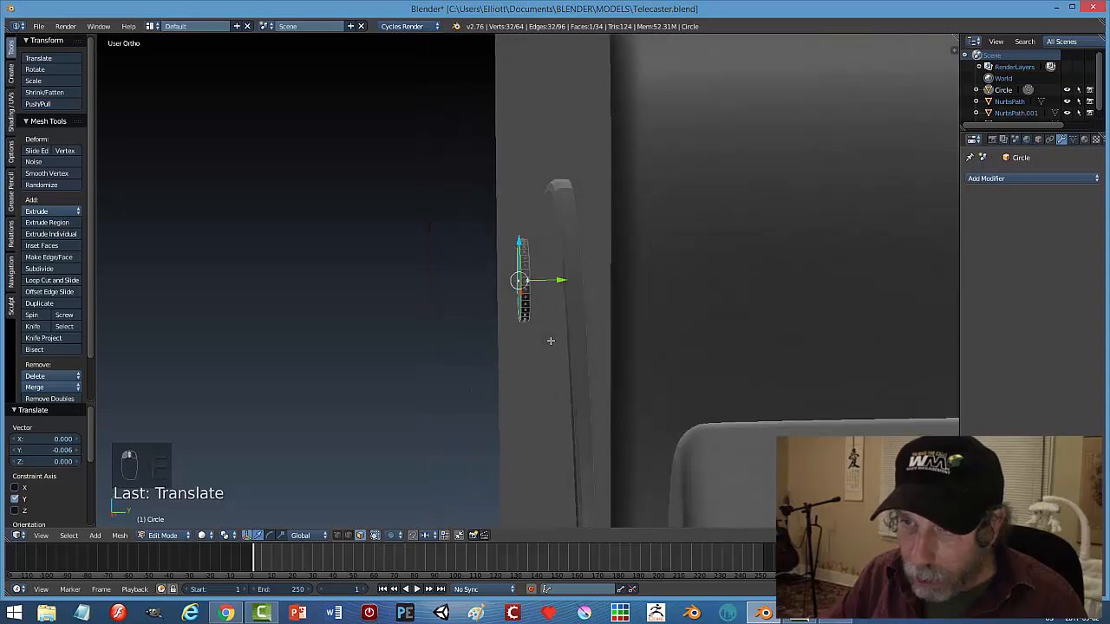
drag(562, 281, 559, 280)
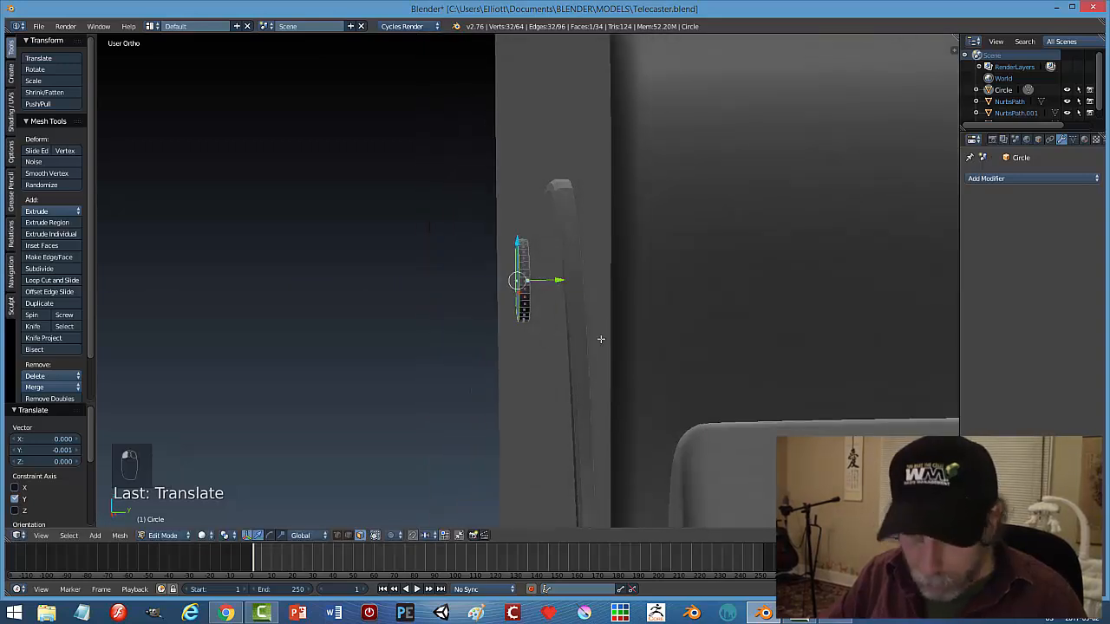
Bevel the screw head's front edge with 4 segments and an offset of about 0.165, and return to Object Mode.
key(ctrl+b)
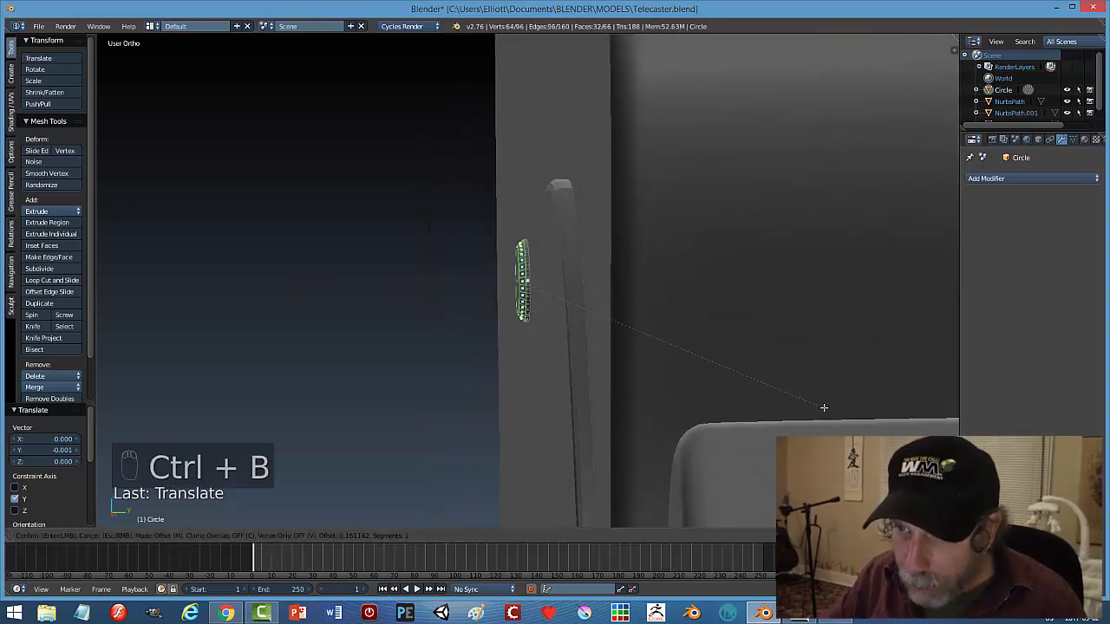
click(821, 408)
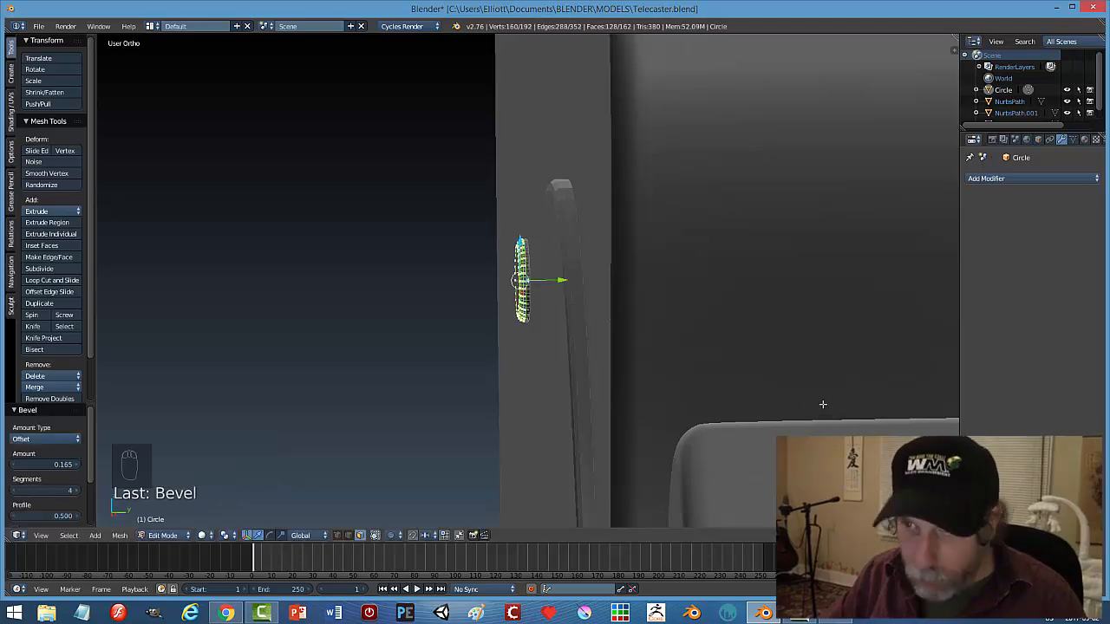
key(a)
key(Tab)
click(738, 405)
scroll(597, 384, up, 8)
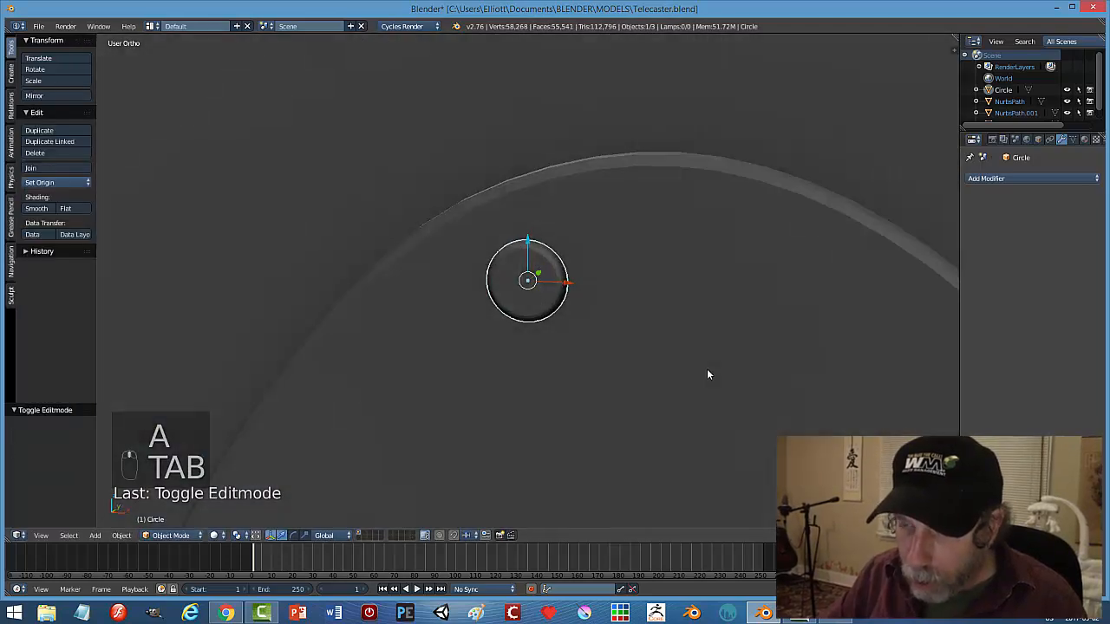
middle_drag(661, 347, 658, 415)
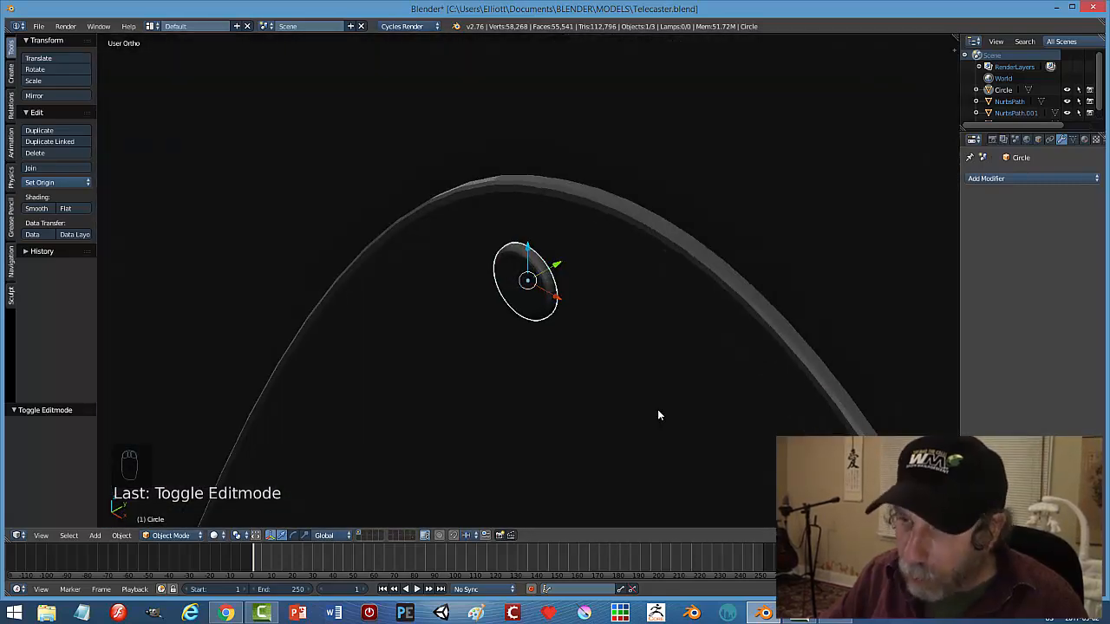
Snap the 3D cursor to the selected screw head's center.
middle_drag(609, 342, 684, 304)
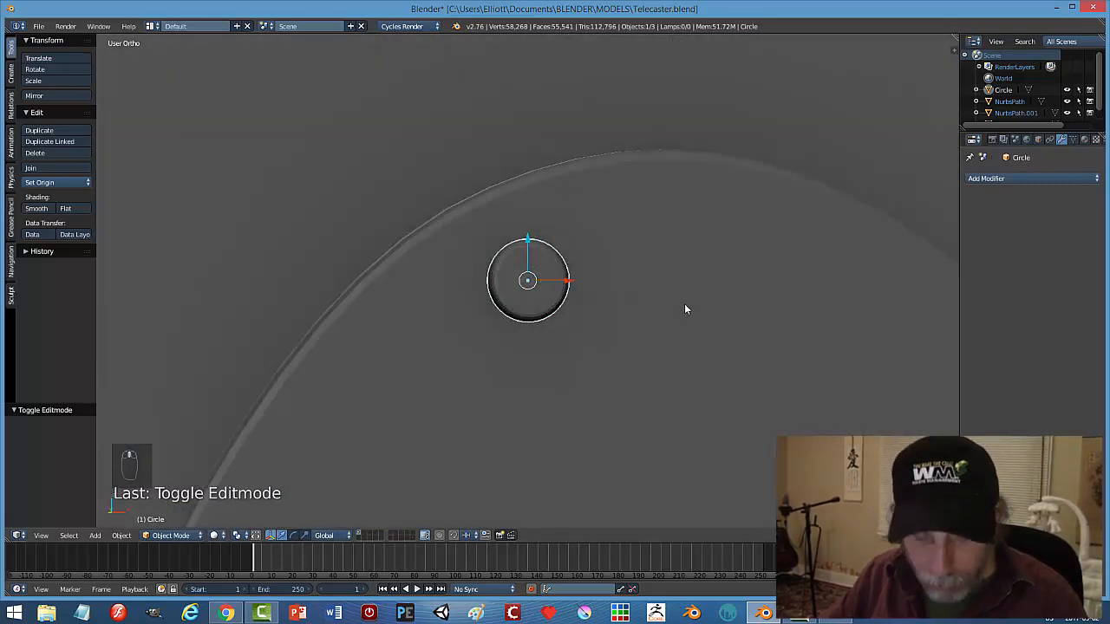
key(shift+s)
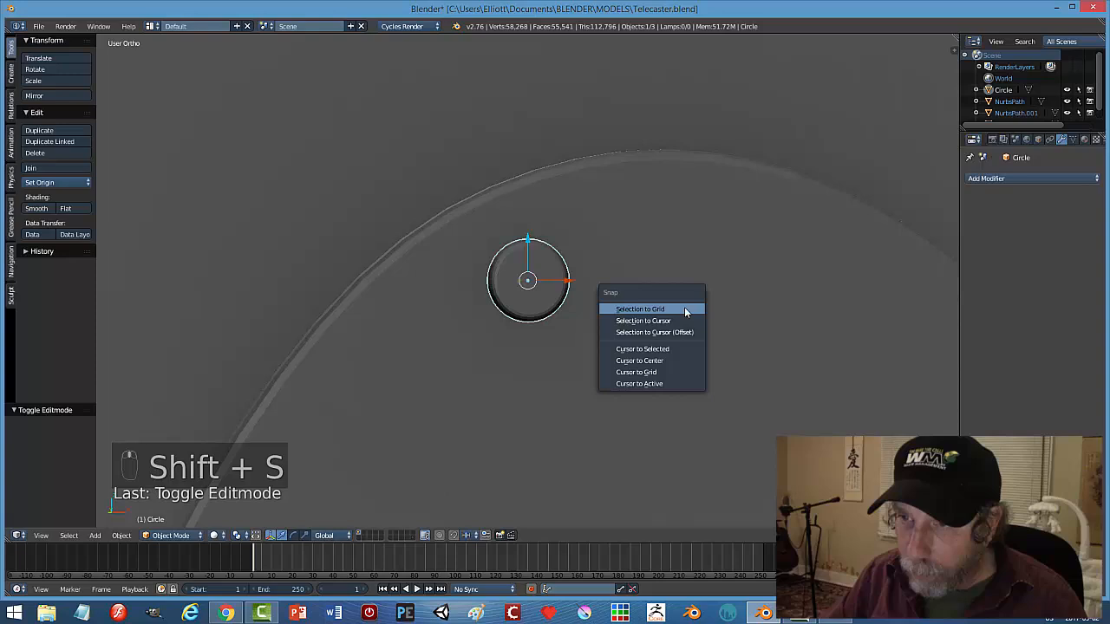
click(666, 348)
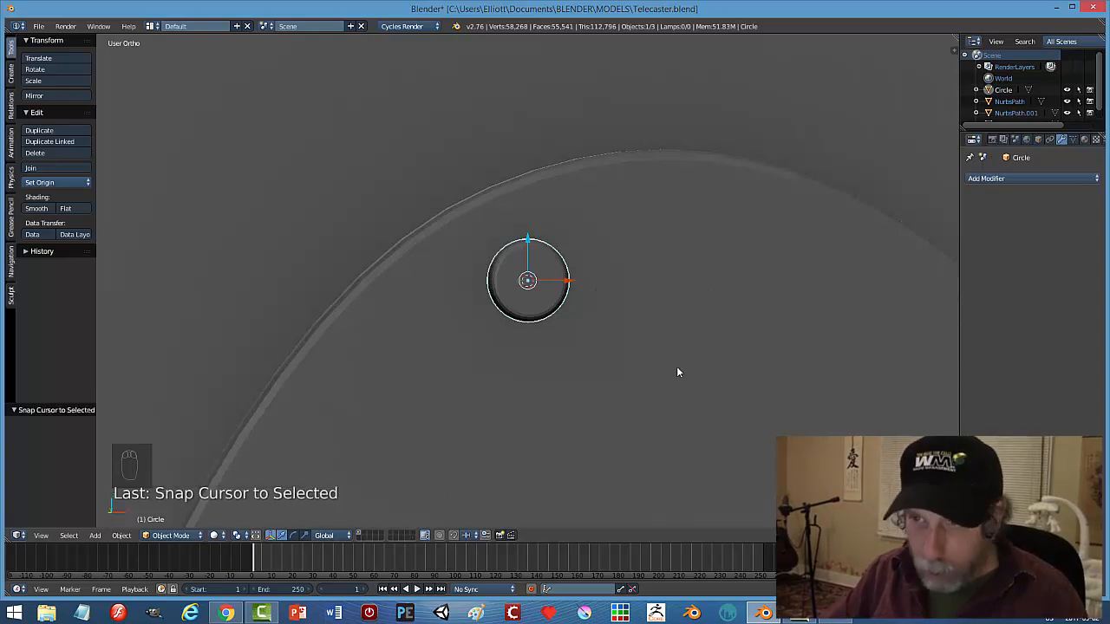
Add a cube at the 3D cursor on the screw head and scale it to about 0.007.
scroll(676, 365, down, 5)
key(shift+a)
mouse_move(677, 371)
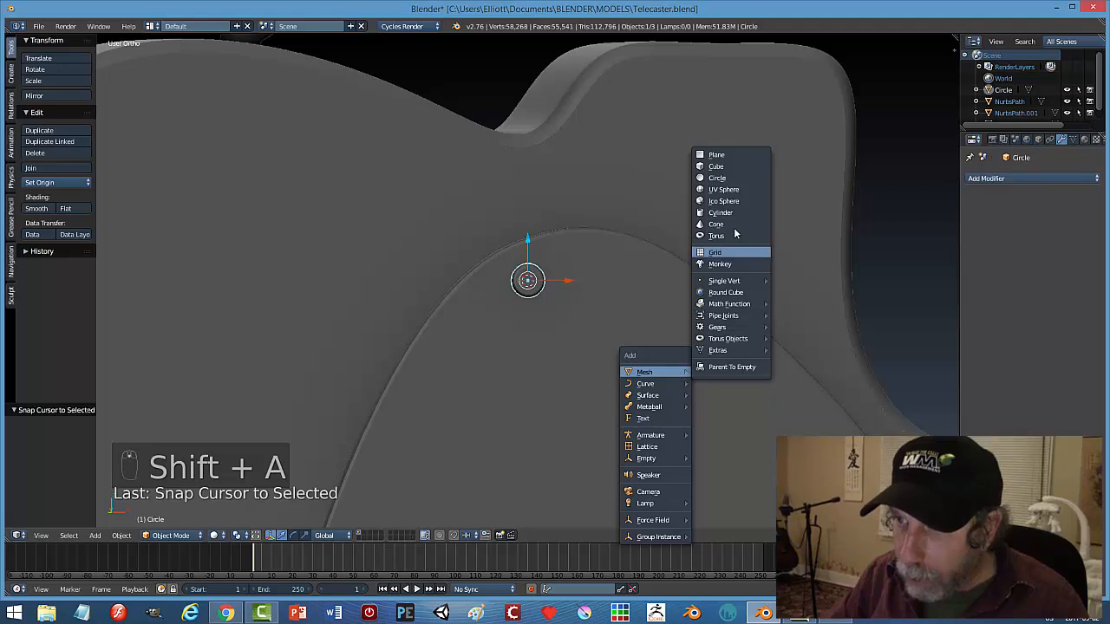
click(716, 165)
key(s)
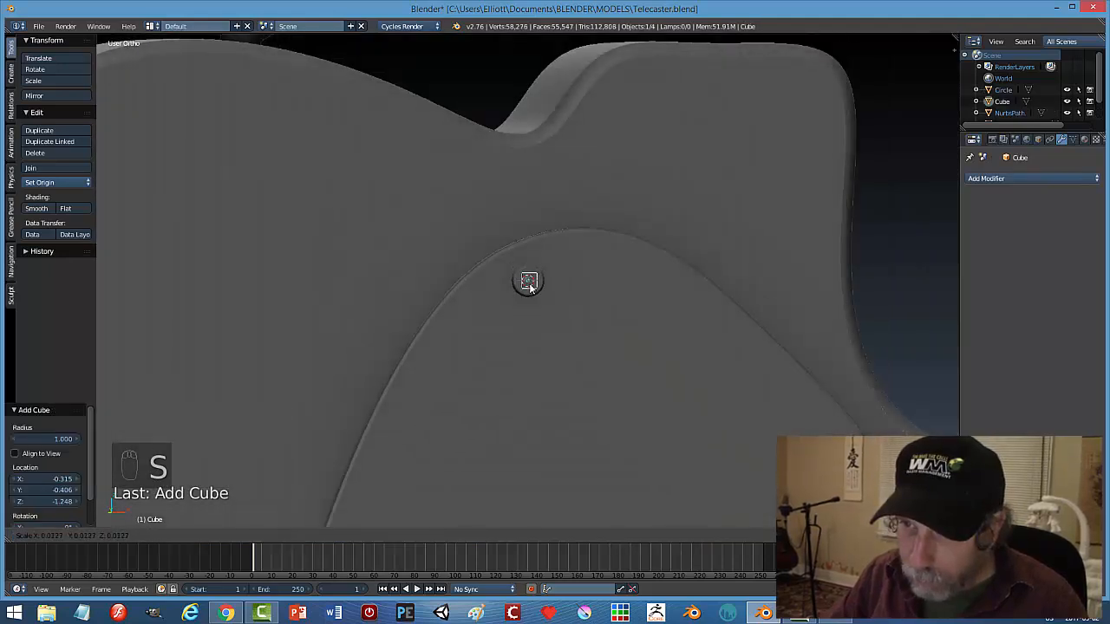
click(528, 284)
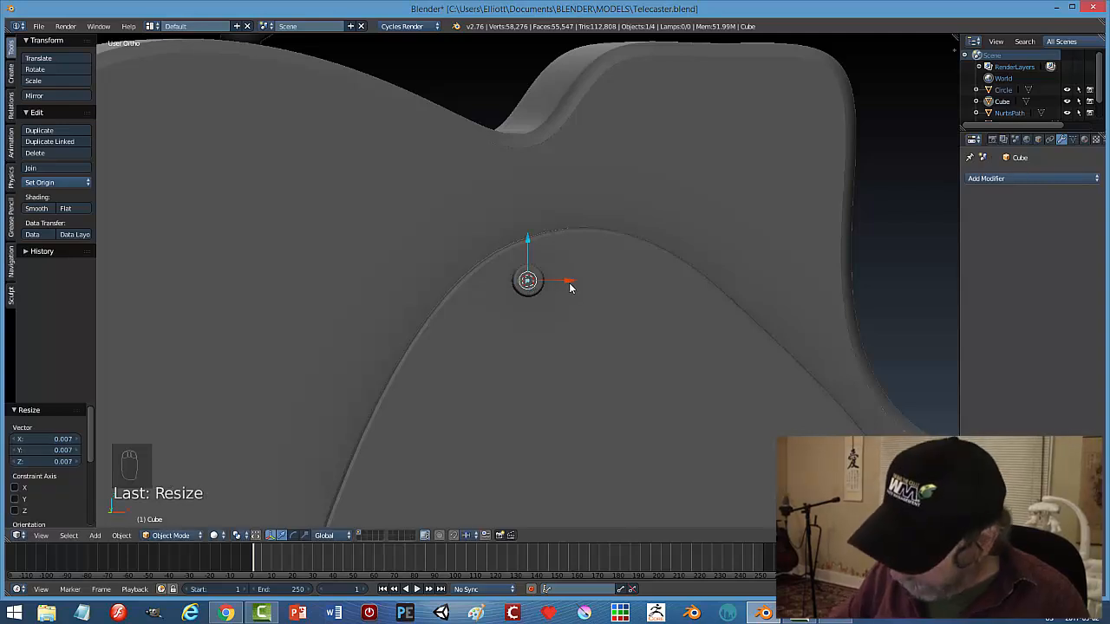
Move the small cube outward from the screw head by about -0.016 along Y.
key(KP_Decimal)
scroll(570, 294, down, 5)
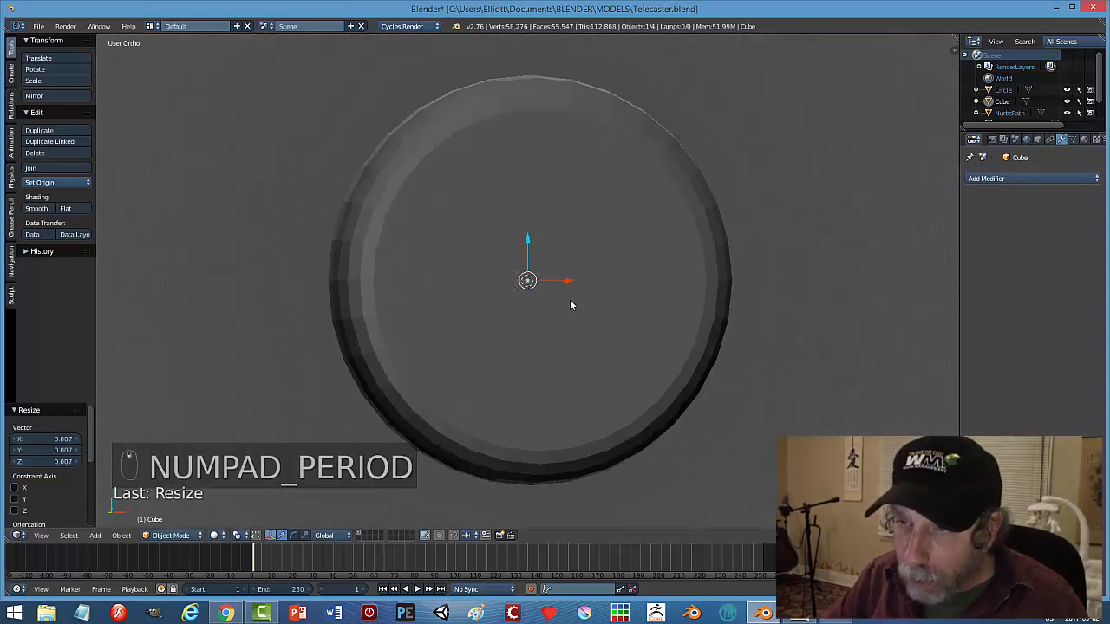
key(g)
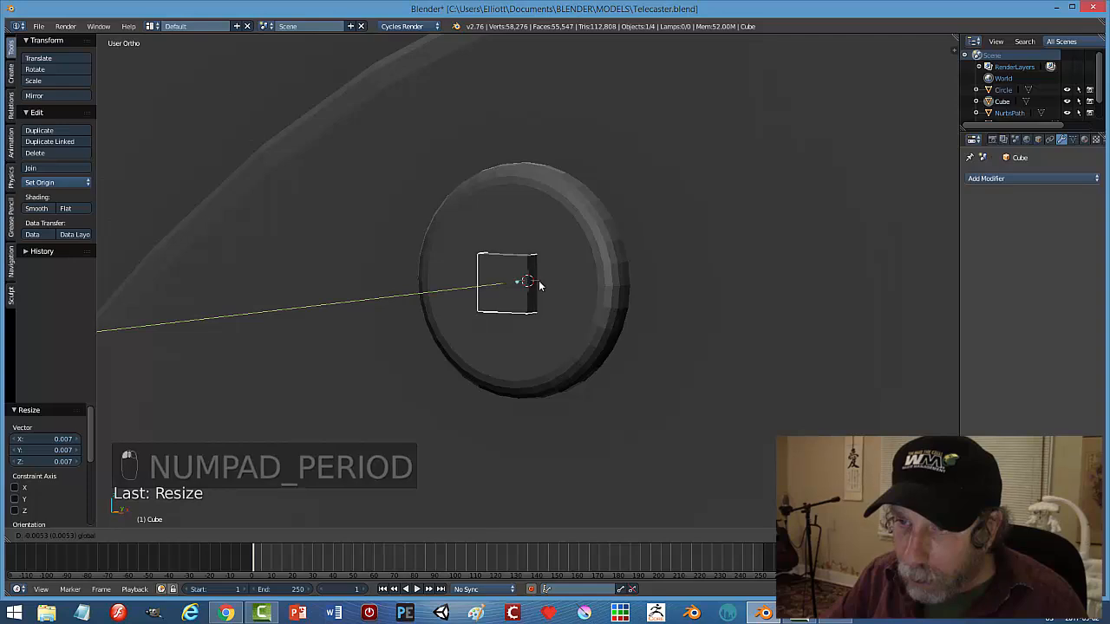
click(520, 319)
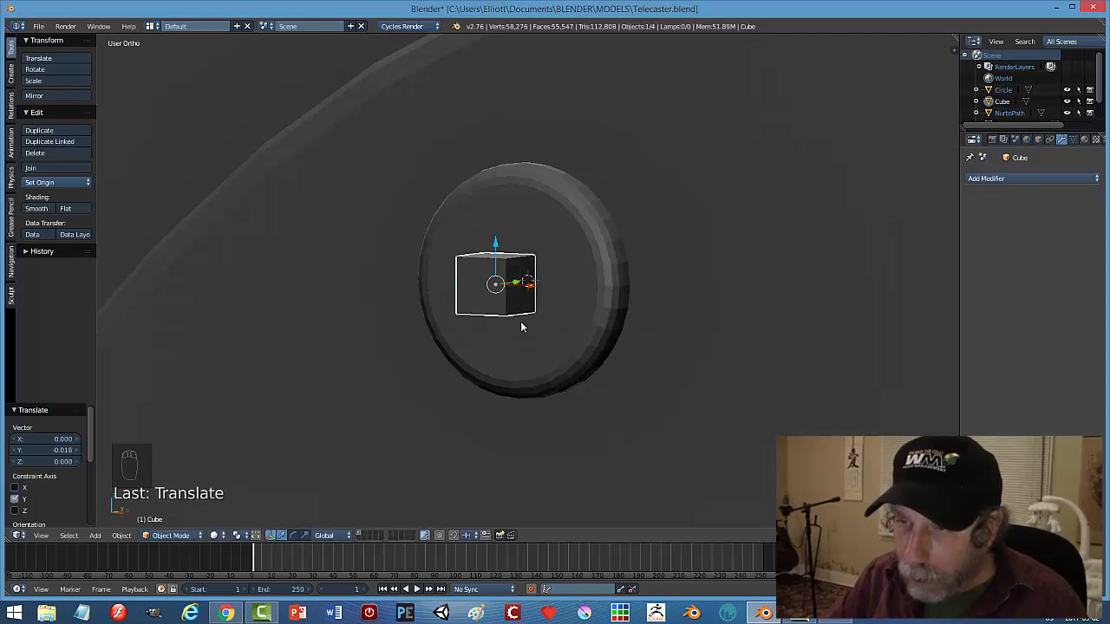
Shape the cube into a slot bar by scaling it about 3.164 along X and about 0.602 along Z.
middle_drag(520, 321, 570, 328)
key(s)
key(x)
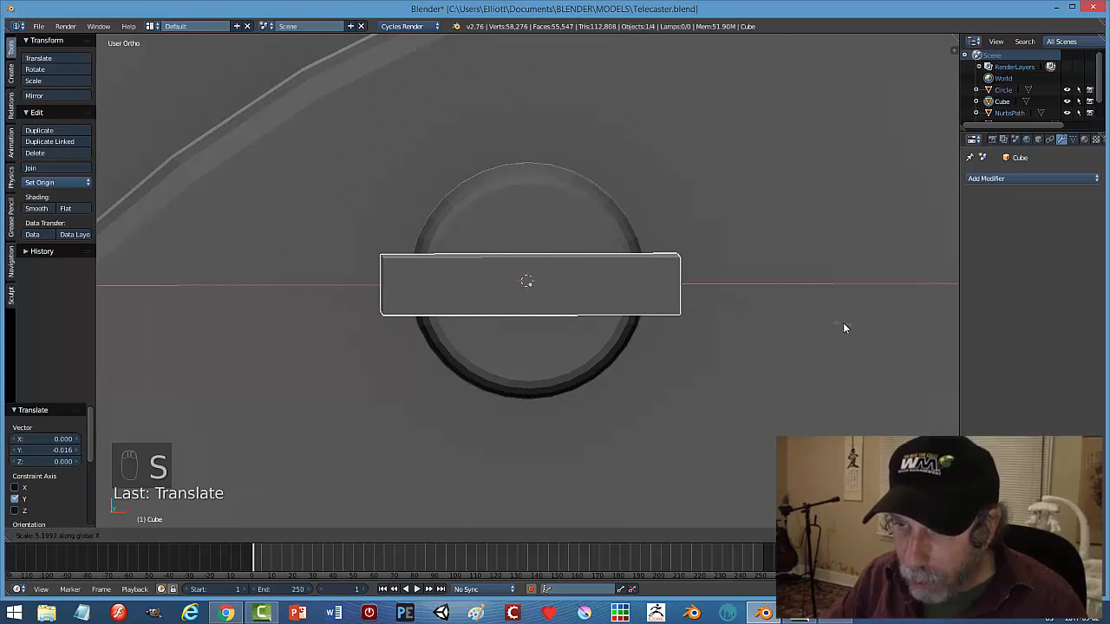
click(719, 322)
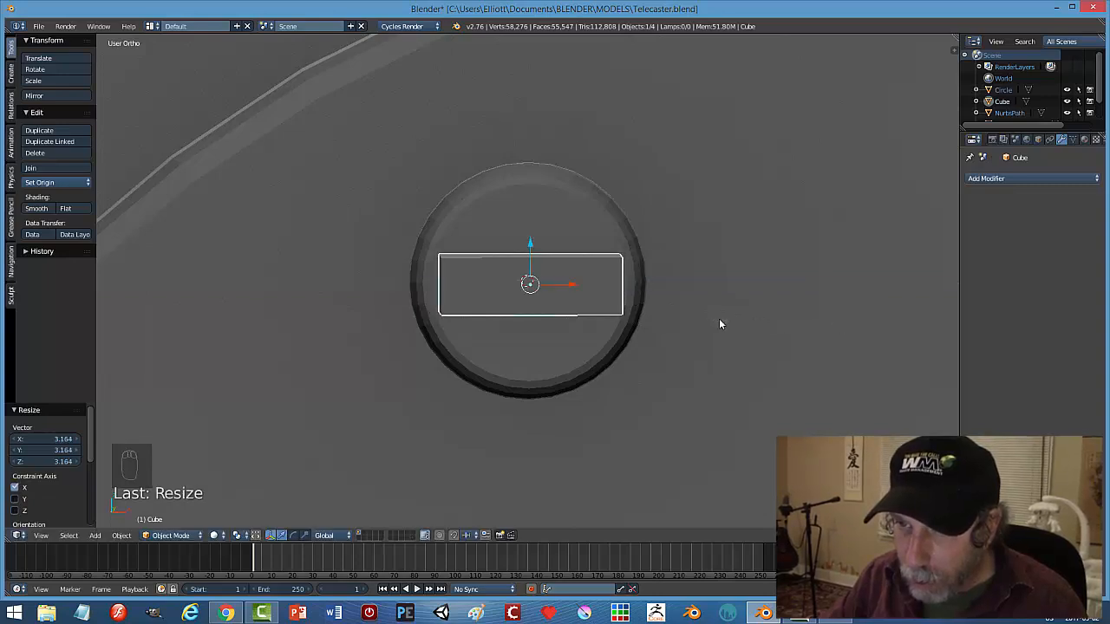
key(s)
key(z)
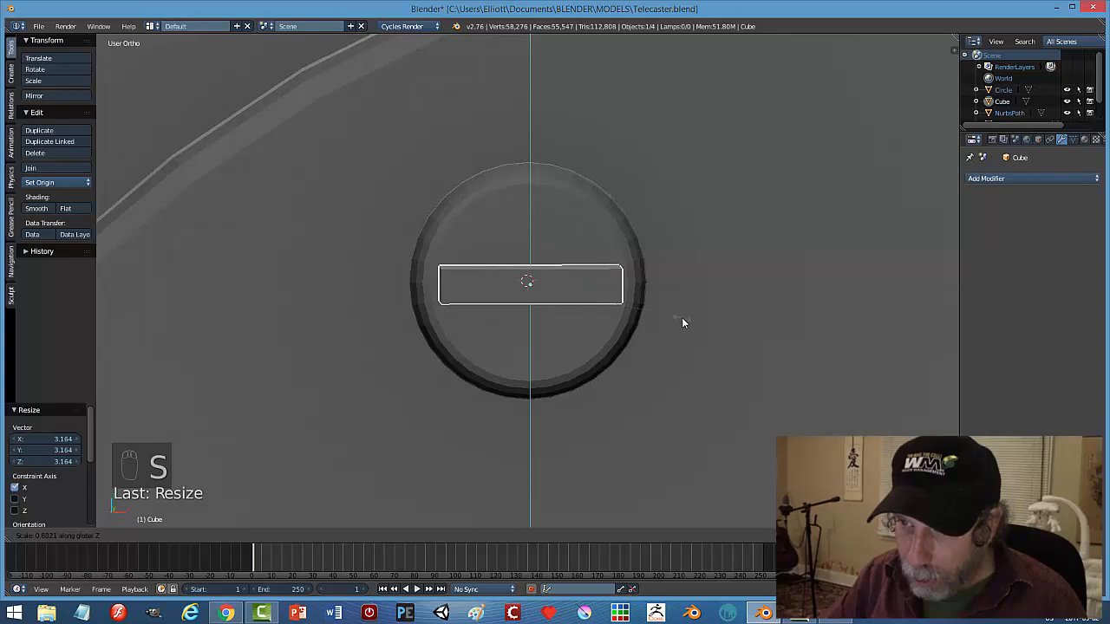
click(681, 318)
Thin the slot bar along Y and move it about 0.006 along Y into the screw head.
middle_drag(729, 309, 520, 297)
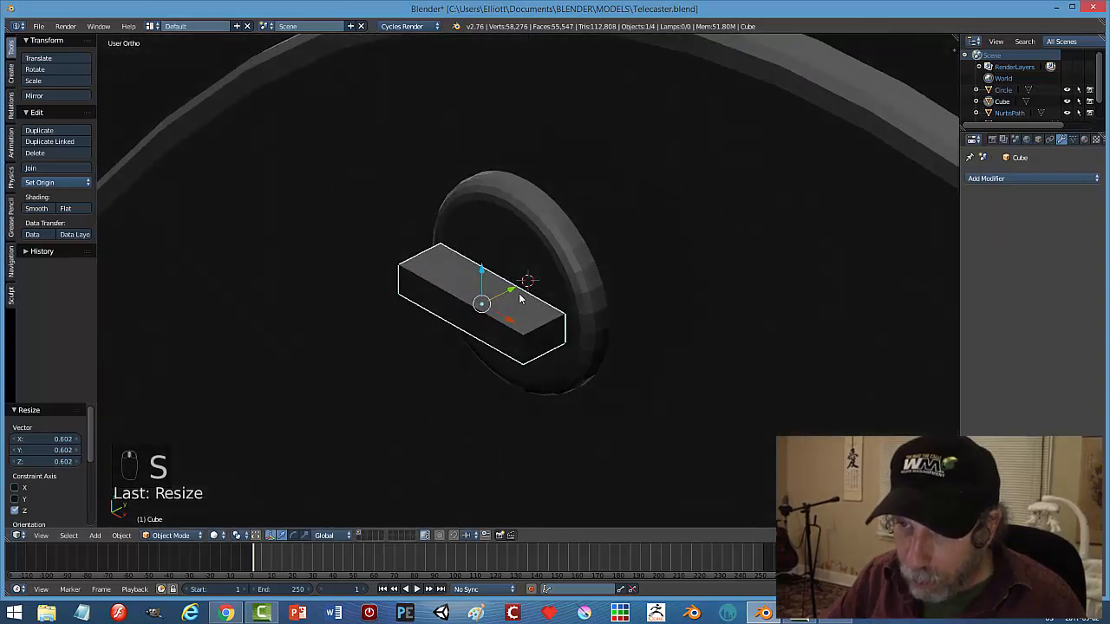
key(s)
key(y)
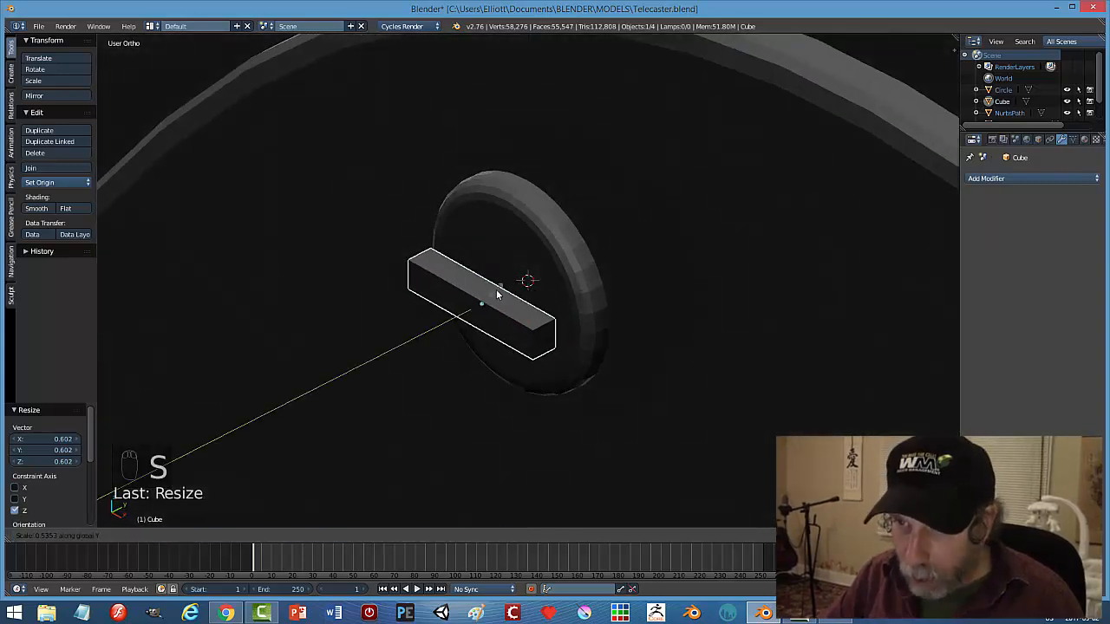
click(505, 293)
drag(506, 293, 528, 283)
Duplicate the slot bar in place, rotate the copy 90° about Y and join both bars into one cross-shaped object.
middle_drag(565, 353, 643, 317)
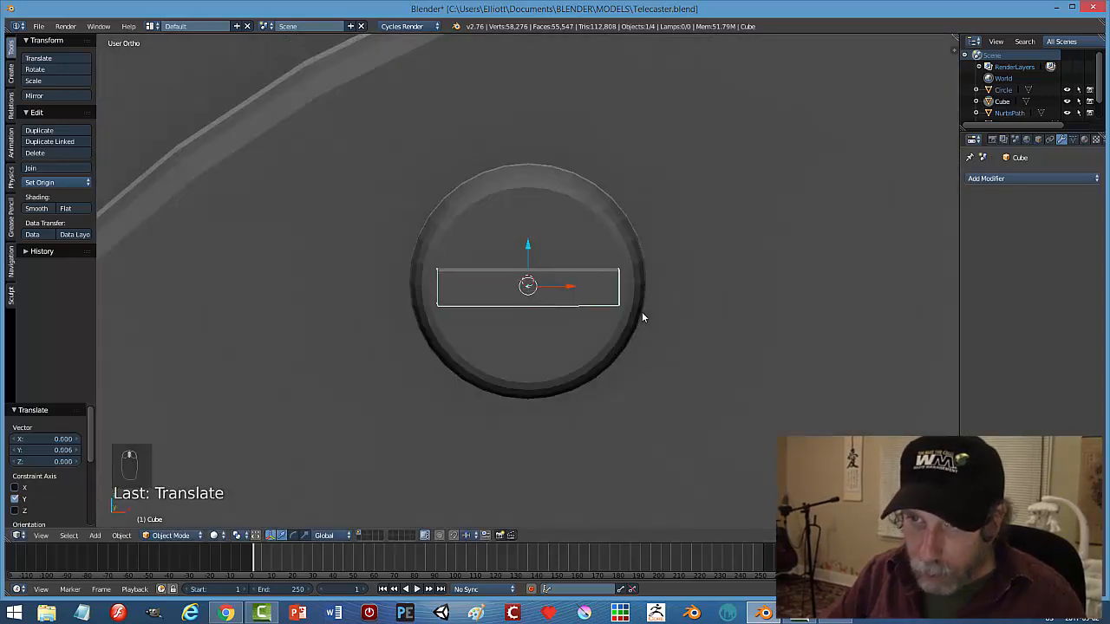
key(shift+d)
right_click(644, 316)
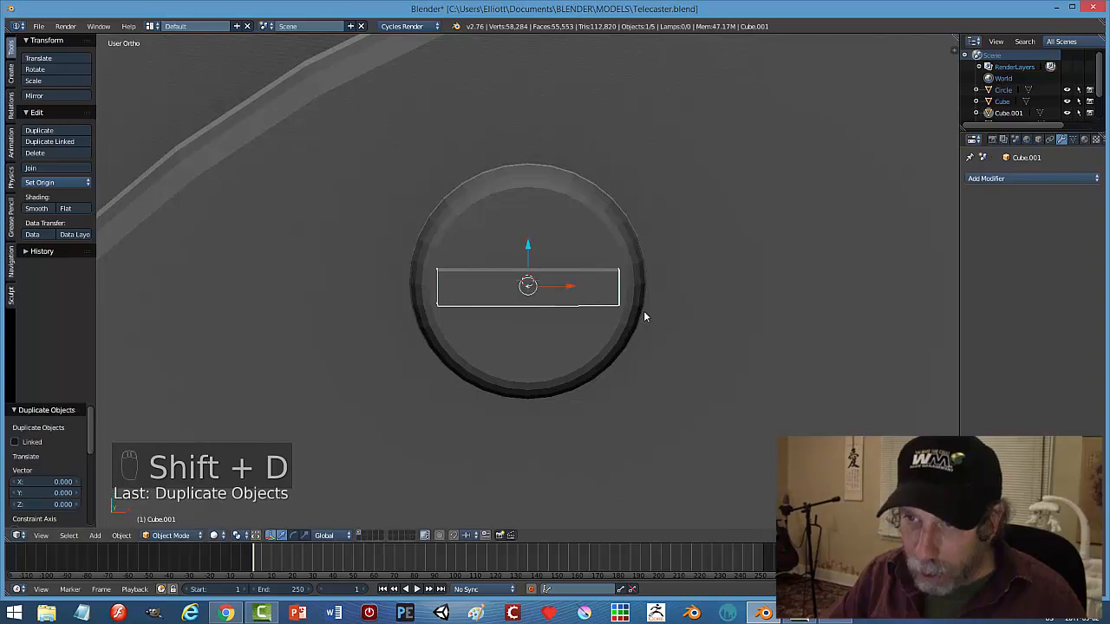
text(ry90)
key(Return)
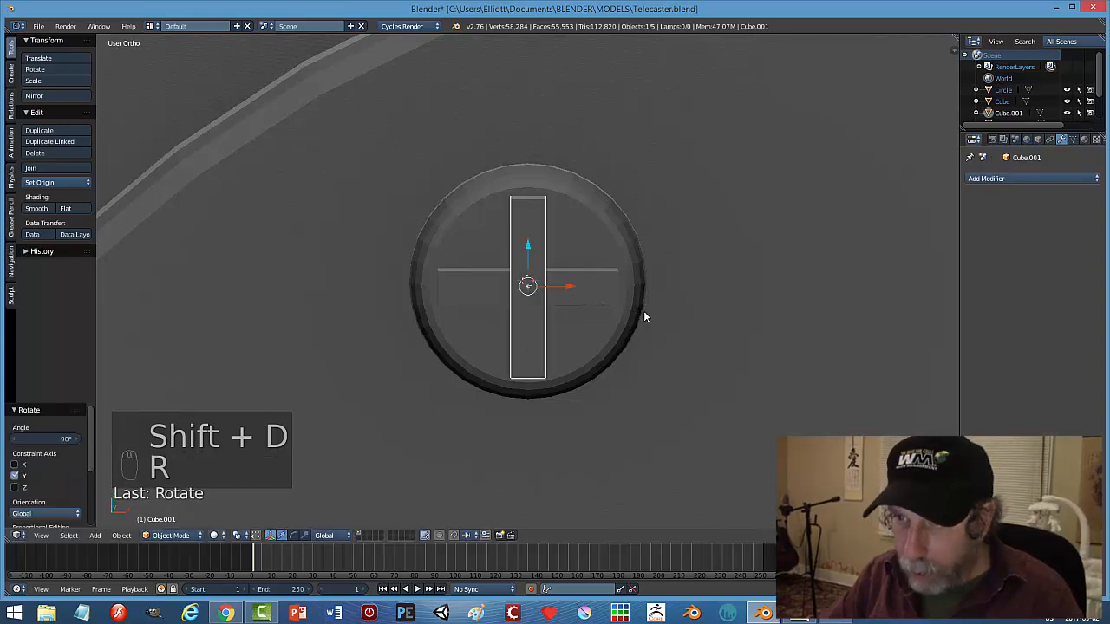
shift+right_click(597, 283)
key(ctrl+j)
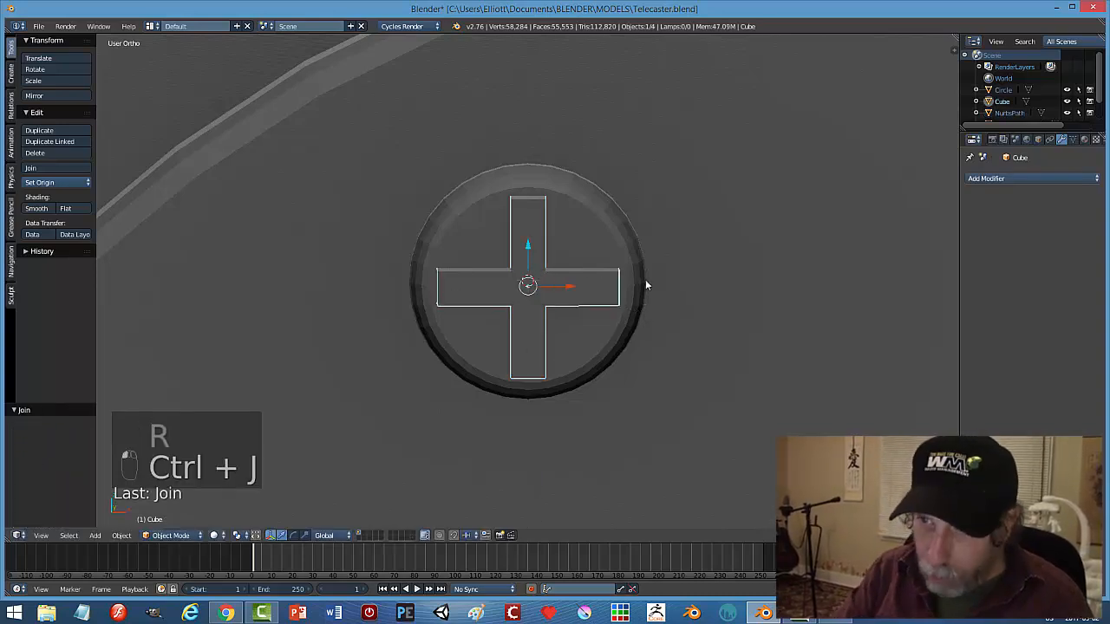
Scale the cross to about 0.879 and move it about 0.002 along Y deeper into the screw head.
key(s)
click(631, 276)
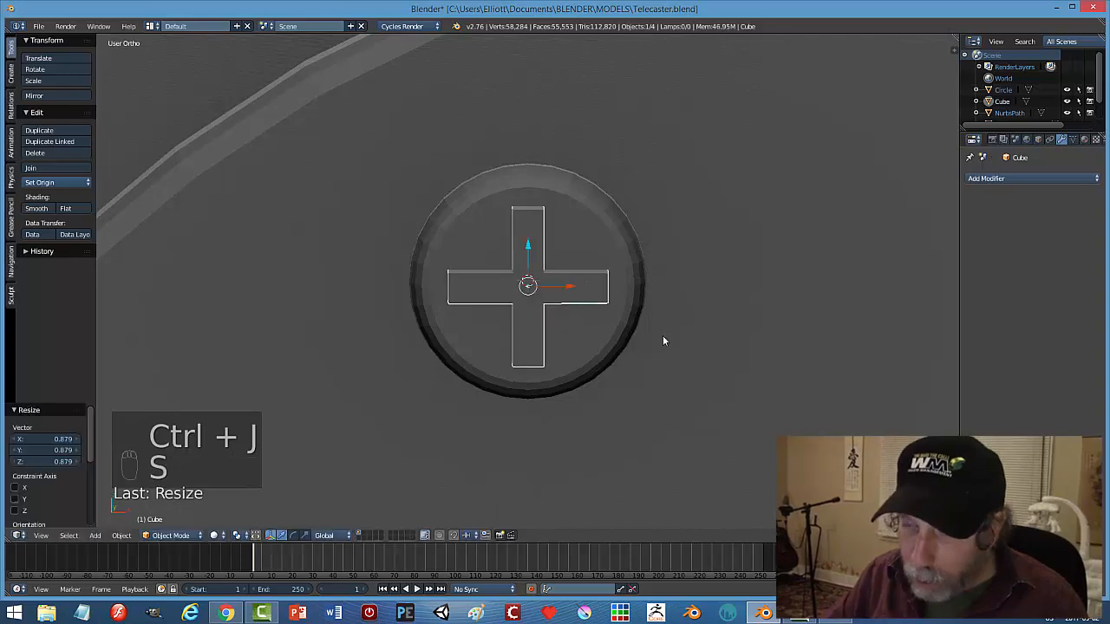
middle_drag(662, 336, 529, 281)
drag(529, 284, 544, 383)
Cut the cross out of the screw head with a Boolean modifier set to Difference using Cube, and apply it.
middle_drag(544, 380, 612, 338)
right_click(555, 314)
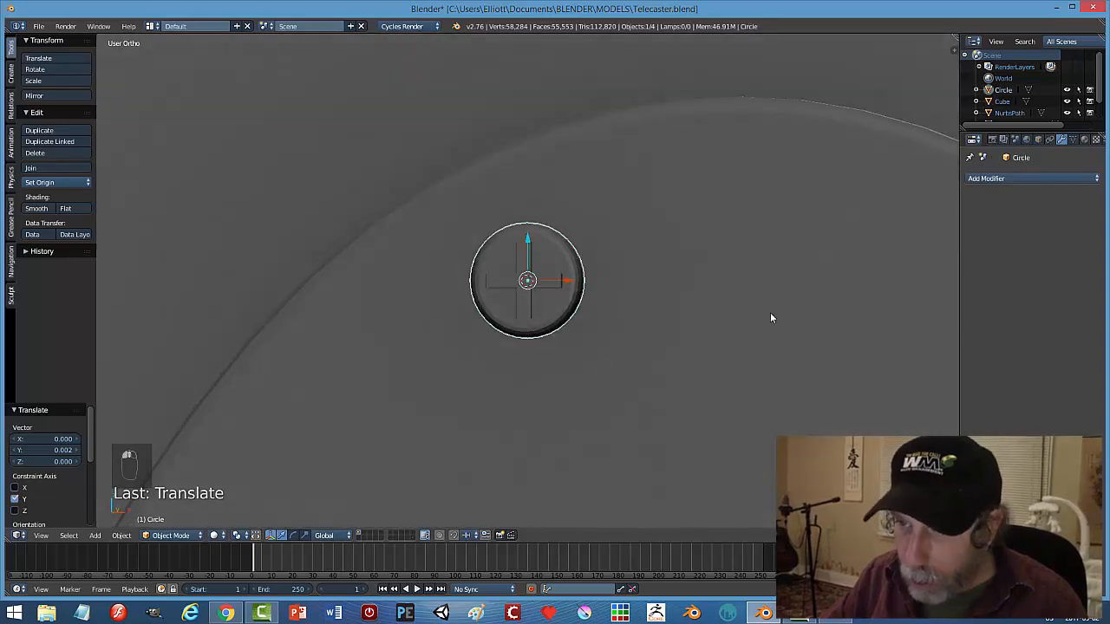
click(995, 179)
click(869, 231)
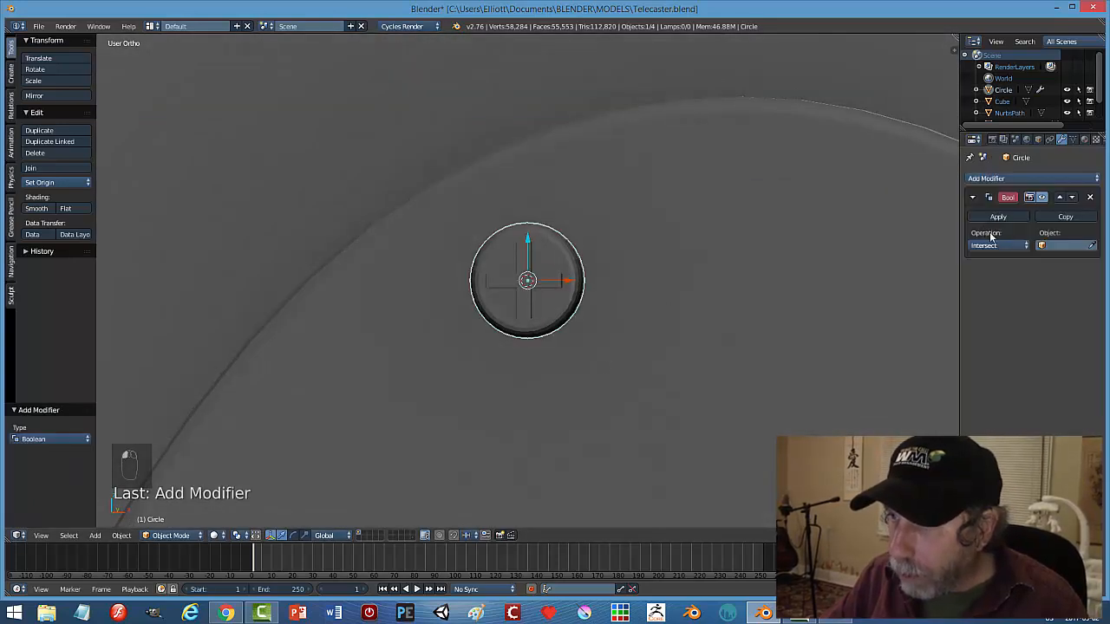
click(997, 246)
click(1091, 245)
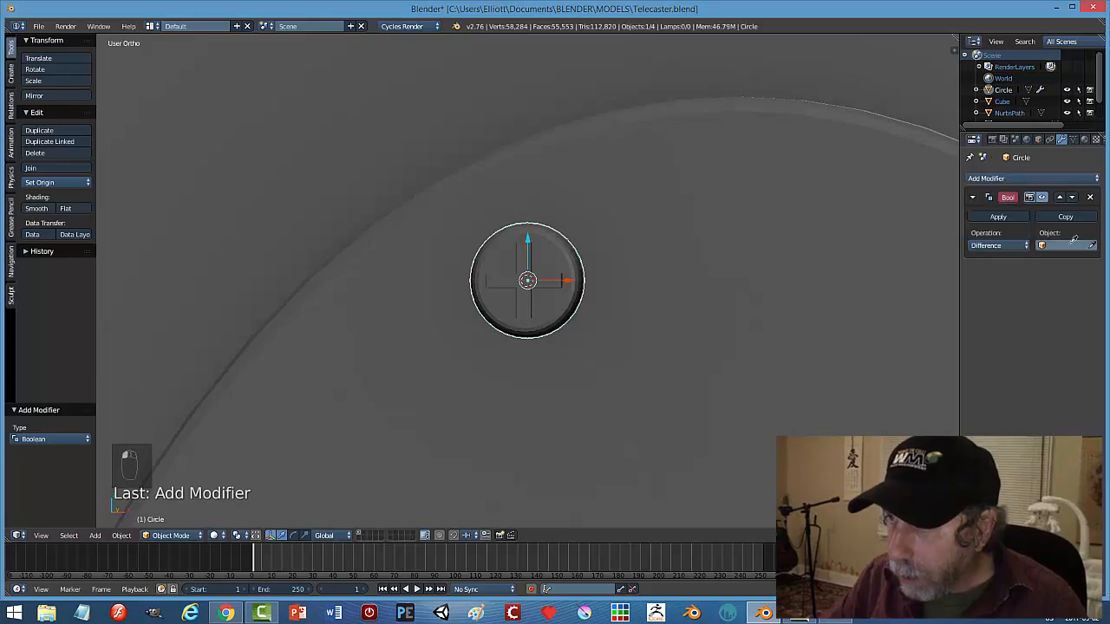
click(529, 279)
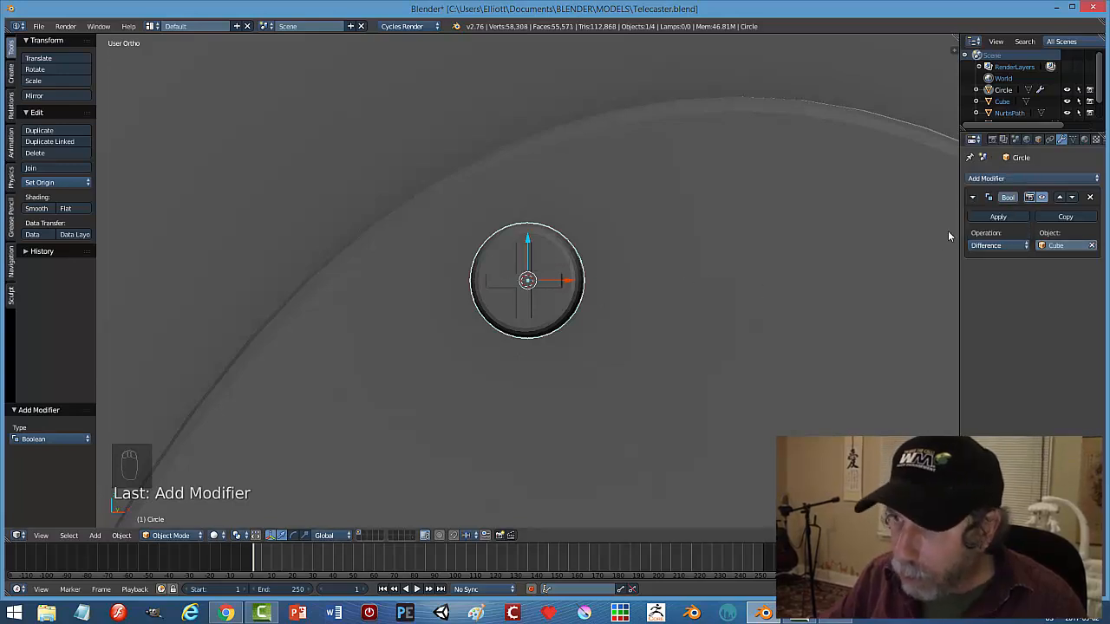
click(998, 217)
Hide the cross-shaped cutter to inspect the recess, unhide it and delete it.
right_click(501, 281)
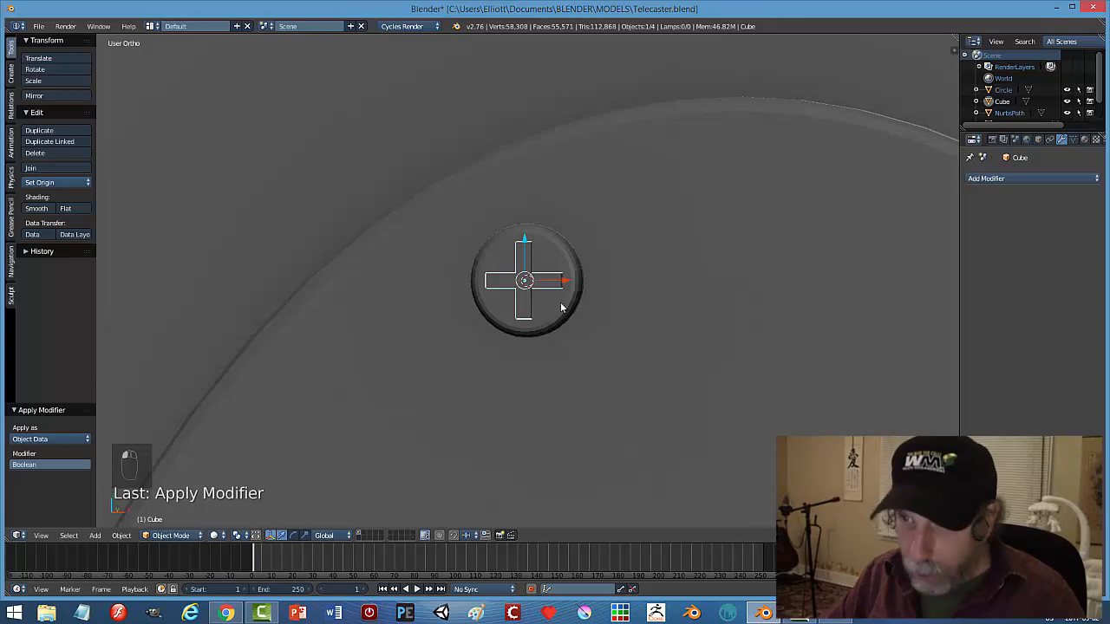
key(h)
middle_drag(618, 325, 597, 386)
key(alt+h)
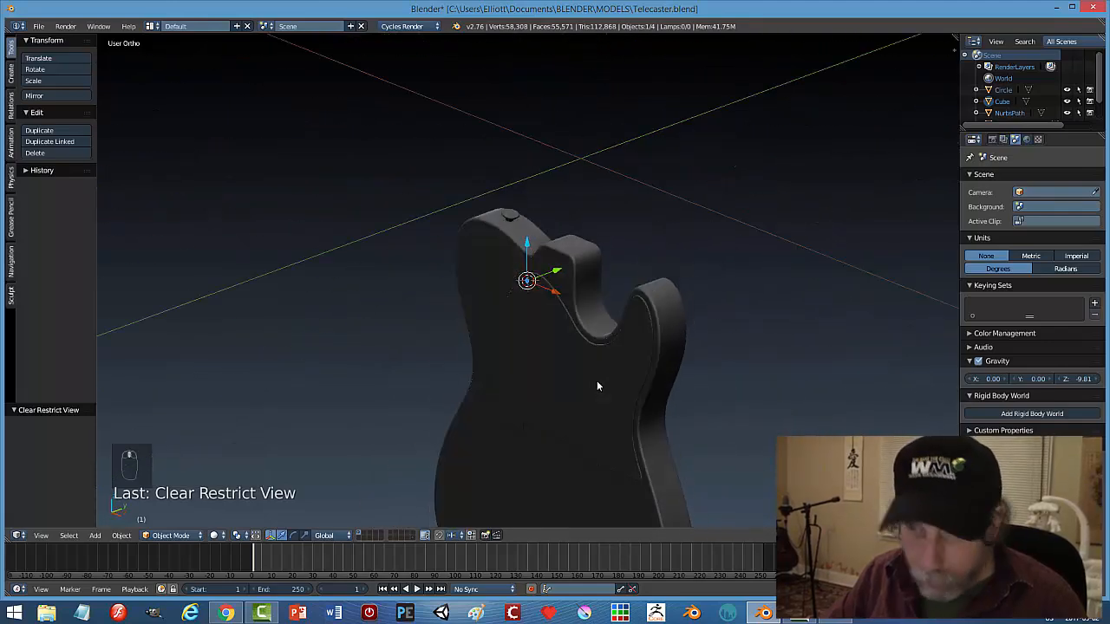
key(x)
click(597, 381)
Move the screw about 0.015 along Y to seat it against the pickguard.
scroll(576, 375, up, 6)
scroll(572, 363, up, 4)
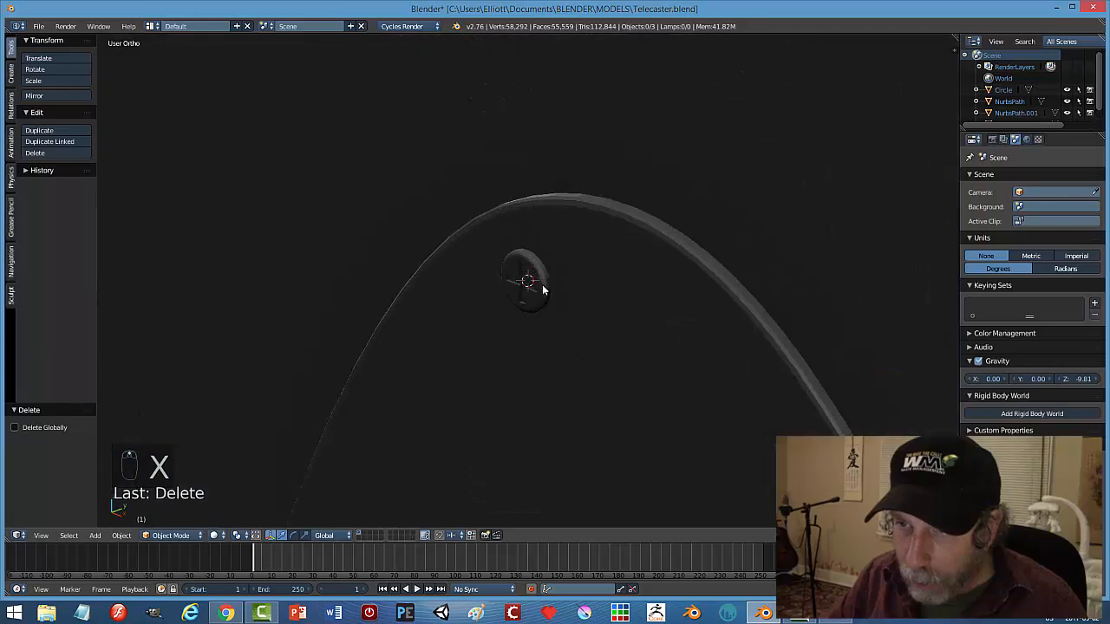
right_click(541, 286)
middle_drag(675, 318, 624, 325)
key(g)
key(y)
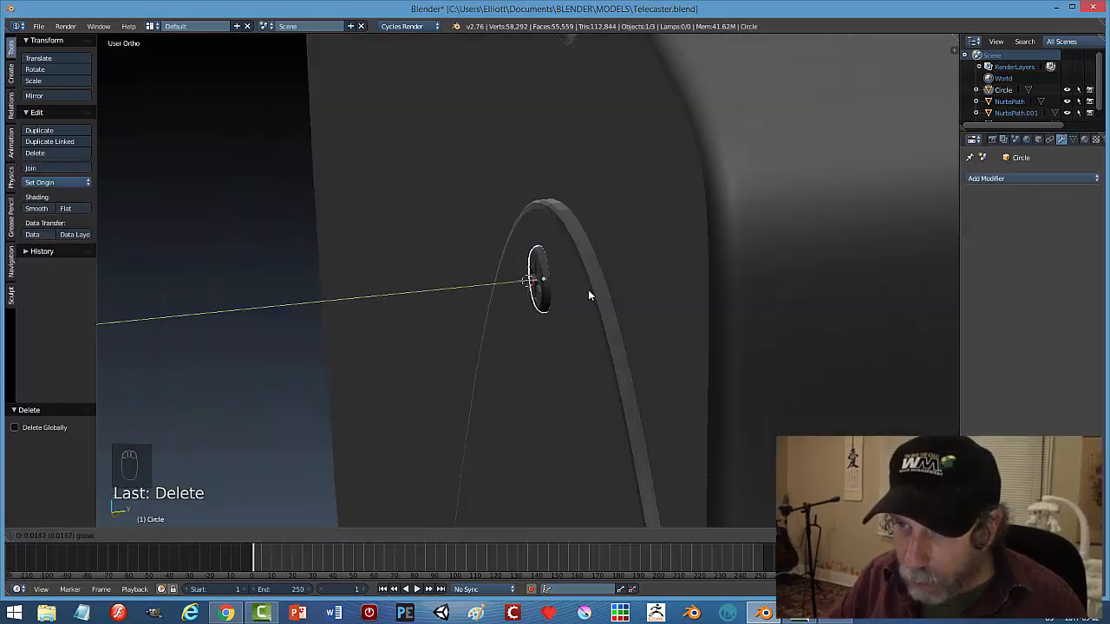
click(587, 292)
Deselect everything and save the project over the existing Telecaster.blend file.
key(a)
middle_drag(553, 366, 676, 327)
key(ctrl+s)
click(676, 325)
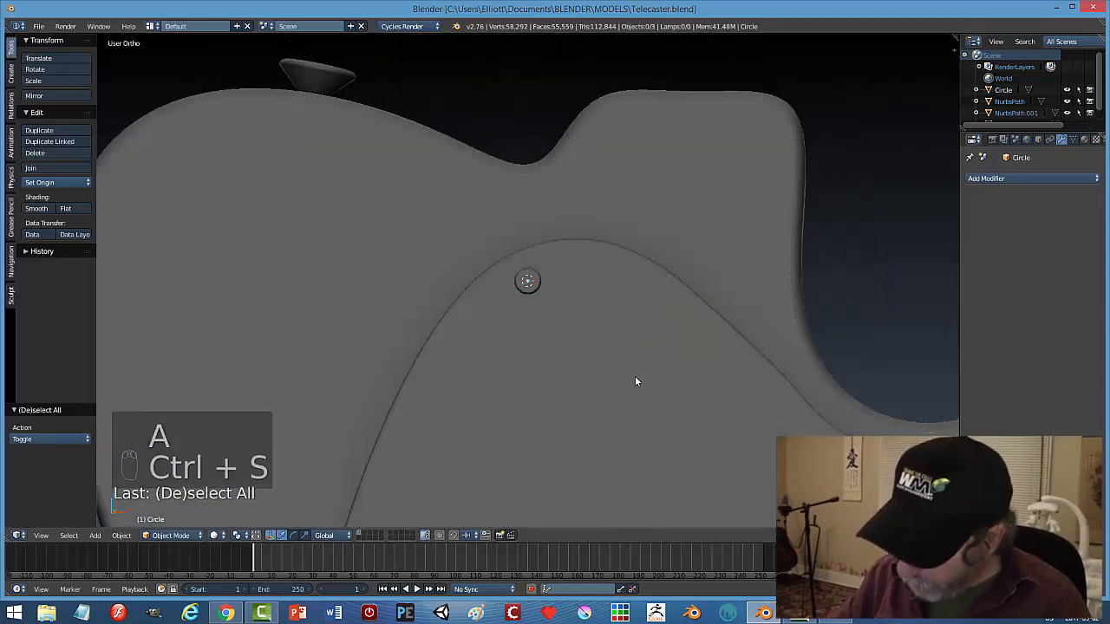
In front wireframe view, duplicate the screw and move the copy about 1.528 along X, in line with the reference screw in the cutaway horn.
key(KP_1)
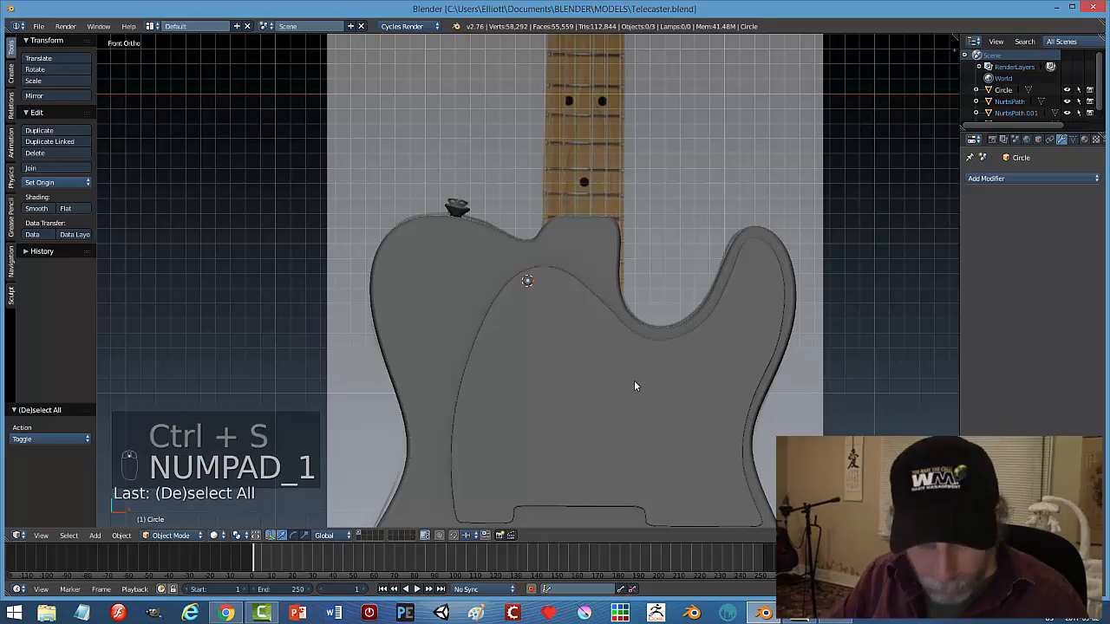
key(z)
click(729, 383)
scroll(622, 373, up, 2)
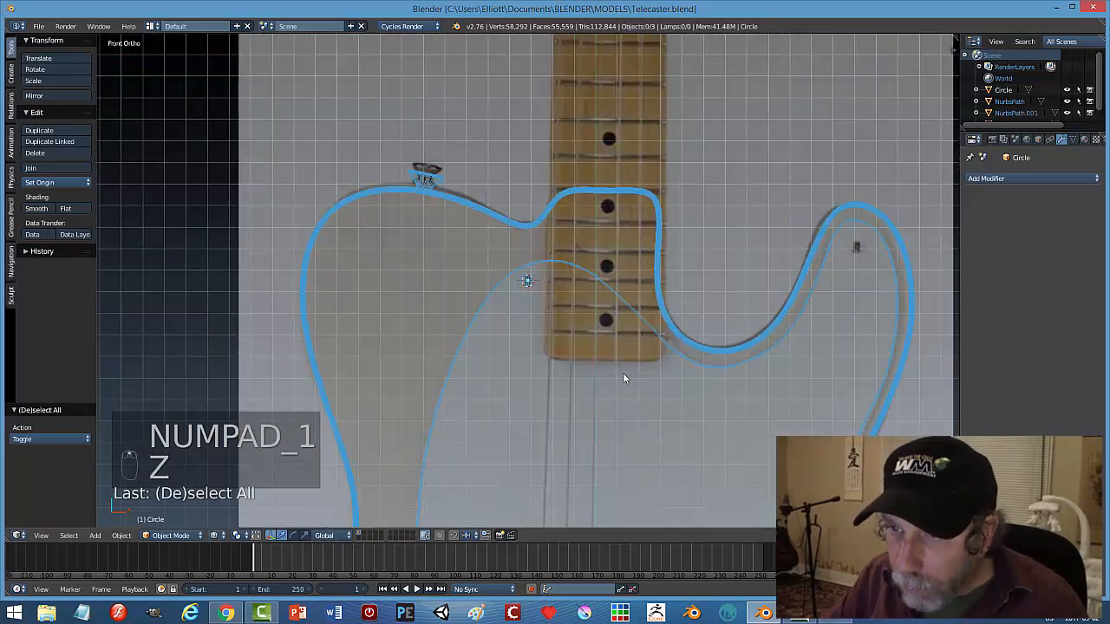
right_click(526, 284)
key(shift+d)
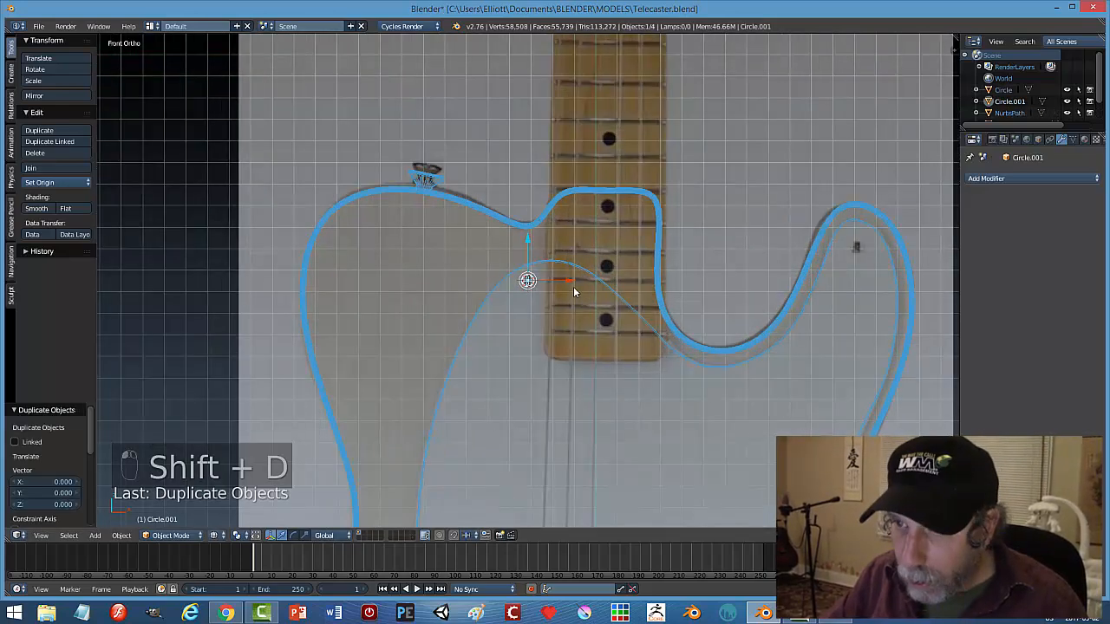
key(x)
click(894, 276)
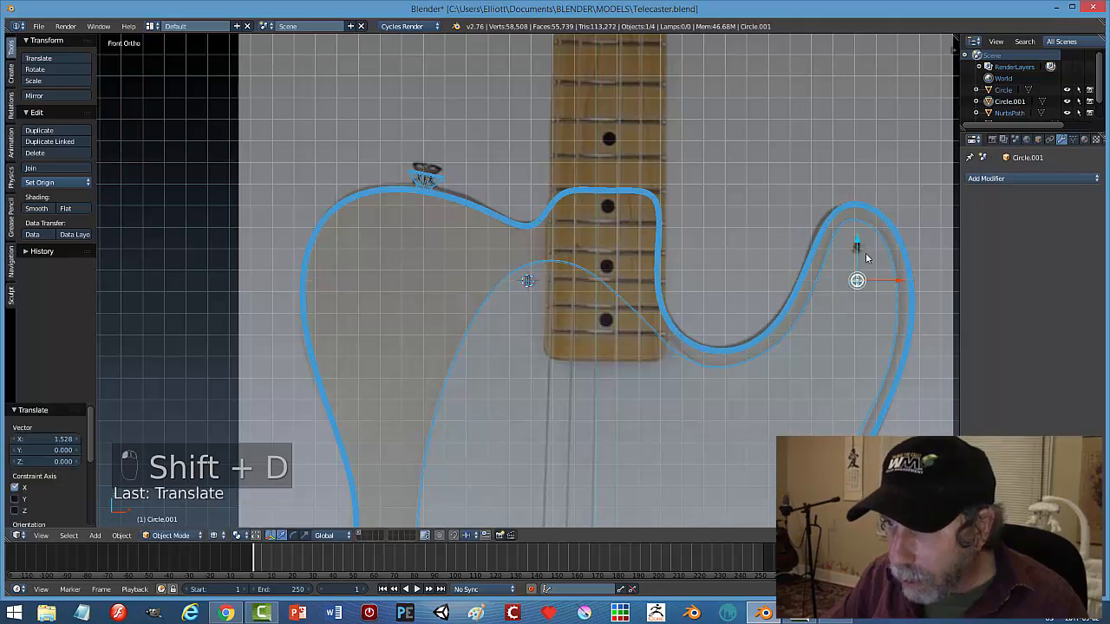
Raise the screw copy about 0.147 along Z onto the horn's reference screw and rotate it about 33.5° around Y.
key(g)
key(y)
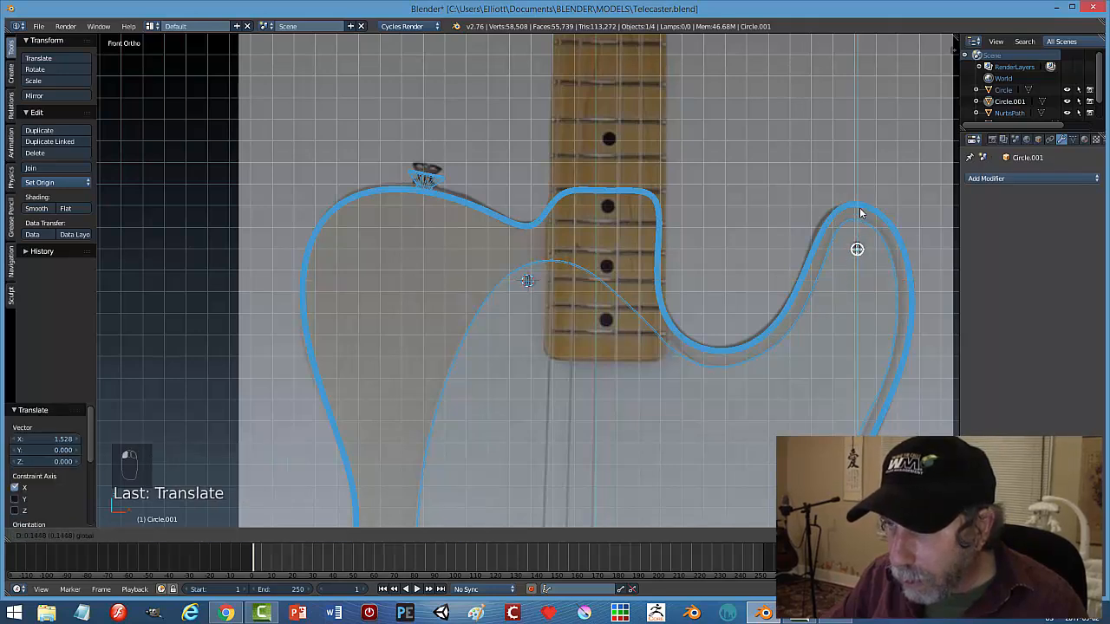
click(860, 207)
key(r)
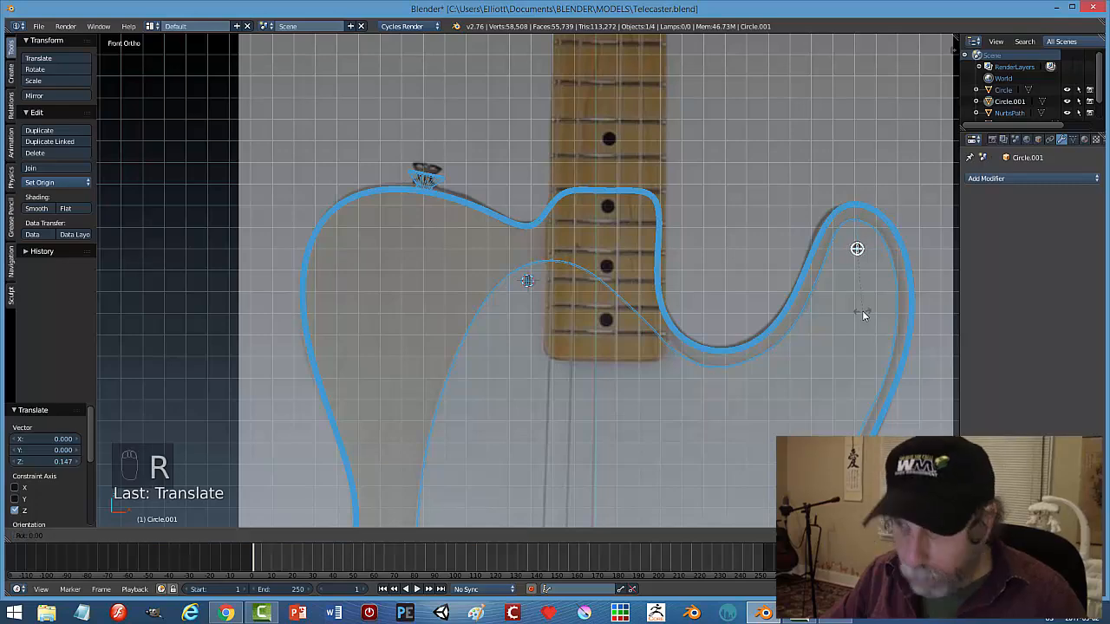
click(855, 323)
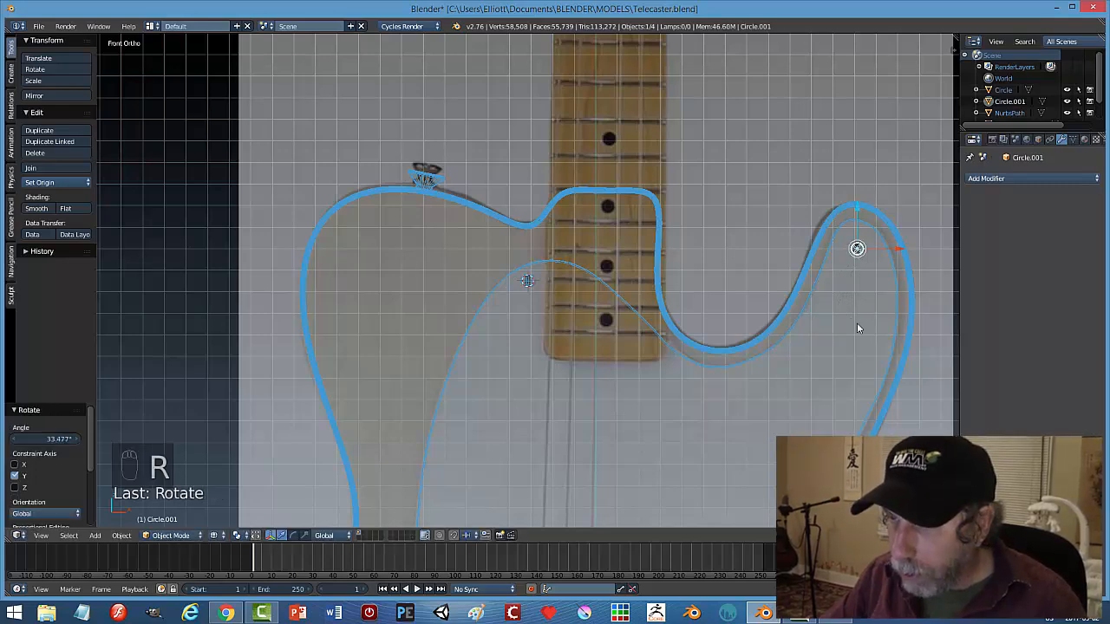
Duplicate the horn screw and move the copy about -1.706 along Z, down to the pickguard's lower corner near the control plate.
scroll(848, 356, down, 3)
shift+middle_drag(726, 359, 731, 132)
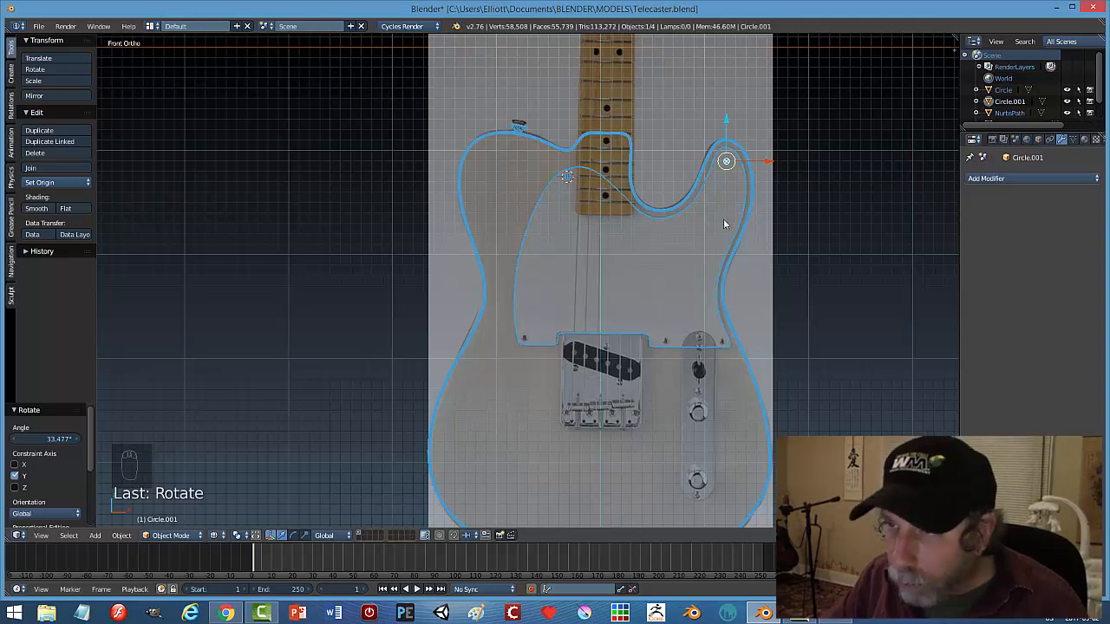
key(shift+d)
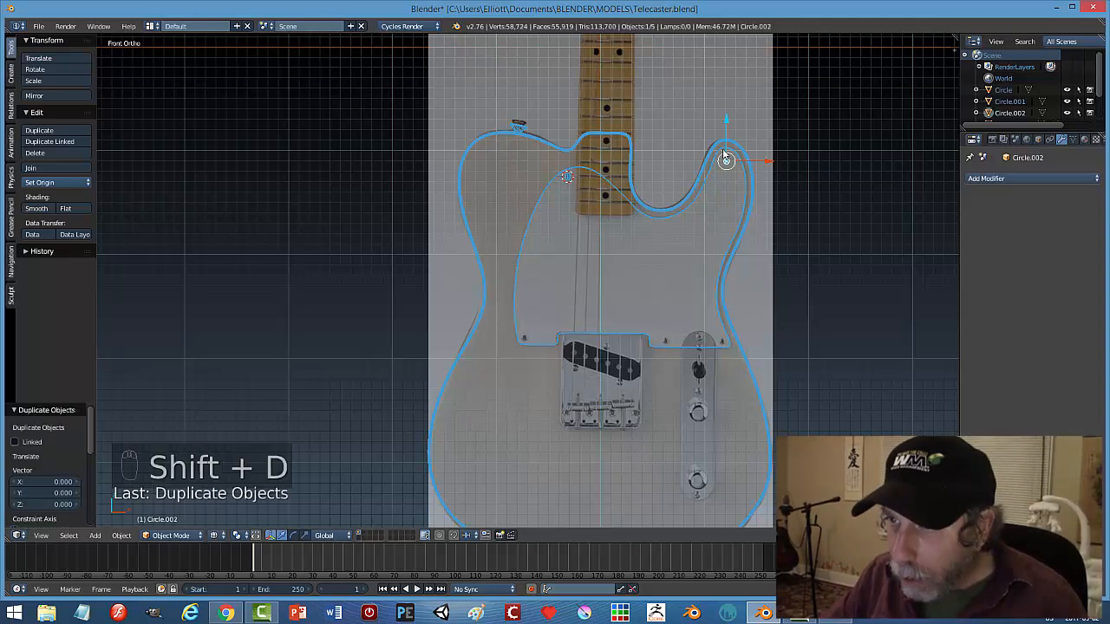
drag(727, 120, 727, 213)
drag(718, 293, 747, 316)
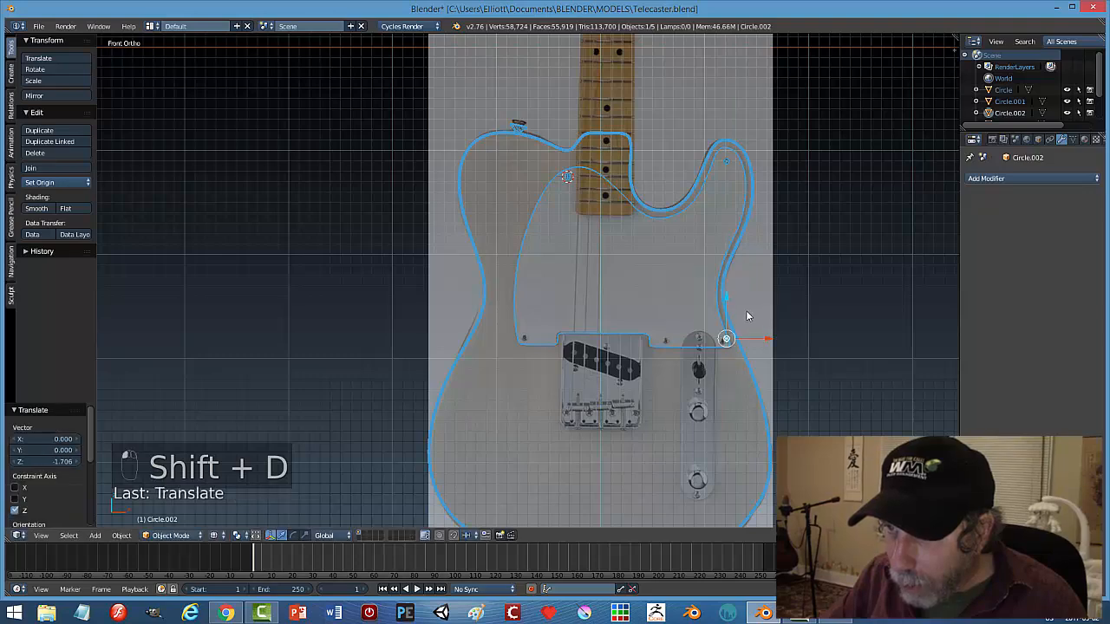
Align the lower-corner screw with its reference along X, lower it about 0.023 along Z, and rotate it about -38.6° around Y.
key(KP_Decimal)
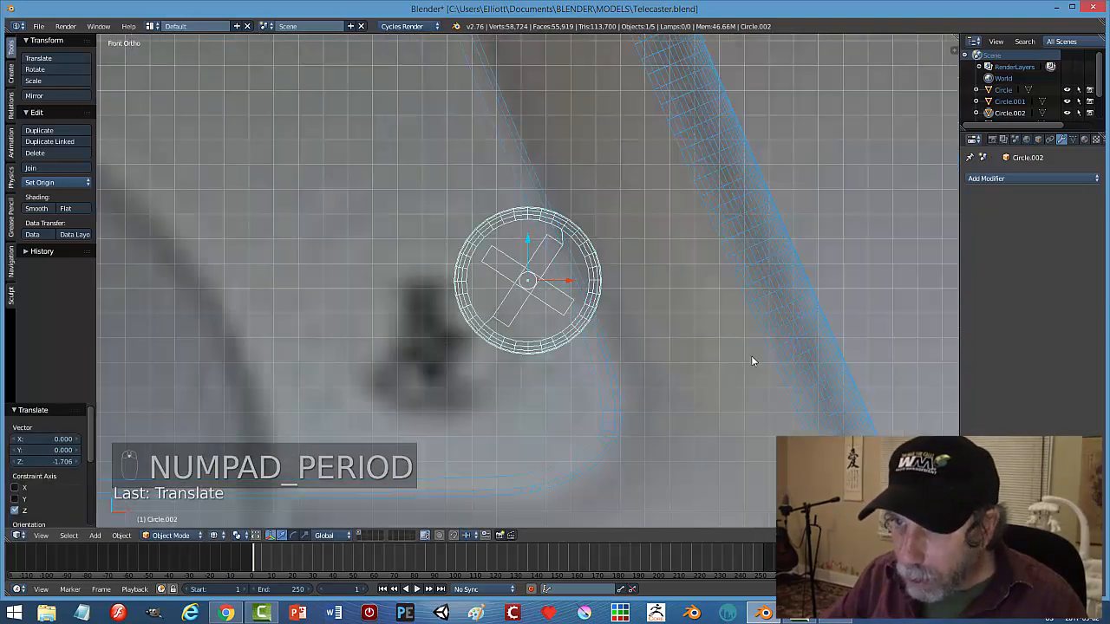
scroll(591, 303, down, 4)
drag(570, 283, 555, 283)
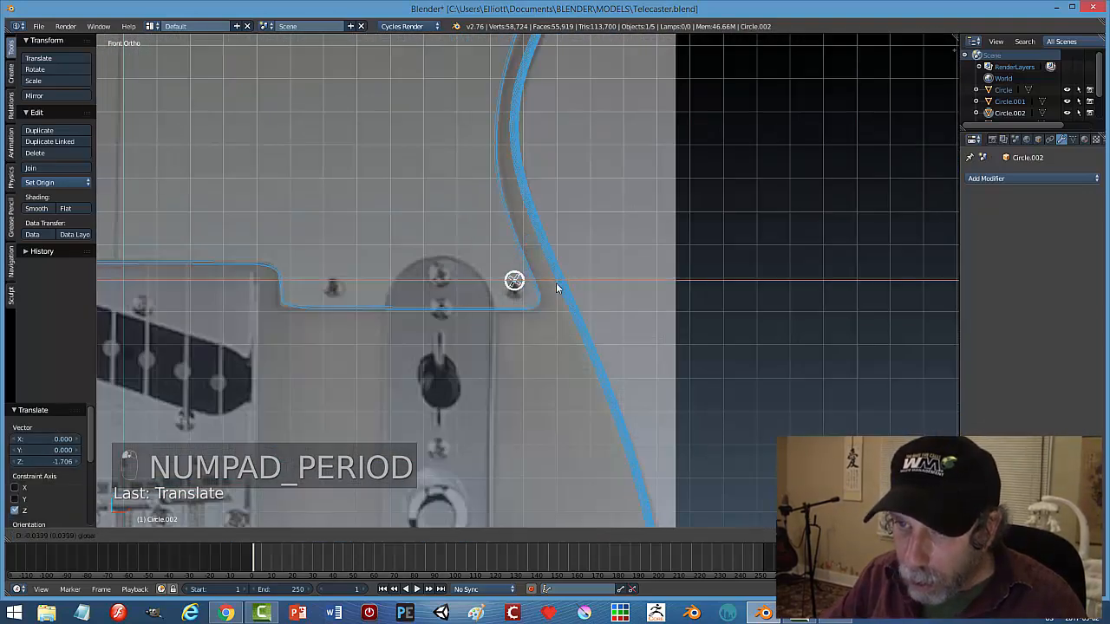
drag(513, 240, 512, 252)
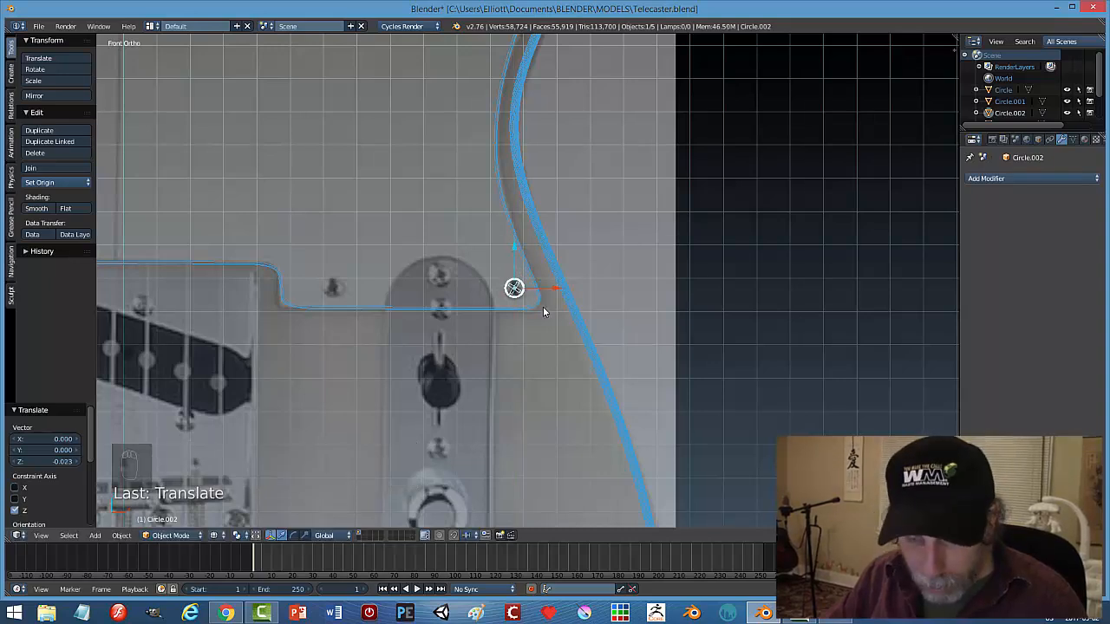
key(r)
click(534, 285)
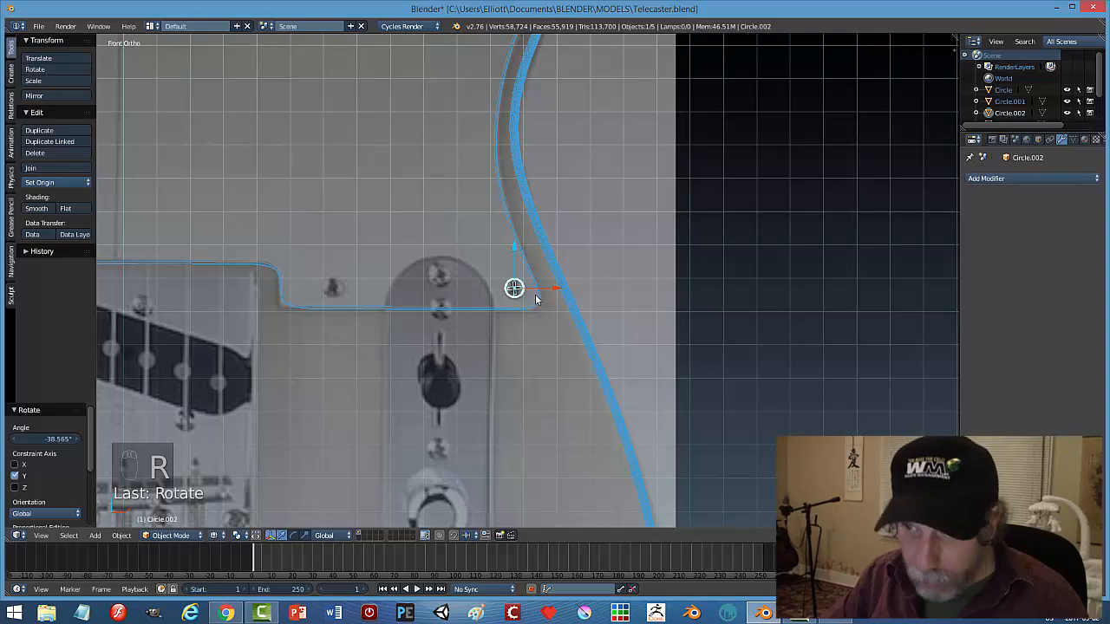
Duplicate the corner screw, move the copy about -0.539 along X onto the neighbouring reference screw, and rotate it about 45.2° around Y.
key(shift+d)
right_click(523, 286)
drag(523, 286, 377, 293)
key(r)
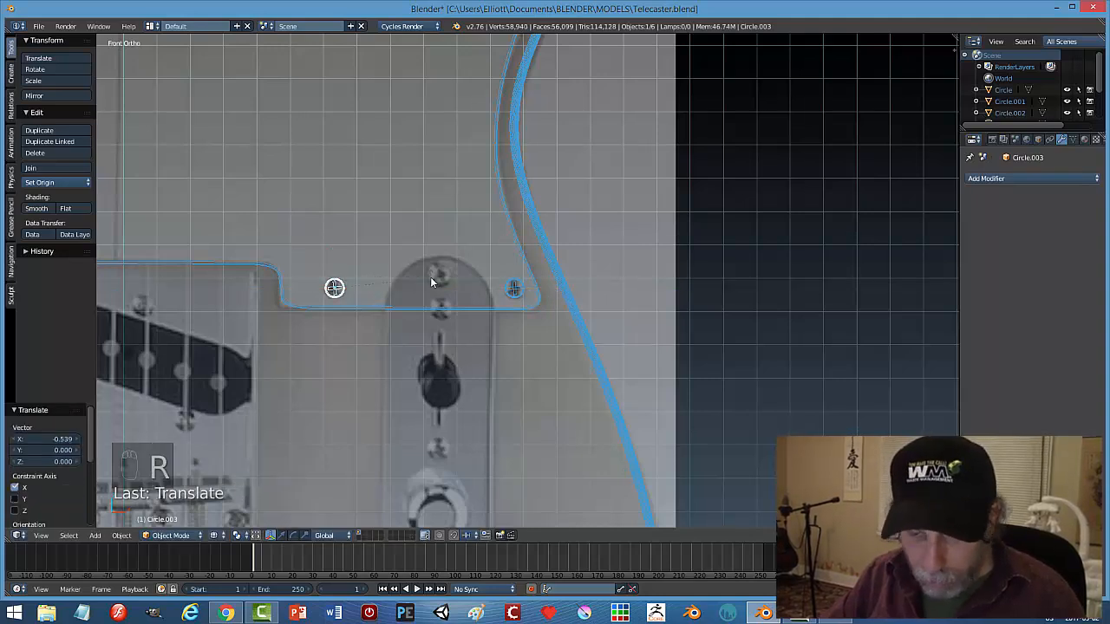
click(368, 315)
Duplicate that screw and move the copy about -1.360 along X and 0.029 along Z onto the reference screw in the opposite lower corner.
shift+middle_drag(349, 347, 717, 328)
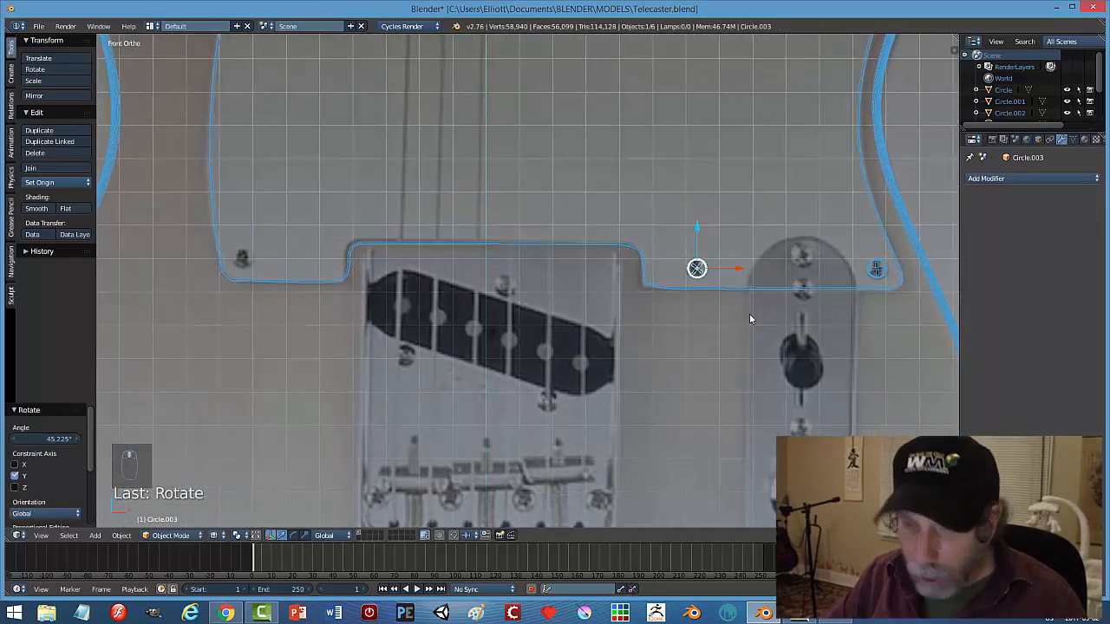
key(shift+d)
key(x)
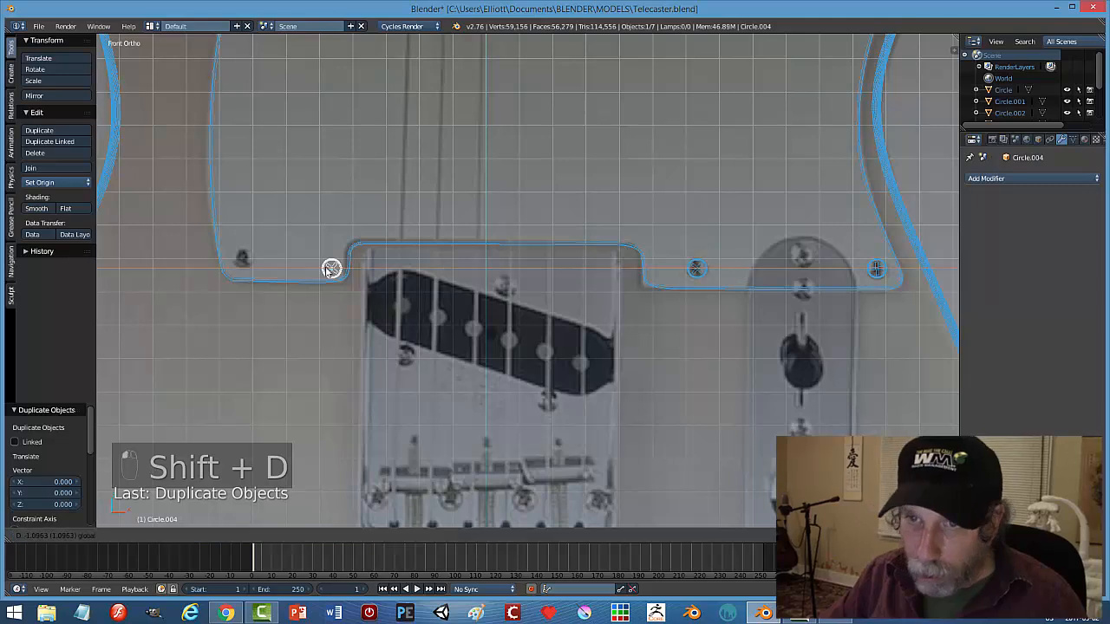
click(284, 266)
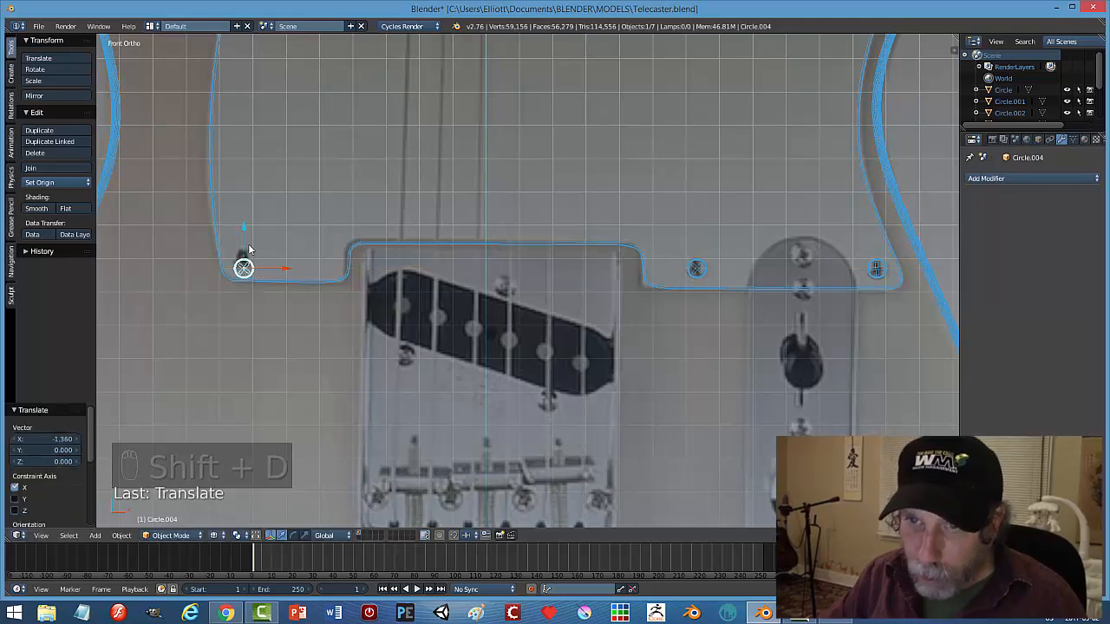
key(g)
key(z)
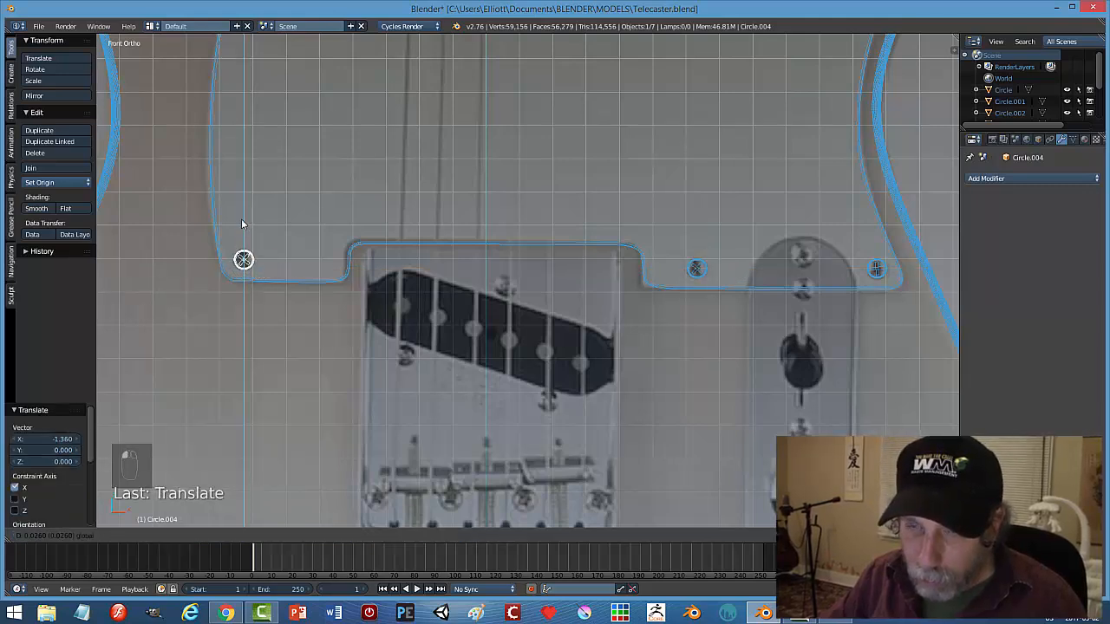
click(241, 223)
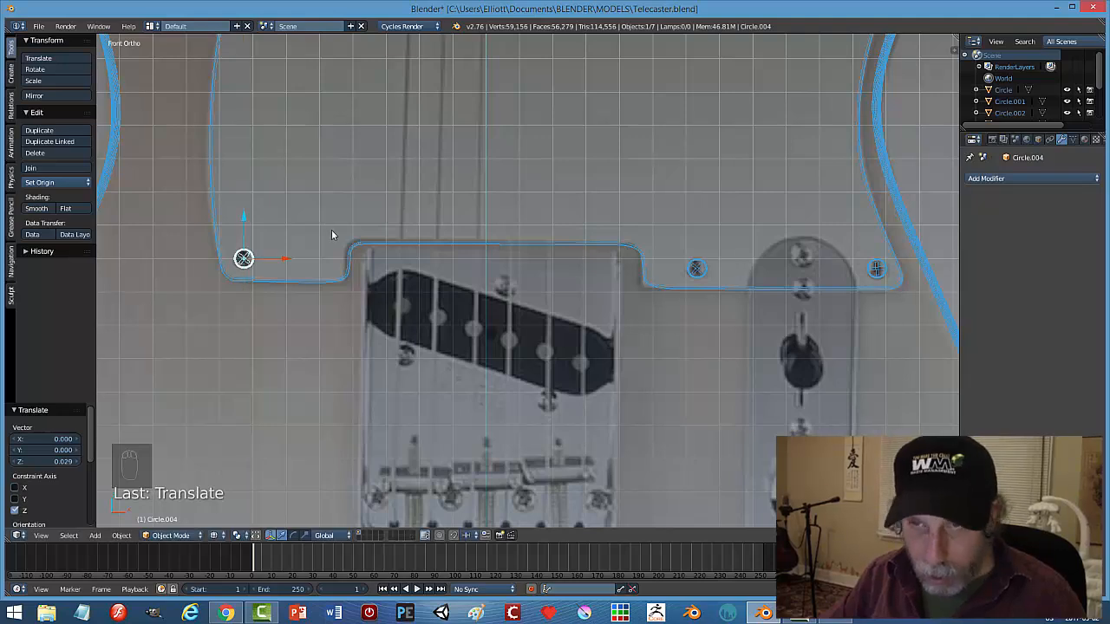
Rotate the new screw about -28.7° around Y, then deselect everything and save the project.
key(r)
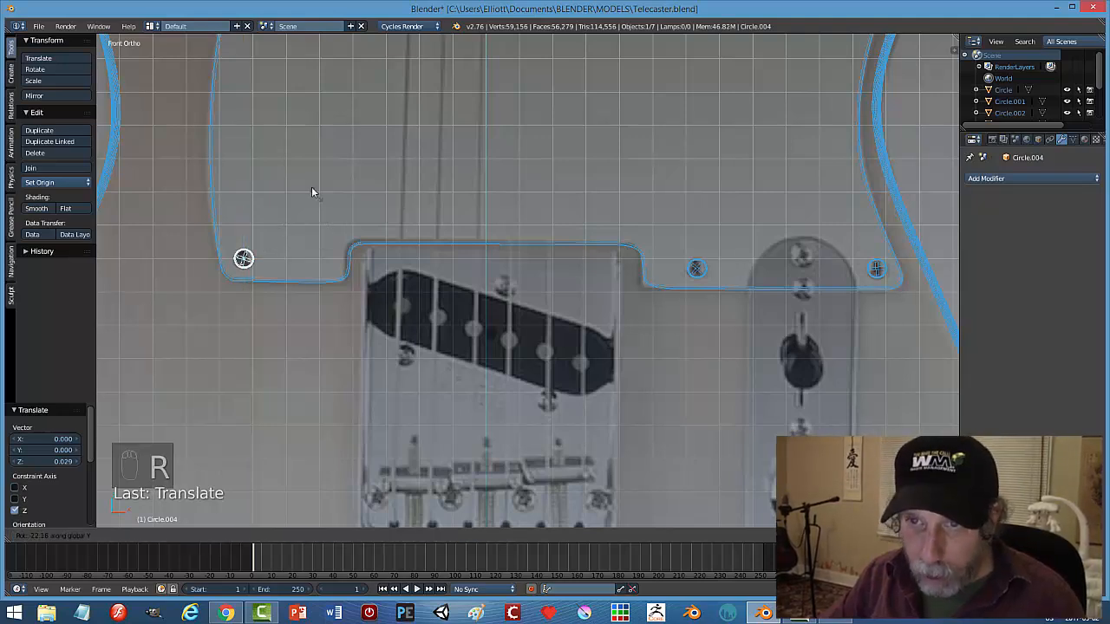
click(379, 204)
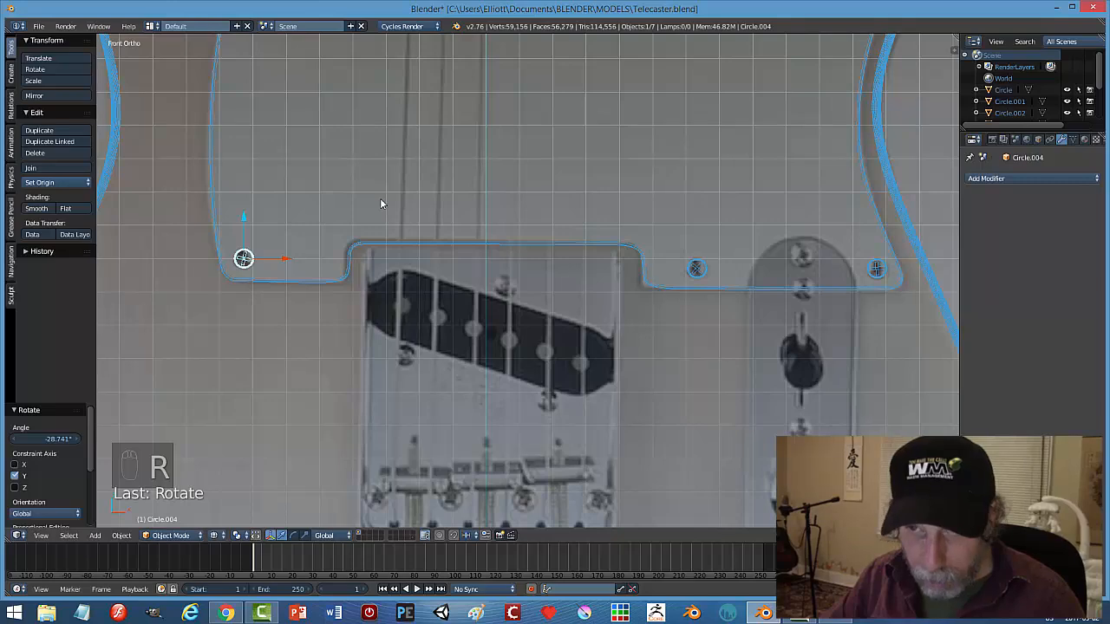
key(a)
key(ctrl+s)
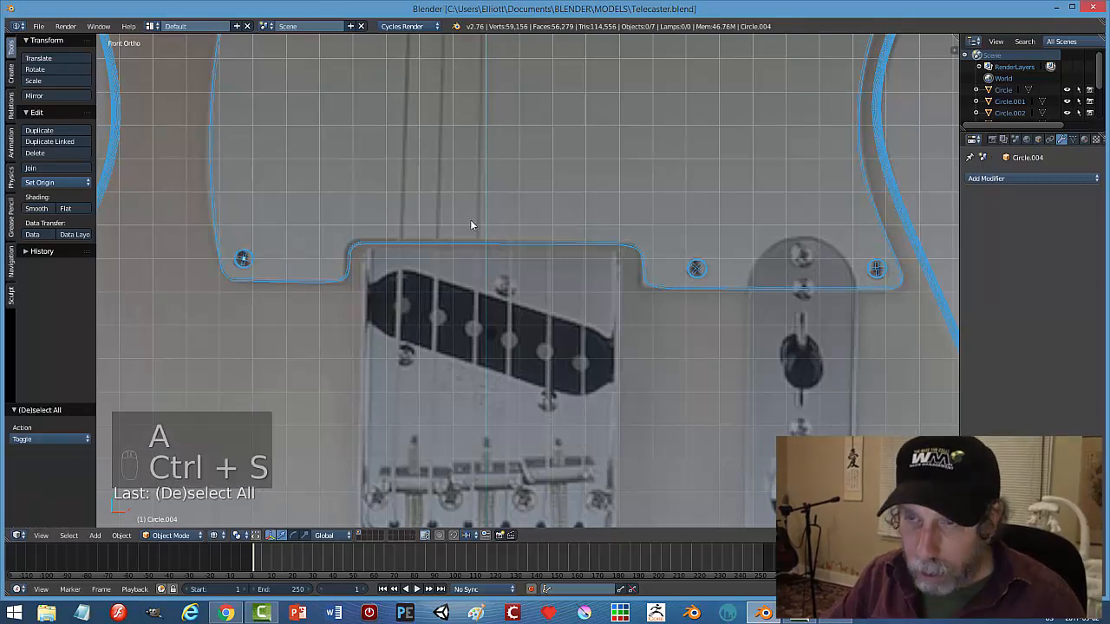
Check the placed pickguard screws against the reference image, alternating solid and wireframe shading and finishing with an angled solid view.
key(z)
click(520, 276)
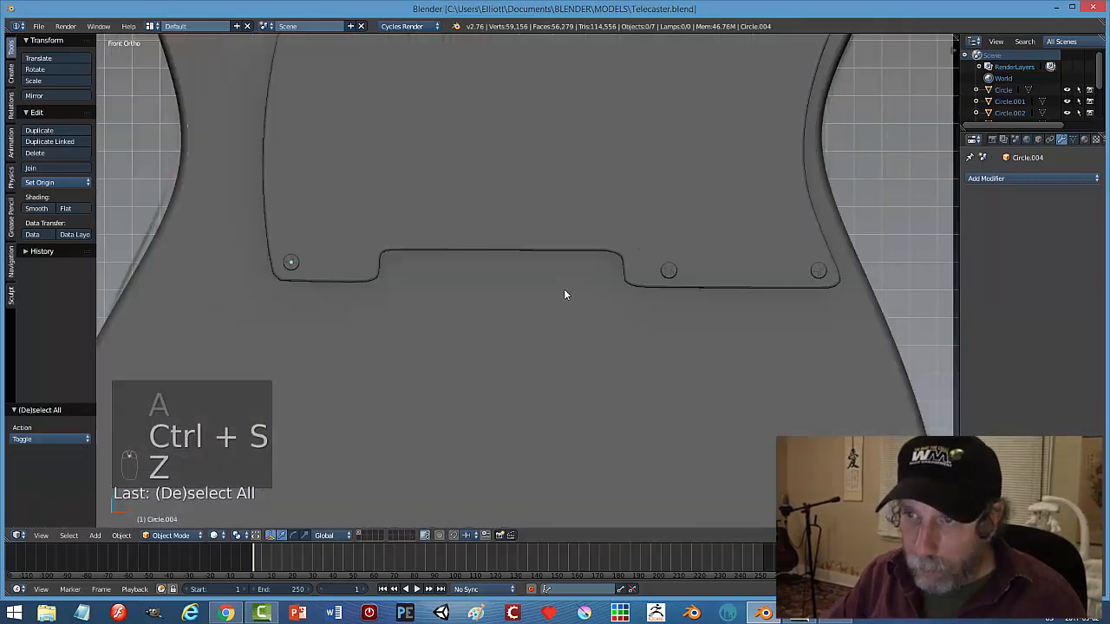
scroll(564, 289, down, 5)
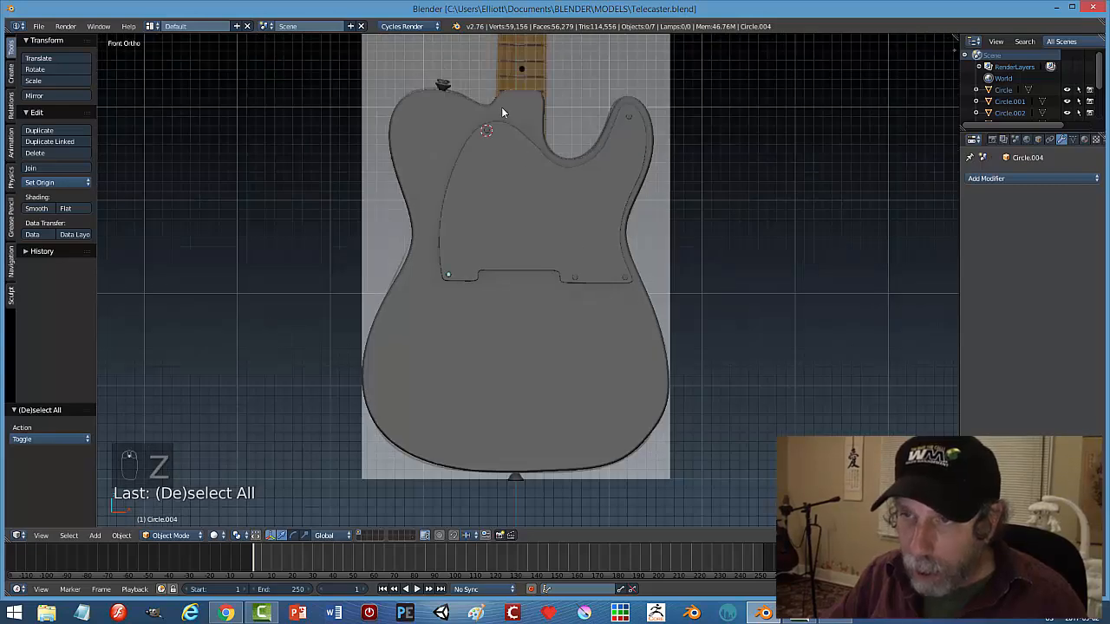
key(z)
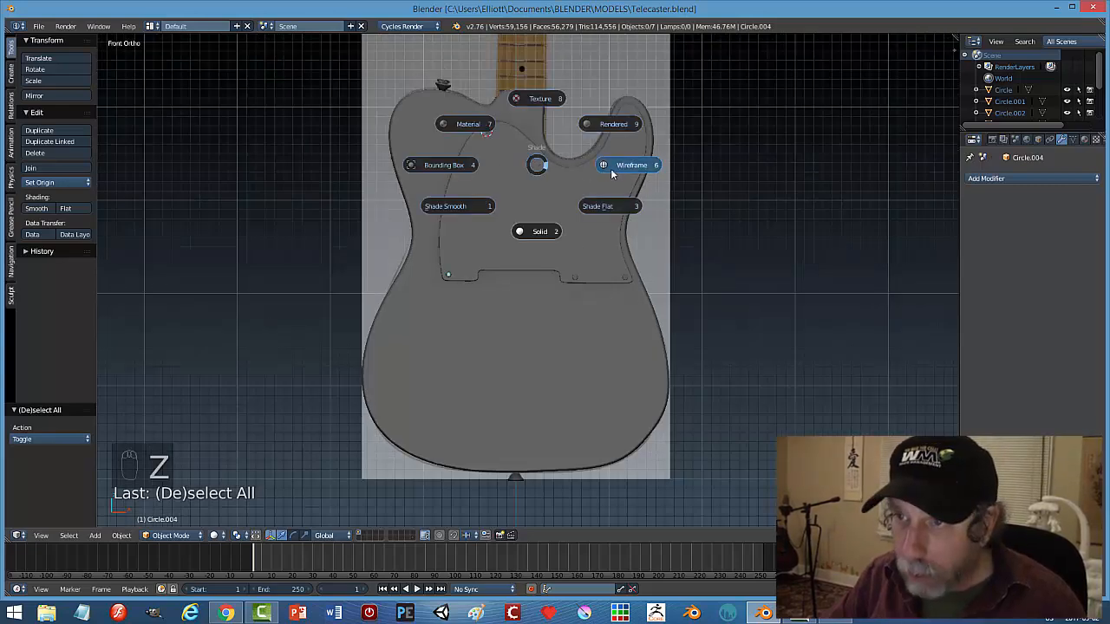
click(607, 168)
scroll(565, 193, up, 3)
scroll(566, 190, down, 3)
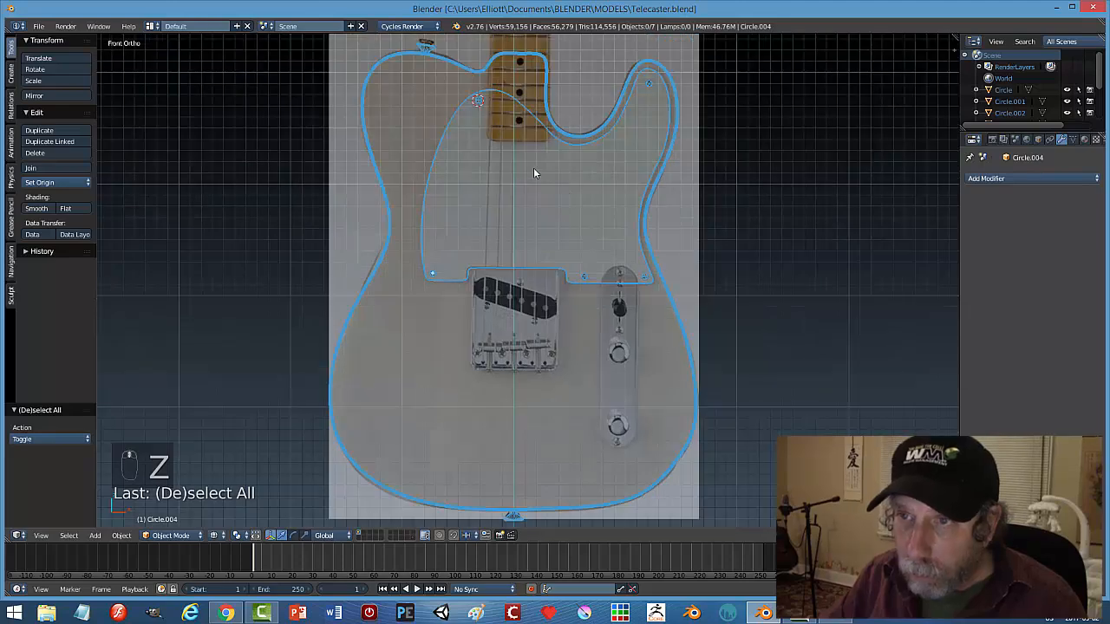
shift+middle_drag(533, 169, 539, 256)
scroll(537, 251, up, 3)
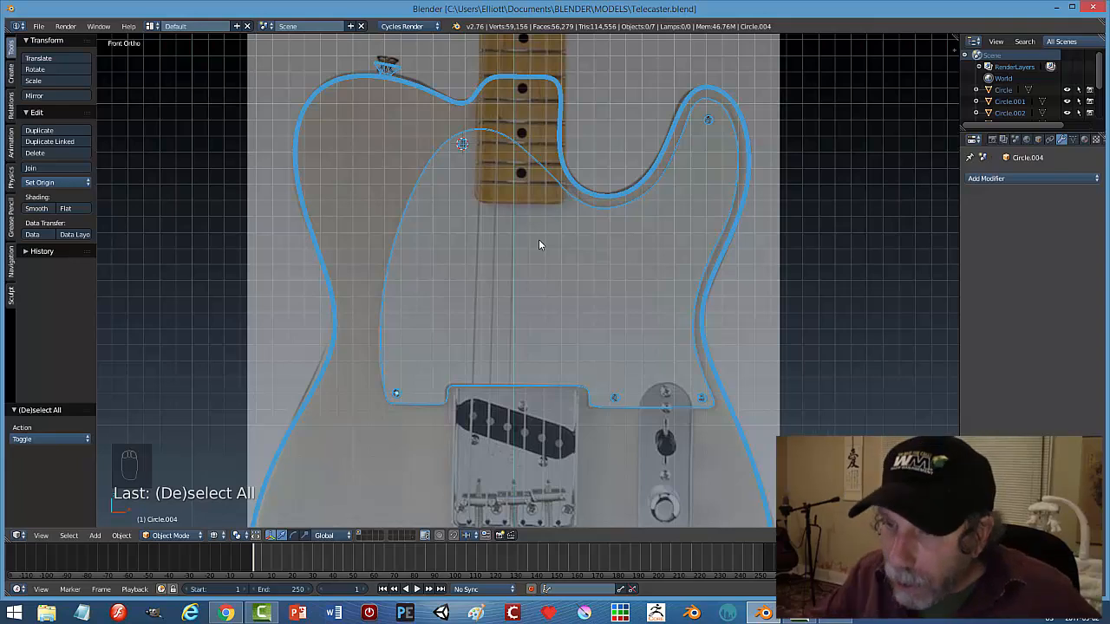
key(z)
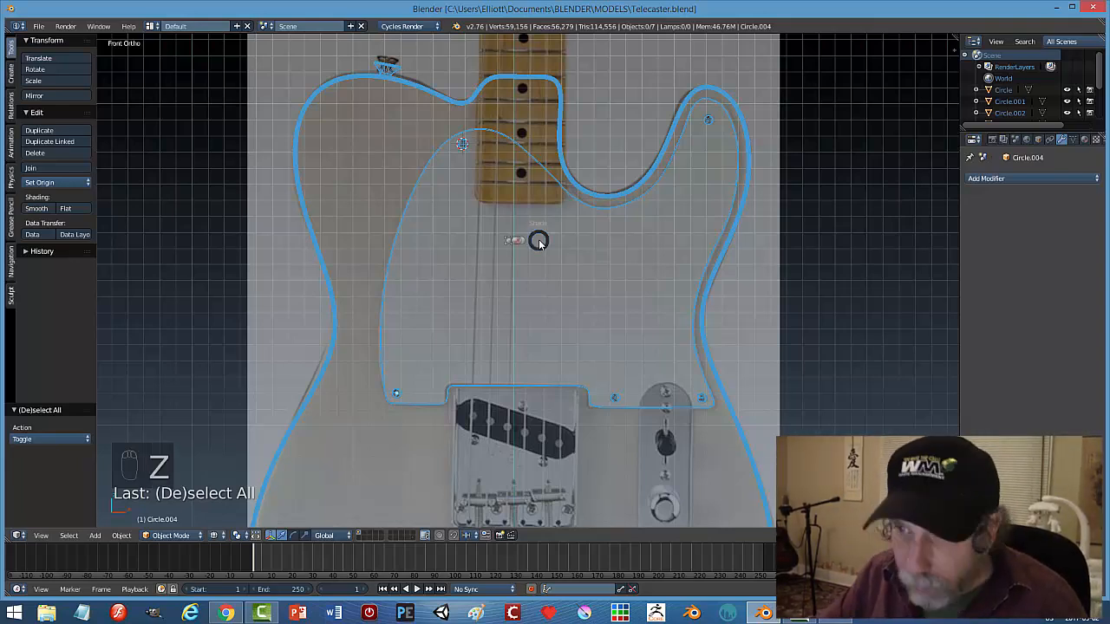
click(546, 305)
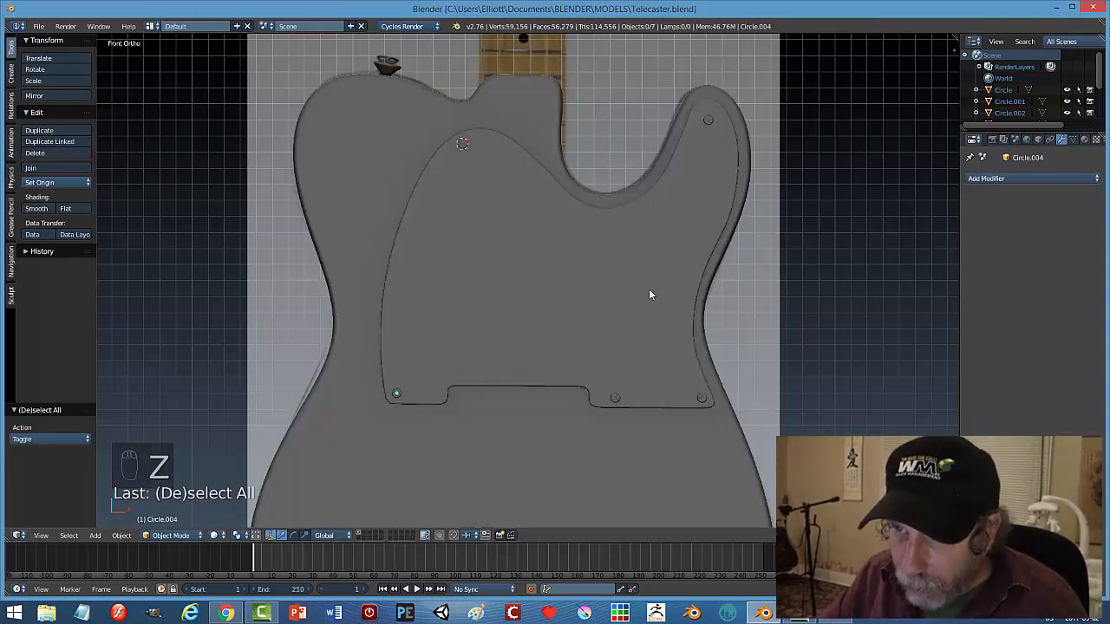
scroll(648, 289, down, 2)
mouse_move(626, 322)
middle_down()
mouse_move(555, 300)
mouse_move(622, 344)
mouse_move(639, 322)
mouse_move(626, 276)
mouse_move(616, 309)
middle_up()
scroll(615, 309, up, 4)
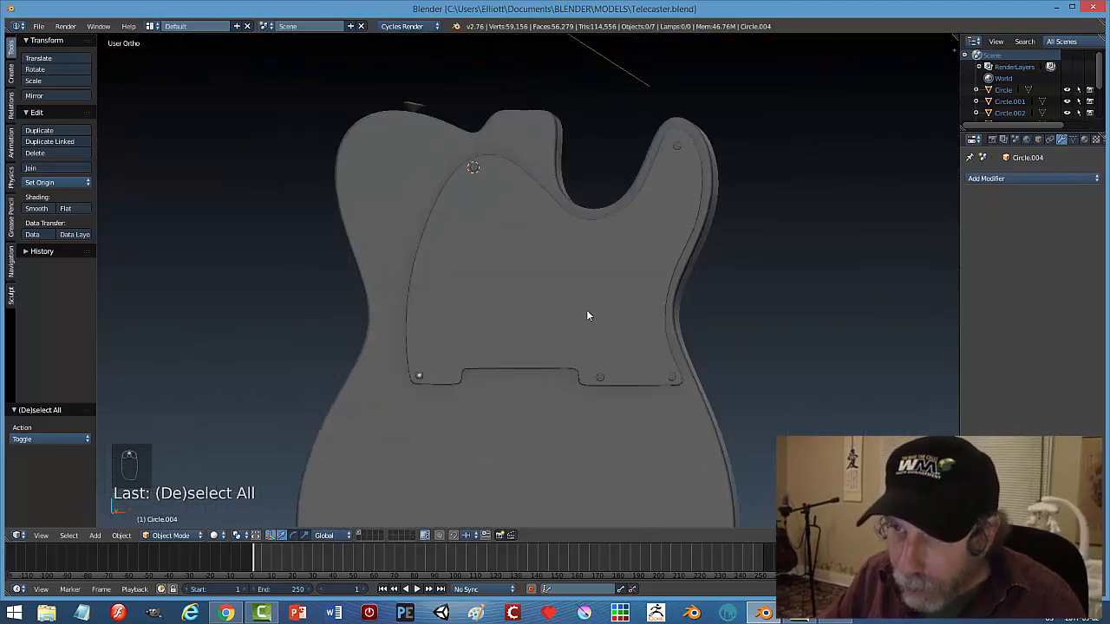
Join all five pickguard screws into the pickguard object, then deselect everything and save the project.
right_click(442, 89)
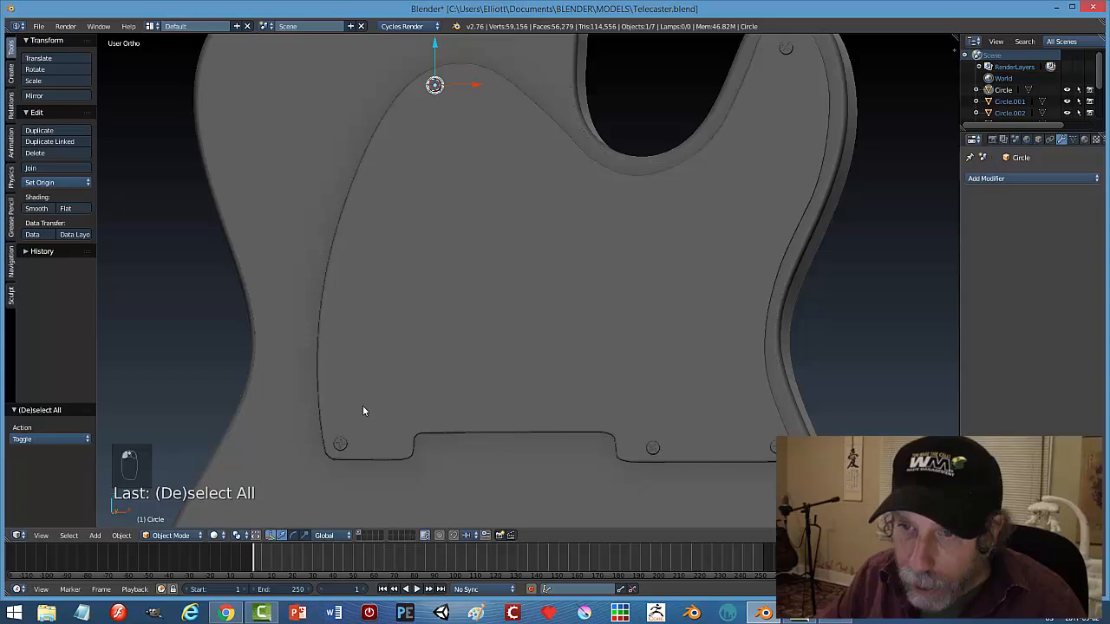
shift+right_click(340, 446)
shift+right_click(654, 449)
shift+right_click(774, 446)
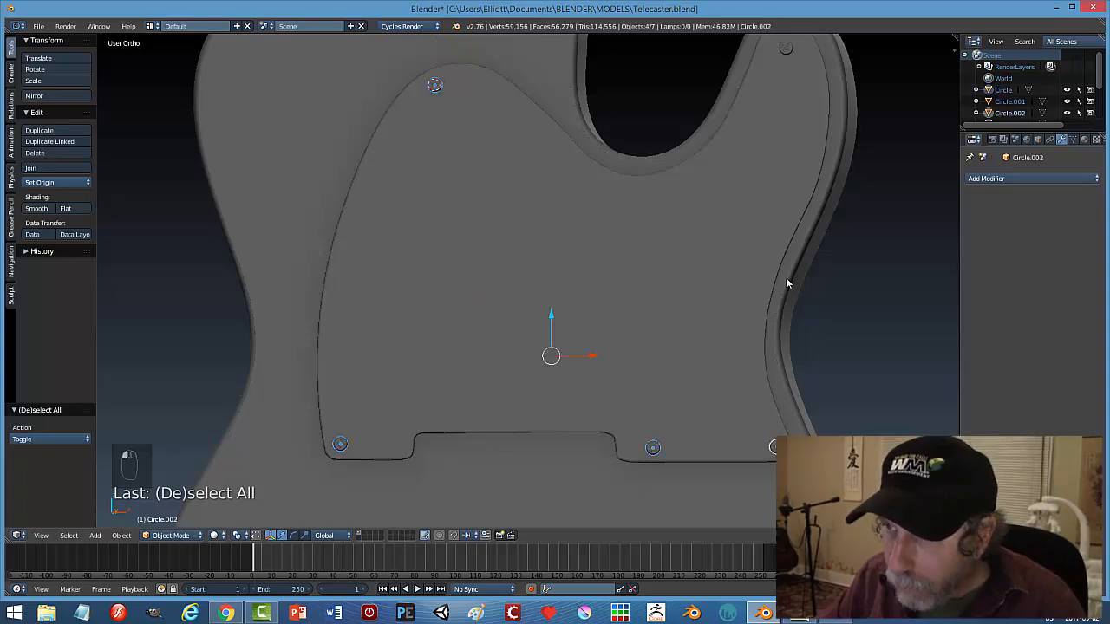
shift+right_click(805, 96)
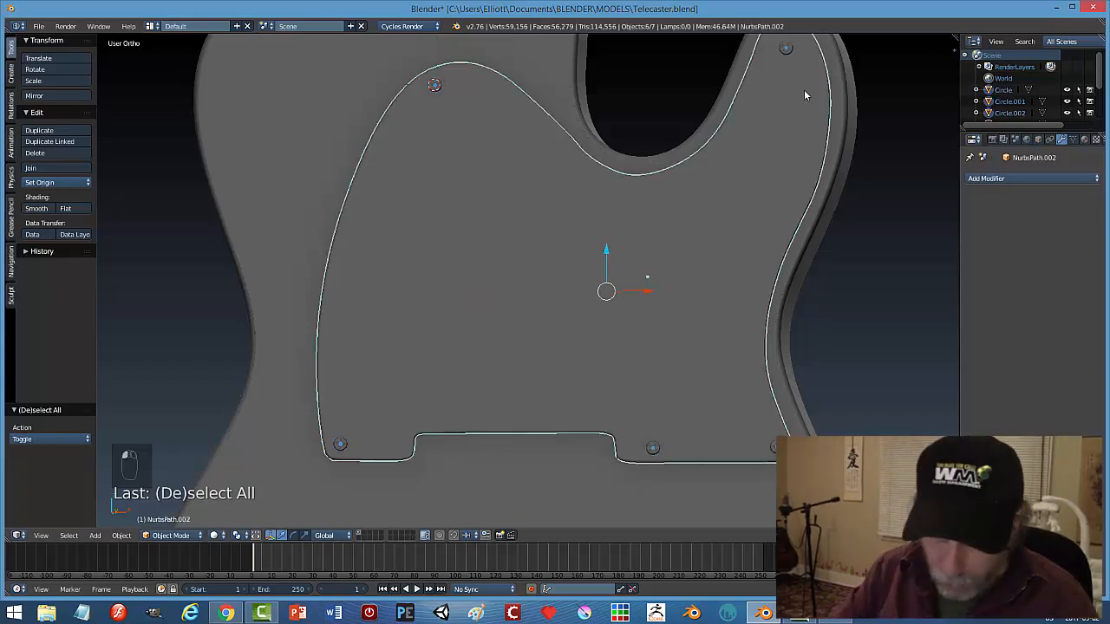
key(ctrl+j)
key(a)
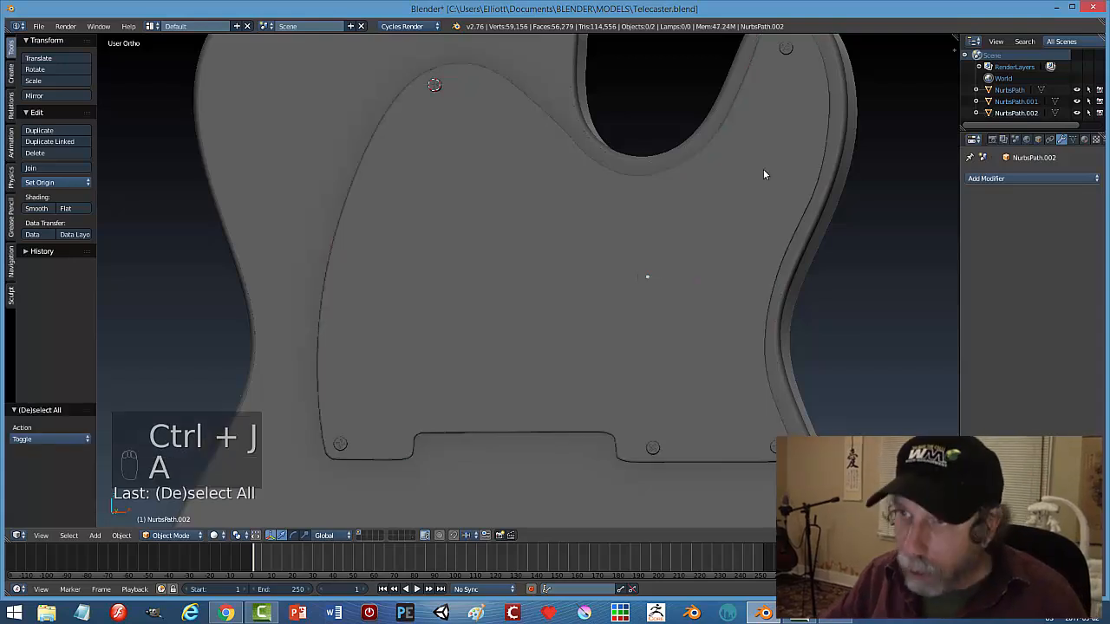
key(ctrl+s)
click(760, 169)
In front wireframe view over the reference, add a 32-vertex mesh circle with radius 1.000 and rotate it 90° about X.
scroll(735, 208, down, 2)
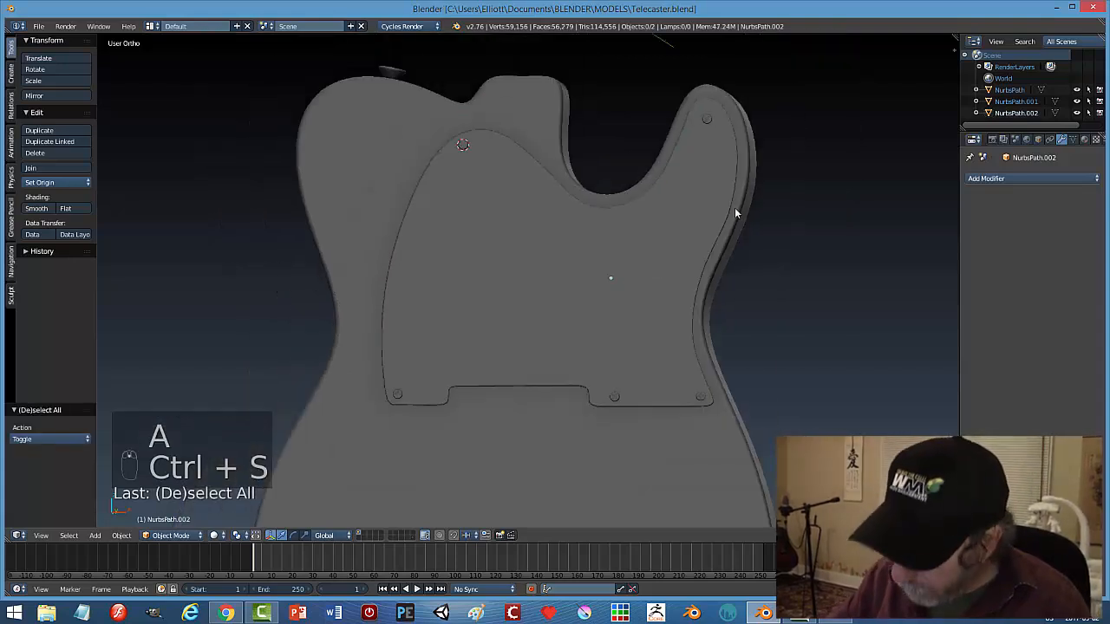
key(KP_1)
key(z)
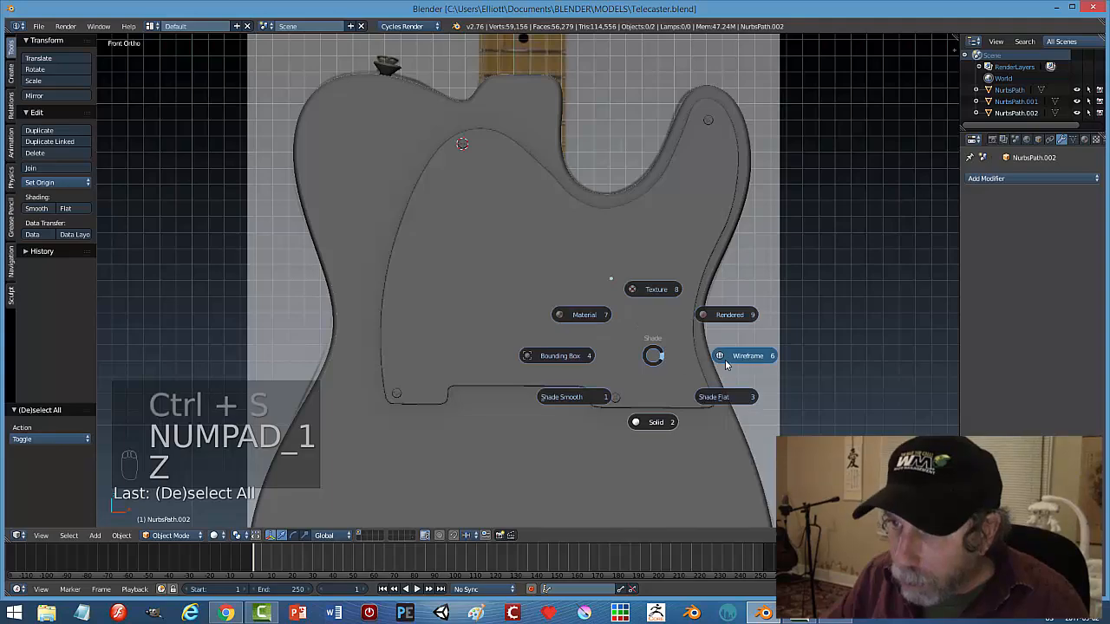
click(733, 356)
shift+middle_drag(740, 416, 699, 223)
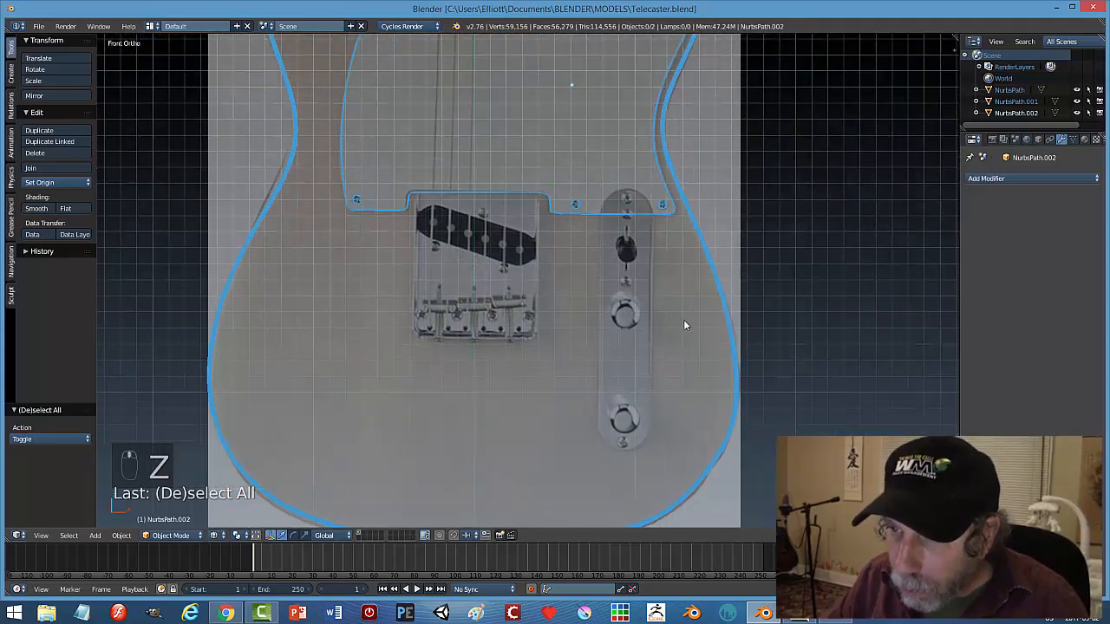
shift+middle_drag(648, 339, 626, 255)
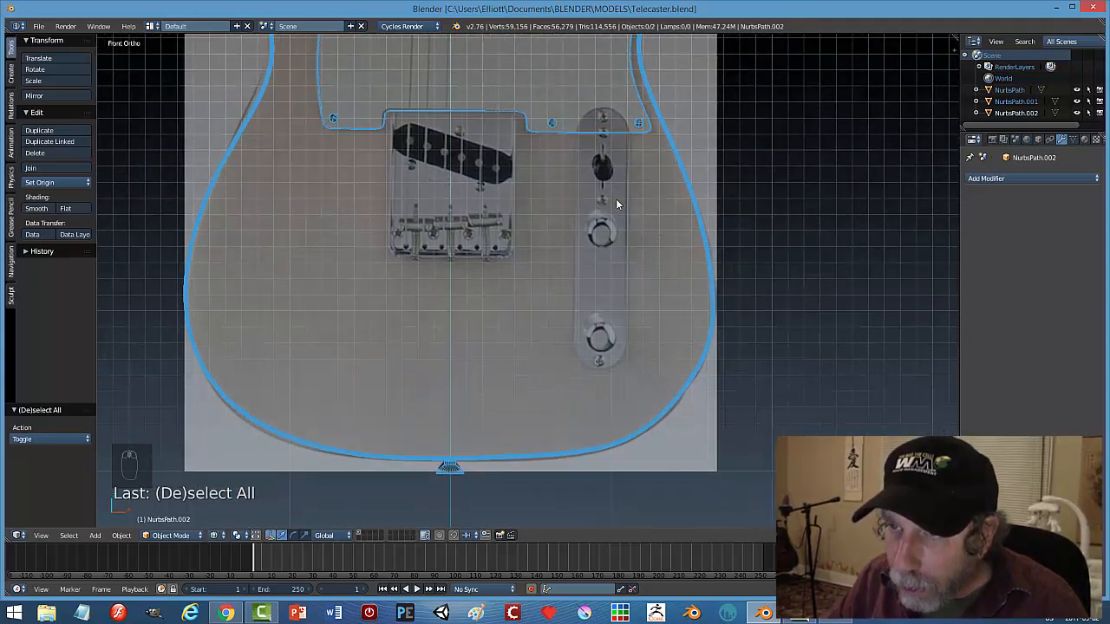
scroll(617, 205, down, 5)
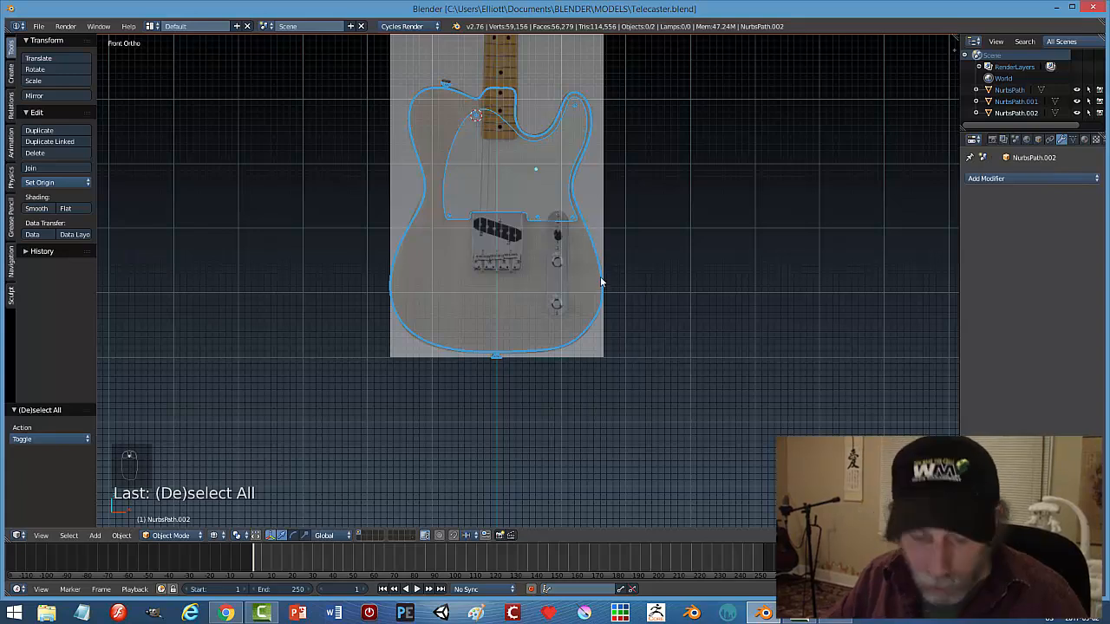
key(shift+a)
mouse_move(601, 279)
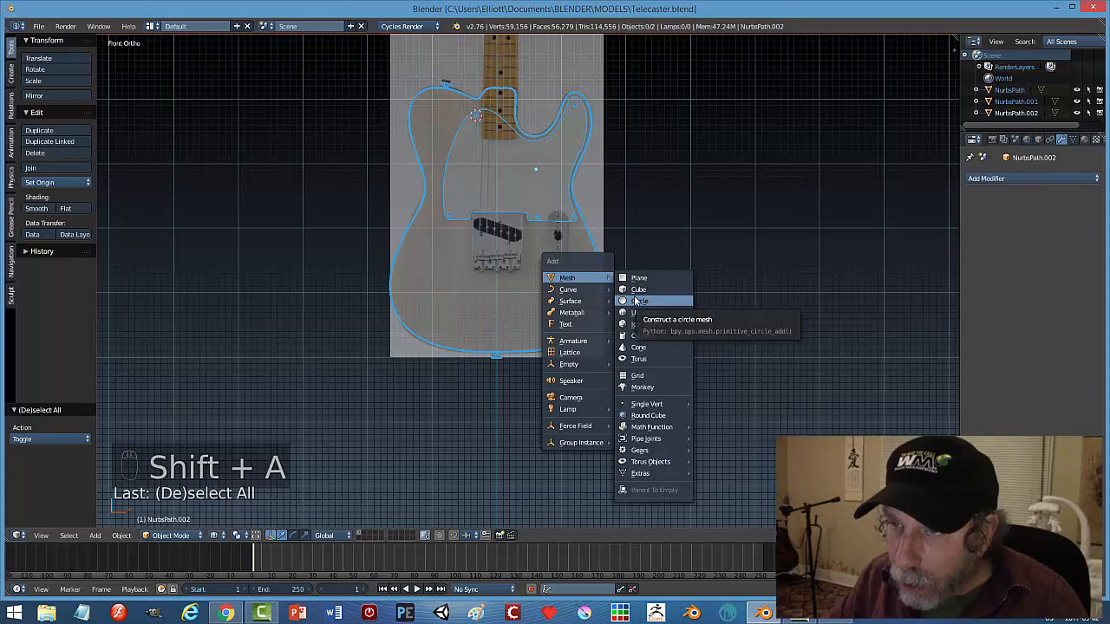
click(637, 300)
text(rx)
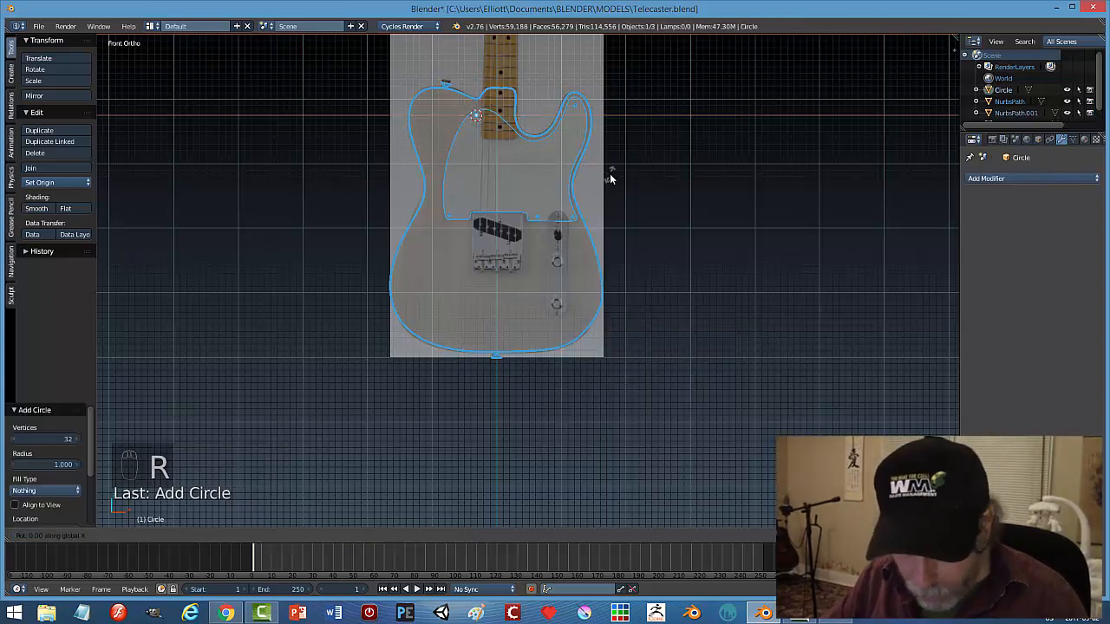
text(90)
key(Return)
Move the circle over the reference control plate's switch, about -1.826 along Z, and scale it by about 0.323 and again by 0.429.
drag(517, 123, 588, 155)
drag(562, 79, 568, 196)
key(s)
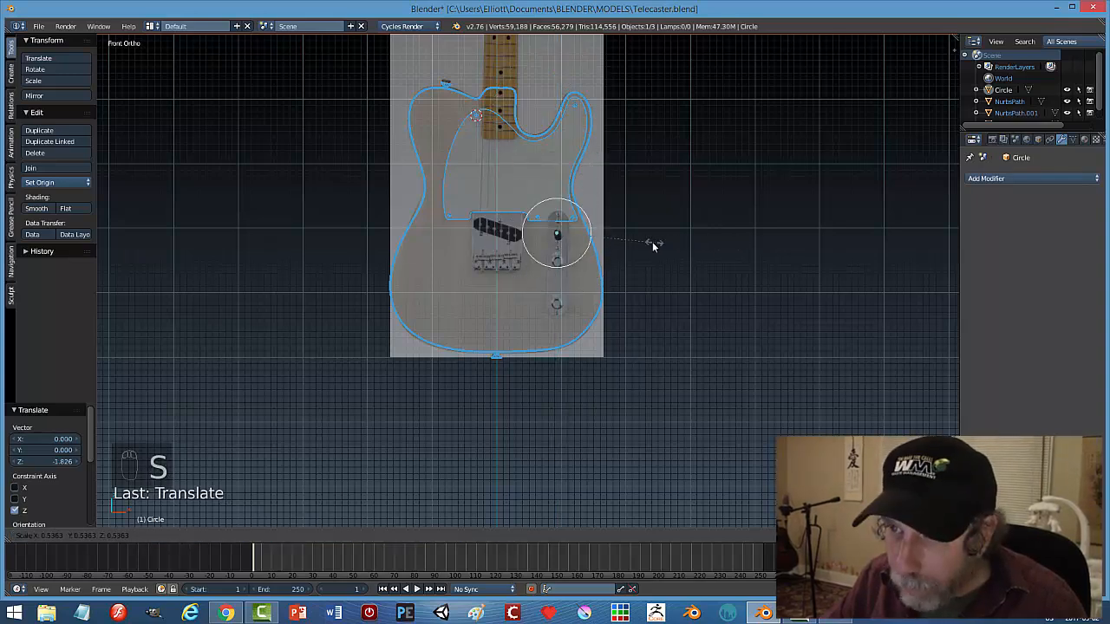
click(617, 243)
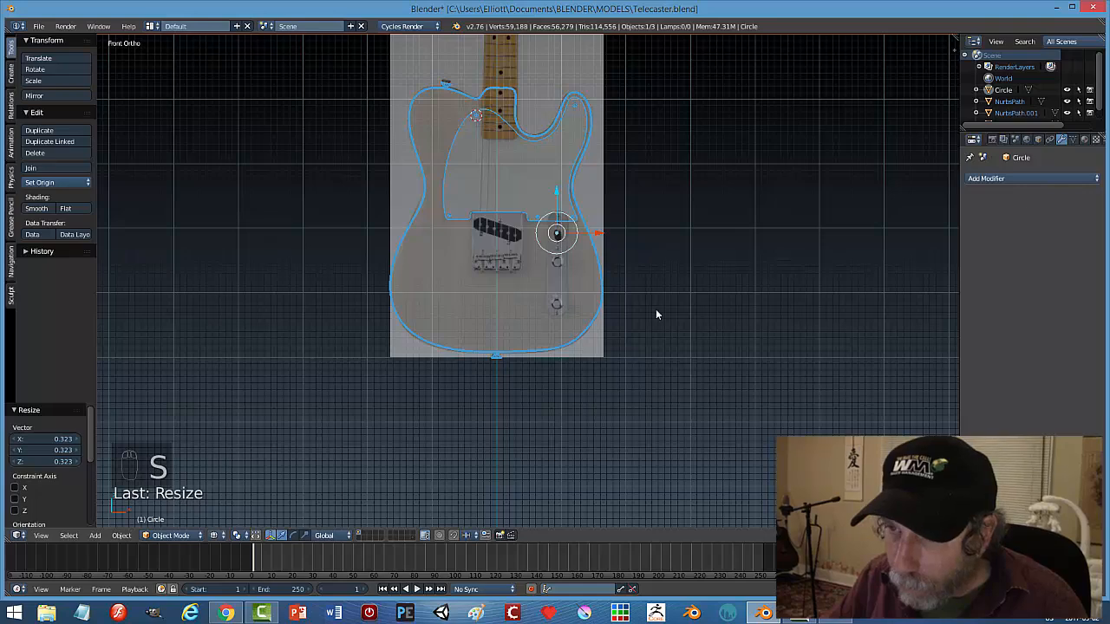
scroll(657, 315, up, 5)
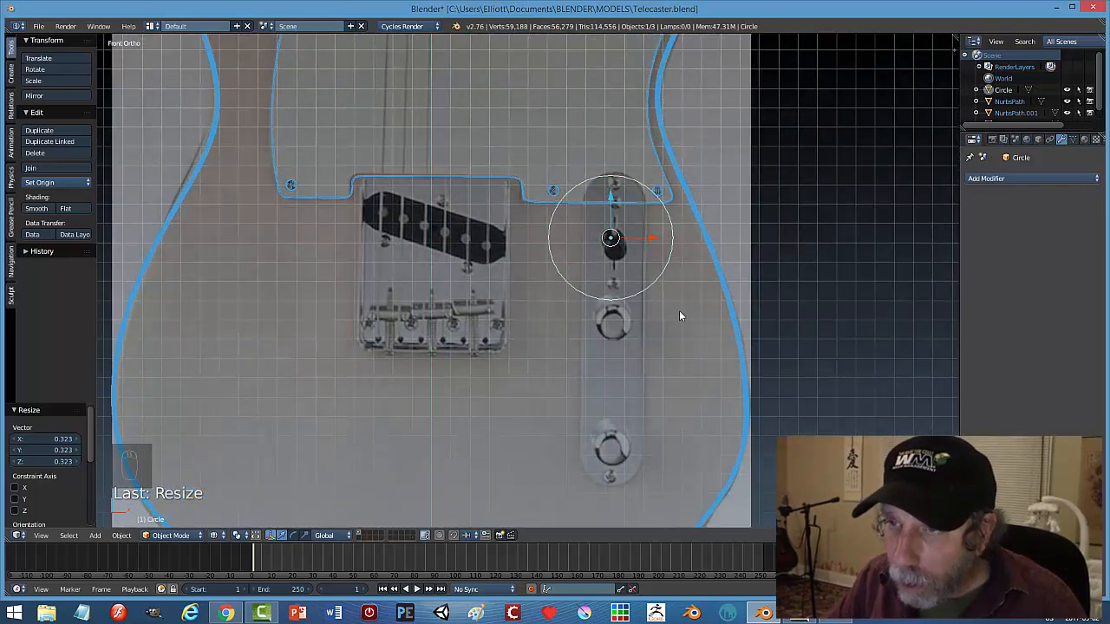
key(s)
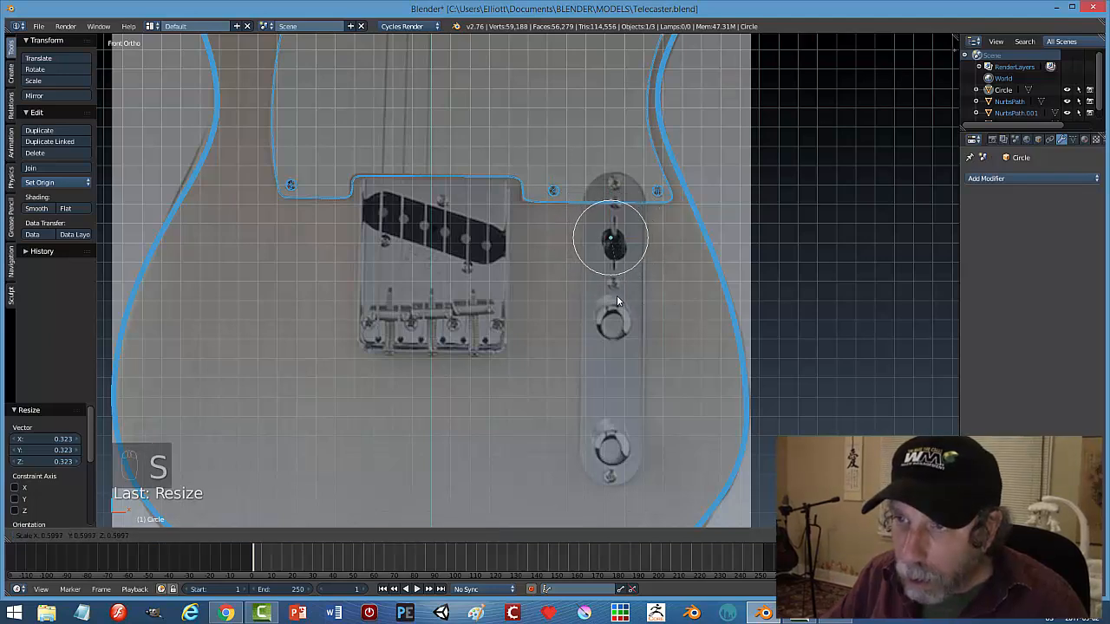
click(600, 279)
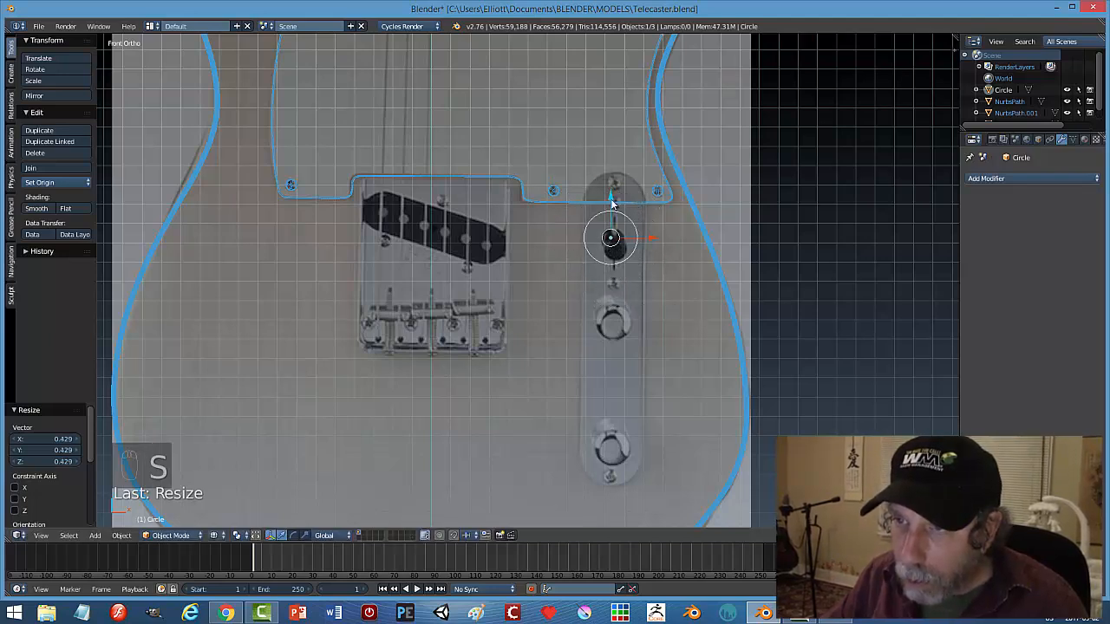
Fit the circle to the control plate's rounded upper end, nudging it along X and Z and scaling it by about 1.125 and 1.032.
drag(612, 194, 613, 163)
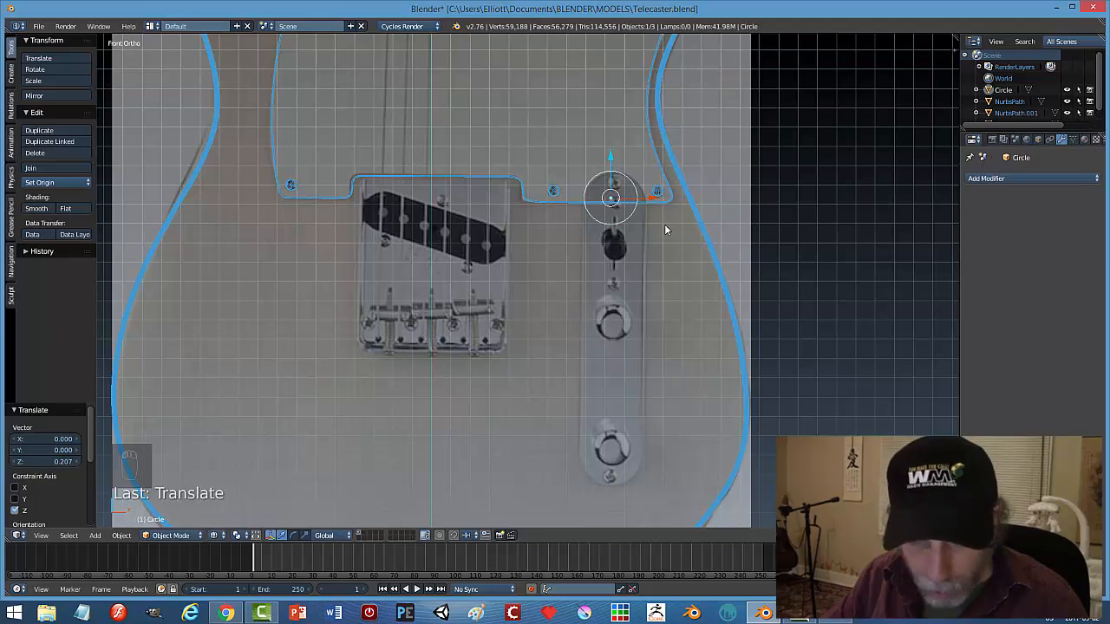
drag(649, 197, 651, 197)
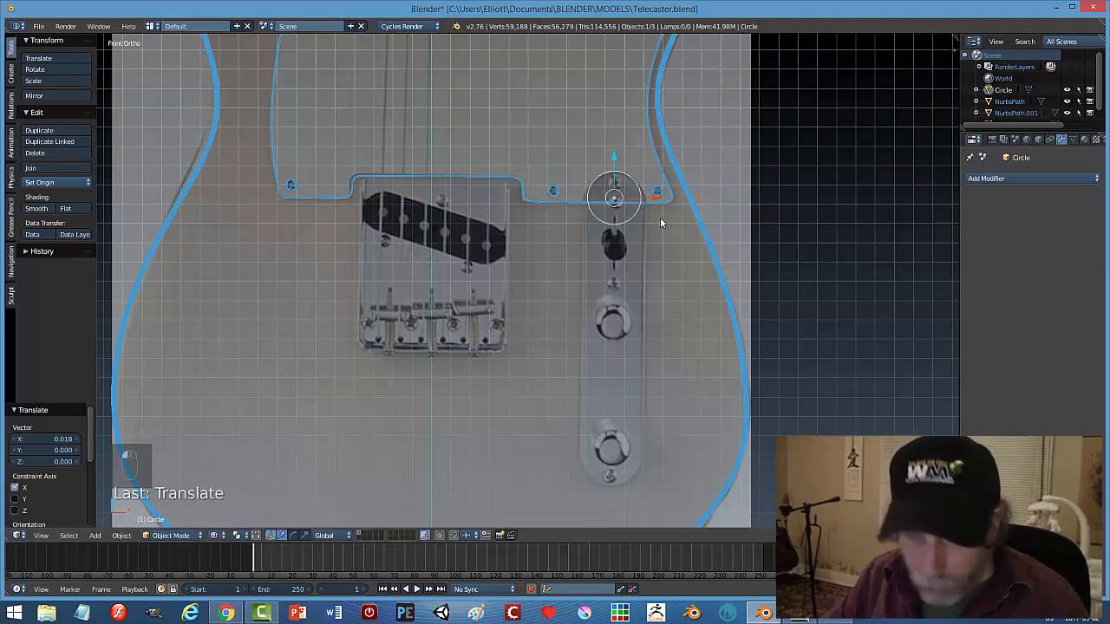
key(s)
click(663, 225)
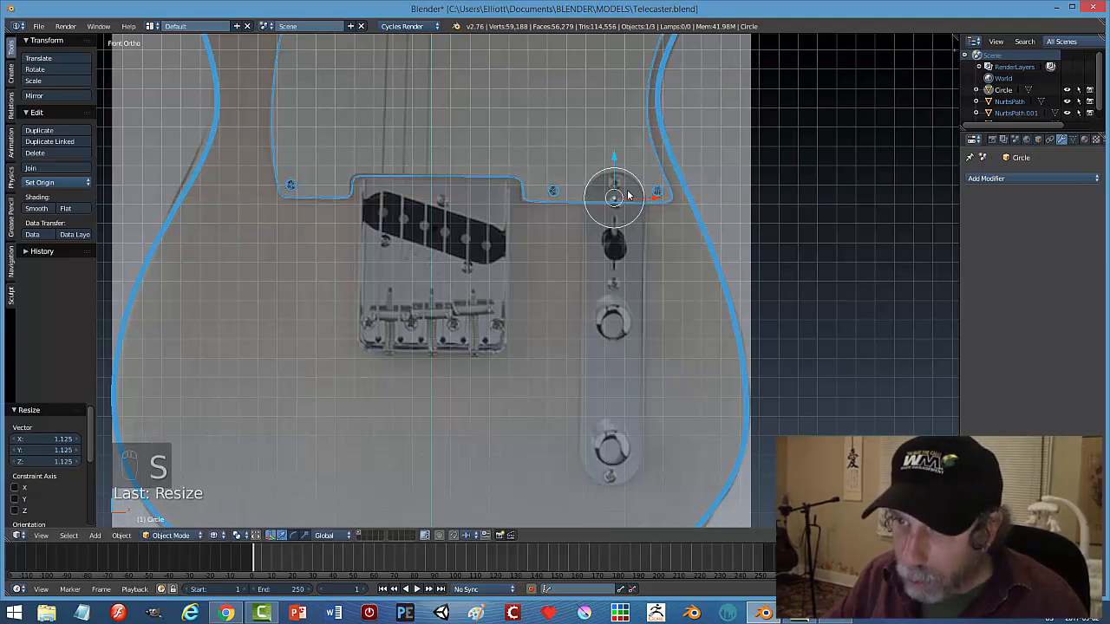
drag(614, 158, 611, 161)
key(s)
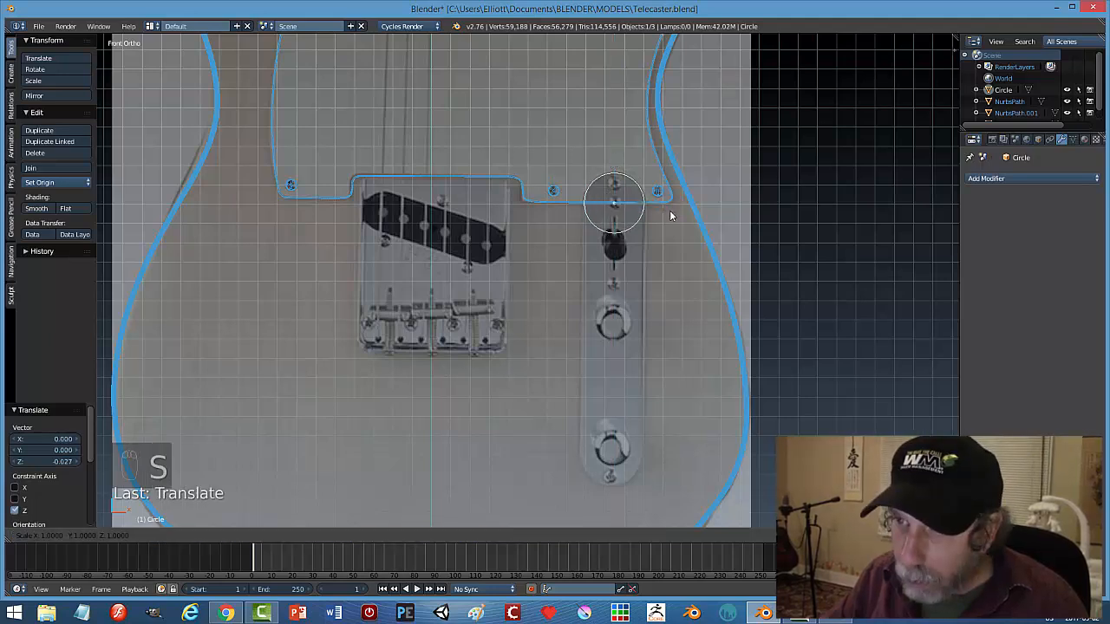
click(671, 211)
In Edit Mode with vertex selection, delete the circle's lower 15 vertices to leave an upper half arc.
key(Tab)
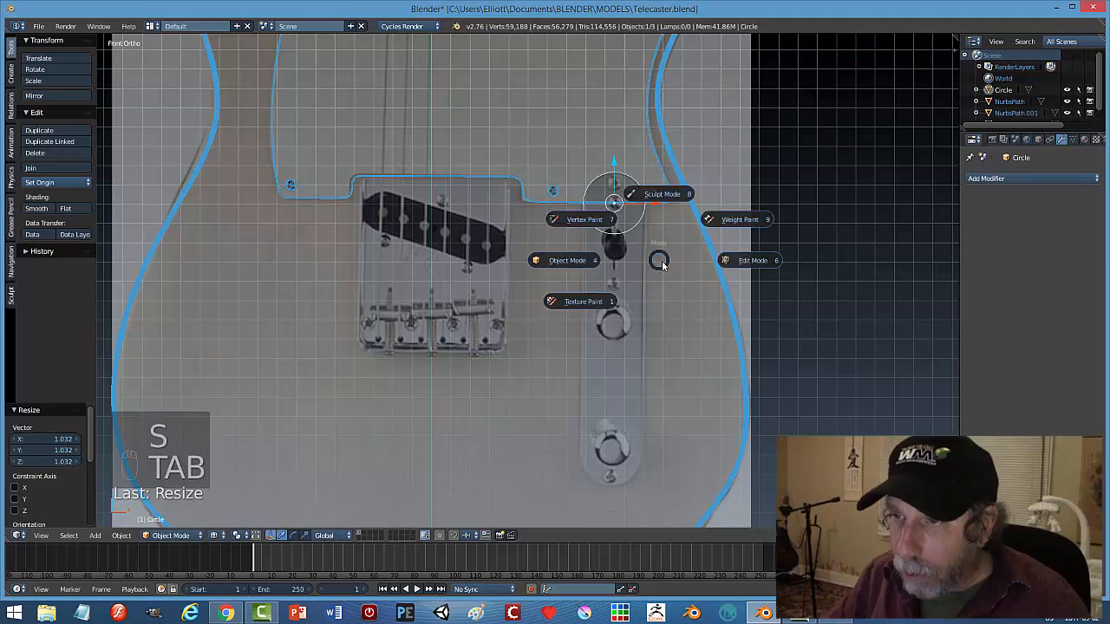
key(ctrl+Tab)
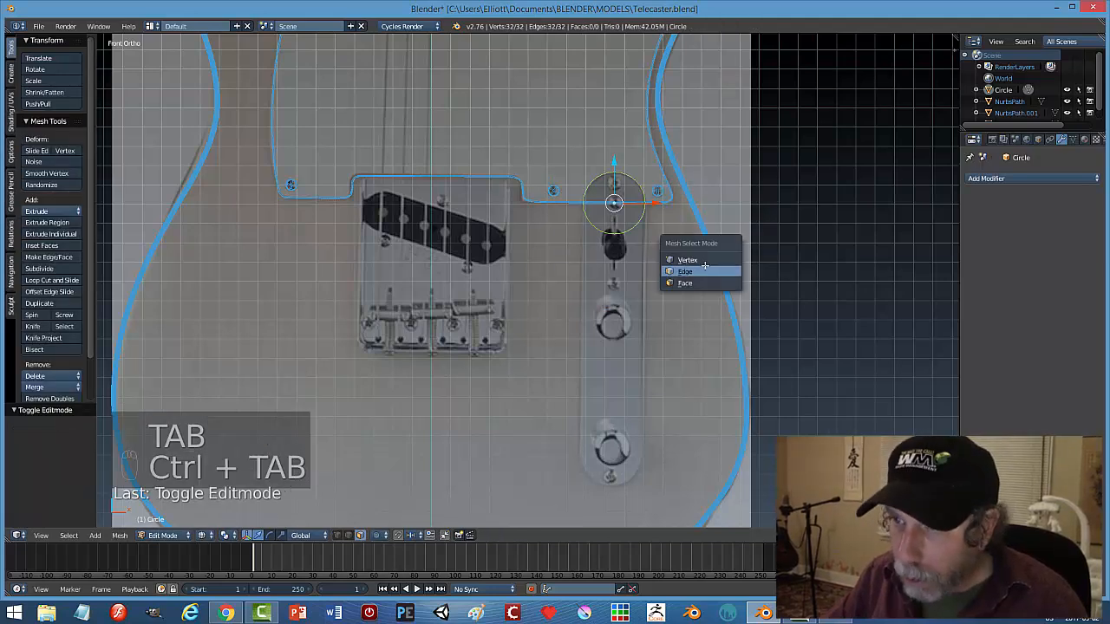
click(719, 261)
key(a)
key(b)
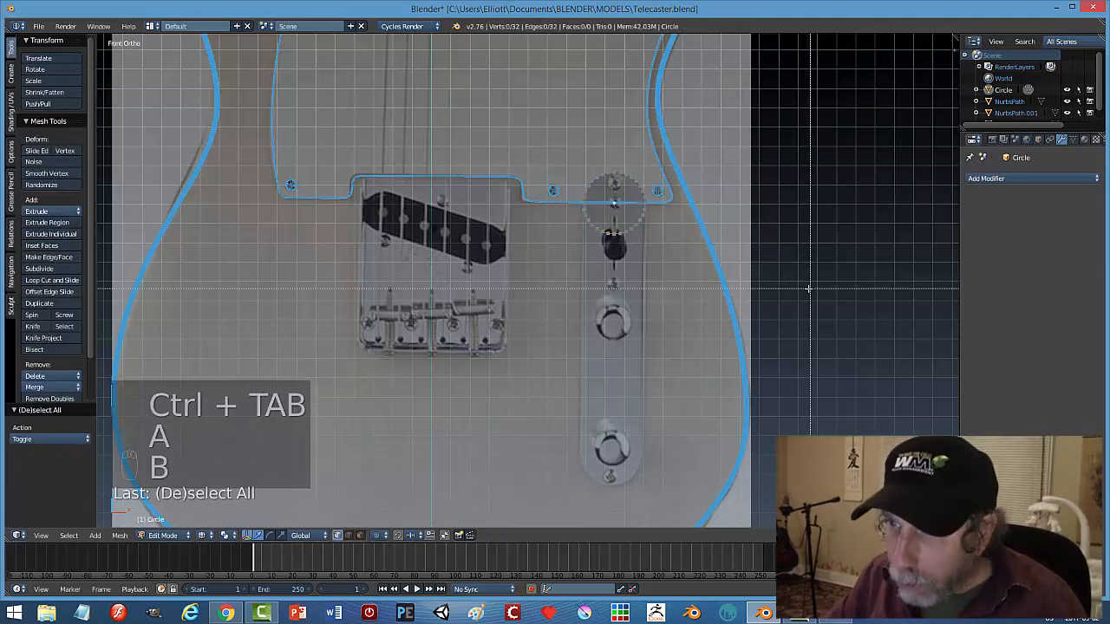
drag(805, 289, 560, 205)
scroll(714, 268, up, 3)
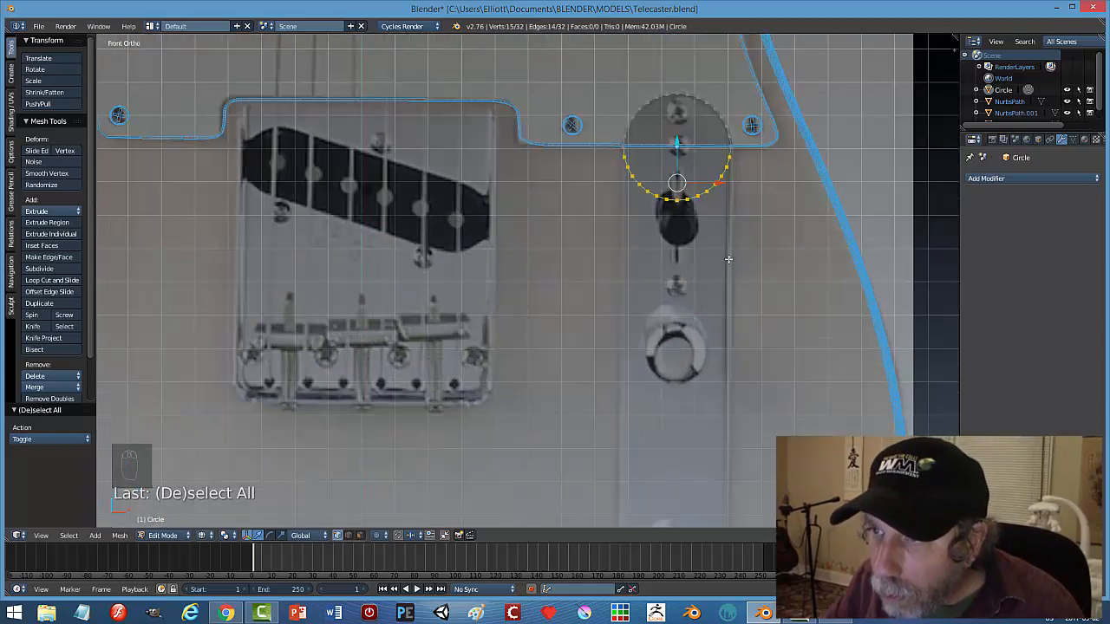
key(x)
click(721, 259)
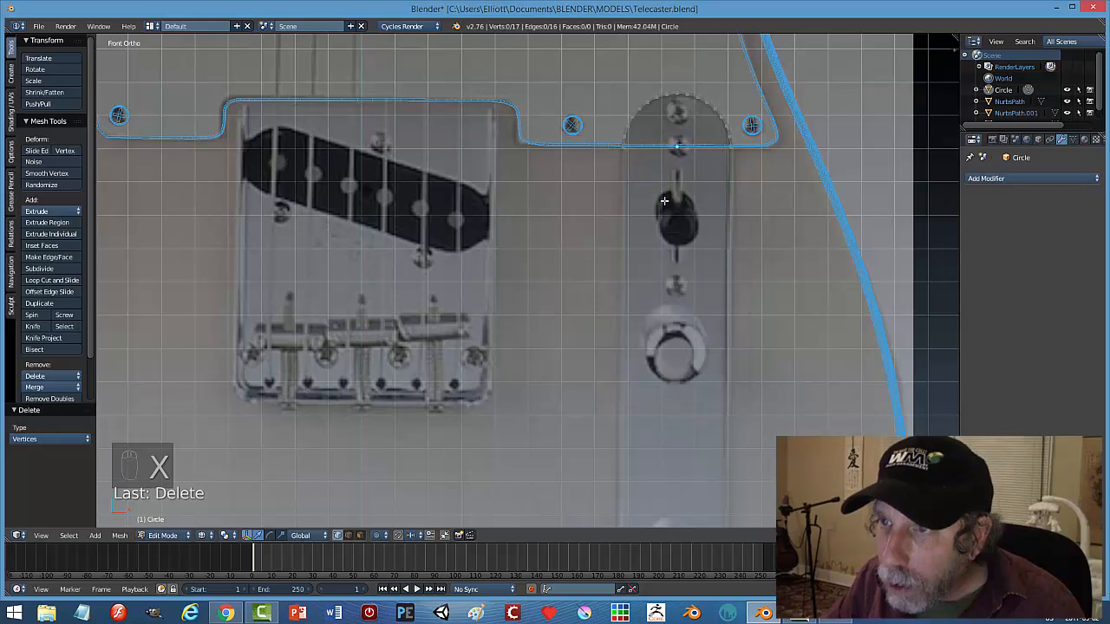
Duplicate the half arc, rotate the copy 180° about Y and move it about -1.498 along Z to the control plate's lower end.
scroll(690, 237, down, 2)
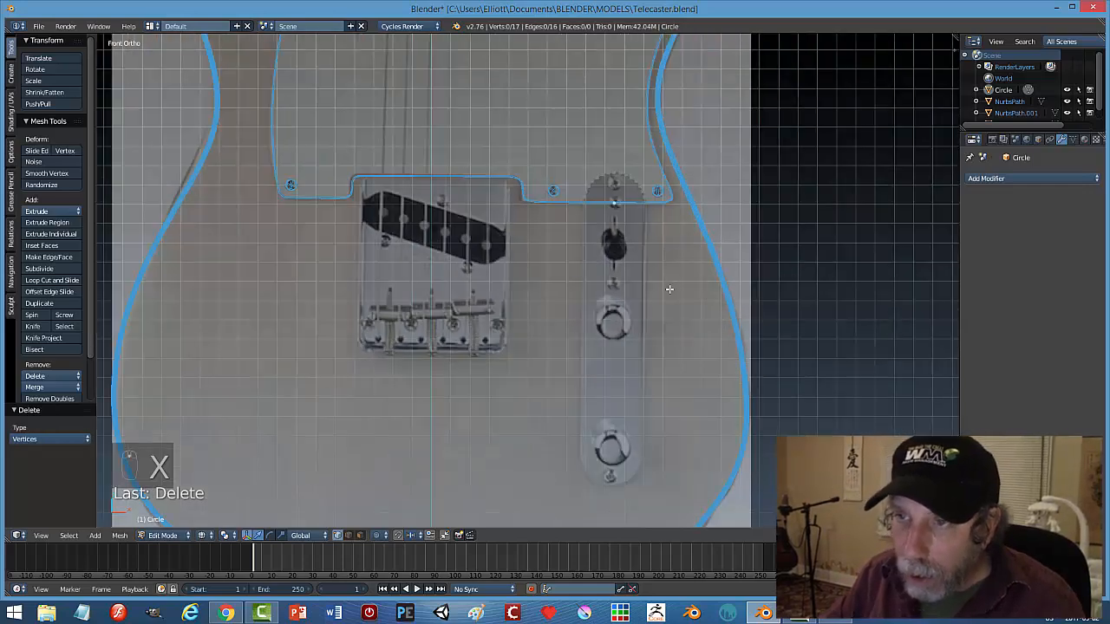
scroll(669, 289, down, 2)
key(a)
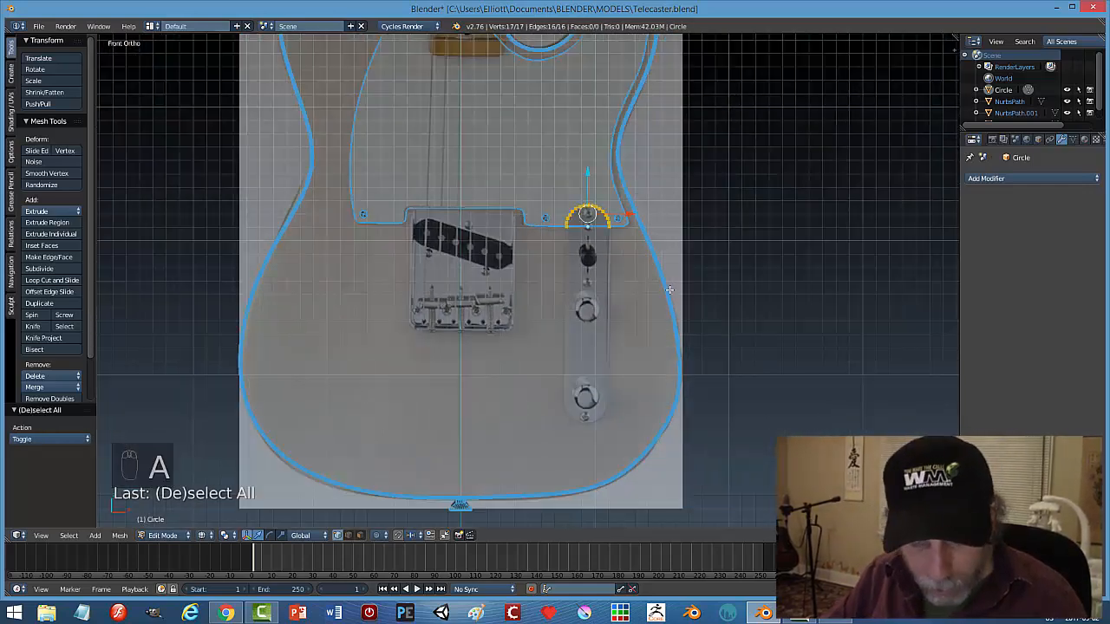
key(shift+d)
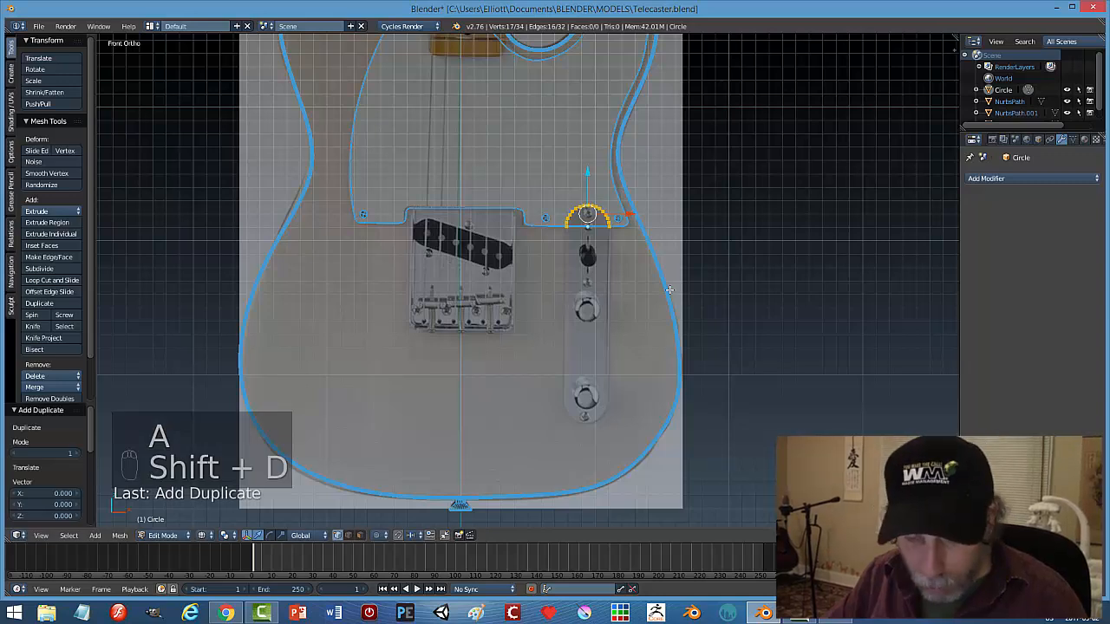
text(r80)
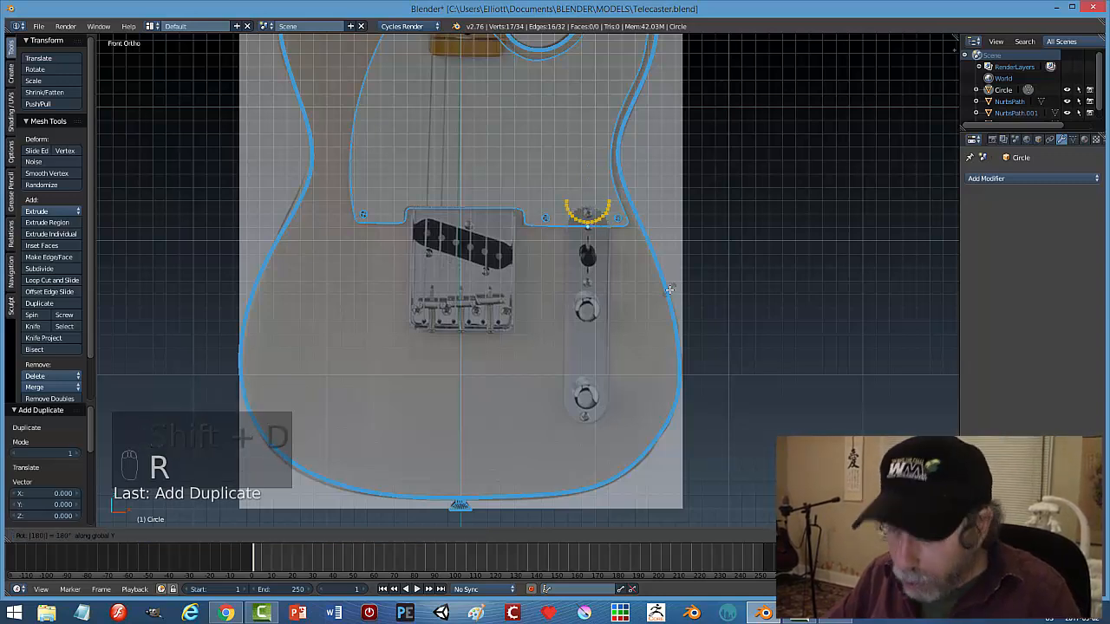
key(Return)
key(g)
key(z)
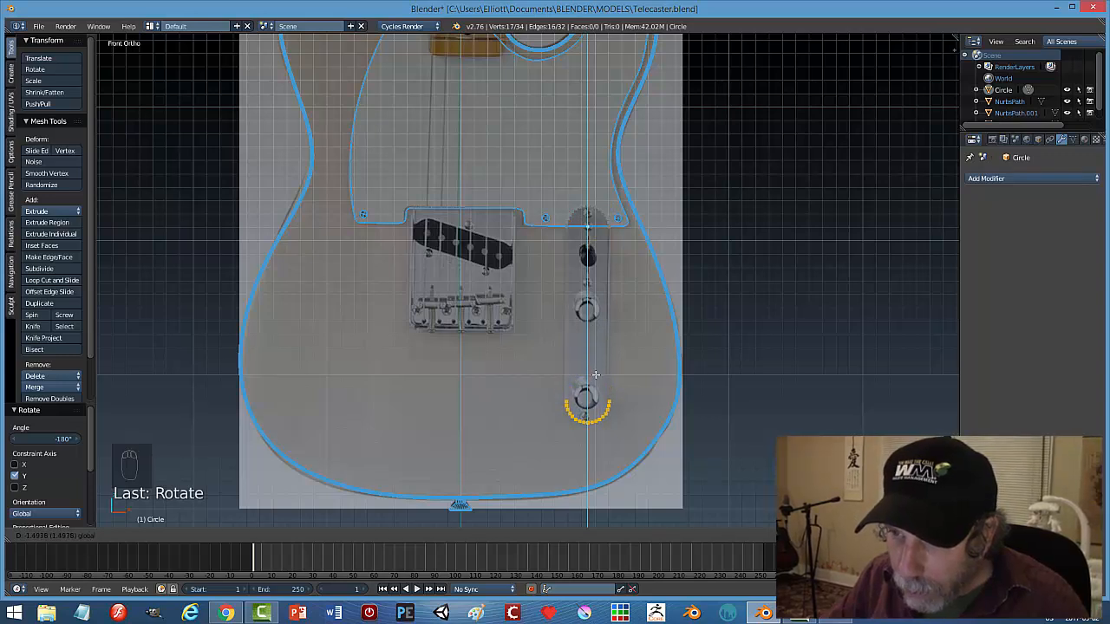
click(594, 375)
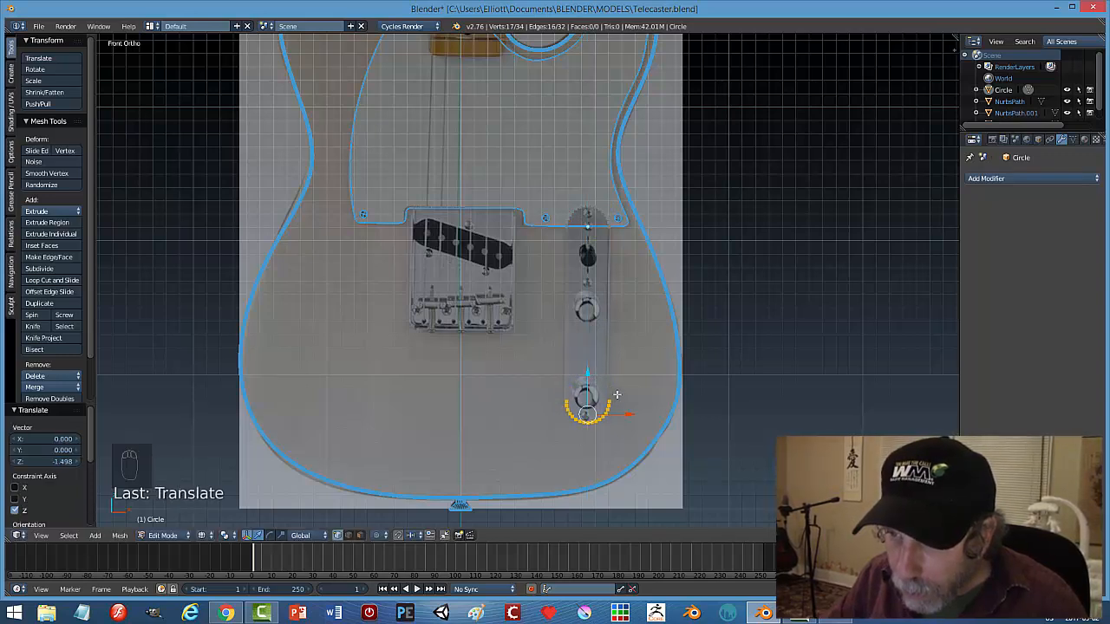
Connect the end vertices of the upper and lower arcs with a straight edge along each side of the control plate.
key(a)
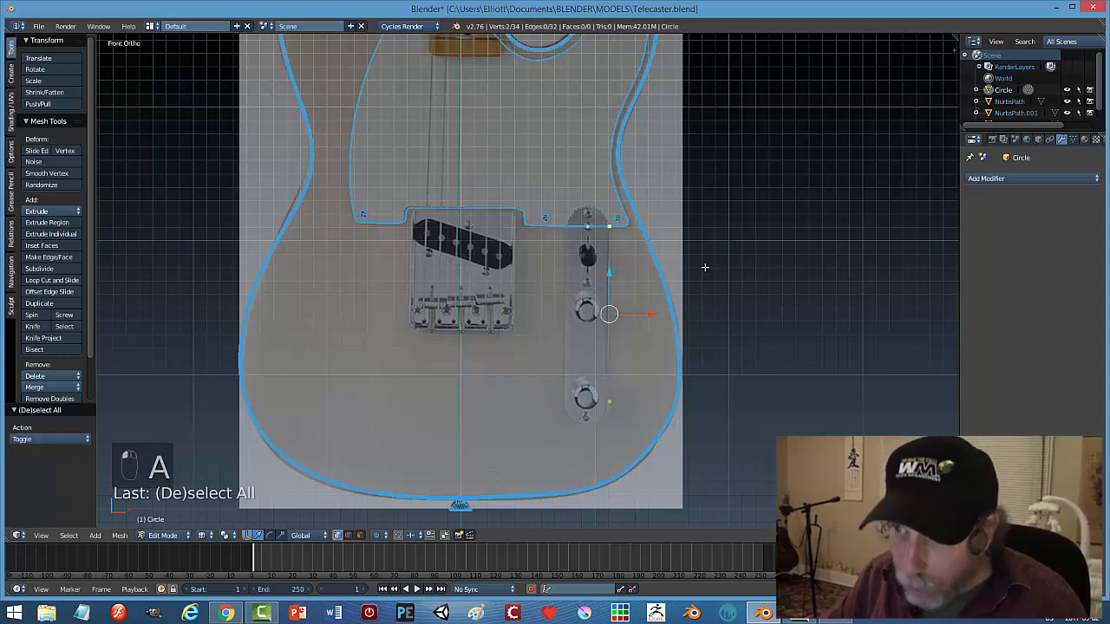
key(f)
right_click(566, 227)
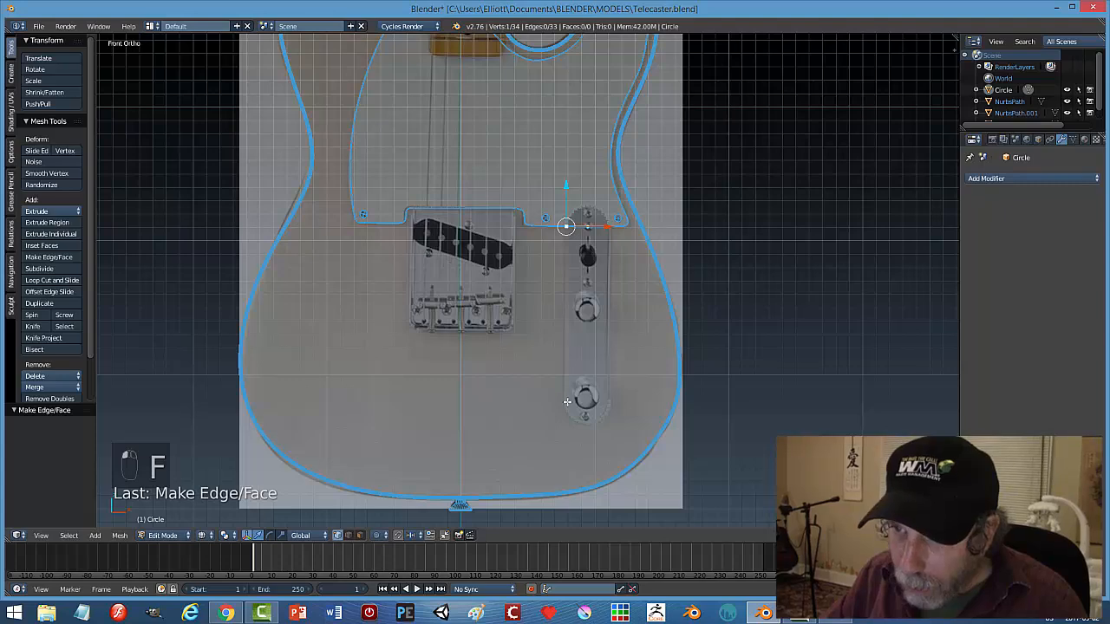
scroll(550, 405, up, 5)
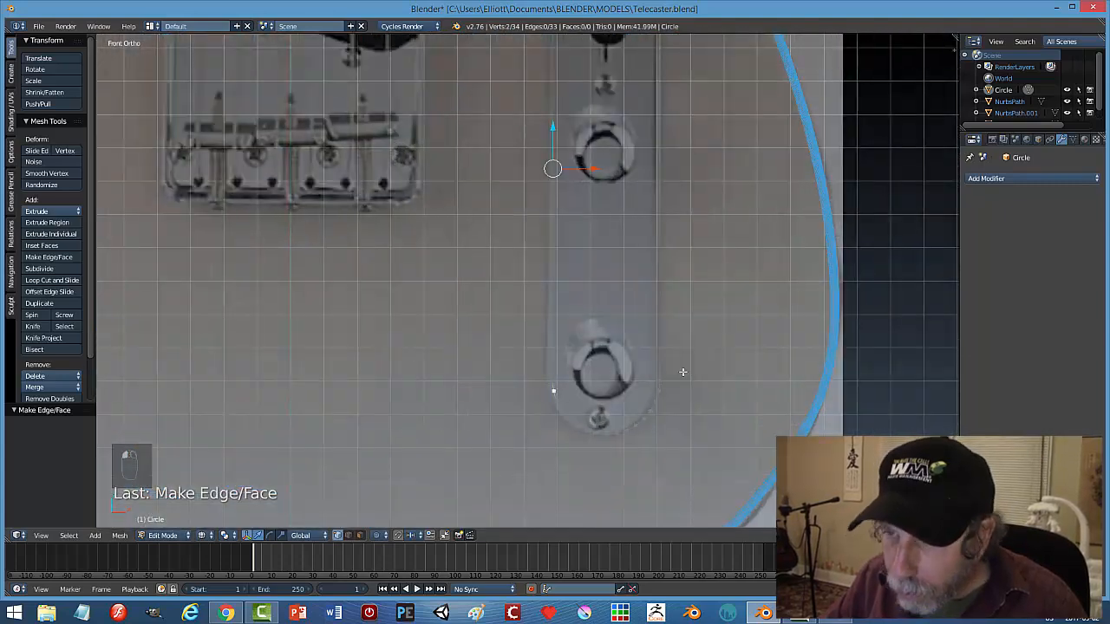
key(f)
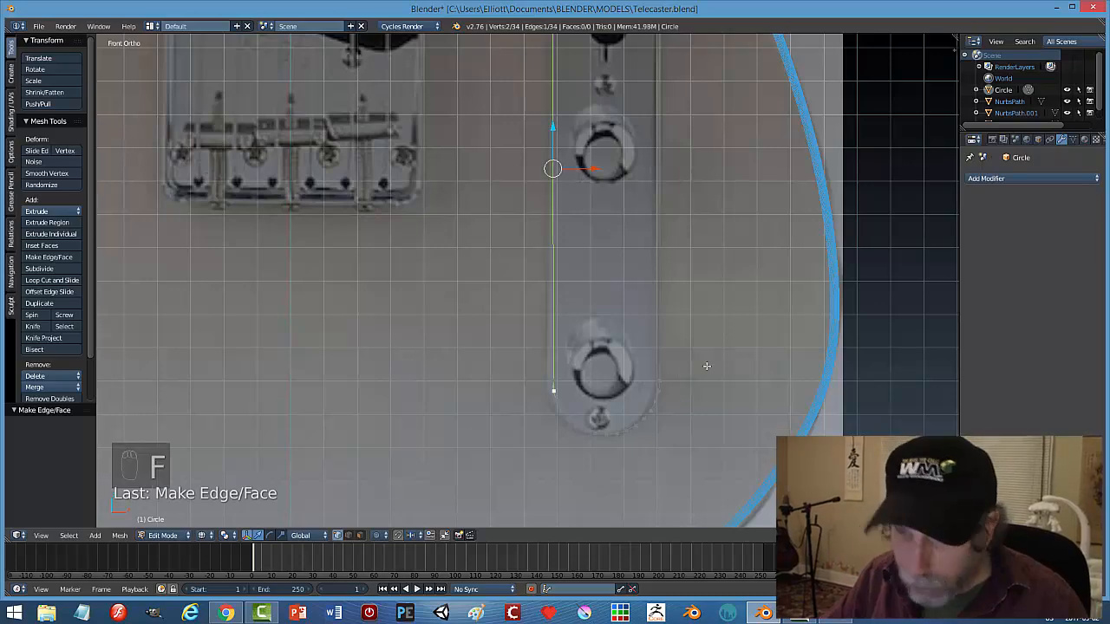
Fill the entire closed control plate outline with a single face and return to Object Mode.
key(a)
key(a)
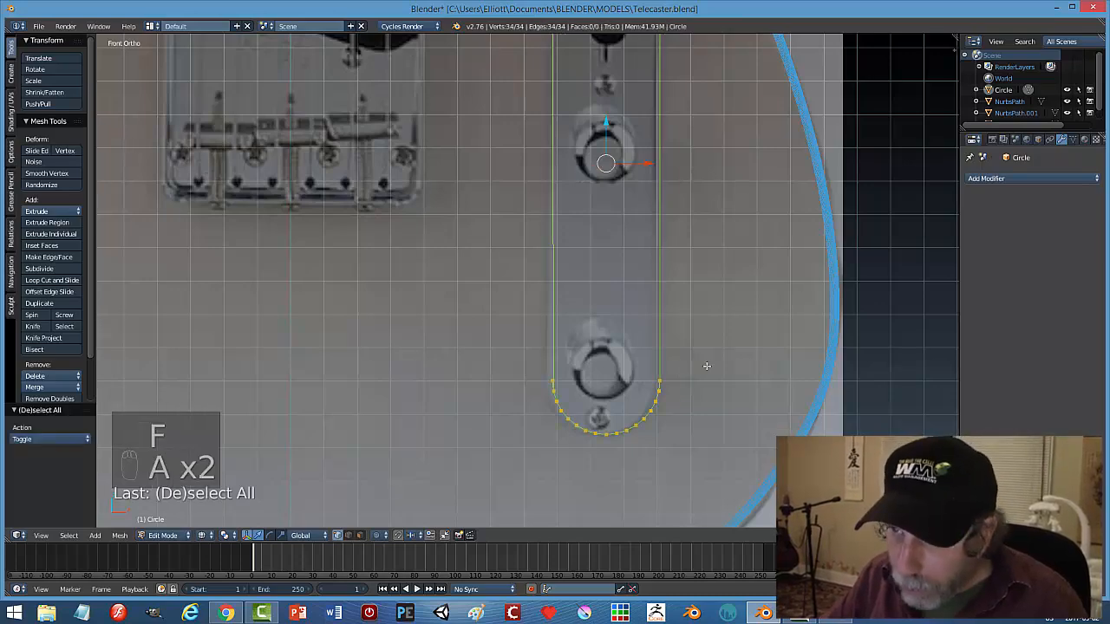
scroll(715, 356, down, 5)
middle_drag(714, 356, 672, 340)
key(f)
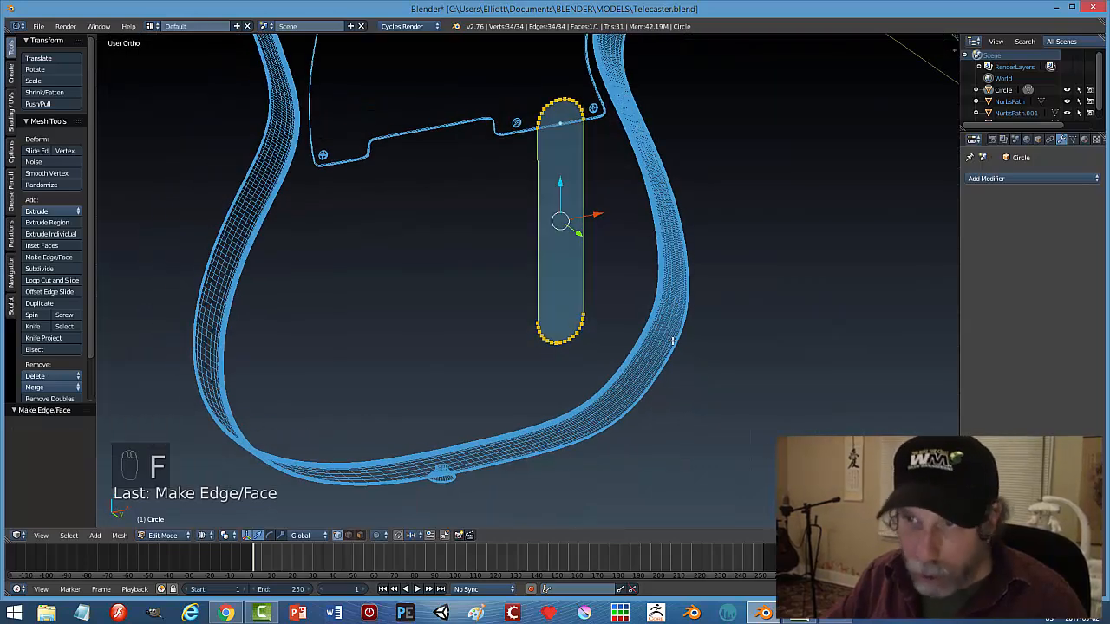
key(a)
key(Tab)
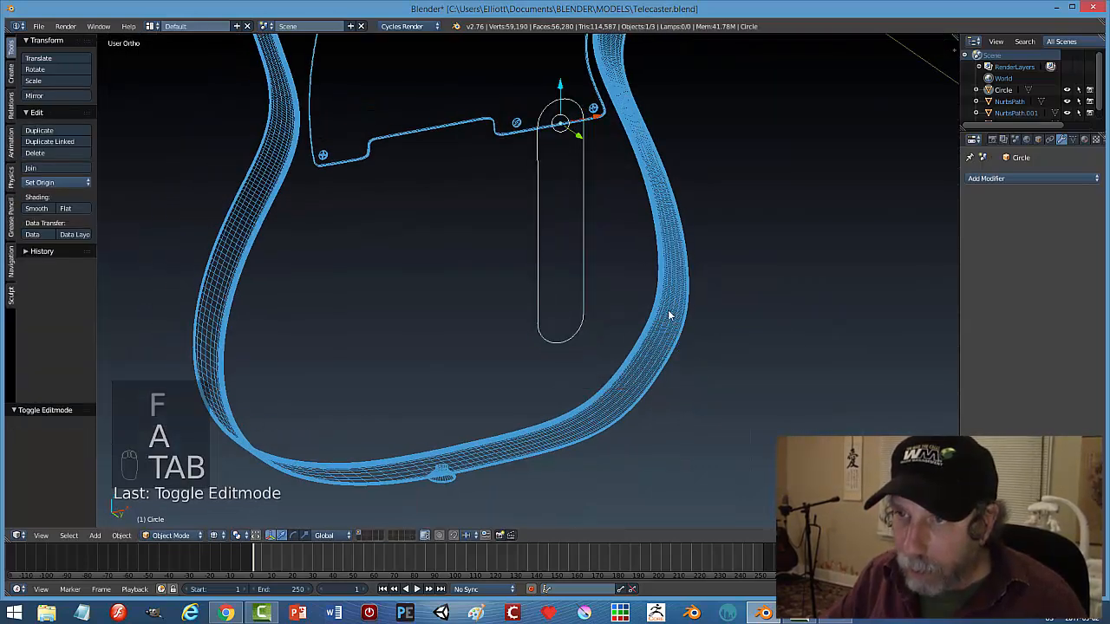
middle_drag(669, 314, 581, 344)
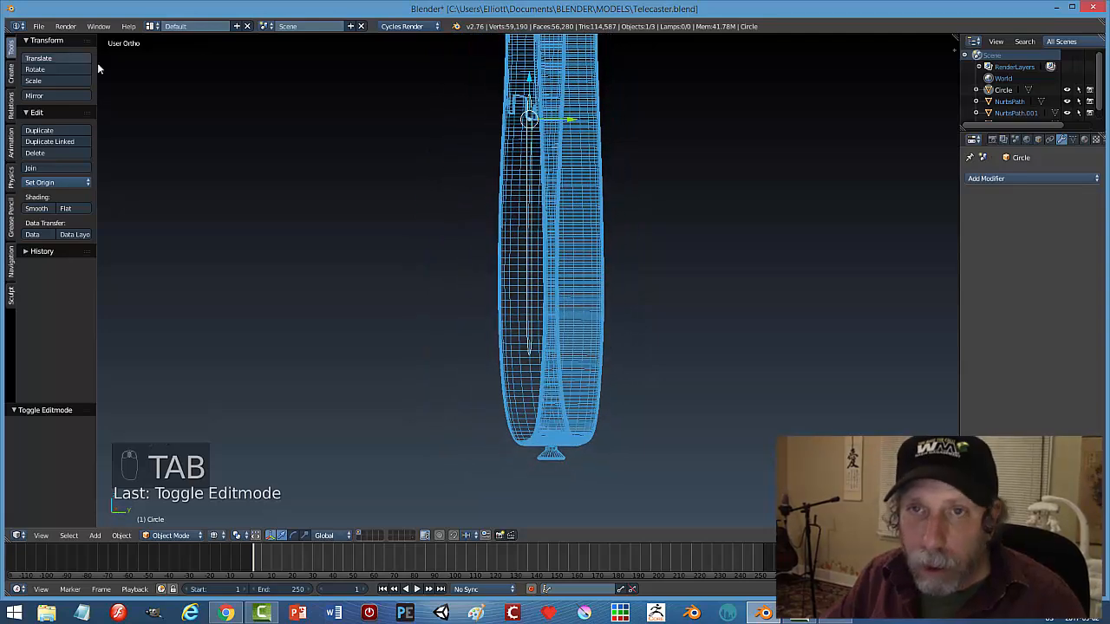
Set the control plate's origin to its geometry.
click(52, 182)
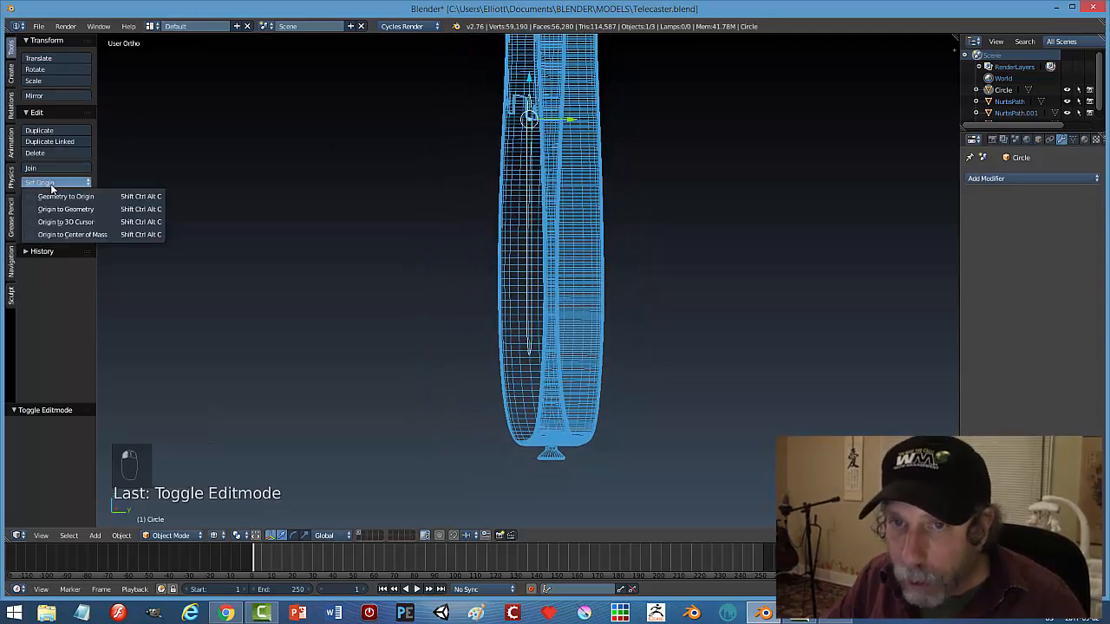
click(69, 212)
drag(569, 228, 563, 229)
In Edit Mode, extrude the whole control plate face about -0.045 along Y to give it thickness.
key(Tab)
scroll(598, 250, up, 2)
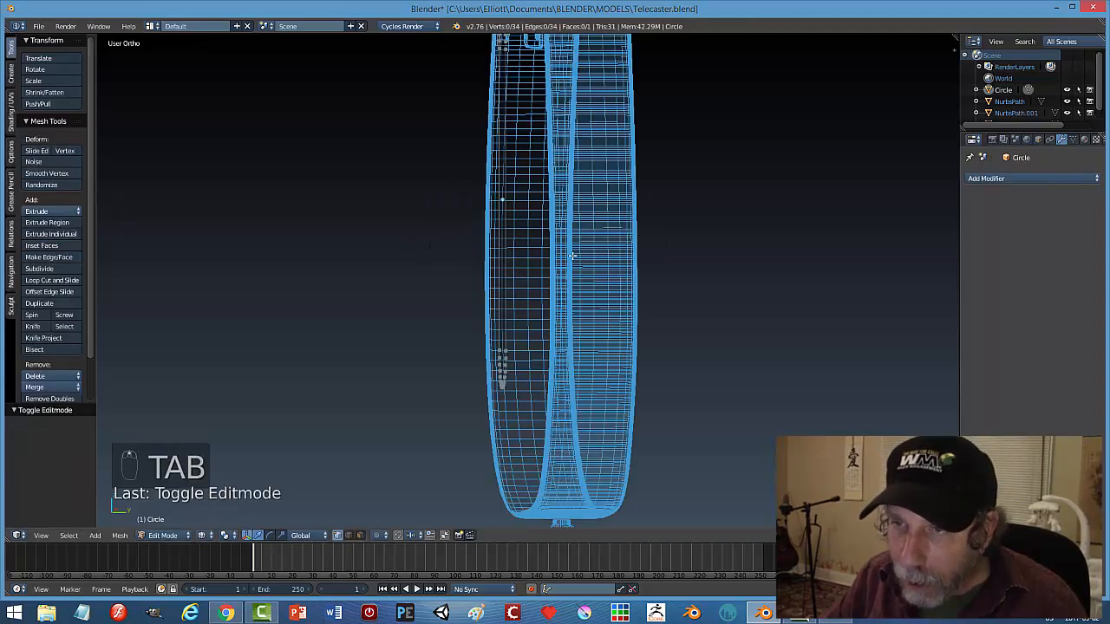
key(a)
key(a)
key(e)
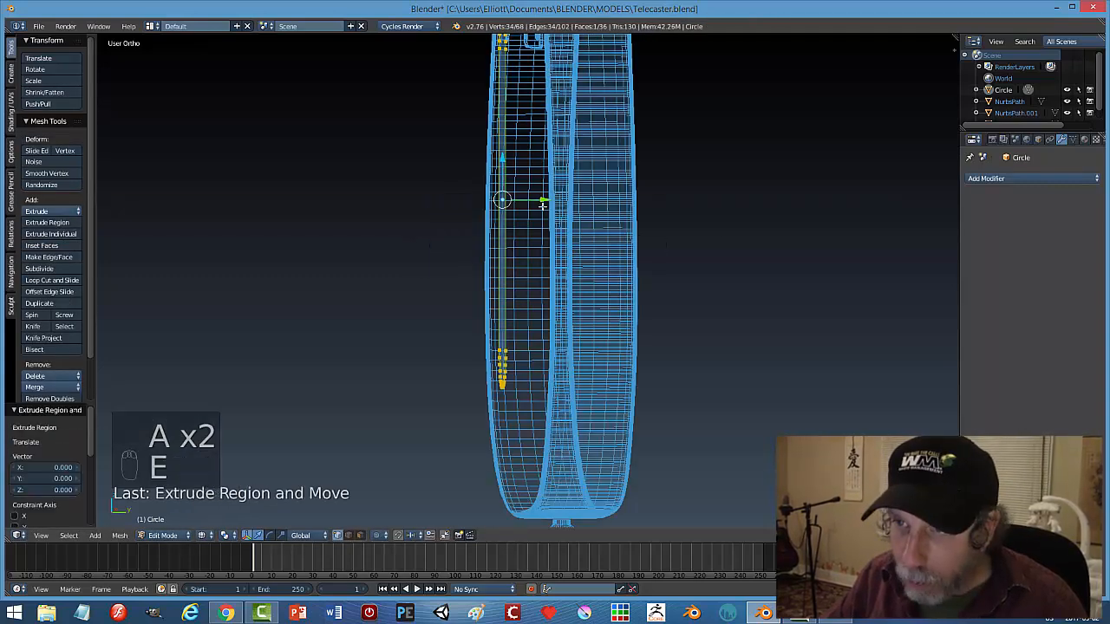
click(527, 200)
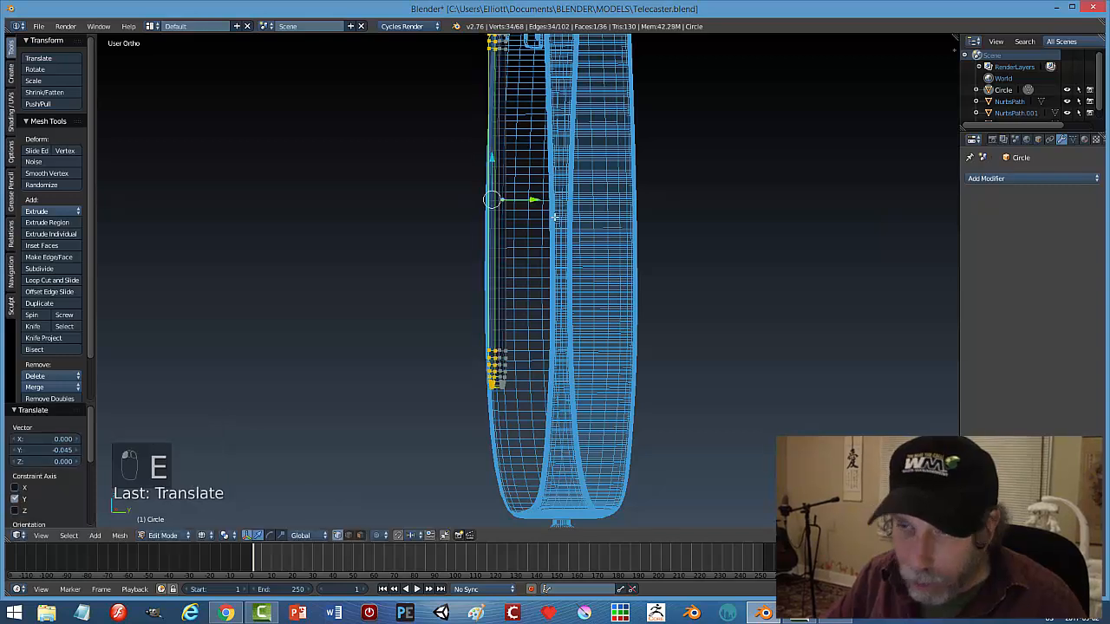
Recalculate the normals of the entire control plate mesh to face outside and return to Object Mode.
key(a)
key(a)
key(a)
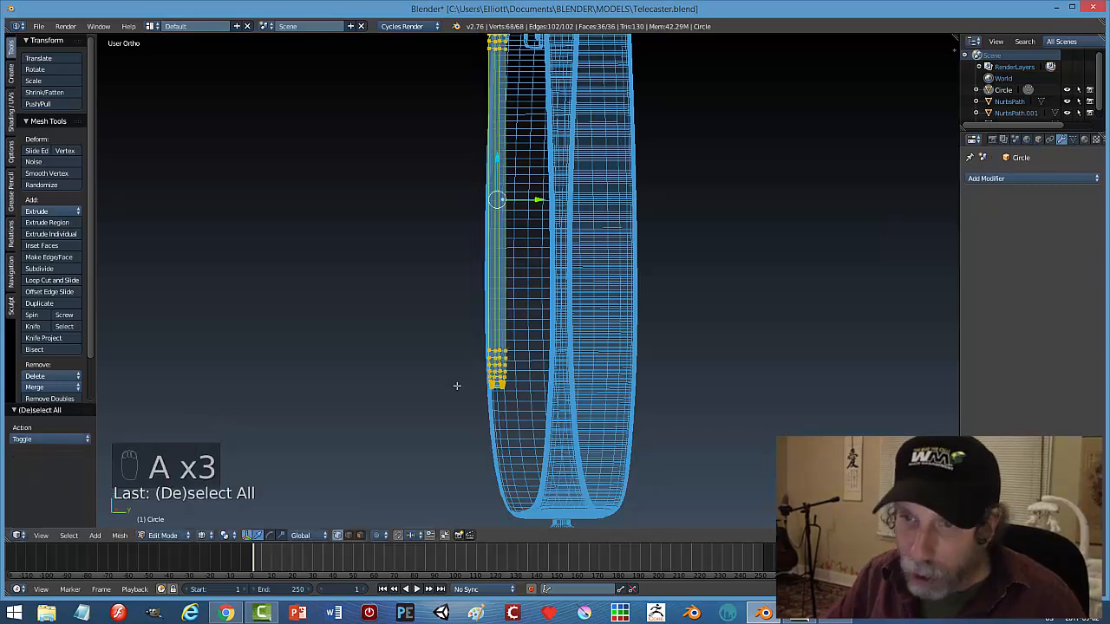
click(125, 536)
mouse_move(139, 351)
click(260, 351)
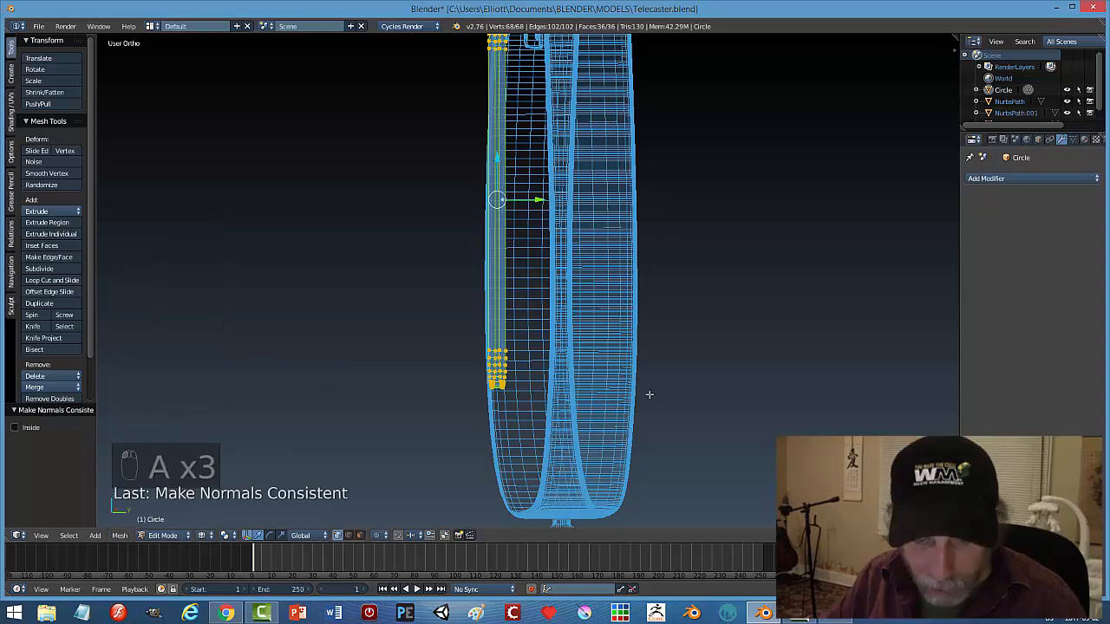
key(a)
key(Tab)
scroll(608, 401, down, 3)
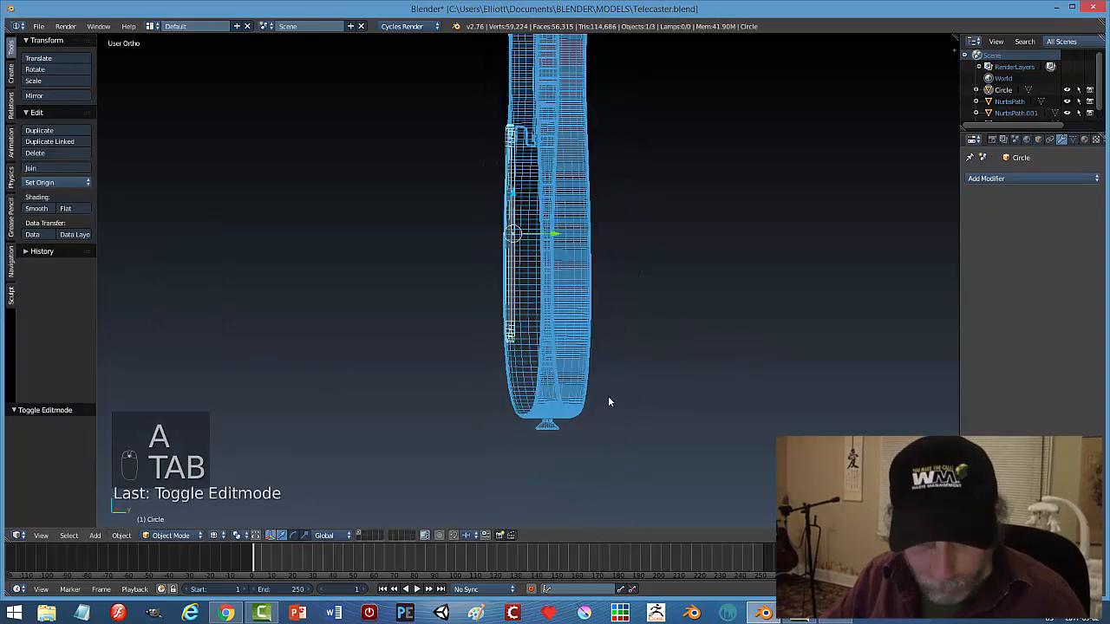
In solid shading, move the control plate about 0.16 along Y to seat it on the guitar body.
key(z)
click(605, 462)
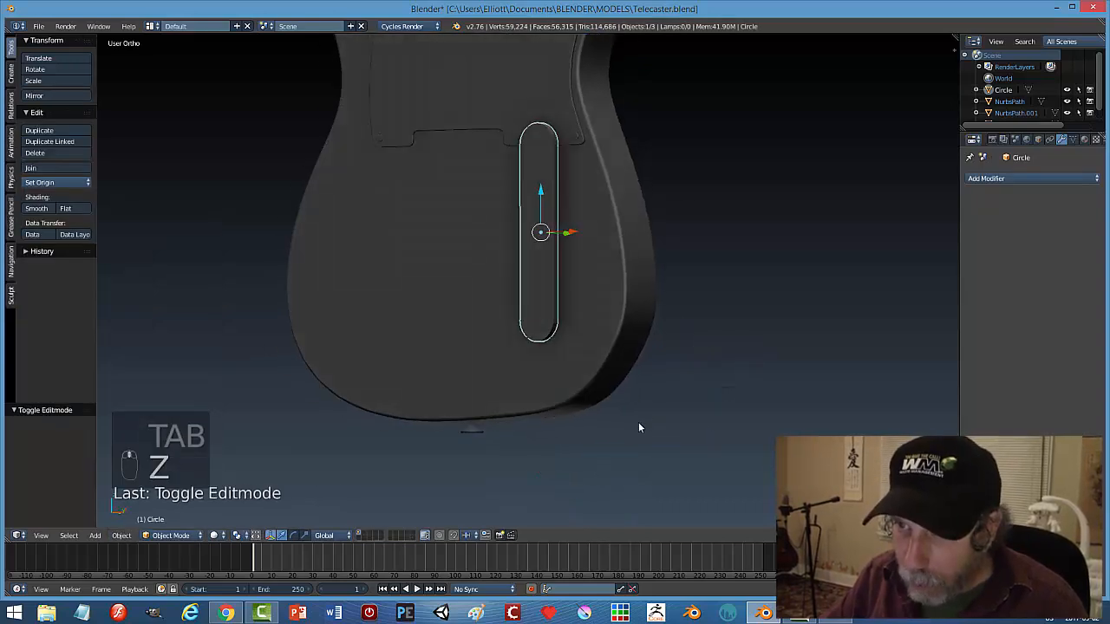
middle_drag(583, 244, 596, 294)
key(g)
key(y)
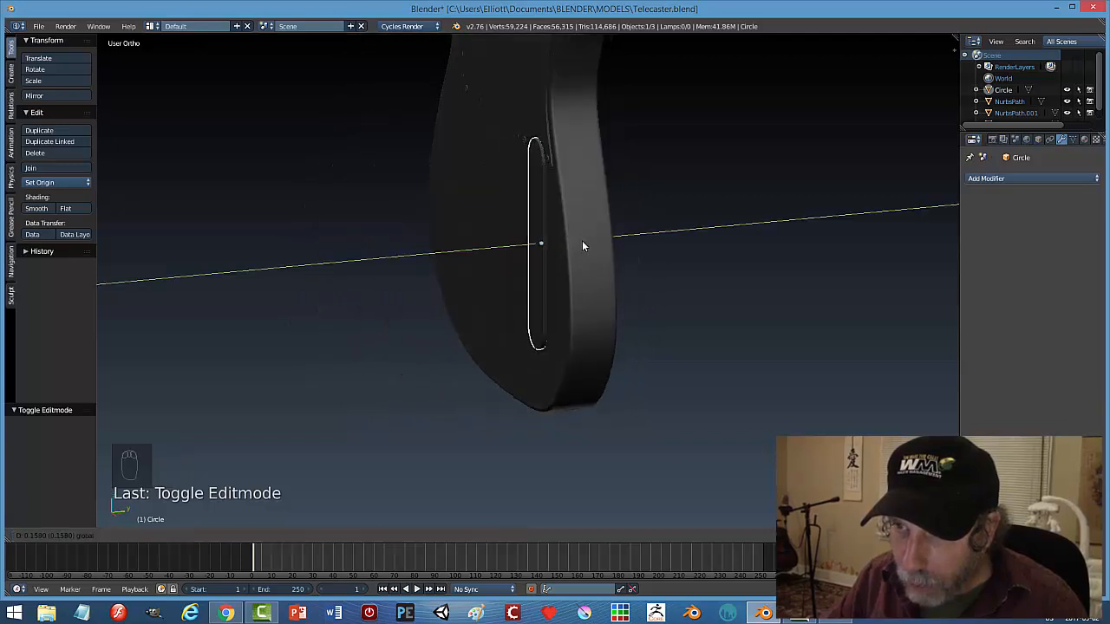
click(581, 247)
middle_drag(581, 246, 638, 288)
Examine the control plate's outline against the reference image in front wireframe view and its thickness from the side in solid shading.
key(a)
key(KP_1)
key(z)
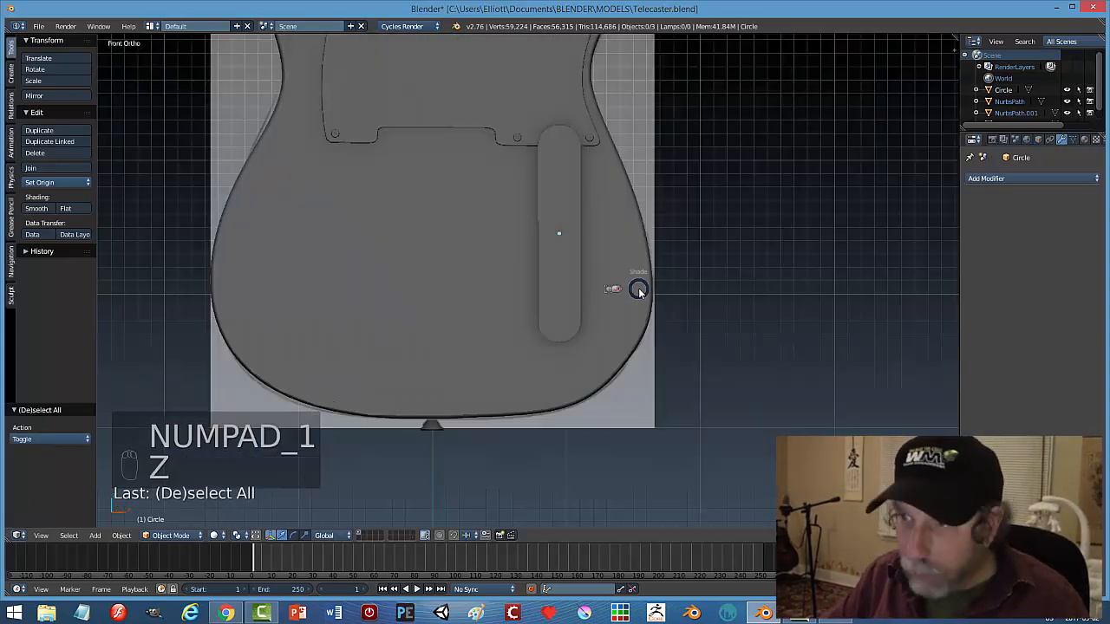
scroll(680, 290, up, 5)
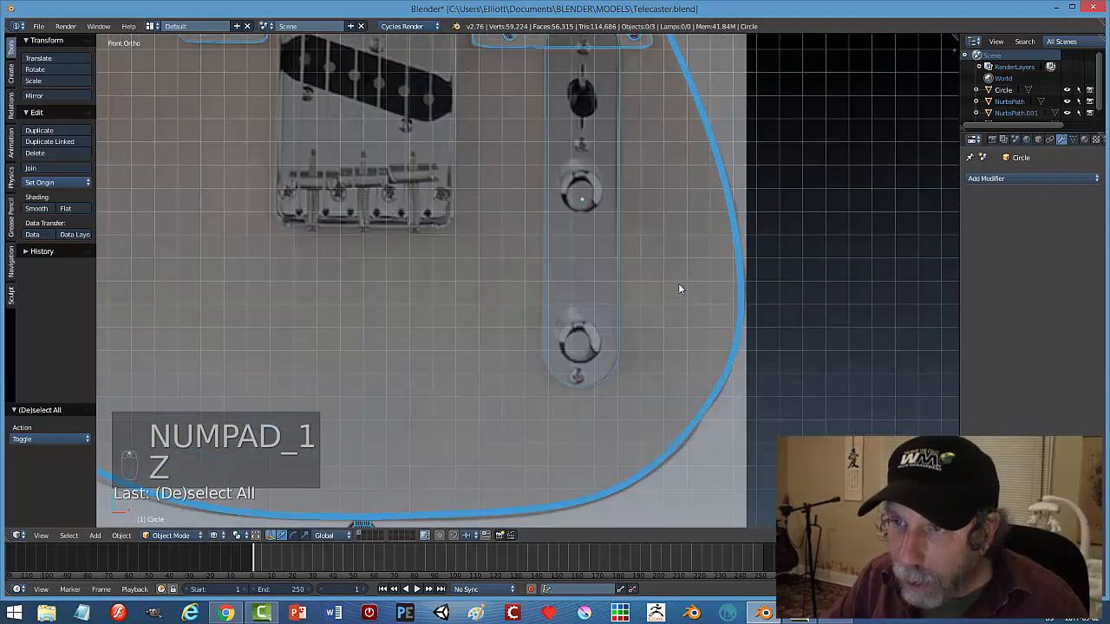
scroll(678, 290, down, 4)
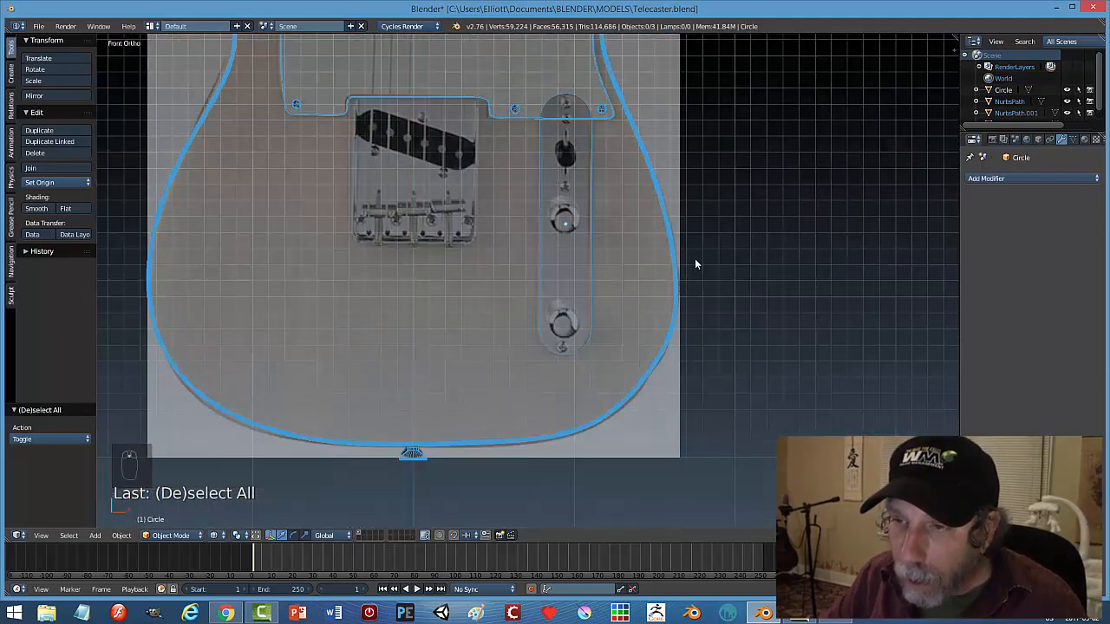
middle_drag(698, 257, 590, 268)
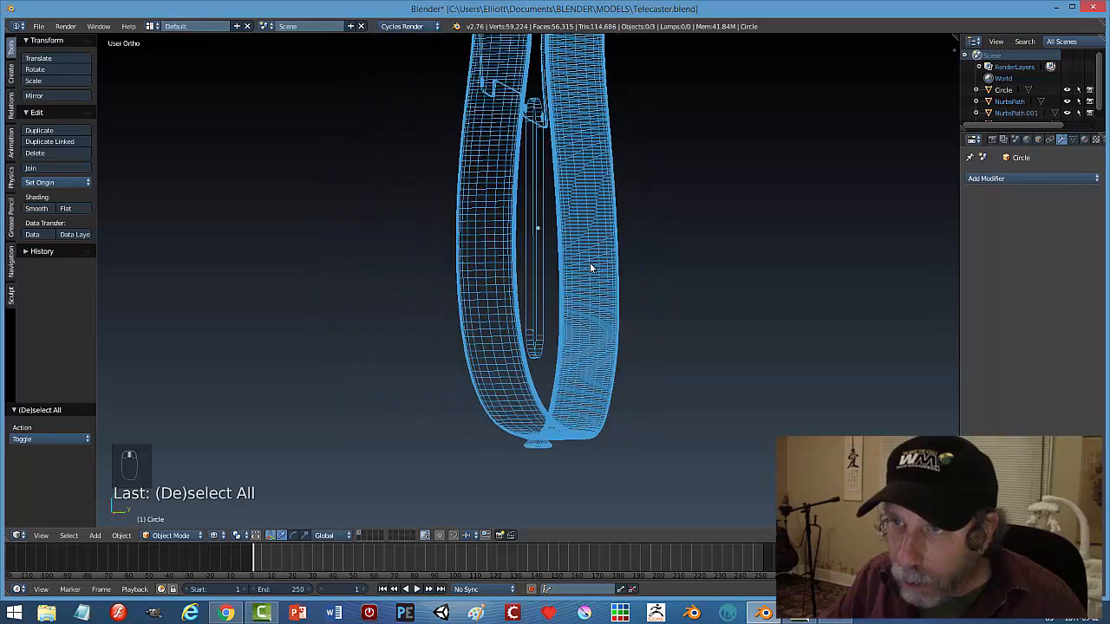
key(z)
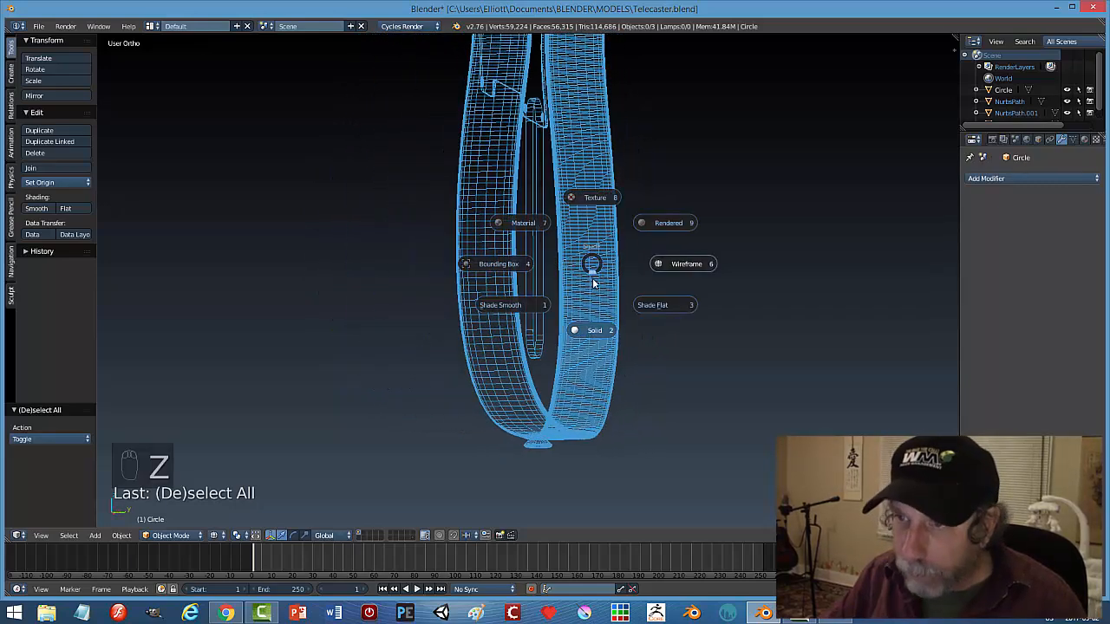
click(585, 332)
mouse_move(604, 240)
middle_down()
mouse_move(622, 274)
mouse_move(777, 240)
mouse_move(653, 255)
mouse_move(624, 174)
mouse_move(448, 235)
mouse_move(556, 185)
mouse_move(540, 205)
middle_up()
scroll(646, 230, up, 3)
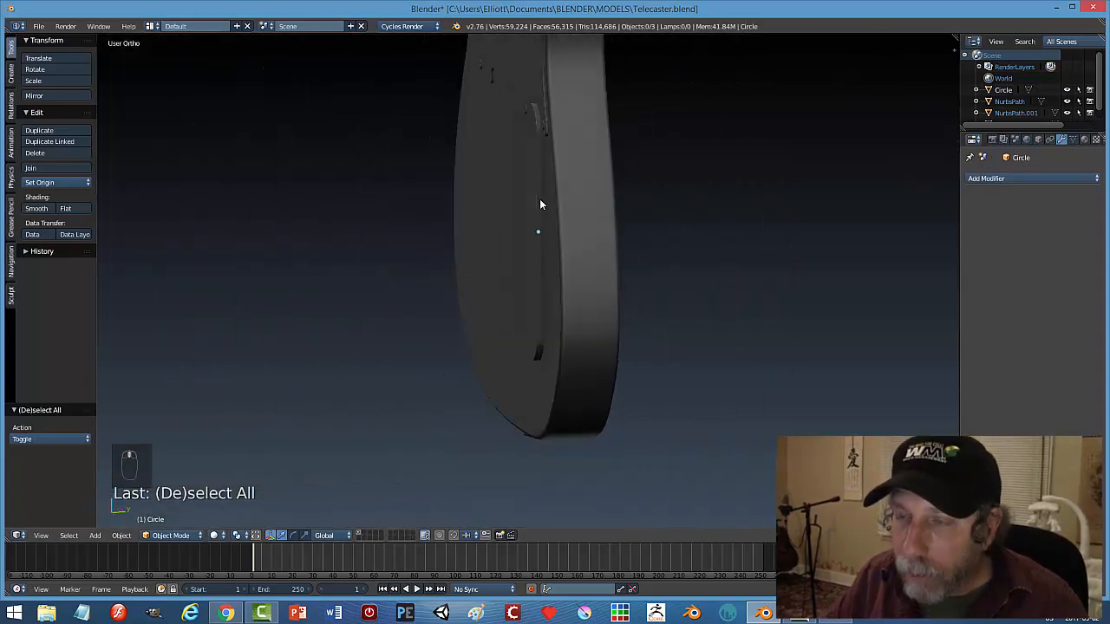
Scale the control plate to about 0.596 along Y to thin it, and deselect it.
right_click(533, 182)
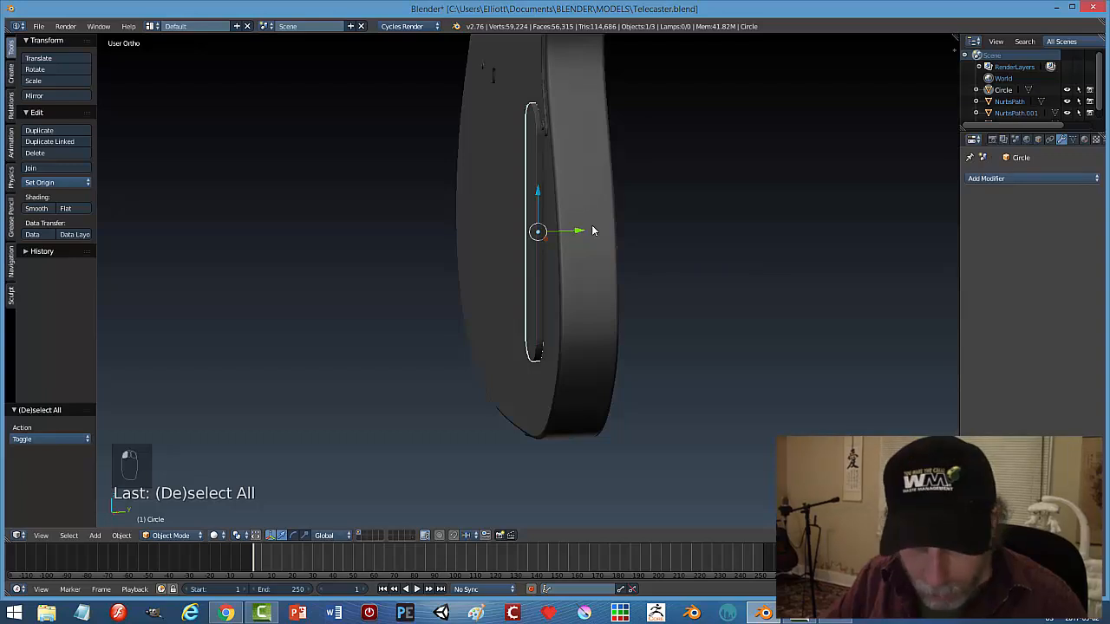
key(s)
key(y)
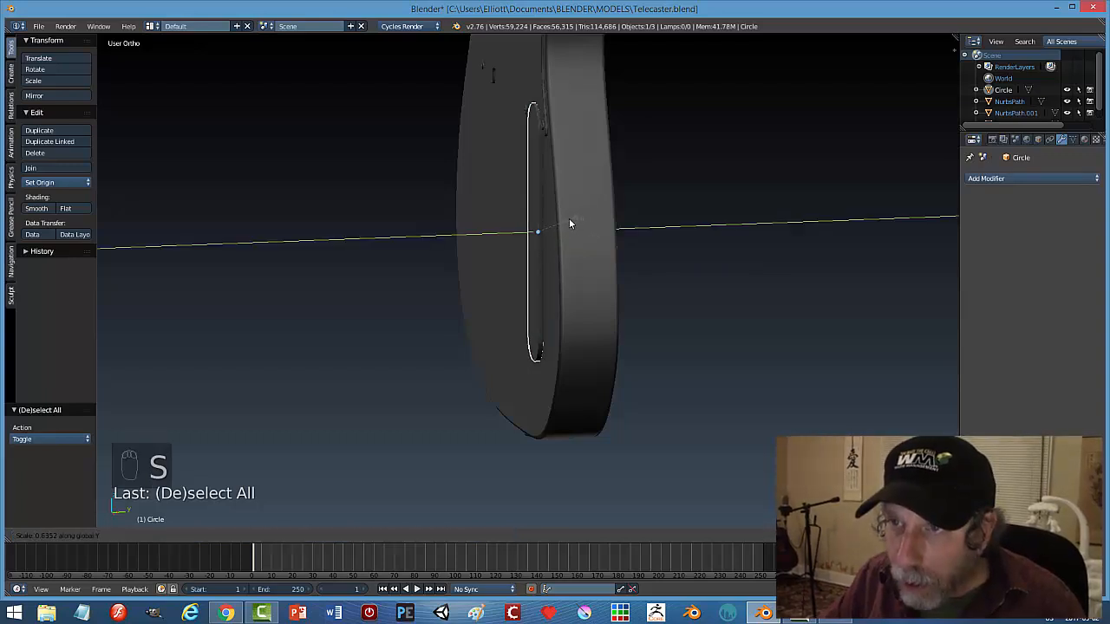
click(567, 218)
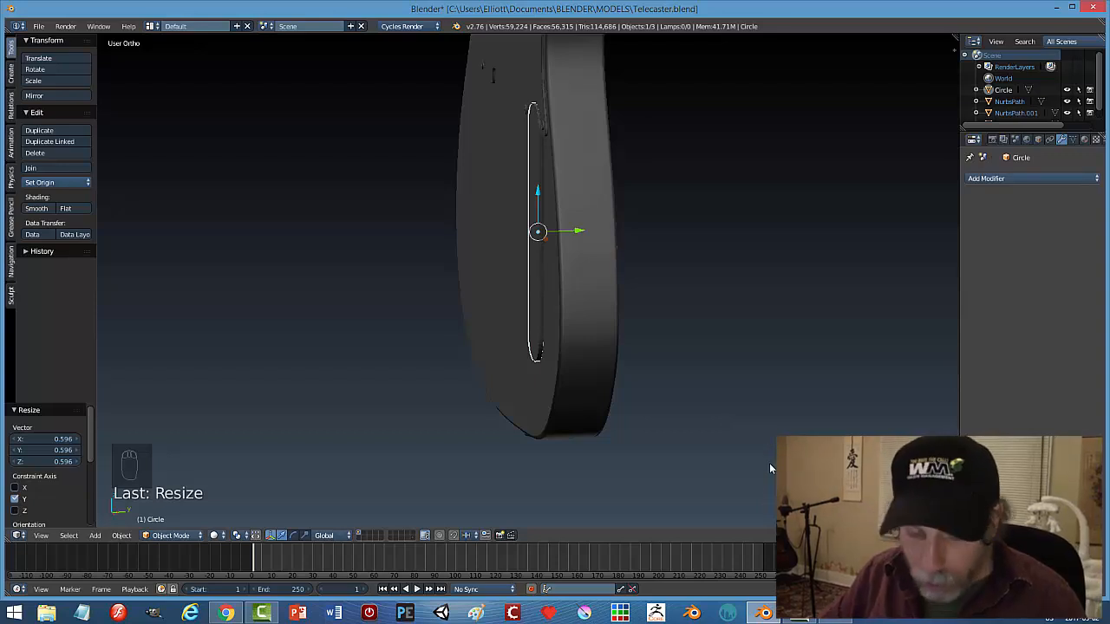
key(a)
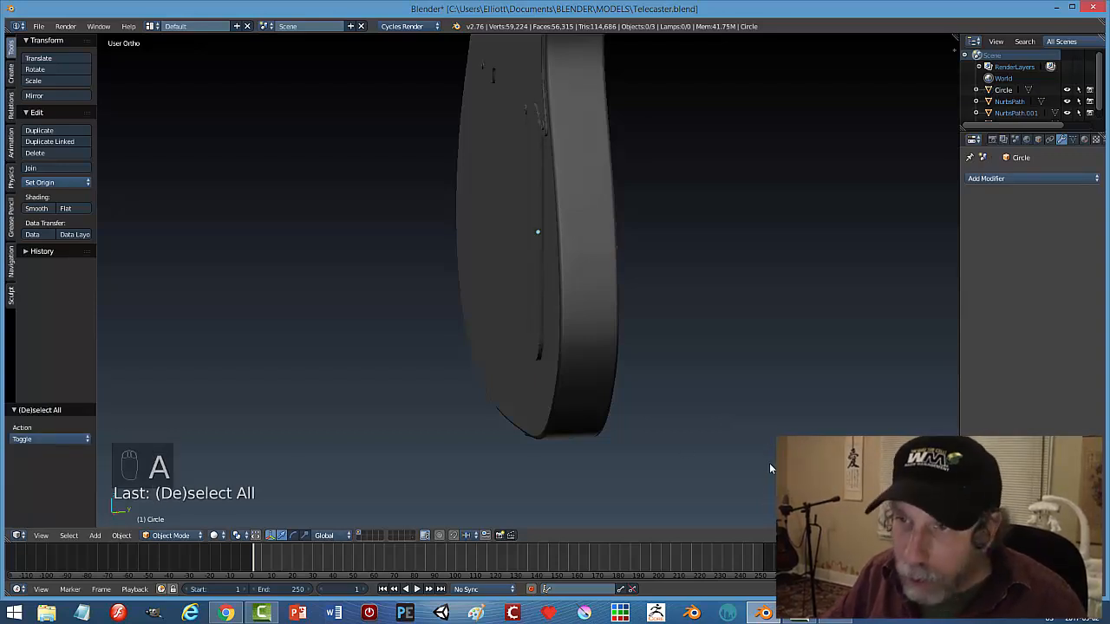
Examine how the control plate's upper end overlaps the pickguard in the reference image, using front wireframe view.
middle_drag(770, 468, 679, 411)
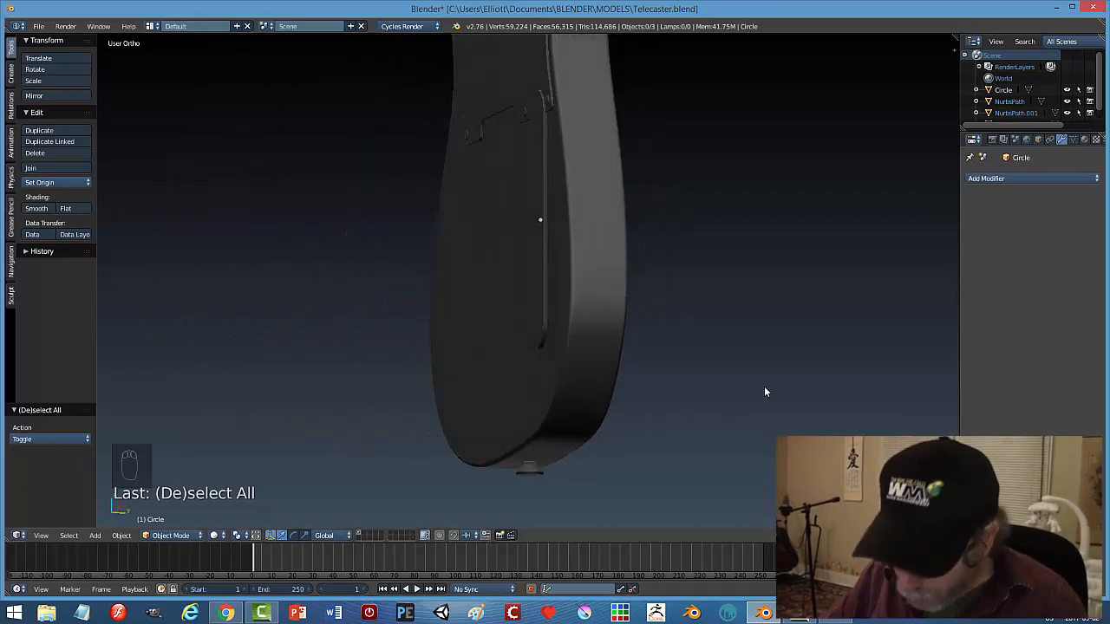
key(KP_1)
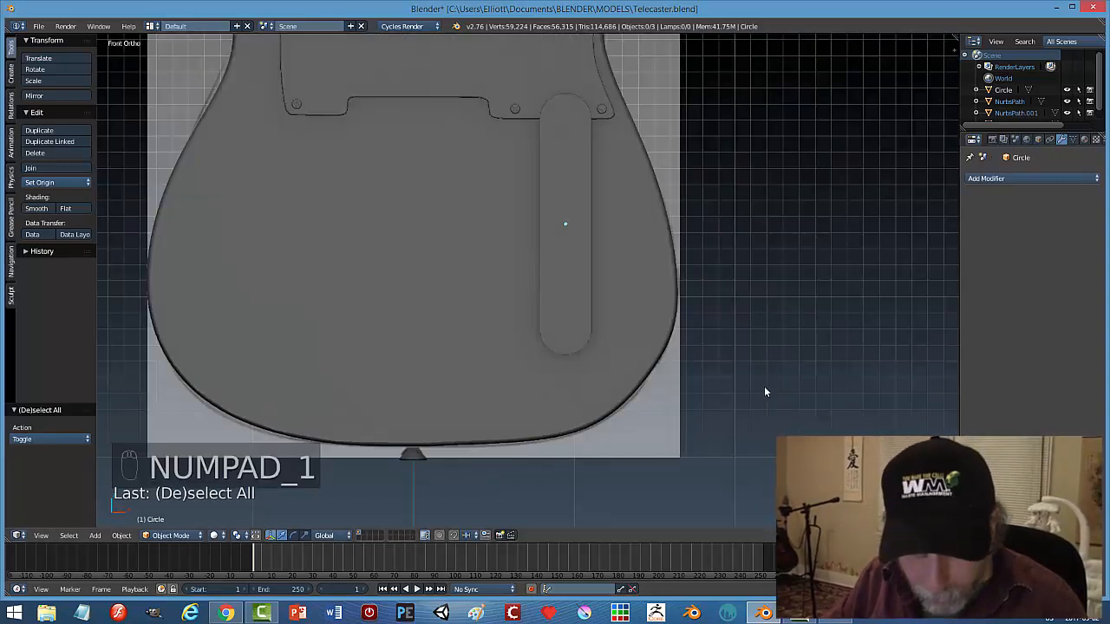
key(z)
click(768, 361)
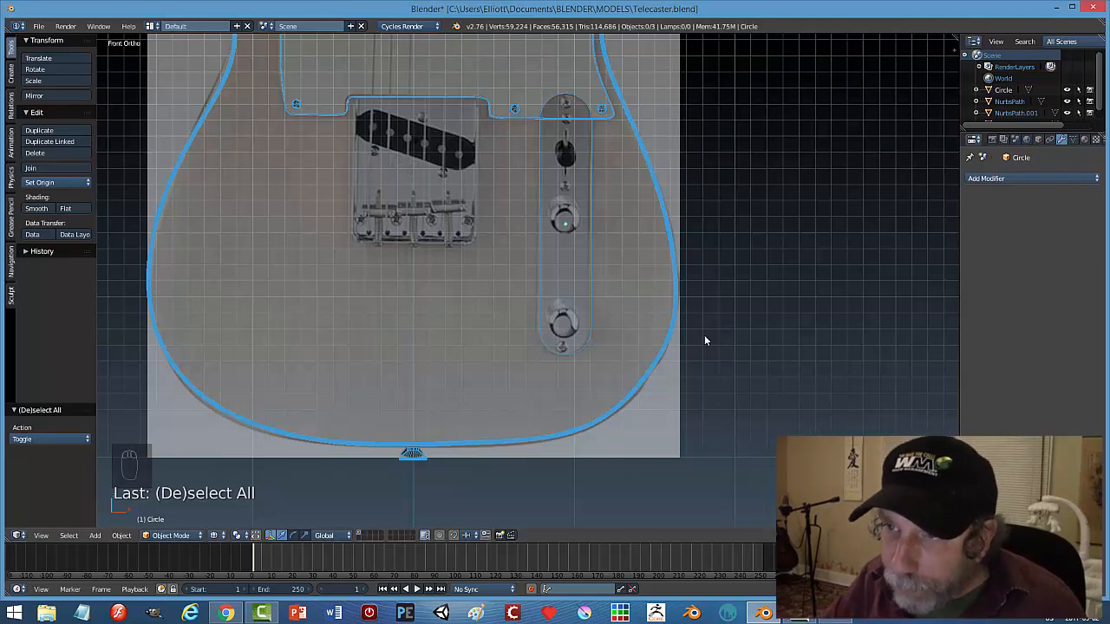
scroll(659, 234, up, 3)
shift+middle_drag(658, 235, 689, 428)
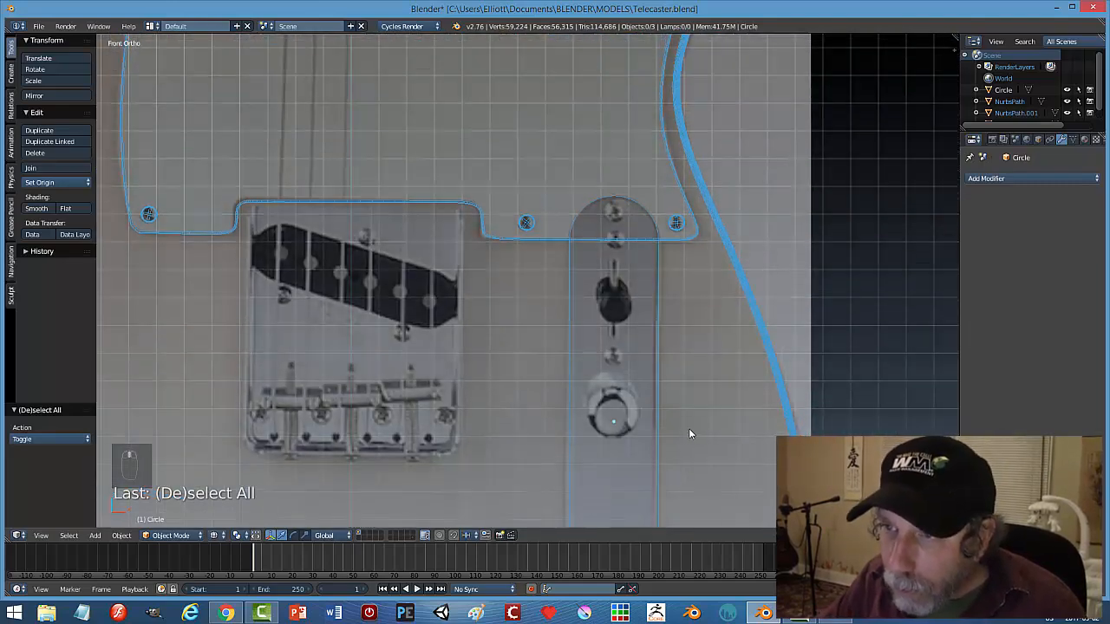
scroll(692, 431, up, 4)
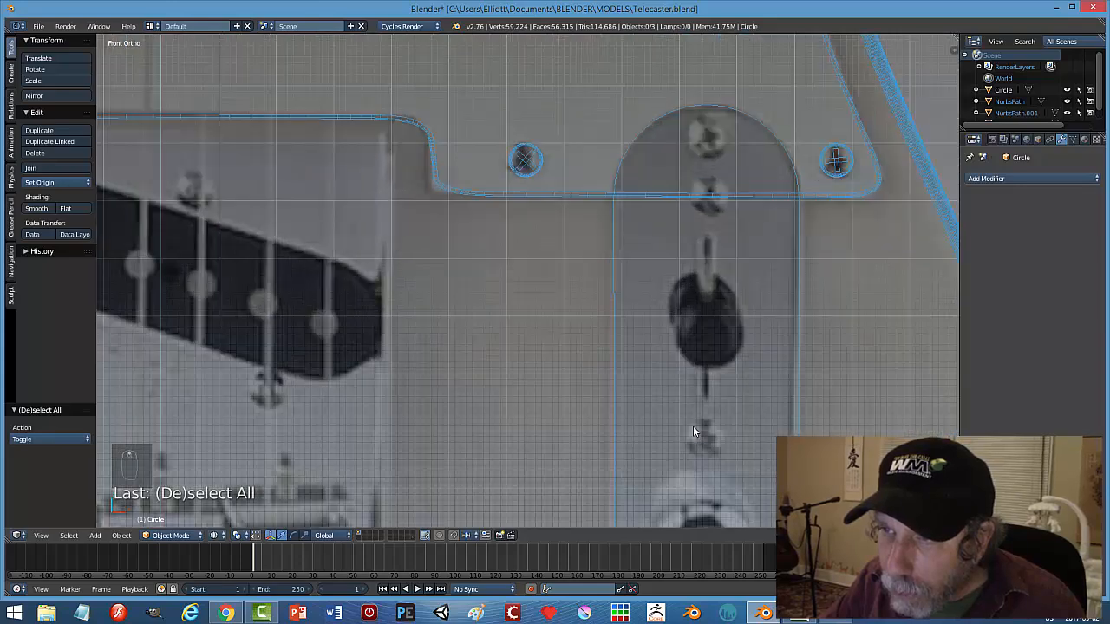
scroll(692, 430, down, 1)
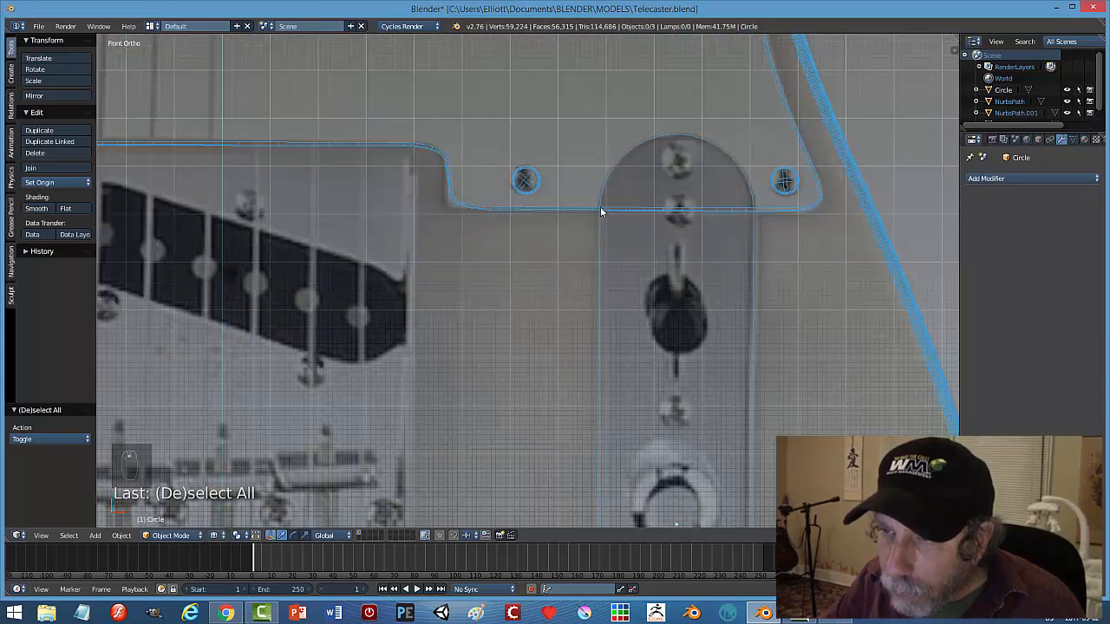
Hide the pickguard to examine the control plate's rounded upper end against the reference, and unhide it.
right_click(780, 213)
key(h)
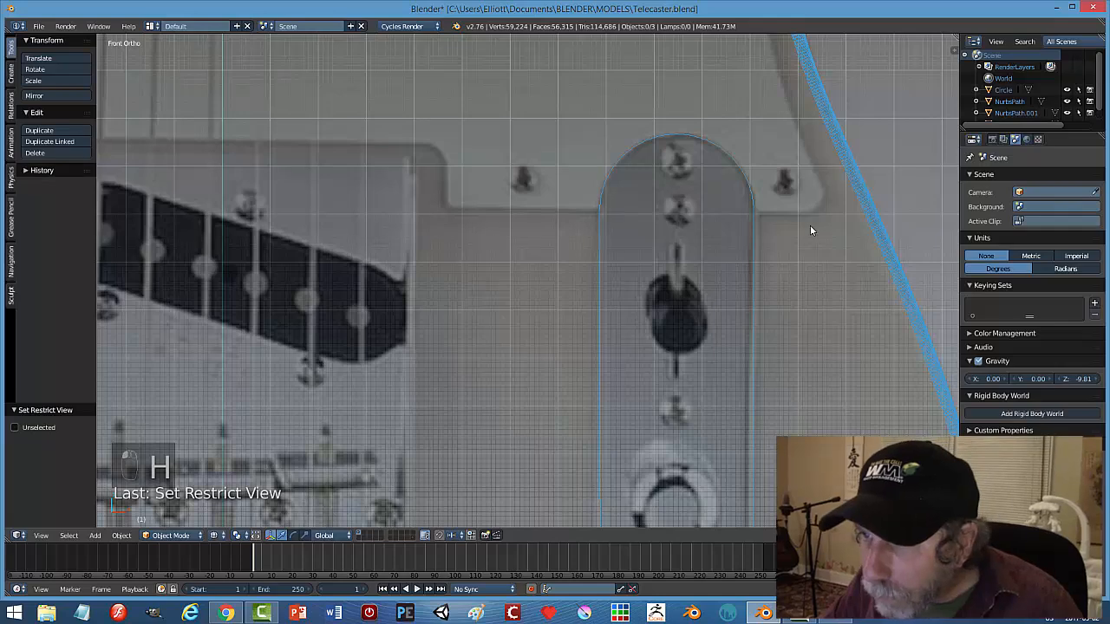
scroll(808, 227, up, 1)
scroll(807, 235, up, 1)
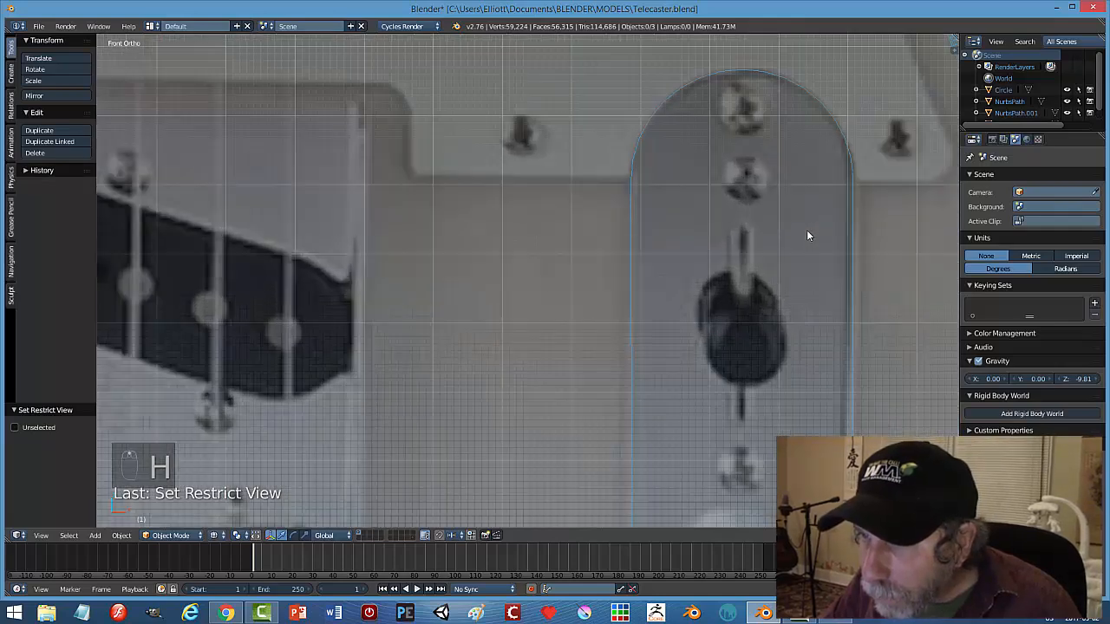
scroll(806, 230, down, 5)
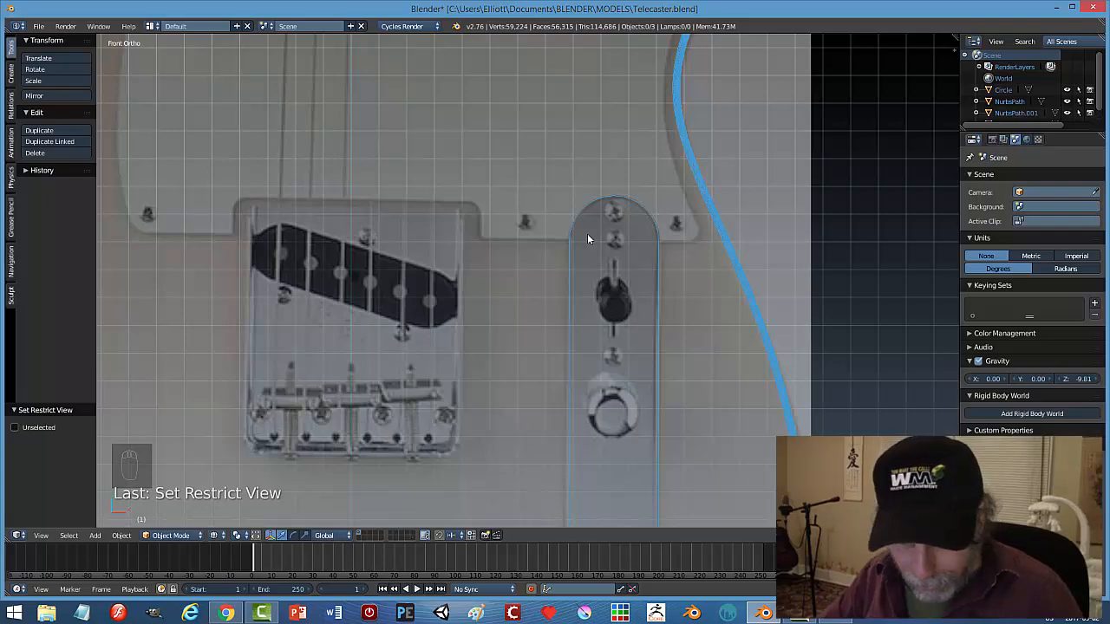
key(alt+h)
scroll(709, 326, down, 2)
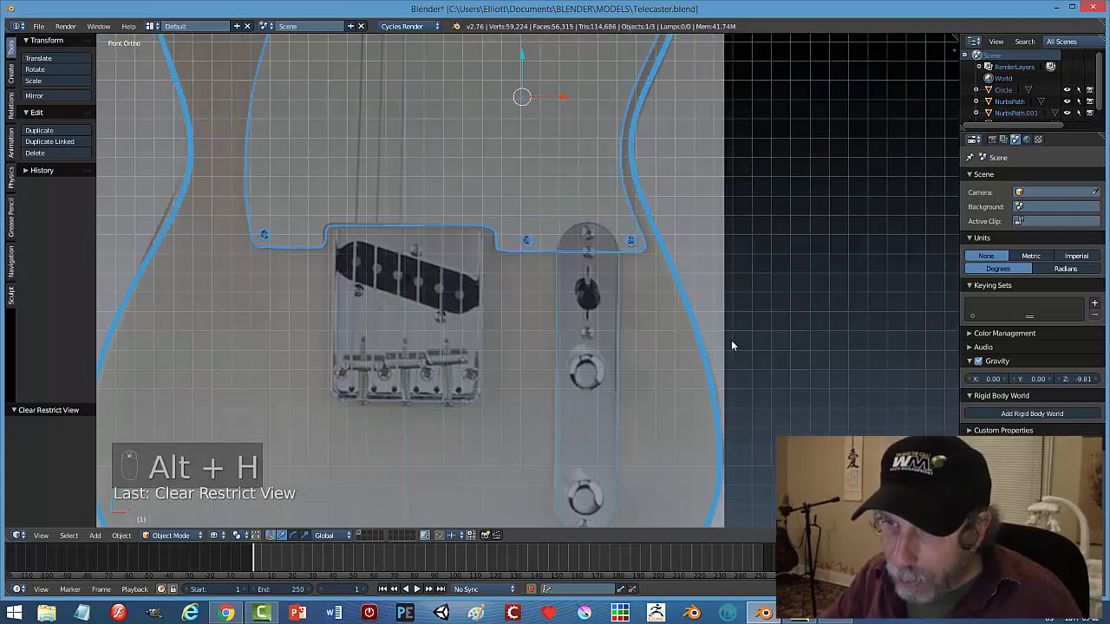
Switch to solid shading, select only the control plate and apply its rotation and scale.
middle_drag(730, 341, 601, 361)
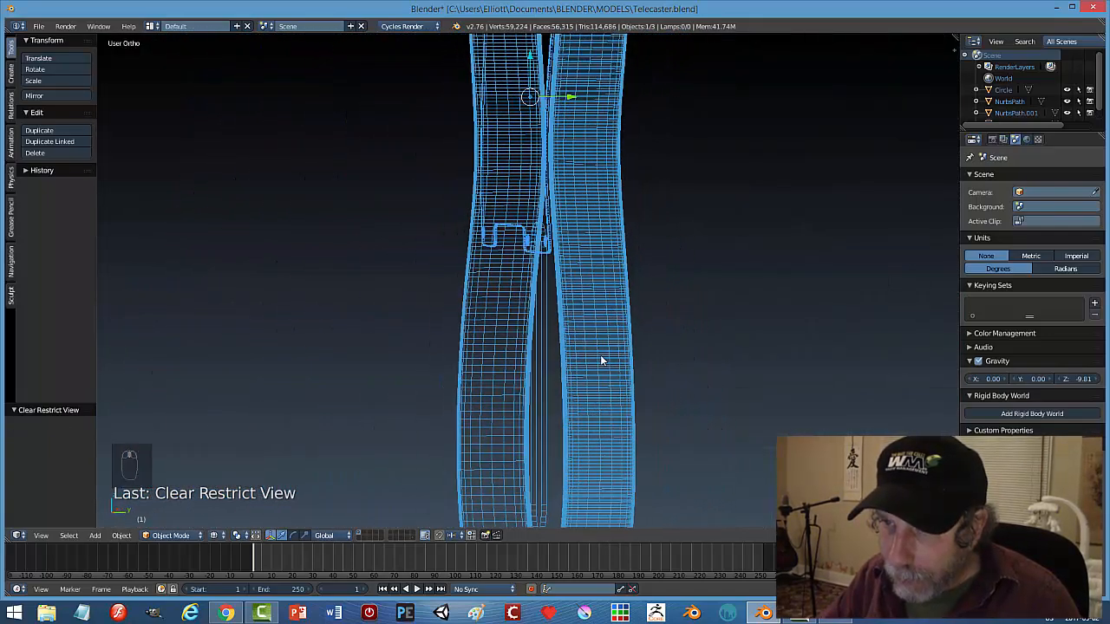
key(z)
click(633, 424)
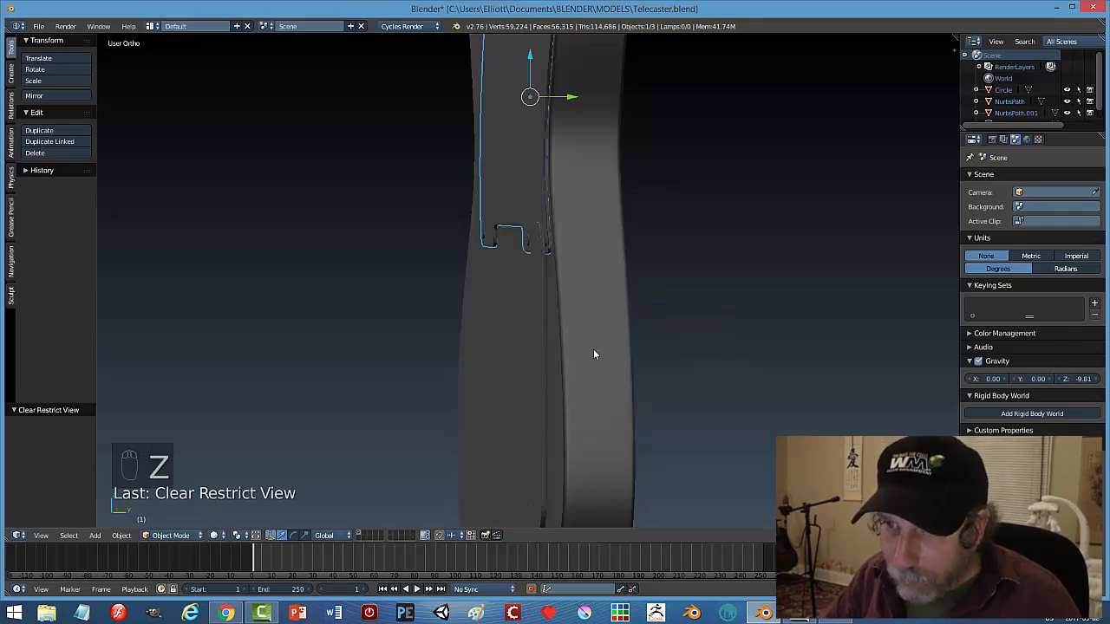
middle_drag(576, 353, 627, 332)
key(a)
click(627, 332)
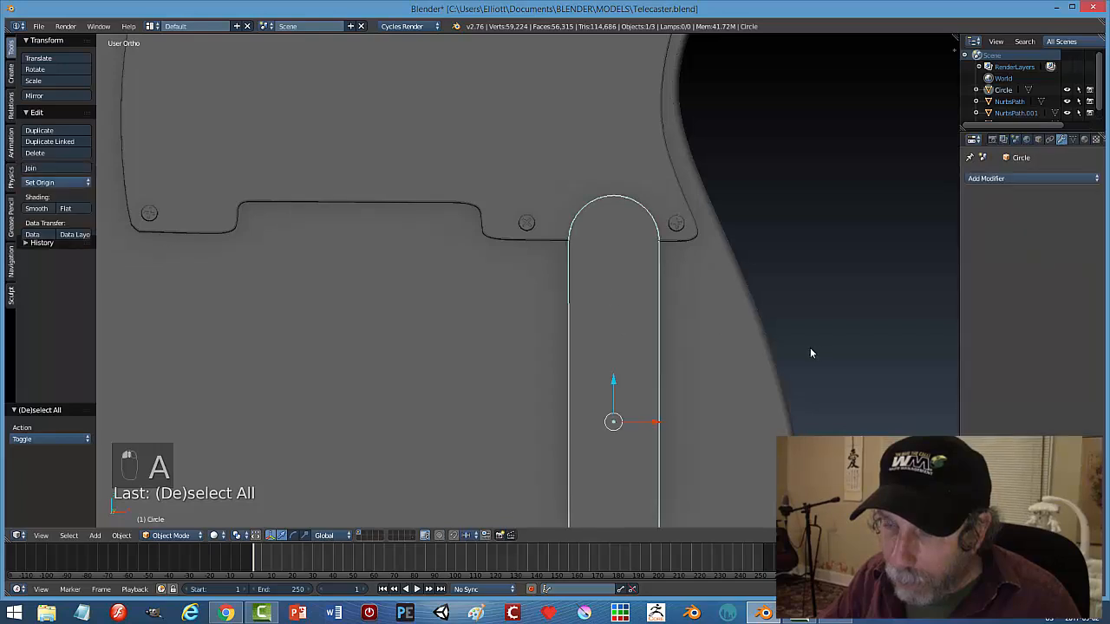
scroll(745, 357, down, 3)
middle_drag(741, 361, 695, 352)
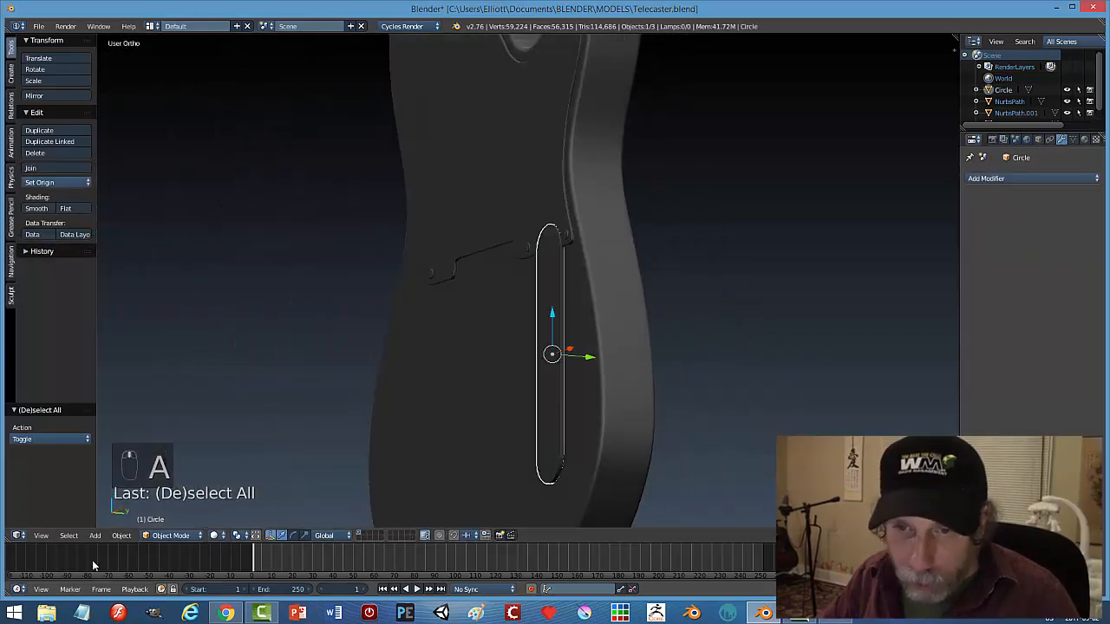
click(121, 534)
mouse_move(149, 451)
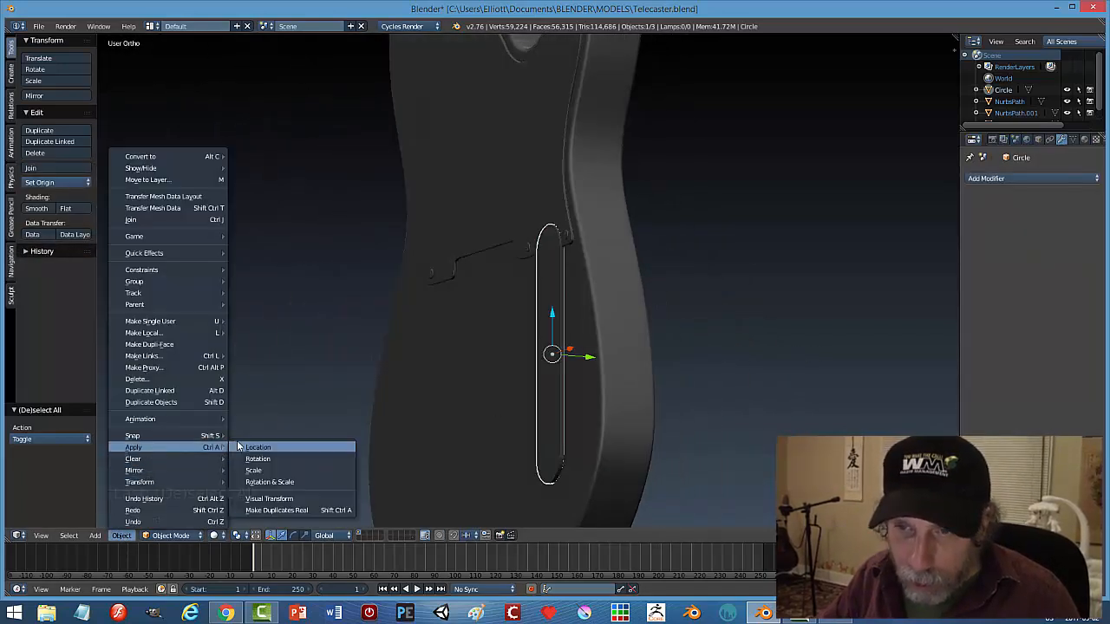
click(279, 481)
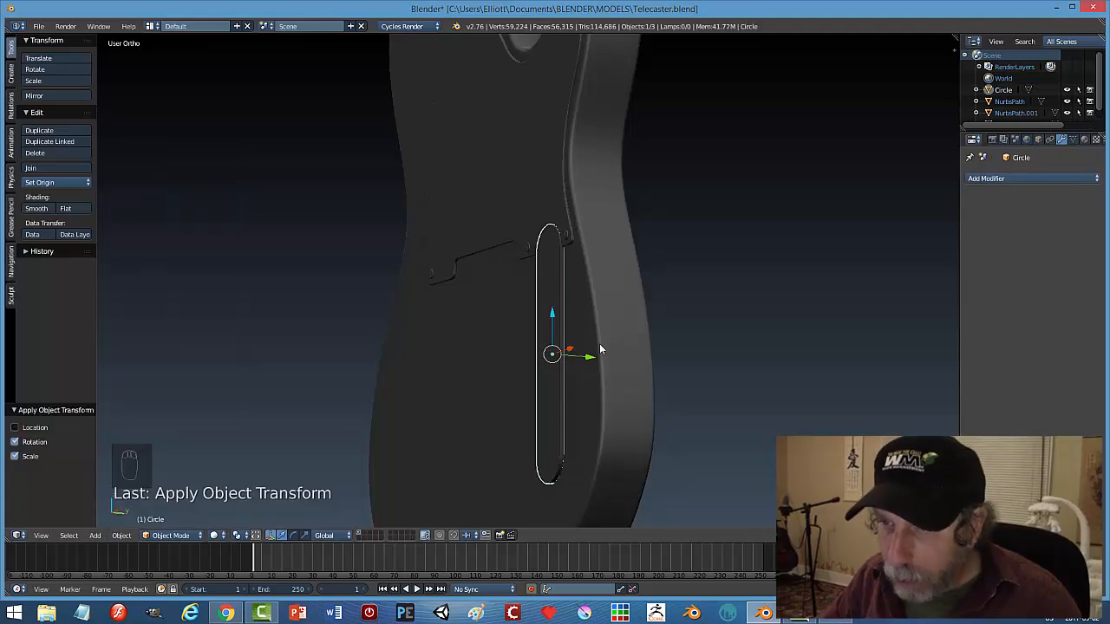
Try to bevel the edge loop around the control plate's front face with three segments, and undo it.
key(Tab)
key(ctrl+Tab)
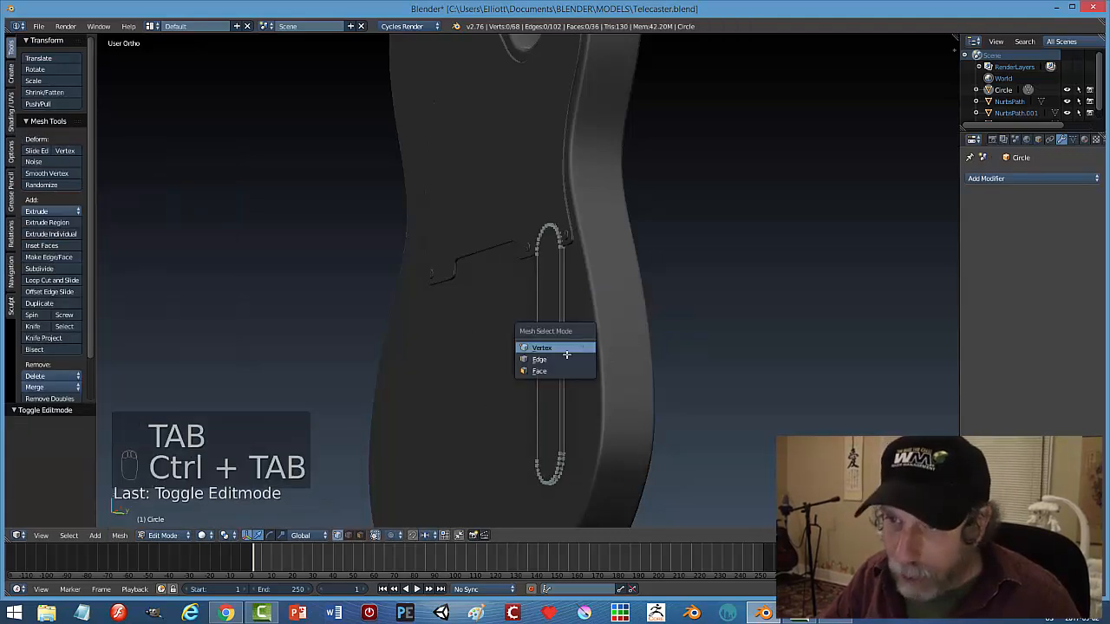
click(555, 358)
middle_drag(576, 319, 605, 343)
key(ctrl+b)
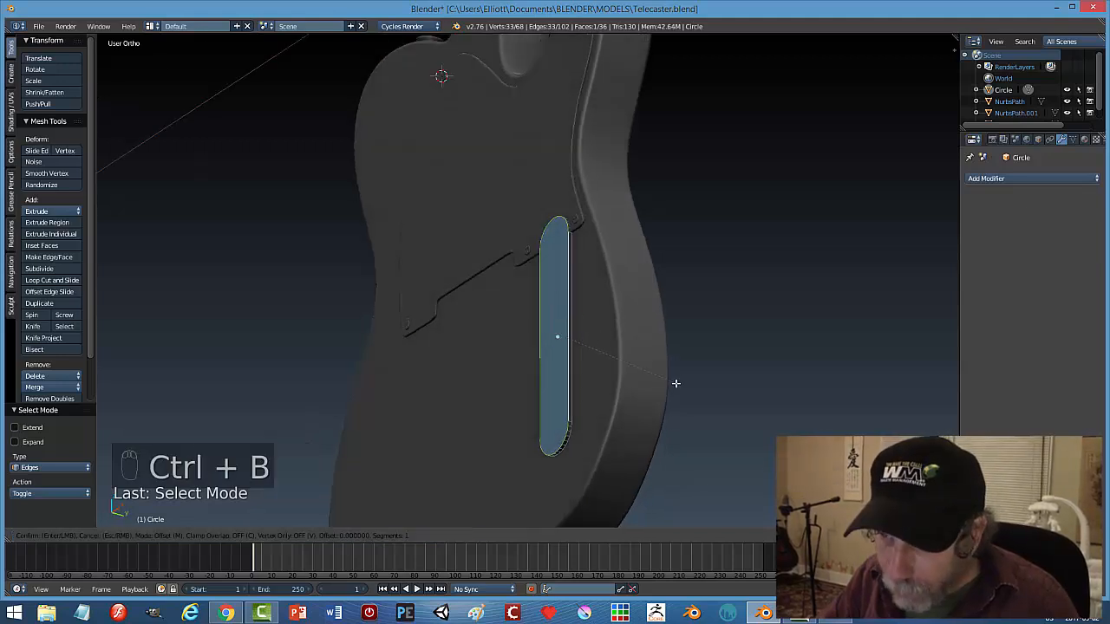
scroll(678, 387, up, 2)
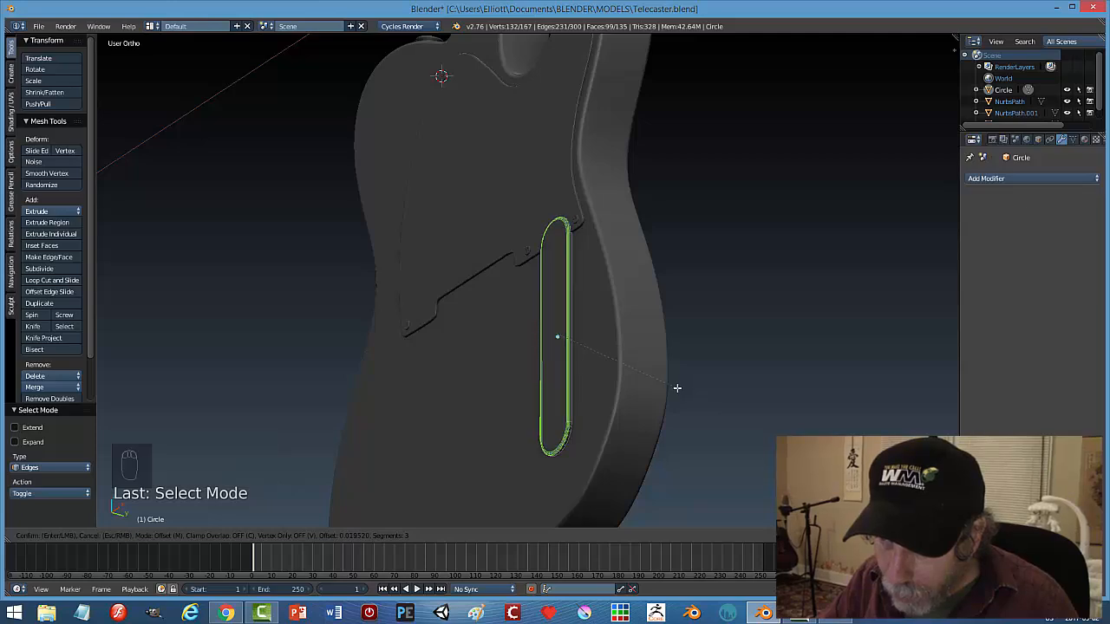
click(688, 390)
middle_drag(610, 399, 753, 399)
scroll(669, 410, up, 3)
middle_drag(615, 410, 719, 387)
key(ctrl+z)
middle_drag(643, 397, 668, 367)
scroll(617, 408, up, 2)
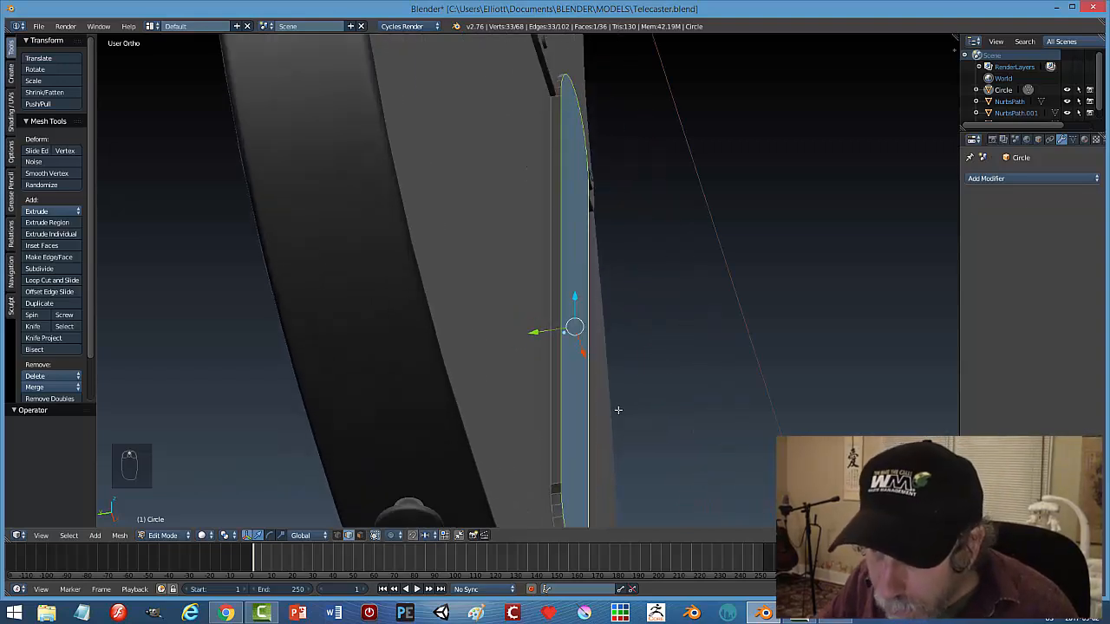
middle_drag(619, 413, 520, 318)
shift+right_click(515, 289)
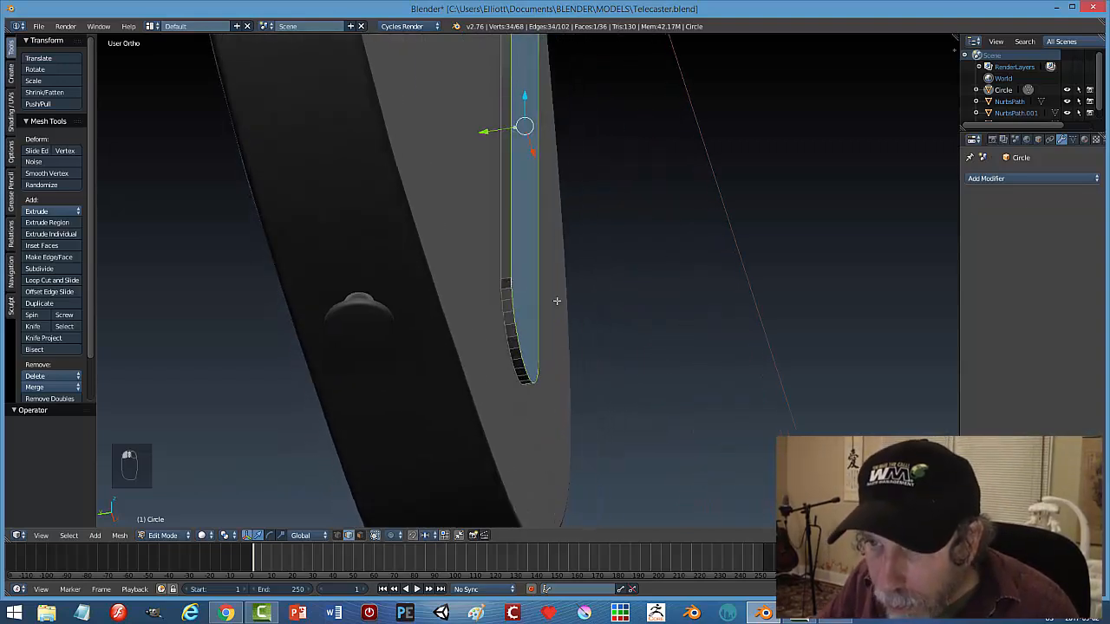
middle_drag(607, 319, 562, 330)
key(ctrl+b)
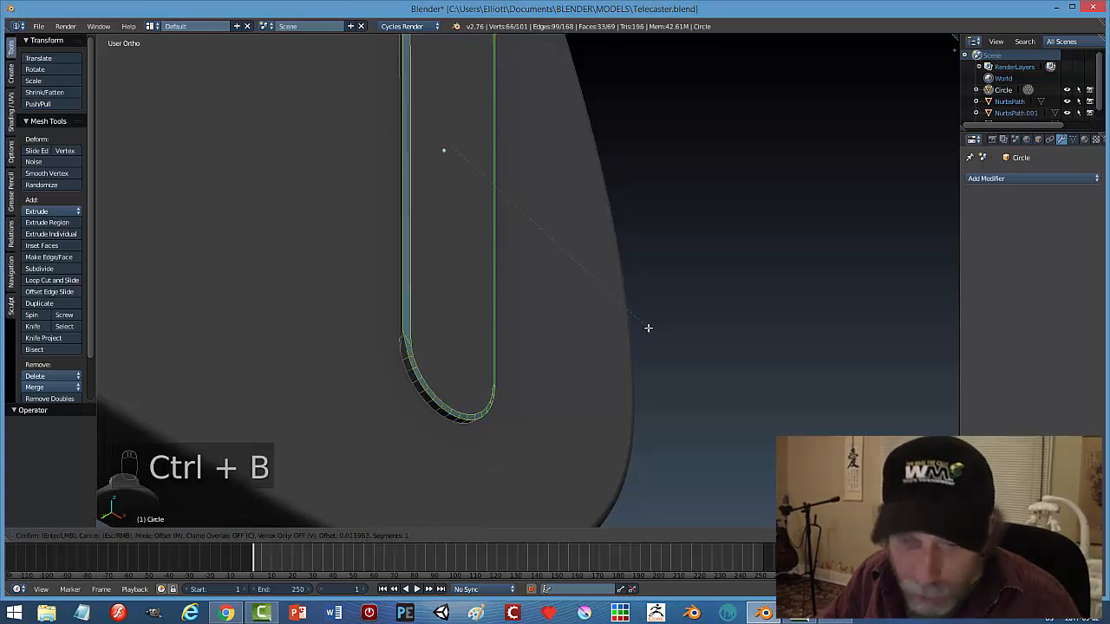
right_click(647, 328)
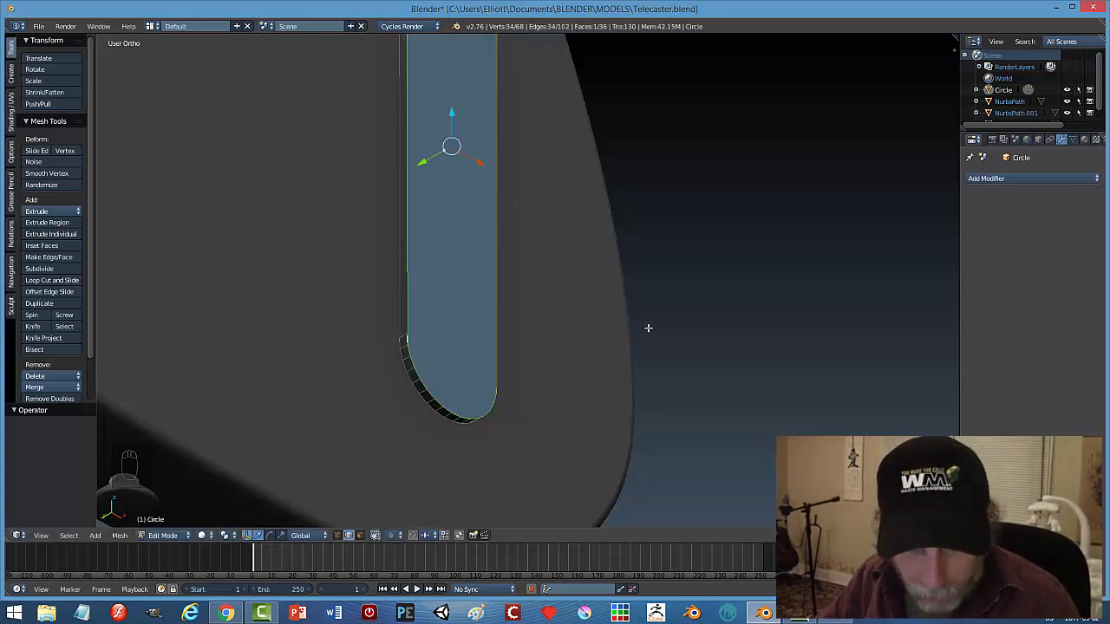
key(z)
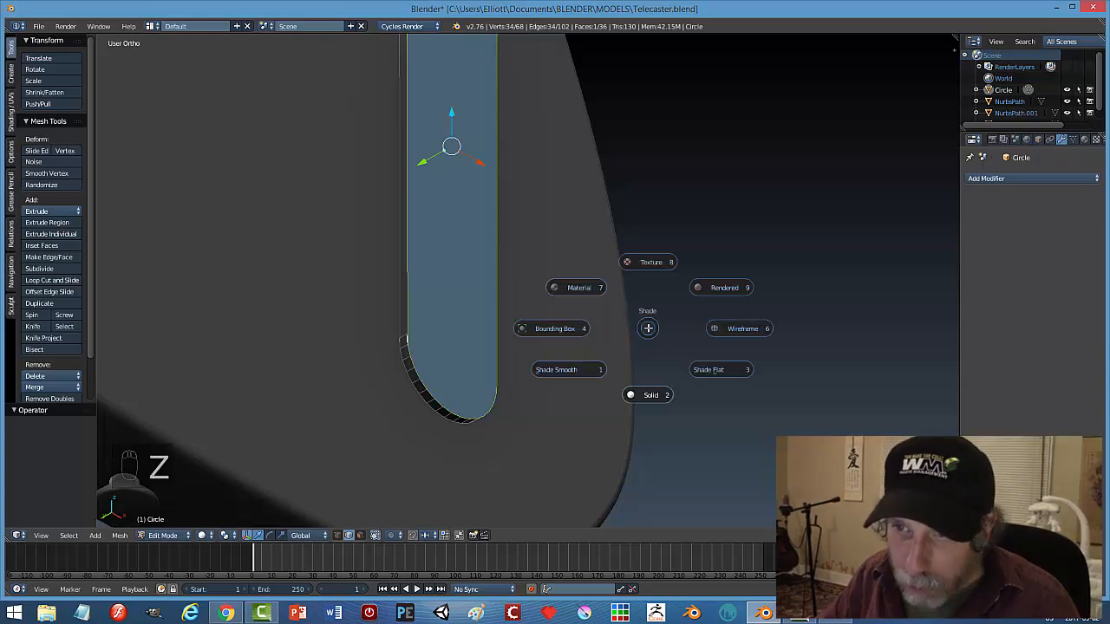
key(Escape)
Leave mesh editing, move the control plate to layer 11 and show only that layer.
key(a)
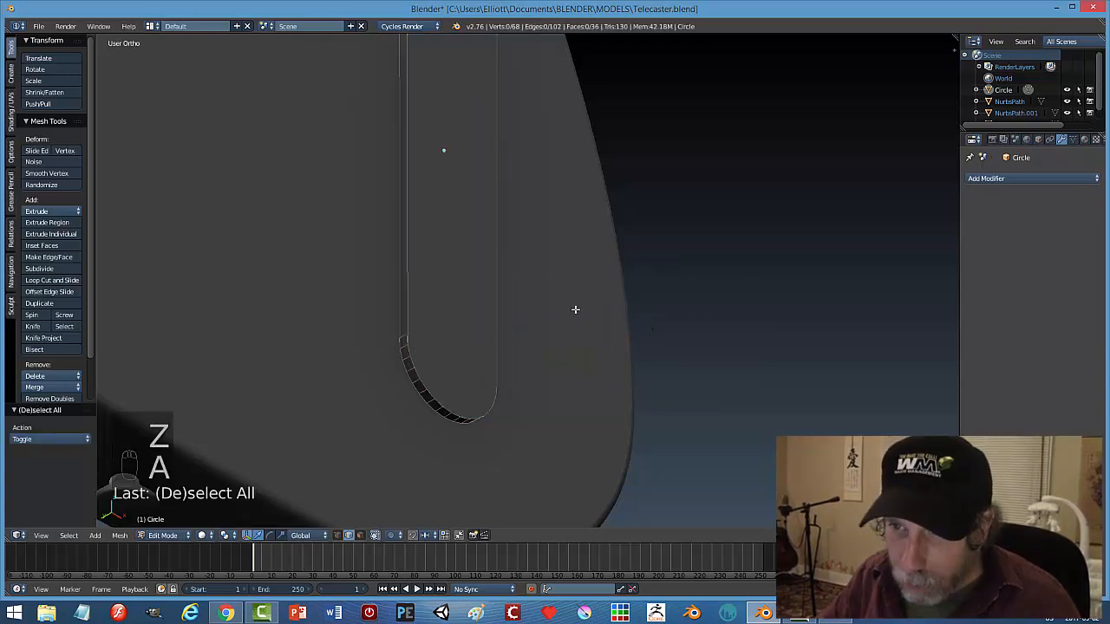
scroll(461, 379, up, 5)
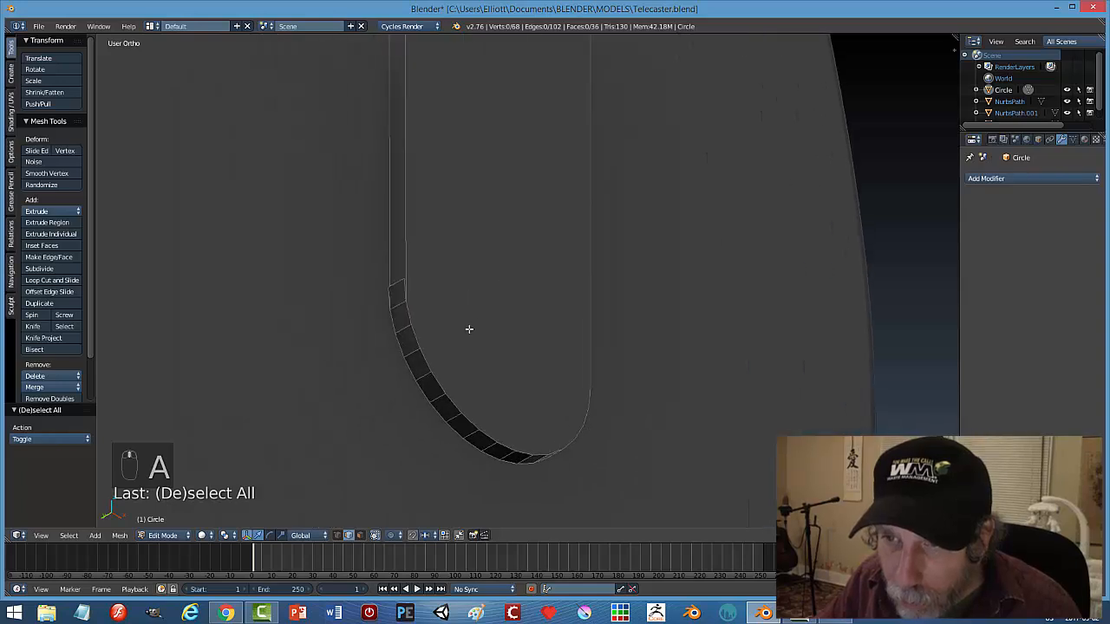
scroll(367, 336, down, 4)
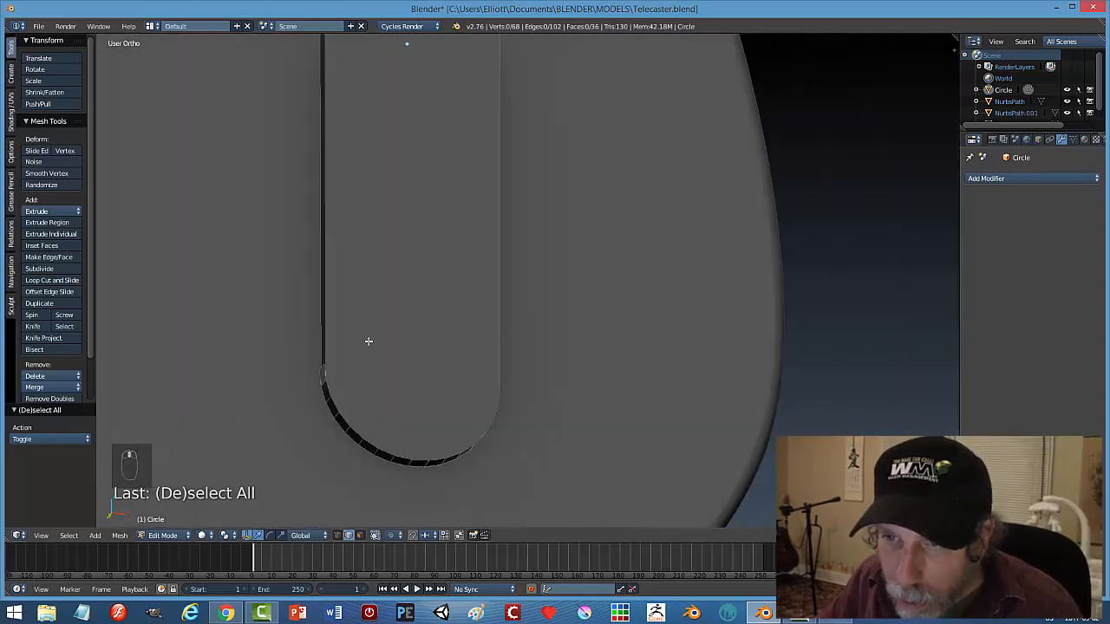
mouse_move(368, 341)
middle_down()
mouse_move(297, 341)
mouse_move(443, 352)
mouse_move(530, 310)
mouse_move(601, 346)
mouse_move(472, 339)
mouse_move(404, 356)
mouse_move(476, 393)
mouse_move(579, 352)
middle_up()
key(Tab)
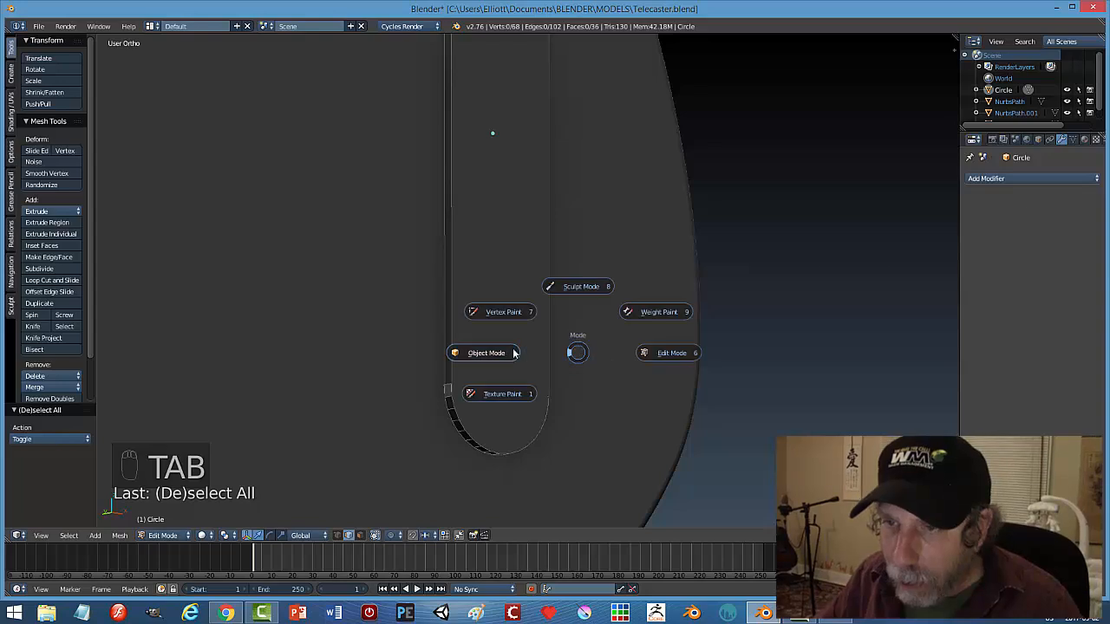
right_click(526, 312)
right_click(520, 306)
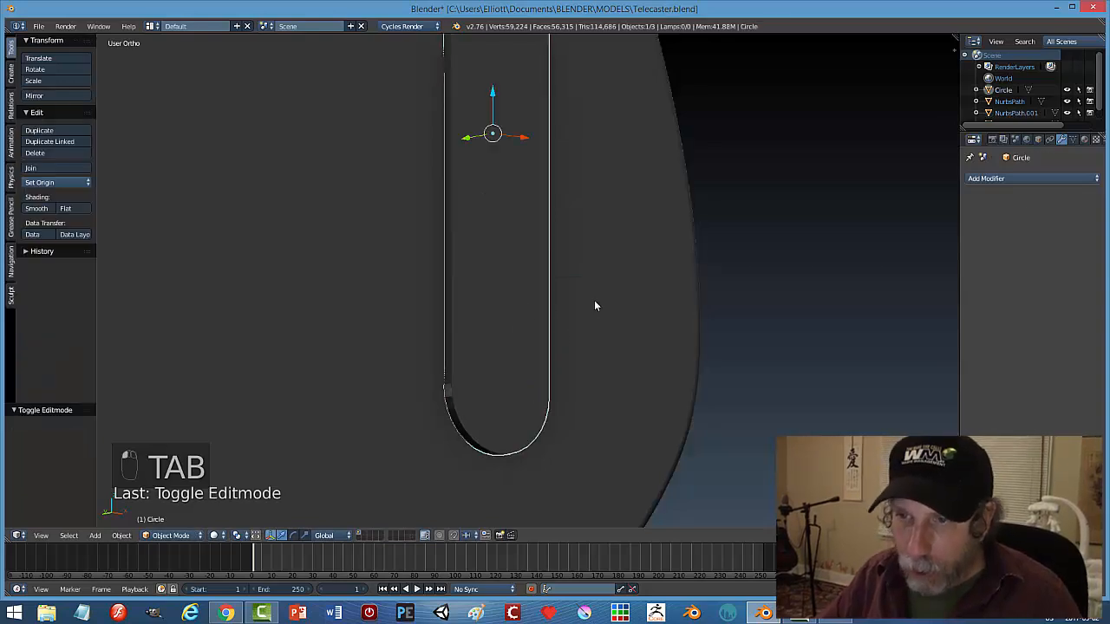
key(m)
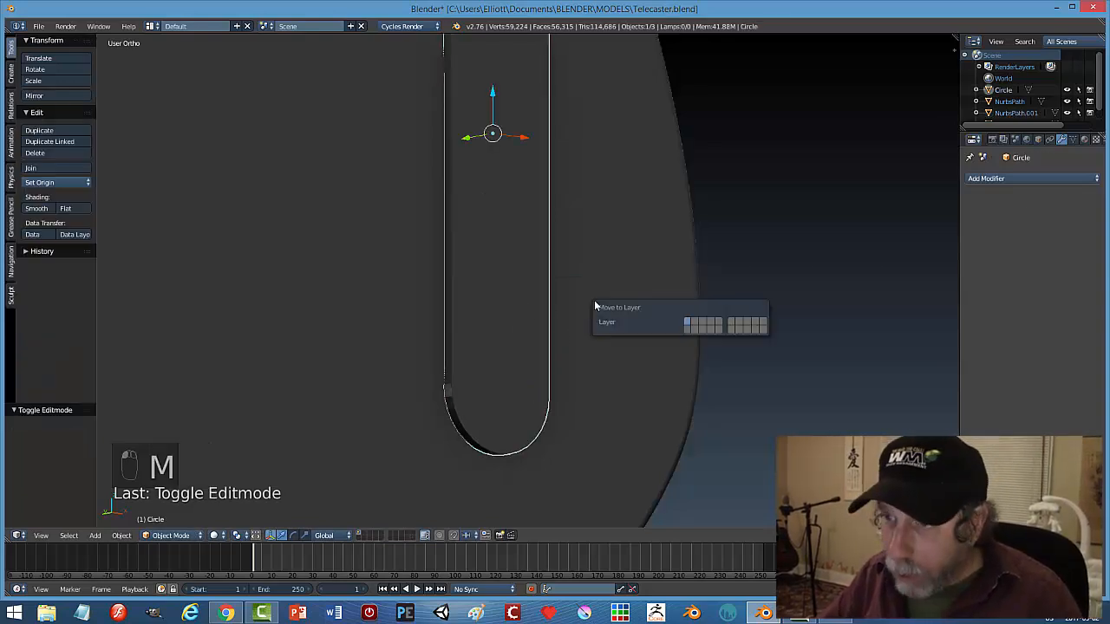
click(685, 328)
click(358, 535)
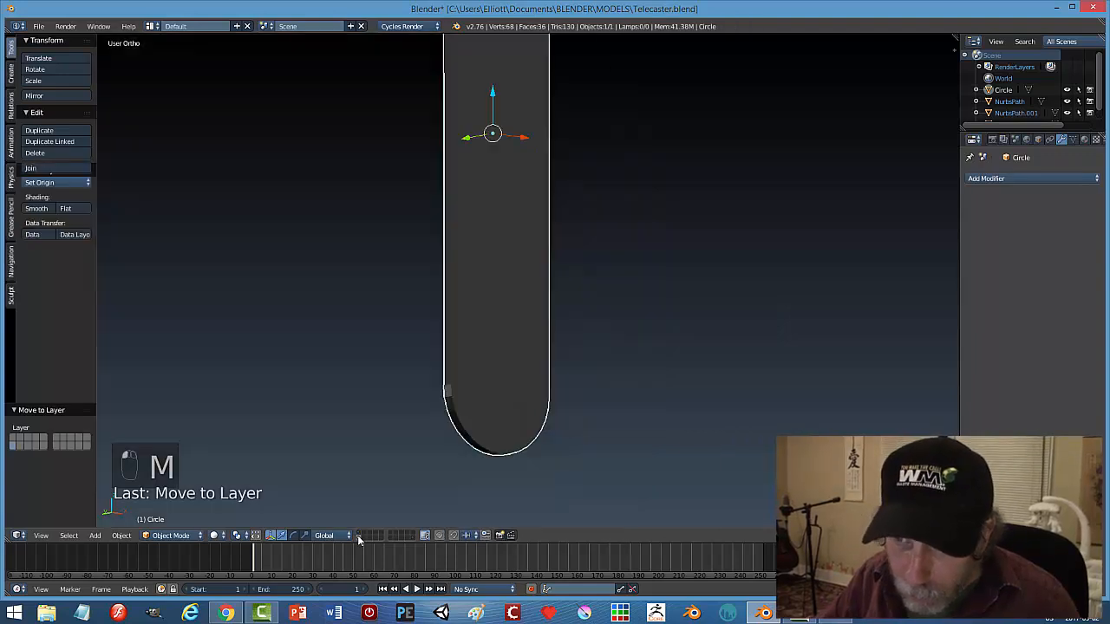
middle_drag(381, 516, 549, 393)
Delete the short side-wall face of the control plate where the straight side meets the rounded lower end.
key(Tab)
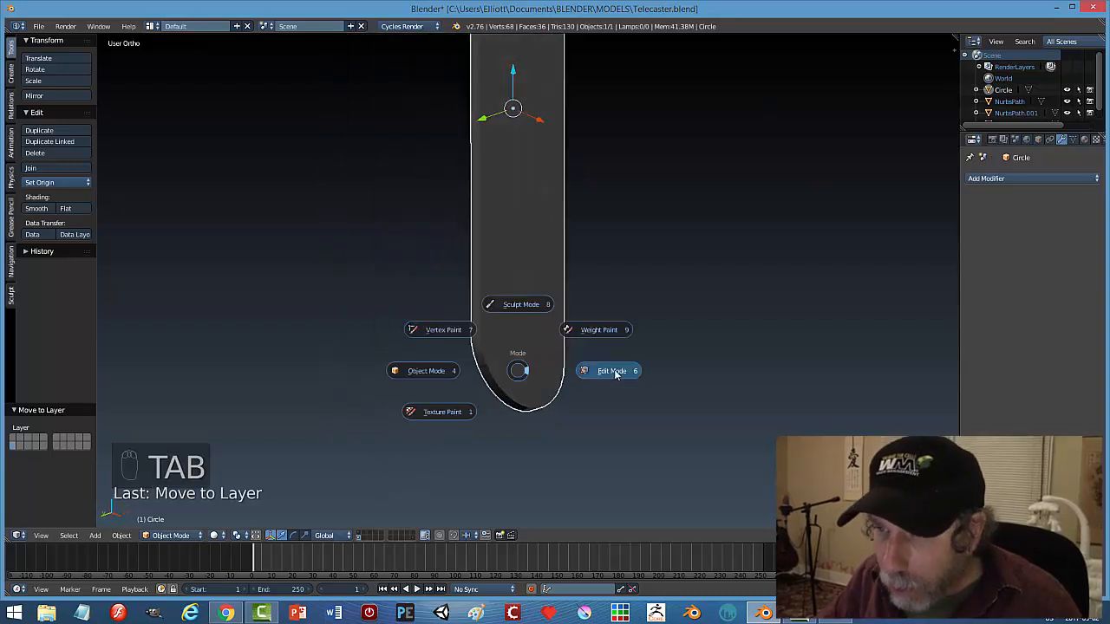
scroll(449, 382, up, 4)
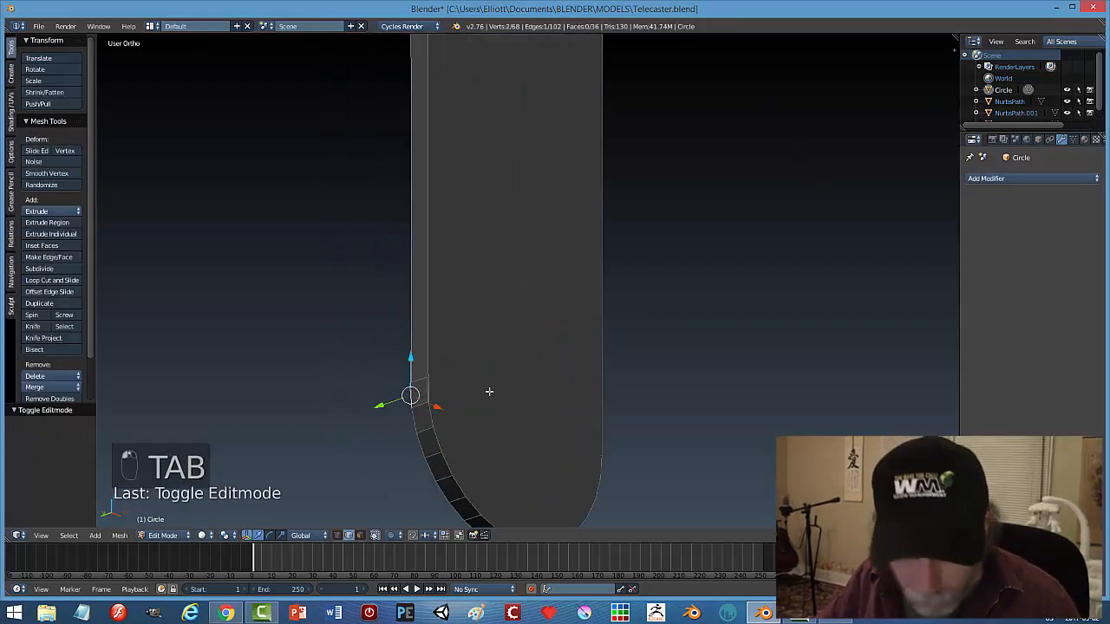
key(a)
key(a)
key(ctrl+Tab)
click(470, 402)
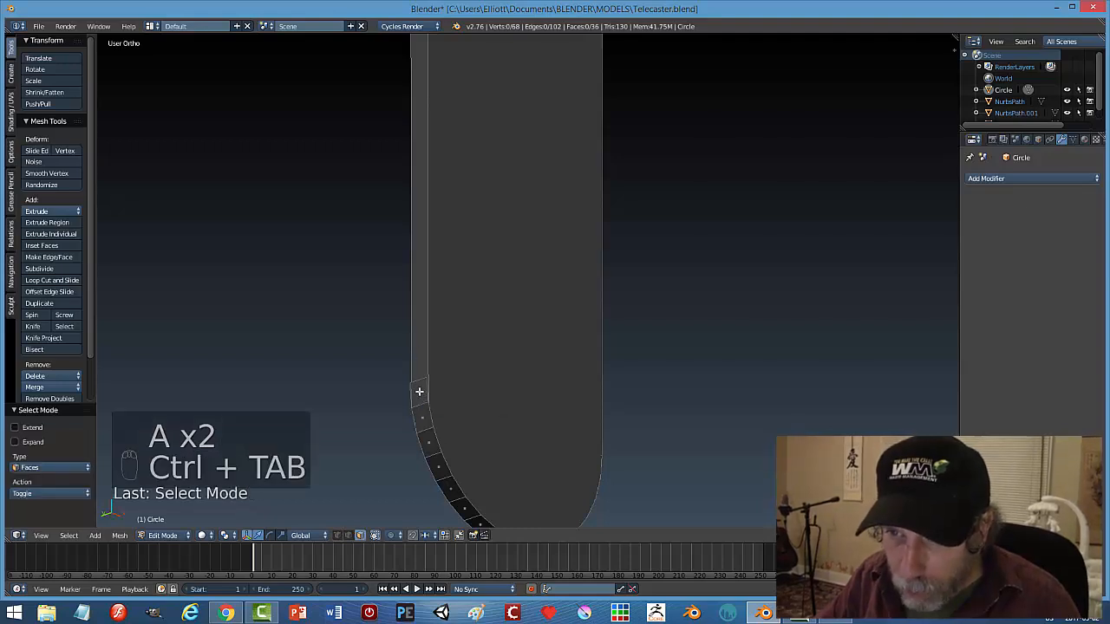
right_click(419, 392)
key(x)
click(489, 411)
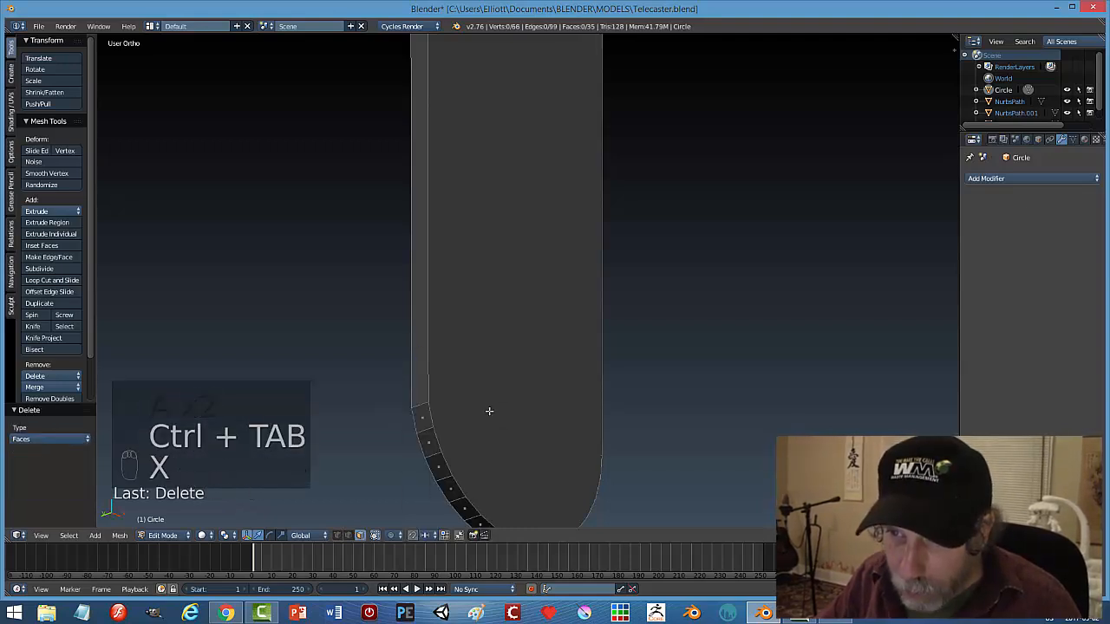
Remove doubles across the control plate's whole mesh, and deselect everything.
key(a)
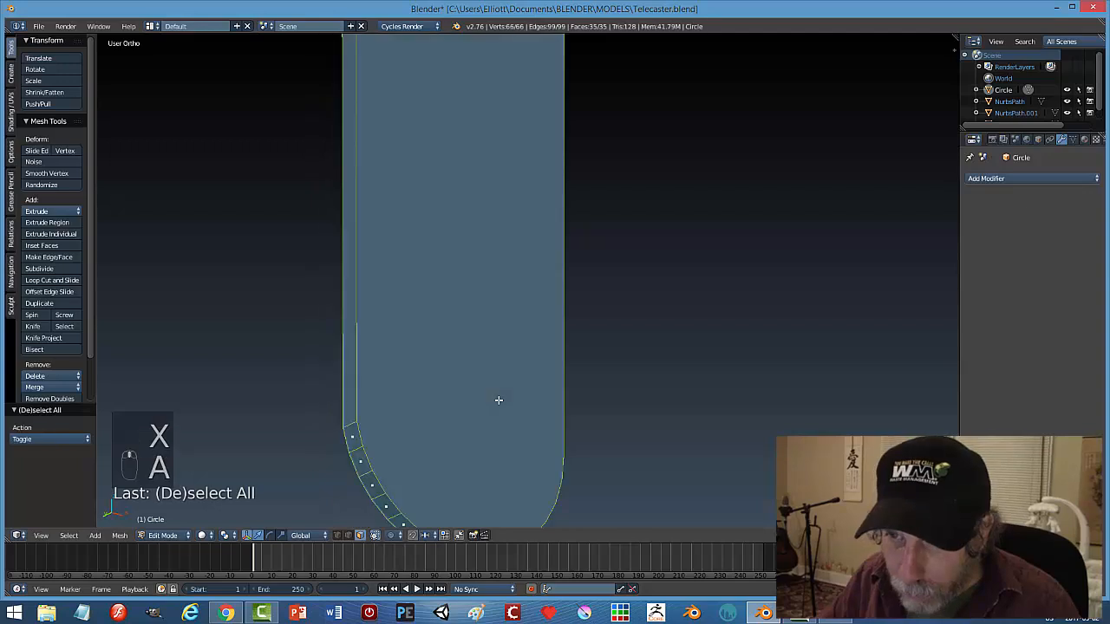
click(50, 399)
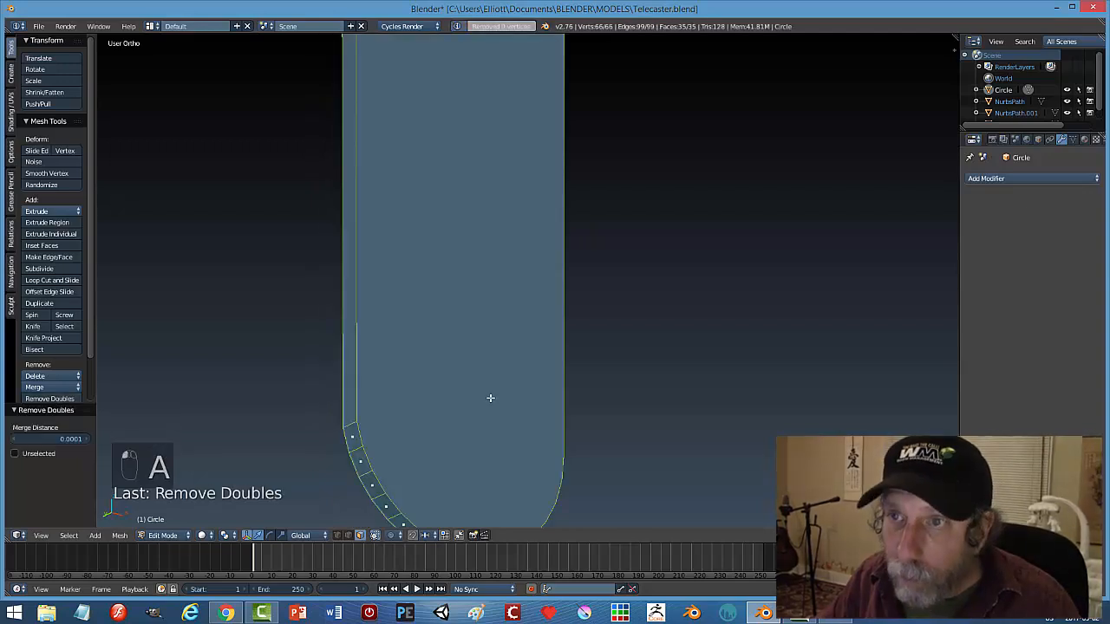
key(a)
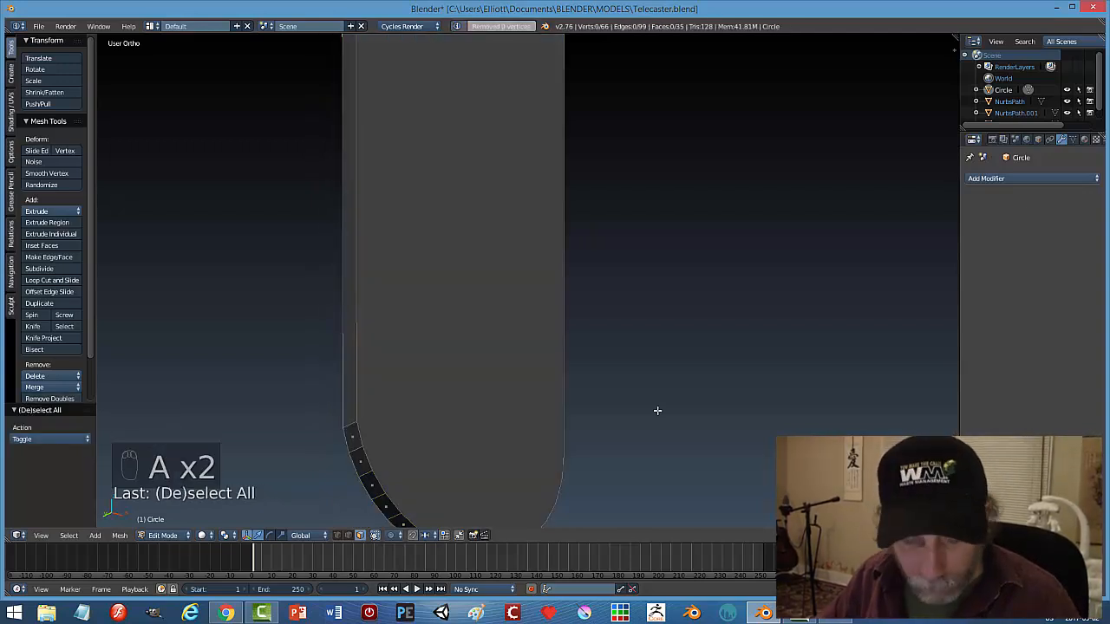
Bevel the edge loop around the control plate's front face by about 0.006 with three segments, and return to object mode.
key(ctrl+Tab)
click(628, 398)
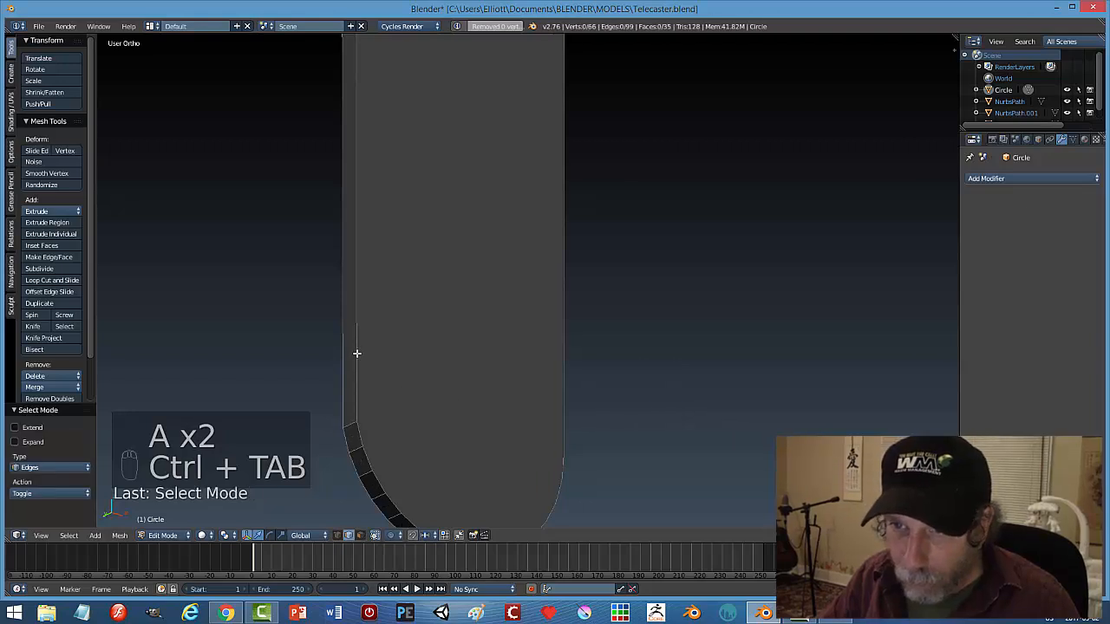
alt+right_click(356, 353)
key(ctrl+b)
key(ctrl+b)
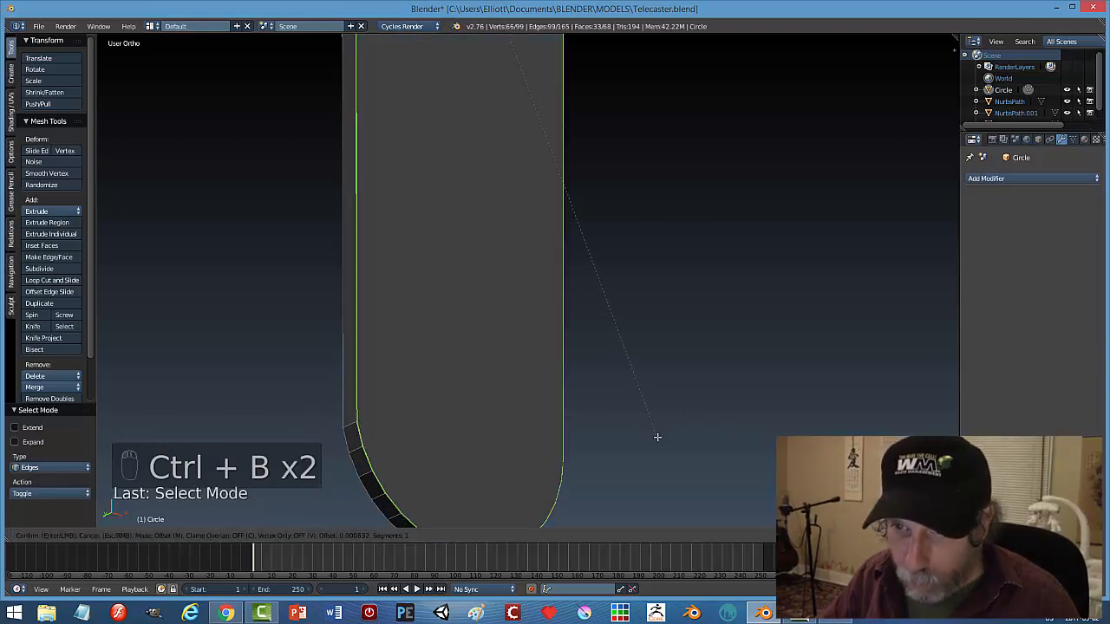
scroll(660, 441, up, 2)
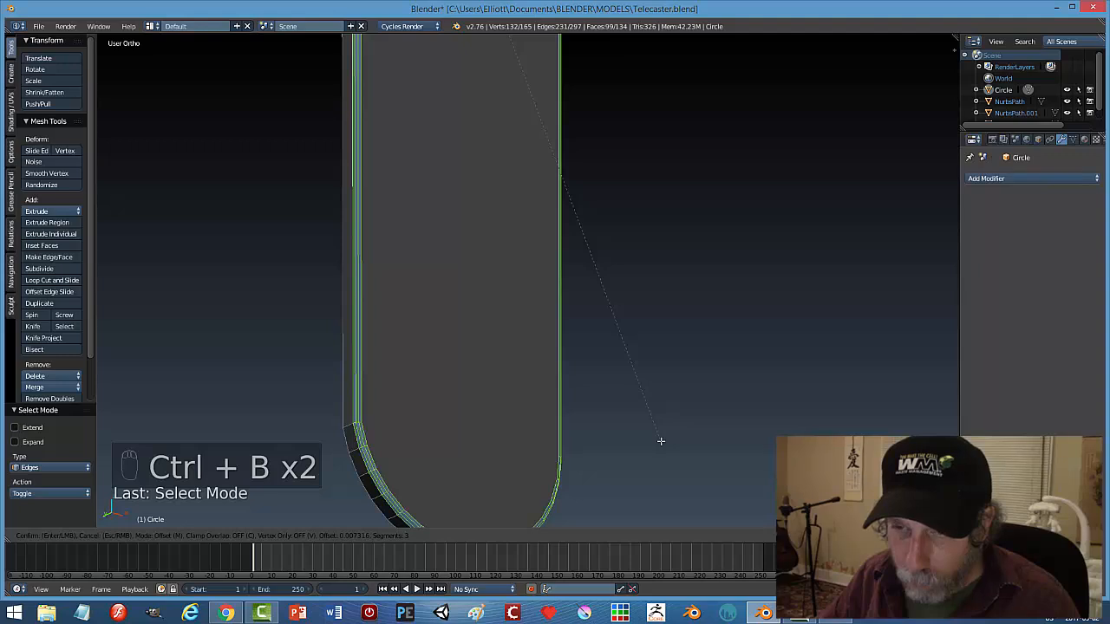
click(705, 441)
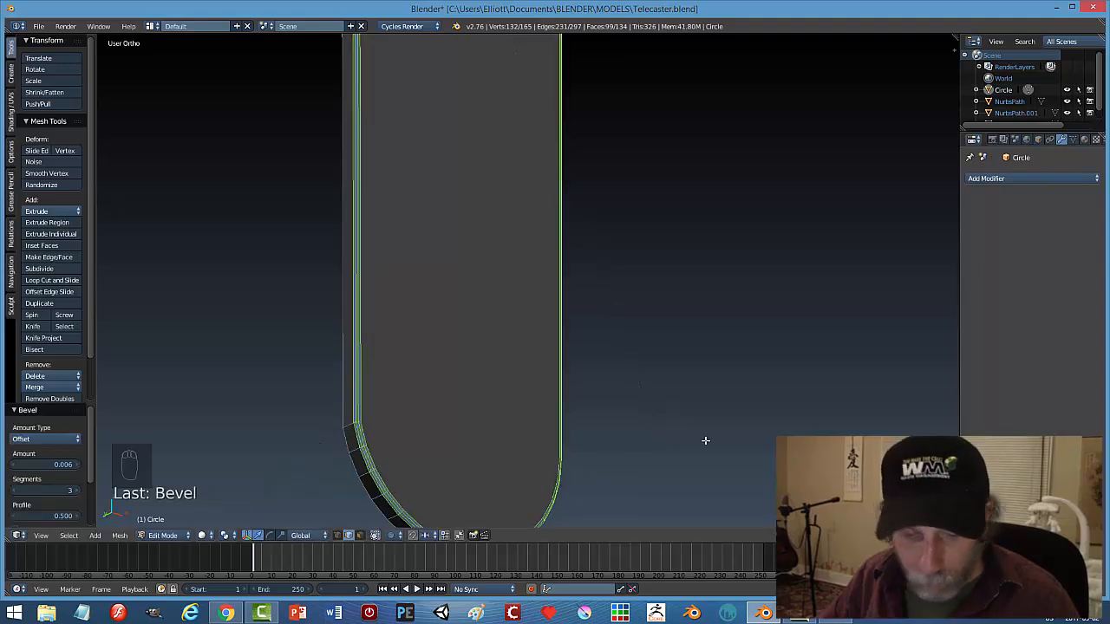
key(a)
key(Tab)
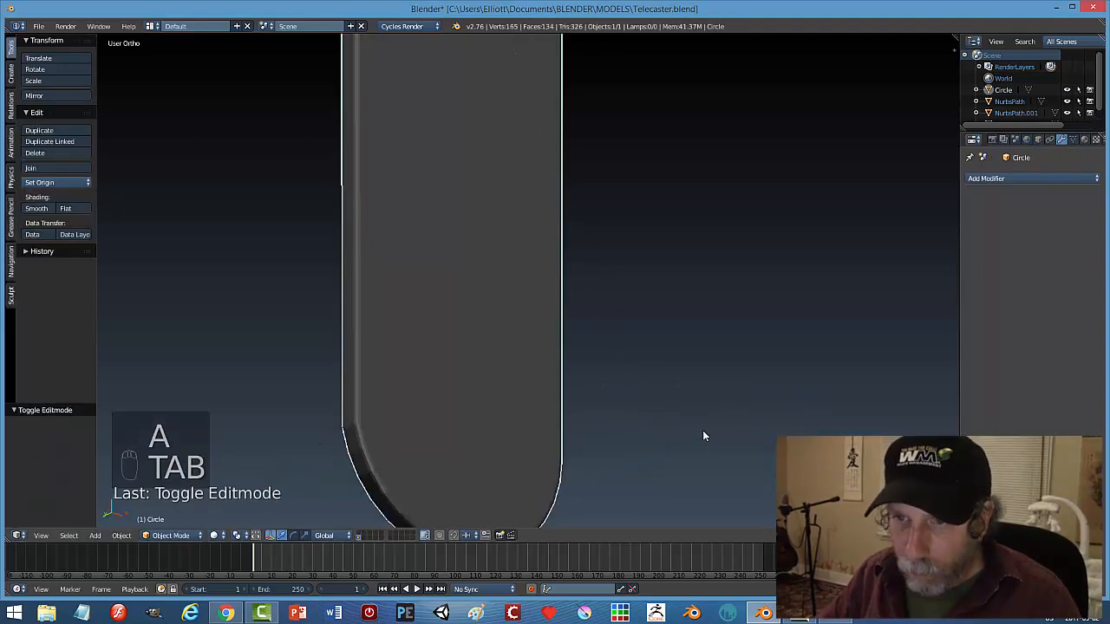
Move the control plate back to the first layer, show that layer with the guitar body, and deselect the plate.
middle_drag(647, 431, 602, 412)
key(m)
click(694, 427)
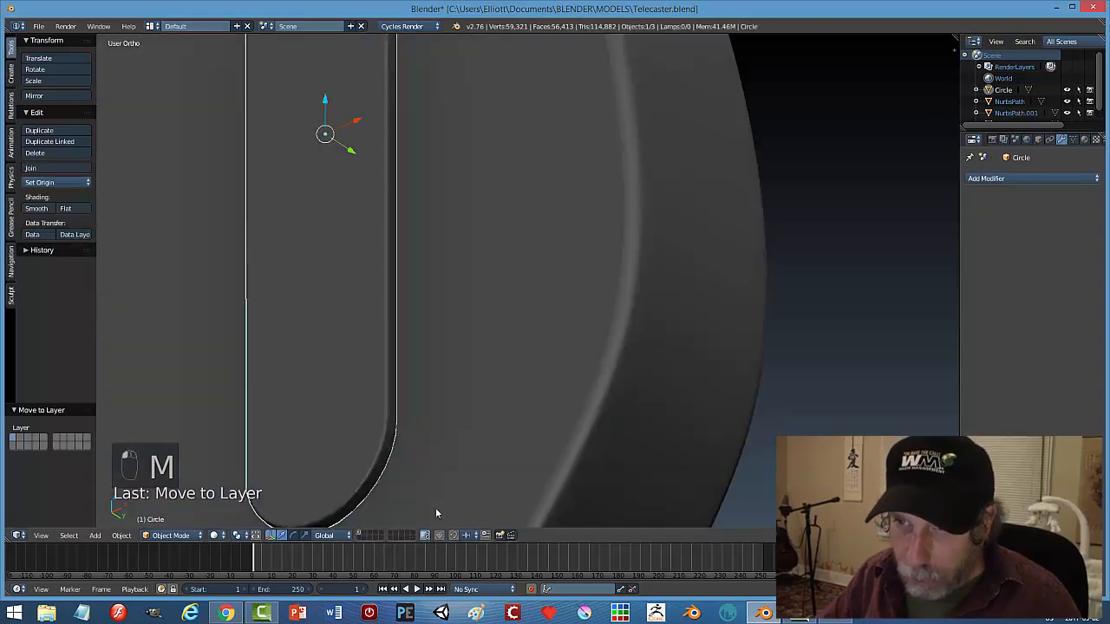
click(363, 535)
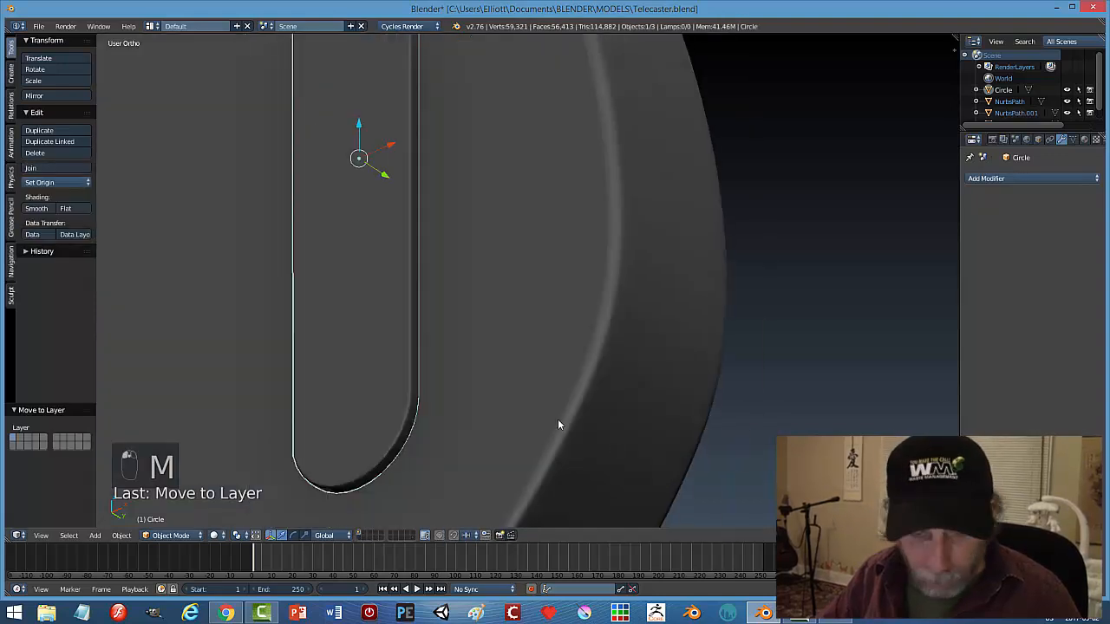
middle_drag(557, 425, 476, 425)
key(a)
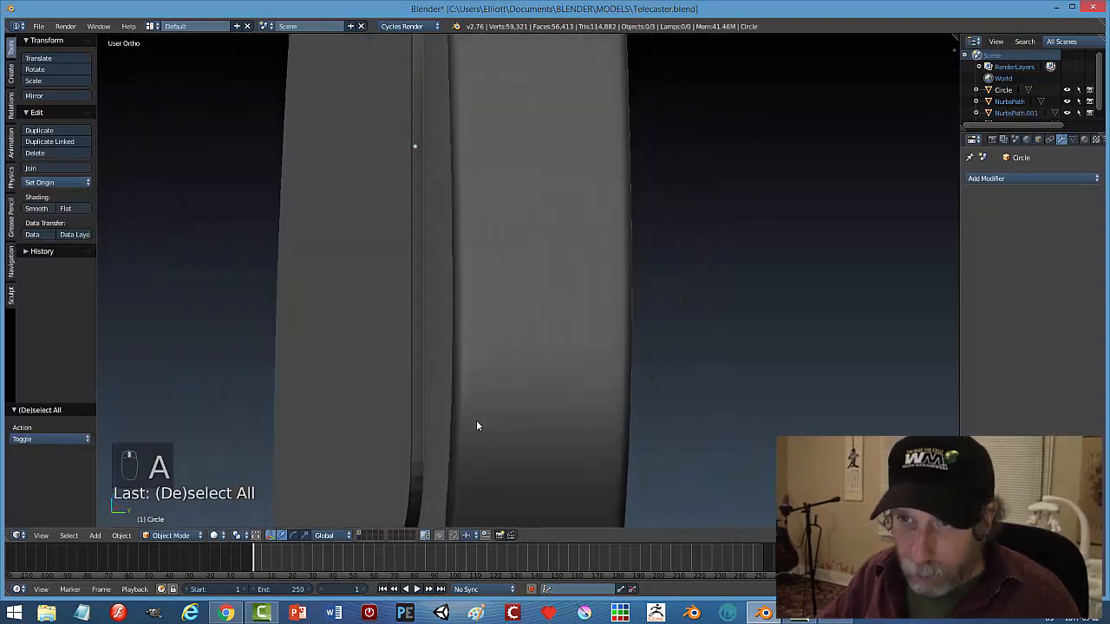
Move the control plate 0.010 along Y toward the body to seat it, and deselect it.
middle_drag(417, 313, 520, 526)
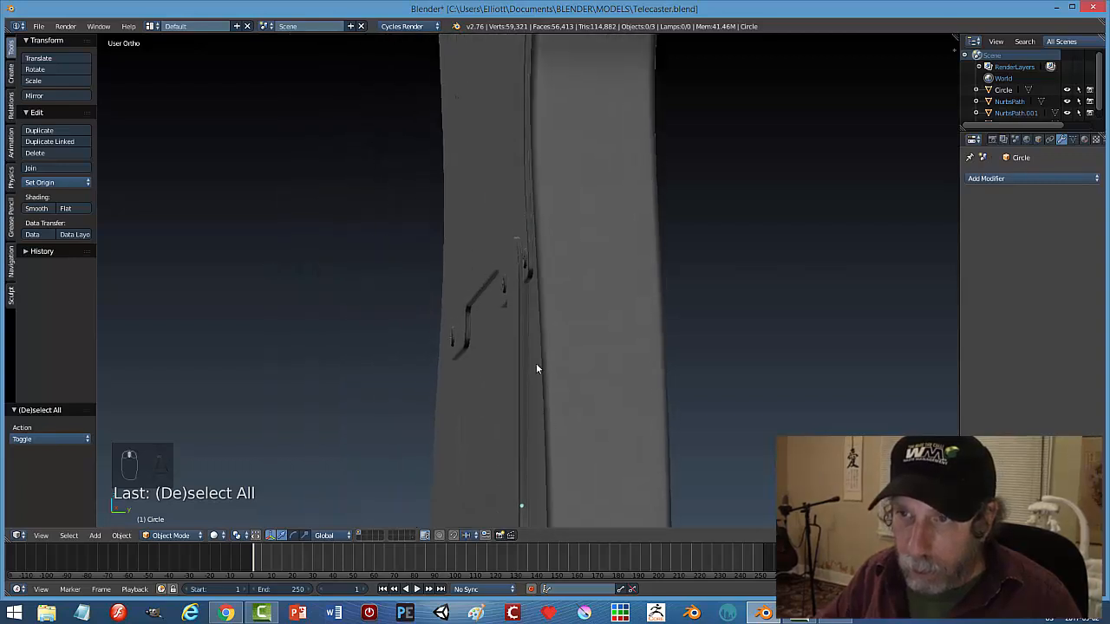
middle_drag(540, 366, 568, 469)
key(a)
drag(567, 507, 569, 506)
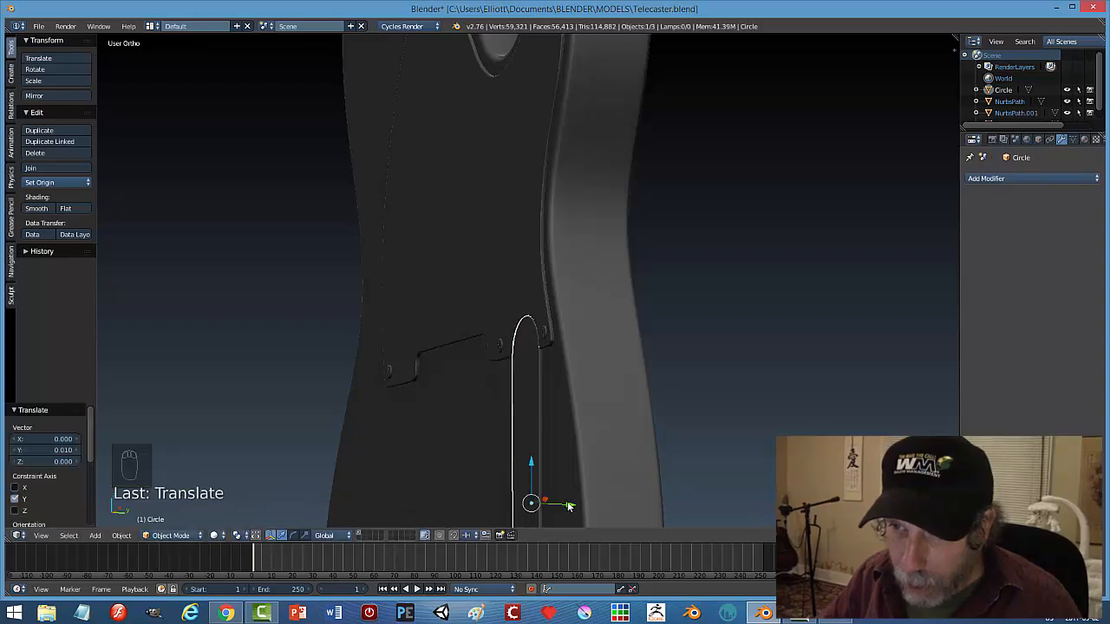
key(a)
Check the seated control plate from both sides and save Telecaster.blend over the existing file.
scroll(600, 474, down, 3)
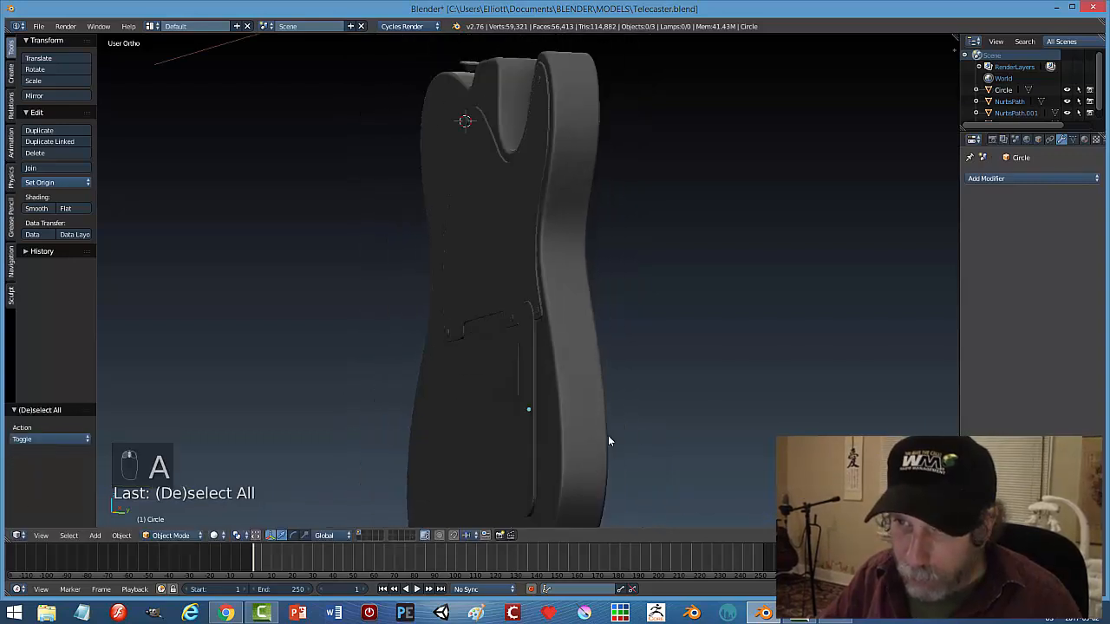
middle_drag(609, 441, 747, 470)
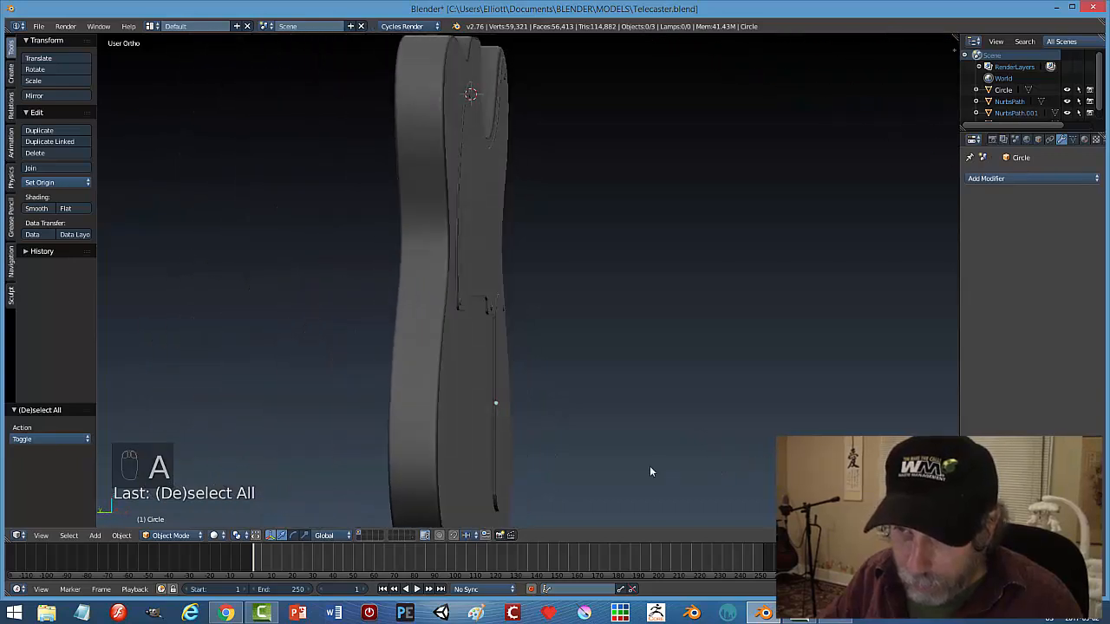
scroll(607, 463, up, 7)
middle_drag(480, 447, 568, 343)
scroll(400, 405, down, 5)
key(a)
key(a)
key(ctrl+s)
click(537, 400)
scroll(568, 338, up, 4)
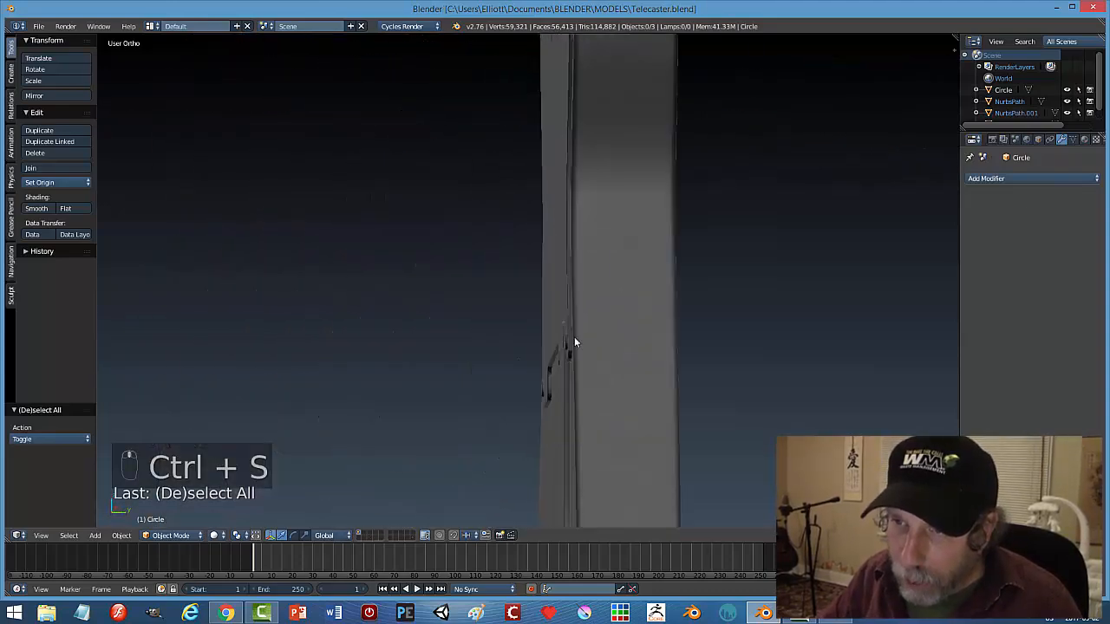
Move the control plate 0.005 along Y toward the body and deselect it.
scroll(570, 357, up, 3)
mouse_move(576, 380)
middle_down()
mouse_move(581, 359)
mouse_move(582, 387)
middle_up()
right_click(571, 377)
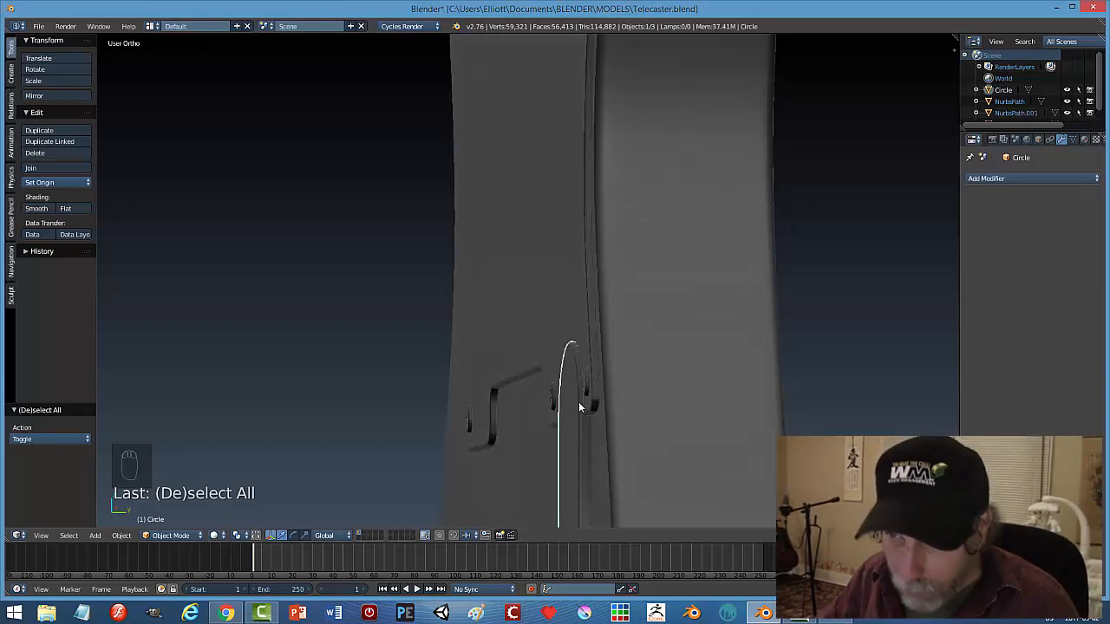
key(g)
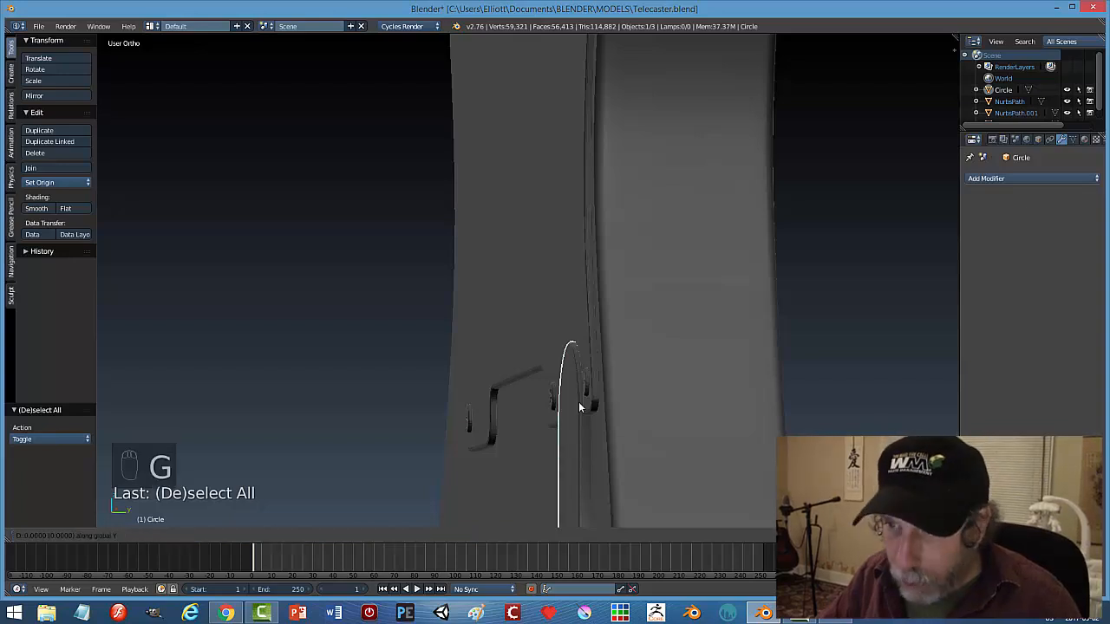
click(582, 403)
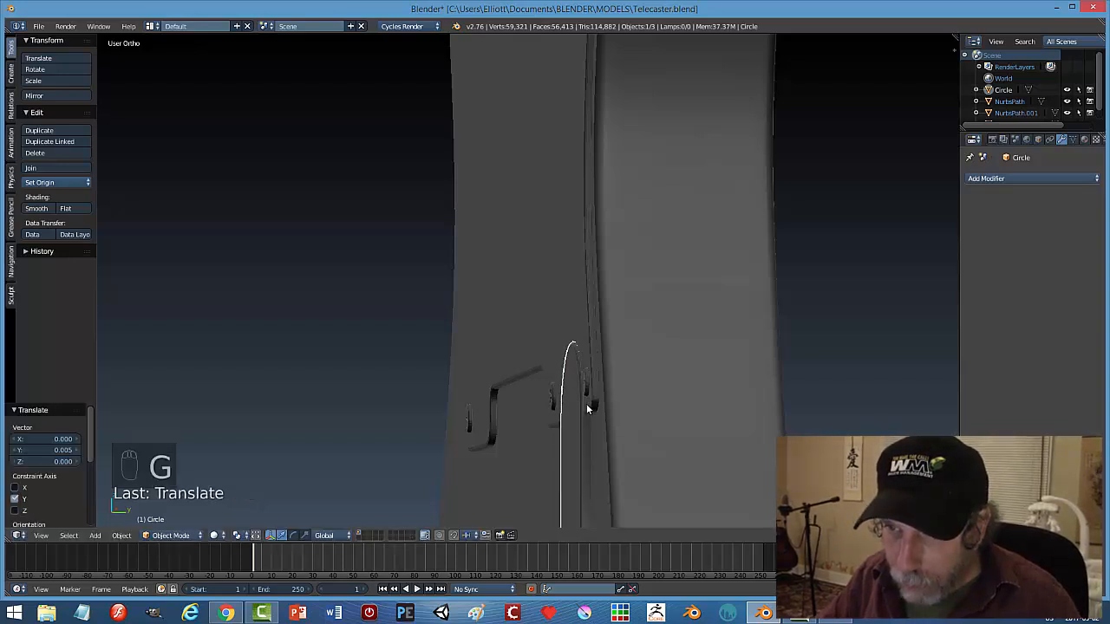
middle_drag(586, 403, 630, 390)
key(a)
Show the model in front view as wireframe and inspect the control plate's screws in the reference image.
key(KP_1)
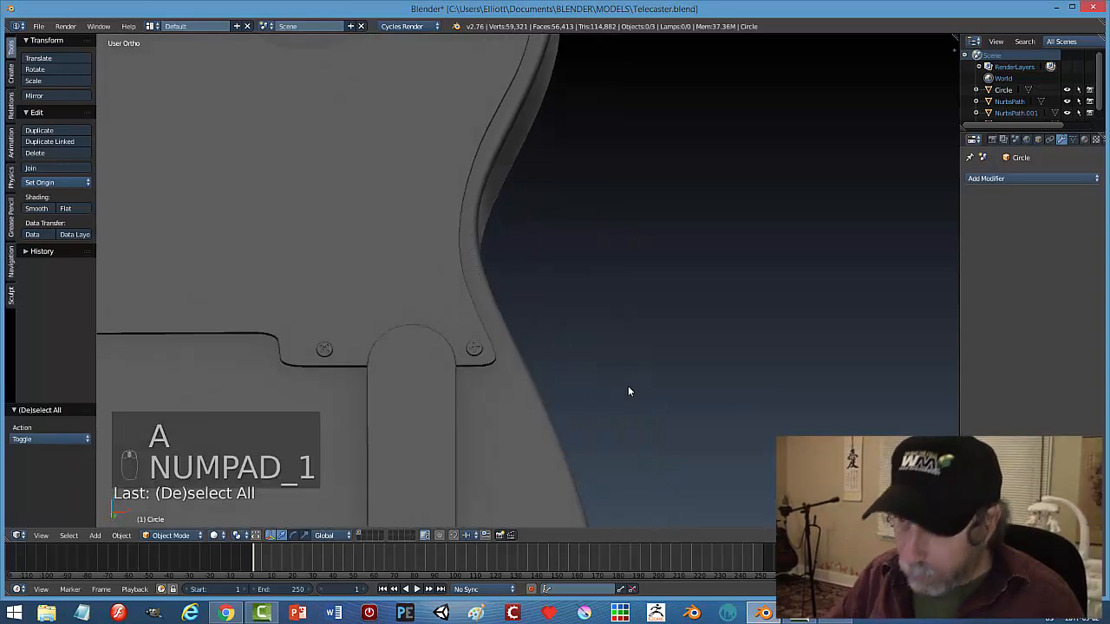
key(z)
click(695, 391)
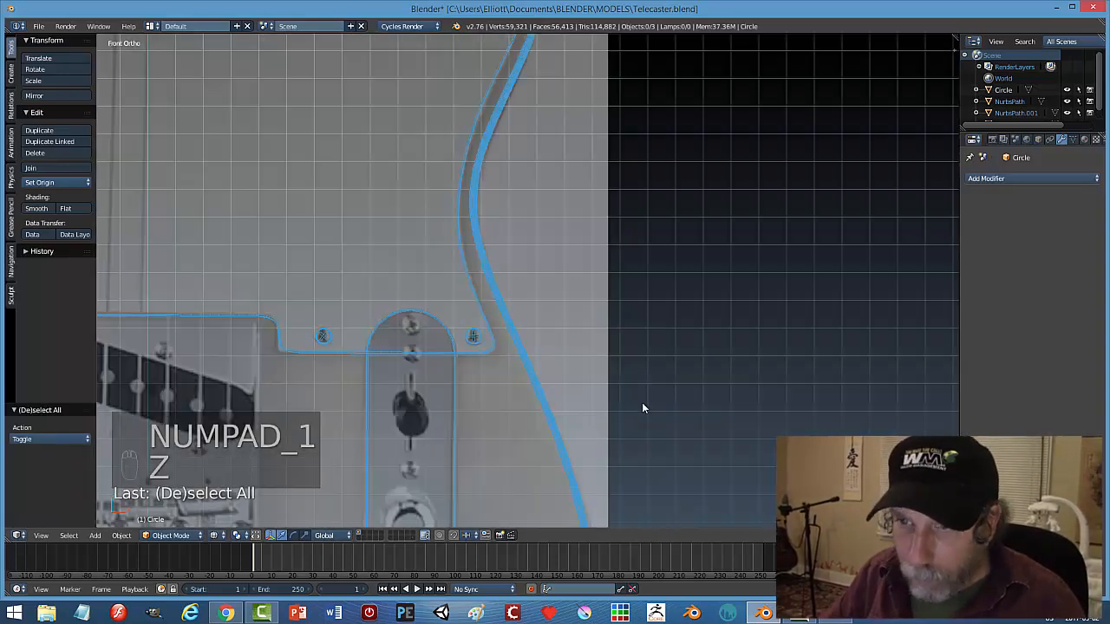
scroll(680, 292, up, 4)
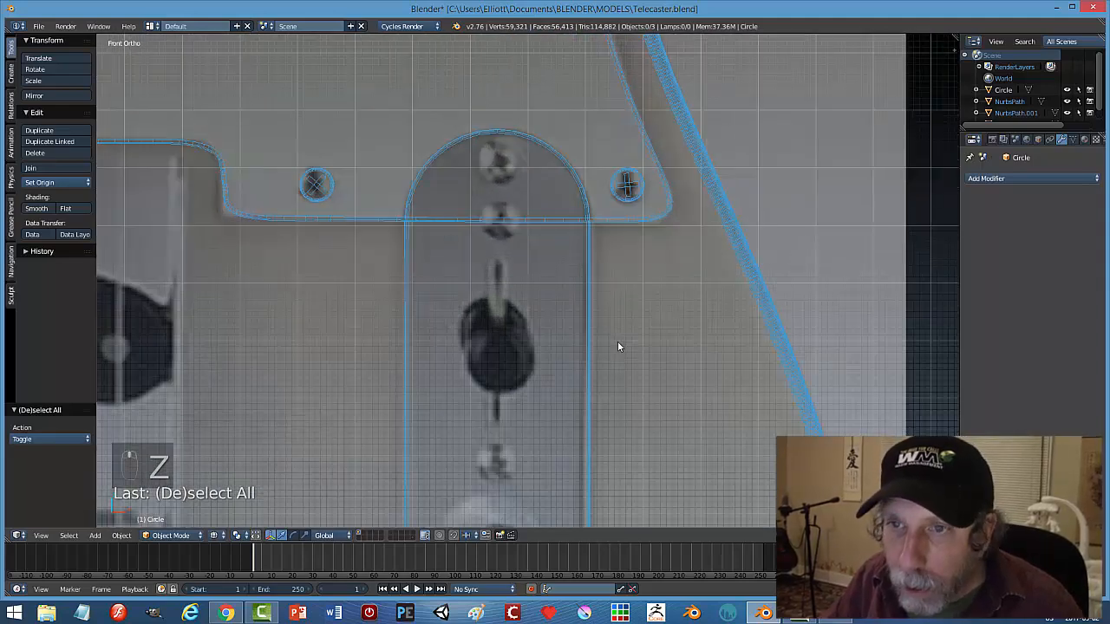
scroll(594, 332, down, 5)
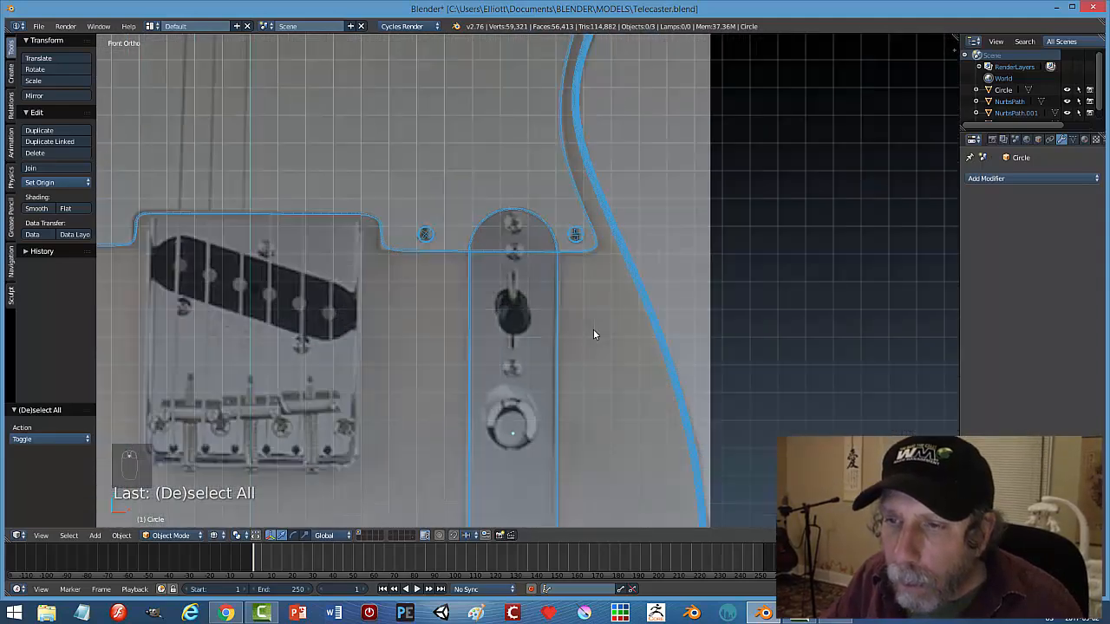
Examine the control plate's screws and knobs in fendertelecolin1.jpg in Windows Photo Viewer, and return to Blender.
click(833, 617)
scroll(265, 457, up, 5)
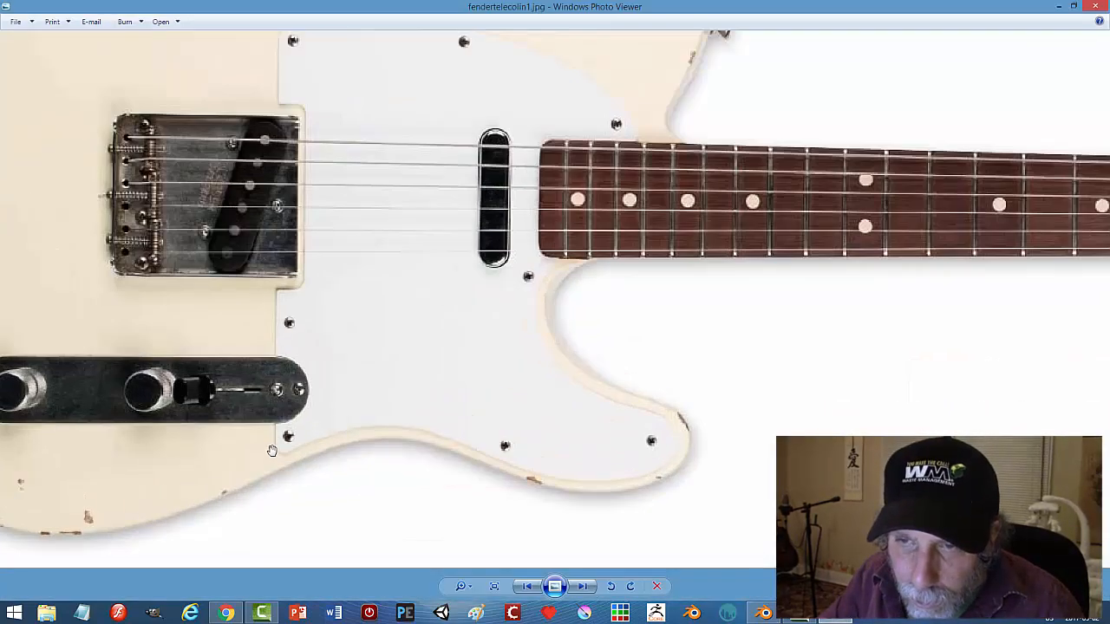
scroll(279, 445, down, 2)
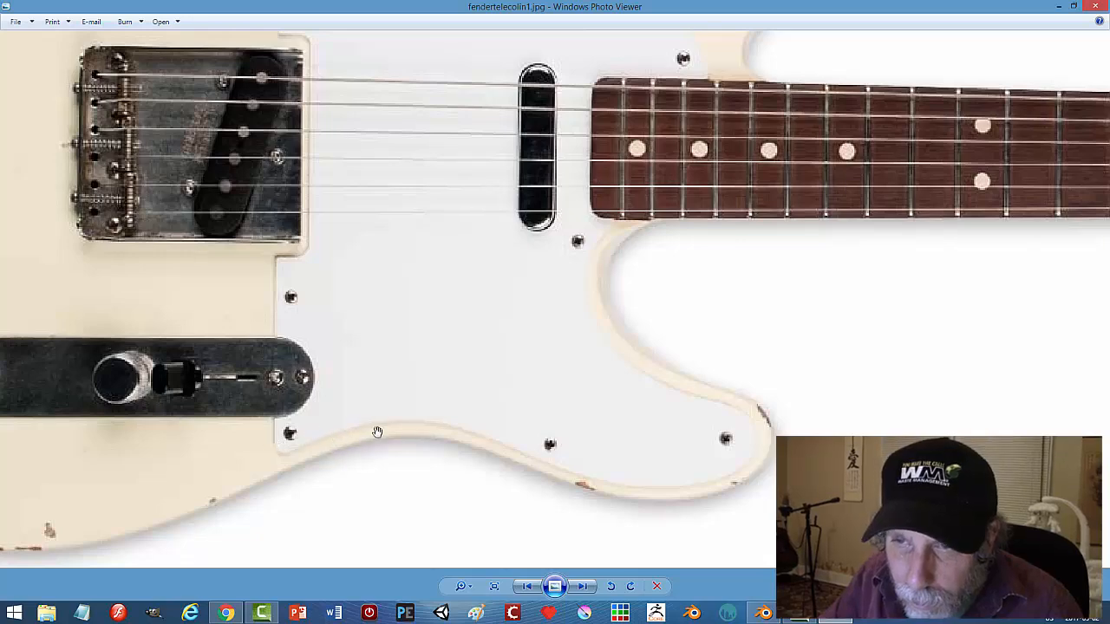
drag(377, 432, 581, 410)
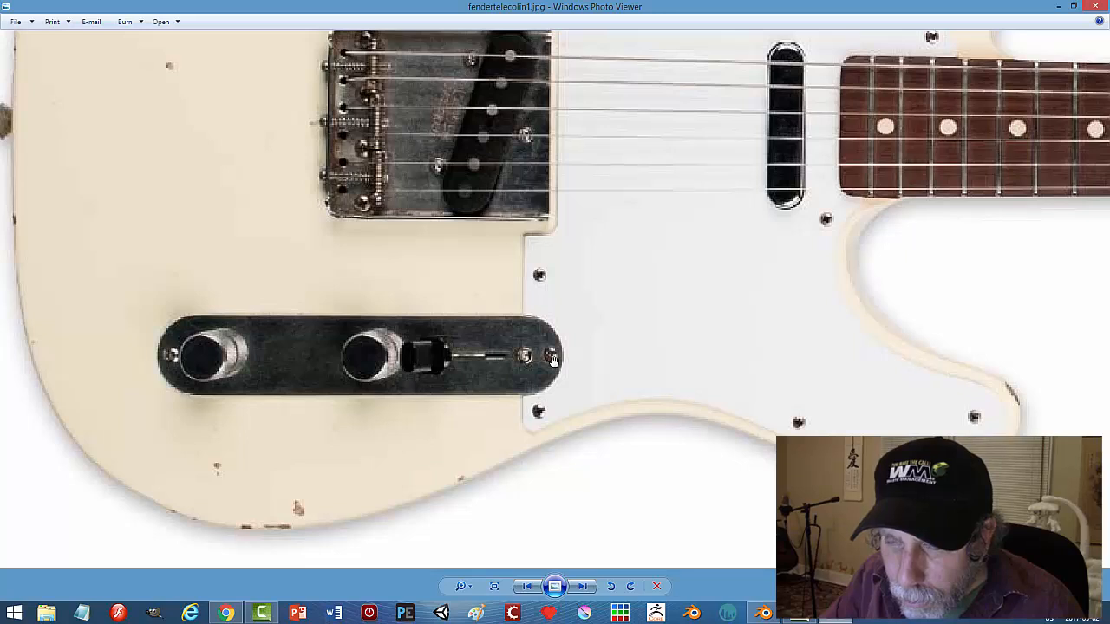
scroll(569, 388, down, 1)
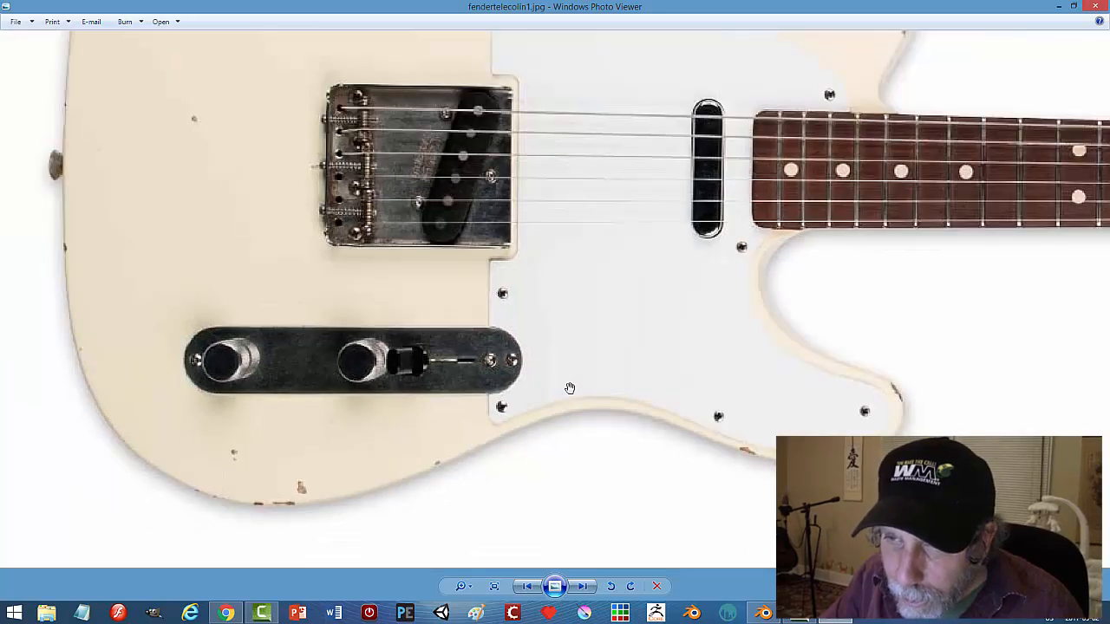
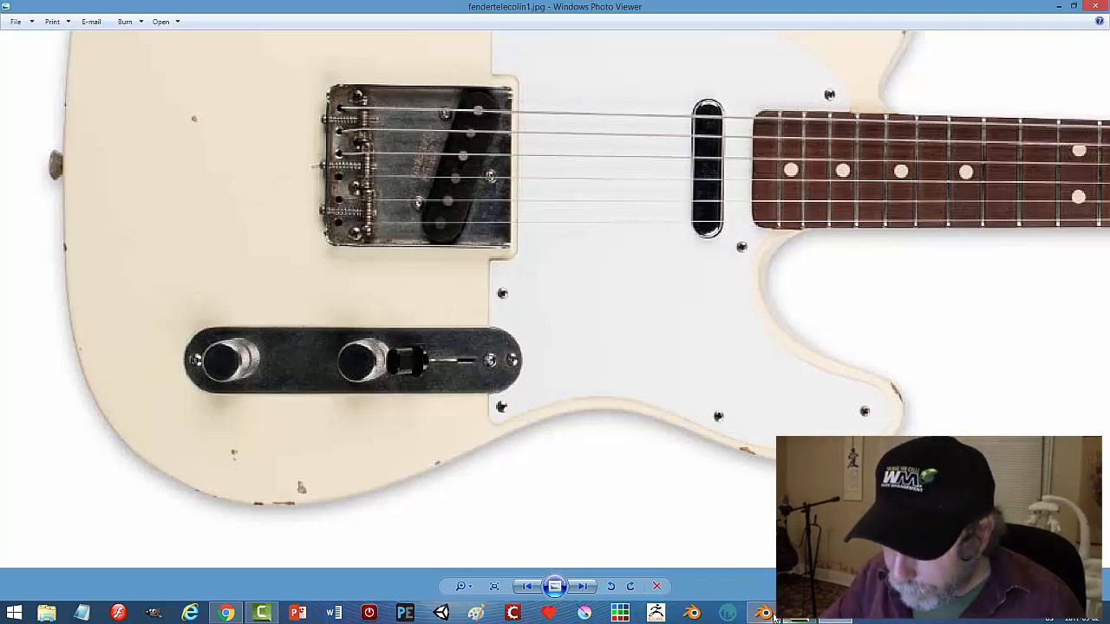
key(alt+Tab)
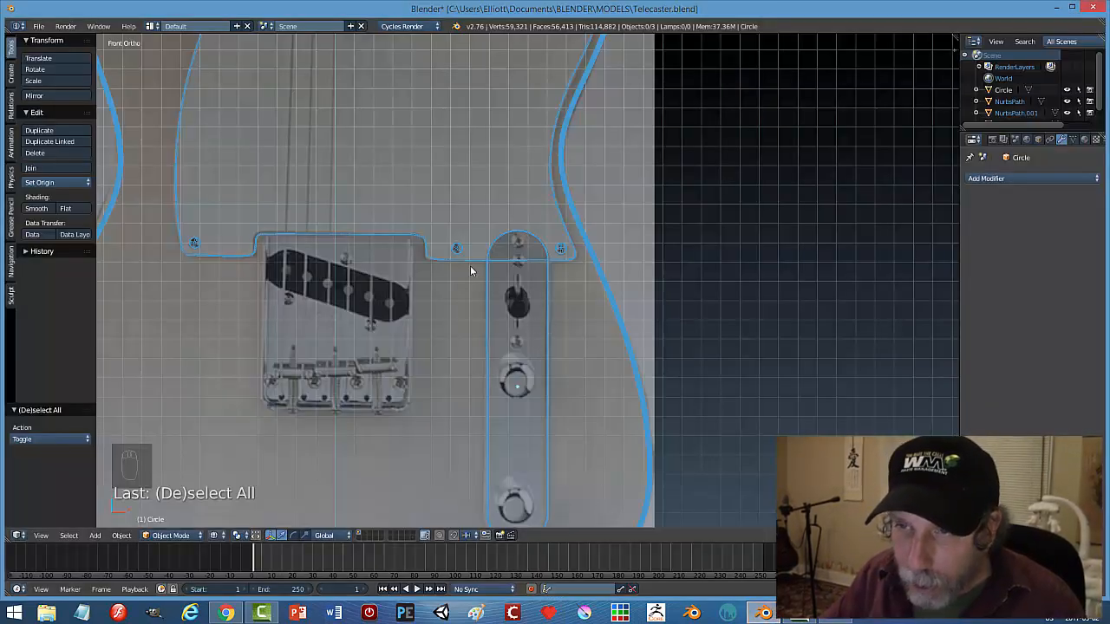
Snap the 3D cursor to the control plate, add a 32-vertex mesh circle there, and rotate it 90° about X.
right_click(541, 276)
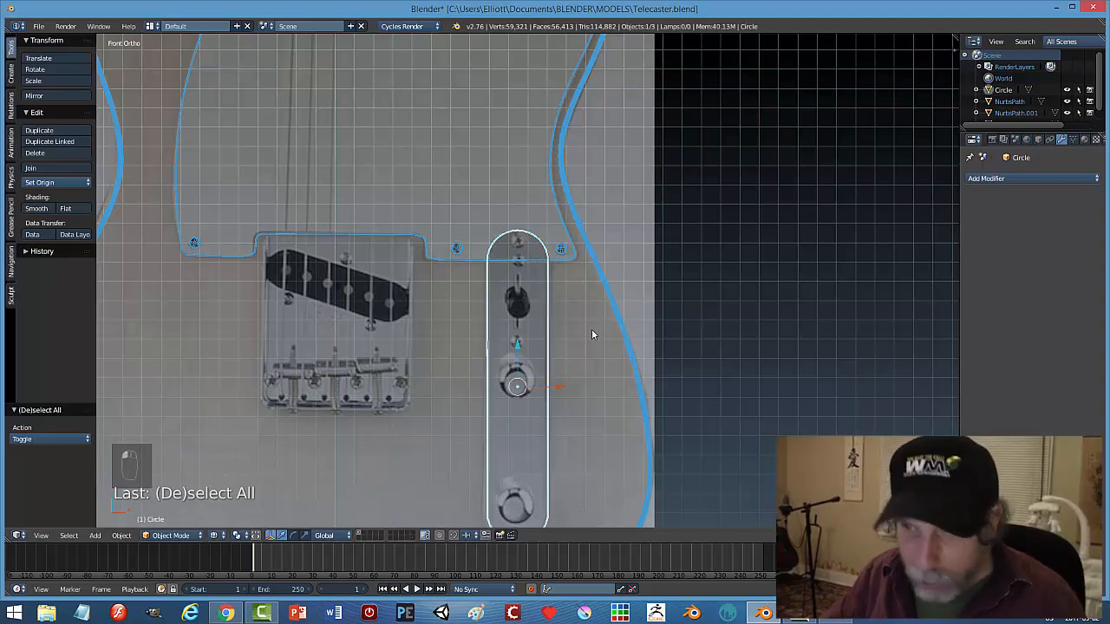
key(shift+s)
click(592, 329)
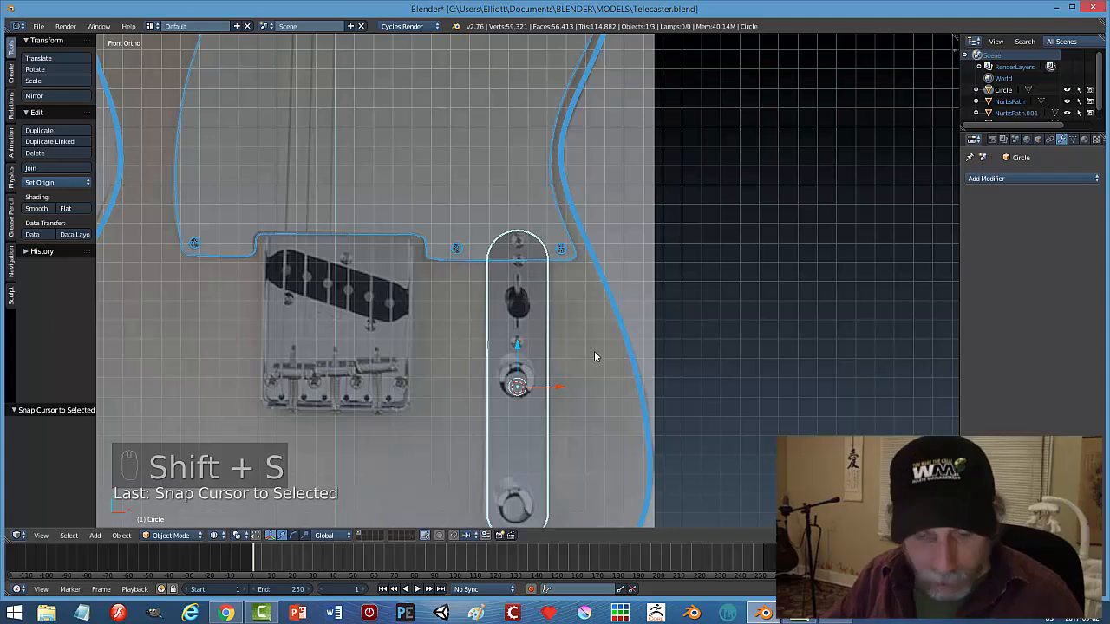
key(shift+a)
mouse_move(594, 352)
click(625, 377)
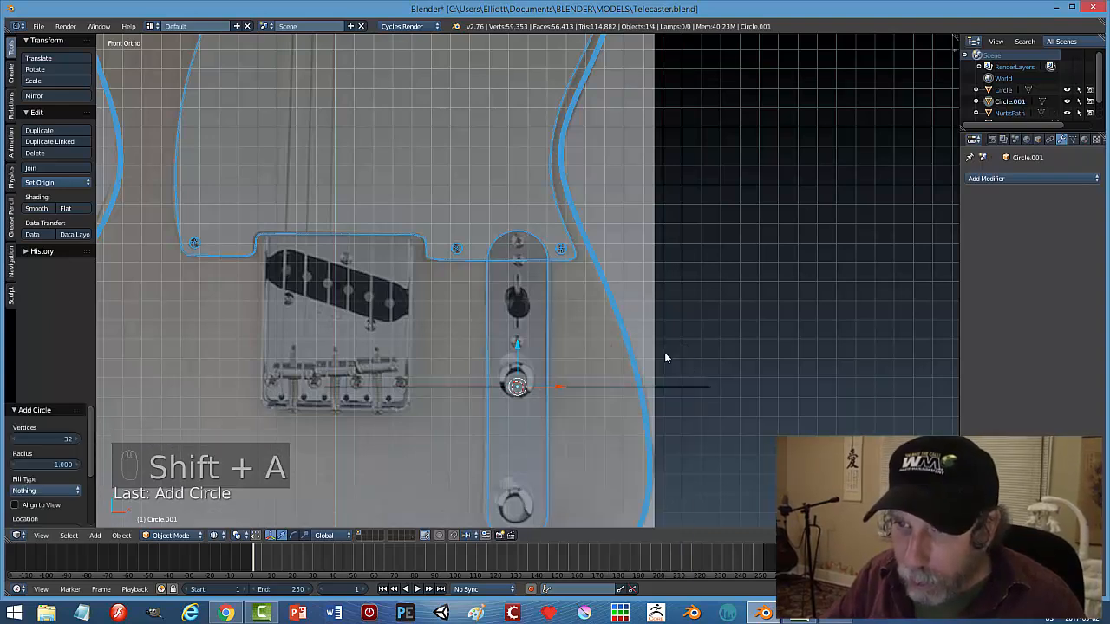
text(rx90)
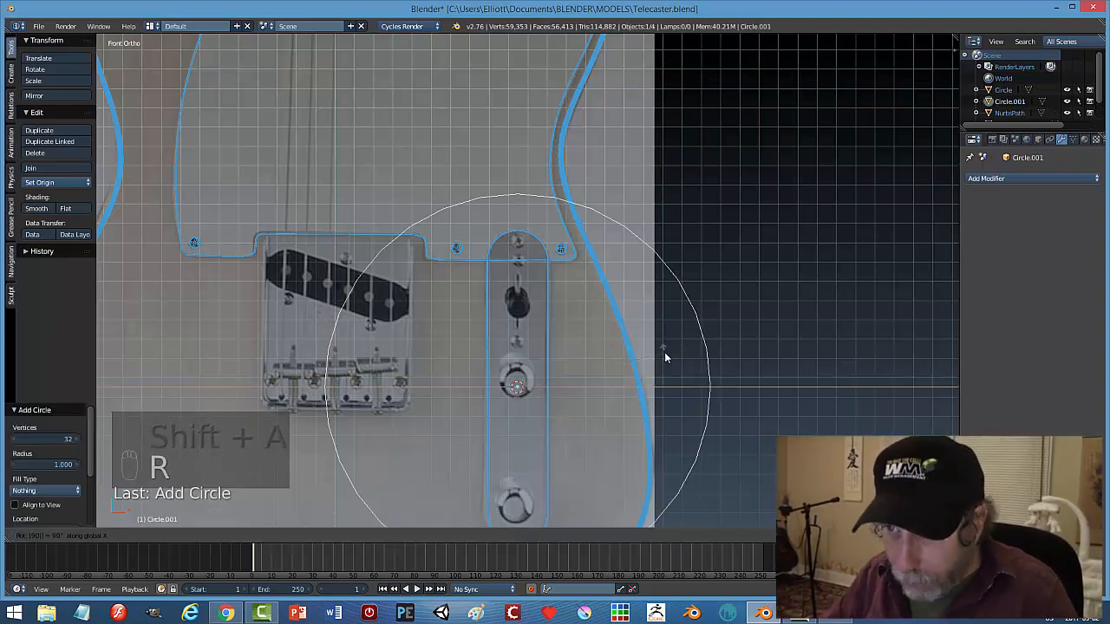
key(Return)
Scale the circle to about 0.033 and place it over the plate's uppermost screw, about 0.749 up Z and -0.039 along Y.
key(s)
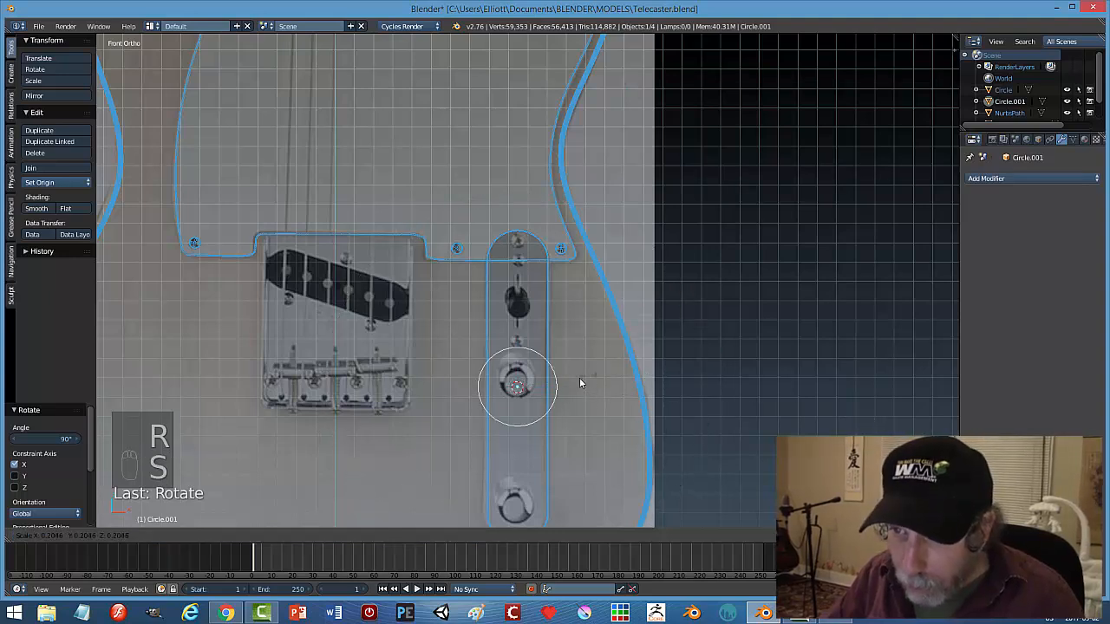
click(530, 388)
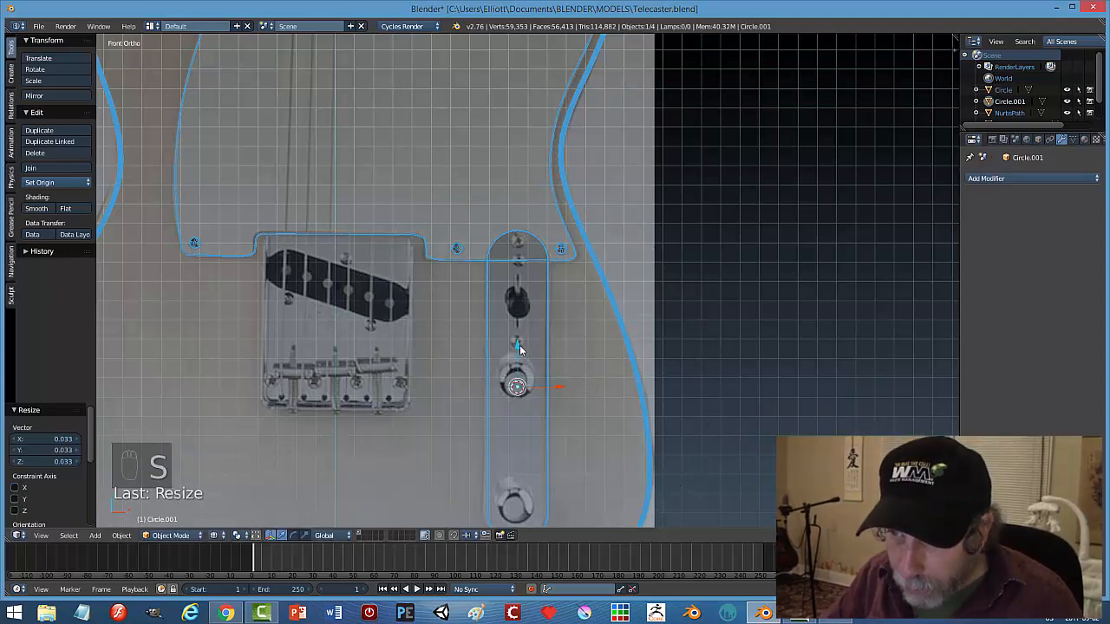
key(g)
key(z)
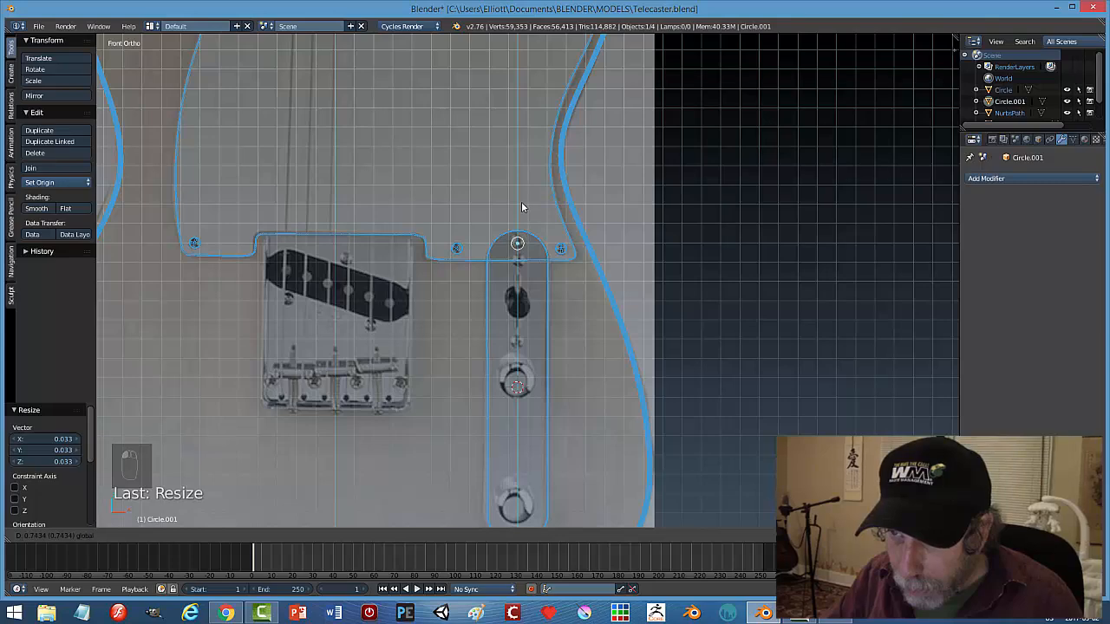
click(521, 201)
scroll(568, 289, up, 6)
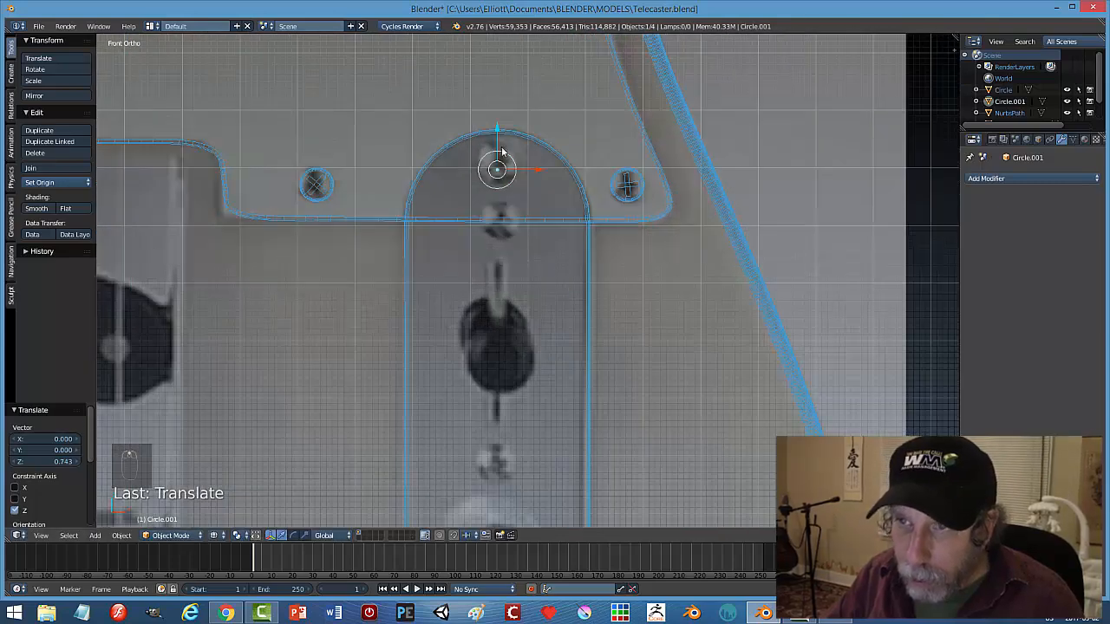
key(g)
key(z)
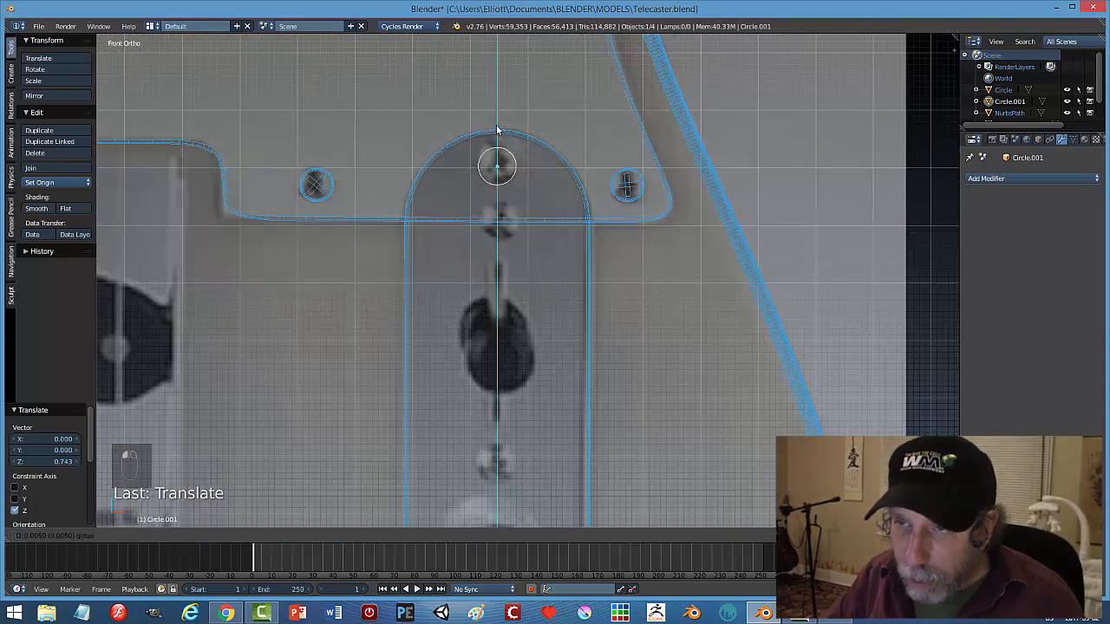
click(496, 124)
middle_drag(596, 225, 515, 240)
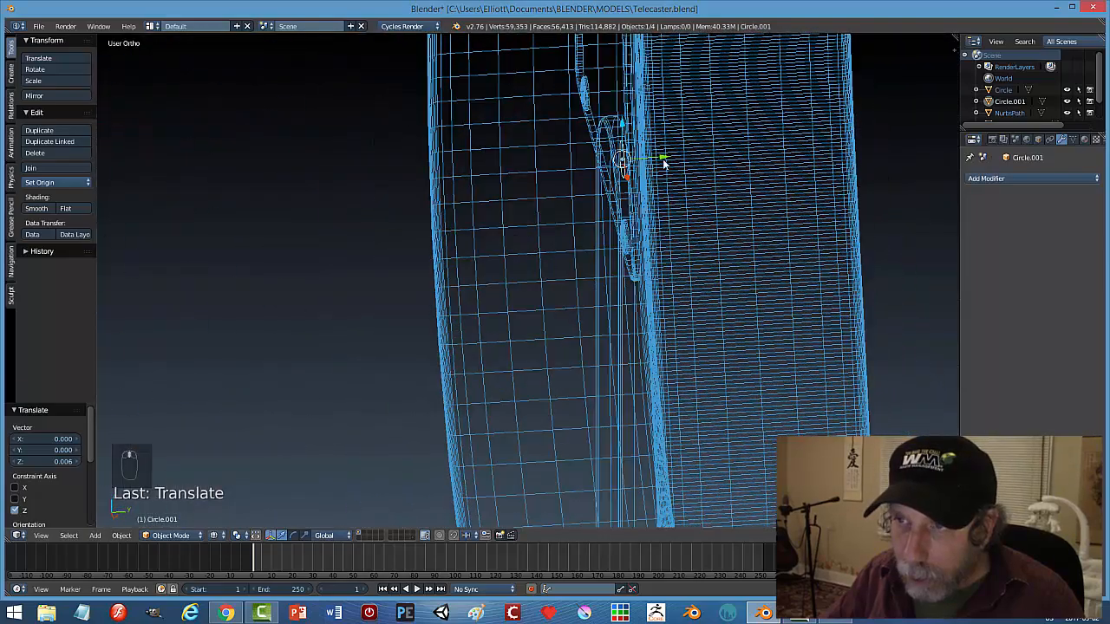
drag(663, 162, 649, 161)
Fill the circle with a face in edit mode and extrude it about -0.012 along Y to form the screw head.
key(Tab)
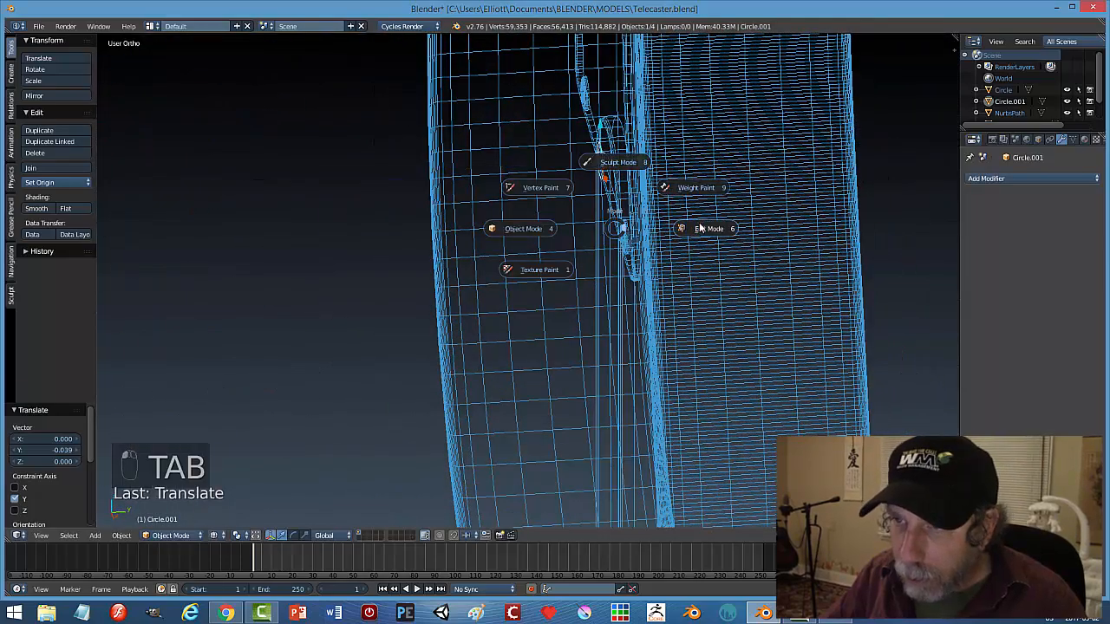
click(700, 228)
scroll(598, 247, up, 4)
key(f)
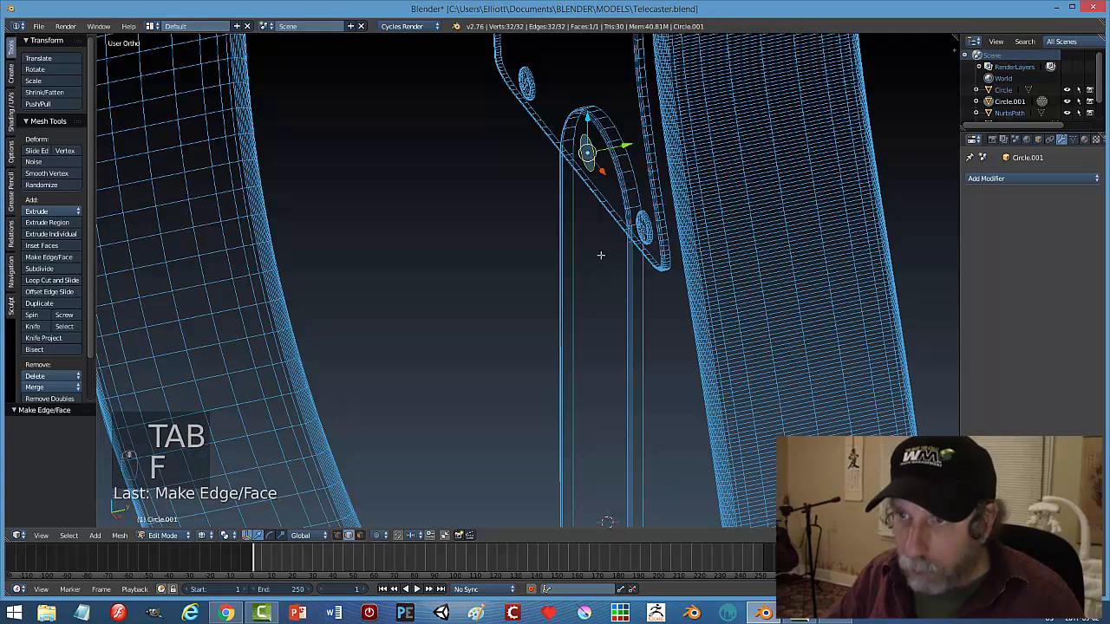
key(e)
right_click(624, 192)
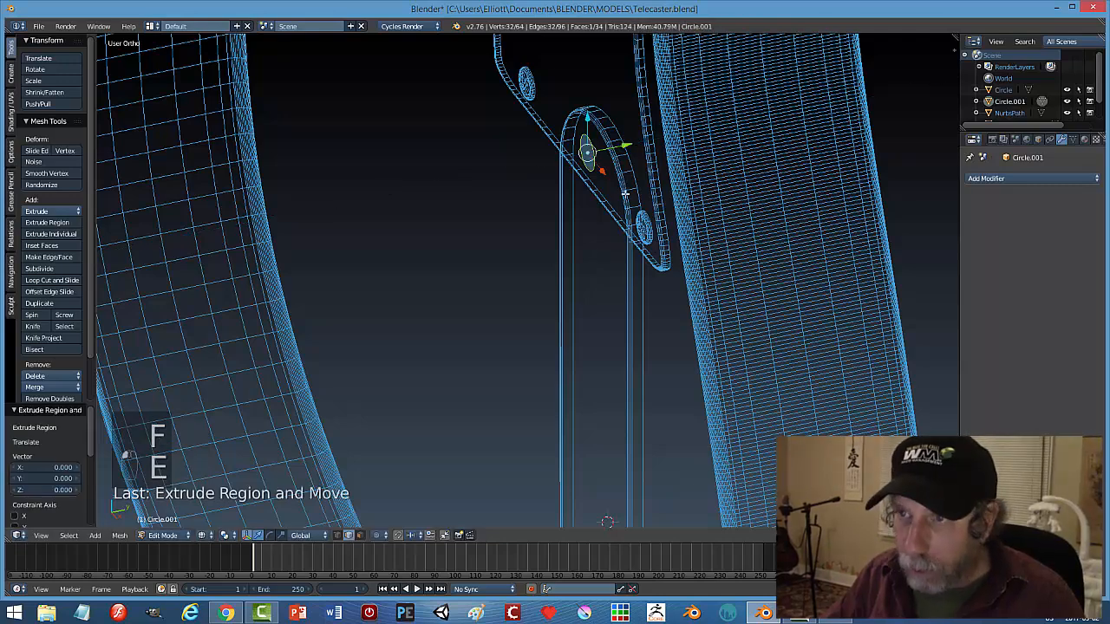
drag(630, 149, 623, 149)
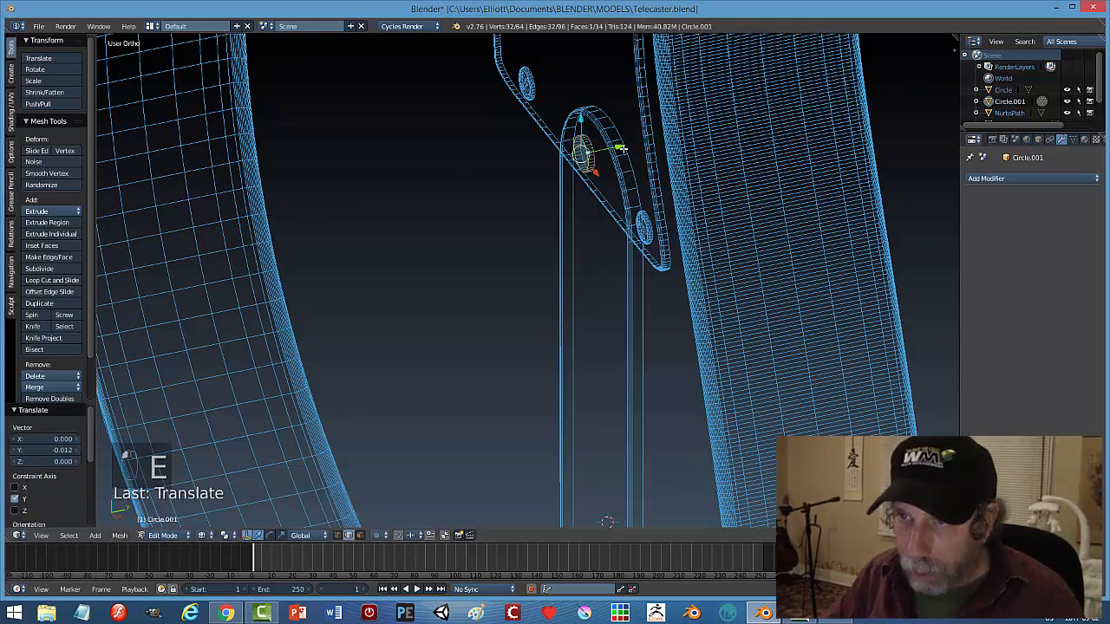
Bevel the screw head's outer edges, deselect the mesh, and return to object mode.
key(ctrl+b)
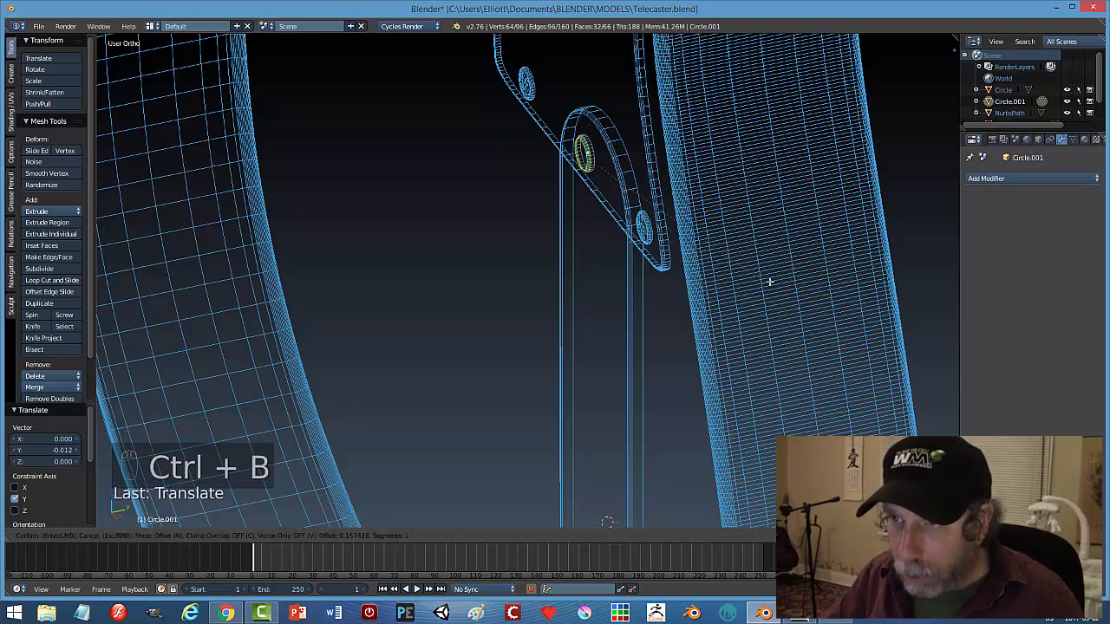
click(824, 293)
key(a)
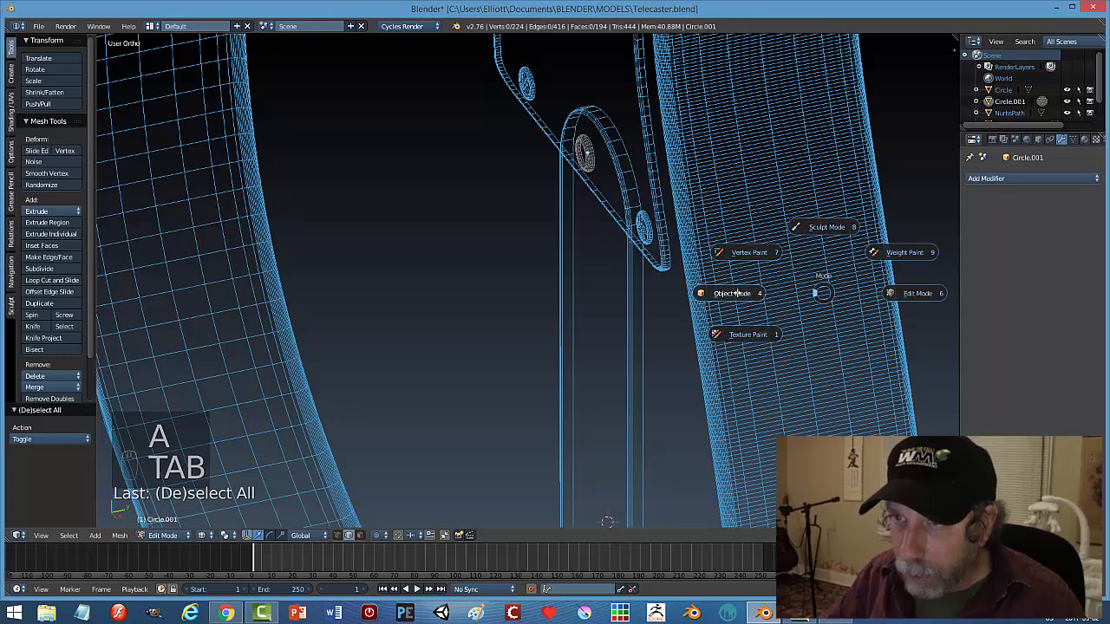
click(775, 293)
In solid shading, move the screw head along Y into the control plate and shift it -0.006 along Z.
scroll(693, 278, up, 4)
key(z)
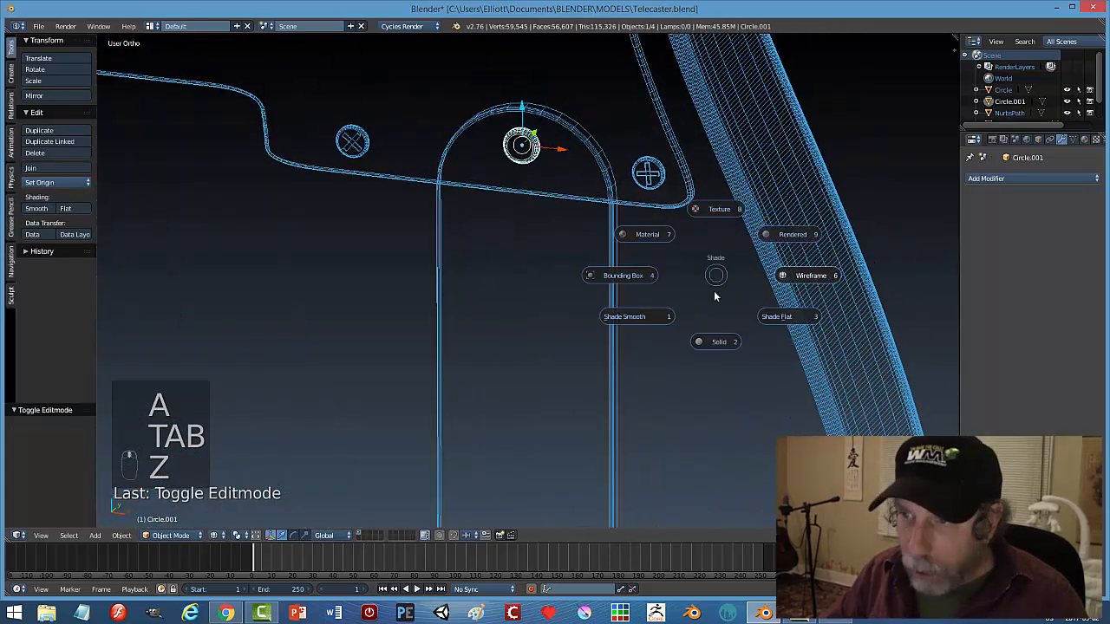
click(717, 343)
scroll(659, 316, down, 2)
middle_drag(628, 319, 592, 283)
mouse_move(446, 273)
middle_down()
mouse_move(519, 311)
mouse_move(606, 321)
middle_up()
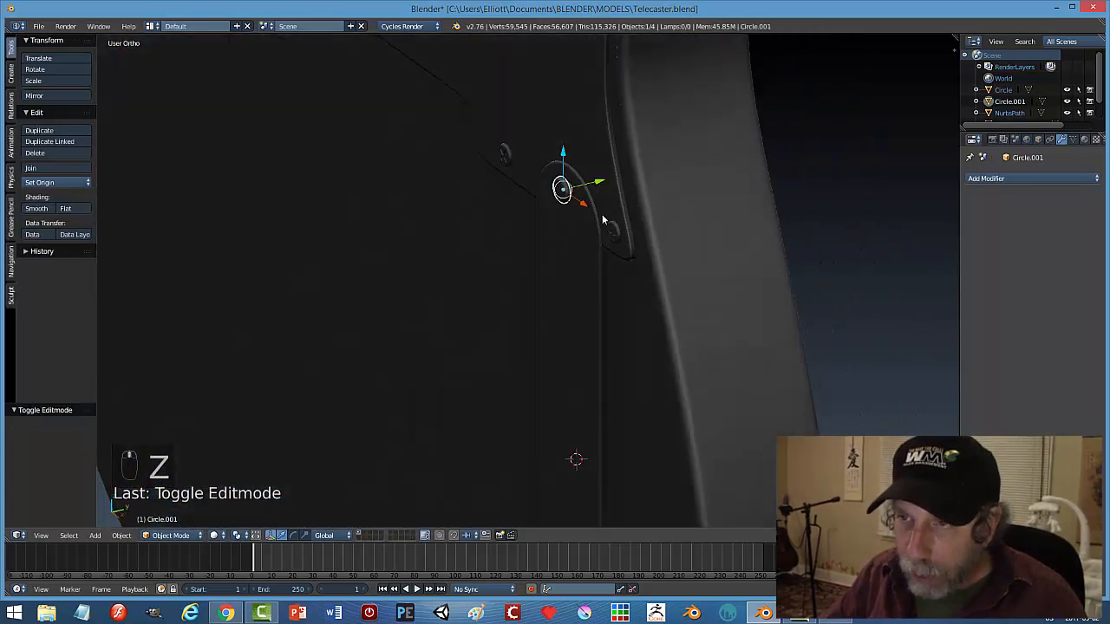
drag(599, 183, 605, 180)
middle_drag(606, 181, 527, 315)
key(a)
right_click(520, 295)
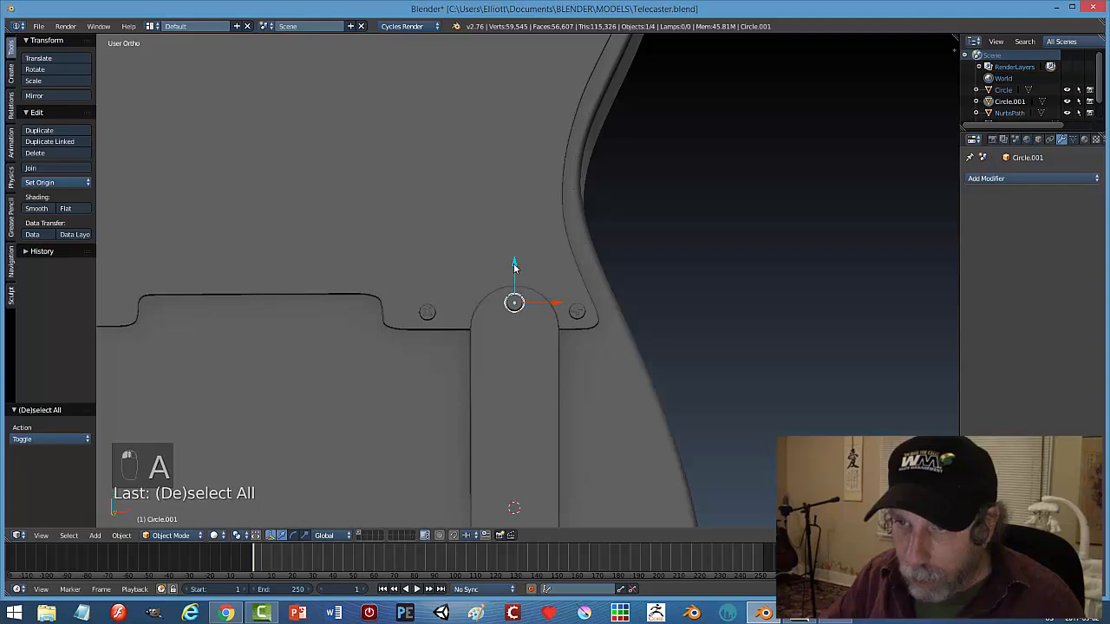
drag(514, 268, 513, 270)
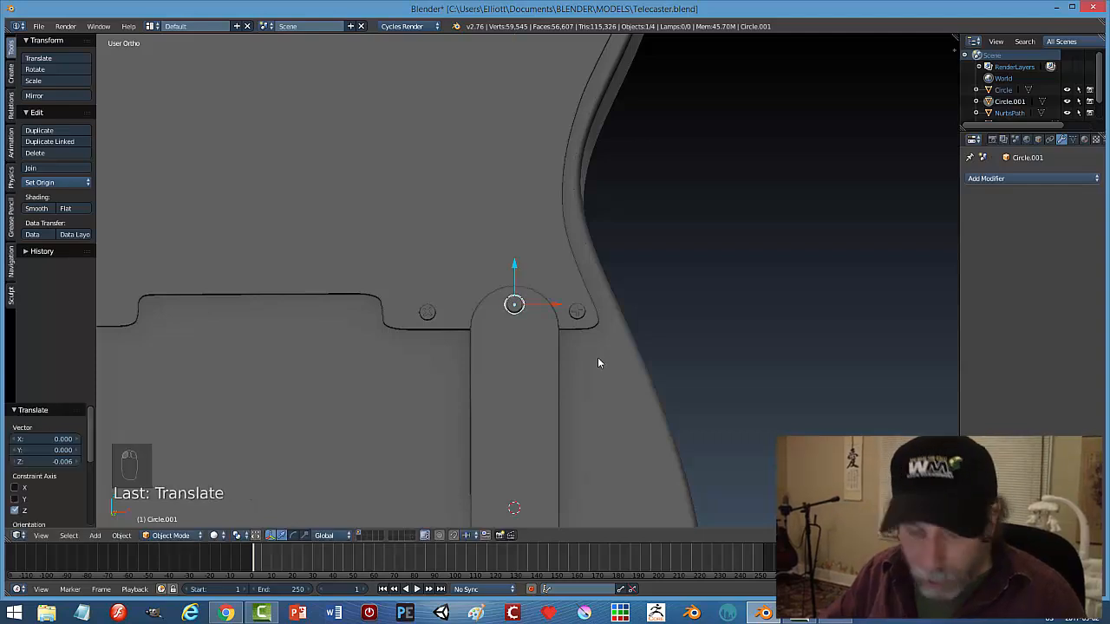
Snap the 3D cursor to the control plate's screw head, add a cube there, and scale it to about 0.014.
key(shift+s)
click(597, 360)
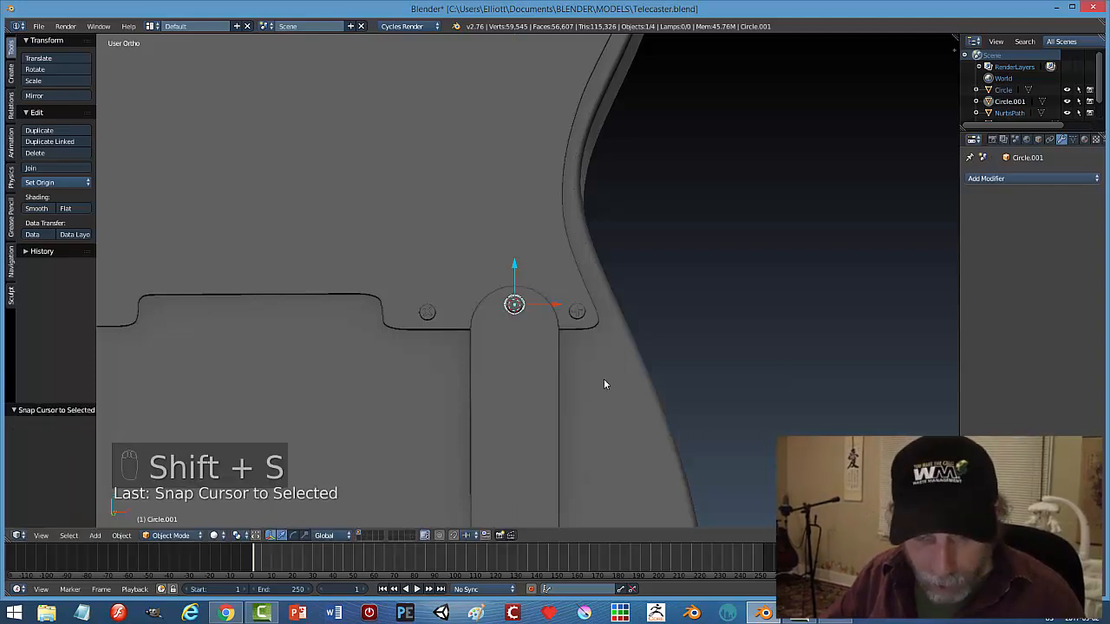
key(shift+a)
mouse_move(604, 382)
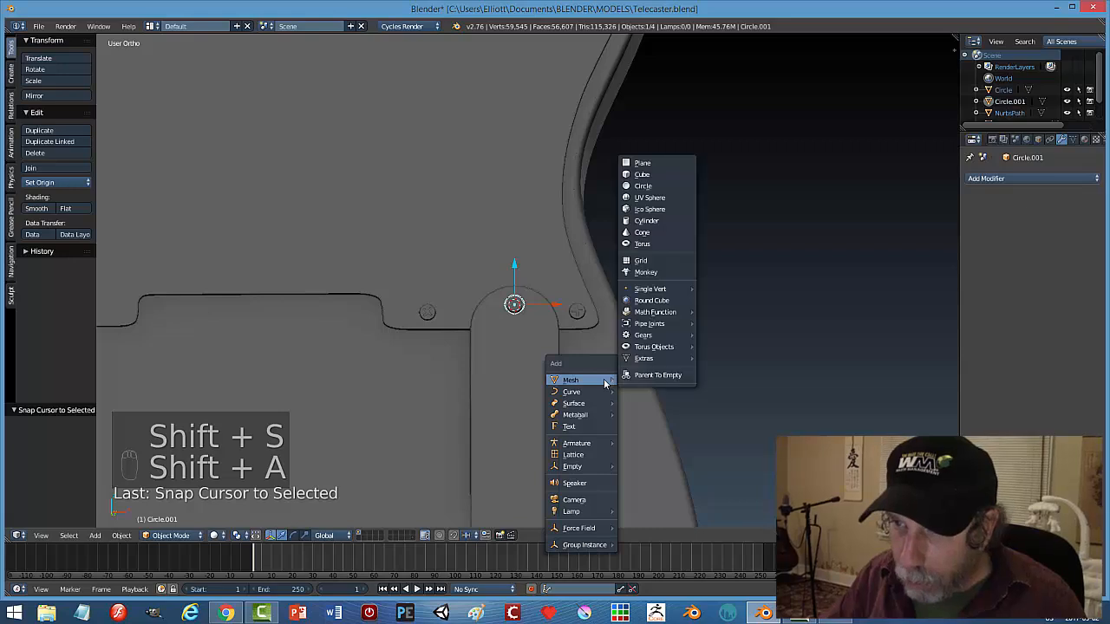
click(651, 178)
key(s)
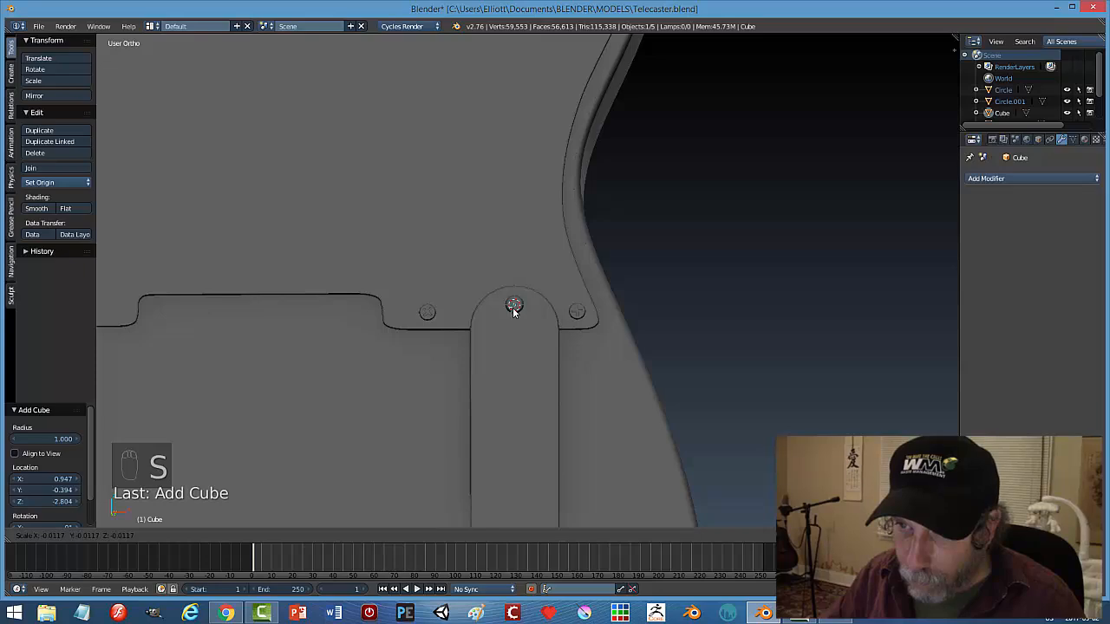
click(513, 311)
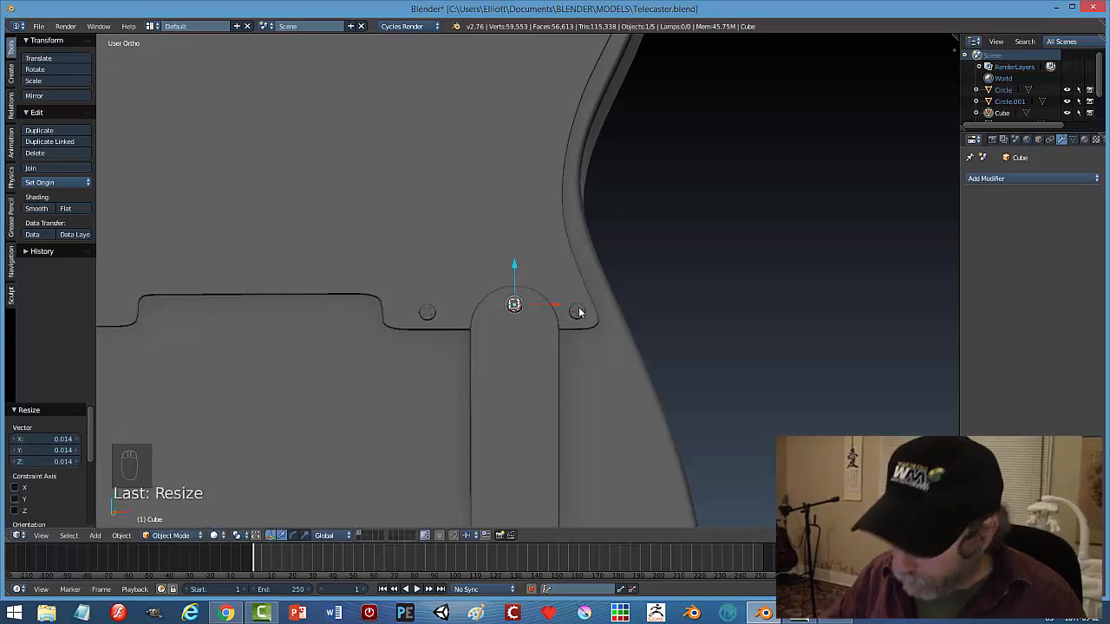
Move the small cube about -0.023 along Y so it protrudes from the front of the screw head.
key(KP_Decimal)
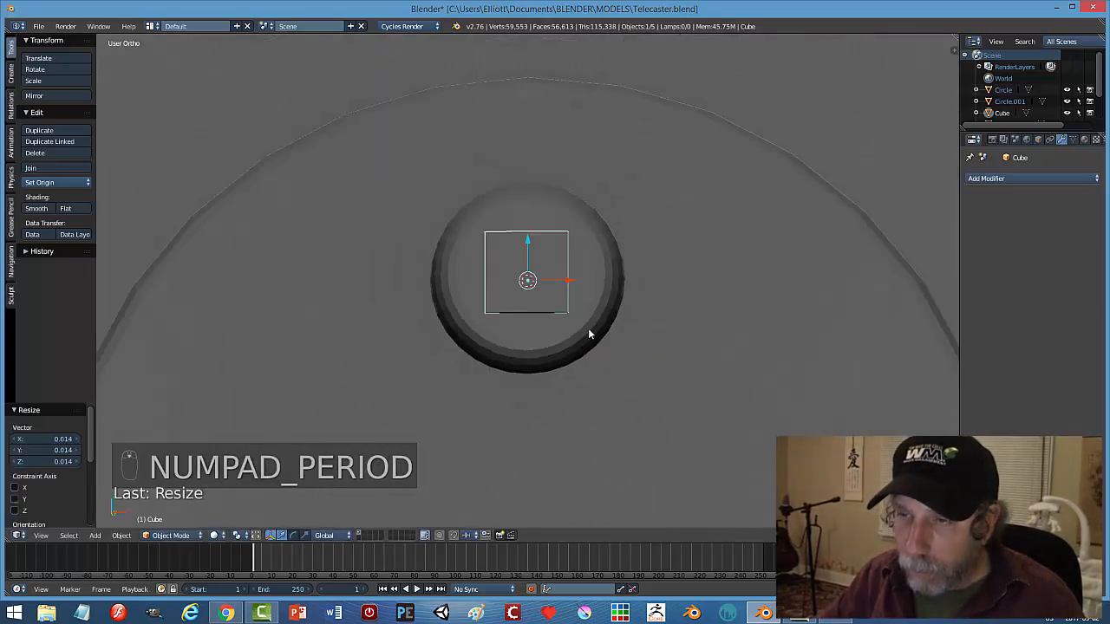
middle_drag(589, 334, 561, 293)
drag(568, 279, 501, 293)
middle_drag(501, 293, 594, 330)
Add a Boolean modifier to the screw head with the Difference operation and the cube as its object, and apply it.
right_click(579, 280)
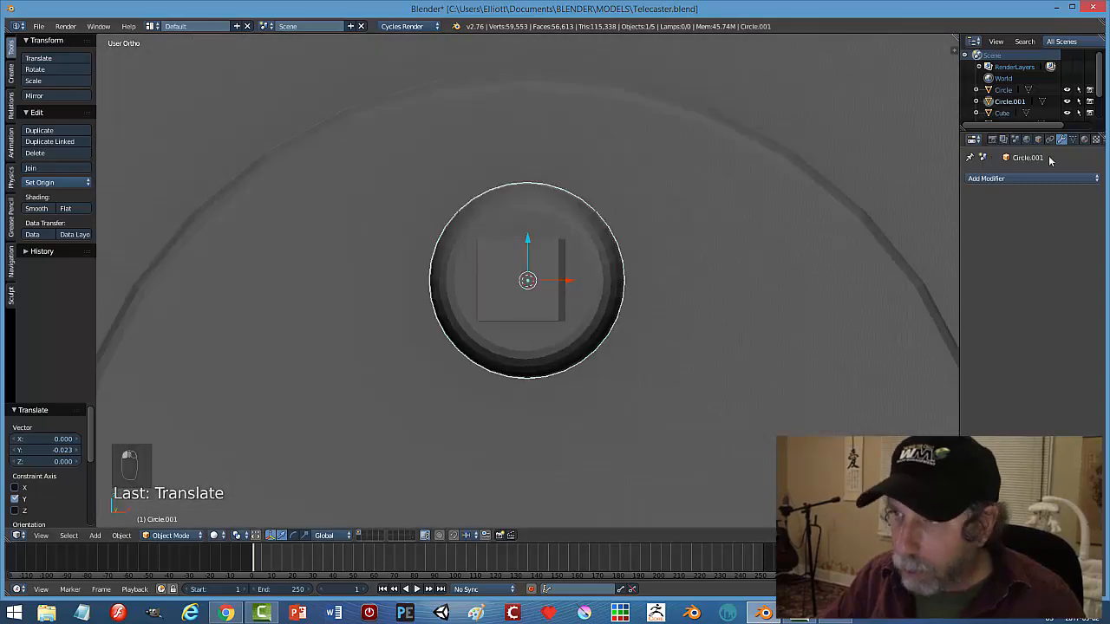
click(990, 179)
click(868, 230)
click(997, 246)
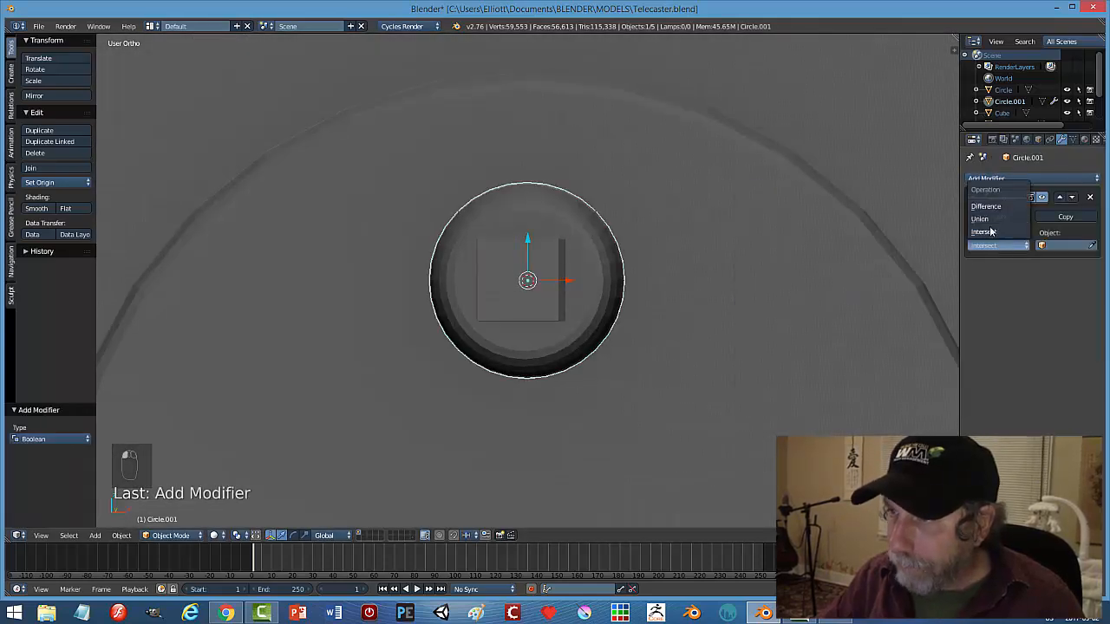
click(993, 208)
click(1090, 245)
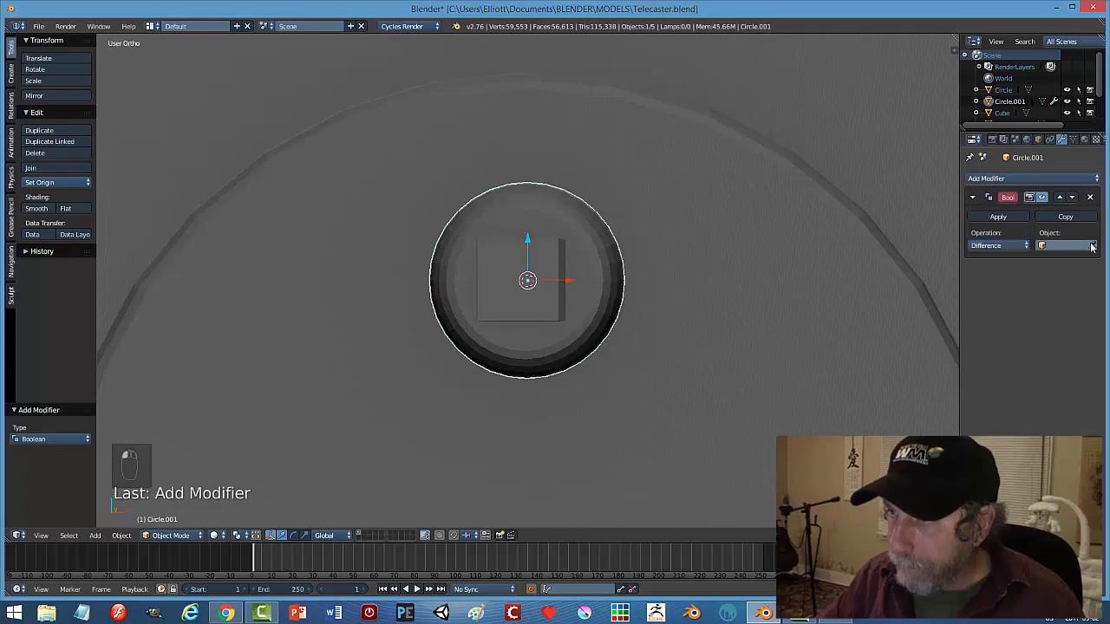
click(546, 247)
click(998, 217)
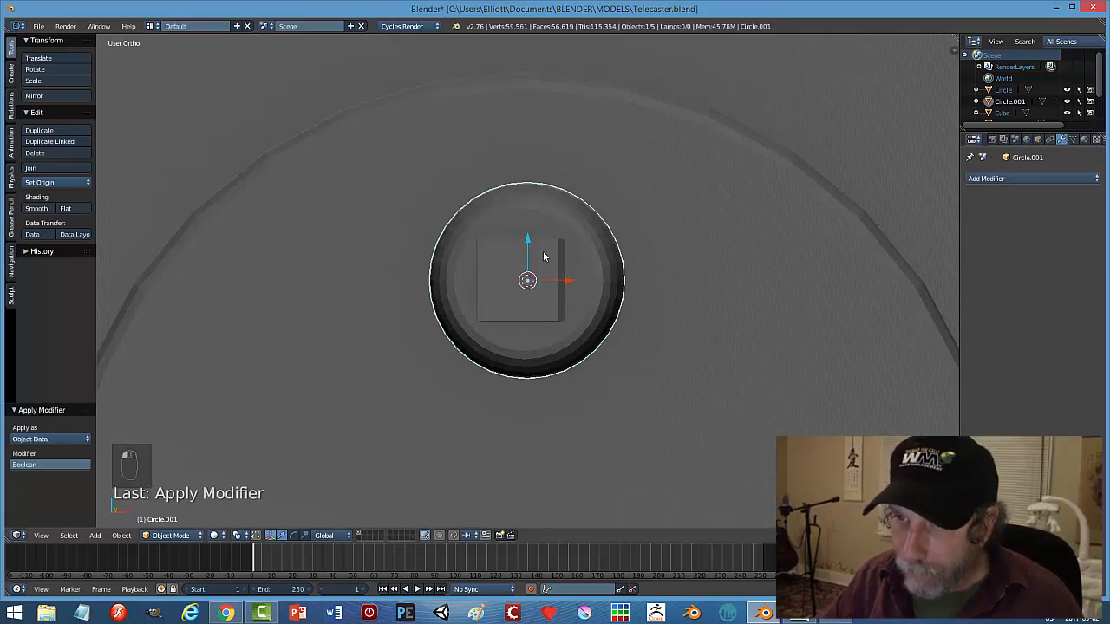
Hide the cube and examine the screw head's square recess beside the pickguard screws.
key(h)
middle_drag(610, 297, 590, 347)
scroll(618, 306, down, 3)
right_click(585, 290)
scroll(649, 341, down, 3)
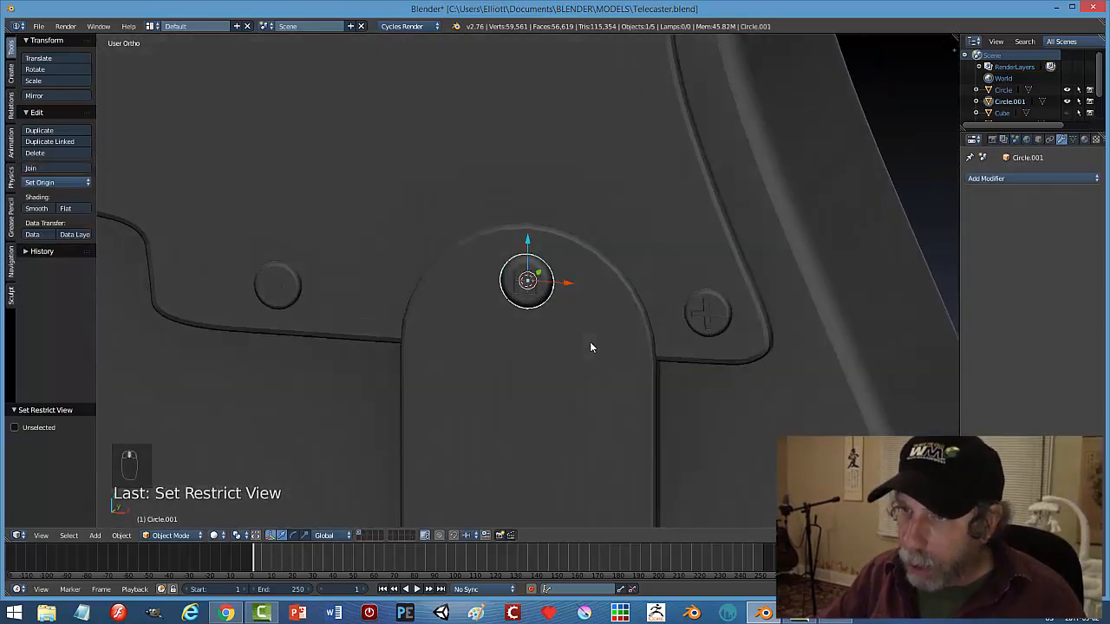
scroll(591, 342, down, 1)
Reveal the hidden objects, delete the cutter cube, and save the file.
key(alt+h)
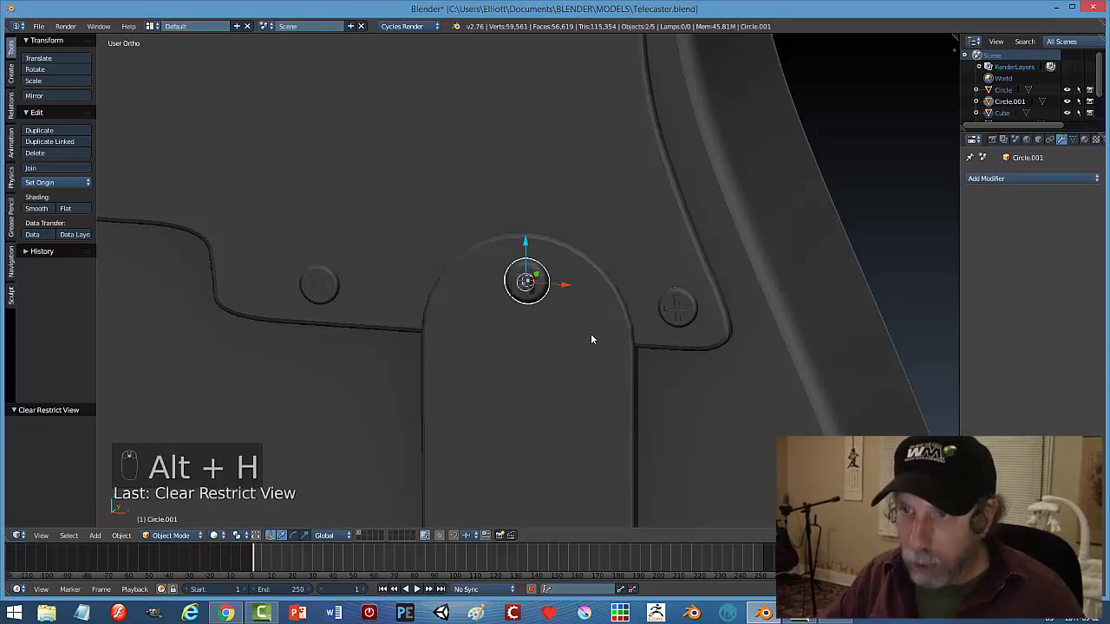
click(521, 295)
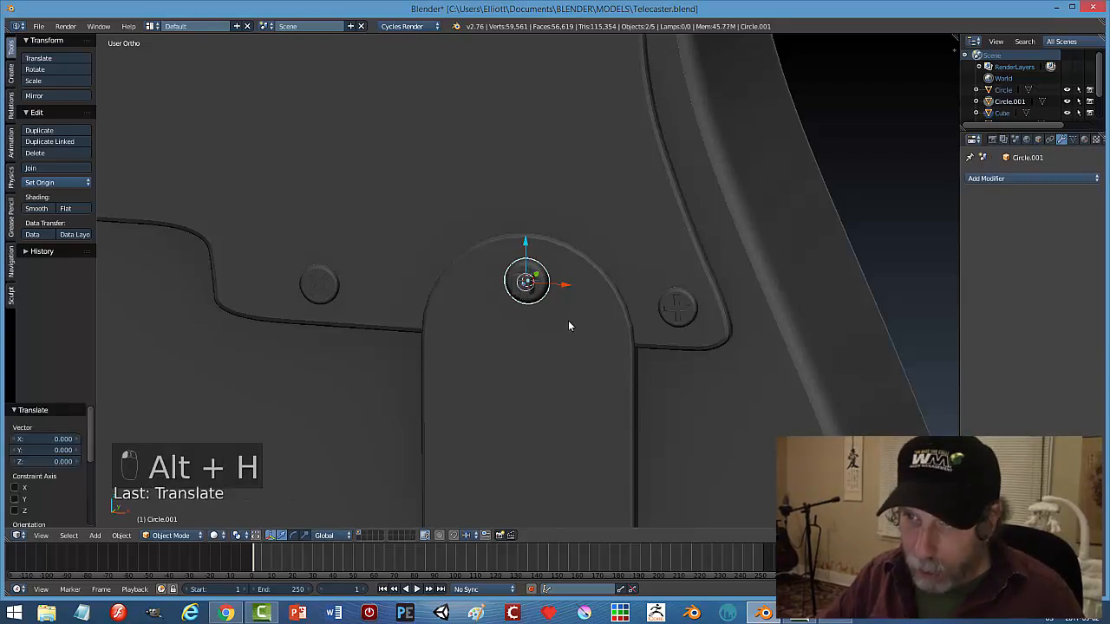
key(a)
right_click(530, 295)
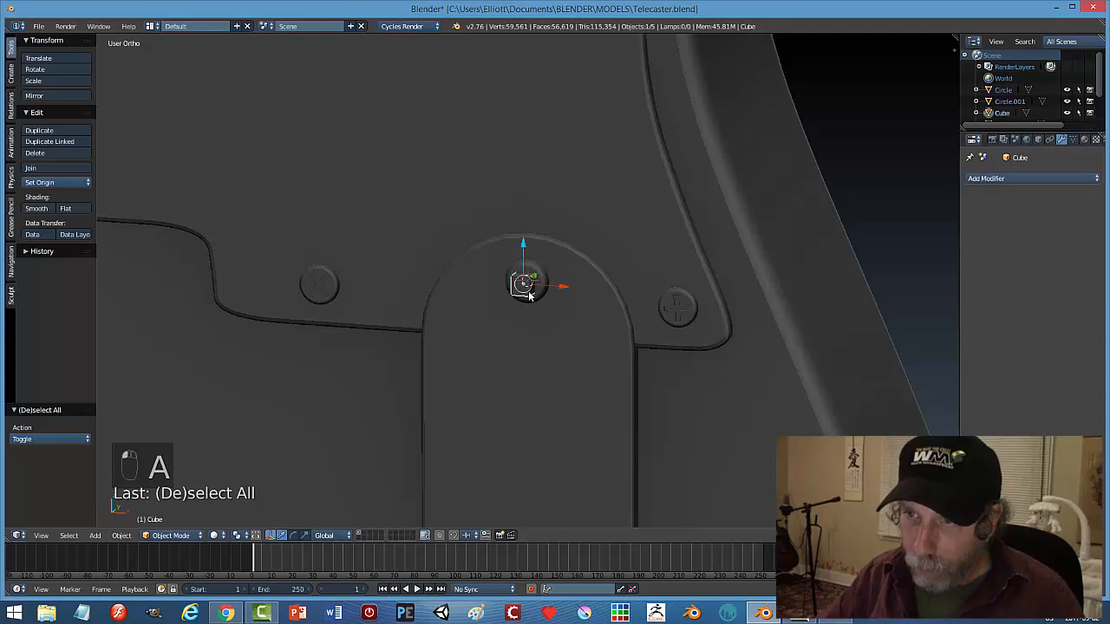
key(x)
click(569, 308)
middle_drag(575, 333, 528, 305)
key(ctrl+s)
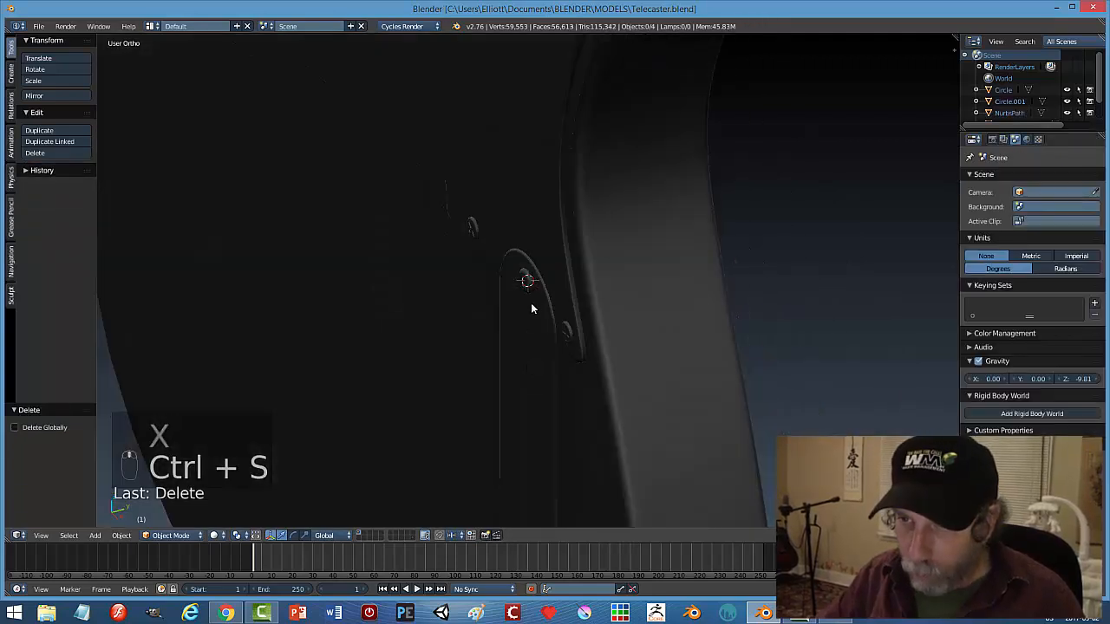
Adjust the screw head's depth in the control plate by moving it slightly along Y, and deselect it.
right_click(534, 294)
scroll(532, 298, up, 6)
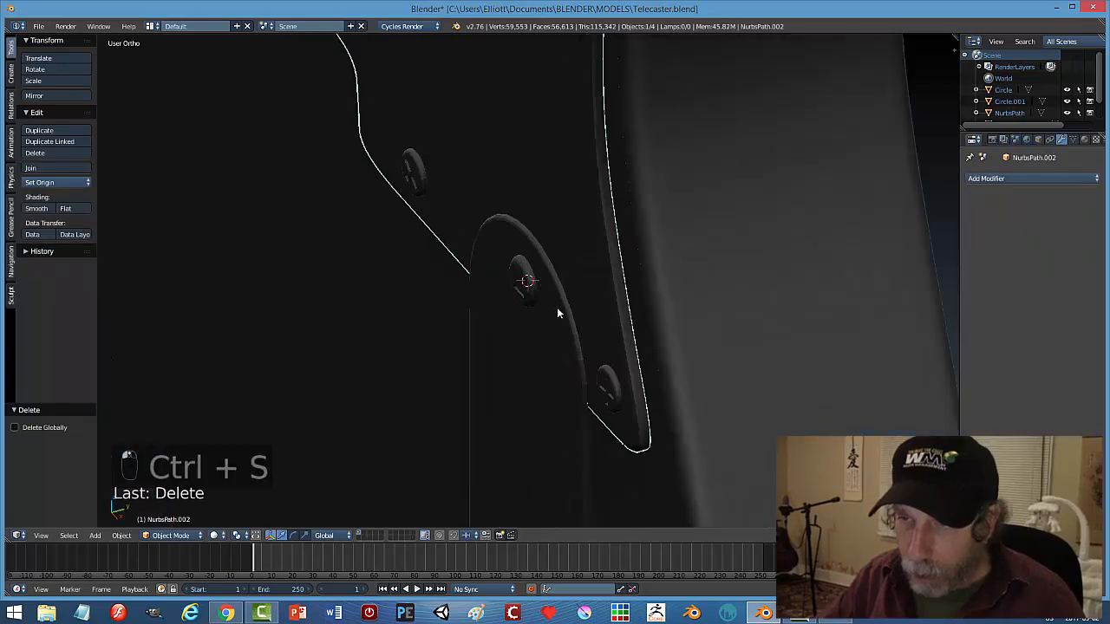
right_click(536, 286)
key(g)
key(y)
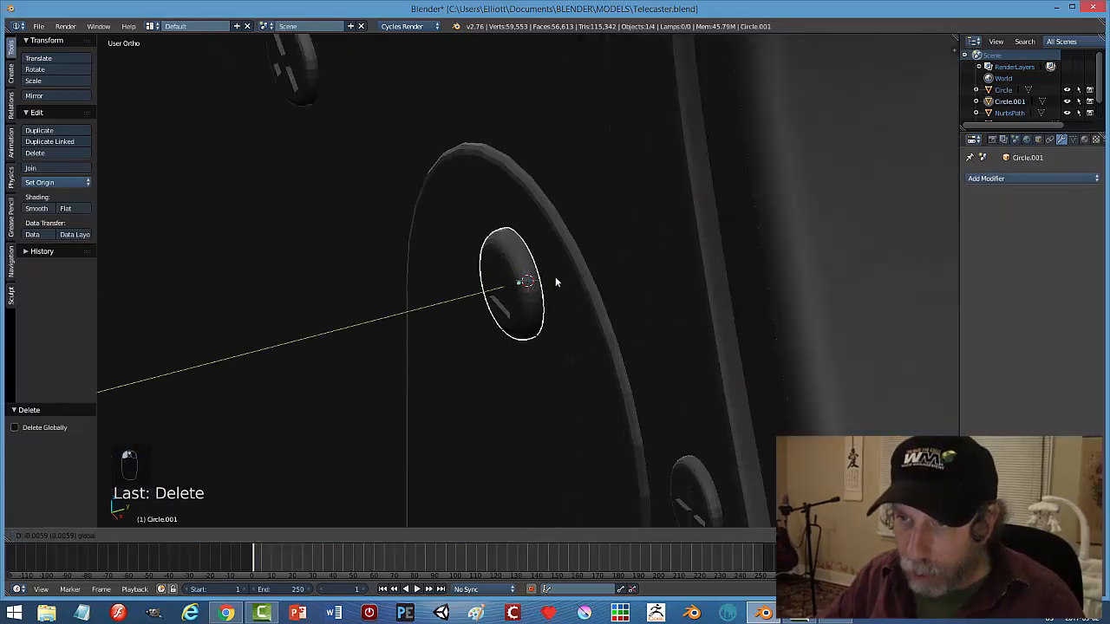
click(560, 276)
key(a)
Show the front view in wireframe over the reference and check the control plate's screws in the photo fendertelecolin1.jpg.
key(KP_1)
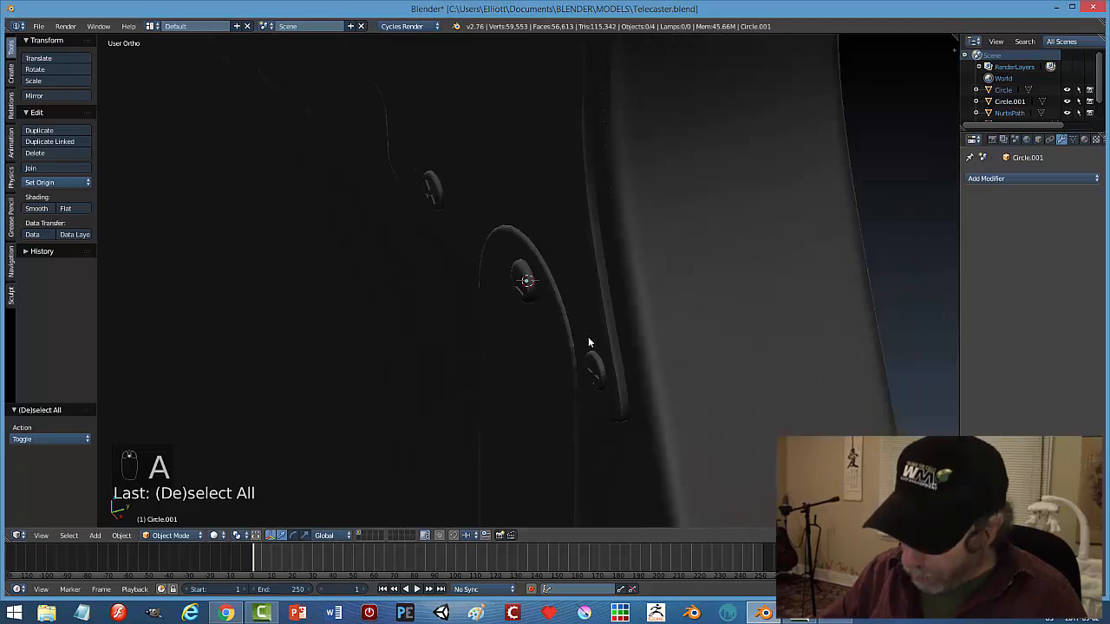
key(z)
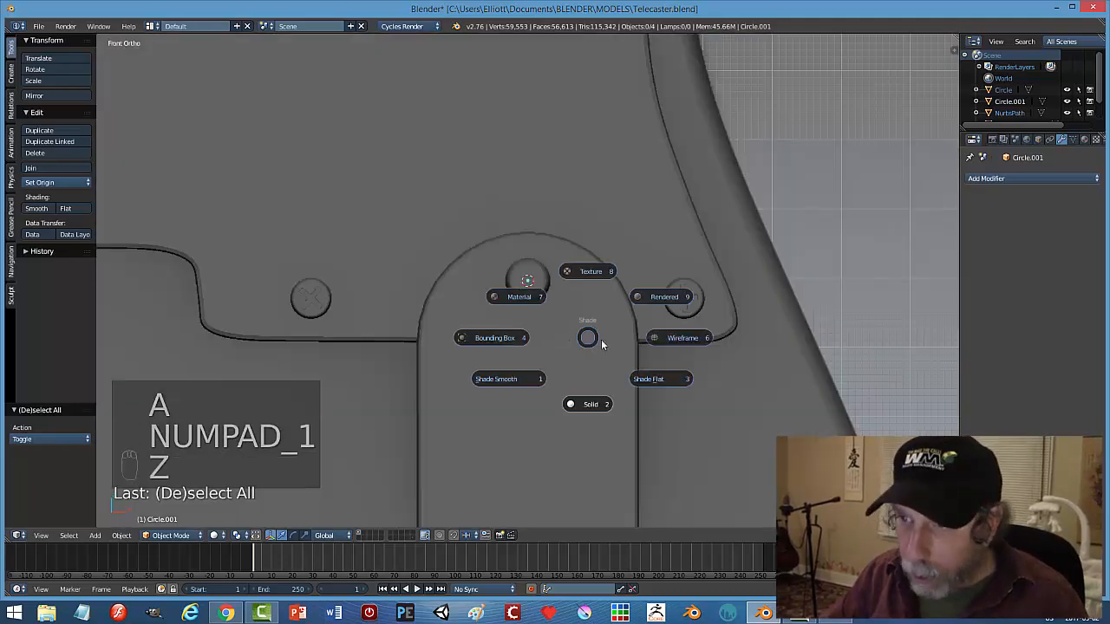
click(663, 349)
scroll(588, 394, down, 5)
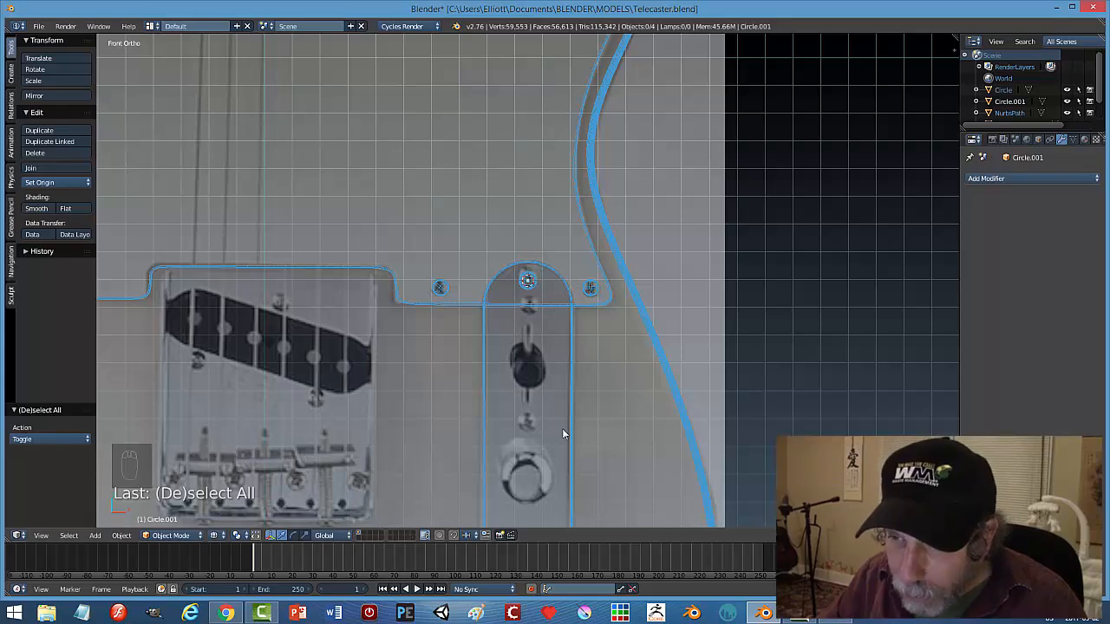
click(839, 620)
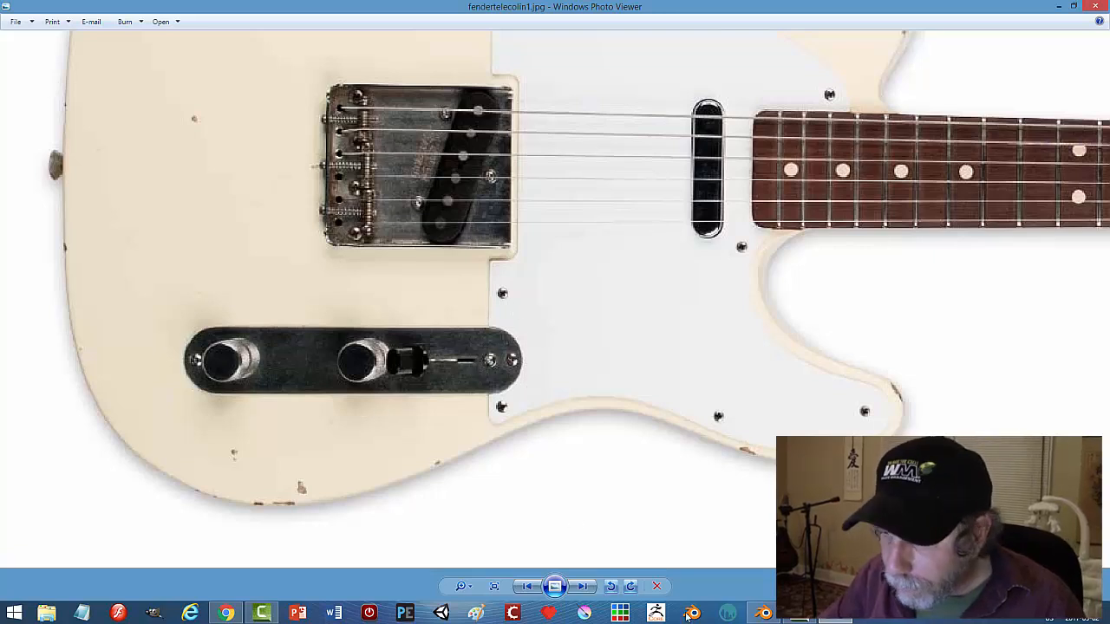
click(764, 614)
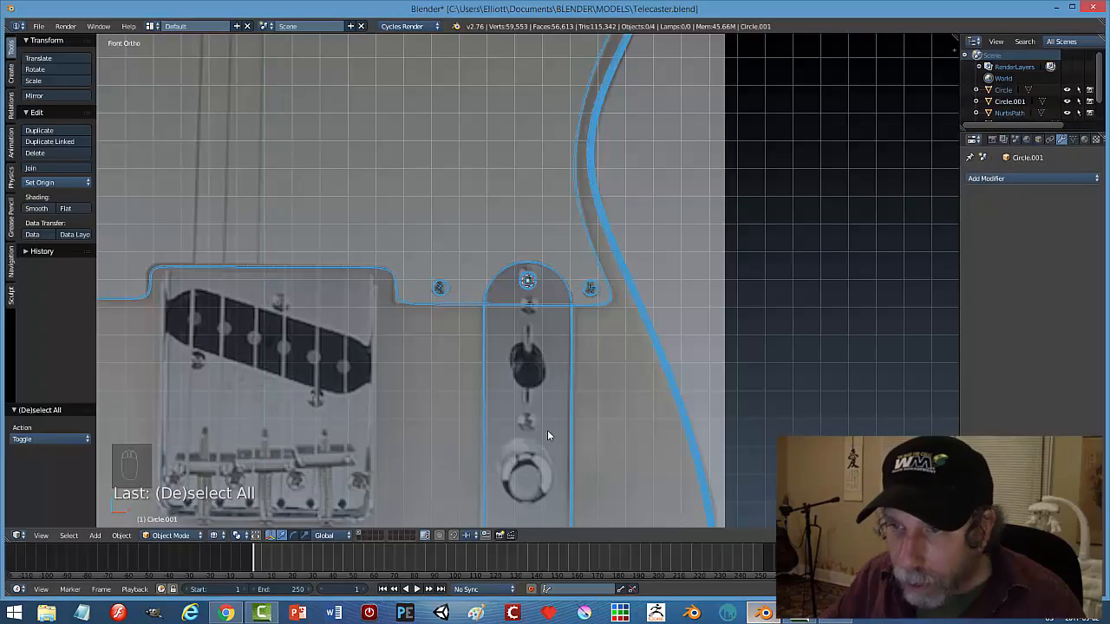
Duplicate the screw about -0.098 along Z onto the plate's second screw and rotate the copy about 34° around Y.
right_click(527, 288)
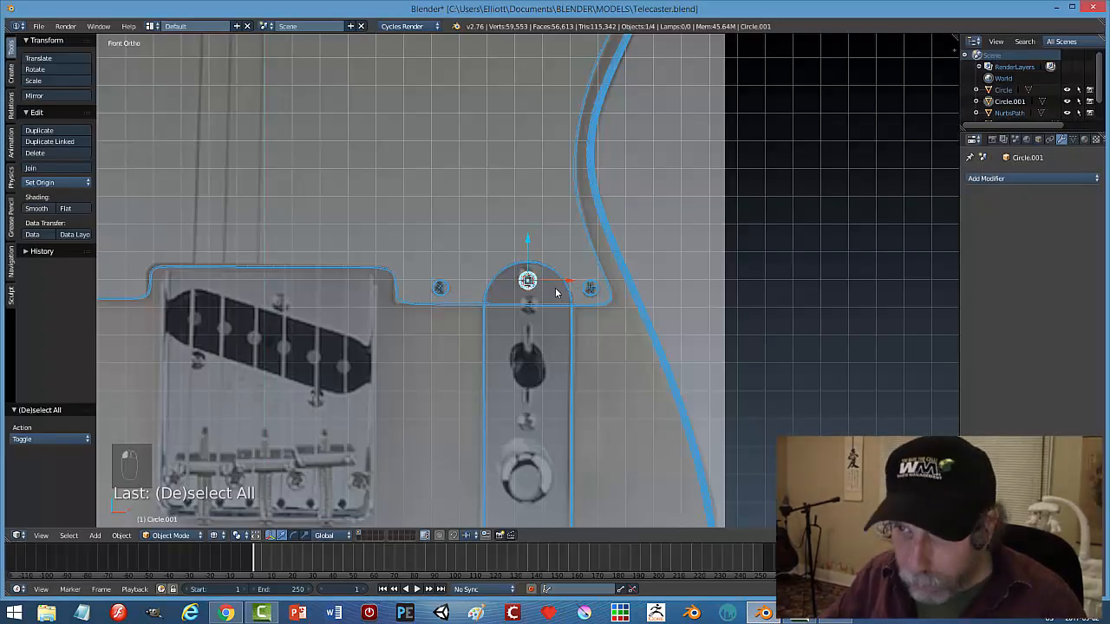
key(shift+d)
key(y)
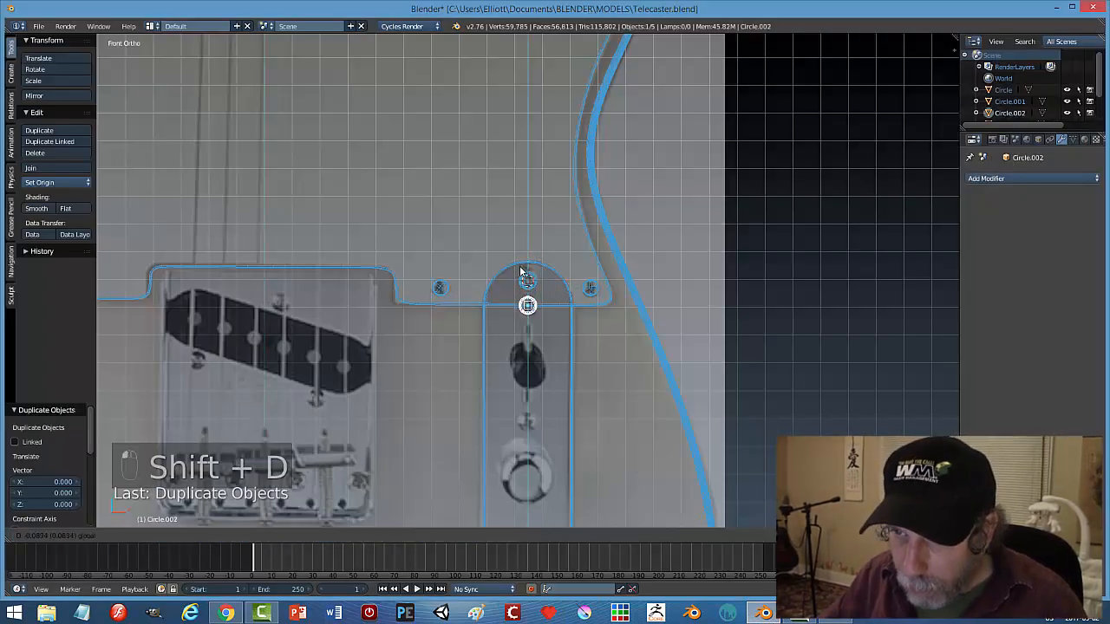
click(520, 276)
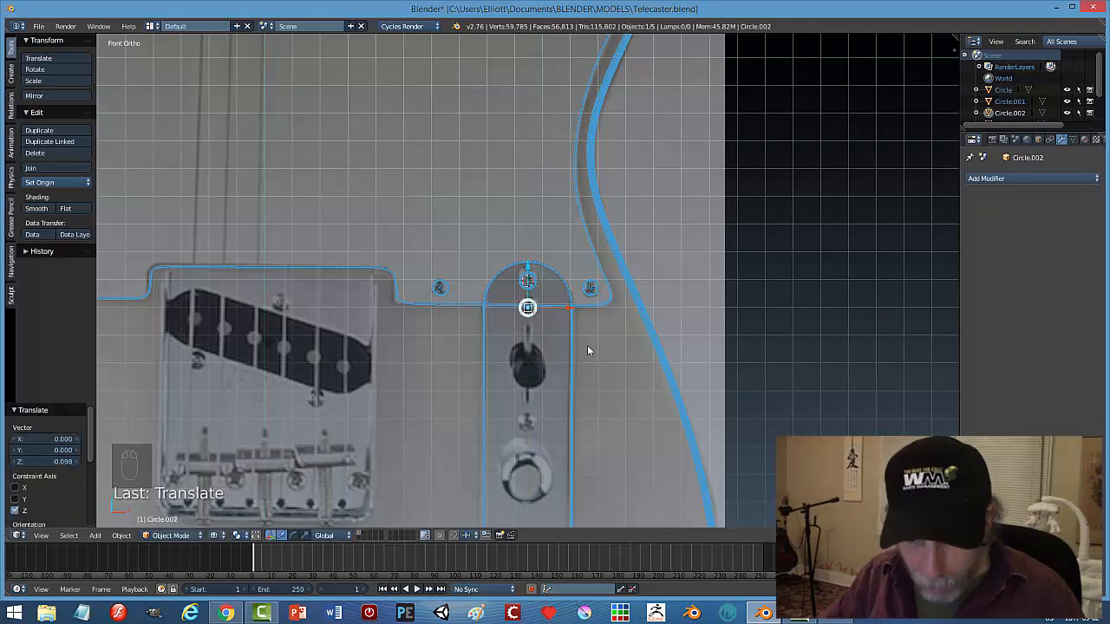
key(r)
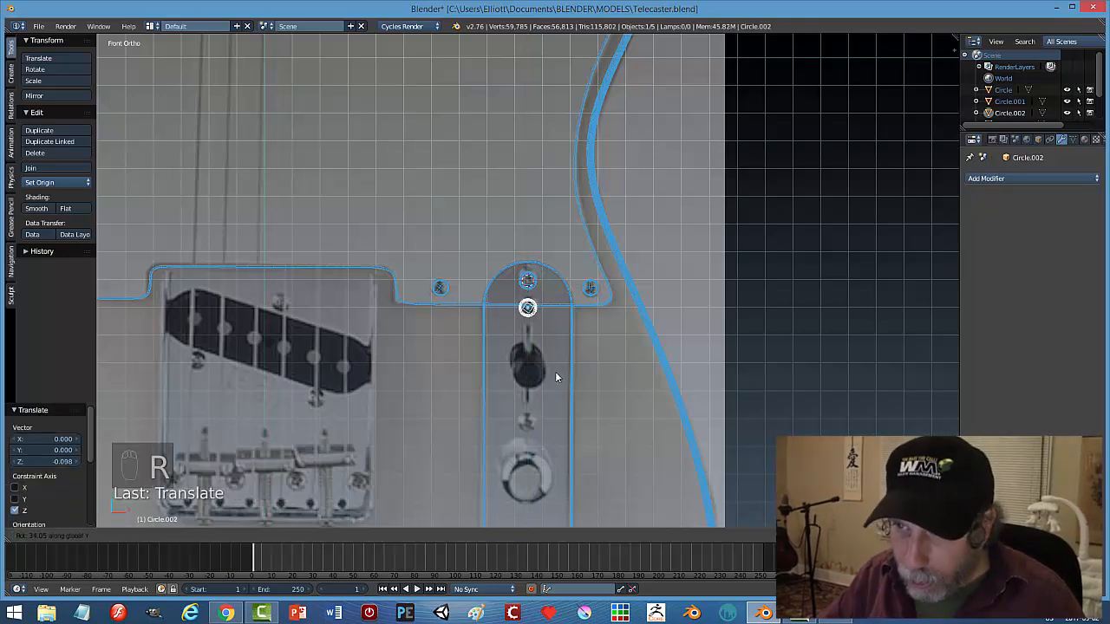
click(561, 372)
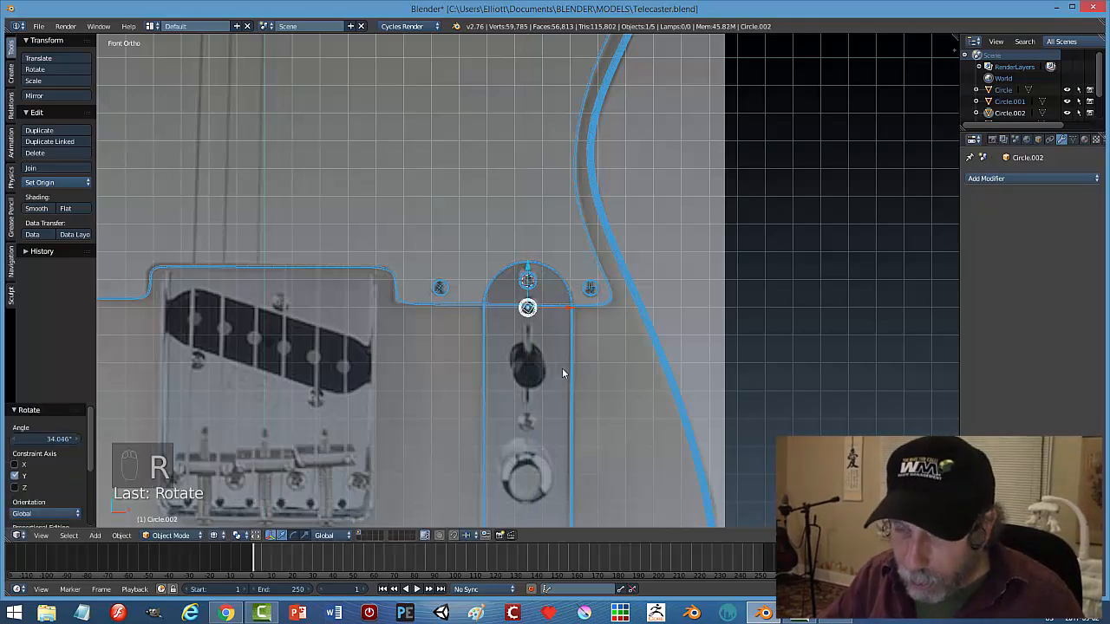
Duplicate the second screw, move the copy about -0.418 along Z onto the screw just above the knob, and deselect everything.
key(shift+d)
right_click(581, 448)
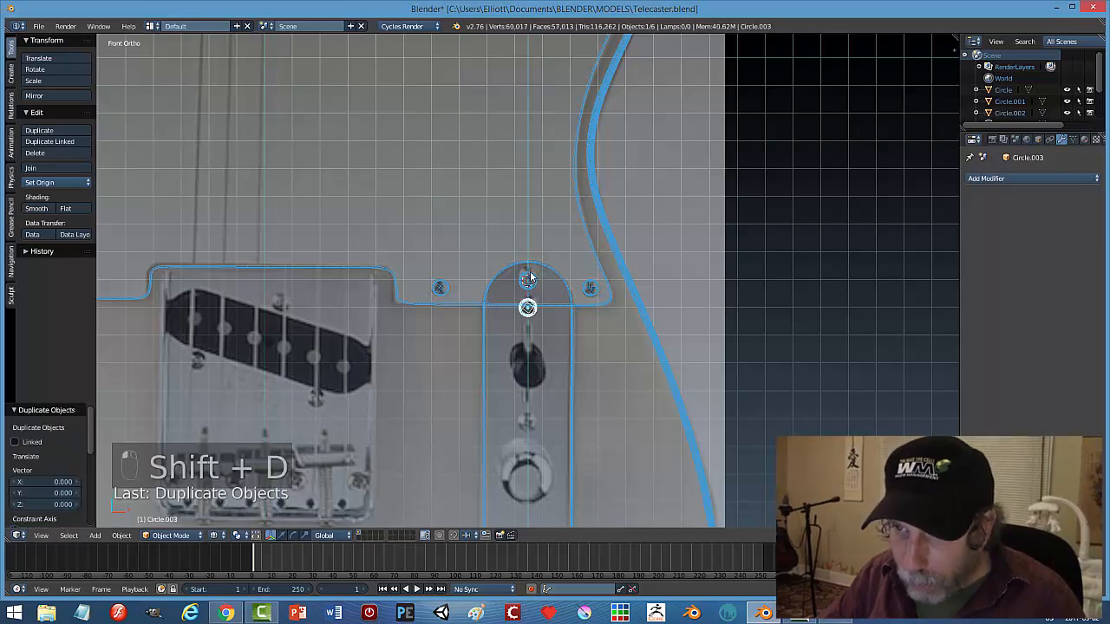
drag(530, 271, 535, 385)
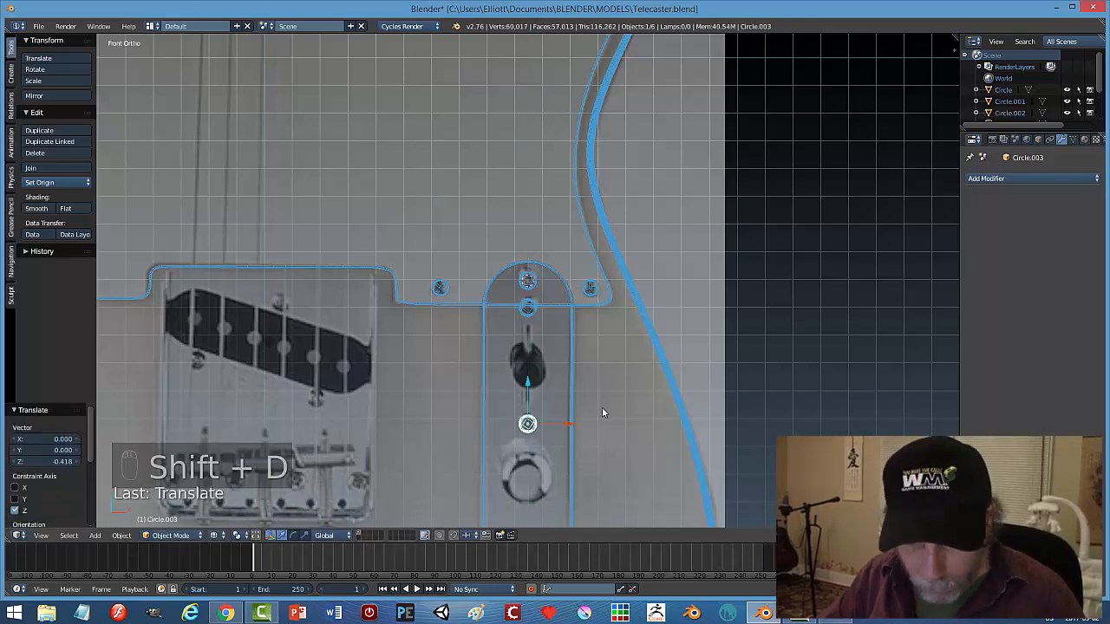
key(r)
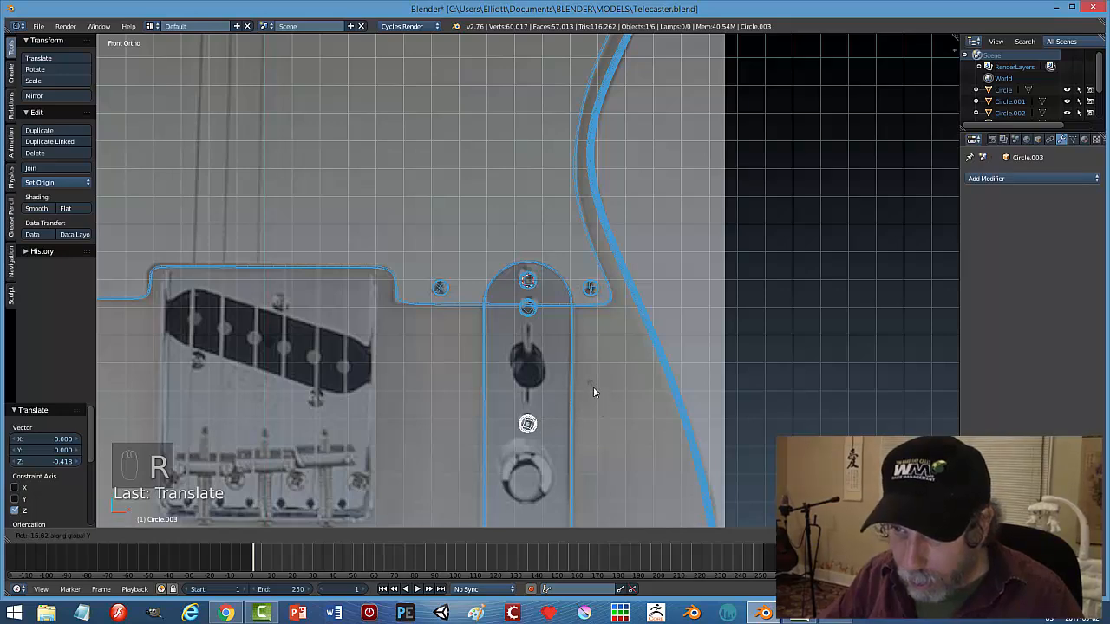
right_click(593, 392)
key(a)
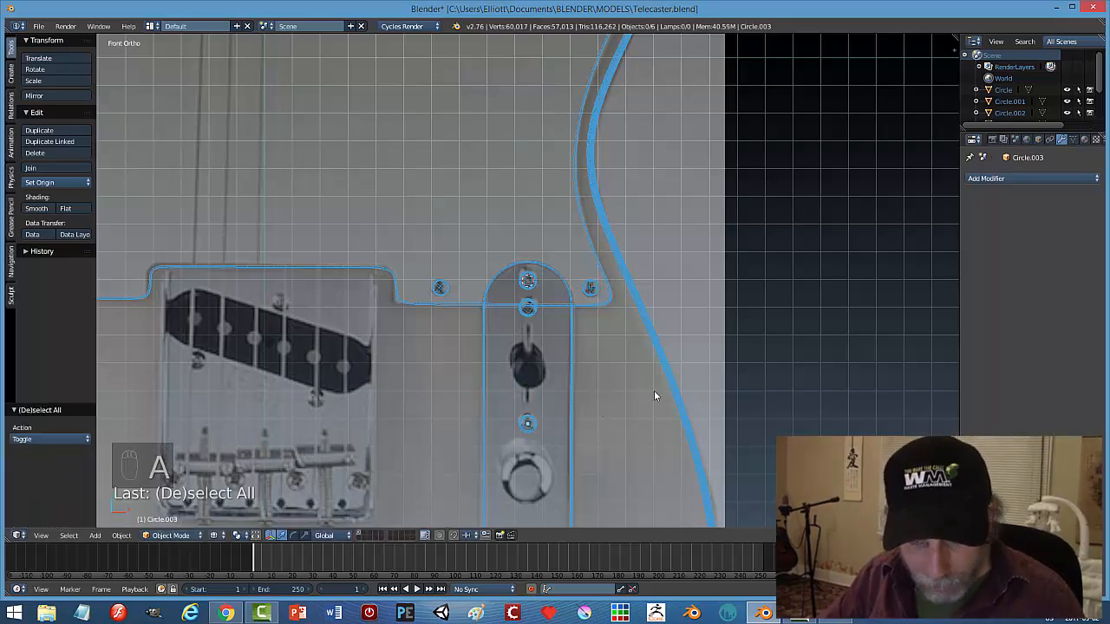
Return to solid shading with nothing selected and save the file.
key(z)
click(656, 420)
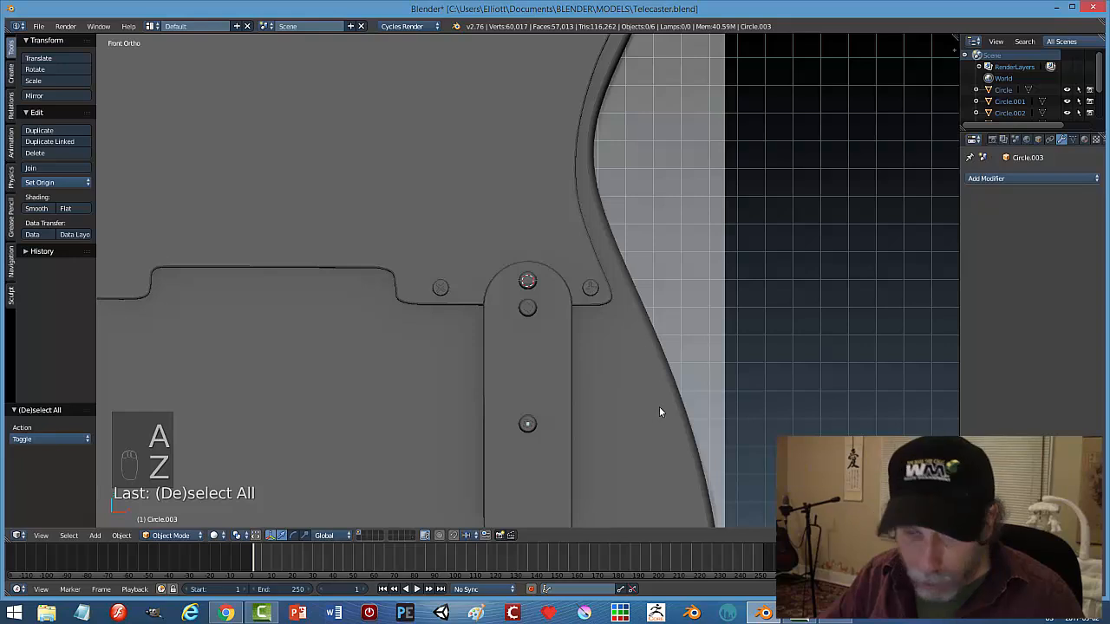
key(a)
key(a)
middle_drag(641, 405, 568, 406)
key(ctrl+s)
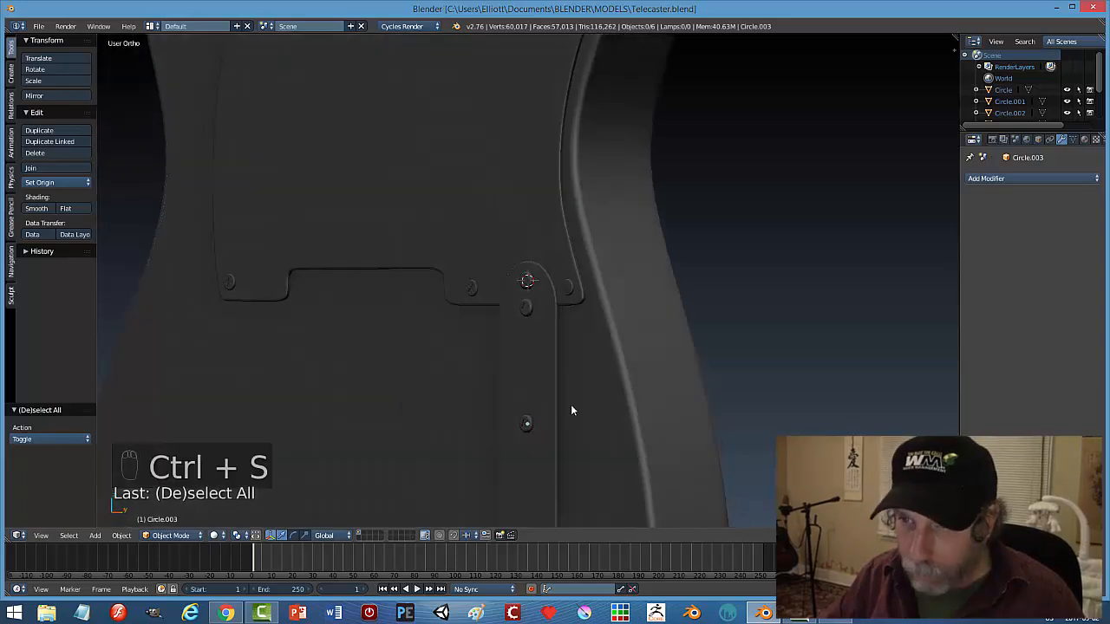
Compare the modelled control plate with the guitar reference photo in Windows Photo Viewer and return to Blender.
scroll(570, 410, down, 4)
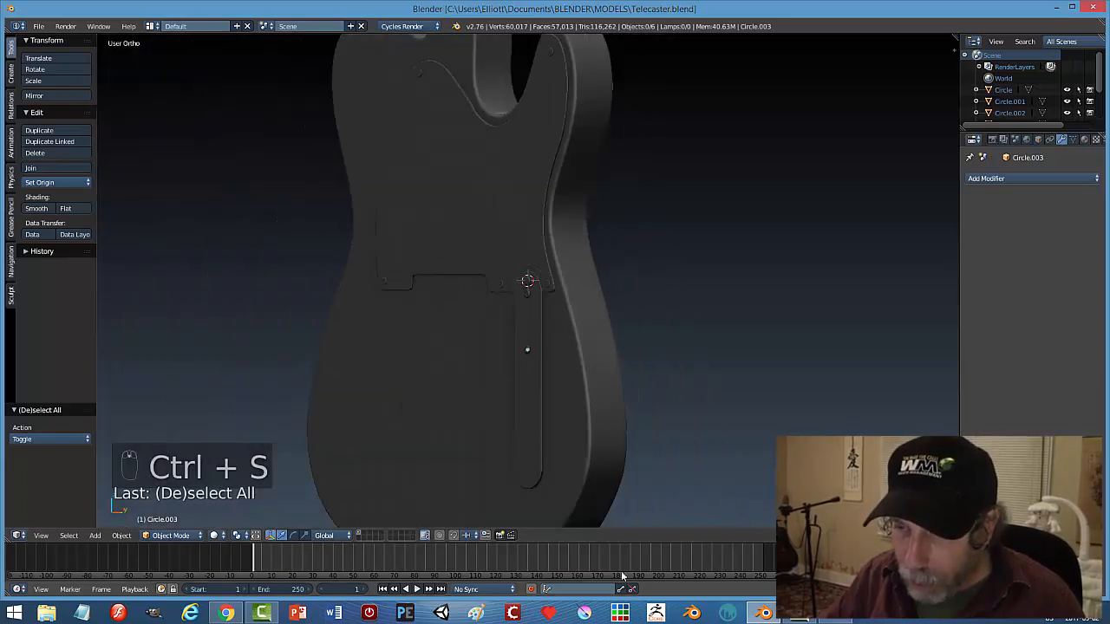
click(776, 617)
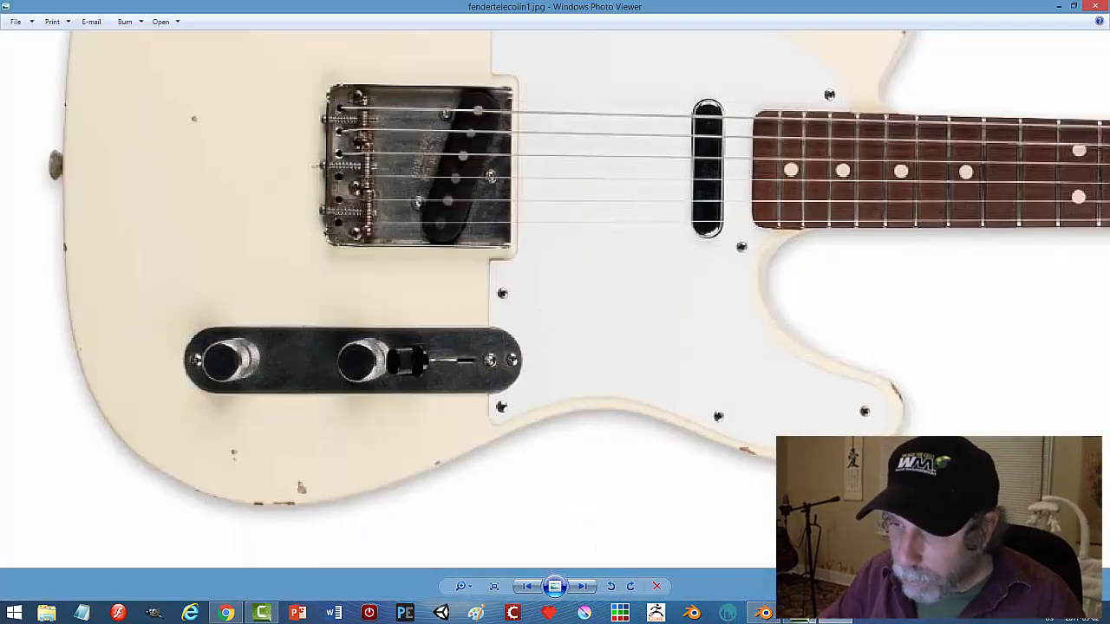
click(763, 614)
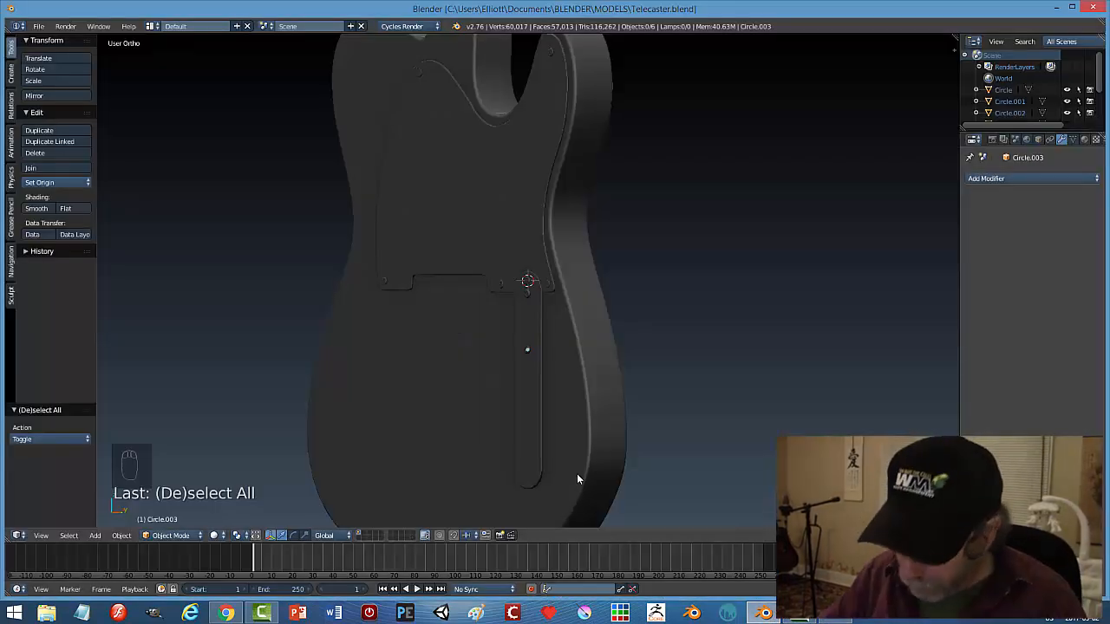
In front wireframe view, duplicate the control plate's third screw and move the copy about -0.983 along Z onto the plate's lowest screw.
key(KP_1)
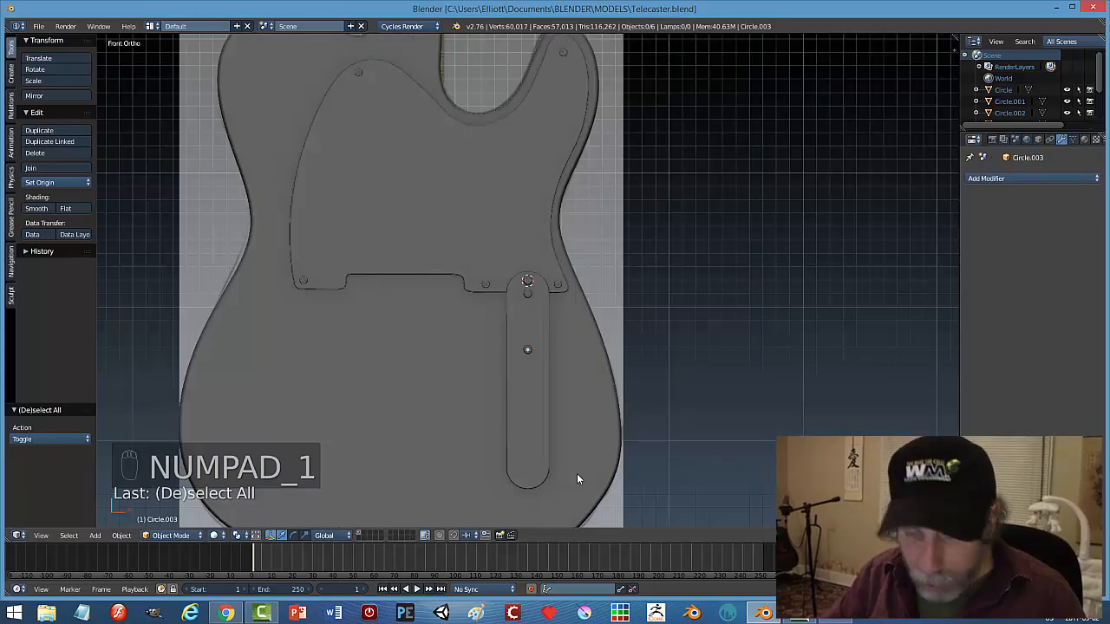
key(z)
click(590, 471)
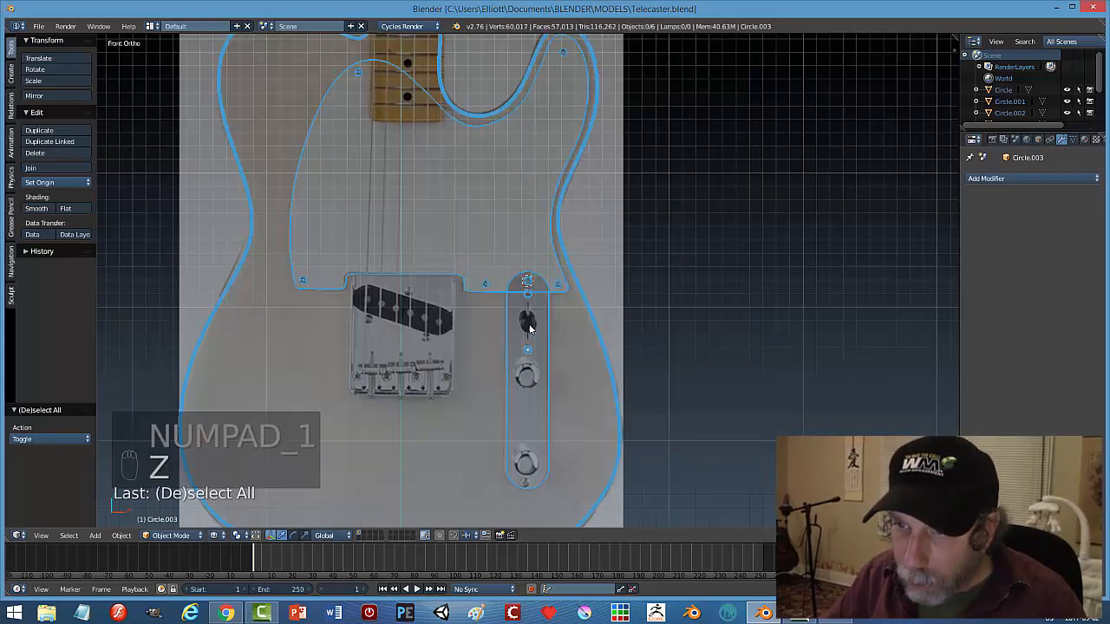
right_click(525, 351)
key(shift+d)
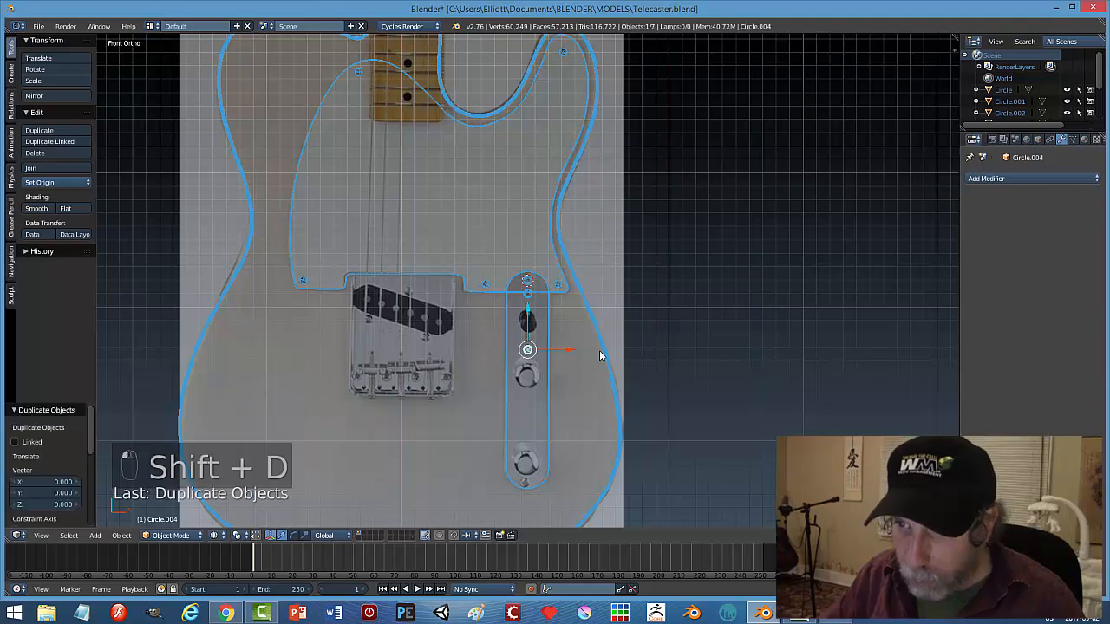
drag(530, 306, 524, 440)
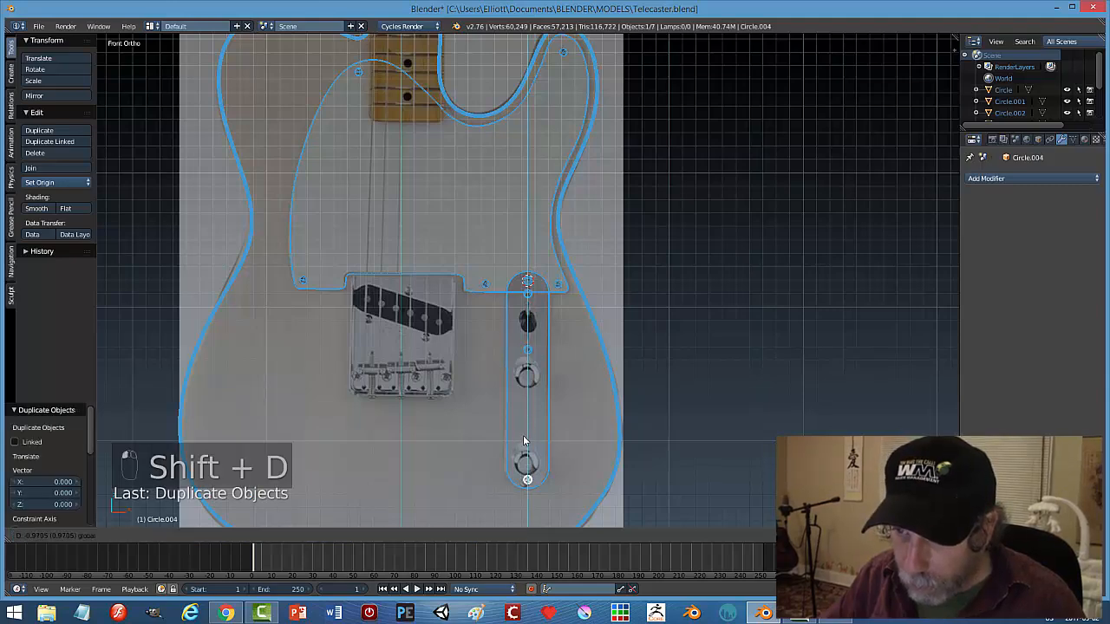
click(523, 440)
scroll(645, 448, up, 5)
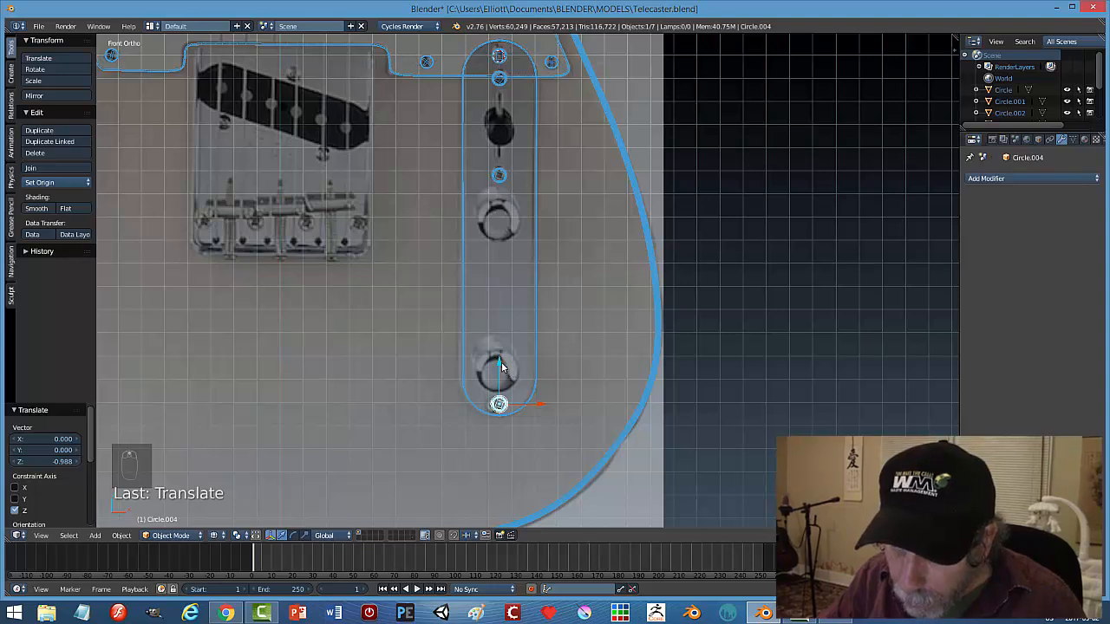
drag(503, 362, 500, 361)
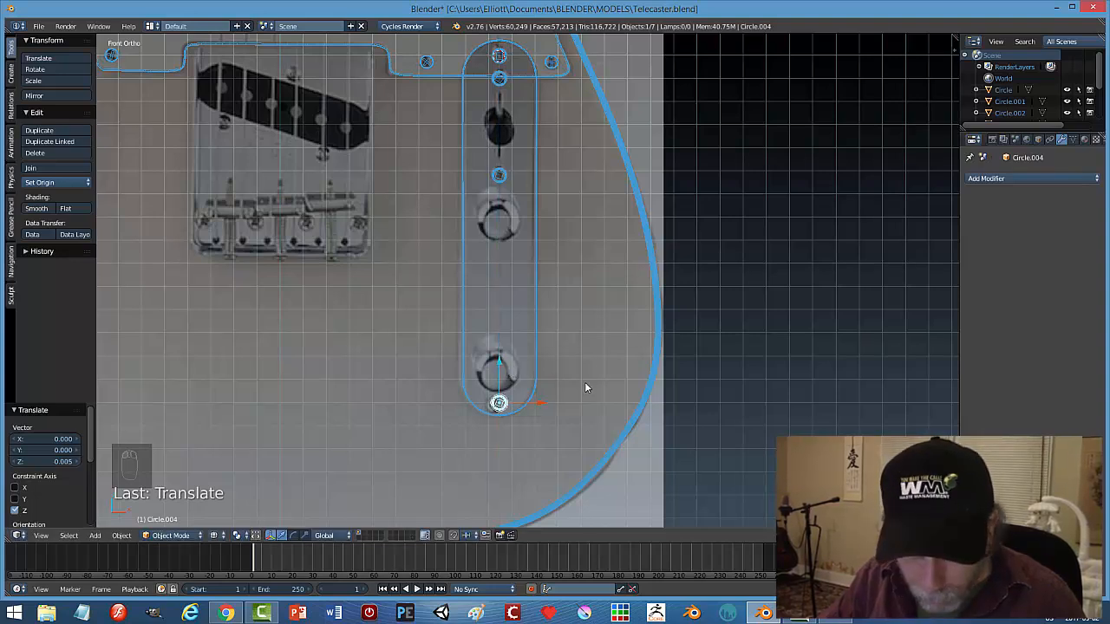
Rotate the lowest screw around Y, save the file with nothing selected, and return to solid shading.
key(r)
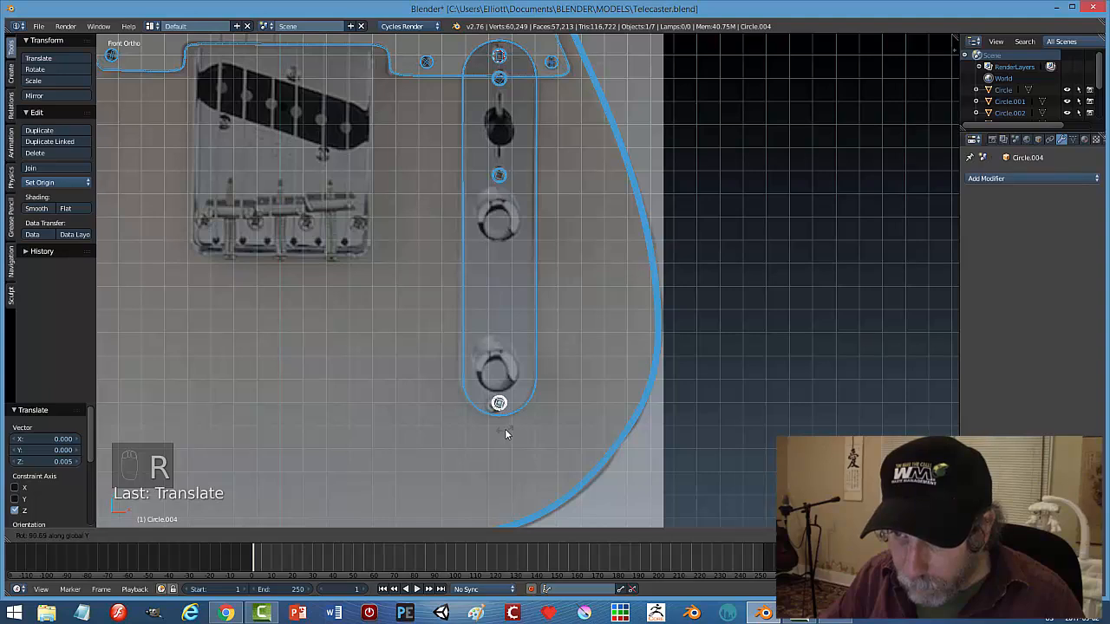
right_click(486, 429)
key(a)
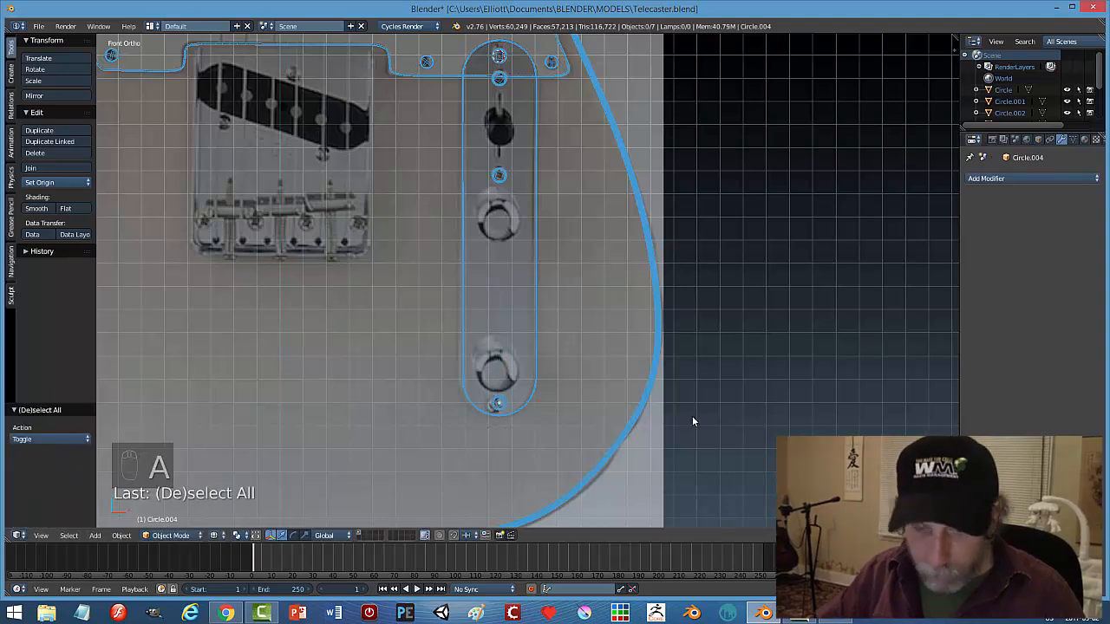
key(ctrl+s)
key(z)
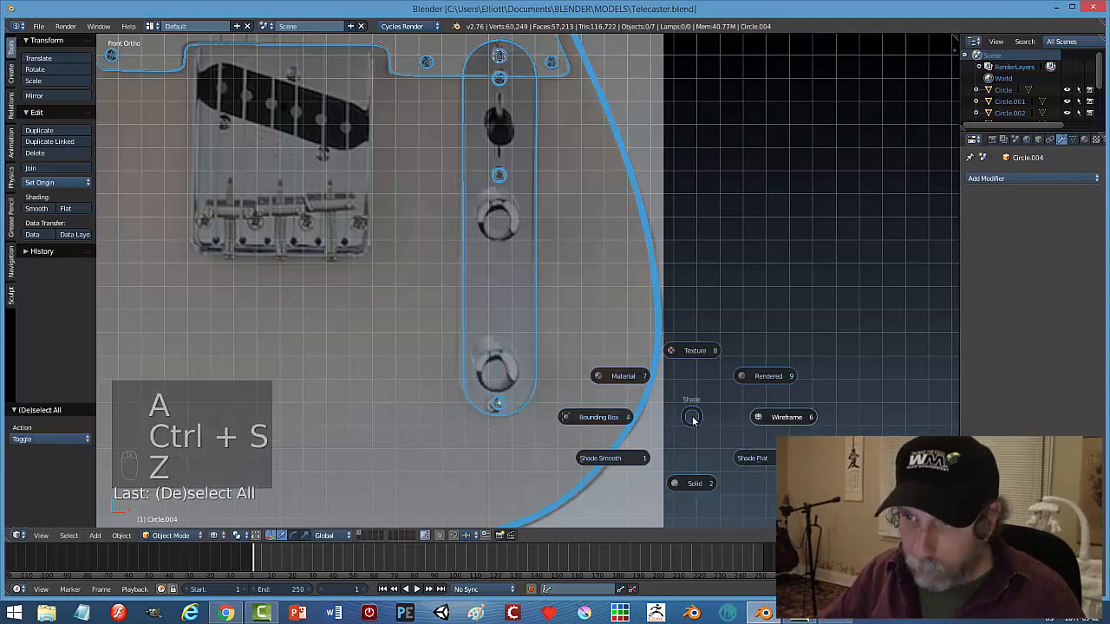
click(683, 484)
Join the four screws to the control plate as one object, save the file, and deselect everything.
mouse_move(721, 433)
middle_down()
mouse_move(709, 400)
mouse_move(659, 404)
middle_up()
scroll(671, 391, up, 3)
right_click(488, 452)
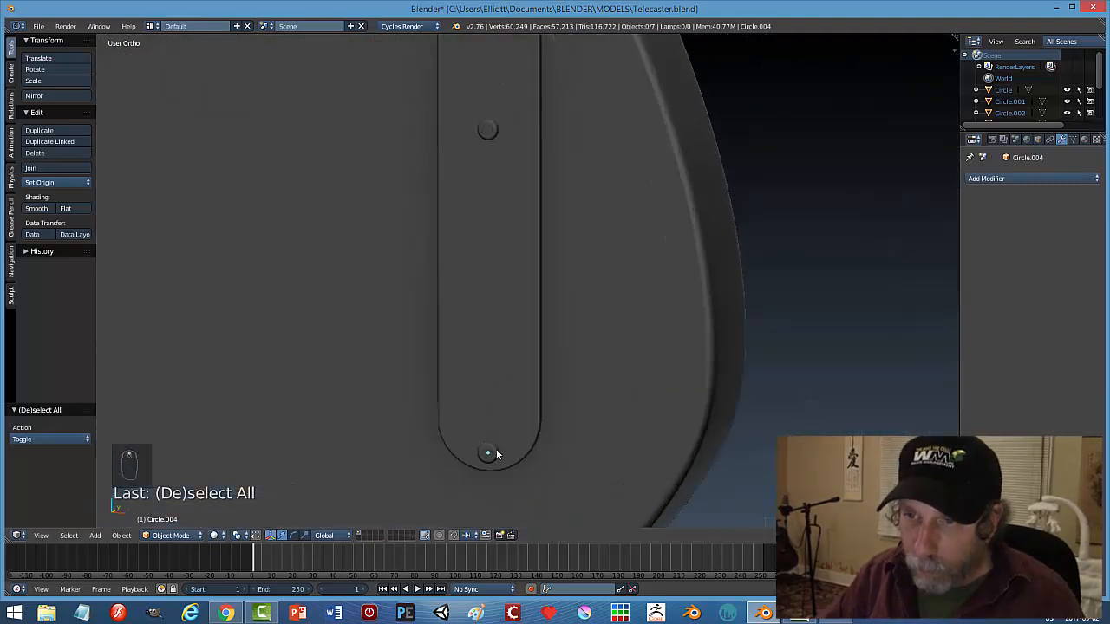
shift+right_click(507, 135)
scroll(619, 225, down, 3)
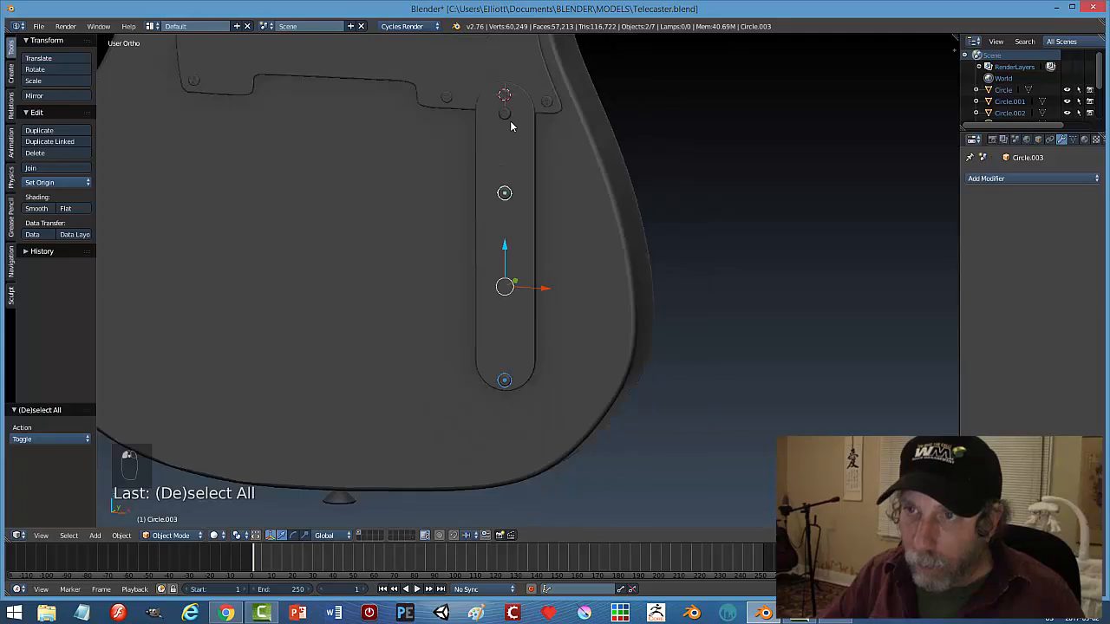
shift+right_click(503, 102)
shift+right_click(534, 111)
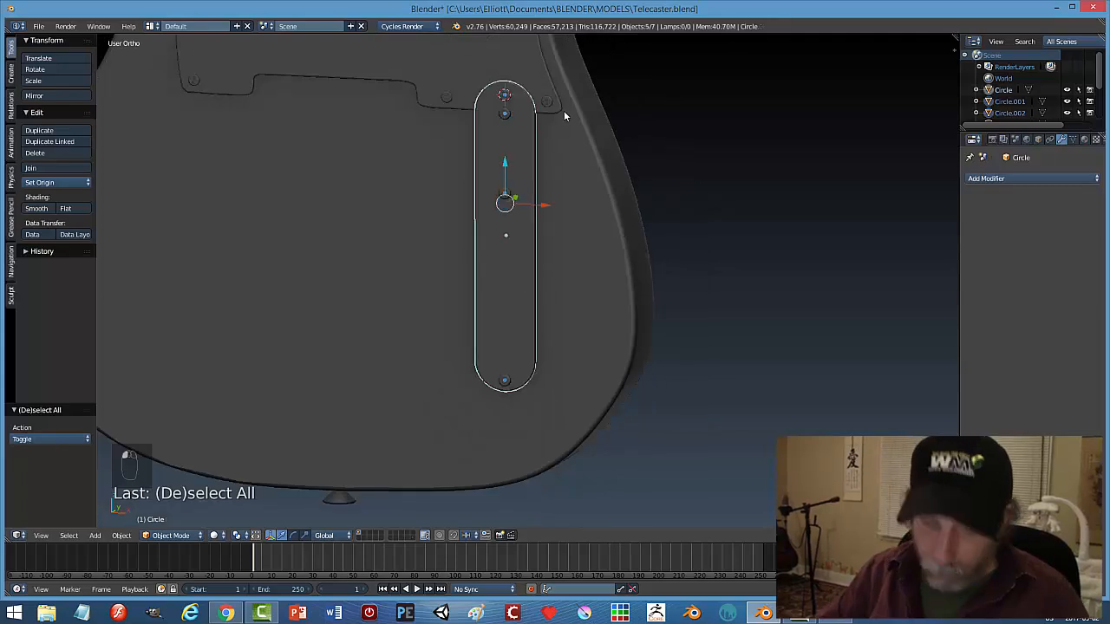
key(ctrl+j)
key(ctrl+s)
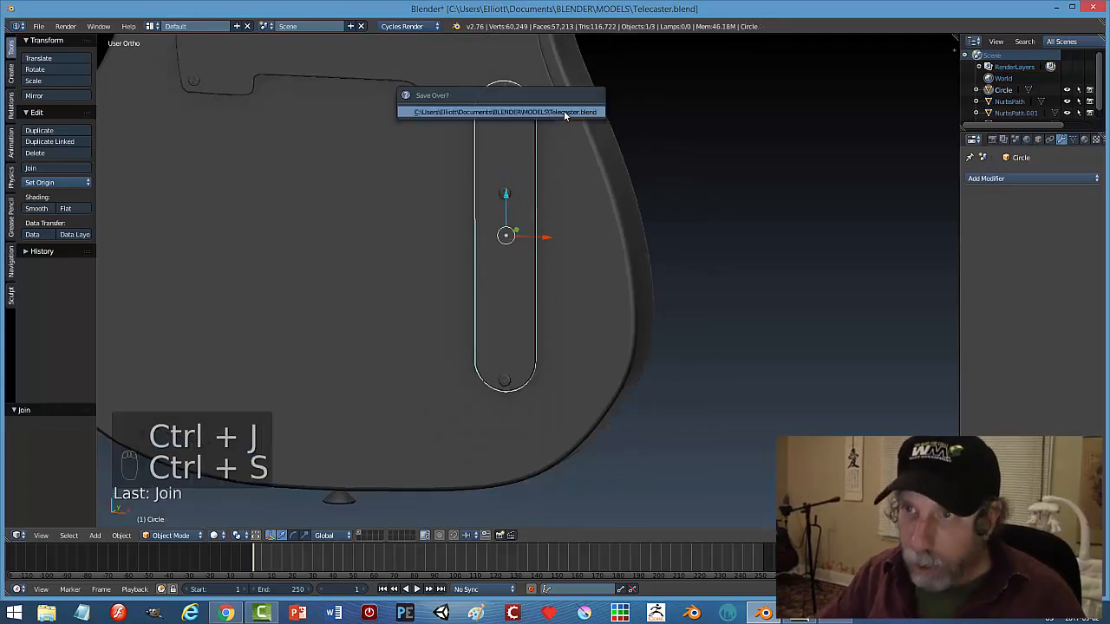
key(a)
Show the guitar body from the front in wireframe and examine the control knobs in the Windows Photo Viewer reference before returning to Blender.
scroll(658, 251, down, 2)
middle_drag(605, 271, 561, 243)
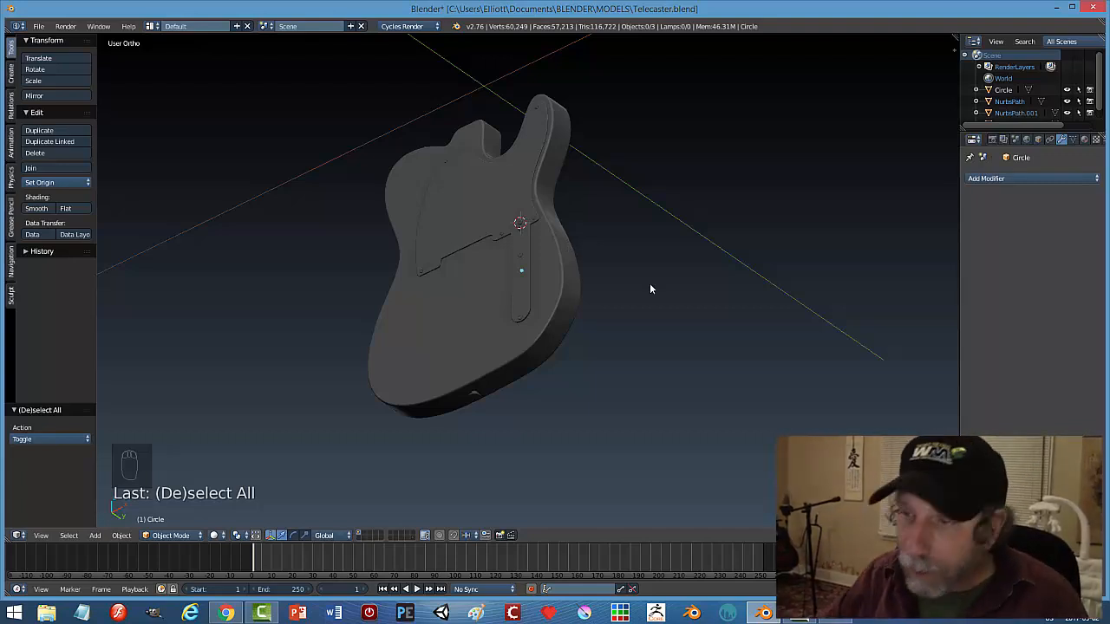
click(799, 615)
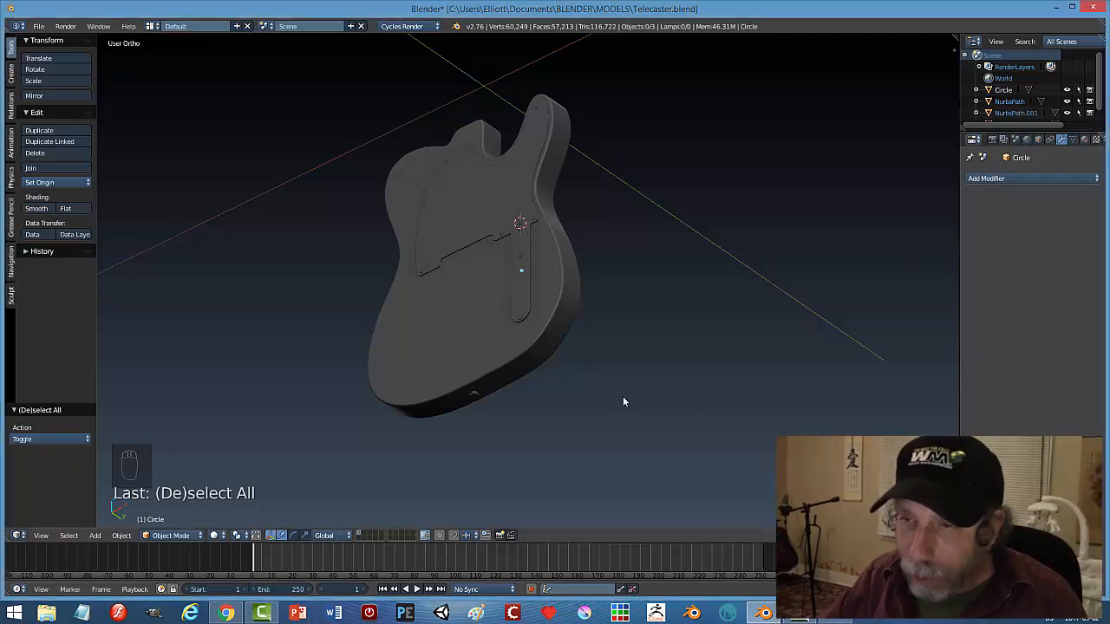
middle_drag(623, 402, 657, 405)
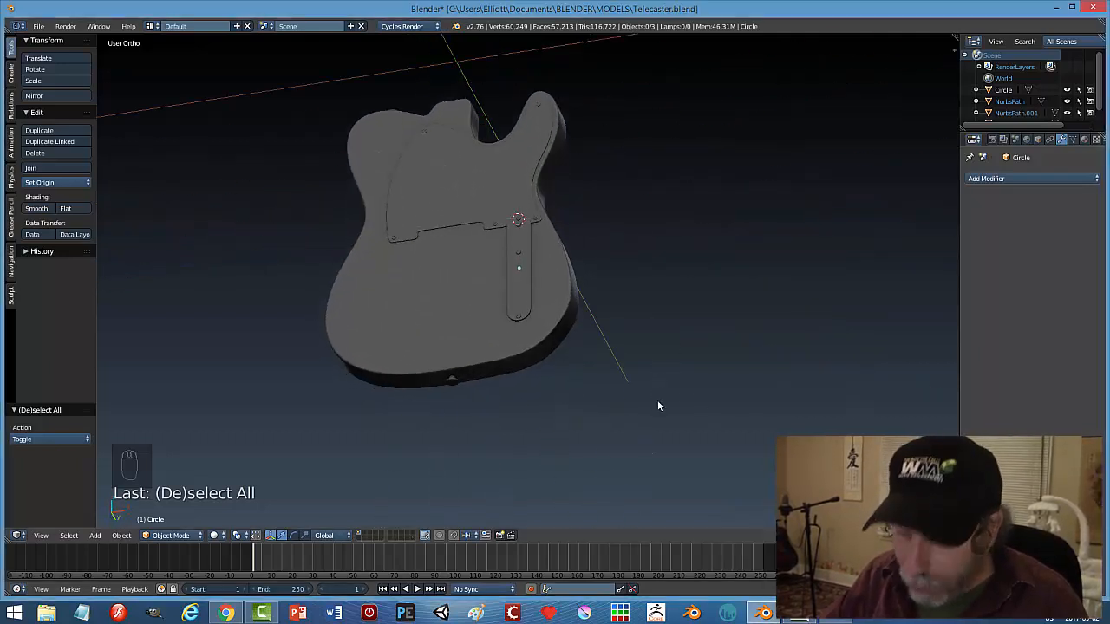
key(KP_1)
key(z)
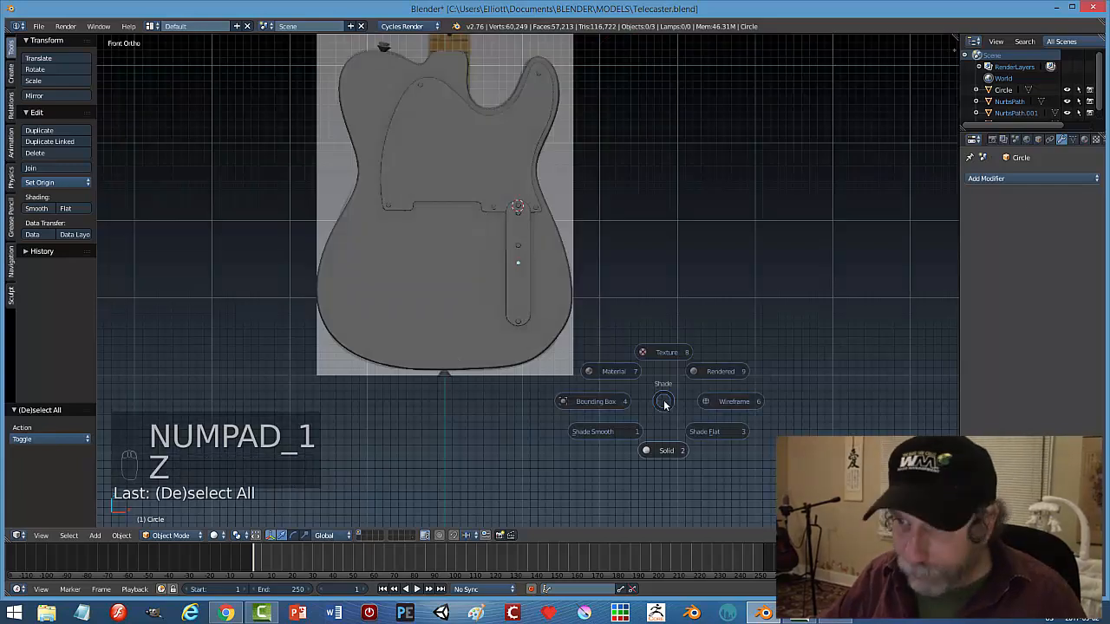
click(725, 443)
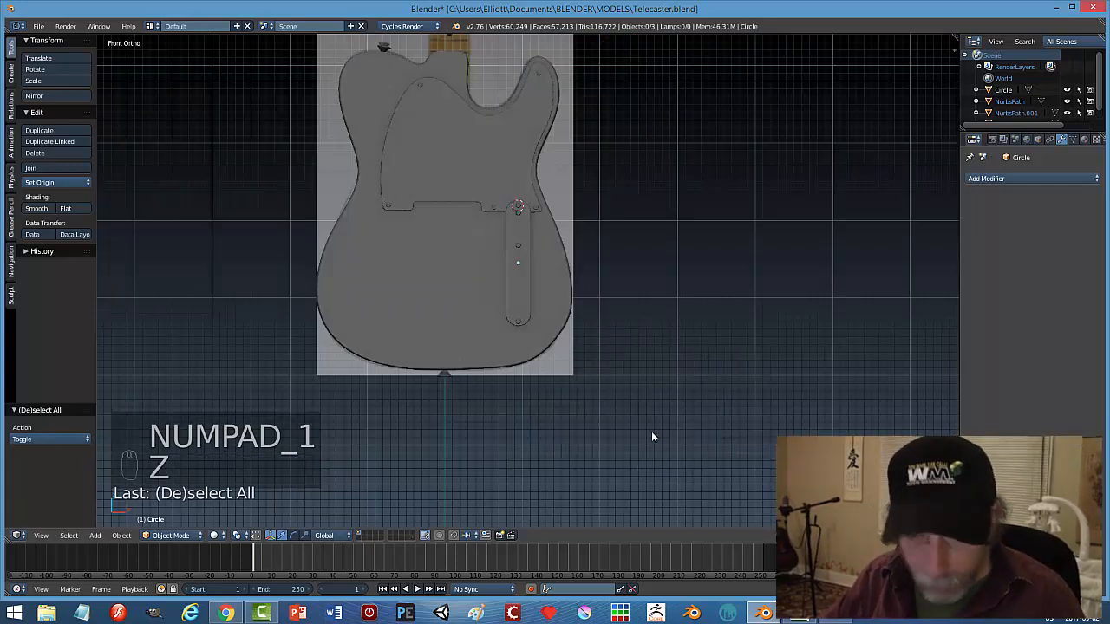
key(z)
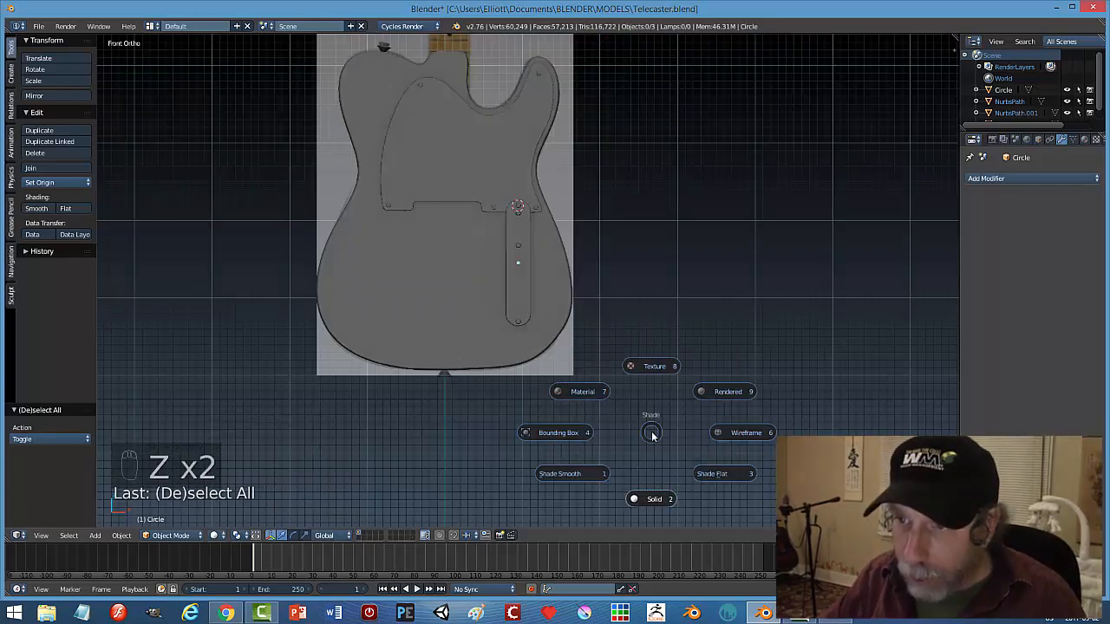
click(732, 438)
scroll(682, 487, up, 1)
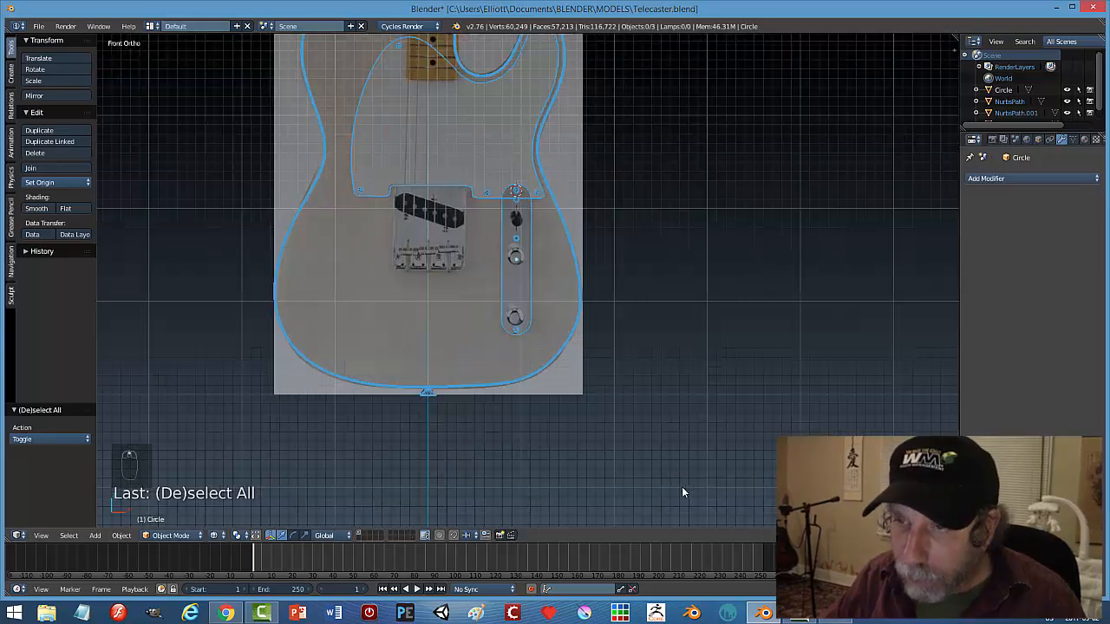
scroll(681, 487, up, 5)
scroll(681, 486, down, 2)
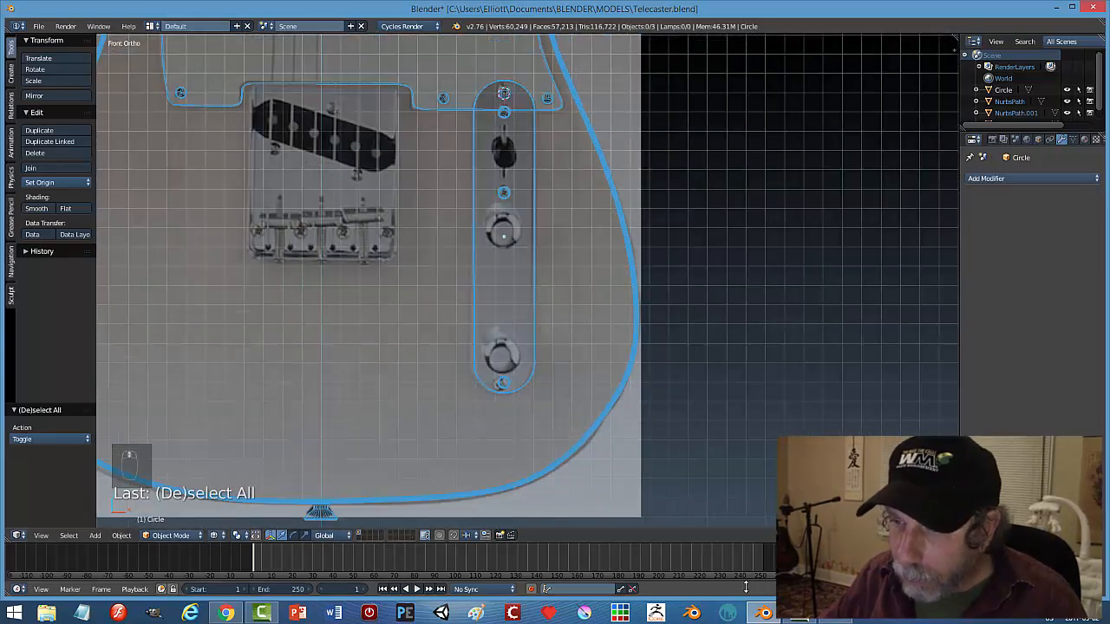
click(834, 614)
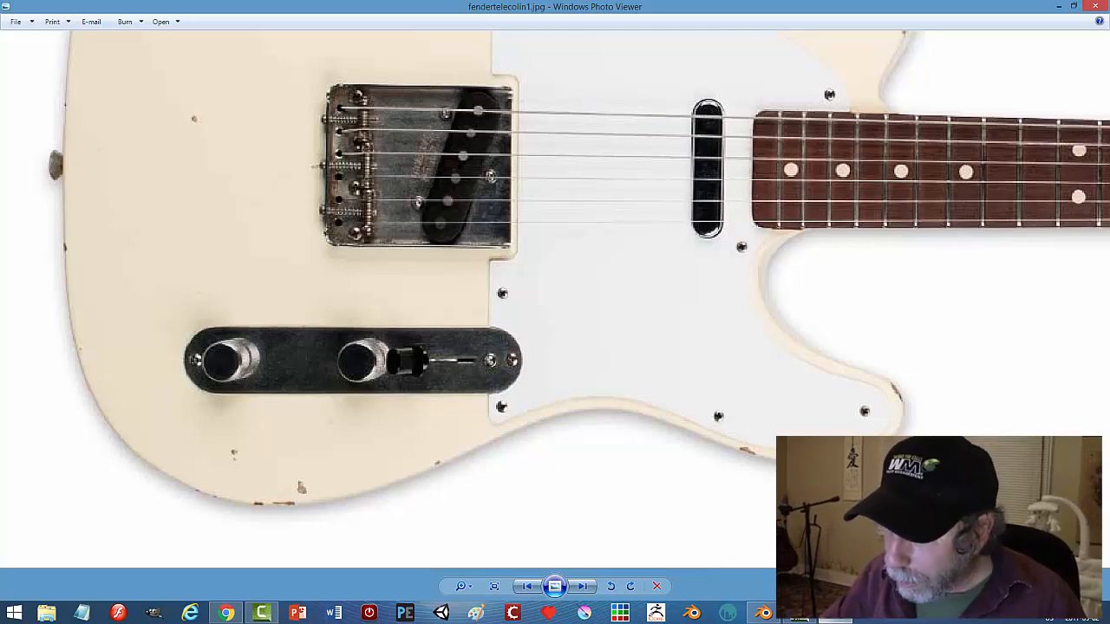
click(763, 613)
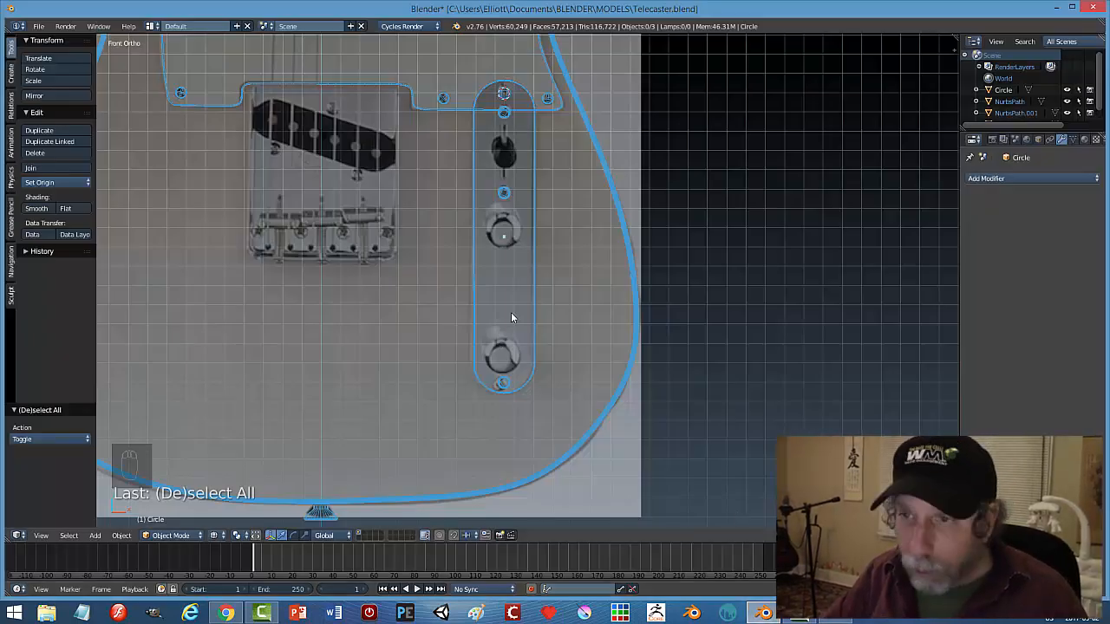
Add a 32-vertex mesh circle with radius 1 and rotate it 90° around the X axis.
key(shift+a)
mouse_move(511, 317)
click(547, 338)
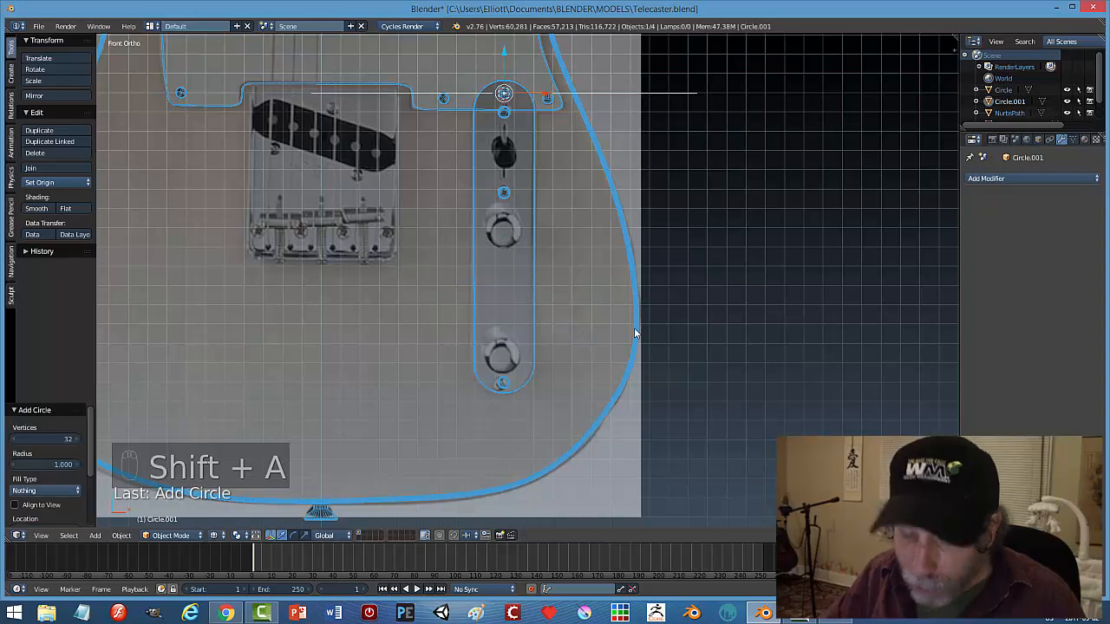
key(r)
key(x)
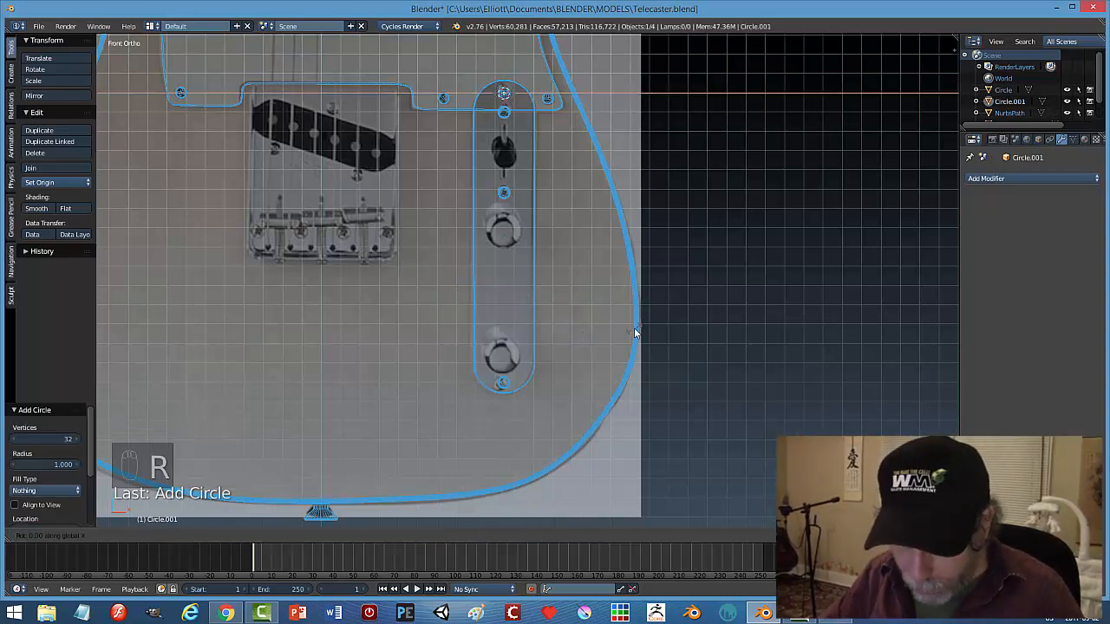
key(9)
key(0)
key(Return)
Move the circle about -0.712 along Z onto the upper knob and scale it to about 0.105.
scroll(600, 307, down, 2)
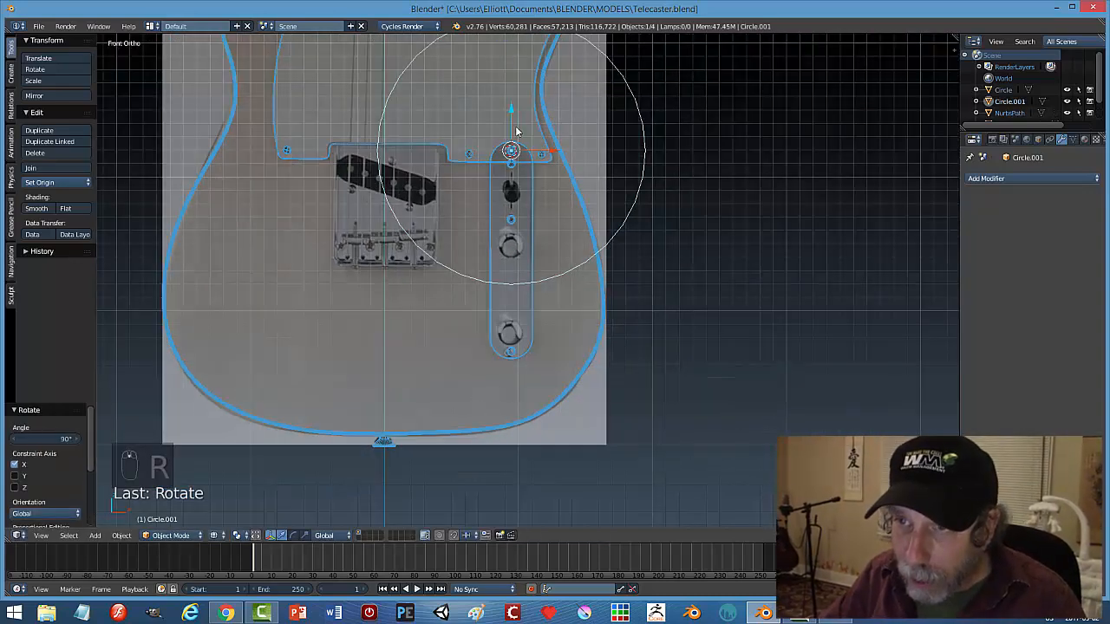
key(g)
key(z)
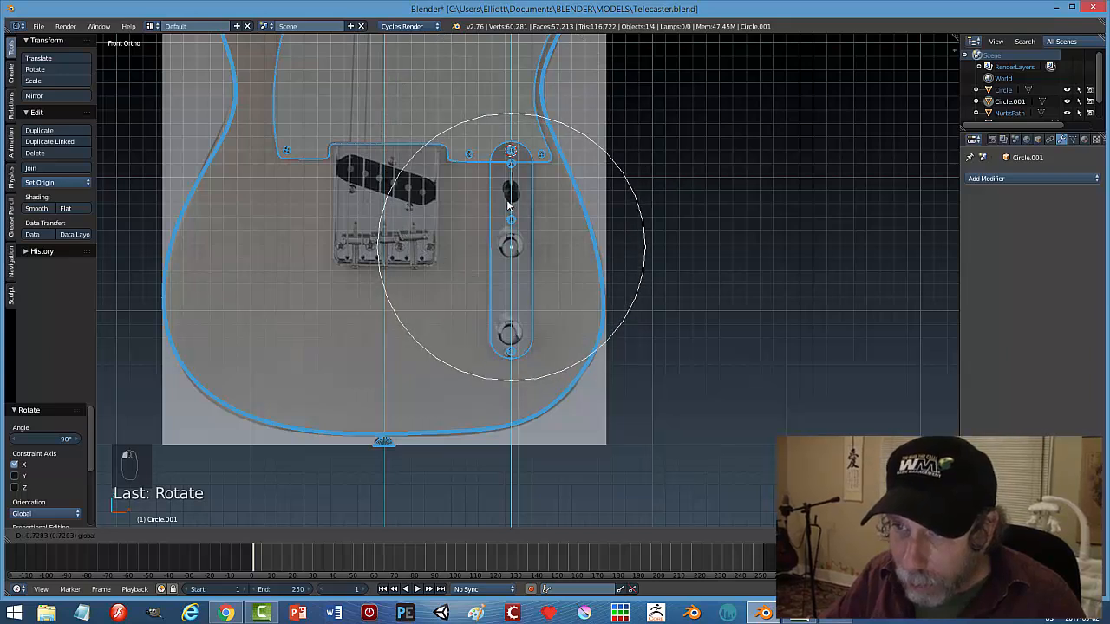
click(508, 204)
key(s)
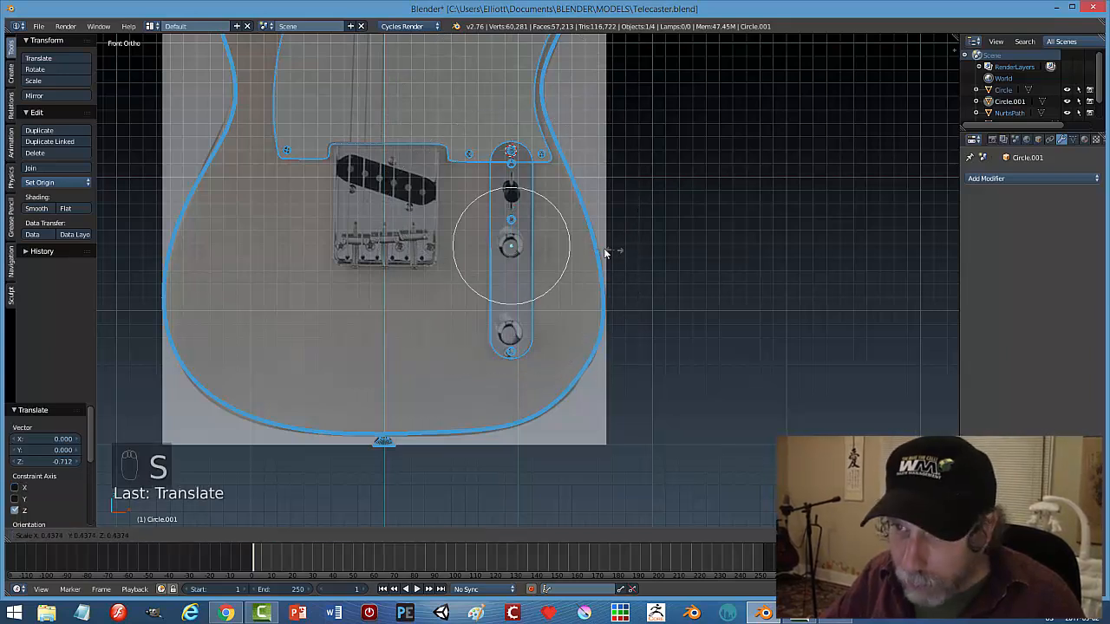
click(535, 249)
scroll(542, 274, up, 1)
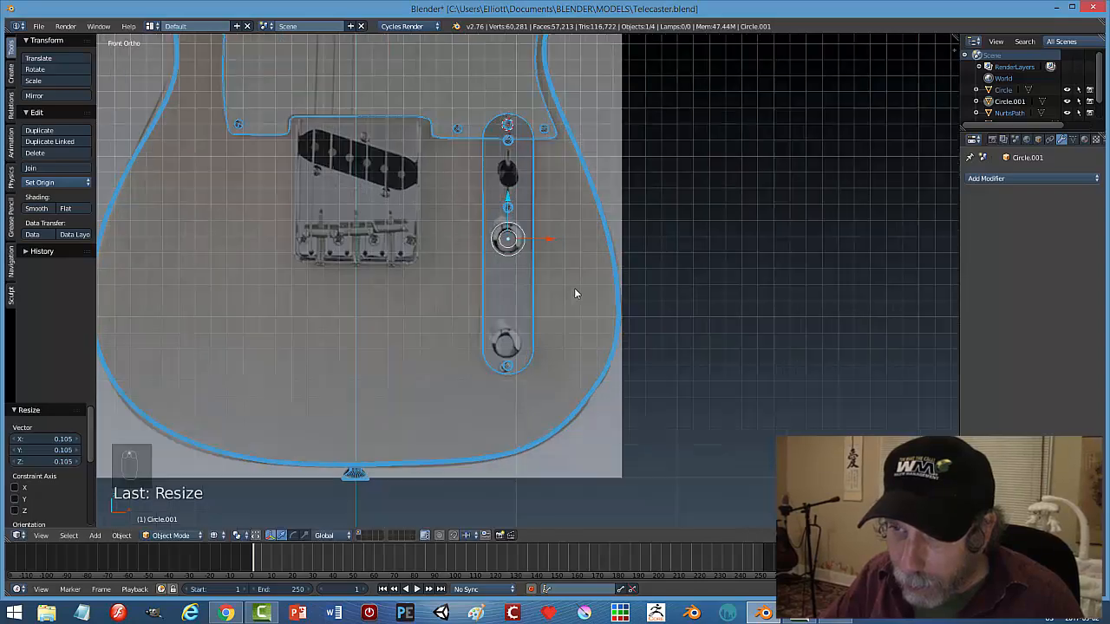
Fill the circle with a face, extrude it about -0.102 along Y into a knob cylinder, and check the reference photo.
scroll(579, 291, up, 2)
middle_drag(586, 287, 521, 263)
key(Tab)
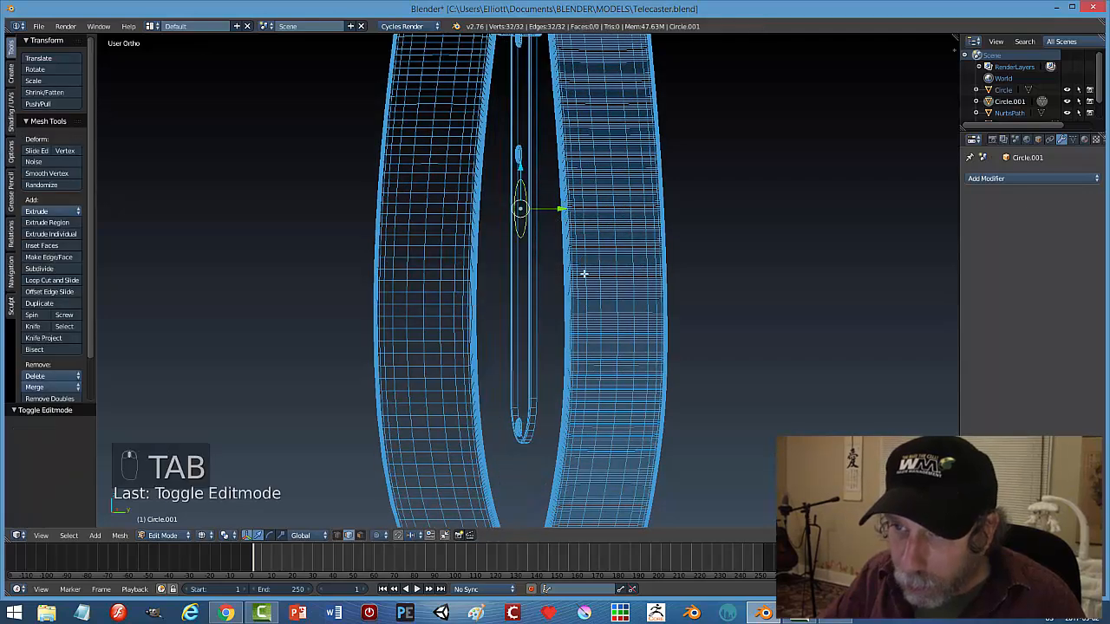
key(f)
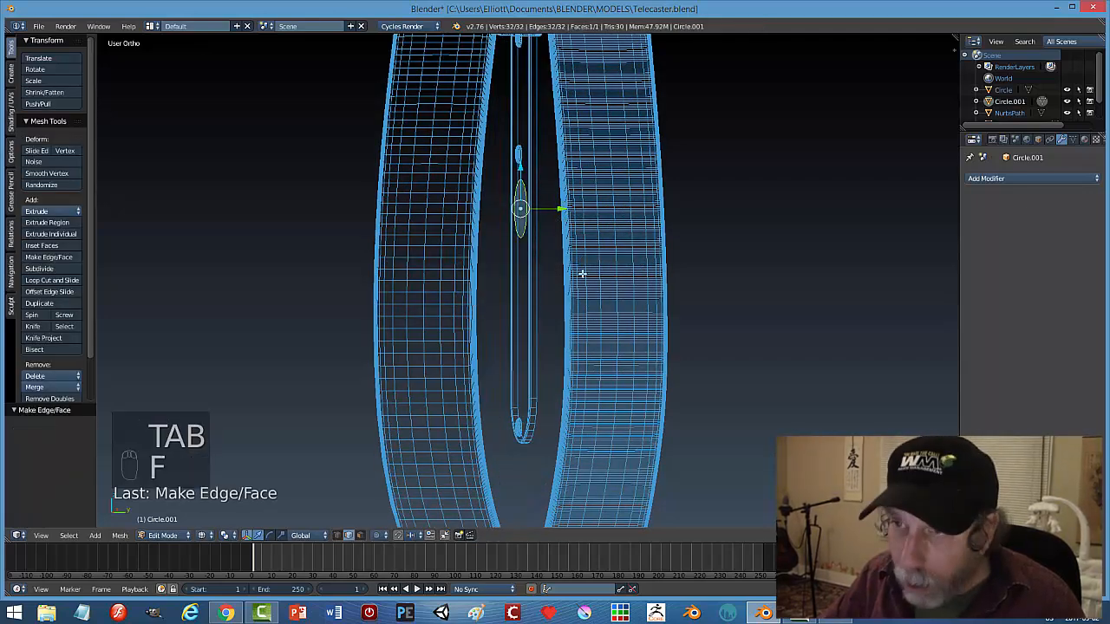
key(e)
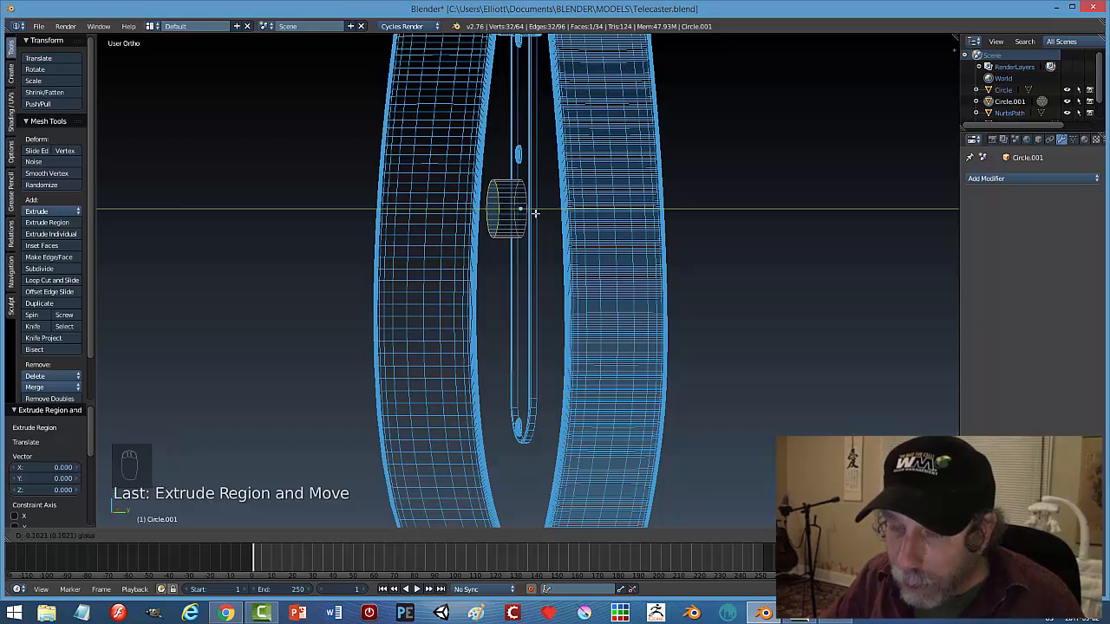
click(535, 213)
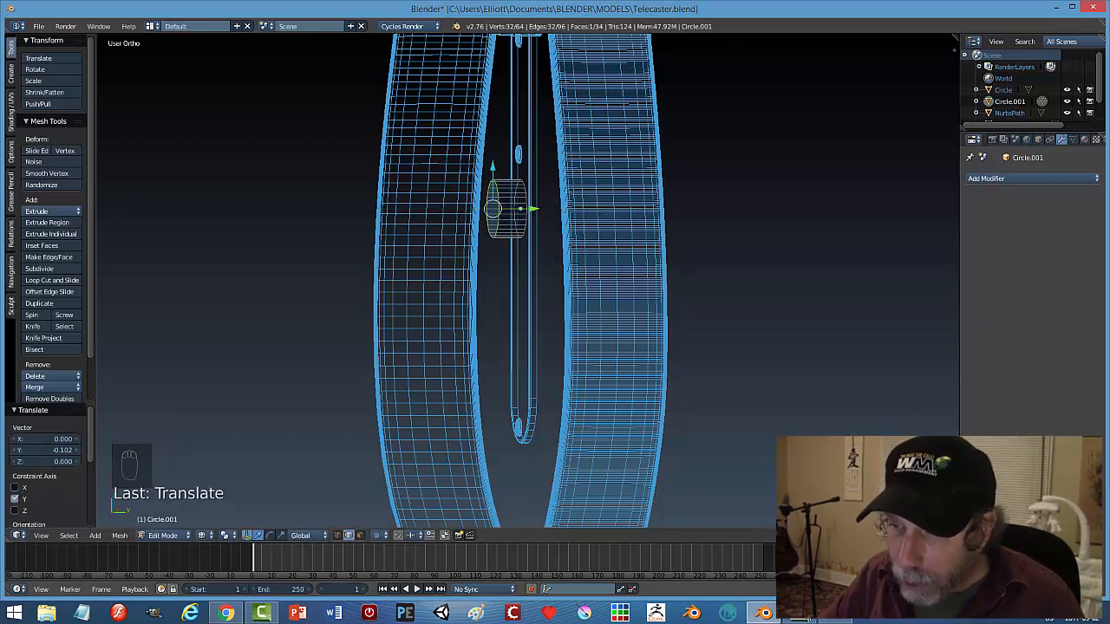
click(832, 618)
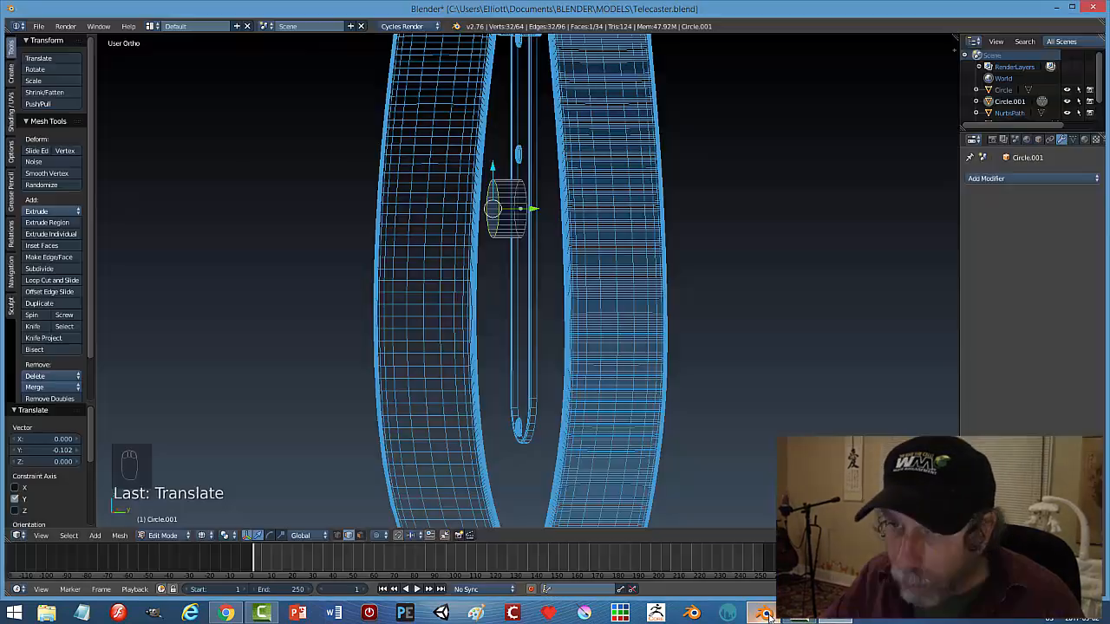
click(763, 613)
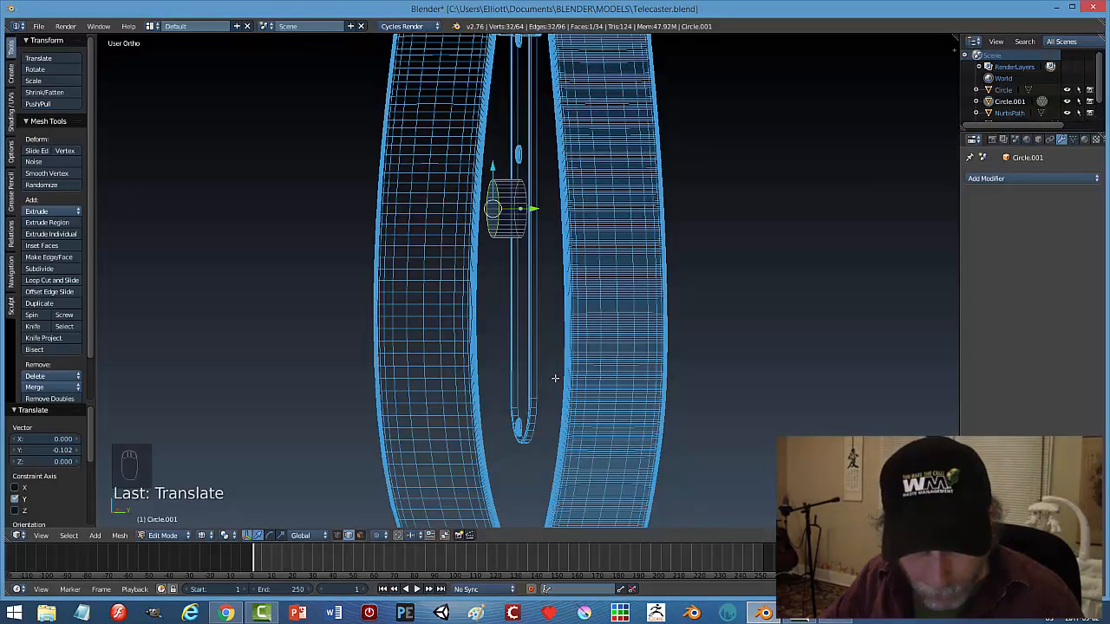
Return to solid shading and move the knob cylinder's cap face about -0.015 along Y.
key(z)
click(569, 444)
mouse_move(535, 362)
middle_down()
mouse_move(660, 312)
mouse_move(708, 250)
mouse_move(555, 287)
mouse_move(534, 271)
middle_up()
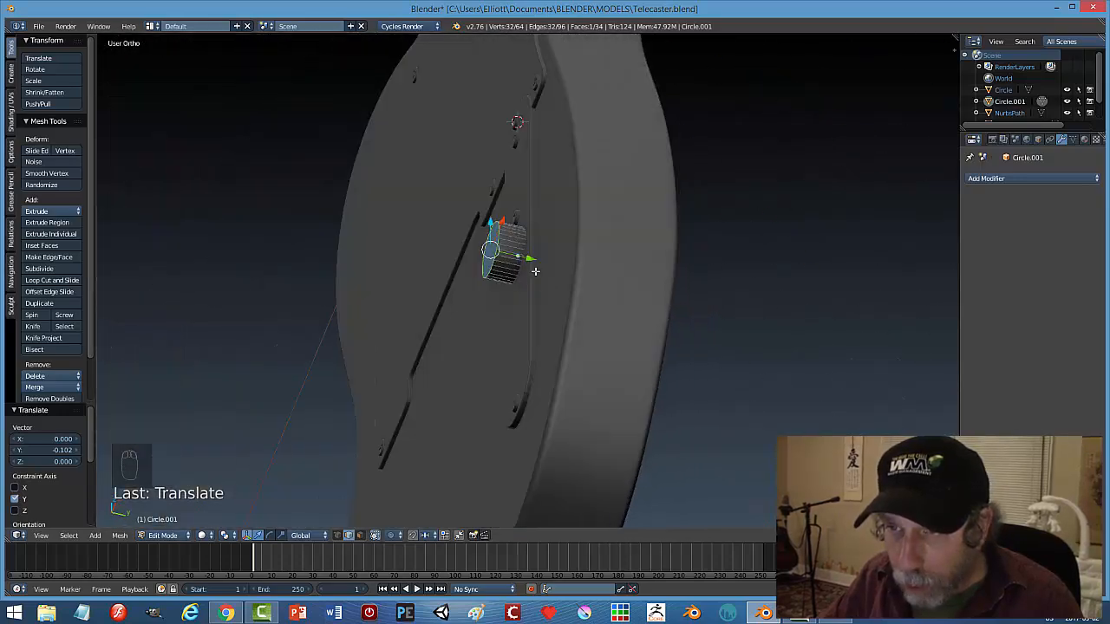
drag(530, 259, 528, 260)
Inset the knob's cap face by about 0.0556 to form a thin rim.
middle_drag(528, 260, 862, 319)
scroll(562, 319, up, 3)
key(i)
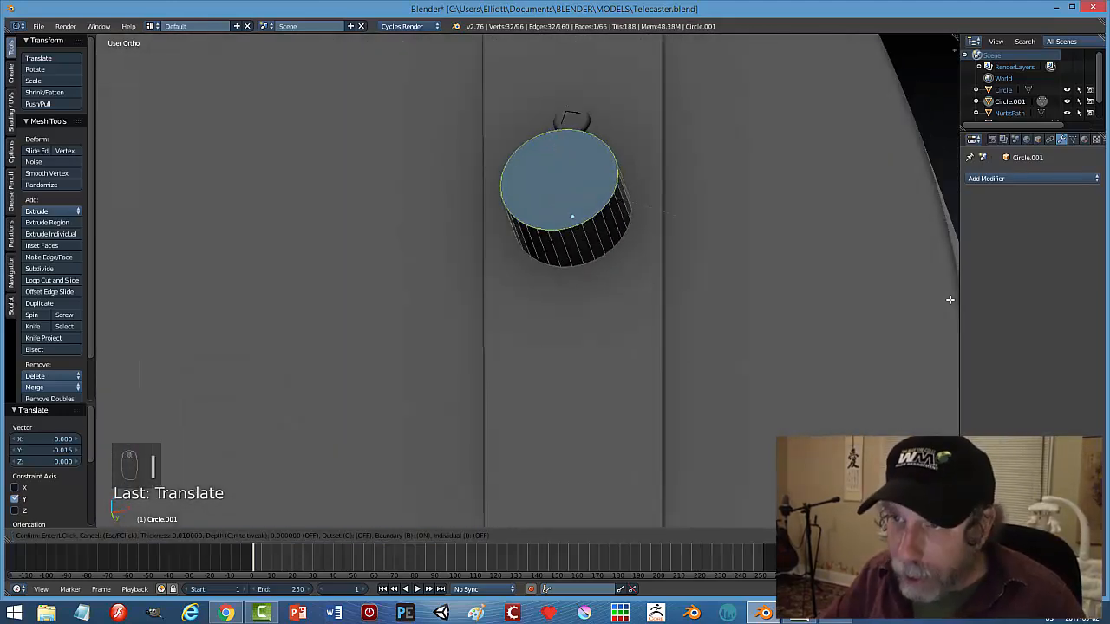
click(923, 300)
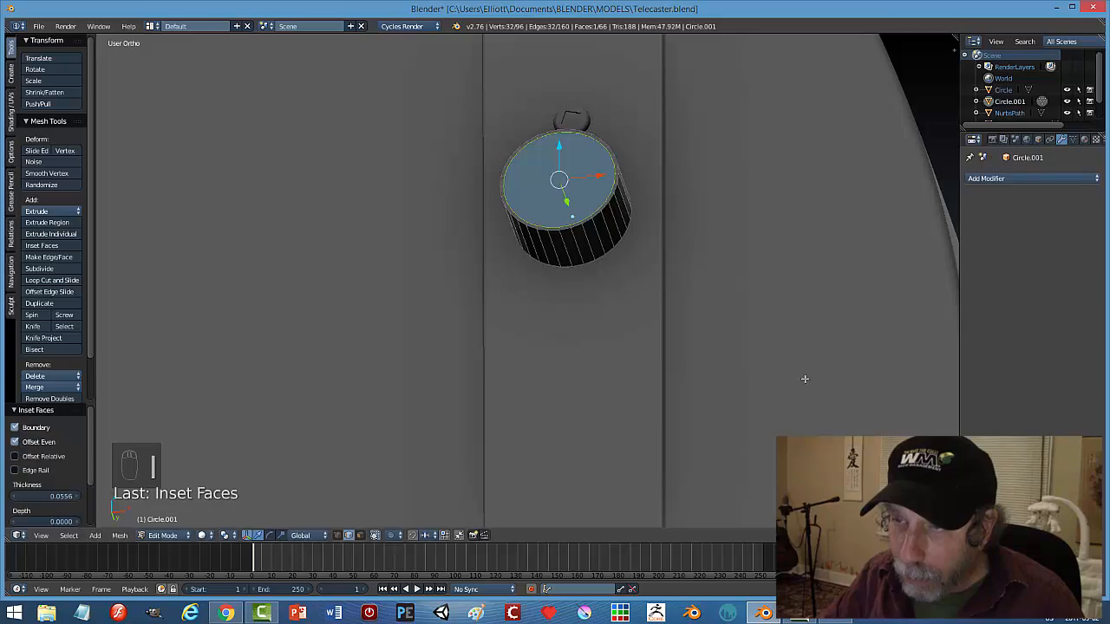
Extrude the inset cap face in place, recess it about 0.003 along Y, and leave Edit Mode.
middle_drag(802, 379, 776, 310)
key(e)
key(Escape)
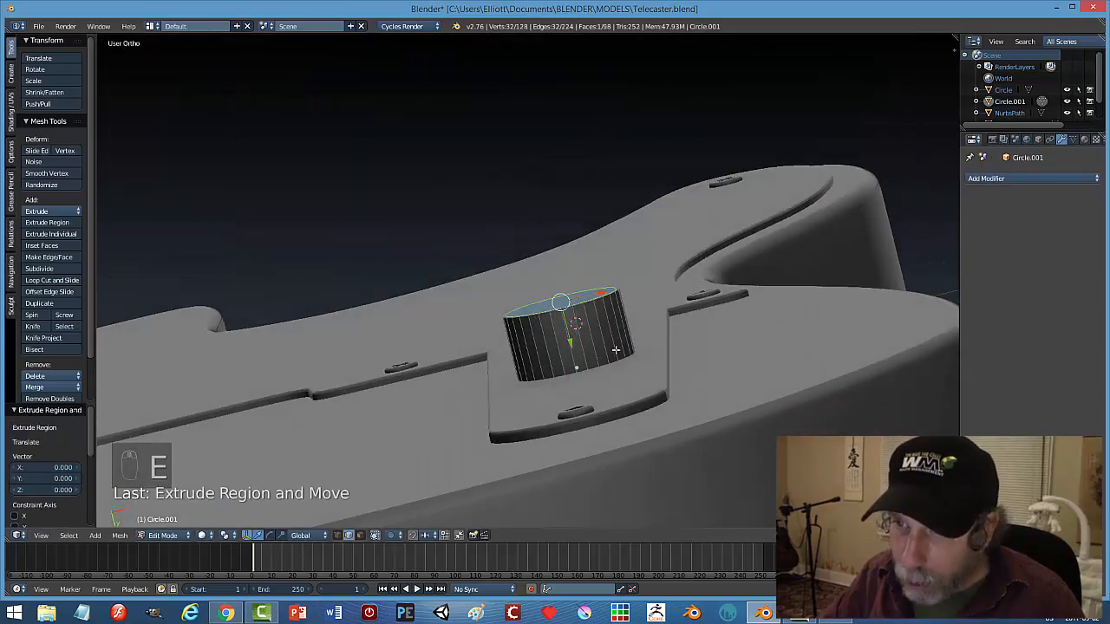
key(e)
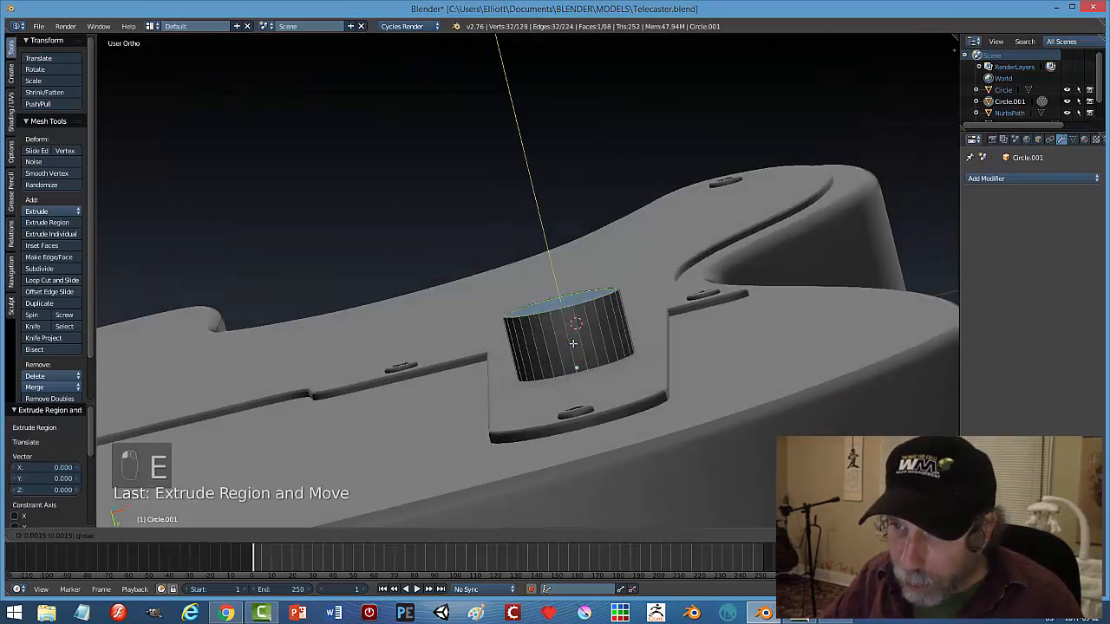
click(587, 342)
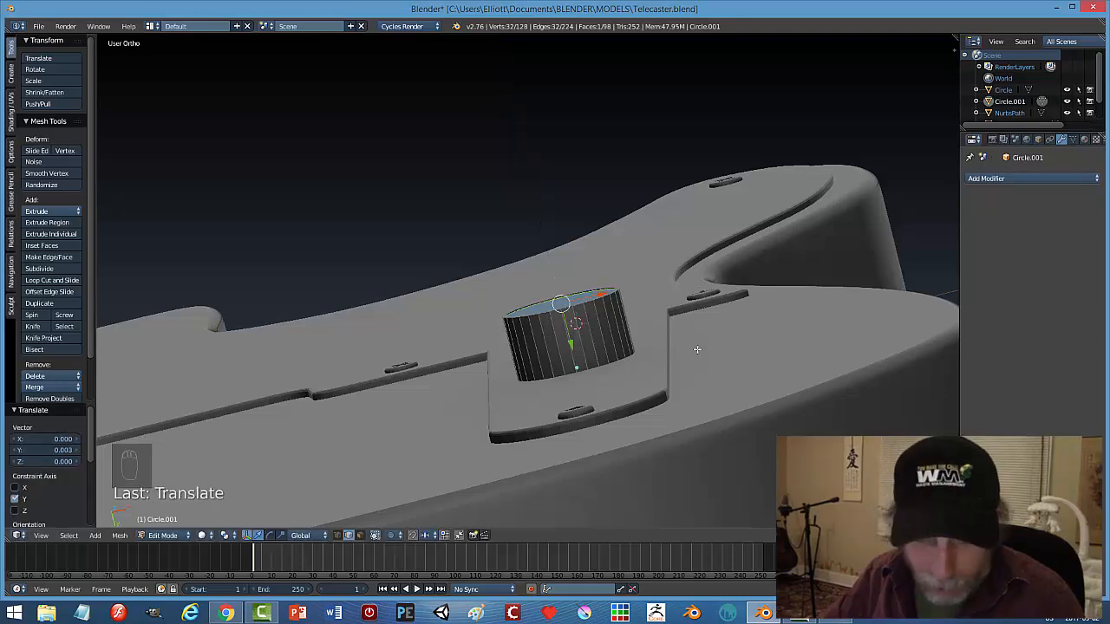
key(a)
key(Tab)
Move the whole knob about -0.053 along Y, away from the control plate.
middle_drag(697, 363, 616, 350)
drag(615, 346, 619, 340)
middle_drag(633, 364, 700, 390)
Hide the guitar body and the control plate to expose the knob's underside.
right_click(785, 373)
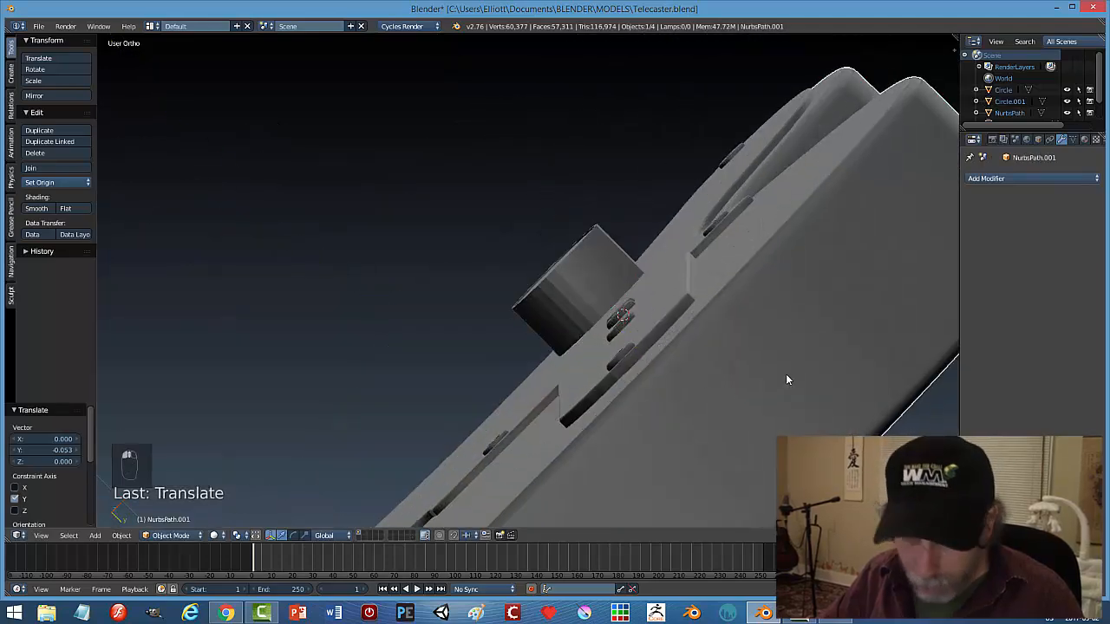
key(h)
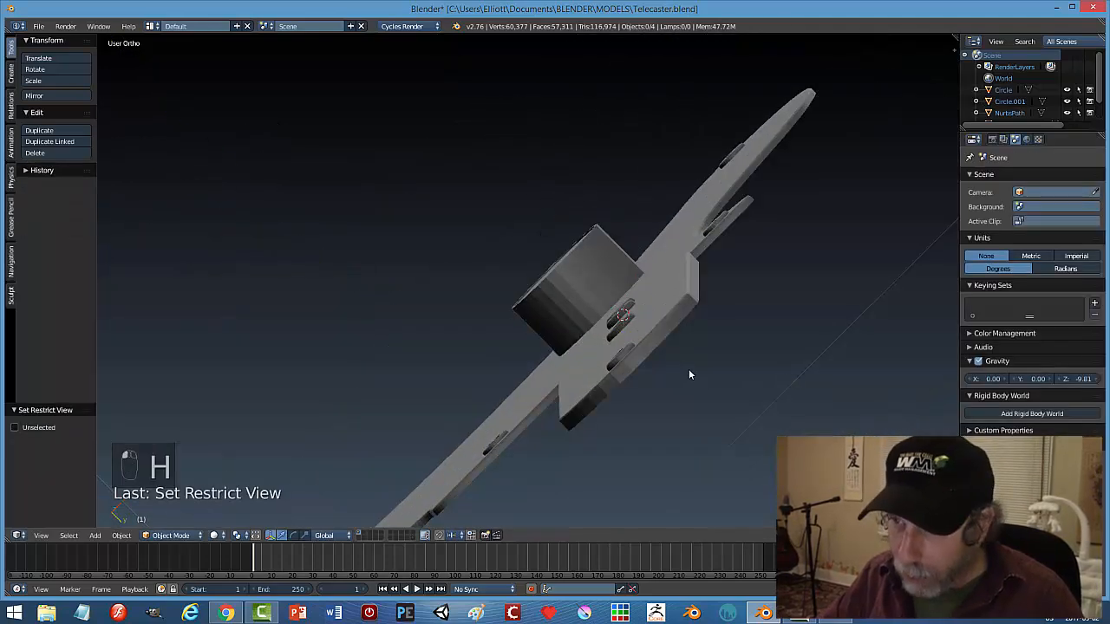
right_click(685, 329)
key(h)
middle_drag(674, 318, 605, 376)
In Edit Mode with face selection, select the knob's underside face and inset it by about 0.3246.
right_click(587, 177)
key(Tab)
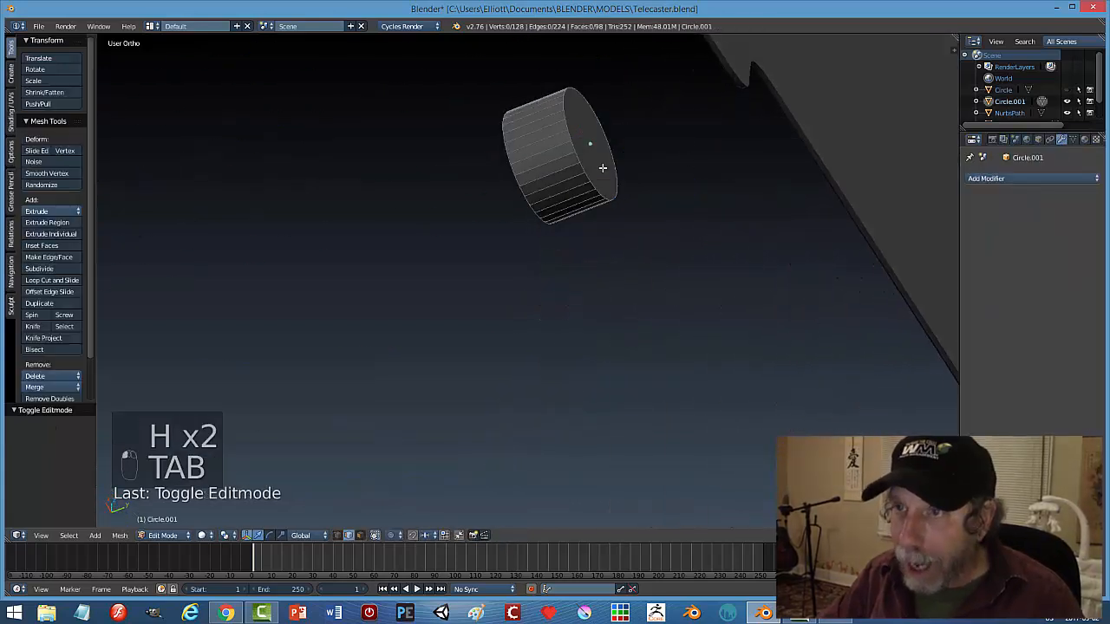
key(a)
key(a)
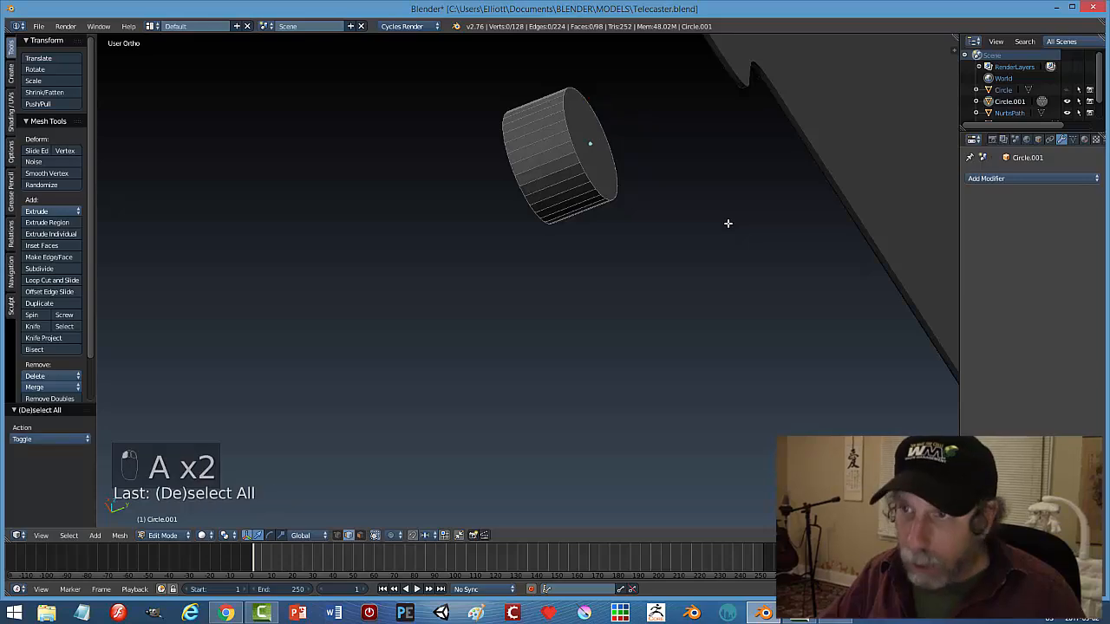
key(ctrl+Tab)
click(663, 222)
right_click(596, 153)
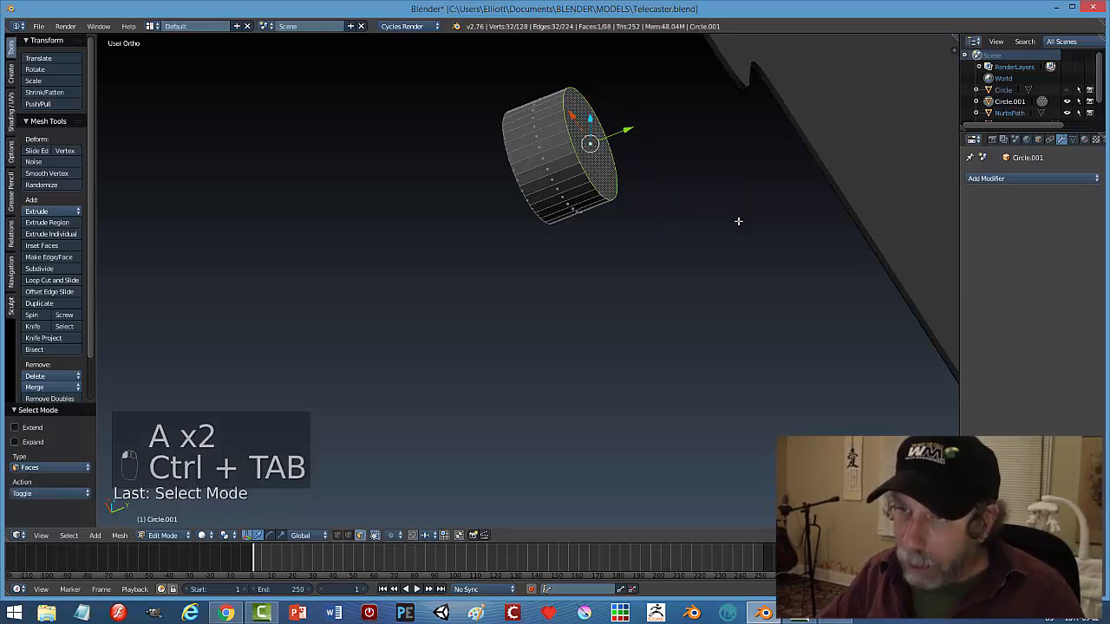
key(KP_Decimal)
scroll(685, 245, down, 5)
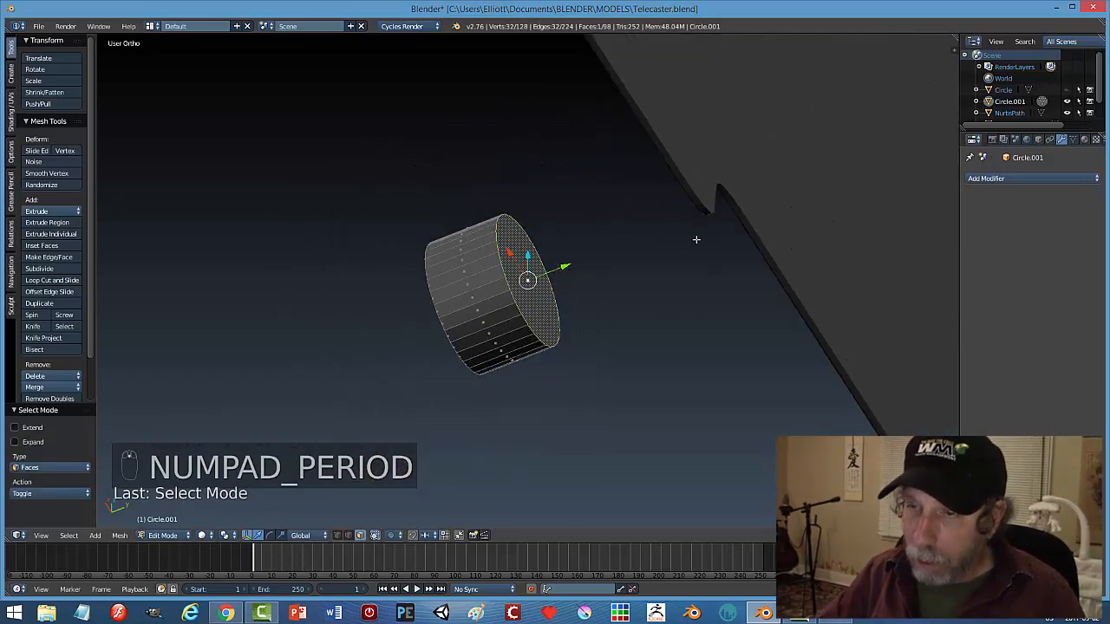
middle_drag(361, 379, 514, 249)
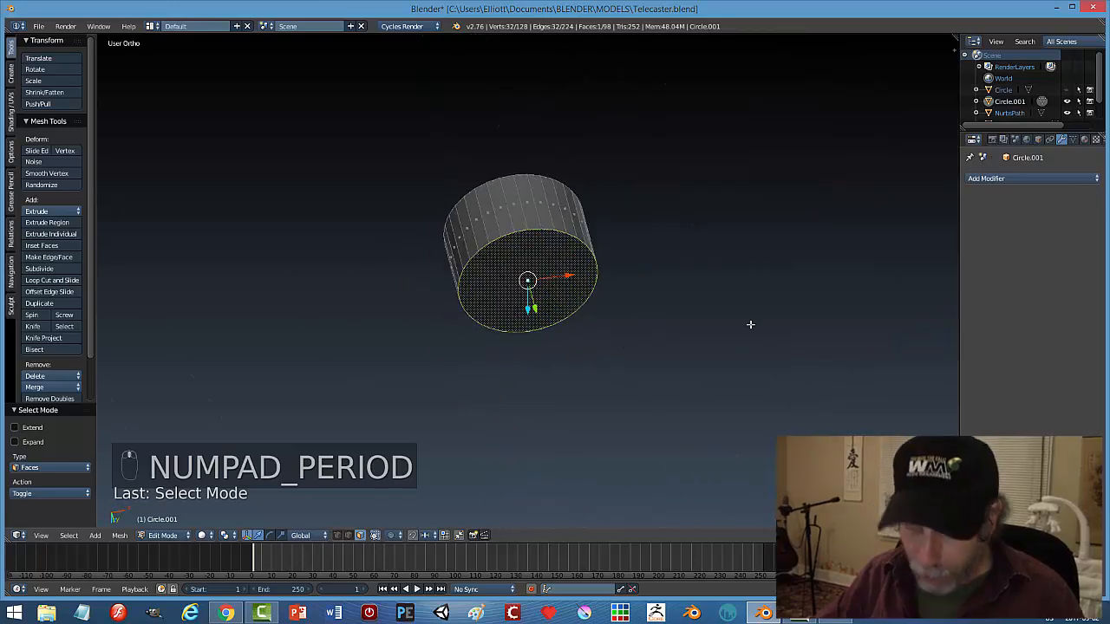
key(i)
key(i)
click(540, 282)
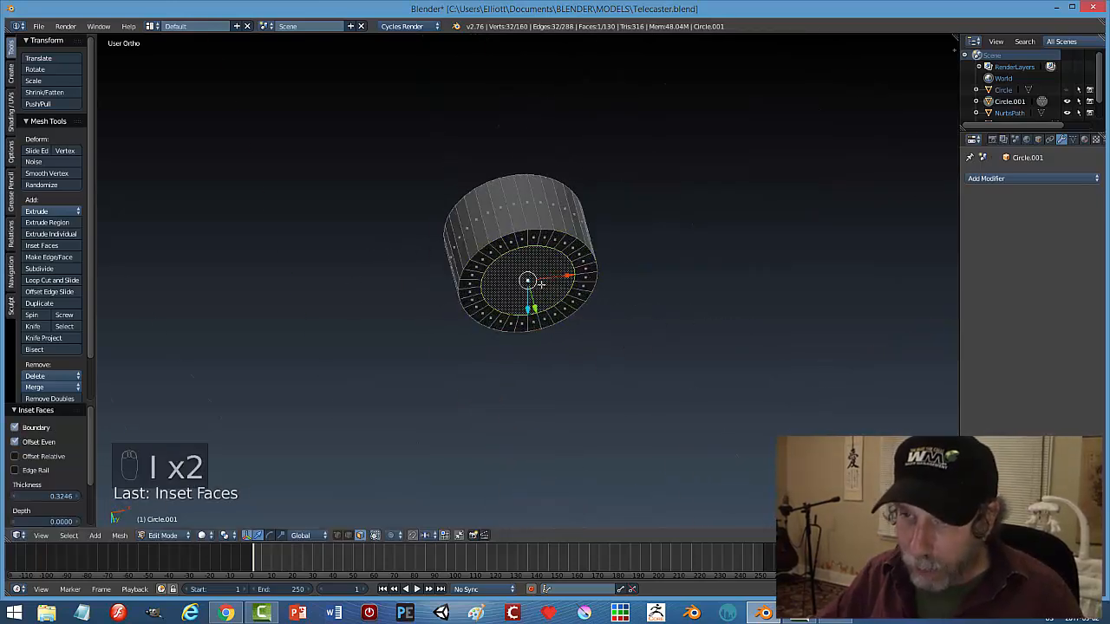
Scale the inset underside face down with the Y axis excluded, narrowing it to the width of a shaft.
middle_drag(615, 326, 605, 358)
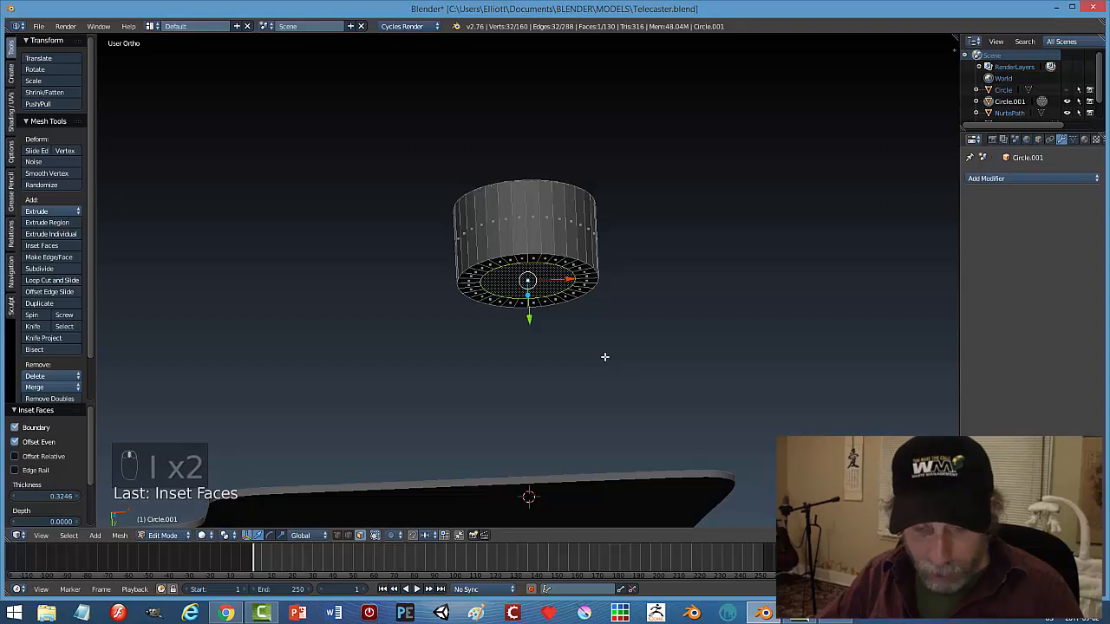
key(s)
key(shift+y)
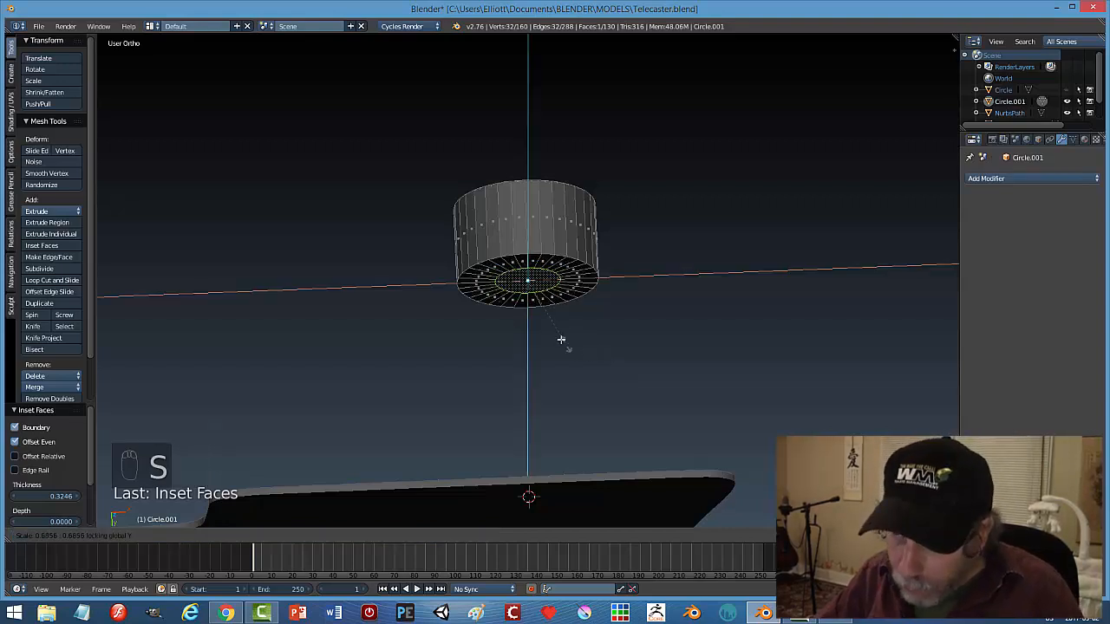
click(551, 327)
Extrude the small underside face about 0.04 along Y into a short shaft and leave Edit Mode.
key(e)
right_click(584, 320)
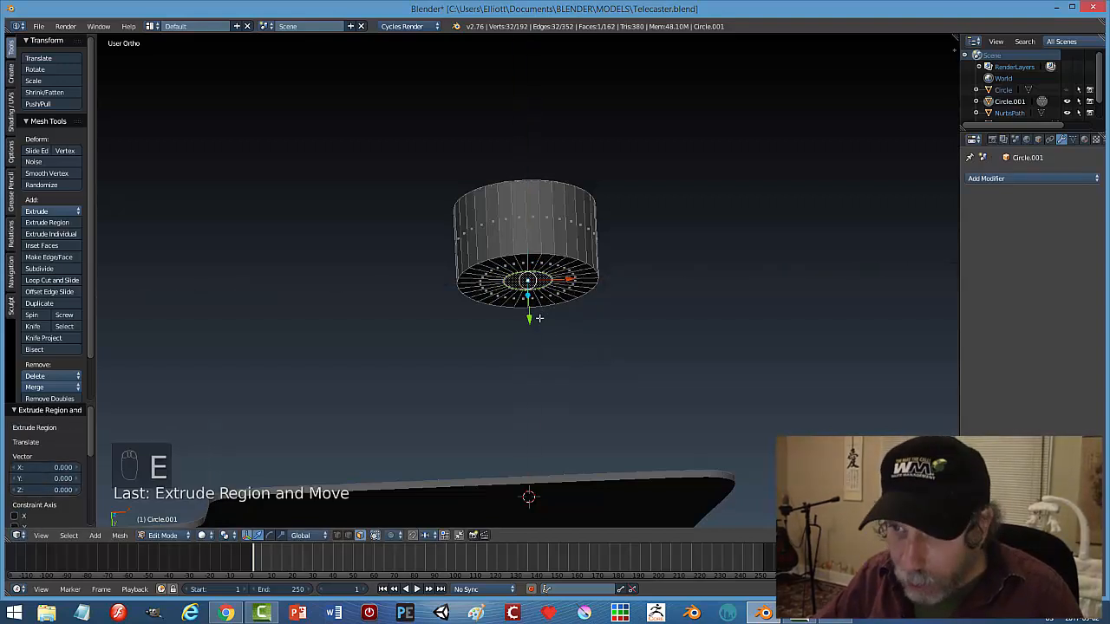
middle_drag(584, 320, 589, 343)
key(e)
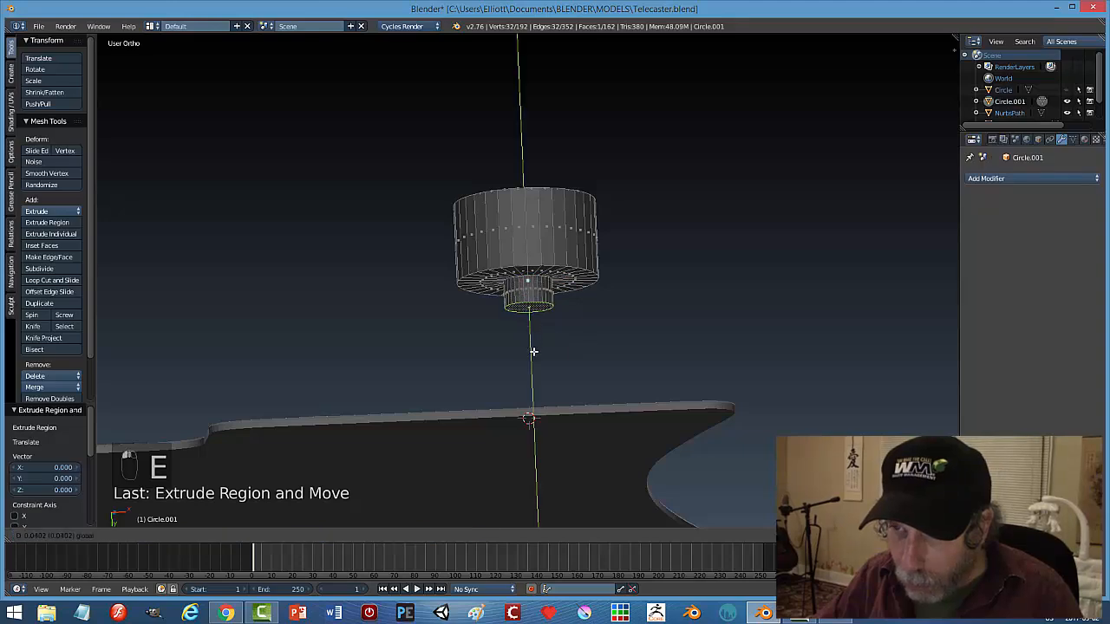
click(532, 349)
key(a)
key(Tab)
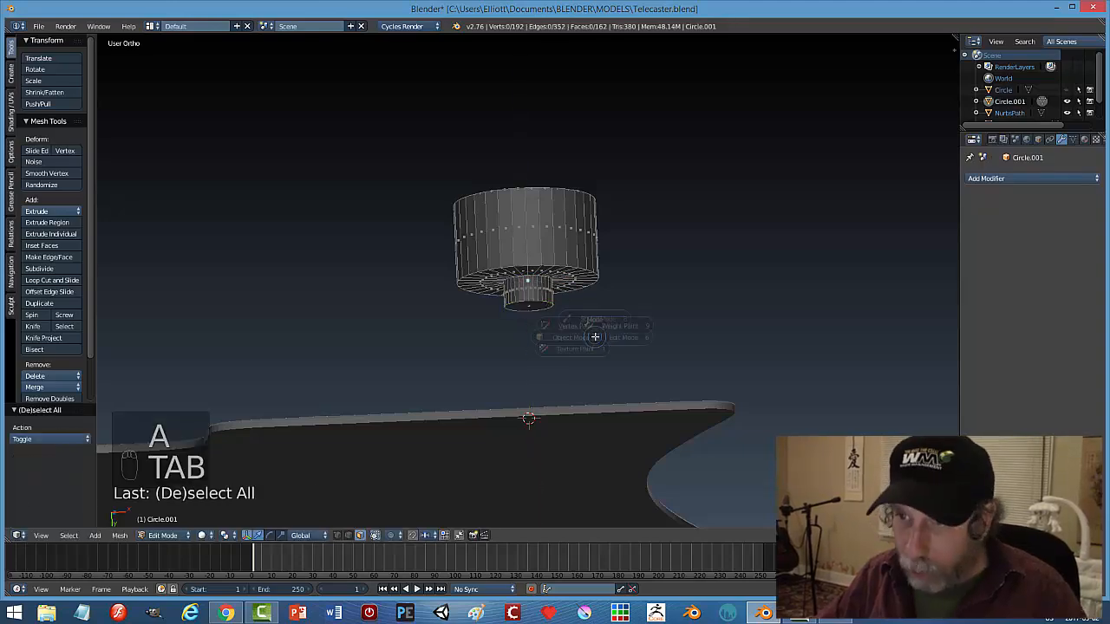
In edge selection mode, select the outer and inner edge loops of the knob's top rim and bevel them.
middle_drag(675, 325, 644, 372)
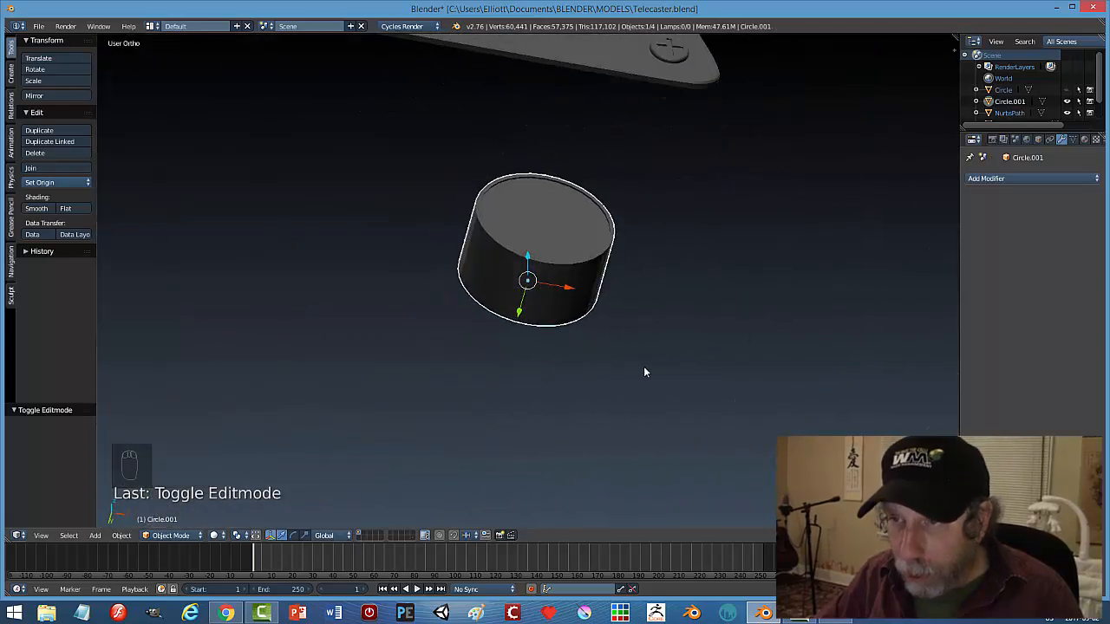
key(Tab)
scroll(632, 334, up, 3)
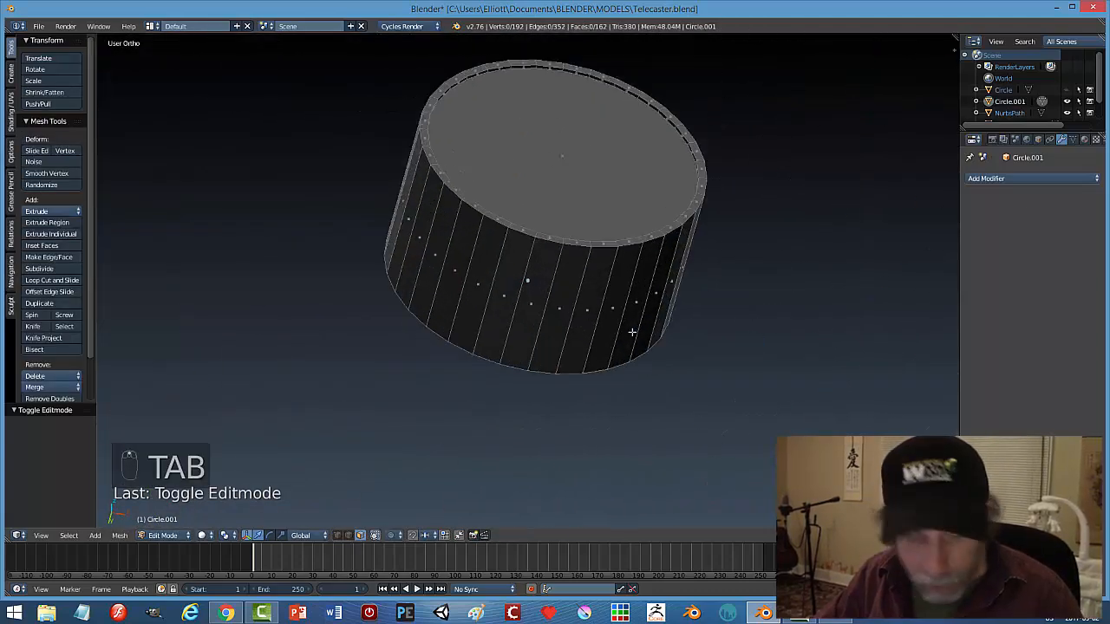
key(ctrl+Tab)
click(598, 321)
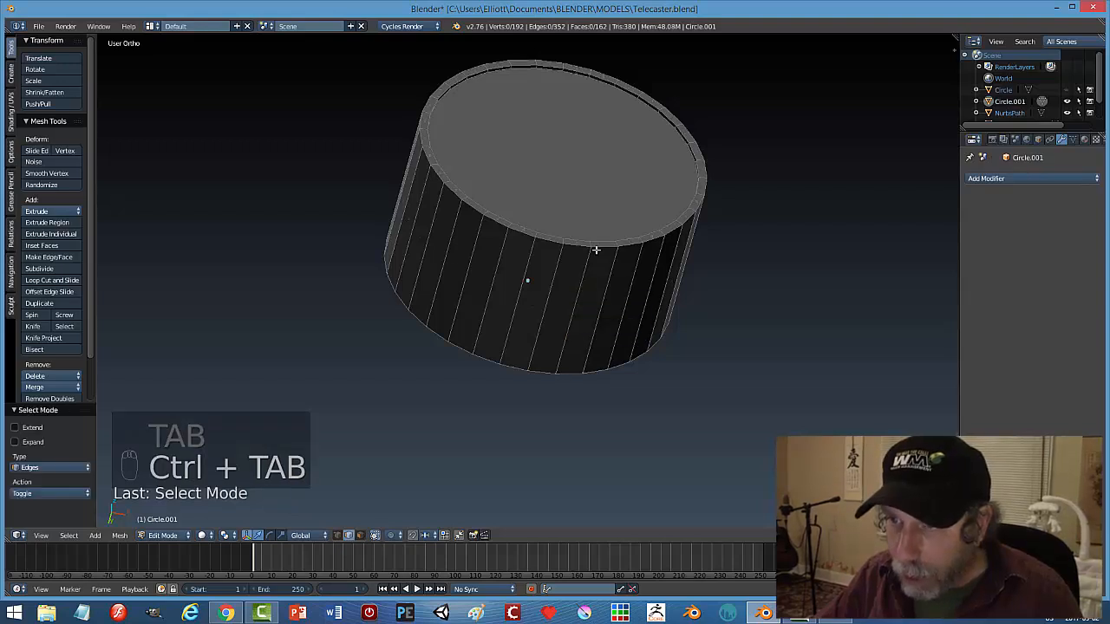
alt+right_click(626, 236)
alt+shift+right_click(626, 236)
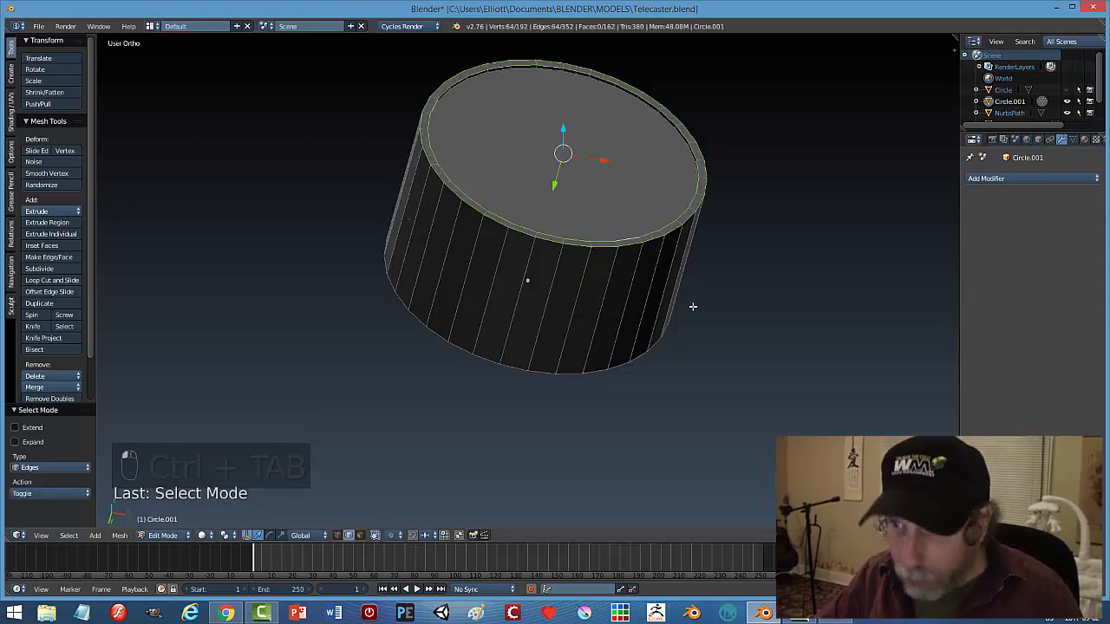
key(ctrl+b)
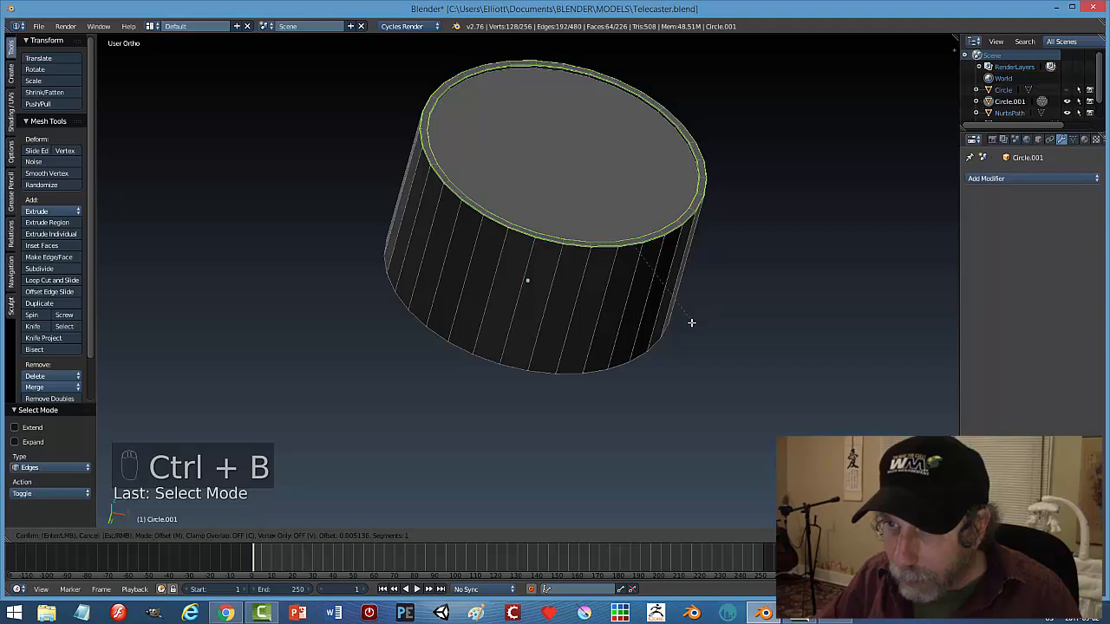
Bevel the knob's selected top rim edges with 2 segments and an offset of about 0.01, and return to Object Mode.
scroll(692, 328, up, 1)
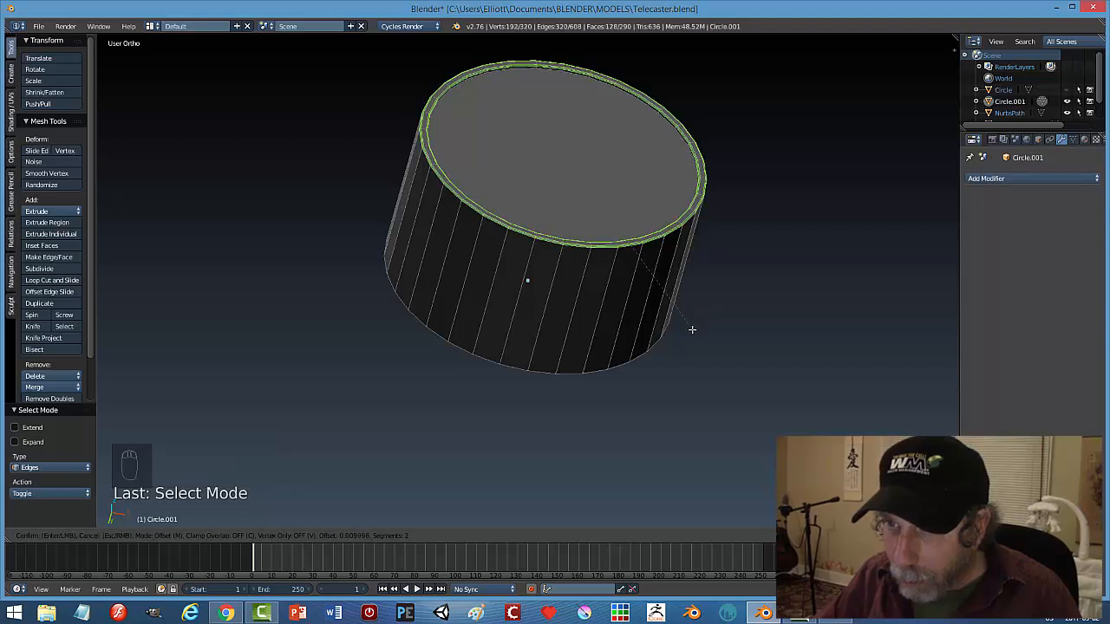
click(692, 328)
key(a)
key(Tab)
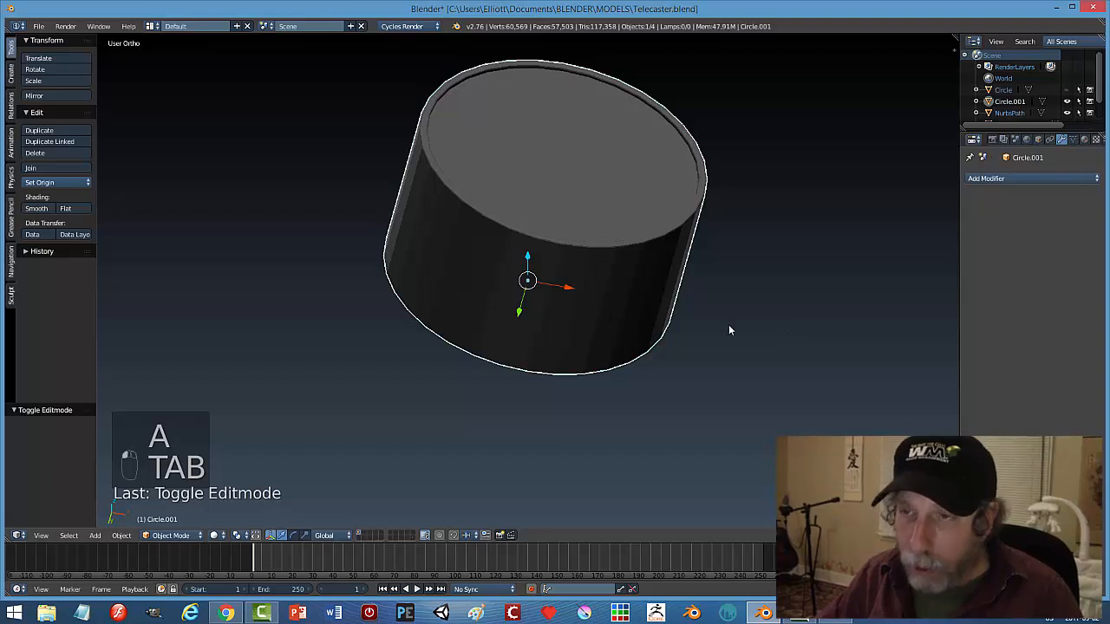
Unhide the rest of the guitar and deselect everything.
scroll(737, 325, down, 3)
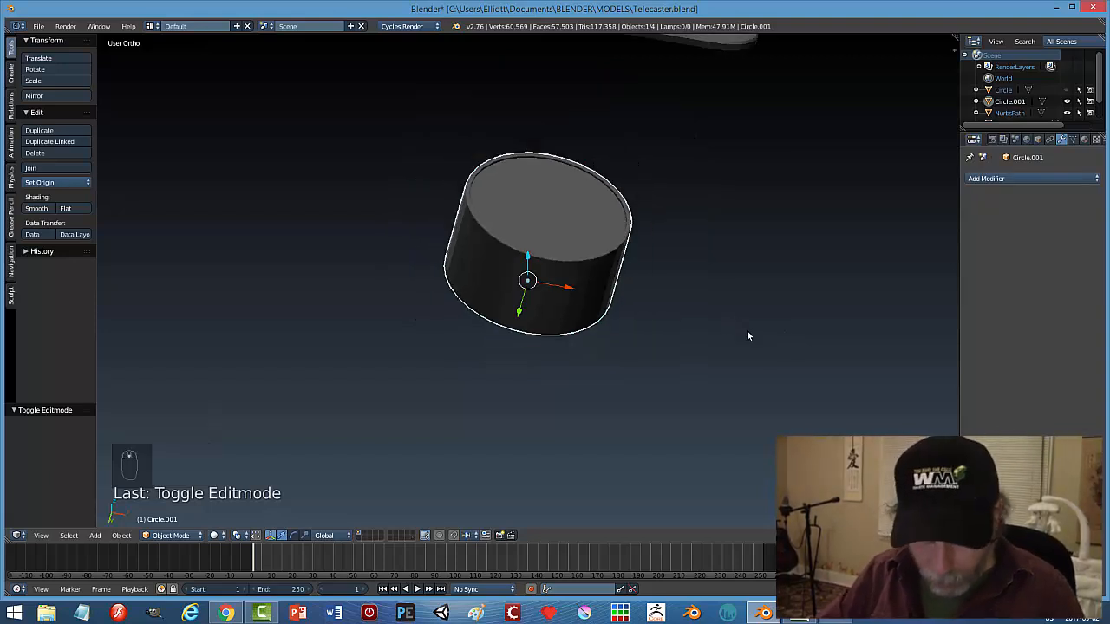
key(alt+h)
key(a)
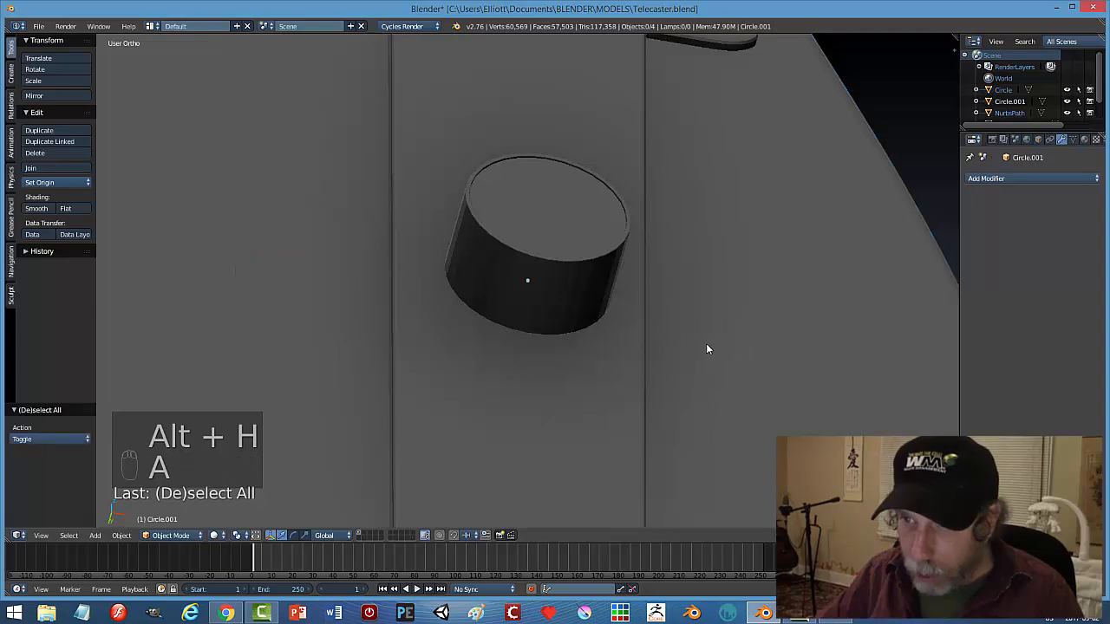
Move the knob about 0.024 along the Y axis toward the control plate.
scroll(706, 349, down, 2)
middle_drag(706, 347, 632, 293)
click(526, 249)
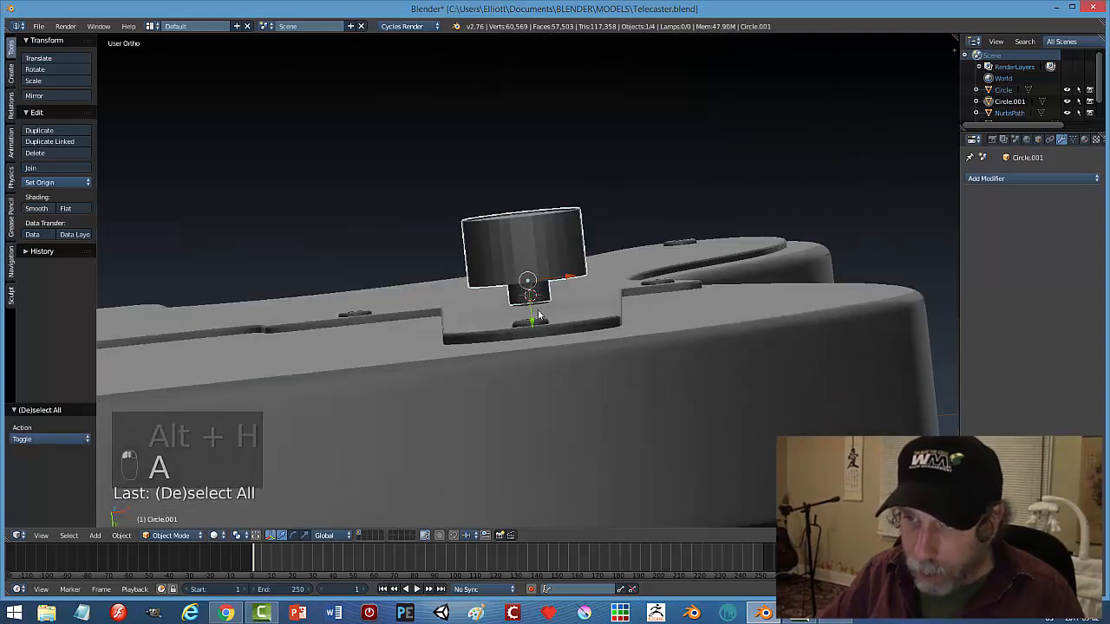
drag(537, 316, 535, 340)
middle_drag(634, 295, 685, 326)
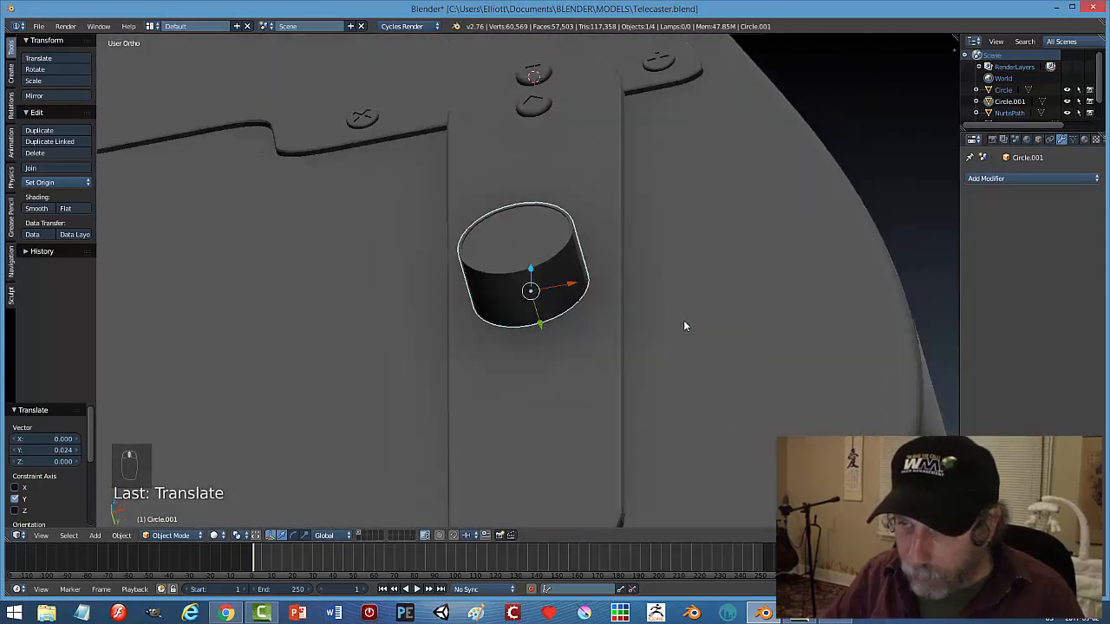
Duplicate the knob and move the copy about -0.643 along Z onto the lower knob in the reference image.
key(KP_1)
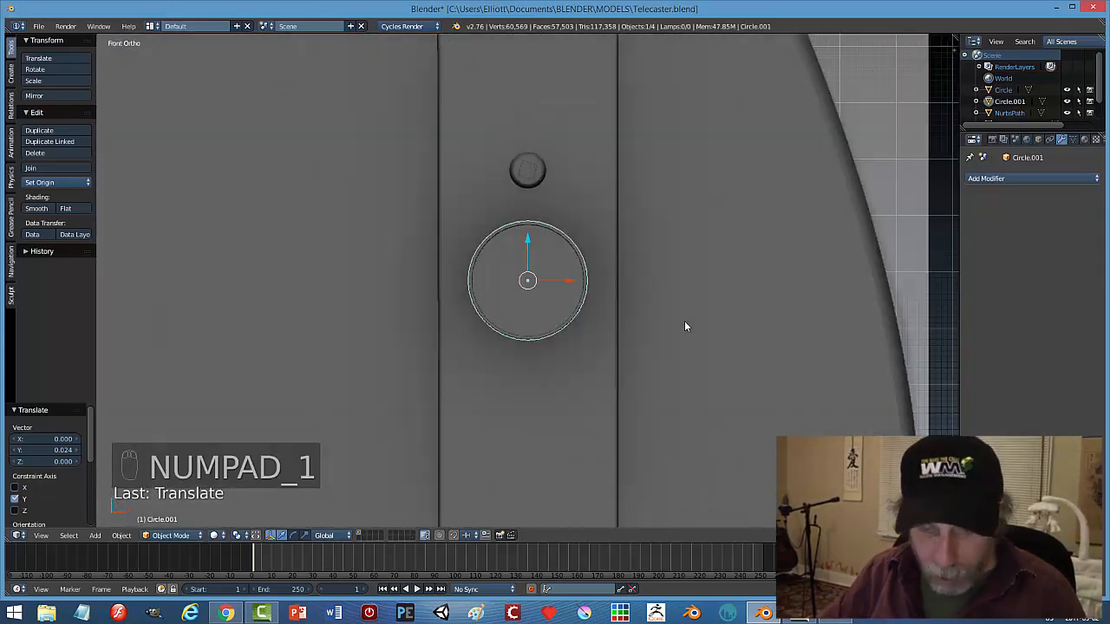
key(z)
click(772, 336)
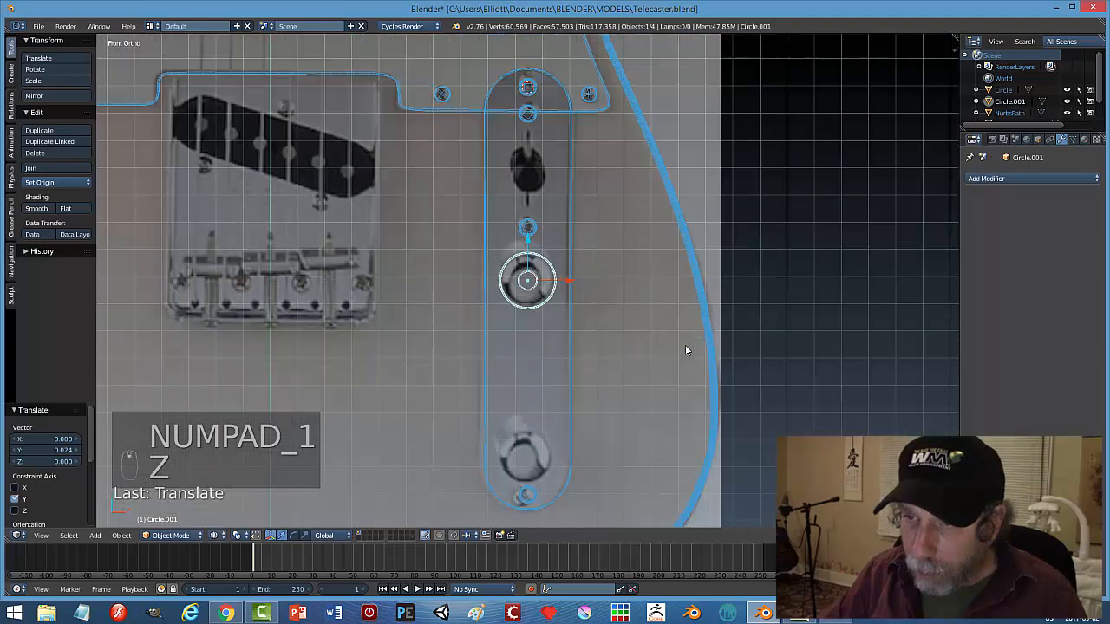
scroll(684, 347, down, 1)
key(shift+d)
right_click(642, 336)
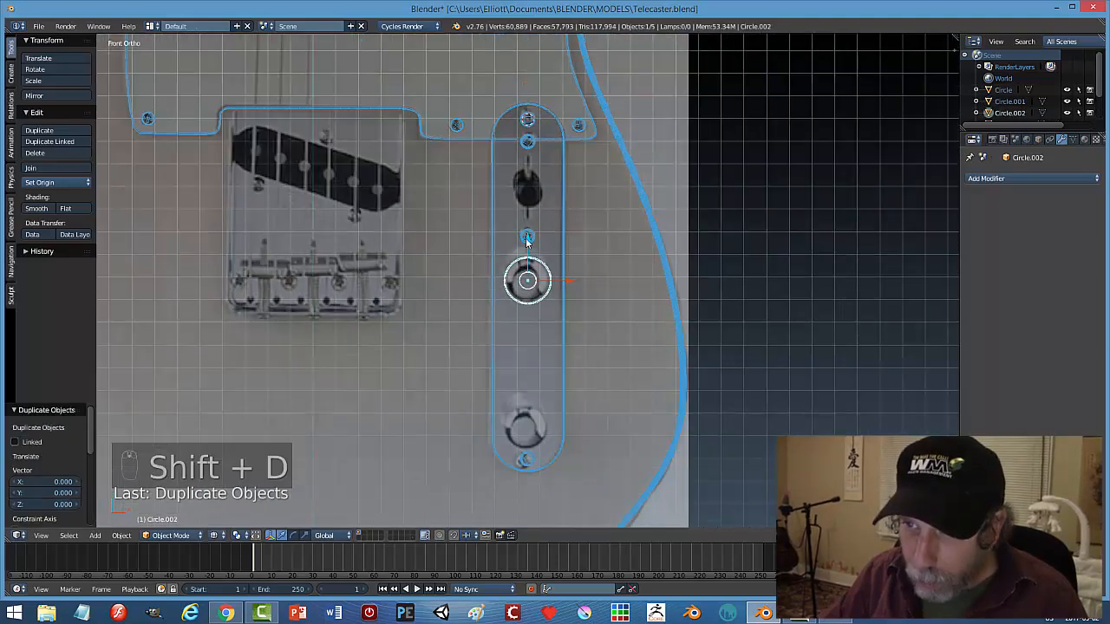
key(g)
key(z)
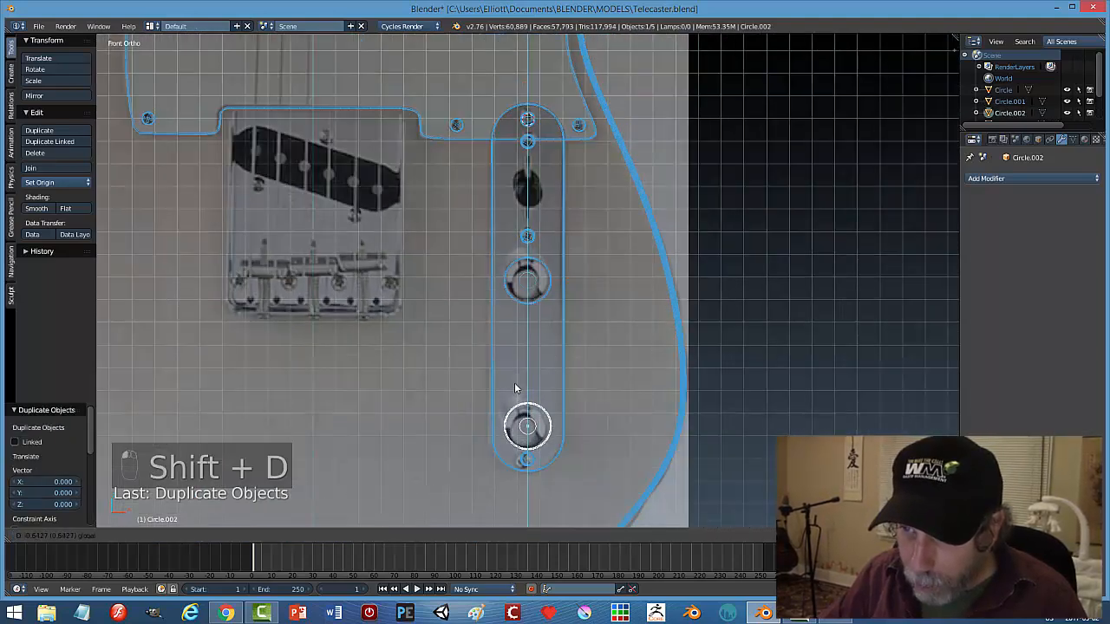
click(514, 383)
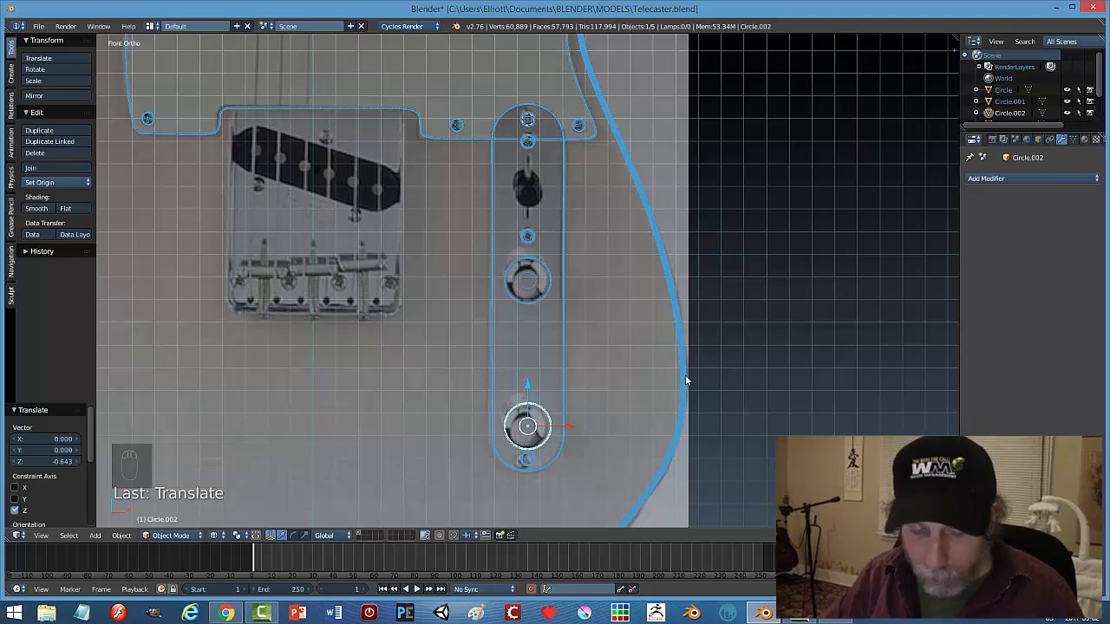
key(z)
click(686, 438)
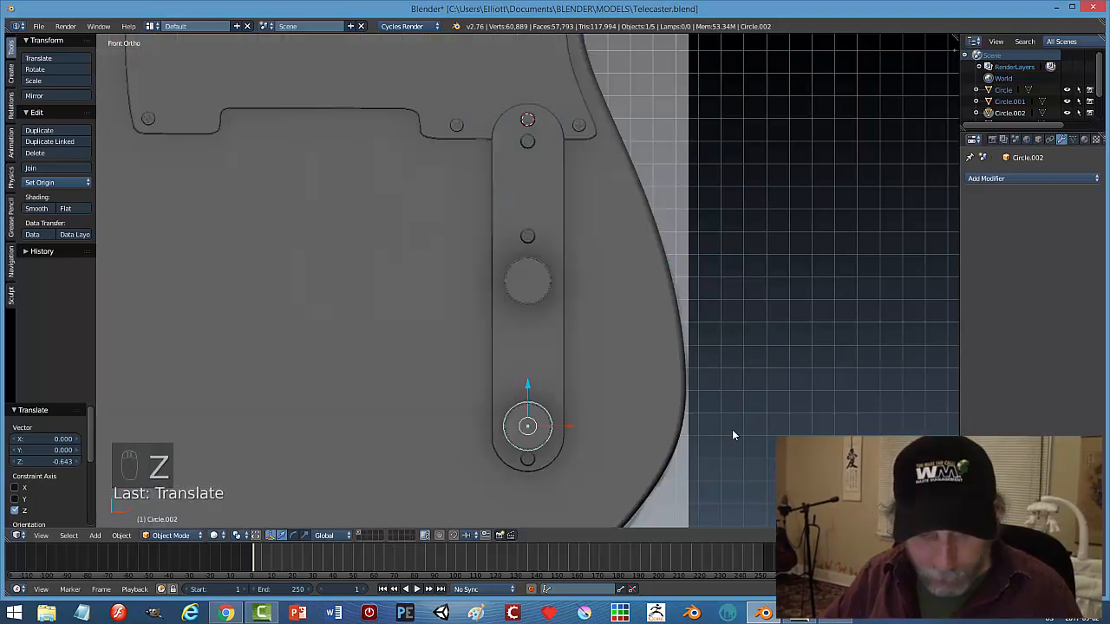
key(a)
Enter Edit Mode on the upper knob, examine its bevelled rim up close and leave its mesh deselected.
middle_drag(731, 429, 532, 306)
scroll(574, 373, up, 5)
scroll(537, 358, up, 6)
scroll(532, 306, up, 4)
shift+middle_drag(490, 194, 565, 382)
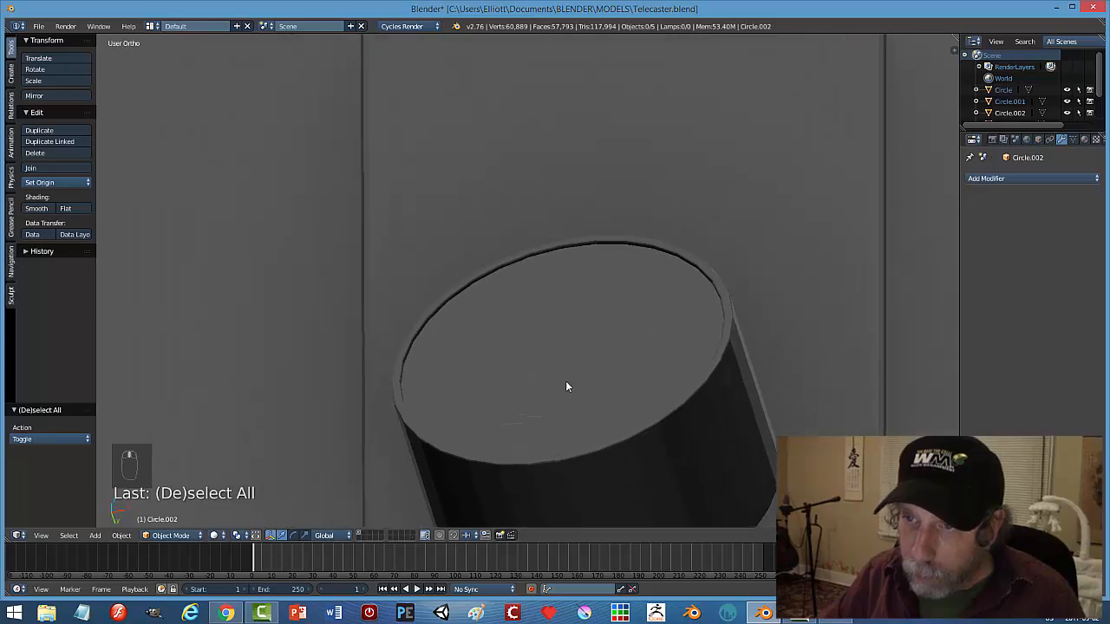
right_click(523, 258)
key(Tab)
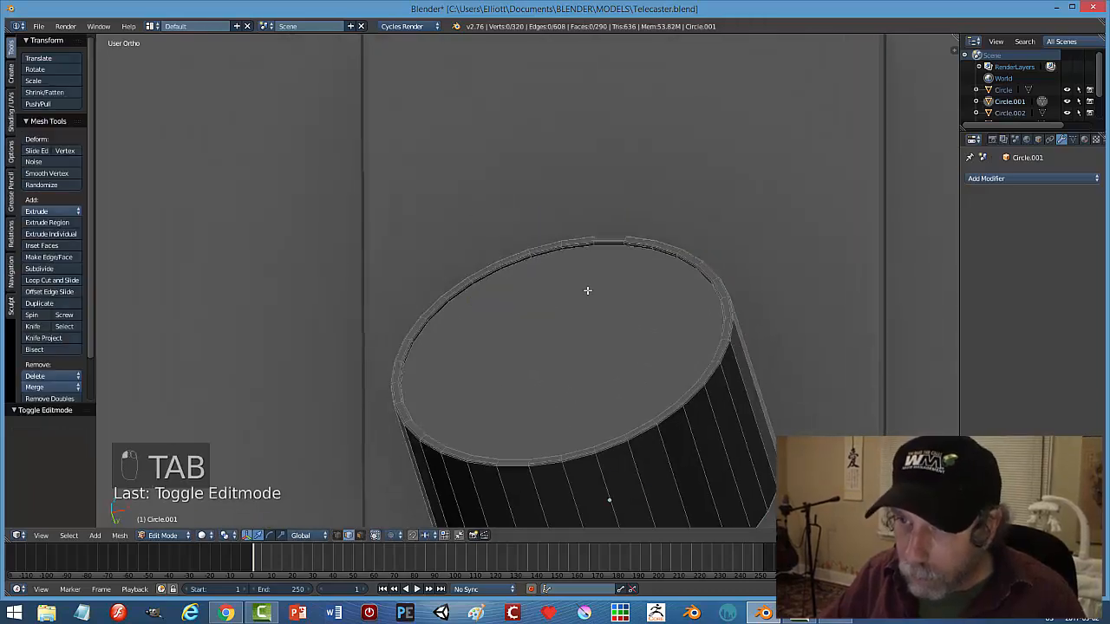
scroll(567, 304, up, 6)
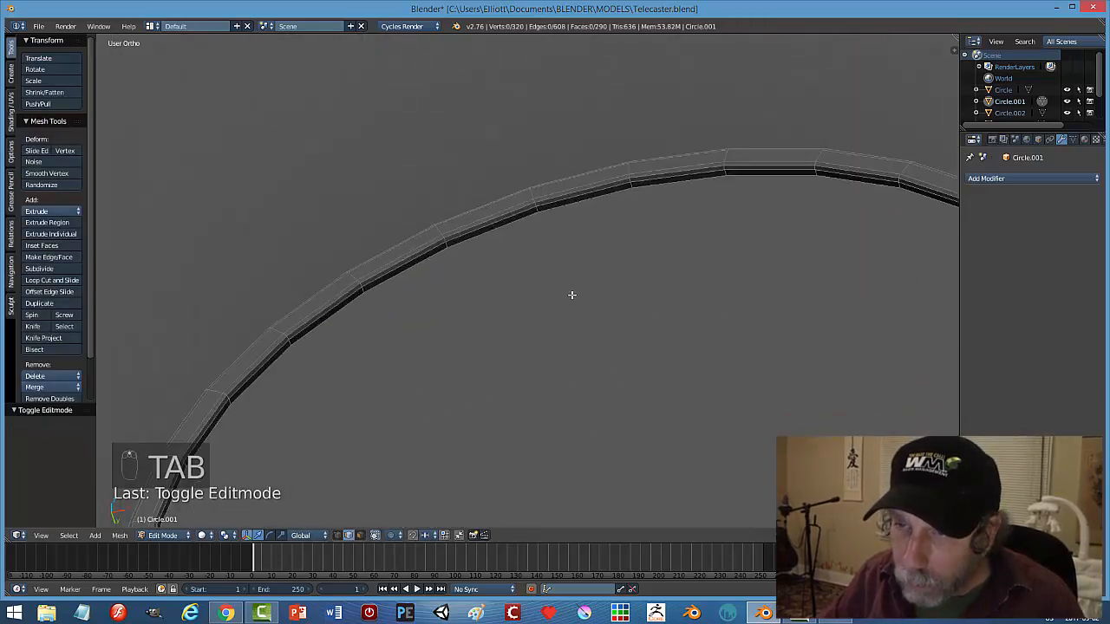
scroll(572, 295, down, 7)
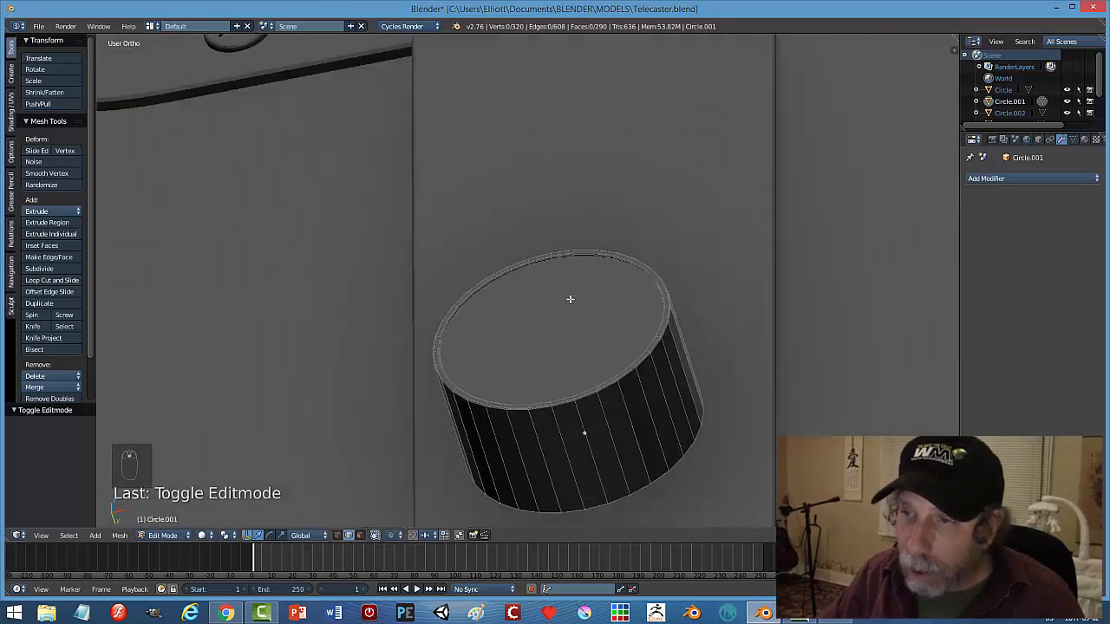
key(Tab)
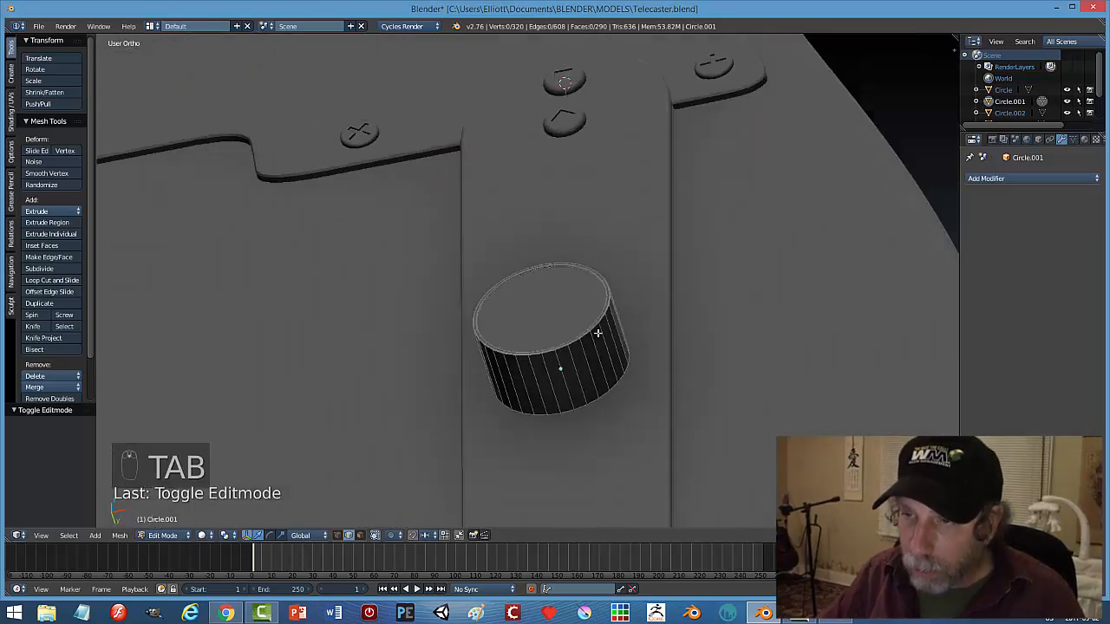
key(a)
key(a)
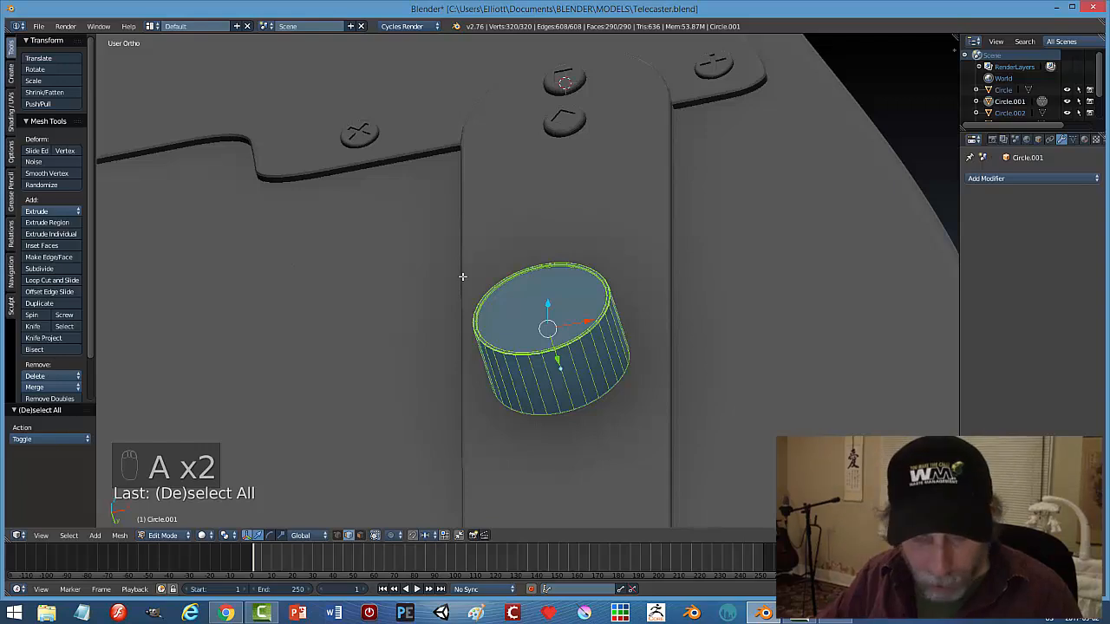
key(a)
Add four loop cuts around the upper knob's side wall.
scroll(576, 333, down, 5)
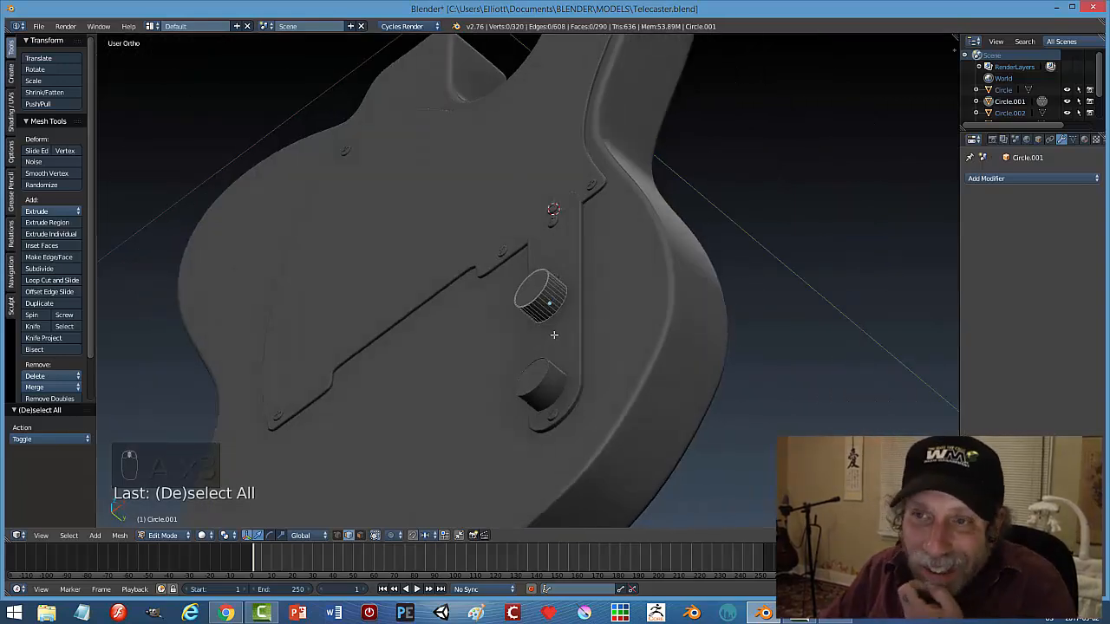
scroll(630, 331, up, 4)
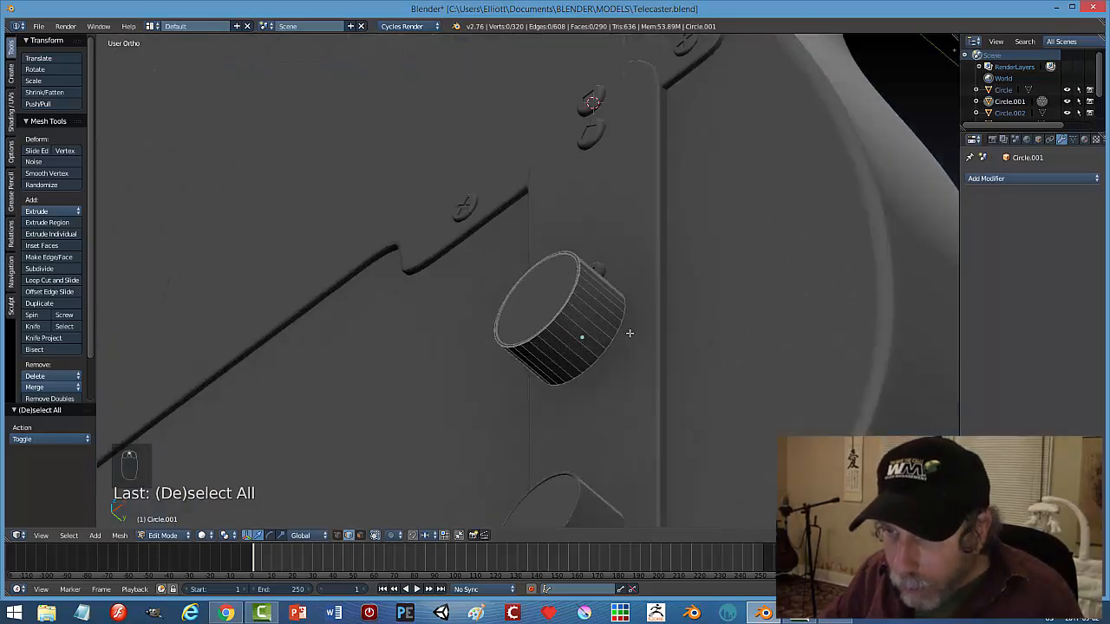
scroll(632, 332, down, 3)
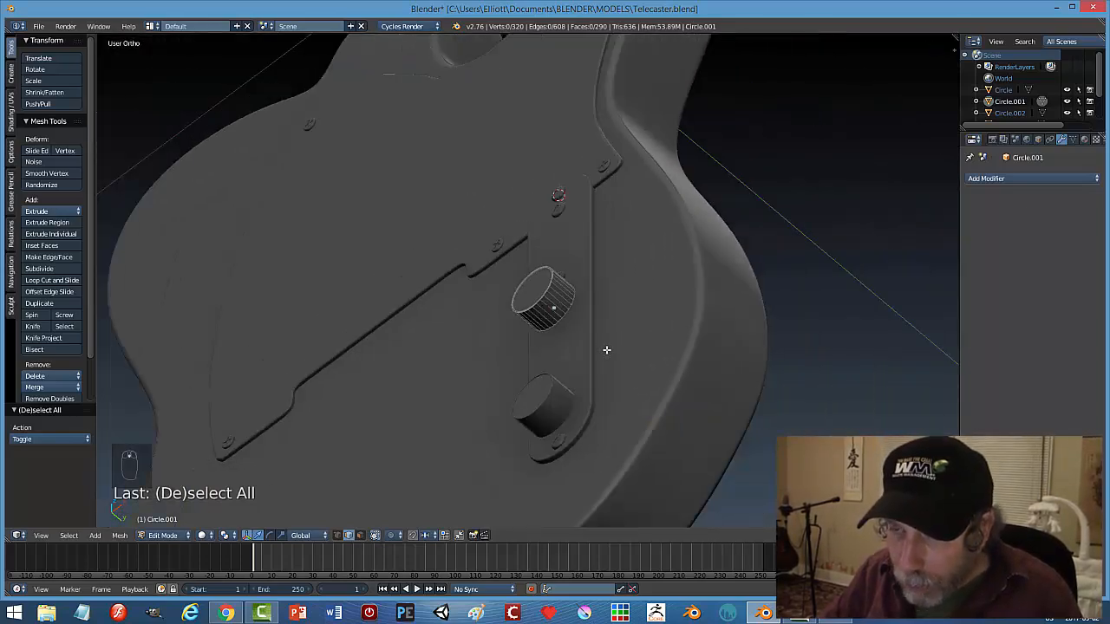
key(ctrl+r)
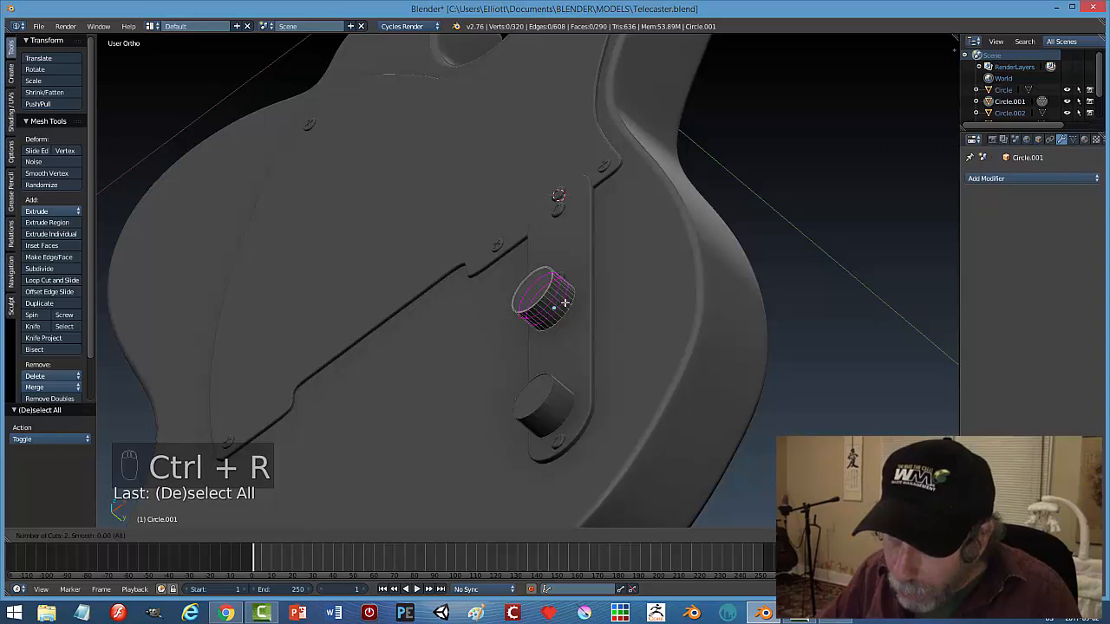
click(565, 302)
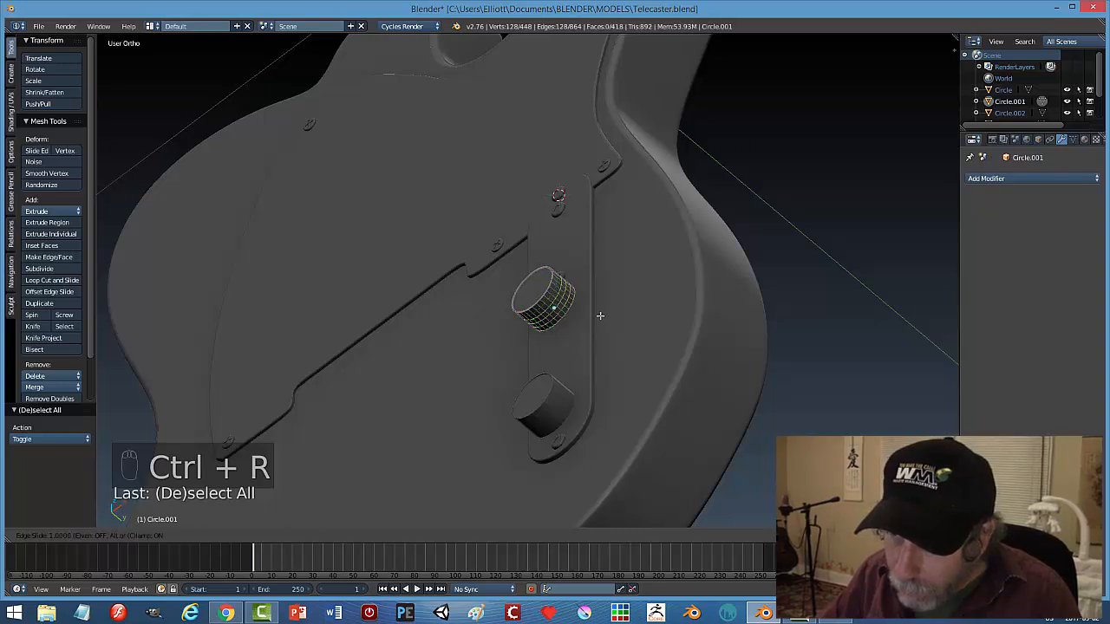
click(574, 305)
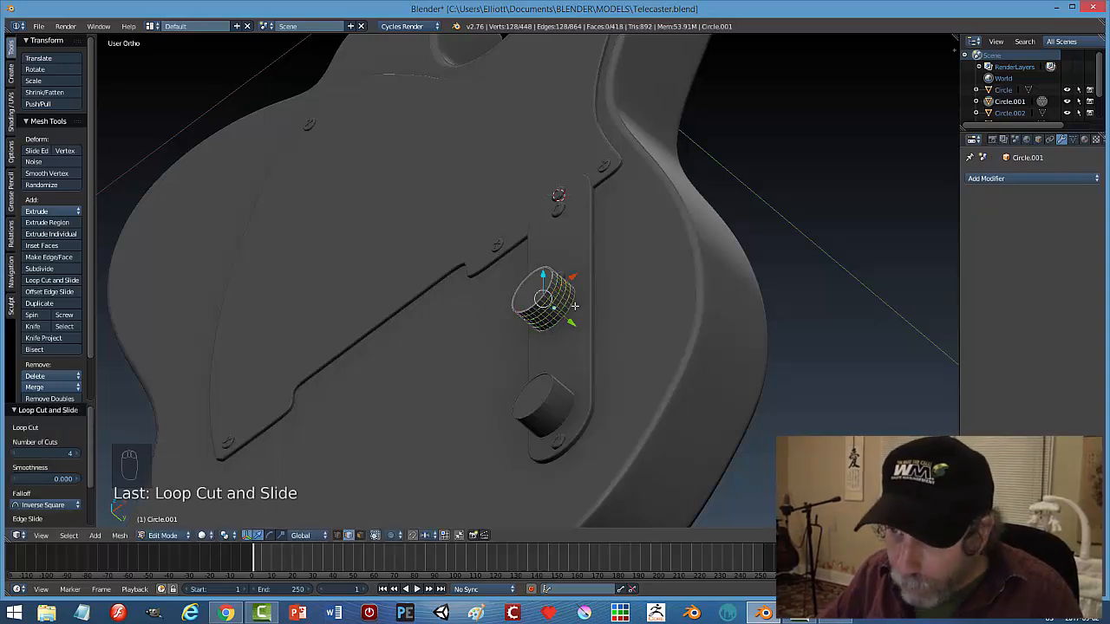
right_click(574, 305)
Switch to face selection and select all five face rings around the upper knob's side wall.
scroll(619, 316, up, 5)
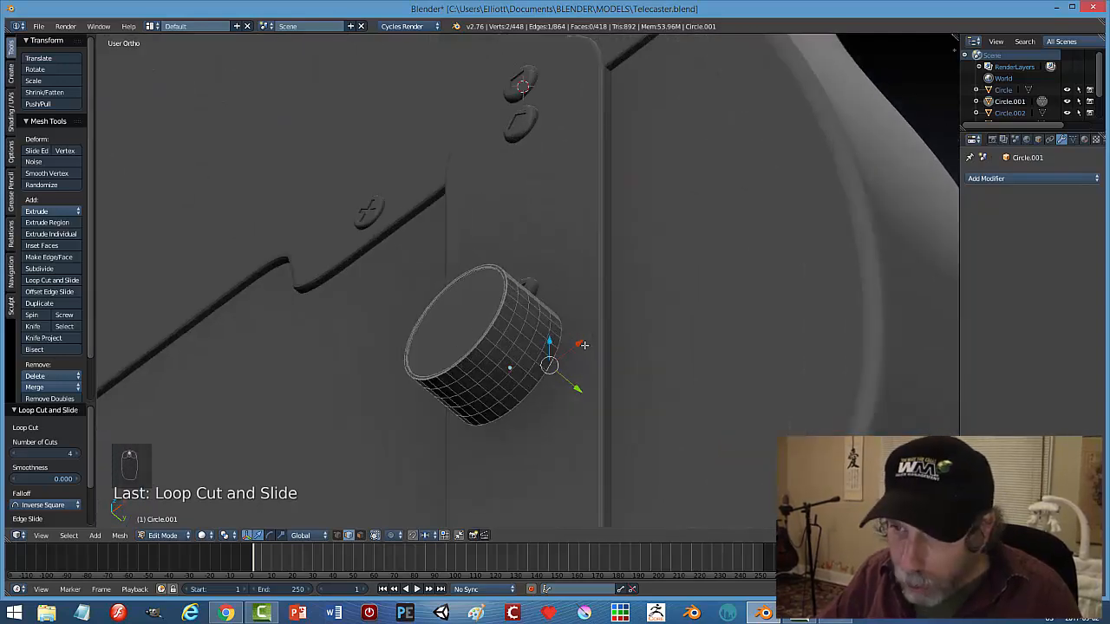
key(ctrl+Tab)
click(563, 355)
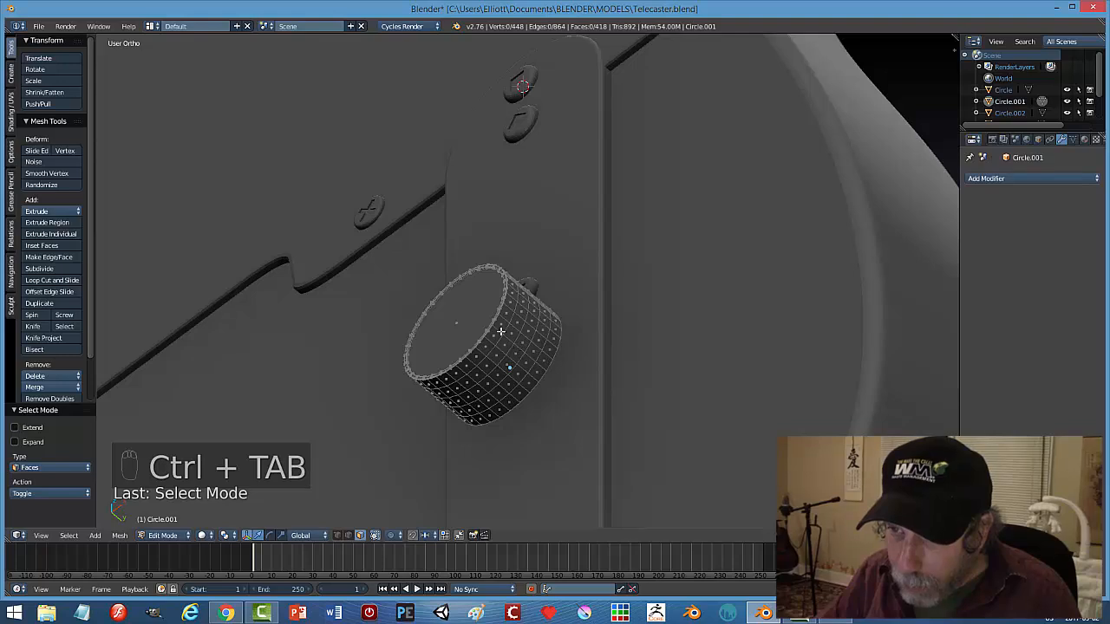
alt+right_click(500, 330)
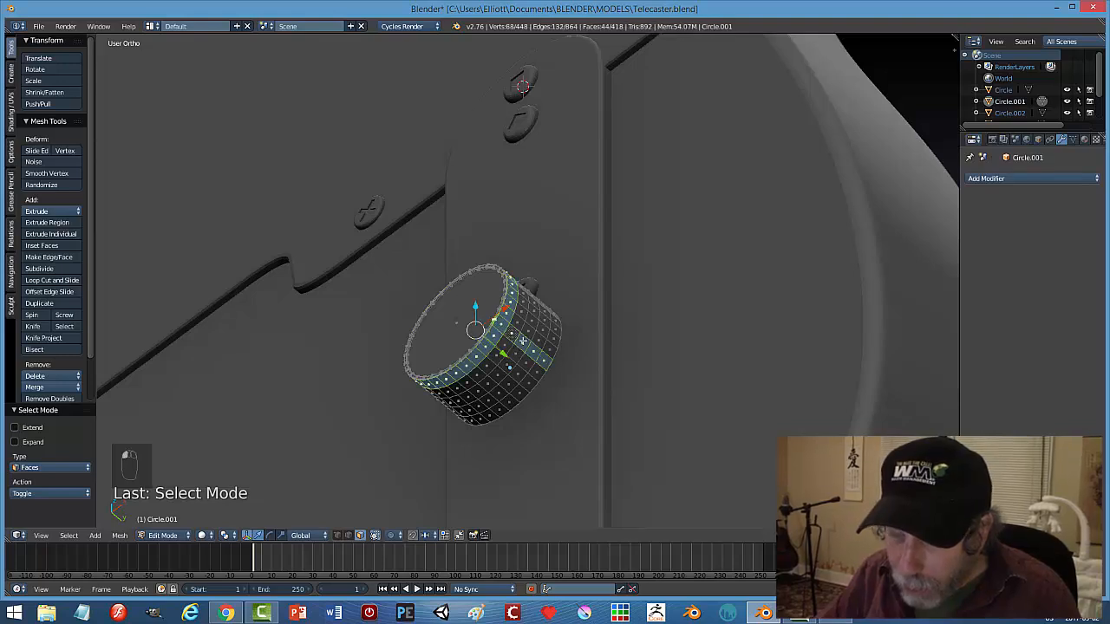
key(a)
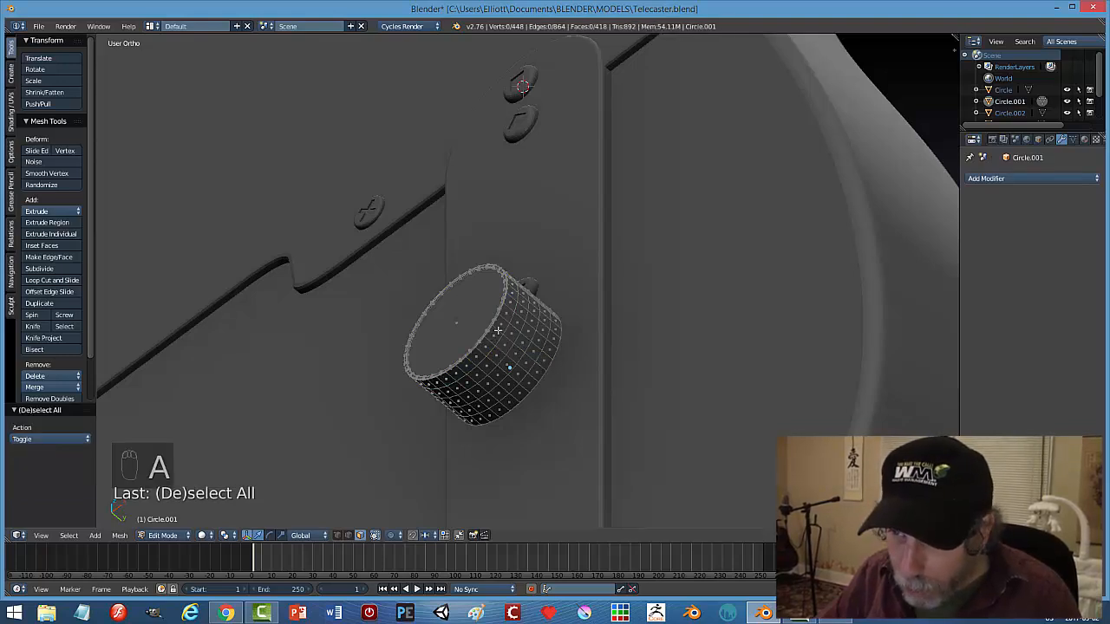
alt+right_click(498, 330)
alt+shift+right_click(517, 341)
alt+shift+right_click(522, 351)
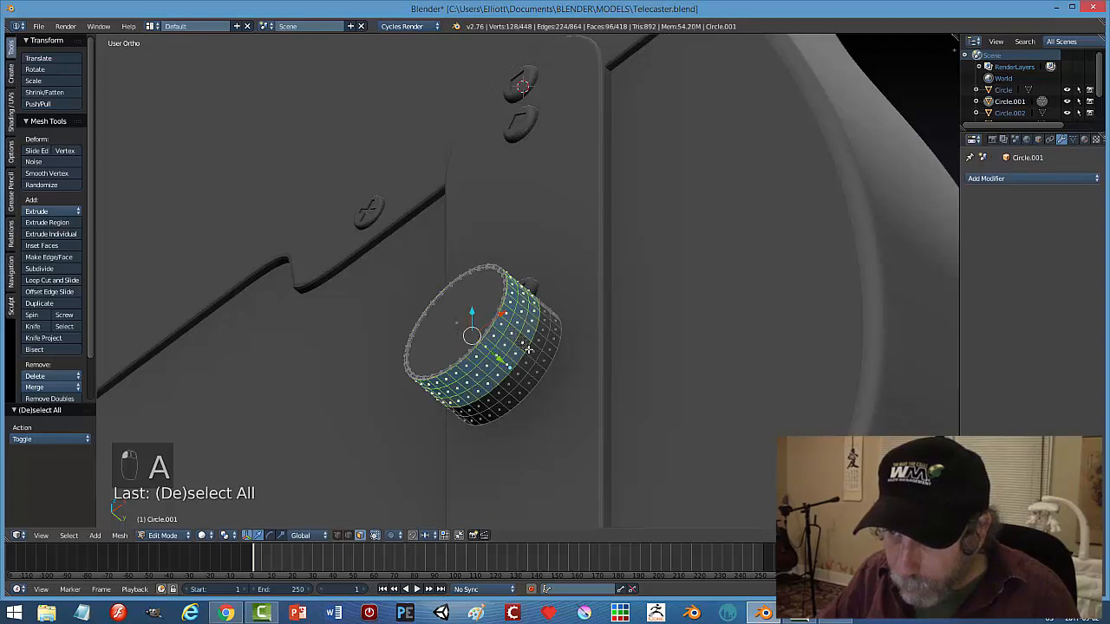
alt+shift+right_click(532, 355)
alt+shift+right_click(544, 365)
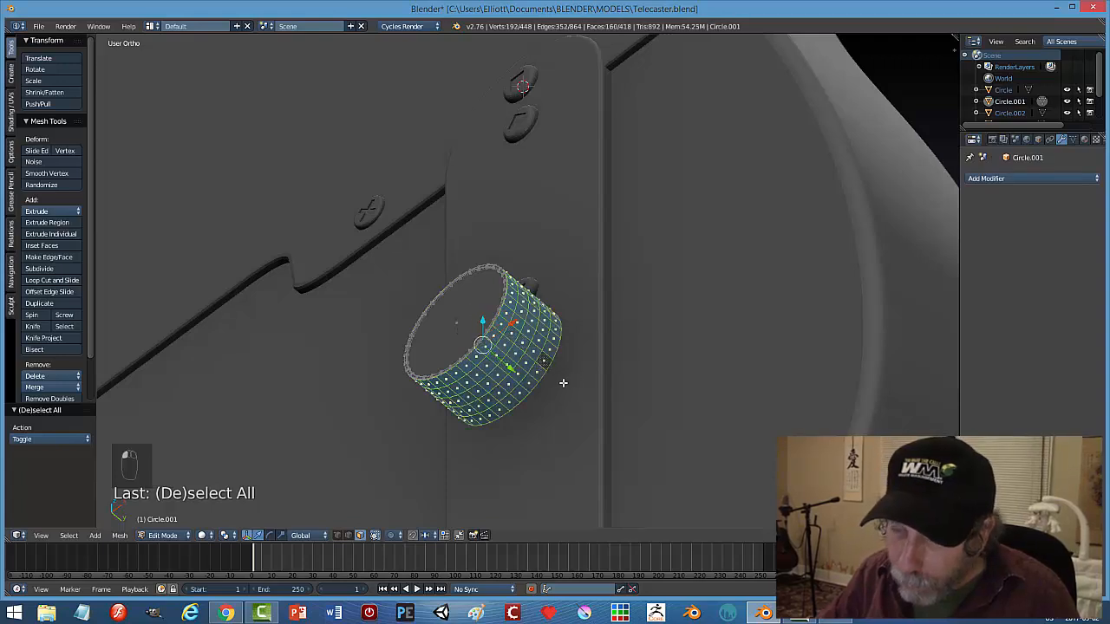
Inset the selected side faces individually with a thickness of 0.0159 and extrude them as individual faces with an offset of -0.026.
key(i)
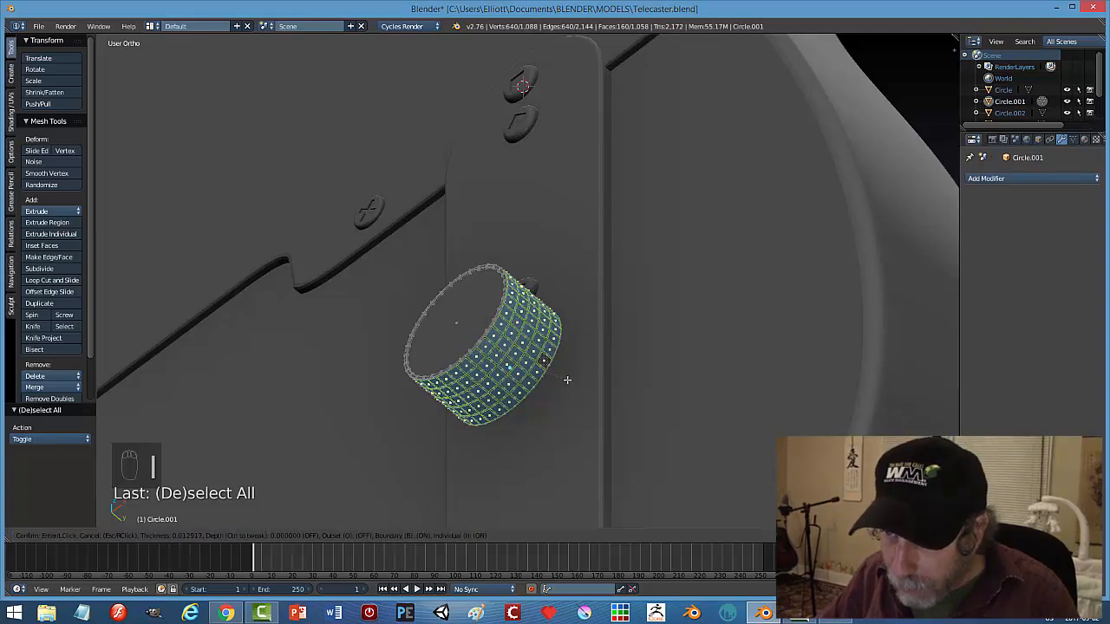
click(567, 380)
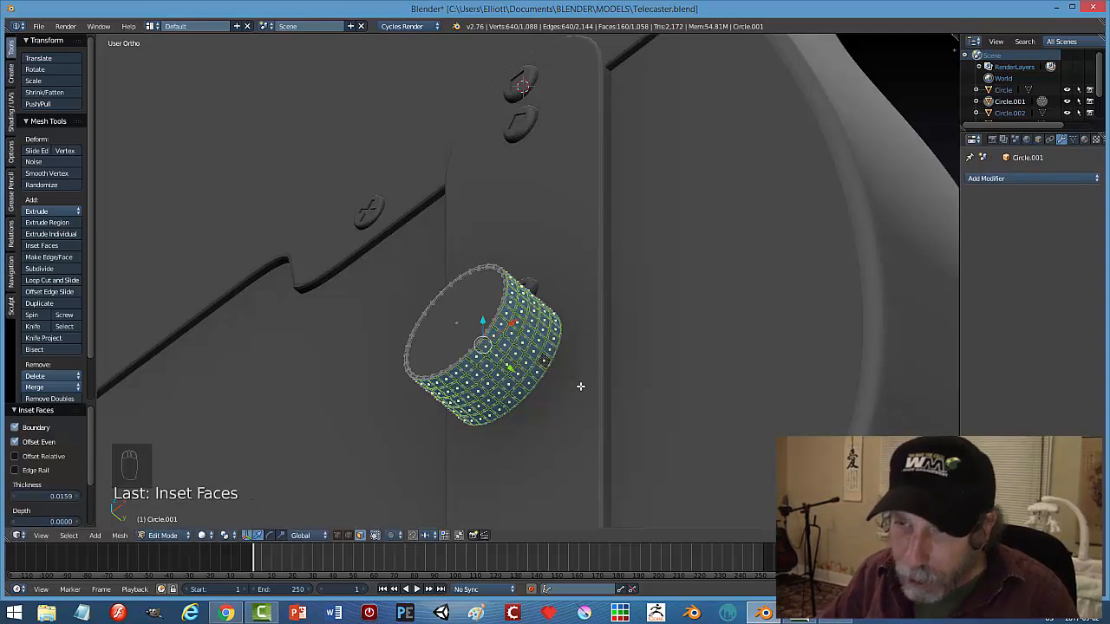
click(66, 235)
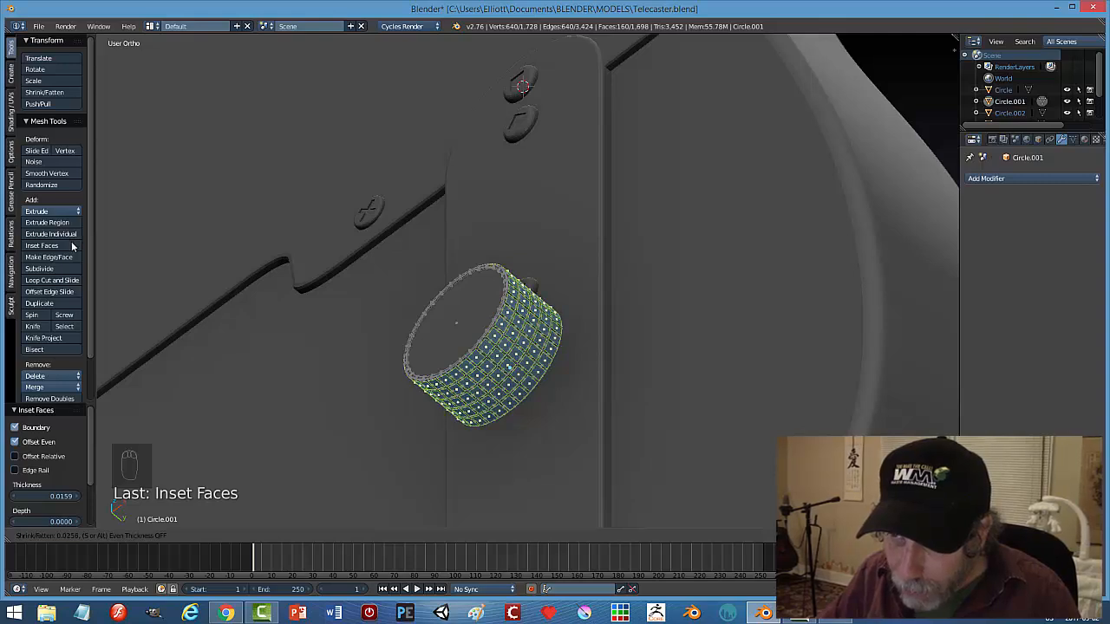
click(72, 247)
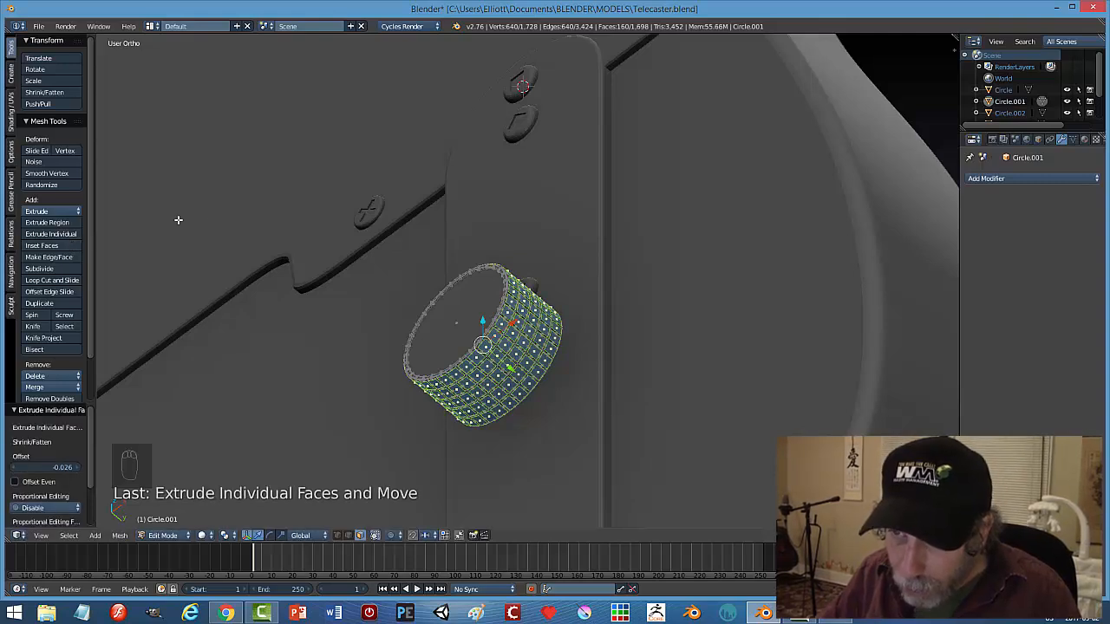
scroll(661, 417, up, 2)
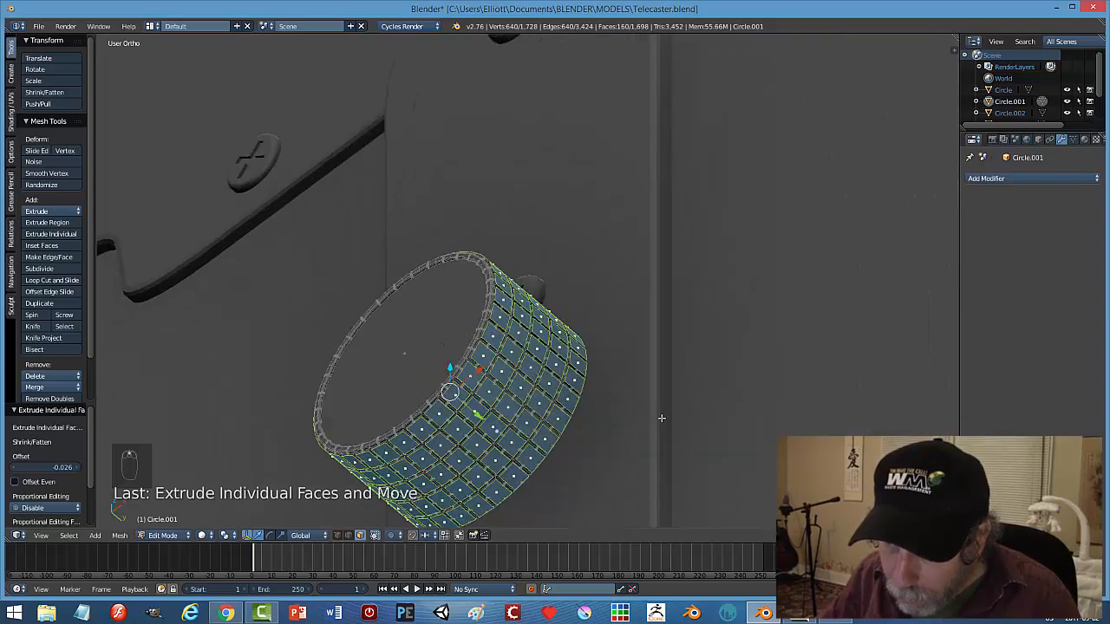
middle_drag(662, 411, 677, 433)
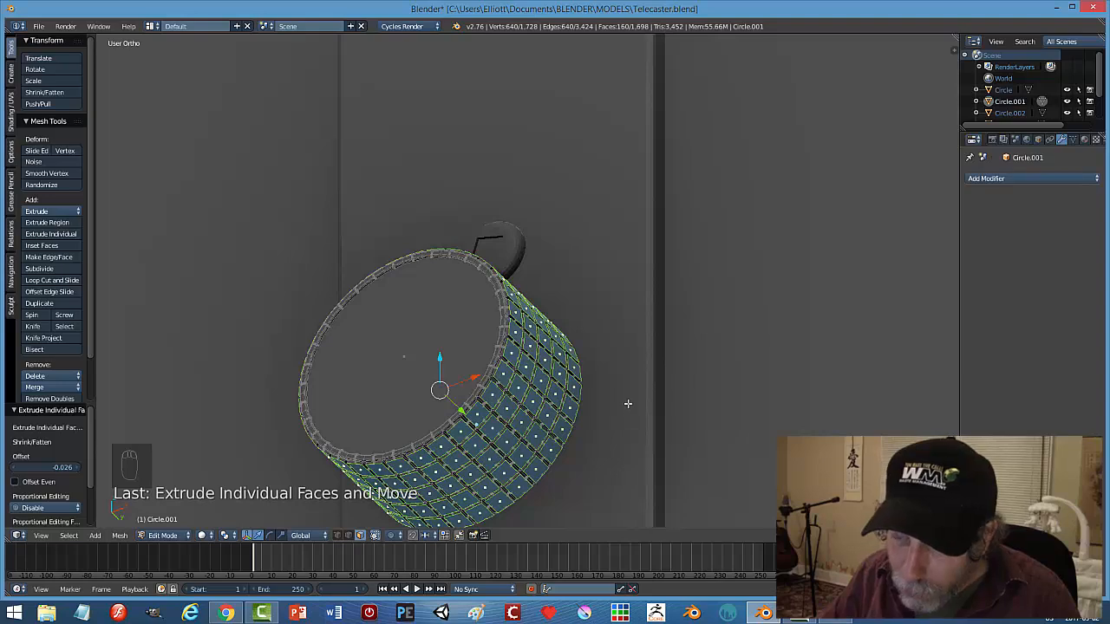
key(ctrl+b)
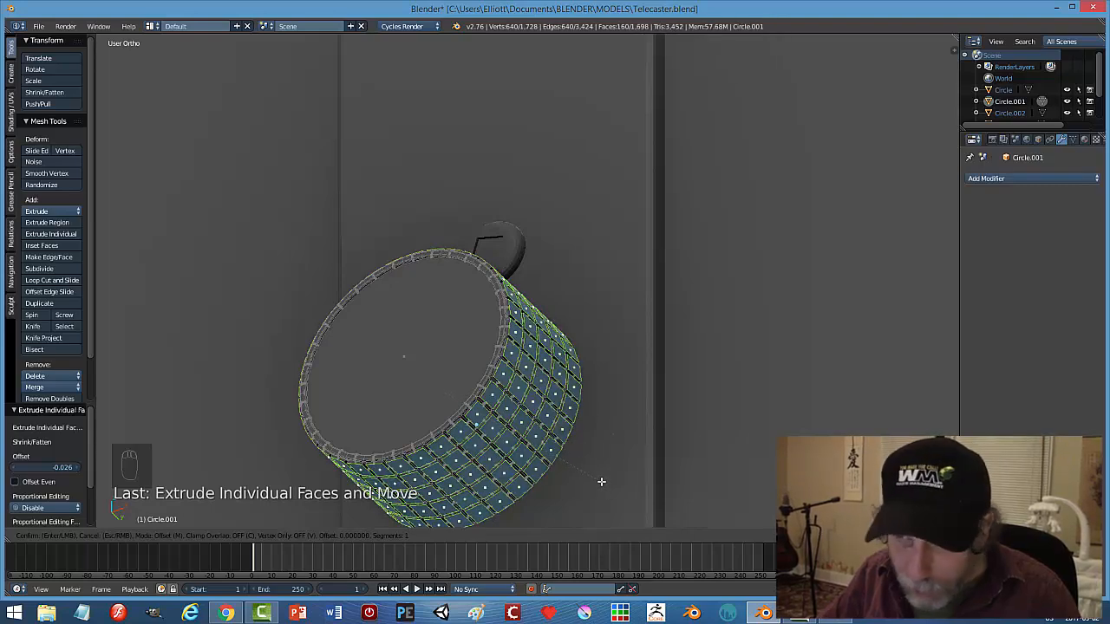
key(Escape)
Return the upper knob to Object Mode with smooth shading and add an Edge Split modifier to it.
key(a)
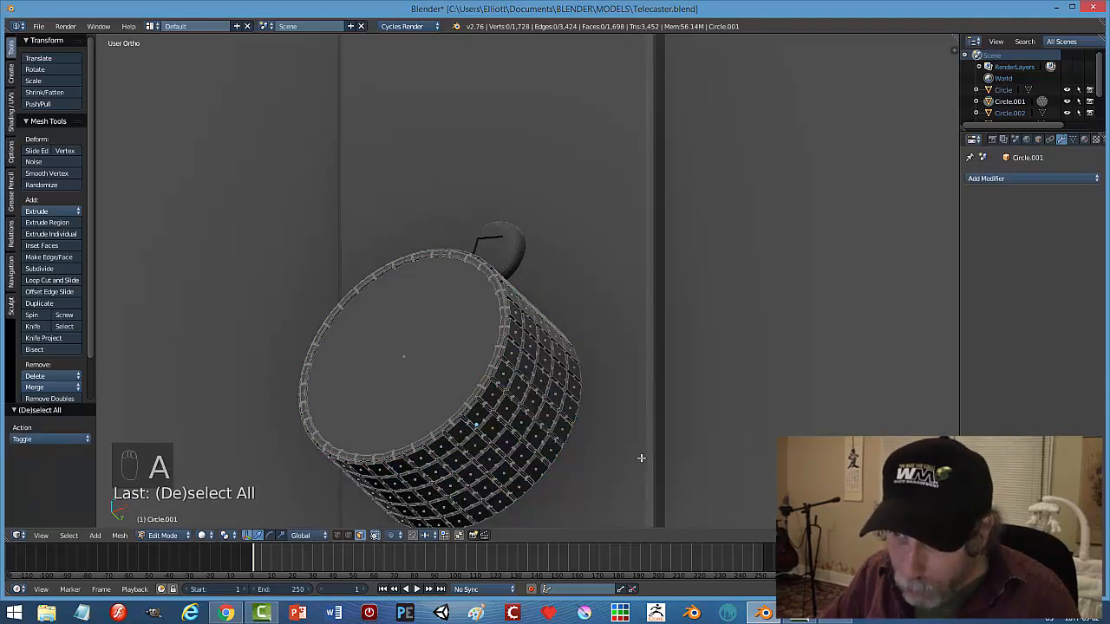
key(Tab)
scroll(640, 460, down, 4)
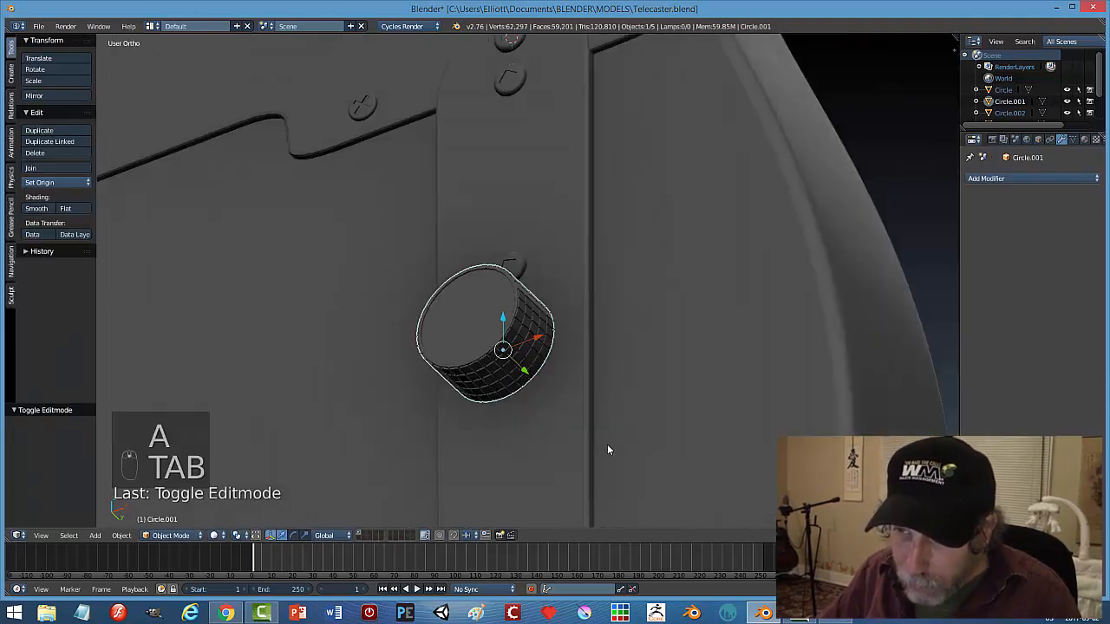
middle_drag(608, 448, 728, 408)
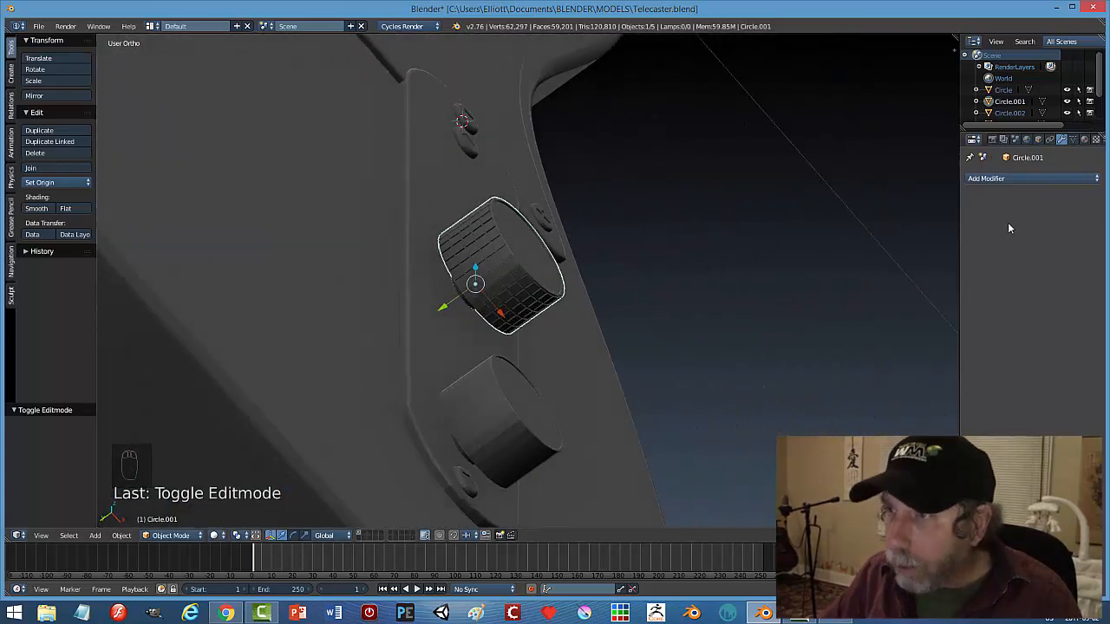
click(37, 208)
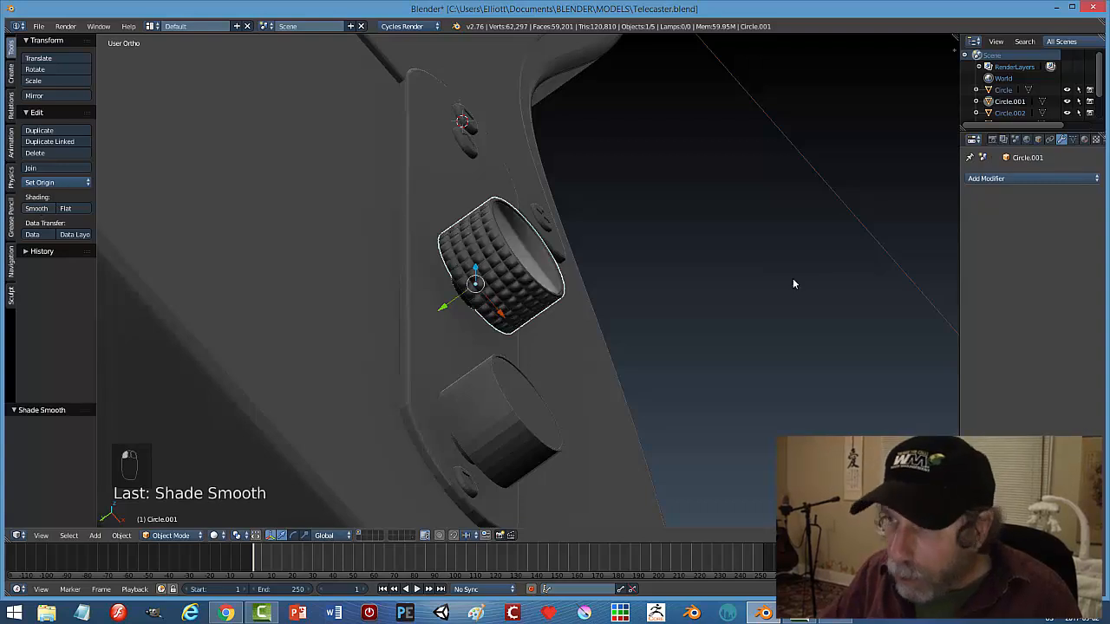
click(990, 178)
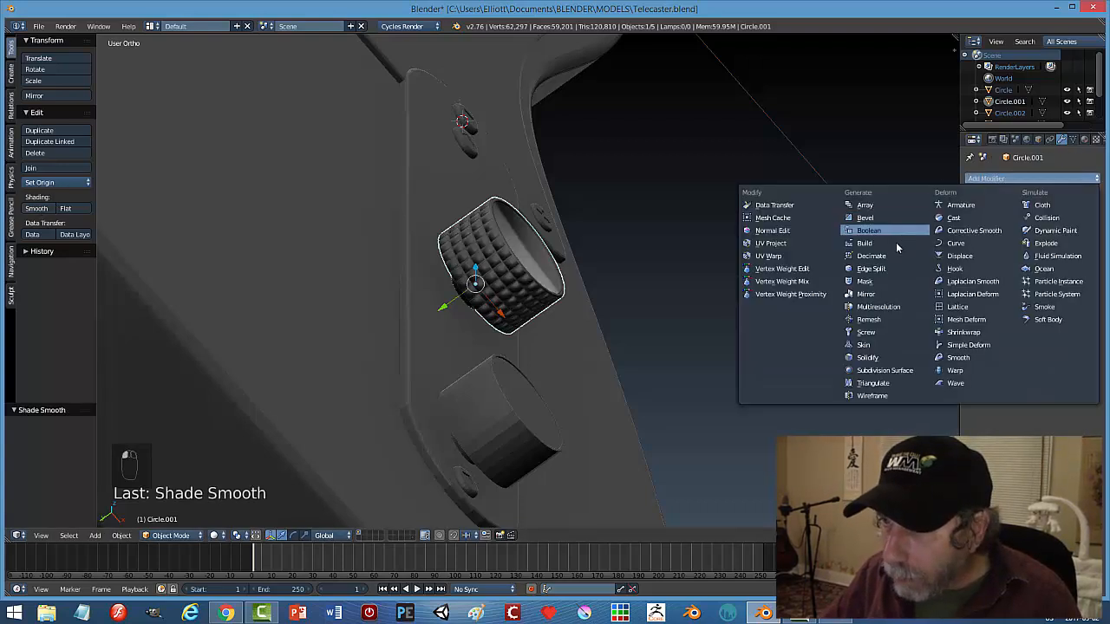
click(866, 264)
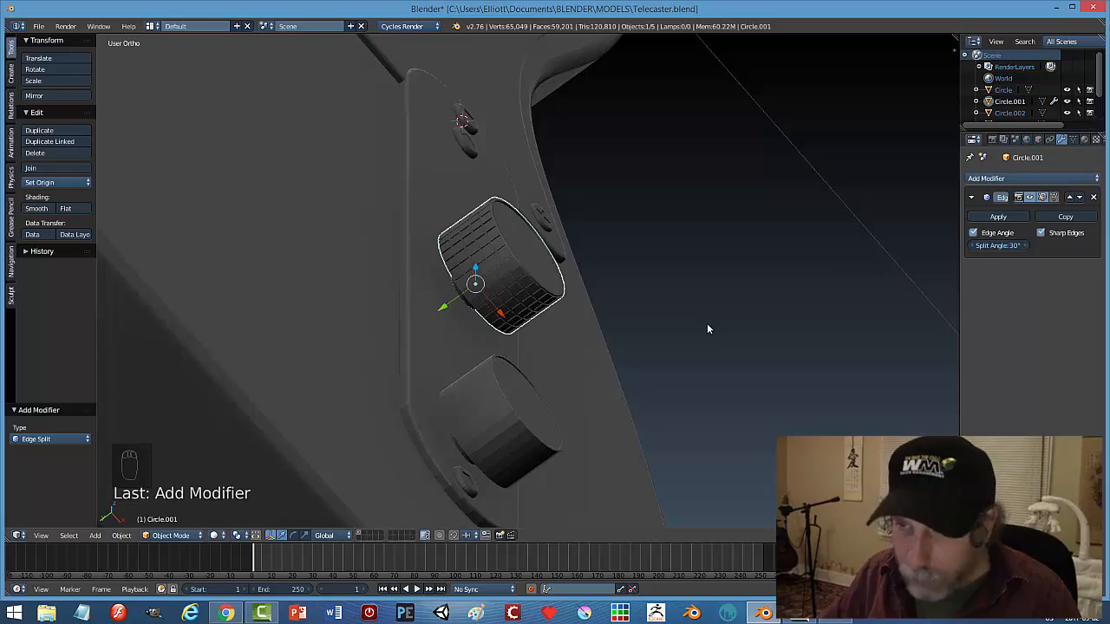
key(a)
Remove doubles from the upper knob's entire mesh with a merge distance of 0.0001 and return to Object Mode.
middle_drag(714, 306, 690, 363)
scroll(687, 365, up, 3)
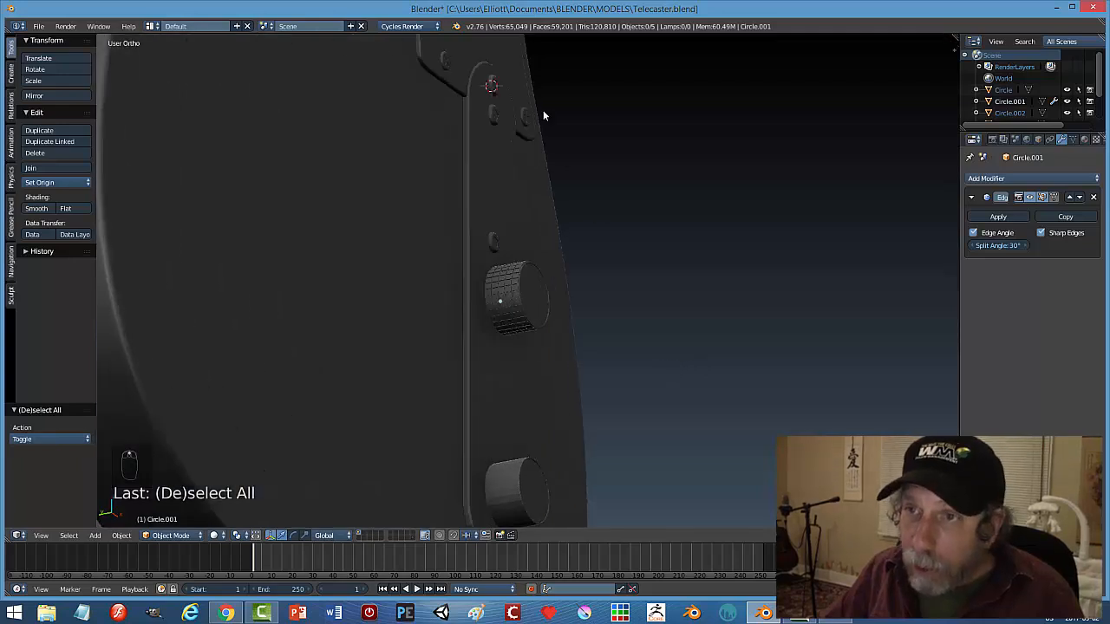
scroll(619, 229, down, 3)
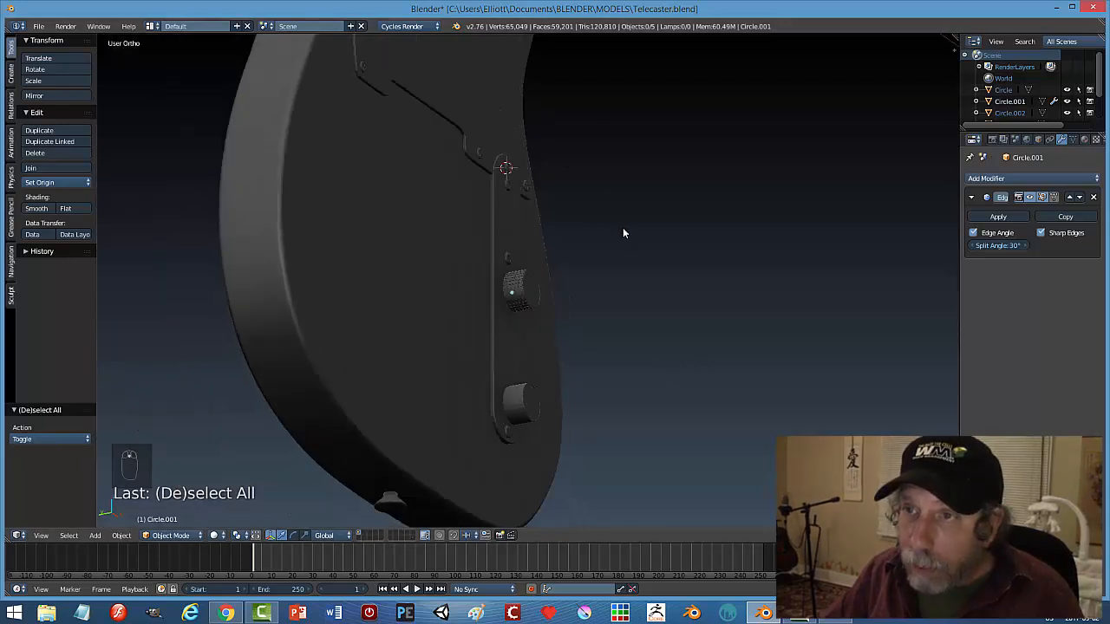
middle_drag(652, 184, 469, 194)
key(a)
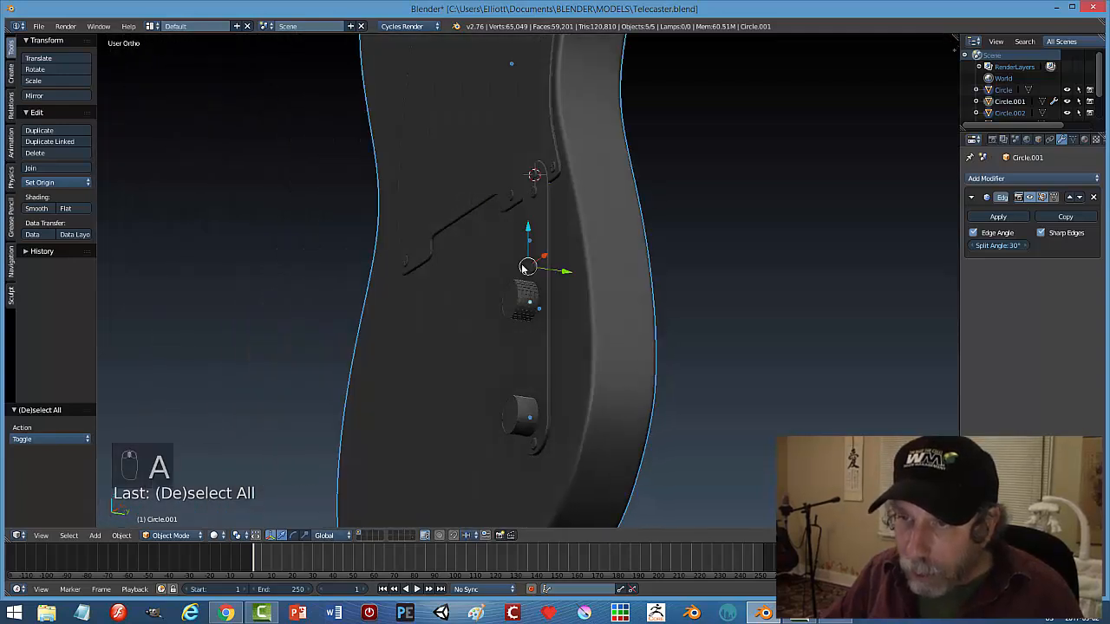
right_click(537, 303)
right_click(521, 295)
key(Tab)
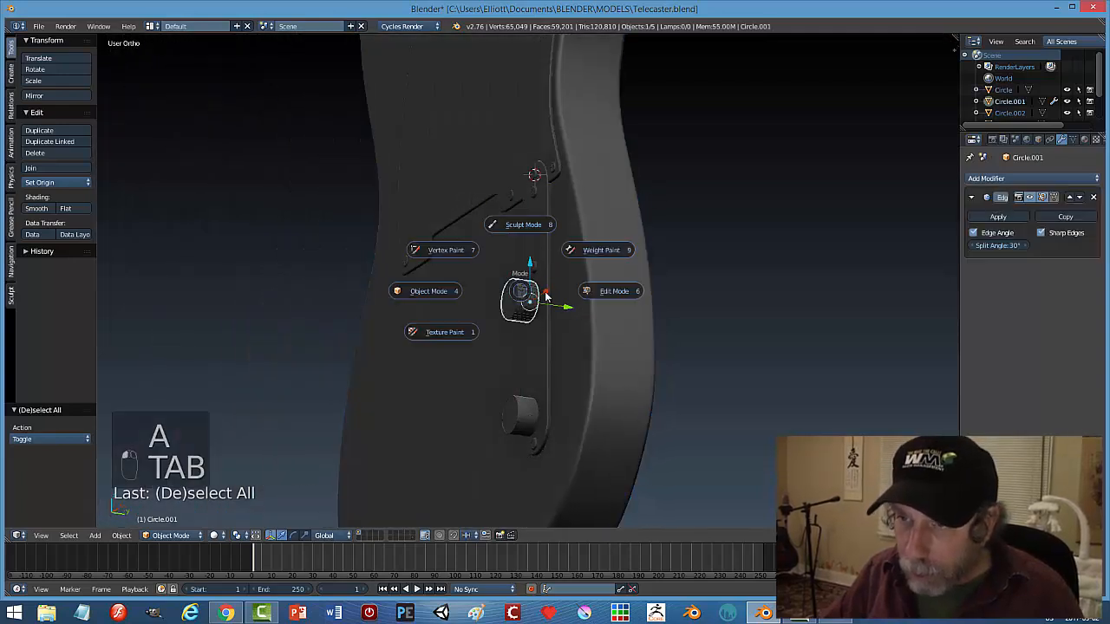
click(605, 291)
key(a)
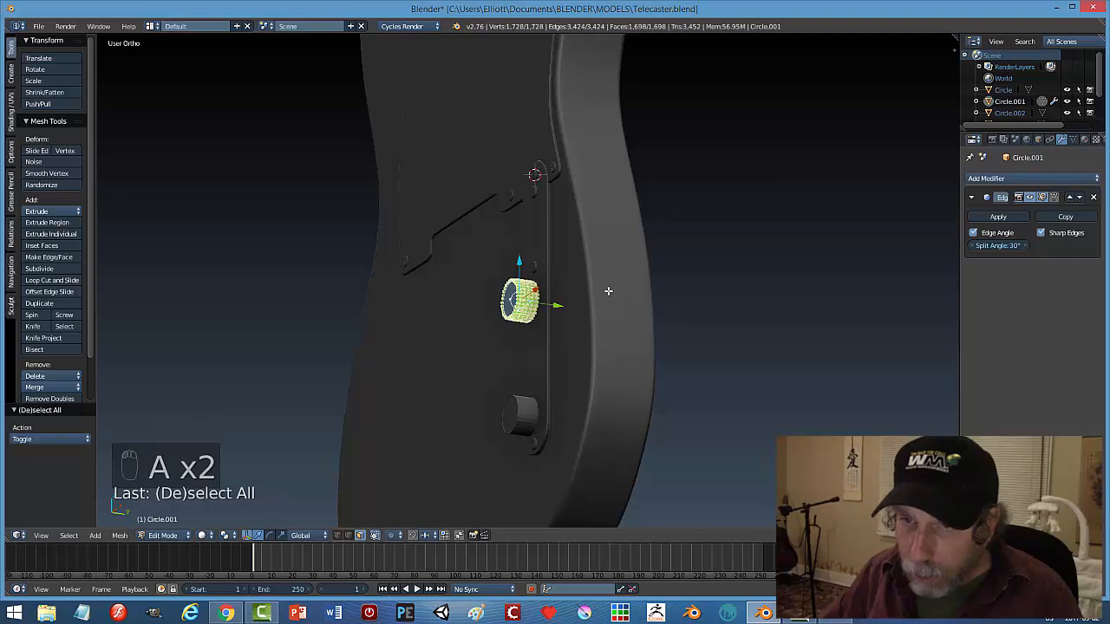
click(57, 399)
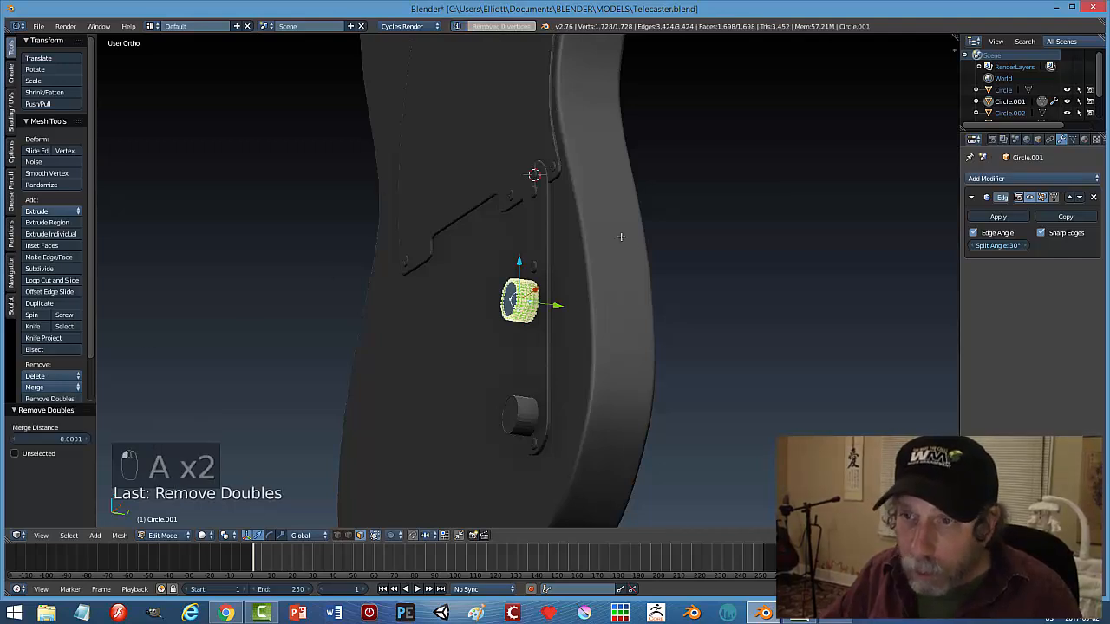
key(a)
key(Tab)
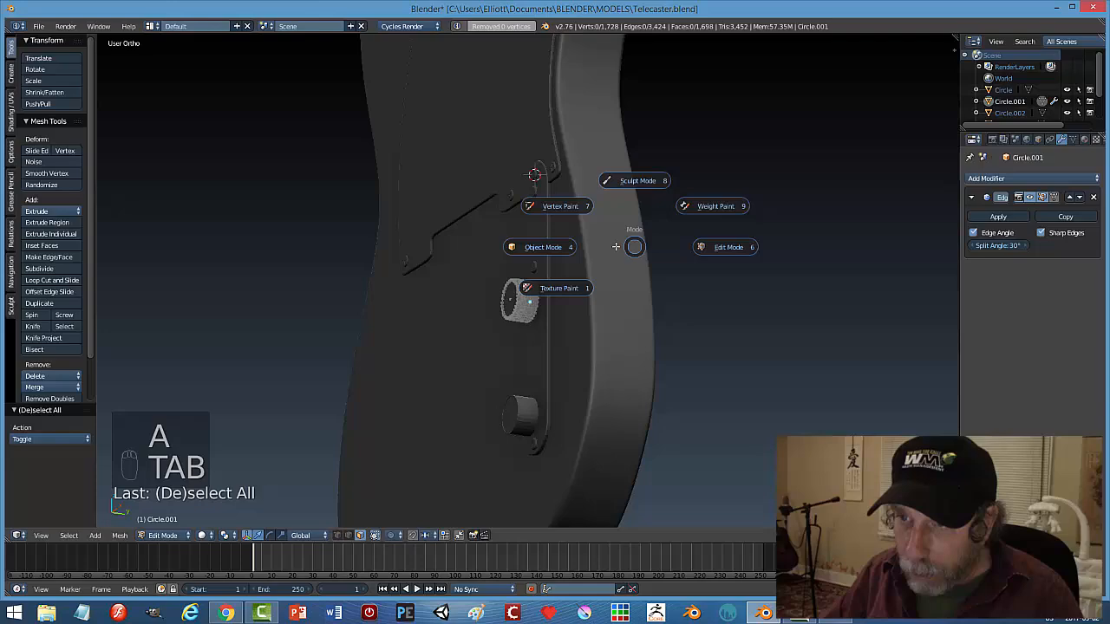
click(563, 247)
Apply the Edge Split modifier to the upper knob.
scroll(641, 271, up, 5)
mouse_move(681, 286)
middle_down()
mouse_move(652, 300)
mouse_move(685, 294)
middle_up()
click(997, 217)
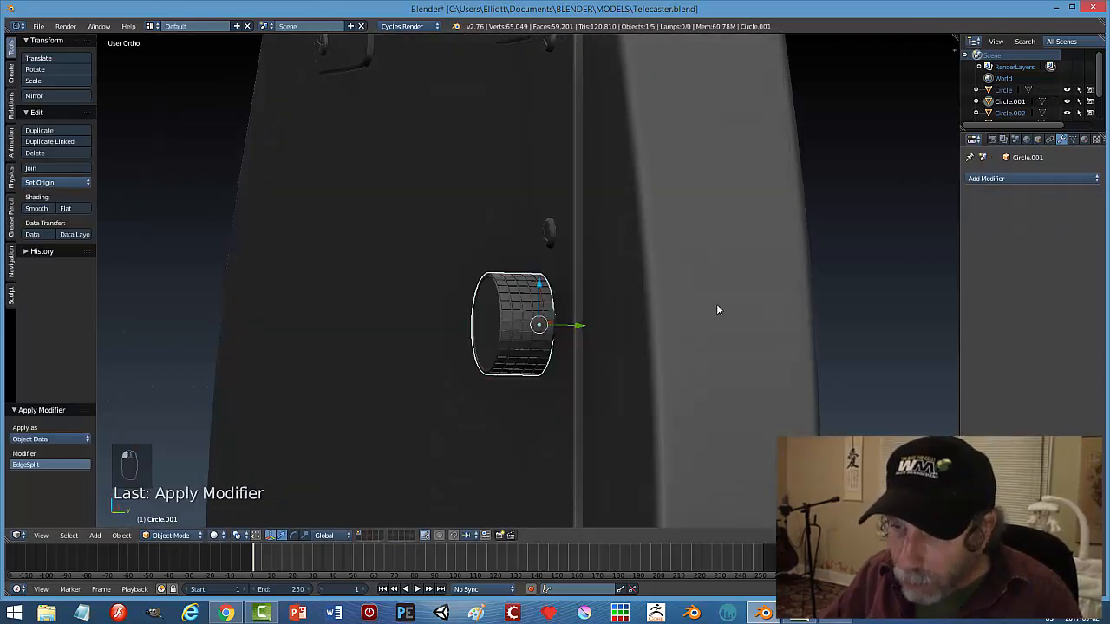
Delete the plain lower knob from the control plate.
scroll(716, 310, down, 4)
right_click(513, 422)
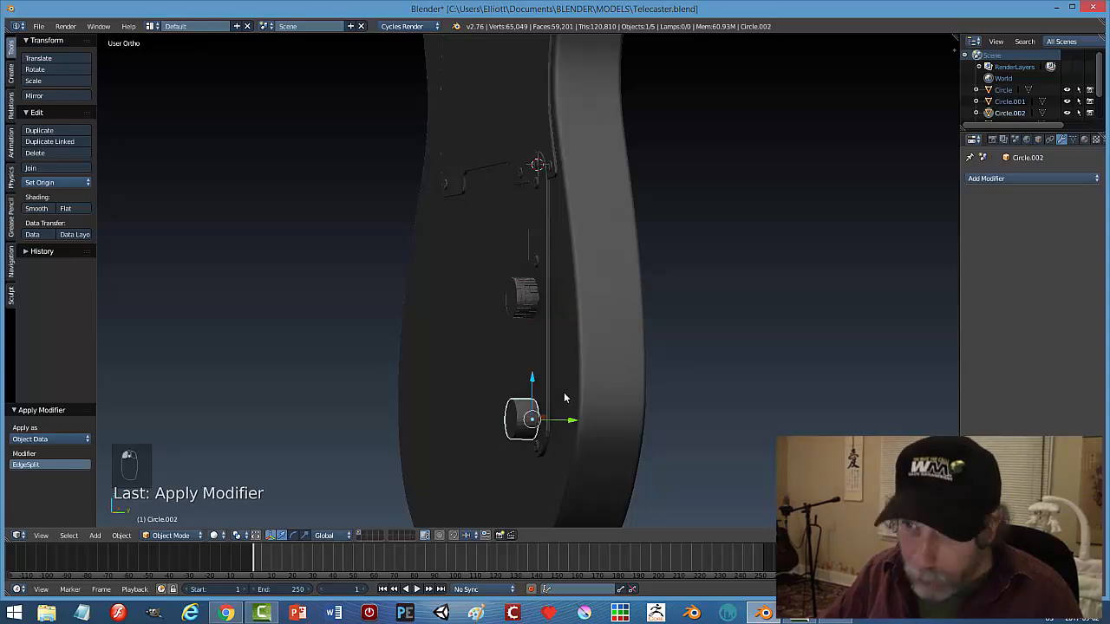
key(x)
click(547, 393)
Duplicate the knurled upper knob in front wireframe view and move the copy -0.624 along Z onto the lower knob in the reference image.
right_click(522, 297)
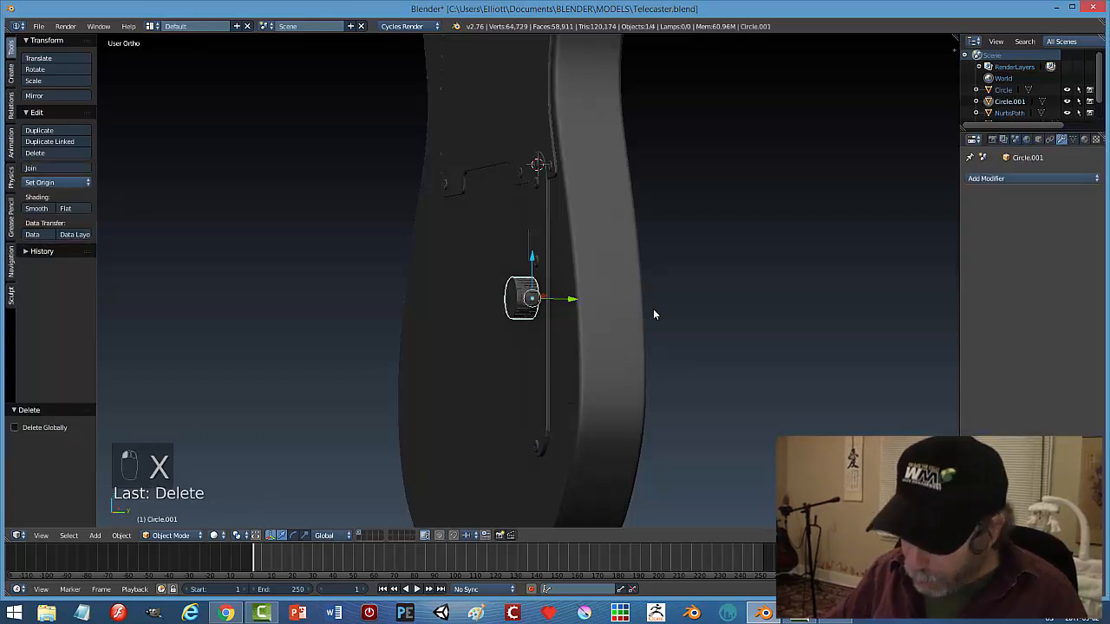
key(KP_1)
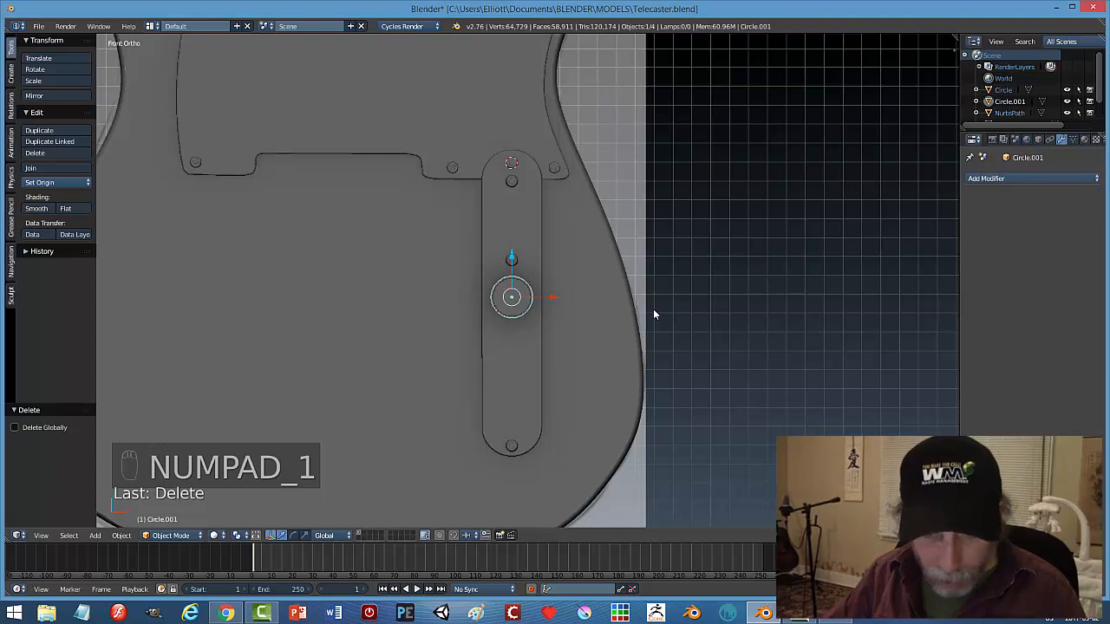
key(z)
click(735, 319)
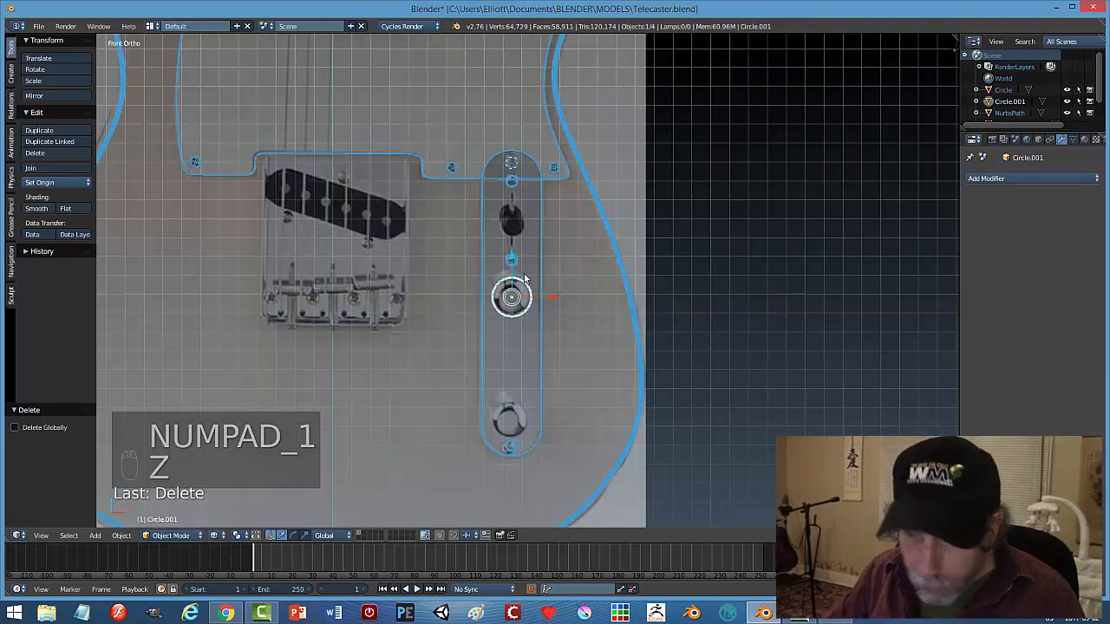
key(shift+d)
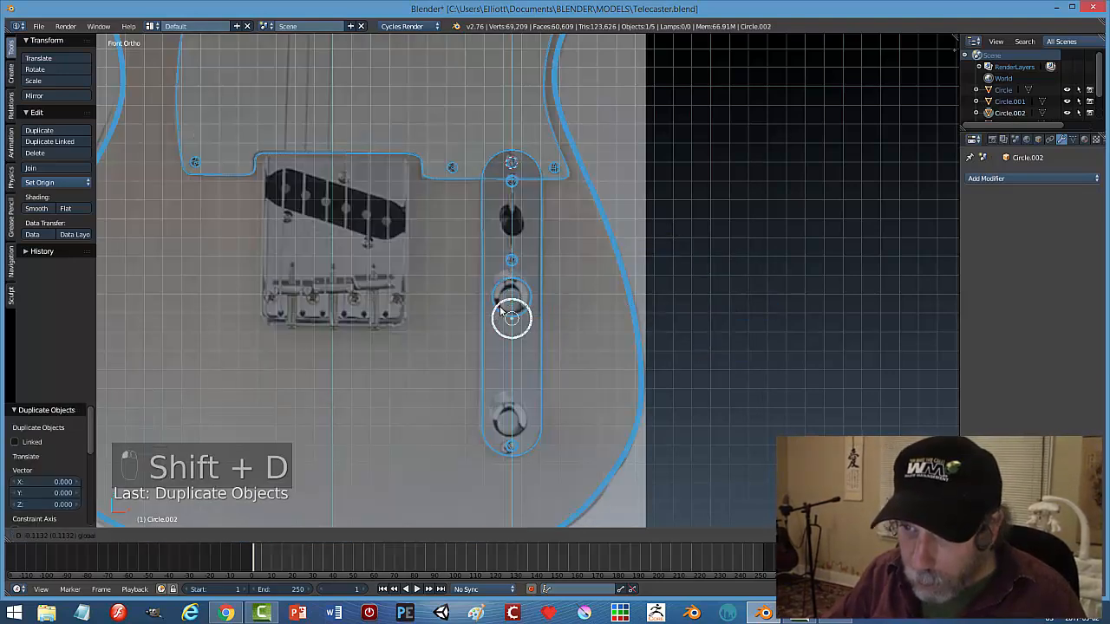
click(486, 377)
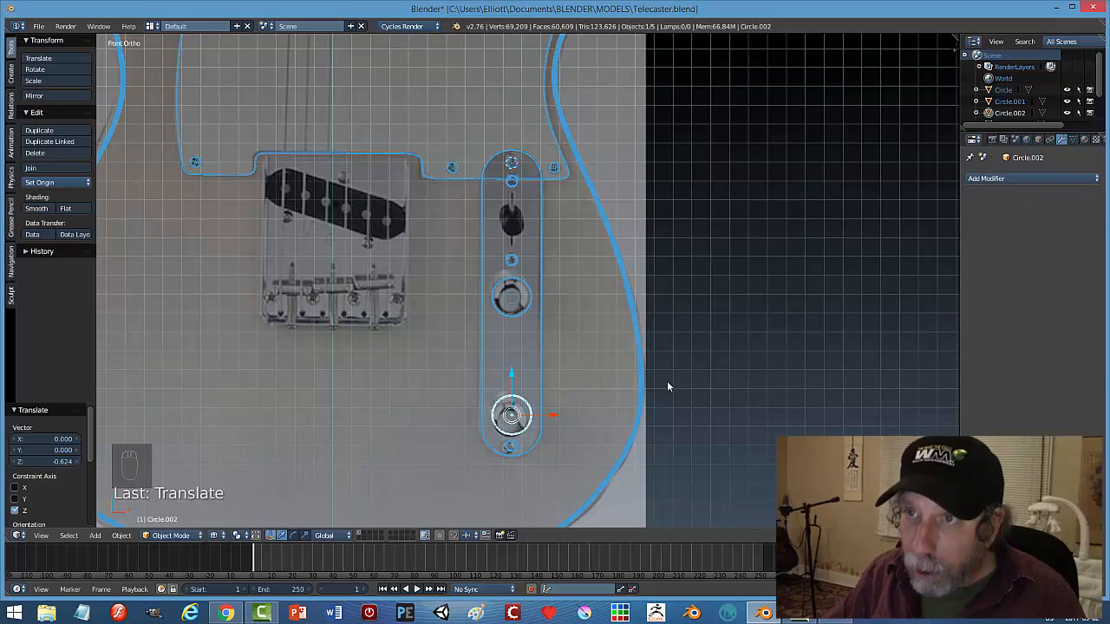
key(a)
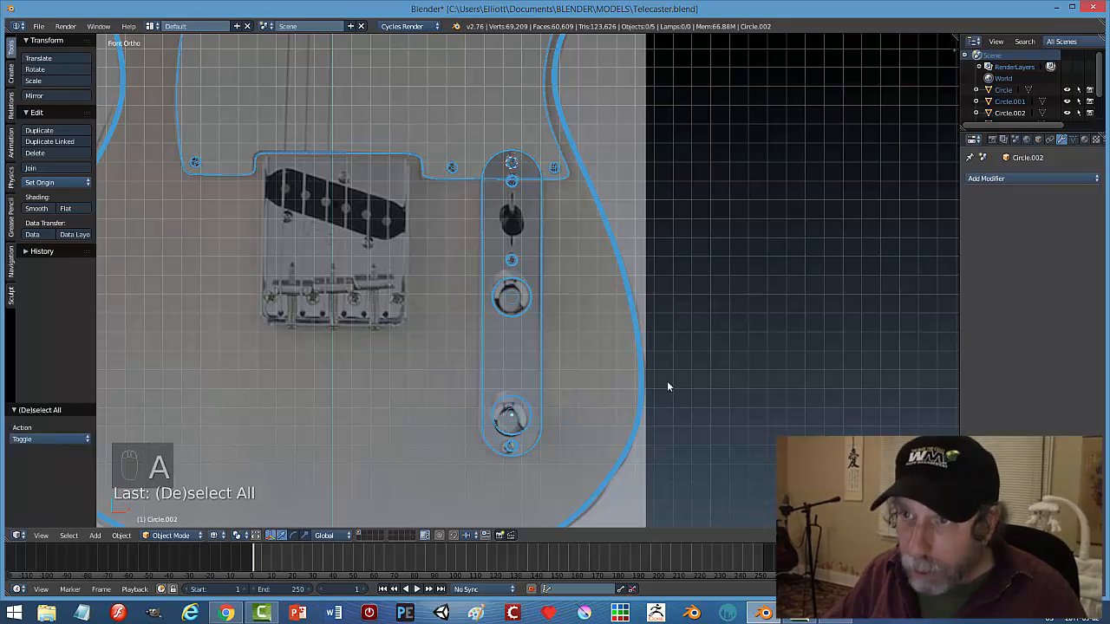
key(Tab)
click(596, 381)
Return the viewport to solid shading and save the file.
middle_drag(738, 394, 705, 395)
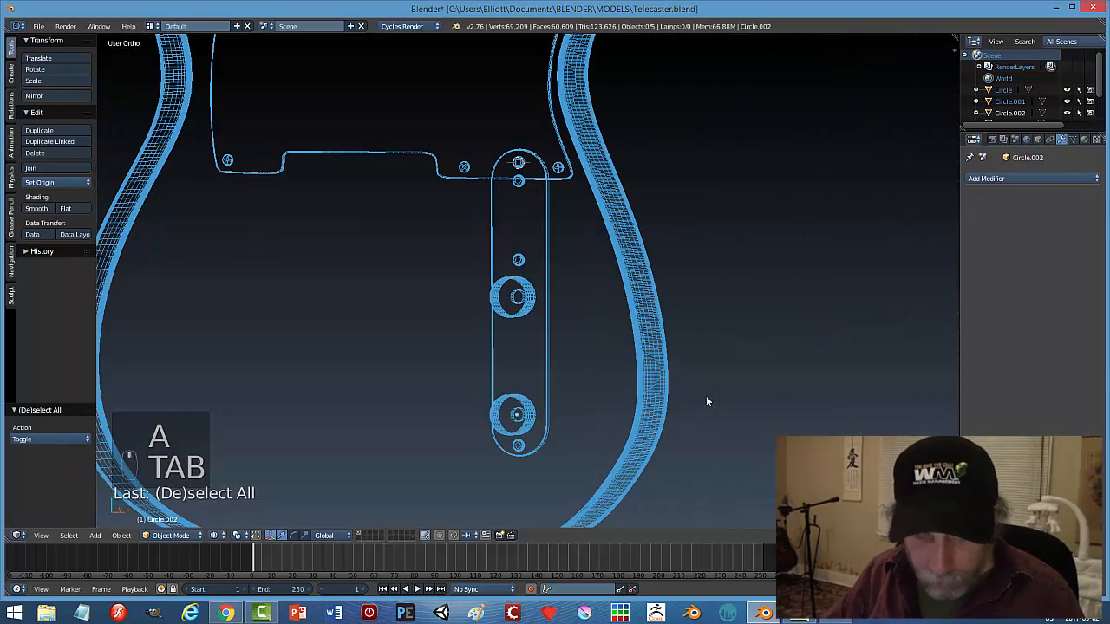
key(z)
click(703, 457)
middle_drag(702, 455, 503, 372)
key(ctrl+s)
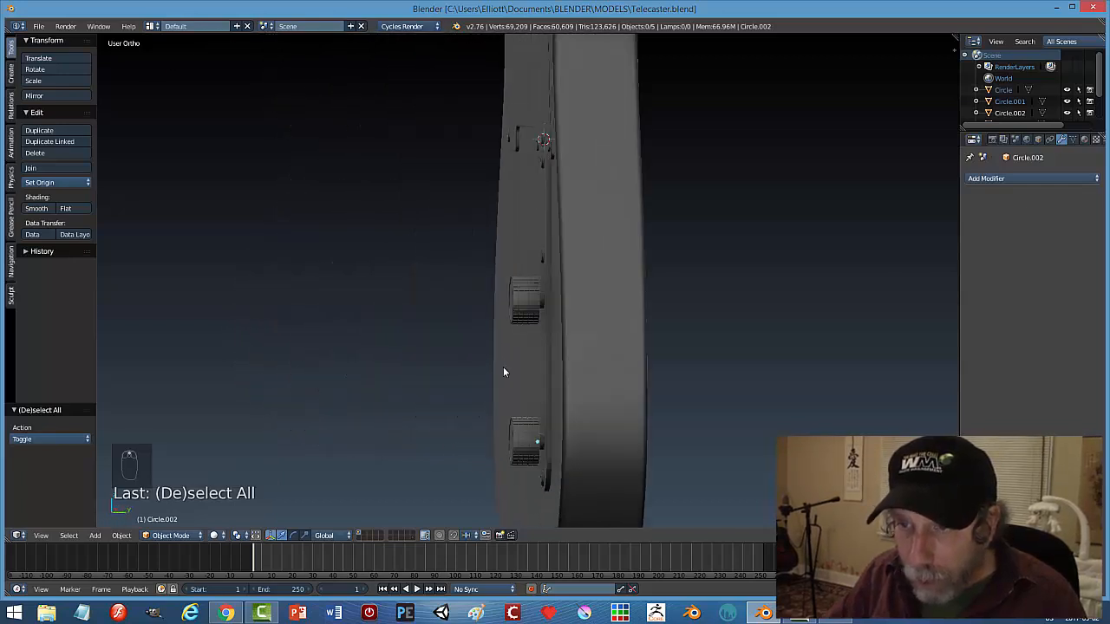
Move both knobs together slightly along the Y axis toward the control plate and save the file.
right_click(534, 300)
shift+right_click(530, 438)
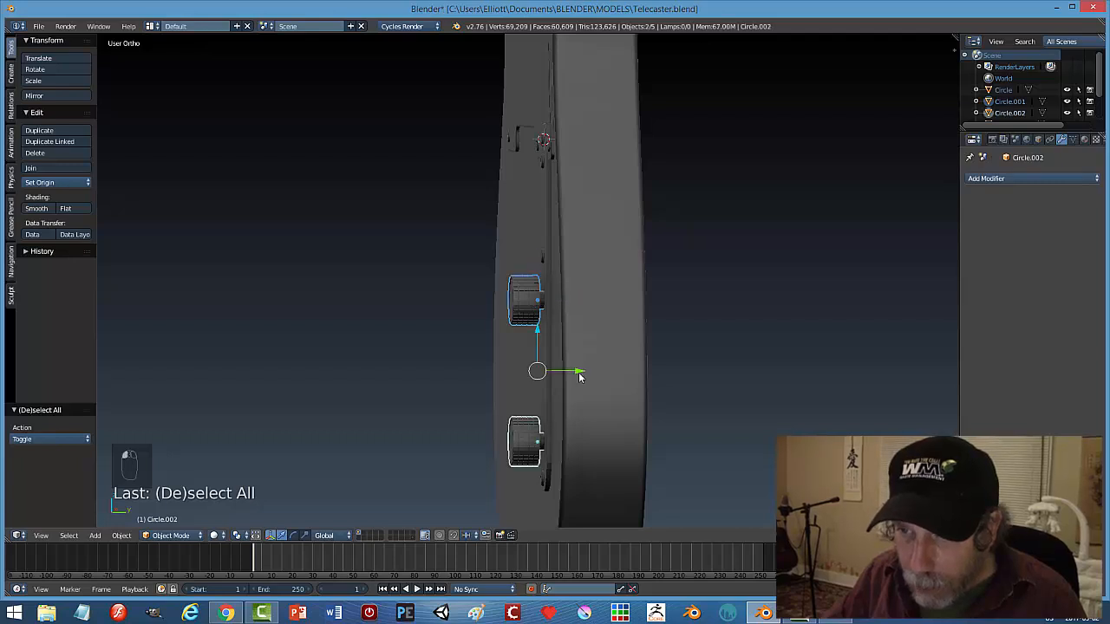
drag(580, 377, 583, 369)
key(a)
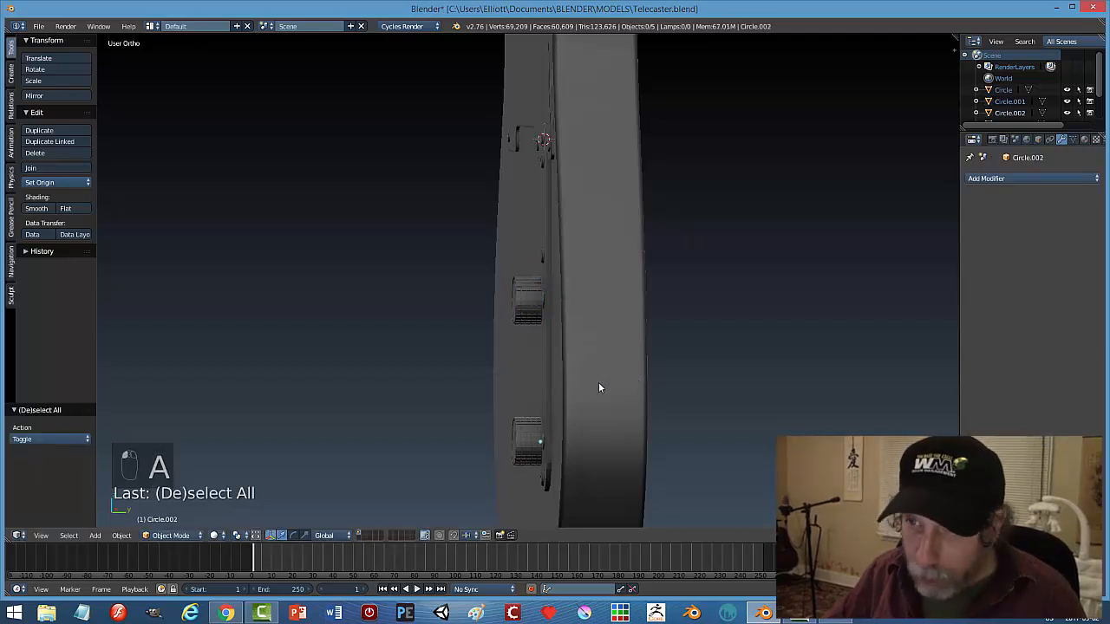
middle_drag(598, 387, 776, 384)
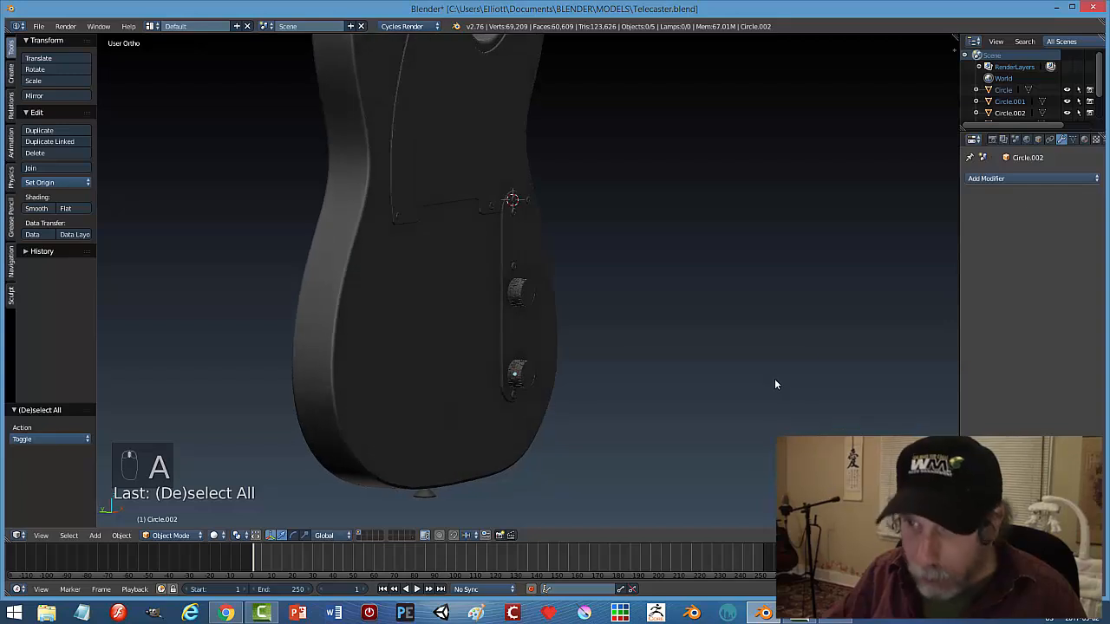
key(ctrl+s)
Examine the control plate's switch against the reference image in front wireframe view, and open the guitar photo in Windows Photo Viewer.
scroll(703, 376, down, 3)
middle_drag(703, 377, 605, 376)
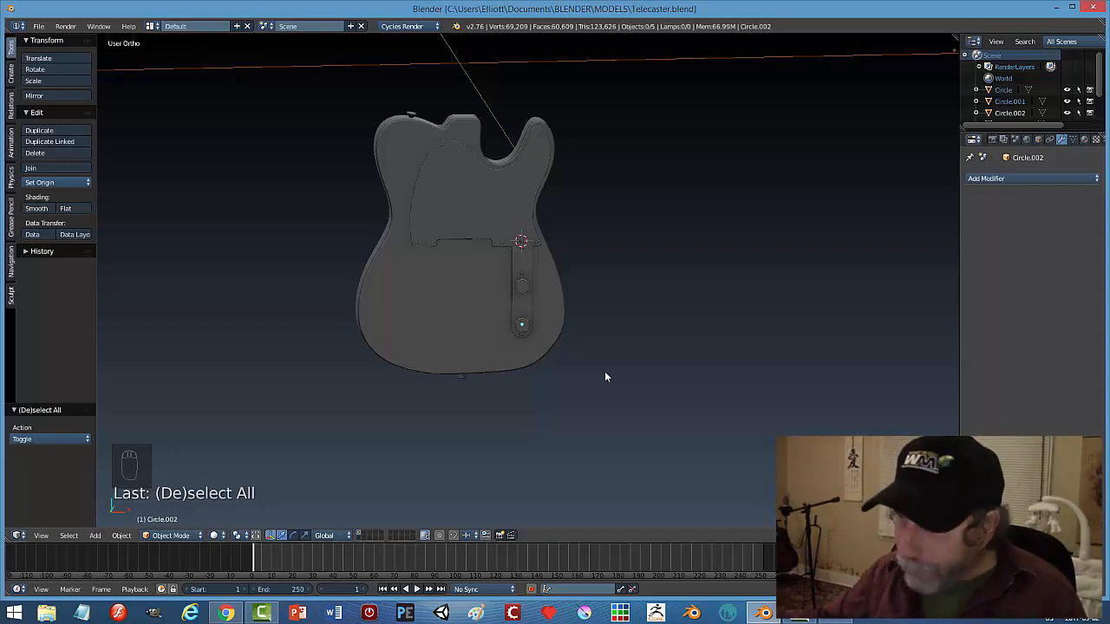
key(KP_1)
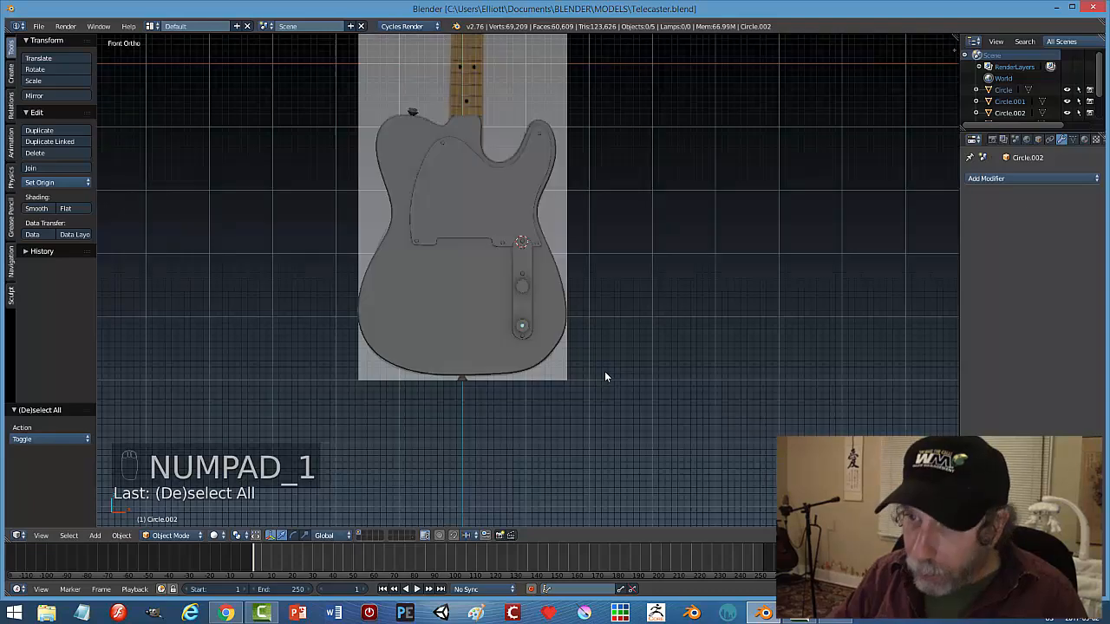
key(z)
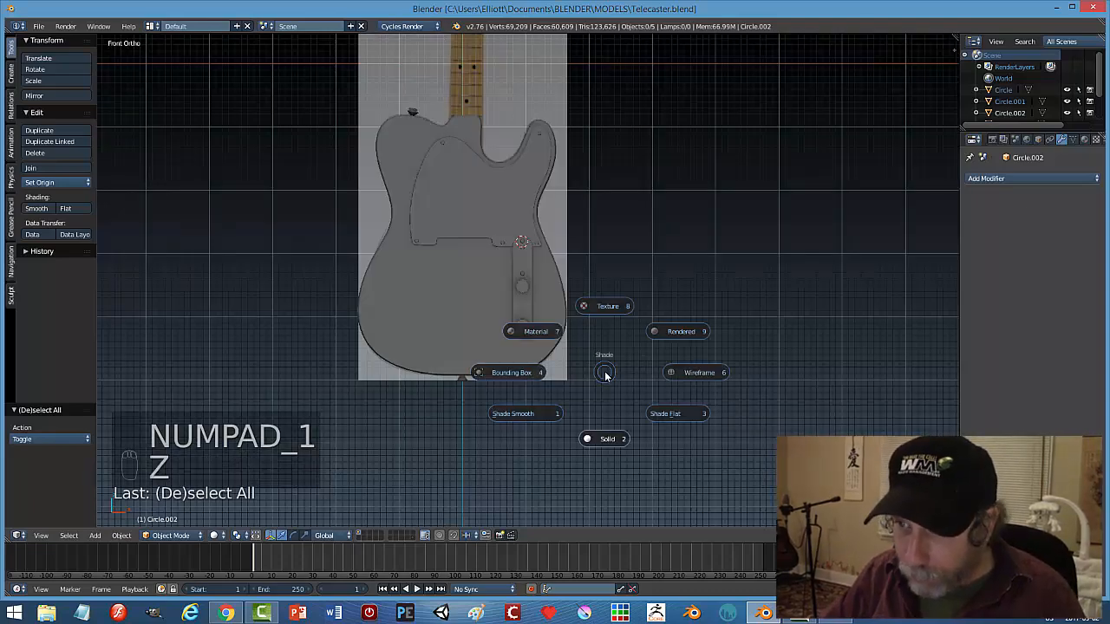
click(669, 381)
scroll(669, 389, up, 2)
scroll(667, 382, up, 7)
scroll(649, 333, down, 1)
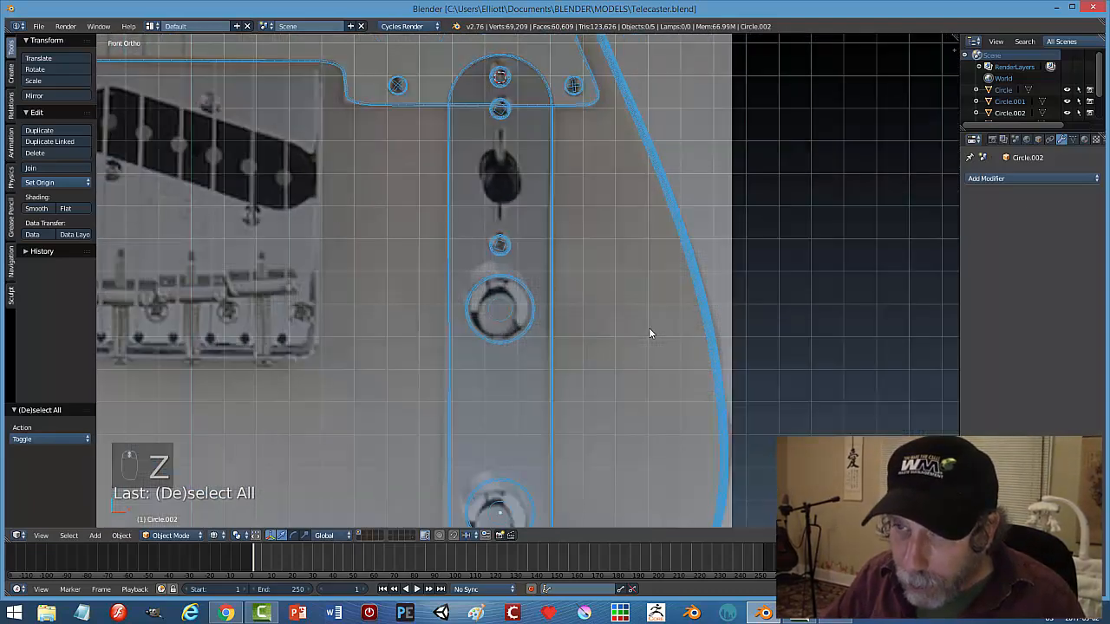
scroll(648, 333, down, 2)
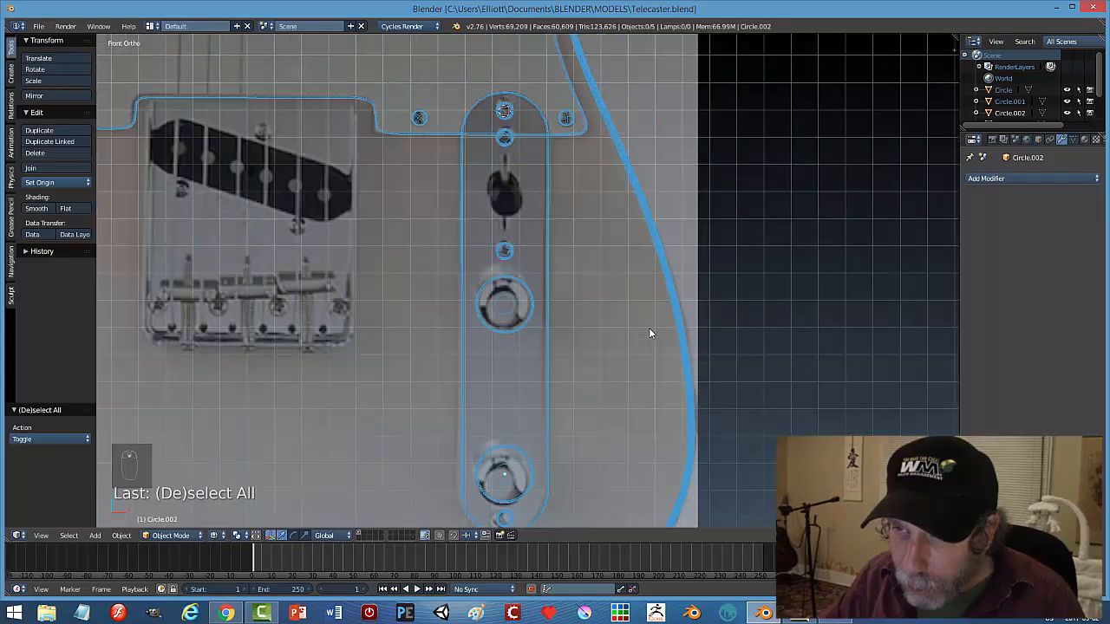
scroll(648, 333, up, 2)
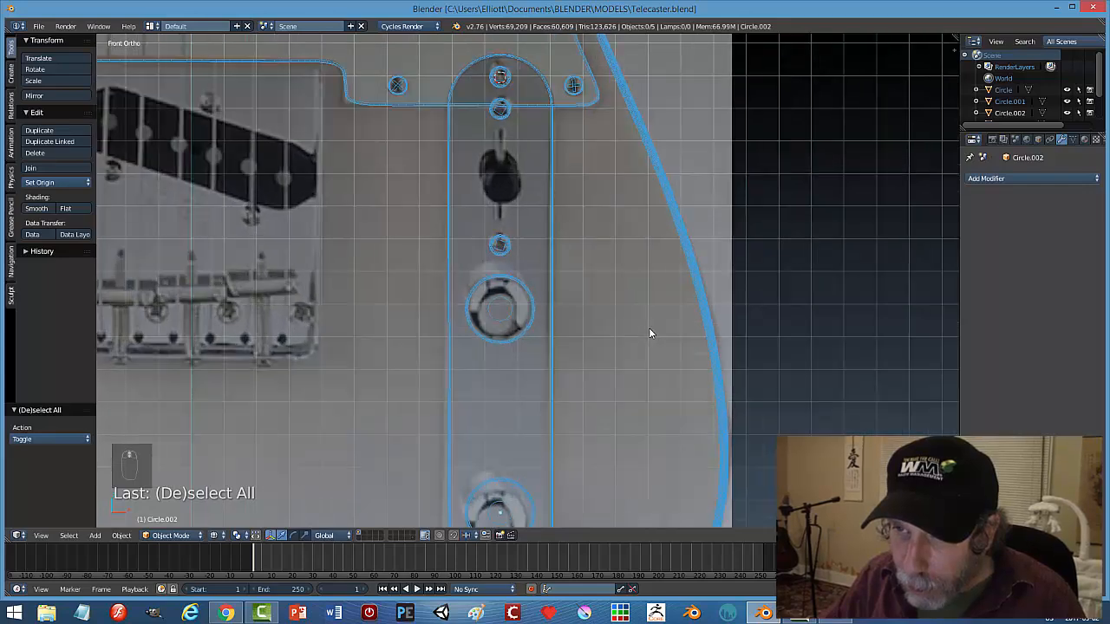
click(835, 614)
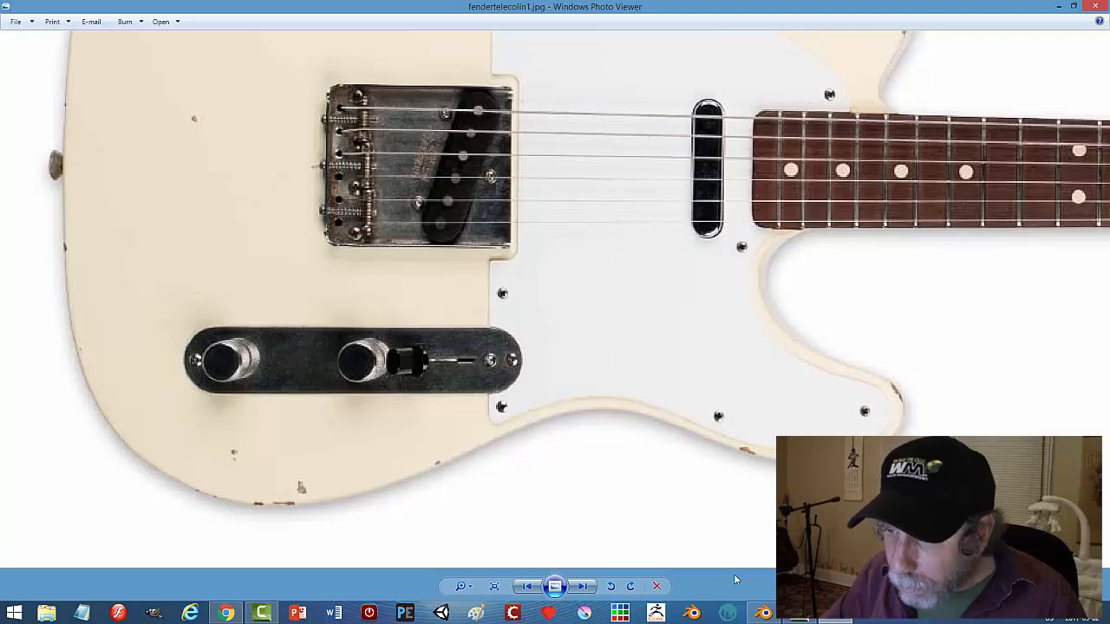
Return to Blender, add a 32-vertex mesh circle at the control plate's top screw and rotate it 90° around X.
click(763, 613)
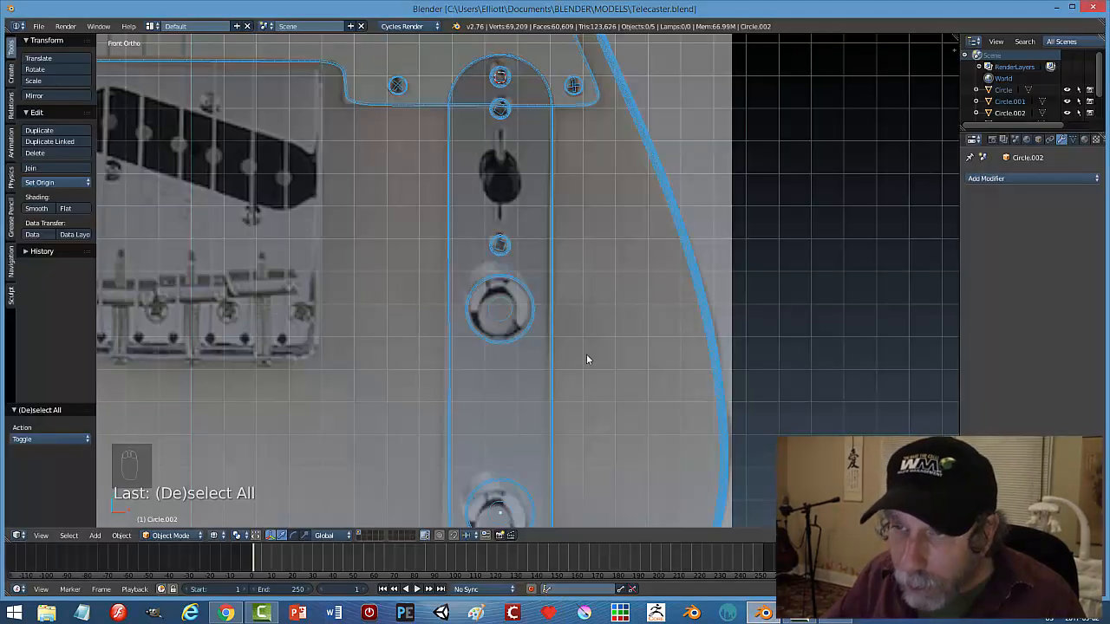
shift+middle_drag(581, 271, 600, 360)
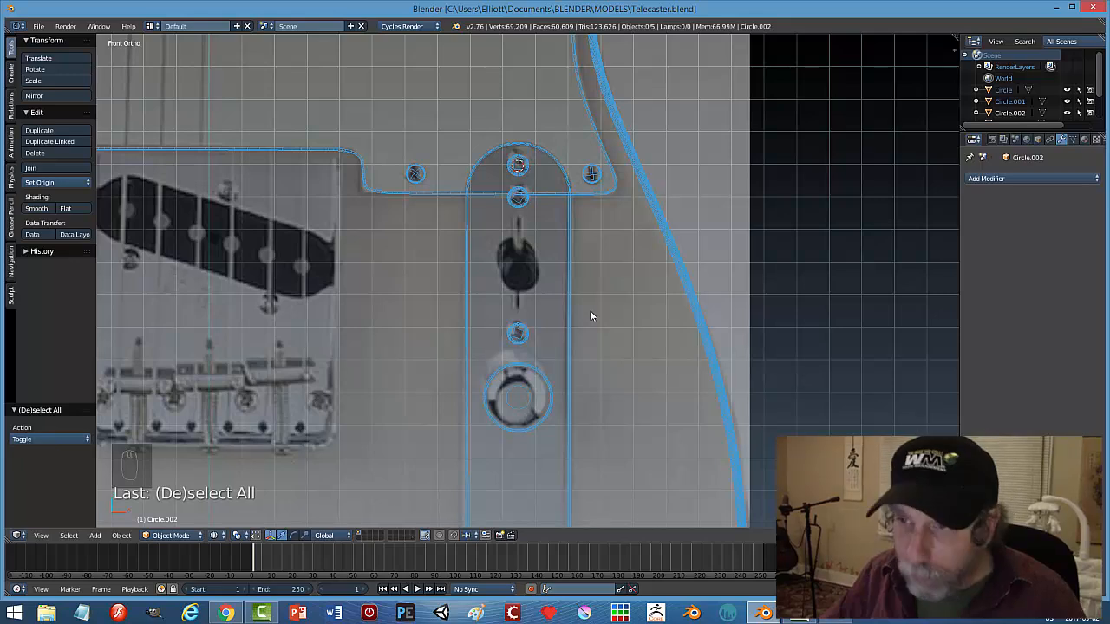
key(shift+a)
mouse_move(592, 316)
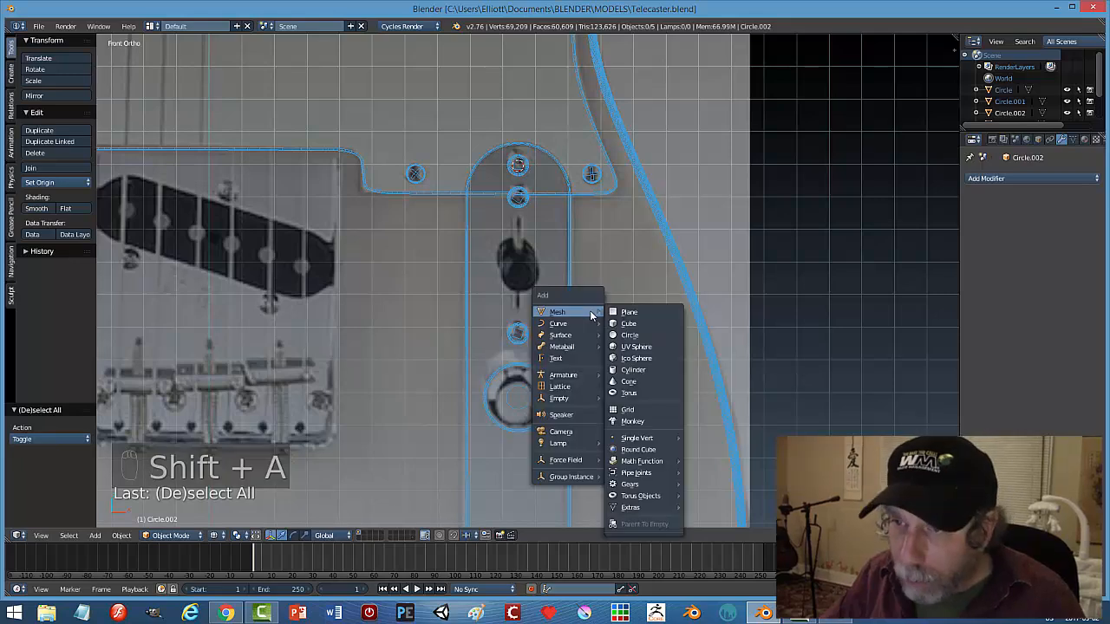
click(641, 334)
text(r)
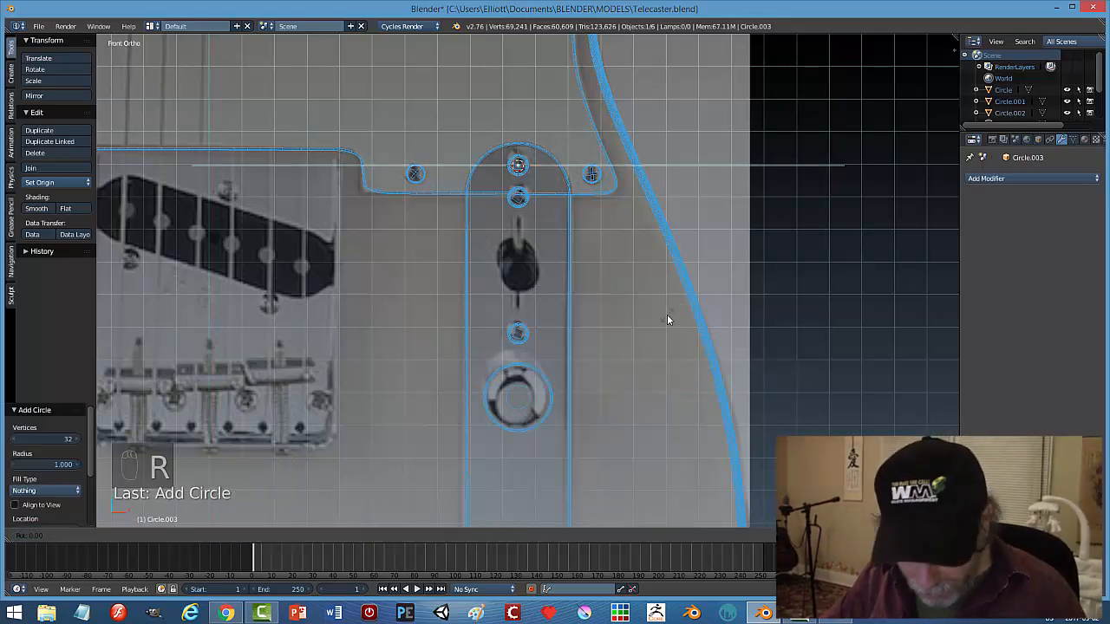
text(x90)
key(Return)
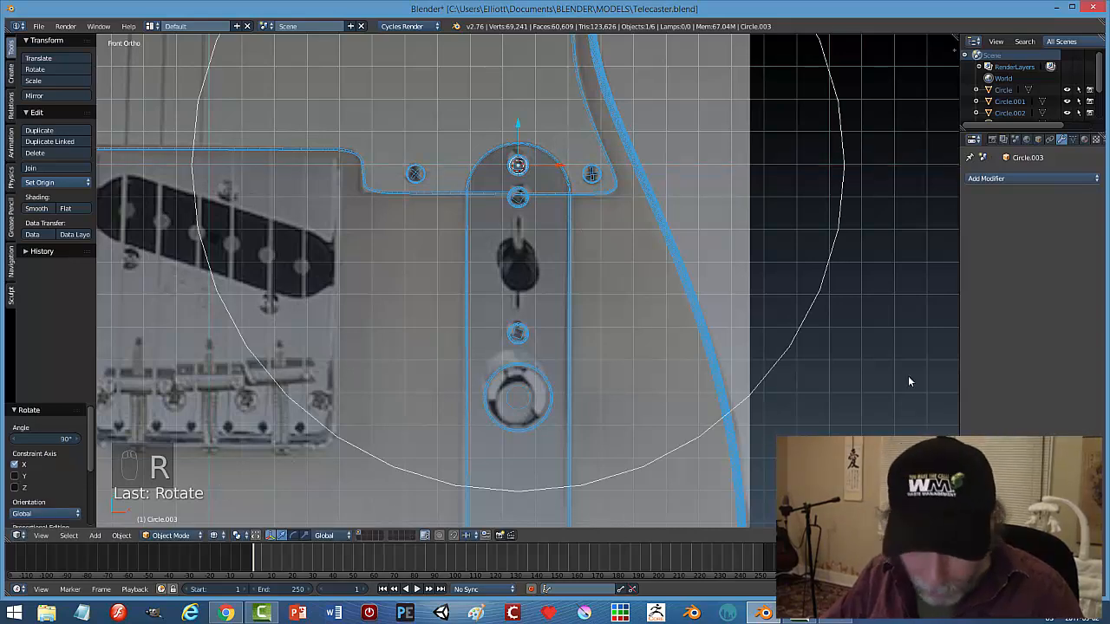
Scale the new circle to 0.036 and move it -0.188 along Z toward the switch slot's upper end.
key(s)
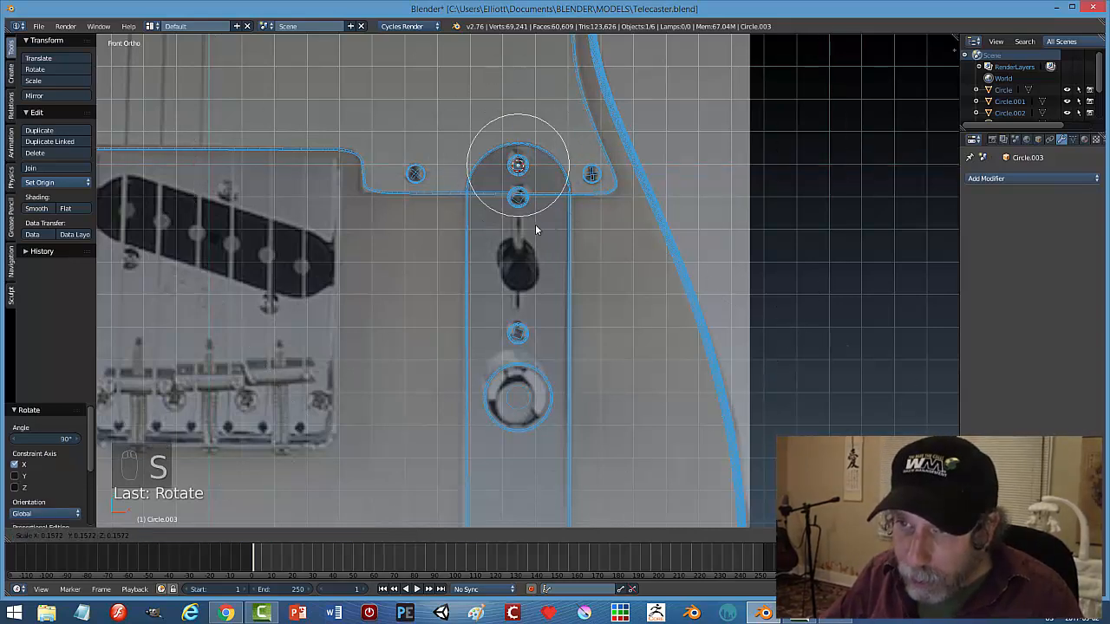
click(517, 193)
key(g)
key(z)
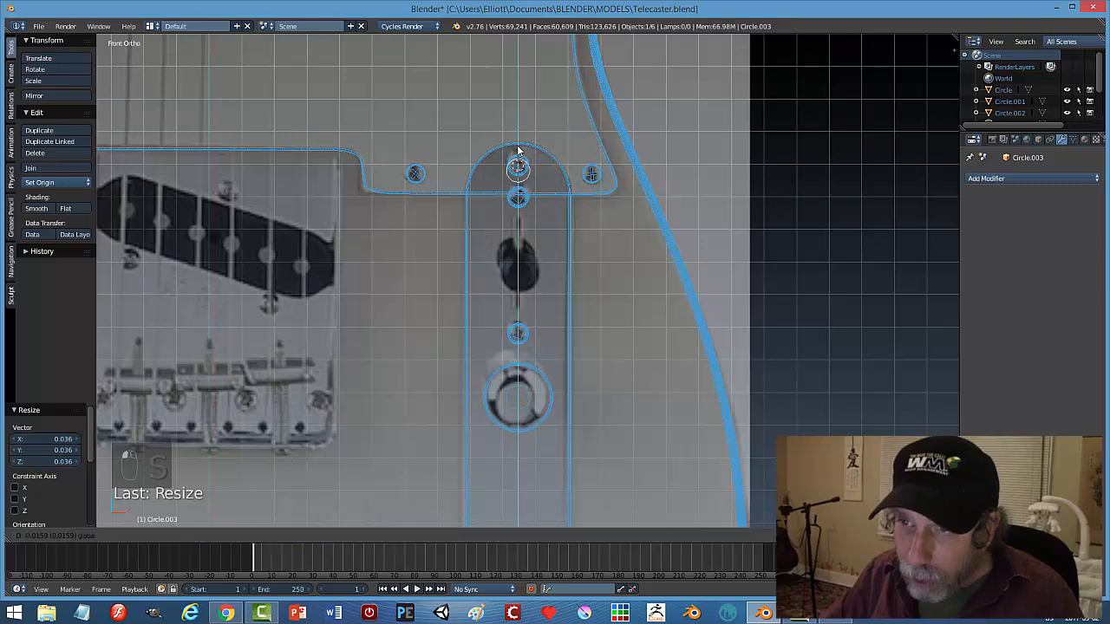
click(797, 228)
key(KP_Decimal)
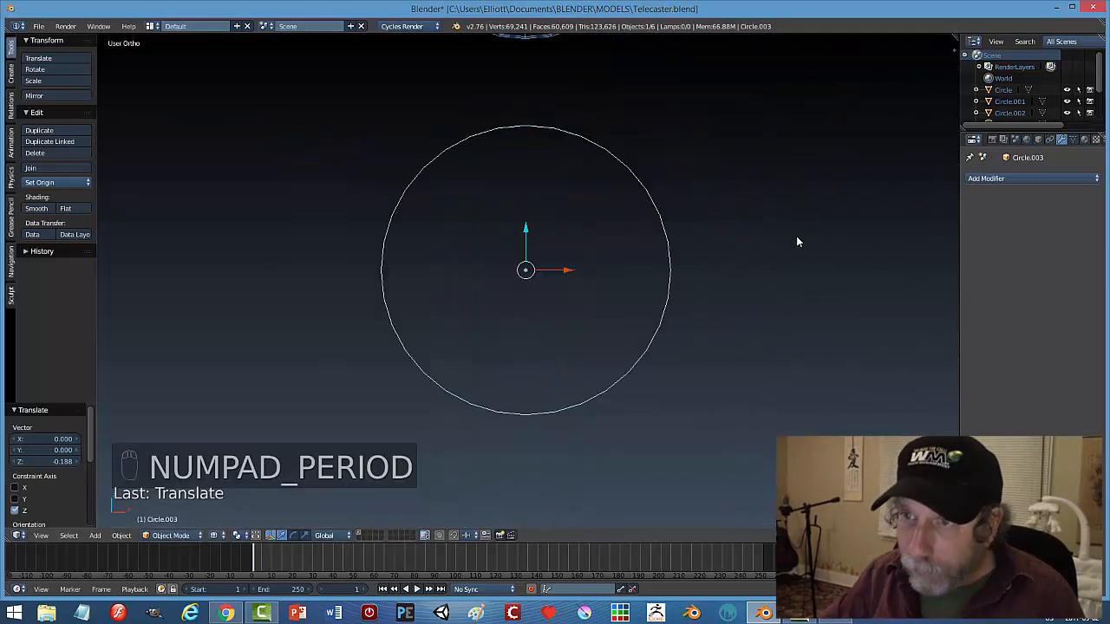
scroll(784, 264, down, 10)
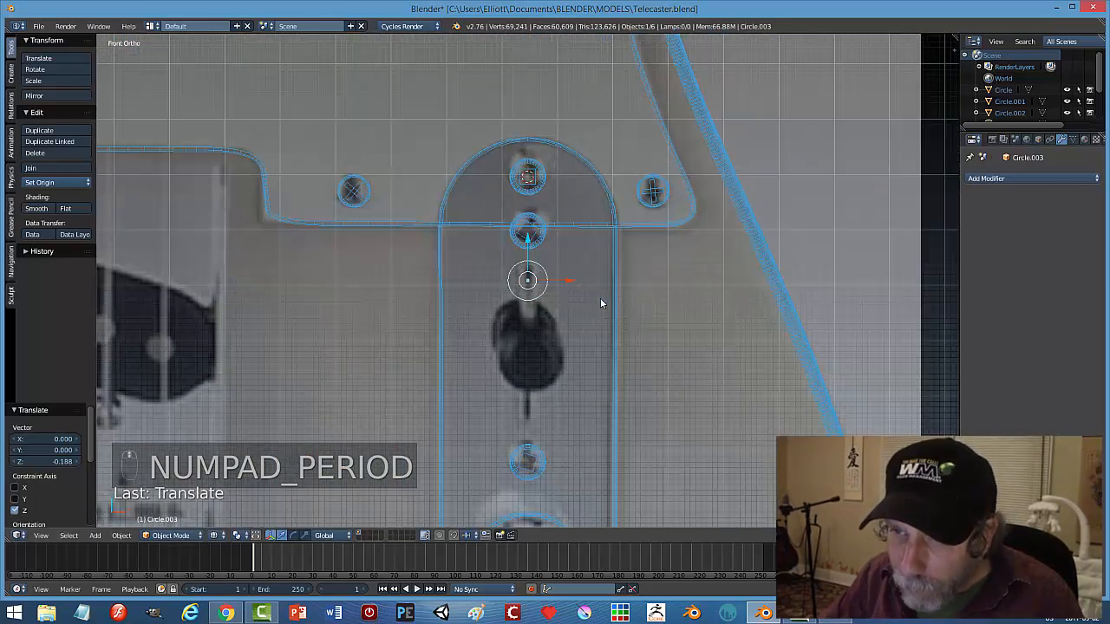
Scale the circle by 0.485 to the slot's width and move it 0.019 along Z onto the slot's upper end.
key(s)
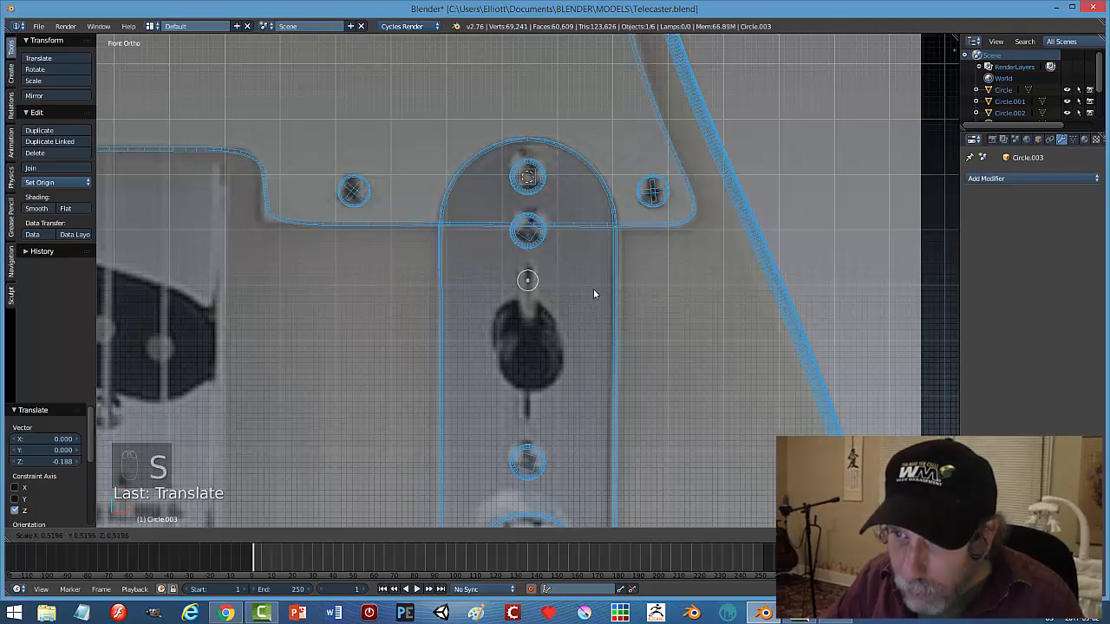
click(592, 290)
key(g)
key(z)
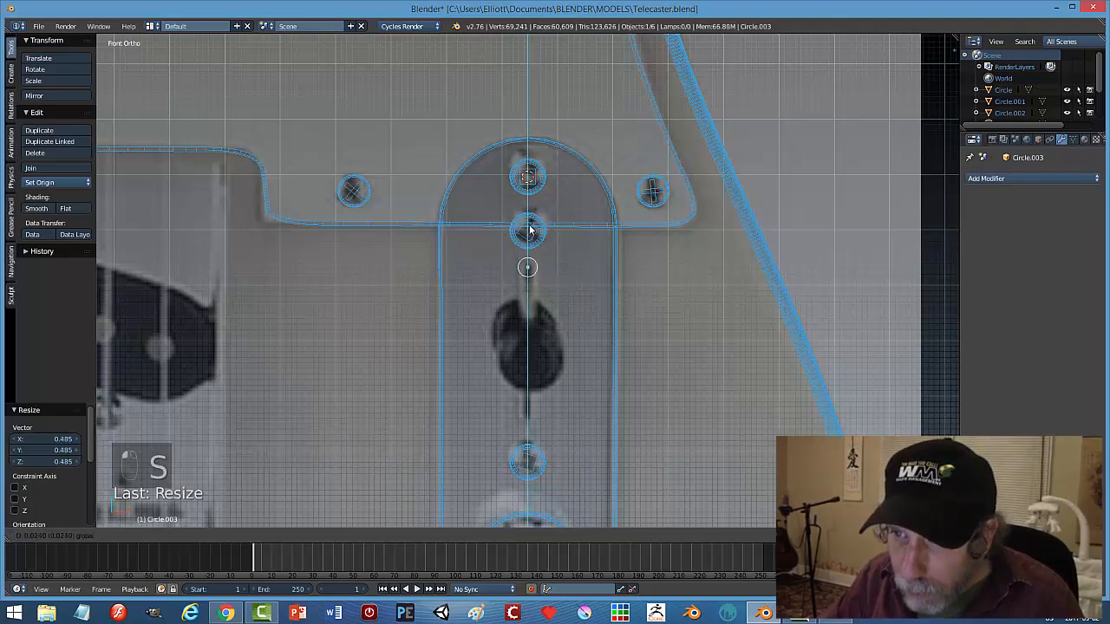
click(529, 233)
In the circle's Edit Mode, use vertex selection to delete the vertices below its centre, leaving an upper arc.
key(Tab)
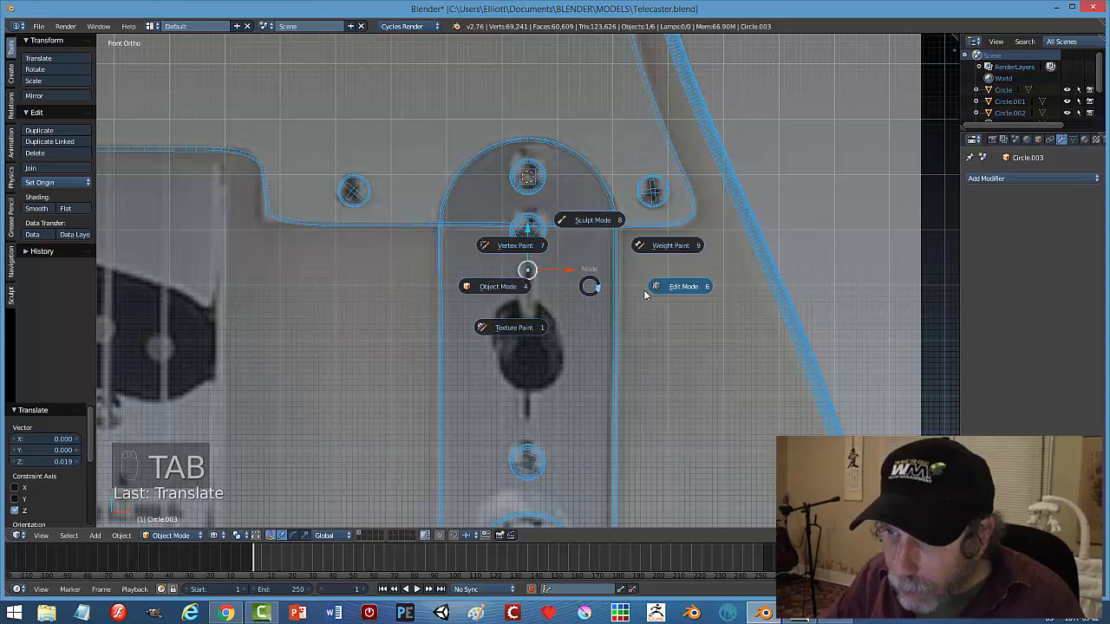
scroll(593, 299, up, 7)
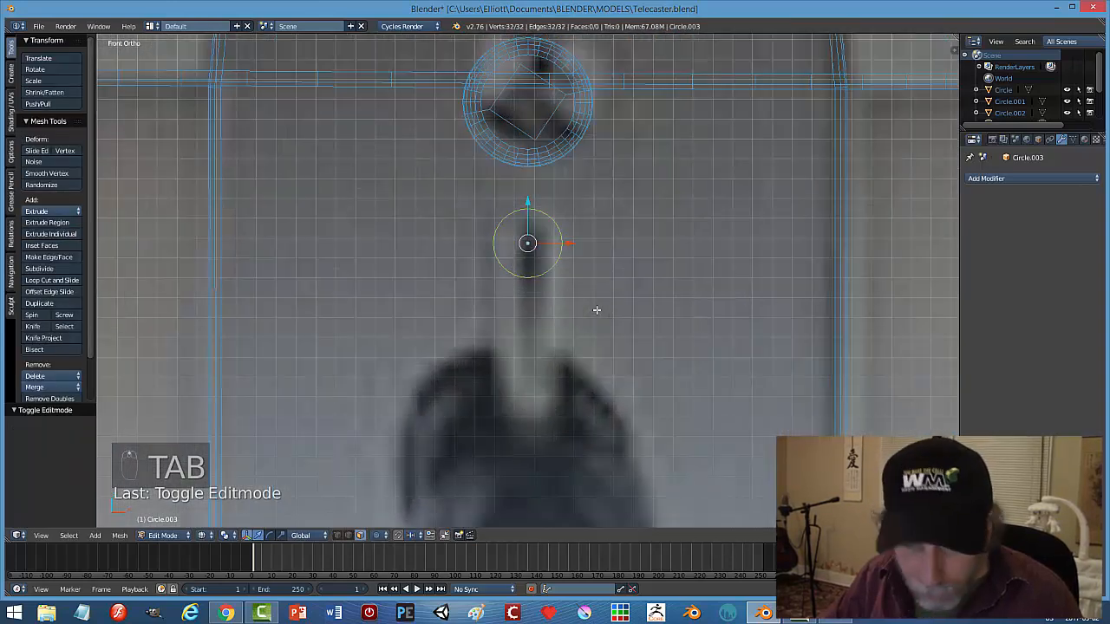
key(ctrl+Tab)
click(578, 298)
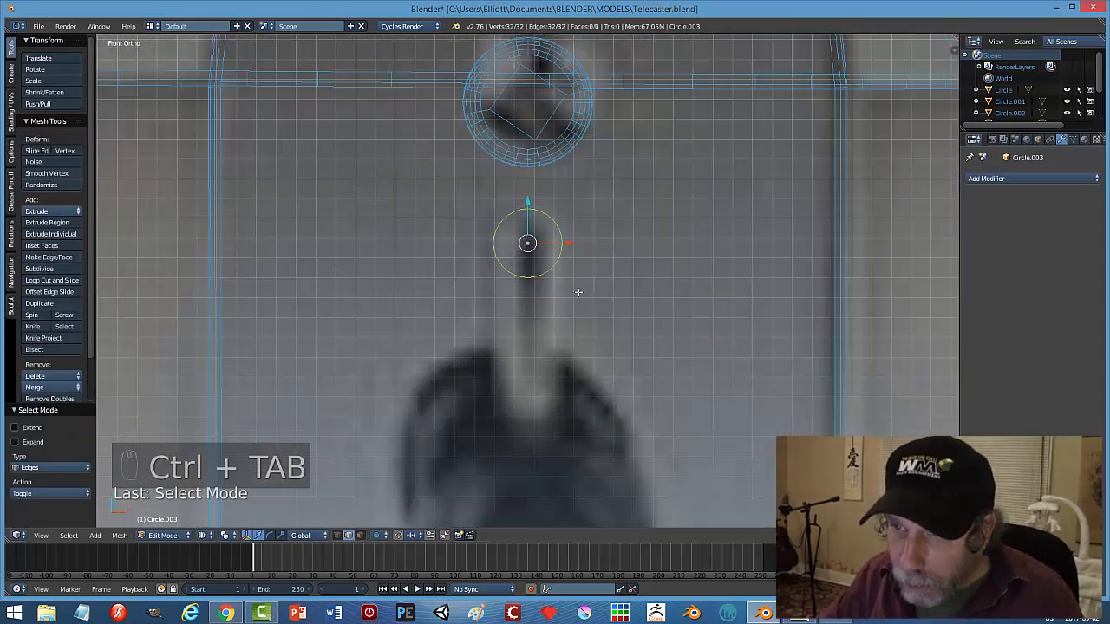
key(ctrl+Tab)
click(577, 282)
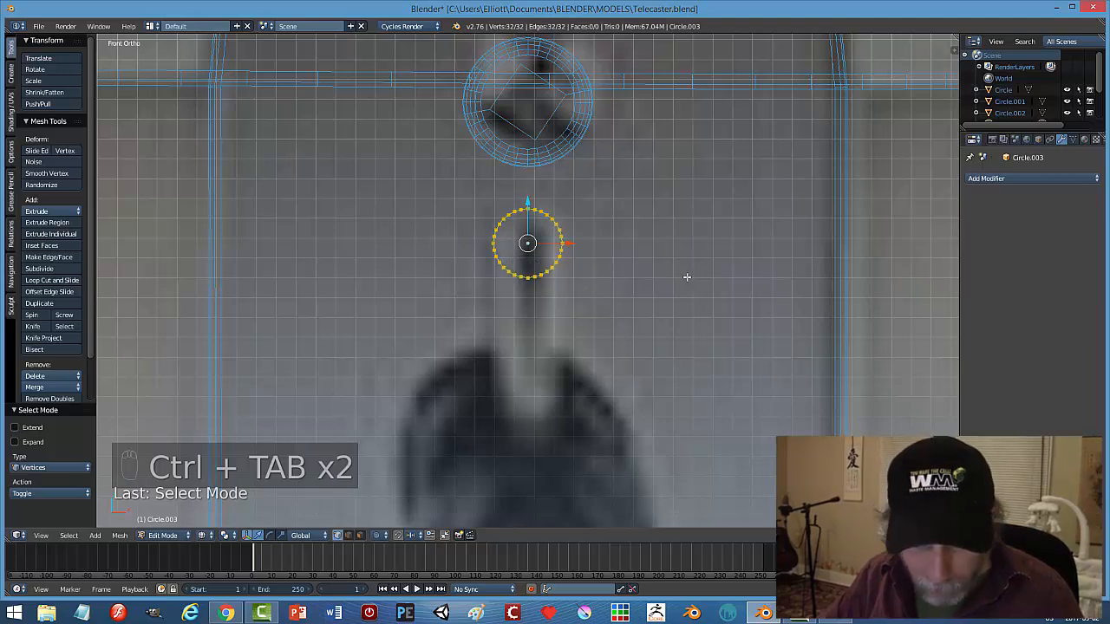
key(a)
key(b)
drag(725, 308, 470, 249)
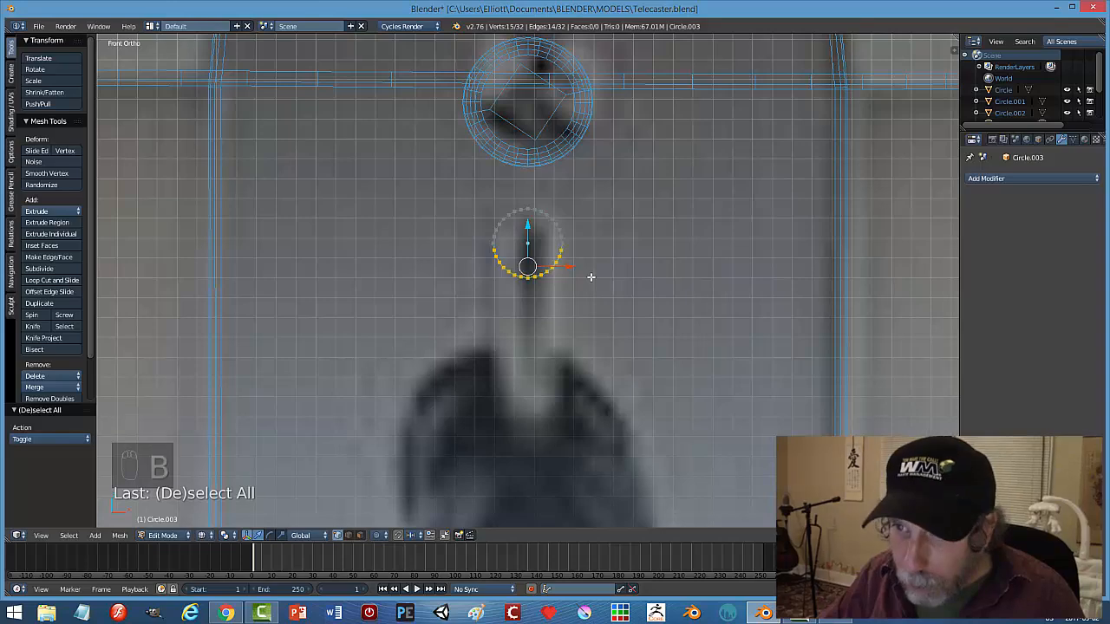
key(x)
click(589, 252)
Duplicate the arc, rotate the copy 180° around Y and move it -0.280 along Z to the slot's lower end.
key(a)
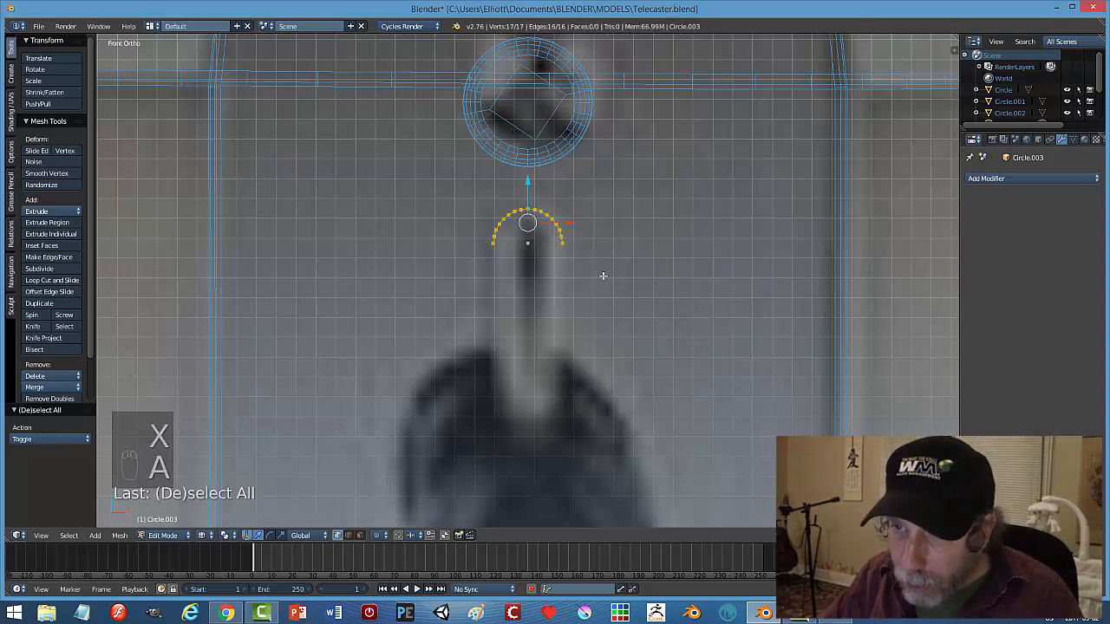
scroll(602, 276, down, 5)
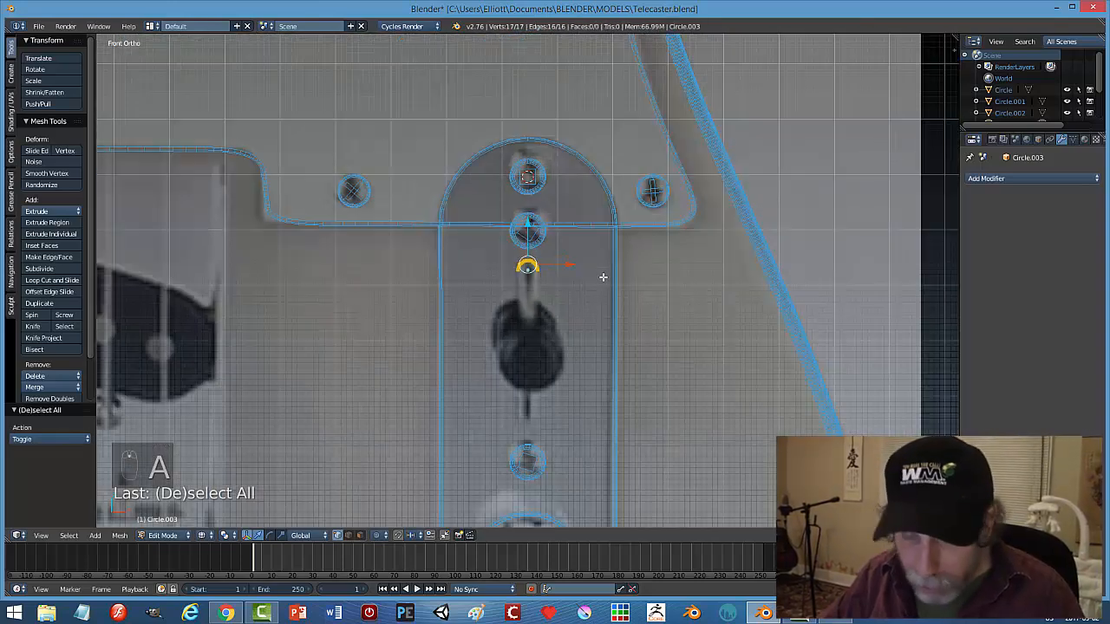
key(shift+d)
right_click(603, 275)
text(r)
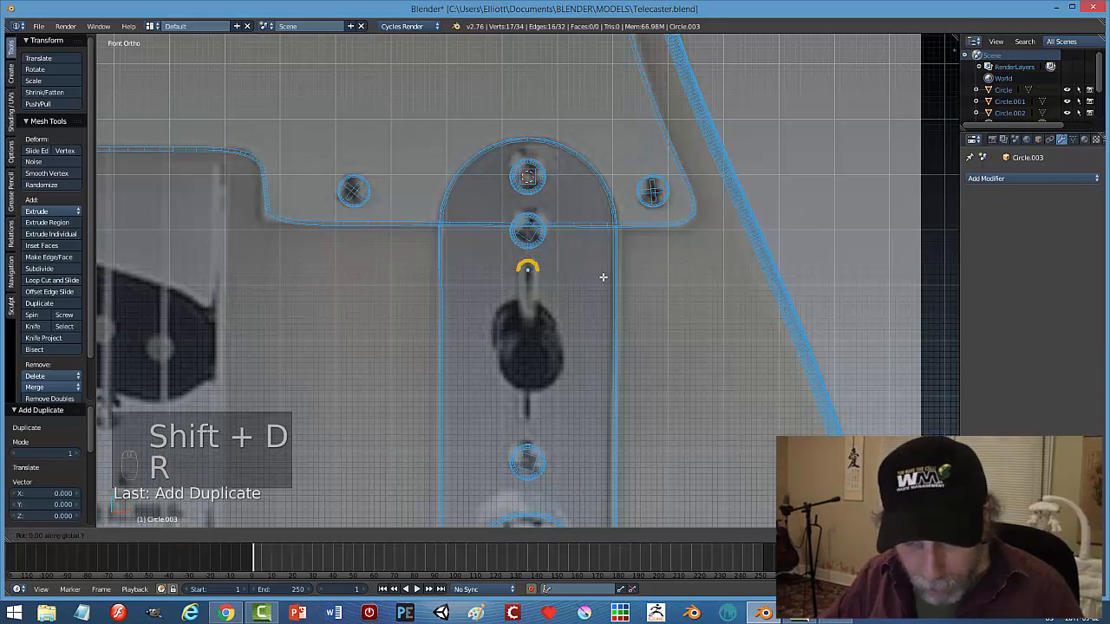
text(80)
key(Return)
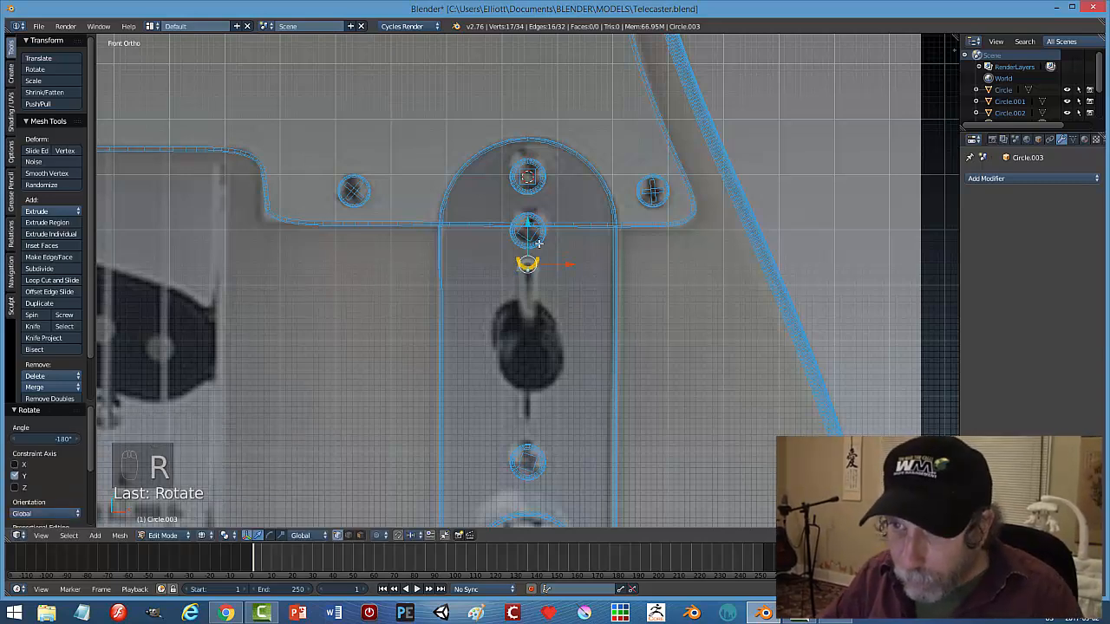
key(g)
key(z)
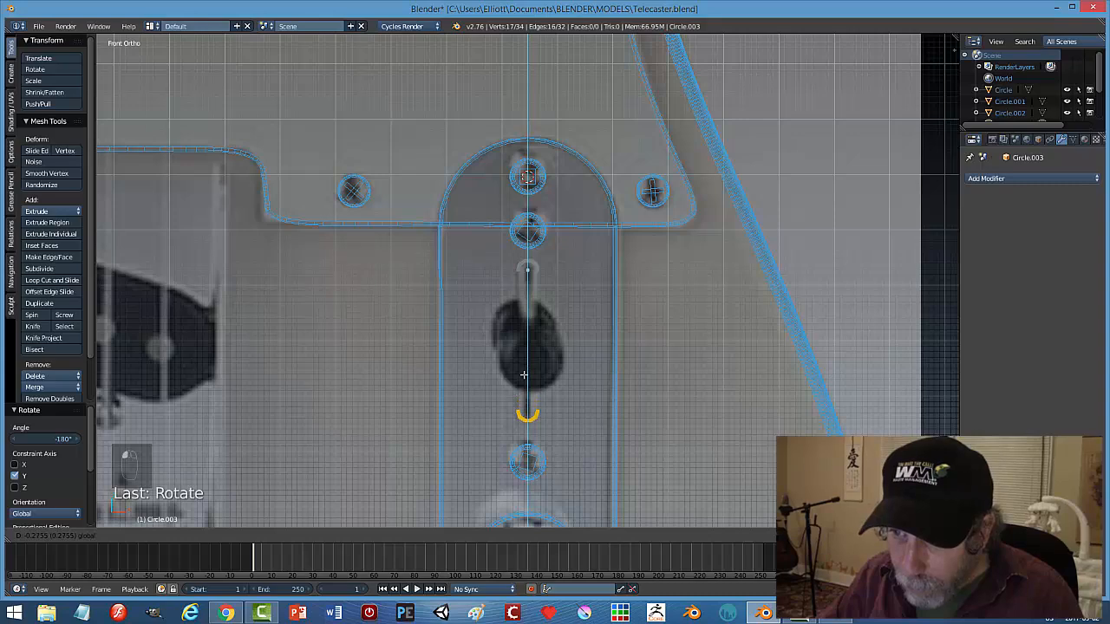
click(523, 377)
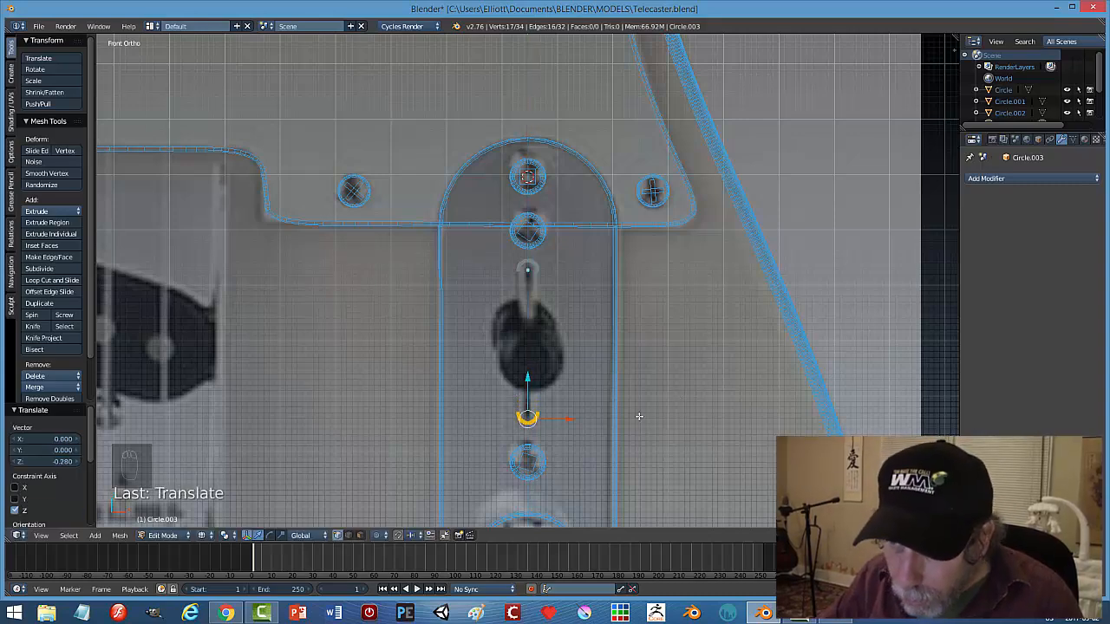
Join the end vertices of the two arcs with a straight edge on each side, closing the switch slot's outline.
scroll(637, 411, up, 2)
scroll(620, 421, down, 2)
shift+middle_drag(642, 324, 650, 286)
scroll(644, 359, up, 1)
key(a)
scroll(624, 408, up, 3)
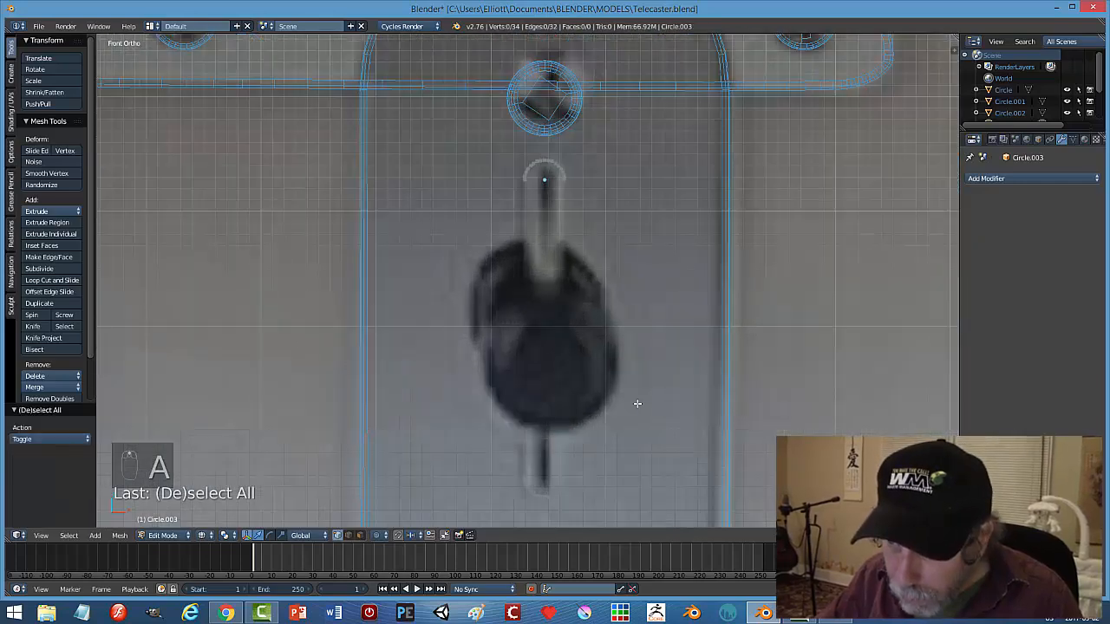
shift+middle_drag(636, 401, 679, 225)
right_click(602, 276)
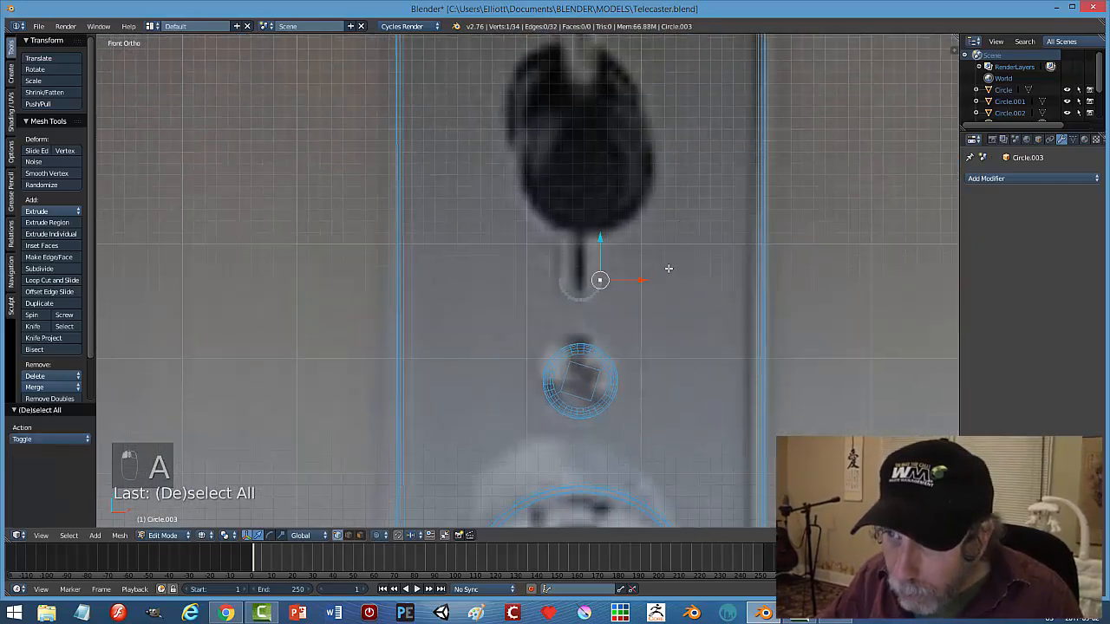
scroll(668, 269, down, 2)
shift+right_click(578, 76)
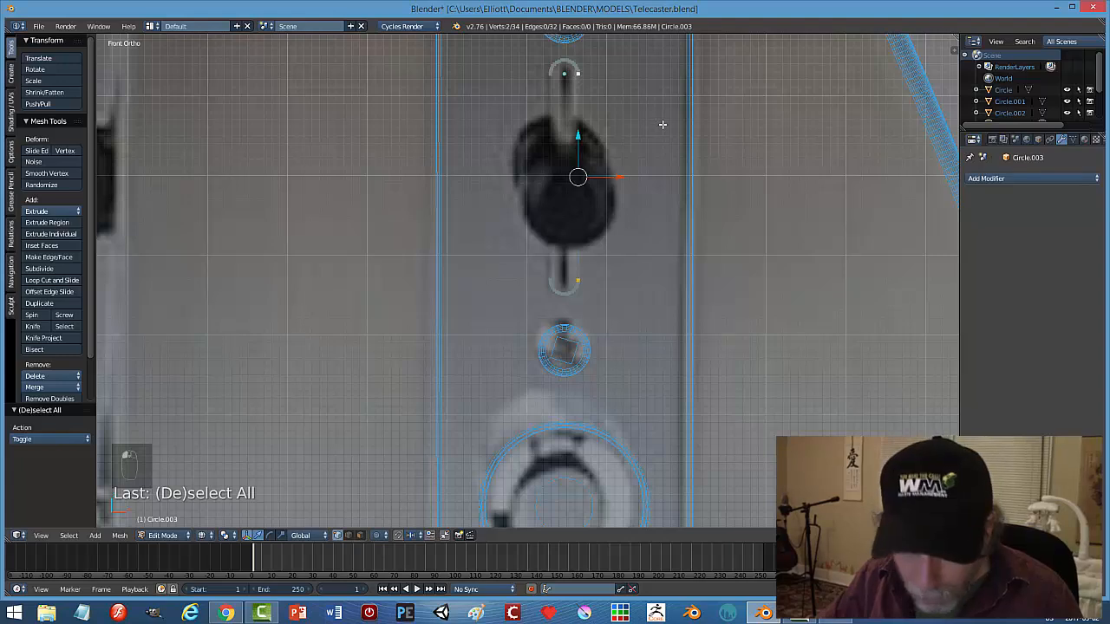
key(f)
right_click(550, 80)
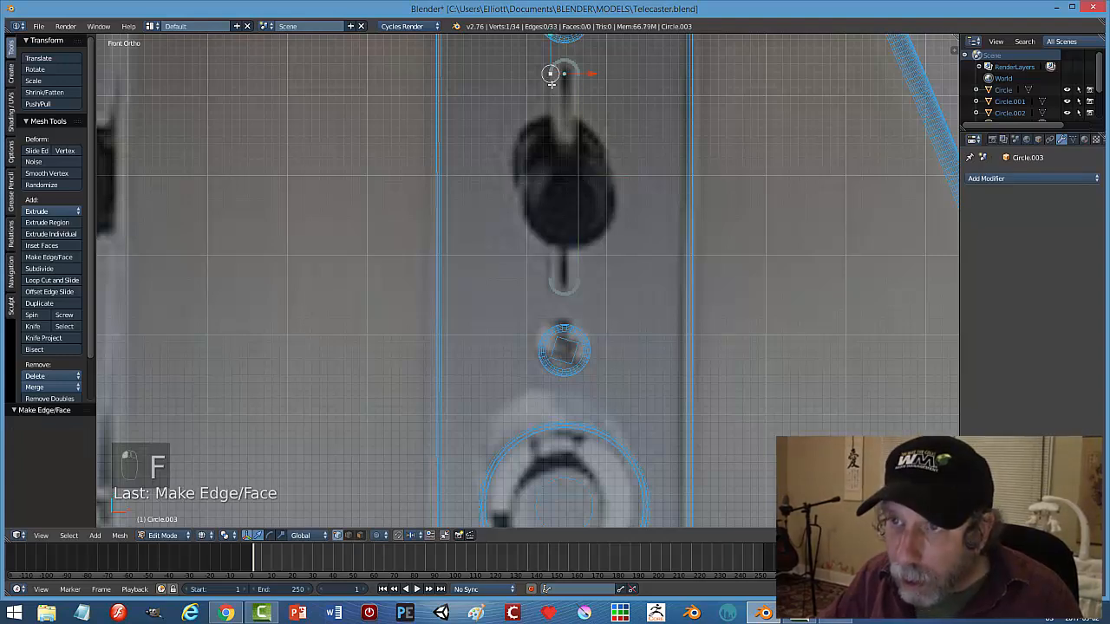
shift+right_click(550, 277)
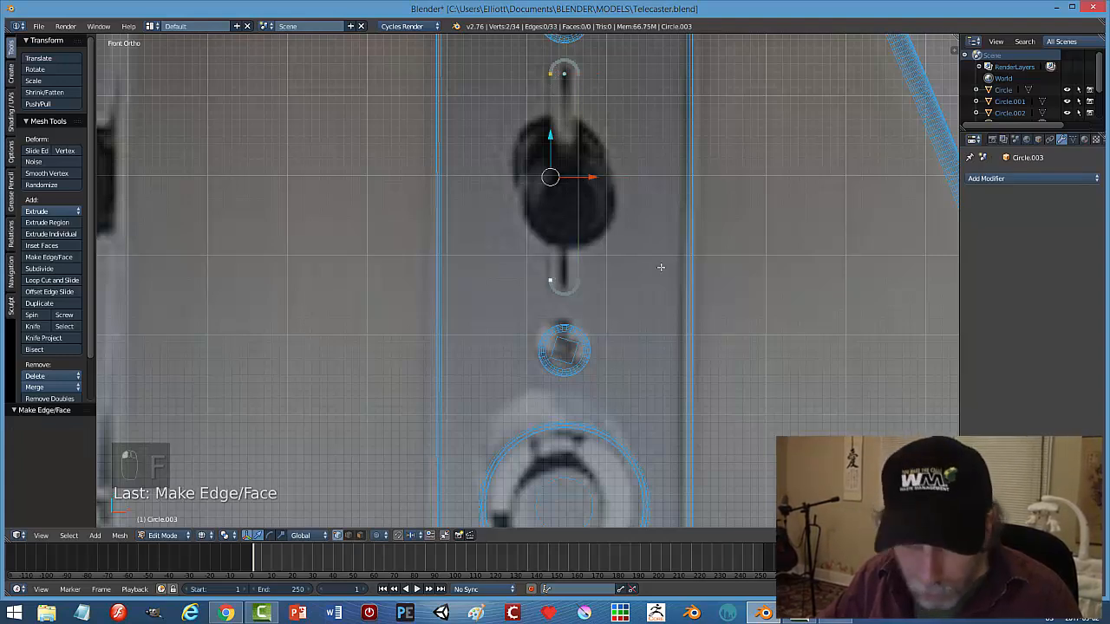
key(f)
Fill the closed slot outline with a face and extrude it along the Y axis to give it depth.
key(a)
key(a)
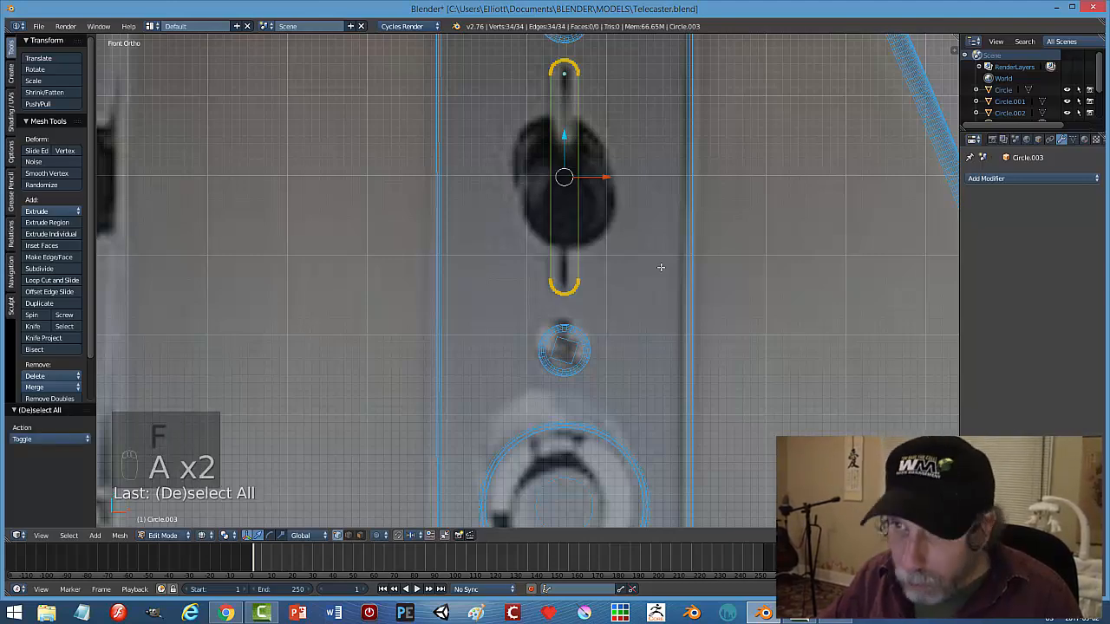
key(f)
middle_drag(658, 293, 602, 281)
key(e)
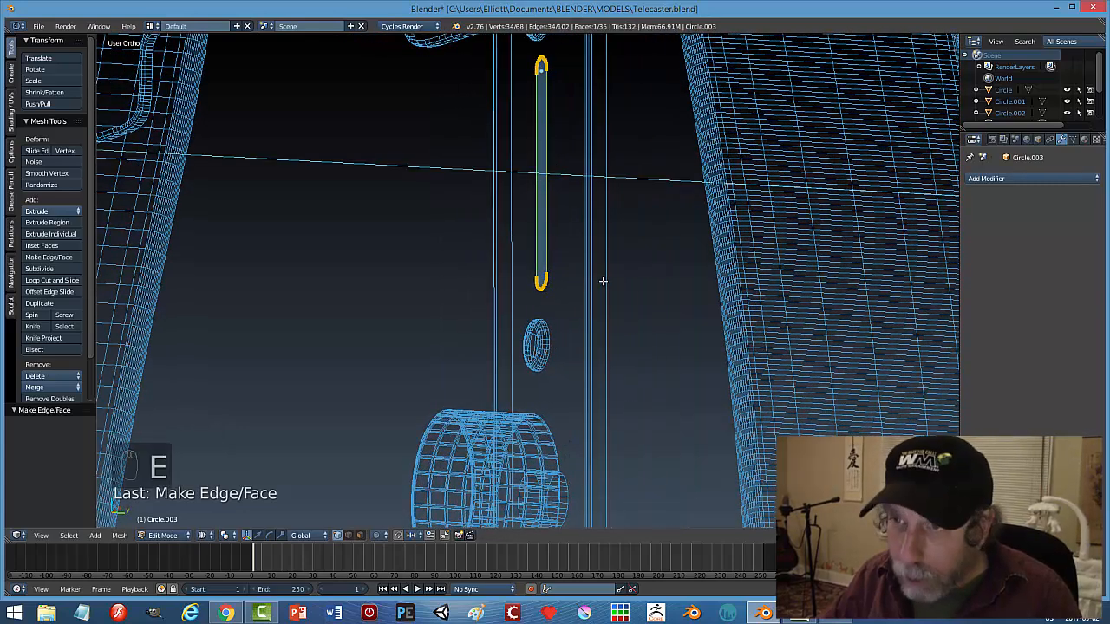
click(568, 178)
Recalculate the normals of the whole slot mesh to be consistent and return to Object Mode.
key(a)
key(a)
key(a)
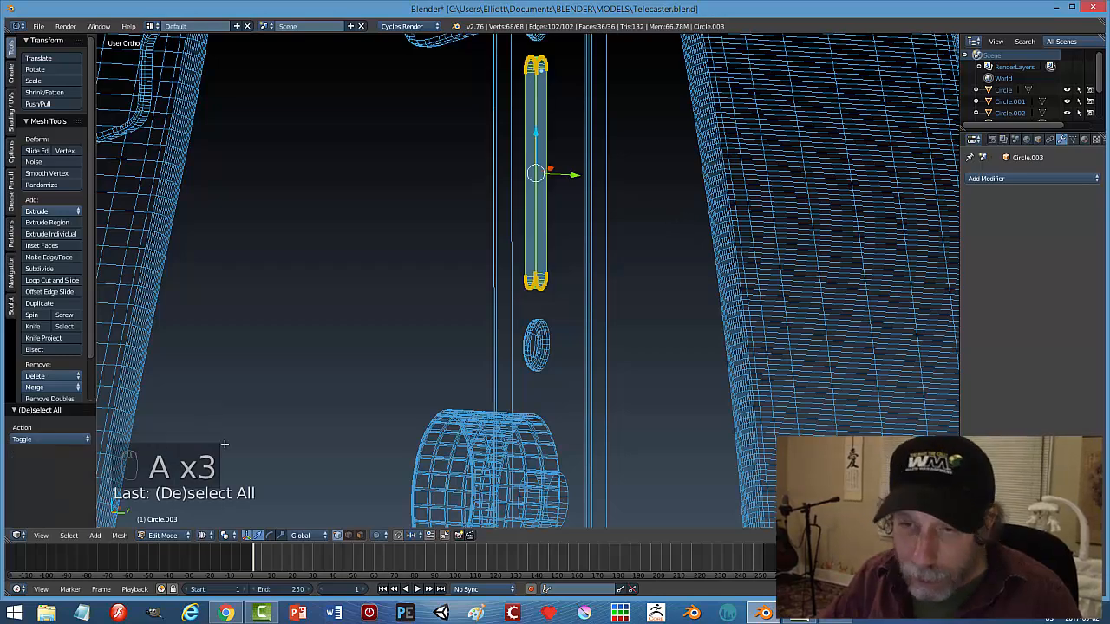
click(119, 535)
mouse_move(143, 354)
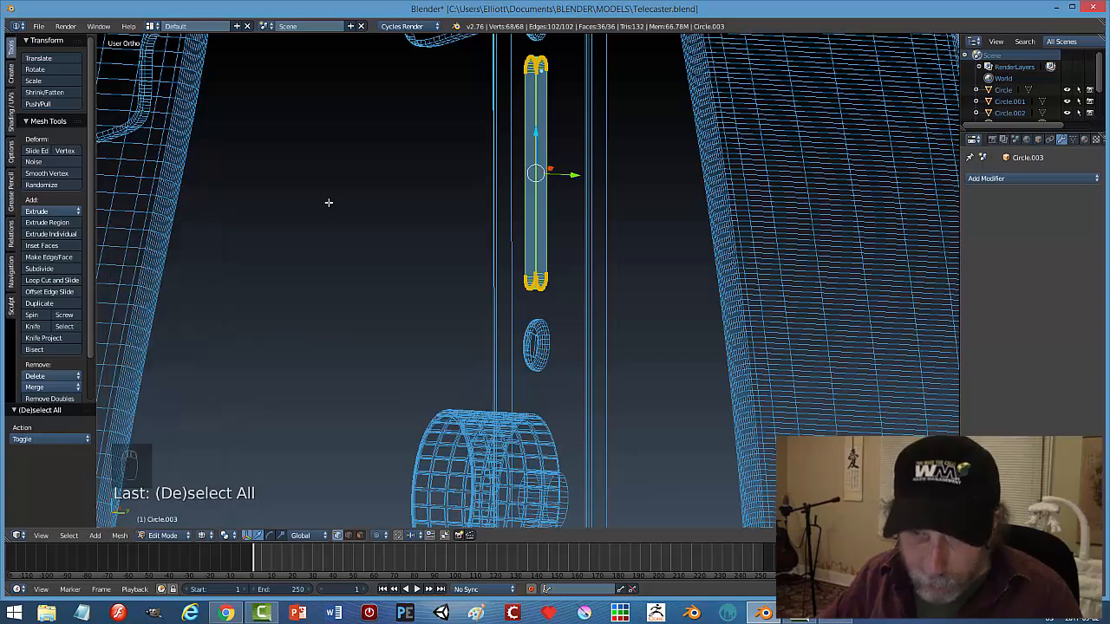
key(ctrl+n)
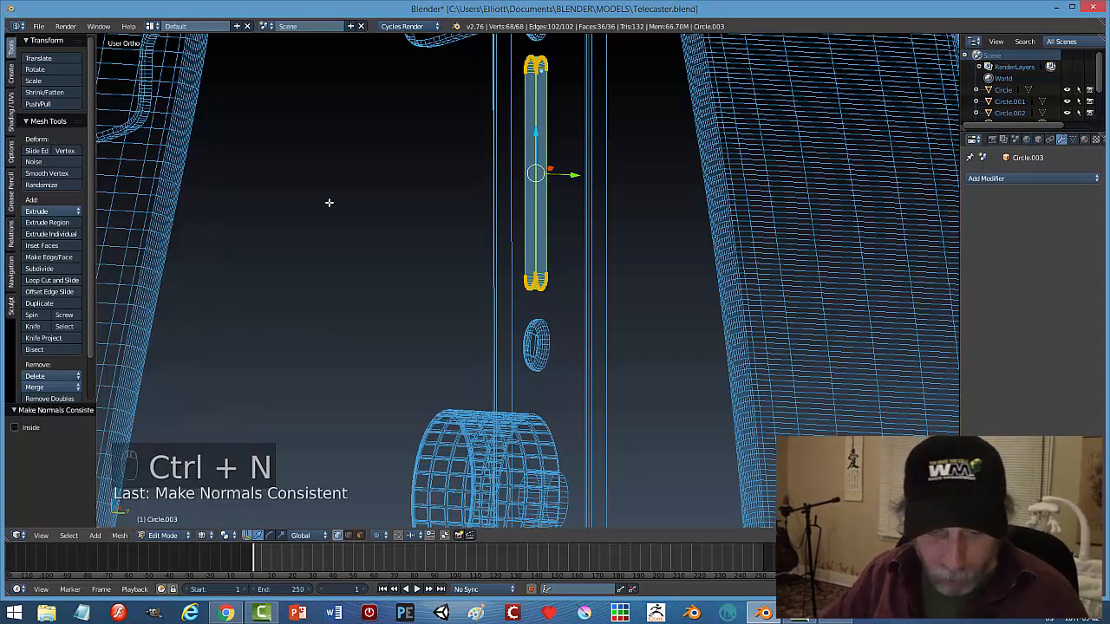
key(a)
key(Tab)
key(Tab)
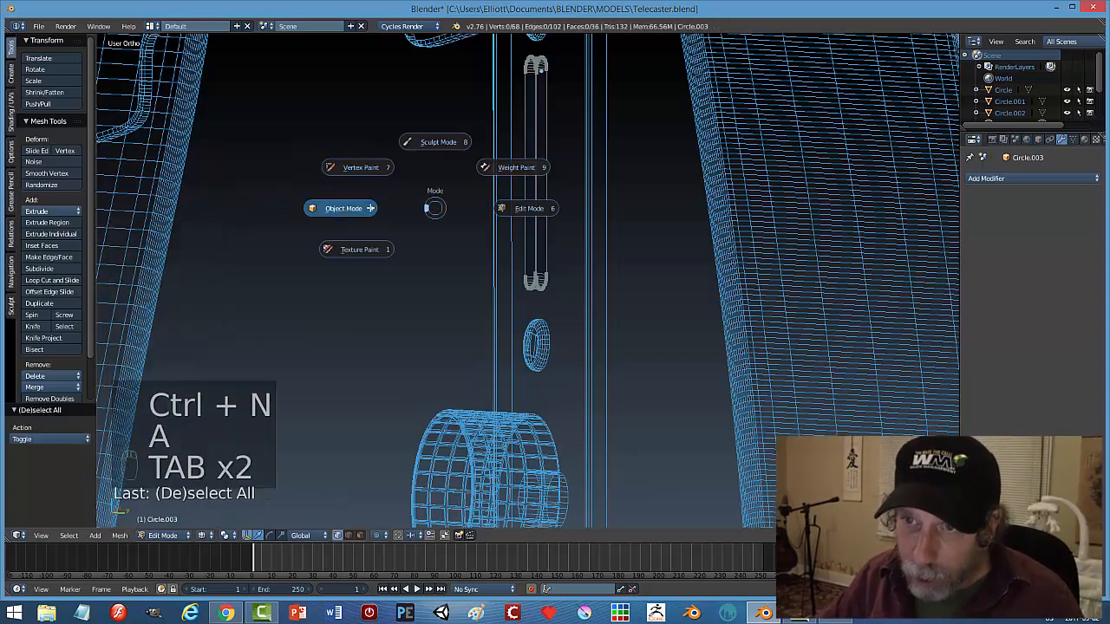
click(347, 209)
Switch the viewport to solid shading and view the slot piece on the control plate from the front.
key(z)
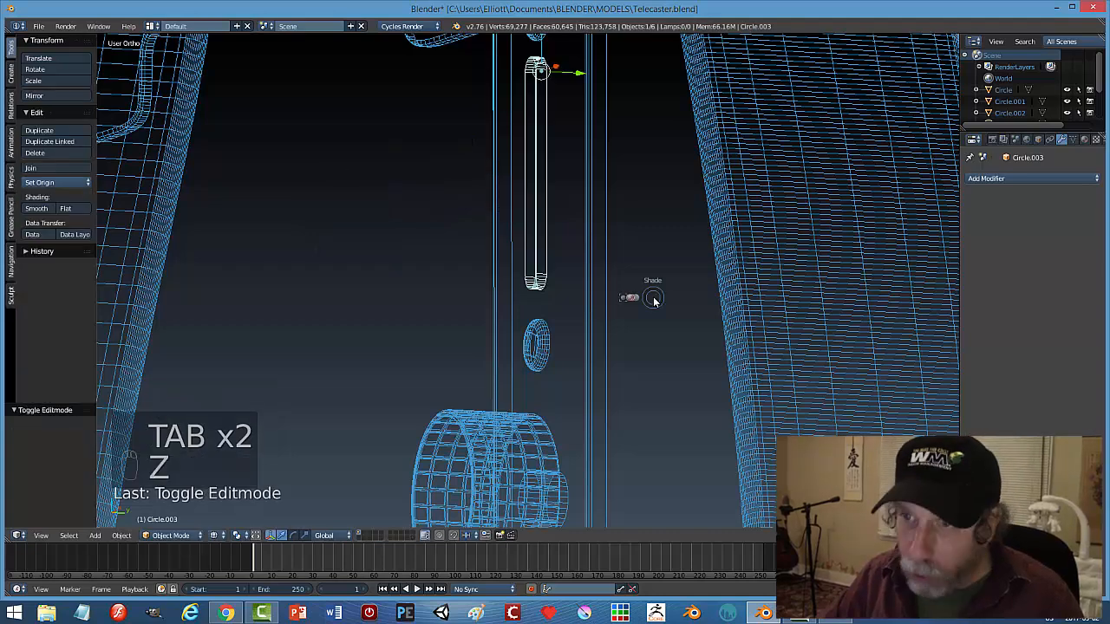
click(649, 361)
middle_drag(610, 286, 718, 287)
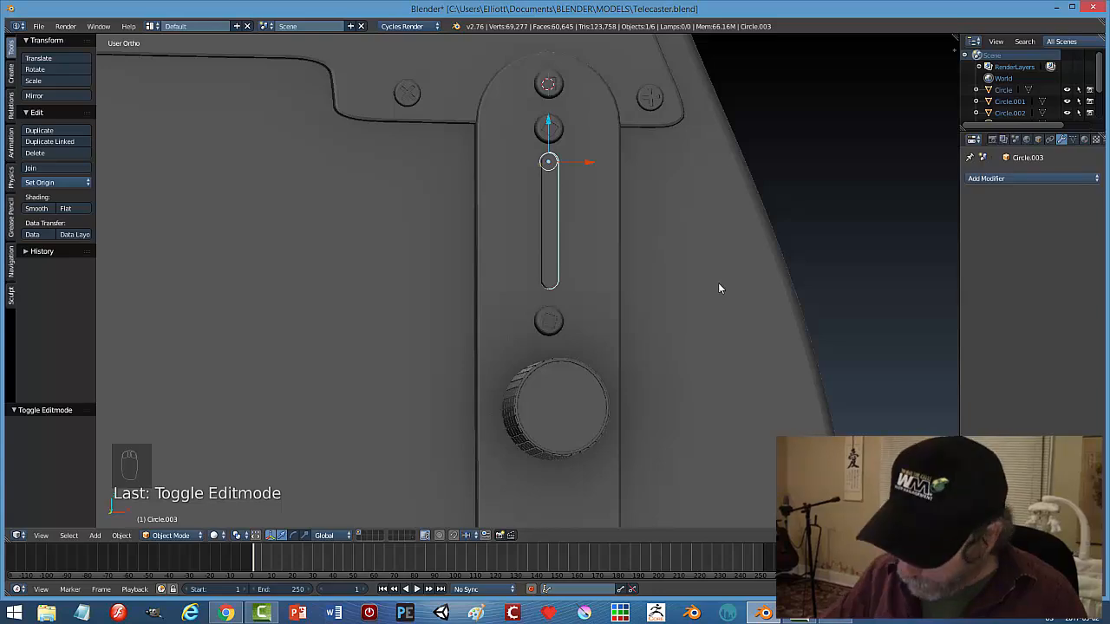
Compare the switch slot with the reference image in front wireframe view and with the guitar photo in Windows Photo Viewer.
key(KP_1)
key(z)
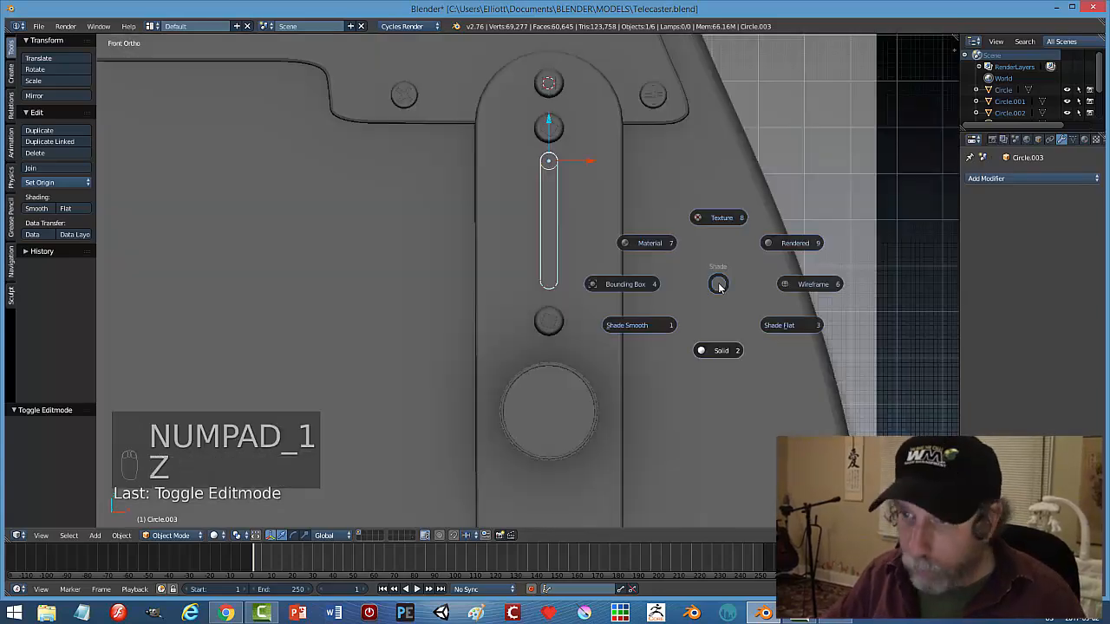
click(789, 283)
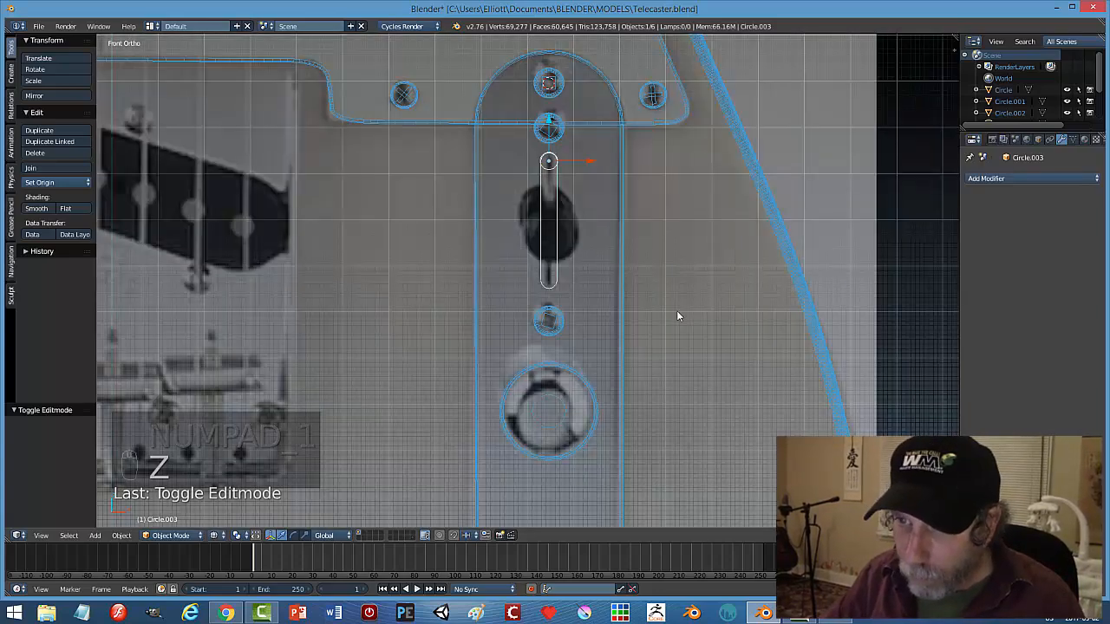
scroll(676, 310, up, 4)
scroll(677, 314, down, 5)
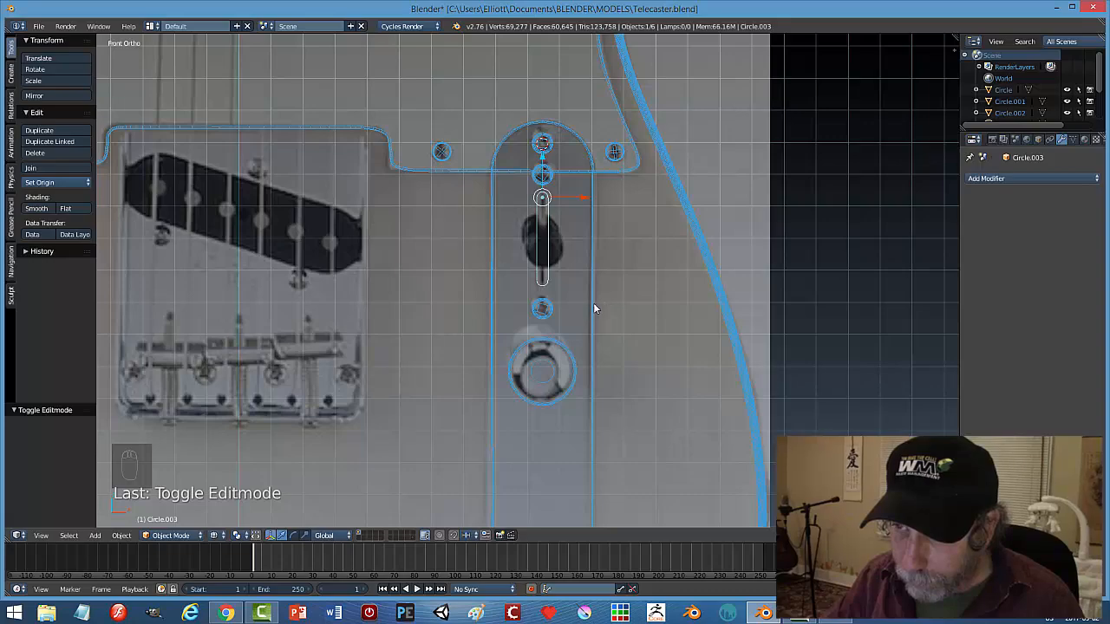
mouse_move(634, 300)
middle_down()
mouse_move(537, 315)
mouse_move(631, 305)
middle_up()
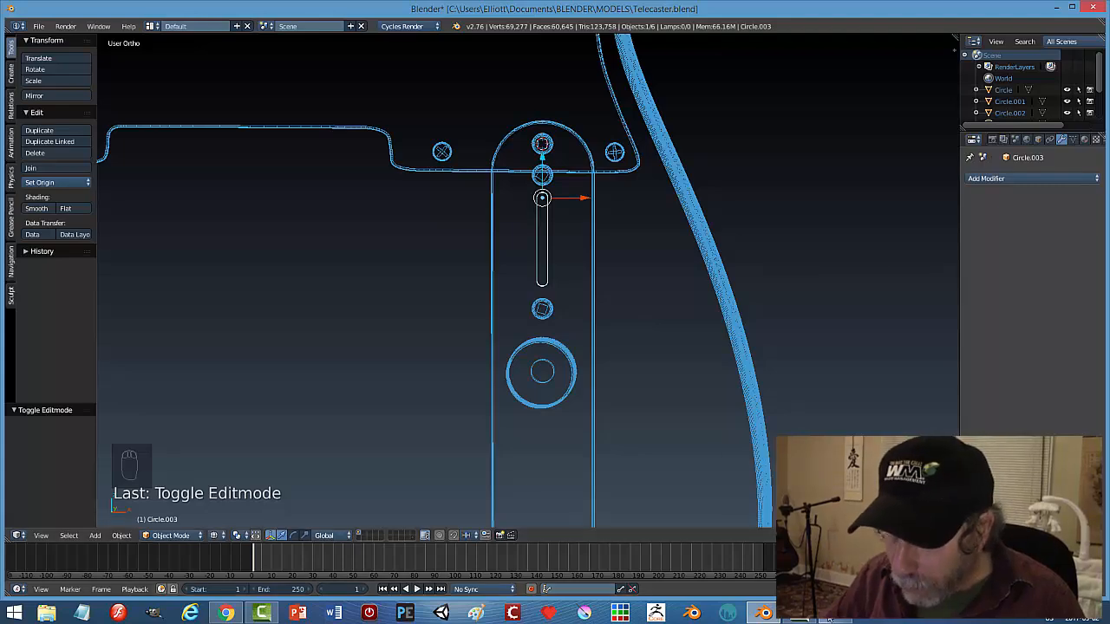
key(alt+Tab)
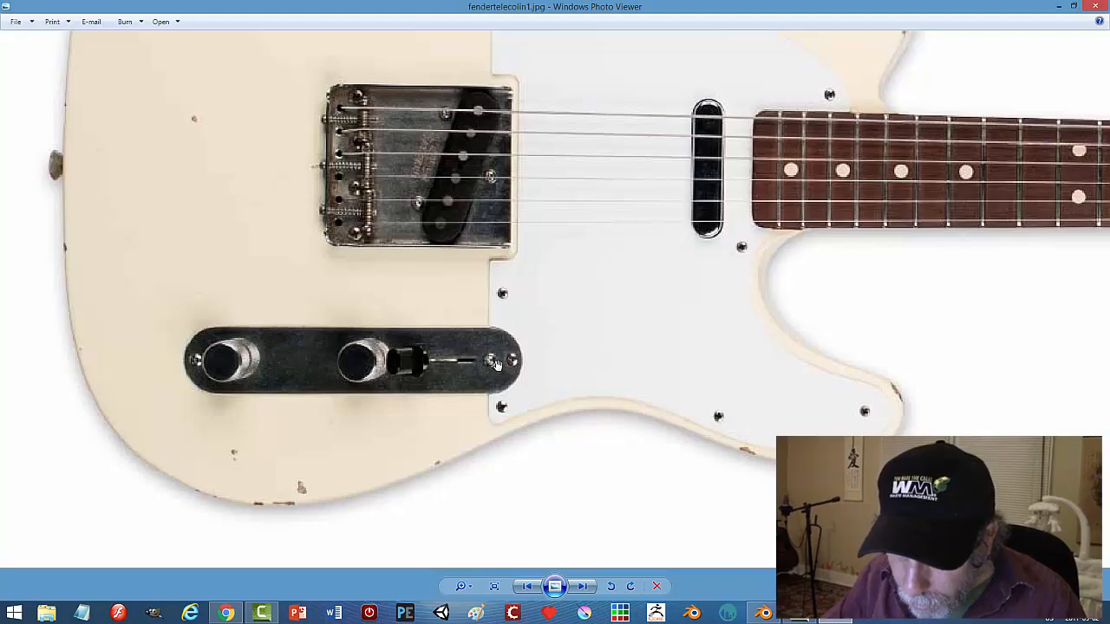
click(763, 613)
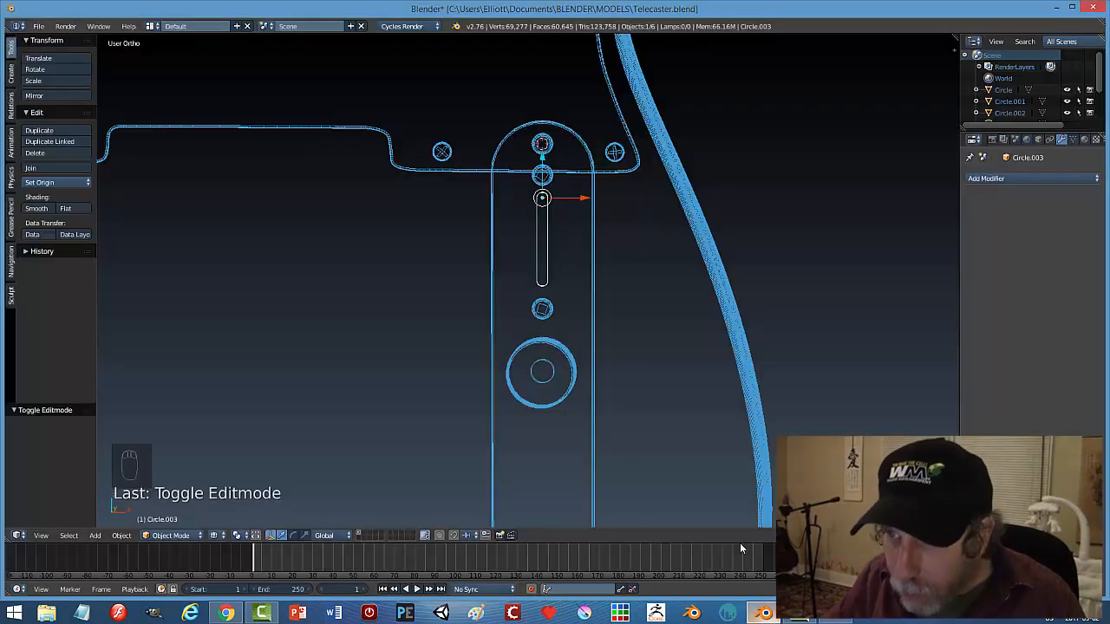
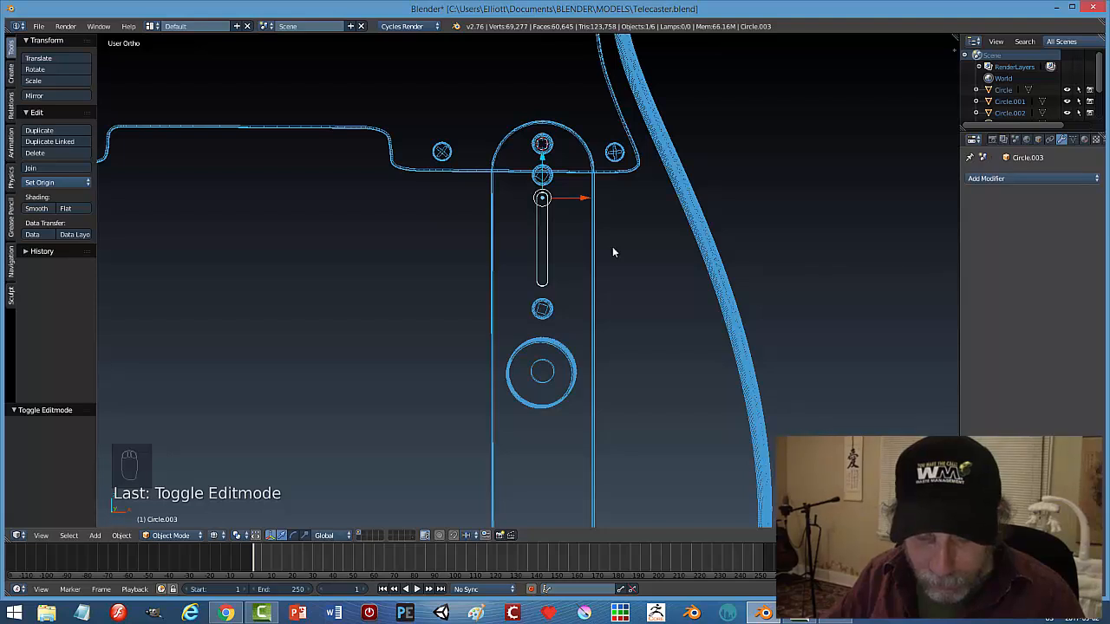
Narrow the slot piece along the global X axis to about 0.6 of its width.
key(s)
key(x)
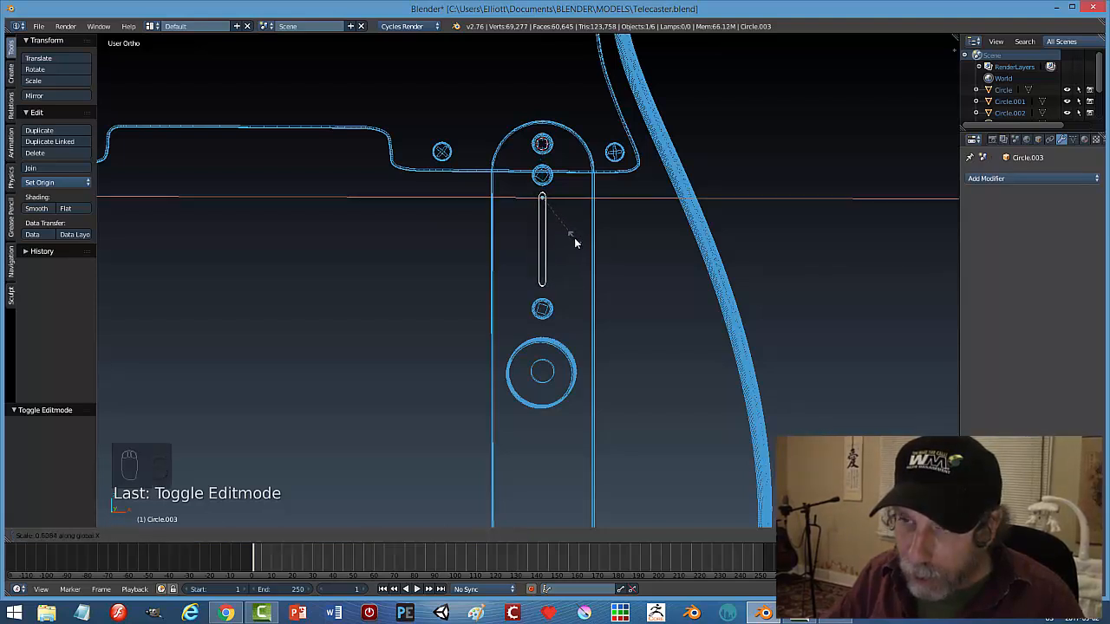
click(574, 238)
key(a)
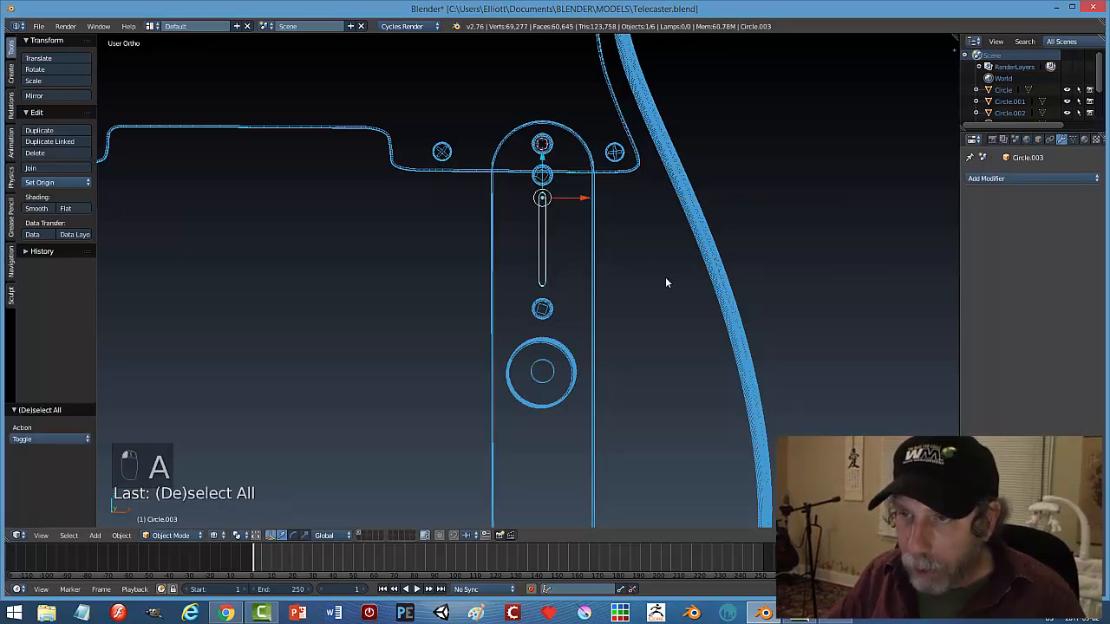
Return to solid shading and move the slot piece -0.060 along the Y axis, out in front of the control plate.
mouse_move(665, 282)
middle_down()
mouse_move(558, 297)
mouse_move(548, 317)
mouse_move(596, 309)
middle_up()
key(z)
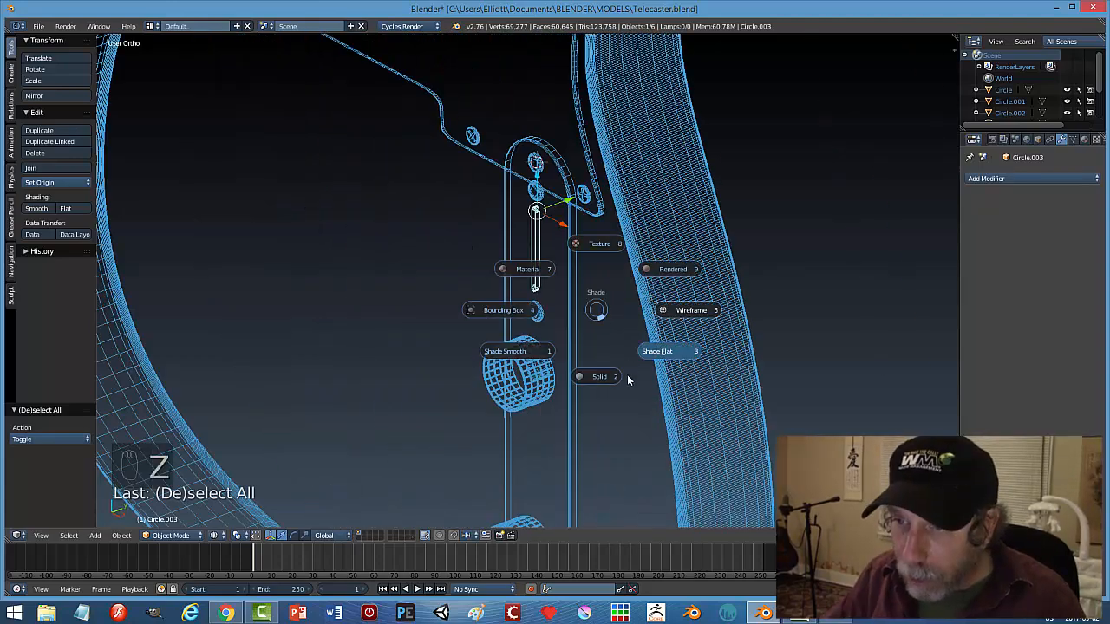
click(617, 375)
middle_drag(605, 357, 582, 325)
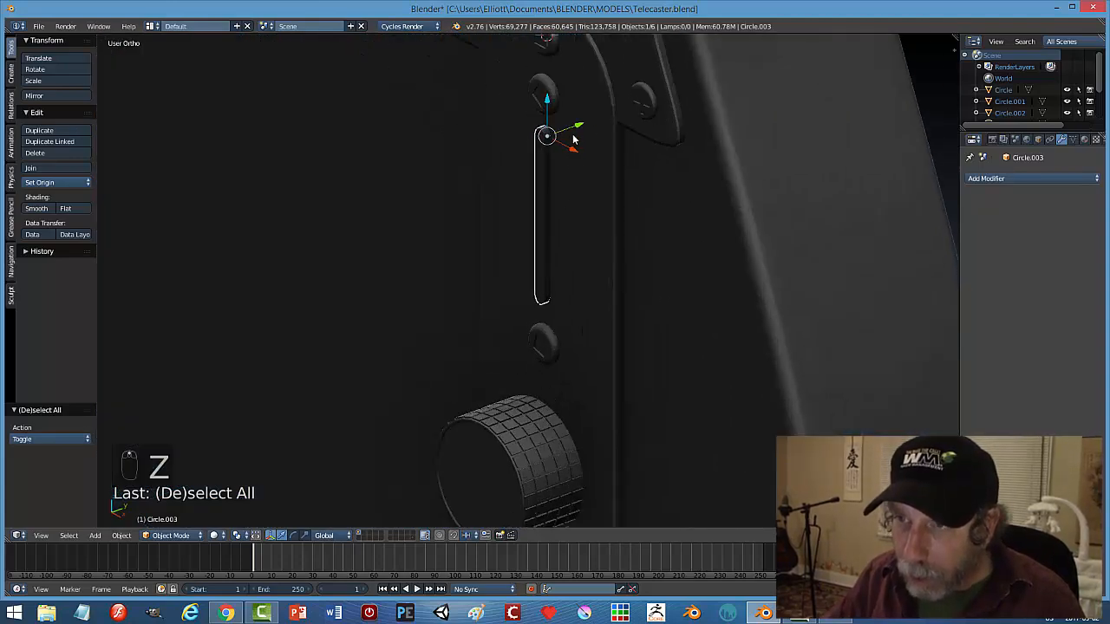
key(g)
key(y)
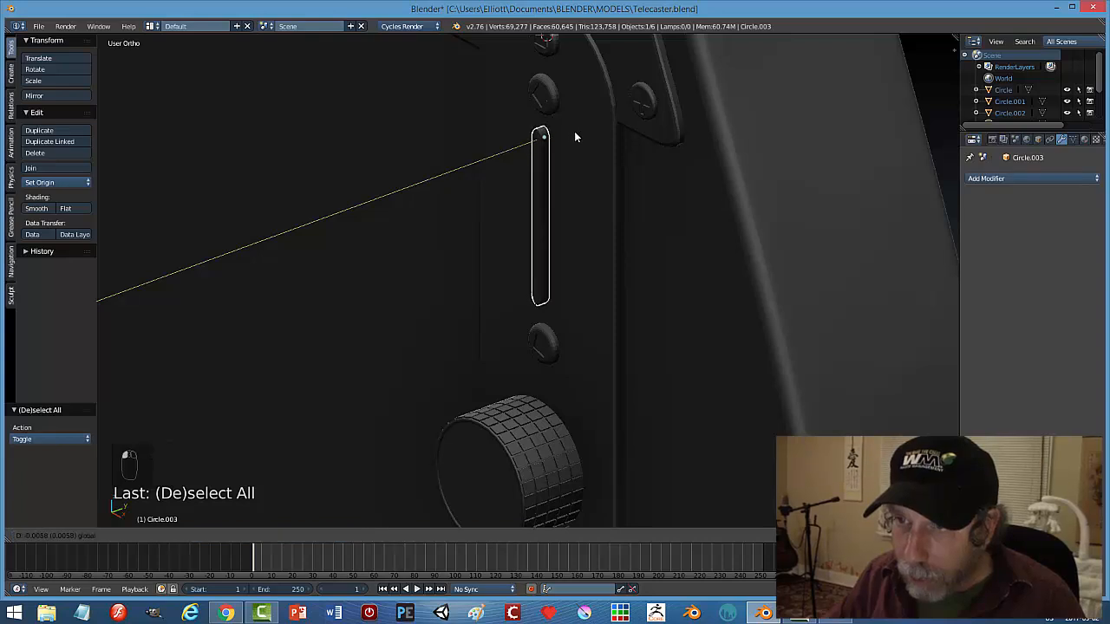
click(544, 141)
Scale the slot piece by 1.859 along Y and move it 0.079 along Y so it passes into the control plate.
middle_drag(601, 210, 572, 211)
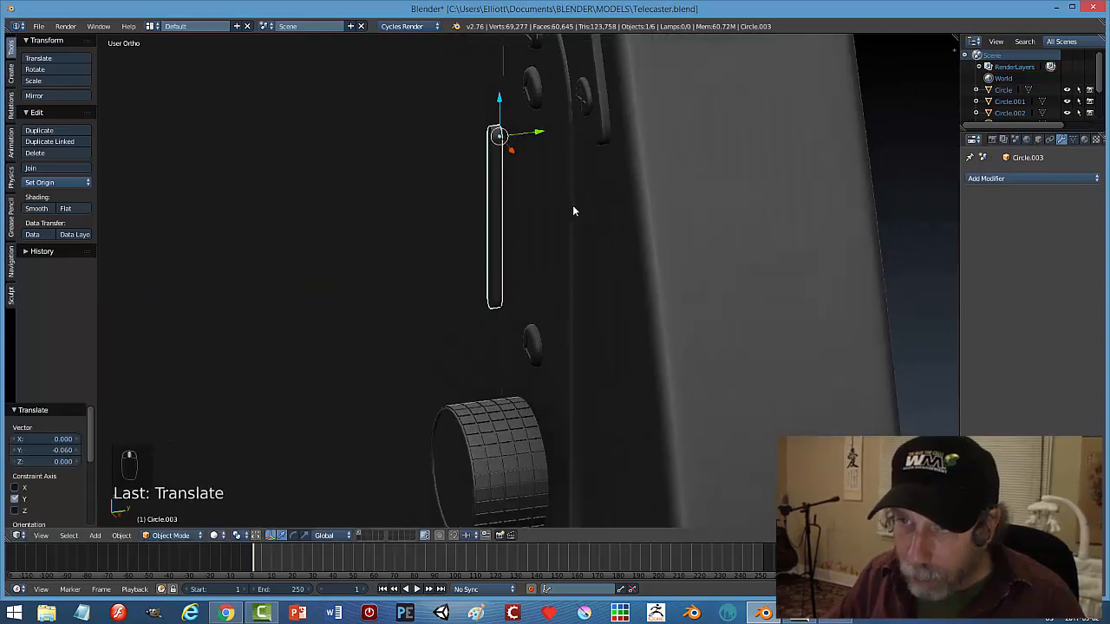
key(s)
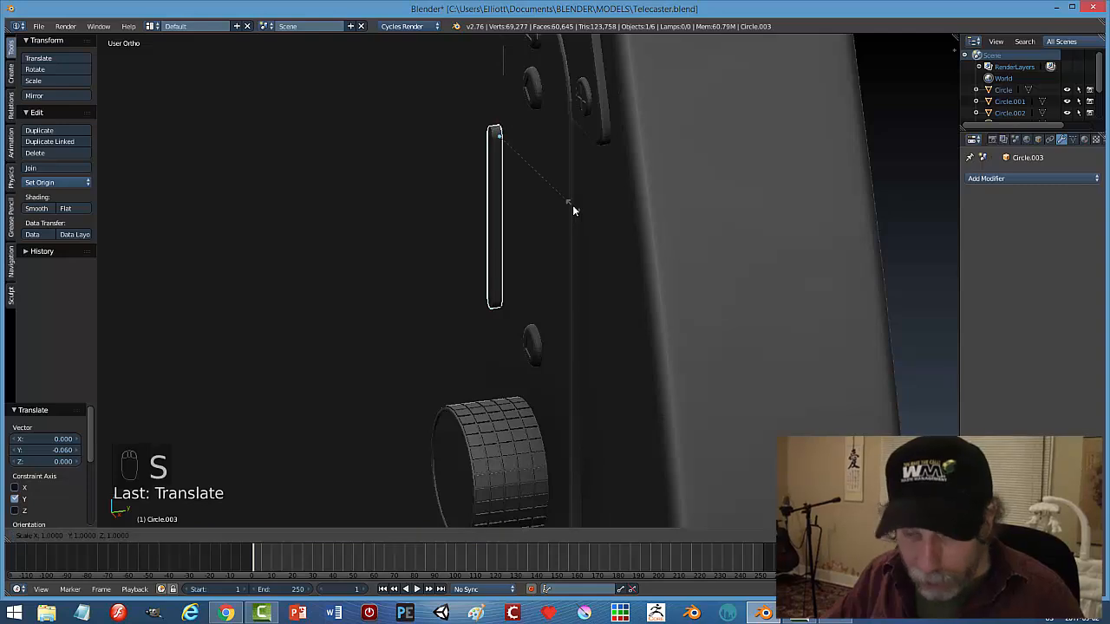
key(y)
click(612, 210)
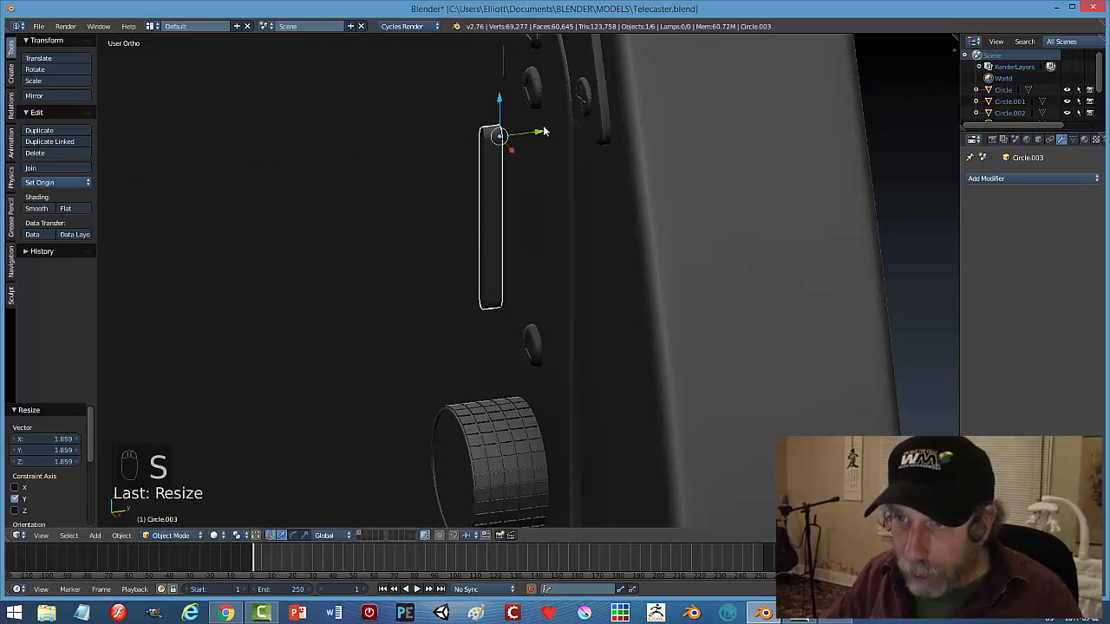
drag(544, 131, 590, 127)
Cut the slot into the control plate by applying a Boolean modifier set to Difference with Circle.003 as its object.
right_click(554, 176)
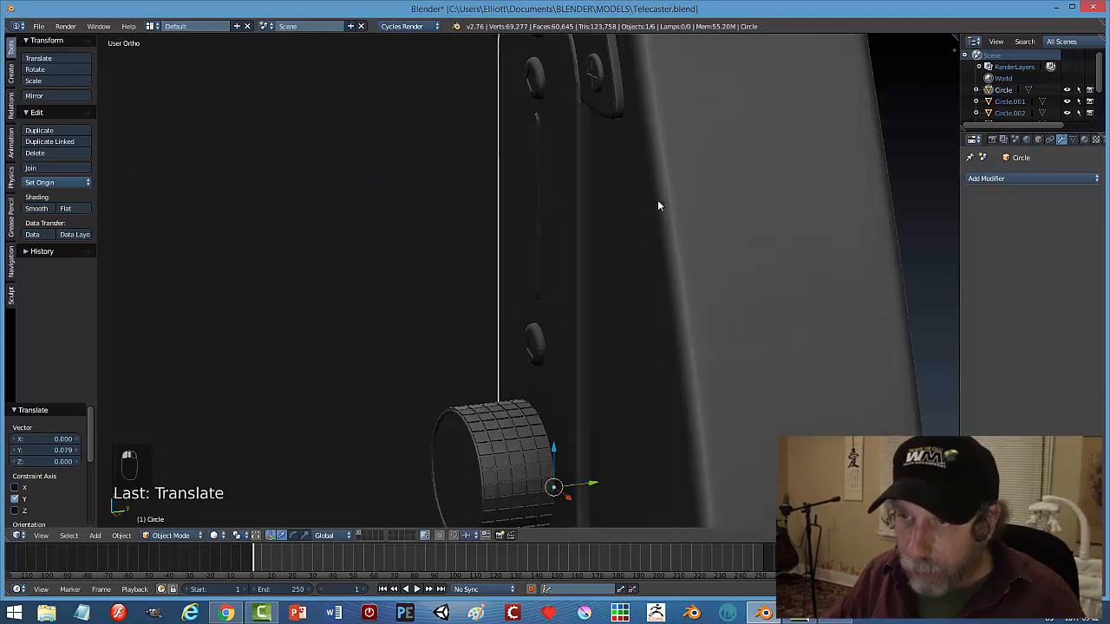
middle_drag(657, 205, 677, 192)
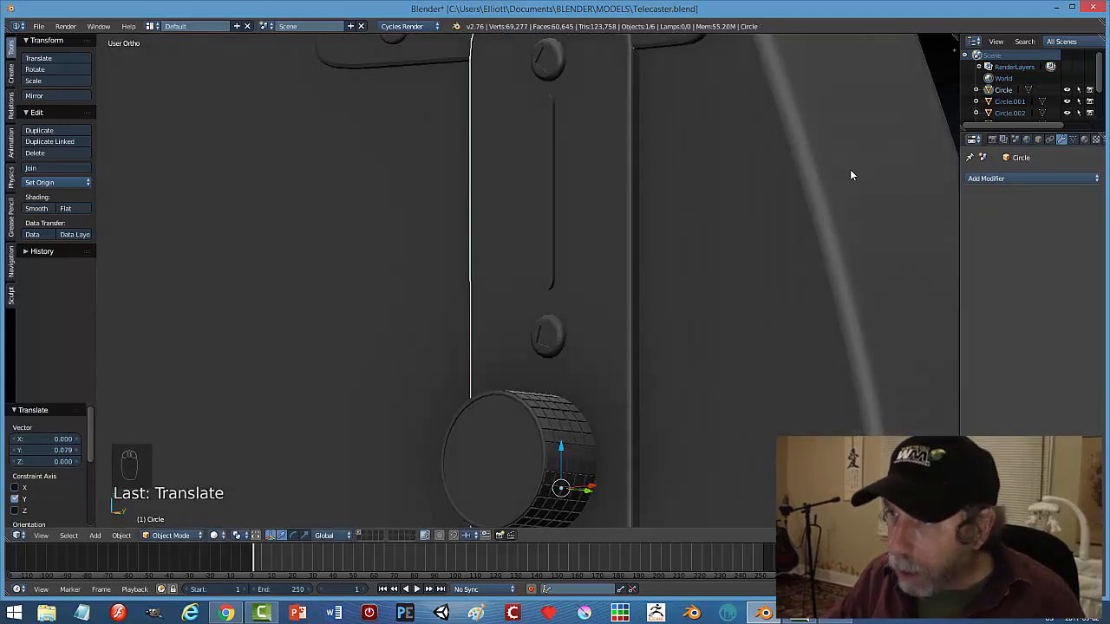
click(1040, 178)
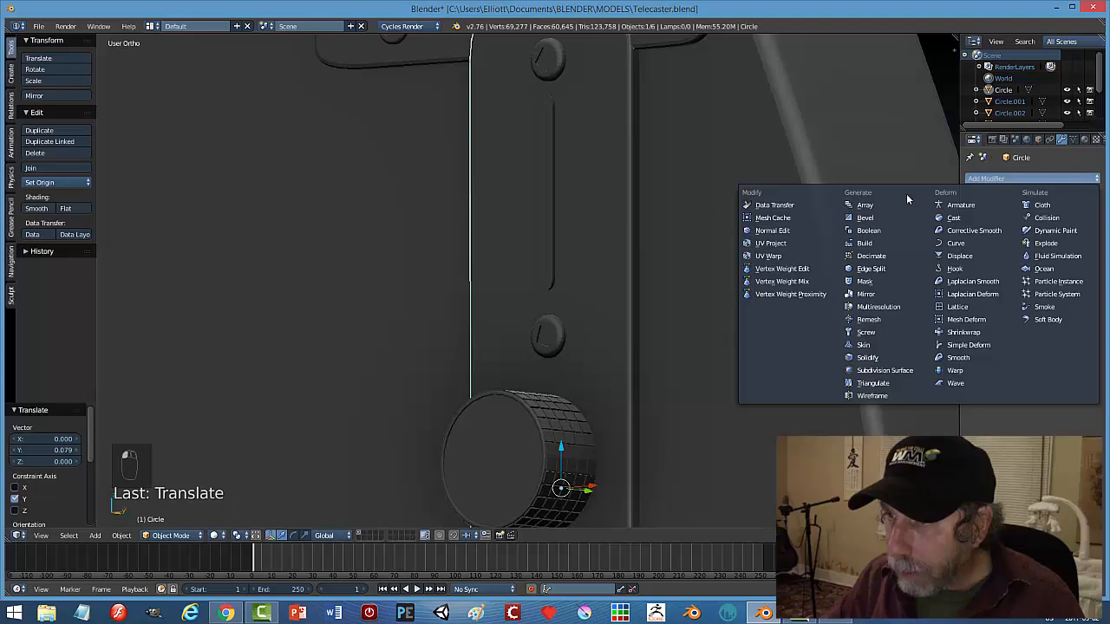
click(868, 230)
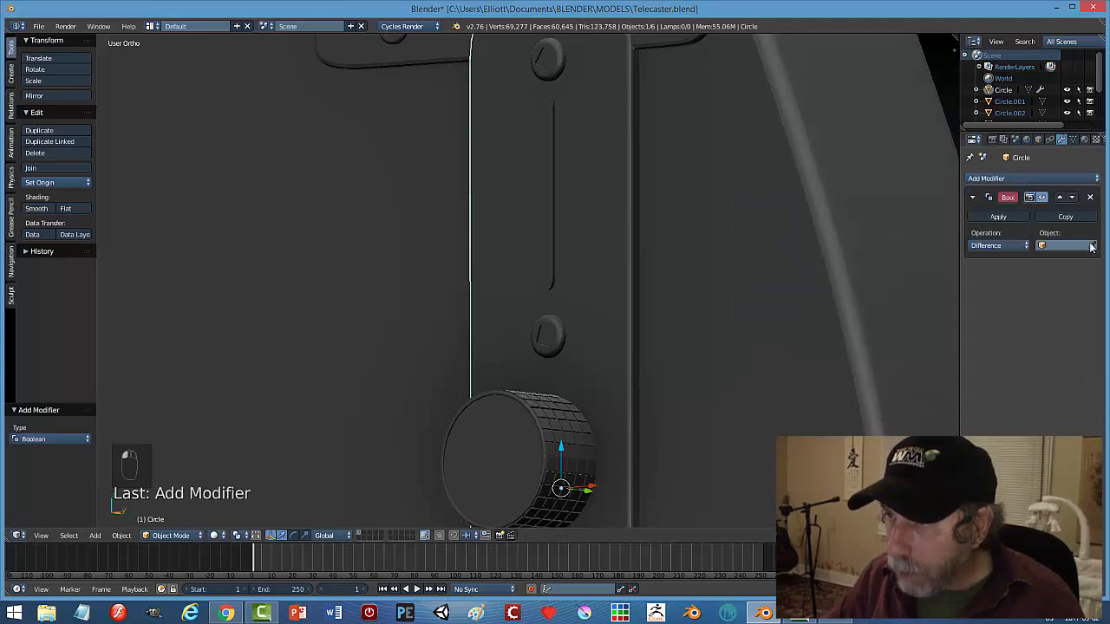
click(550, 199)
click(1019, 217)
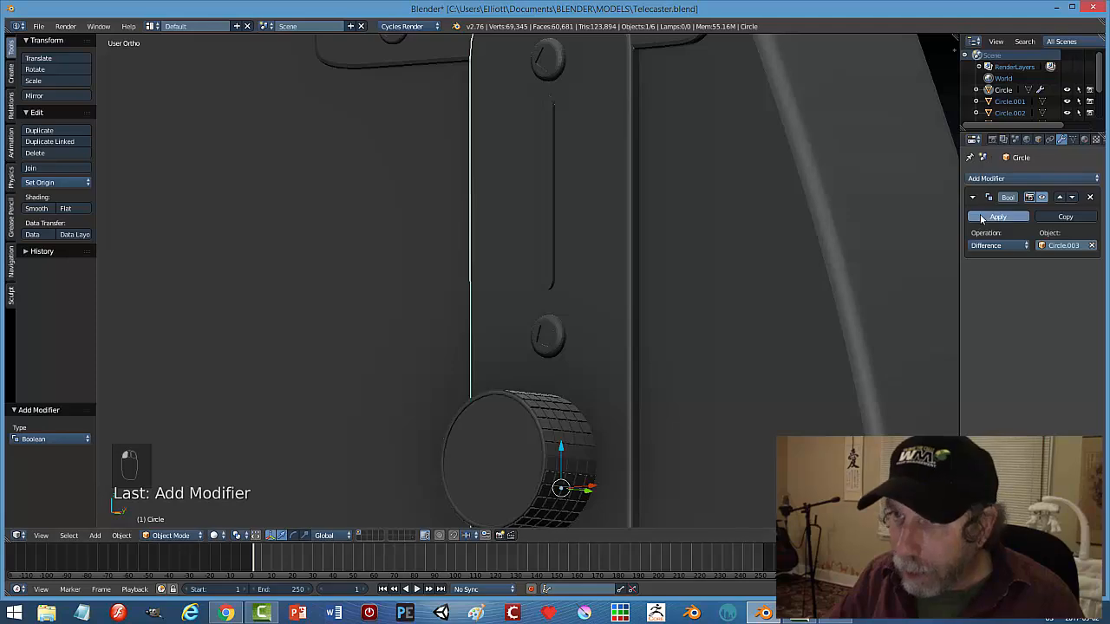
Hide the slot cutter and inspect the slot cut in the control plate.
right_click(574, 141)
key(h)
middle_drag(515, 219, 616, 230)
scroll(553, 214, down, 3)
scroll(588, 240, down, 2)
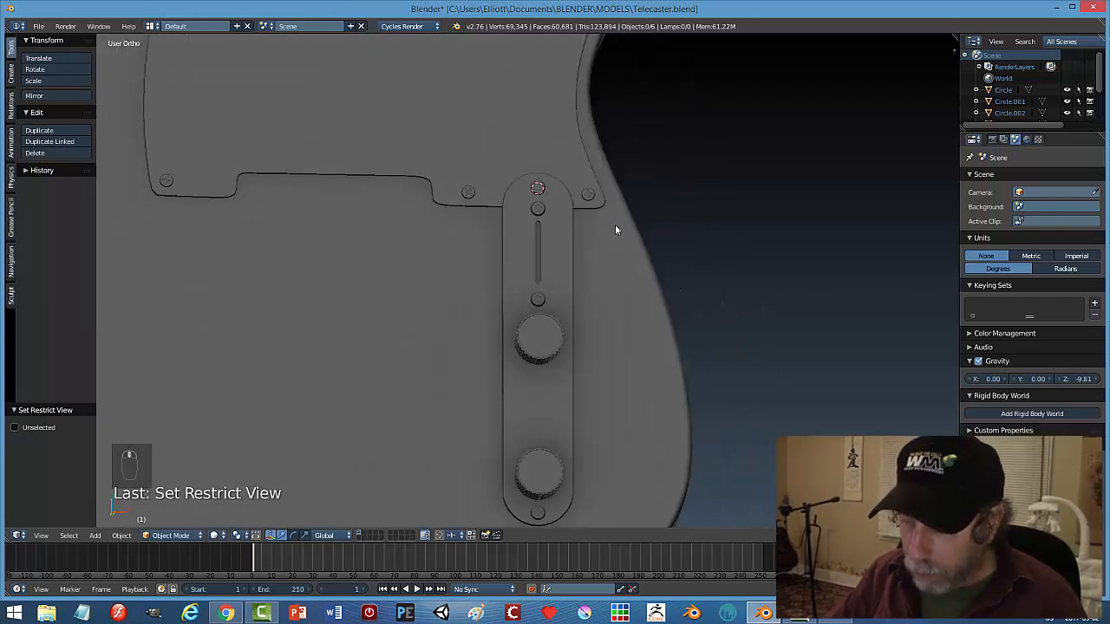
Compare the control plate with the reference image in front wireframe view, and return to solid shading.
key(KP_1)
key(z)
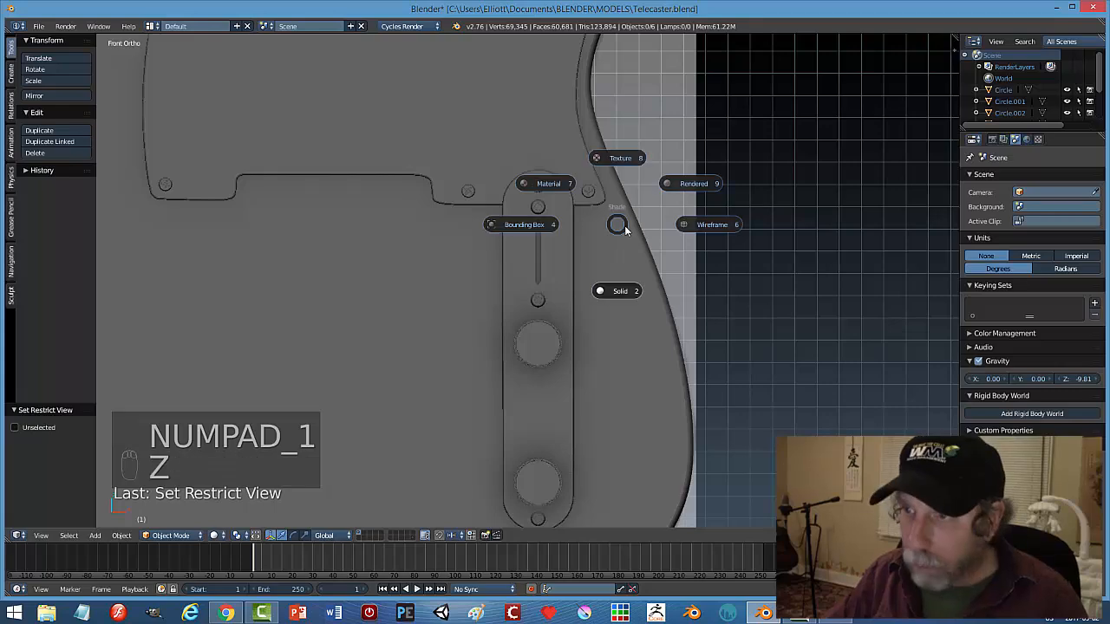
click(716, 225)
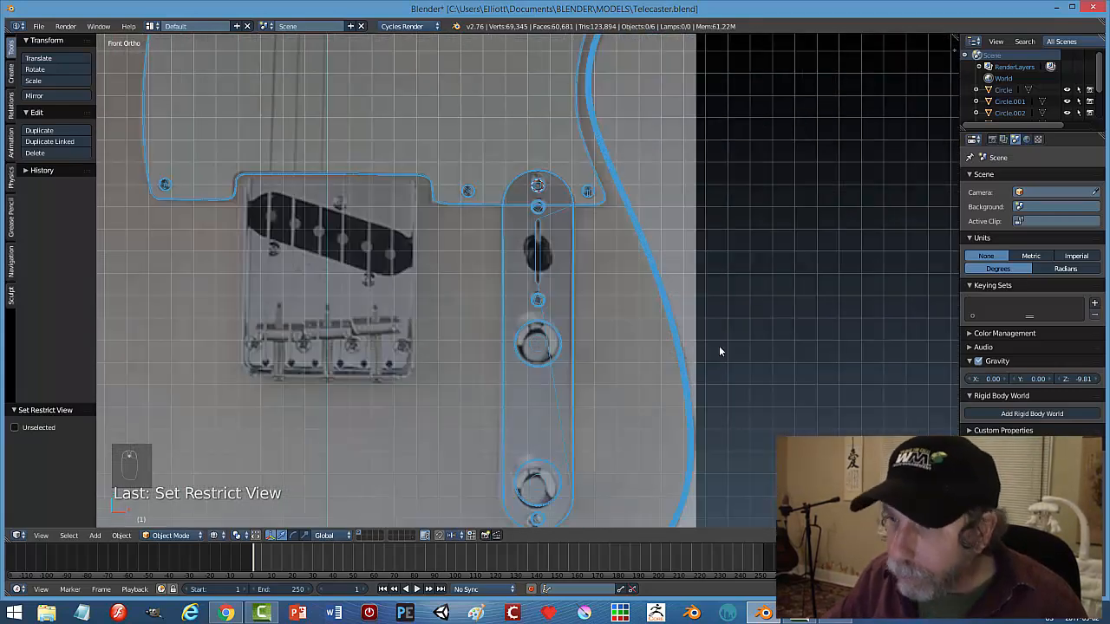
key(z)
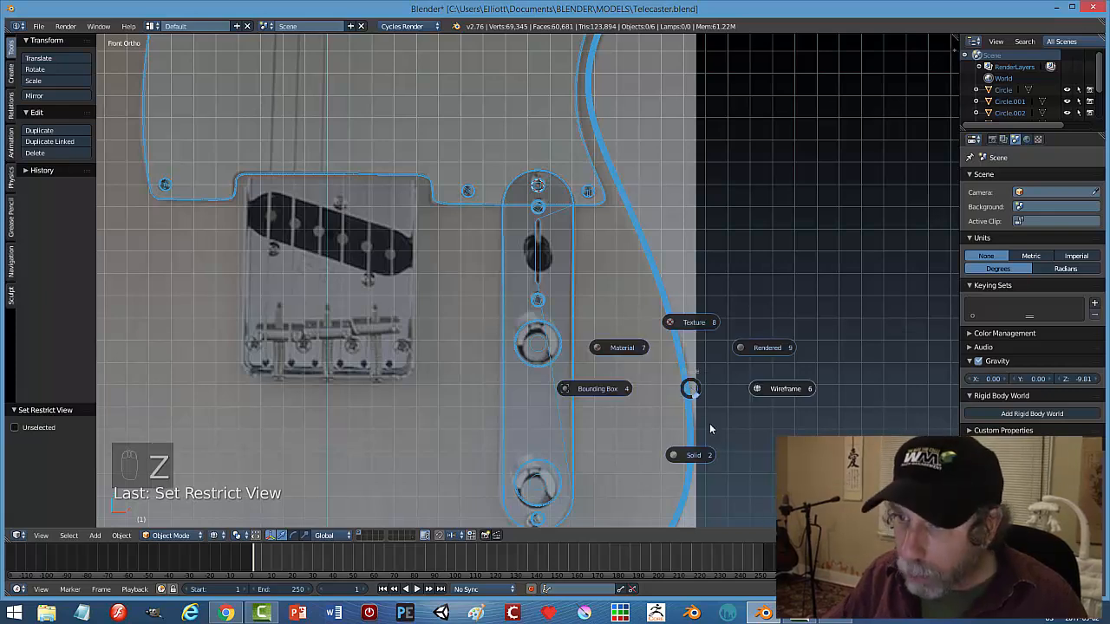
click(682, 417)
middle_drag(682, 417, 606, 350)
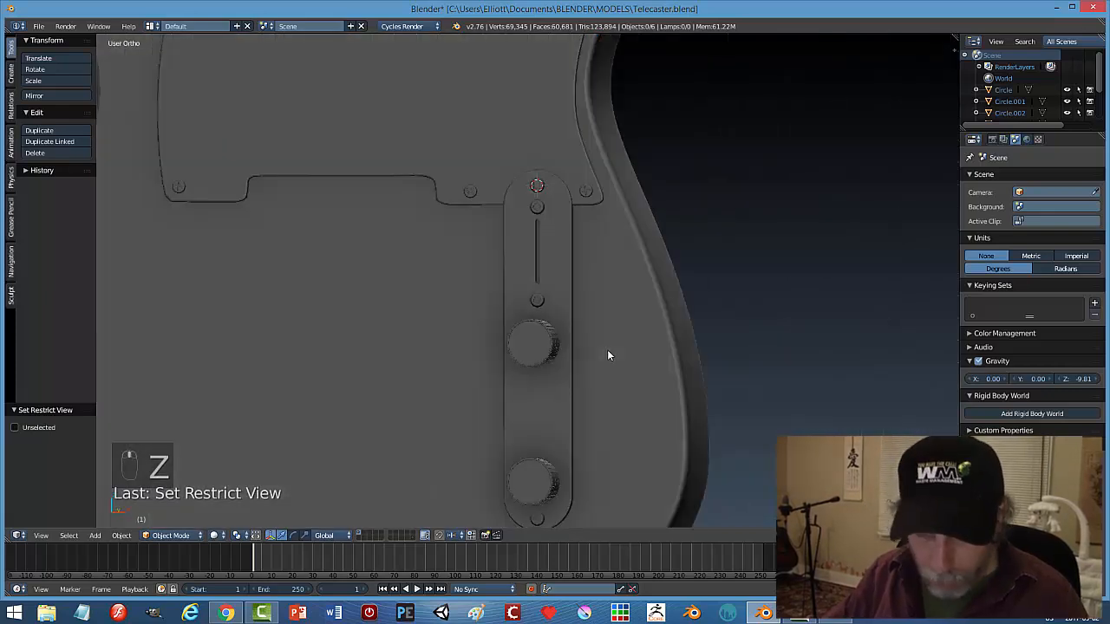
Unhide the slot cutter object, delete it, and save the Telecaster file.
key(alt+h)
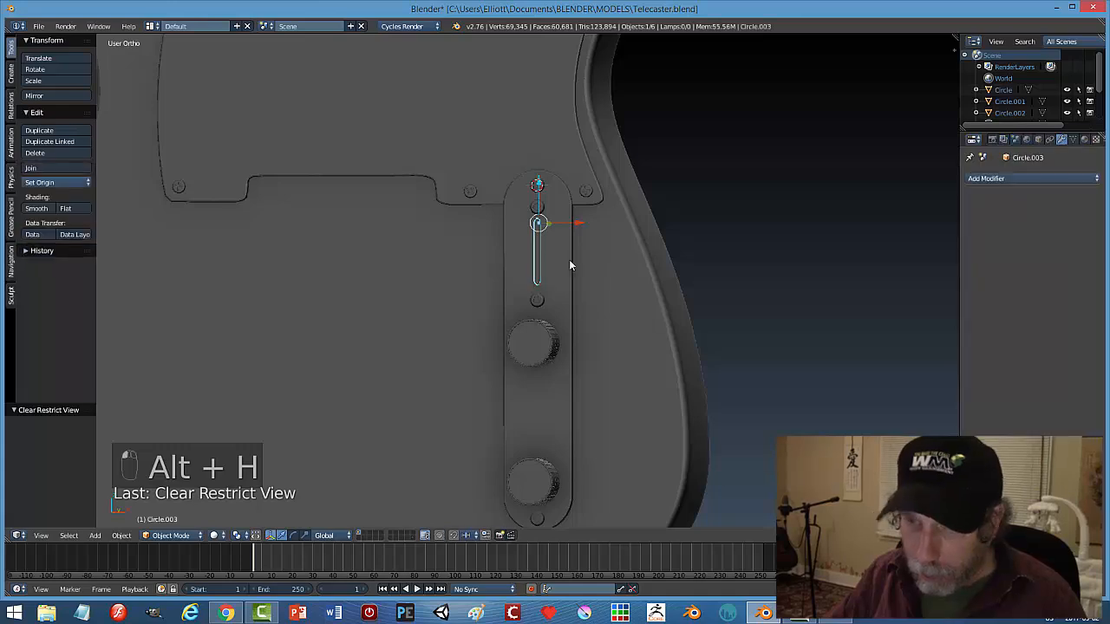
key(x)
click(619, 272)
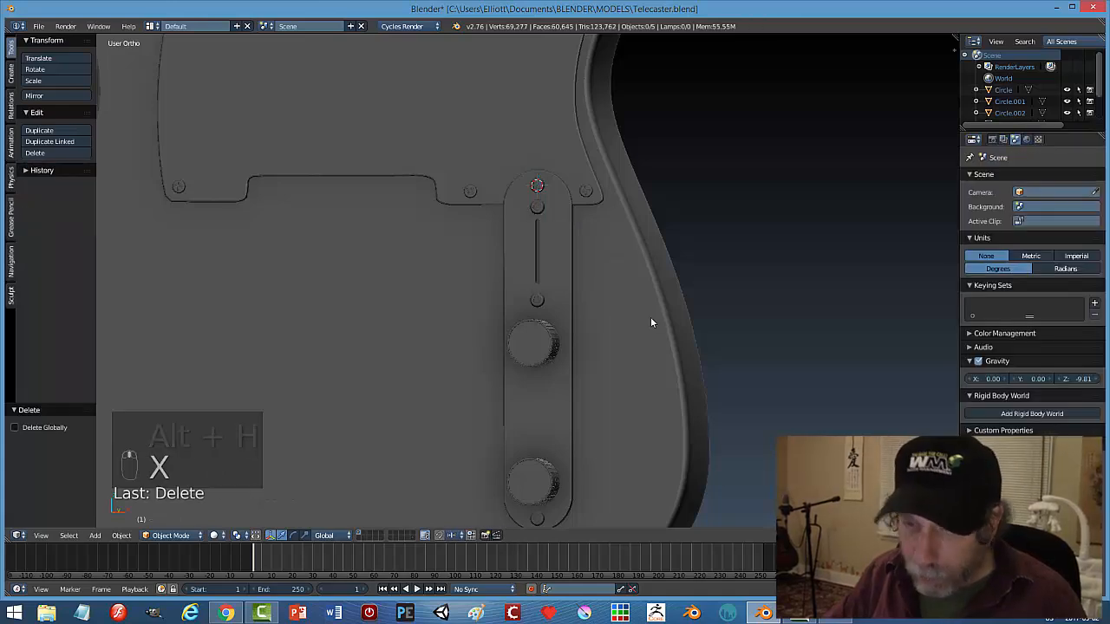
key(ctrl+s)
middle_drag(658, 316, 671, 339)
scroll(650, 355, down, 5)
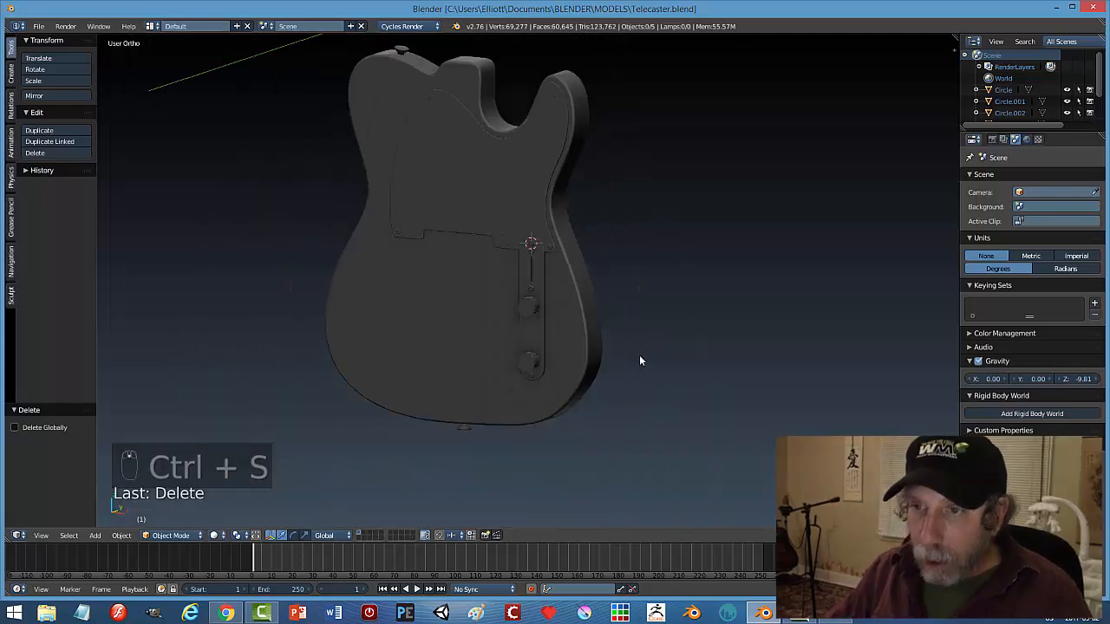
key(ctrl+s)
click(714, 336)
middle_drag(715, 336, 660, 324)
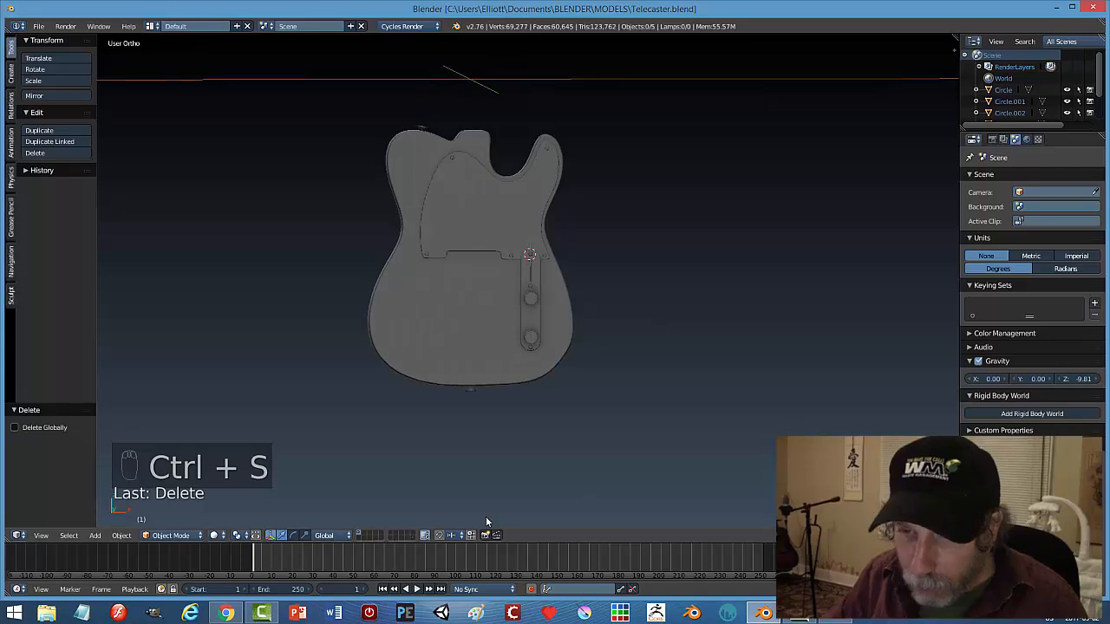
Close the web browser, look through the reference pictures in Windows Photo Viewer, and close the viewer.
click(225, 613)
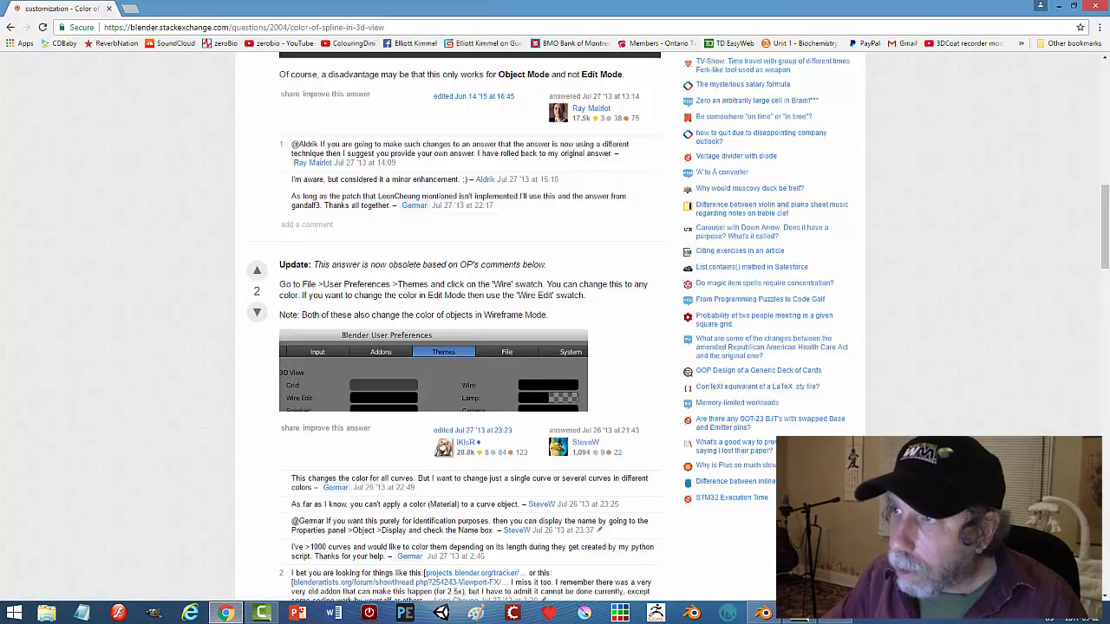
click(1094, 6)
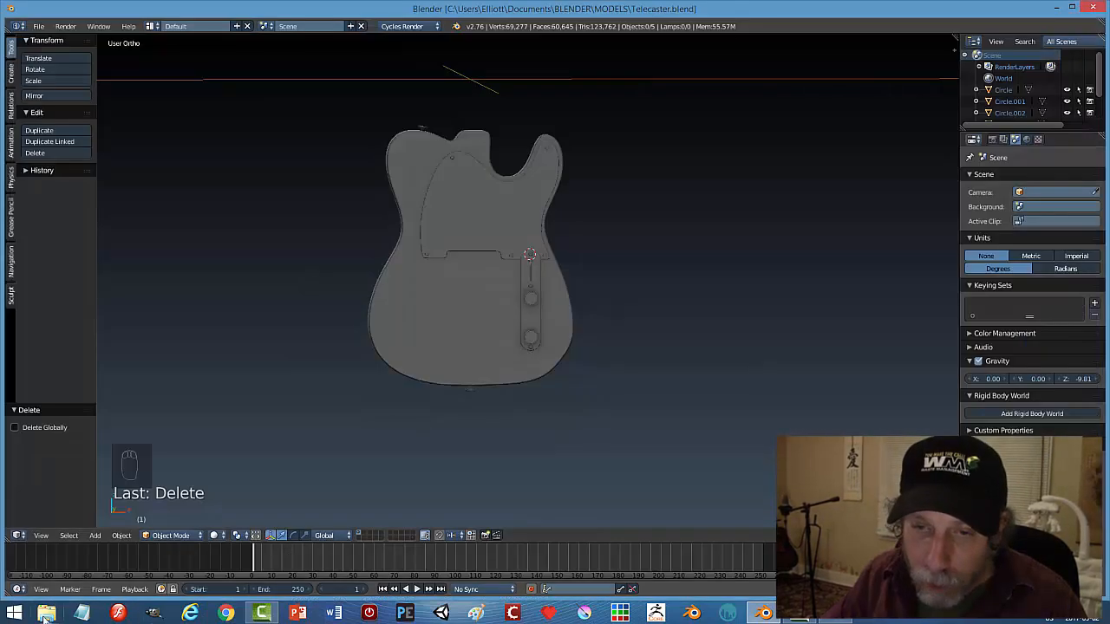
click(834, 616)
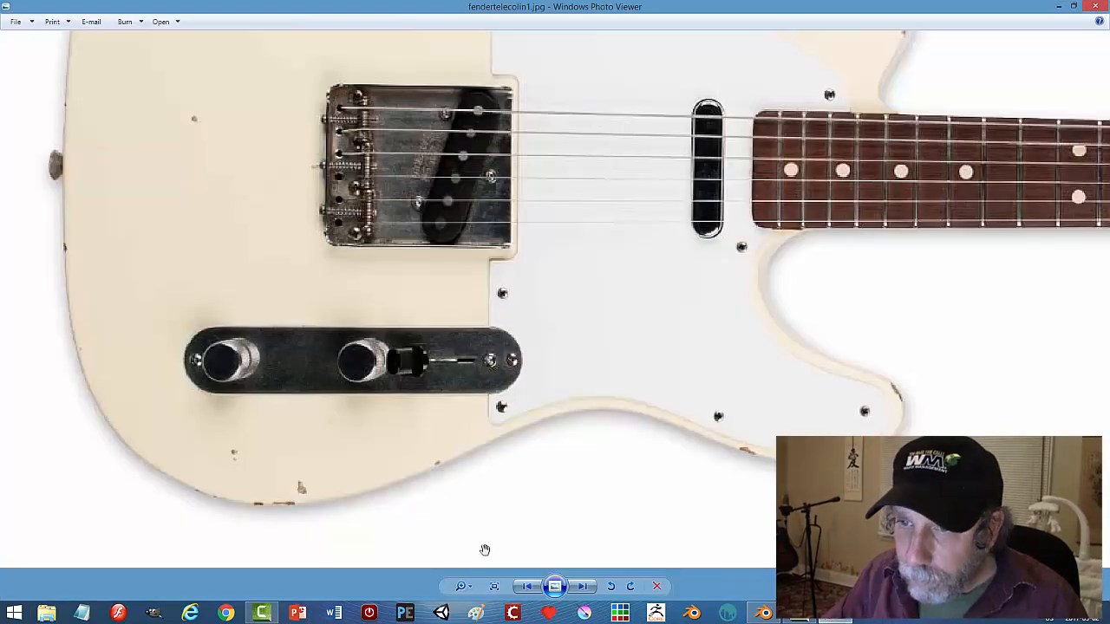
click(526, 587)
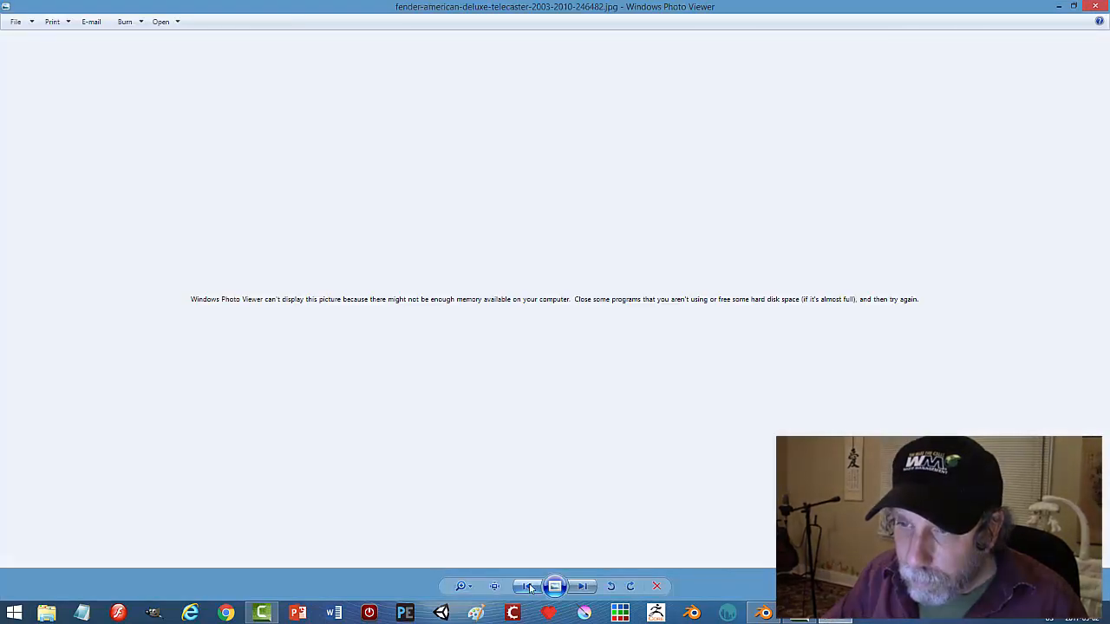
click(586, 586)
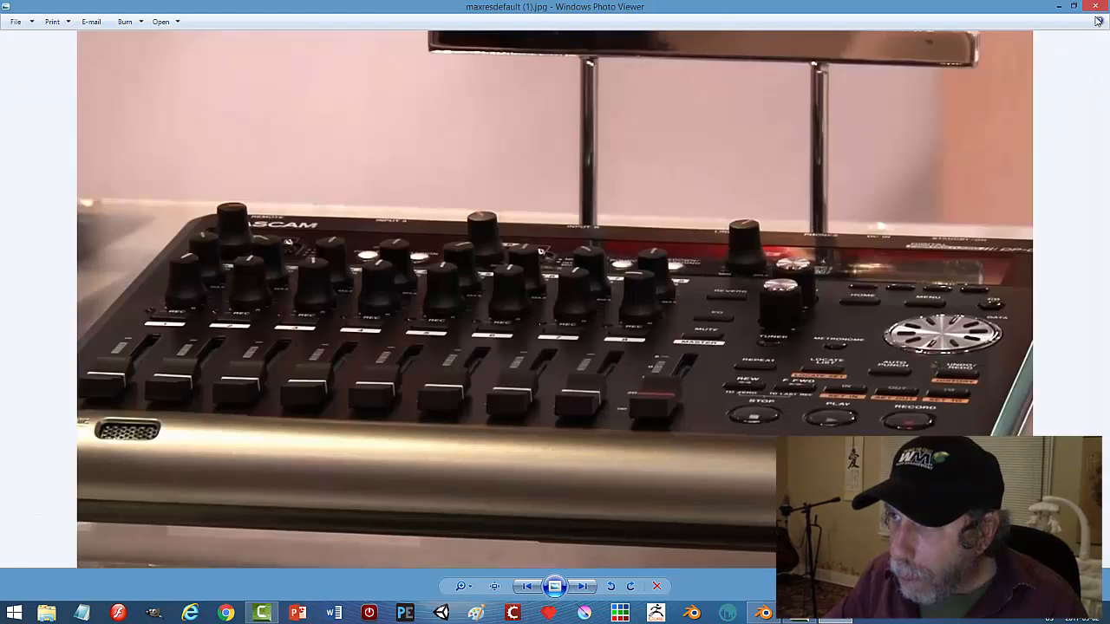
click(1098, 7)
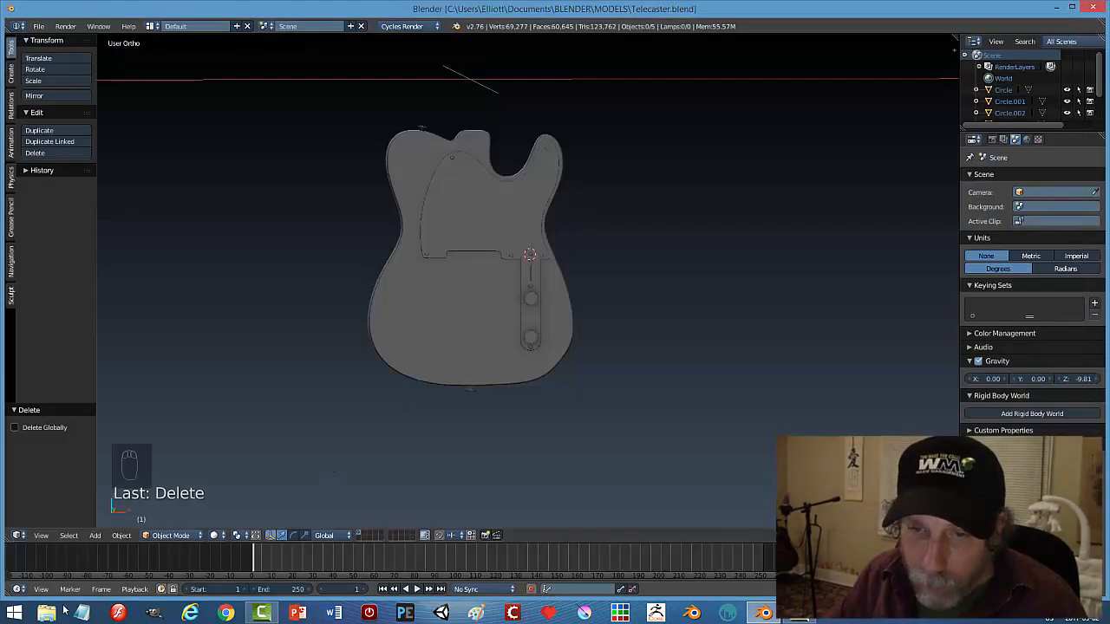
Open the reference picture 21292648.jpg from the REFERENCE IMAGES folder inside Documents\BLENDER in File Explorer.
key(super+e)
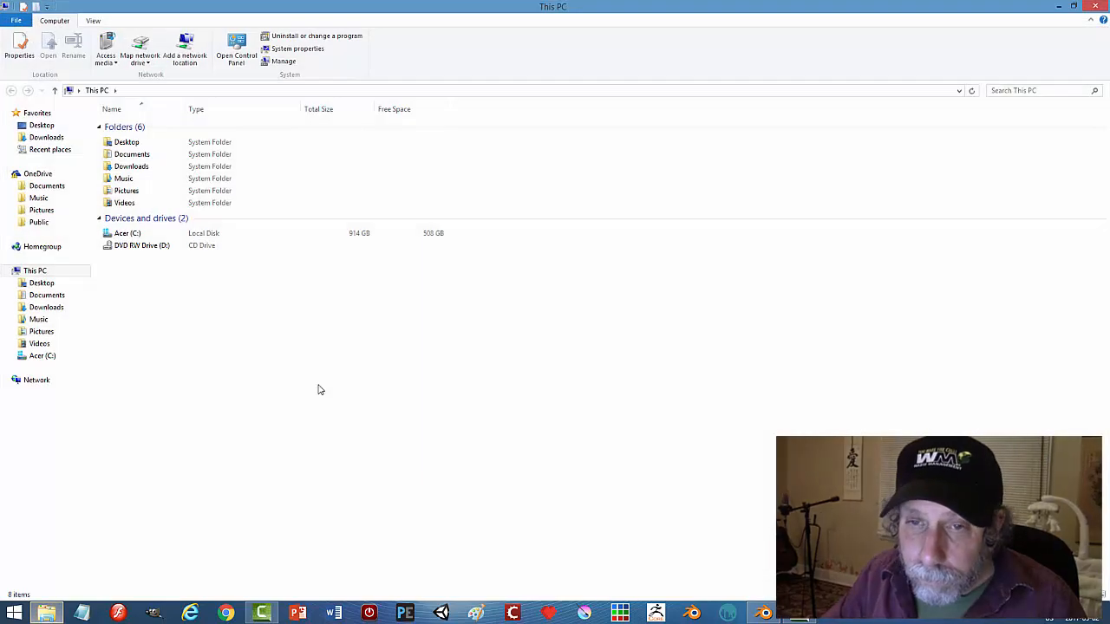
click(47, 295)
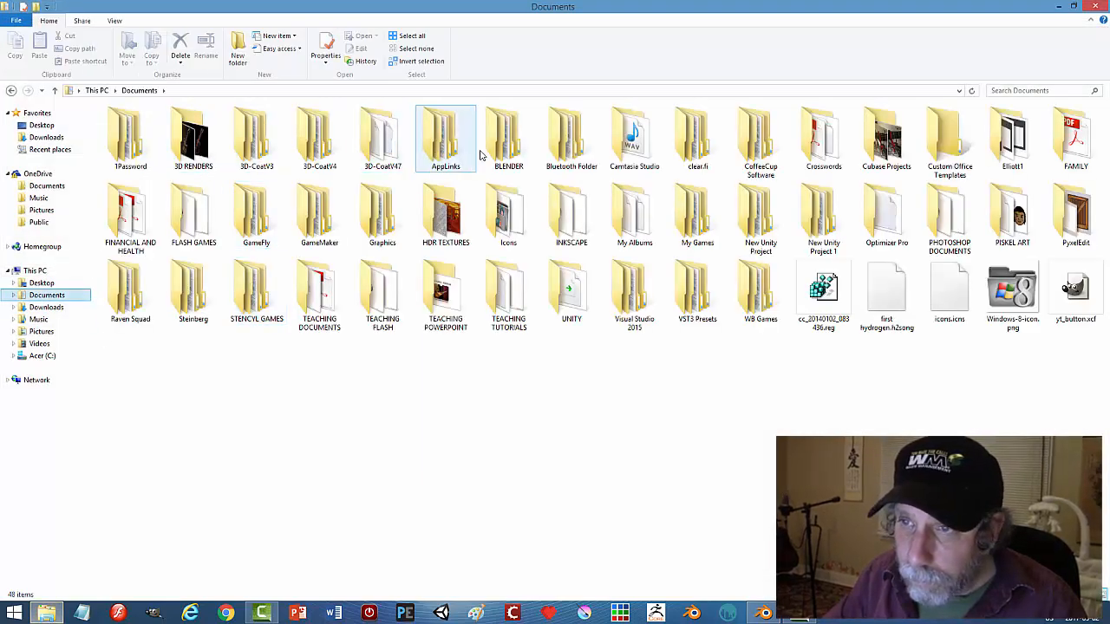
double_click(509, 139)
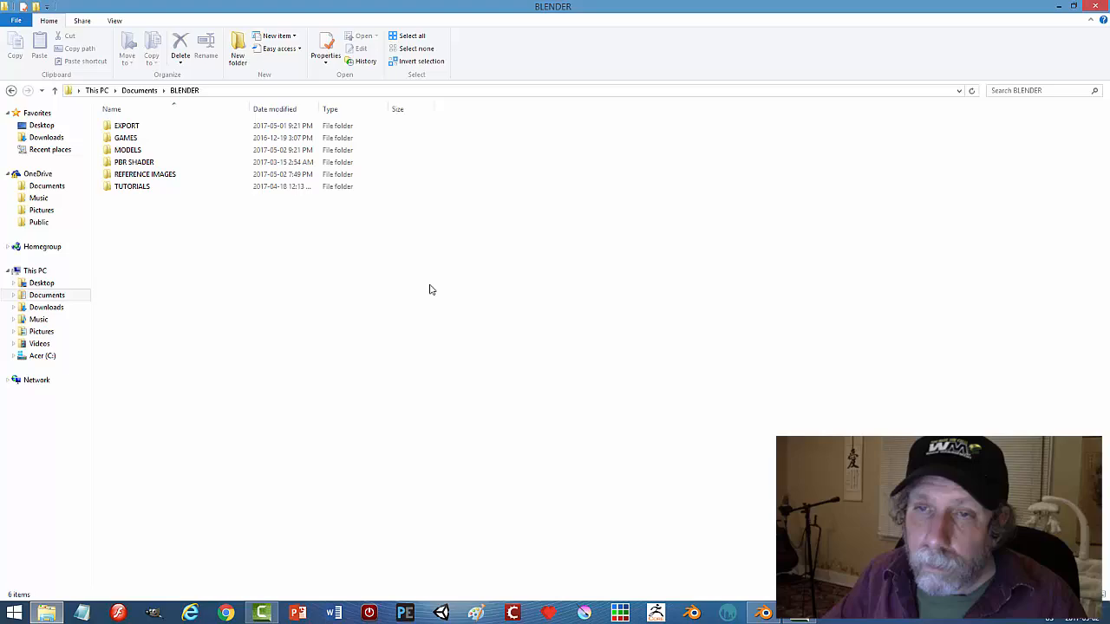
double_click(156, 175)
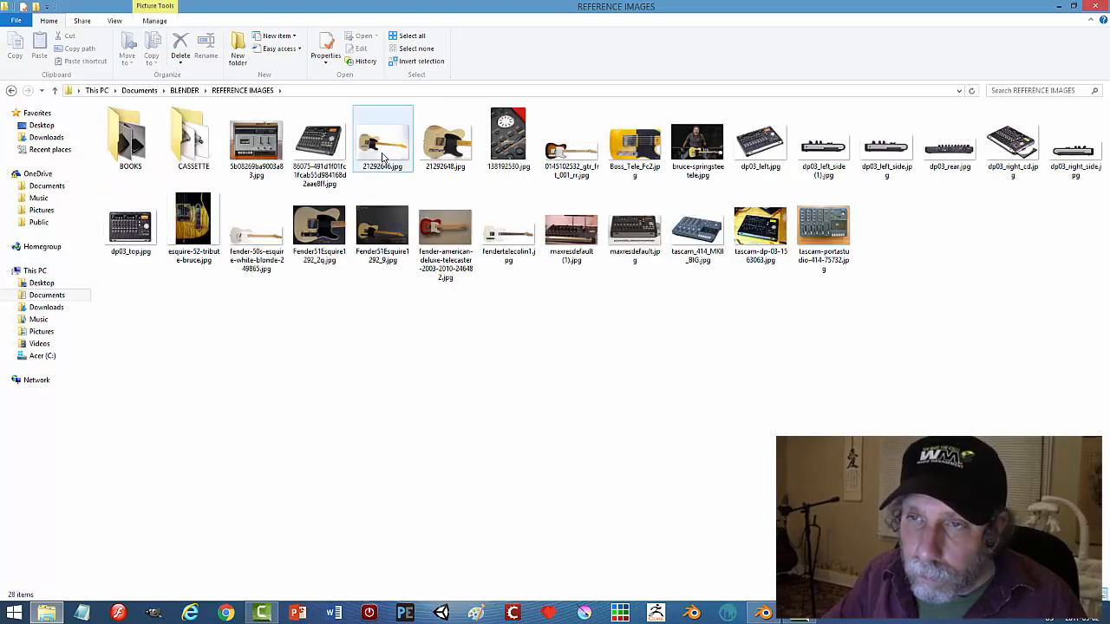
double_click(445, 143)
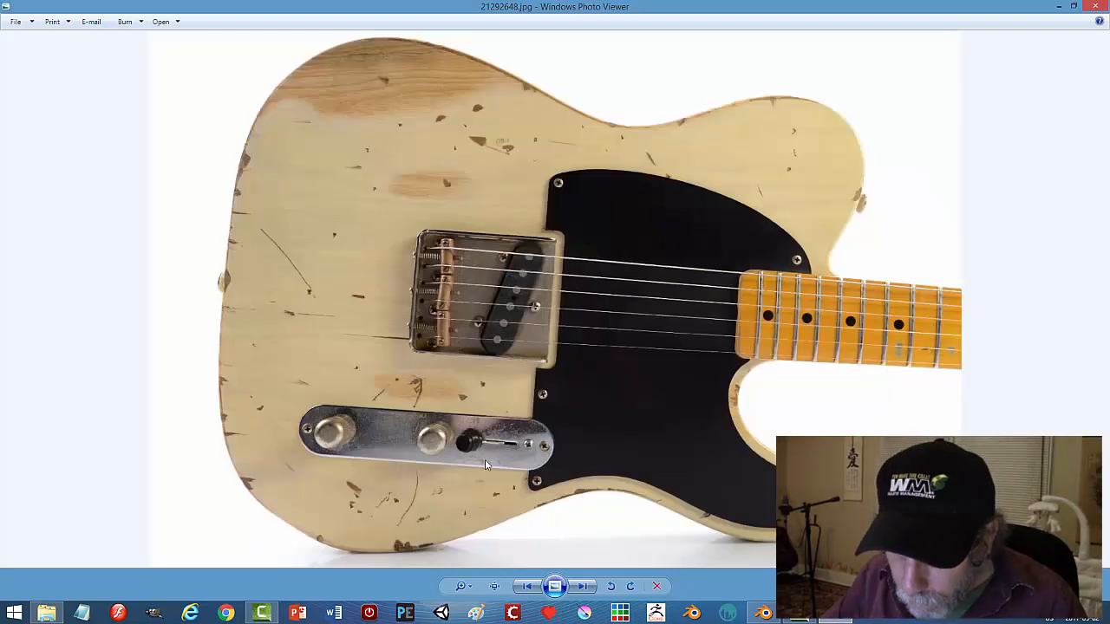
Examine the control plate's selector switch, knobs and screws up close in the picture, and close the photo viewer.
scroll(485, 465, up, 5)
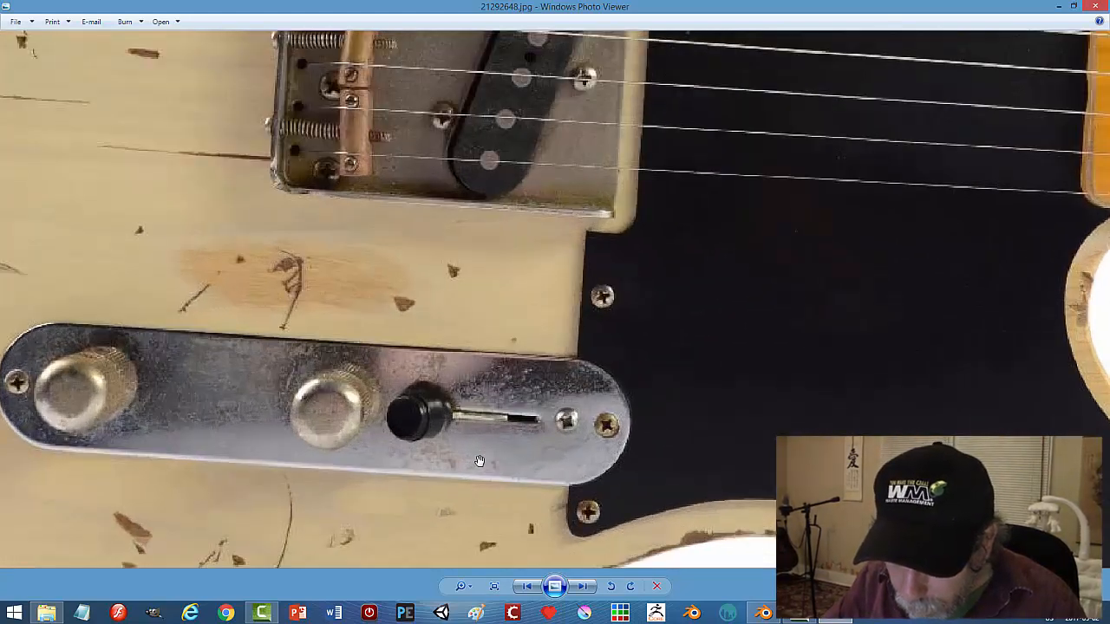
scroll(479, 461, up, 1)
scroll(481, 454, down, 1)
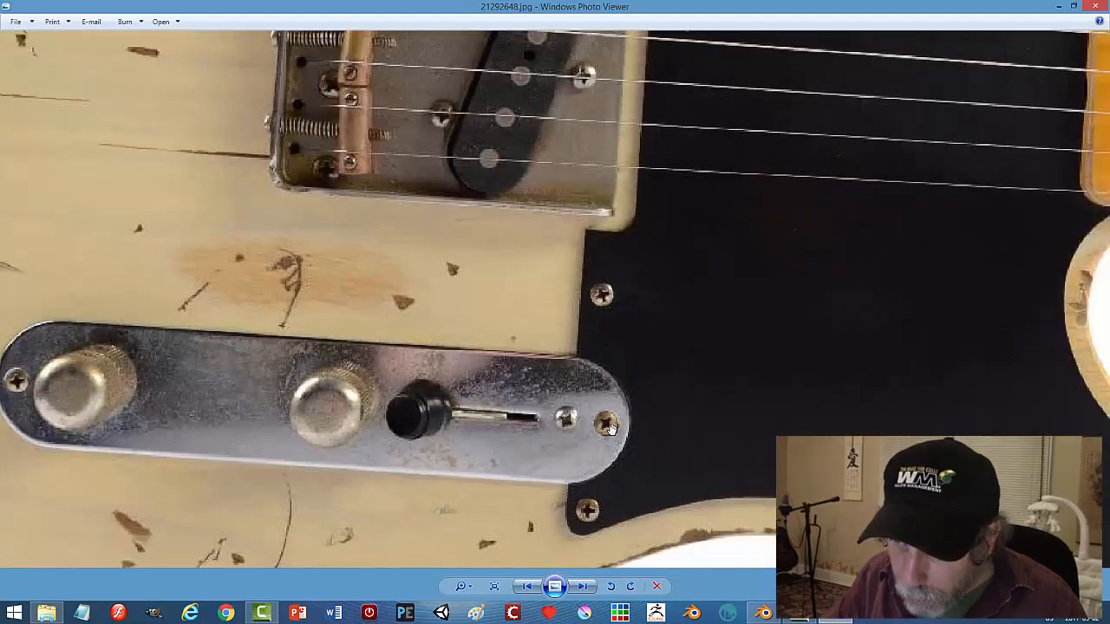
scroll(579, 434, down, 1)
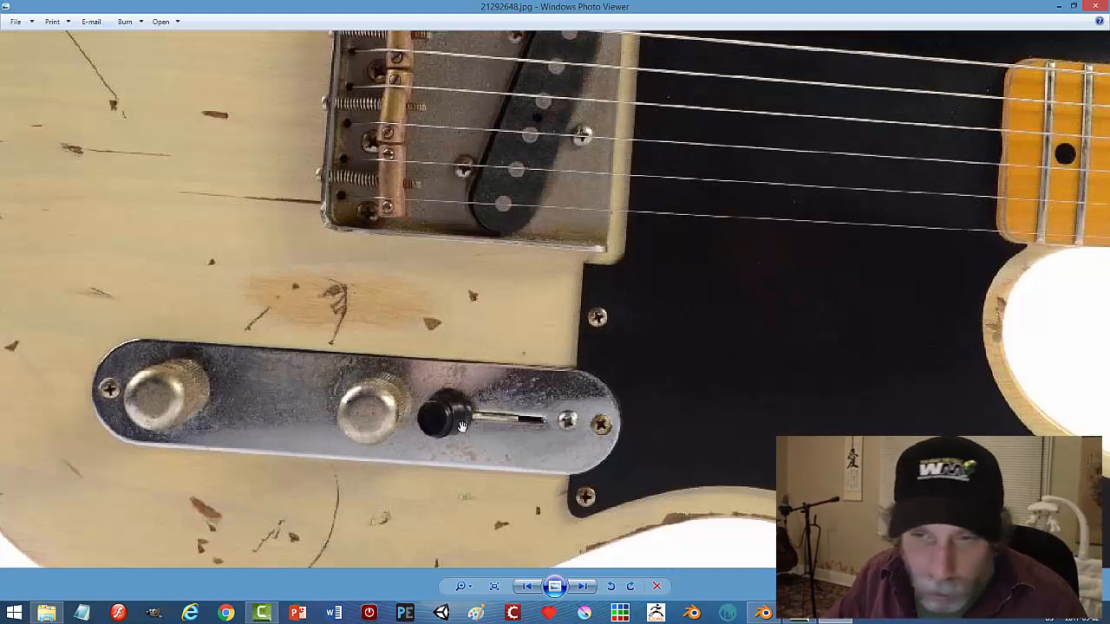
scroll(458, 424, down, 3)
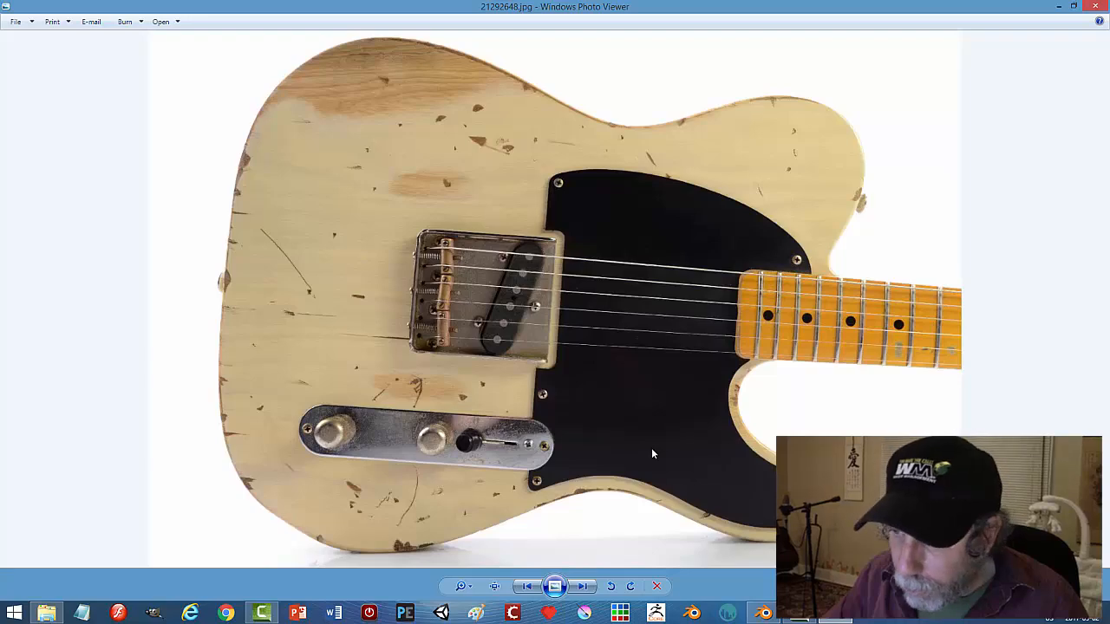
click(1096, 7)
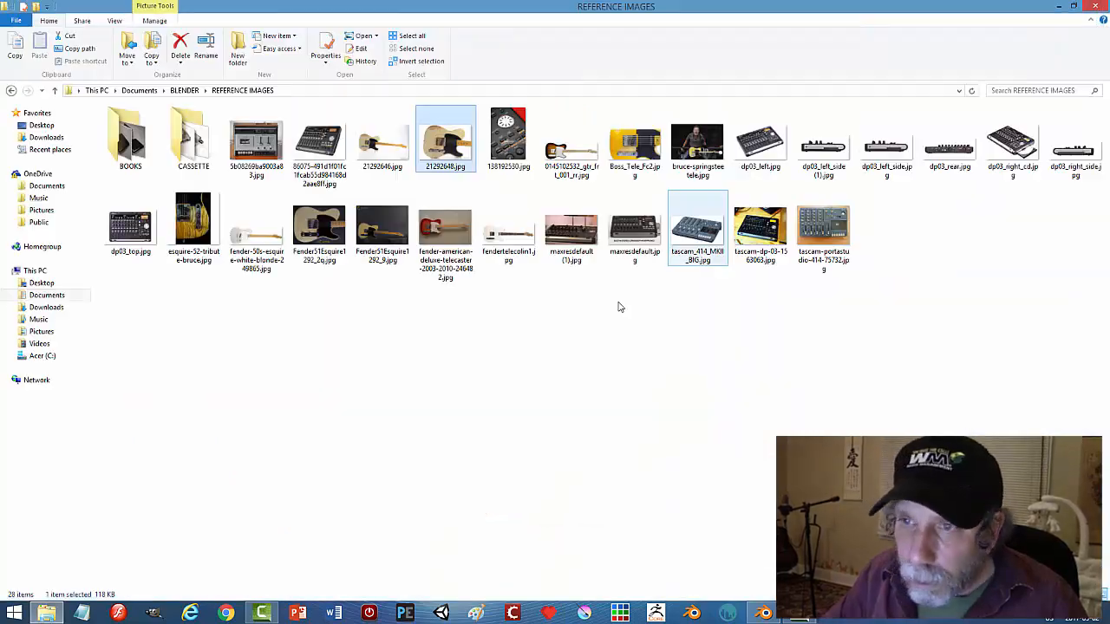
double_click(559, 152)
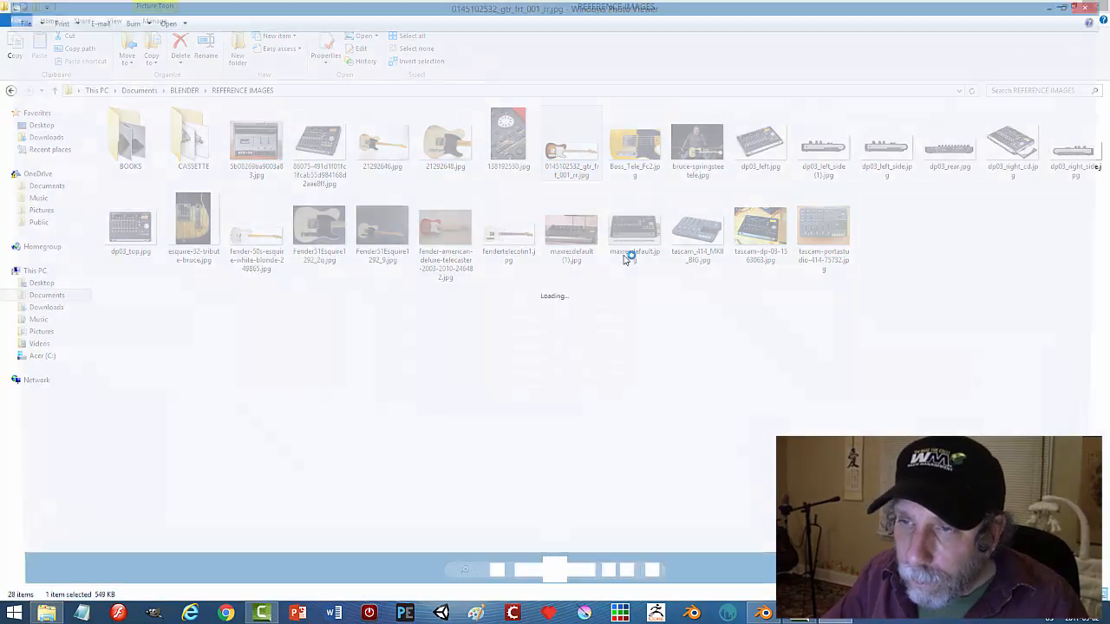
scroll(310, 448, up, 5)
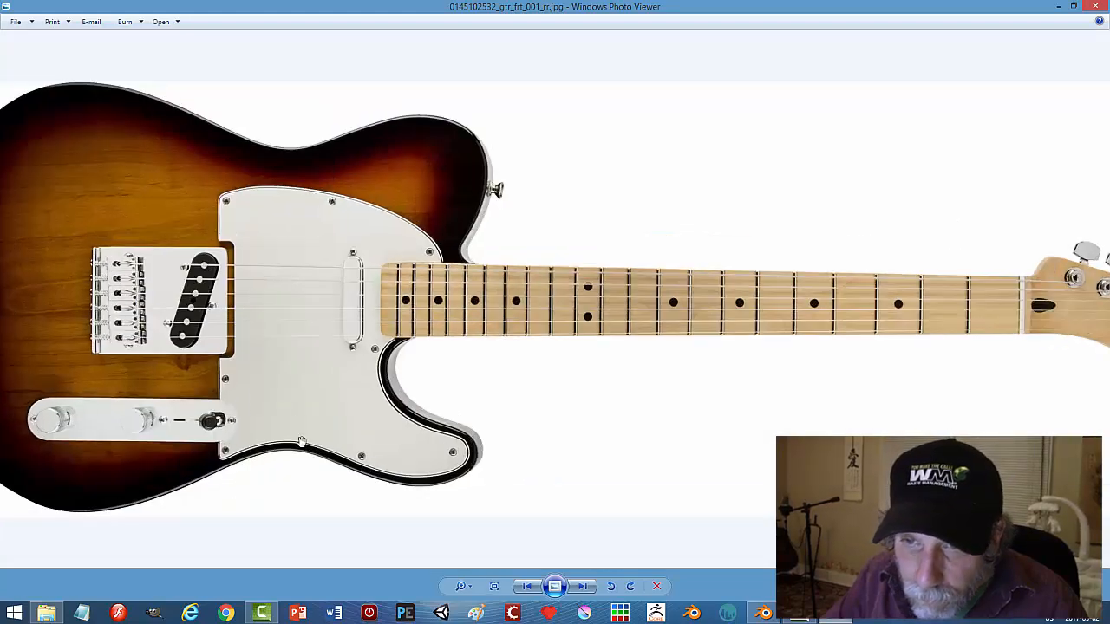
scroll(209, 449, down, 3)
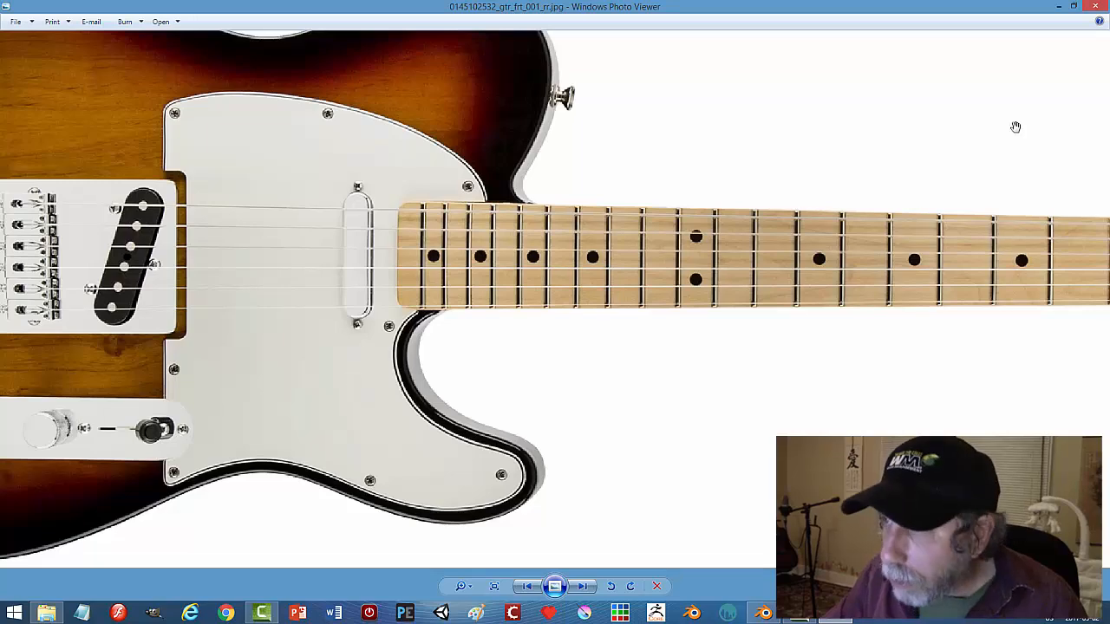
click(1094, 7)
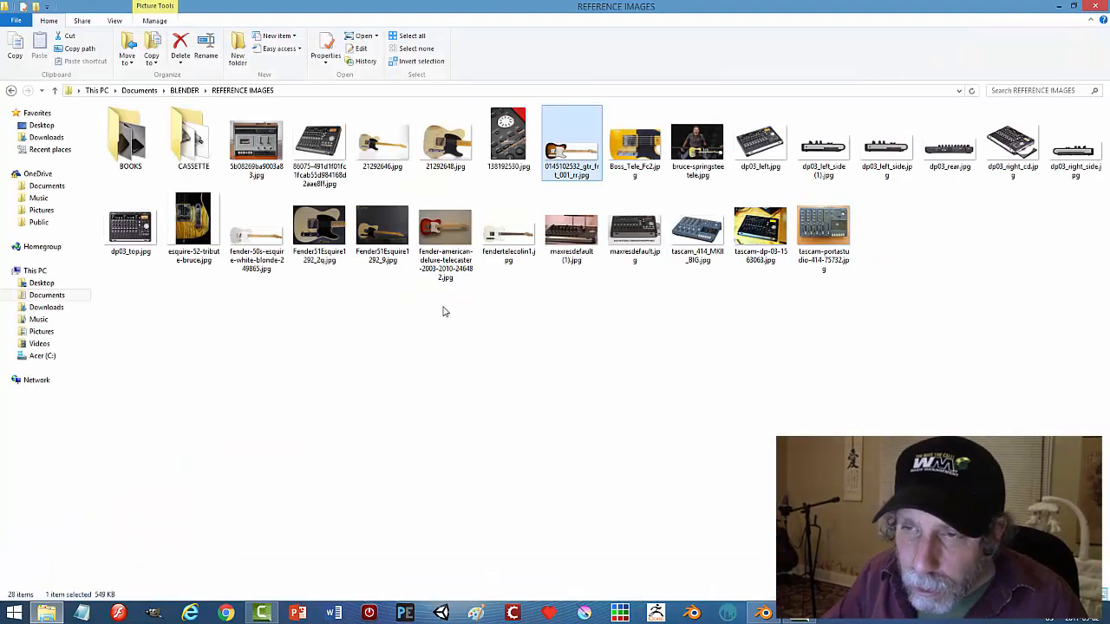
click(445, 232)
double_click(442, 234)
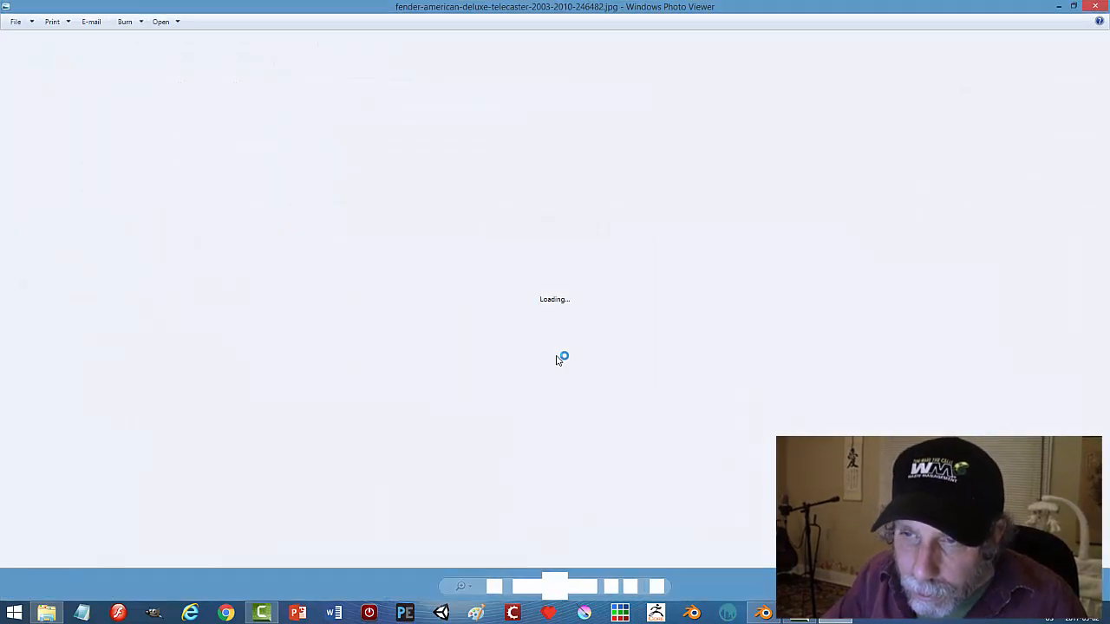
click(1095, 6)
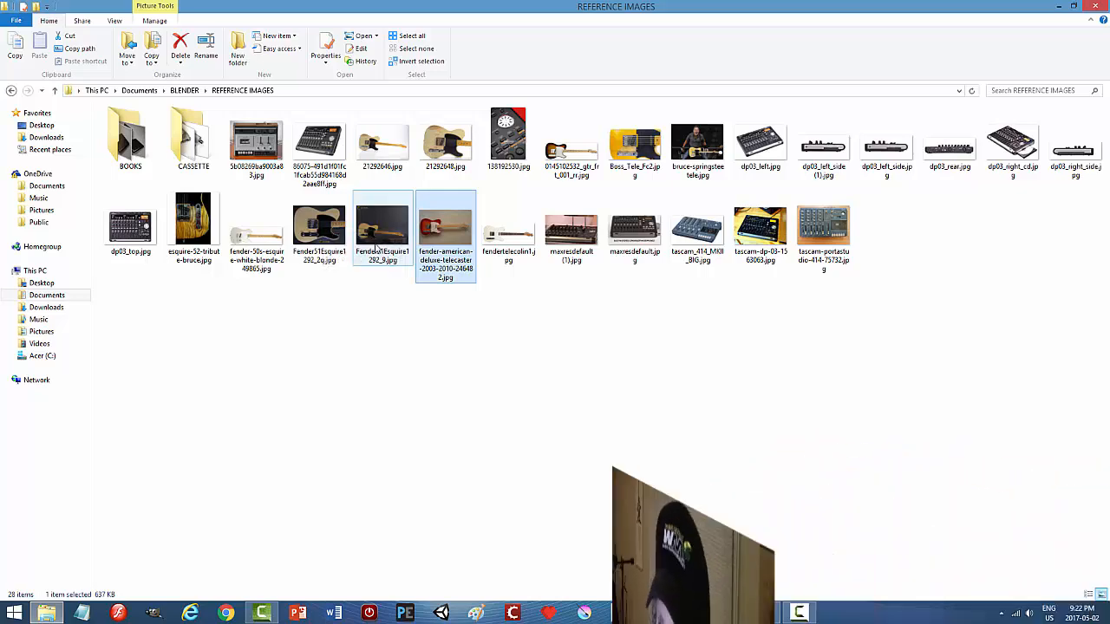
Examine the selector switch tip in Boss_Tele_Fc2.jpg and bruce-springstee tele.jpg, closing each picture after viewing.
double_click(633, 143)
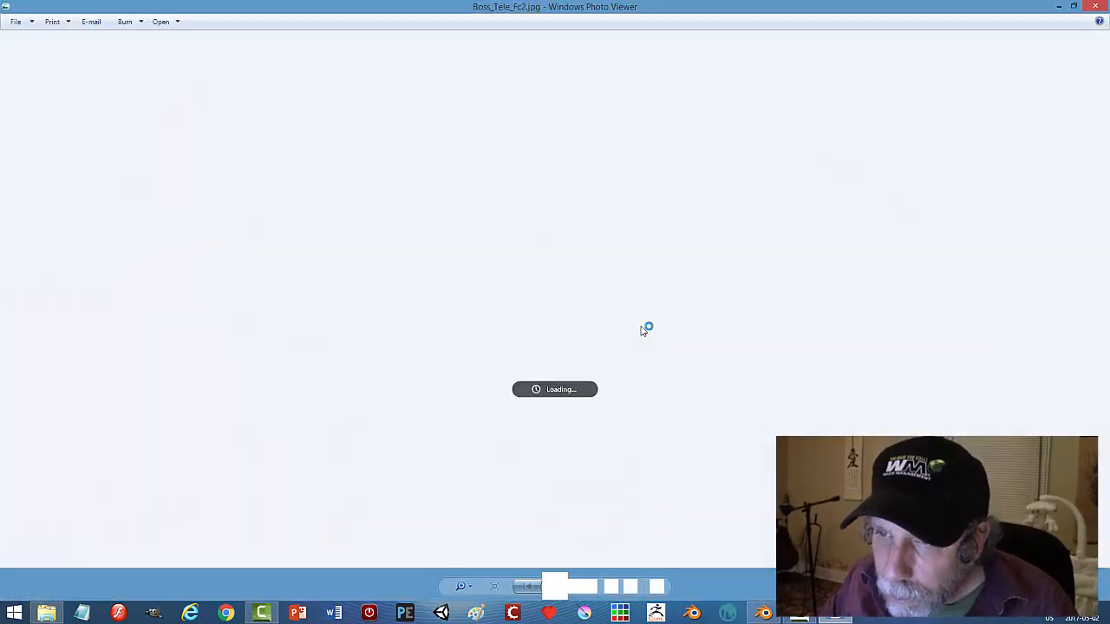
scroll(535, 462, up, 2)
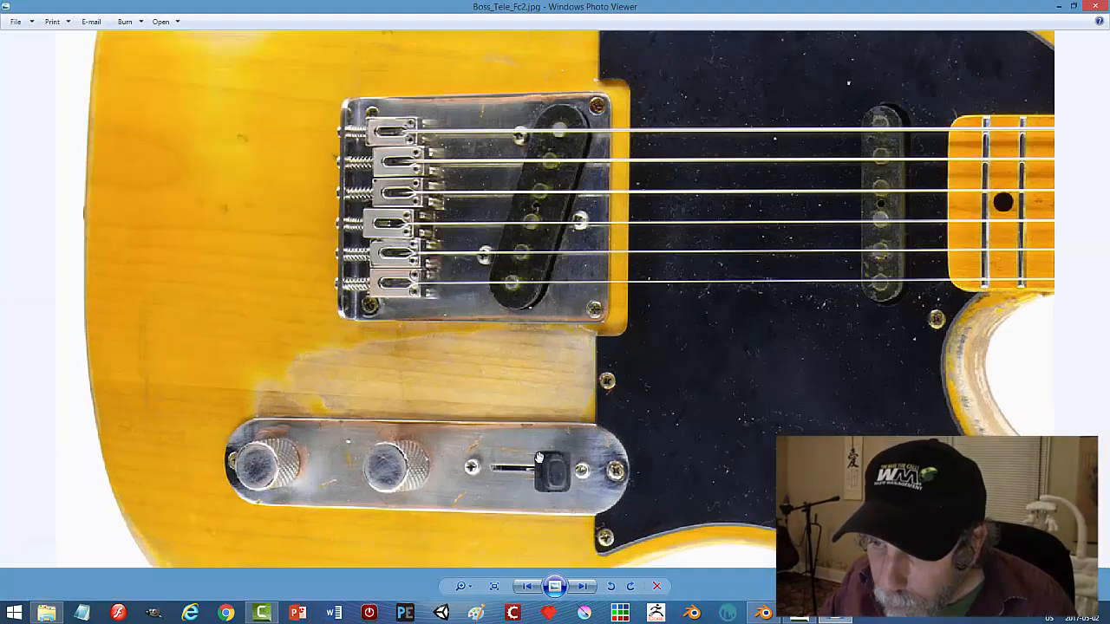
scroll(572, 479, down, 3)
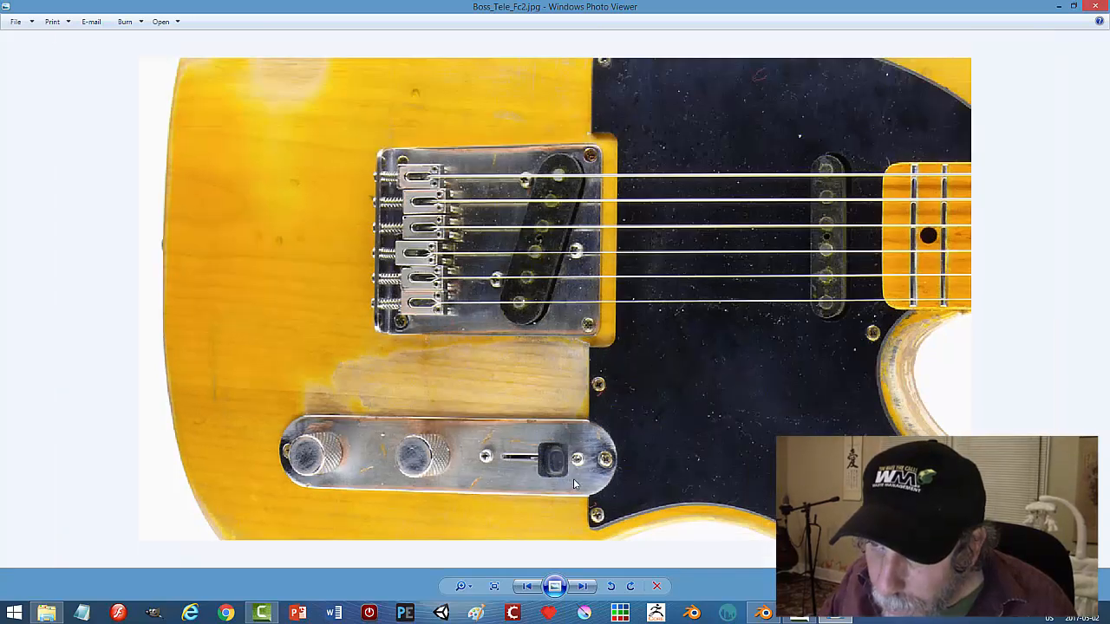
click(1061, 9)
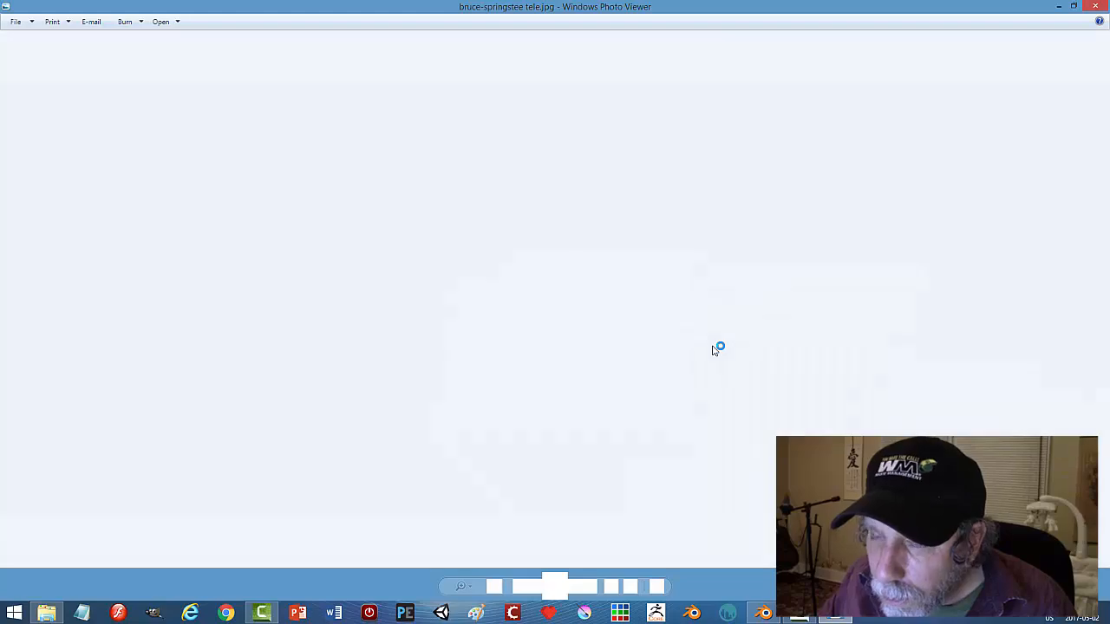
scroll(515, 479, up, 4)
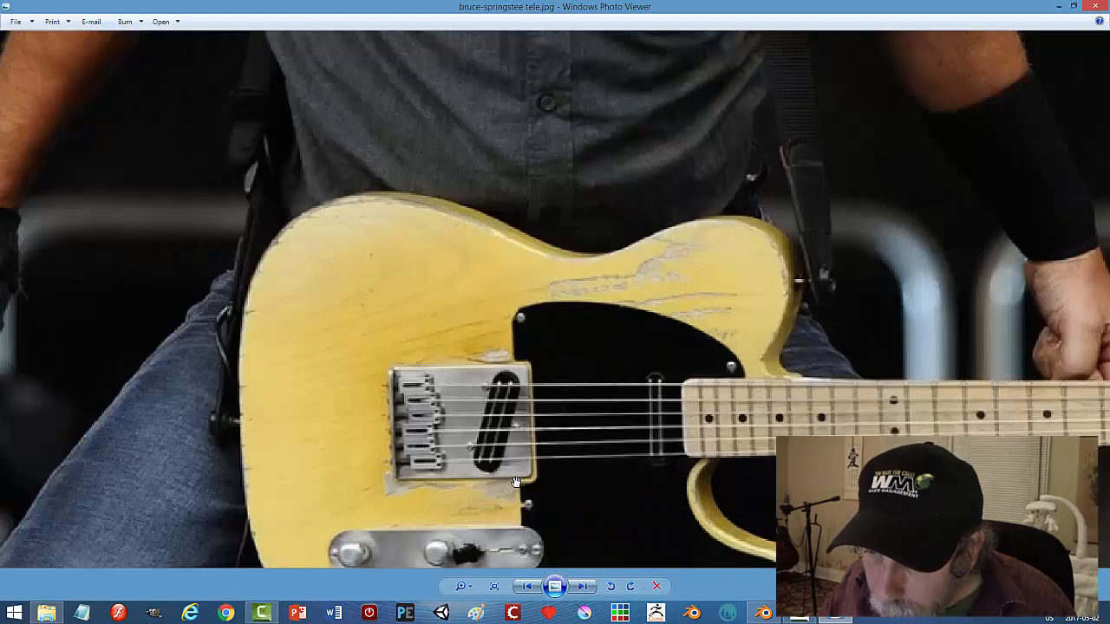
scroll(516, 470, down, 1)
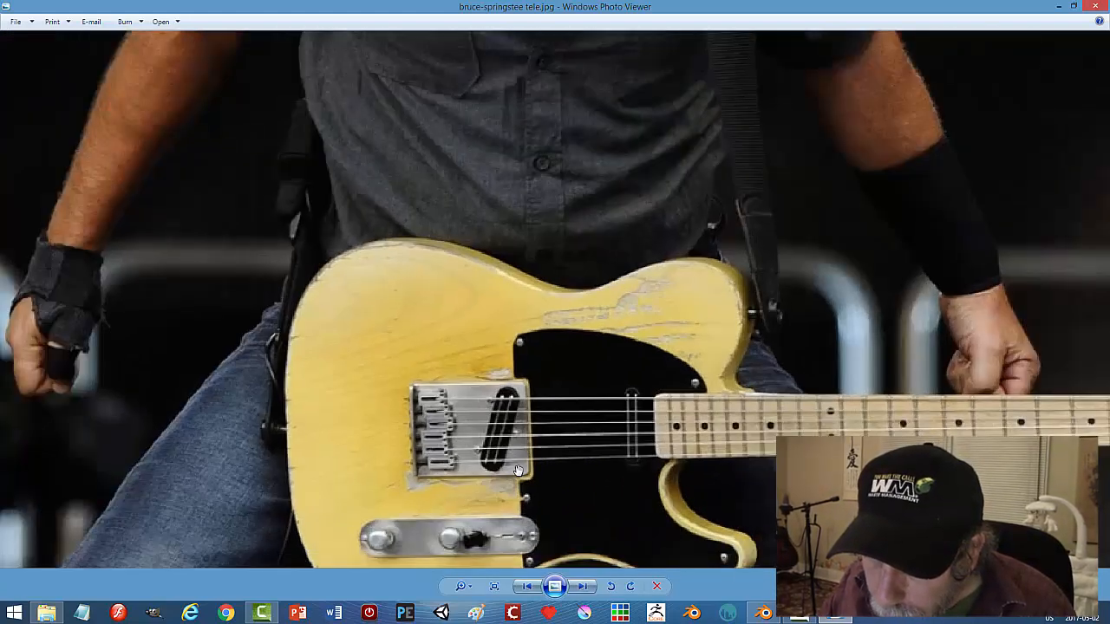
scroll(517, 470, down, 1)
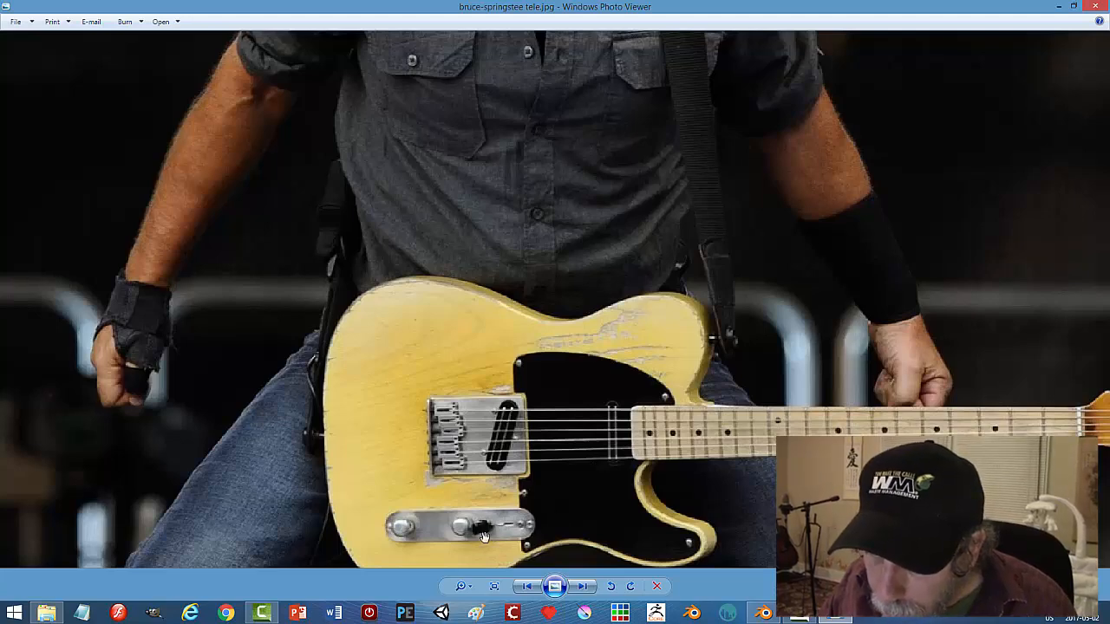
click(1097, 8)
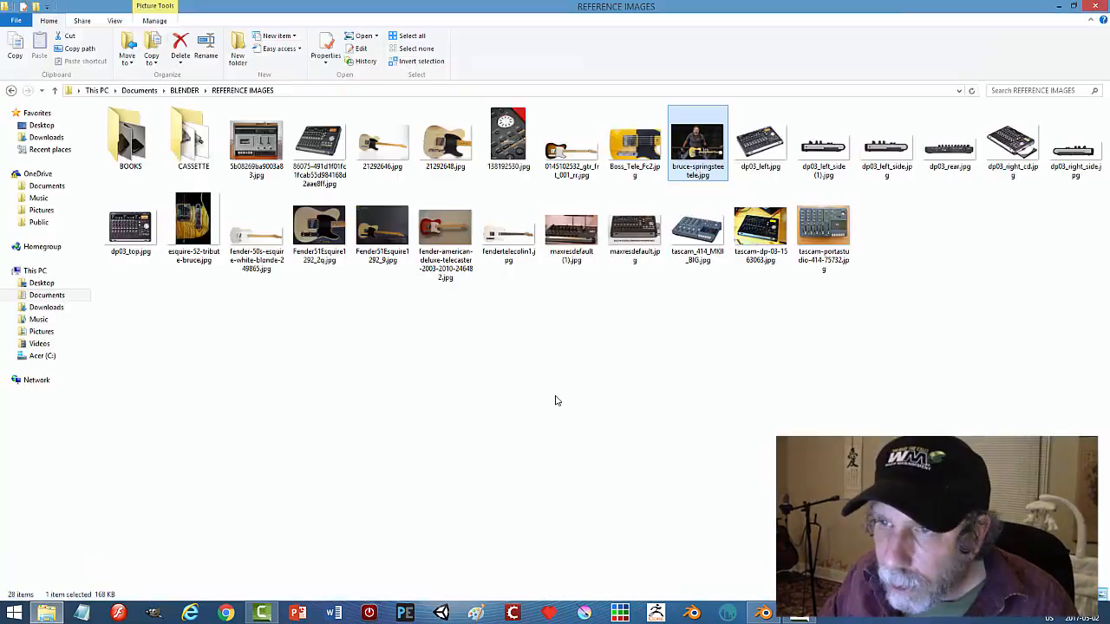
Switch back to Blender, inspect the control plate from the front, select it and enter Edit Mode.
click(761, 613)
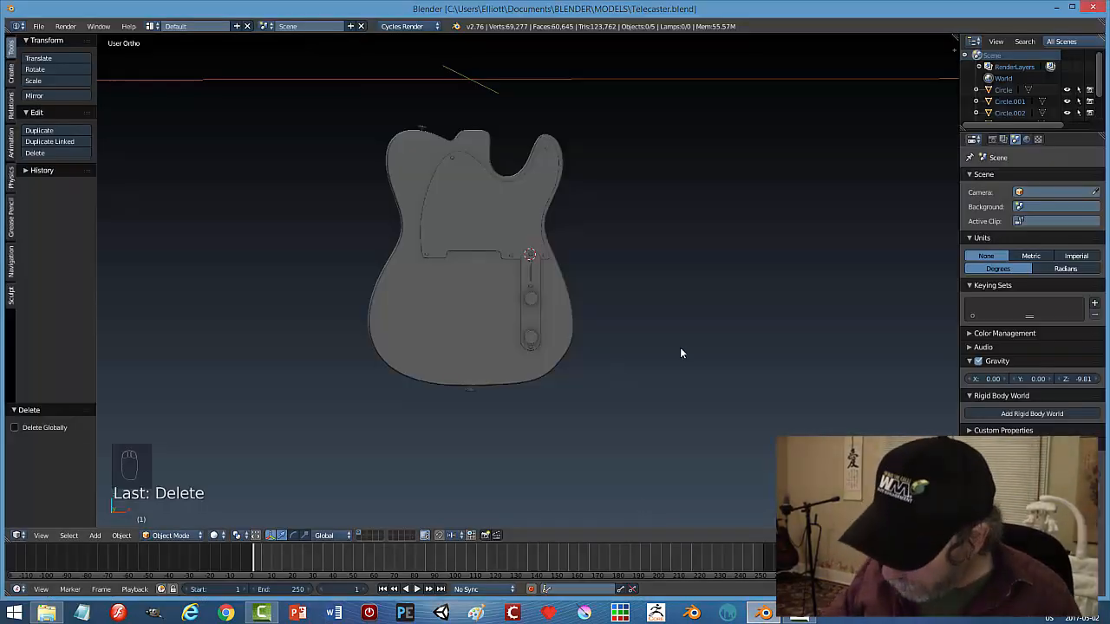
key(KP_1)
scroll(679, 353, up, 6)
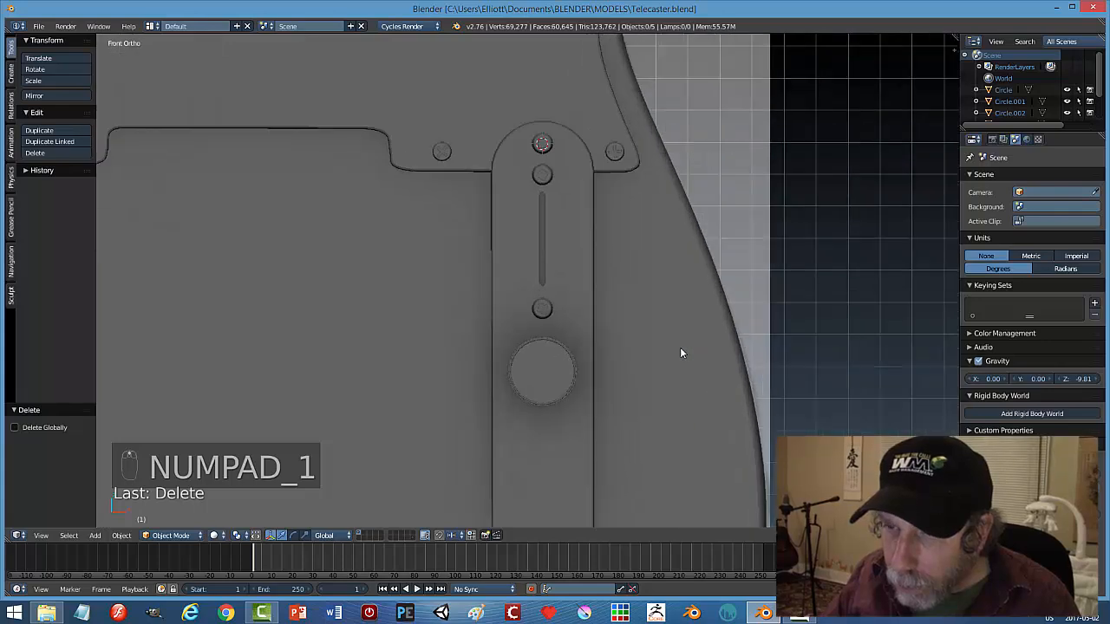
scroll(682, 353, up, 3)
scroll(681, 353, down, 2)
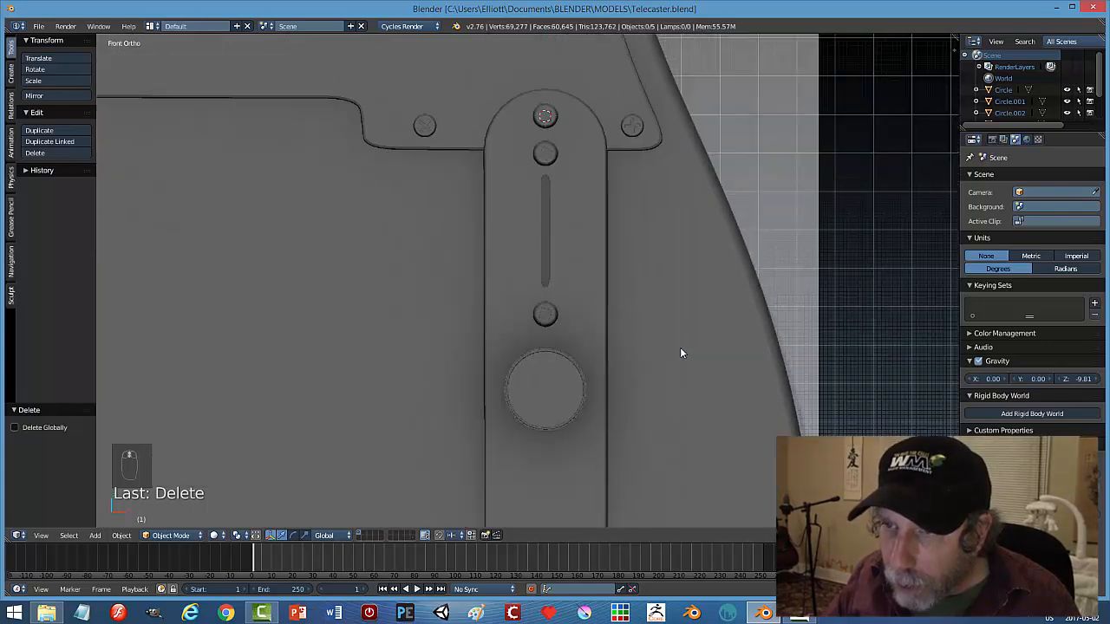
mouse_move(680, 353)
middle_down()
mouse_move(629, 352)
mouse_move(638, 365)
mouse_move(676, 352)
mouse_move(645, 348)
middle_up()
key(Tab)
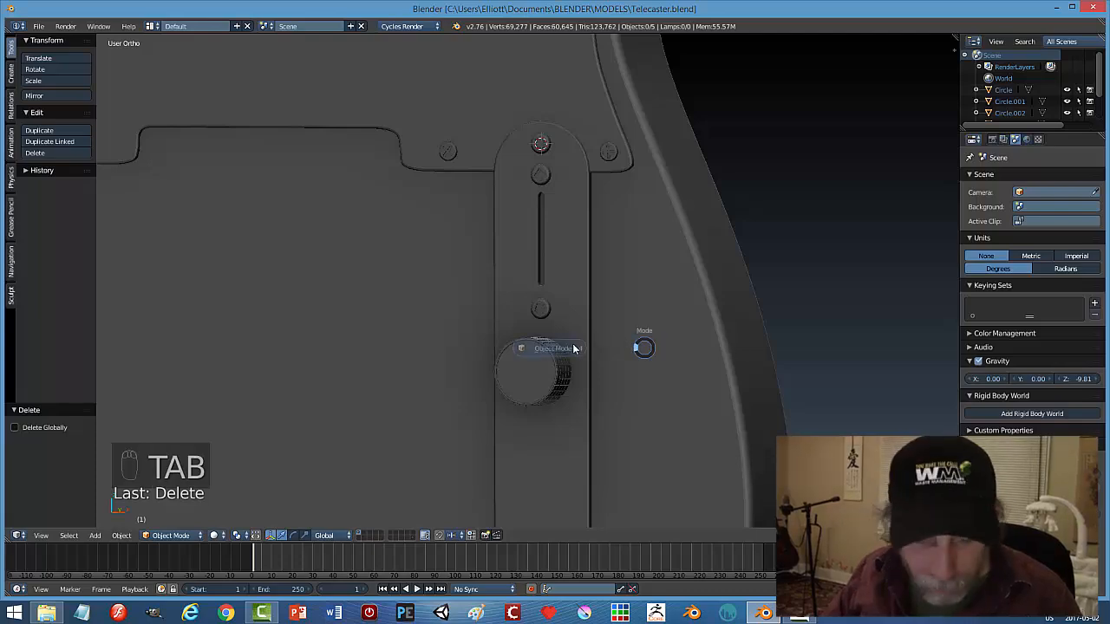
right_click(535, 250)
key(Tab)
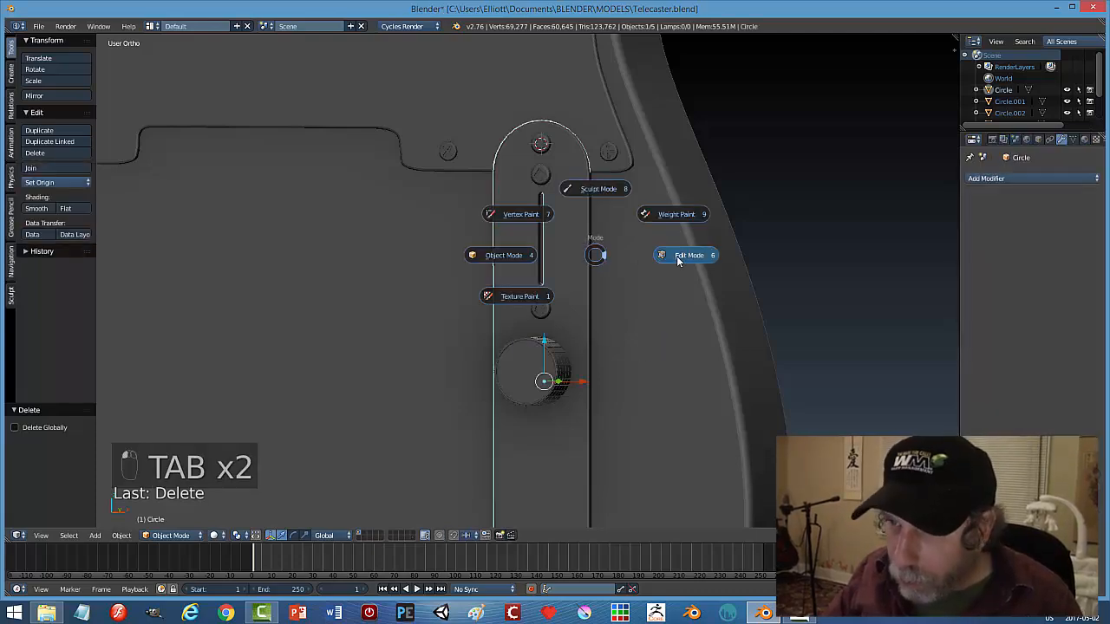
click(676, 257)
Select the face inside the selector switch slot in face select mode and snap the 3D cursor to it.
scroll(585, 286, up, 4)
middle_drag(586, 286, 602, 282)
key(ctrl+Tab)
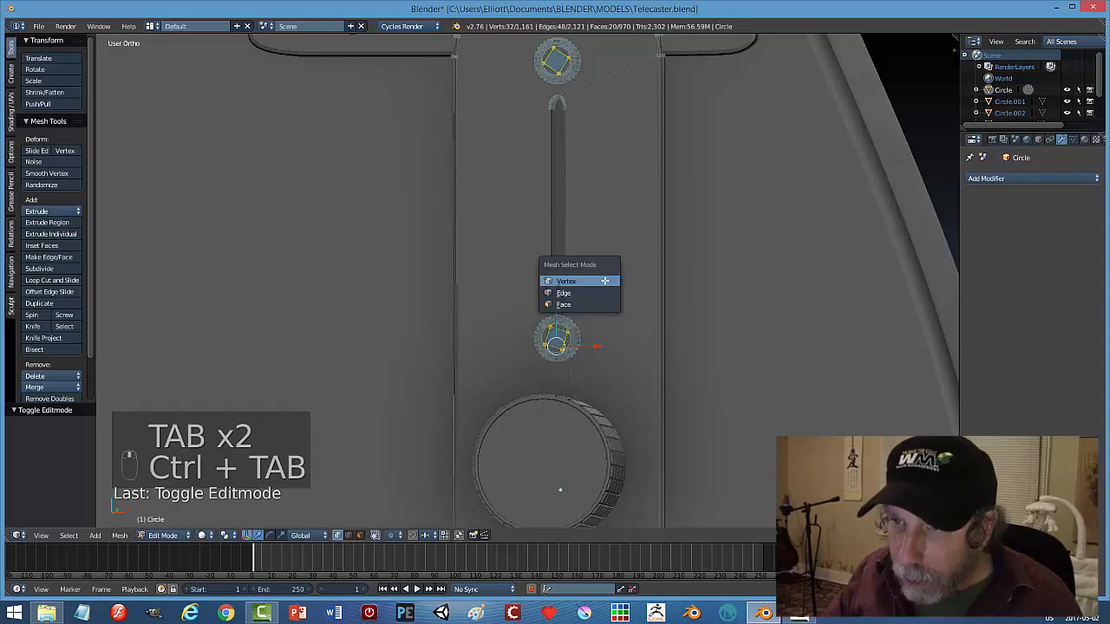
click(565, 305)
right_click(561, 220)
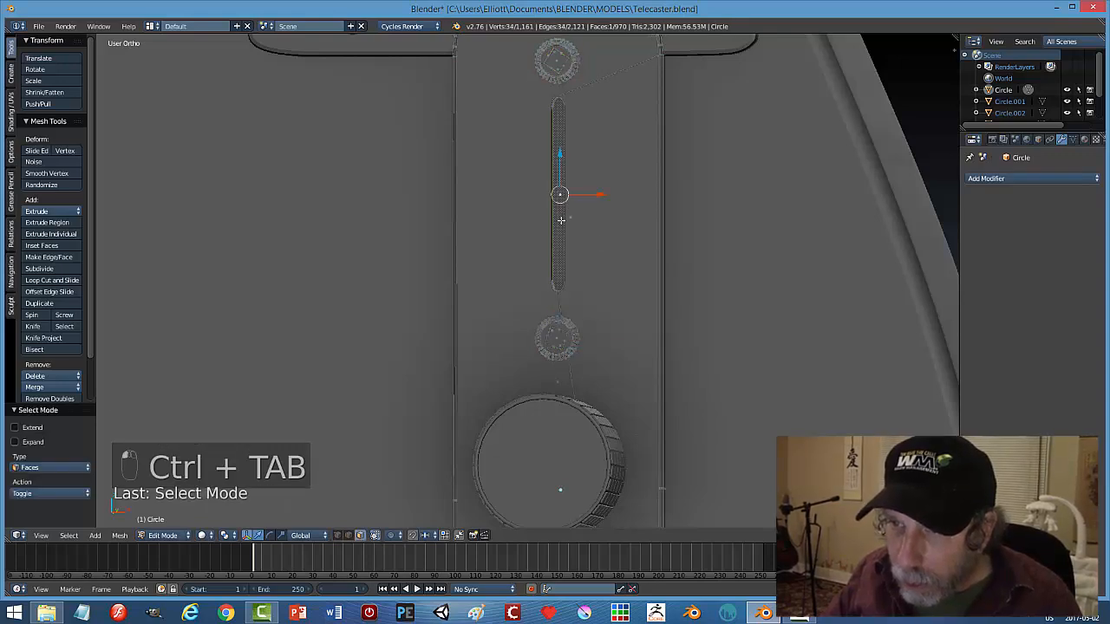
key(shift+s)
click(656, 255)
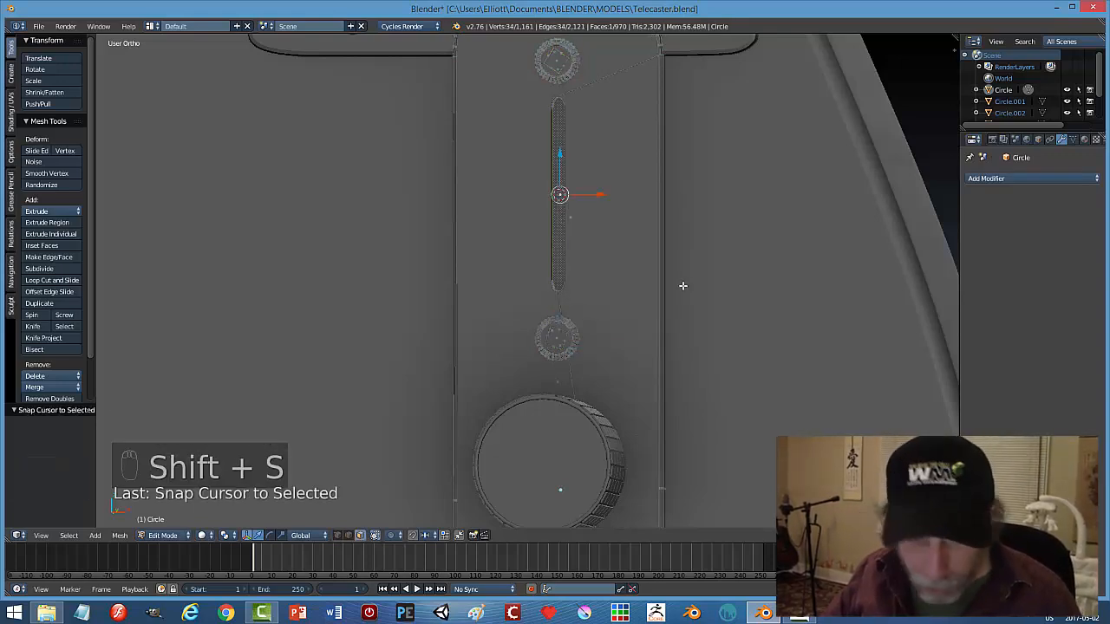
Deselect the slot face, return to Object Mode and deselect the control plate.
key(a)
key(Tab)
click(597, 287)
scroll(719, 288, down, 2)
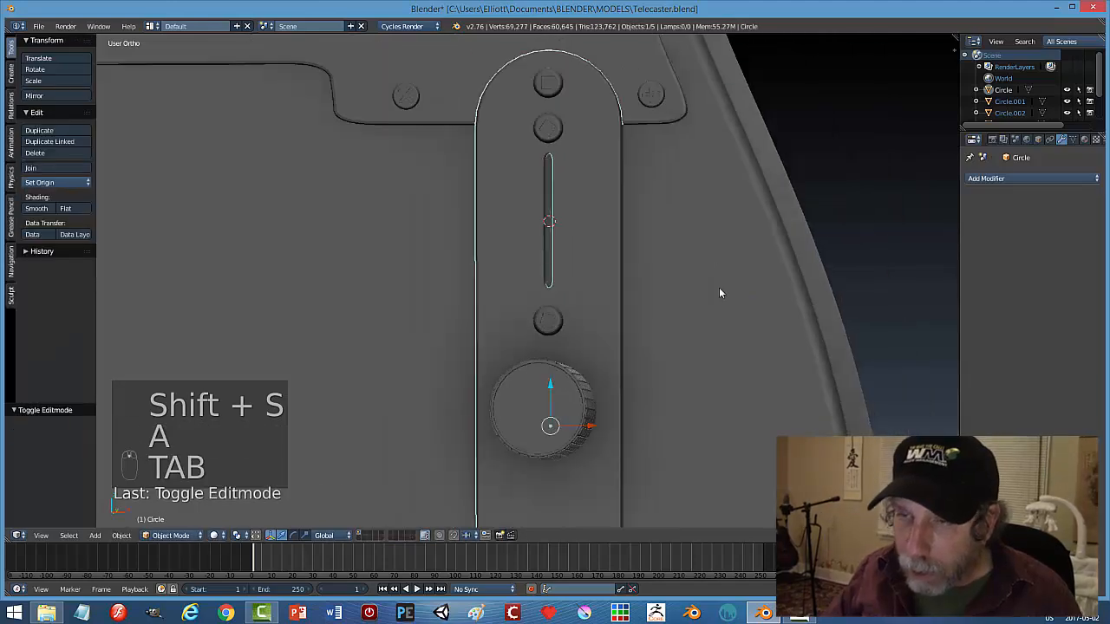
key(a)
middle_drag(713, 291, 657, 313)
scroll(680, 302, down, 3)
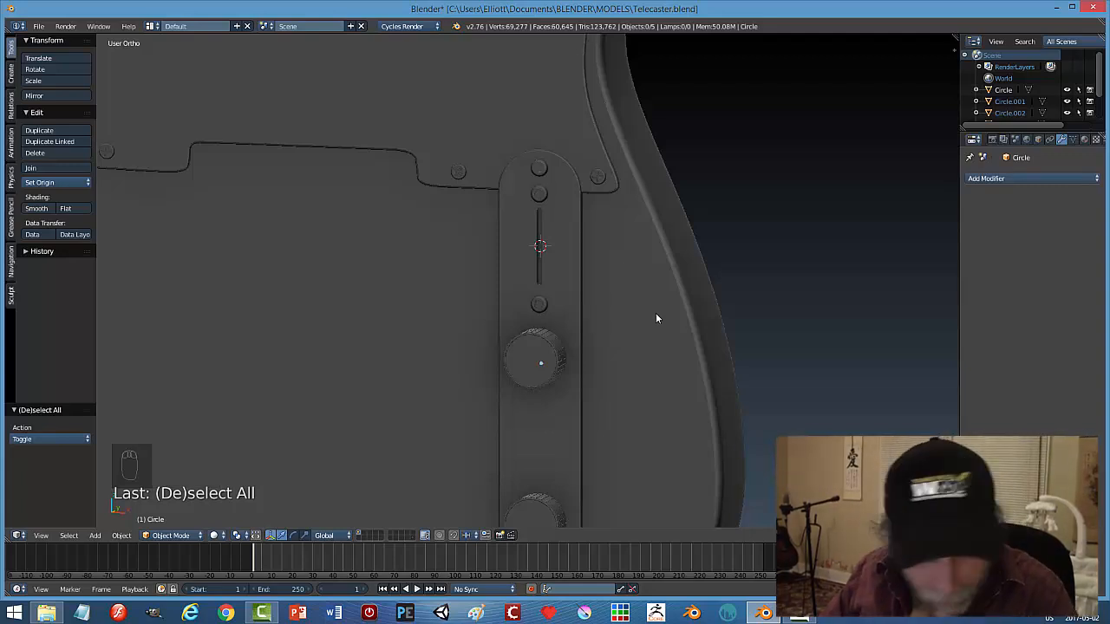
Add a plane at the 3D cursor on the selector slot and rotate it 90 degrees about the X axis.
key(shift+a)
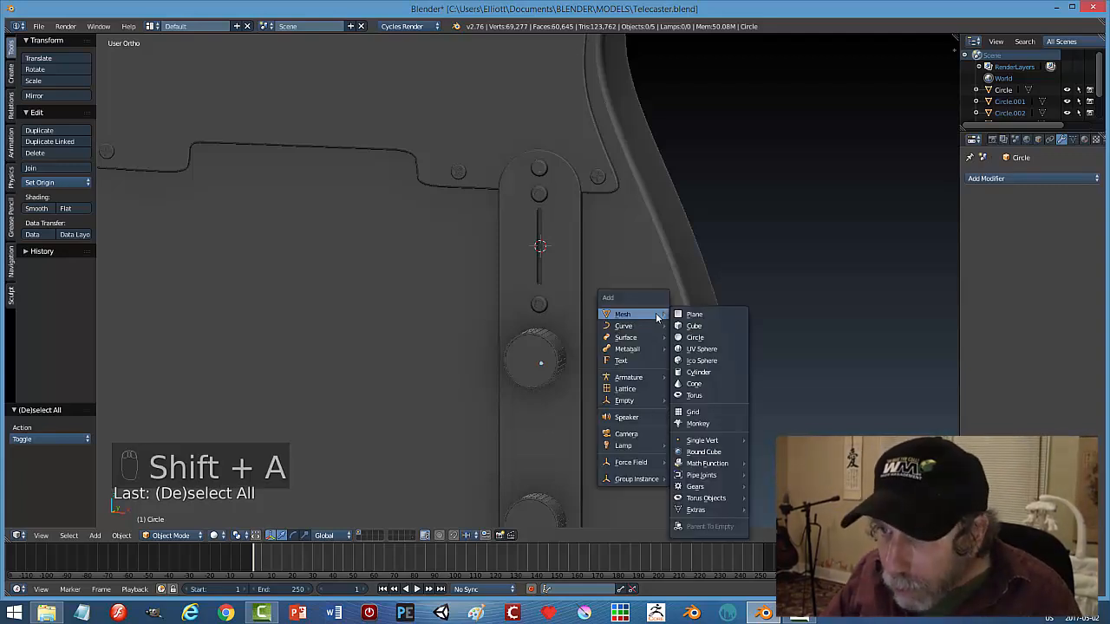
click(695, 313)
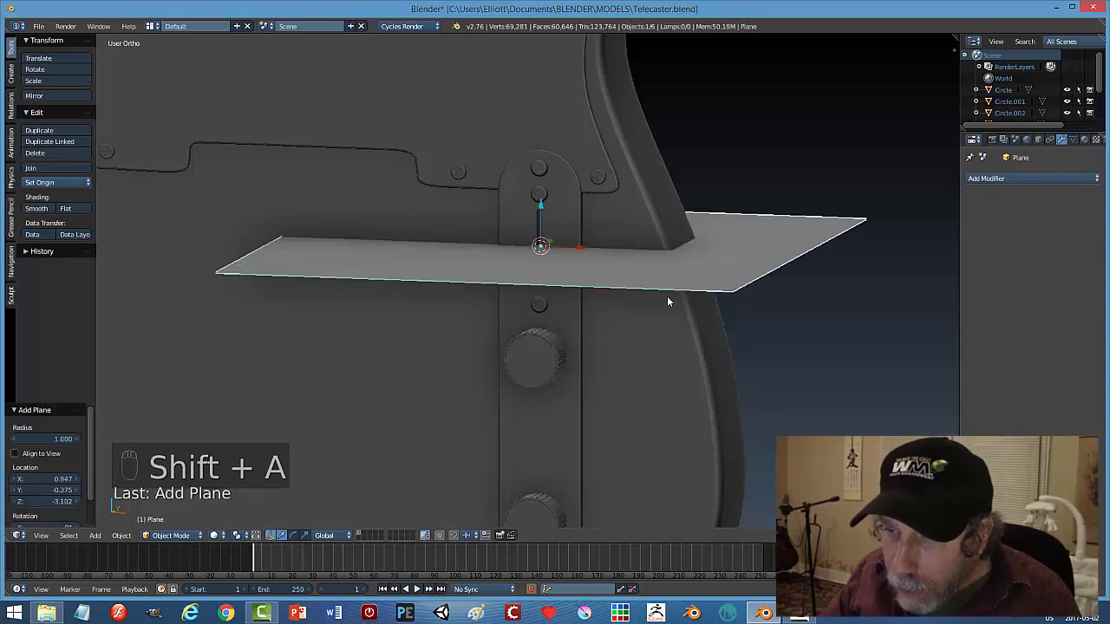
text(rx)
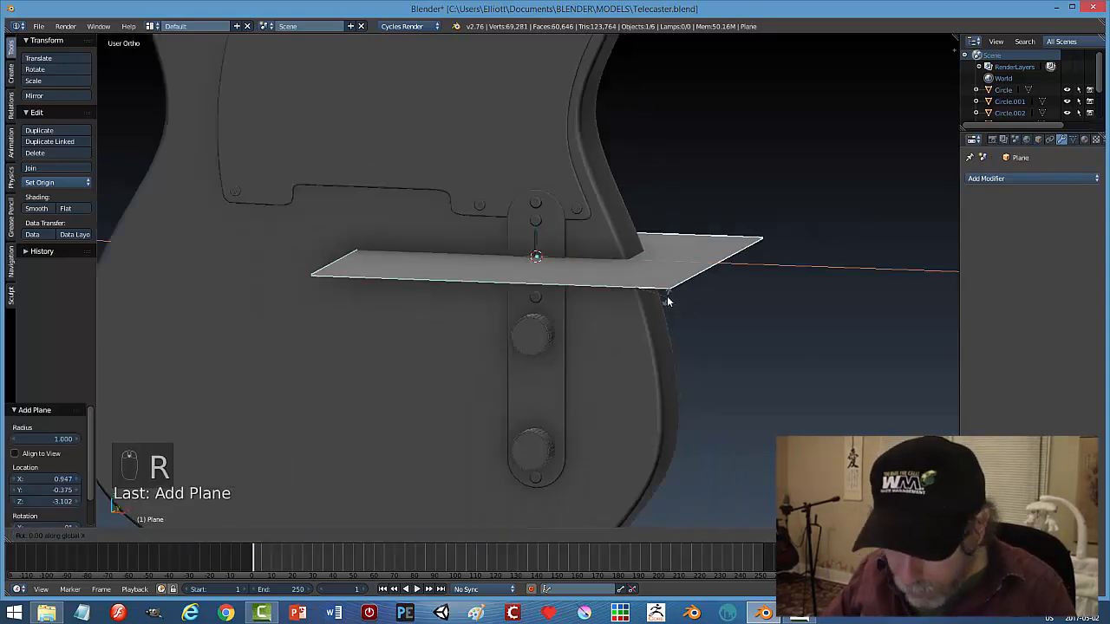
text(90)
key(Return)
middle_drag(662, 279, 584, 267)
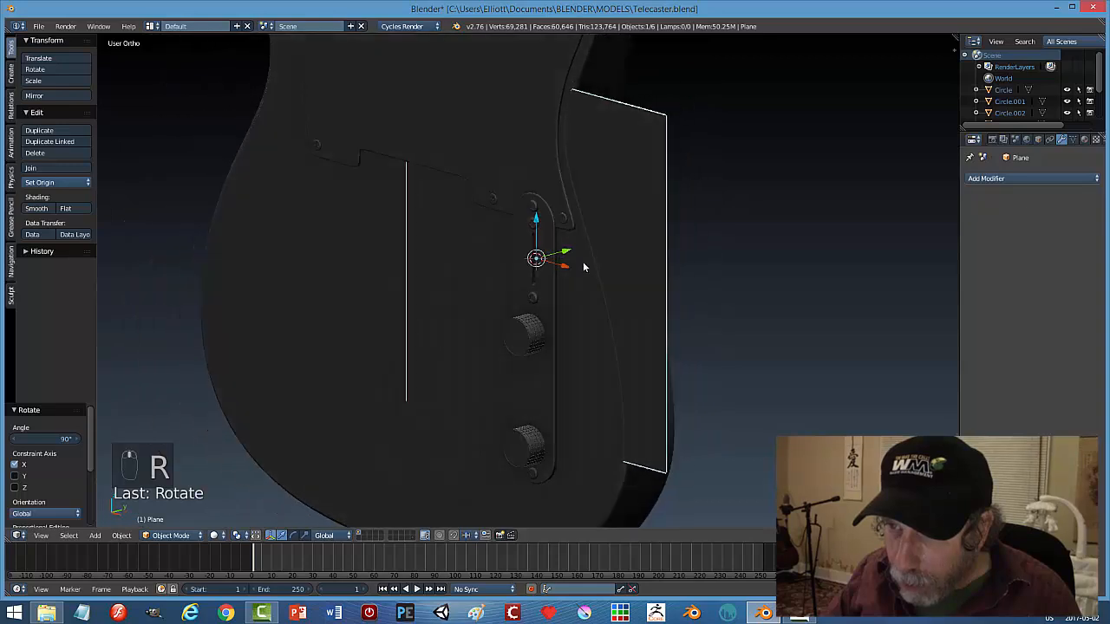
Move the plane out in front of the body along Y, scale it down to switch-tip size and move it back 0.294 towards the slot.
drag(568, 254, 515, 270)
key(s)
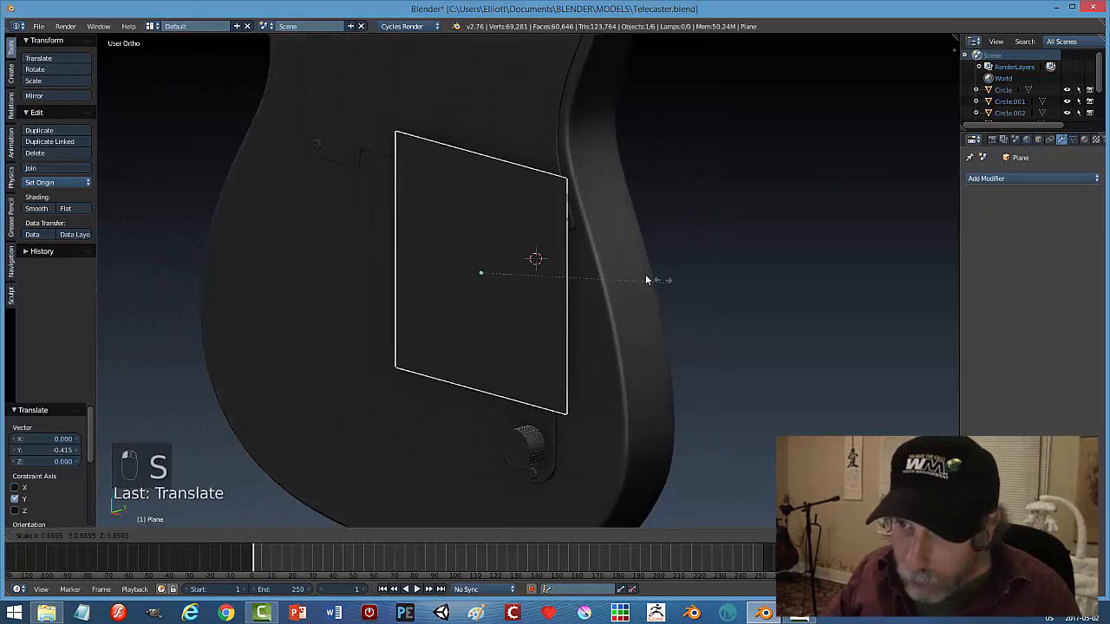
click(496, 286)
drag(512, 270, 559, 276)
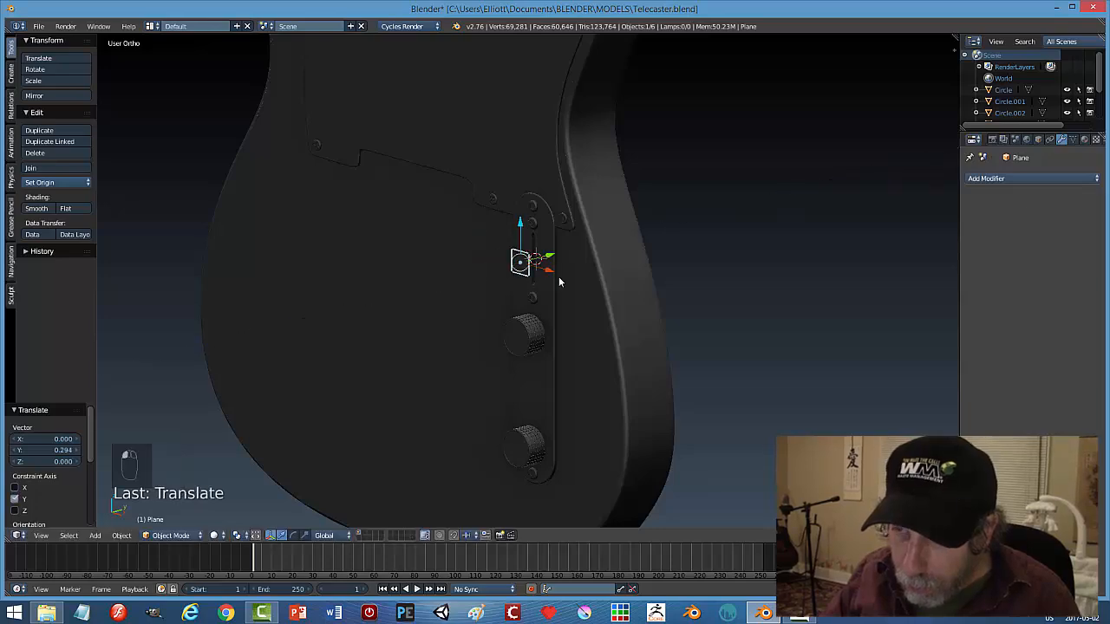
Scale the small plane along Z to about 0.575 so it forms a flat rectangle across the slot.
middle_drag(558, 276, 544, 302)
scroll(644, 310, up, 5)
key(Tab)
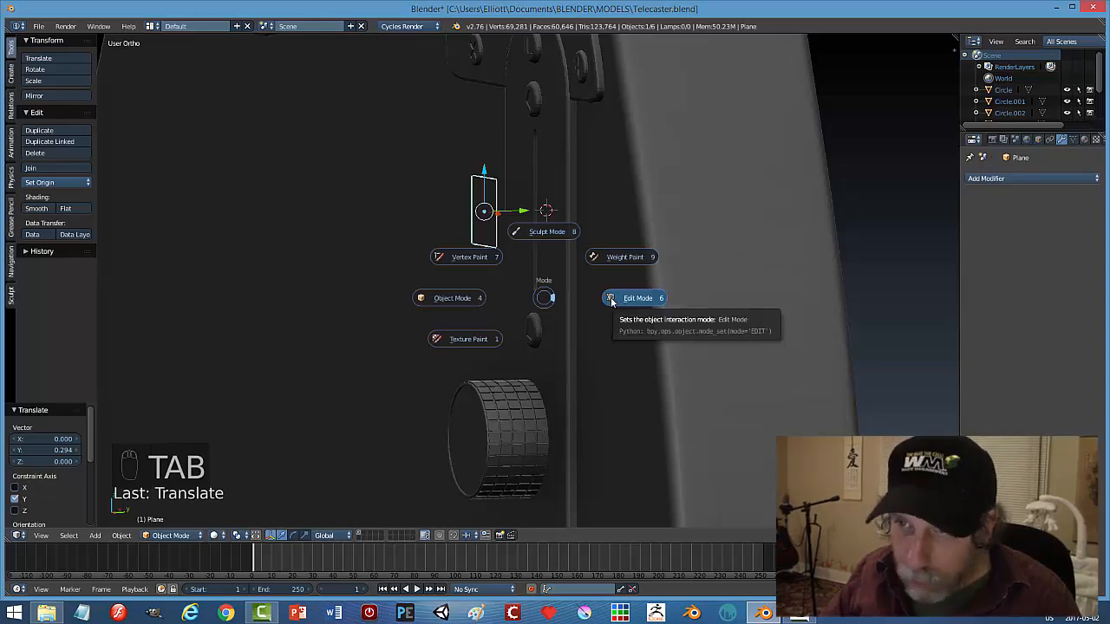
mouse_move(611, 297)
middle_down()
mouse_move(581, 283)
mouse_move(629, 299)
middle_up()
key(s)
key(z)
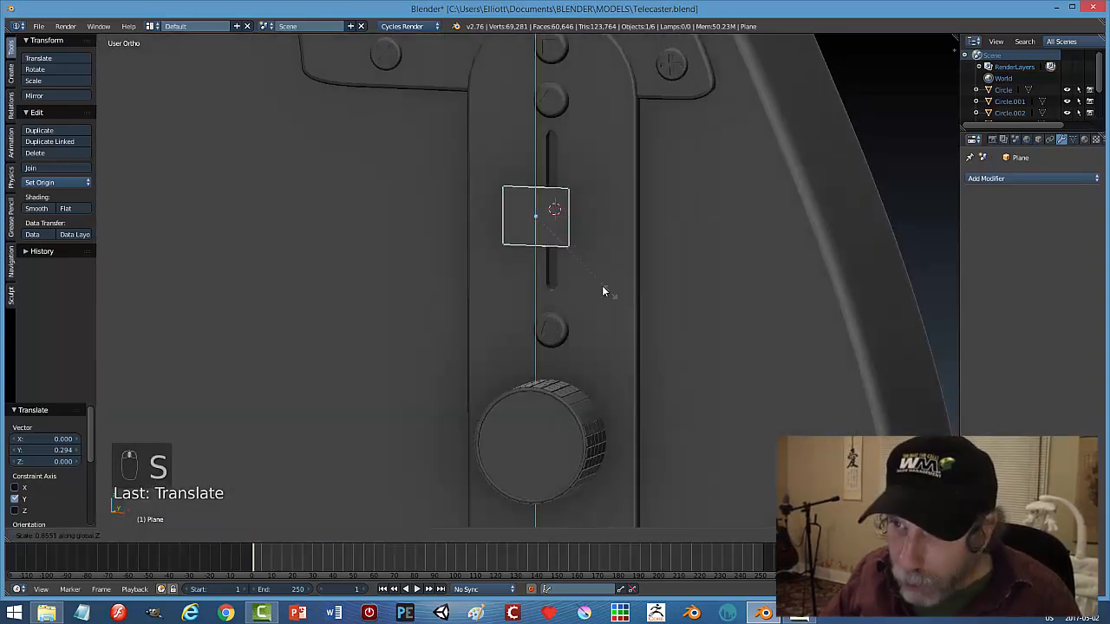
click(585, 266)
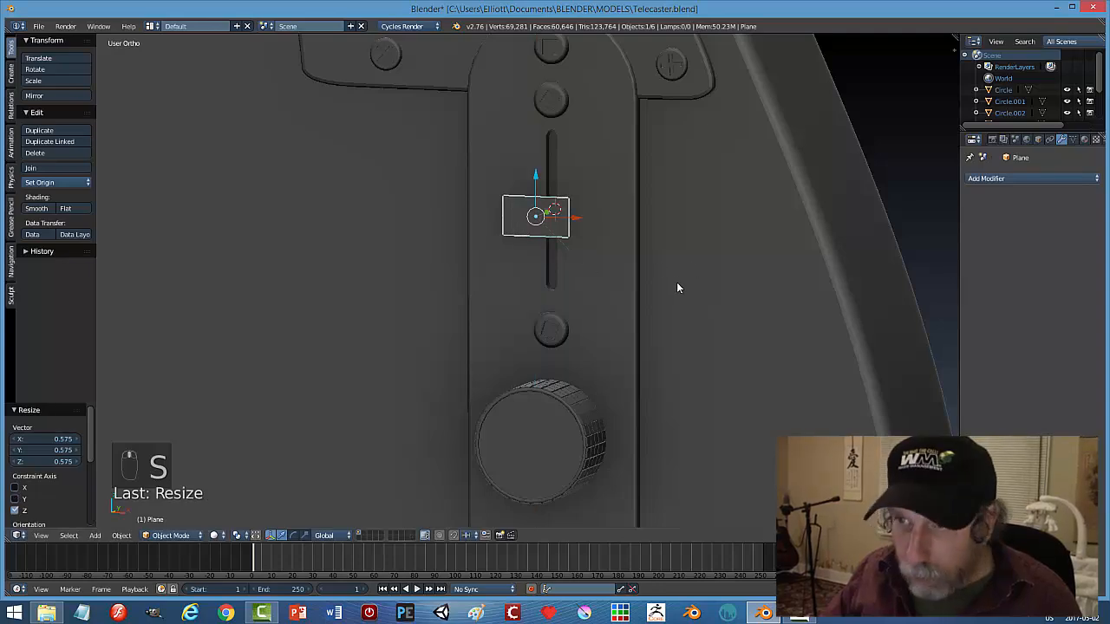
Enter Edit Mode on the plane and extrude it outward along Y into a thin rectangular block.
middle_drag(676, 285, 618, 296)
key(Tab)
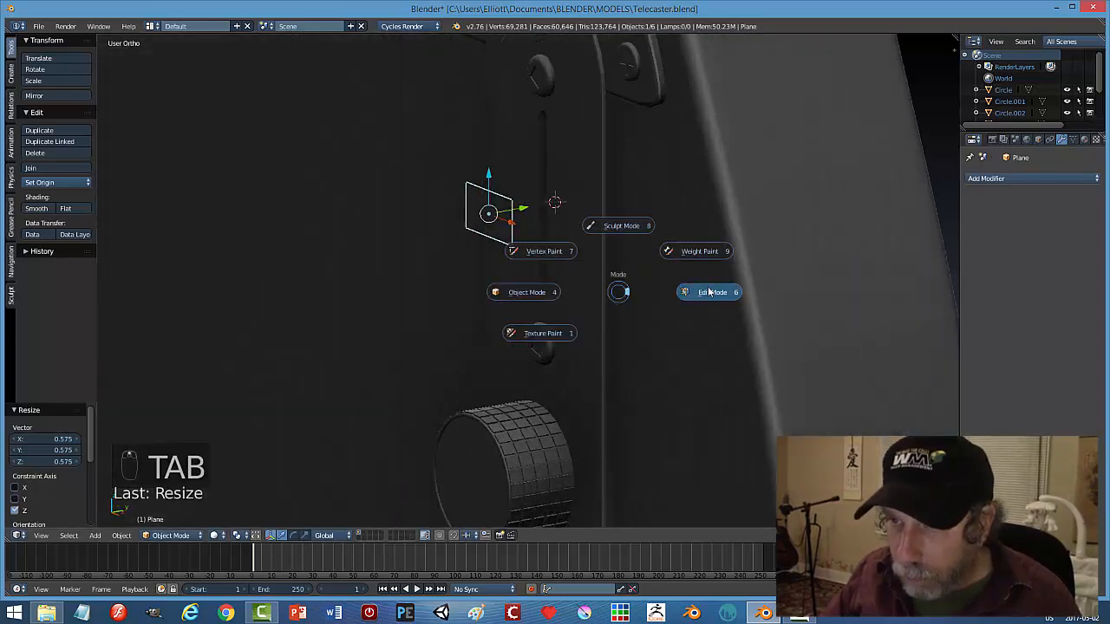
key(e)
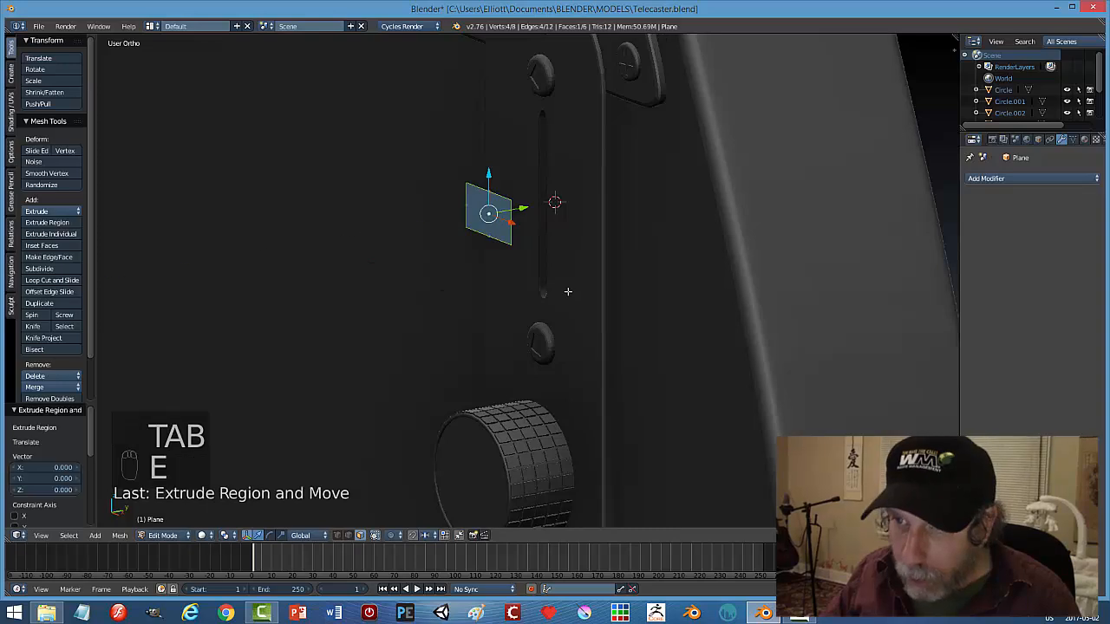
key(e)
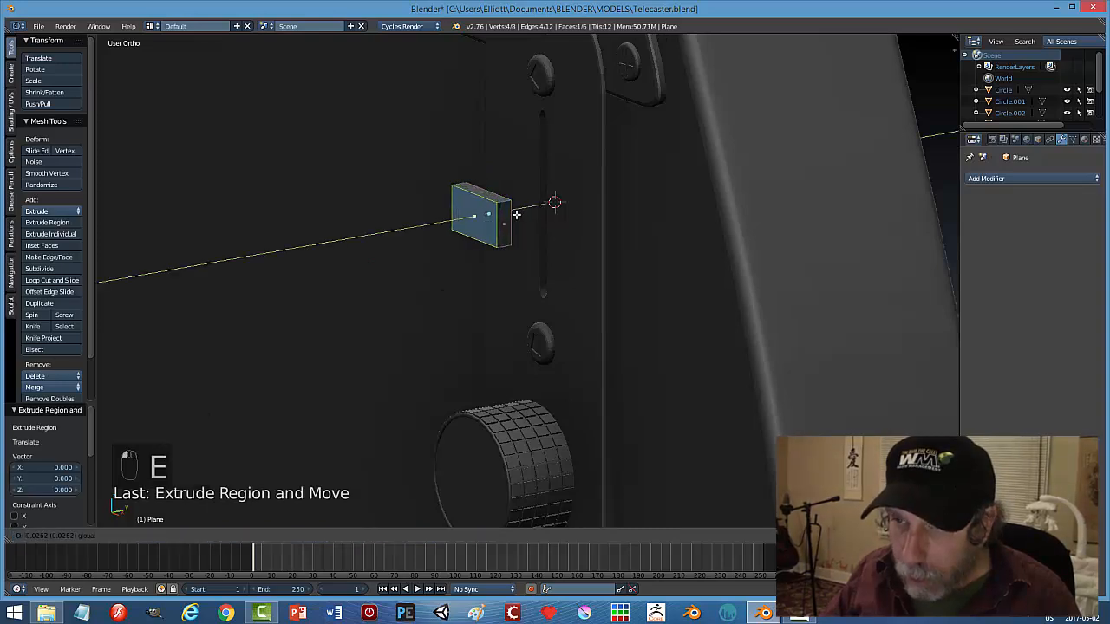
click(516, 214)
Select the whole block mesh and recalculate its normals to be consistent.
key(a)
key(a)
key(a)
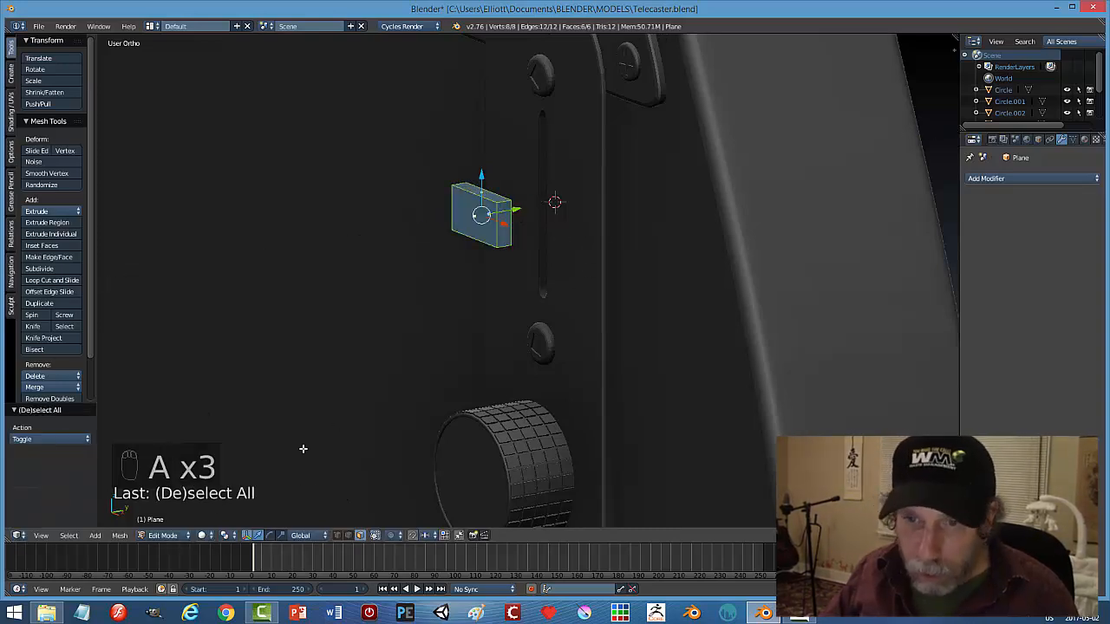
key(ctrl+h)
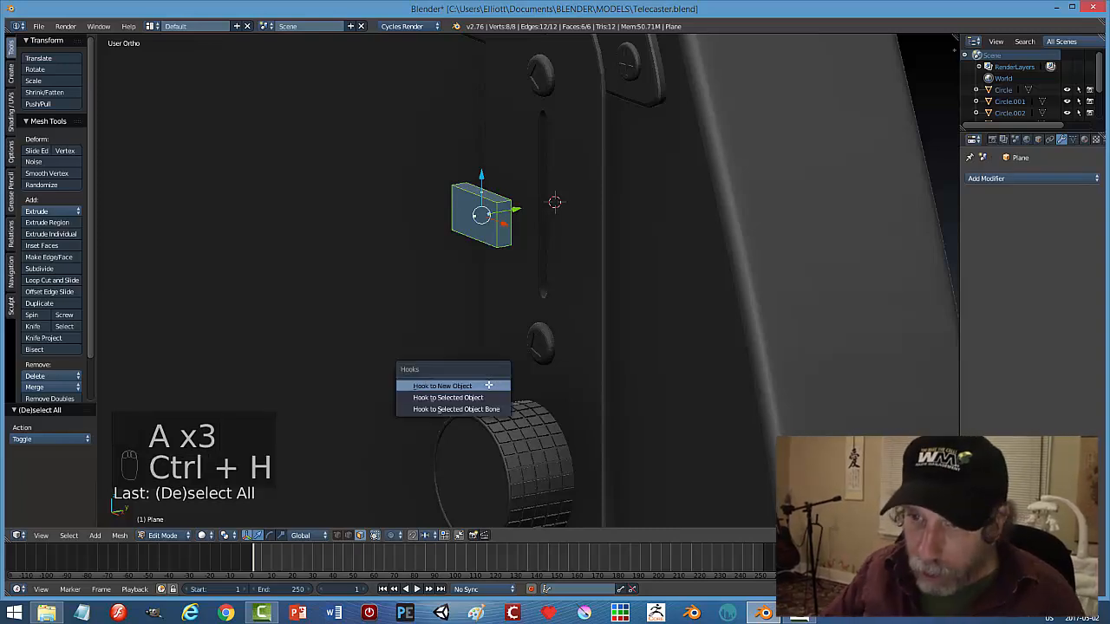
key(ctrl+n)
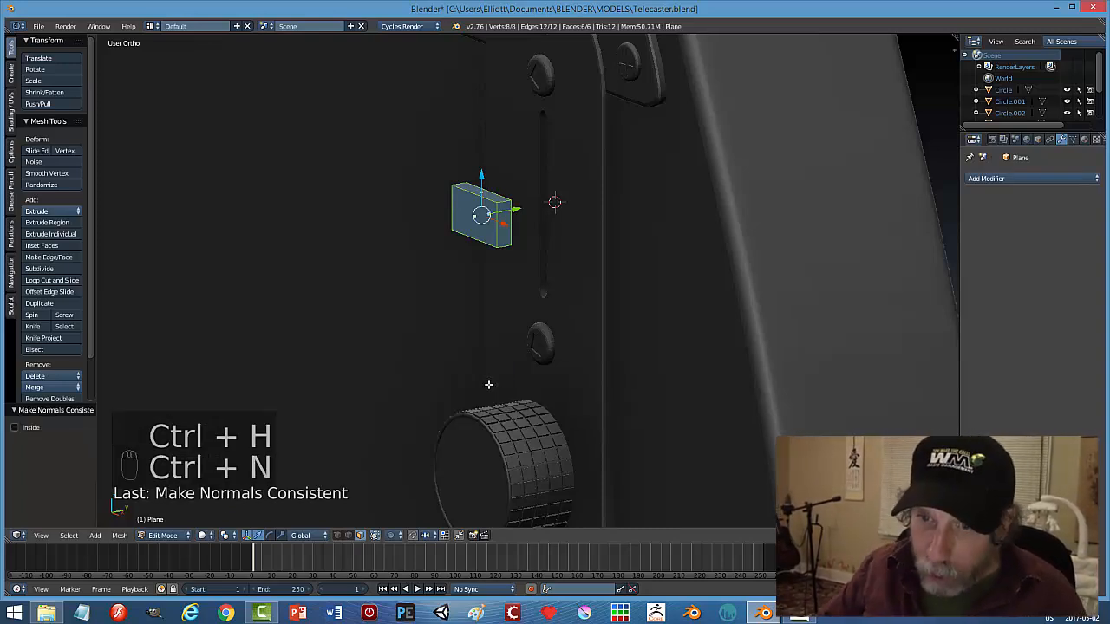
Return to Object Mode and apply the block's rotation and scale.
key(Tab)
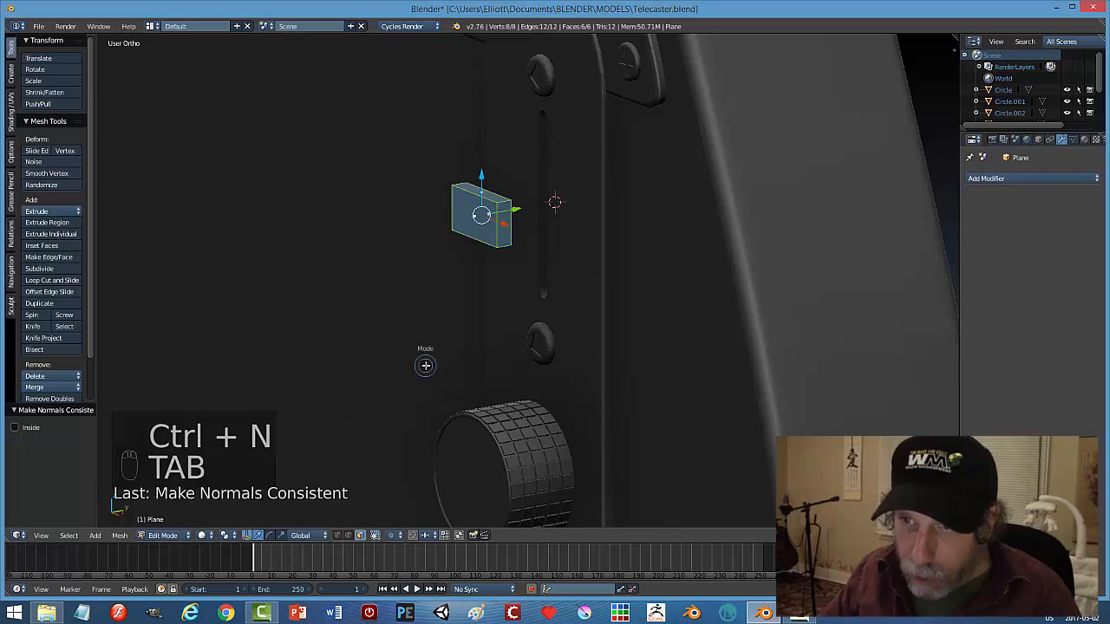
click(334, 367)
click(121, 536)
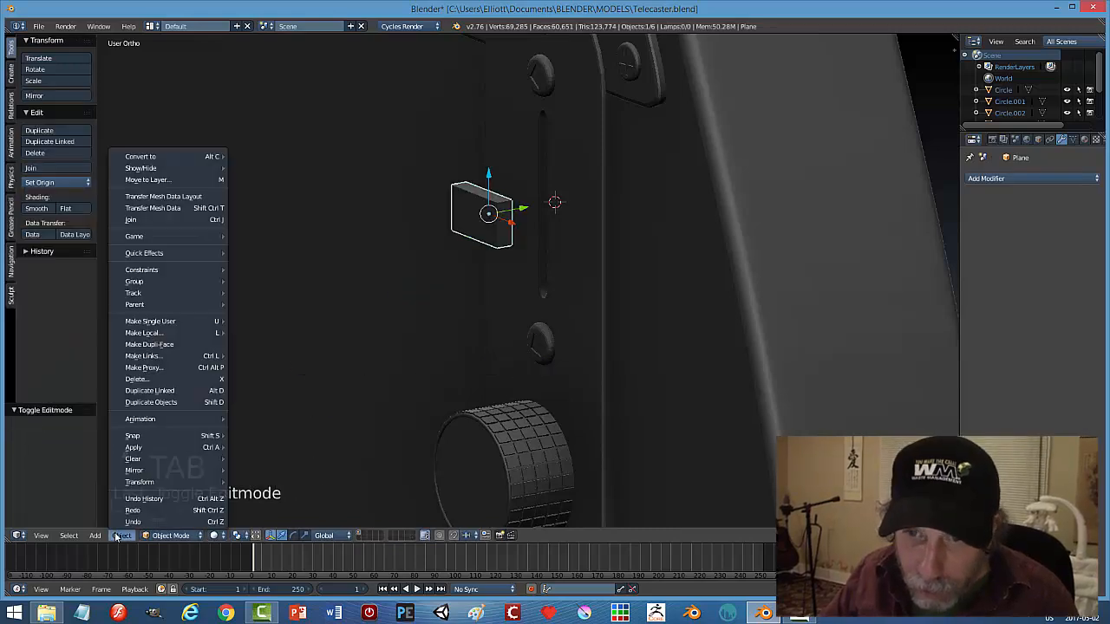
mouse_move(143, 447)
click(264, 483)
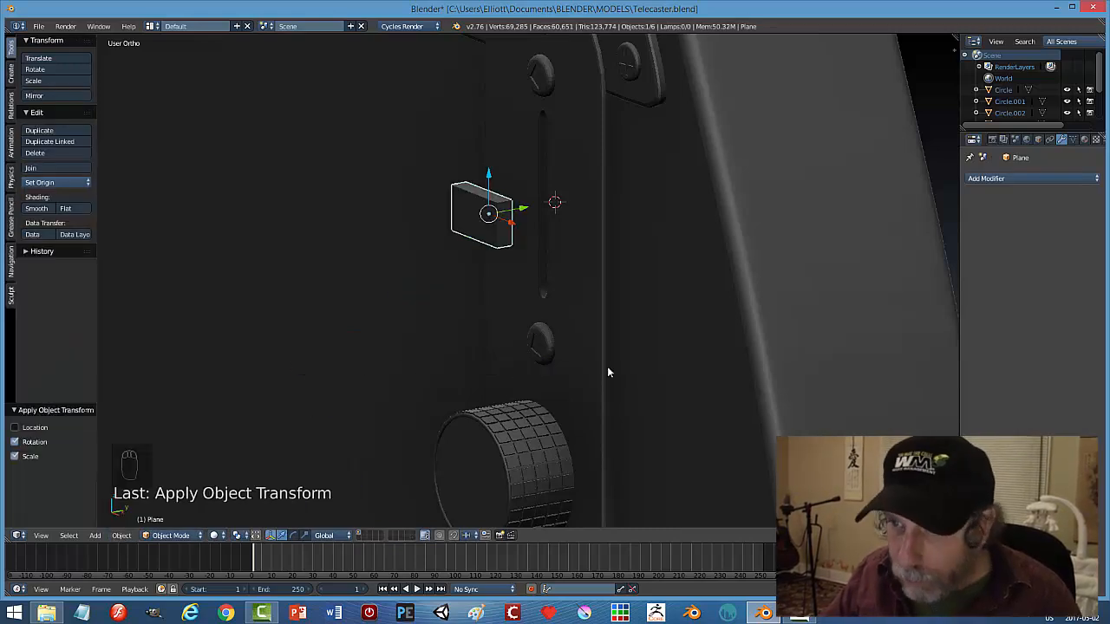
Enter Edit Mode on the block, switch to edge select mode and deselect everything.
key(Tab)
click(685, 369)
key(ctrl+Tab)
click(542, 293)
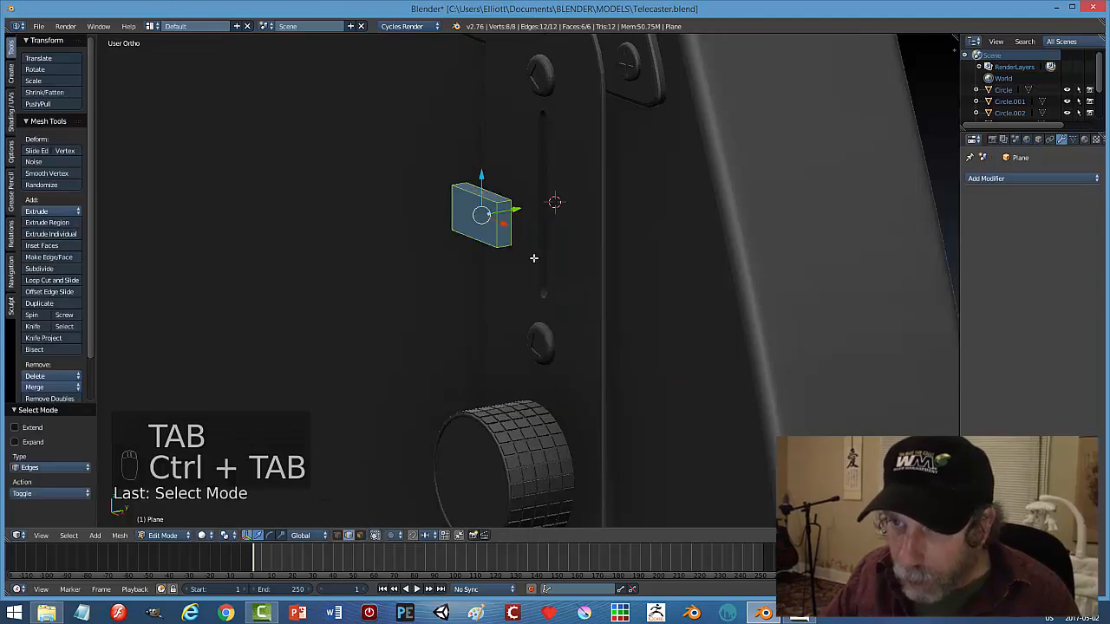
key(a)
Select the block's four corner edges running front to back, bevel them with 4 segments and deselect all.
right_click(508, 217)
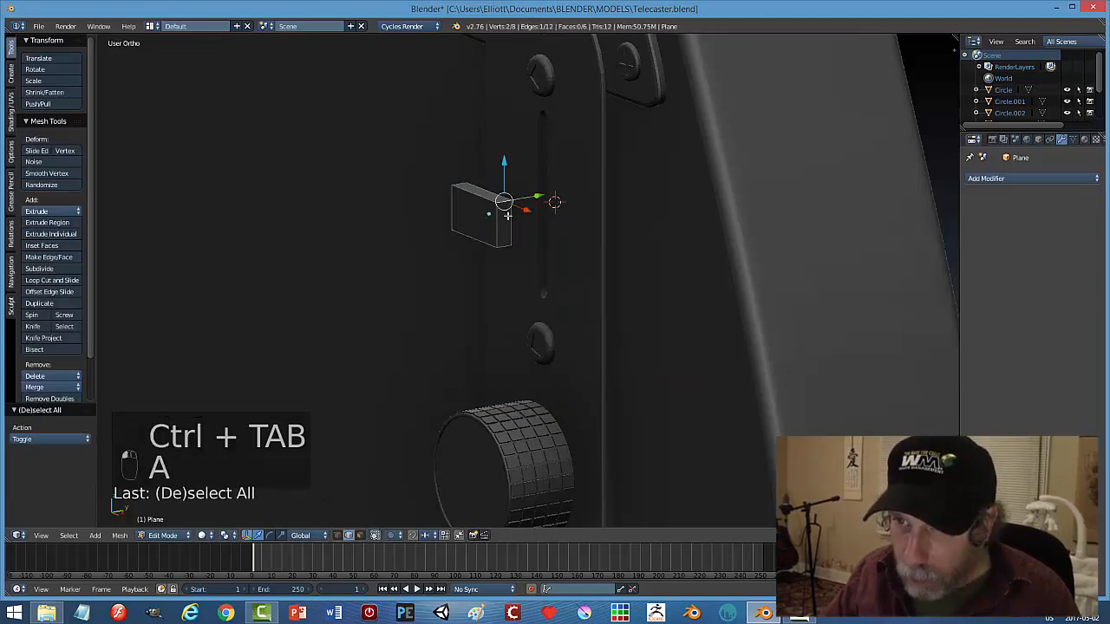
shift+right_click(502, 245)
middle_drag(475, 275, 595, 228)
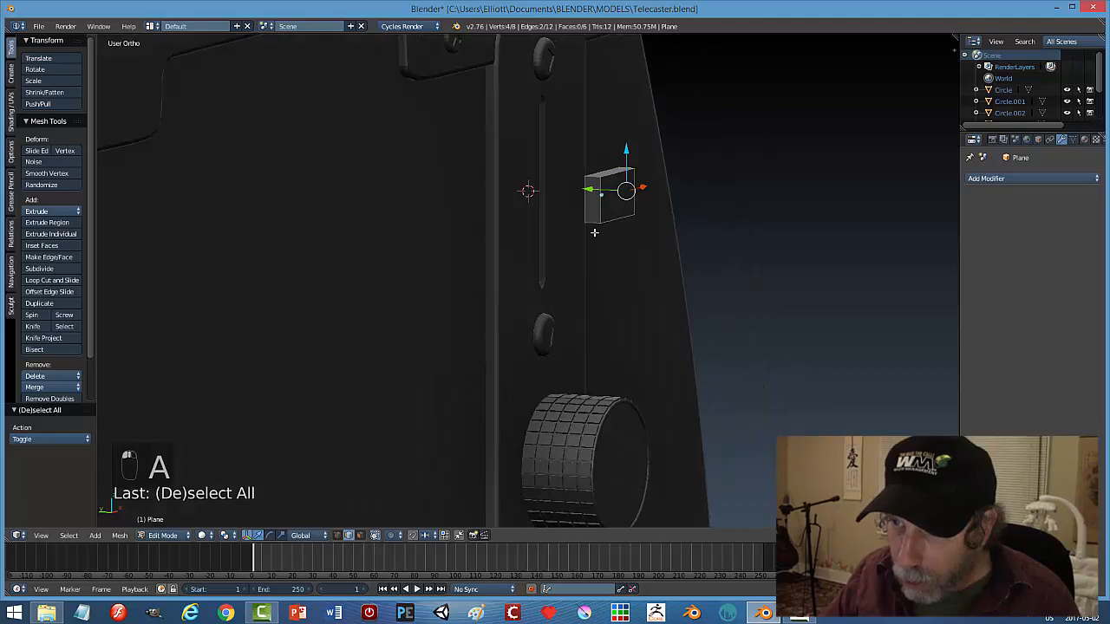
shift+right_click(590, 209)
shift+right_click(591, 179)
middle_drag(720, 280, 632, 273)
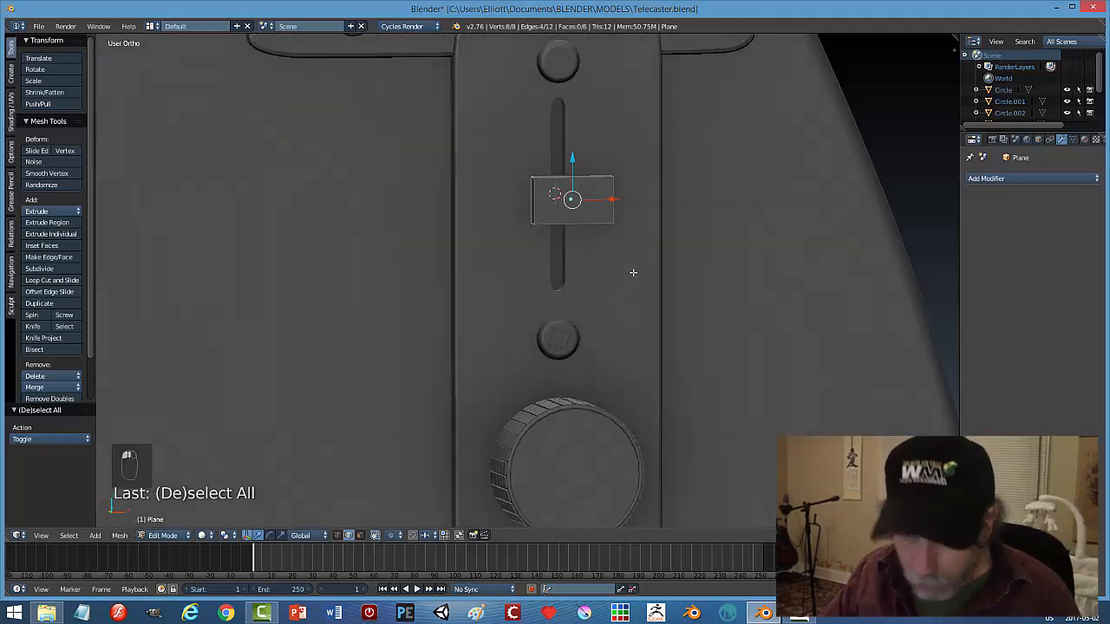
key(ctrl+b)
mouse_move(654, 284)
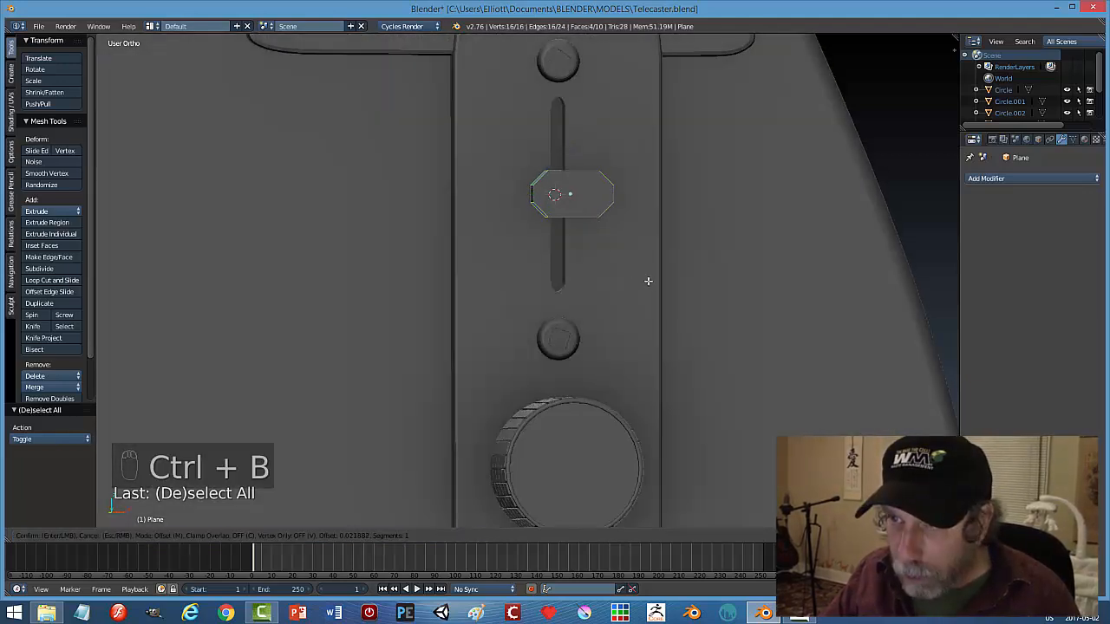
scroll(648, 280, up, 3)
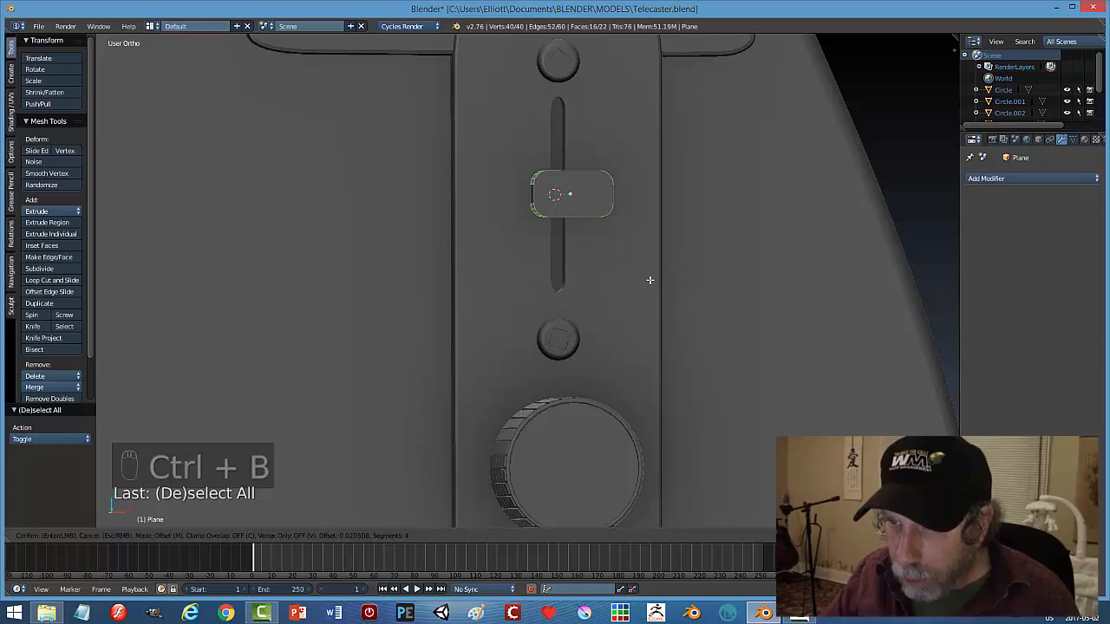
click(649, 280)
key(a)
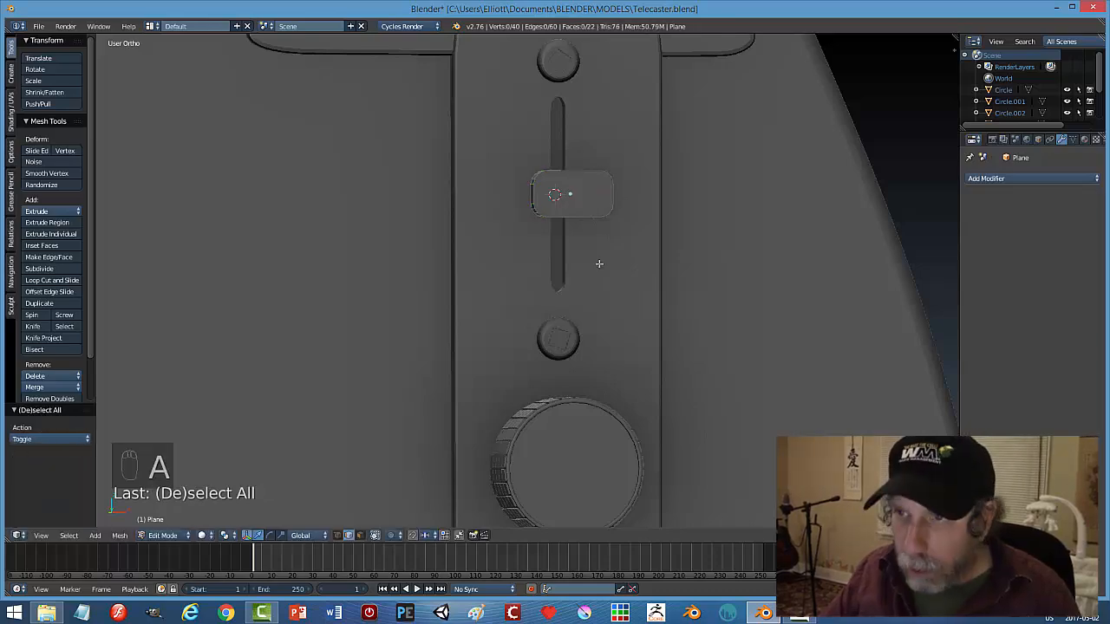
right_click(568, 176)
middle_drag(618, 278, 564, 198)
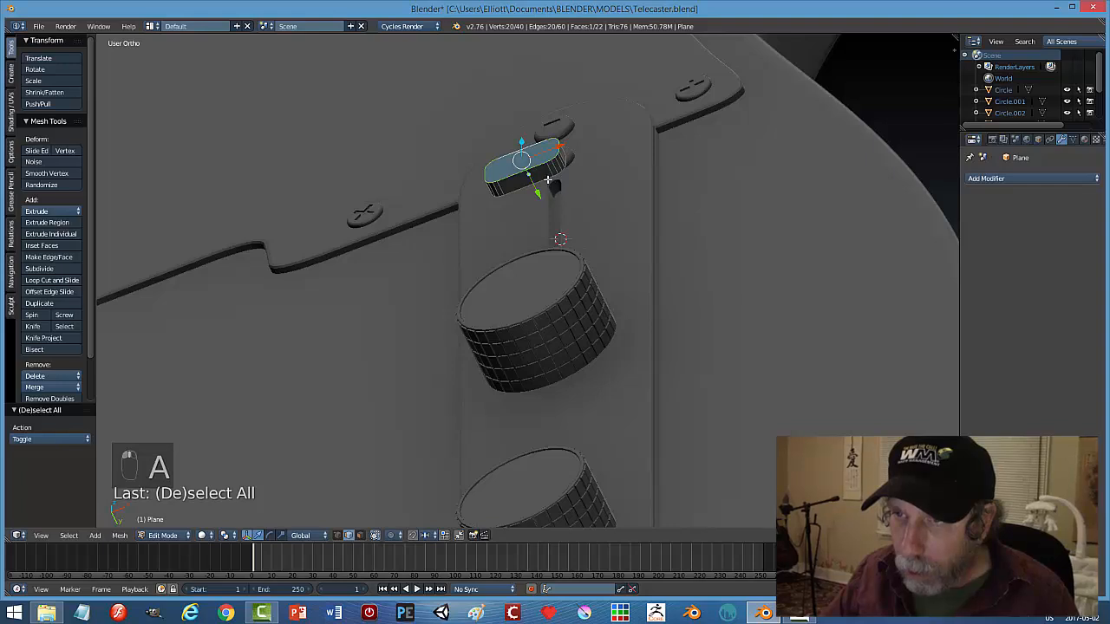
shift+right_click(548, 179)
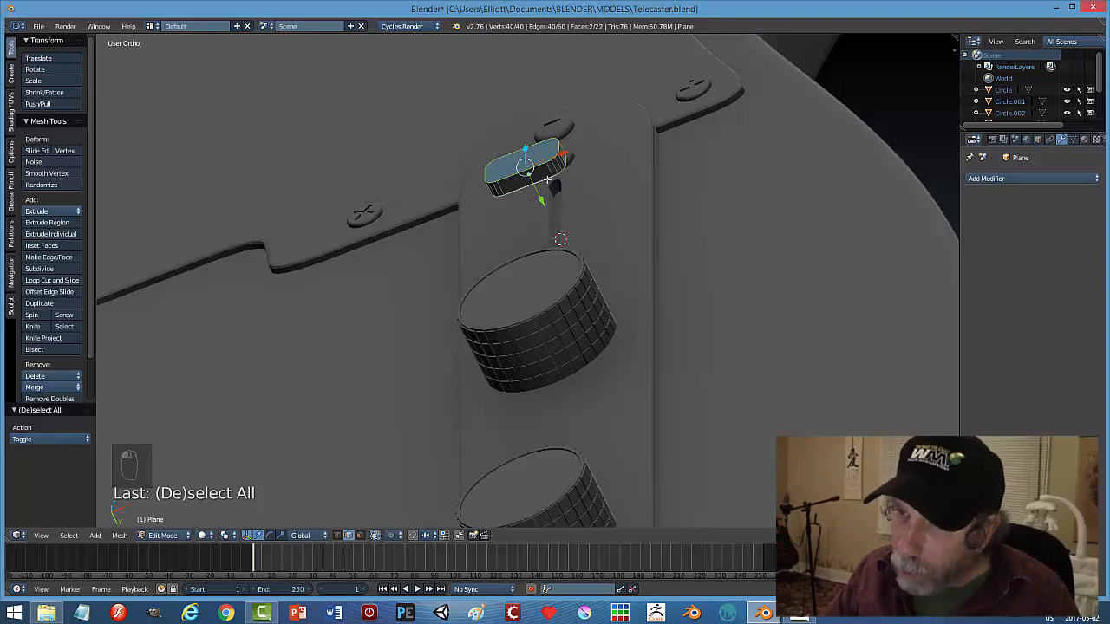
key(a)
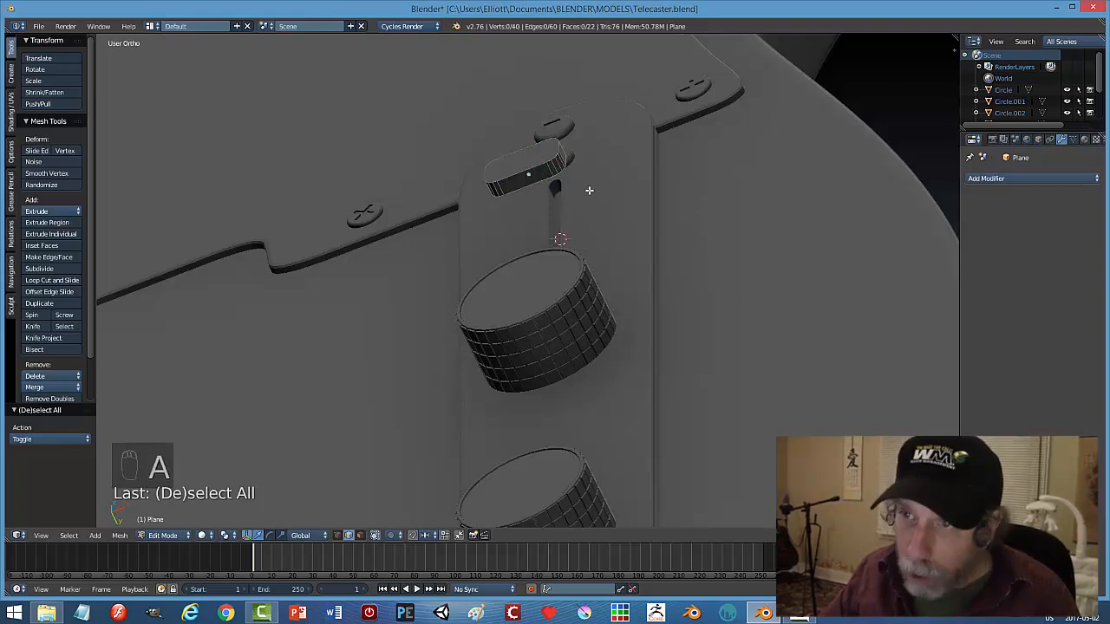
Select the outline edge loop of the block's front face and bevel it by about 0.006 with 4 segments.
right_click(539, 164)
key(ctrl+b)
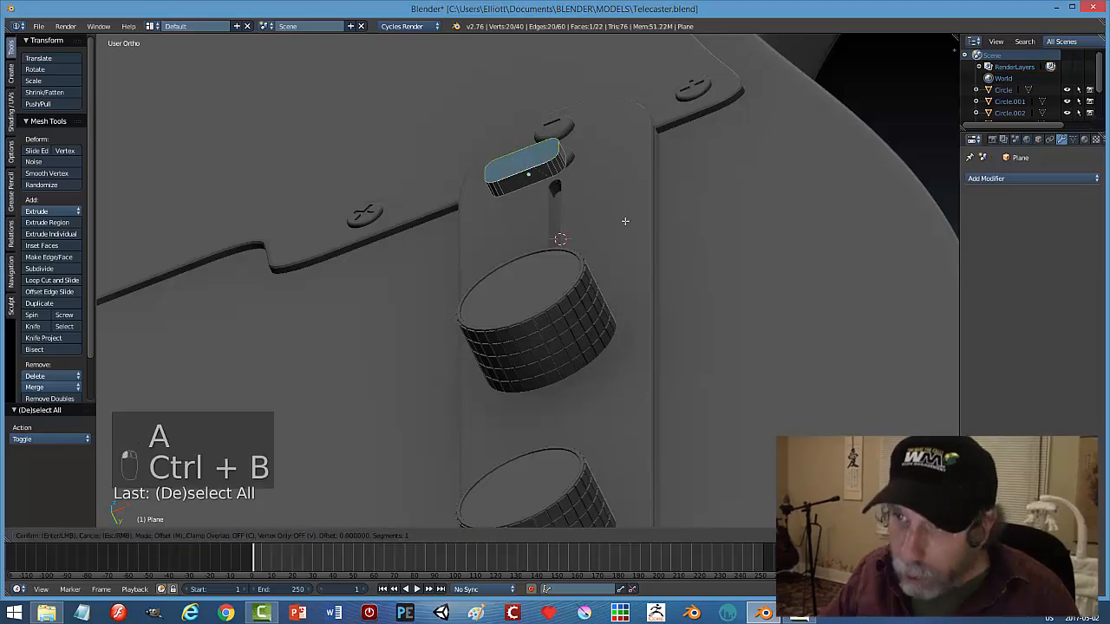
scroll(626, 222, up, 7)
click(631, 224)
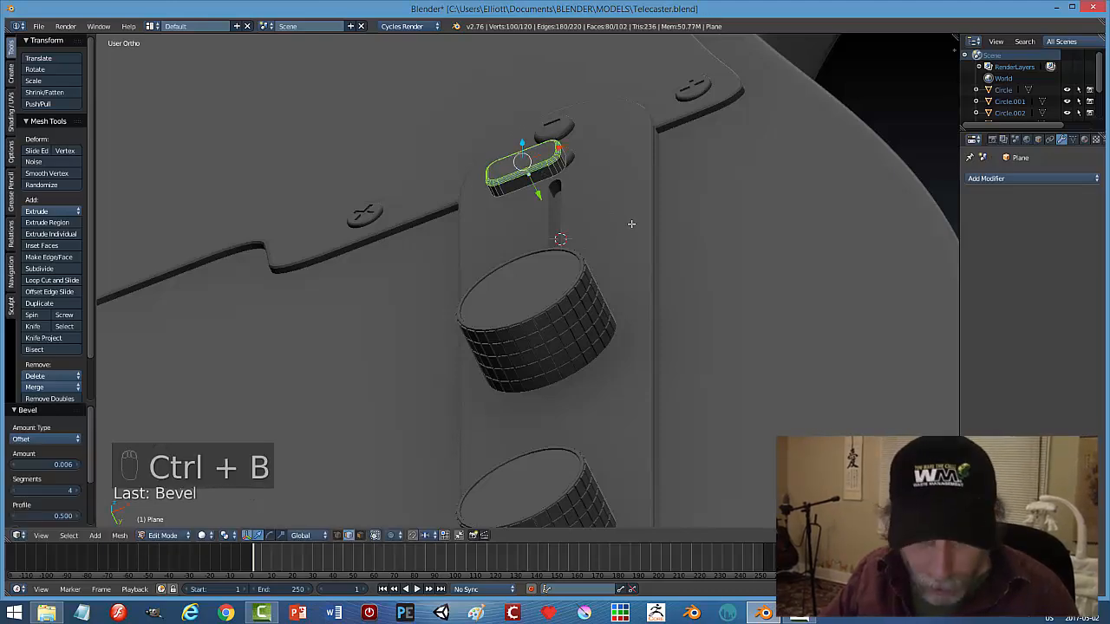
key(a)
Select the block's back face in face select mode and move it along Y towards the body.
middle_drag(630, 225, 465, 204)
key(a)
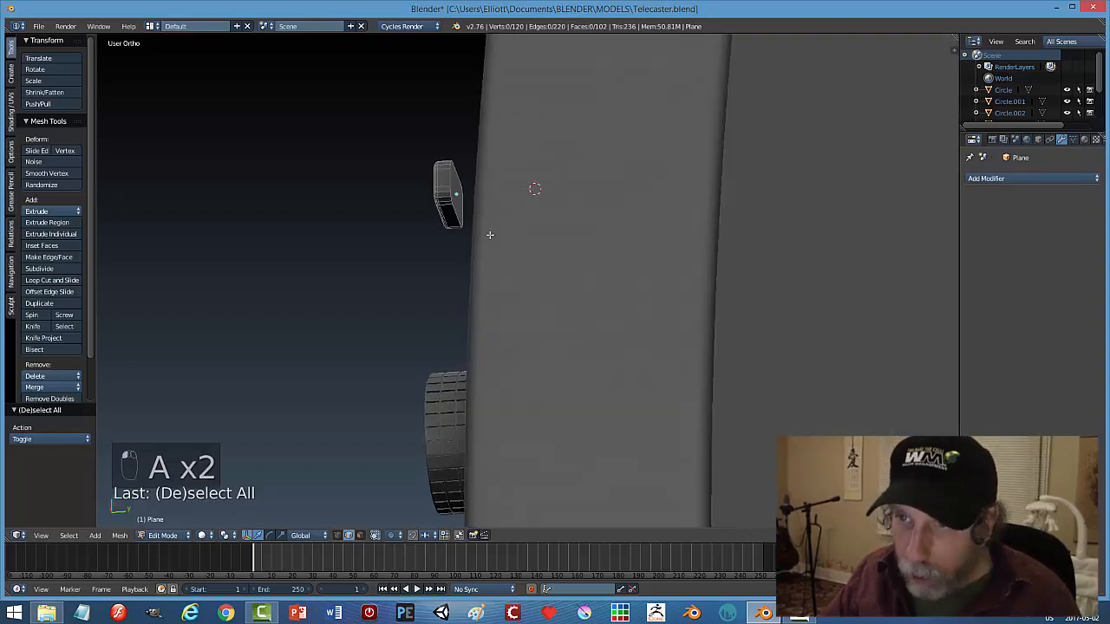
key(ctrl+Tab)
click(460, 245)
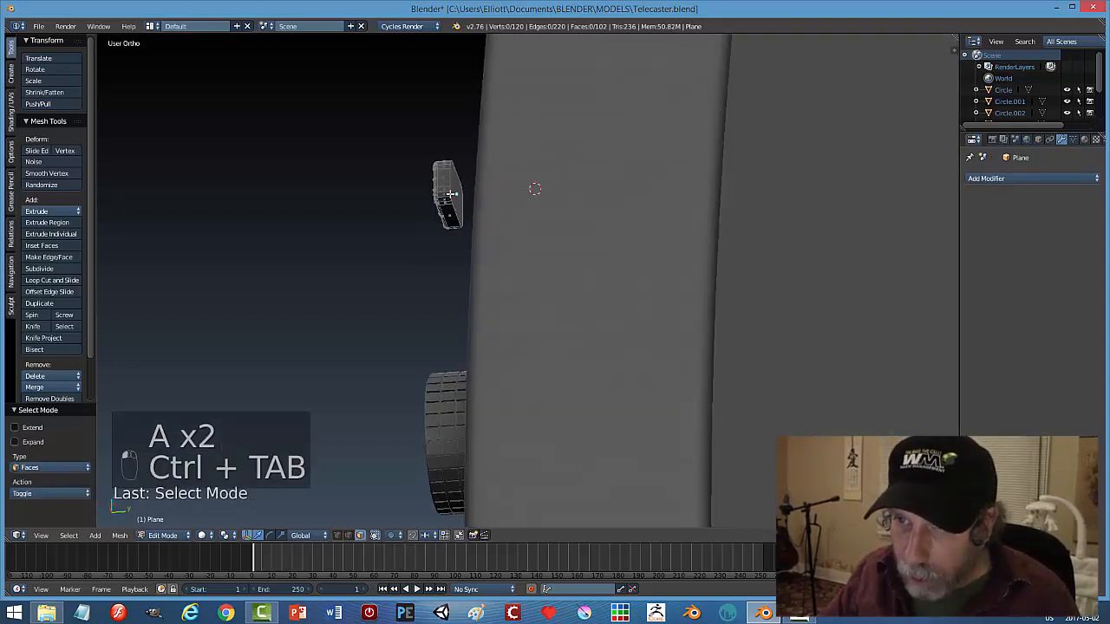
right_click(455, 195)
middle_drag(420, 258, 513, 243)
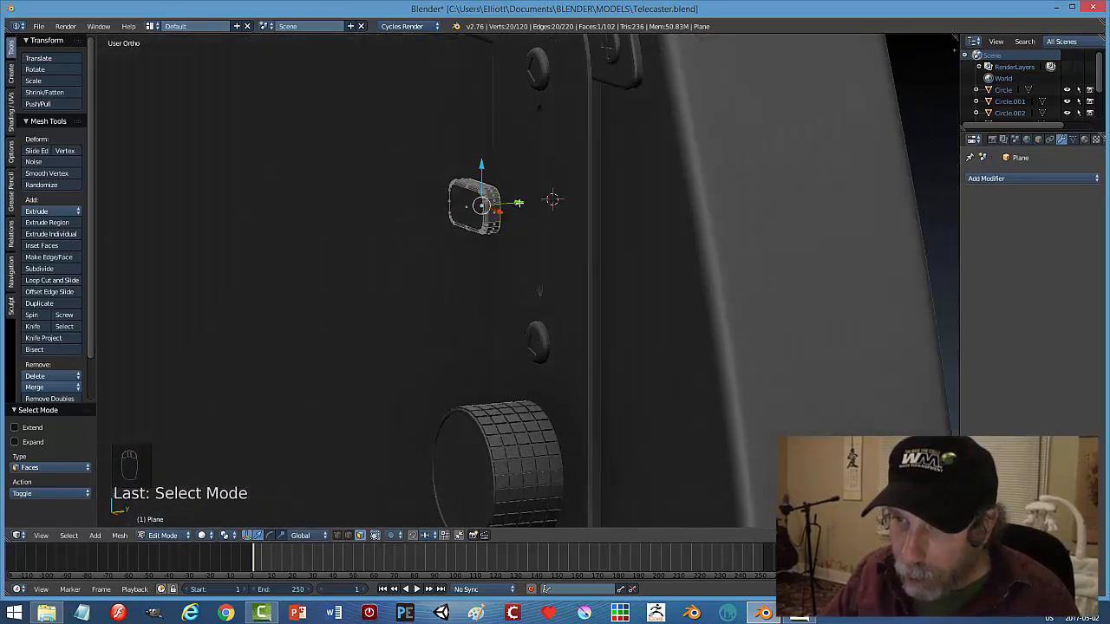
drag(518, 203, 531, 203)
Extrude the block's back face by about -0.003 along Y and scale it by about 1.33 in X and Z only.
middle_drag(510, 275, 580, 275)
key(e)
click(560, 261)
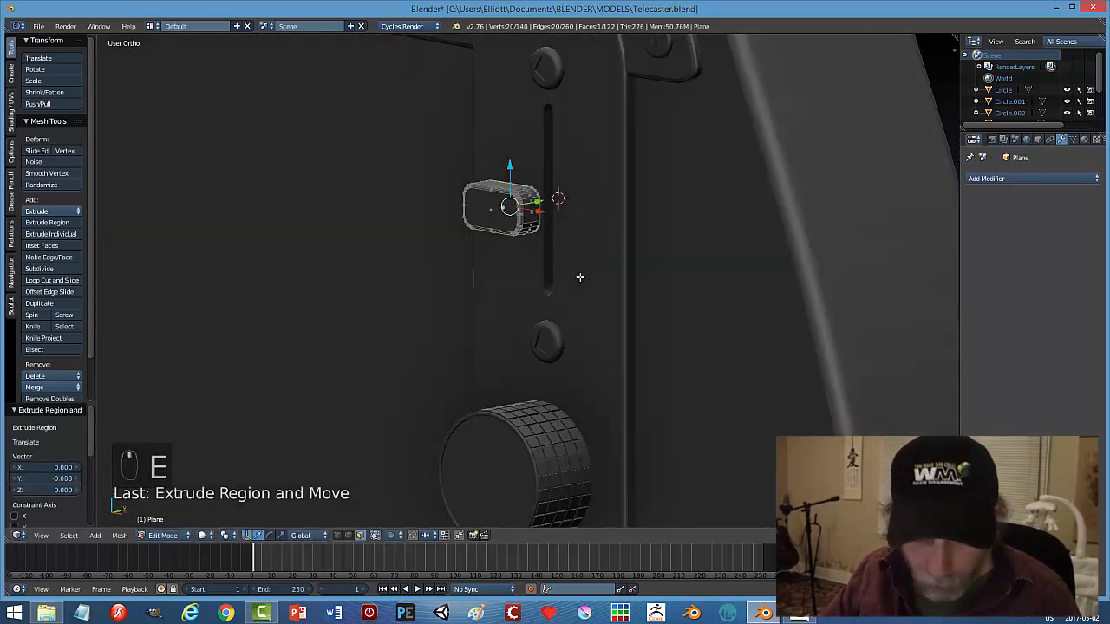
key(s)
key(shift+y)
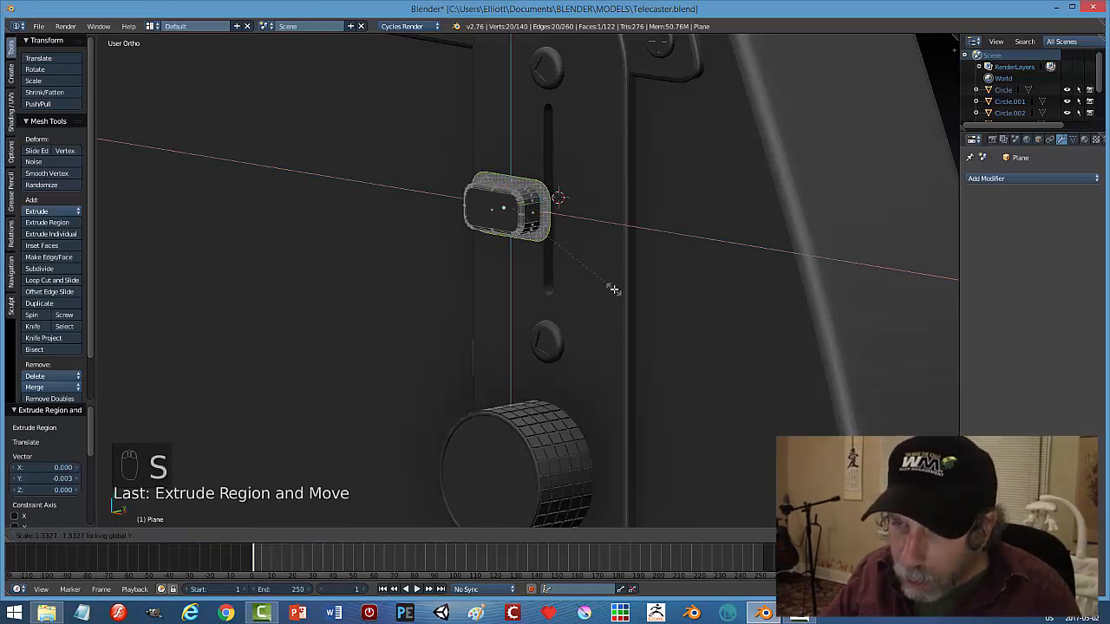
click(613, 289)
Extrude the enlarged back face and move it about 0.054 along Y to form a wider collar.
middle_drag(664, 250, 591, 287)
key(e)
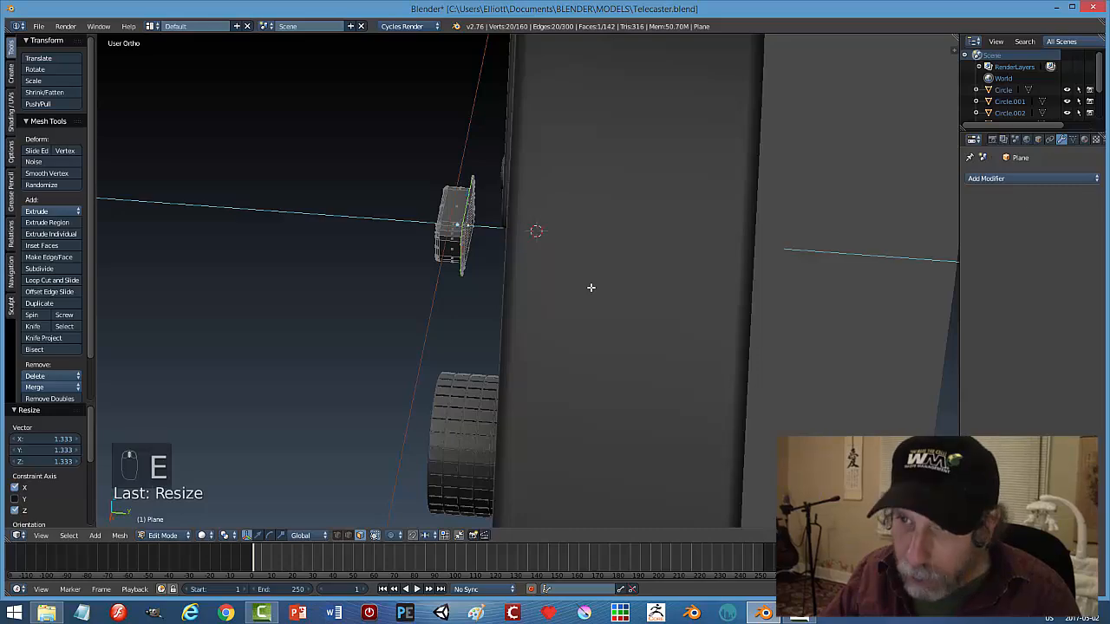
click(538, 233)
middle_drag(540, 230, 597, 233)
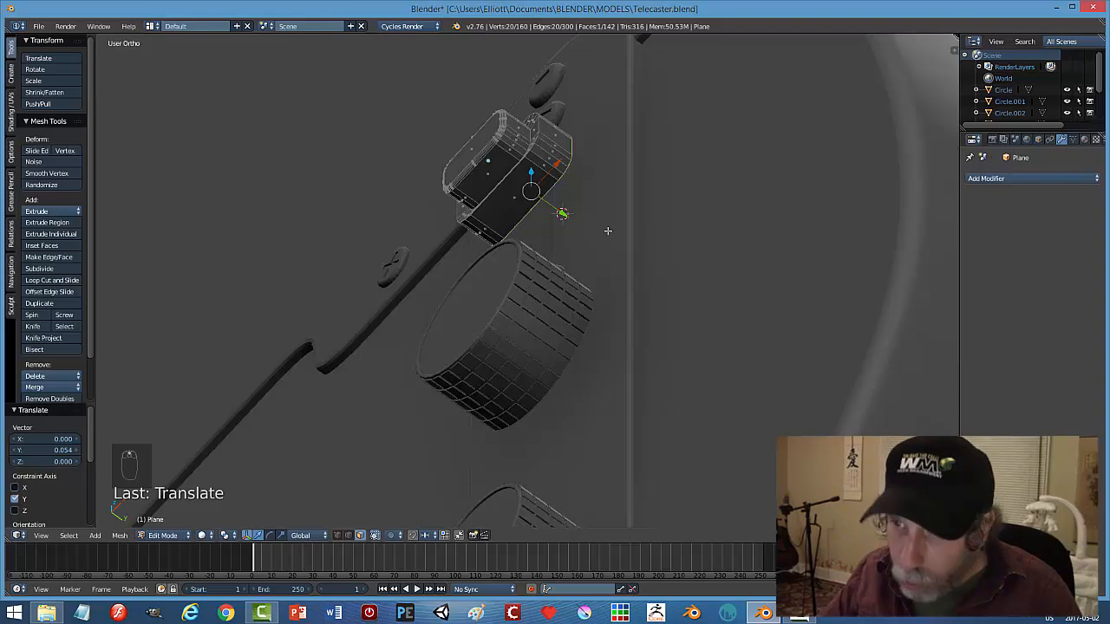
Bevel the collar's back face outline by about 0.007, deselect everything and return to Object Mode.
key(ctrl+b)
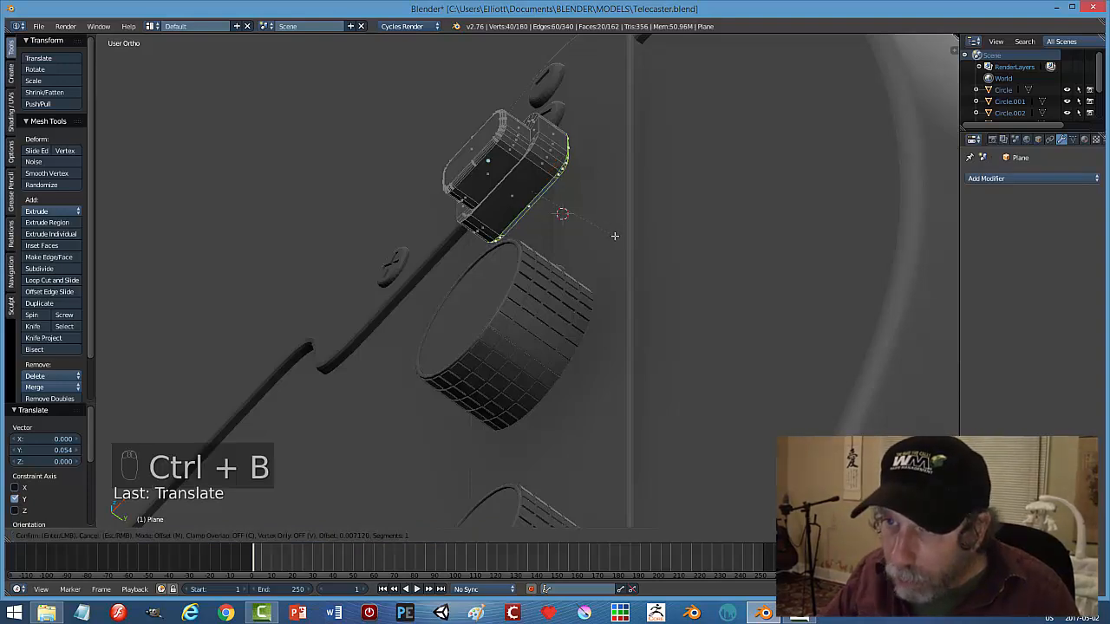
click(615, 235)
key(a)
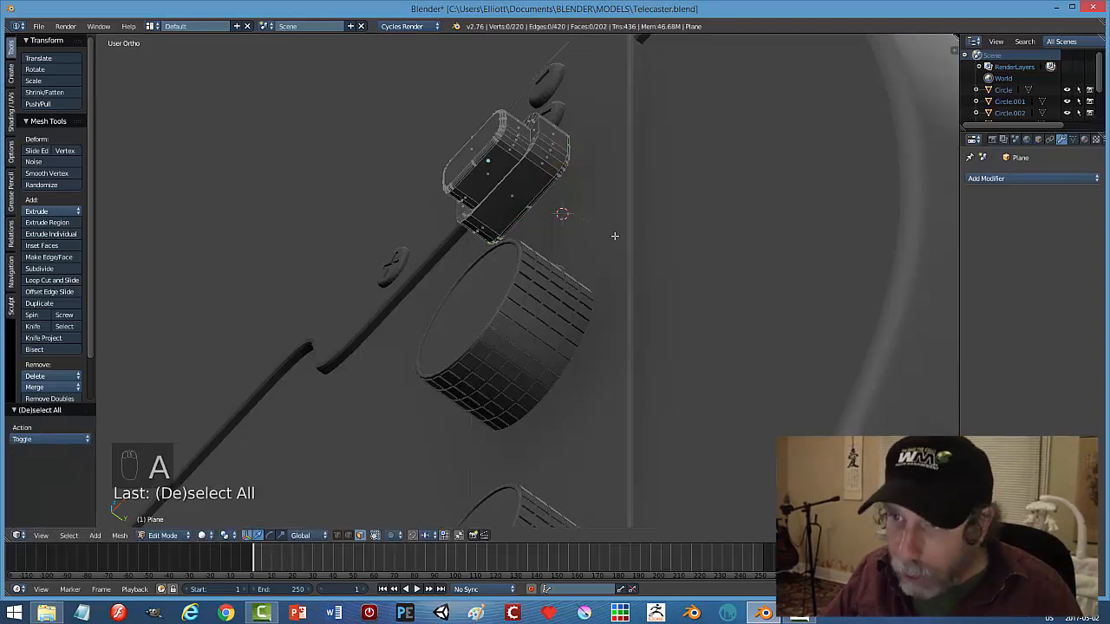
key(Tab)
middle_drag(636, 232, 610, 267)
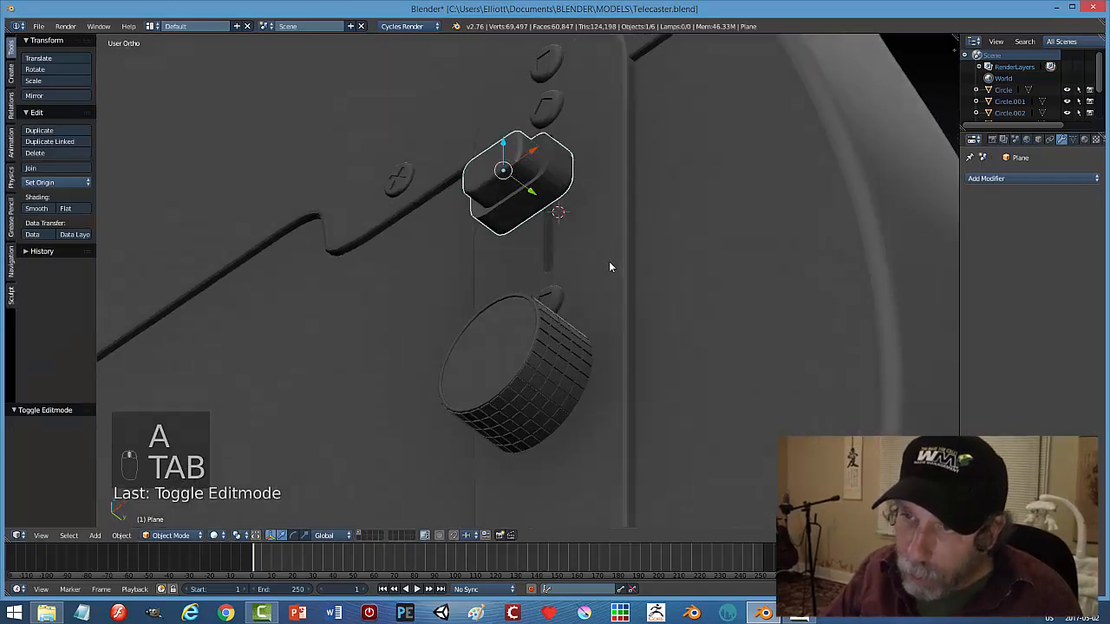
scroll(609, 265, up, 4)
scroll(566, 104, down, 3)
In edge select mode, bevel the collar's front outer edge loop by about 0.007 with 3 segments and return to Object Mode.
key(Tab)
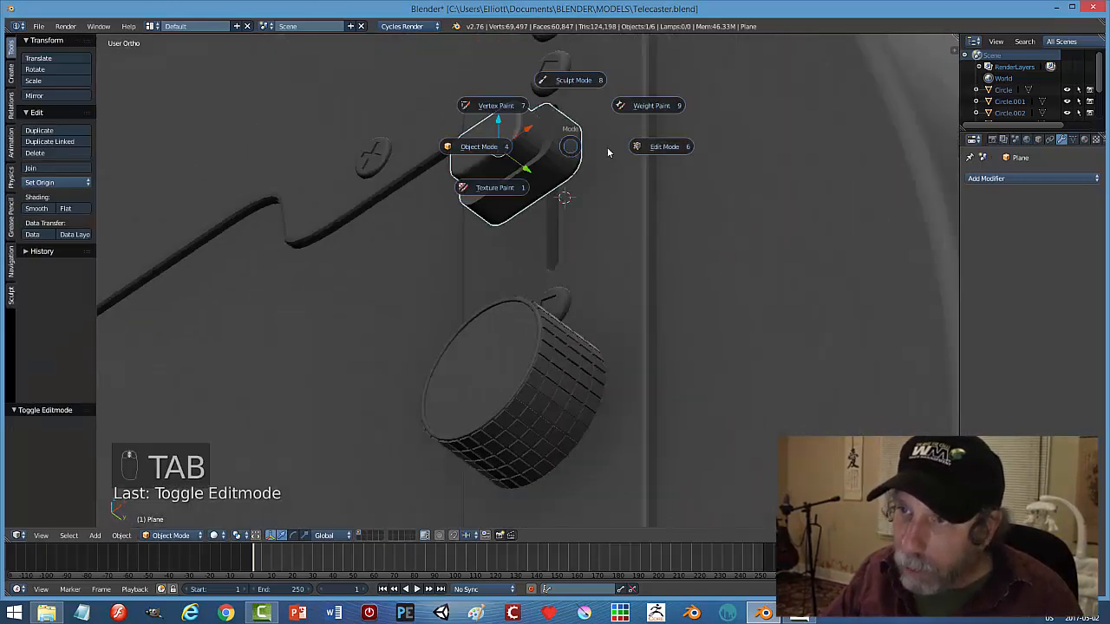
click(646, 146)
key(ctrl+Tab)
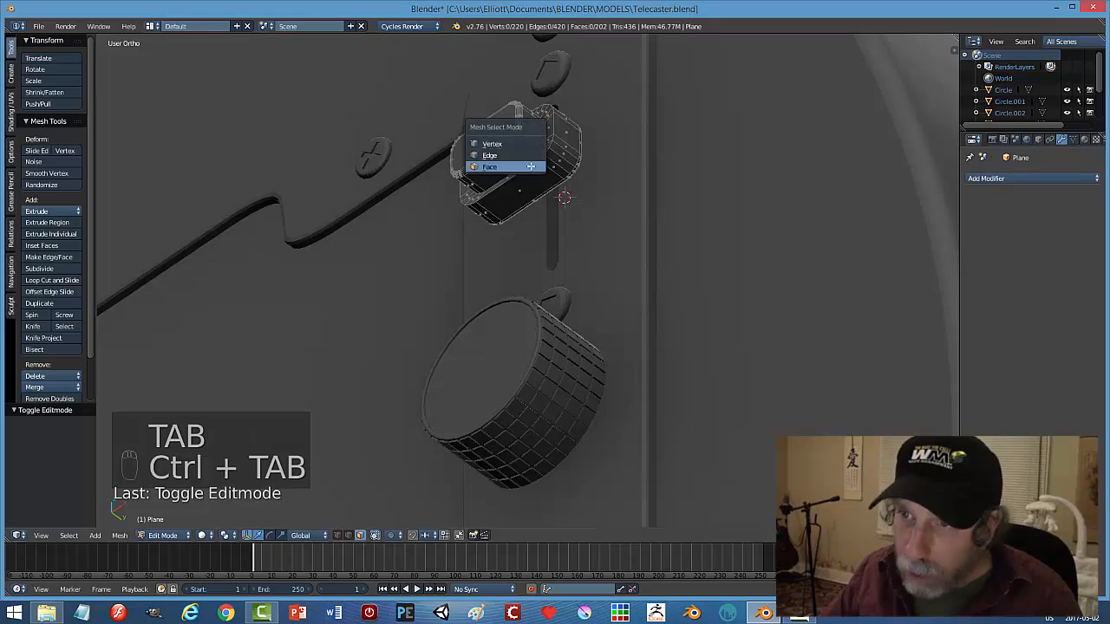
click(517, 156)
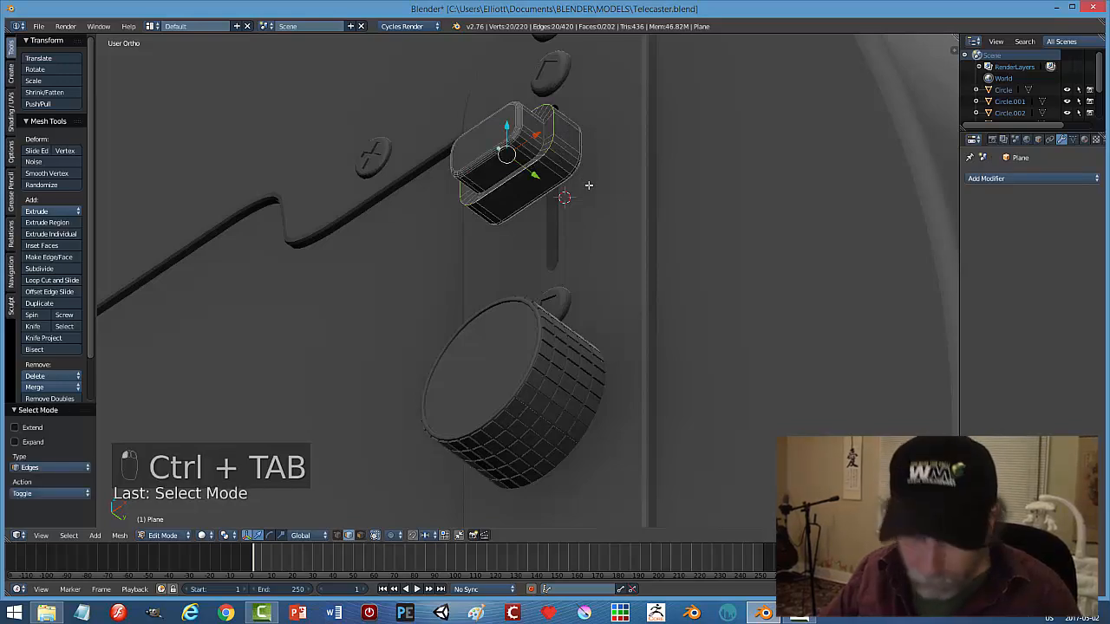
key(ctrl+b)
key(ctrl+b)
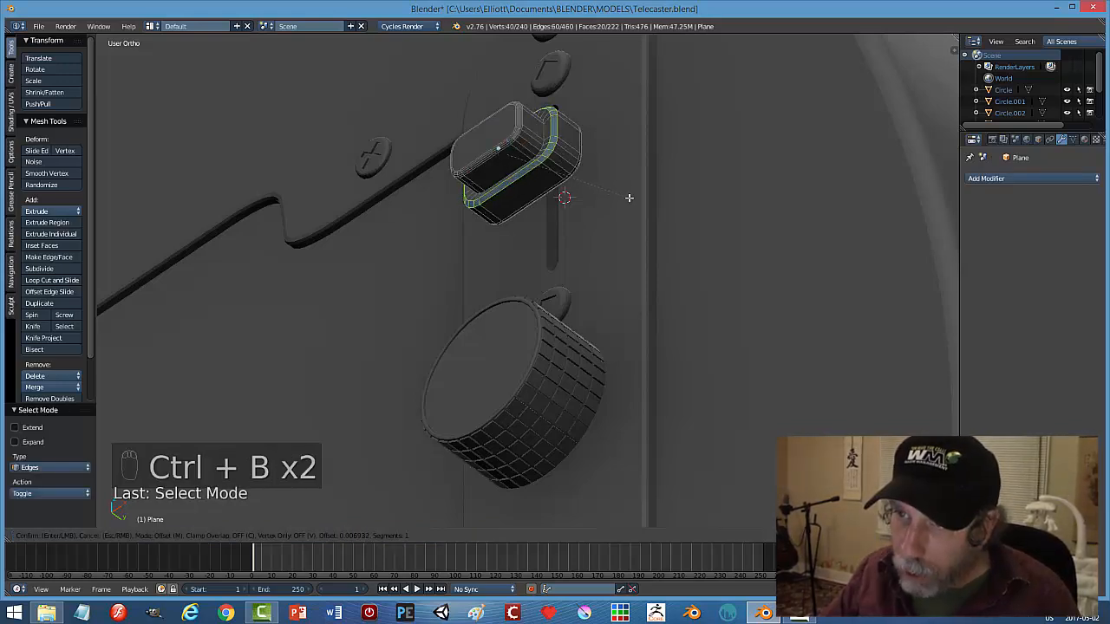
click(628, 198)
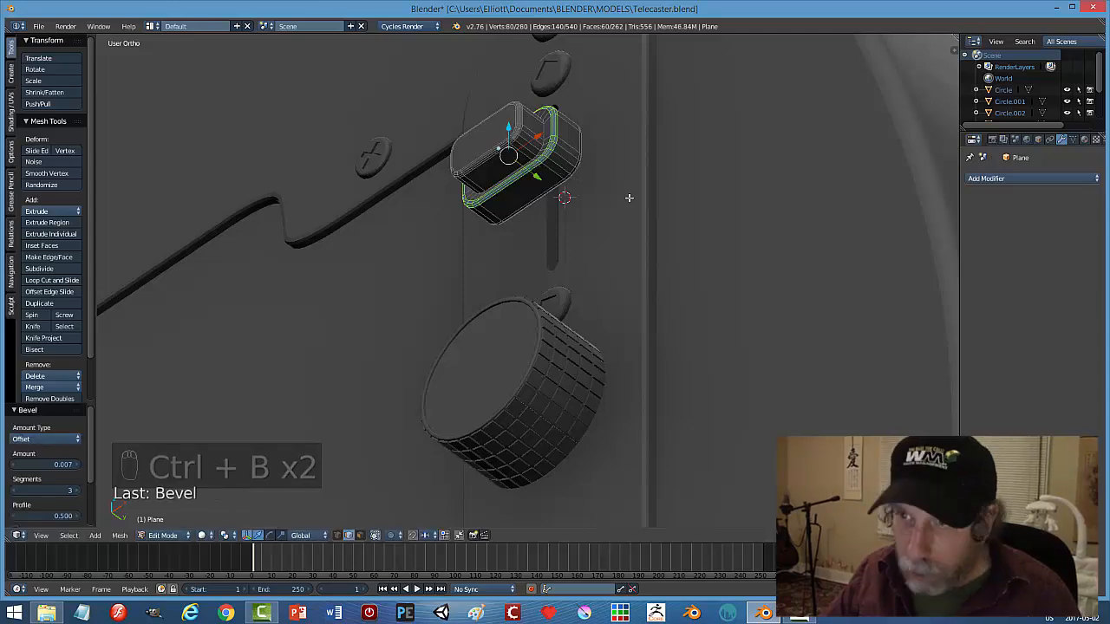
key(a)
key(Tab)
scroll(625, 201, down, 2)
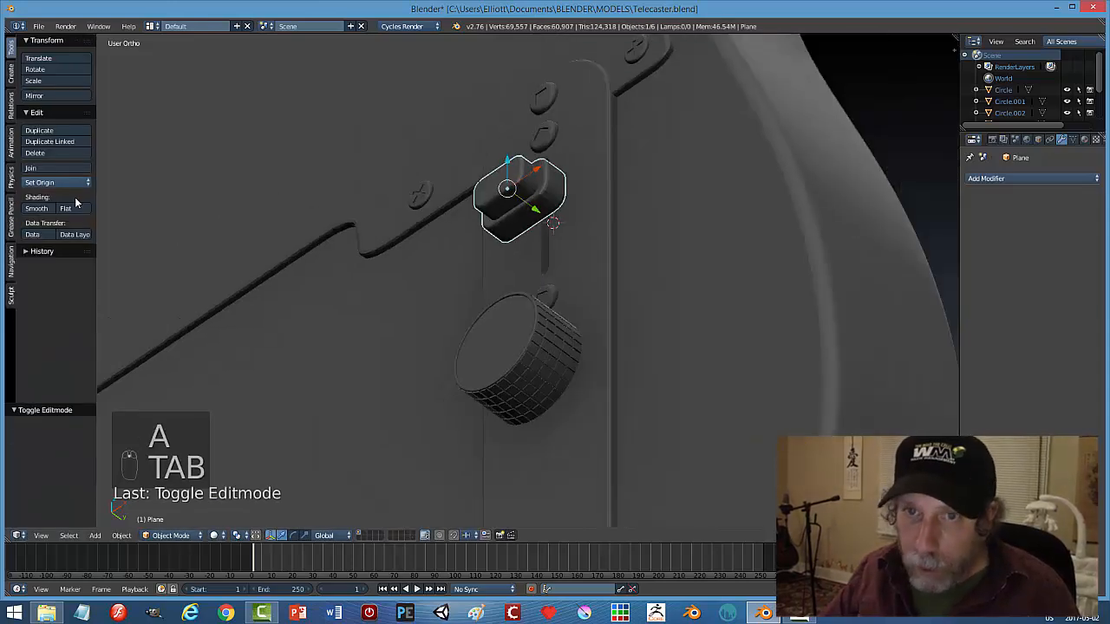
Shade the switch tip smooth and enable Auto Smooth with an angle of 25°.
click(37, 209)
middle_drag(555, 234, 917, 168)
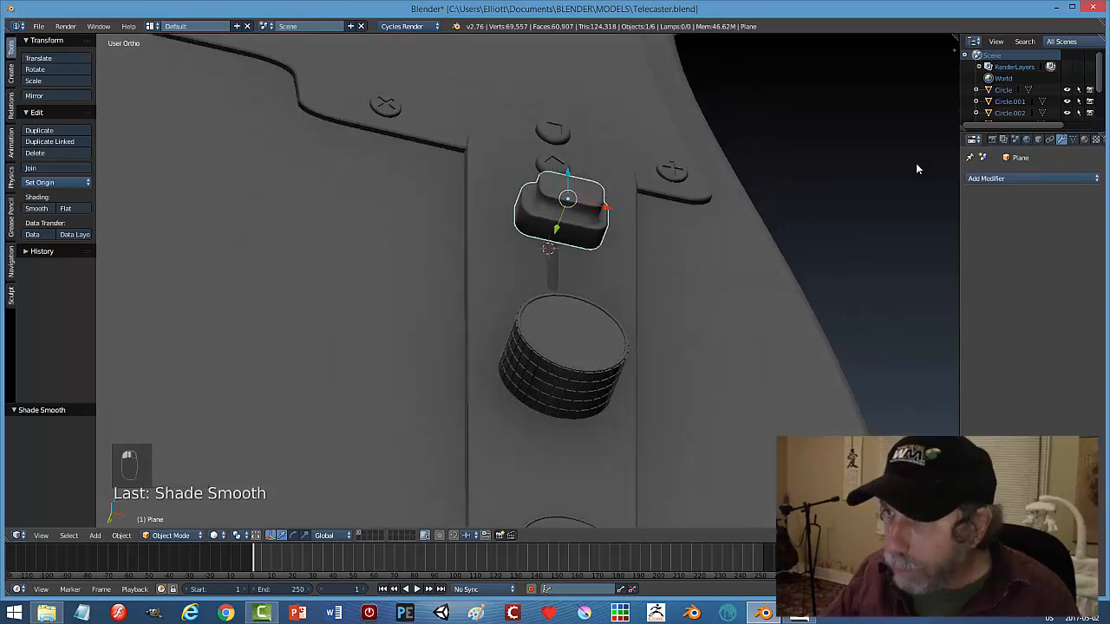
click(1073, 140)
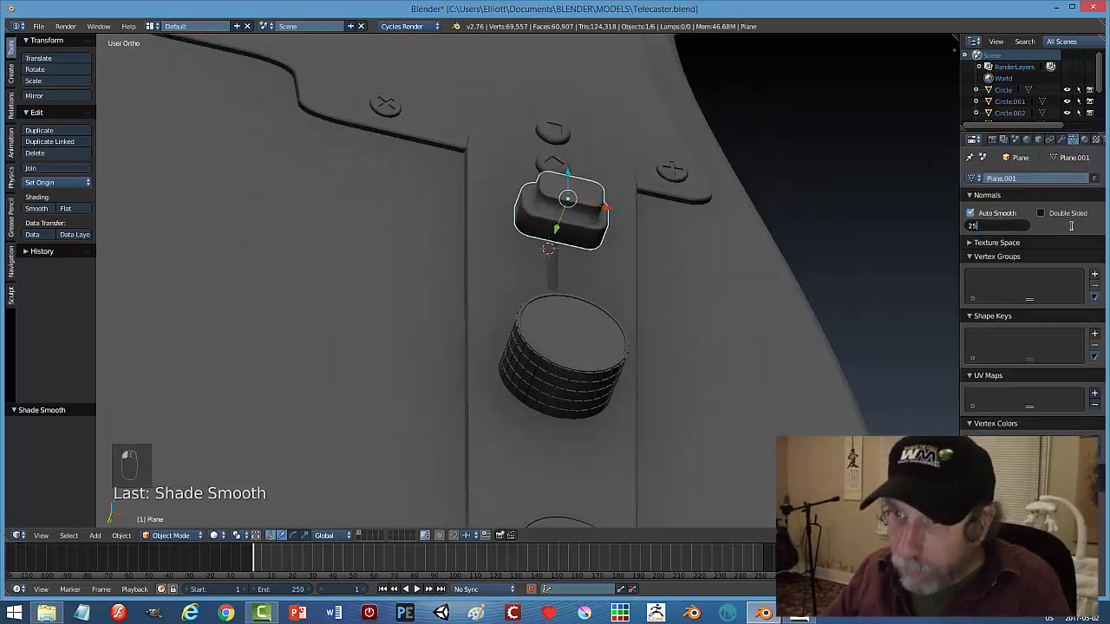
key(Return)
key(a)
Move the switch tip along Y away from the guitar body and deselect it.
mouse_move(658, 283)
middle_down()
mouse_move(679, 272)
mouse_move(599, 279)
mouse_move(564, 344)
mouse_move(574, 364)
mouse_move(597, 350)
mouse_move(580, 357)
mouse_move(599, 371)
mouse_move(526, 261)
middle_up()
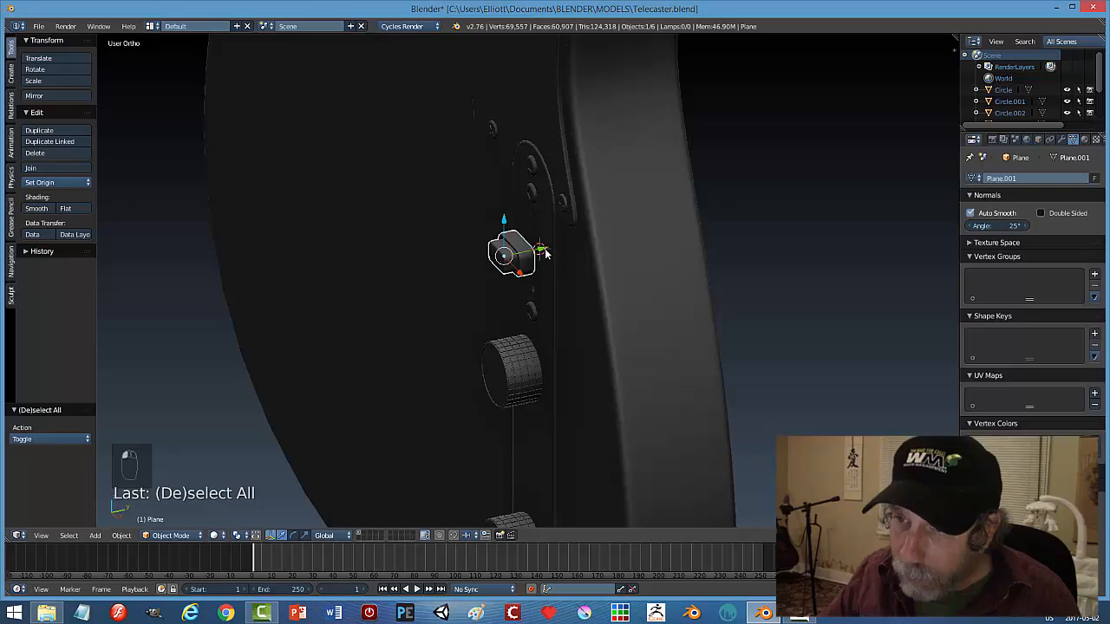
drag(540, 252, 521, 253)
key(a)
middle_drag(589, 299, 549, 268)
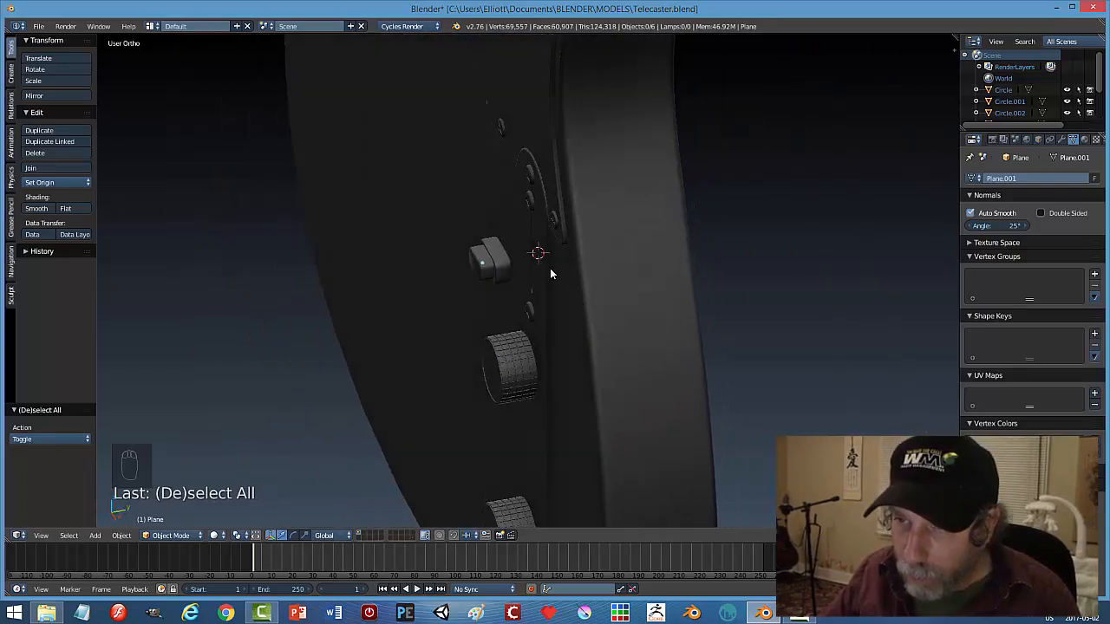
Hide the guitar body and the control plate to expose the back of the switch tip.
right_click(661, 252)
key(h)
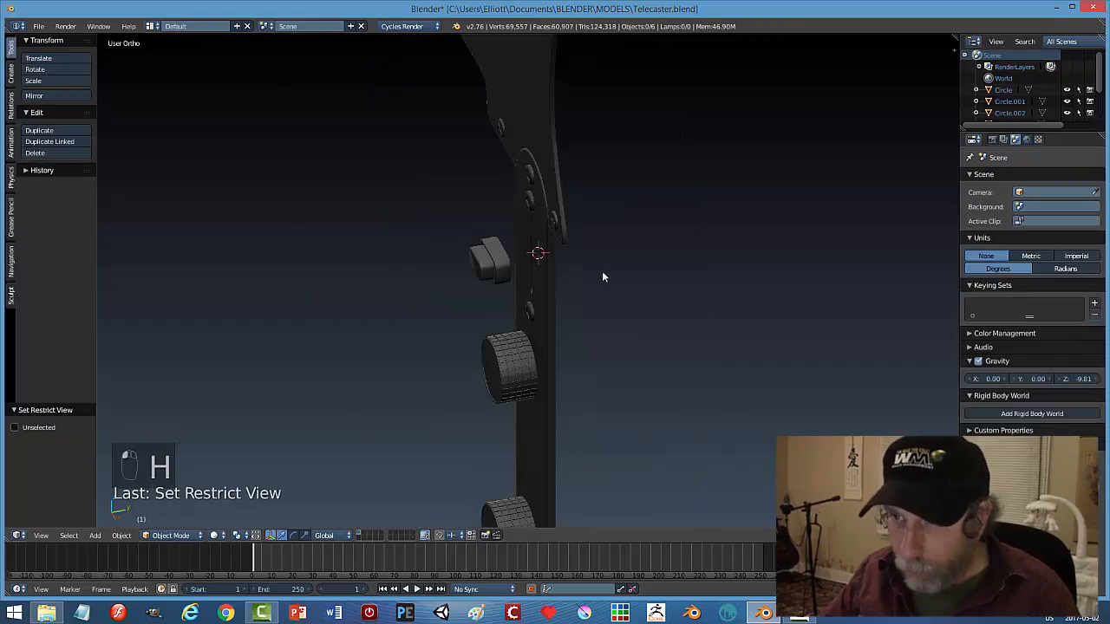
middle_drag(634, 279, 523, 245)
right_click(601, 269)
key(h)
Enter Edit Mode on the switch tip and inset its back face by about 0.0198 in face select mode.
right_click(494, 239)
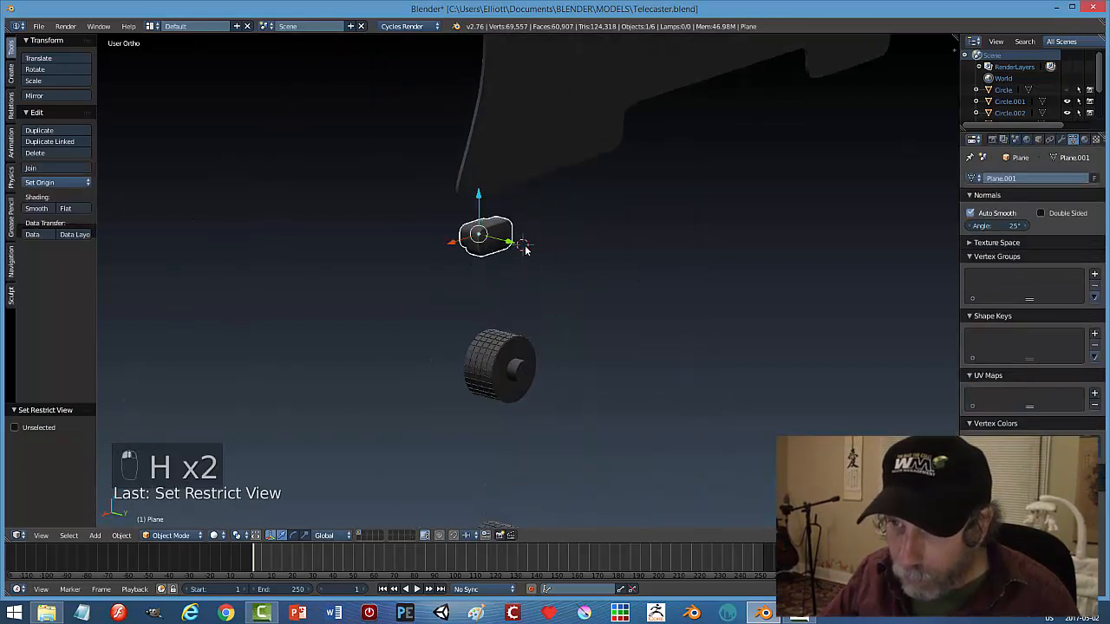
key(Tab)
click(642, 255)
scroll(577, 292, up, 4)
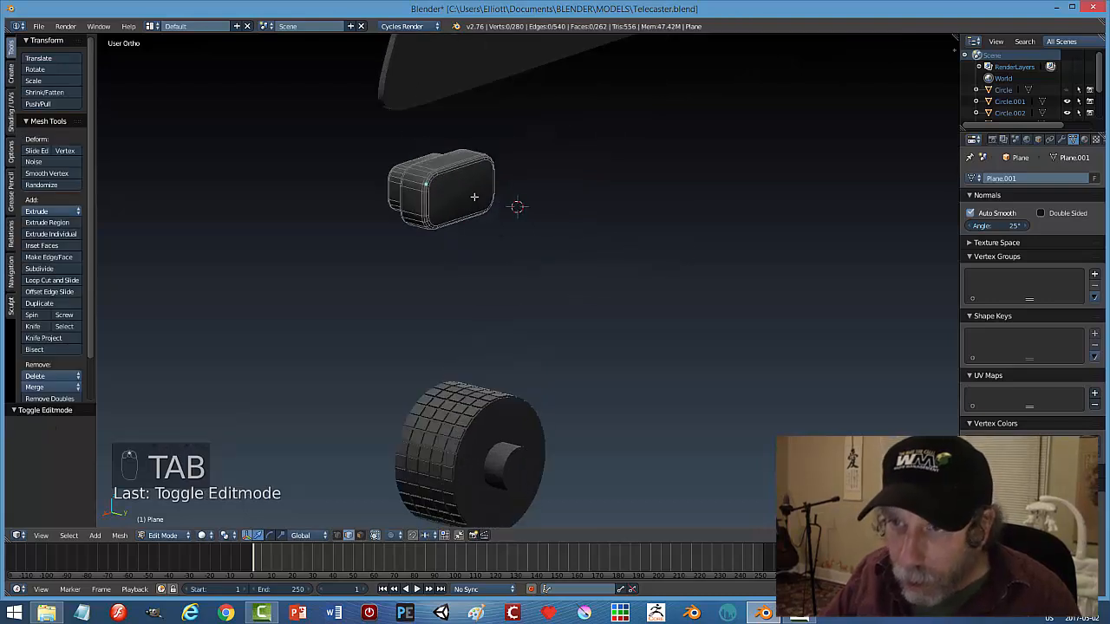
key(a)
key(a)
key(ctrl+Tab)
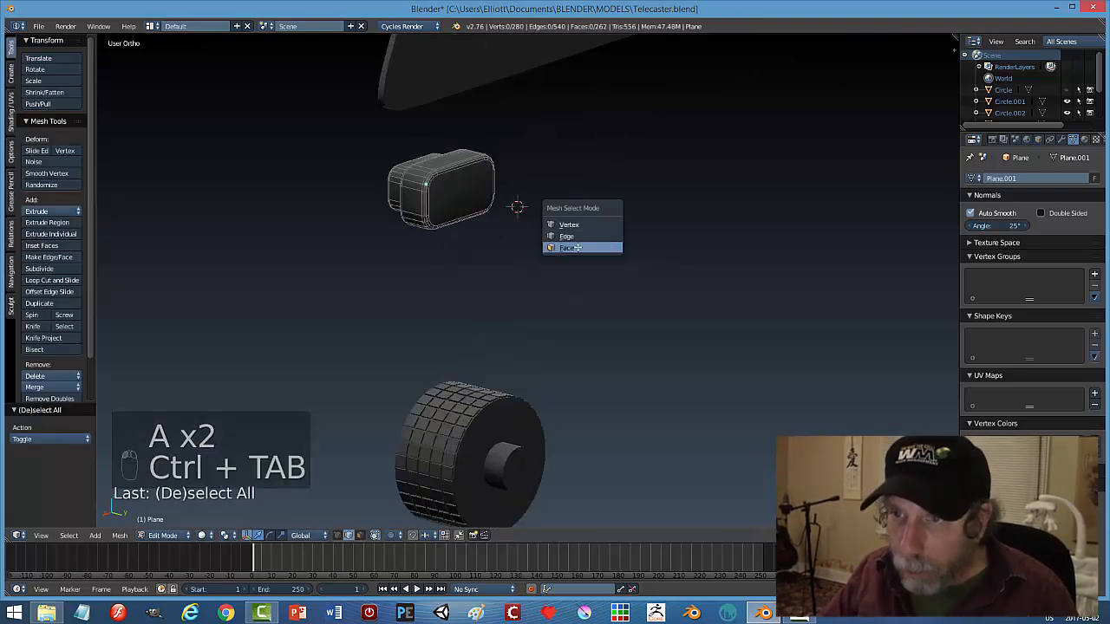
click(574, 248)
right_click(464, 195)
key(i)
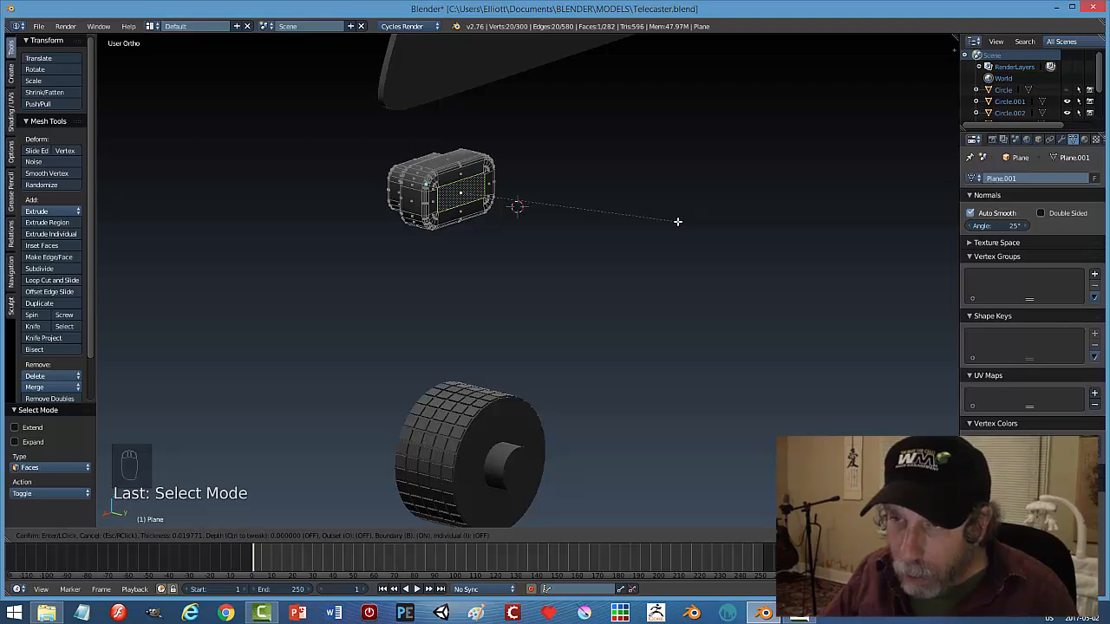
click(677, 222)
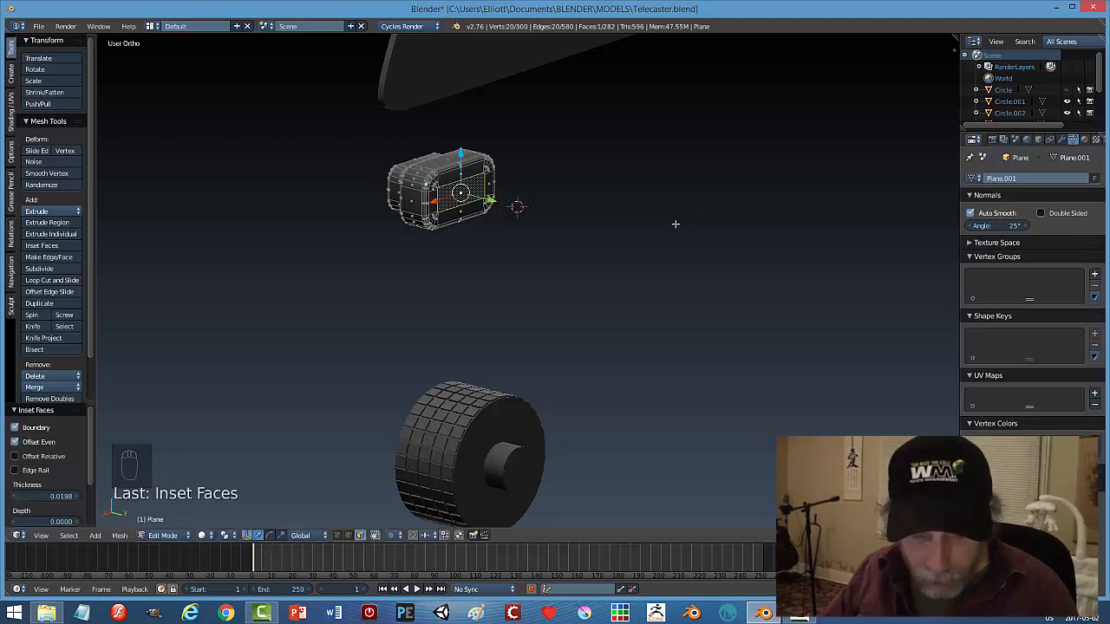
Scale the inset face along X by about 0.214 to make it narrow.
key(s)
key(x)
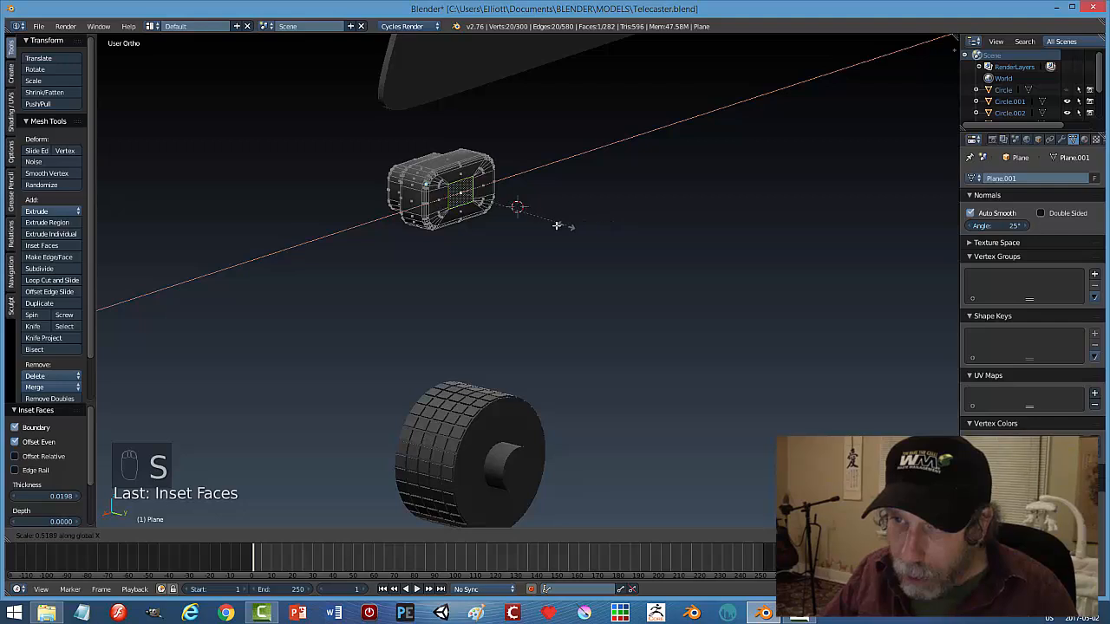
click(491, 228)
Extrude the narrow face and move it about 0.167 along Y to form the switch's shaft.
middle_drag(476, 248, 519, 246)
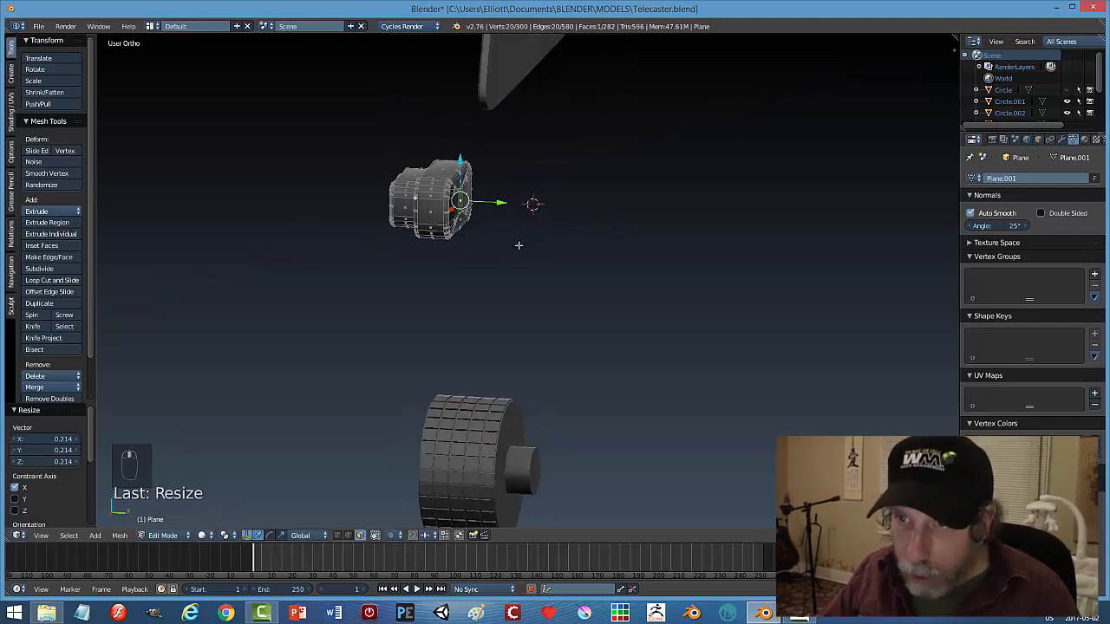
key(e)
right_click(507, 209)
key(g)
key(y)
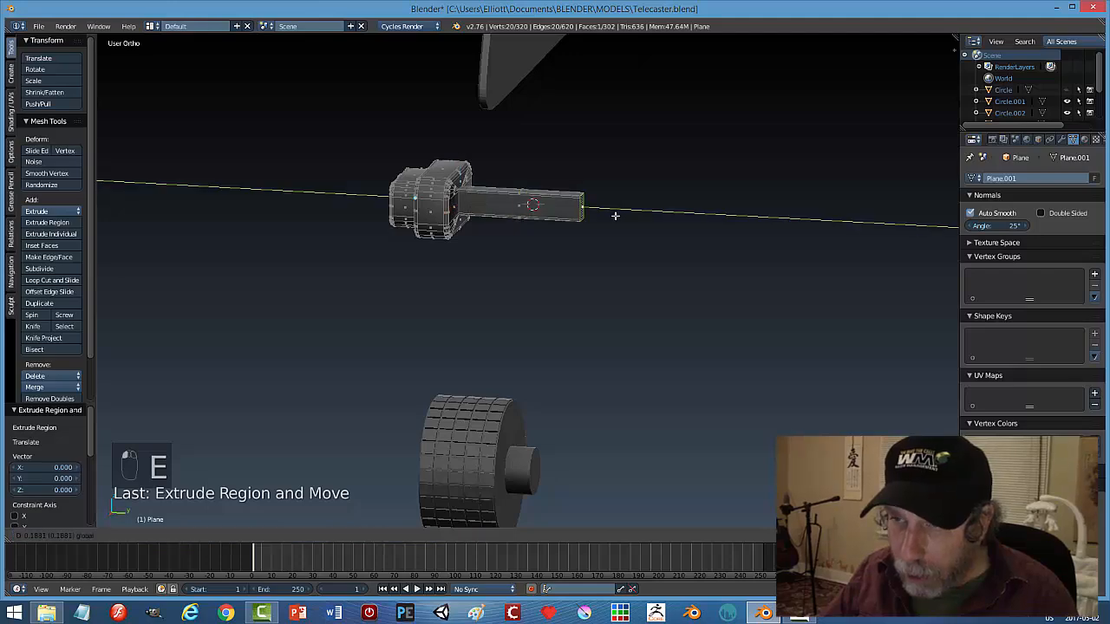
click(613, 216)
middle_drag(664, 194, 694, 212)
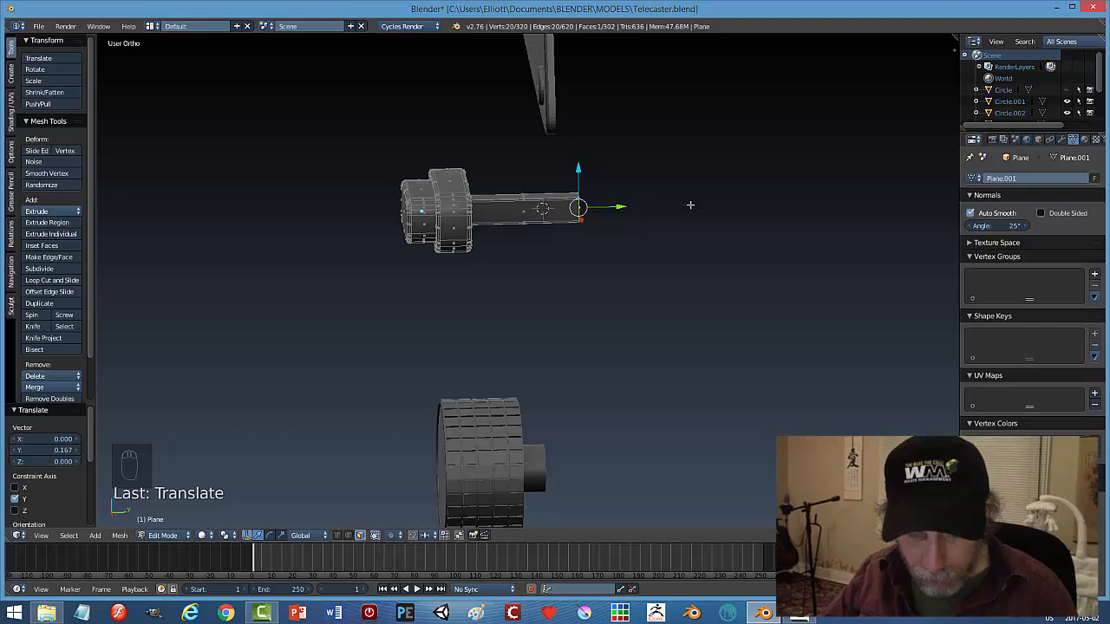
Deselect the mesh, return to Object Mode and reveal the hidden body and control plate.
key(a)
key(alt+h)
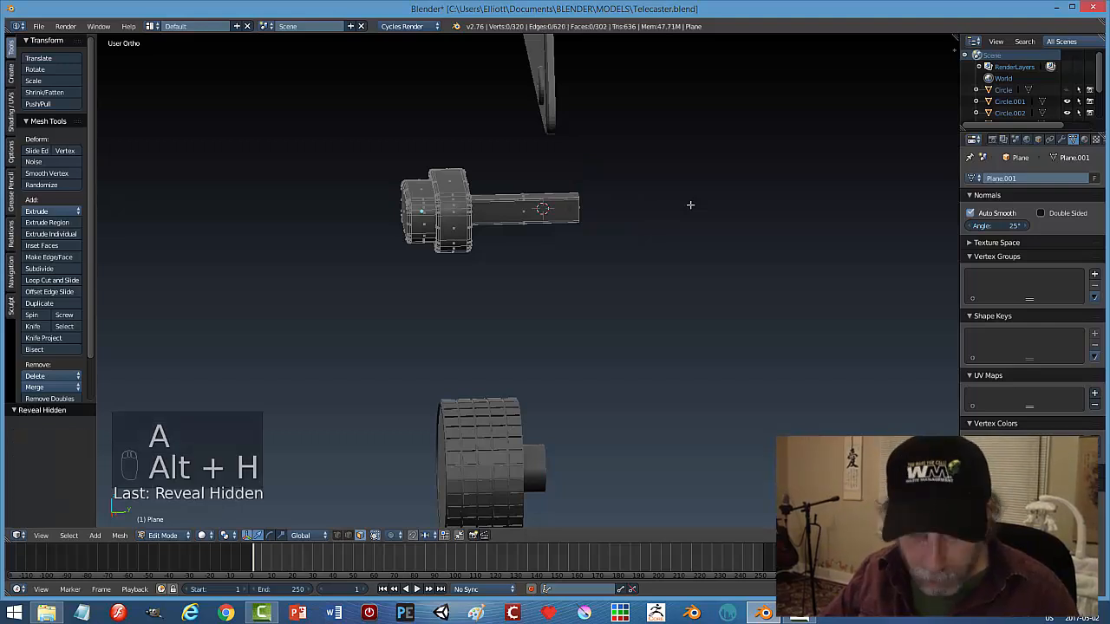
key(Tab)
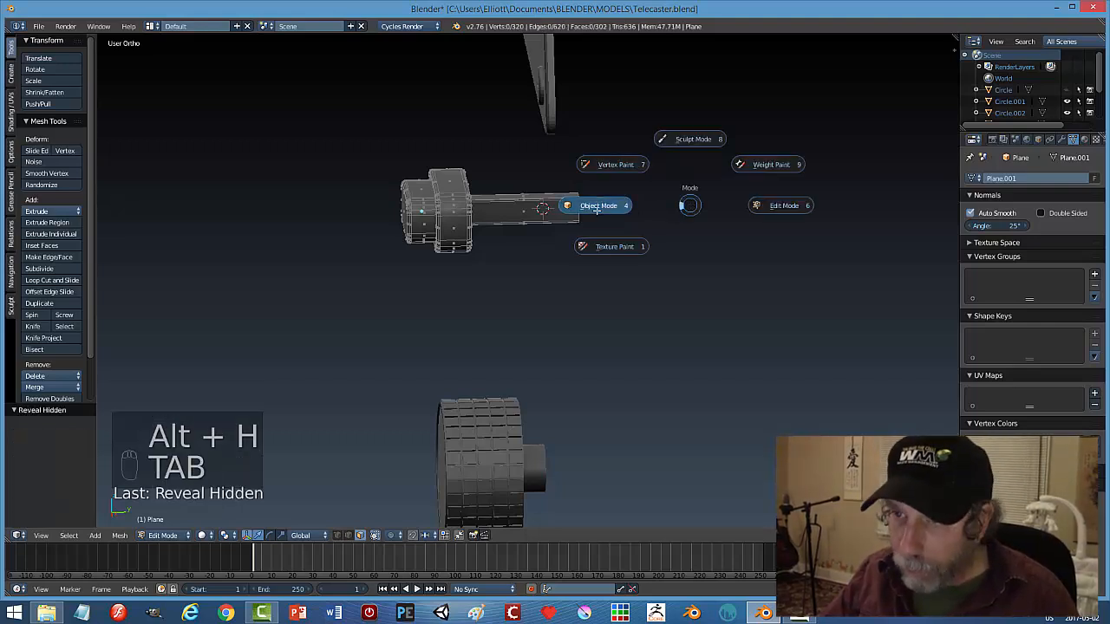
click(680, 206)
key(alt+h)
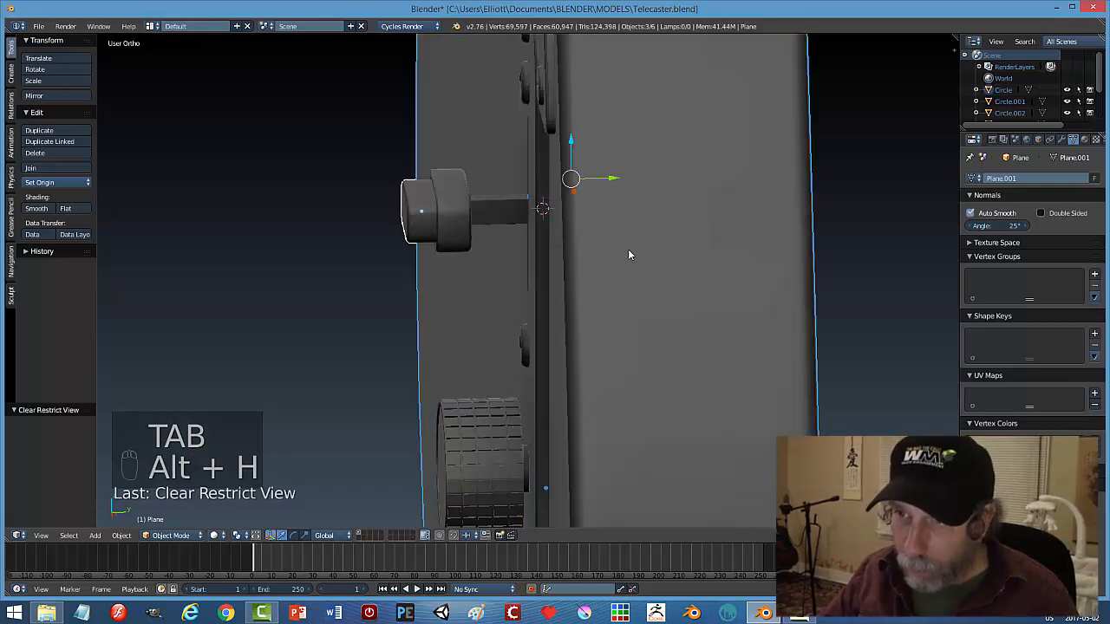
middle_drag(627, 252, 651, 243)
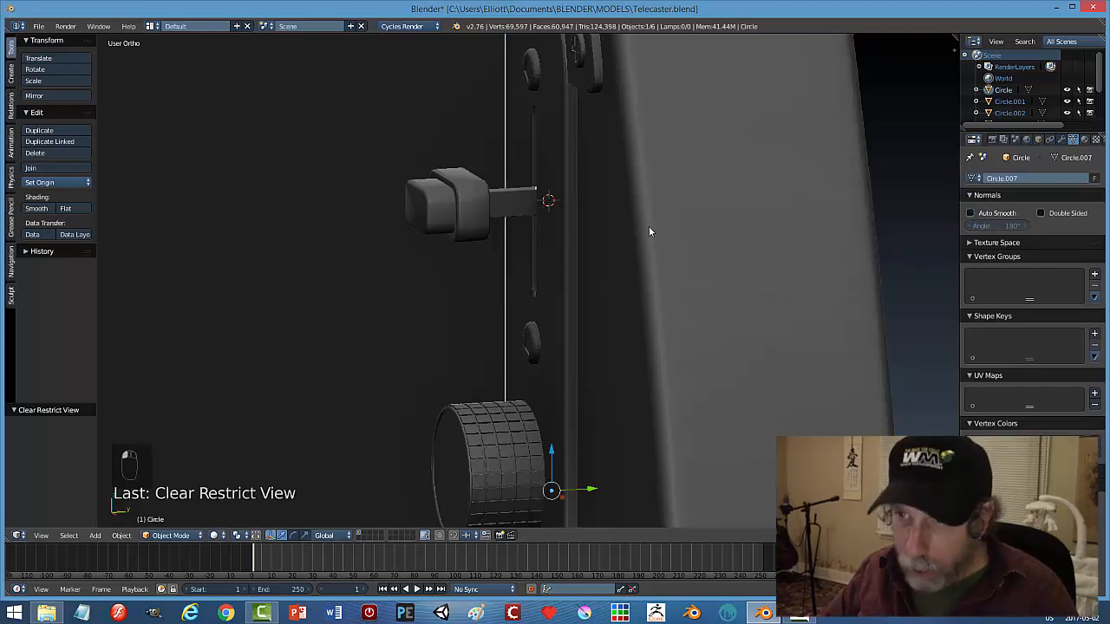
Hide the control plate and guitar body again to expose the switch shaft.
key(h)
key(h)
middle_drag(669, 221, 530, 262)
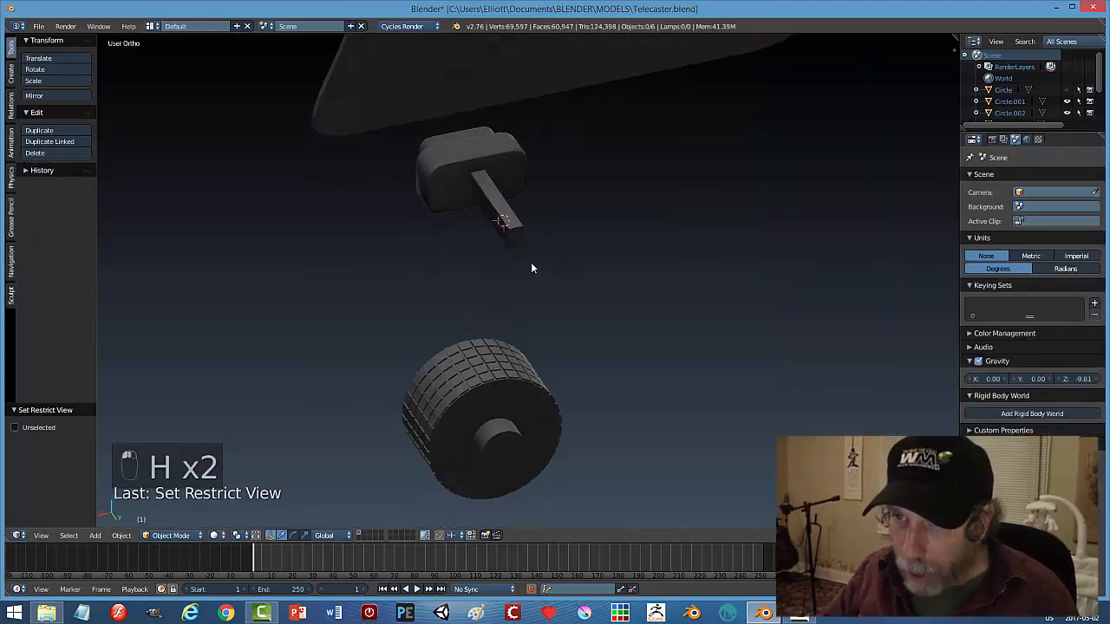
Select the switch shaft's faces in Edit Mode and scale them down along X to make the shaft thinner.
right_click(554, 242)
key(Tab)
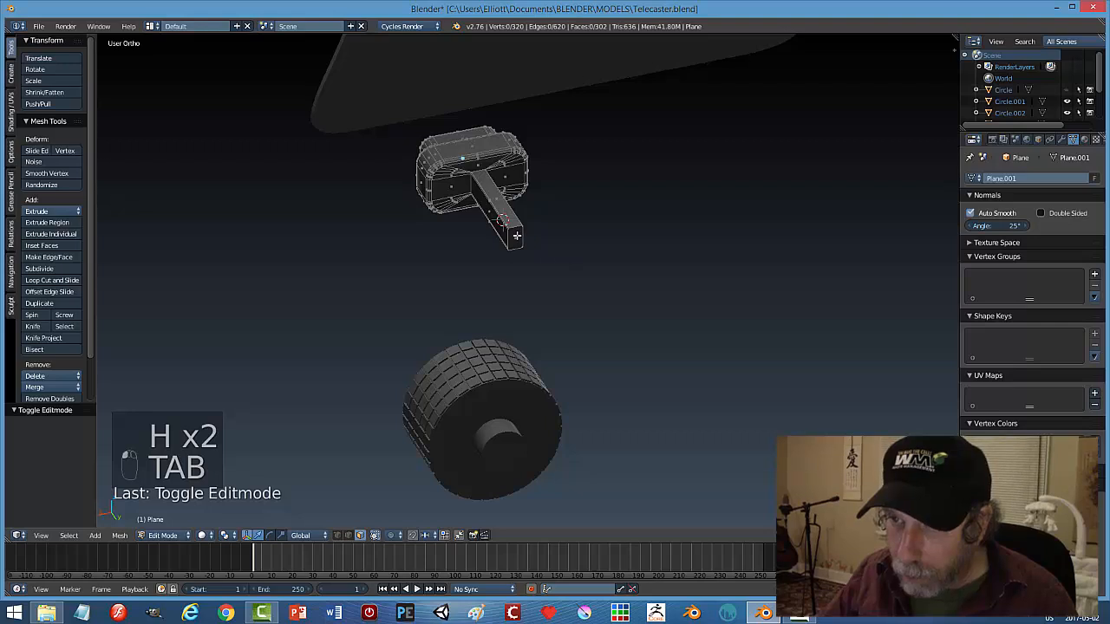
right_click(516, 235)
key(ctrl+KP_Add)
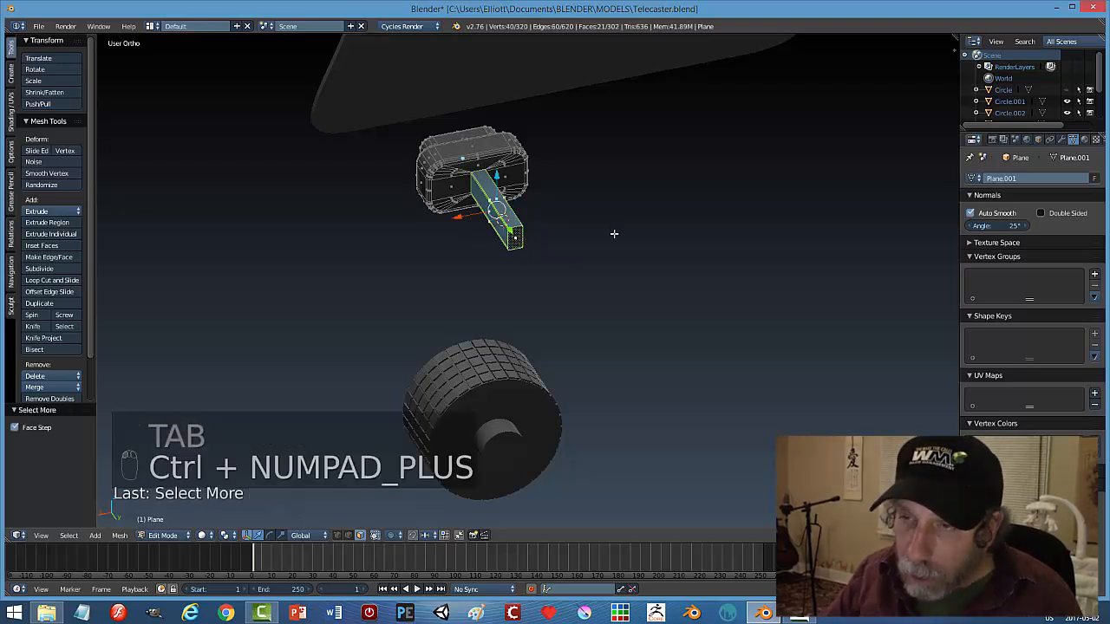
key(ctrl+KP_Add)
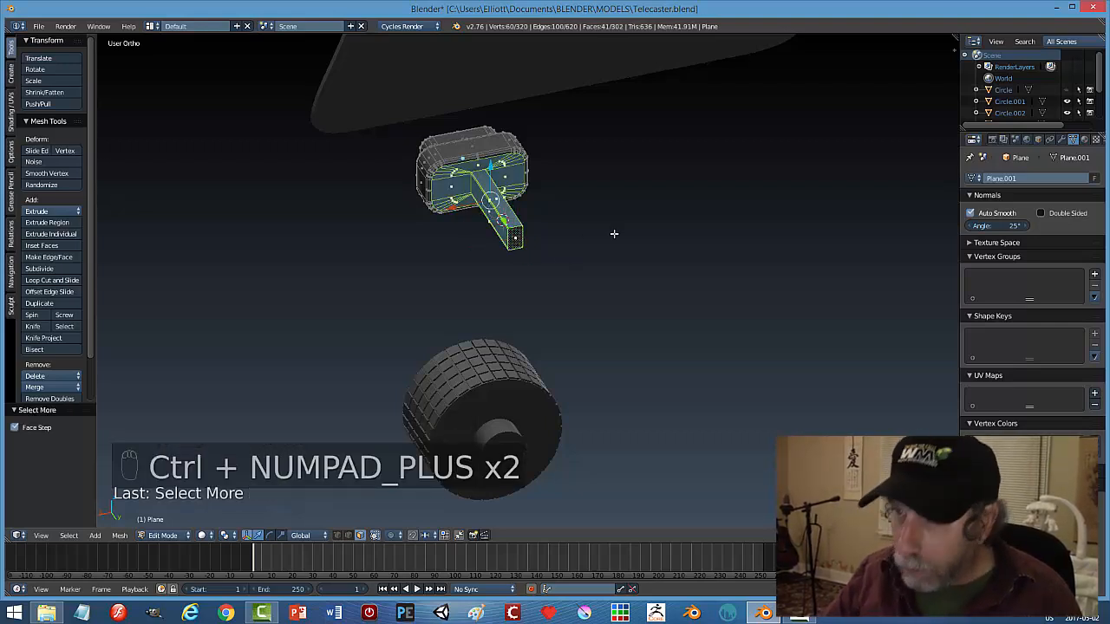
key(ctrl+KP_Subtract)
mouse_move(625, 252)
middle_down()
mouse_move(612, 257)
mouse_move(627, 231)
mouse_move(668, 213)
mouse_move(616, 243)
middle_up()
key(s)
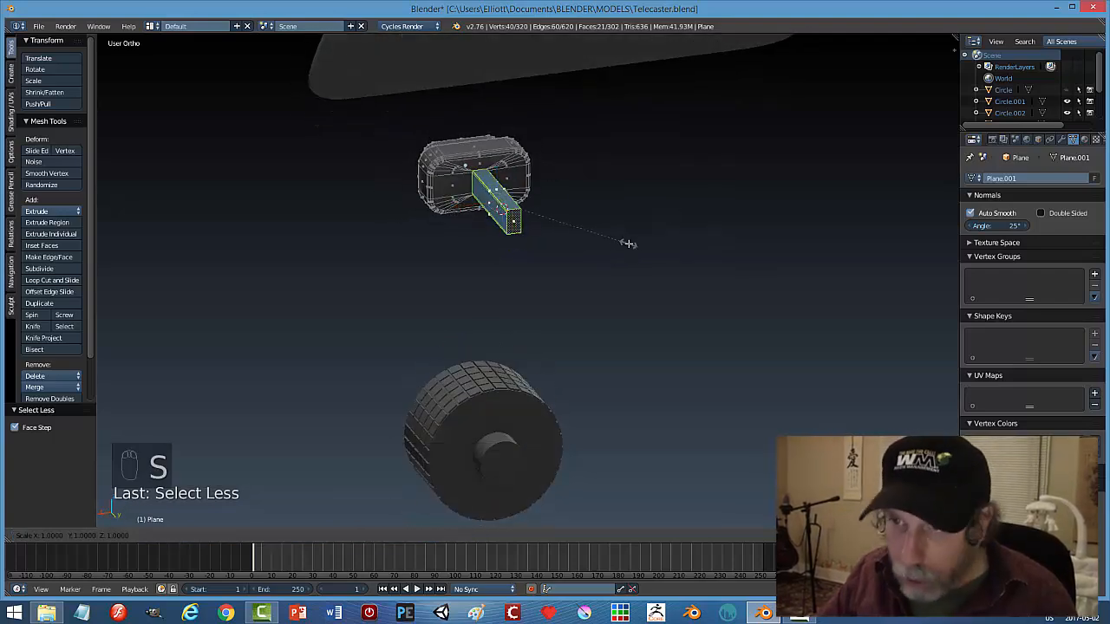
key(x)
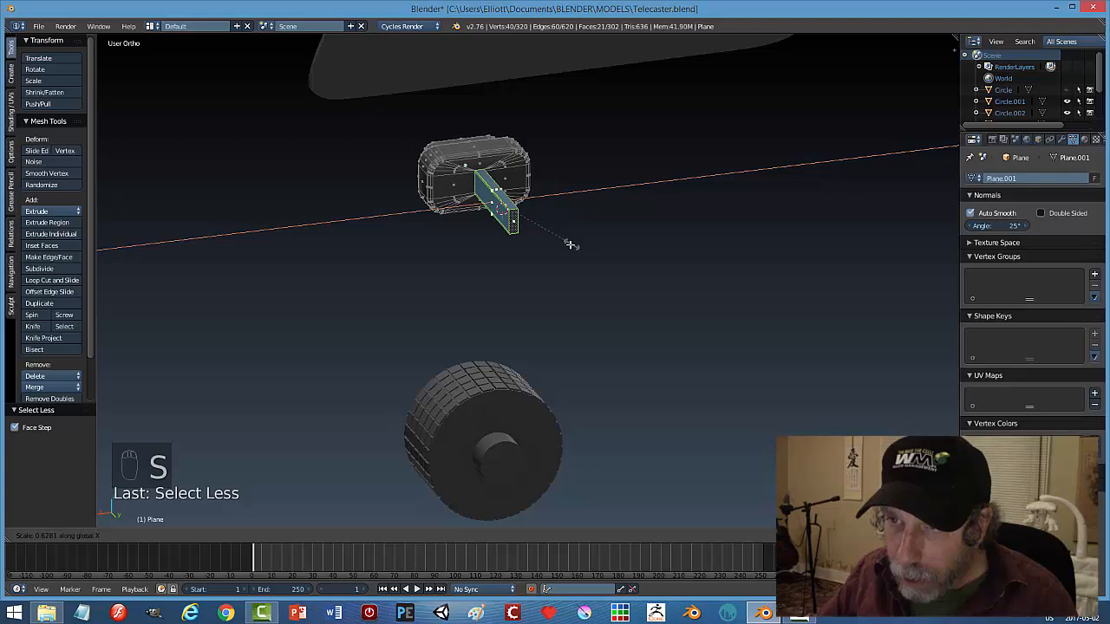
click(664, 246)
key(a)
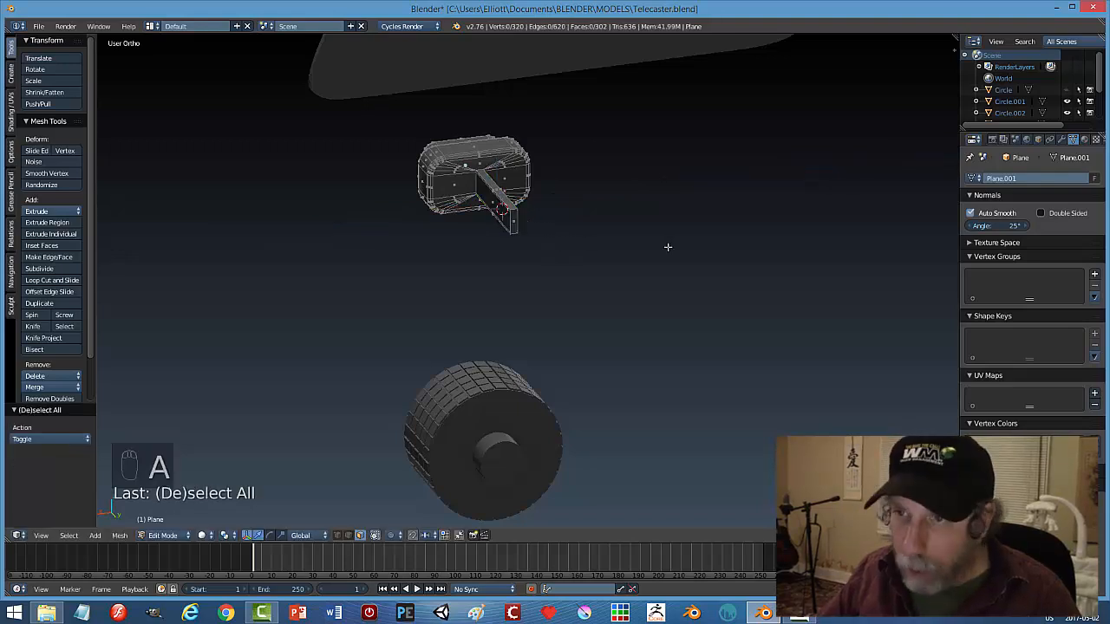
Return to Object Mode, reveal the hidden guitar body and control plate, and deselect everything.
key(Tab)
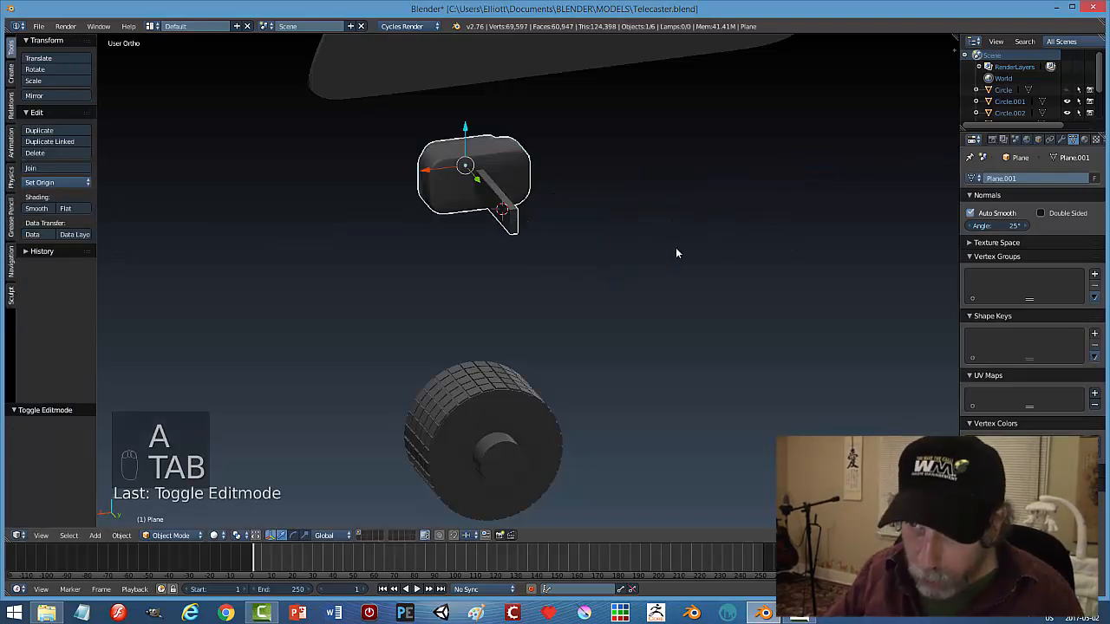
key(alt+h)
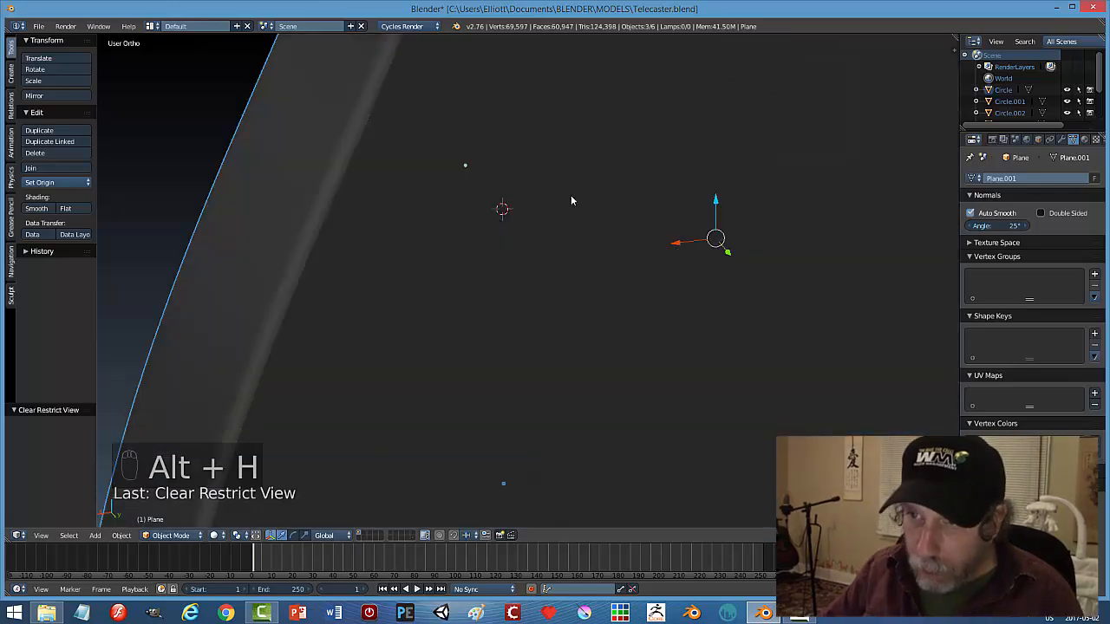
middle_drag(470, 208, 508, 182)
key(a)
scroll(609, 206, up, 2)
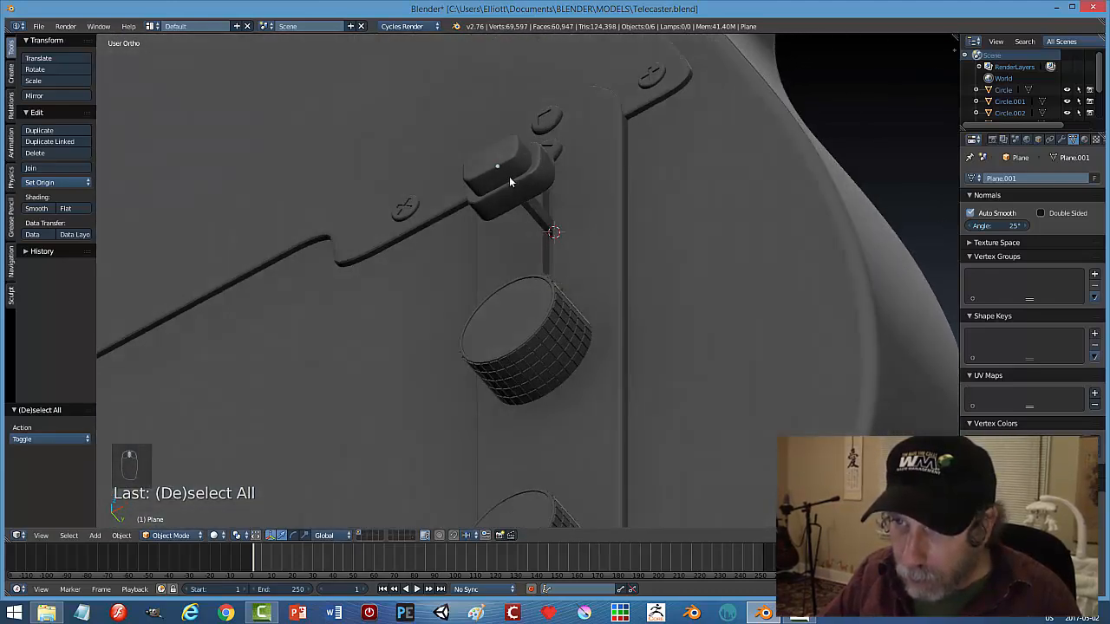
Push the selector switch toward the control plate's slot, deselect it, and save the file over the existing one.
middle_drag(589, 222, 568, 217)
drag(511, 198, 523, 207)
key(a)
middle_drag(626, 205, 648, 254)
key(ctrl+s)
click(648, 254)
Move the selector switch about -0.381 along Y to pull it clear of the control plate.
scroll(641, 204, down, 3)
middle_drag(642, 204, 583, 206)
scroll(622, 305, up, 4)
scroll(614, 306, up, 3)
scroll(594, 224, down, 6)
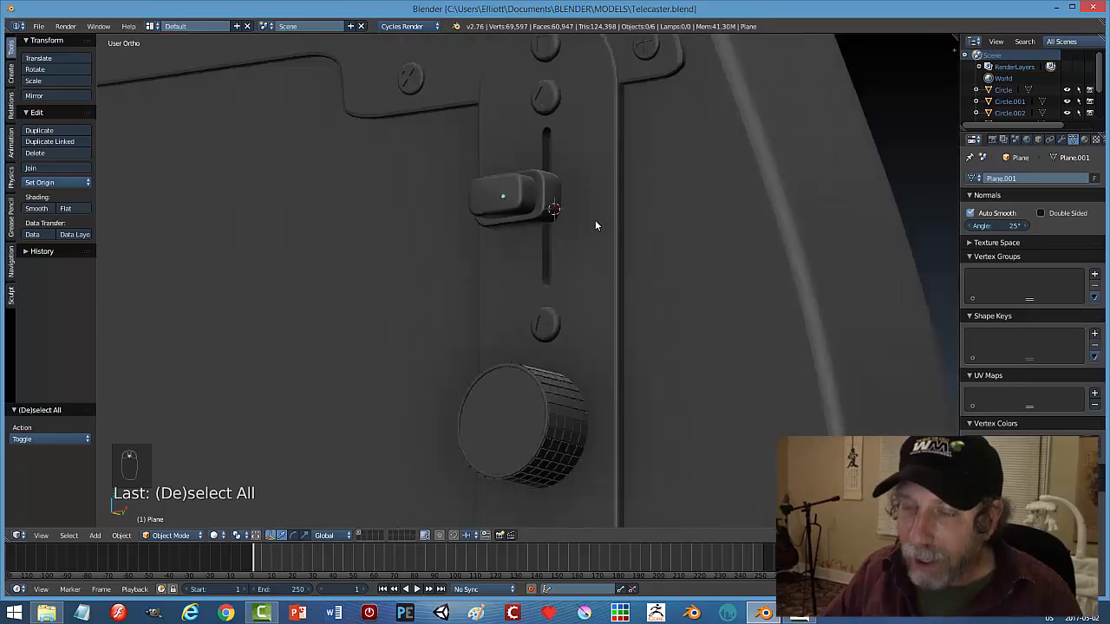
mouse_move(550, 238)
middle_down()
mouse_move(553, 197)
mouse_move(545, 240)
mouse_move(530, 248)
middle_up()
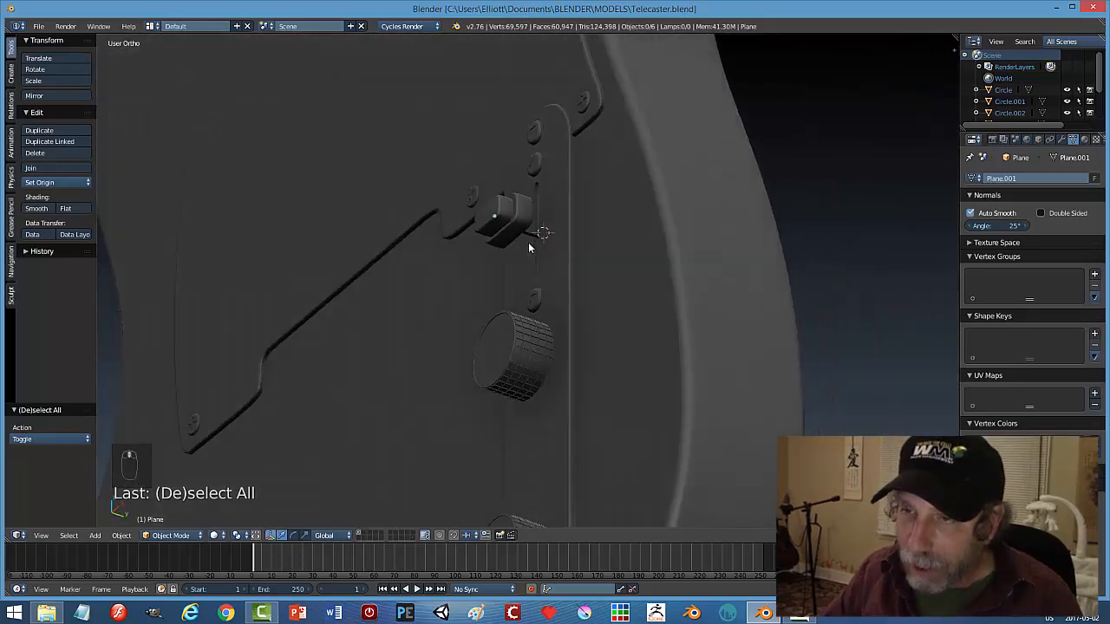
right_click(518, 215)
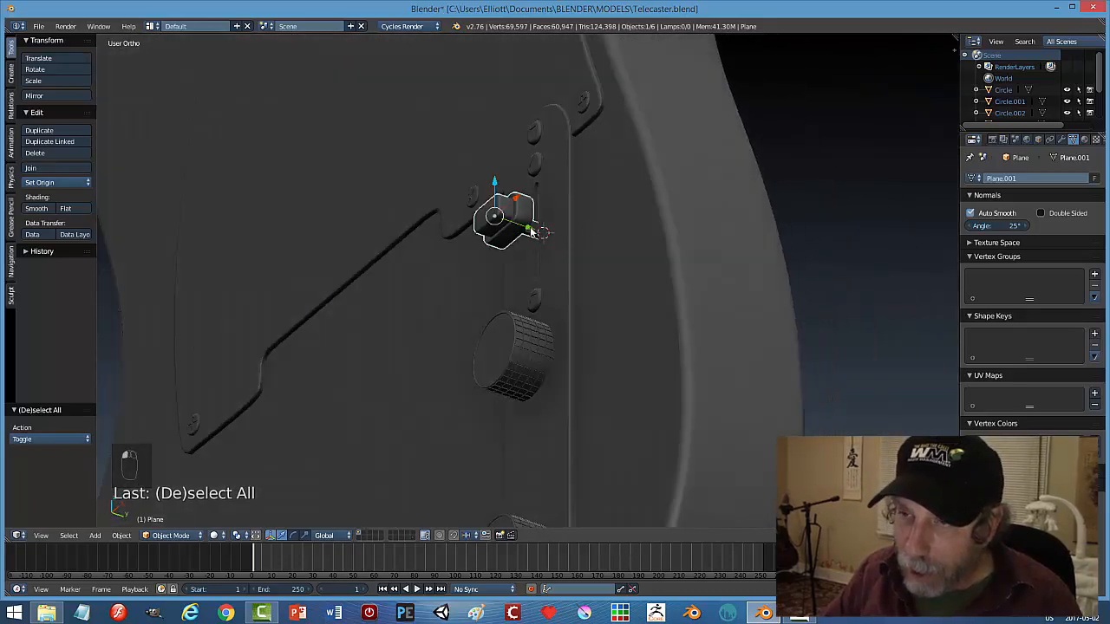
key(g)
key(y)
click(395, 215)
middle_drag(395, 215, 478, 229)
Snap the 3D cursor to the end face of the switch shaft and return to Object Mode.
key(Tab)
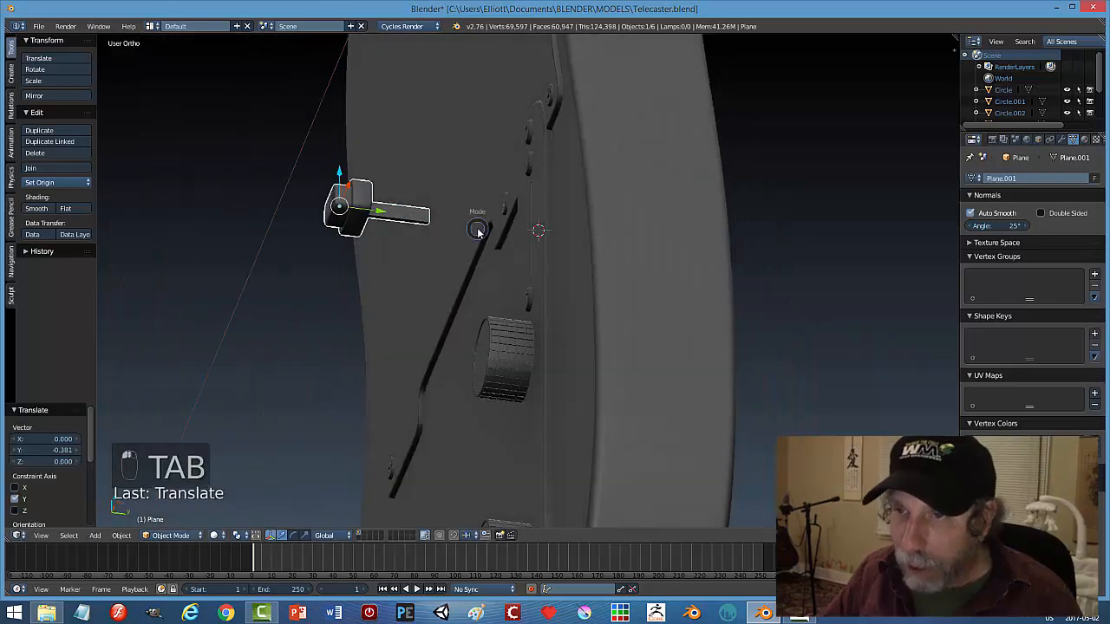
click(559, 232)
scroll(455, 255, up, 5)
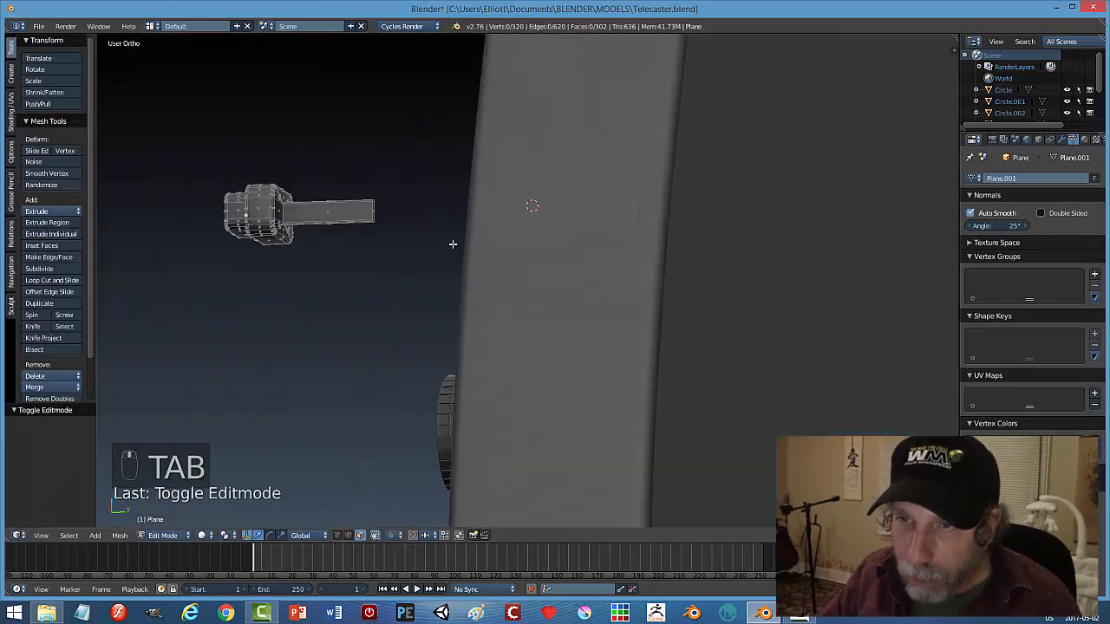
middle_drag(345, 189, 282, 125)
right_click(281, 126)
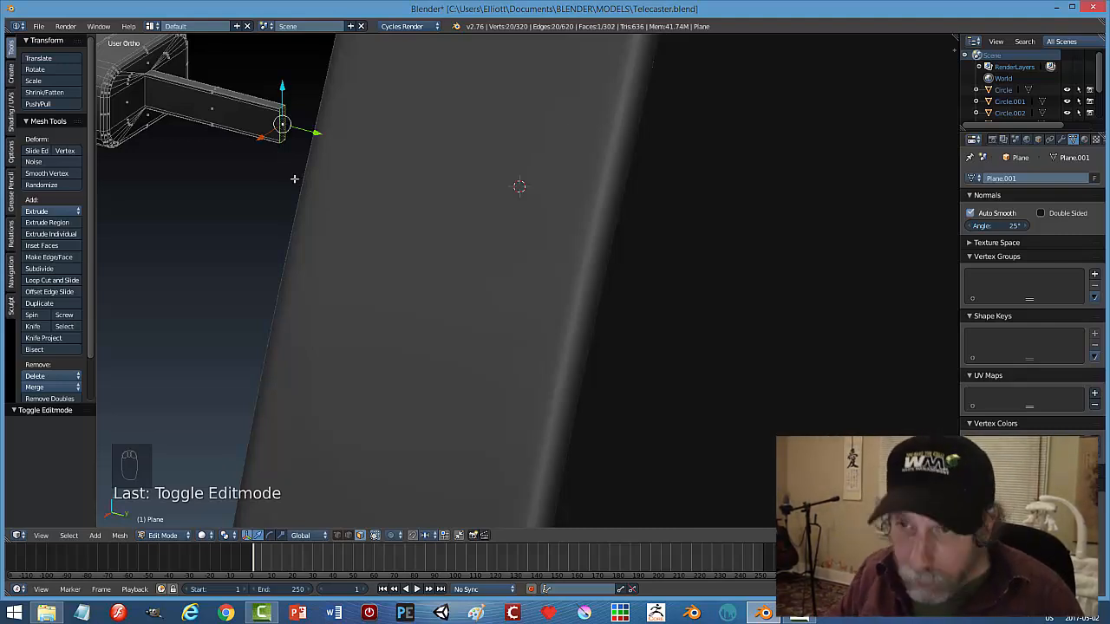
key(shift+s)
click(260, 179)
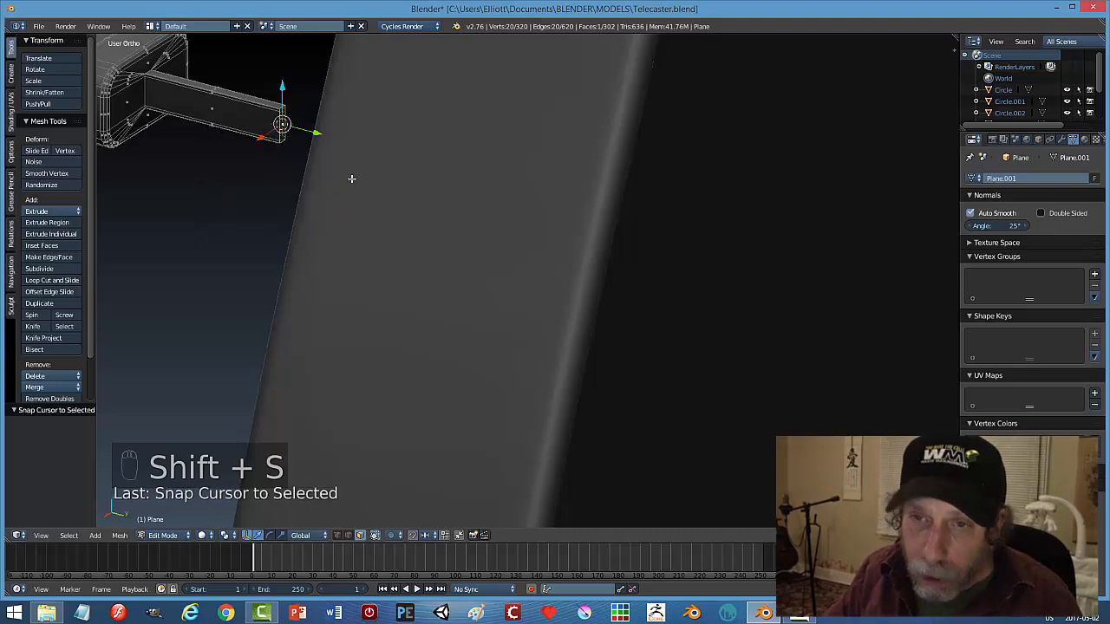
key(a)
key(Tab)
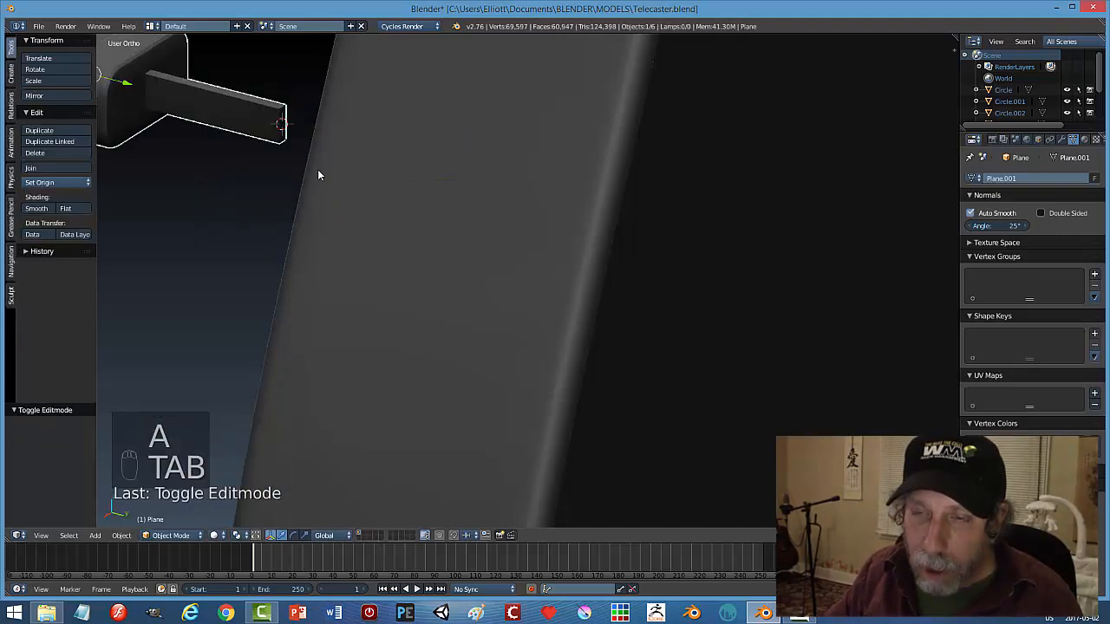
Move the selector switch about 0.054 along Y toward the guitar body, keeping the switch selected.
scroll(318, 169, down, 2)
drag(247, 146, 303, 169)
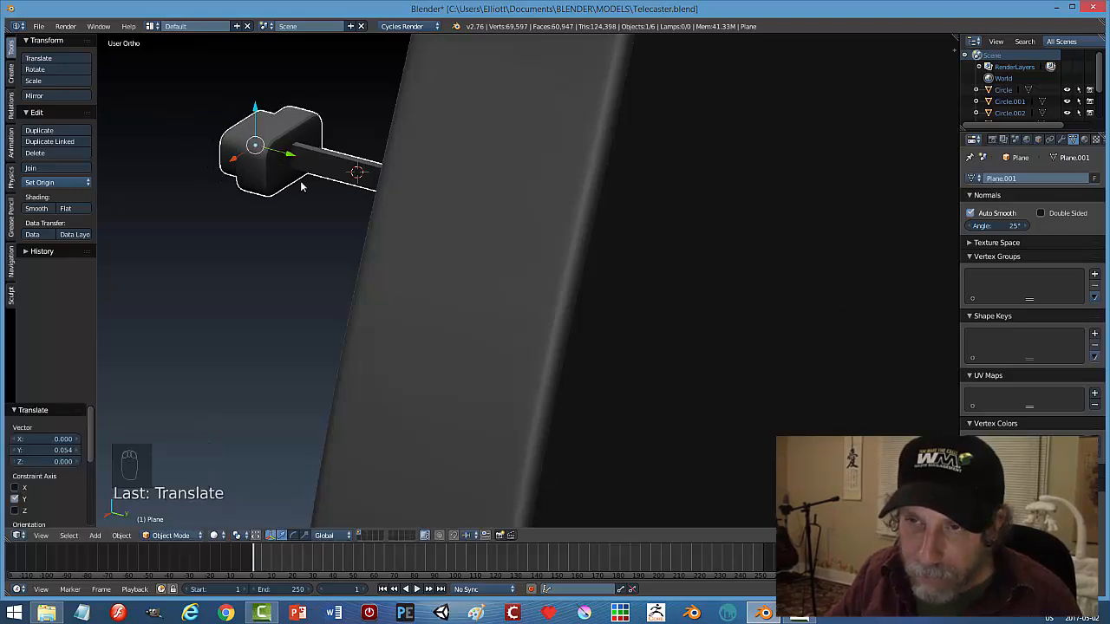
middle_drag(301, 186, 439, 181)
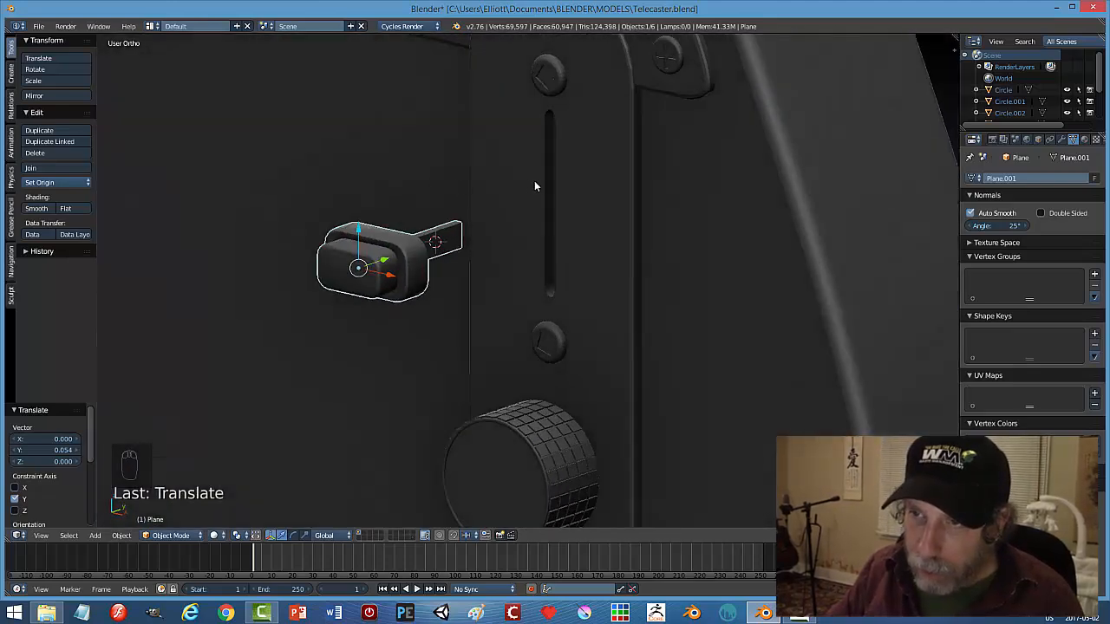
middle_drag(534, 186, 552, 165)
right_click(560, 159)
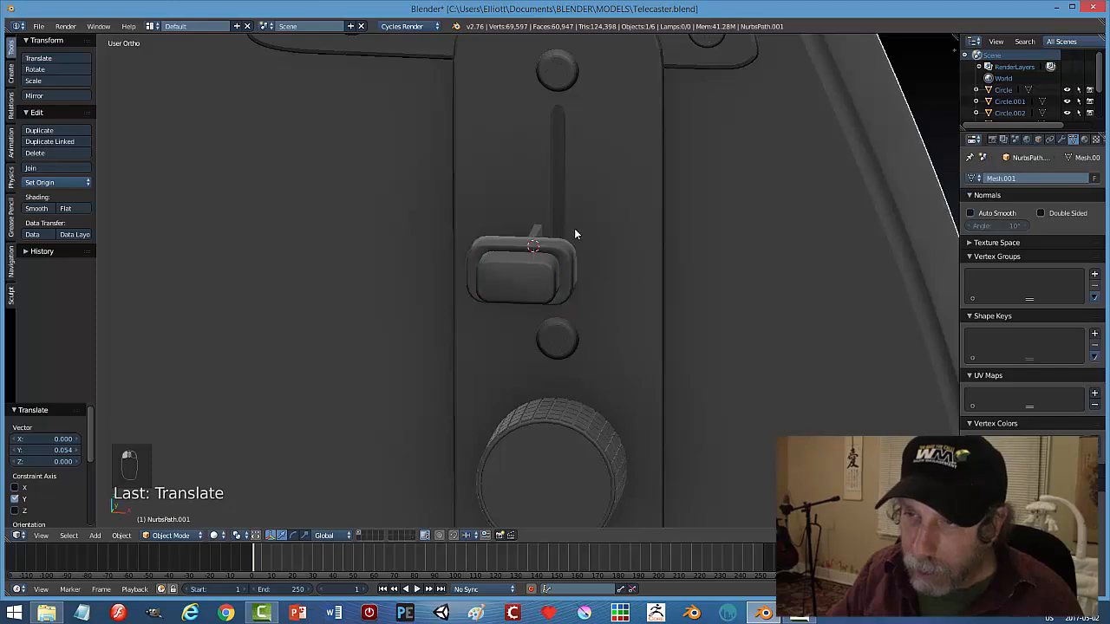
right_drag(530, 261, 657, 228)
middle_click(589, 244)
right_click(589, 243)
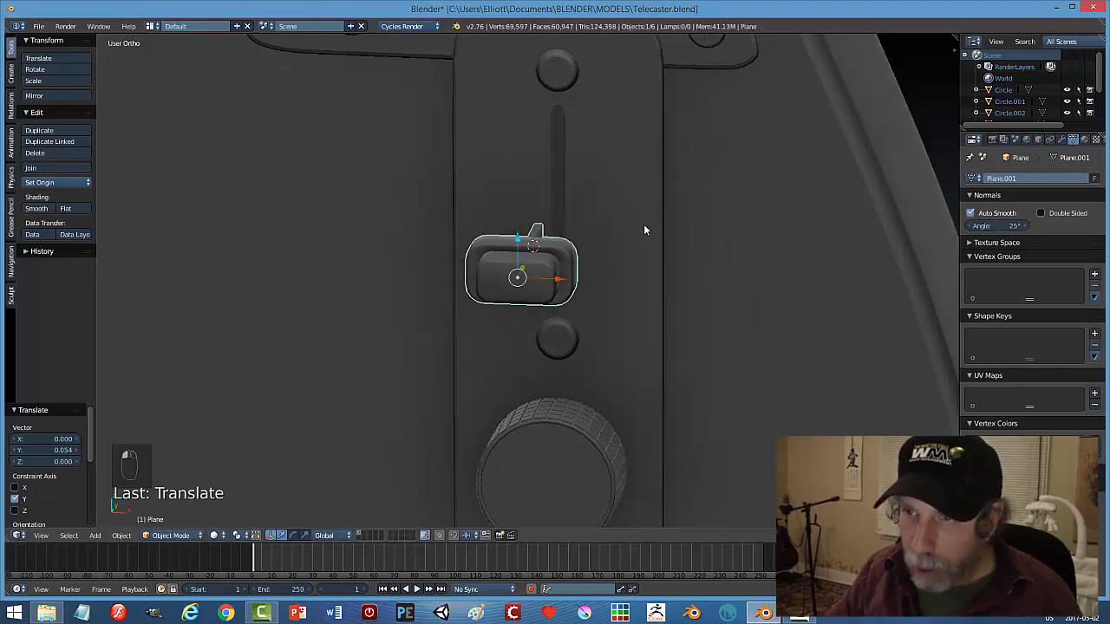
middle_drag(644, 230, 326, 192)
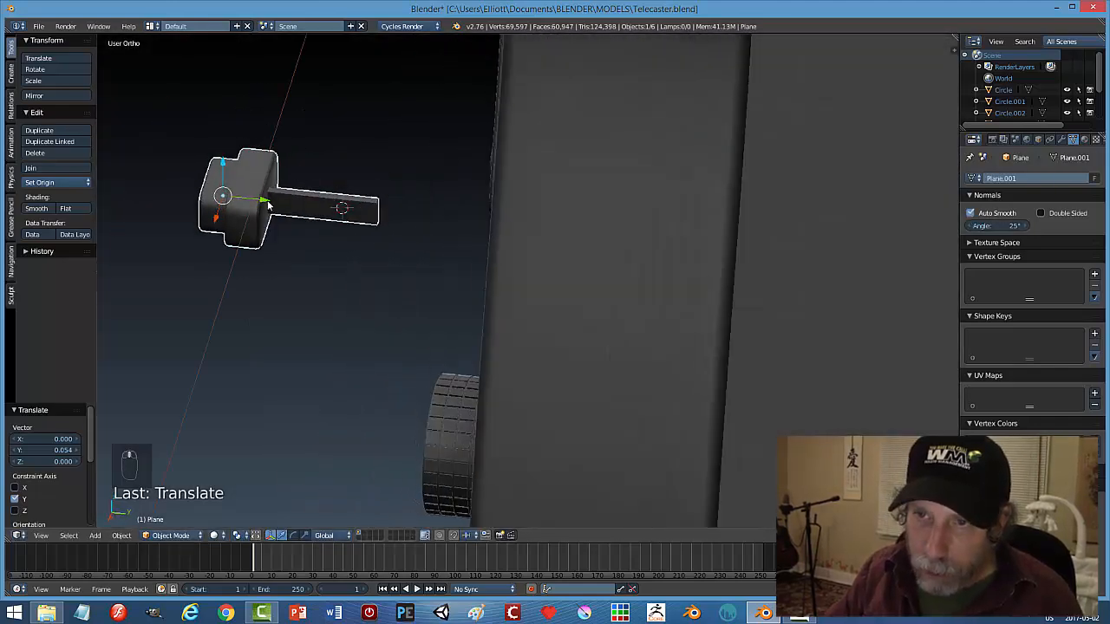
Slide the selector switch back along Y to the control plate, finishing with a move of about 0.061.
drag(268, 204, 421, 213)
scroll(434, 216, down, 4)
mouse_move(525, 228)
middle_down()
mouse_move(549, 223)
mouse_move(520, 250)
mouse_move(597, 178)
mouse_move(611, 143)
mouse_move(531, 227)
middle_up()
key(g)
key(y)
click(528, 253)
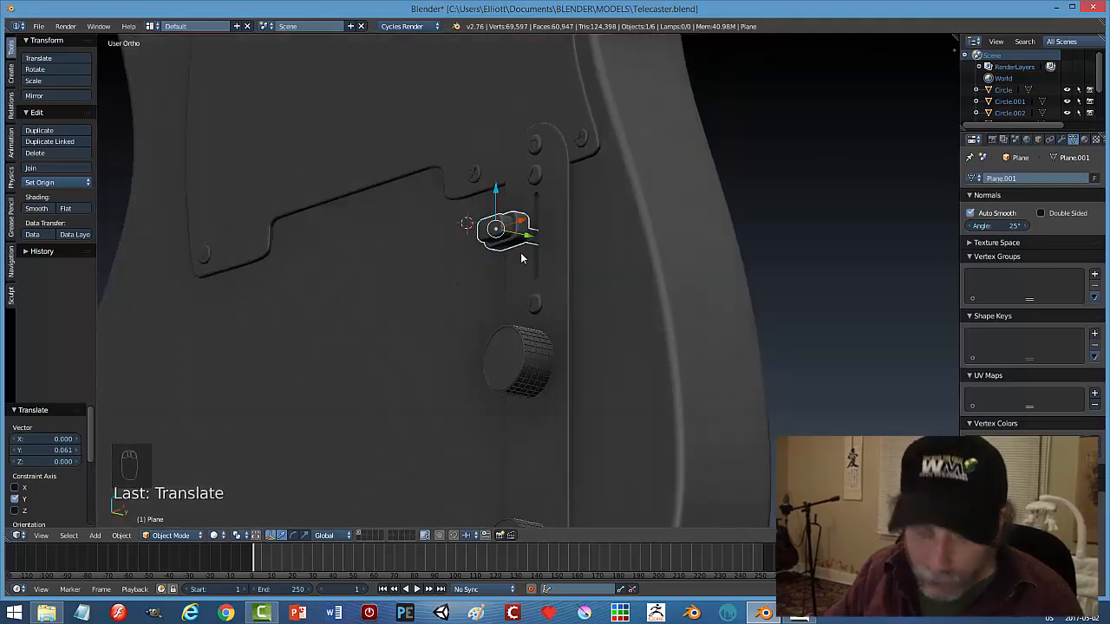
Rotate the selector switch about the X axis to tilt it, and lower it slightly along the slot.
key(r)
key(x)
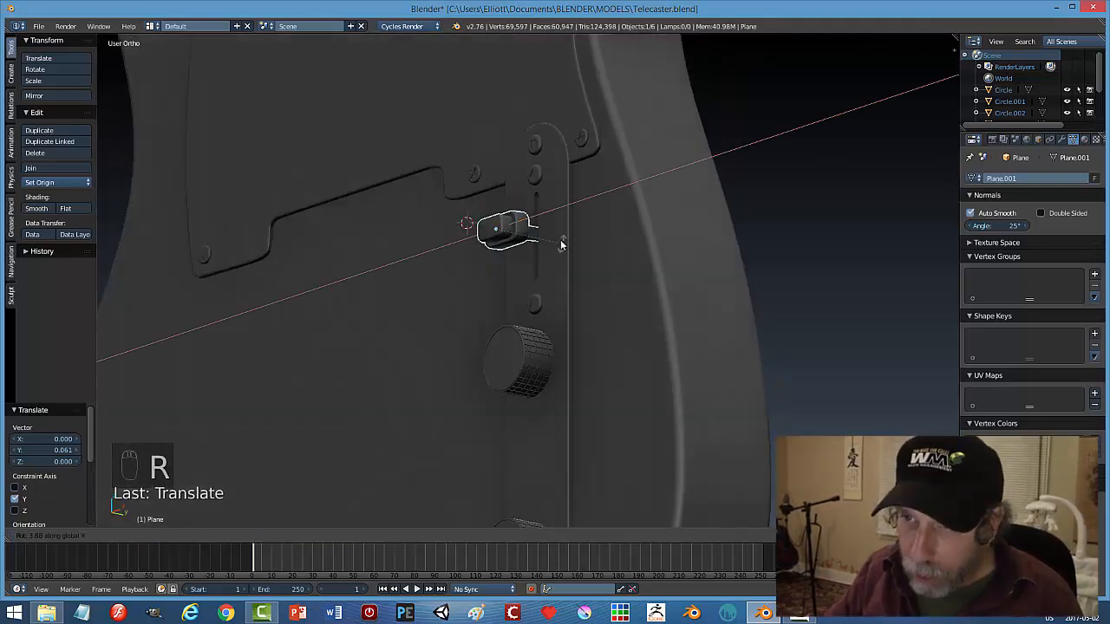
click(551, 225)
middle_drag(551, 225, 509, 259)
drag(481, 201, 479, 222)
middle_drag(479, 221, 717, 295)
Seat the tilted switch in the slot by moving it along Y, another 0.024 along Y, and about -0.036 along Z.
key(g)
key(y)
click(532, 270)
key(a)
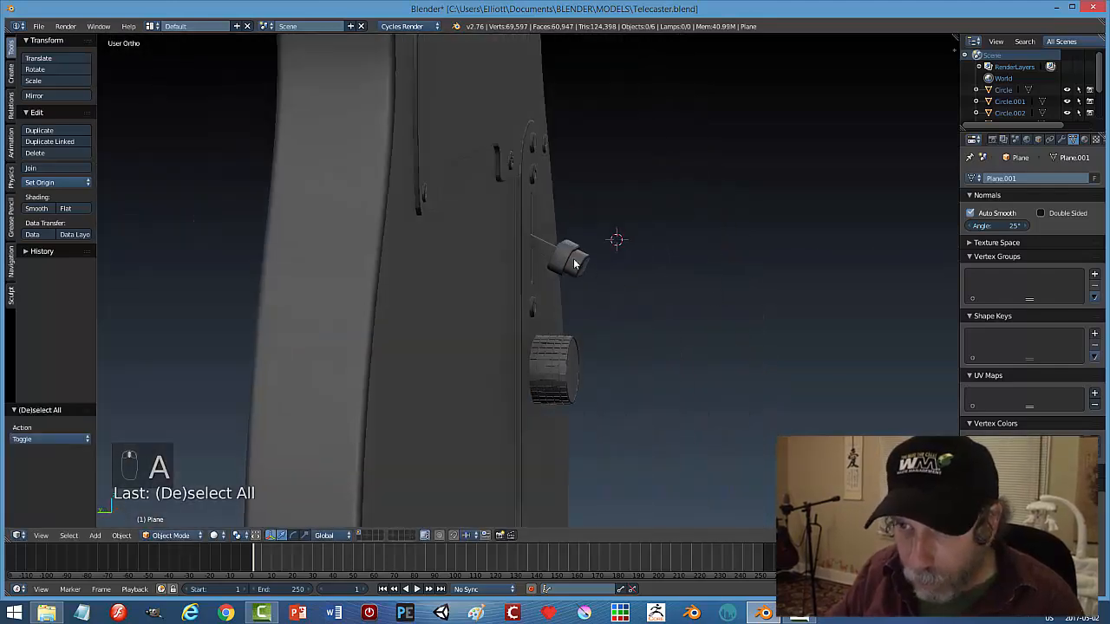
key(g)
key(y)
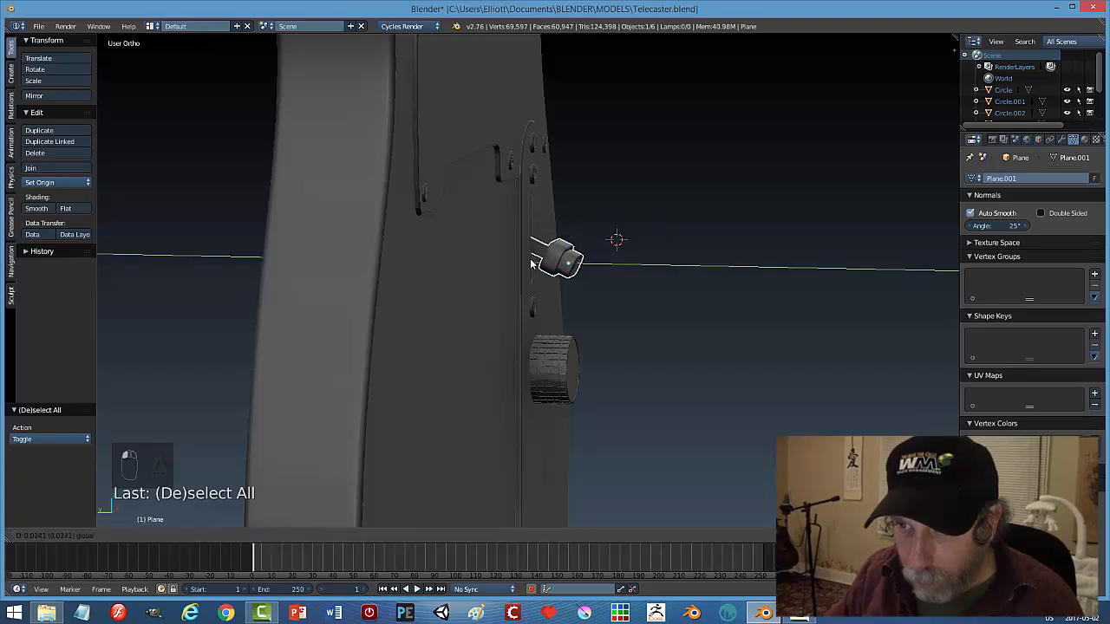
click(532, 264)
drag(566, 224, 560, 237)
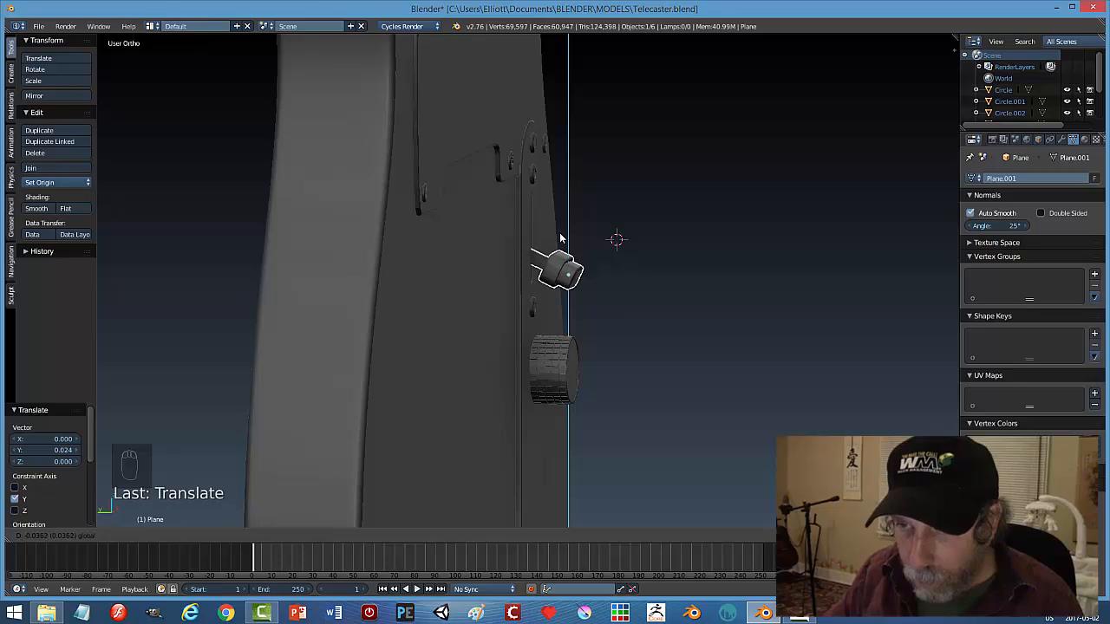
click(560, 236)
key(a)
Check the tilted switch on the guitar from several angles and save the file over the existing one.
middle_drag(723, 245, 530, 216)
scroll(530, 215, up, 4)
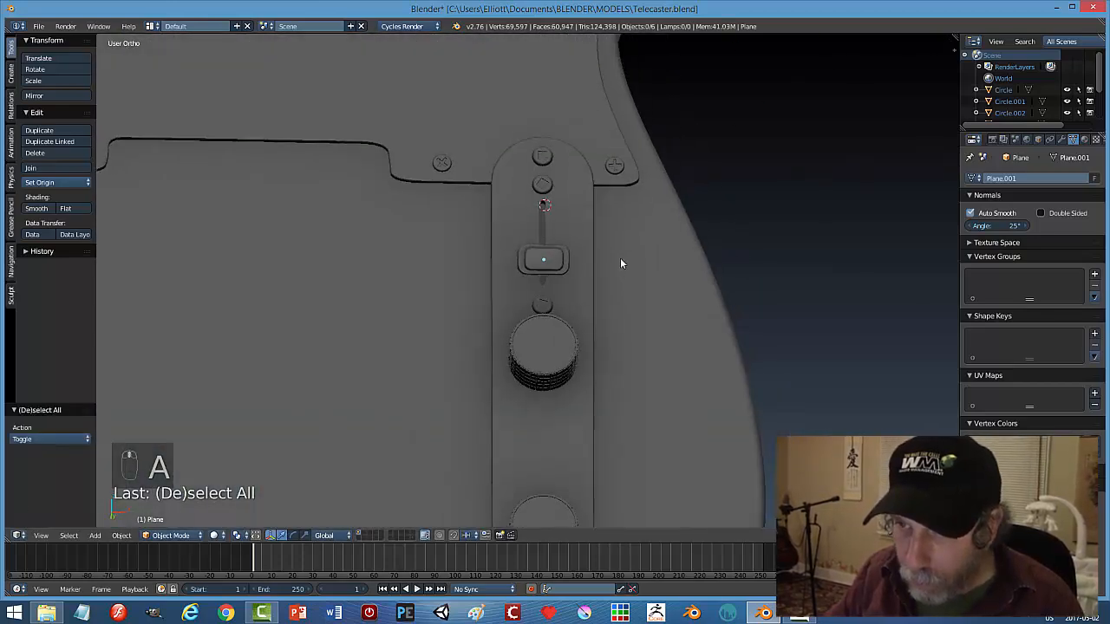
middle_drag(620, 262, 645, 316)
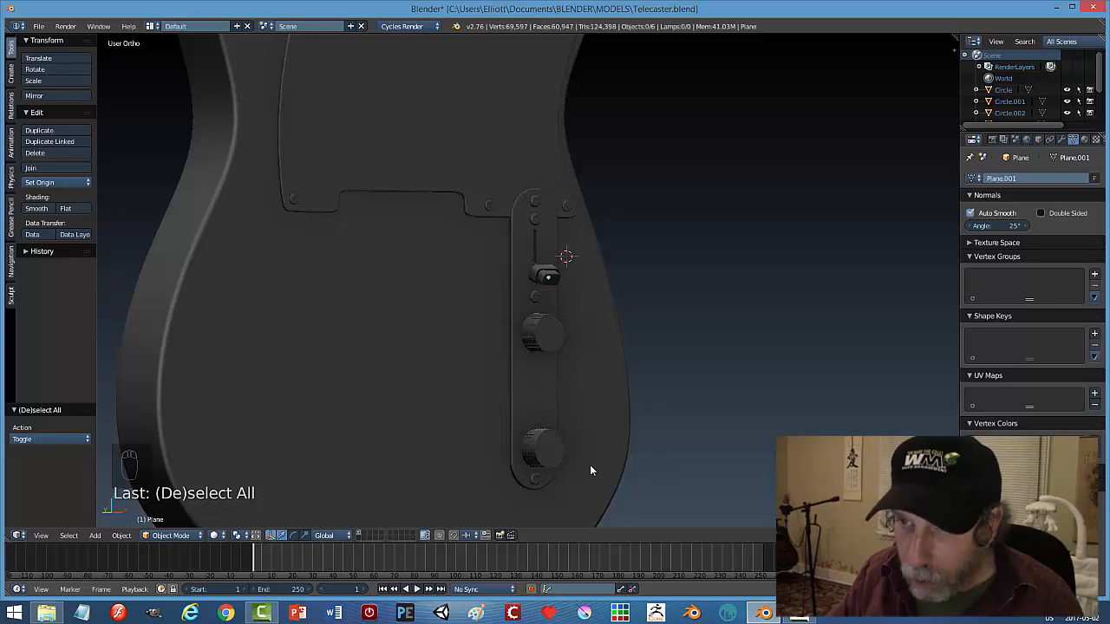
middle_drag(590, 471, 488, 364)
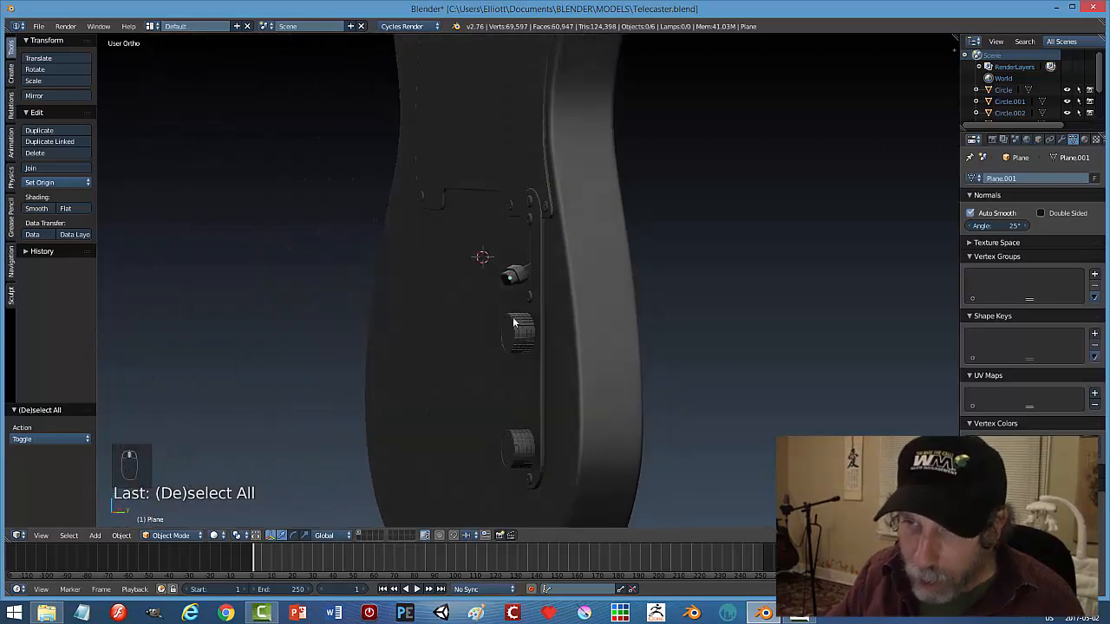
middle_drag(567, 304, 801, 303)
middle_drag(674, 305, 489, 314)
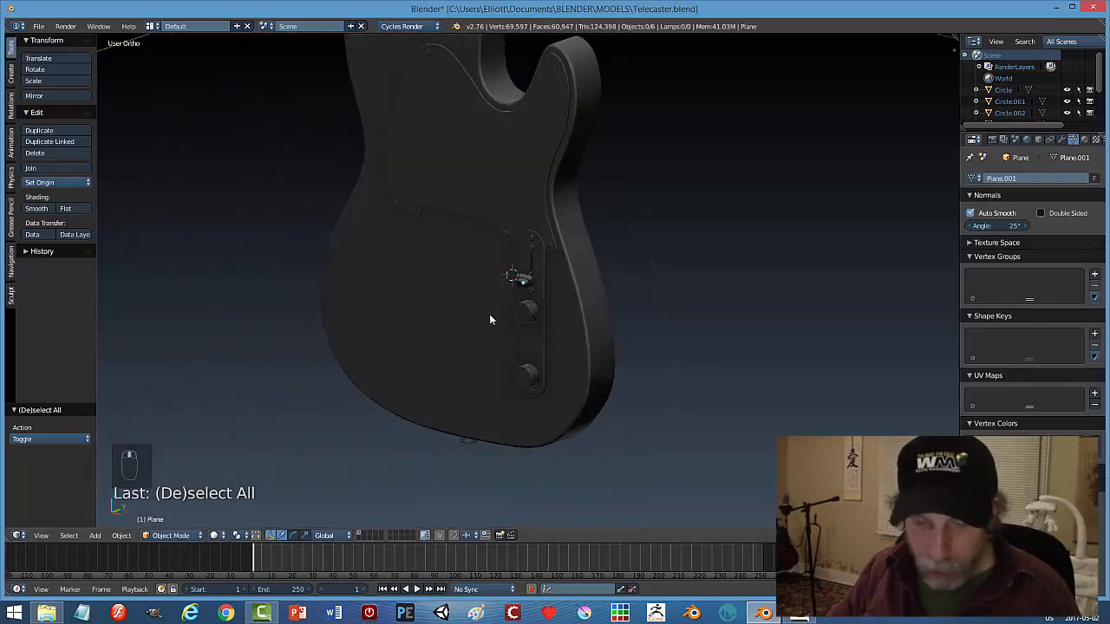
key(ctrl+s)
click(489, 314)
Try applying the switch's location, and undo it along with the selector switch's tilt and its latest moves.
middle_drag(645, 297, 646, 302)
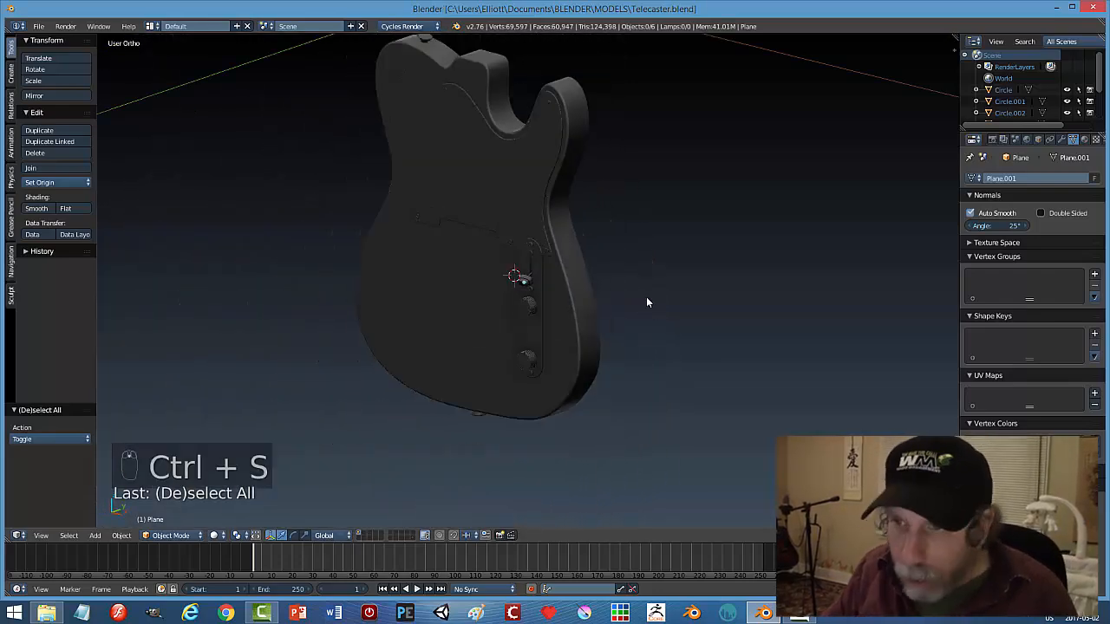
key(ctrl+z)
key(ctrl+z)
key(ctrl+a)
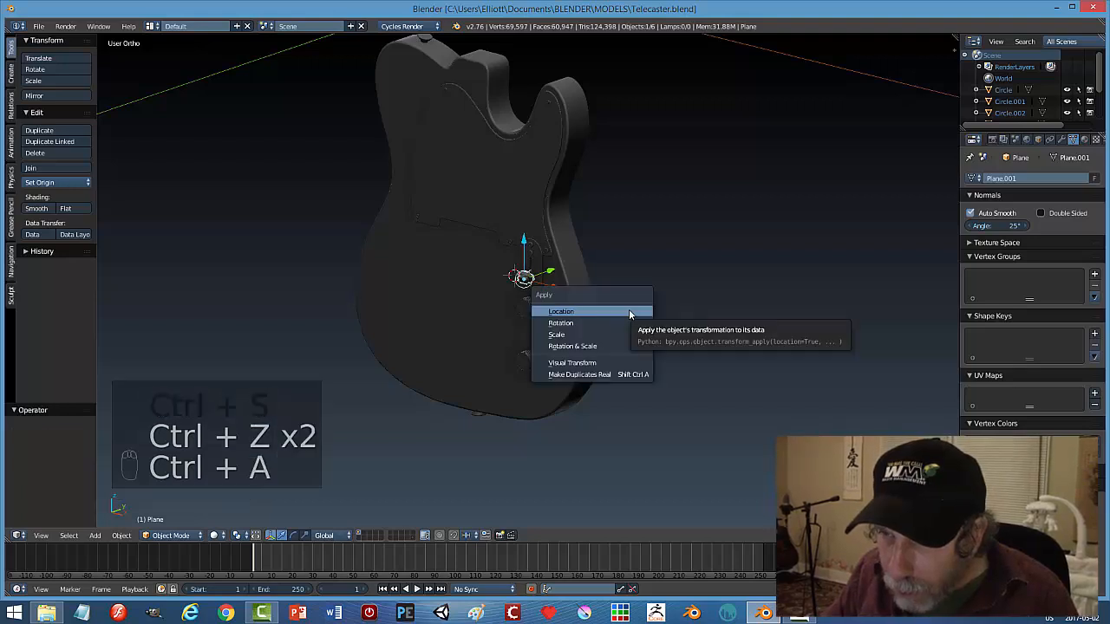
click(629, 312)
key(ctrl+z)
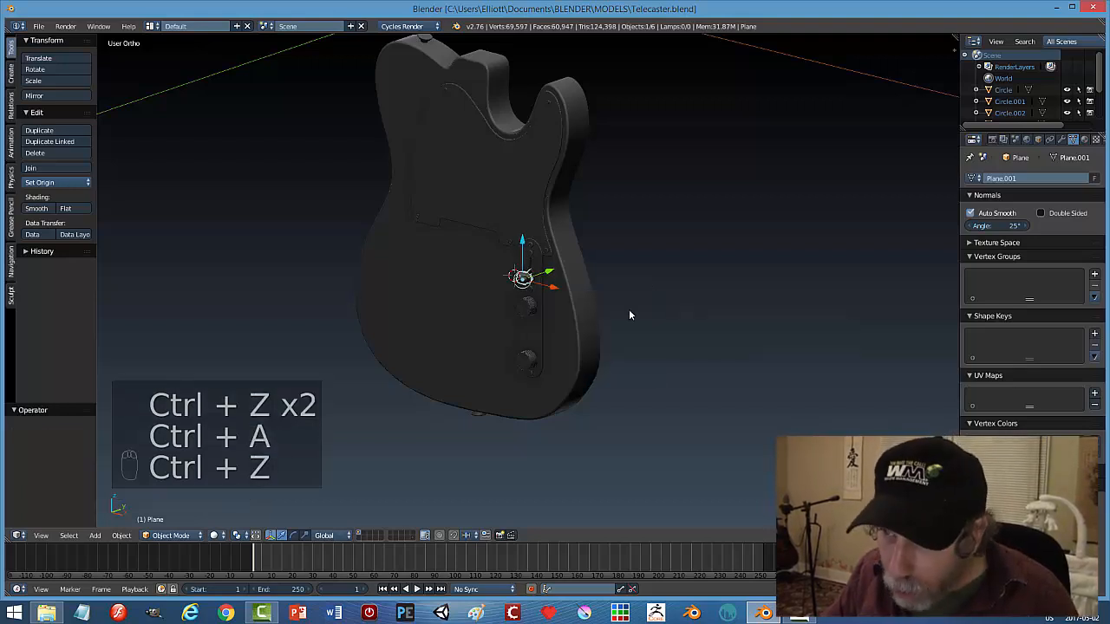
key(ctrl+z)
key(ctrl+z)
key(ctrl+z)
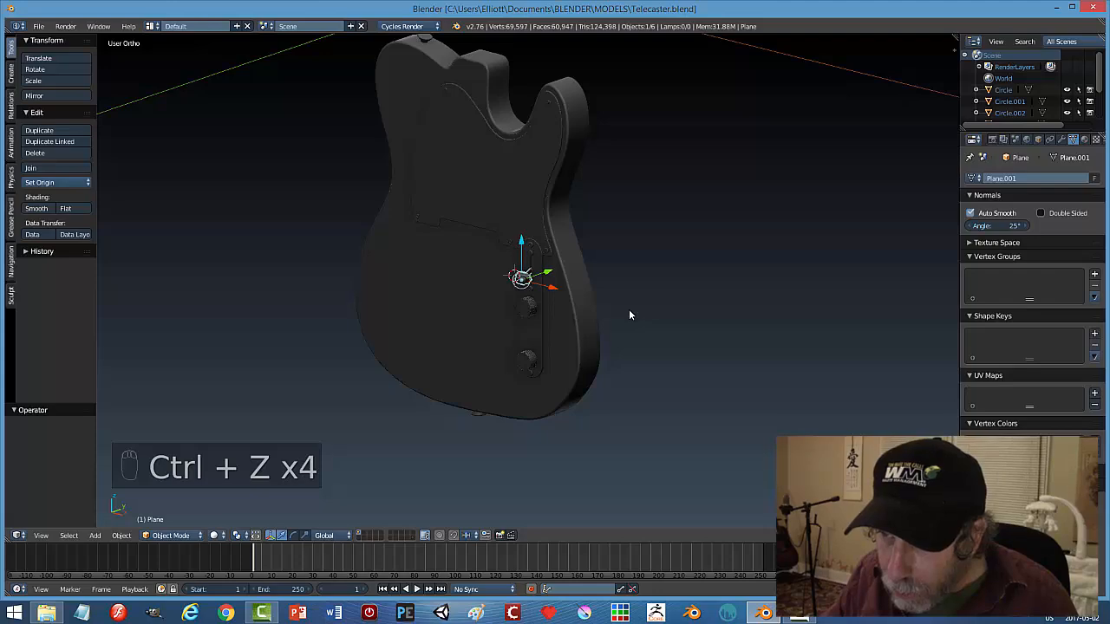
key(ctrl+z)
key(ctrl+z)
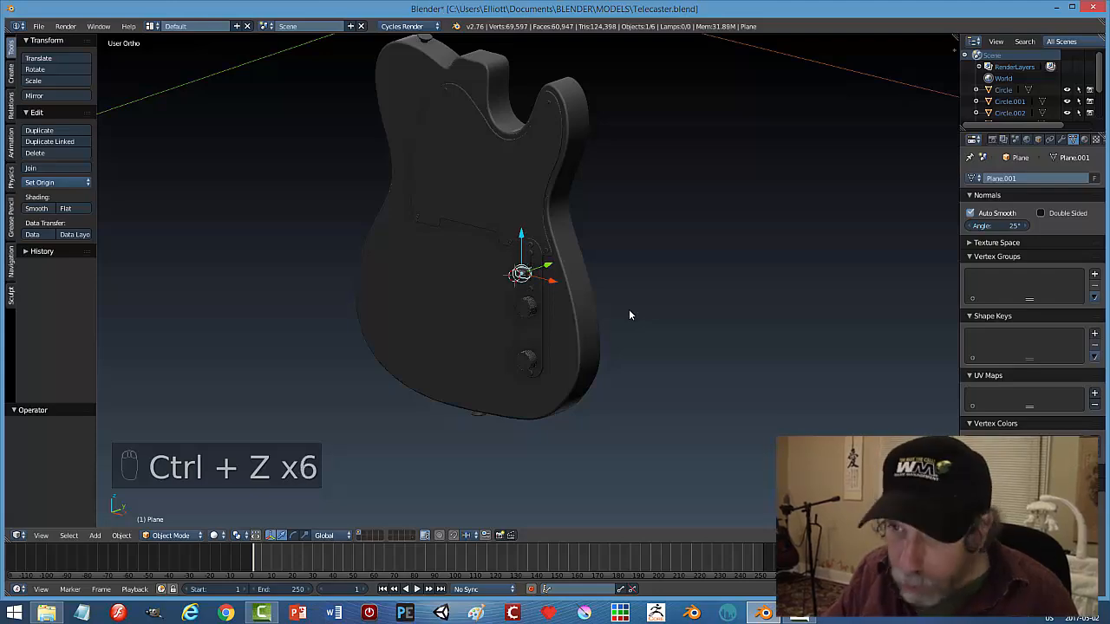
Move the untilted selector switch along Y toward the control plate in two small adjustments and save the file.
key(a)
middle_drag(629, 308, 713, 228)
scroll(581, 338, up, 4)
scroll(582, 261, up, 2)
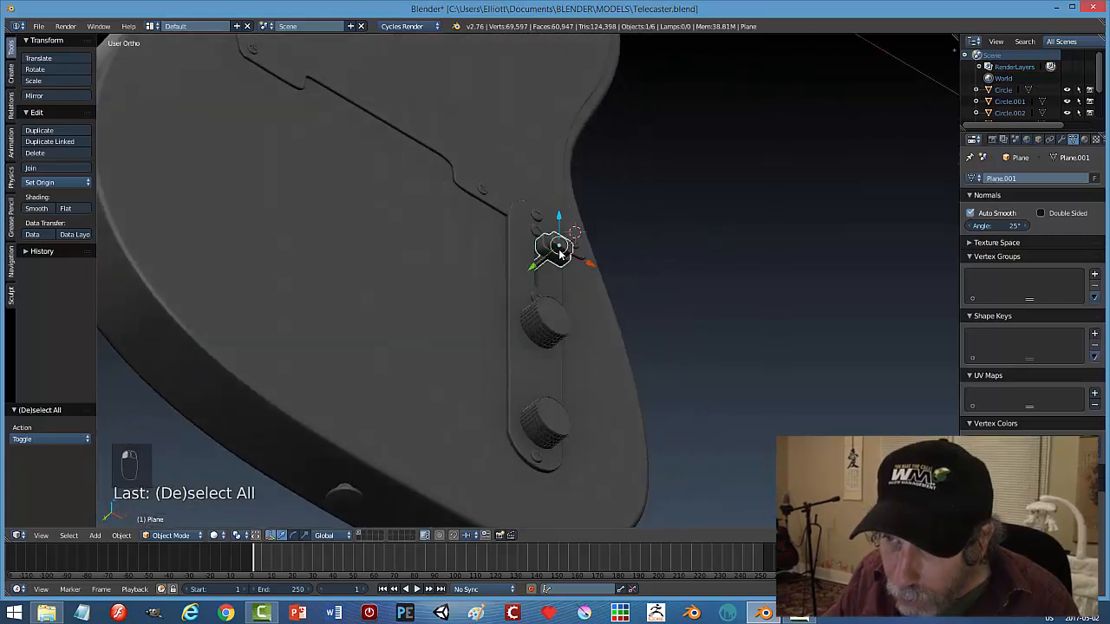
drag(536, 271, 529, 275)
key(a)
scroll(631, 286, down, 2)
middle_drag(628, 284, 736, 330)
drag(520, 264, 513, 264)
key(a)
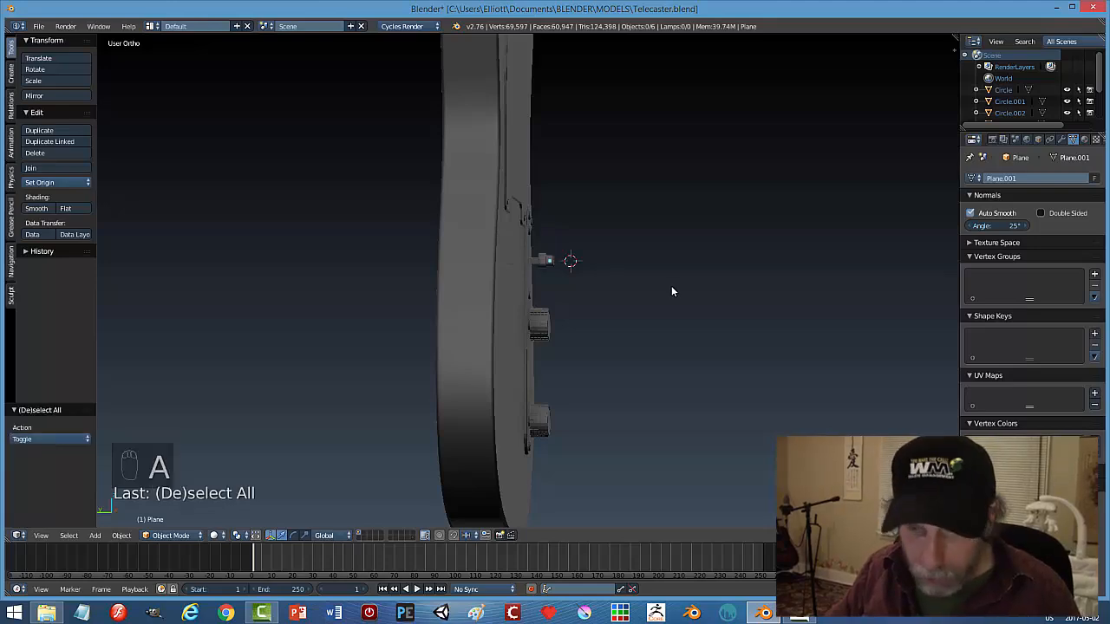
key(ctrl+s)
Join the selector switch to the control plate as one object.
middle_drag(671, 292, 513, 247)
scroll(566, 319, up, 7)
right_click(540, 219)
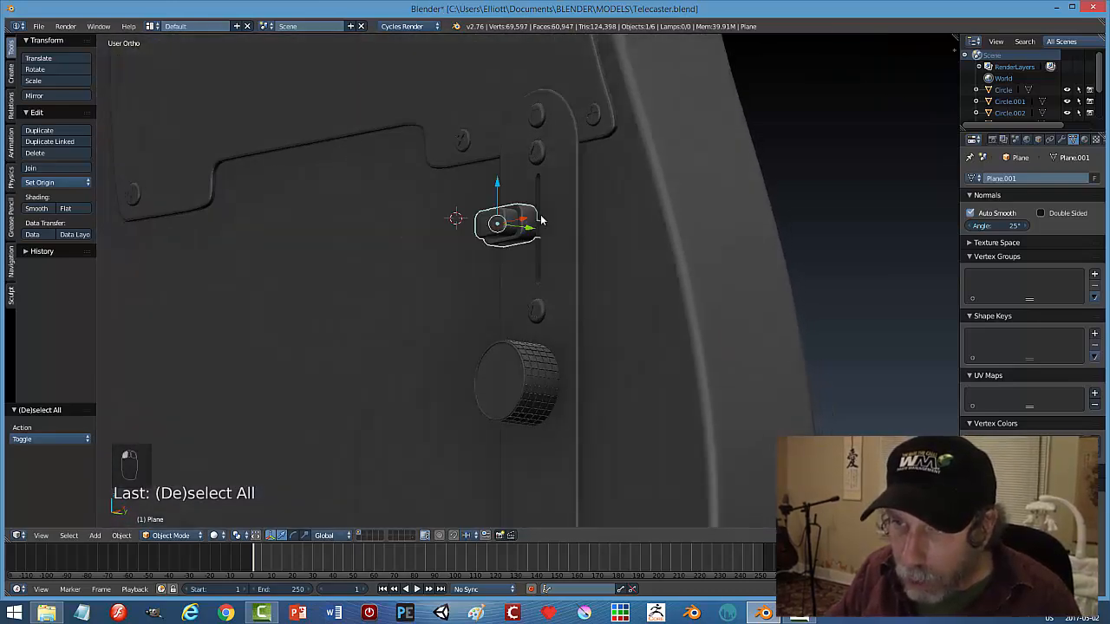
shift+right_click(586, 205)
key(ctrl+j)
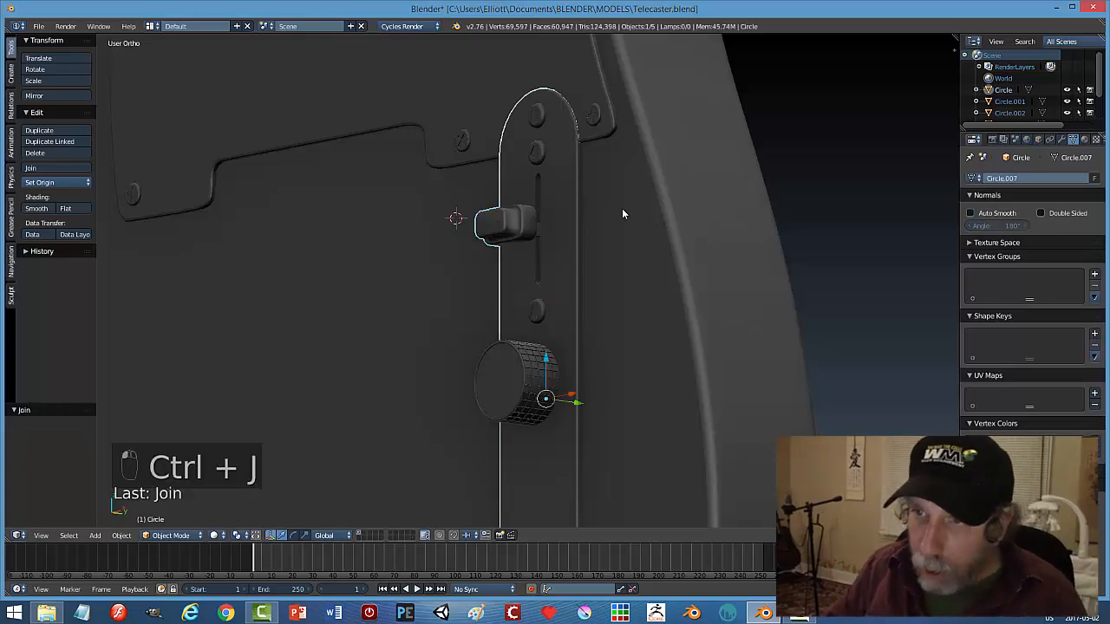
Join both control knobs to the control plate object.
right_click(541, 140)
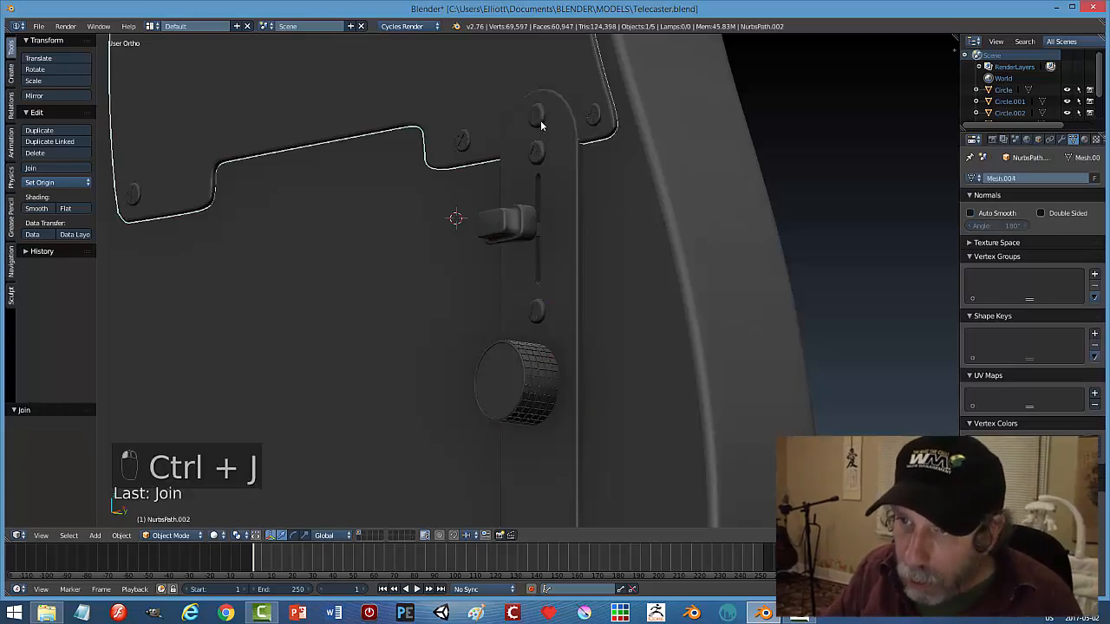
right_click(540, 119)
right_click(579, 314)
scroll(579, 310, down, 4)
middle_drag(552, 316, 572, 329)
right_click(521, 331)
shift+right_click(534, 440)
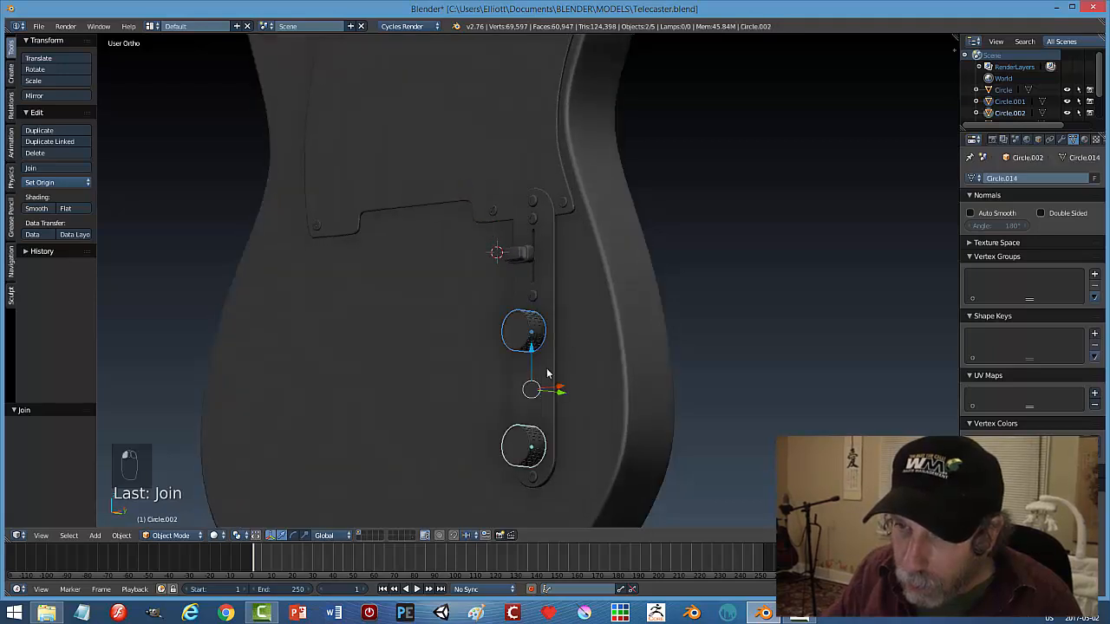
shift+right_click(552, 300)
key(ctrl+j)
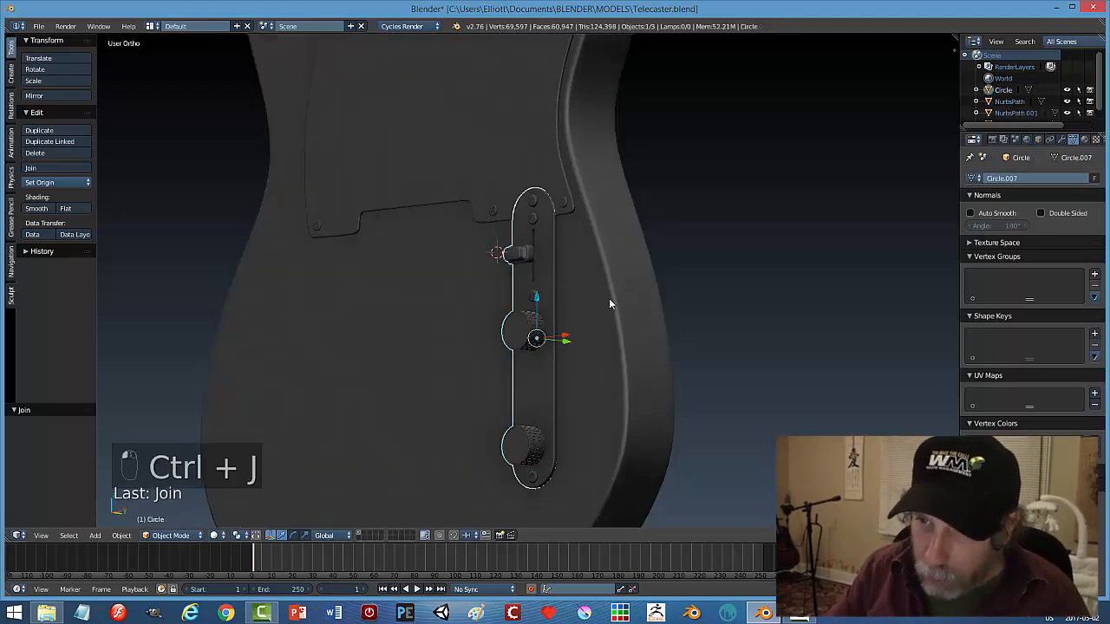
Deselect everything, save over Telecaster.blend, and check the joined control plate hardware on the guitar body.
key(a)
scroll(559, 392, up, 4)
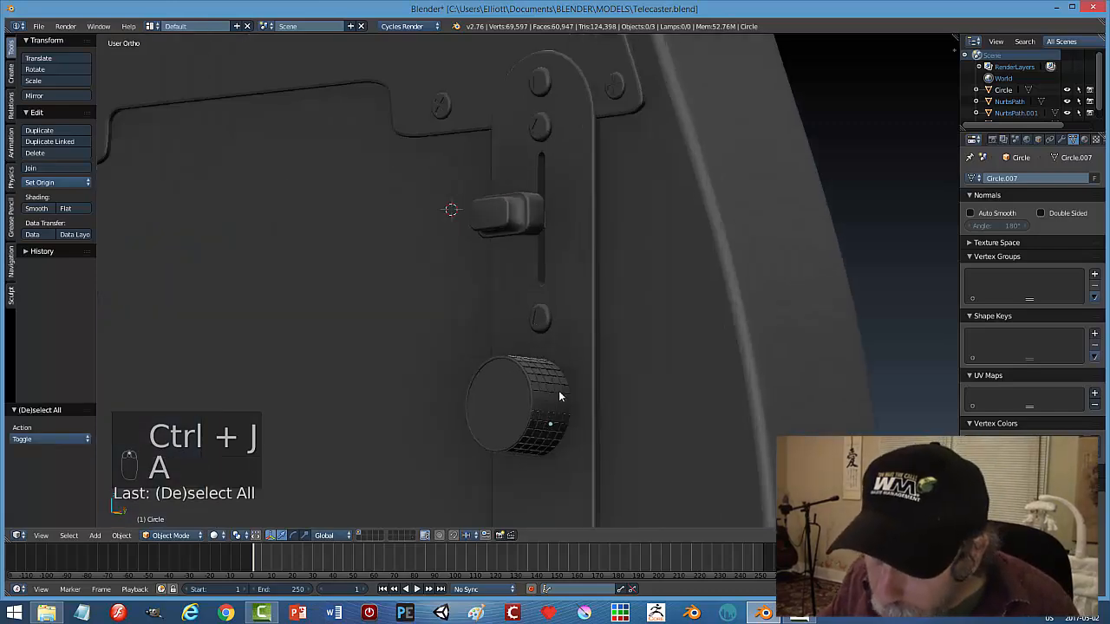
scroll(558, 392, down, 4)
key(ctrl+s)
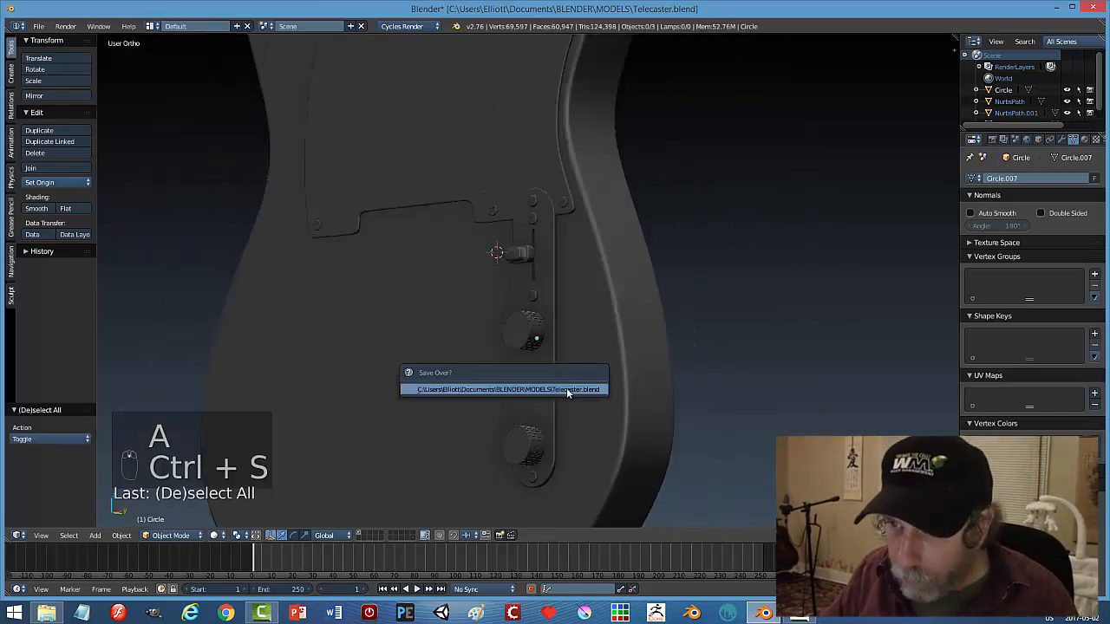
scroll(566, 387, down, 3)
middle_drag(518, 374, 646, 371)
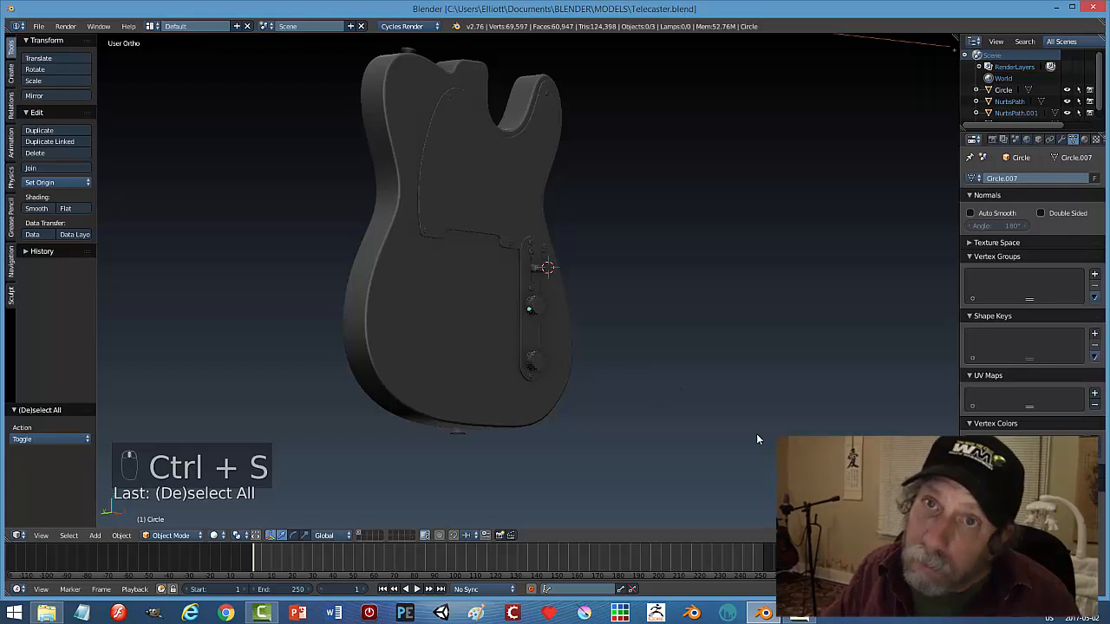
middle_drag(667, 440, 609, 398)
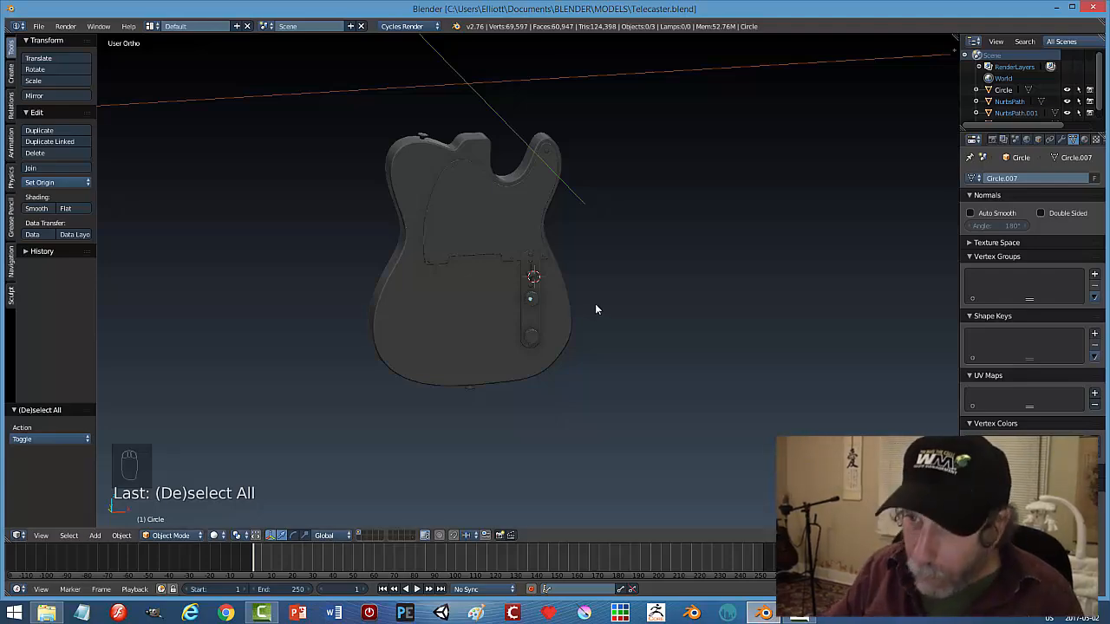
Set the front view to wireframe shading and examine the bridge and pickup on the background reference image.
key(KP_1)
key(z)
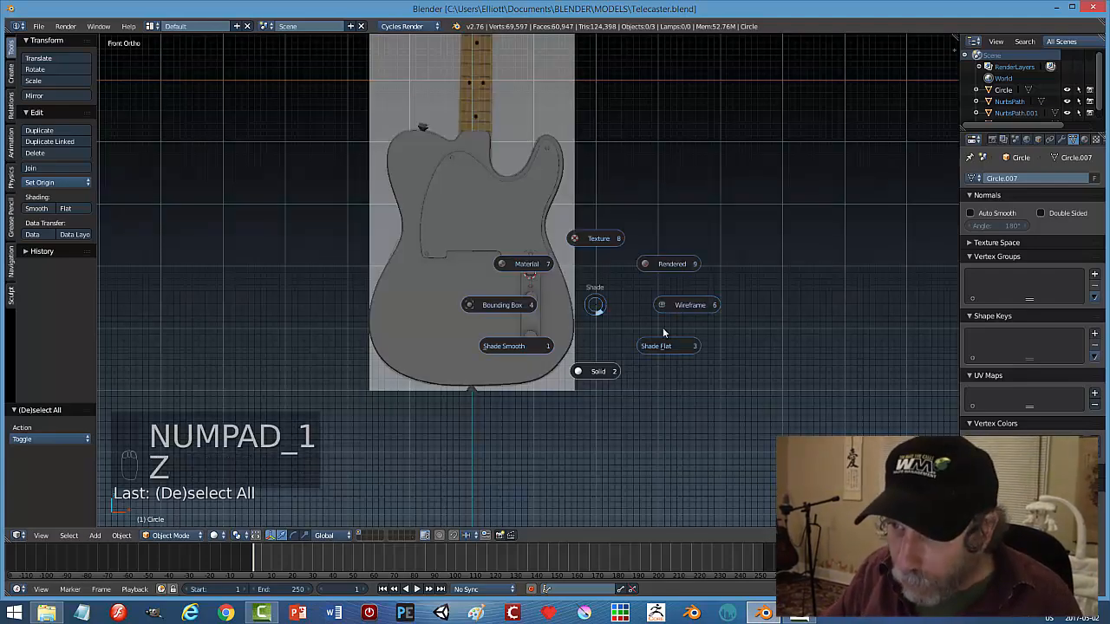
click(681, 313)
scroll(644, 352, up, 5)
scroll(642, 352, down, 5)
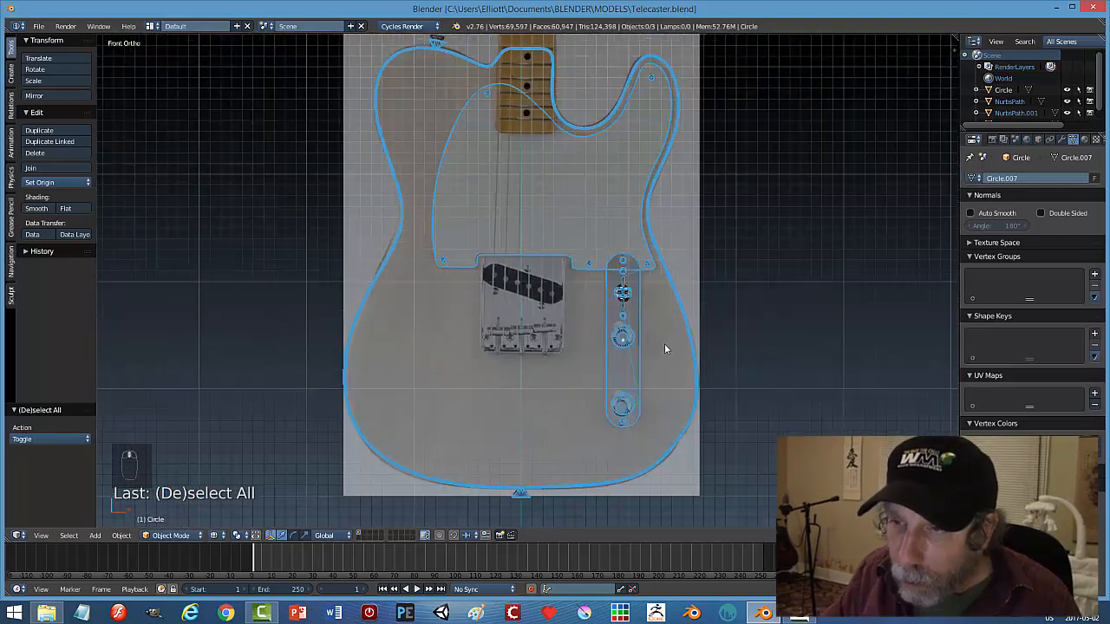
scroll(659, 351, up, 4)
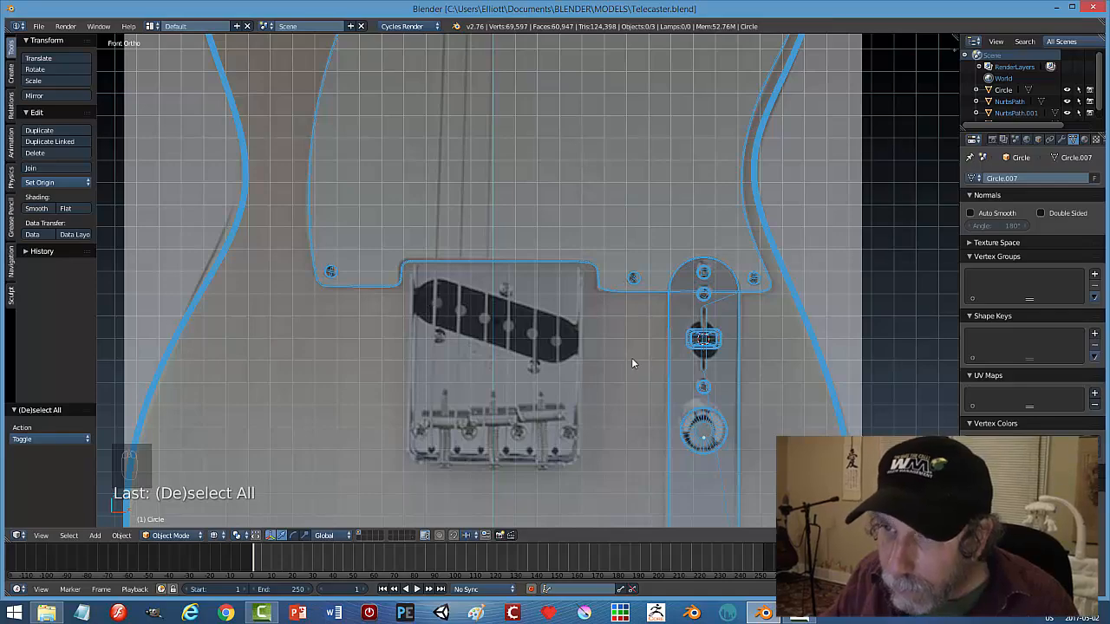
scroll(631, 363, down, 6)
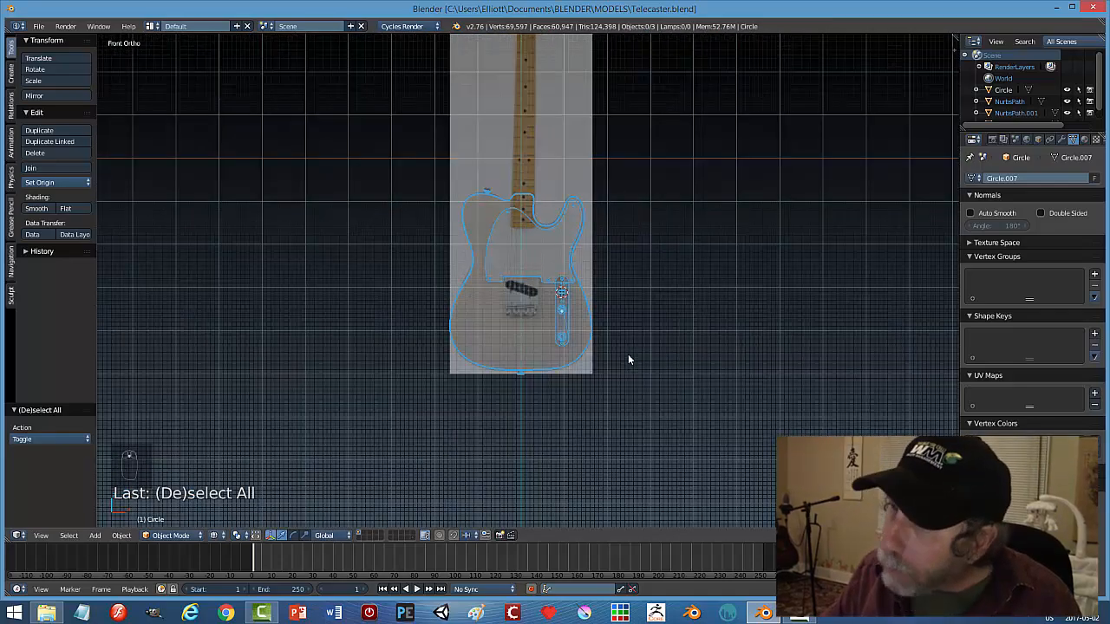
scroll(629, 360, up, 6)
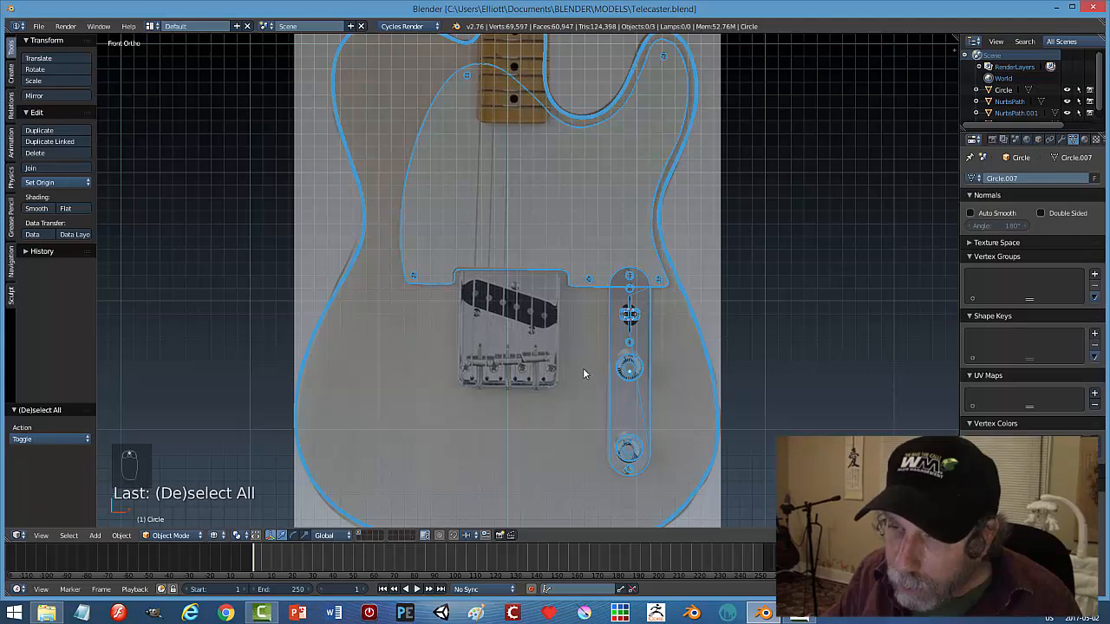
scroll(582, 367, up, 4)
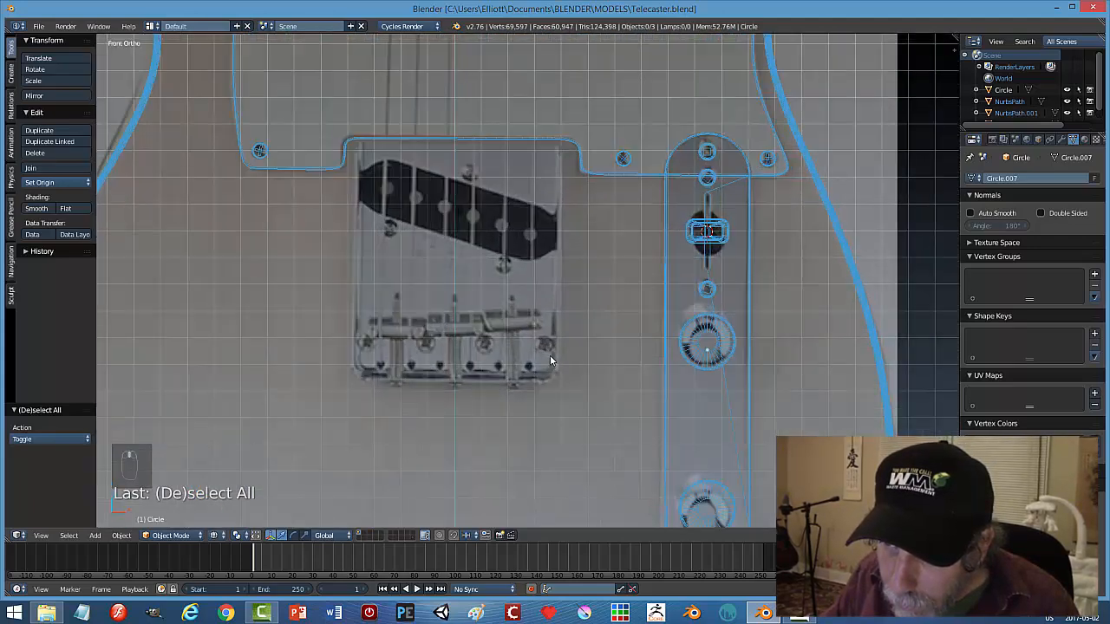
scroll(549, 358, down, 5)
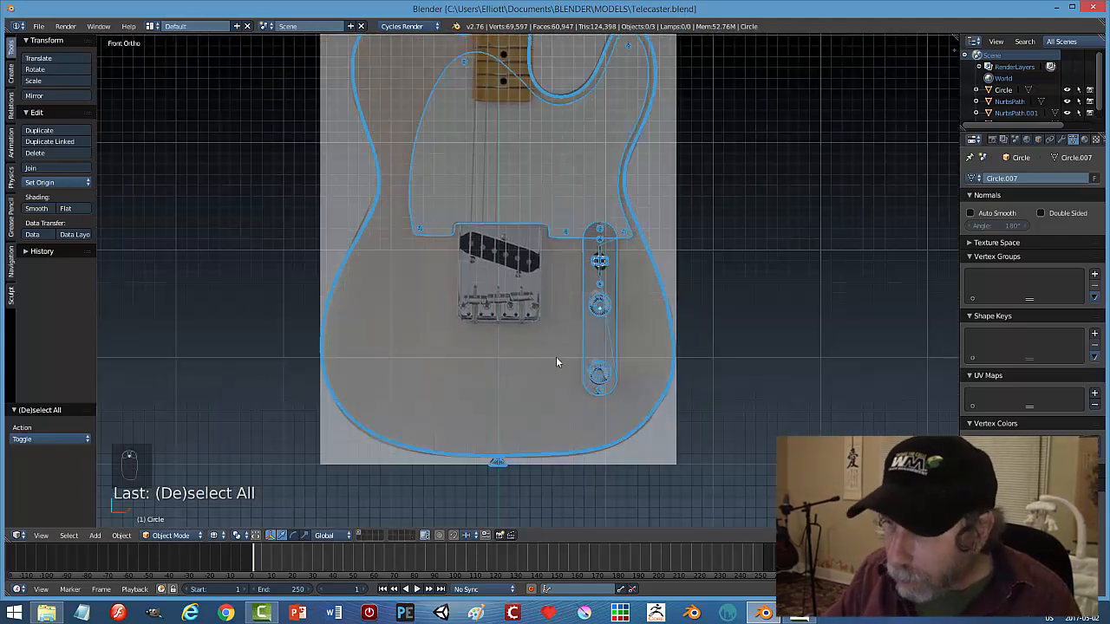
Study the bridge in the Boss_Tele_Fc2.jpg photo in Windows Photo Viewer, and compare it with the reference back in Blender.
click(799, 615)
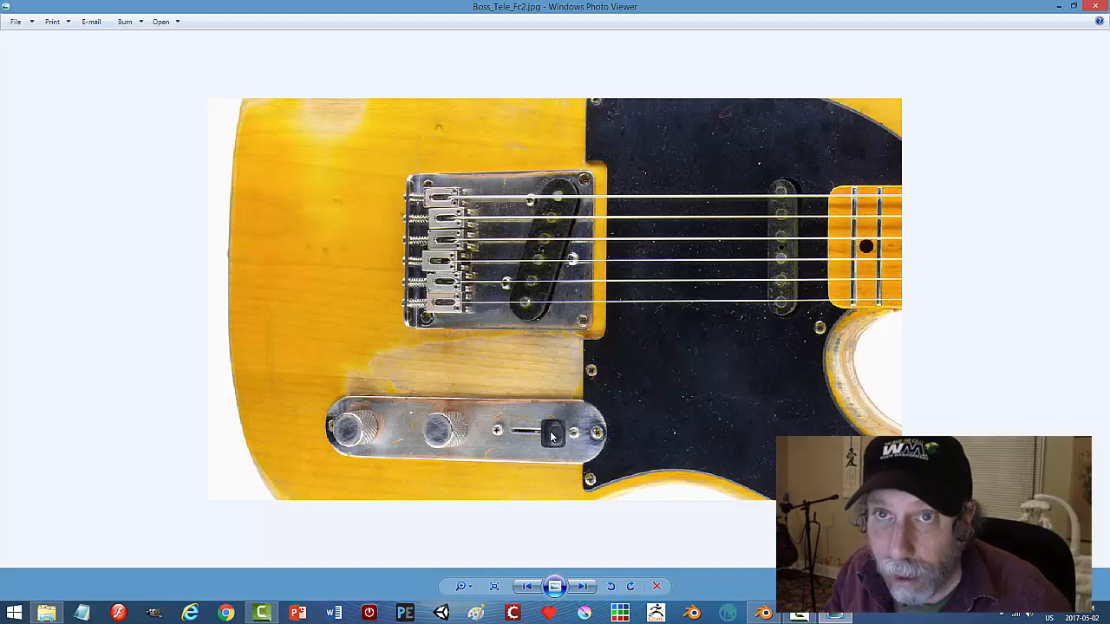
mouse_move(768, 615)
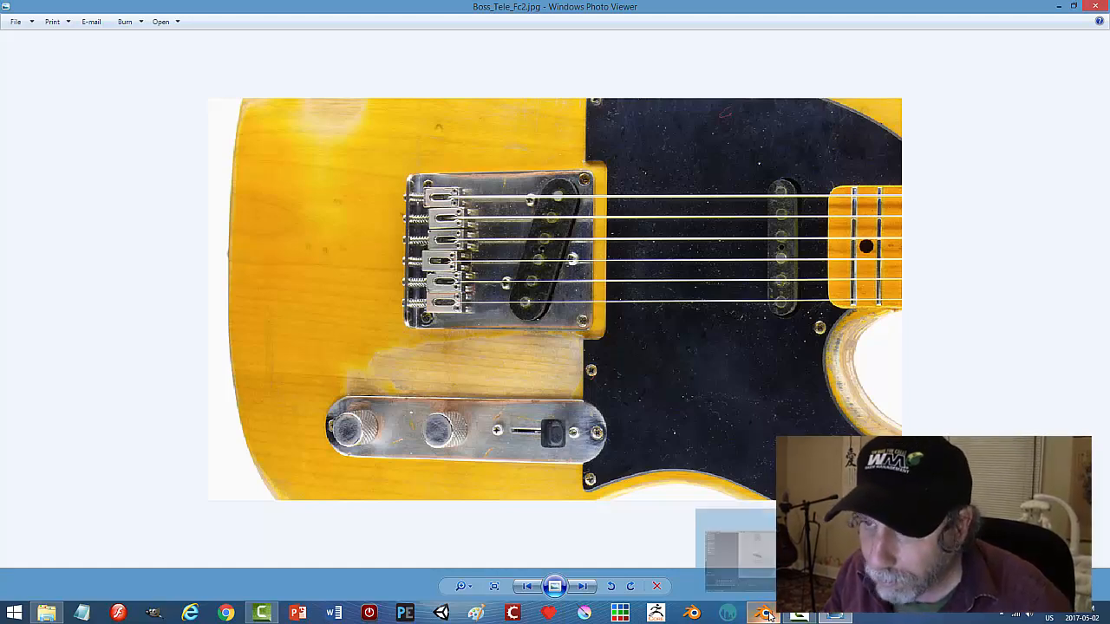
click(750, 503)
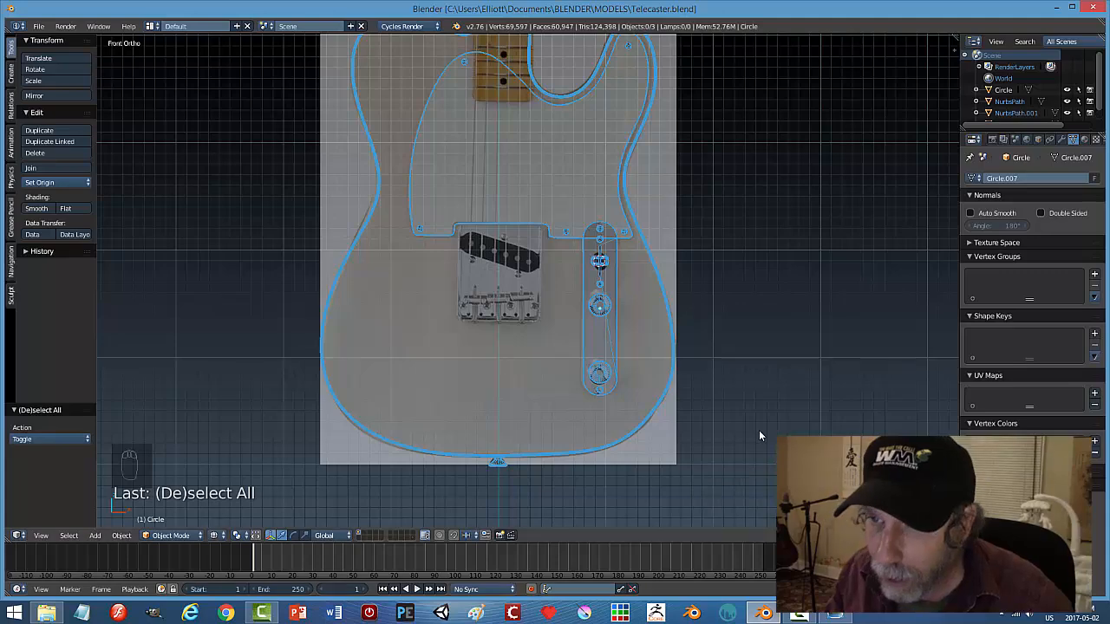
scroll(741, 346, up, 5)
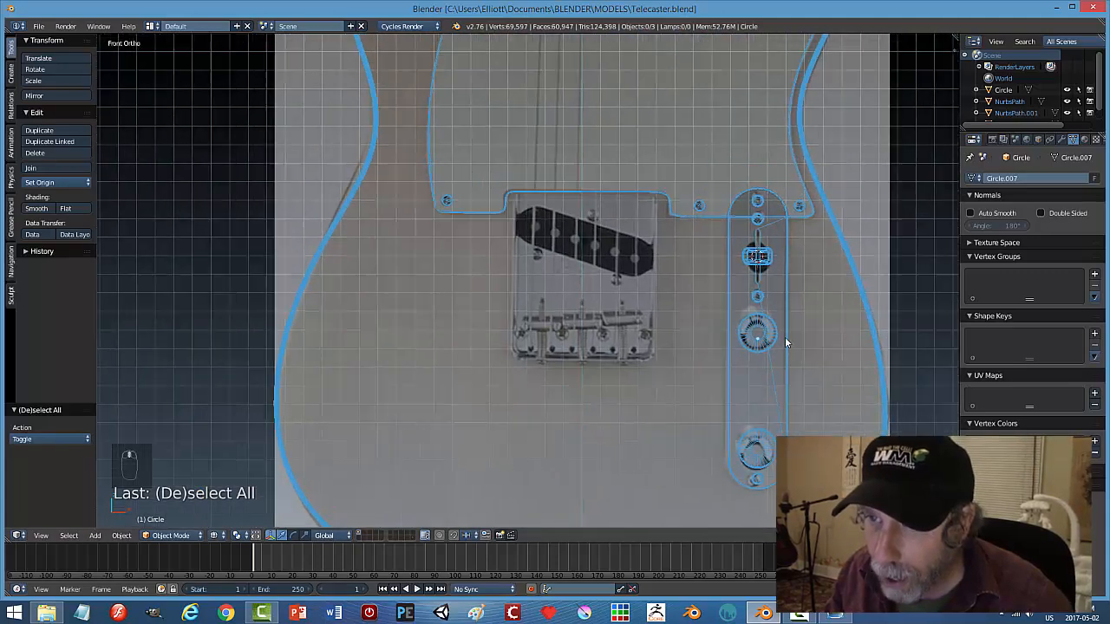
scroll(784, 338, down, 1)
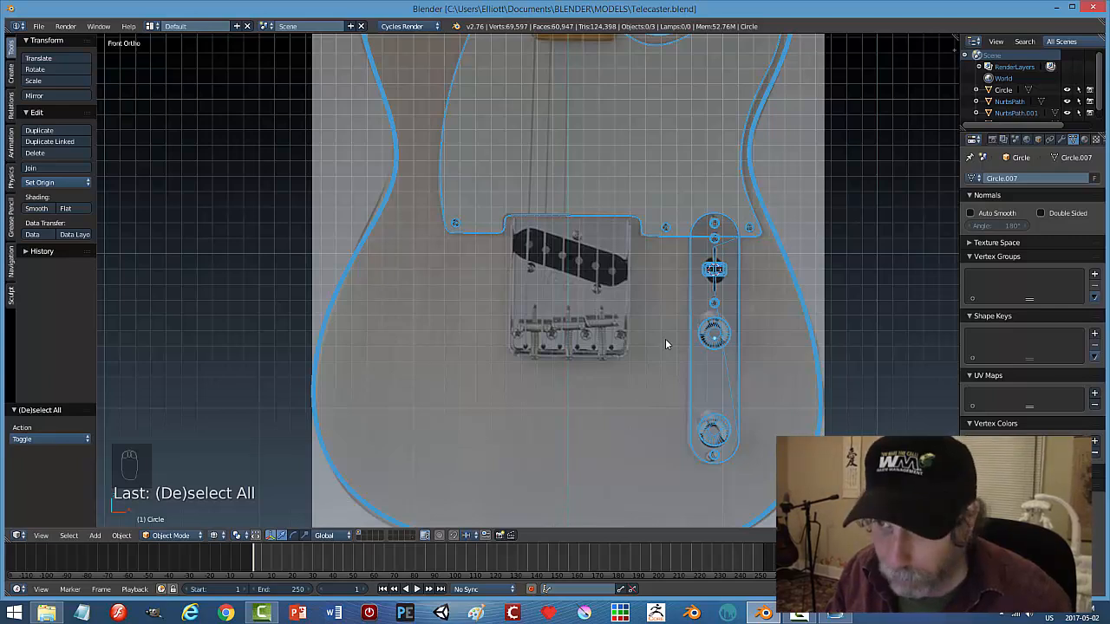
Snap the 3D cursor to the scene center and add a plane mesh there.
key(shift+s)
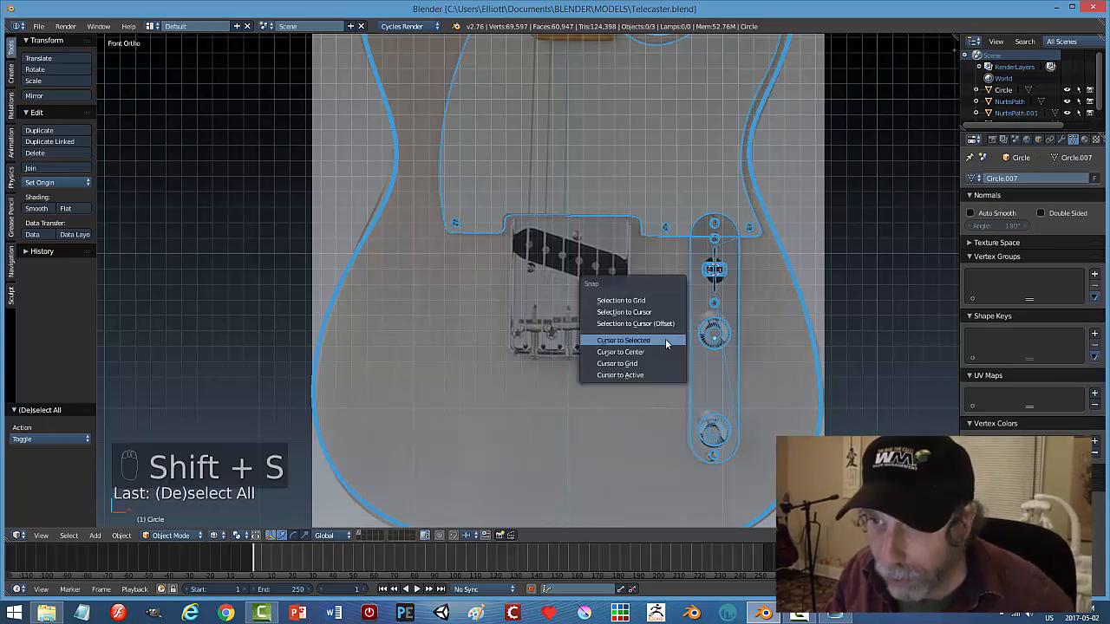
click(652, 351)
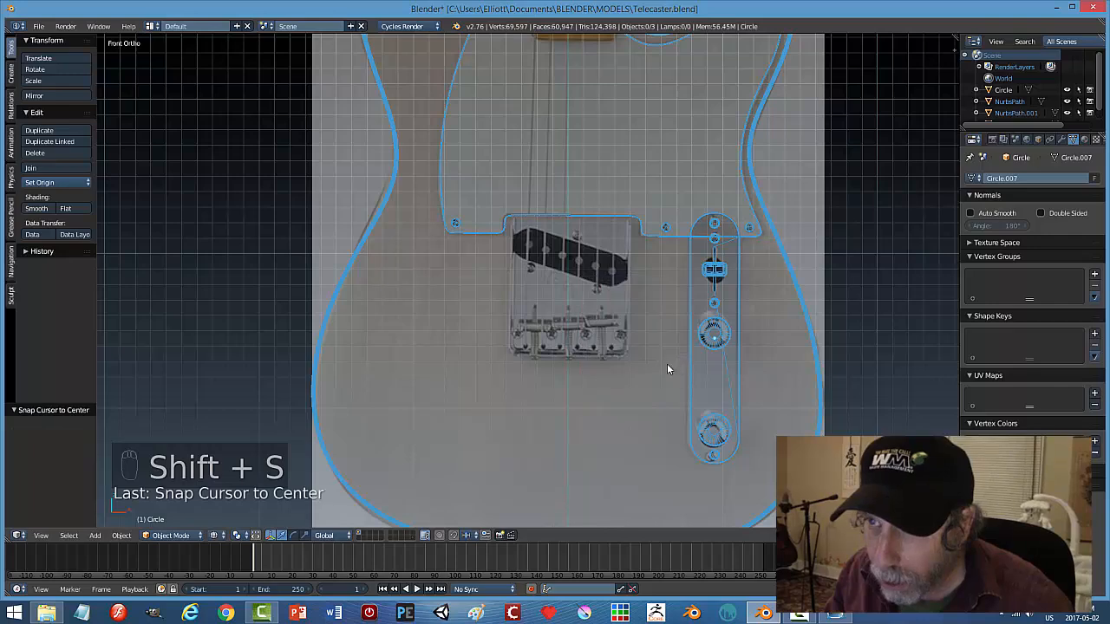
scroll(665, 364, down, 3)
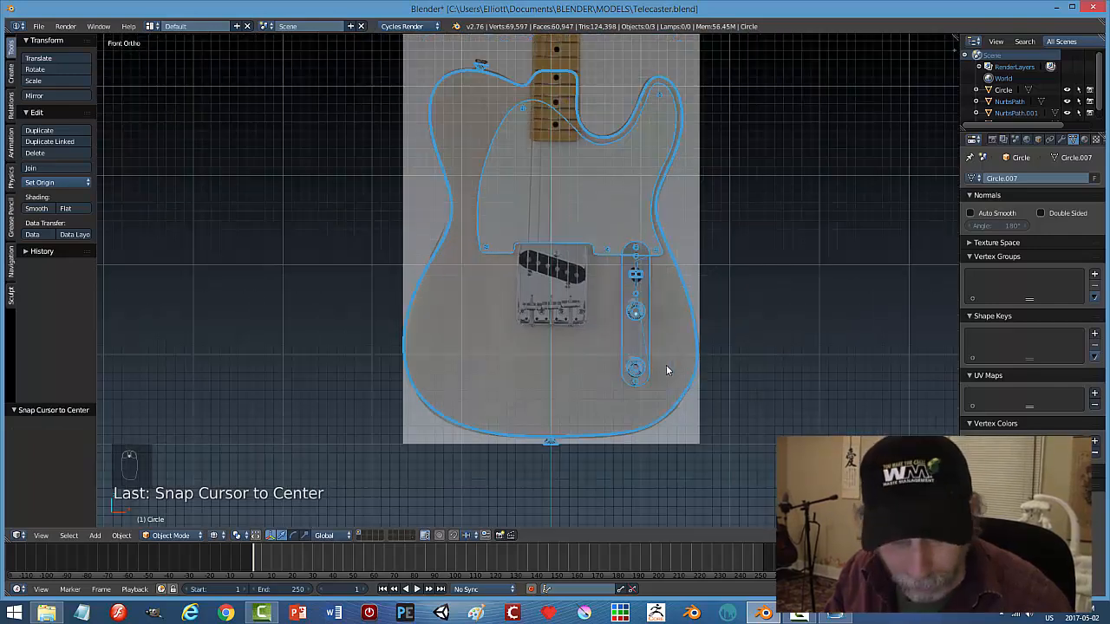
key(shift+a)
mouse_move(666, 364)
click(704, 149)
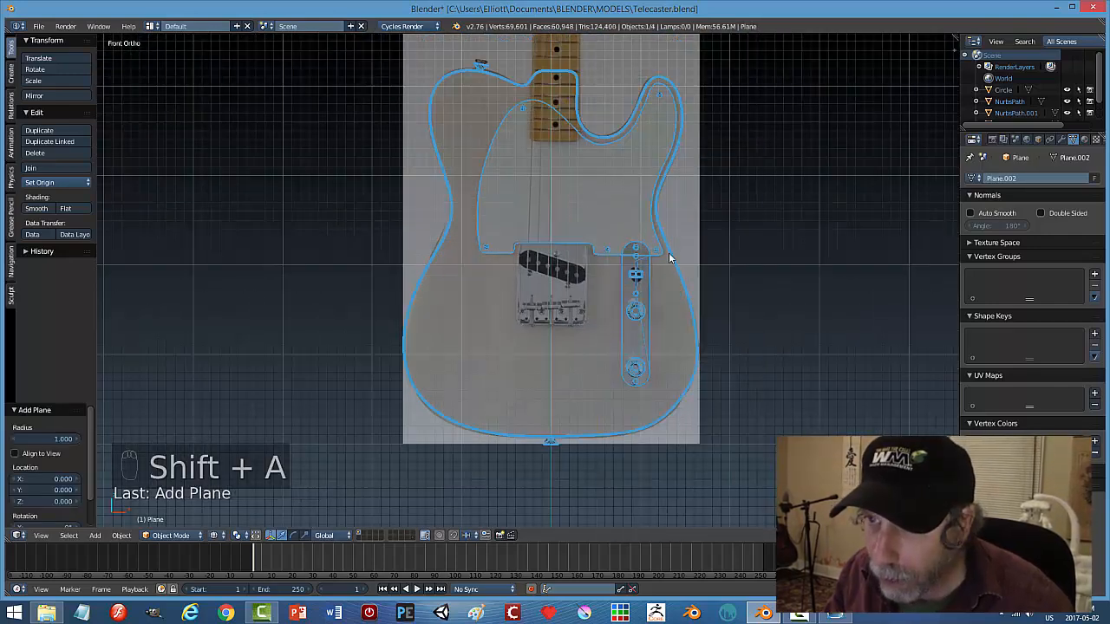
Rotate the new plane 90° about X and move it about -3.104 along Z over the bridge.
scroll(646, 275, down, 3)
key(r)
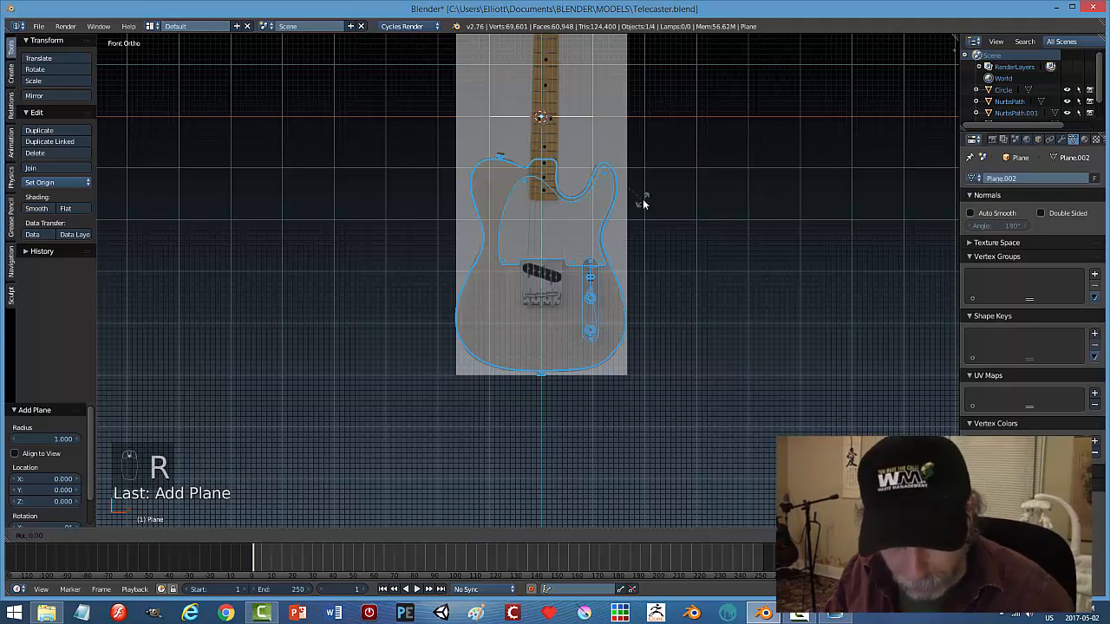
key(x)
key(9)
key(0)
key(Return)
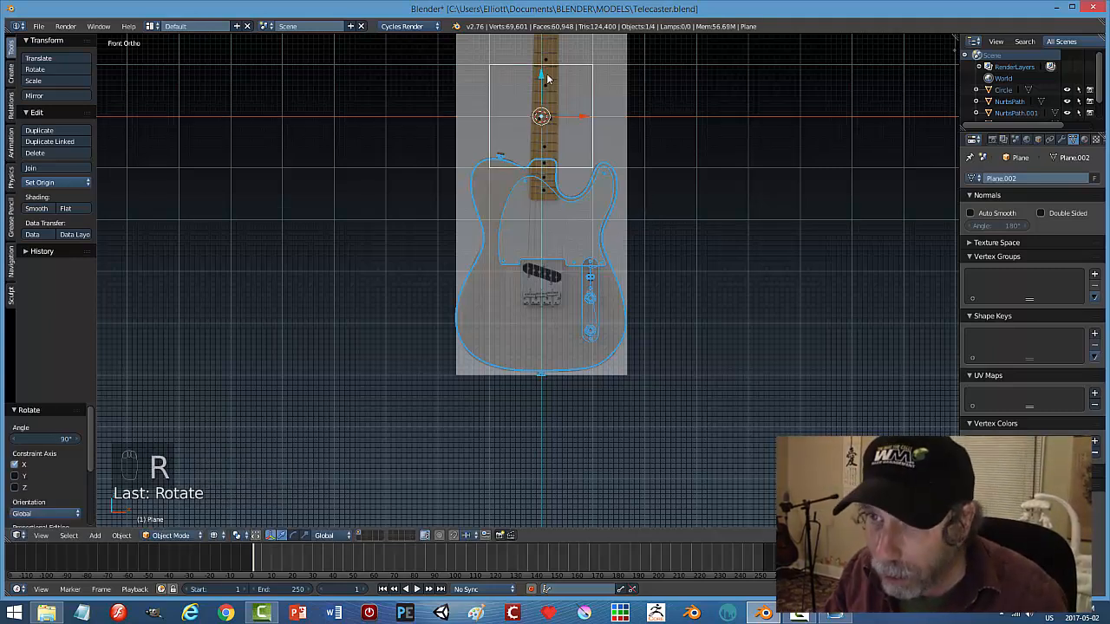
right_drag(543, 77, 539, 233)
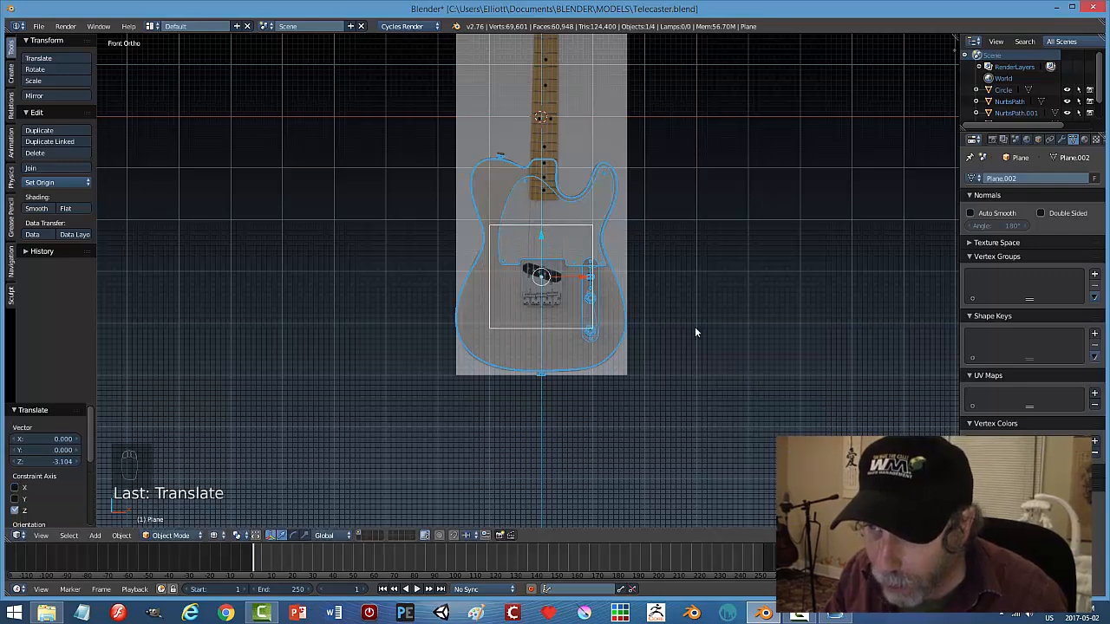
Scale the plane uniformly to 0.375 and move it about 0.019 along X and -0.037 along Z onto the bridge.
scroll(695, 326, up, 7)
key(s)
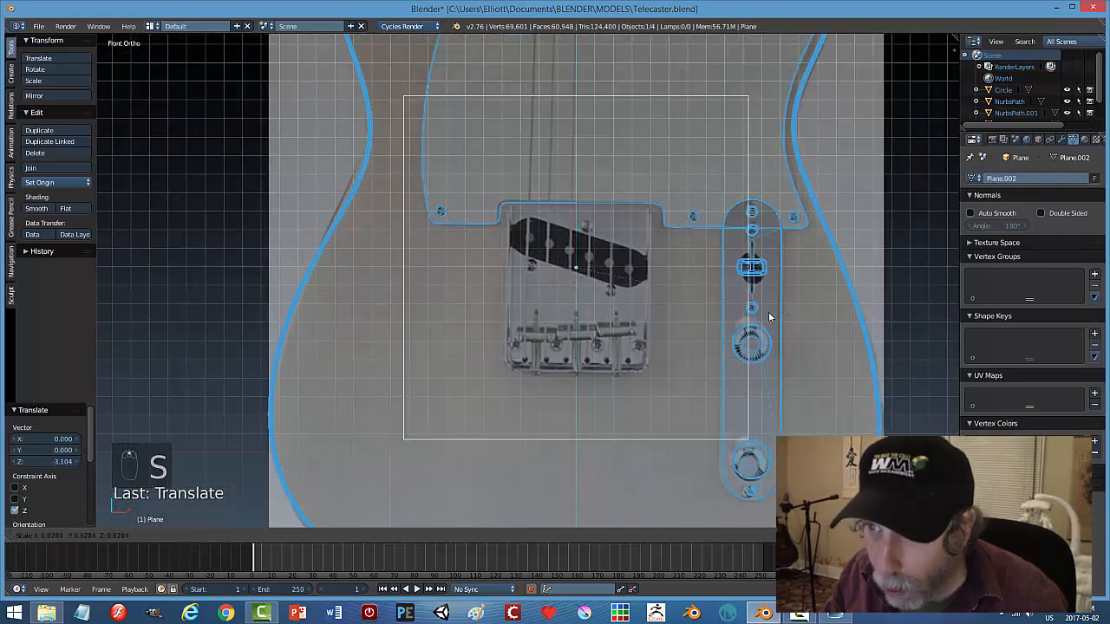
click(646, 315)
key(g)
key(x)
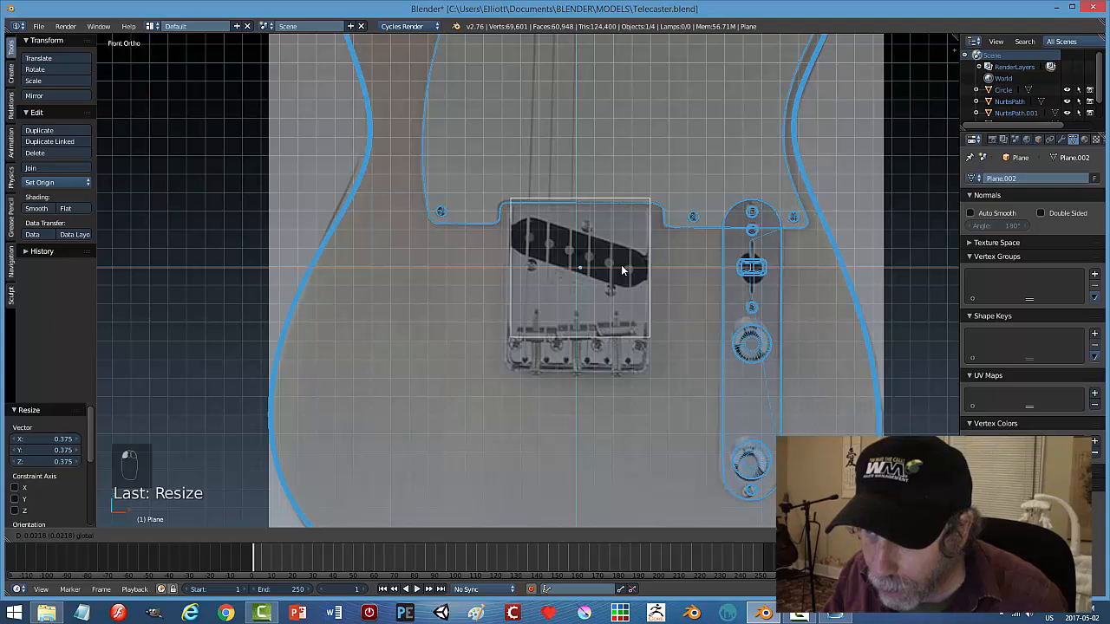
click(600, 187)
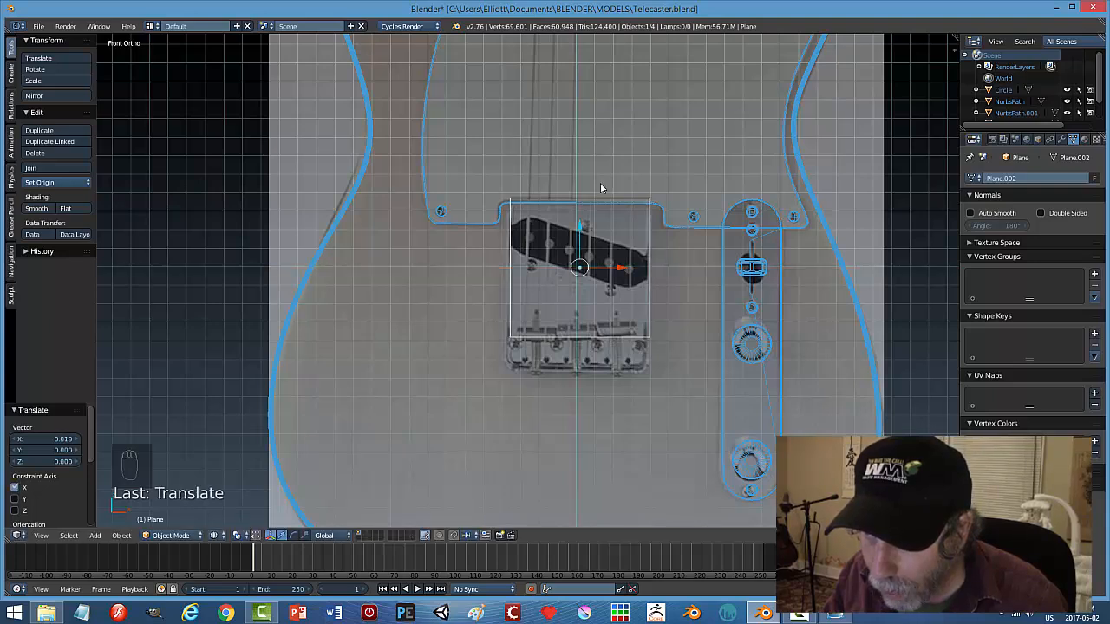
key(g)
key(z)
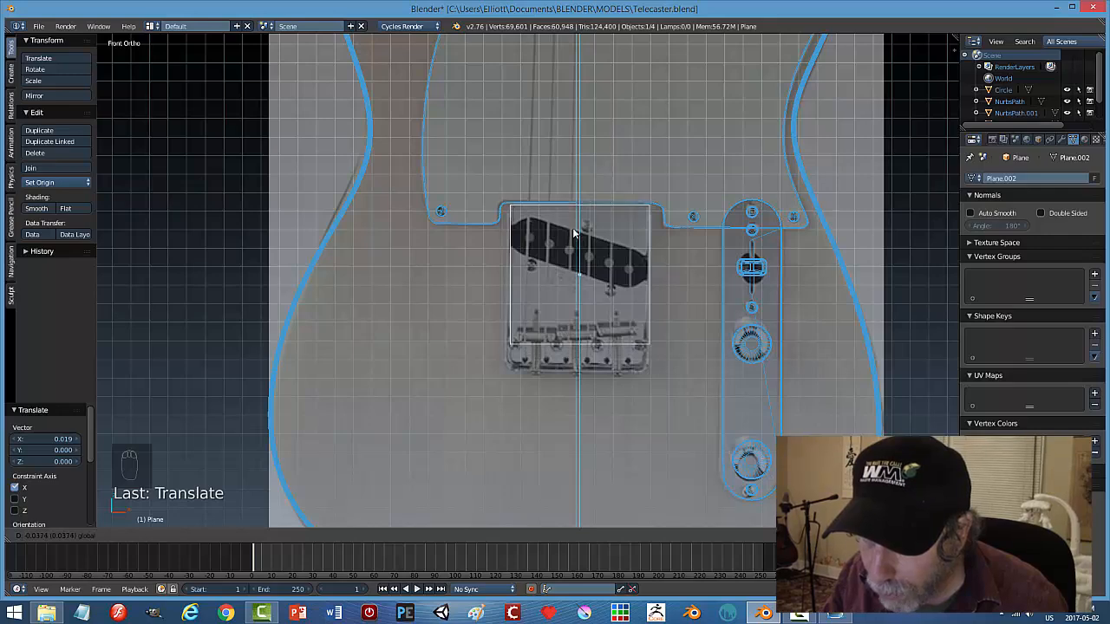
click(572, 227)
Fine-tune the plane to the bridge's sides by moving it about -0.005 along X and scaling it 1.020 along X.
scroll(607, 279, up, 3)
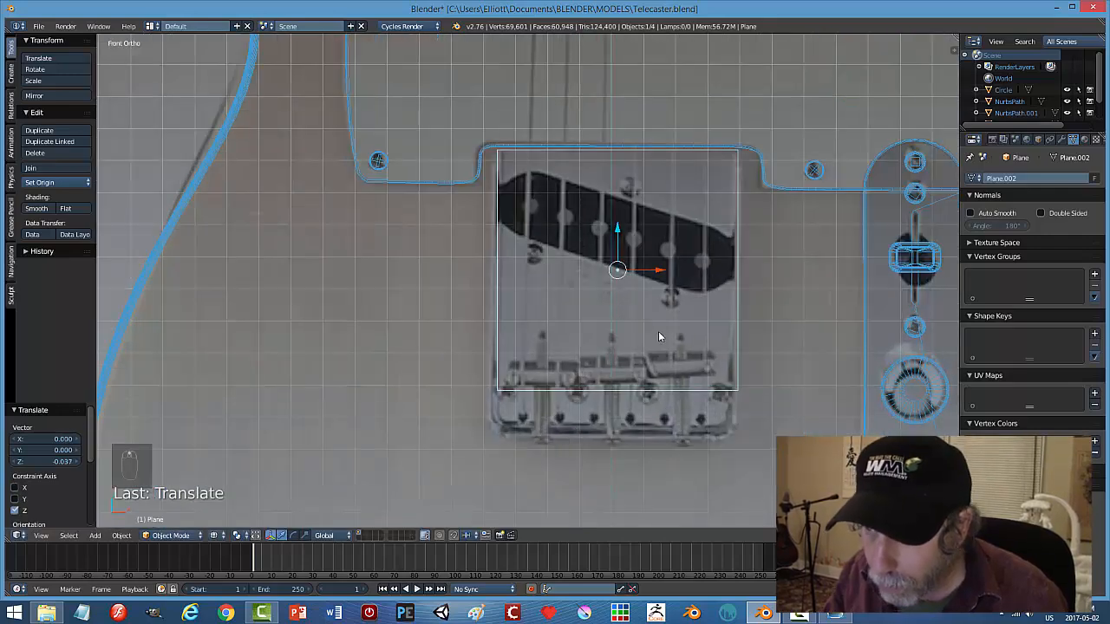
key(g)
key(x)
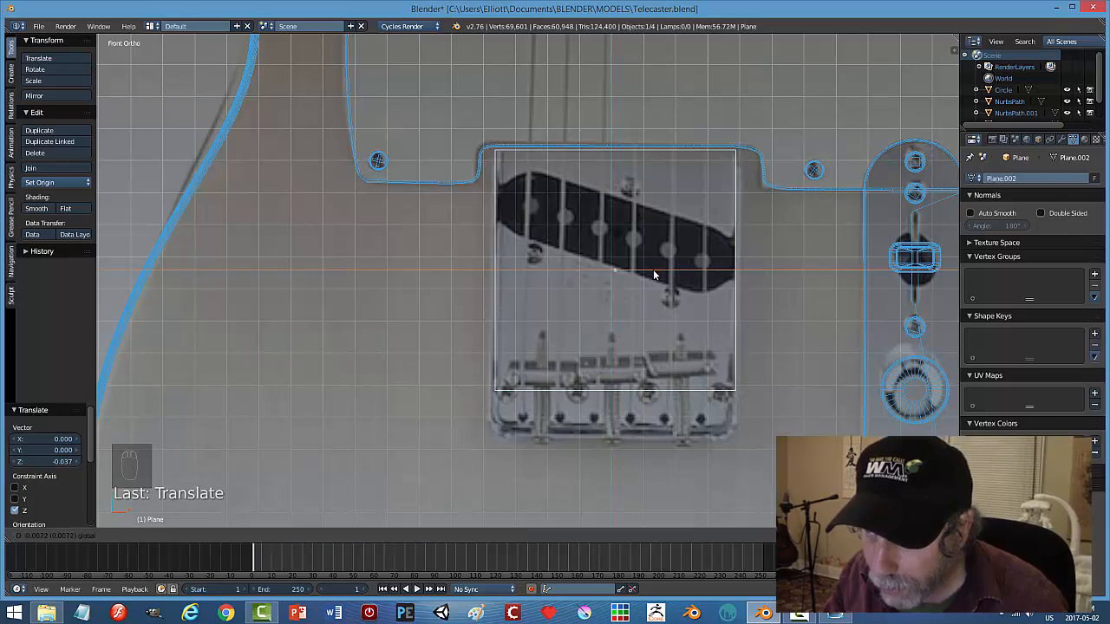
click(653, 272)
key(s)
key(x)
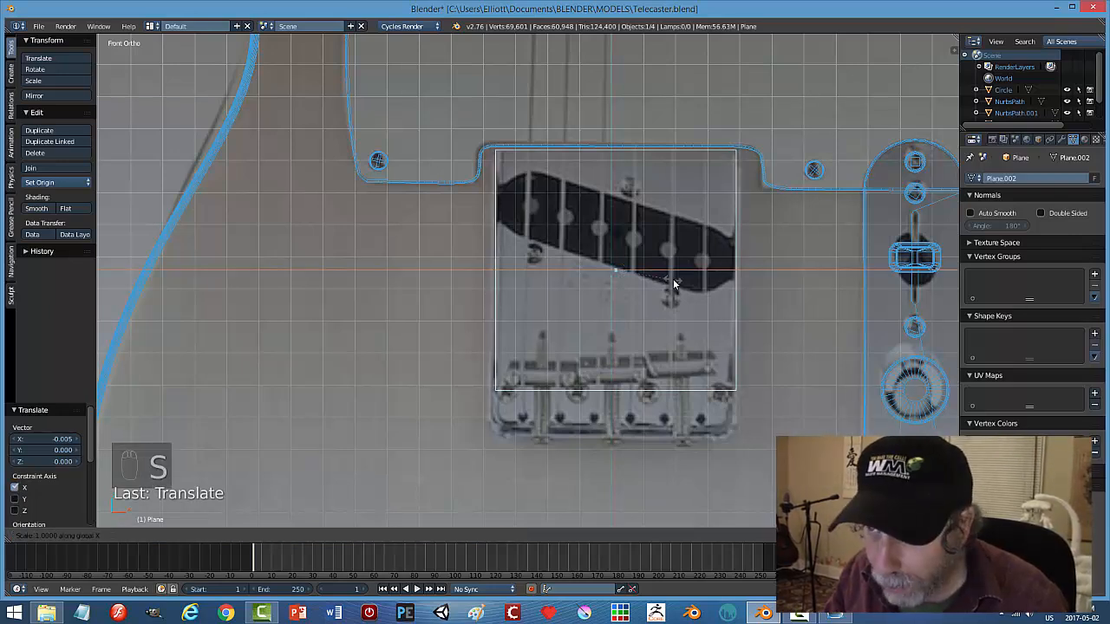
click(669, 284)
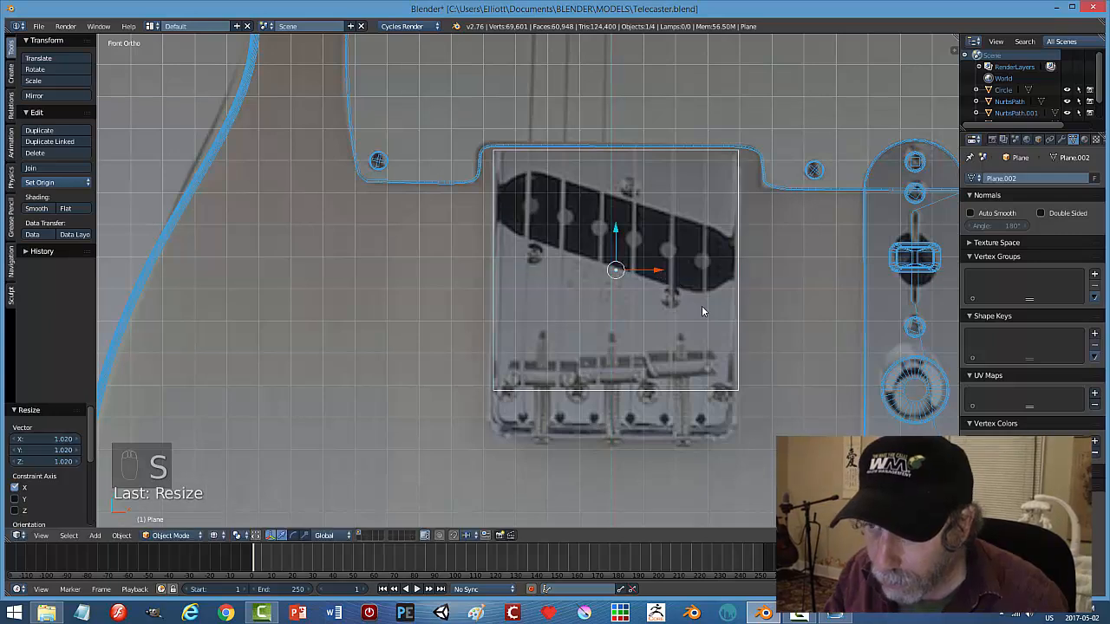
In edge select mode, move the plane's lower edge about -0.151 along Z to the bridge's end, and check the Boss_Tele_Fc2.jpg photo.
key(Tab)
click(776, 307)
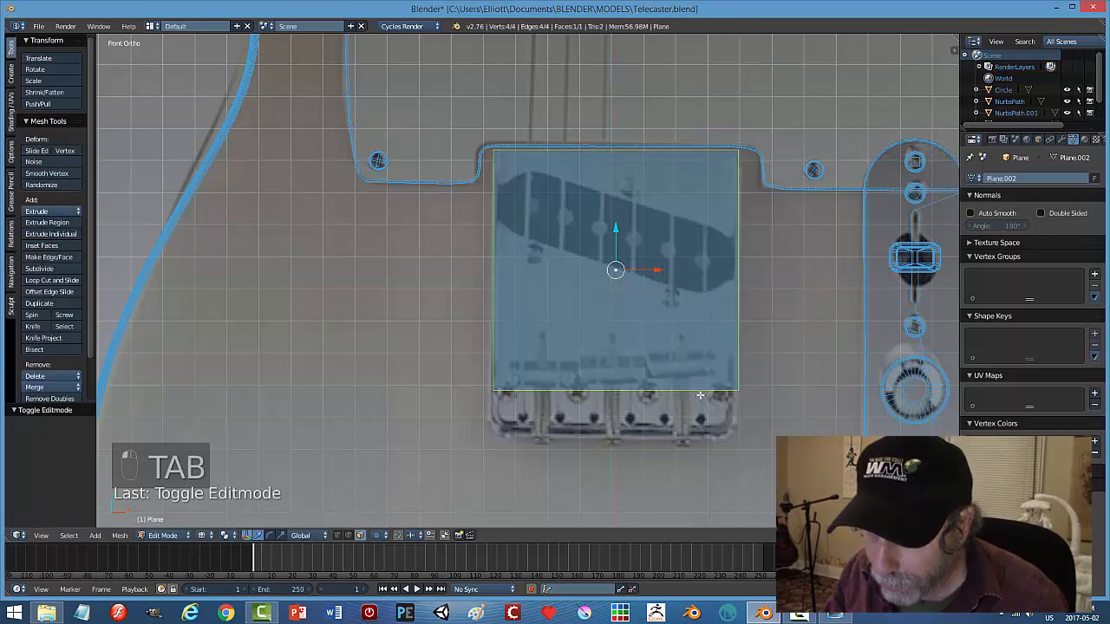
key(a)
key(a)
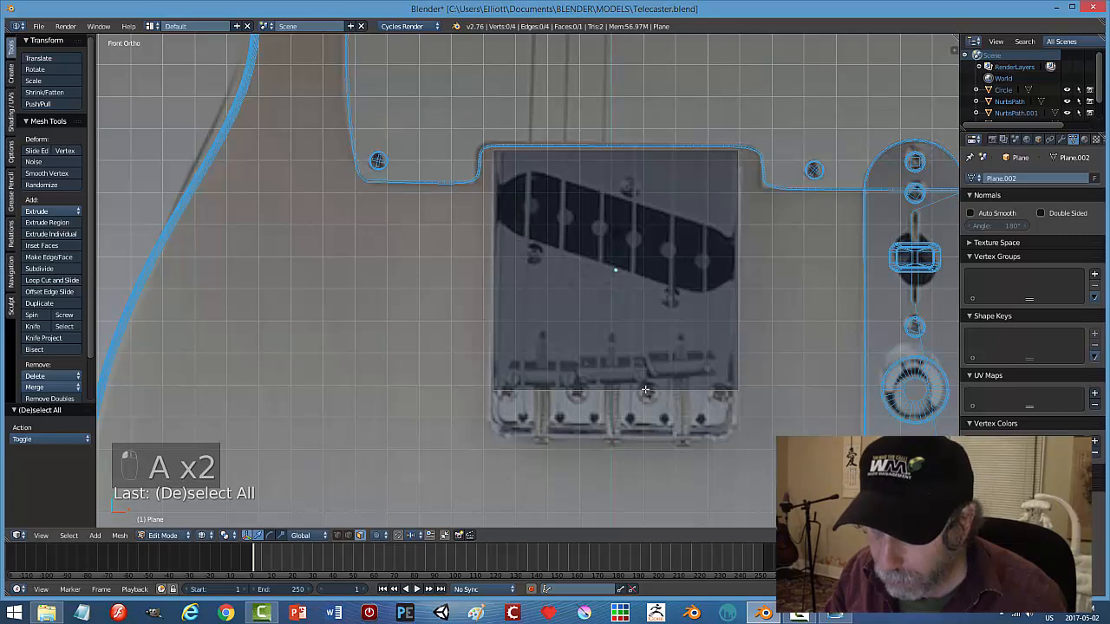
key(ctrl+Tab)
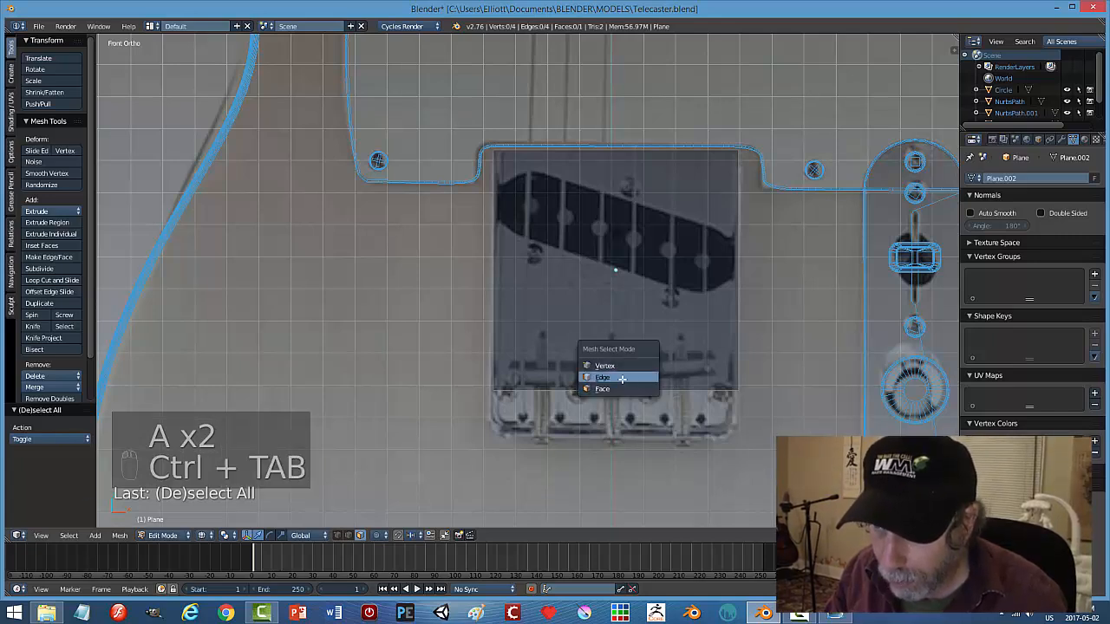
click(624, 375)
click(631, 384)
drag(616, 348, 611, 399)
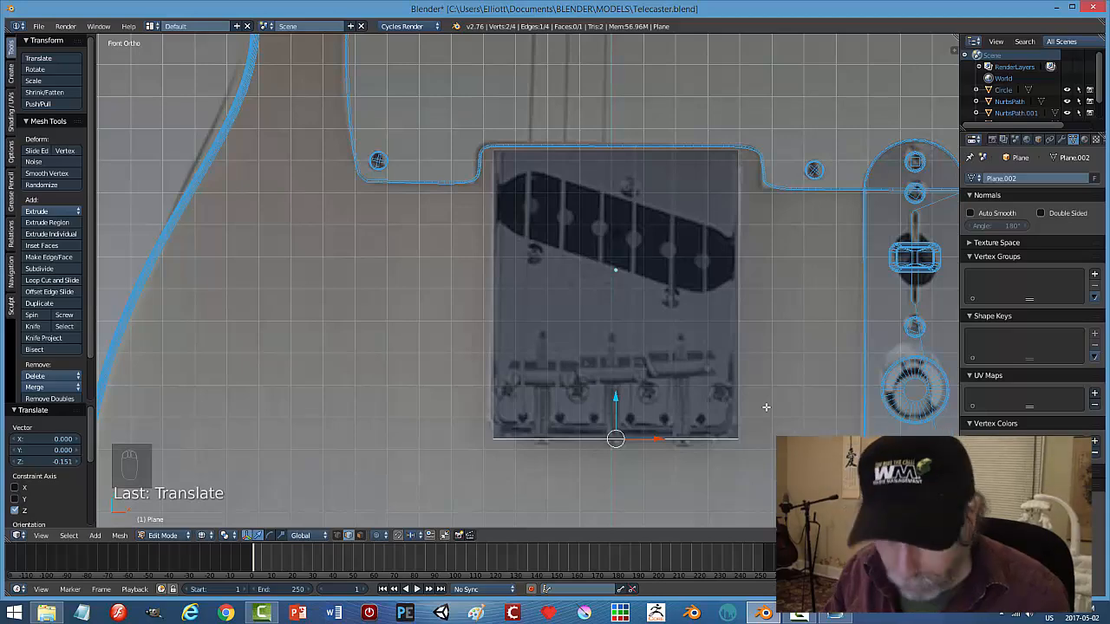
key(a)
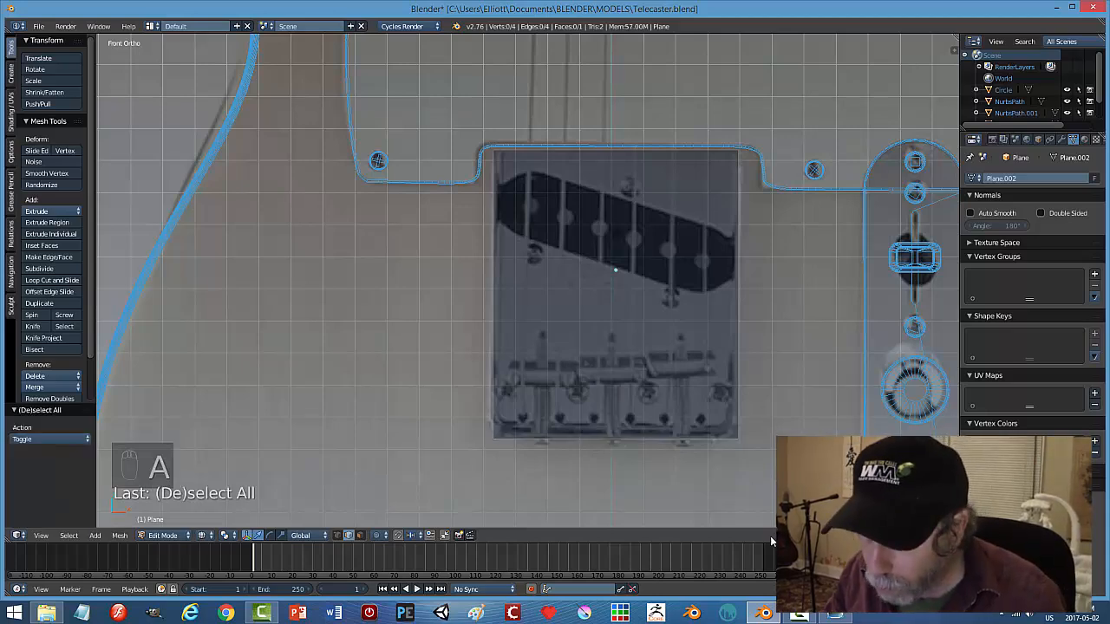
click(764, 612)
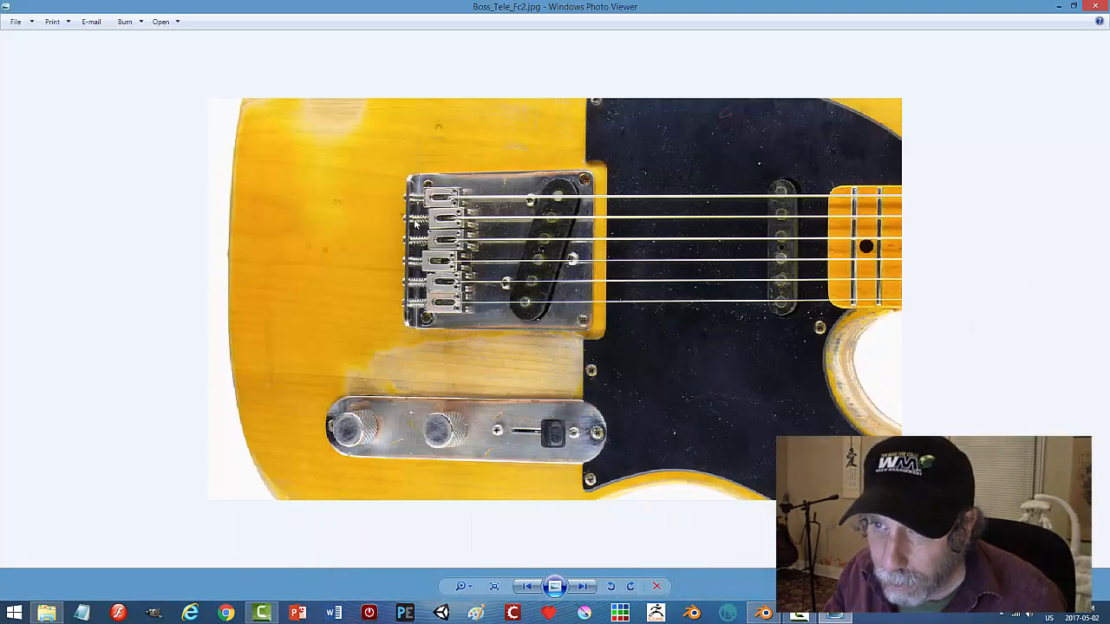
click(780, 616)
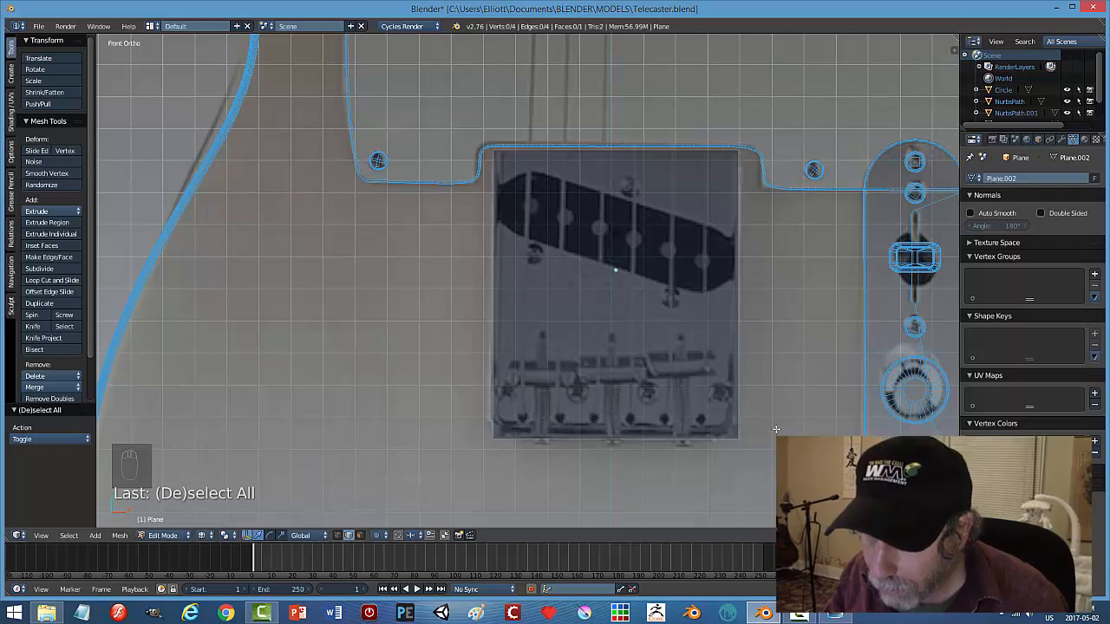
Move the whole plane along Y in moves of about -0.409, 0.064 and -0.164 to stand in front of the guitar body.
middle_drag(786, 423, 705, 425)
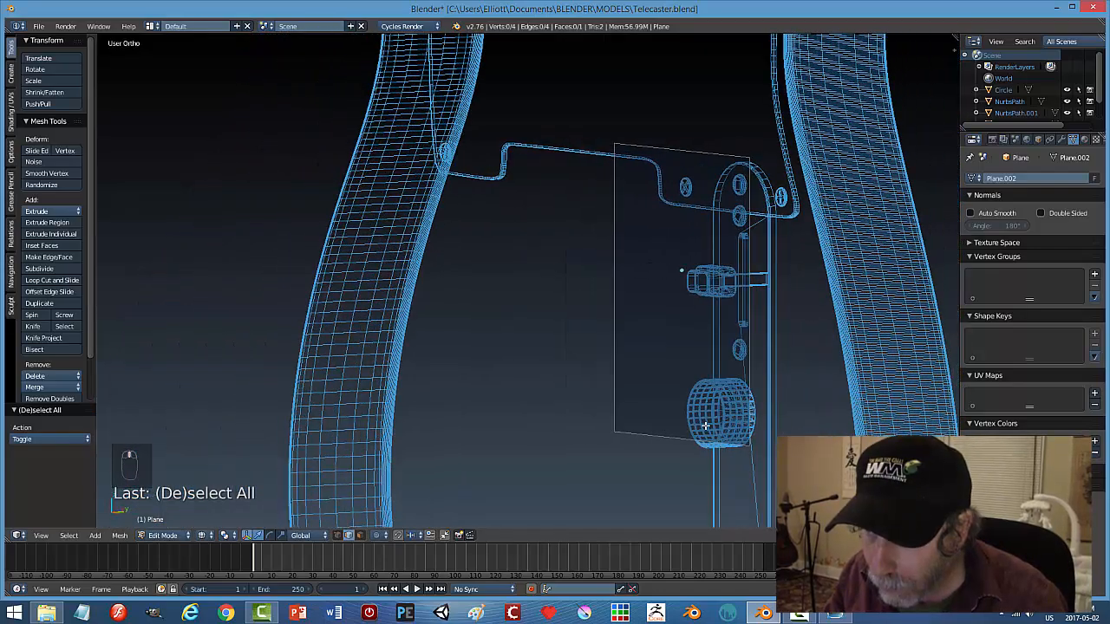
key(Tab)
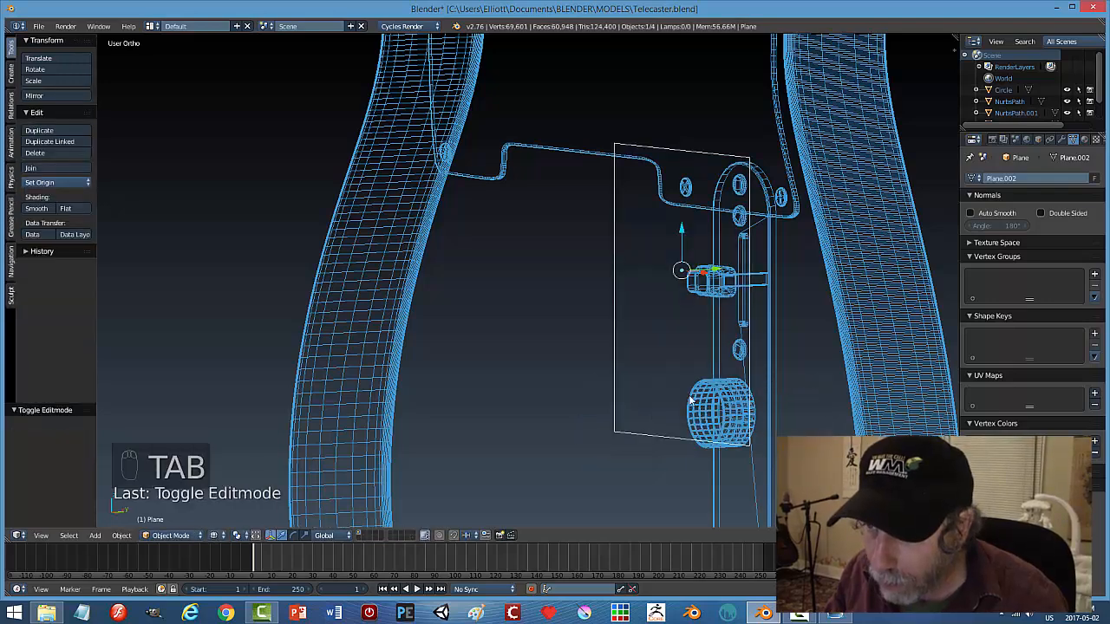
drag(727, 277, 612, 289)
middle_drag(620, 362, 607, 299)
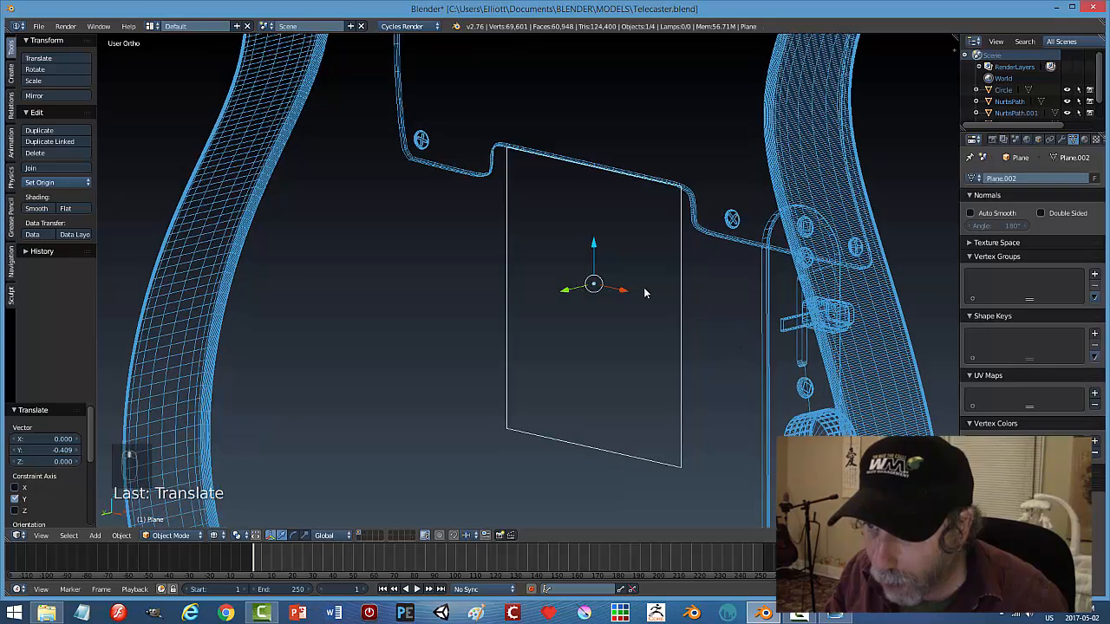
drag(572, 293, 560, 297)
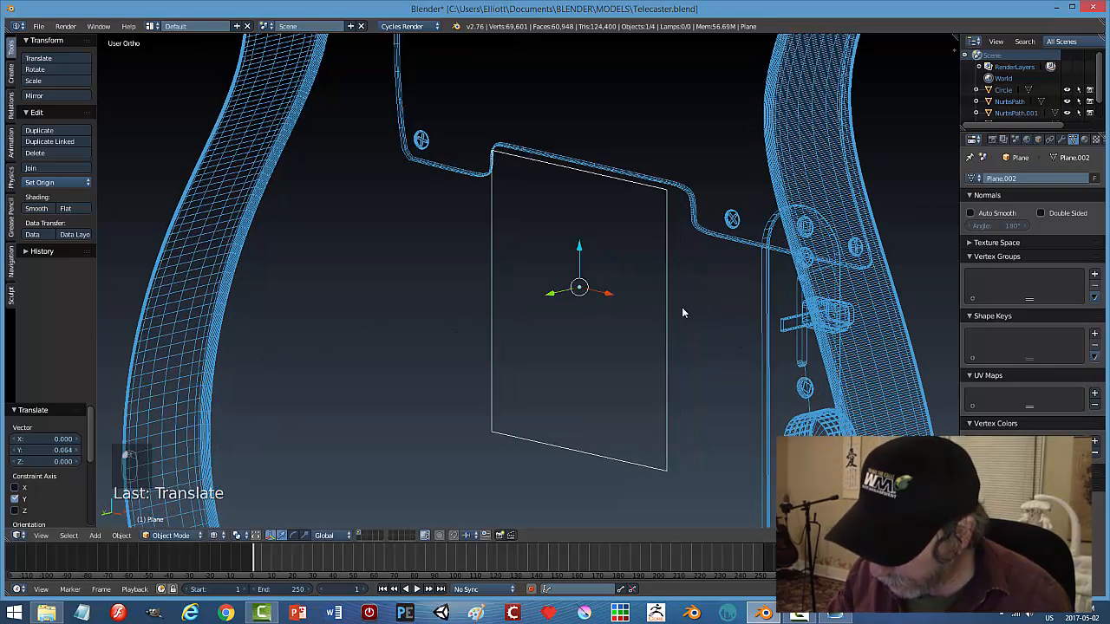
key(KP_1)
key(KP_3)
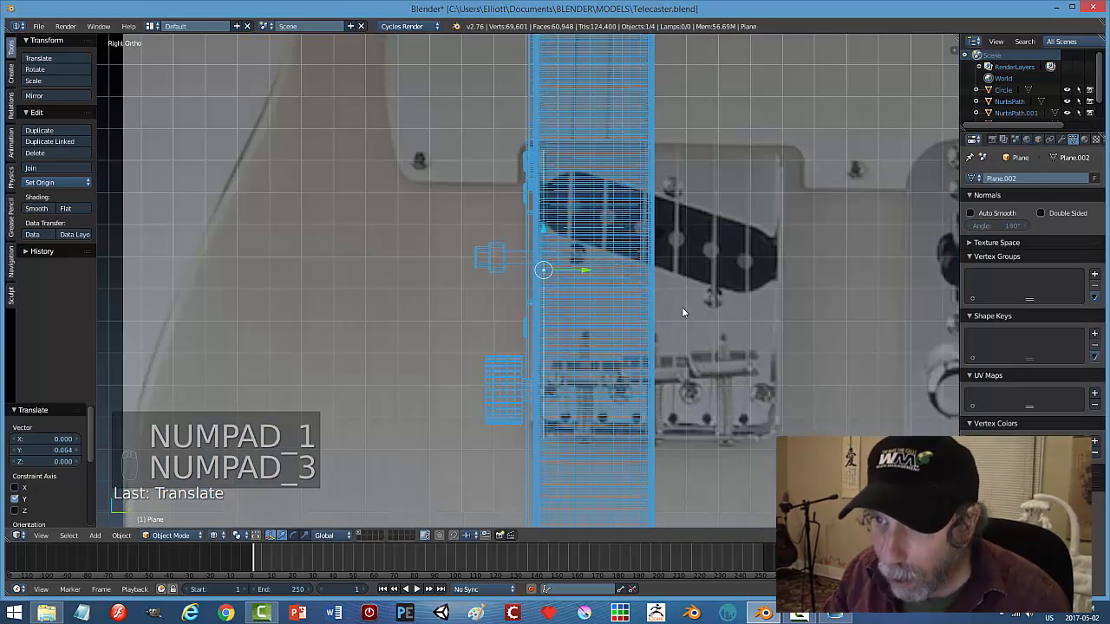
drag(578, 269, 525, 270)
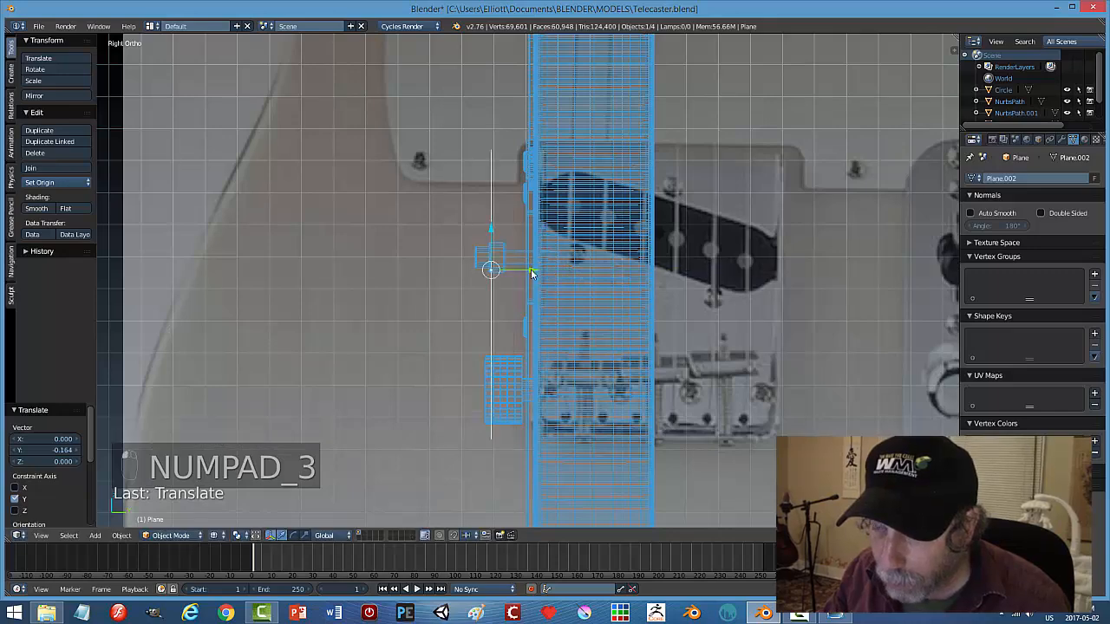
shift+middle_drag(485, 388, 482, 277)
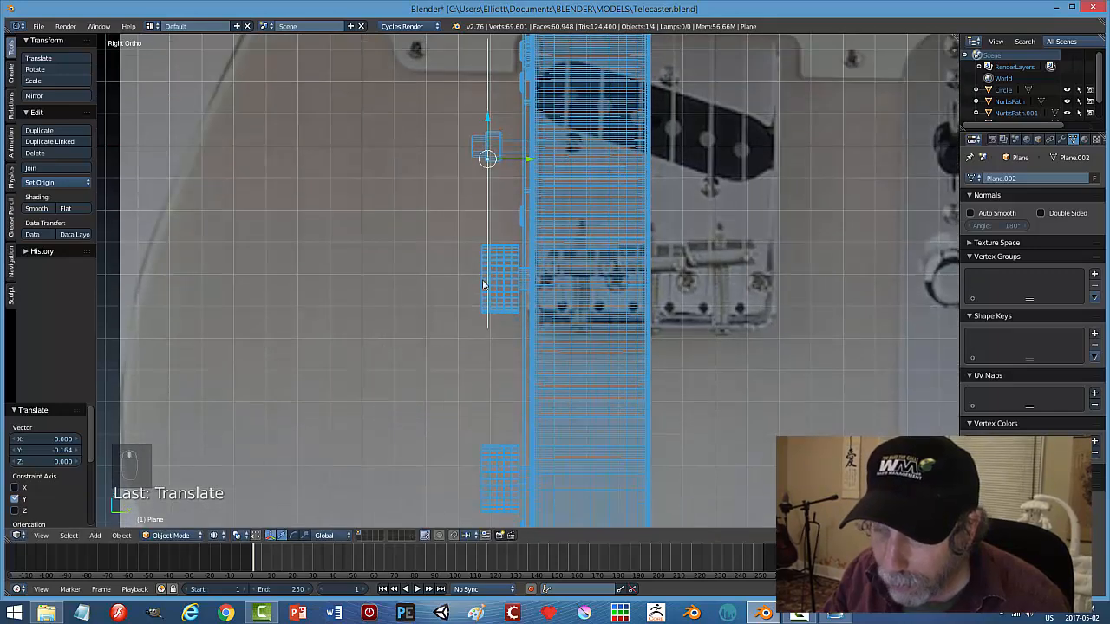
scroll(505, 336, up, 1)
scroll(506, 340, up, 1)
scroll(507, 345, down, 3)
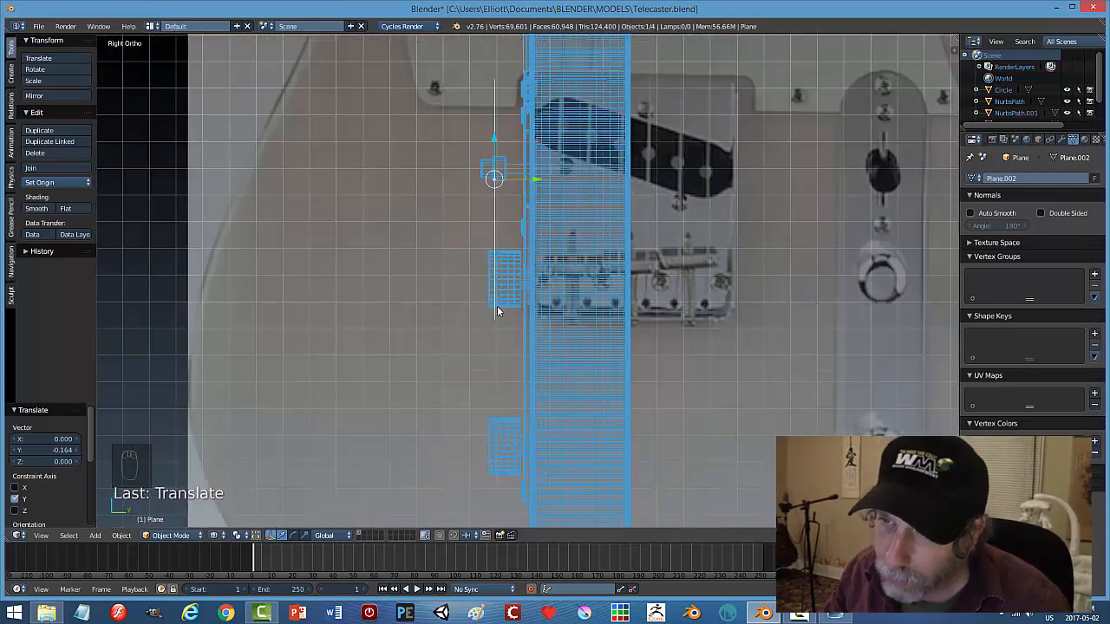
middle_drag(493, 318, 557, 325)
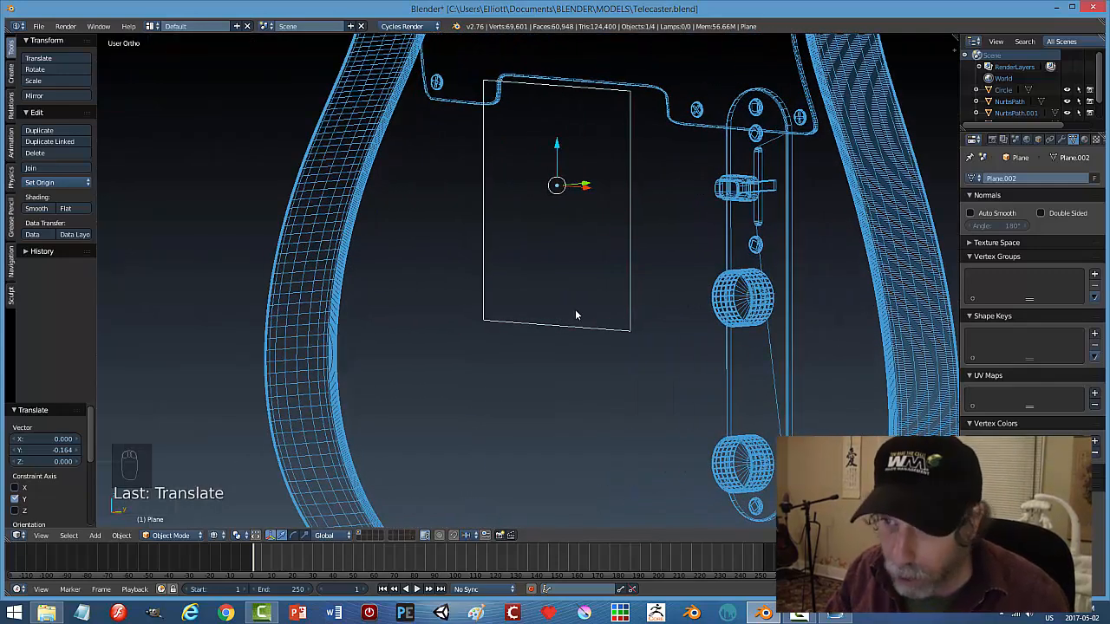
Switch to solid shading and add one horizontal loop cut across the plane, slid about 0.76 toward its lower edge.
key(z)
click(585, 370)
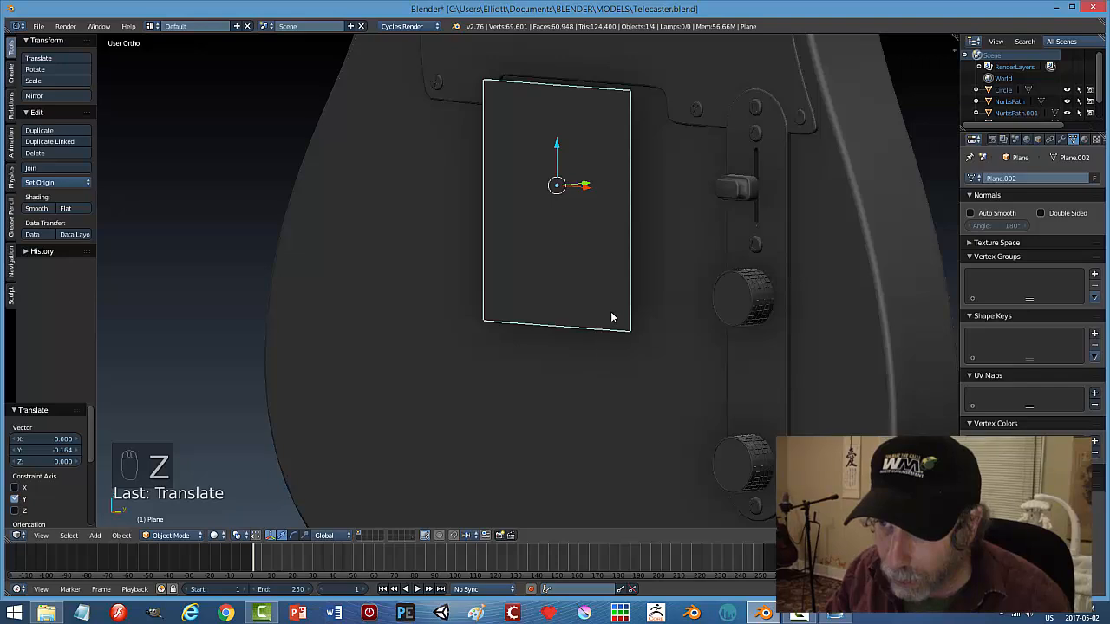
key(Tab)
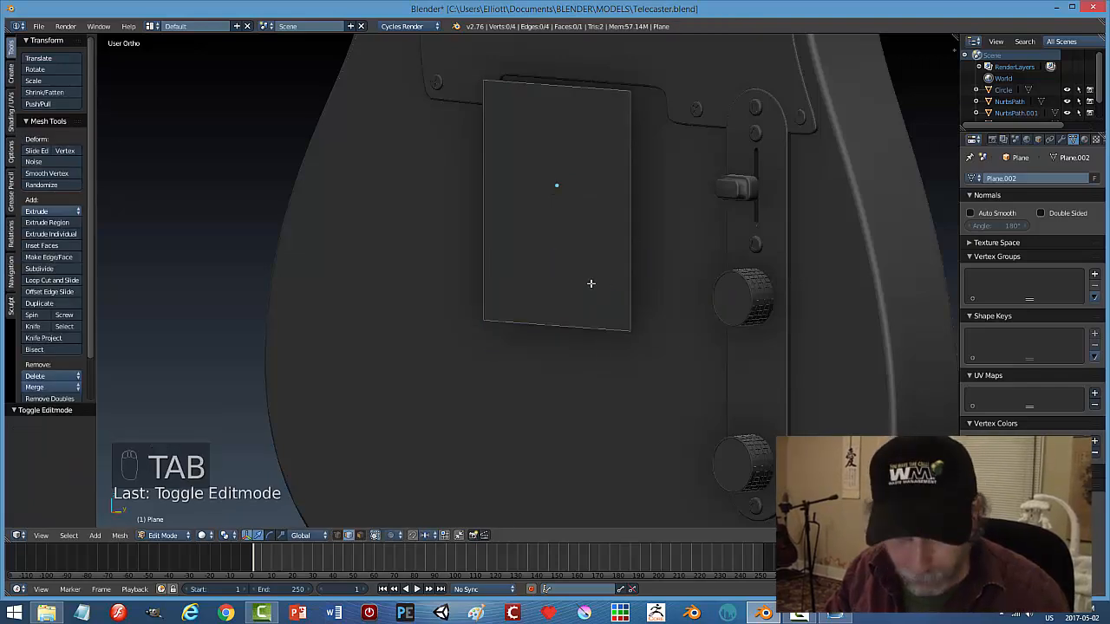
key(ctrl+r)
click(622, 271)
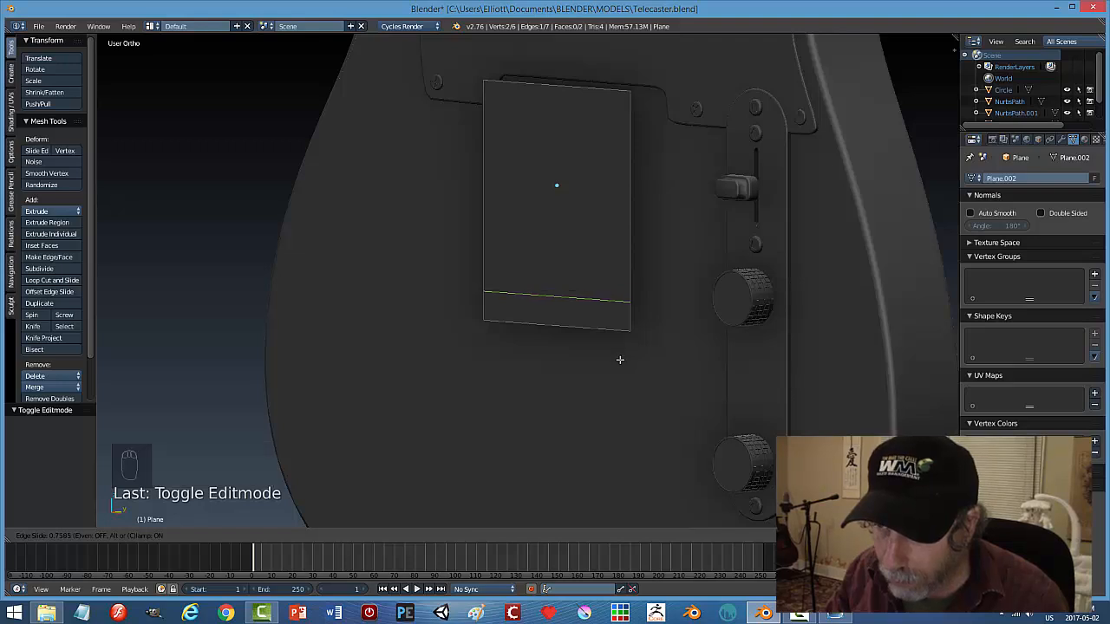
click(620, 359)
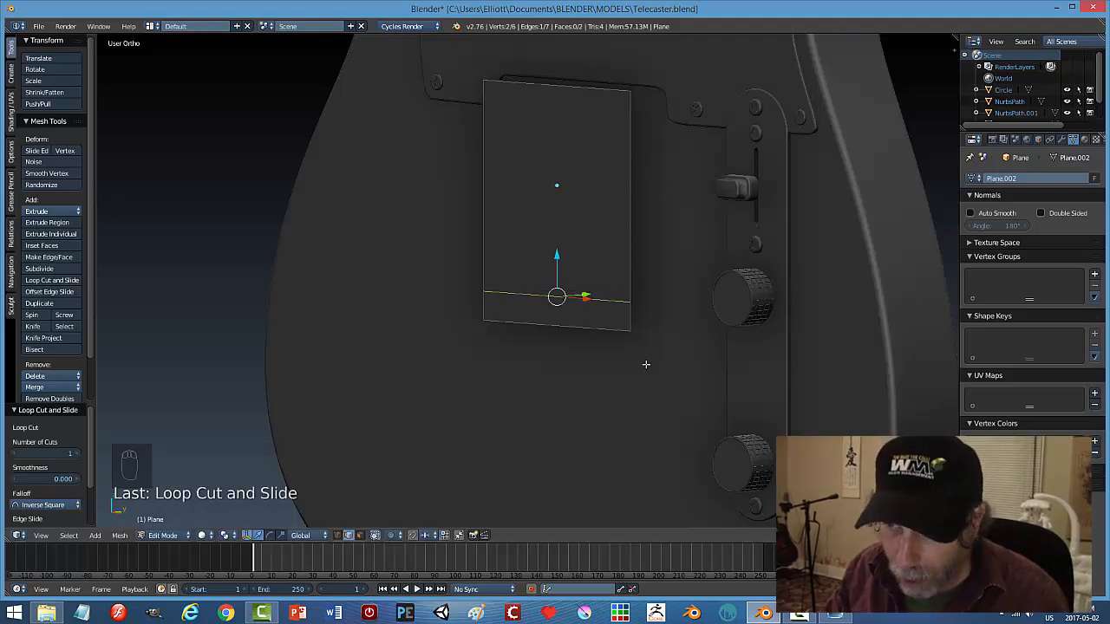
Snap the 3D cursor to the new loop cut and select the plane's lower edge.
key(shift+s)
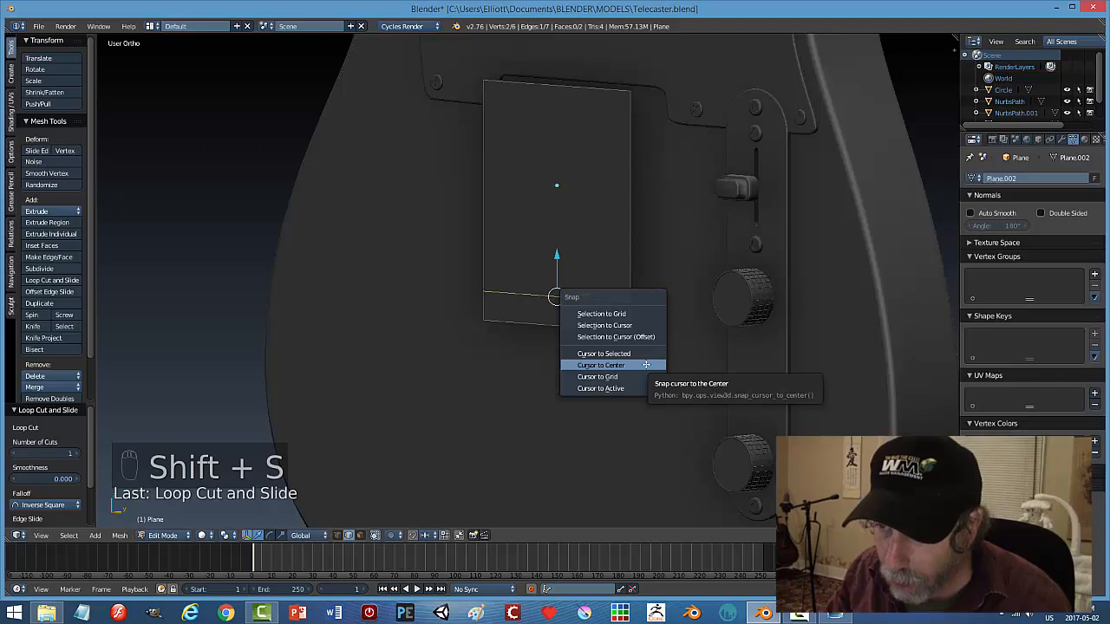
click(638, 354)
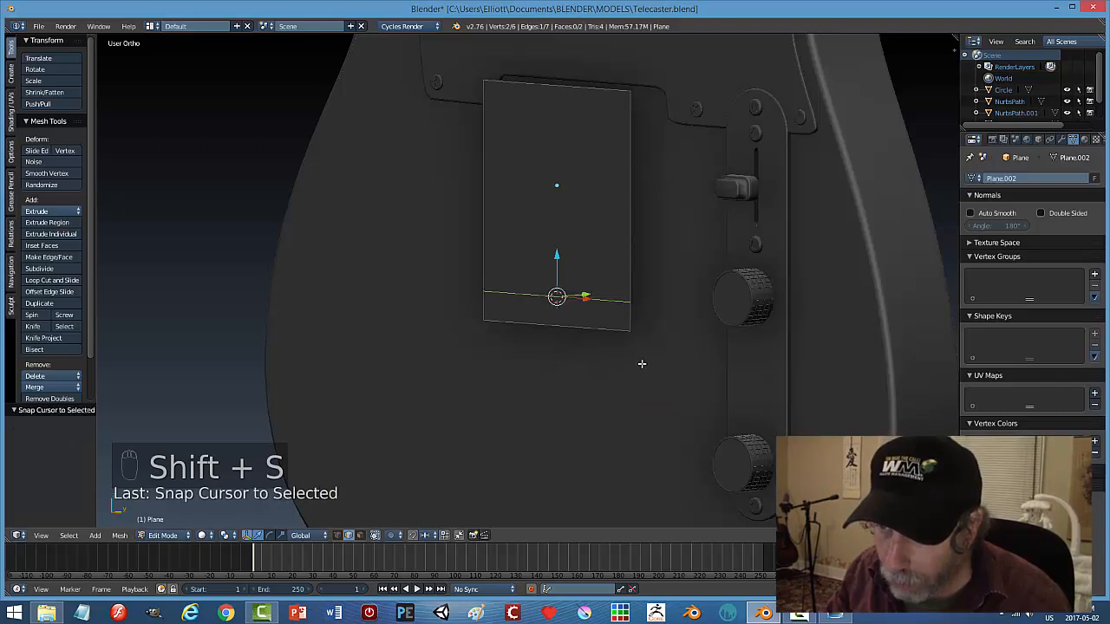
right_click(562, 328)
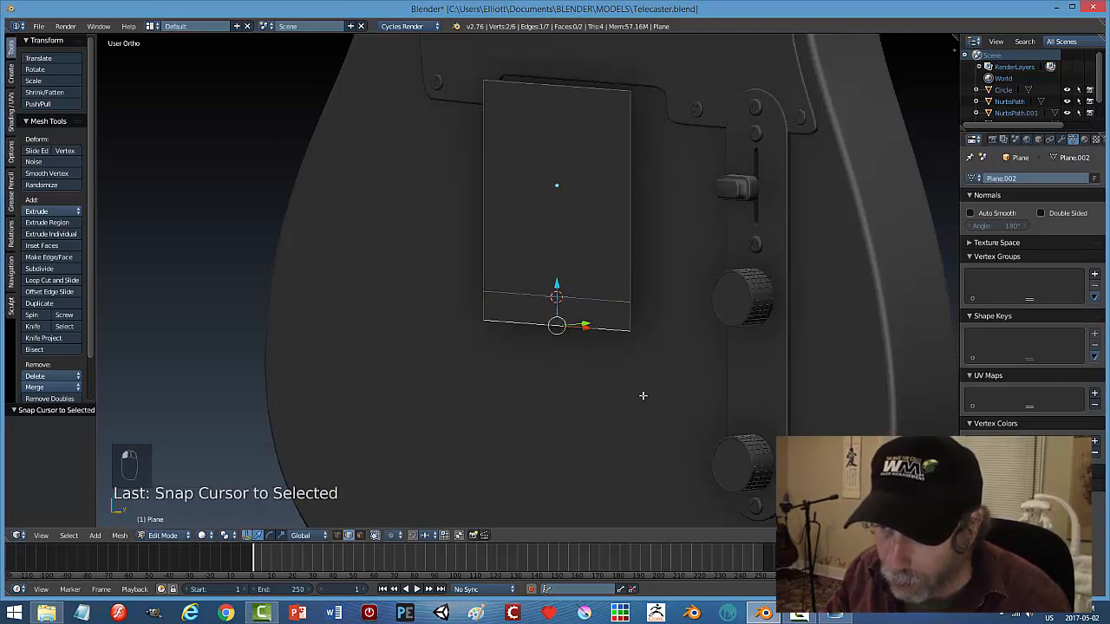
middle_drag(570, 422, 544, 395)
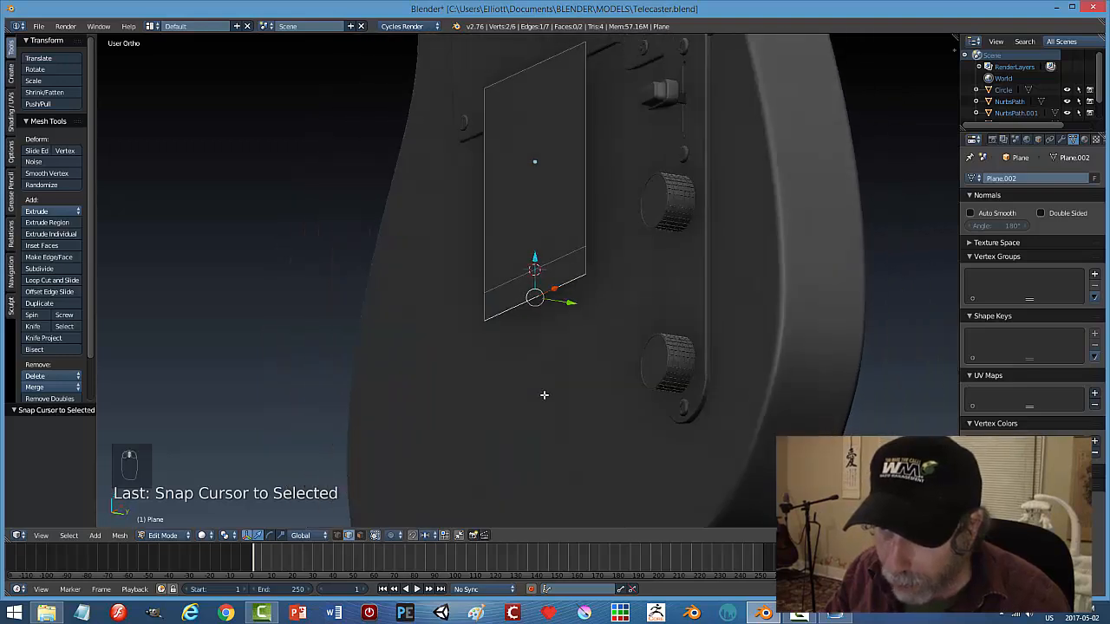
key(r)
key(x)
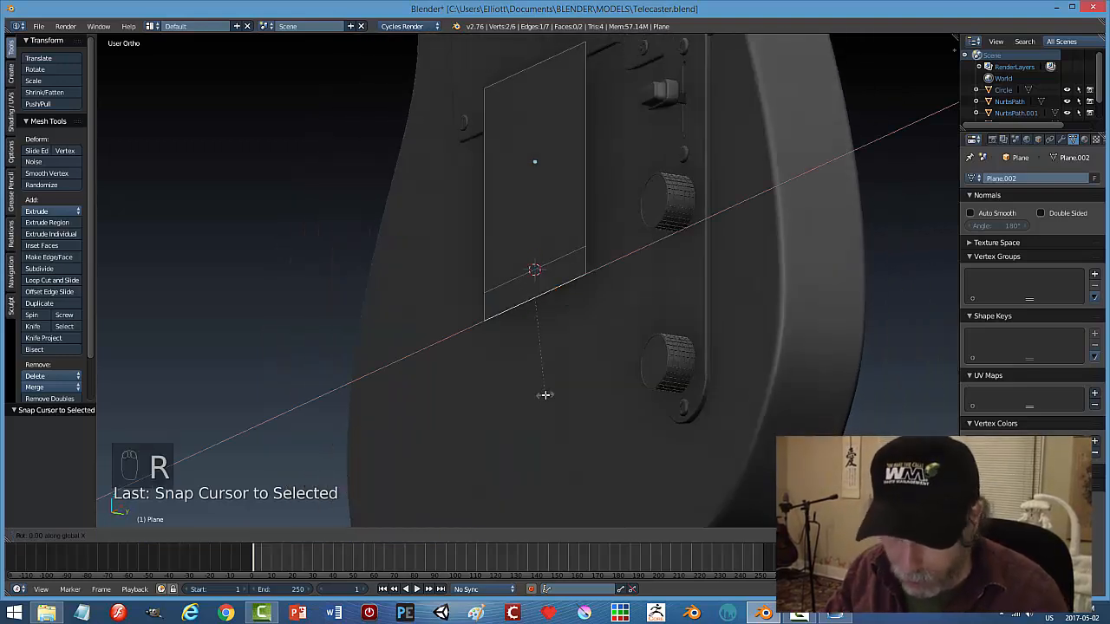
key(9)
key(0)
click(544, 395)
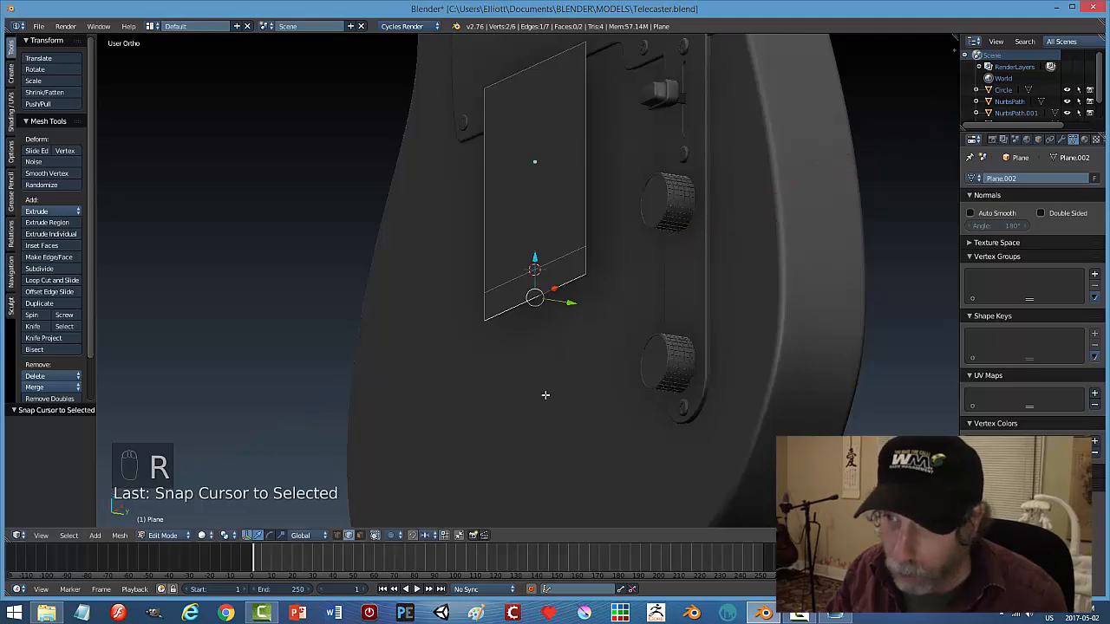
Set the pivot point to the 3D cursor and rotate the plane's lower edge 90° about the X axis.
click(228, 535)
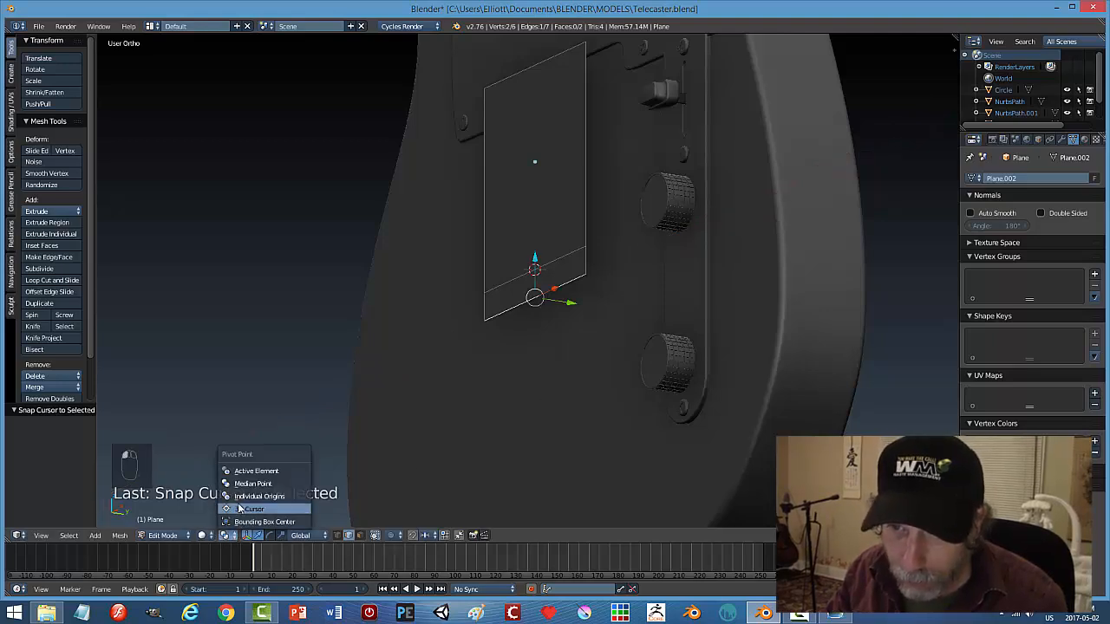
click(249, 508)
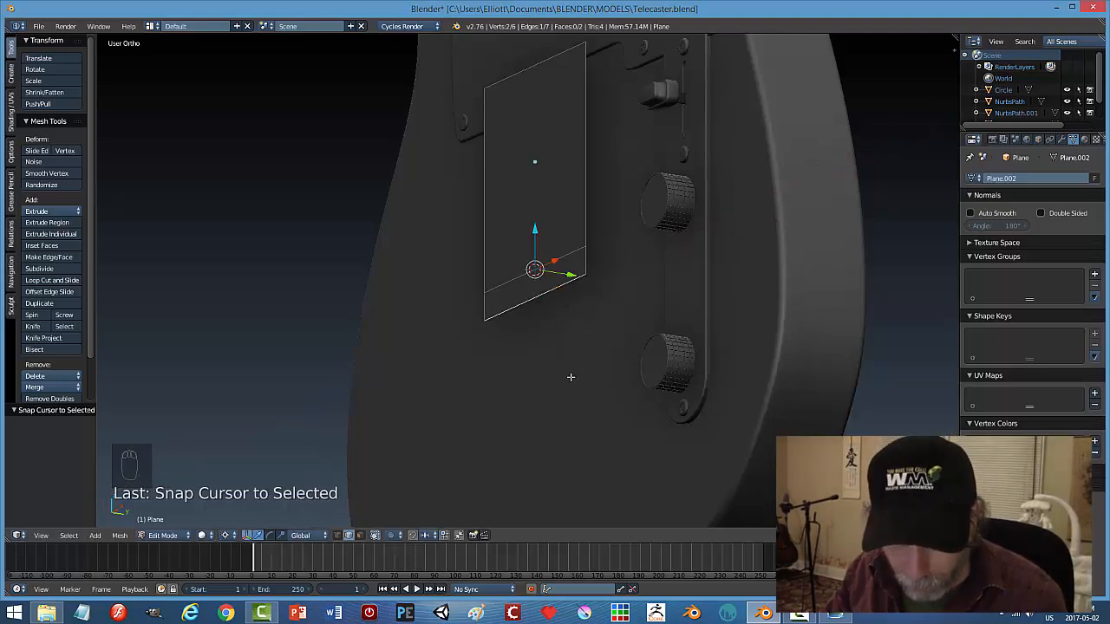
key(r)
key(x)
key(9)
key(0)
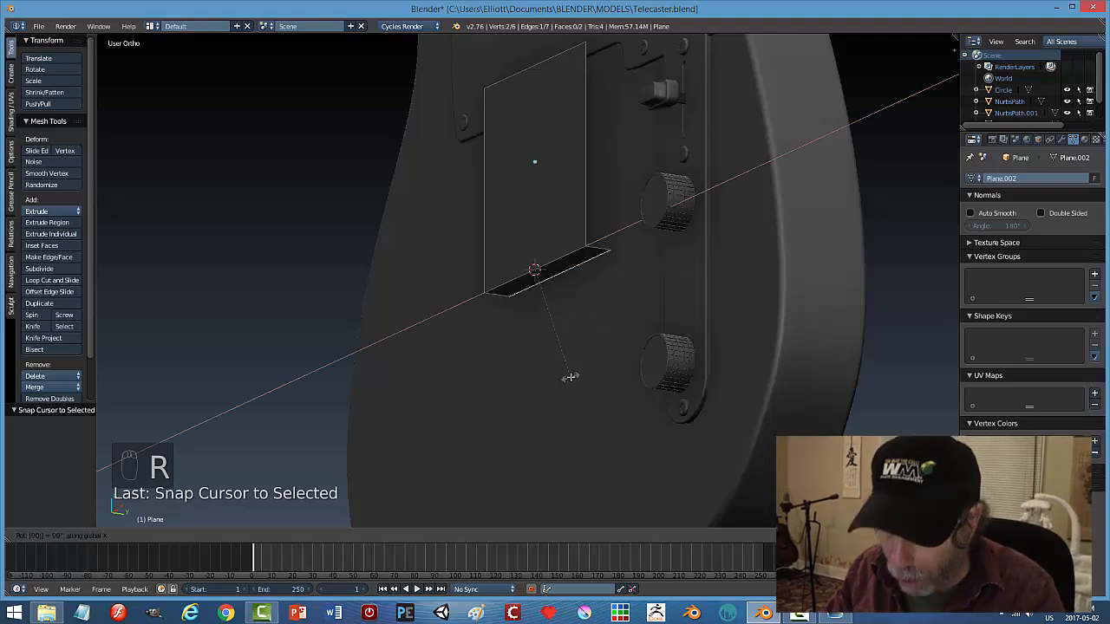
click(569, 377)
Move the folded lip's outer edge about 0.012 along Y and check the bridge in the Boss_Tele_Fc2.jpg photo.
middle_drag(654, 347, 630, 381)
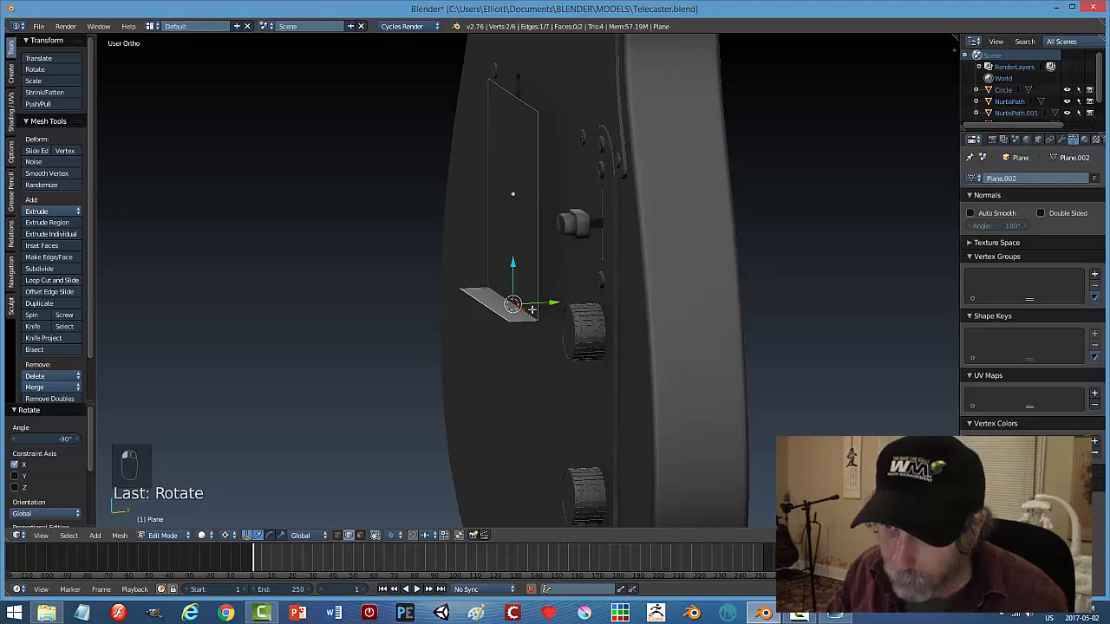
key(g)
key(y)
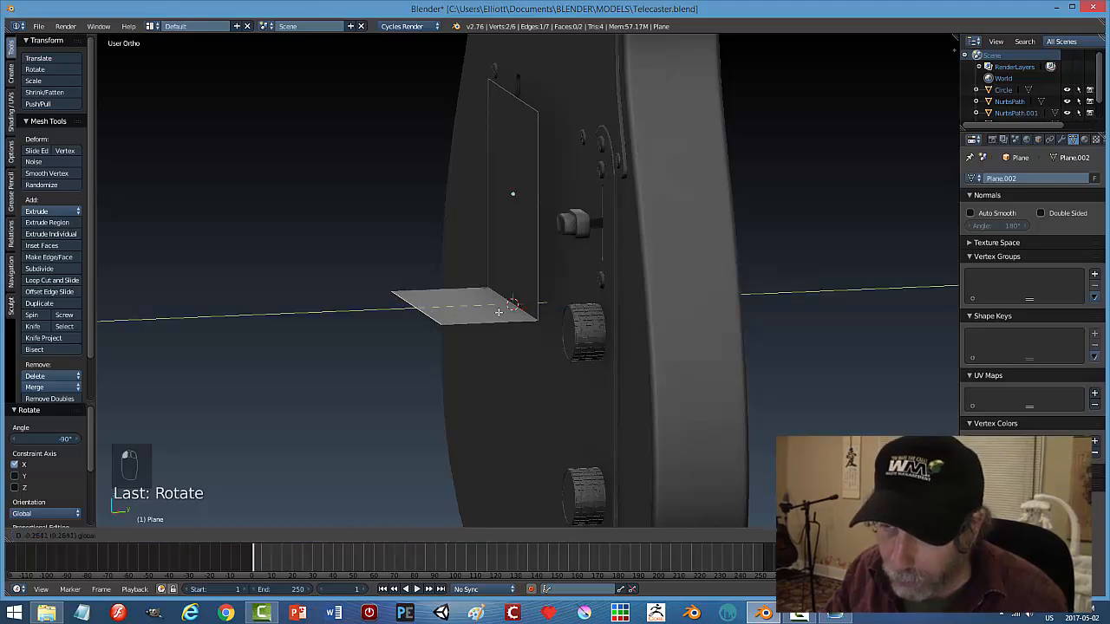
click(561, 310)
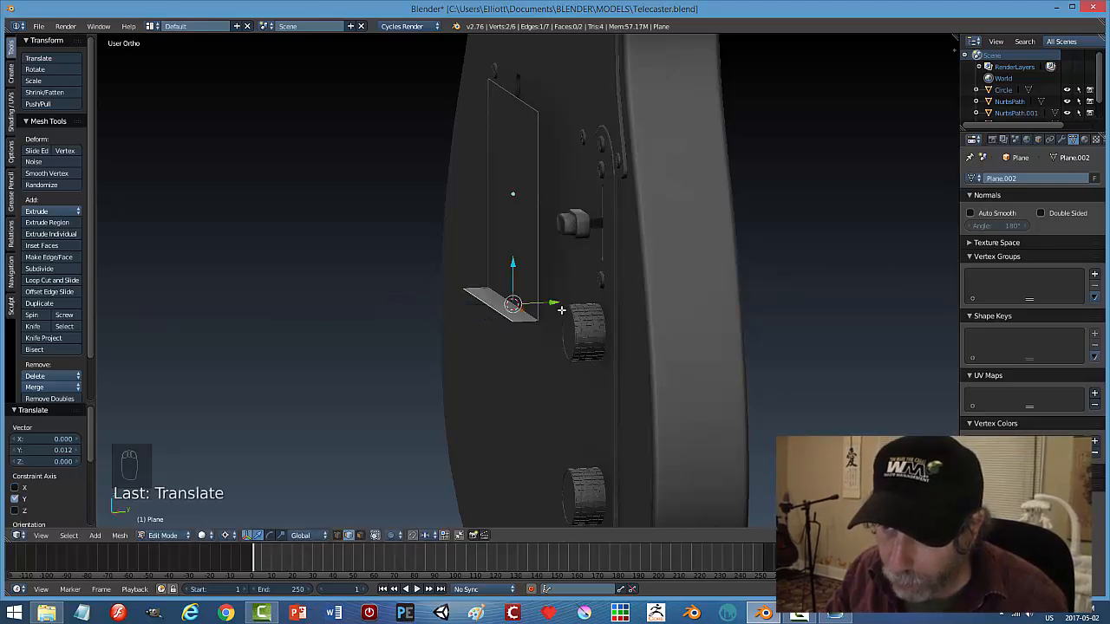
middle_drag(561, 310, 665, 310)
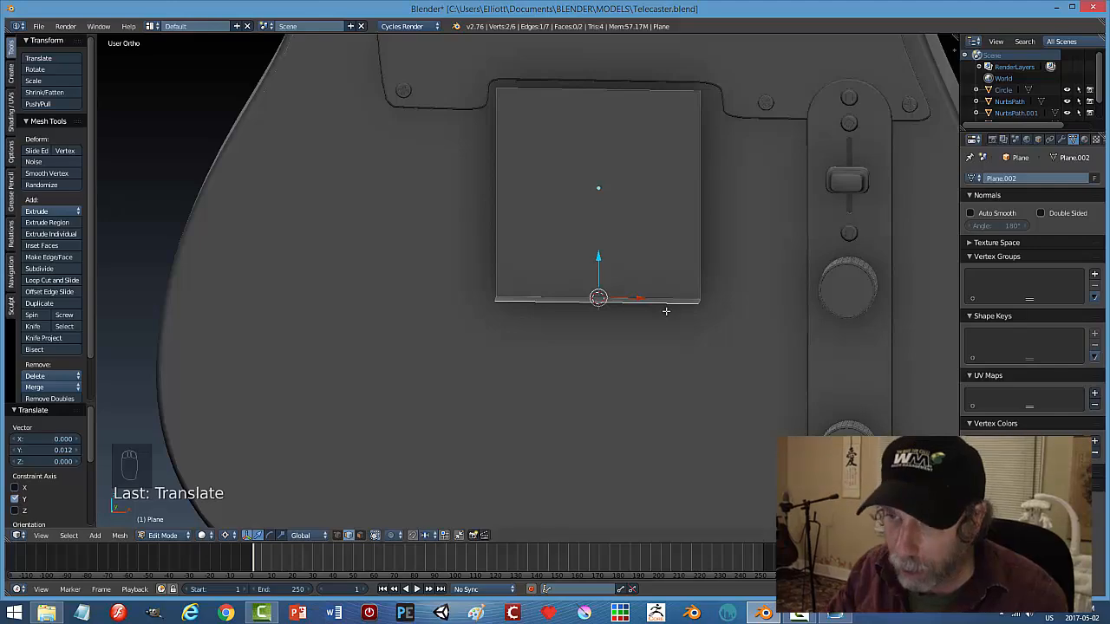
middle_drag(663, 336, 685, 356)
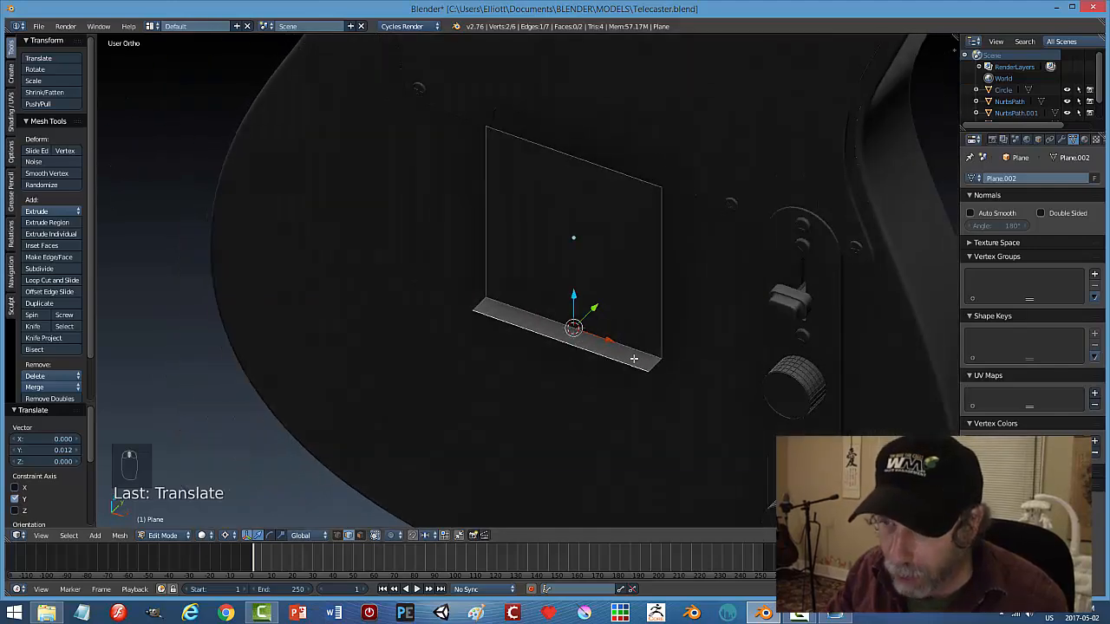
click(823, 616)
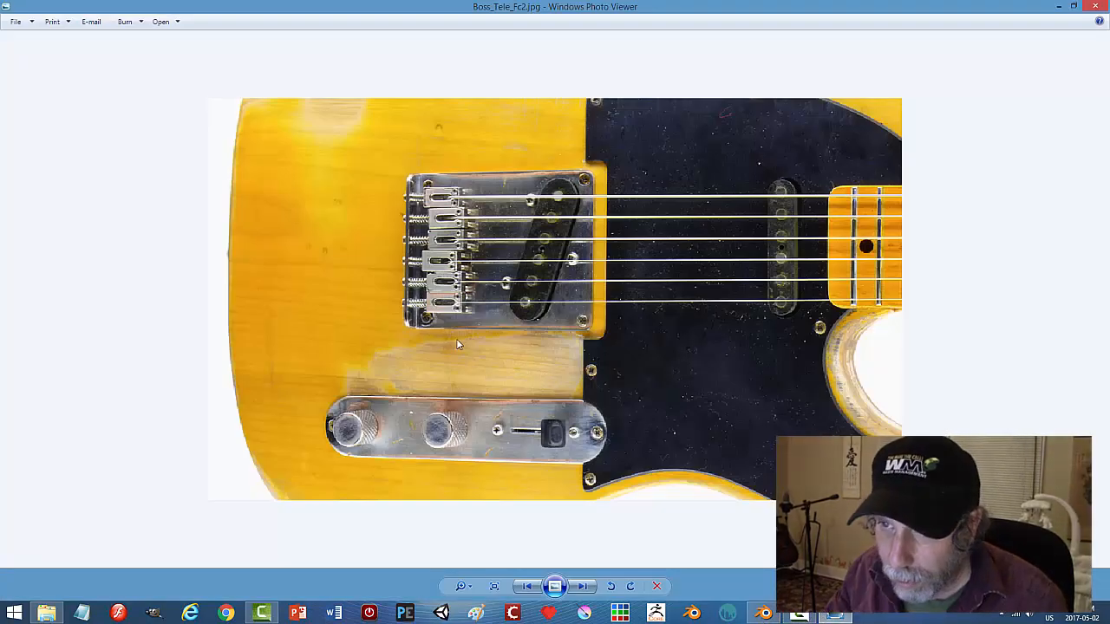
click(762, 613)
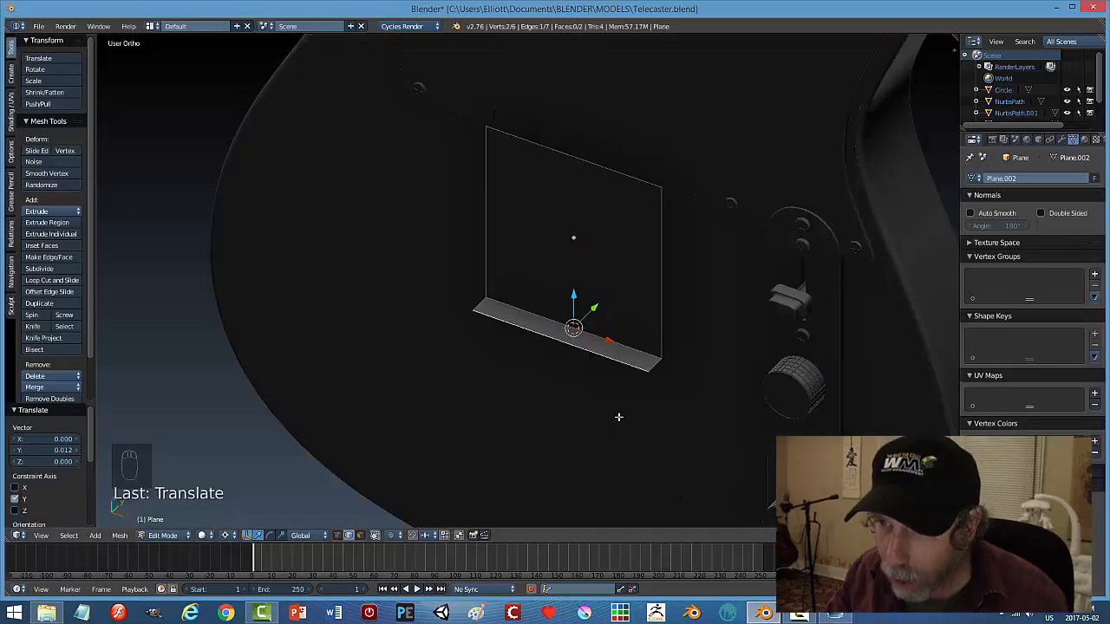
mouse_move(605, 392)
middle_down()
mouse_move(560, 432)
mouse_move(612, 389)
middle_up()
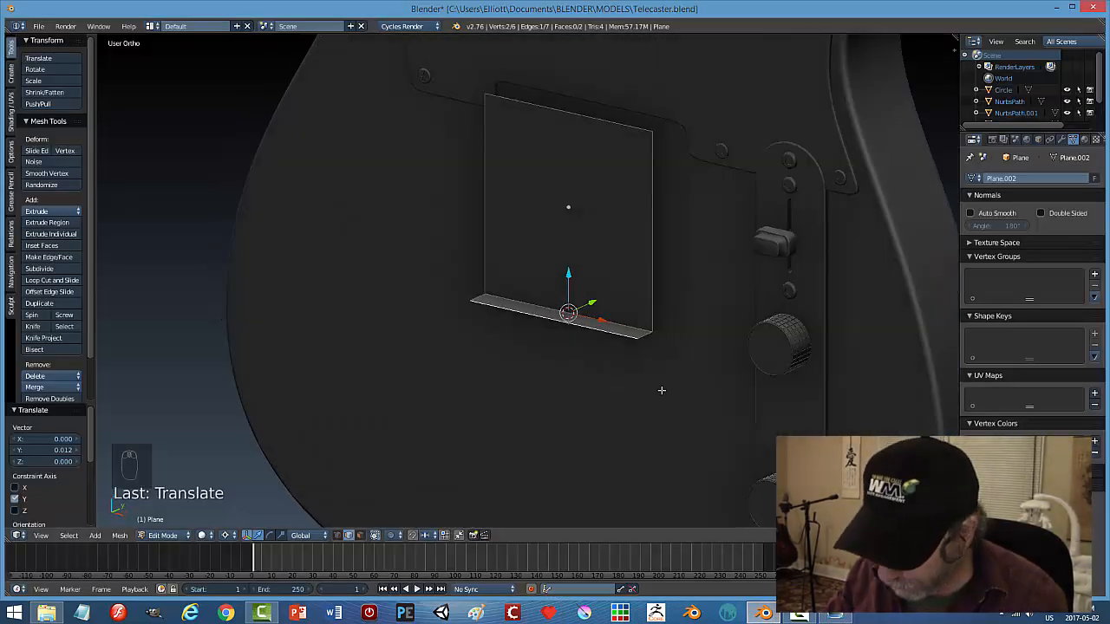
In front view, set the pivot point back to Median Point and keep the plane in Edit Mode.
key(KP_1)
key(Tab)
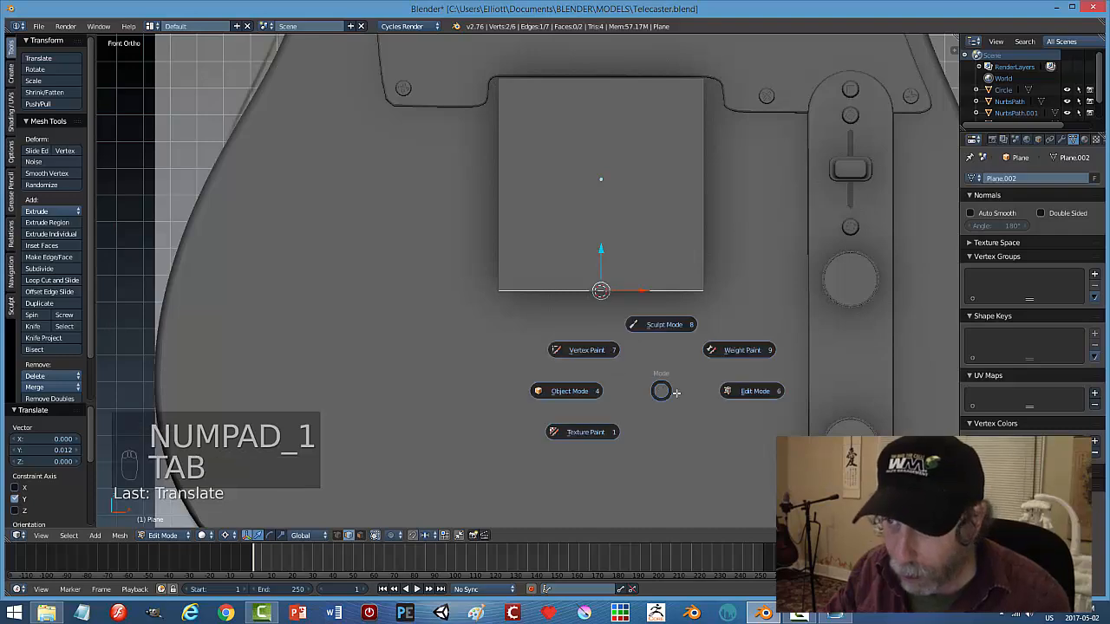
key(Tab)
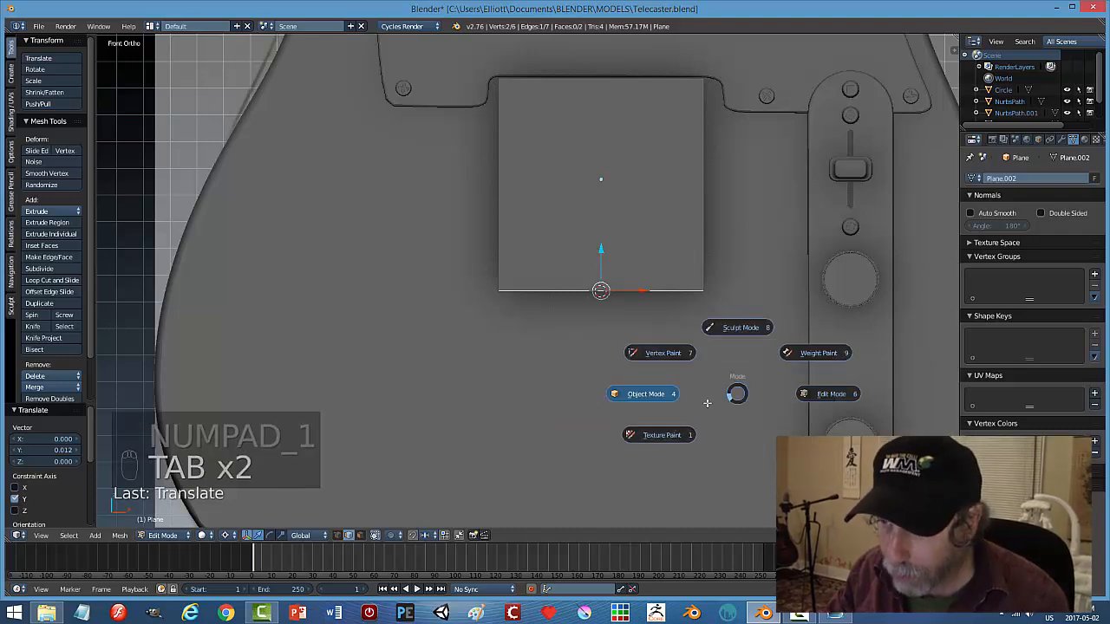
click(786, 359)
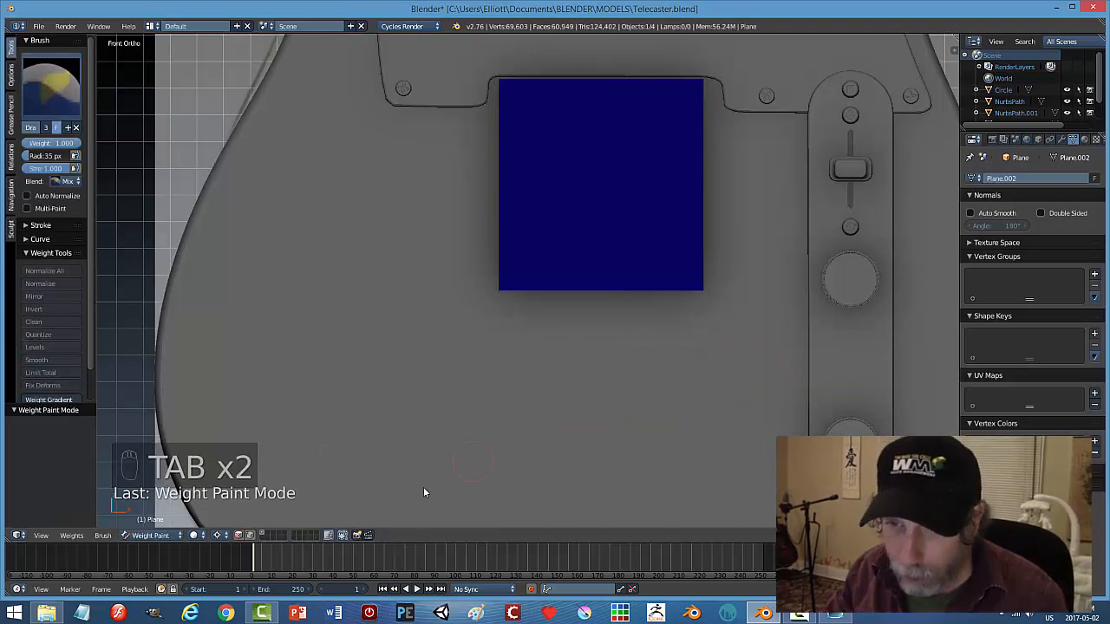
click(217, 535)
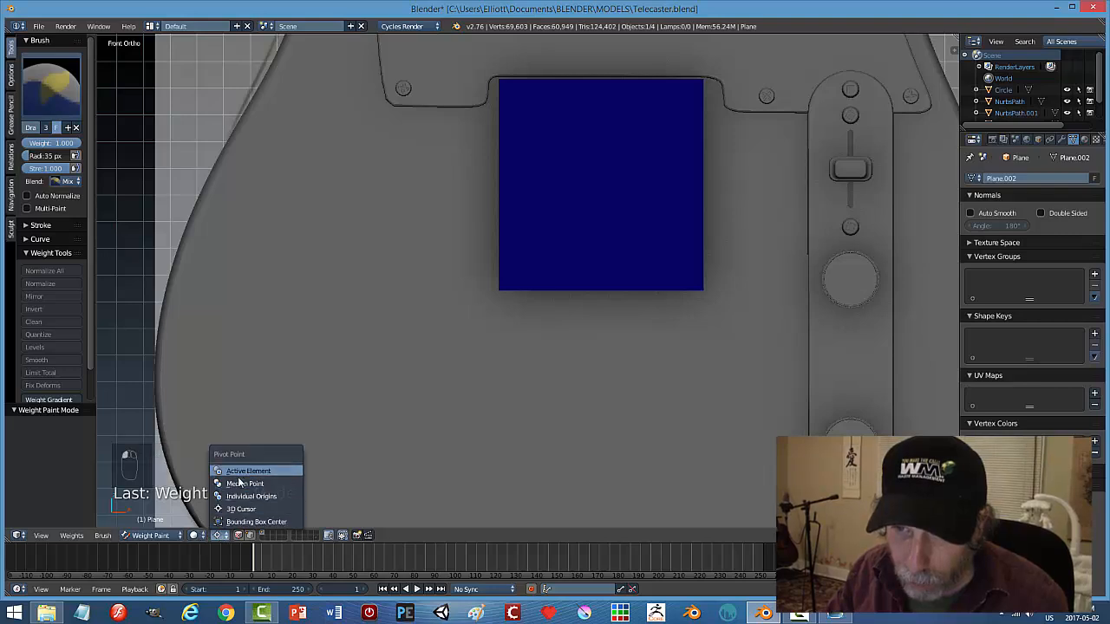
click(239, 483)
click(150, 535)
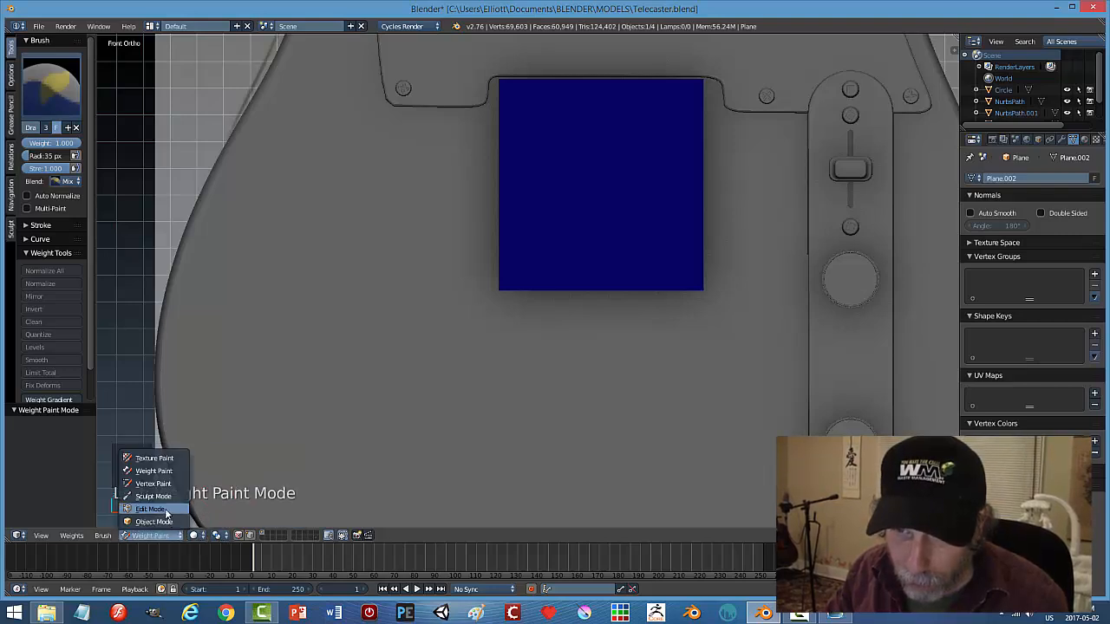
click(149, 508)
In wireframe and vertex select mode, box-select the plate's lower vertices and move them about -0.104 along Z to the bridge's end.
key(z)
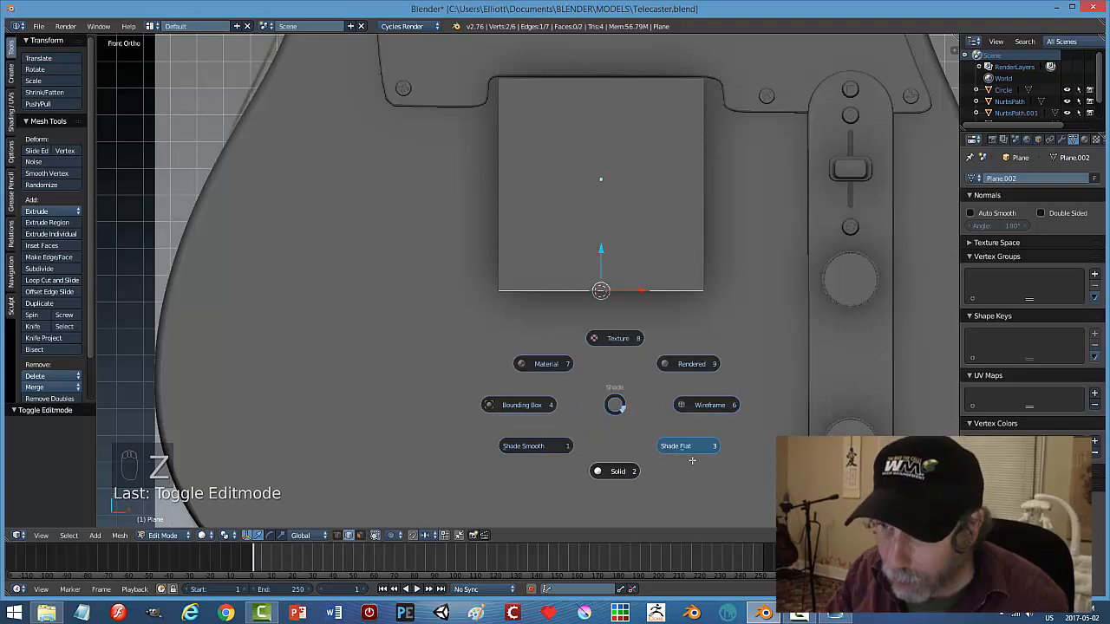
click(723, 409)
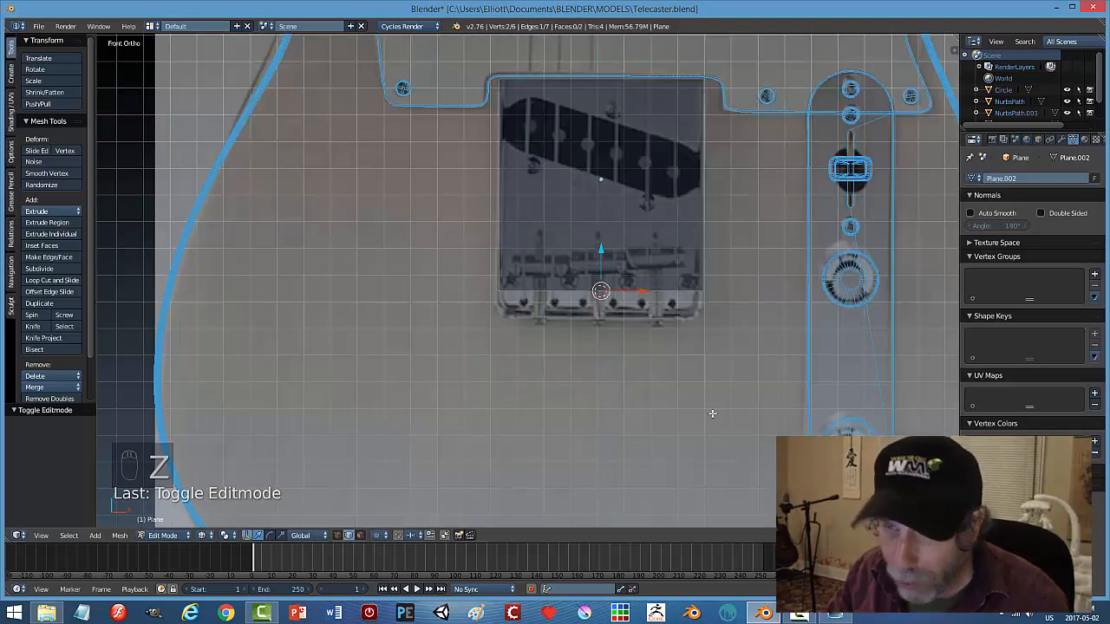
key(a)
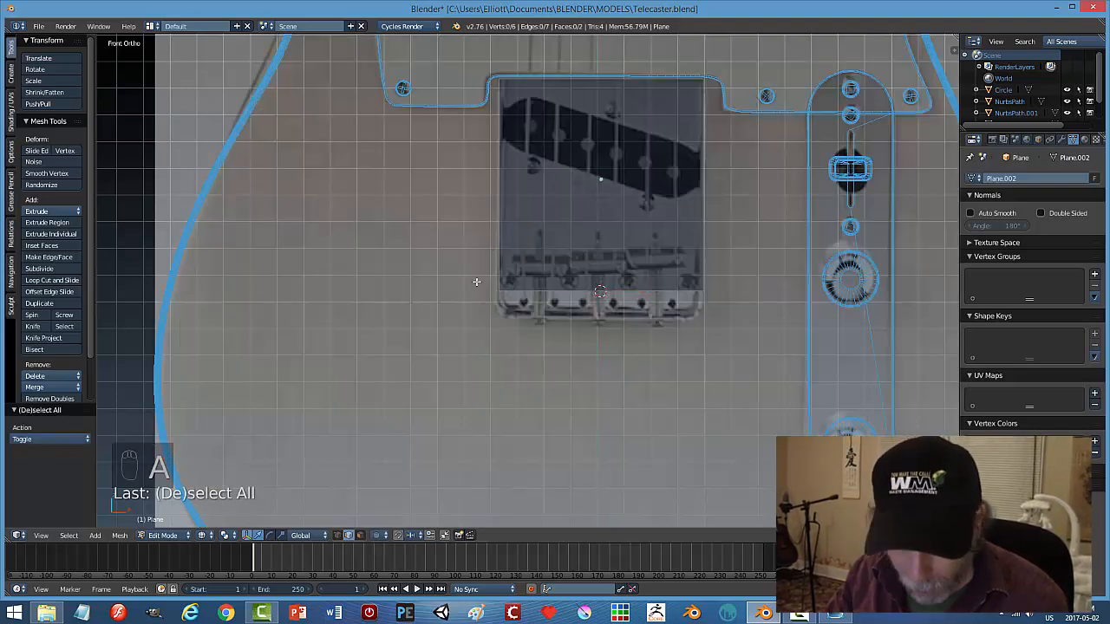
key(ctrl+Tab)
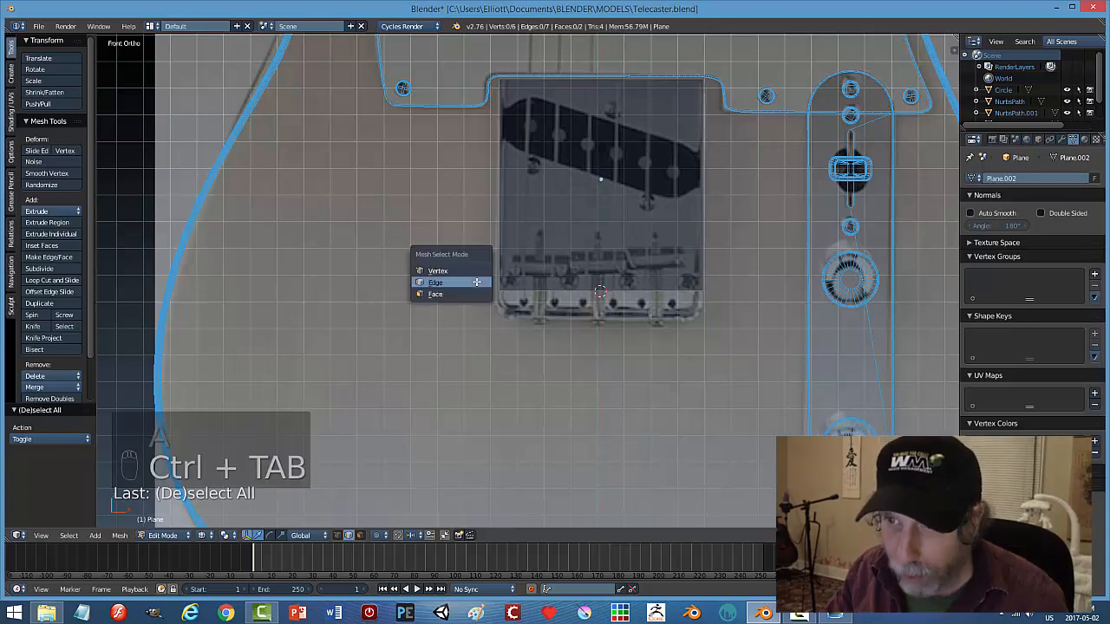
click(469, 268)
key(b)
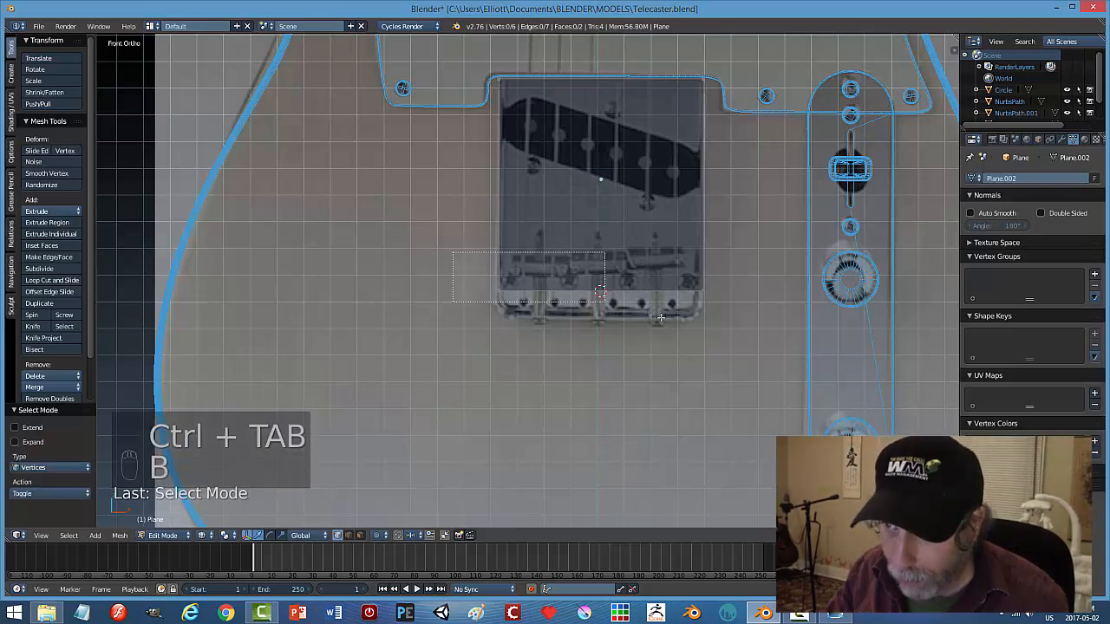
drag(469, 267, 642, 304)
drag(605, 254, 593, 280)
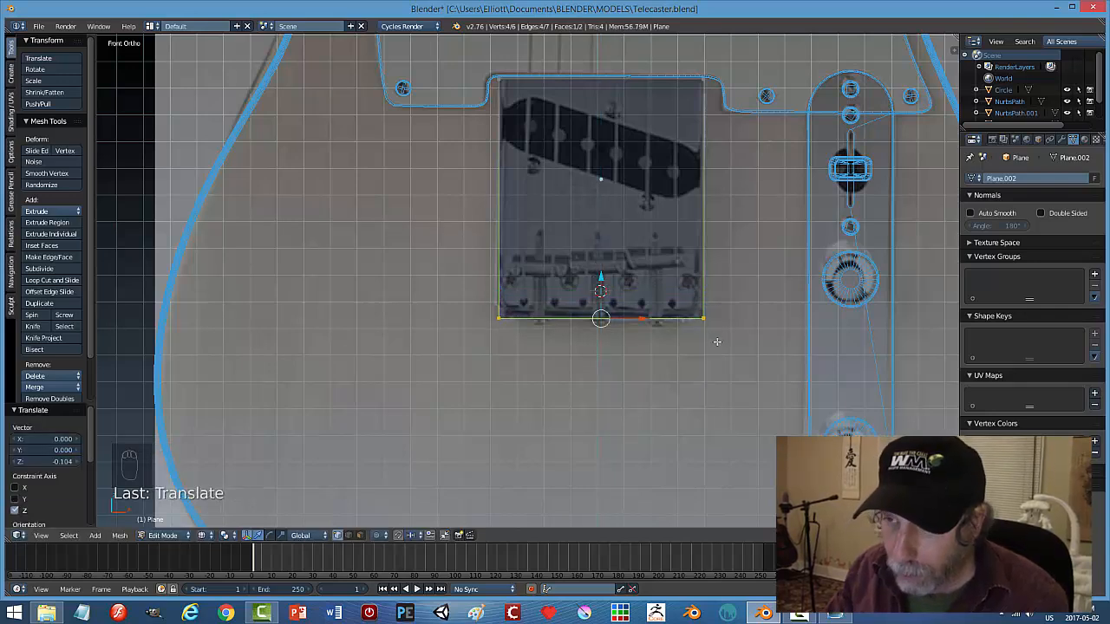
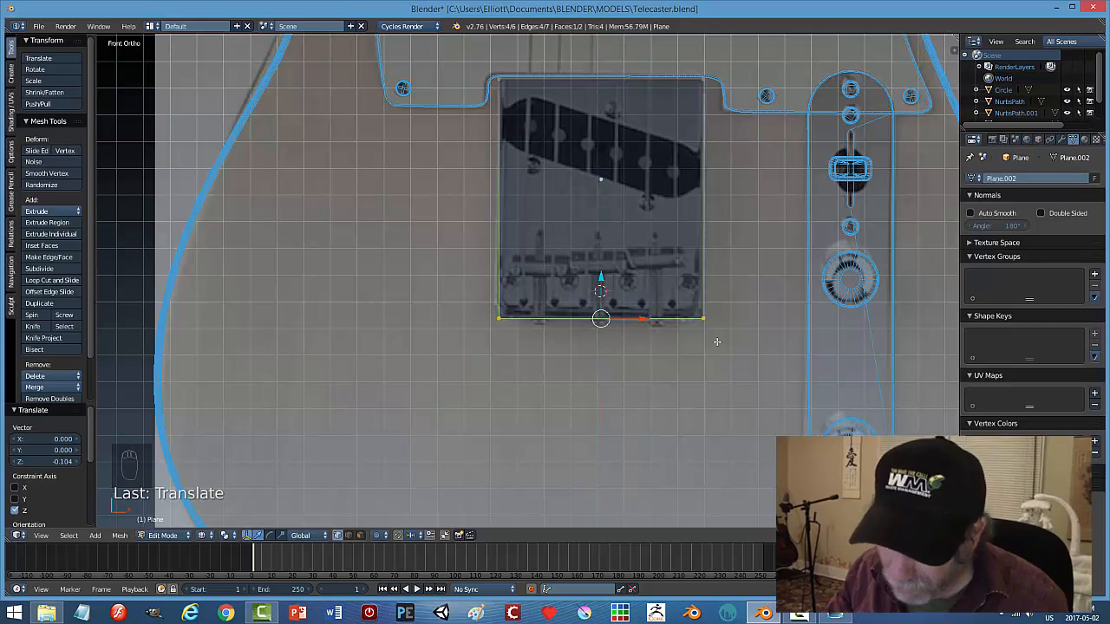
Deselect everything, switch to edge select mode and start changing the viewport shading.
key(a)
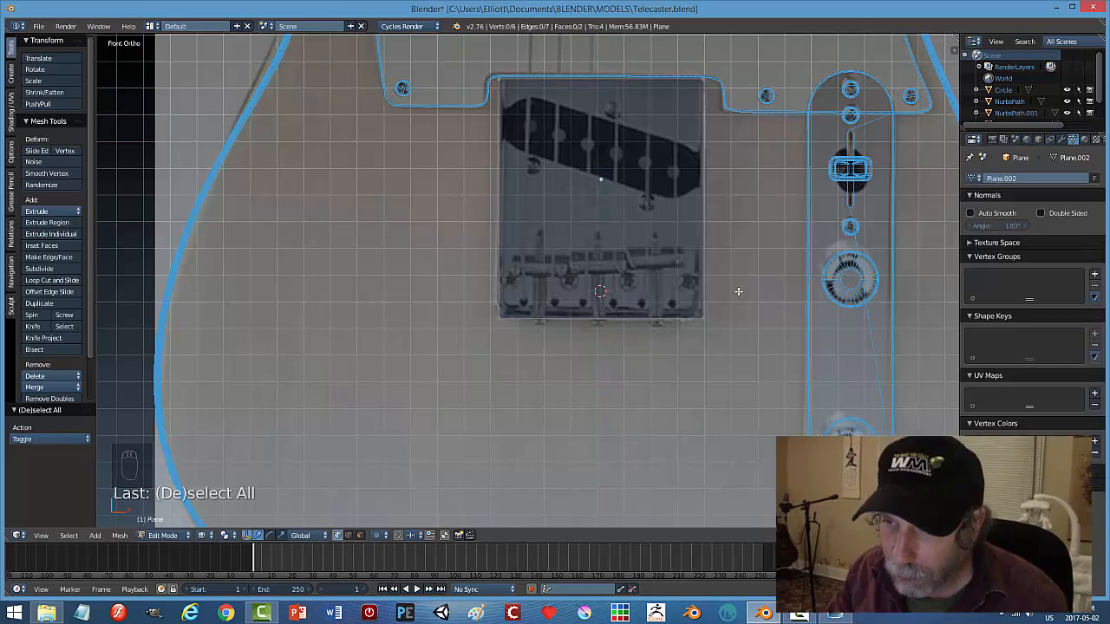
middle_drag(704, 357, 689, 283)
key(ctrl+Tab)
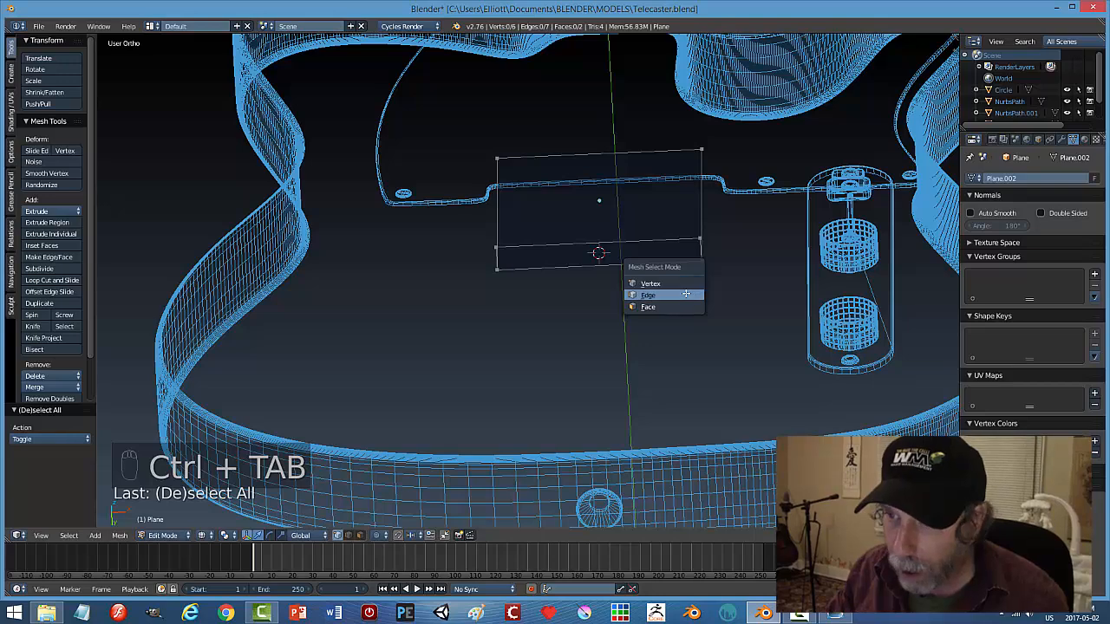
click(687, 295)
key(z)
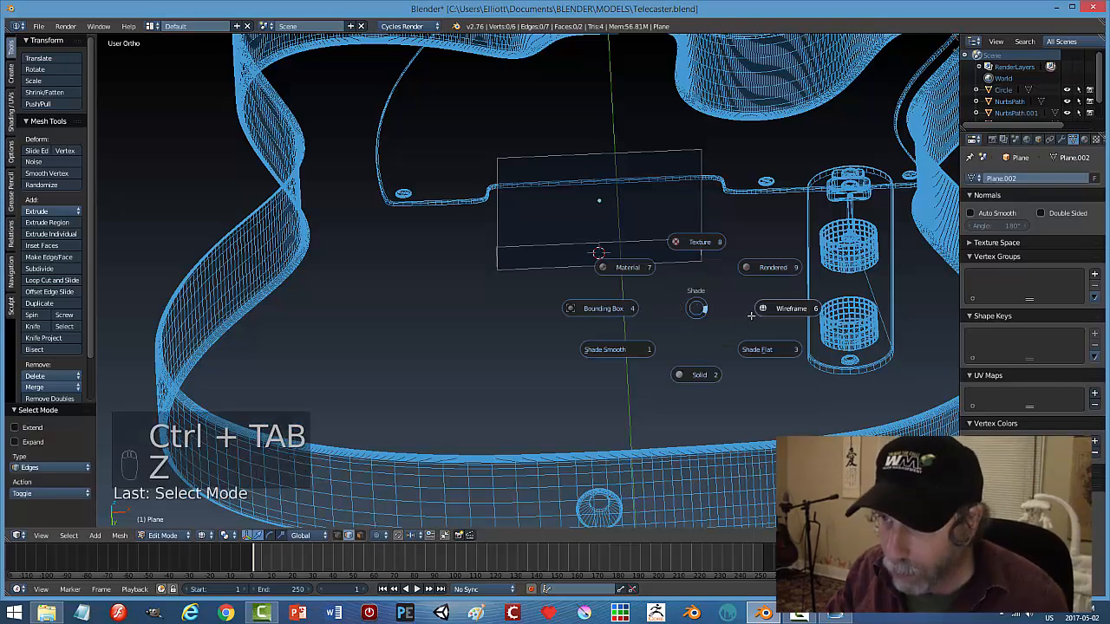
Display the scene with solid shading and recalculate all normals of the bridge plate mesh consistently.
click(671, 348)
middle_drag(651, 294, 645, 299)
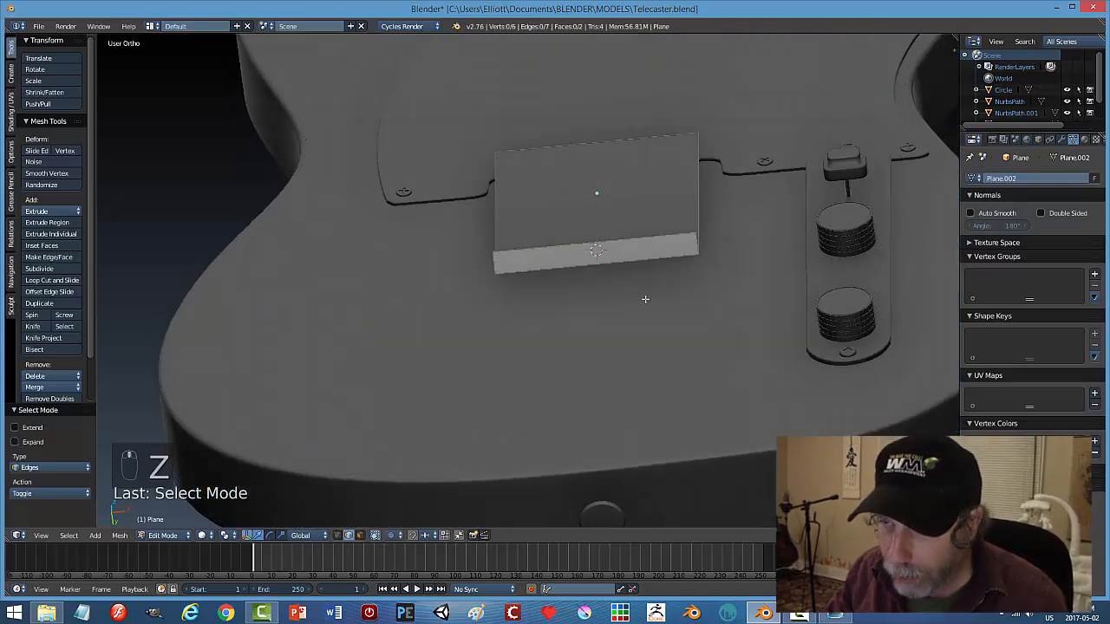
scroll(645, 299, up, 1)
key(a)
key(ctrl+n)
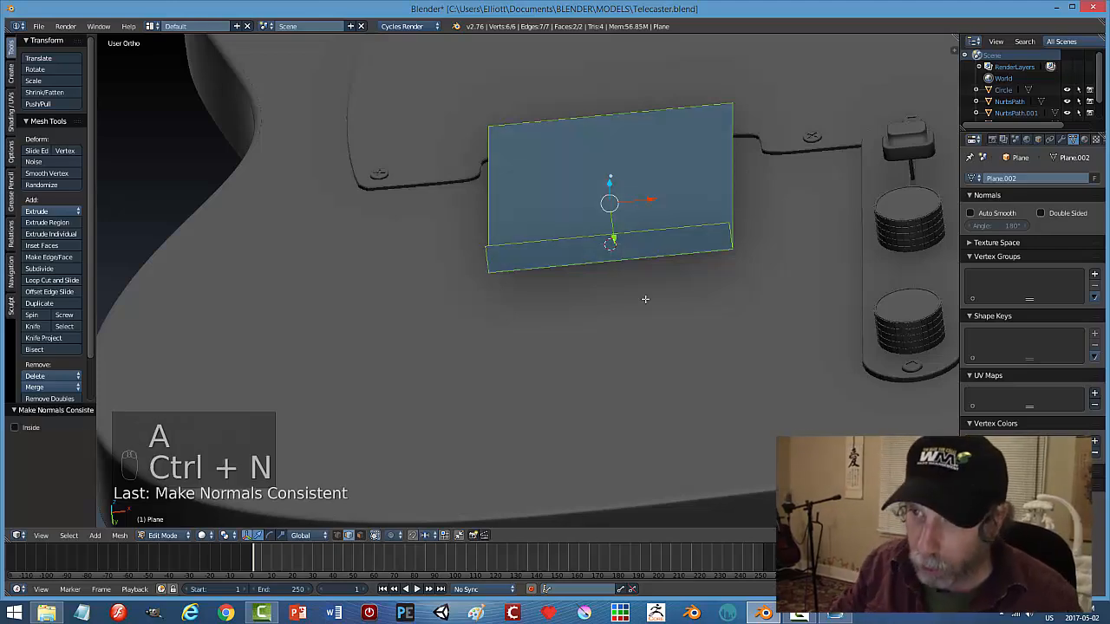
middle_drag(645, 299, 719, 271)
key(a)
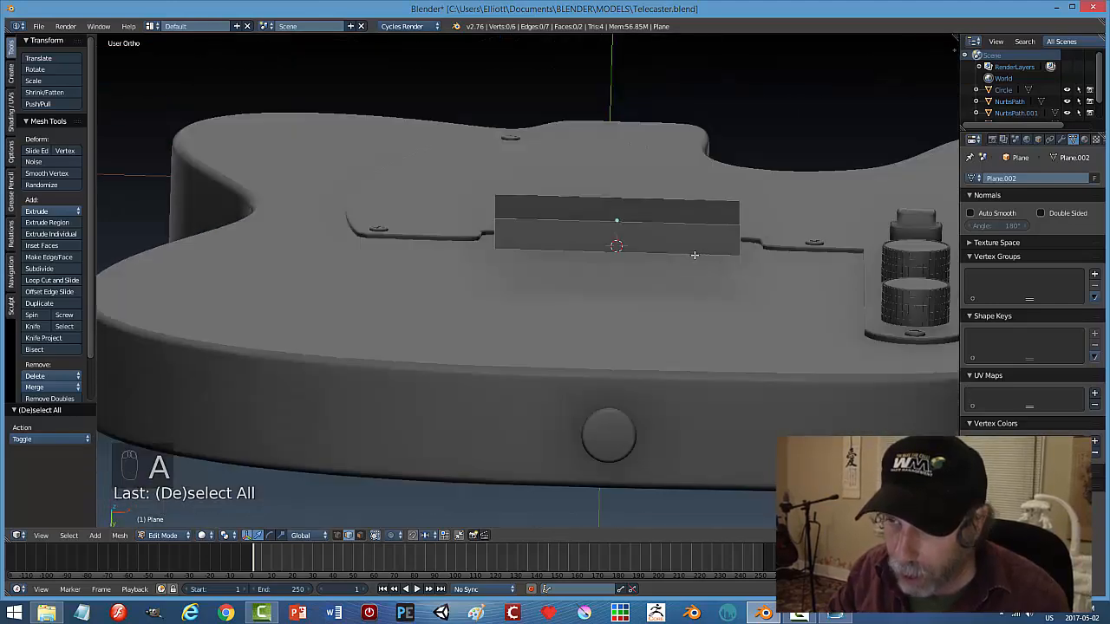
Bevel the bend edge between the bridge plate and its lip by about 0.053 with 3 segments, and return to Object Mode.
mouse_move(723, 265)
middle_down()
mouse_move(699, 307)
mouse_move(714, 309)
mouse_move(703, 267)
middle_up()
right_click(687, 249)
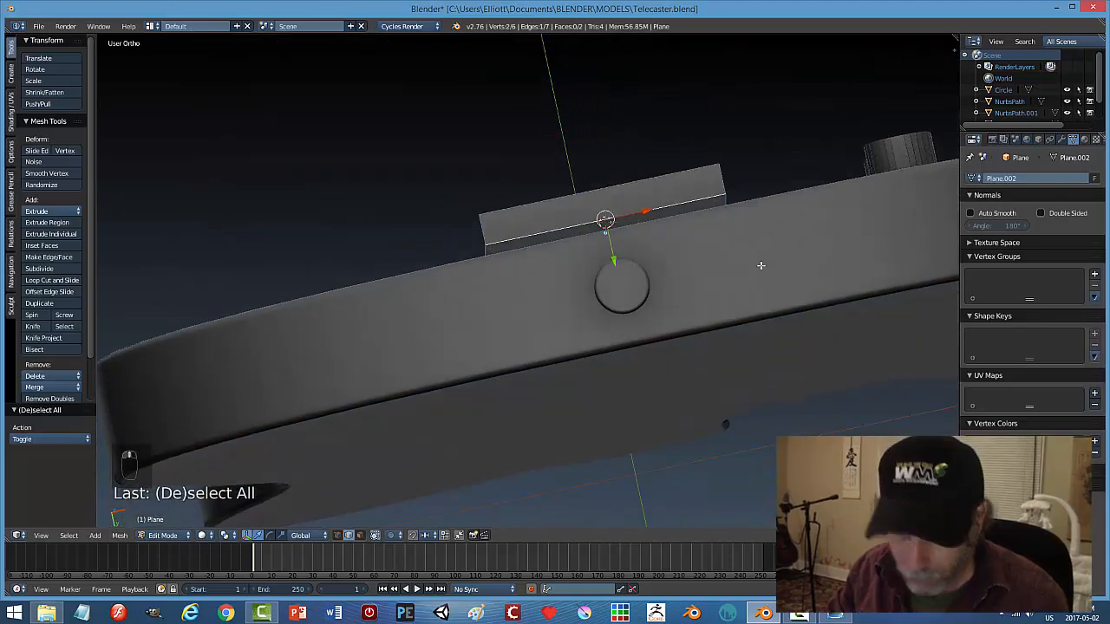
key(ctrl+b)
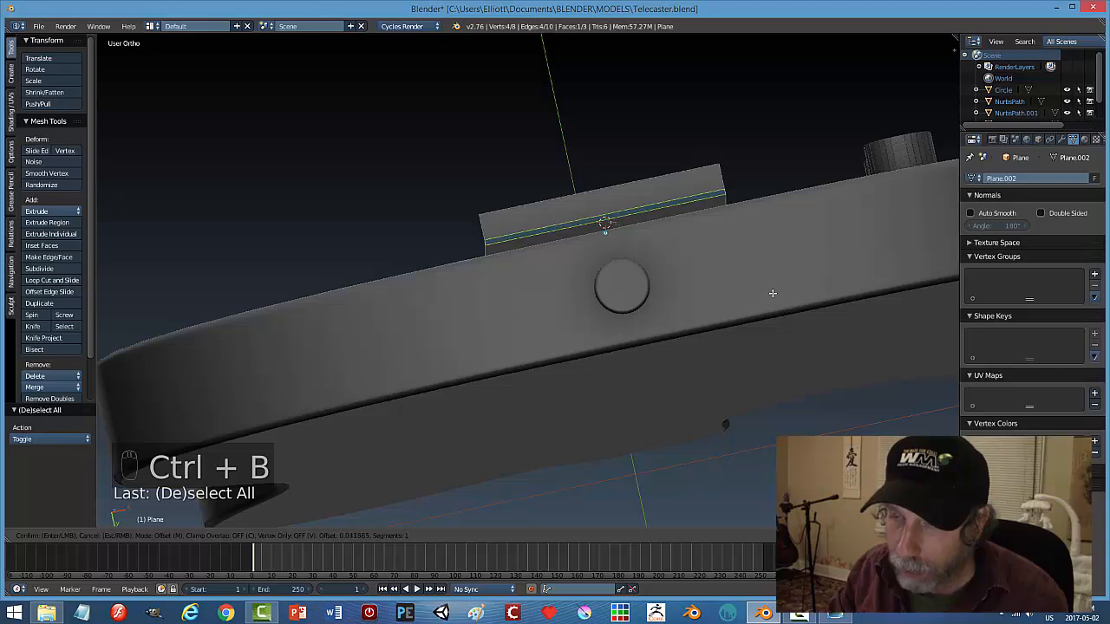
scroll(772, 297, up, 2)
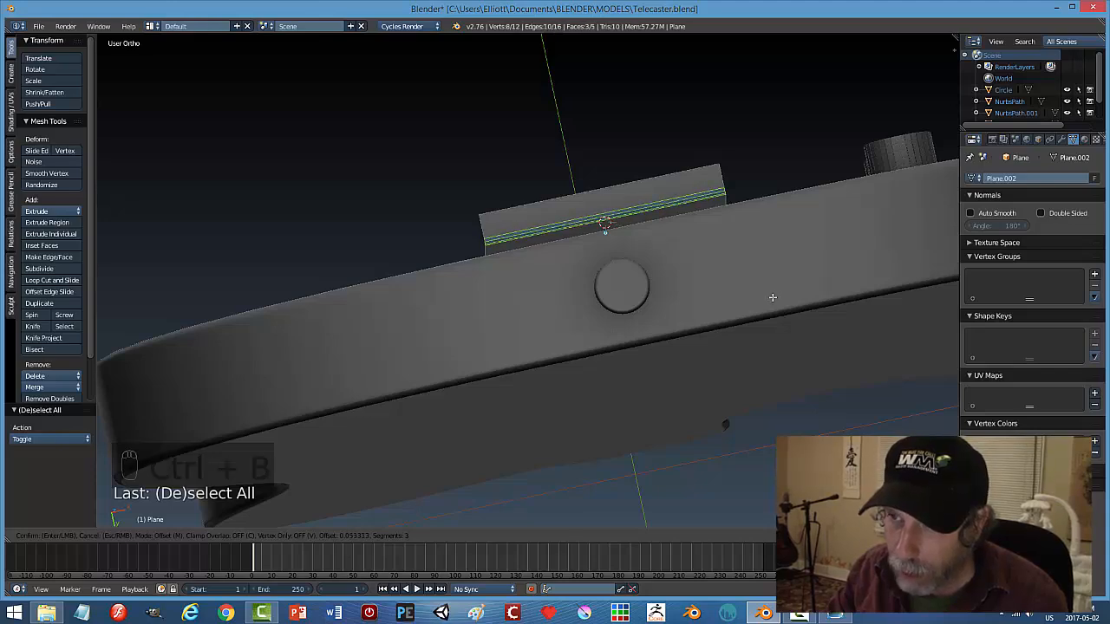
click(773, 297)
middle_drag(780, 210, 684, 248)
key(KP_Decimal)
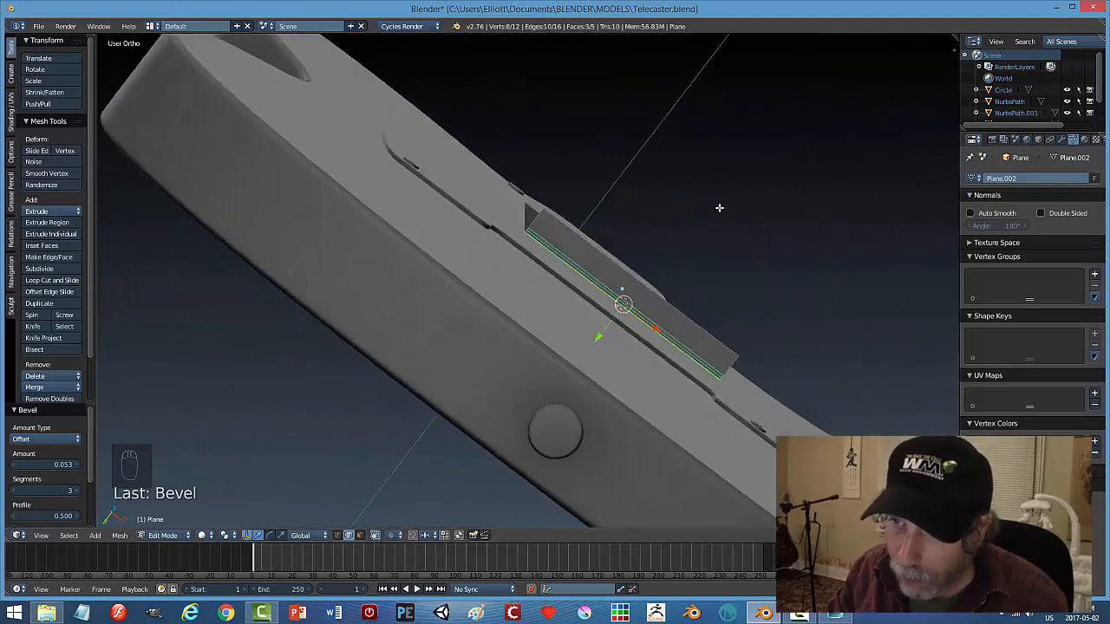
middle_drag(810, 320, 663, 245)
key(a)
middle_drag(672, 177, 672, 189)
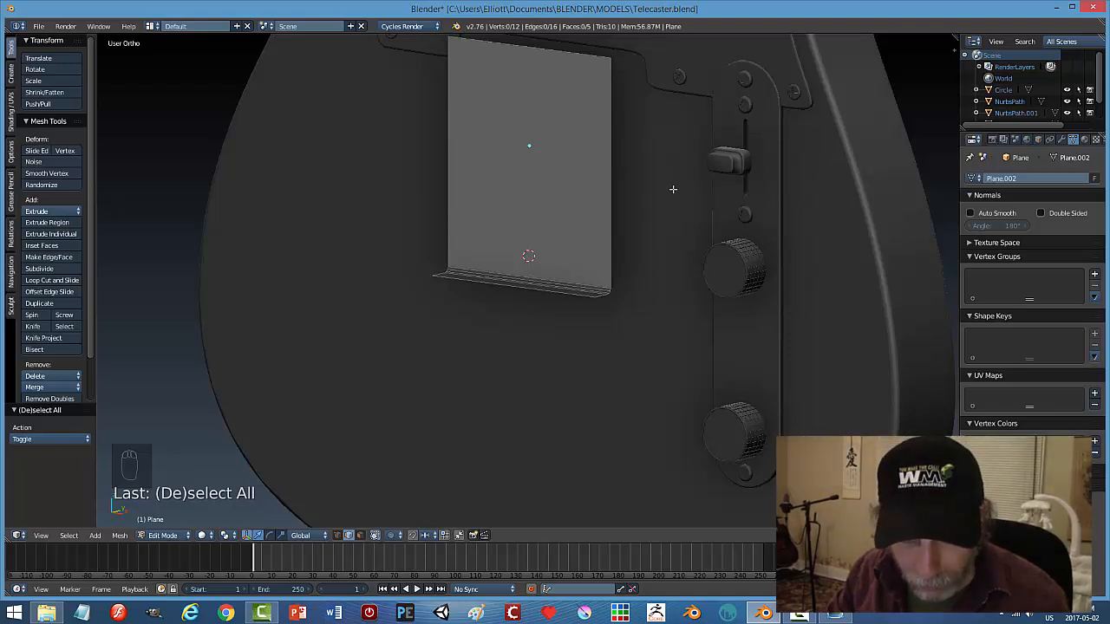
key(Tab)
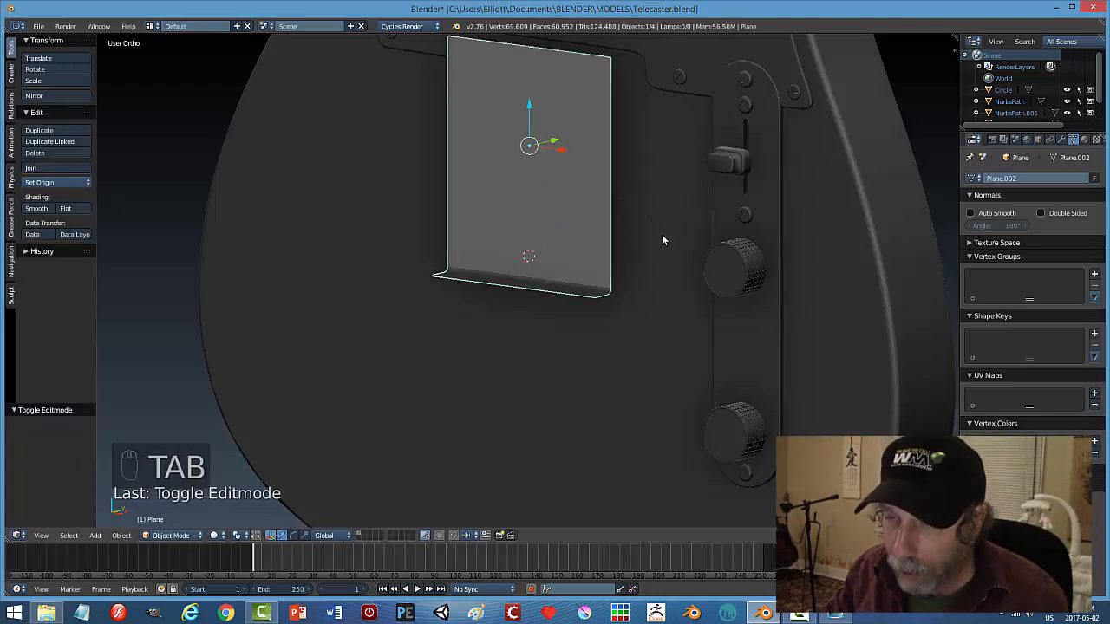
Add a Solidify modifier to the bridge plate and set its thickness to 0.02.
middle_drag(662, 234, 593, 273)
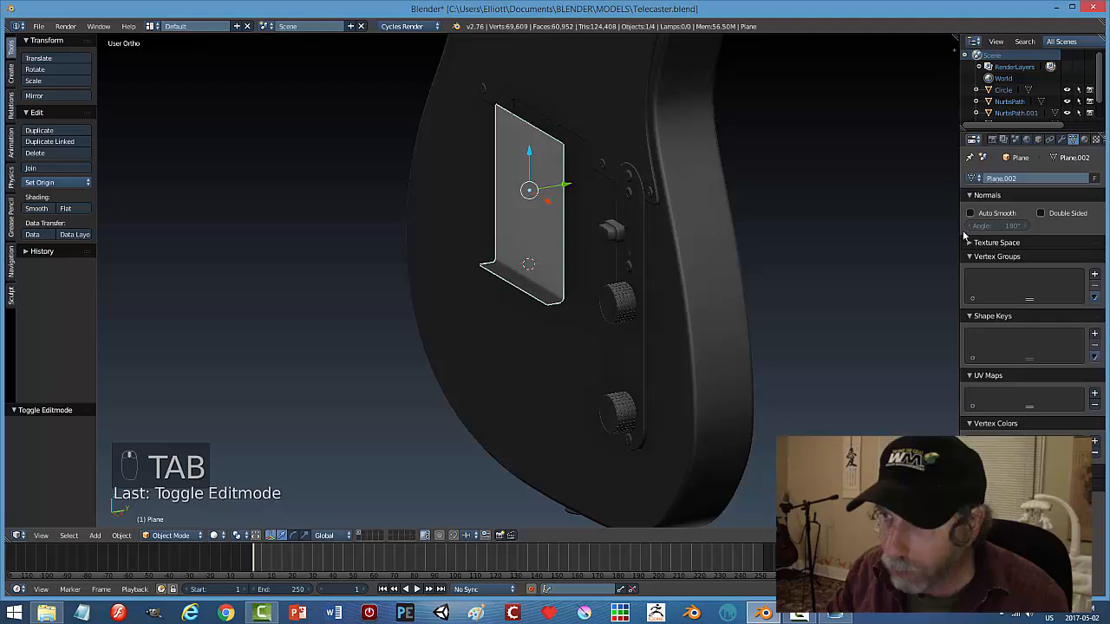
click(1060, 141)
click(999, 177)
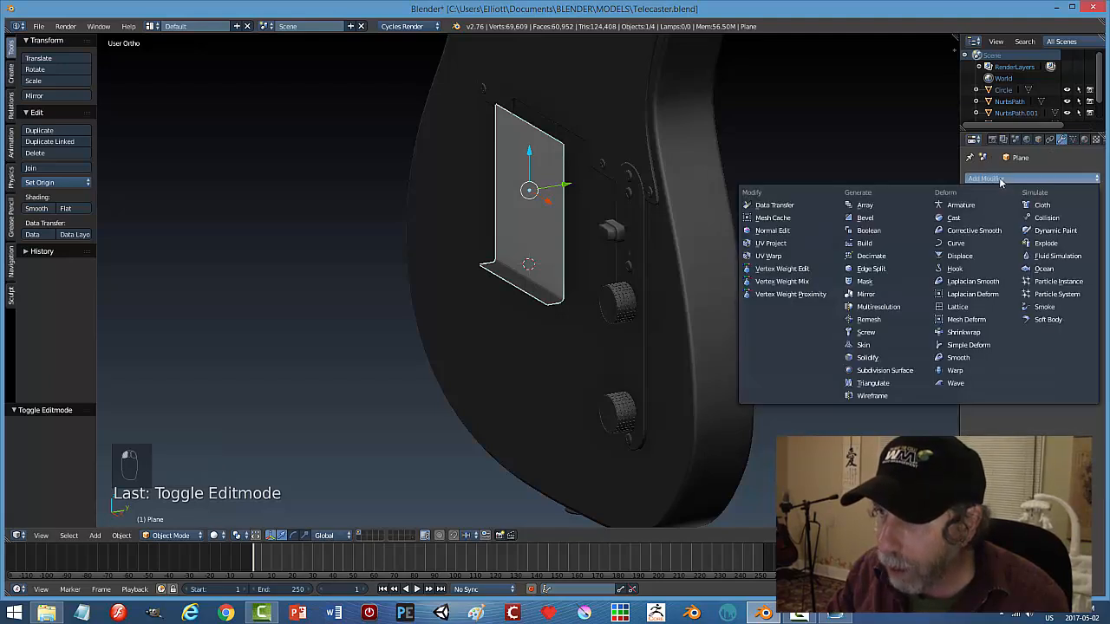
click(868, 357)
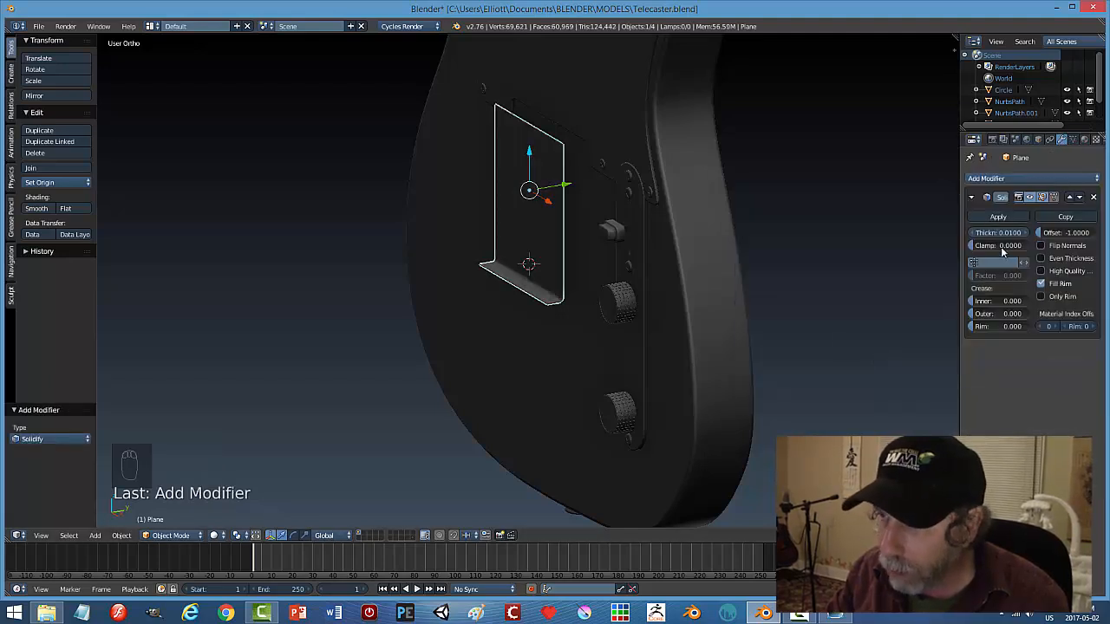
mouse_move(1023, 232)
mouse_down()
mouse_move(1048, 232)
mouse_move(1024, 236)
mouse_up()
click(1025, 235)
scroll(649, 286, up, 4)
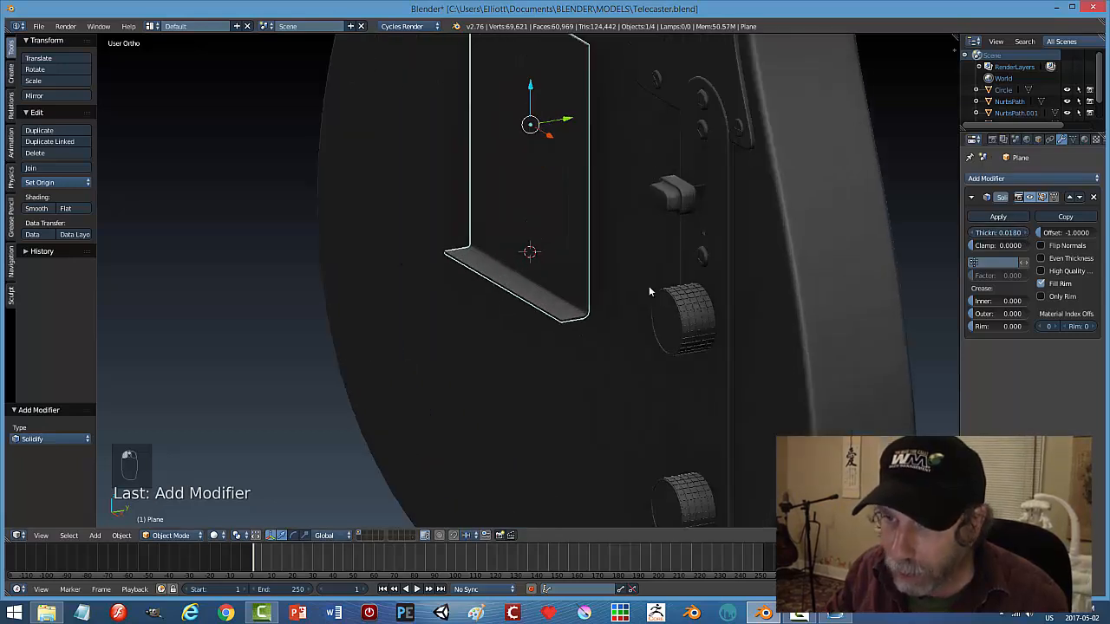
click(1025, 232)
click(1025, 233)
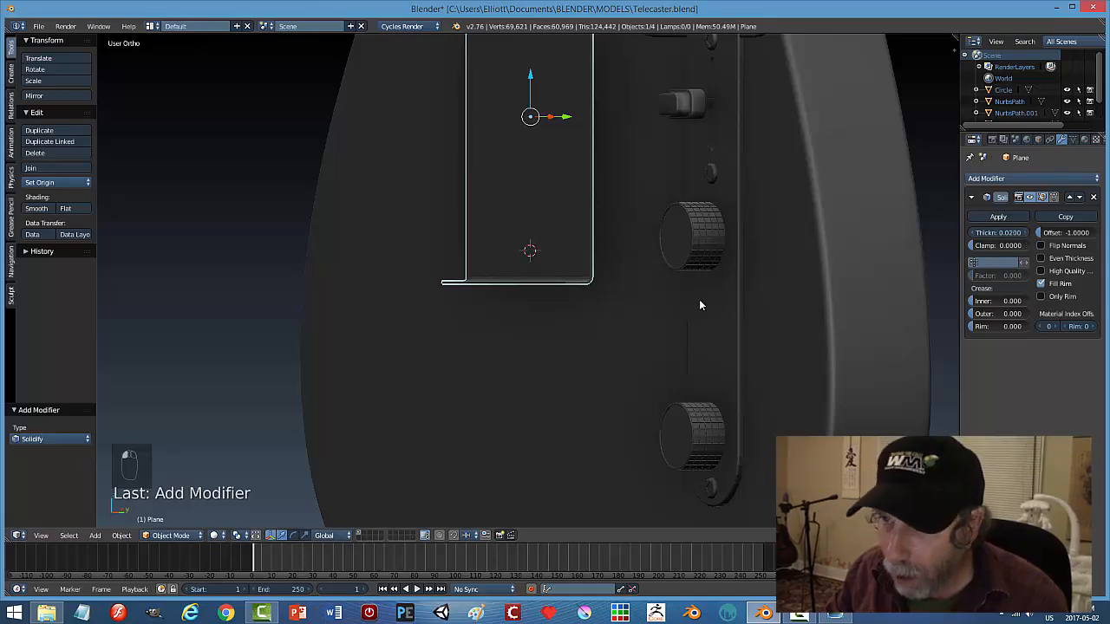
Check the plate against the reference photo, increase the Solidify thickness to 0.022 and apply the modifier.
key(a)
middle_drag(610, 327, 837, 318)
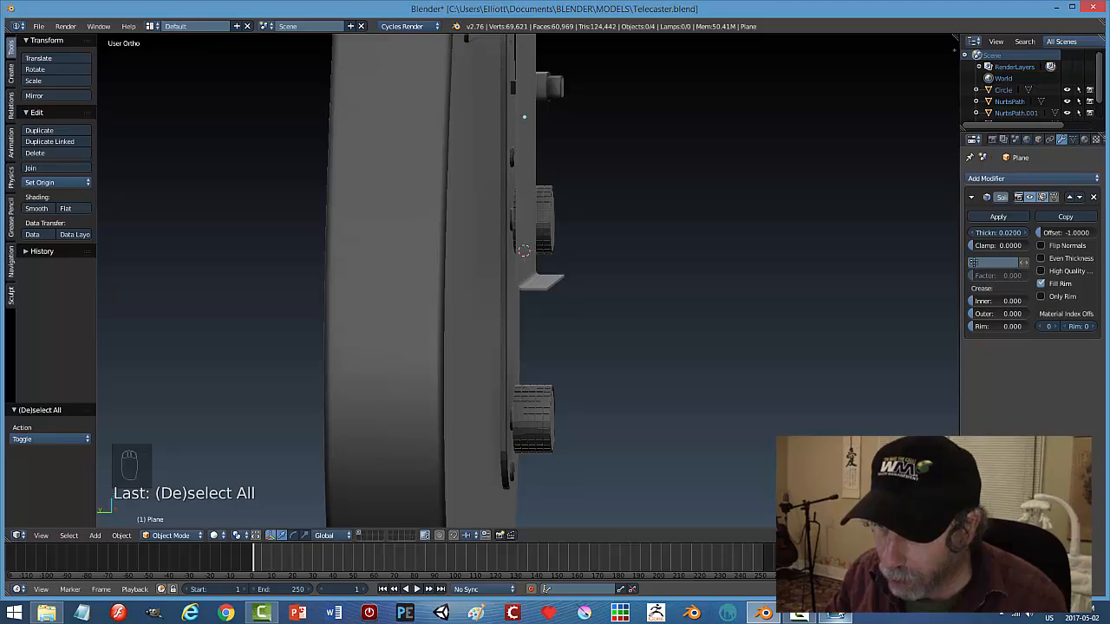
click(834, 613)
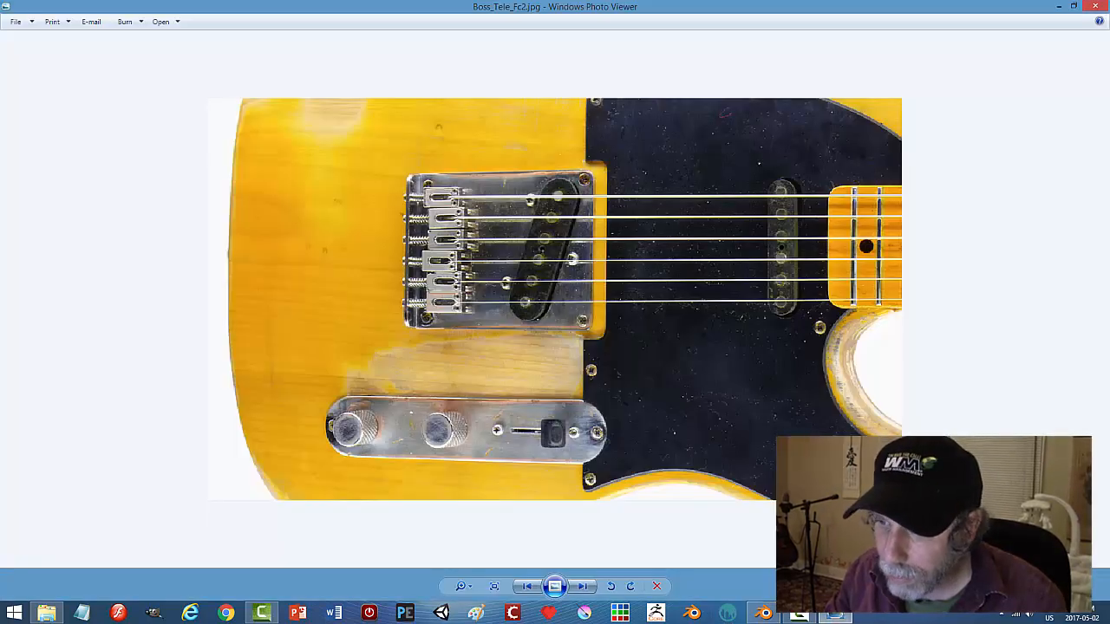
click(763, 613)
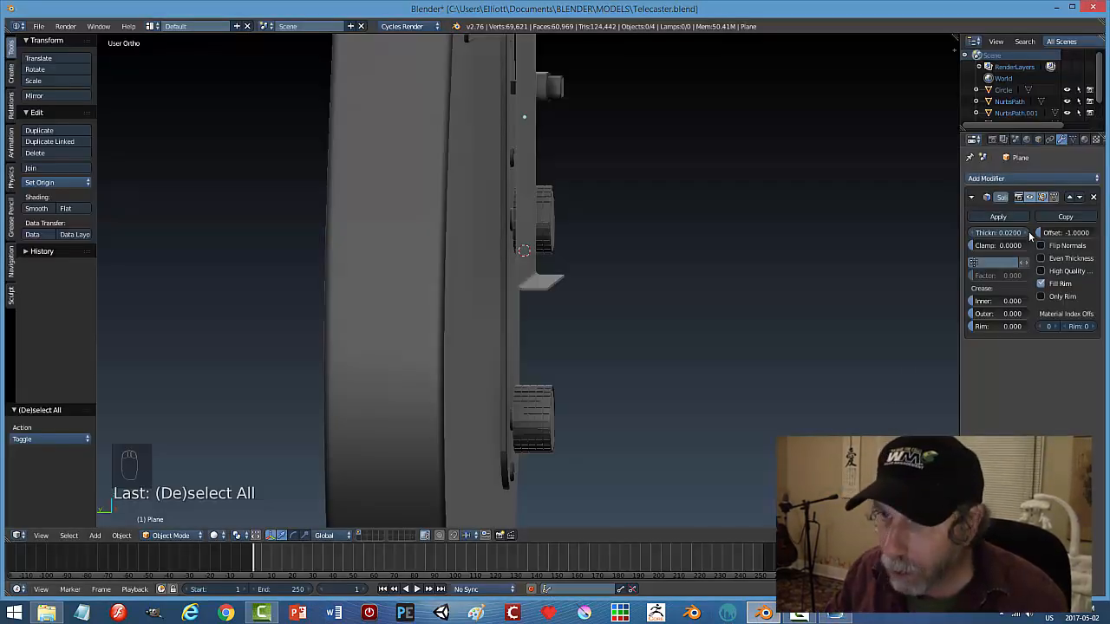
drag(1027, 231, 1035, 231)
middle_drag(767, 300, 655, 272)
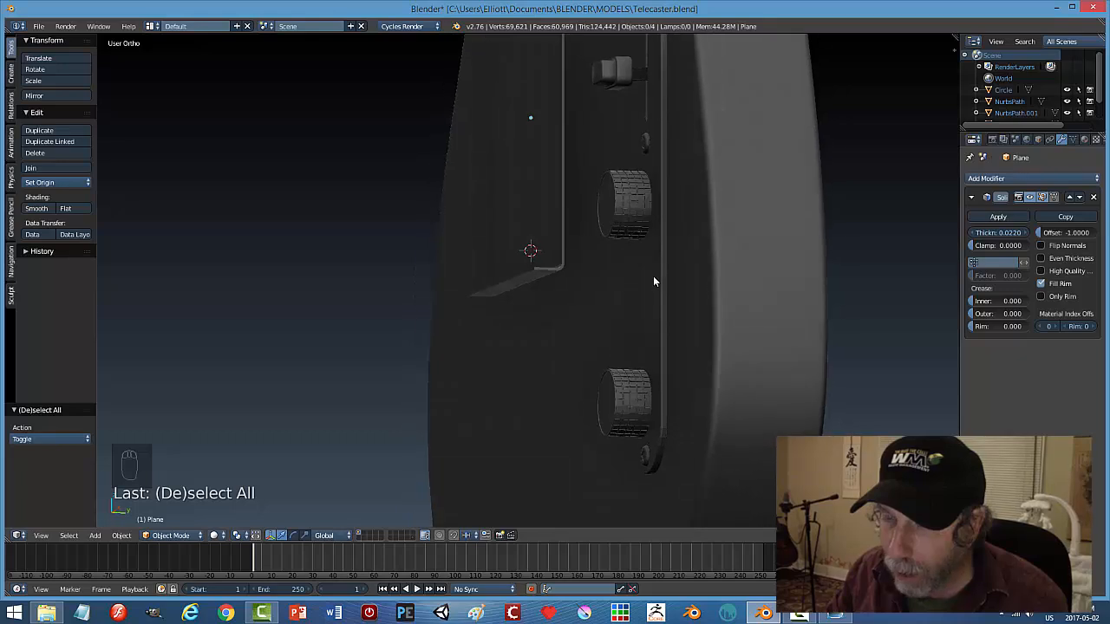
scroll(532, 283, up, 3)
scroll(533, 289, up, 2)
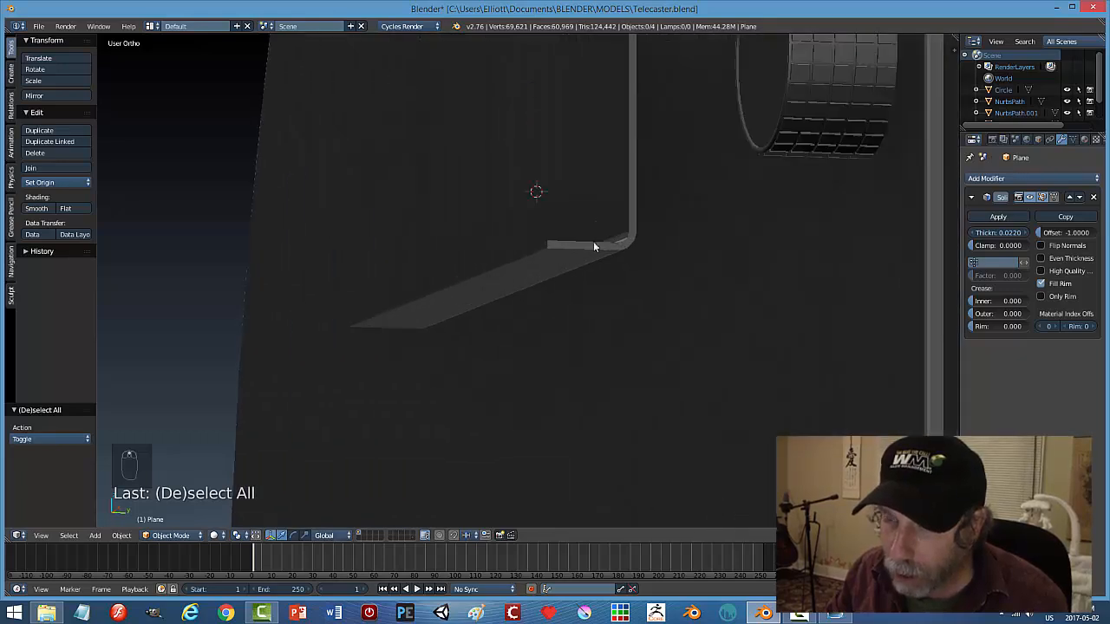
scroll(575, 271, down, 2)
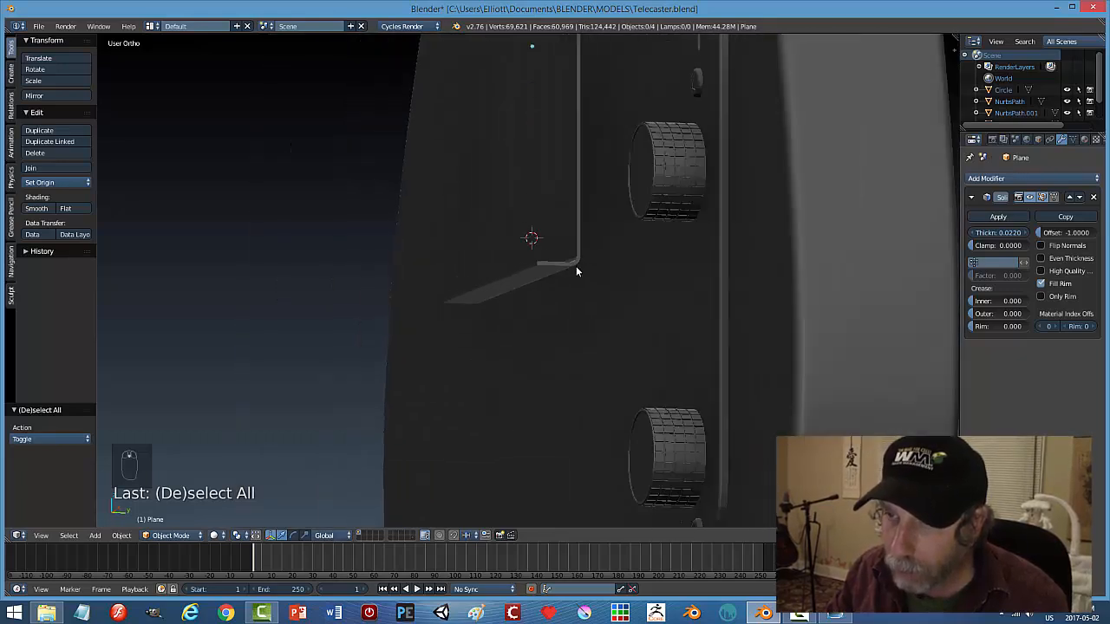
scroll(575, 271, down, 2)
click(998, 217)
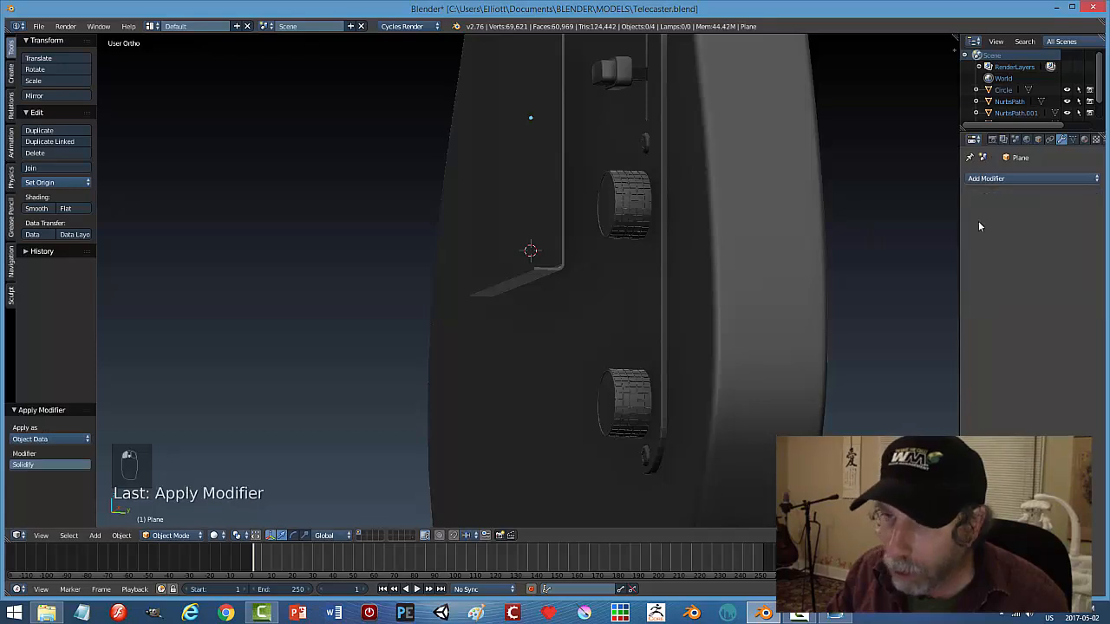
Select the bridge plate and apply its rotation and scale.
middle_drag(565, 319, 611, 295)
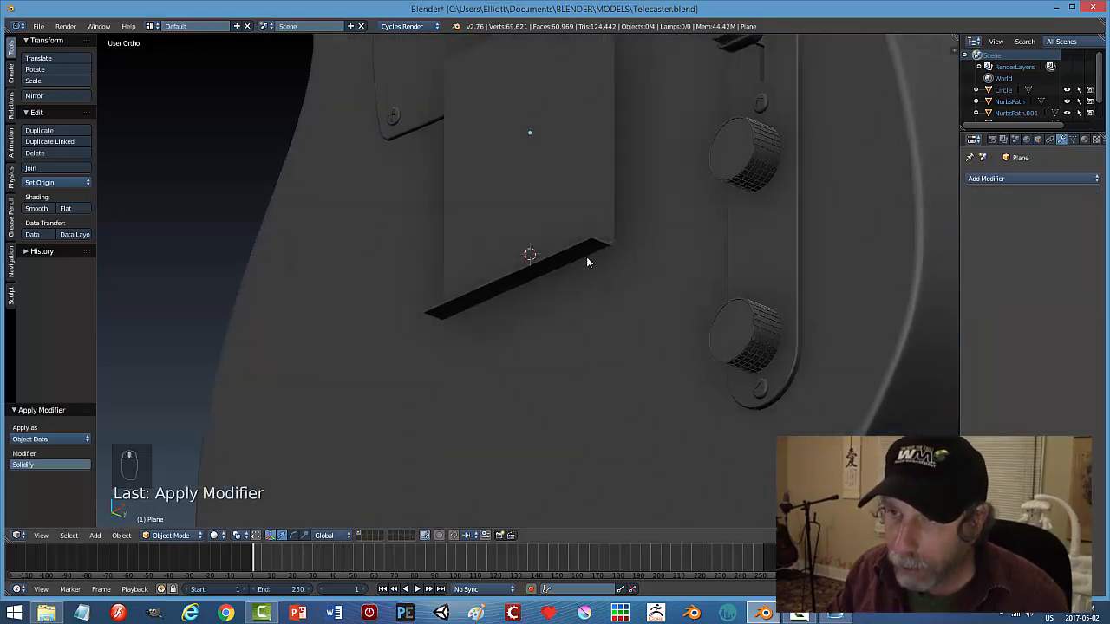
right_click(573, 234)
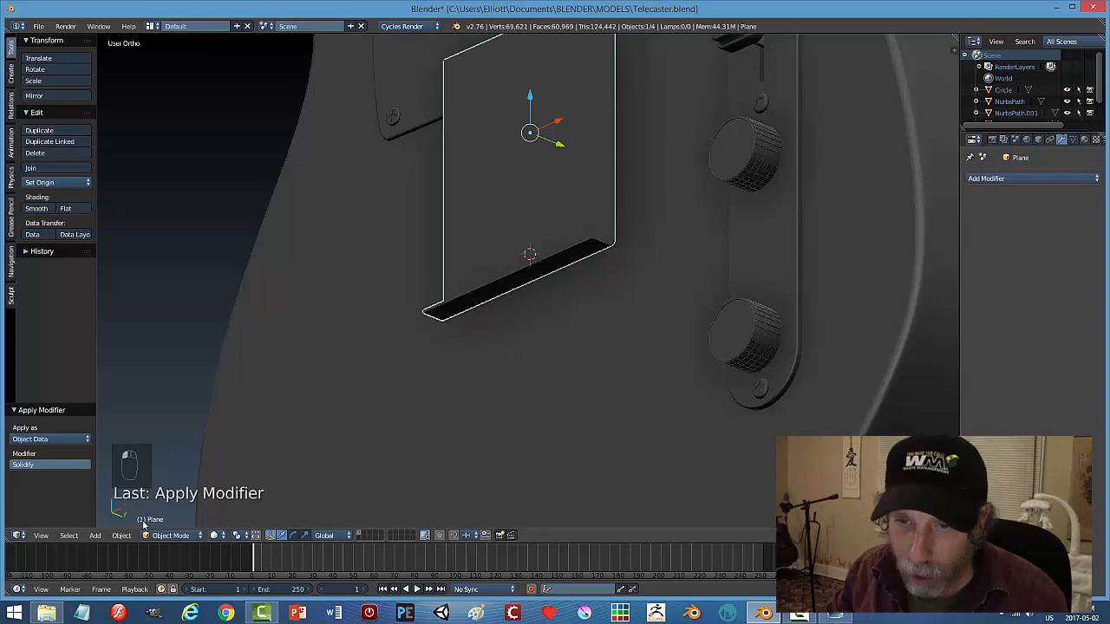
click(121, 535)
mouse_move(163, 447)
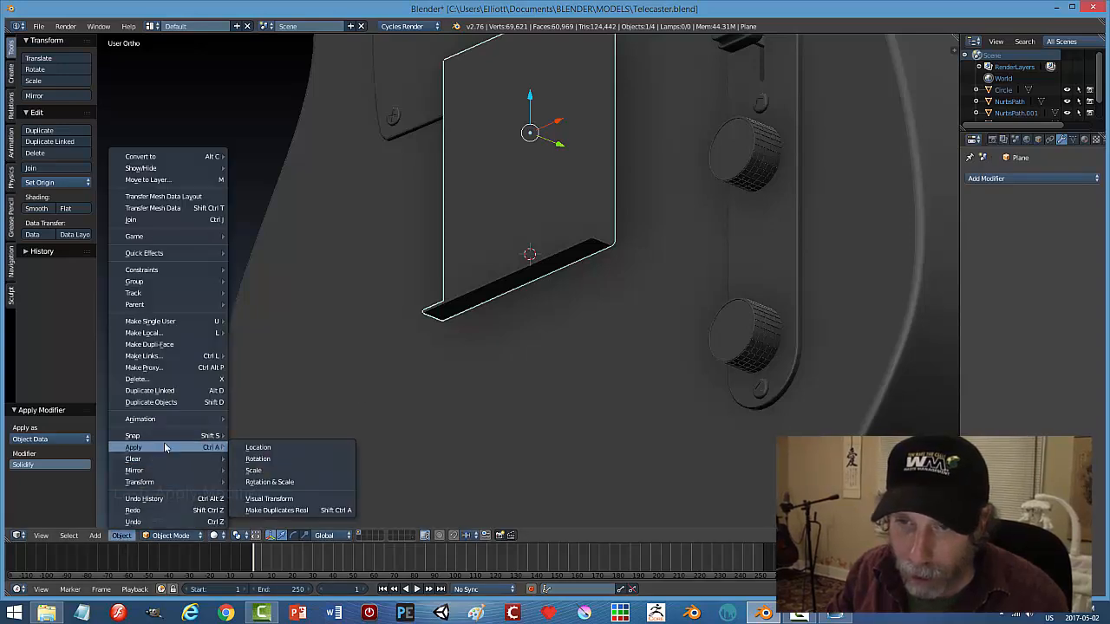
click(270, 482)
Bevel the two outer corner edges of the plate's lip by about 0.016 with 5 segments, and return to Object Mode.
scroll(598, 347, up, 4)
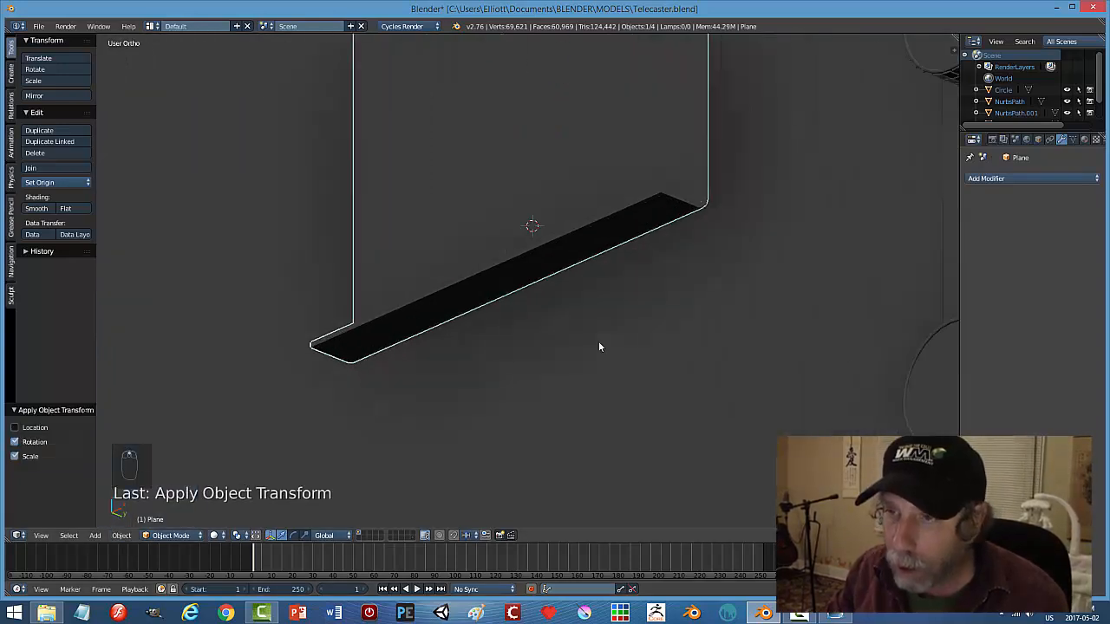
key(Tab)
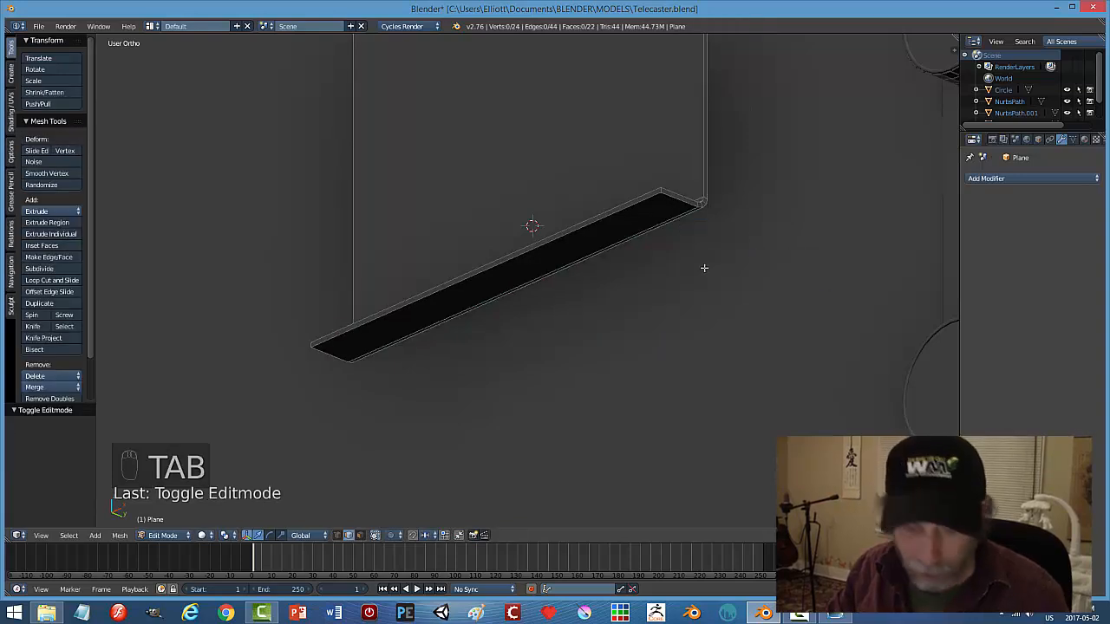
key(ctrl+Tab)
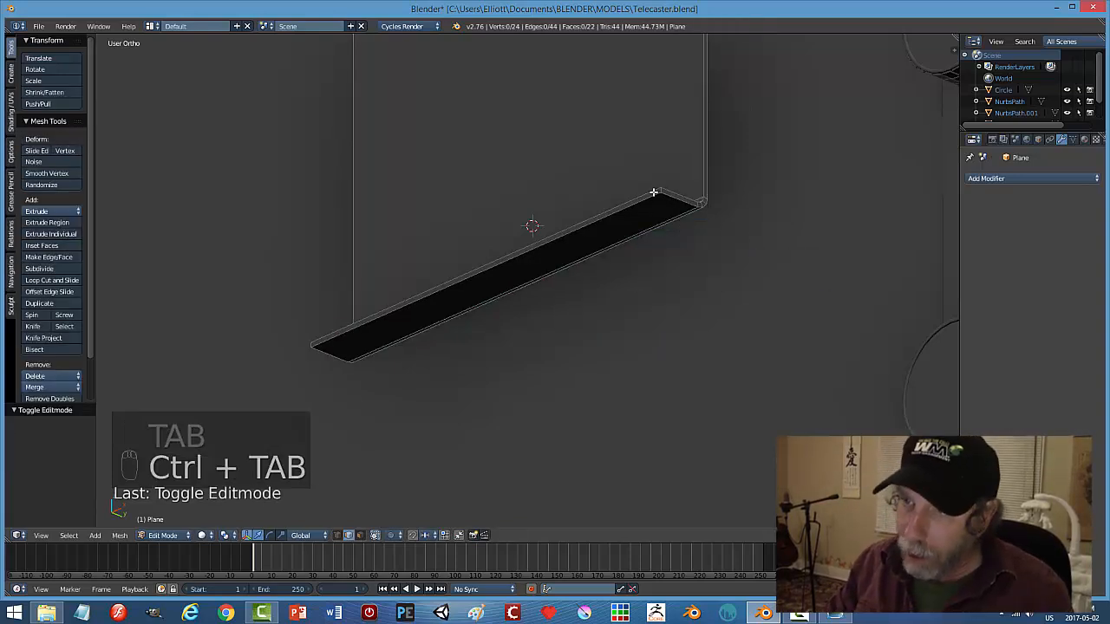
right_click(659, 189)
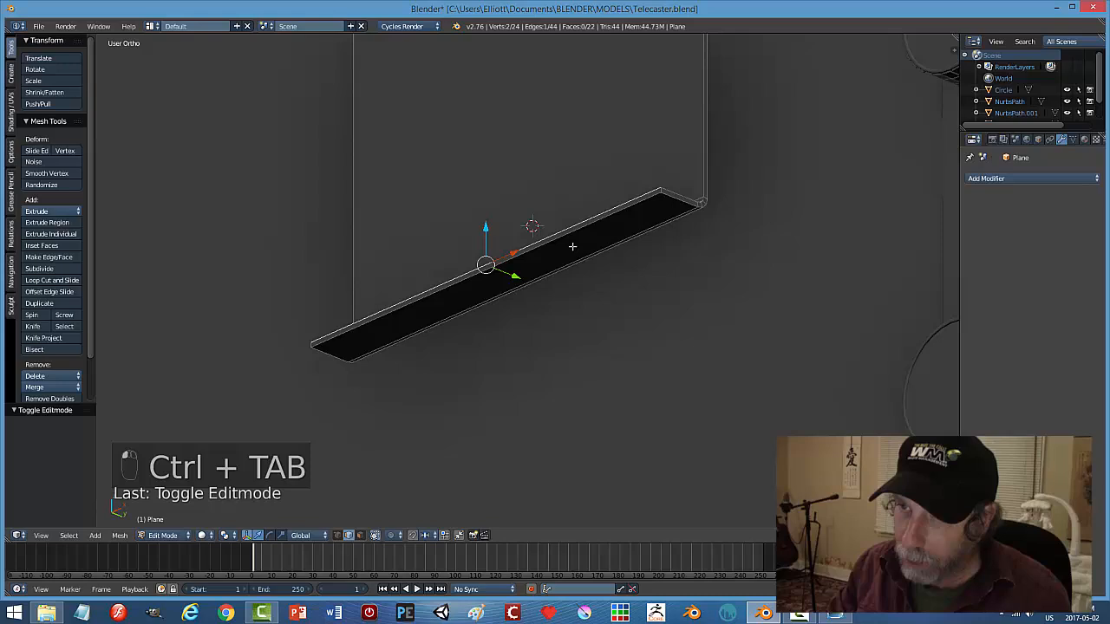
right_click(659, 190)
shift+right_click(311, 342)
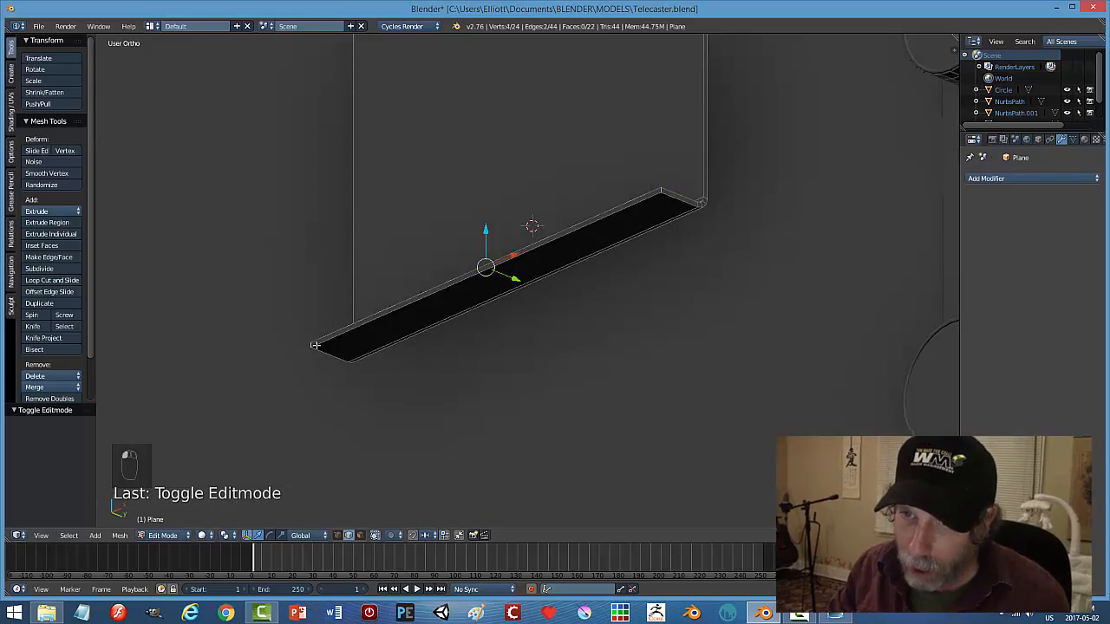
middle_drag(399, 356, 447, 324)
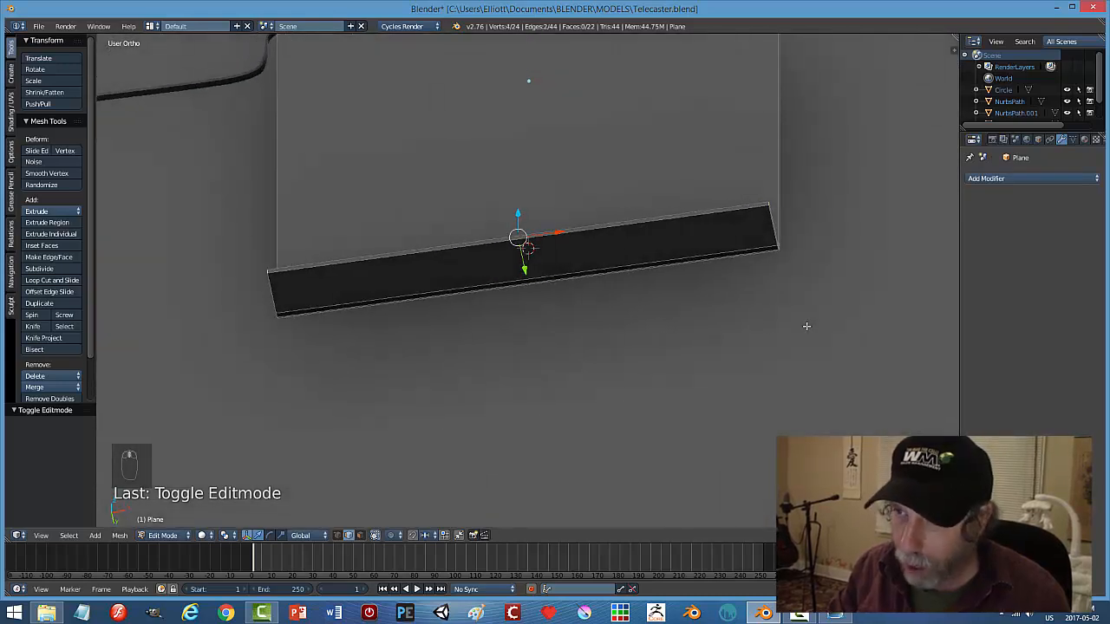
middle_drag(806, 326, 754, 332)
key(ctrl+b)
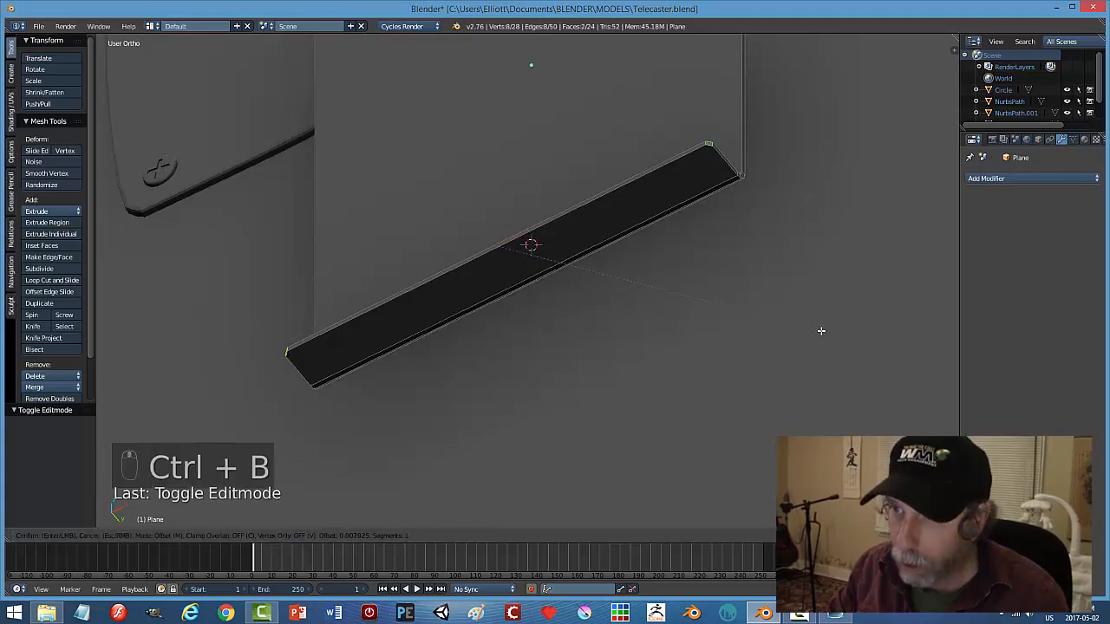
scroll(826, 333, up, 2)
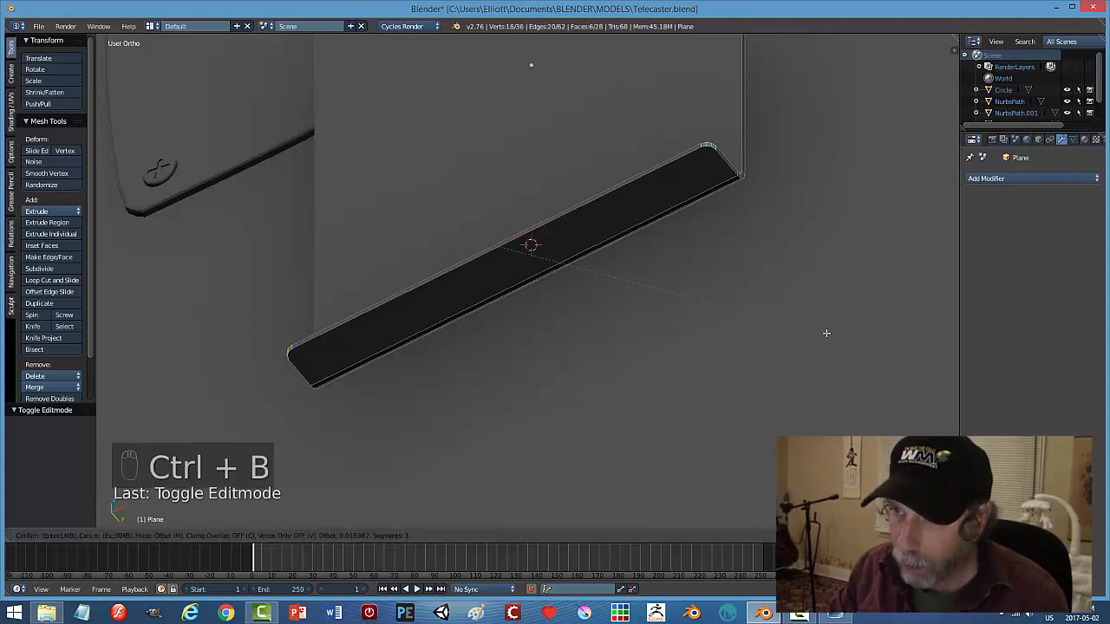
click(826, 333)
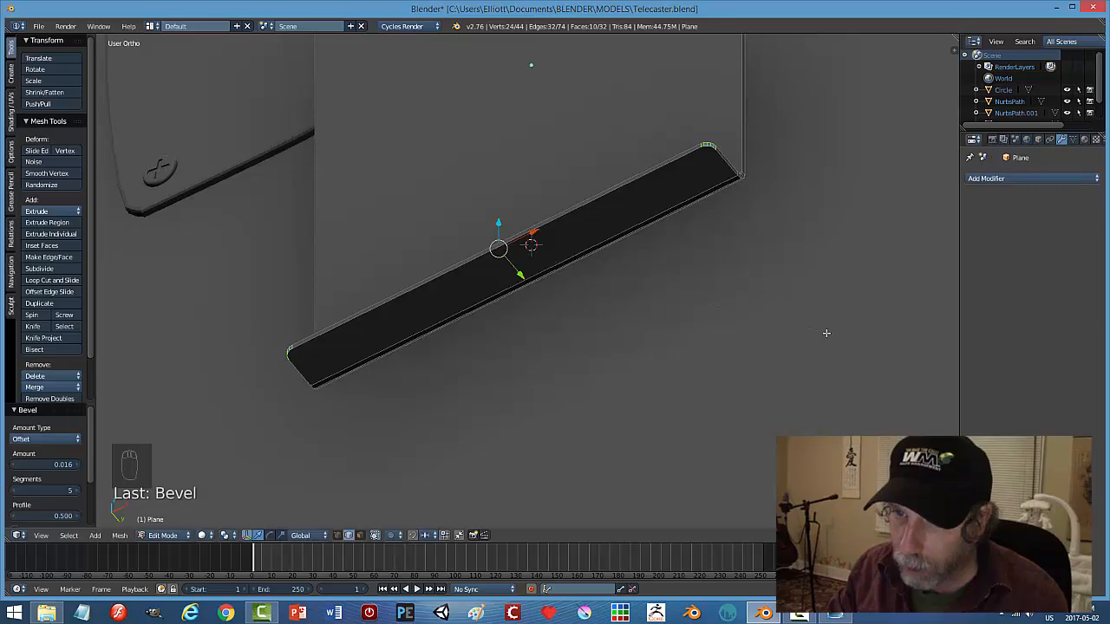
key(a)
key(Tab)
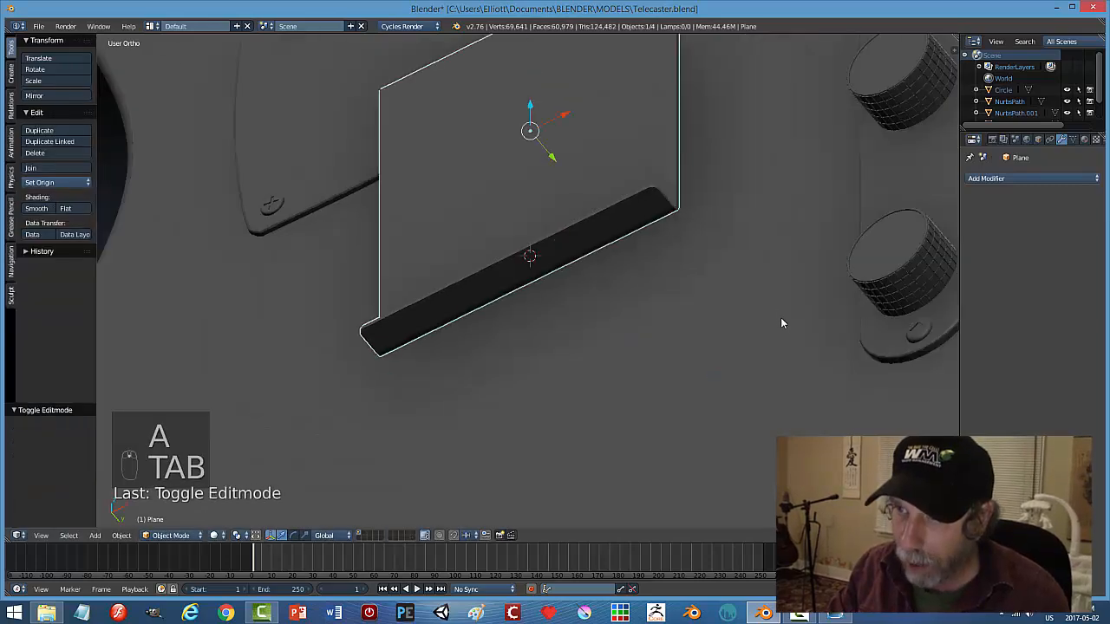
scroll(763, 320, down, 2)
middle_drag(744, 323, 688, 292)
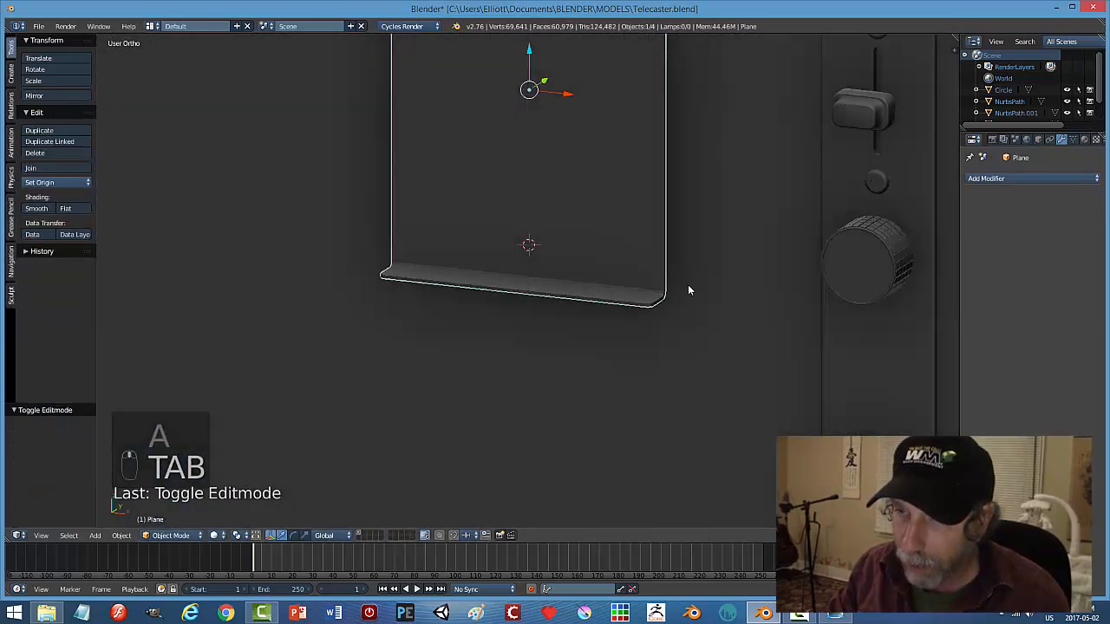
Bevel the two upper corner edges of the bridge plate by about 0.027 with 5 segments, and return to Object Mode.
scroll(772, 428, up, 3)
middle_drag(770, 428, 787, 410)
key(Tab)
click(916, 391)
middle_drag(867, 287, 842, 339)
scroll(842, 339, up, 3)
right_click(930, 275)
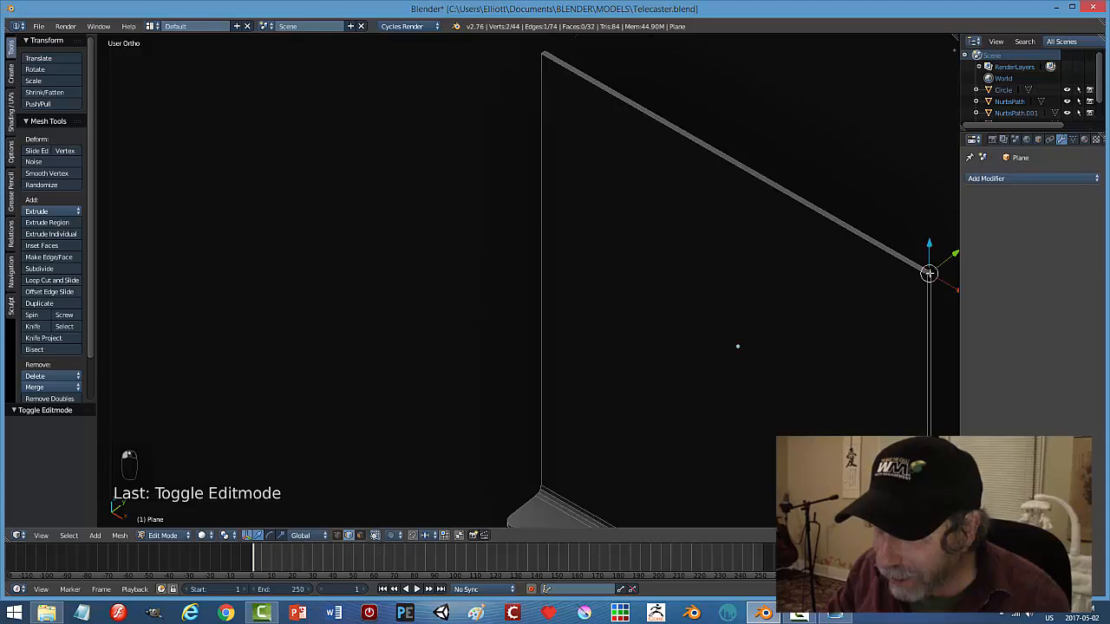
middle_drag(689, 308, 531, 123)
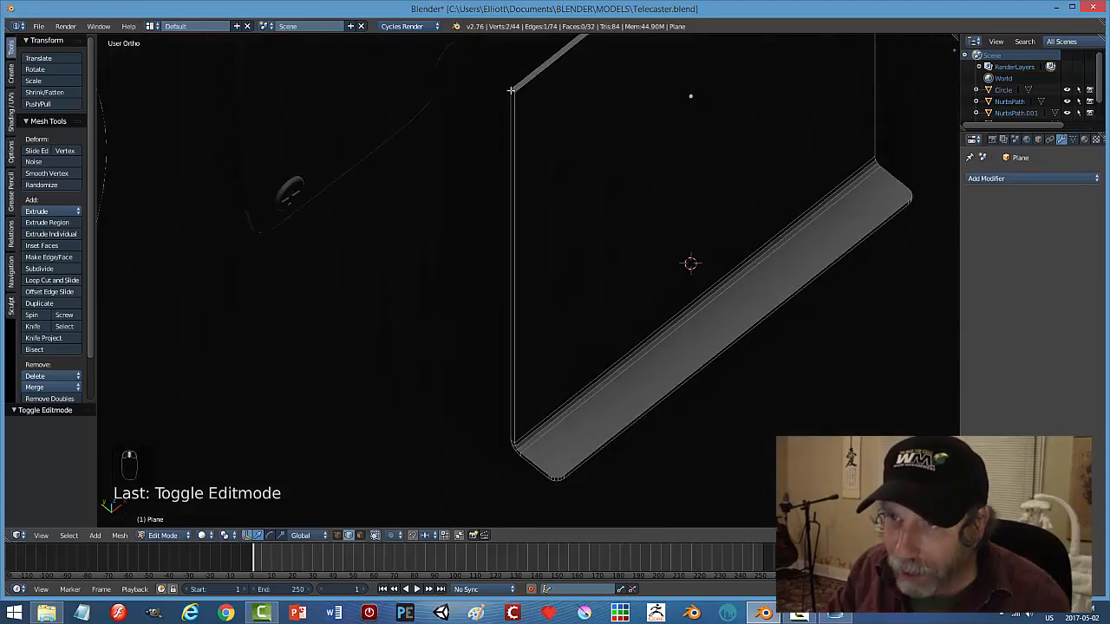
scroll(686, 192, down, 3)
middle_drag(707, 203, 604, 176)
shift+middle_drag(730, 316, 586, 233)
scroll(693, 222, up, 2)
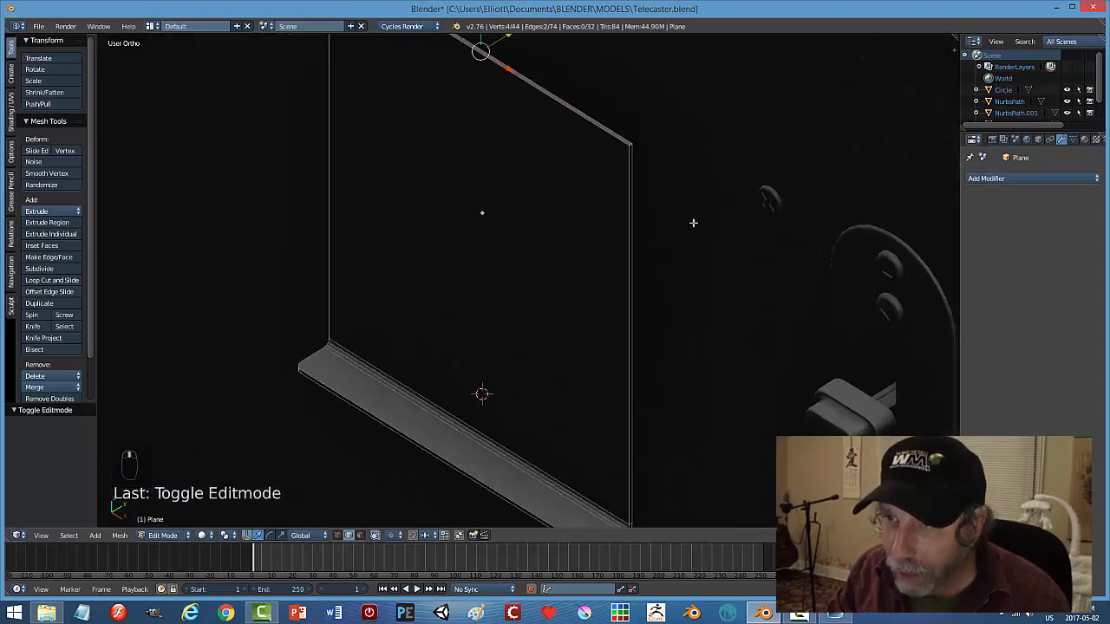
key(ctrl+b)
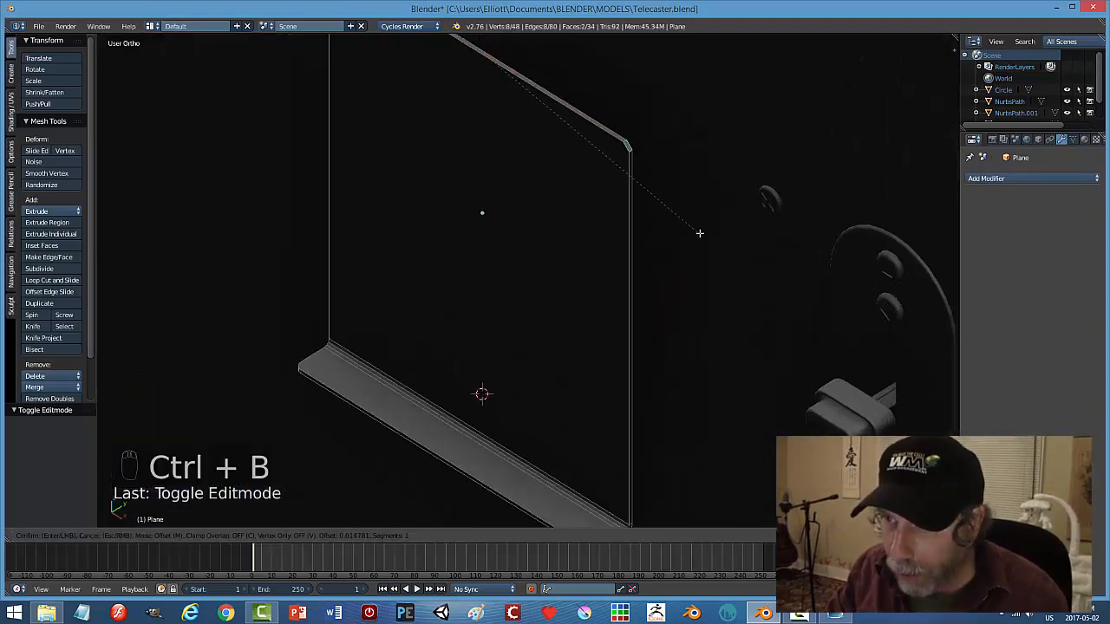
scroll(702, 236, up, 4)
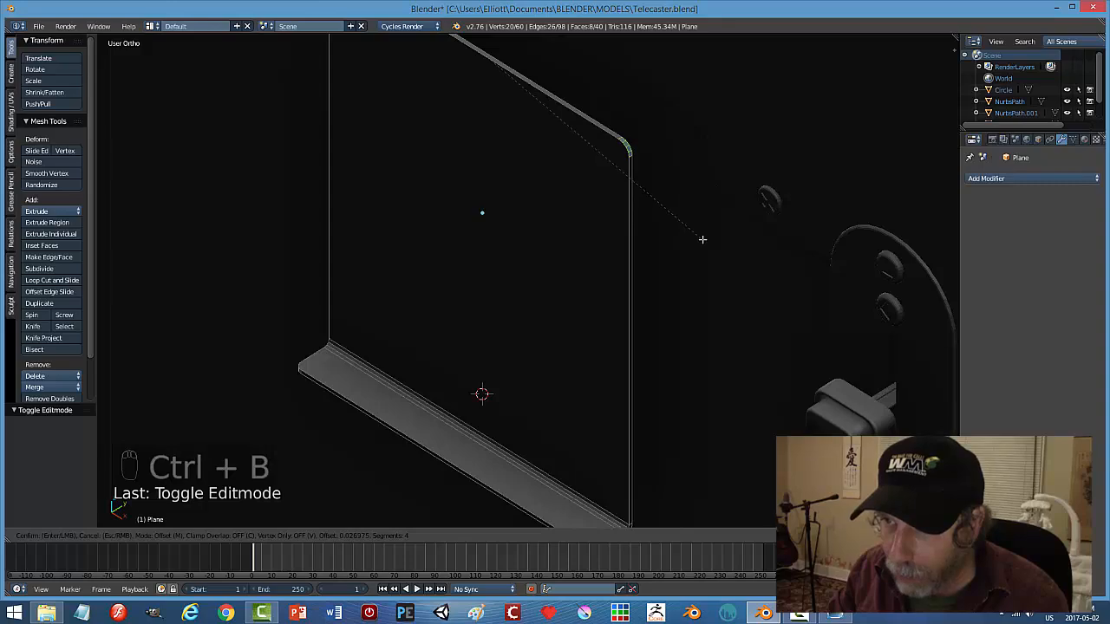
click(702, 239)
key(a)
key(Tab)
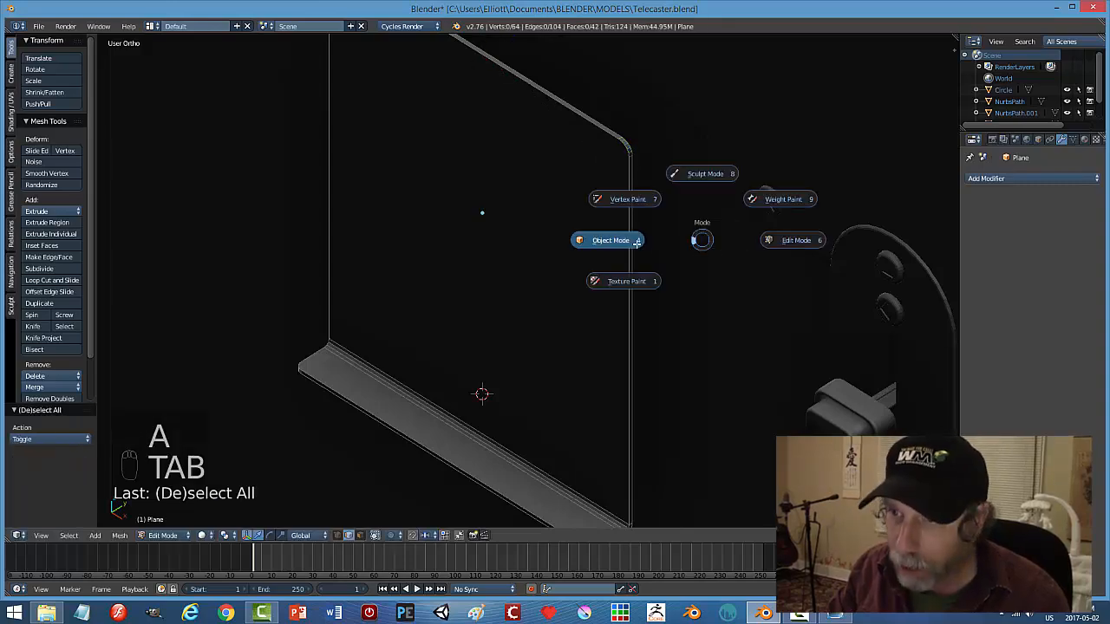
middle_drag(703, 244, 669, 229)
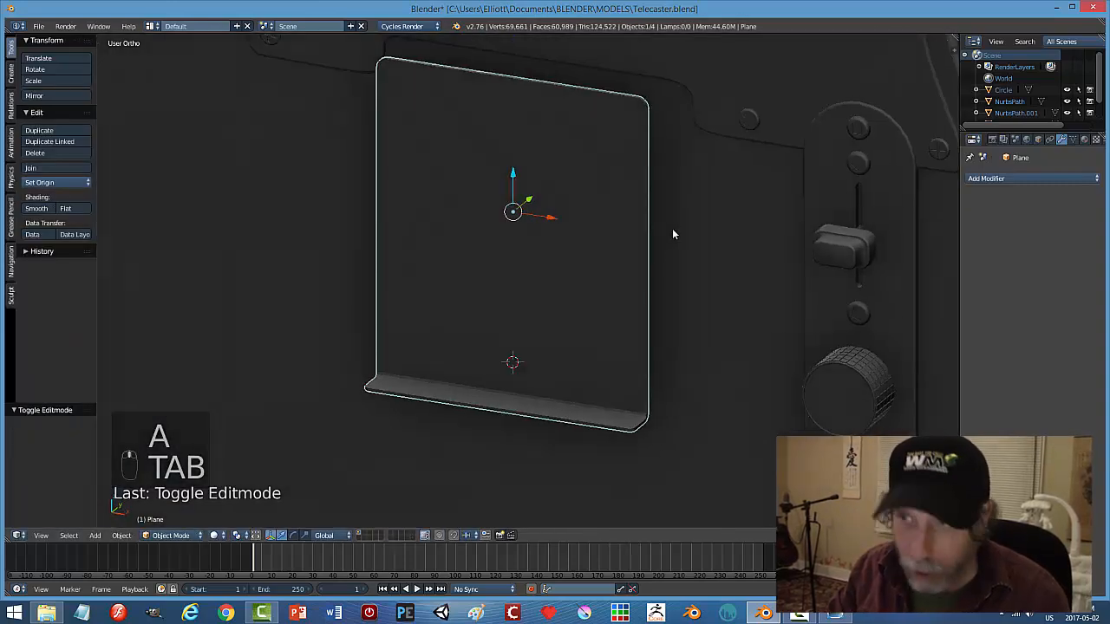
Move the bridge plate about 0.128 along Y toward the guitar body, fine-tune its depth from the side and deselect it.
key(a)
middle_drag(624, 261, 640, 221)
right_click(534, 213)
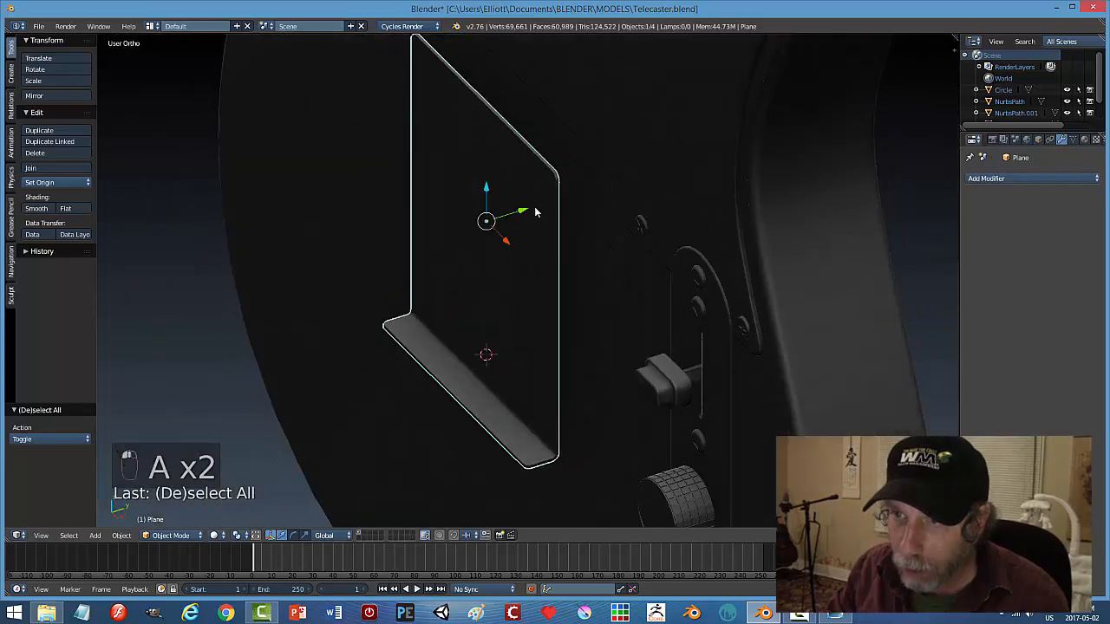
drag(535, 211, 575, 207)
middle_drag(575, 207, 762, 195)
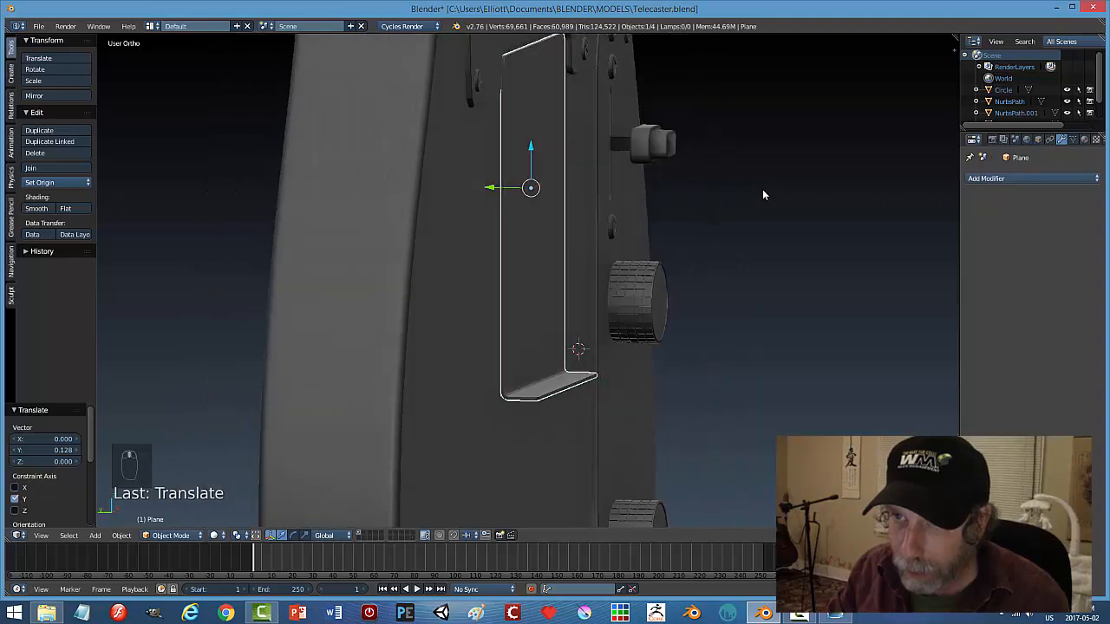
drag(490, 191, 489, 188)
key(a)
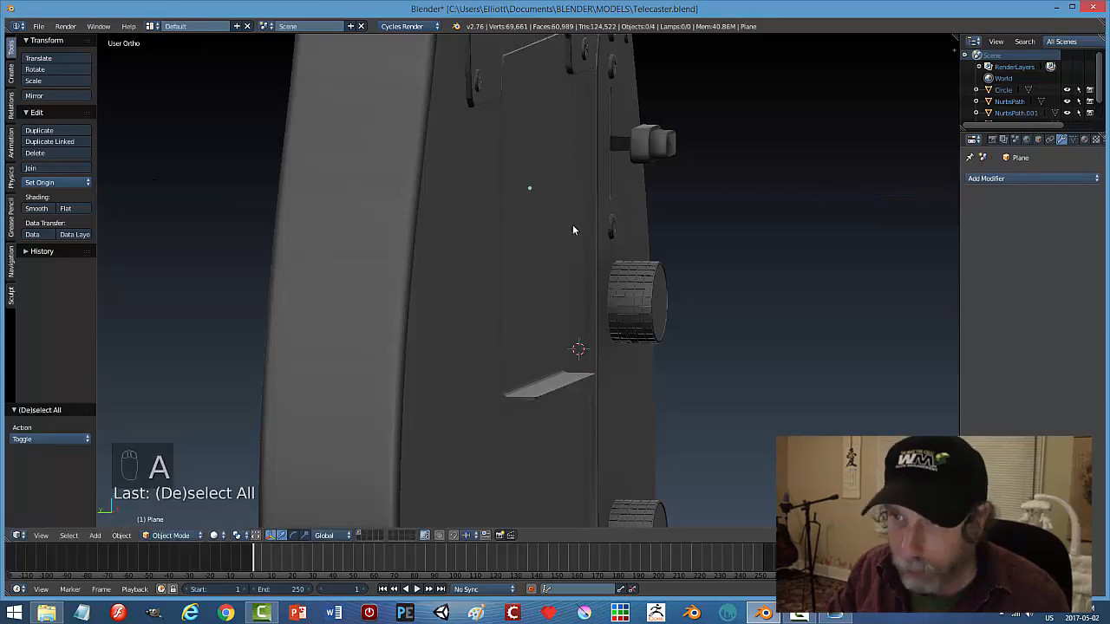
Compare the plate with the front background image in wireframe, and examine the bridge and pickup in the reference photo.
middle_drag(572, 225, 501, 232)
key(KP_1)
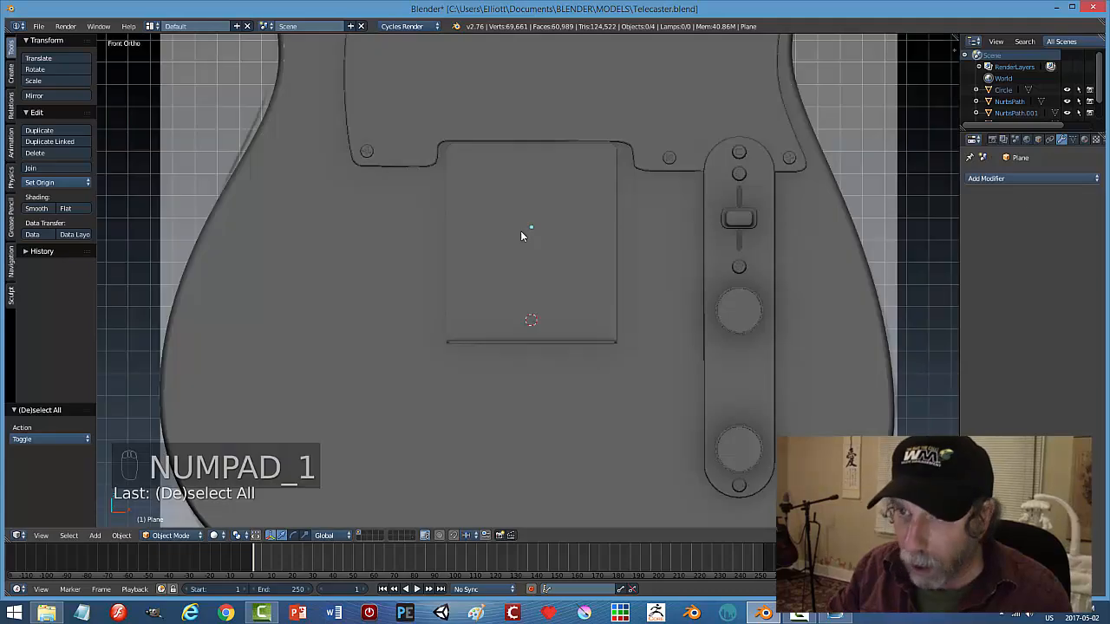
key(z)
click(625, 246)
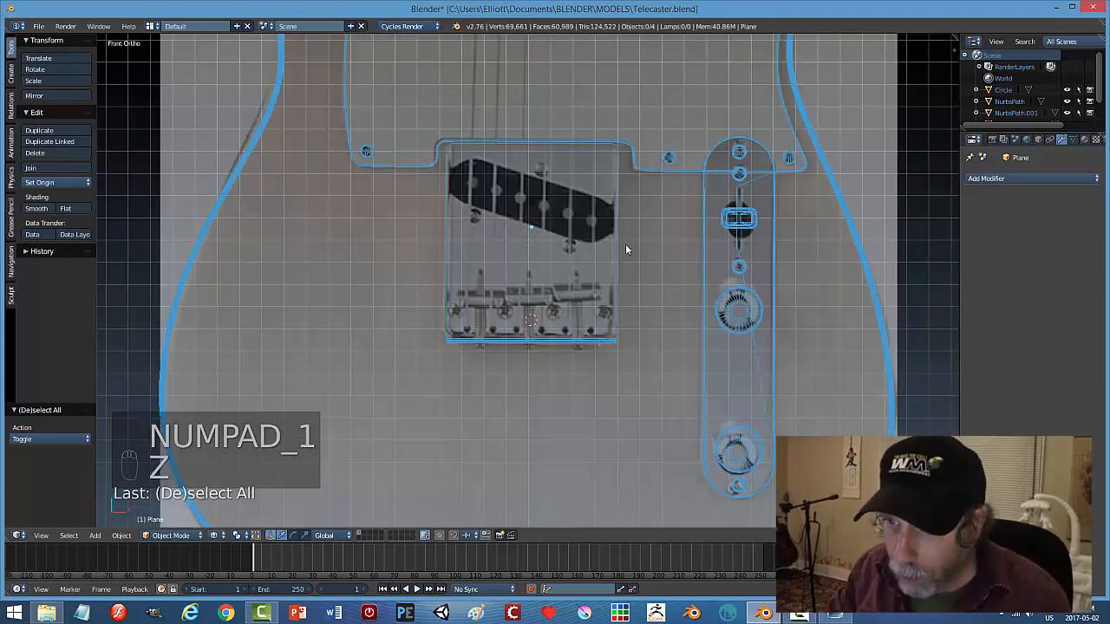
scroll(624, 344, up, 2)
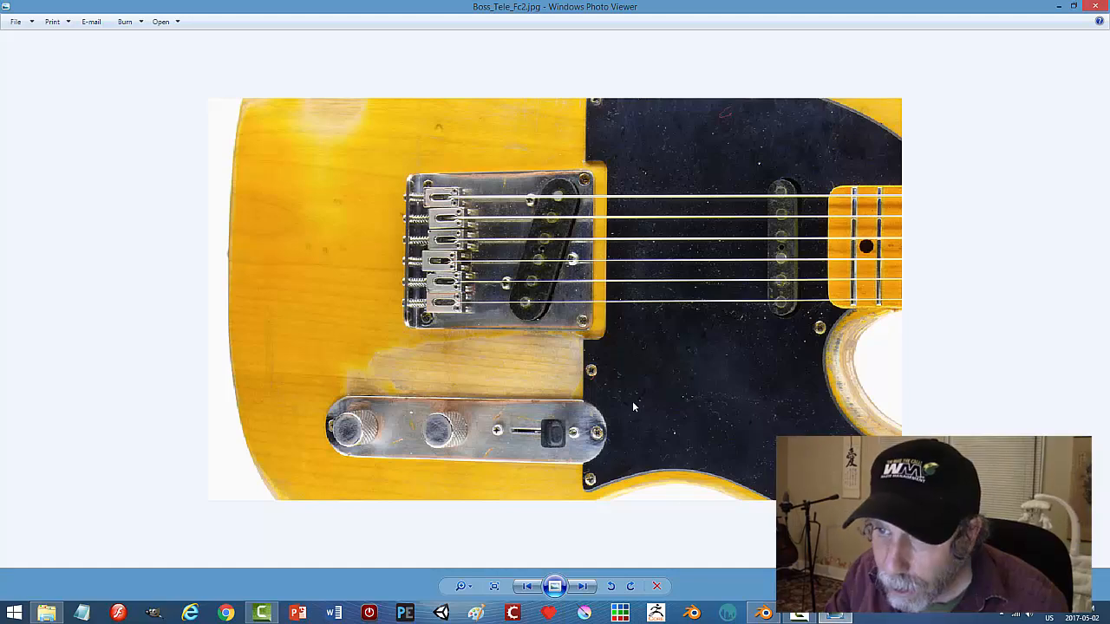
scroll(595, 381, up, 3)
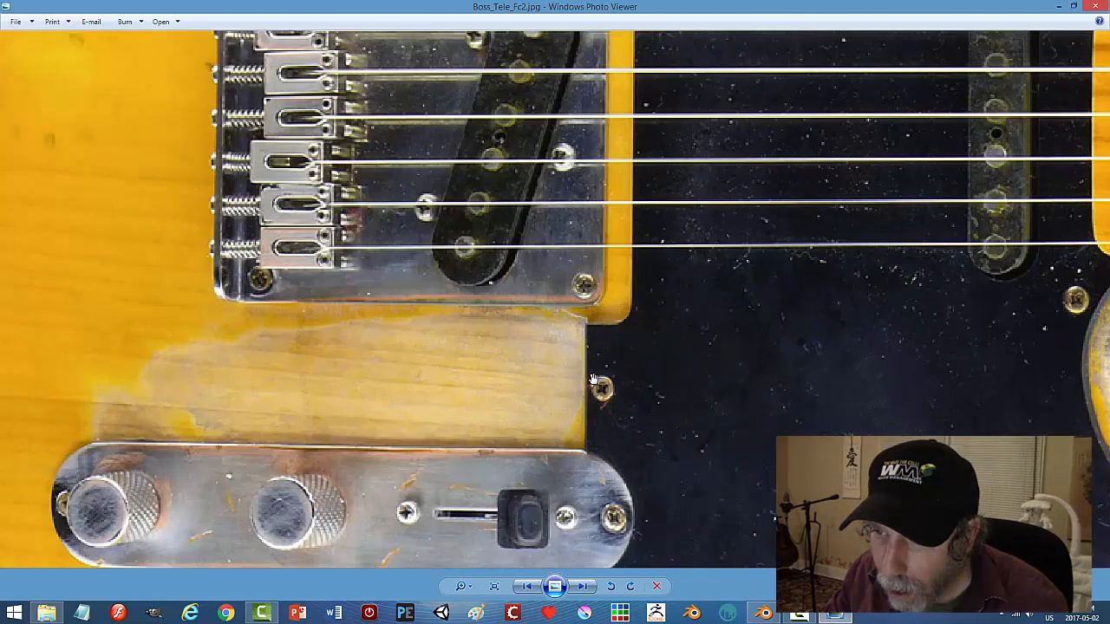
scroll(593, 378, down, 1)
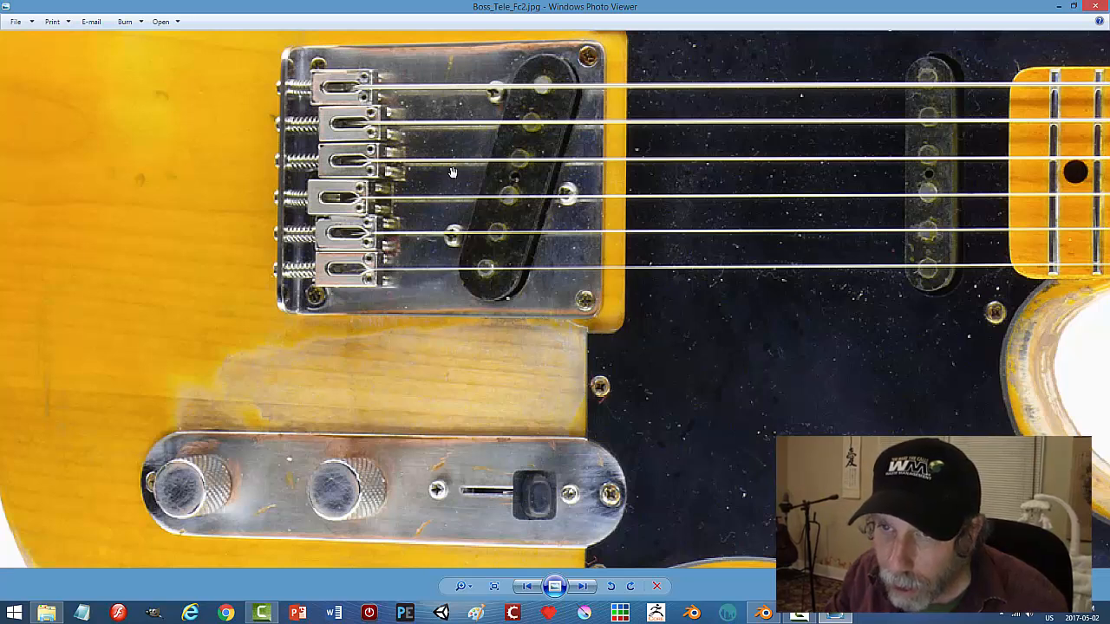
Switch back to Blender, check the plate in solid shading, return to the front view and save the file.
click(763, 613)
key(z)
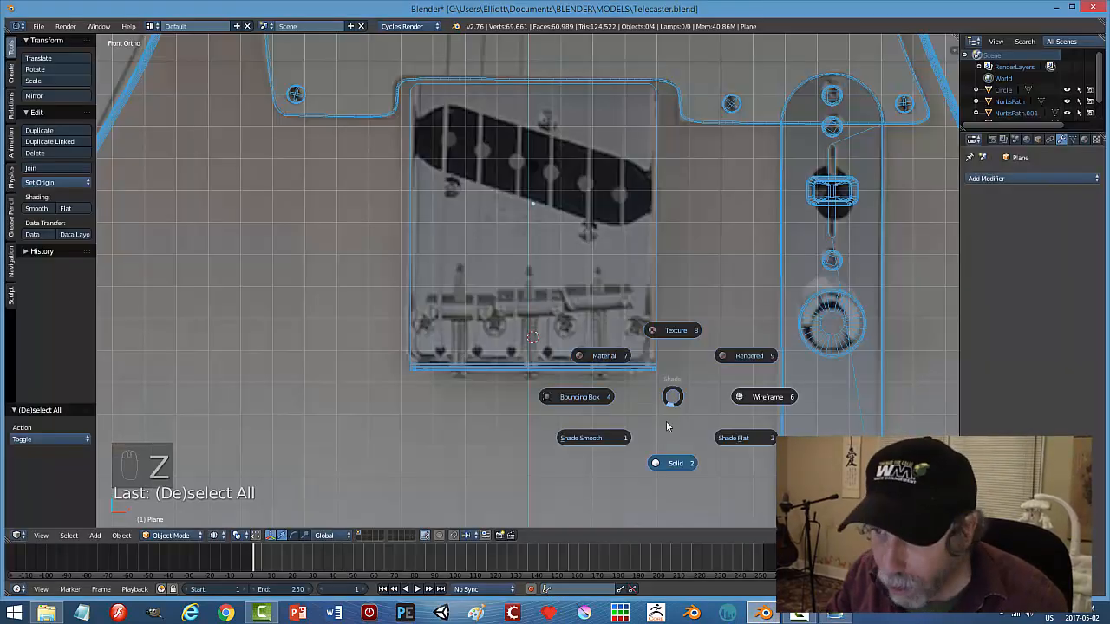
click(673, 461)
middle_drag(685, 392, 719, 450)
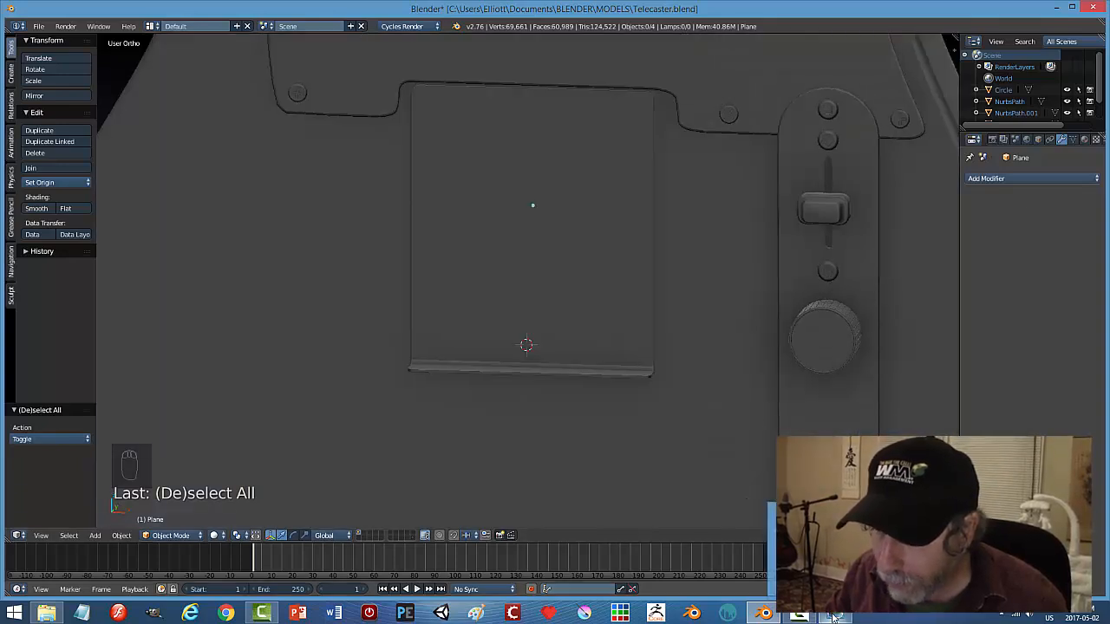
key(KP_1)
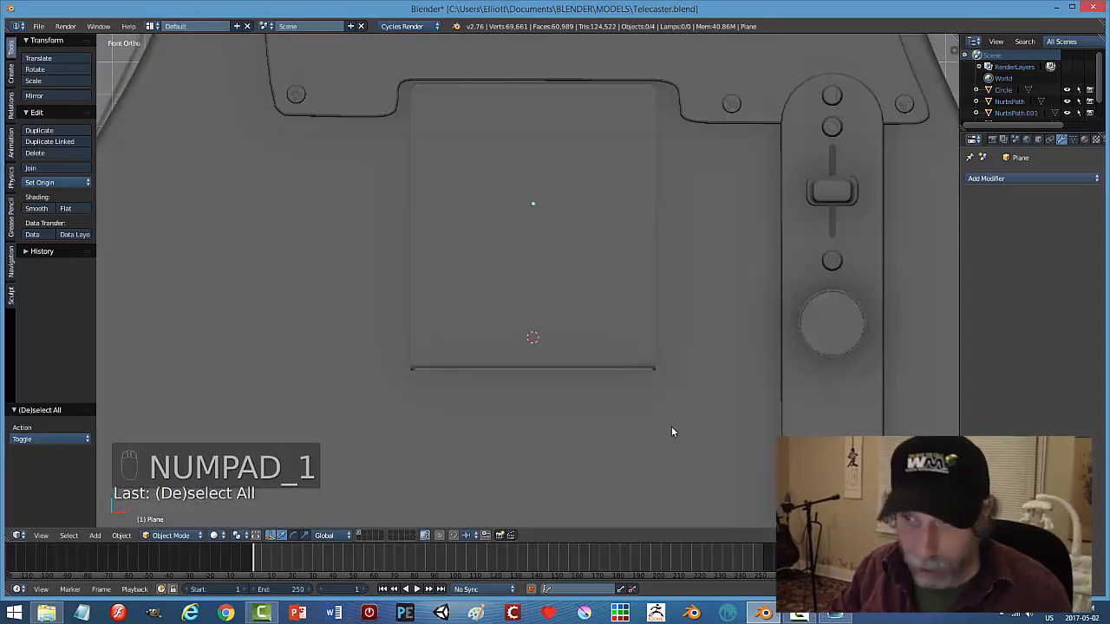
key(ctrl+s)
In wireframe shading, add a 32-vertex mesh circle and rotate it 90° about the X axis.
key(z)
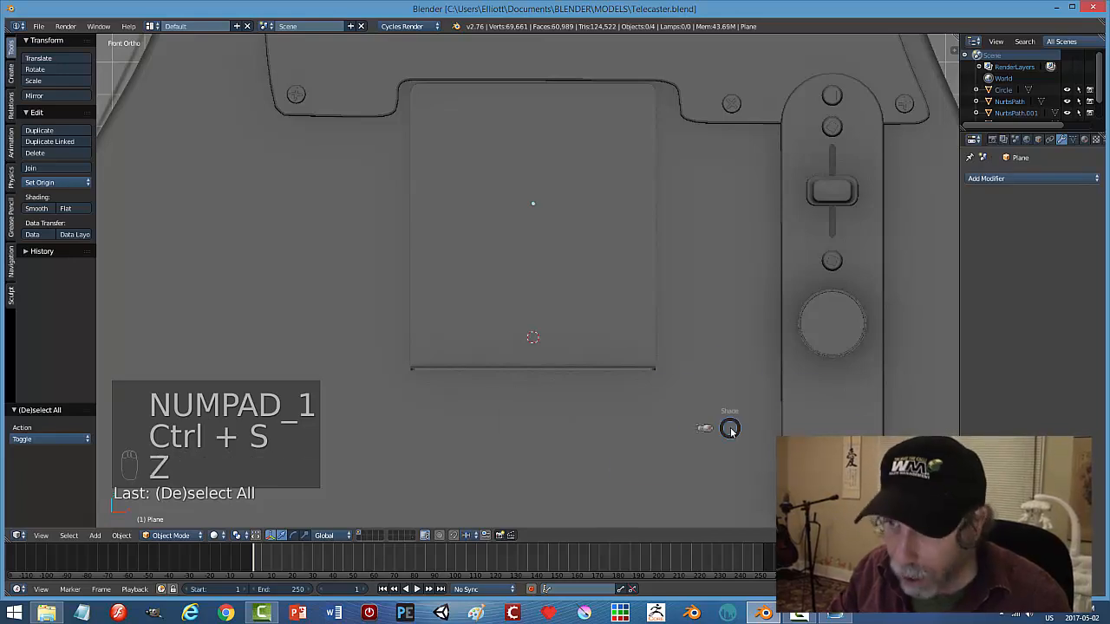
click(713, 424)
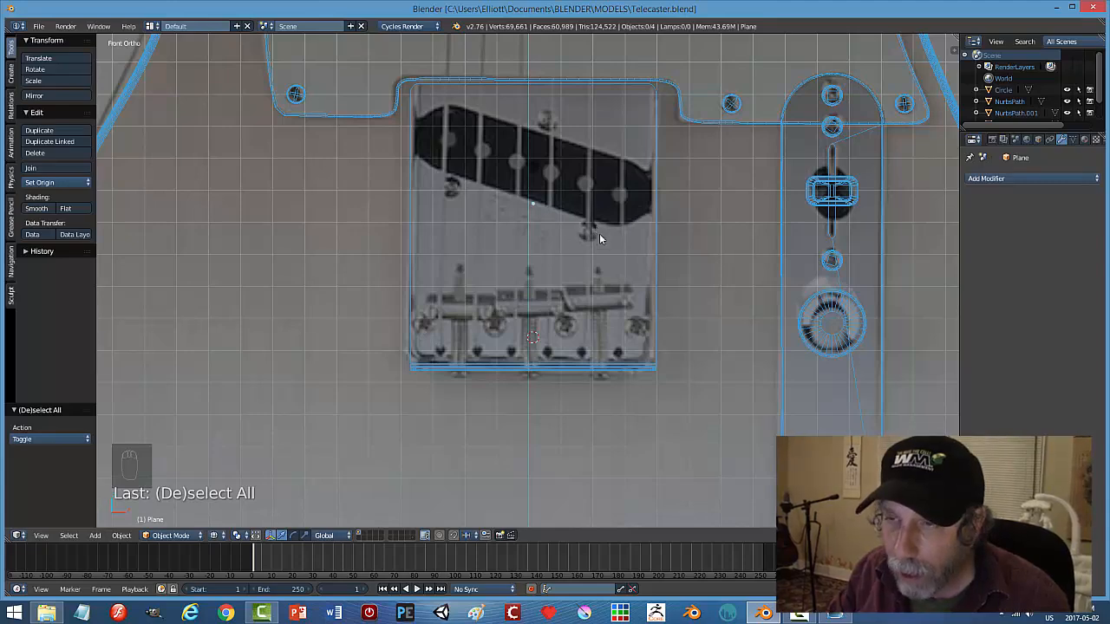
scroll(599, 234, down, 2)
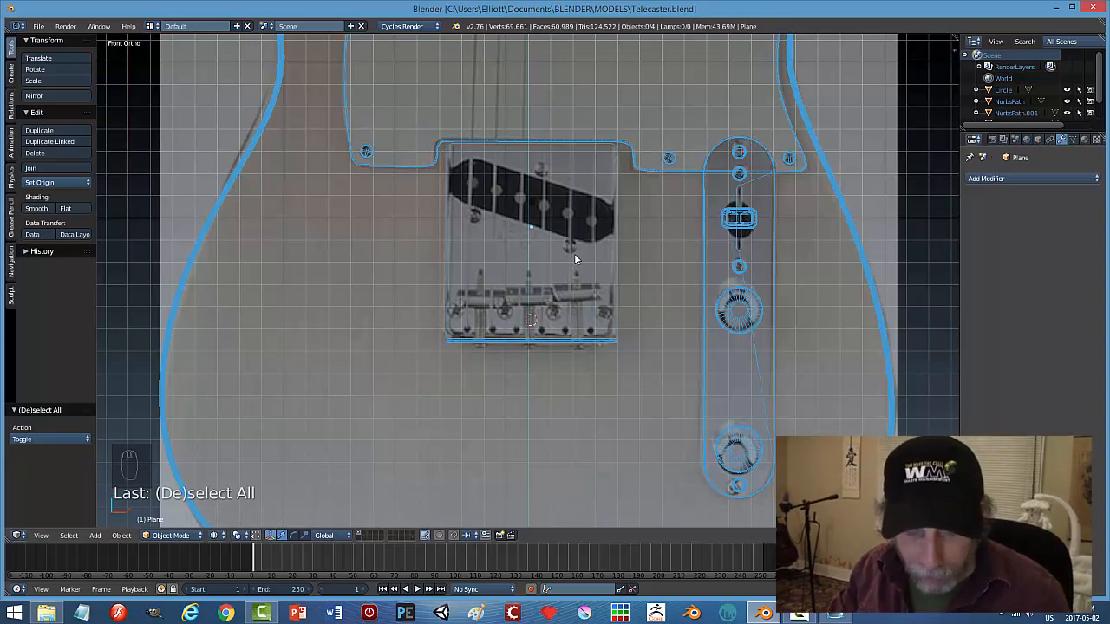
key(shift+a)
mouse_move(574, 255)
click(622, 268)
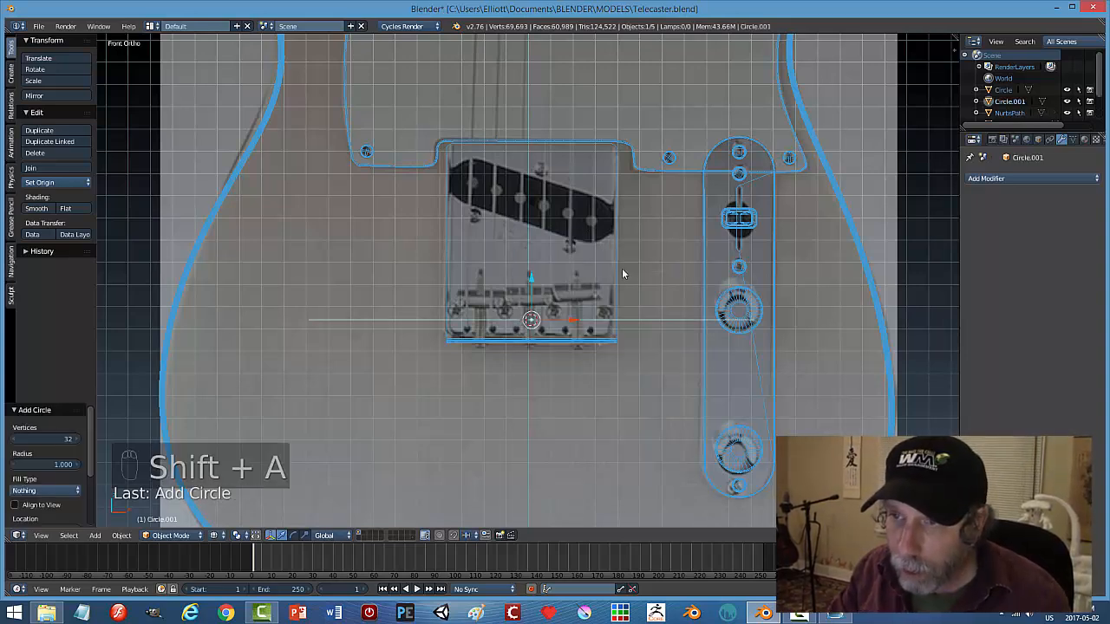
key(r)
key(x)
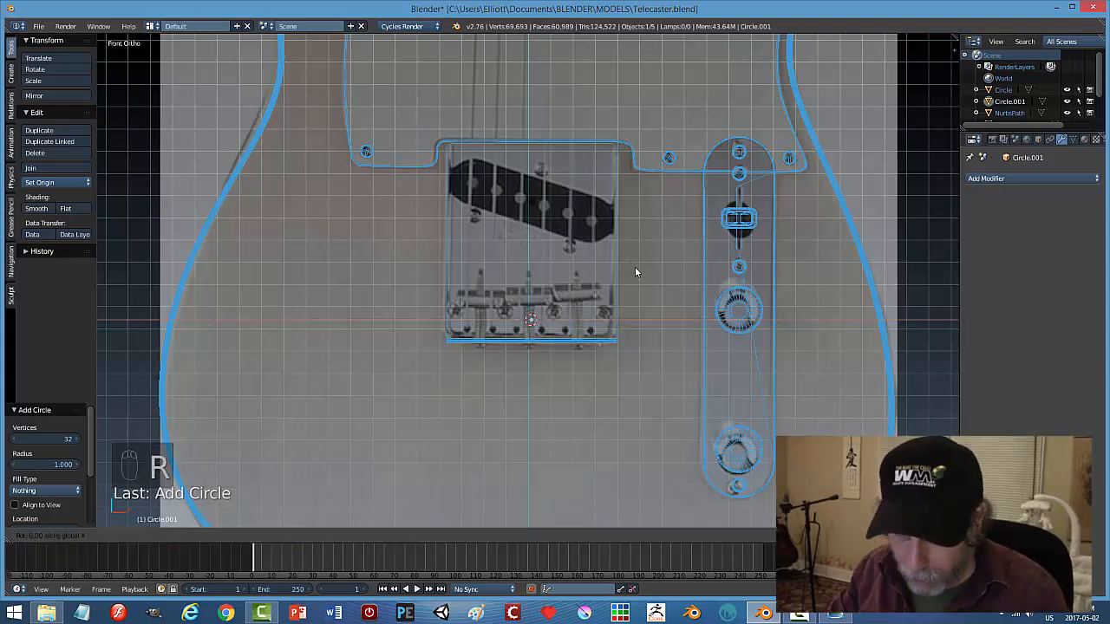
key(9)
key(0)
key(Return)
Scale the circle by about 0.144 and again by 0.76, fitting it over the left rounded end of the slanted pickup.
key(s)
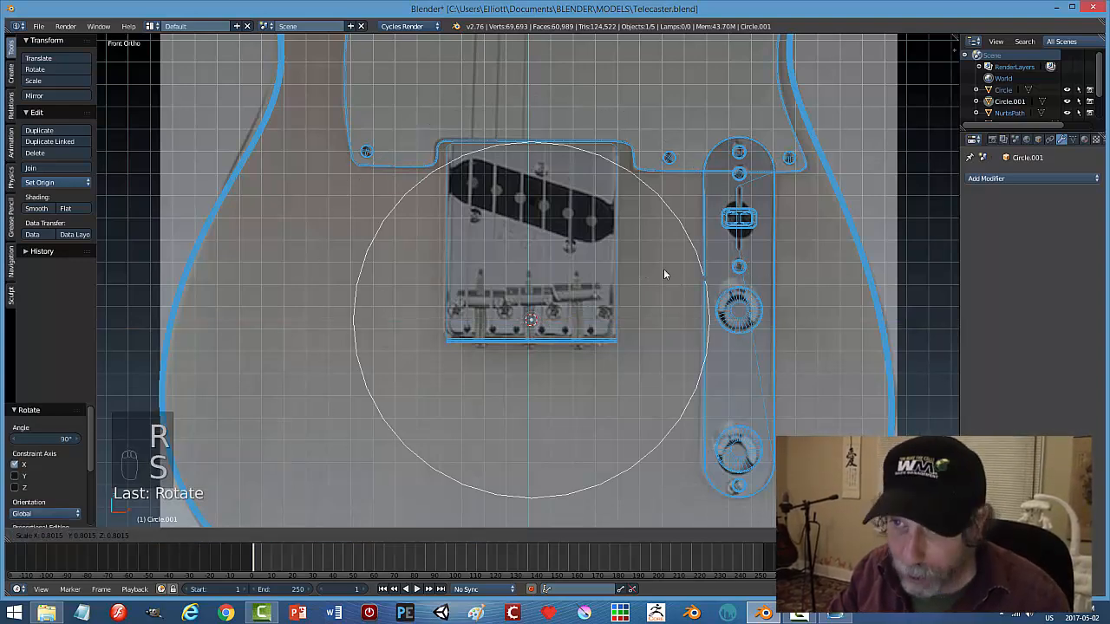
click(547, 294)
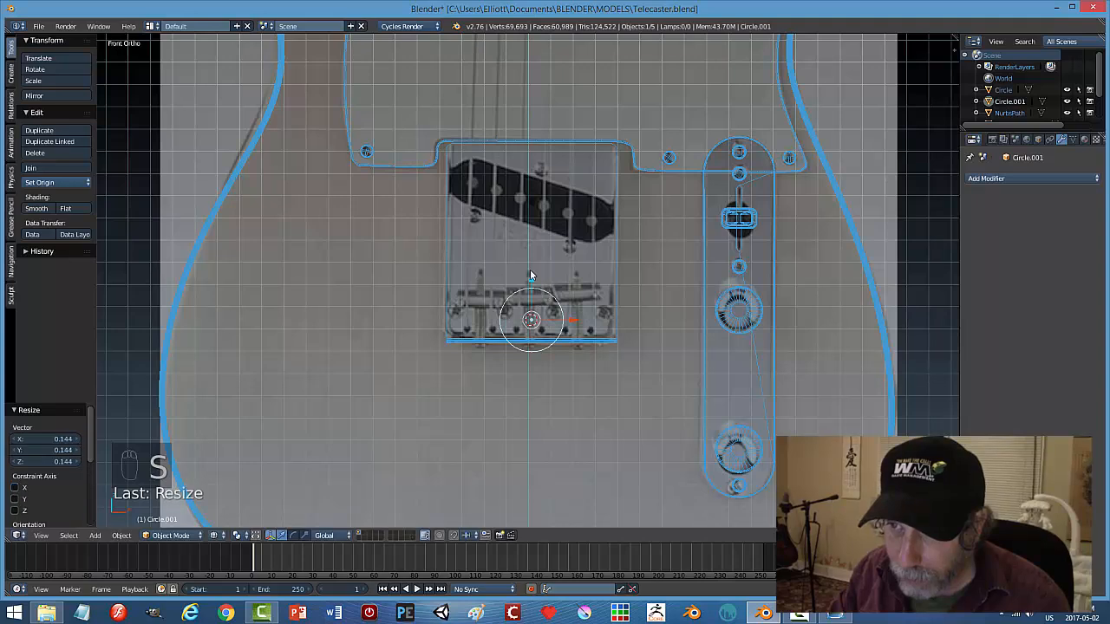
drag(529, 269, 515, 154)
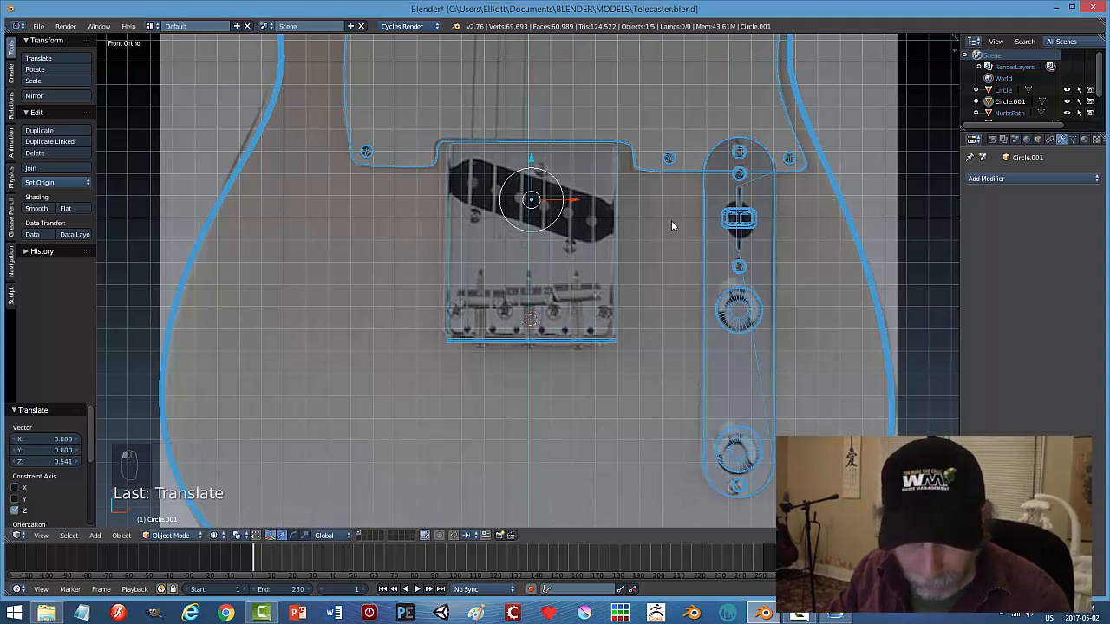
key(s)
click(634, 225)
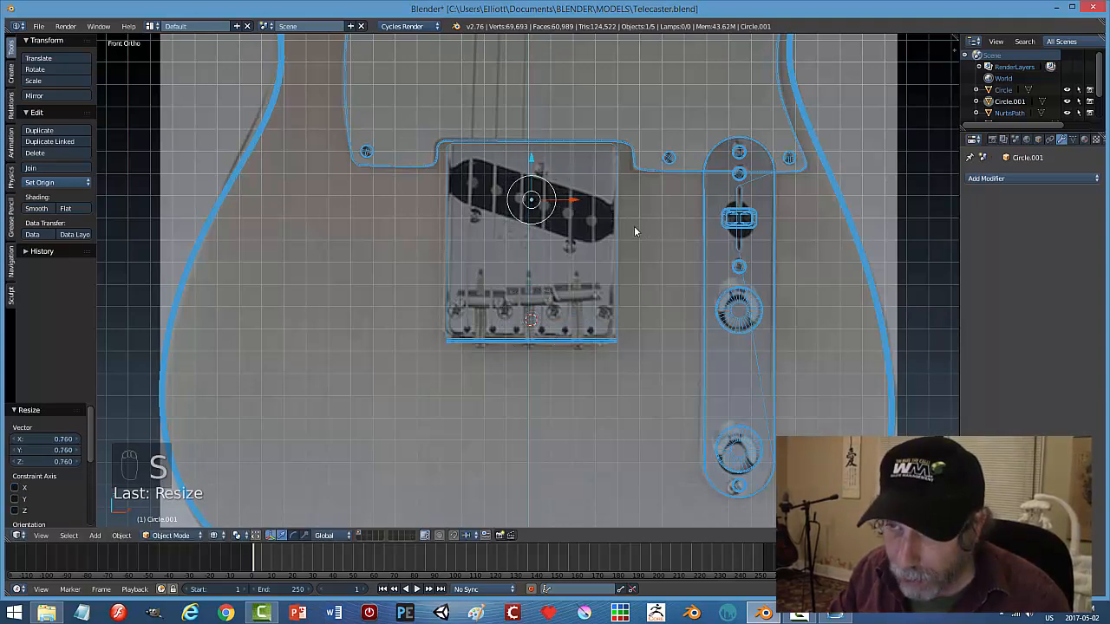
drag(585, 202, 523, 199)
drag(477, 159, 474, 141)
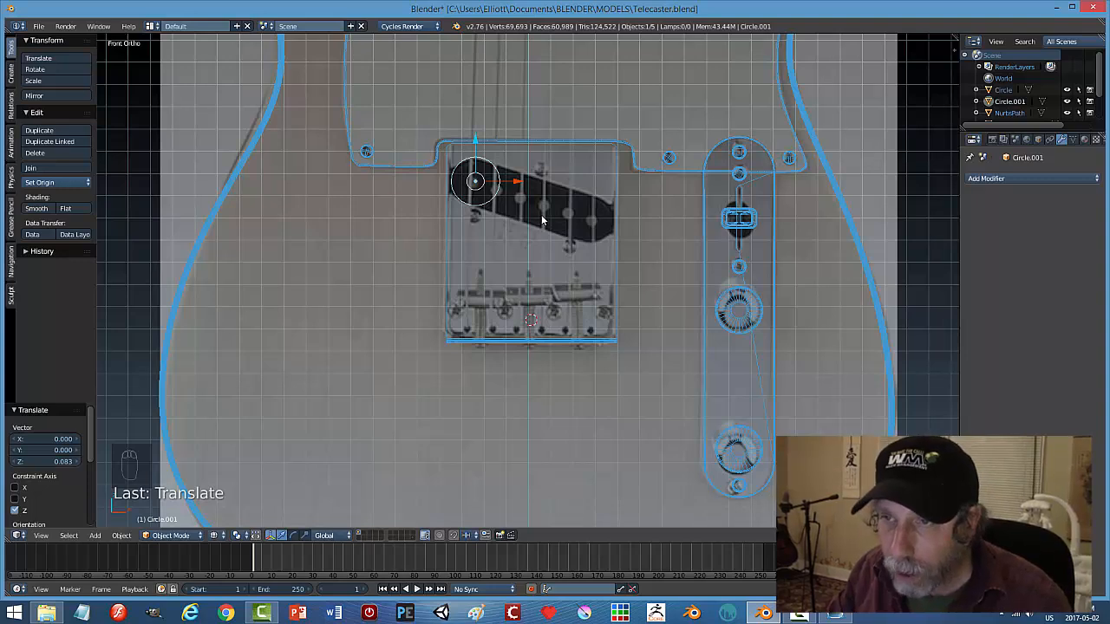
Enter Edit Mode with vertex selection and delete the vertices forming the circle's right half.
key(Tab)
key(ctrl+Tab)
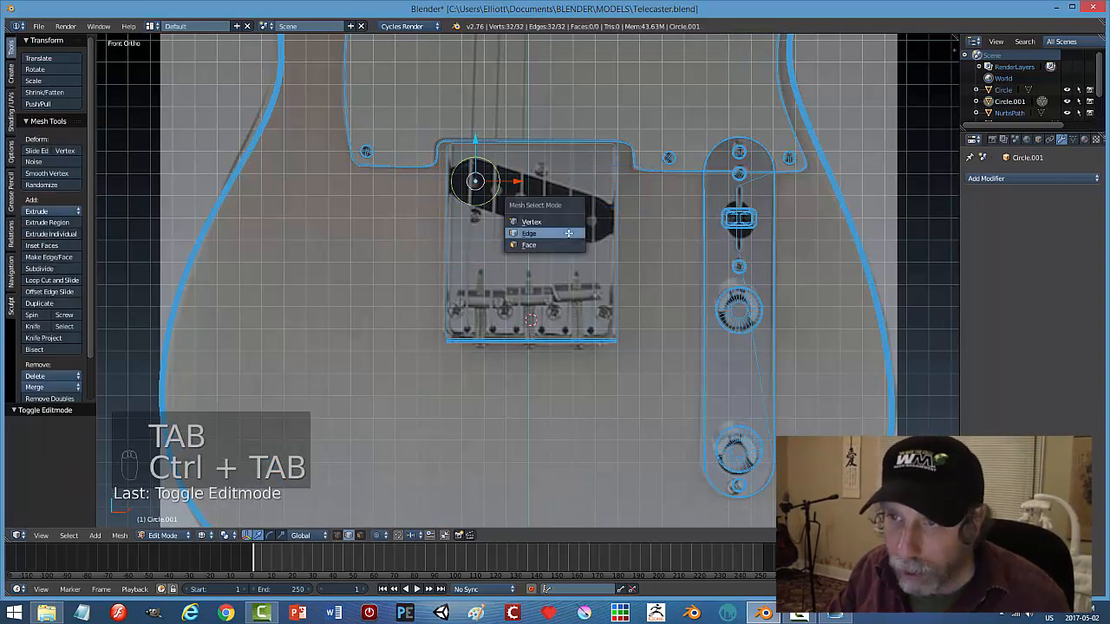
click(554, 219)
key(a)
scroll(575, 236, up, 5)
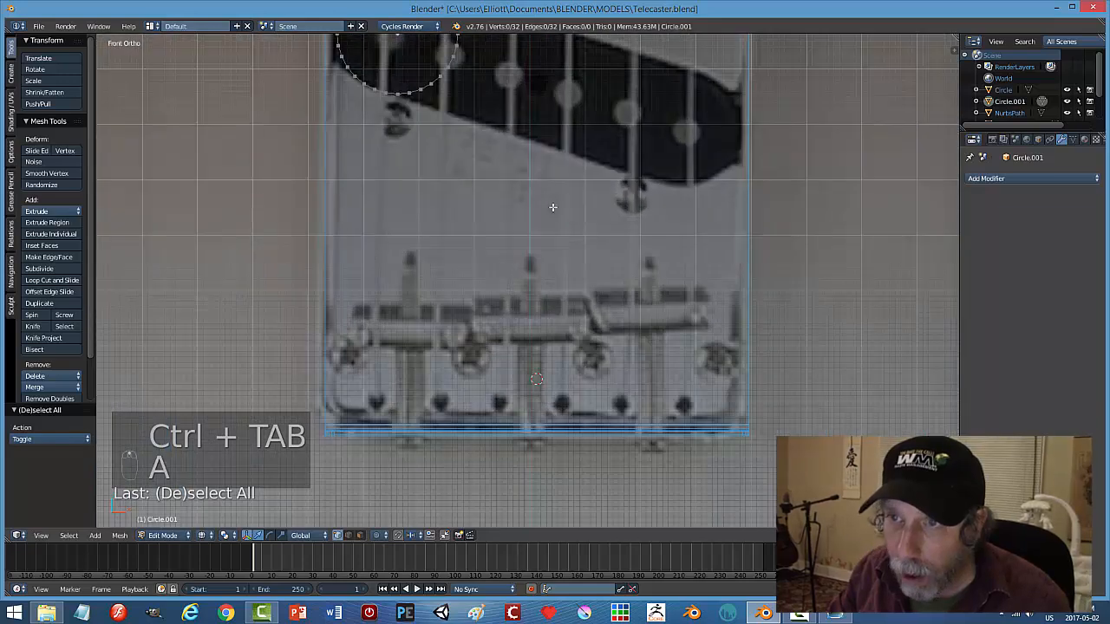
scroll(686, 396, down, 2)
key(b)
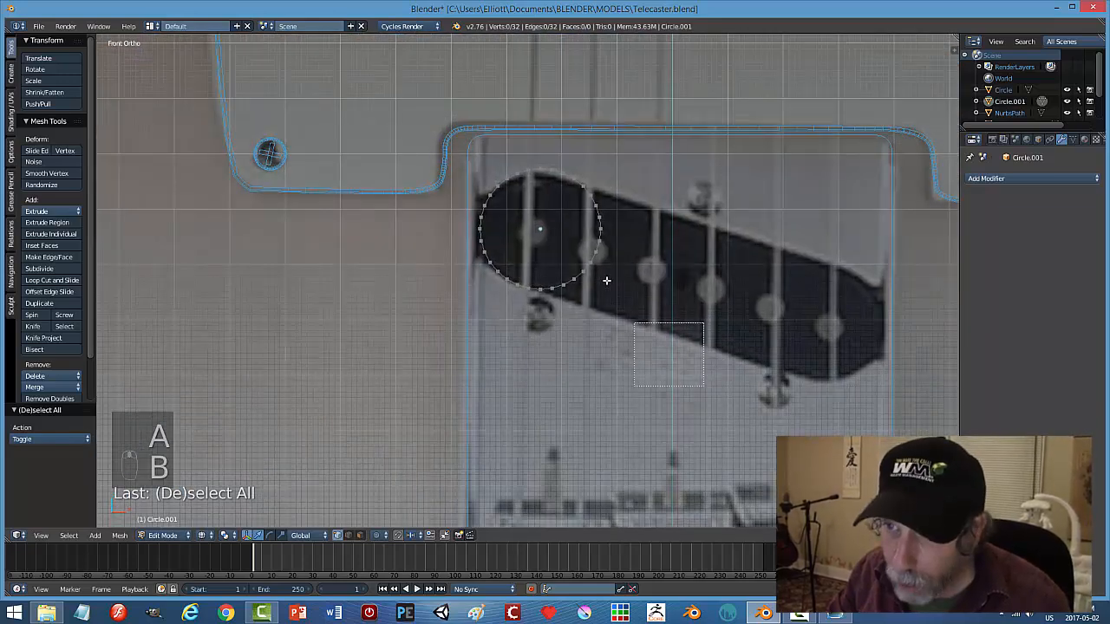
drag(707, 331, 563, 160)
key(x)
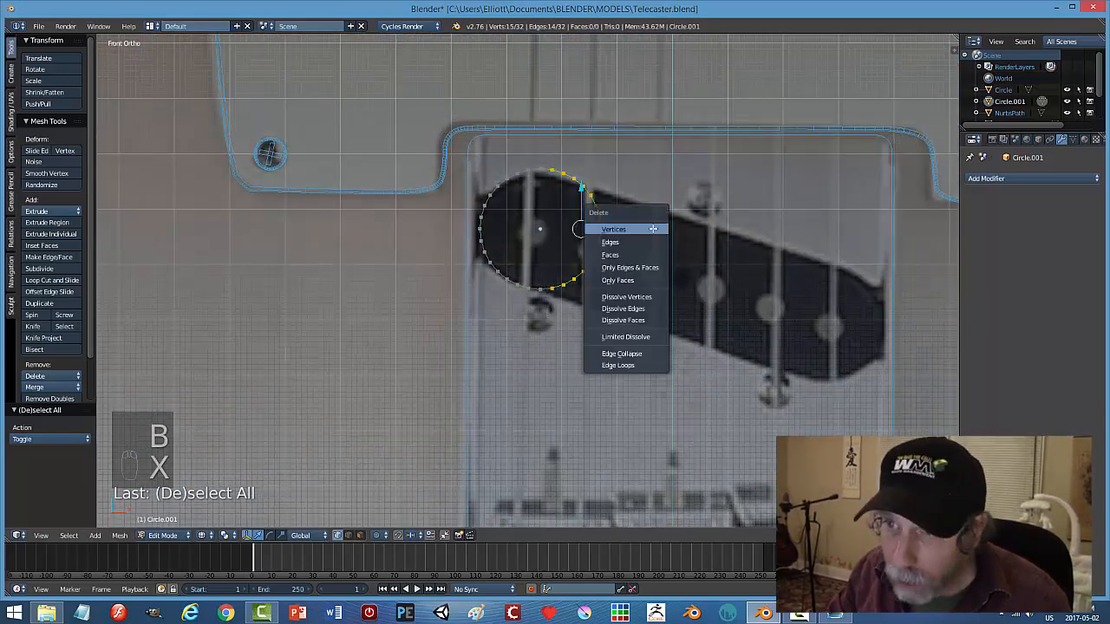
click(653, 230)
Select the whole remaining half circle and rotate it 180° about the Y axis.
key(a)
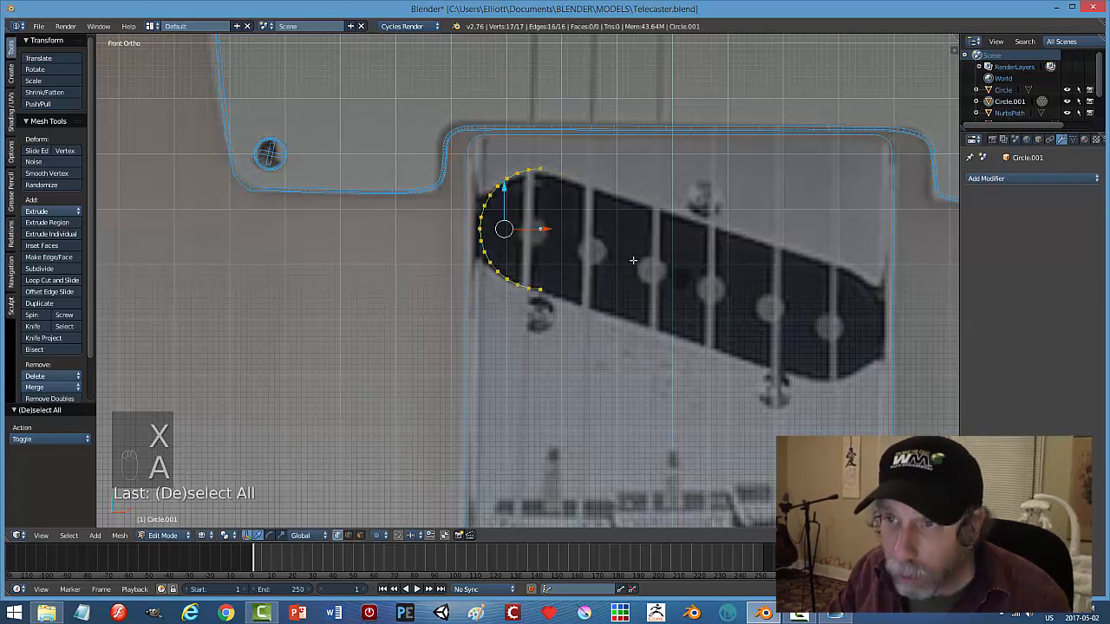
text(r)
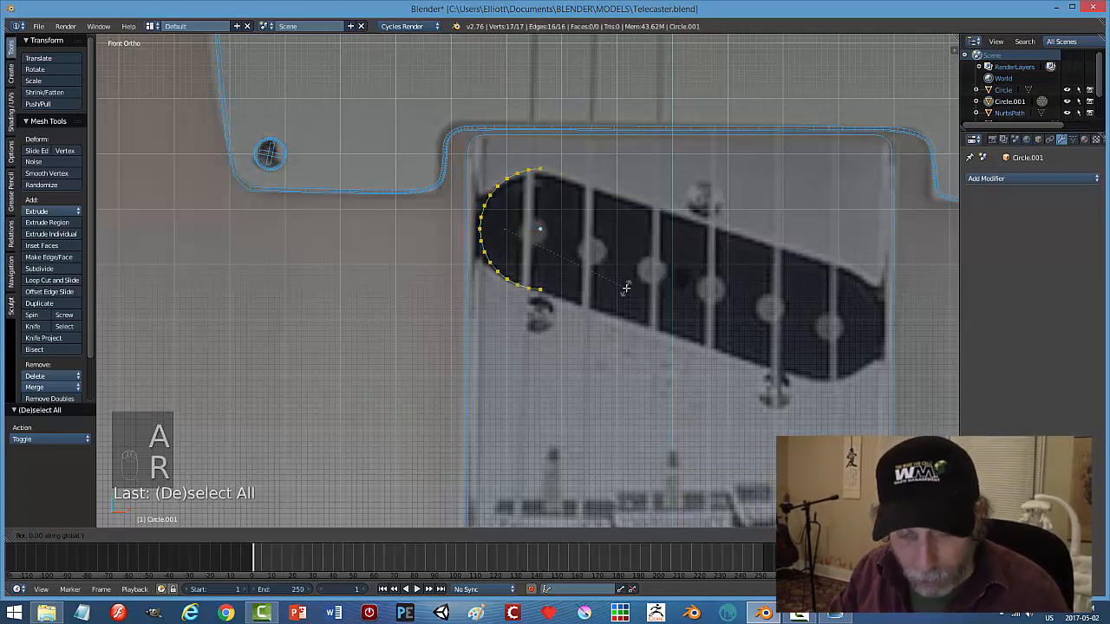
text(180)
key(Return)
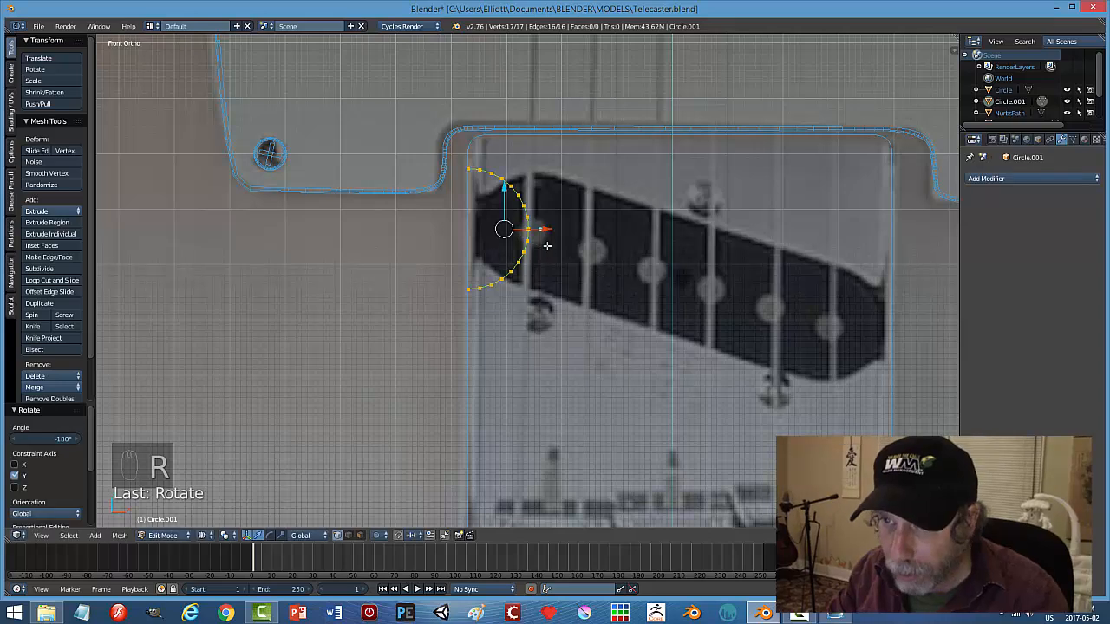
Undo the half circle's sideways move and its 180° rotation.
drag(543, 229, 641, 230)
key(ctrl+z)
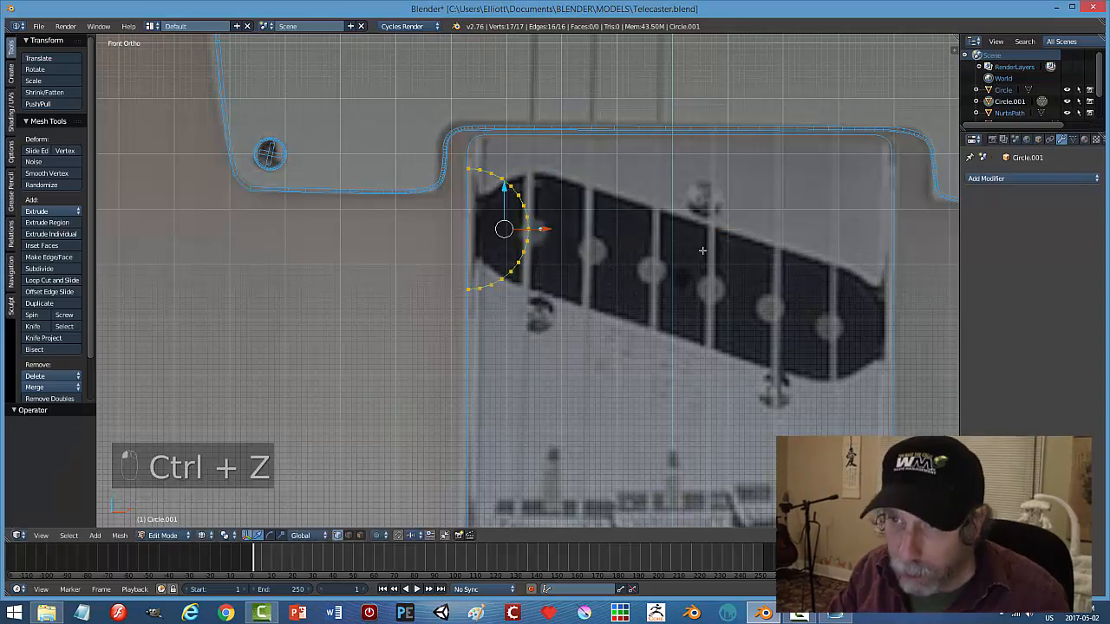
key(ctrl+z)
Duplicate the half circle, rotate the copy 180° about the Y axis and move it about 0.638 along X.
key(shift+d)
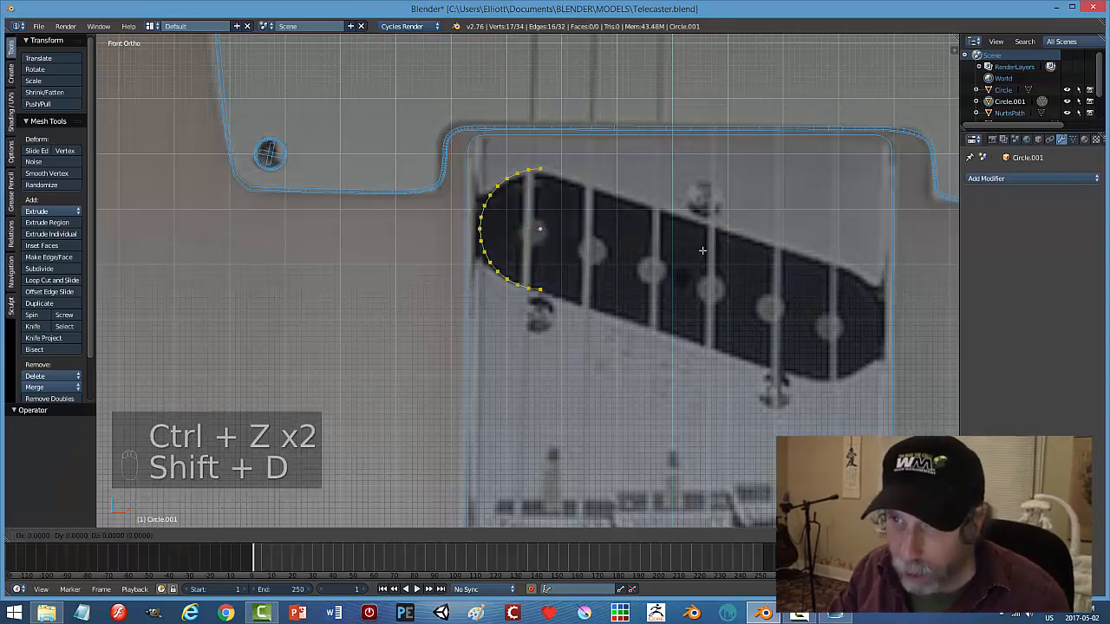
right_click(702, 250)
text(r)
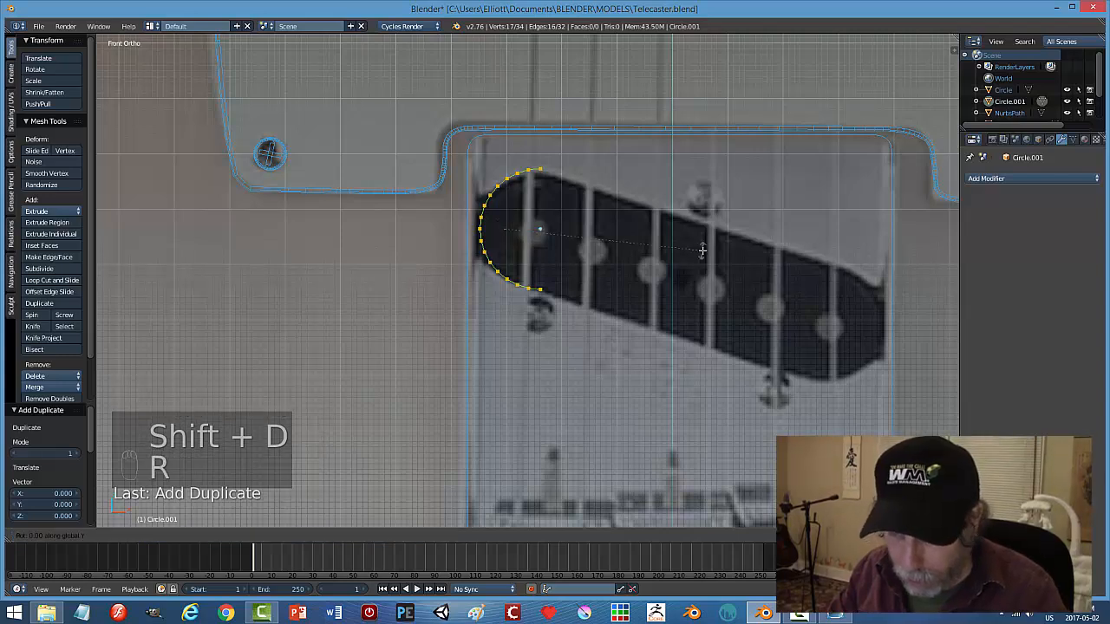
text(90)
key(Return)
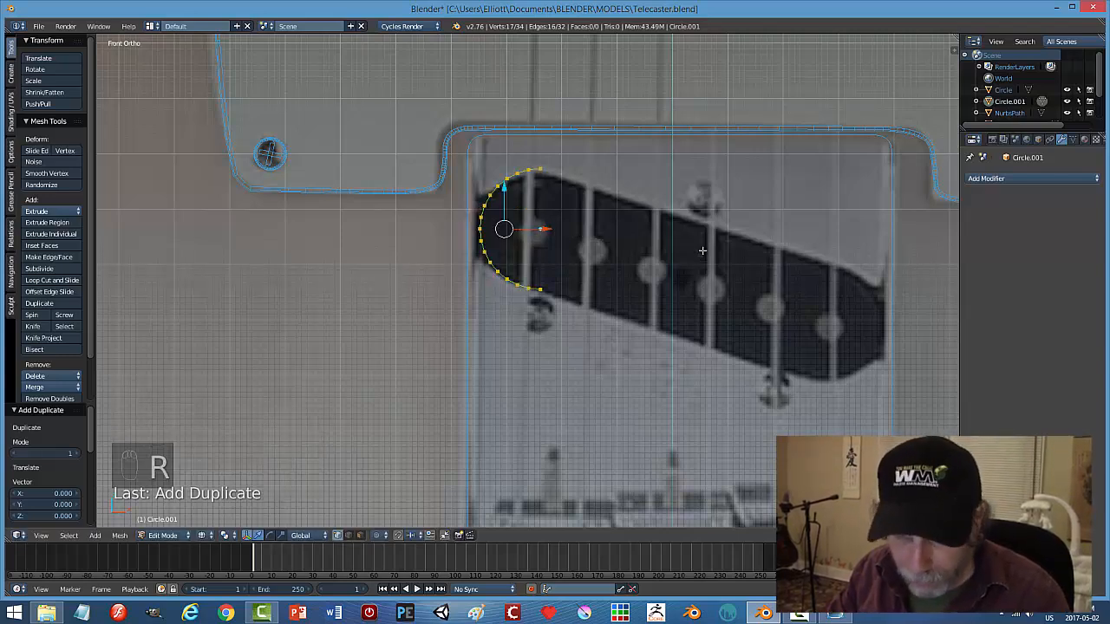
text(r1)
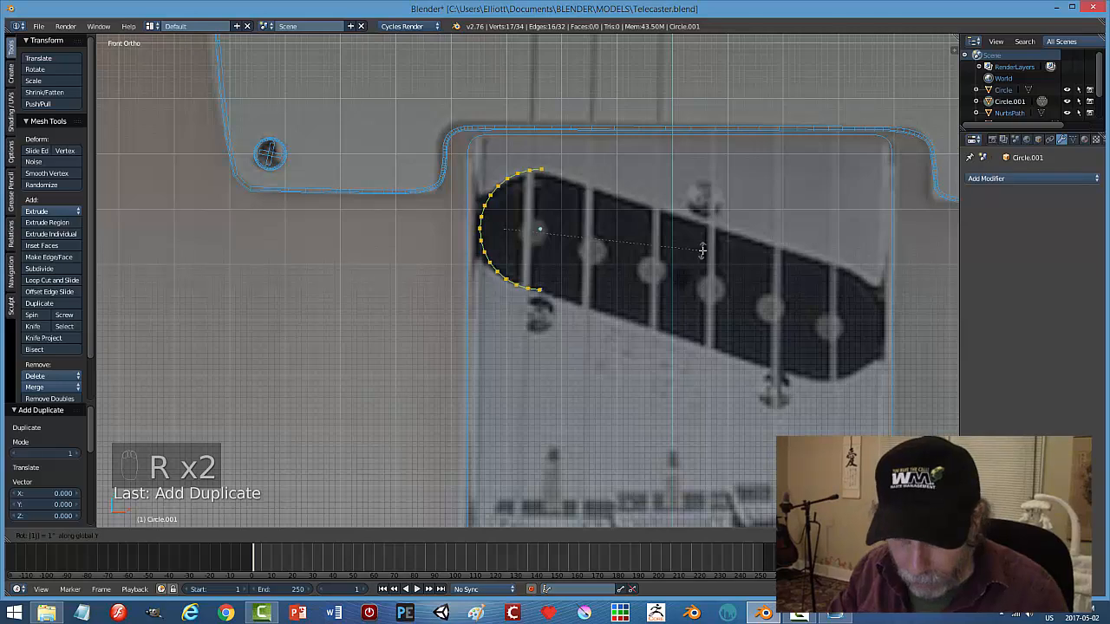
text(80)
key(Return)
drag(552, 228, 899, 268)
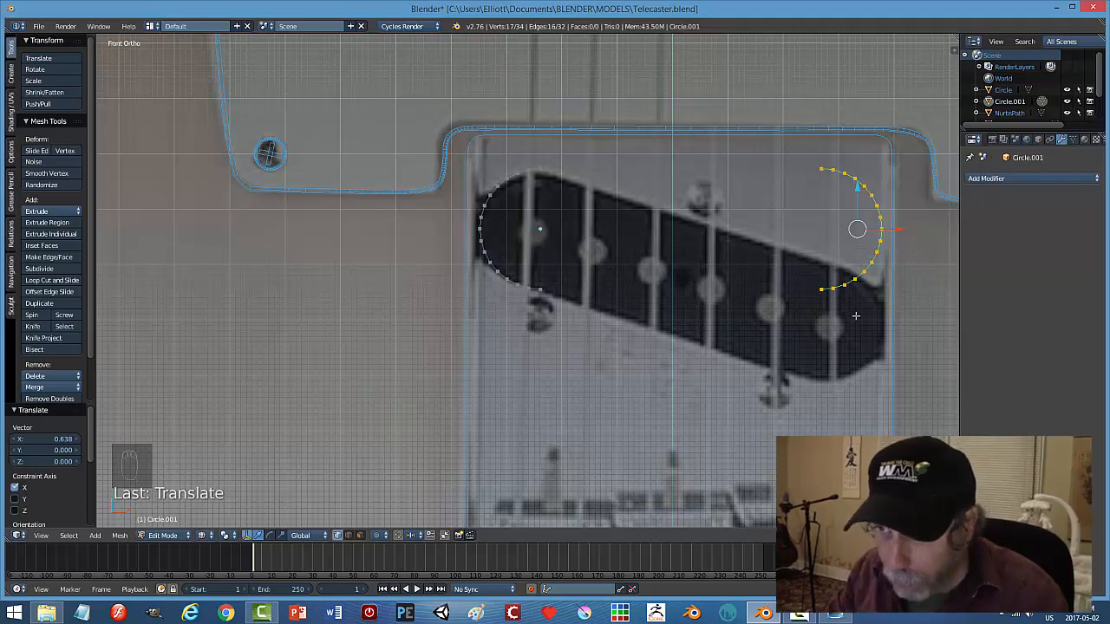
Connect the lower and upper open ends of the two half circles with straight edges to close the pickup outline.
right_click(818, 291)
shift+right_click(541, 291)
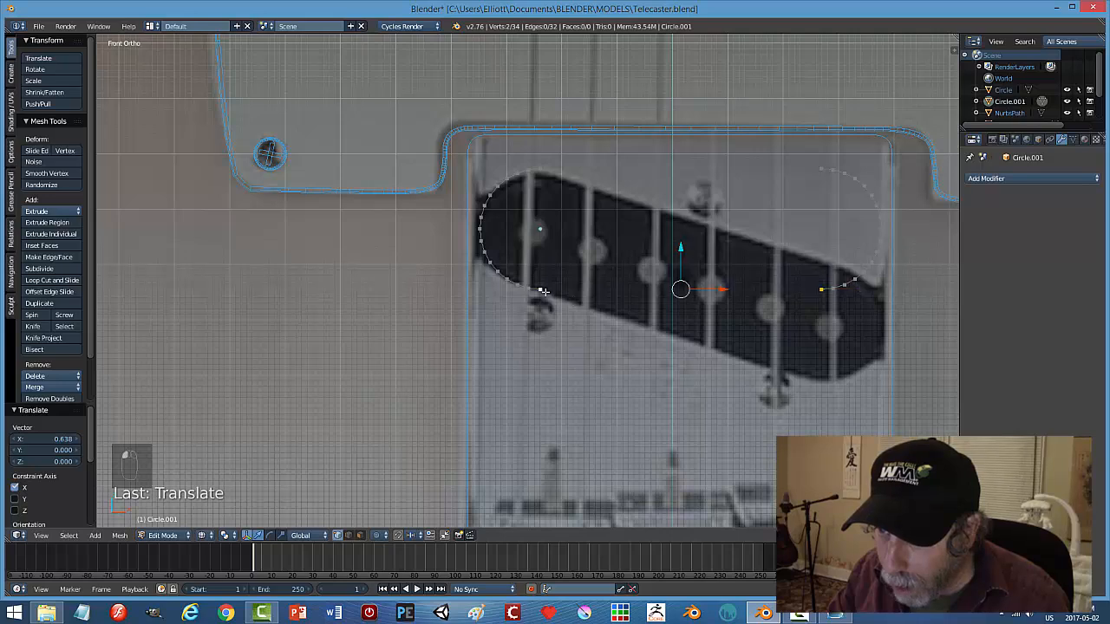
key(f)
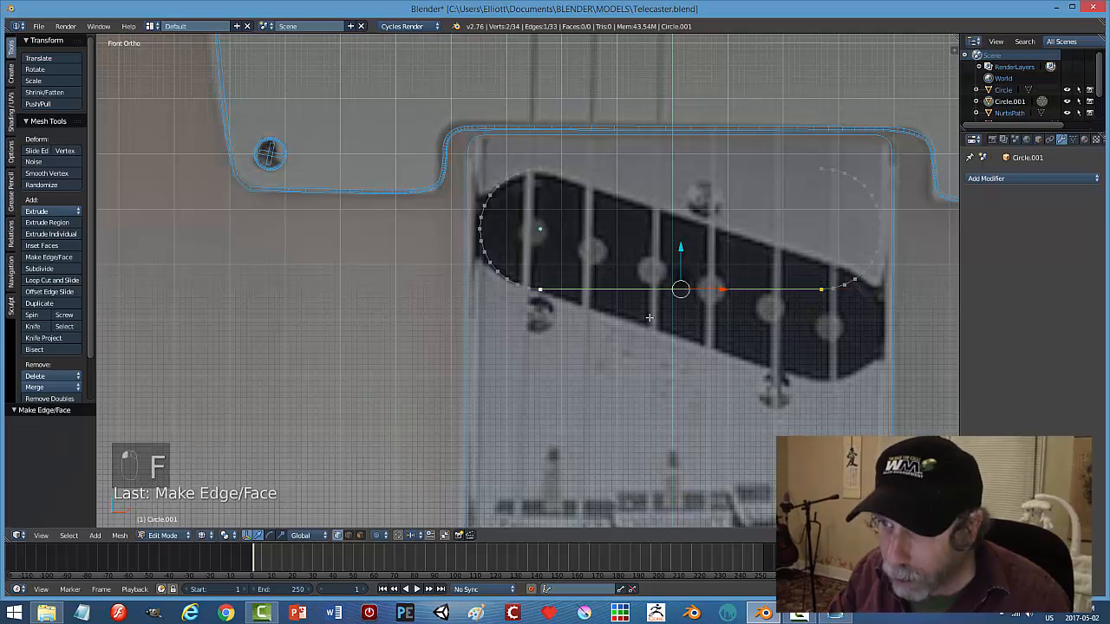
right_click(821, 170)
shift+right_click(541, 168)
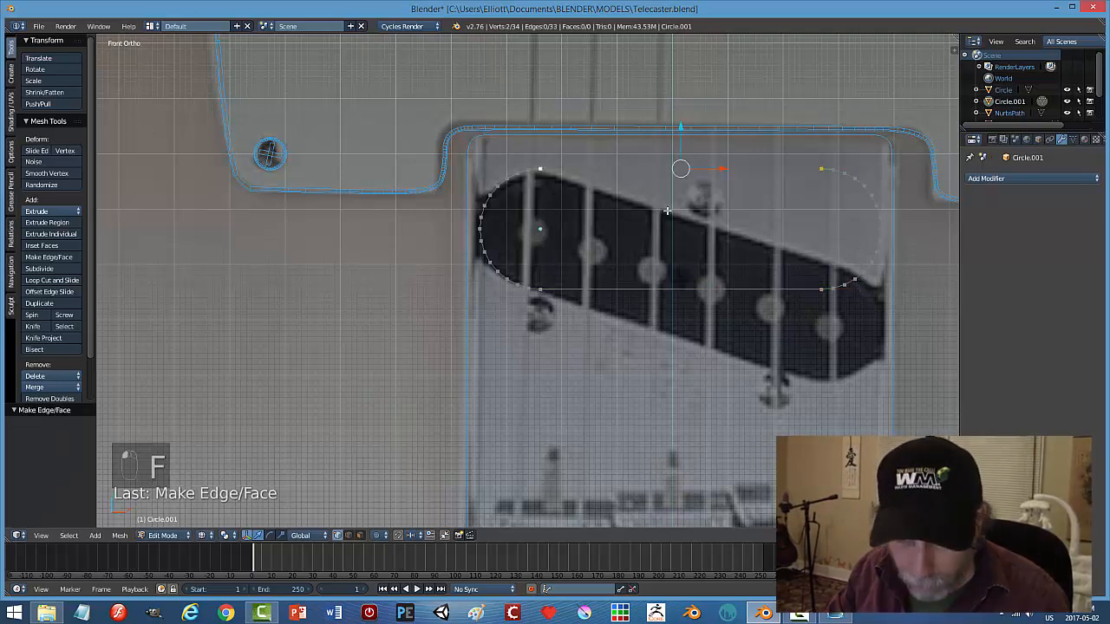
key(f)
key(a)
key(a)
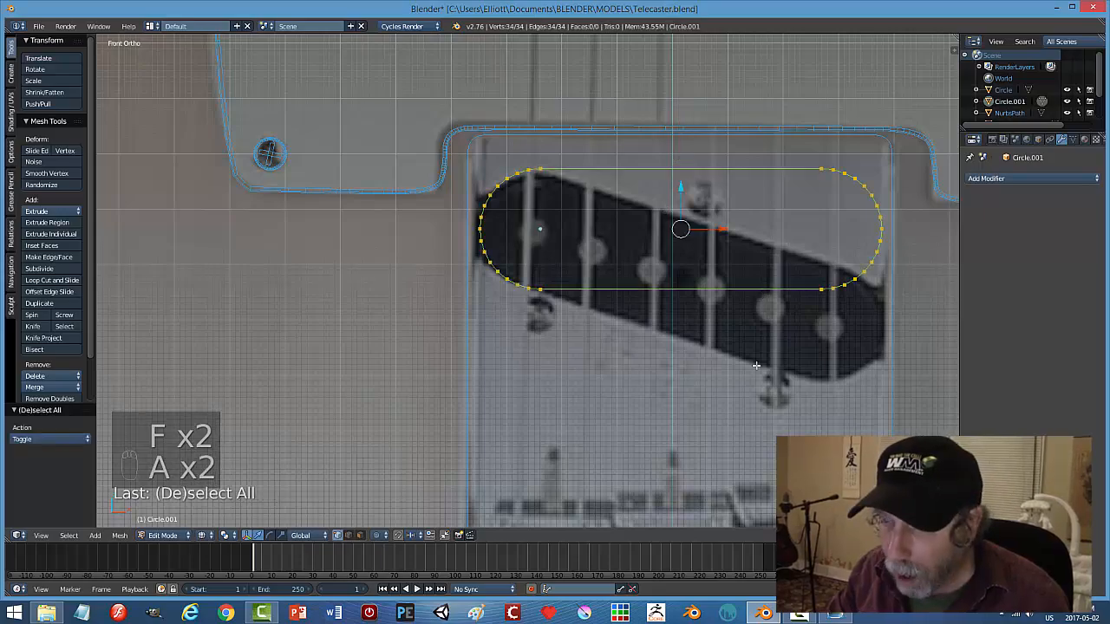
middle_drag(757, 366, 755, 259)
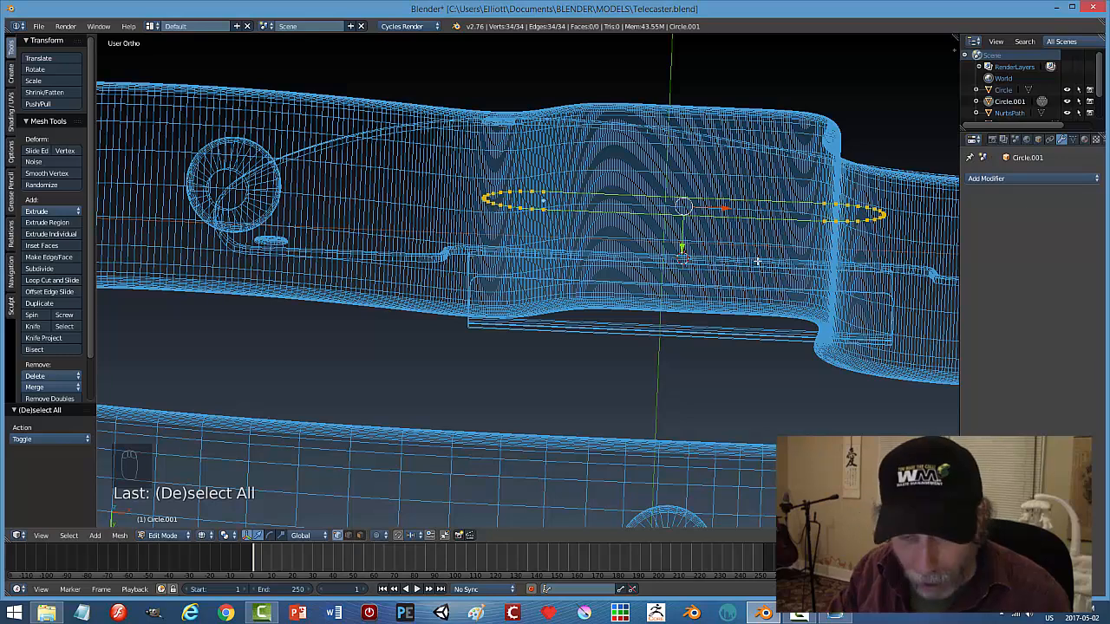
key(e)
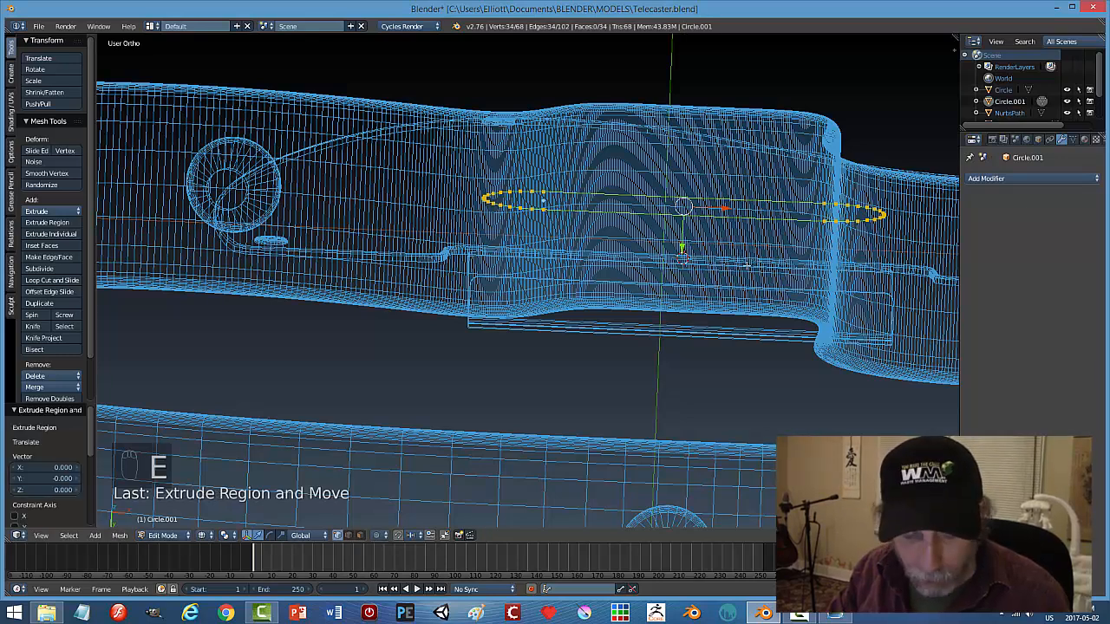
key(ctrl+z)
key(ctrl+z)
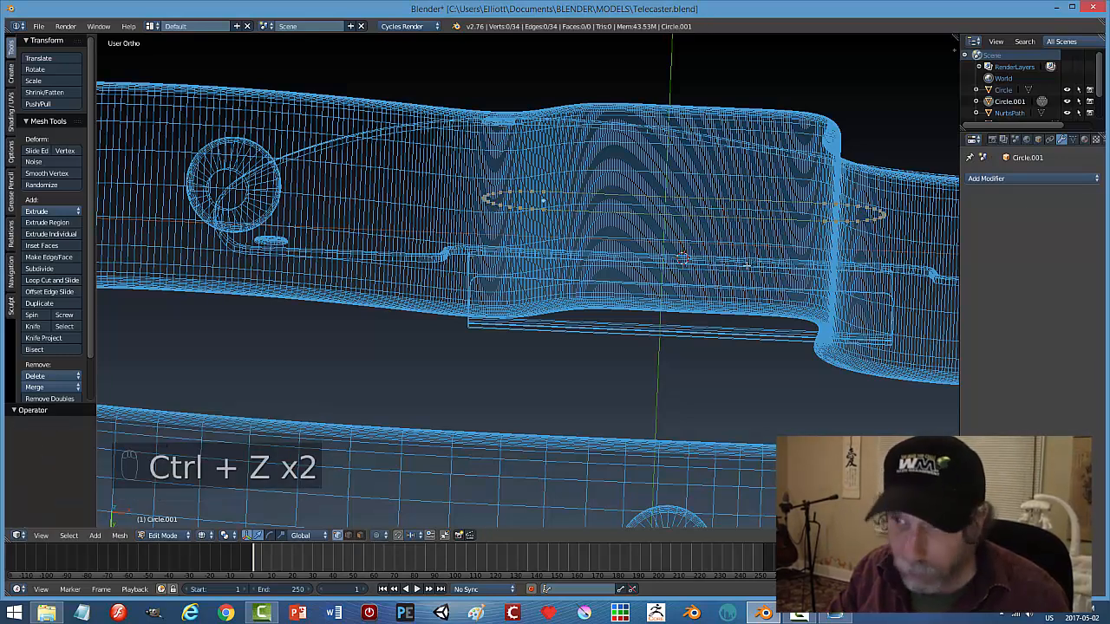
Fill the whole closed pickup outline with a face and extrude it into a thick body.
key(a)
key(f)
key(e)
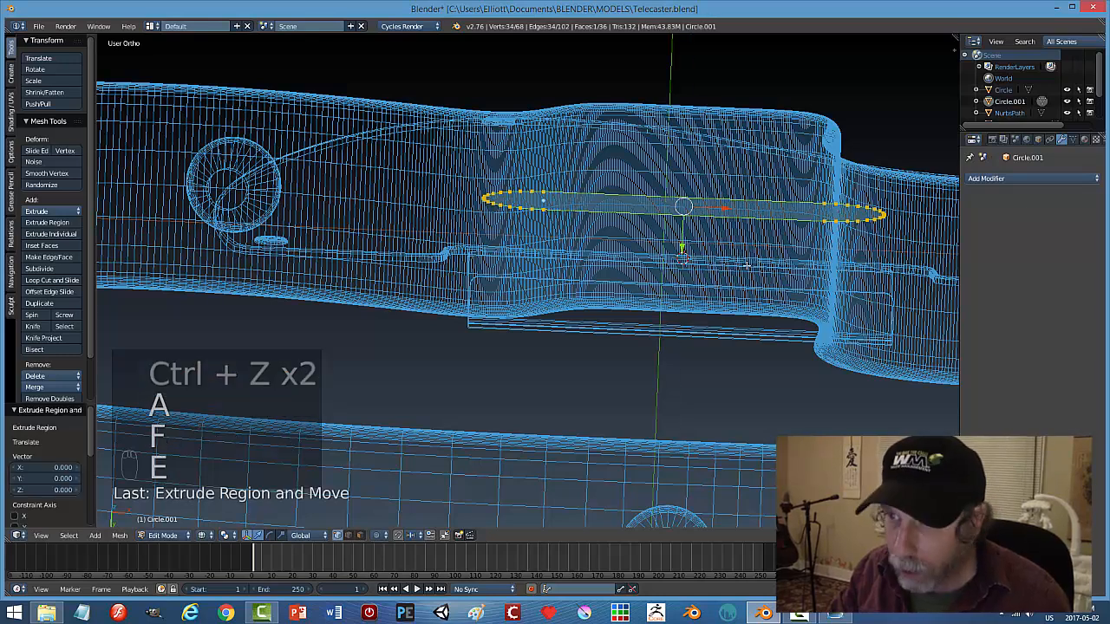
click(689, 225)
Recalculate the normals of the entire pickup mesh to be consistent and return to Object Mode.
key(a)
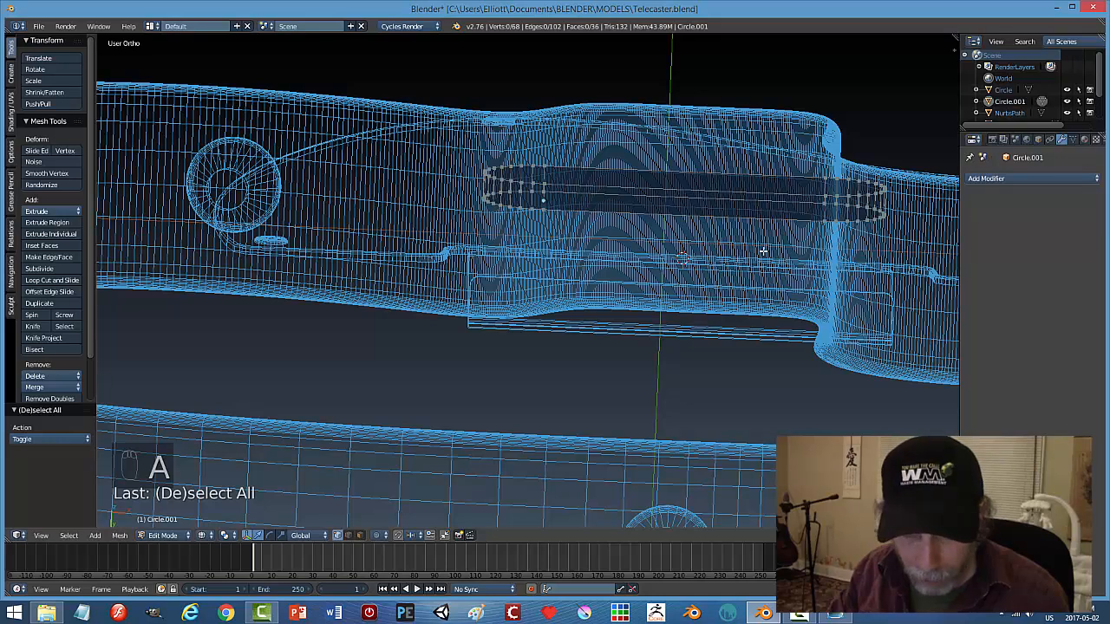
key(a)
key(ctrl+n)
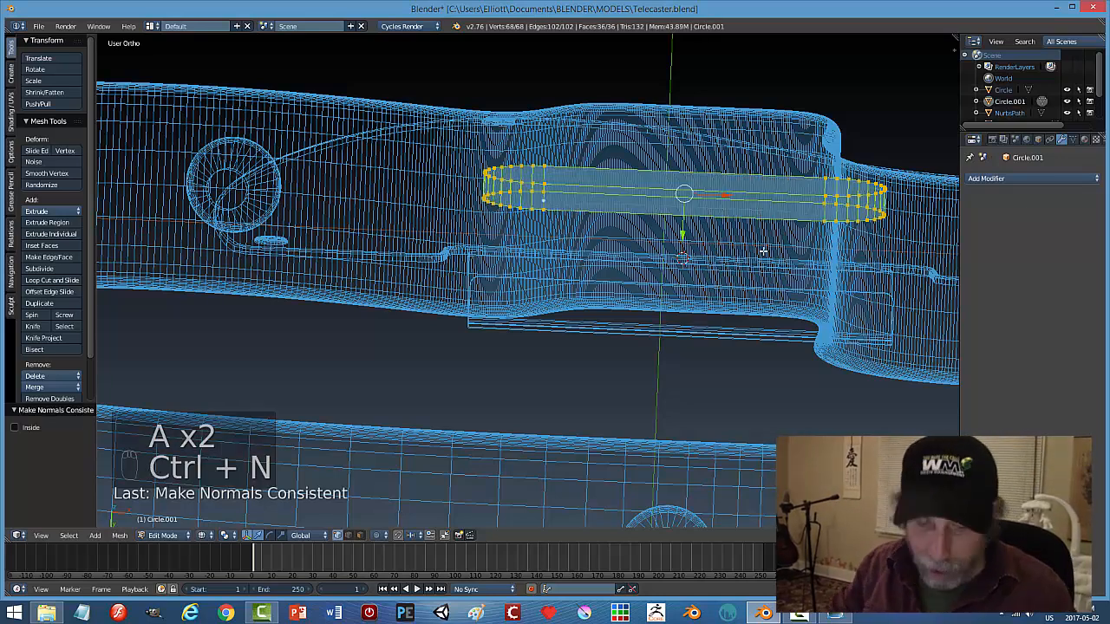
key(a)
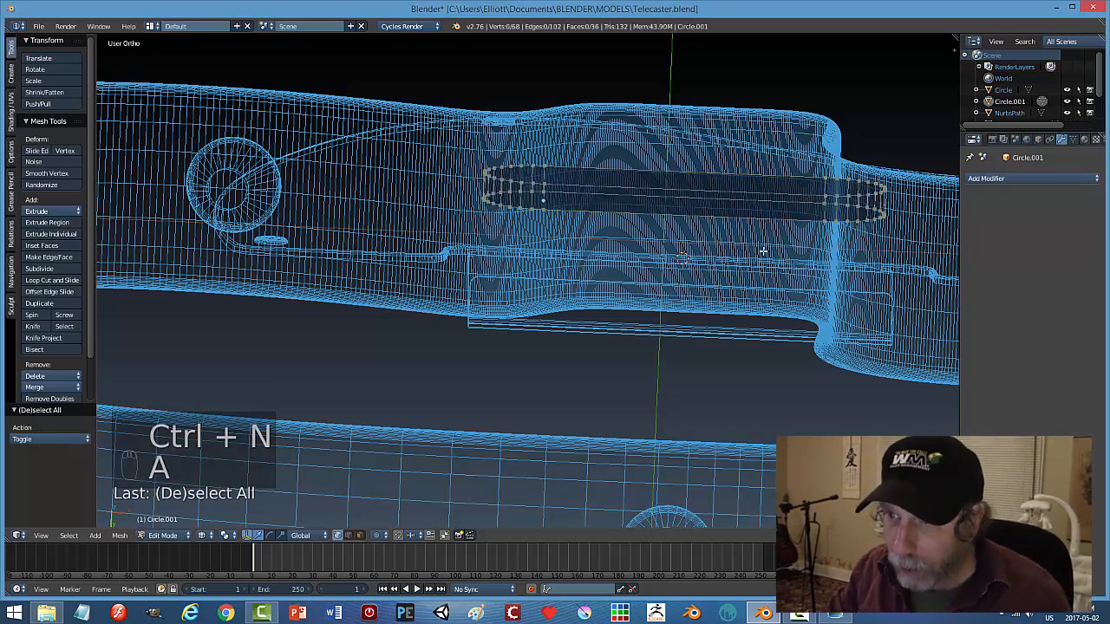
key(Tab)
Switch to solid shading and move the pickup body about 0.132 along the Y axis toward the bridge plate.
key(z)
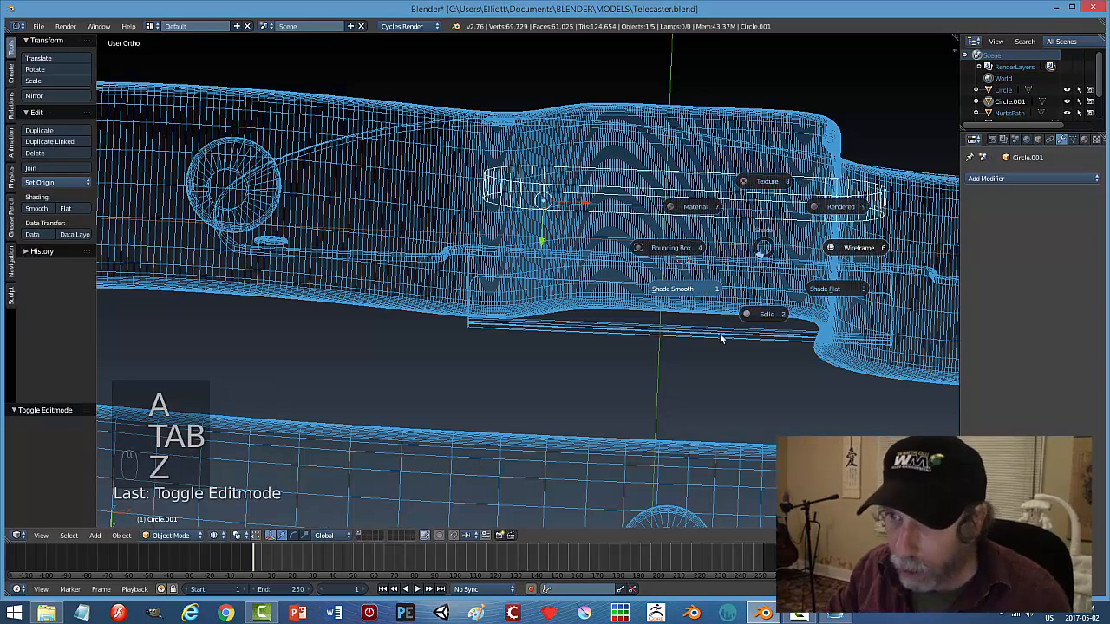
click(755, 316)
mouse_move(755, 315)
middle_down()
mouse_move(743, 254)
mouse_move(732, 264)
middle_up()
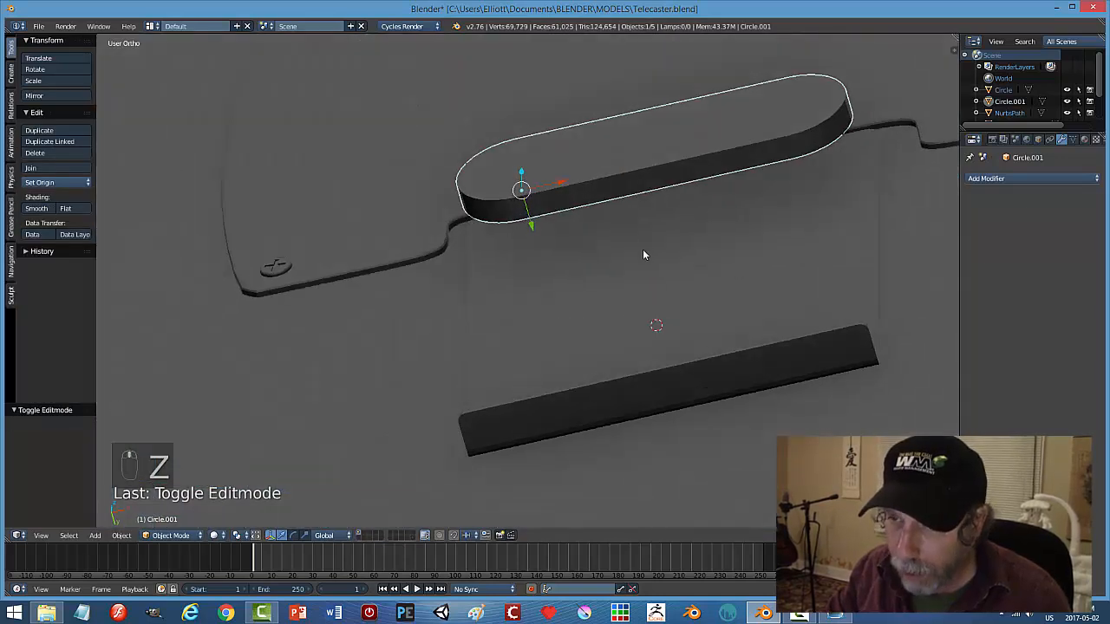
middle_drag(645, 252, 624, 228)
key(g)
key(y)
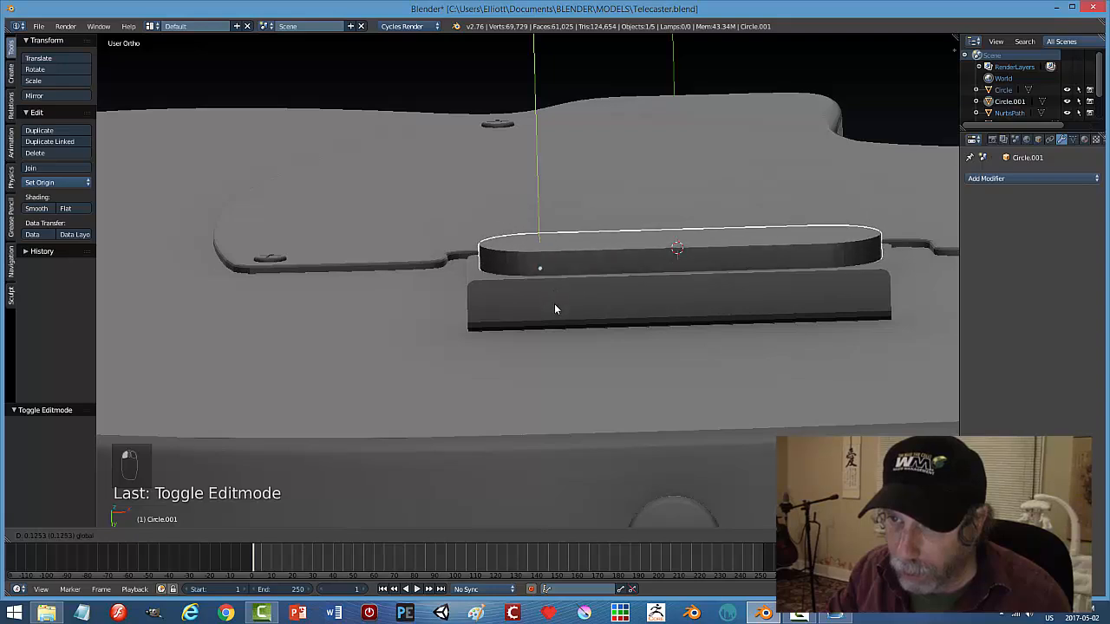
click(555, 306)
In front wireframe view, try rotating the pickup to the reference slant, and stretch the unrotated body by about 1.024 along X.
key(KP_1)
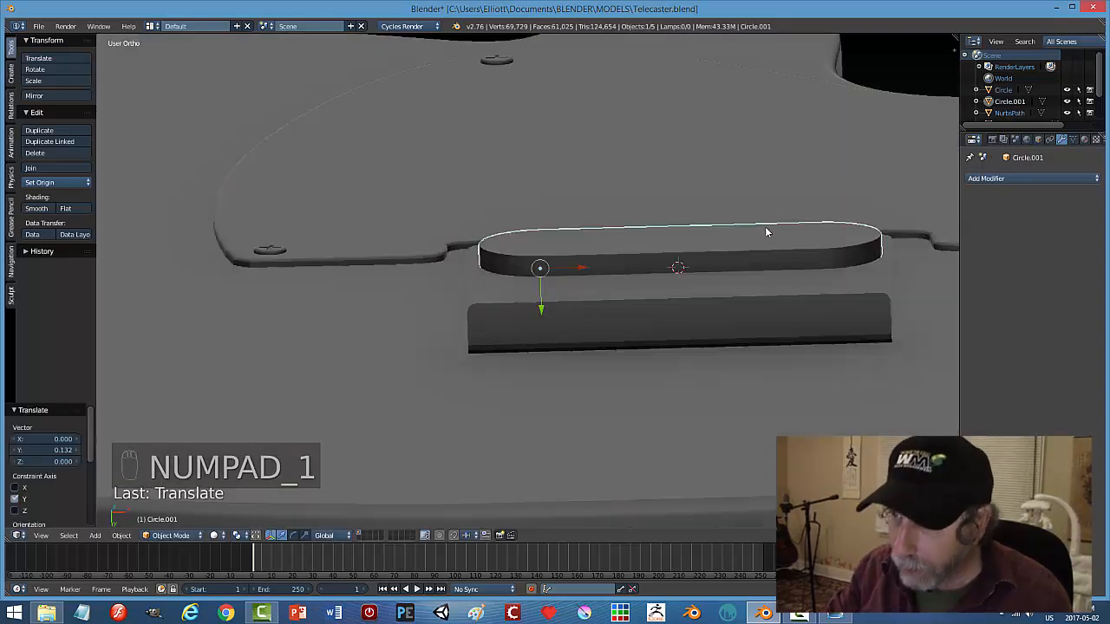
key(z)
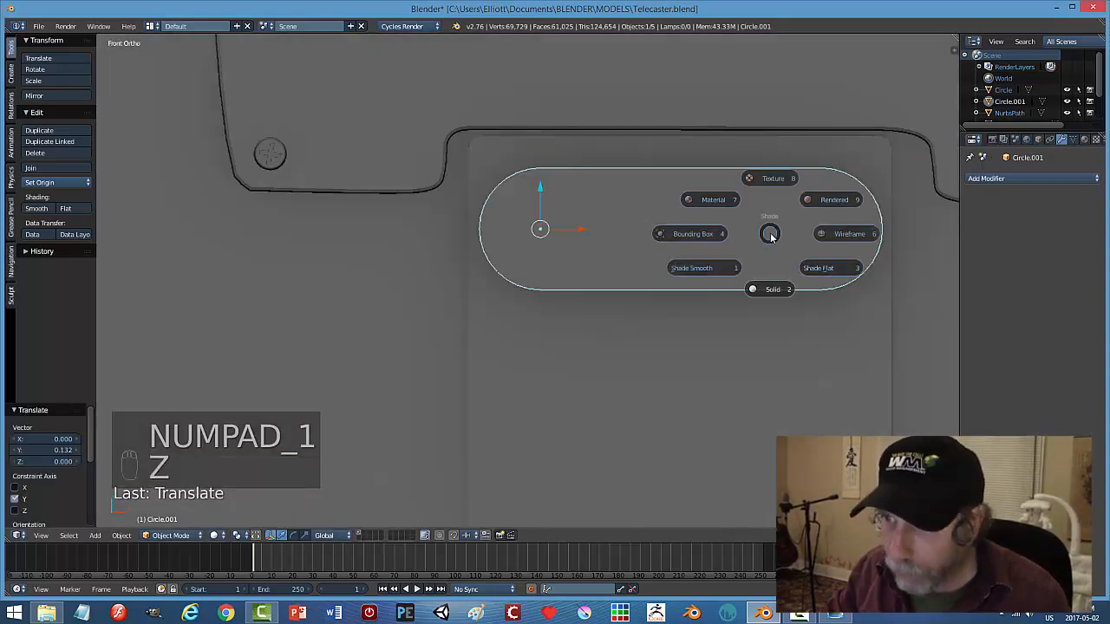
scroll(758, 328, down, 2)
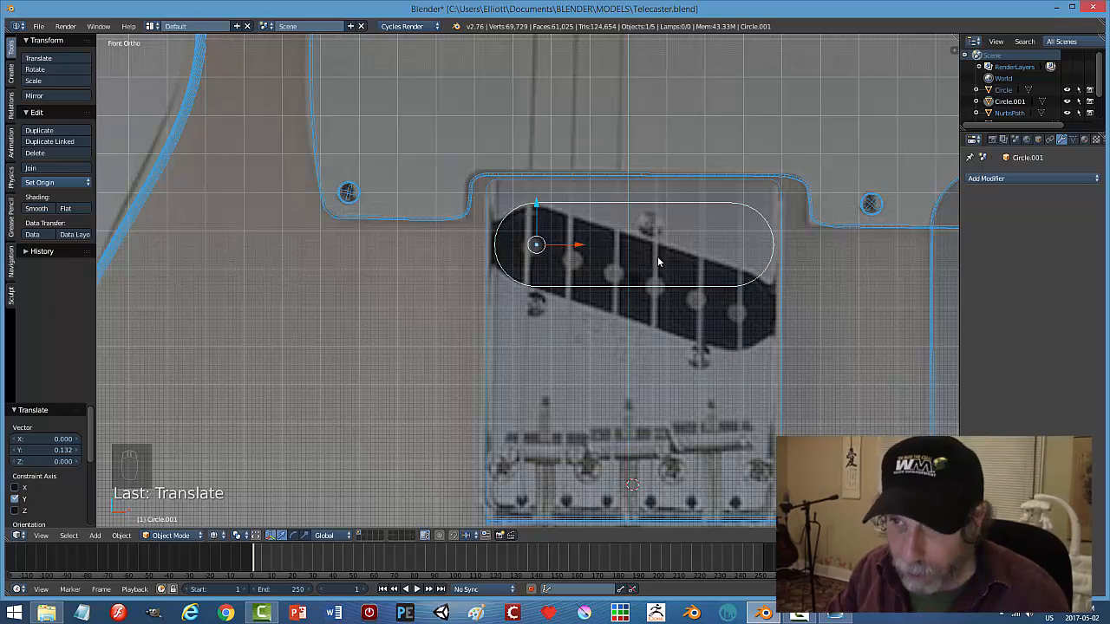
key(r)
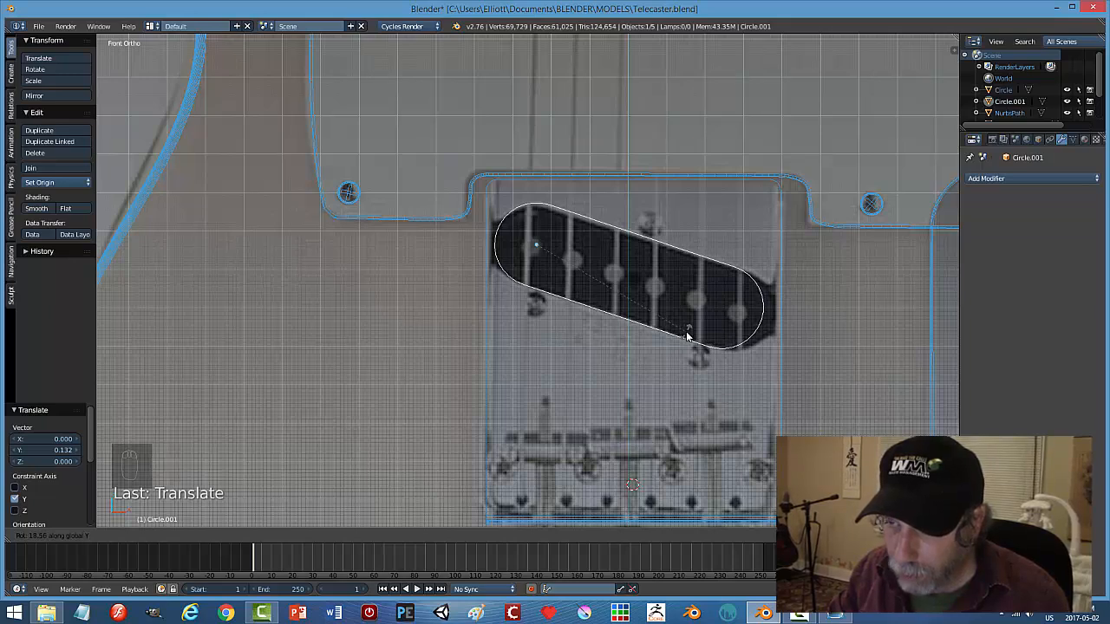
key(Escape)
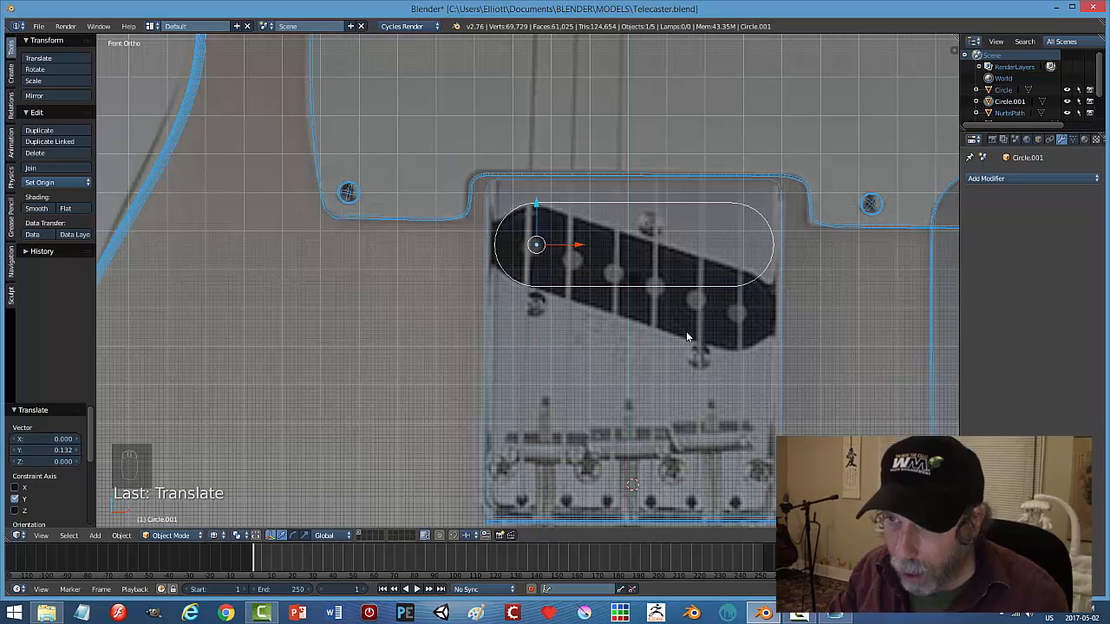
key(s)
key(x)
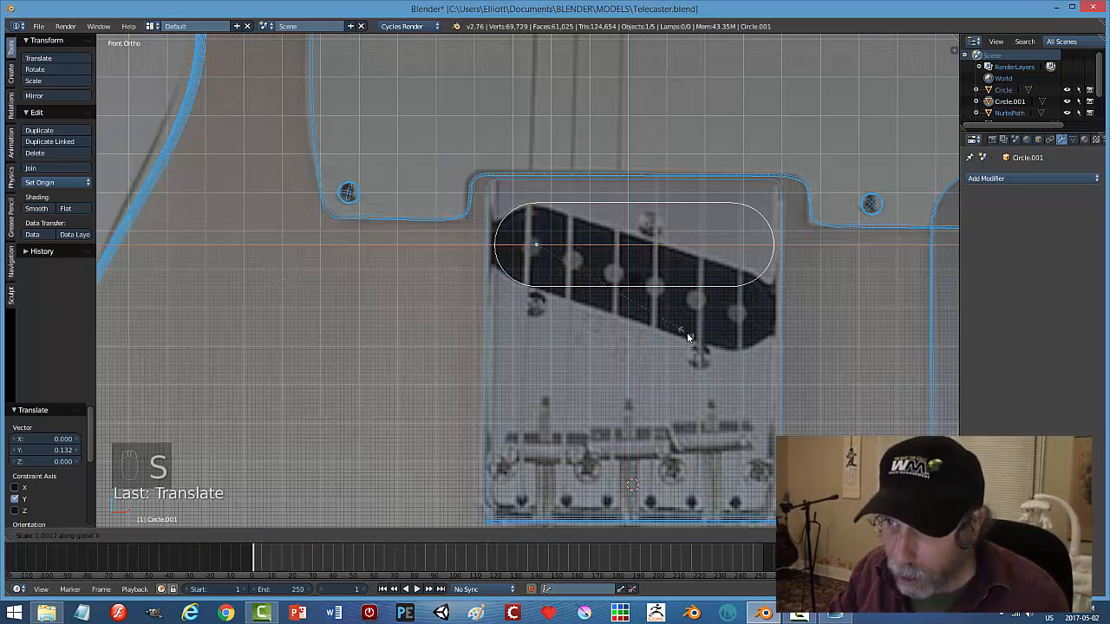
click(689, 332)
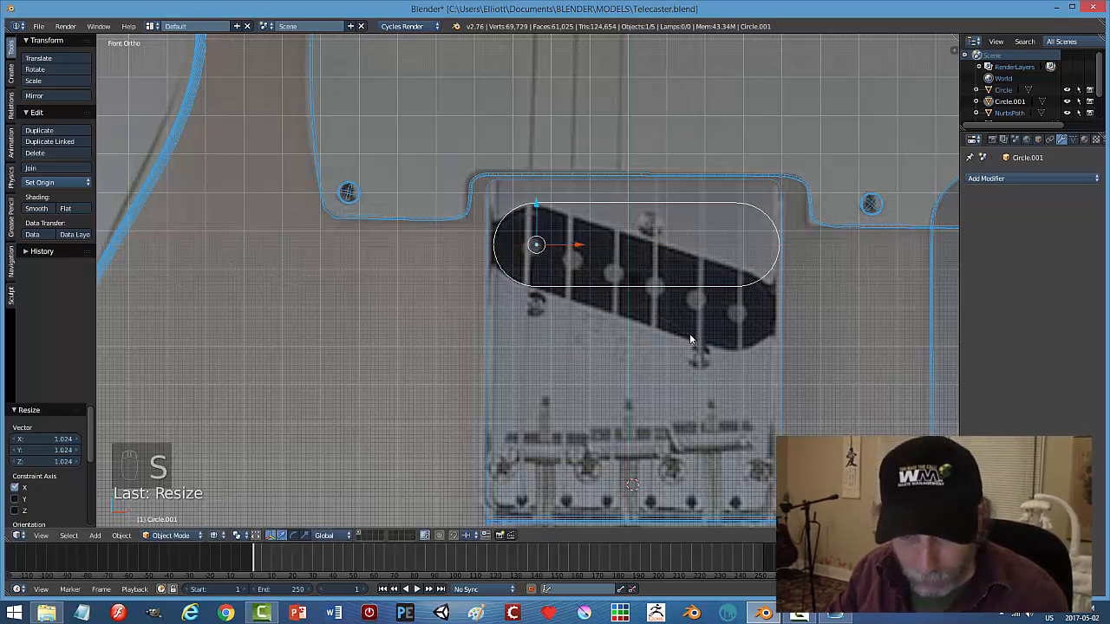
Test the pickup's slant once more and lengthen the unrotated body by about 1.019 along X.
key(r)
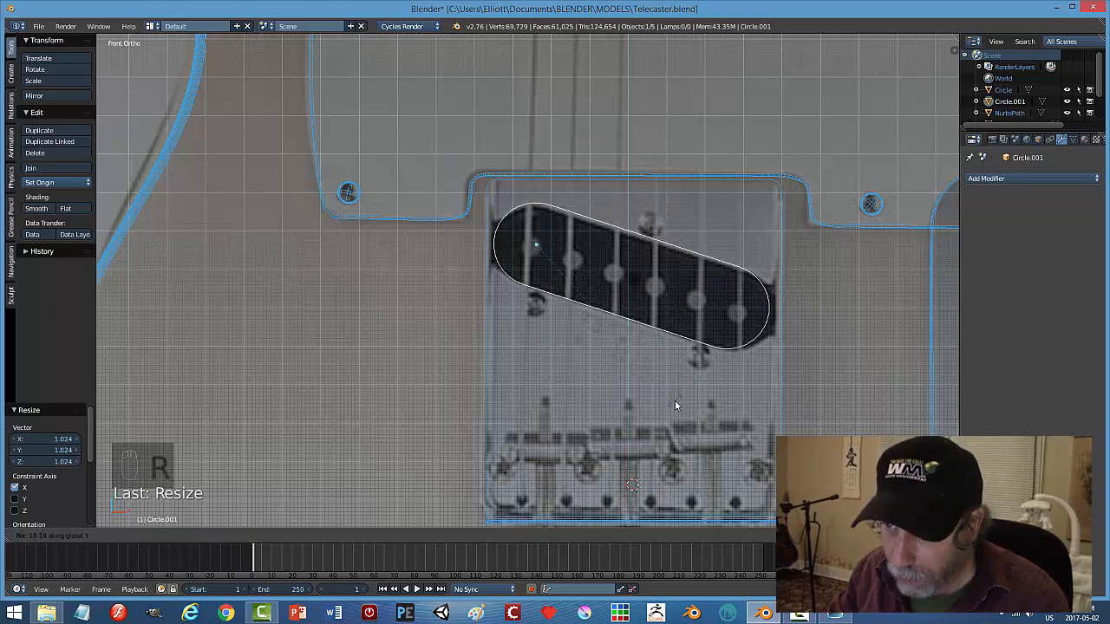
right_click(674, 400)
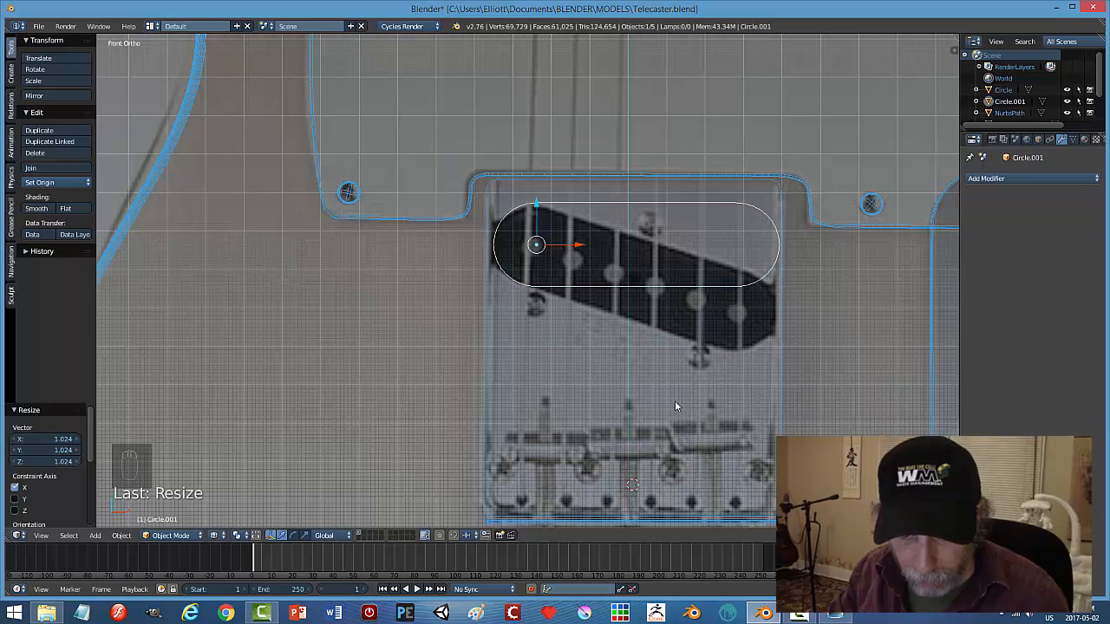
key(s)
key(x)
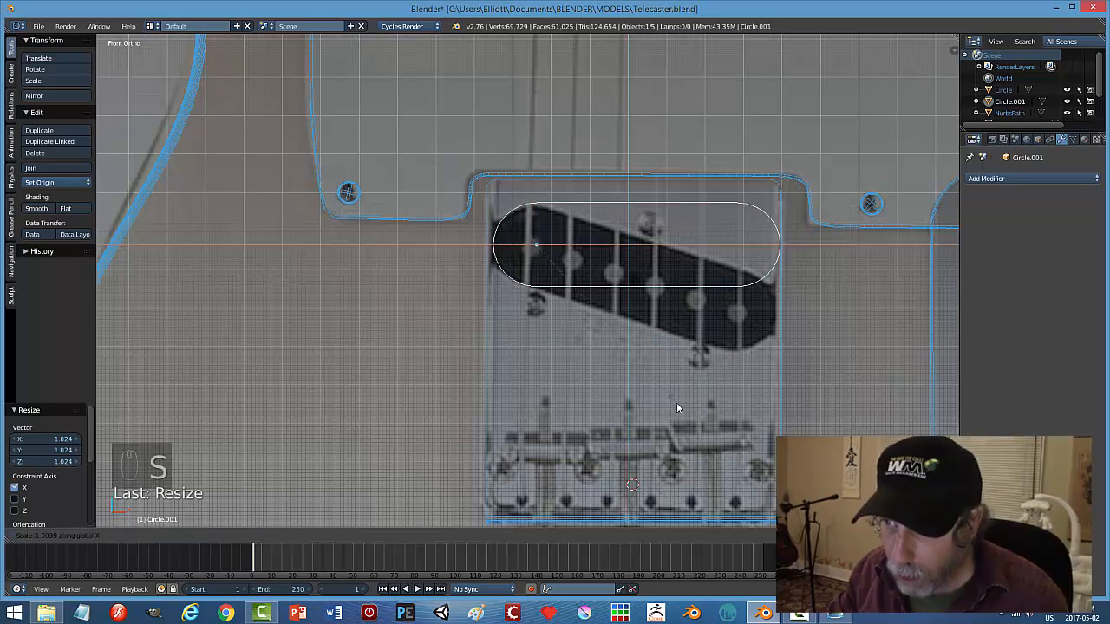
key(Return)
Check the pickup's rotated fit against the reference, cancel the rotation, and set its origin to its geometry.
key(r)
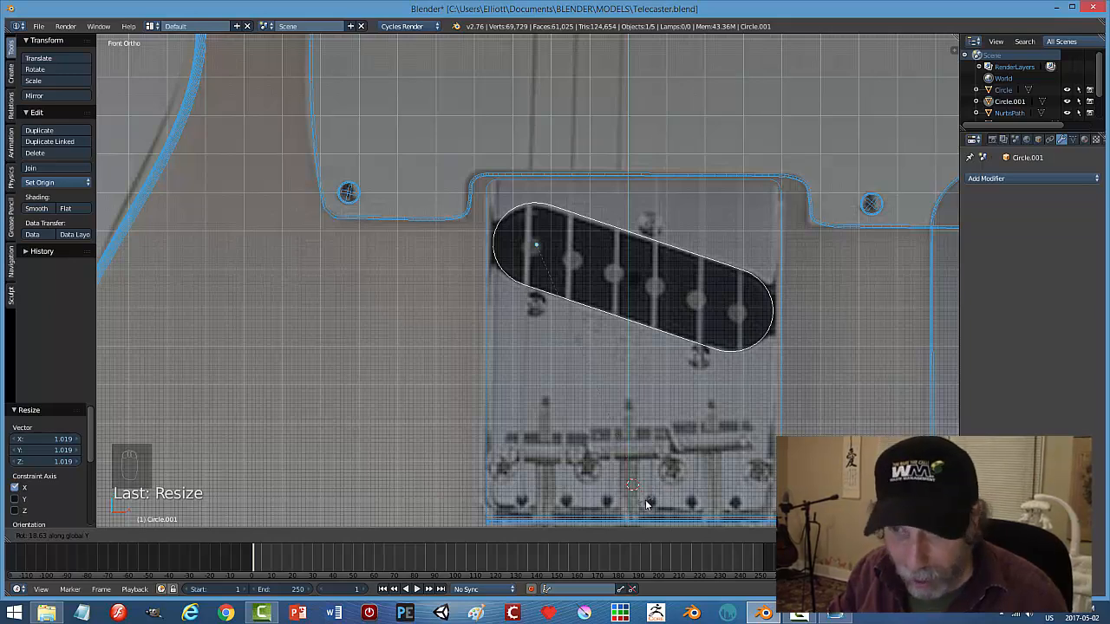
key(Escape)
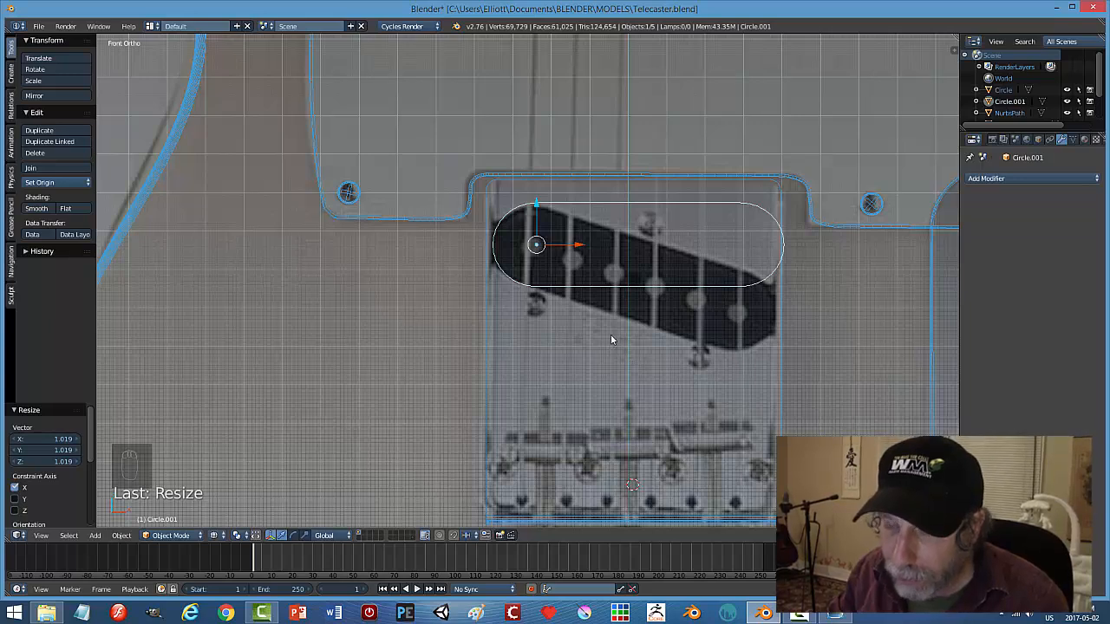
click(54, 182)
click(61, 206)
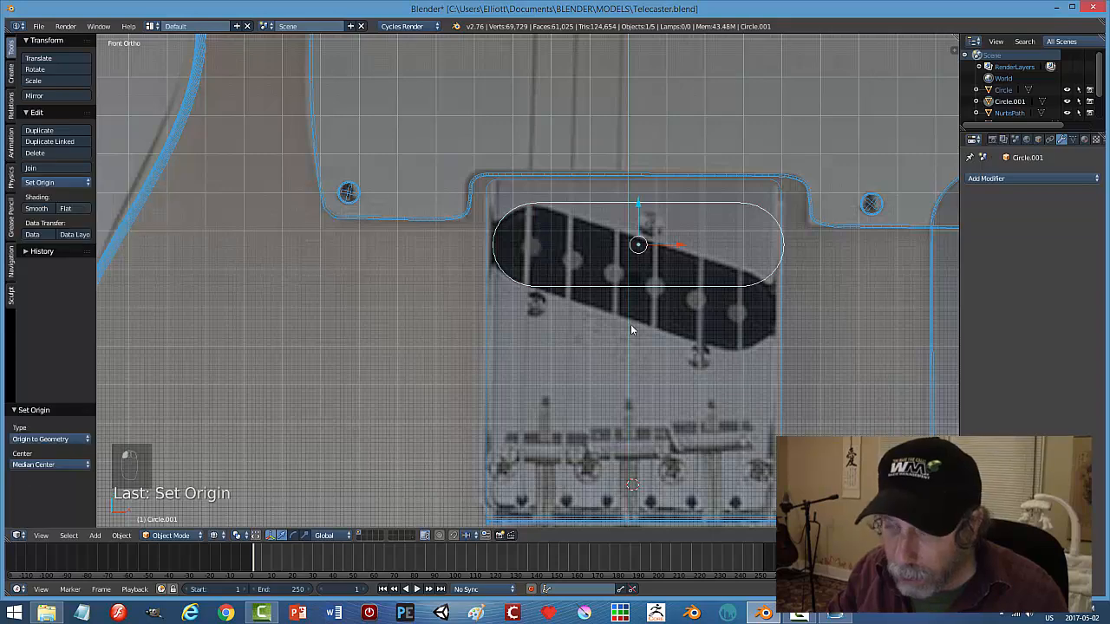
Switch to solid shading and view the pickup body and bridge plate at an angle.
key(z)
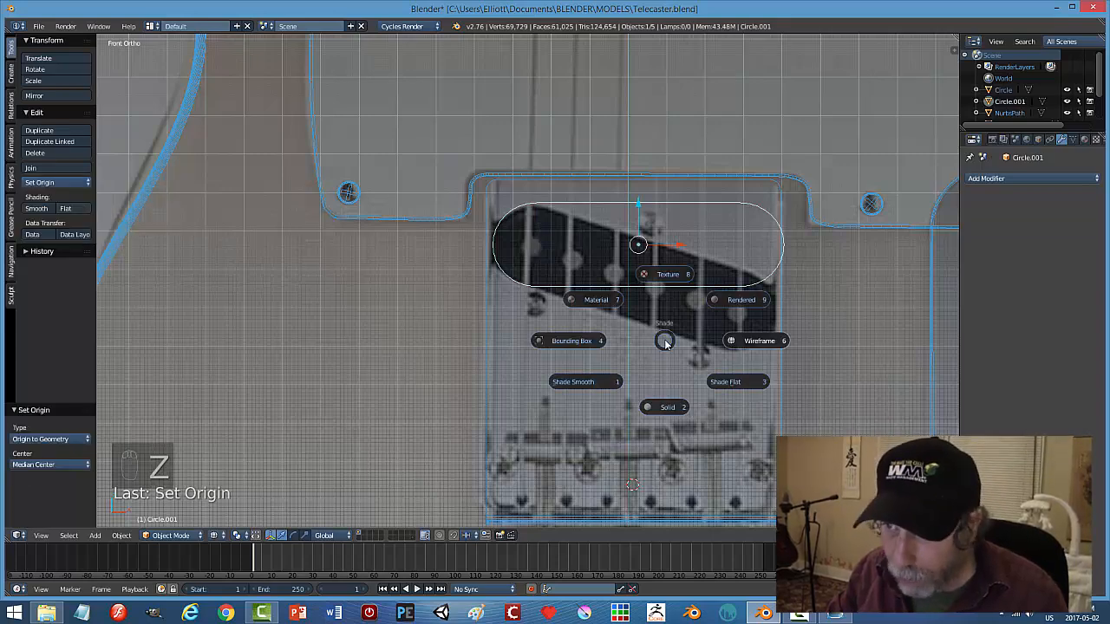
click(663, 412)
middle_drag(699, 408, 691, 307)
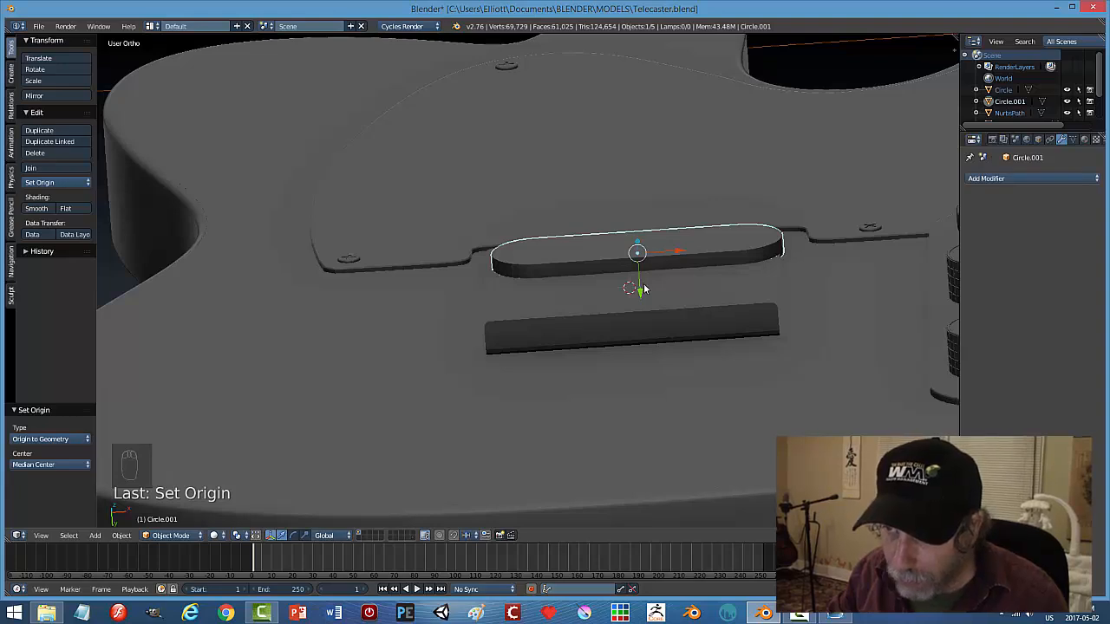
key(g)
key(z)
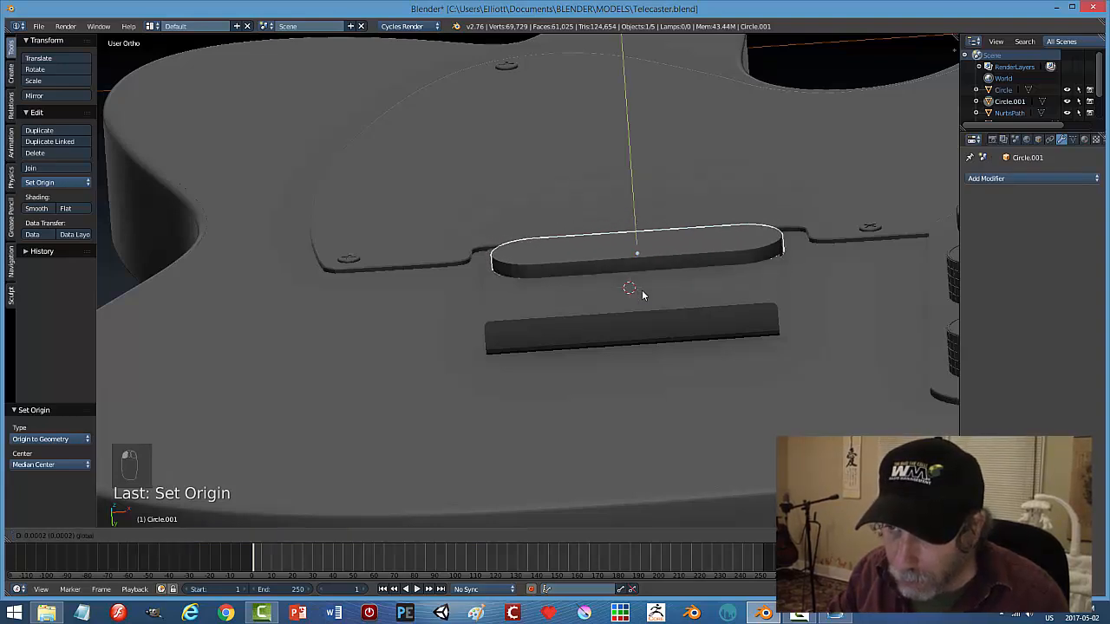
click(641, 295)
click(789, 307)
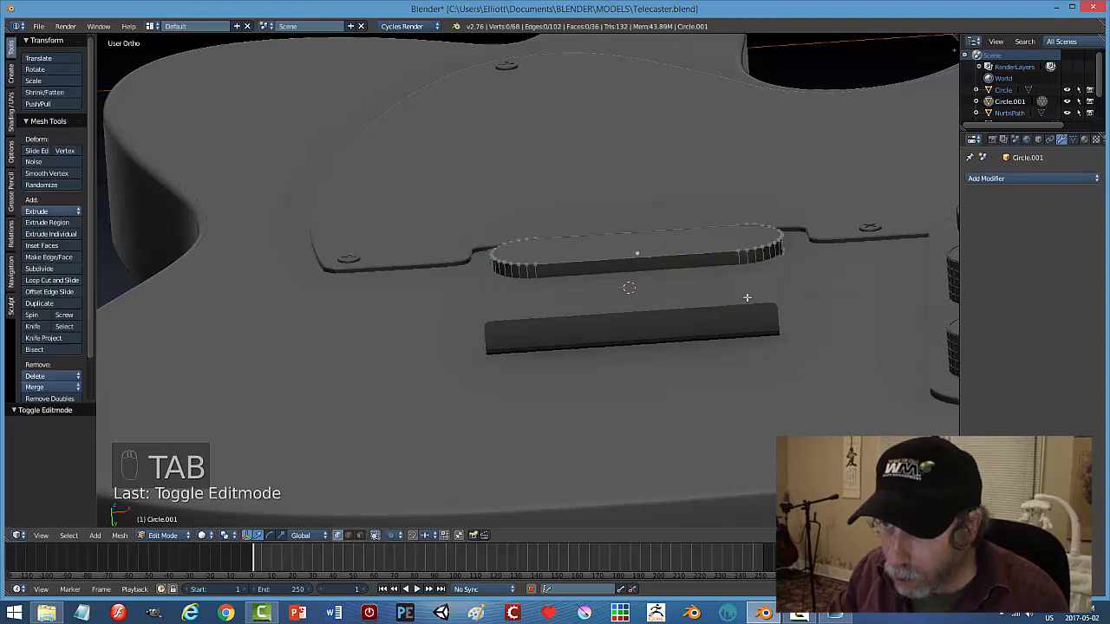
Bevel the edge loop around the pickup body's front face with three segments at an offset of about 0.094.
key(ctrl+Tab)
click(693, 299)
alt+right_click(691, 254)
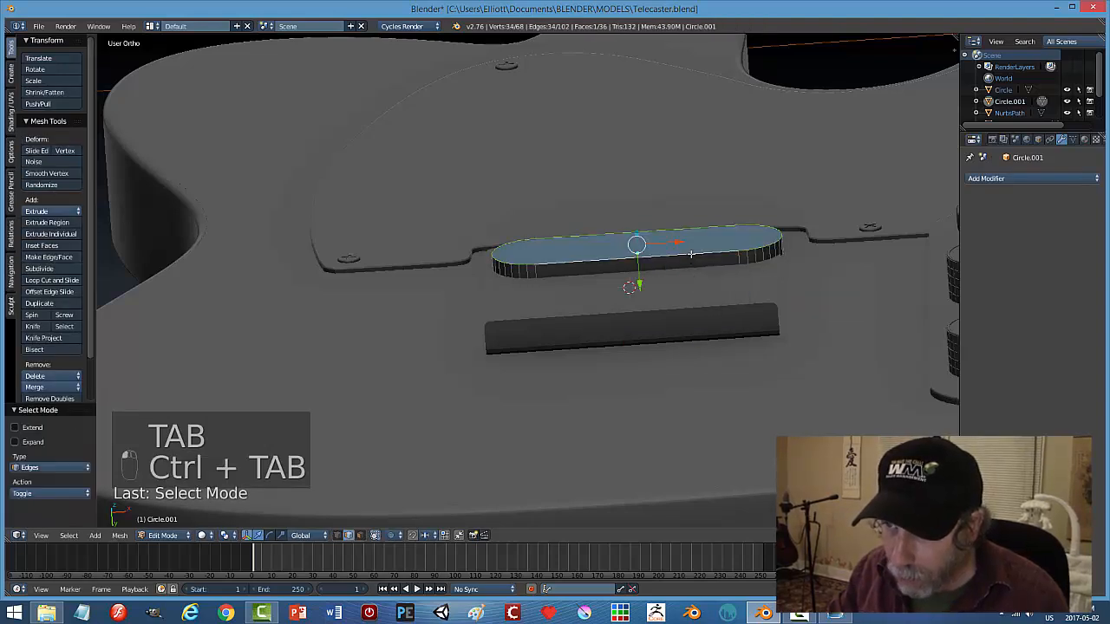
key(ctrl+b)
key(ctrl+b)
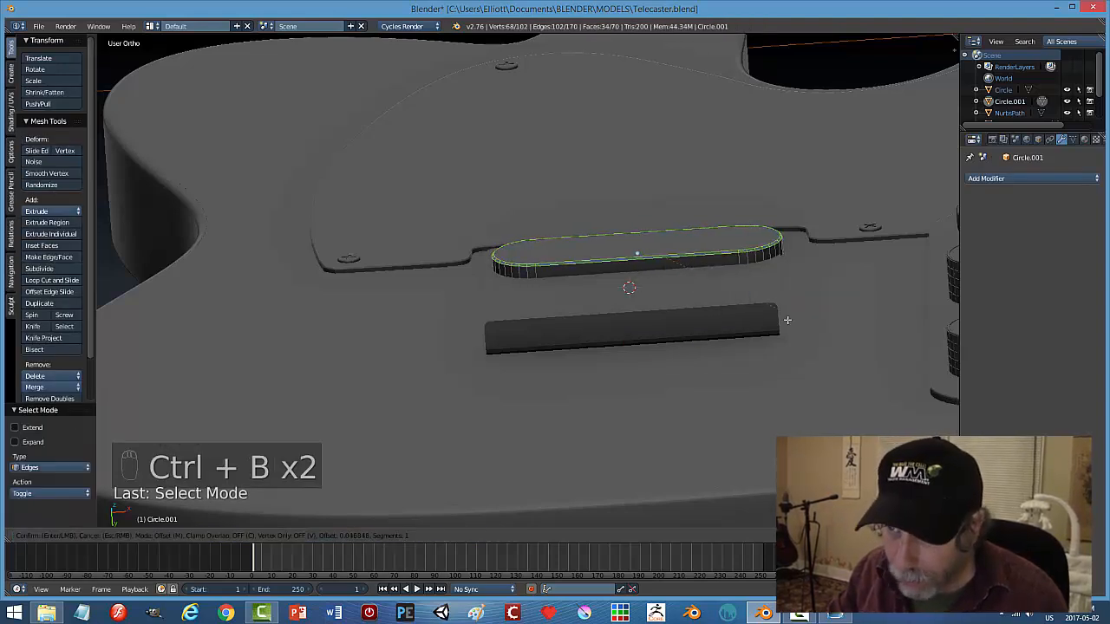
scroll(796, 337, up, 2)
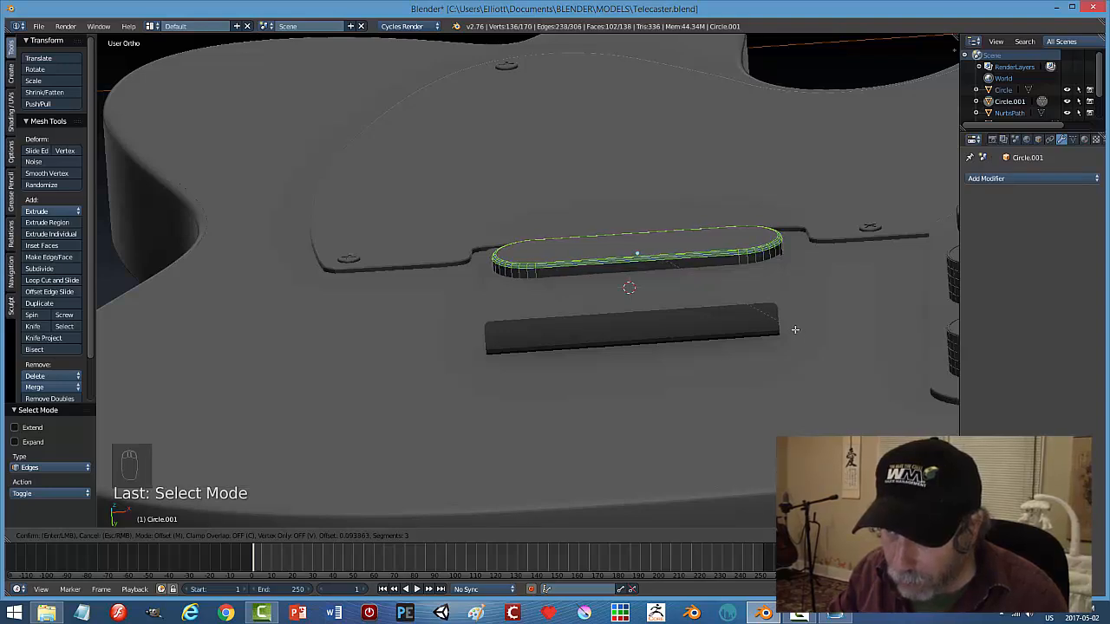
click(794, 329)
key(a)
key(Tab)
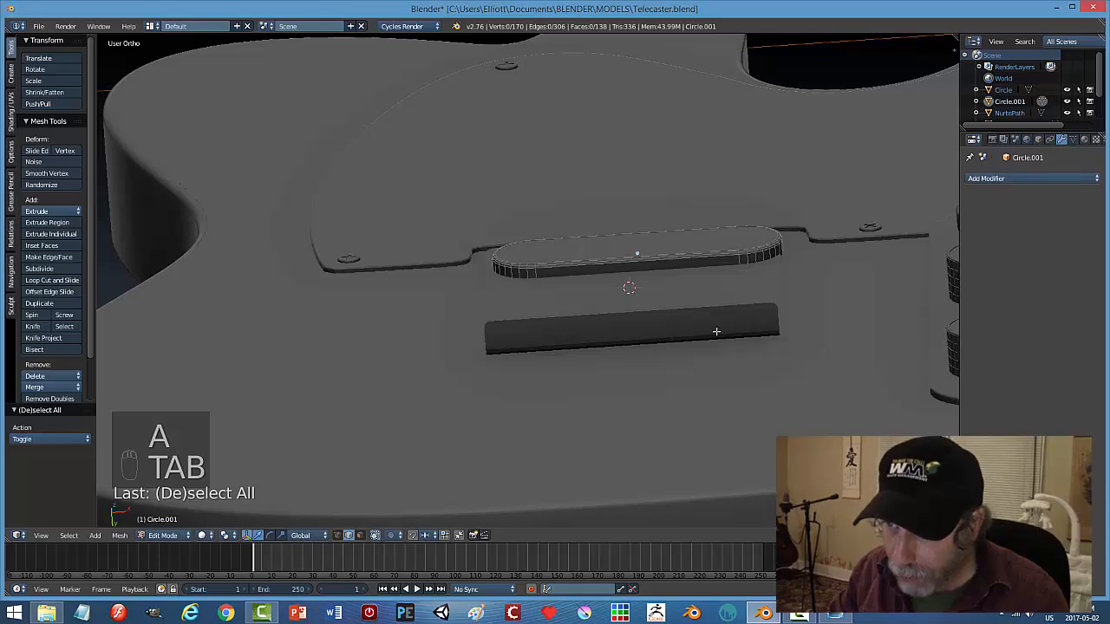
key(Tab)
click(659, 335)
Snap the 3D cursor to the pickup body and add a 32-vertex mesh circle there.
middle_drag(676, 299, 702, 322)
key(shift+s)
click(662, 343)
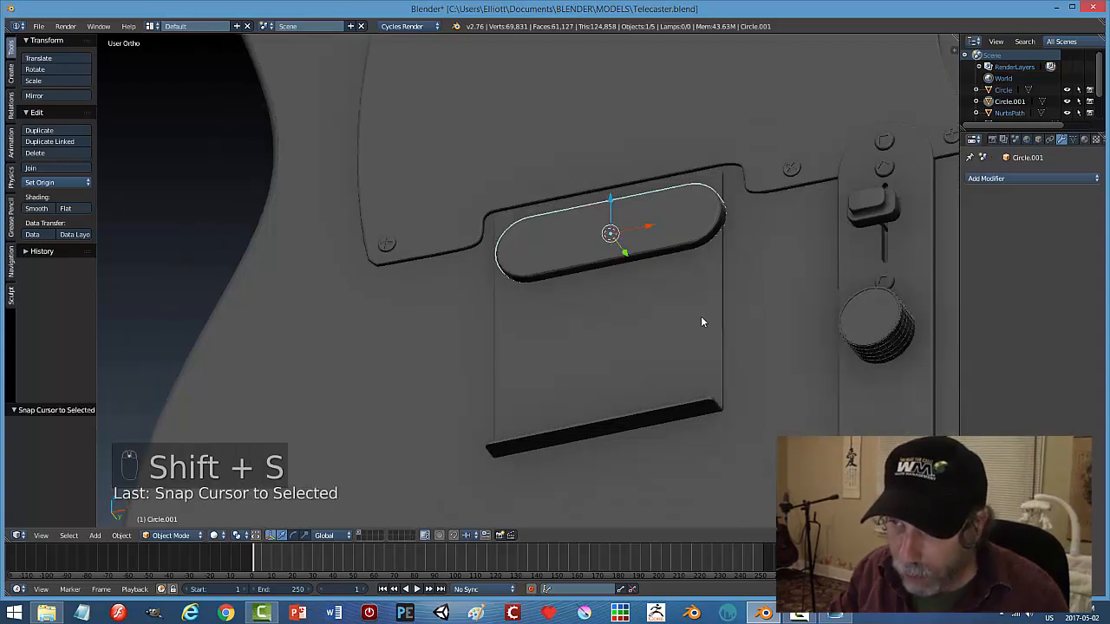
key(shift+a)
mouse_move(702, 319)
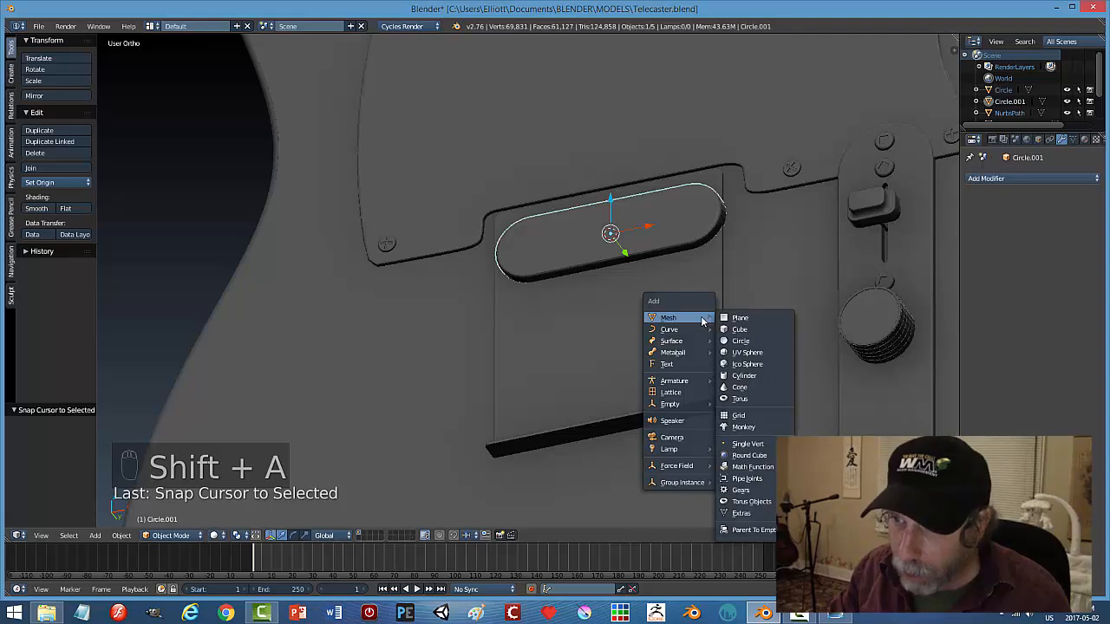
click(741, 340)
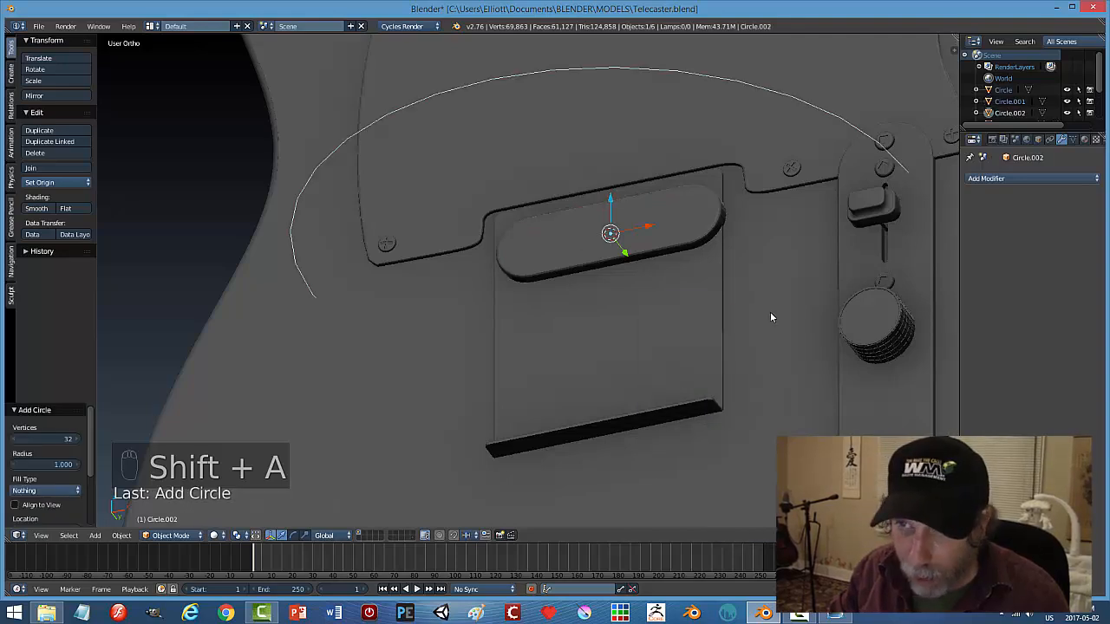
Rotate the new circle 90° about X and scale it down to about 0.083.
text(rx)
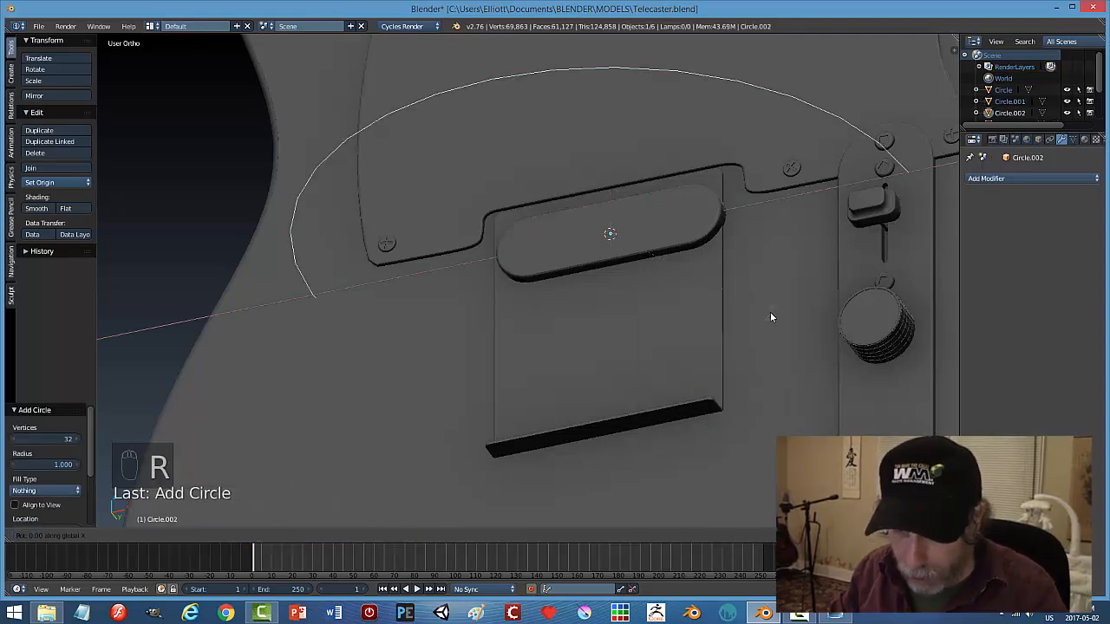
text(8)
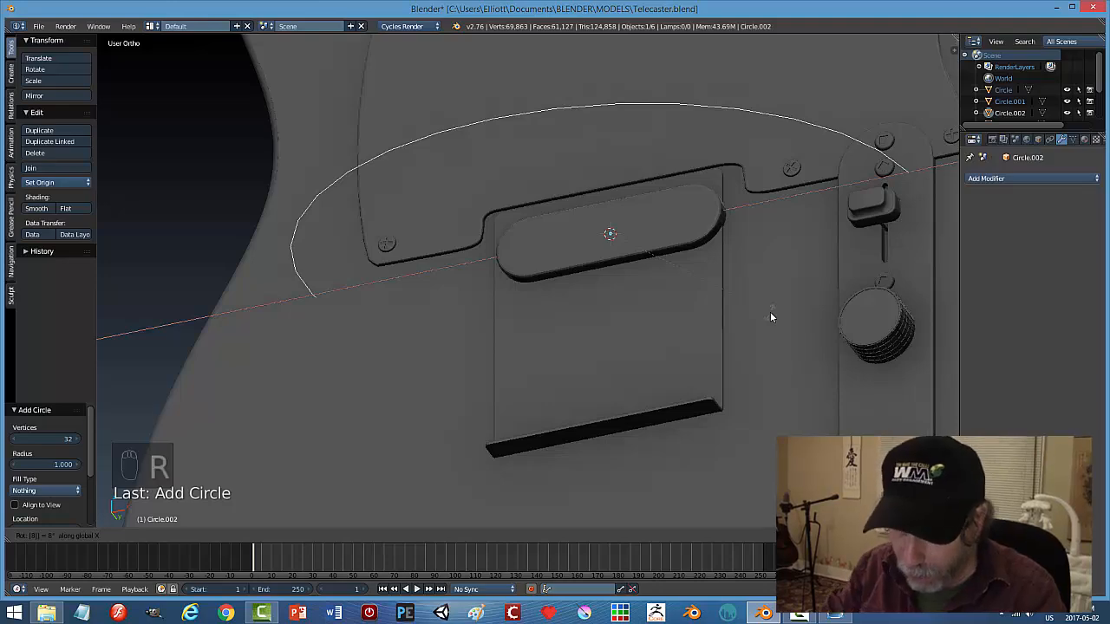
text(0)
key(Return)
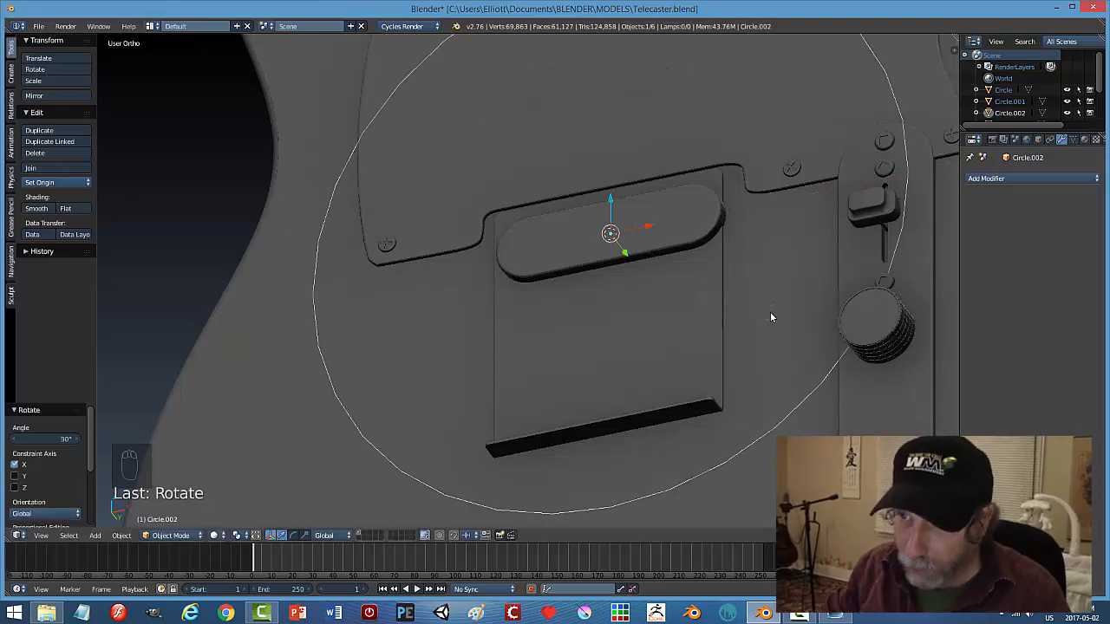
scroll(770, 311, down, 7)
key(s)
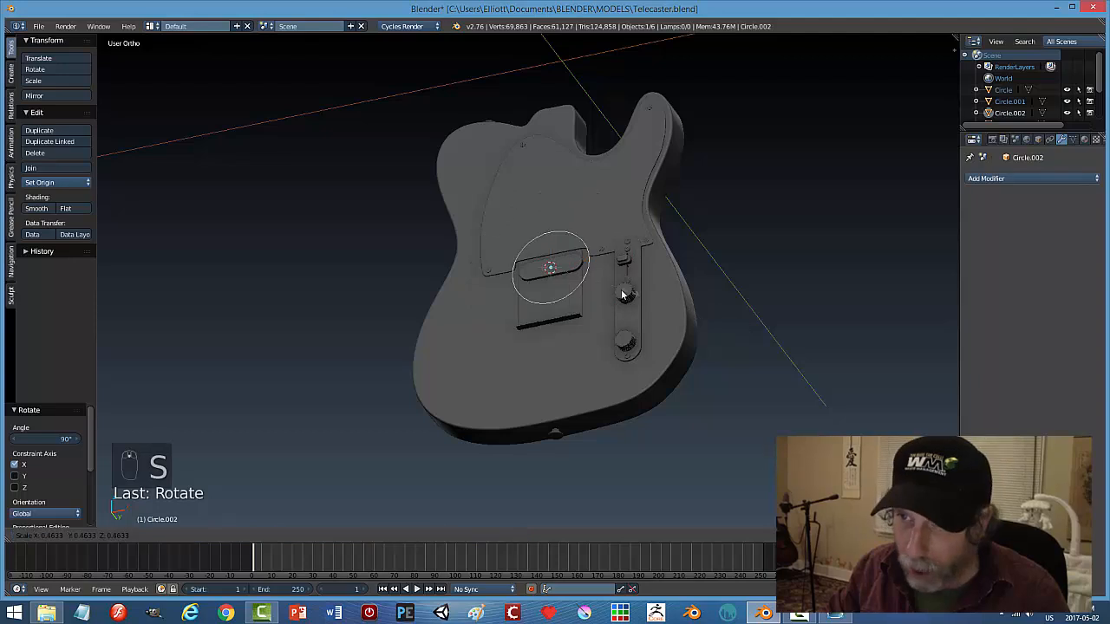
click(569, 275)
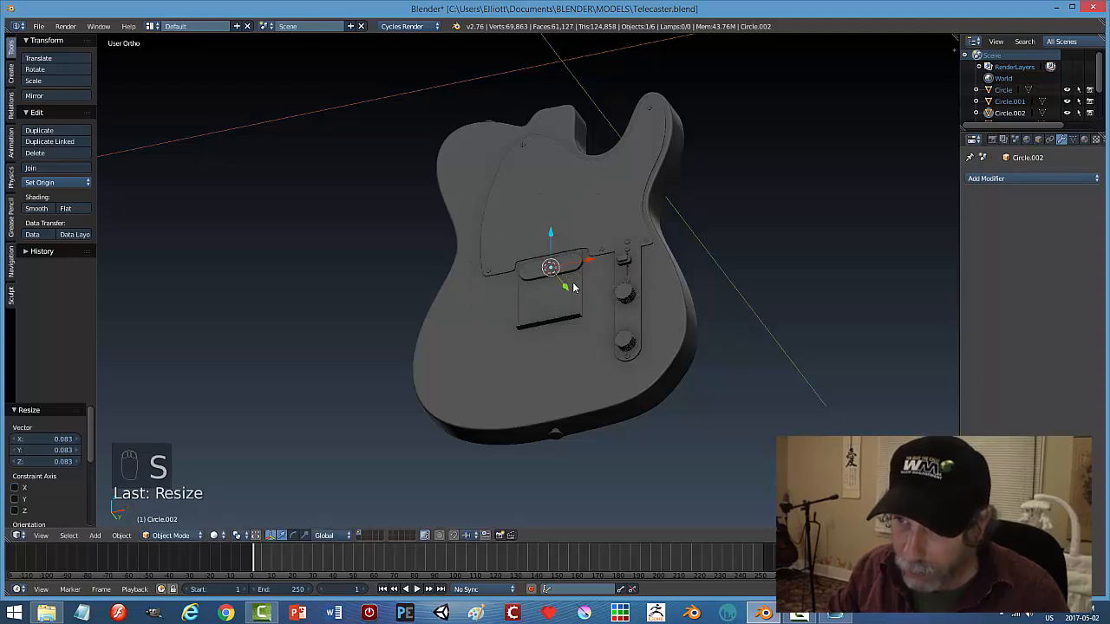
Move the circle about -0.136 along Y, then scale it by about 0.34 against the reference in front wireframe view.
mouse_move(564, 285)
middle_down()
mouse_move(636, 300)
mouse_move(572, 301)
middle_up()
key(g)
key(y)
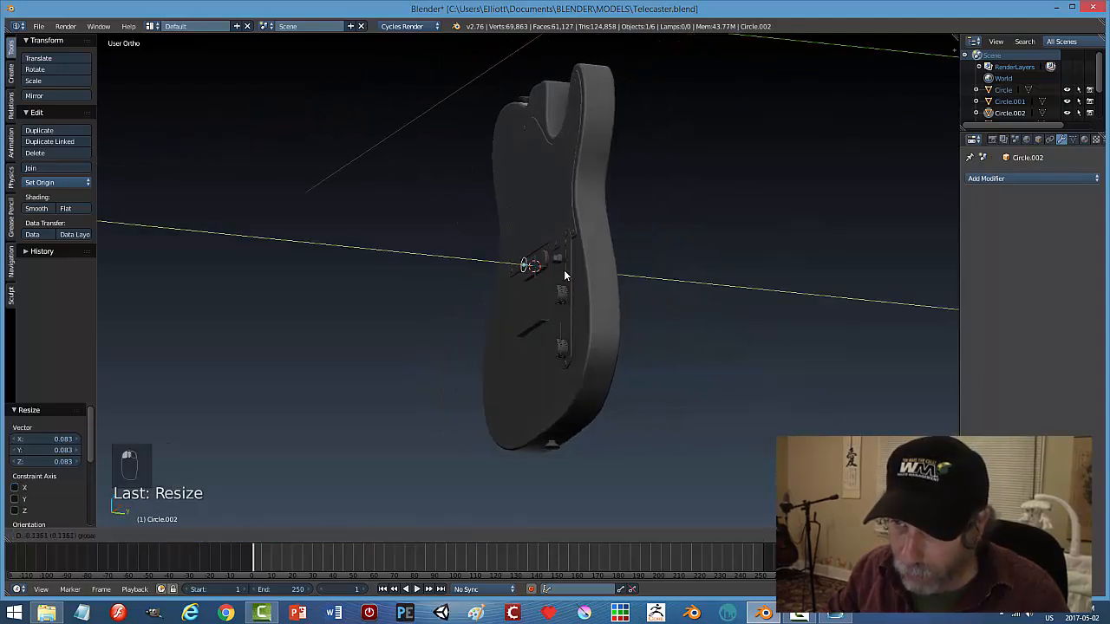
click(739, 276)
key(KP_1)
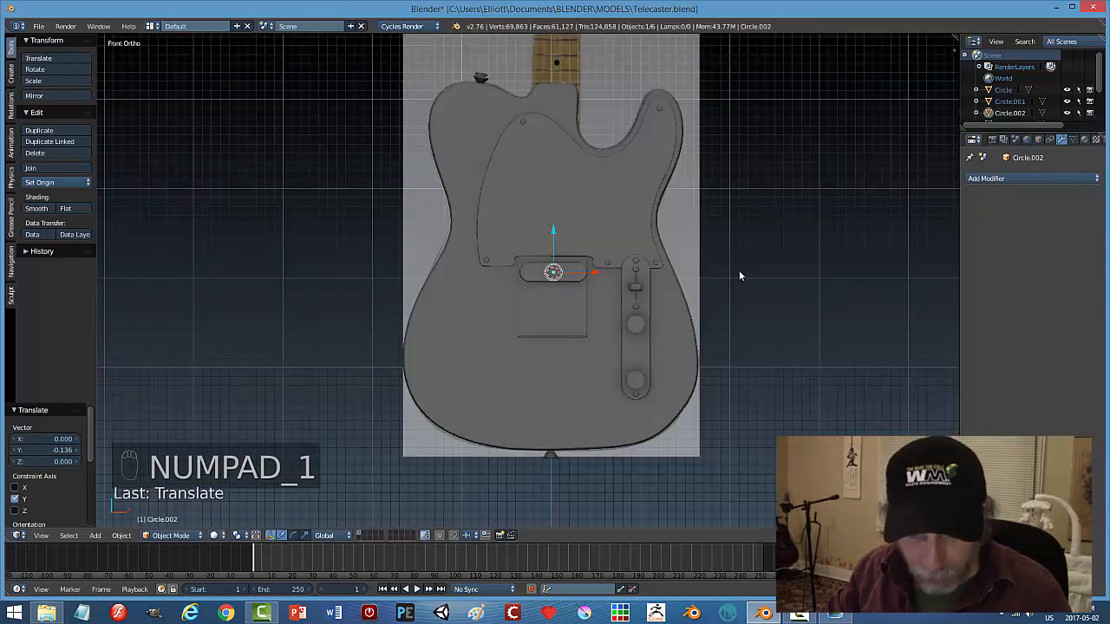
key(z)
scroll(634, 312, up, 8)
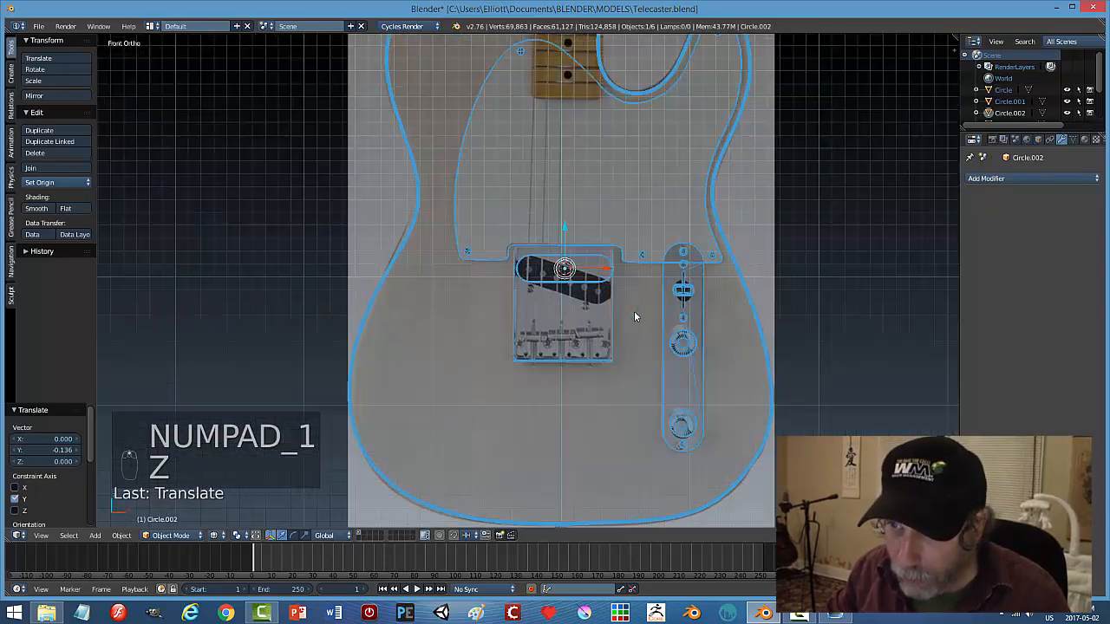
key(s)
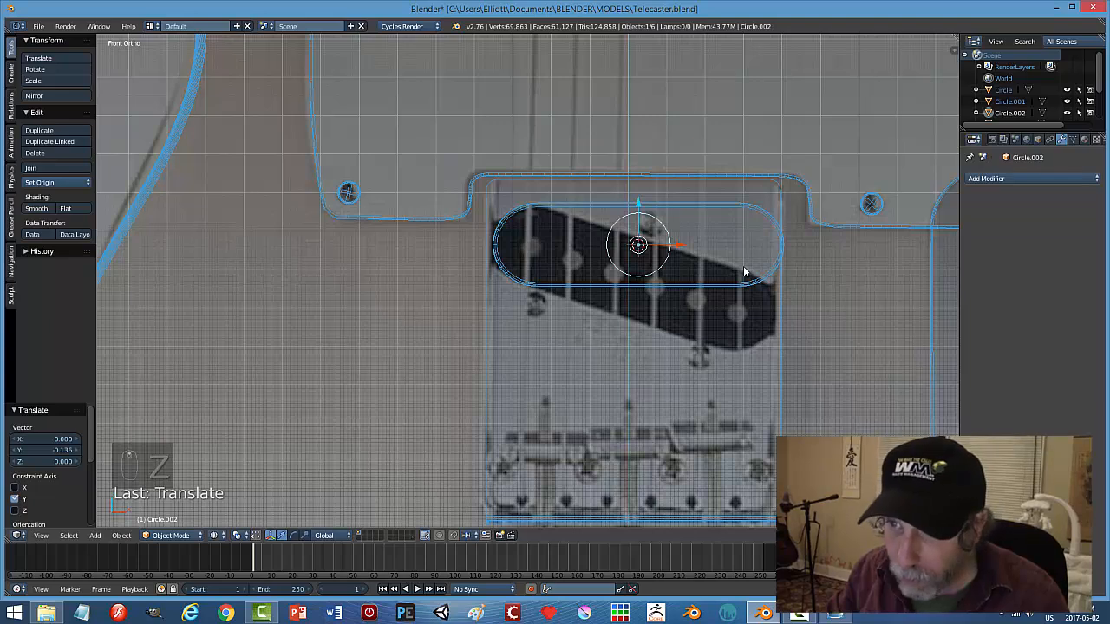
click(671, 260)
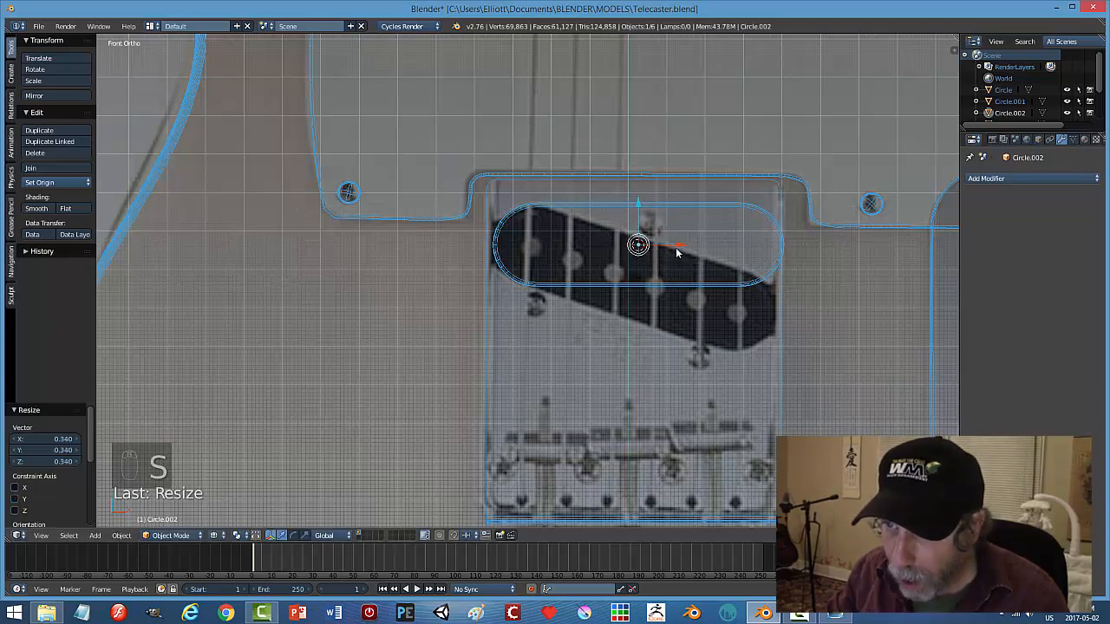
Move the circle along X to the first pole piece of the pickup and enlarge it by about 1.094.
key(g)
key(x)
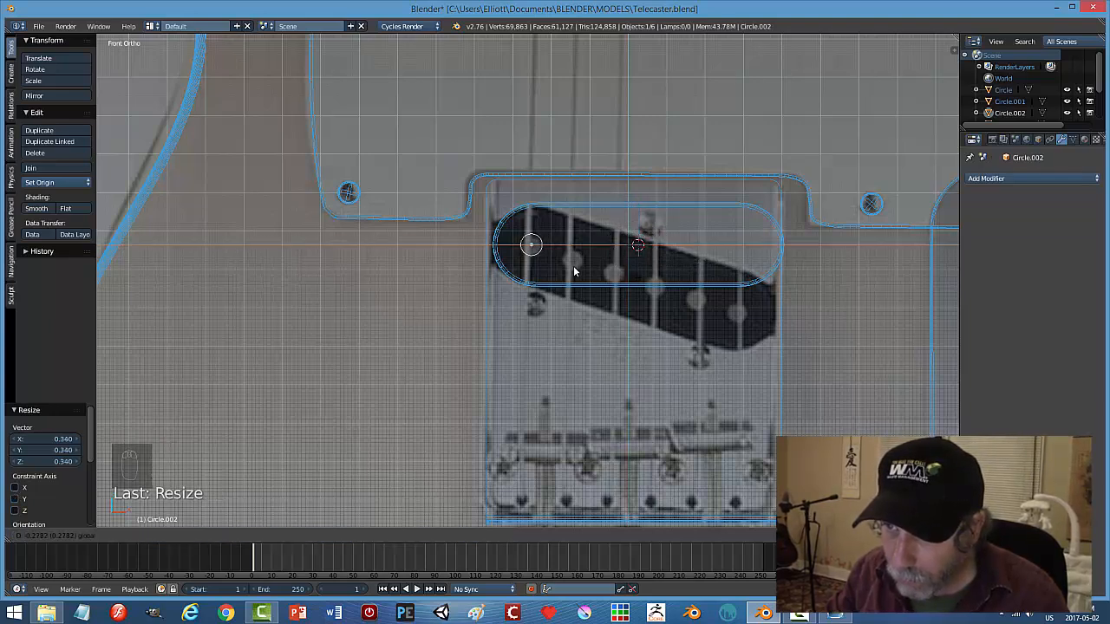
click(570, 256)
key(s)
click(569, 256)
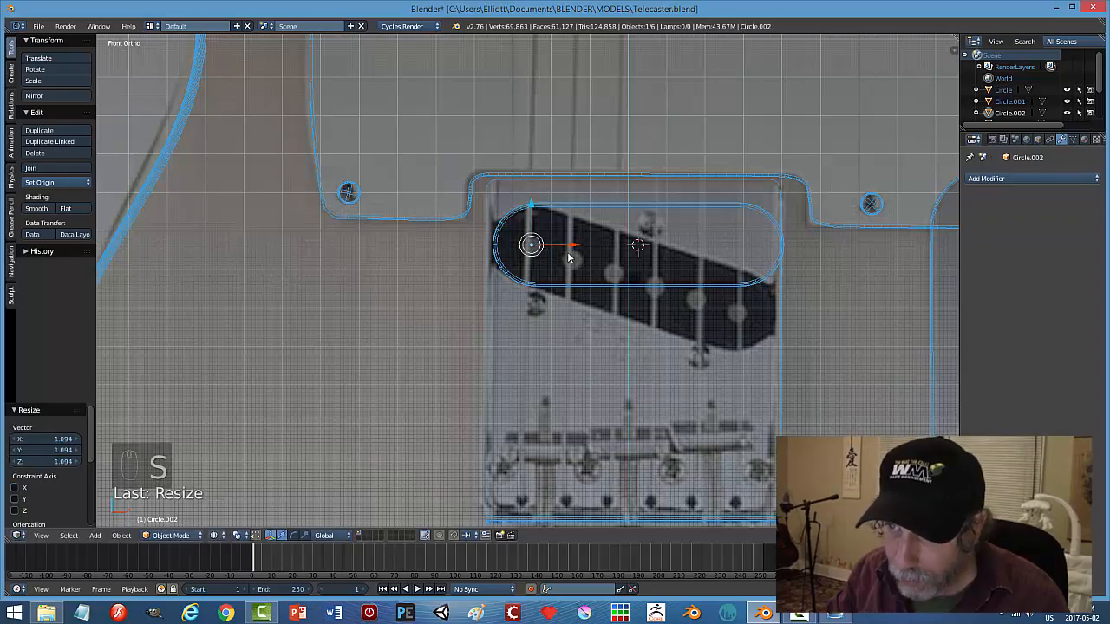
Move the circle about 0.105 along Y, back to the pickup's front face.
middle_drag(603, 265, 512, 257)
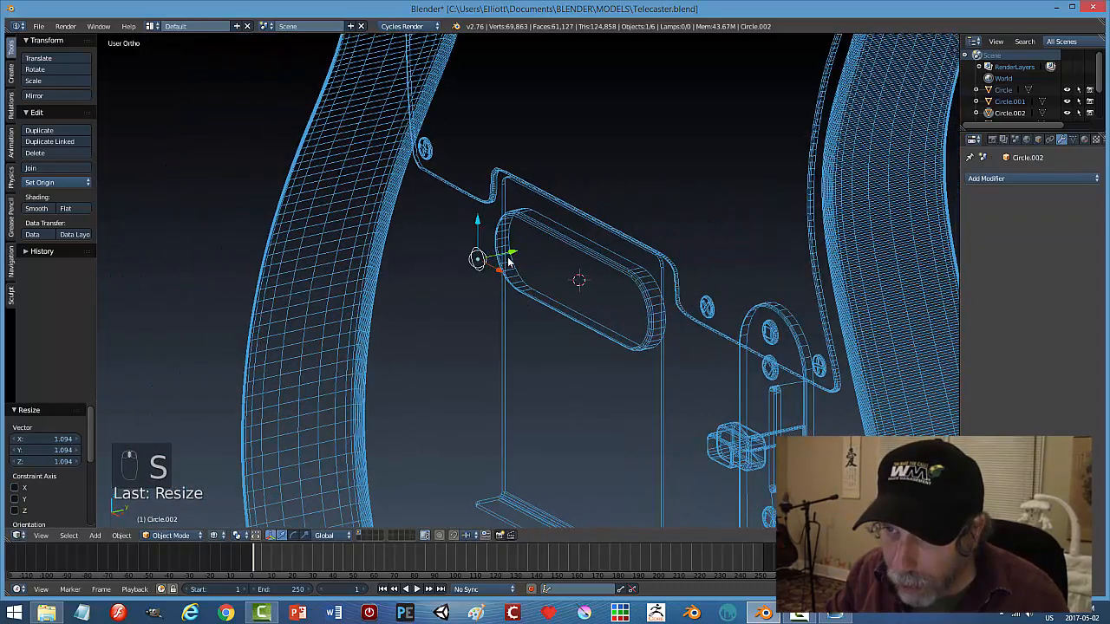
key(g)
key(y)
click(543, 251)
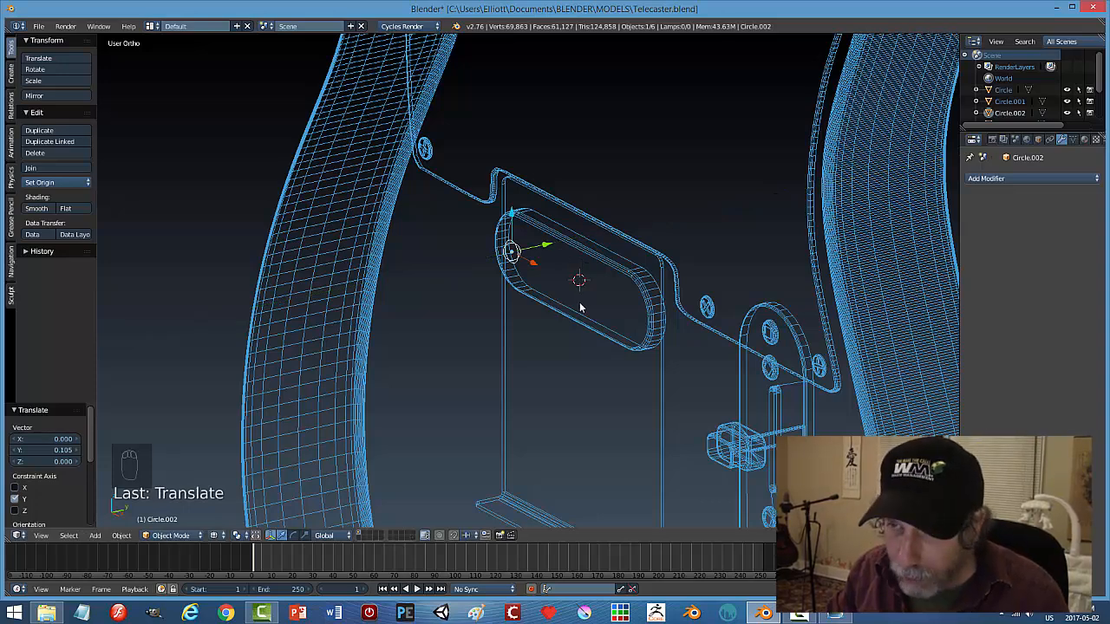
Fill the circle with a face and extrude it about -0.010 along Y to form the pole piece.
key(Tab)
key(a)
key(a)
key(a)
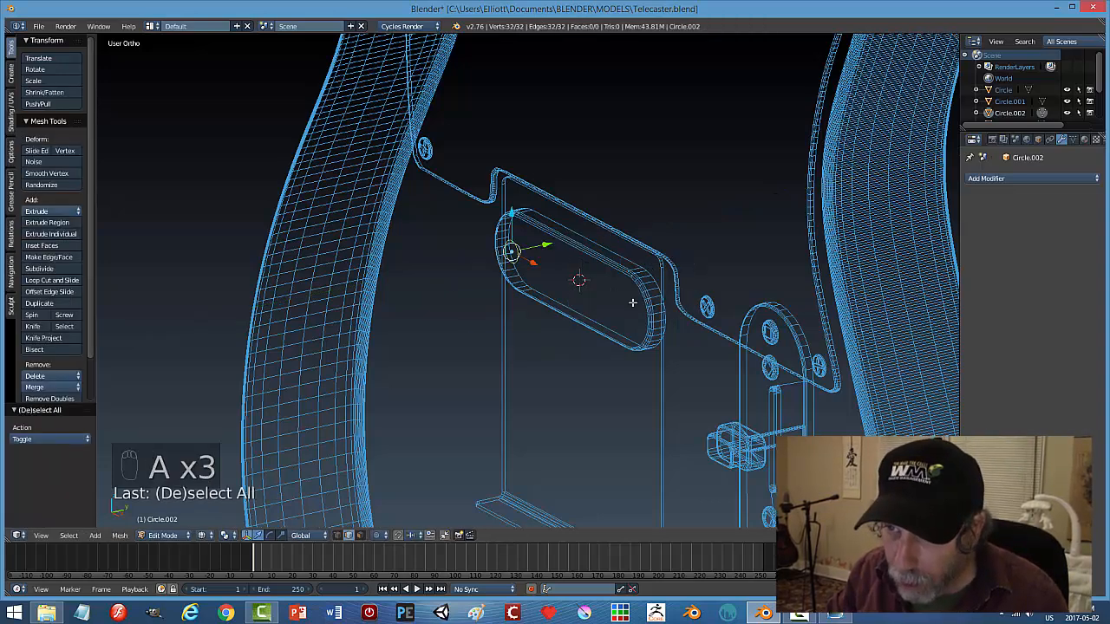
key(f)
scroll(576, 301, up, 3)
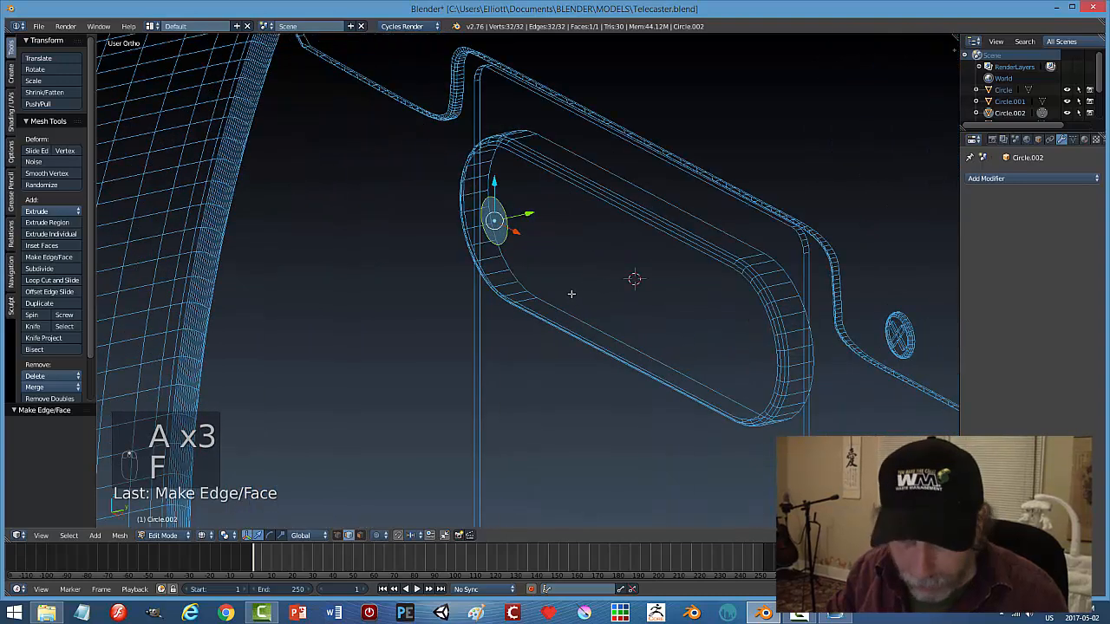
key(e)
drag(530, 218, 525, 218)
Bevel the pole piece's extruded end with two segments and an amount of 0.045, and show the object in solid shading.
key(ctrl+b)
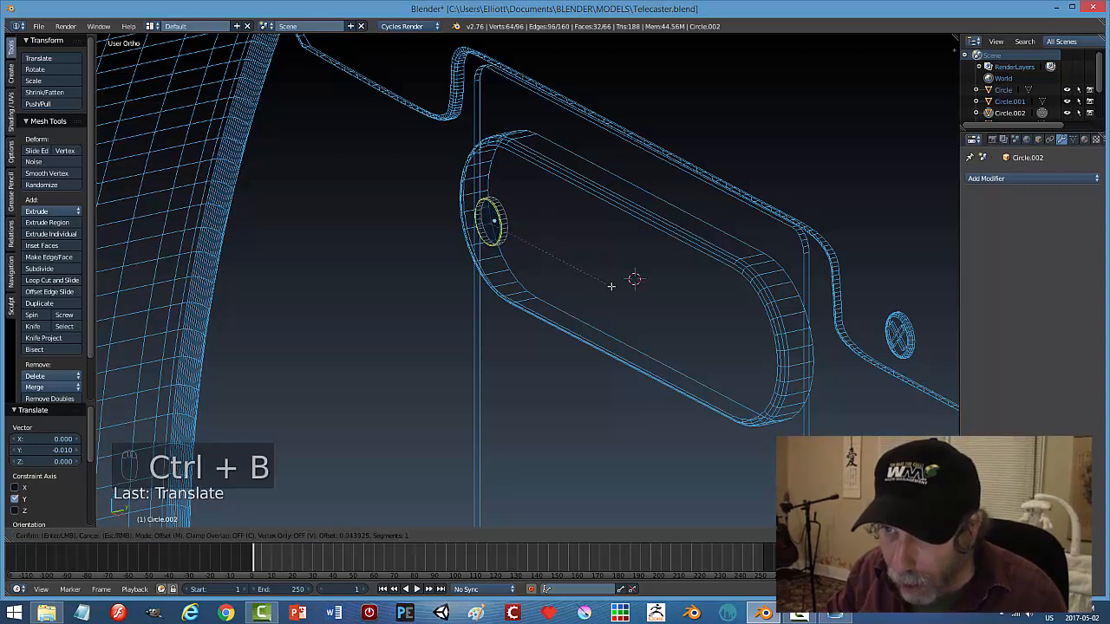
click(612, 285)
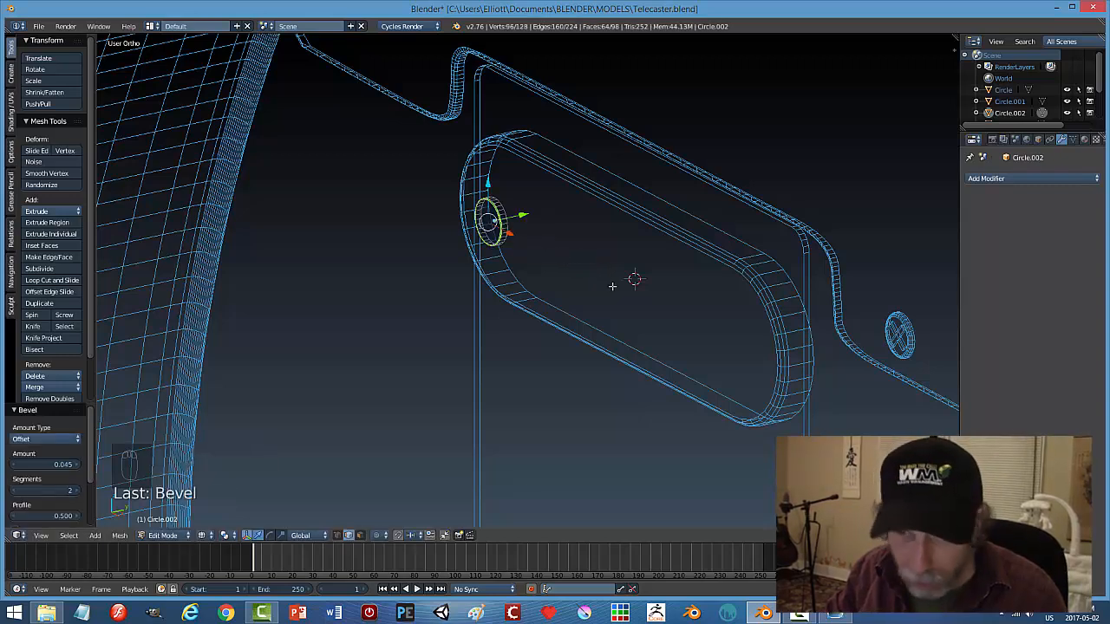
key(a)
key(Tab)
click(580, 283)
key(z)
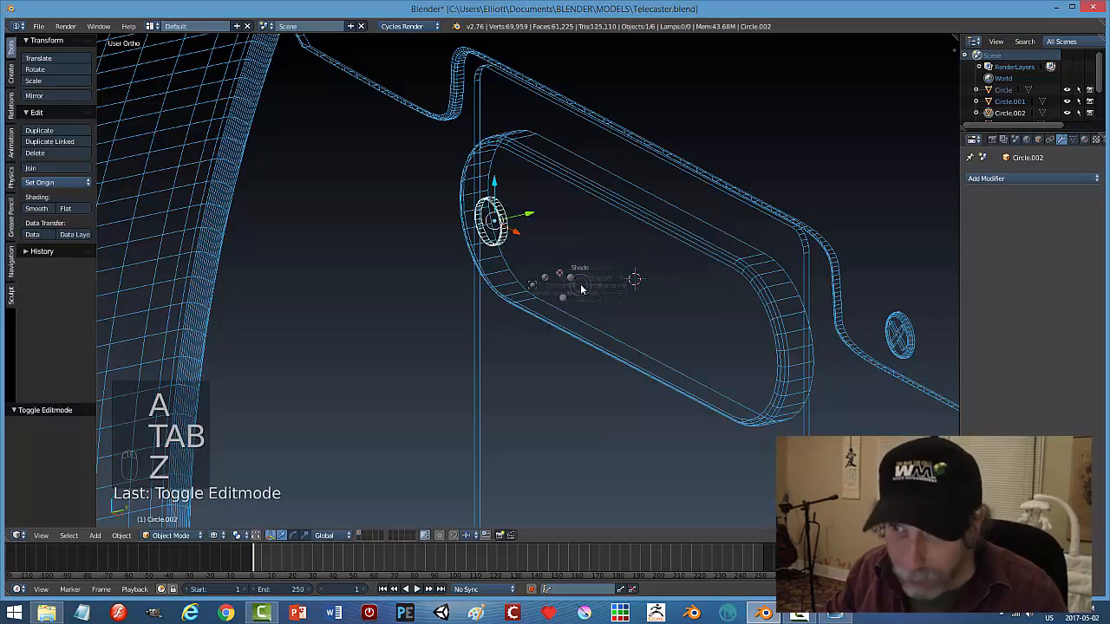
click(544, 256)
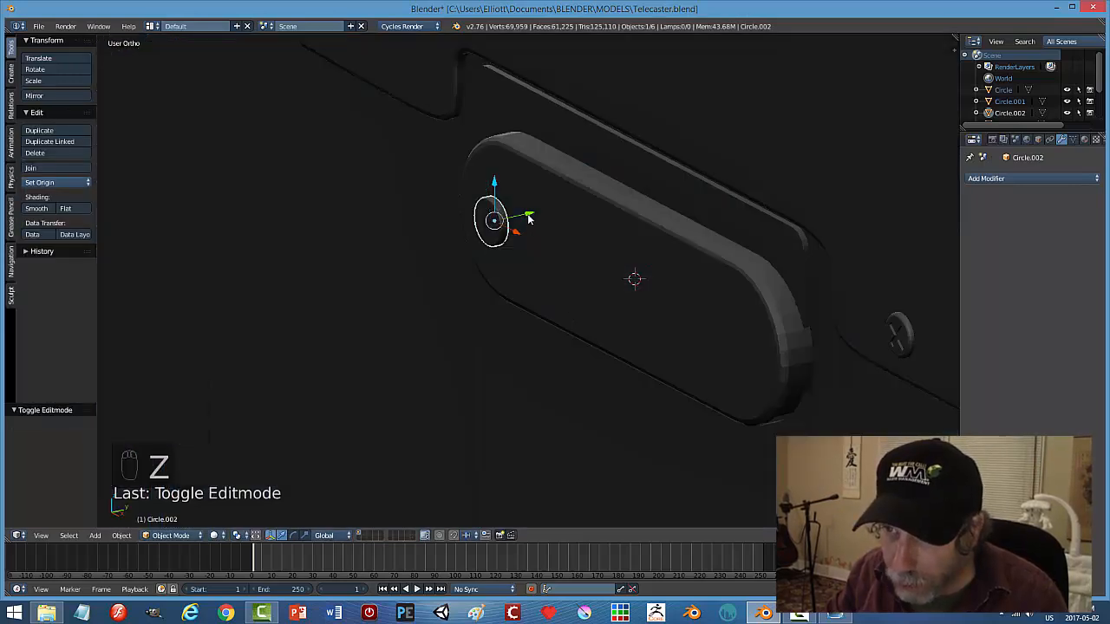
Flatten the pole piece along Y and reposition it on the pickup face, shifting about -0.019 and then 0.018 along Y.
drag(529, 219, 524, 219)
middle_drag(523, 220, 589, 246)
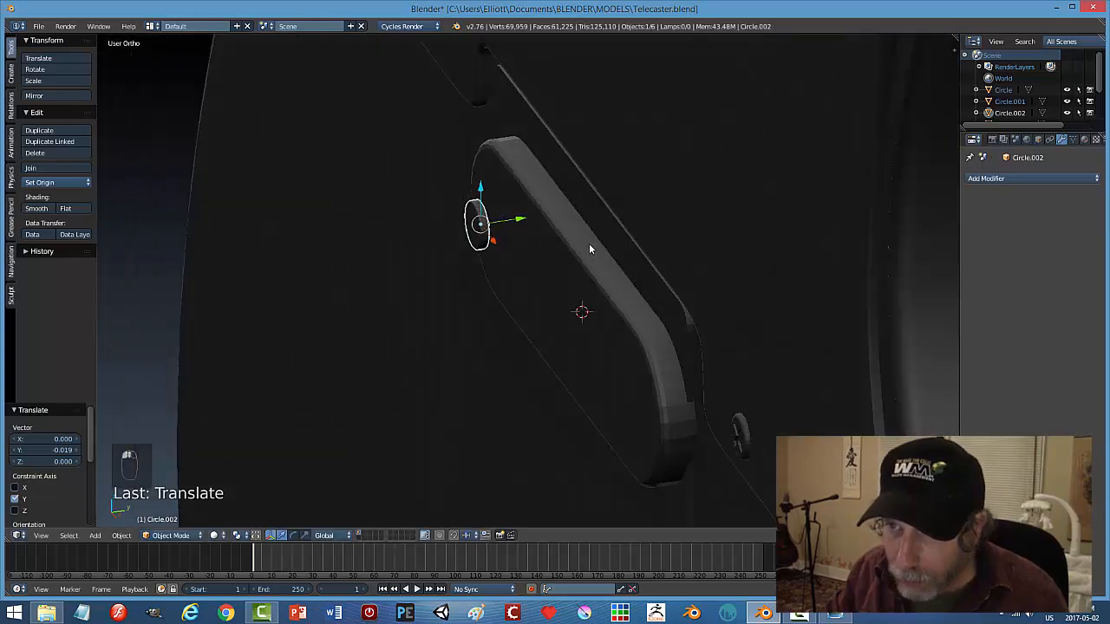
key(s)
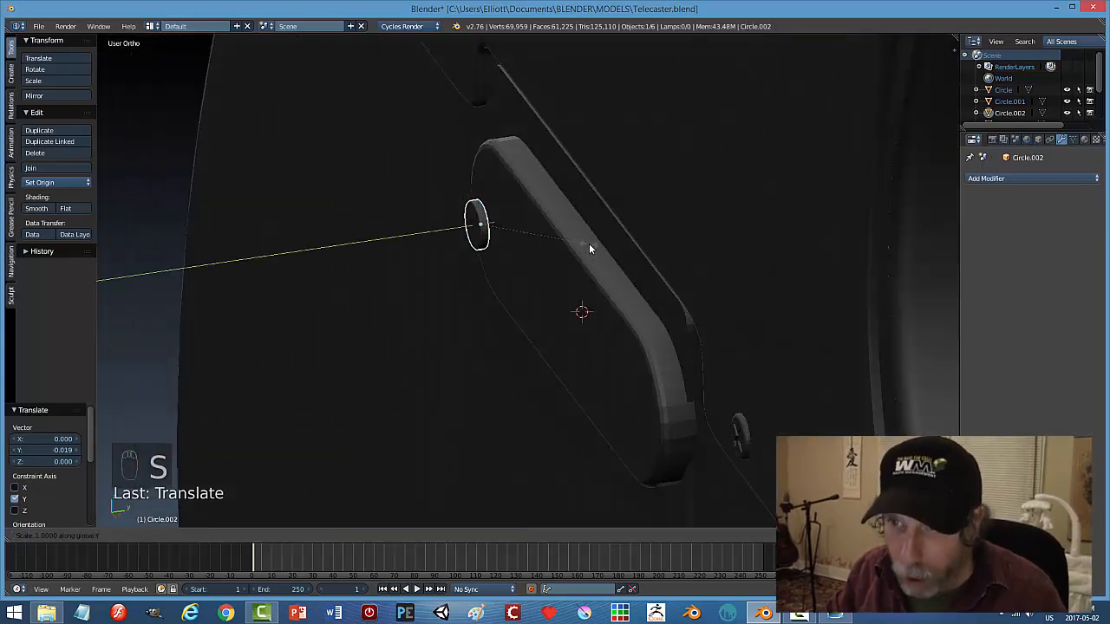
click(538, 240)
drag(521, 224, 535, 220)
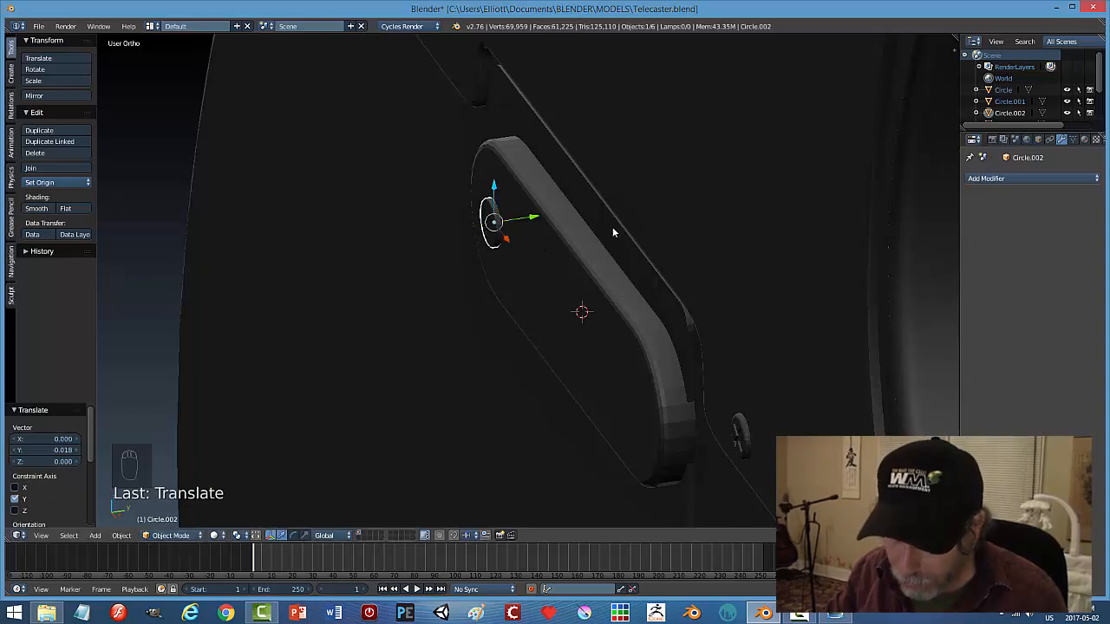
Deselect everything and compare the pole piece with the reference image in front wireframe view.
key(a)
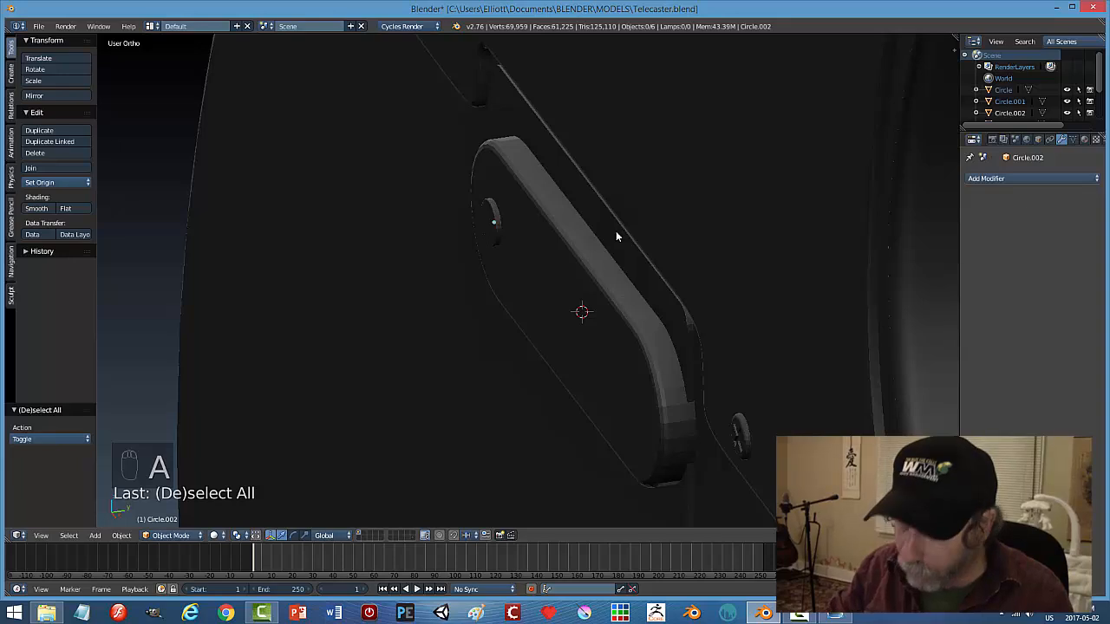
key(KP_1)
scroll(635, 239, down, 3)
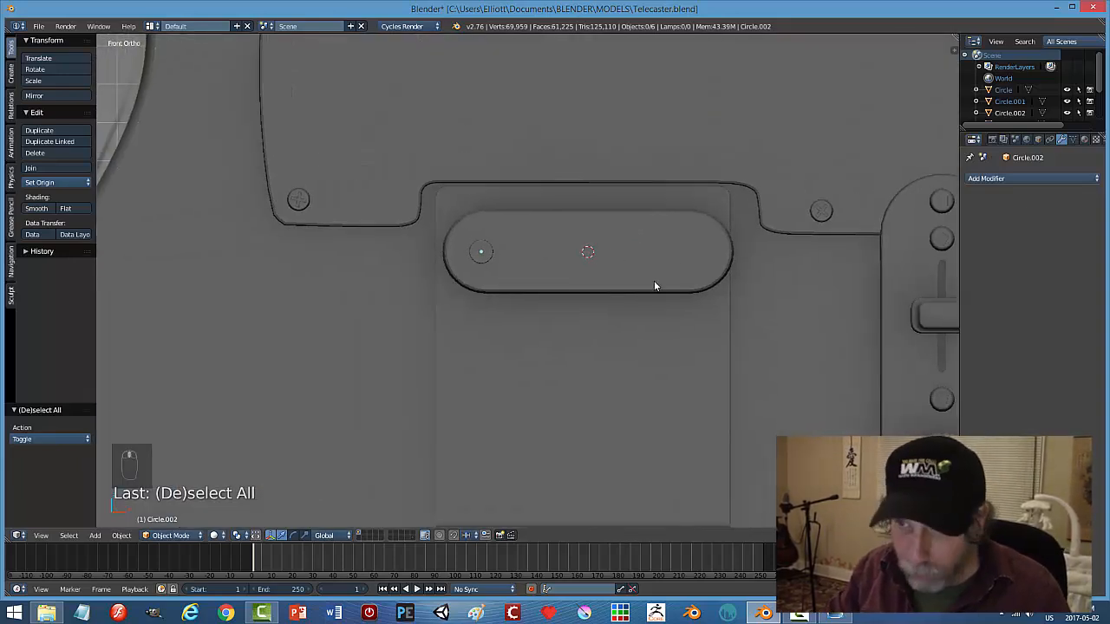
key(z)
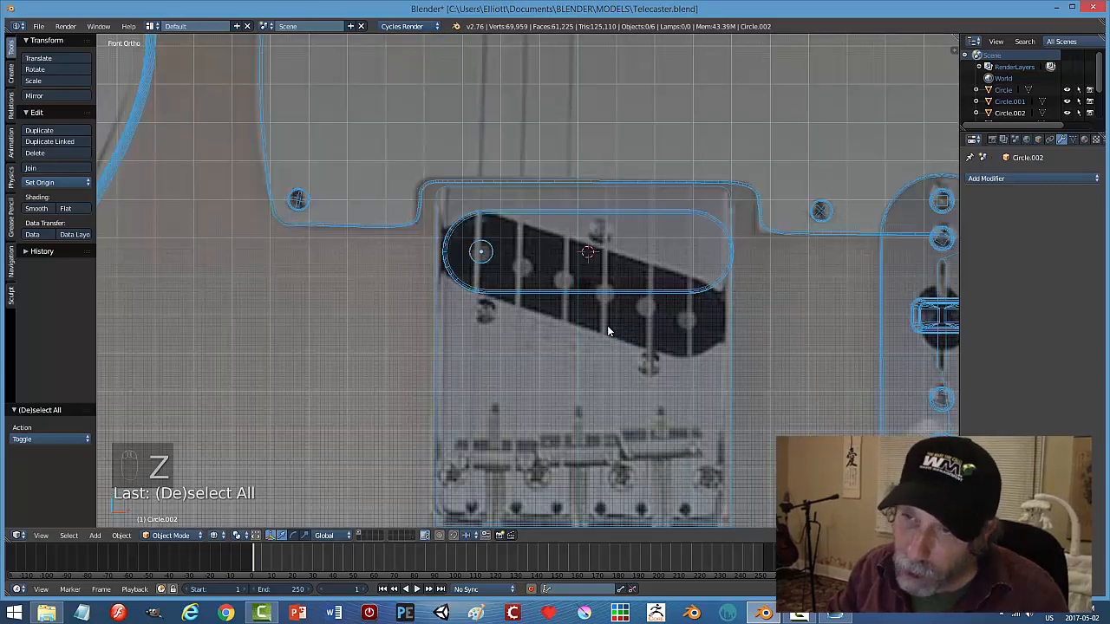
Snap the 3D cursor to the pole piece and set the pivot point to the 3D Cursor.
right_click(543, 212)
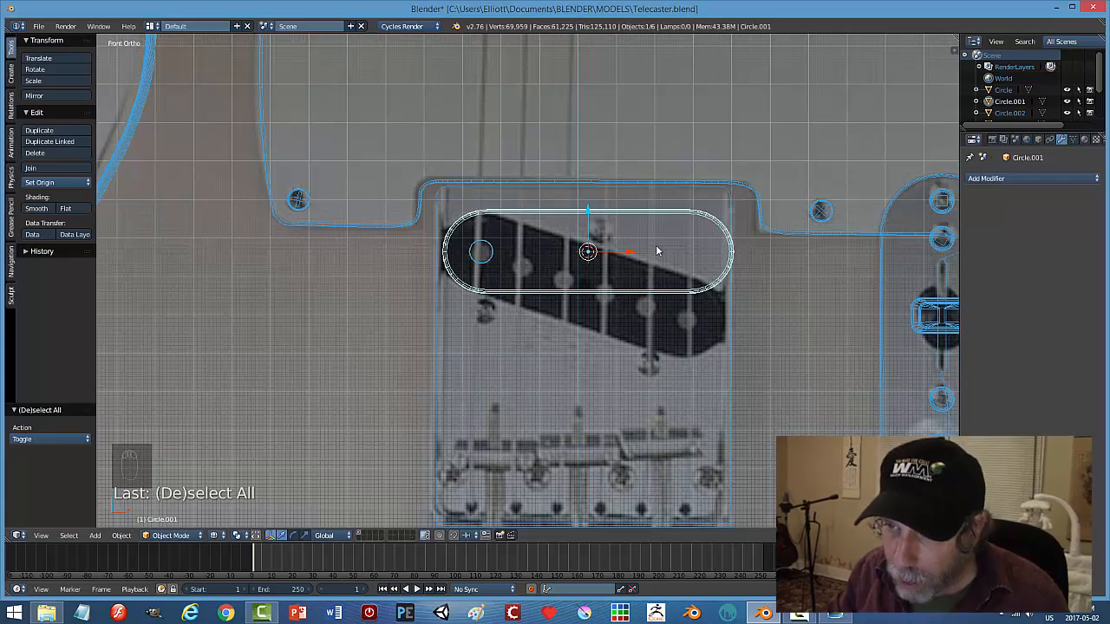
right_click(479, 252)
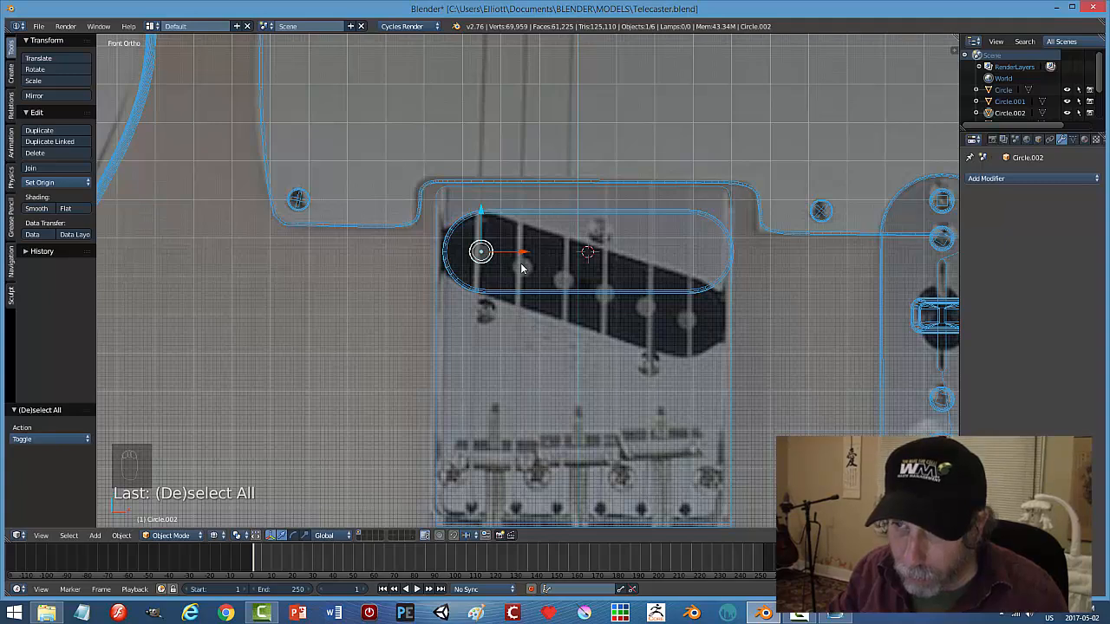
key(shift+s)
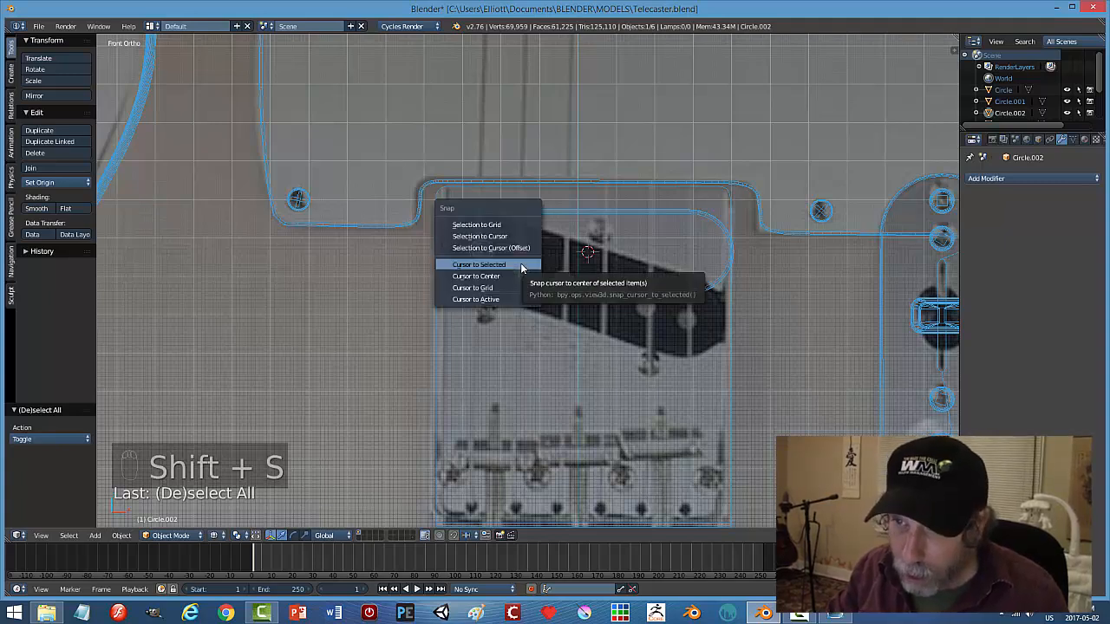
click(520, 260)
click(247, 537)
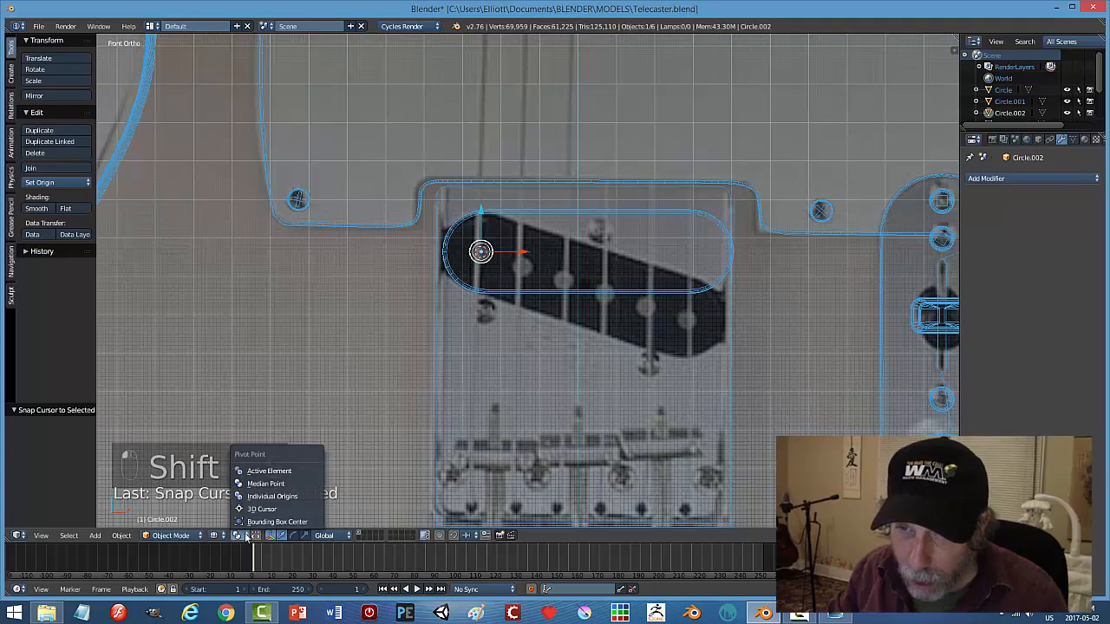
click(269, 517)
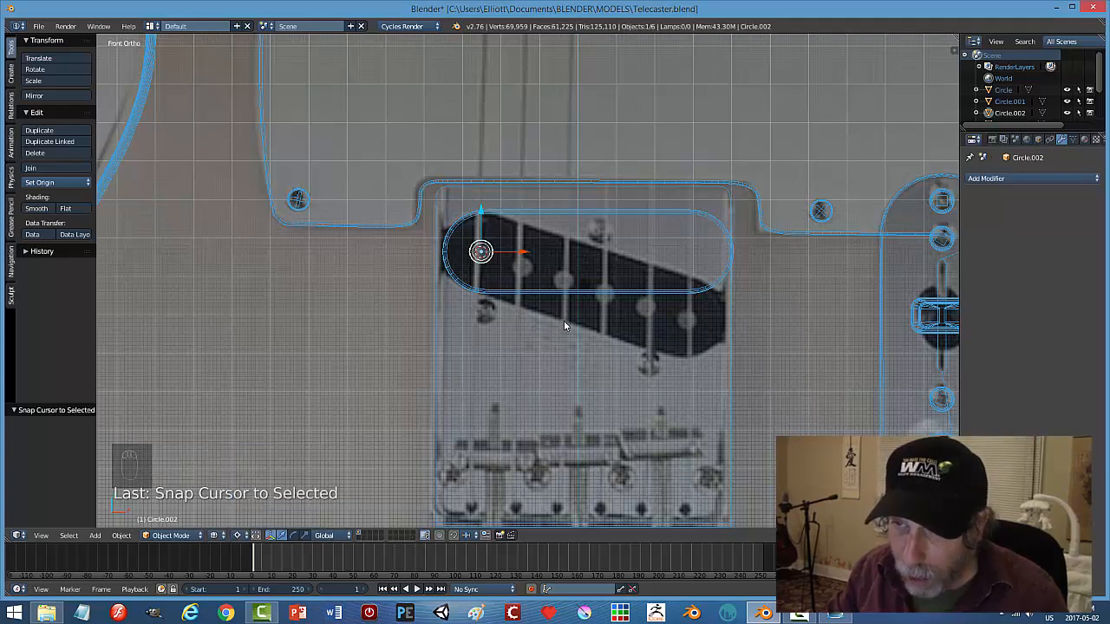
Try to rotate the pickup body about 17.5 degrees around Y from the cursor to match the reference's slant.
key(r)
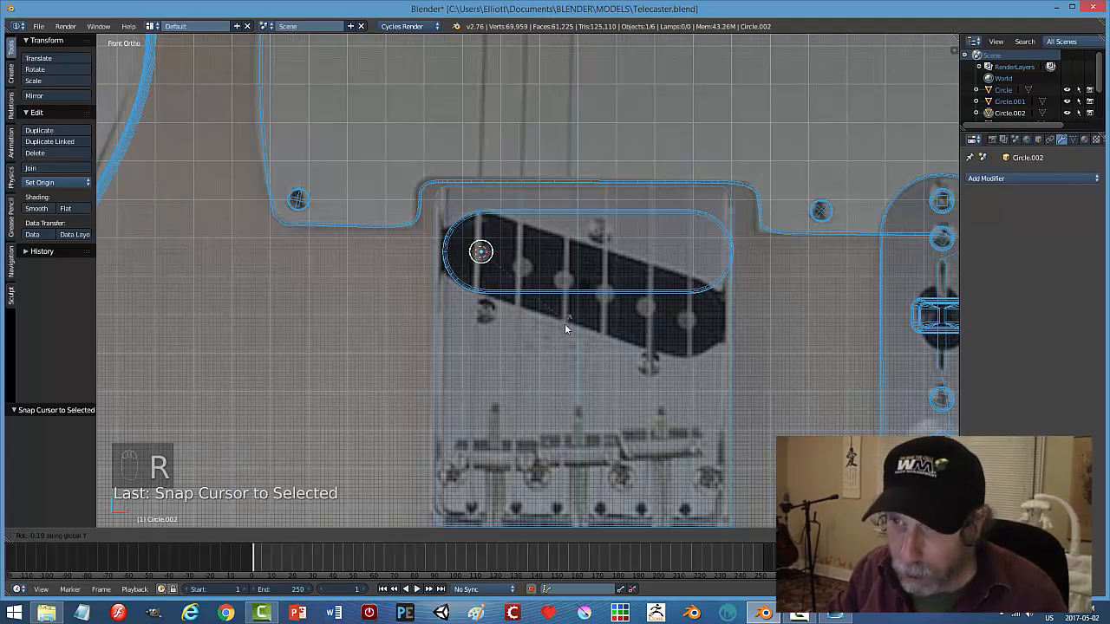
click(562, 336)
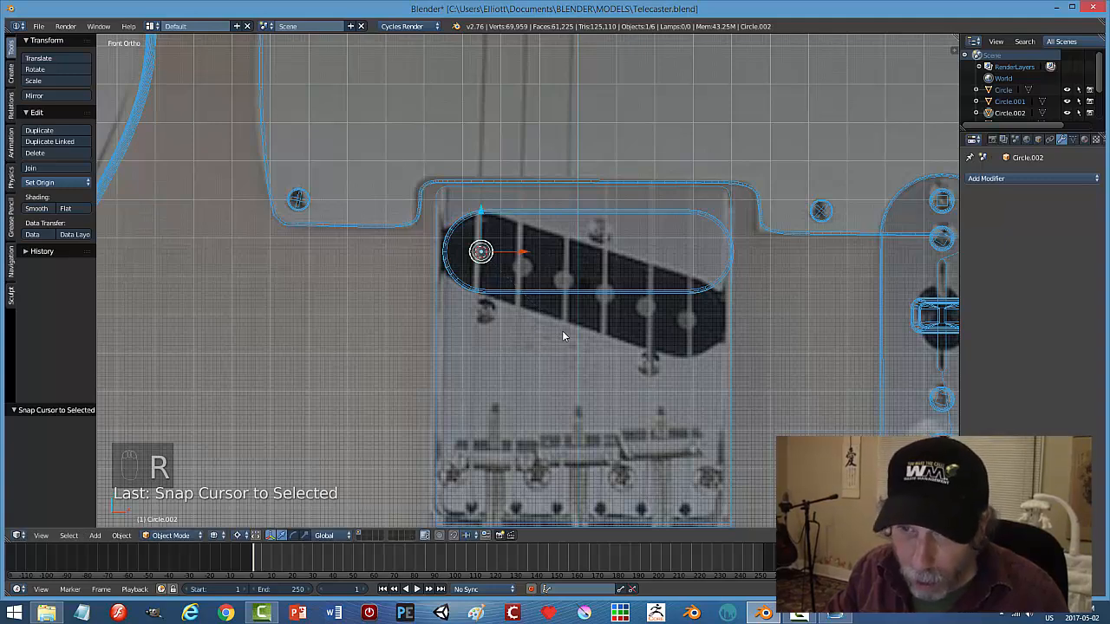
right_click(516, 292)
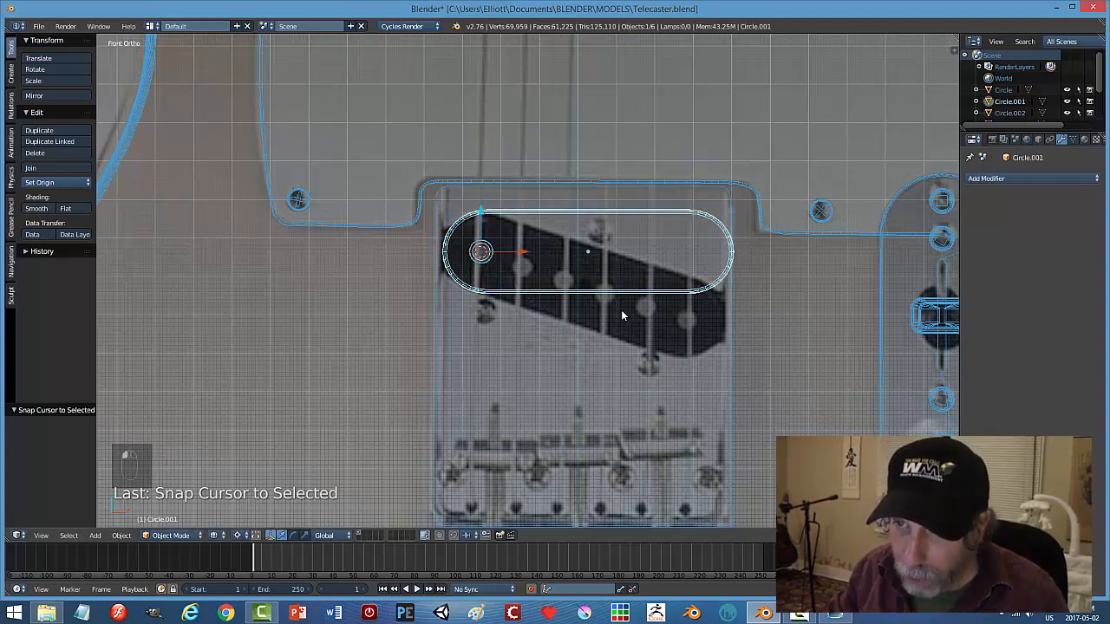
key(r)
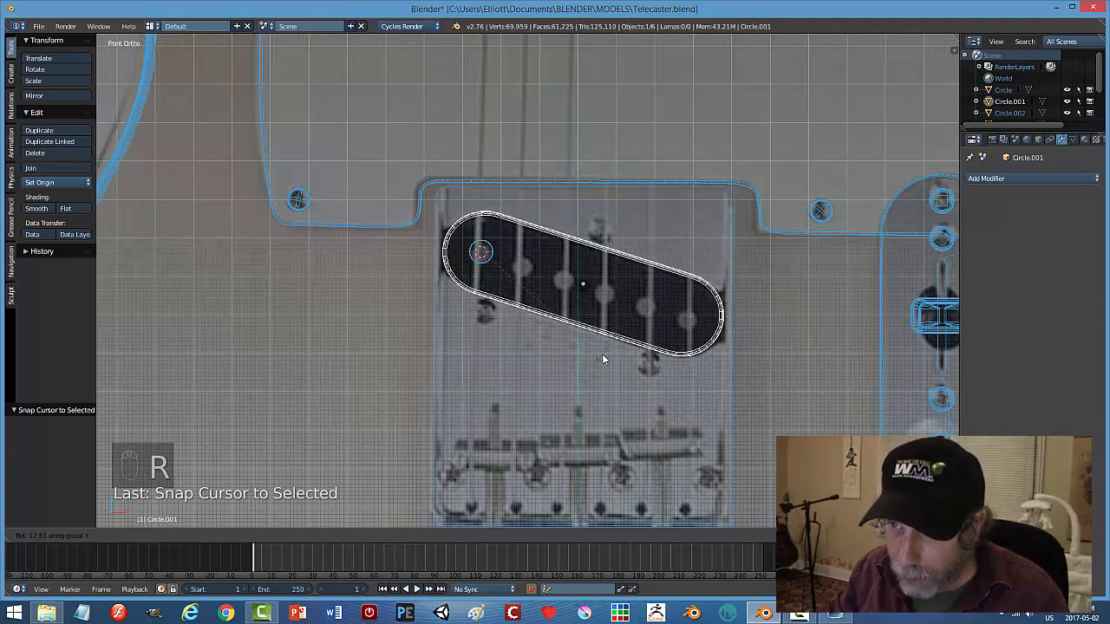
click(602, 353)
click(483, 261)
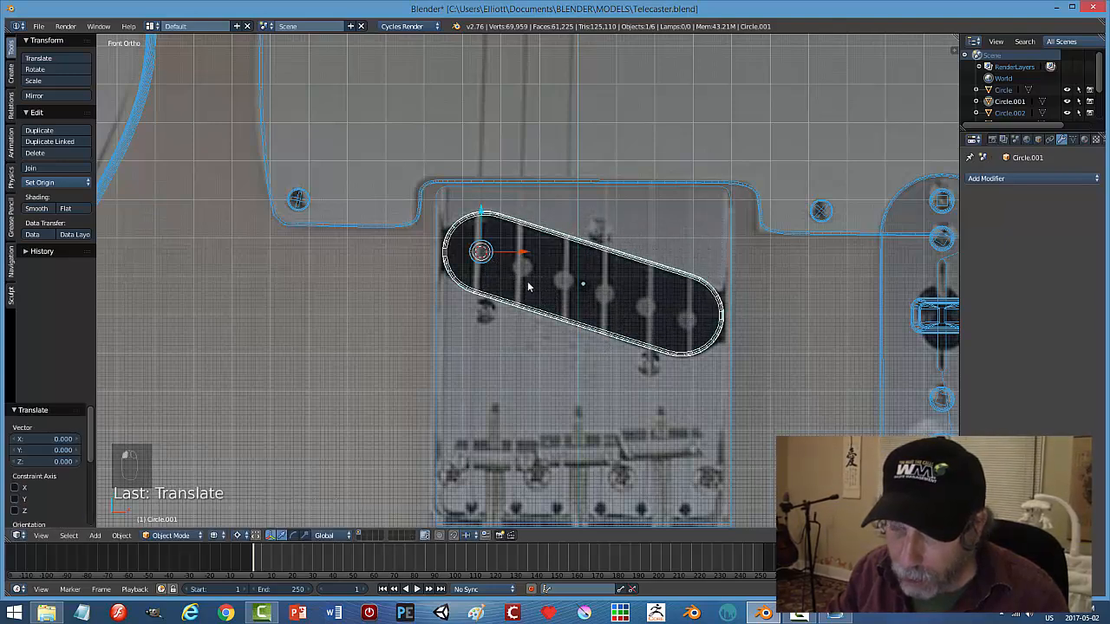
key(a)
scroll(528, 286, up, 3)
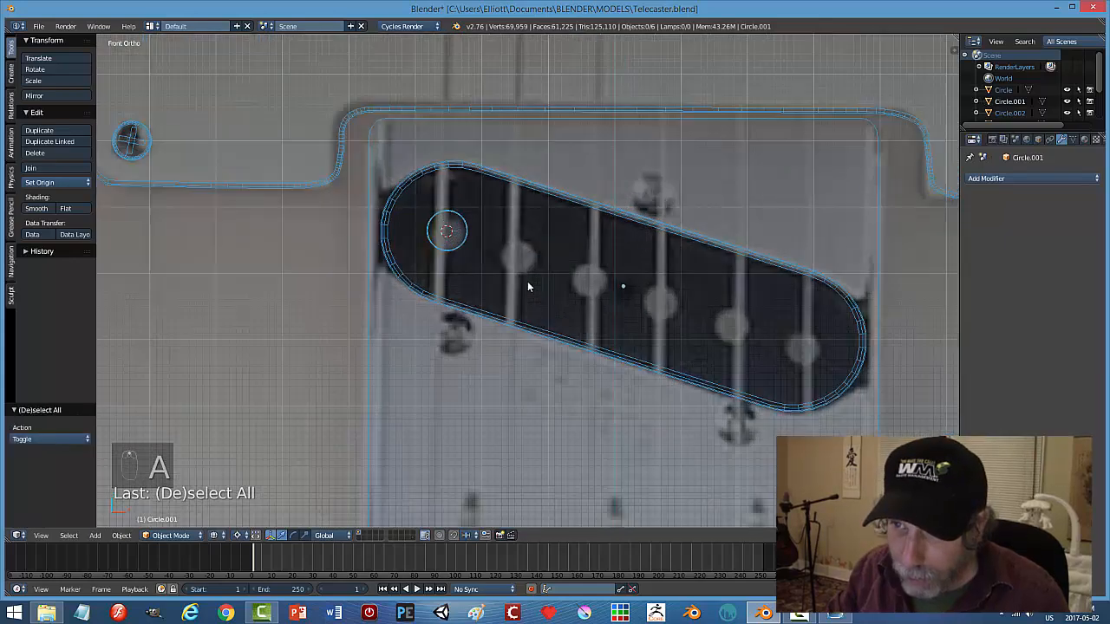
Try to duplicate the pole piece about 0.104 along X for the second string.
right_click(463, 237)
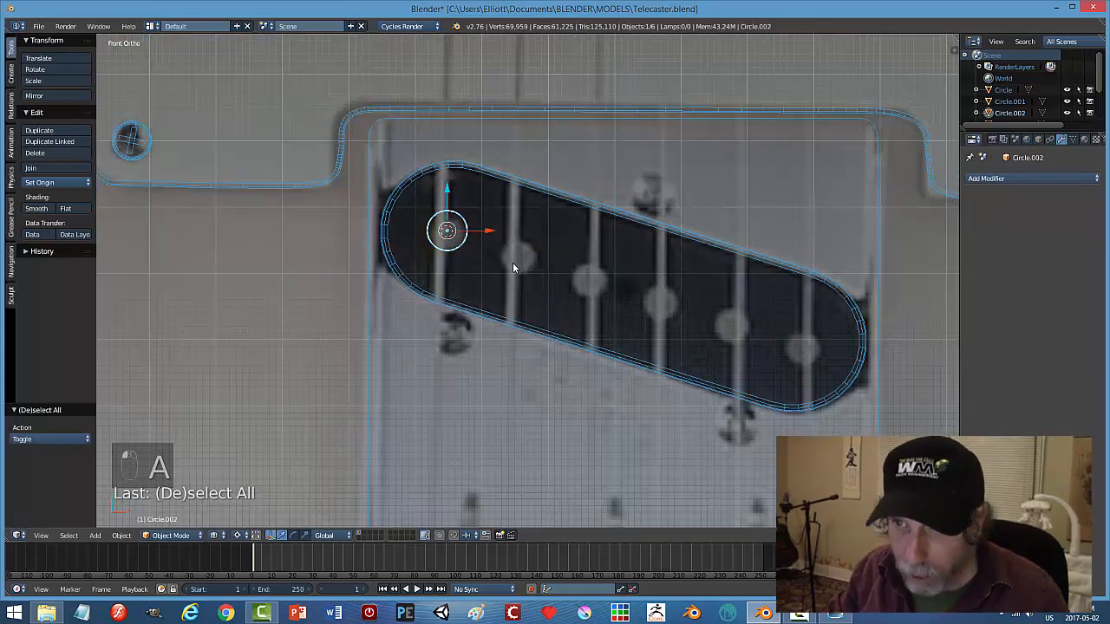
key(shift+d)
key(x)
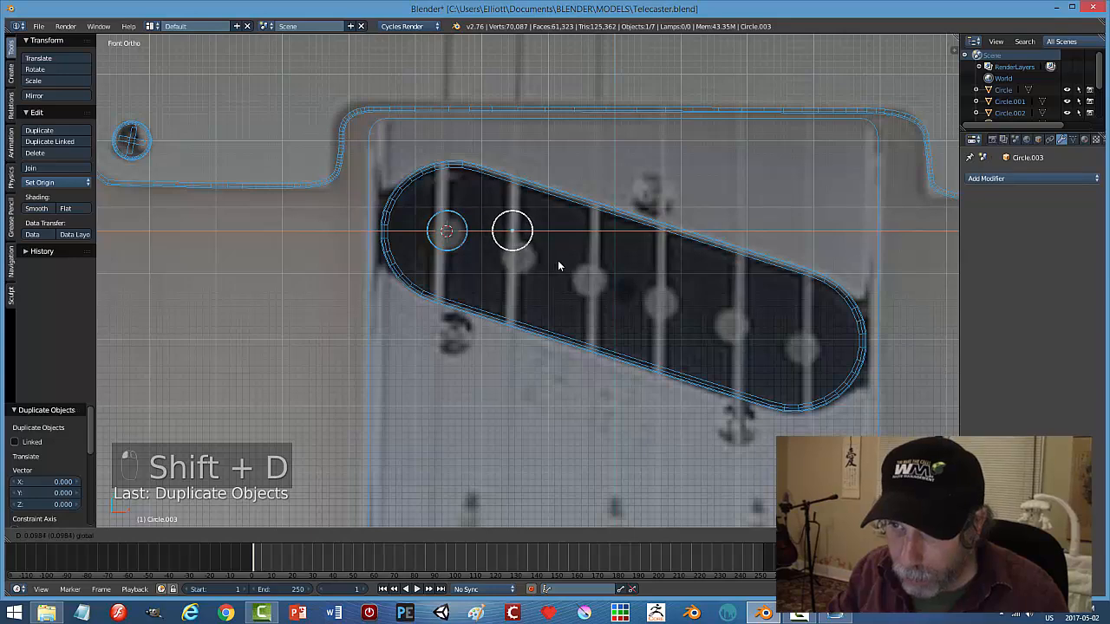
click(561, 261)
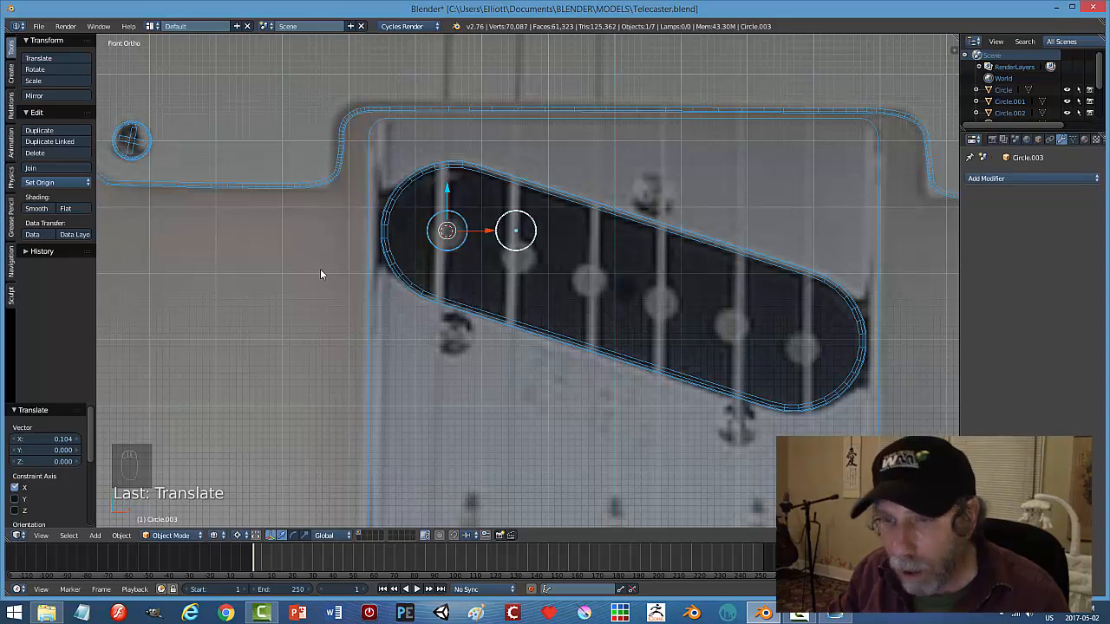
Undo the pole piece duplicate and the rotation of the pickup body.
key(ctrl+z)
key(ctrl+z)
key(ctrl+z)
key(ctrl+z)
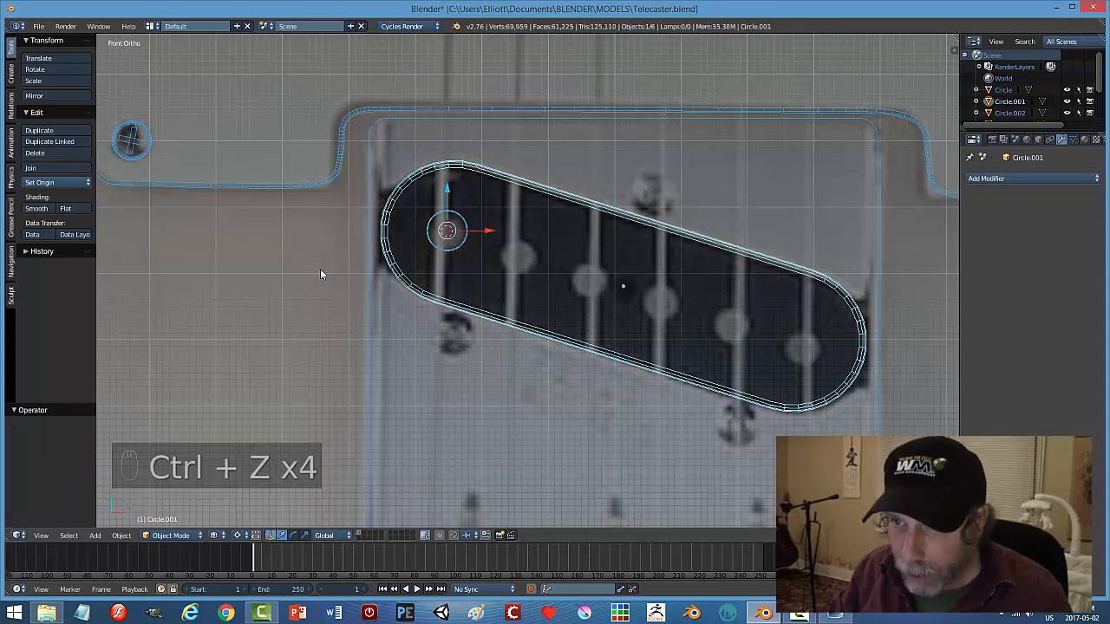
key(ctrl+z)
key(ctrl+z)
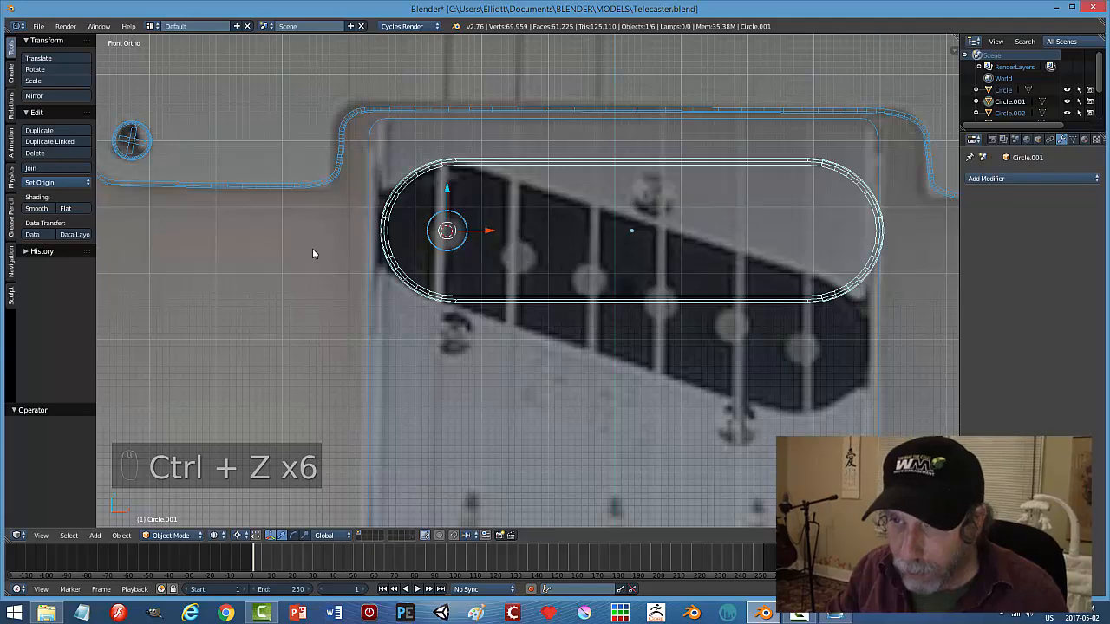
Add an Array modifier to the pole piece with a count of 6 and a relative X offset of 1.800.
right_click(459, 251)
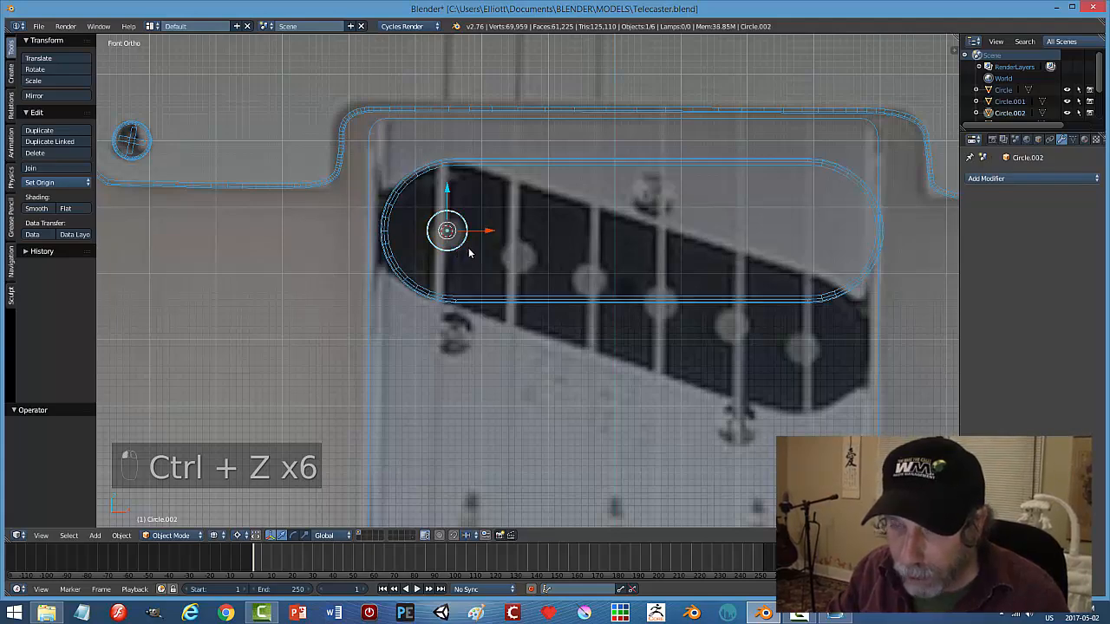
click(996, 177)
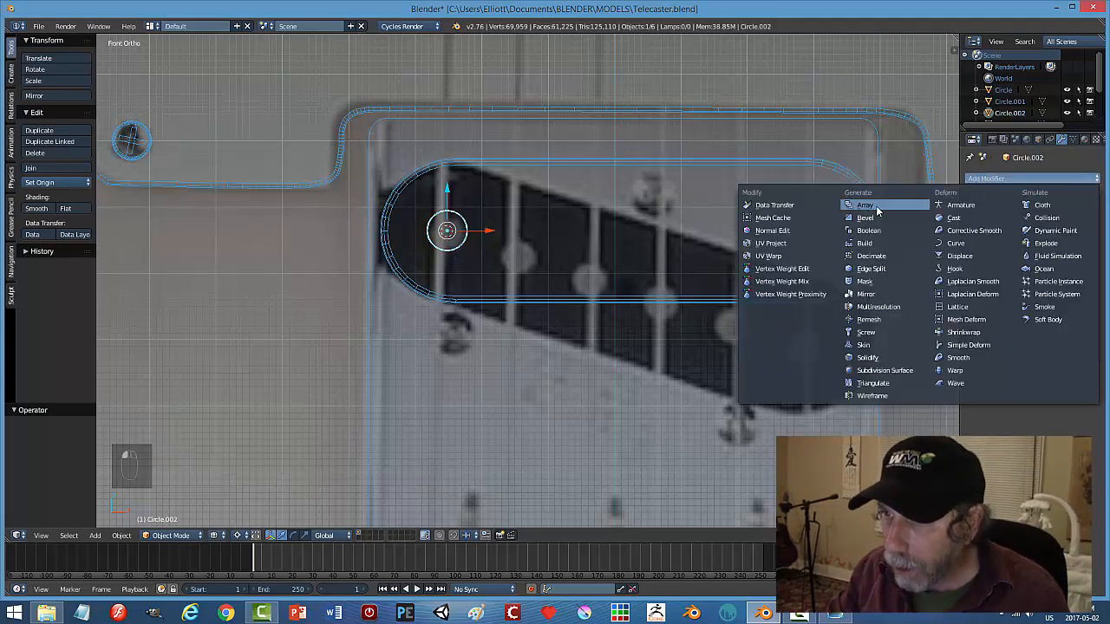
click(867, 206)
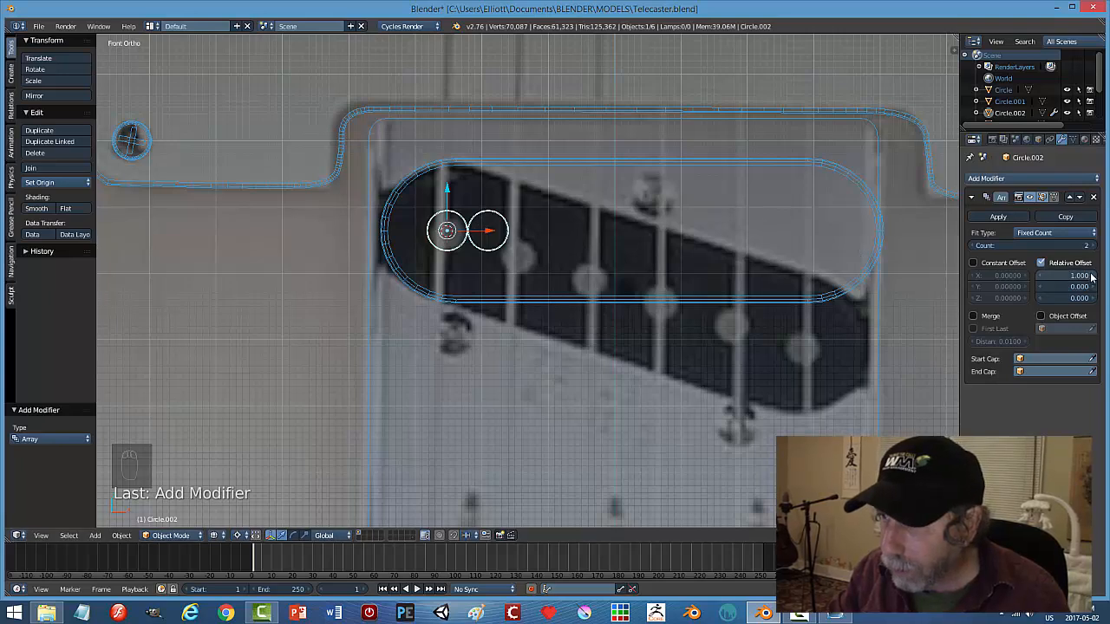
drag(1091, 275, 1097, 276)
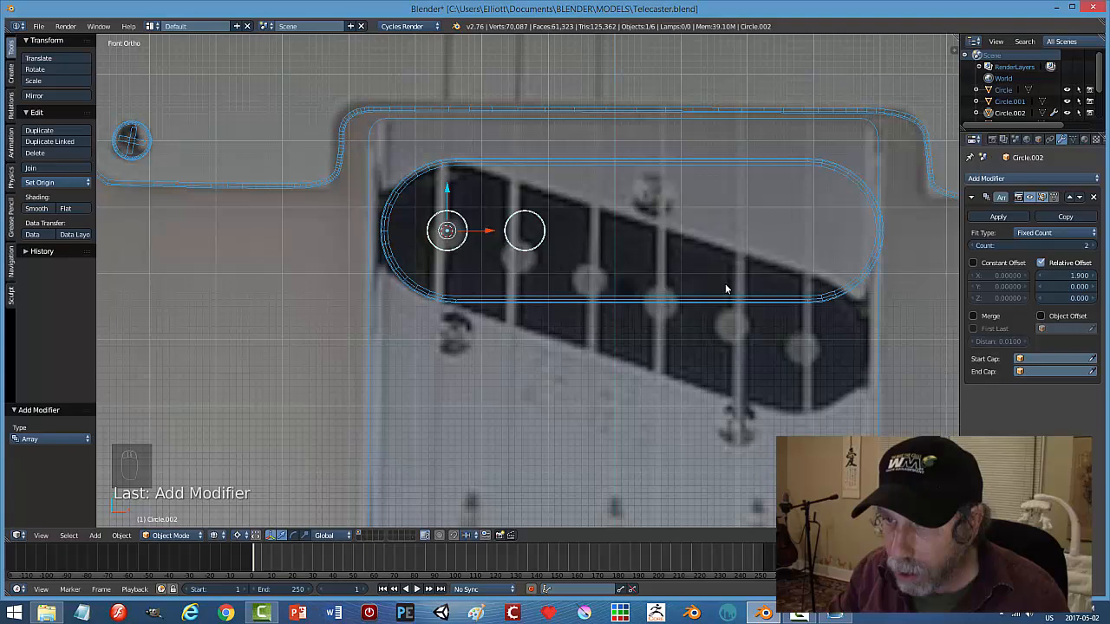
click(1091, 247)
click(1091, 246)
click(1090, 246)
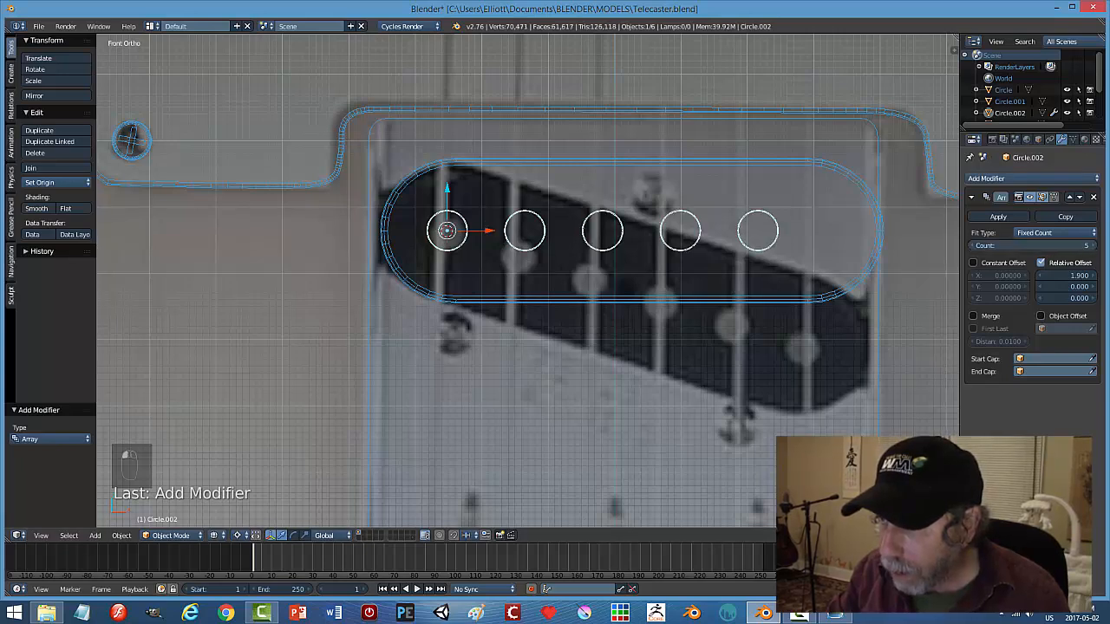
click(1090, 246)
click(1040, 275)
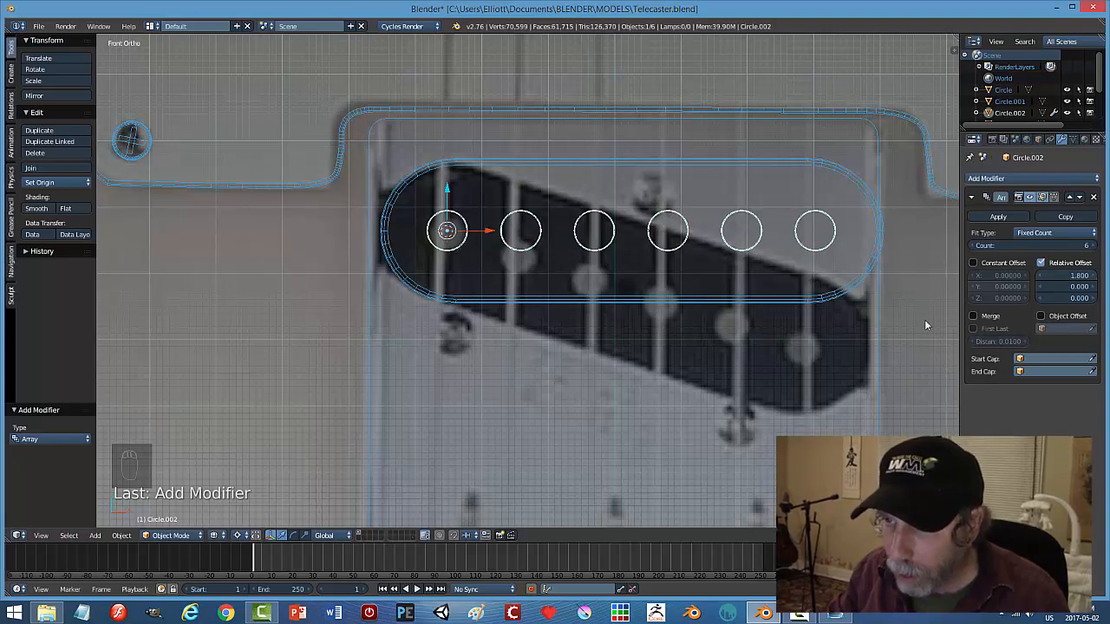
Check the row of pole pieces in solid shading, apply the Array modifier, and join them with the pickup body.
key(z)
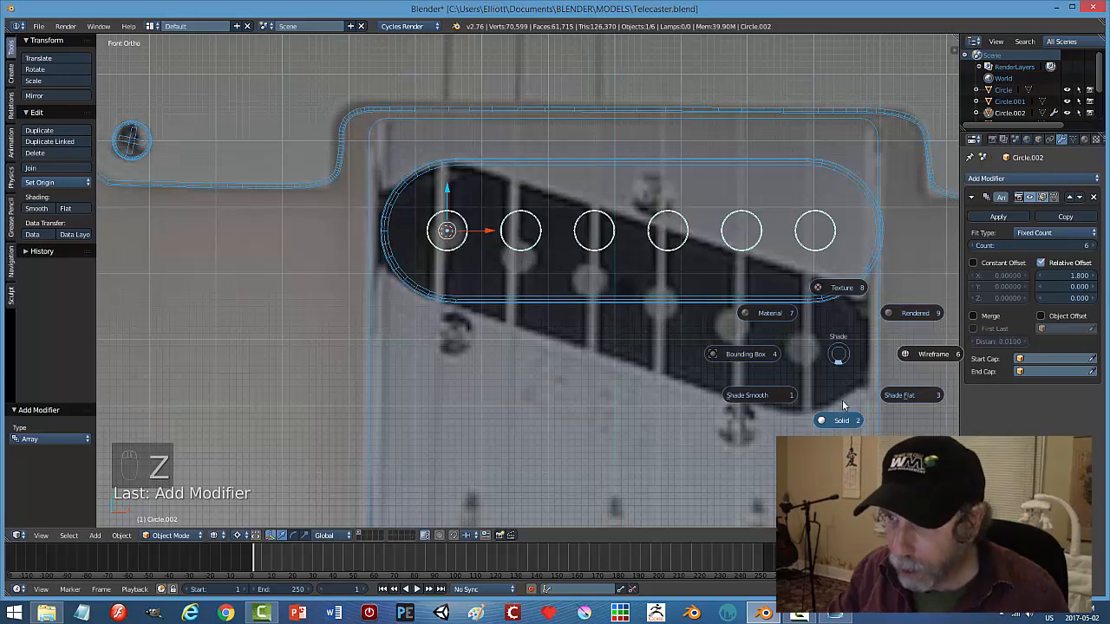
click(840, 420)
scroll(726, 396, down, 2)
mouse_move(726, 396)
middle_down()
mouse_move(723, 312)
mouse_move(718, 396)
middle_up()
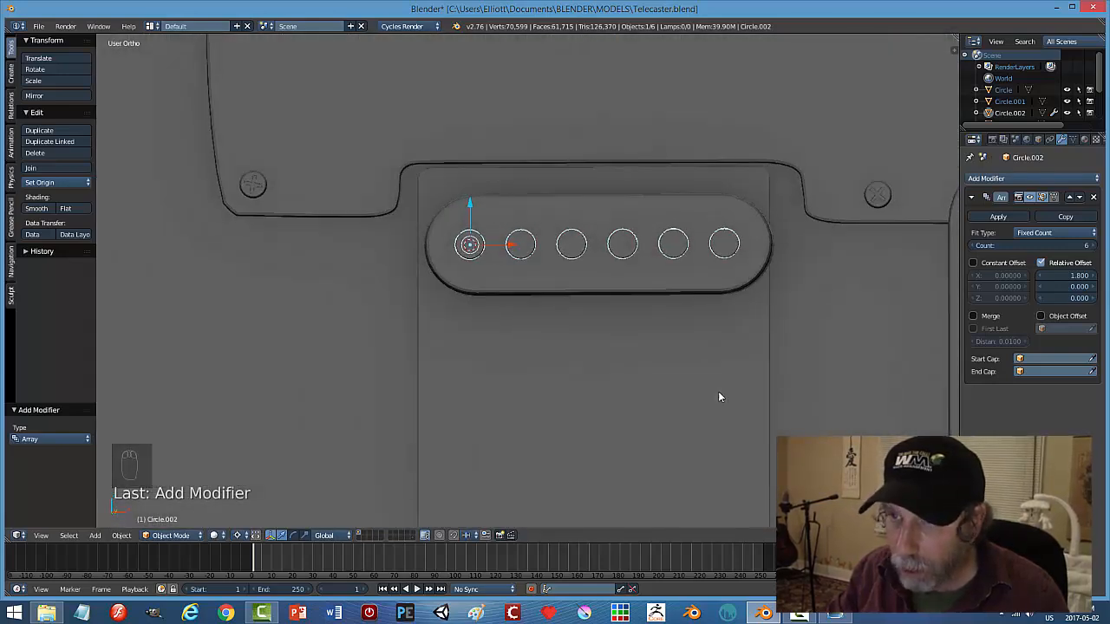
click(1001, 216)
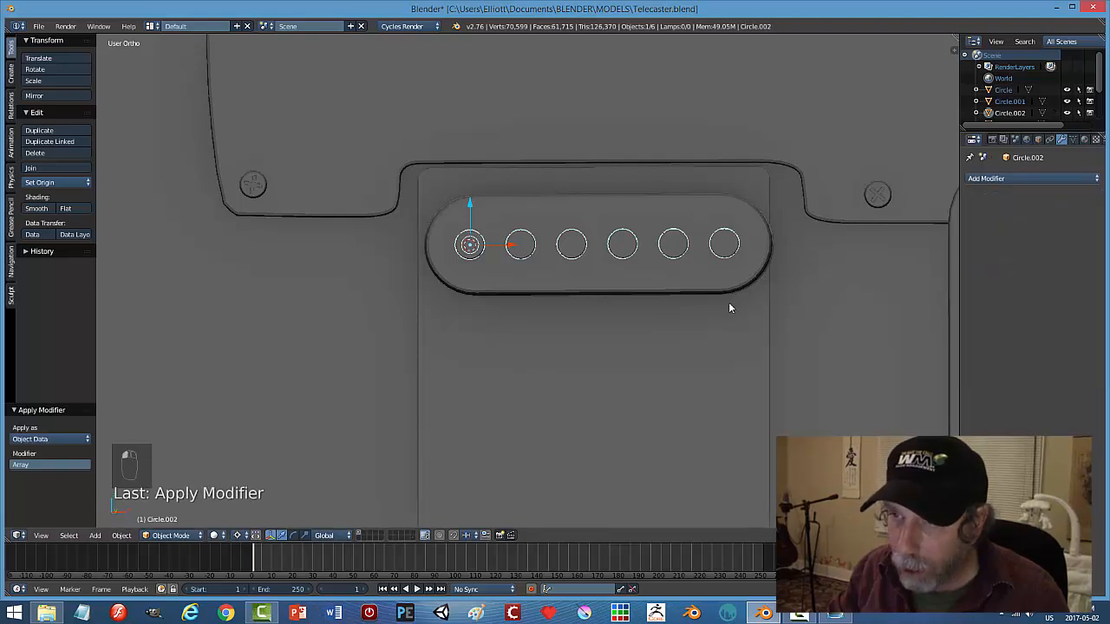
shift+right_click(627, 290)
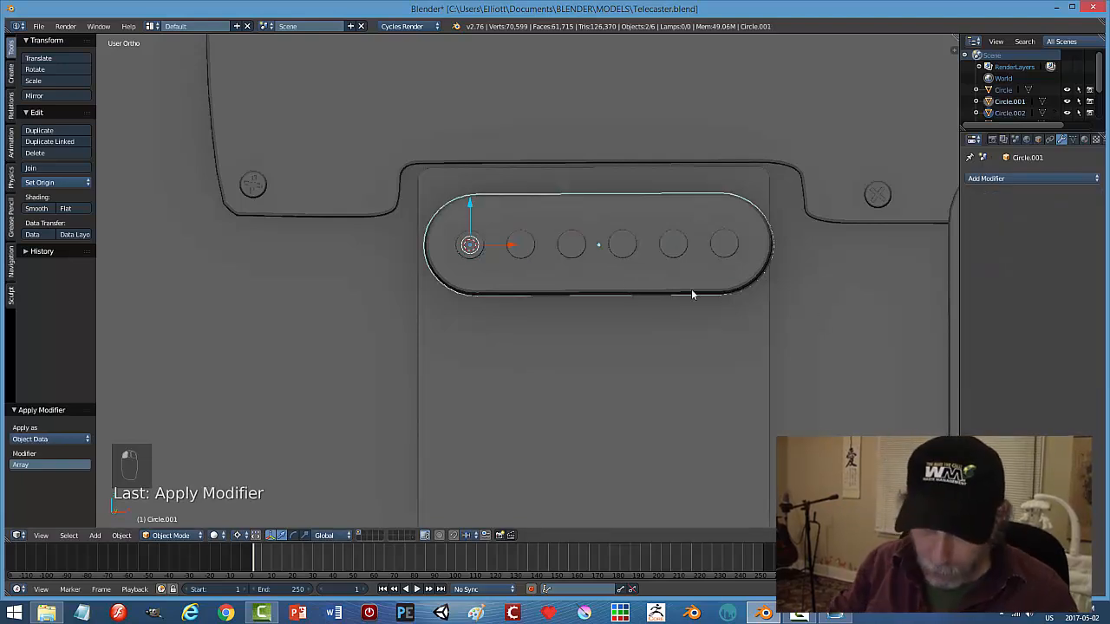
key(ctrl+j)
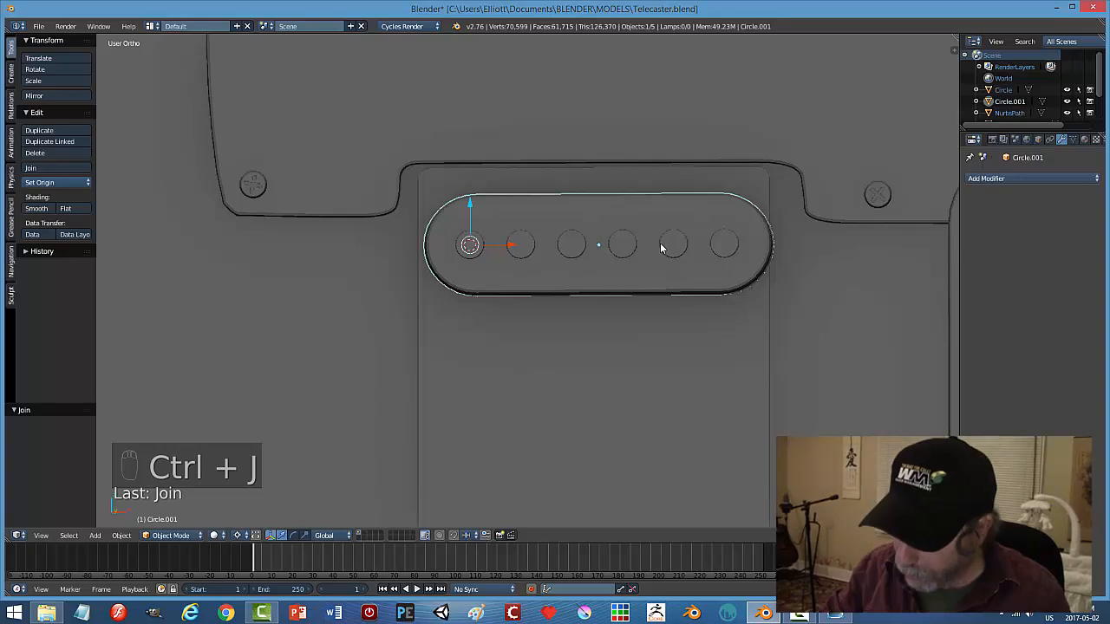
Rotate the joined pickup about 18.3 degrees around Y in front wireframe view to match the slanted reference pickup.
key(KP_1)
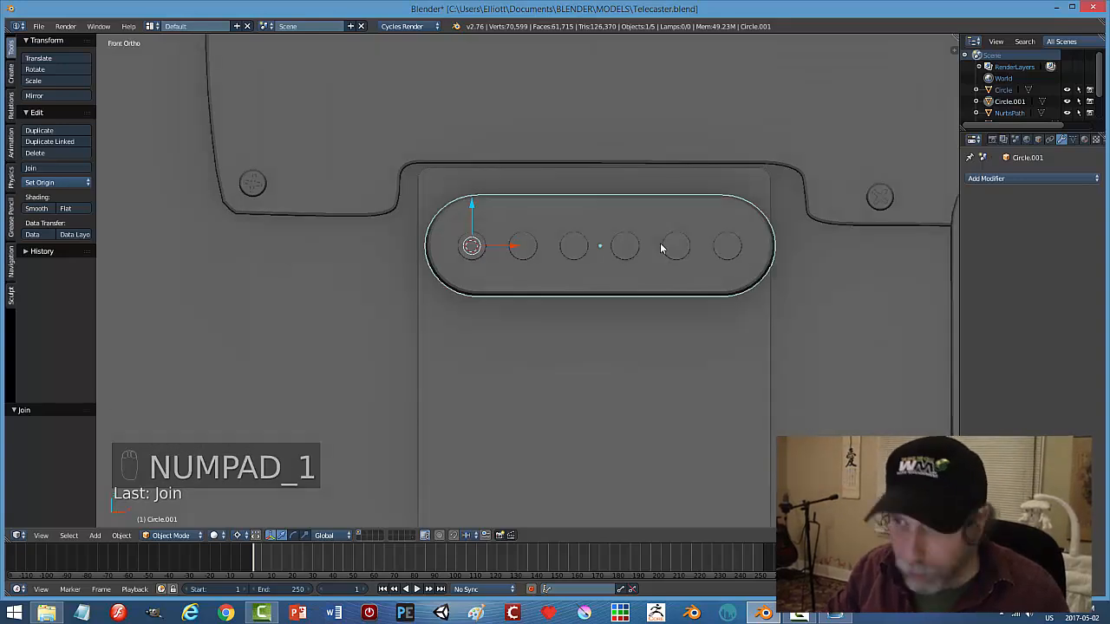
key(z)
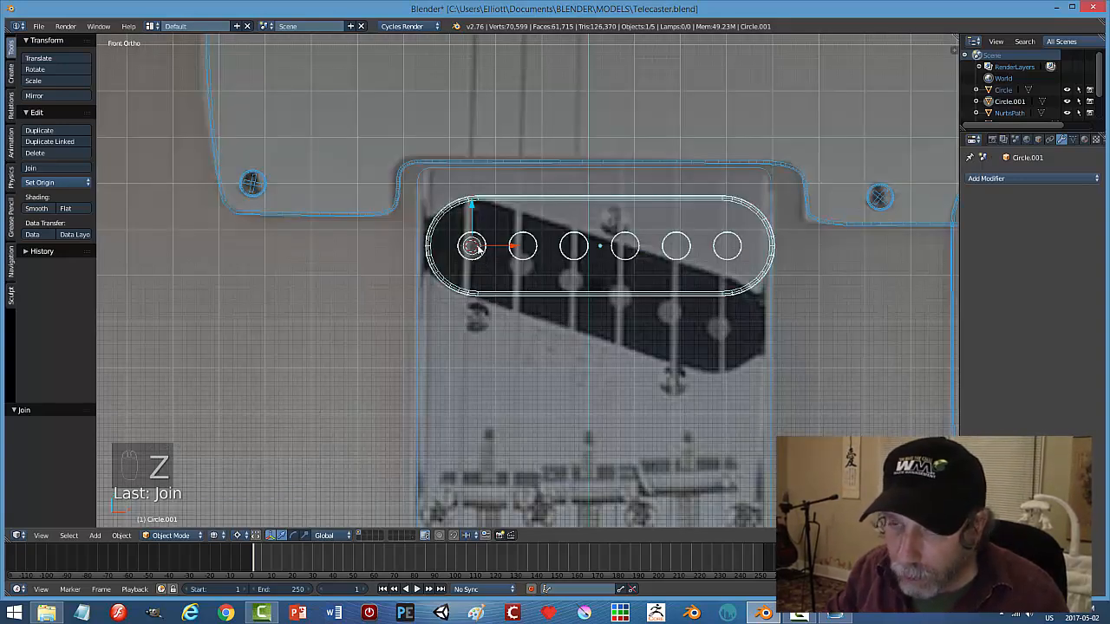
key(r)
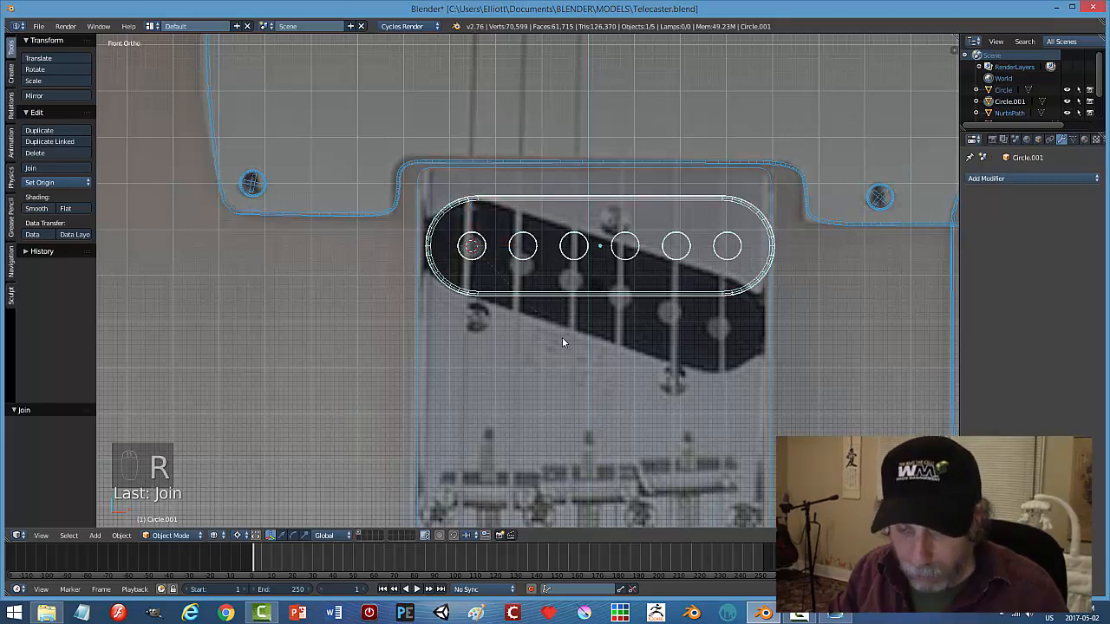
click(547, 401)
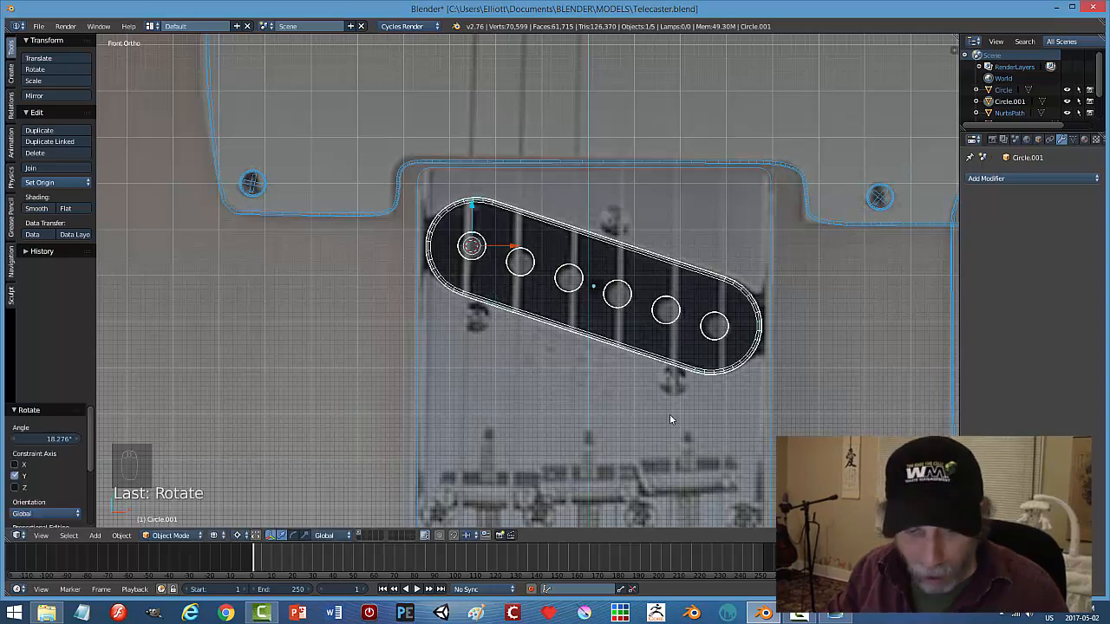
key(a)
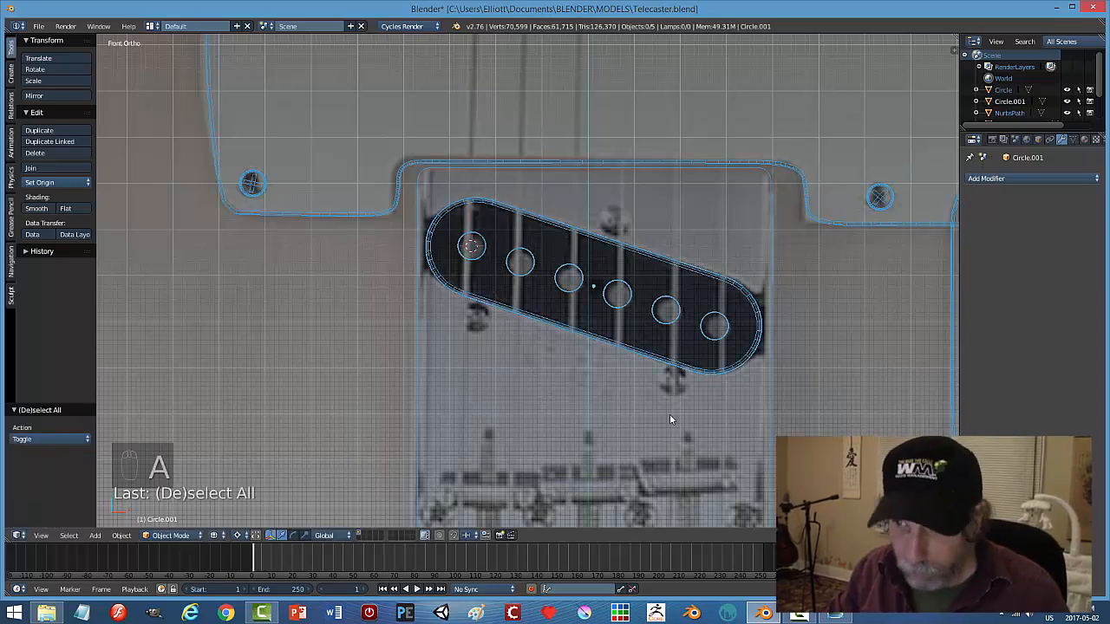
Show the model in solid shading and shift the pickup about 0.004 along Y toward the guitar body.
key(z)
click(669, 480)
middle_drag(816, 400, 619, 309)
right_click(576, 278)
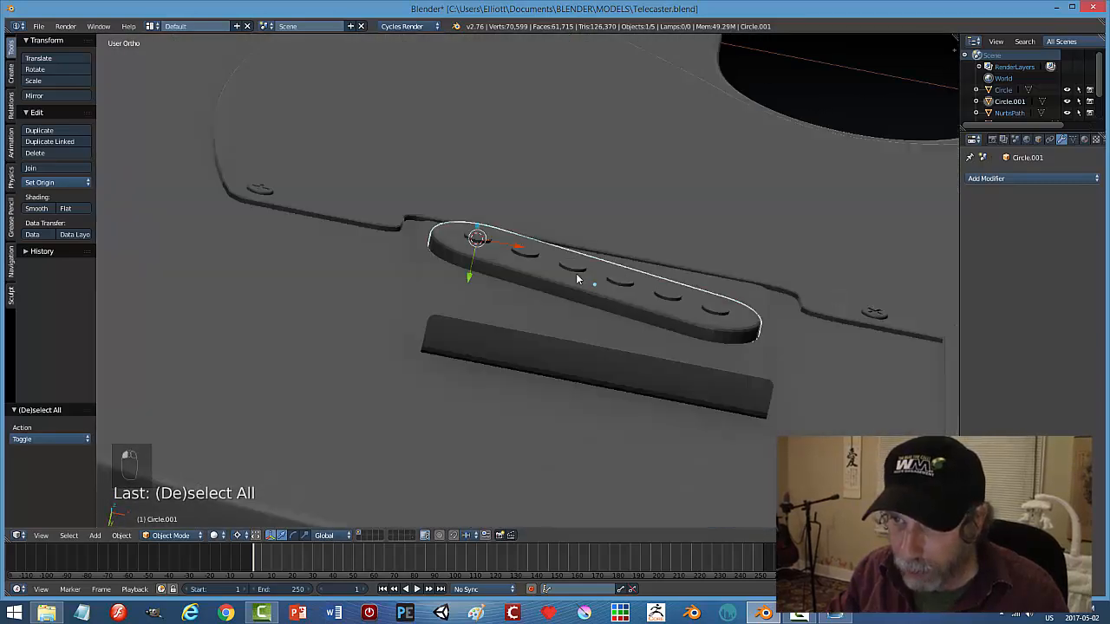
key(g)
key(y)
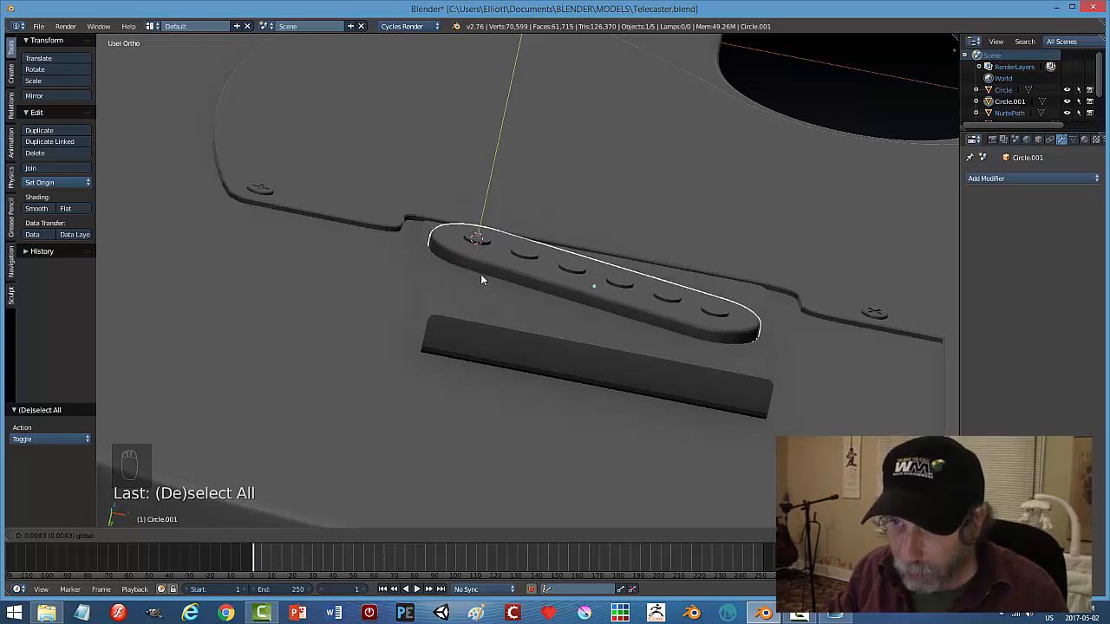
click(480, 274)
Deselect everything, view the pickup on the whole guitar body, and save the file.
key(a)
scroll(663, 321, down, 3)
middle_drag(675, 322, 674, 399)
key(ctrl+s)
scroll(661, 375, down, 3)
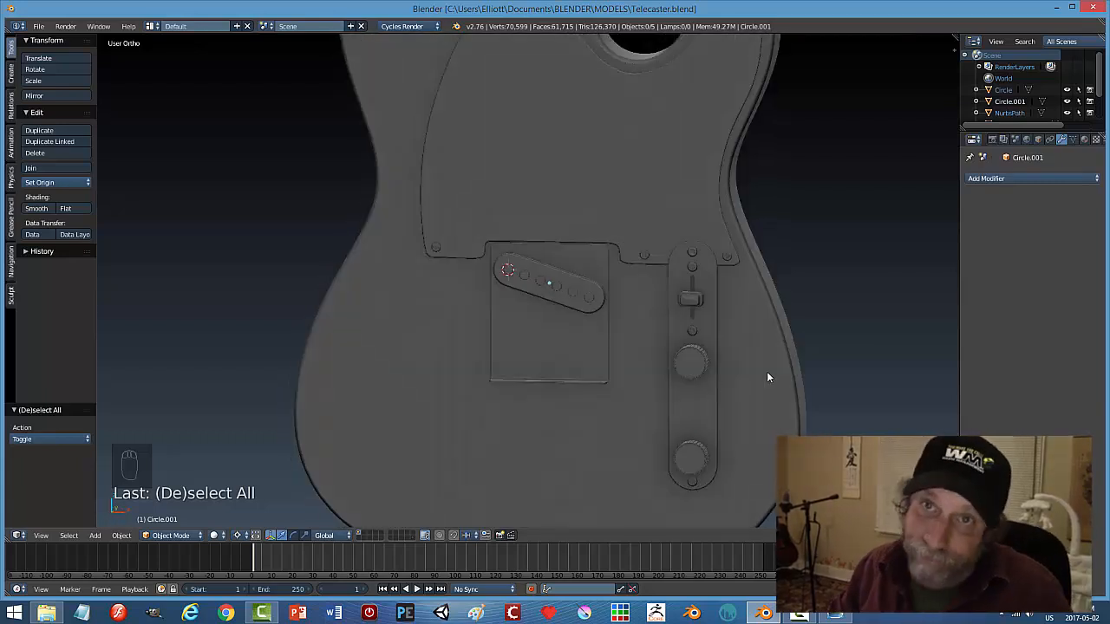
Save the file and compare the pickup with the reference image in front wireframe view.
key(ctrl+s)
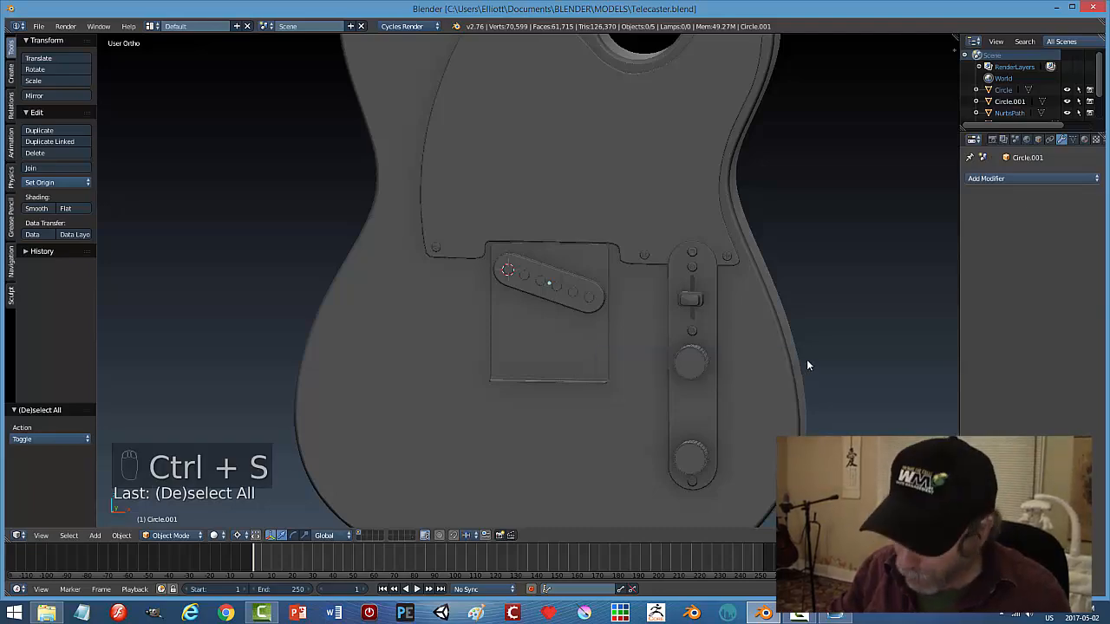
key(KP_1)
key(z)
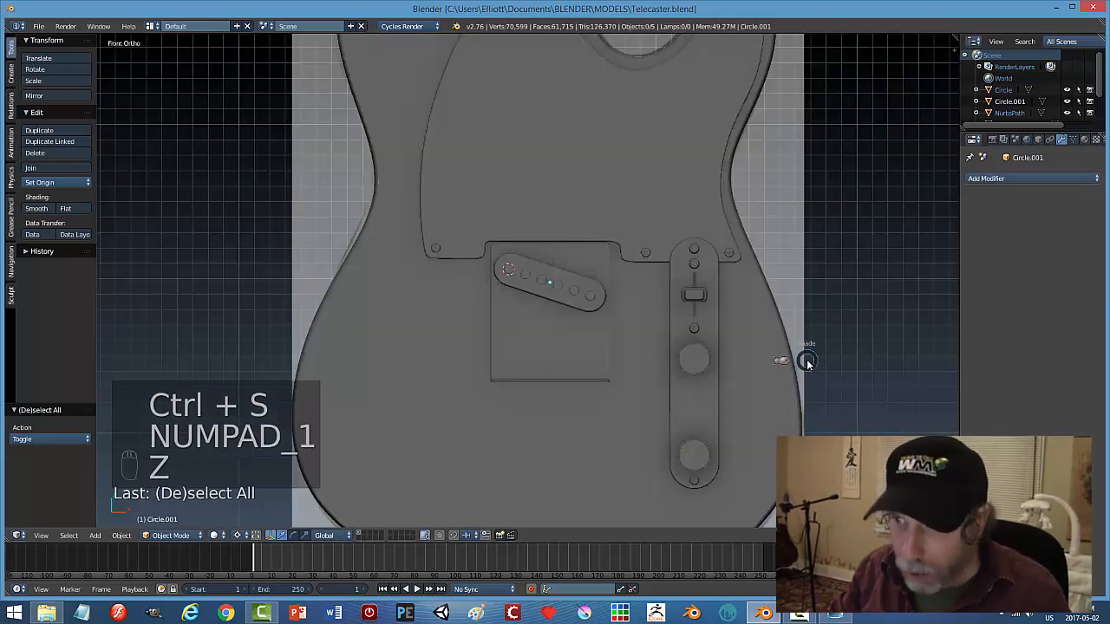
click(764, 365)
scroll(758, 365, up, 1)
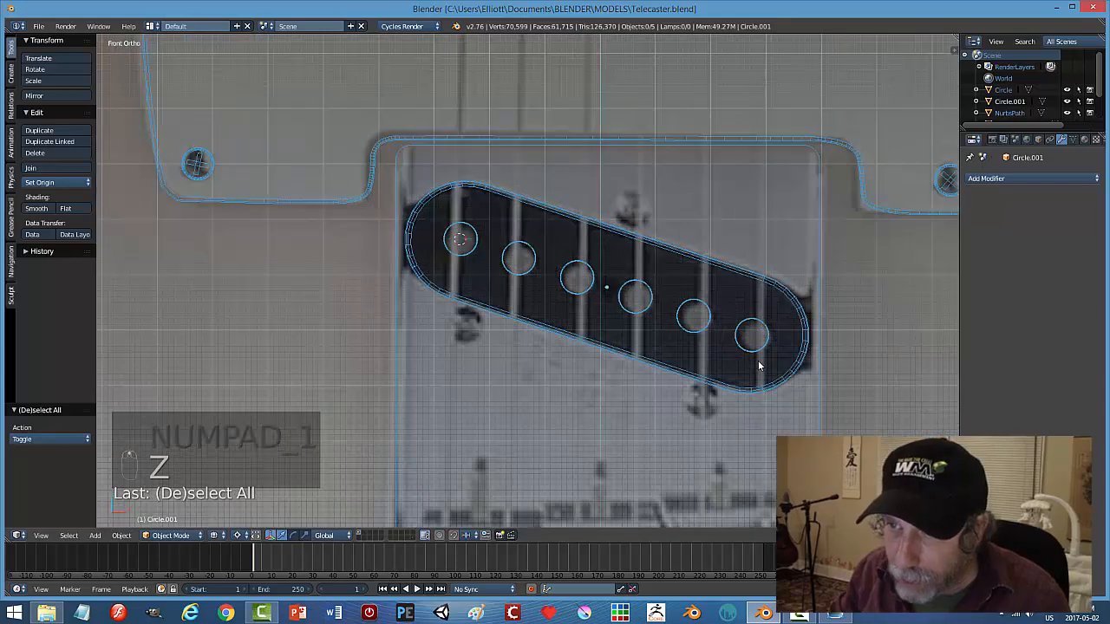
scroll(758, 365, down, 3)
scroll(713, 289, up, 2)
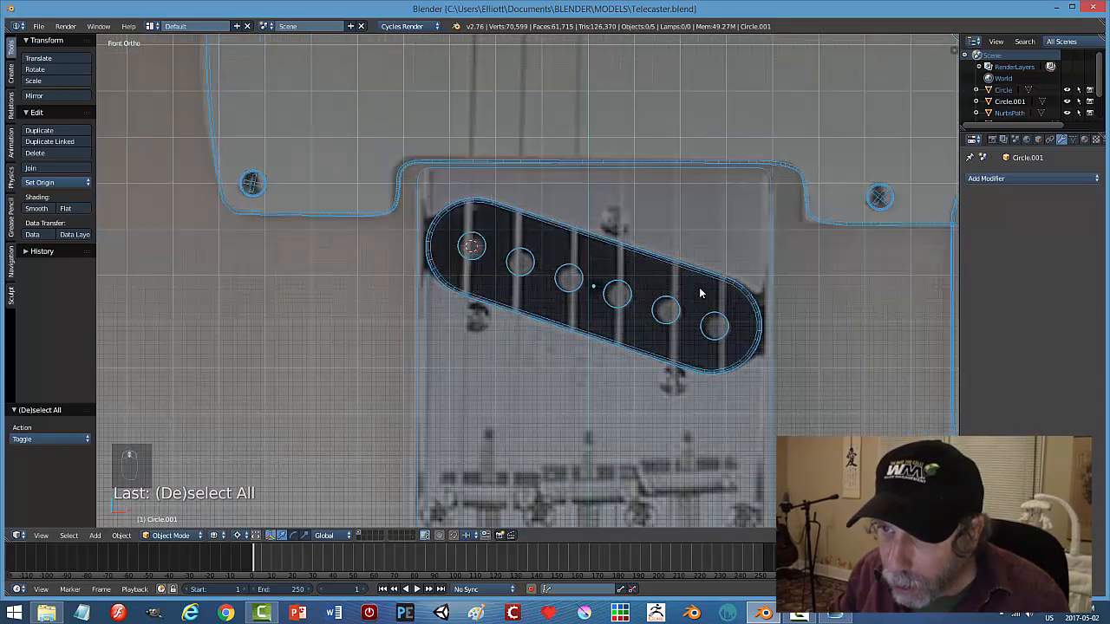
scroll(711, 291, down, 1)
Duplicate the pickguard screw just right of the bridge plate in place and separate the copy into its own object.
right_click(822, 231)
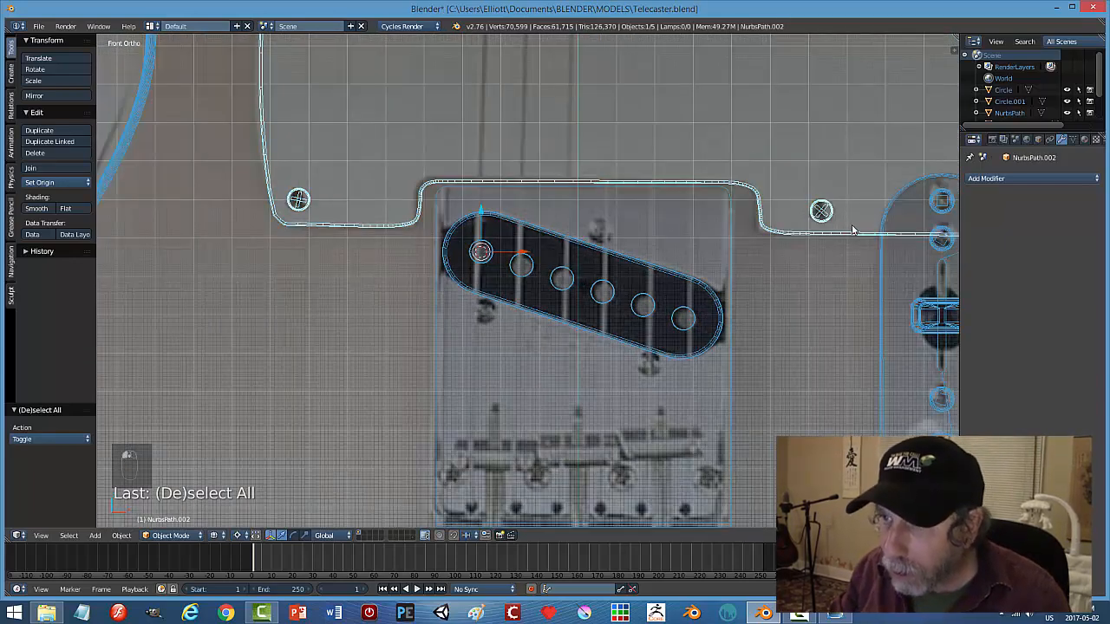
key(Tab)
right_click(821, 213)
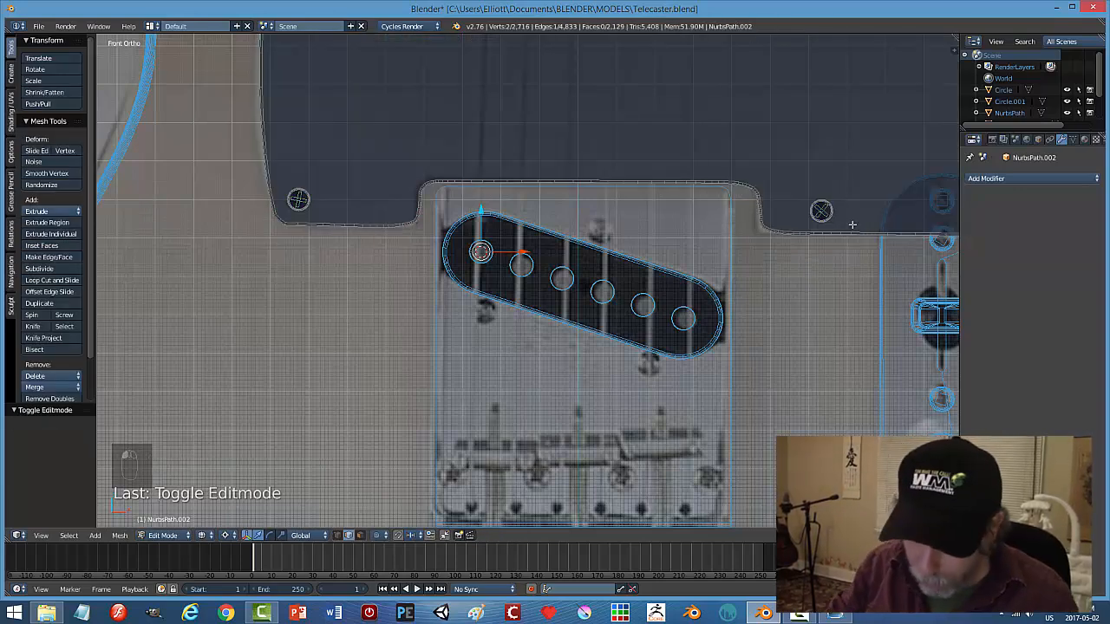
key(ctrl+l)
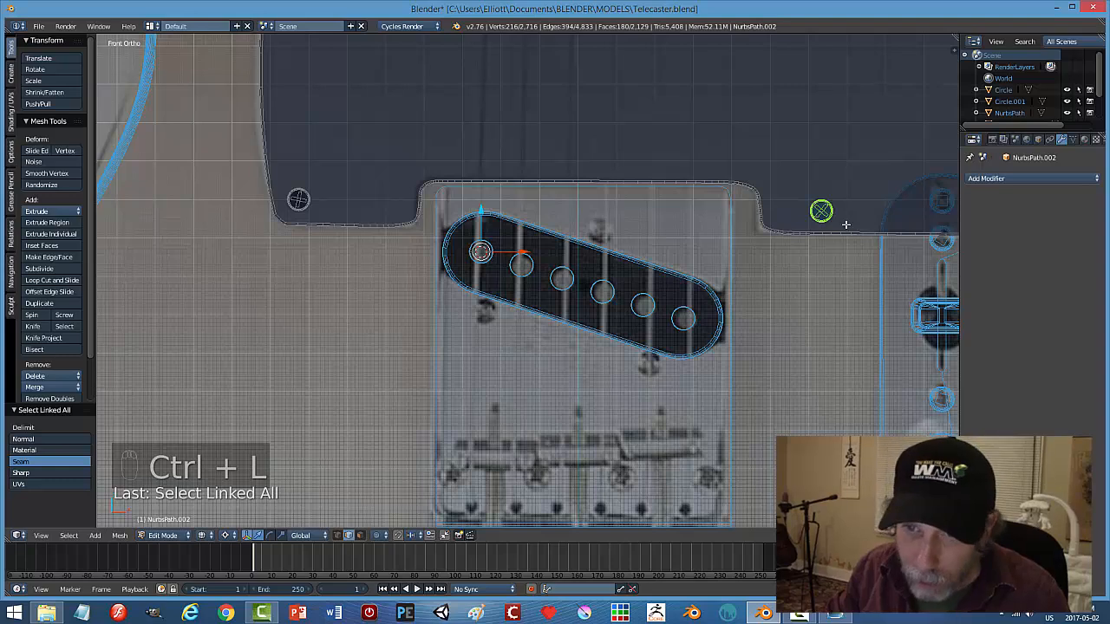
key(shift+d)
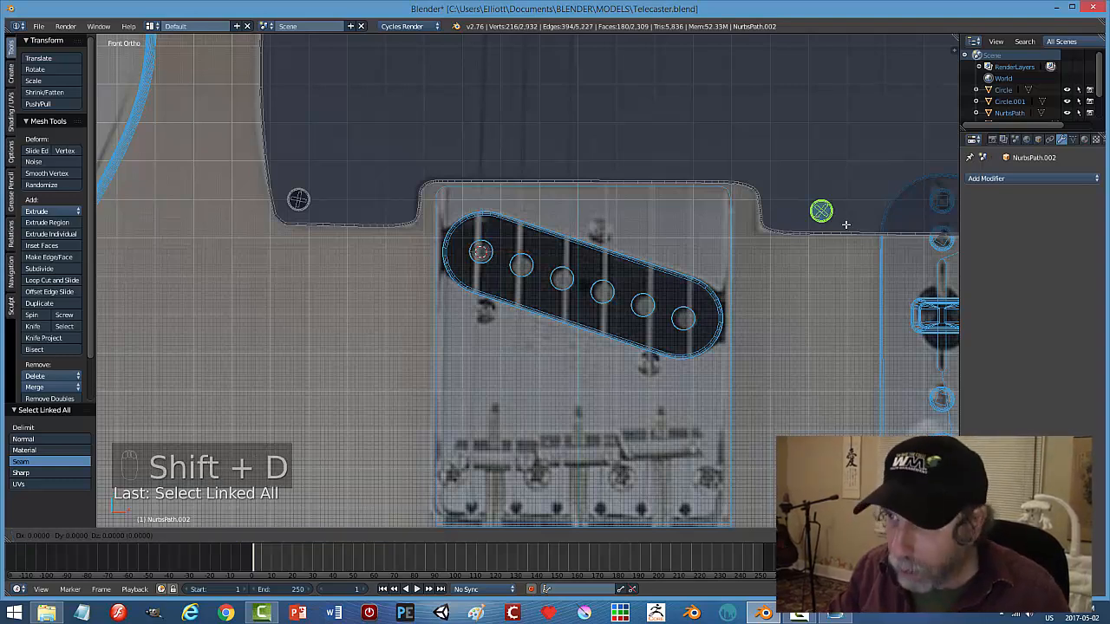
key(p)
click(845, 225)
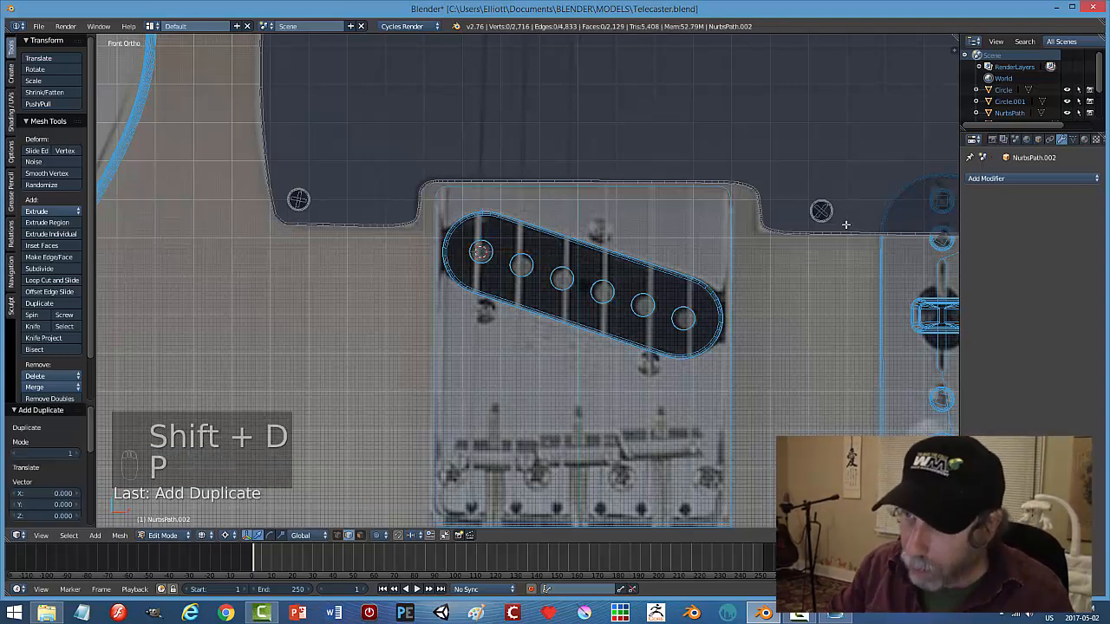
key(Tab)
click(769, 224)
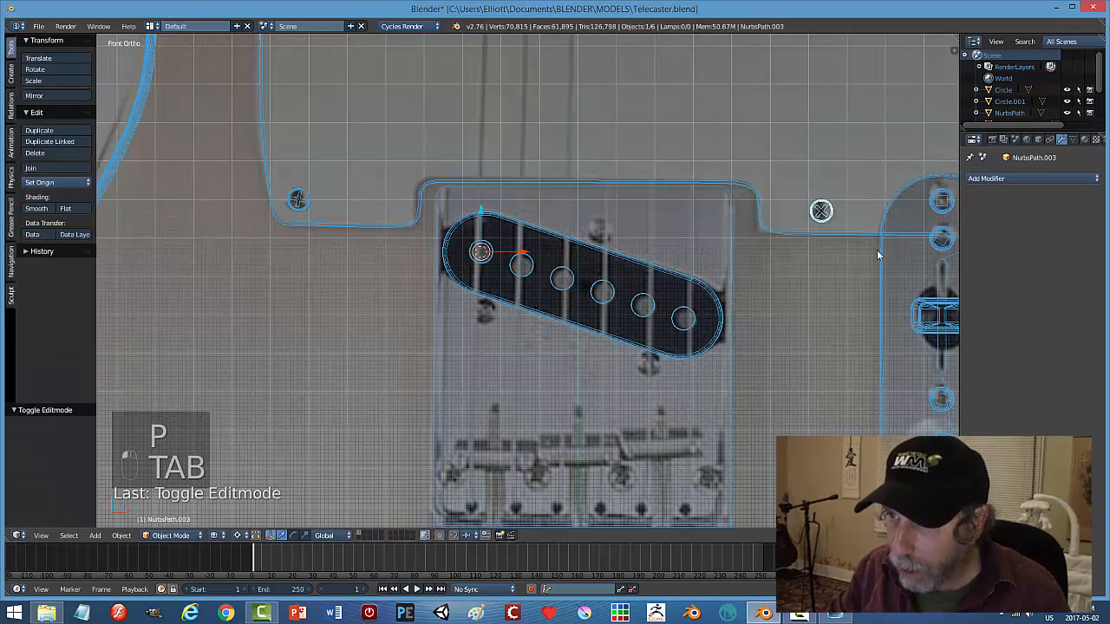
Set the separated screw's origin to its geometry and the pivot point to Median Point.
click(56, 182)
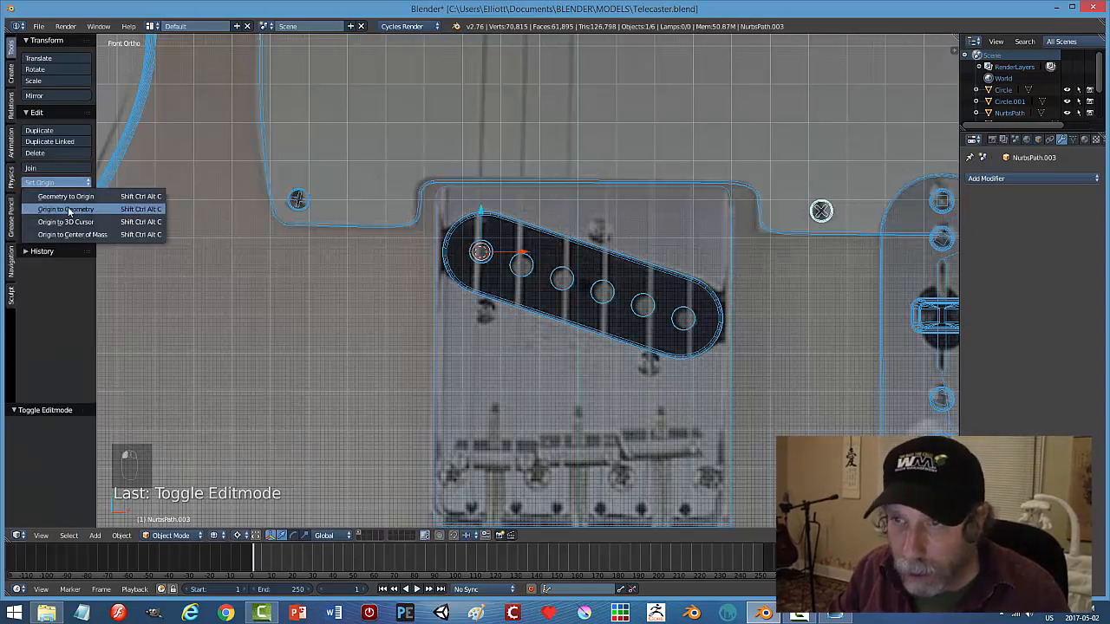
click(52, 204)
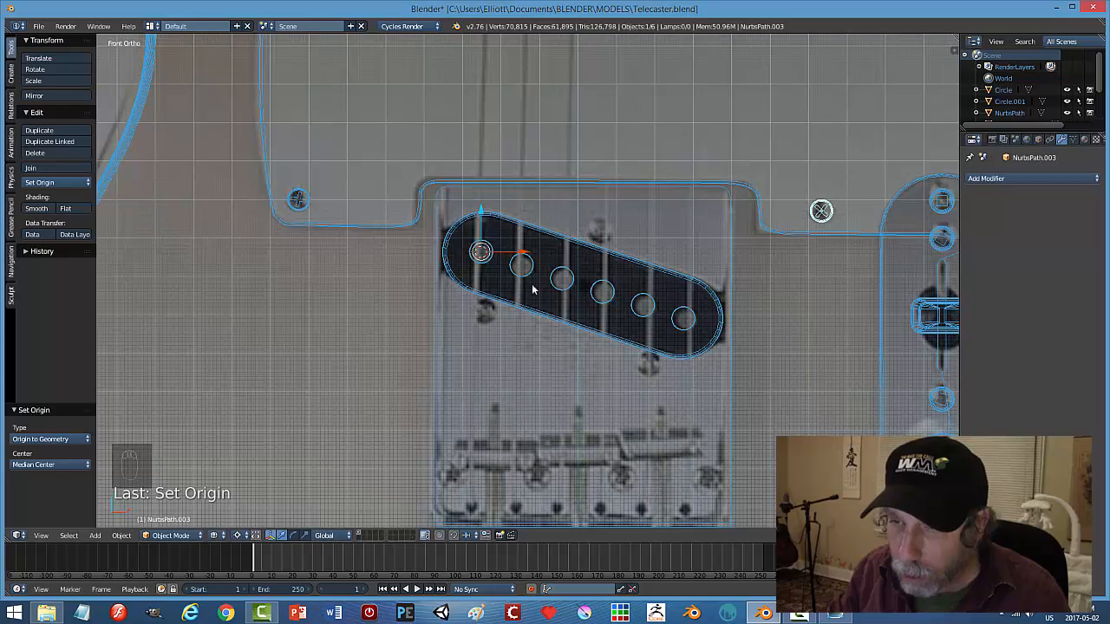
click(241, 535)
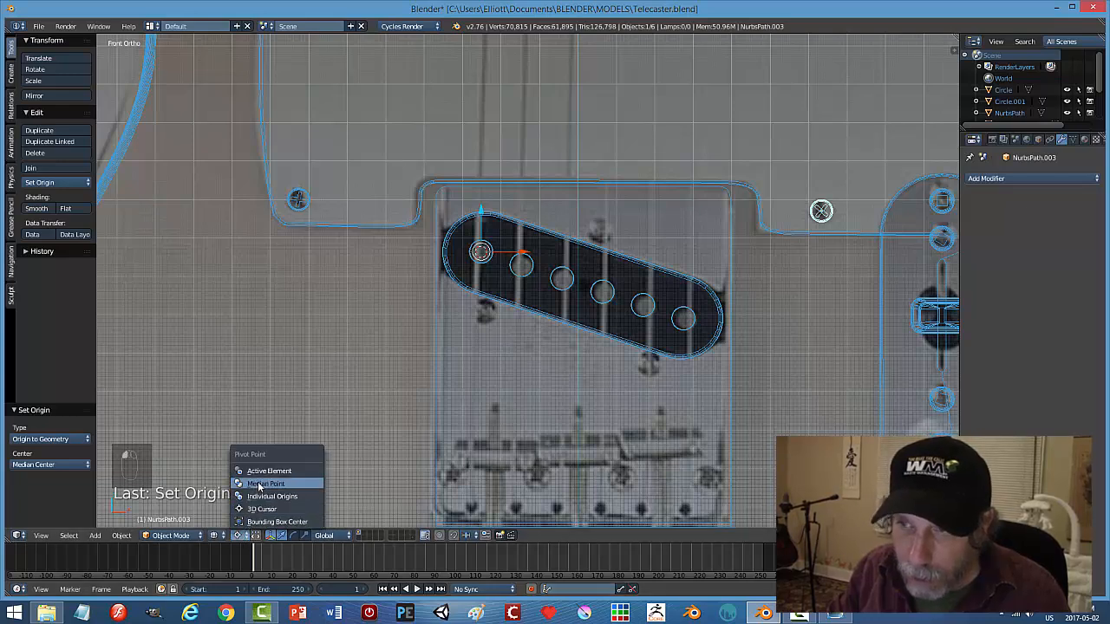
click(261, 509)
Move the screw -0.573 in X and -0.051 in Z onto the reference screw above the pickup, and rotate it about 21.9 degrees around Y.
key(g)
key(x)
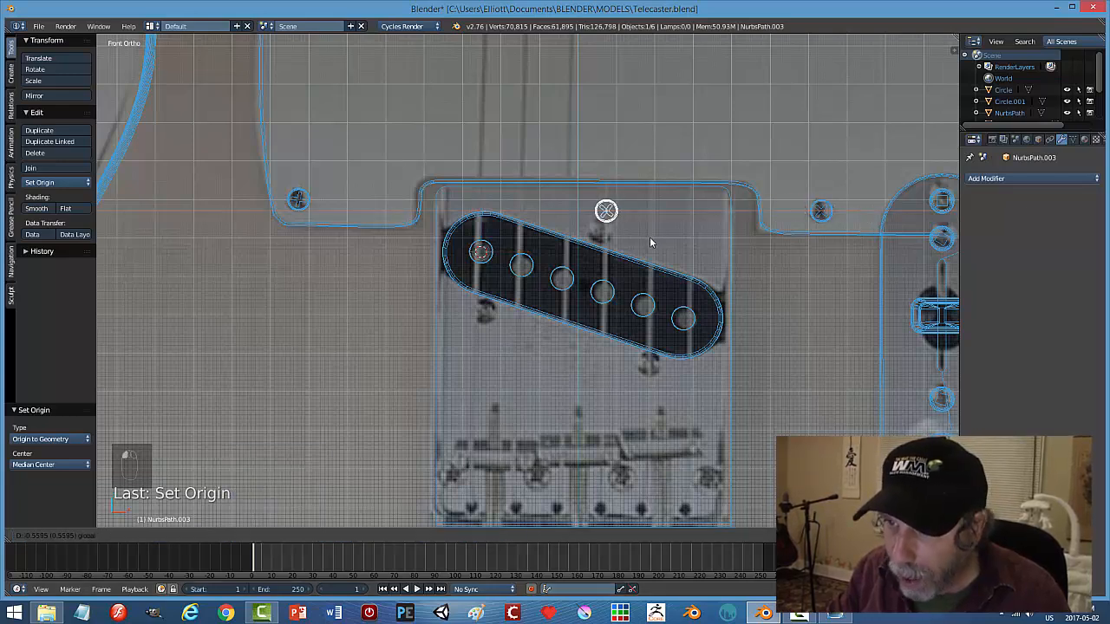
click(645, 240)
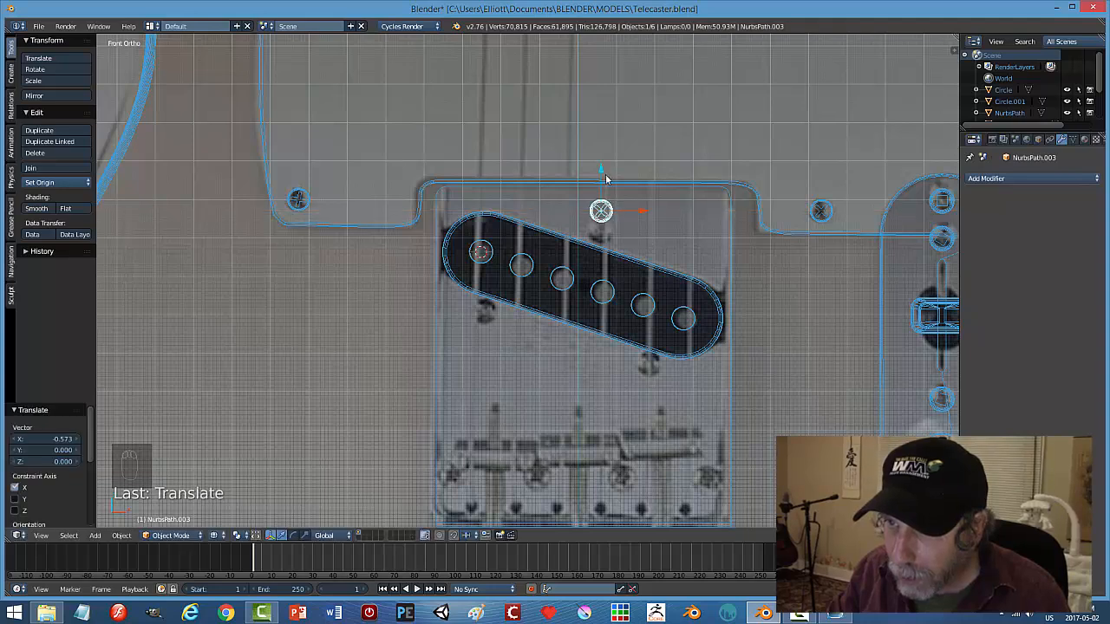
key(g)
key(z)
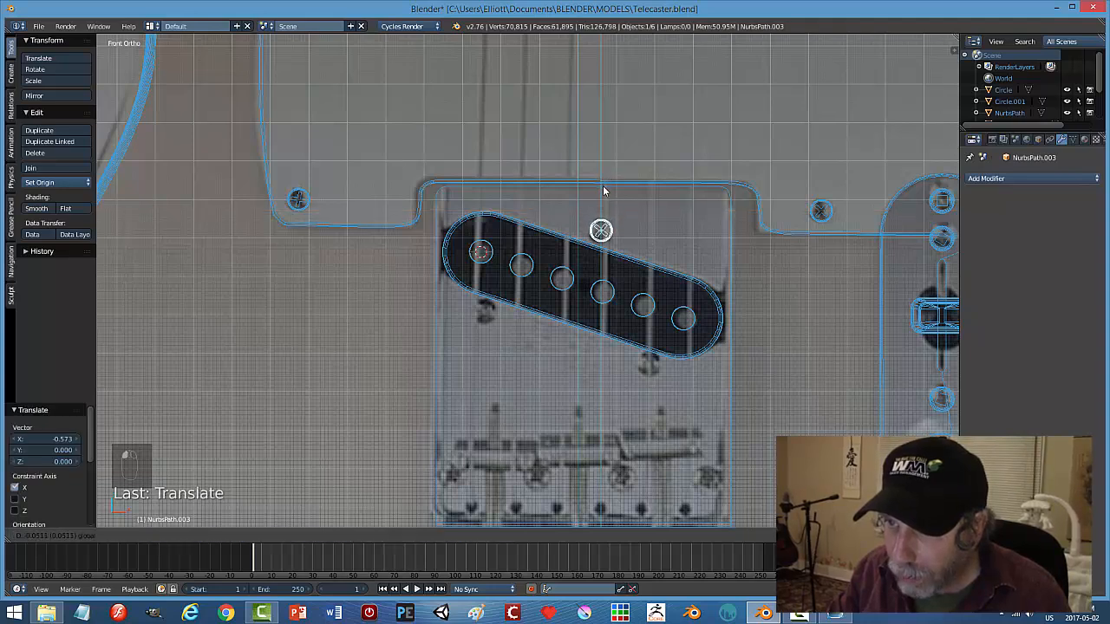
click(605, 190)
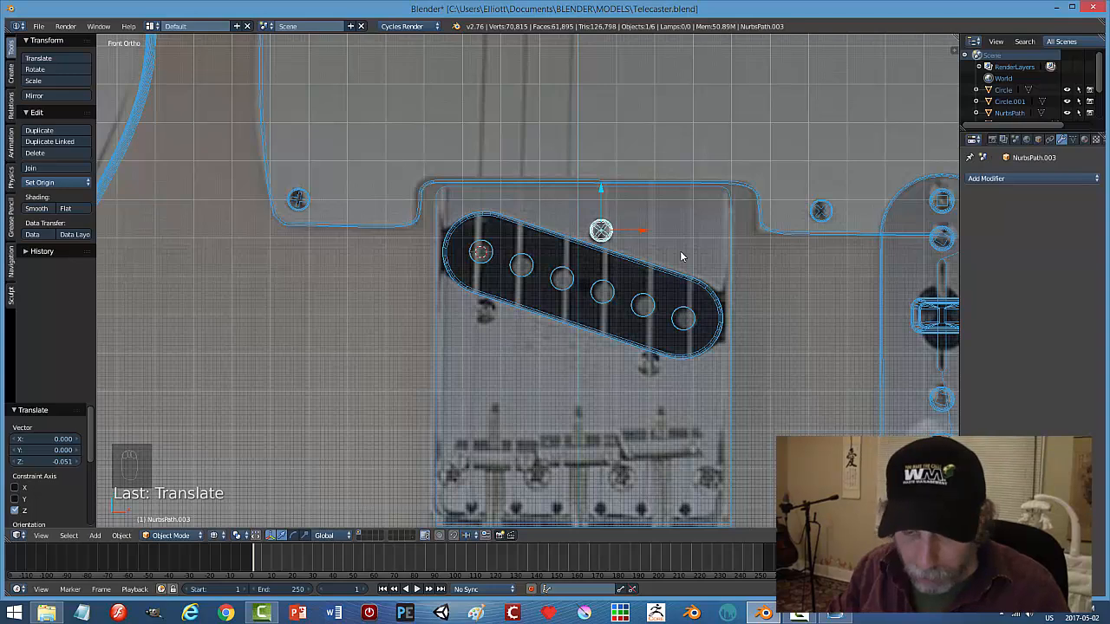
key(r)
key(y)
click(661, 279)
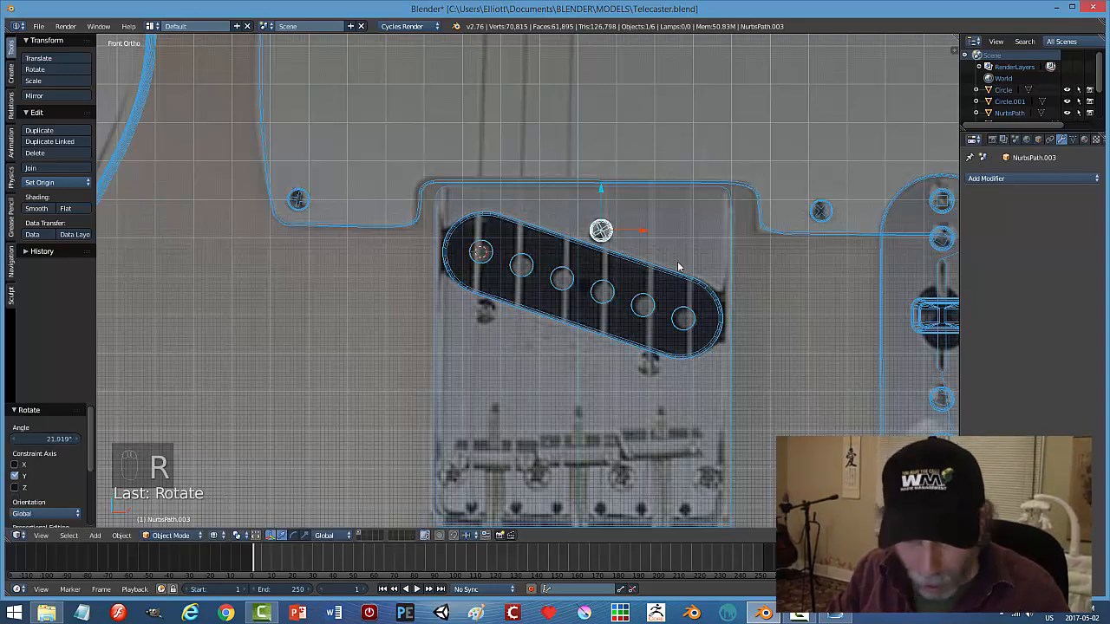
Duplicate the screw onto the lower-right reference screw, about 0.36 down in Z and 0.122 in X, and rotate it around Y.
key(shift+d)
key(y)
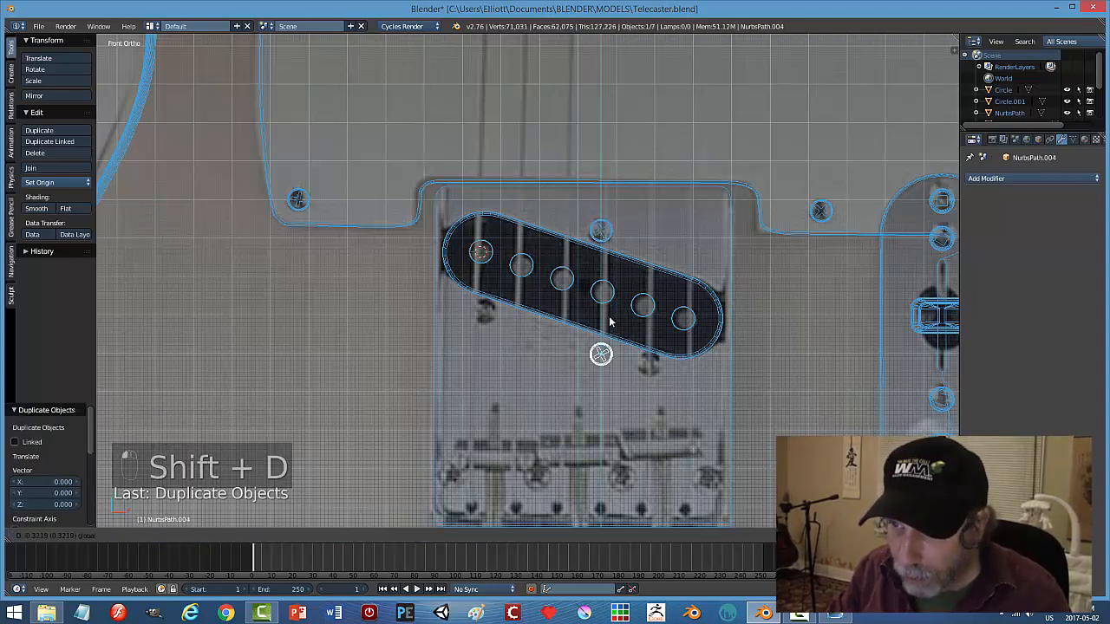
click(609, 325)
key(g)
key(x)
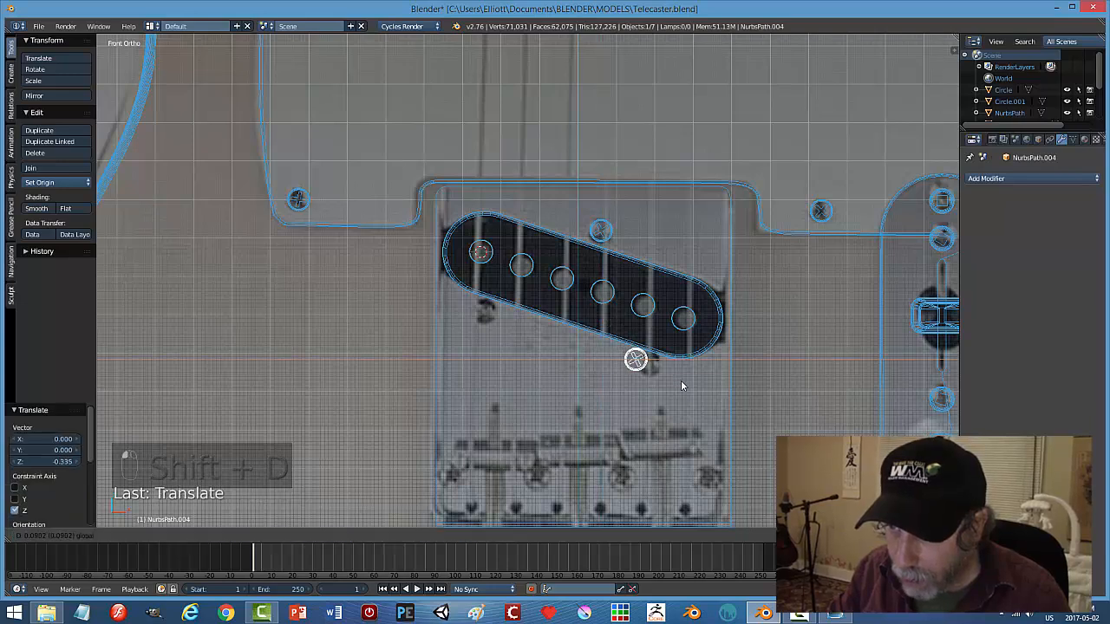
click(687, 386)
key(g)
key(z)
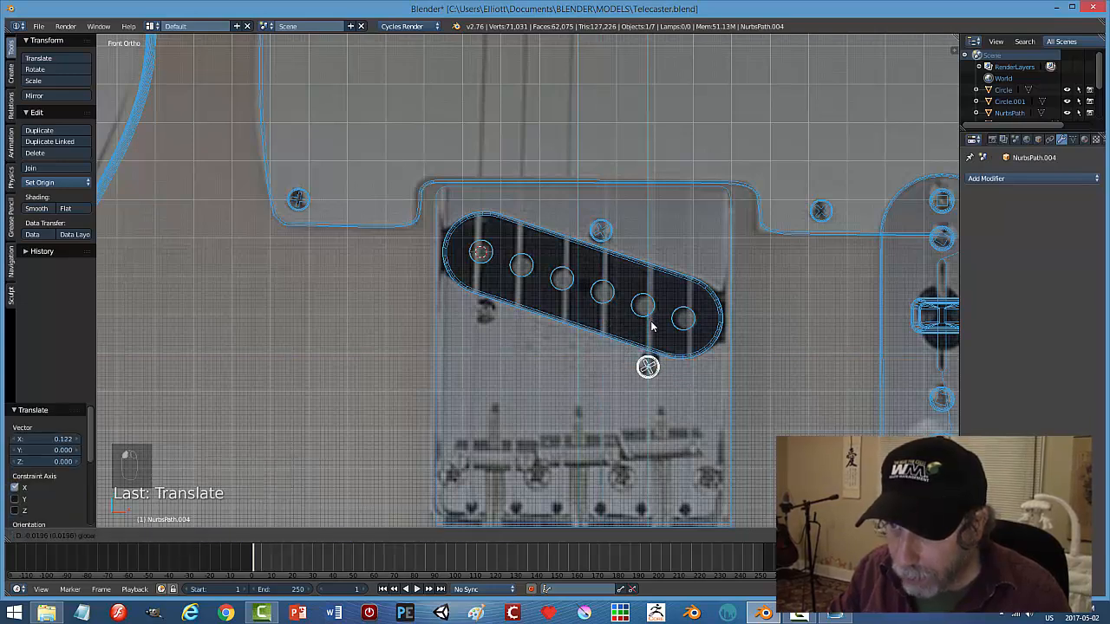
click(652, 329)
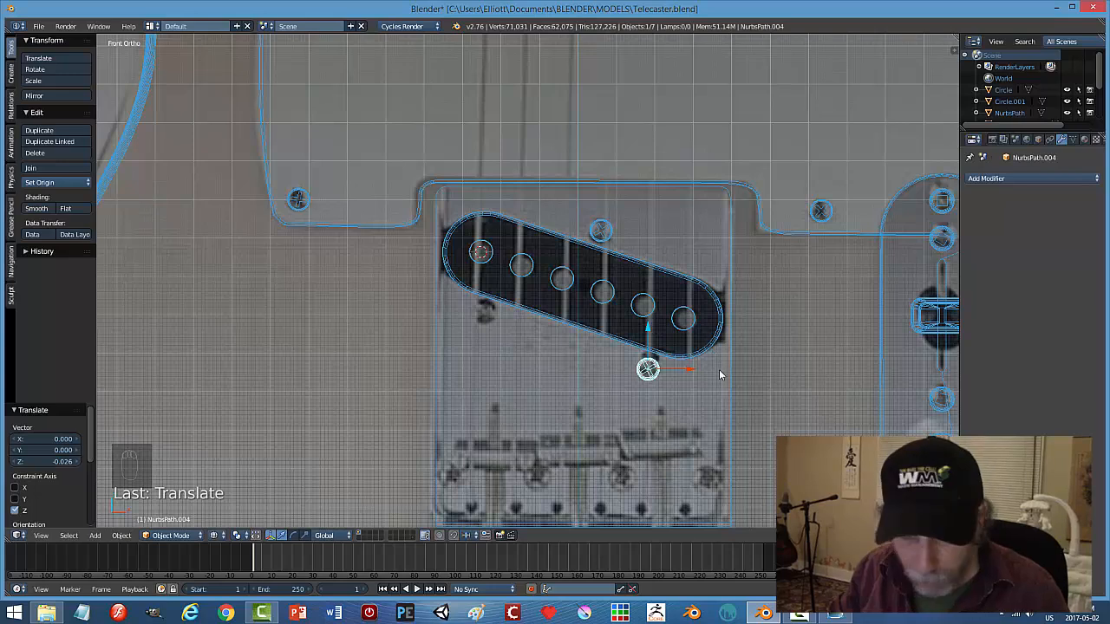
key(r)
key(y)
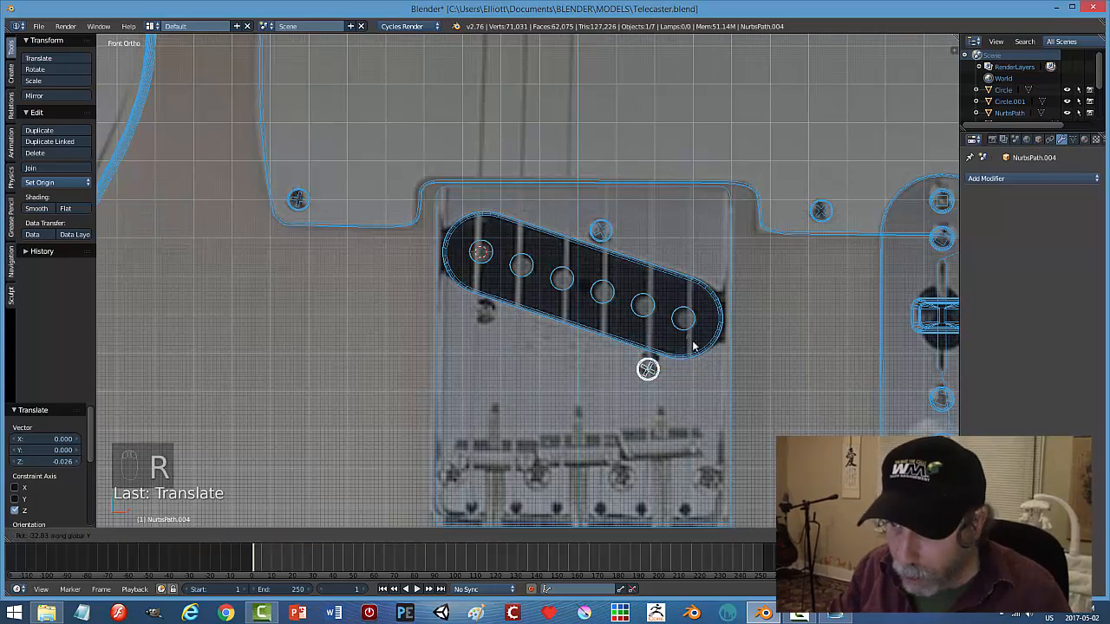
click(687, 374)
Duplicate the screw onto the reference screw at the pickup's lower left, rotate it about -26.27 degrees around Y, and save the file.
key(shift+d)
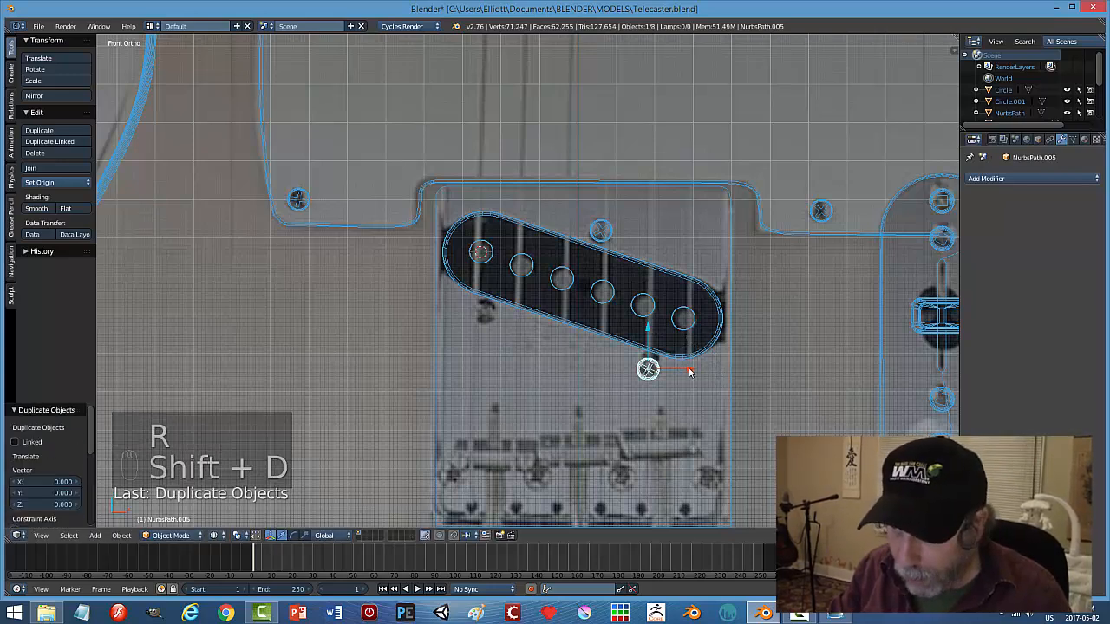
drag(689, 369, 516, 371)
drag(477, 324, 526, 322)
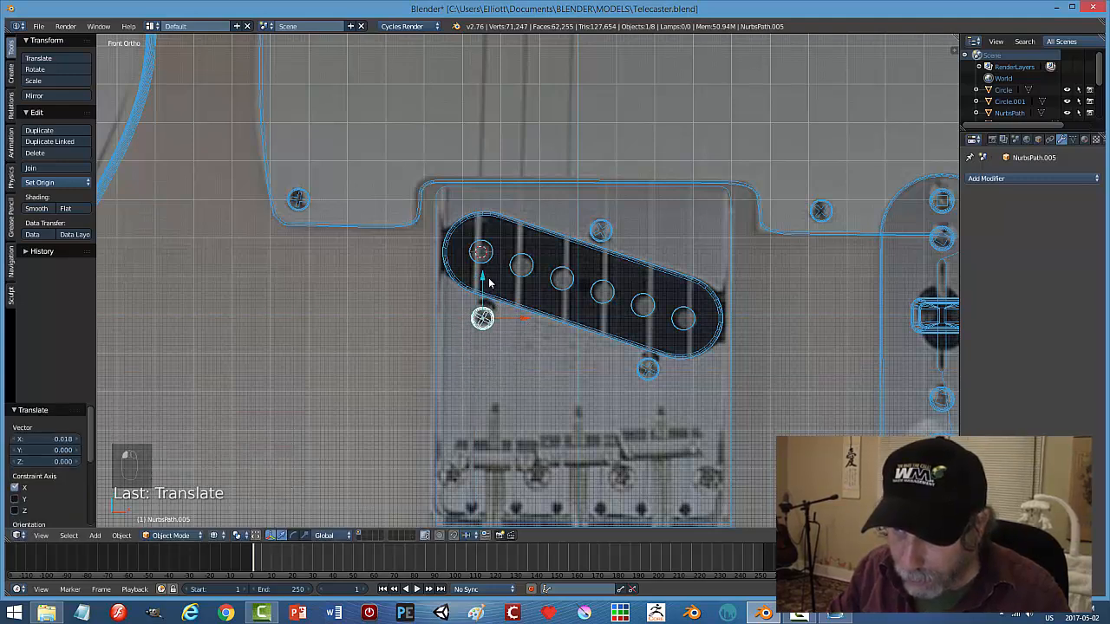
drag(484, 279, 486, 277)
key(r)
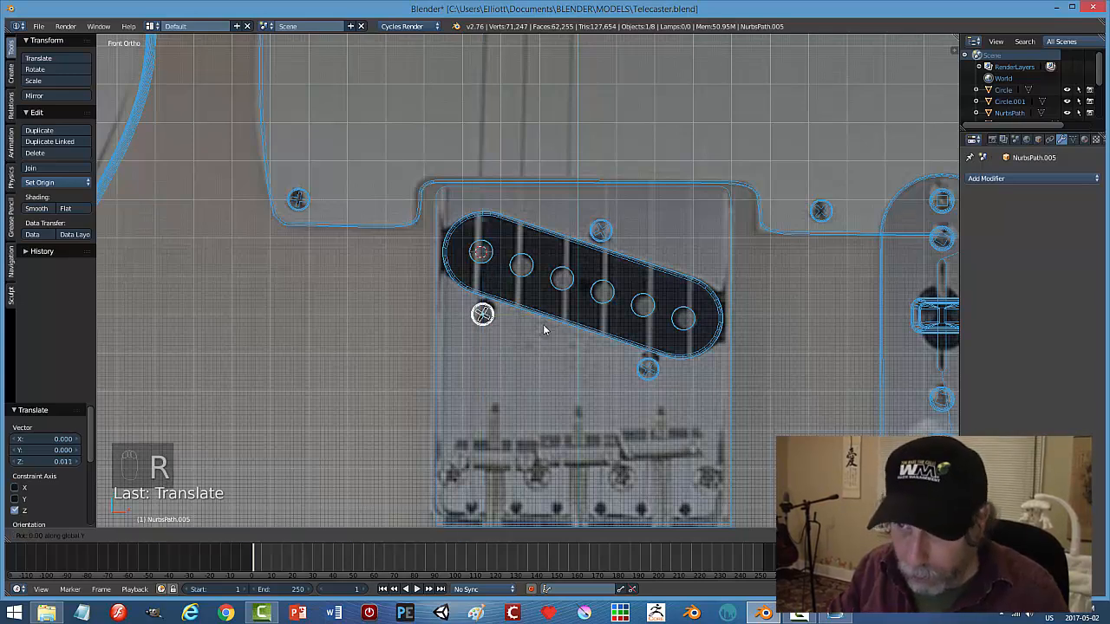
click(542, 319)
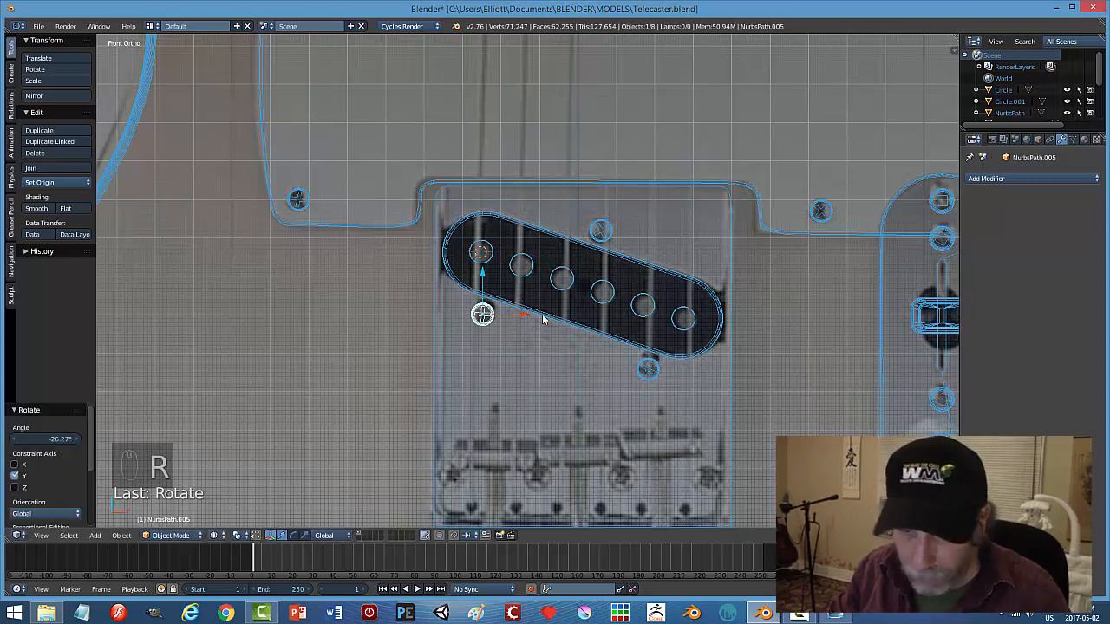
key(ctrl+s)
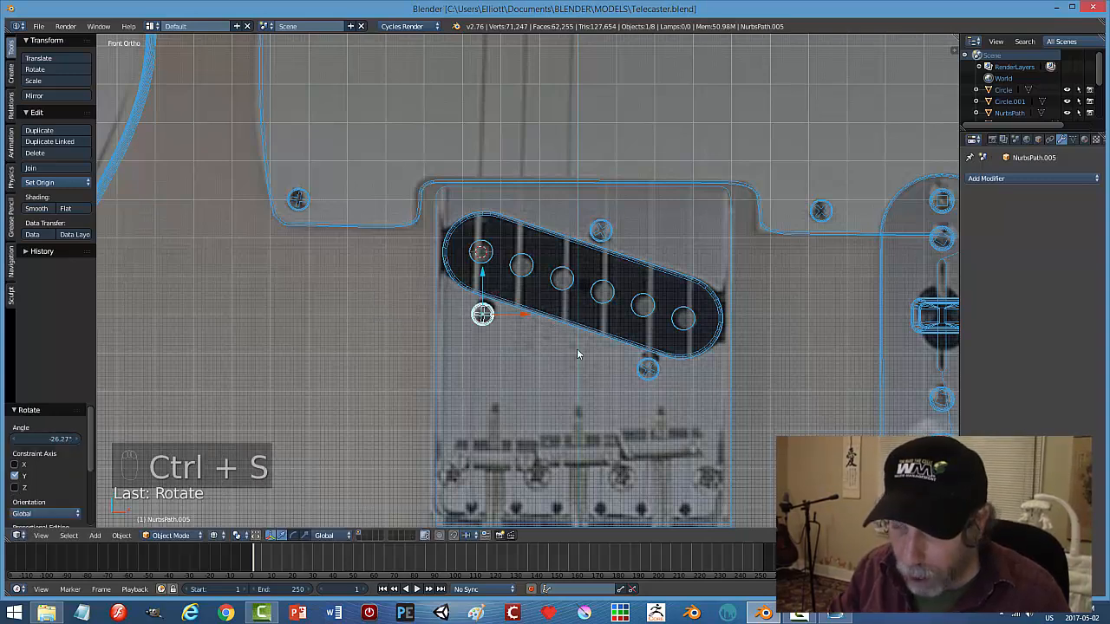
Shift all three pickup screws 0.006 along Y toward the guitar body in solid shading, deselect them, and save the file.
shift+right_click(654, 373)
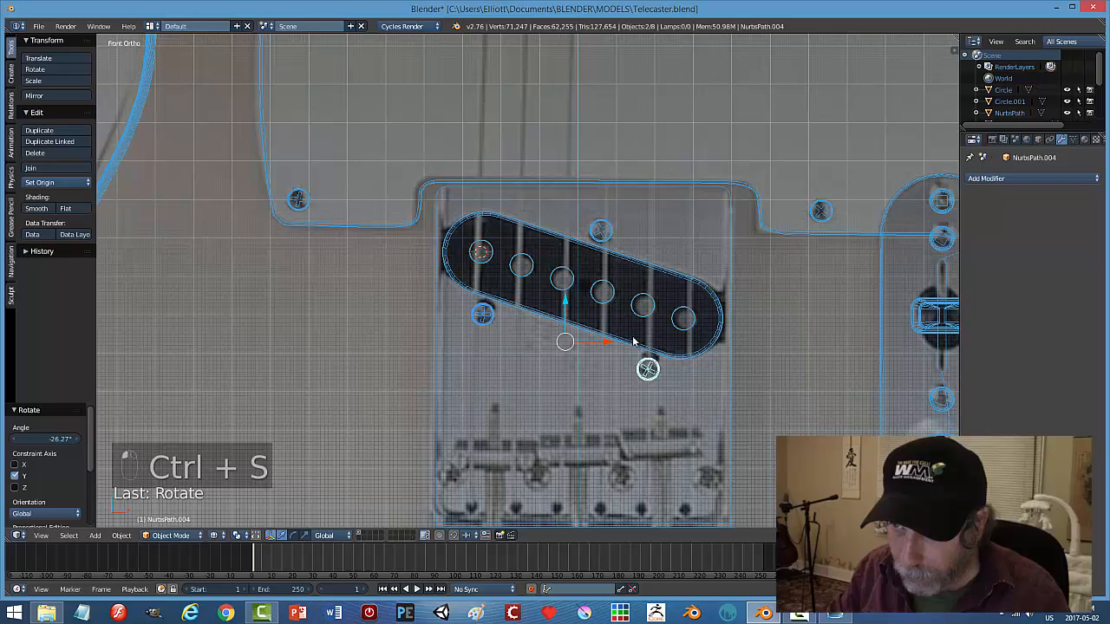
shift+right_click(606, 236)
key(z)
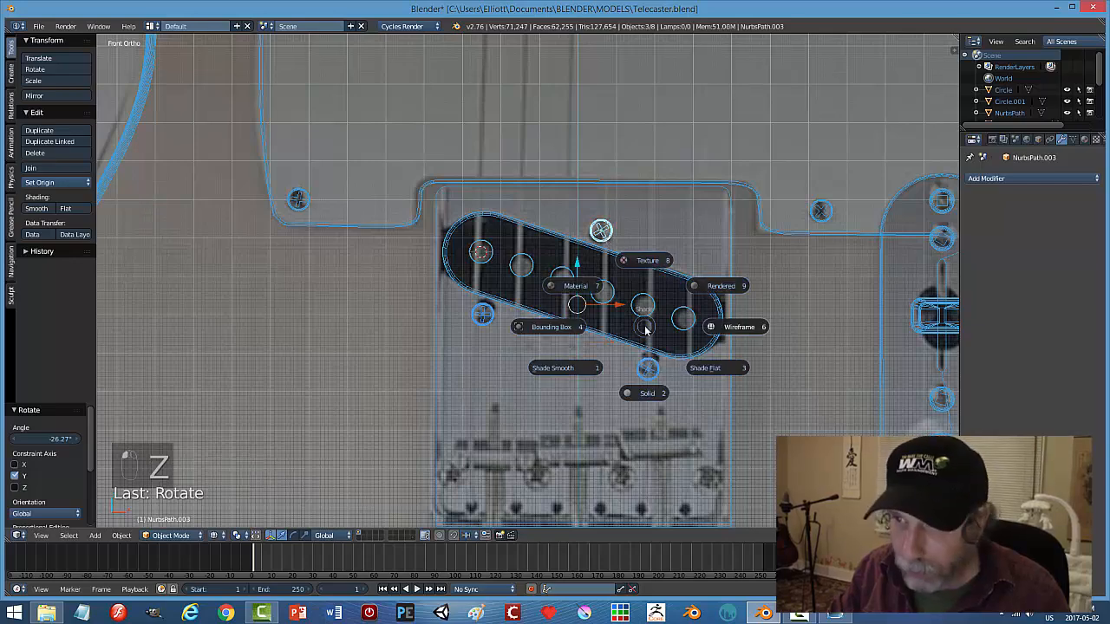
click(663, 395)
middle_drag(662, 451, 563, 305)
click(573, 289)
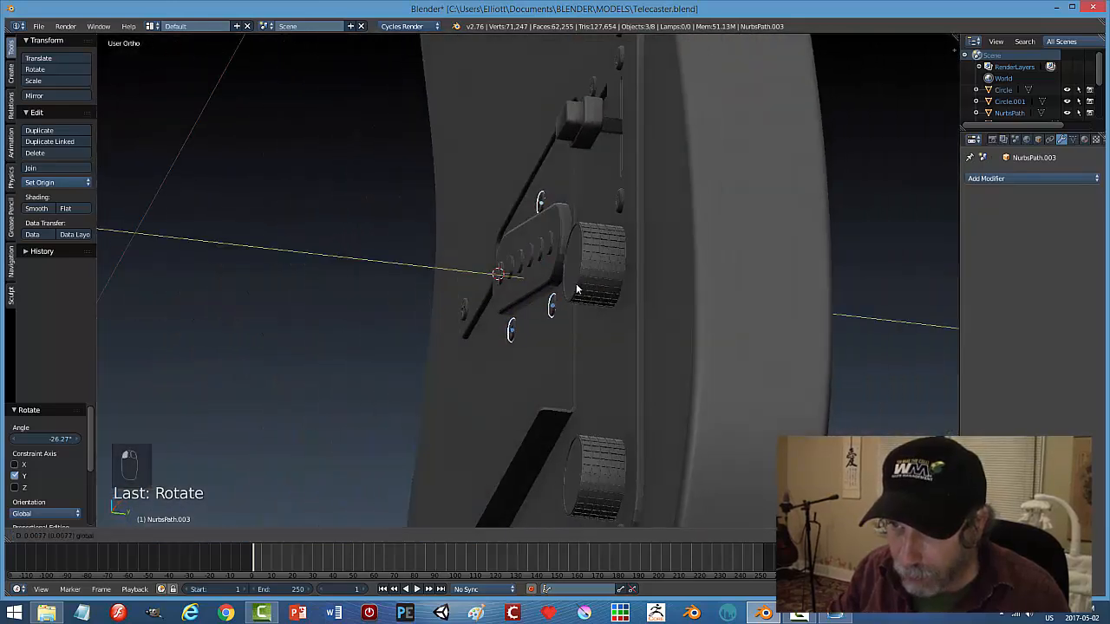
click(581, 327)
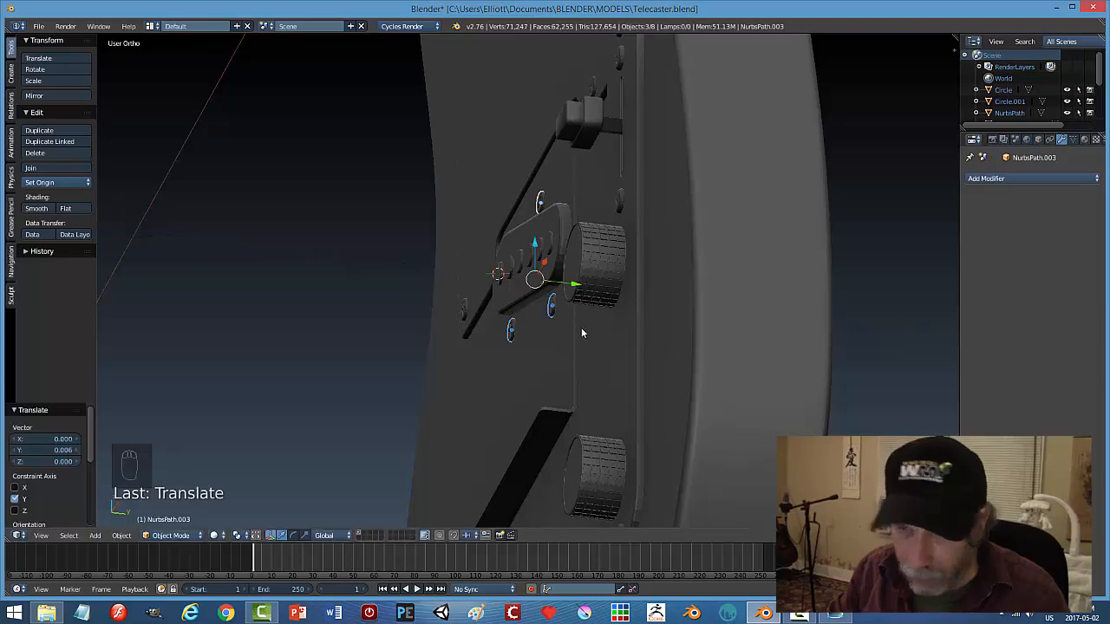
key(a)
middle_drag(582, 335, 560, 376)
key(ctrl+s)
Join the bridge pickup and its three mounting screws into the bridge plate as one object, save the file, and deselect everything.
scroll(586, 361, up, 4)
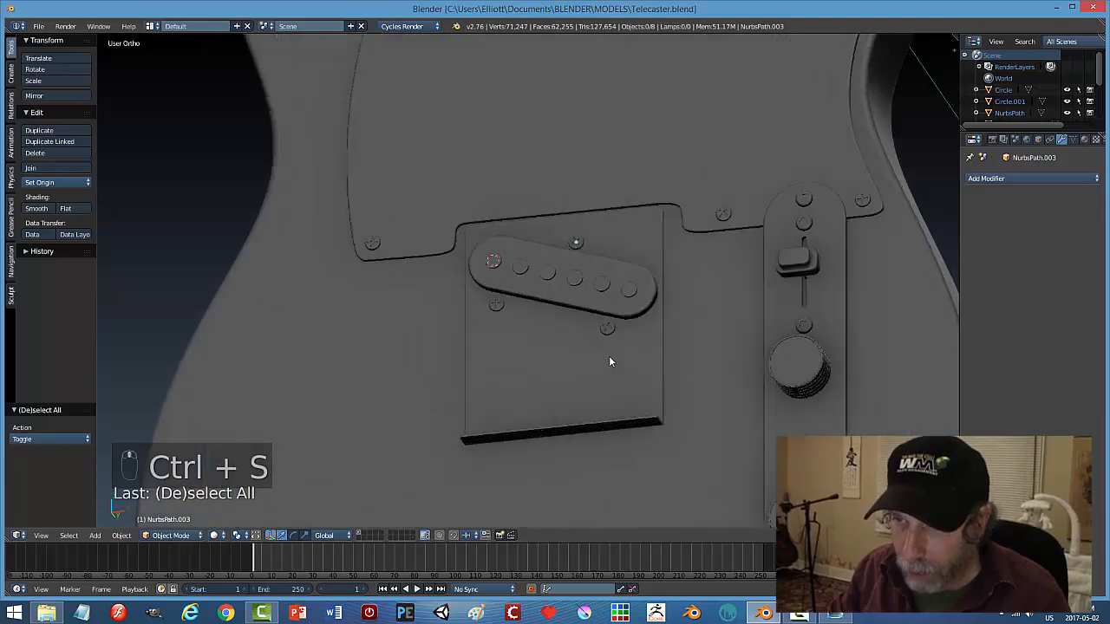
right_click(597, 227)
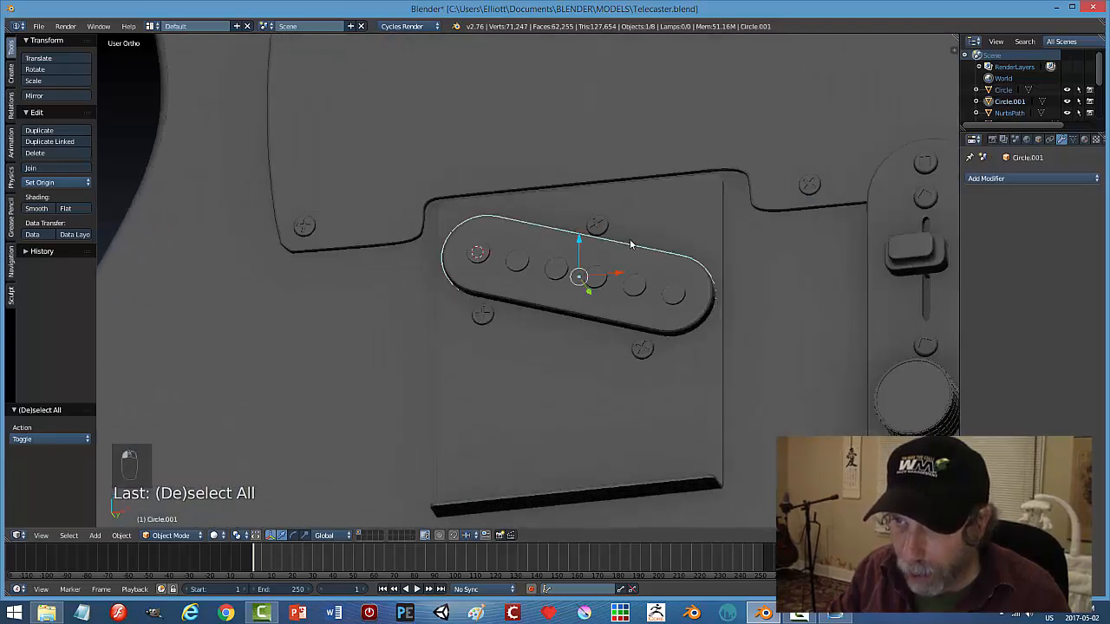
shift+right_click(487, 315)
shift+right_click(640, 351)
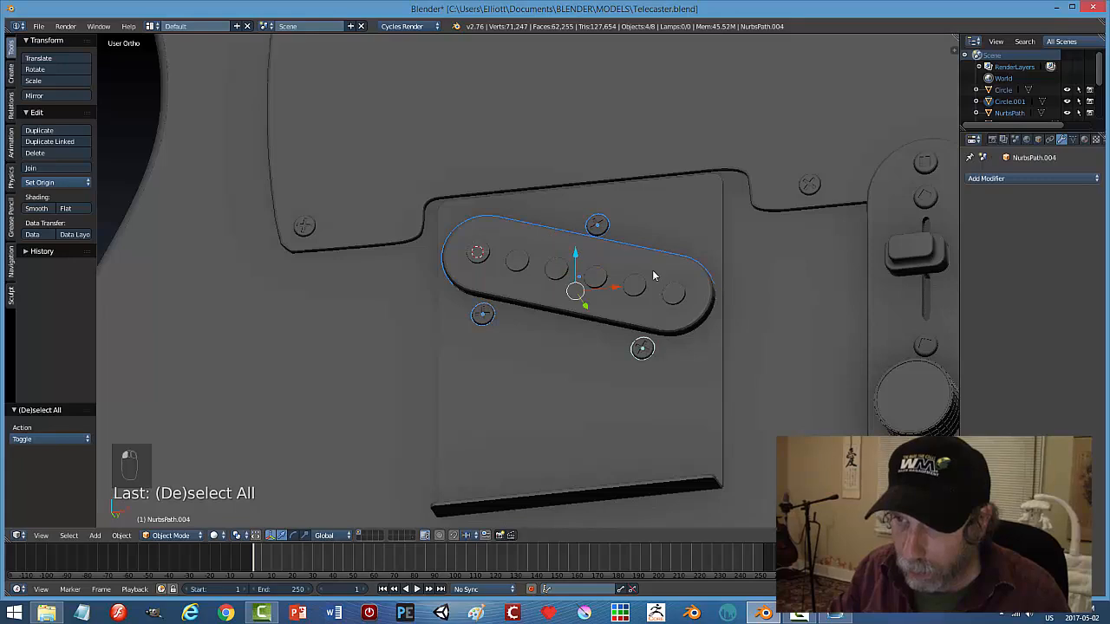
shift+right_click(692, 227)
key(ctrl+j)
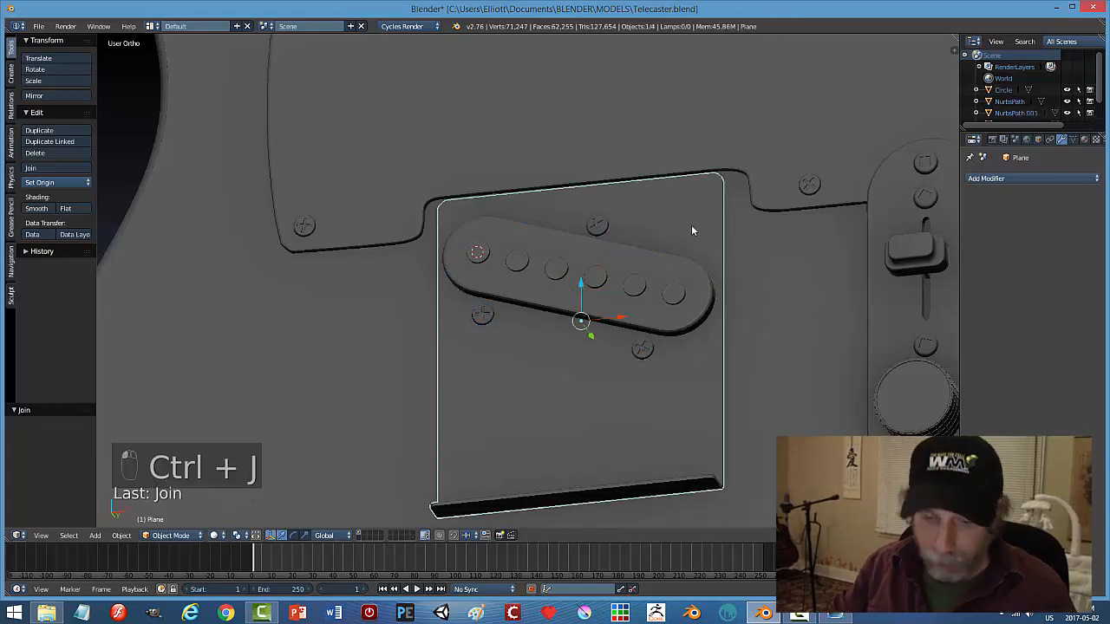
key(ctrl+s)
key(a)
scroll(710, 265, down, 2)
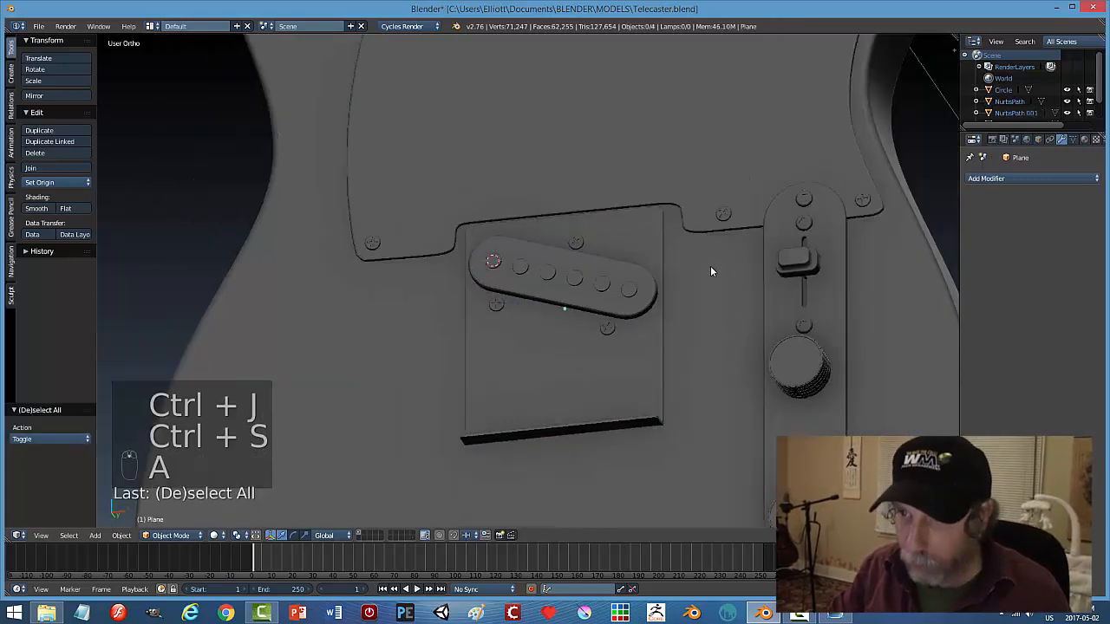
Compare the saddle area of the bridge in wireframe front view with the Boss_Tele_Fc2.jpg photo, then return to Blender.
middle_drag(710, 265, 705, 334)
key(KP_1)
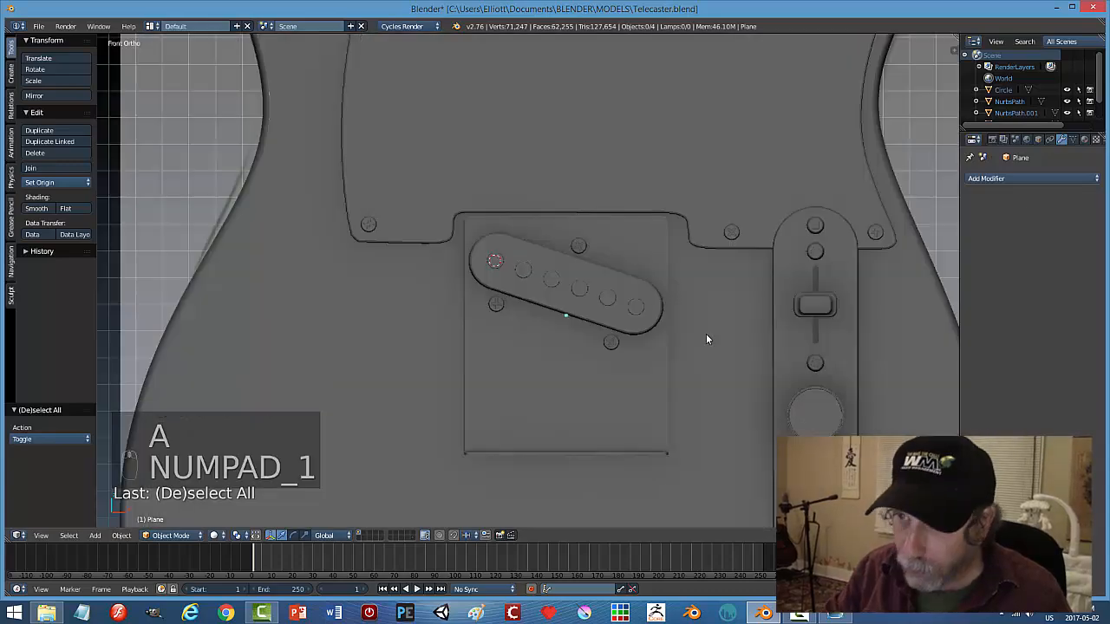
key(z)
click(782, 334)
scroll(688, 420, up, 4)
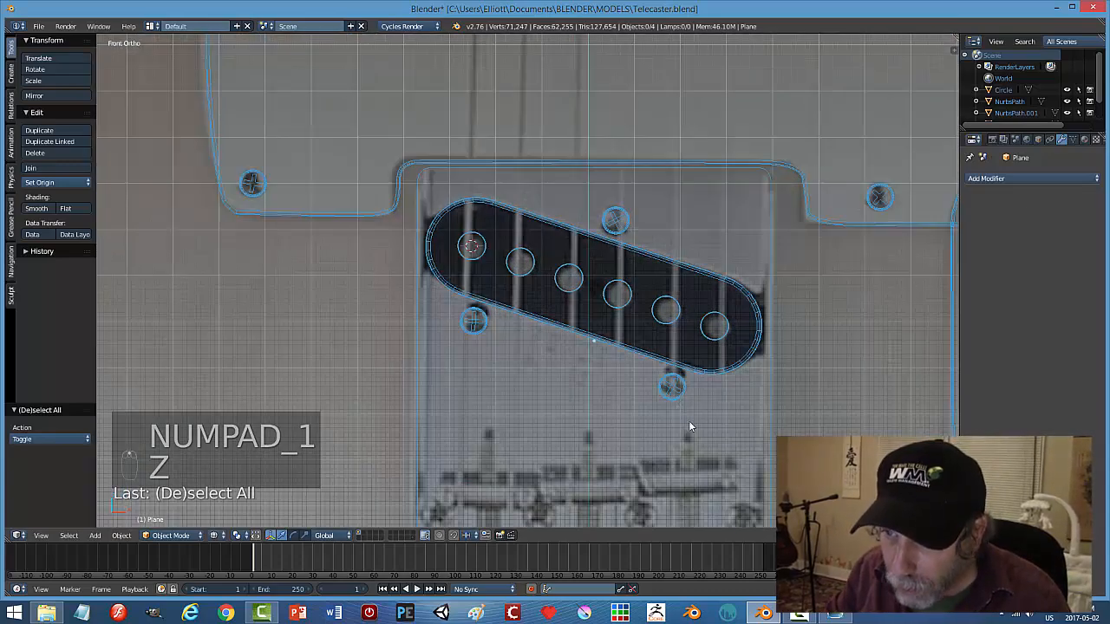
shift+middle_drag(688, 420, 652, 166)
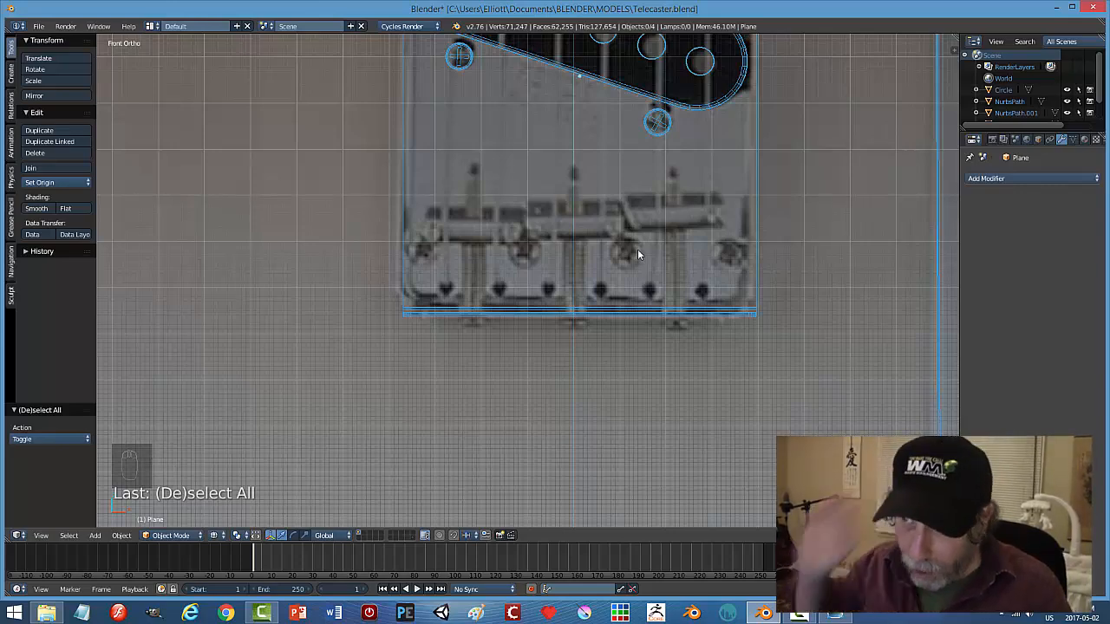
click(834, 612)
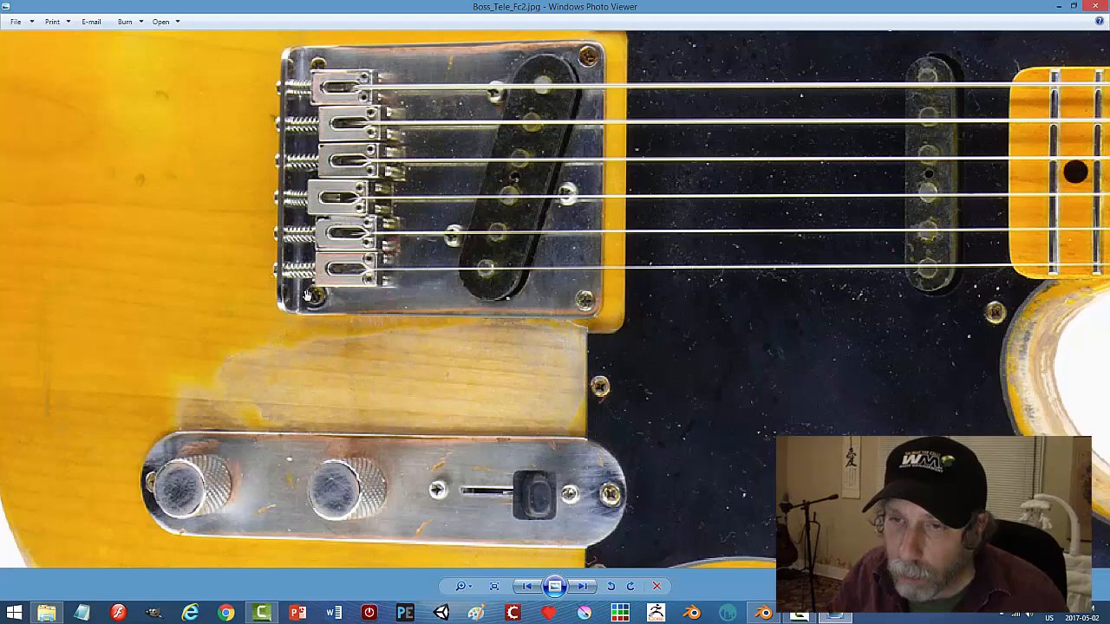
click(779, 617)
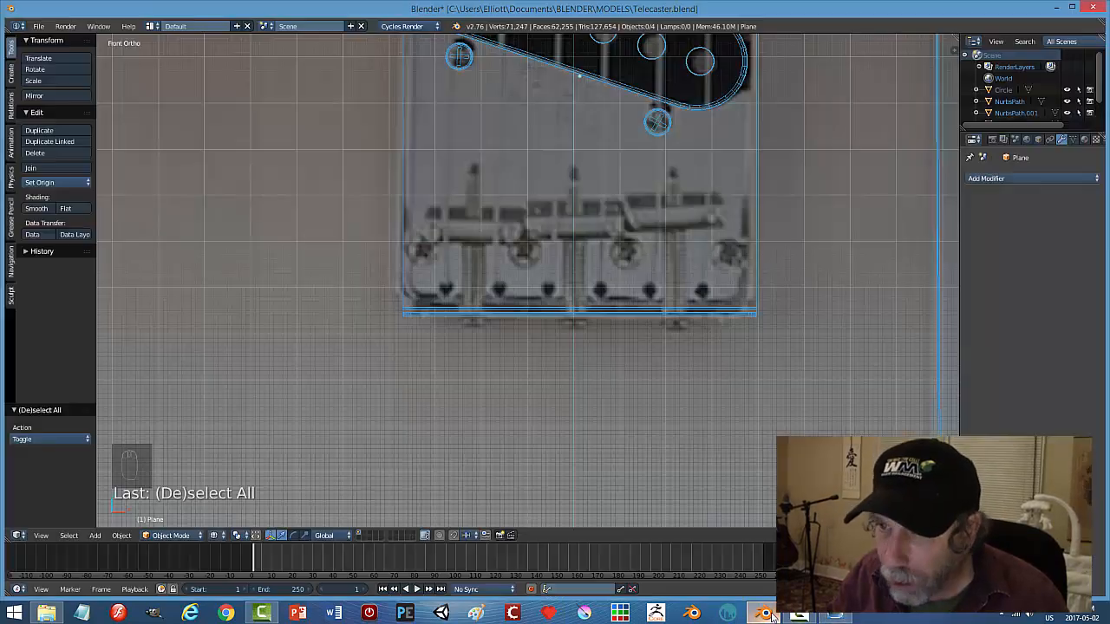
shift+middle_drag(726, 317, 729, 478)
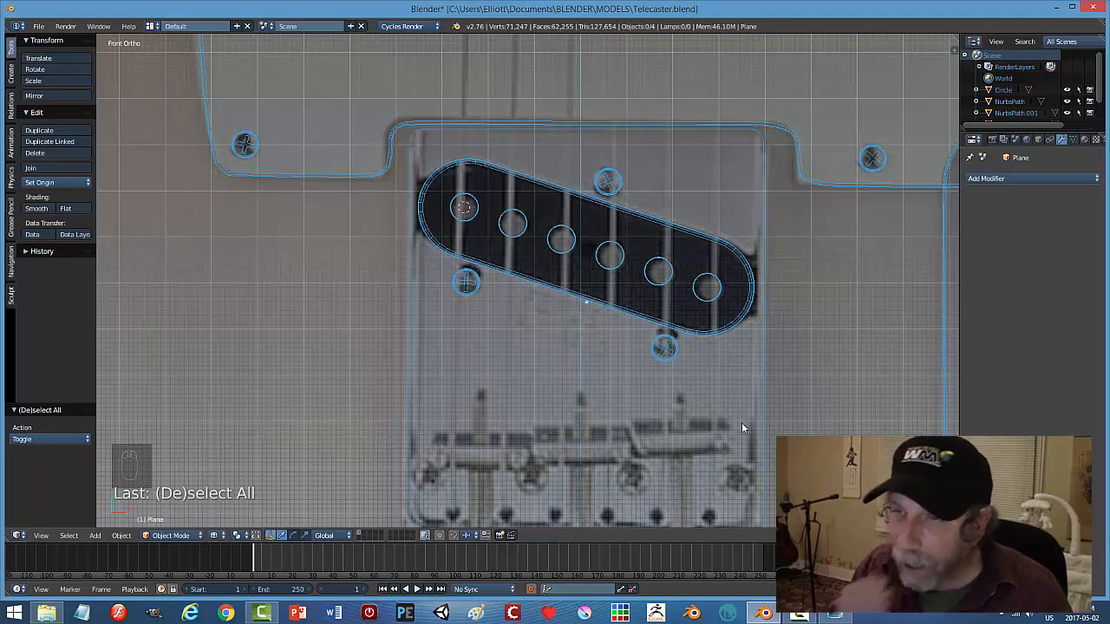
scroll(744, 430, down, 1)
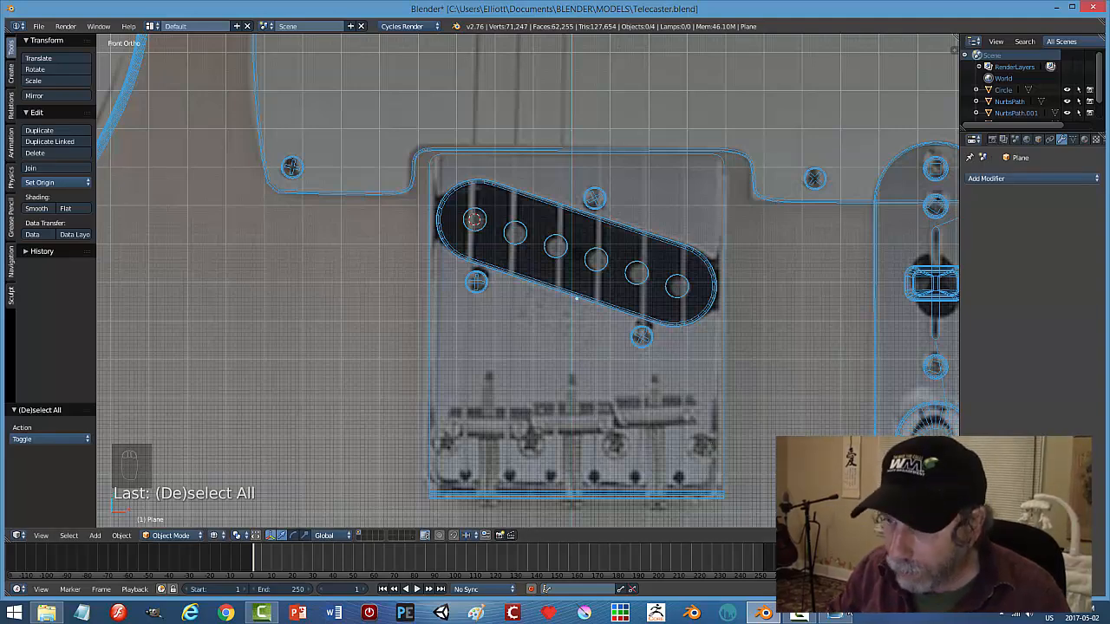
click(835, 617)
scroll(821, 341, down, 3)
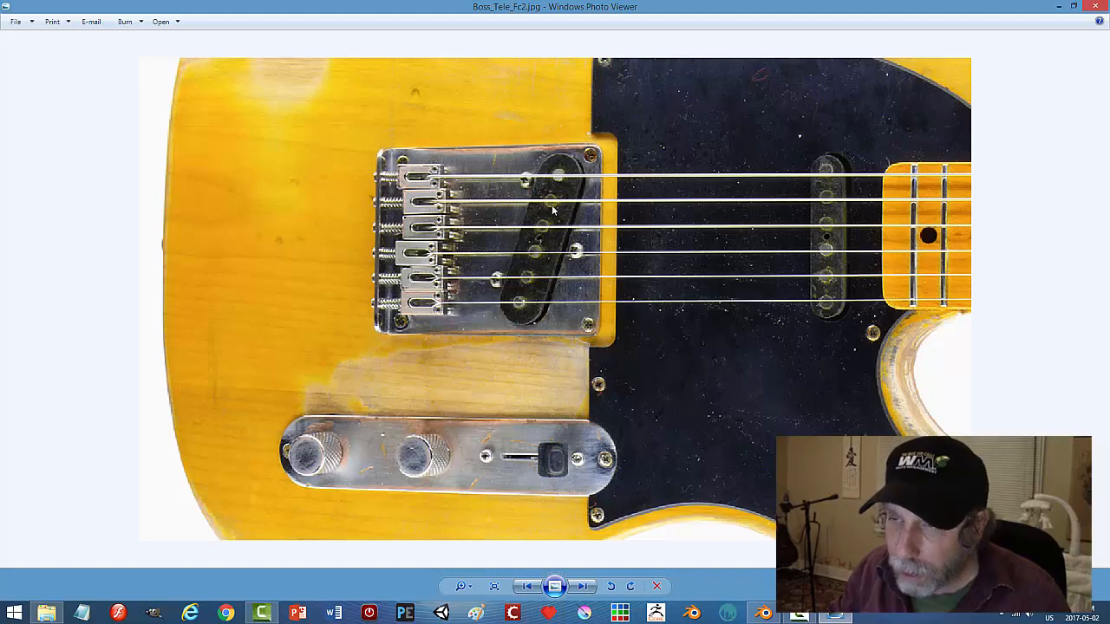
click(763, 613)
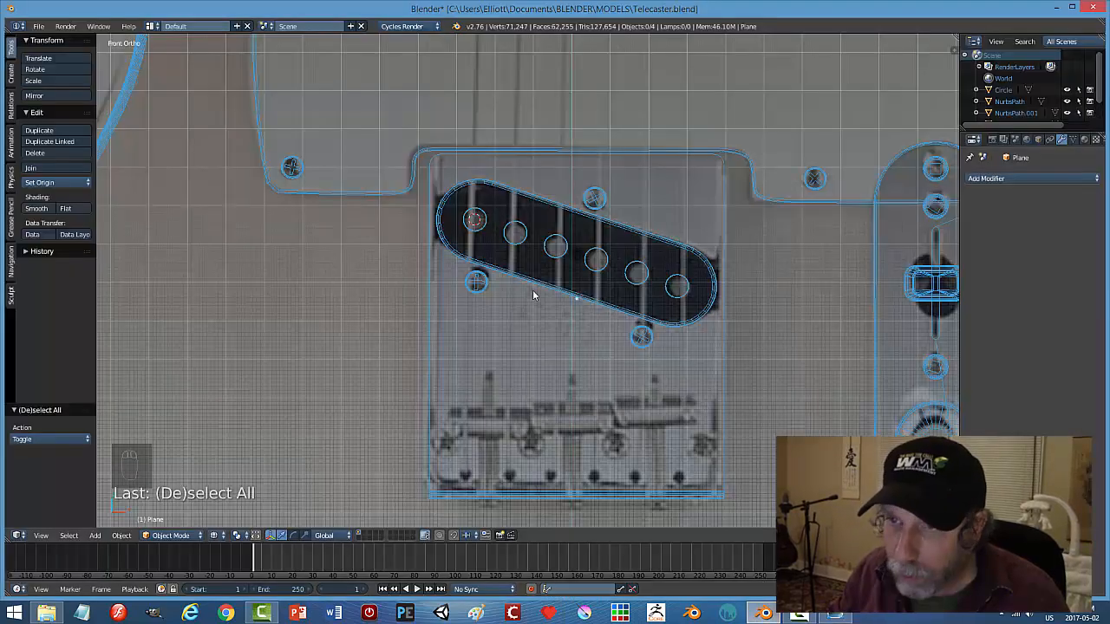
Return to solid shading and open the joined bridge plate in Edit Mode with face selection and nothing selected.
key(z)
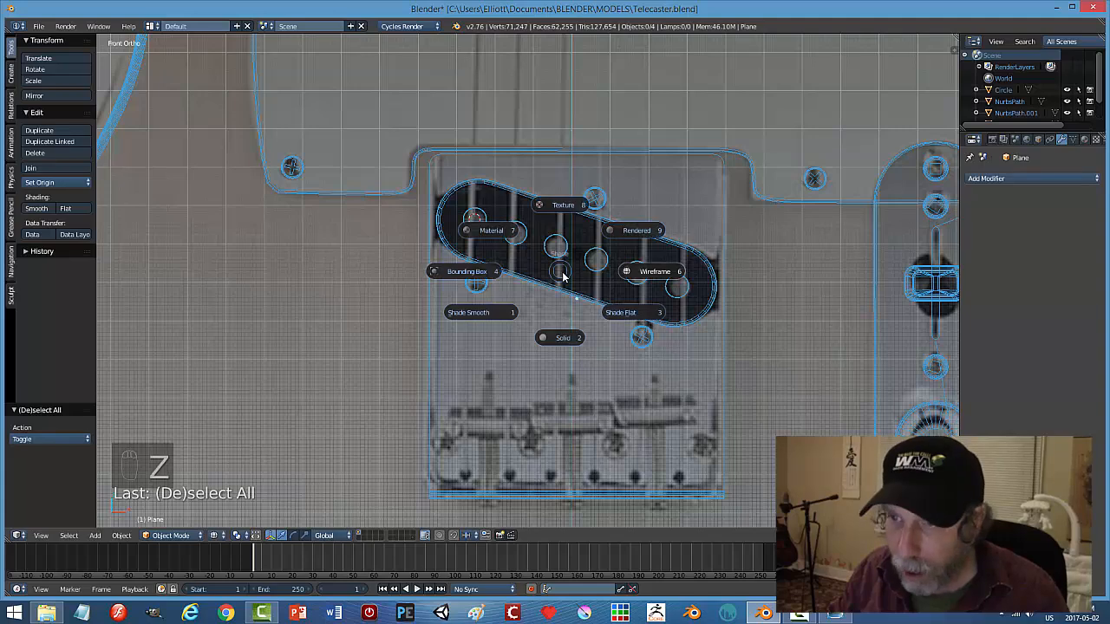
click(624, 321)
middle_drag(624, 316, 619, 214)
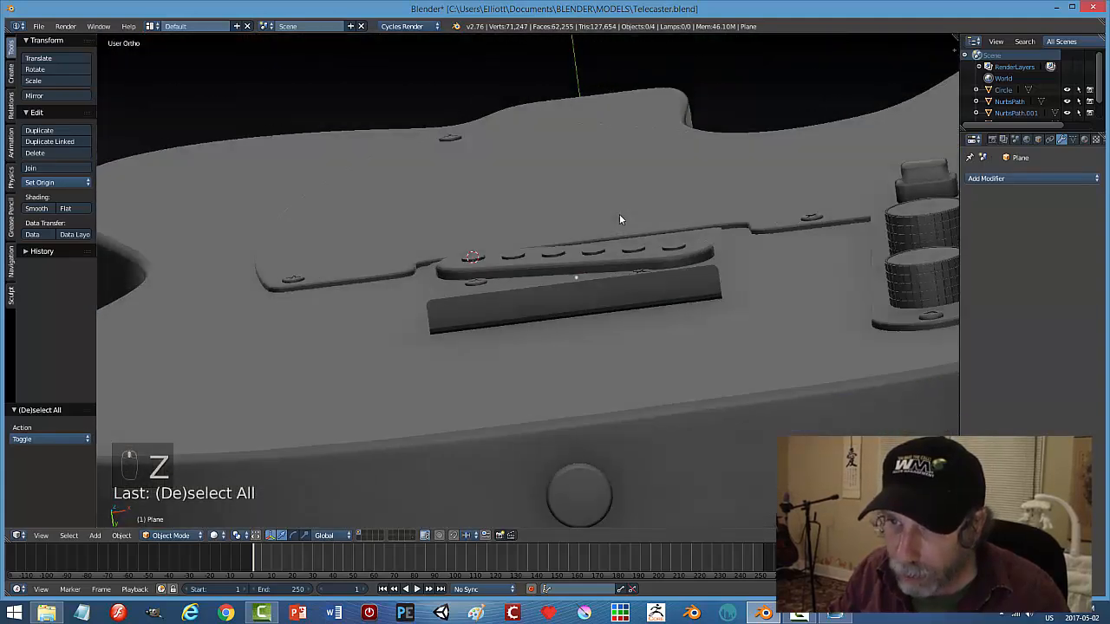
right_click(612, 261)
key(Tab)
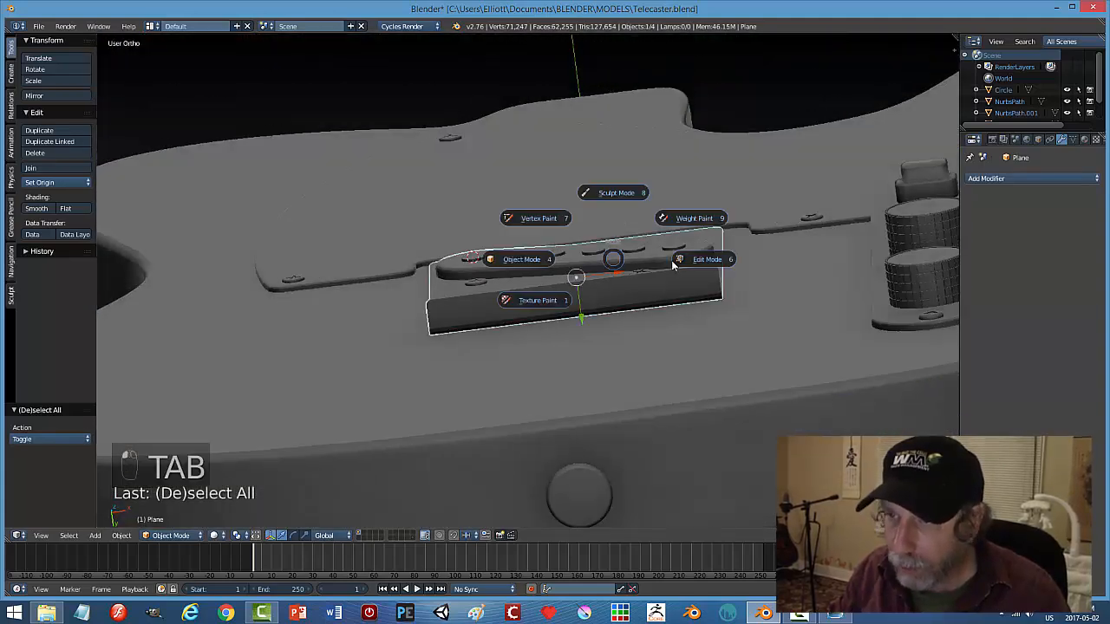
scroll(674, 262, up, 4)
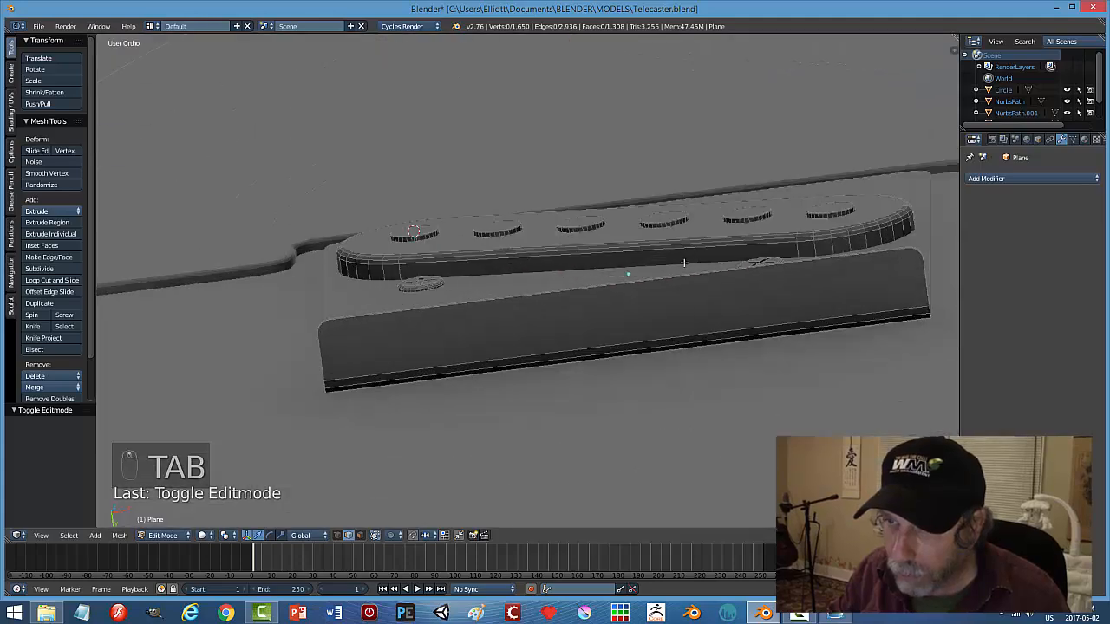
mouse_move(832, 208)
middle_down()
mouse_move(831, 227)
mouse_move(832, 217)
middle_up()
right_click(834, 216)
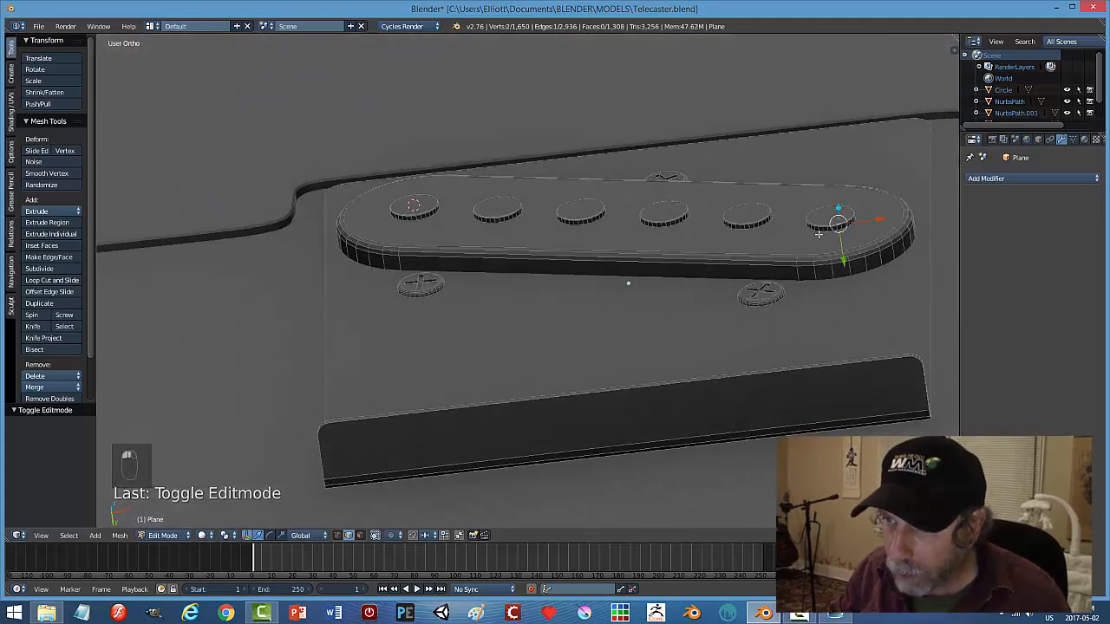
key(a)
key(ctrl+Tab)
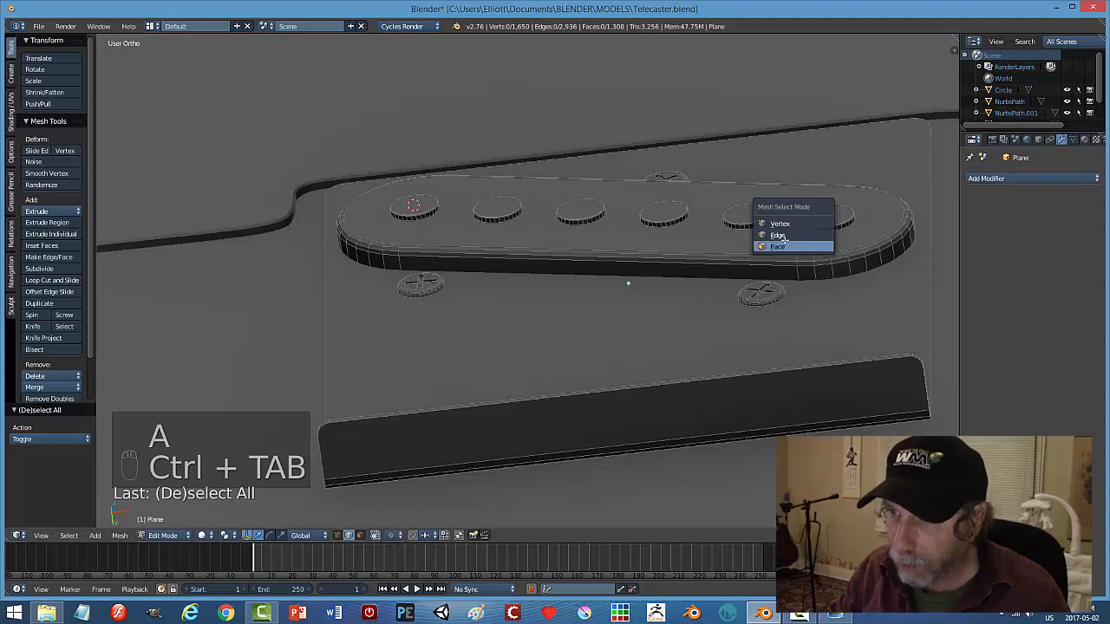
click(793, 247)
Select all six pole pieces with their linked geometry, sink them about 0.004 along Y into the pickup, and deselect.
right_click(831, 212)
shift+right_click(746, 212)
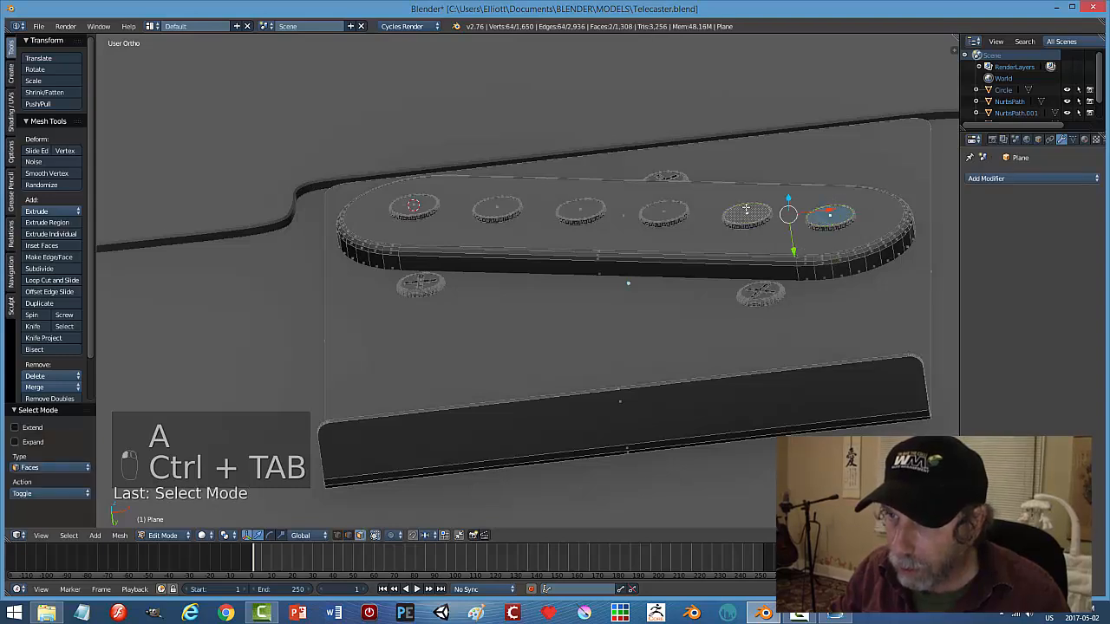
shift+right_click(664, 212)
shift+right_click(581, 211)
shift+right_click(496, 208)
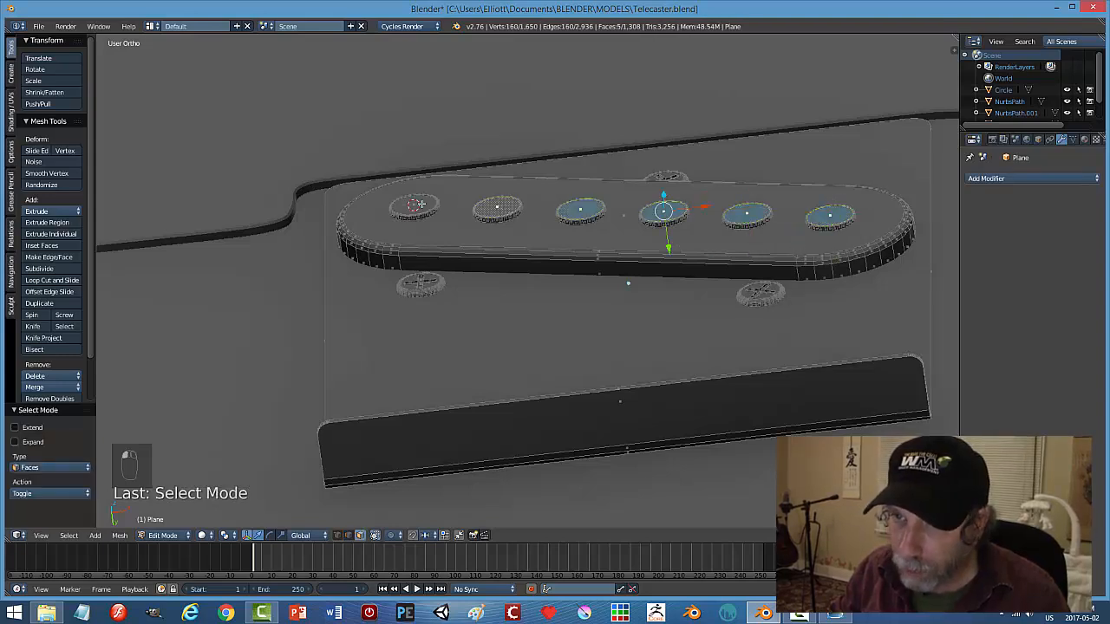
shift+right_click(416, 206)
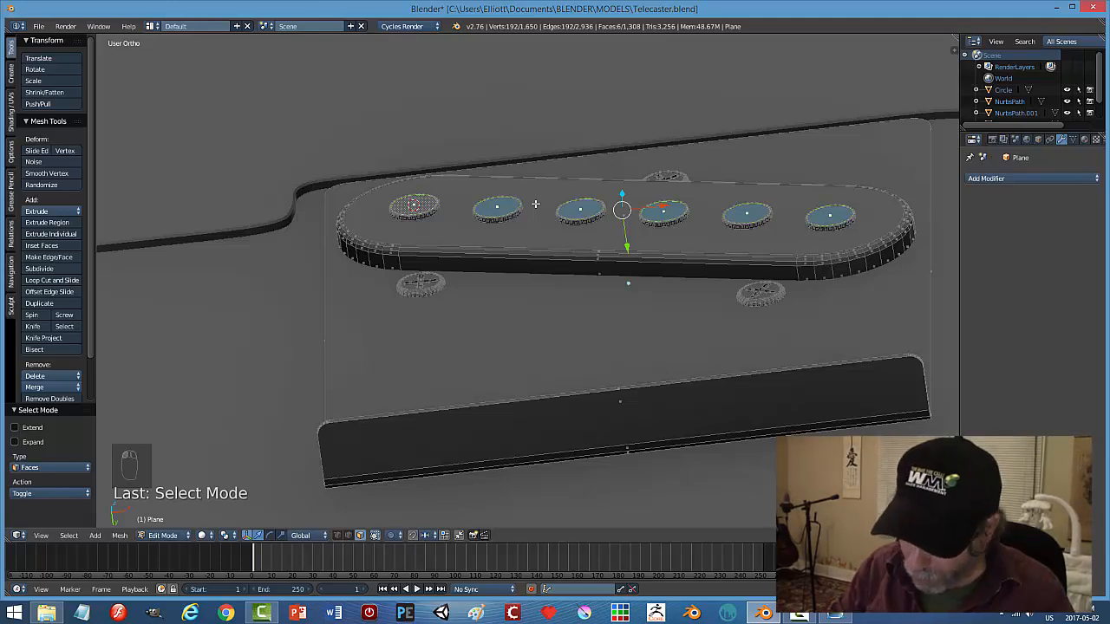
key(ctrl+l)
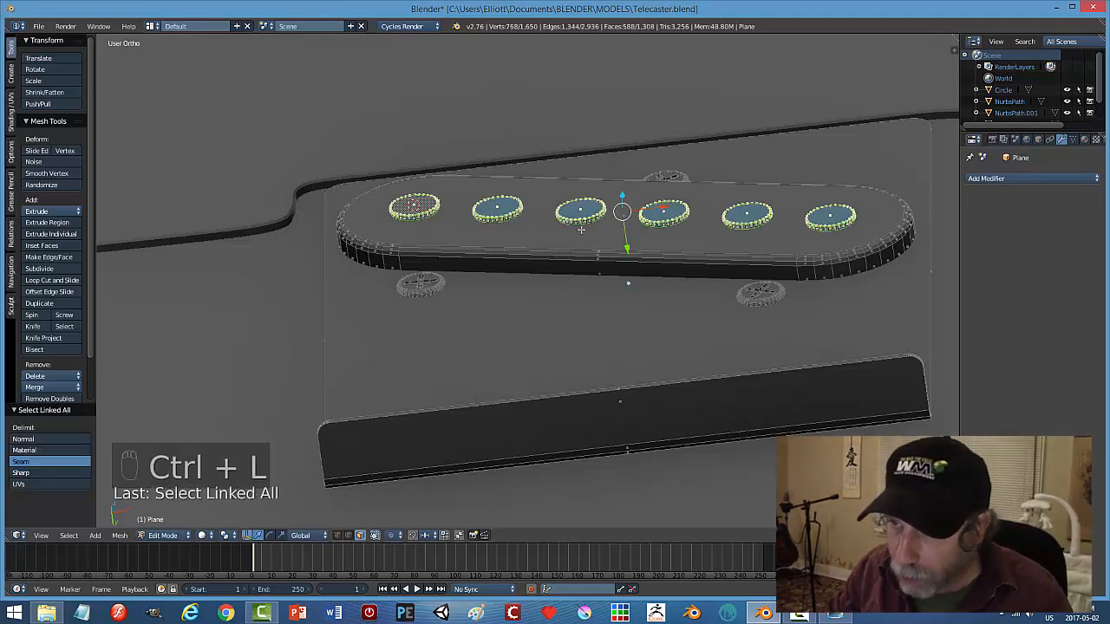
middle_drag(581, 228, 620, 264)
key(g)
key(z)
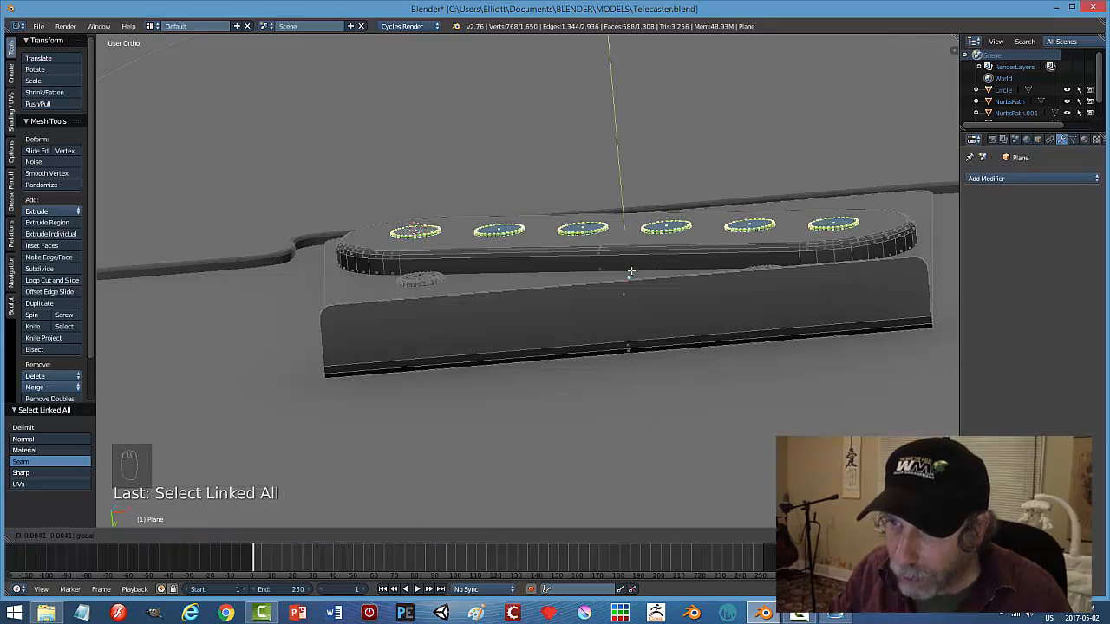
click(631, 272)
key(a)
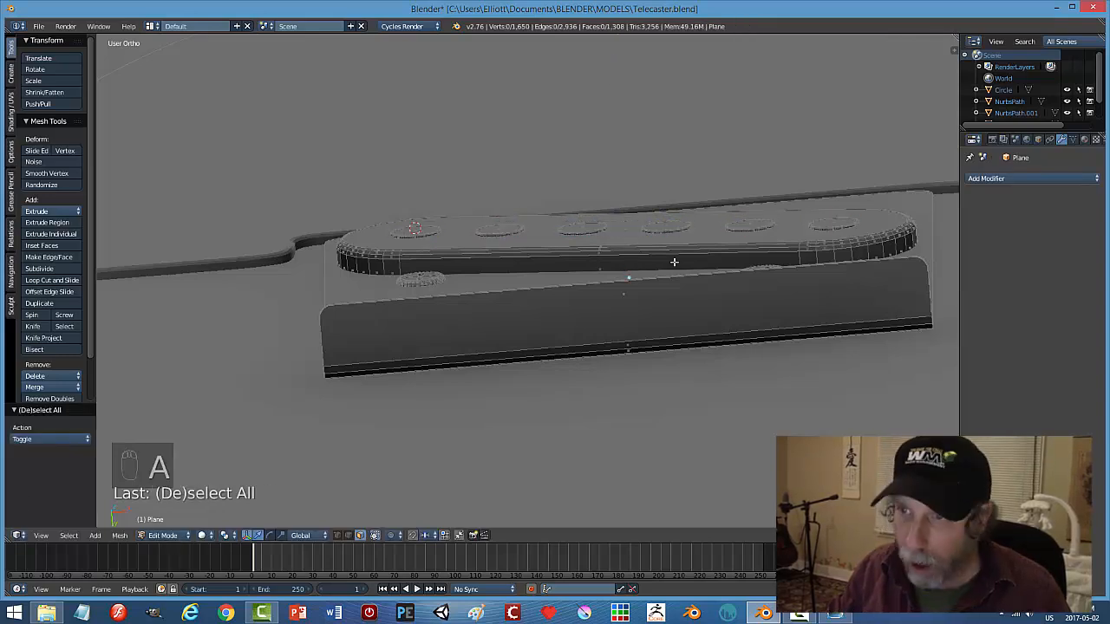
Return the bridge plate to Object Mode and save the file.
key(Tab)
scroll(729, 242, down, 3)
middle_drag(718, 246, 685, 320)
key(ctrl+s)
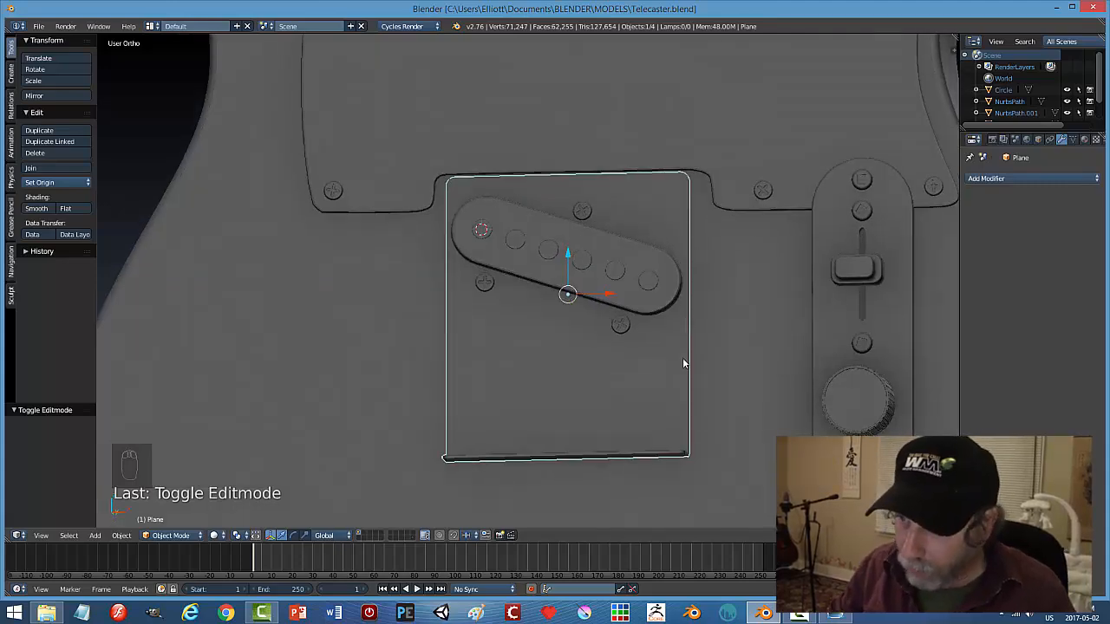
Close the Boss_Tele_Fc2.jpg photo and open 21292648.jpg from the REFERENCE IMAGES folder to examine the bridge's saddles and screws.
click(835, 613)
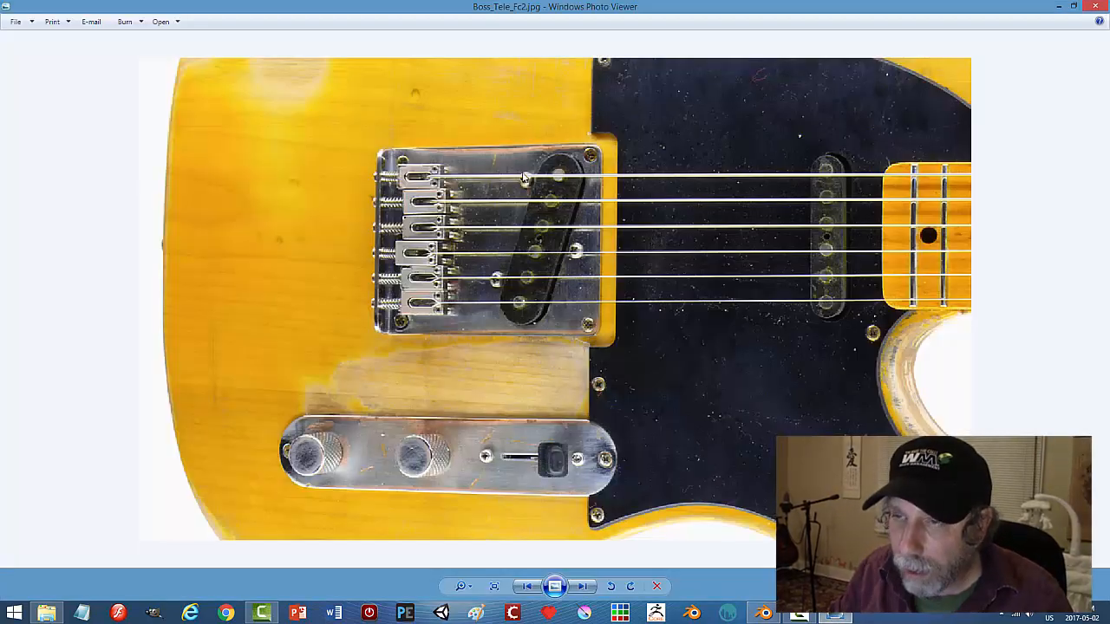
click(1094, 8)
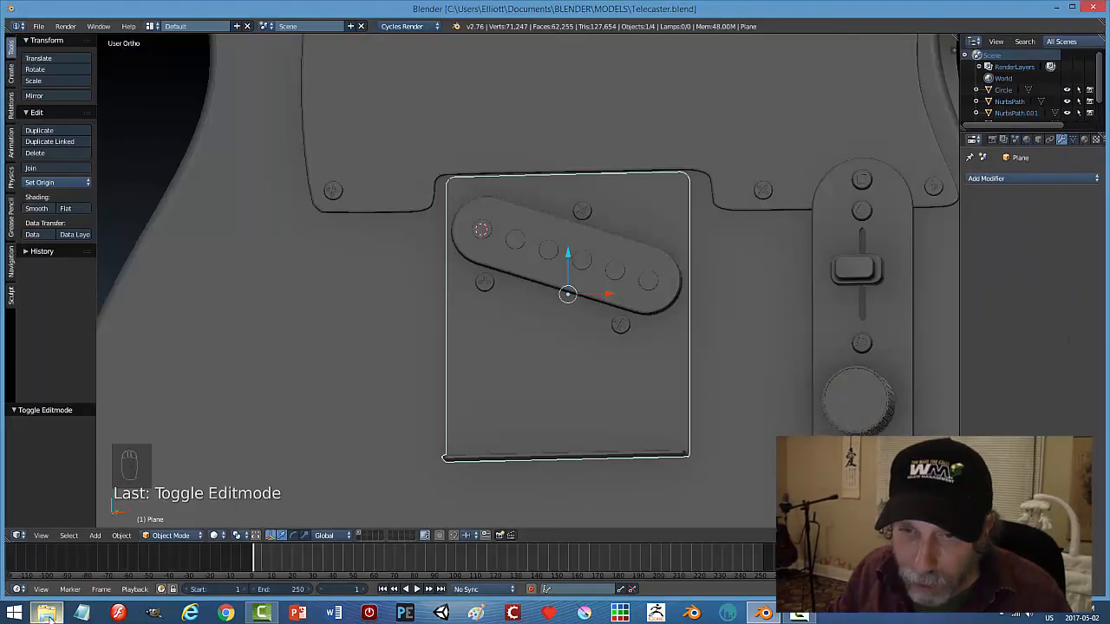
click(47, 613)
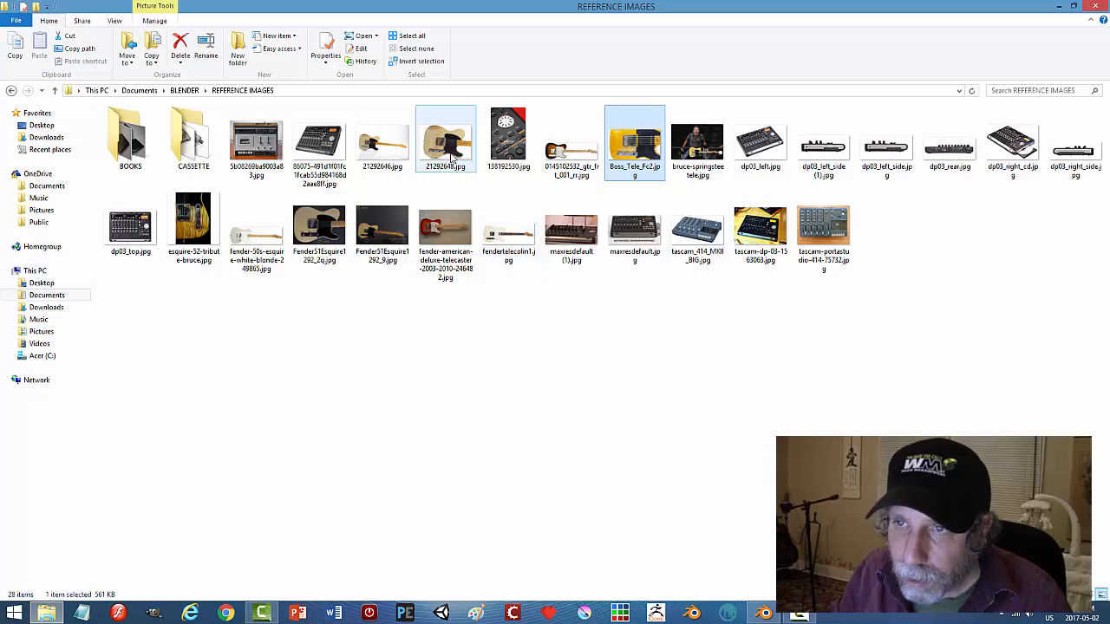
double_click(450, 154)
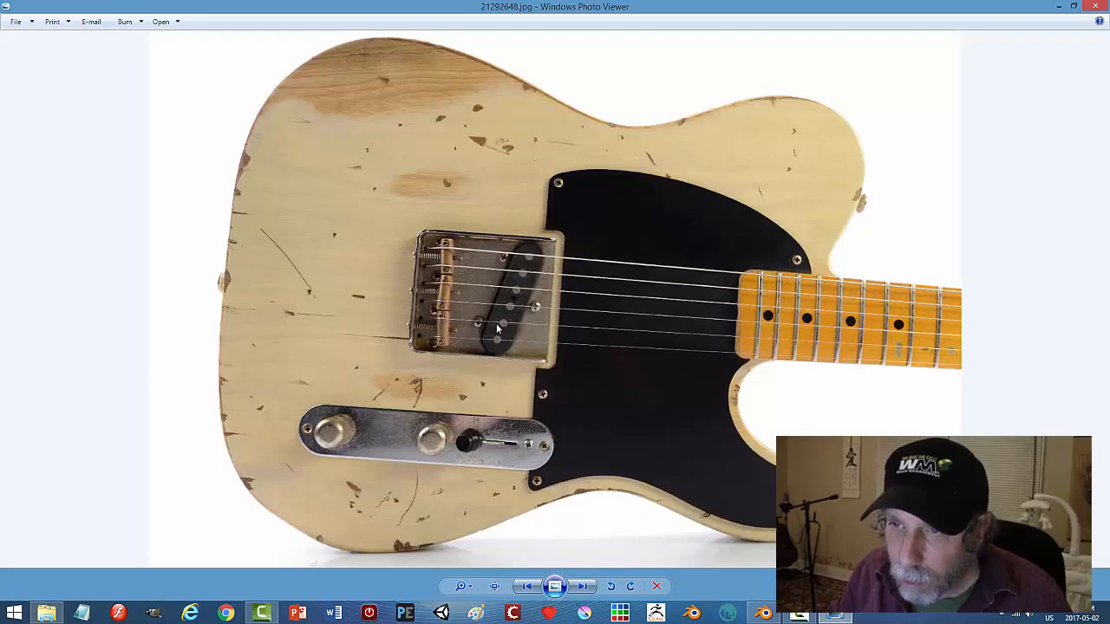
scroll(496, 323, up, 2)
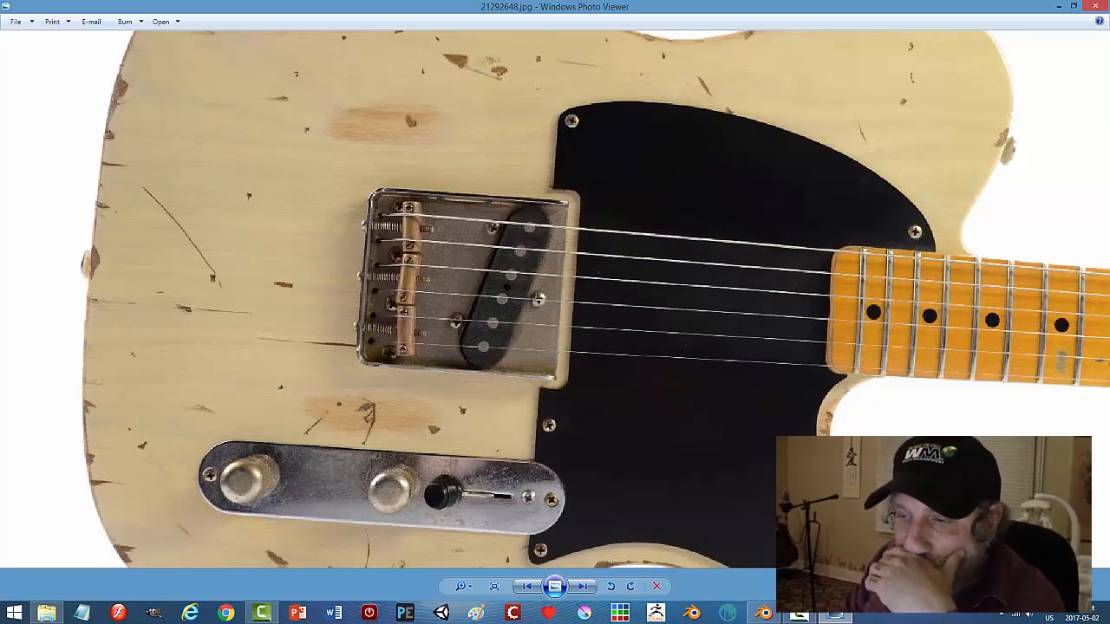
mouse_move(833, 617)
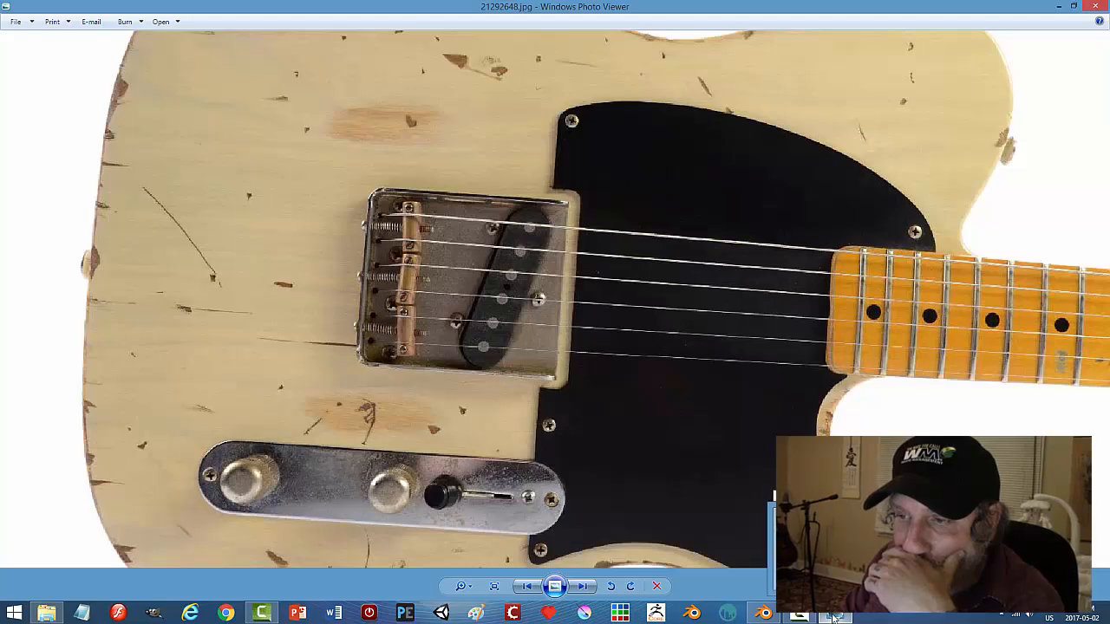
click(763, 613)
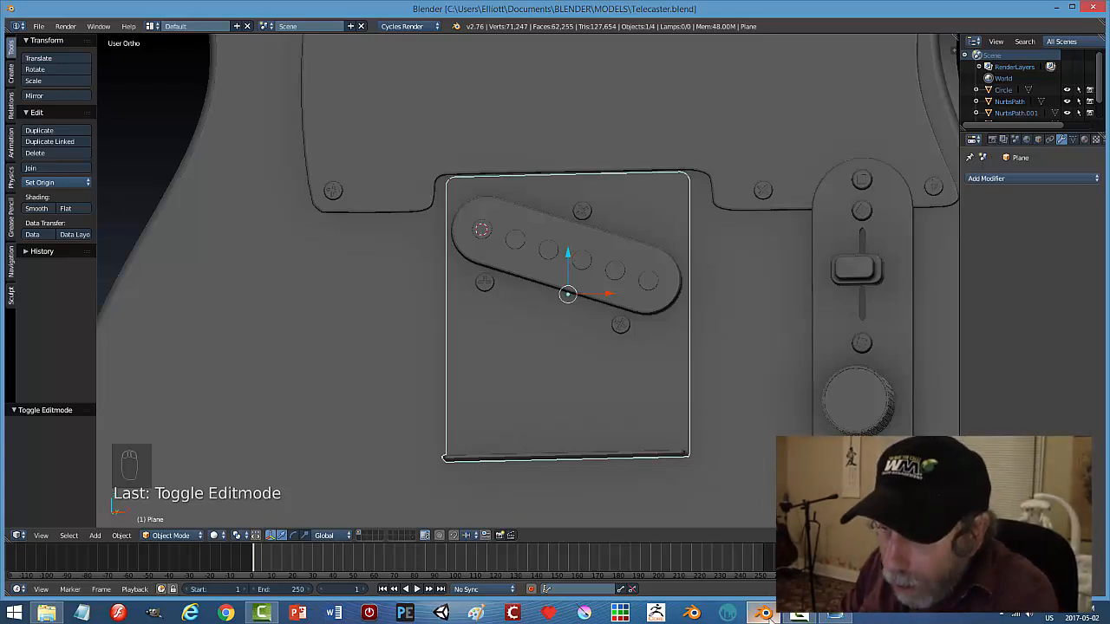
click(837, 617)
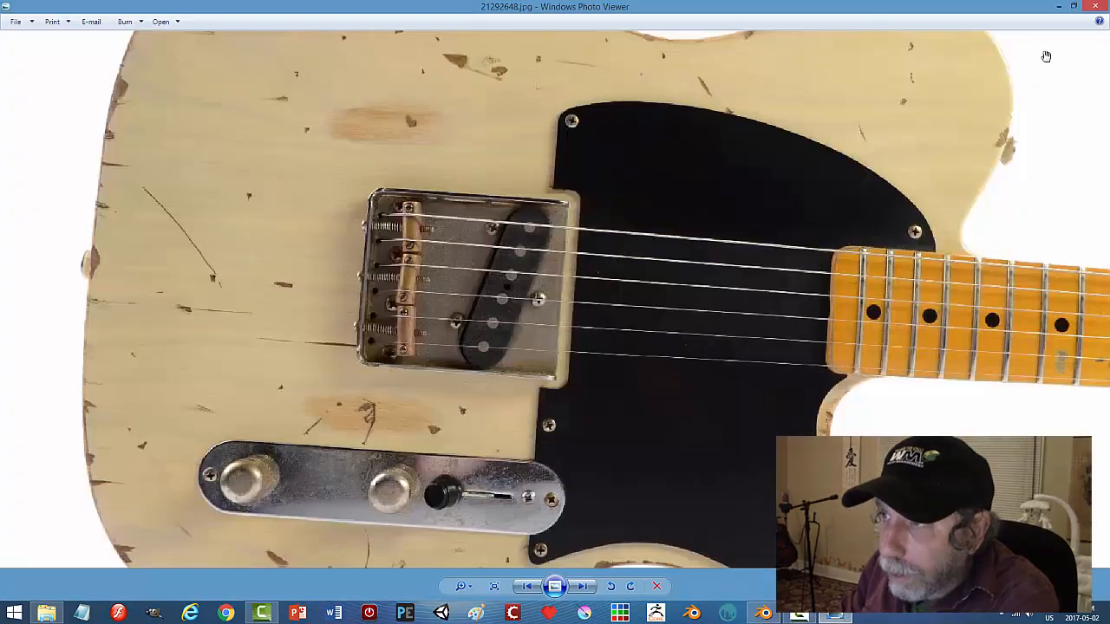
Close the 21292648.jpg photo and open Fender51Esquire1292_2q.jpg from the REFERENCE IMAGES folder to examine its bridge.
click(1097, 7)
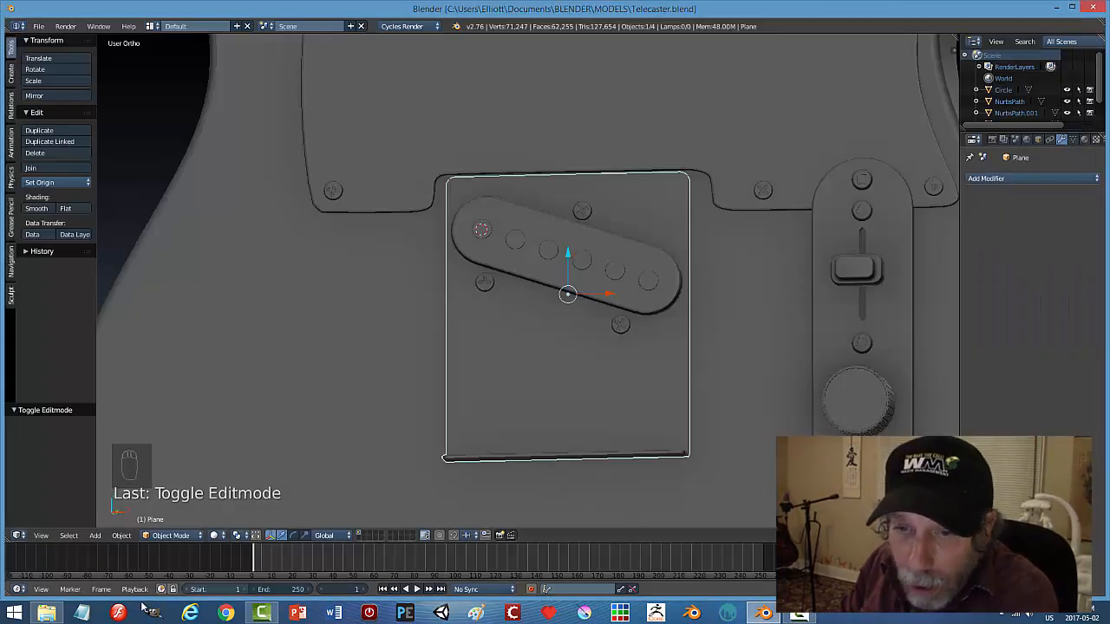
click(46, 613)
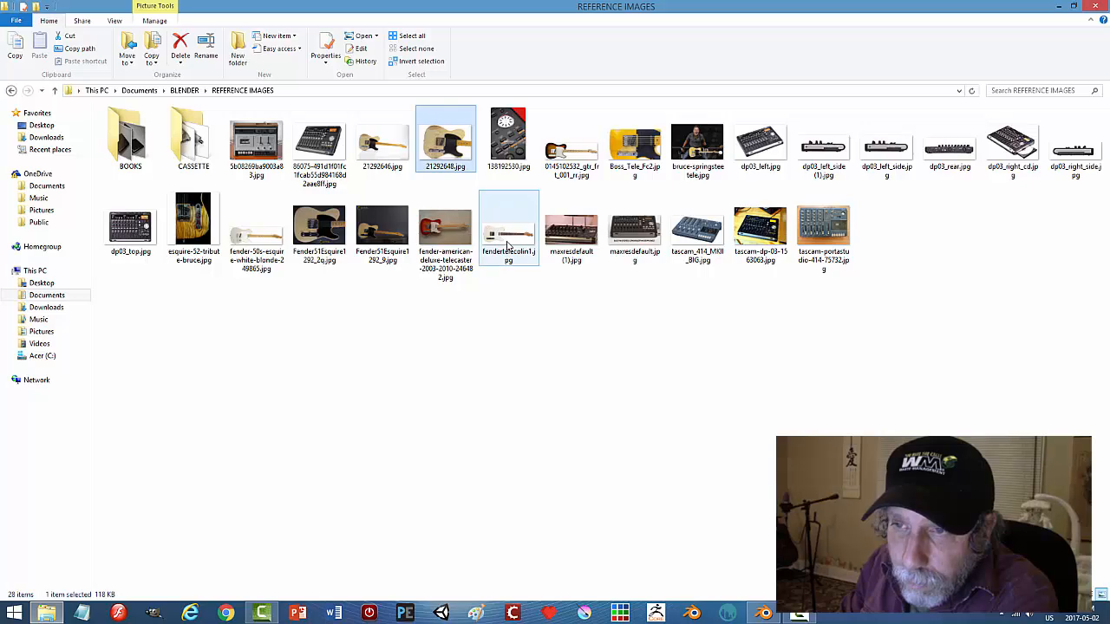
double_click(319, 228)
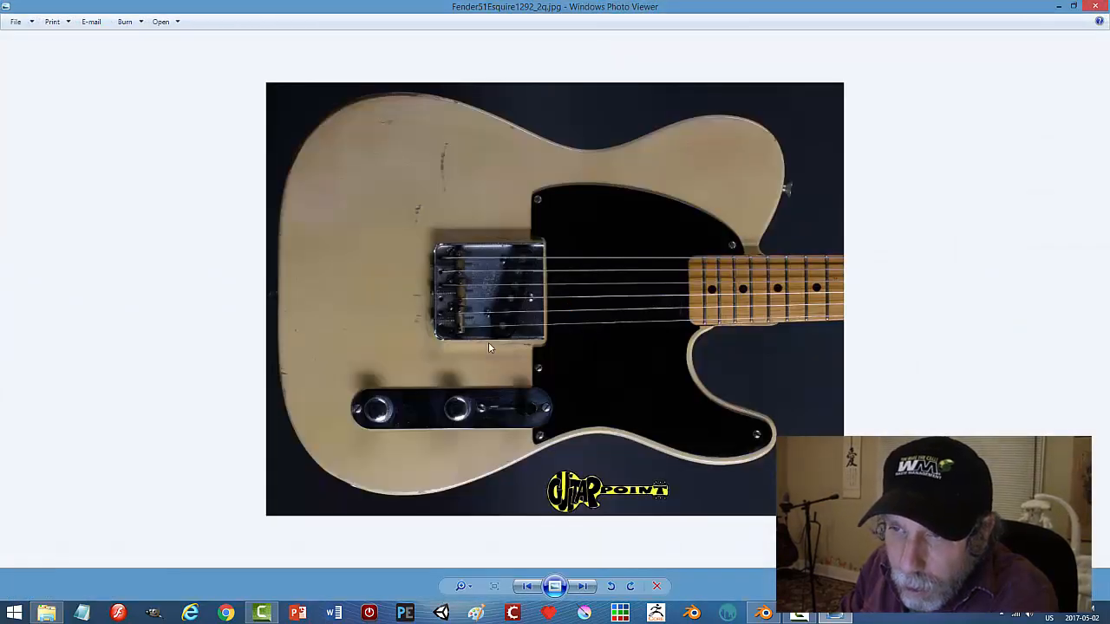
scroll(488, 346, up, 2)
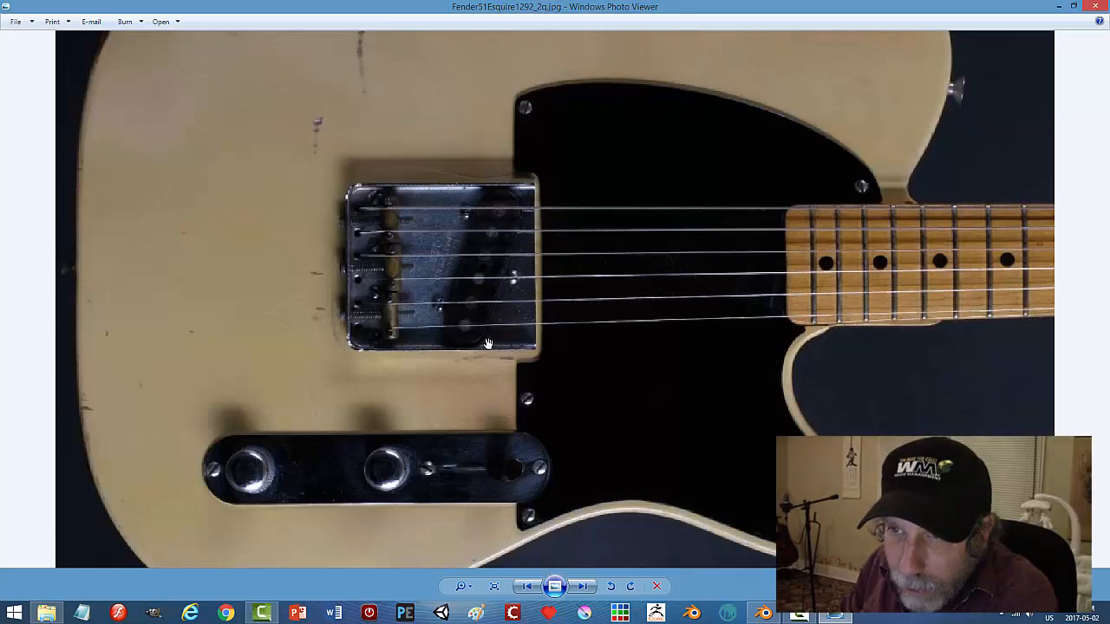
scroll(490, 343, down, 1)
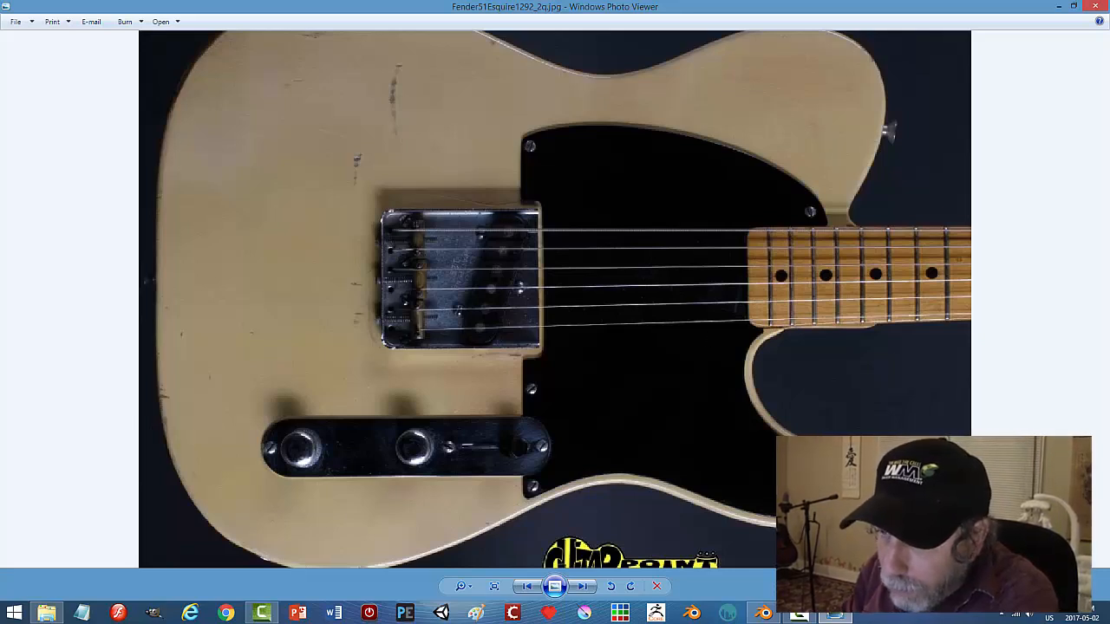
Close the Fender51Esquire1292_2q.jpg photo and open esquire-52-tribute-bruce.jpg to examine its saddles and springs.
click(1095, 7)
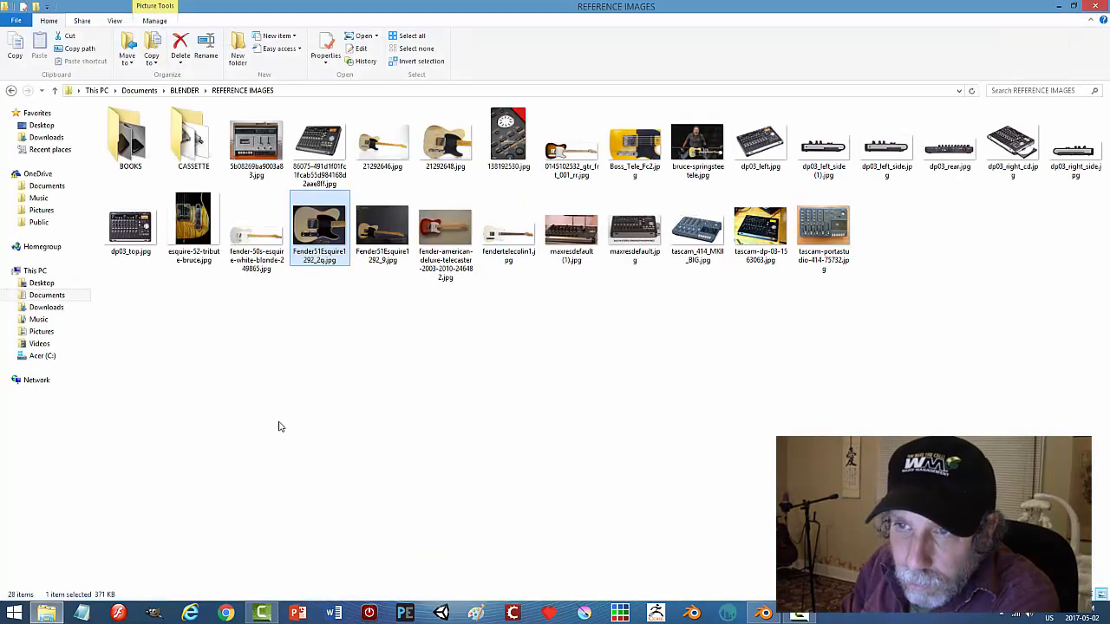
double_click(192, 224)
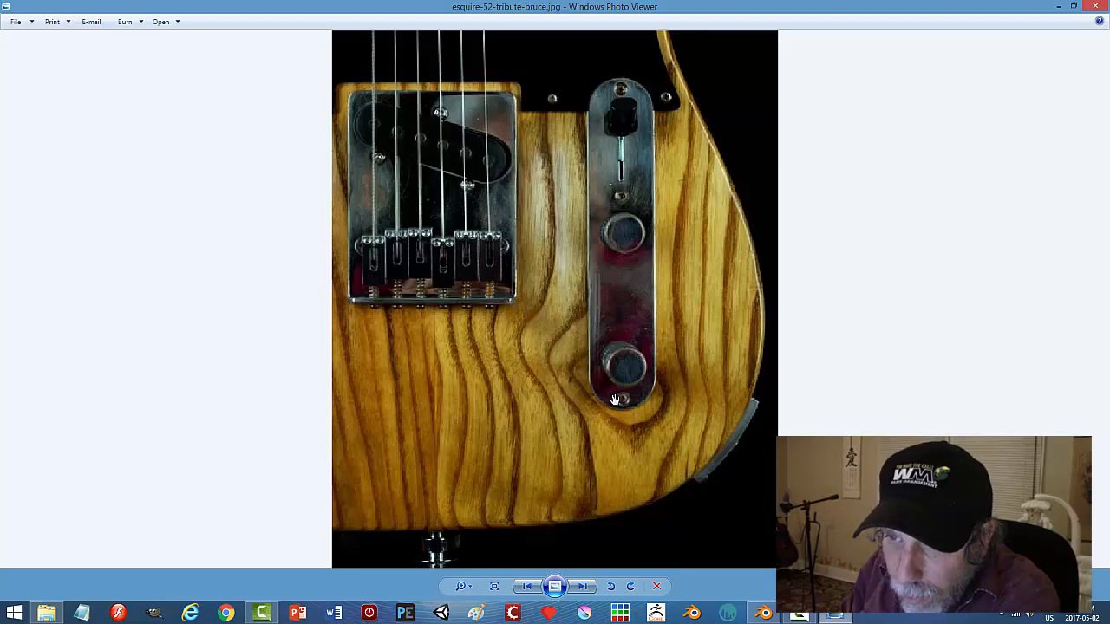
scroll(613, 399, up, 1)
scroll(614, 399, down, 1)
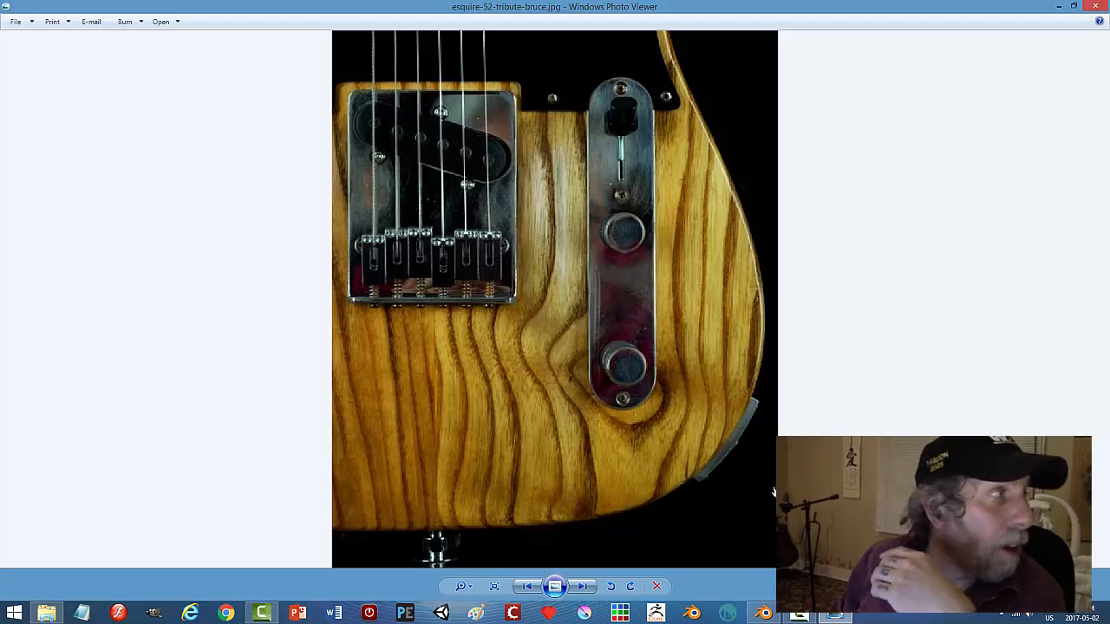
Switch to Blender, inspect the bridge plate and its folded rear lip, keep it in Object Mode, and save the file.
click(762, 613)
middle_drag(747, 414, 721, 397)
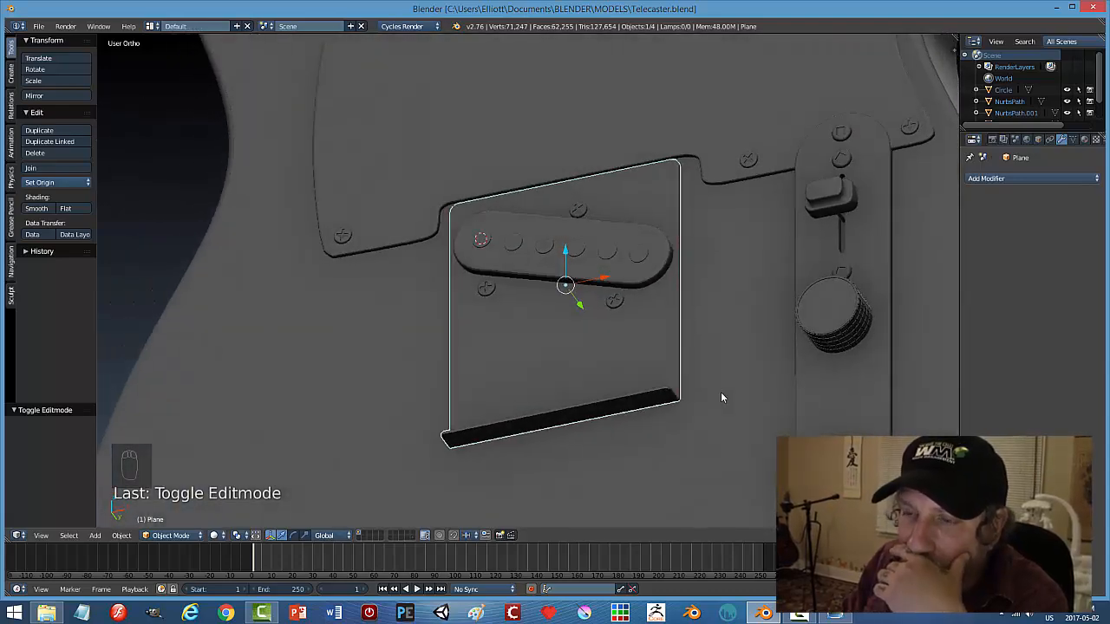
key(Tab)
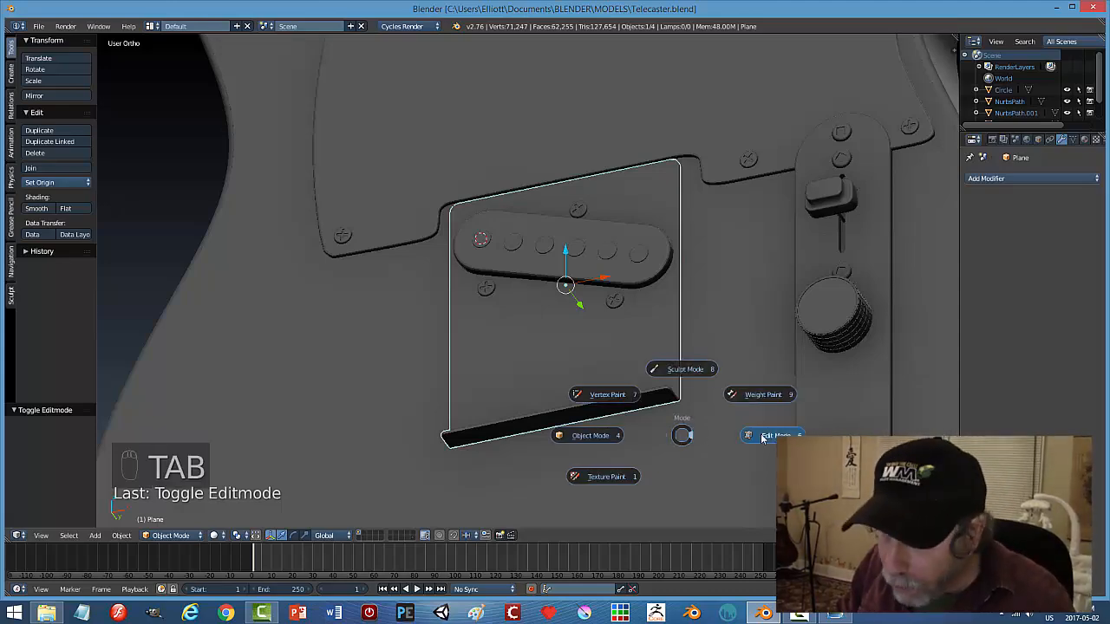
scroll(754, 460, up, 4)
middle_drag(753, 460, 621, 316)
key(Tab)
click(685, 427)
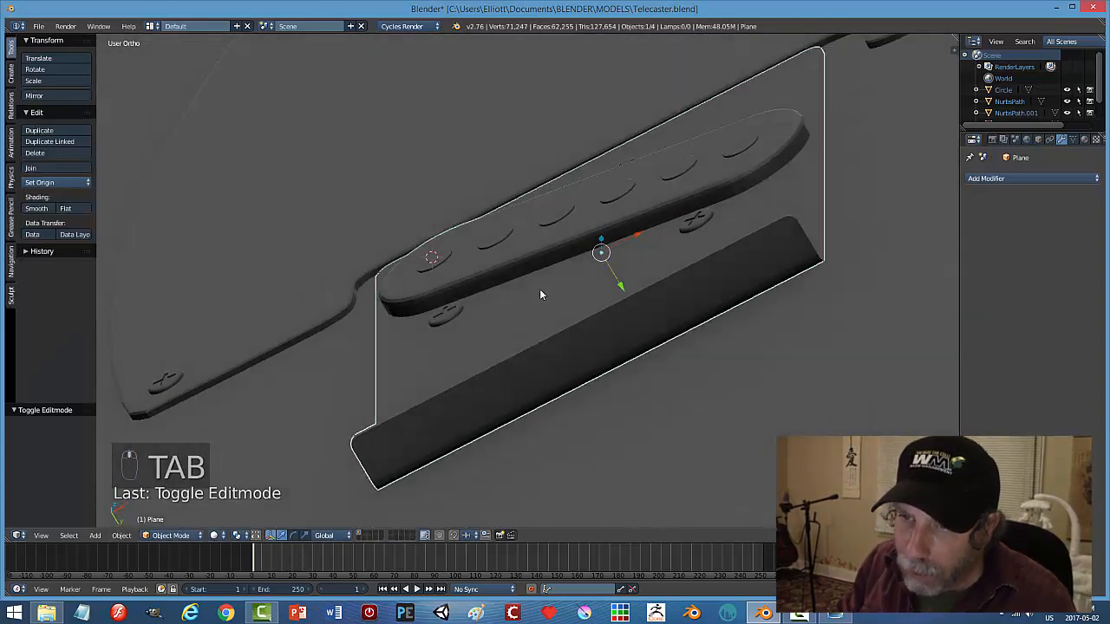
scroll(650, 381, down, 3)
middle_drag(650, 381, 667, 437)
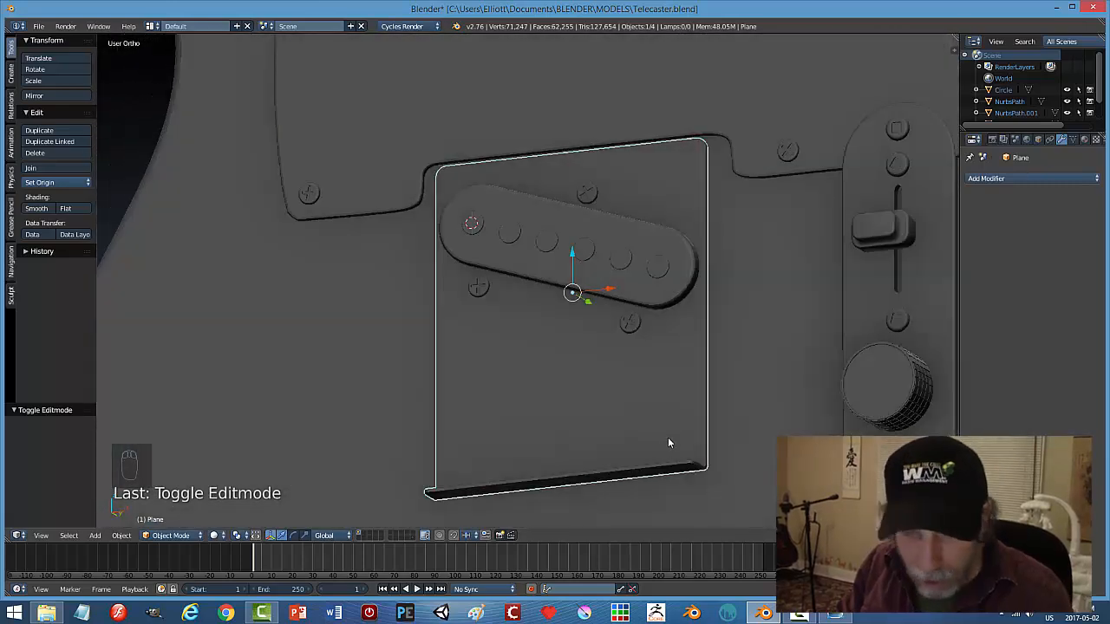
key(ctrl+s)
click(670, 439)
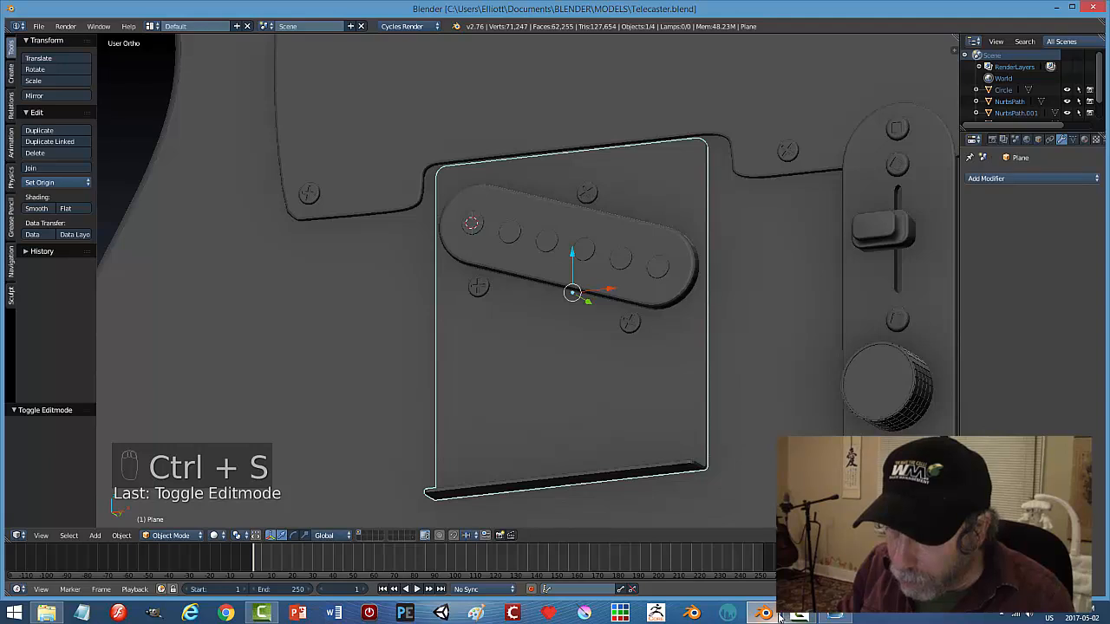
Show the bridge from the front in wireframe to examine the saddles in the background reference image.
key(KP_1)
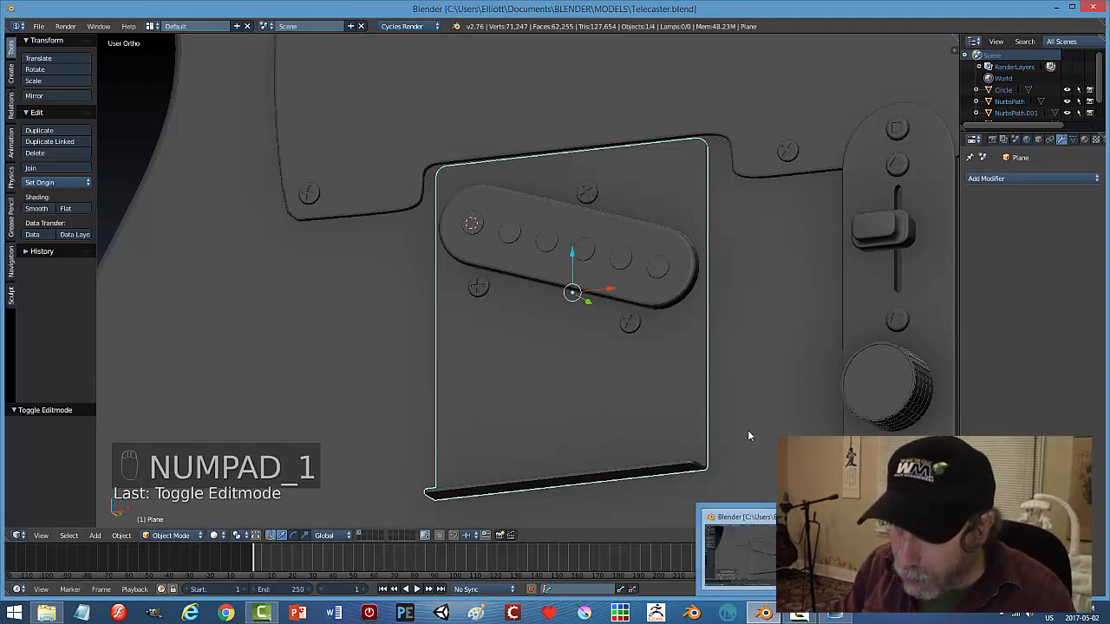
key(KP_1)
key(z)
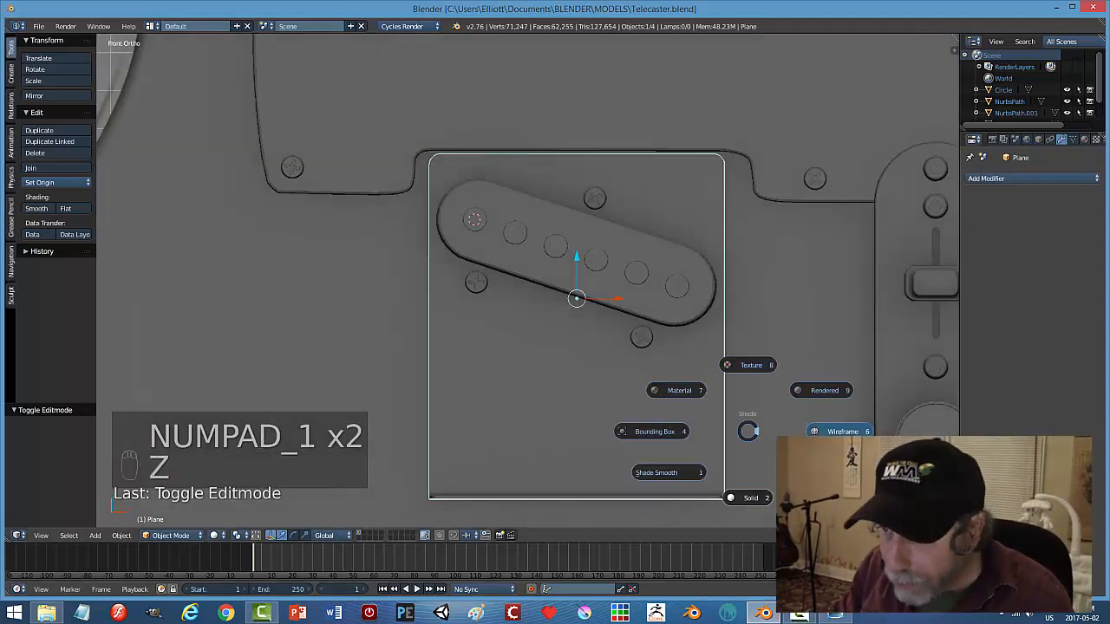
click(848, 431)
scroll(622, 469, up, 3)
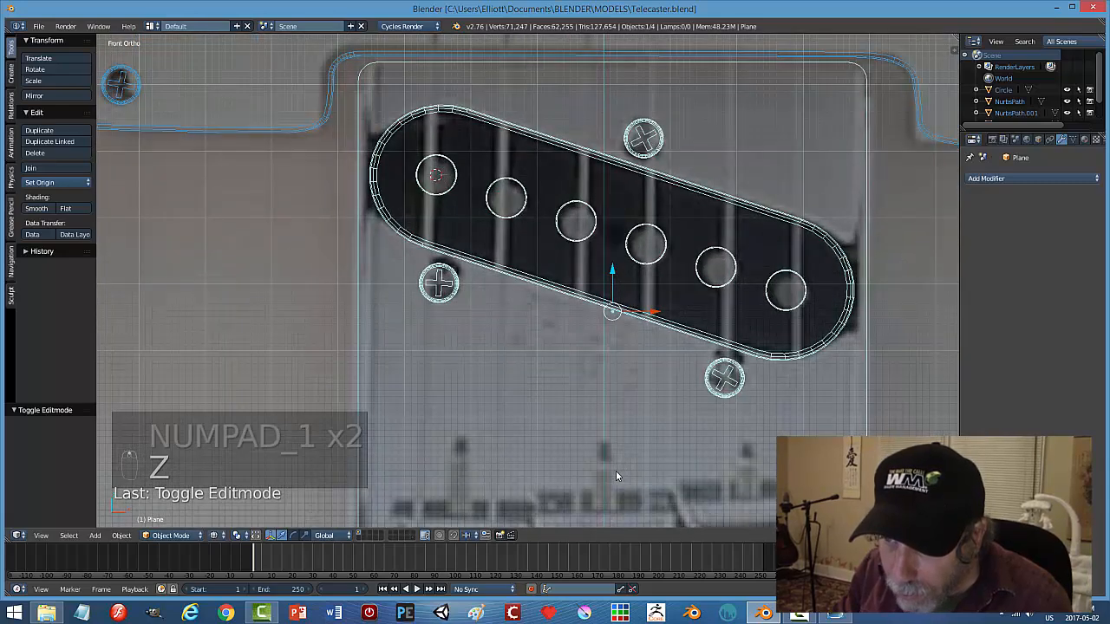
scroll(617, 471, down, 3)
scroll(520, 429, down, 1)
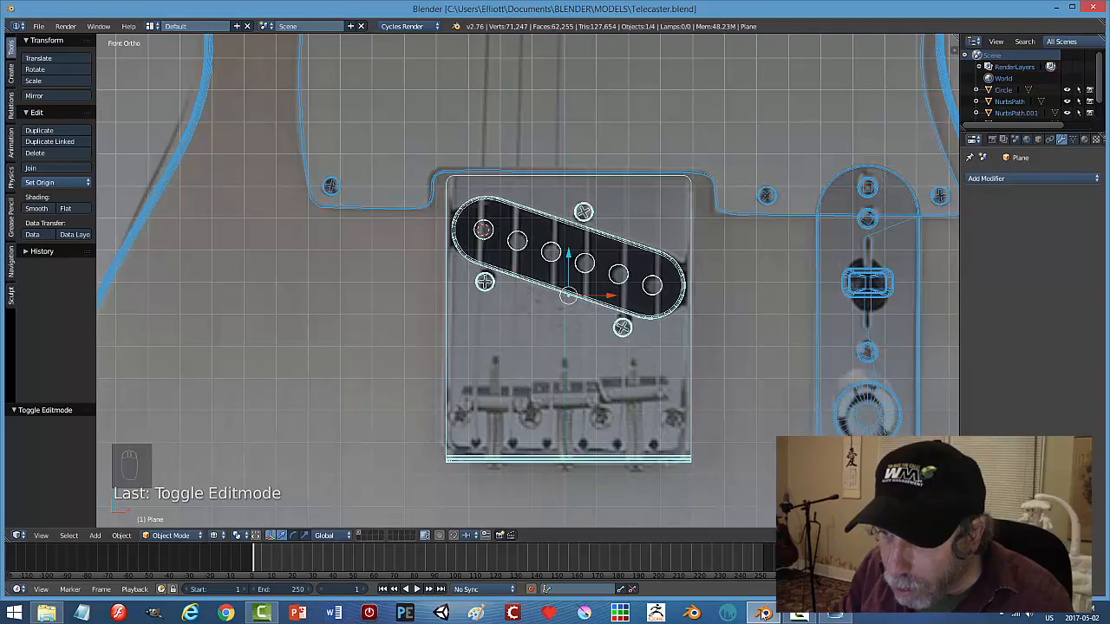
Close the esquire-52-tribute-bruce.jpg photo and reopen Fender51Esquire1292_2q.jpg to study its barrel saddles and screws up close.
click(834, 613)
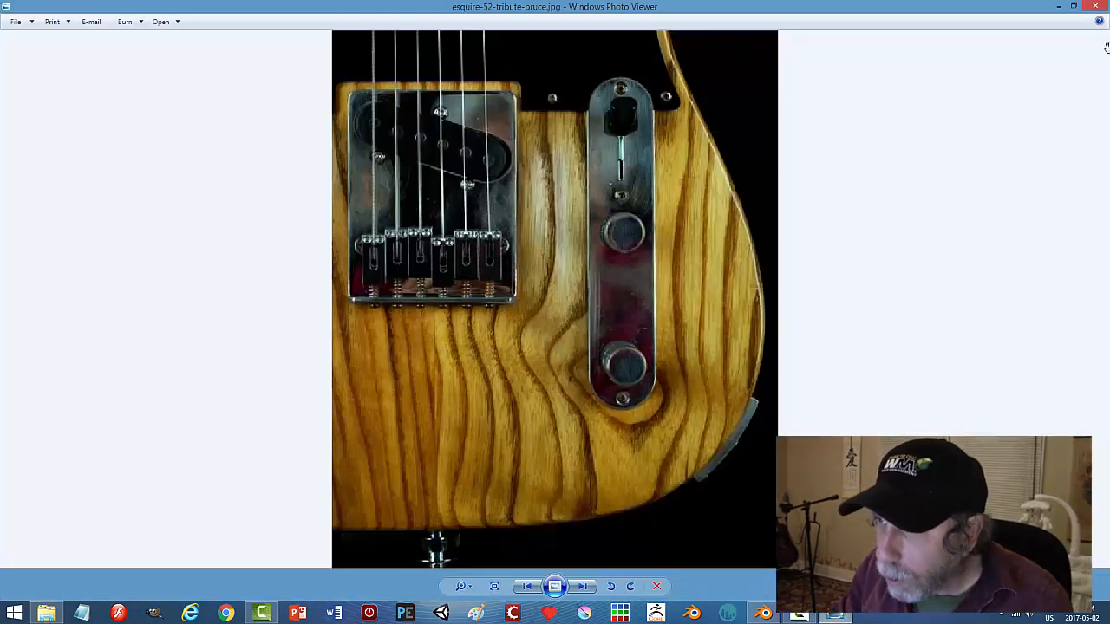
click(1094, 7)
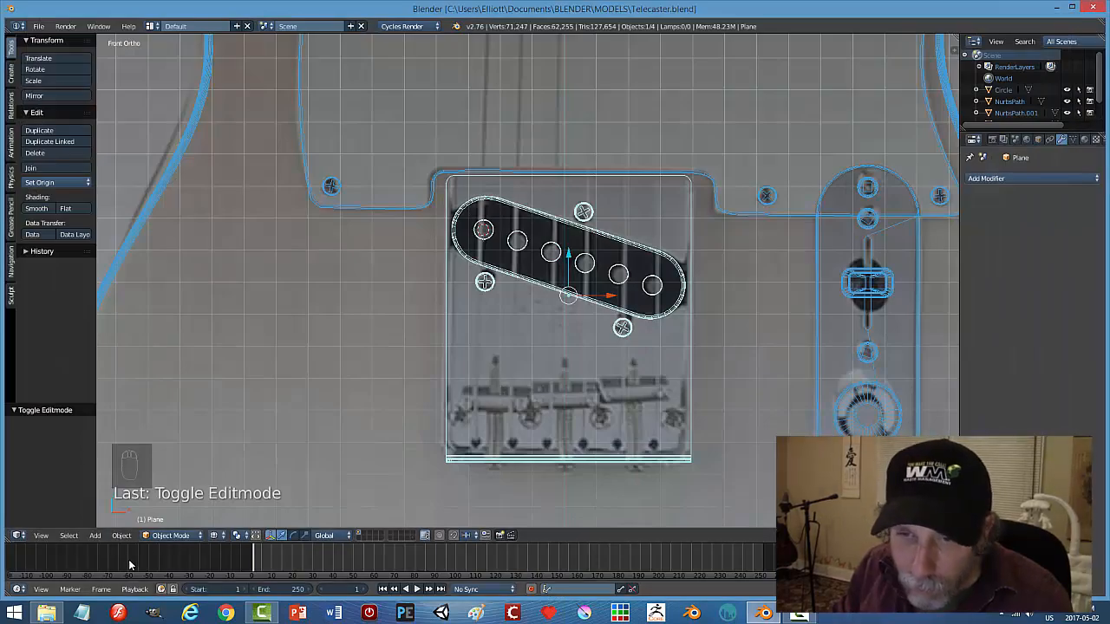
click(47, 613)
double_click(332, 258)
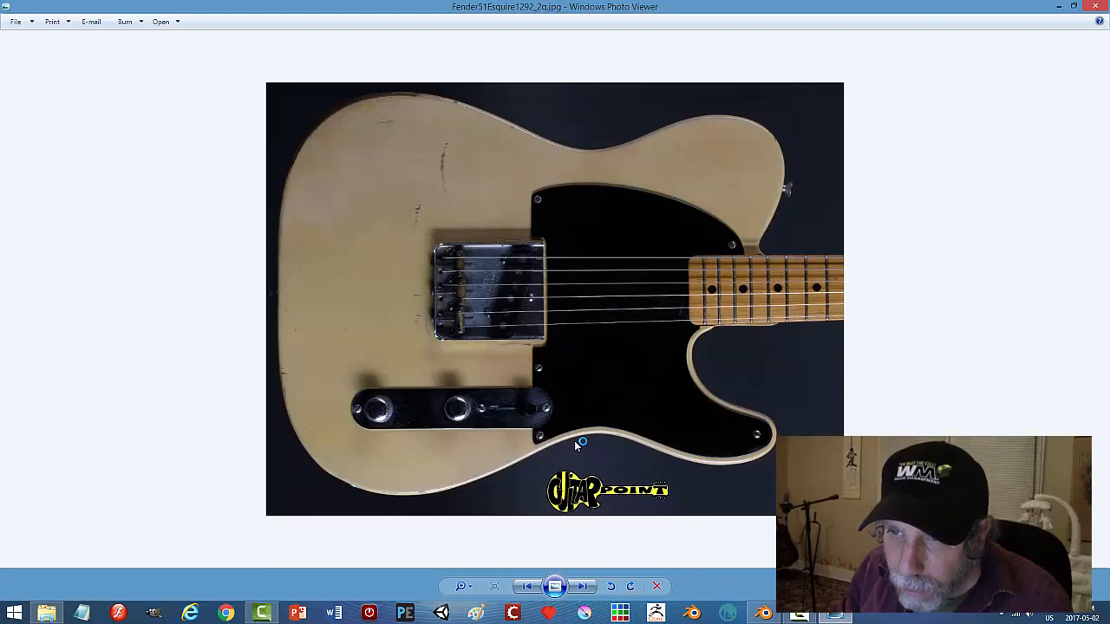
scroll(485, 358, up, 2)
scroll(492, 357, up, 1)
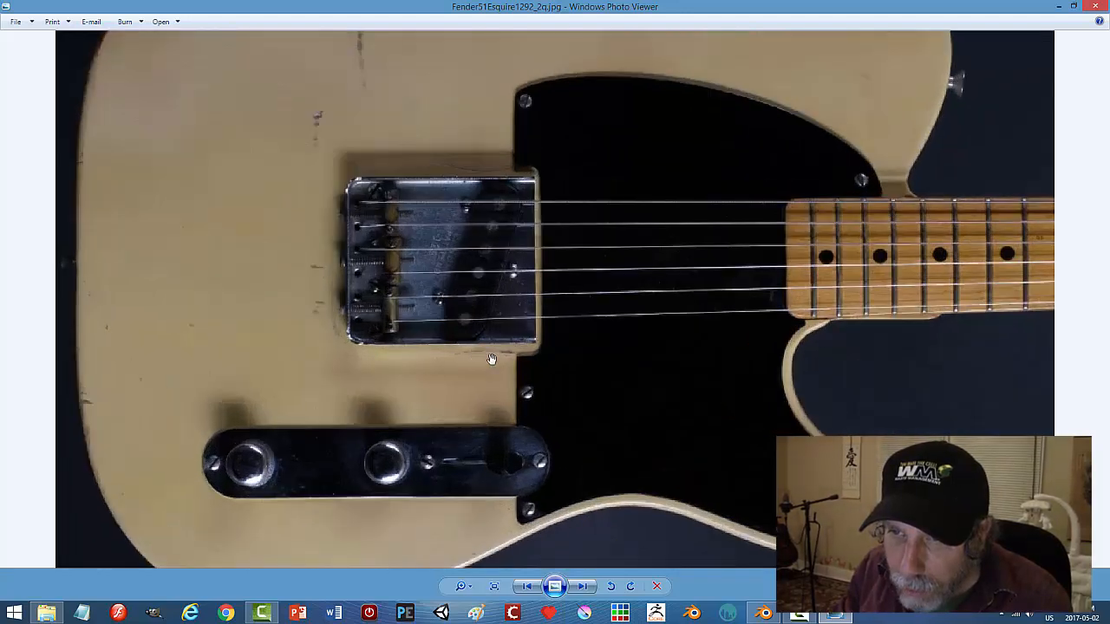
scroll(424, 316, up, 2)
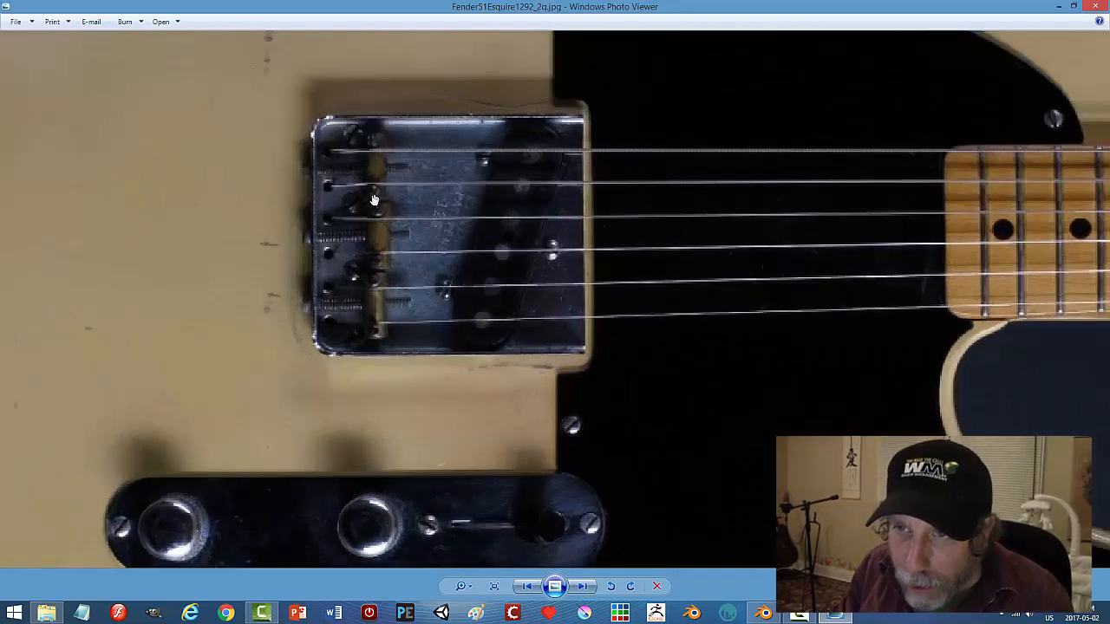
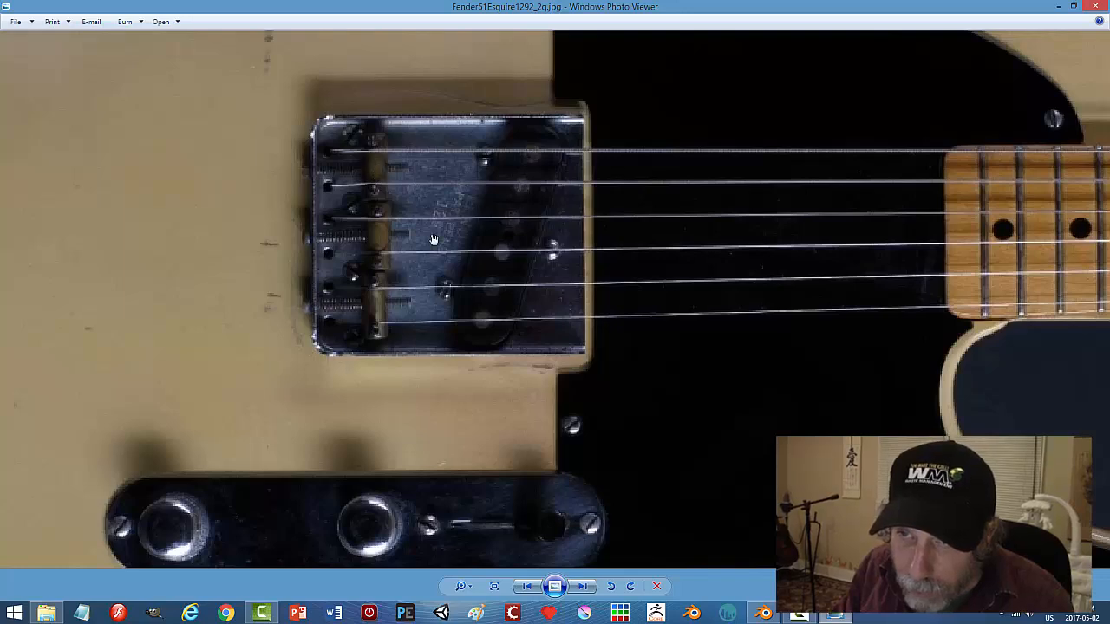
Switch to Blender, deselect everything, add a 32-vertex mesh cylinder, and scale it uniformly to about 0.065.
click(765, 615)
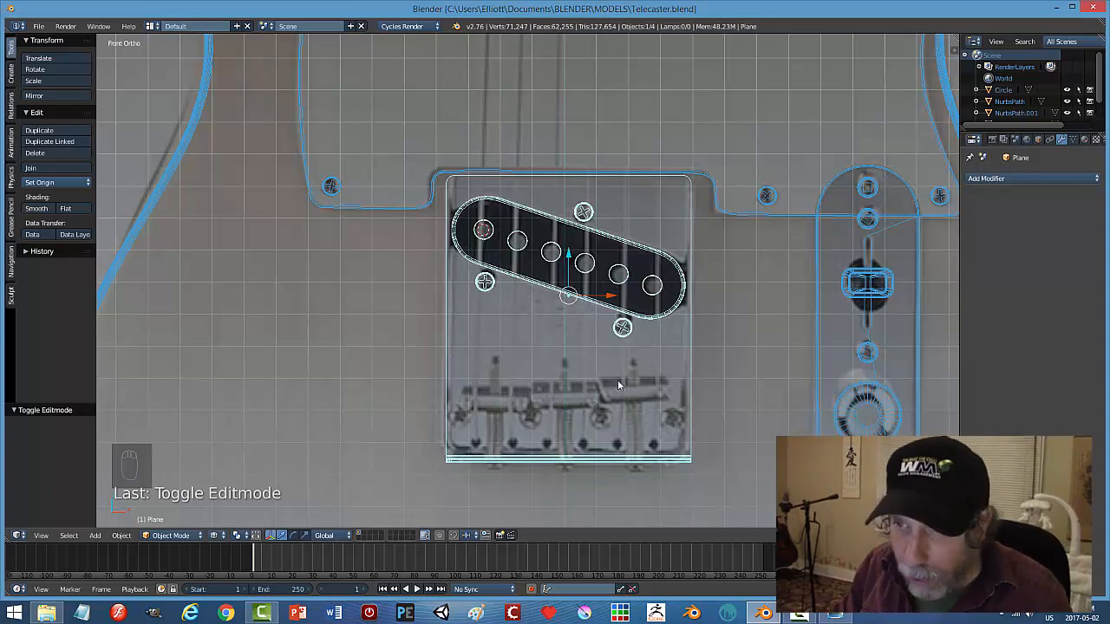
key(a)
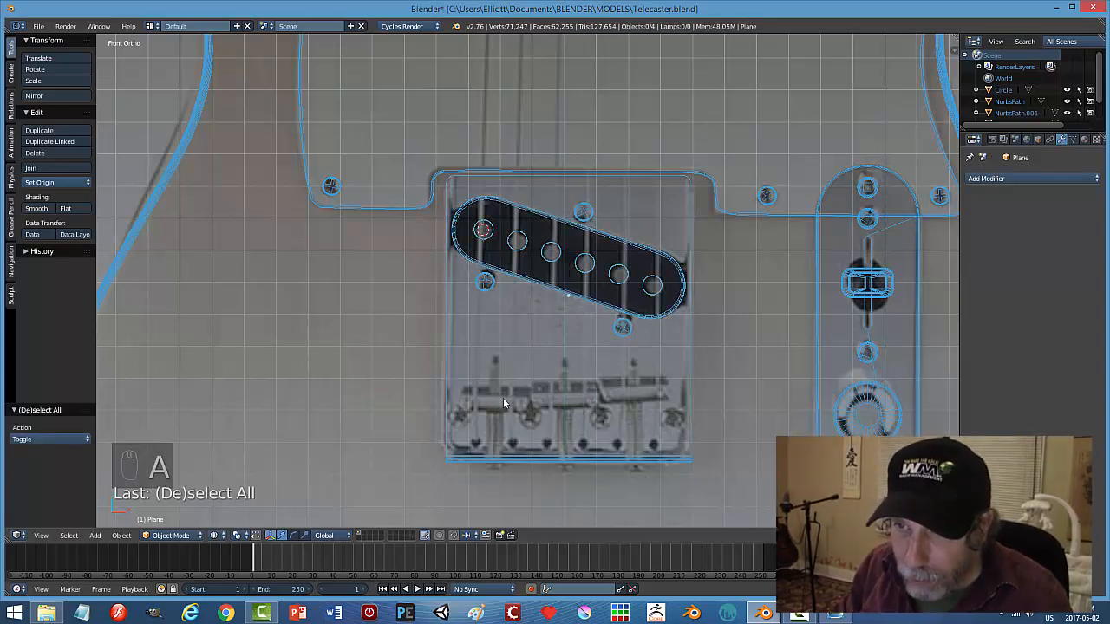
key(shift+a)
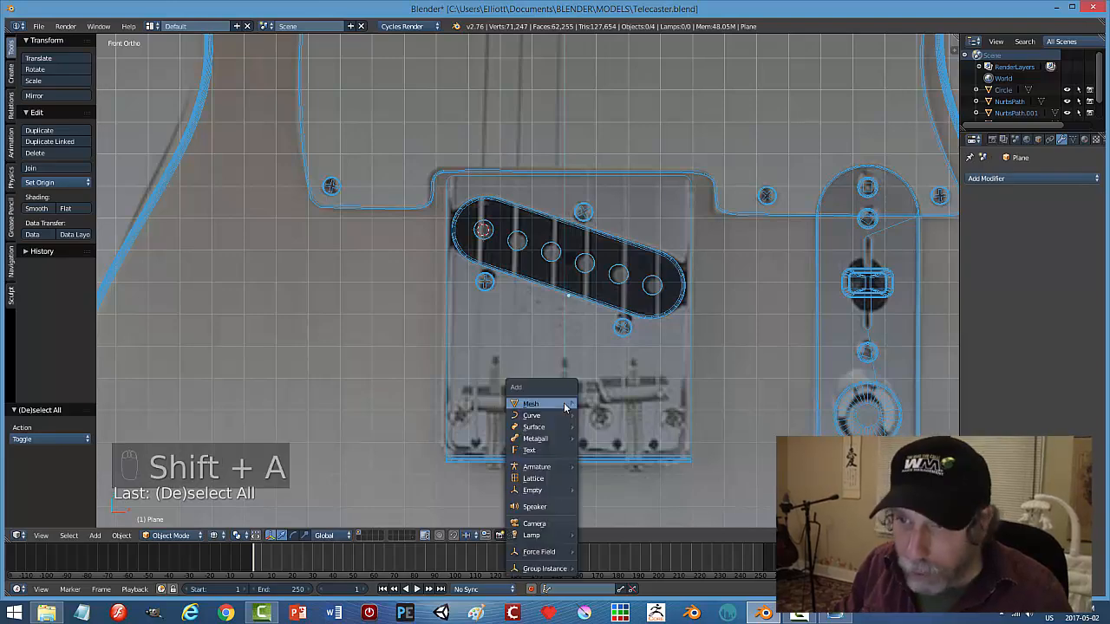
mouse_move(568, 404)
click(622, 242)
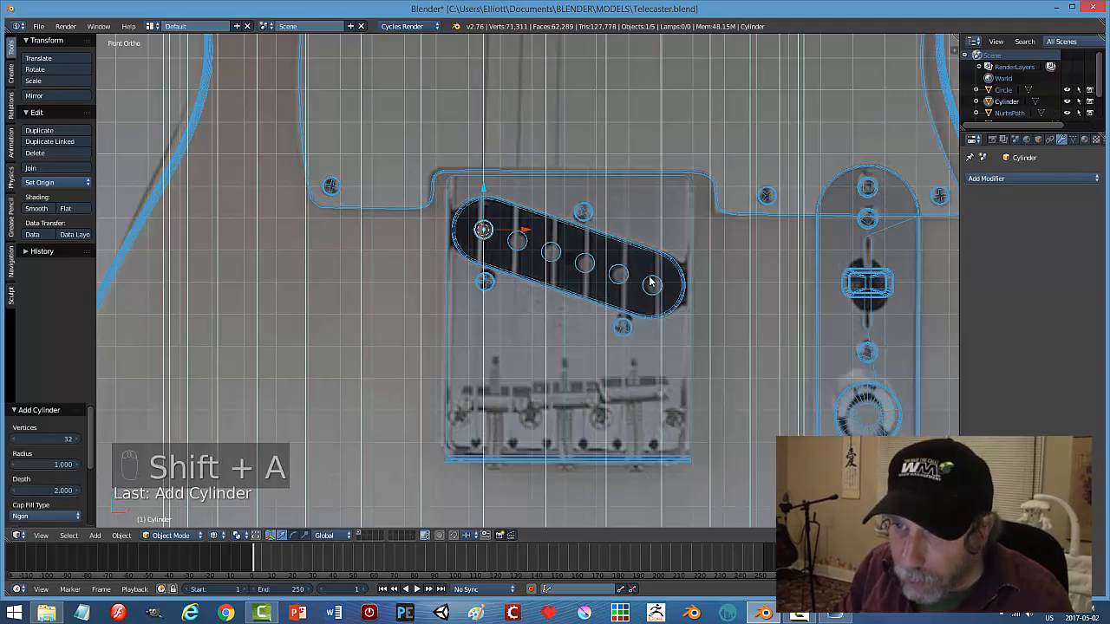
scroll(595, 321, down, 5)
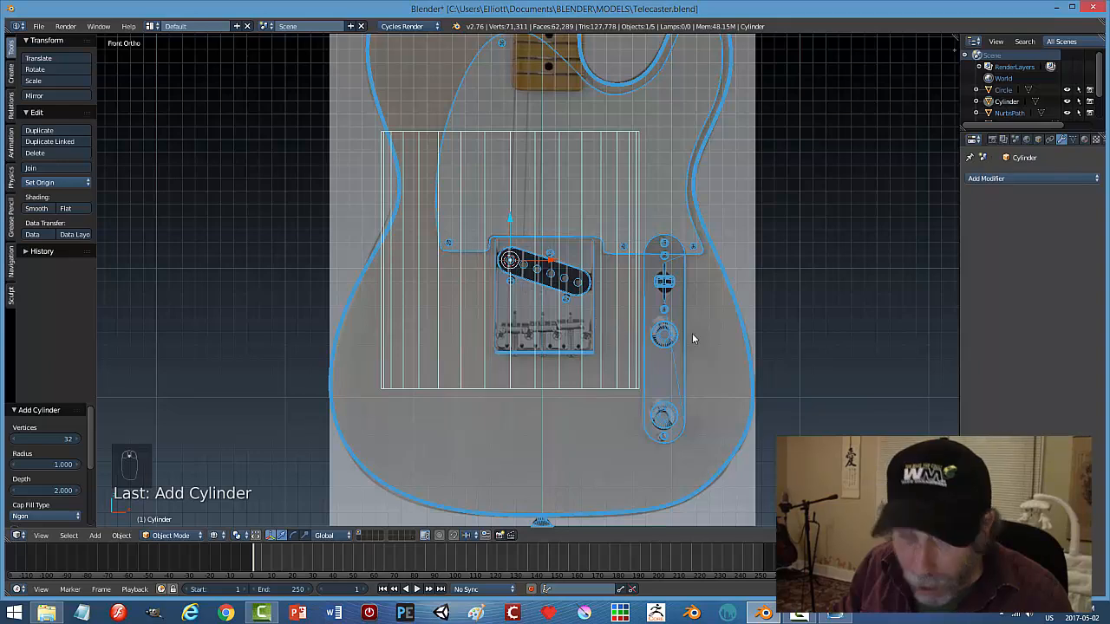
key(s)
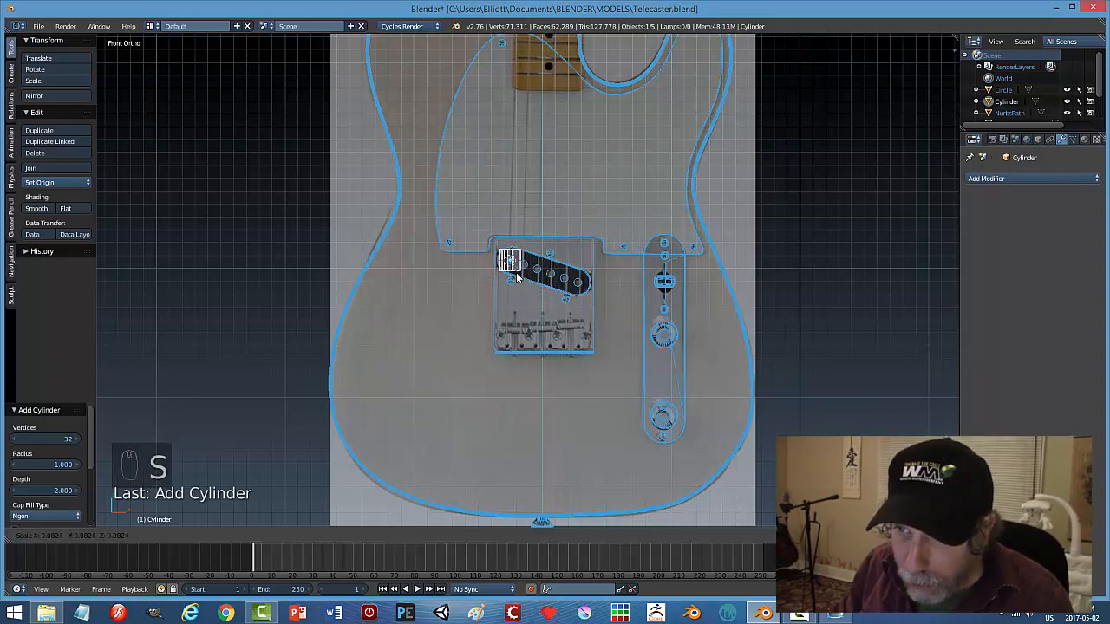
click(516, 276)
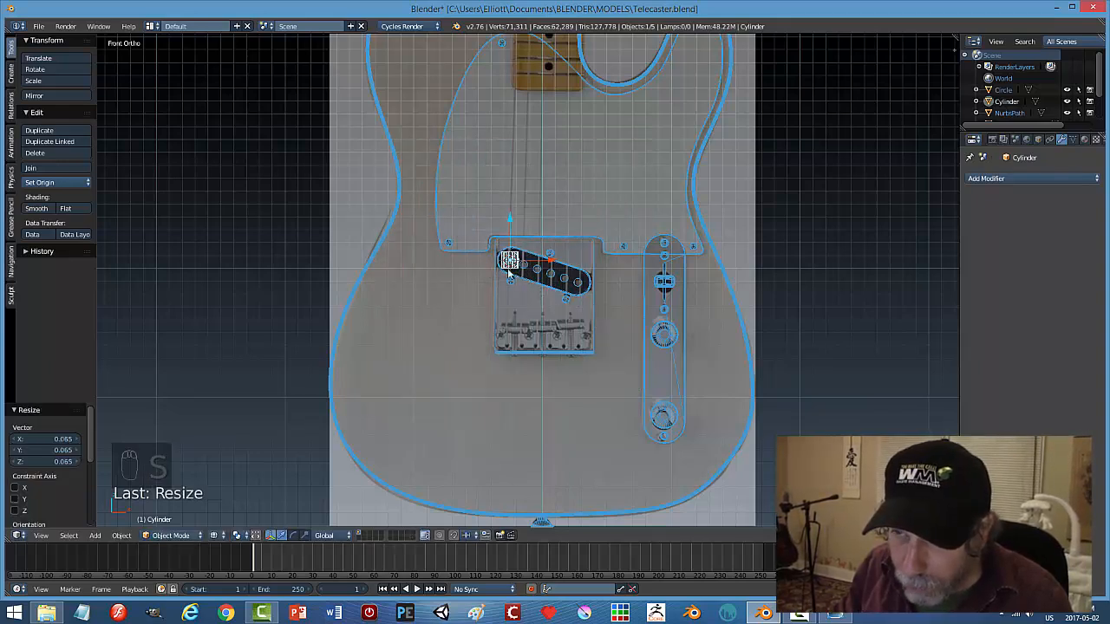
Rotate the cylinder 90° about Y and move it about -0.521 along Z onto the first saddle in the reference image.
text(ry)
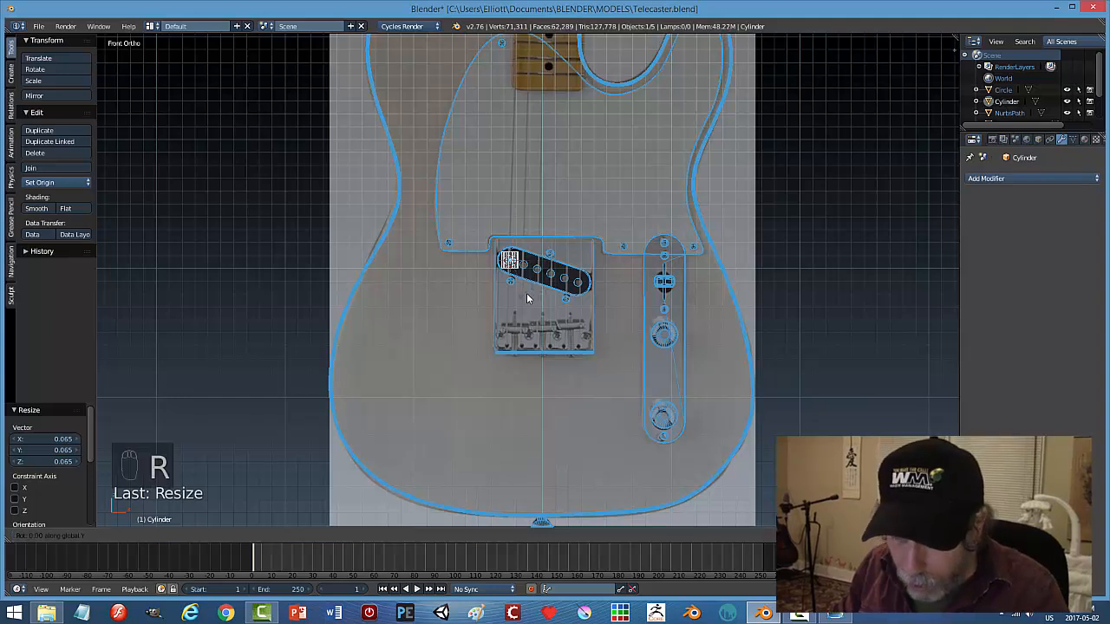
text(90)
key(Return)
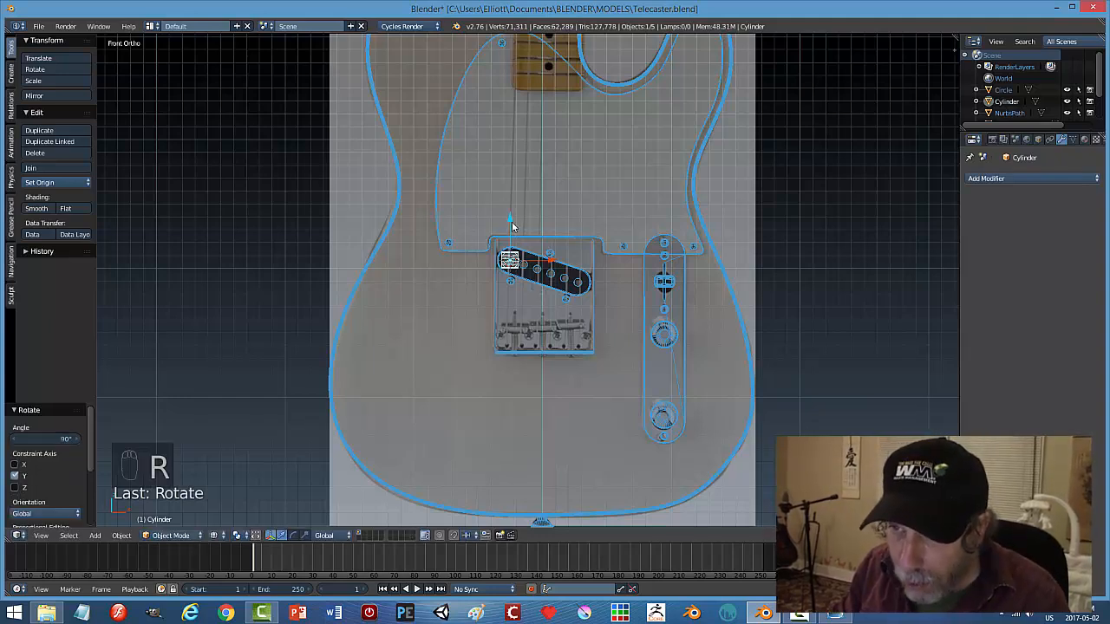
drag(511, 221, 506, 295)
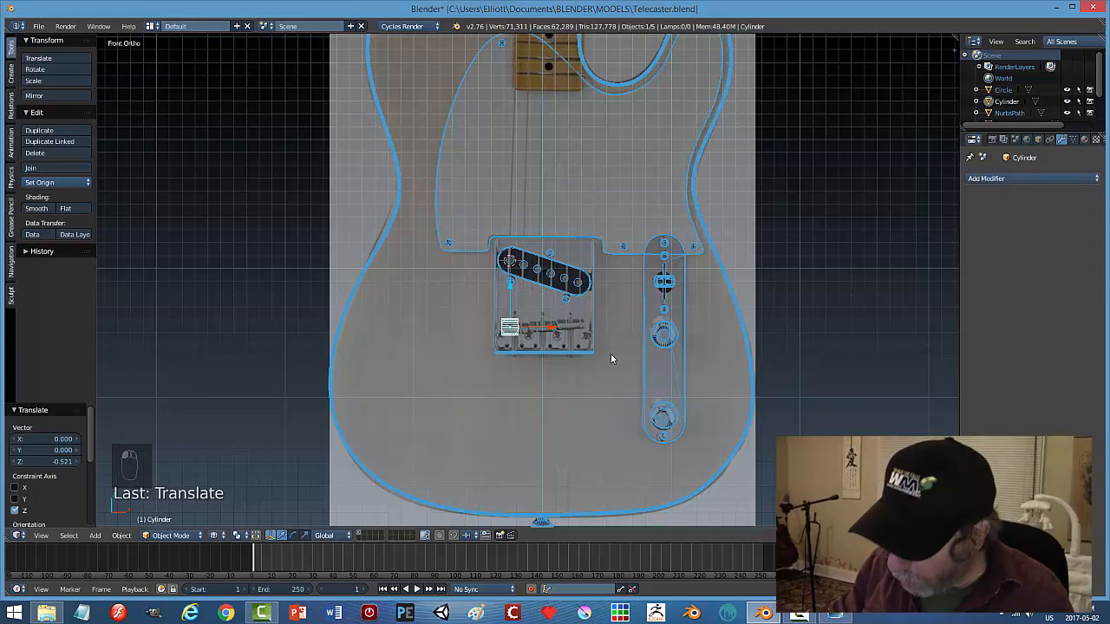
Scale the cylinder to about 0.55 and move it about -0.017 along X and -0.008 along Z onto the first saddle.
key(KP_Decimal)
scroll(607, 353, down, 5)
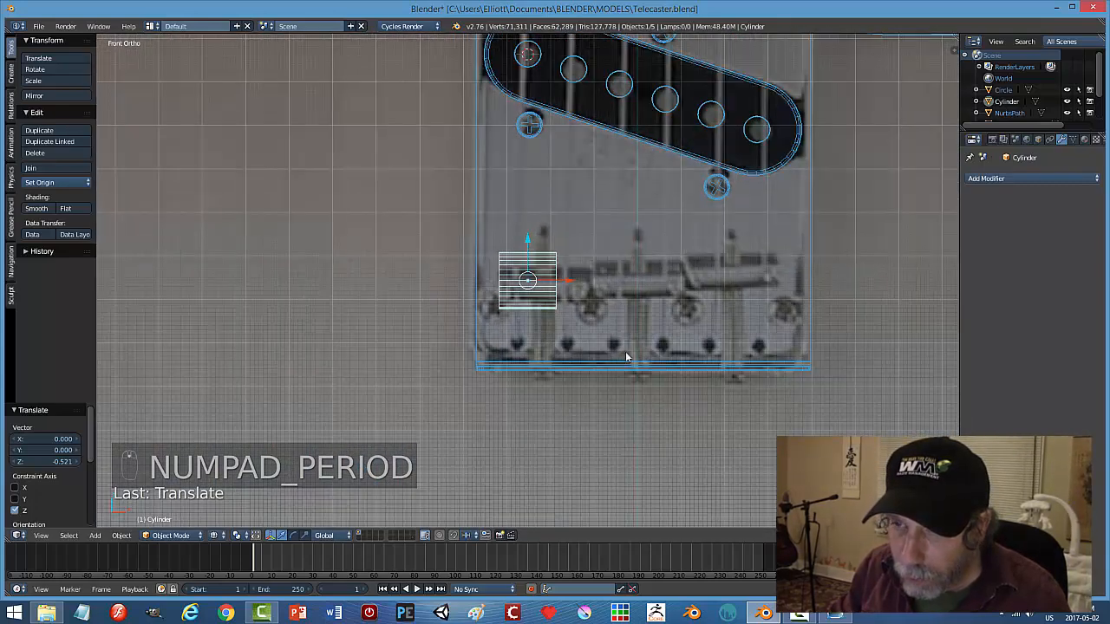
key(s)
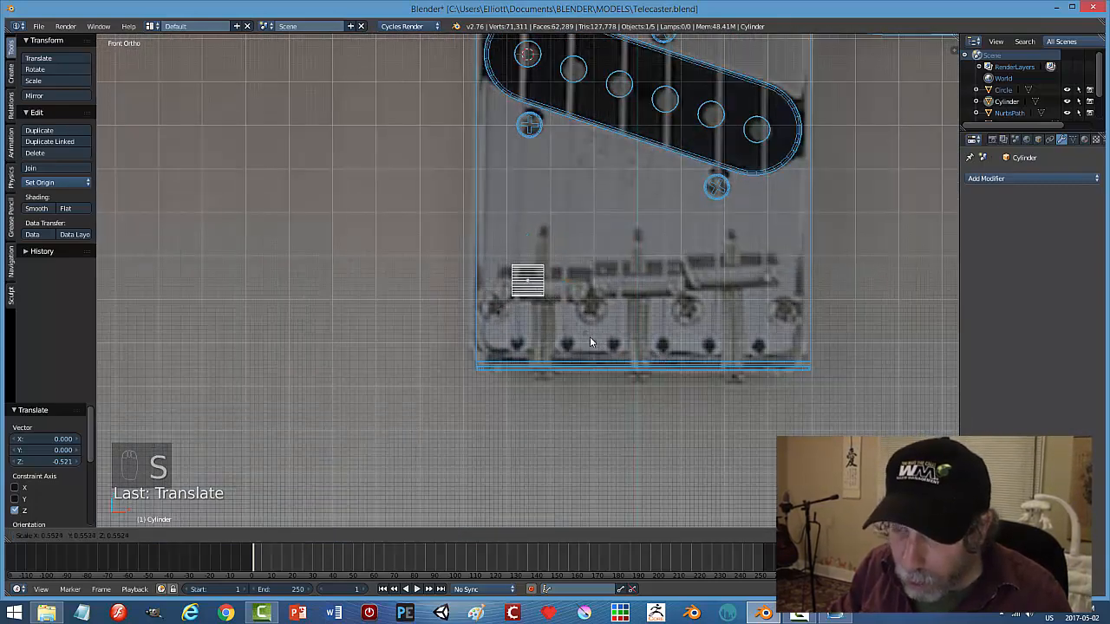
click(590, 336)
drag(568, 280, 561, 281)
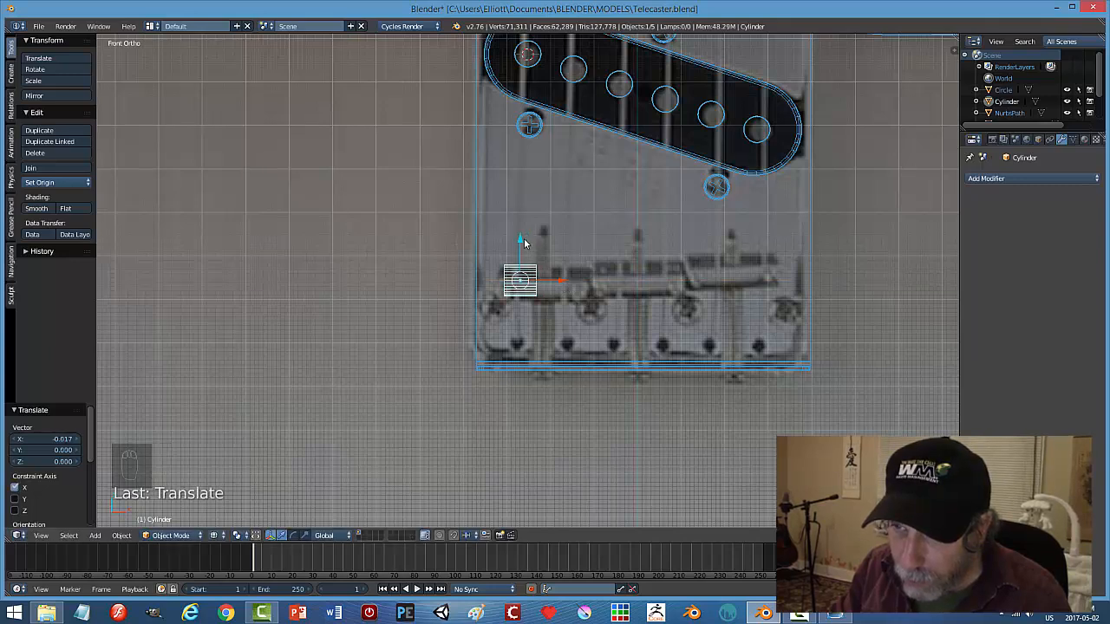
drag(523, 246, 524, 244)
Lengthen the cylinder along X in two stages, moving it about 0.033 and 0.008 along X to centre it on the first saddle.
key(s)
key(x)
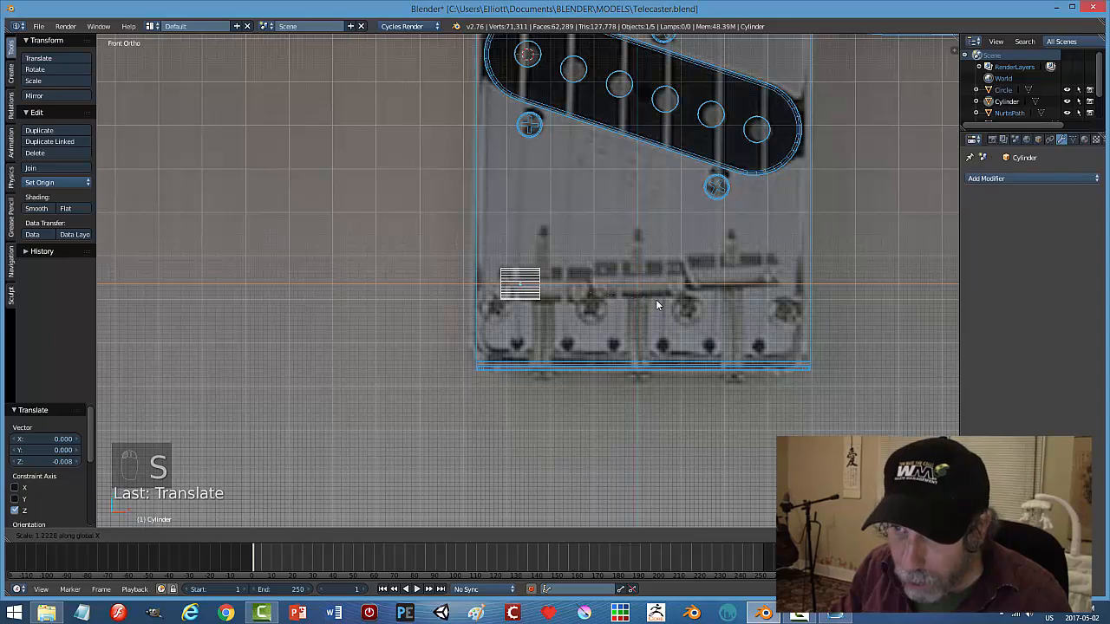
click(613, 297)
drag(564, 284, 574, 283)
key(s)
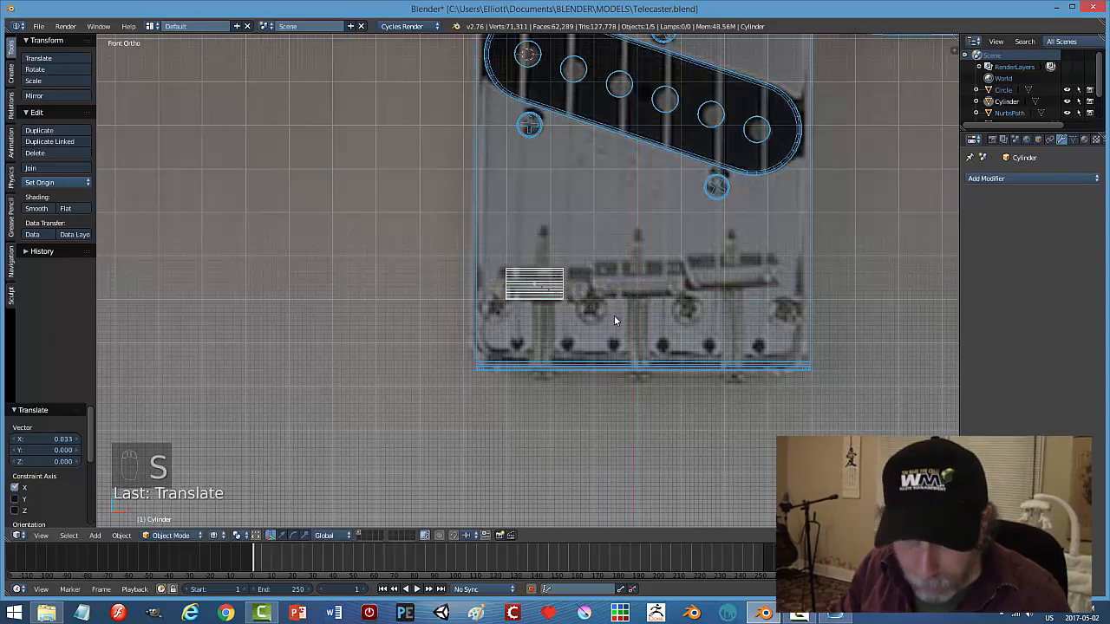
key(x)
click(622, 318)
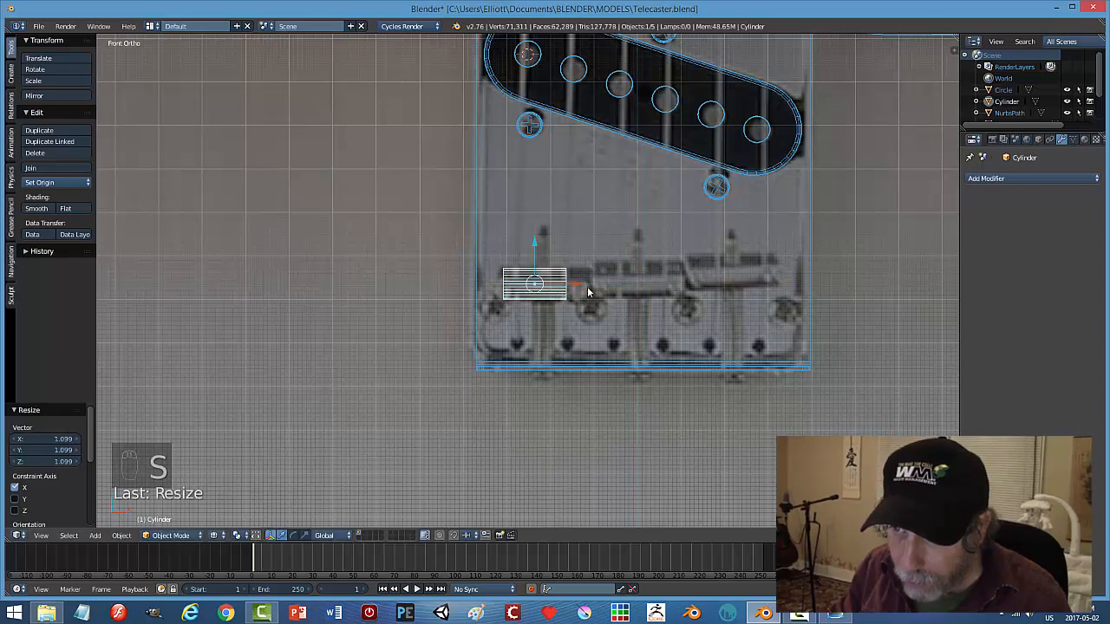
drag(581, 282, 581, 283)
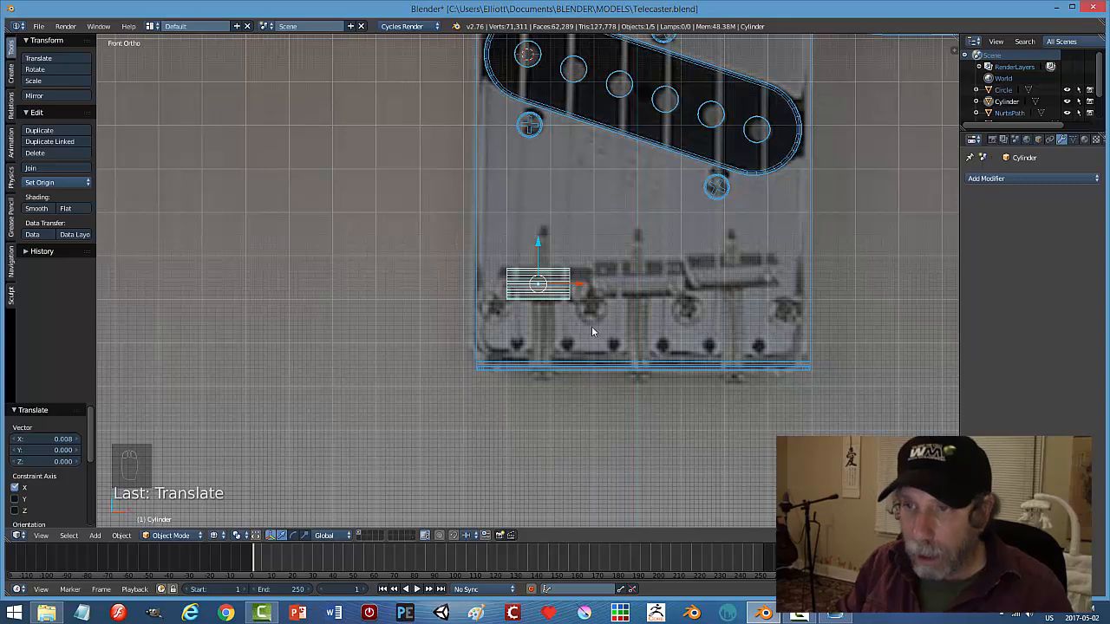
Scale the cylinder along X by about 1.413 to span the first saddle's full width in the reference image.
key(s)
key(x)
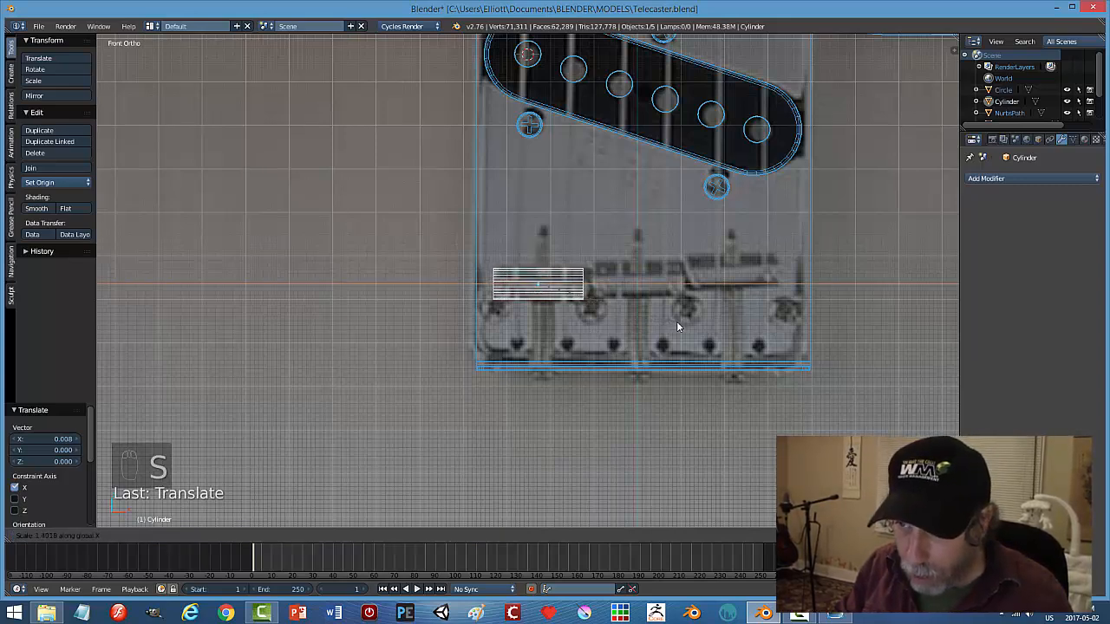
click(677, 322)
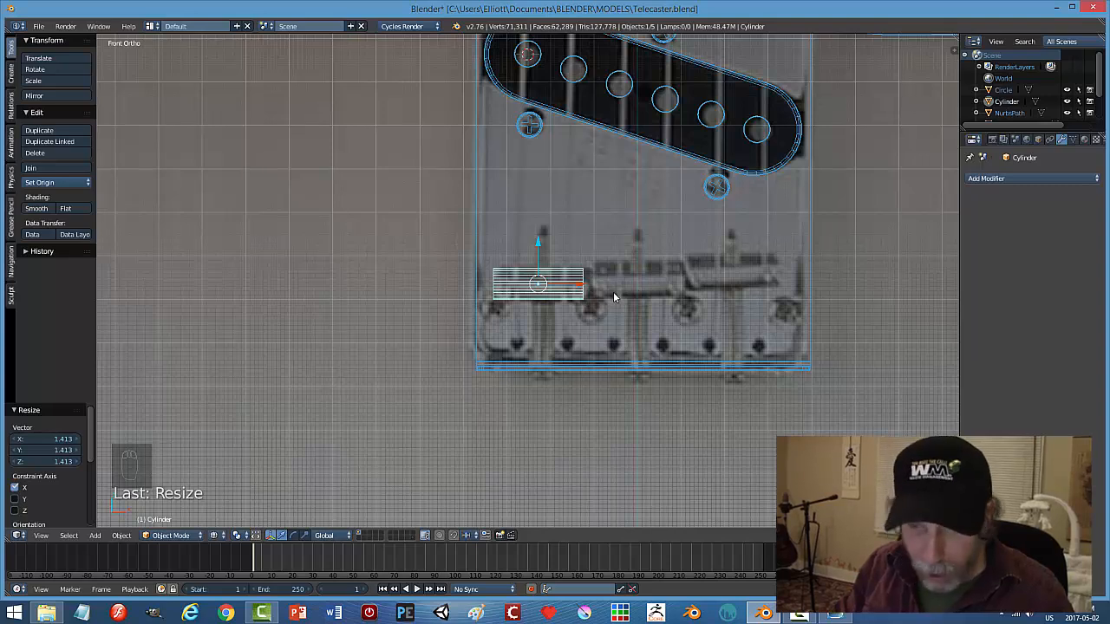
Duplicate the saddle cylinder twice along X, offset about 0.229 and 0.220, over the second and third saddles.
key(shift+d)
key(x)
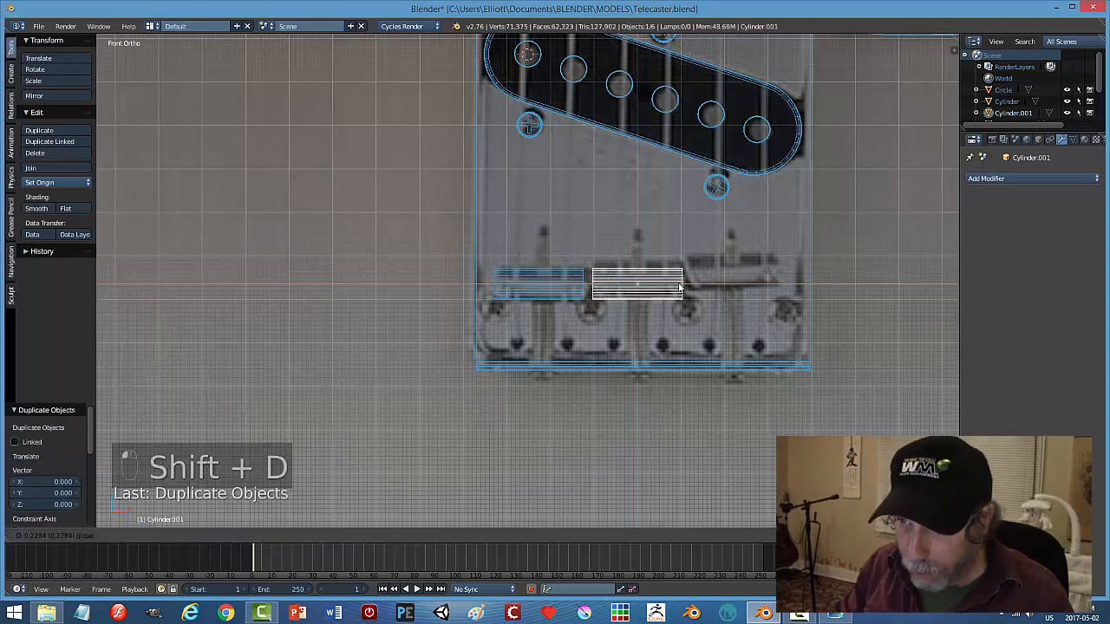
click(680, 286)
key(shift+d)
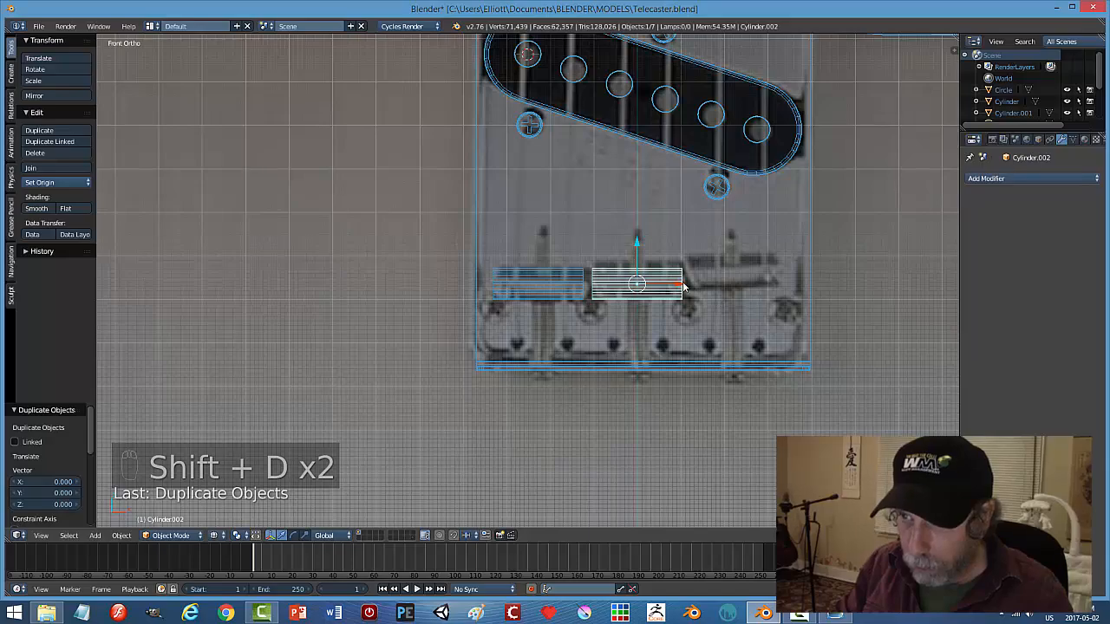
key(x)
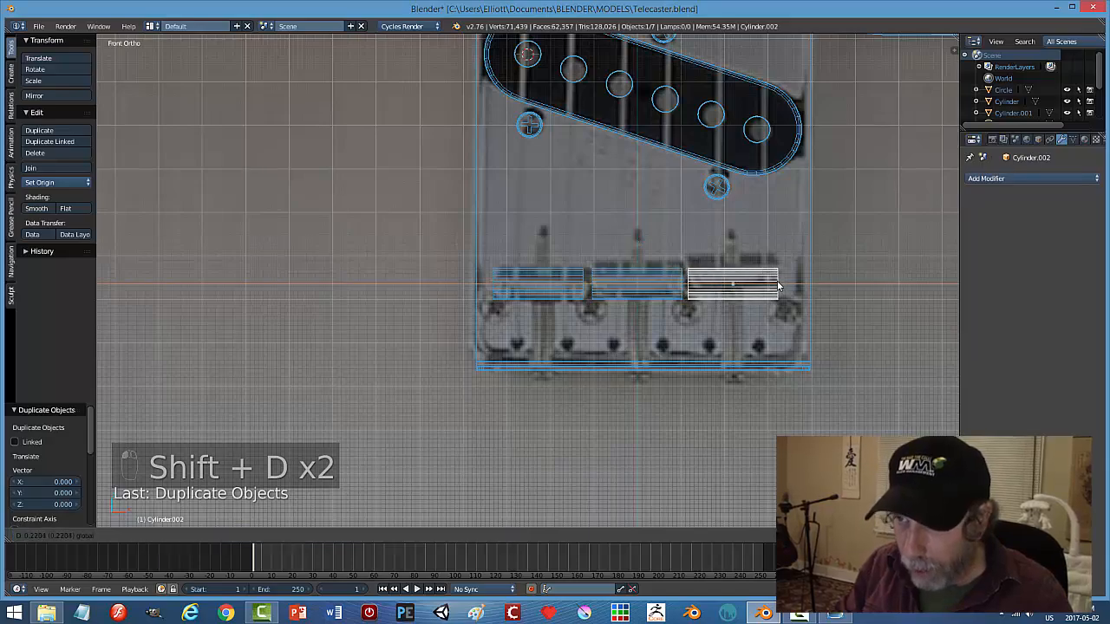
click(779, 284)
Compare the saddle lengths and spacing with the Fender51Esquire1292_2q.jpg photo, and return to the front view in Blender.
mouse_move(789, 344)
middle_down()
mouse_move(679, 353)
mouse_move(807, 341)
middle_up()
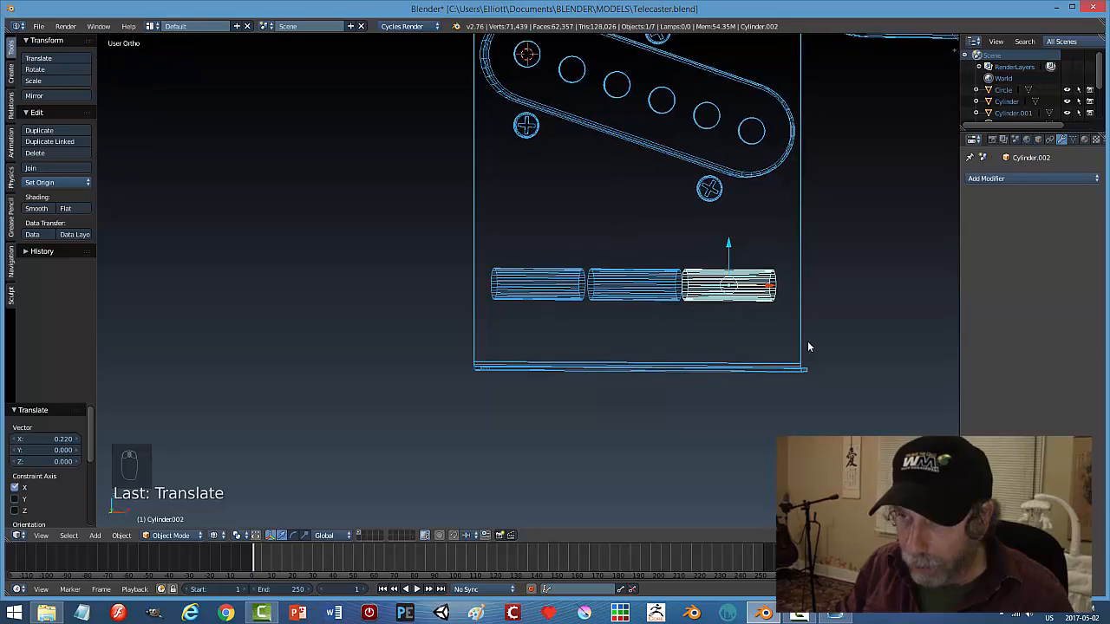
click(835, 613)
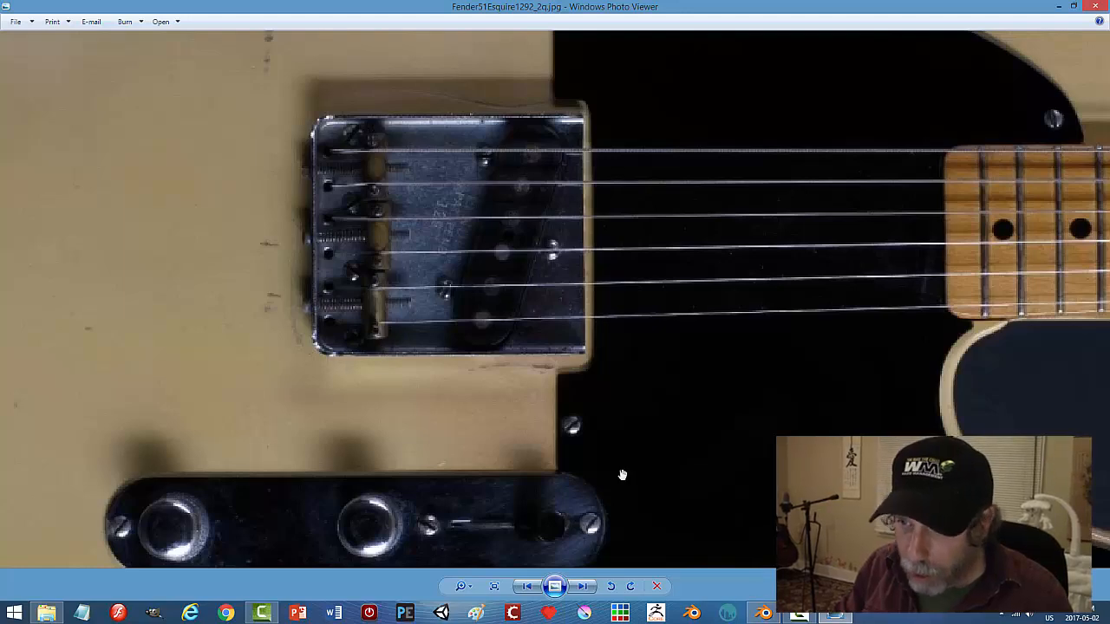
key(alt+Tab)
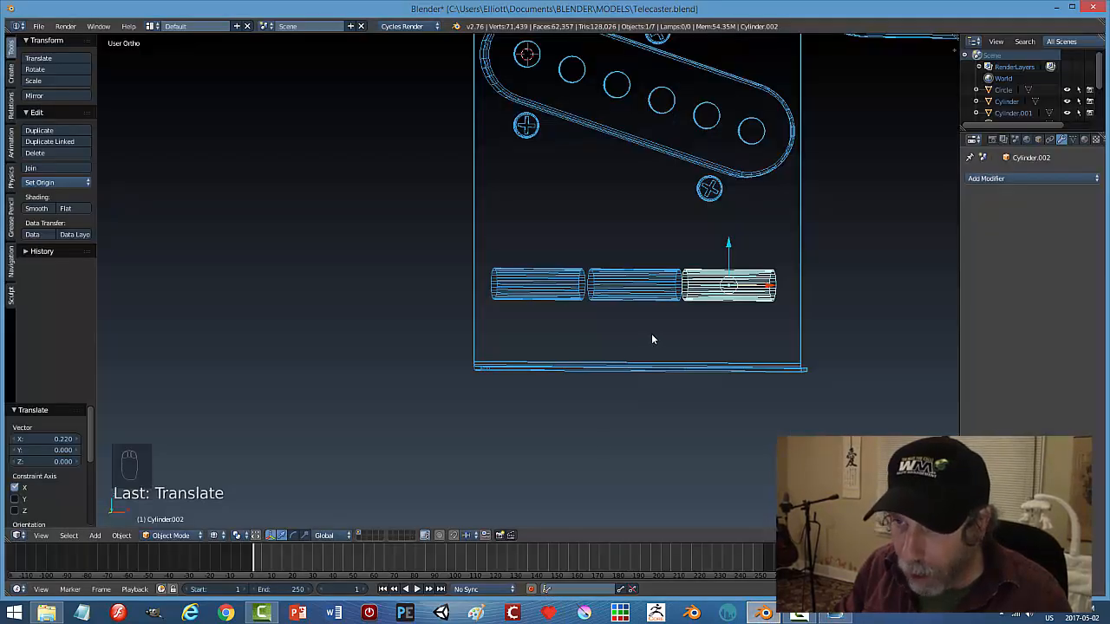
scroll(652, 339, down, 1)
key(KP_1)
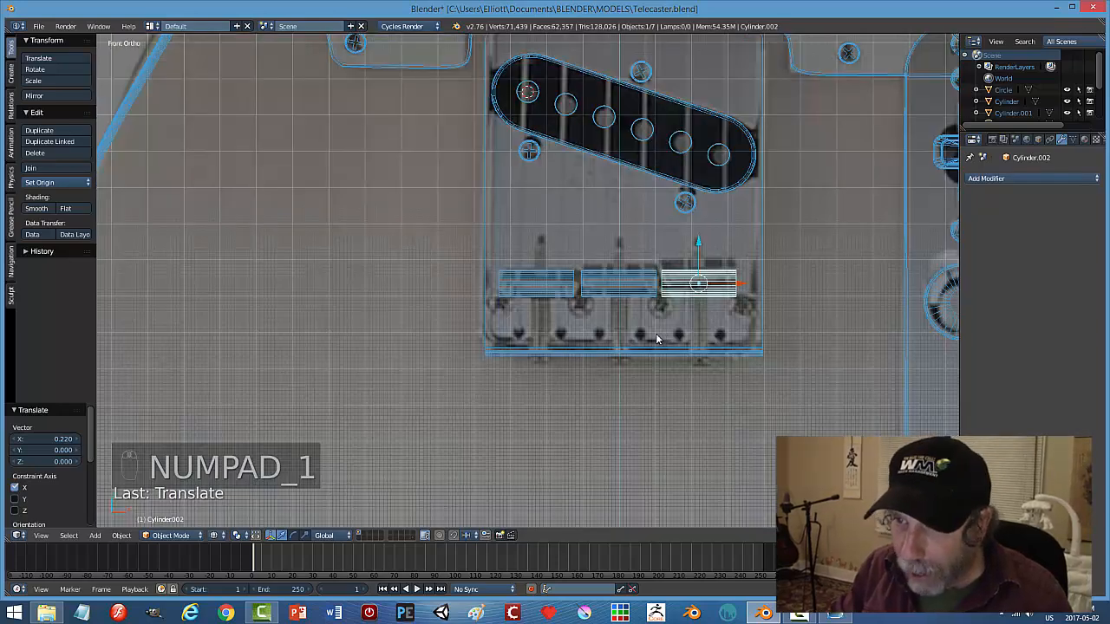
Move the first saddle cylinder about 0.005 along X and scale it along X by about 1.083.
right_click(556, 288)
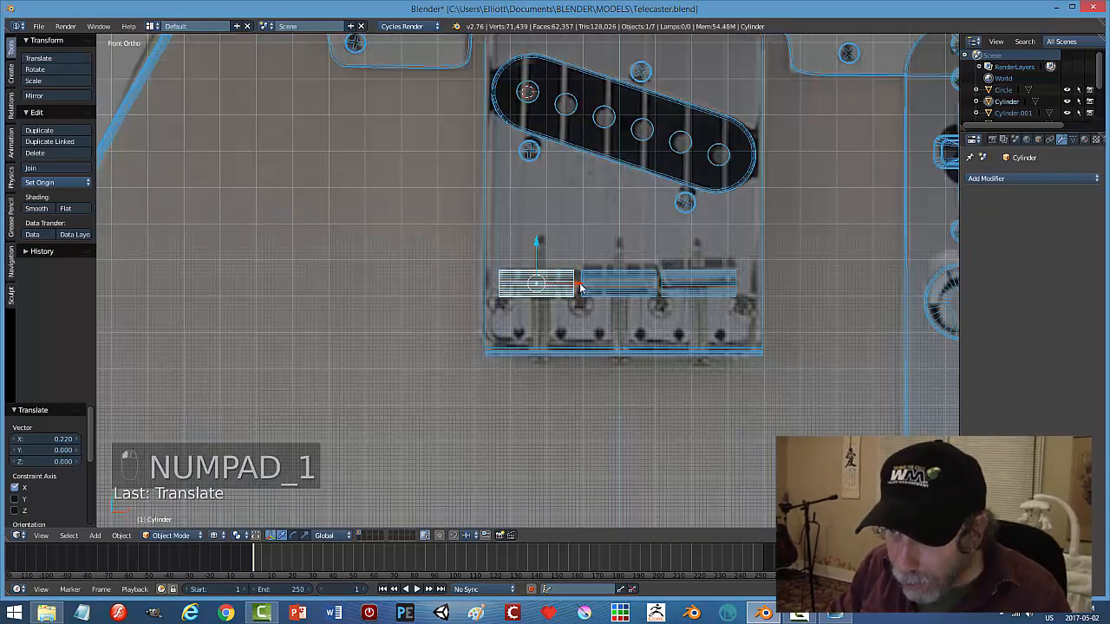
drag(580, 284, 582, 285)
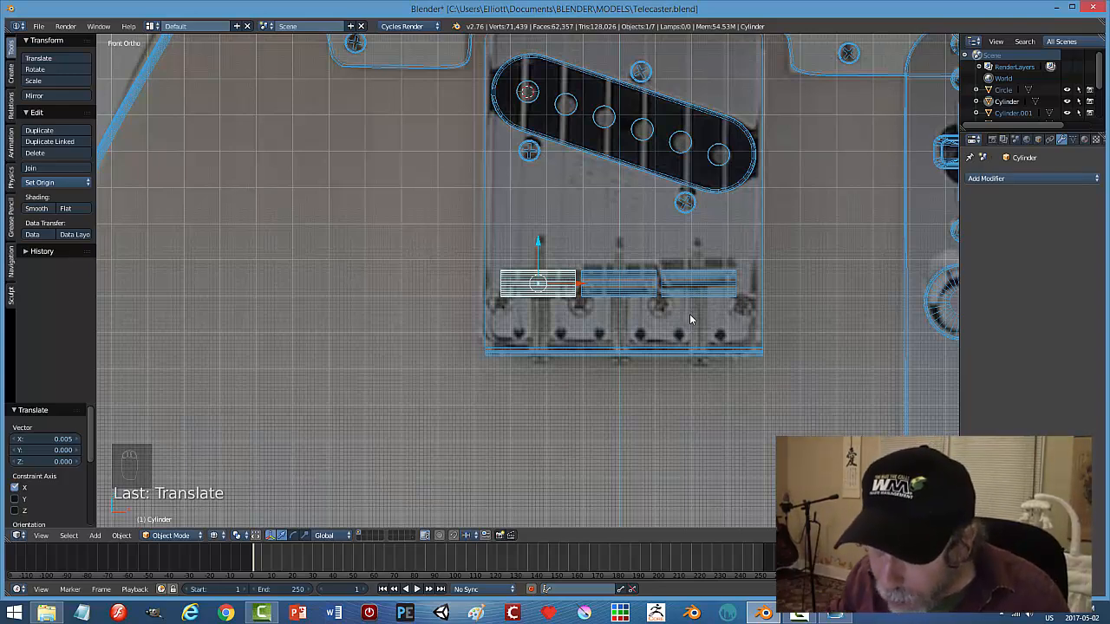
key(s)
click(590, 285)
Delete the two duplicated cylinders over the second and third saddles.
right_click(647, 283)
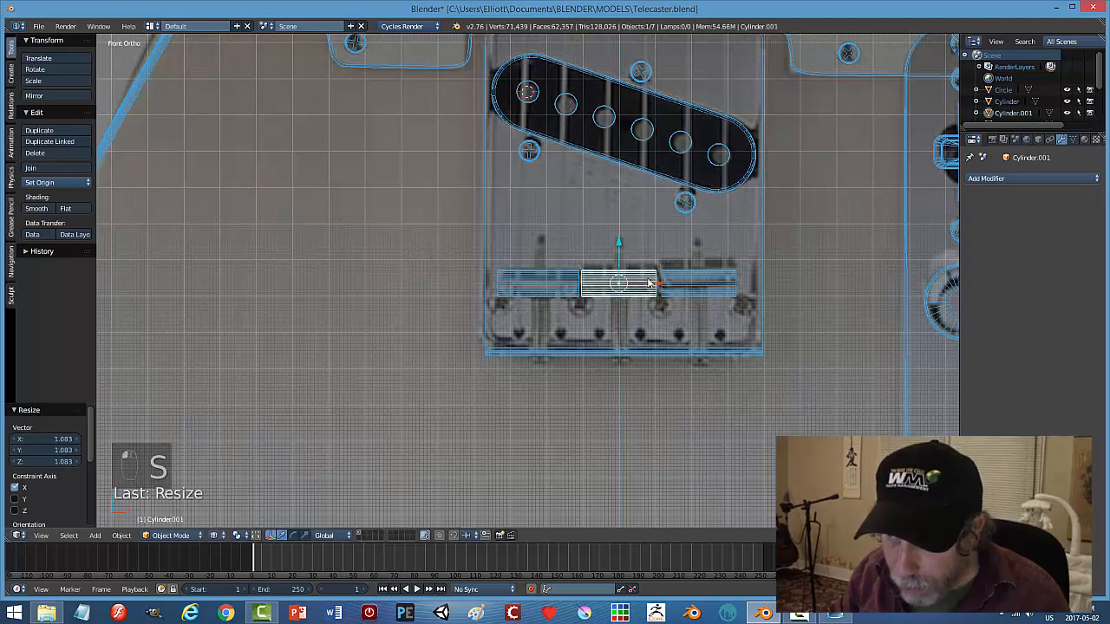
shift+right_click(737, 284)
key(x)
click(738, 286)
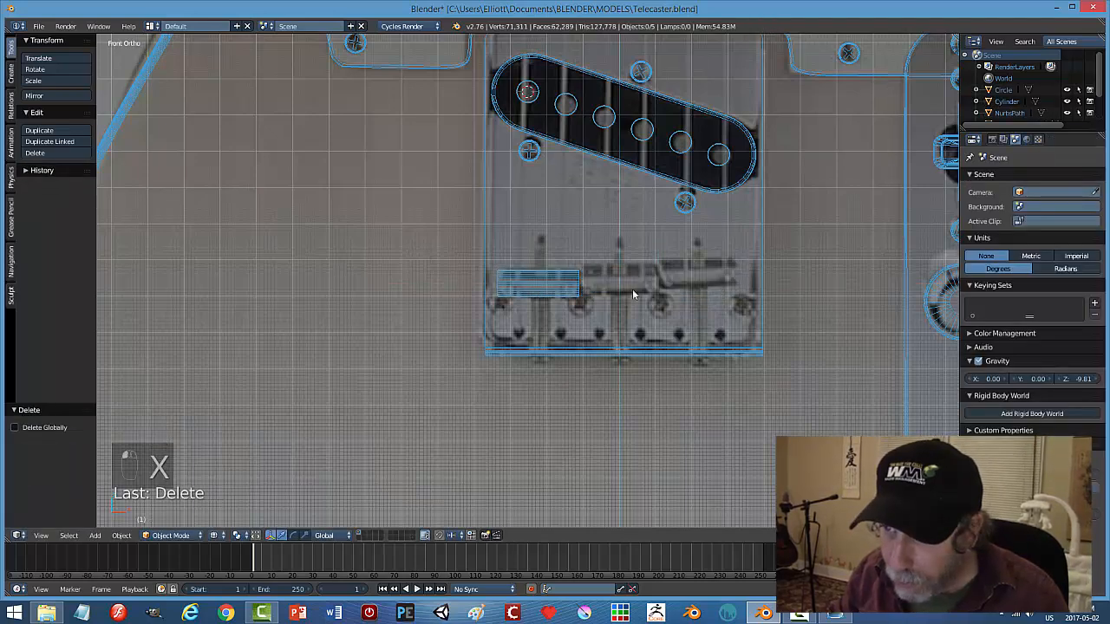
Add an Array modifier to the remaining saddle cylinder.
right_click(593, 288)
click(988, 178)
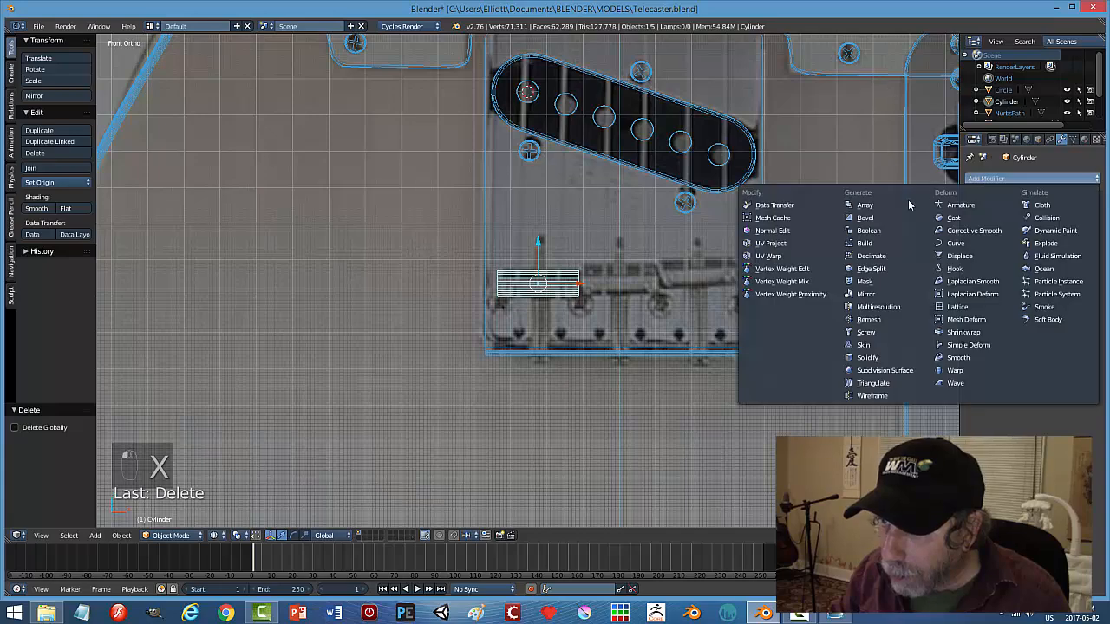
click(905, 203)
Try array relative offsets of 1.6 in X, 6.7 in Y and 2.4 in Z to find the axis along the bridge.
click(1069, 286)
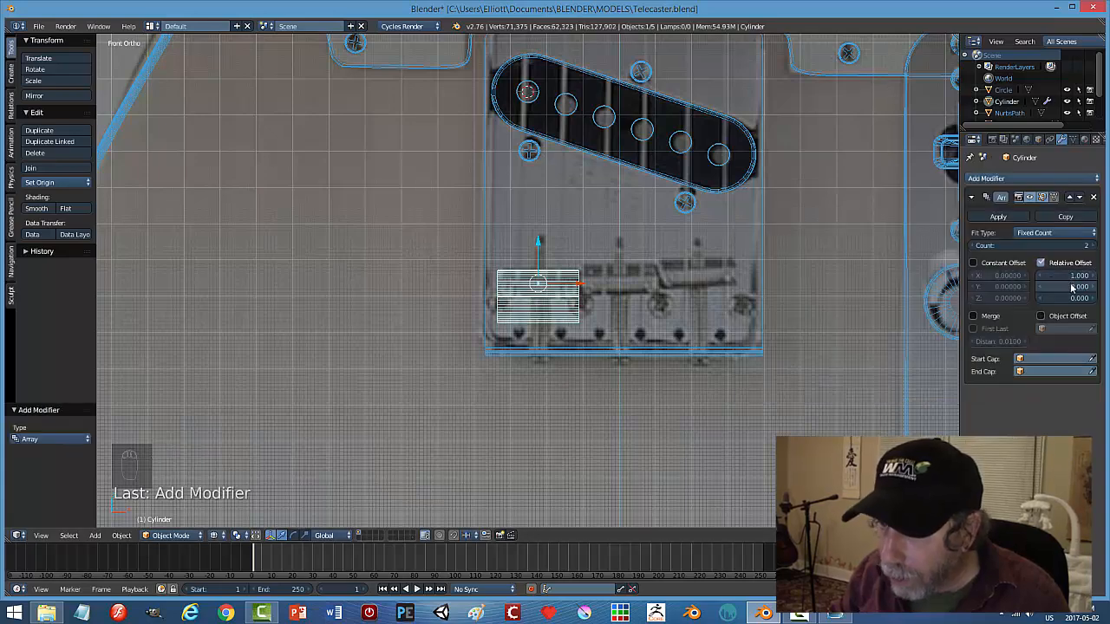
text(3.5)
key(Return)
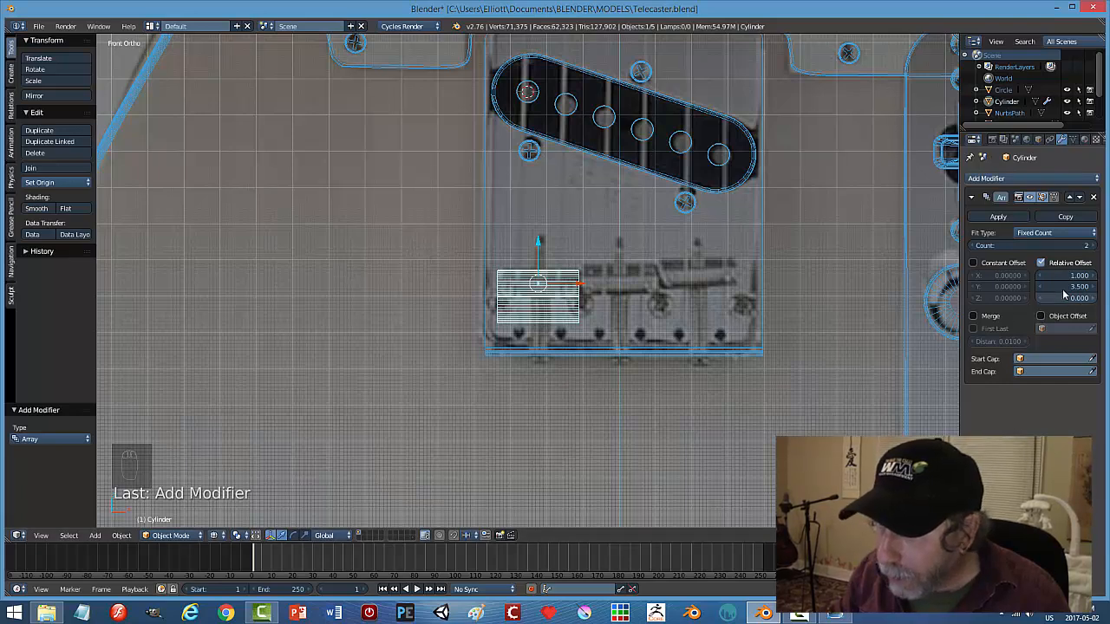
mouse_move(1068, 275)
mouse_down()
mouse_move(1094, 275)
mouse_move(1077, 274)
mouse_up()
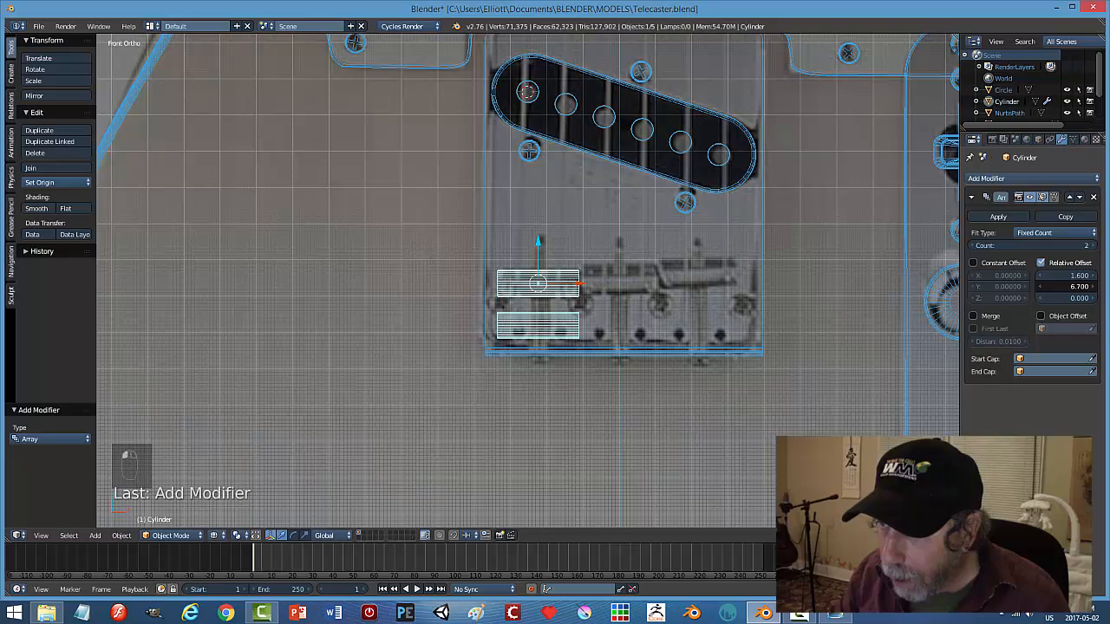
drag(1047, 299, 1068, 300)
Set the array's relative offset to 0 in X and Y and 1.1 in Z.
click(1052, 277)
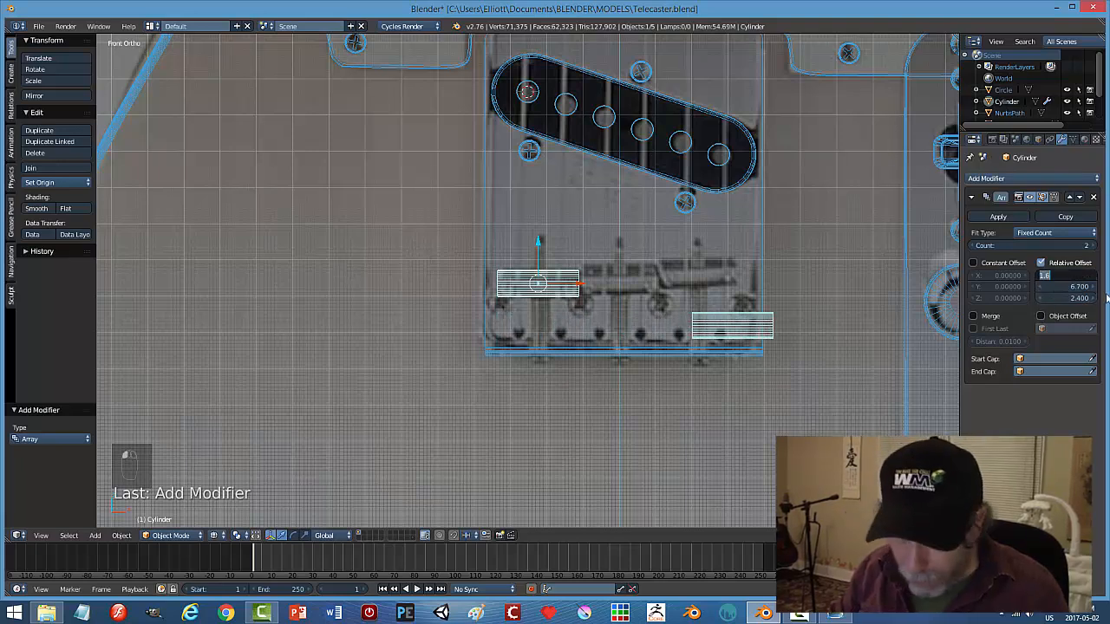
key(Tab)
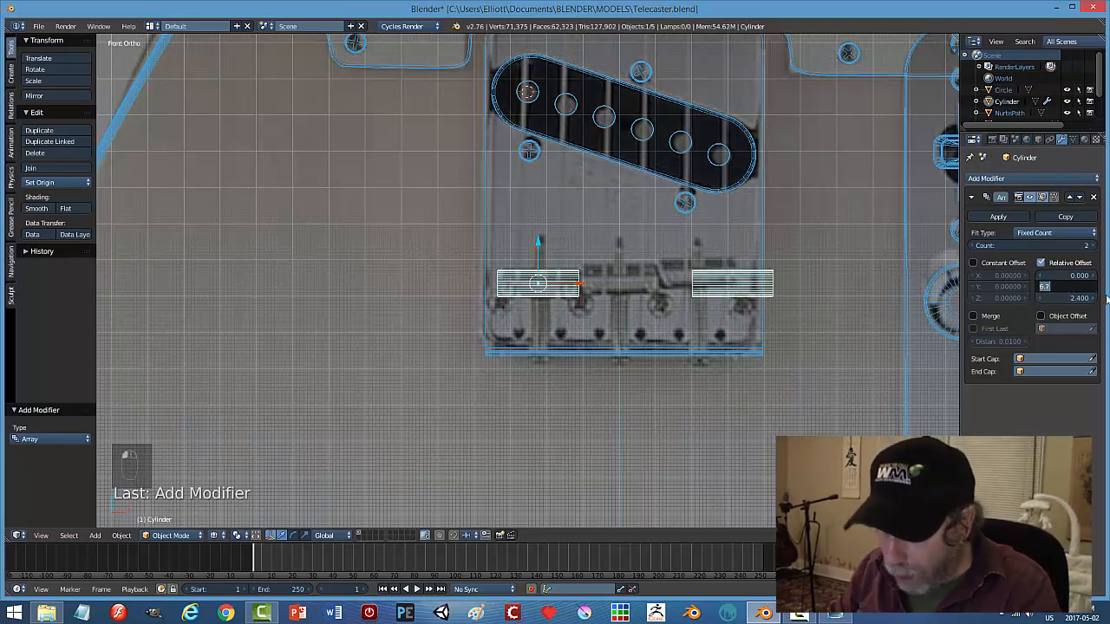
text(0)
key(Tab)
text(1)
key(Return)
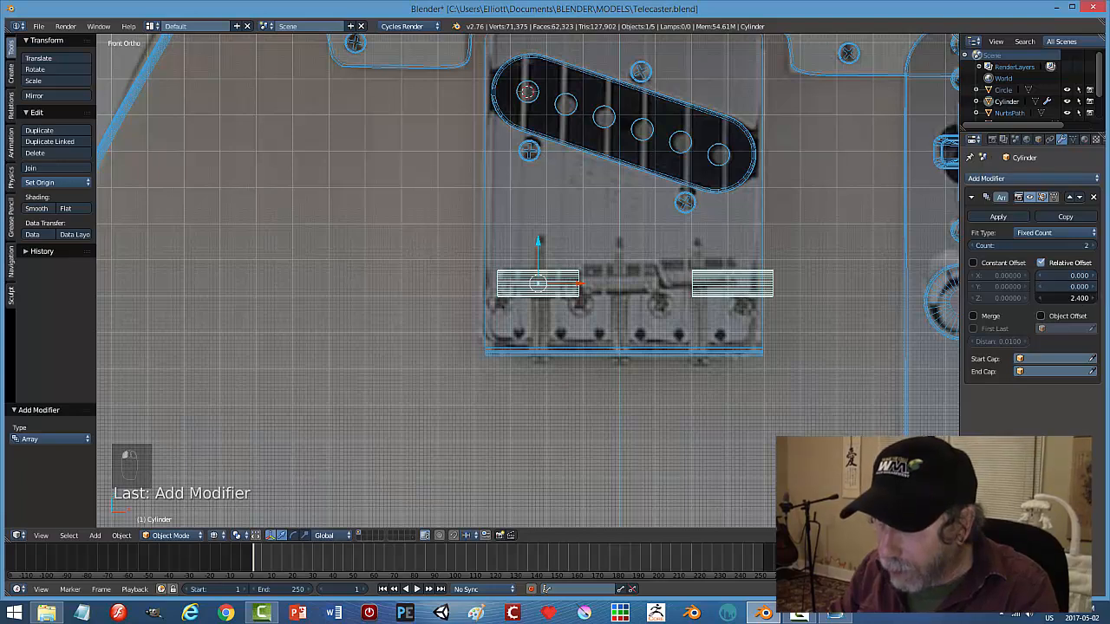
drag(1067, 298, 1036, 301)
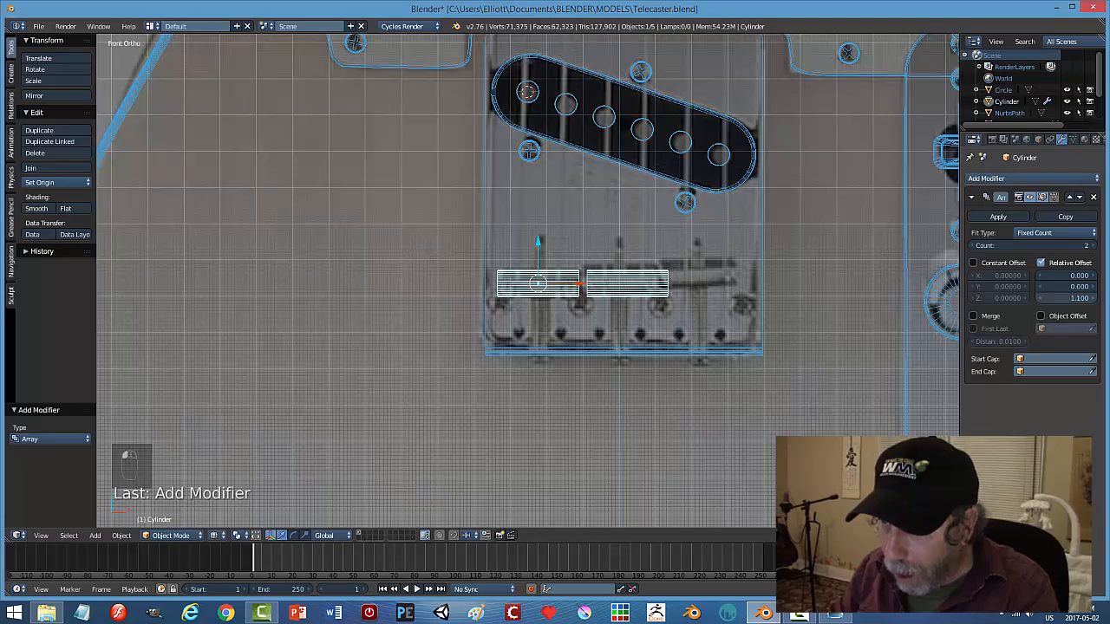
Raise the array count to 3 and try a Z relative offset of 1.0 before restoring 1.1.
click(1093, 246)
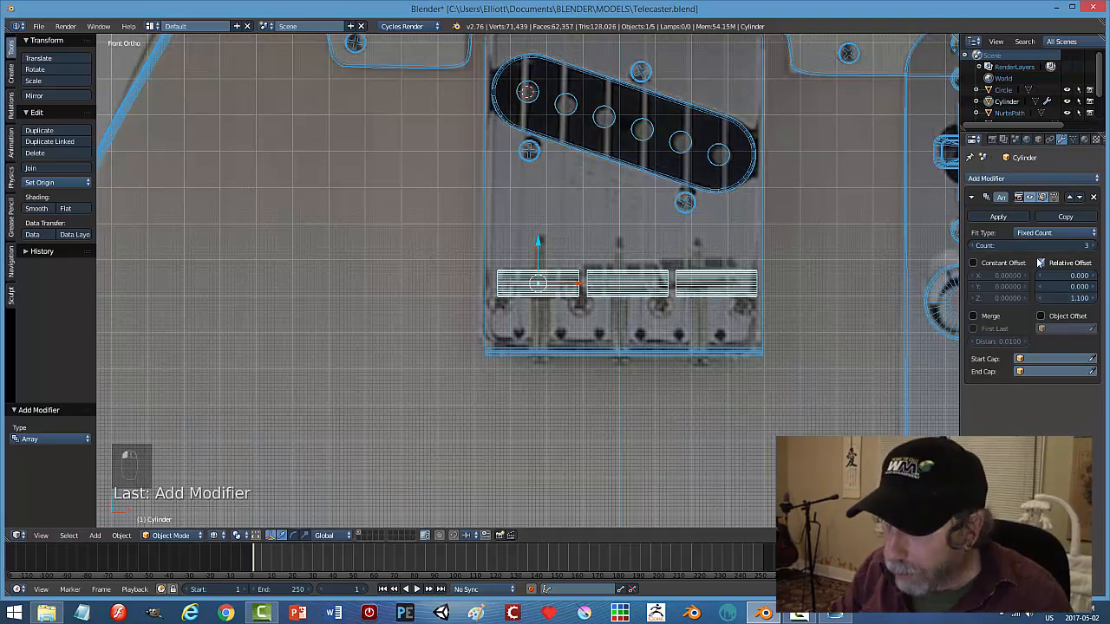
click(1040, 299)
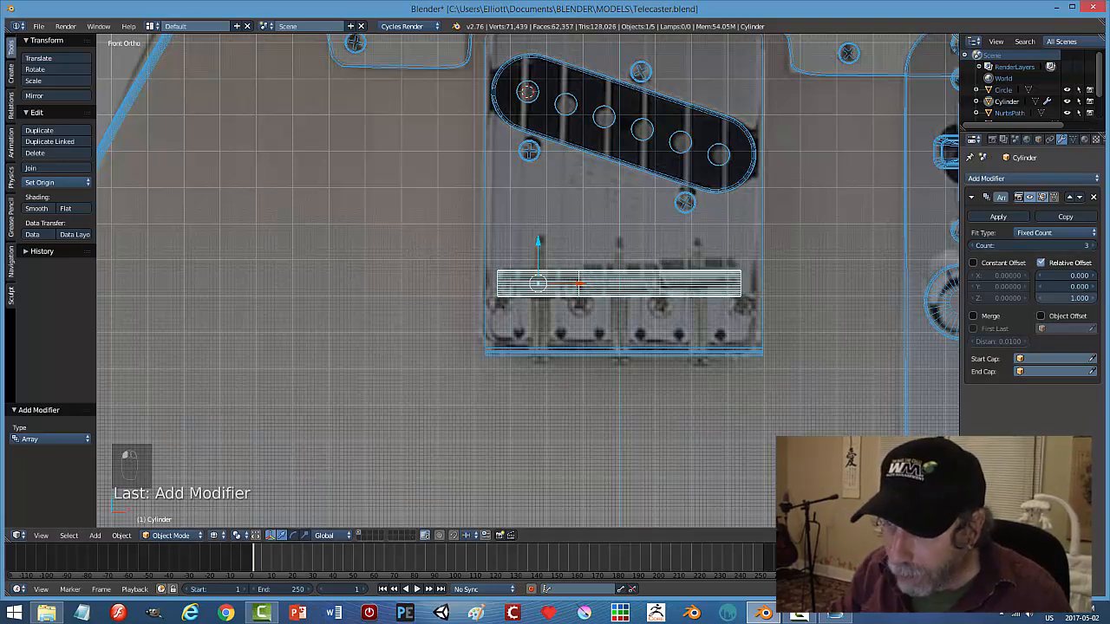
click(1077, 299)
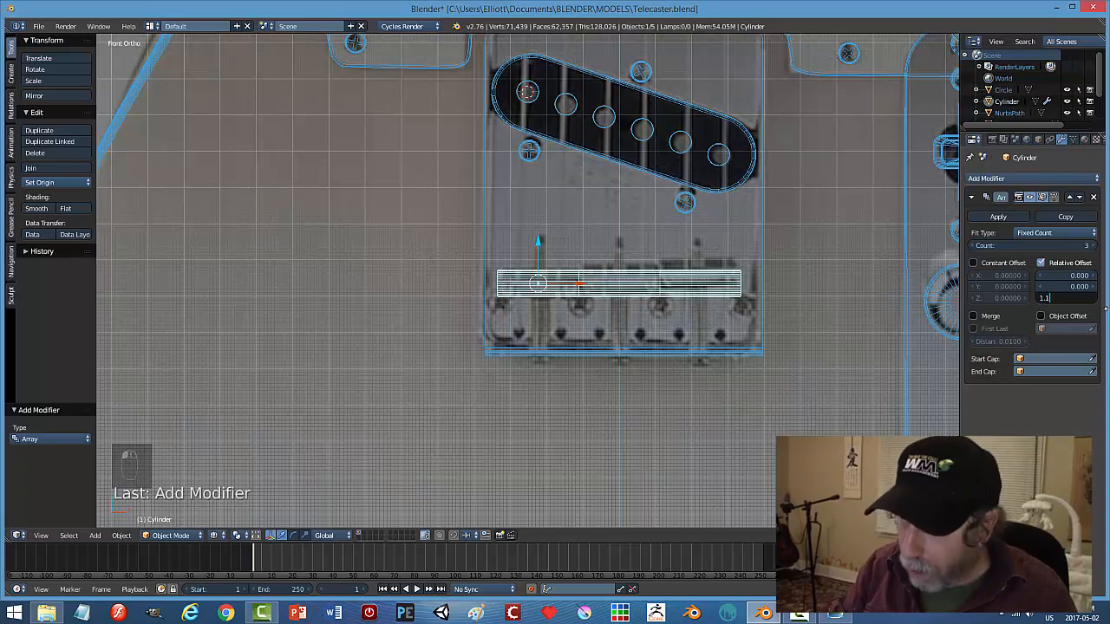
key(Return)
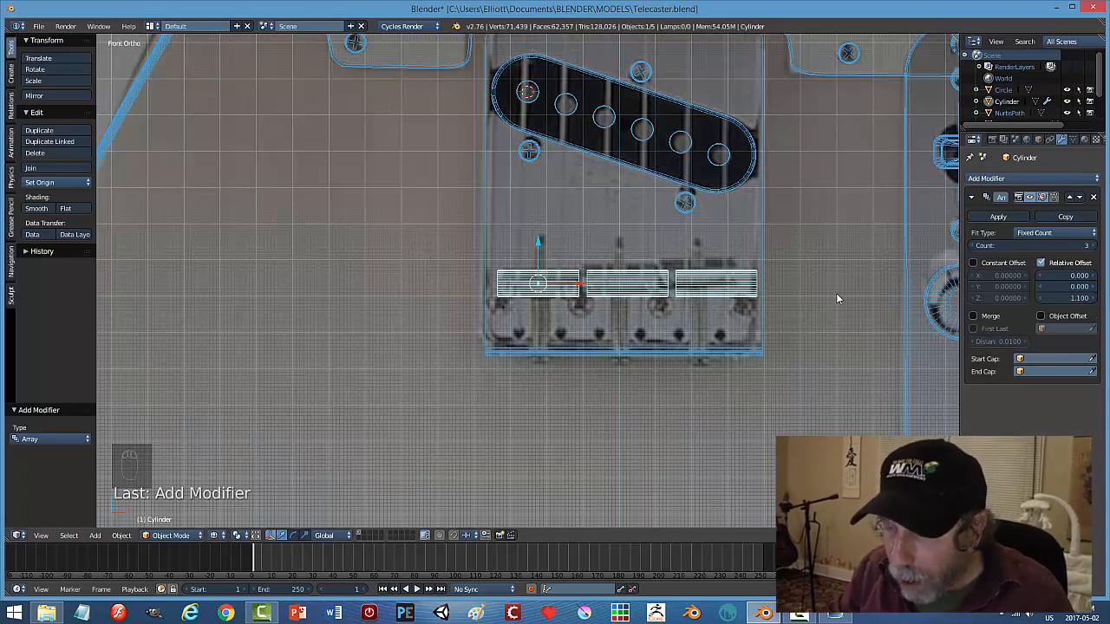
Set the array's Z relative offset to 1.04 and turn off the modifier's viewport display.
click(1068, 298)
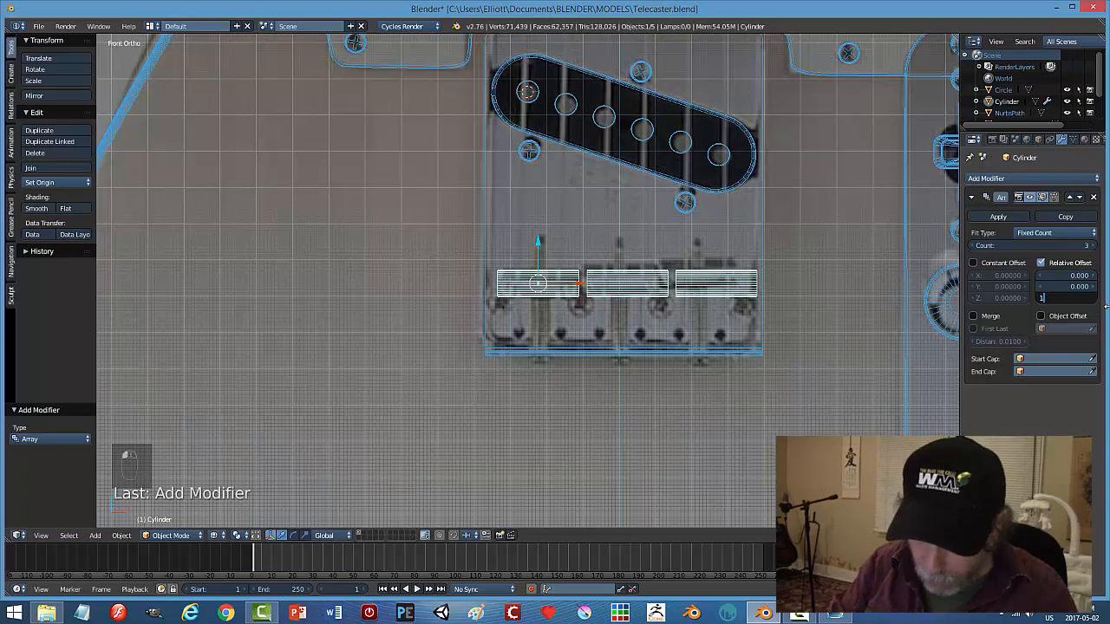
text(1.04)
key(Return)
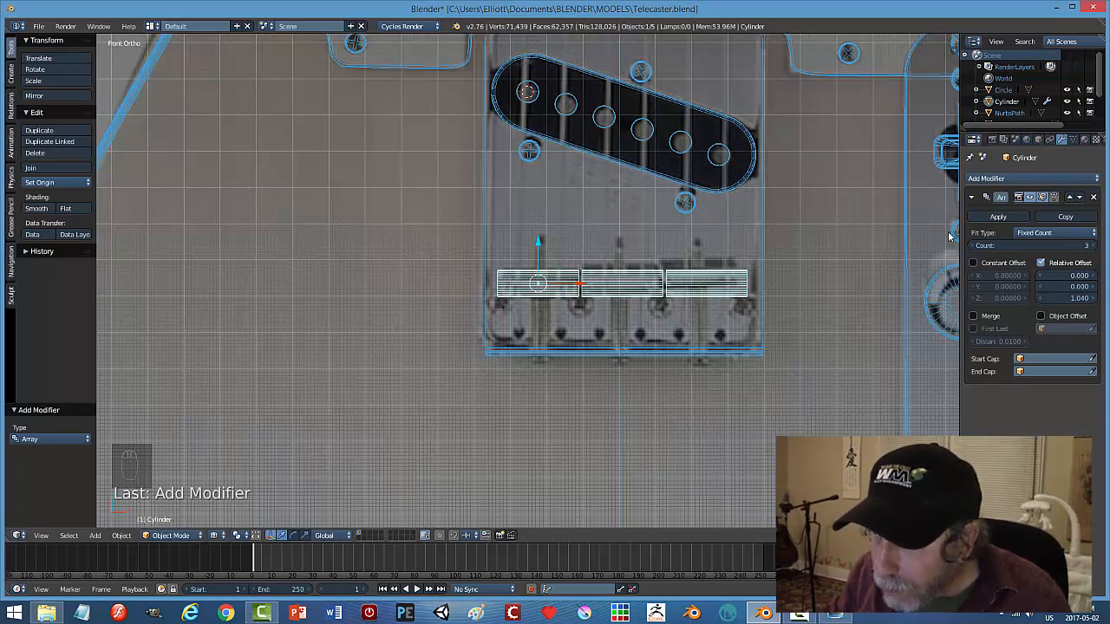
click(1030, 197)
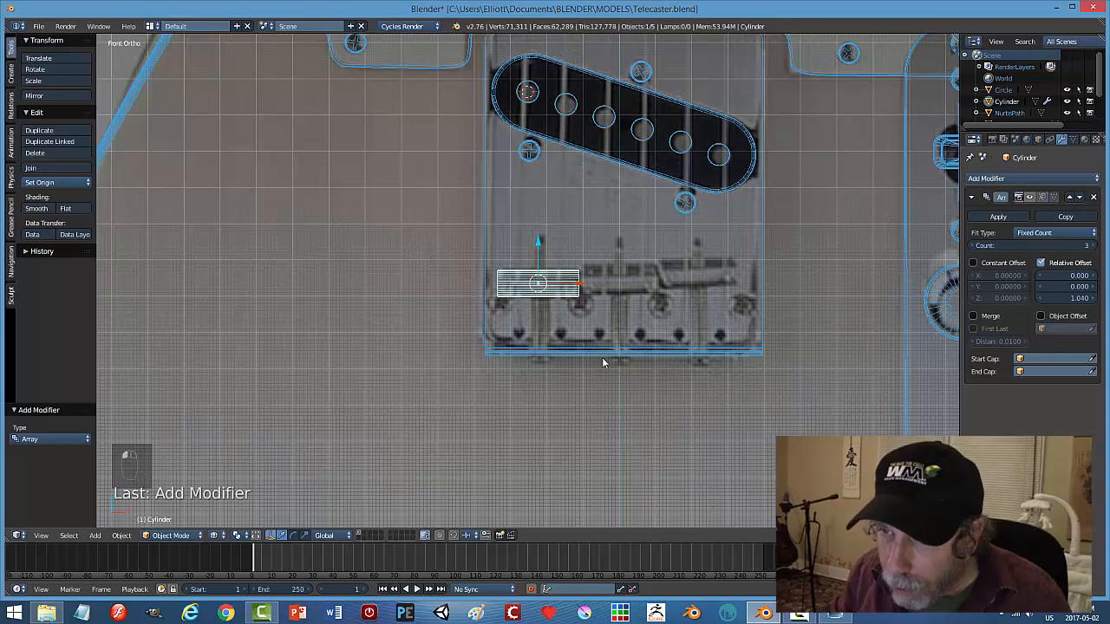
Move the saddle cylinder -0.004 along Y relative to the bridge plate, checking it in solid shading.
scroll(603, 362, up, 2)
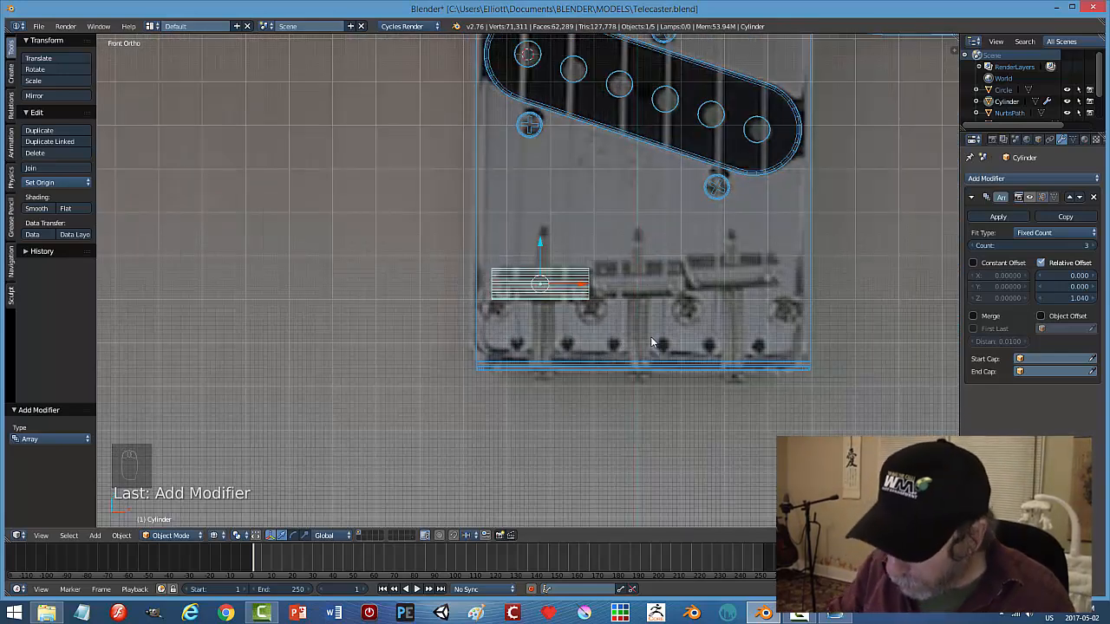
key(KP_3)
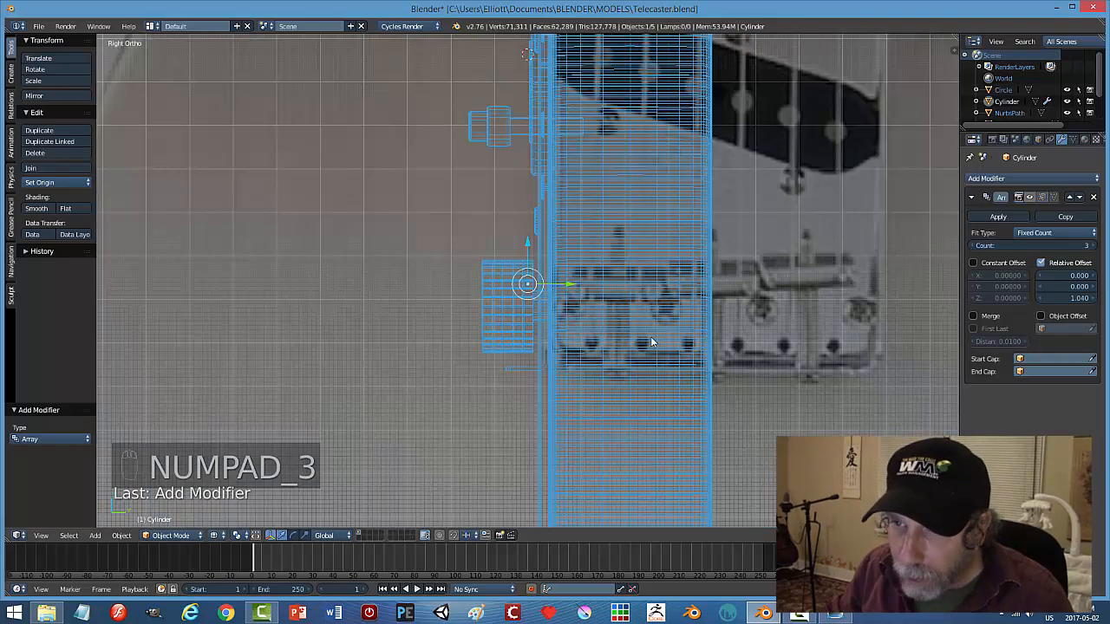
scroll(539, 341, up, 2)
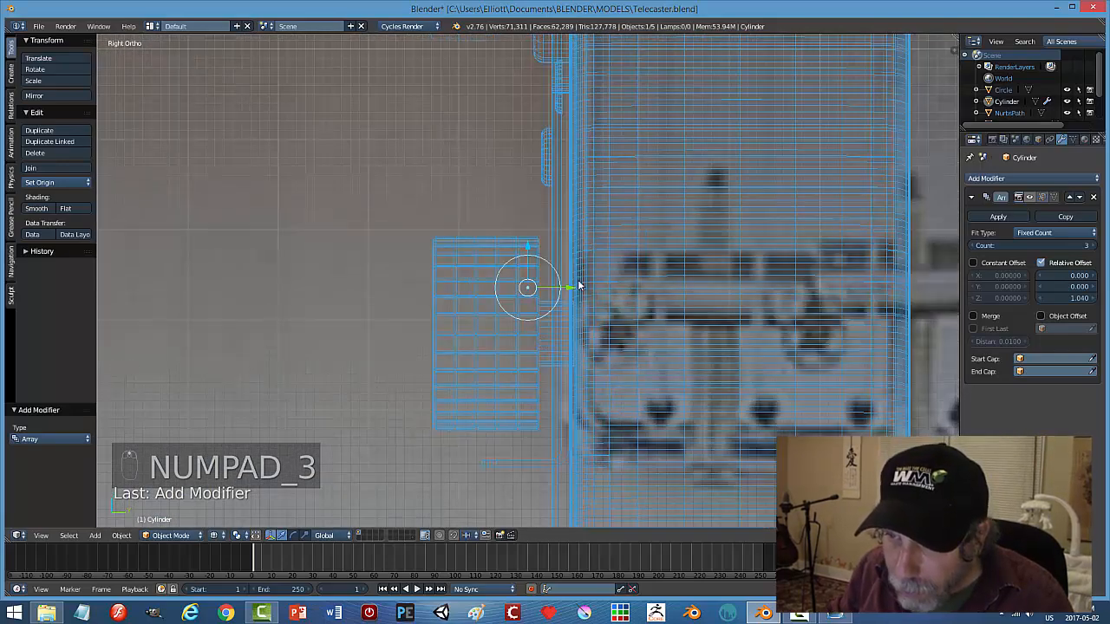
middle_drag(572, 299, 567, 319)
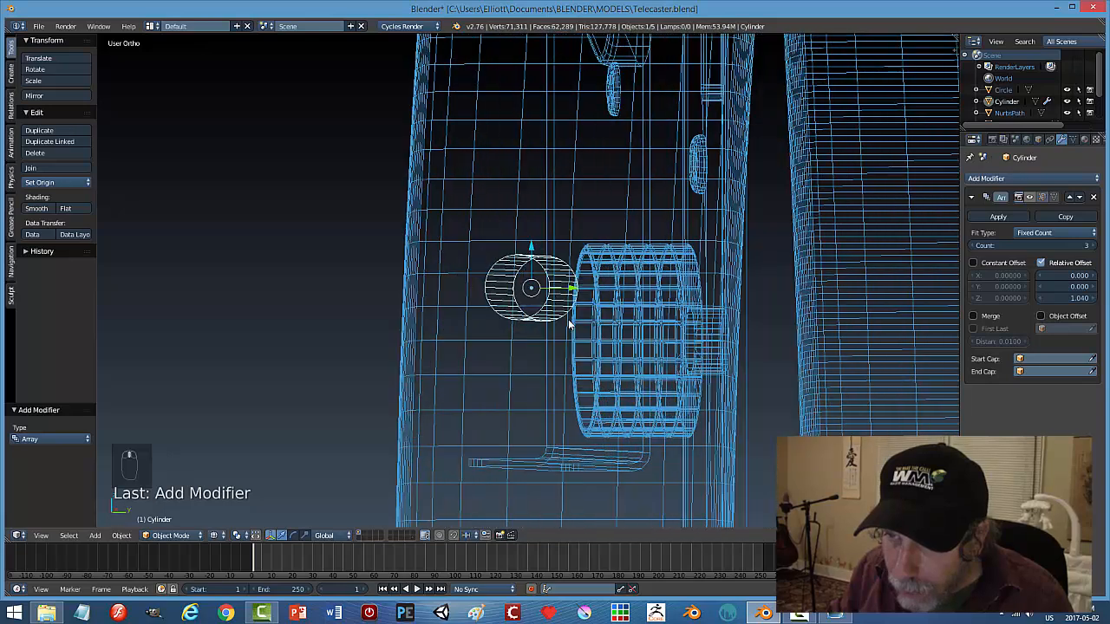
key(z)
click(580, 390)
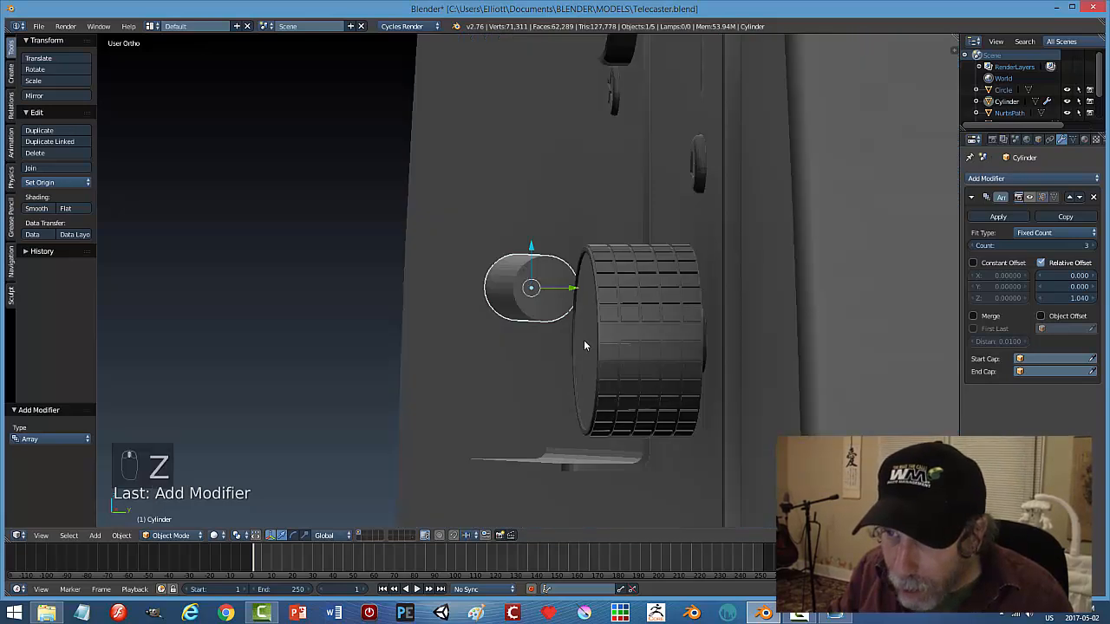
middle_drag(603, 357, 580, 345)
key(g)
key(y)
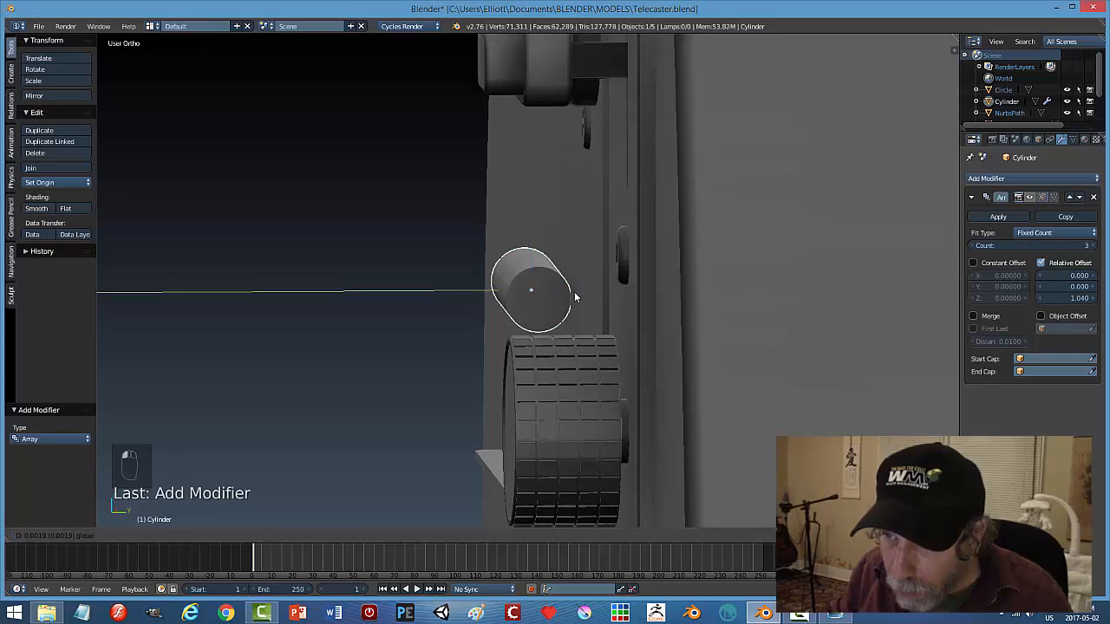
click(566, 315)
middle_drag(566, 317, 662, 396)
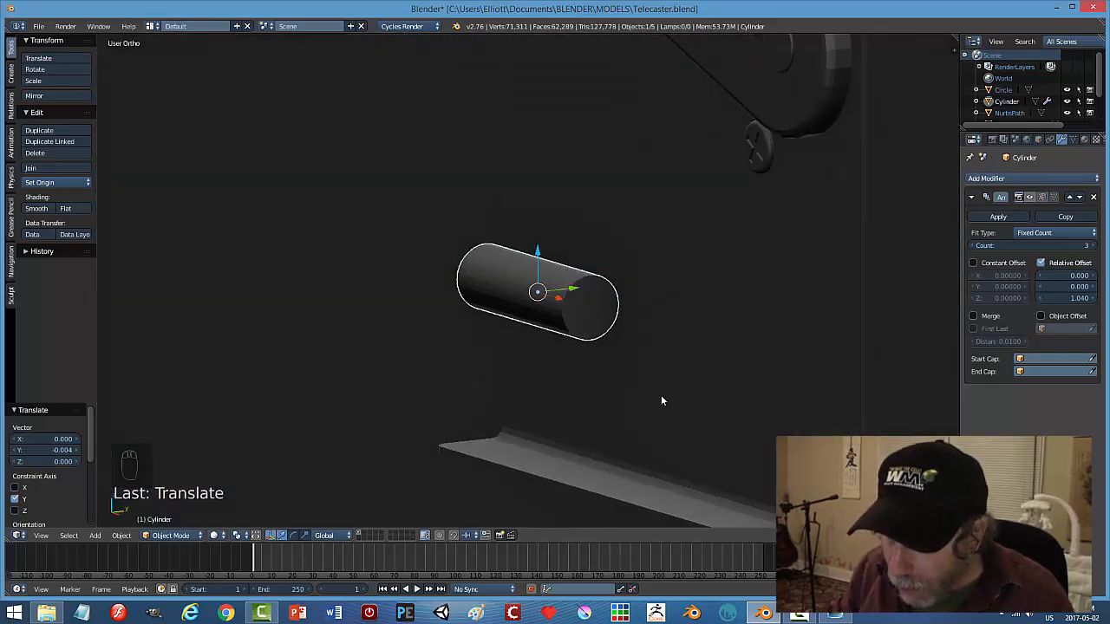
Check the saddles in the reference photo, then snap the 3D cursor to the saddle cylinder in Blender's front view.
click(835, 614)
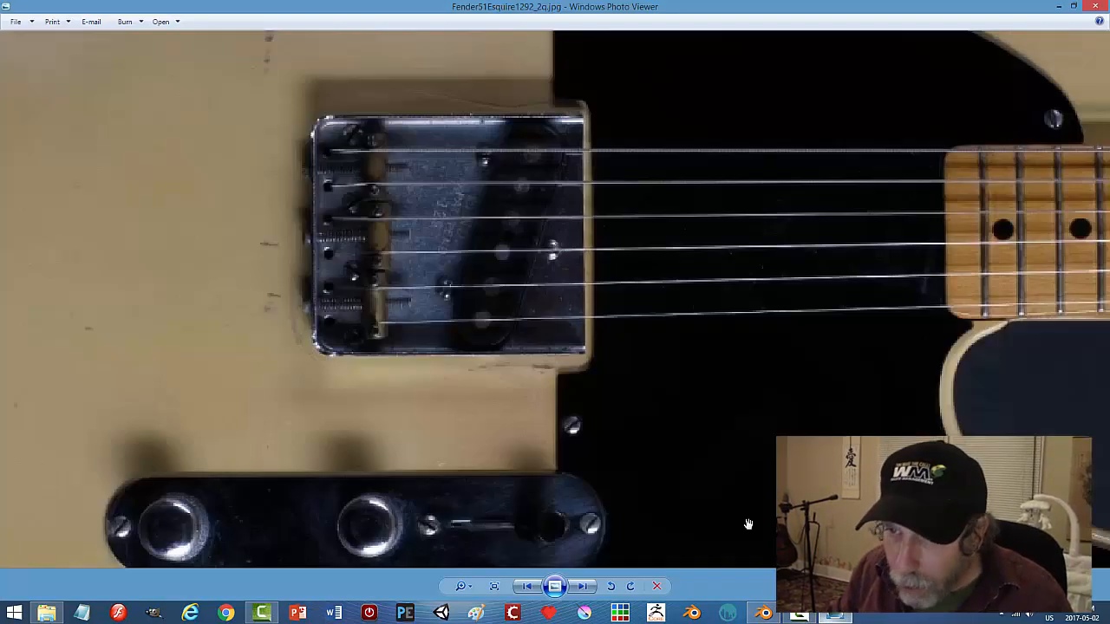
scroll(440, 370, up, 1)
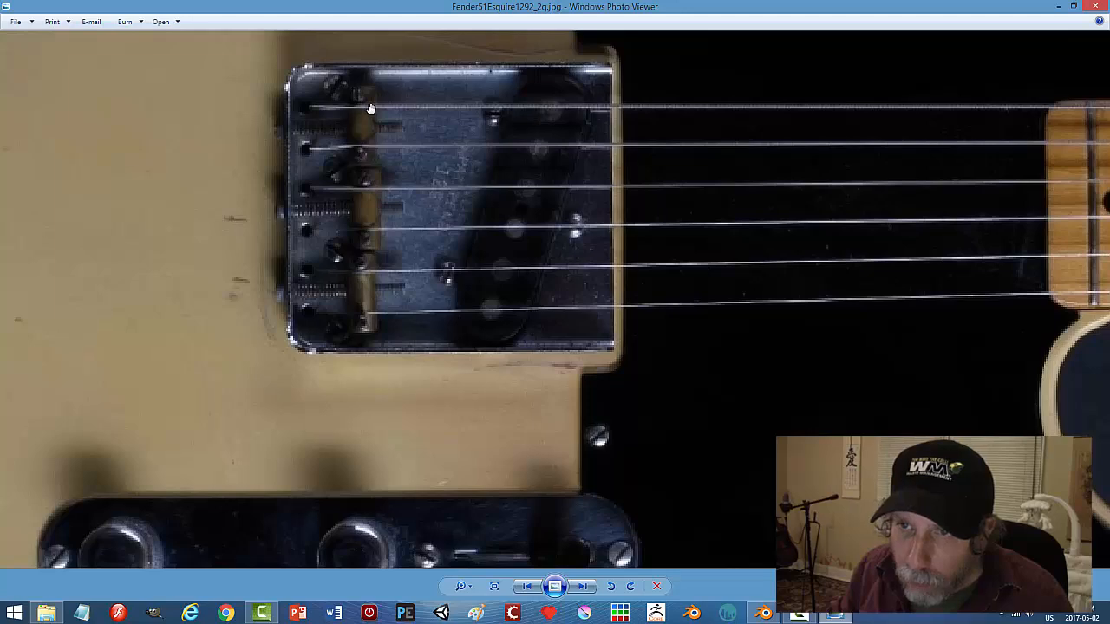
key(alt+Tab)
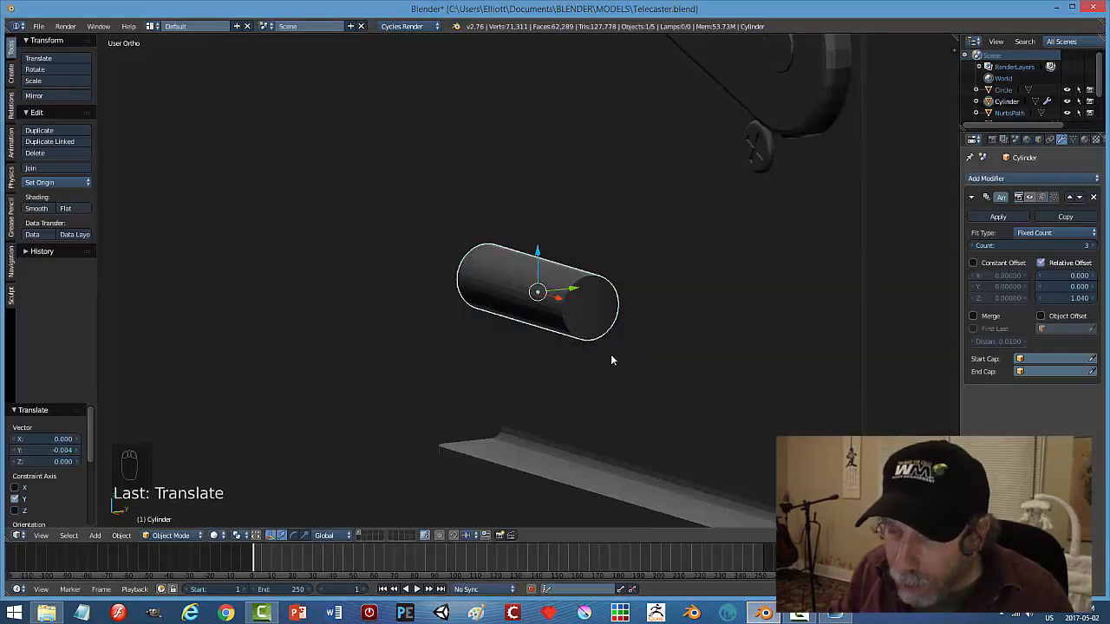
key(KP_1)
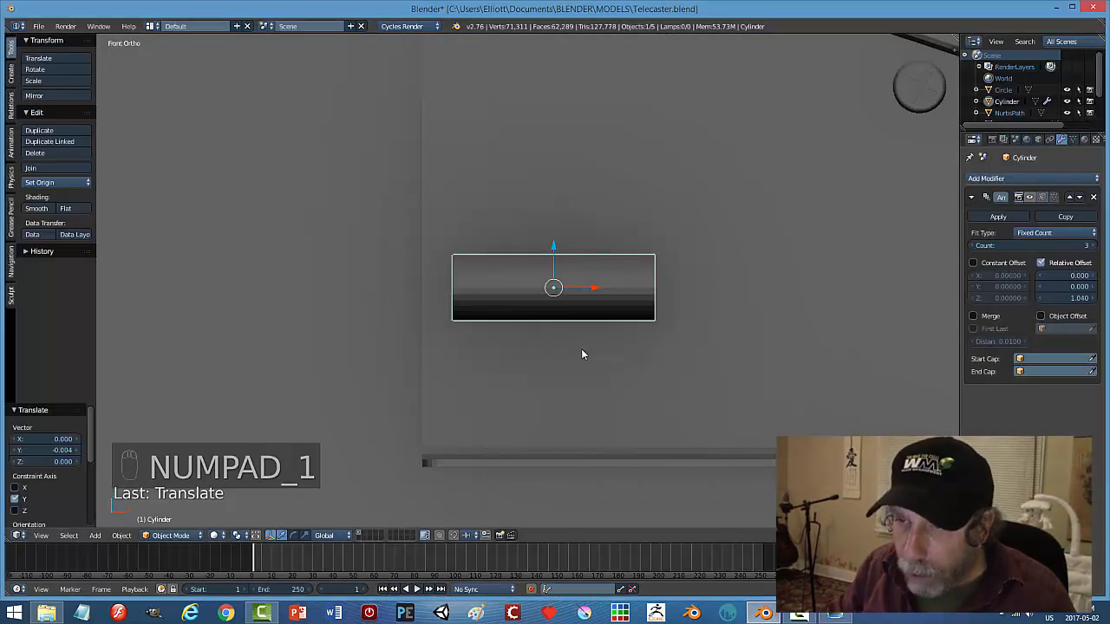
scroll(582, 345, down, 1)
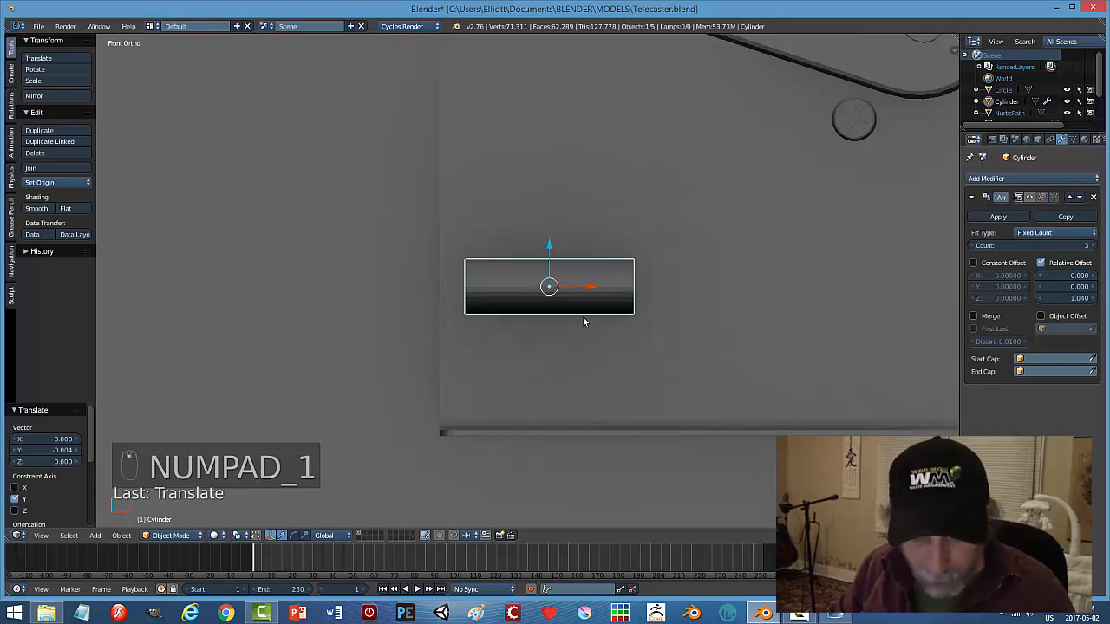
key(shift+s)
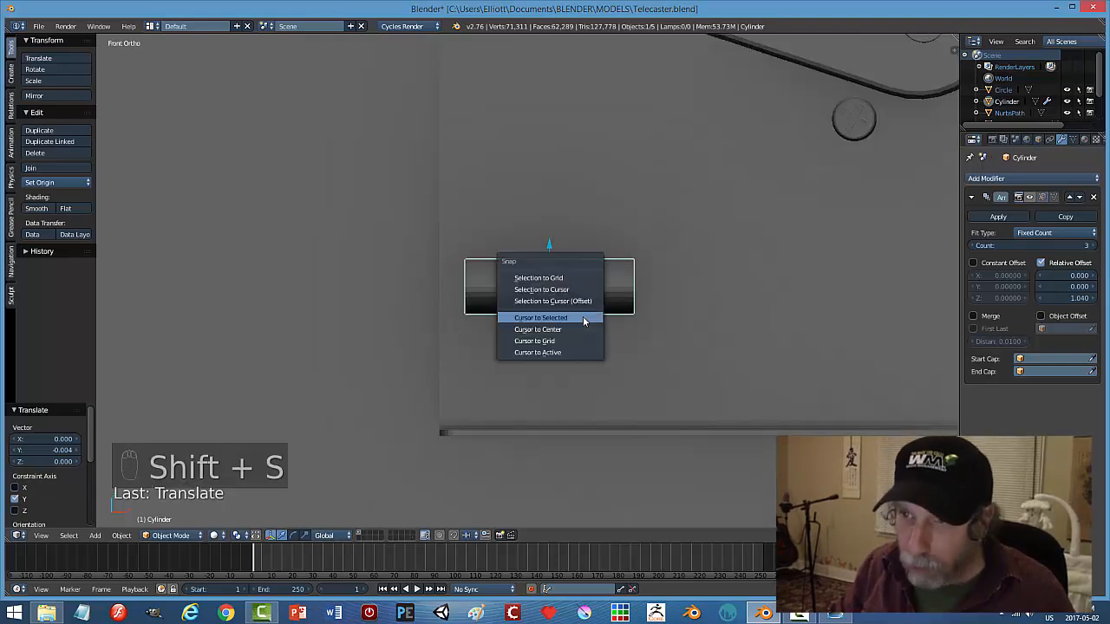
click(583, 321)
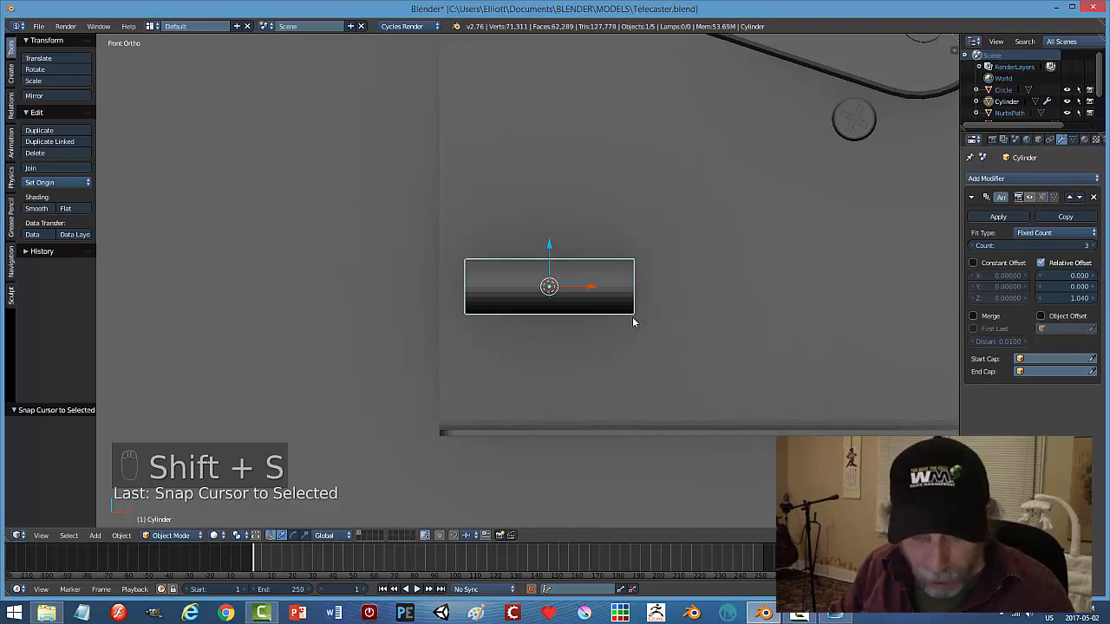
Add a mesh circle at the 3D cursor, rotate it 90° about X and scale it down to screw-head size.
key(shift+a)
mouse_move(632, 318)
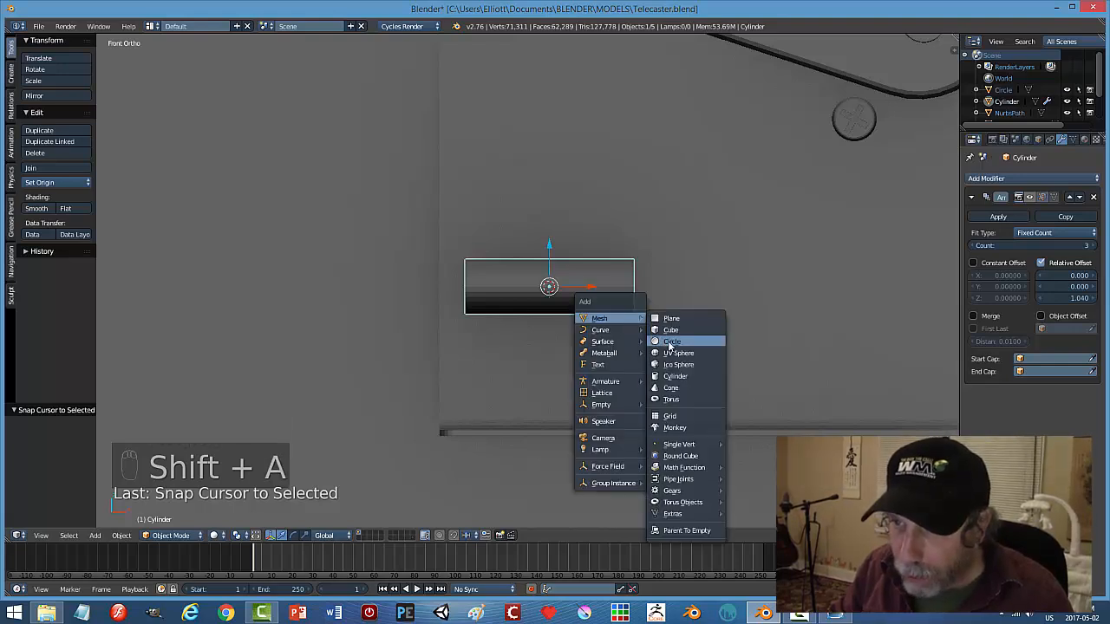
click(670, 341)
text(r)
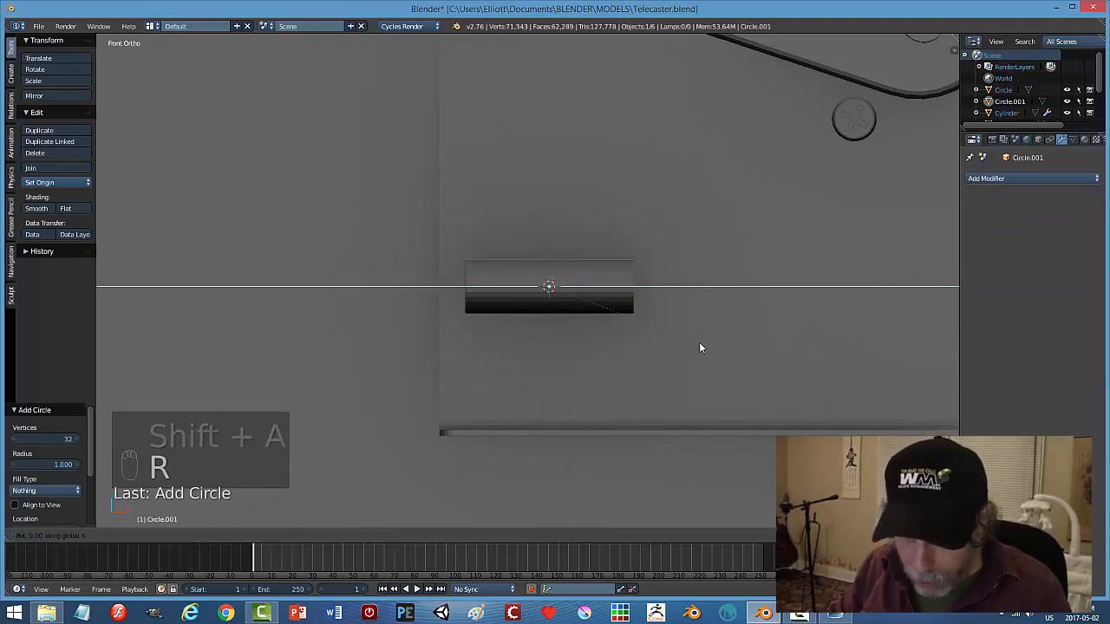
text(x90)
key(Return)
key(s)
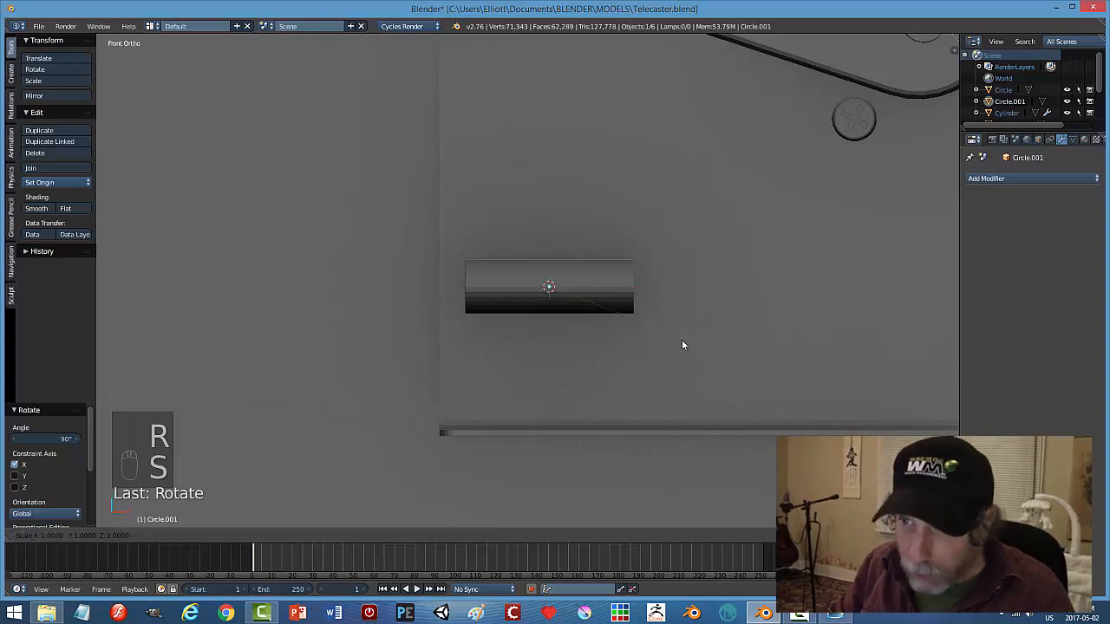
click(547, 290)
Move the small circle along Y to just in front of the cylinder and adjust its position along X.
middle_drag(644, 275, 483, 330)
key(g)
key(y)
click(539, 301)
key(g)
key(x)
click(539, 303)
Fill the circle with a face and extrude it -0.009 along Y into a thin disc.
key(Tab)
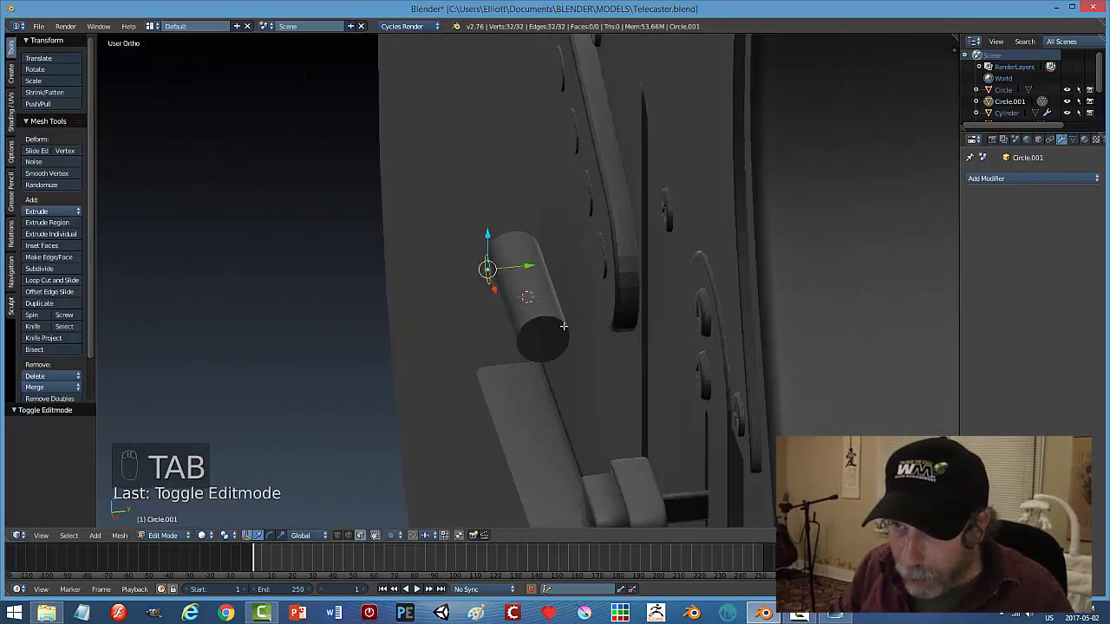
key(f)
scroll(555, 327, up, 3)
middle_drag(554, 327, 534, 329)
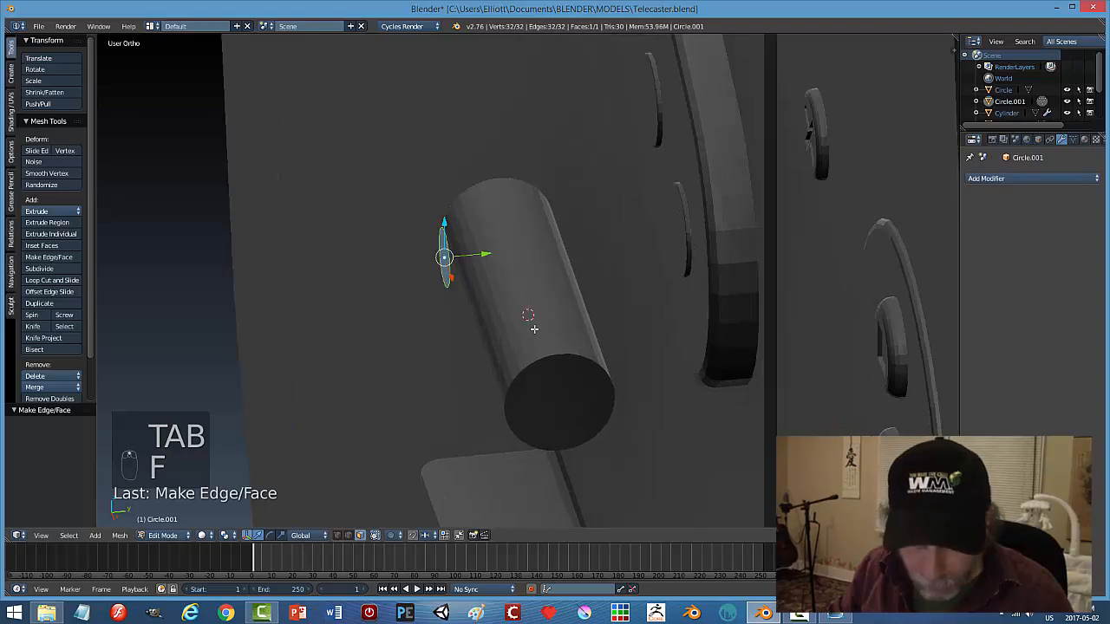
key(e)
click(534, 328)
drag(485, 255, 472, 257)
Bevel the disc's front rim with 5 segments and an amount of 0.308.
key(ctrl+b)
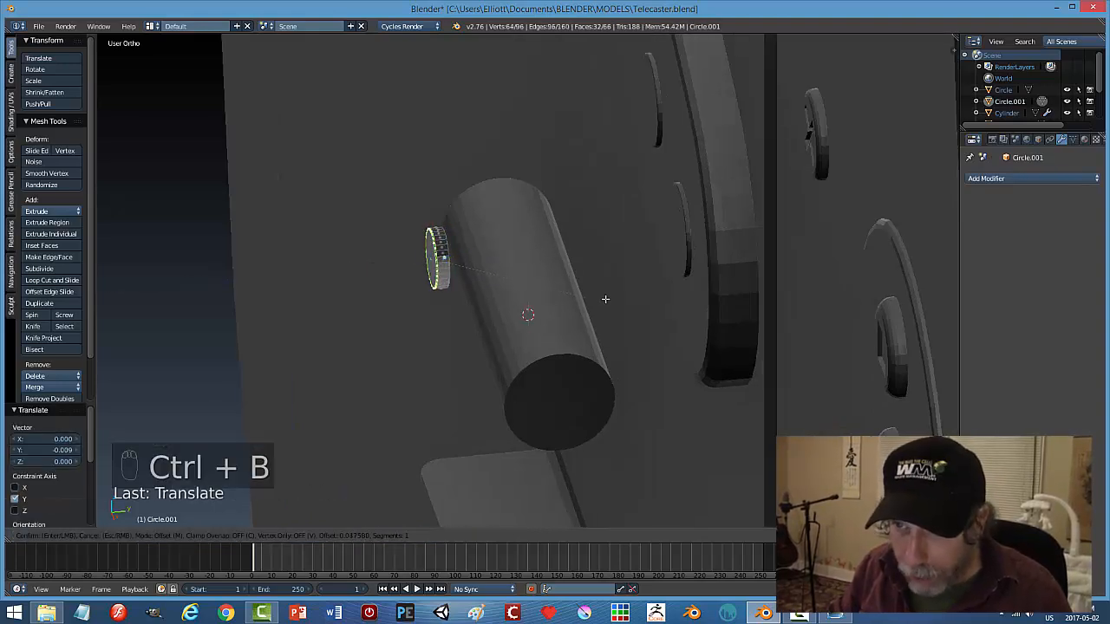
scroll(118, 324, up, 4)
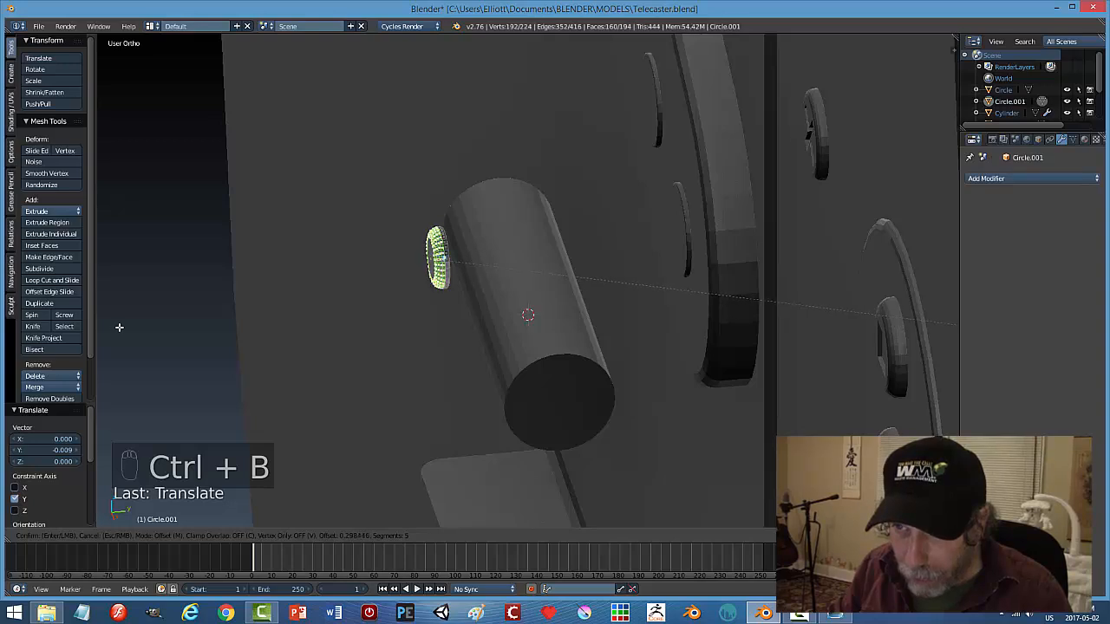
click(134, 324)
key(a)
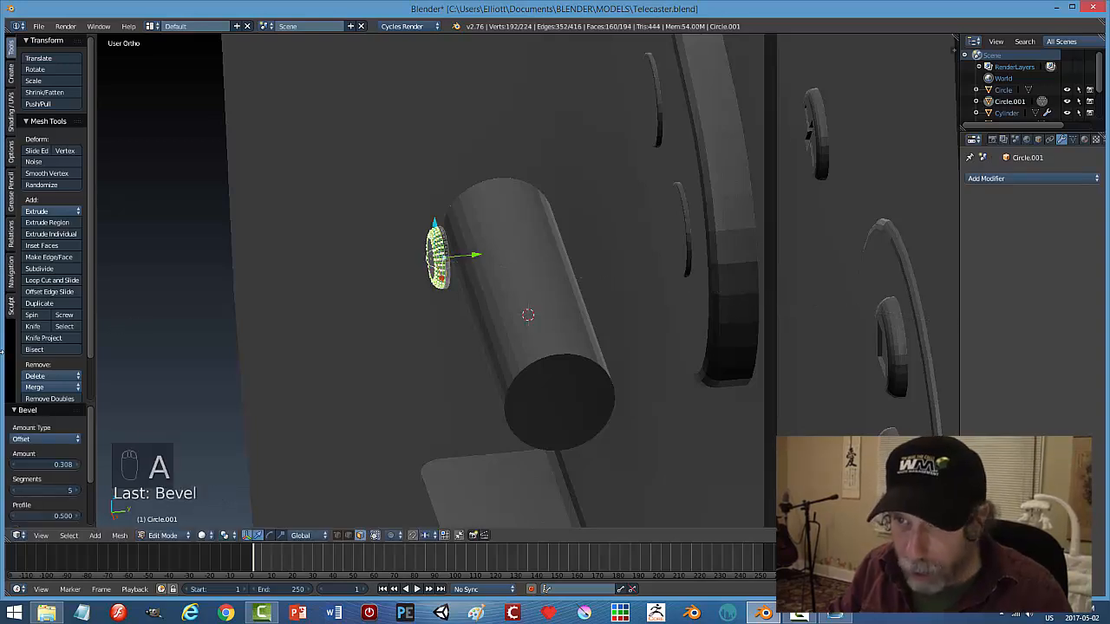
key(a)
key(Tab)
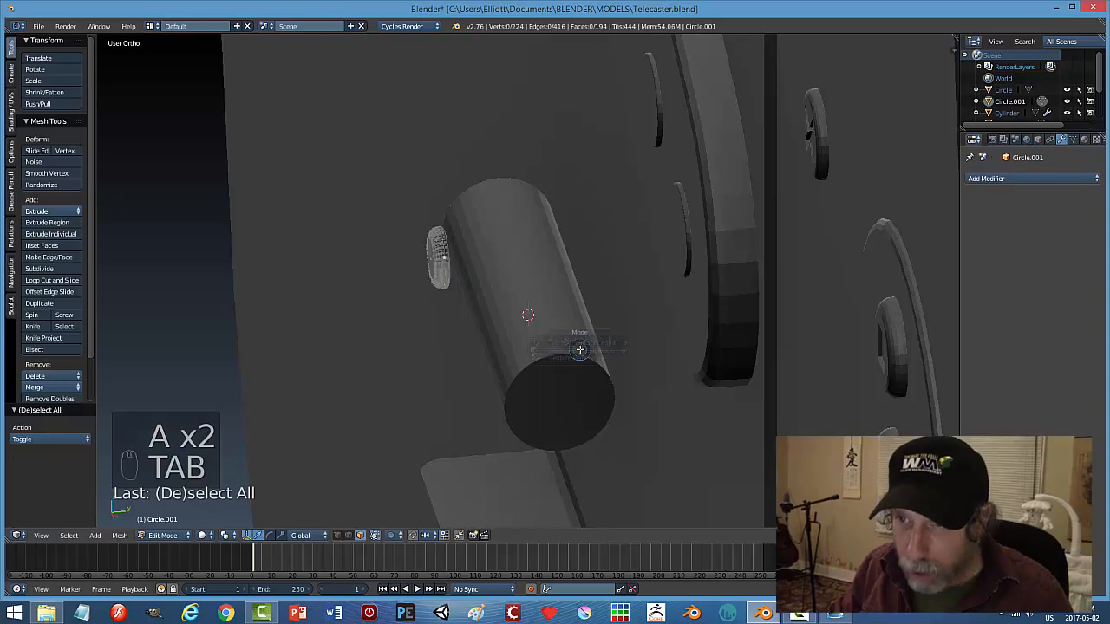
key(Tab)
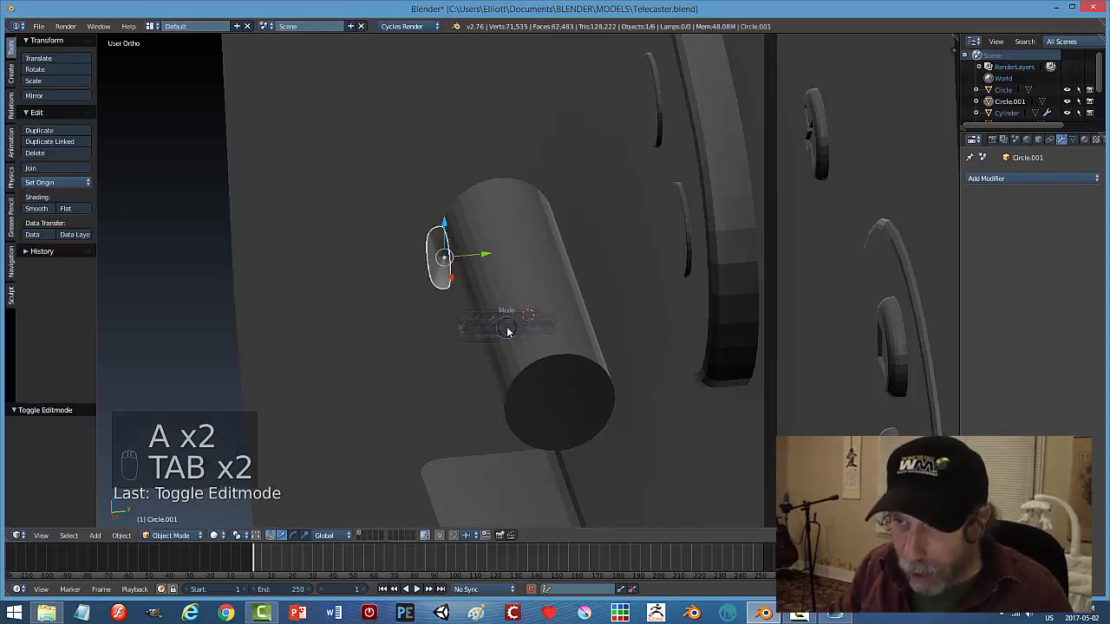
Recalculate the normals of the whole disc mesh and return to Object Mode.
key(a)
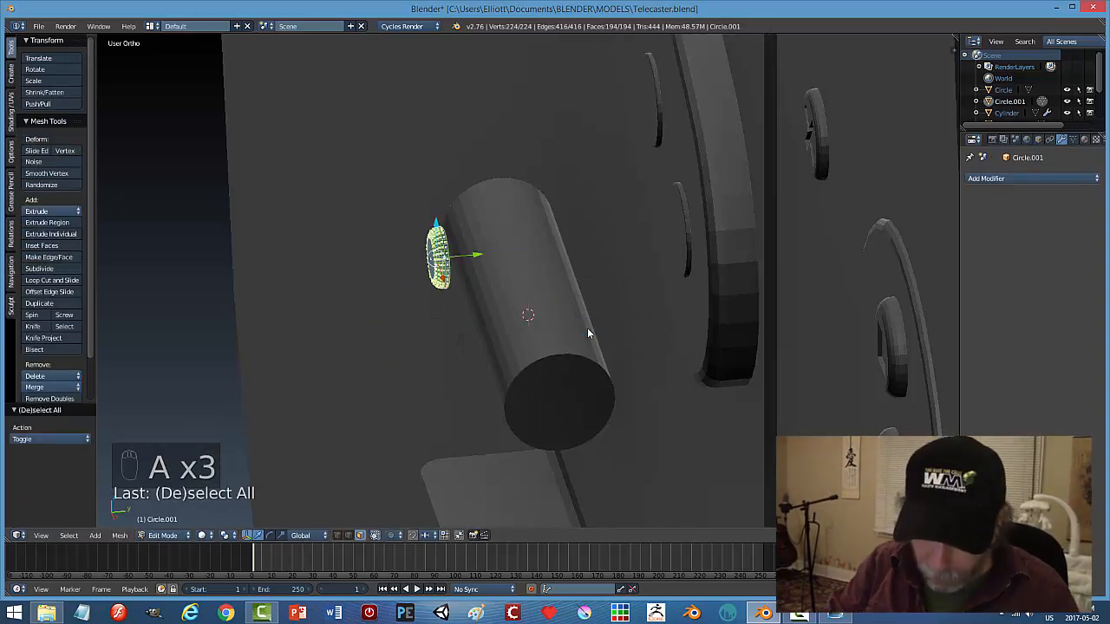
key(ctrl+n)
key(a)
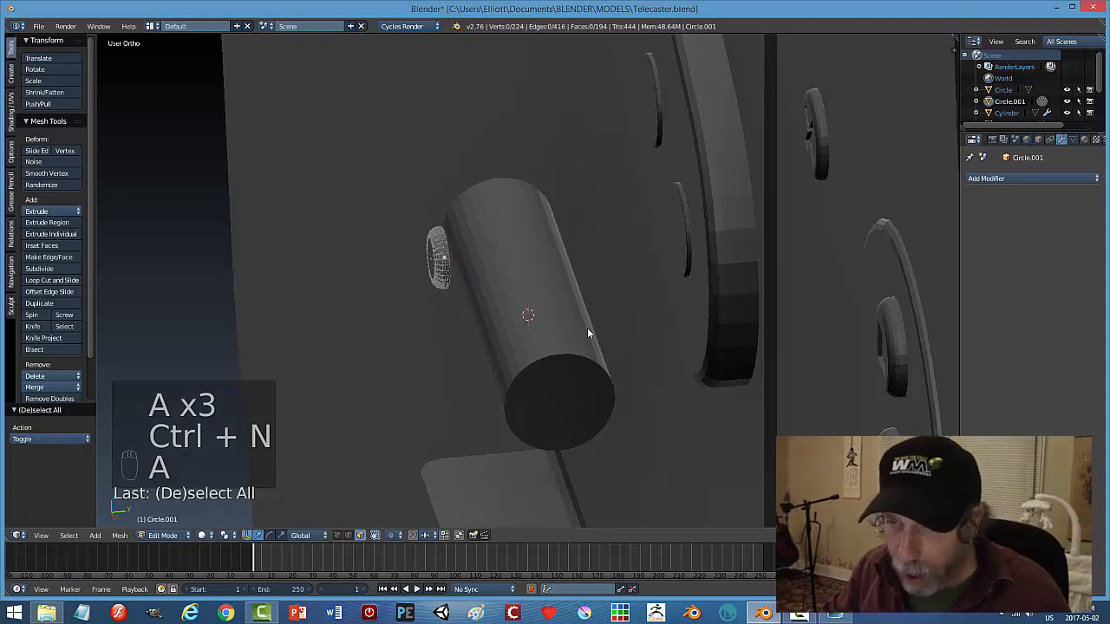
scroll(544, 323, down, 1)
middle_drag(527, 309, 499, 318)
key(Tab)
click(397, 320)
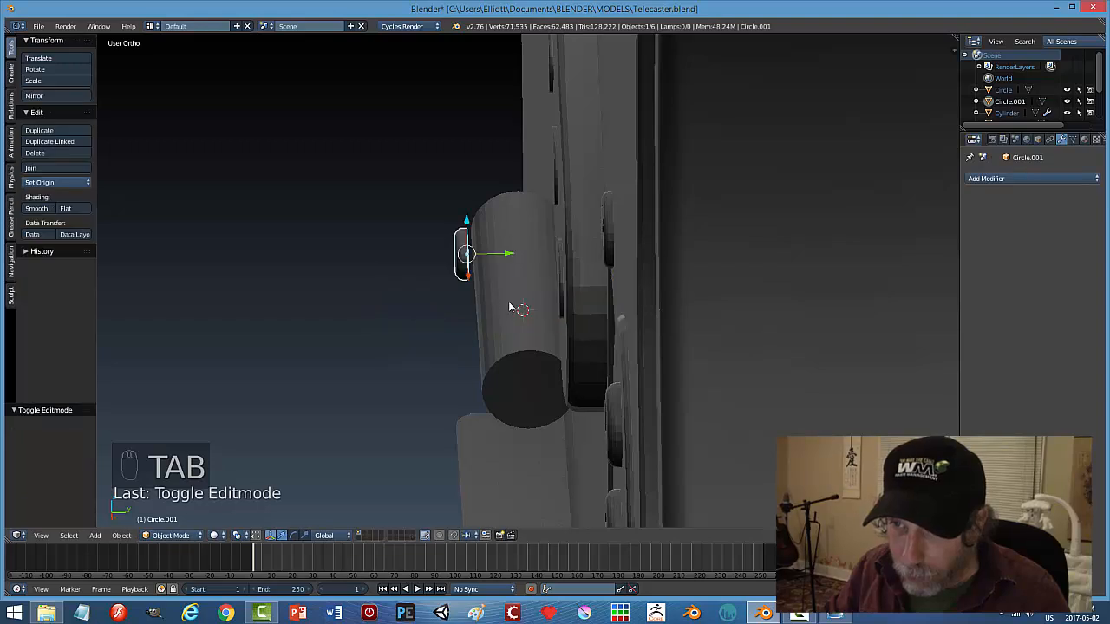
Hide the saddle cylinder and move the beveled disc away from the guitar body, -0.136 and another -0.017 along Y.
right_click(511, 307)
key(h)
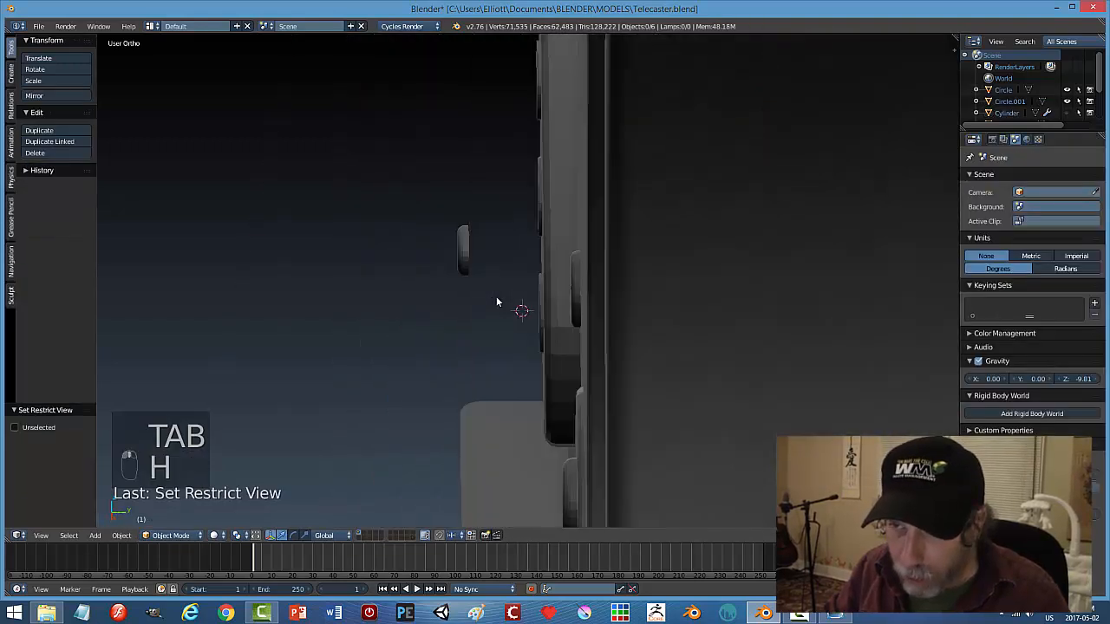
right_click(462, 249)
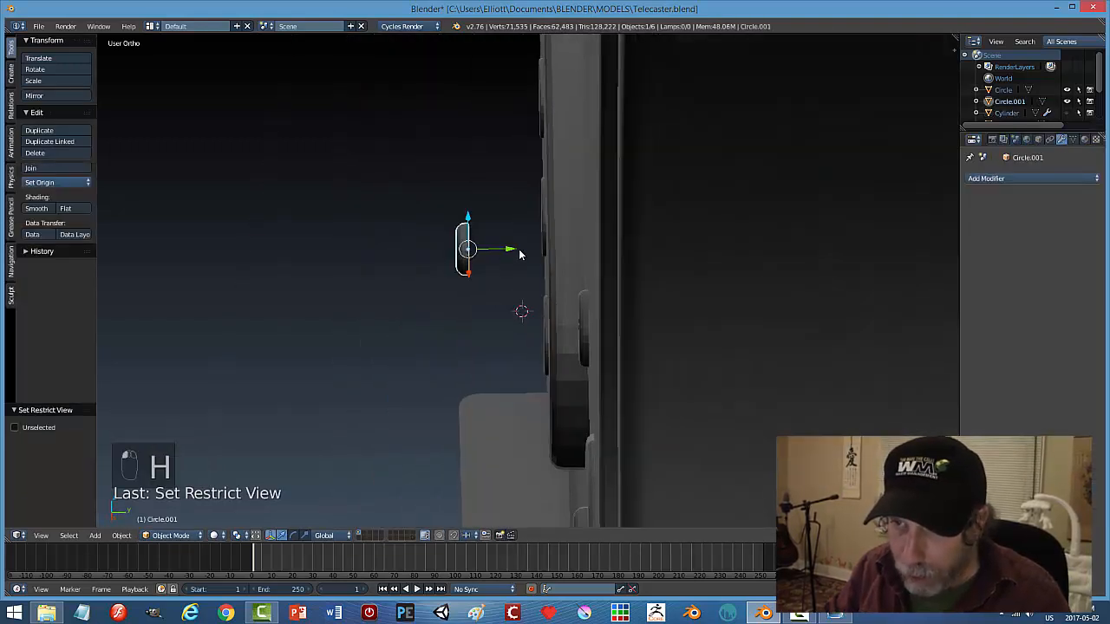
drag(515, 251, 308, 264)
middle_drag(370, 295, 367, 296)
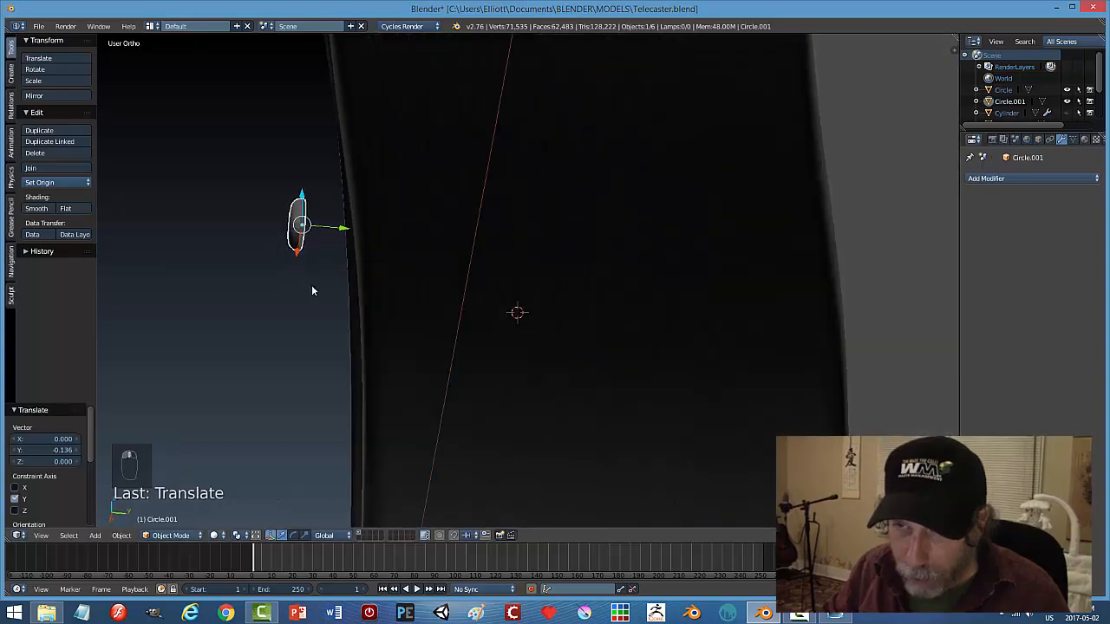
drag(345, 230, 322, 268)
middle_drag(321, 268, 332, 269)
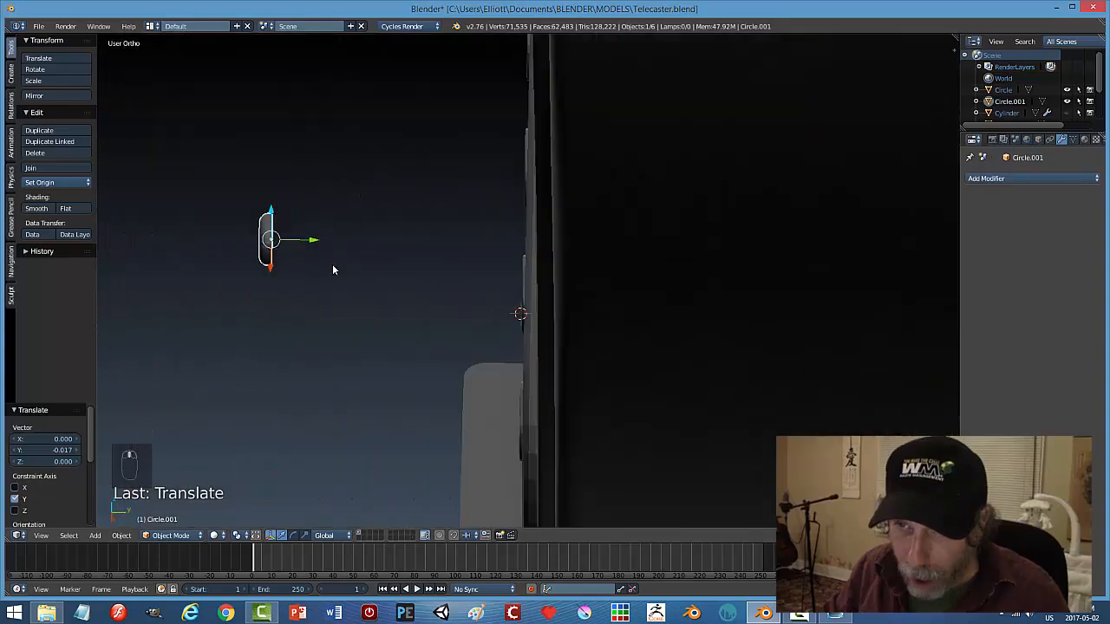
Hide the guitar body and the remaining parts around the disc, then select the disc and frame it in the view.
right_click(614, 231)
key(h)
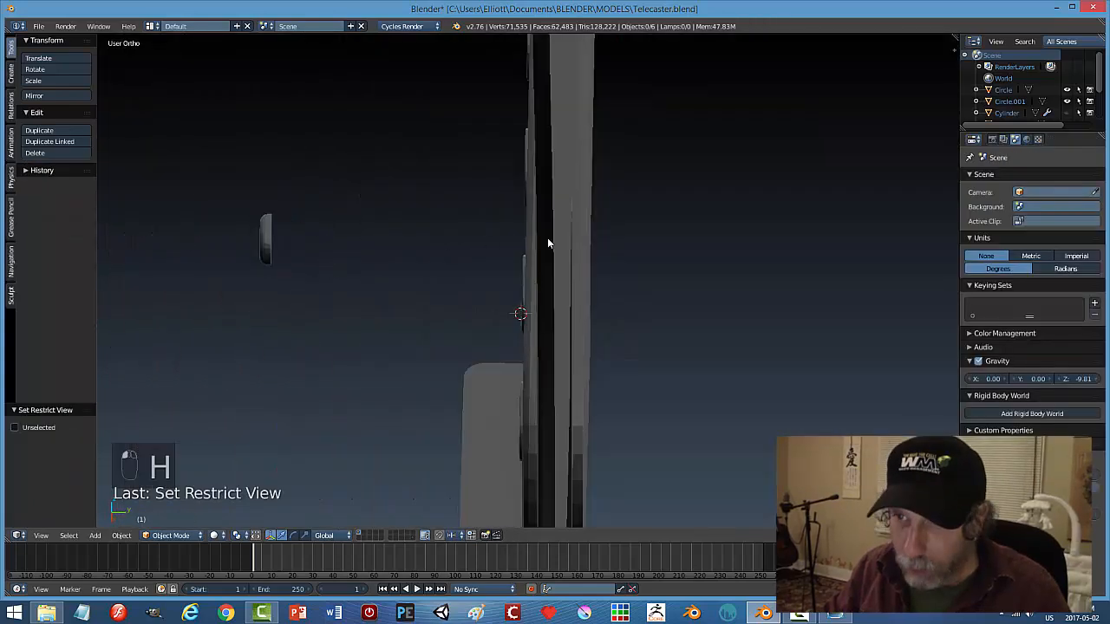
right_click(540, 239)
key(h)
middle_drag(426, 252, 380, 279)
right_click(416, 269)
key(h)
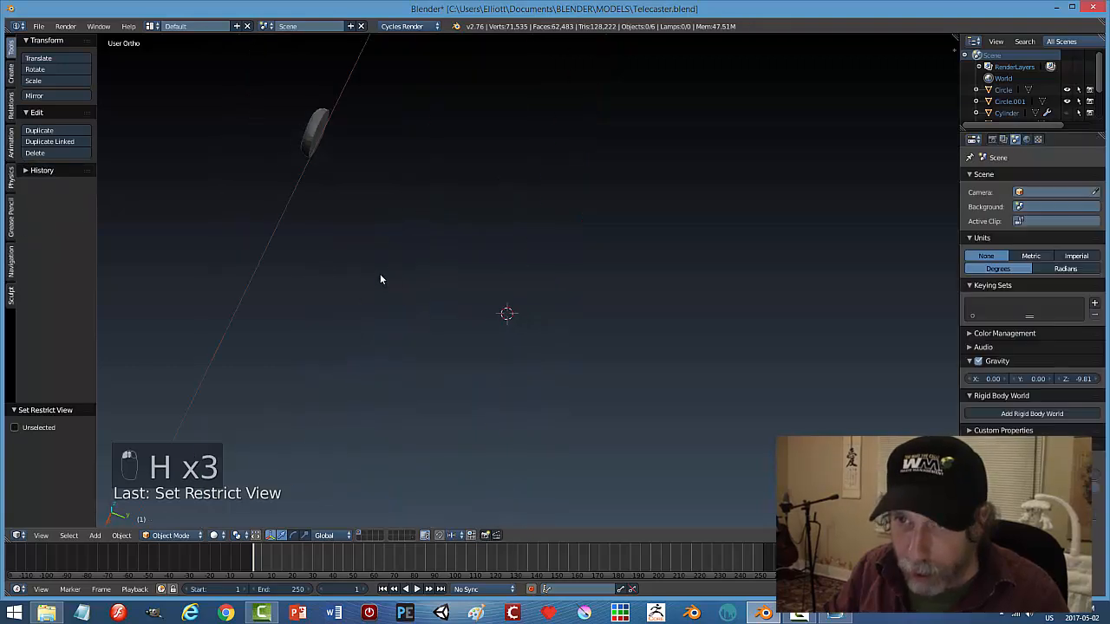
right_click(309, 141)
key(Tab)
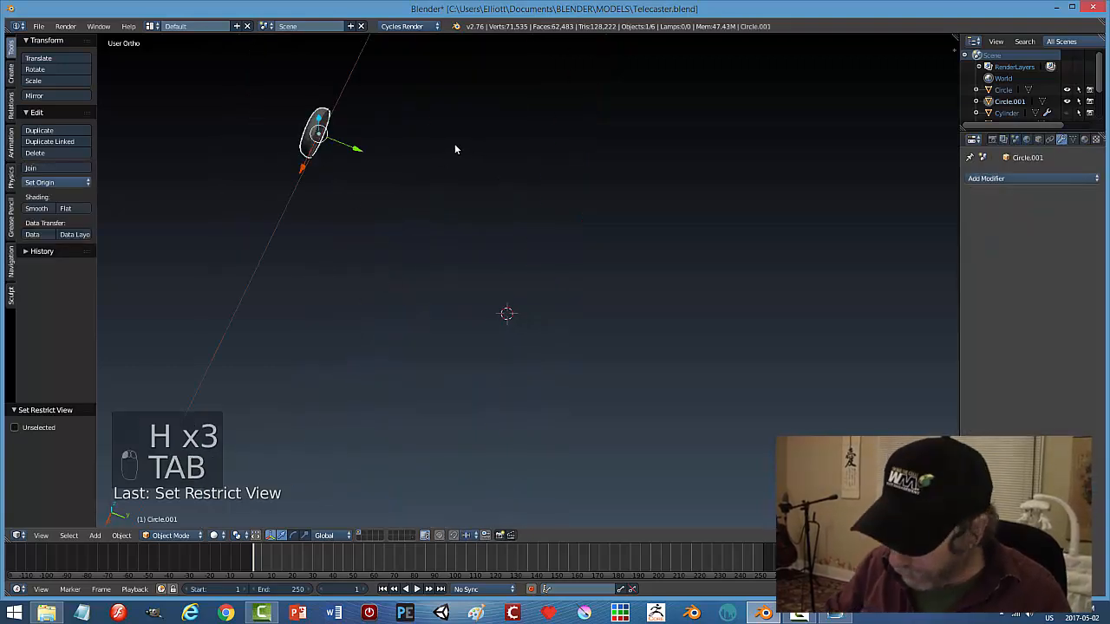
key(KP_Decimal)
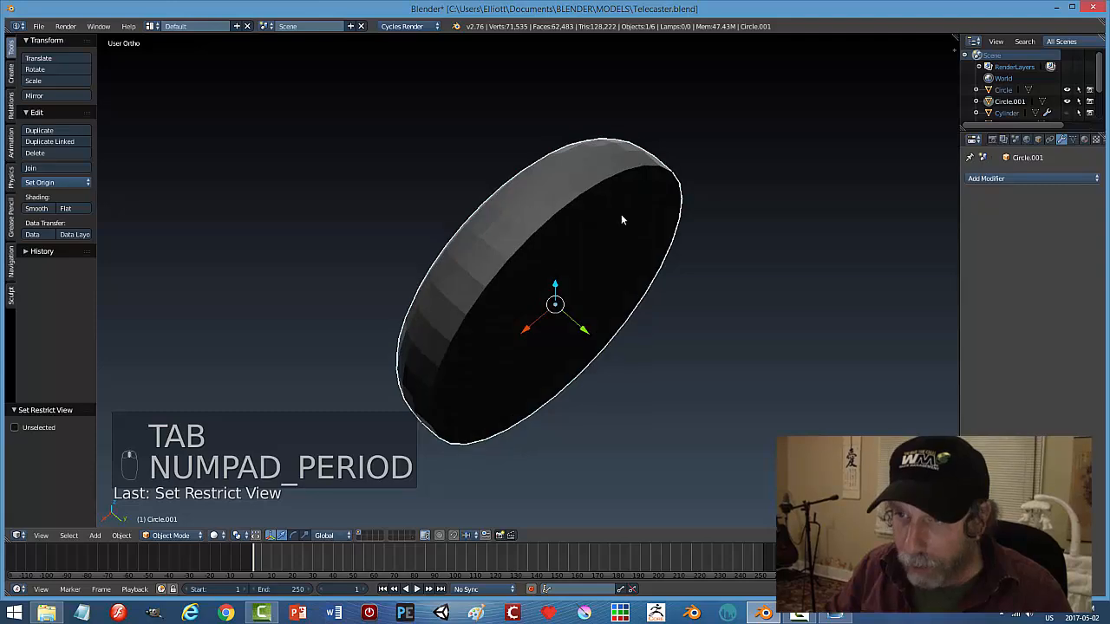
Inset the disc's flat back face by 0.0433, and scale the inner face to about 0.51 without affecting Y.
key(Tab)
click(715, 213)
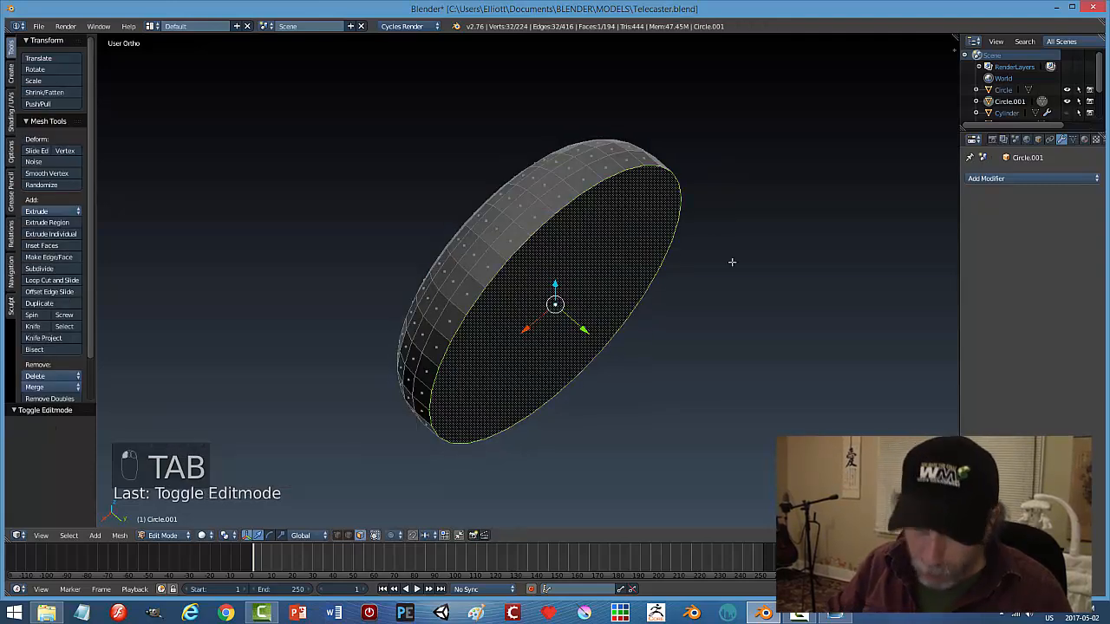
key(i)
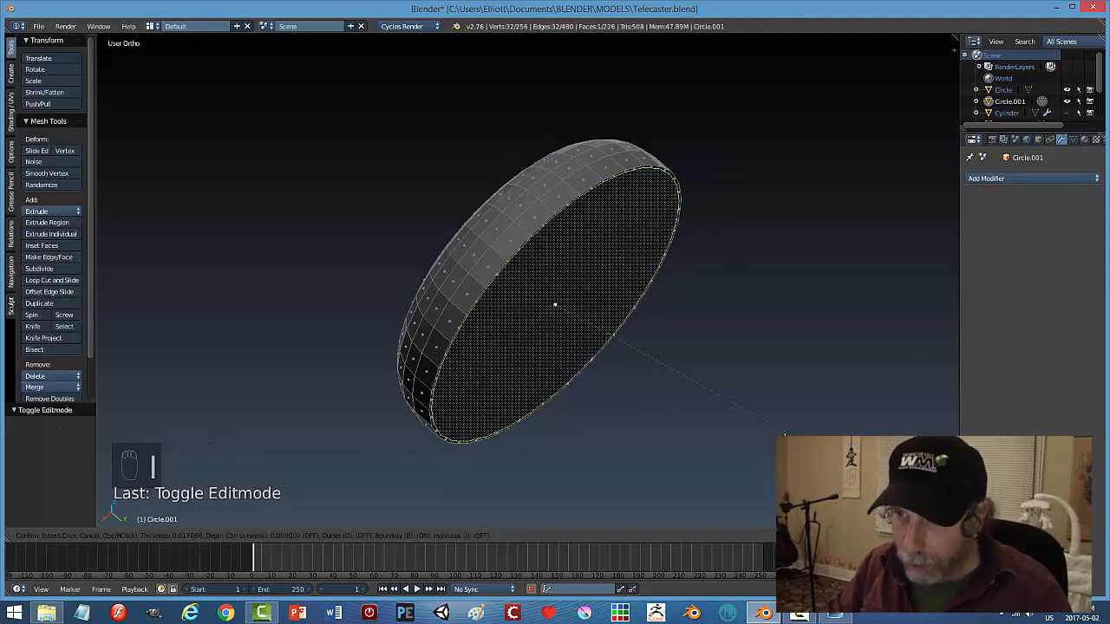
click(691, 373)
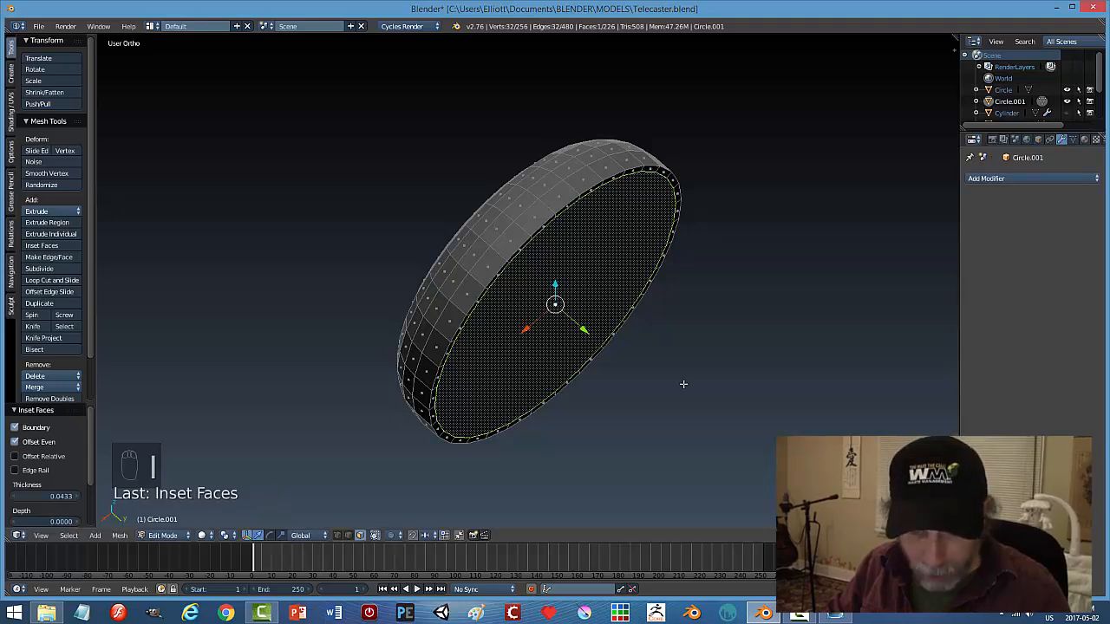
key(s)
key(shift+y)
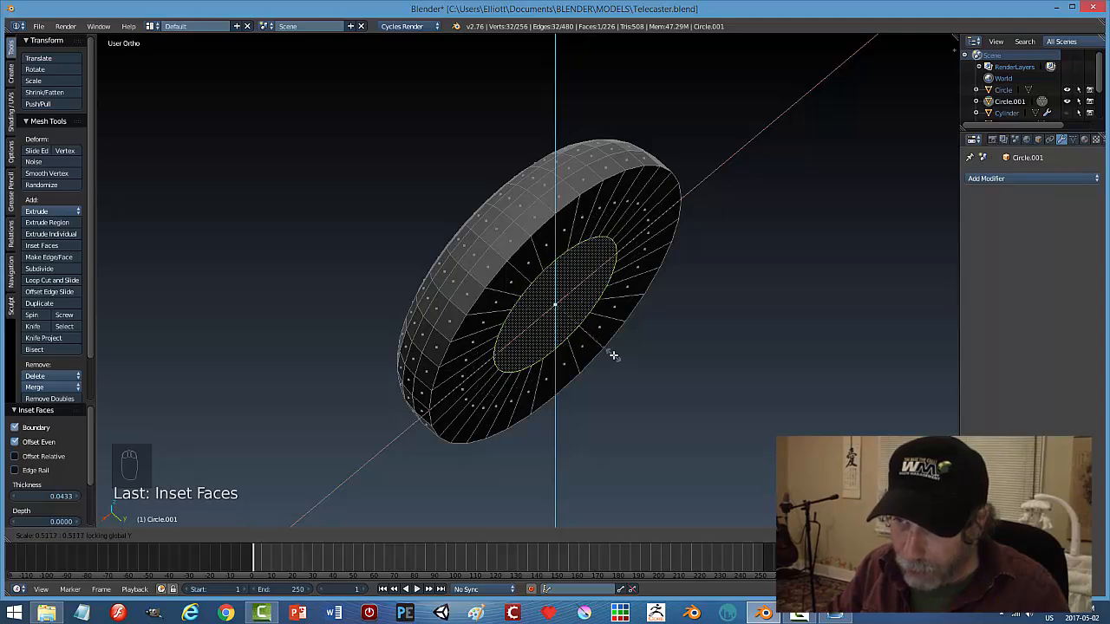
click(609, 354)
Extrude the reduced back face outward along Y into a cylindrical screw shank and return to Object Mode.
middle_drag(609, 353, 659, 384)
key(e)
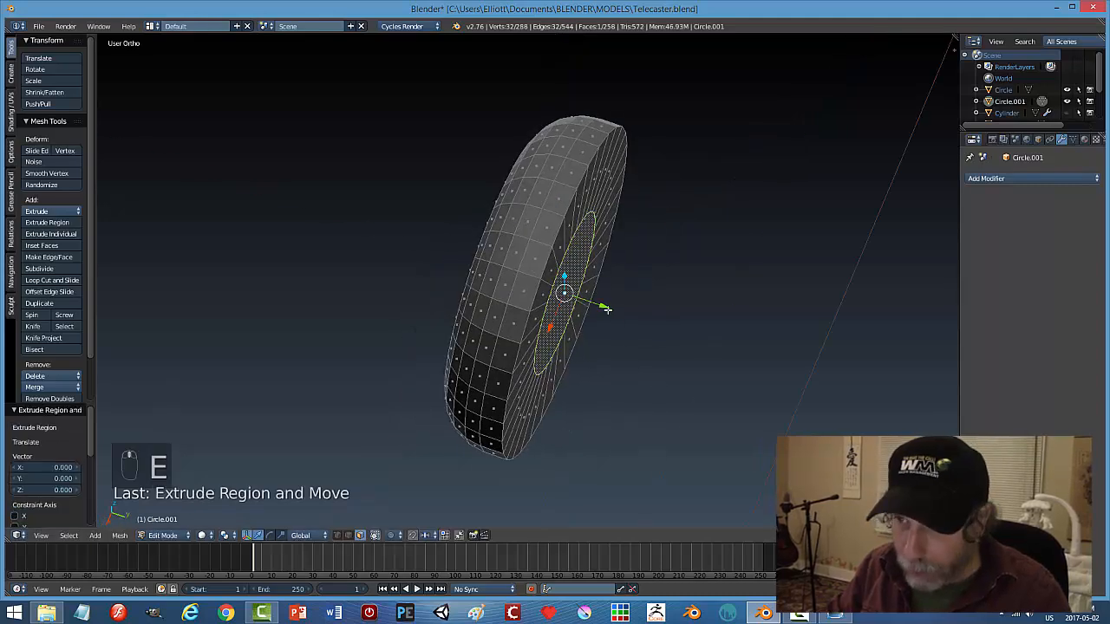
click(779, 365)
key(a)
key(Tab)
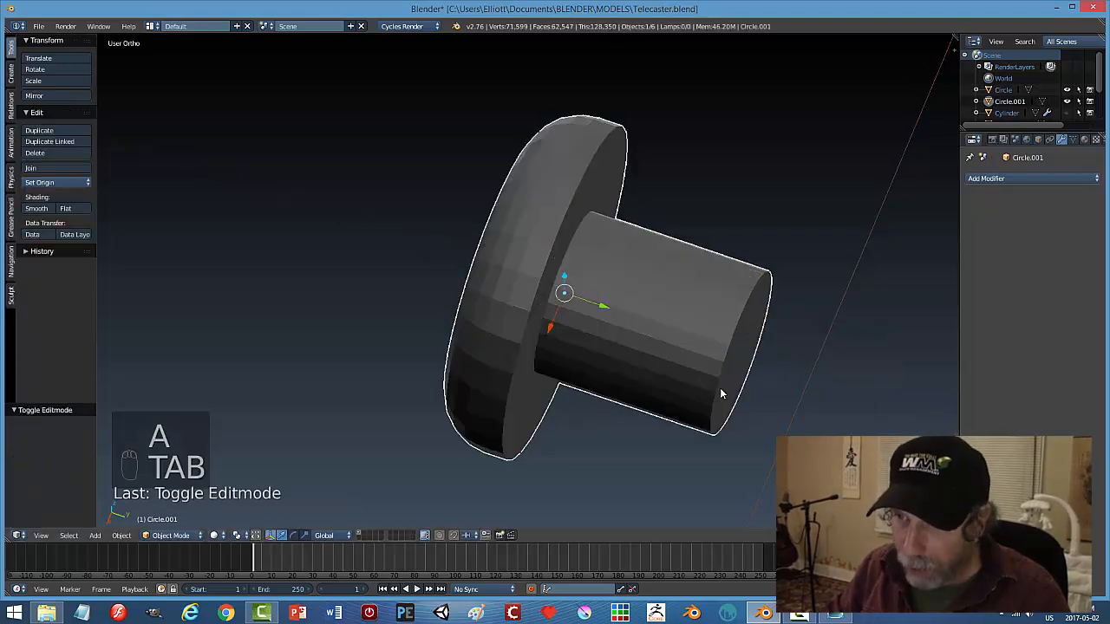
Unhide all the parts, and move only the screw 0.142 along Y to the saddle cylinder.
scroll(661, 385, down, 3)
middle_drag(661, 384, 730, 341)
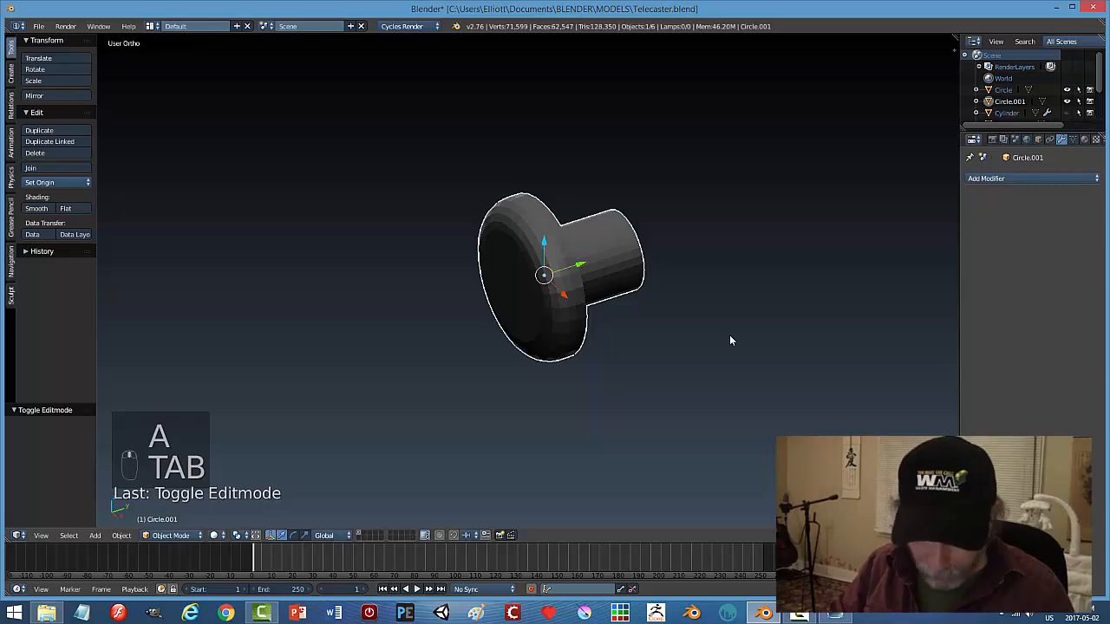
key(alt+h)
scroll(706, 369, down, 5)
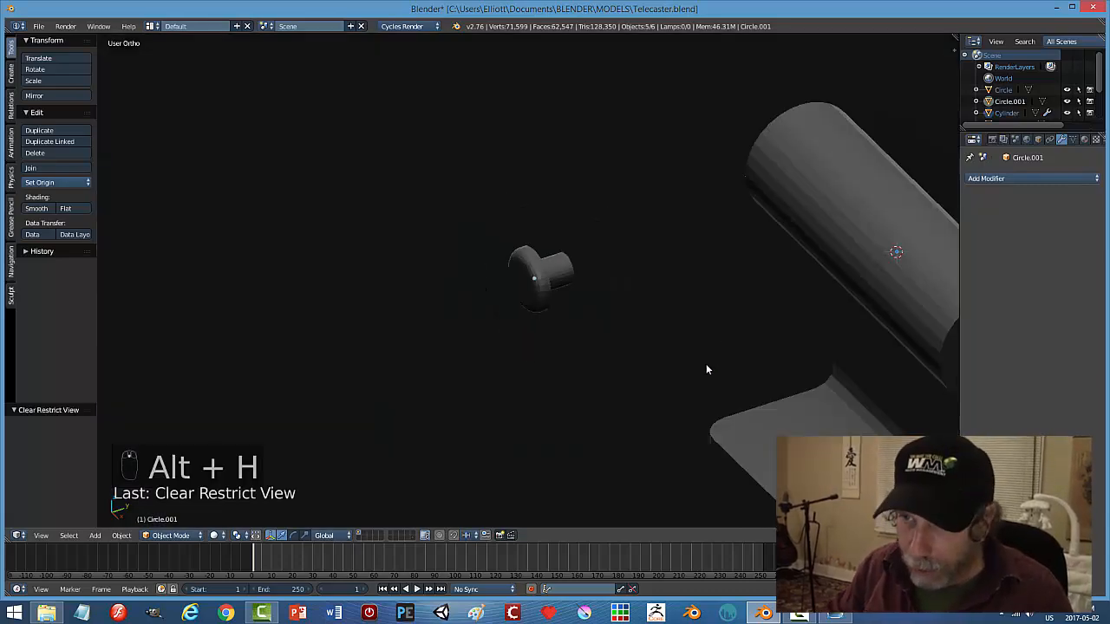
middle_drag(706, 369, 525, 285)
right_click(557, 285)
right_click(532, 278)
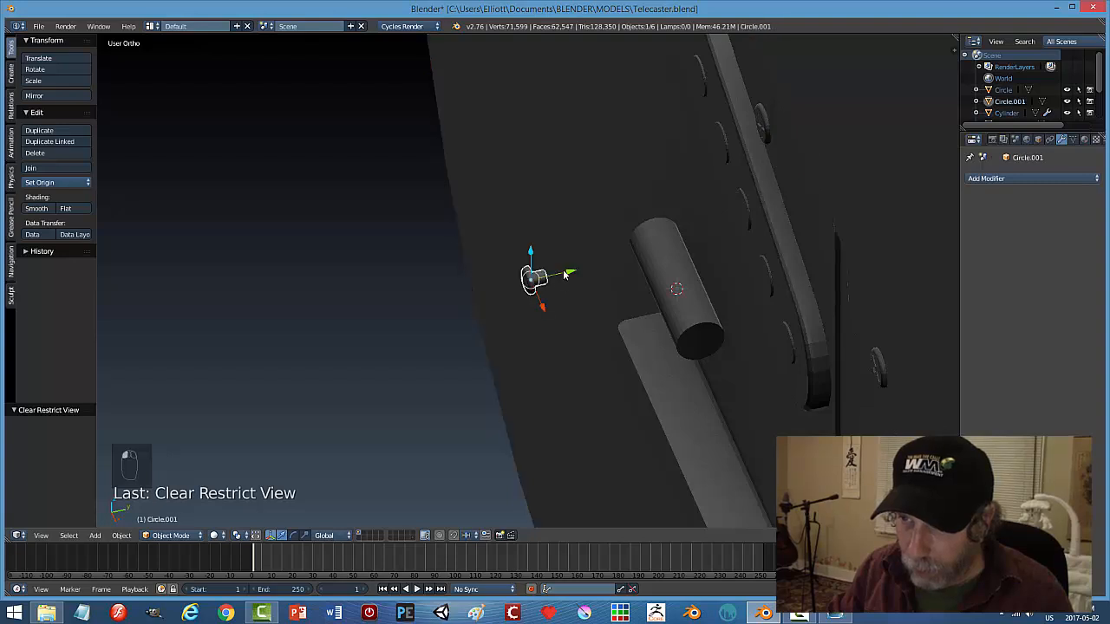
key(g)
key(y)
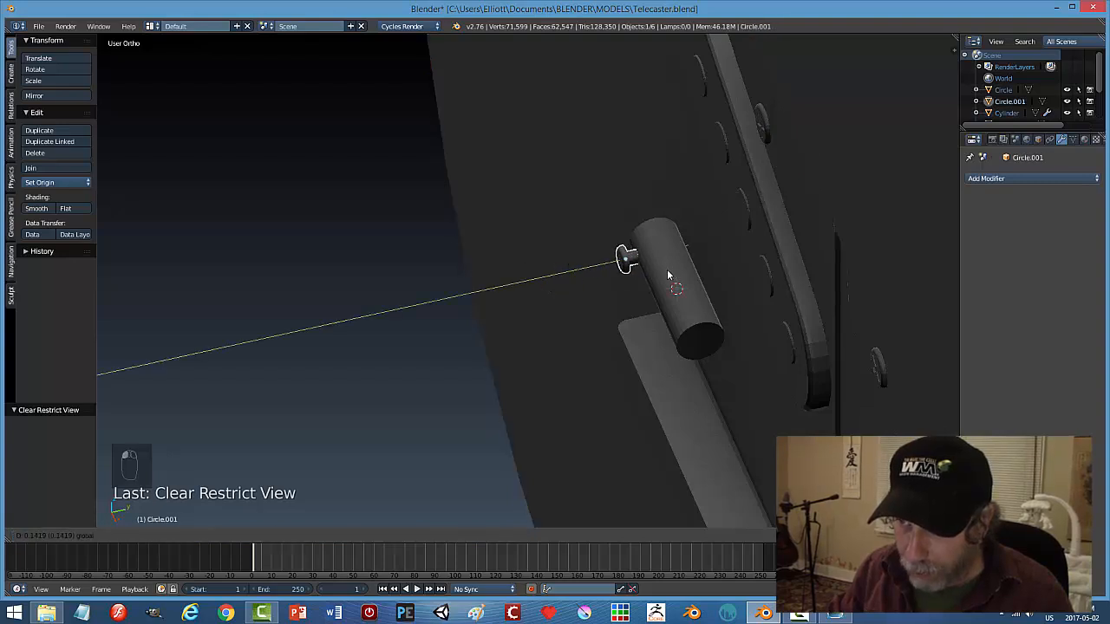
click(668, 269)
Check the screw's placement on the saddle cylinder against the reference photo in front wireframe view, then return to solid shading.
key(KP_1)
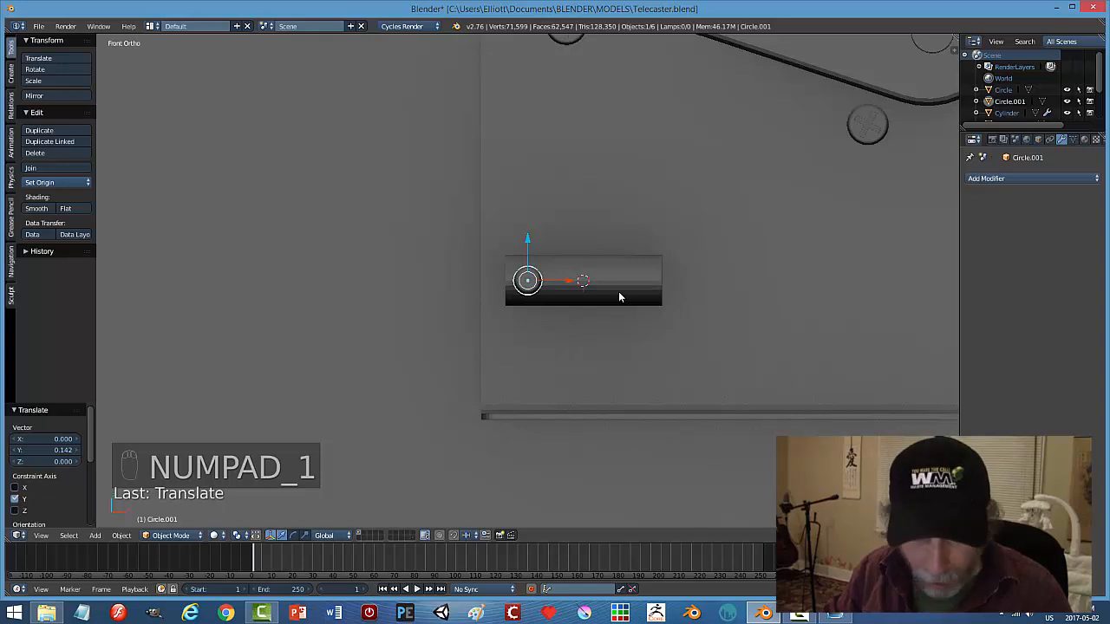
key(a)
key(a)
scroll(598, 306, up, 4)
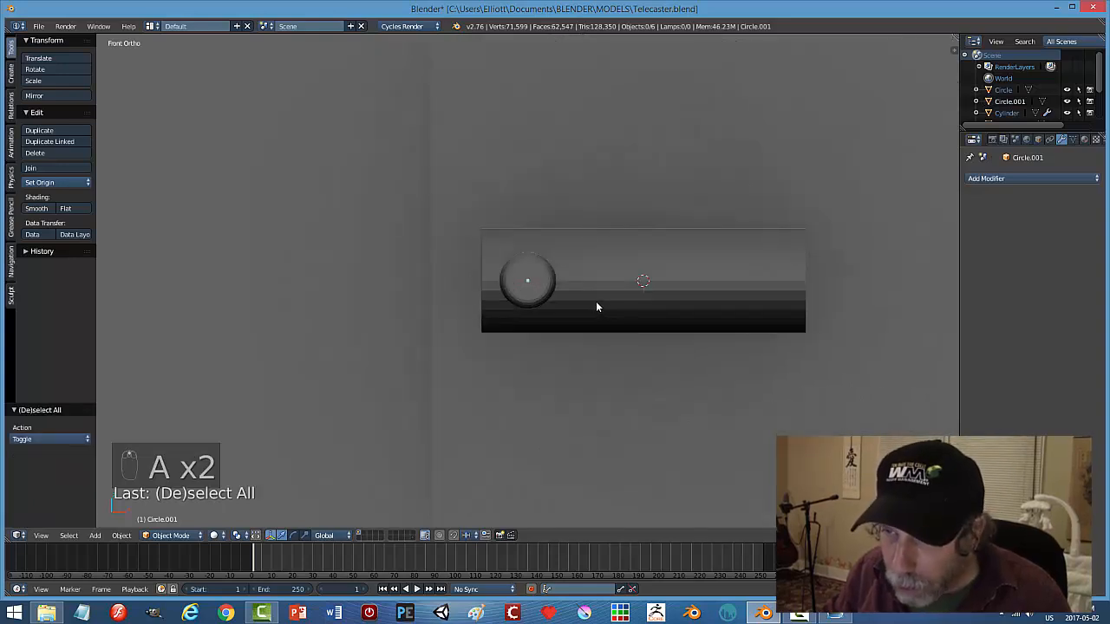
scroll(597, 302, down, 4)
key(z)
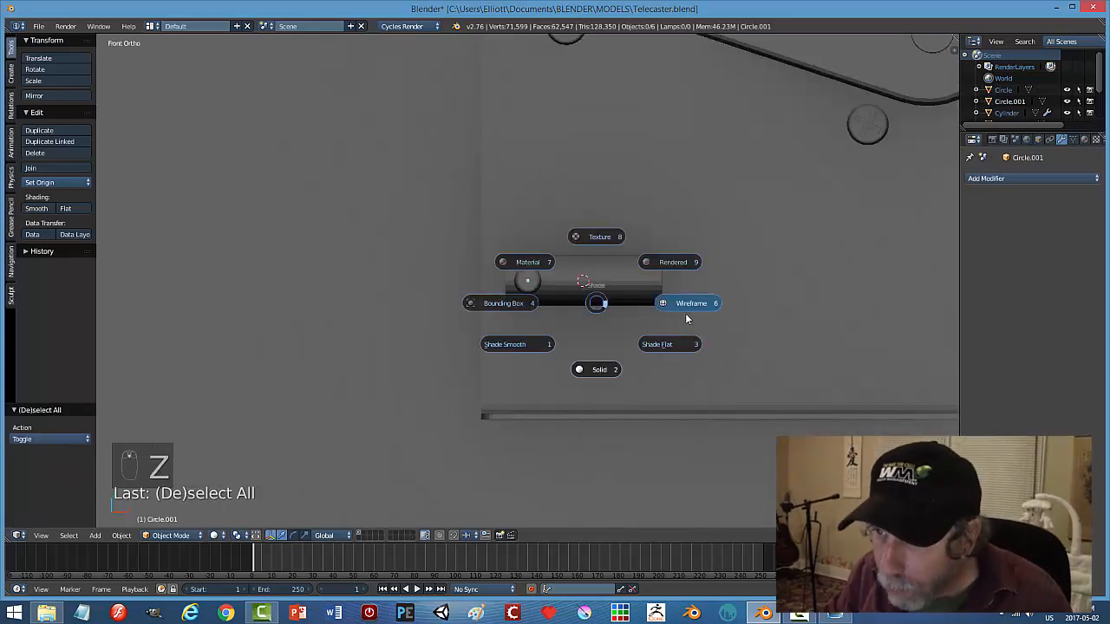
click(686, 319)
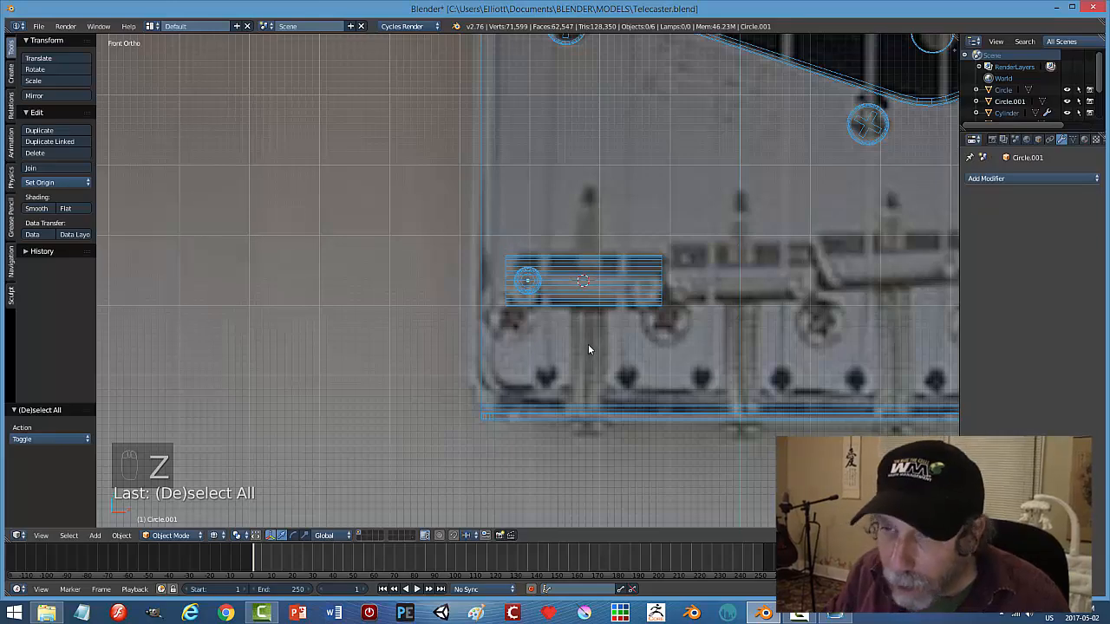
right_click(537, 288)
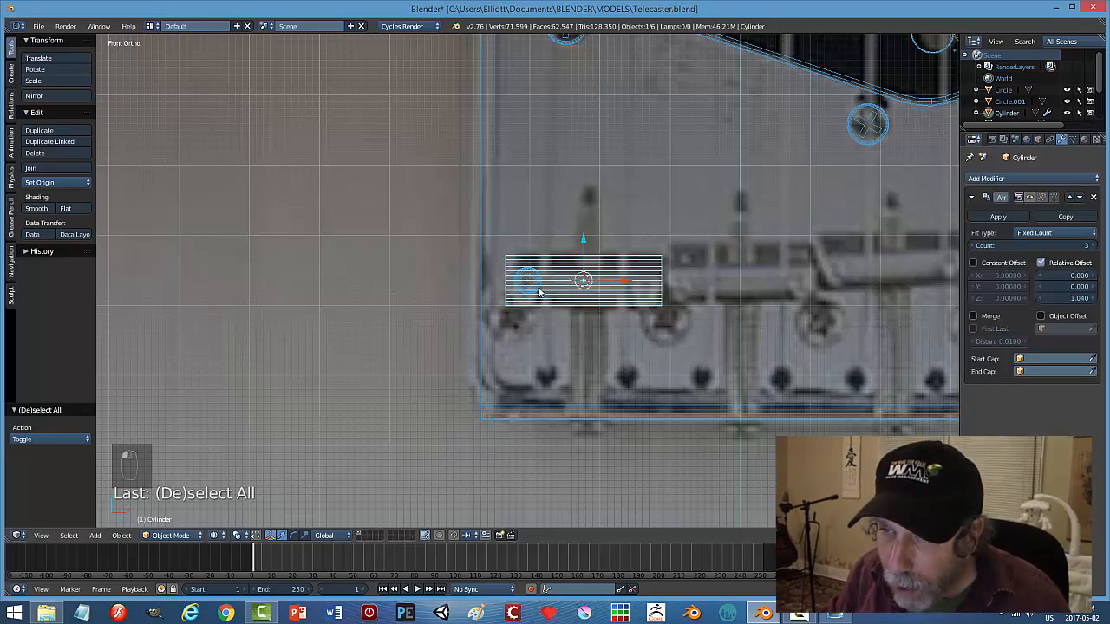
right_click(538, 292)
middle_drag(595, 304, 580, 366)
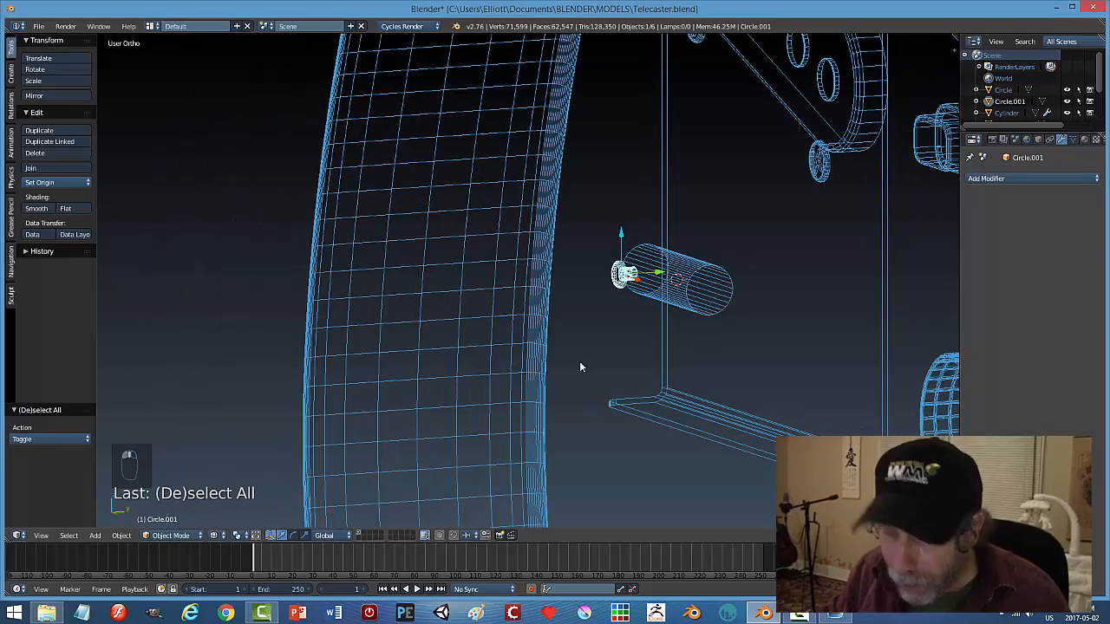
key(z)
click(586, 423)
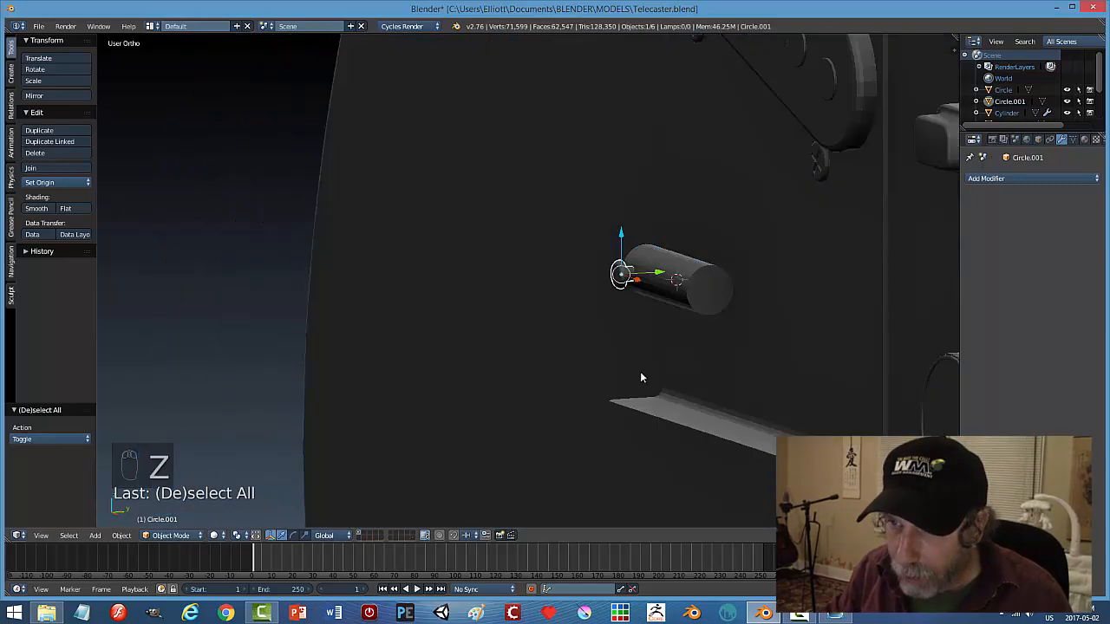
Nudge the screw 0.003 along Y toward the saddle cylinder.
key(a)
middle_drag(637, 350, 617, 348)
right_click(627, 275)
drag(663, 274, 661, 279)
middle_drag(603, 346, 638, 338)
Duplicate the screw and move the copy along X to the opposite end of the saddle cylinder.
key(shift+d)
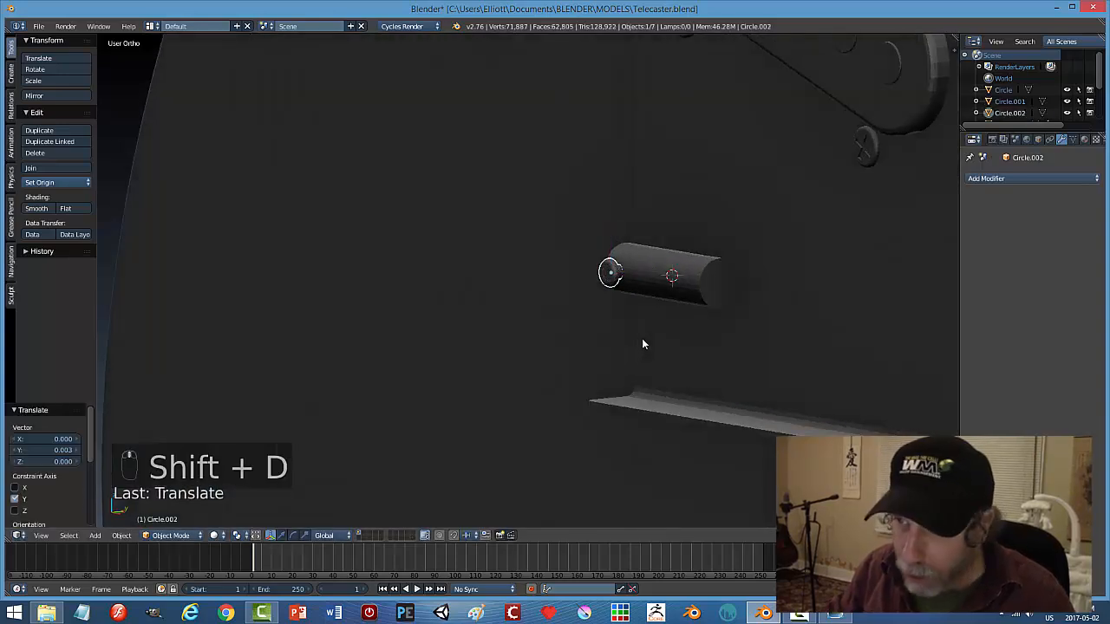
click(641, 339)
drag(638, 277, 699, 302)
middle_drag(724, 350, 800, 354)
key(a)
key(KP_1)
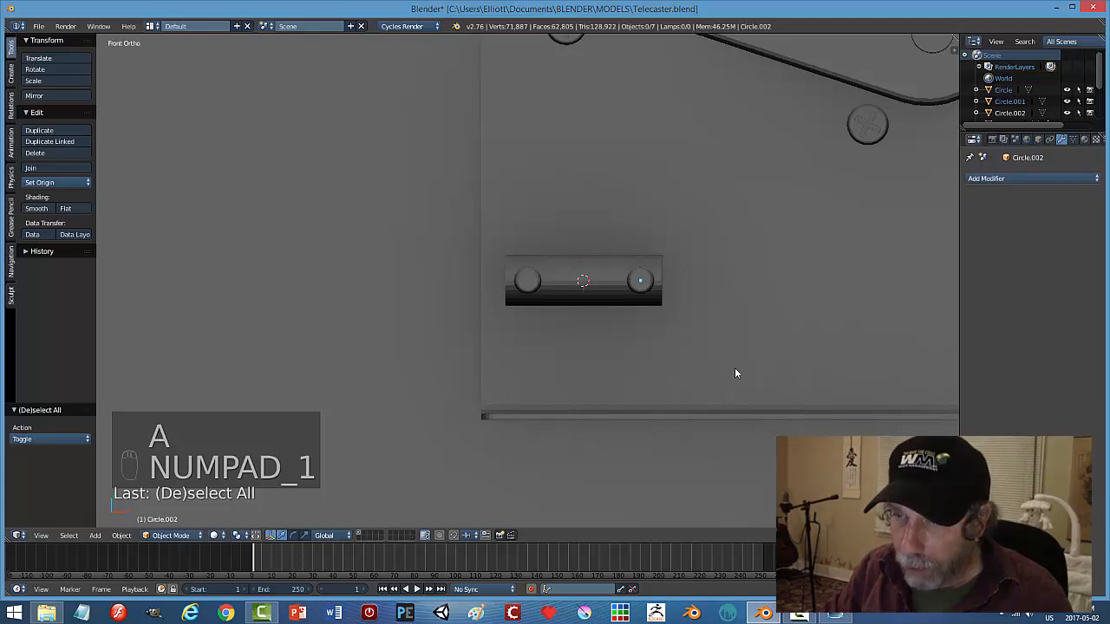
Select both screws on the saddle cylinder together.
middle_drag(734, 372, 735, 255)
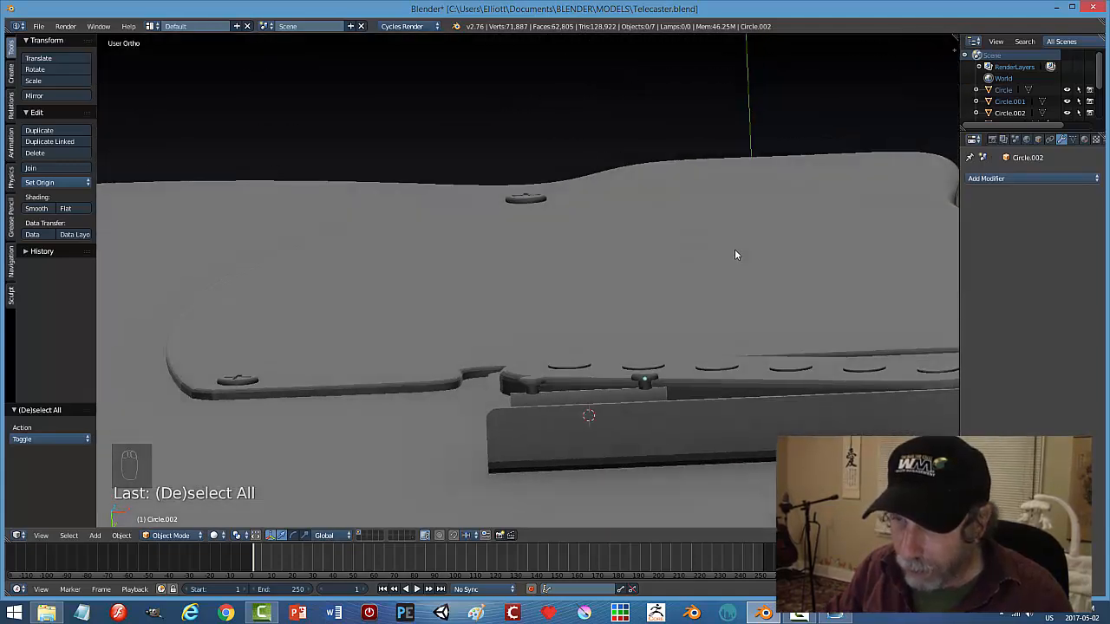
right_click(535, 383)
shift+right_click(640, 382)
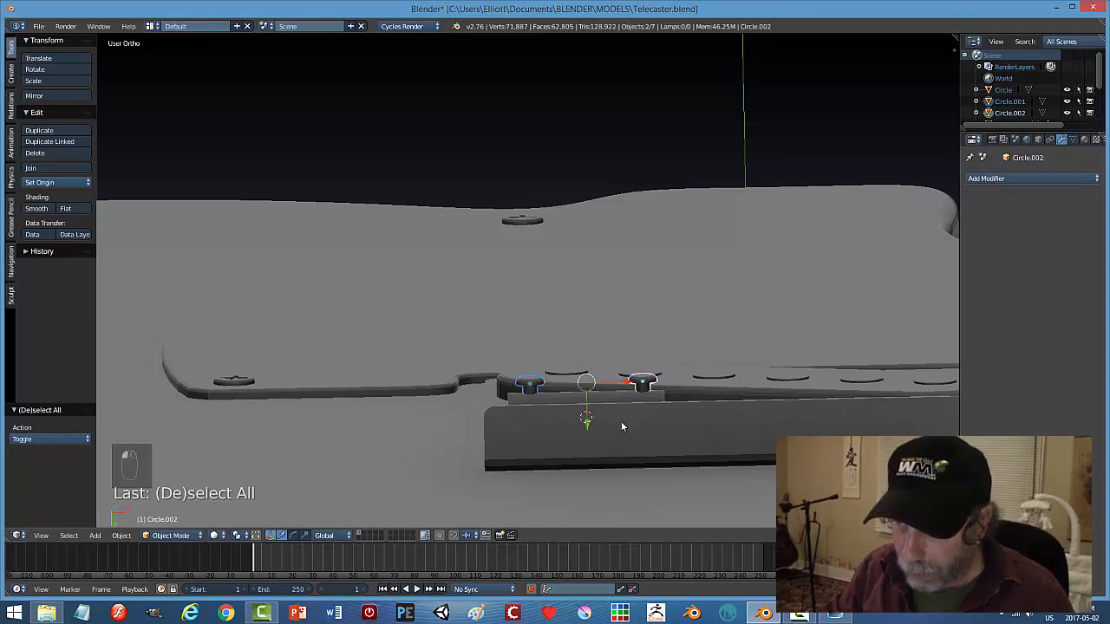
Move the two saddle screws 0.003 along Y and join them into one object.
drag(586, 420, 587, 422)
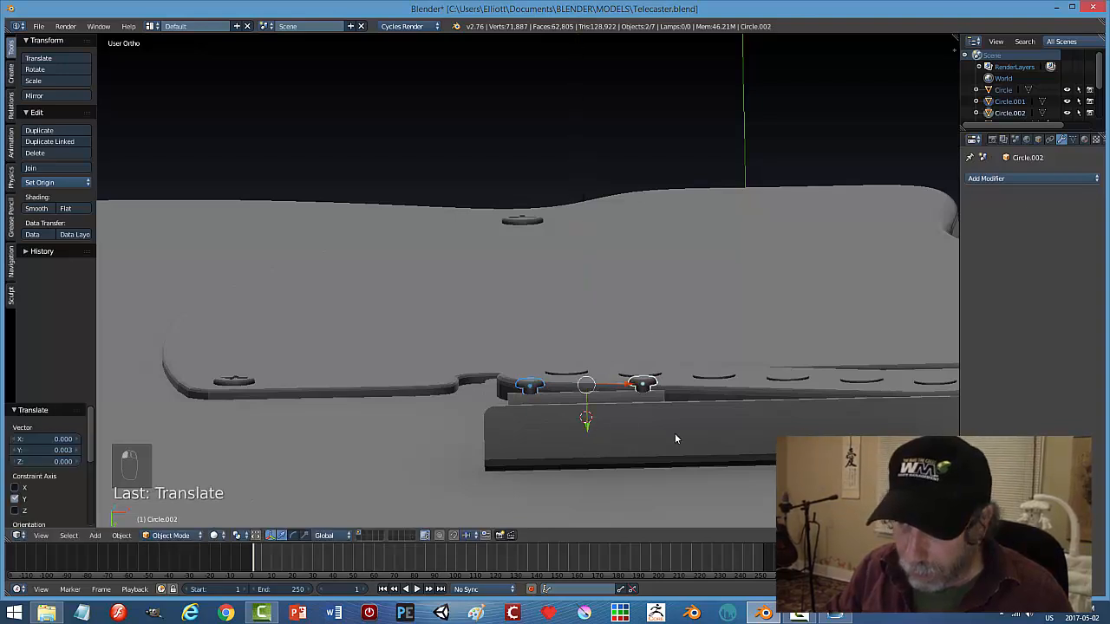
key(ctrl+j)
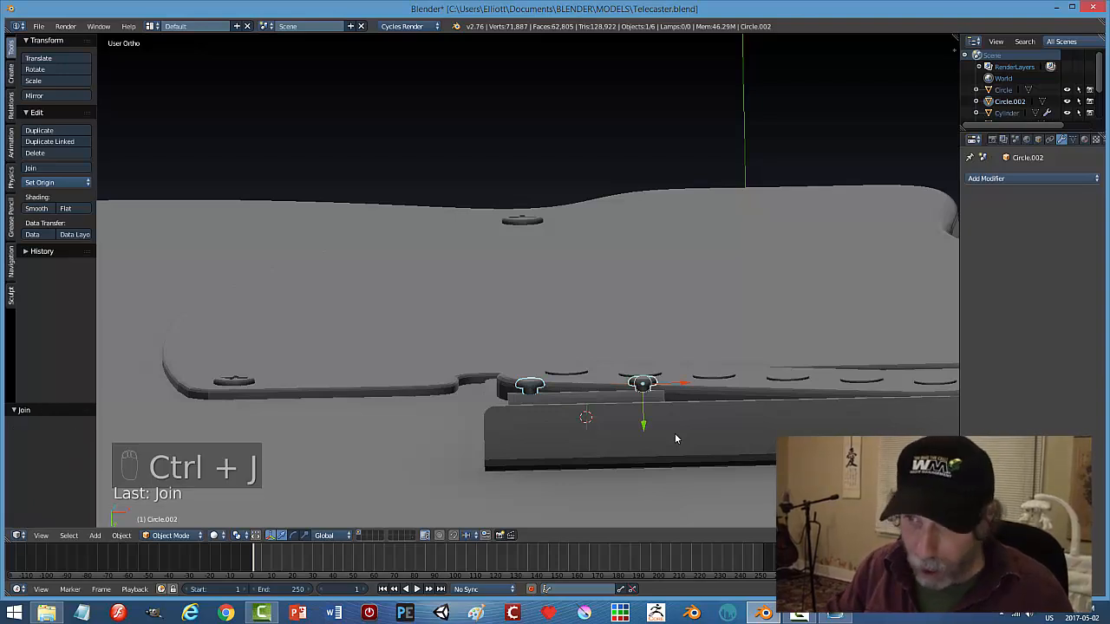
Set the joined screws' origin to their geometry and save the file over the existing version.
click(52, 183)
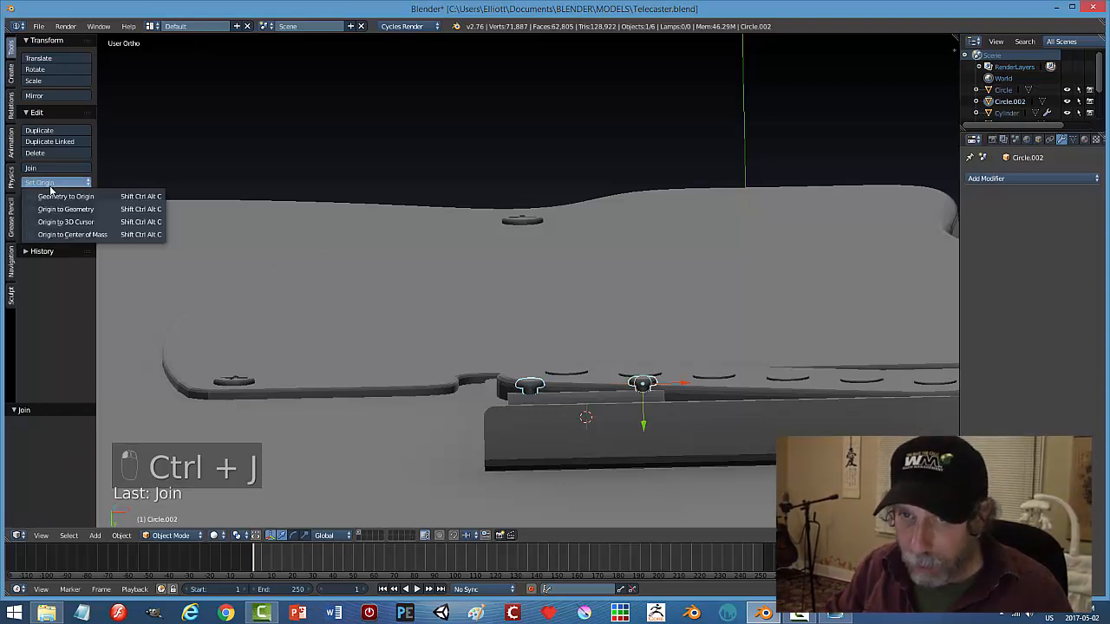
click(87, 205)
key(a)
mouse_move(550, 333)
middle_down()
mouse_move(565, 360)
mouse_move(701, 339)
mouse_move(660, 390)
mouse_move(547, 410)
mouse_move(664, 416)
mouse_move(676, 394)
mouse_move(658, 431)
middle_up()
key(ctrl+d)
key(ctrl+s)
click(701, 339)
Join the pair of screws to the bridge saddle cylinder, keeping the cylinder as the active object.
scroll(711, 338, down, 3)
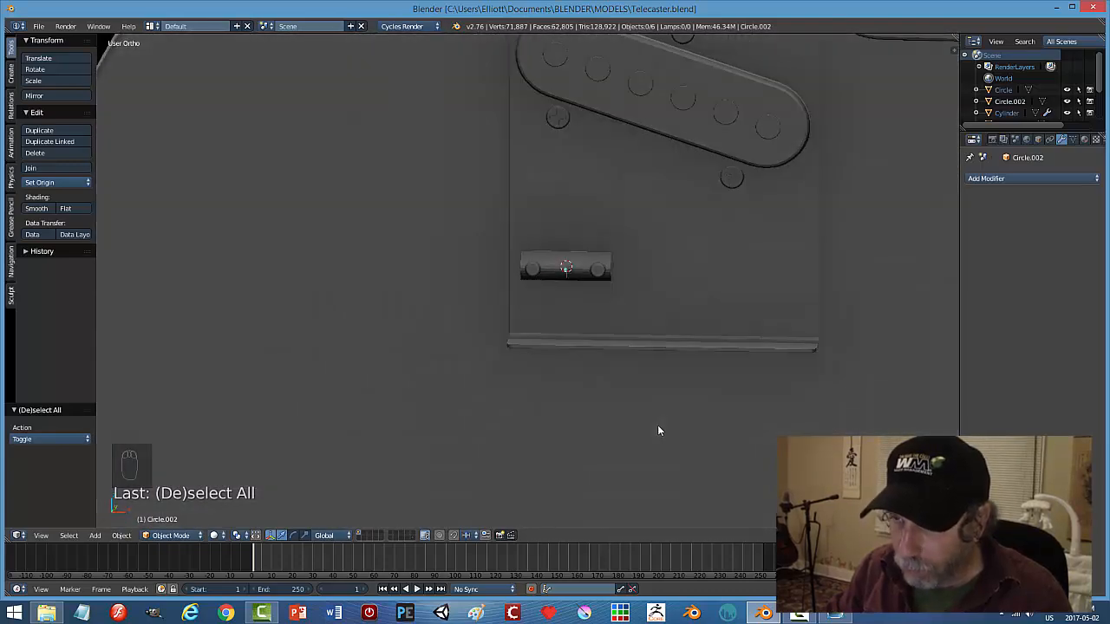
scroll(753, 358, down, 3)
middle_drag(753, 358, 659, 393)
scroll(663, 381, up, 5)
right_click(716, 277)
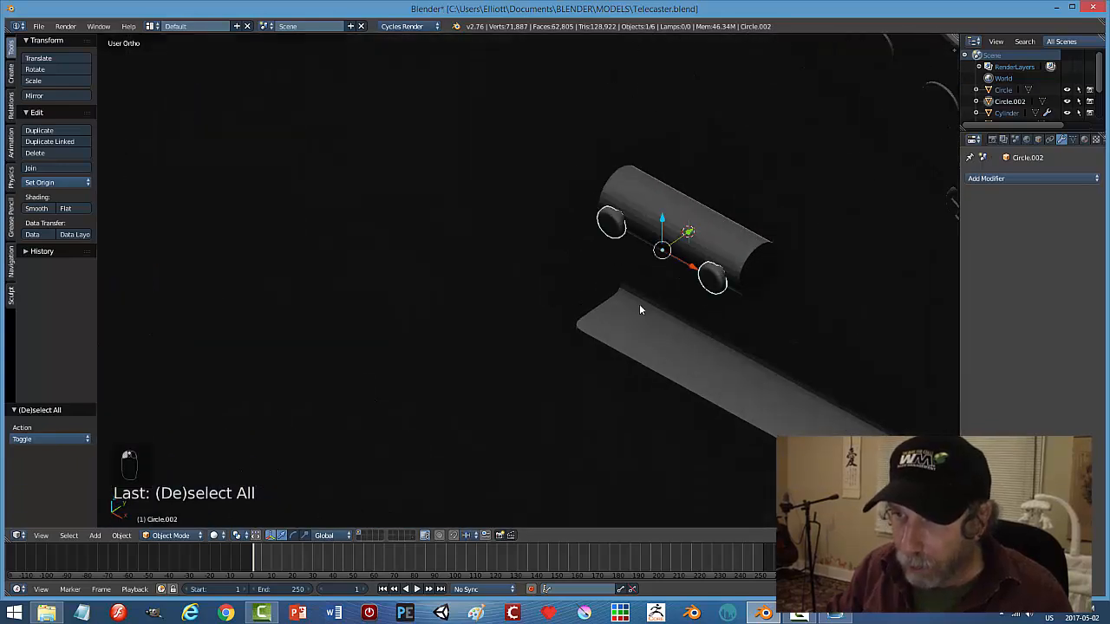
shift+right_click(733, 213)
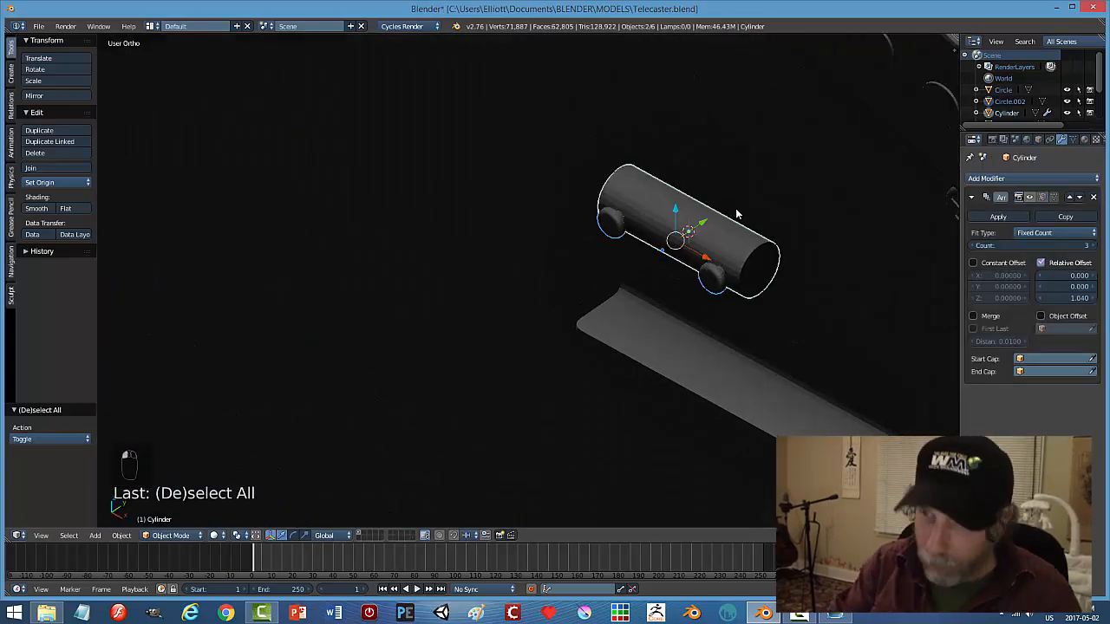
key(ctrl+j)
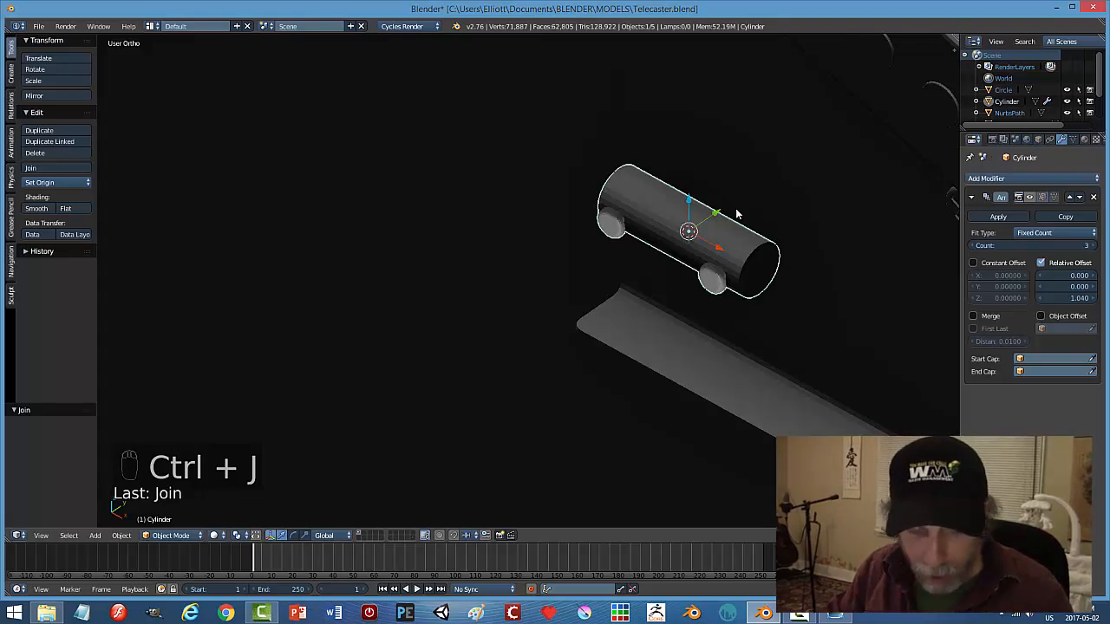
Make the normals of the whole joined saddle mesh consistent and return to Object Mode.
key(Tab)
click(823, 206)
key(a)
key(a)
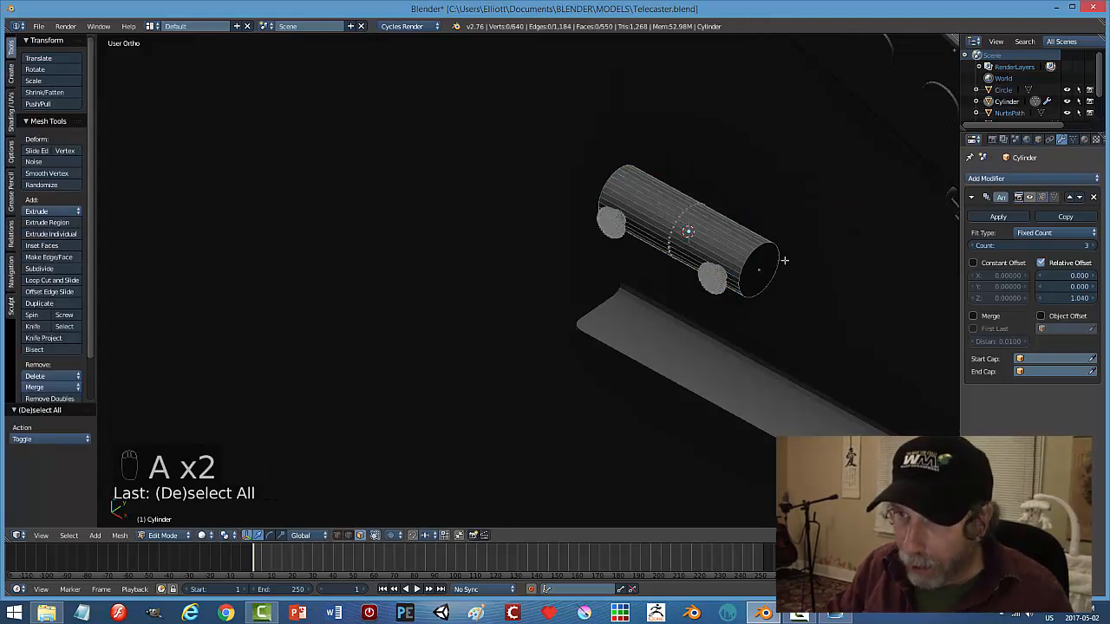
key(a)
key(ctrl+n)
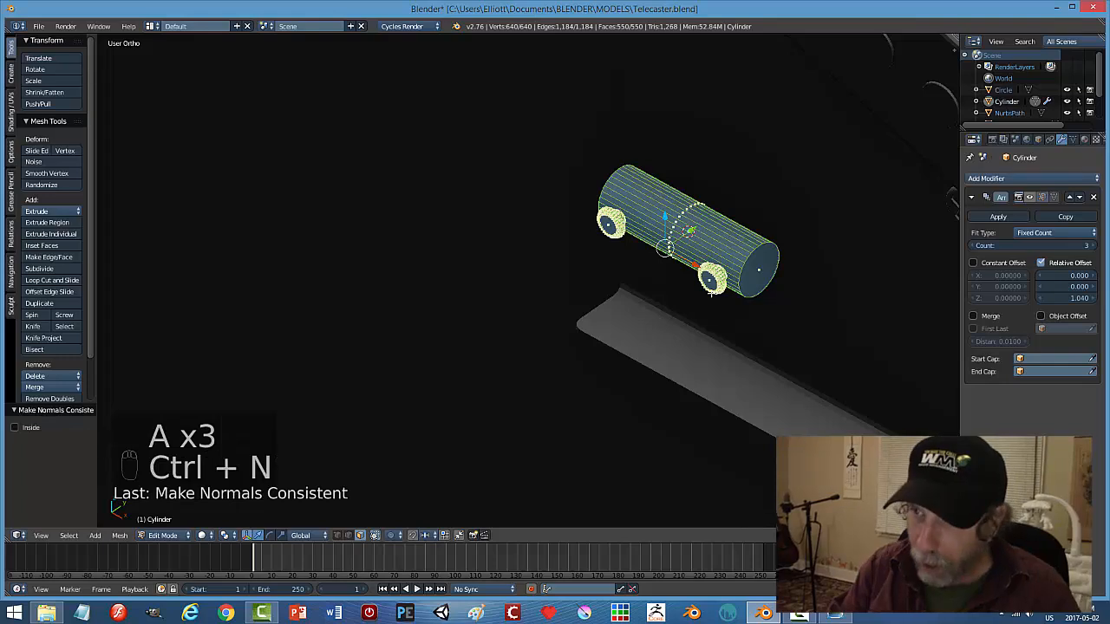
key(a)
key(Tab)
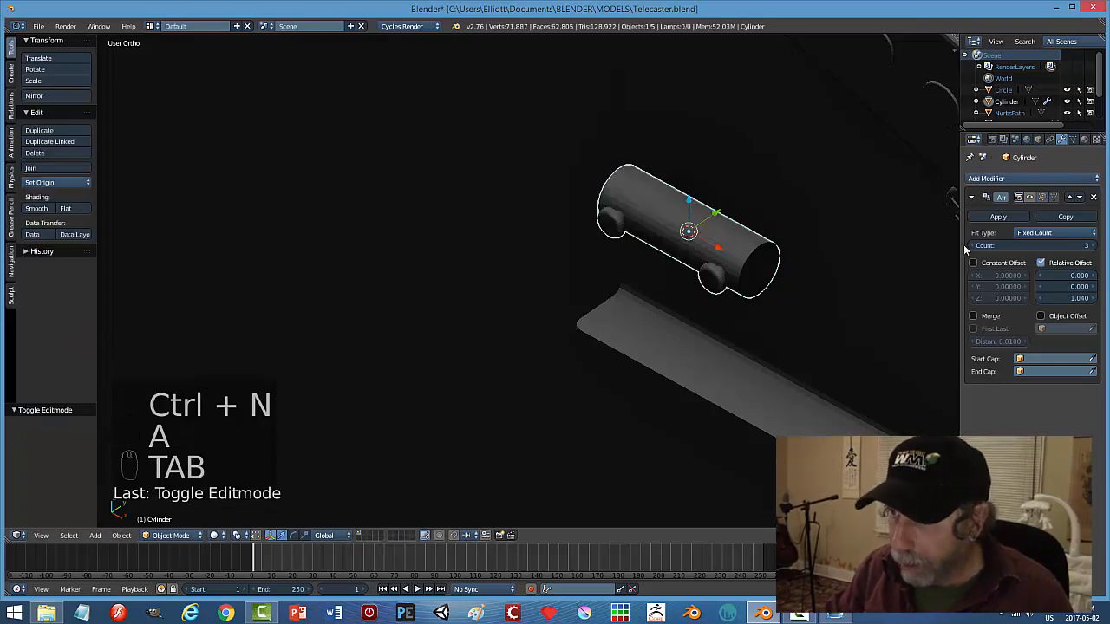
Turn on the viewport display of the saddle's Array modifier and deselect everything.
click(1029, 198)
scroll(783, 329, down, 5)
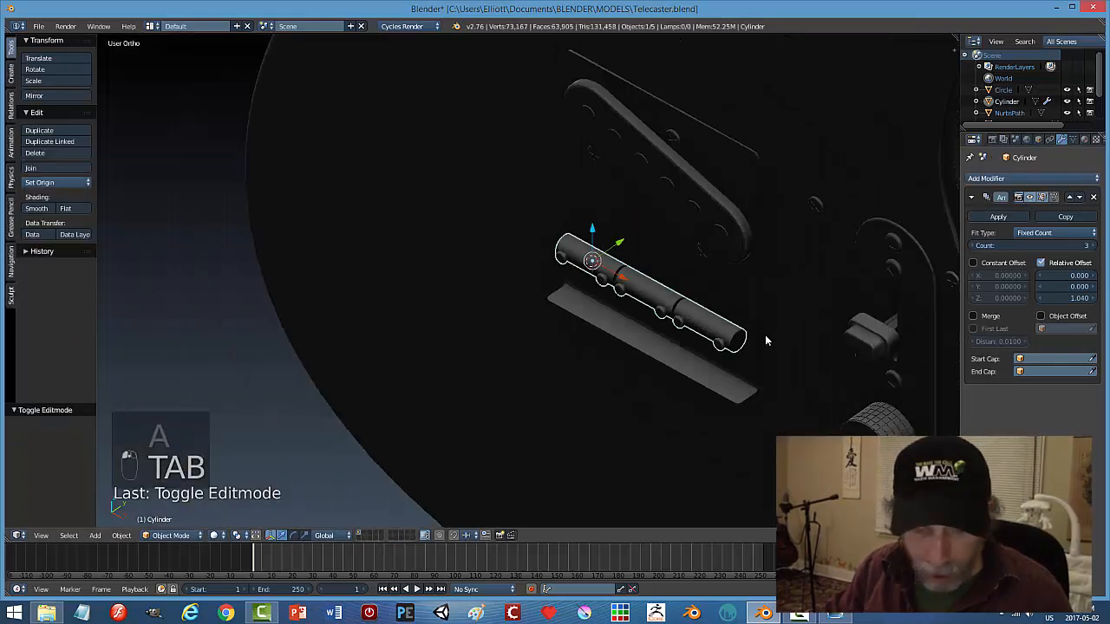
key(a)
middle_drag(730, 366, 760, 314)
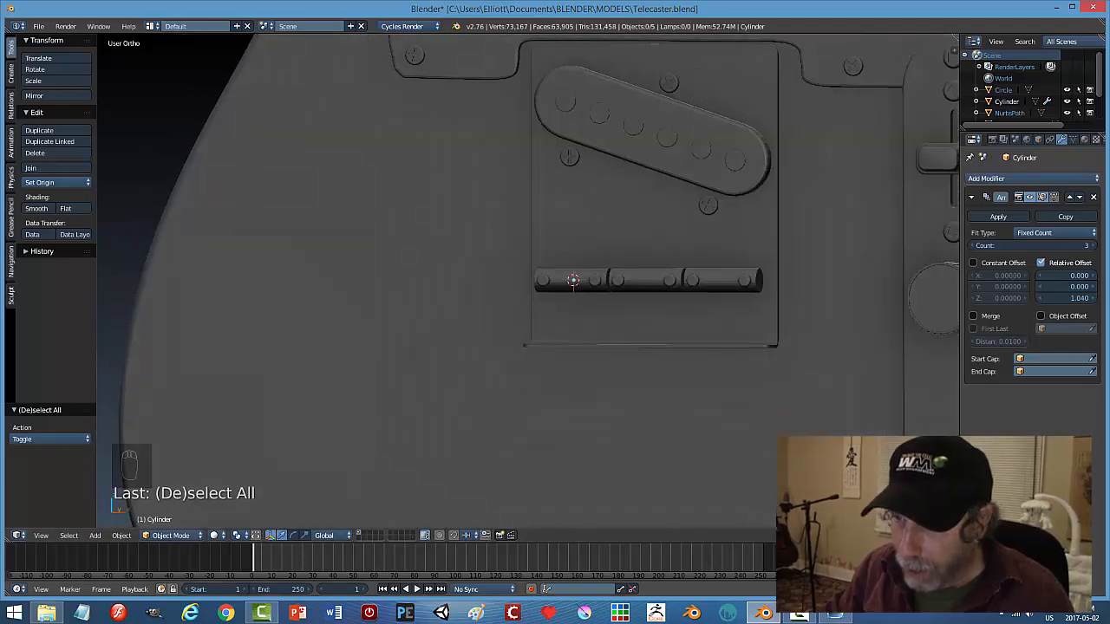
Check the bridge in the Windows Photo Viewer reference photo, and in Blender add a mesh cylinder at the 3D cursor scaled to 0.023.
click(832, 613)
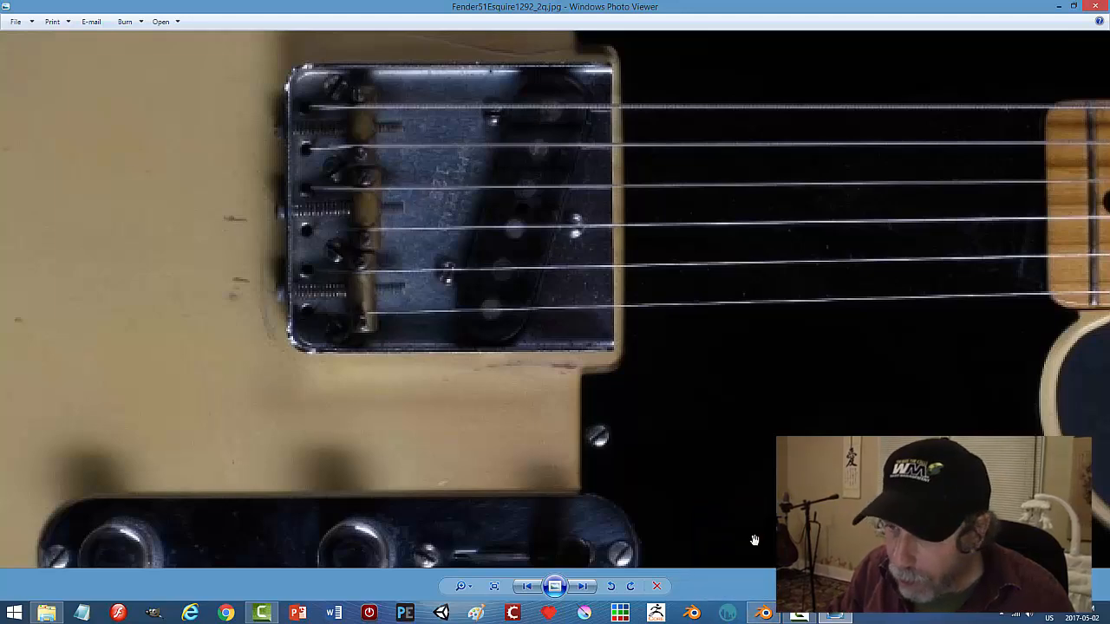
click(764, 613)
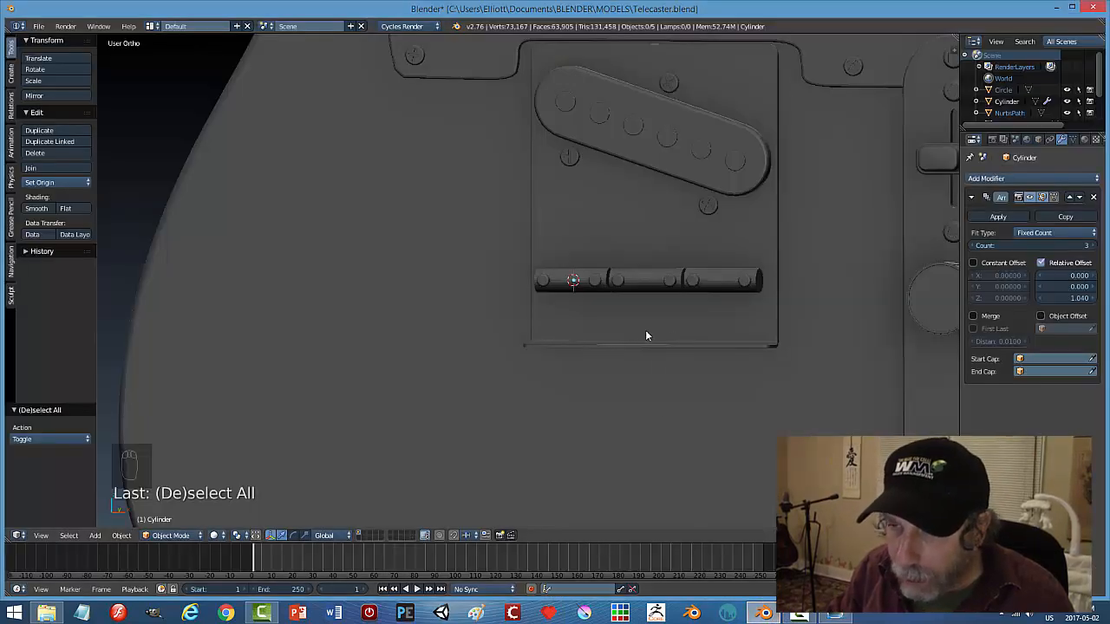
middle_drag(645, 336, 636, 370)
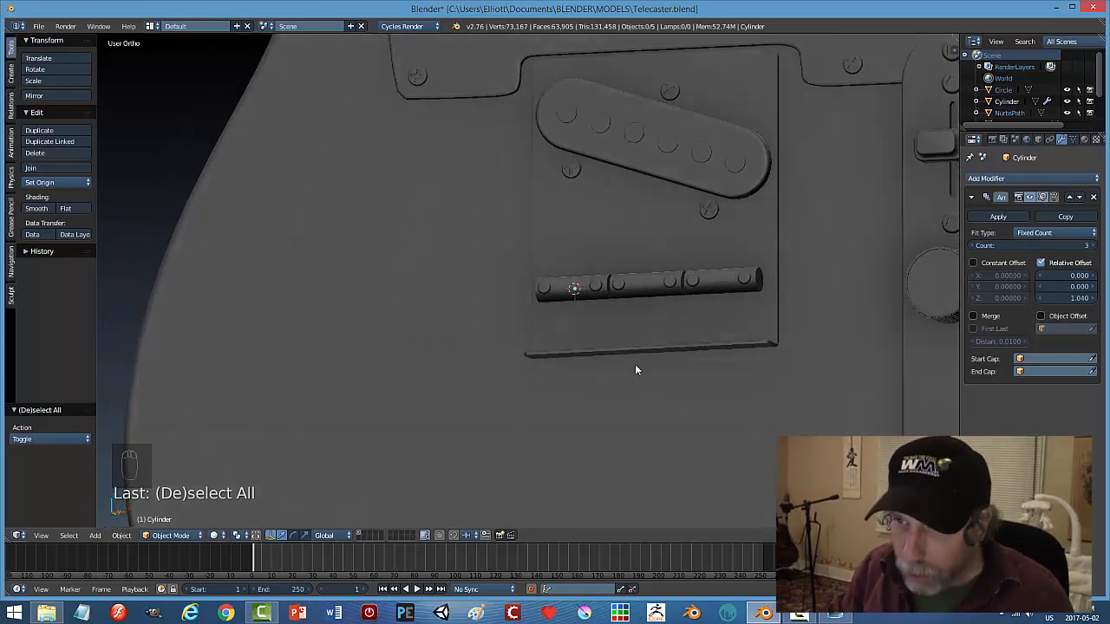
key(shift+a)
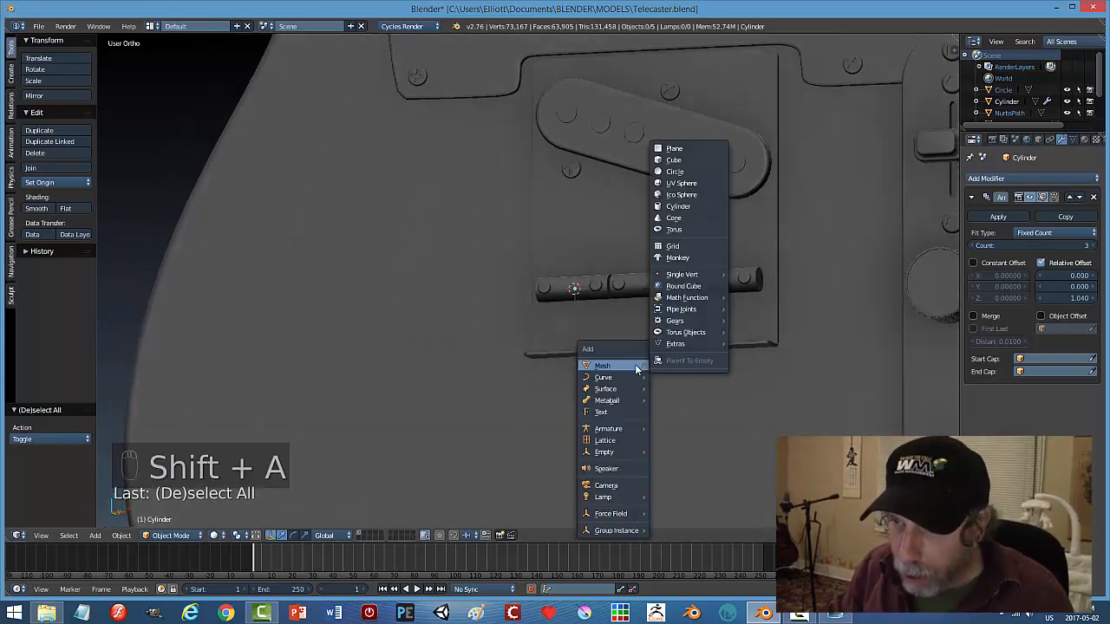
click(678, 207)
key(s)
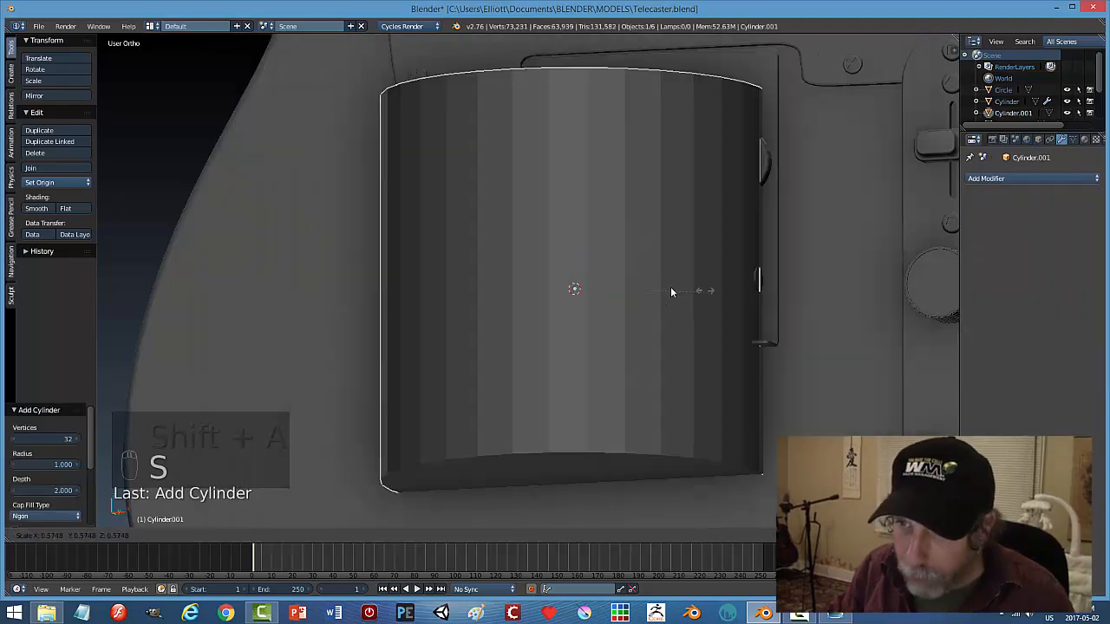
click(577, 293)
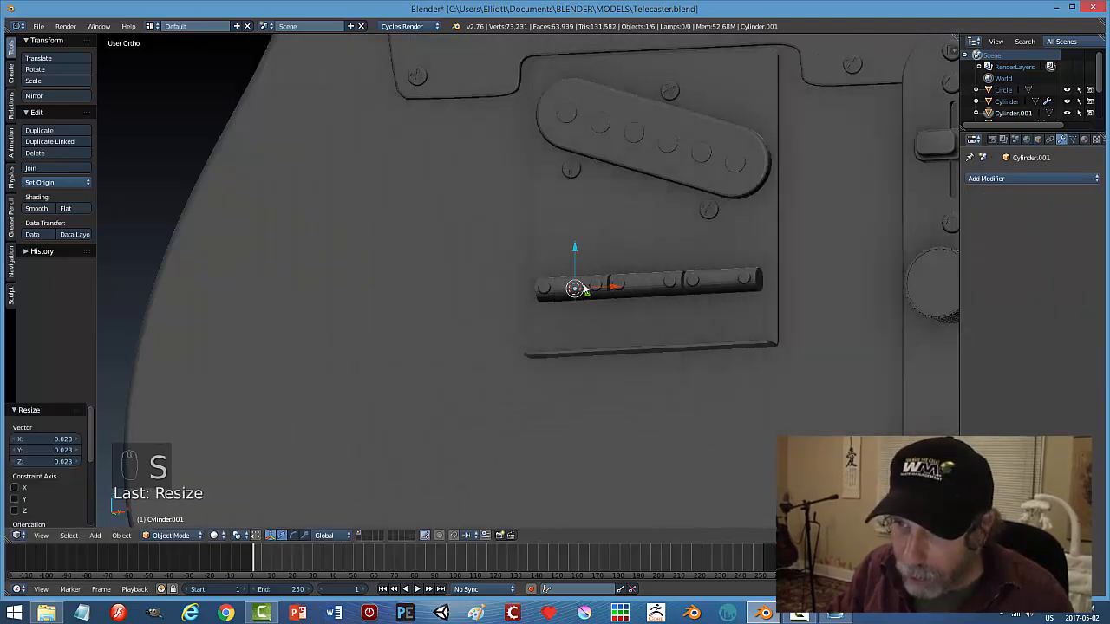
Move the small cylinder -0.048 along Z and stretch its lower end past the bridge plate's lip.
drag(574, 246, 572, 265)
key(Tab)
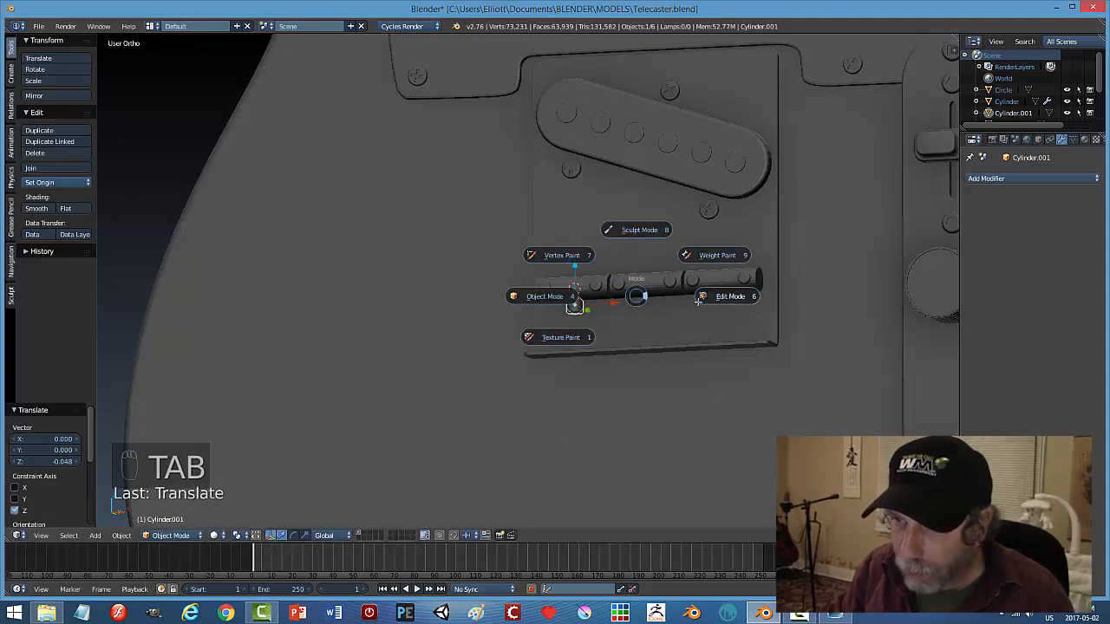
click(648, 302)
scroll(659, 346, up, 5)
middle_drag(663, 365, 663, 359)
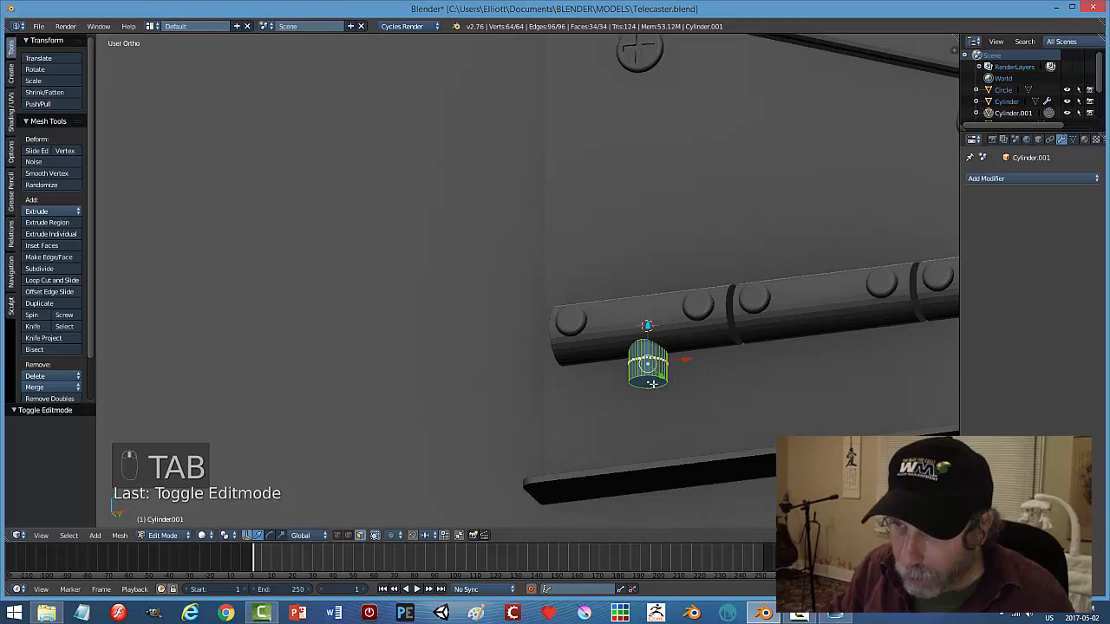
right_click(658, 384)
drag(649, 345, 684, 448)
middle_drag(755, 388, 737, 417)
key(a)
key(Tab)
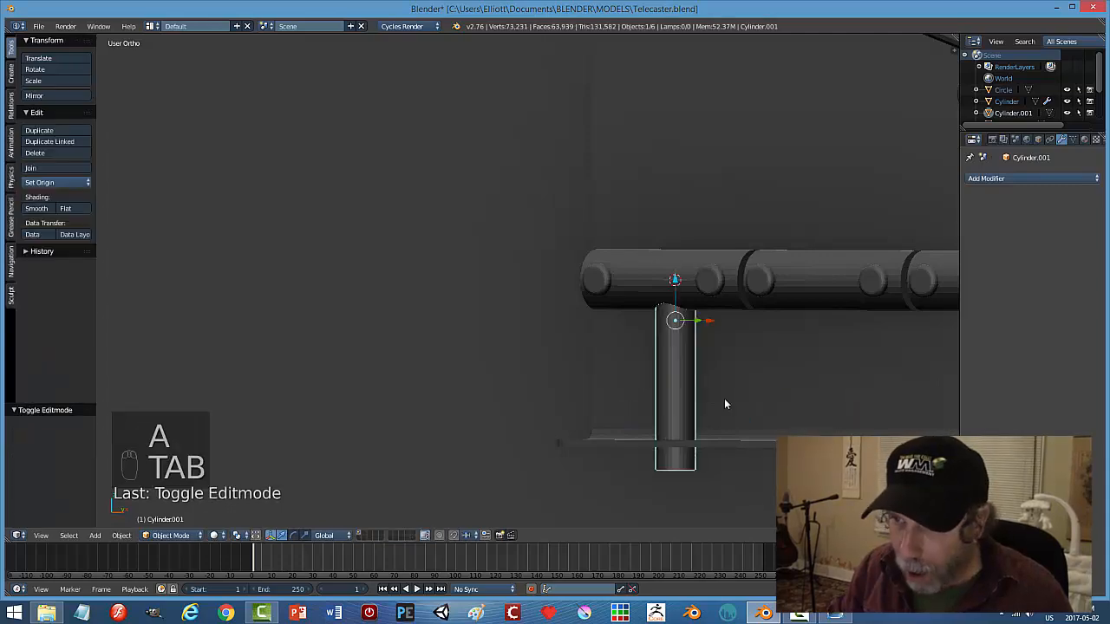
Compare the rod with the reference photo and move it 0.092 along Z through the first saddle.
scroll(746, 385, down, 3)
key(a)
key(a)
scroll(733, 380, down, 2)
middle_drag(682, 351, 719, 339)
scroll(693, 355, up, 5)
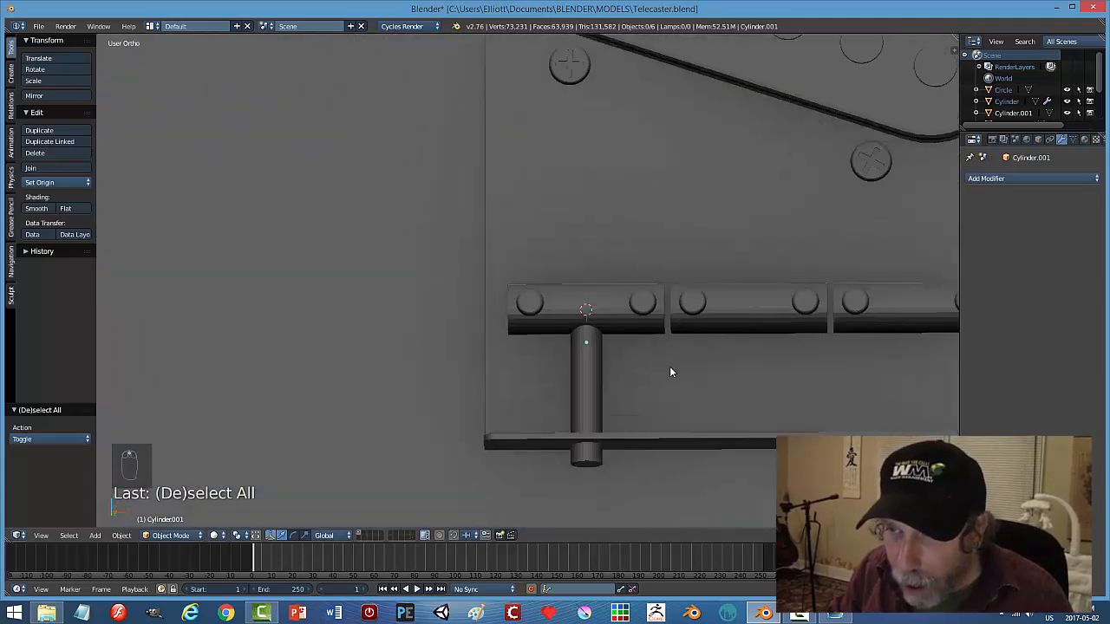
scroll(669, 371, down, 5)
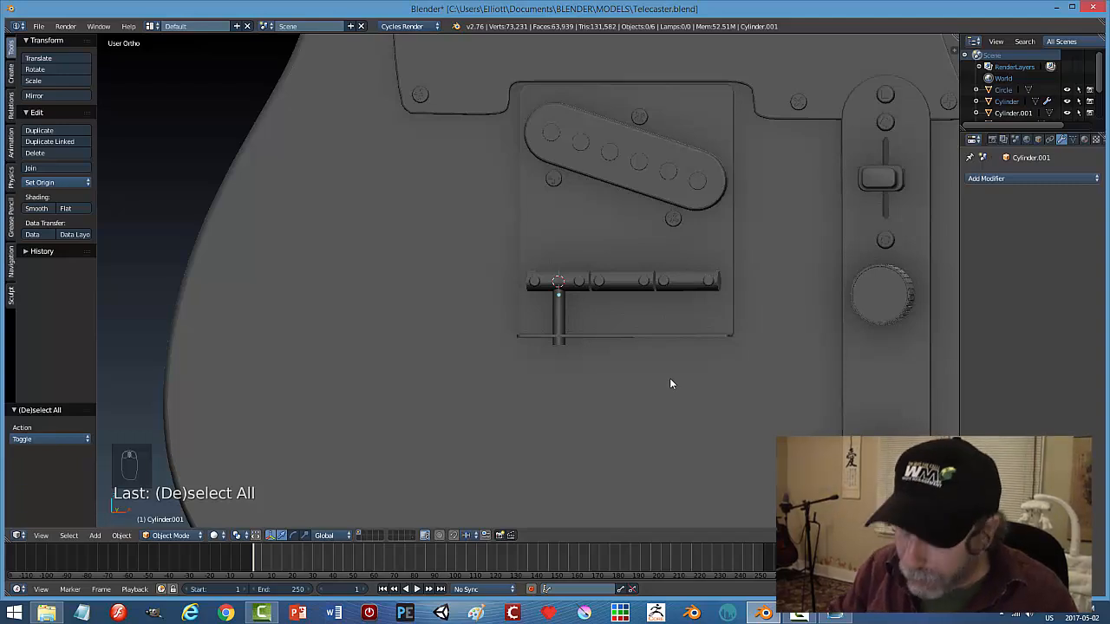
click(834, 615)
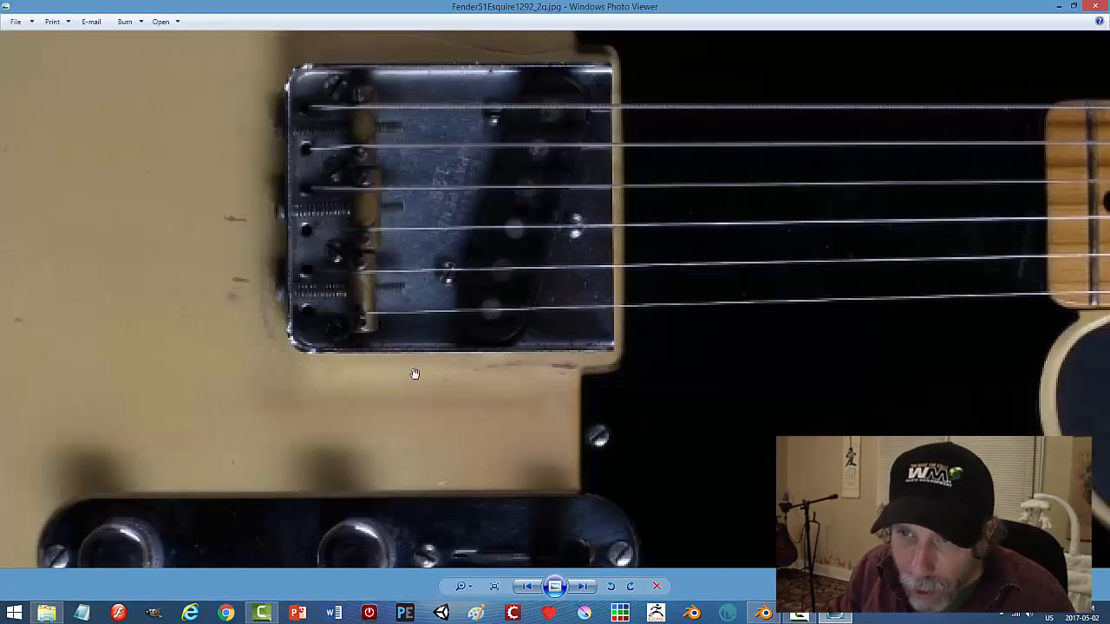
click(765, 614)
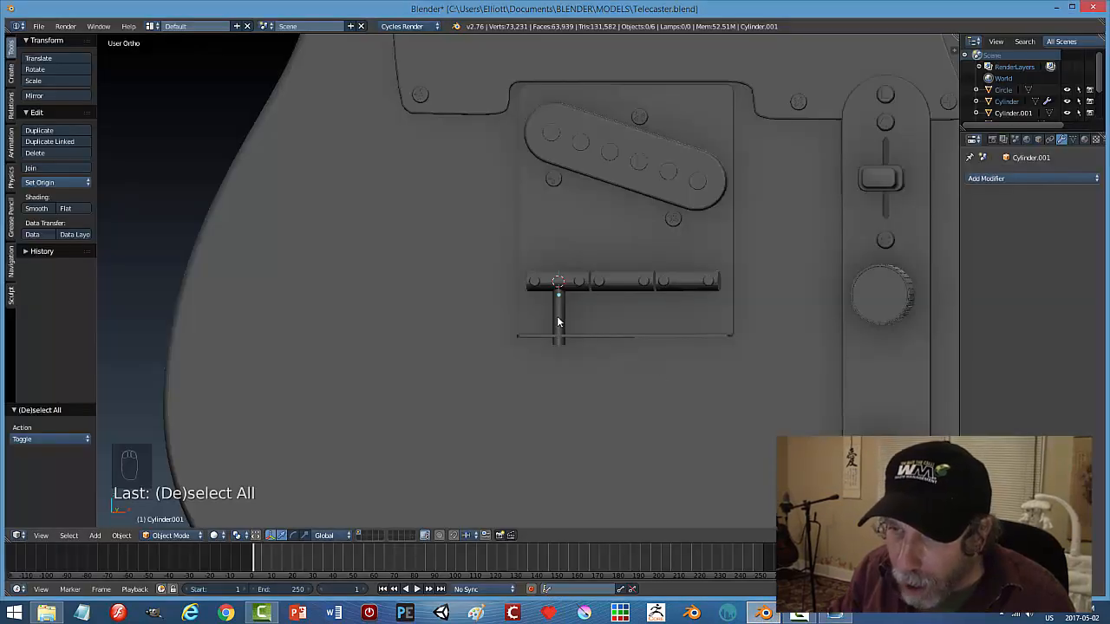
key(g)
key(y)
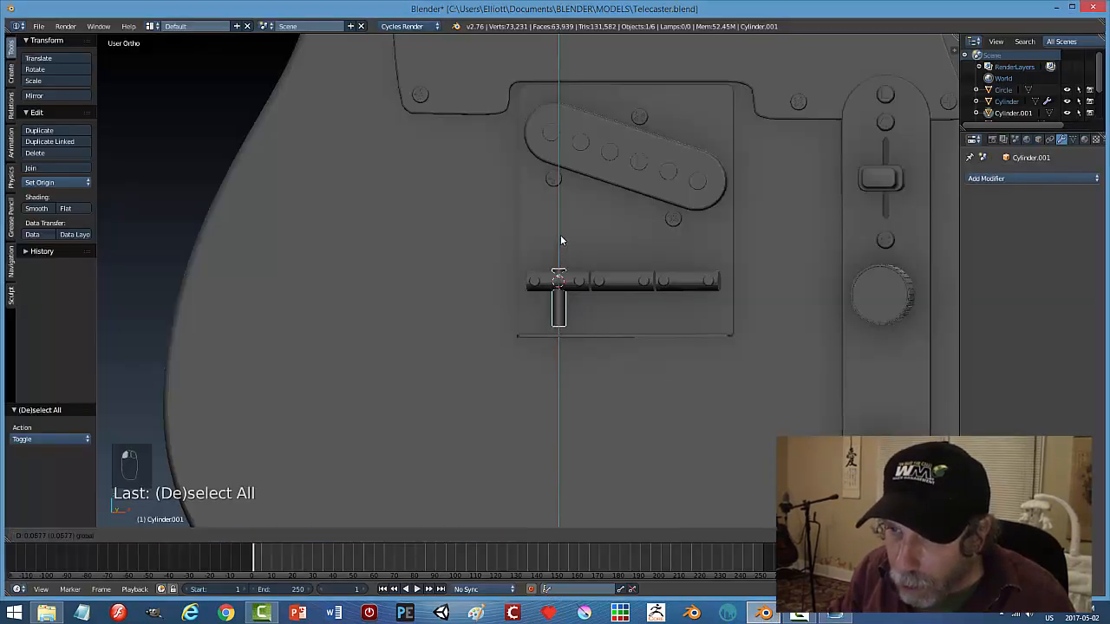
click(559, 231)
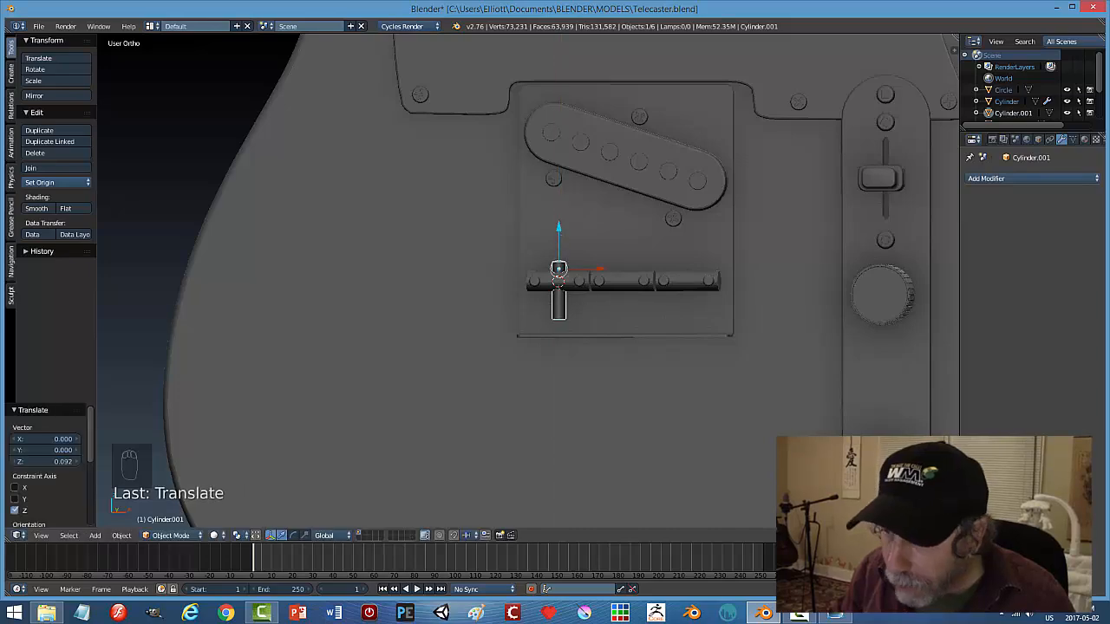
Recheck the reference photo and move the rod slightly further up along Z through the saddle.
click(845, 615)
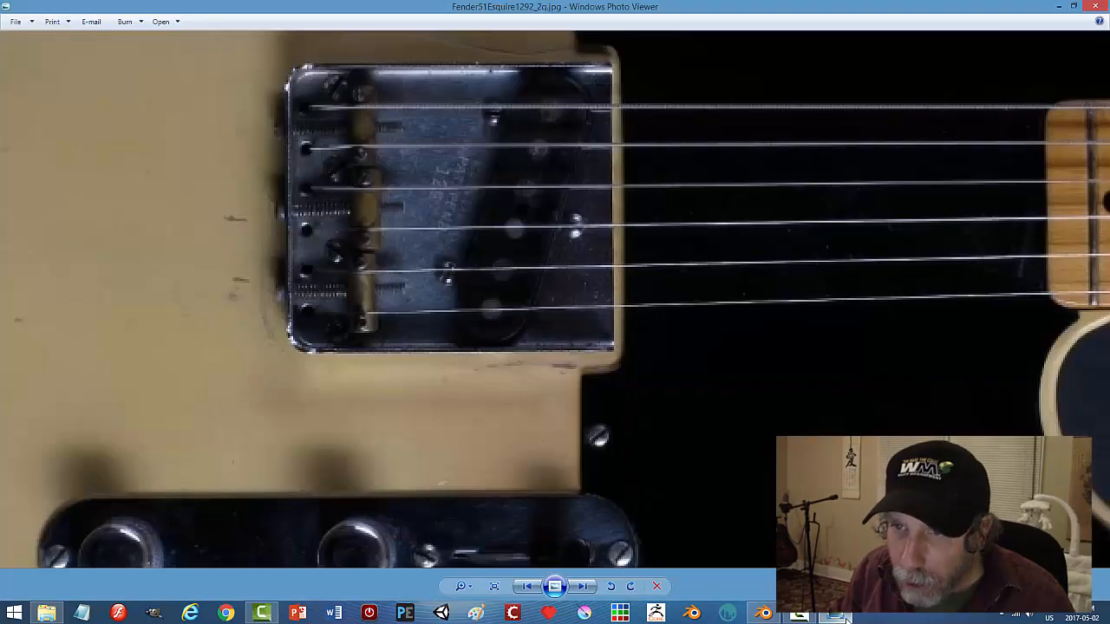
click(763, 613)
key(g)
key(z)
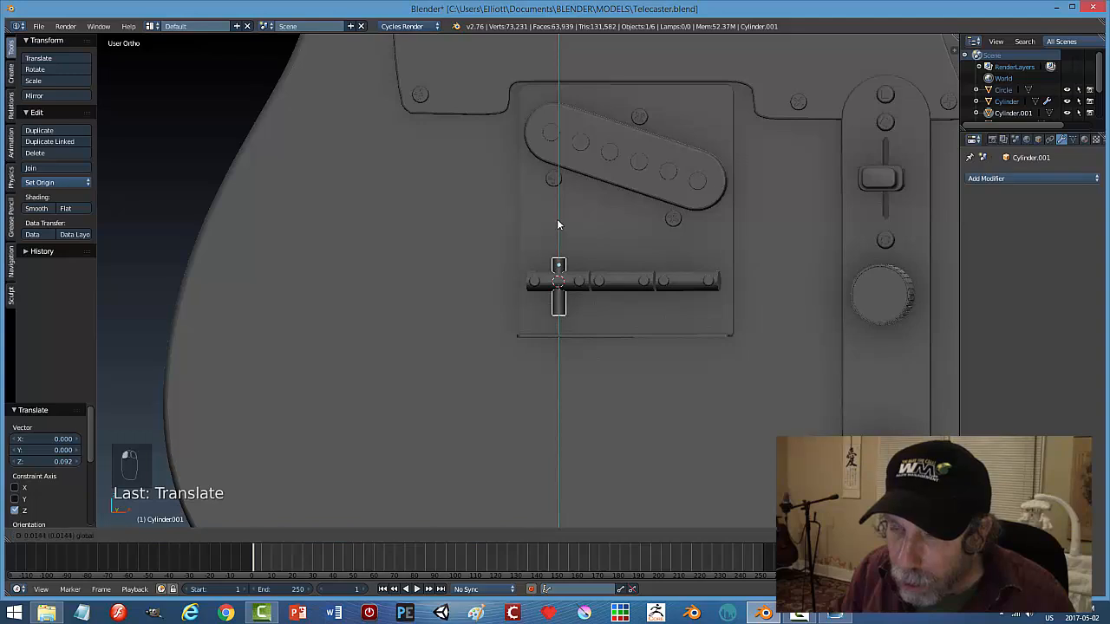
click(557, 219)
key(a)
middle_drag(624, 327, 588, 323)
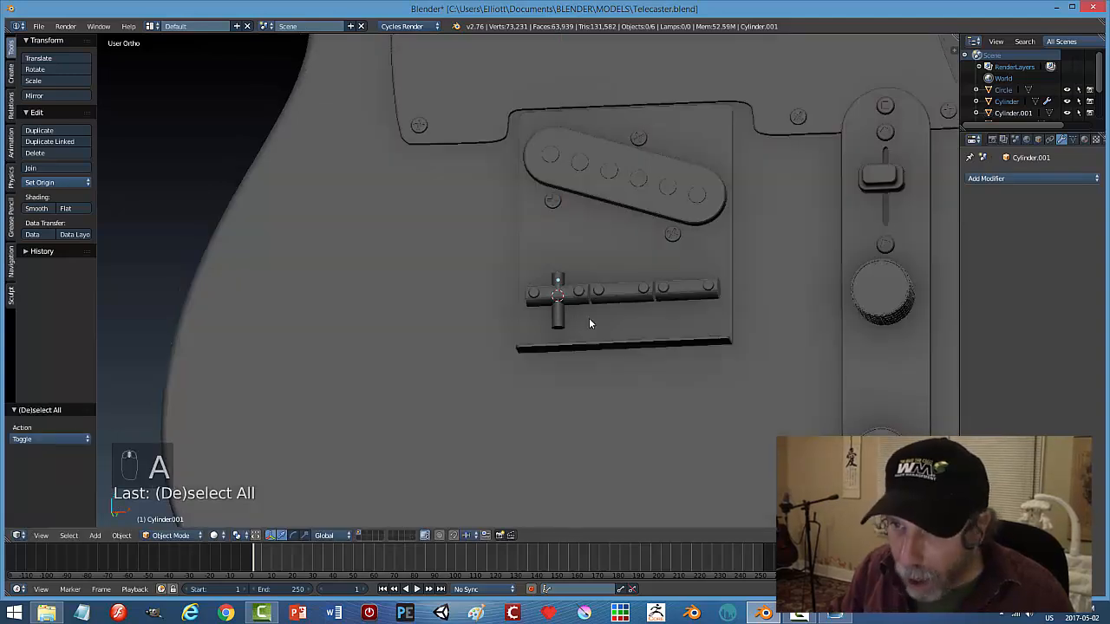
Extend the rod's lower end face just beyond the bridge plate's lip and return to Object Mode.
right_click(559, 326)
key(Tab)
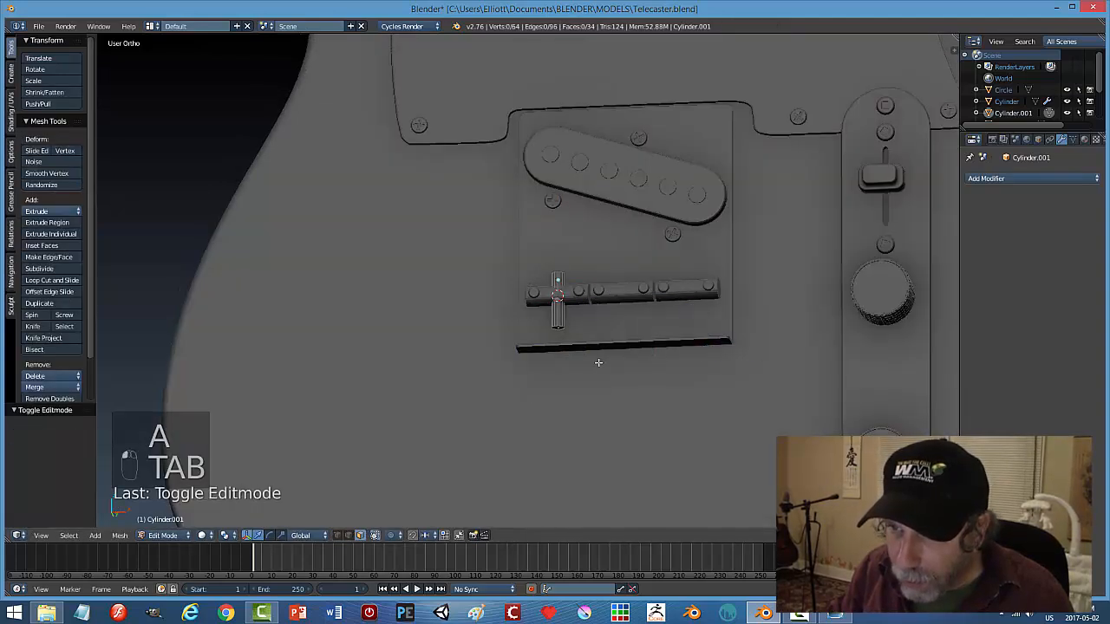
scroll(595, 364, up, 2)
right_click(576, 355)
drag(572, 312, 572, 353)
key(a)
key(Tab)
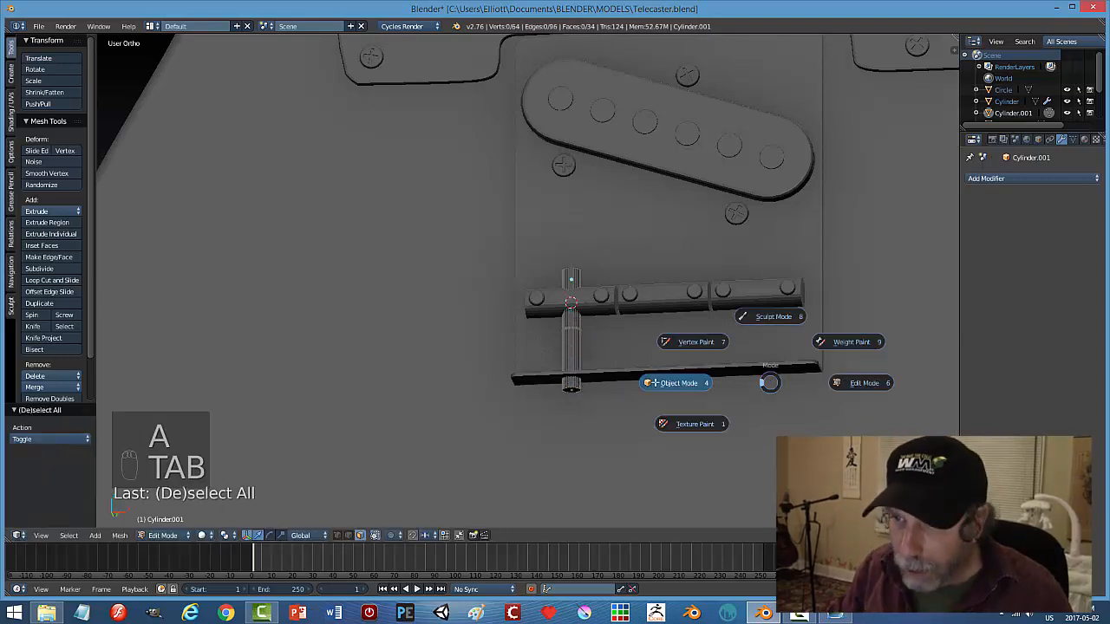
Scale the whole adjustment rod uniformly to 0.859.
scroll(775, 377, down, 3)
key(a)
key(a)
middle_drag(775, 380, 795, 387)
click(547, 314)
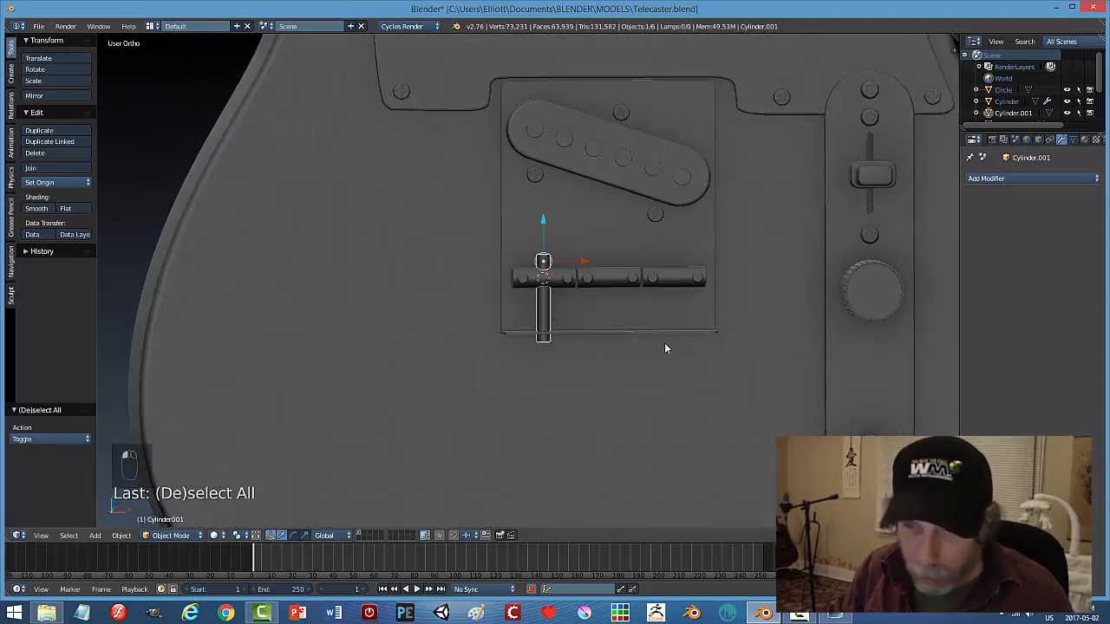
key(s)
click(638, 345)
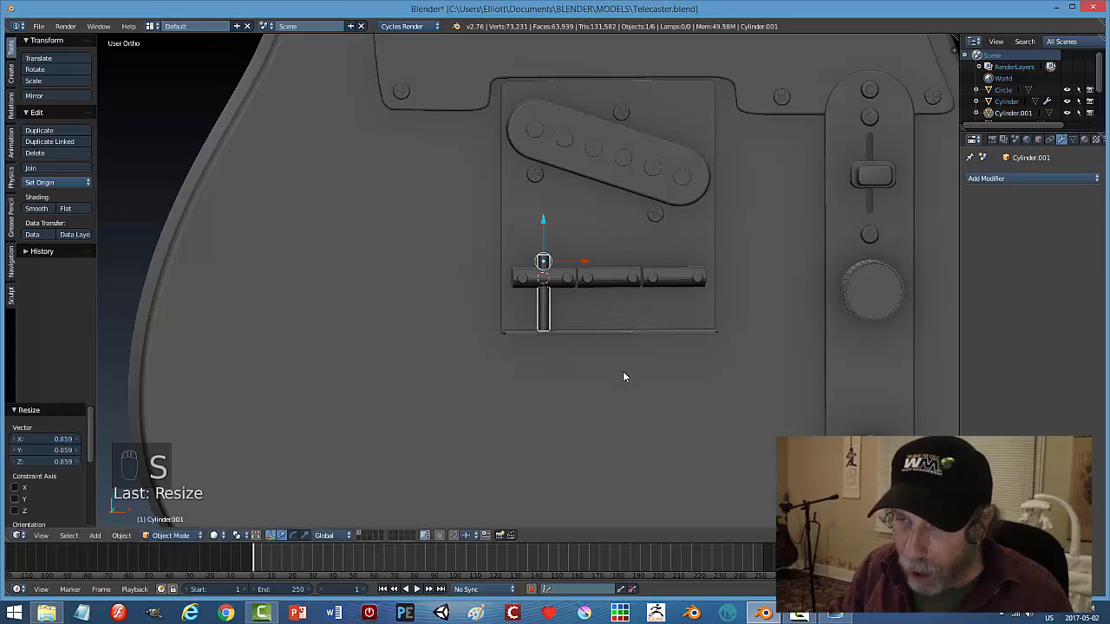
Move the scaled rod's lower end face down along Z just past the bridge plate's lip and return to Object Mode.
mouse_move(622, 376)
middle_down()
mouse_move(626, 339)
mouse_move(625, 357)
middle_up()
key(Tab)
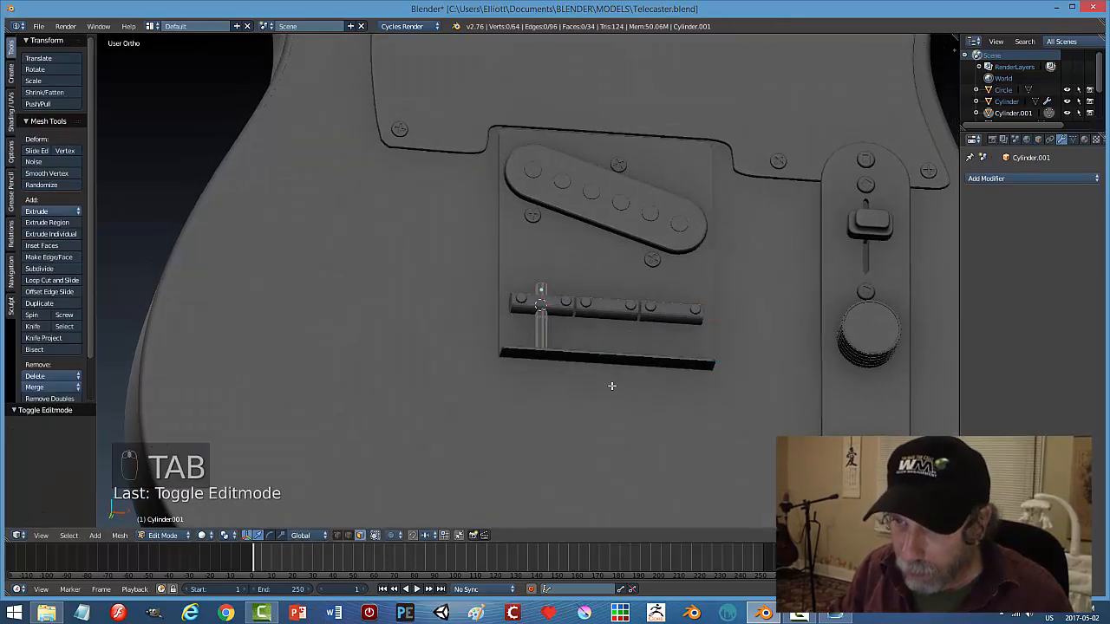
scroll(611, 385, up, 3)
right_click(564, 406)
middle_drag(626, 398, 587, 384)
key(g)
key(z)
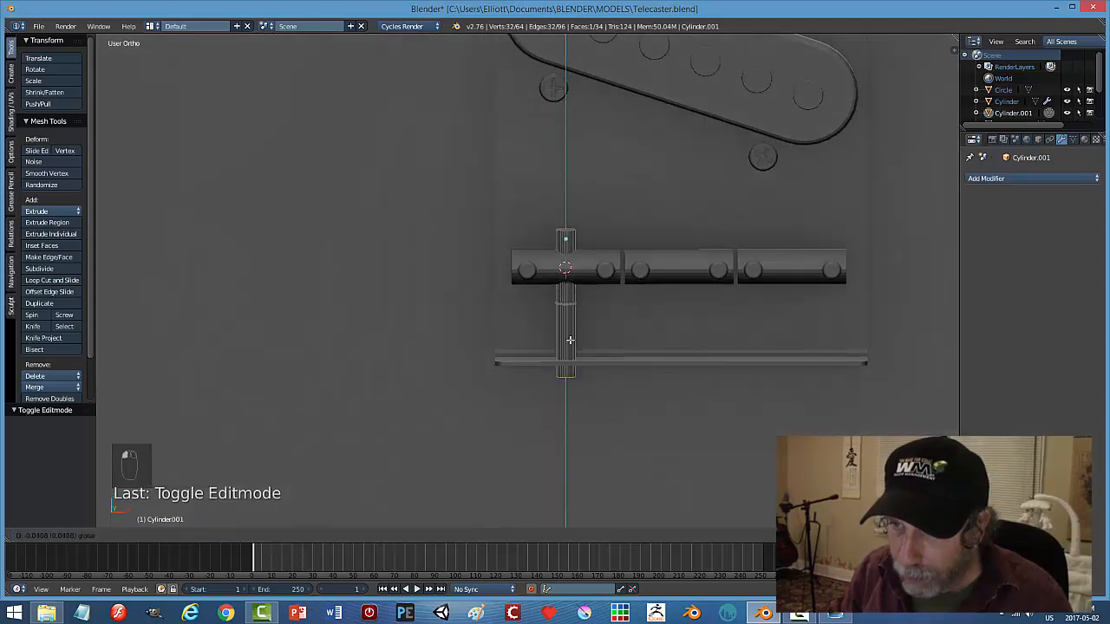
click(570, 340)
middle_drag(647, 368, 639, 317)
key(a)
key(Tab)
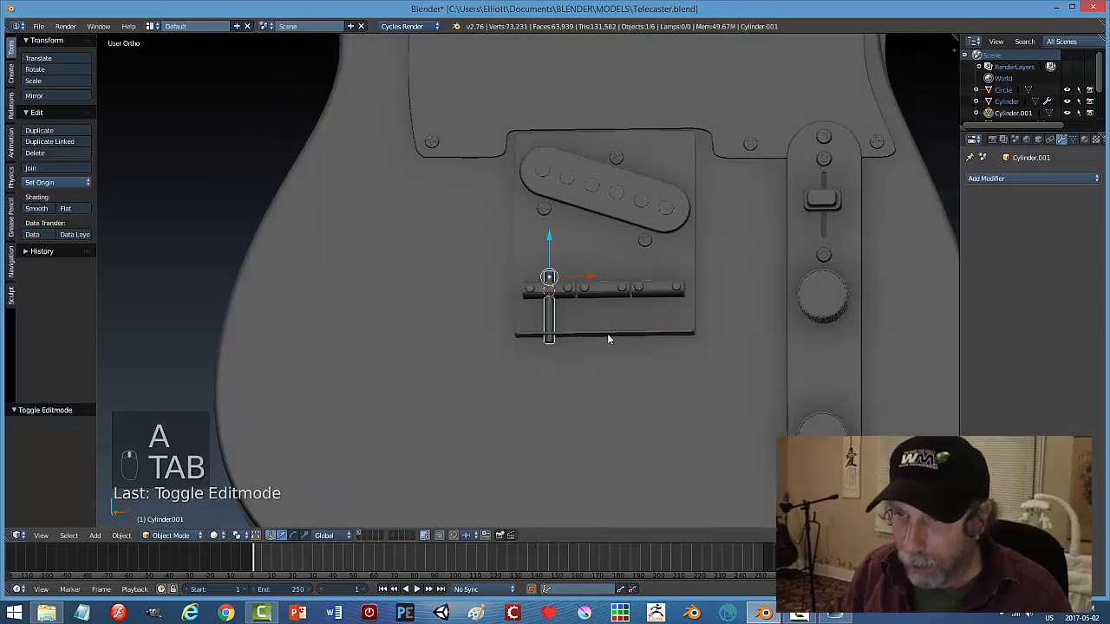
Deselect everything and save over Telecaster.blend.
key(a)
key(ctrl+s)
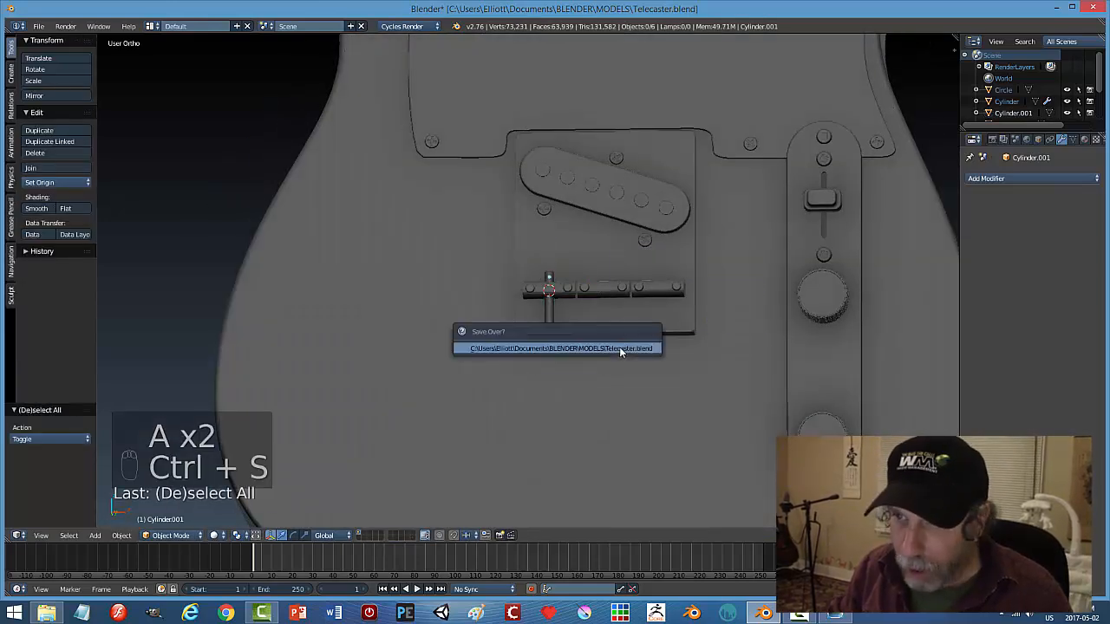
middle_drag(619, 352, 557, 322)
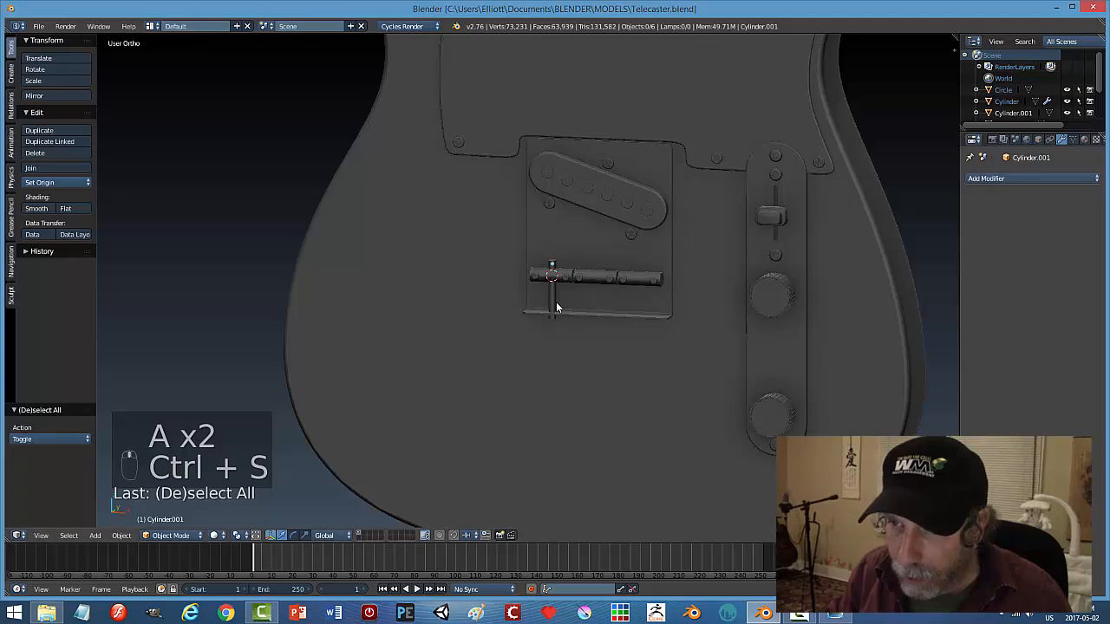
Duplicate the adjustment rod and place the copy about 0.23 along X, through the middle saddle.
right_click(555, 301)
key(shift+d)
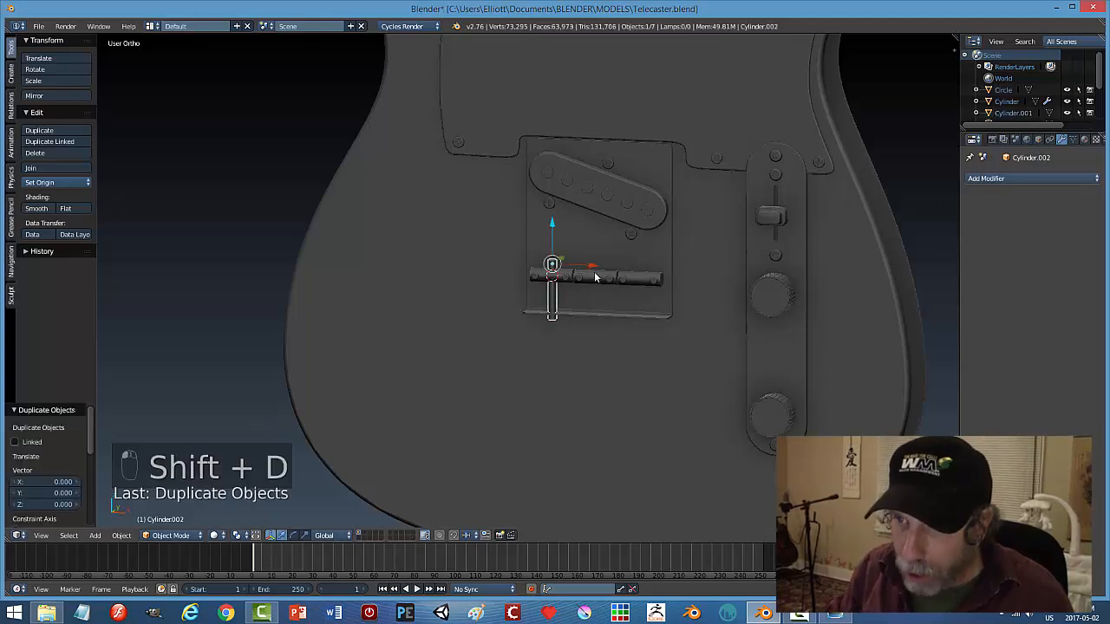
key(x)
click(634, 282)
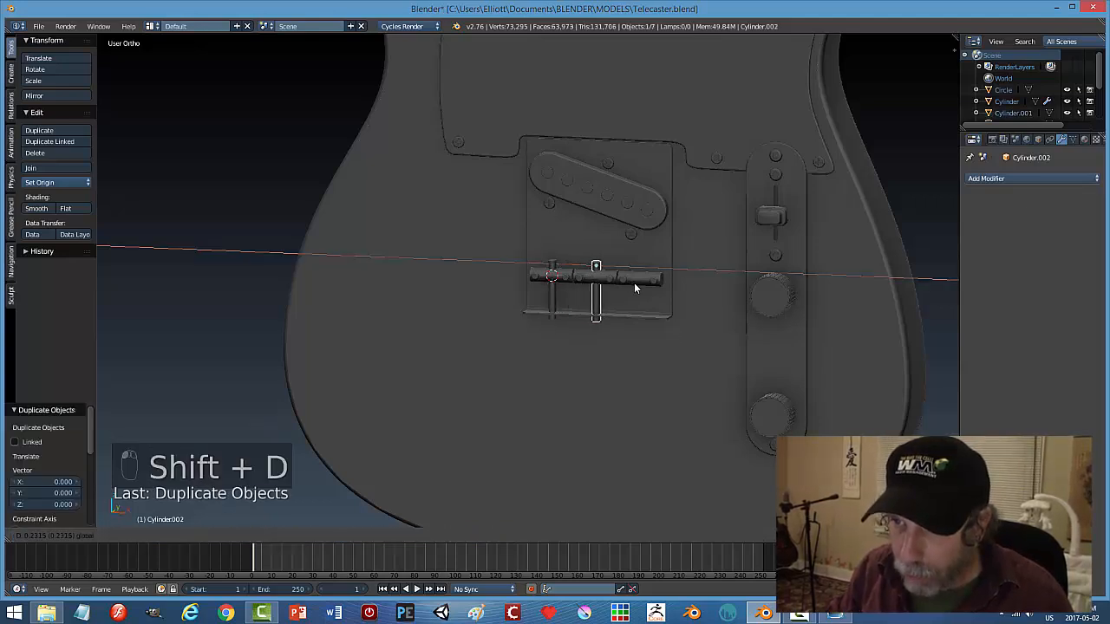
Duplicate the middle rod and move the copy 0.230 along X, through the third saddle.
key(shift+d)
right_click(632, 263)
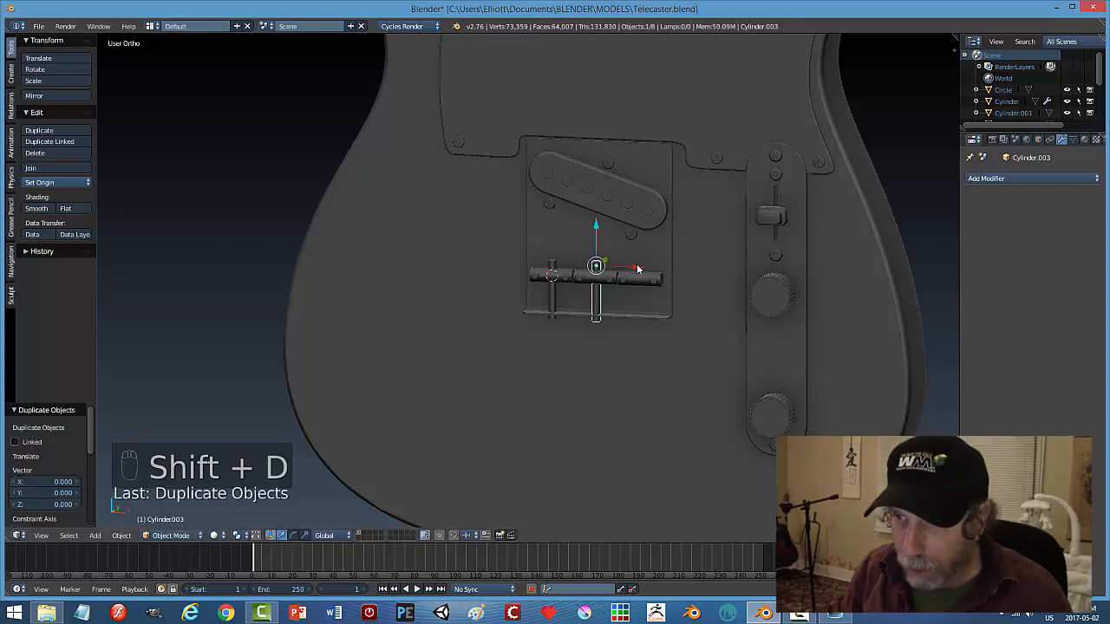
key(g)
key(x)
click(678, 275)
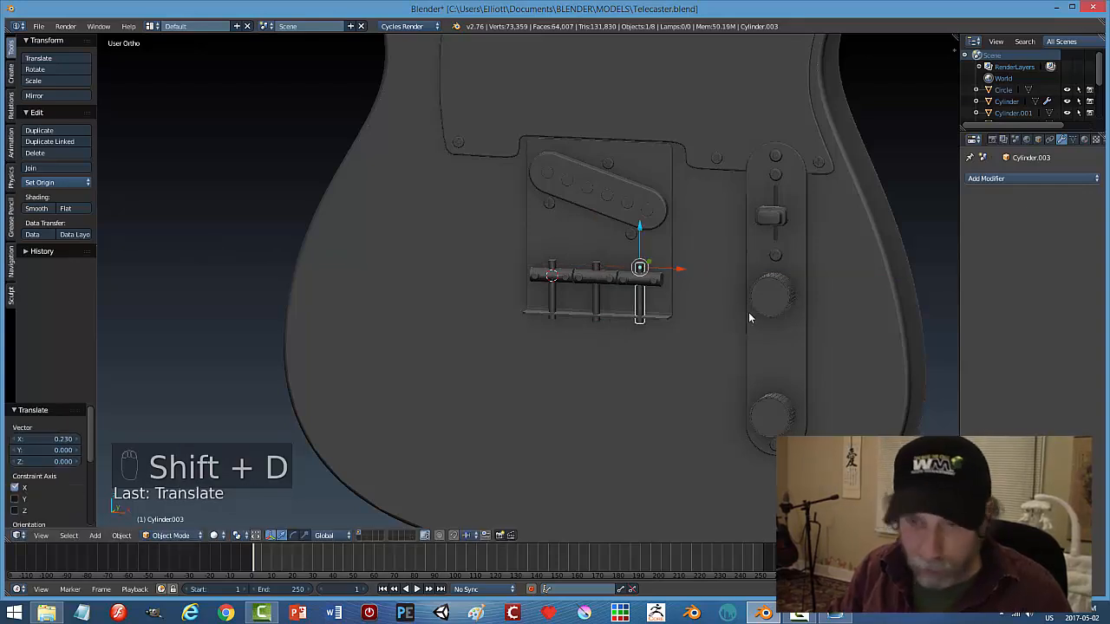
Deselect the rods and compare the bridge with the threaded adjustment rods in the reference photo.
key(a)
scroll(715, 325, down, 2)
middle_drag(703, 332, 698, 304)
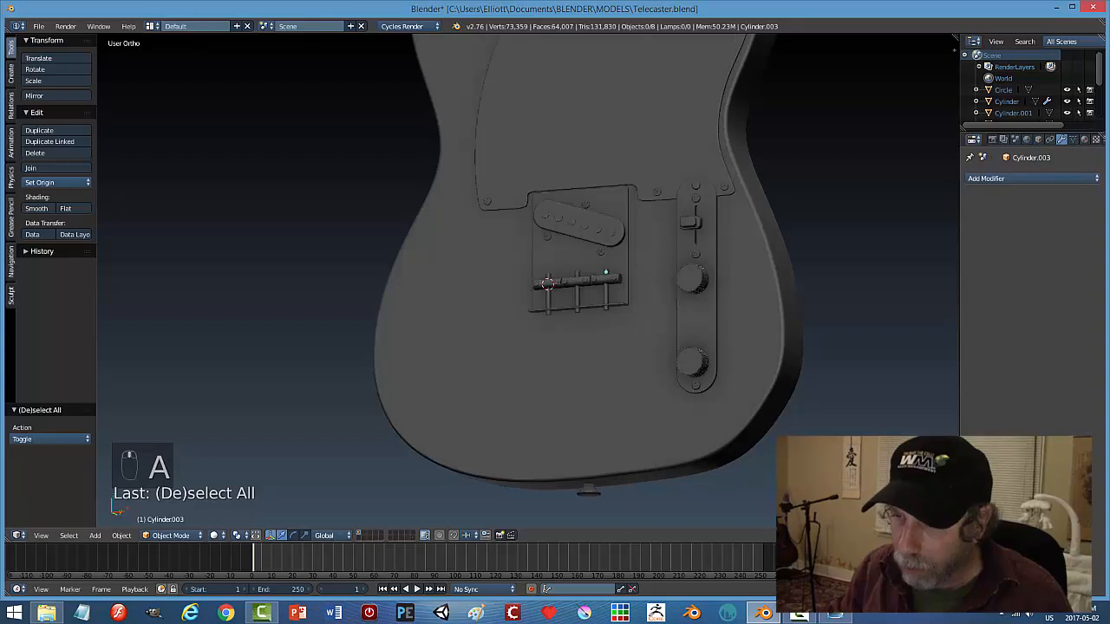
click(835, 614)
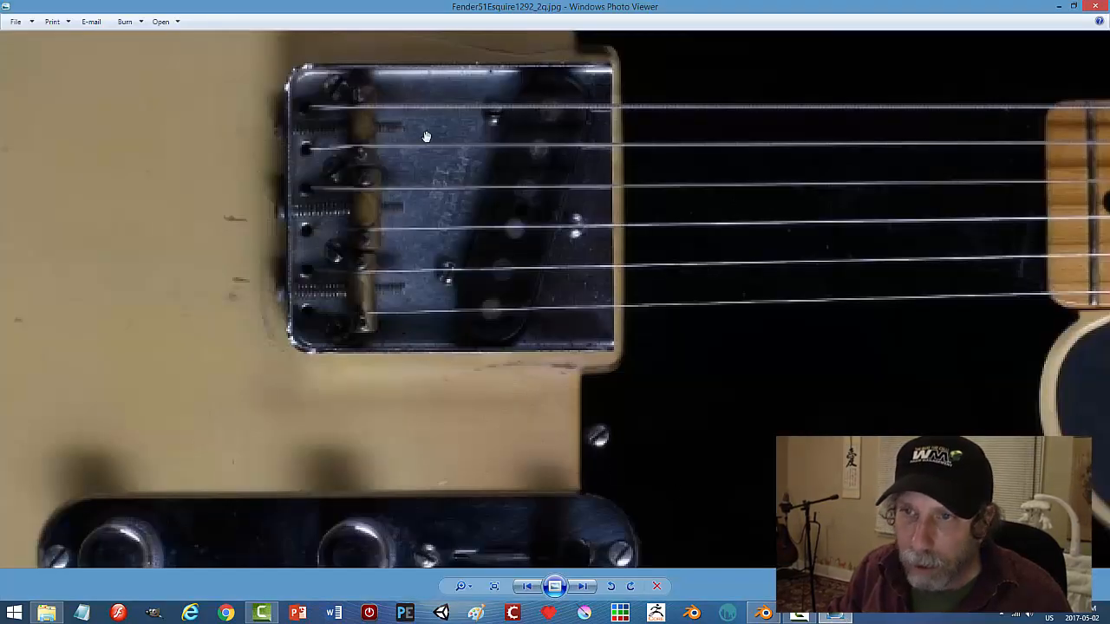
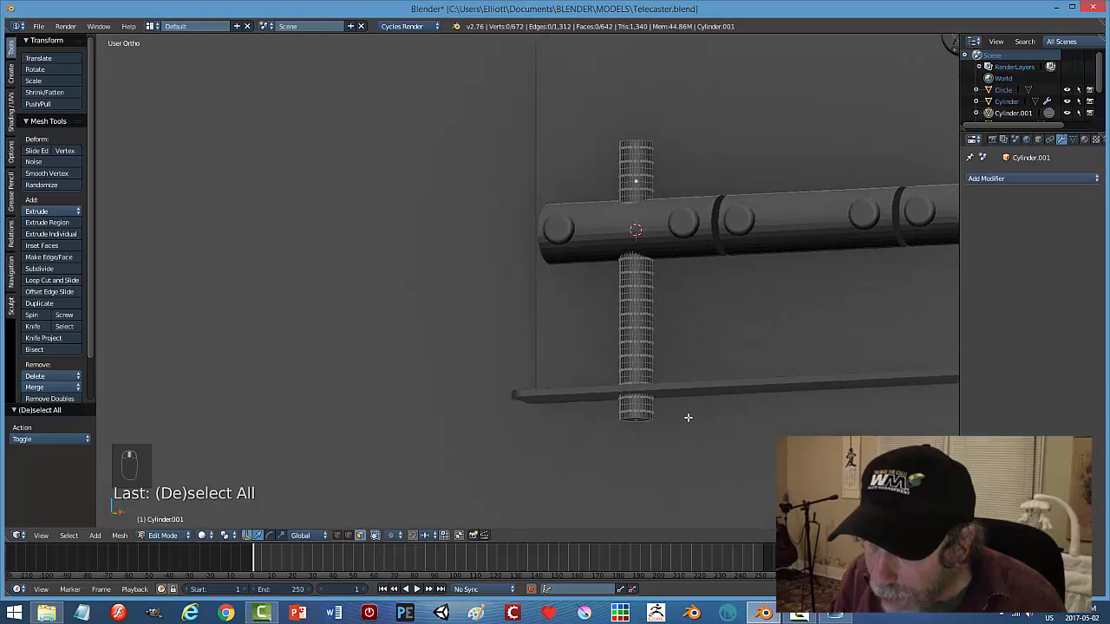
Select every other face ring of the rod, from the plate's lip up into the first saddle, undoing stray selections.
alt+right_click(637, 398)
shift+middle_drag(678, 400, 659, 374)
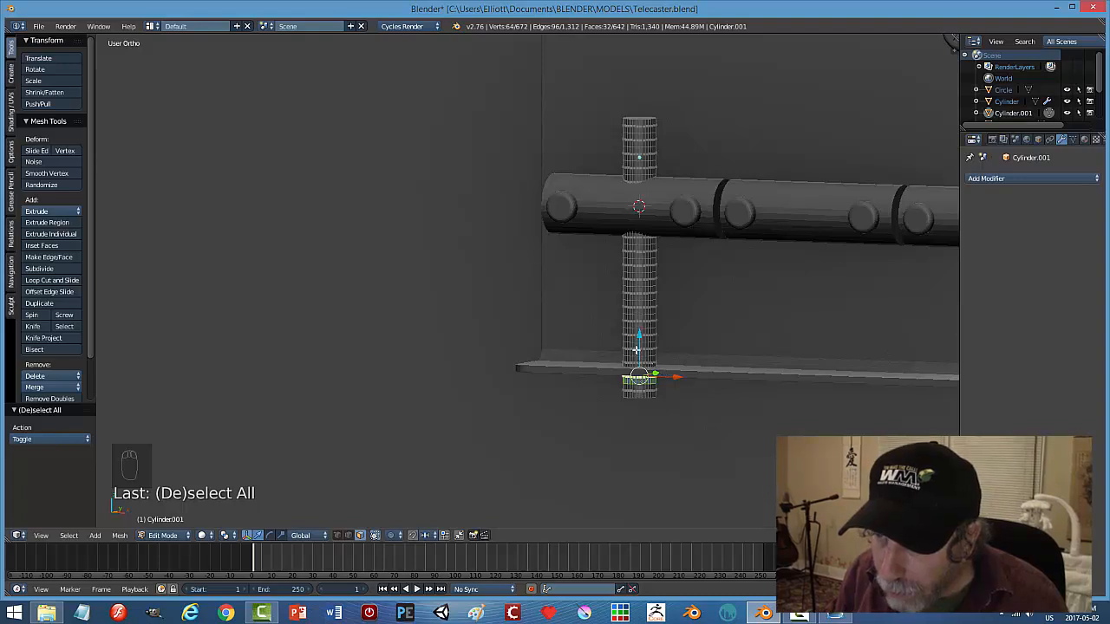
alt+shift+right_click(636, 349)
alt+shift+right_click(636, 317)
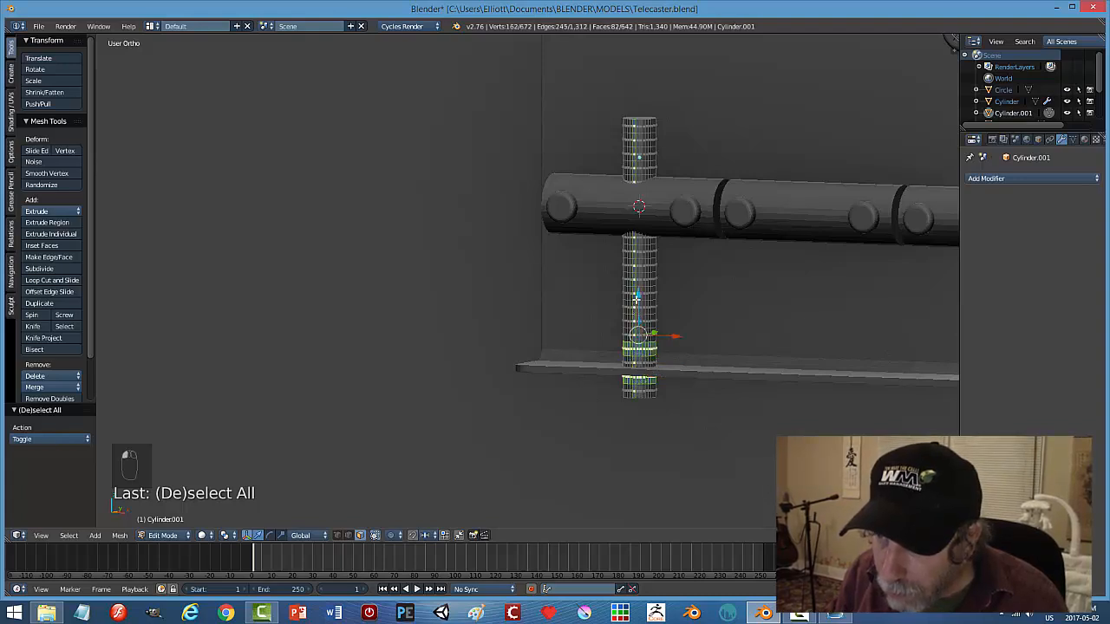
key(ctrl+z)
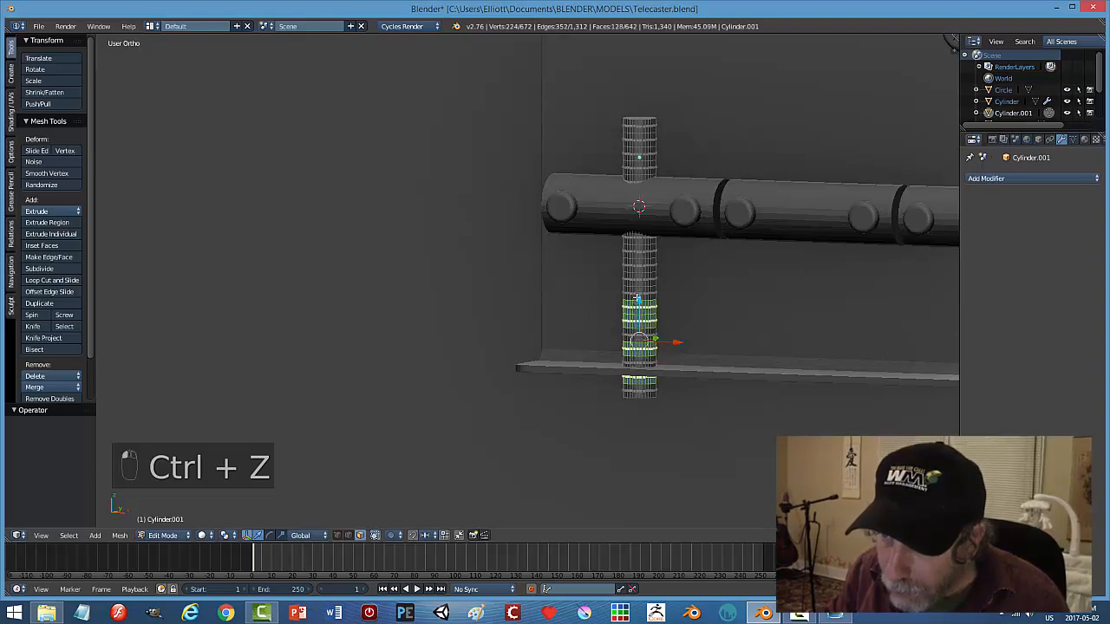
key(ctrl+z)
alt+shift+click(637, 296)
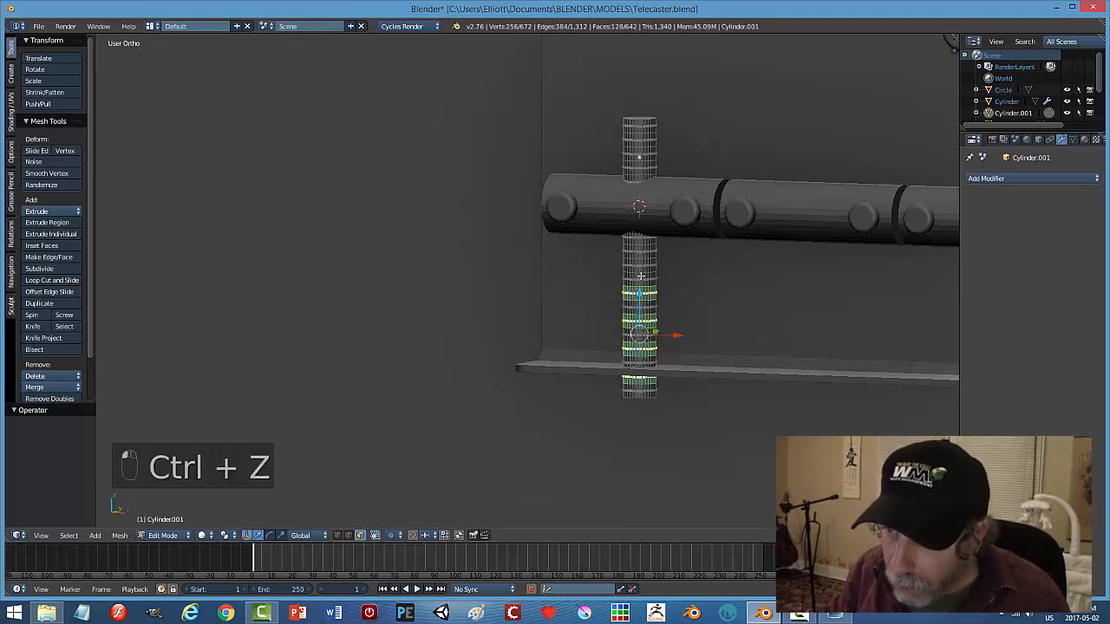
alt+shift+click(638, 265)
alt+shift+click(638, 241)
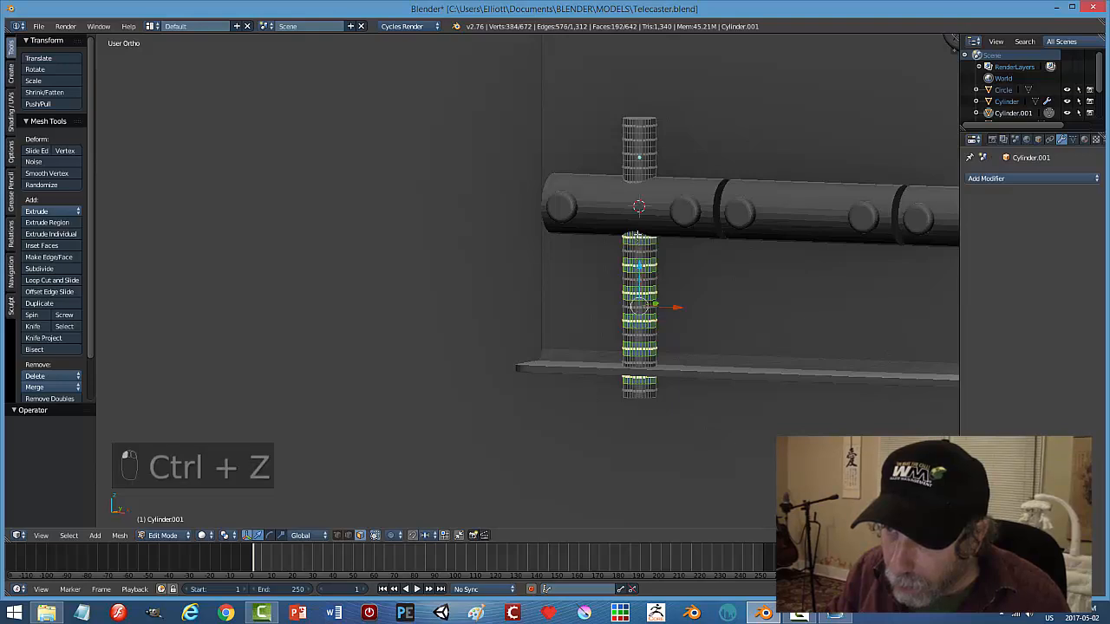
alt+shift+click(638, 209)
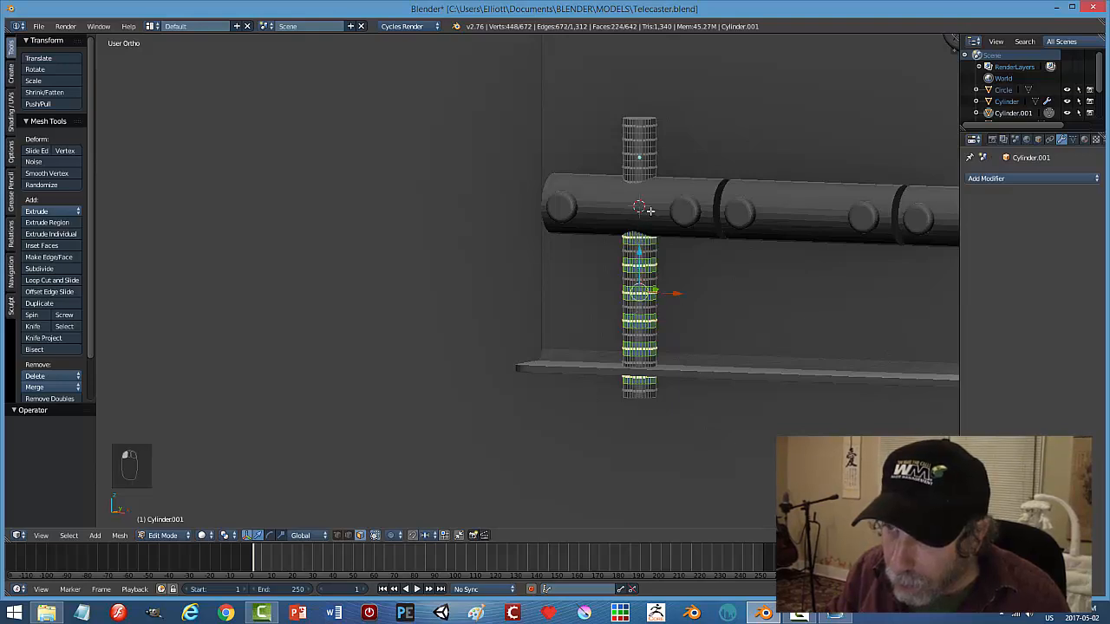
Hide the saddles in Object Mode and return to editing the adjustment rod's mesh.
key(Tab)
right_click(702, 202)
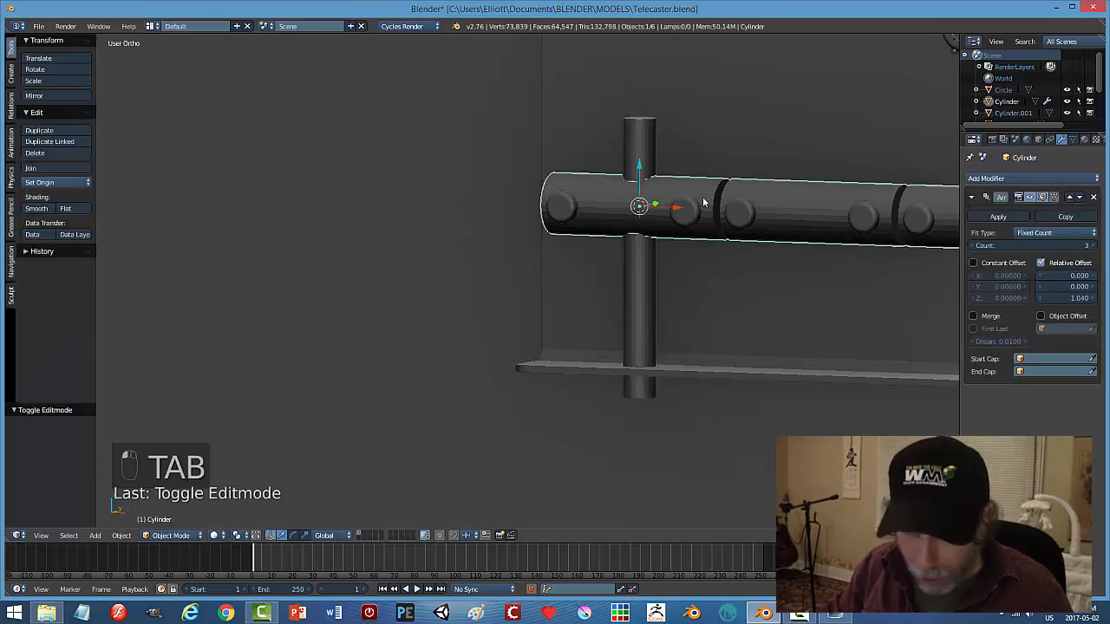
key(h)
right_click(702, 234)
key(Tab)
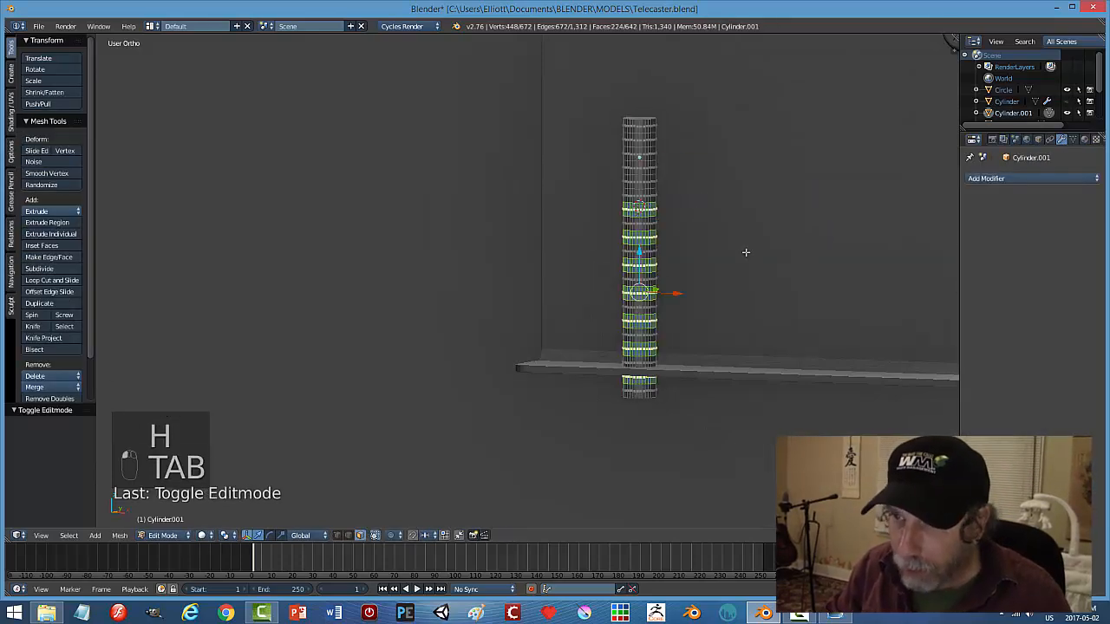
Add the remaining alternate face rings up to the rod's upper end to the selection.
alt+shift+right_click(643, 182)
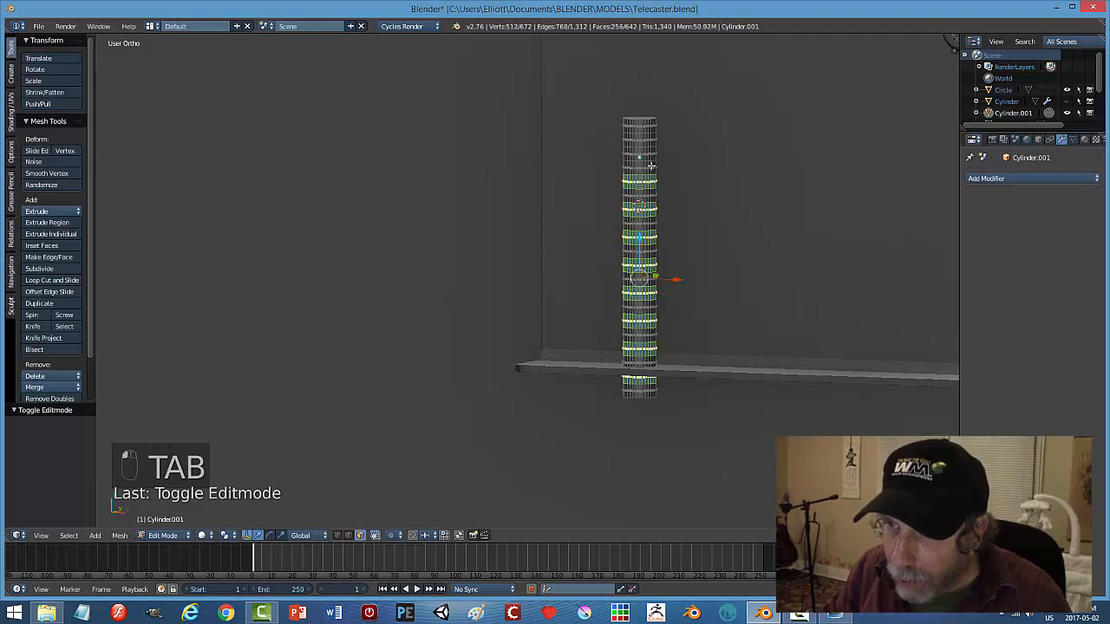
alt+shift+right_click(644, 156)
alt+shift+right_click(644, 130)
middle_drag(718, 193, 736, 240)
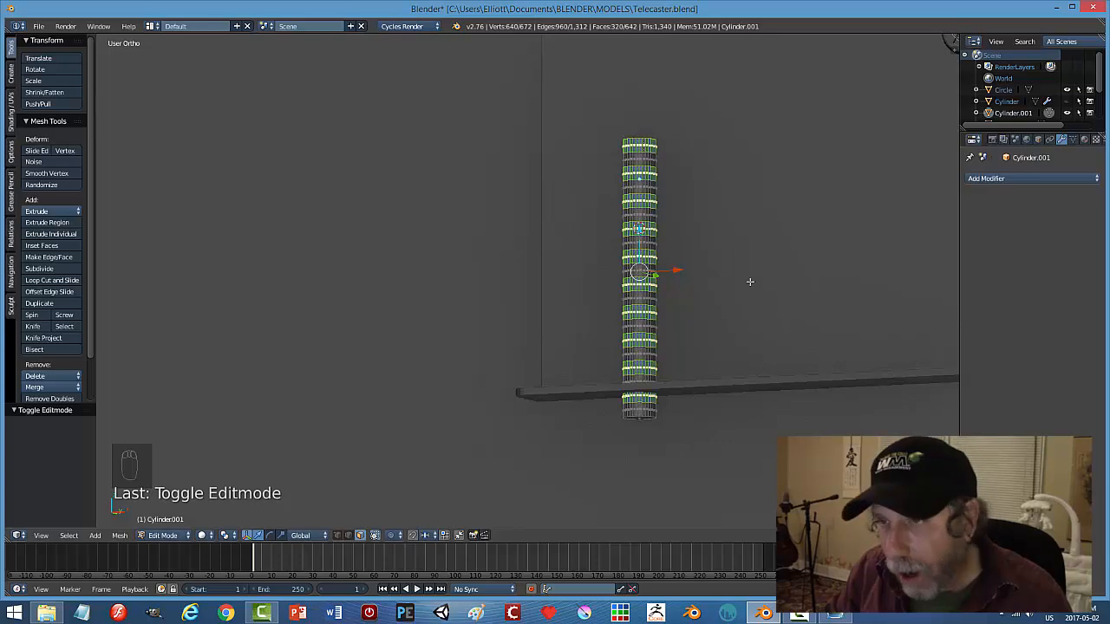
middle_drag(750, 282, 772, 292)
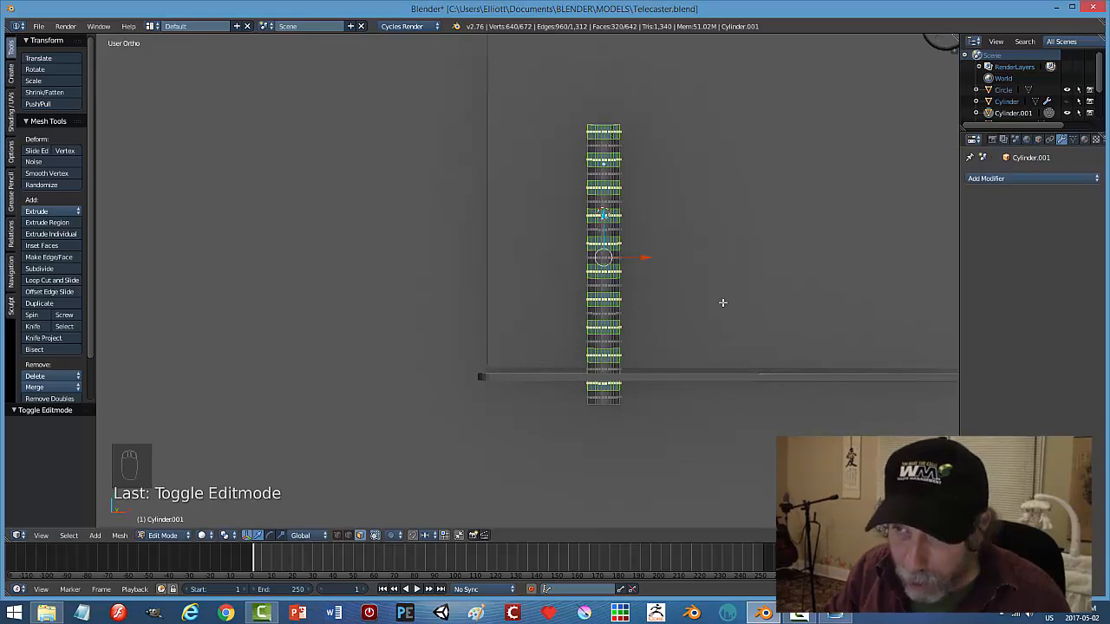
middle_drag(713, 307, 712, 306)
Extrude the selected rings in place, scale them outward by 1.156 in X and Y only, and return to Object Mode.
key(e)
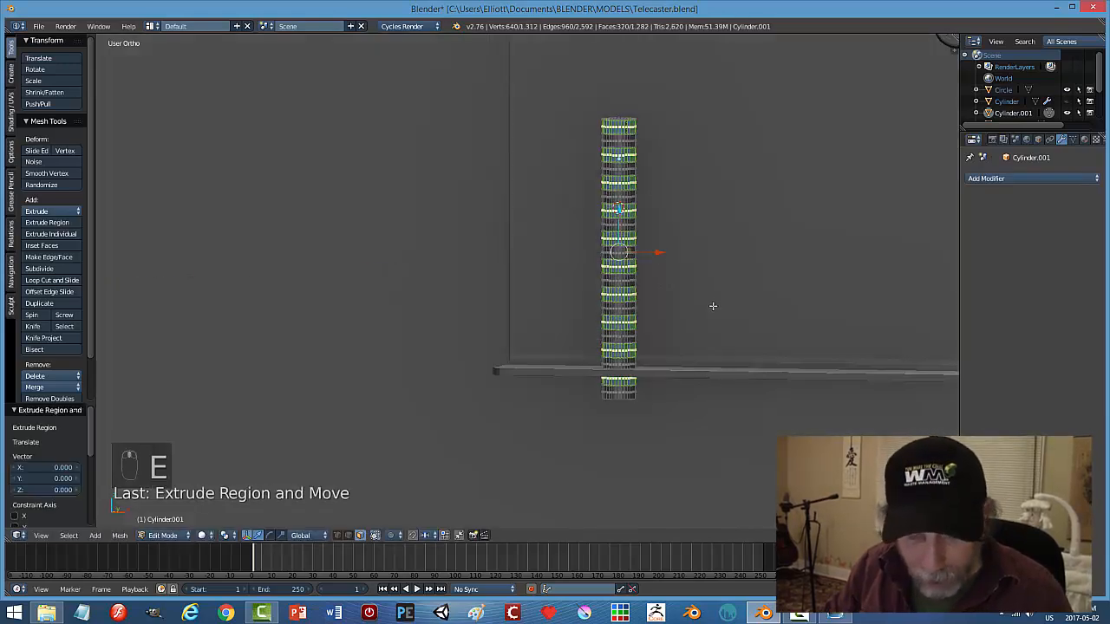
key(s)
key(shift+z)
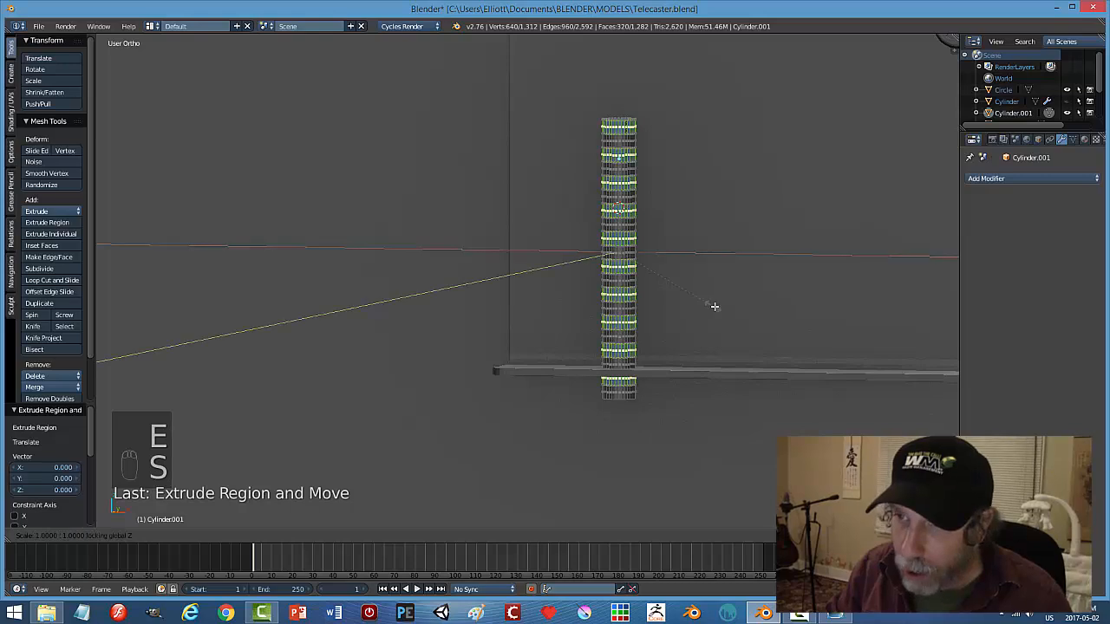
click(729, 311)
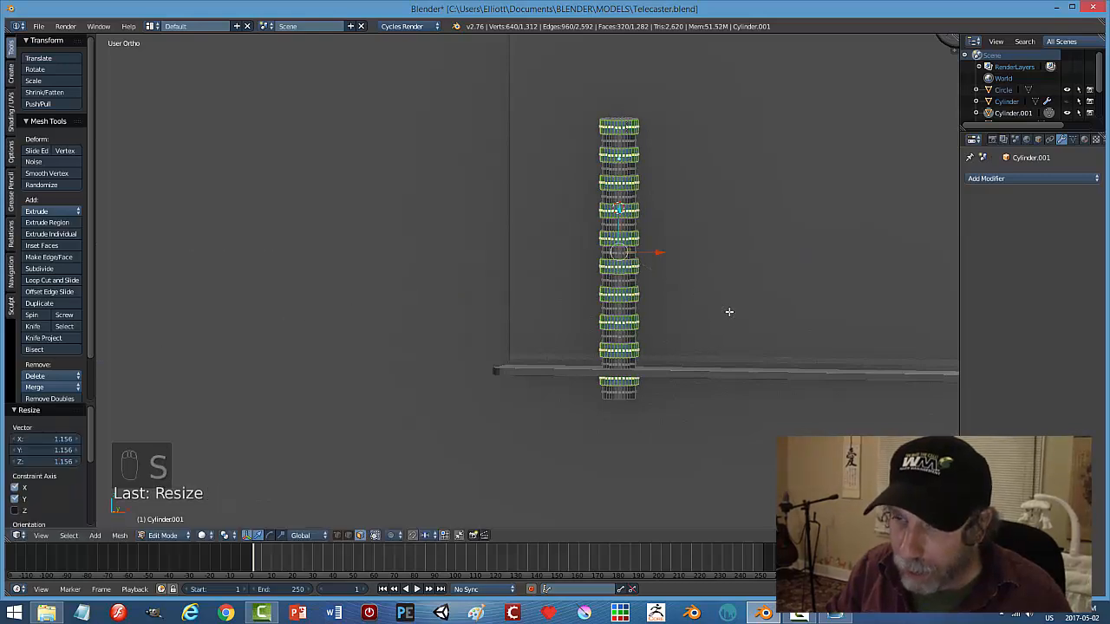
key(a)
key(Tab)
click(659, 315)
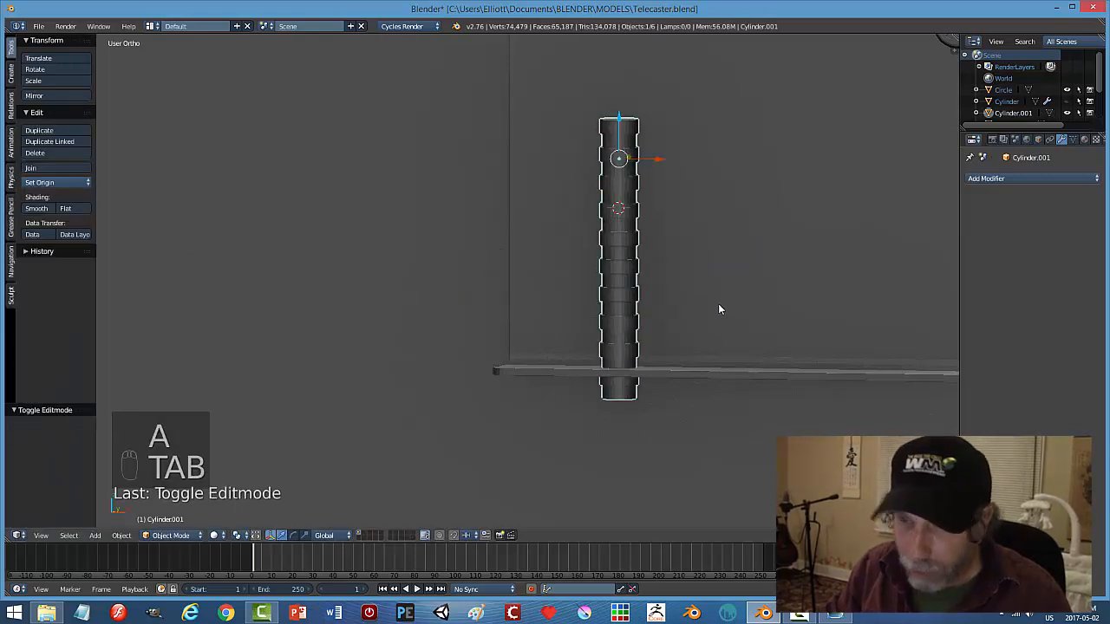
Unhide the saddles and examine the ridged rod passing through the first saddle.
key(a)
scroll(717, 304, down, 1)
scroll(700, 306, down, 5)
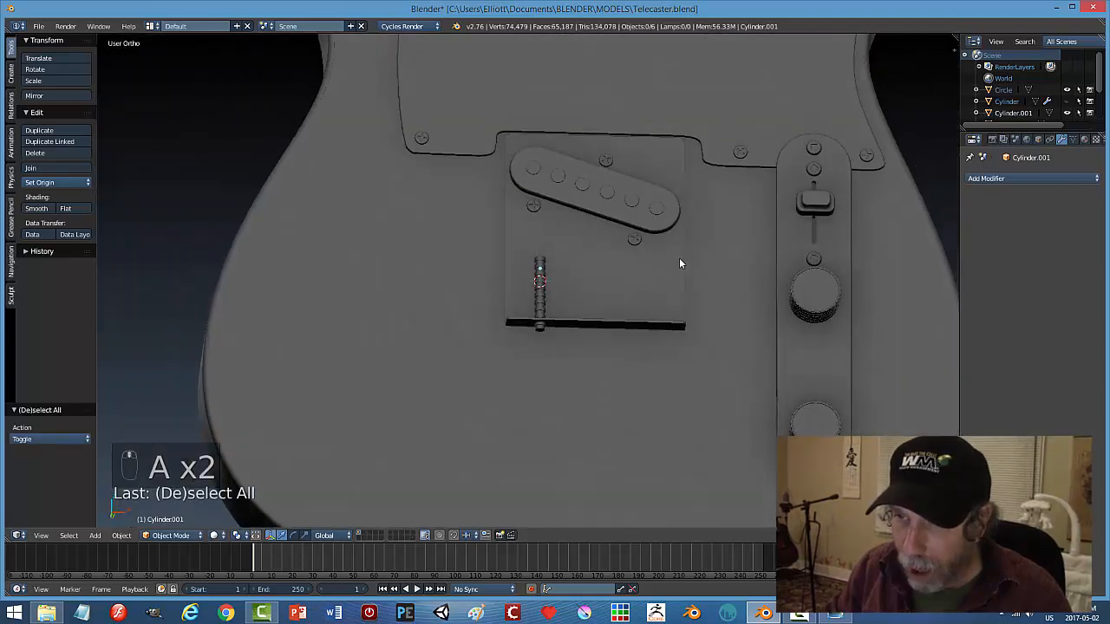
middle_drag(679, 264, 678, 294)
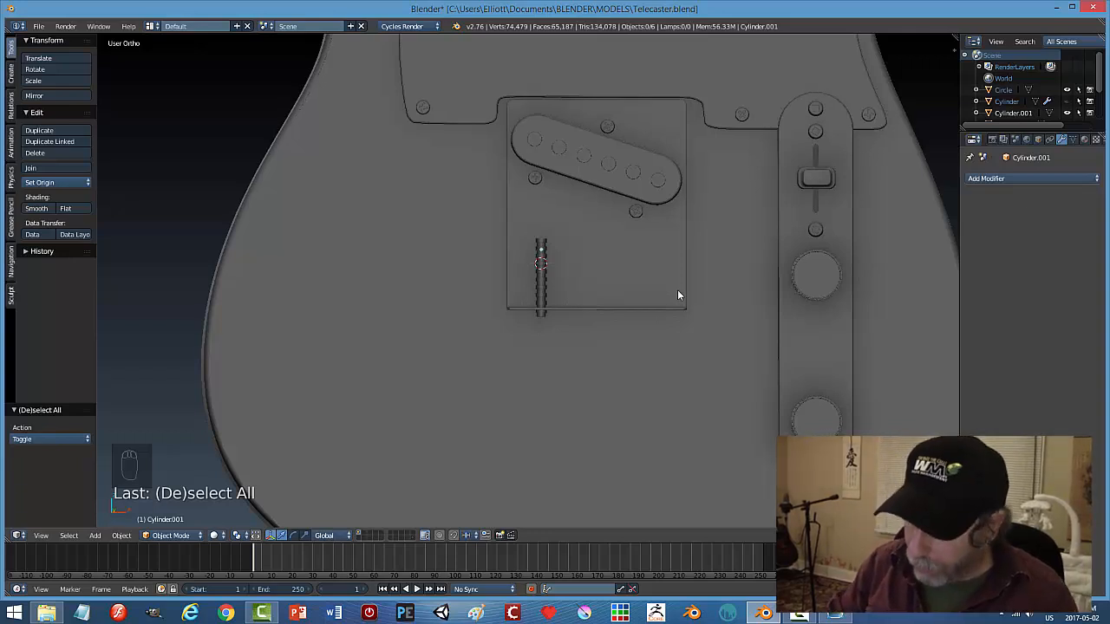
key(KP_1)
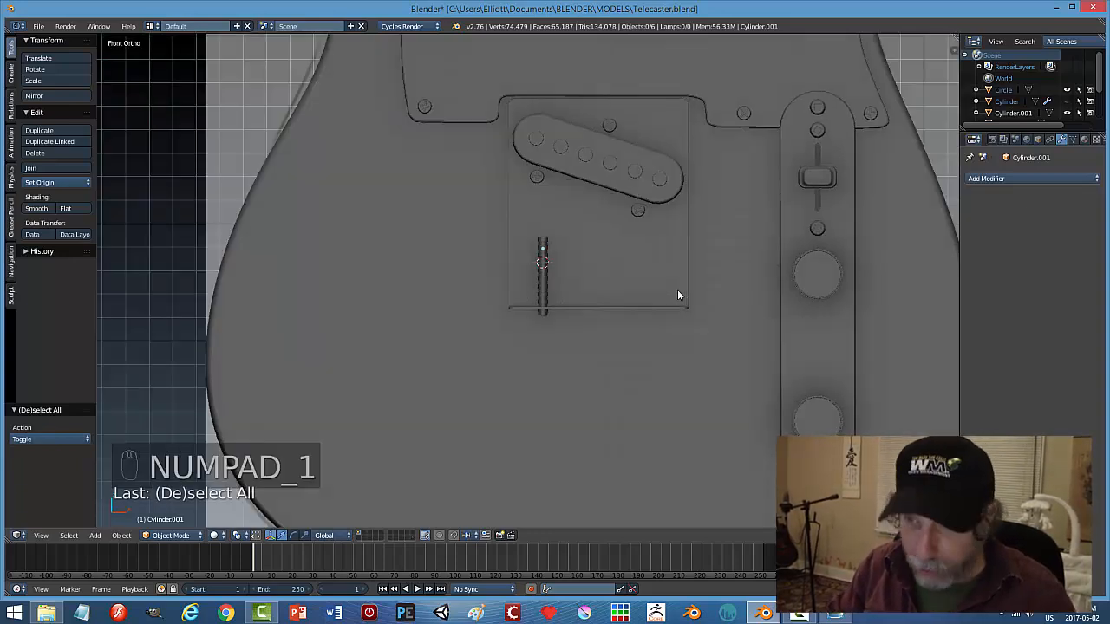
key(alt+h)
key(a)
scroll(674, 317, down, 3)
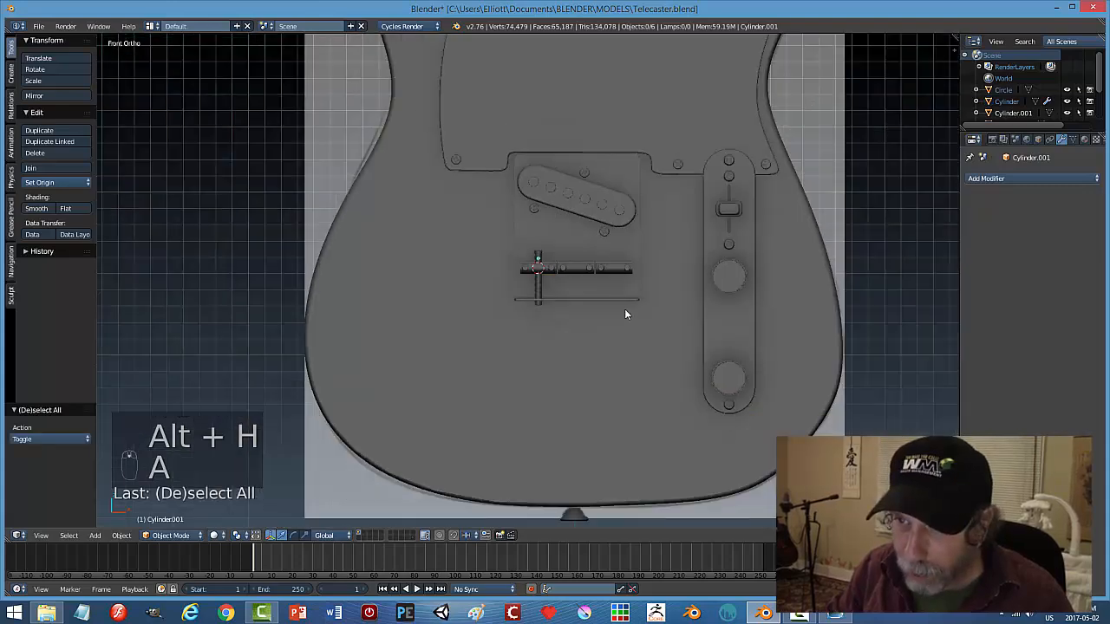
middle_drag(624, 312, 583, 348)
scroll(580, 347, up, 6)
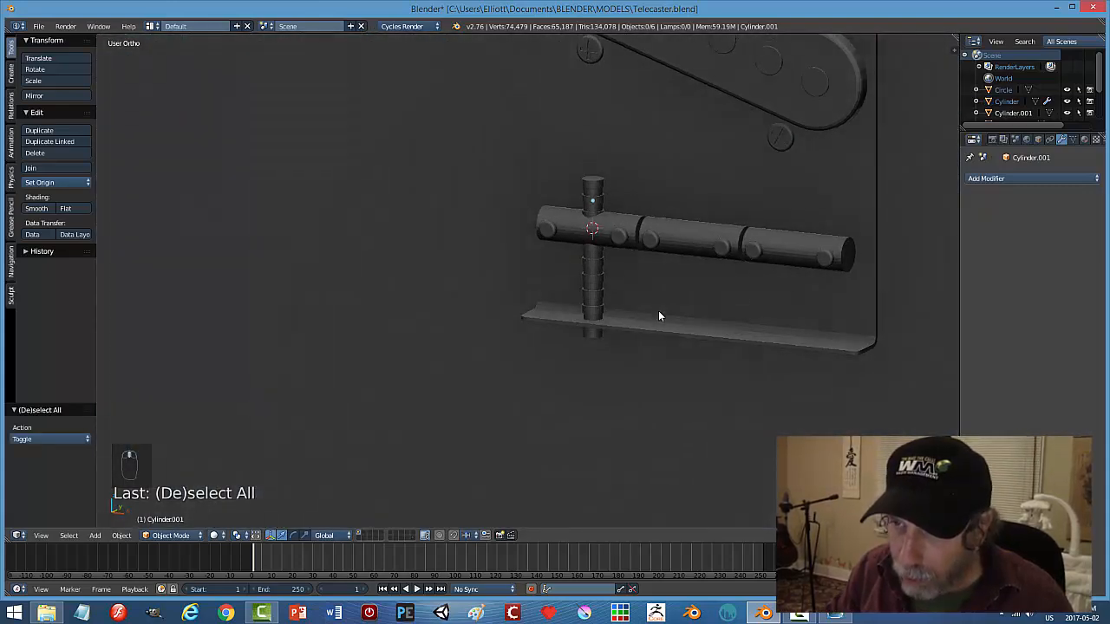
middle_drag(659, 318, 698, 305)
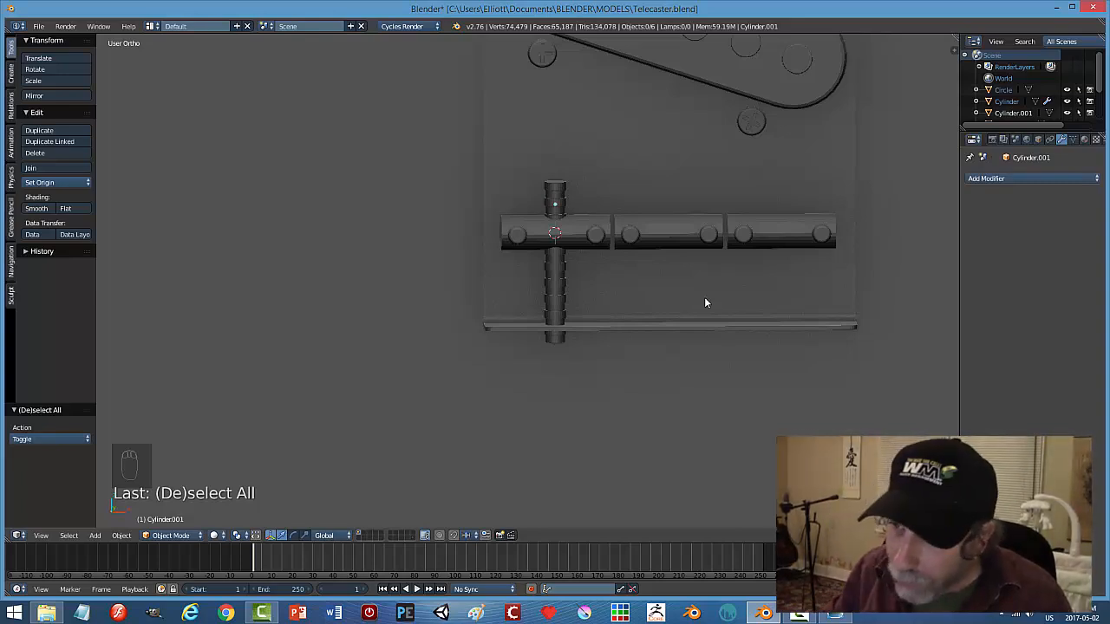
Undo the unhiding of the saddles and the extruded ridges on the adjustment rod.
right_click(560, 286)
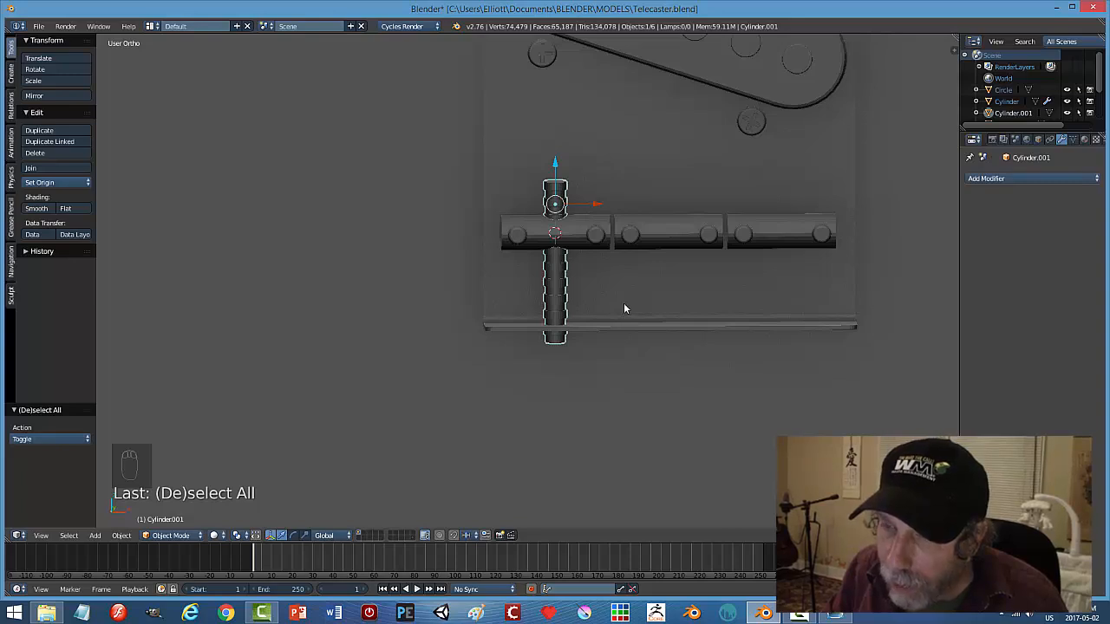
key(ctrl+z)
key(ctrl+z)
key(ctrl+z)
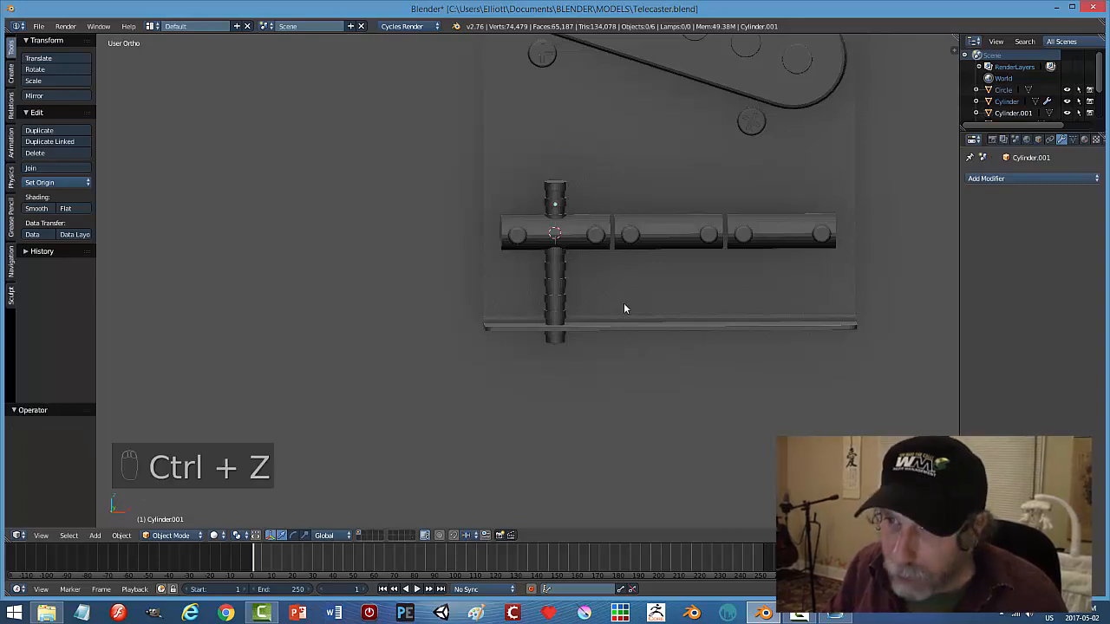
key(ctrl+z)
key(ctrl+z)
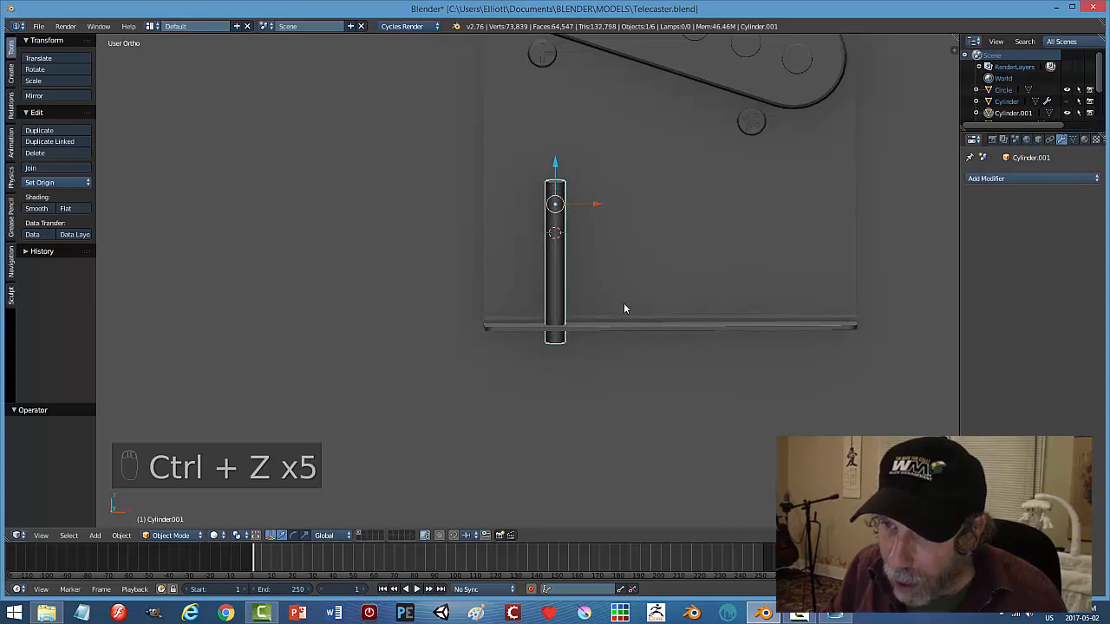
Edit the plain rod's mesh, clear its selected face rings and switch to edge selection.
key(Tab)
scroll(642, 325, up, 3)
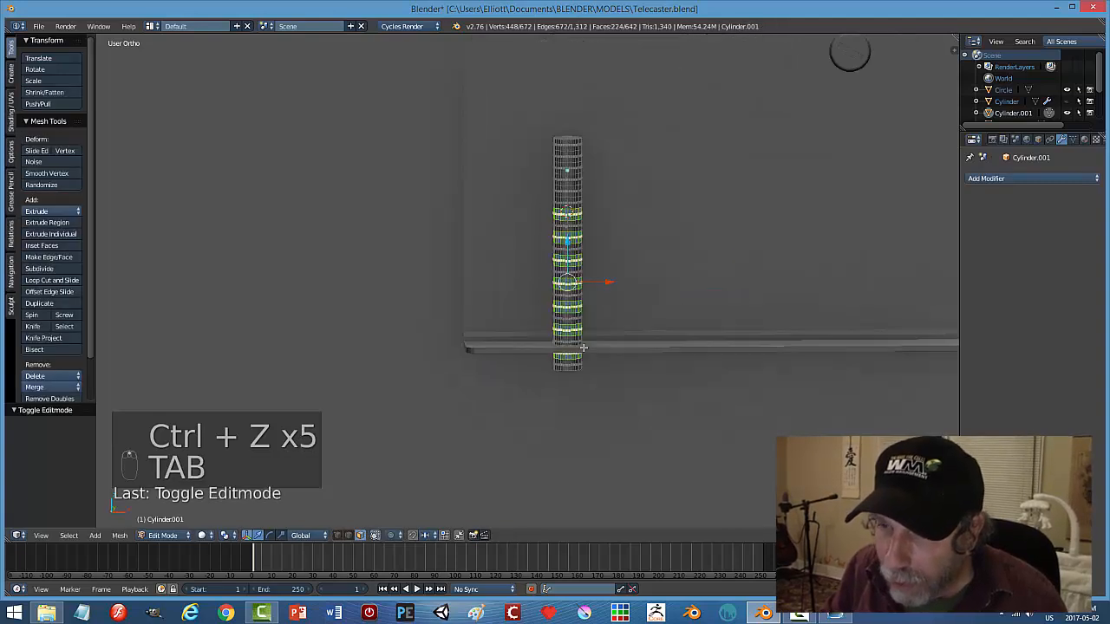
key(a)
key(a)
scroll(652, 338, up, 5)
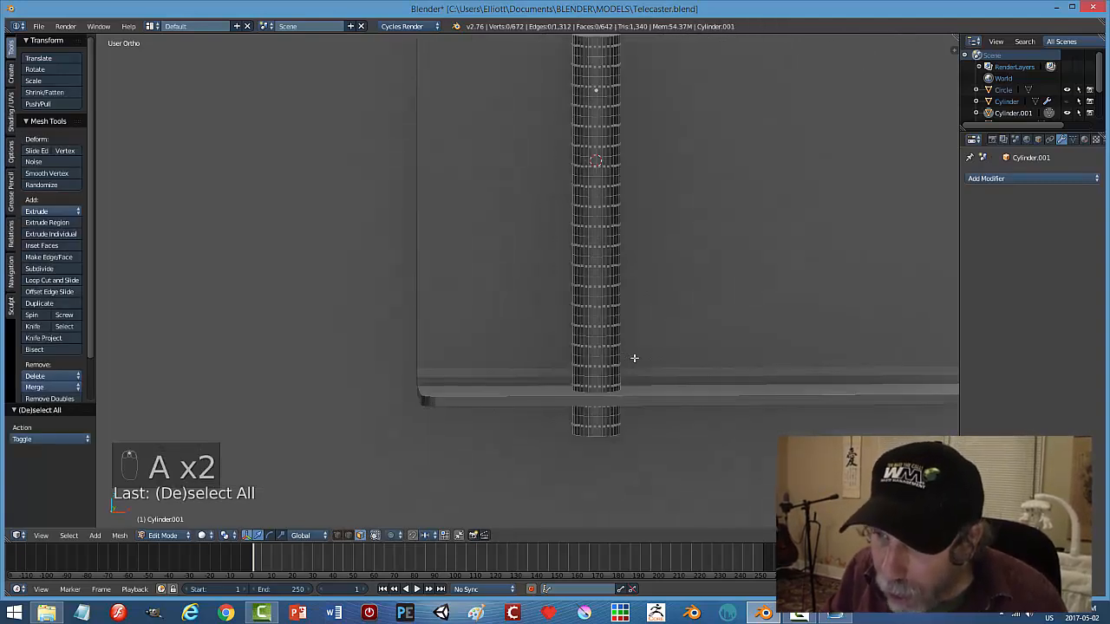
scroll(644, 353, down, 4)
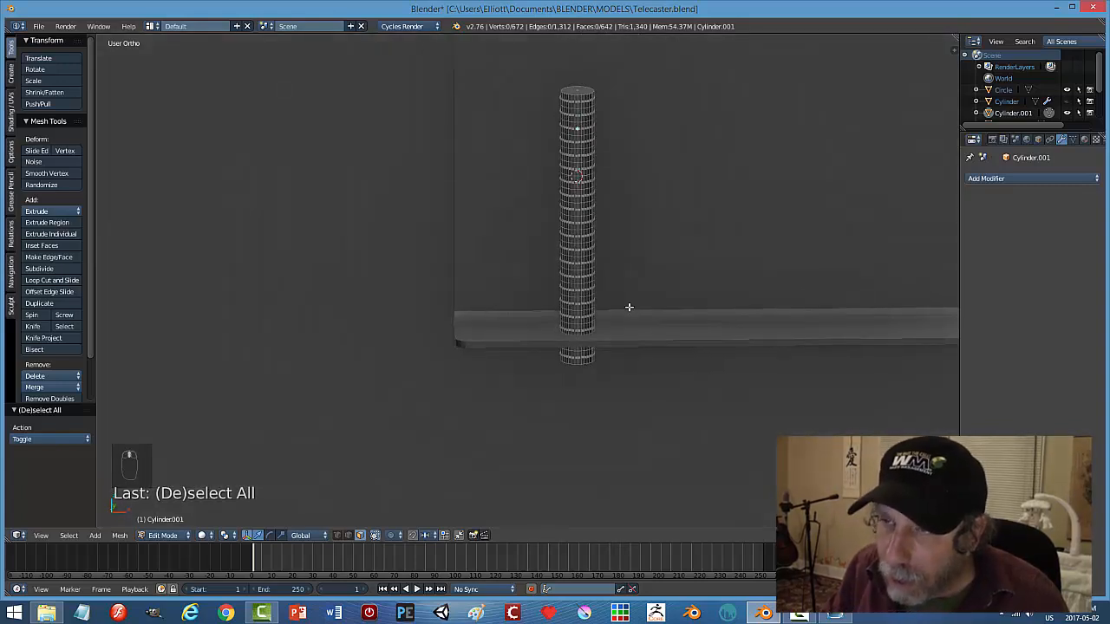
middle_drag(630, 307, 628, 301)
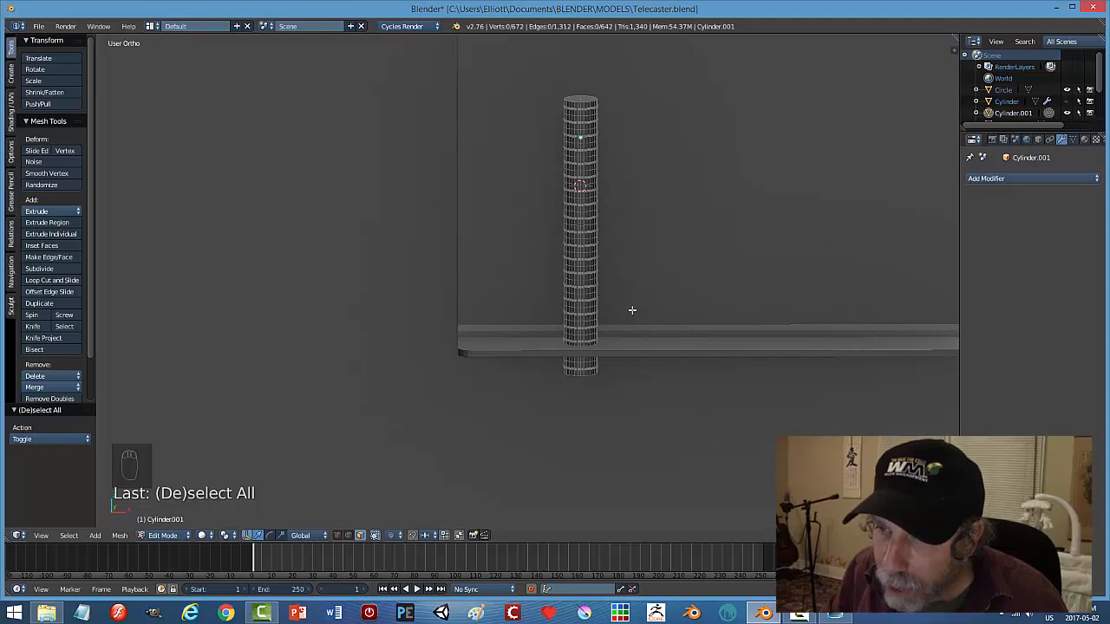
scroll(631, 310, up, 3)
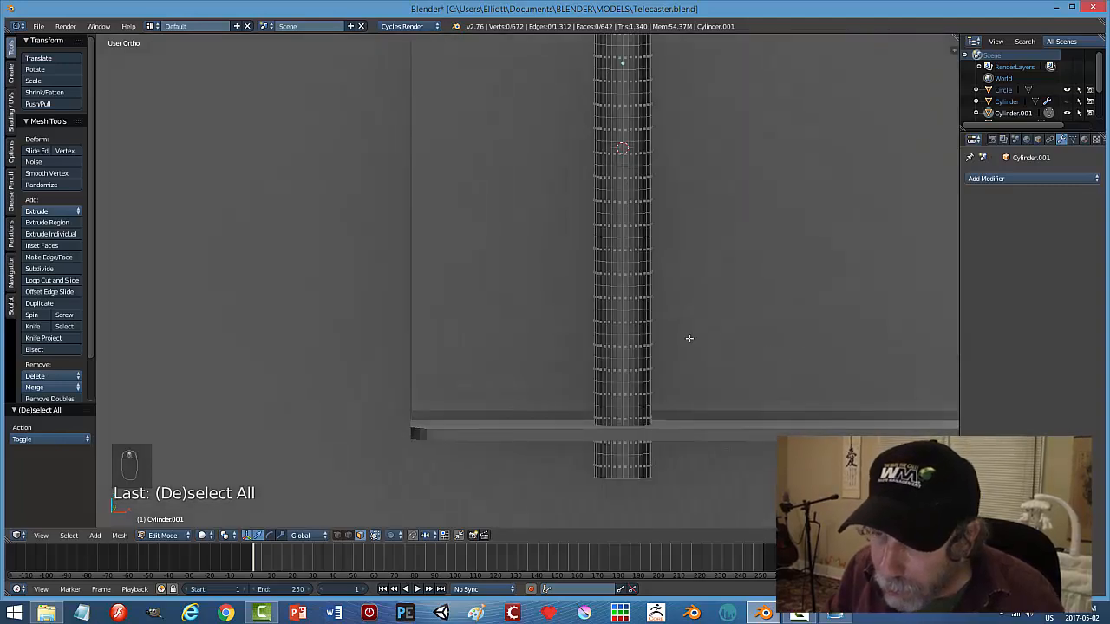
key(ctrl+Tab)
click(665, 326)
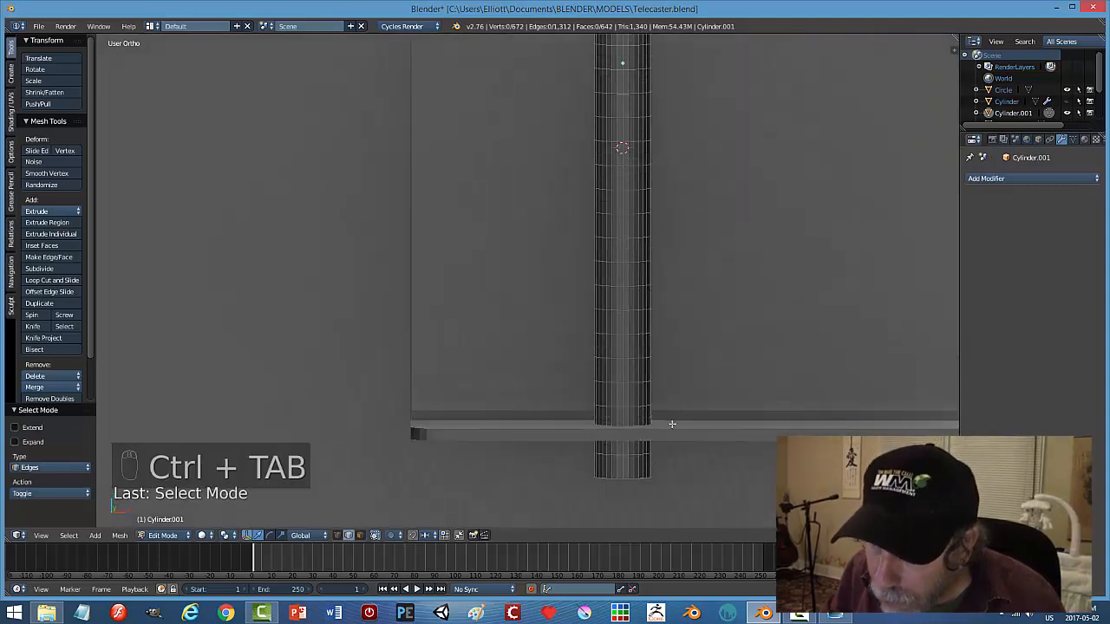
Bevel the rod's edge loop just above the bridge plate's lip with 2 segments and an amount of 0.153.
alt+right_click(623, 404)
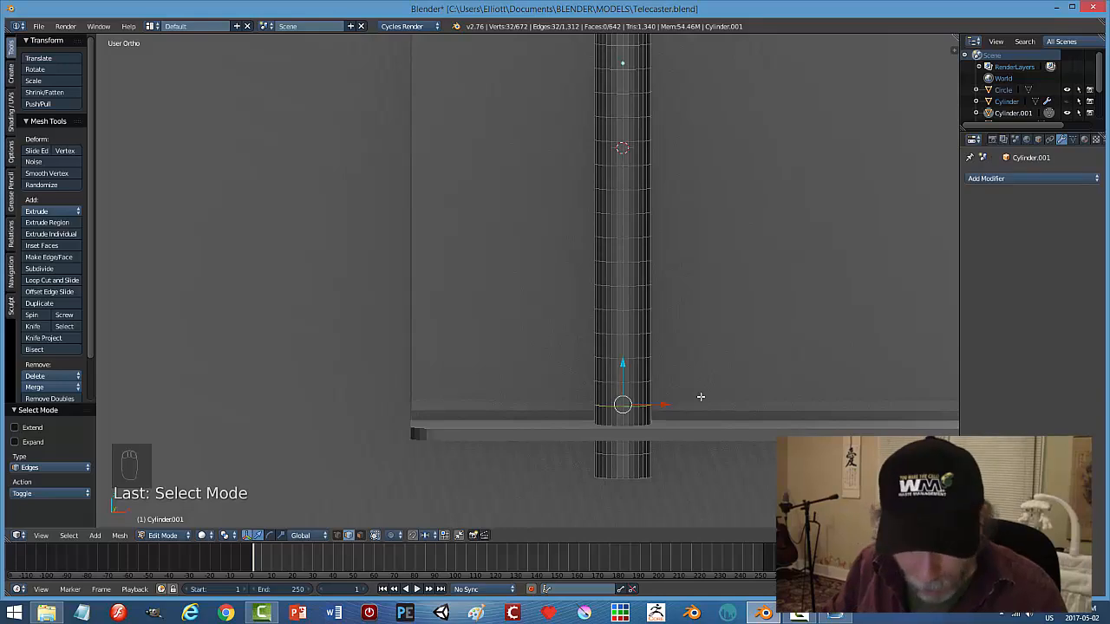
key(ctrl+b)
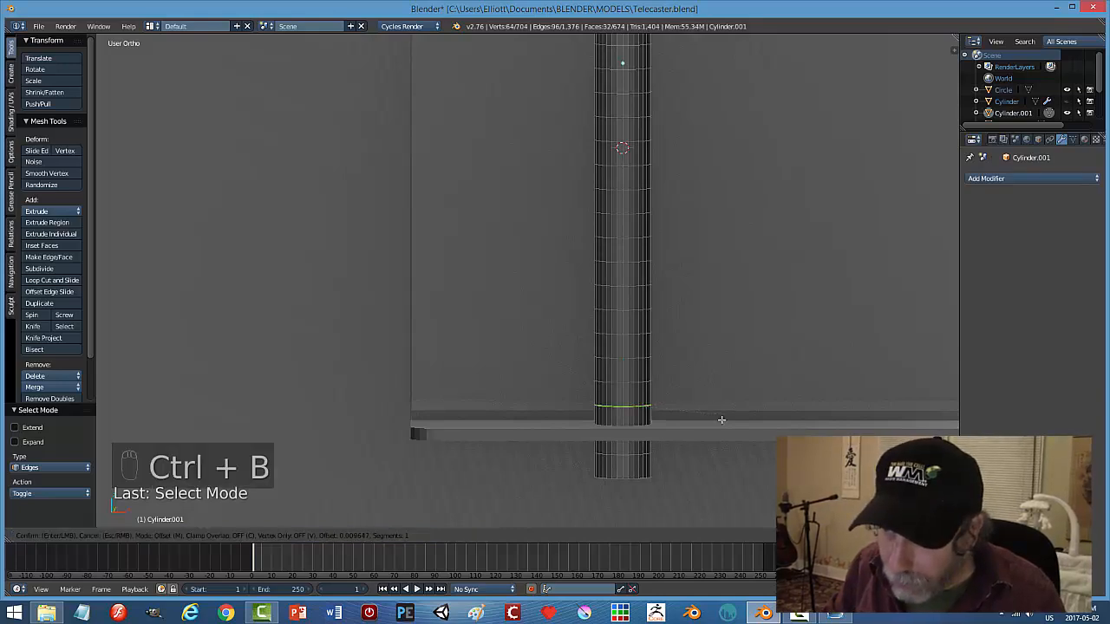
scroll(622, 405, up, 1)
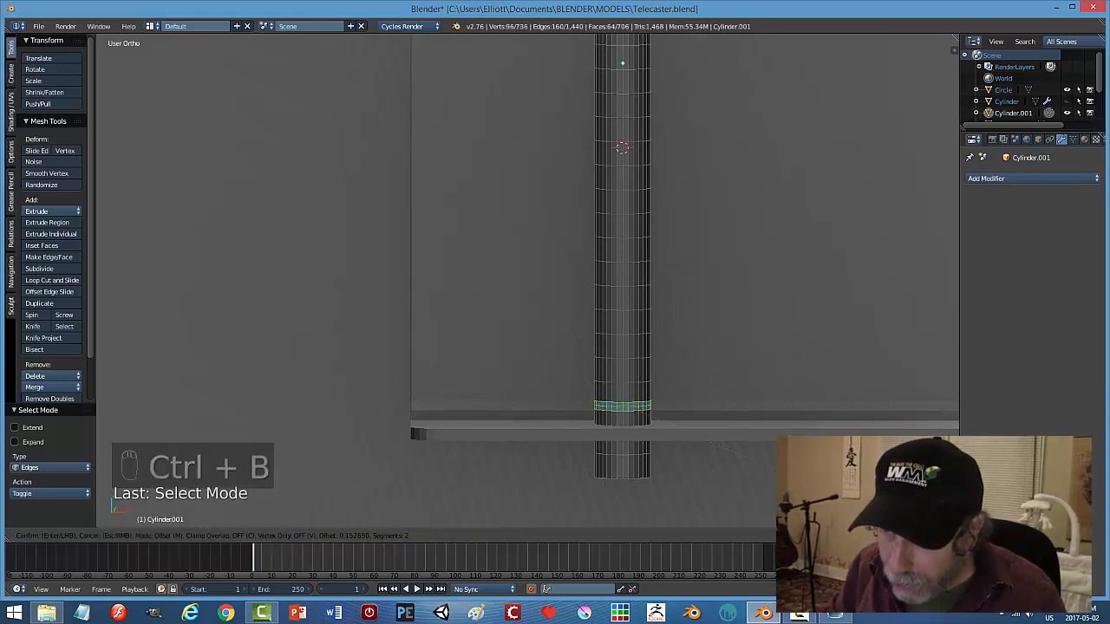
click(622, 404)
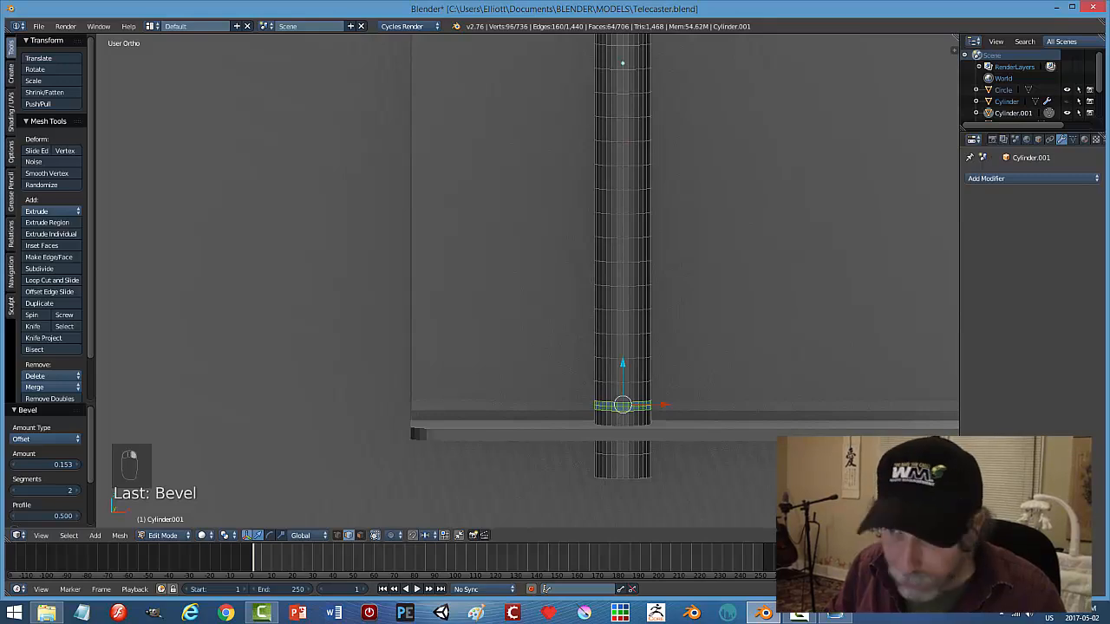
Select the middle edge loop of the bevel and scale it inward by 0.945 in X and Y only to form a groove.
key(a)
alt+right_click(623, 407)
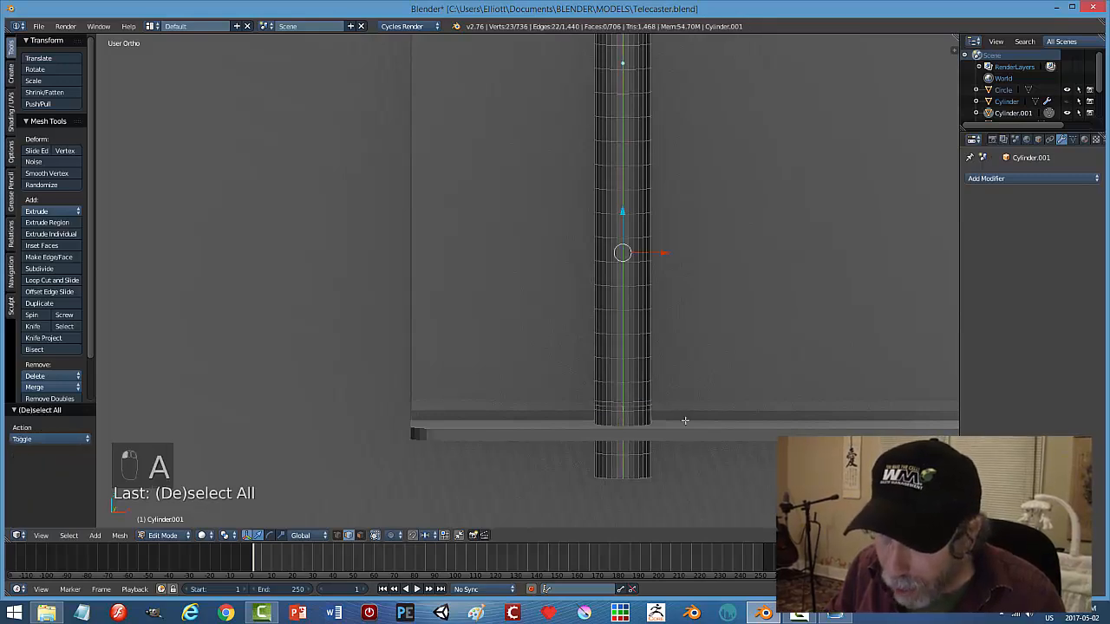
scroll(685, 421, up, 4)
shift+middle_drag(771, 417, 561, 288)
key(a)
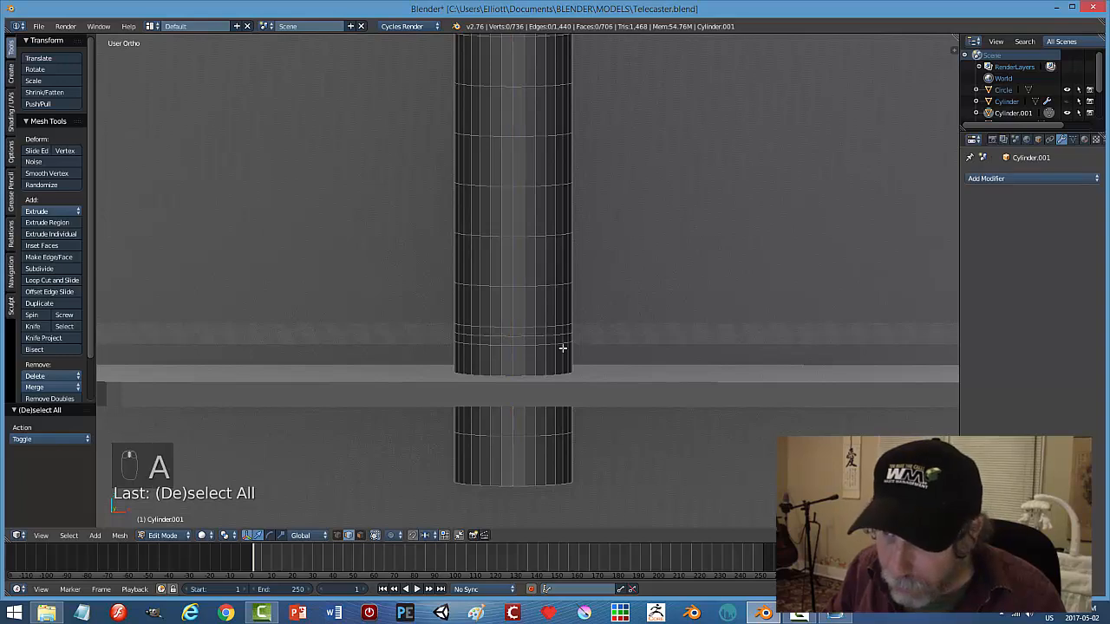
alt+right_click(532, 335)
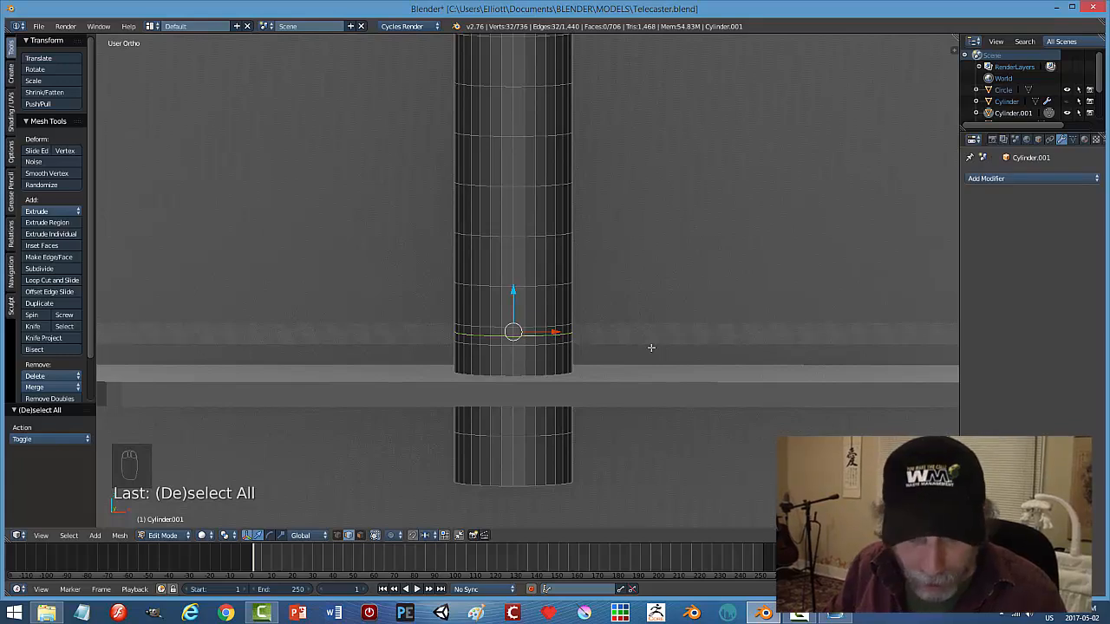
key(s)
key(shift+z)
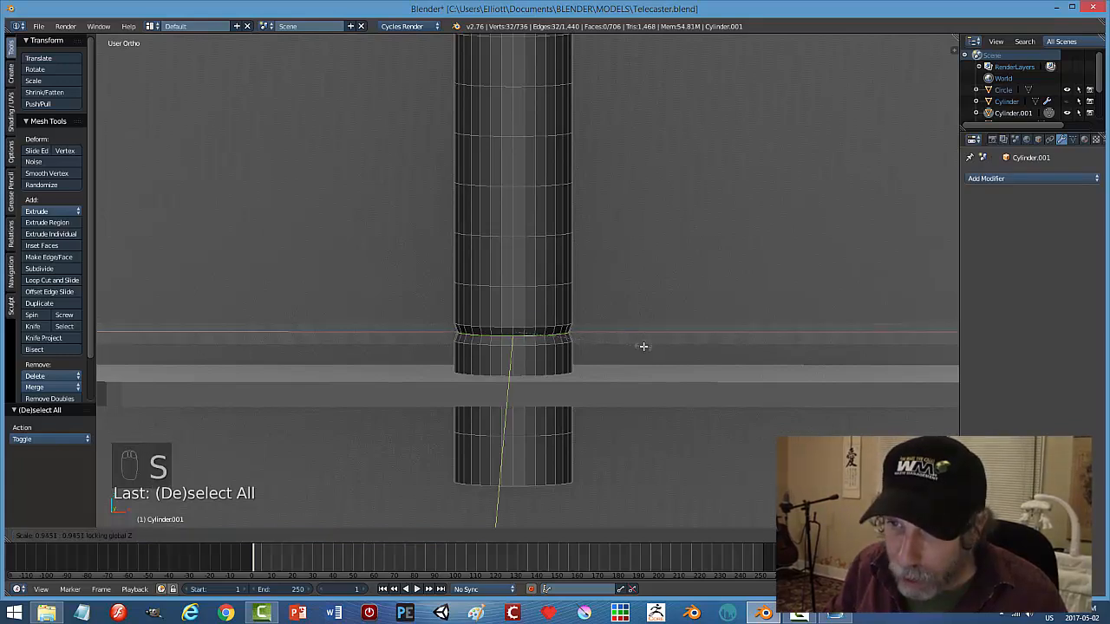
click(650, 347)
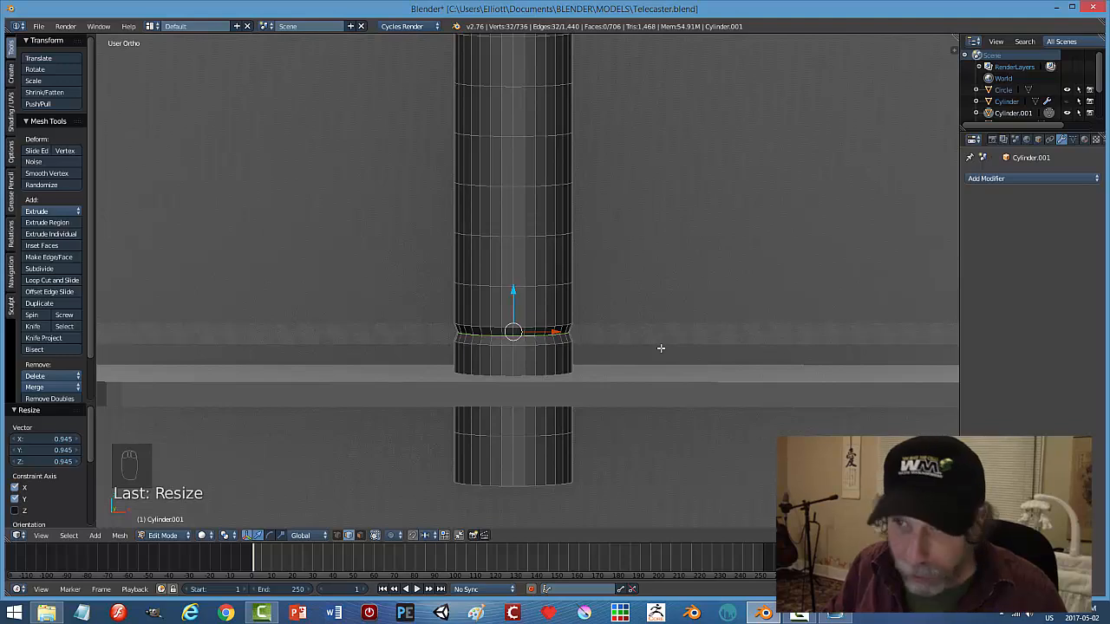
Clear the selection, return to Object Mode and examine the grooved rod as a whole.
key(a)
key(Tab)
click(587, 349)
scroll(650, 312, down, 5)
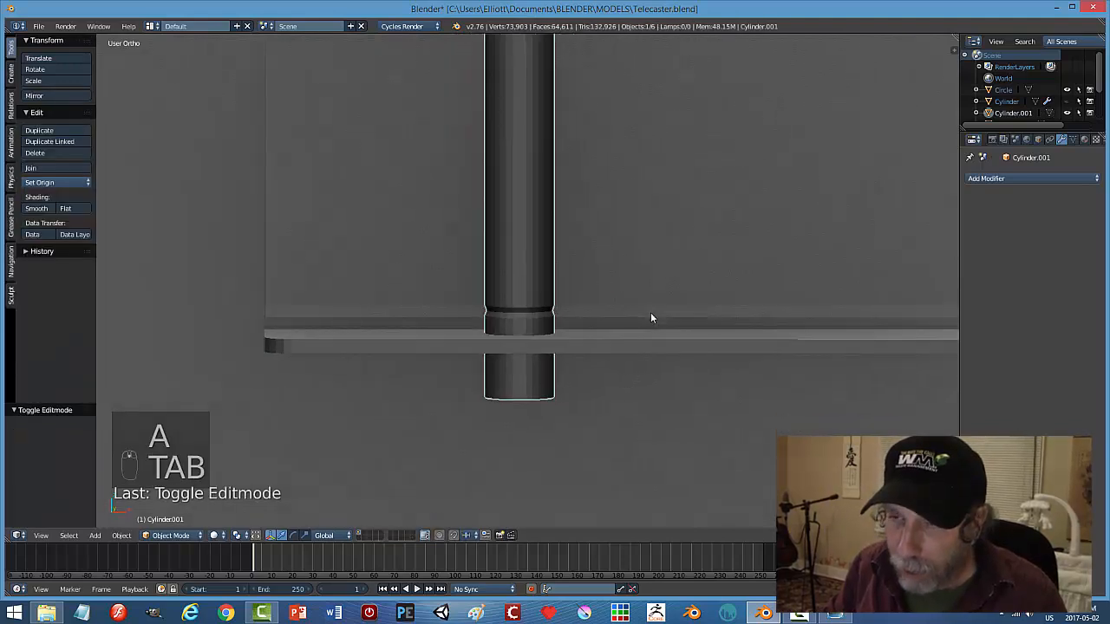
middle_drag(586, 265, 542, 255)
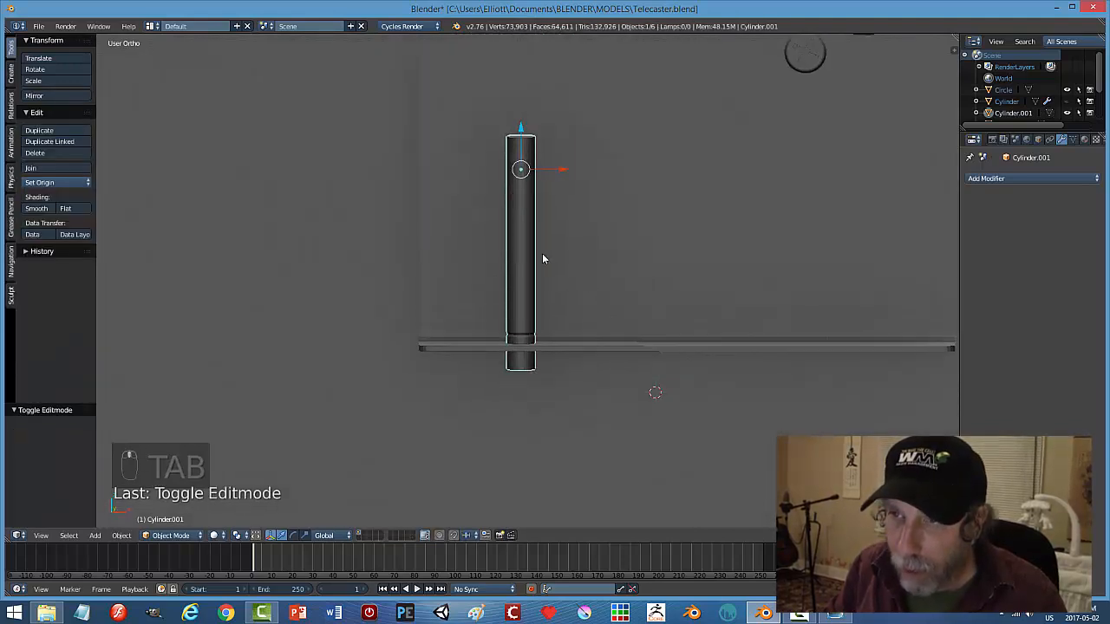
right_click(569, 187)
right_click(538, 154)
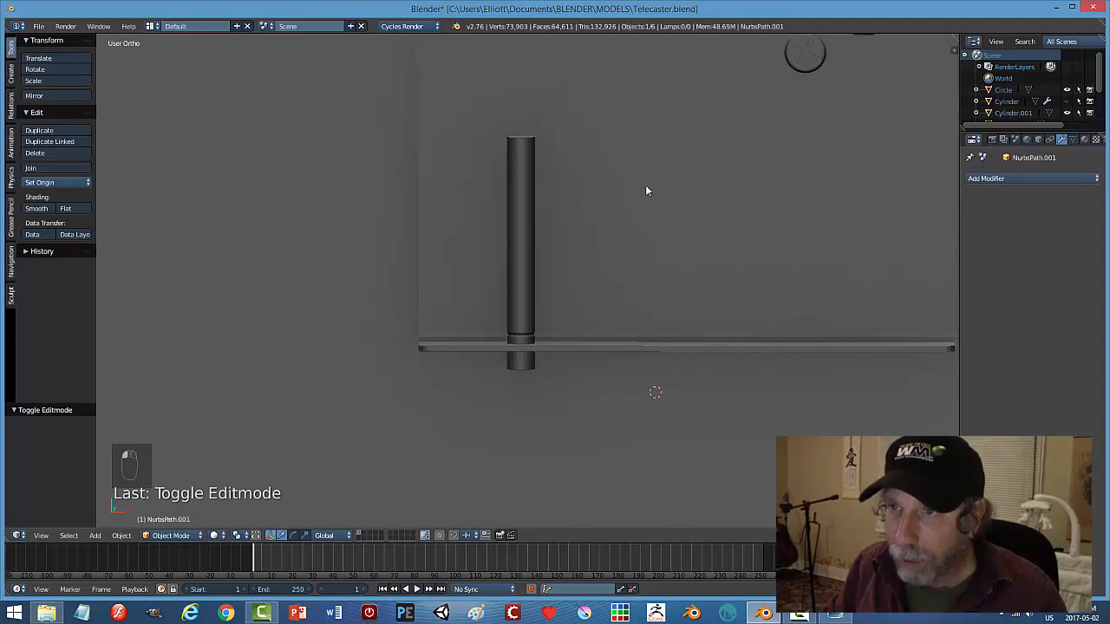
Edit the grooved rod's mesh again in wireframe front view with vertex selection.
key(Tab)
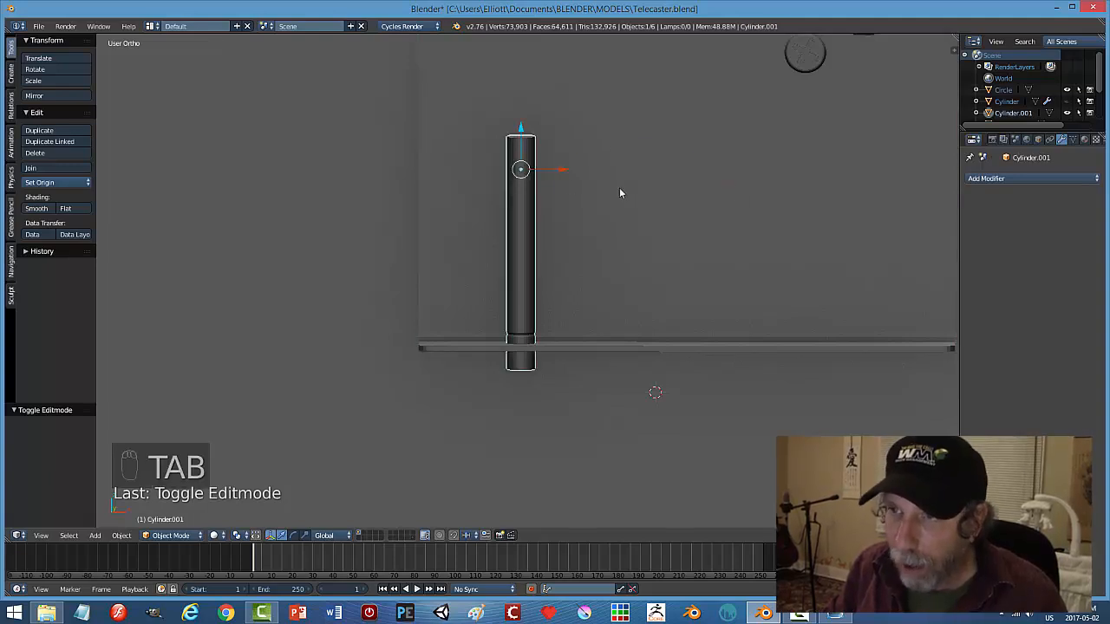
key(Tab)
click(698, 190)
scroll(592, 268, up, 3)
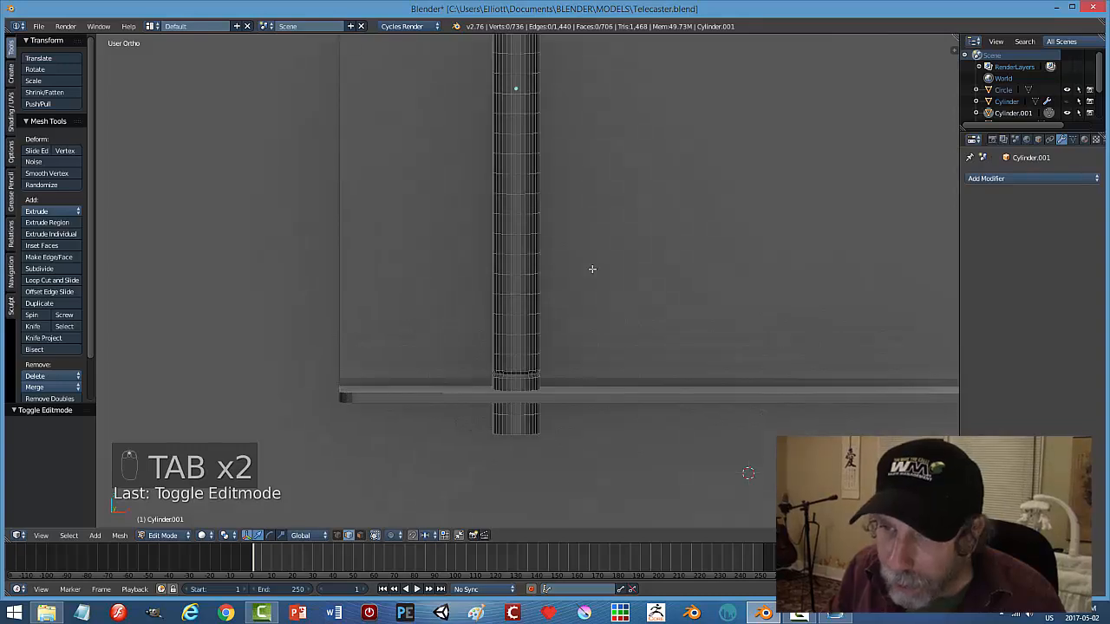
scroll(631, 285, down, 2)
key(z)
click(720, 275)
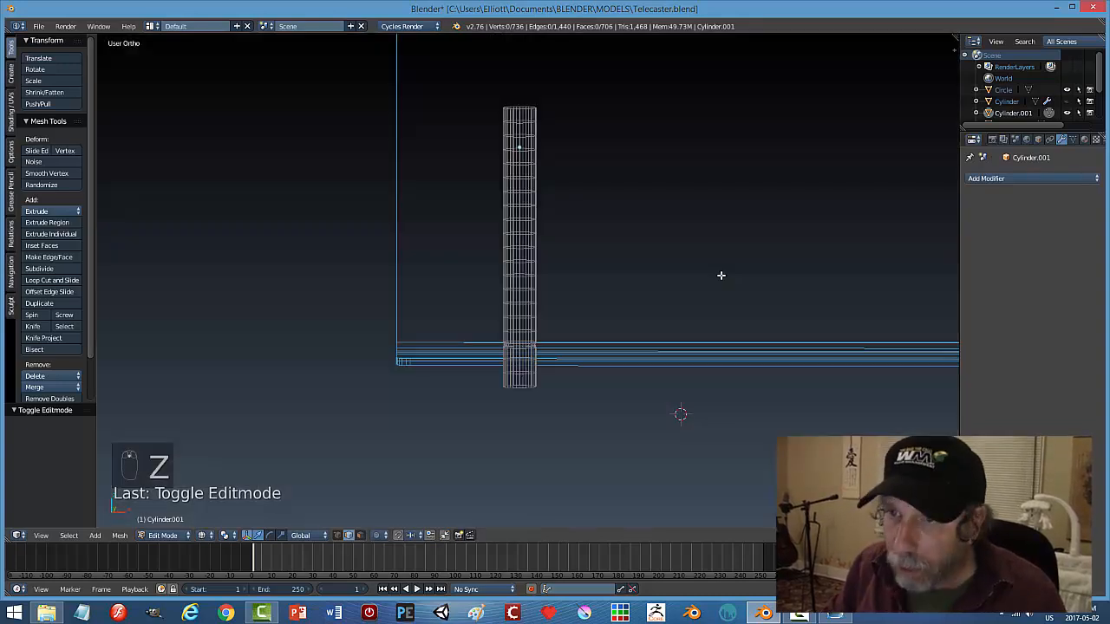
key(ctrl+Tab)
click(520, 216)
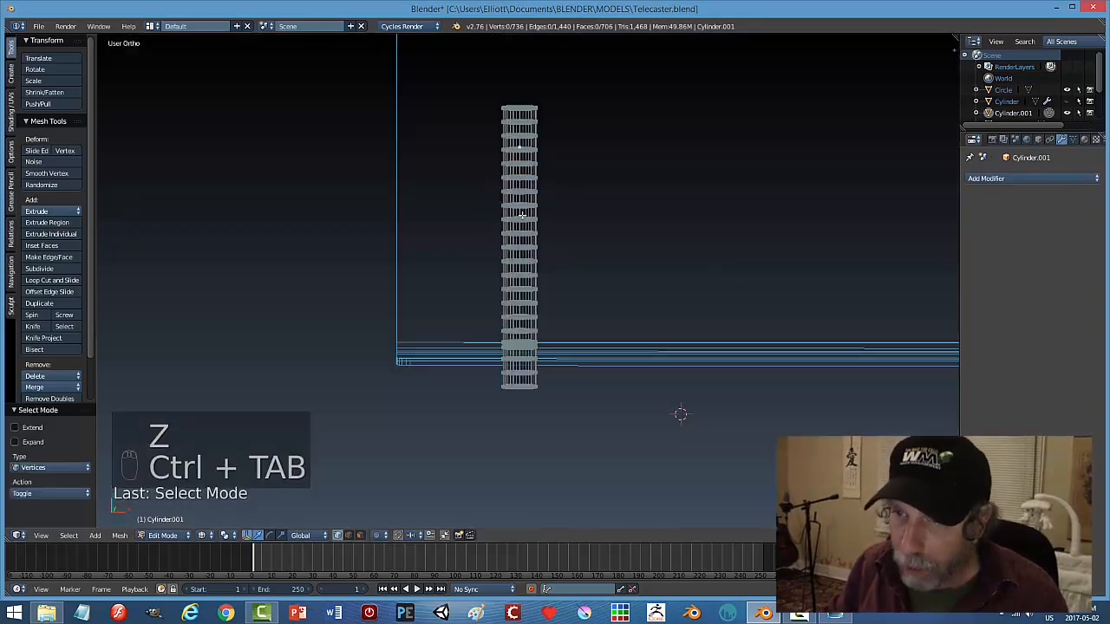
key(KP_1)
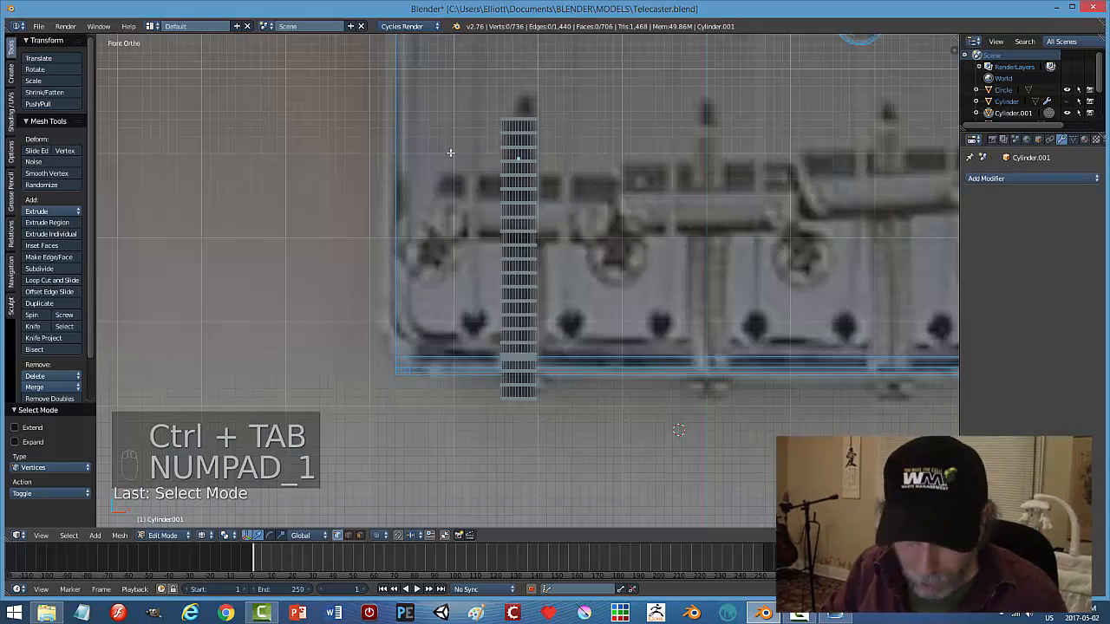
Delete the rod's vertices above and below the short section containing the groove.
key(b)
drag(454, 78, 633, 337)
key(x)
click(640, 339)
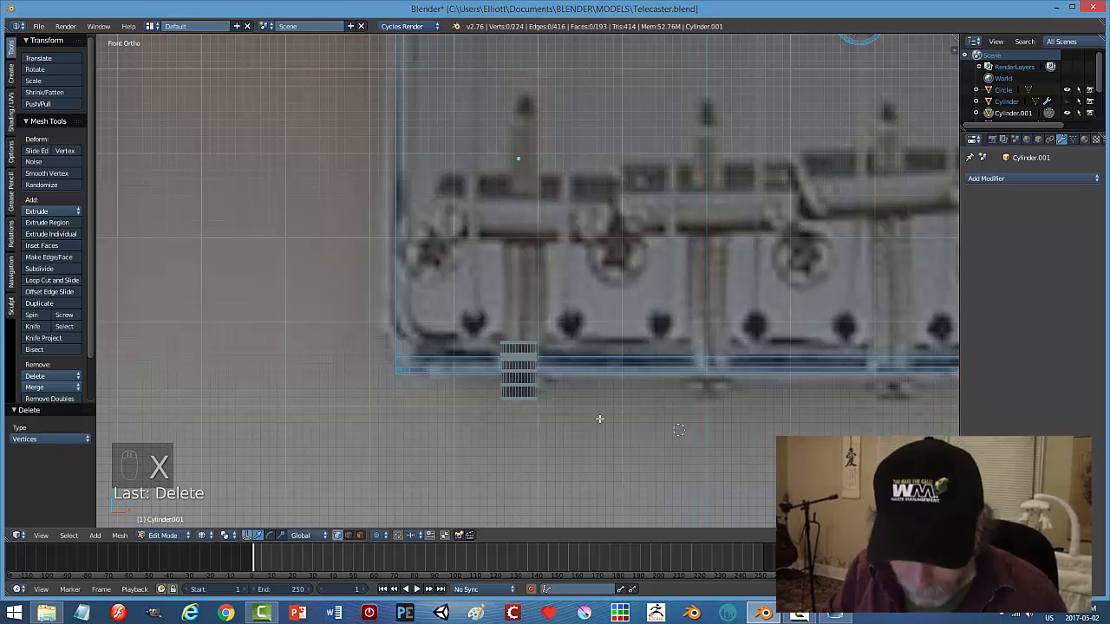
key(b)
drag(618, 445, 468, 378)
key(x)
click(520, 406)
Move the remaining section's upper vertex ring down close to the groove and clear the selection.
scroll(580, 409, up, 3)
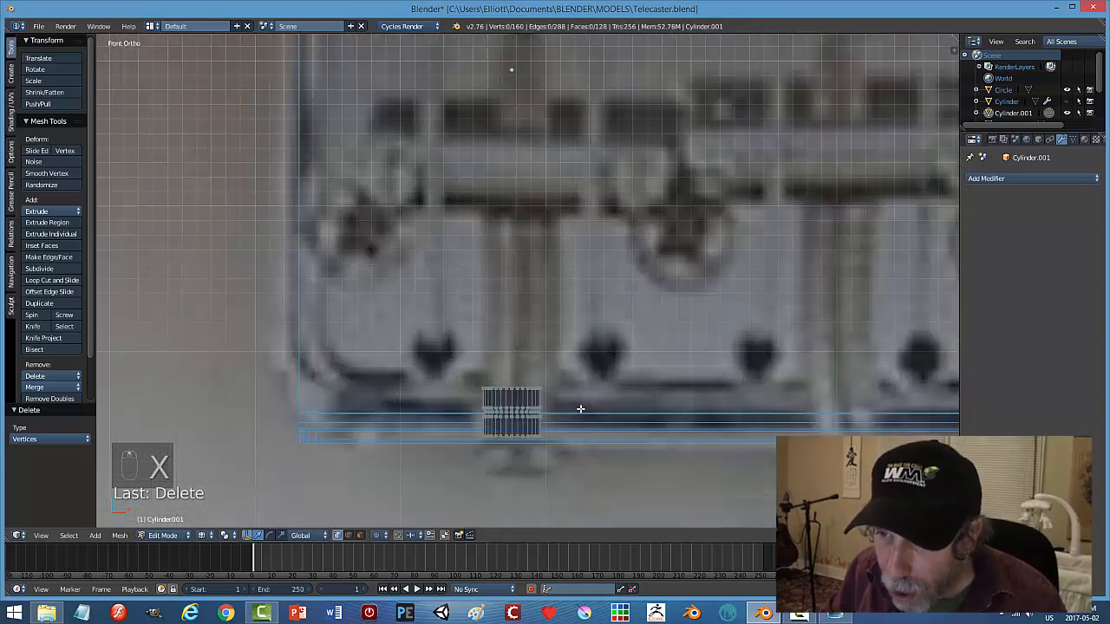
scroll(580, 409, up, 1)
shift+middle_drag(605, 414, 599, 304)
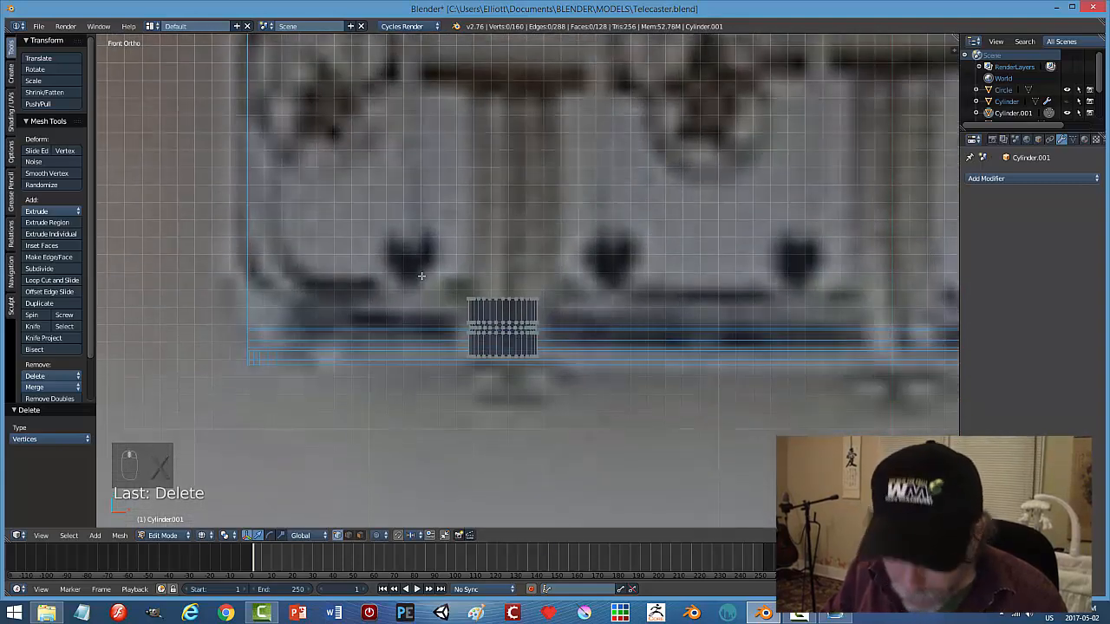
key(b)
drag(419, 278, 572, 314)
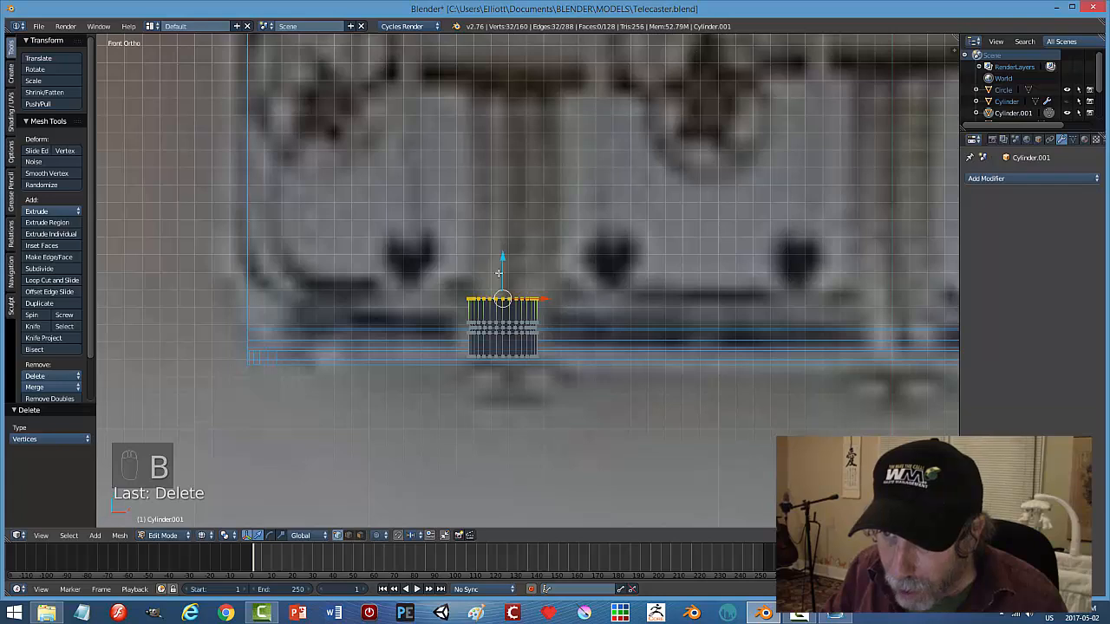
drag(504, 258, 508, 276)
key(a)
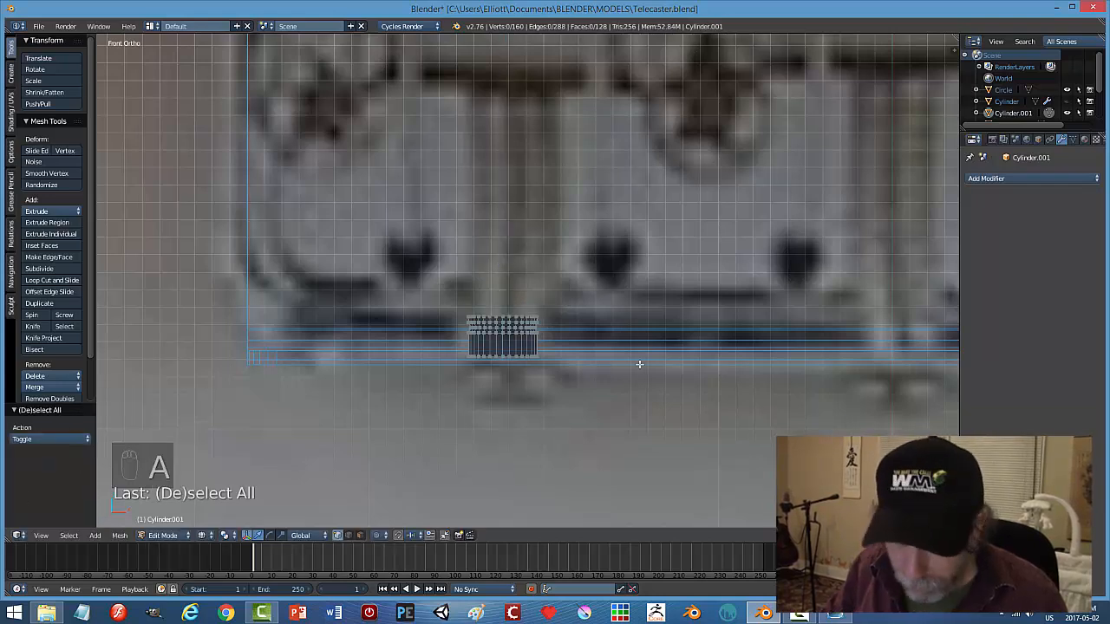
Move the section's lower vertex ring up close to the groove and clear the selection.
key(b)
drag(635, 376, 462, 349)
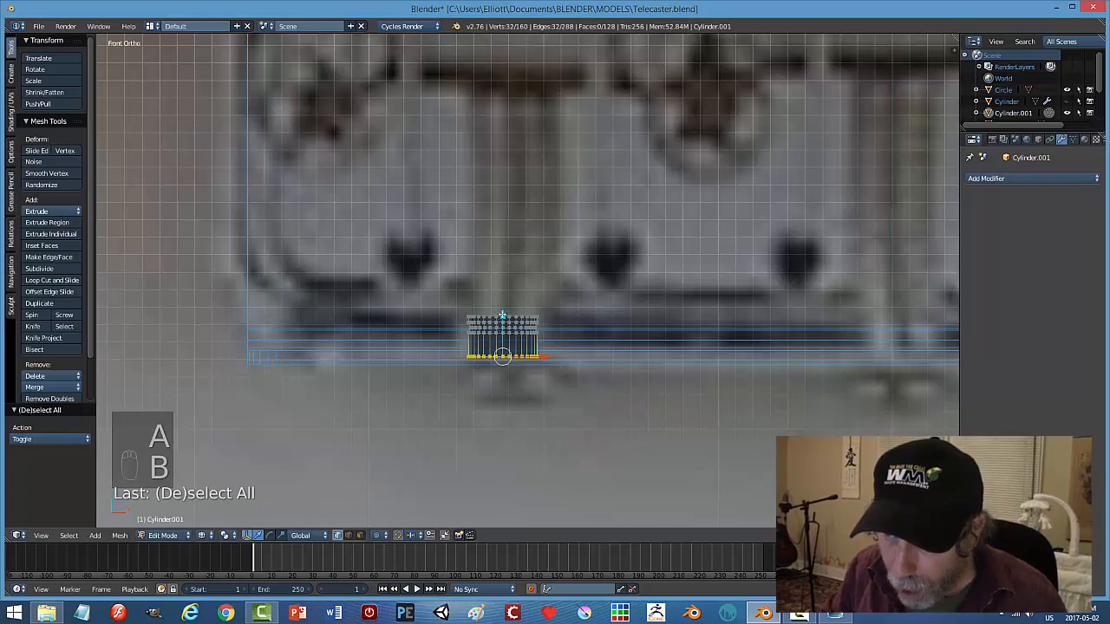
drag(502, 314, 502, 297)
key(a)
Return to Object Mode and display the short grooved segment in solid shading.
middle_drag(630, 350, 602, 374)
key(Tab)
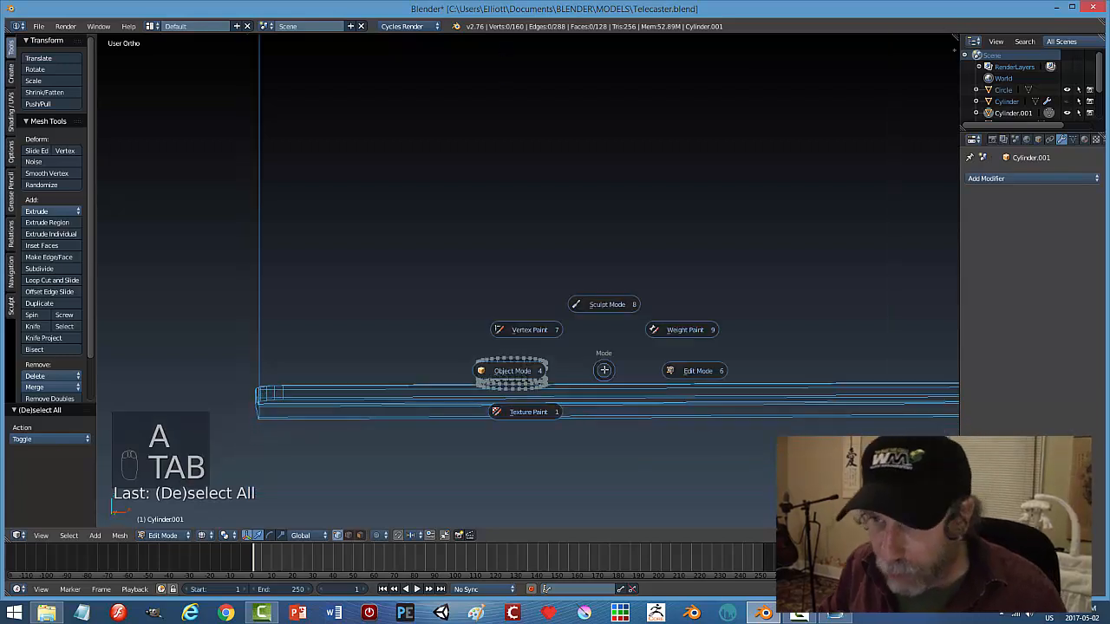
click(579, 371)
key(z)
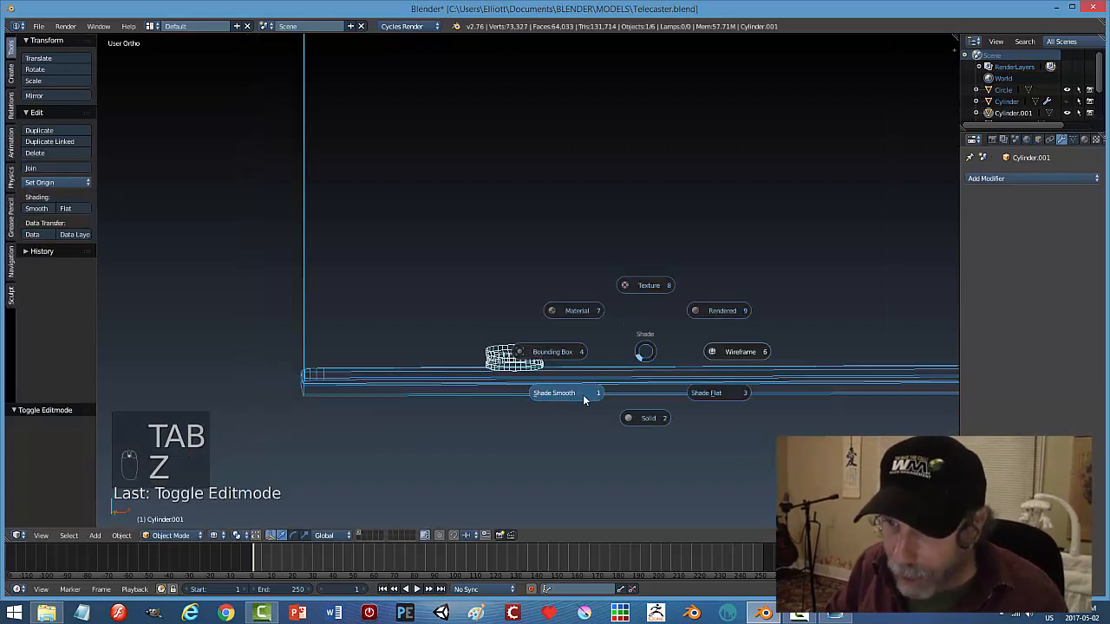
click(654, 388)
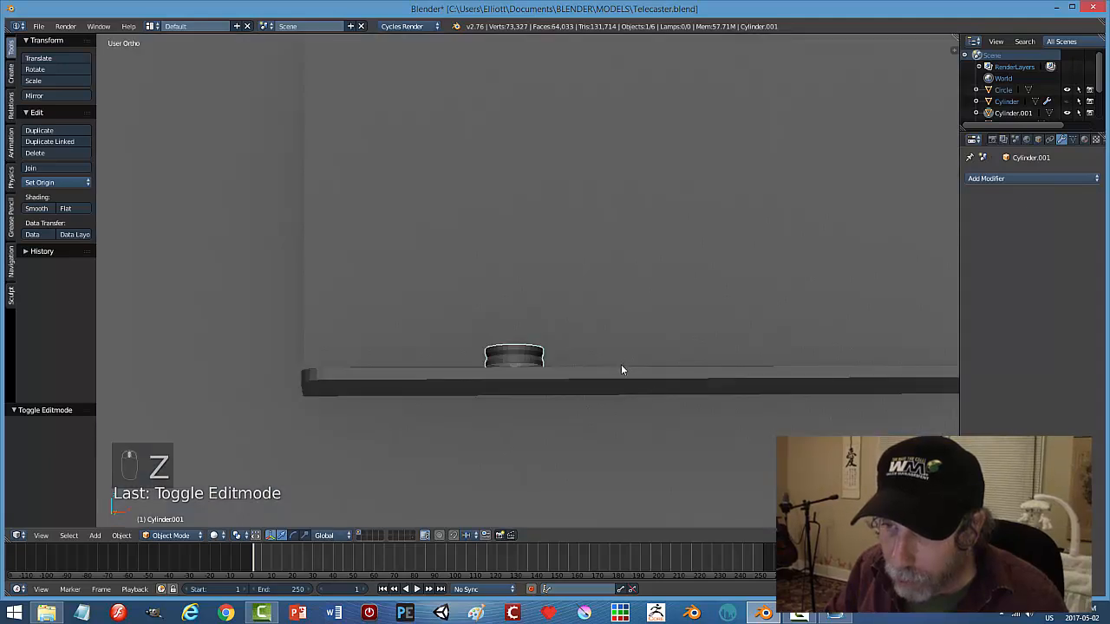
Add an Array modifier to the short grooved segment.
right_click(660, 333)
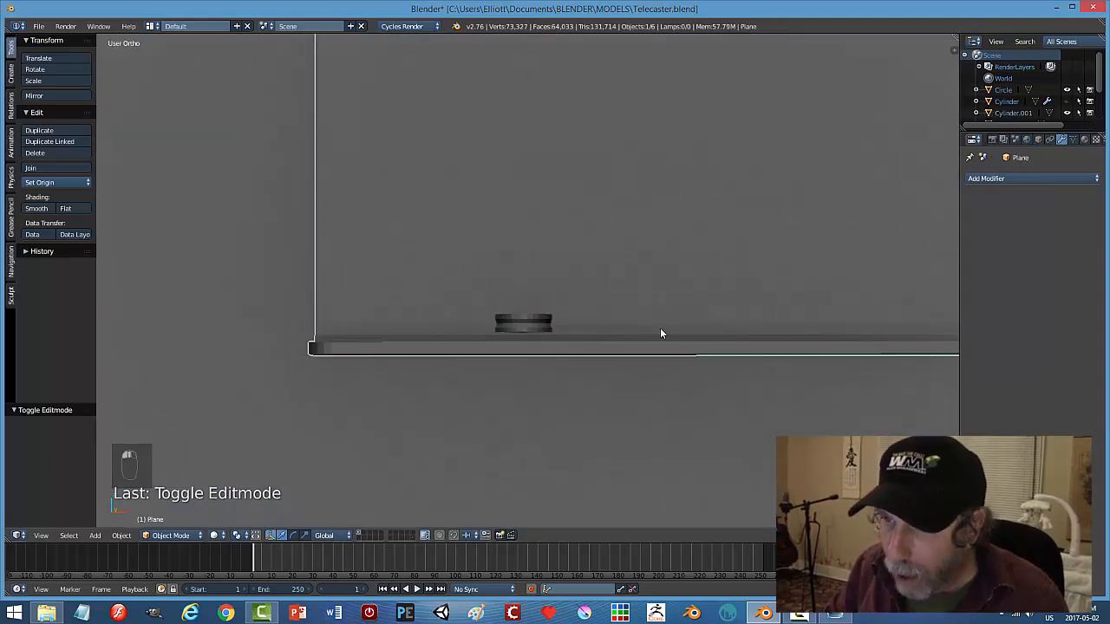
right_click(525, 325)
click(983, 180)
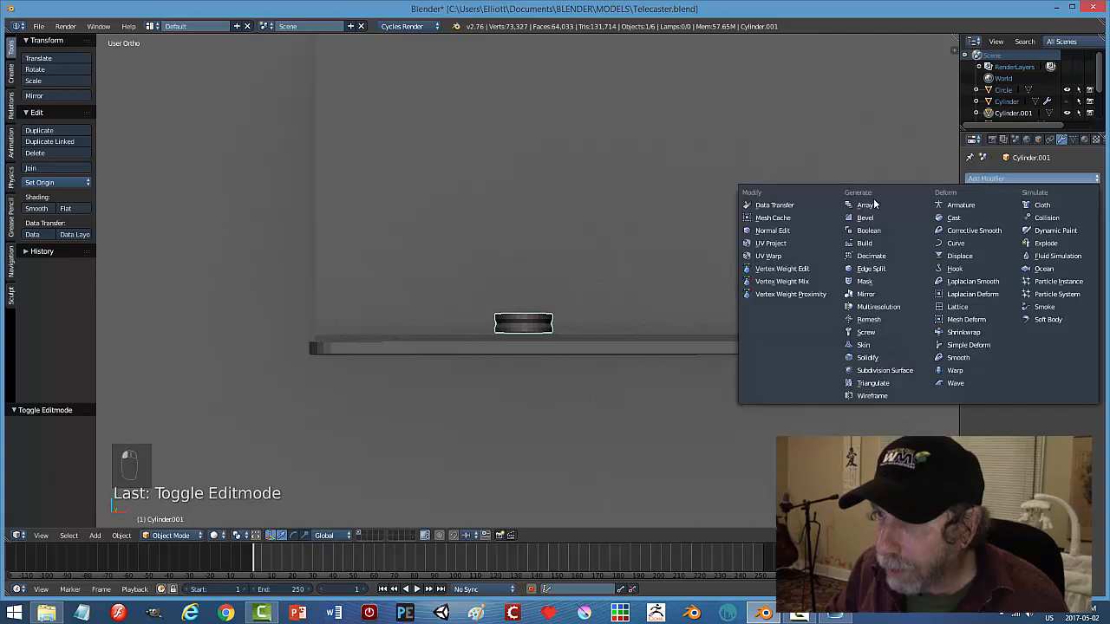
click(871, 205)
Set the array's relative offset to X 0, Y 0 and Z 1 so the copies stack vertically.
drag(1064, 286, 1091, 305)
click(1066, 276)
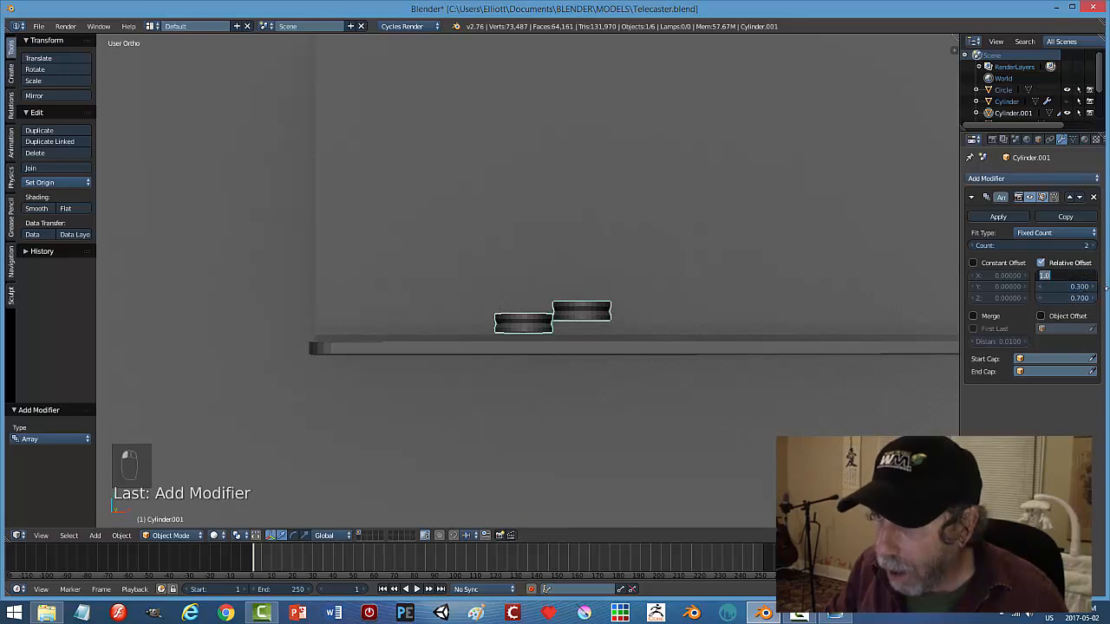
text(0)
key(Tab)
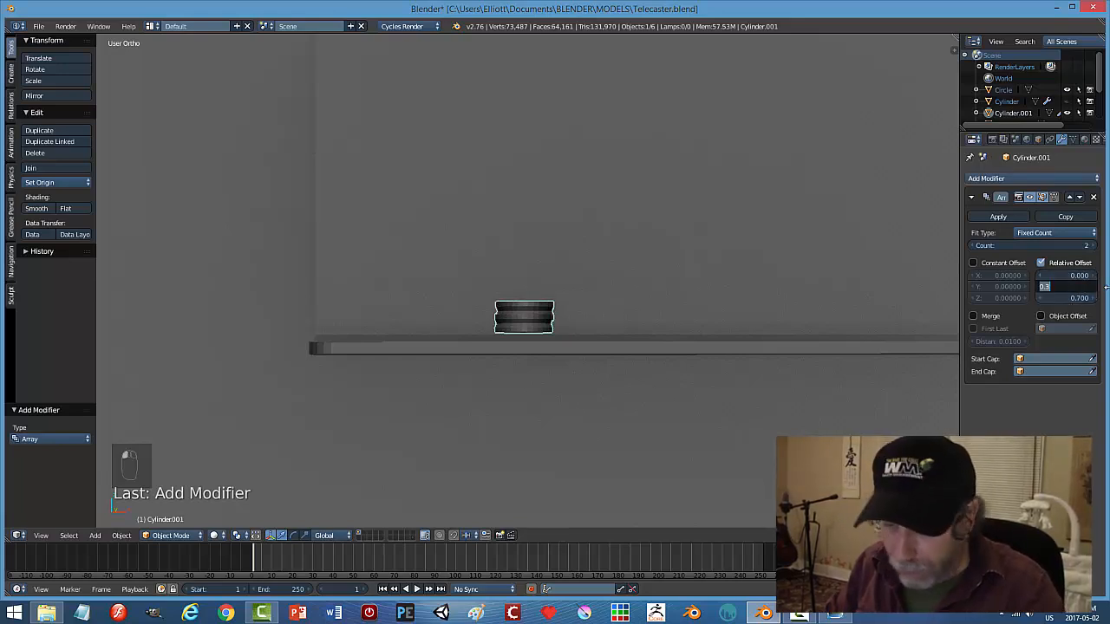
text(0)
key(Tab)
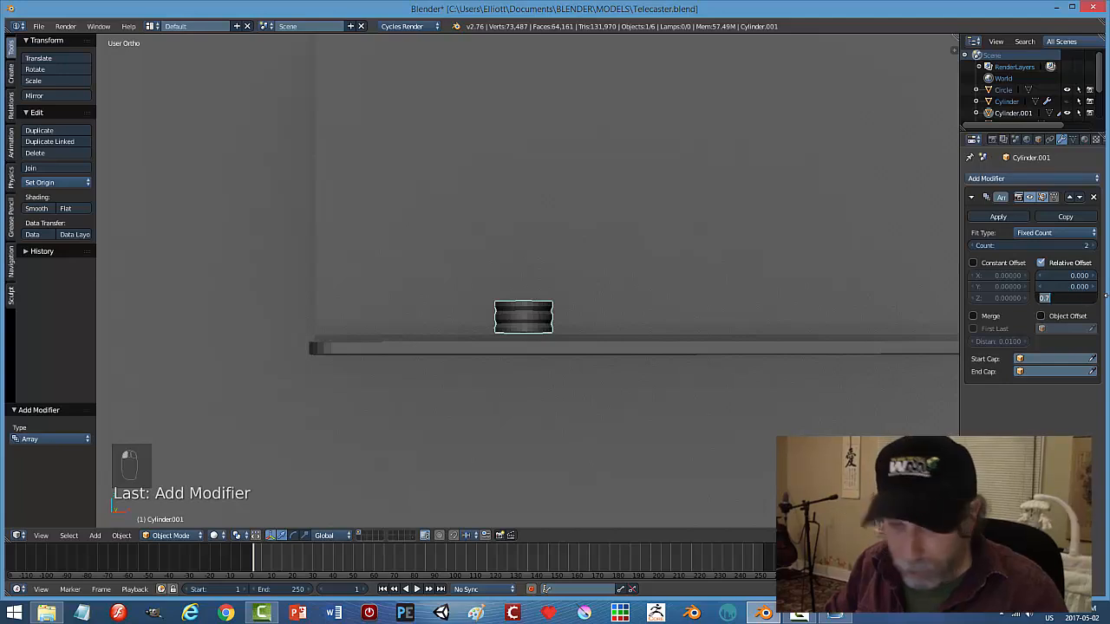
text(2)
key(Return)
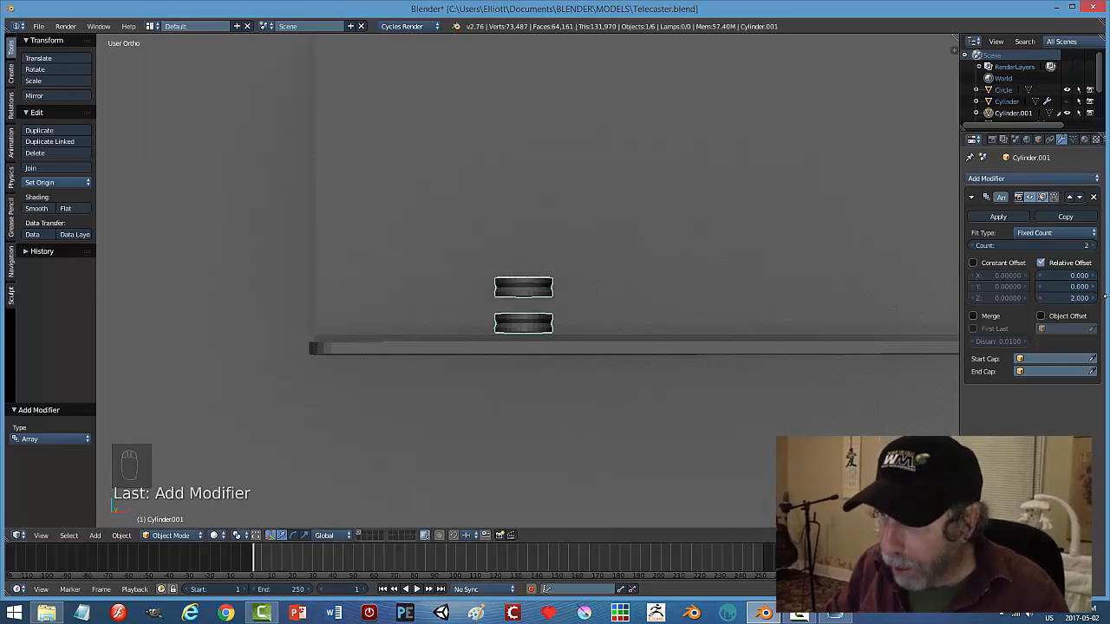
click(1094, 299)
text(1)
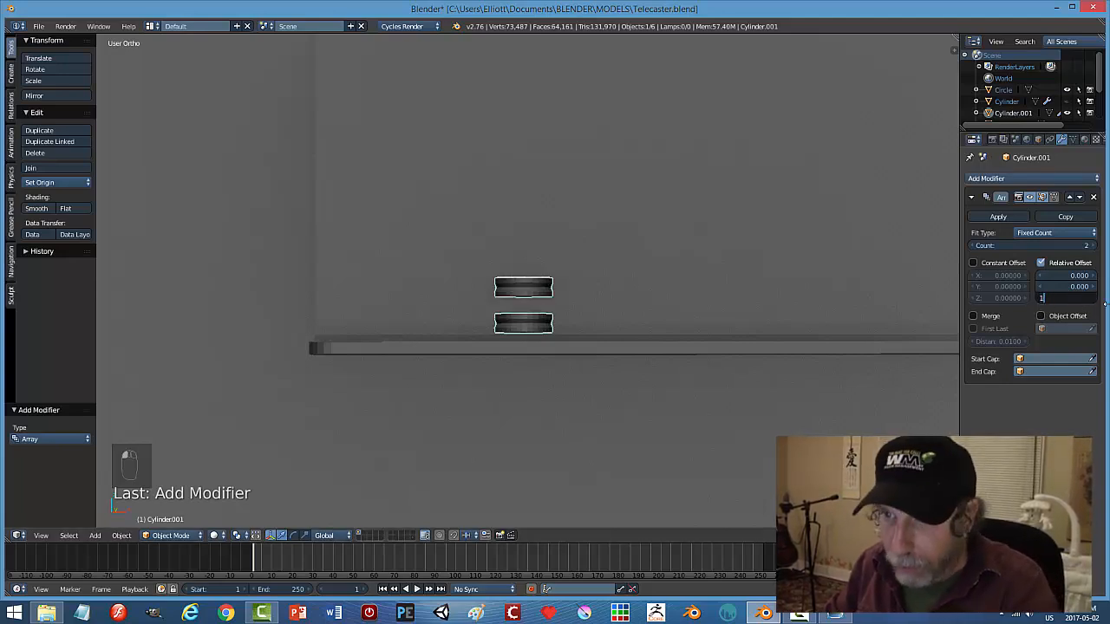
key(Return)
Raise the array count of the grooved segment to 9.
click(1096, 247)
click(1096, 246)
click(1095, 246)
click(1096, 246)
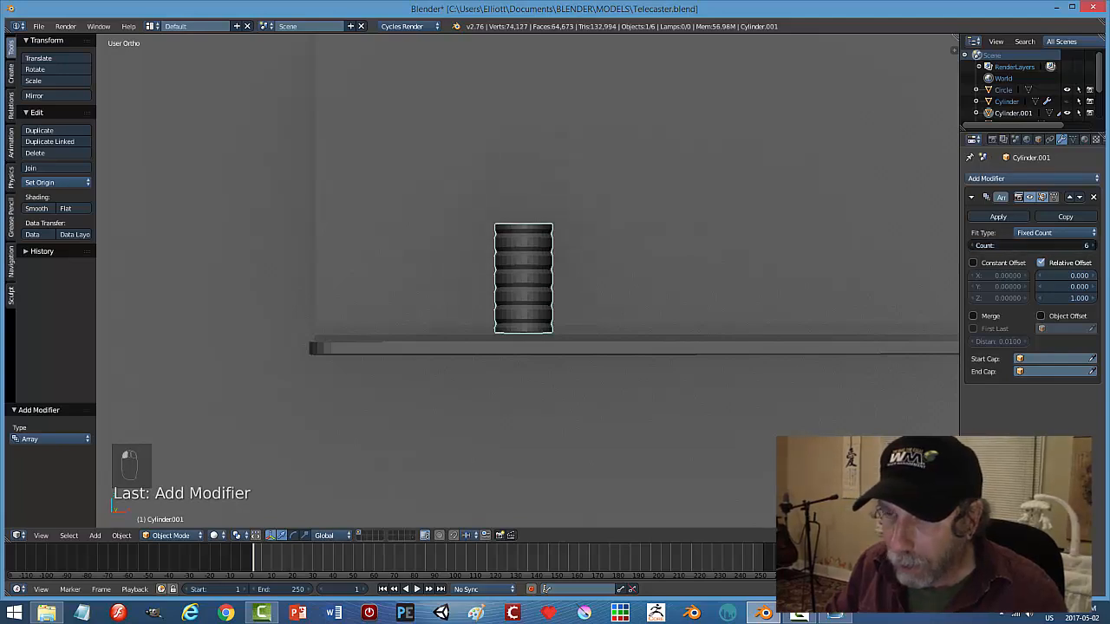
click(1094, 246)
click(1094, 246)
click(1094, 246)
Unhide the bridge saddles and clear the selection.
scroll(797, 279, down, 6)
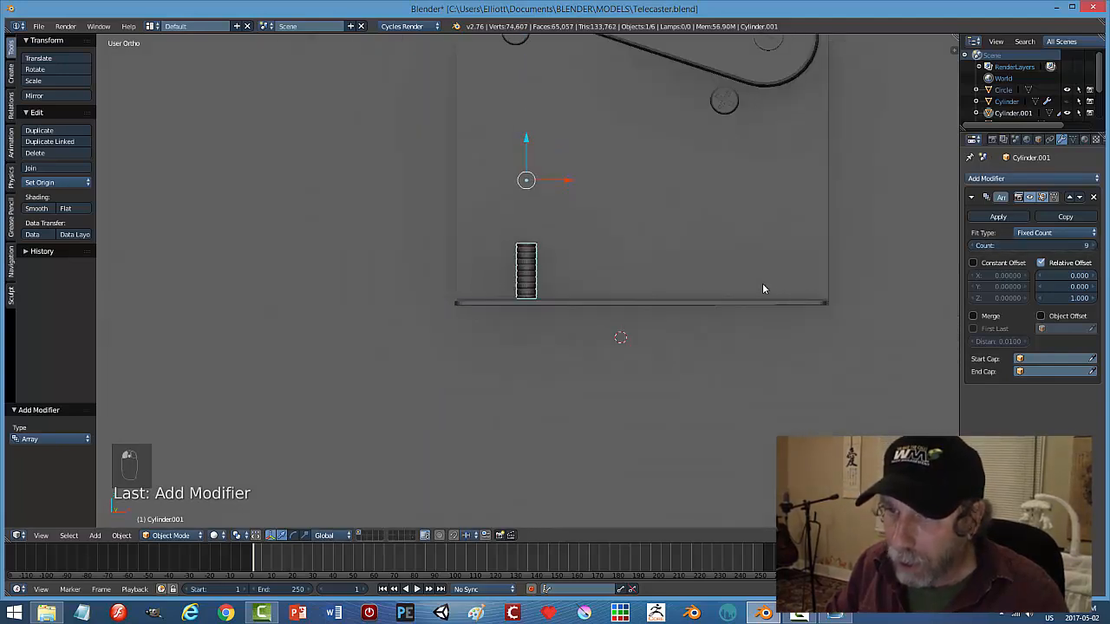
scroll(747, 287, down, 2)
key(alt+h)
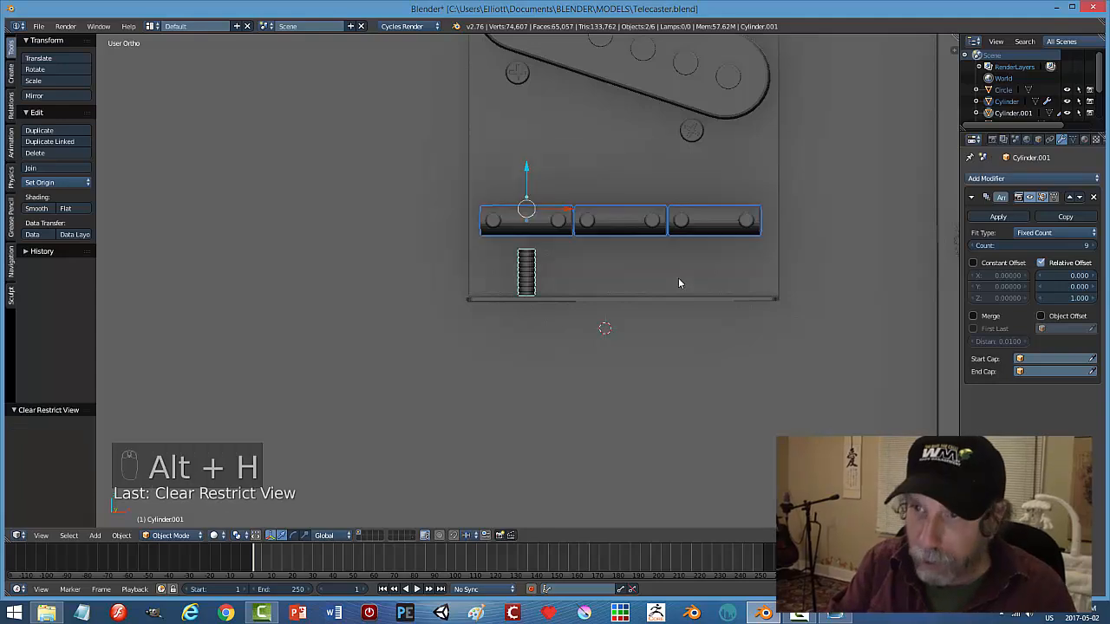
key(a)
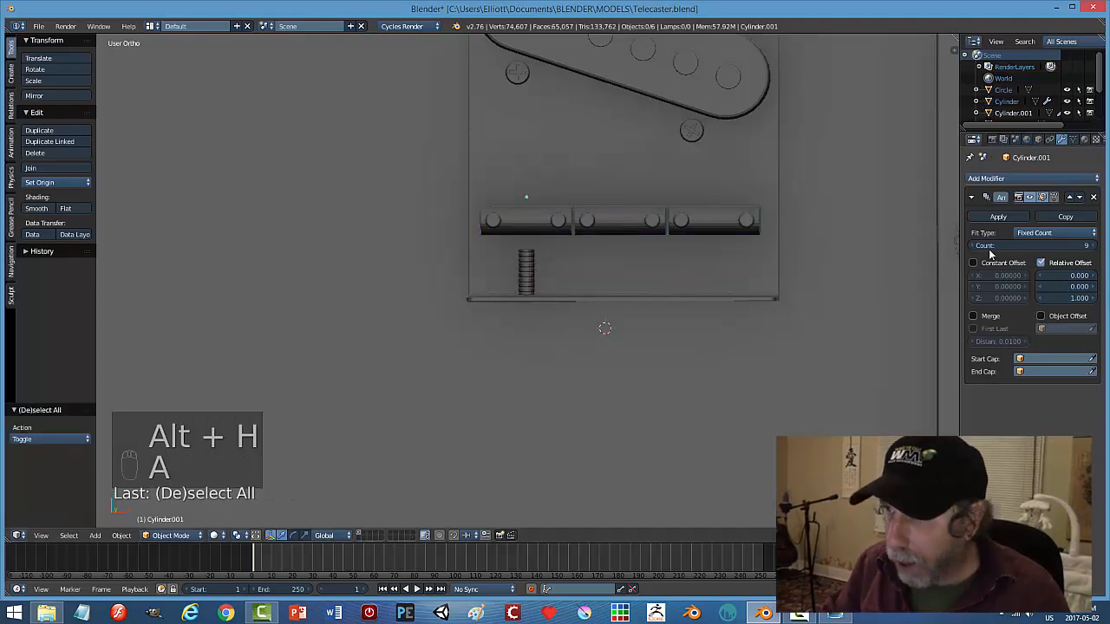
Increase the array count to 22 so the rod extends past the saddle.
click(1094, 246)
click(1094, 247)
click(1094, 247)
click(1094, 247)
click(1094, 247)
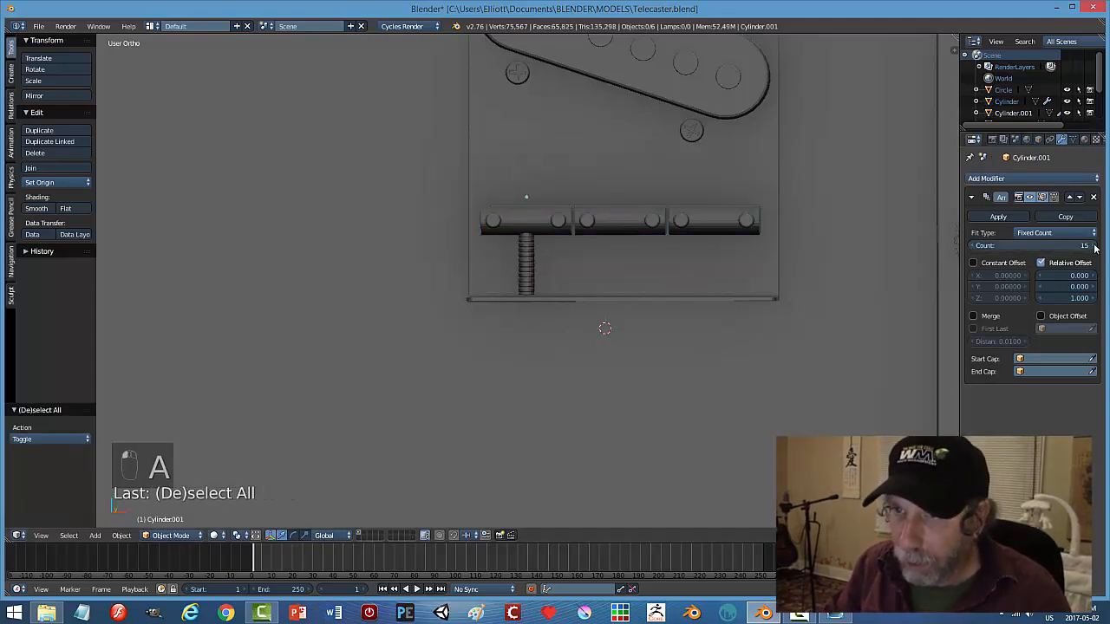
click(1094, 247)
click(1094, 247)
click(1094, 247)
click(1094, 247)
click(1094, 247)
click(1094, 247)
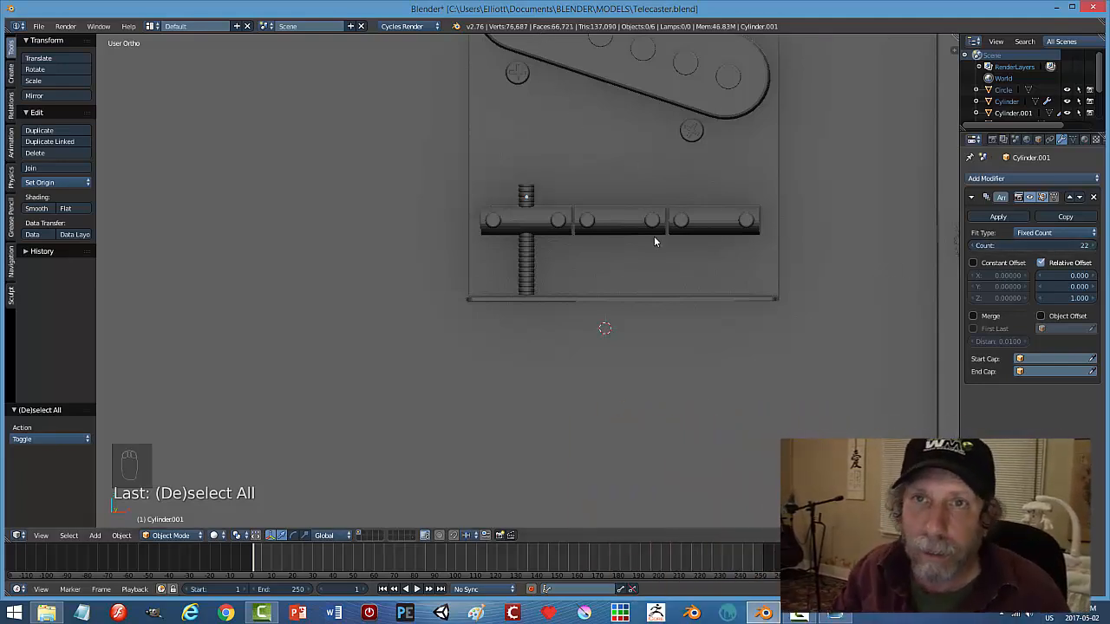
Move the threaded rod down 0.027 along Z through the plate's lip, raise its array count to 24 and deselect it.
right_click(529, 257)
drag(529, 162, 526, 172)
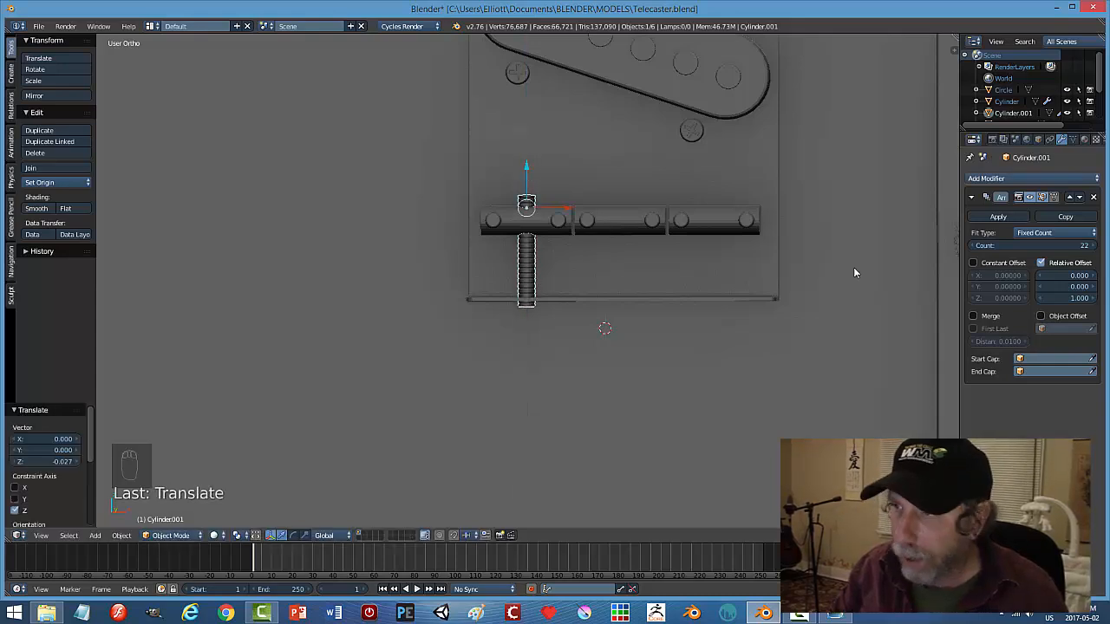
click(1091, 246)
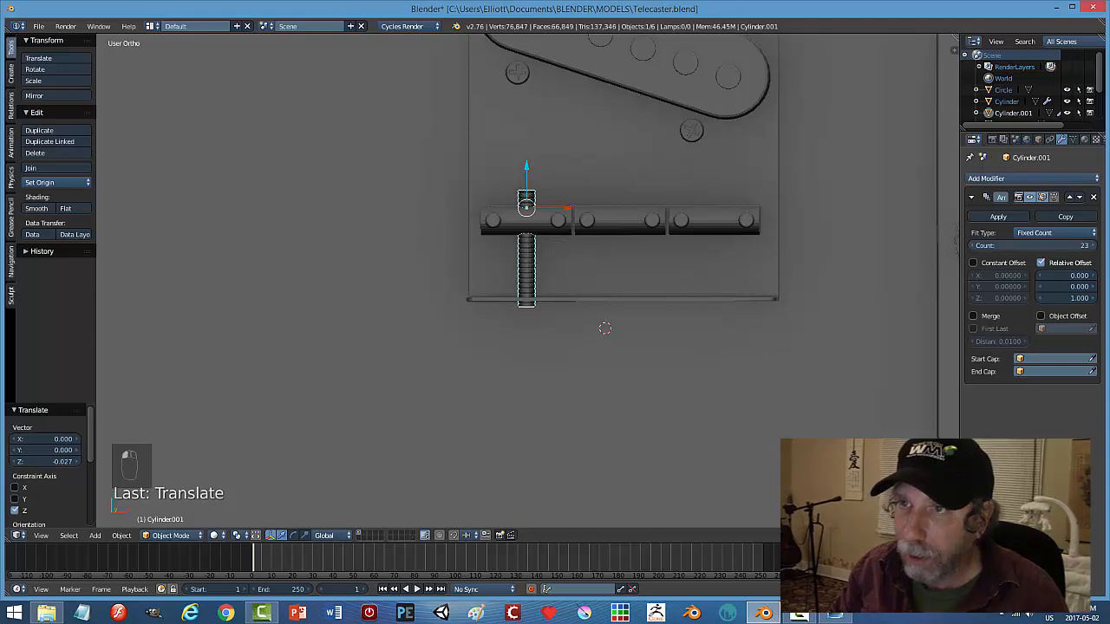
click(1091, 246)
key(a)
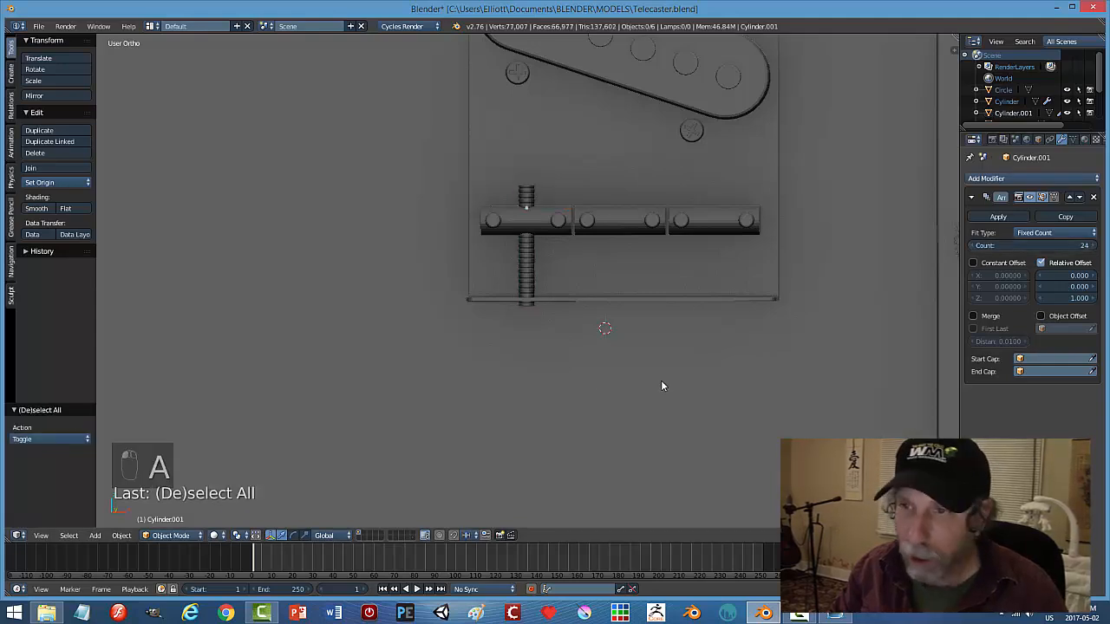
Save the Telecaster model over the existing file.
scroll(632, 381, down, 1)
scroll(598, 375, down, 1)
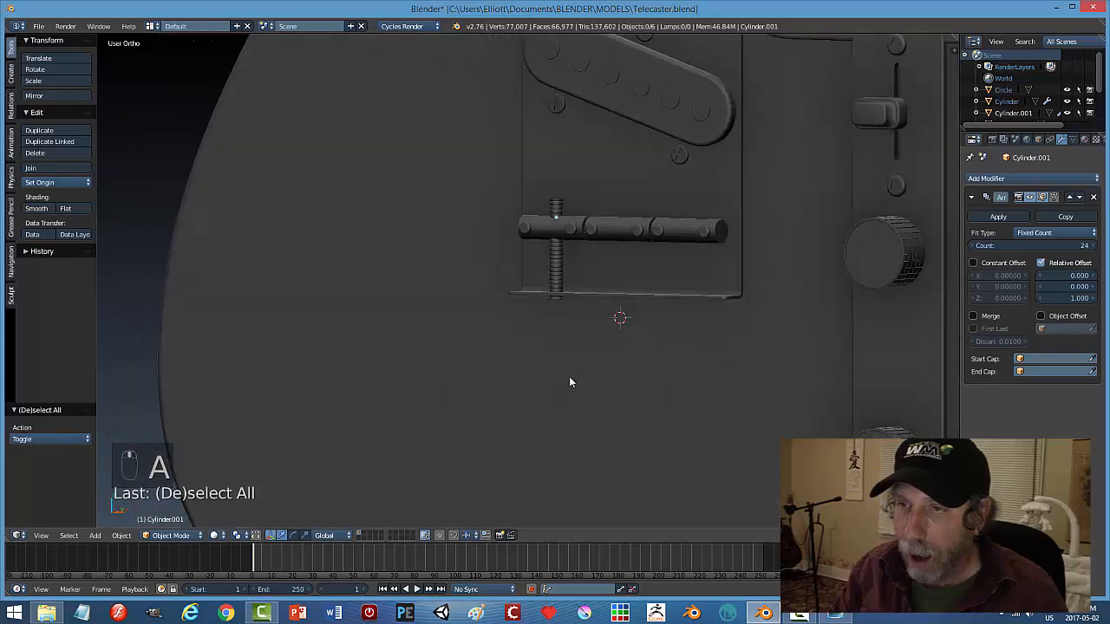
scroll(567, 385, down, 1)
scroll(598, 388, up, 2)
scroll(607, 387, down, 2)
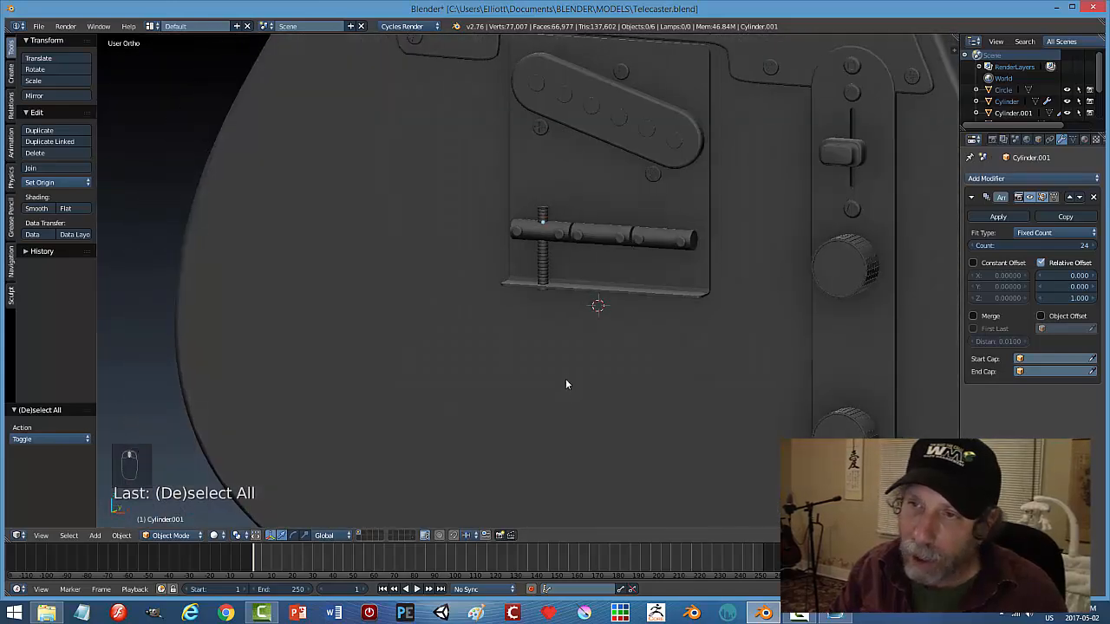
scroll(589, 349, down, 1)
key(ctrl+s)
click(598, 352)
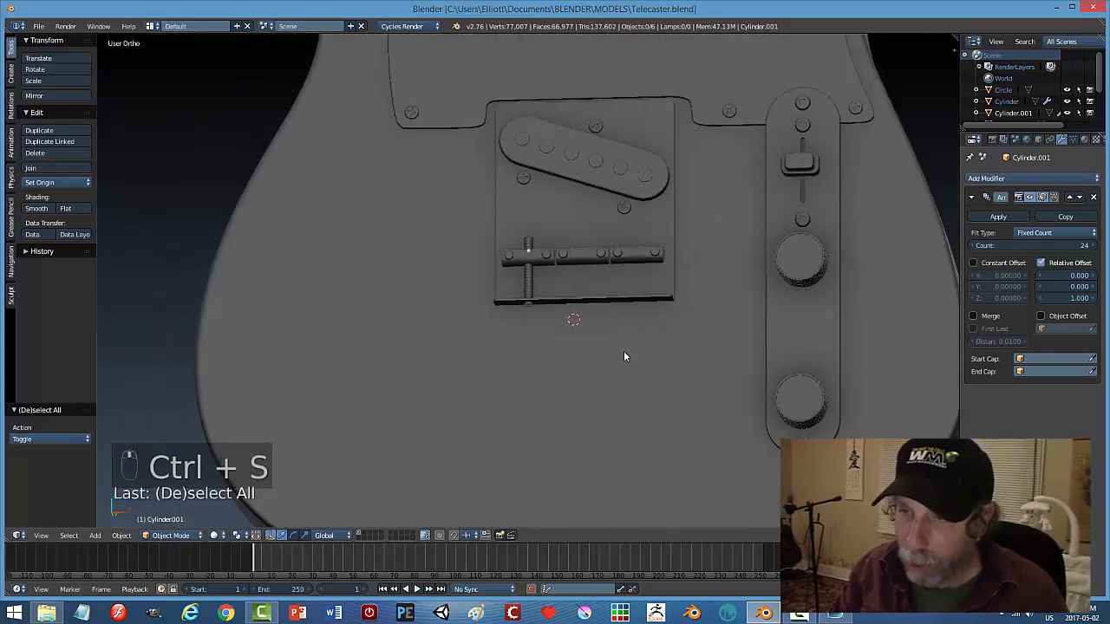
Examine the threaded rod in the saddle from several angles and compare it with the bridge screws in the Windows Photo Viewer reference photo.
middle_drag(623, 356, 574, 335)
scroll(573, 272, up, 4)
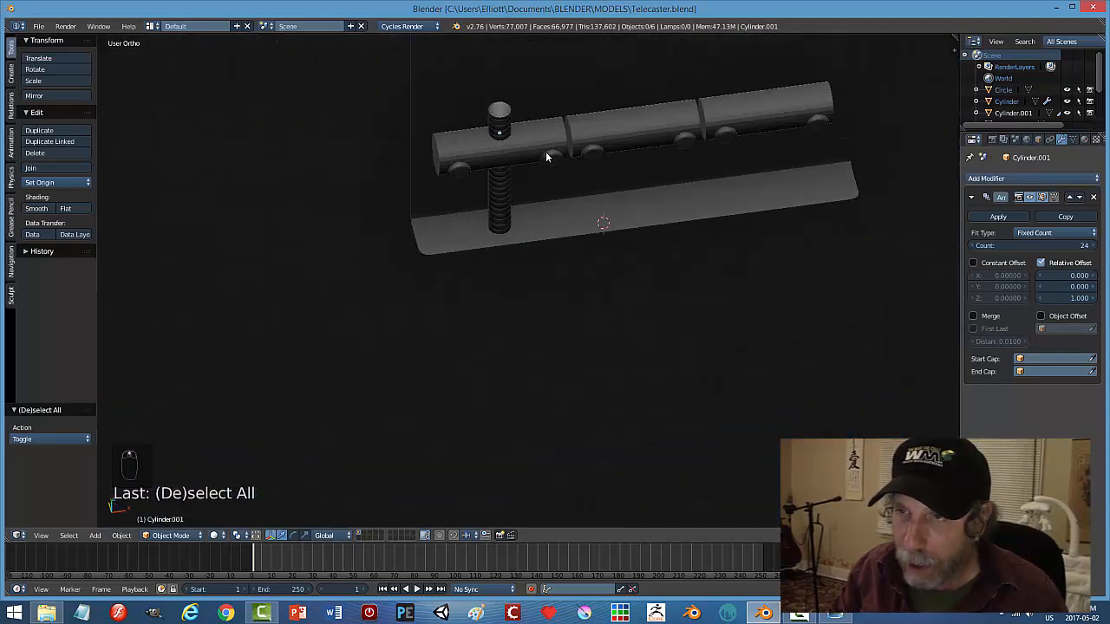
mouse_move(545, 153)
middle_down()
mouse_move(572, 235)
mouse_move(577, 163)
middle_up()
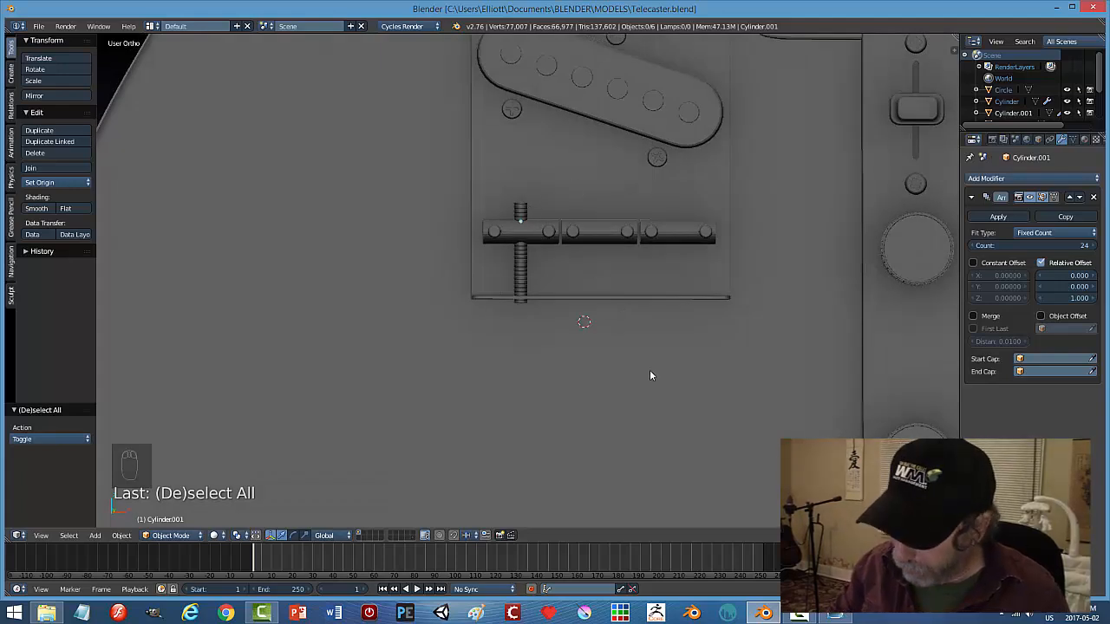
key(KP_1)
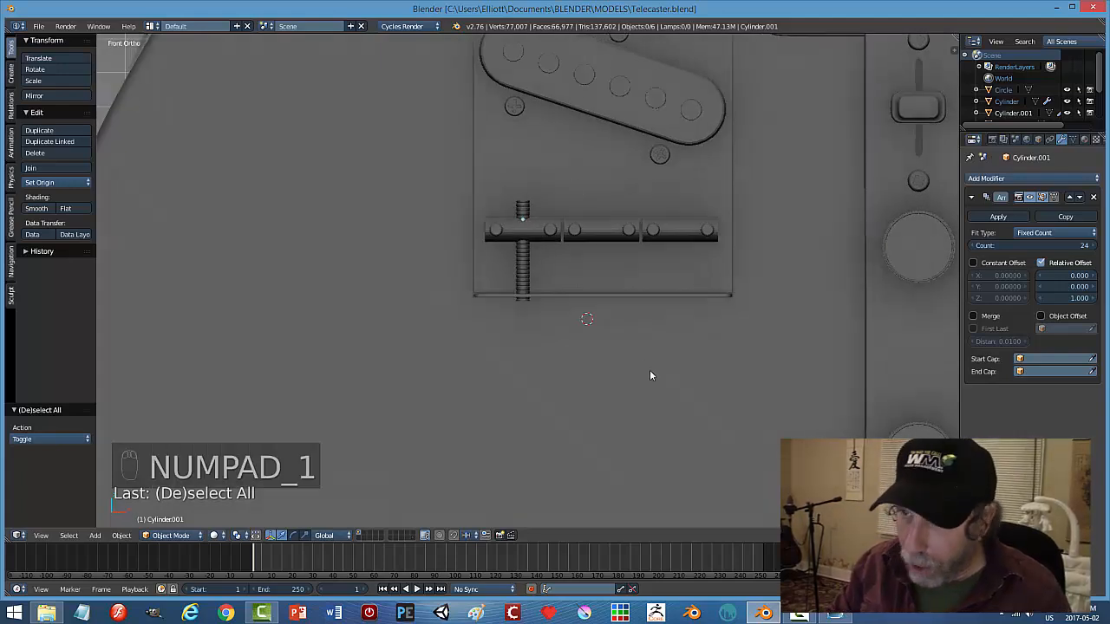
click(835, 617)
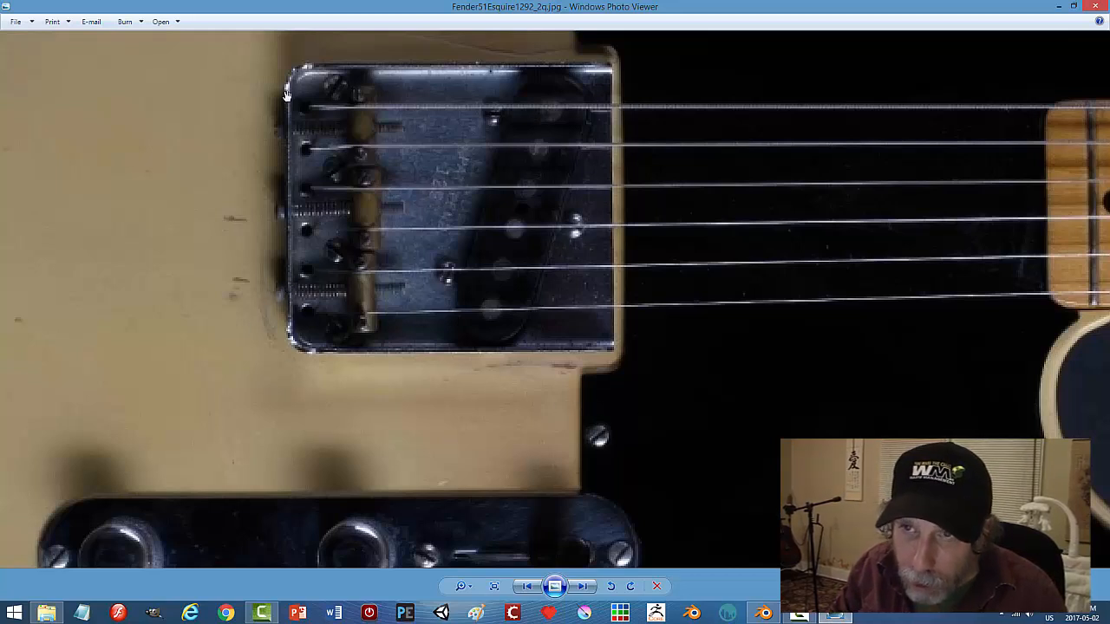
click(766, 612)
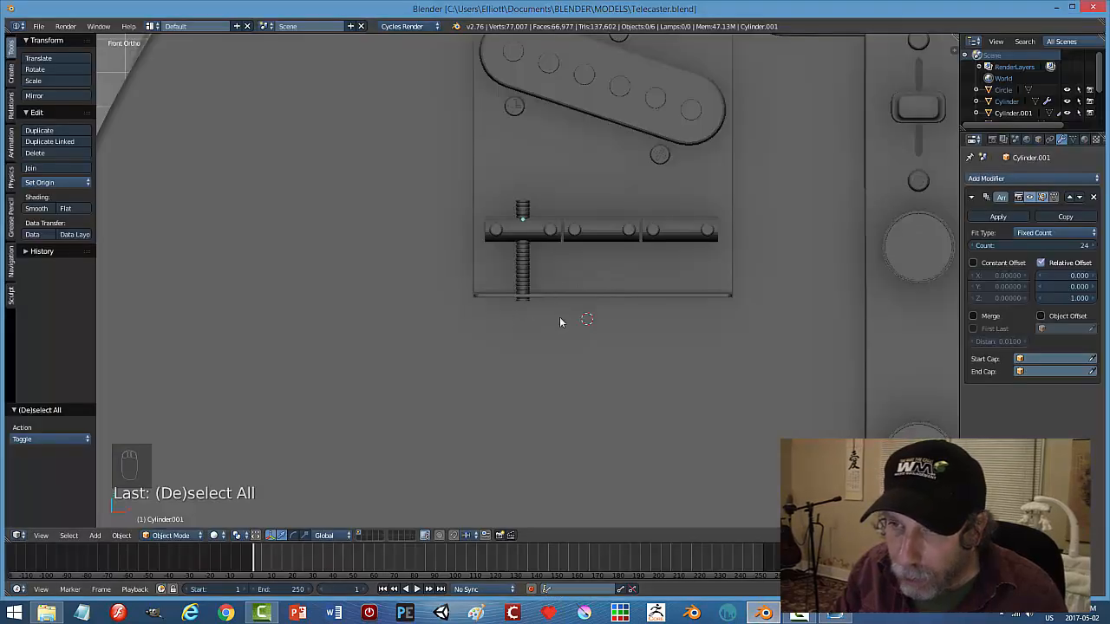
Apply the threaded rod's Array modifier and select the rod.
click(1002, 219)
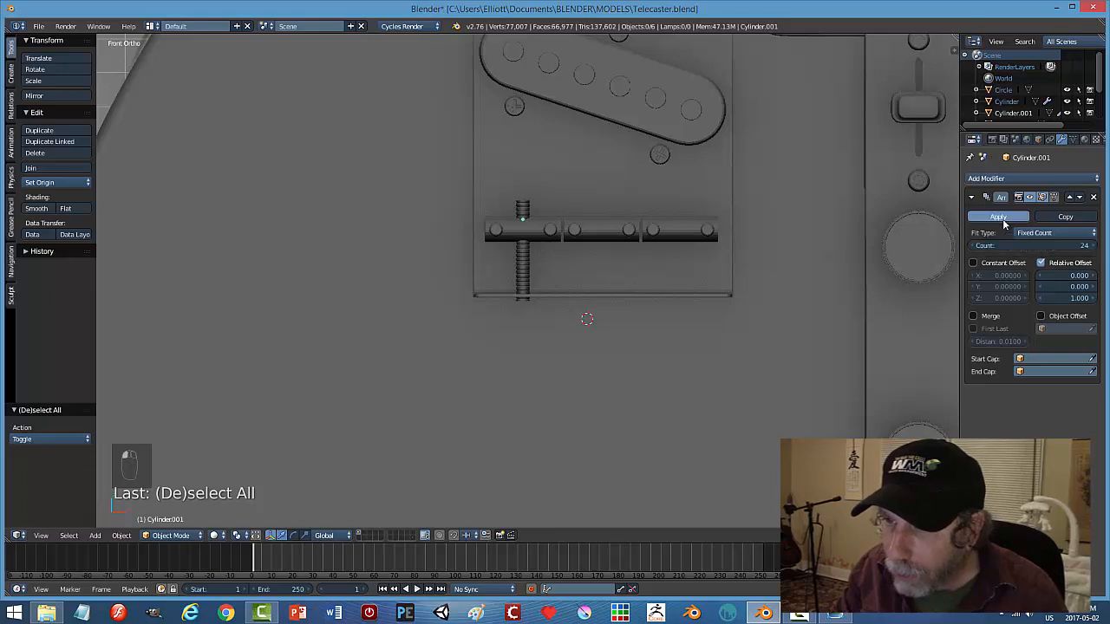
right_click(522, 270)
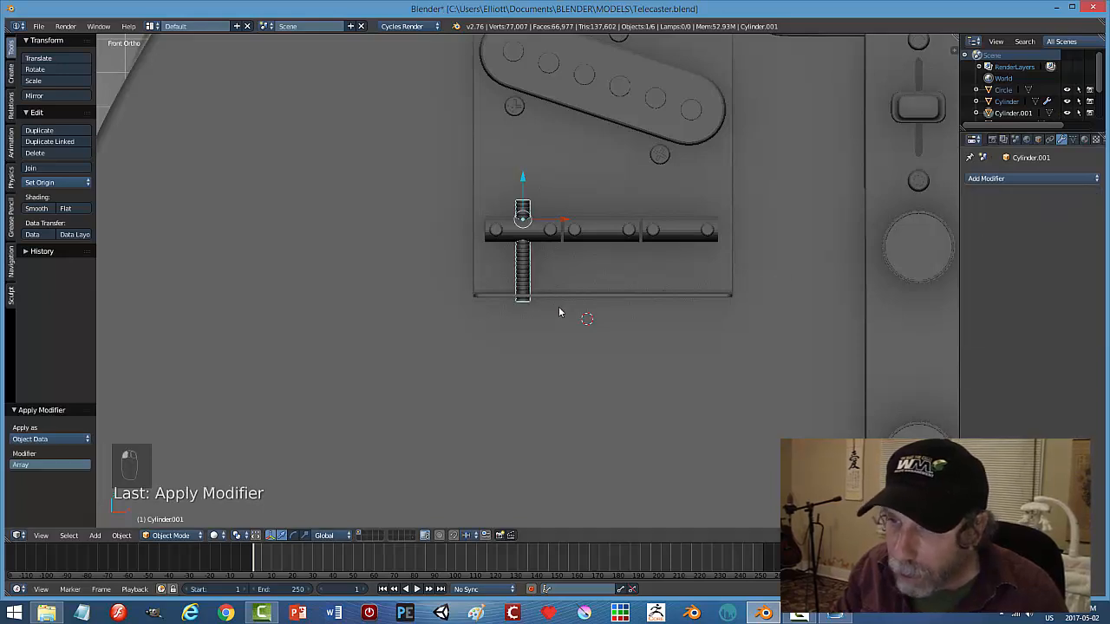
scroll(595, 353, up, 4)
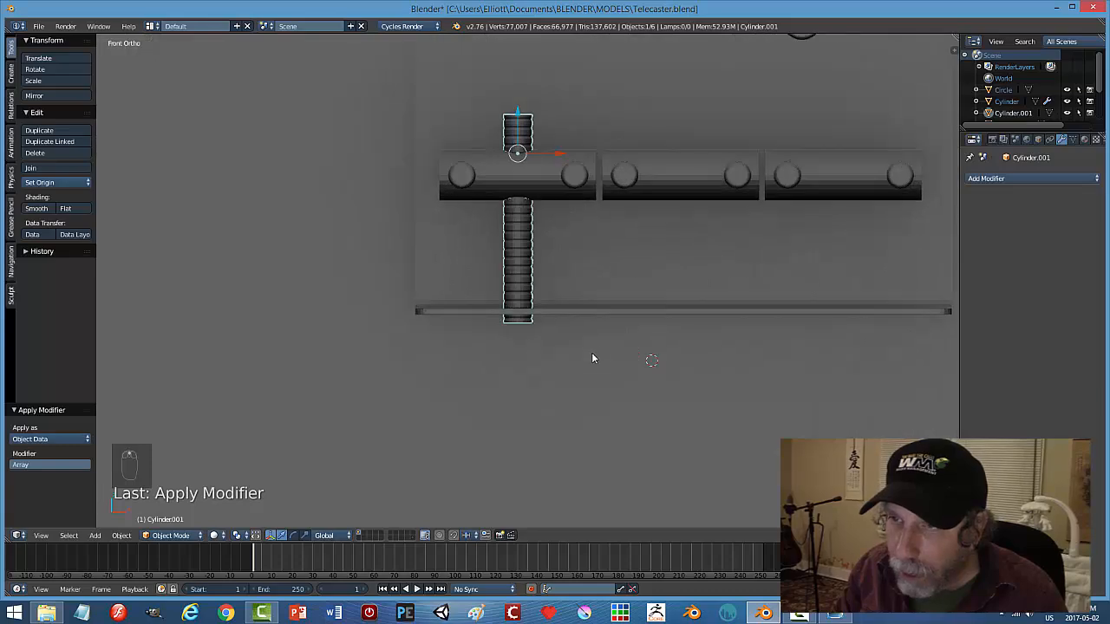
In Edit Mode with edge selection, select the edge loop at the rod's open upper end and fill it with a face.
key(Tab)
click(738, 160)
middle_drag(587, 127, 586, 162)
middle_drag(586, 86, 590, 245)
scroll(590, 242, up, 6)
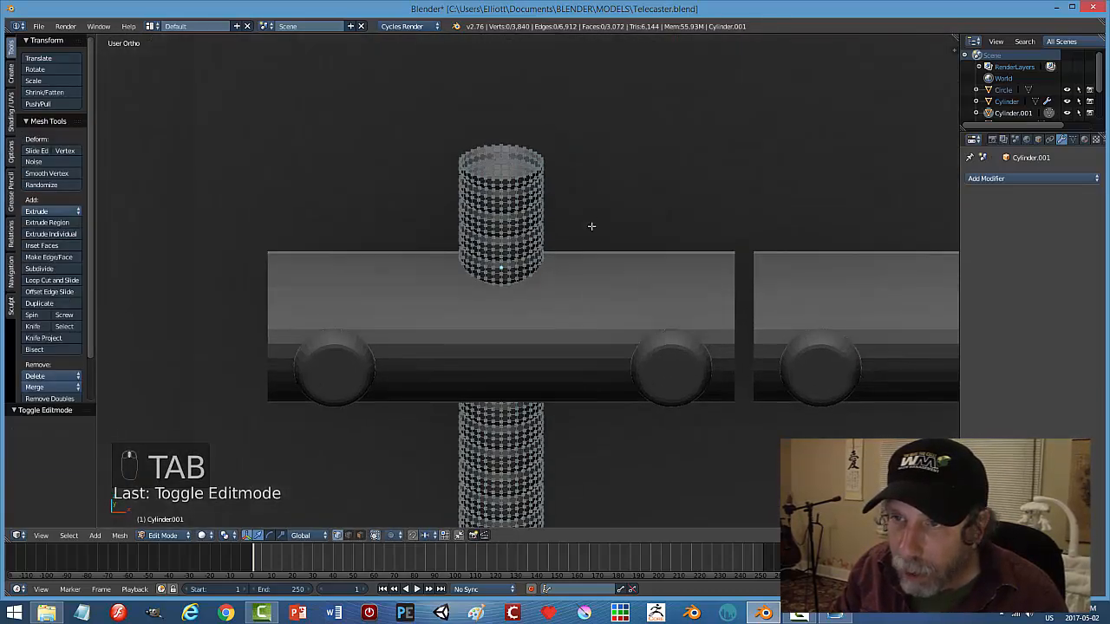
key(ctrl+Tab)
click(581, 236)
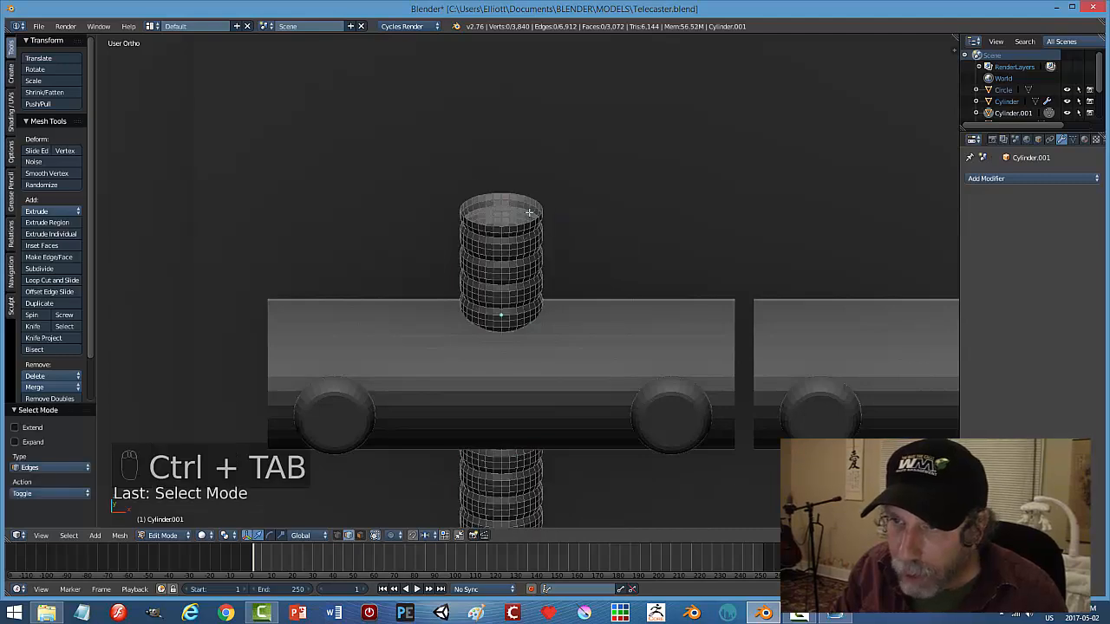
right_click(529, 218)
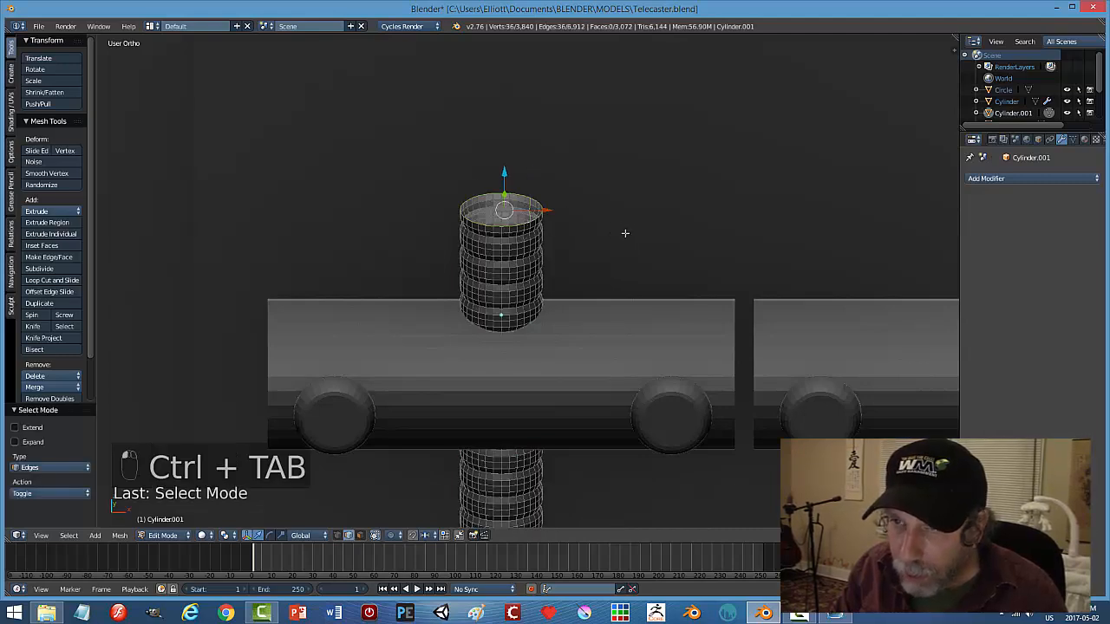
key(a)
alt+right_click(522, 225)
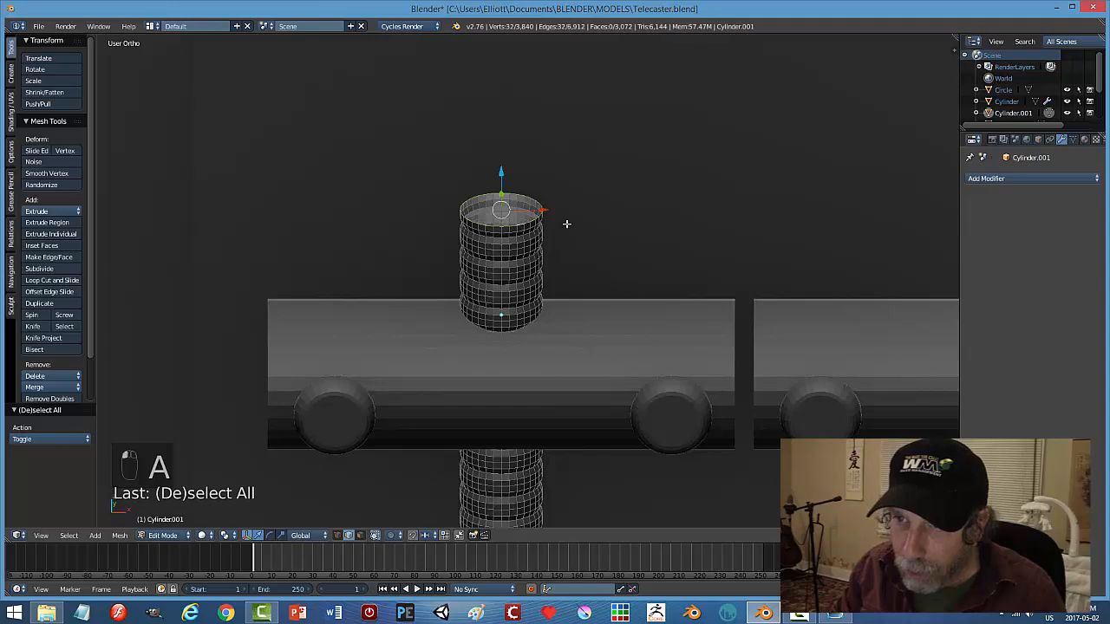
key(f)
key(a)
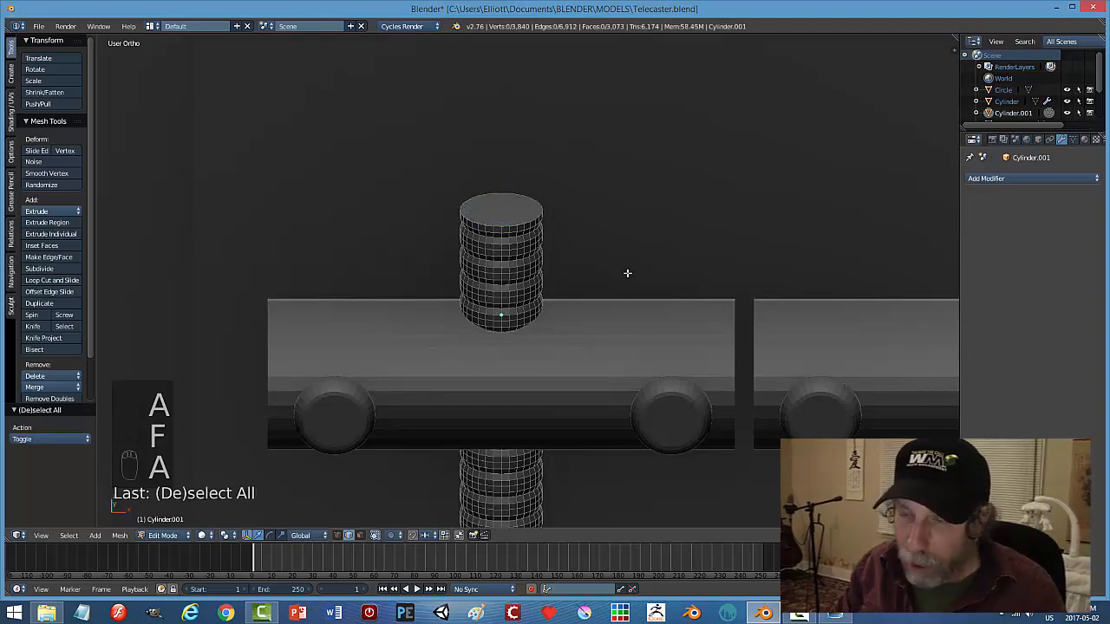
Select the edge loop at the rod's open lower end and fill it with a face.
scroll(625, 272, down, 5)
middle_drag(586, 392, 583, 351)
middle_drag(607, 420, 561, 98)
scroll(557, 250, up, 6)
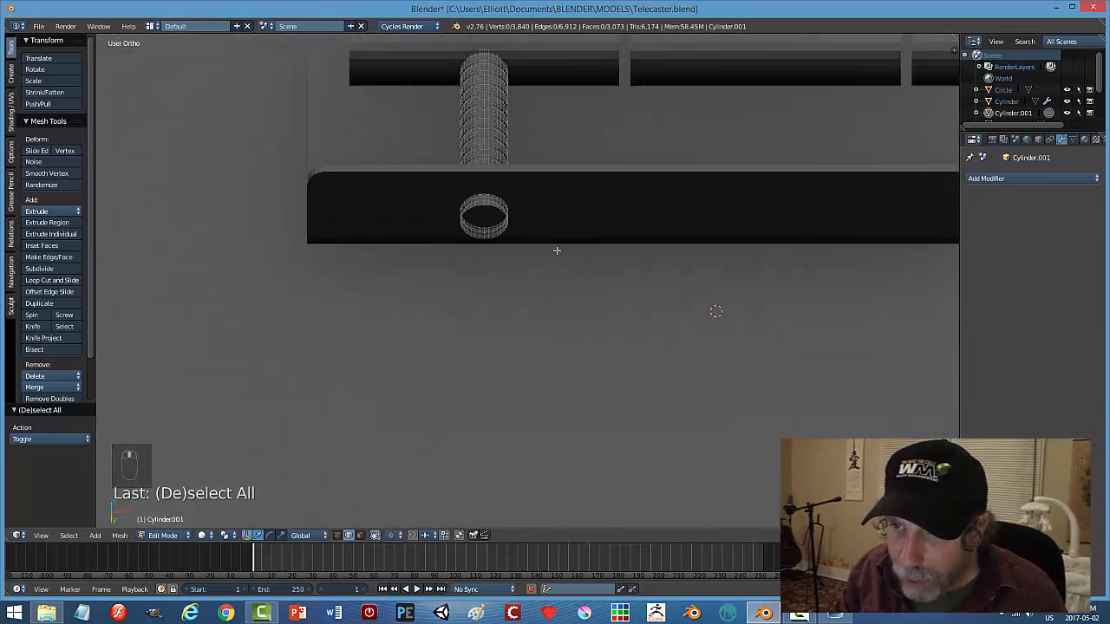
right_click(457, 127)
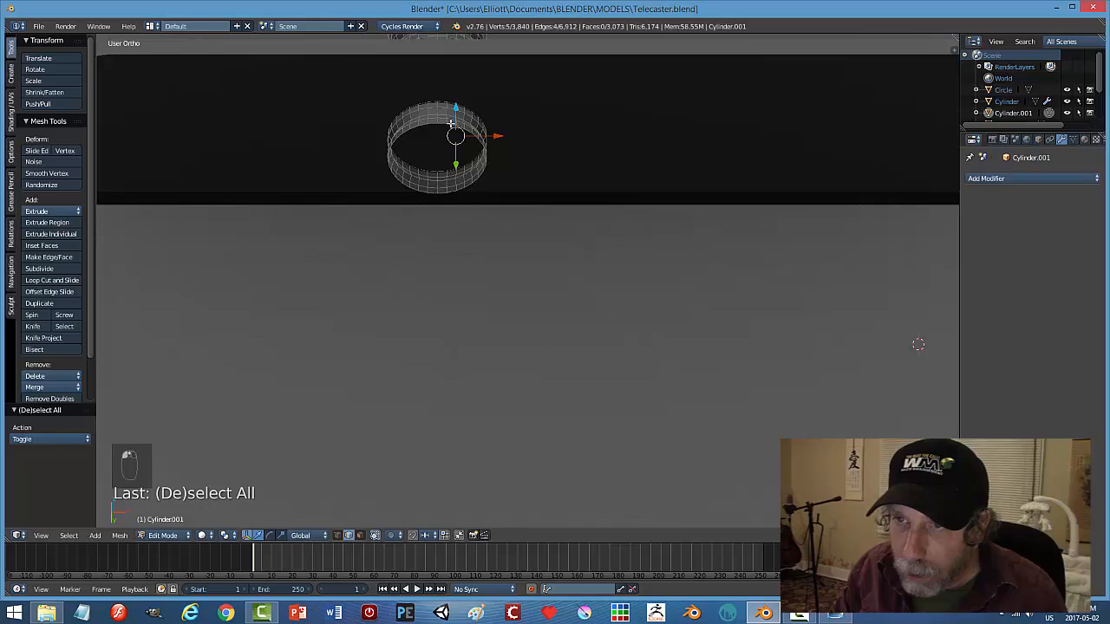
key(a)
alt+right_click(452, 123)
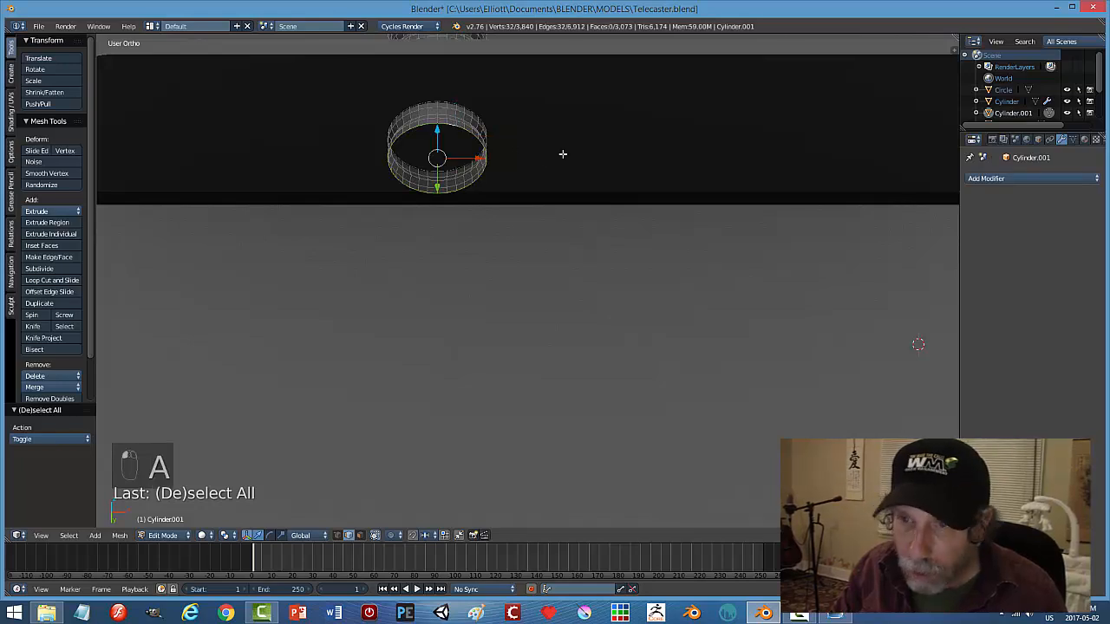
key(f)
Form a screw head at the rod's lower end: extrude in place, scale outward about 1.22 without Z, and extrude about 0.015 down.
middle_drag(585, 180, 573, 249)
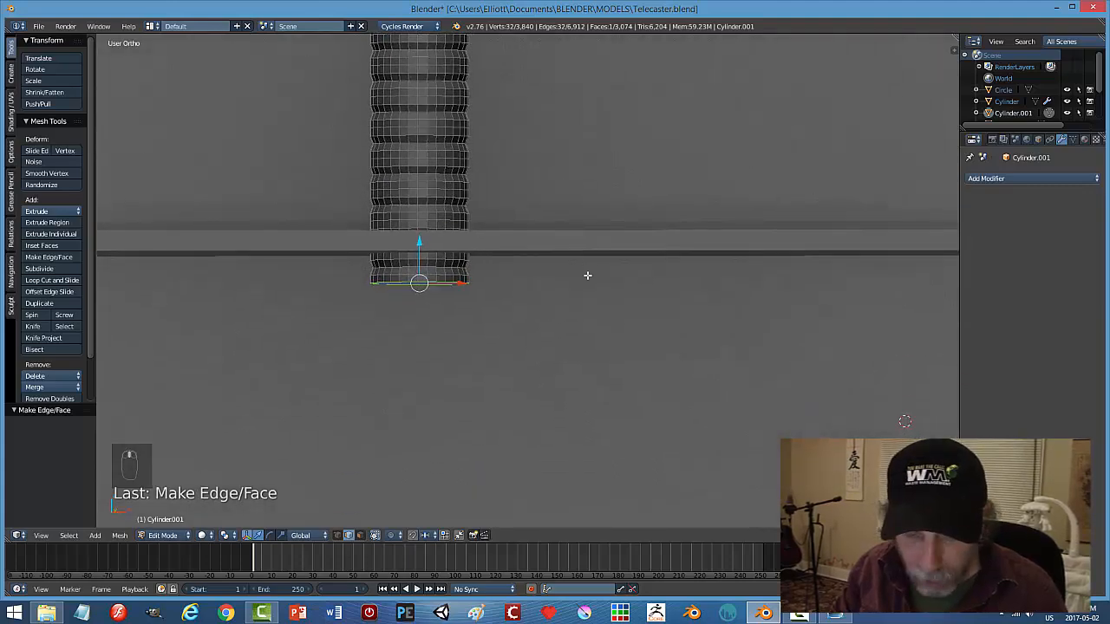
key(e)
right_click(554, 365)
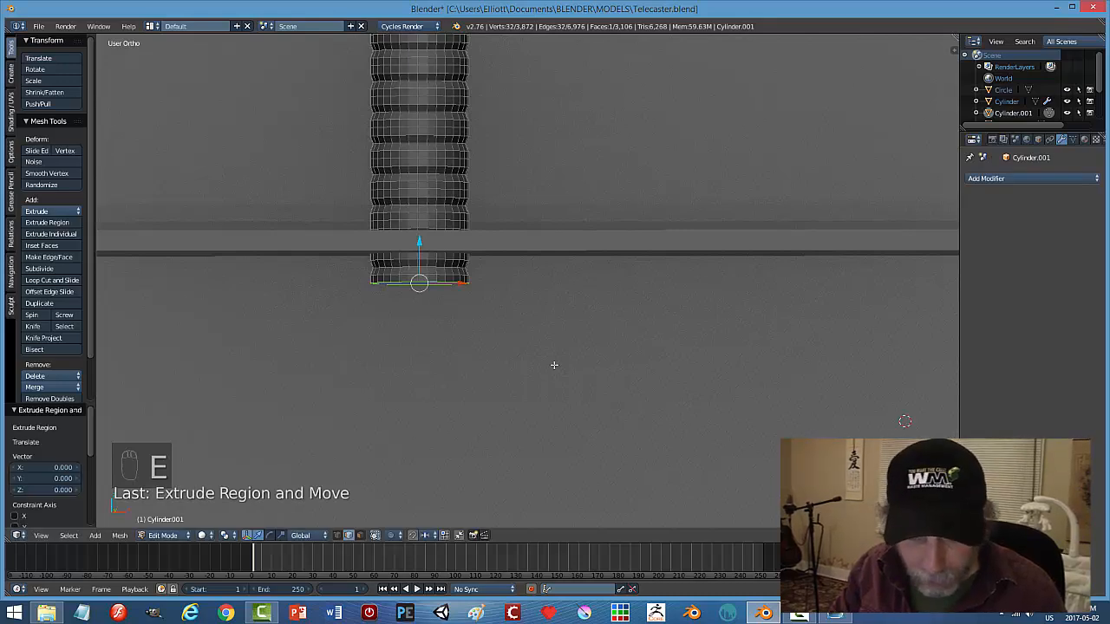
key(s)
key(shift+z)
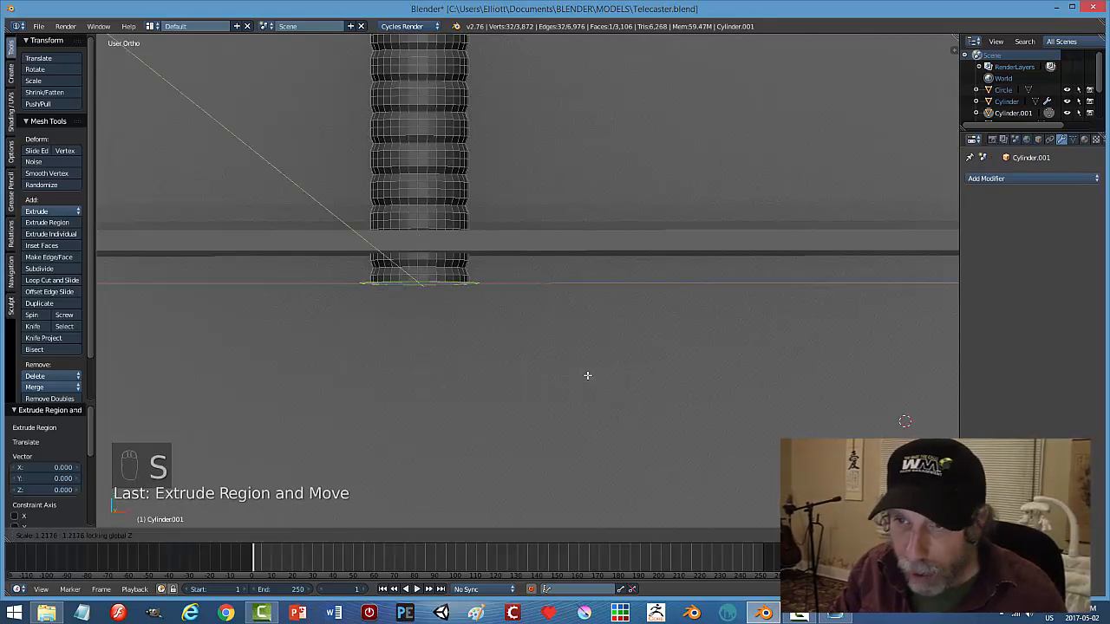
click(587, 376)
key(e)
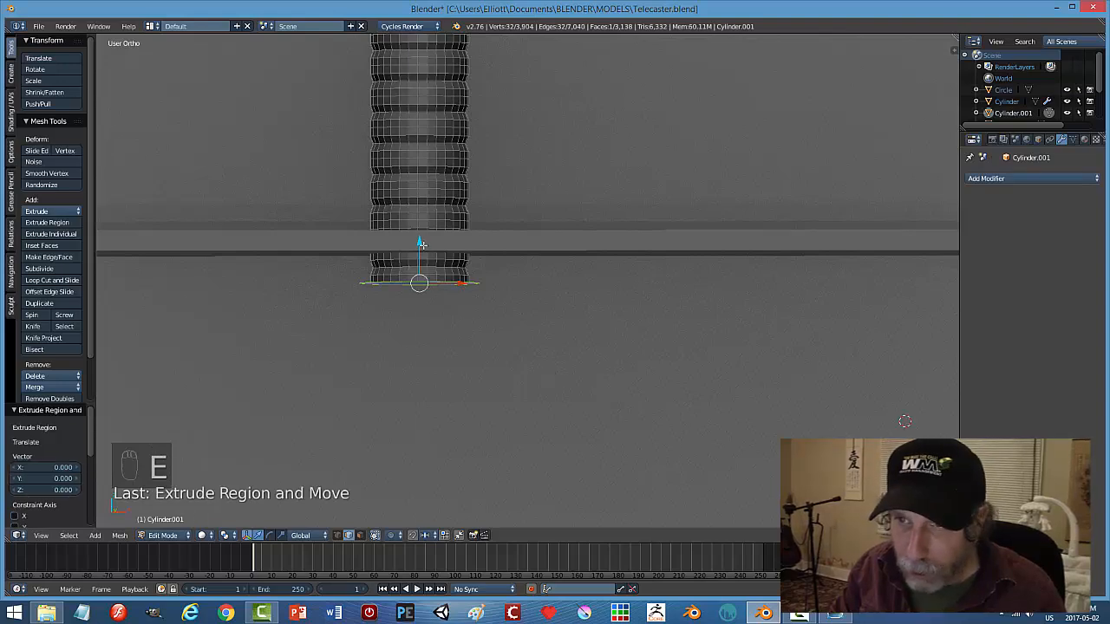
drag(421, 275, 421, 285)
Bevel the screw head's lower edge with 4 segments and an amount of about 0.157, and return to Object Mode.
middle_drag(547, 390, 561, 349)
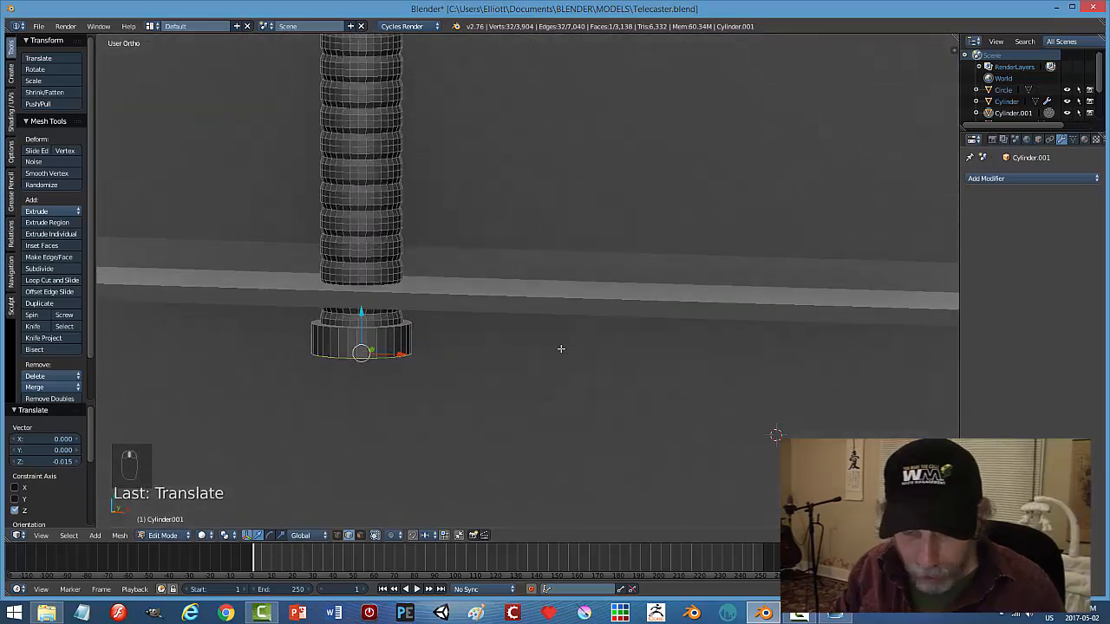
key(ctrl+b)
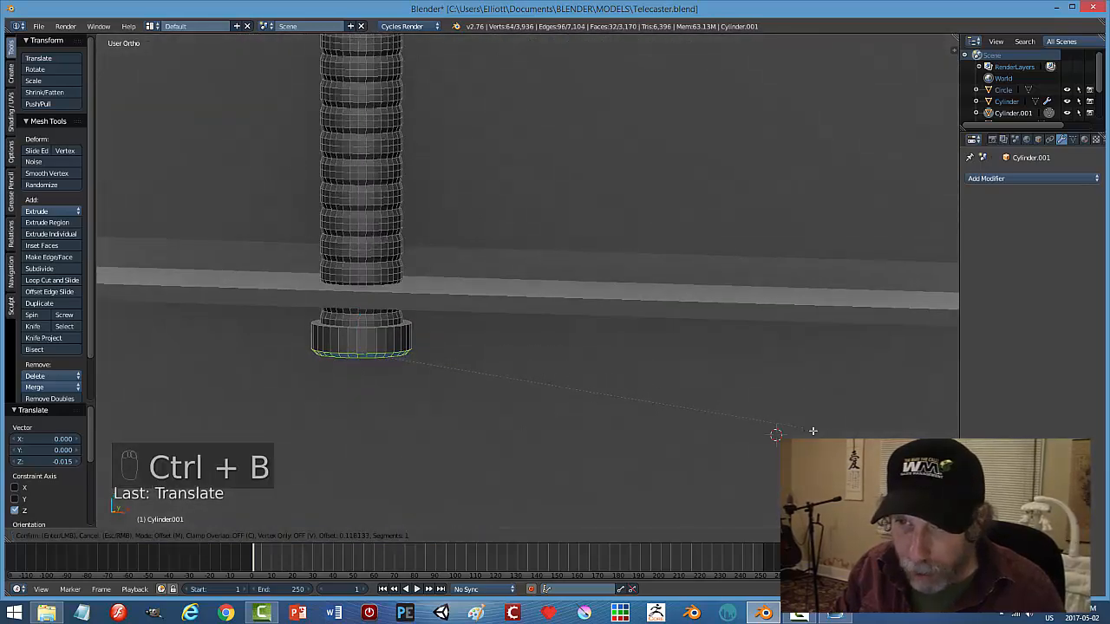
scroll(812, 431, up, 3)
click(813, 431)
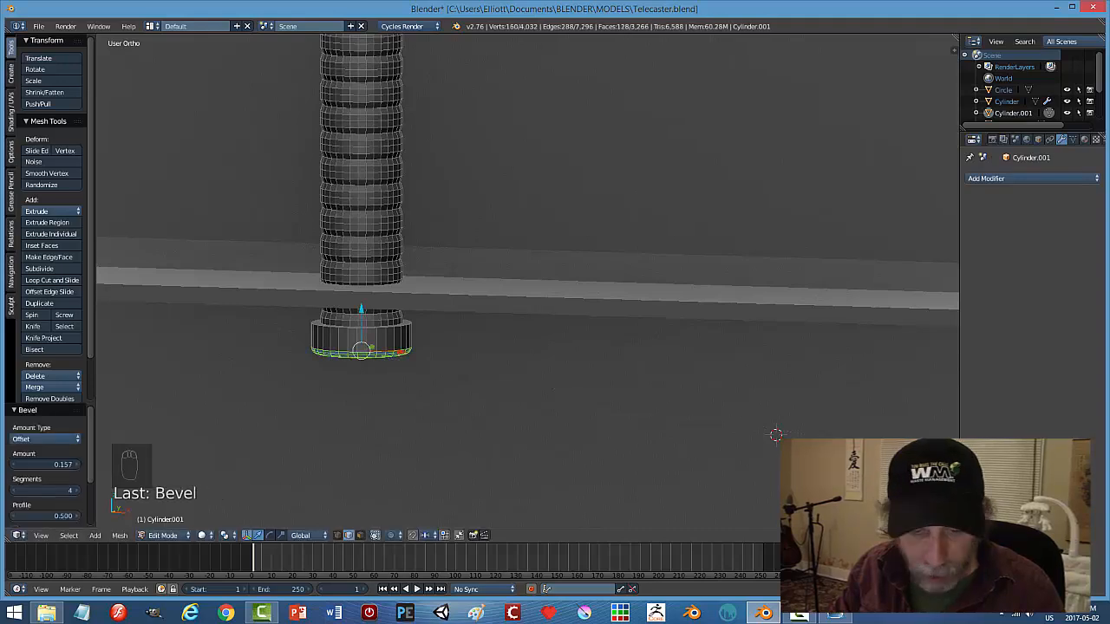
key(a)
key(Tab)
click(772, 450)
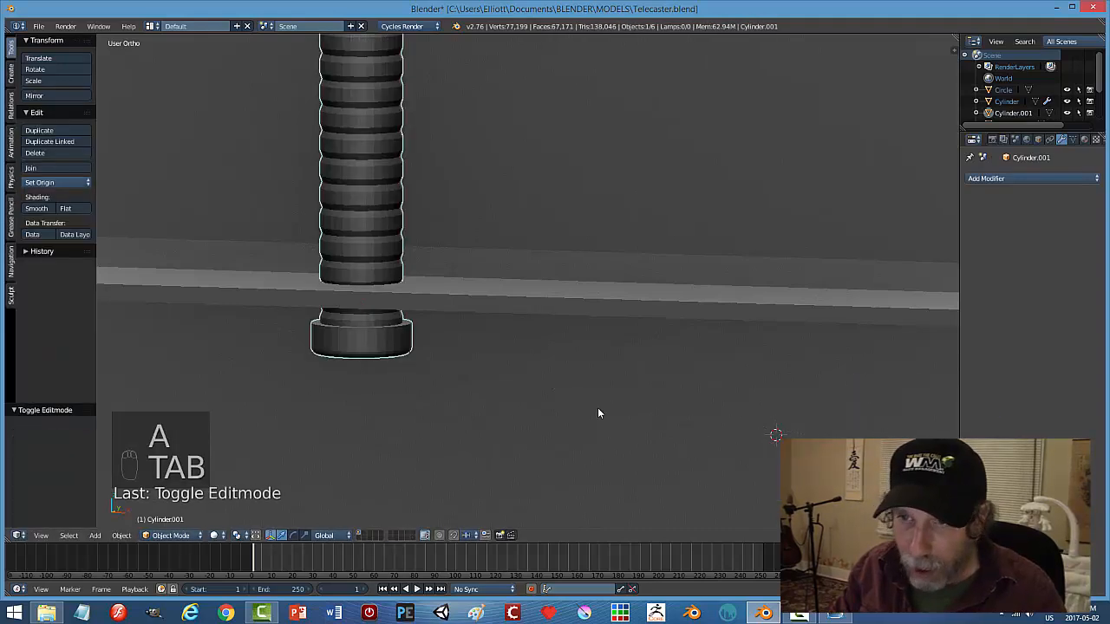
key(a)
key(a)
Move the finished rod up along the Z axis by about 0.004.
scroll(580, 384, down, 6)
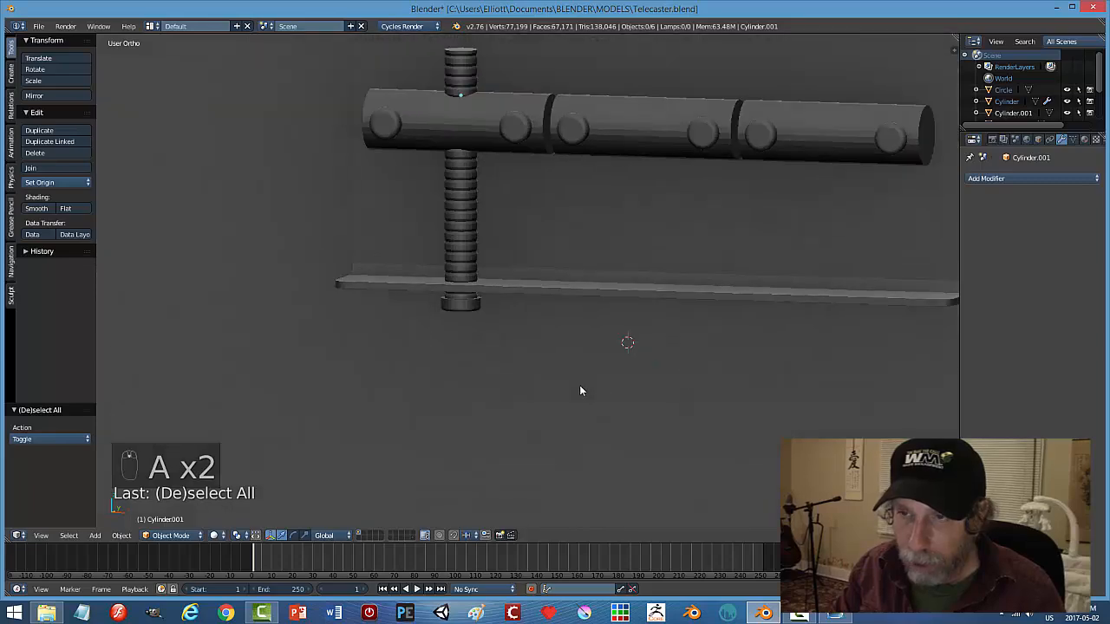
middle_drag(579, 384, 555, 377)
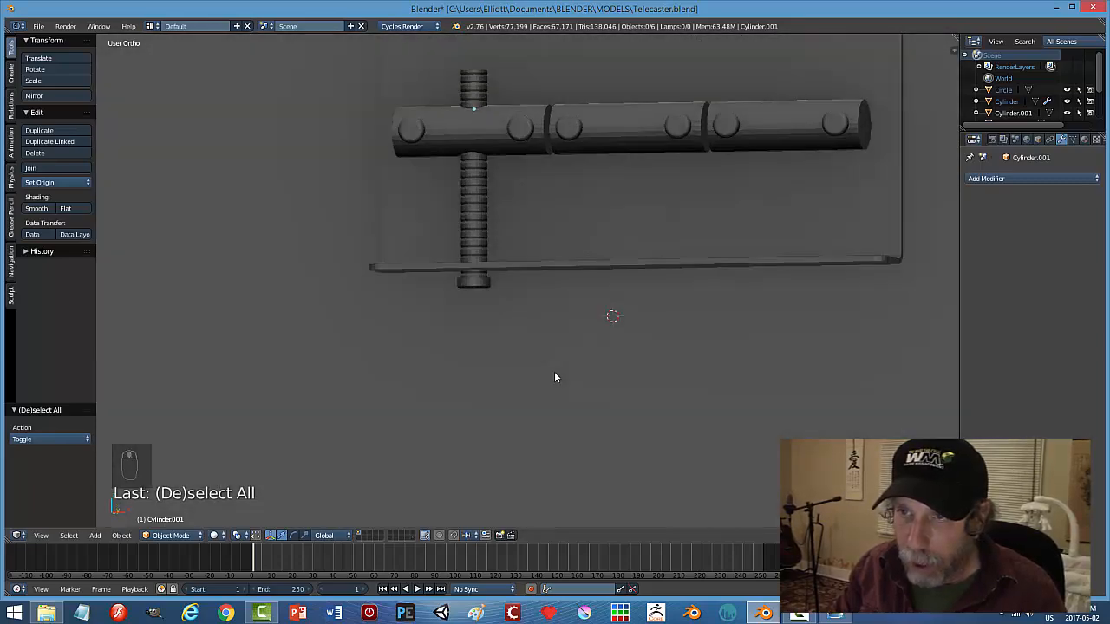
right_click(473, 245)
key(g)
key(z)
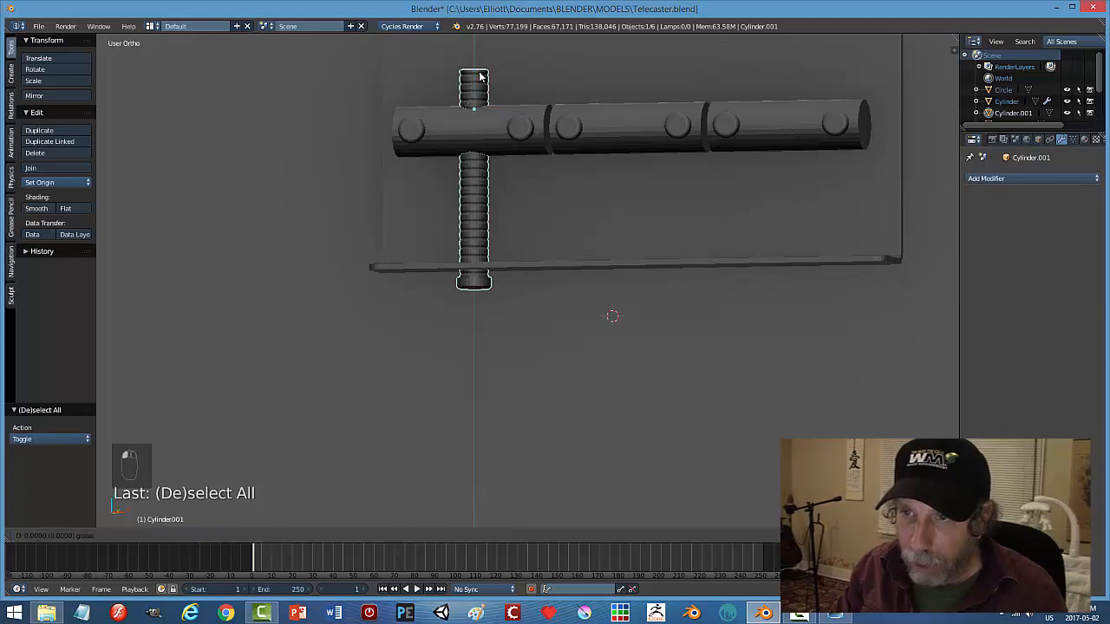
click(482, 75)
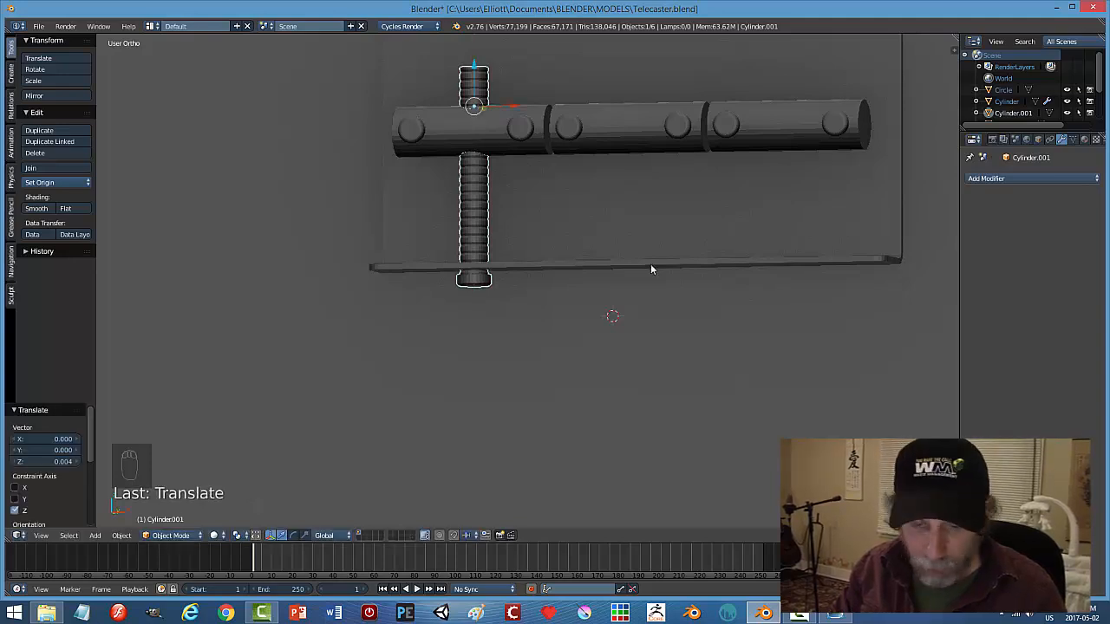
In front view, duplicate the rod twice and place the copies through the third and middle saddles.
key(KP_1)
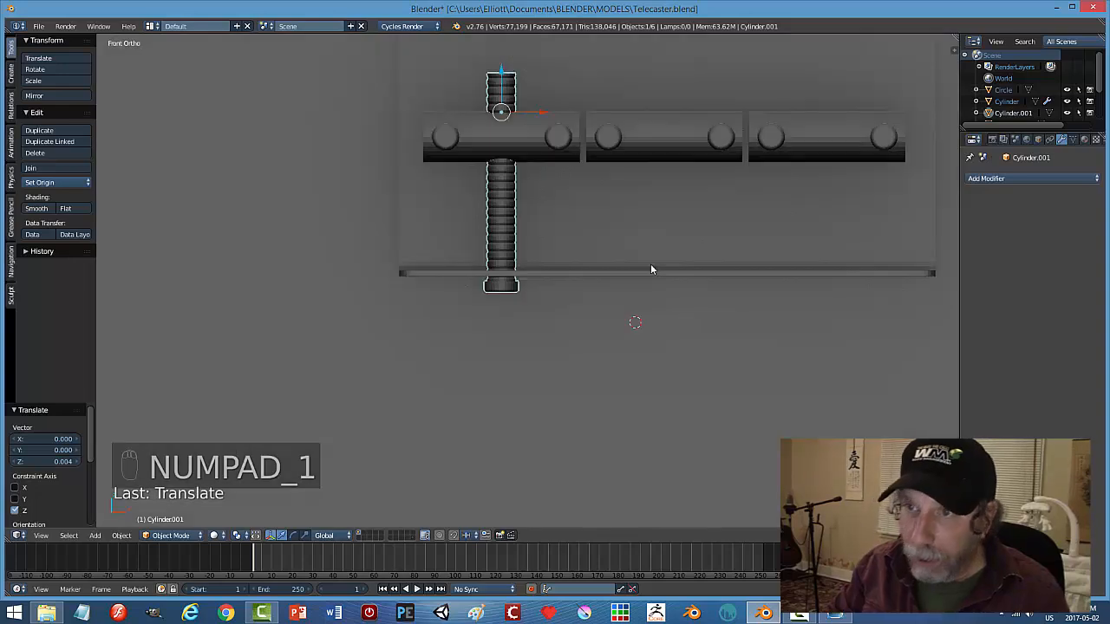
key(shift+d)
right_click(650, 268)
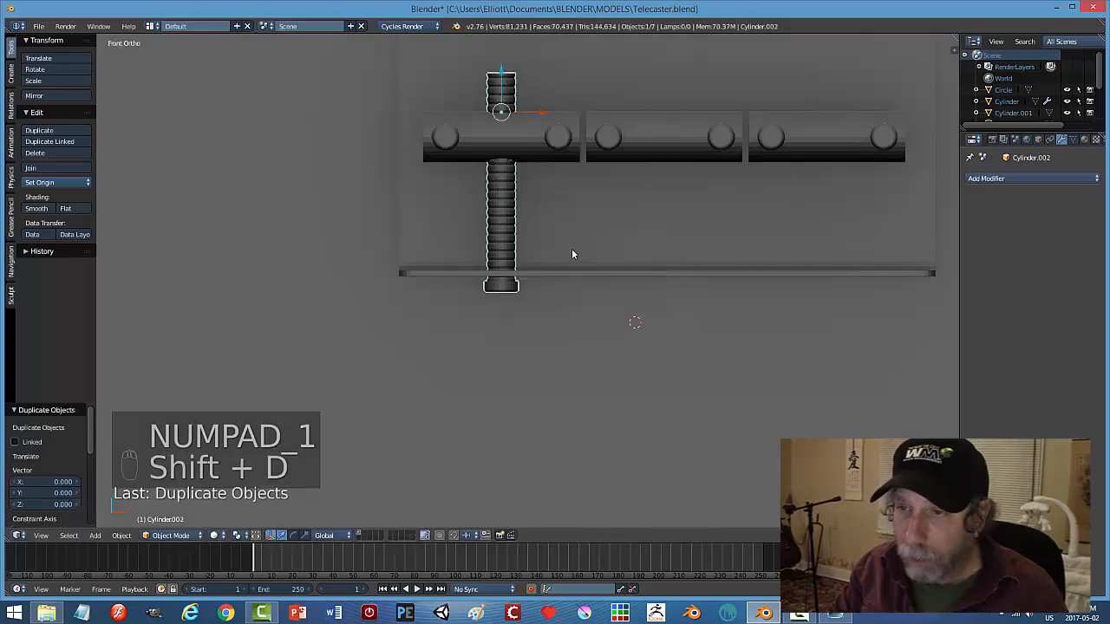
drag(540, 110, 864, 131)
key(shift+d)
click(692, 183)
key(a)
Save the Telecaster model with its three adjustment rods over the existing file.
scroll(794, 304, down, 6)
middle_drag(732, 323, 610, 358)
scroll(642, 327, down, 3)
key(ctrl+s)
scroll(612, 323, down, 3)
scroll(555, 351, up, 5)
scroll(610, 358, up, 4)
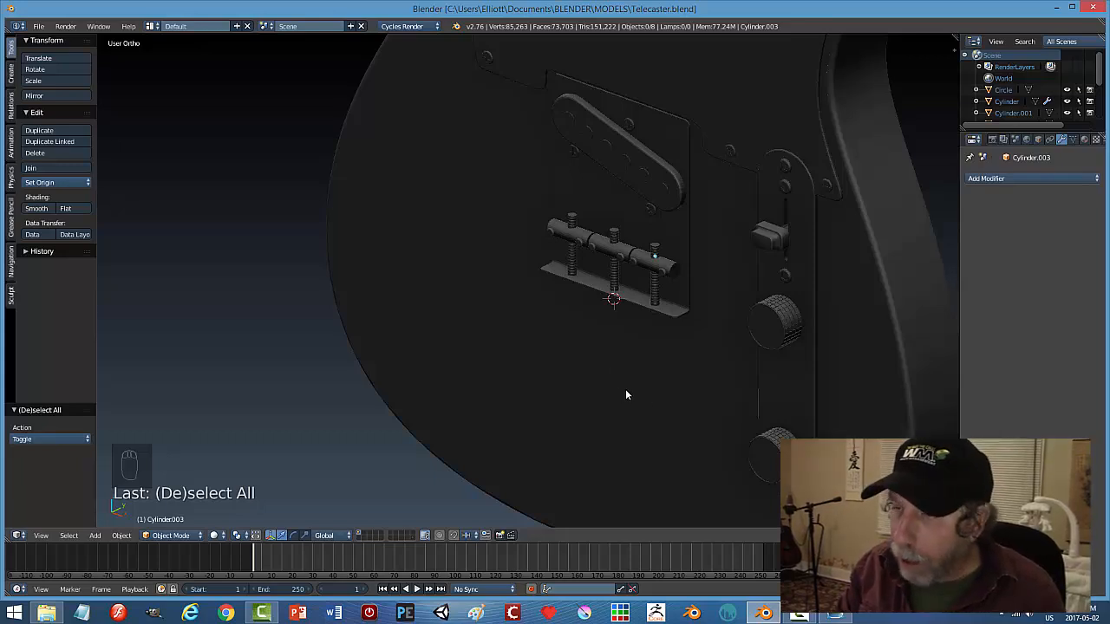
key(ctrl+s)
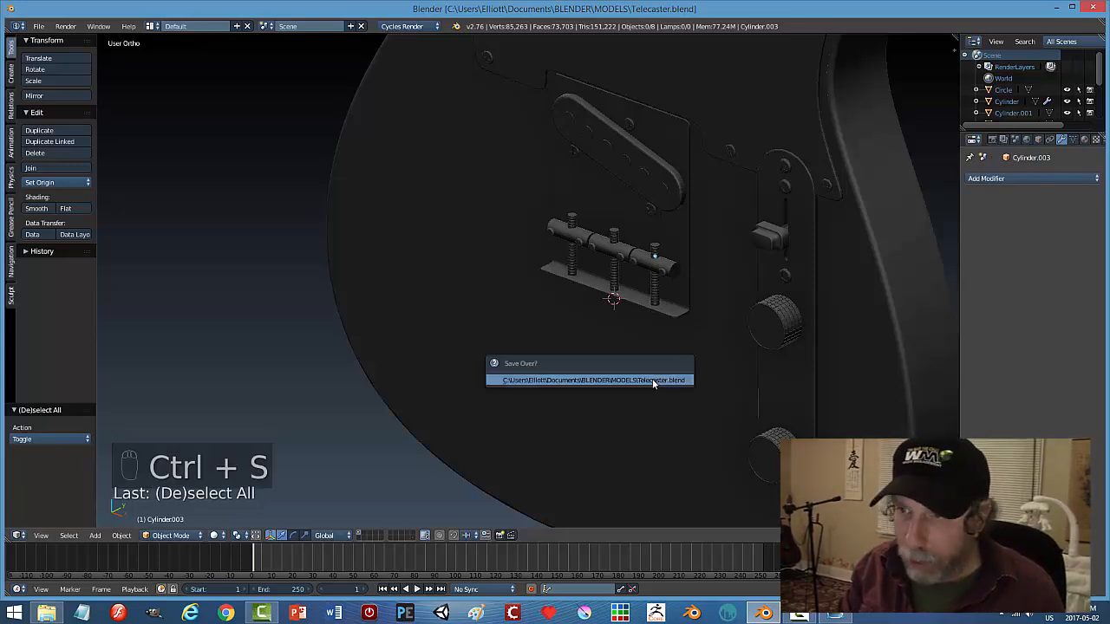
Examine the assembled saddles and rods and compare them with the bridge reference photo in Windows Photo Viewer.
middle_drag(674, 386, 741, 229)
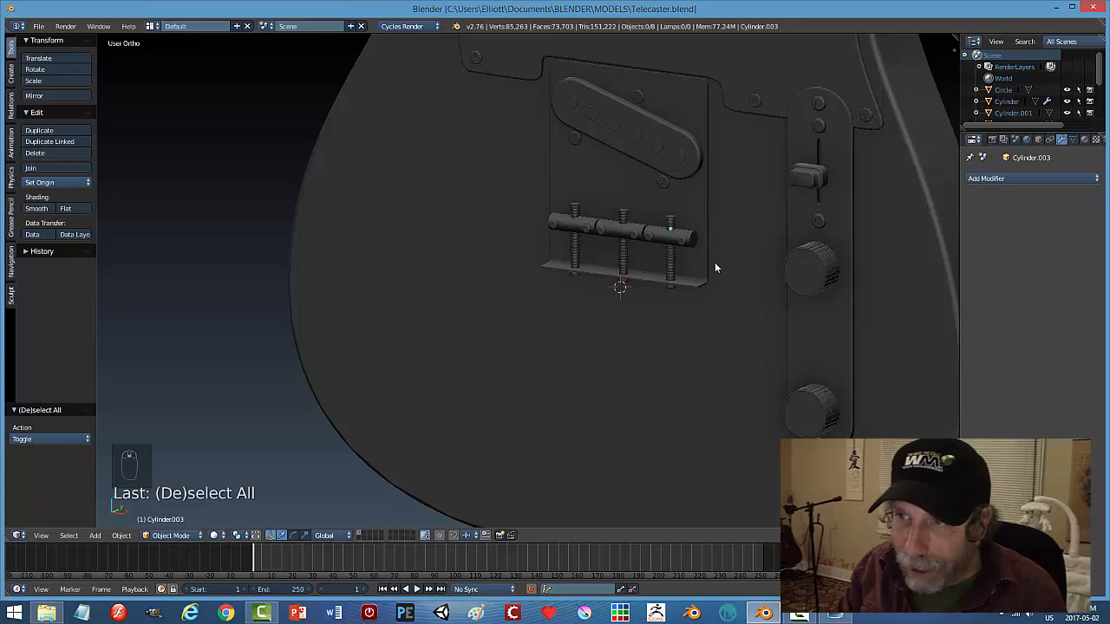
middle_drag(636, 312, 678, 295)
scroll(611, 303, up, 3)
key(alt+Tab)
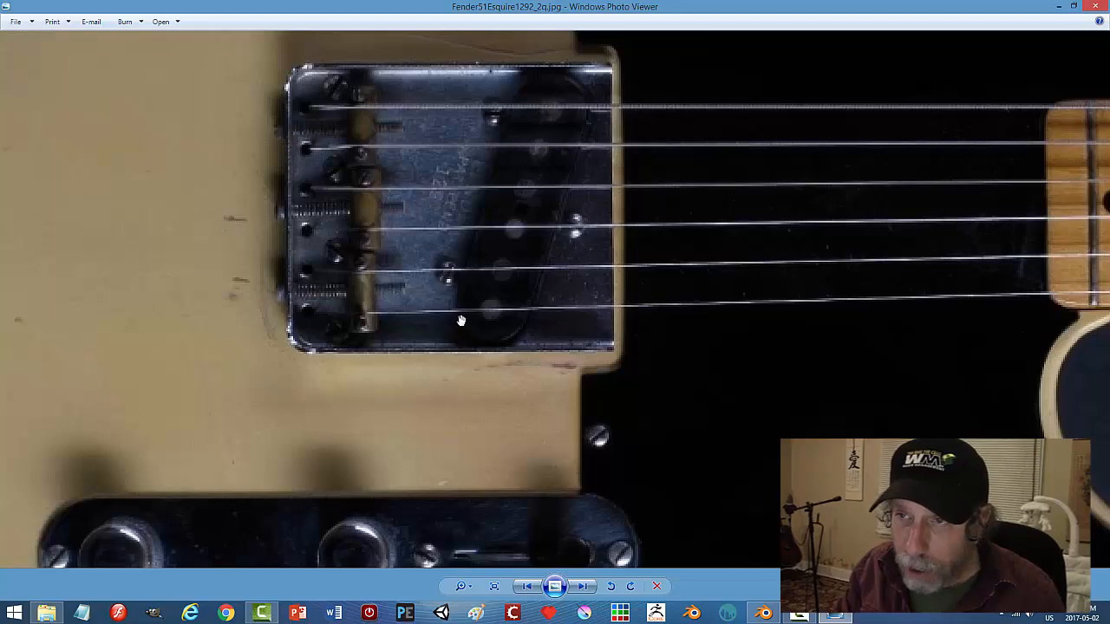
click(763, 612)
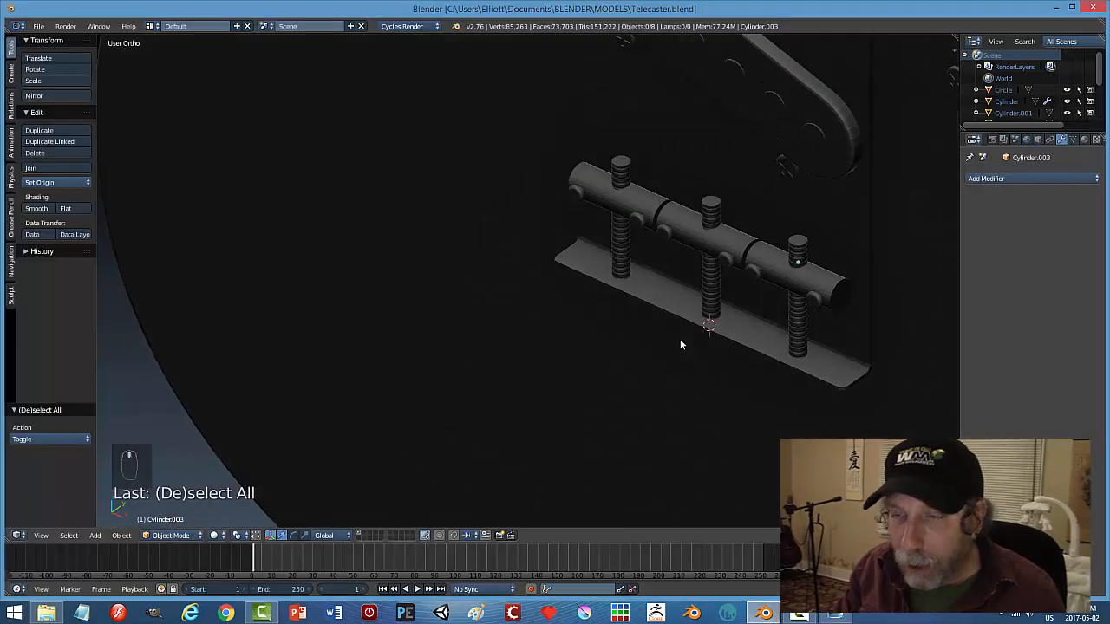
In front view, apply smooth shading to the arrayed saddle cylinders and deselect them.
middle_drag(680, 339, 748, 309)
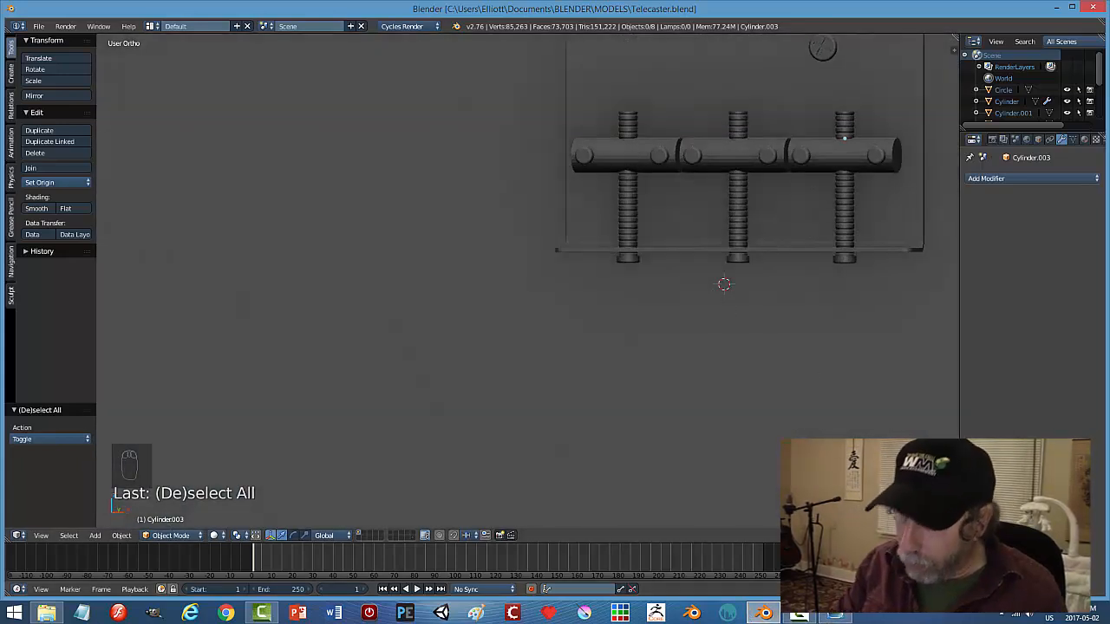
key(KP_1)
shift+middle_drag(730, 349, 613, 351)
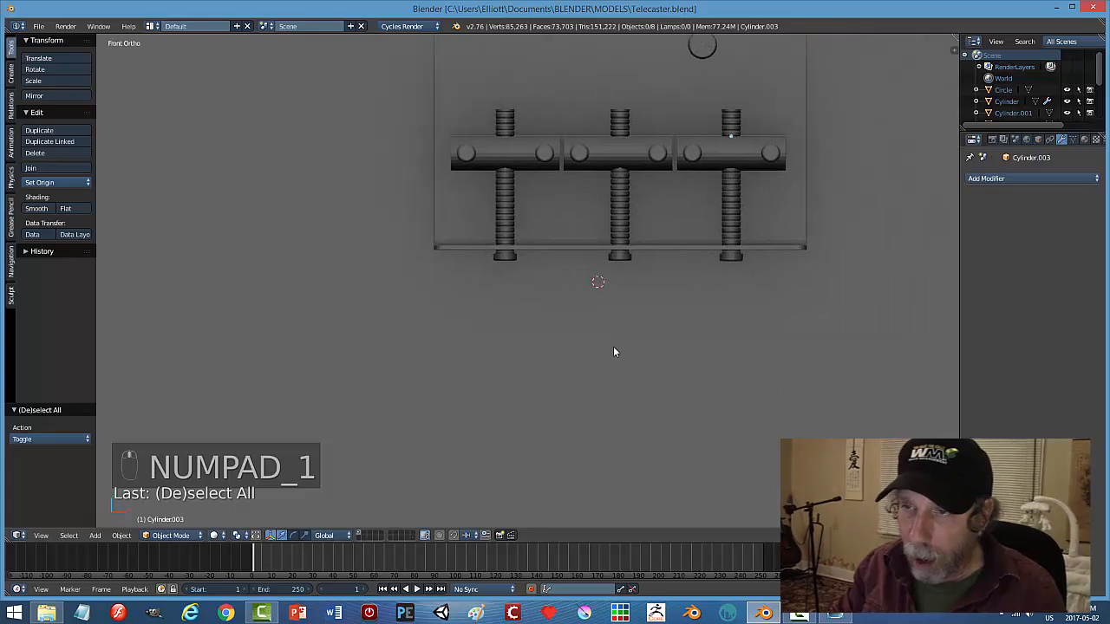
right_click(526, 153)
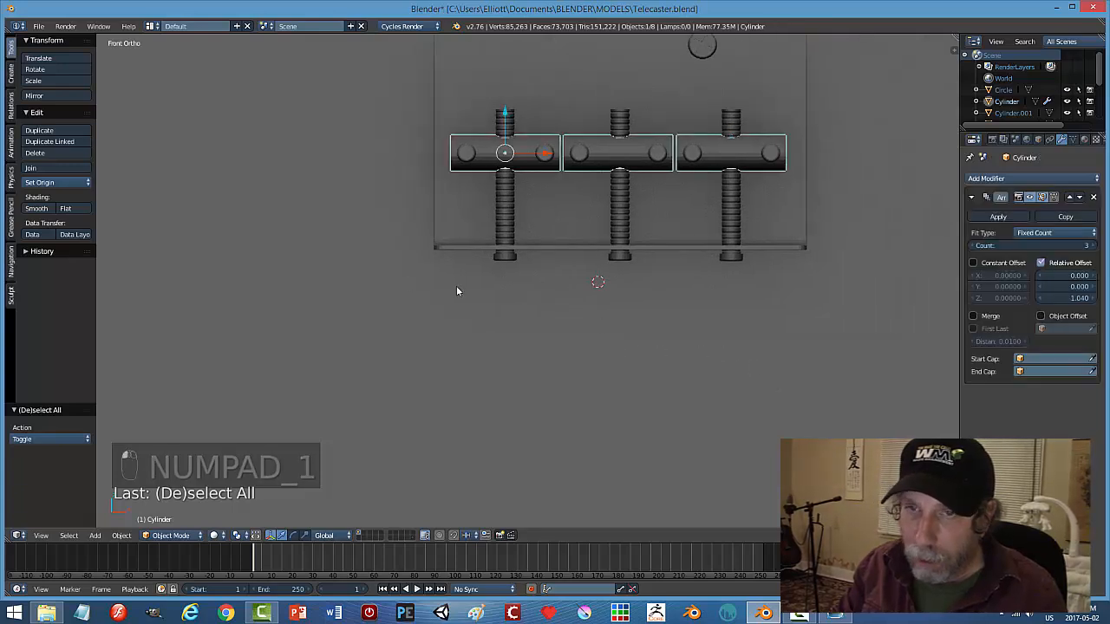
click(52, 210)
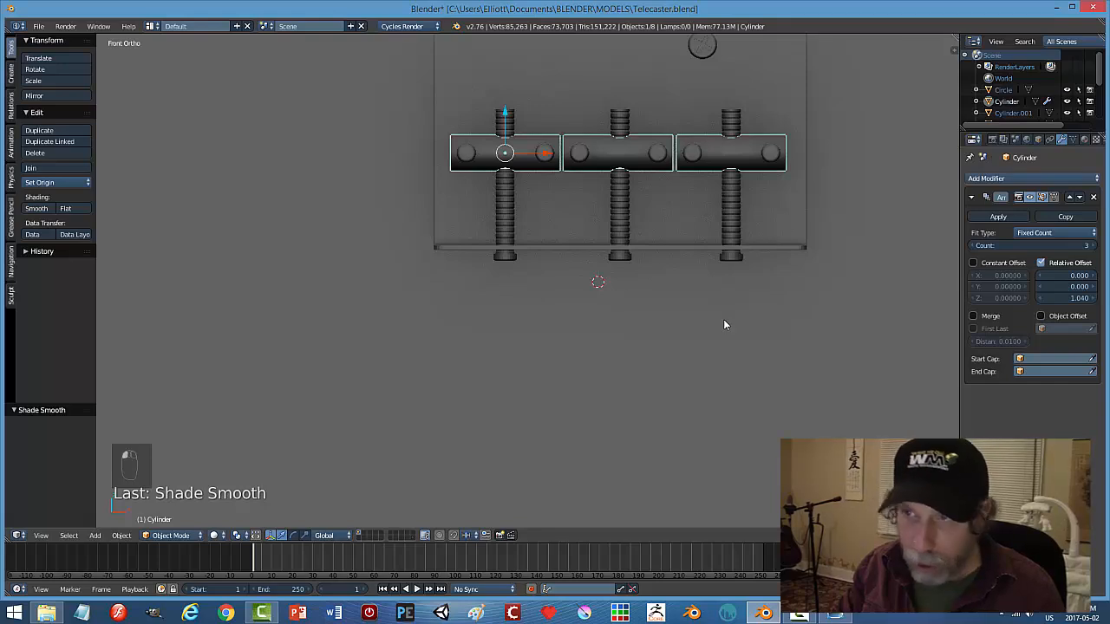
key(a)
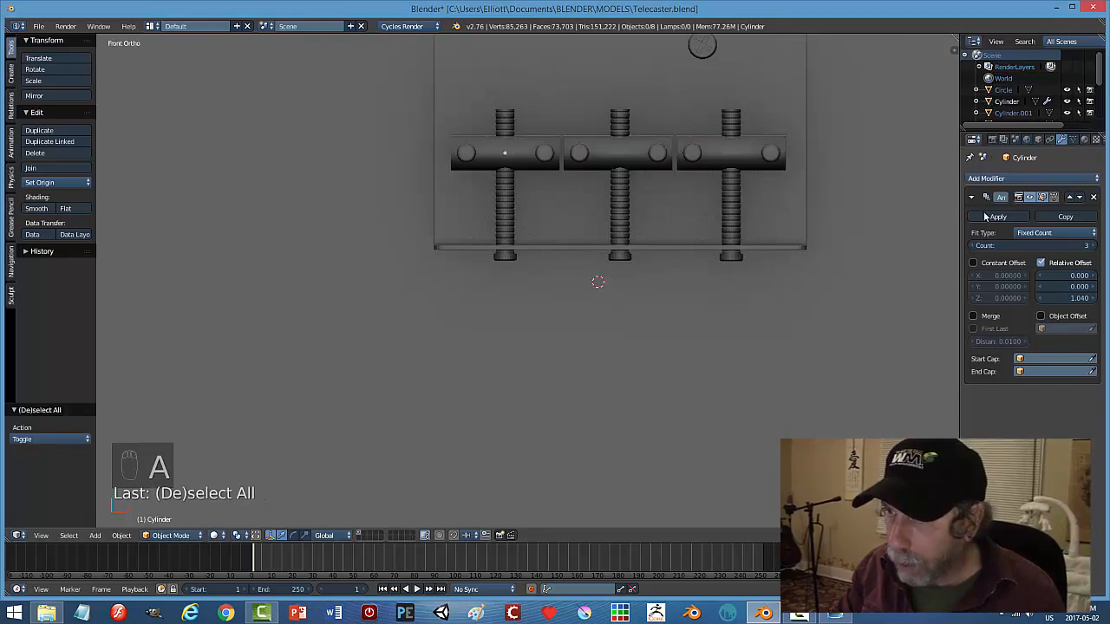
right_click(774, 159)
right_click(751, 157)
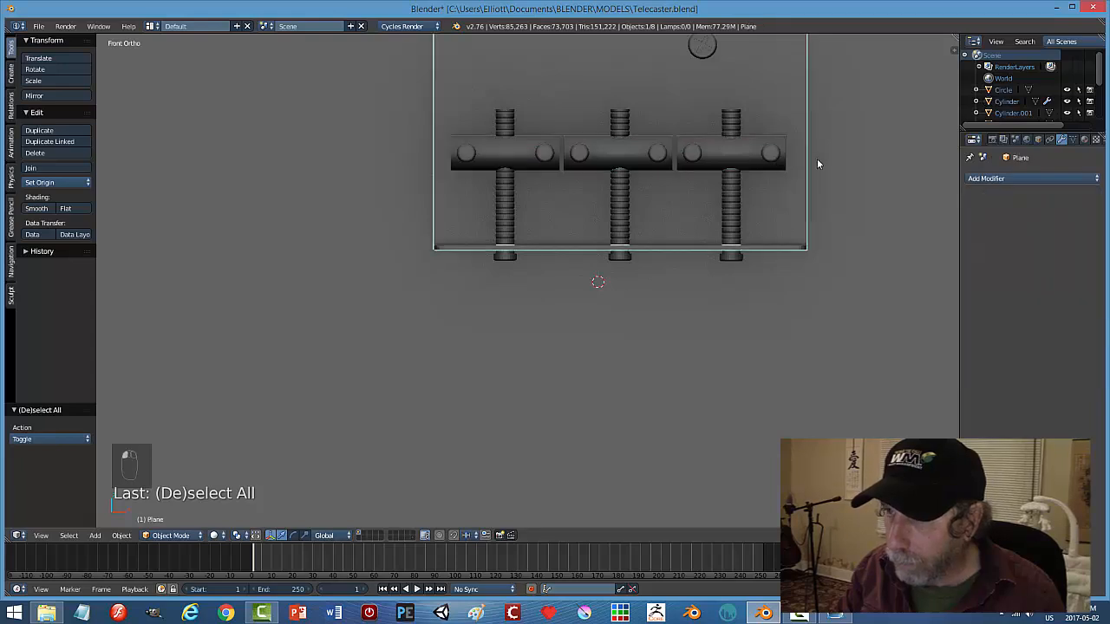
right_click(776, 156)
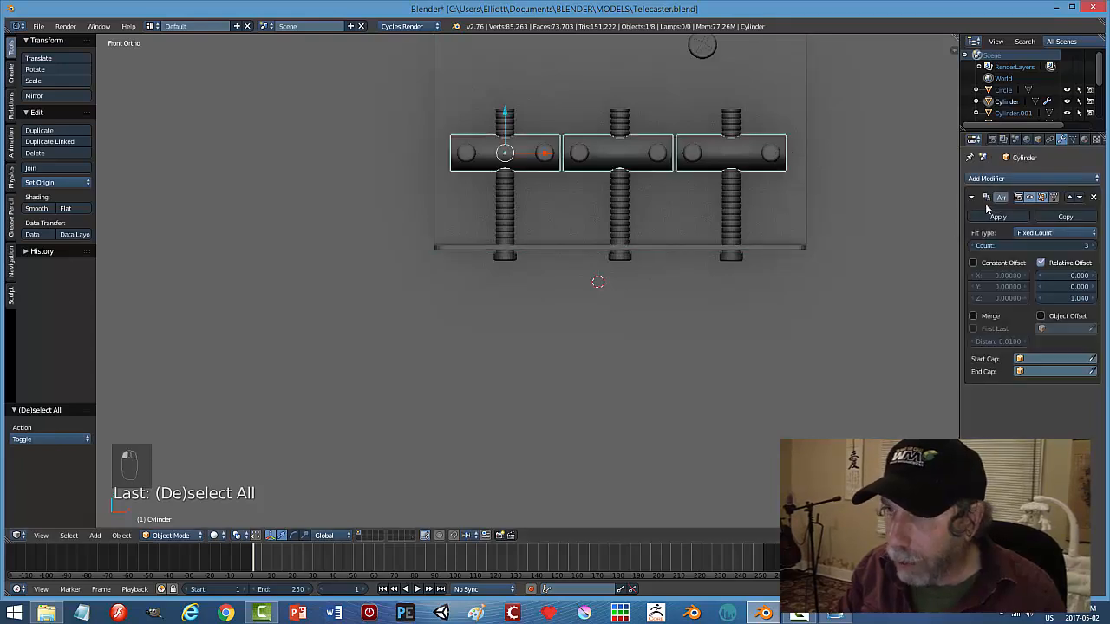
key(a)
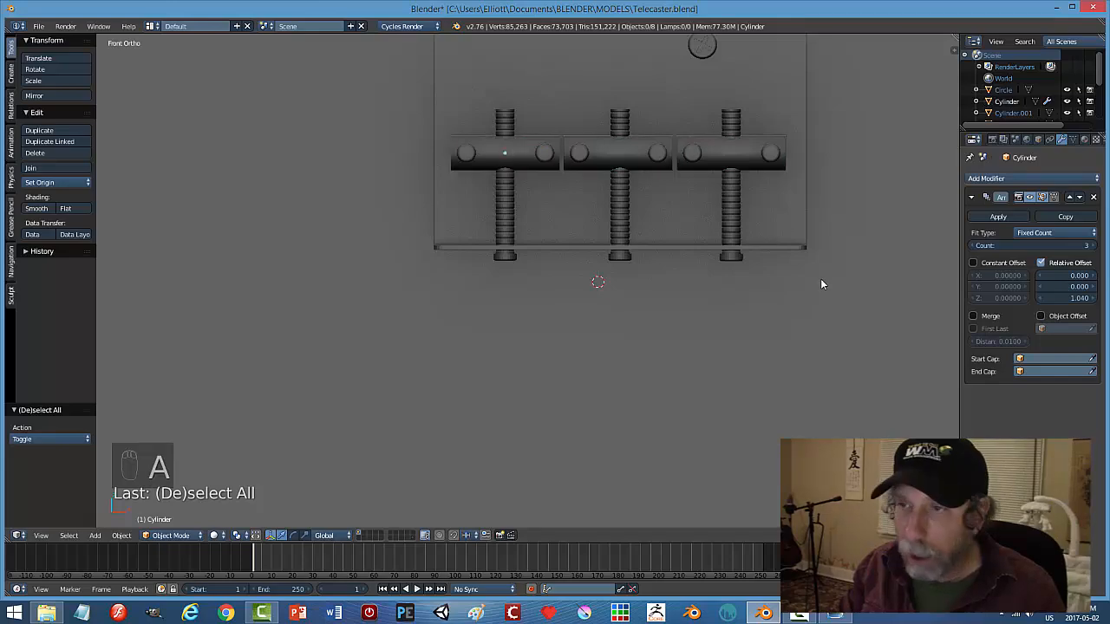
Select the arrayed saddle object and enter Edit Mode.
middle_drag(779, 271, 740, 166)
right_click(742, 168)
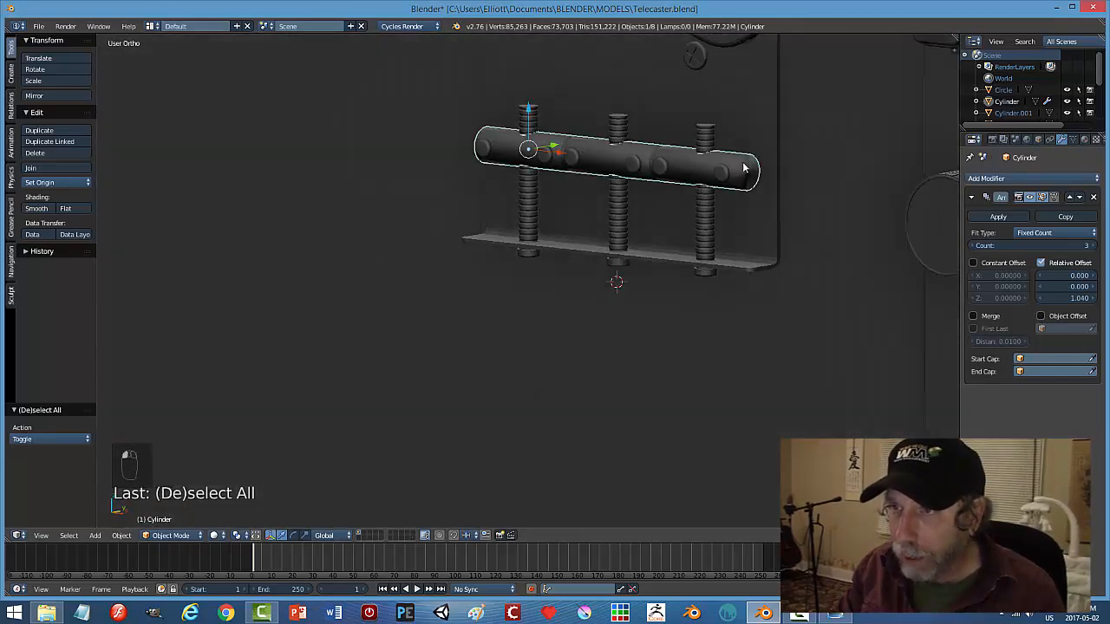
key(Tab)
key(Tab)
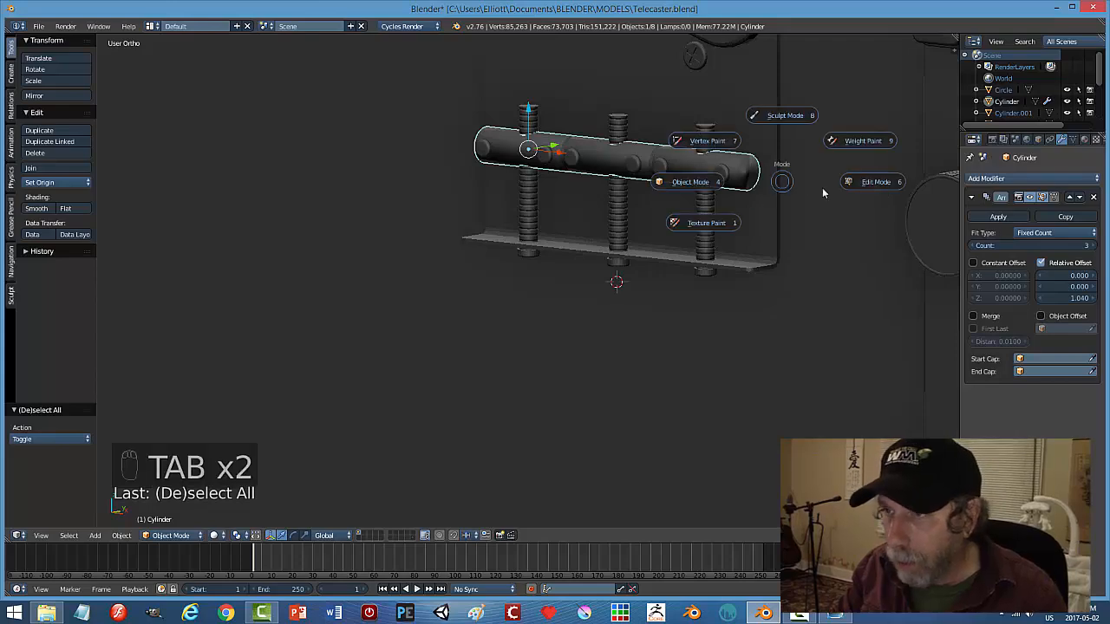
click(862, 185)
Try adding a loop cut around the first saddle cylinder, and undo it.
scroll(534, 222, up, 3)
middle_drag(533, 222, 587, 186)
shift+middle_drag(551, 46, 597, 165)
key(ctrl+r)
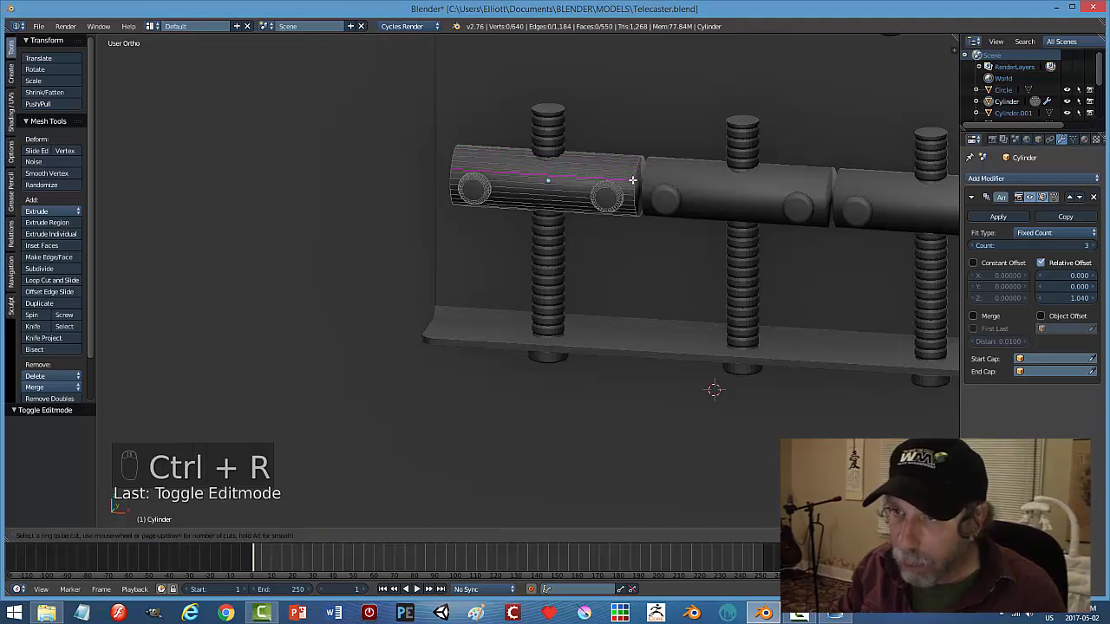
click(627, 178)
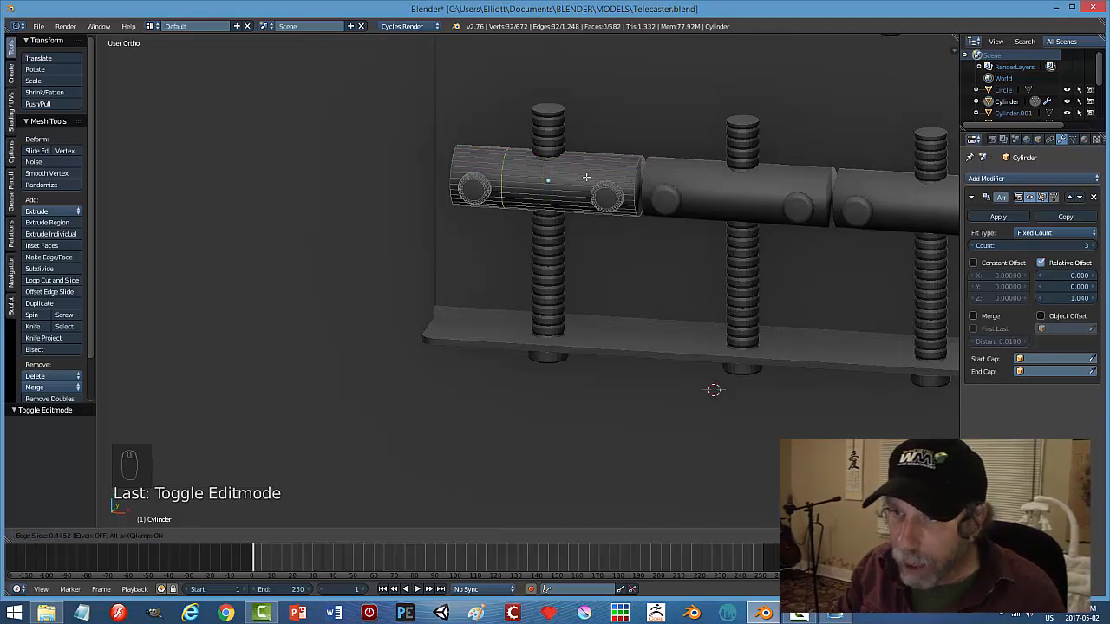
click(586, 176)
key(ctrl+z)
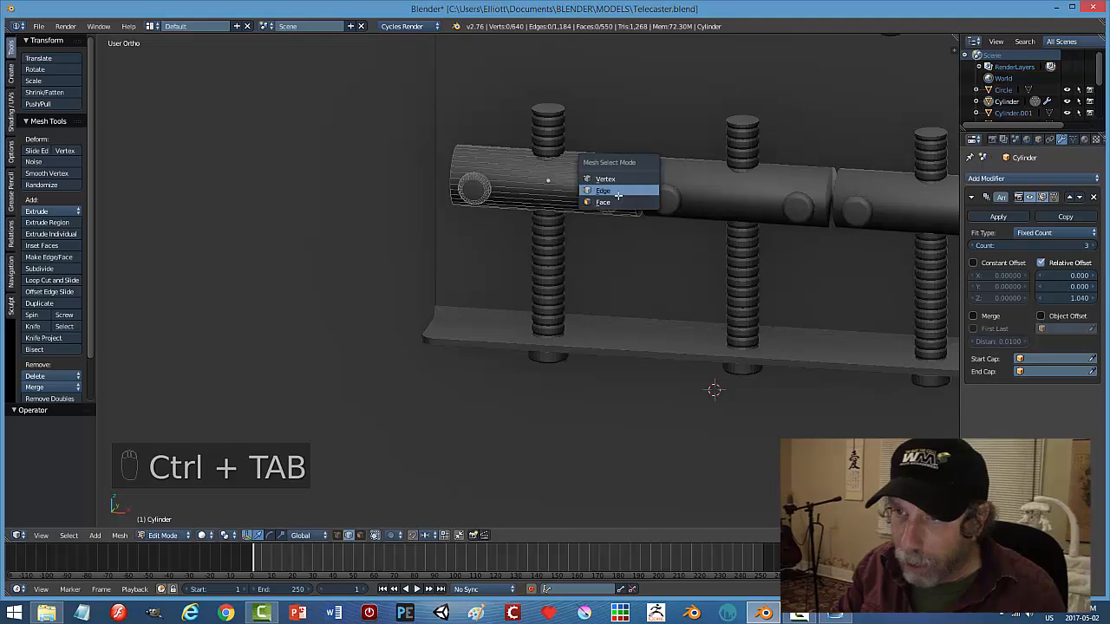
In face select mode, extrude the first saddle cylinder's right end cap in place with zero offset.
click(640, 201)
right_click(640, 182)
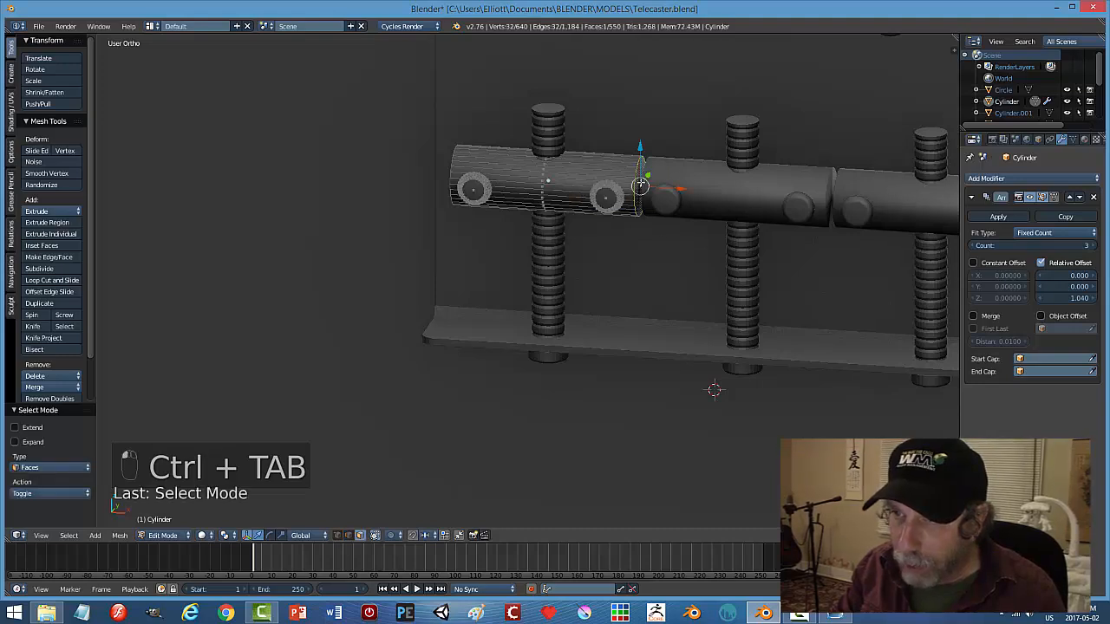
key(e)
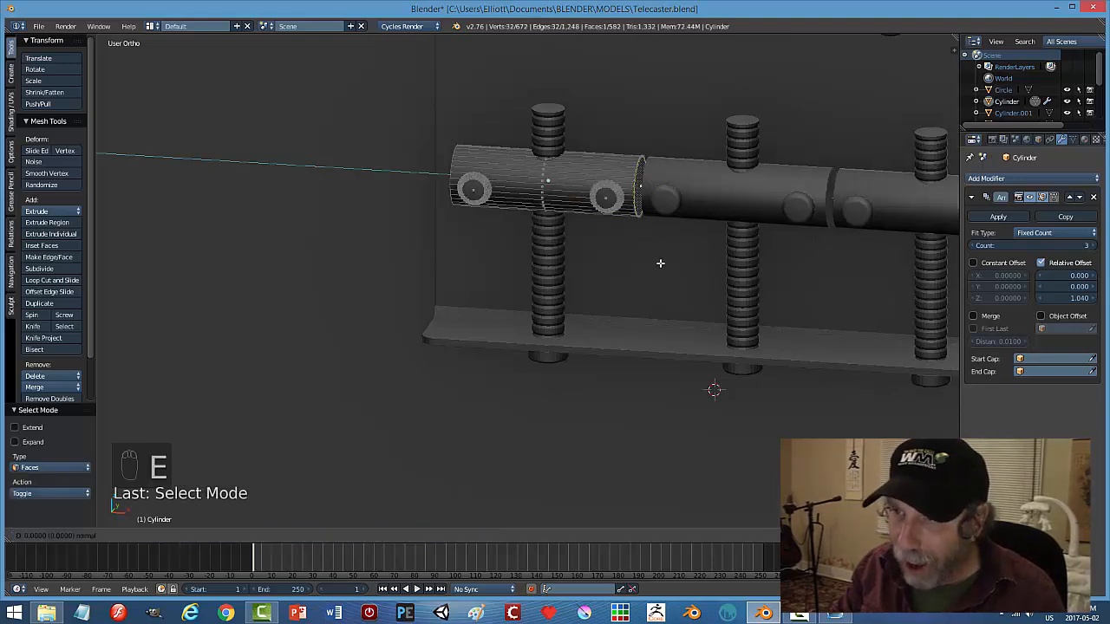
right_click(659, 262)
Extrude the first saddle cylinder's left end cap in place with zero offset, and return to Object Mode.
middle_drag(659, 262, 561, 244)
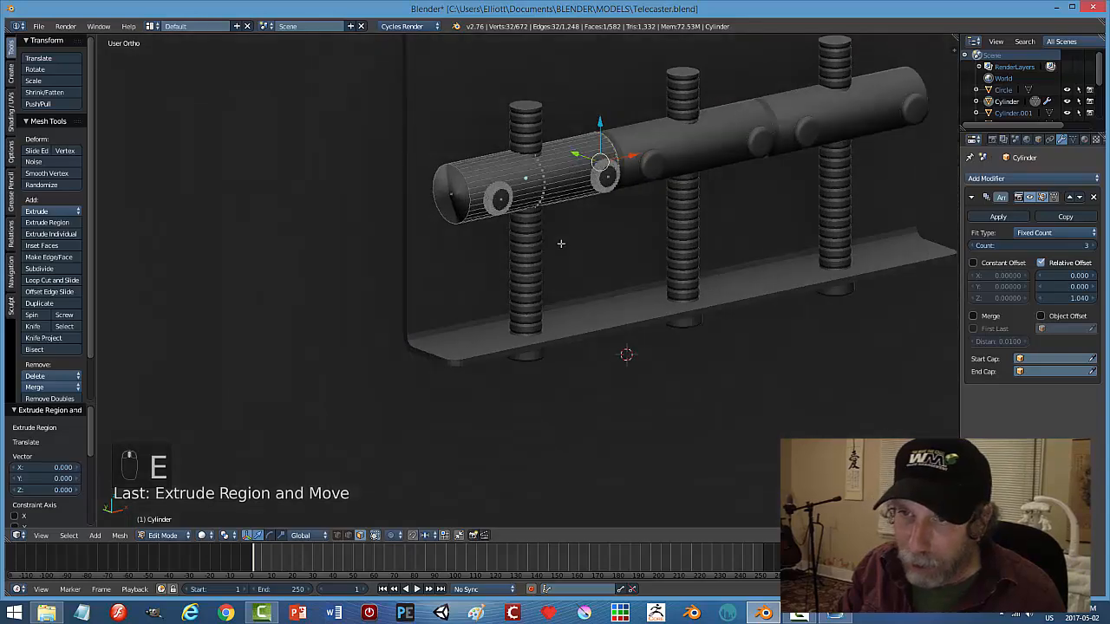
right_click(452, 182)
key(e)
right_click(519, 198)
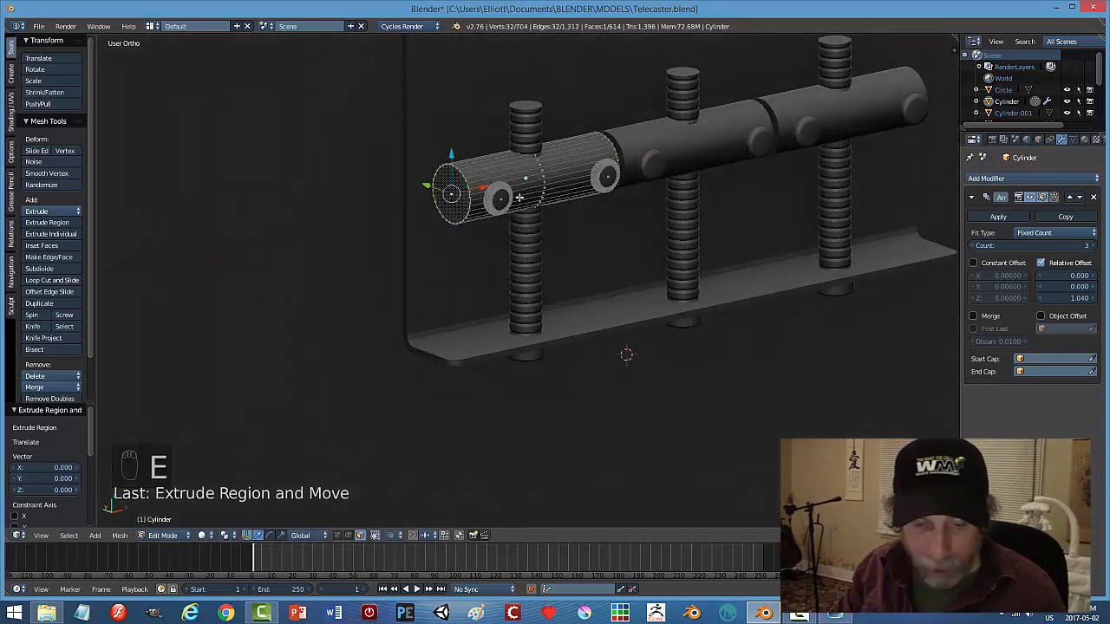
key(a)
key(Tab)
click(421, 198)
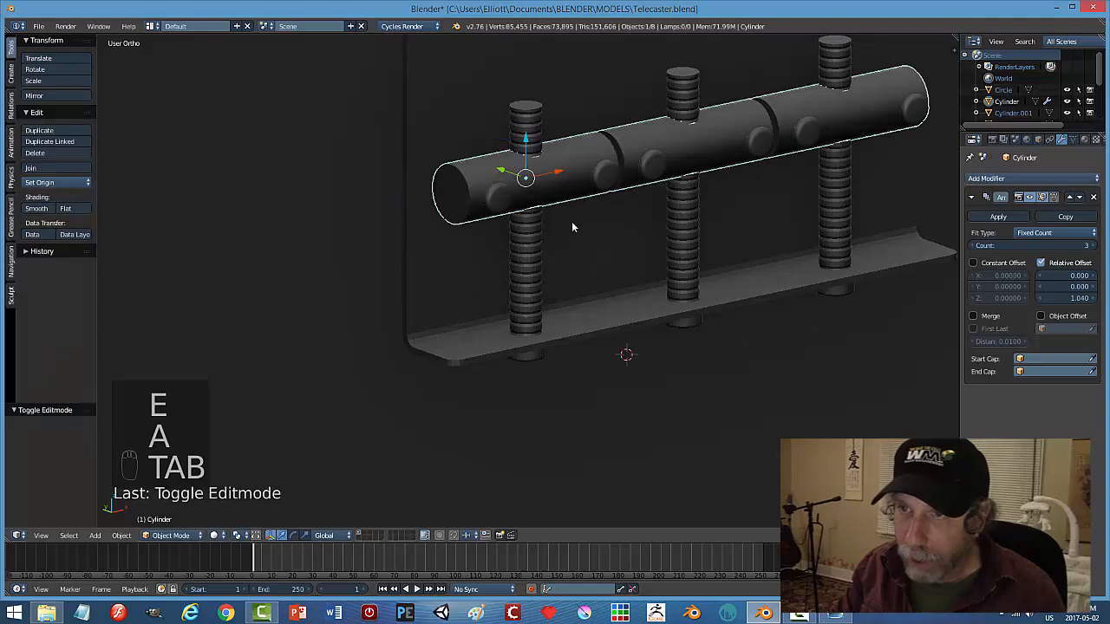
Save the Telecaster file over the existing version and apply the Array modifier on the saddle cylinders.
middle_drag(571, 221, 528, 224)
scroll(530, 225, down, 4)
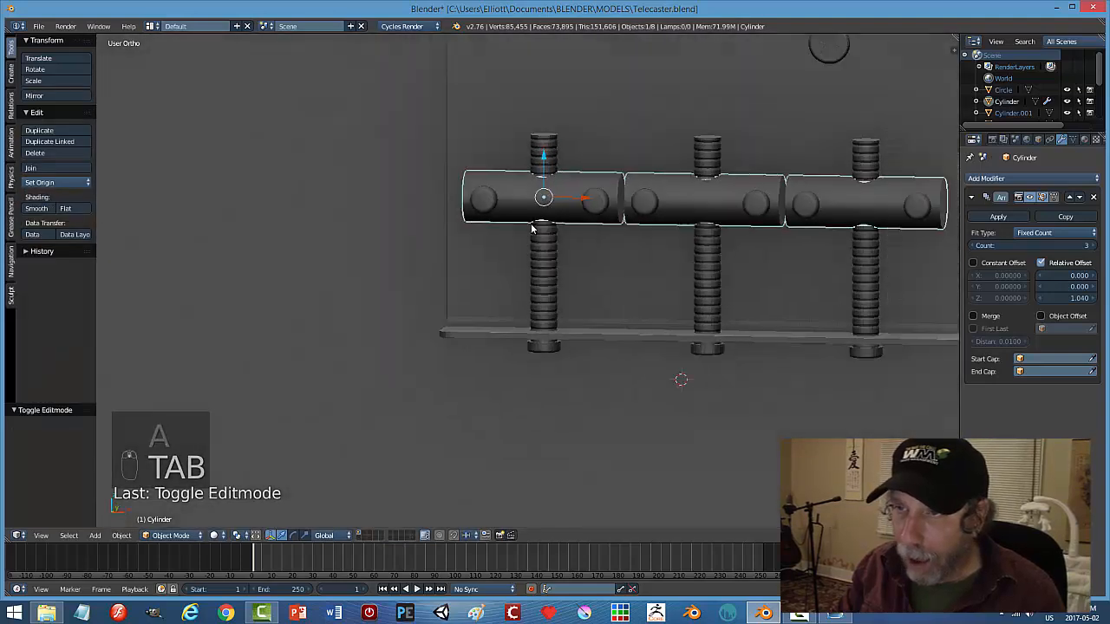
key(a)
scroll(693, 256, down, 3)
middle_drag(701, 257, 634, 280)
key(ctrl+s)
click(717, 256)
click(997, 216)
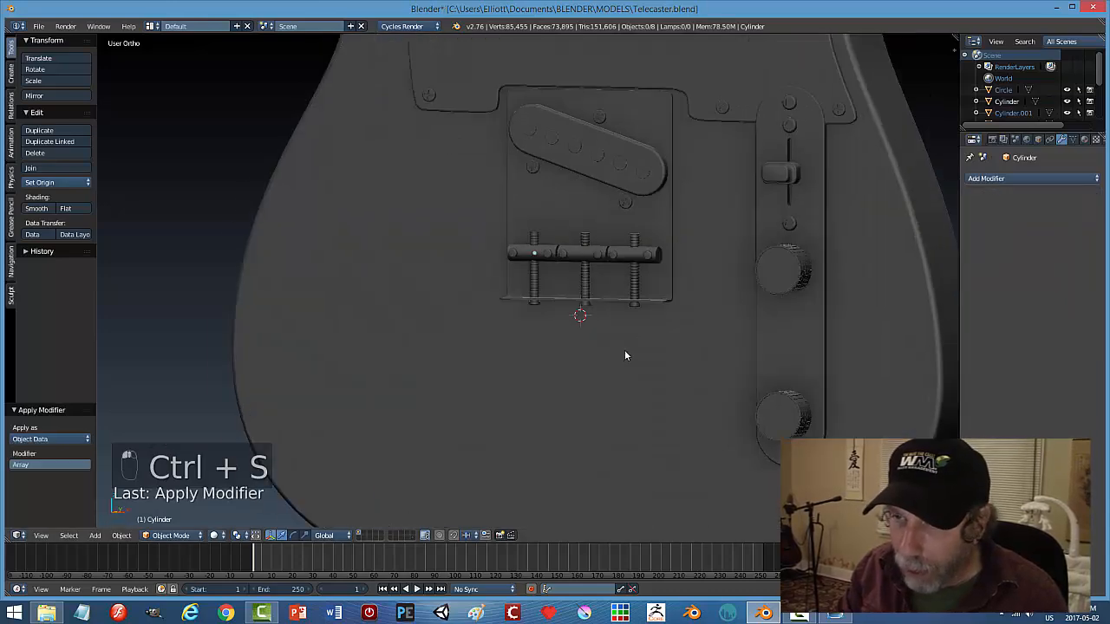
Compare the alignment of the three saddles with the bridge reference photo in Windows Photo Viewer.
scroll(668, 347, up, 2)
scroll(649, 353, up, 3)
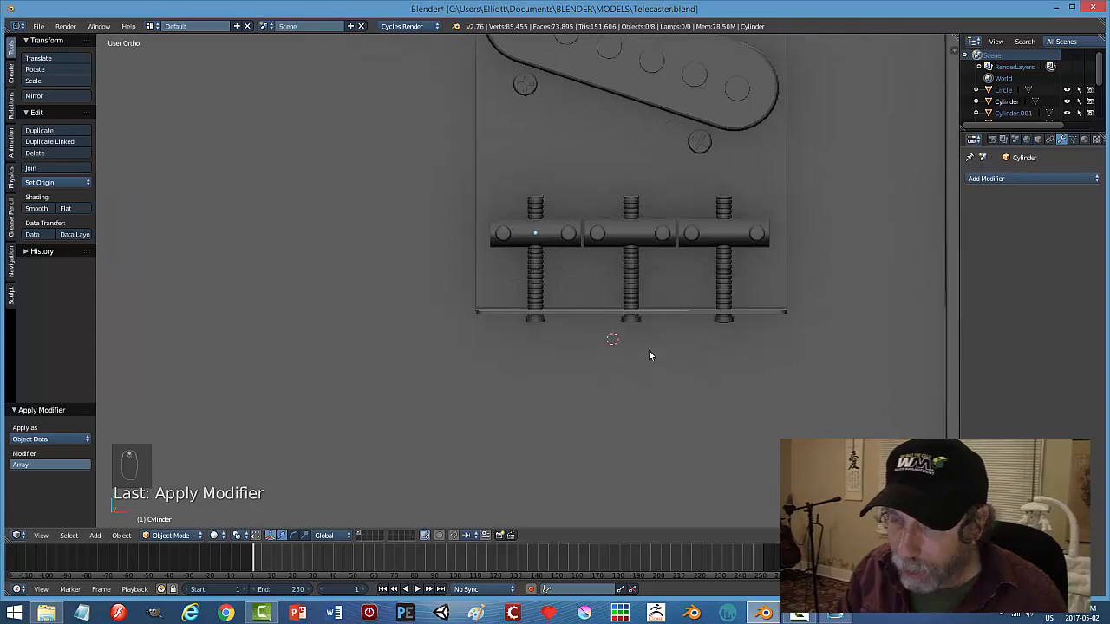
right_click(640, 237)
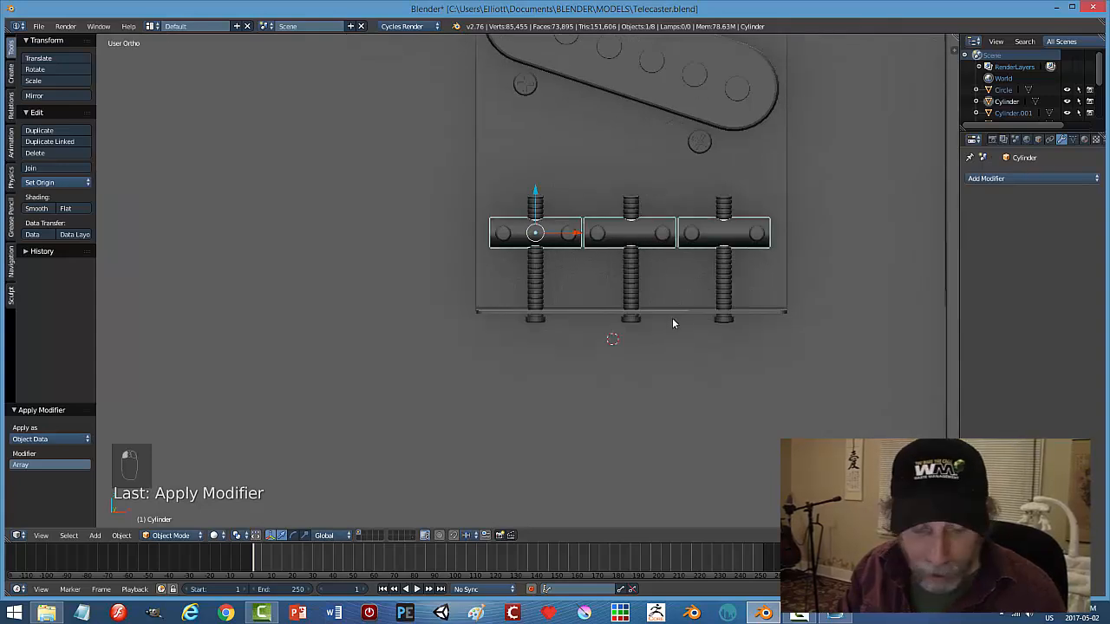
key(a)
scroll(672, 320, down, 1)
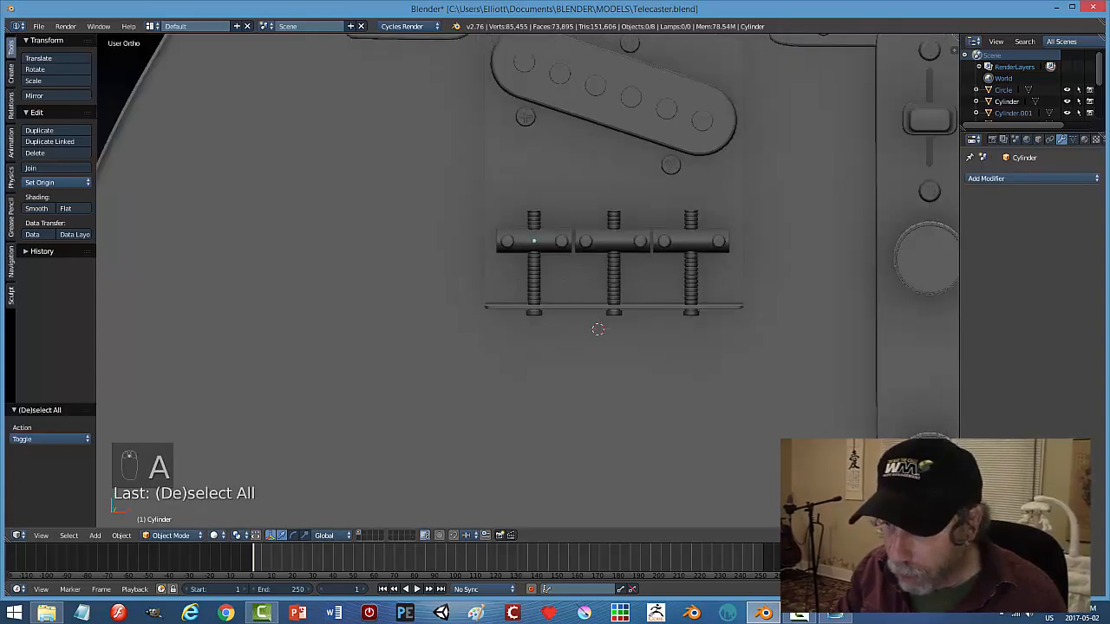
click(836, 615)
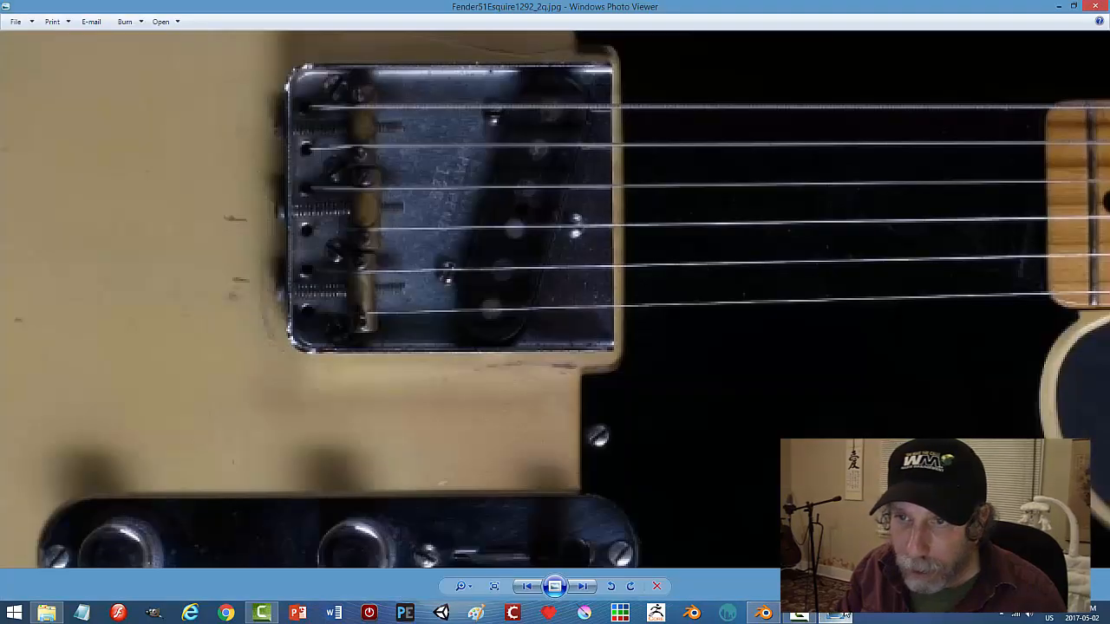
click(767, 614)
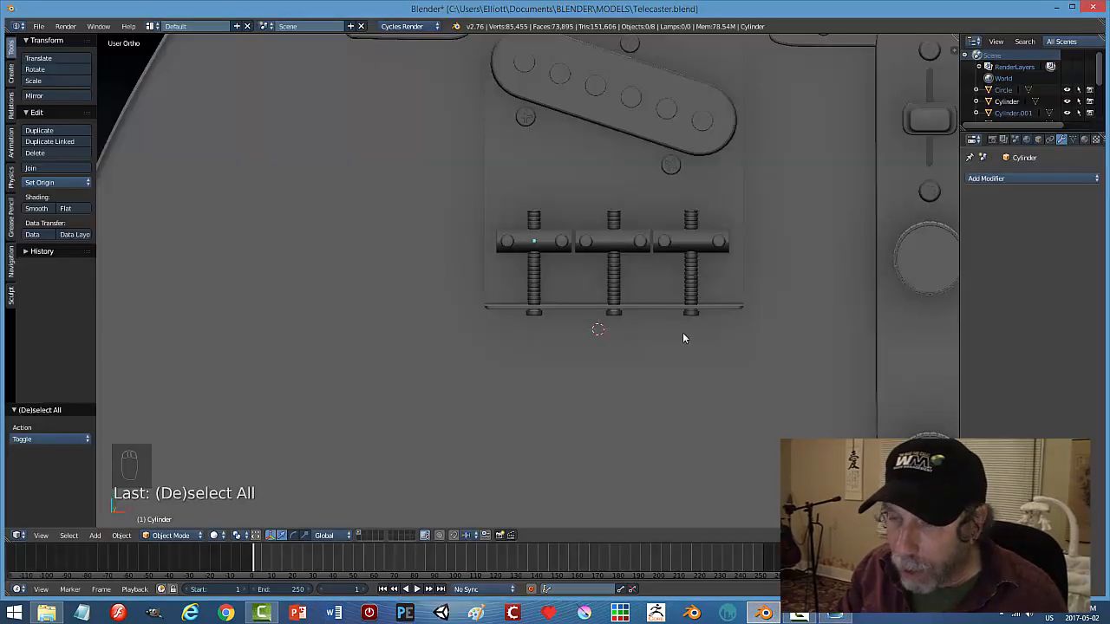
In Edit Mode, select the right saddle's linked geometry with both its screws and move it -0.017 along Z.
right_click(686, 246)
key(Tab)
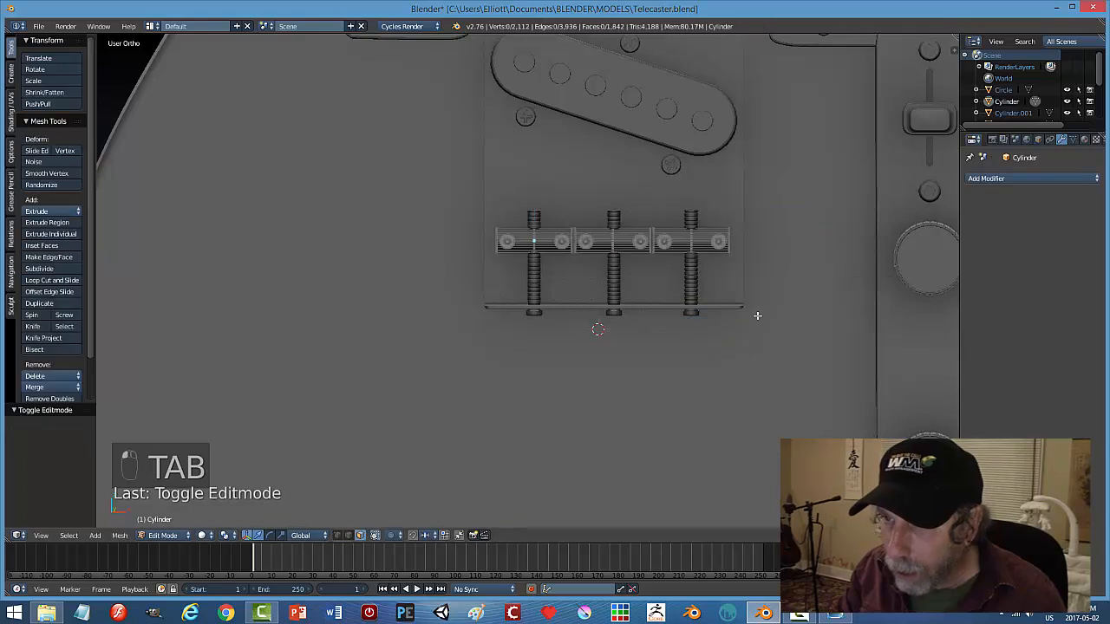
scroll(748, 270, up, 3)
right_click(795, 212)
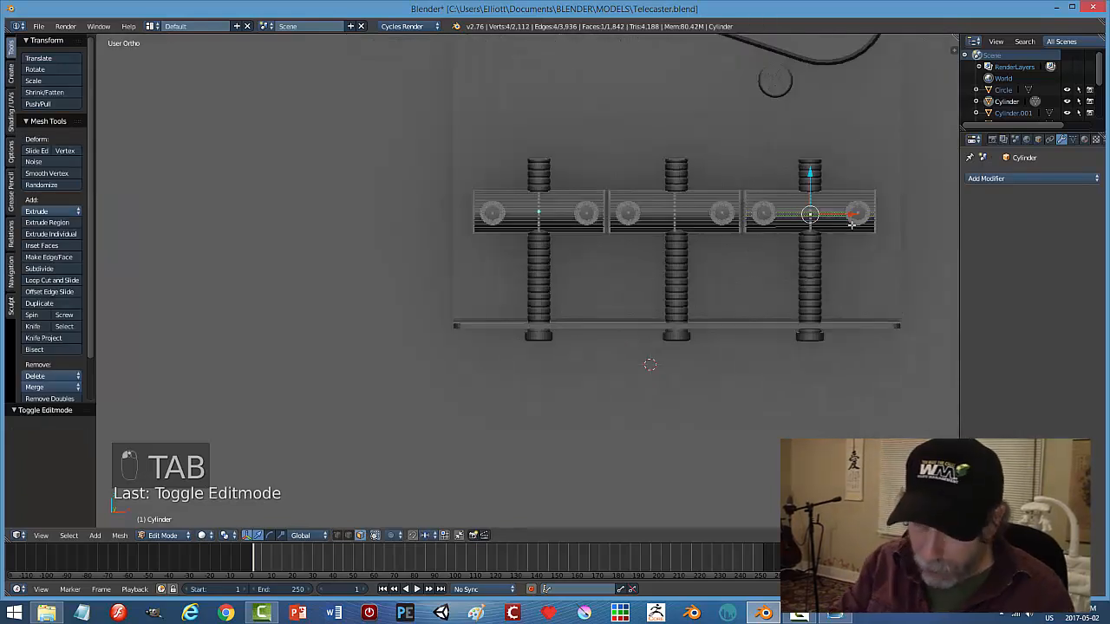
key(ctrl+l)
shift+right_click(769, 214)
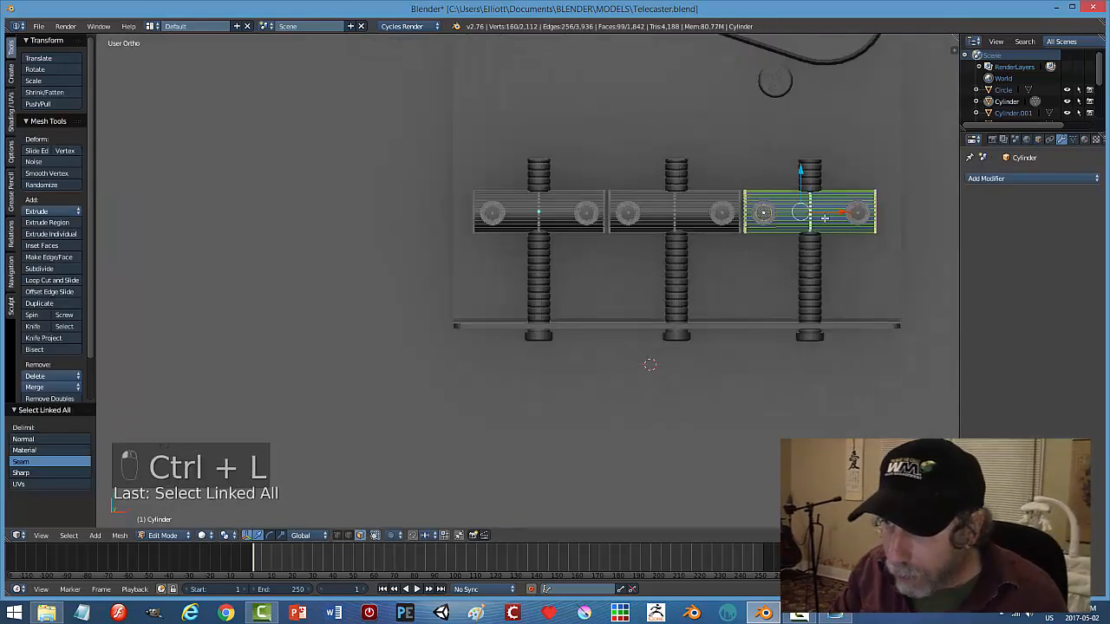
shift+right_click(861, 214)
key(ctrl+l)
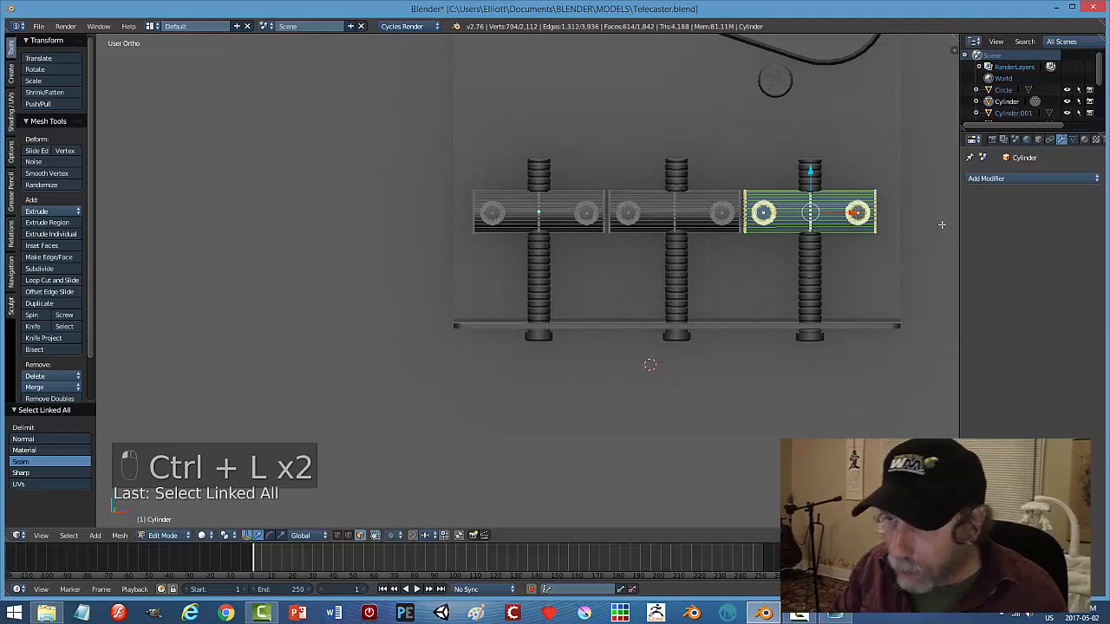
drag(810, 171, 810, 182)
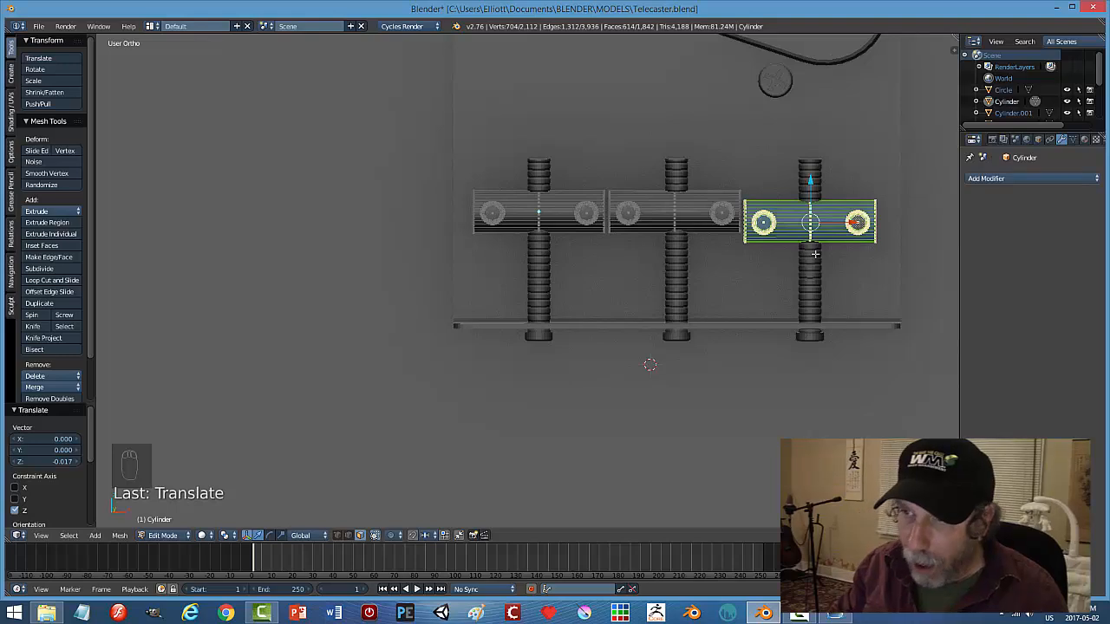
key(a)
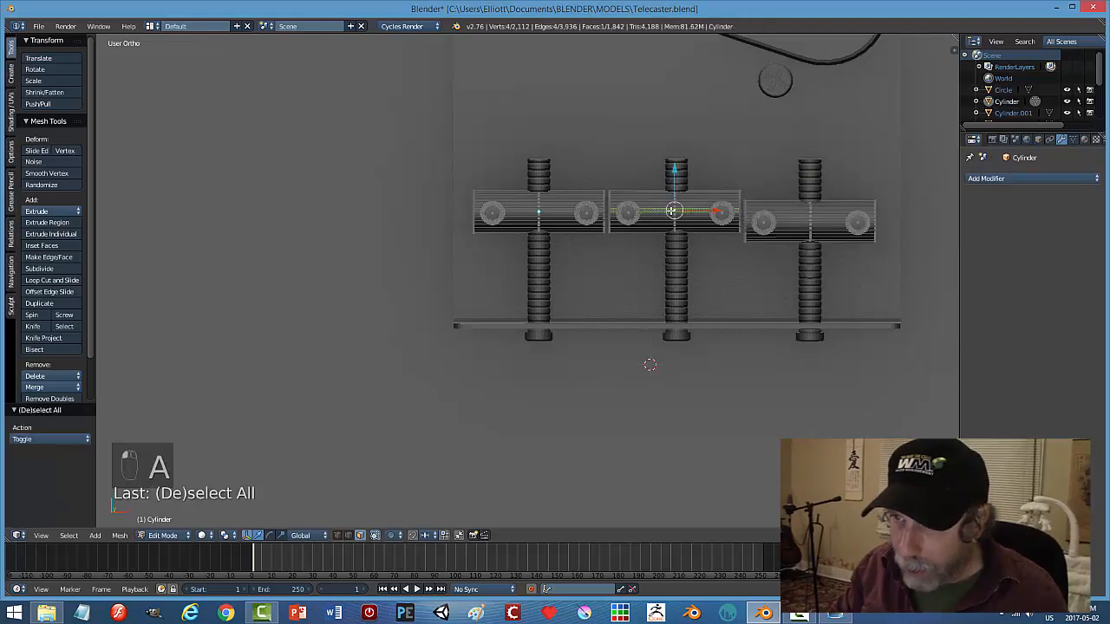
Select the middle saddle's linked geometry with both its screws, raise it slightly along Z, and return to Object Mode.
click(717, 211)
right_click(629, 214)
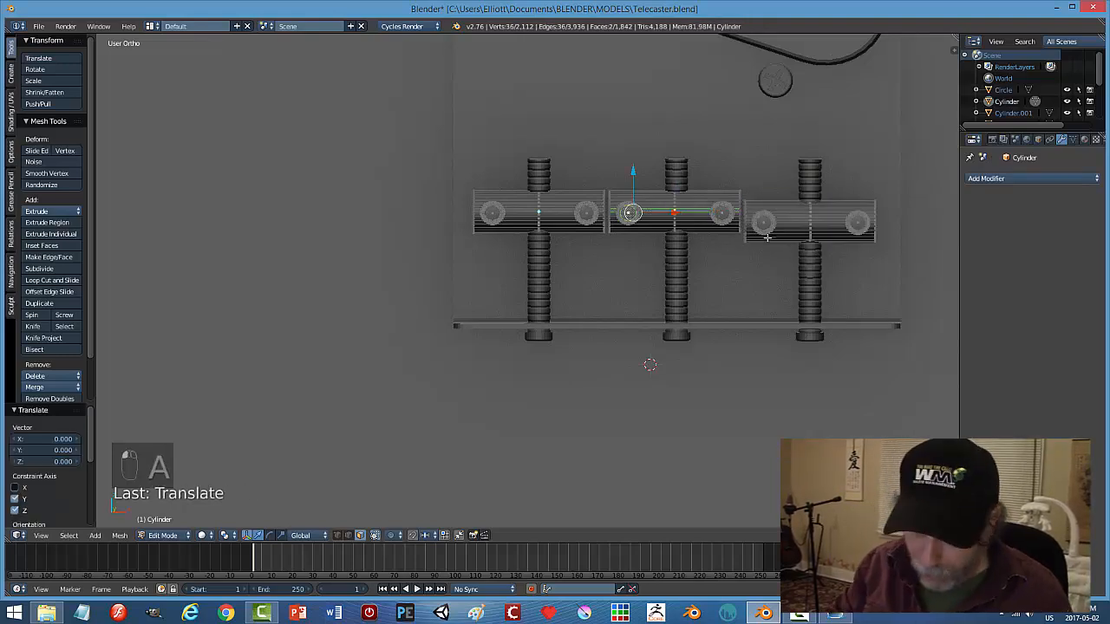
key(ctrl+l)
shift+right_click(728, 217)
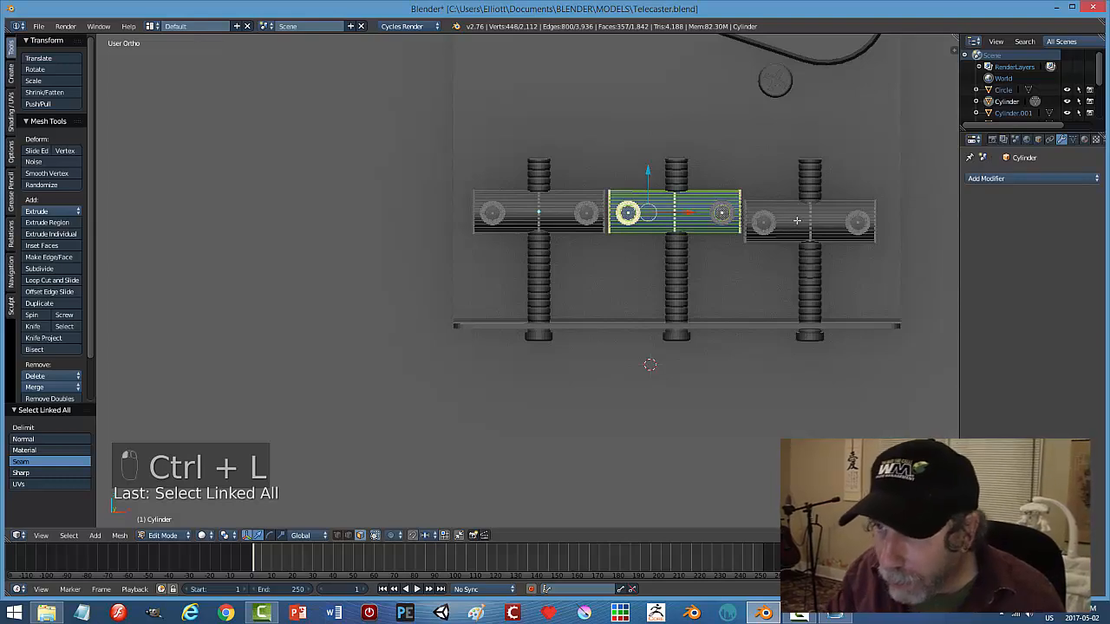
key(ctrl+l)
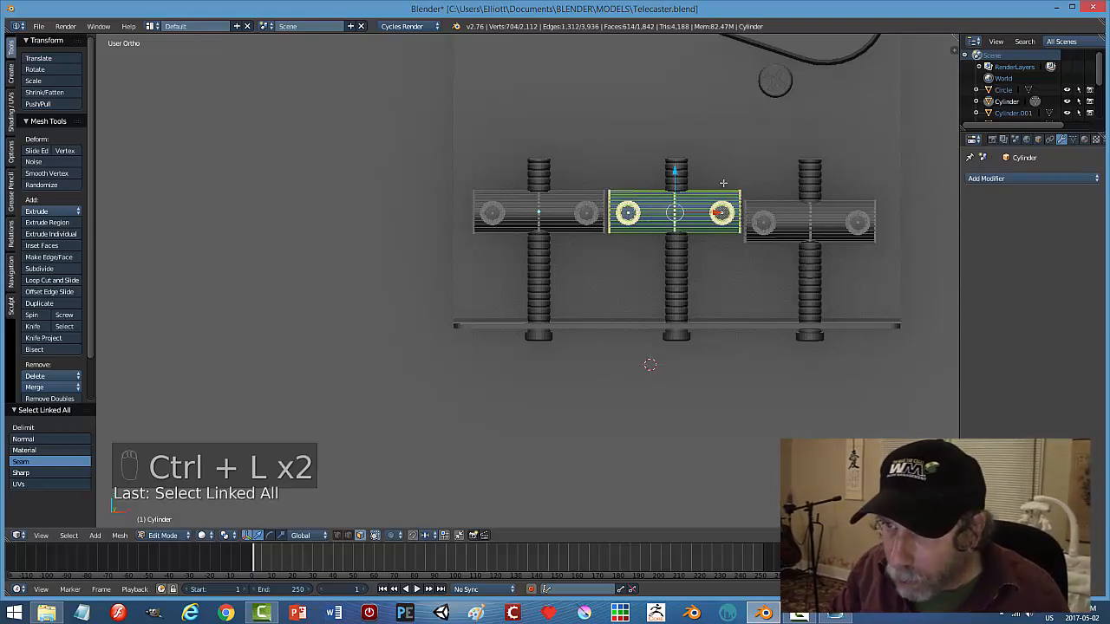
drag(673, 171, 674, 165)
key(a)
key(Tab)
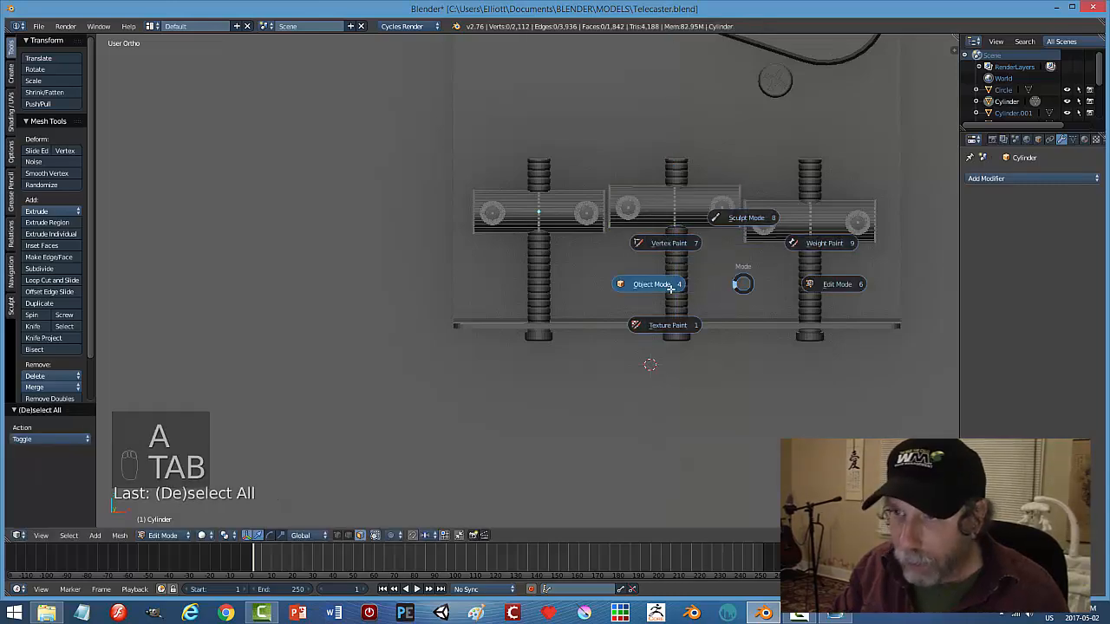
Deselect everything and save the Telecaster file with the staggered saddles.
key(a)
scroll(764, 317, down, 5)
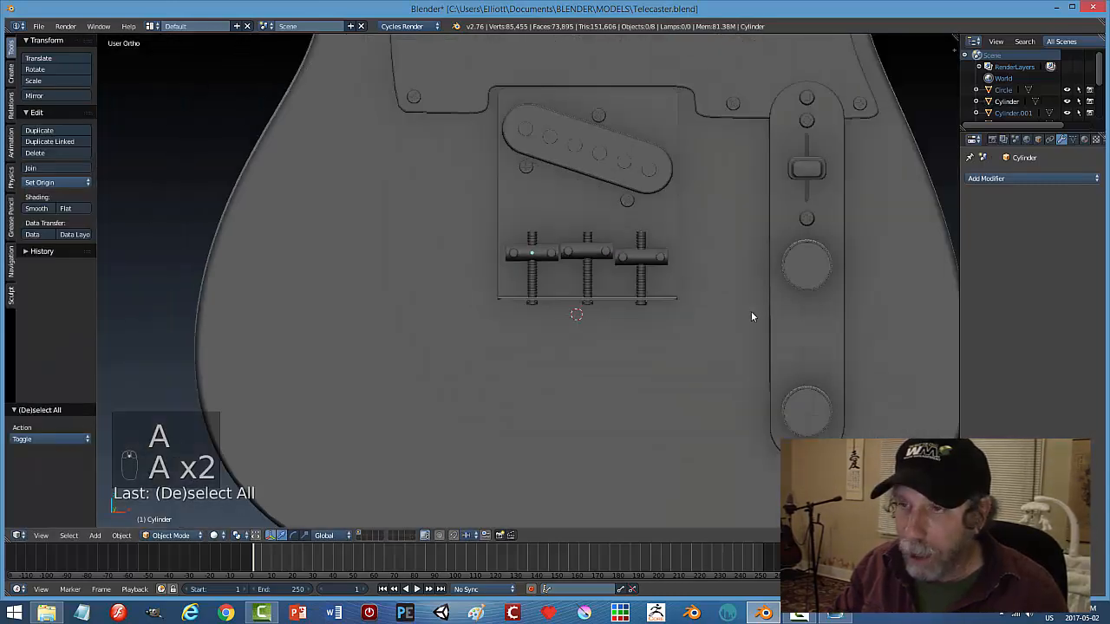
scroll(751, 313, up, 3)
middle_drag(677, 327, 581, 278)
key(ctrl+s)
click(671, 289)
In front wireframe view, compare the bridge hardware with the background reference image and add a cylinder mesh.
scroll(639, 297, down, 3)
key(KP_1)
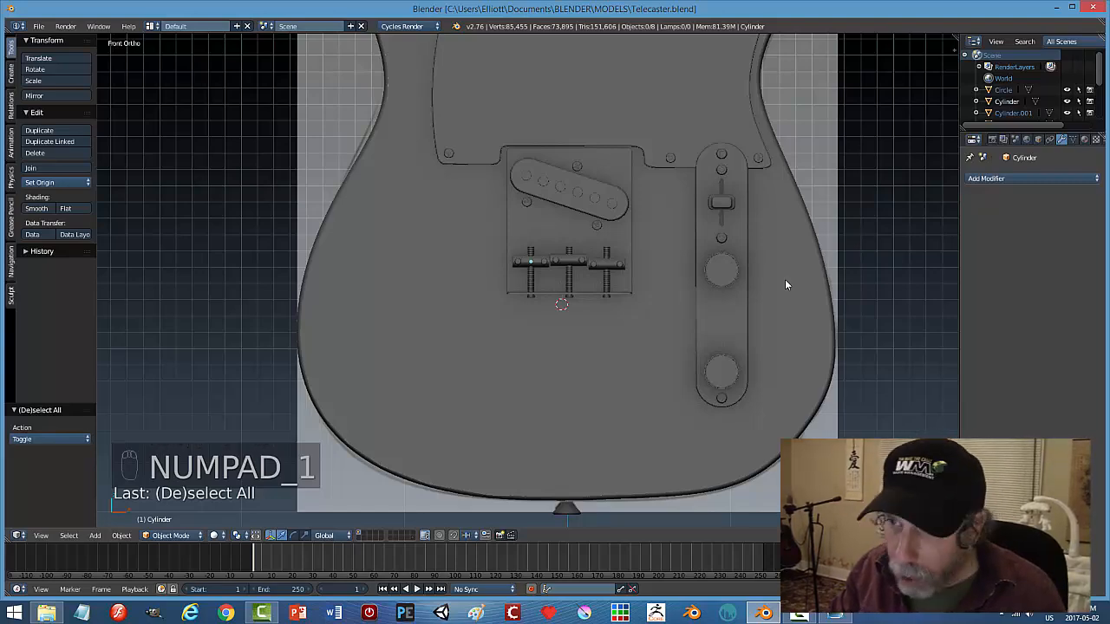
key(z)
click(800, 279)
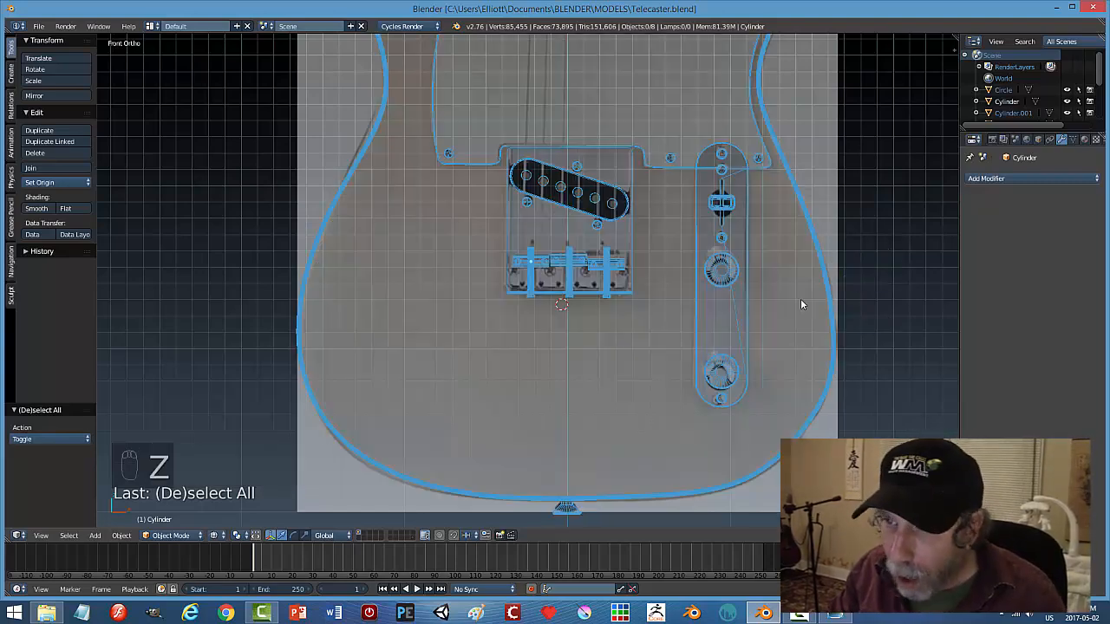
scroll(627, 355, up, 3)
scroll(628, 355, up, 6)
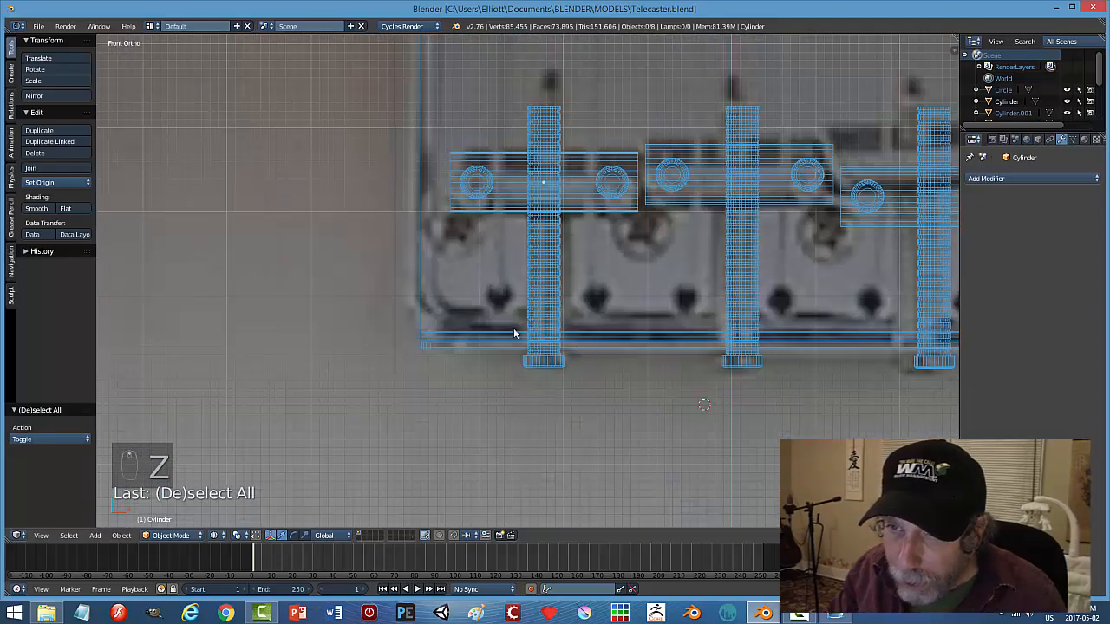
scroll(517, 347, down, 8)
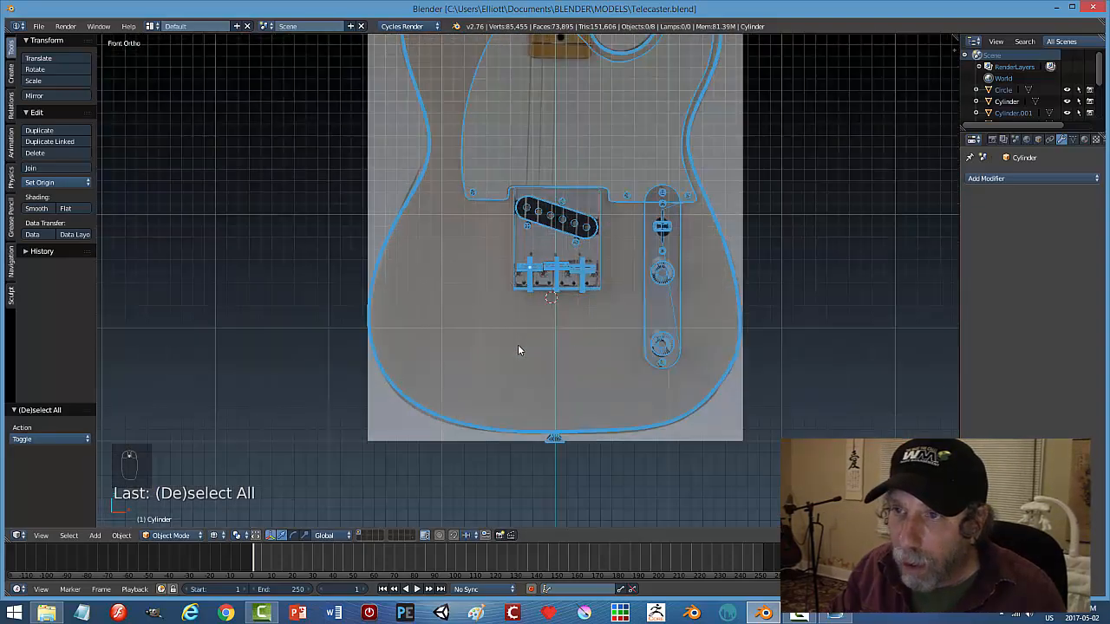
scroll(517, 347, down, 3)
scroll(518, 345, up, 10)
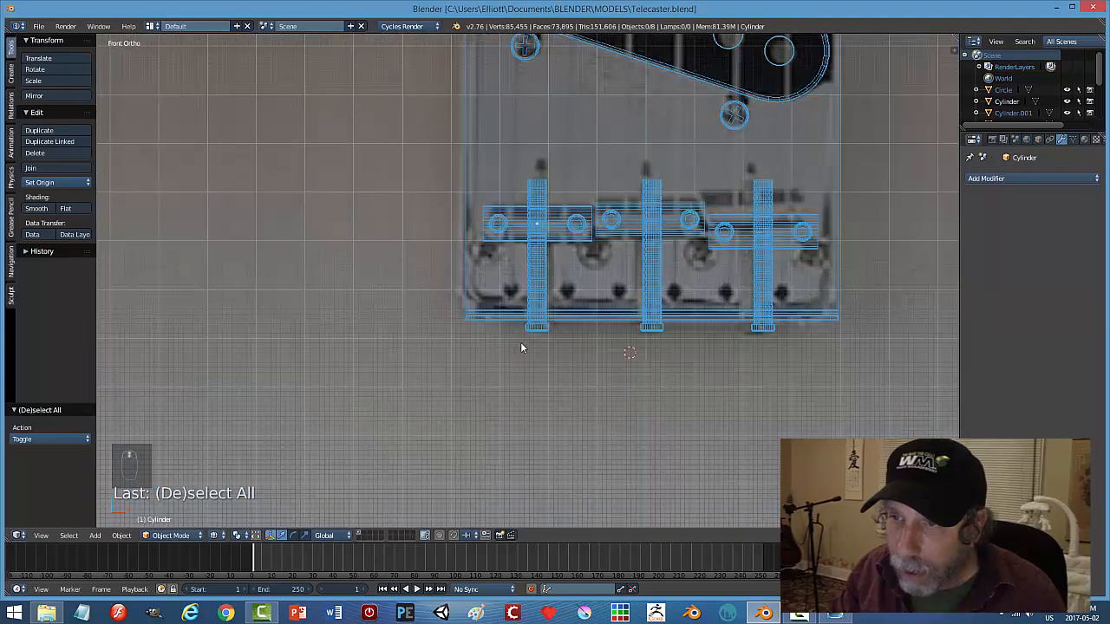
key(shift+a)
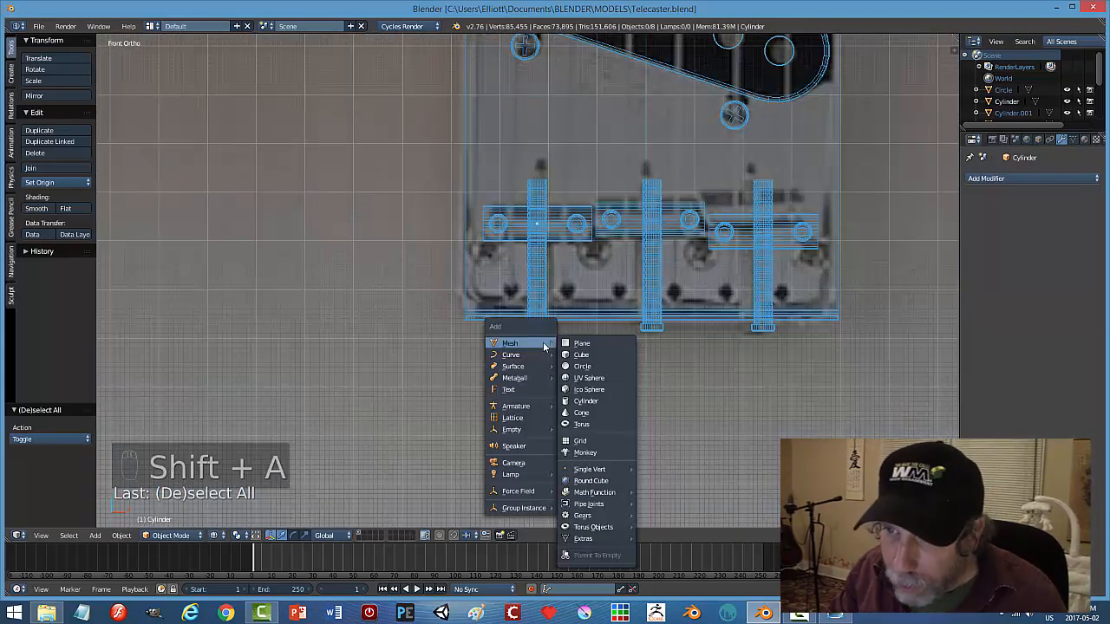
click(585, 401)
Rotate the new cylinder 90° about the X axis and scale it uniformly to about 0.060.
scroll(761, 379, down, 4)
scroll(761, 382, down, 3)
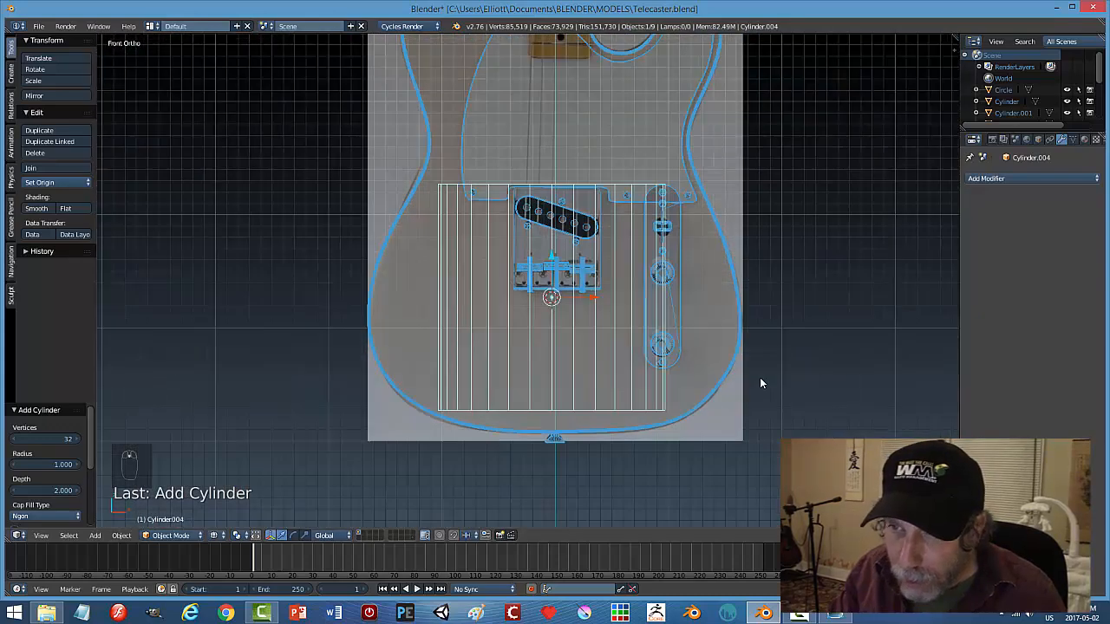
key(r)
key(x)
key(9)
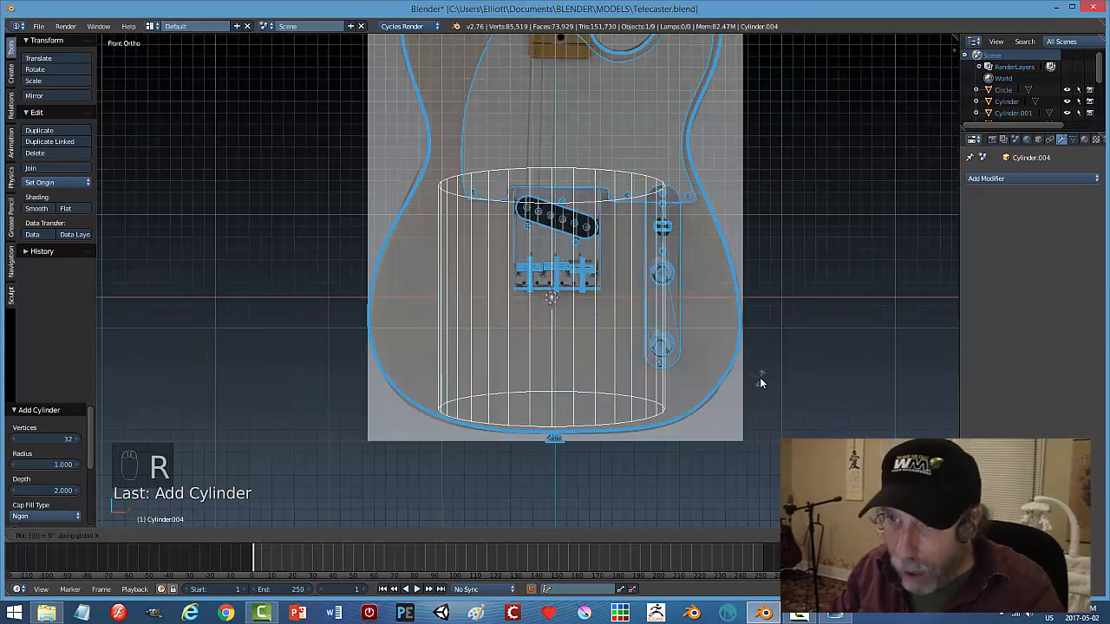
key(0)
key(Return)
key(s)
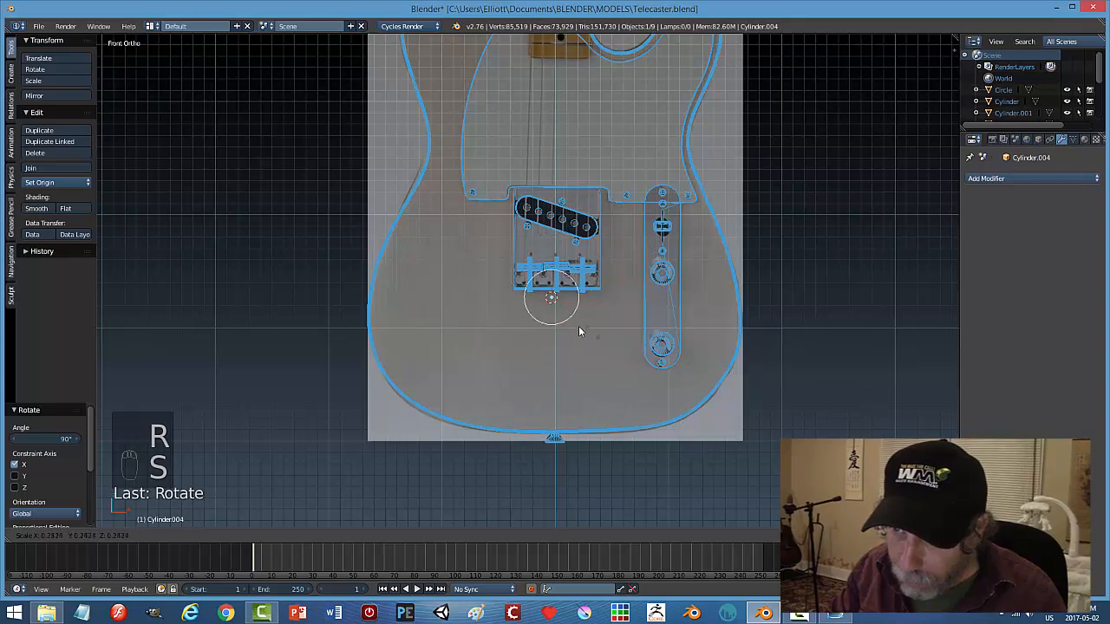
click(549, 314)
Move the small cylinder -0.245 along X and 0.117 along Z onto the lower left area of the bridge plate.
key(g)
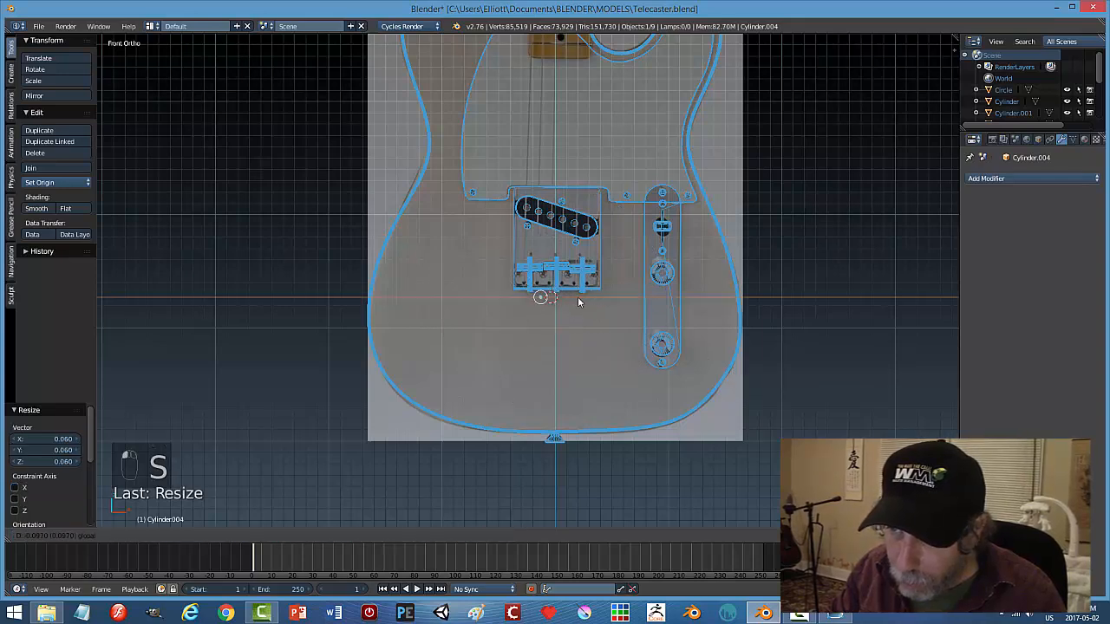
key(x)
click(563, 298)
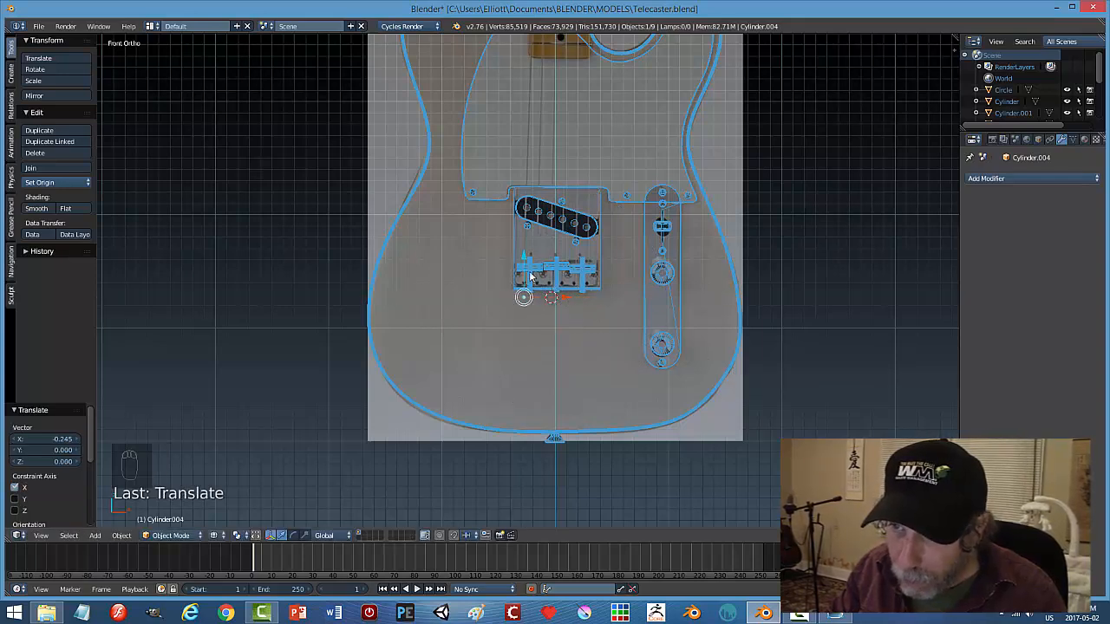
key(g)
key(z)
click(527, 248)
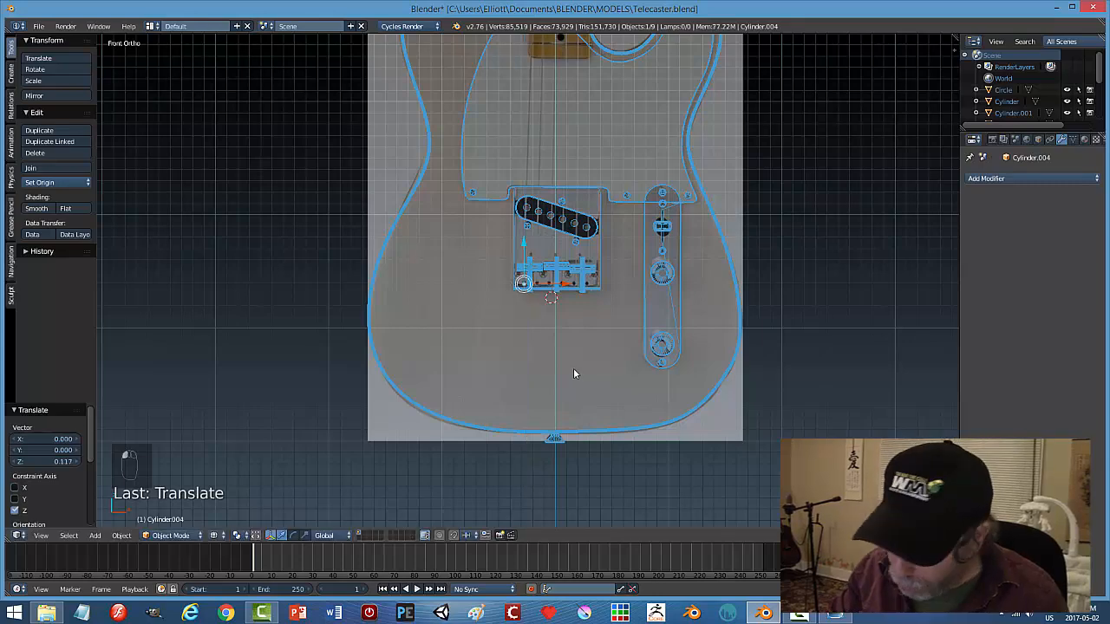
Raise the small cylinder 0.011 along Z over the leftmost string hole and scale it by 0.249 and 1.082 to match the hole.
key(KP_Decimal)
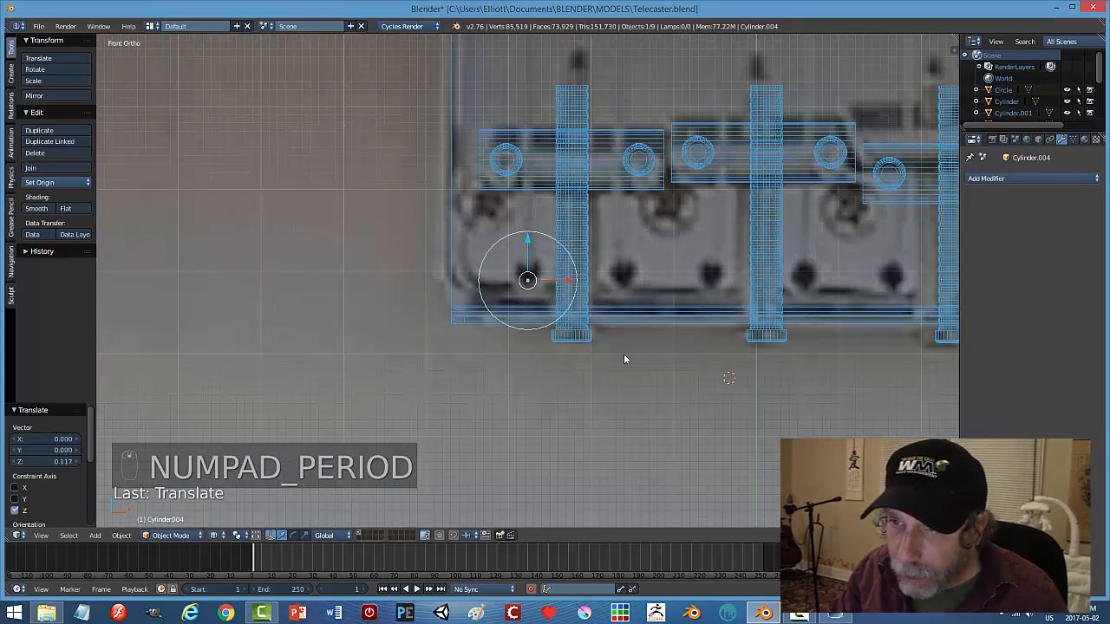
key(g)
key(z)
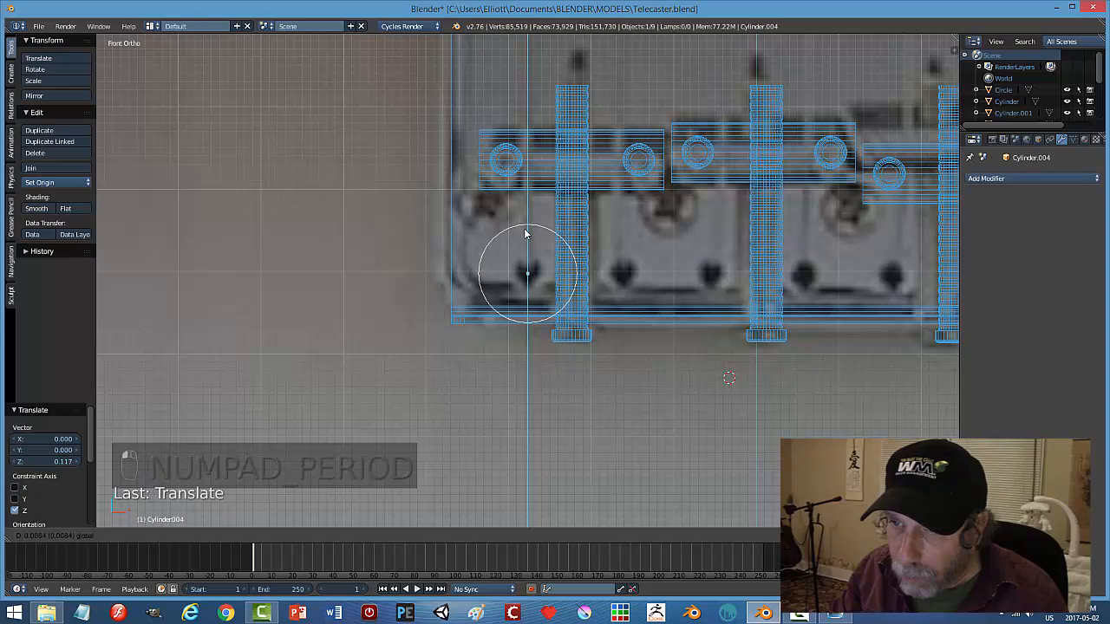
click(524, 232)
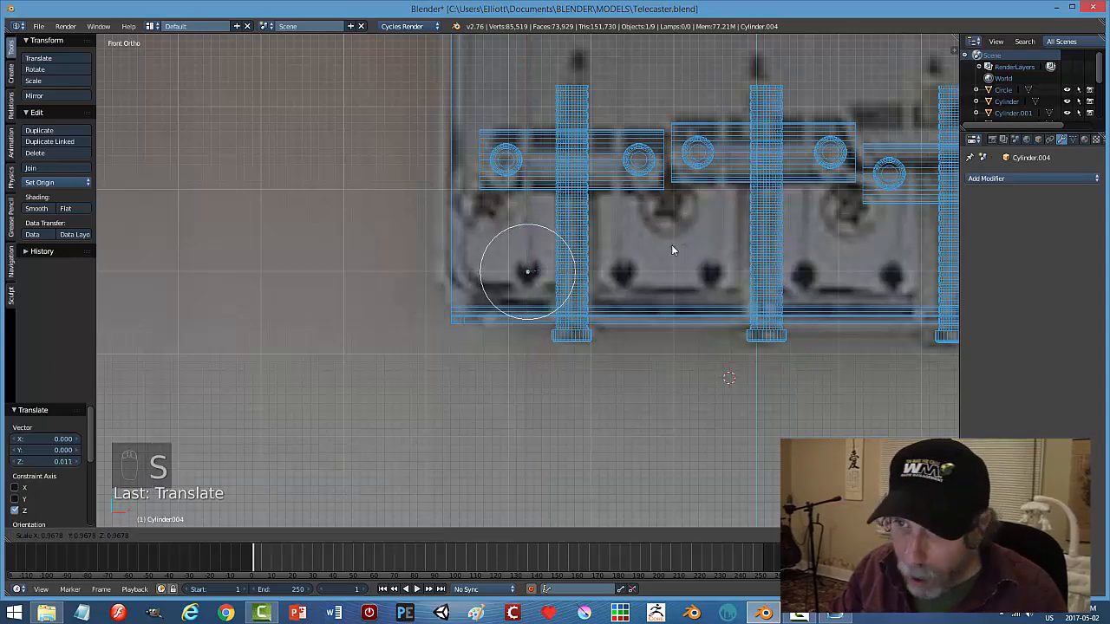
key(s)
click(560, 251)
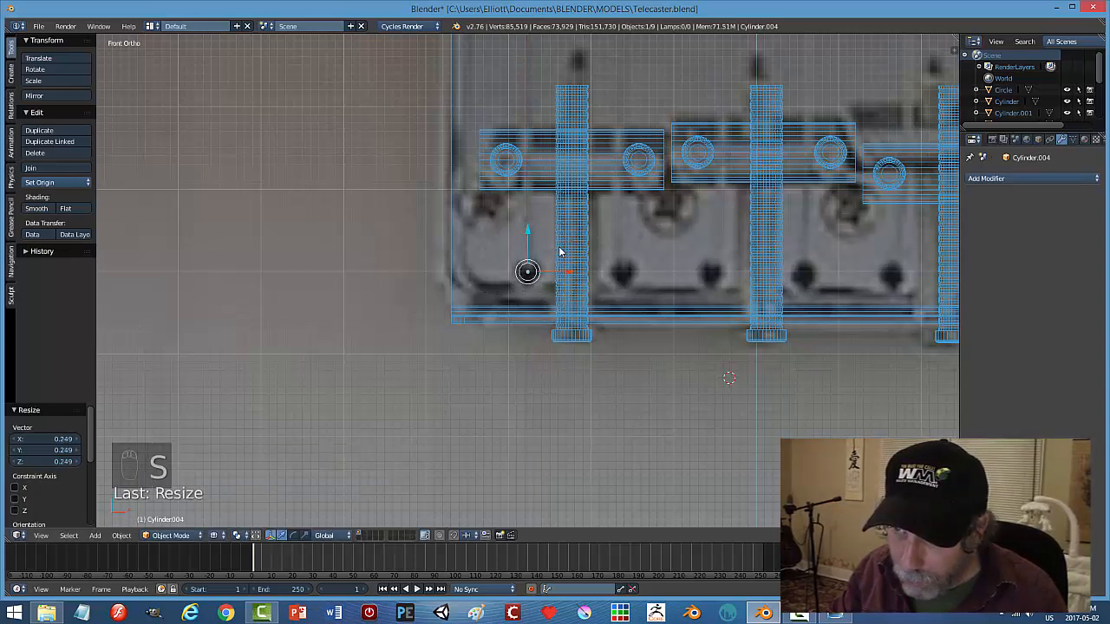
key(s)
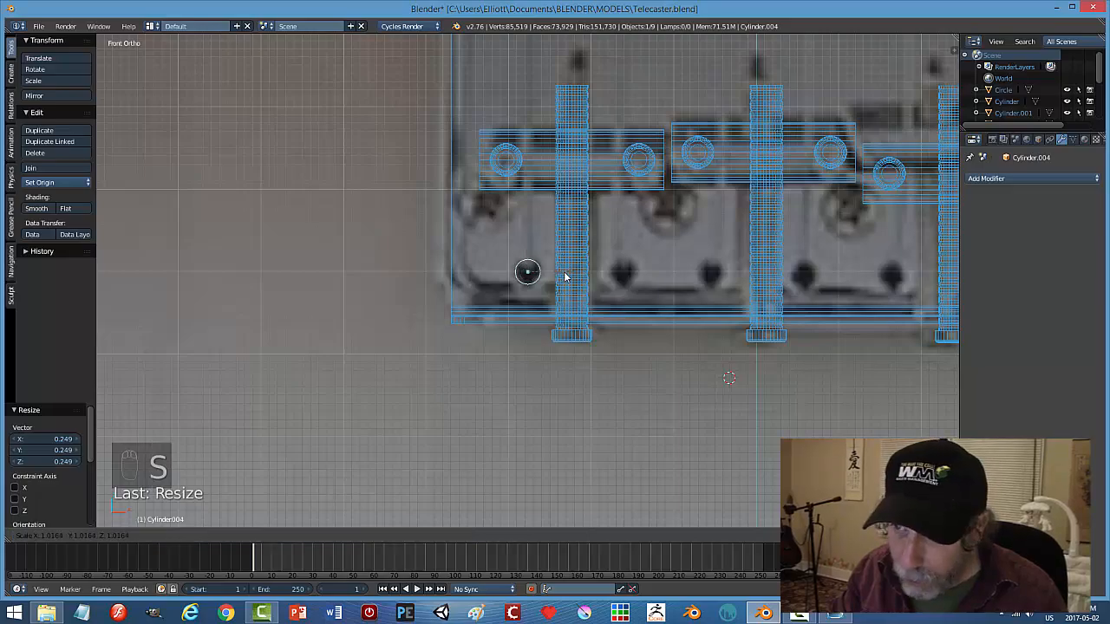
click(565, 273)
Move the small cylinder -0.006 along Y so it passes through the bridge plate.
middle_drag(565, 273, 609, 226)
key(z)
click(626, 308)
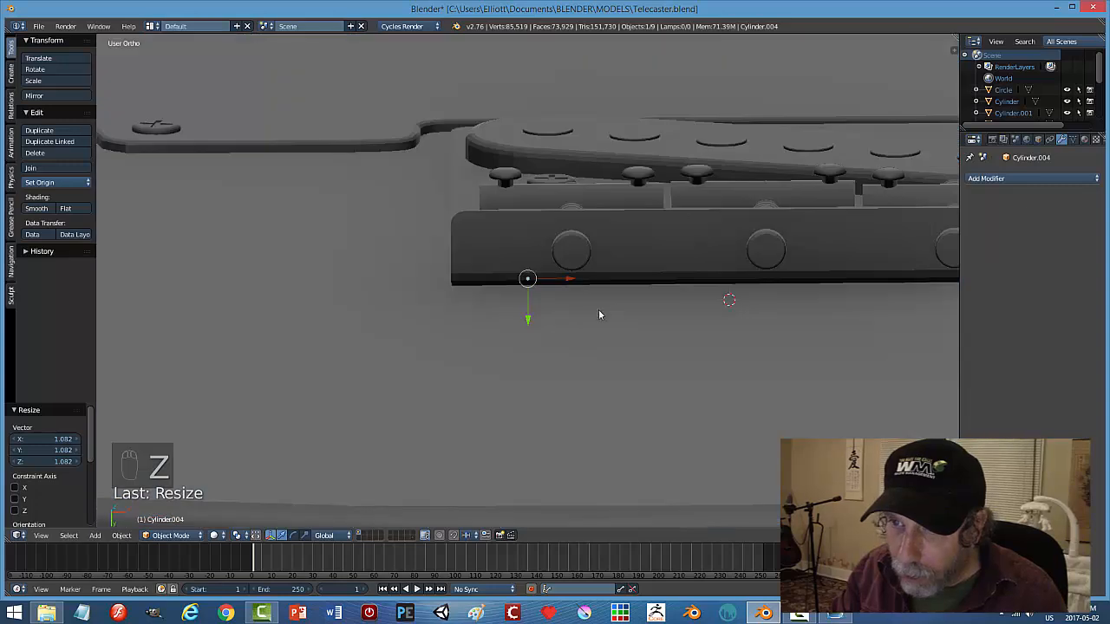
middle_drag(598, 309, 581, 324)
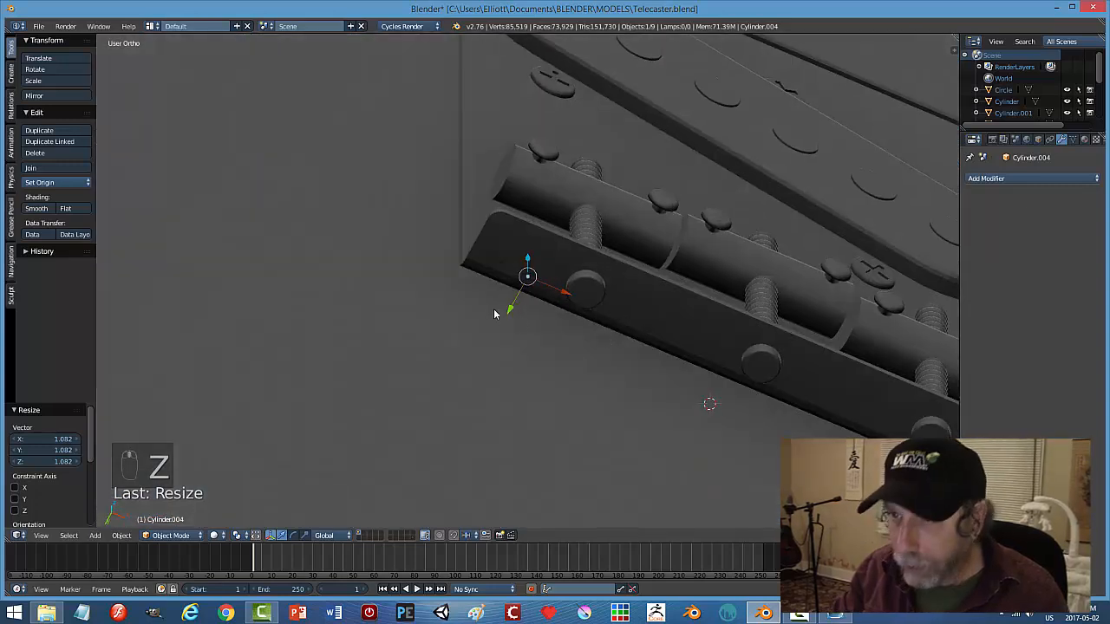
key(KP_Decimal)
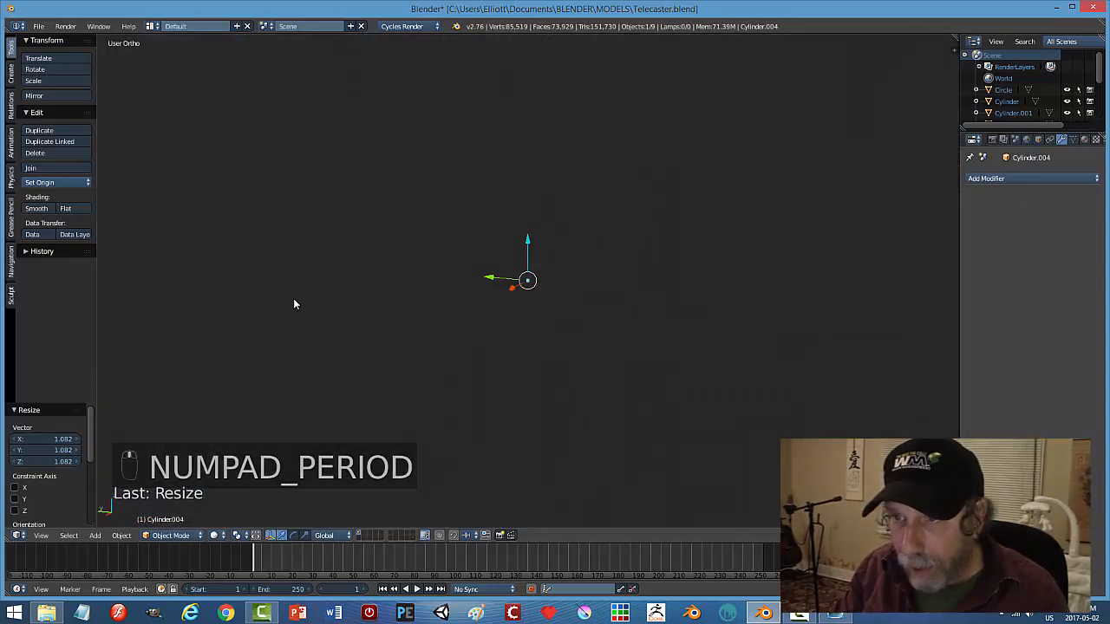
middle_drag(293, 299, 258, 296)
scroll(689, 286, down, 6)
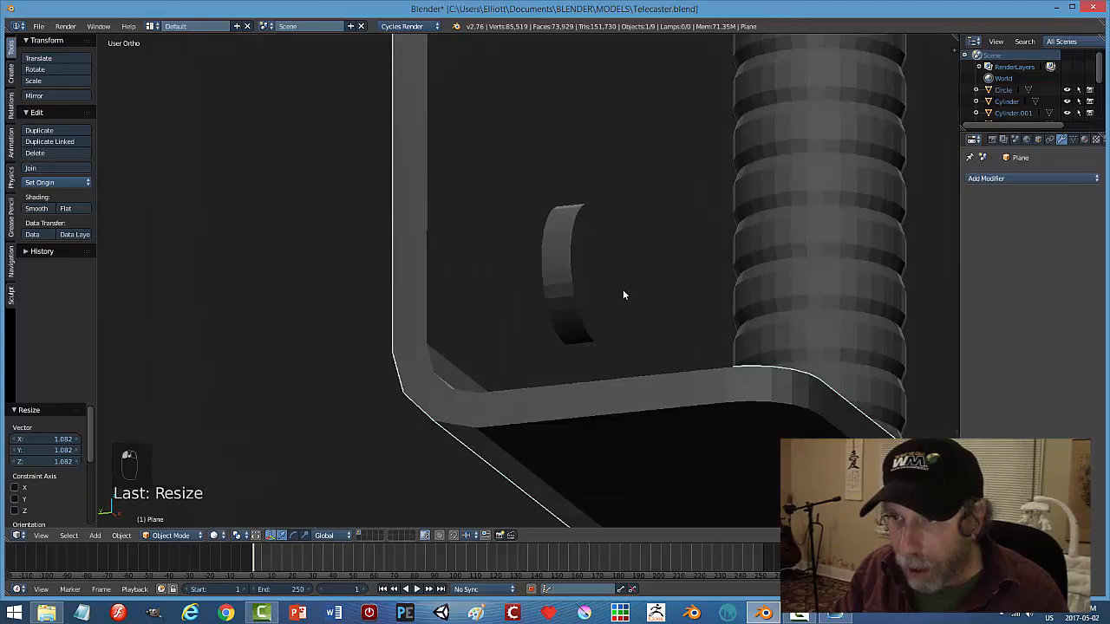
scroll(622, 288, down, 2)
middle_drag(587, 289, 544, 297)
mouse_move(487, 281)
mouse_down()
mouse_move(564, 291)
mouse_move(499, 299)
mouse_up()
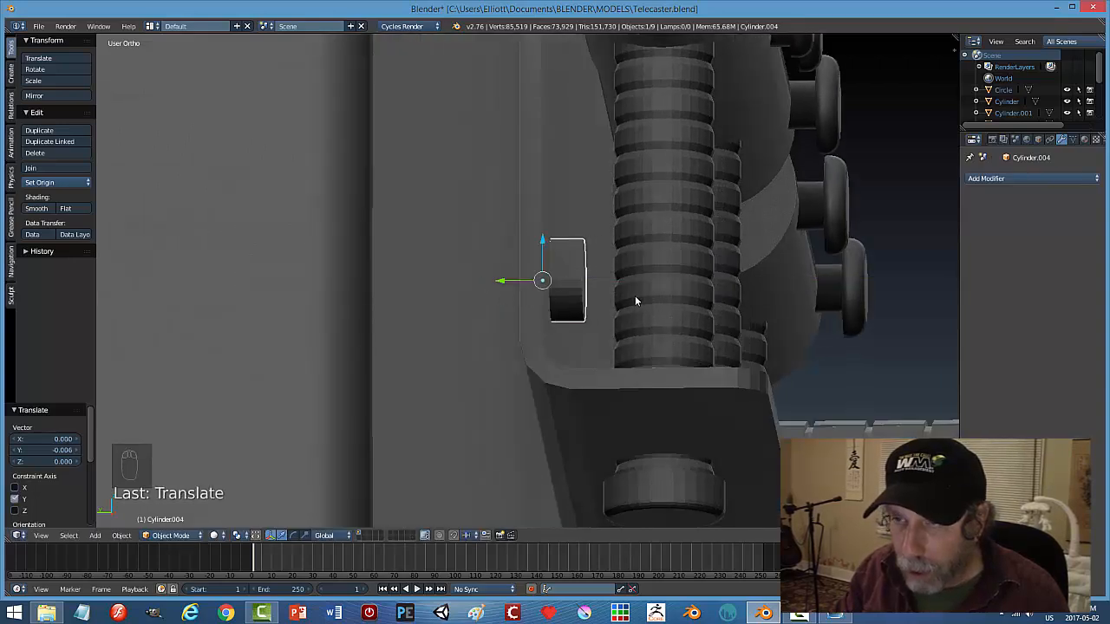
middle_drag(635, 295, 530, 300)
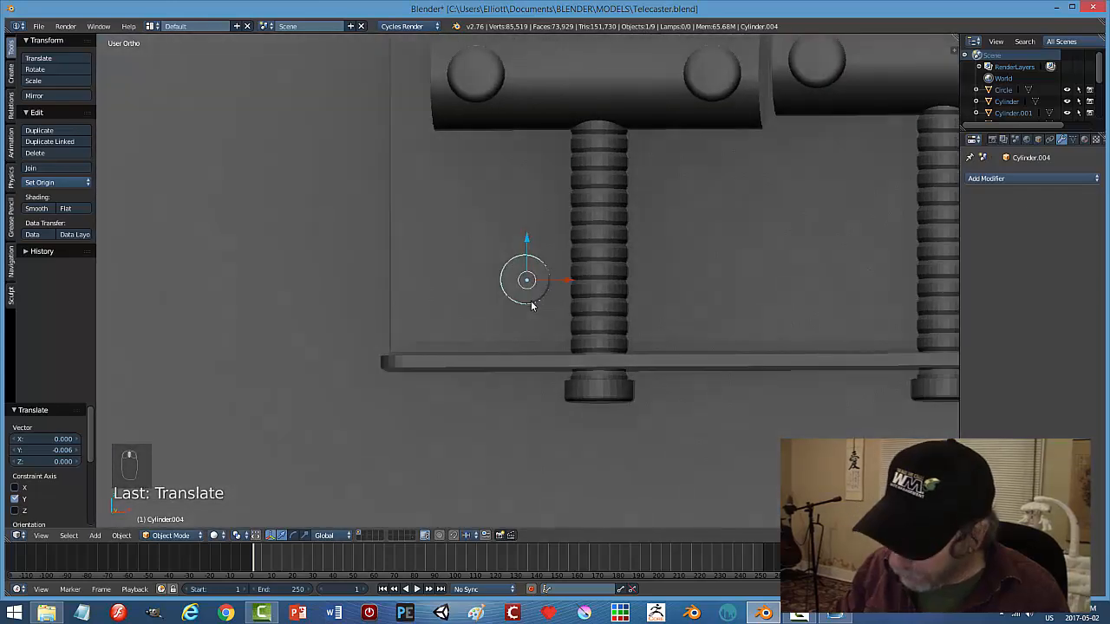
In front wireframe view, duplicate the cylinder twice along X, 0.115 and about 0.109 apart, over the second and third reference holes.
key(KP_1)
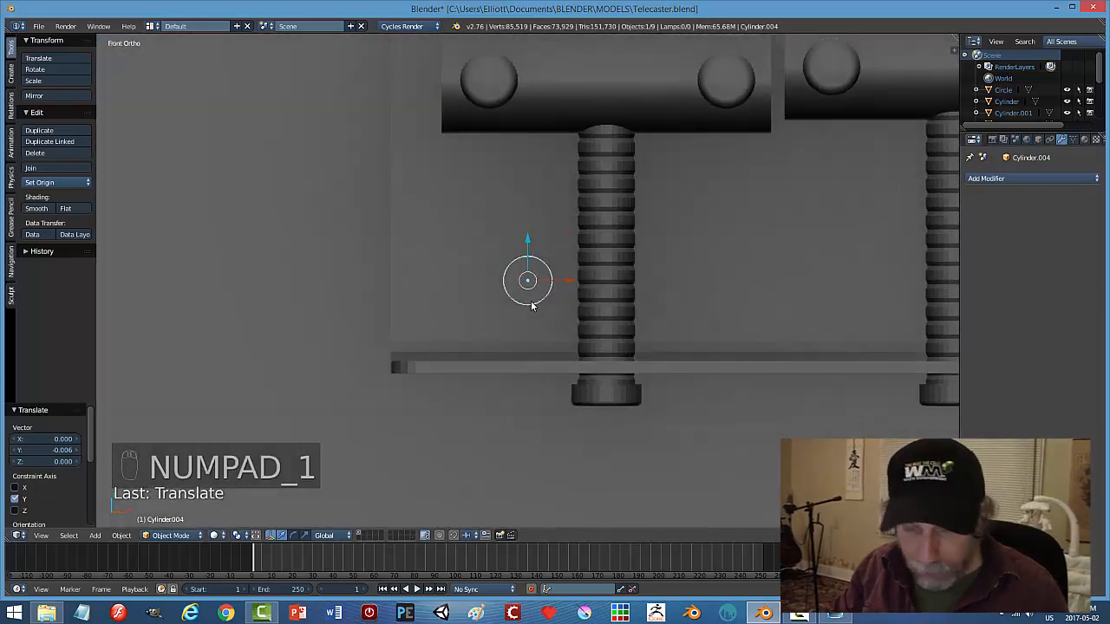
key(z)
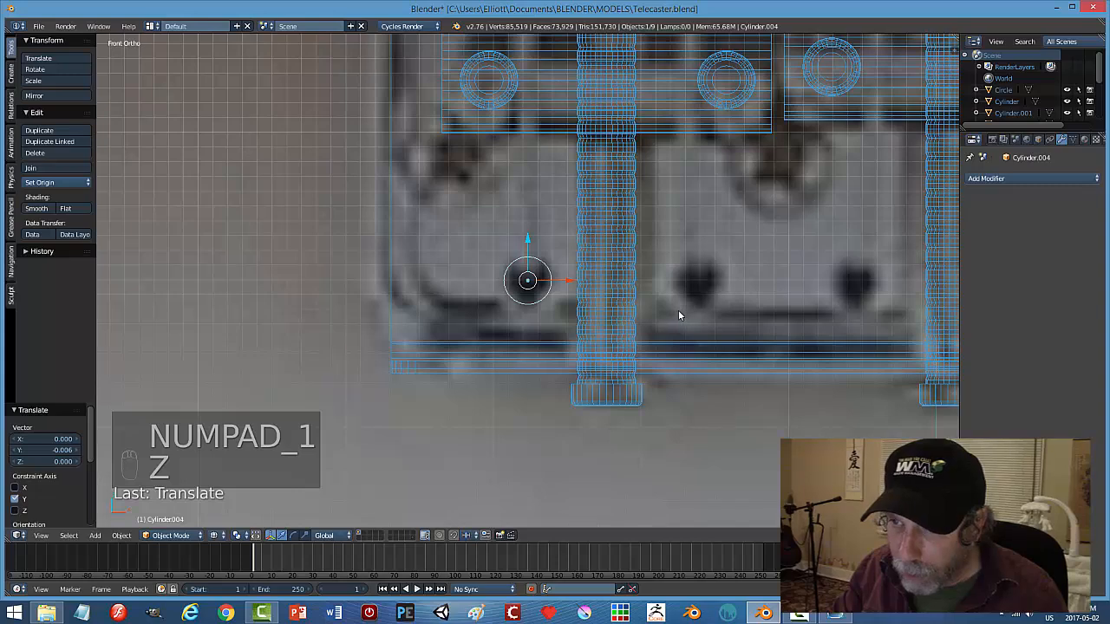
scroll(679, 316, down, 4)
key(shift+d)
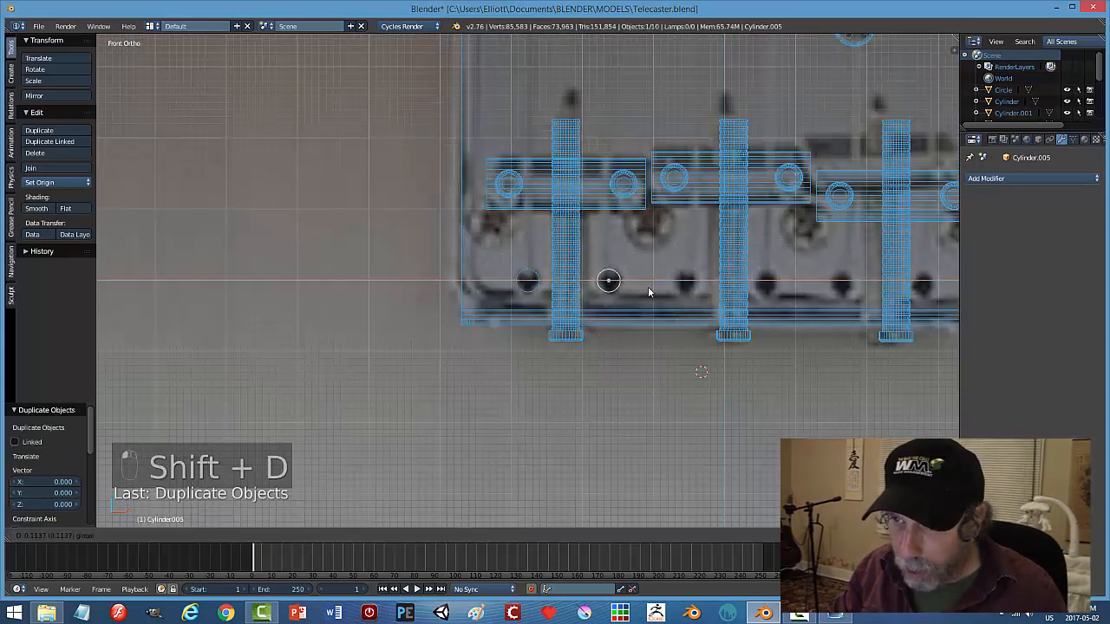
click(648, 287)
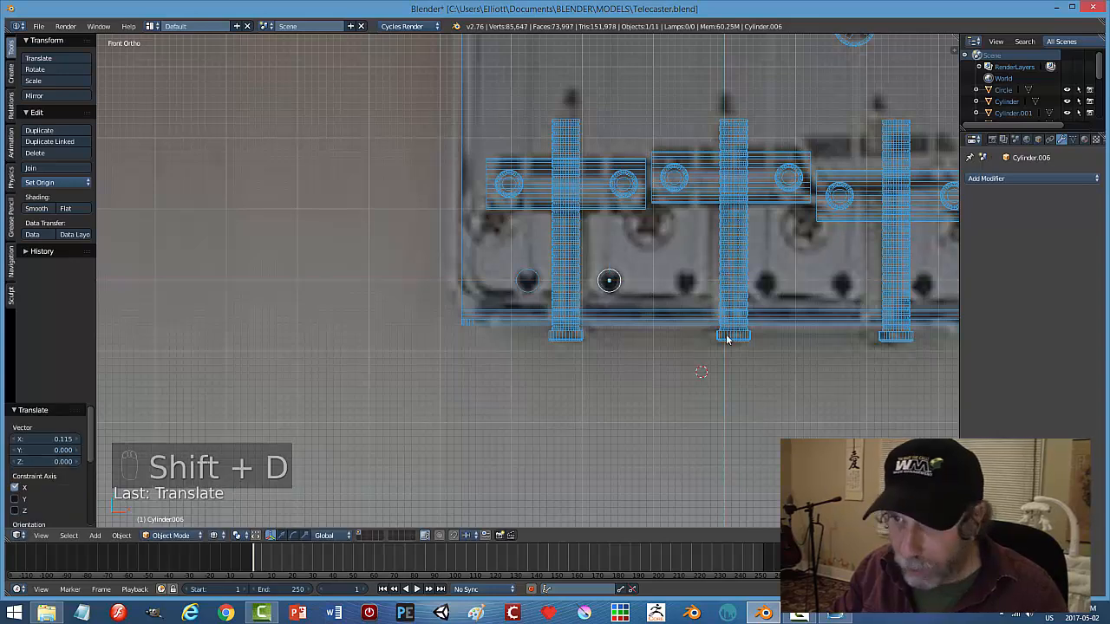
key(shift+d)
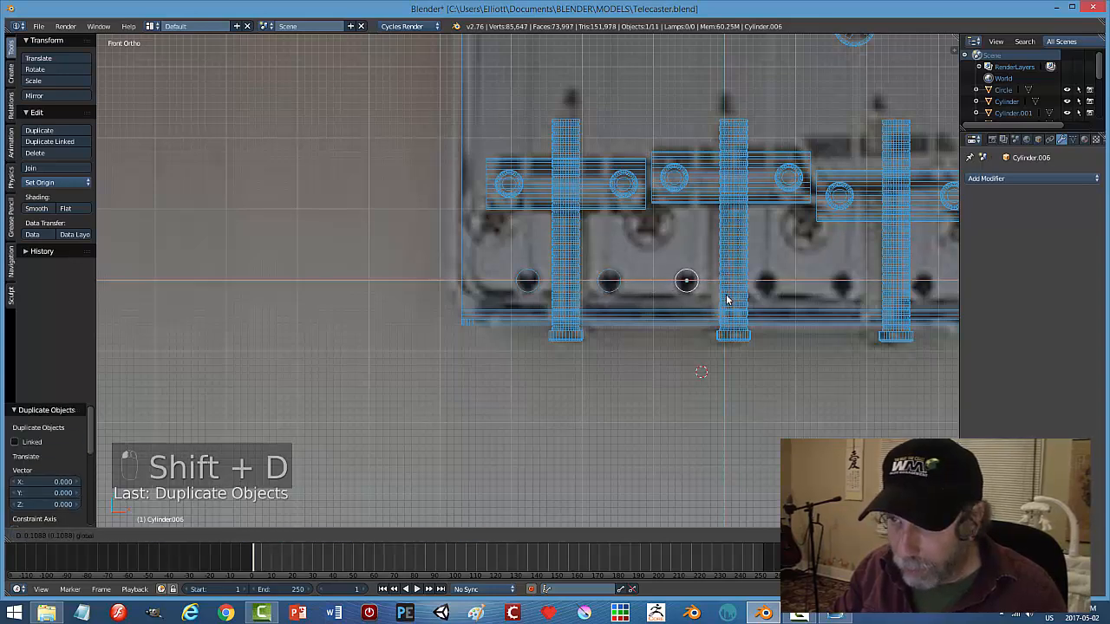
click(725, 300)
Duplicate the cylinder three more times along X onto the remaining reference holes, offsetting the first copy 0.113 and the last 0.115.
key(shift+d)
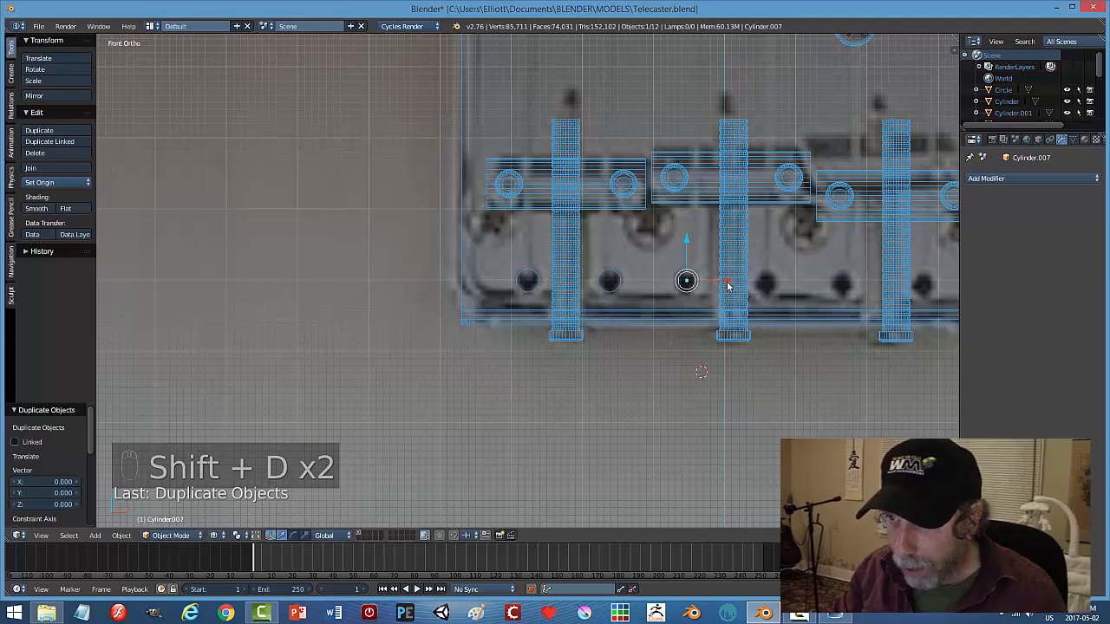
click(805, 289)
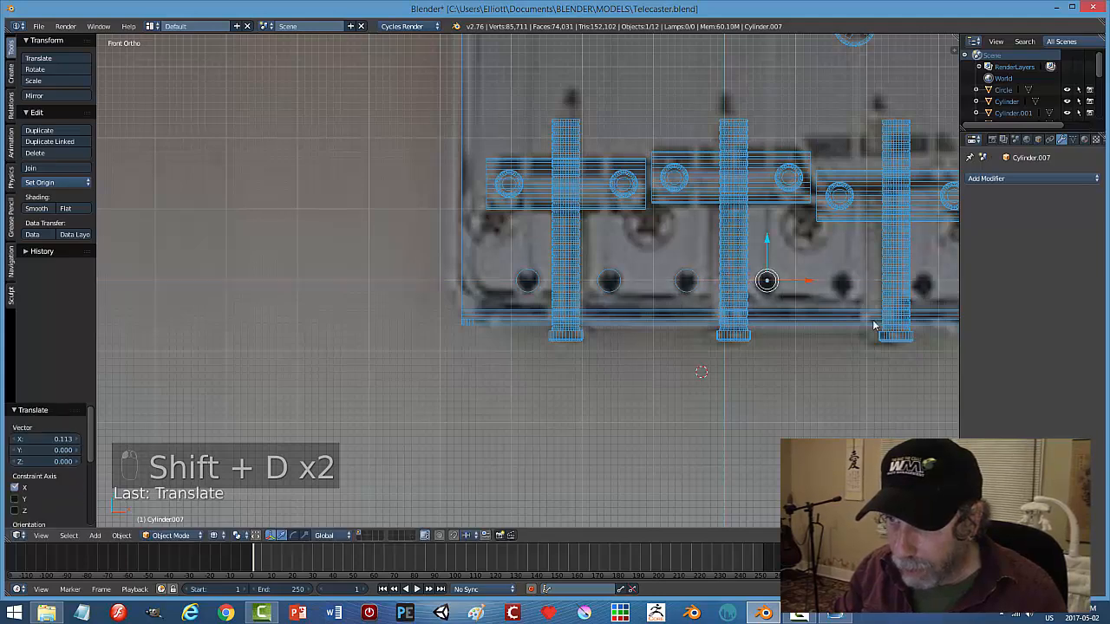
shift+middle_drag(862, 322, 665, 299)
key(shift+d)
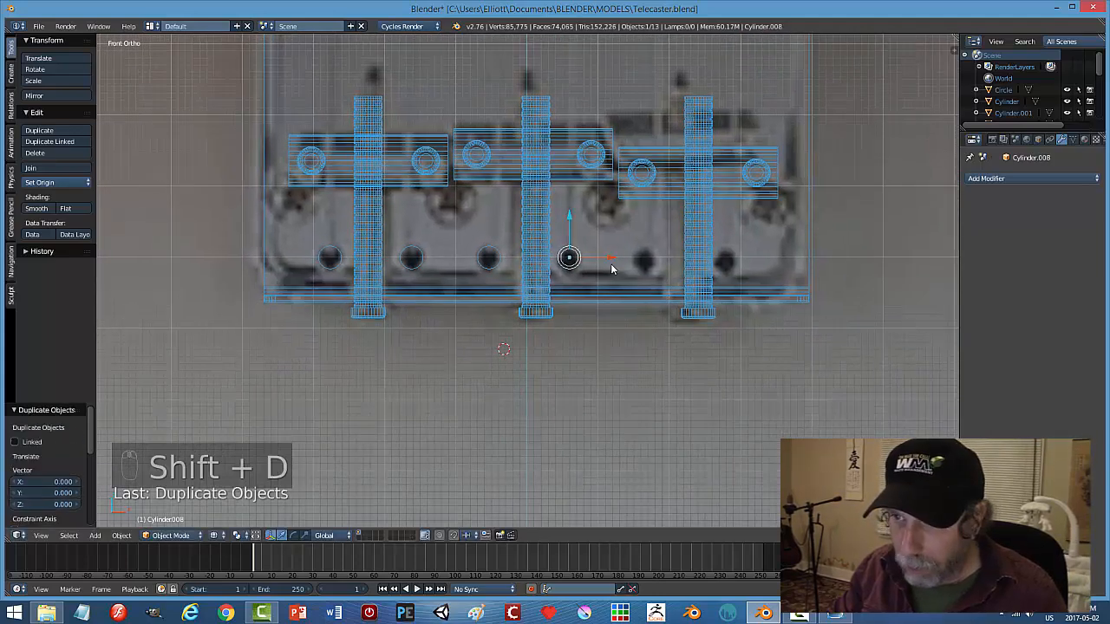
click(685, 280)
key(shift+d)
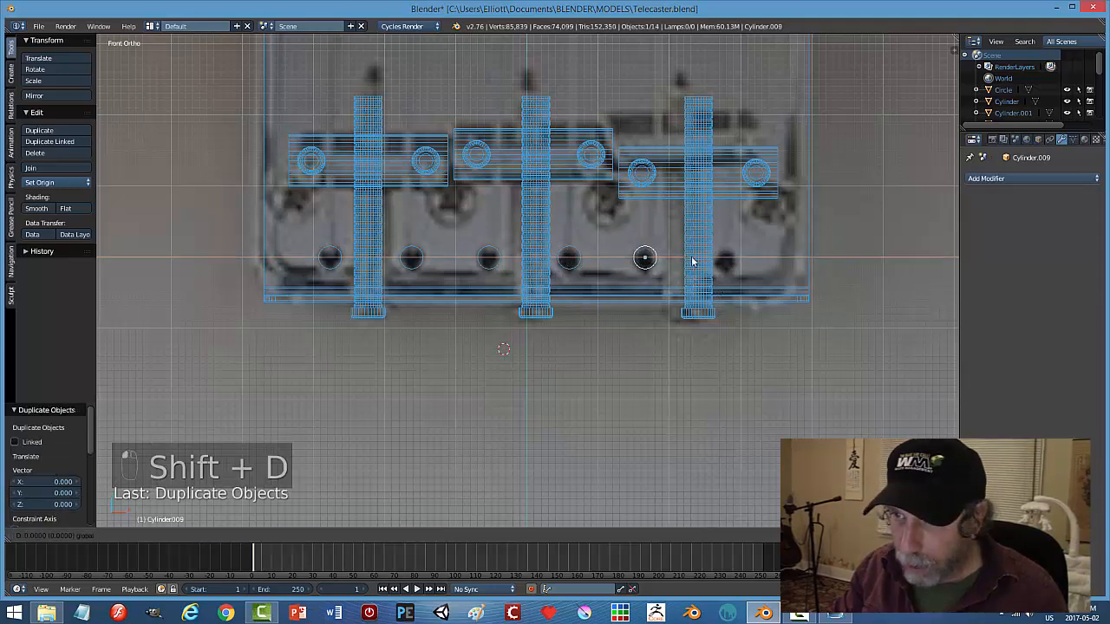
click(768, 279)
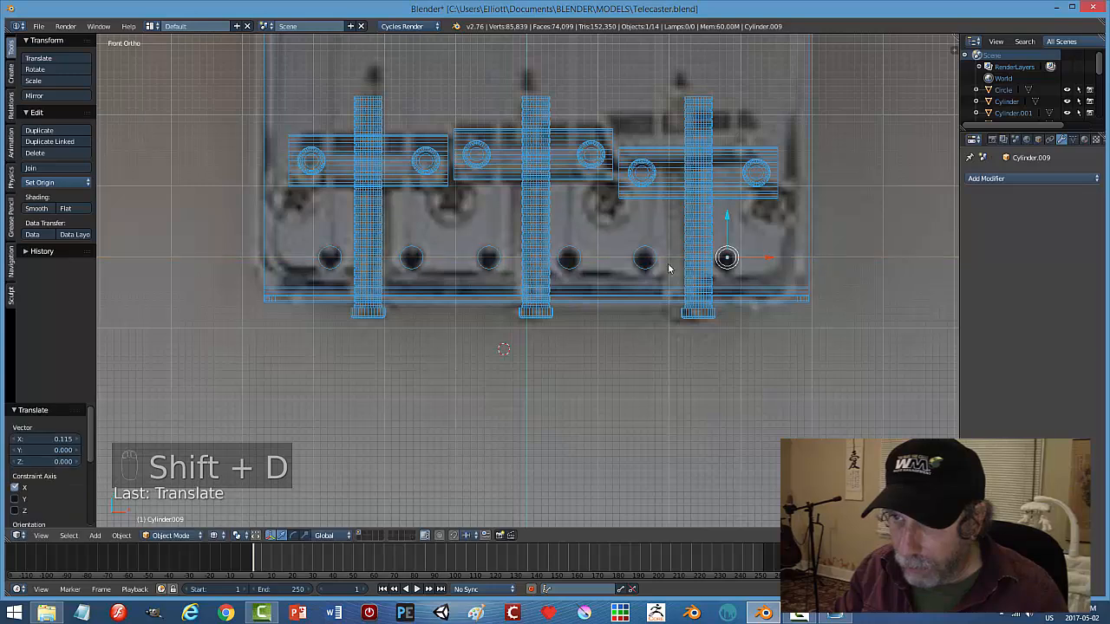
Select all six hole cylinders and join them into a single object.
shift+right_click(645, 258)
shift+right_click(568, 258)
shift+right_click(483, 259)
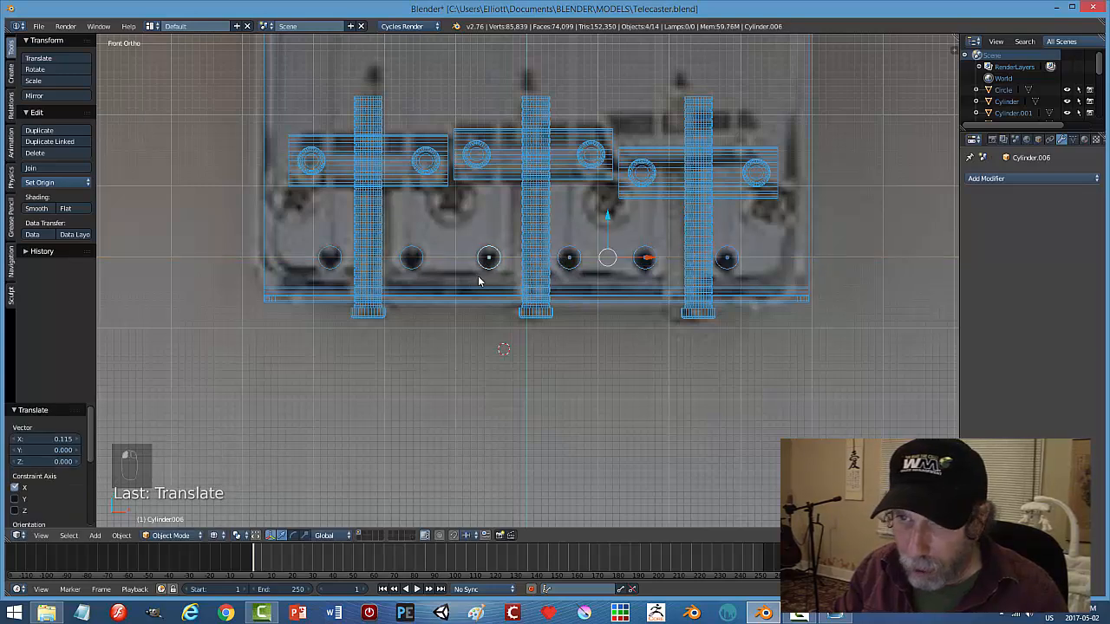
shift+right_click(413, 259)
shift+right_click(328, 255)
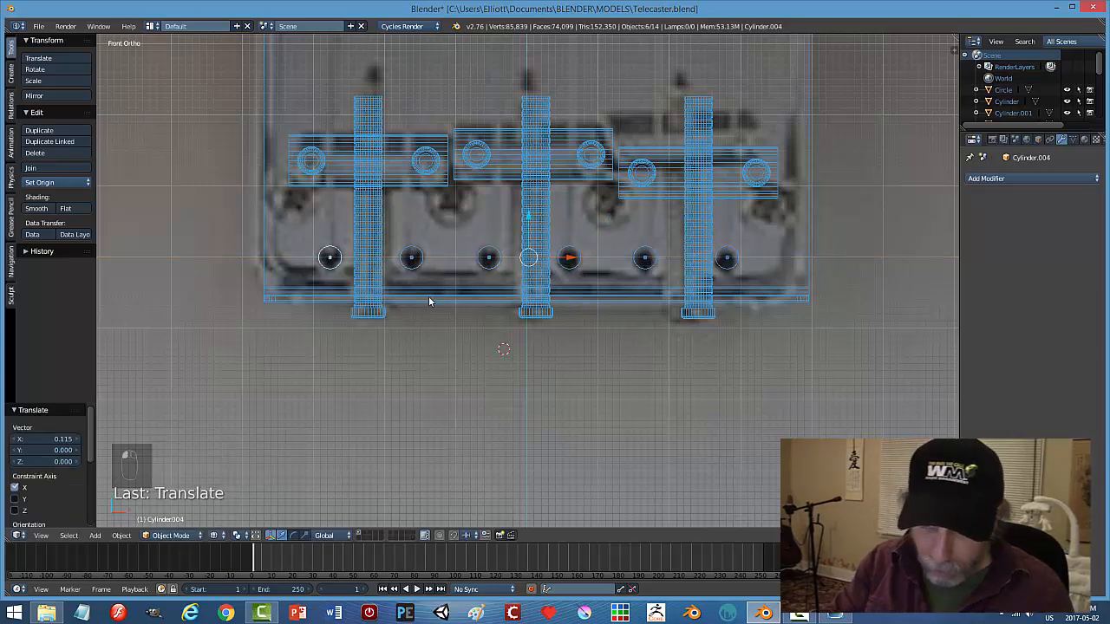
key(ctrl+j)
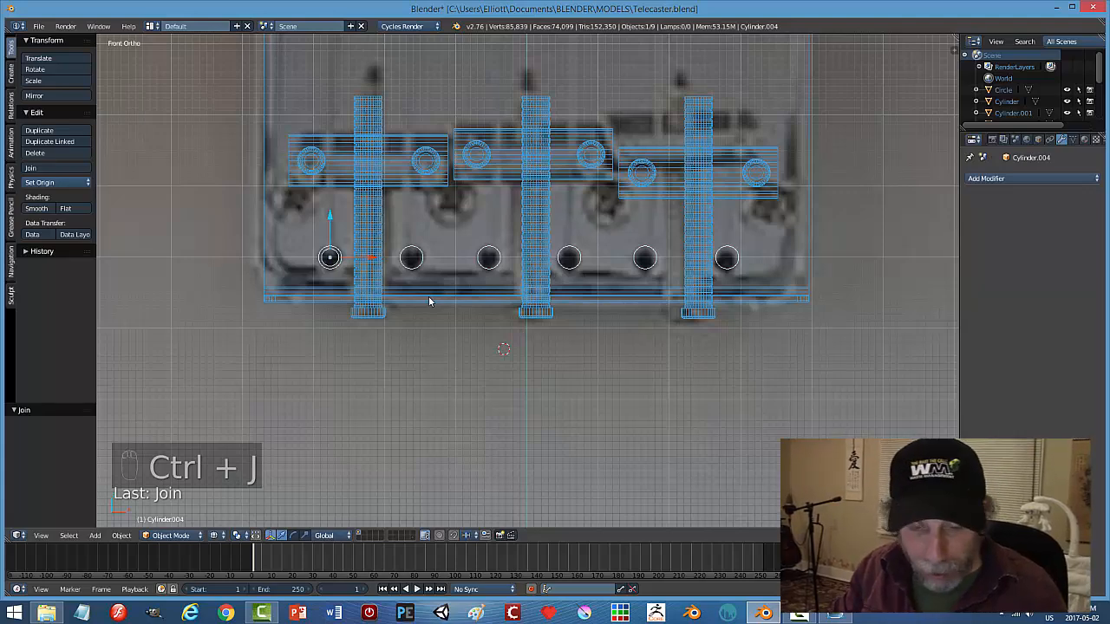
Recalculate the normals of the whole joined cylinder mesh in Edit Mode and return to Object Mode.
key(Tab)
click(508, 297)
key(a)
key(a)
key(a)
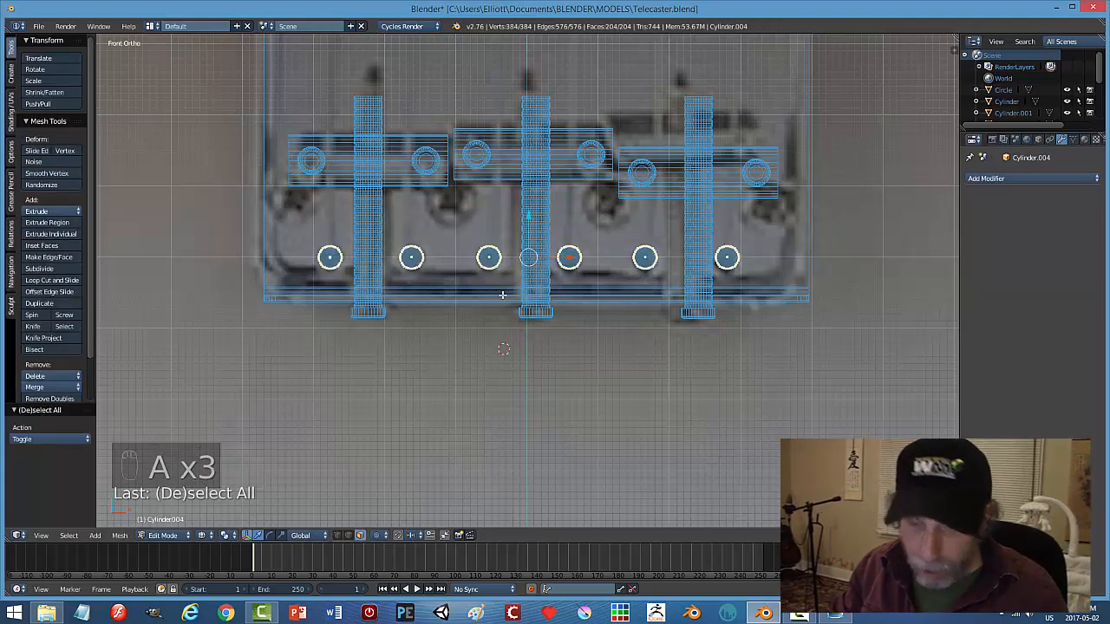
key(ctrl+n)
key(a)
key(Tab)
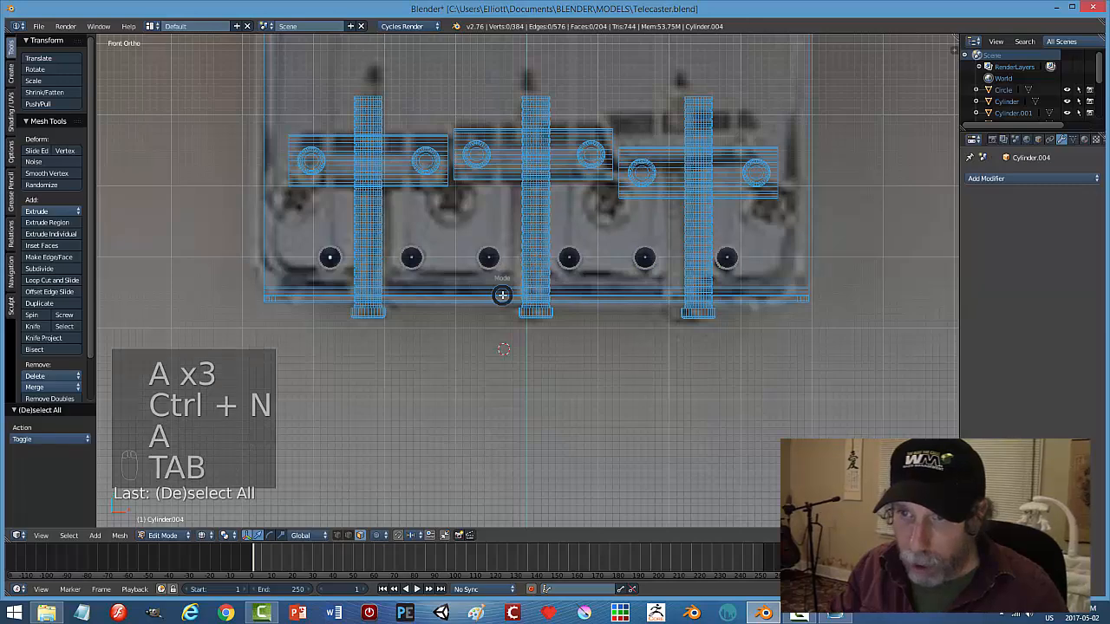
click(491, 295)
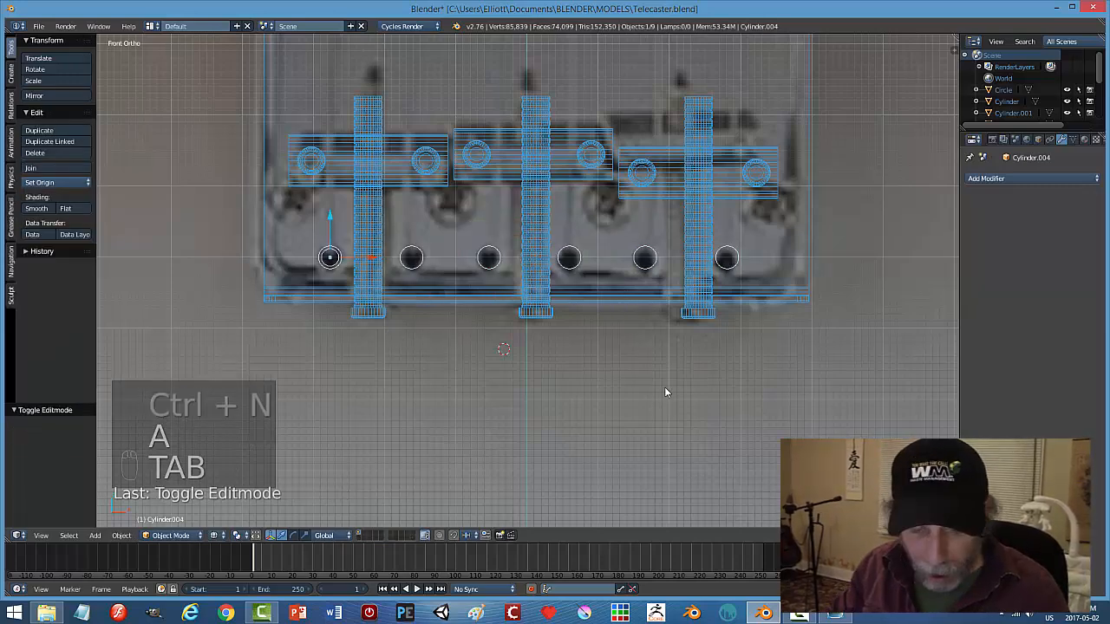
Add a Boolean modifier to the bridge plate, set to Difference with the joined cylinders as object, and apply it.
key(z)
click(664, 449)
mouse_move(809, 372)
middle_down()
mouse_move(716, 382)
mouse_move(861, 248)
mouse_move(842, 282)
mouse_move(729, 372)
mouse_move(772, 389)
mouse_move(818, 381)
mouse_move(798, 371)
middle_up()
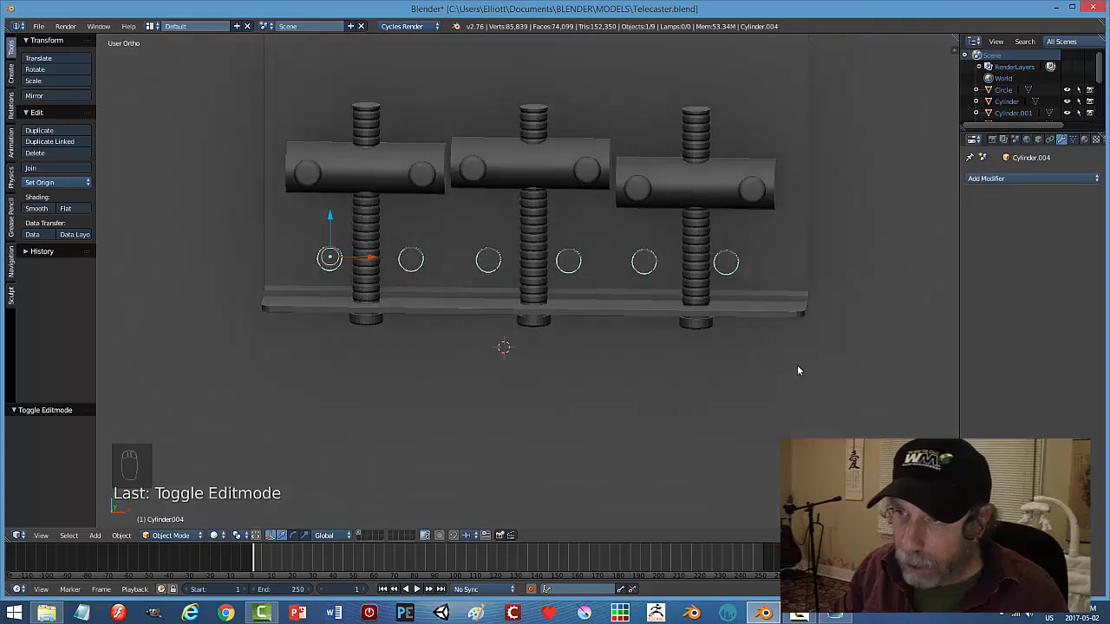
right_click(779, 242)
click(1004, 178)
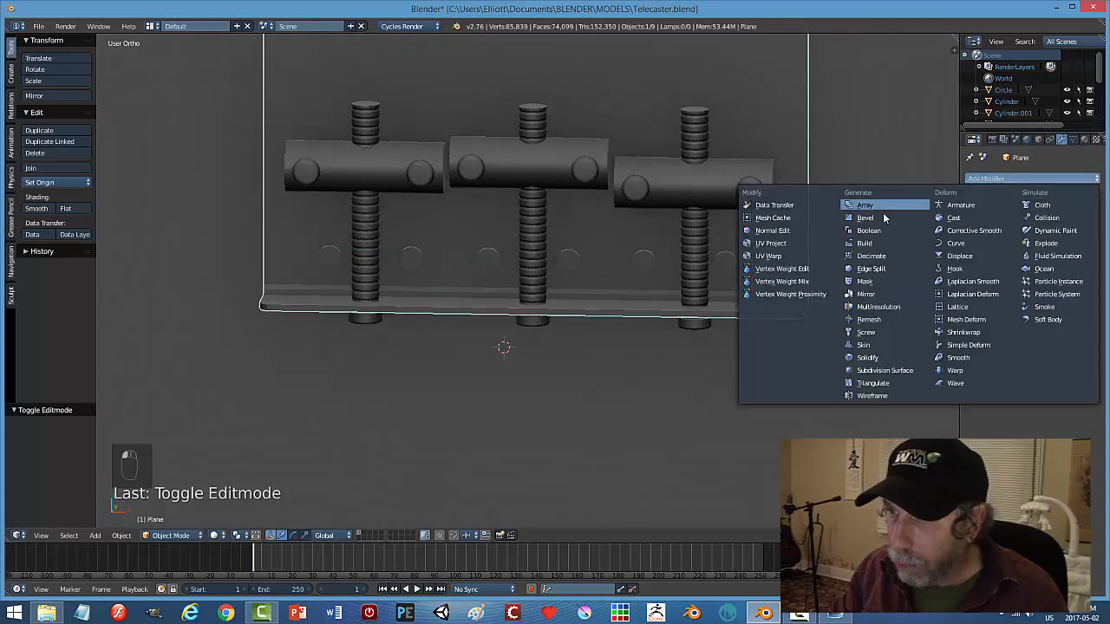
click(868, 231)
click(997, 245)
click(997, 207)
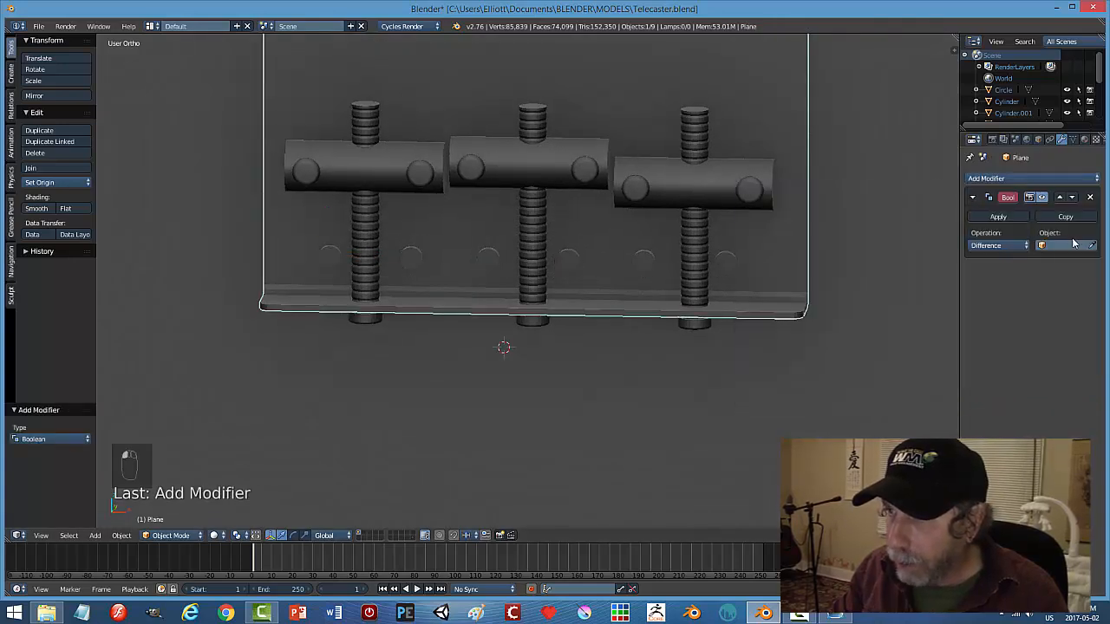
click(1093, 246)
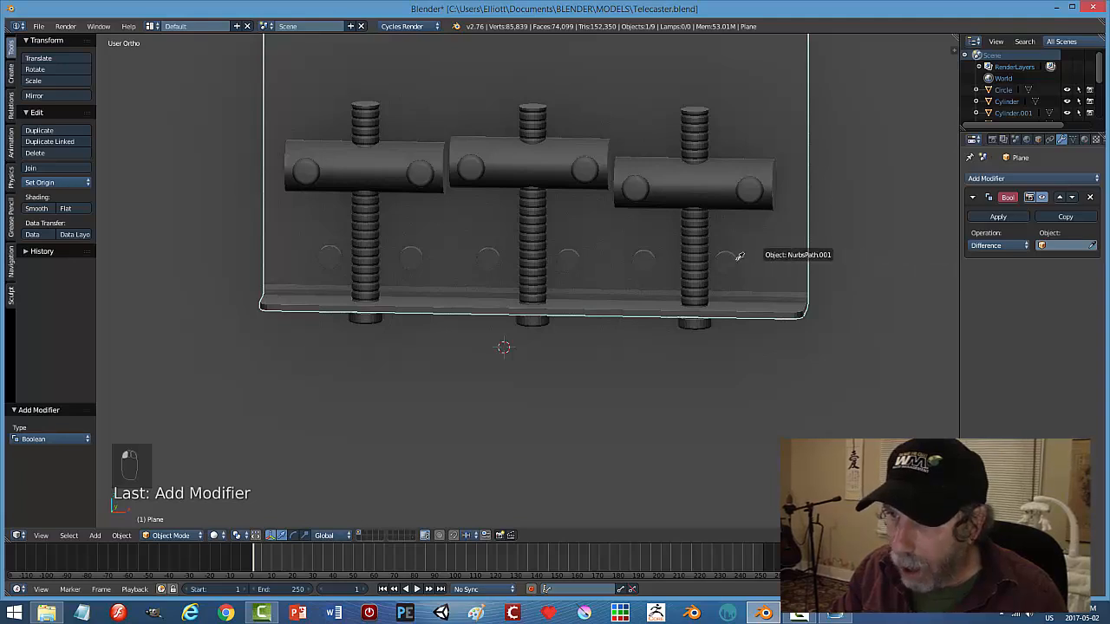
click(789, 267)
click(971, 217)
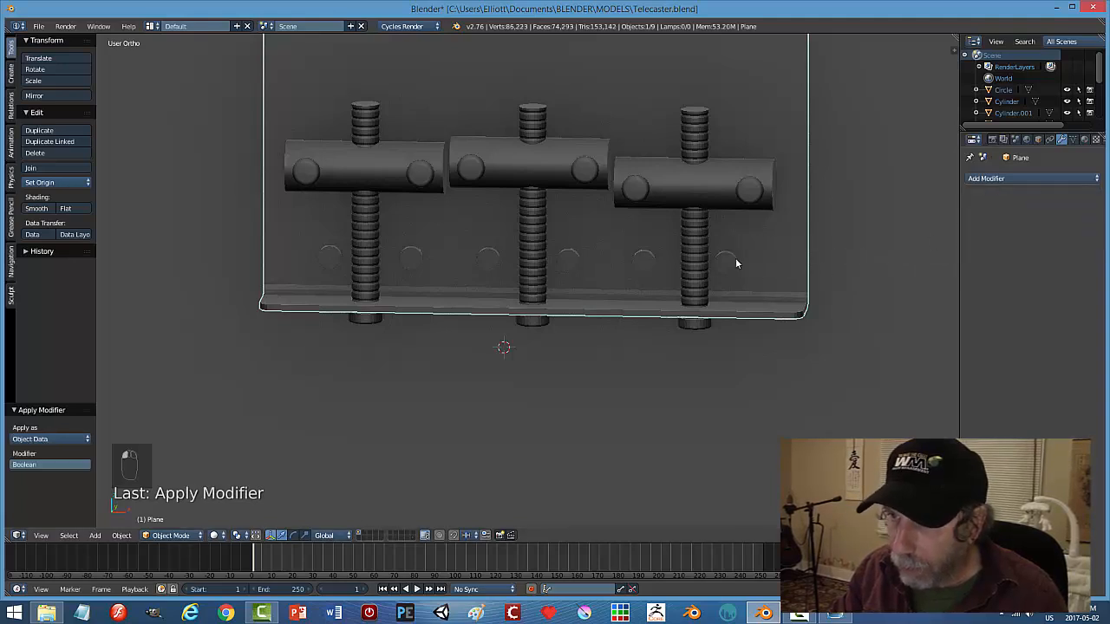
Hide the joined cutter cylinders and inspect the holes cut in the bridge plate.
right_click(734, 258)
key(h)
scroll(749, 317, down, 2)
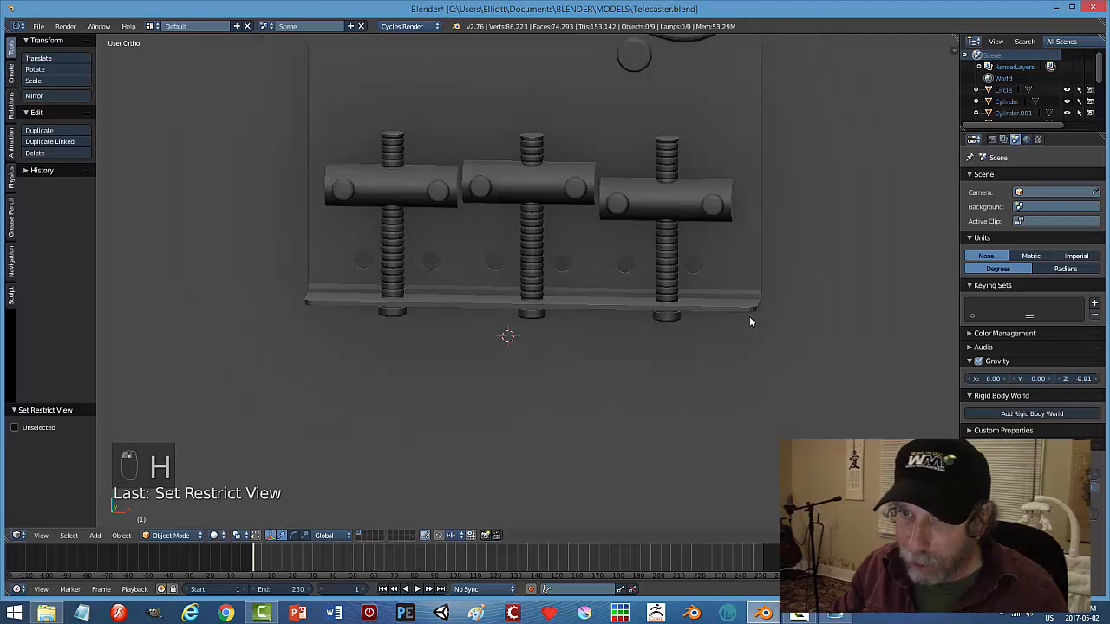
middle_drag(701, 331, 651, 309)
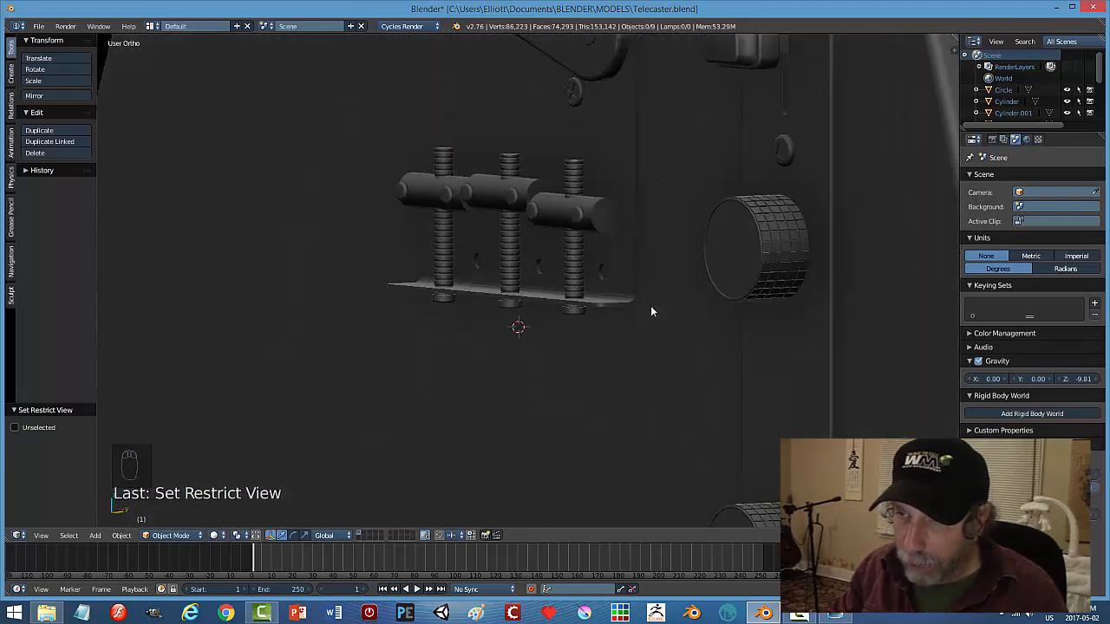
scroll(651, 311, down, 2)
scroll(651, 312, down, 2)
middle_drag(541, 321, 627, 323)
Save the Telecaster file, overwriting the existing version.
key(ctrl+s)
click(599, 305)
scroll(654, 318, down, 2)
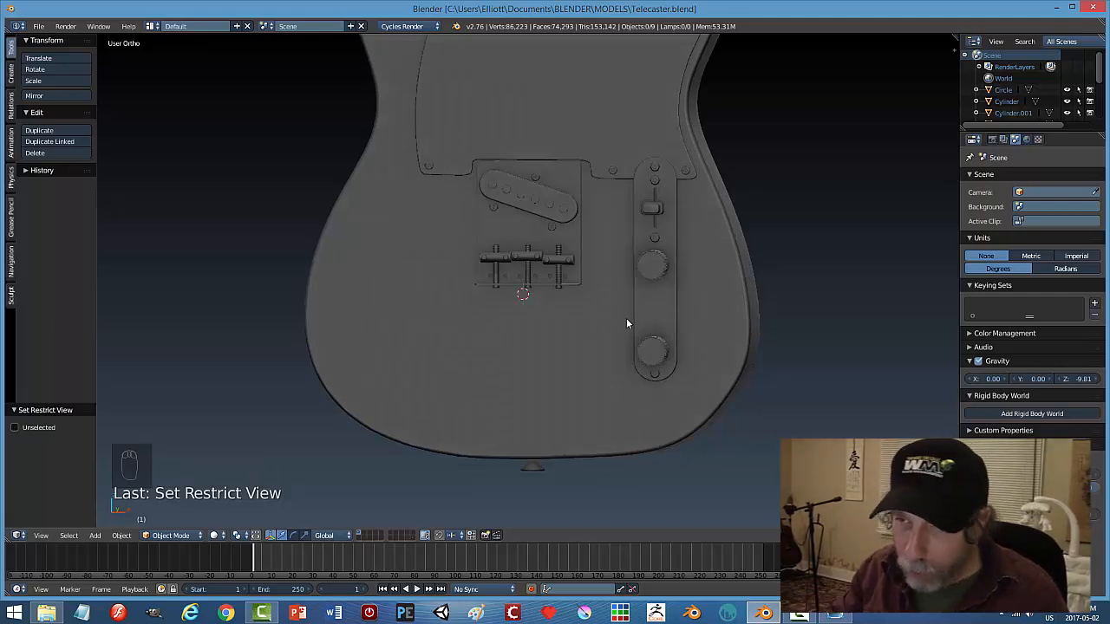
Unhide the cutter cylinders and try a Boolean modifier on the guitar body, set to Difference with the joined cylinders as object.
scroll(578, 336, up, 4)
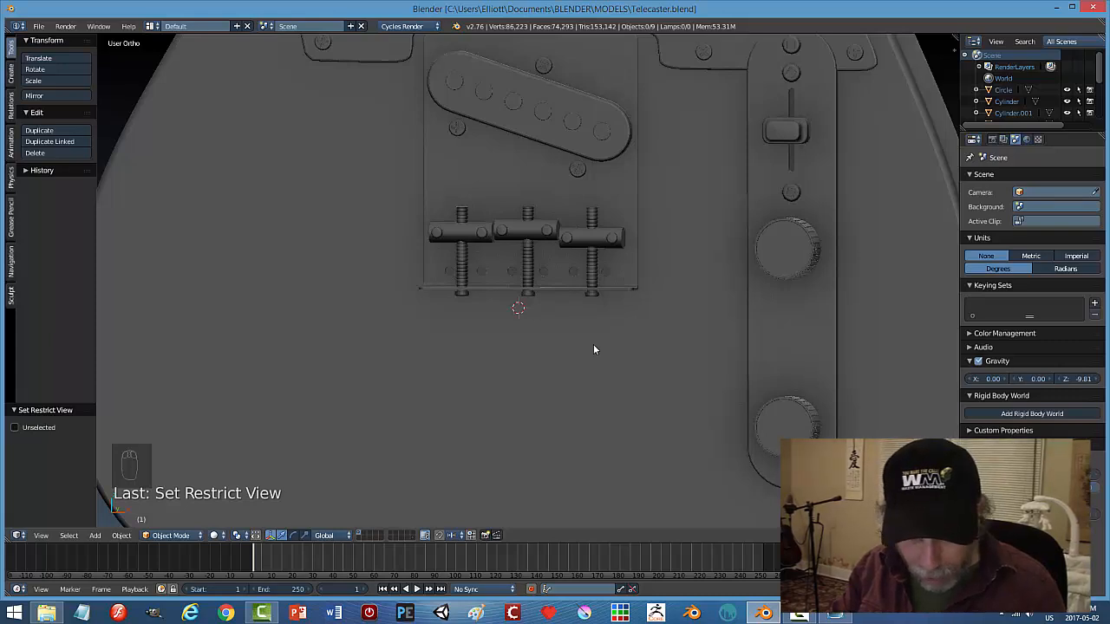
key(alt+h)
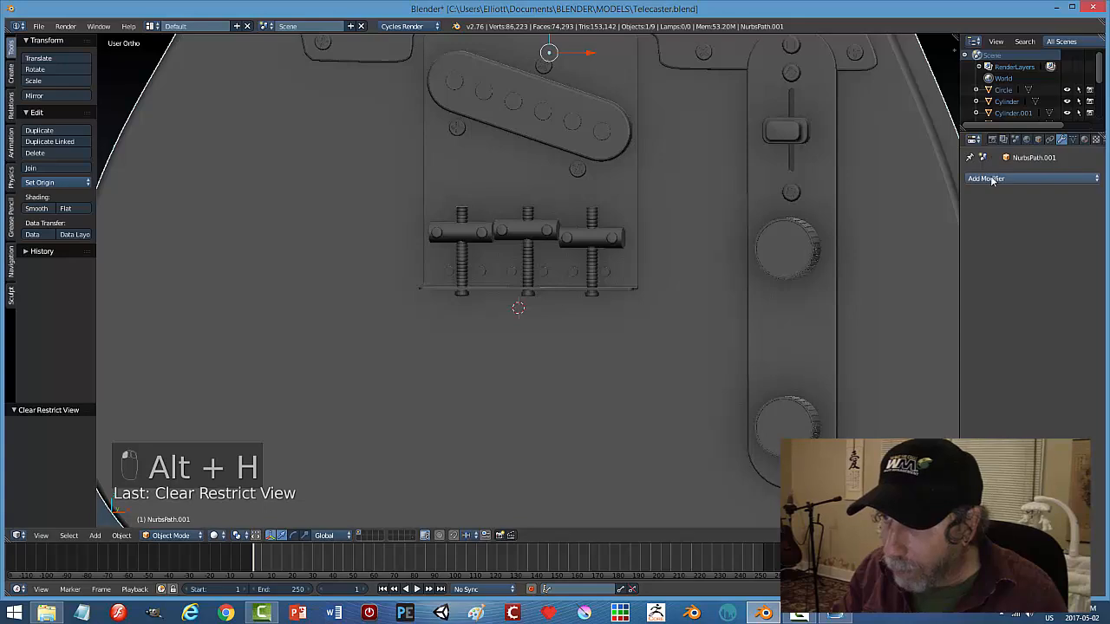
click(975, 178)
click(873, 233)
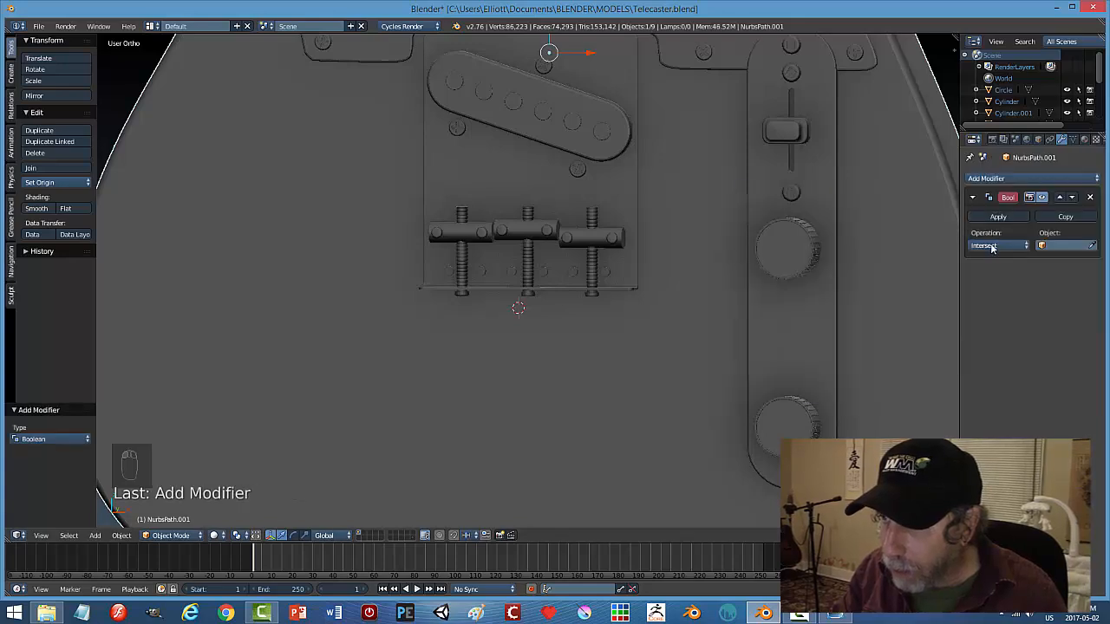
click(992, 247)
click(991, 211)
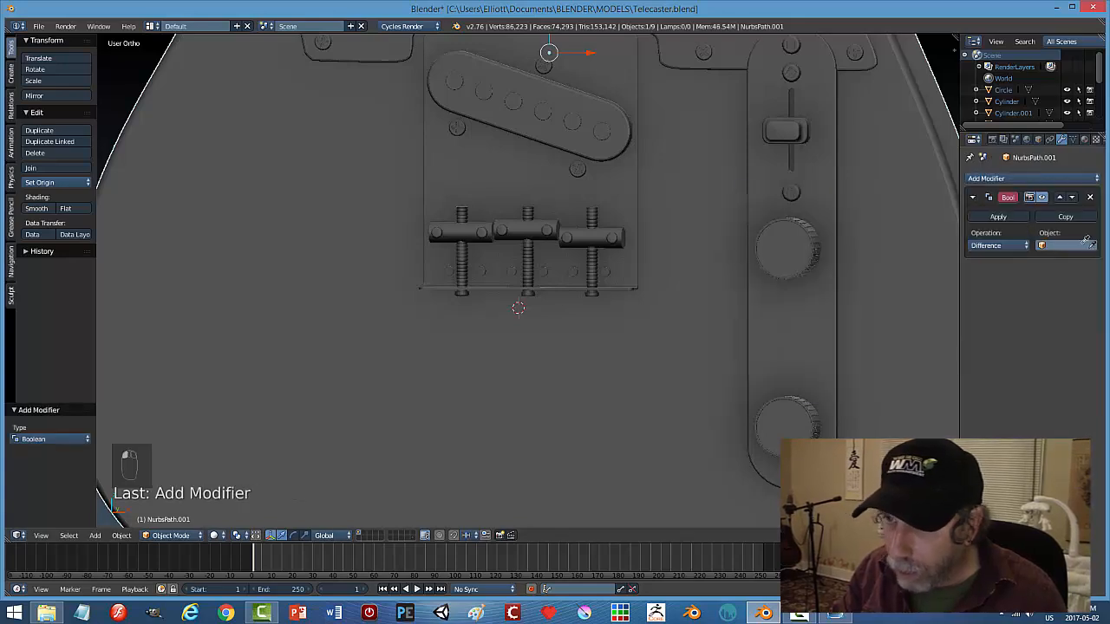
click(1088, 242)
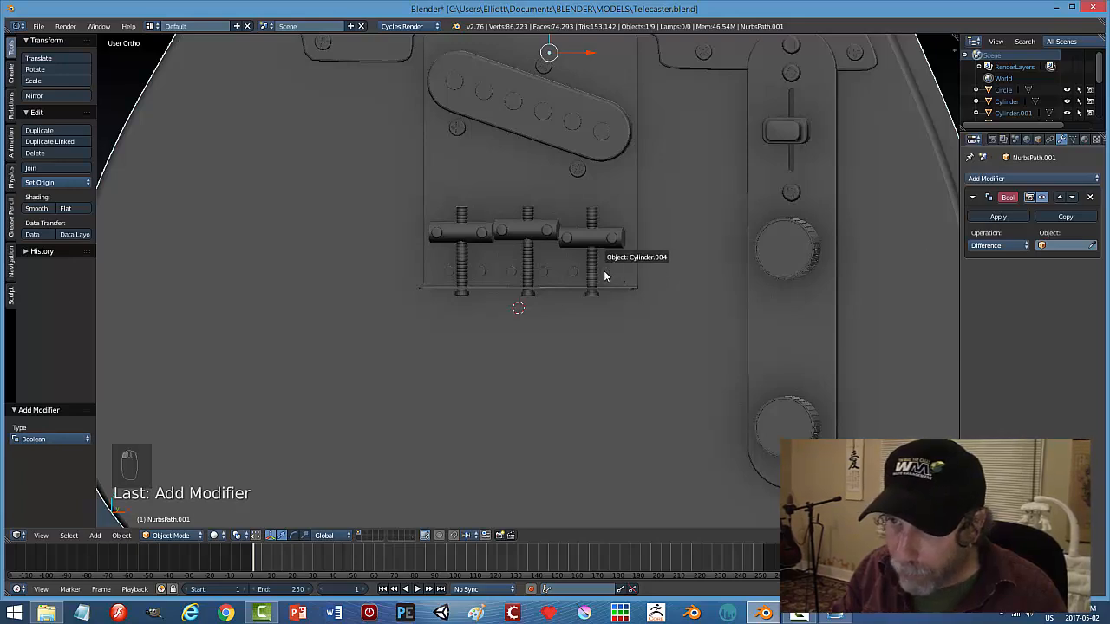
click(605, 275)
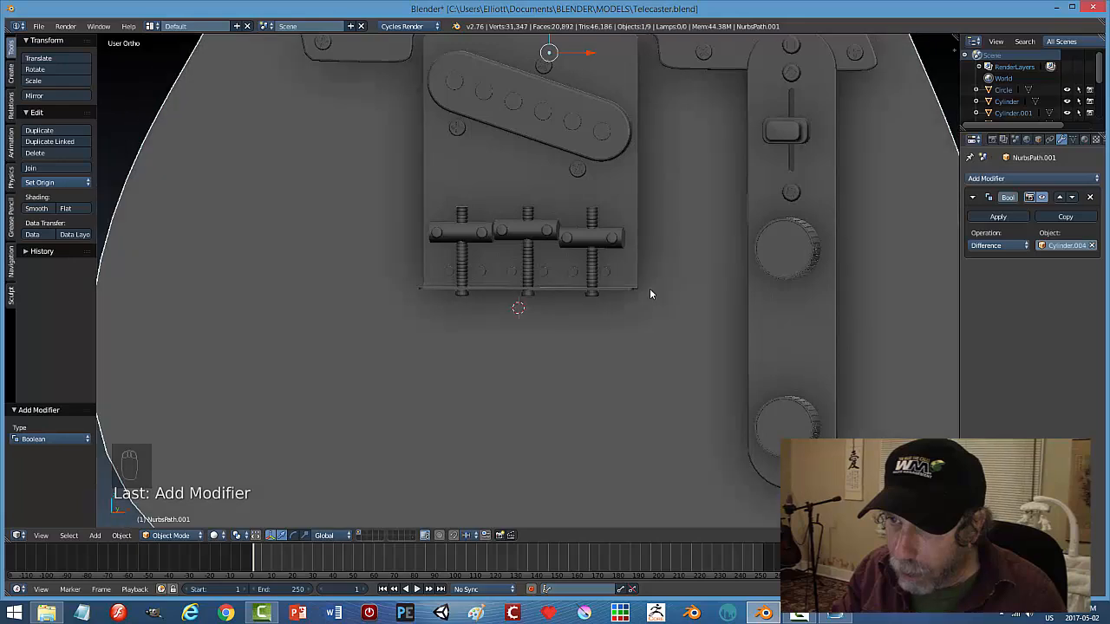
Hide the joined cutter cylinders and inspect the guitar body from the side.
right_click(608, 278)
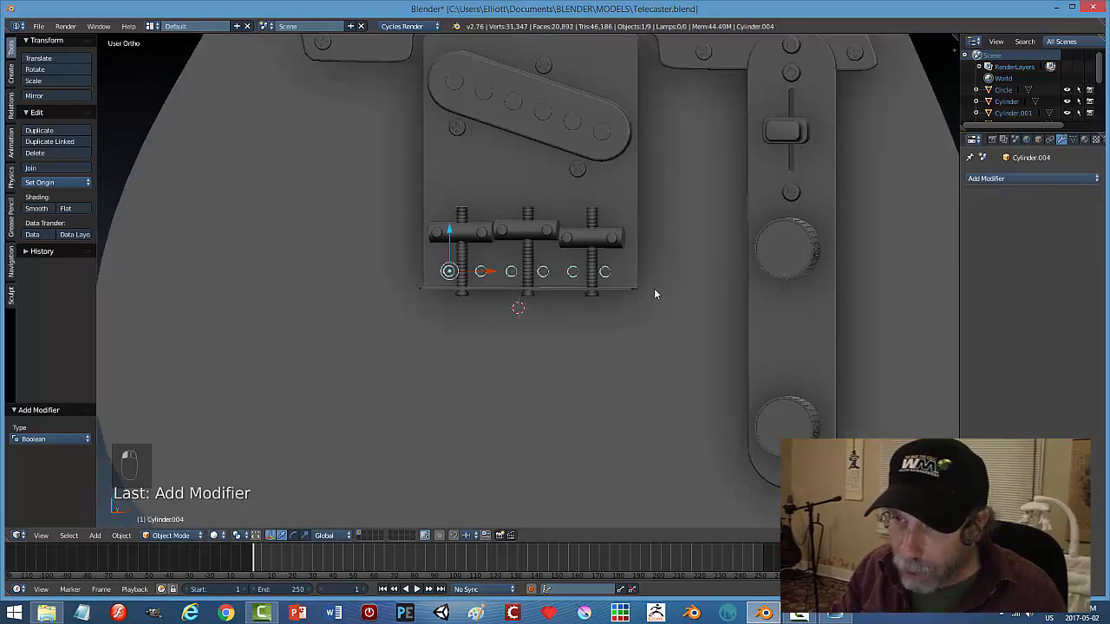
key(h)
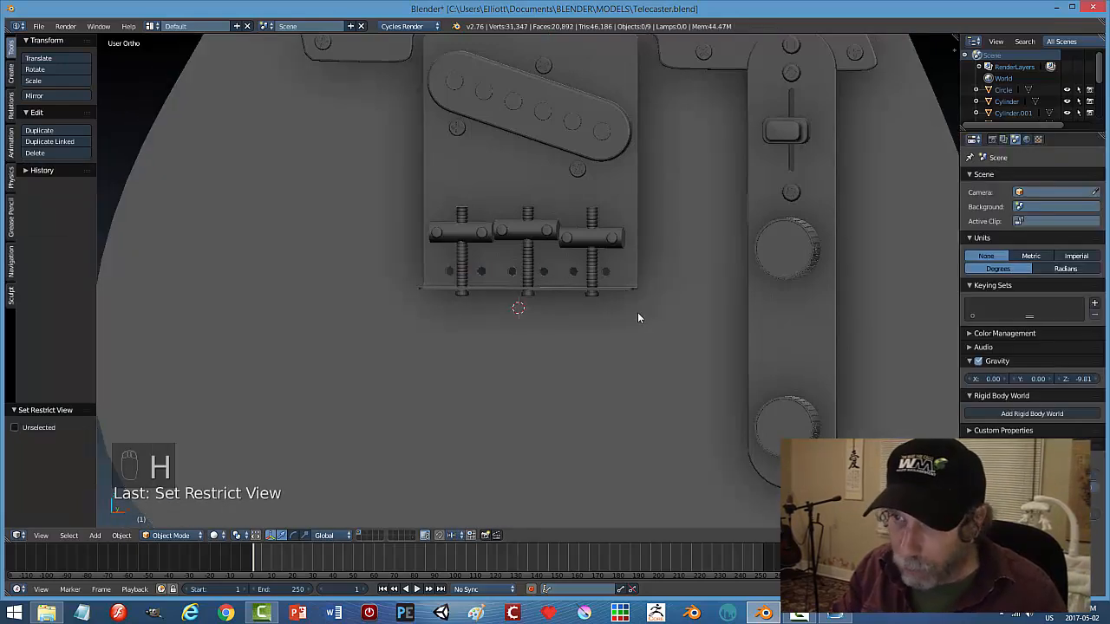
scroll(638, 312, down, 3)
middle_drag(620, 322, 519, 339)
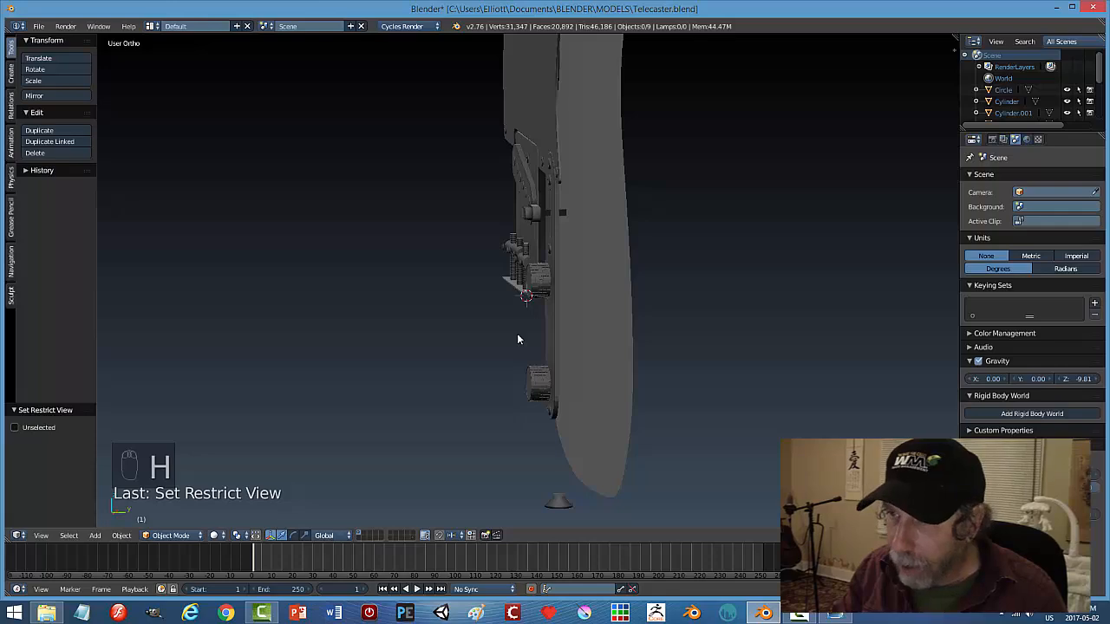
Undo the hiding of the cutters and the Boolean modifier on the guitar body.
key(ctrl+z)
key(ctrl+z)
key(ctrl+z)
key(ctrl+z)
key(ctrl+z)
middle_drag(691, 263, 644, 314)
scroll(609, 313, up, 2)
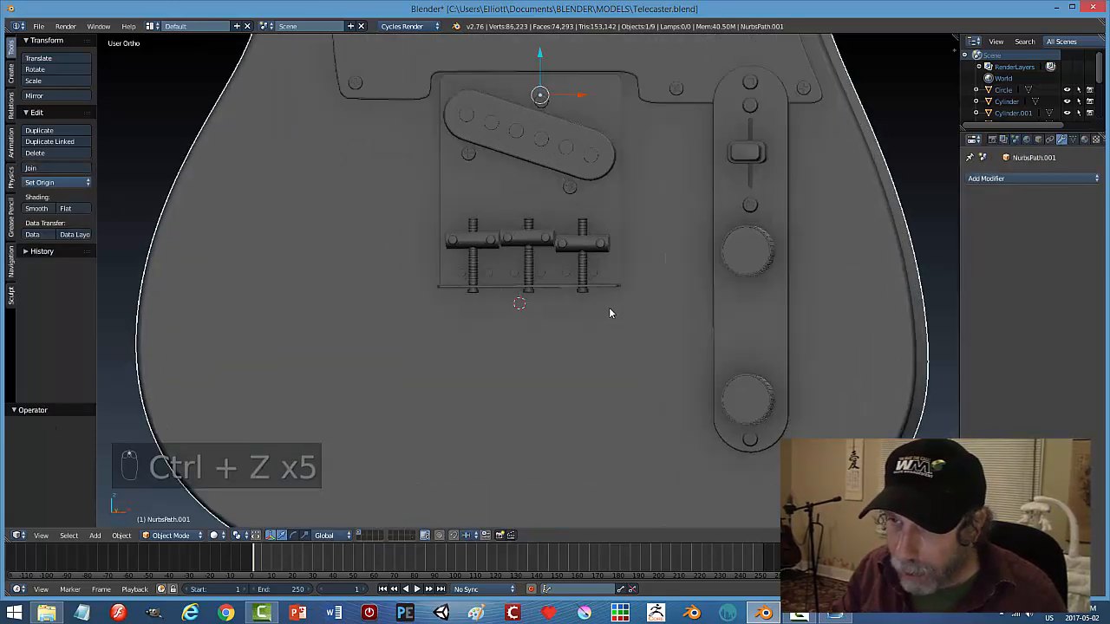
Hide the joined cutter cylinders again and inspect the holes in the bridge plate at an angle.
scroll(626, 283, up, 3)
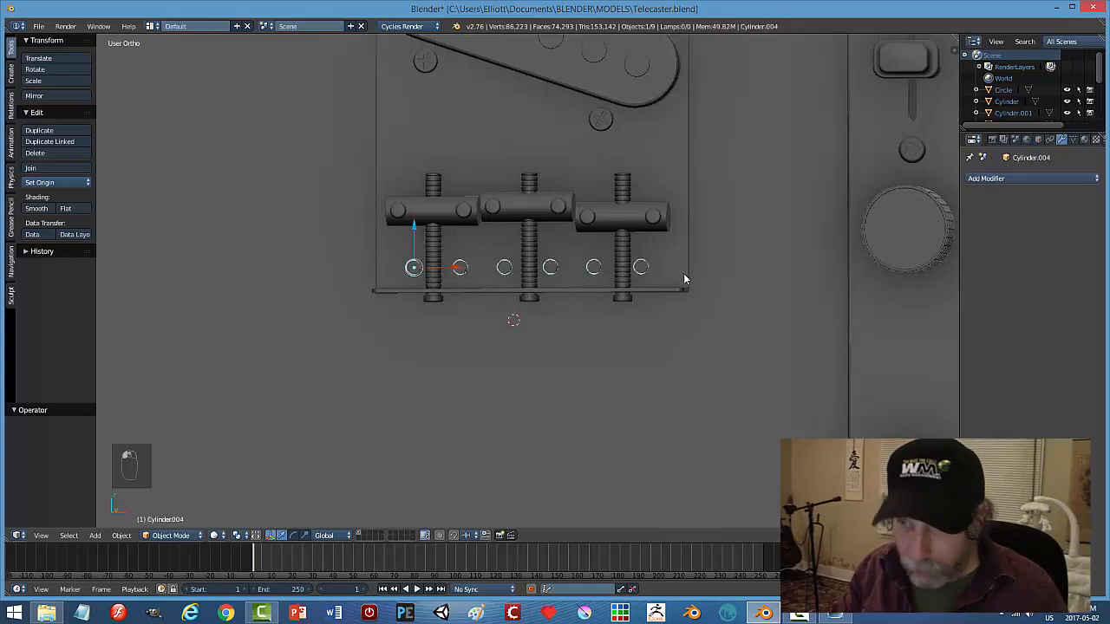
key(h)
scroll(681, 286, down, 1)
scroll(680, 292, down, 3)
middle_drag(650, 277, 630, 320)
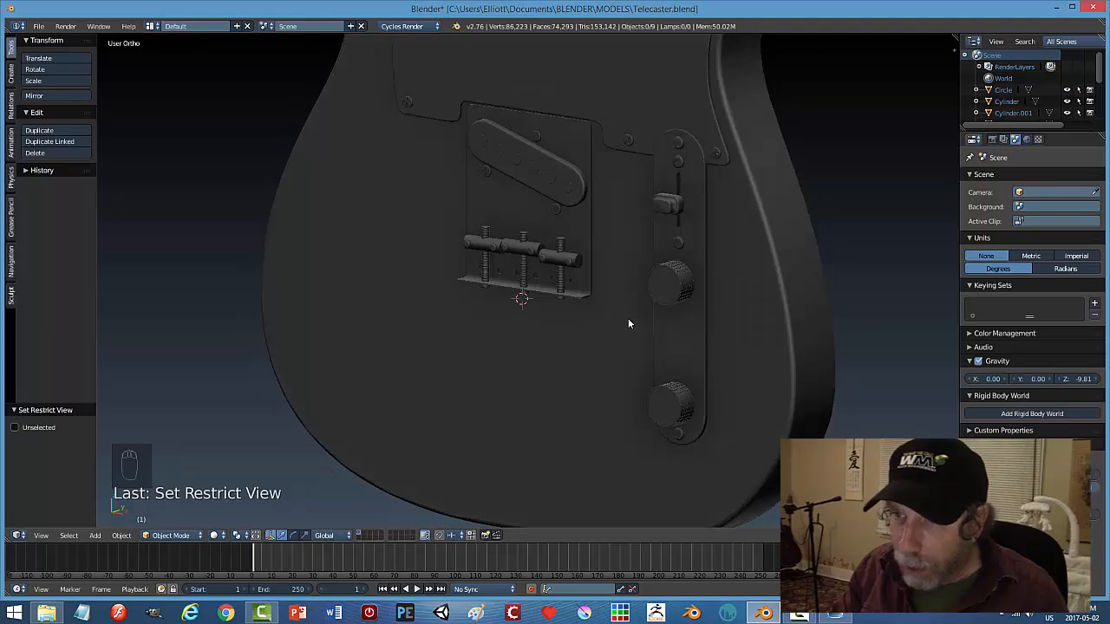
Unhide the joined cutter cylinders, delete them and save the Telecaster file.
key(alt+h)
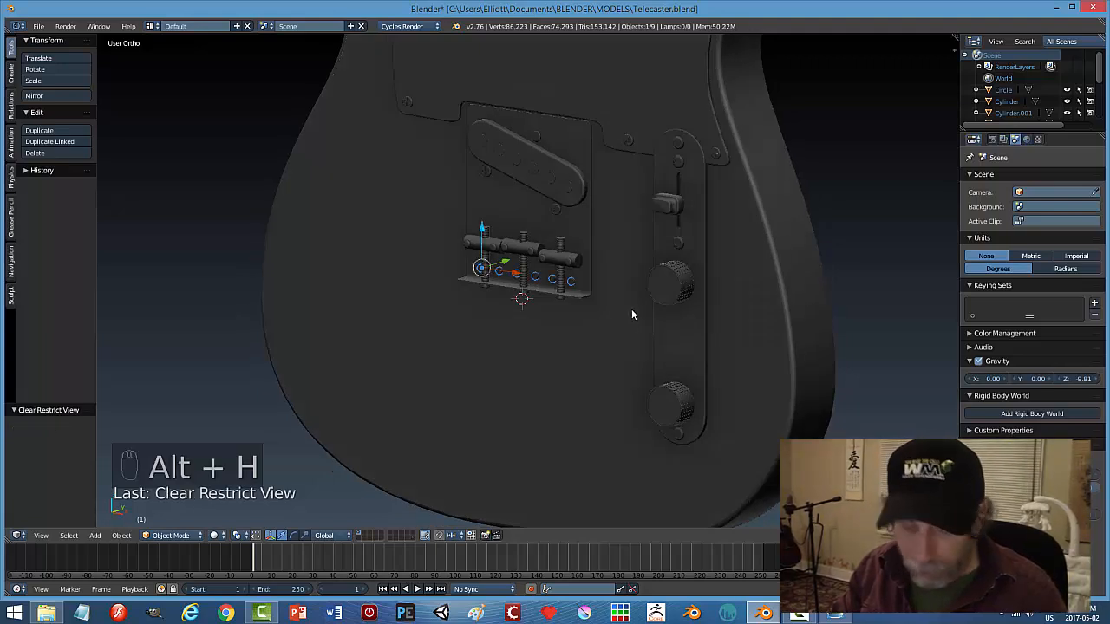
key(x)
click(631, 311)
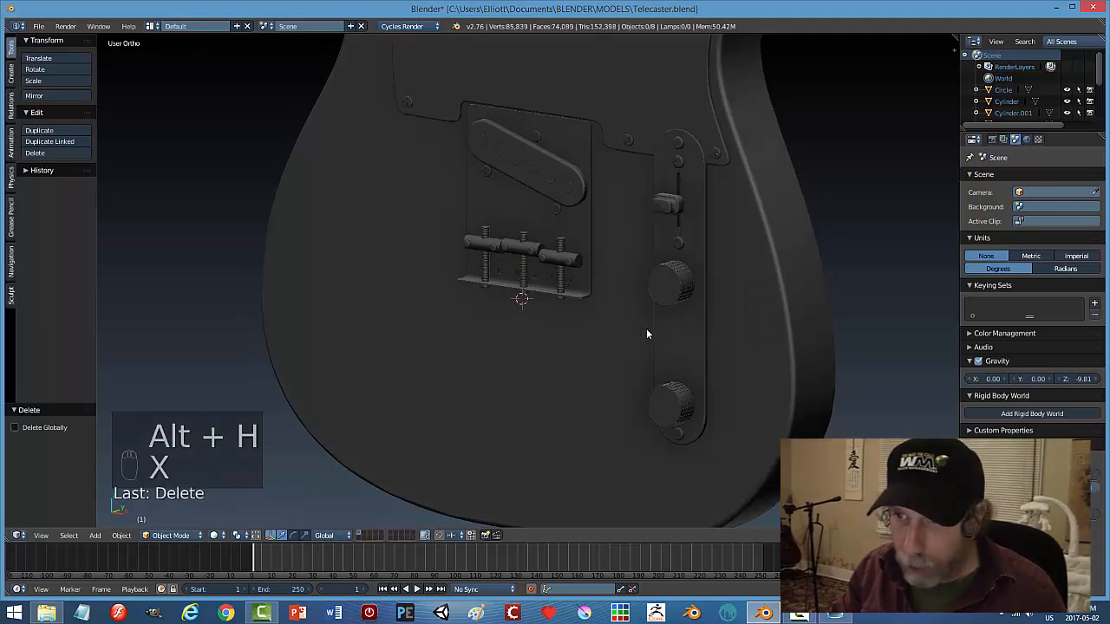
key(ctrl+s)
Compare the modelled bridge with the bridge plate in the Fender Esquire reference photo.
mouse_move(578, 329)
middle_down()
mouse_move(704, 285)
mouse_move(674, 319)
mouse_move(591, 346)
mouse_move(681, 327)
mouse_move(667, 286)
mouse_move(645, 304)
middle_up()
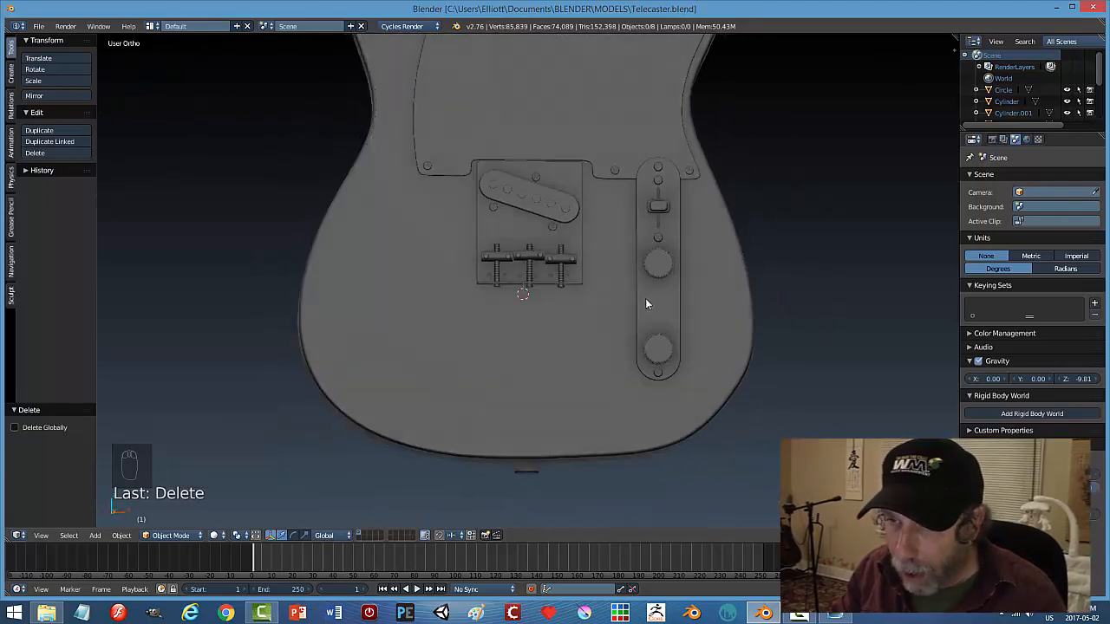
scroll(589, 338, up, 3)
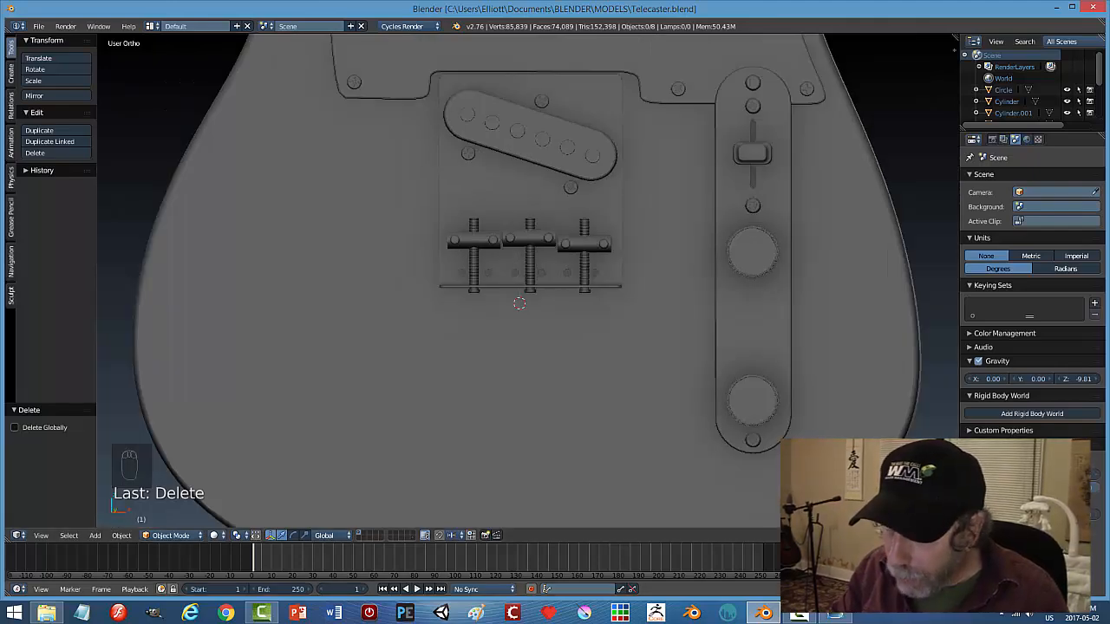
click(835, 614)
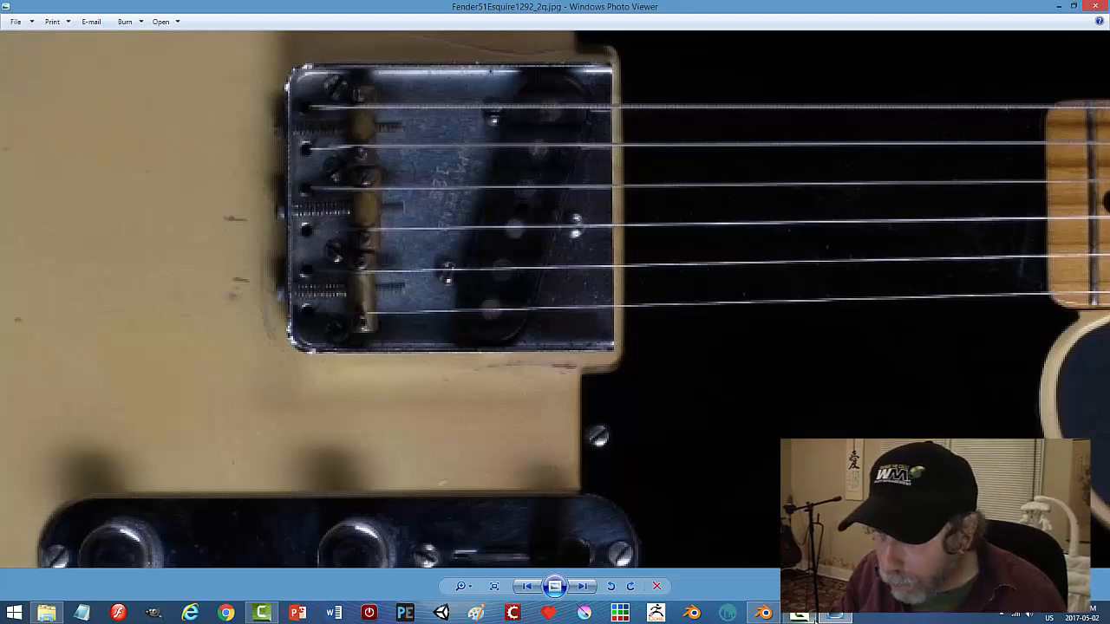
click(762, 613)
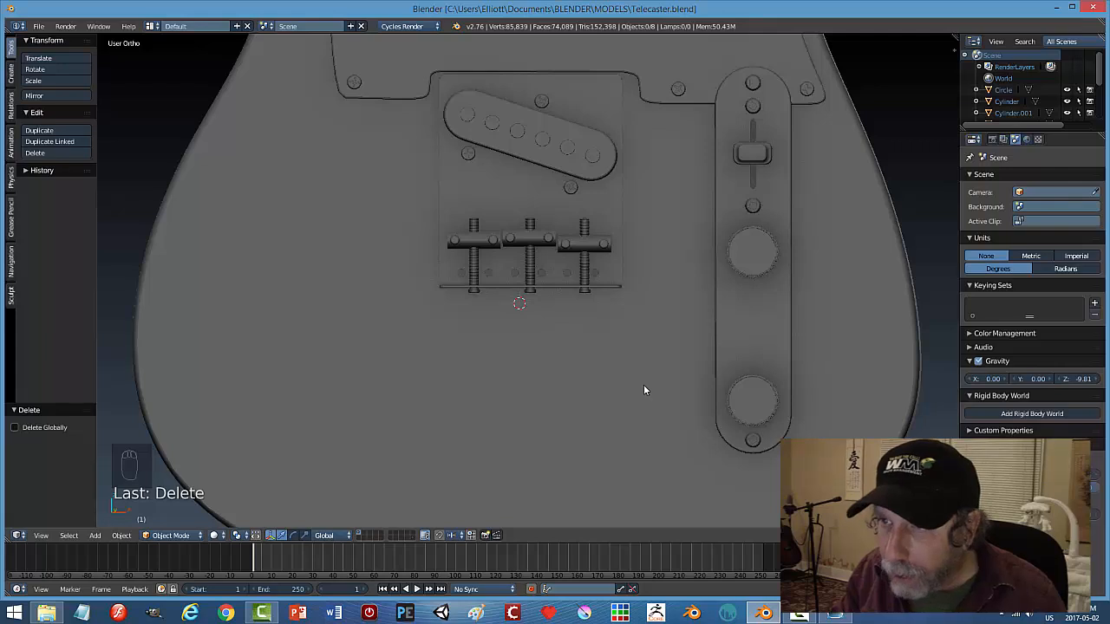
scroll(644, 380, up, 1)
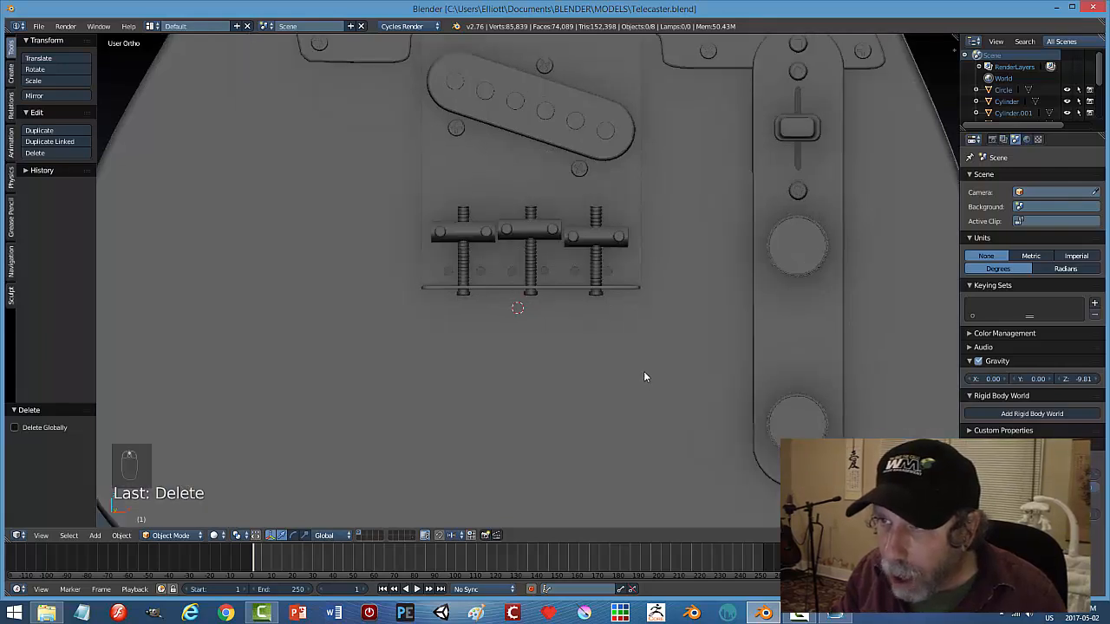
scroll(645, 377, down, 1)
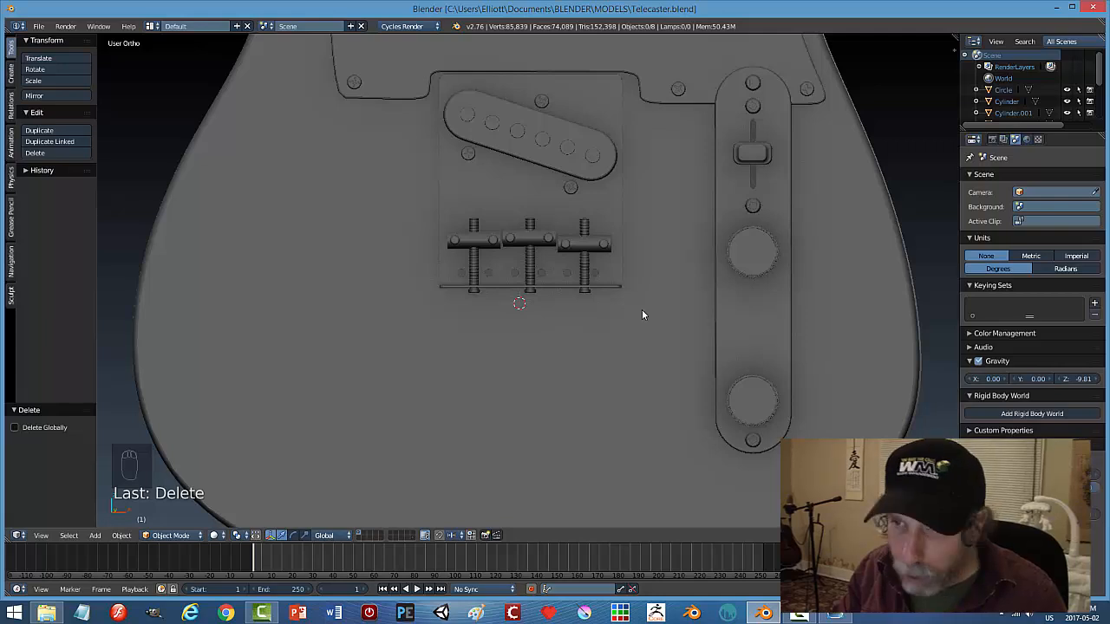
Add a 32-vertex circle mesh, rotate it 90° about X and scale it to about 0.105.
key(shift+a)
mouse_move(641, 311)
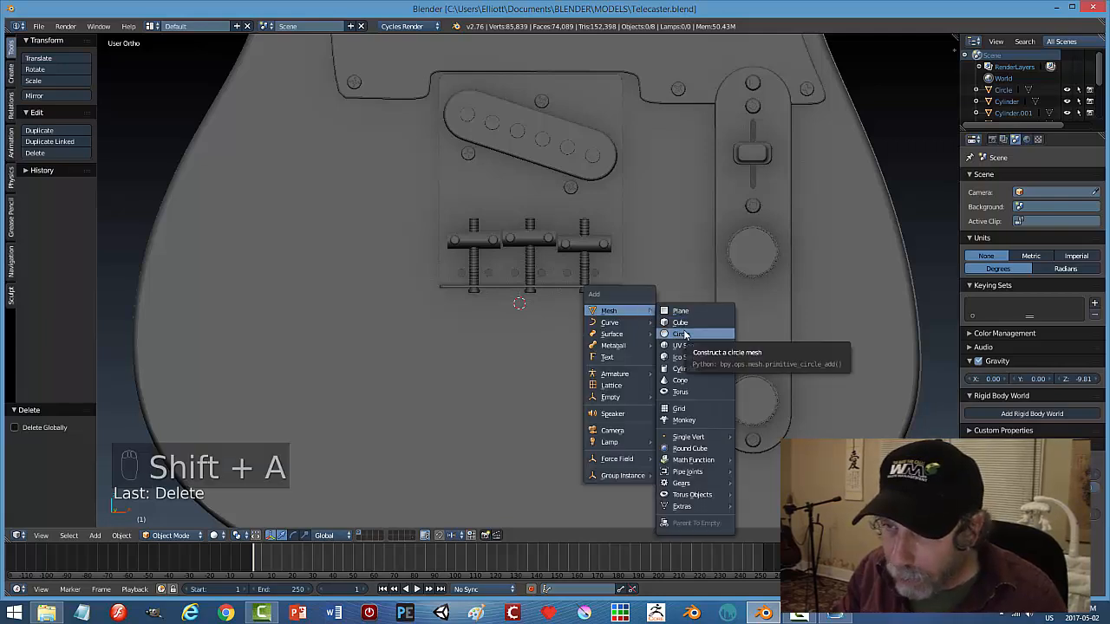
click(681, 334)
text(rx)
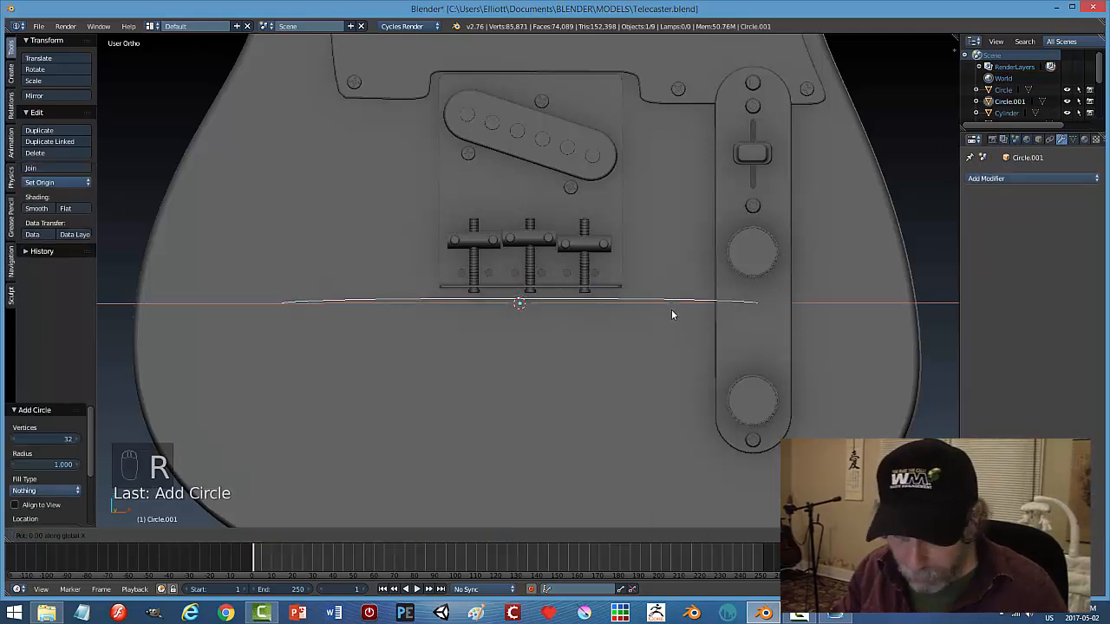
text(90)
key(Return)
key(s)
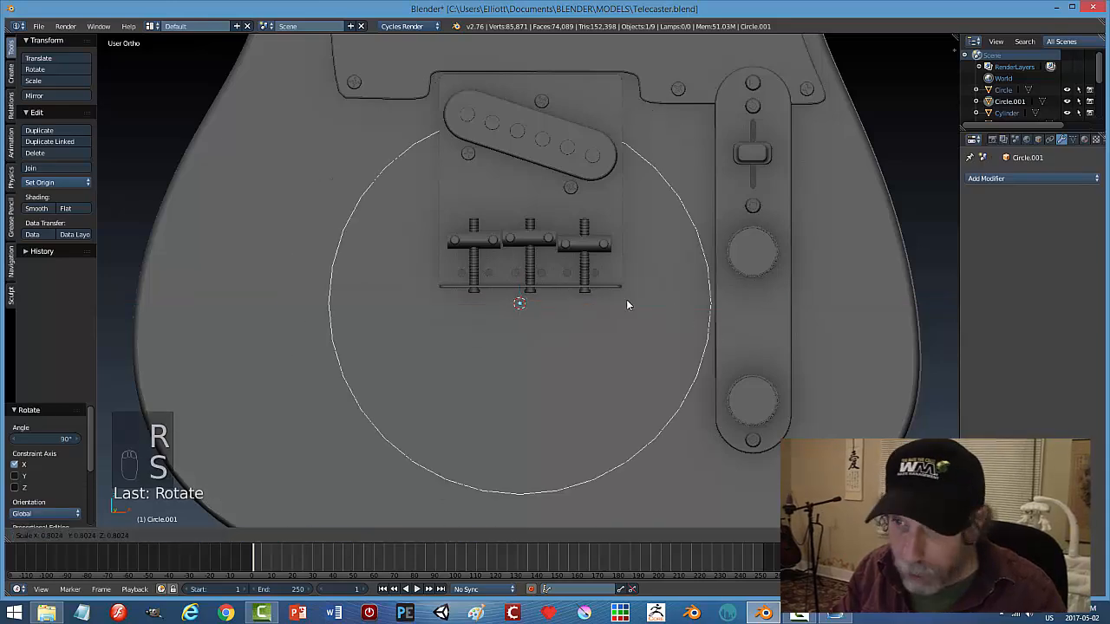
click(549, 289)
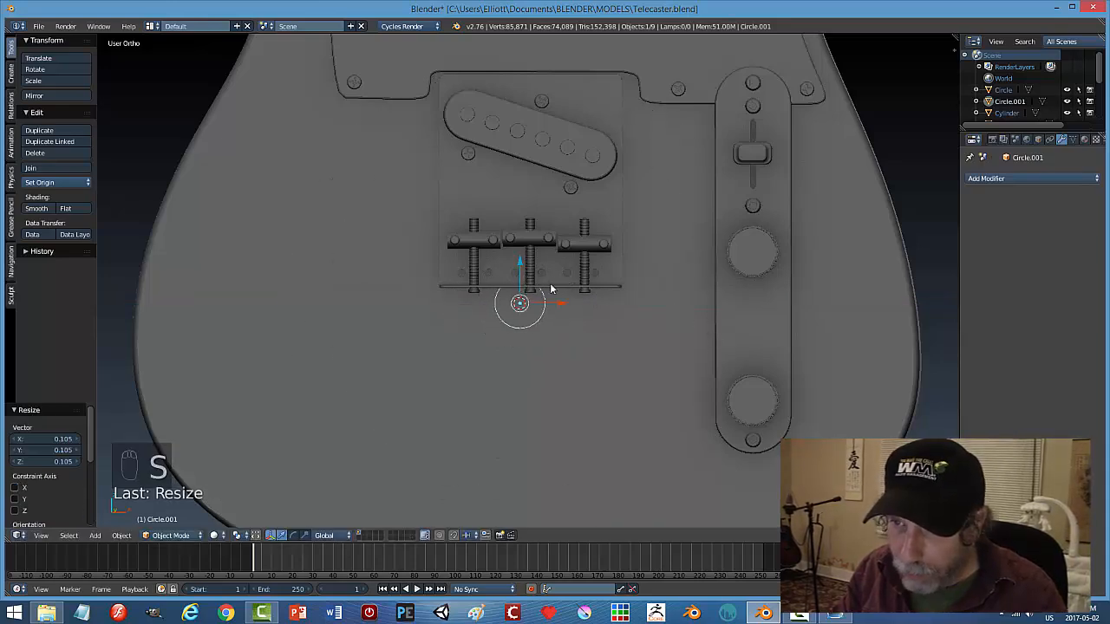
Move the circle about -0.126 along Y in front of the guitar body and show the model in front wireframe view.
mouse_move(550, 290)
middle_down()
mouse_move(555, 307)
mouse_move(546, 304)
middle_up()
key(g)
key(y)
click(534, 304)
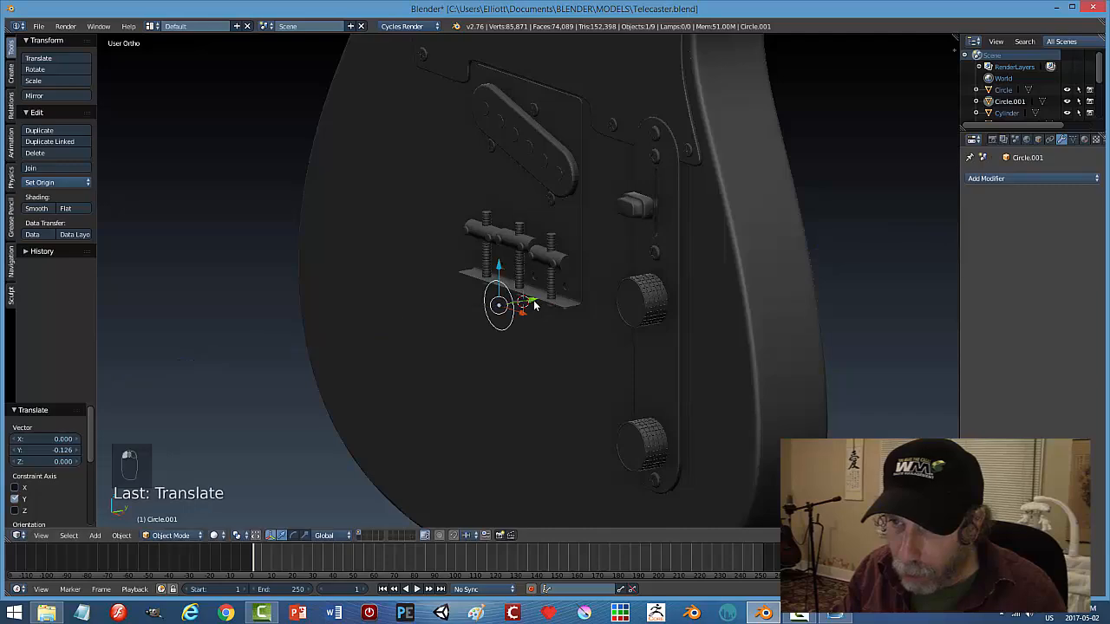
key(KP_1)
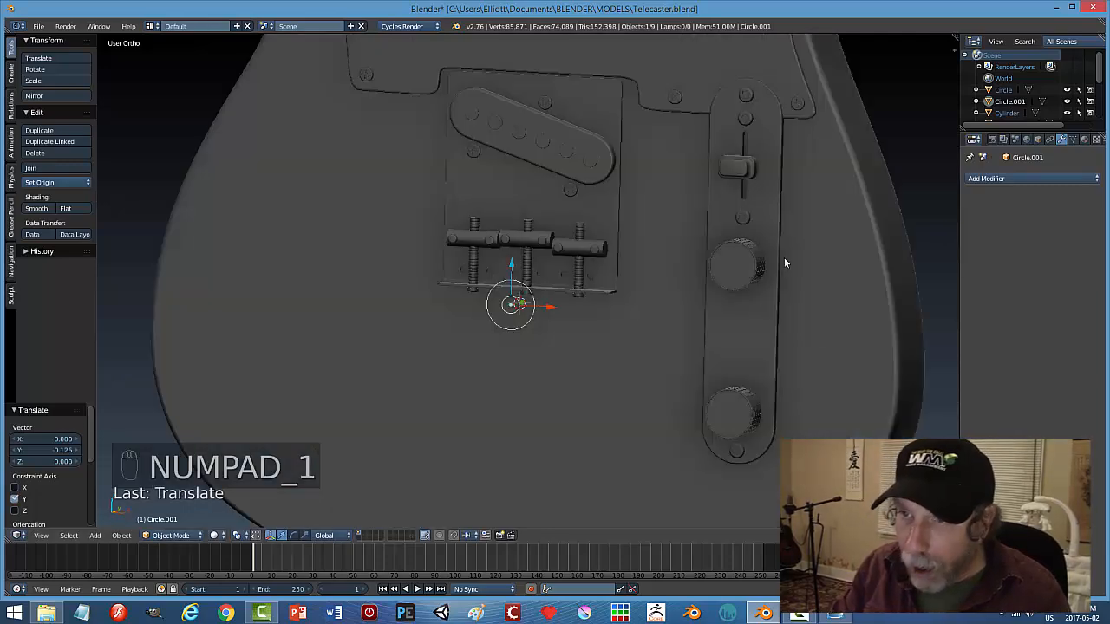
key(z)
click(866, 275)
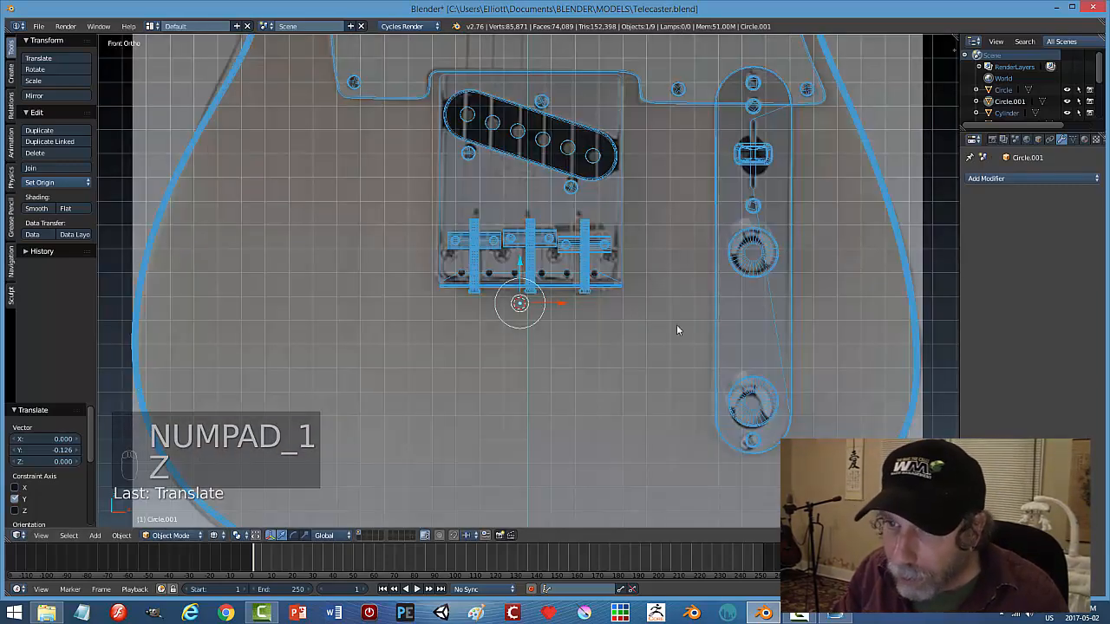
Scale the circle down and place it over the reference image's bridge plate screw between the first and middle saddle screws.
scroll(611, 335, up, 4)
key(s)
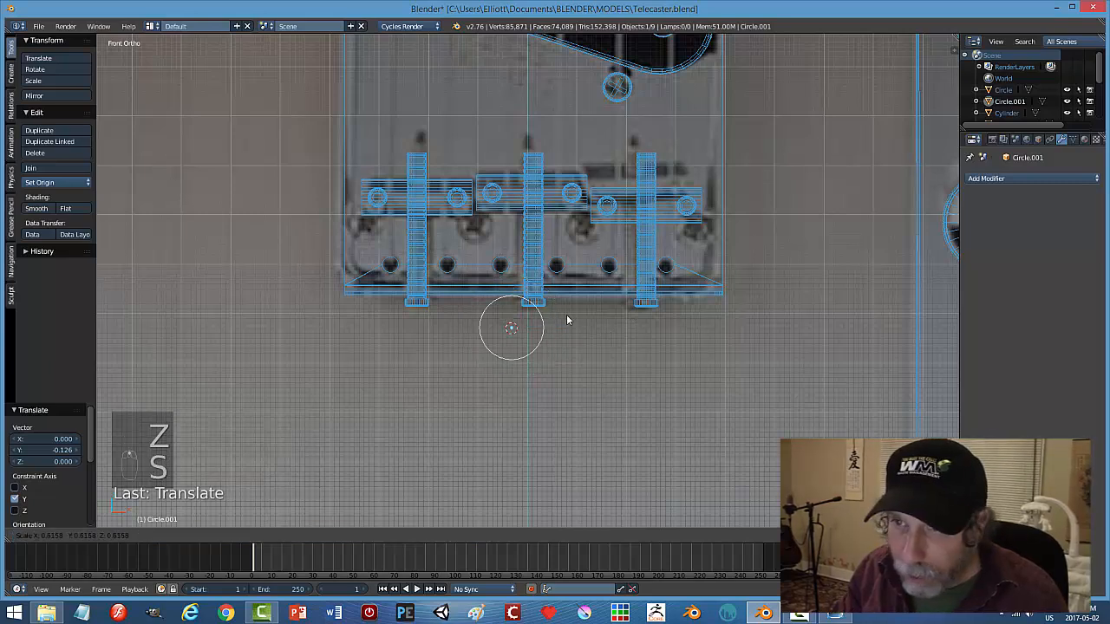
click(513, 291)
drag(513, 292, 516, 229)
drag(477, 177, 478, 183)
drag(516, 226, 513, 226)
key(s)
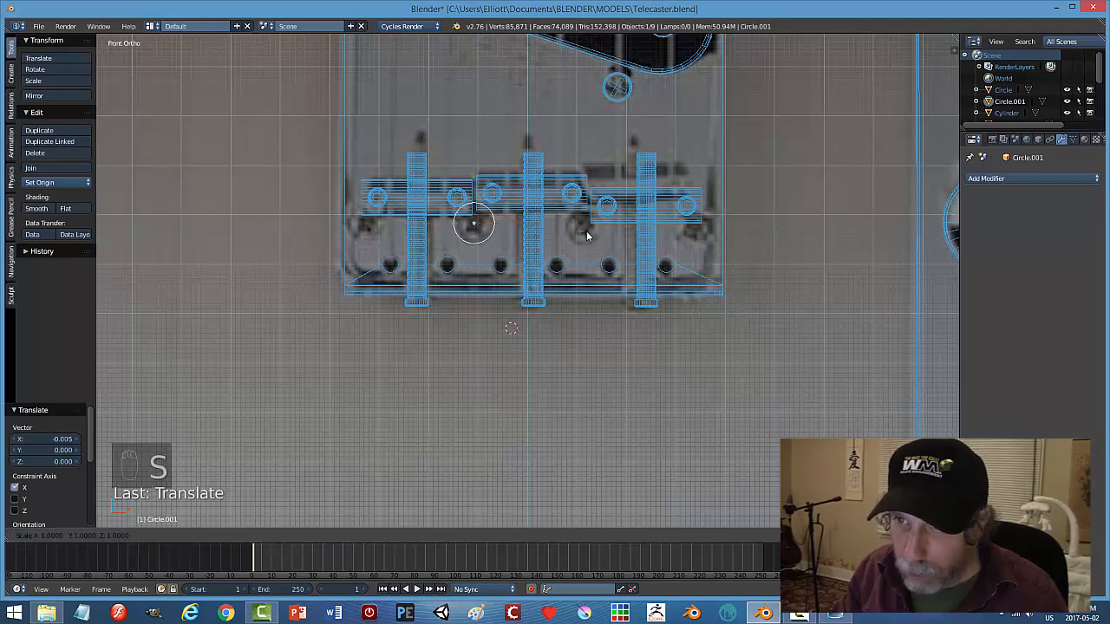
click(584, 235)
Adjust the circle's depth along Y near the bridge plate and fill it with a face in Edit Mode.
middle_drag(605, 300, 524, 246)
mouse_move(481, 257)
mouse_down()
mouse_move(511, 282)
mouse_move(490, 261)
mouse_up()
key(Tab)
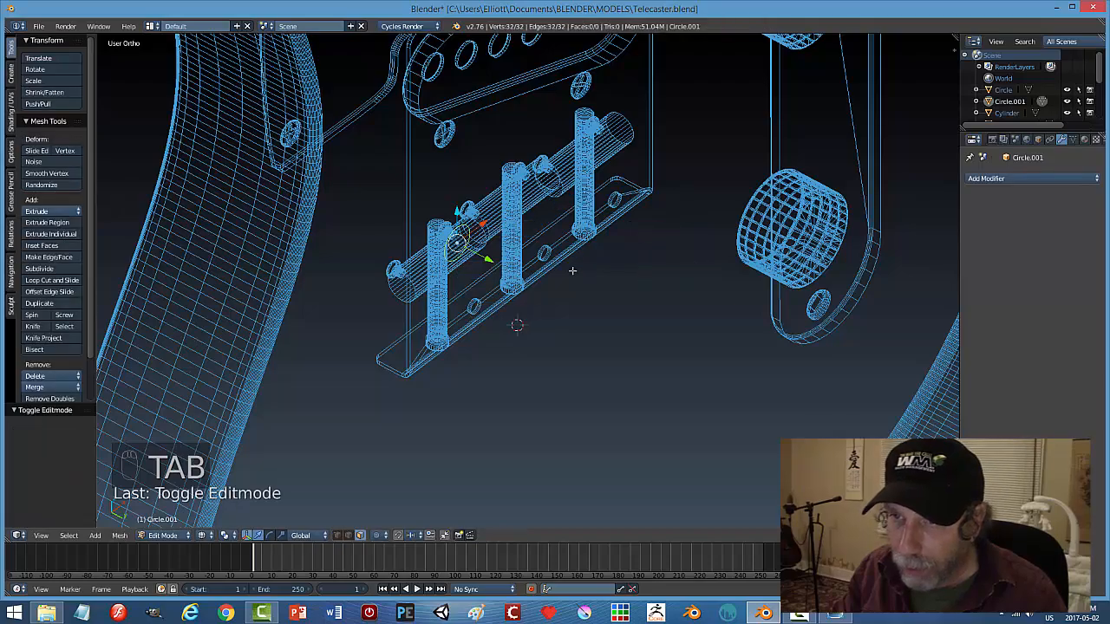
key(f)
Extrude the circle's face about -0.026 along Y and bevel its edge with 4 segments and an amount of about 0.38.
middle_drag(551, 284, 521, 298)
key(e)
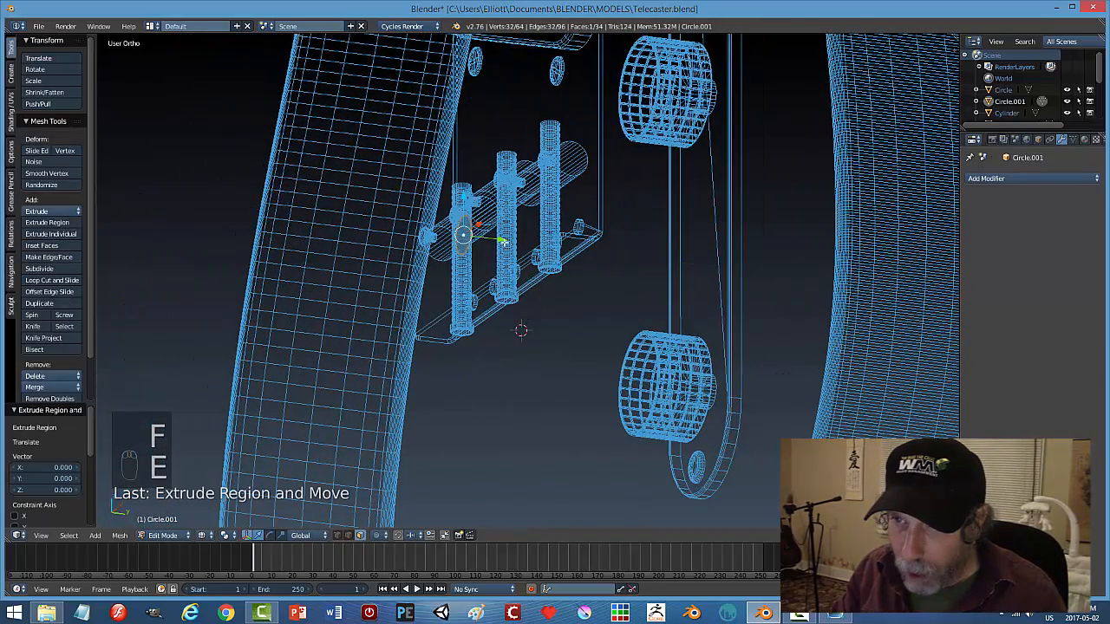
click(488, 241)
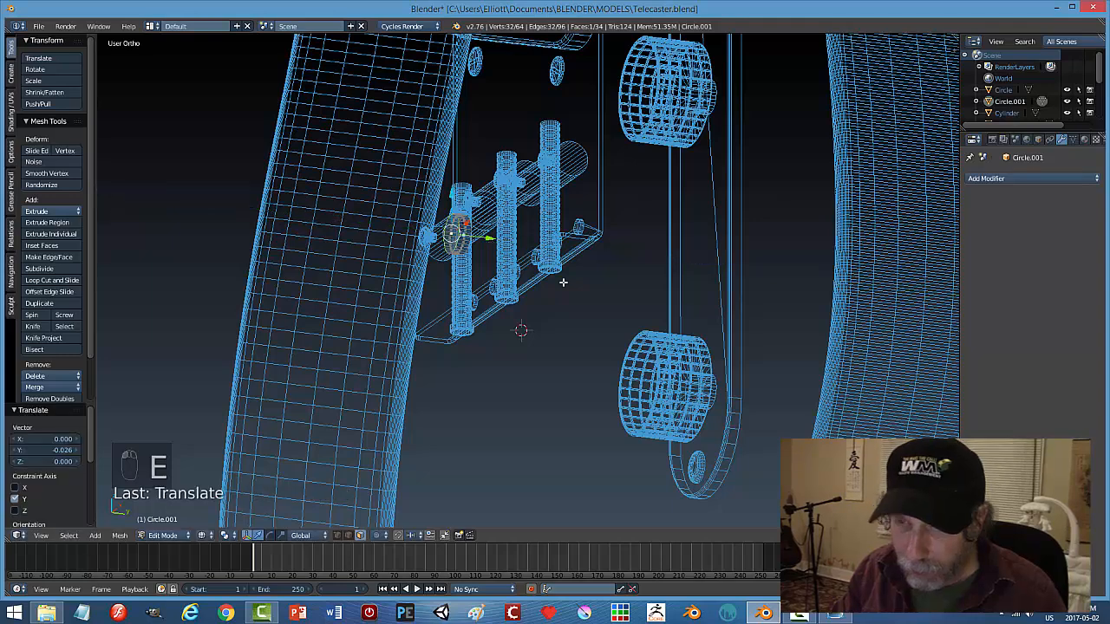
key(ctrl+b)
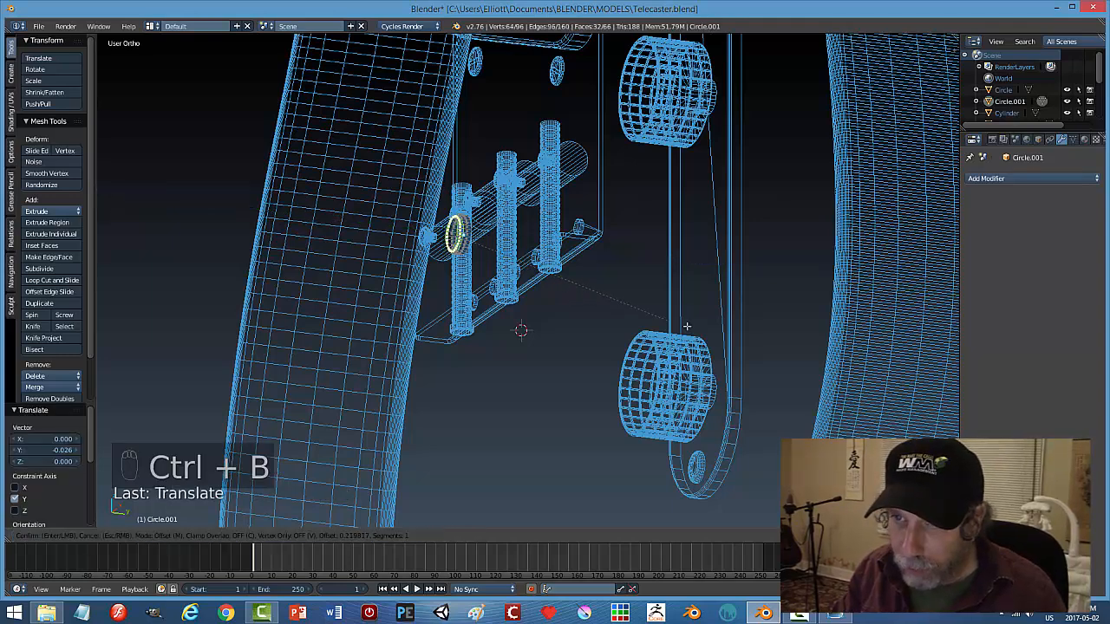
scroll(733, 335, up, 3)
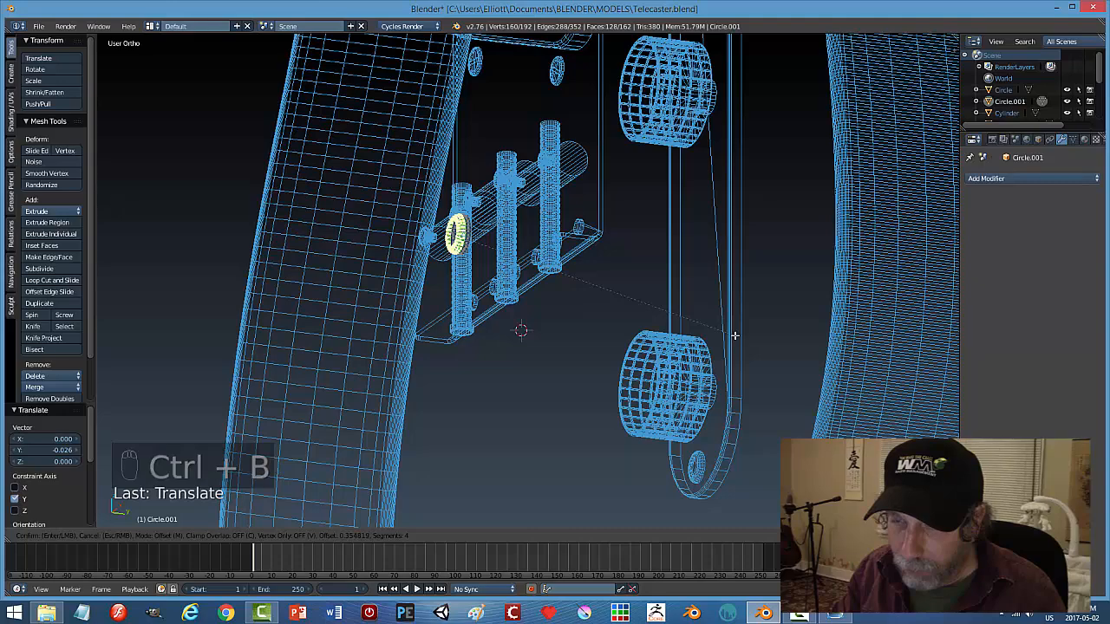
click(745, 341)
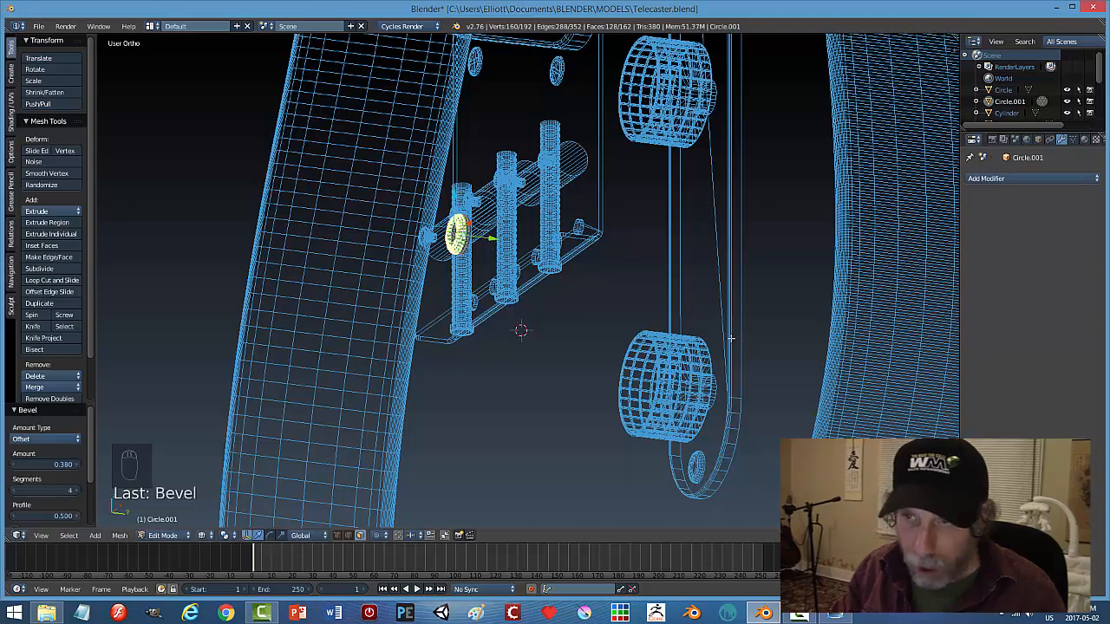
Return to Object Mode and examine the new screw head against the saddles and bridge plate in solid shading.
key(a)
key(Tab)
click(617, 336)
middle_drag(584, 327, 679, 335)
key(z)
click(669, 397)
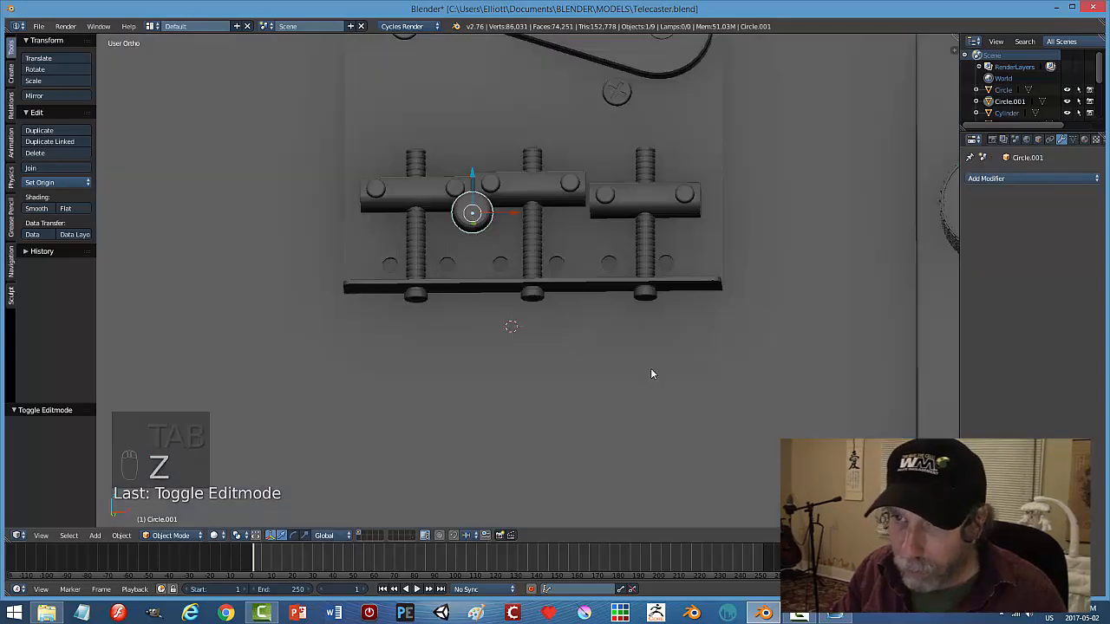
scroll(651, 374, down, 2)
middle_drag(586, 304, 518, 263)
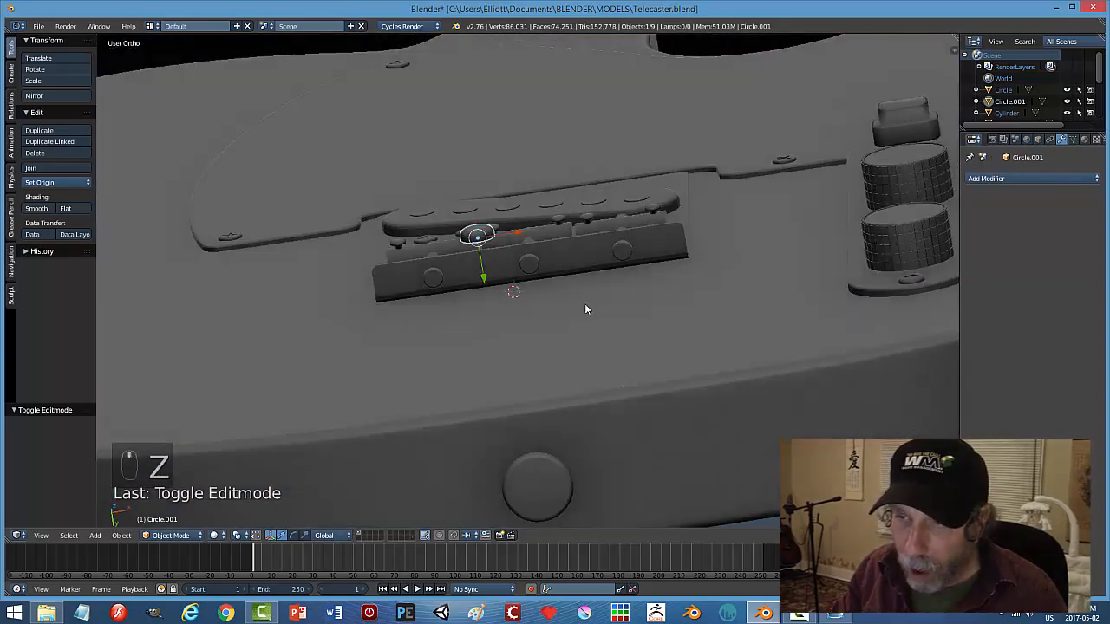
middle_drag(585, 309, 624, 379)
scroll(637, 368, up, 4)
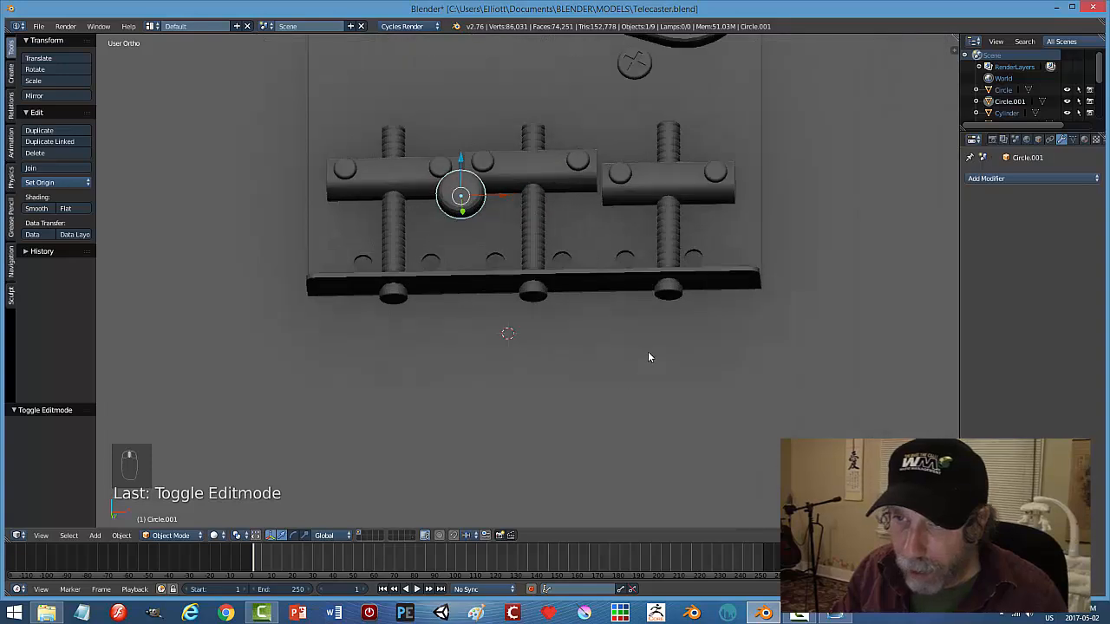
scroll(649, 356, up, 2)
scroll(633, 271, down, 2)
shift+middle_drag(603, 300, 621, 342)
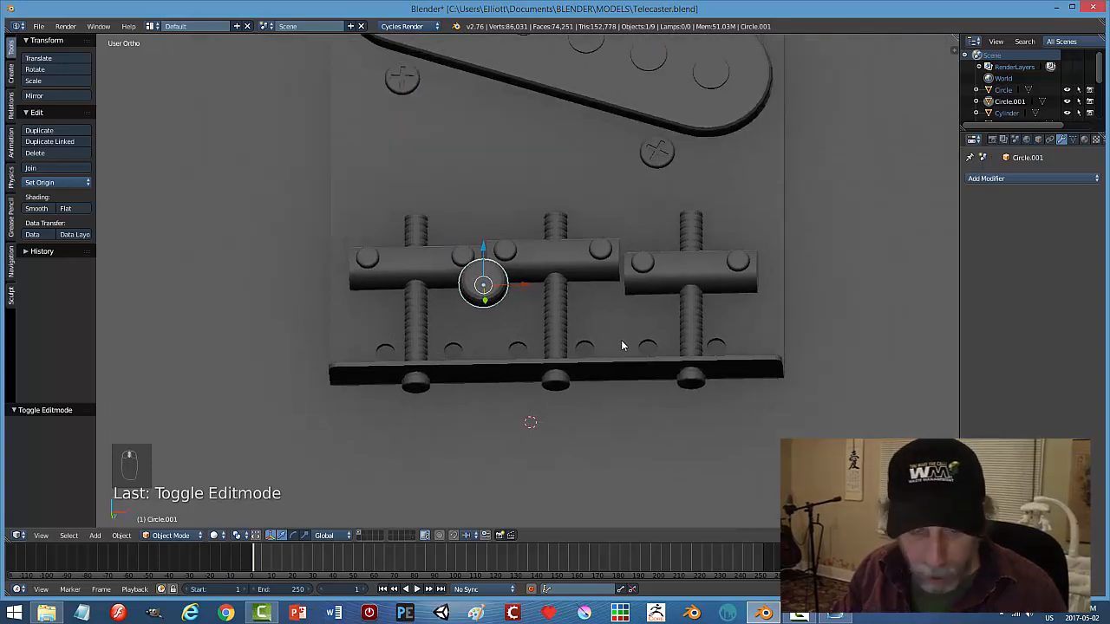
Snap the 3D cursor to the screw head, add a cube there and scale it down to fit within the head.
key(shift+s)
click(598, 342)
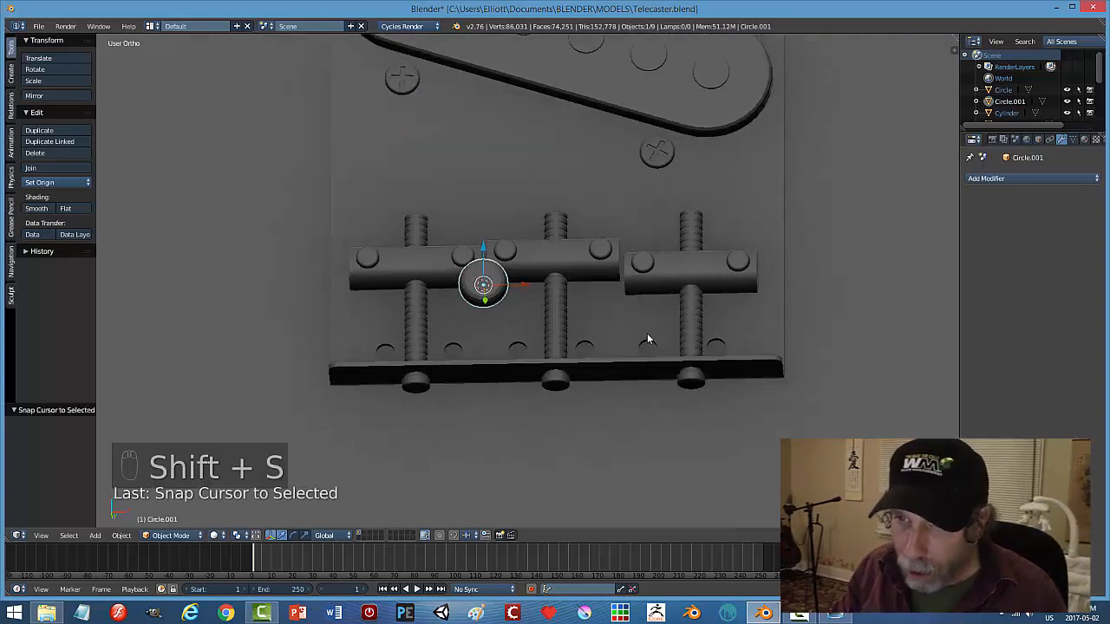
key(shift+a)
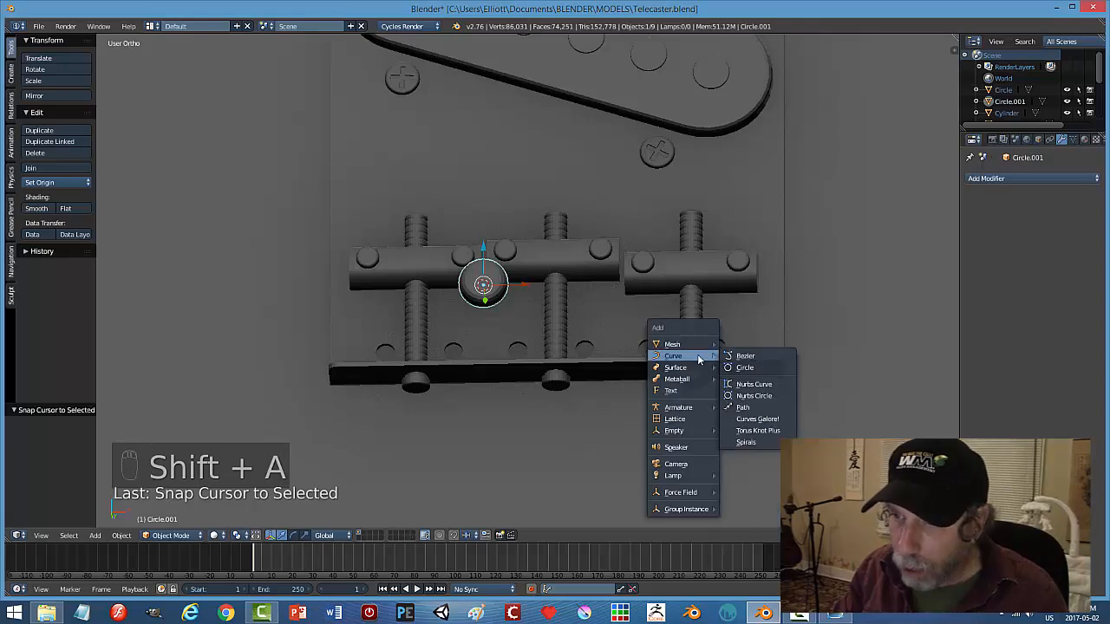
mouse_move(694, 346)
click(742, 355)
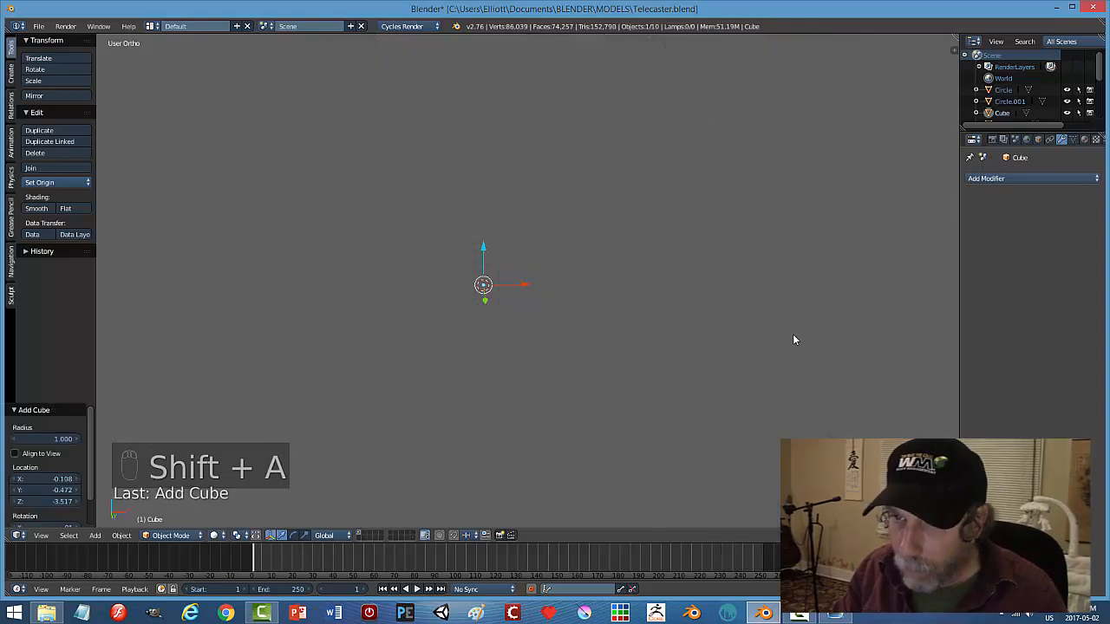
key(s)
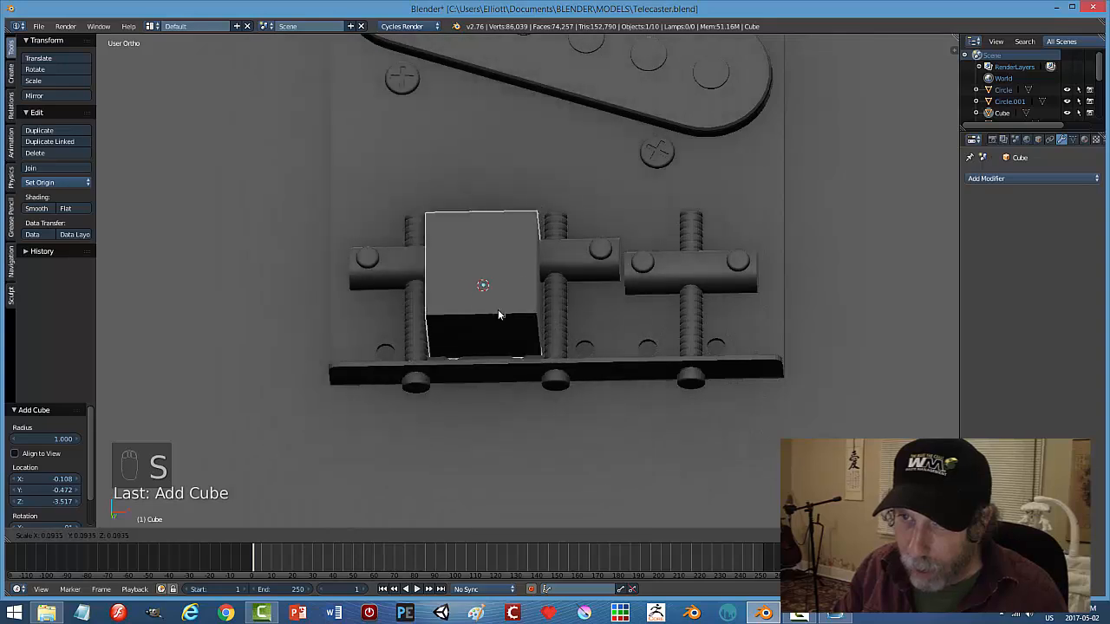
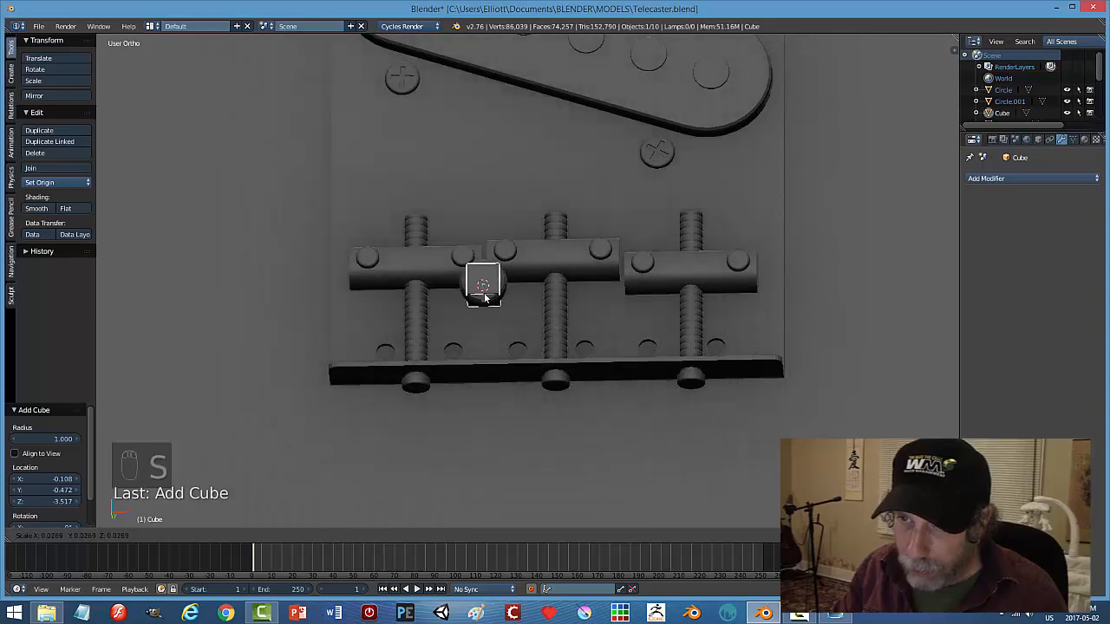
click(485, 299)
mouse_move(585, 265)
middle_down()
mouse_move(604, 302)
mouse_move(568, 297)
middle_up()
key(s)
click(574, 295)
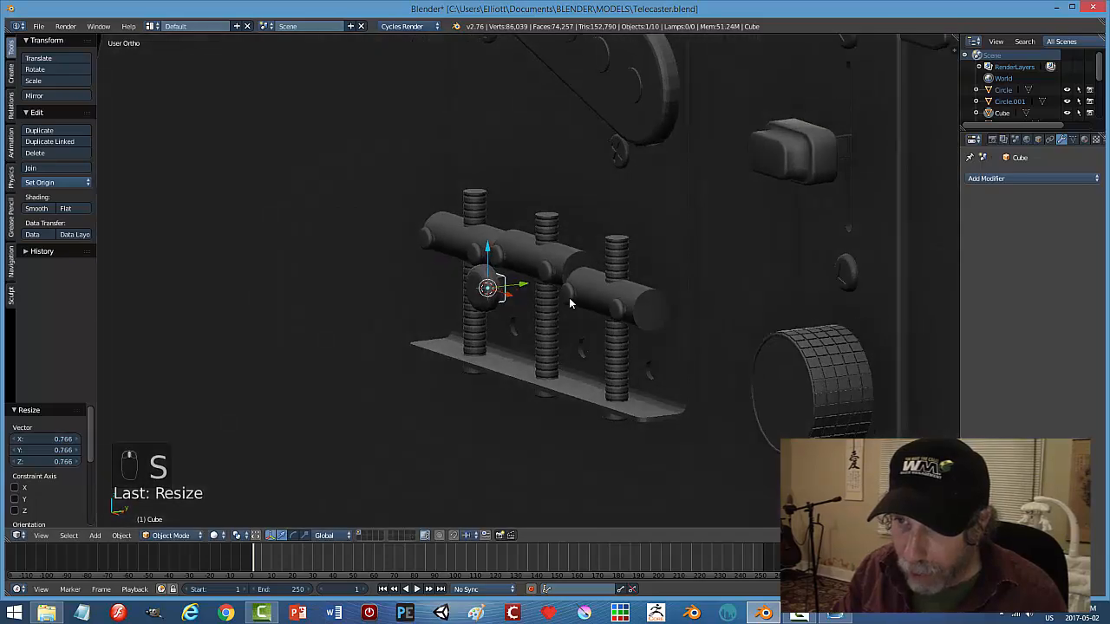
Move the cube about -0.043 along Y in front of the screw head and scale it to about 0.343 along Z.
key(g)
key(x)
click(492, 292)
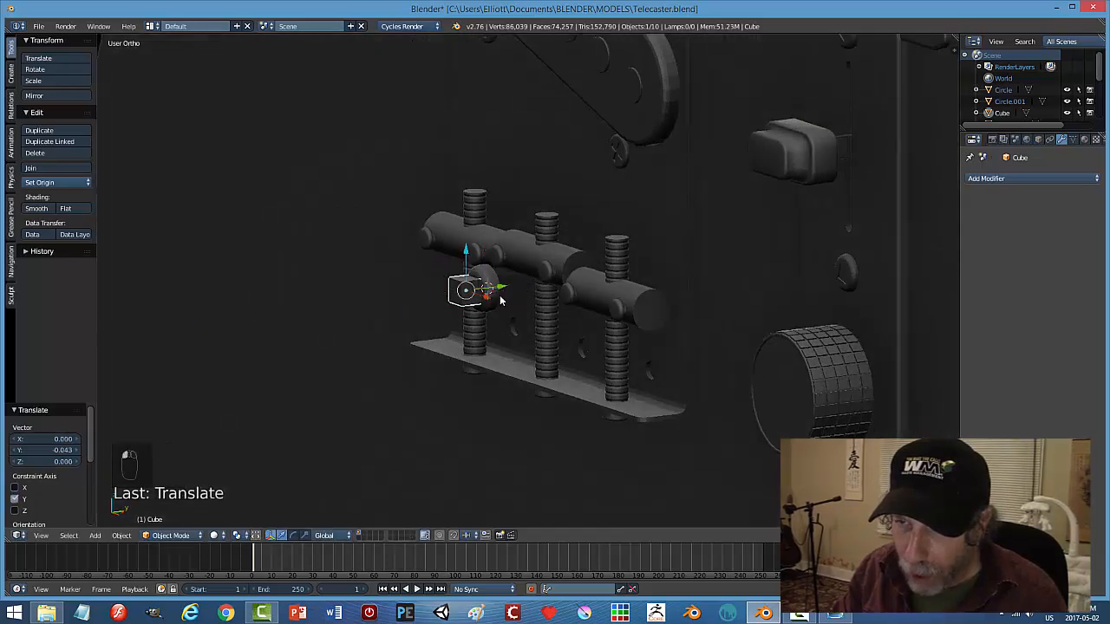
middle_drag(493, 292, 579, 309)
scroll(593, 310, up, 4)
key(s)
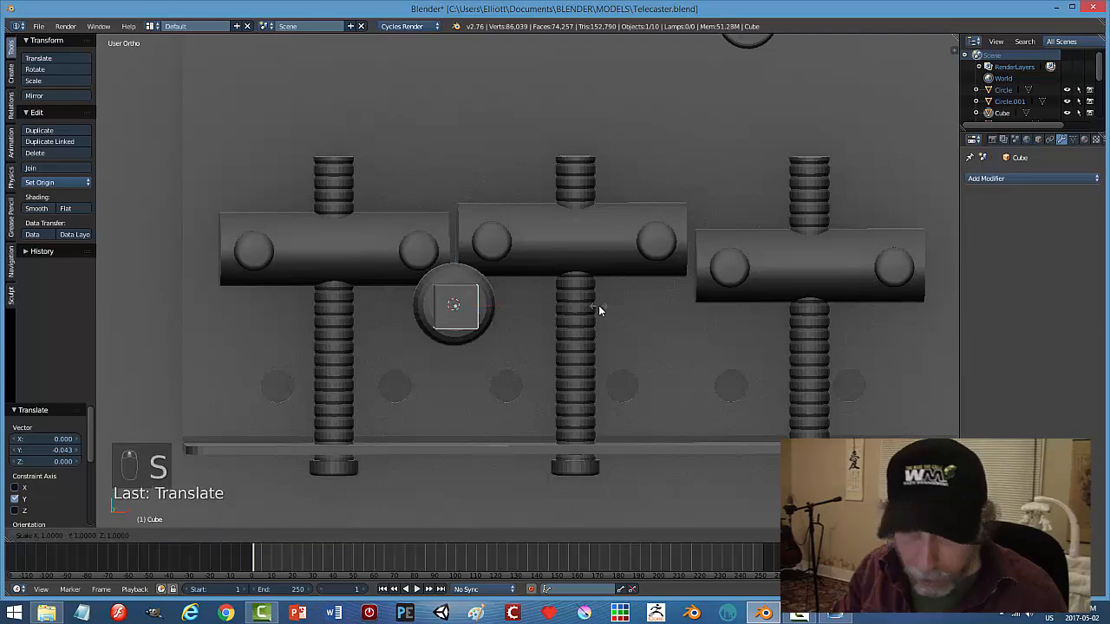
key(z)
click(505, 302)
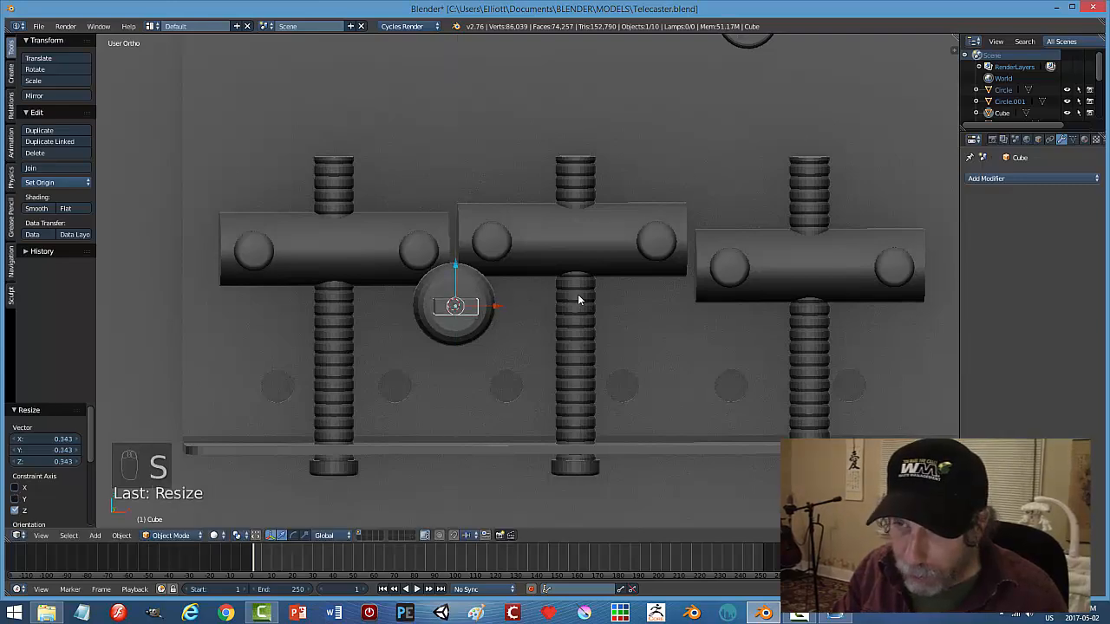
Thin the cube along Y and move it about 0.015 along Y towards the screw head.
mouse_move(577, 300)
middle_down()
mouse_move(518, 337)
mouse_move(561, 285)
middle_up()
key(s)
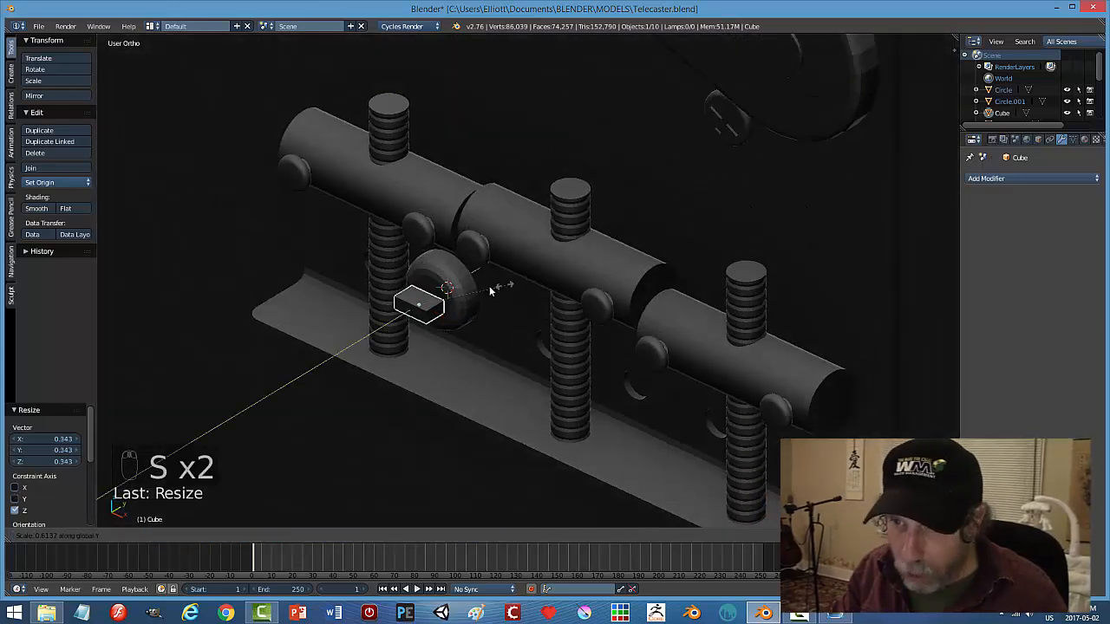
click(452, 308)
drag(445, 289, 453, 284)
middle_drag(455, 285, 540, 295)
Stretch the cube about 2.469 along X across the screw head and shift it about 0.003 along Y into the head.
key(s)
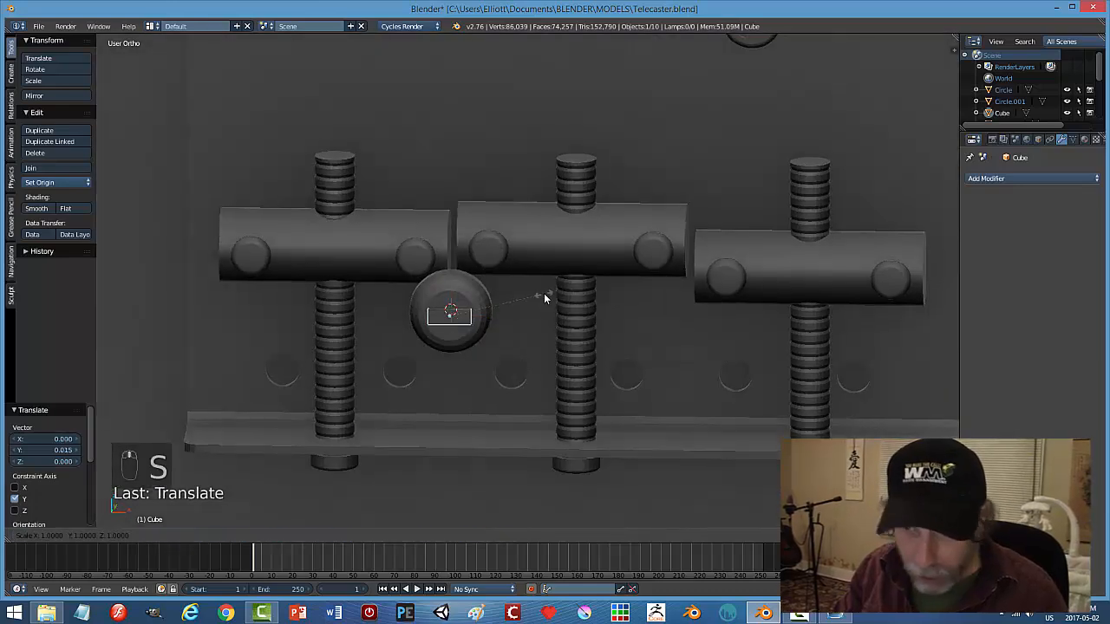
key(x)
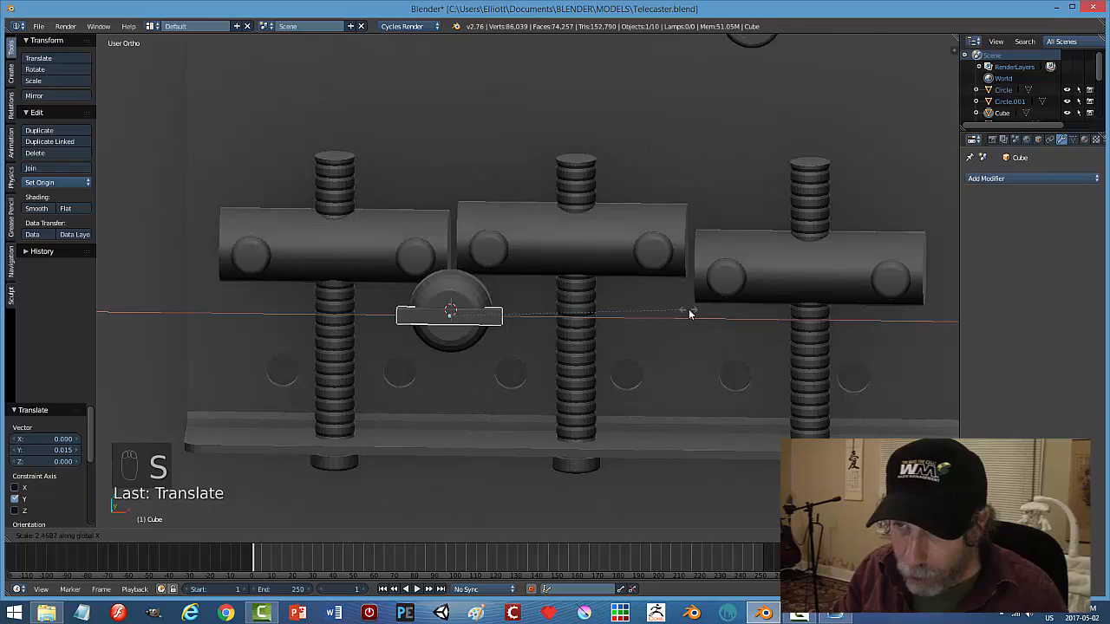
click(687, 312)
middle_drag(539, 284, 464, 295)
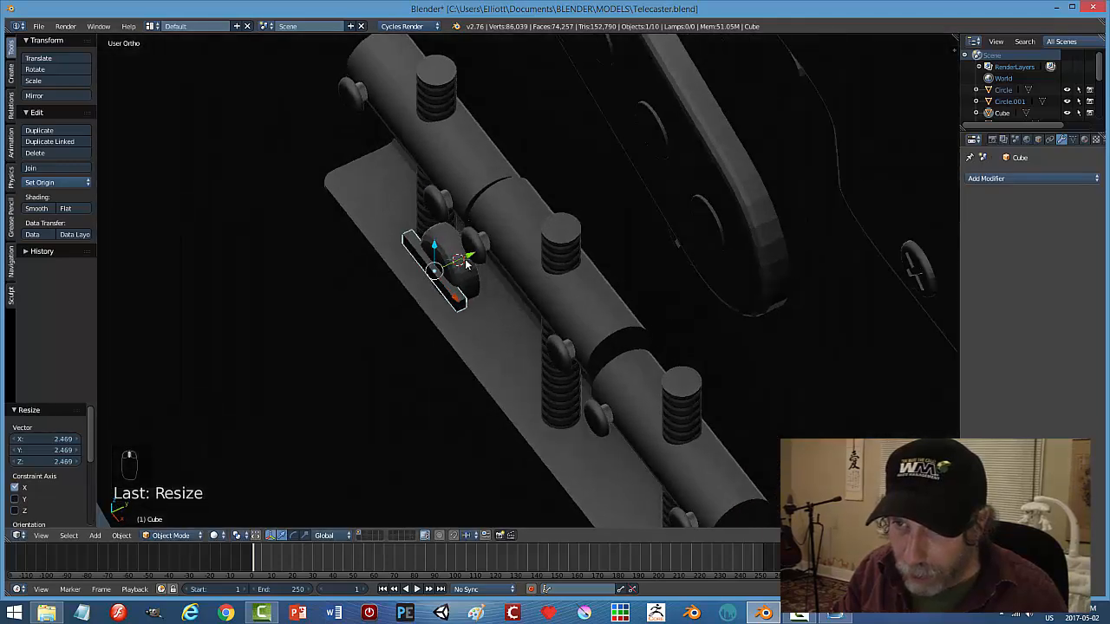
drag(467, 257, 469, 259)
middle_drag(469, 295, 525, 236)
Cut a slot in the screw head with a Boolean Difference modifier using the stretched cube, and apply it.
right_click(455, 280)
click(999, 180)
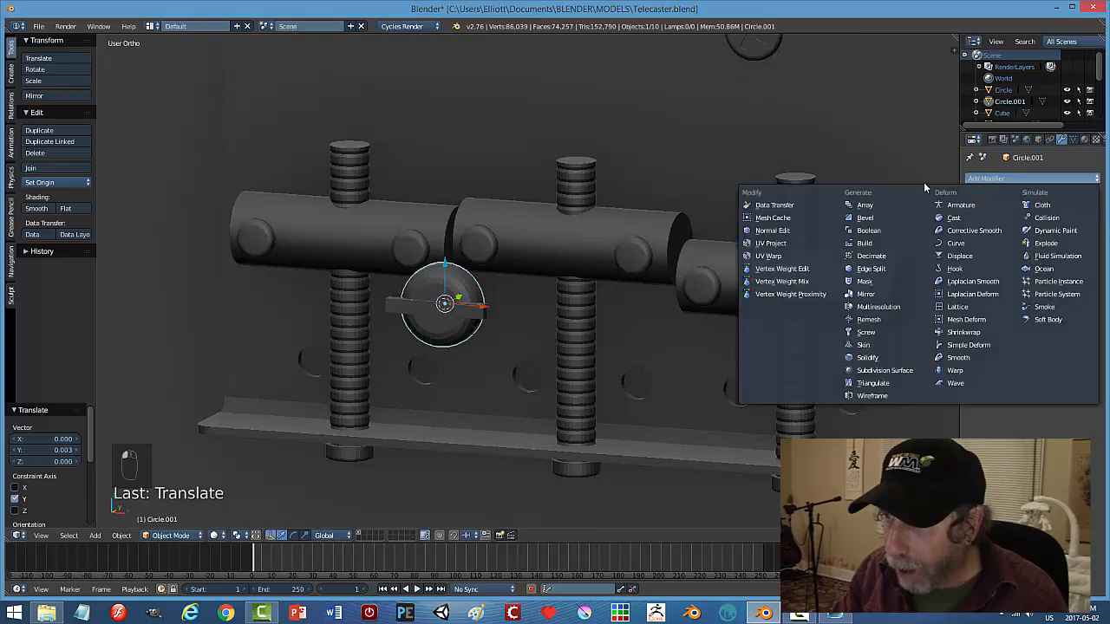
click(871, 231)
click(1003, 247)
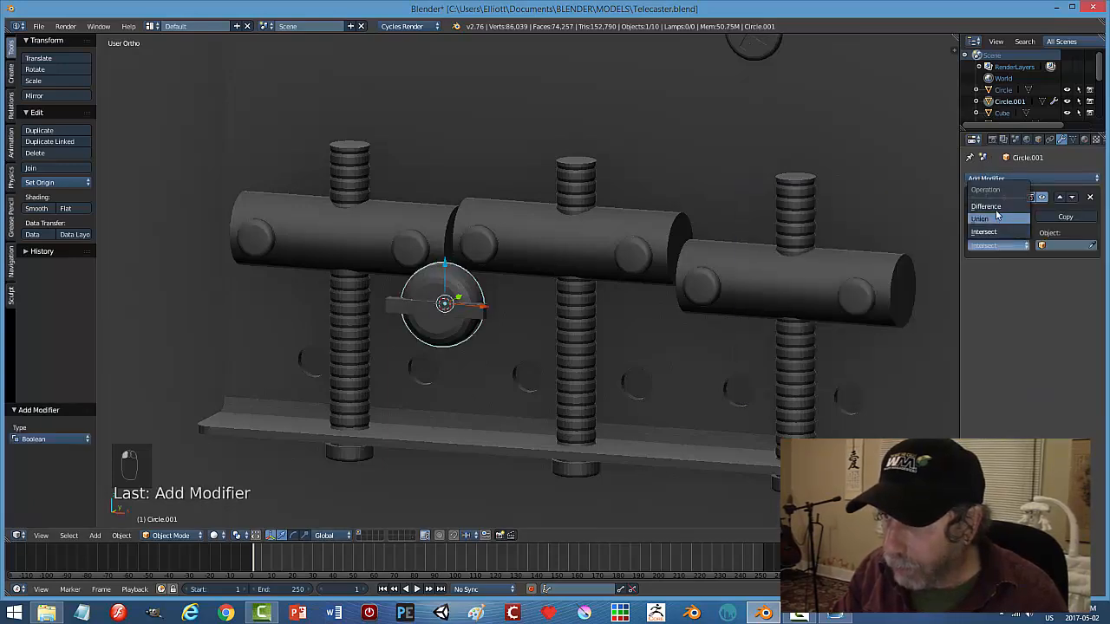
click(985, 206)
click(1091, 247)
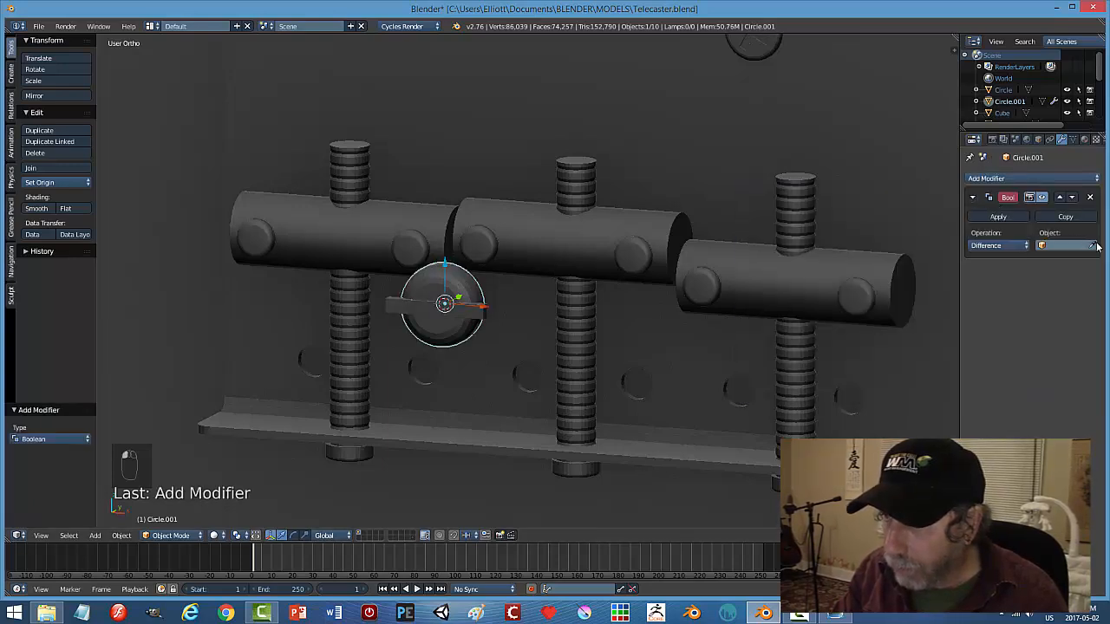
click(461, 309)
click(1001, 218)
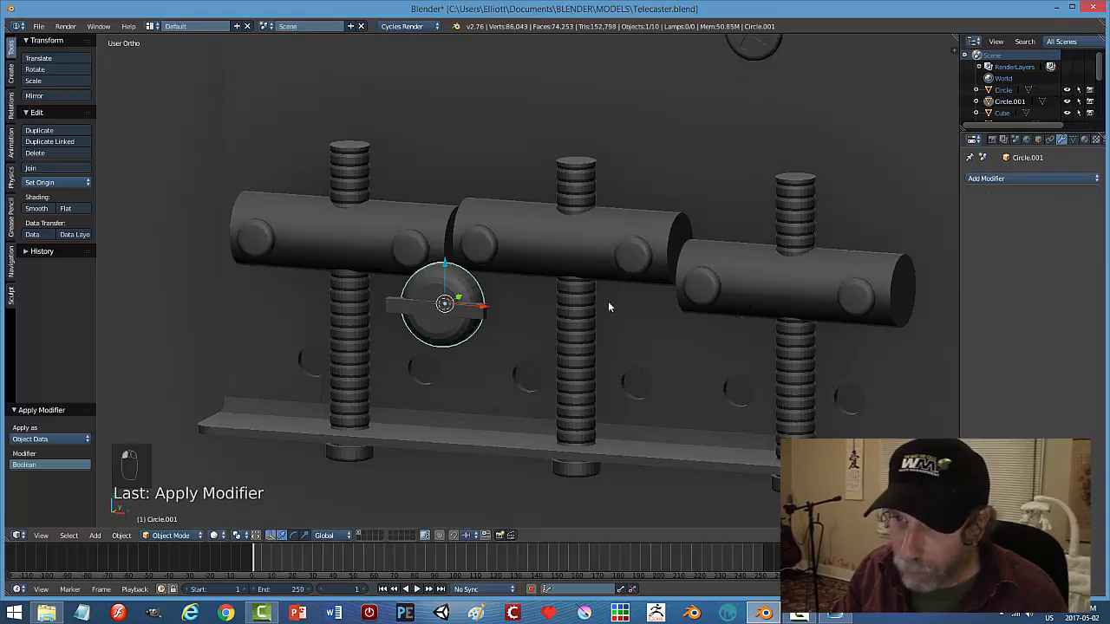
Hide the slot-cutting cube while keeping the screw head visible.
click(483, 313)
key(h)
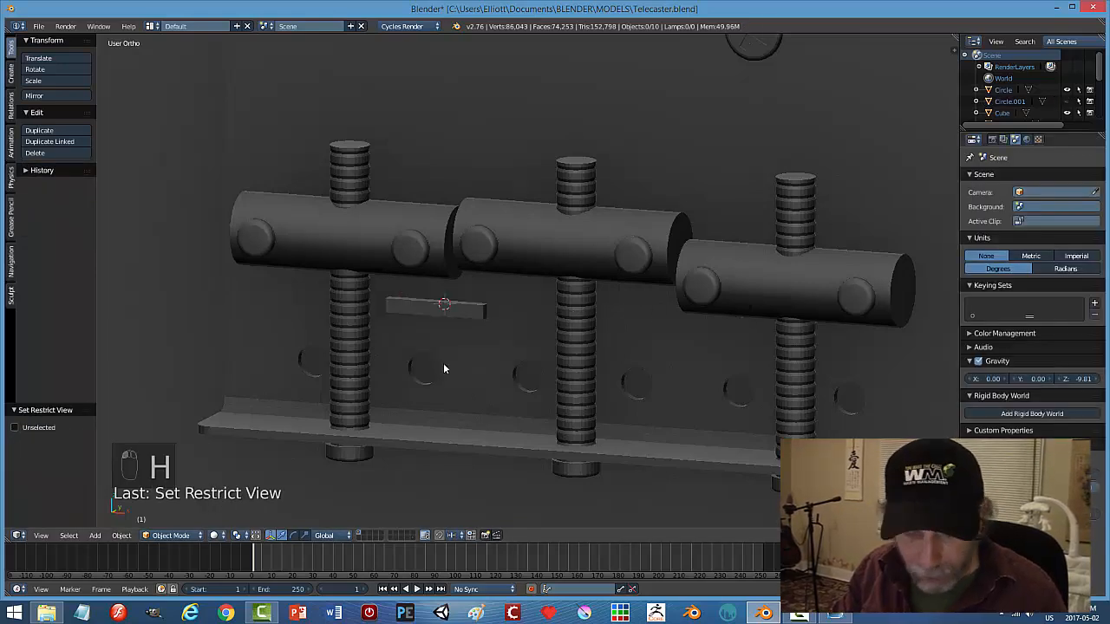
key(ctrl+z)
right_click(487, 318)
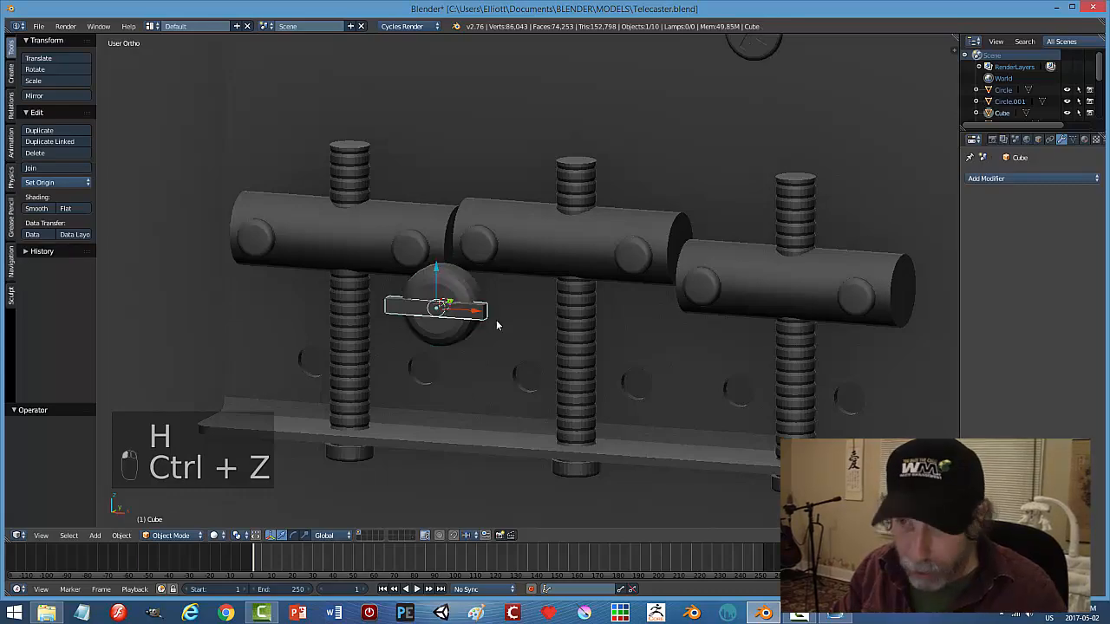
key(h)
middle_drag(470, 356, 484, 247)
Scale the slotted screw head to about 0.697 along Y and move it about 0.06 along Y towards the bridge plate.
right_click(481, 316)
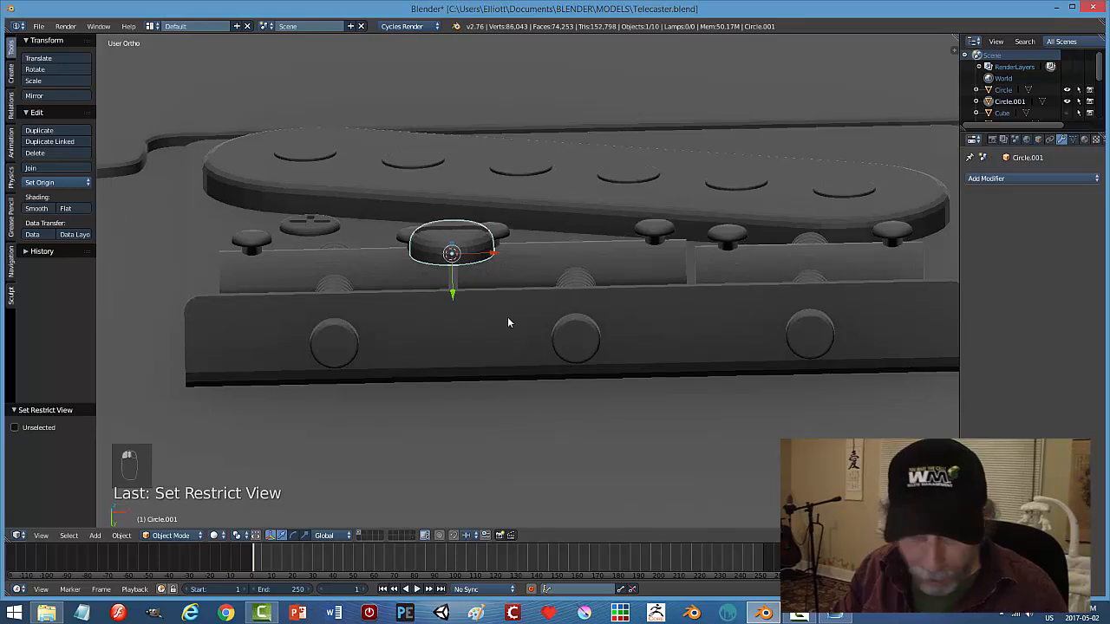
key(s)
key(y)
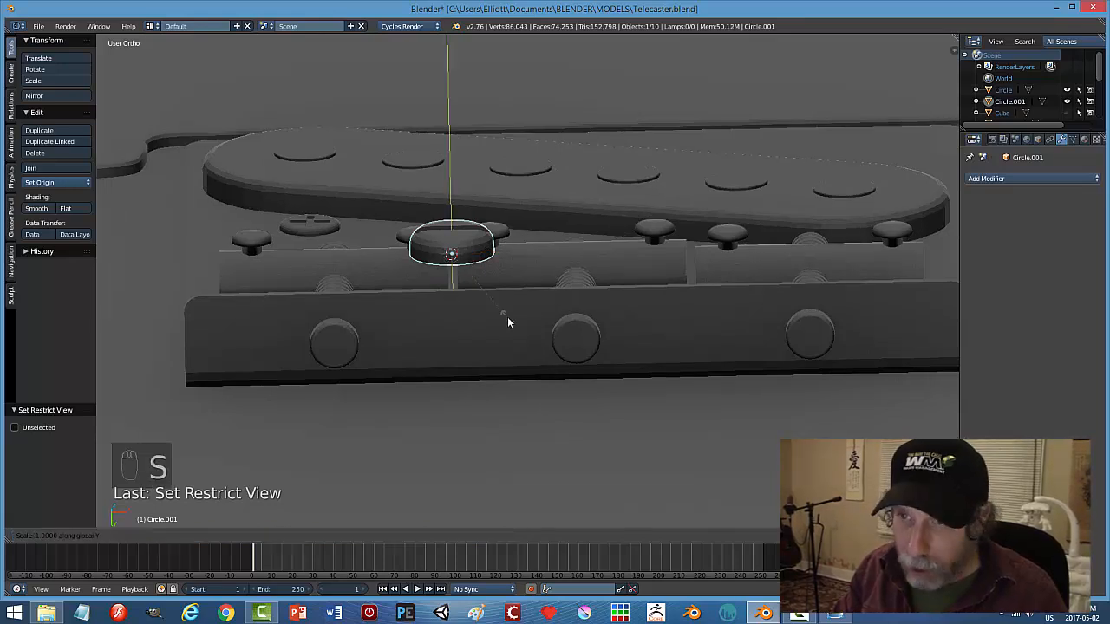
click(487, 303)
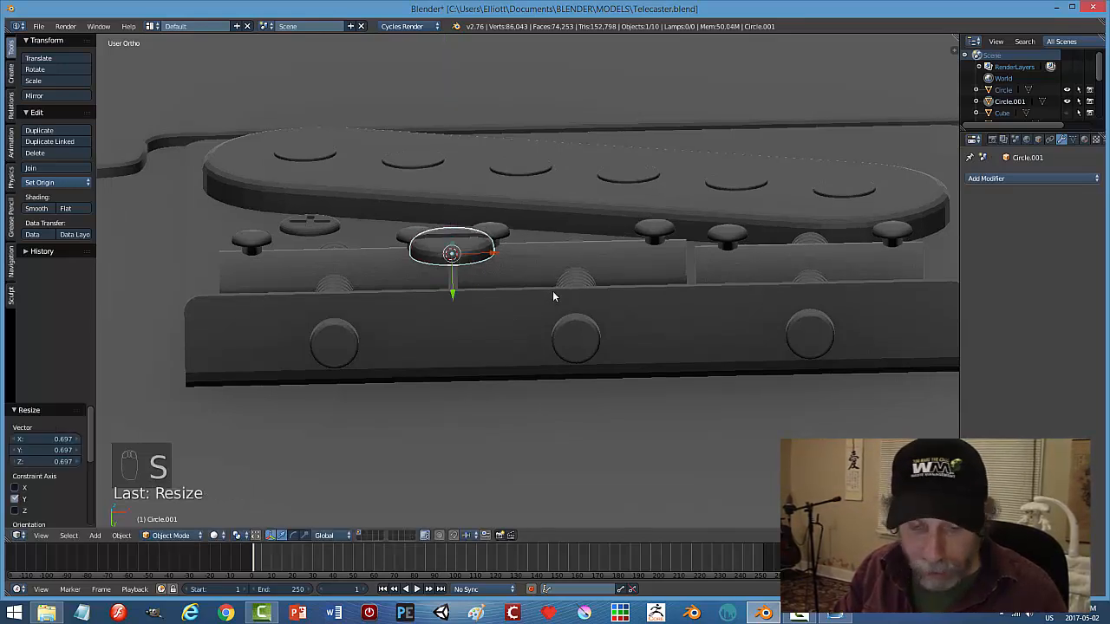
middle_drag(553, 295, 547, 324)
drag(544, 308, 589, 305)
middle_drag(590, 305, 650, 271)
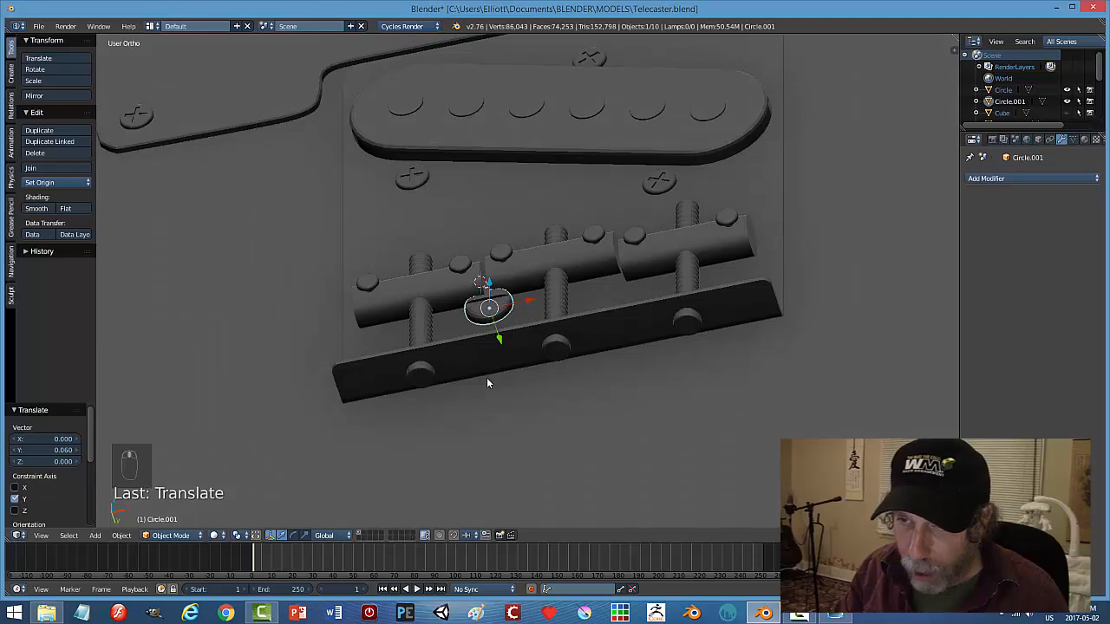
Move the screw head about 0.028 along Y in left view to seat it on the bridge plate, then fine-tune its depth.
middle_drag(413, 375, 442, 381)
key(KP_3)
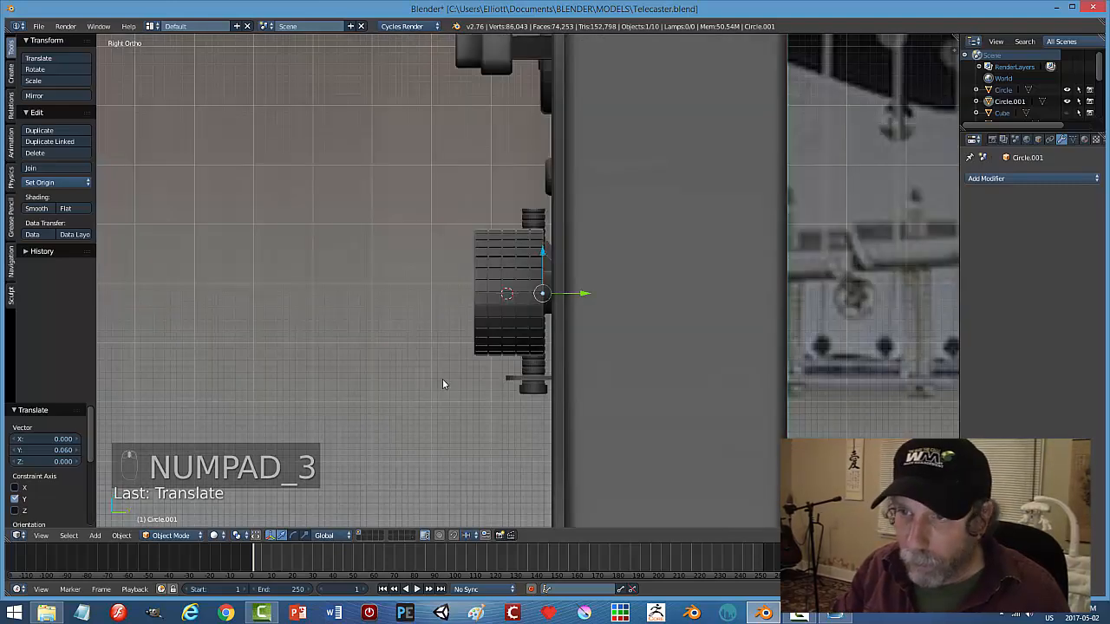
key(ctrl+KP_3)
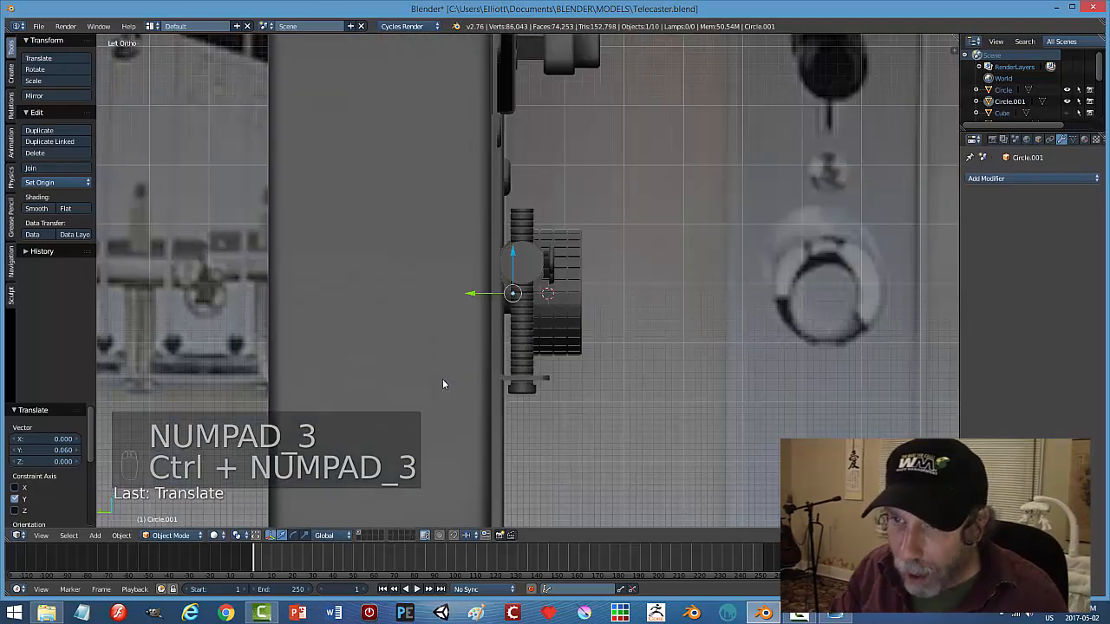
scroll(524, 371, up, 4)
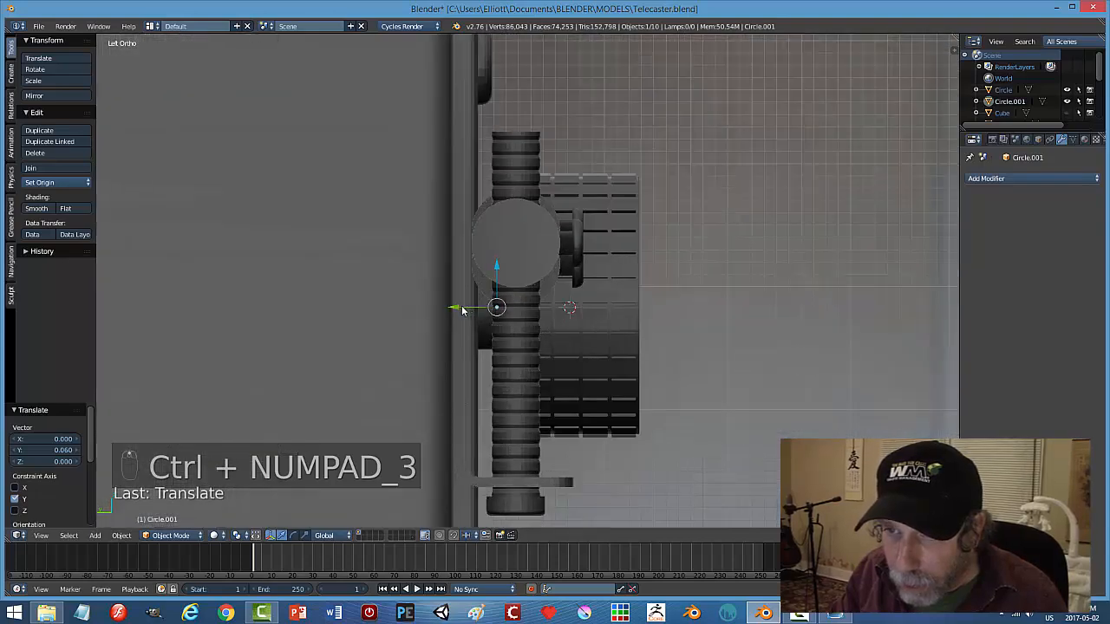
drag(462, 311, 427, 314)
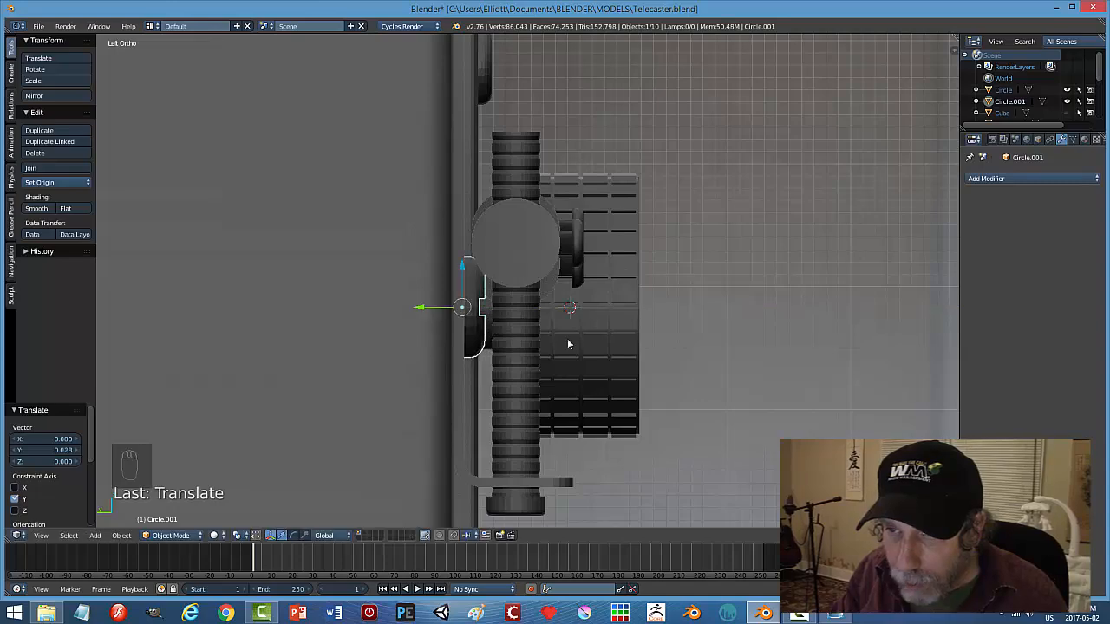
middle_drag(568, 344, 520, 330)
drag(404, 300, 404, 301)
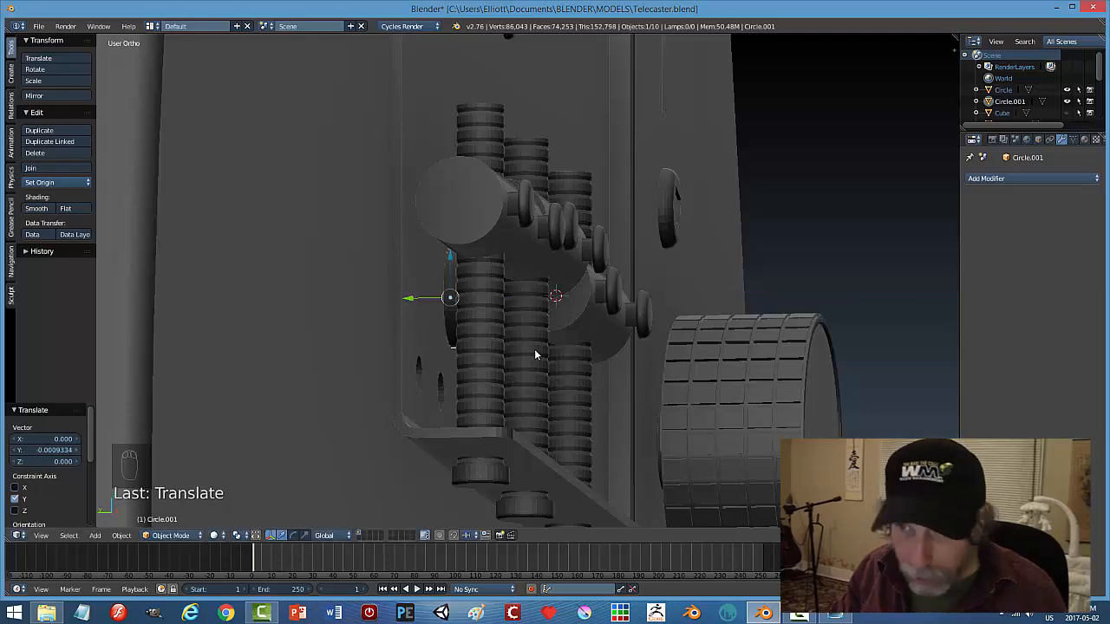
Rotate the slotted screw head about 41.4° around Y in front wireframe view to angle its slot.
key(a)
key(KP_1)
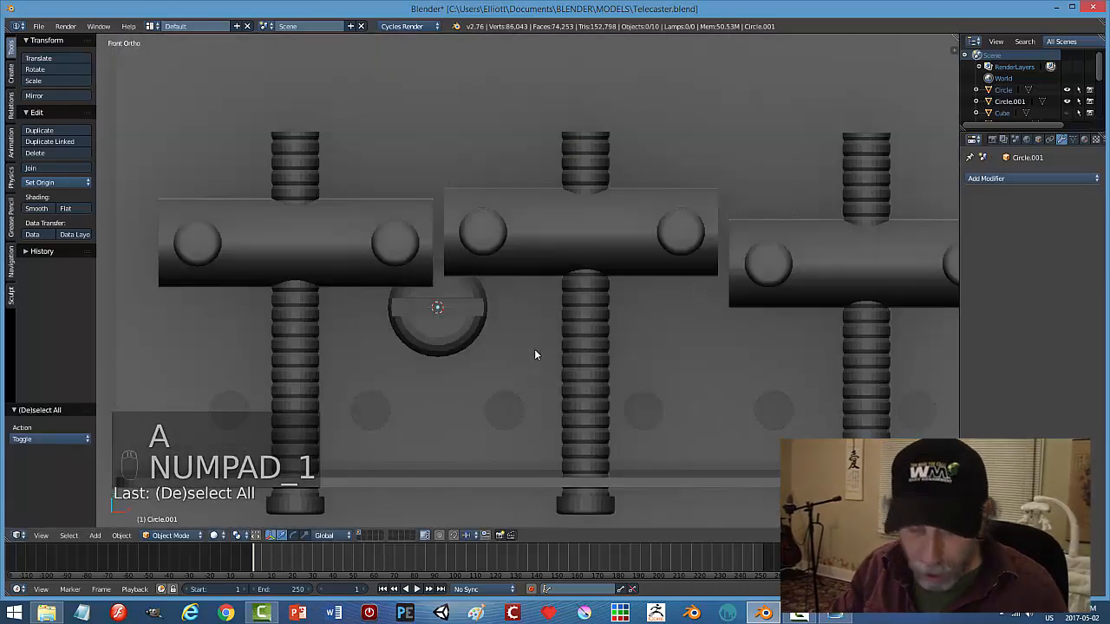
key(z)
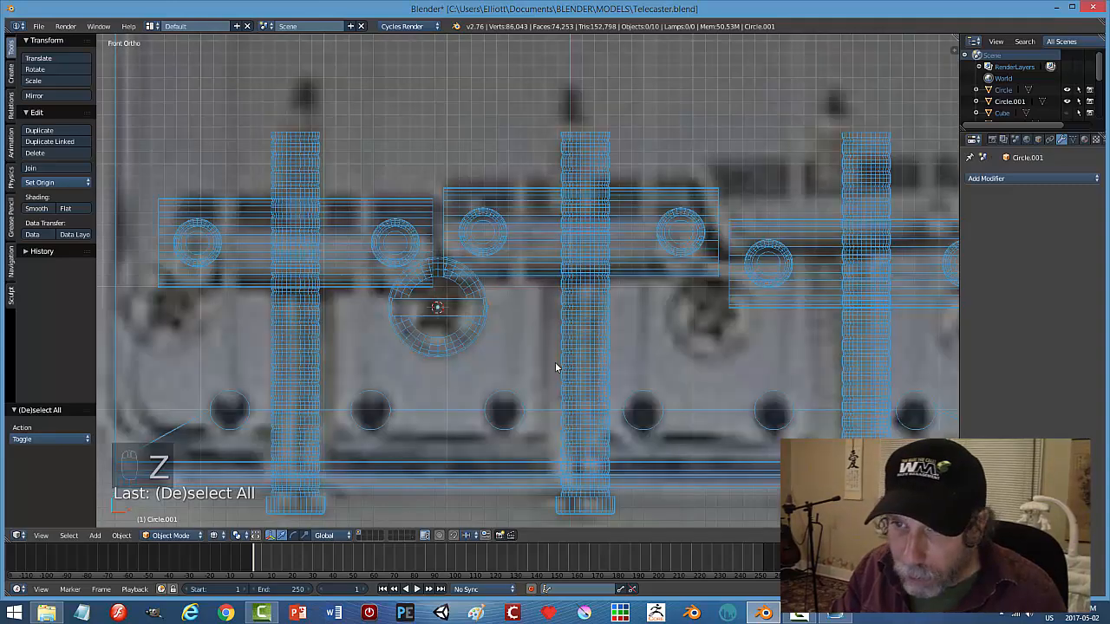
right_click(468, 321)
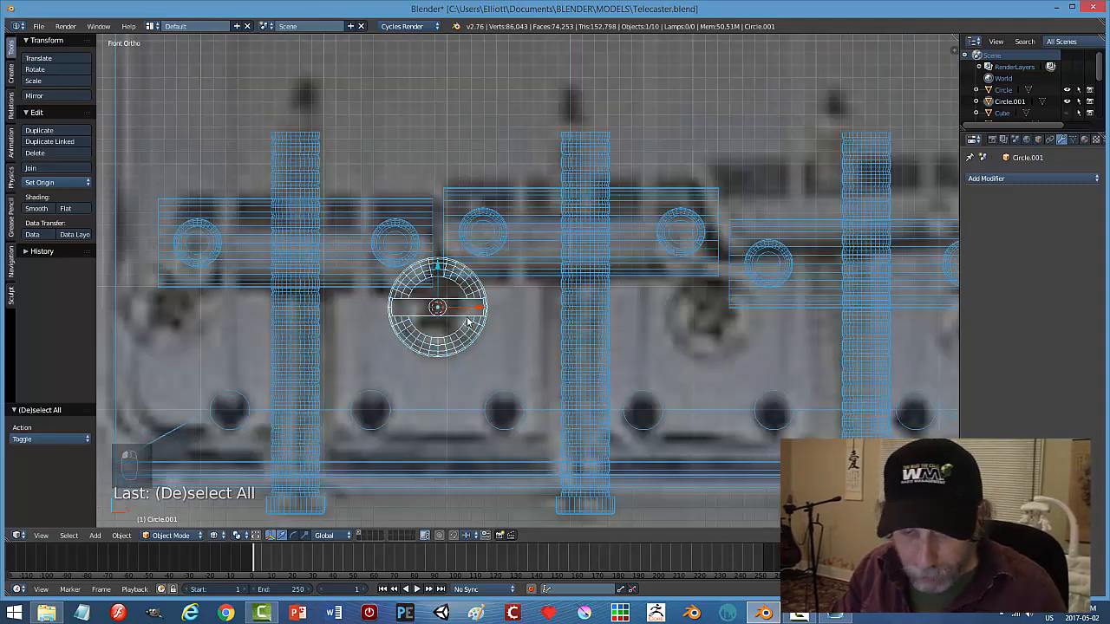
key(r)
click(455, 340)
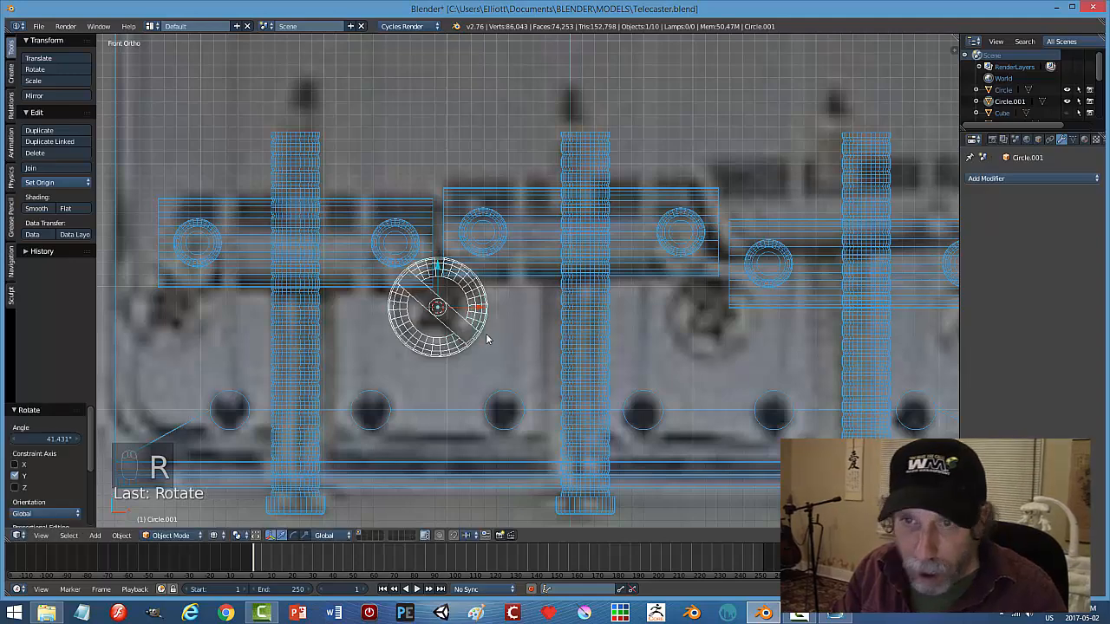
Duplicate the screw head about 0.226 along X onto the next reference screw and rotate the copy about -108.7° around Y.
key(shift+d)
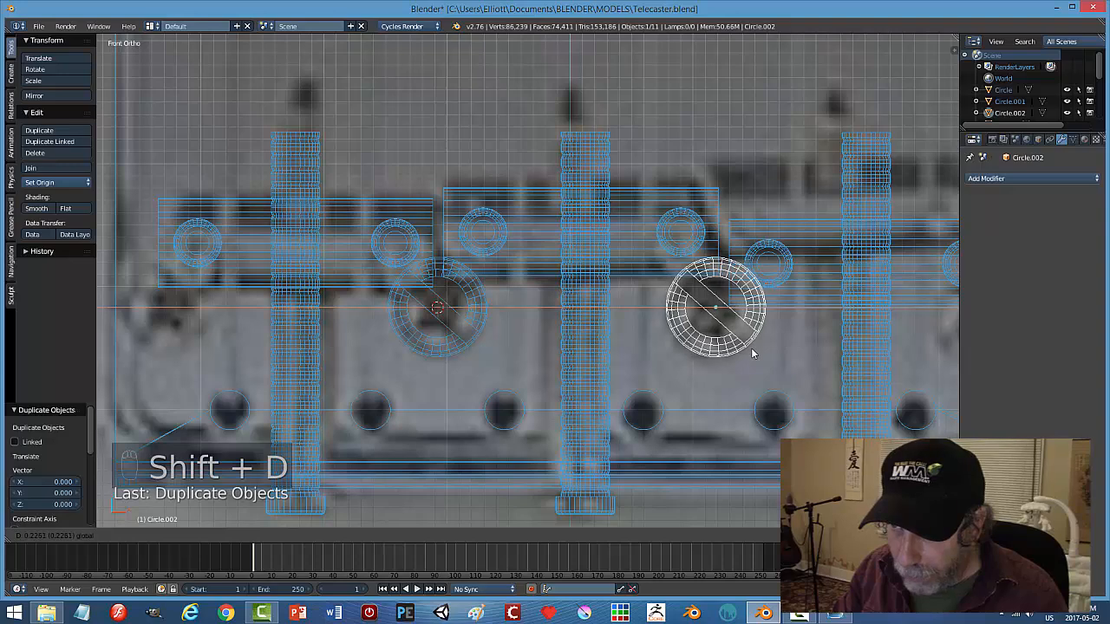
click(755, 349)
key(r)
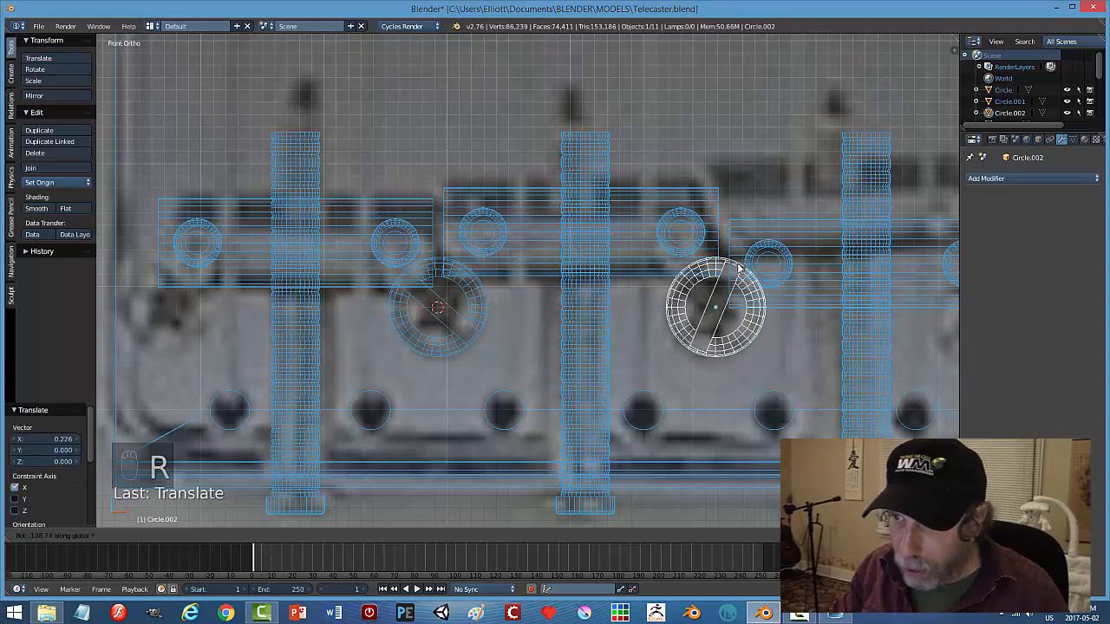
click(751, 284)
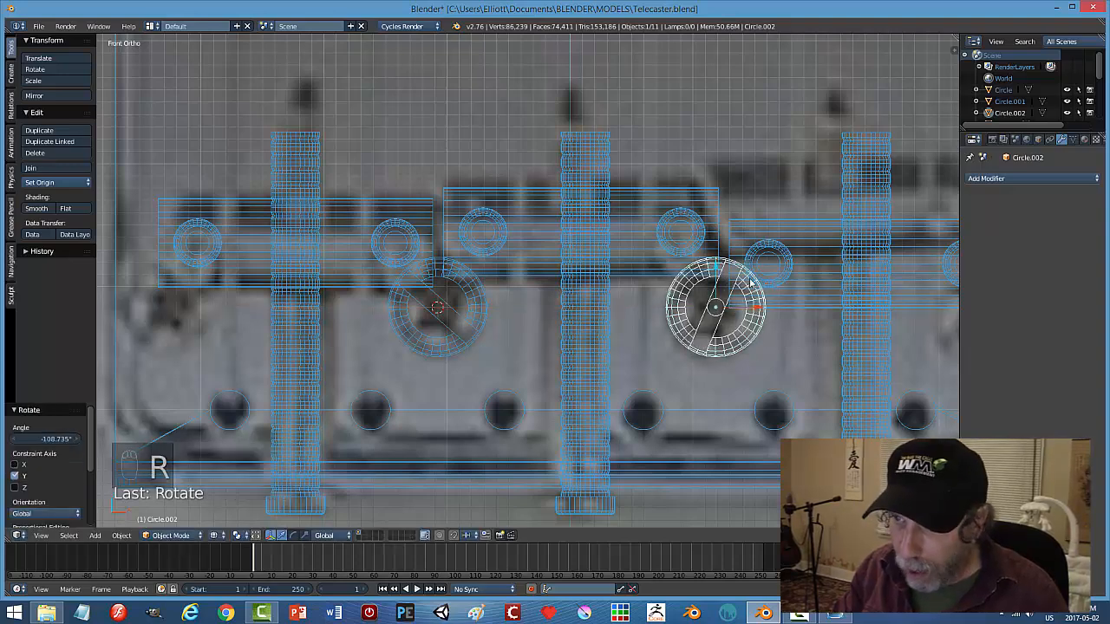
Duplicate the original screw head about -0.205 along X onto the outer reference screw and rotate the copy's slot roughly vertical.
right_click(395, 314)
key(shift+d)
right_click(399, 336)
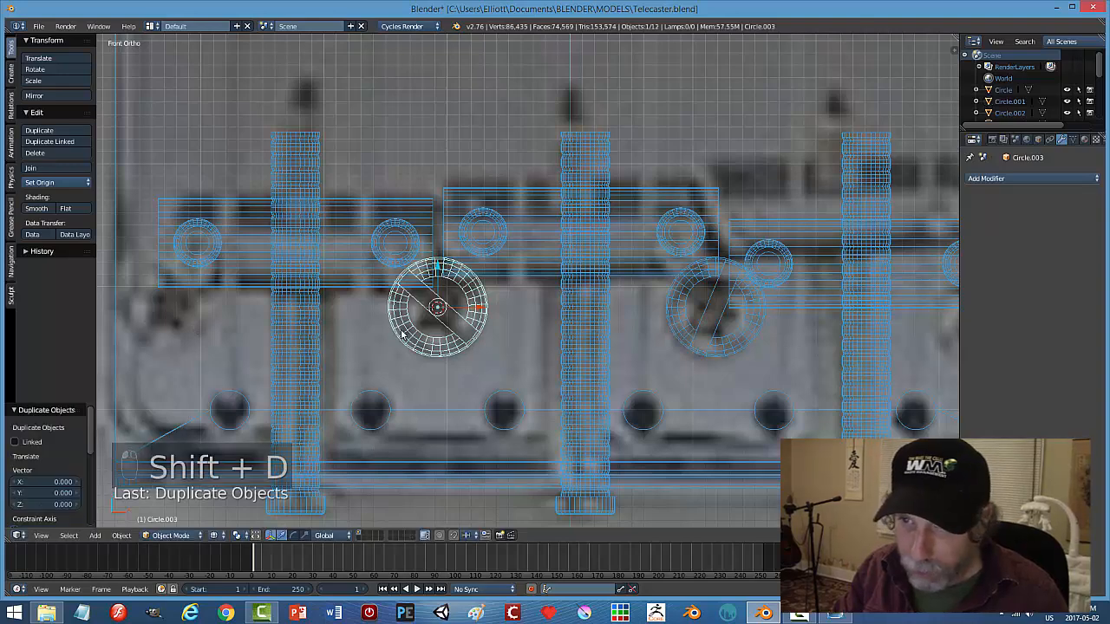
key(g)
key(x)
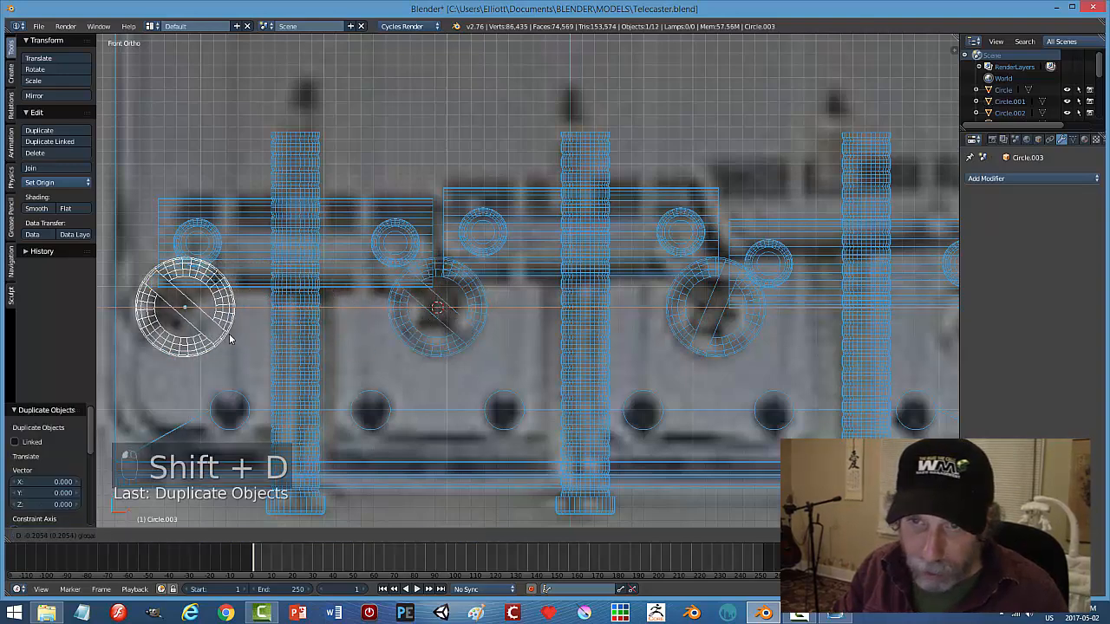
click(230, 338)
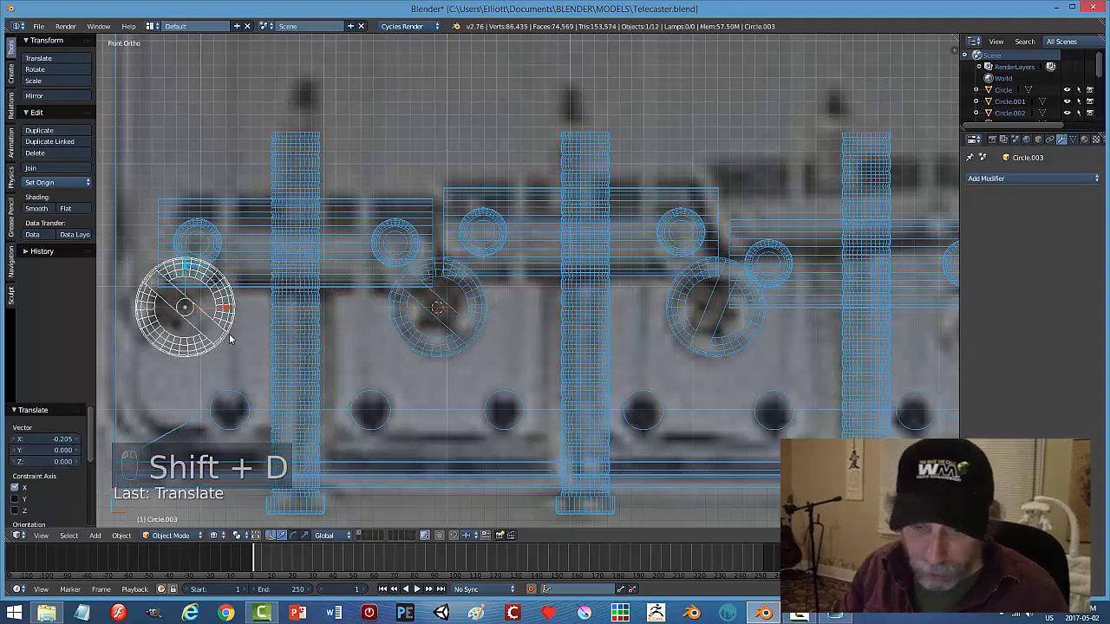
click(200, 372)
key(a)
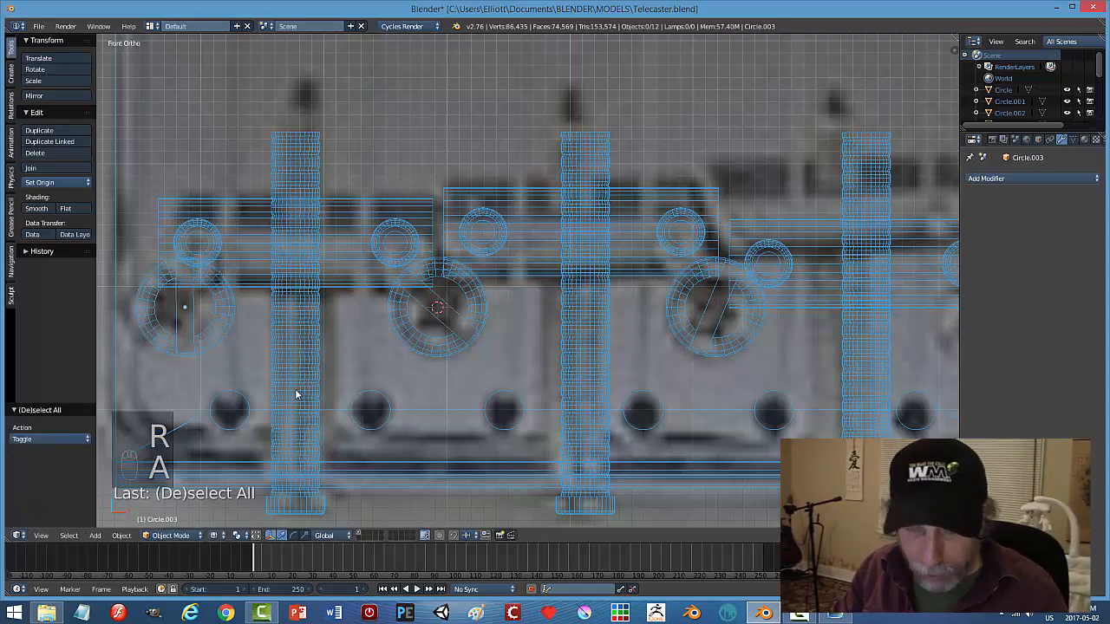
Inspect the screw heads in solid shading and compare the bridge with the guitar reference photo in Windows Photo Viewer.
key(z)
click(295, 456)
middle_drag(305, 431, 310, 389)
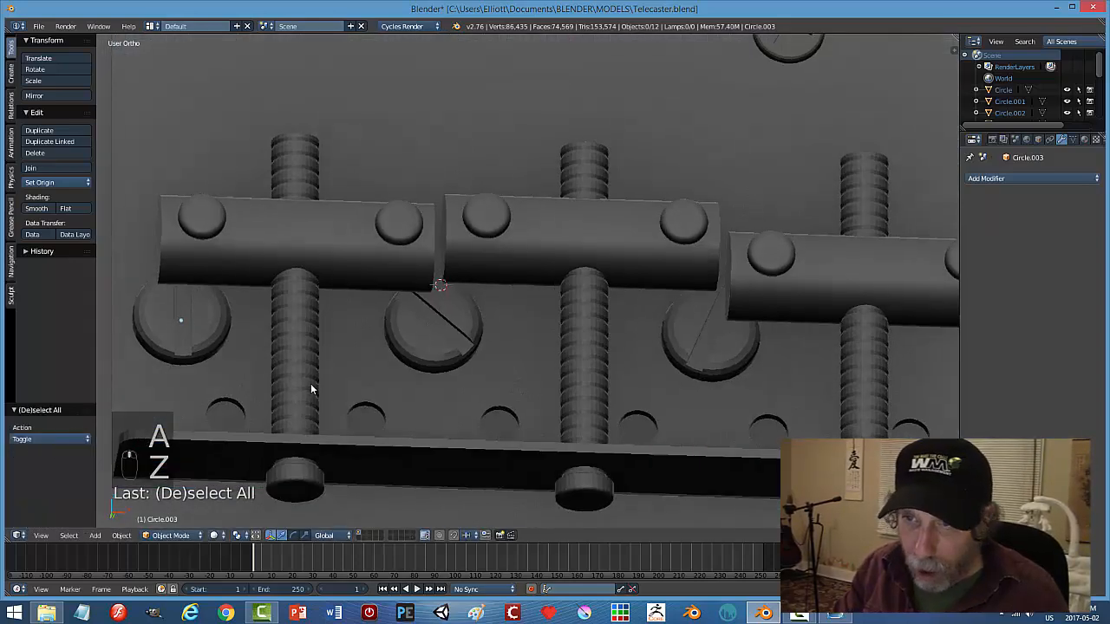
scroll(310, 389, down, 7)
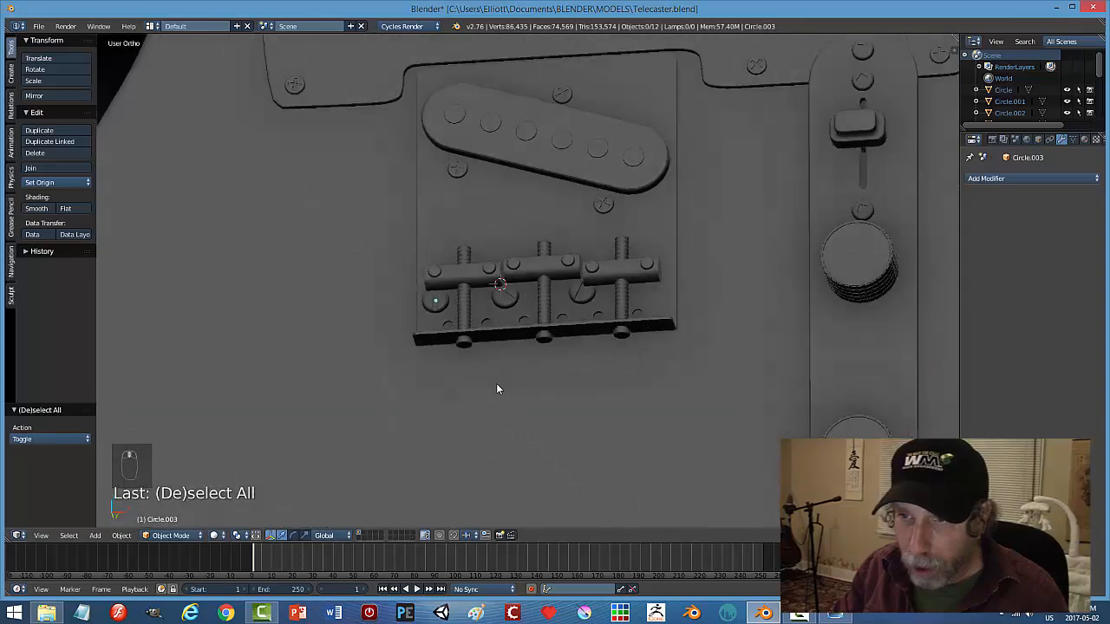
middle_drag(497, 389, 485, 418)
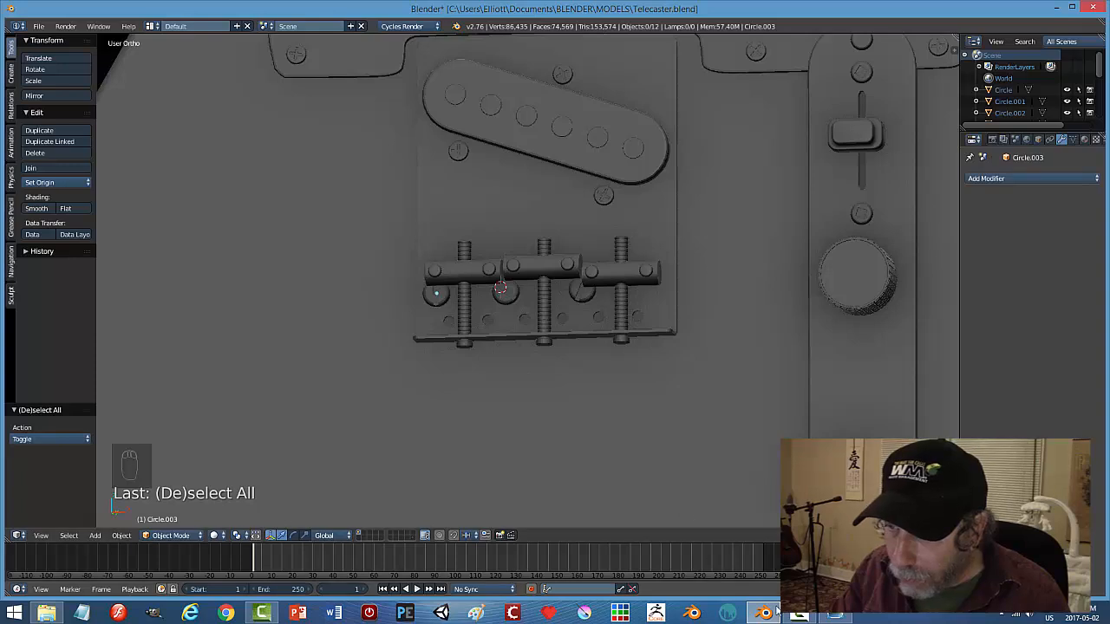
click(835, 612)
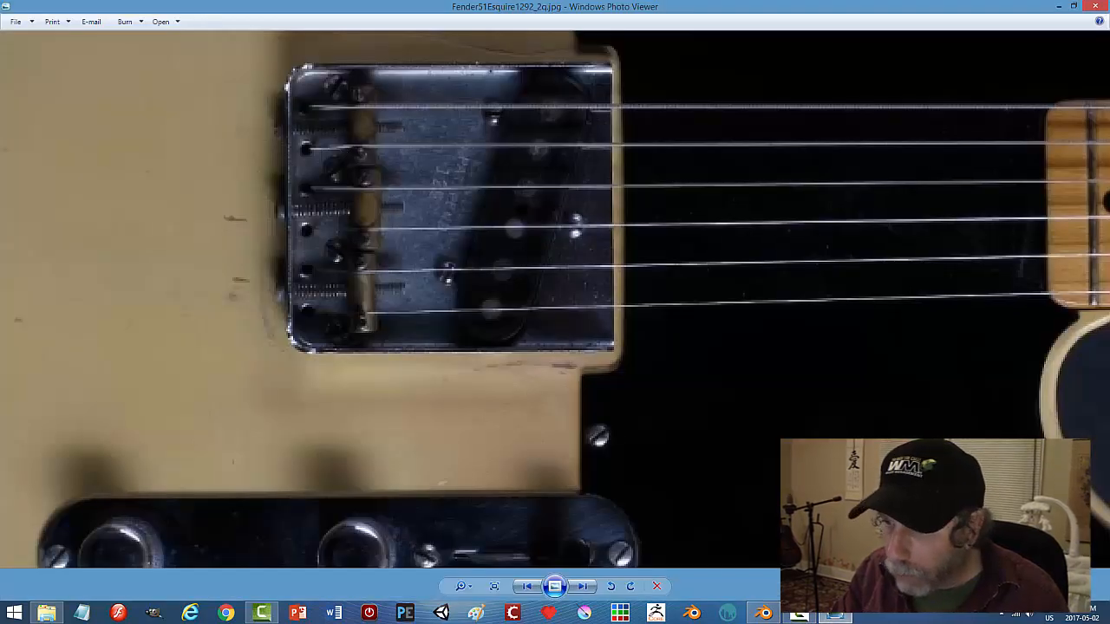
click(766, 614)
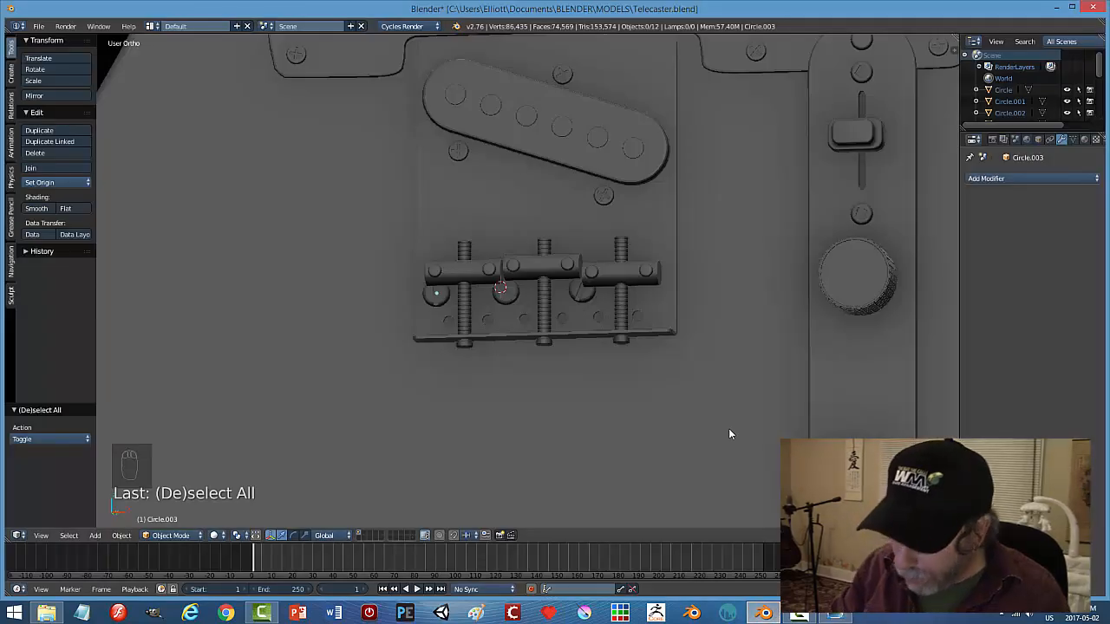
Duplicate a screw head about 0.221 along X onto the last reference screw, rotate it about -106.3° around Y, and save the file.
key(KP_1)
key(z)
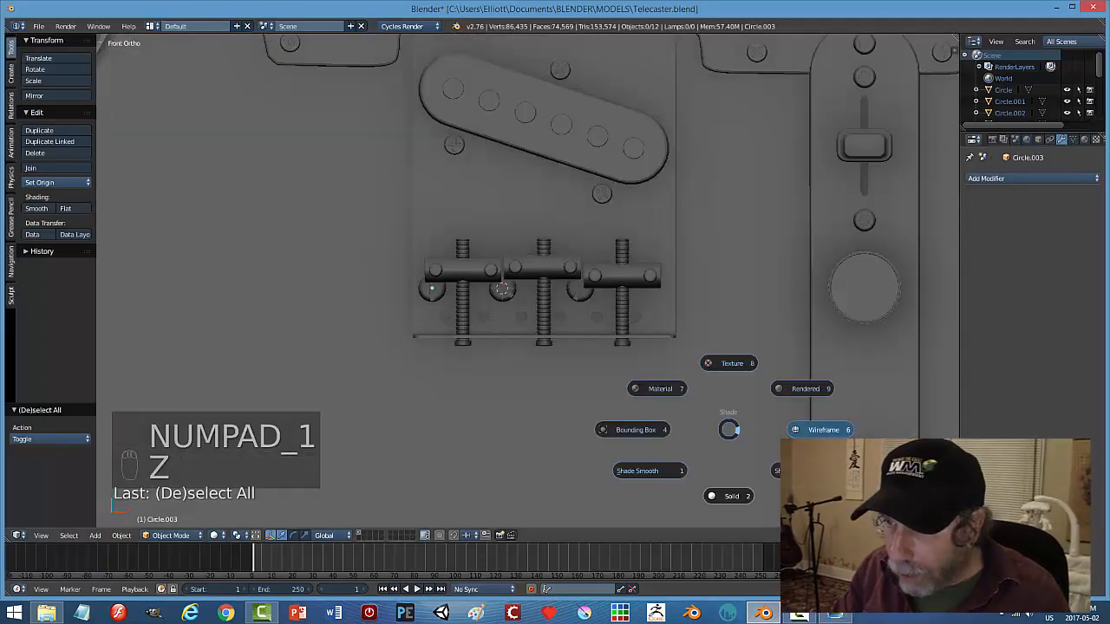
click(812, 431)
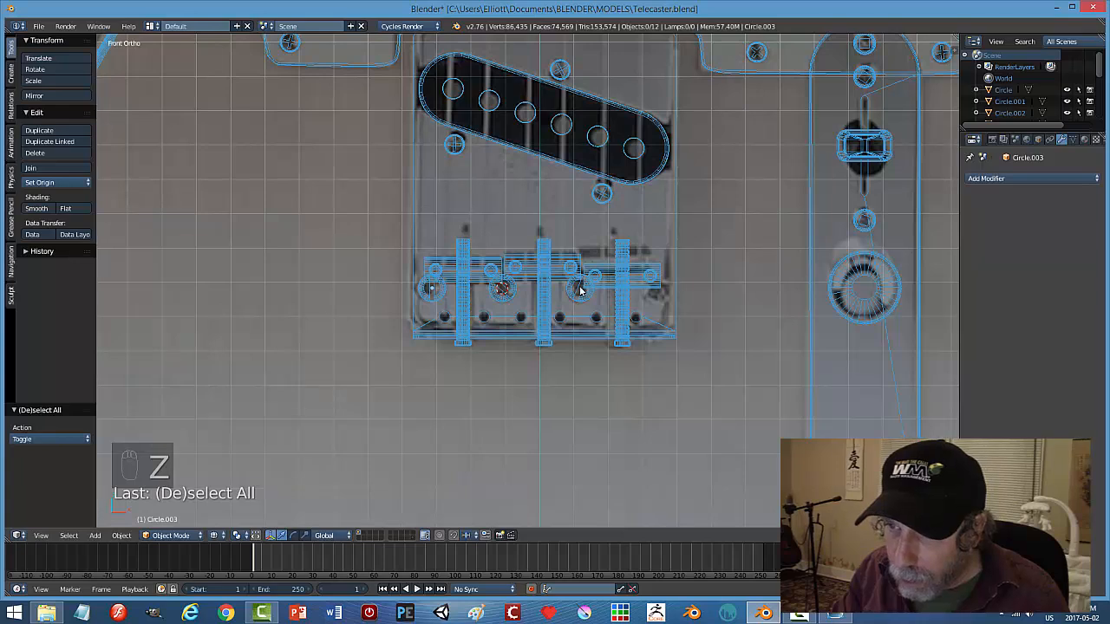
key(shift+d)
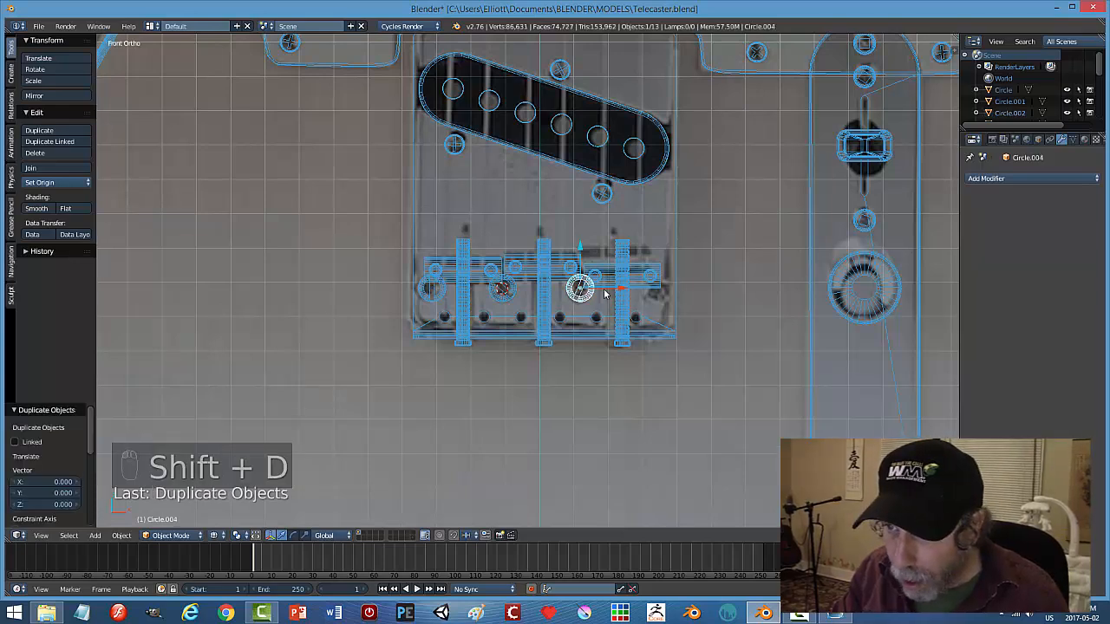
key(x)
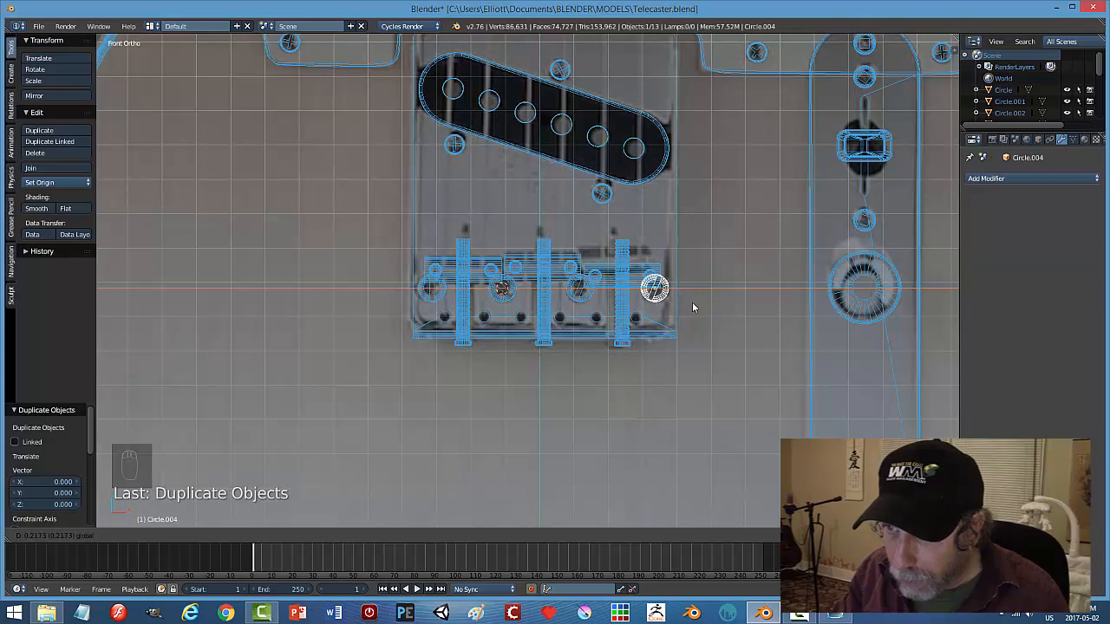
click(692, 304)
key(r)
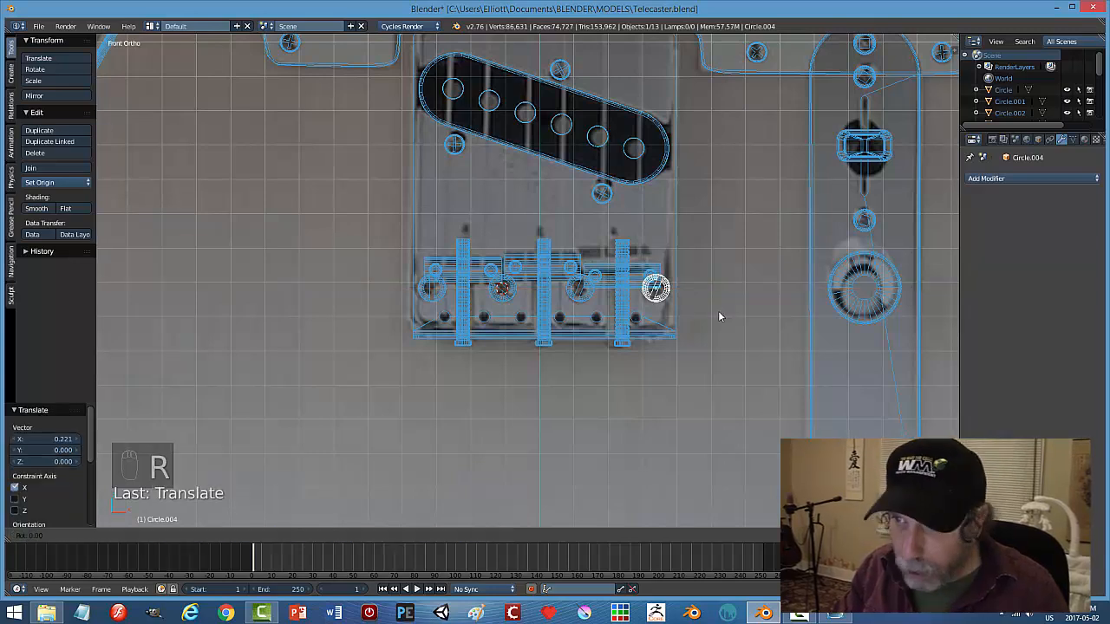
click(692, 271)
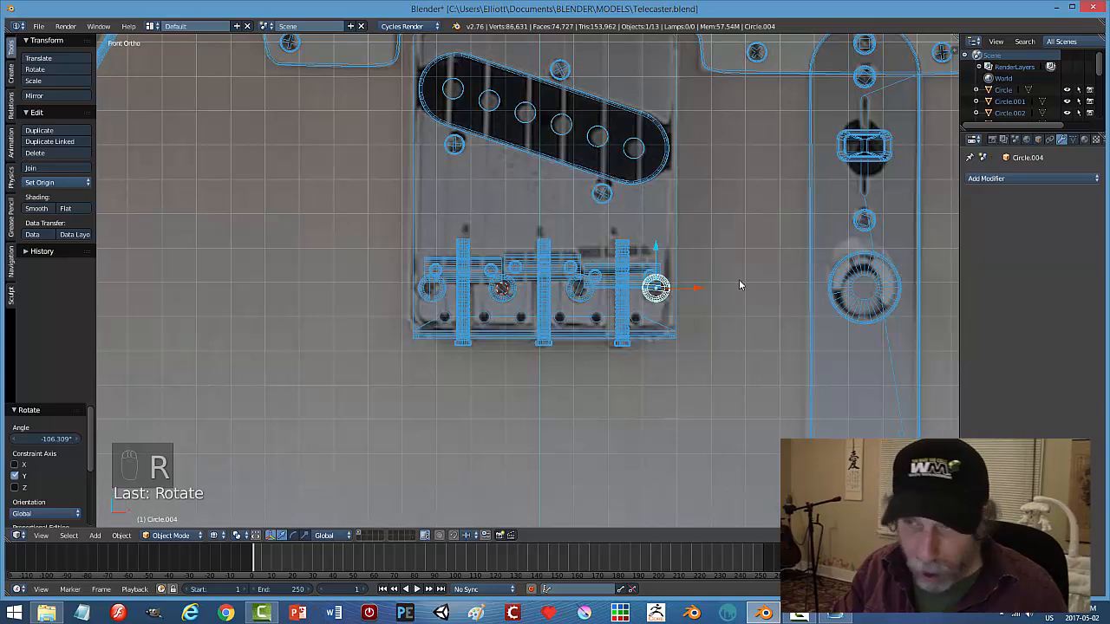
key(a)
key(ctrl+s)
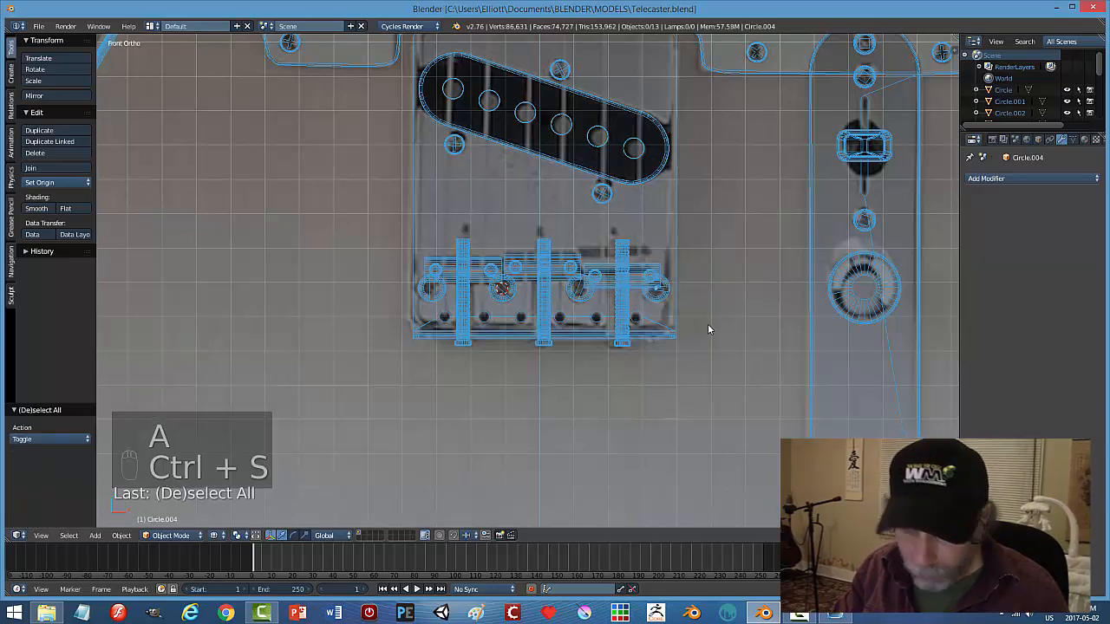
Move the saddles and their three threaded screws together about -0.008 along Y, away from the bridge plate.
key(z)
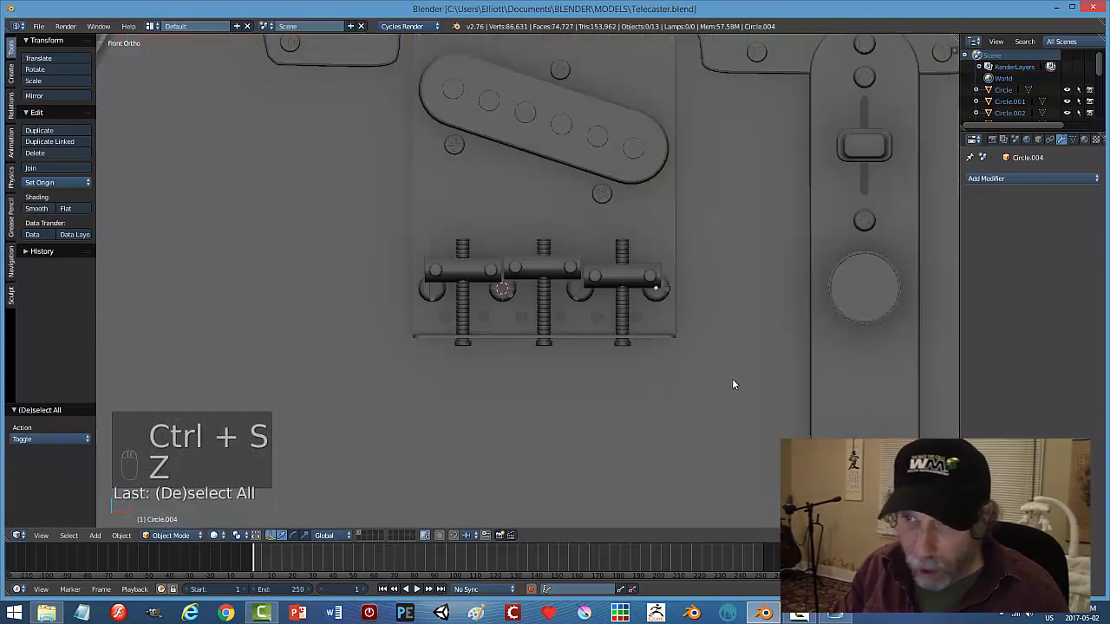
middle_drag(713, 391, 703, 353)
right_click(643, 321)
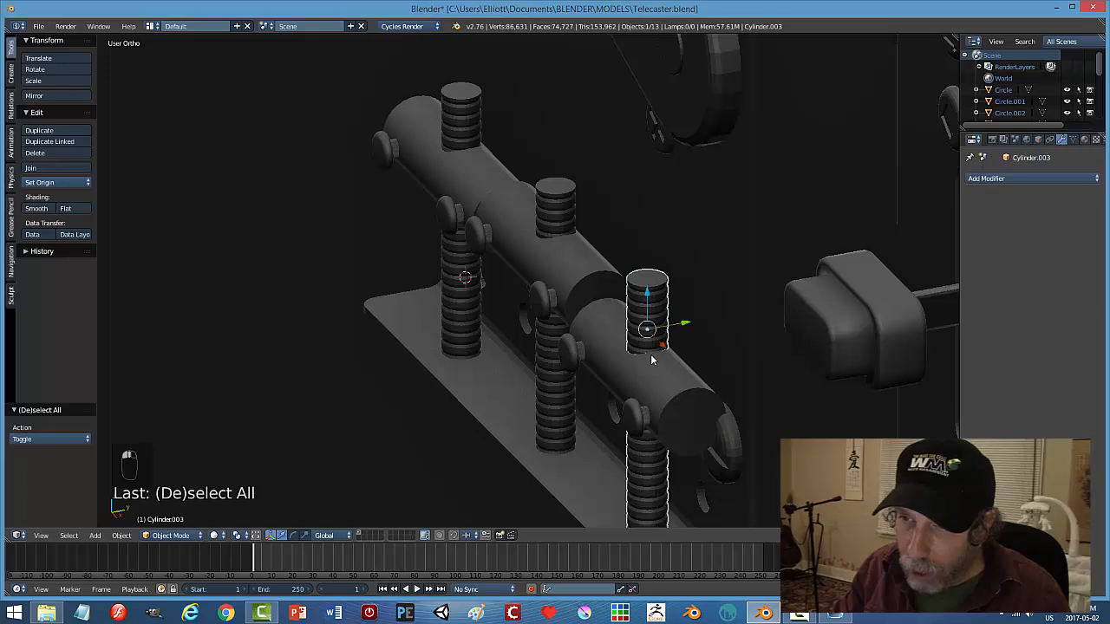
shift+right_click(600, 348)
shift+right_click(559, 212)
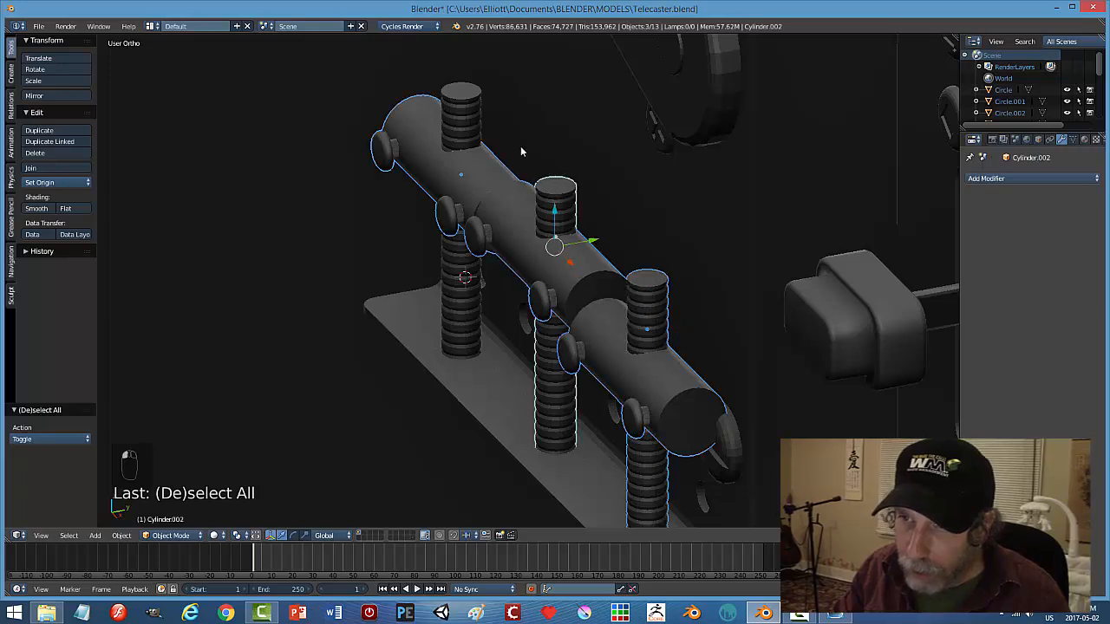
shift+right_click(464, 101)
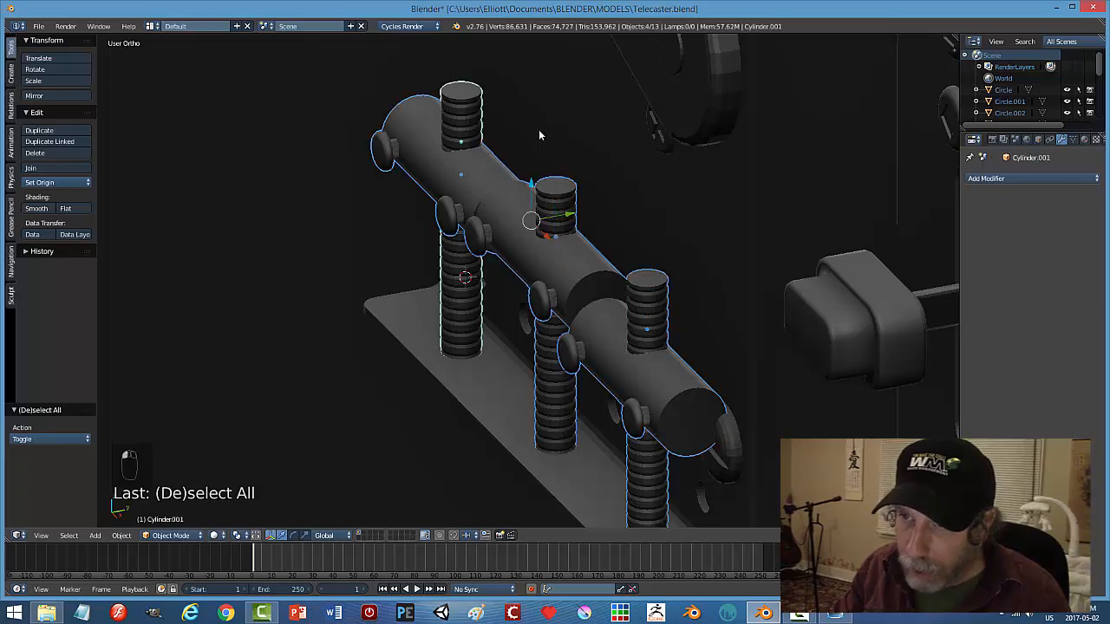
key(g)
key(y)
click(563, 223)
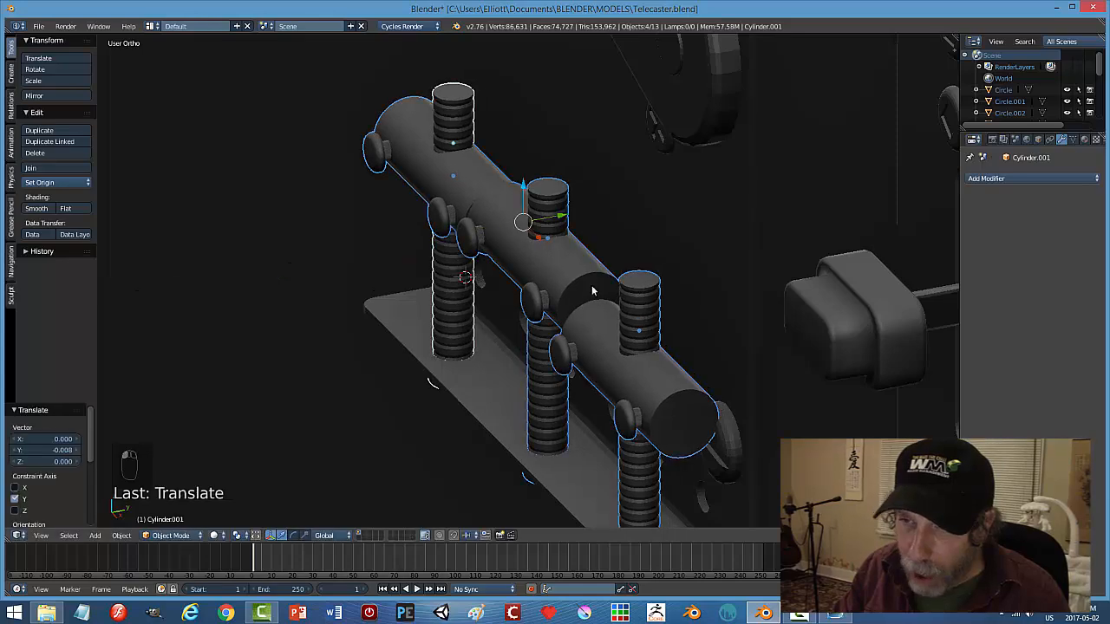
key(a)
Select all four slotted screw heads and scale them thinner along Y.
middle_drag(569, 303, 585, 232)
middle_drag(701, 188, 725, 176)
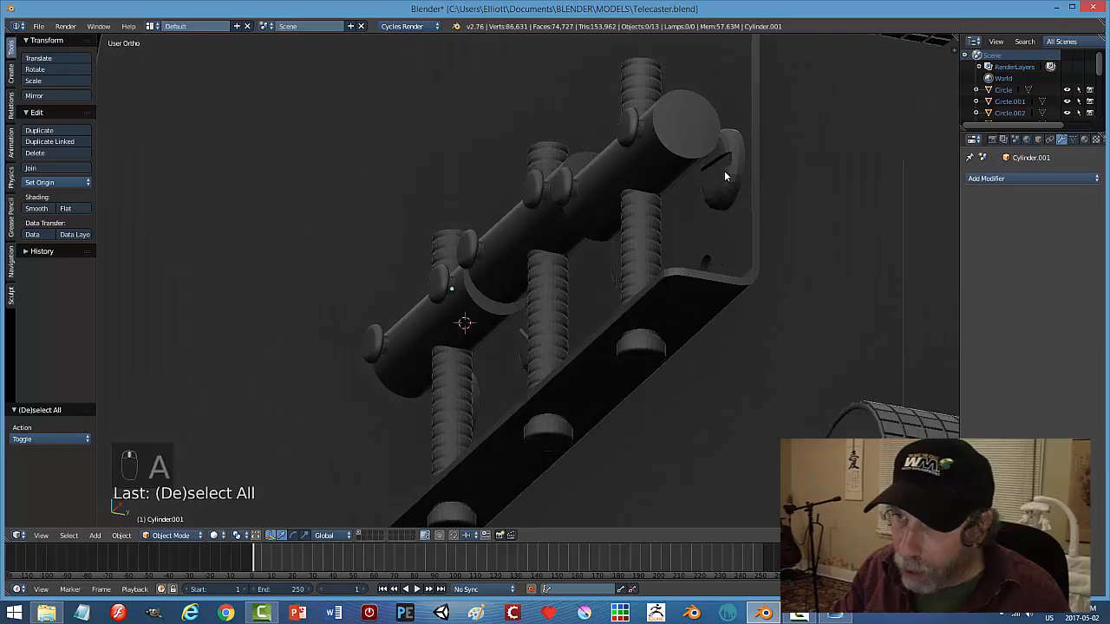
middle_drag(657, 264, 690, 259)
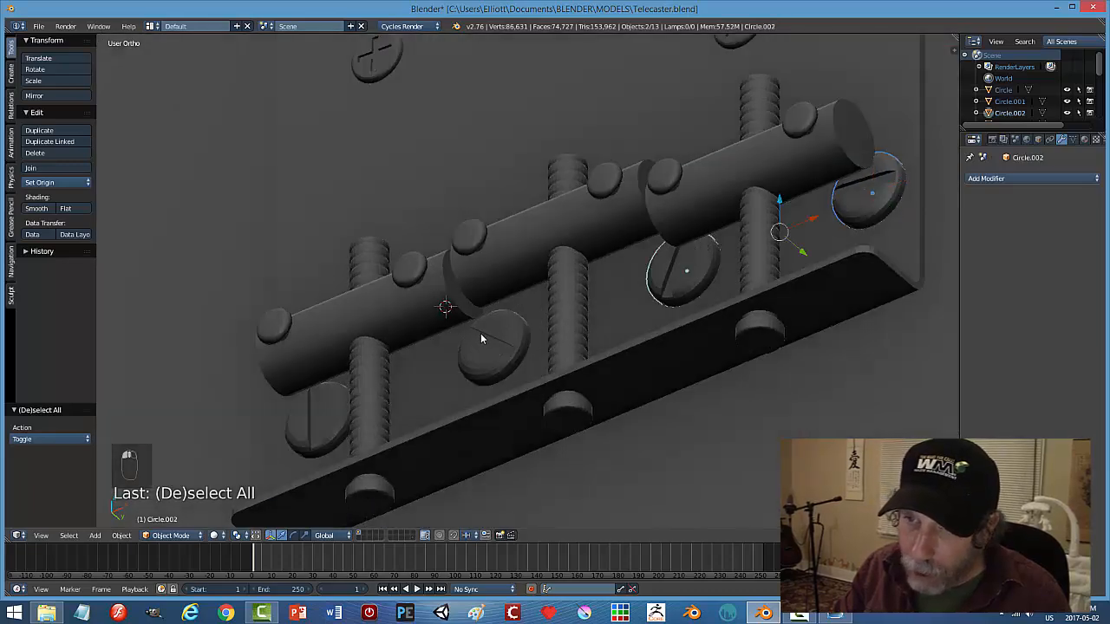
middle_drag(525, 393, 729, 371)
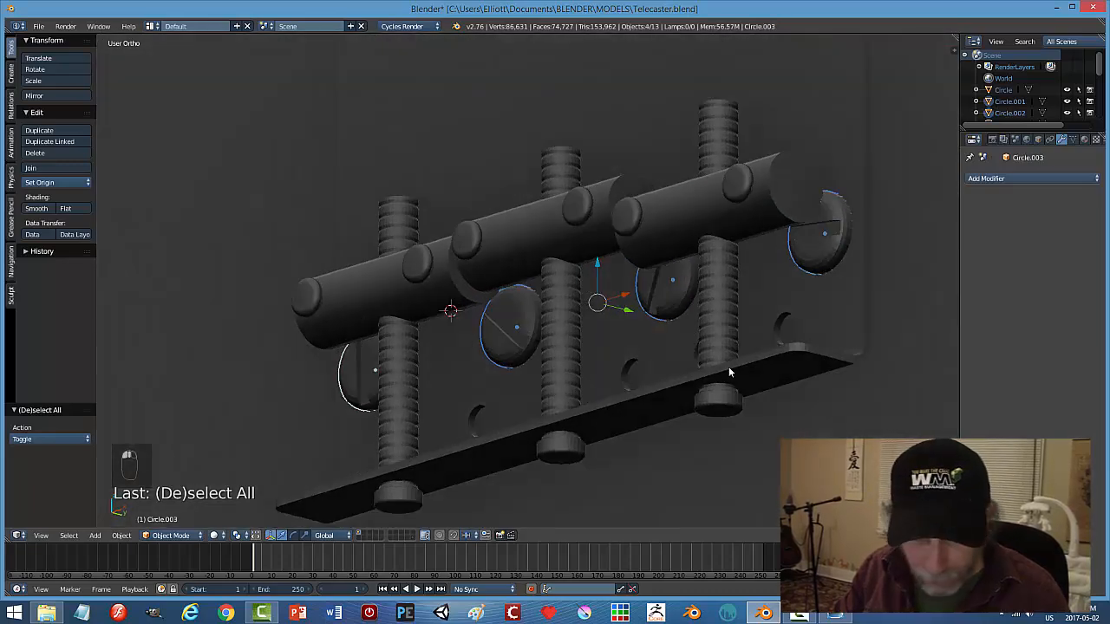
key(s)
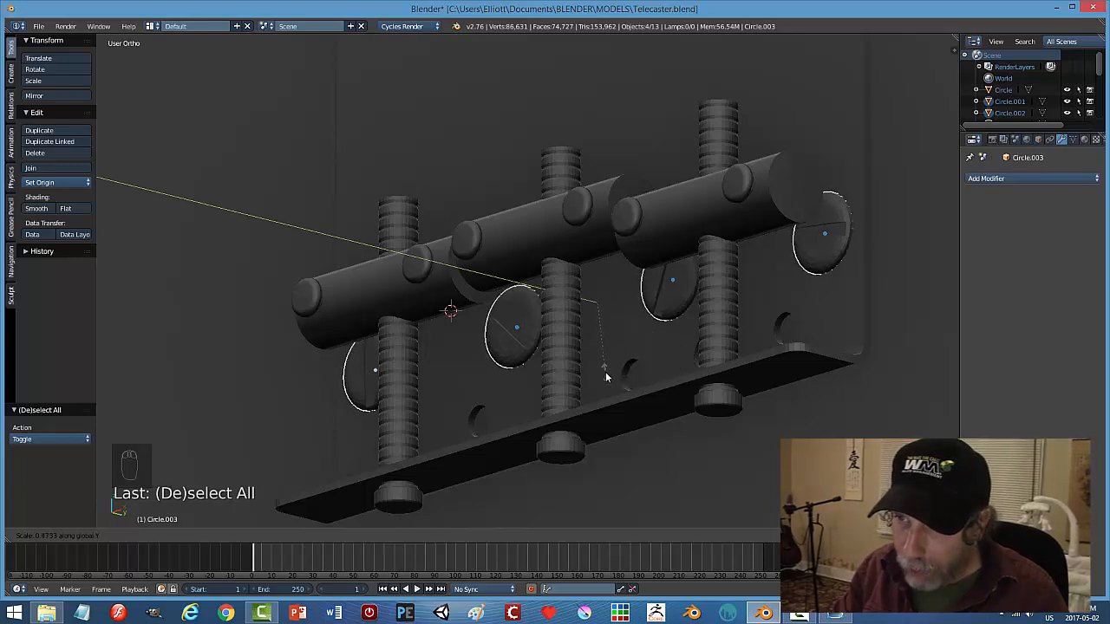
click(696, 369)
key(a)
Save the file and review the finished bridge hardware on the guitar body from several angles.
middle_drag(696, 369, 451, 350)
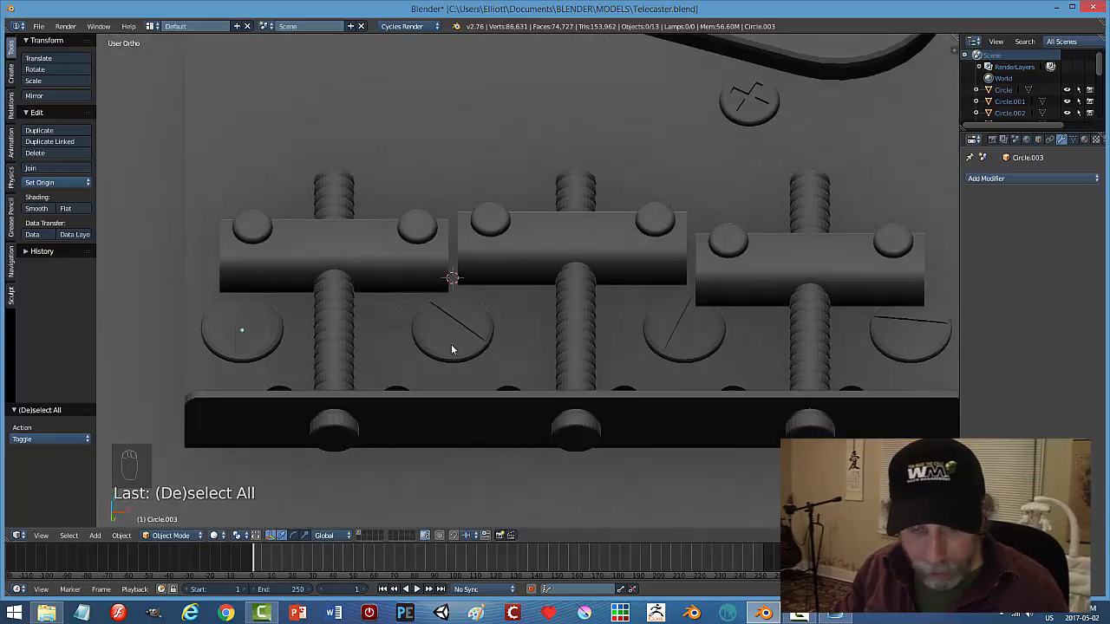
key(ctrl+s)
scroll(589, 364, down, 5)
middle_drag(592, 371, 745, 372)
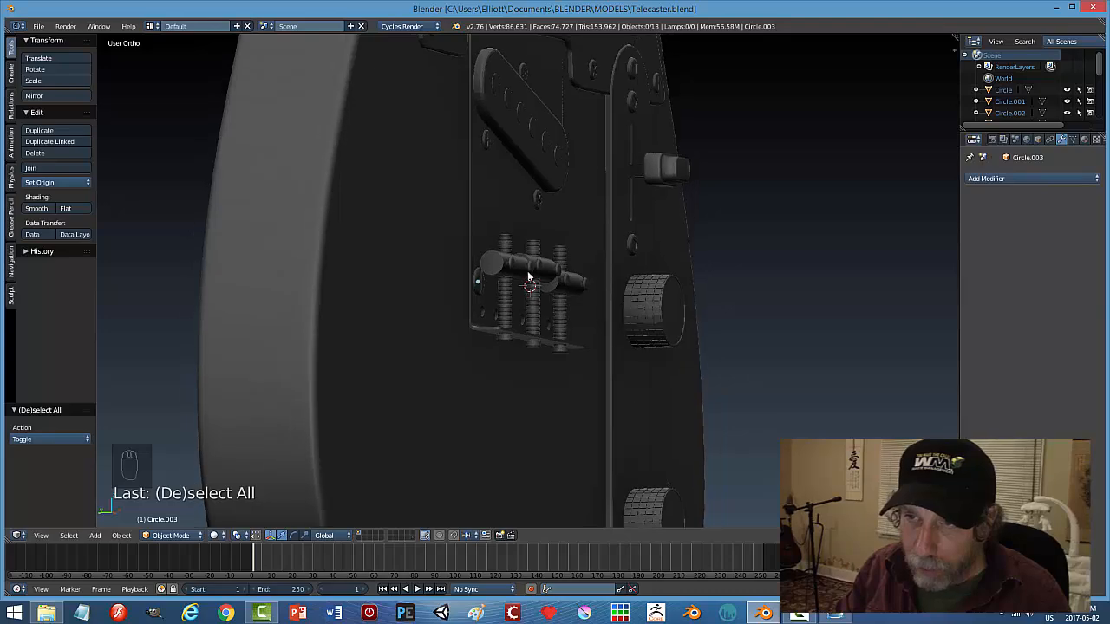
middle_drag(597, 367, 509, 421)
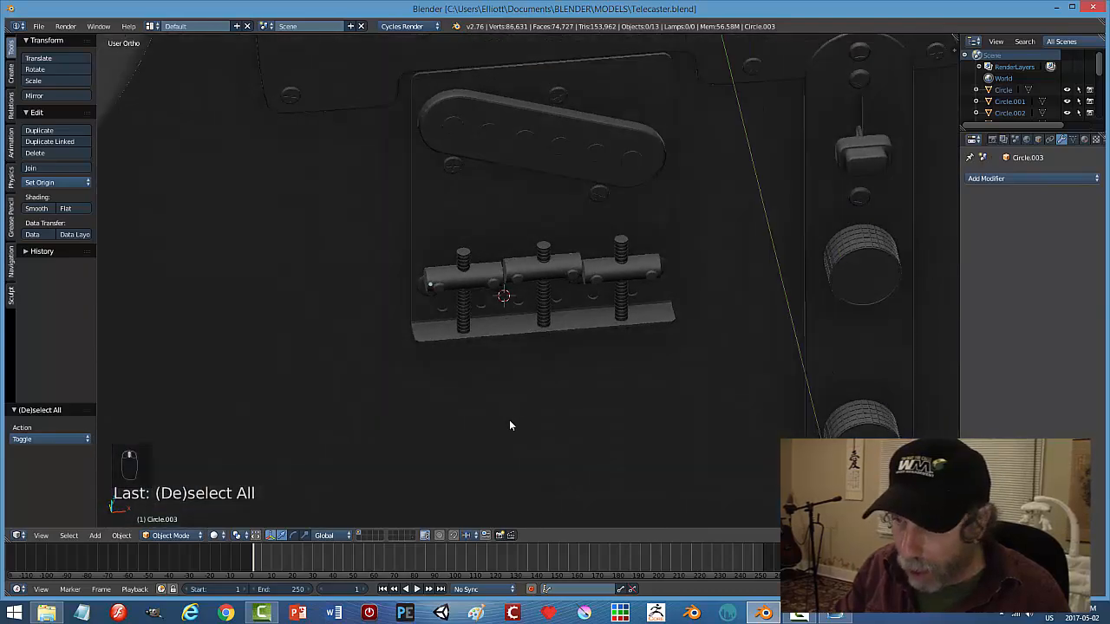
Compare the bridge hardware with the Fender Esquire reference photo and examine the whole guitar body.
click(833, 613)
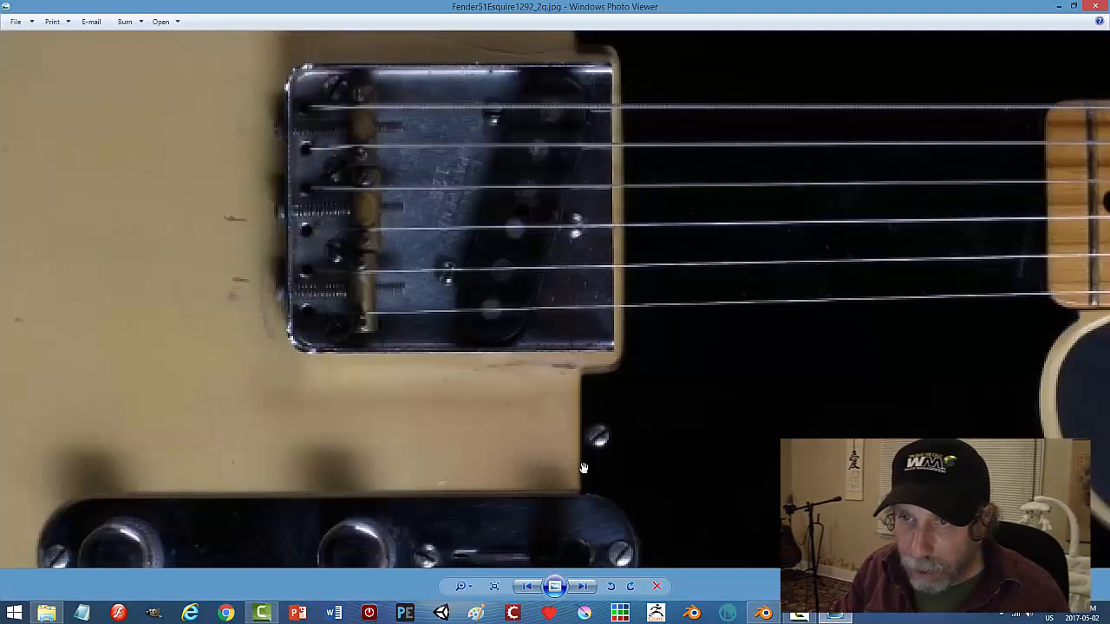
click(763, 613)
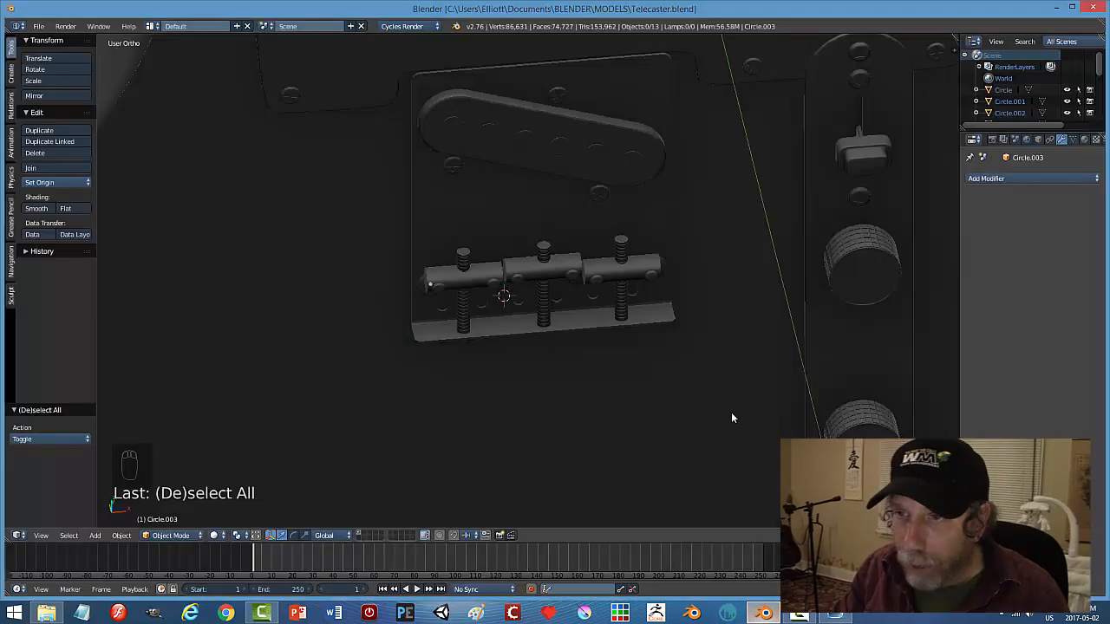
middle_drag(730, 417, 705, 334)
scroll(705, 334, down, 5)
middle_drag(706, 376, 629, 367)
scroll(605, 434, down, 2)
scroll(603, 423, down, 3)
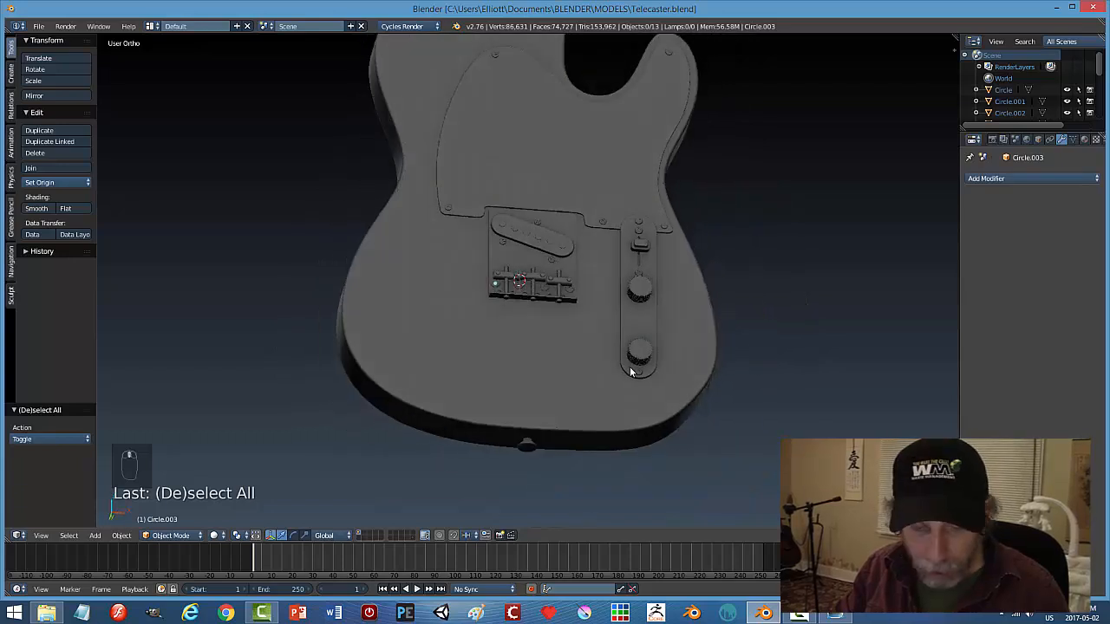
Save the file and display the guitar body with the rainbow-coloured normal matcap in the viewport shading settings.
key(ctrl+s)
middle_drag(635, 410, 644, 384)
key(n)
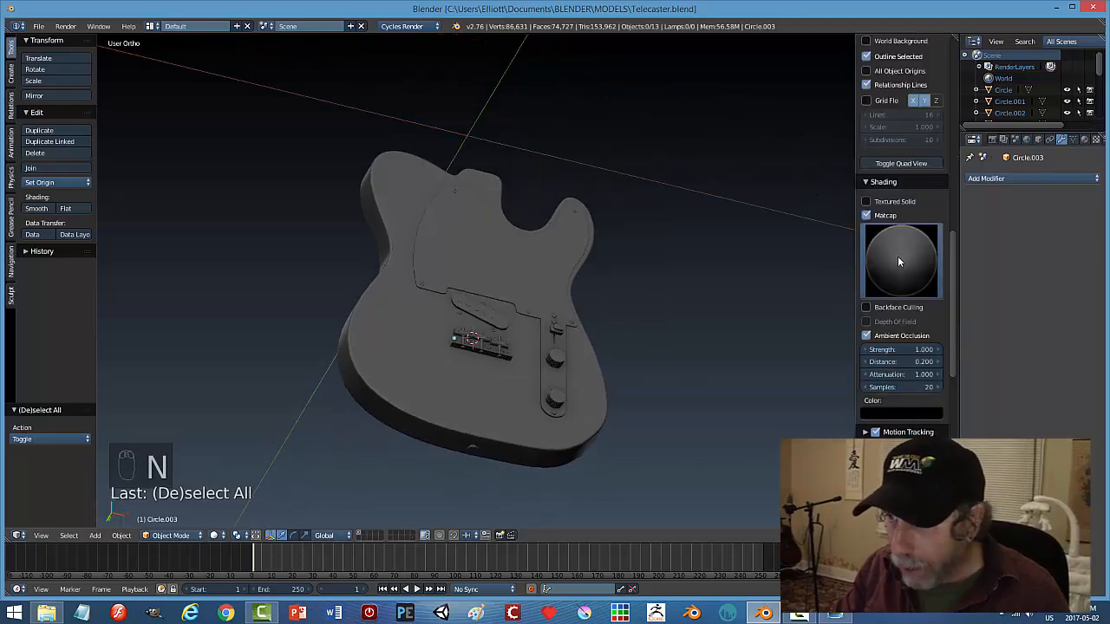
click(902, 258)
click(842, 332)
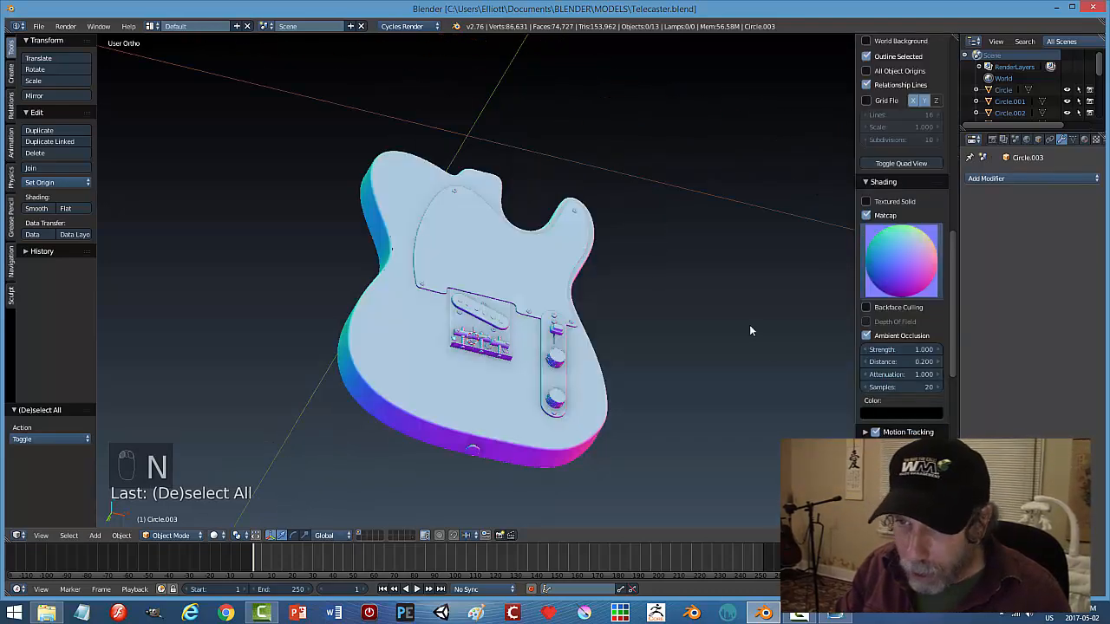
middle_drag(751, 330, 660, 404)
Try the green, the brown-and-teal and the glossy black white-rimmed matcaps on the guitar body.
click(922, 269)
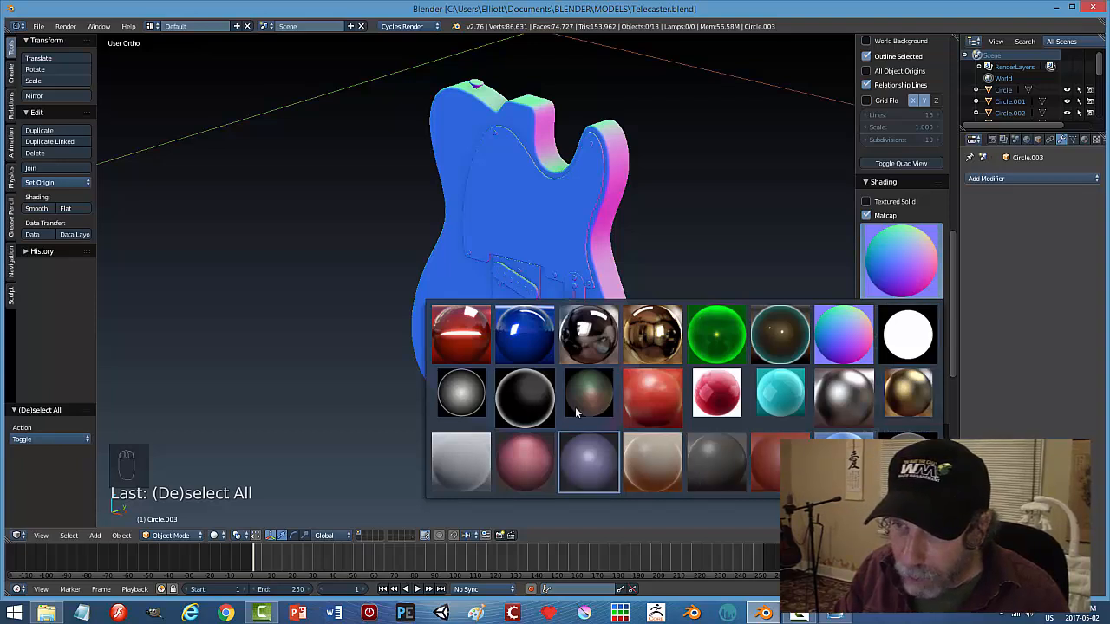
click(717, 331)
click(902, 260)
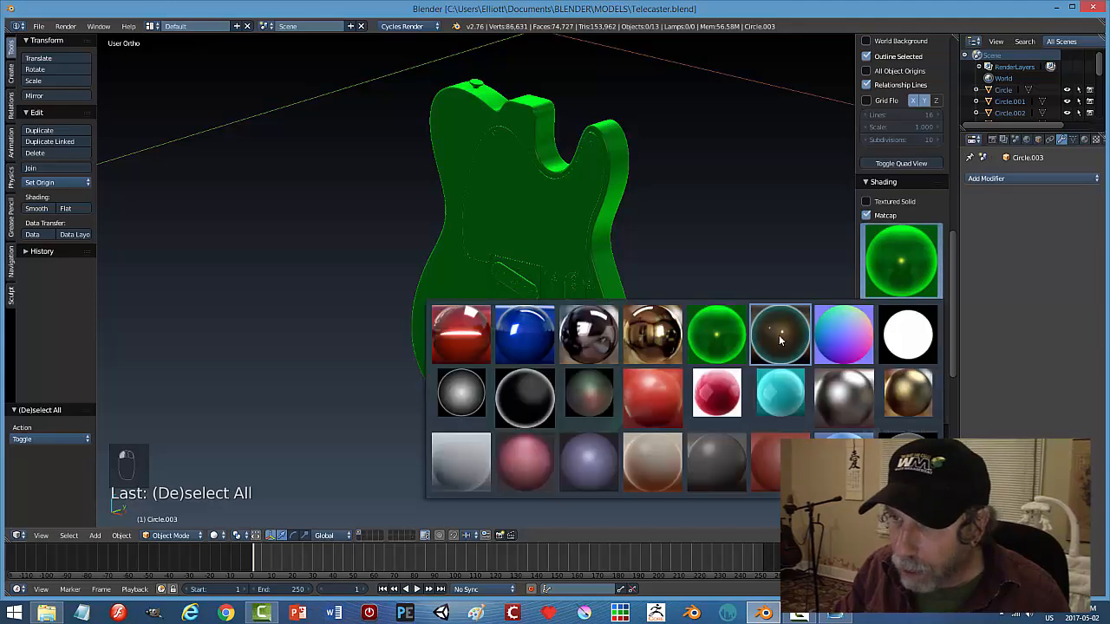
click(779, 334)
middle_drag(701, 336, 797, 272)
click(897, 259)
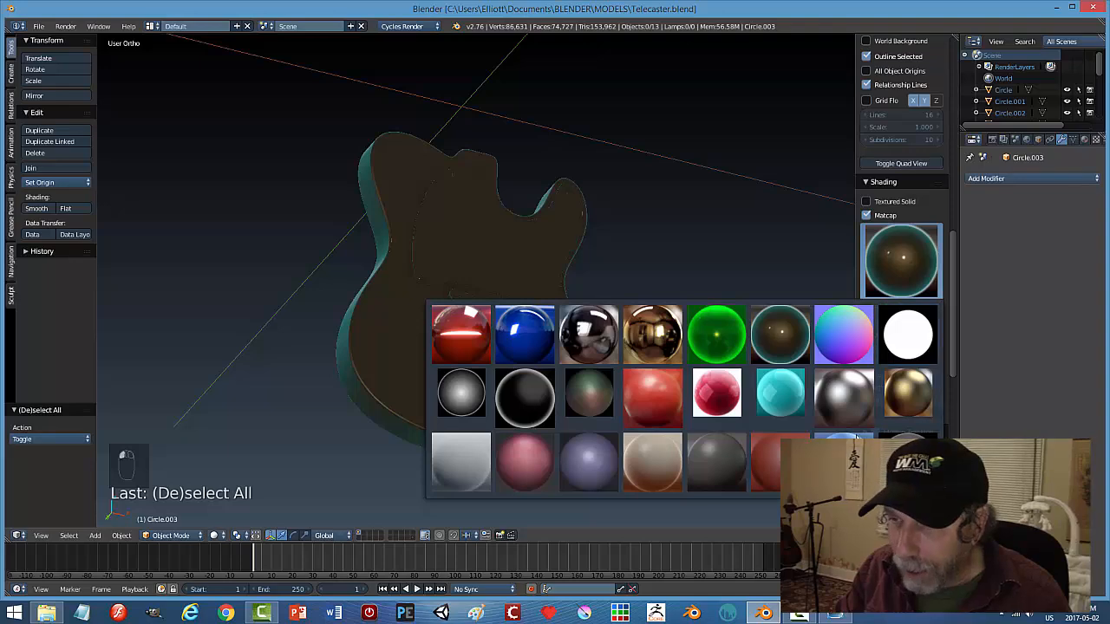
click(525, 397)
mouse_move(656, 336)
middle_down()
mouse_move(694, 362)
mouse_move(703, 324)
mouse_move(676, 304)
mouse_move(565, 358)
mouse_move(538, 320)
mouse_move(548, 276)
mouse_move(625, 288)
mouse_move(691, 330)
mouse_move(674, 342)
middle_up()
scroll(659, 355, up, 5)
middle_drag(644, 391, 612, 391)
Set the viewport matcap to the dark reflective chrome and save the file.
click(884, 274)
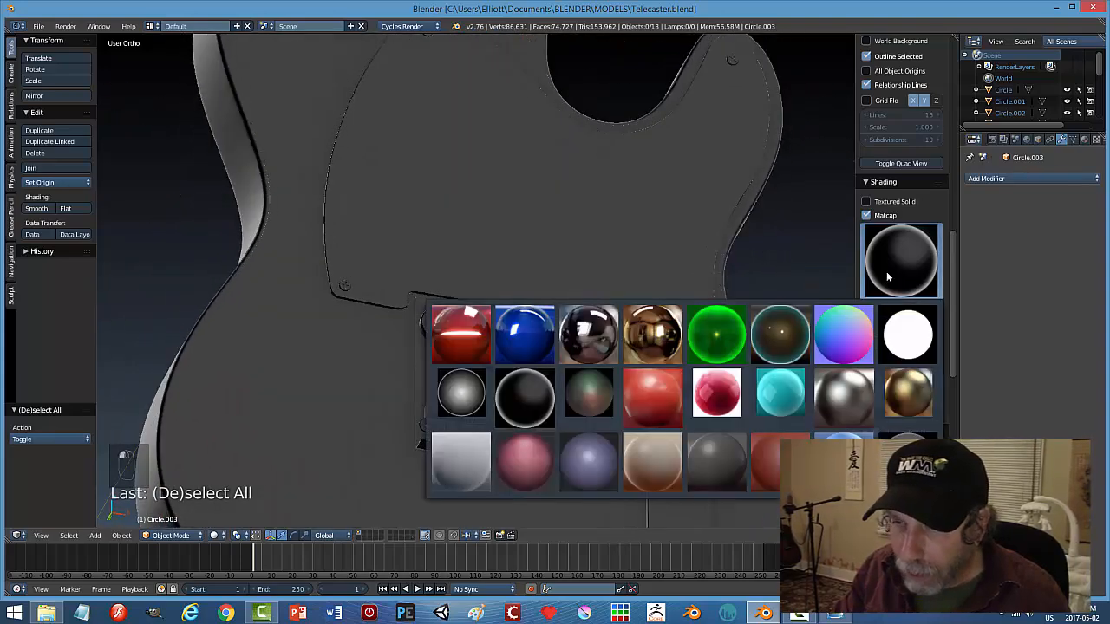
click(597, 387)
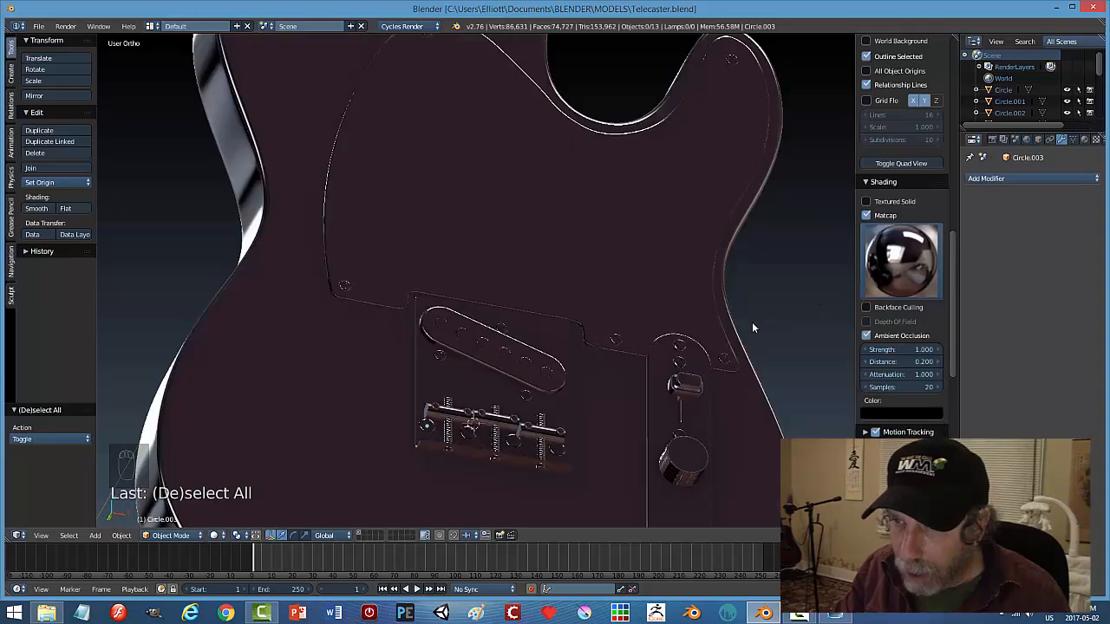
middle_drag(752, 328, 669, 343)
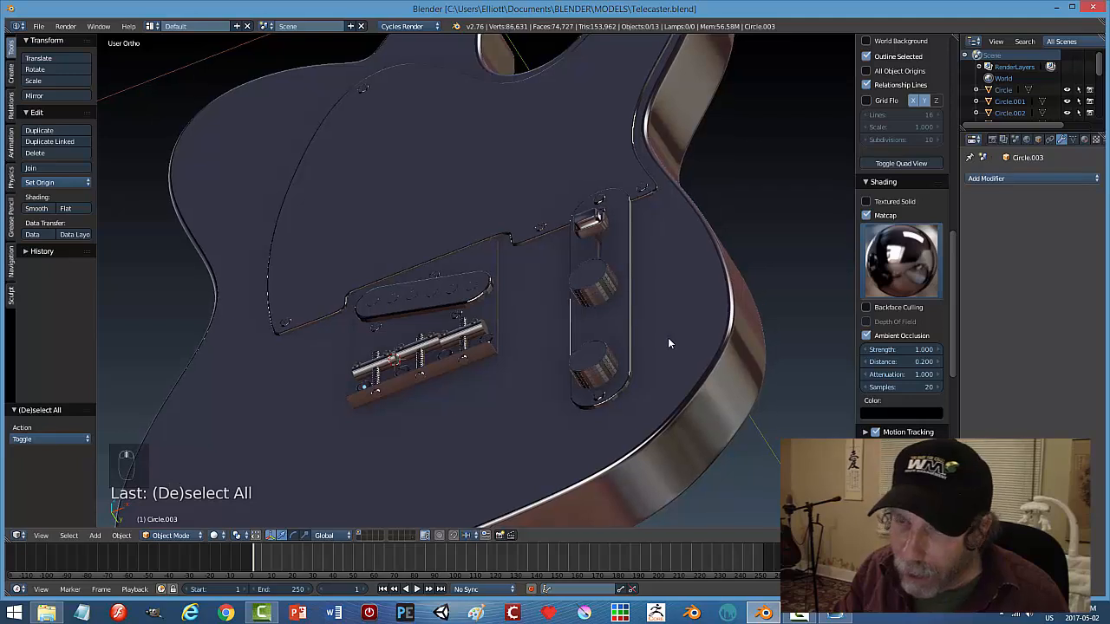
key(ctrl+s)
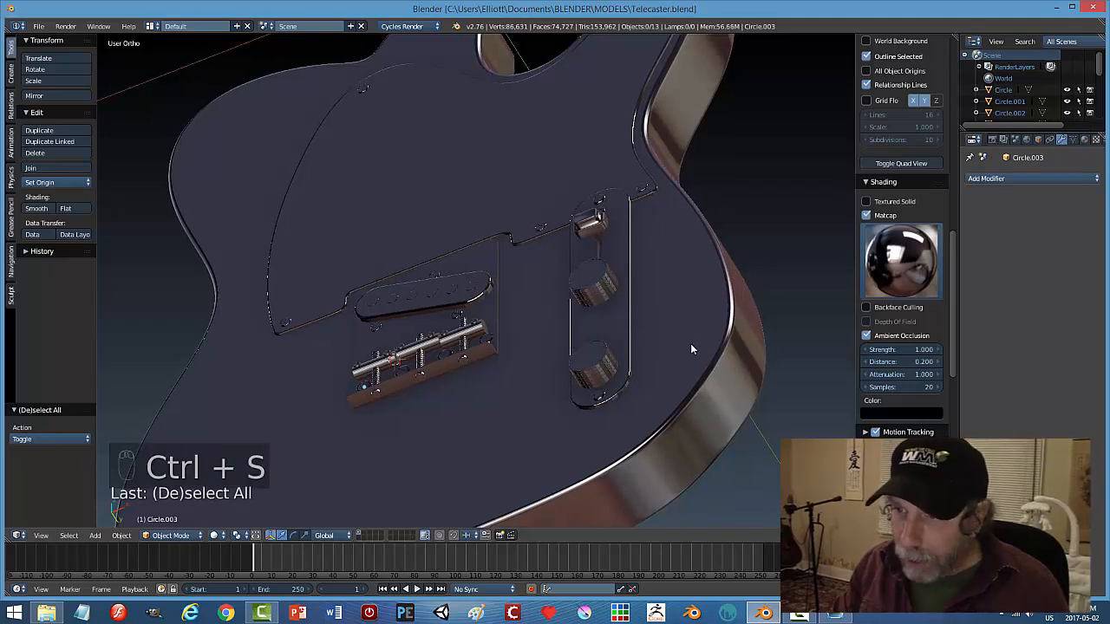
scroll(680, 352, down, 4)
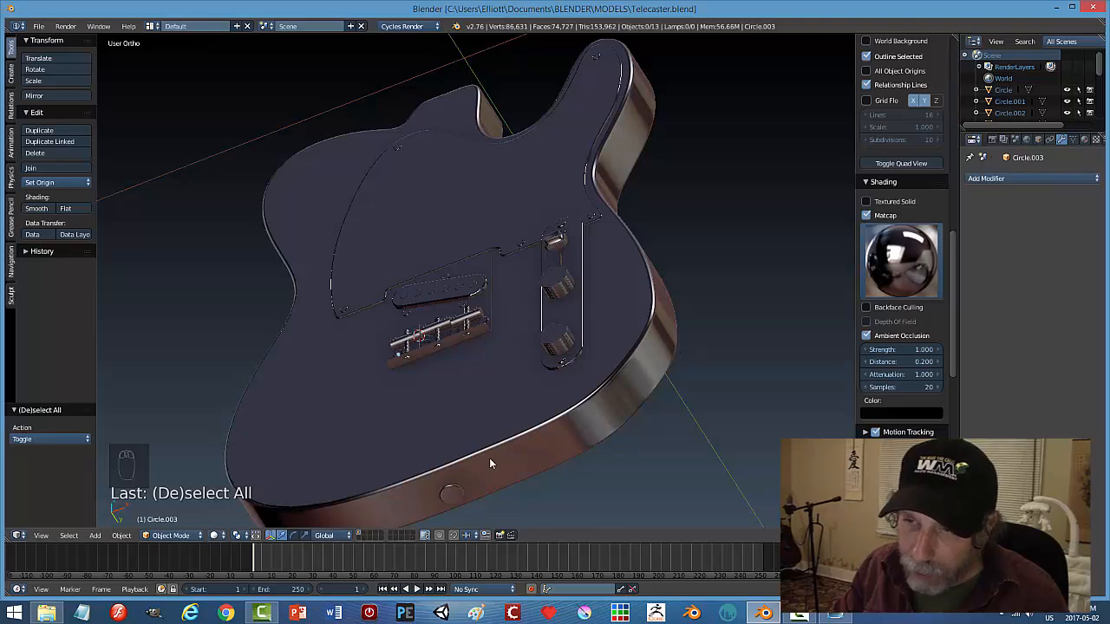
middle_drag(562, 369, 572, 332)
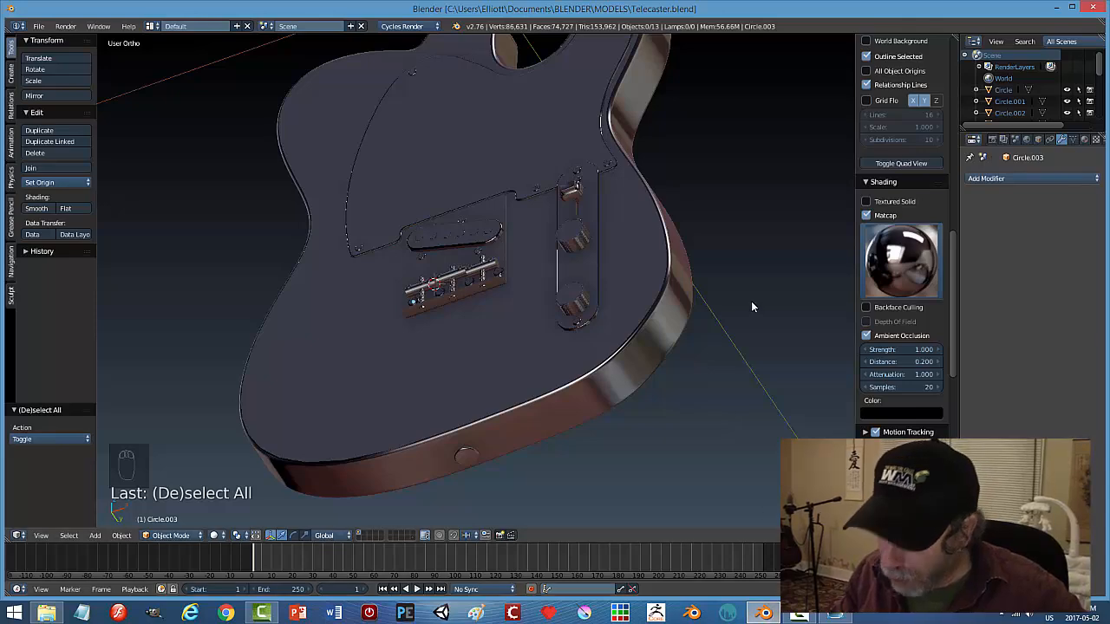
Examine the front view in wireframe against the background reference image, from the body up along the neck.
key(KP_1)
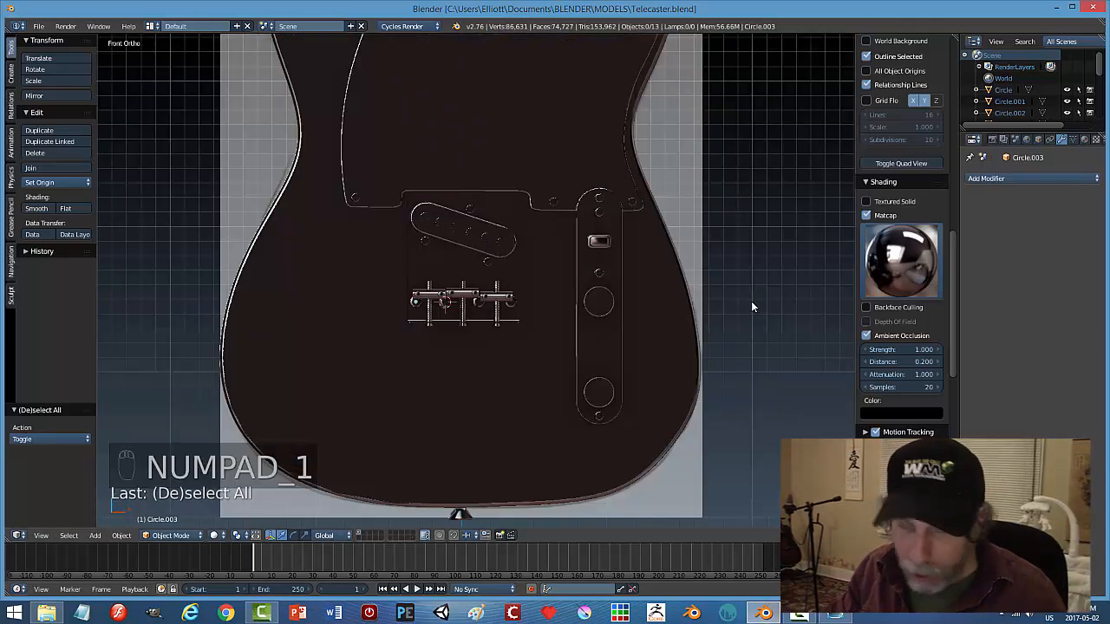
key(z)
click(763, 305)
scroll(721, 364, down, 5)
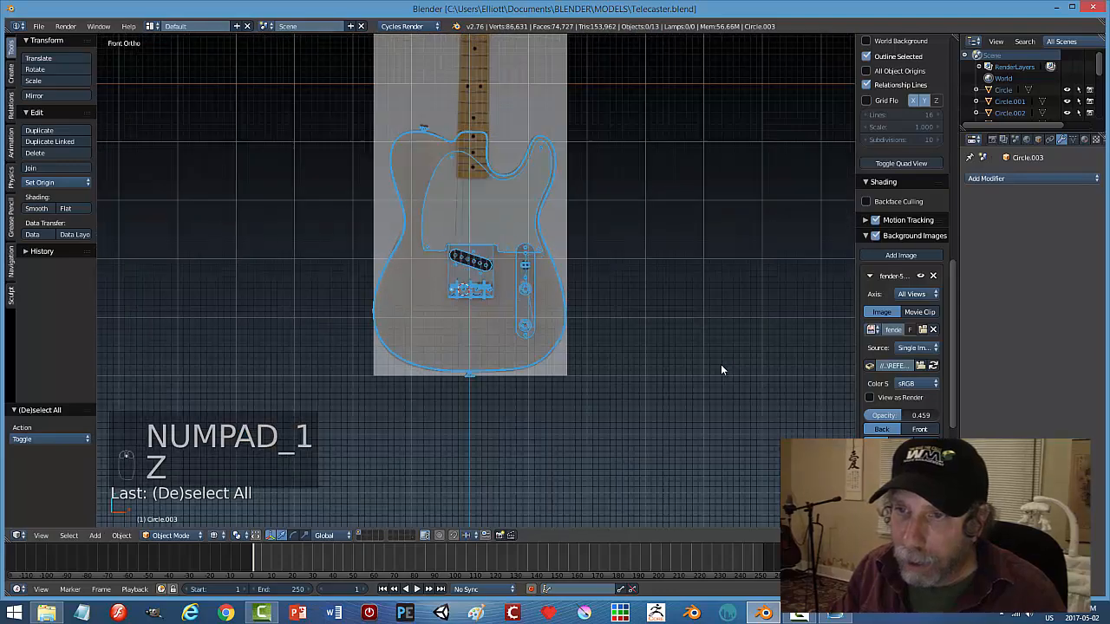
scroll(720, 364, up, 3)
scroll(720, 369, down, 3)
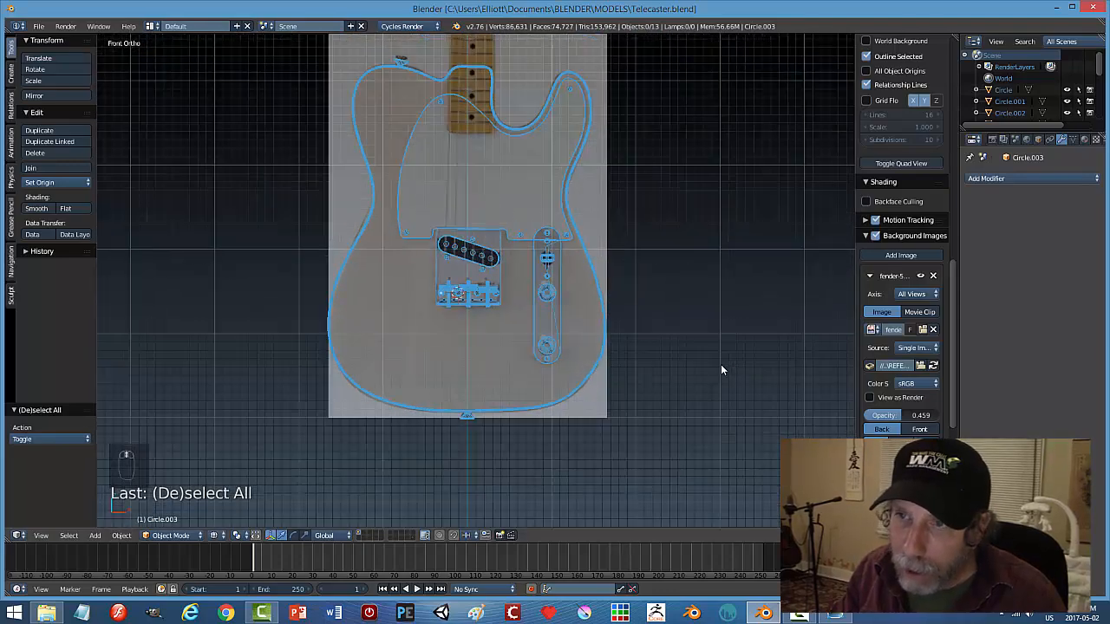
shift+middle_drag(638, 223, 649, 386)
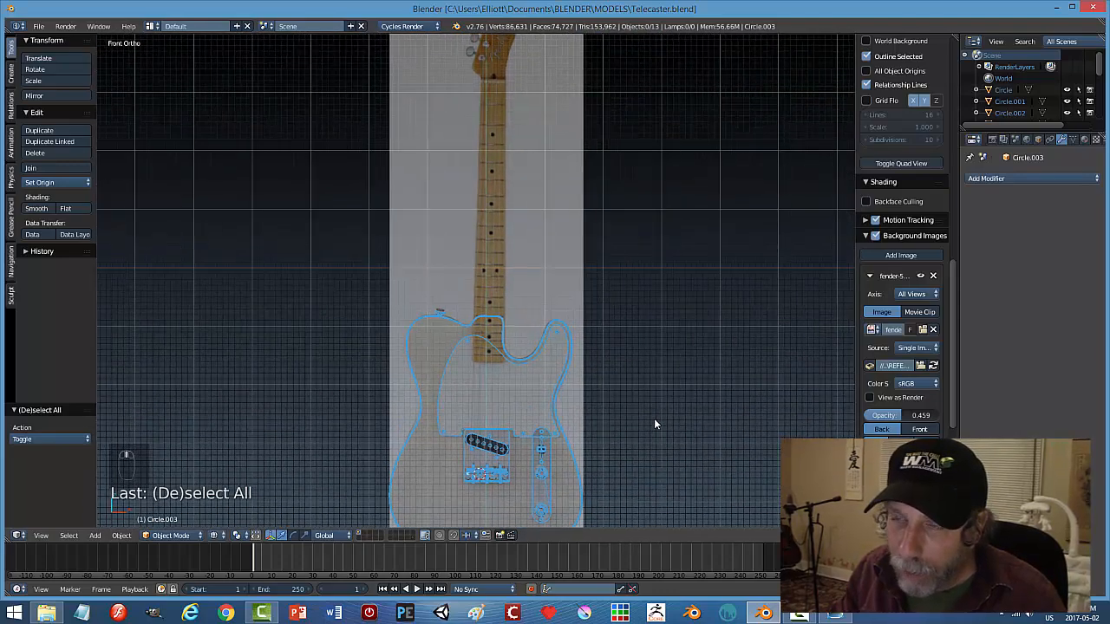
scroll(656, 409, down, 3)
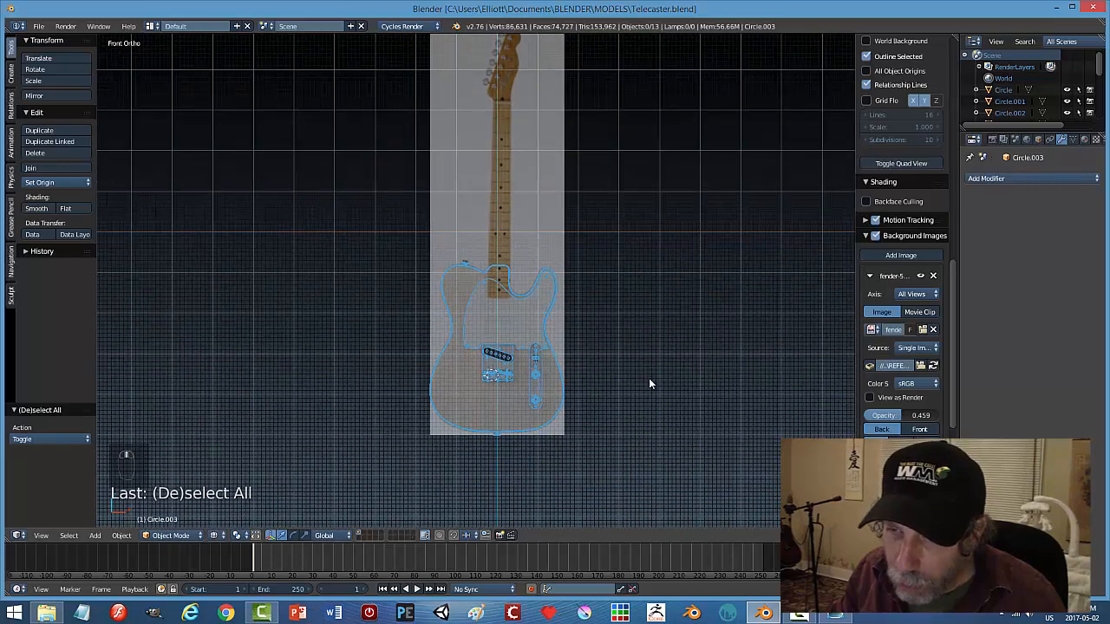
scroll(648, 384, up, 3)
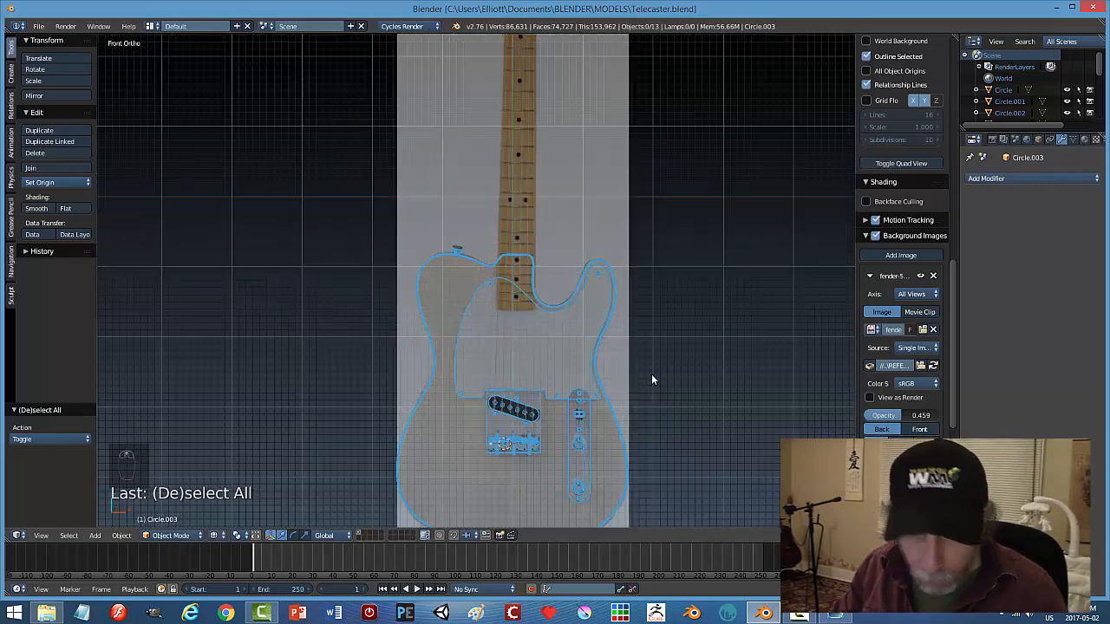
Return to solid shading and review the chrome-shaded guitar body from several angles.
key(z)
click(654, 430)
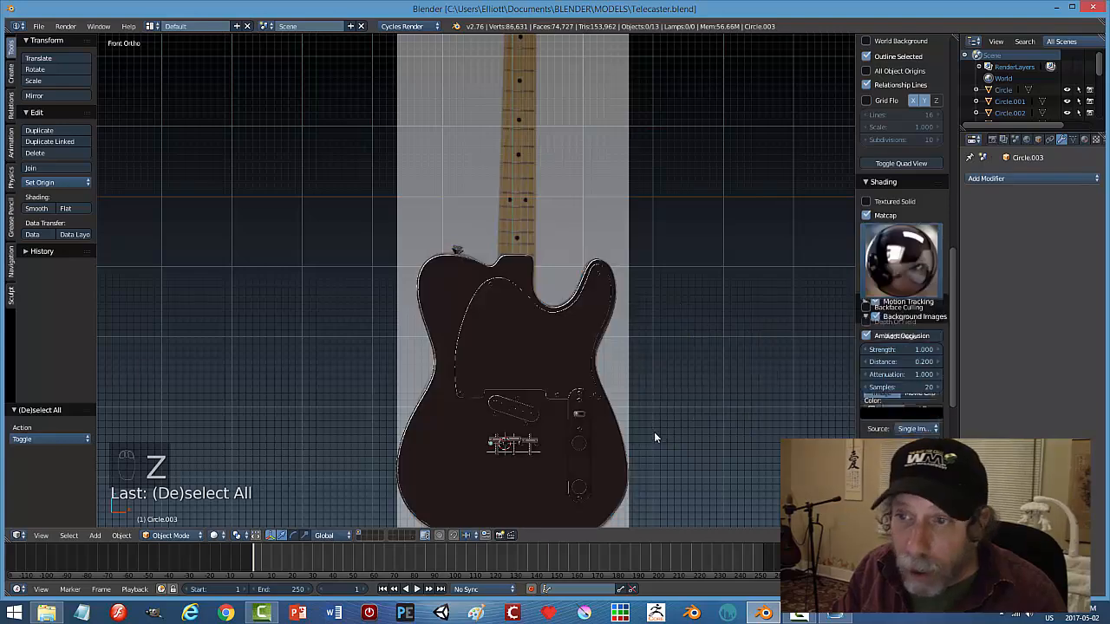
mouse_move(653, 432)
middle_down()
mouse_move(642, 367)
mouse_move(679, 394)
mouse_move(614, 353)
mouse_move(648, 389)
mouse_move(633, 378)
middle_up()
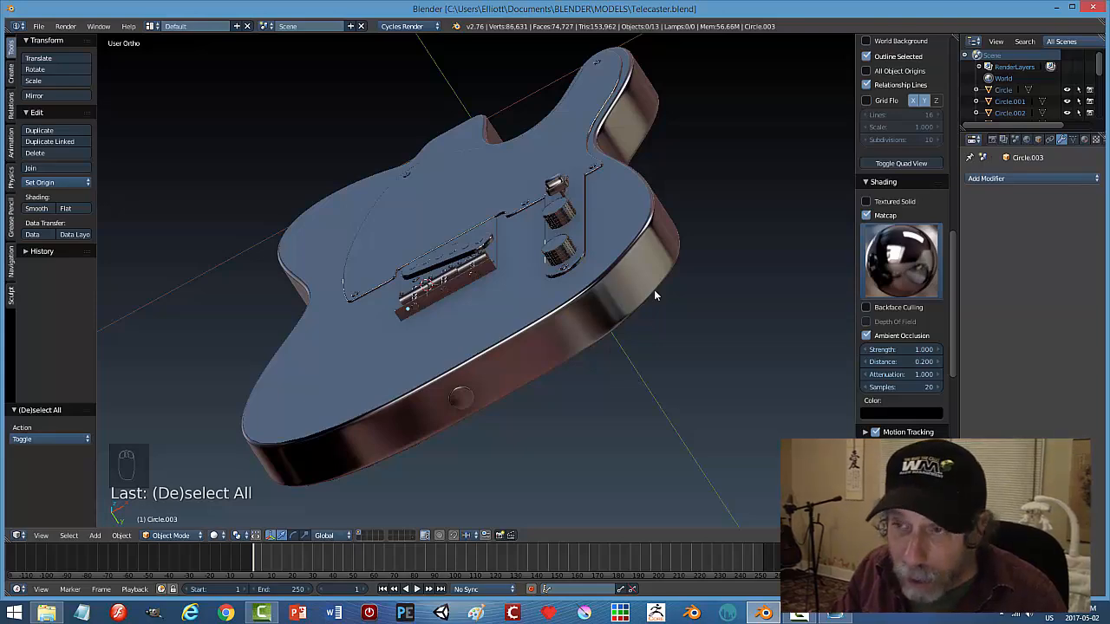
scroll(600, 333, up, 2)
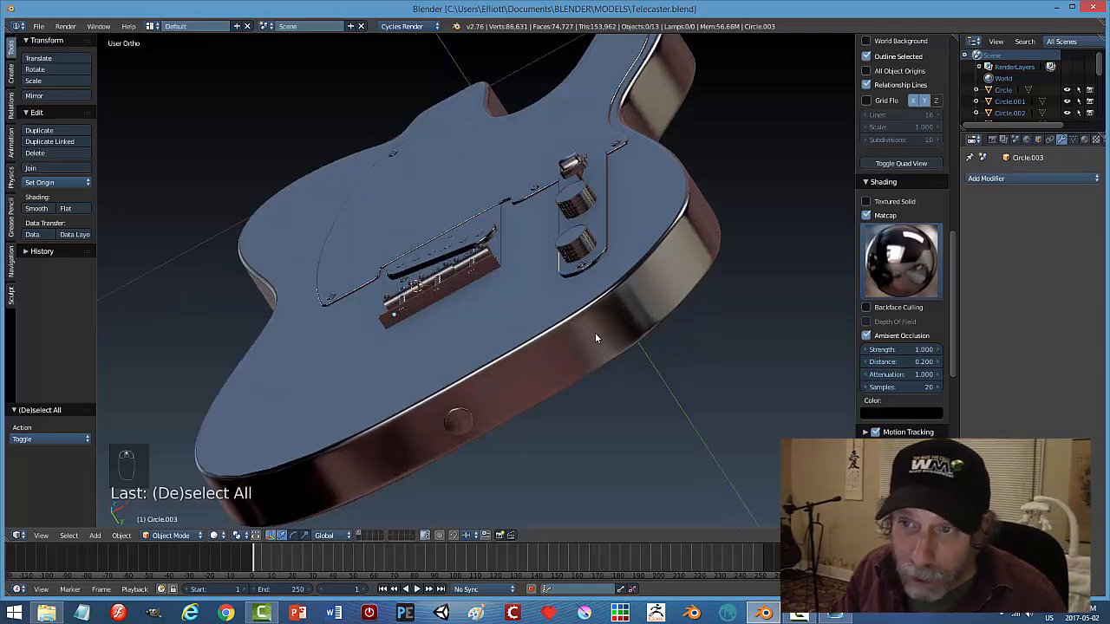
middle_drag(569, 323, 604, 315)
middle_drag(625, 307, 585, 323)
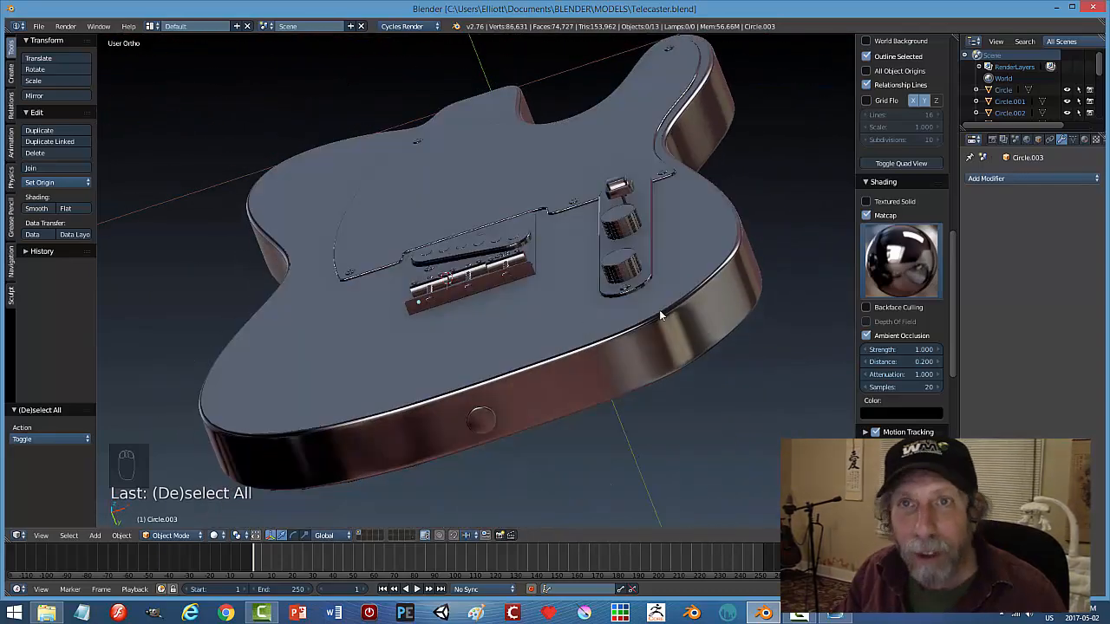